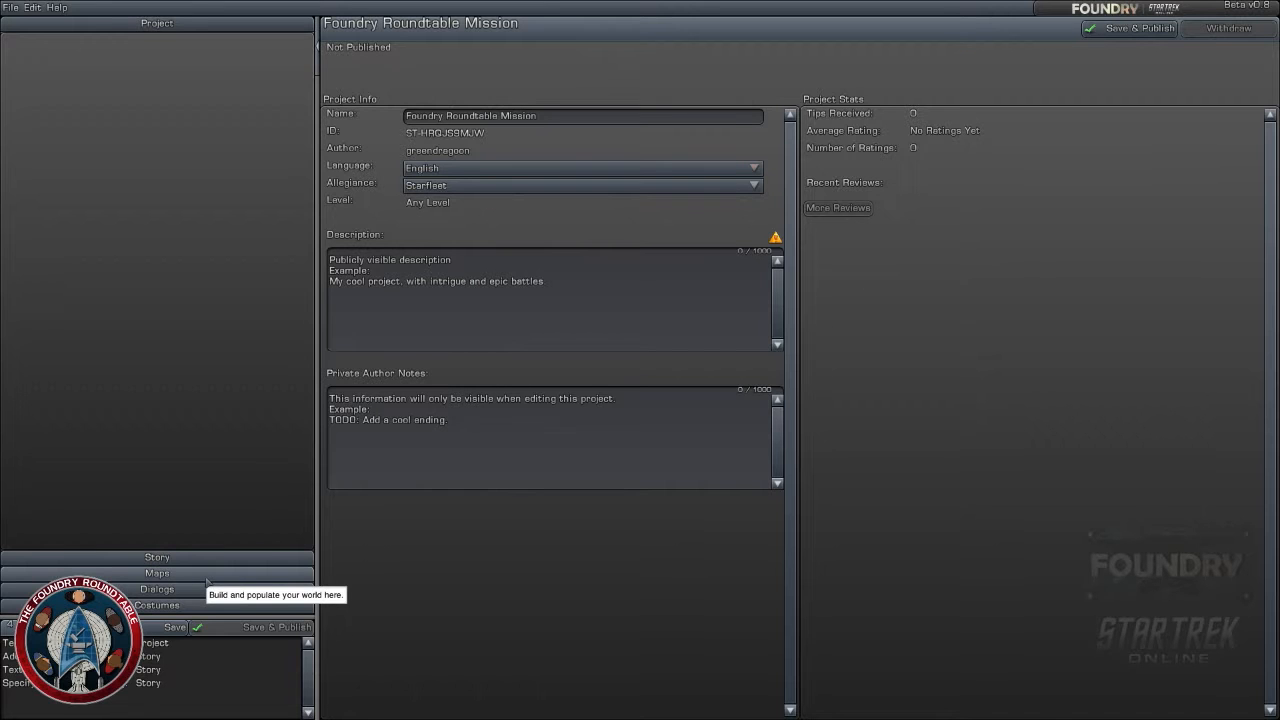
# - Create a new Ground Character costume named Ambassador
pyautogui.click(206, 578)
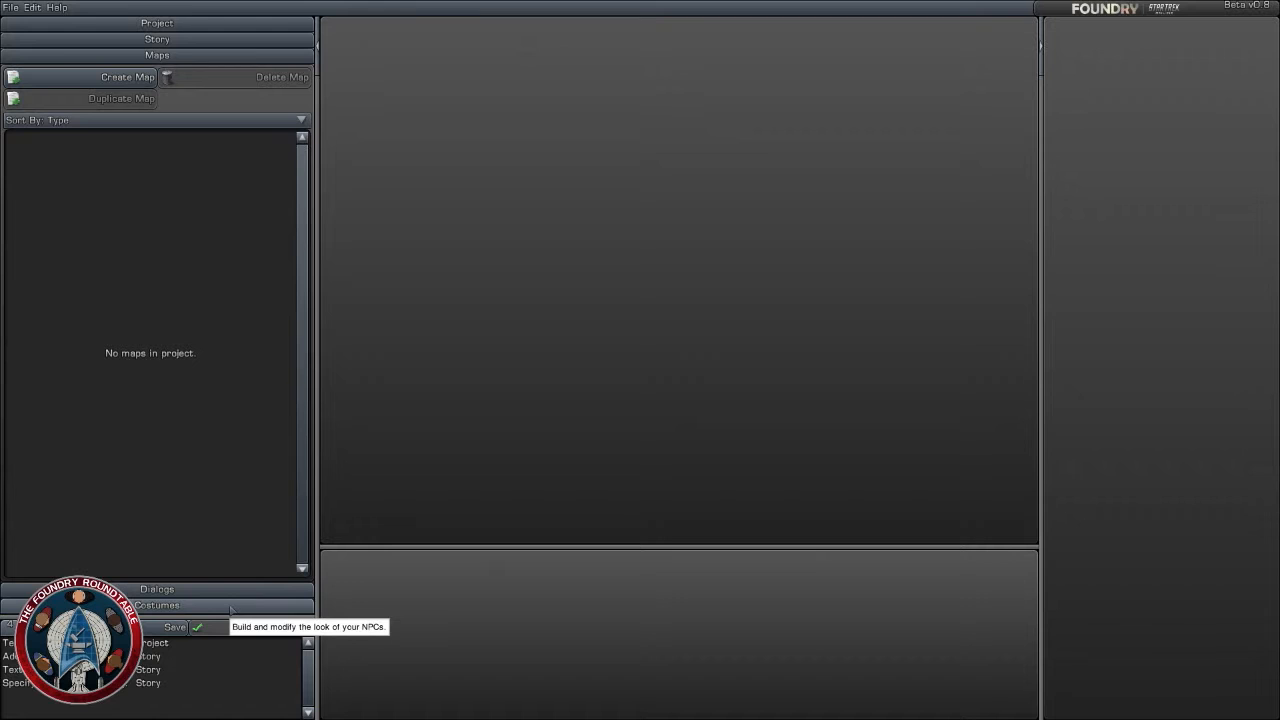
pyautogui.click(231, 606)
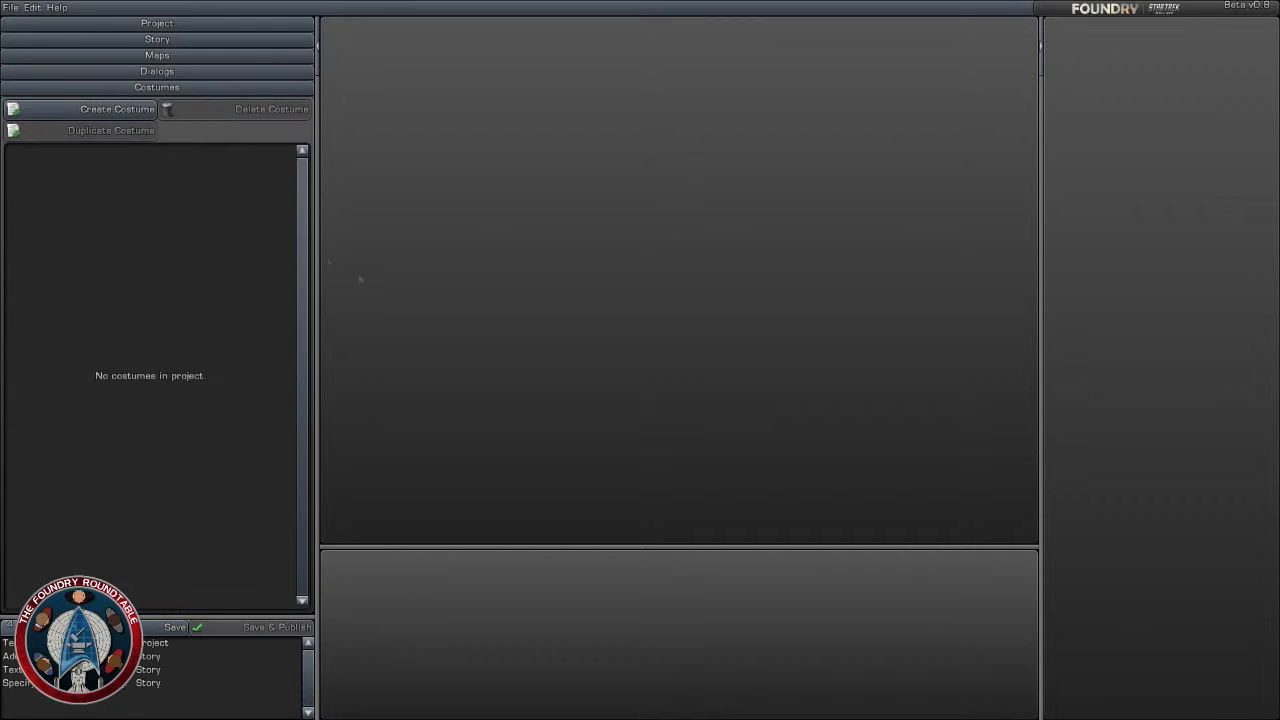
pyautogui.click(100, 106)
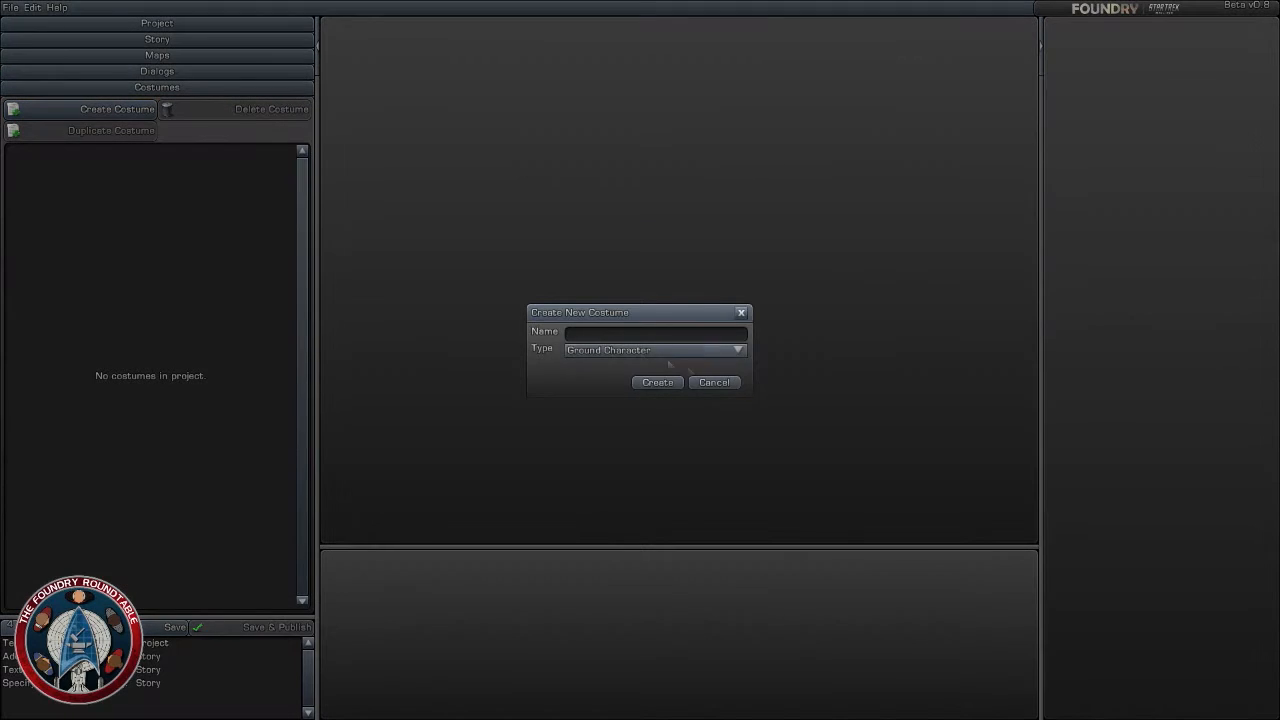
pyautogui.write('Ambassador')
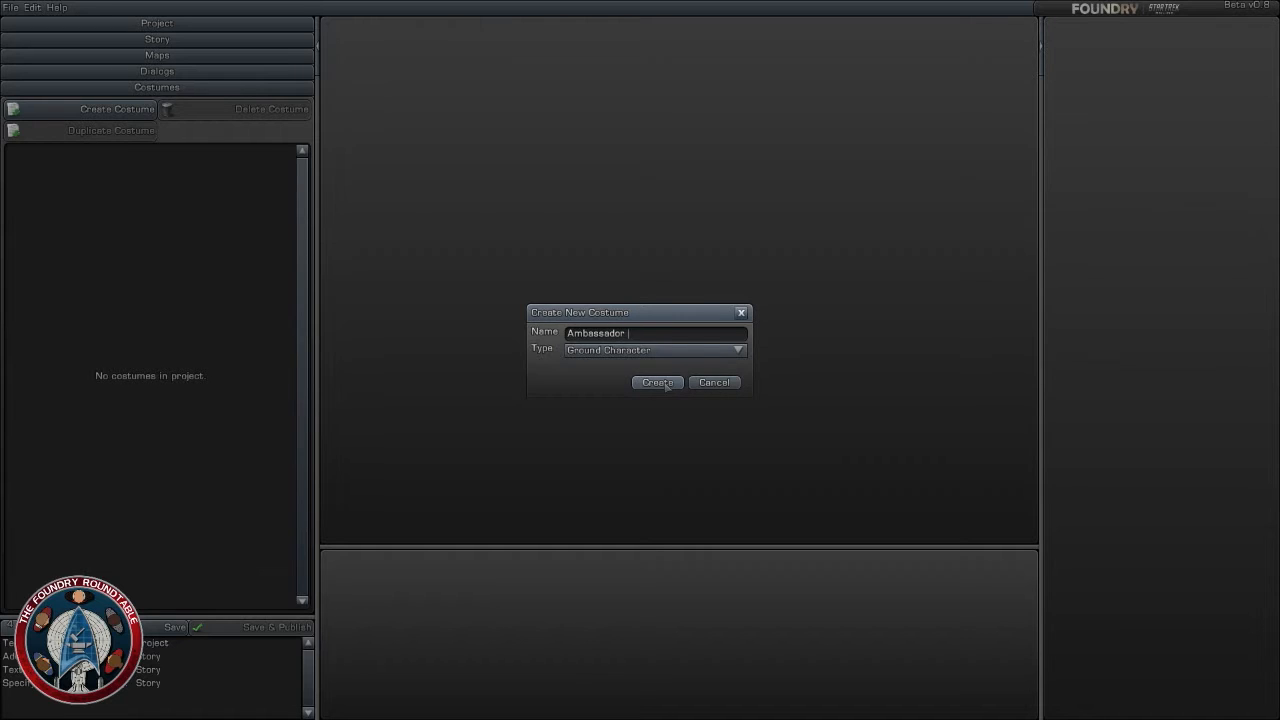
pyautogui.click(665, 385)
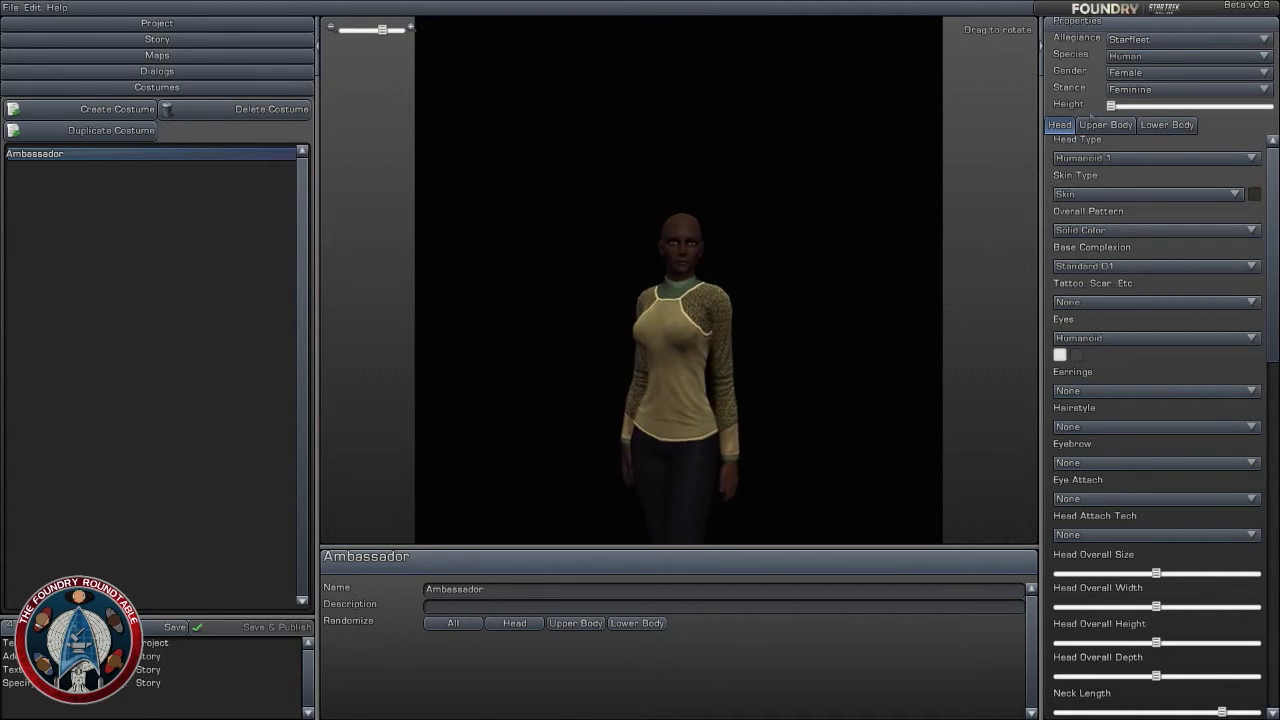
# - Change the costume's species to Pakled and give it a lighter tan skin colour
pyautogui.click(1195, 58)
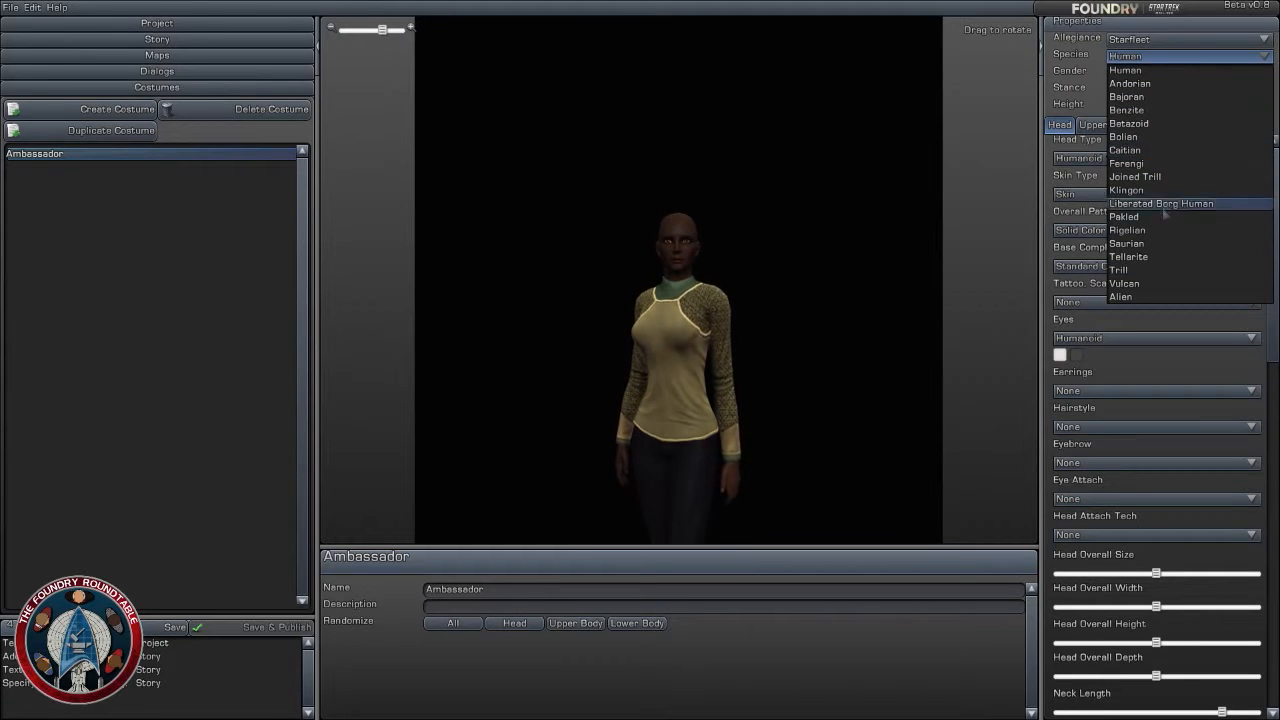
pyautogui.click(1165, 217)
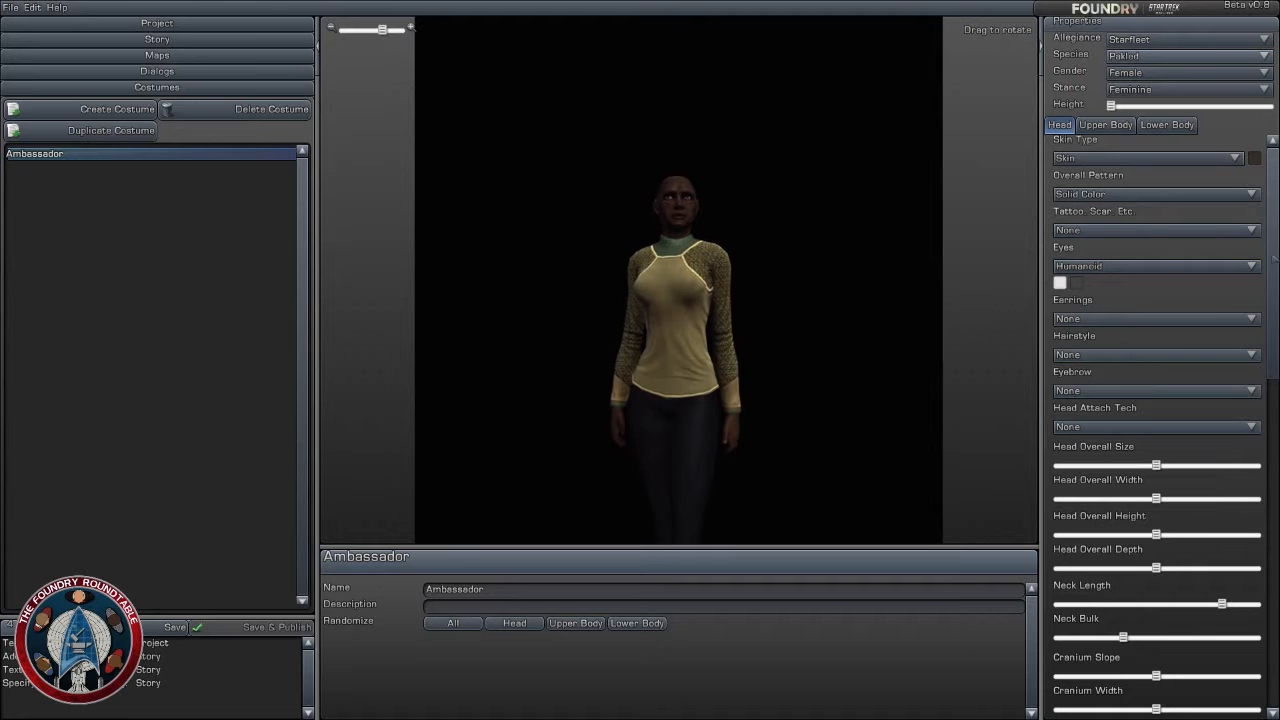
pyautogui.click(1254, 158)
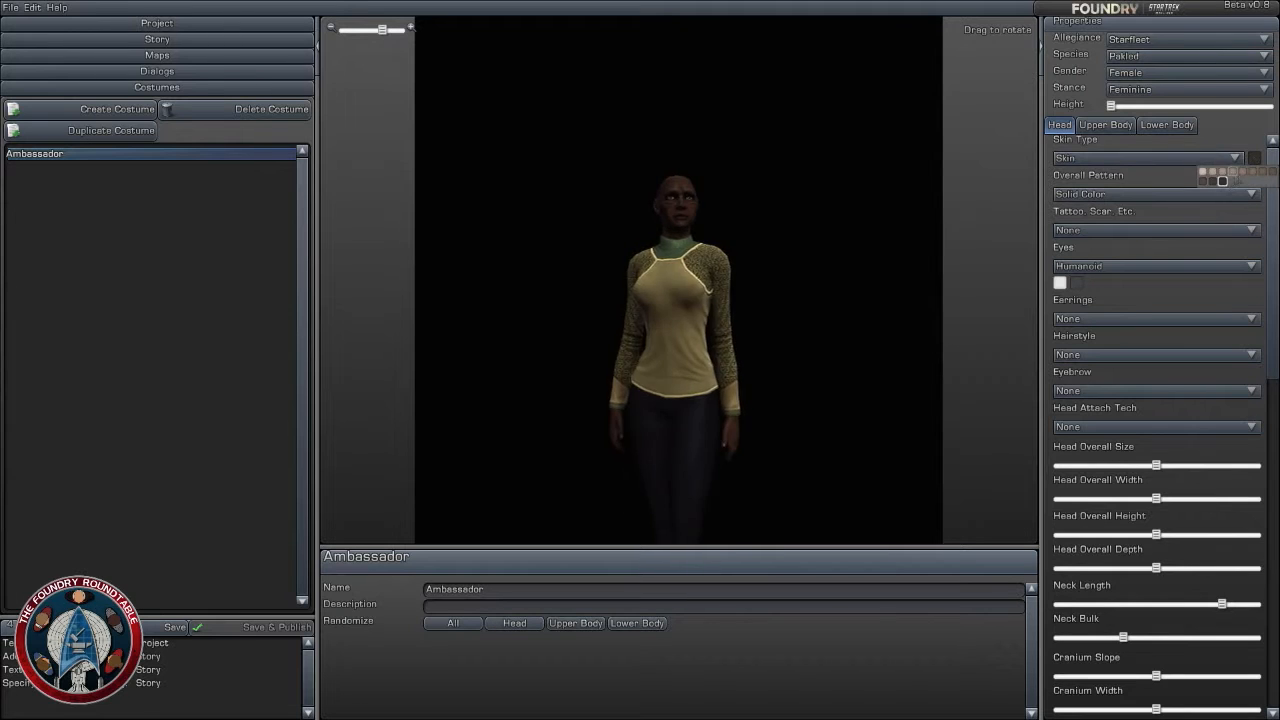
pyautogui.click(1243, 173)
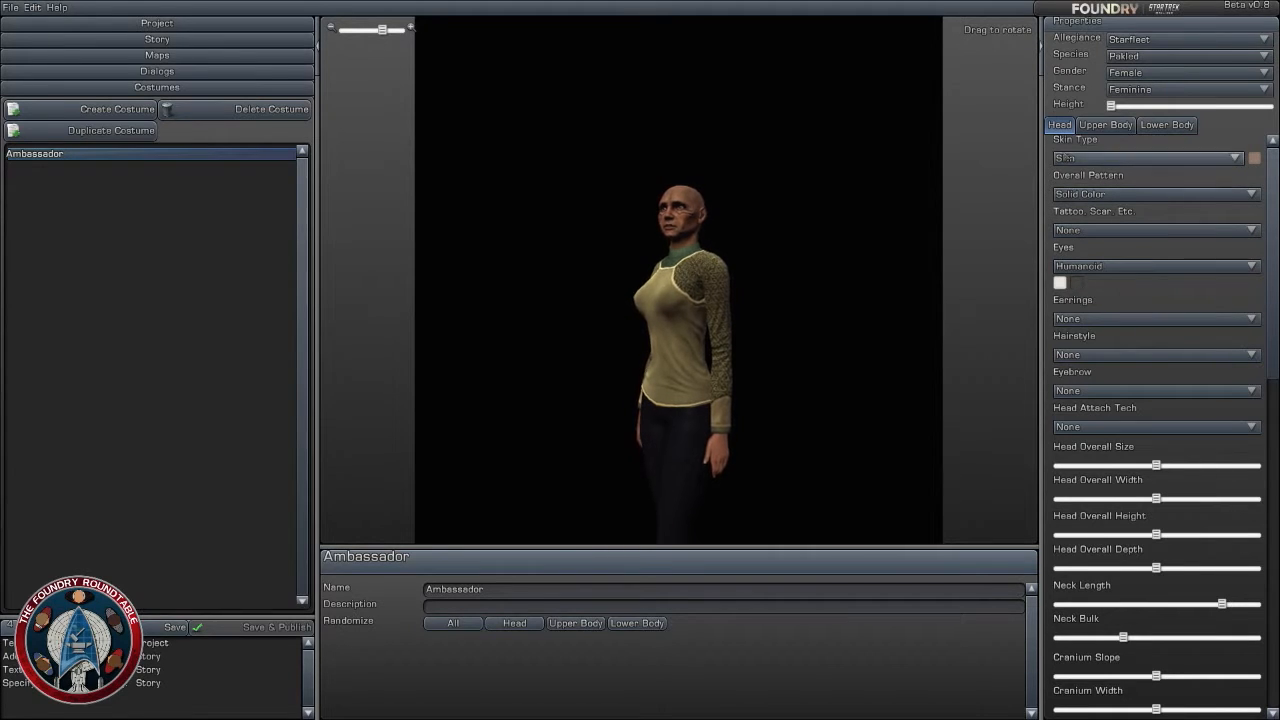
# - Rename the costume as "Ambassador Dehnis"
pyautogui.click(1106, 127)
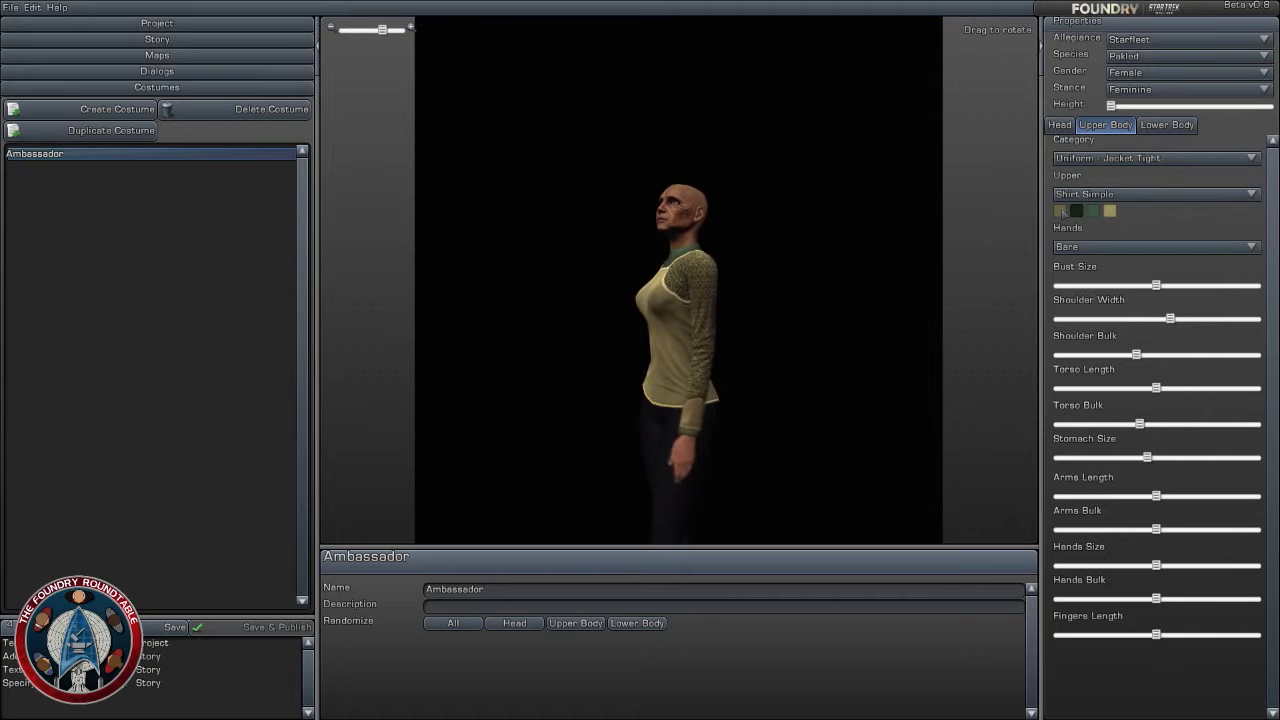
pyautogui.click(492, 590)
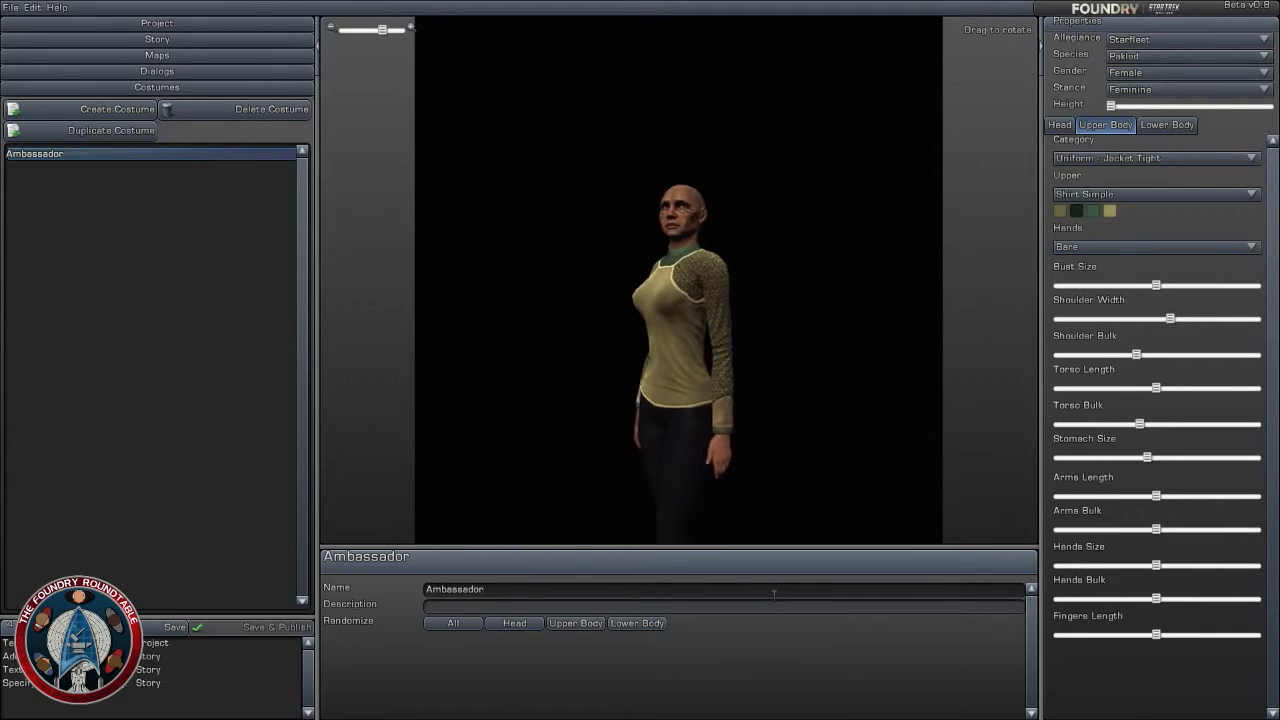
pyautogui.write('Dehnis')
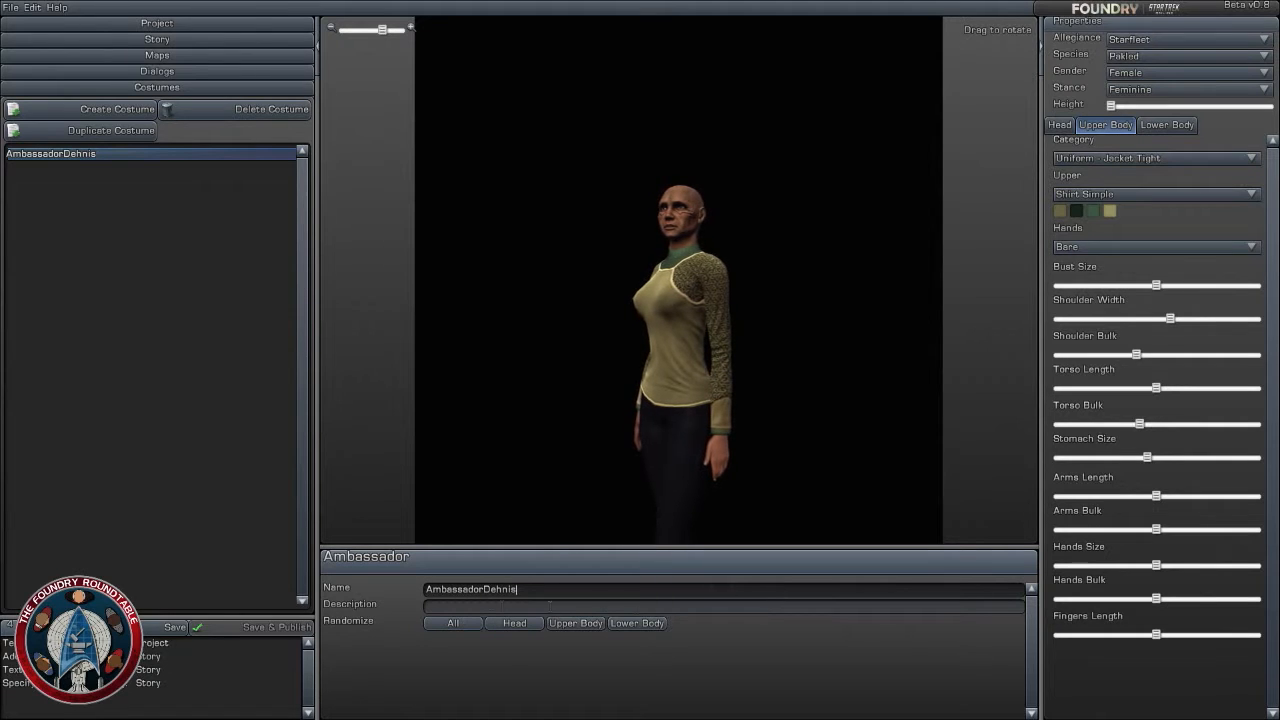
pyautogui.press('Tab')
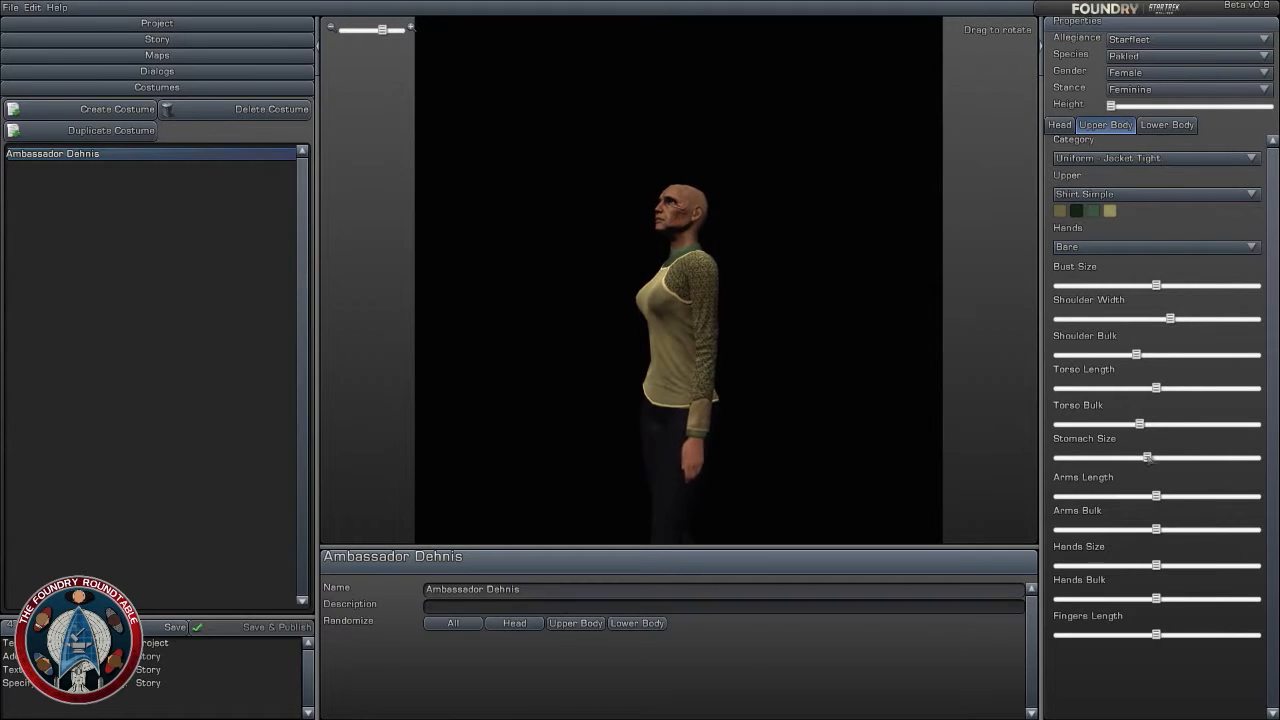
# - Raise the upper body's Stomach Size to near maximum and Torso Bulk to maximum, and reduce Bust Size well below the middle
pyautogui.moveTo(1140, 457); pyautogui.dragTo(1239, 457)
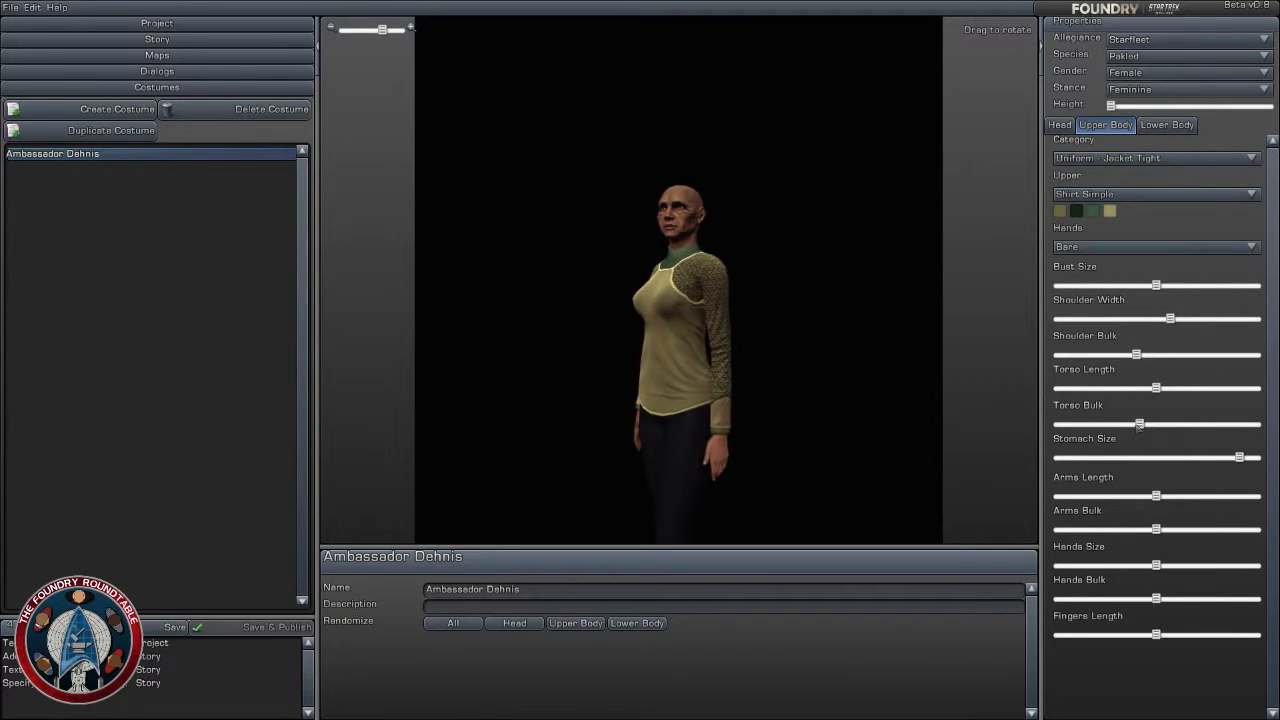
pyautogui.moveTo(1140, 424); pyautogui.dragTo(1256, 424)
pyautogui.moveTo(1158, 285); pyautogui.dragTo(1088, 287)
pyautogui.moveTo(790, 357); pyautogui.dragTo(840, 357)
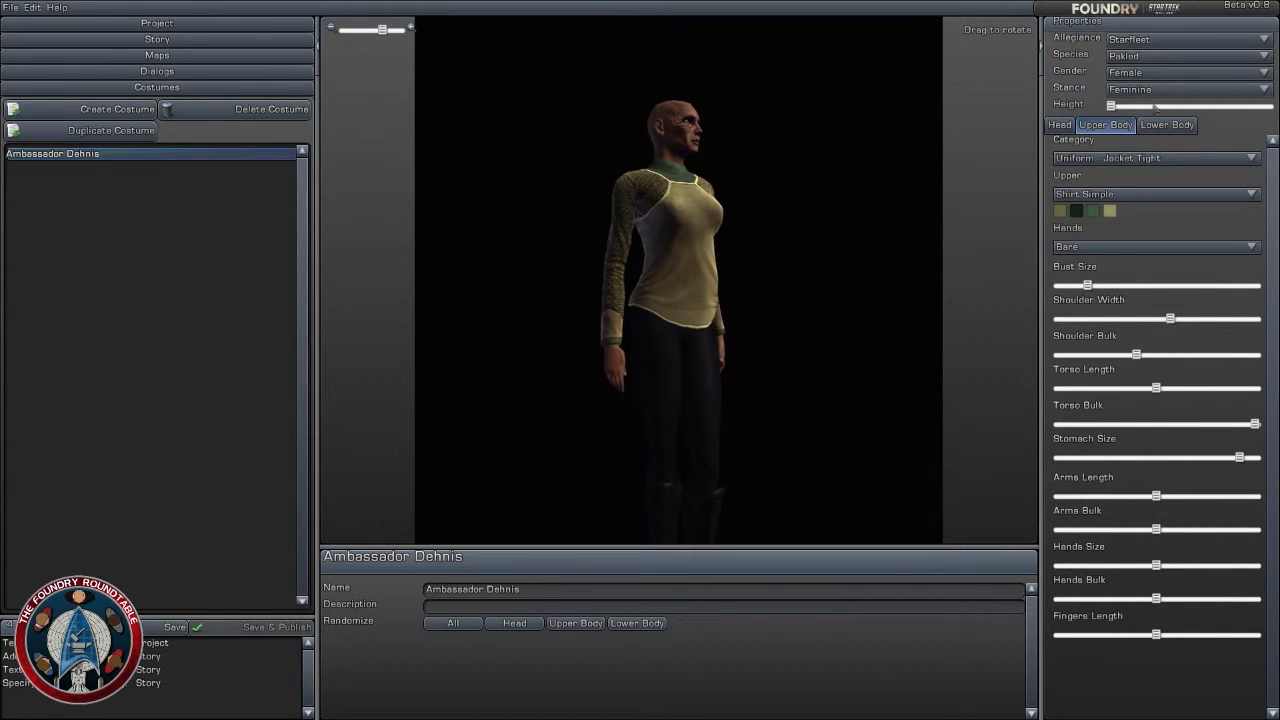
pyautogui.moveTo(768, 328); pyautogui.dragTo(686, 390)
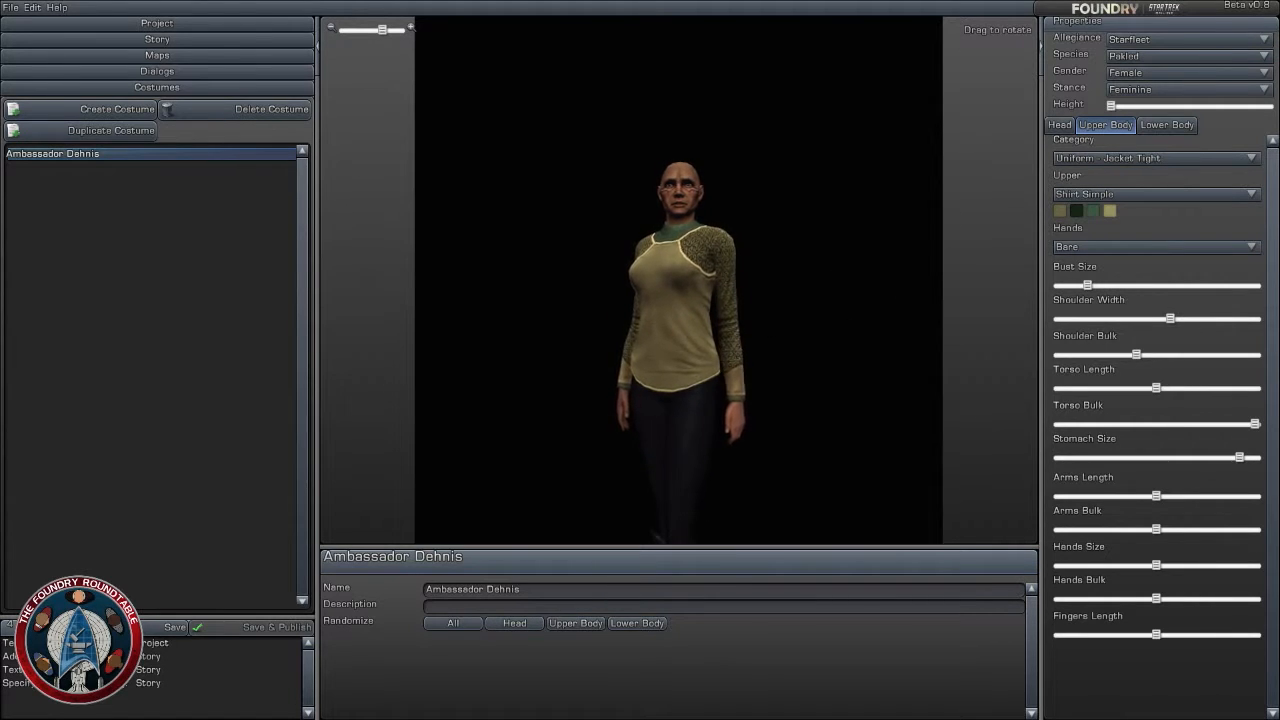
pyautogui.moveTo(850, 323); pyautogui.dragTo(880, 331)
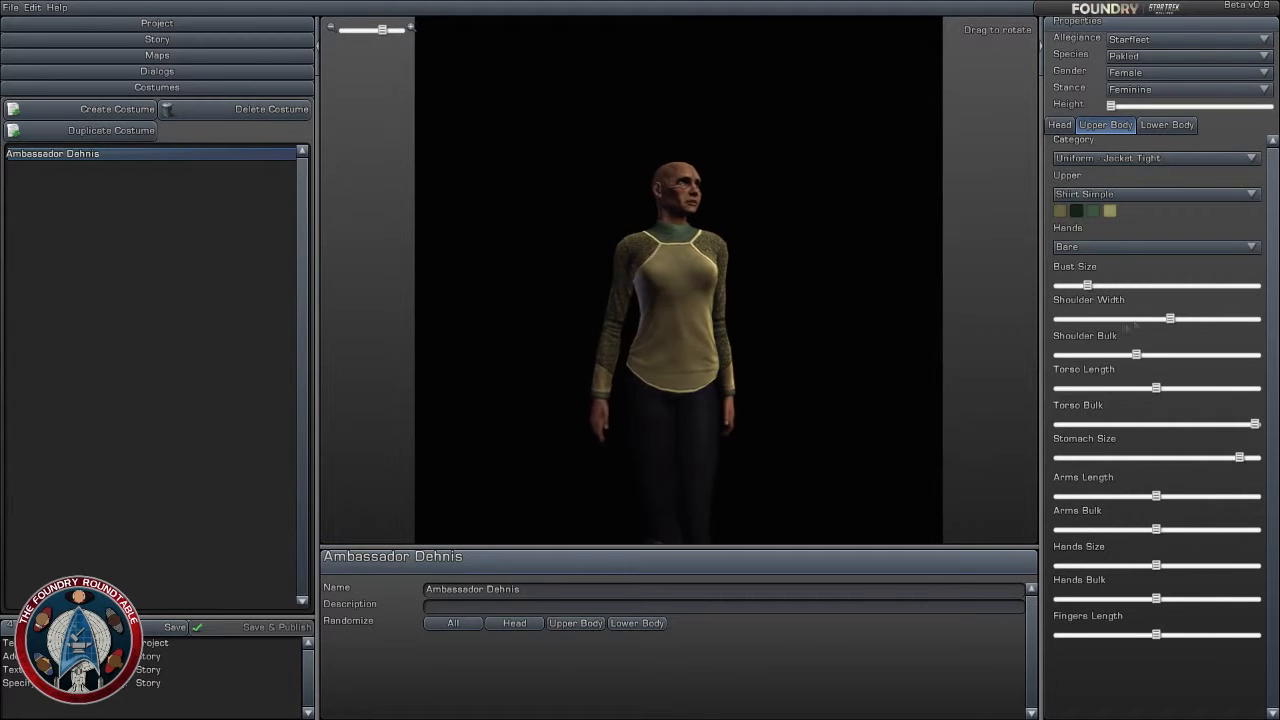
# - Lower Shoulder Bulk to near minimum, raise Arms Bulk to maximum and shorten Arms Length to minimum
pyautogui.moveTo(1136, 355)
pyautogui.mouseDown()
pyautogui.moveTo(1074, 355)
pyautogui.moveTo(1121, 355)
pyautogui.mouseUp()
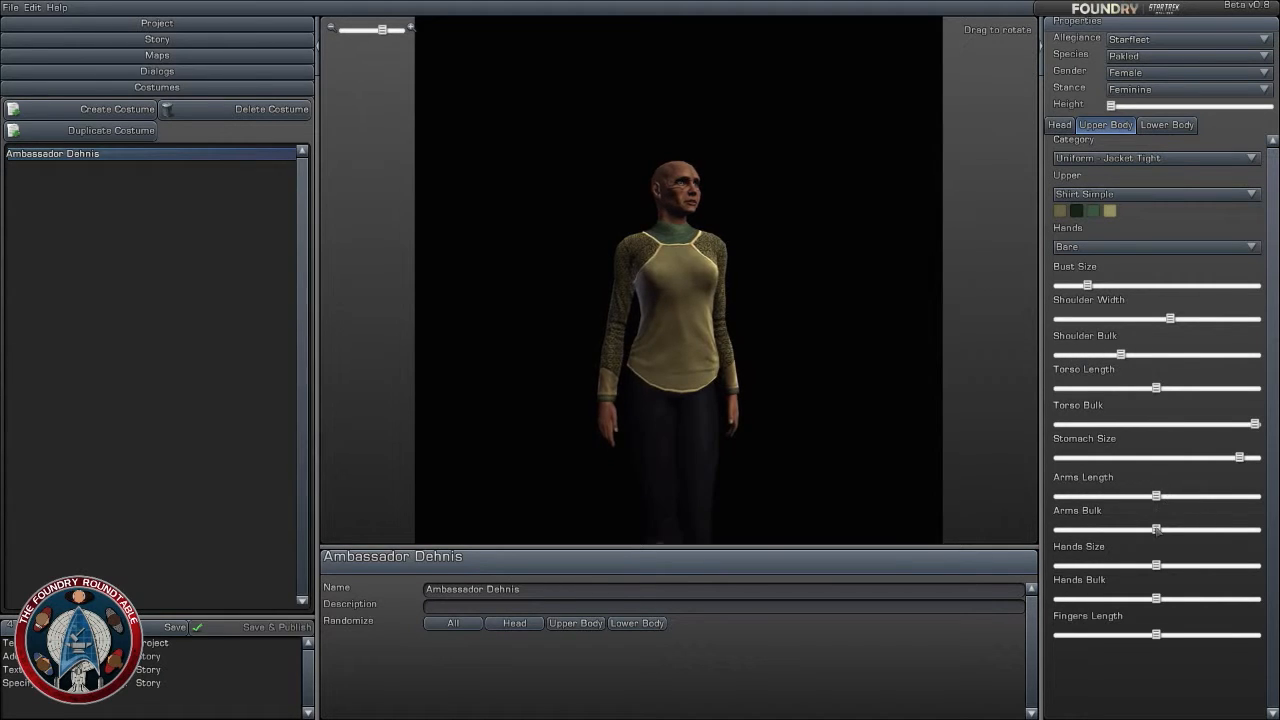
pyautogui.moveTo(1156, 529); pyautogui.dragTo(1256, 528)
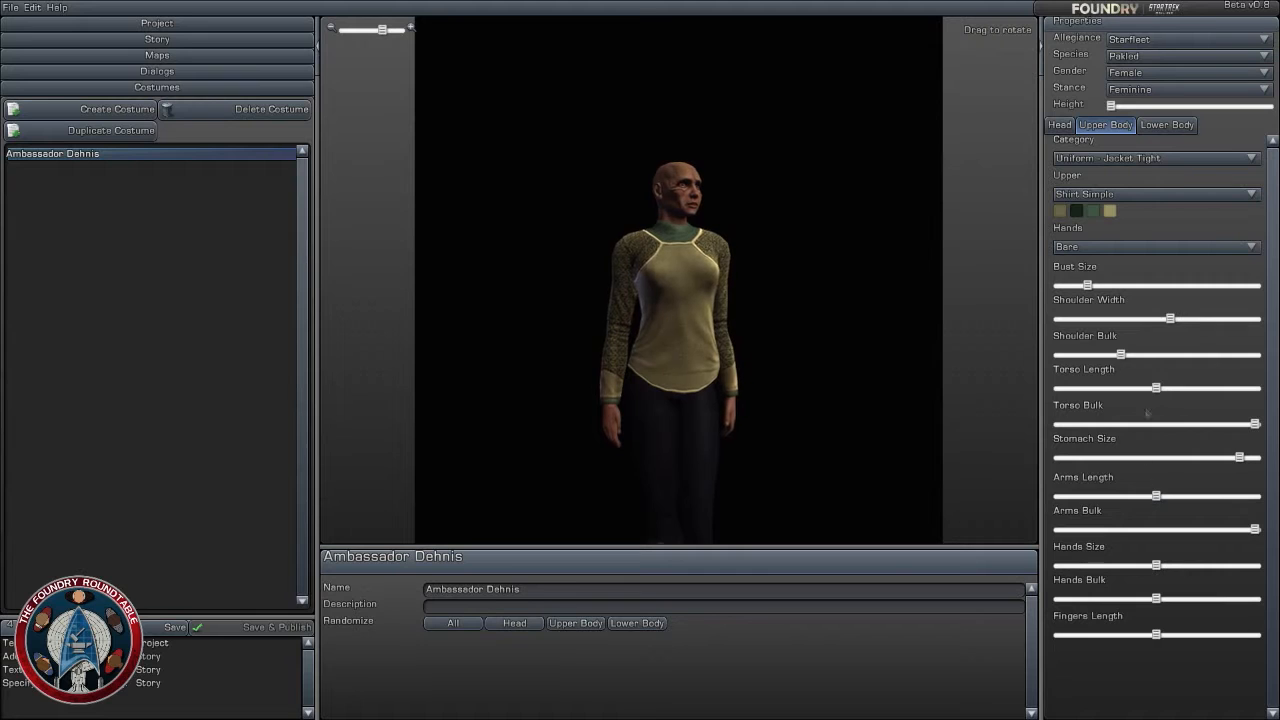
pyautogui.moveTo(1121, 355); pyautogui.dragTo(1070, 356)
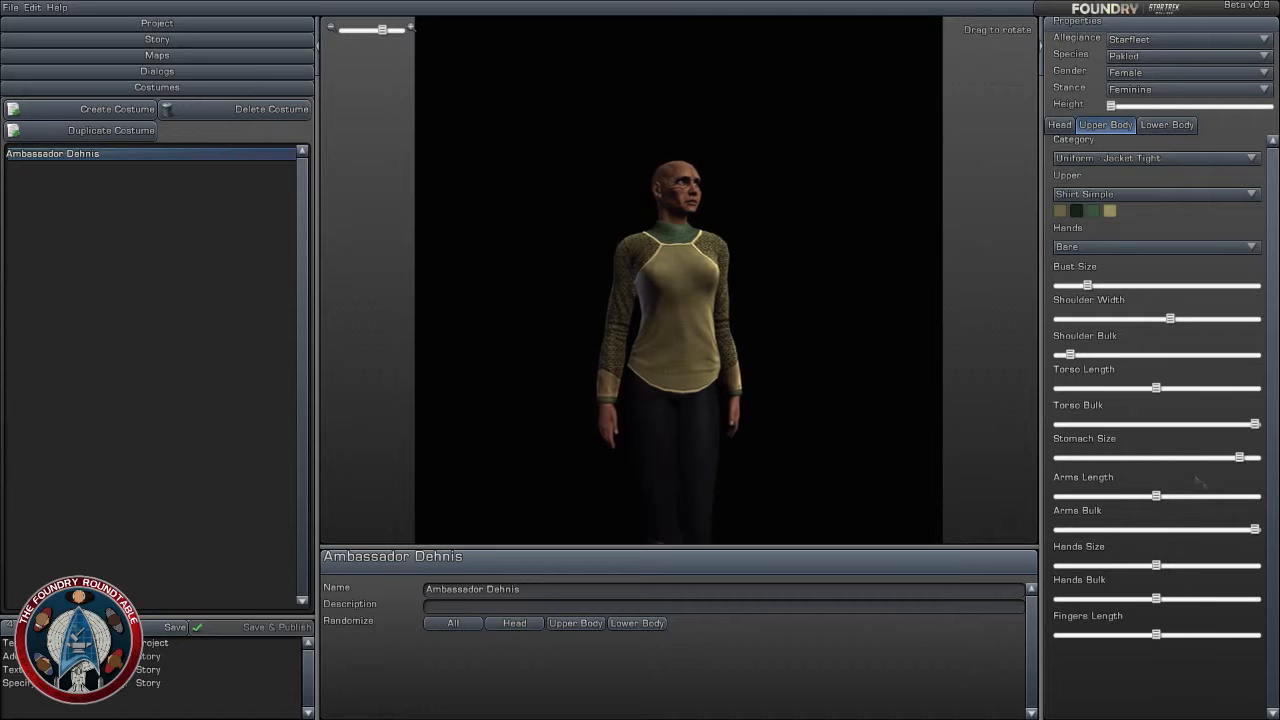
pyautogui.moveTo(1157, 496); pyautogui.dragTo(1024, 493)
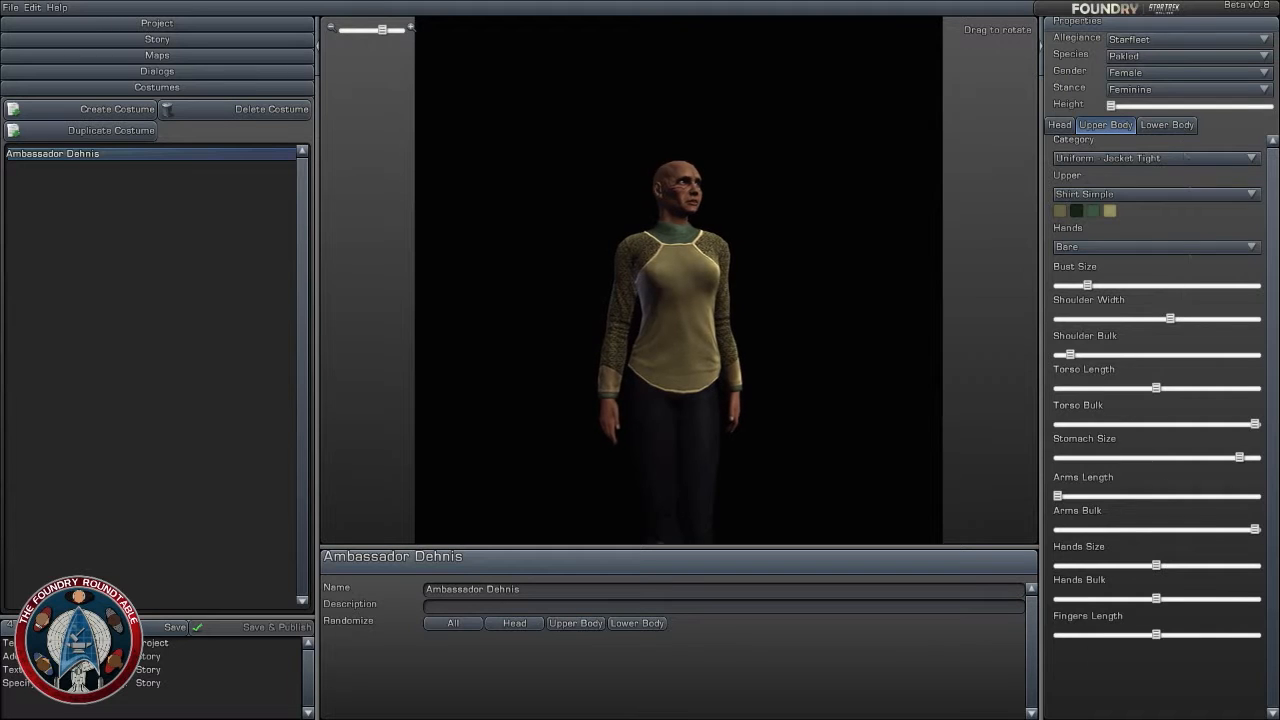
# - Shape the lower body with Leg Length at minimum, Leg Bulk at maximum and Hips Size near minimum
pyautogui.click(1170, 126)
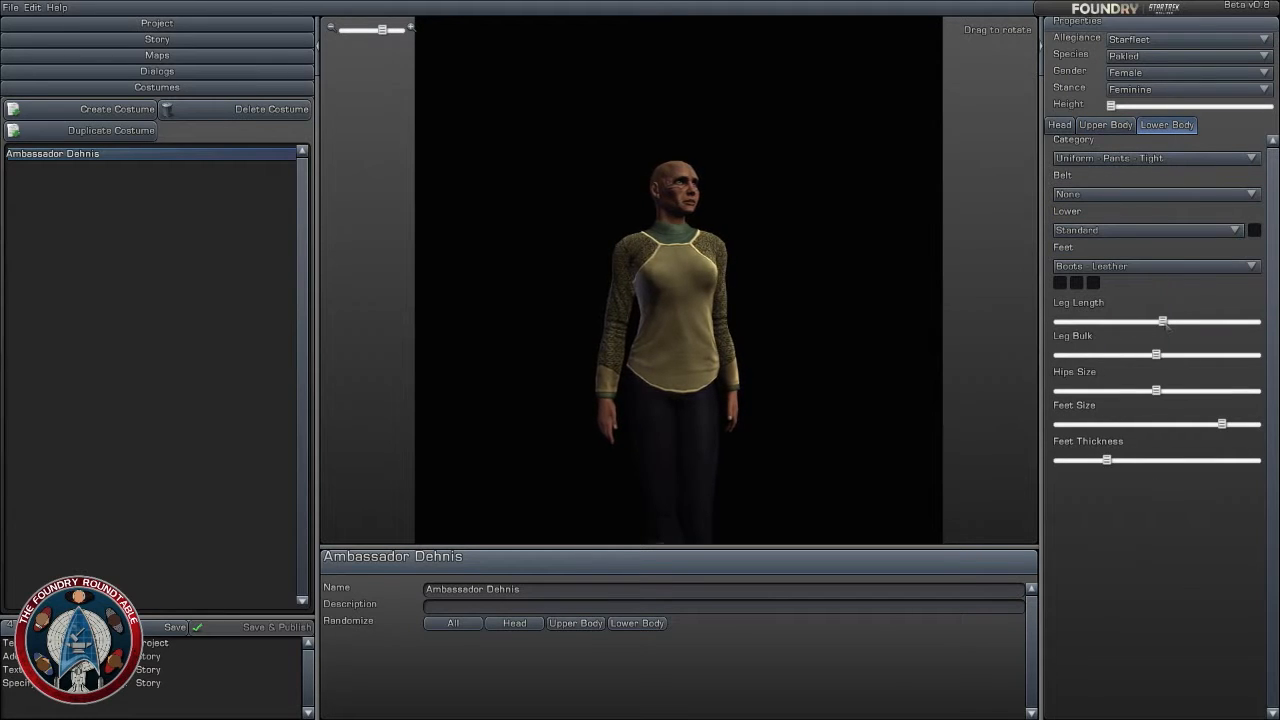
pyautogui.moveTo(1163, 322); pyautogui.dragTo(1057, 322)
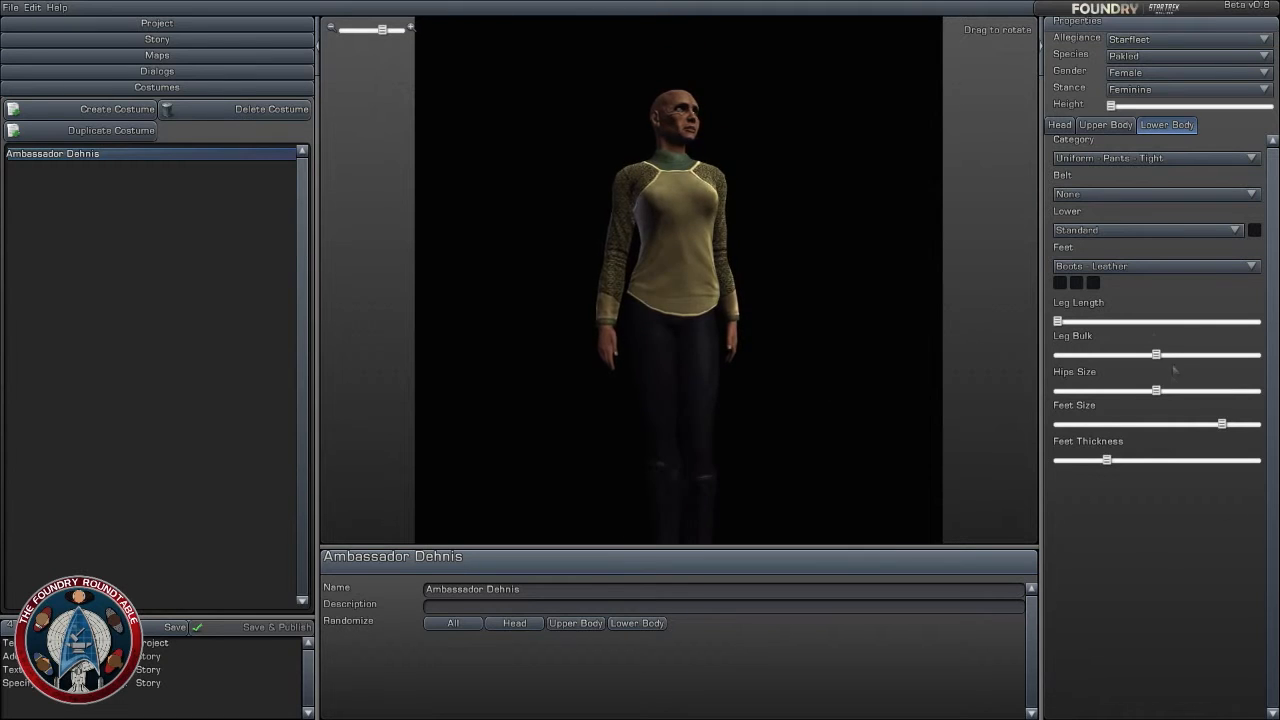
pyautogui.moveTo(1156, 355); pyautogui.dragTo(1255, 355)
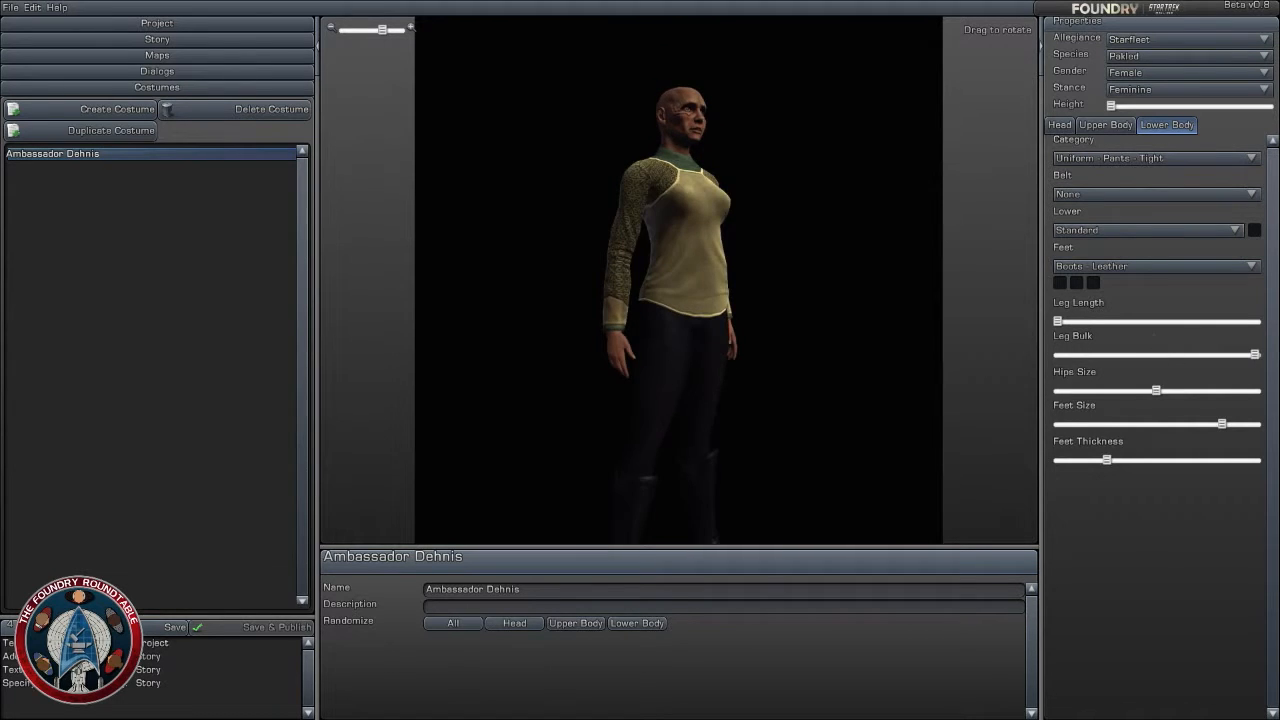
pyautogui.moveTo(910, 309); pyautogui.dragTo(849, 309)
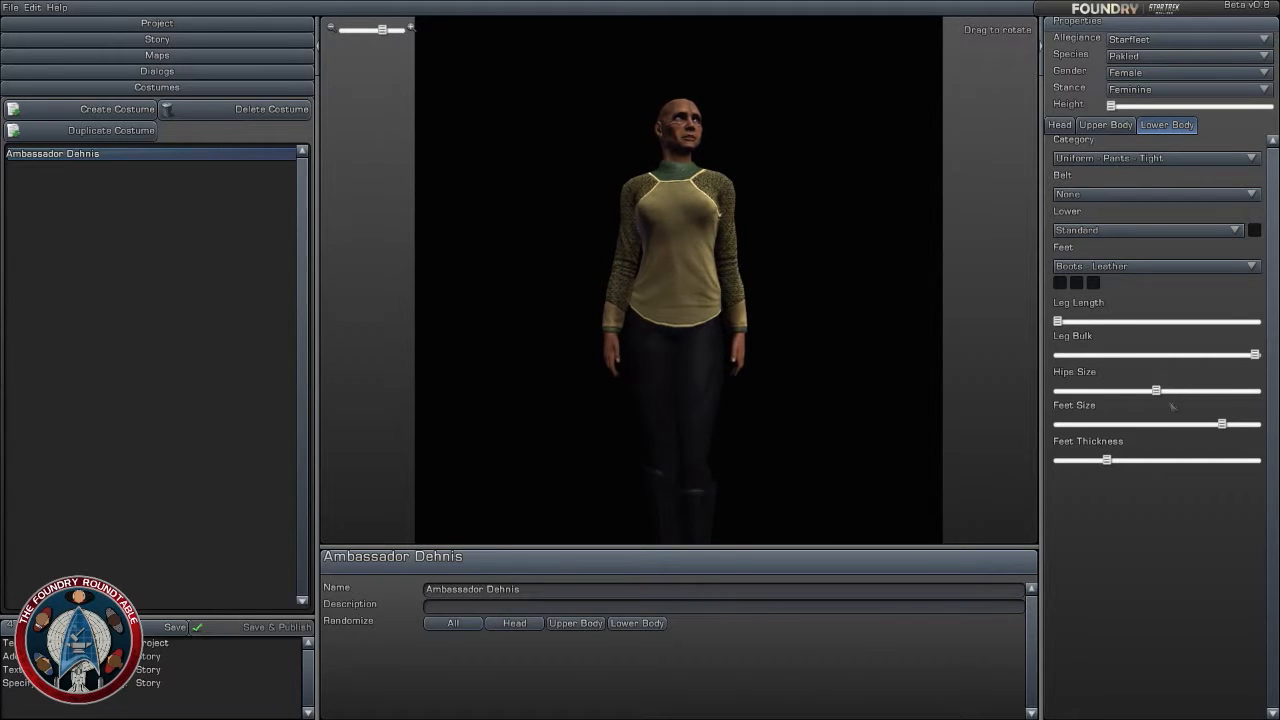
pyautogui.moveTo(1156, 390); pyautogui.dragTo(1068, 388)
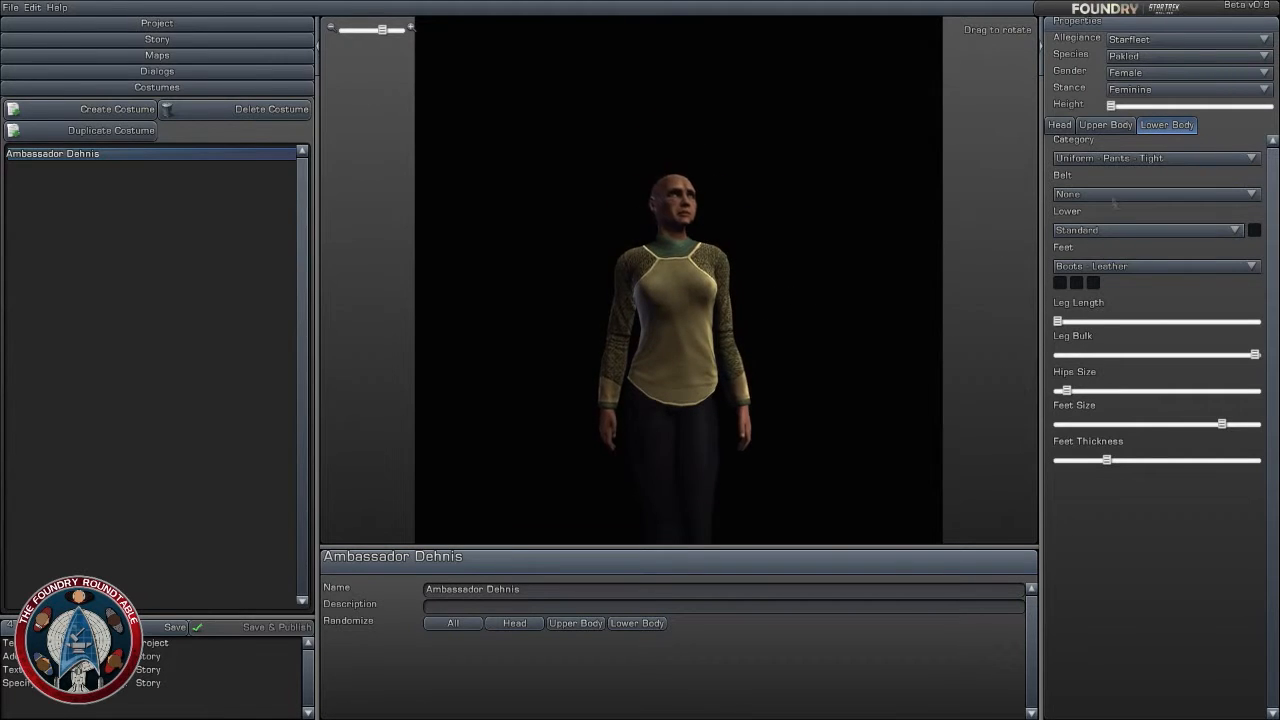
# - Set the upper body's Hands Size and Hands Bulk to maximum and narrow the Shoulder Width to below the middle
pyautogui.click(1105, 125)
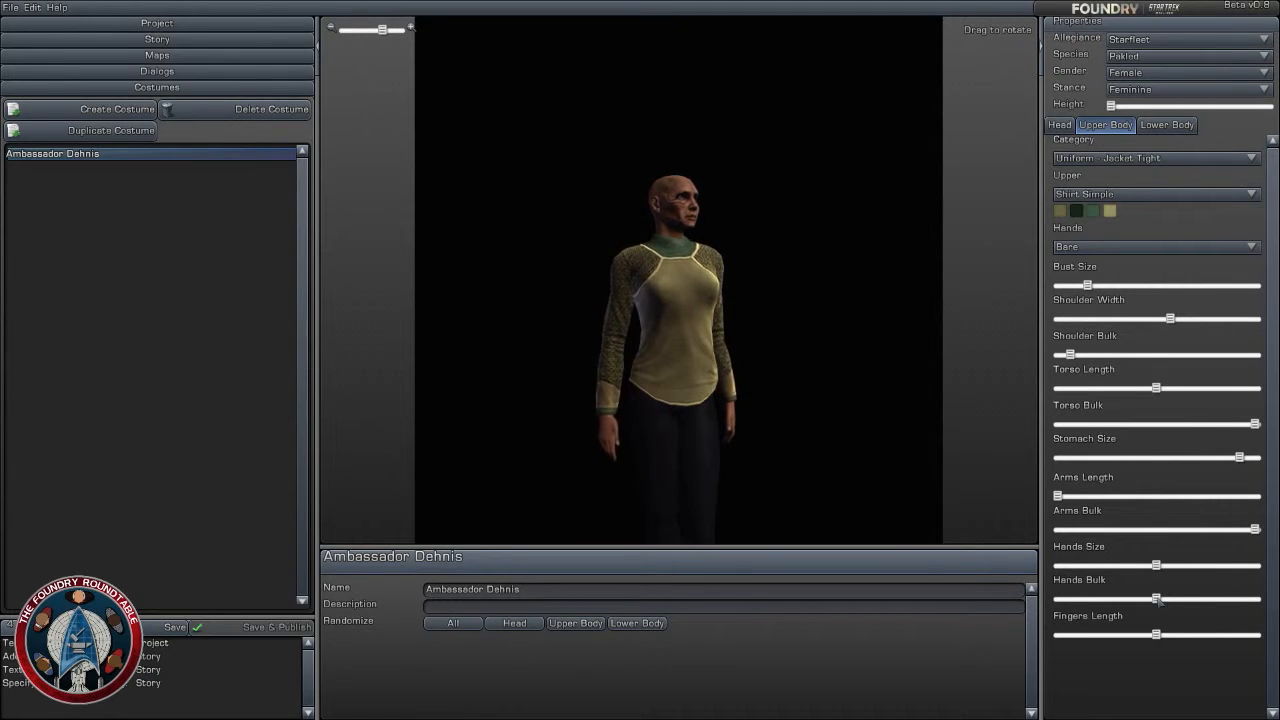
pyautogui.moveTo(1157, 598); pyautogui.dragTo(1272, 596)
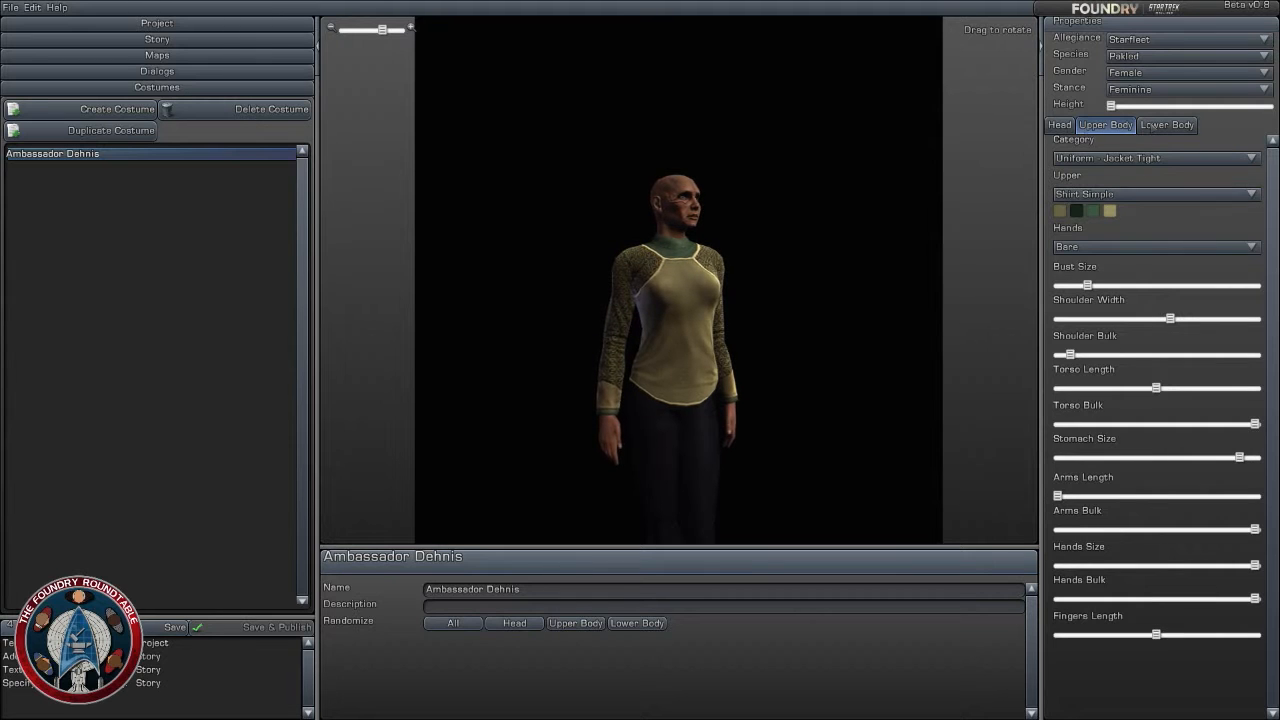
pyautogui.click(1164, 125)
pyautogui.click(1105, 126)
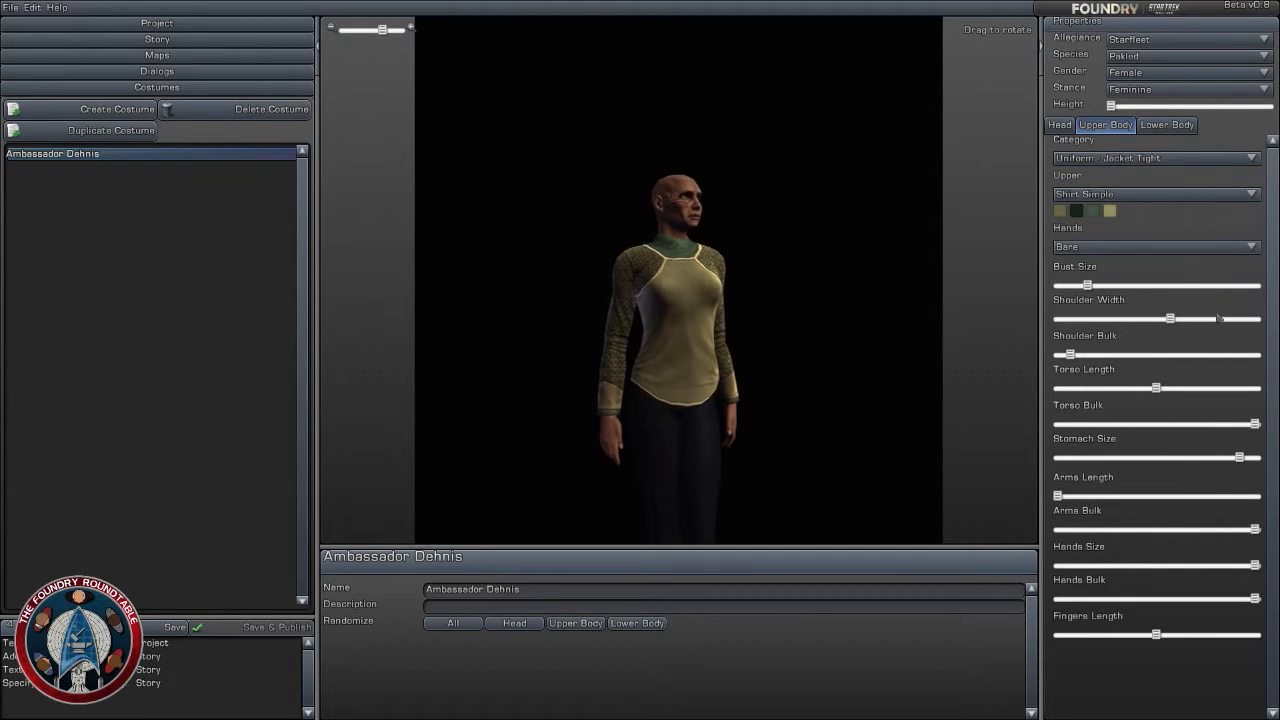
pyautogui.moveTo(1170, 318); pyautogui.dragTo(1113, 318)
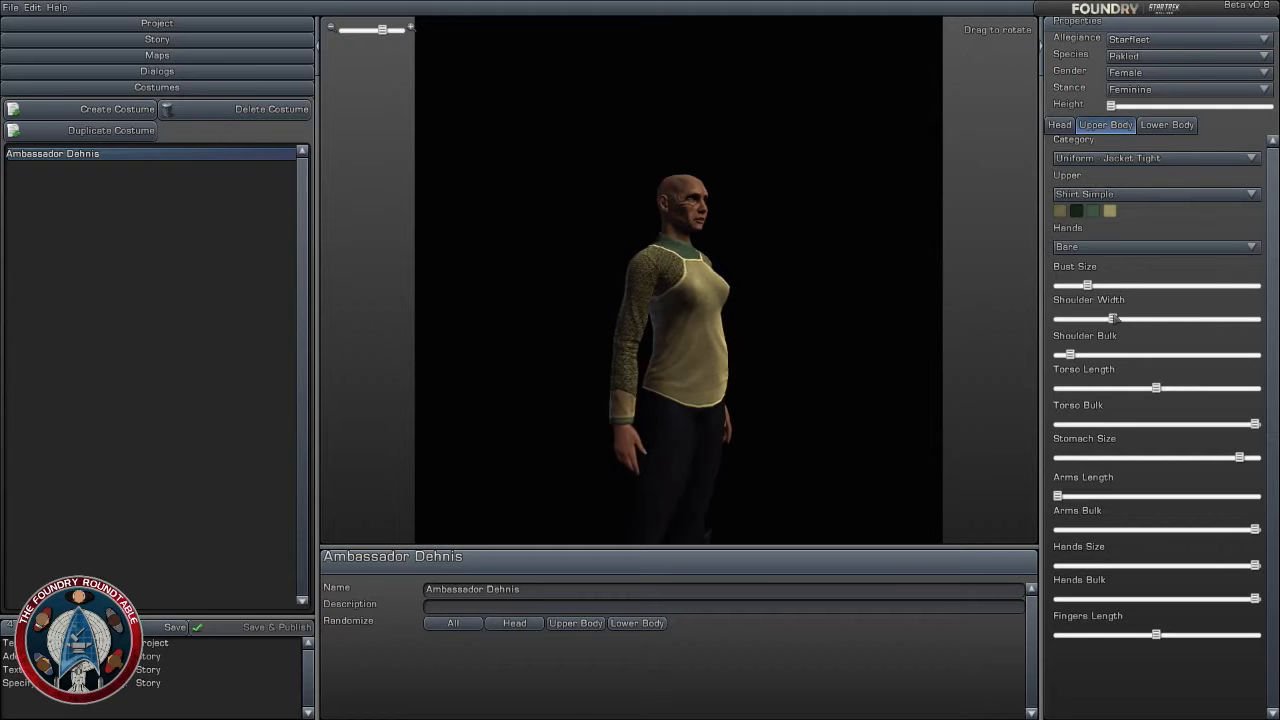
pyautogui.moveTo(800, 320); pyautogui.dragTo(760, 150)
pyautogui.moveTo(751, 340); pyautogui.dragTo(700, 410)
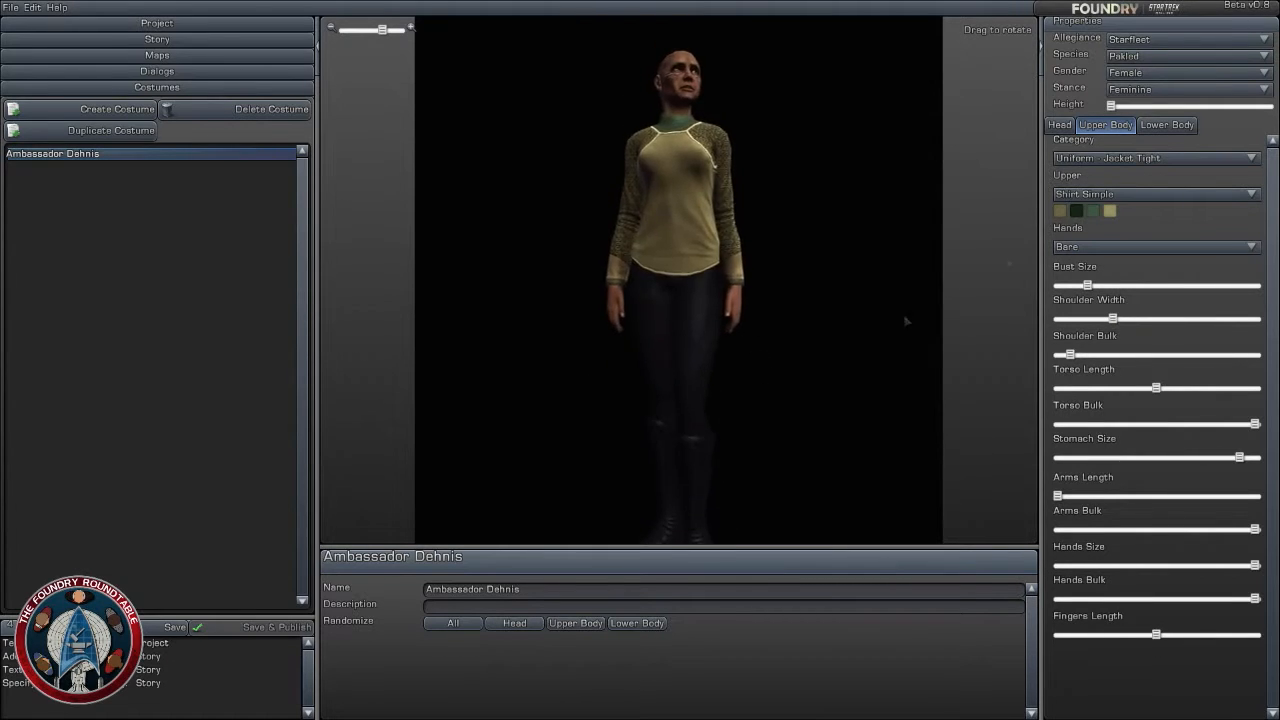
# - Randomize only the costume's head features
pyautogui.click(1167, 125)
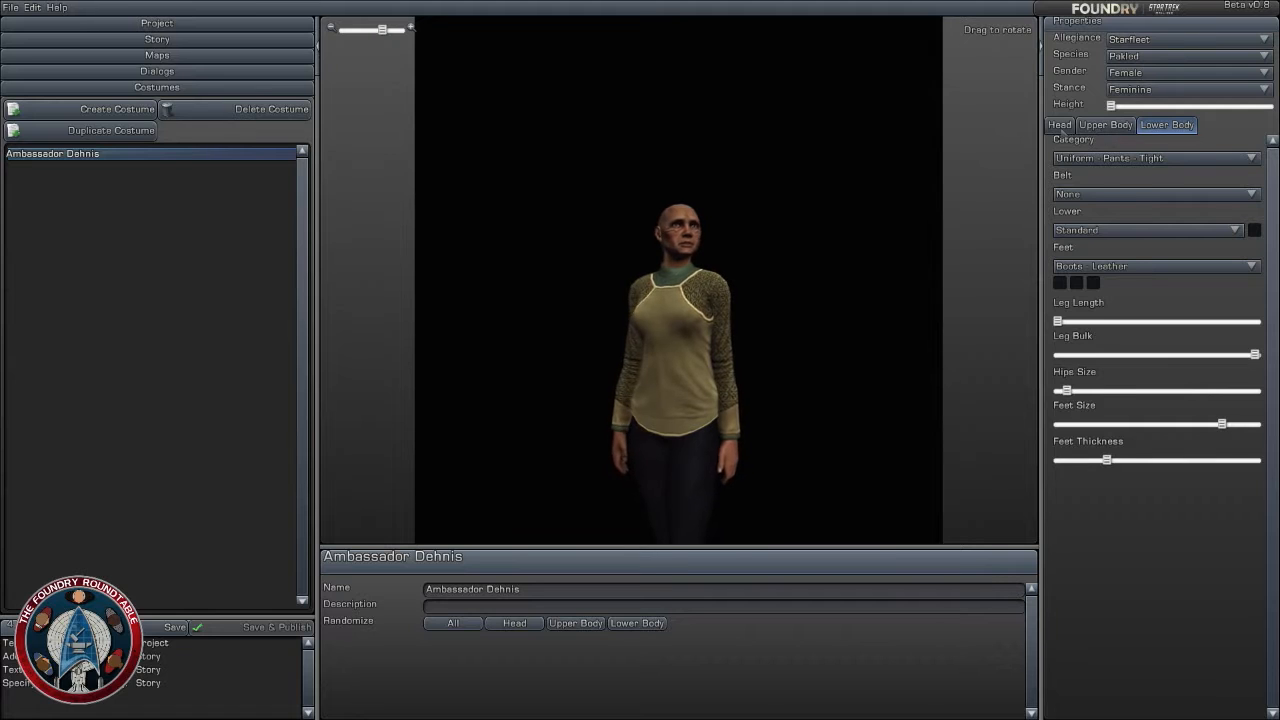
pyautogui.click(1059, 125)
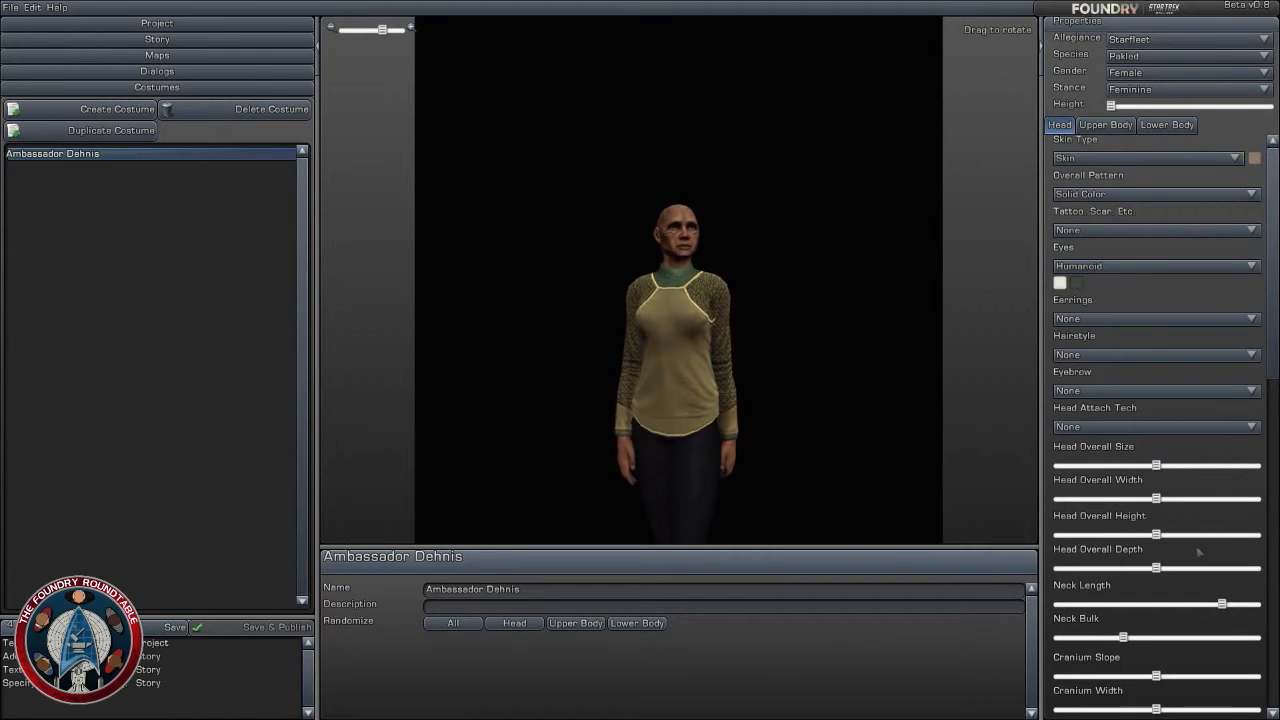
pyautogui.scroll(-3, 1183, 521)
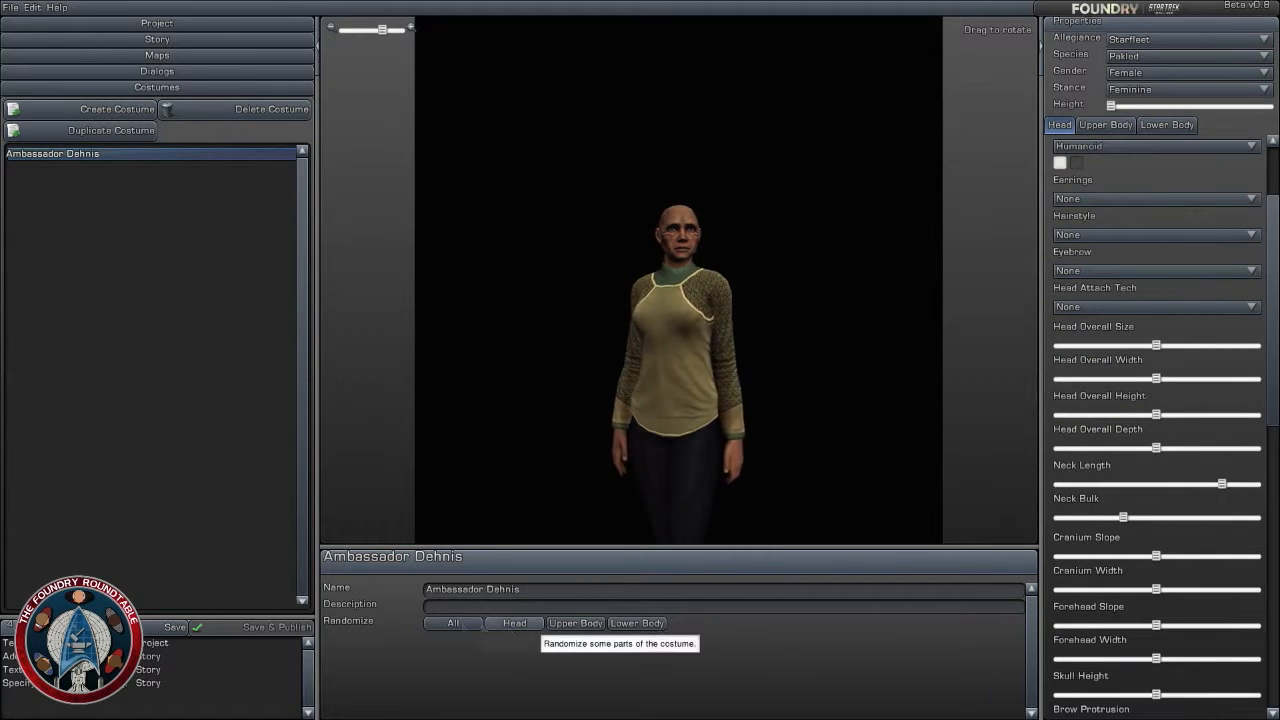
pyautogui.click(514, 623)
pyautogui.click(522, 626)
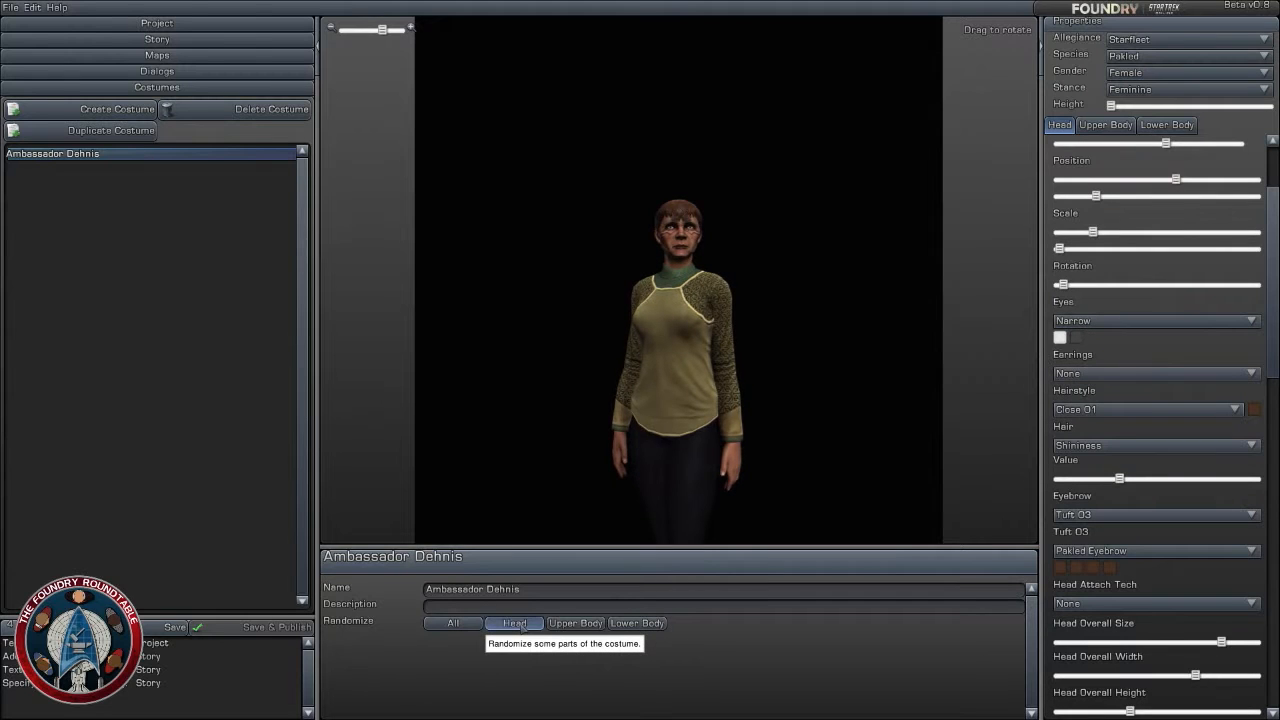
# - Re-randomize the head several times to generate a different face for the ambassador
pyautogui.click(522, 627)
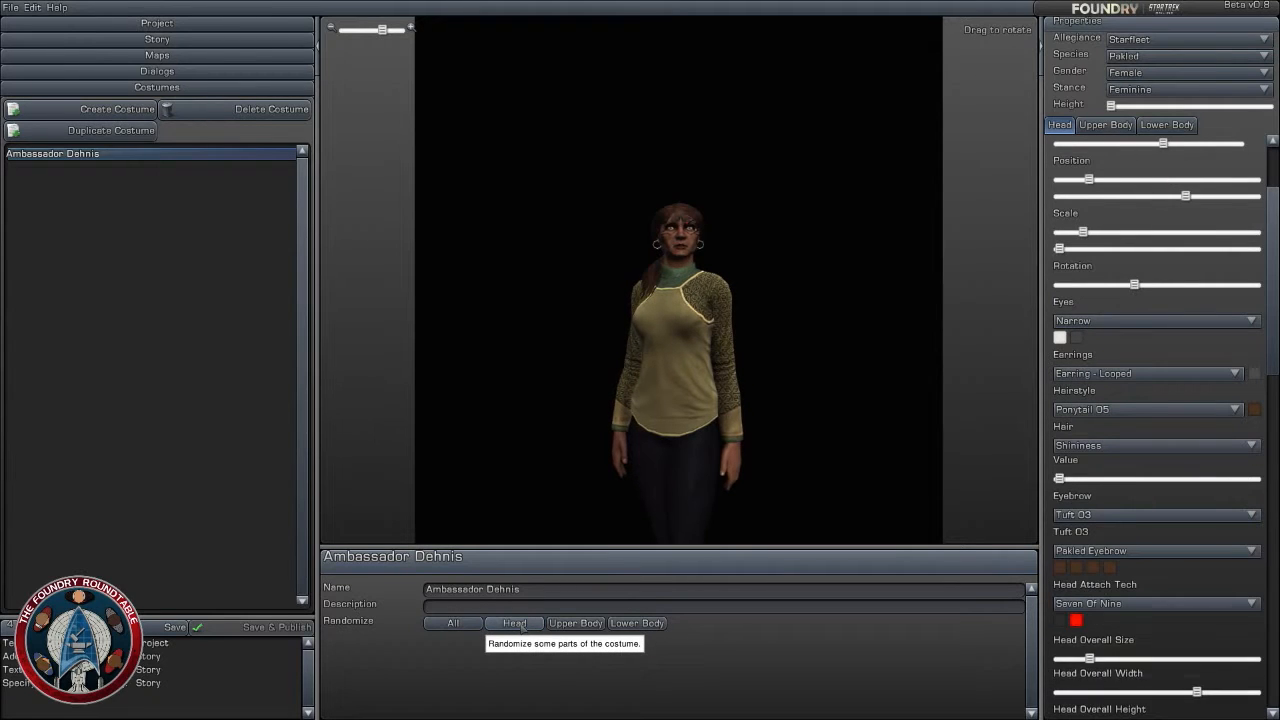
pyautogui.click(522, 626)
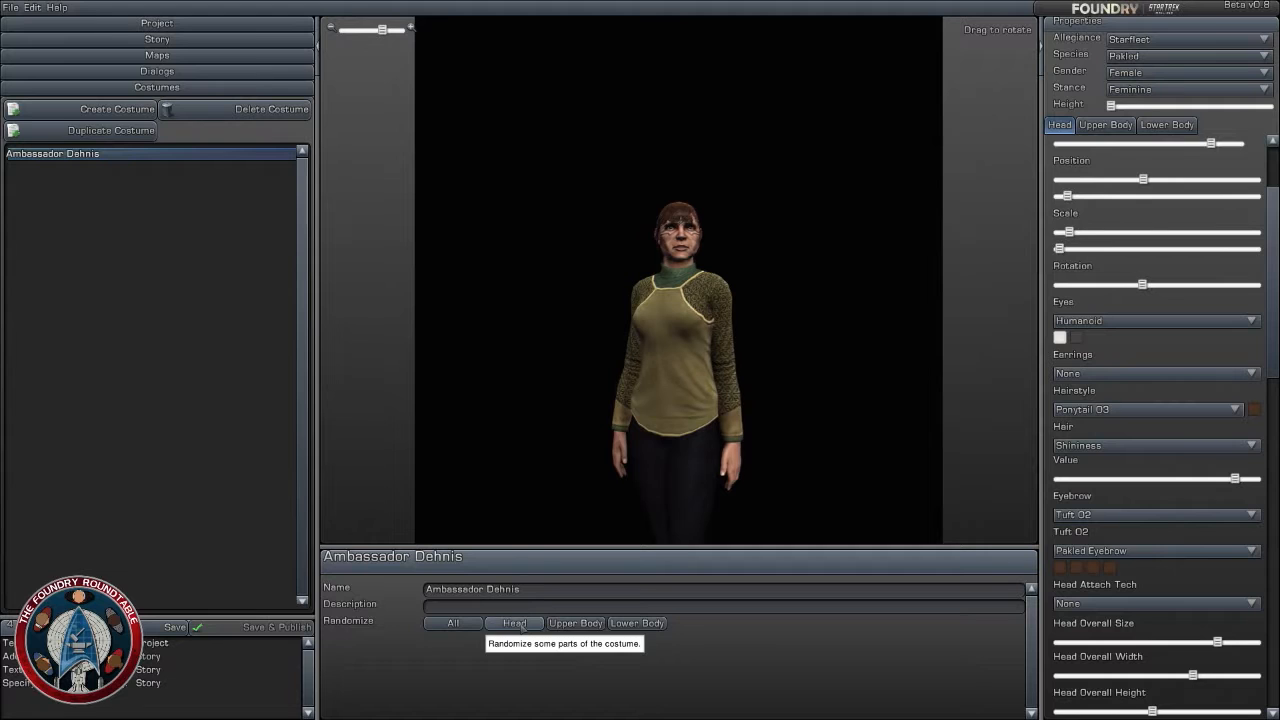
pyautogui.click(522, 626)
pyautogui.click(522, 626)
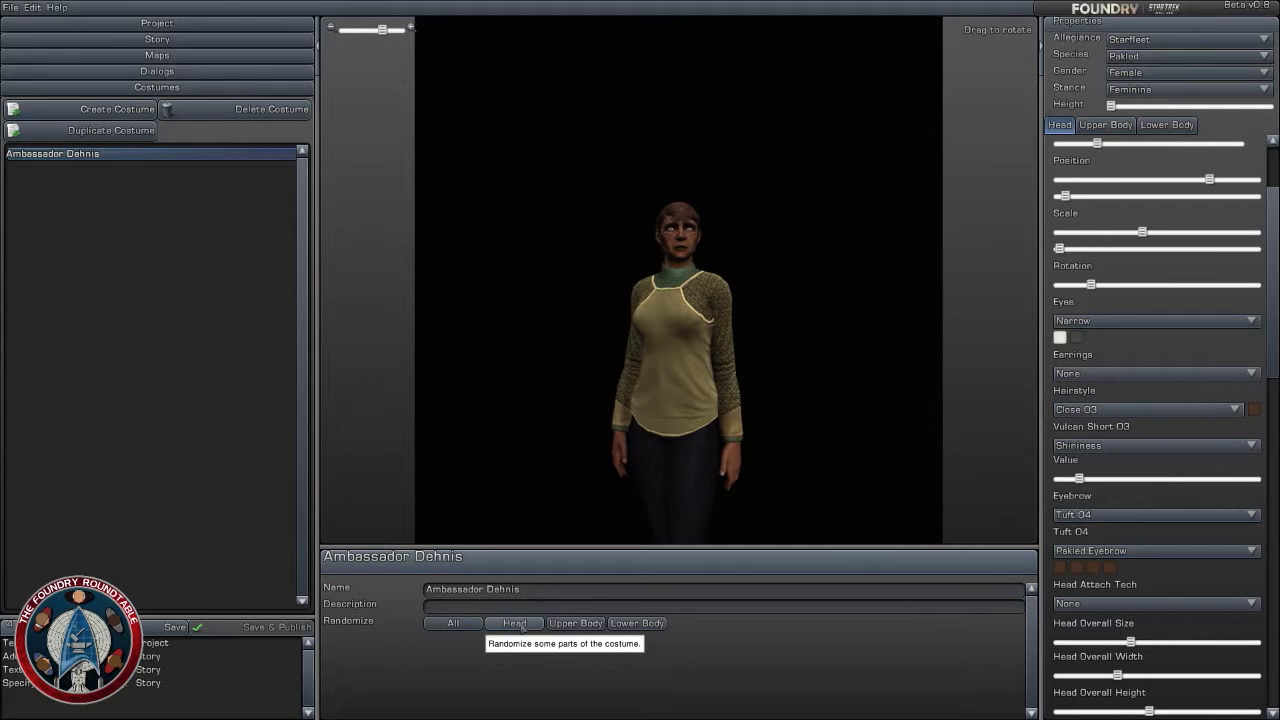
pyautogui.scroll(4, 681, 348)
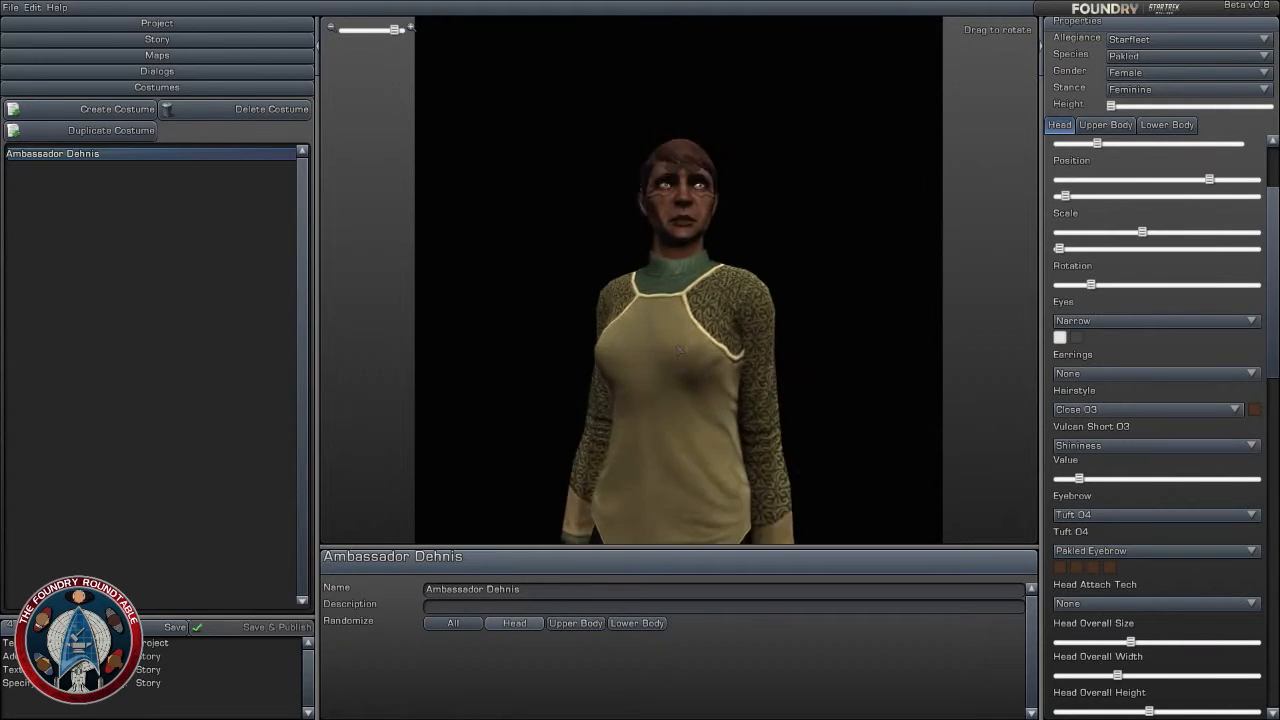
pyautogui.moveTo(681, 348); pyautogui.dragTo(650, 480)
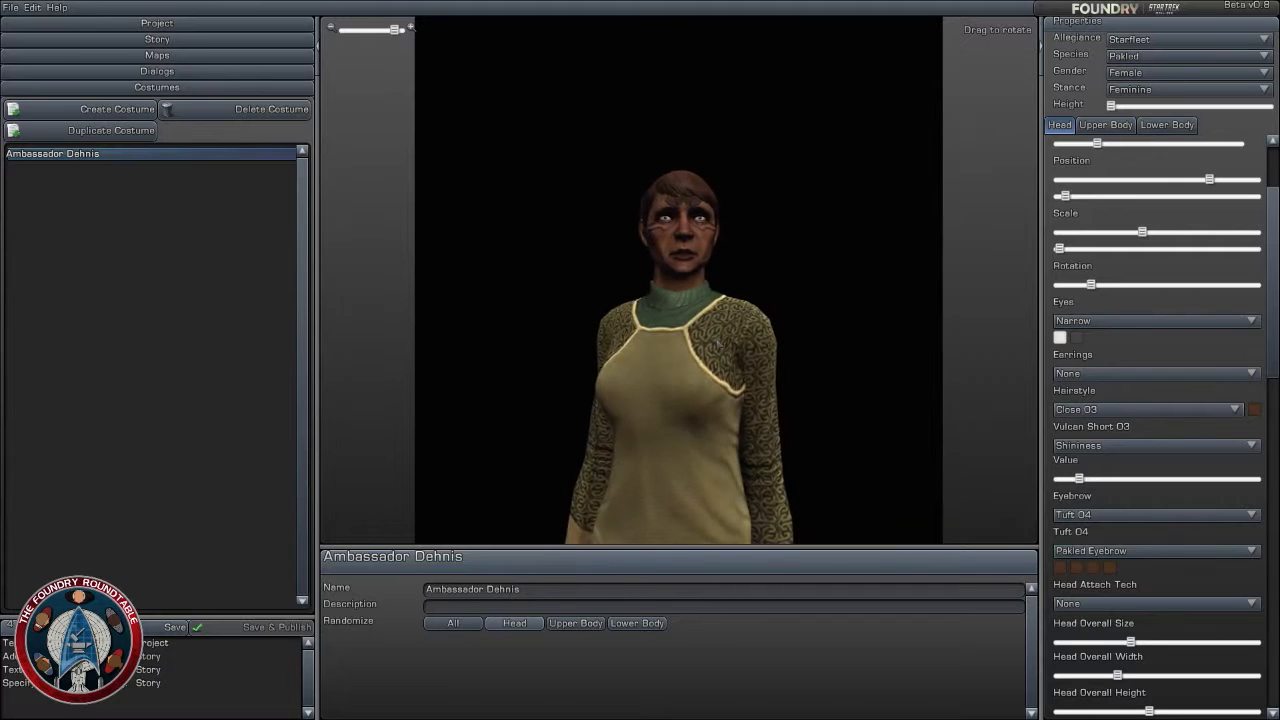
pyautogui.click(514, 624)
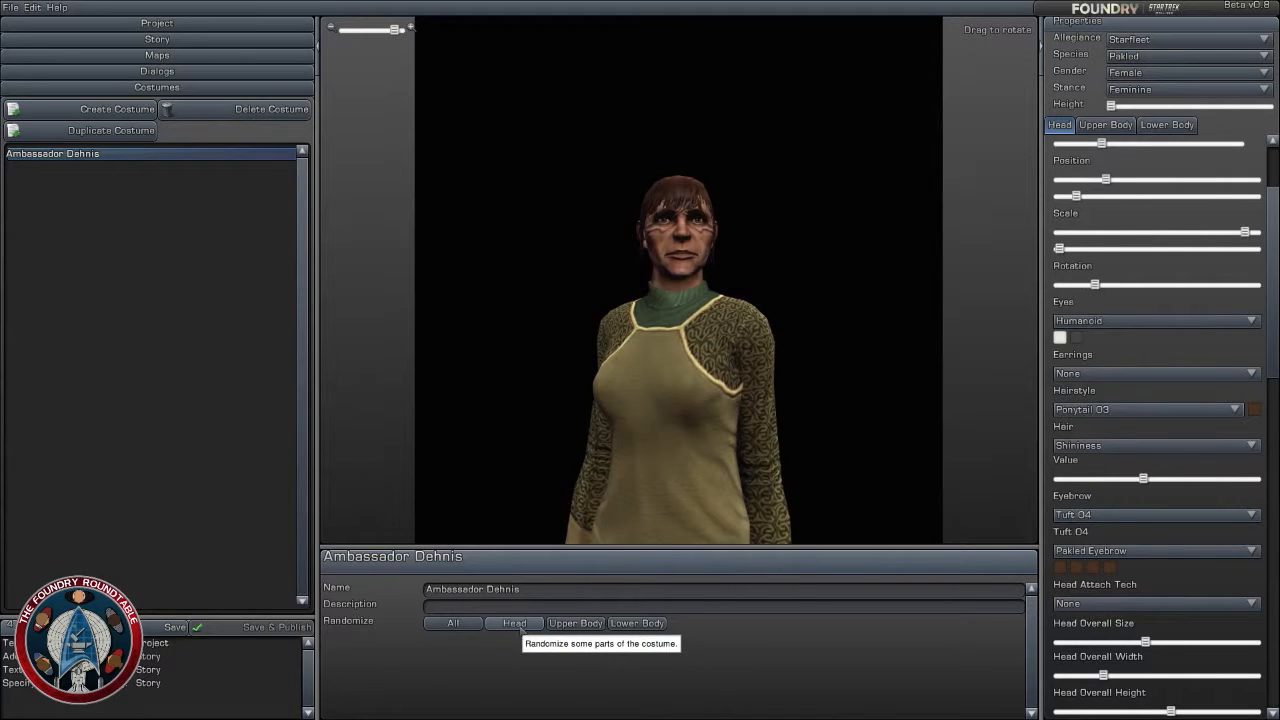
pyautogui.click(514, 624)
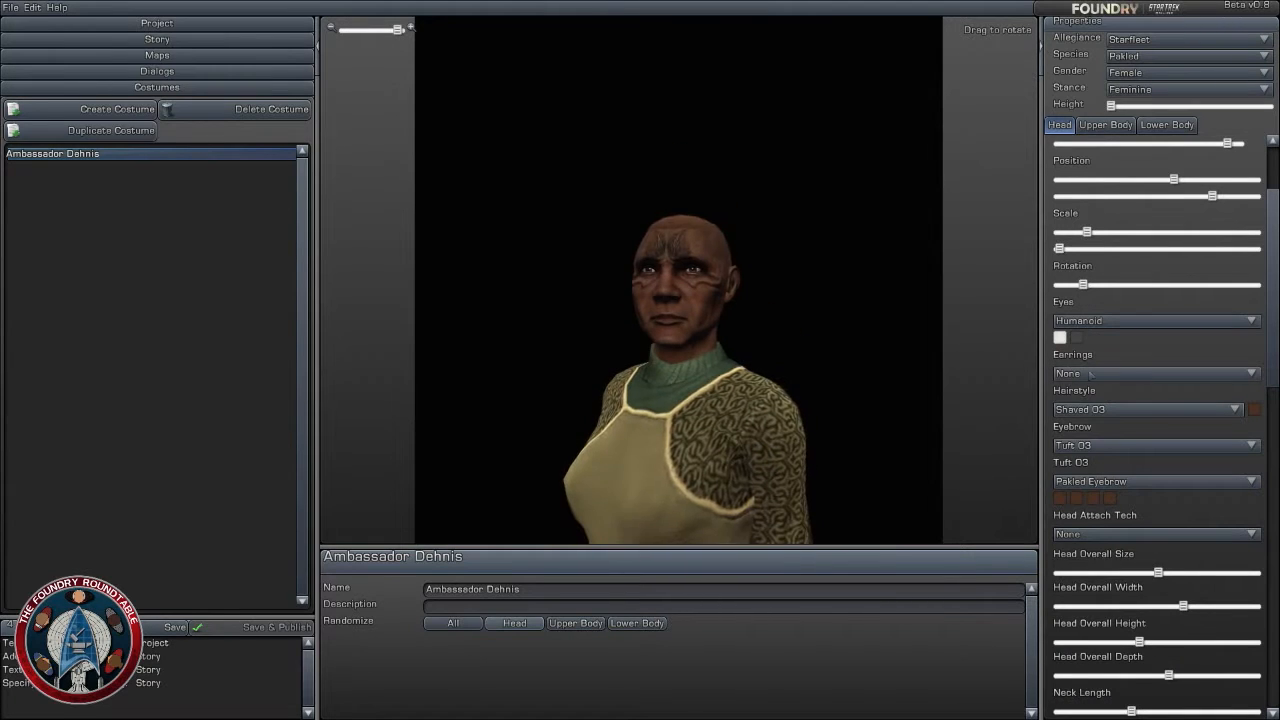
# - Set the hairstyle to Slicked Back 01 and color the hair a very dark blue-gray
pyautogui.click(1178, 408)
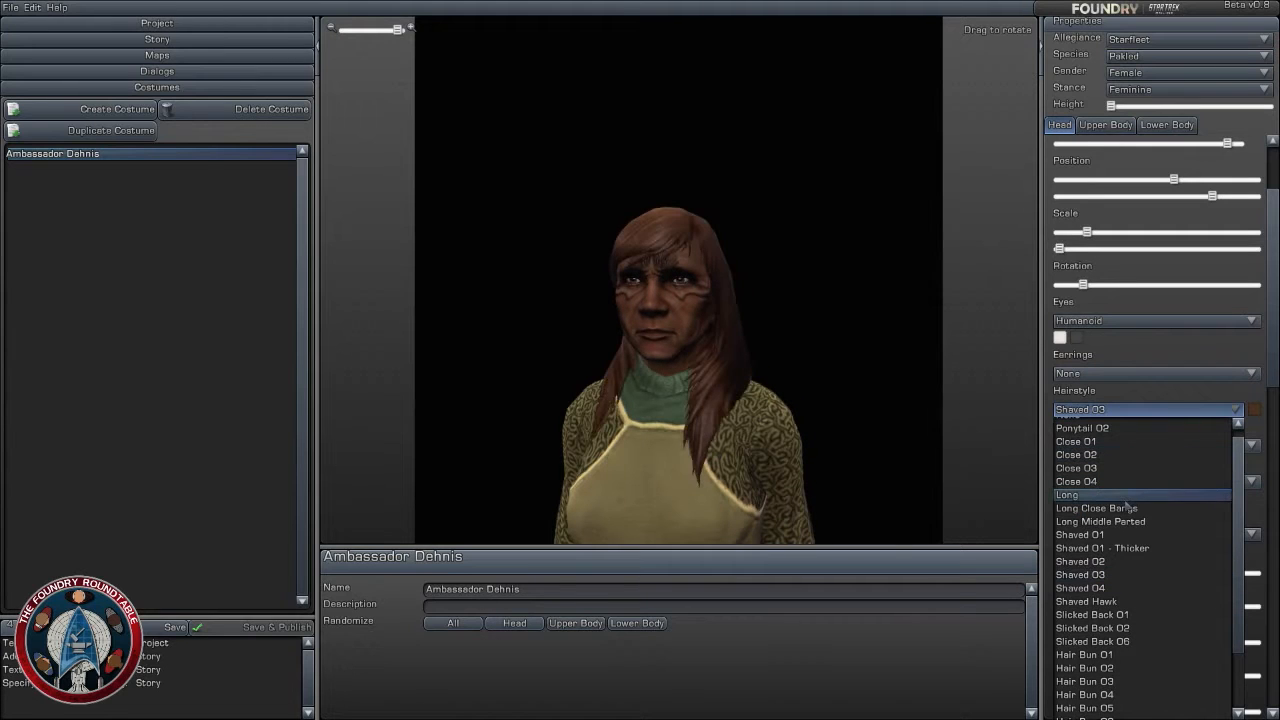
pyautogui.scroll(3, 1125, 495)
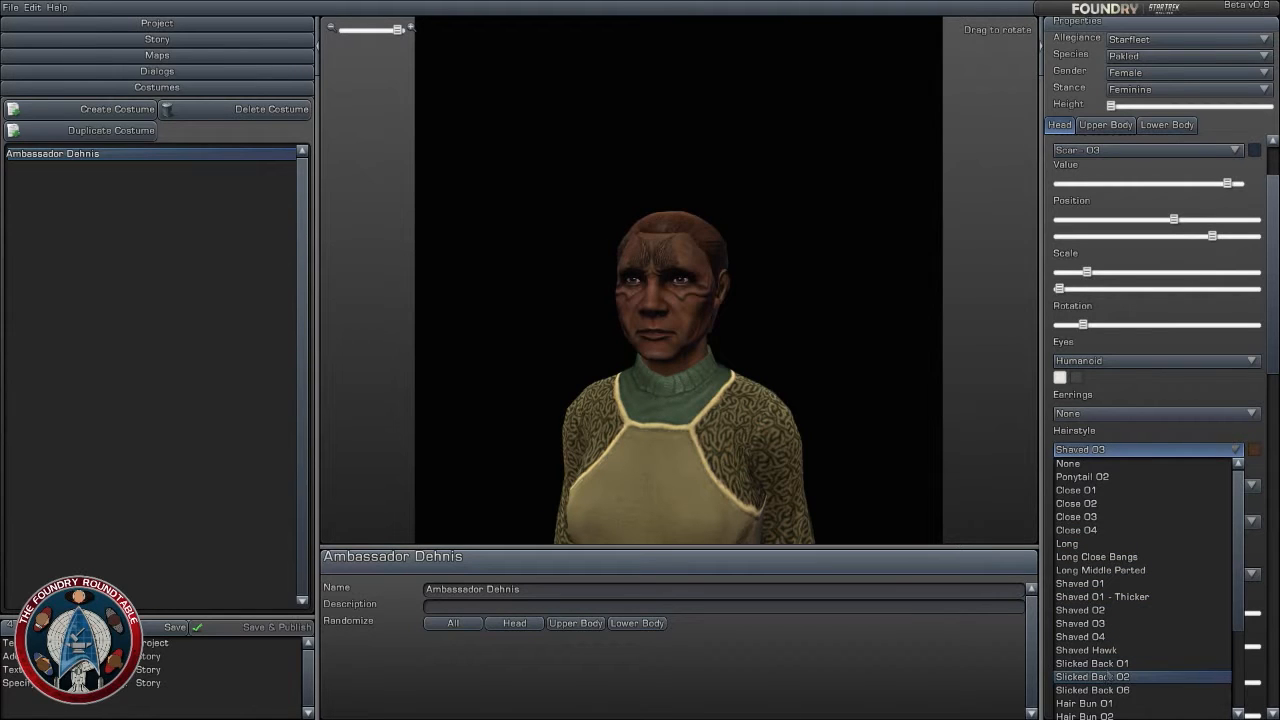
pyautogui.click(1092, 663)
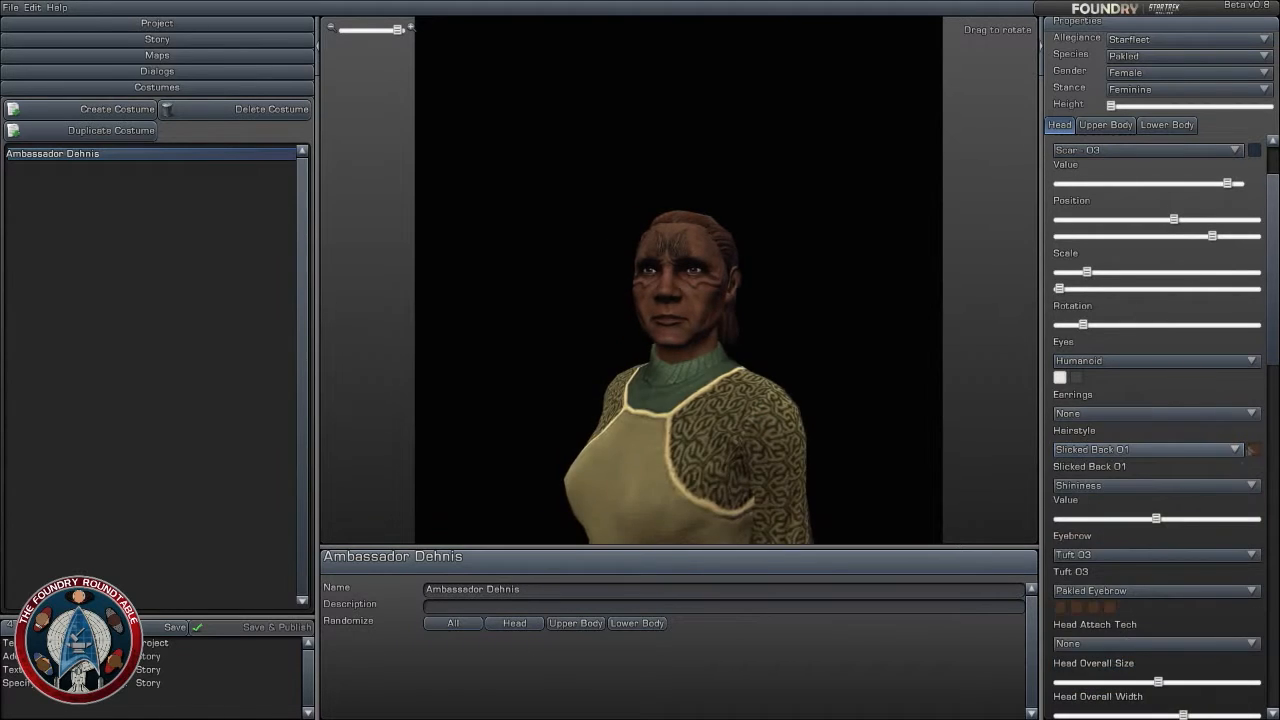
pyautogui.click(1251, 451)
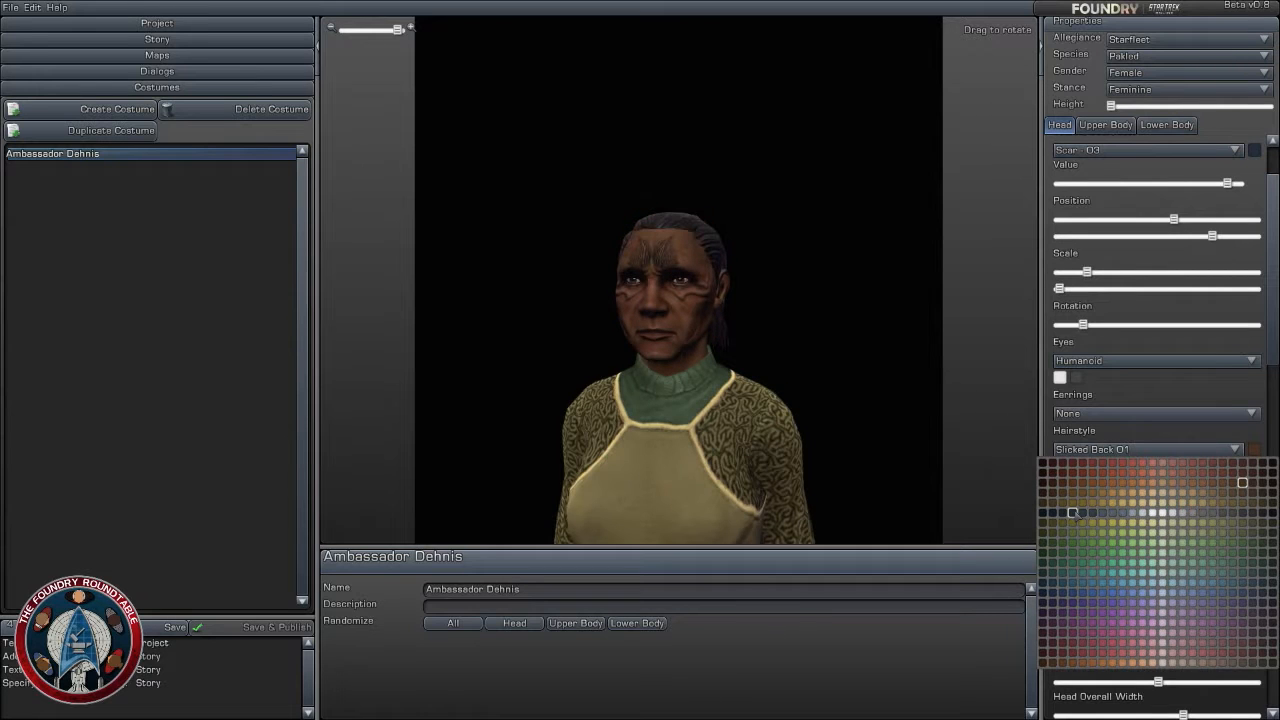
pyautogui.click(1072, 512)
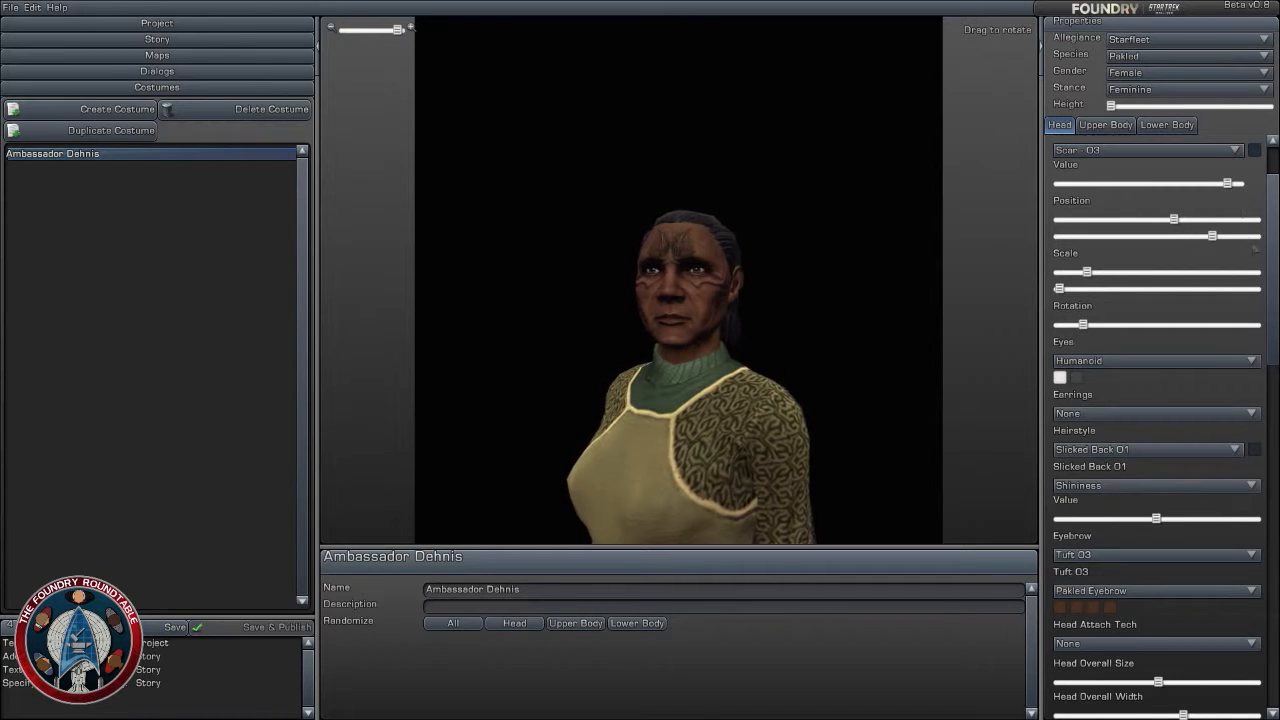
# - Change the head's skin color to a lighter tan
pyautogui.moveTo(1272, 244); pyautogui.dragTo(1271, 212)
pyautogui.click(1254, 159)
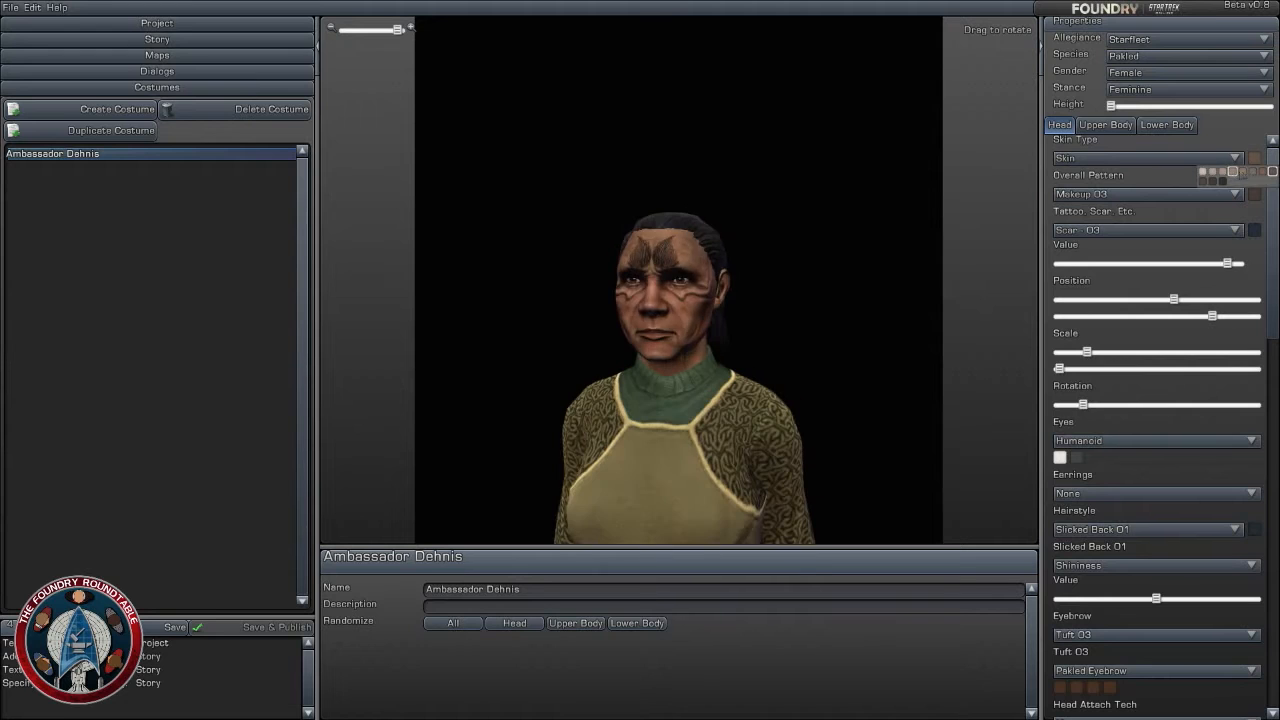
pyautogui.click(1242, 172)
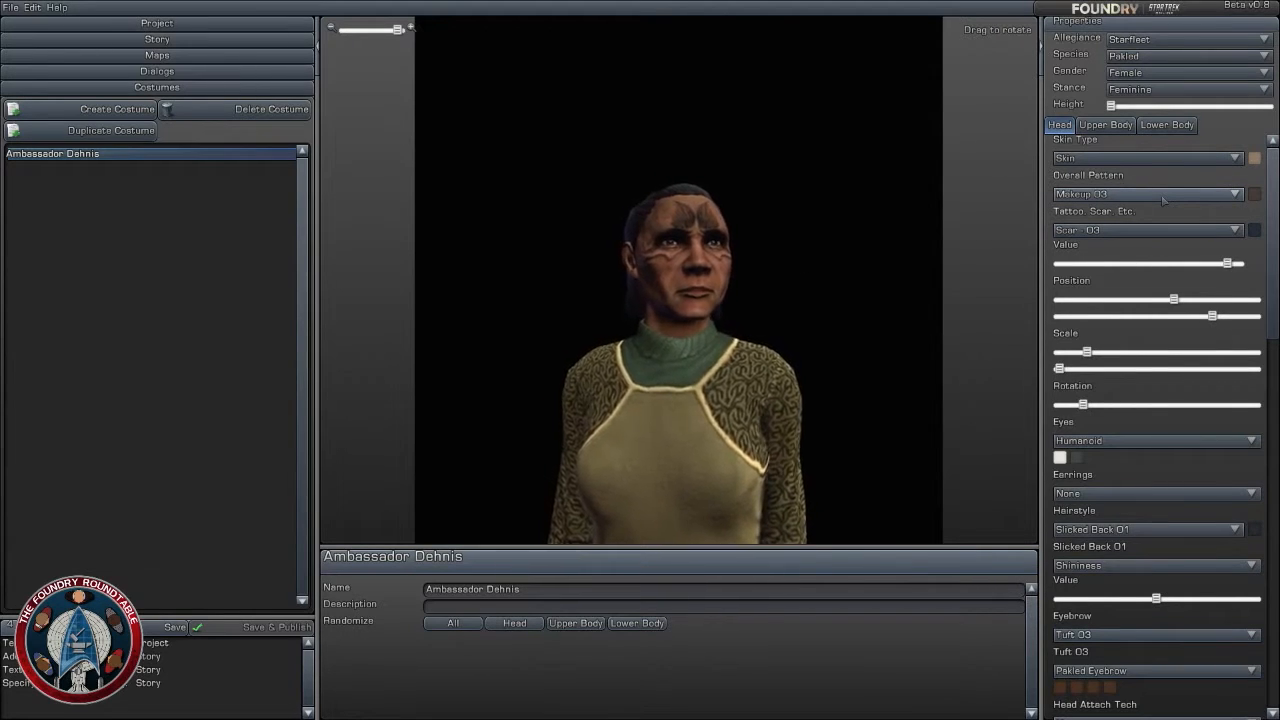
# - Keep Makeup 03 as the overall pattern and set its color to light blue
pyautogui.click(1163, 194)
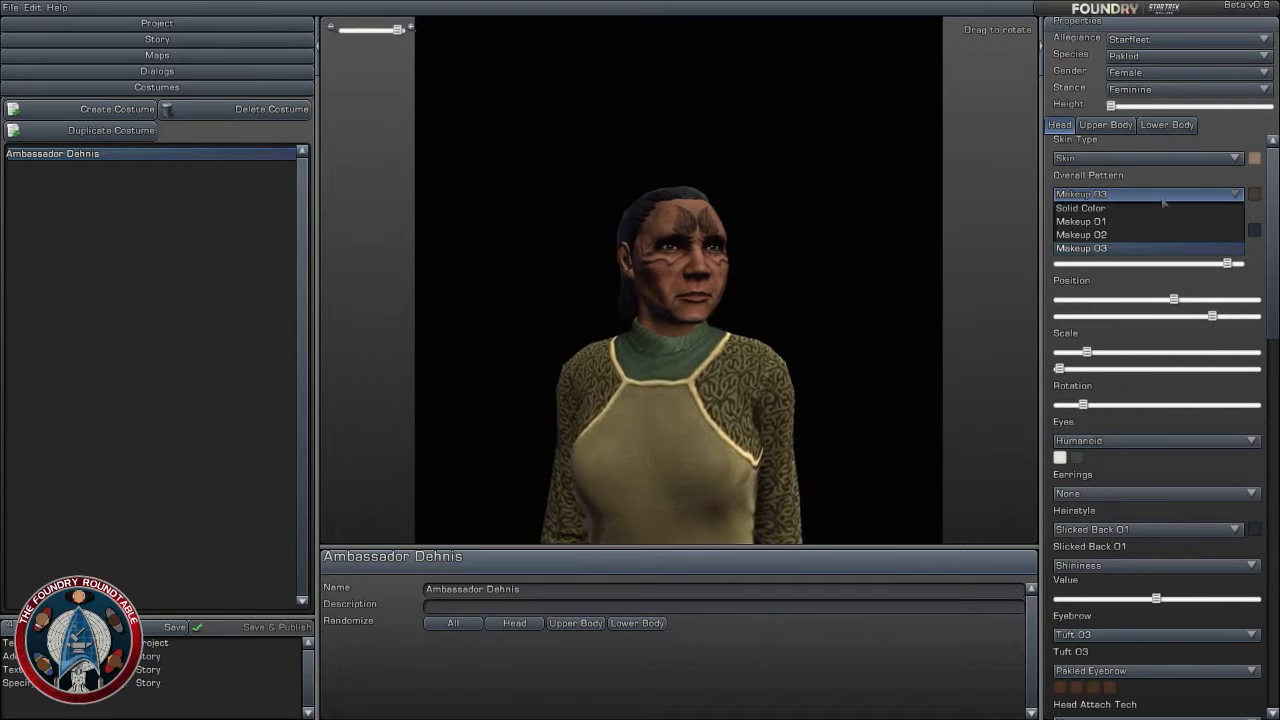
pyautogui.click(1163, 198)
pyautogui.click(1254, 196)
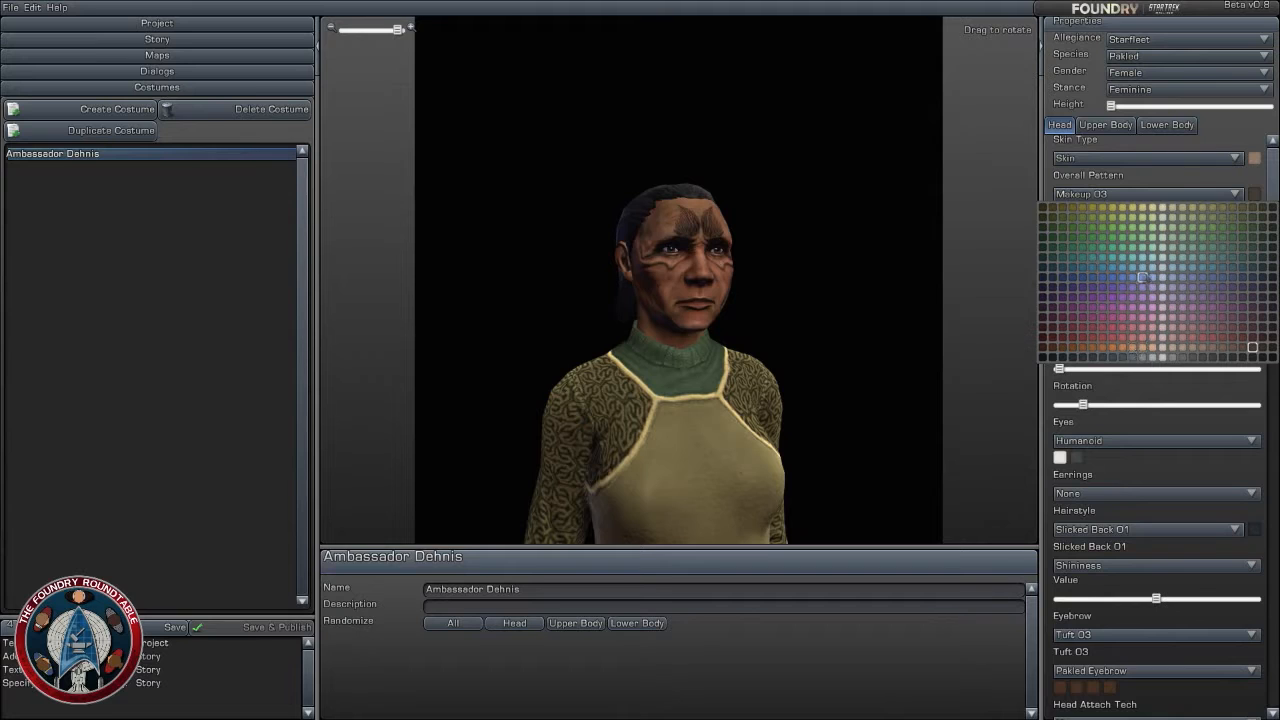
pyautogui.click(1133, 277)
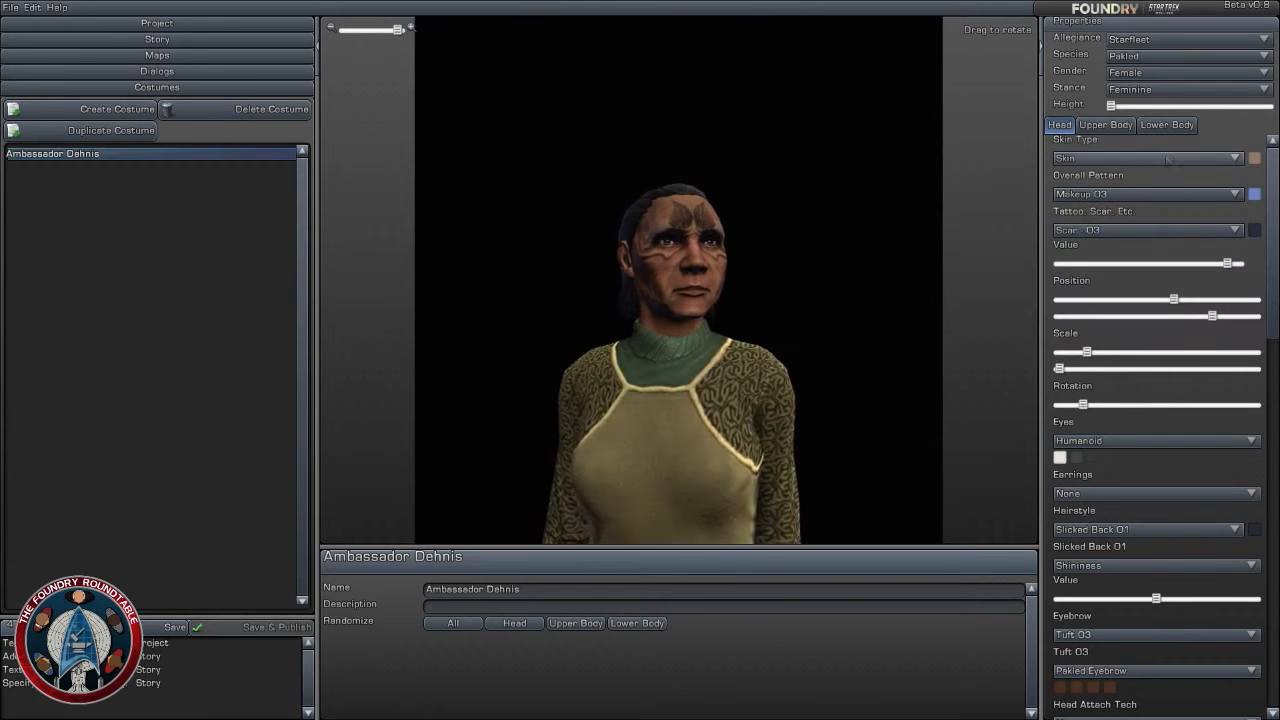
pyautogui.click(1236, 158)
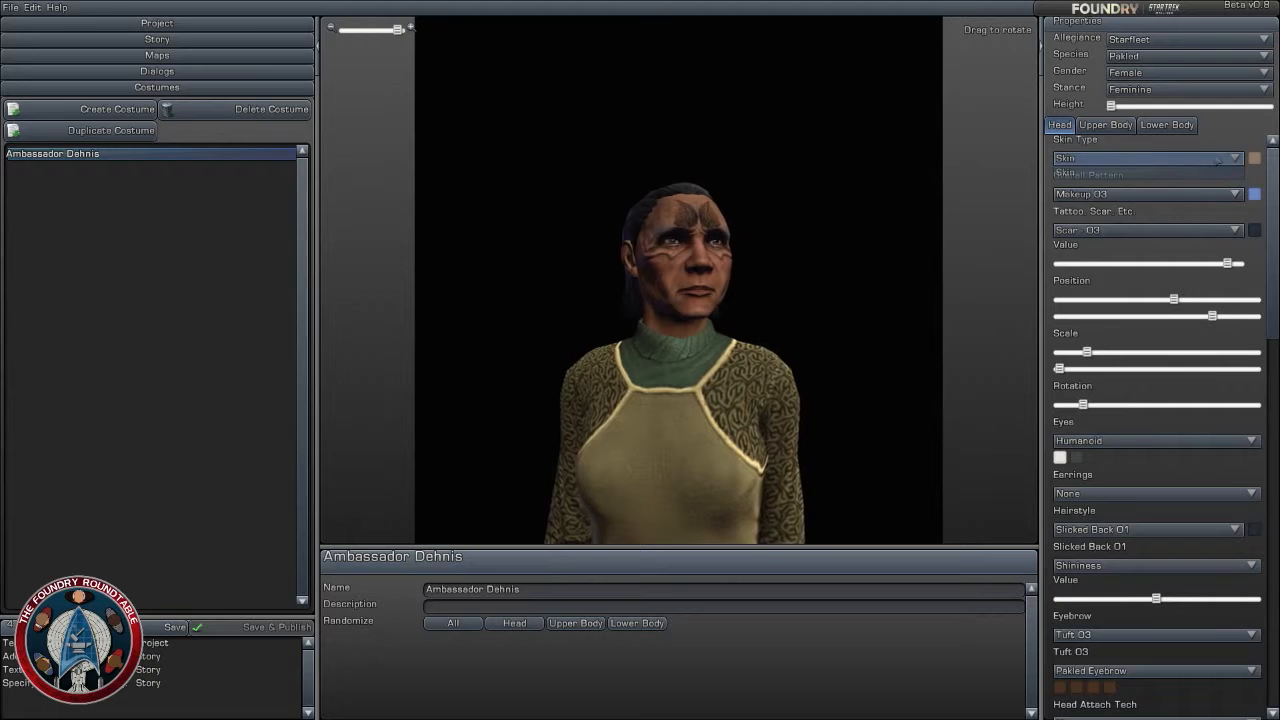
# - Apply Scar - 11 as the face marking, raise its Value to near maximum and enlarge both Scale settings
pyautogui.click(1226, 234)
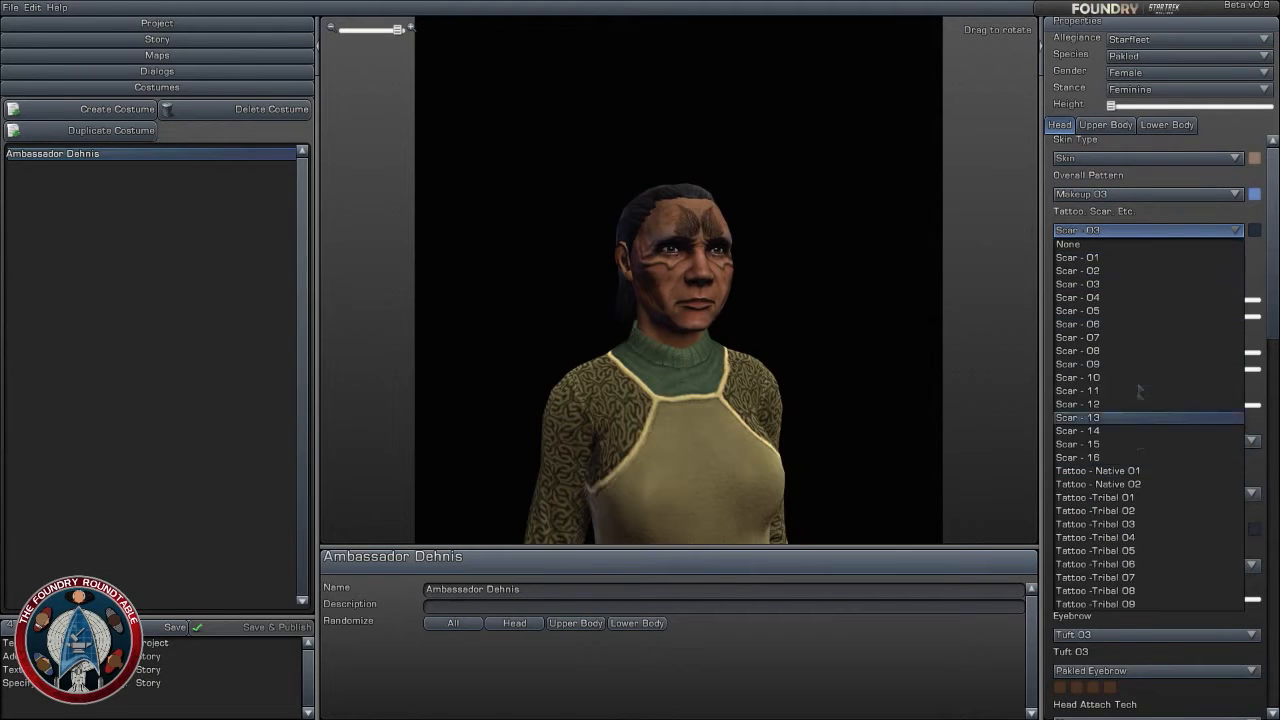
pyautogui.click(1137, 284)
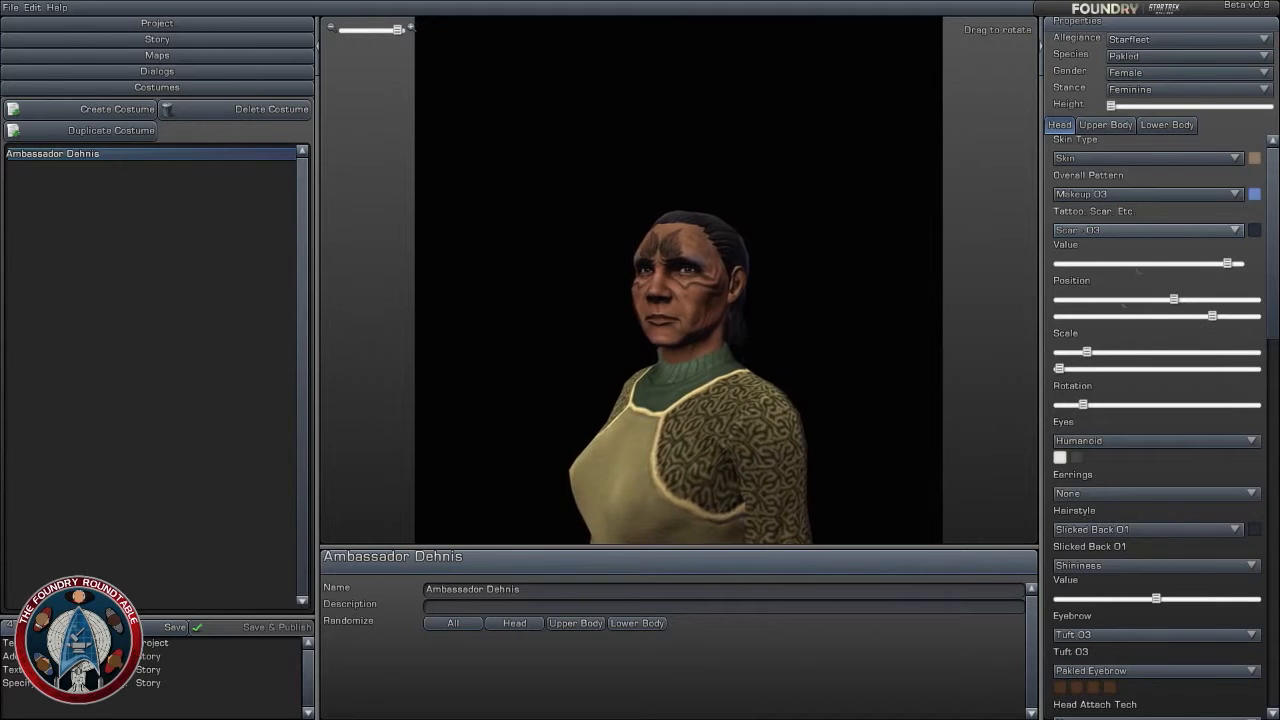
pyautogui.click(1185, 231)
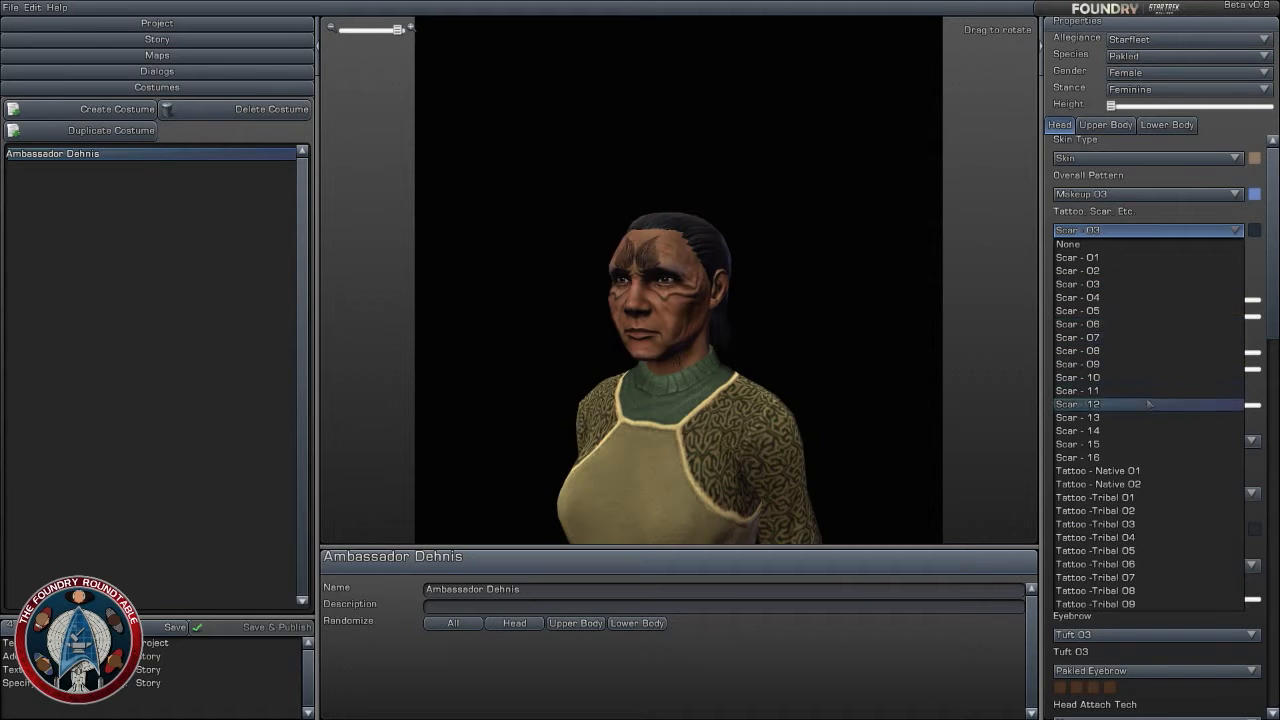
pyautogui.click(1150, 391)
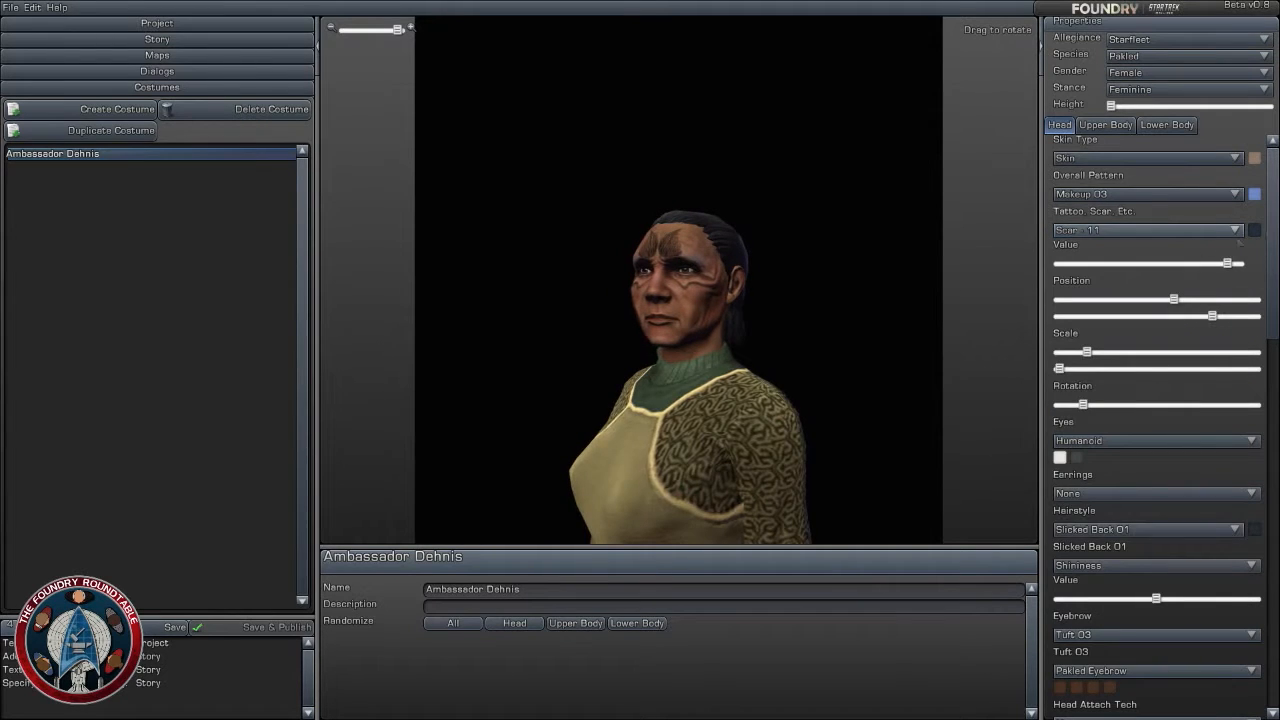
pyautogui.moveTo(1227, 263); pyautogui.dragTo(1248, 316)
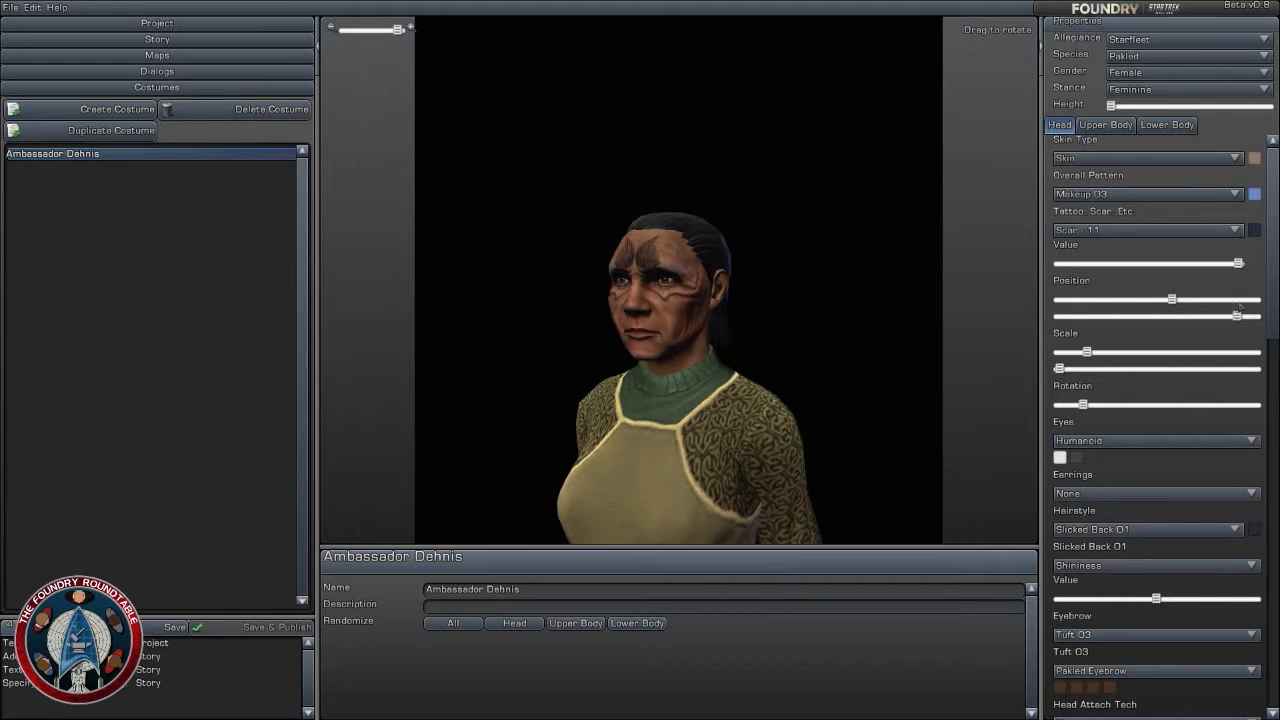
pyautogui.moveTo(1087, 352); pyautogui.dragTo(1211, 352)
pyautogui.moveTo(1062, 371); pyautogui.dragTo(1198, 317)
# - Switch the face marking to Scar - 02, lower its Value to about two thirds and slightly reduce its first Scale setting
pyautogui.click(1143, 231)
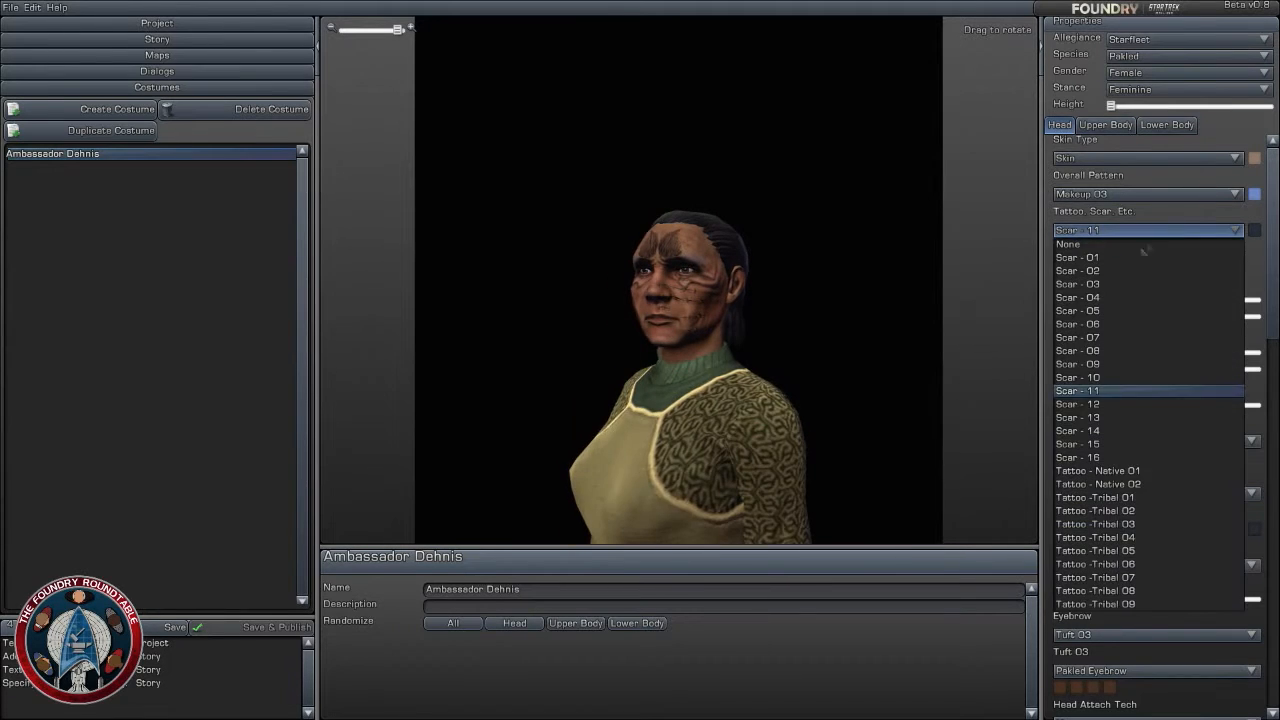
pyautogui.click(1128, 271)
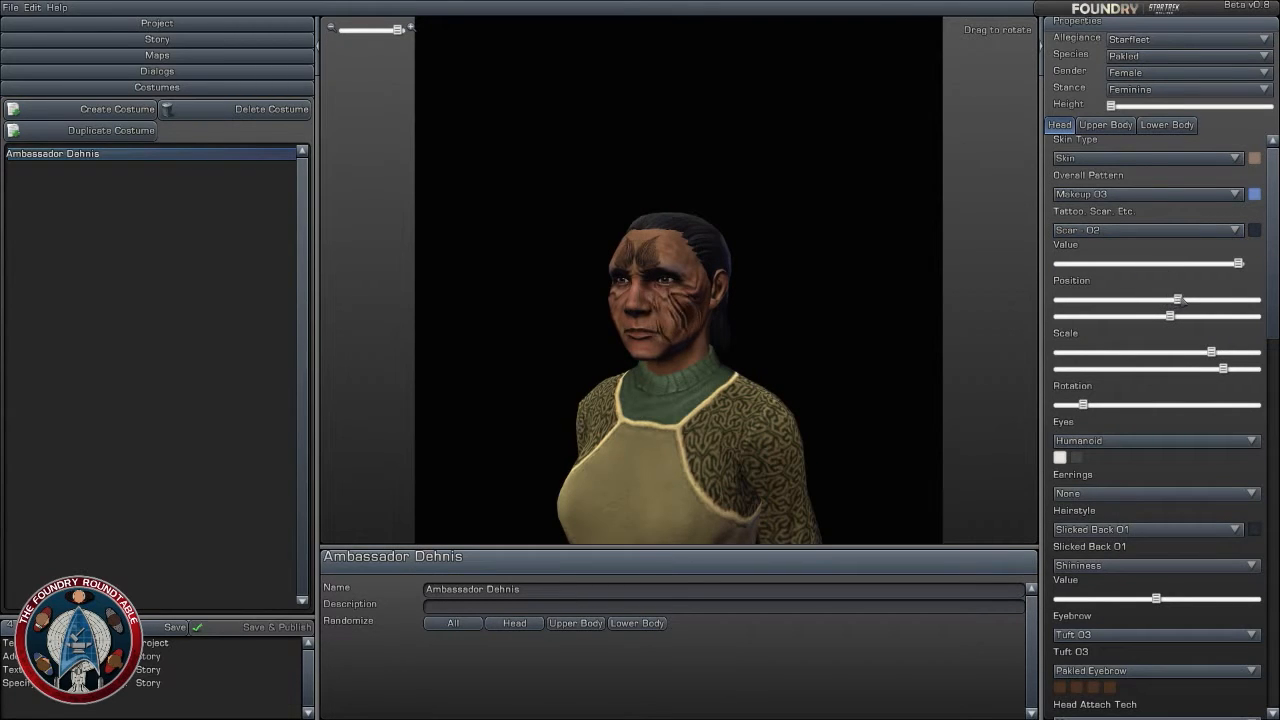
pyautogui.moveTo(1239, 262); pyautogui.dragTo(1186, 264)
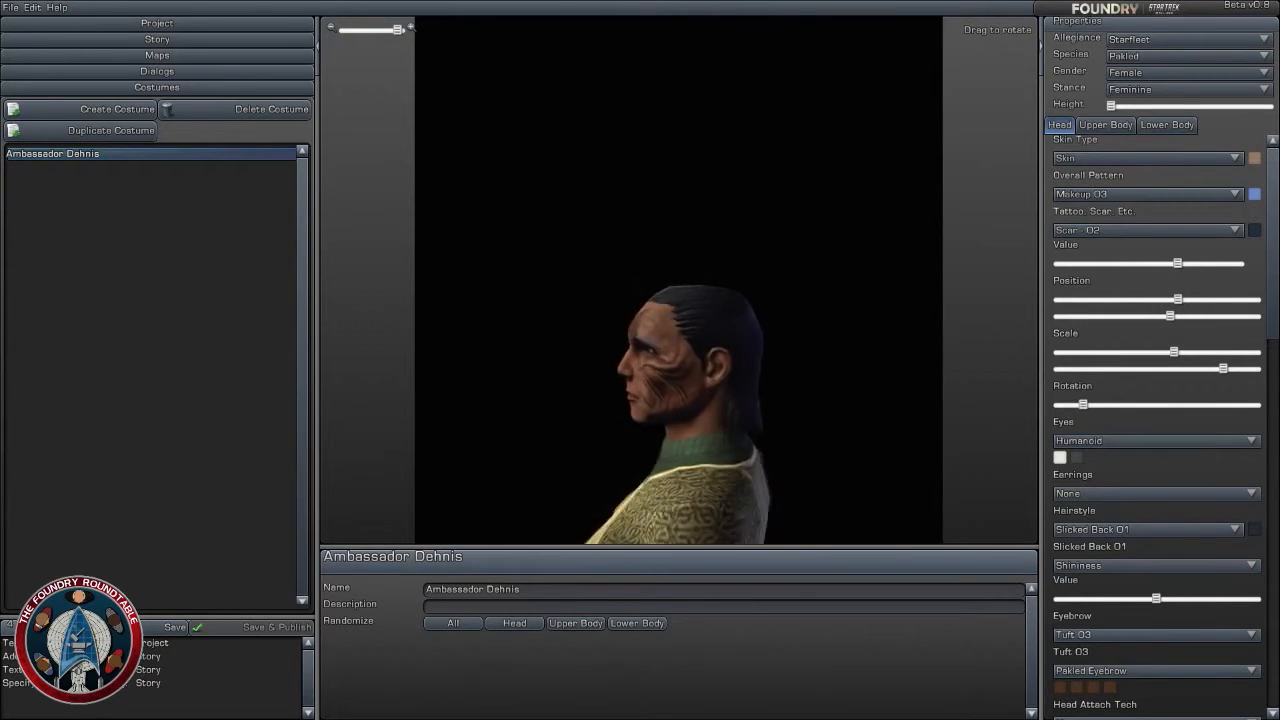
pyautogui.moveTo(620, 400); pyautogui.dragTo(755, 400)
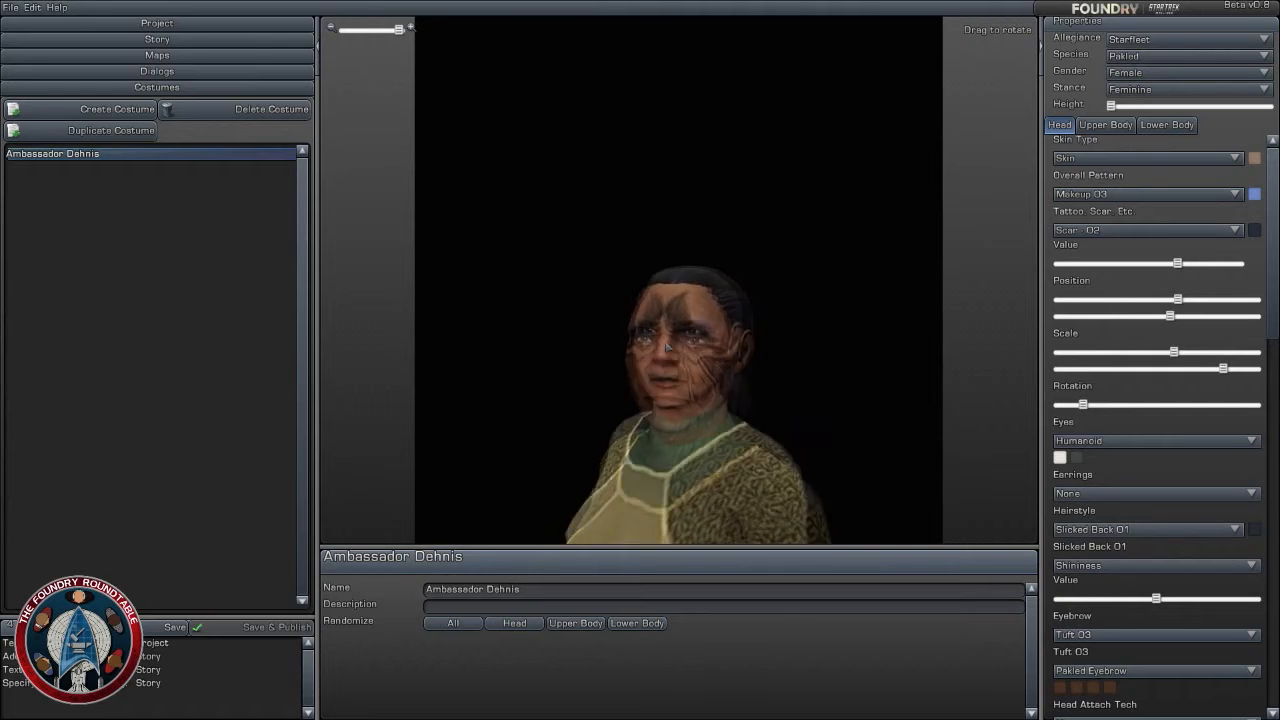
pyautogui.moveTo(667, 347)
pyautogui.mouseDown()
pyautogui.moveTo(658, 290)
pyautogui.moveTo(645, 375)
pyautogui.moveTo(686, 356)
pyautogui.mouseUp()
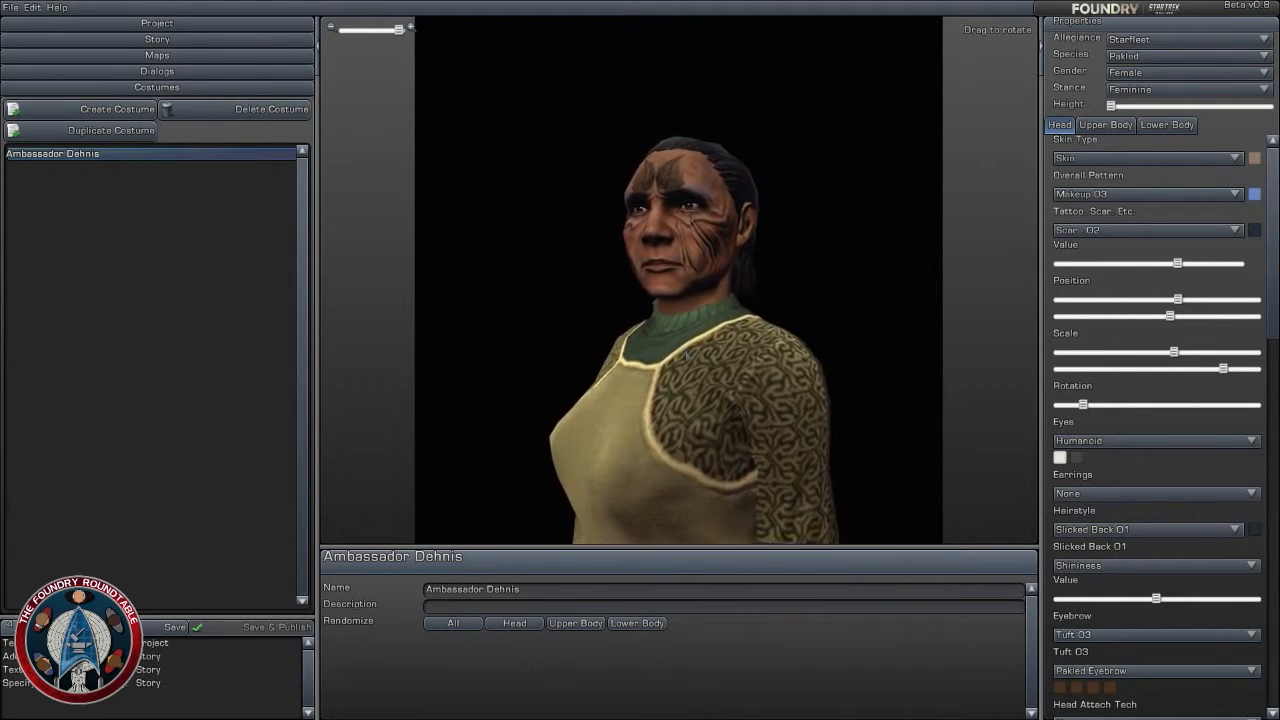
pyautogui.moveTo(680, 350); pyautogui.dragTo(695, 390)
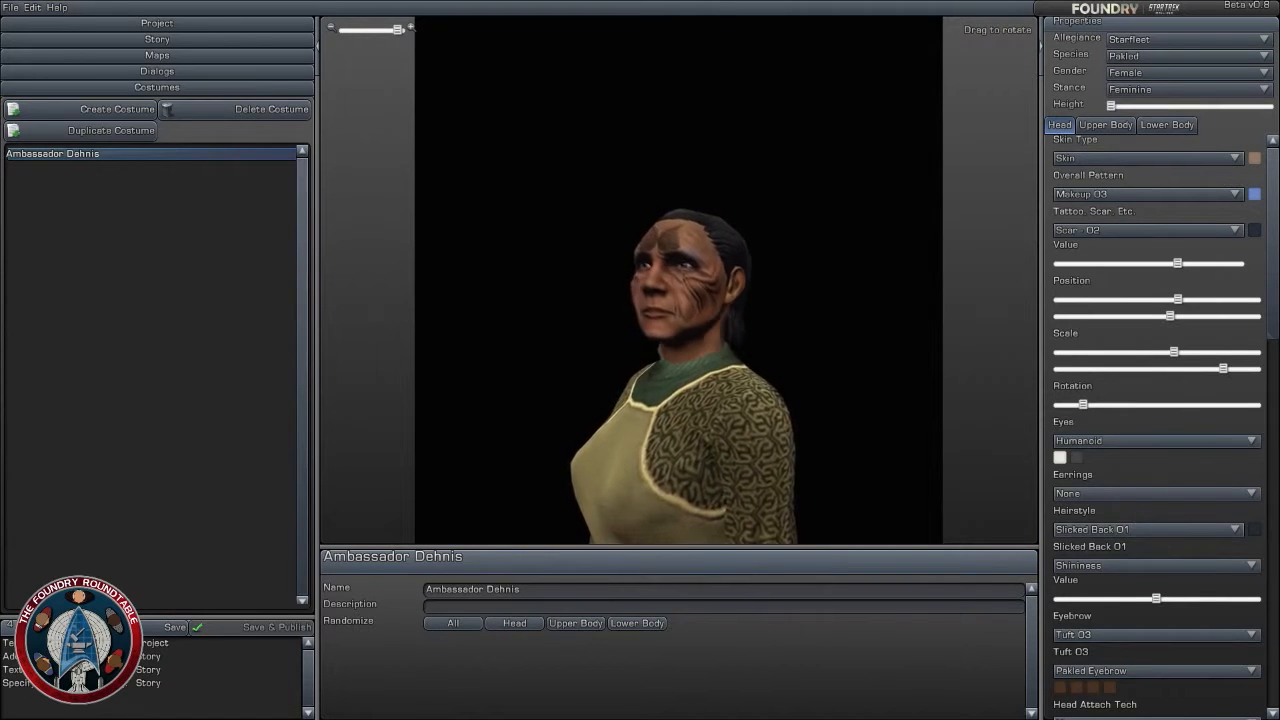
# - Set Head Overall Size to minimum and raise the character's Height to about the middle
pyautogui.moveTo(1273, 313); pyautogui.dragTo(1276, 470)
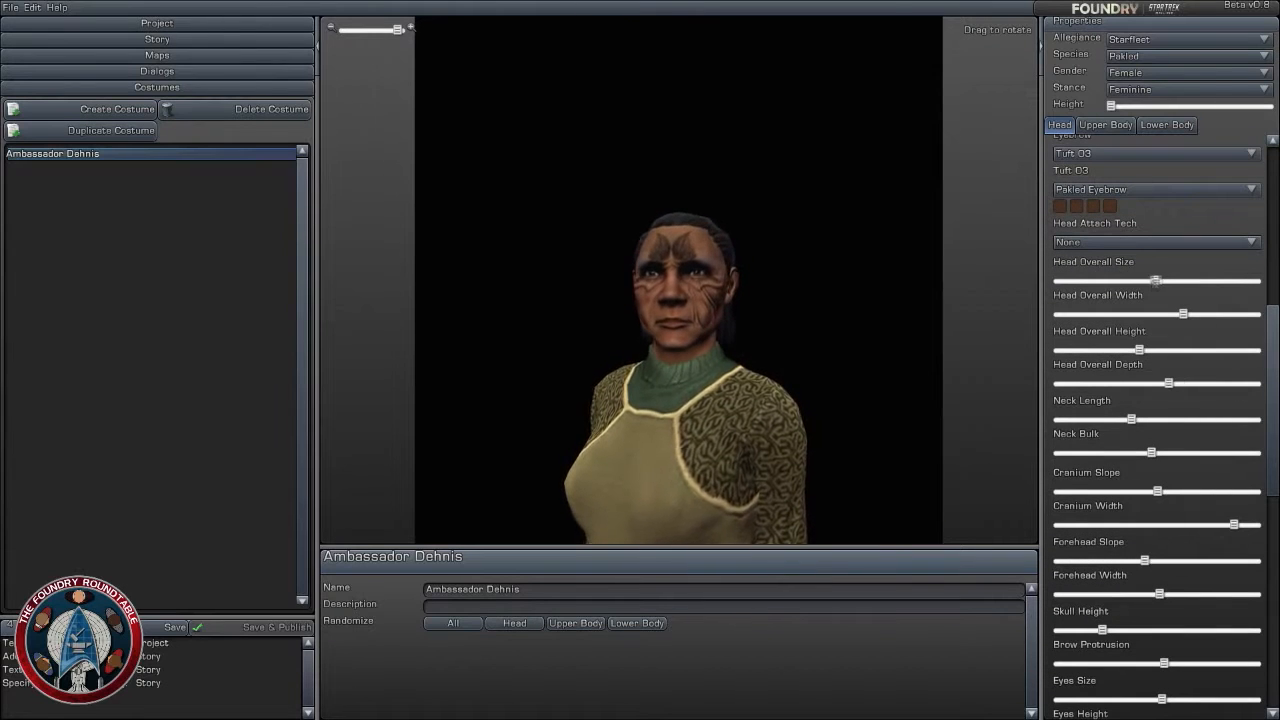
pyautogui.moveTo(1156, 281); pyautogui.dragTo(1068, 281)
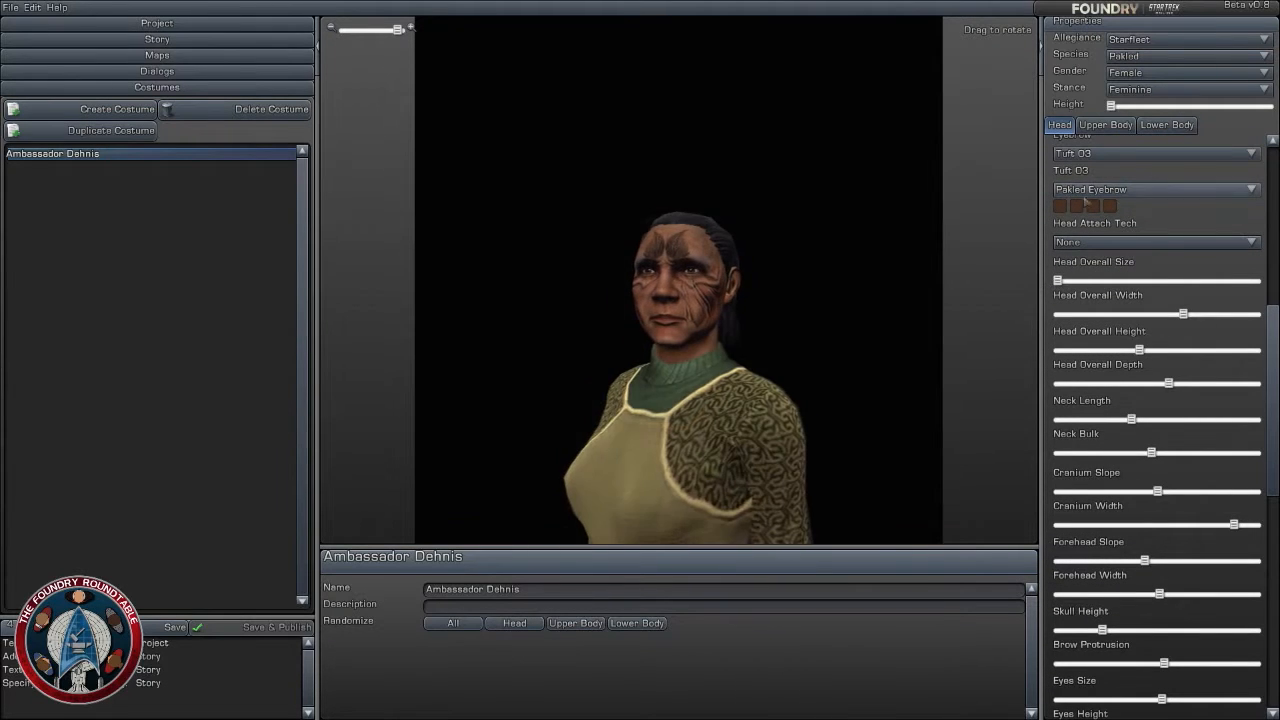
pyautogui.moveTo(1110, 105); pyautogui.dragTo(1193, 116)
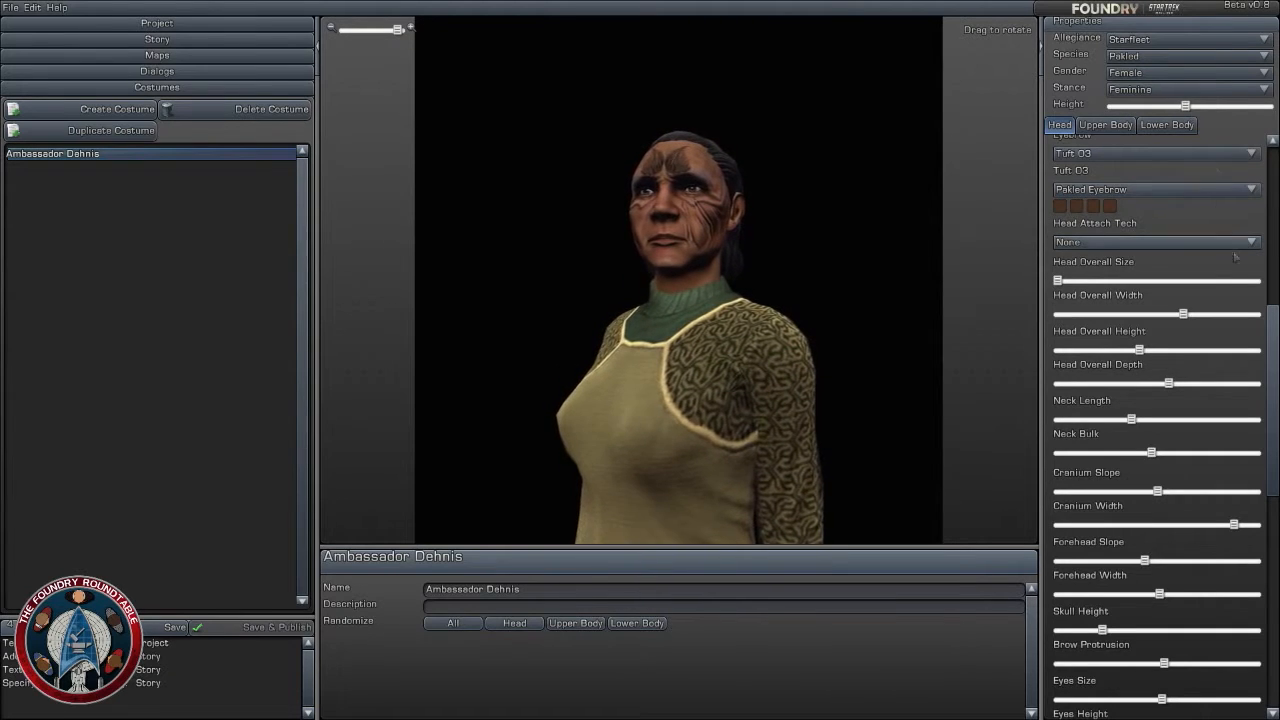
# - Reduce the head's Eyes Size to about one third of its range
pyautogui.moveTo(1273, 416); pyautogui.dragTo(1268, 506)
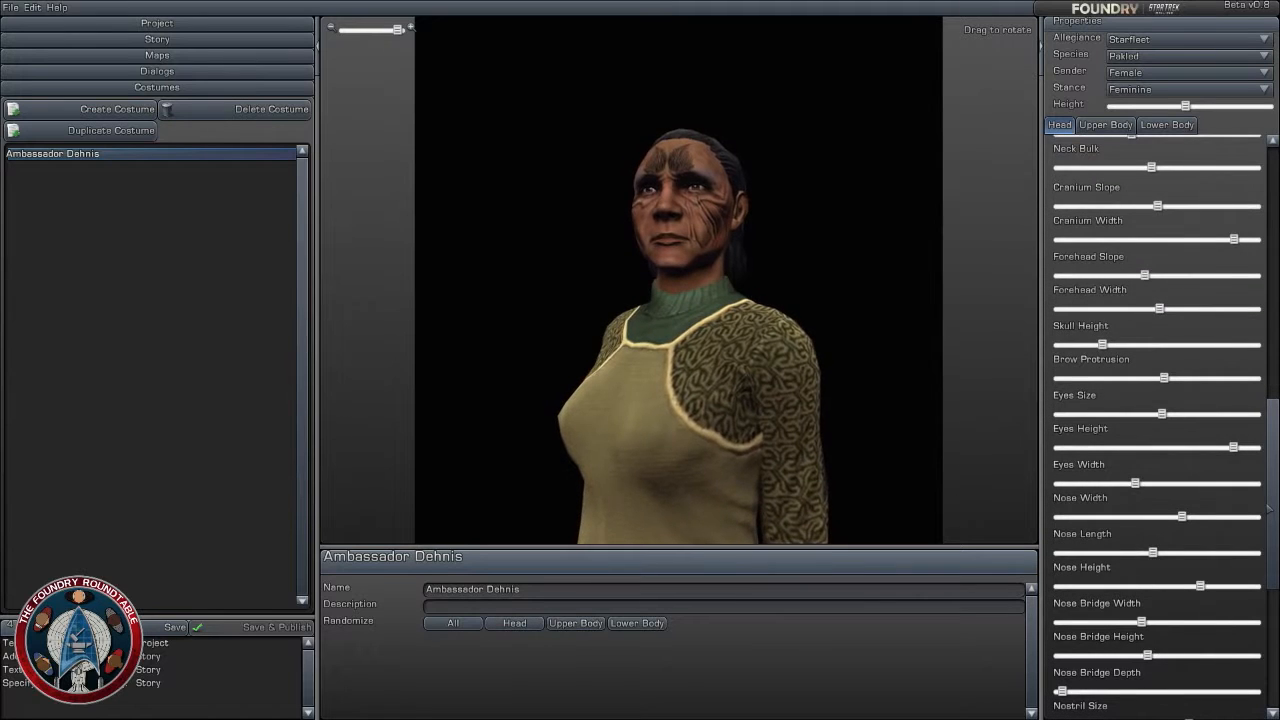
pyautogui.moveTo(1268, 508); pyautogui.dragTo(1268, 545)
pyautogui.scroll(3, 1153, 388)
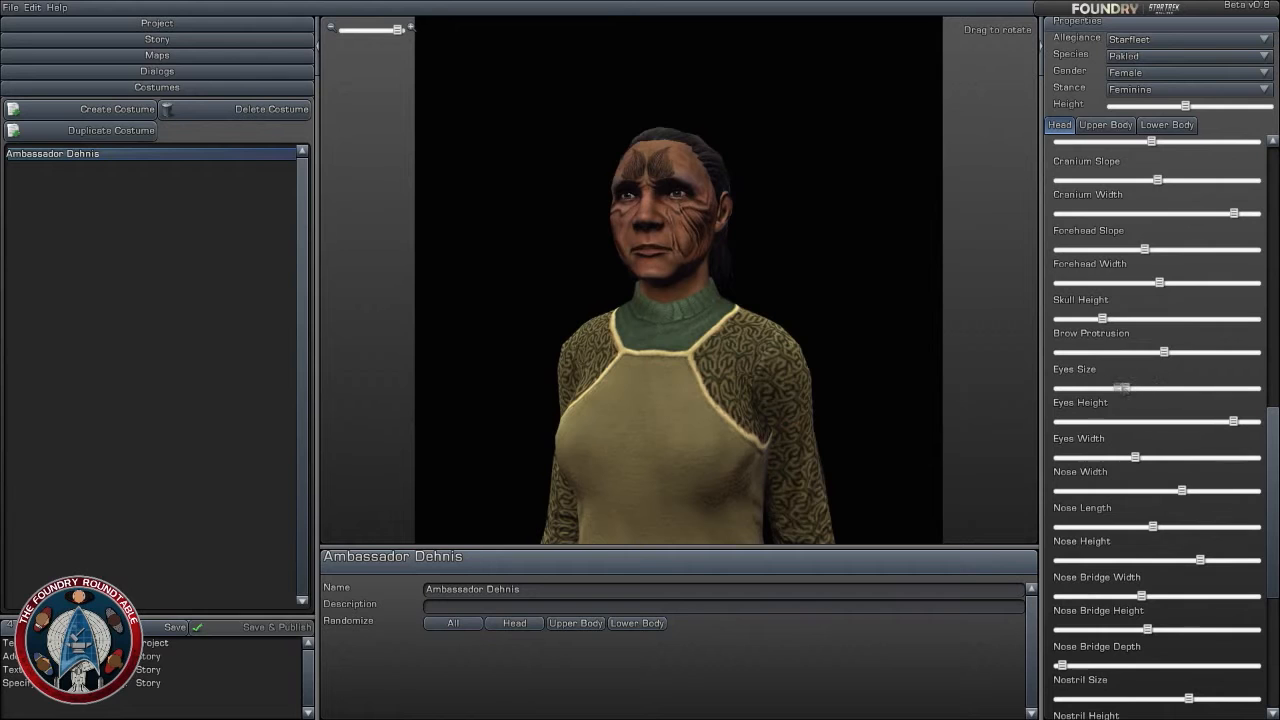
pyautogui.moveTo(790, 375); pyautogui.dragTo(730, 375)
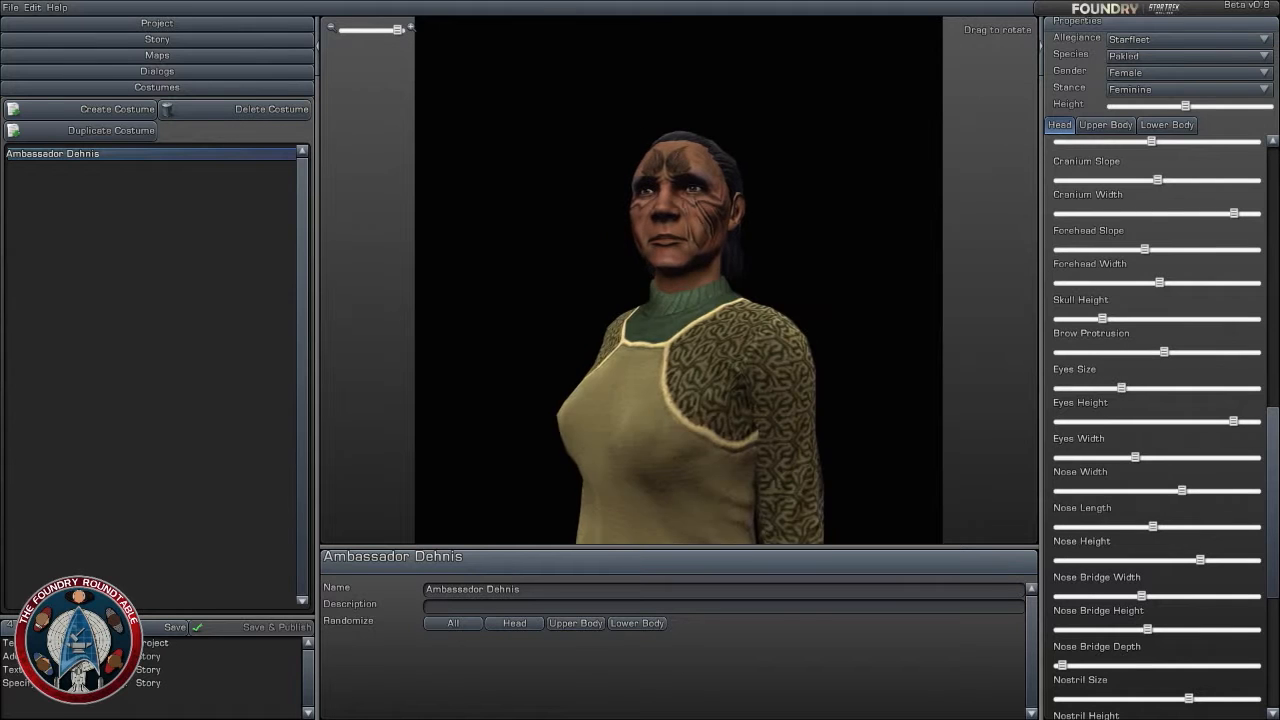
# - Adjust the head's Cheek Size to slightly above the middle of its range
pyautogui.moveTo(1273, 472); pyautogui.dragTo(1271, 580)
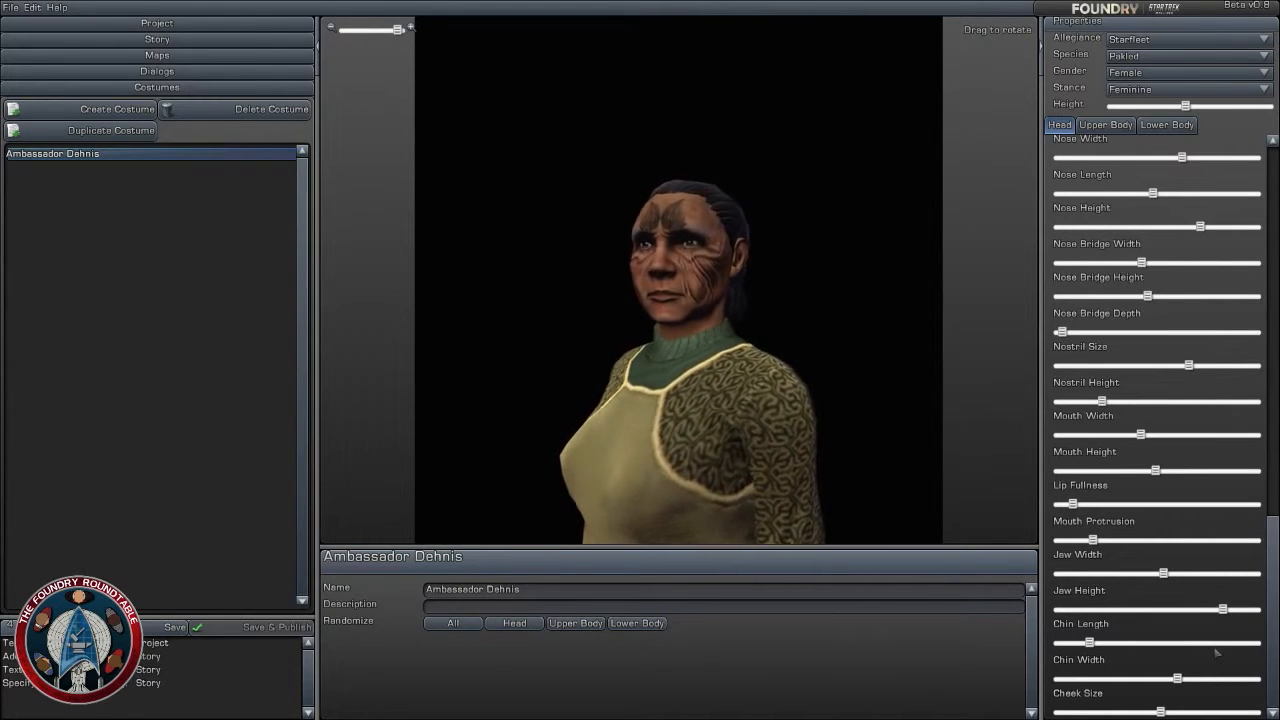
pyautogui.click(1208, 712)
pyautogui.moveTo(1211, 711); pyautogui.dragTo(1248, 711)
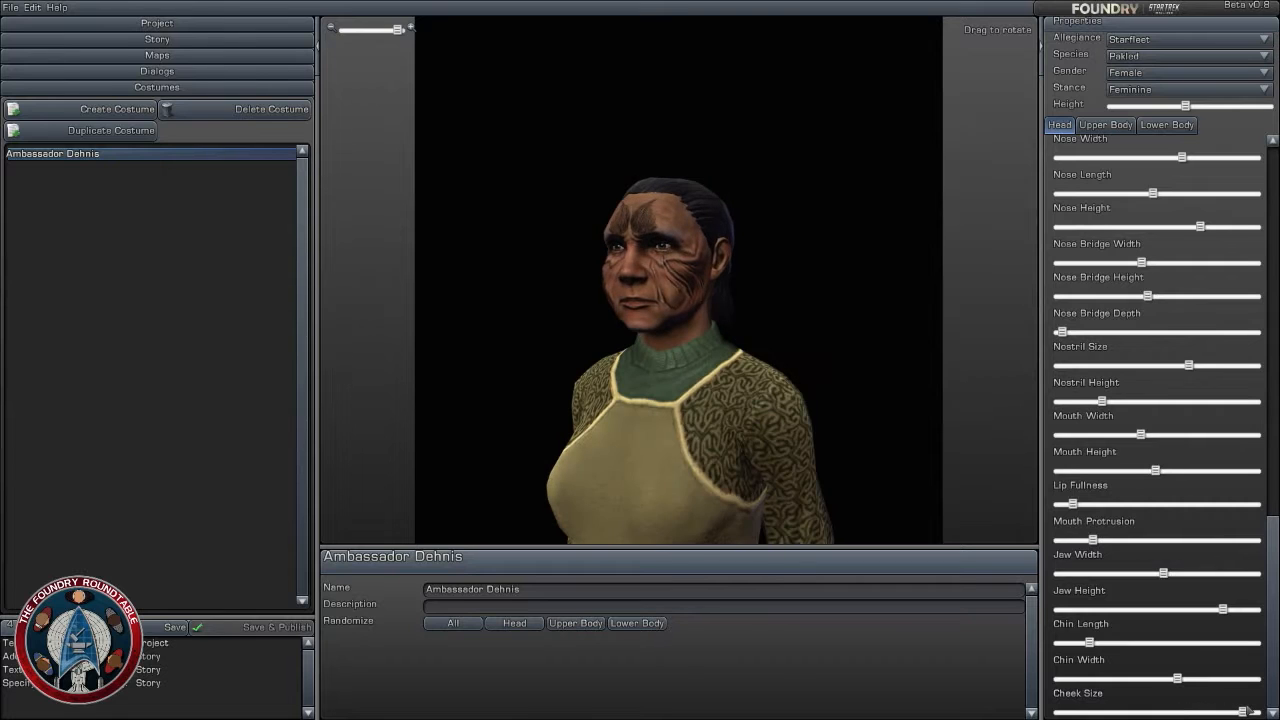
# - Set Head Overall Width to about one third of its range
pyautogui.moveTo(1272, 516); pyautogui.dragTo(1276, 265)
pyautogui.moveTo(1183, 506); pyautogui.dragTo(1165, 506)
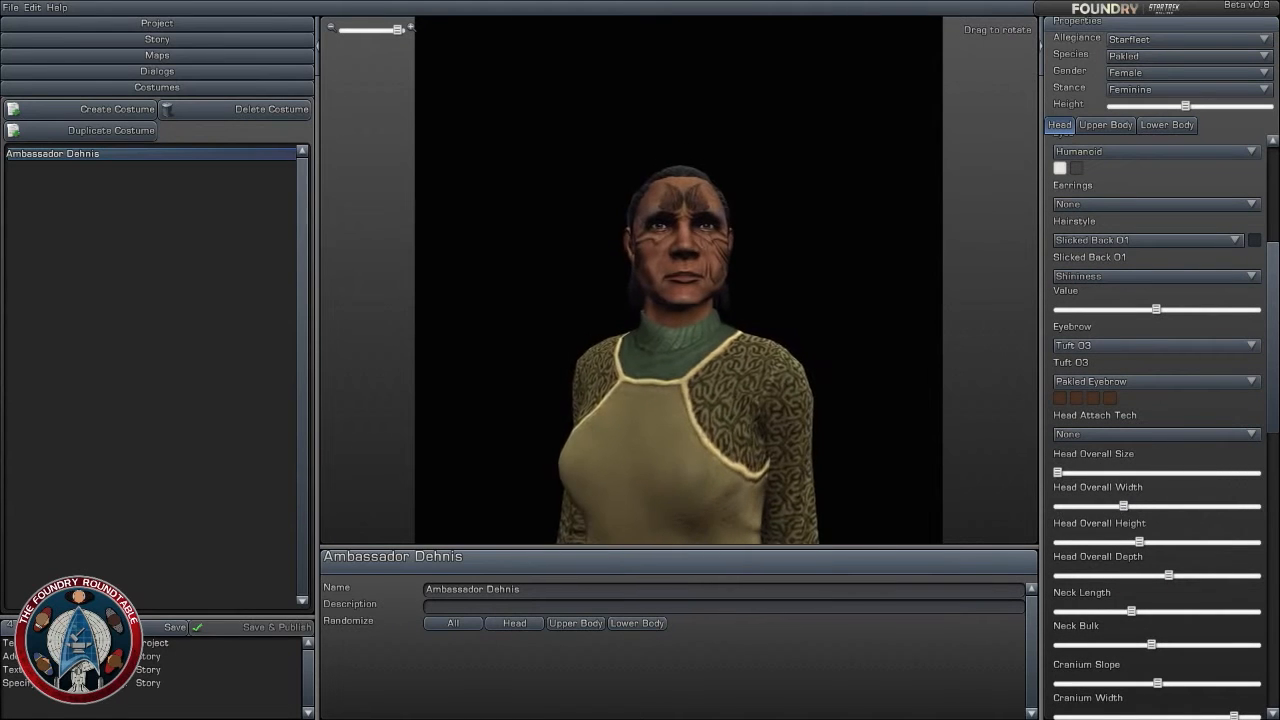
pyautogui.moveTo(1275, 400); pyautogui.dragTo(1278, 688)
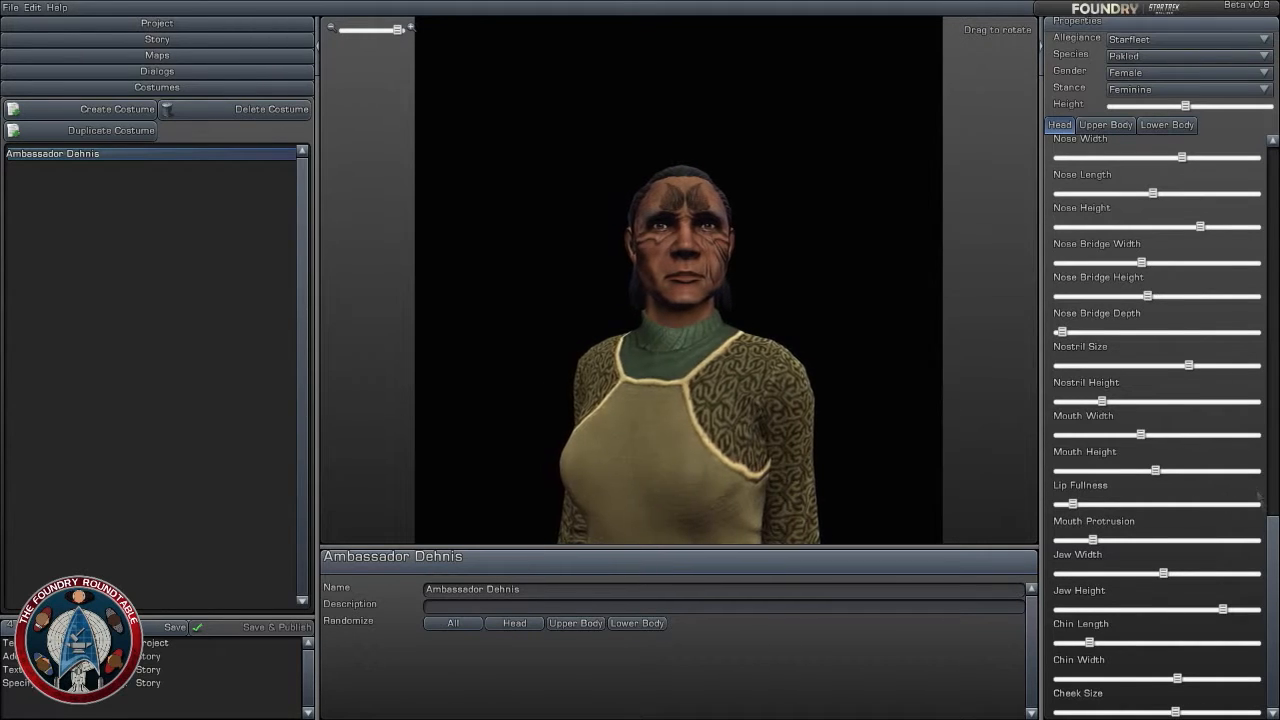
# - Raise Neck Bulk to about 85 percent of its range and check the neck on the character
pyautogui.moveTo(1270, 548); pyautogui.dragTo(1270, 283)
pyautogui.click(1248, 624)
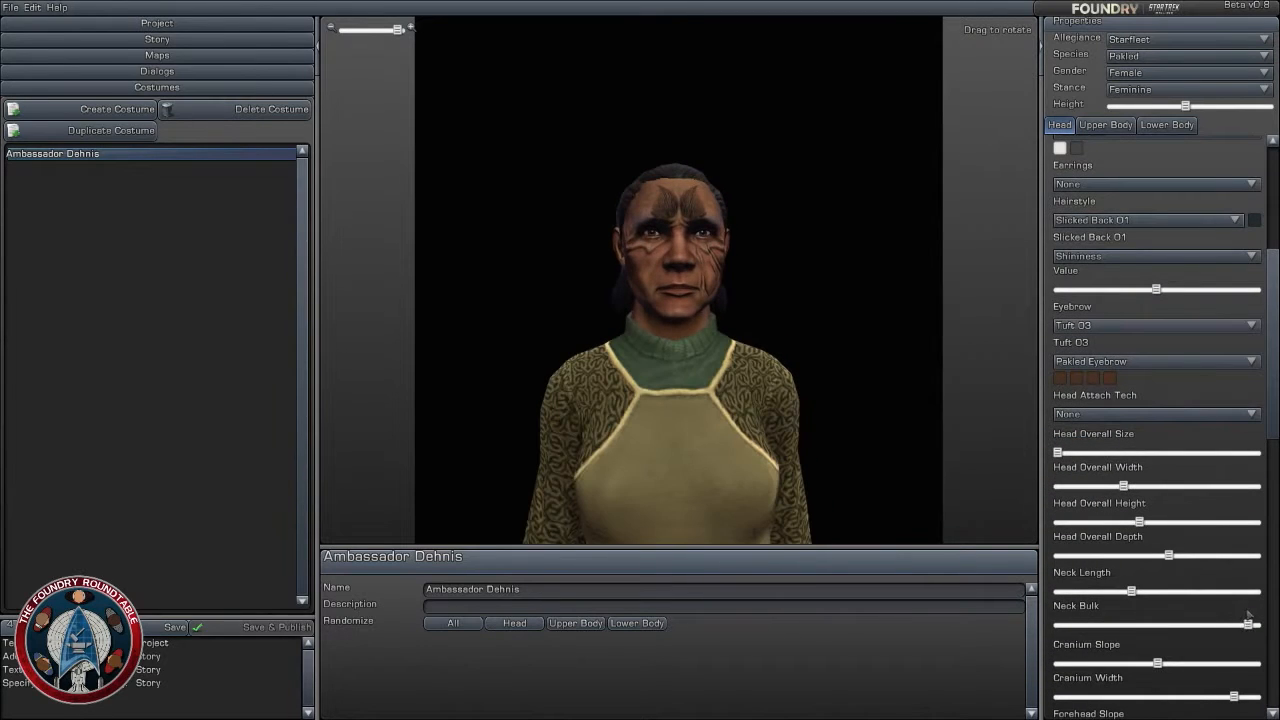
pyautogui.scroll(-5, 736, 355)
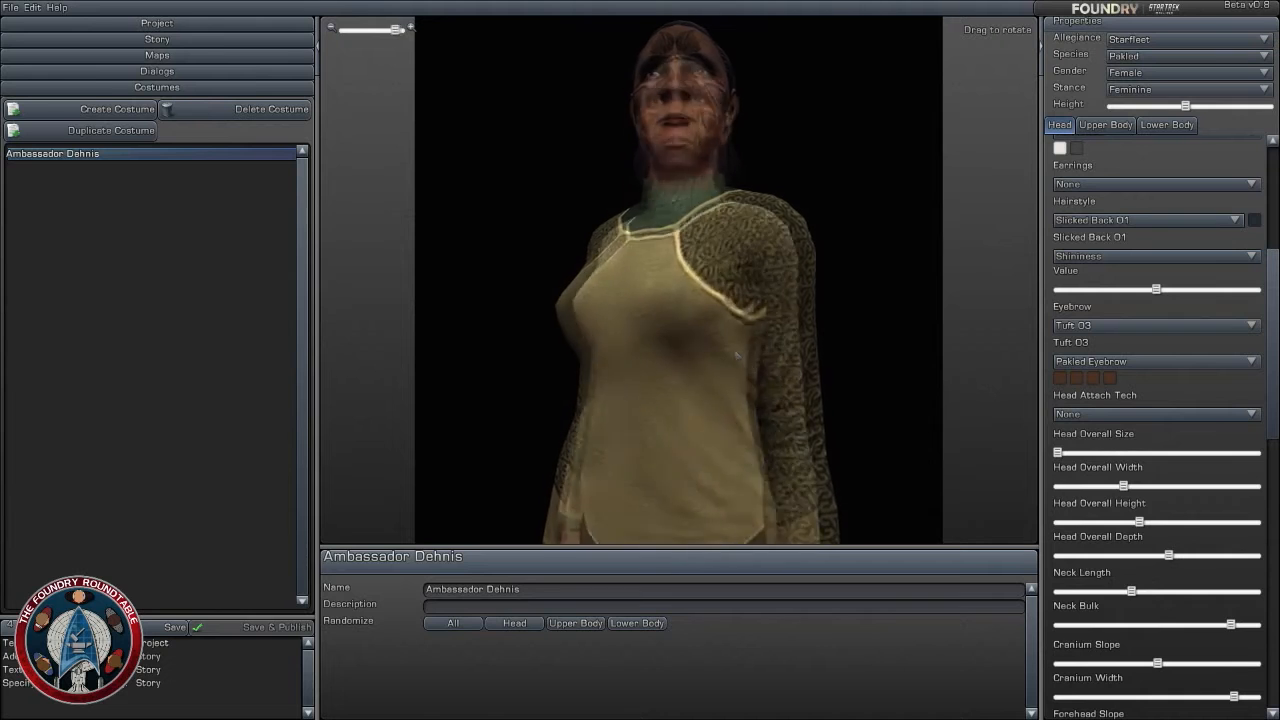
pyautogui.scroll(-3, 736, 355)
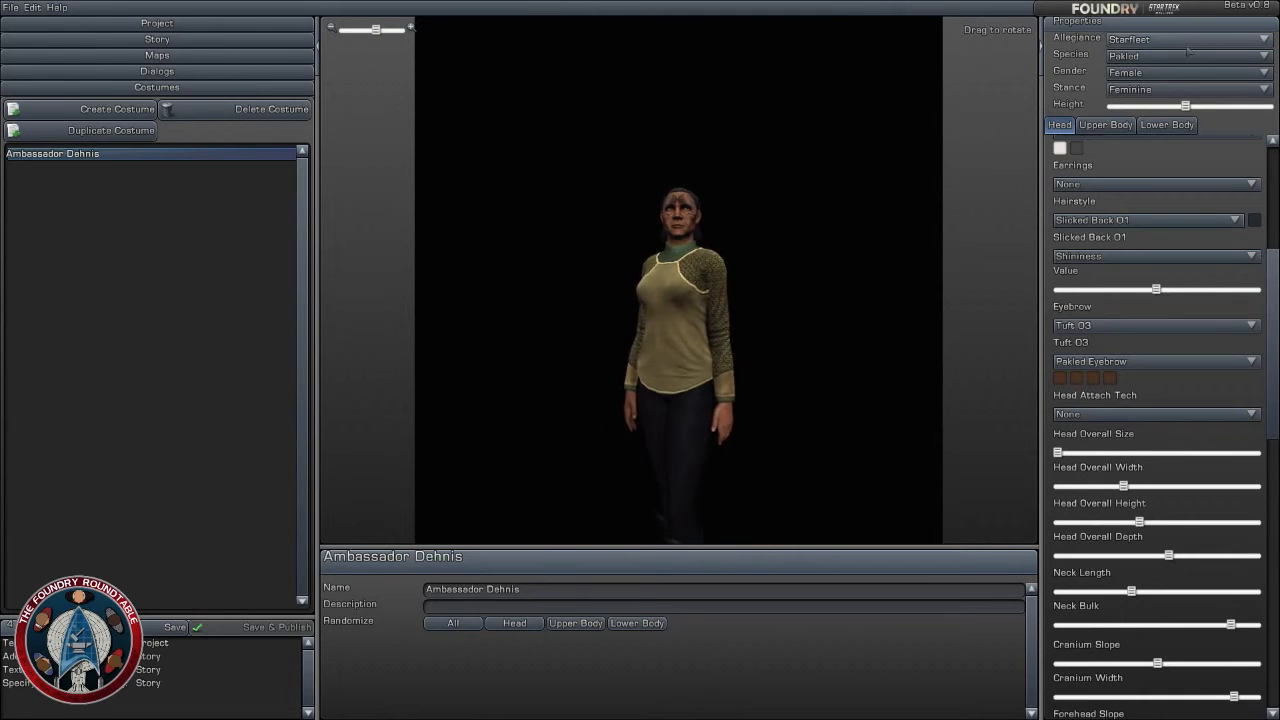
# - Change the upper body clothing to the Uniform - Jacket Loose category with the Diplomat top
pyautogui.click(1106, 125)
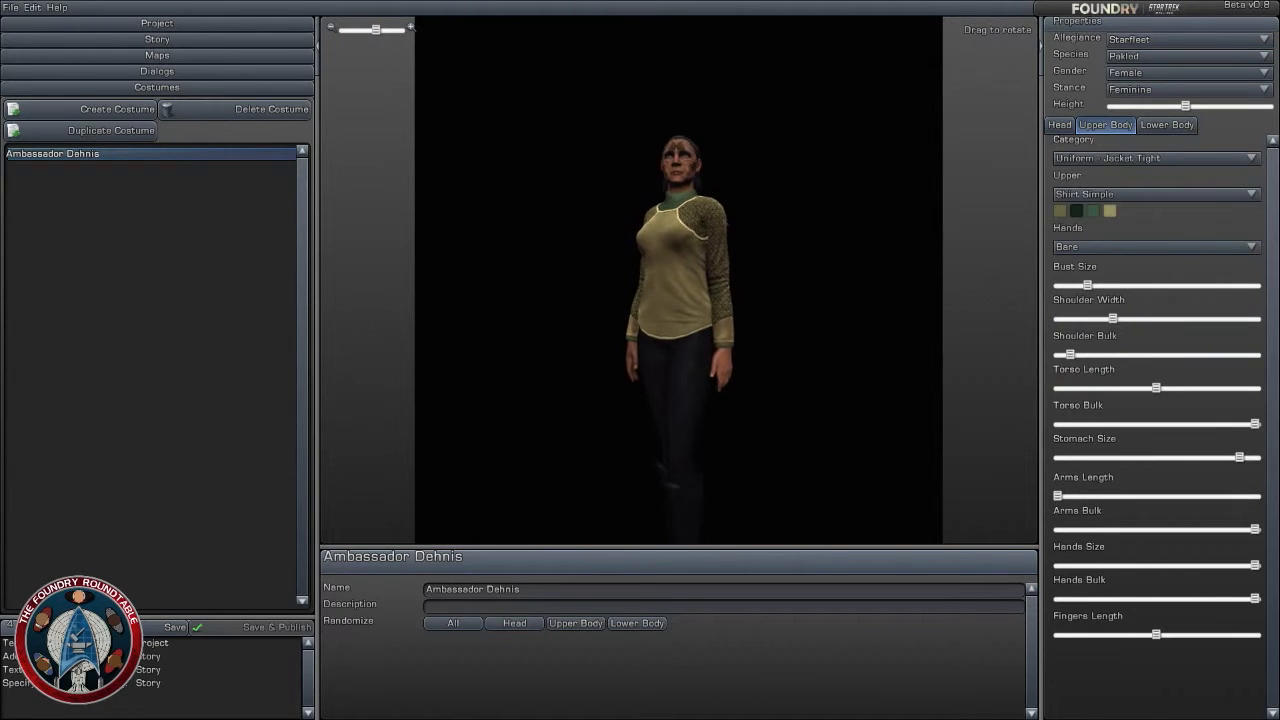
pyautogui.click(1228, 158)
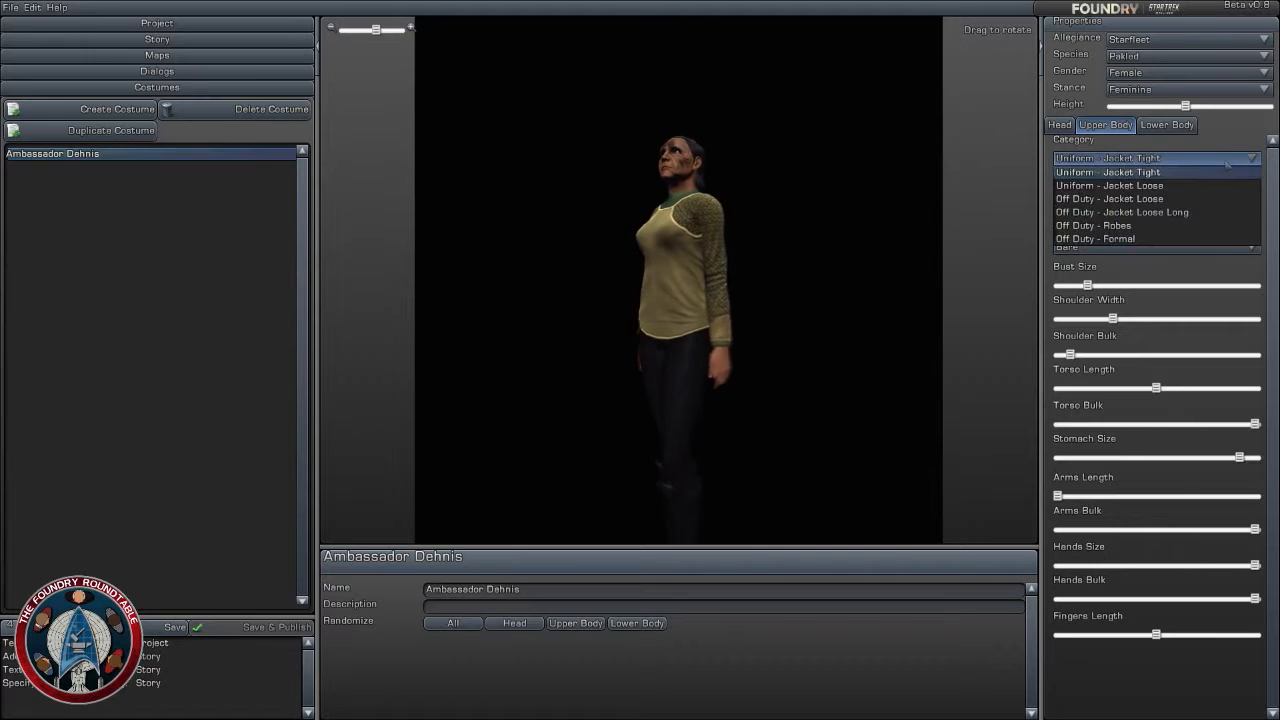
pyautogui.click(1229, 156)
pyautogui.click(1221, 194)
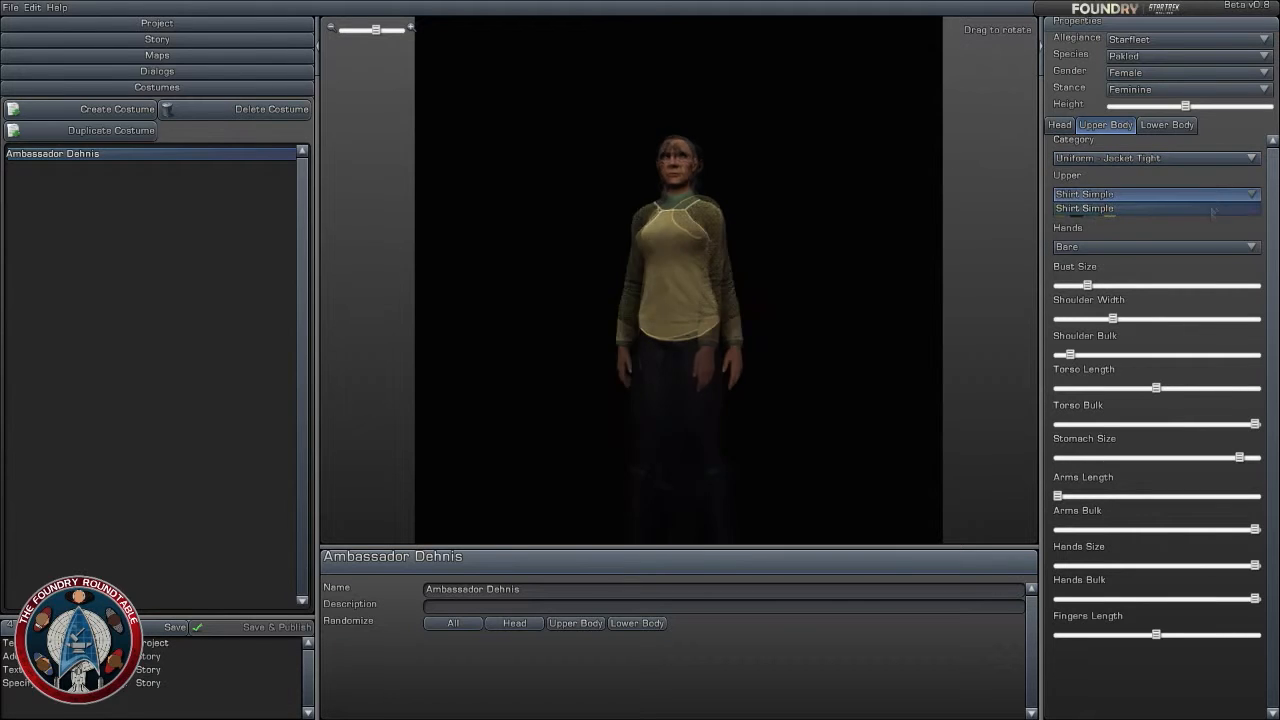
pyautogui.click(1213, 208)
pyautogui.click(1216, 159)
pyautogui.click(1200, 185)
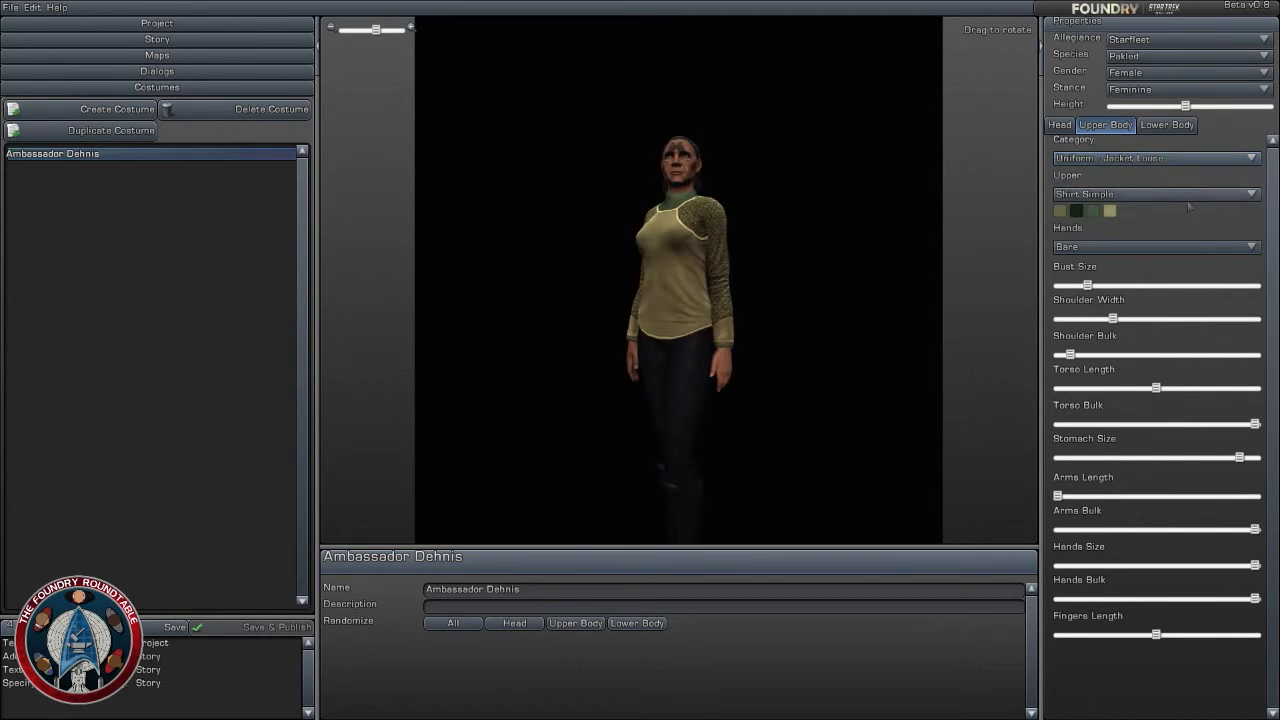
pyautogui.click(1190, 196)
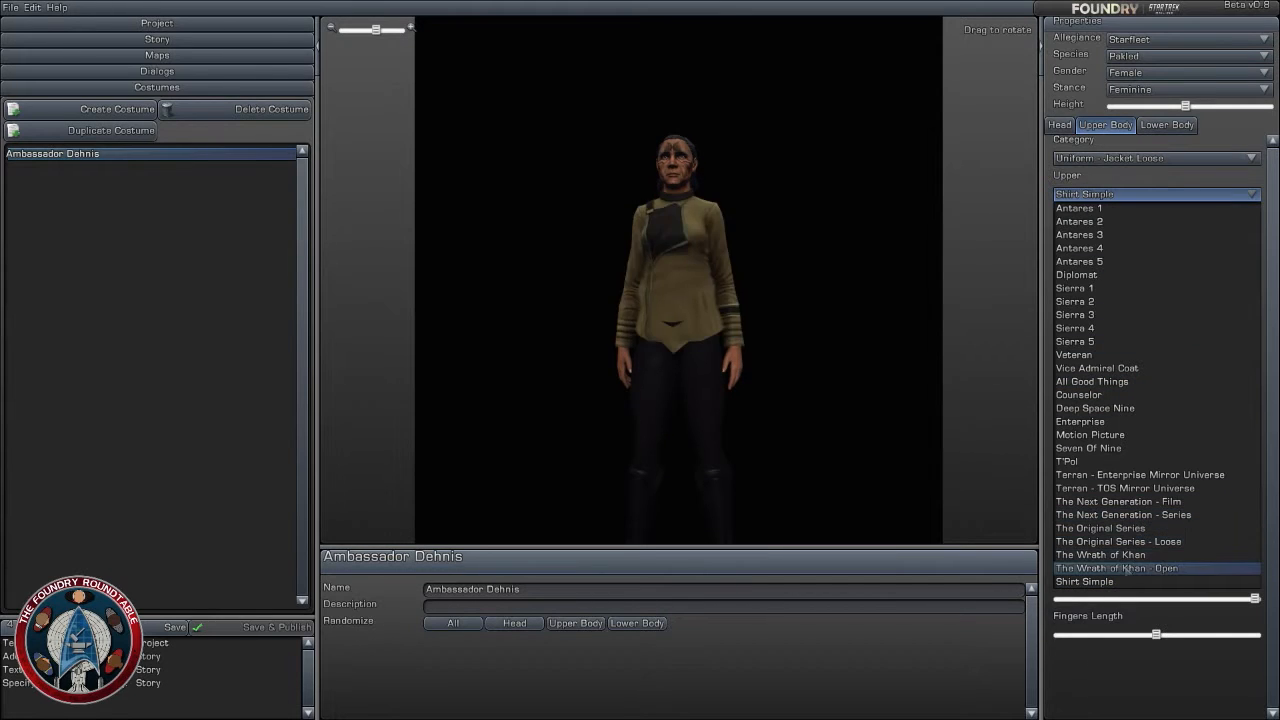
pyautogui.click(1078, 274)
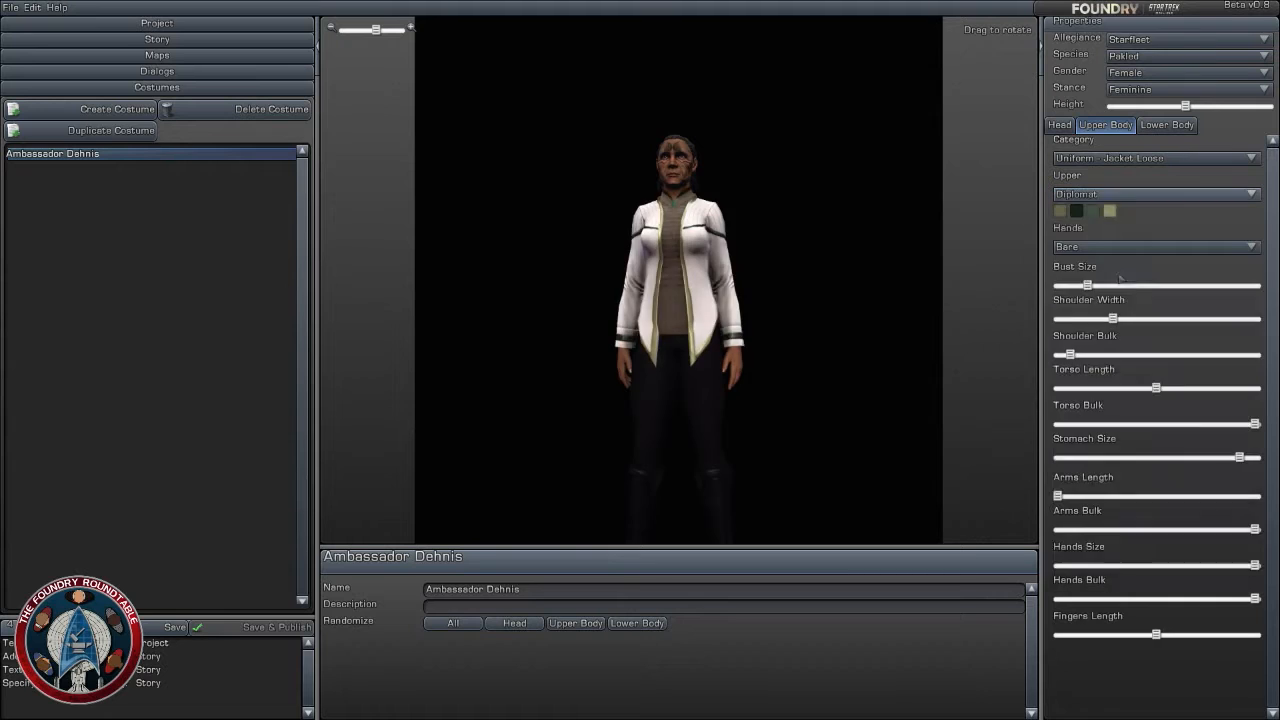
# - Colour the Diplomat outfit's undershirt dark slate grey and its sleeve and collar trim white
pyautogui.scroll(3, 801, 288)
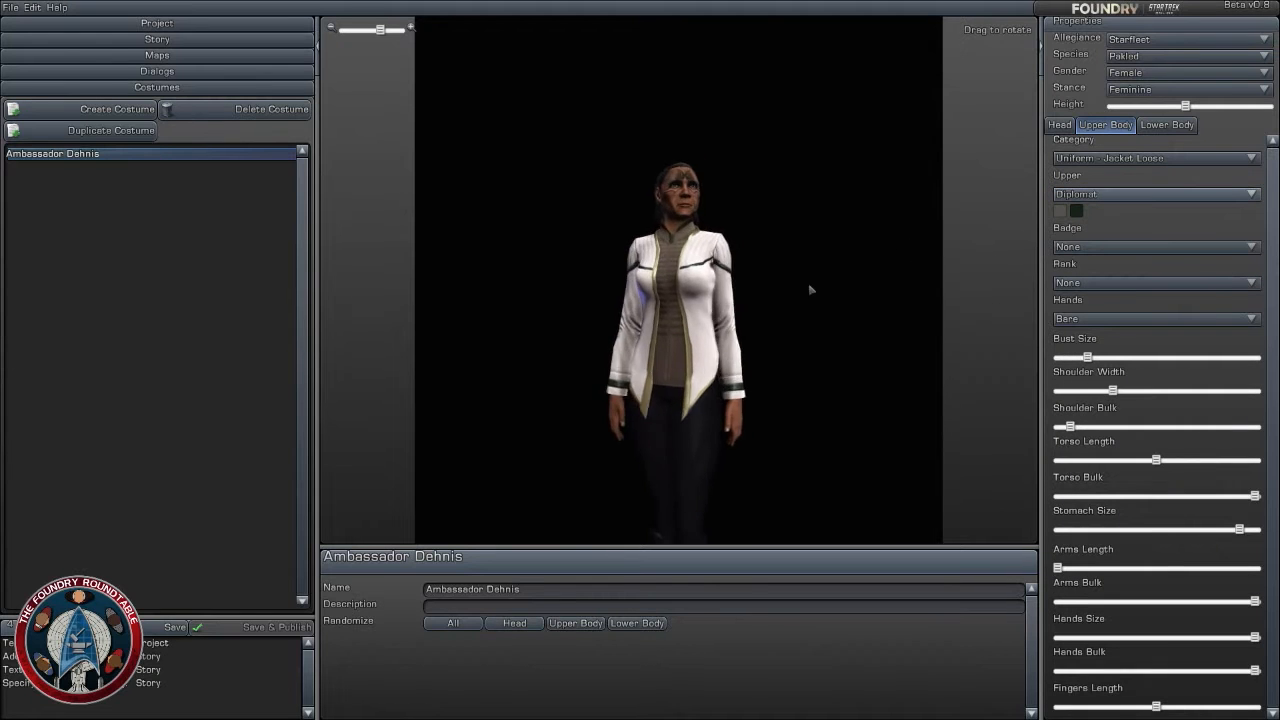
pyautogui.click(1060, 210)
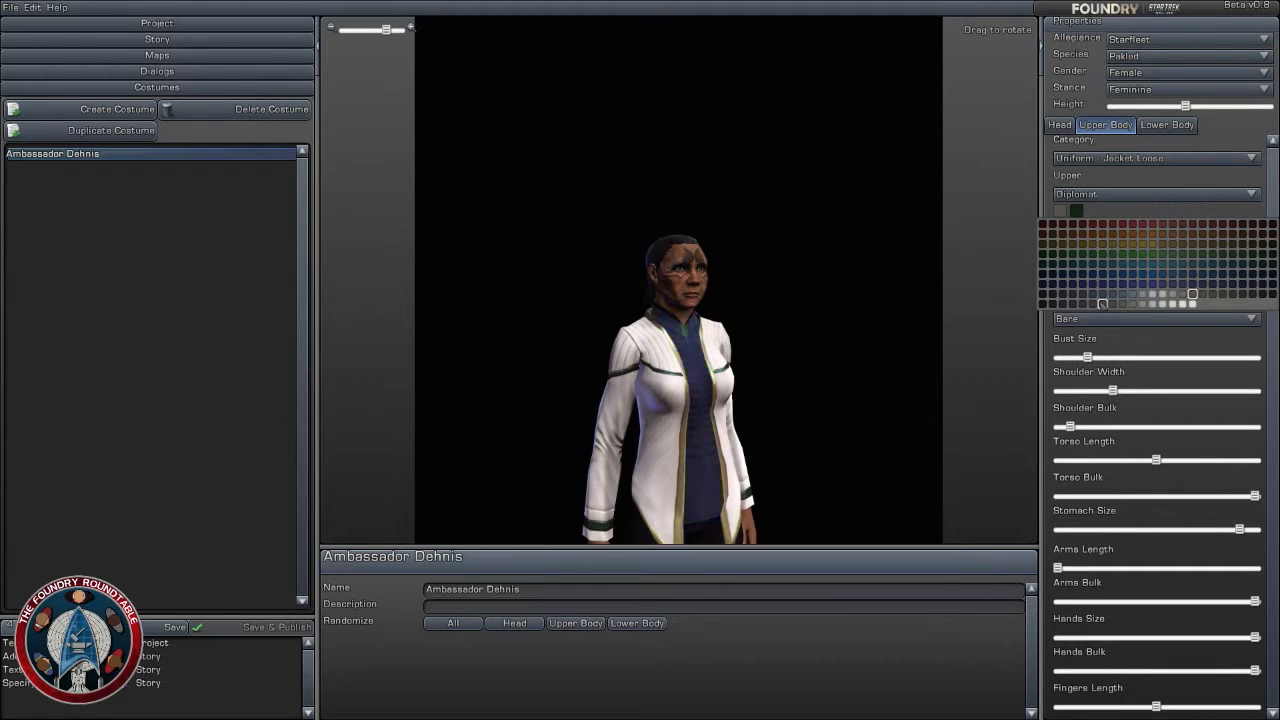
pyautogui.click(1102, 296)
pyautogui.click(1077, 210)
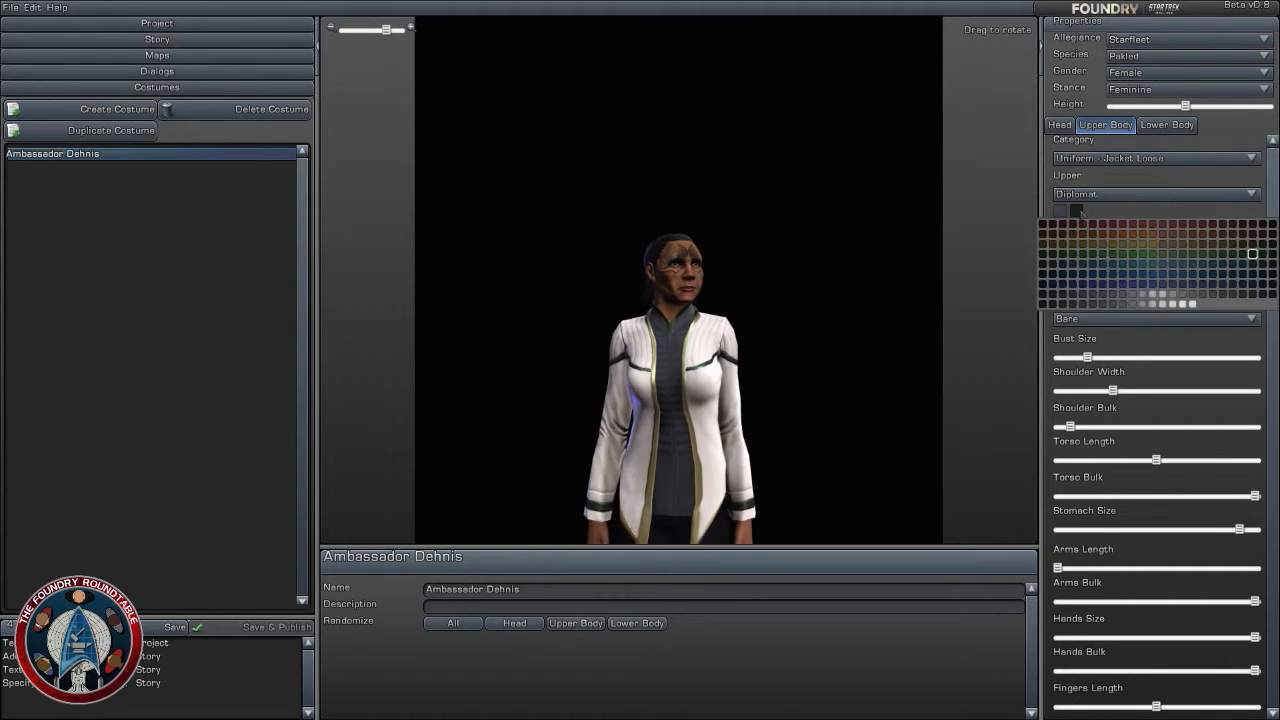
pyautogui.click(1191, 303)
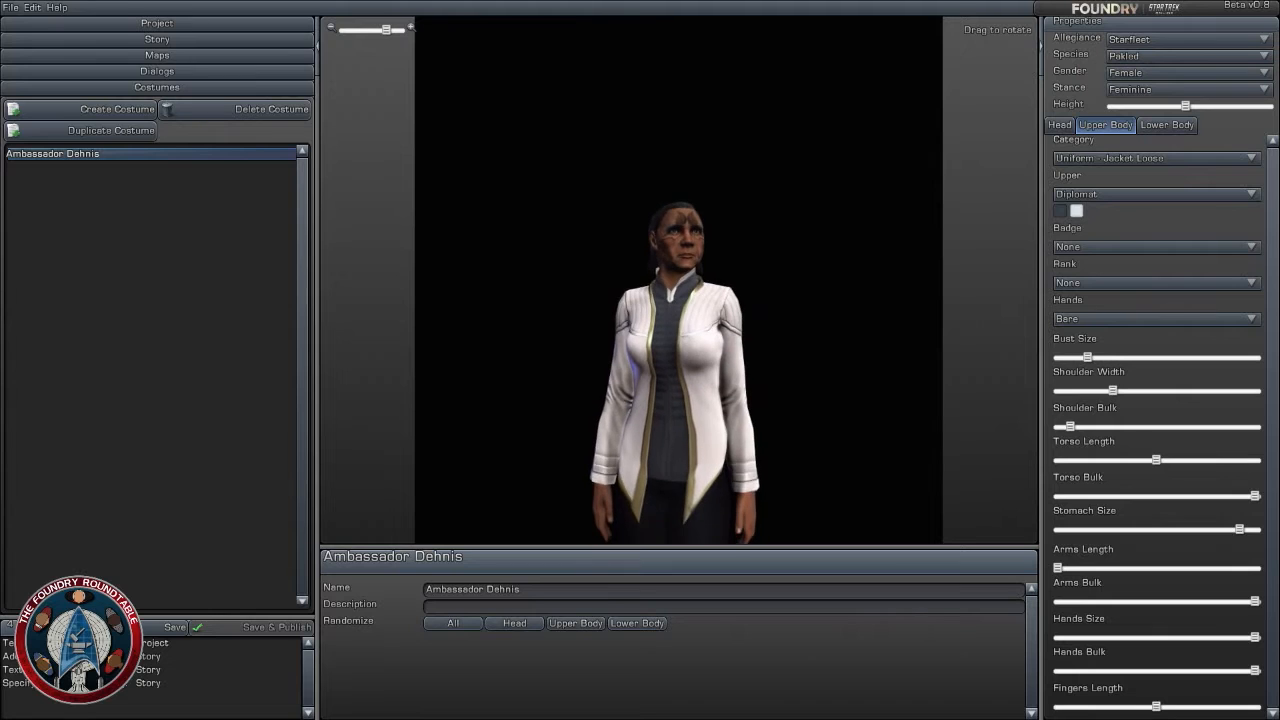
# - Add the Combadge as the badge and colour it gold-orange
pyautogui.click(1140, 246)
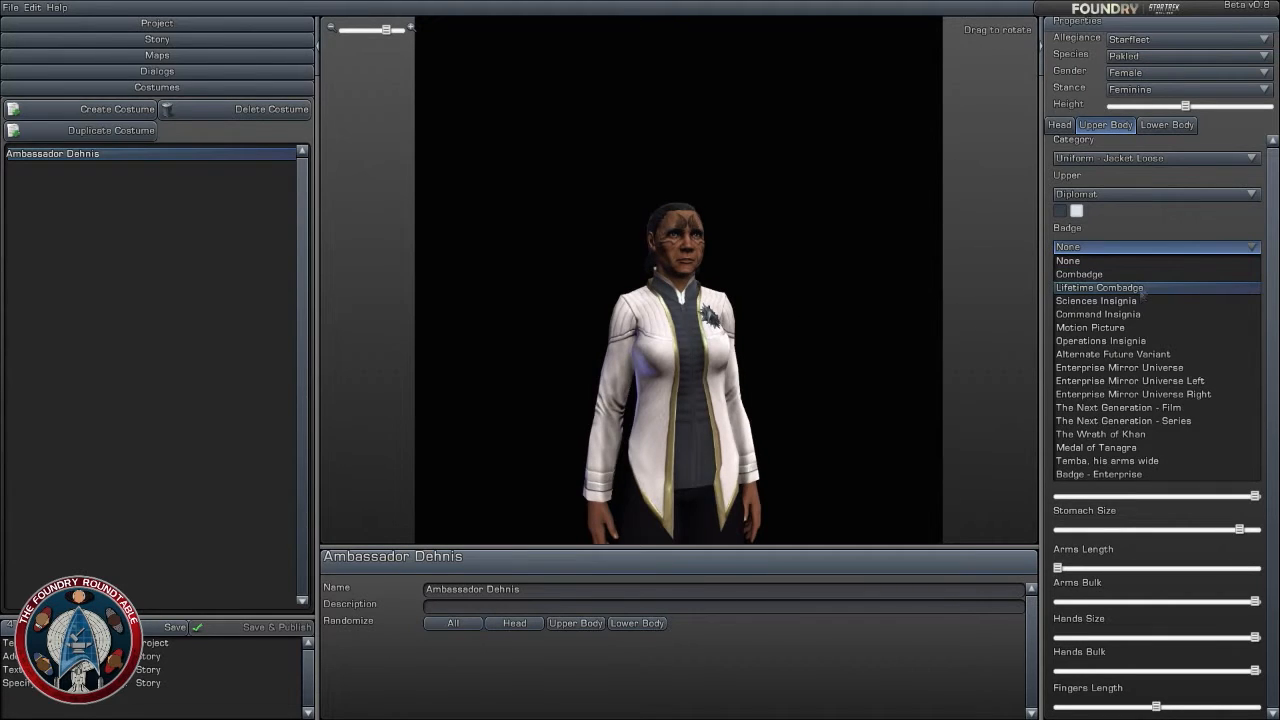
pyautogui.click(1143, 276)
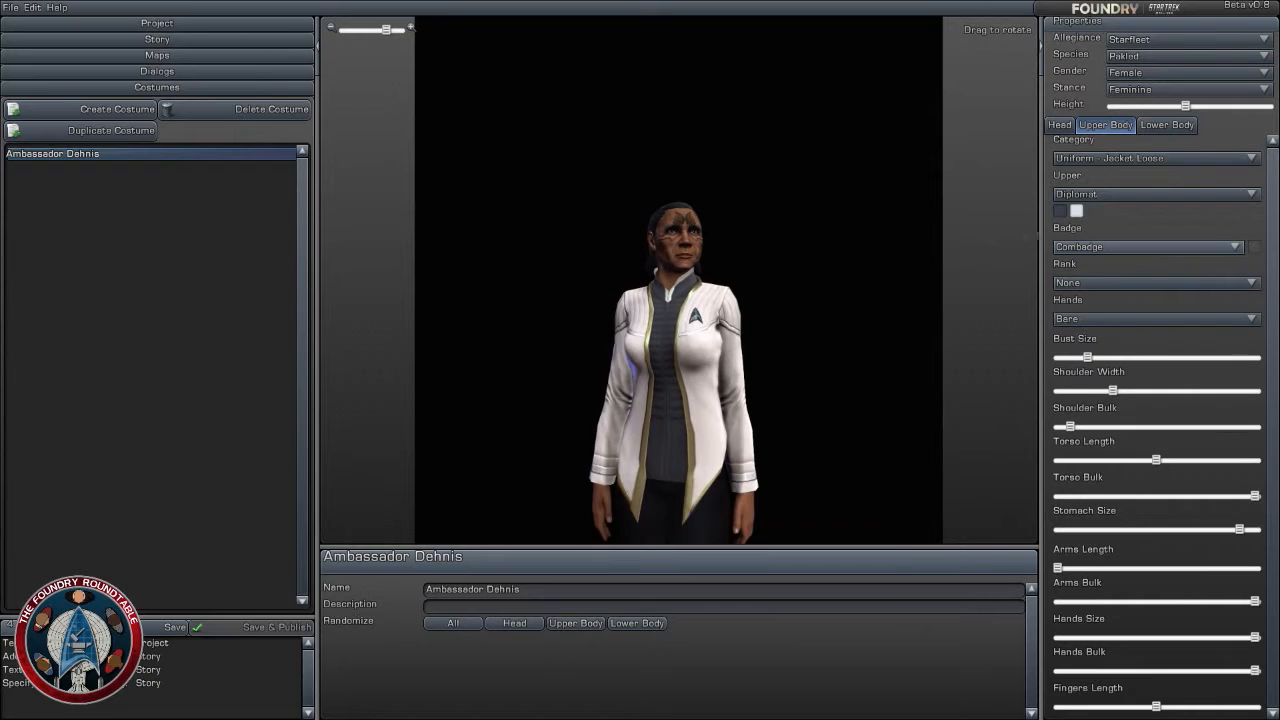
pyautogui.click(1255, 248)
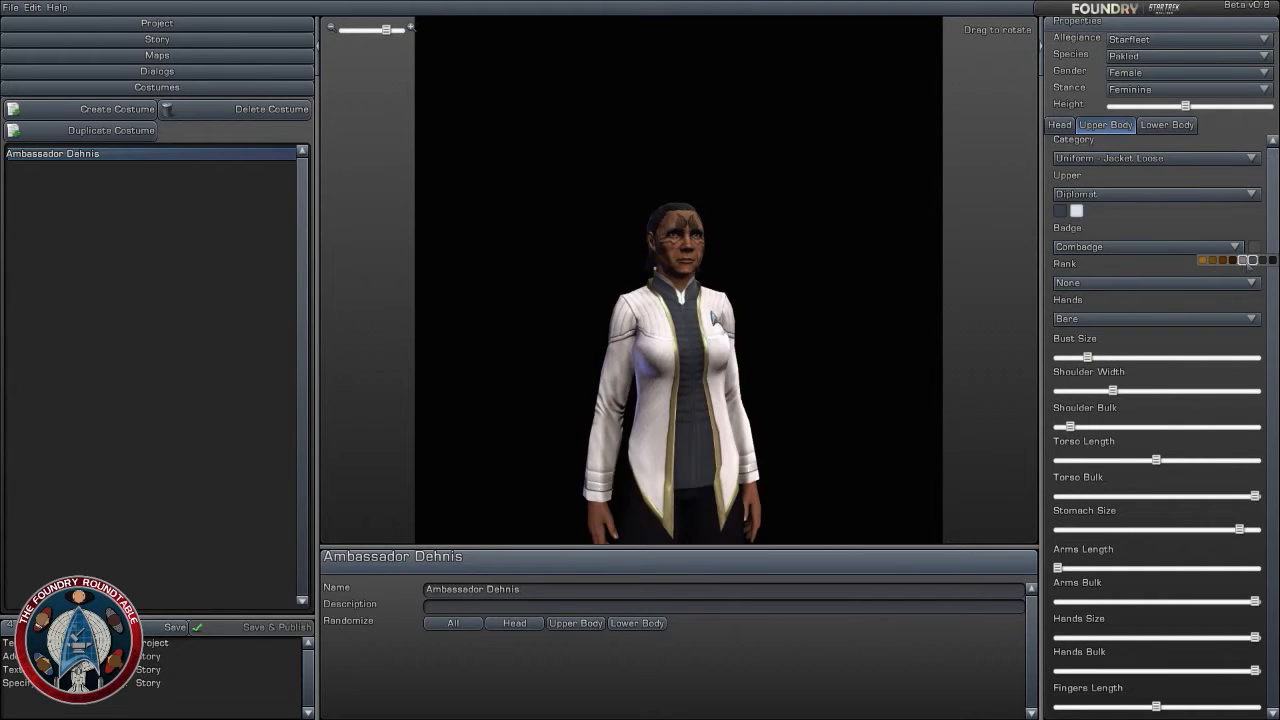
pyautogui.click(1212, 260)
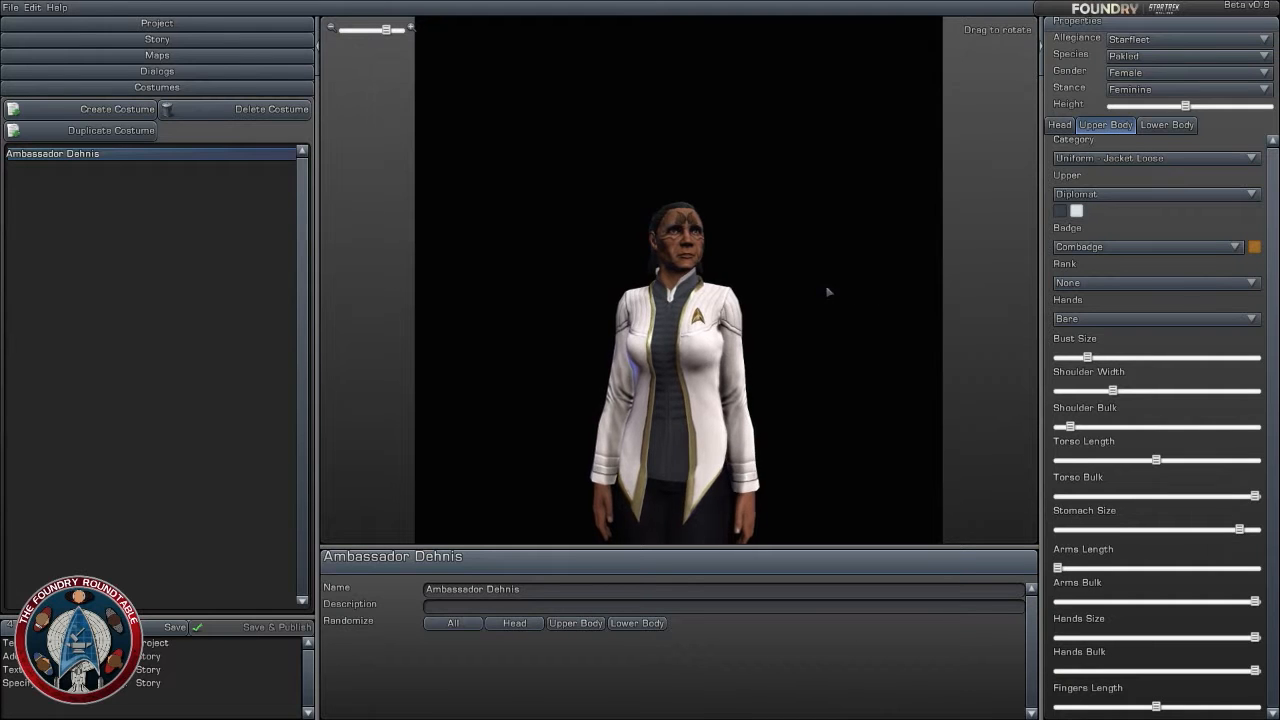
pyautogui.moveTo(871, 294)
pyautogui.mouseDown()
pyautogui.moveTo(935, 290)
pyautogui.moveTo(868, 290)
pyautogui.moveTo(845, 262)
pyautogui.moveTo(822, 266)
pyautogui.moveTo(858, 298)
pyautogui.mouseUp()
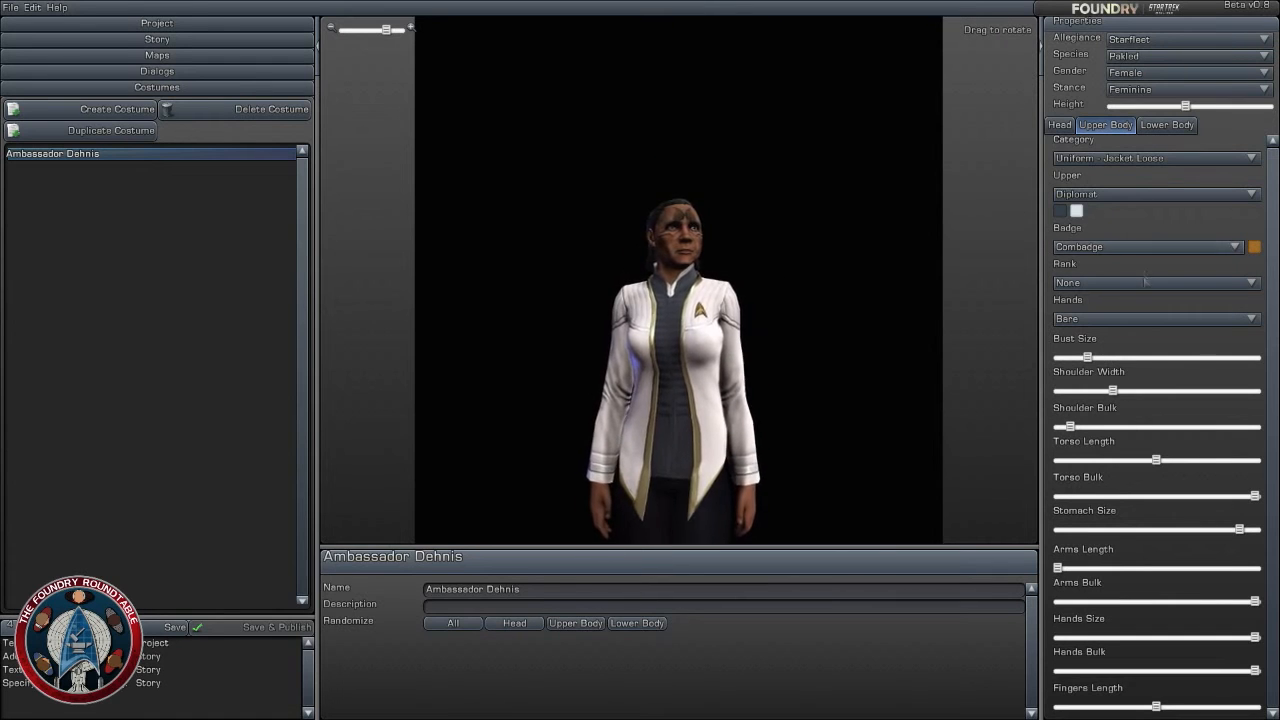
# - Set the uniform's rank insignia to Rear Admiral, Upper Half and inspect it on the jacket
pyautogui.click(1137, 282)
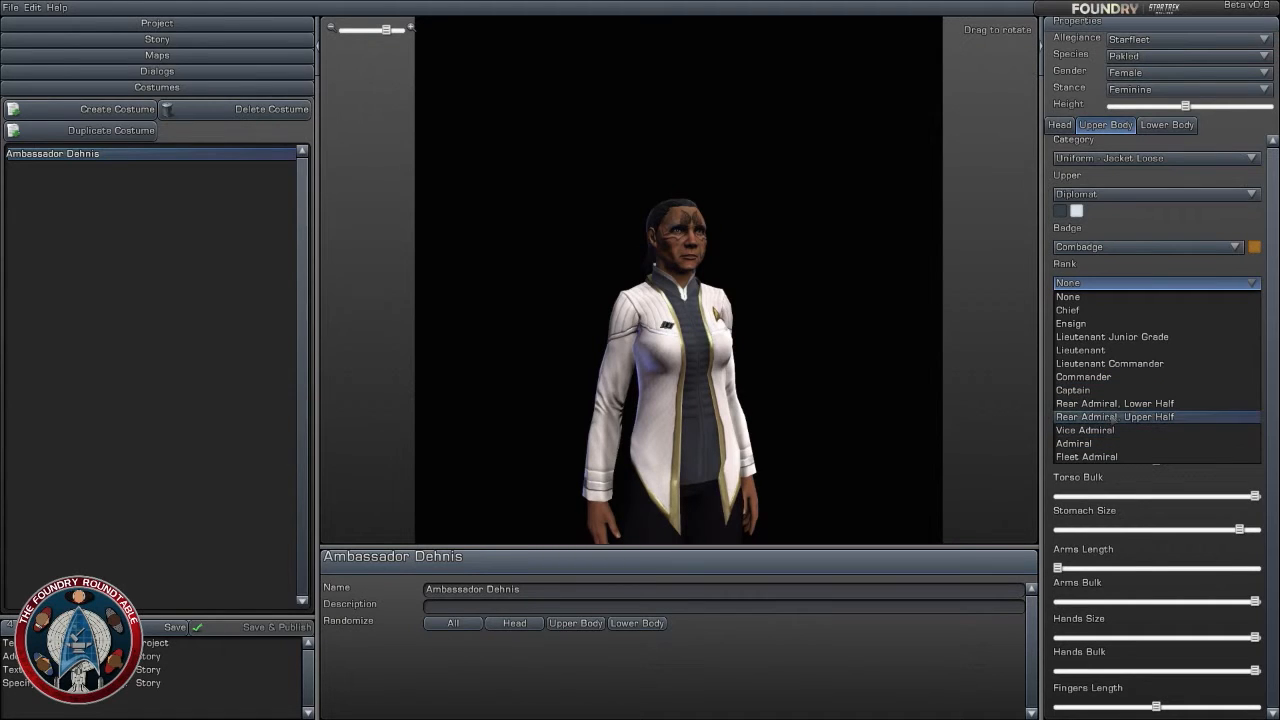
pyautogui.click(1116, 418)
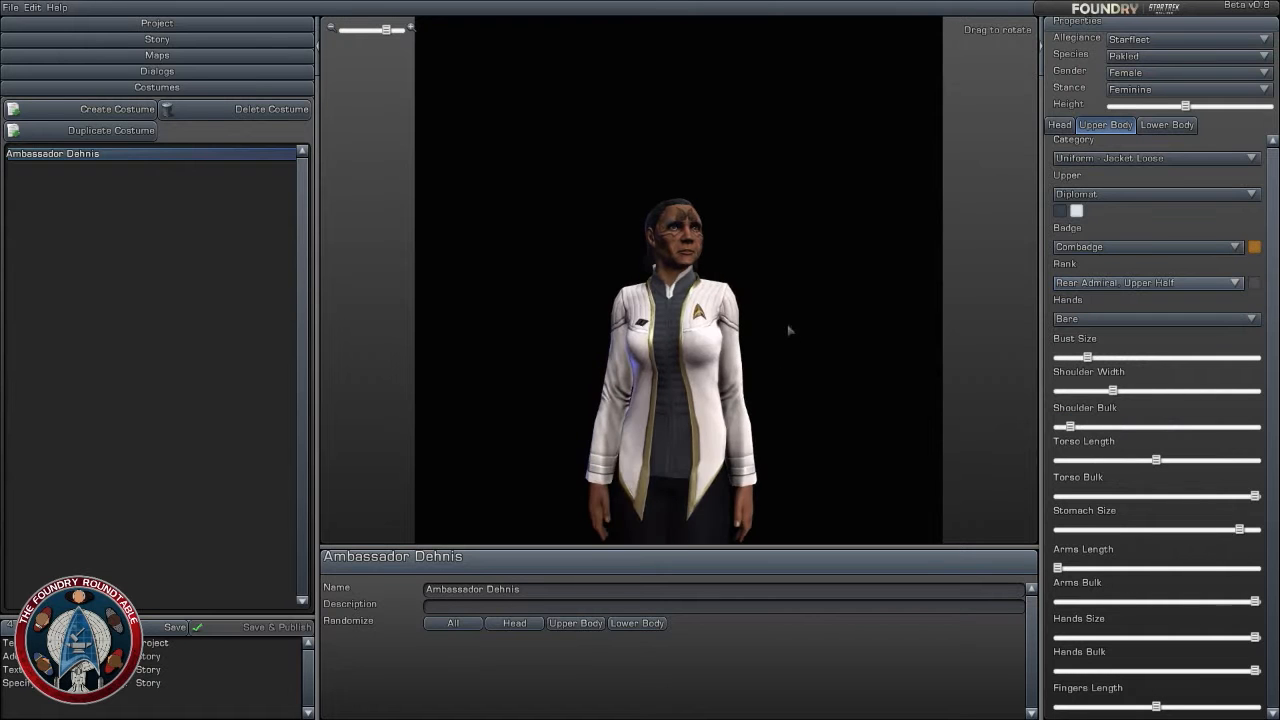
pyautogui.moveTo(817, 296)
pyautogui.mouseDown()
pyautogui.moveTo(690, 300)
pyautogui.moveTo(804, 300)
pyautogui.mouseUp()
pyautogui.scroll(1, 805, 300)
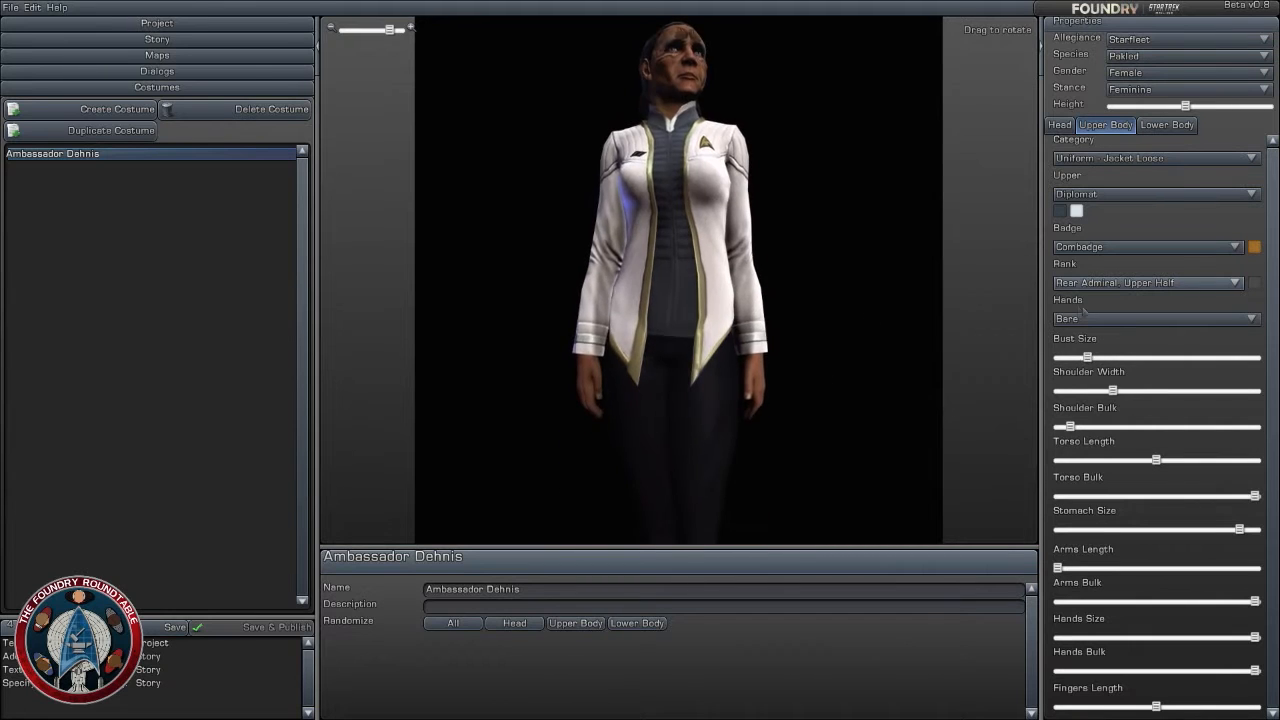
pyautogui.moveTo(822, 235); pyautogui.dragTo(829, 323)
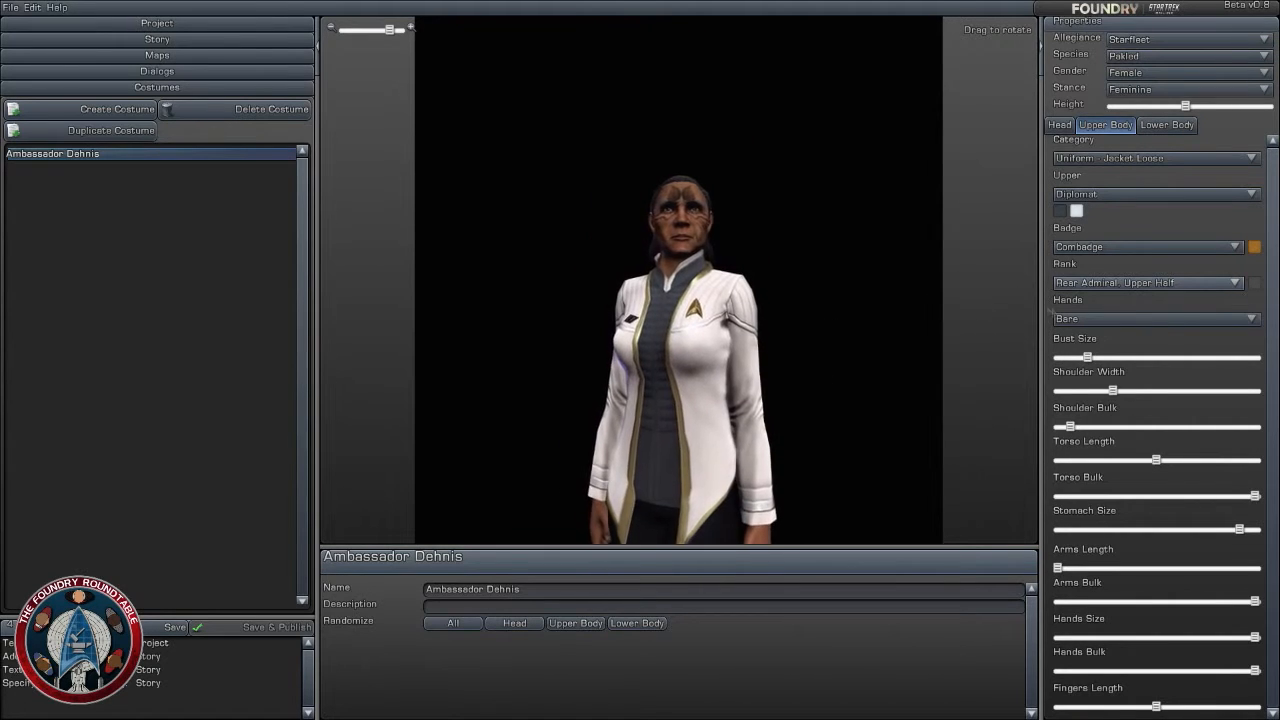
# - Put Gloves Padded on the hands and set their first colour to light grey
pyautogui.click(1097, 319)
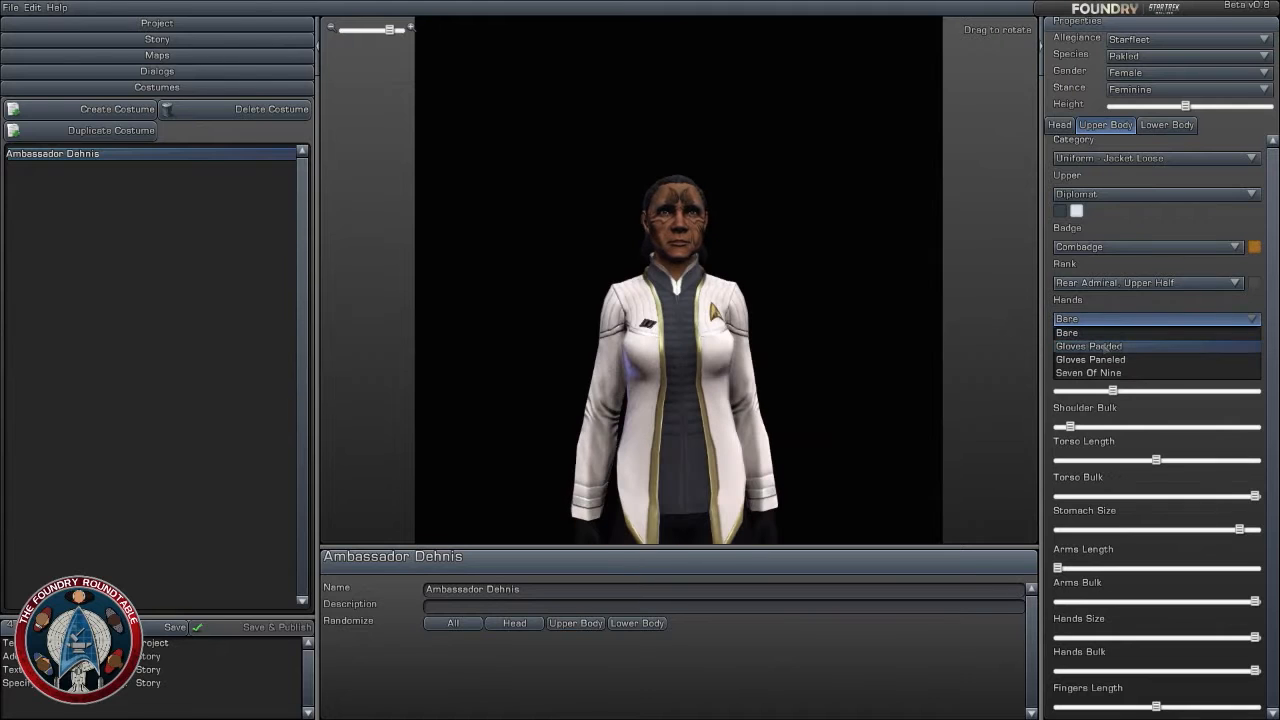
pyautogui.click(1088, 345)
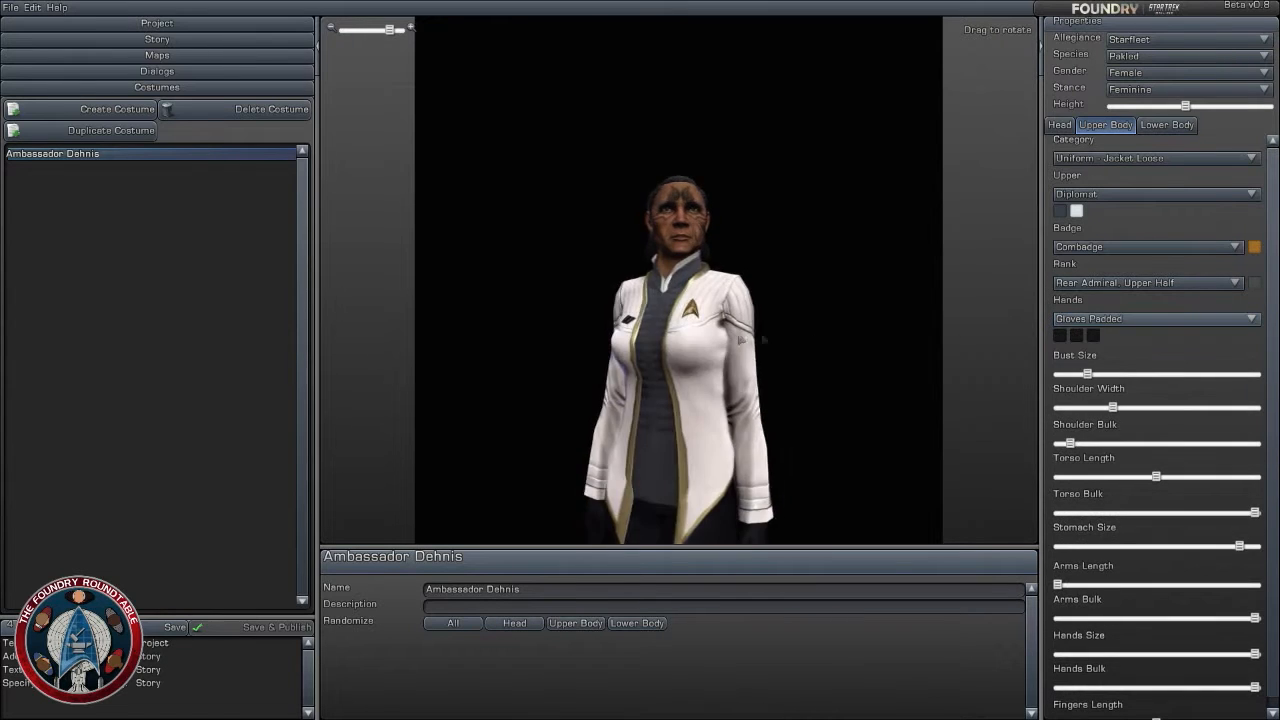
pyautogui.click(1060, 335)
pyautogui.click(1162, 428)
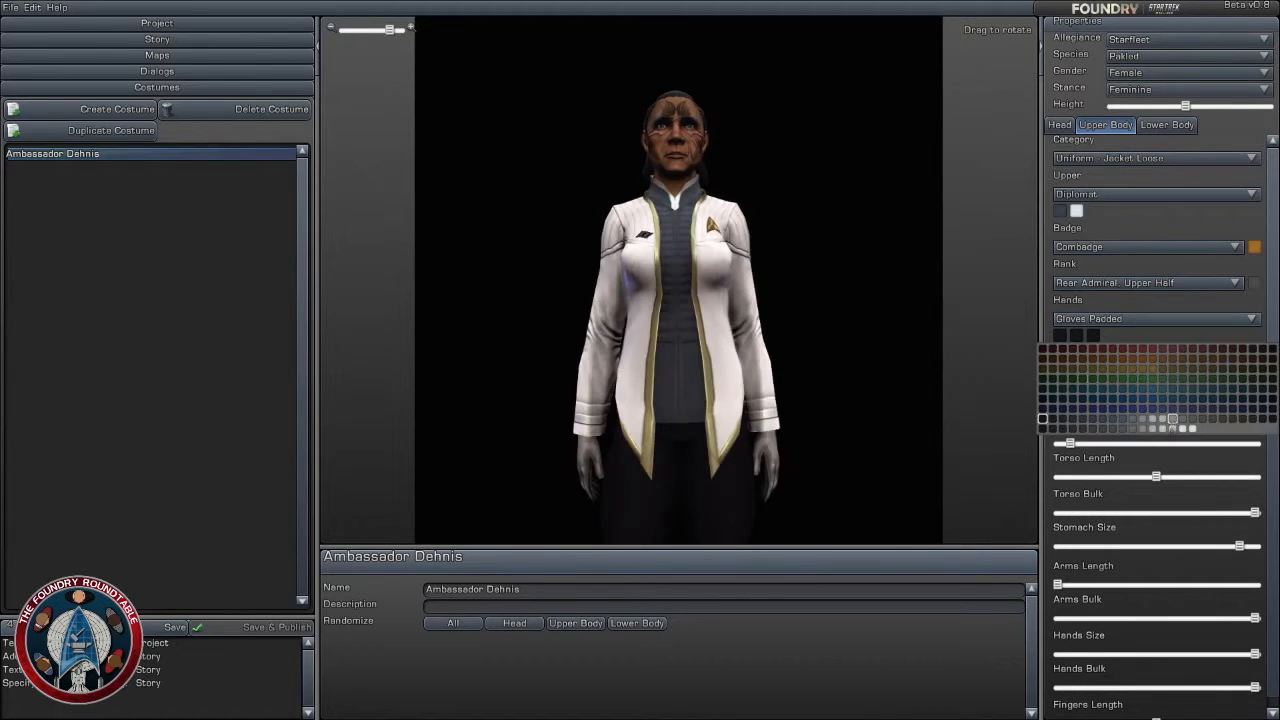
pyautogui.click(1163, 430)
# - Set the second and third colours of the padded gloves to the same light grey and keep Gloves Padded selected
pyautogui.click(1077, 336)
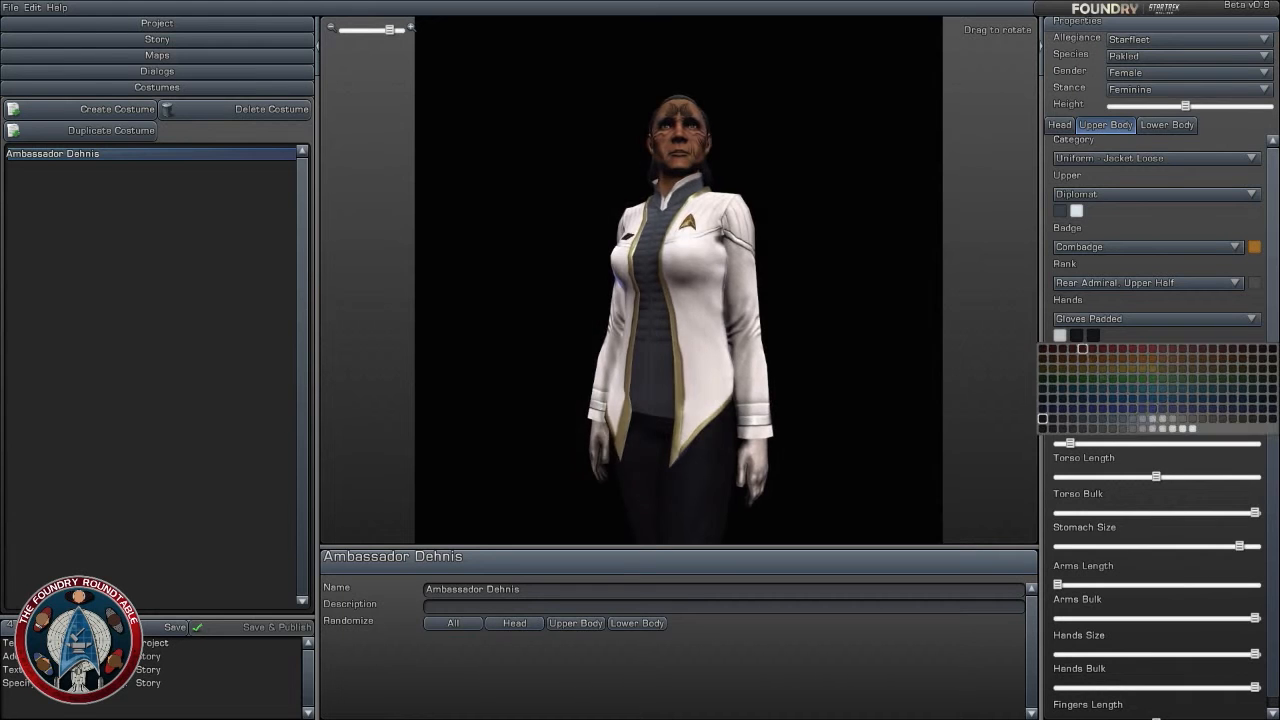
pyautogui.click(1162, 430)
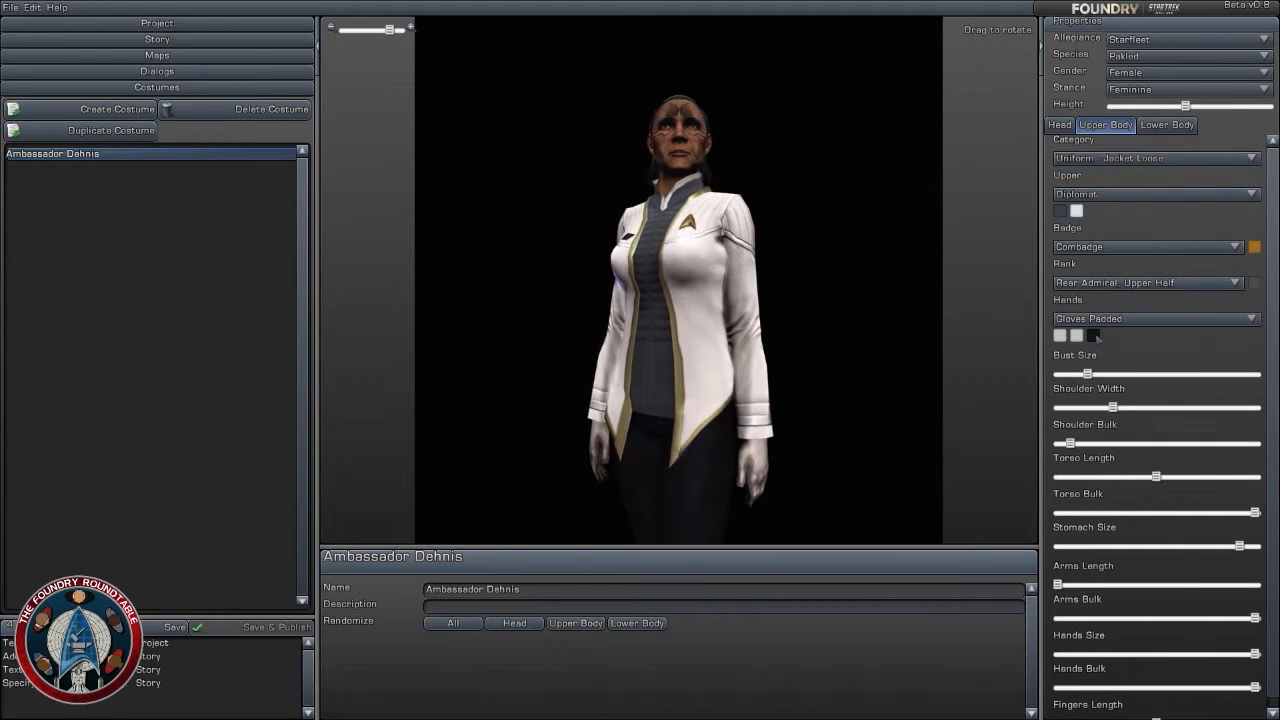
pyautogui.click(1094, 336)
pyautogui.click(1163, 428)
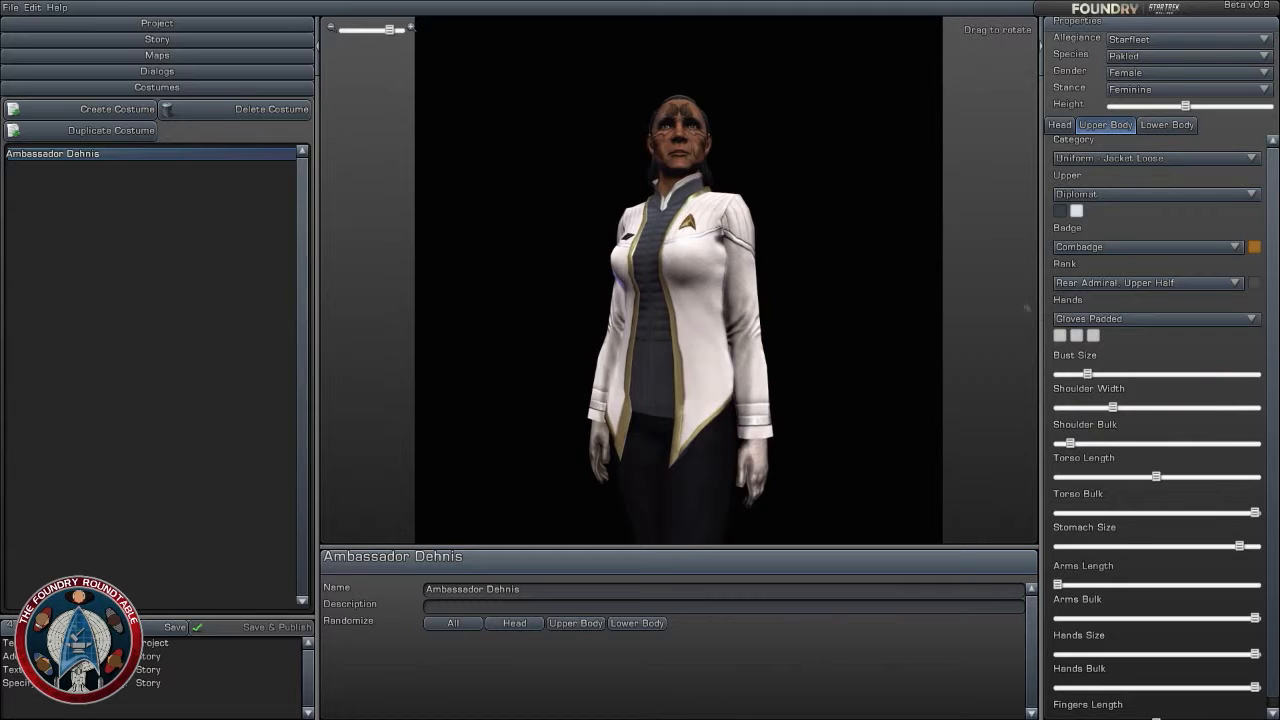
pyautogui.click(1108, 318)
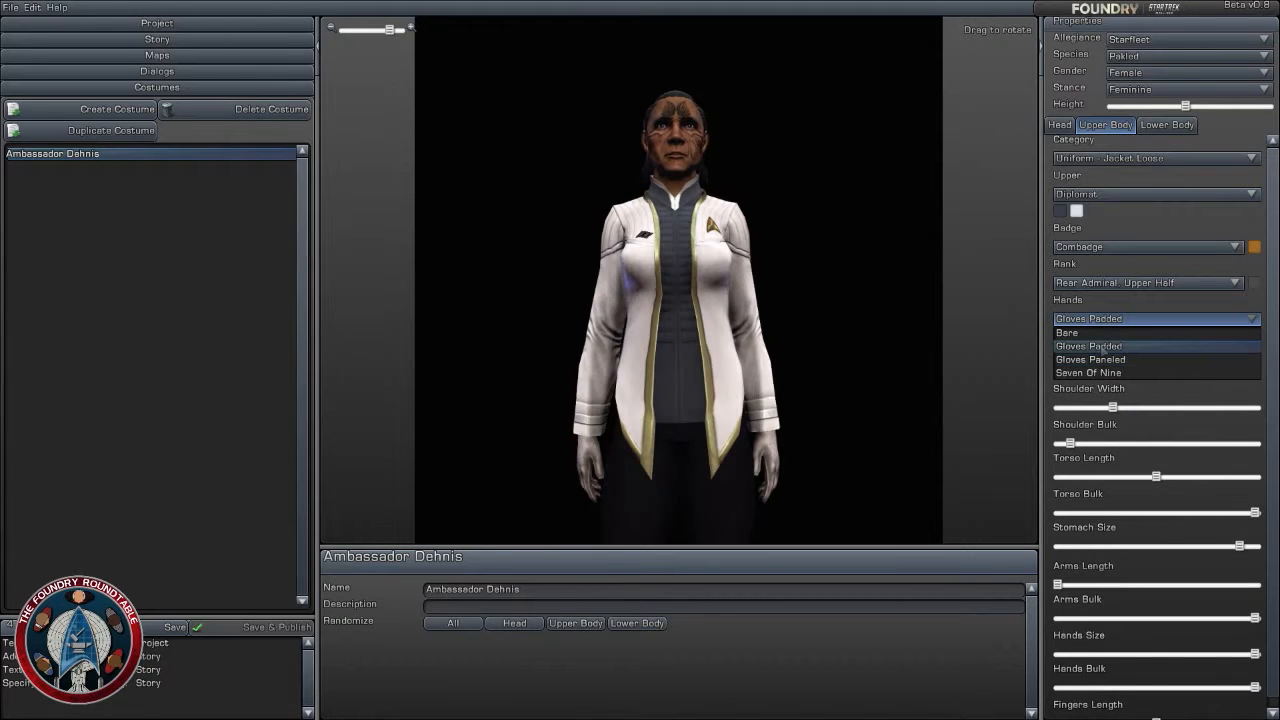
pyautogui.click(1090, 346)
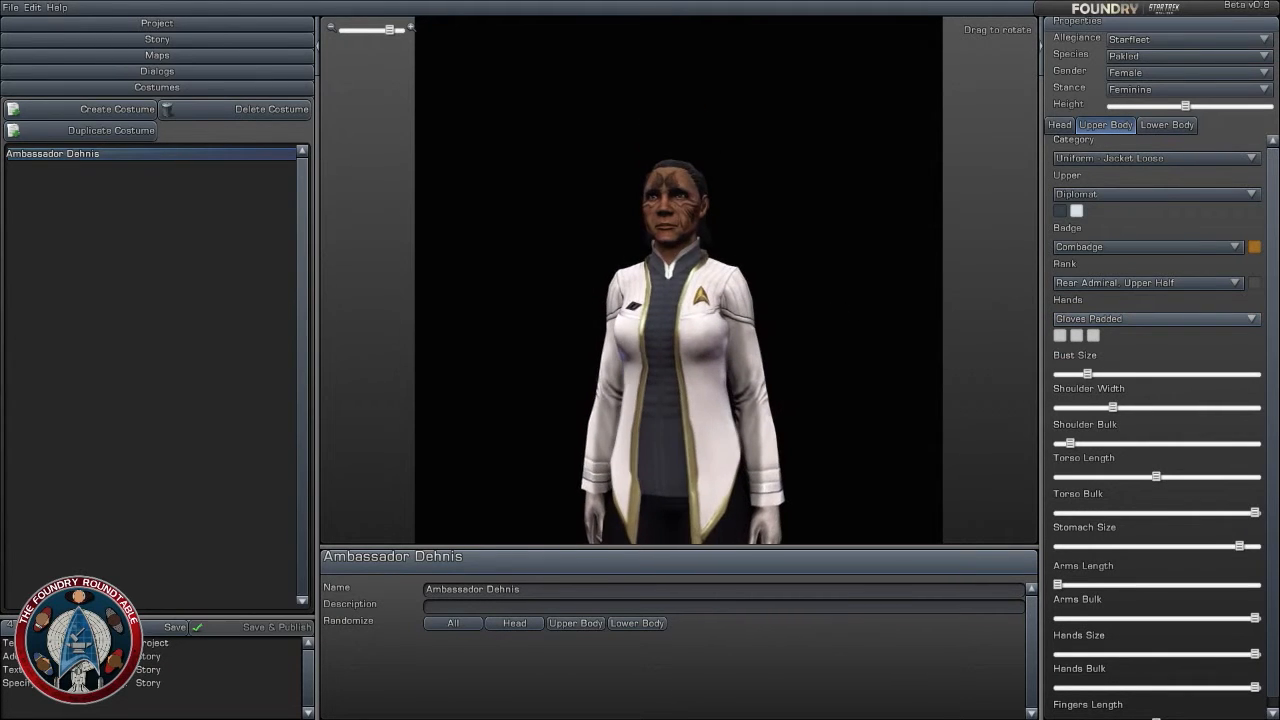
# - Set the lower-body clothing category to Uniform - Pants - Loose Long
pyautogui.click(1167, 124)
pyautogui.click(1146, 160)
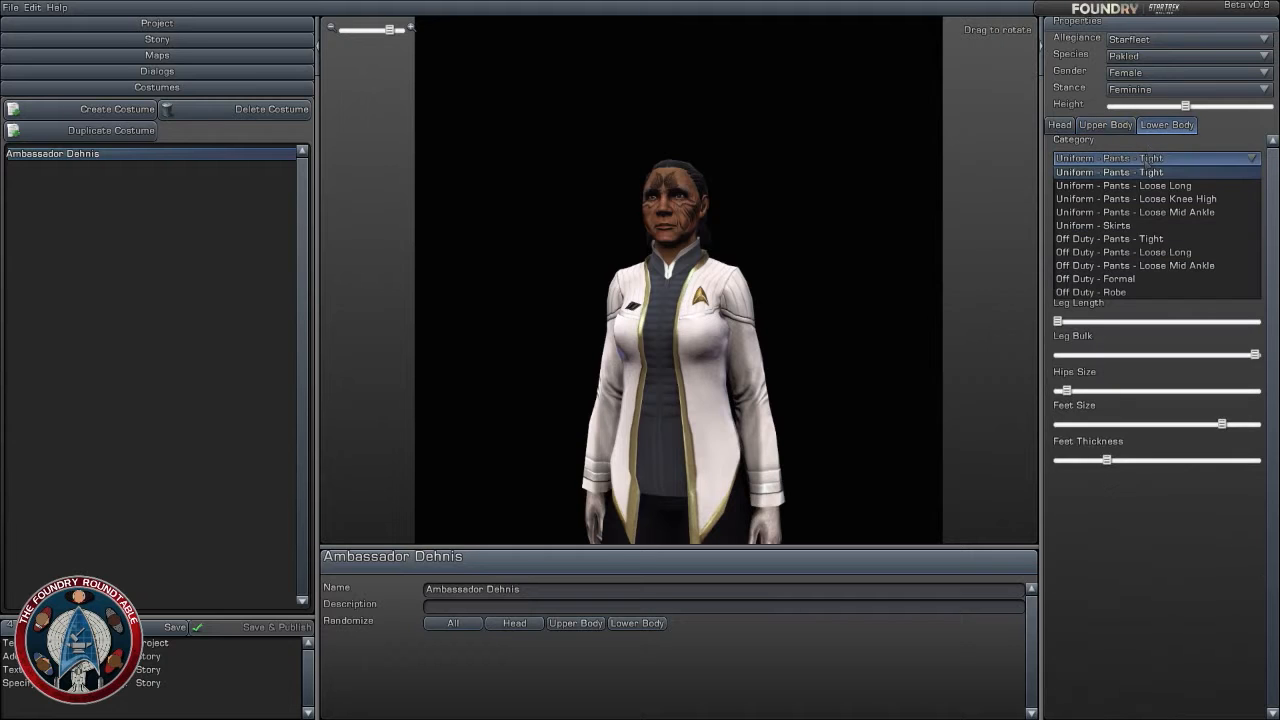
pyautogui.click(1123, 185)
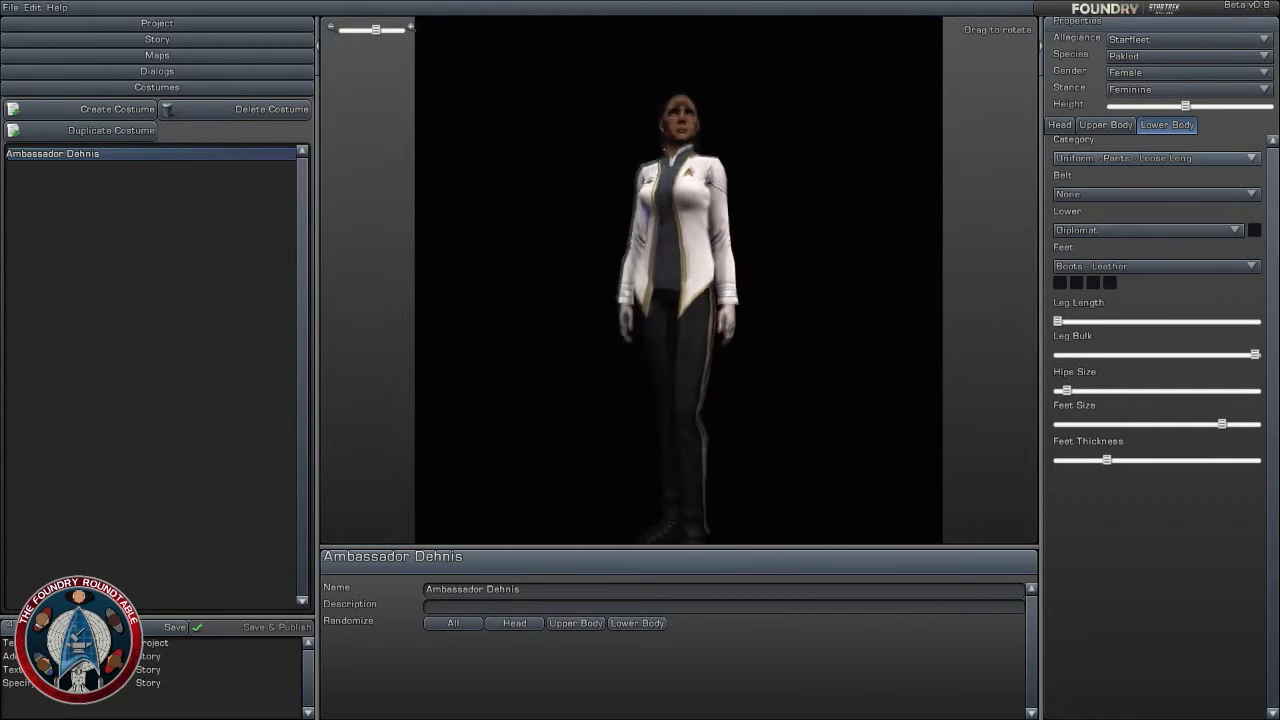
# - Try light grey as the colour of the Diplomat trousers and inspect it on the figure
pyautogui.click(1254, 230)
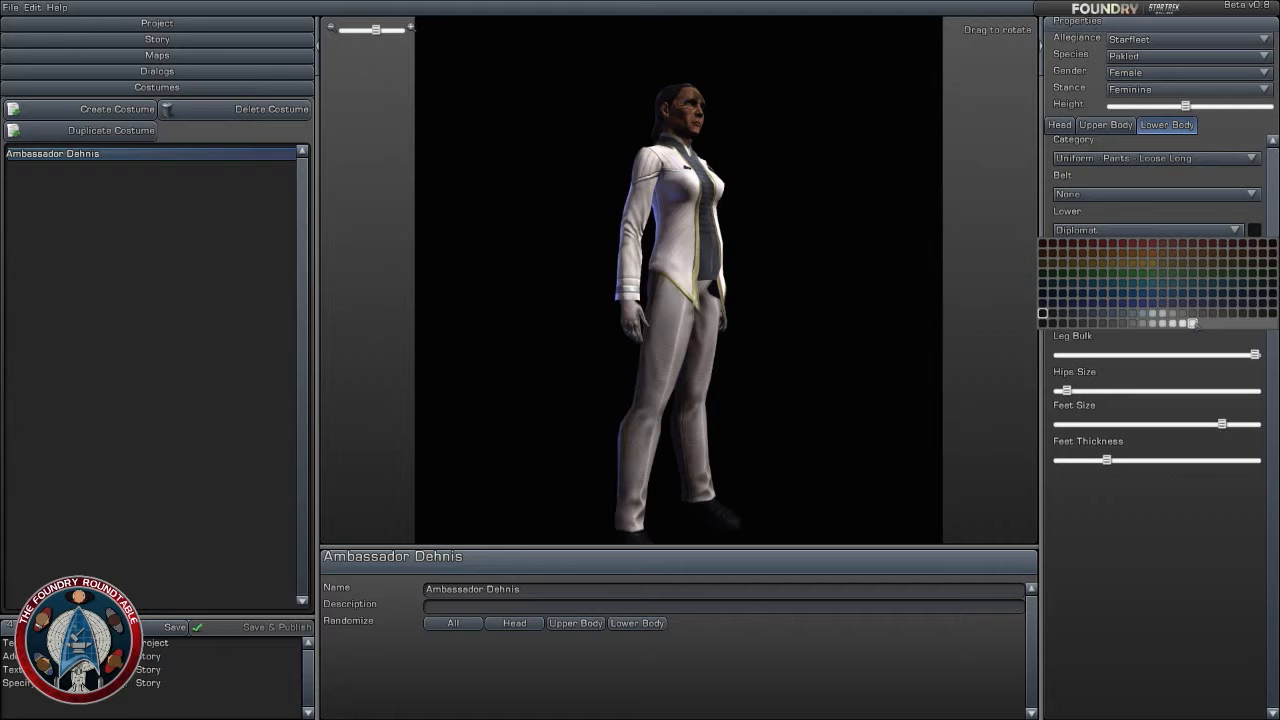
pyautogui.click(1192, 323)
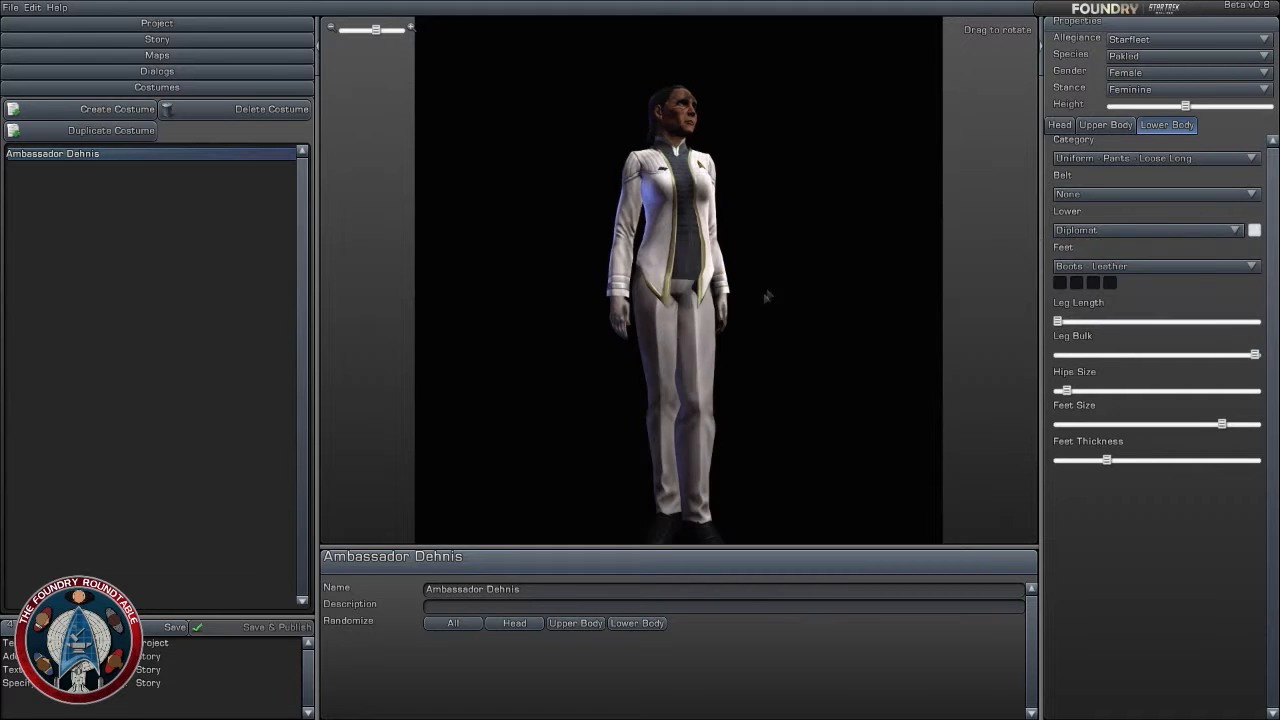
pyautogui.moveTo(758, 292); pyautogui.dragTo(800, 293)
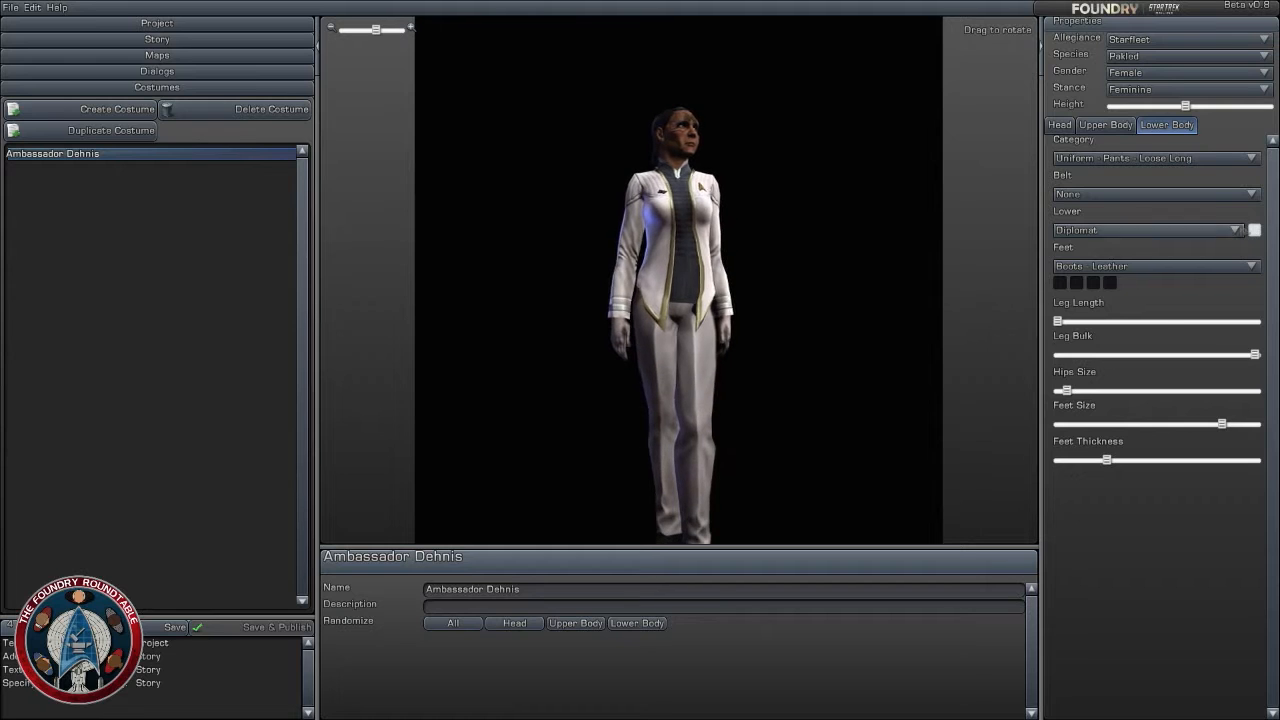
# - Colour the Diplomat trousers black and check them from the side
pyautogui.click(1254, 230)
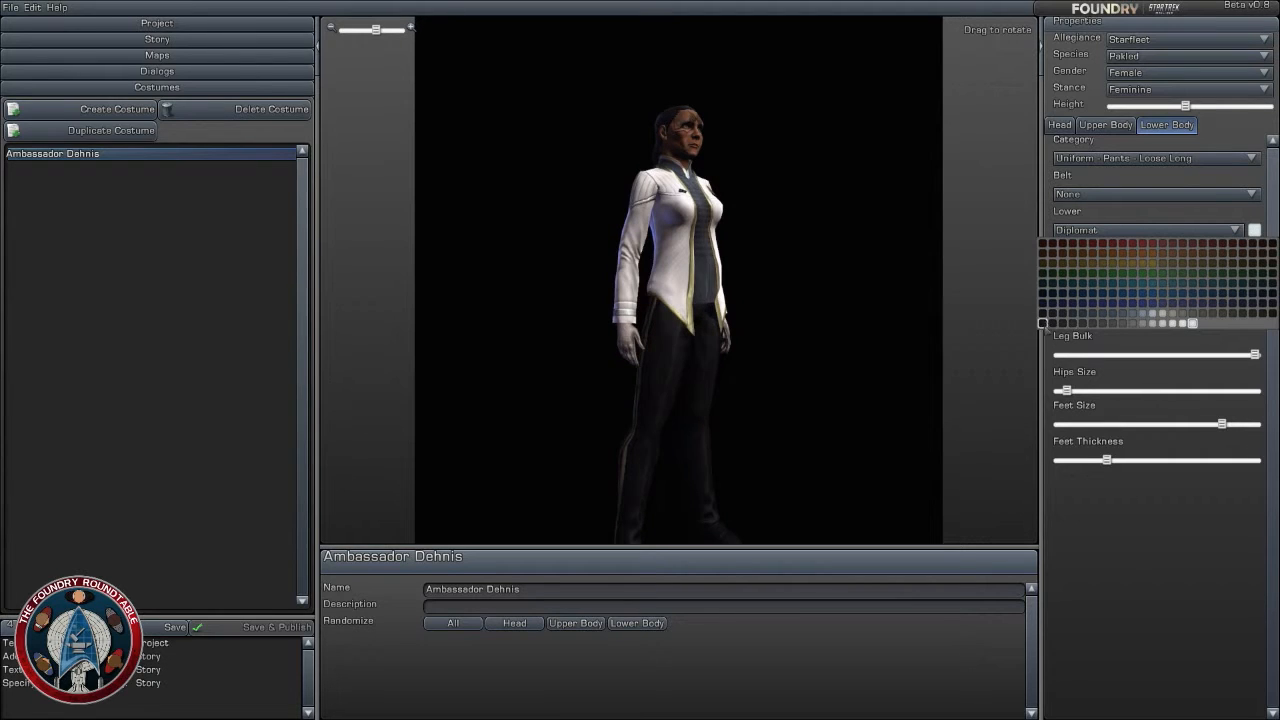
pyautogui.click(1043, 324)
pyautogui.moveTo(780, 310); pyautogui.dragTo(700, 310)
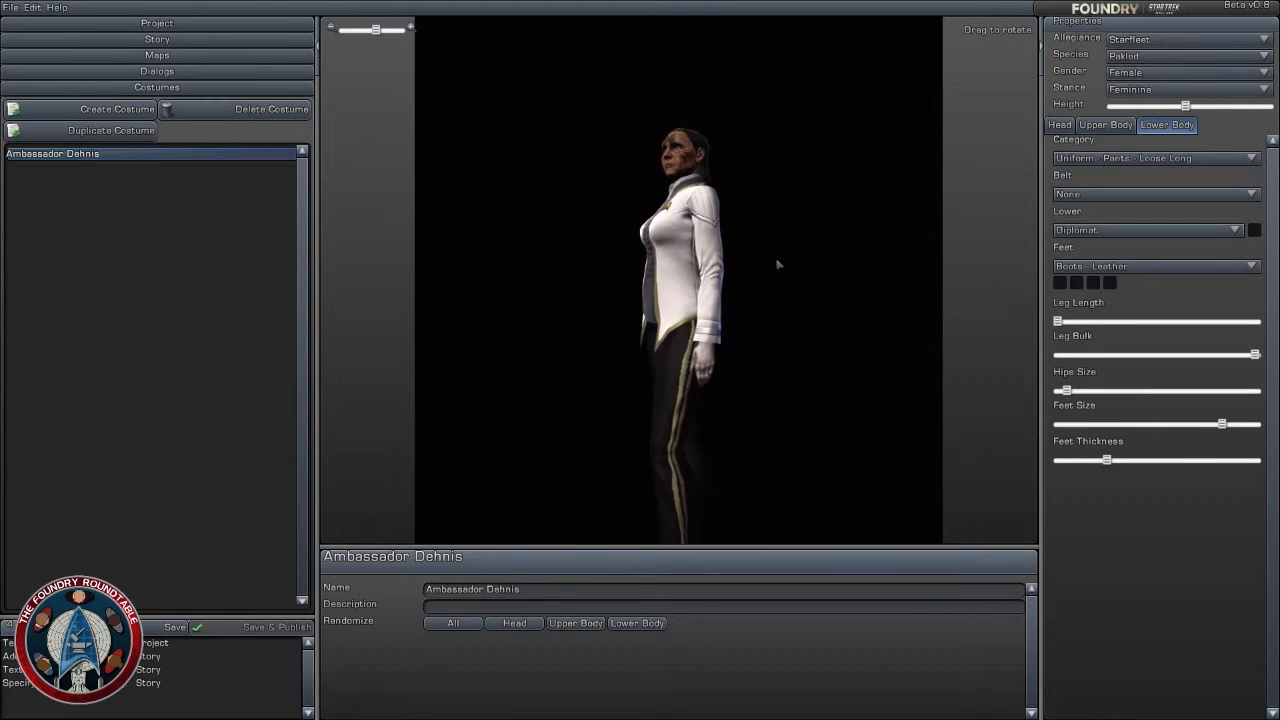
pyautogui.moveTo(777, 262)
pyautogui.mouseDown()
pyautogui.moveTo(842, 262)
pyautogui.moveTo(775, 262)
pyautogui.mouseUp()
# - Examine the white jacket, black trousers and boots together on the figure, close up and at full length
pyautogui.scroll(2, 771, 262)
pyautogui.moveTo(892, 283); pyautogui.dragTo(926, 283)
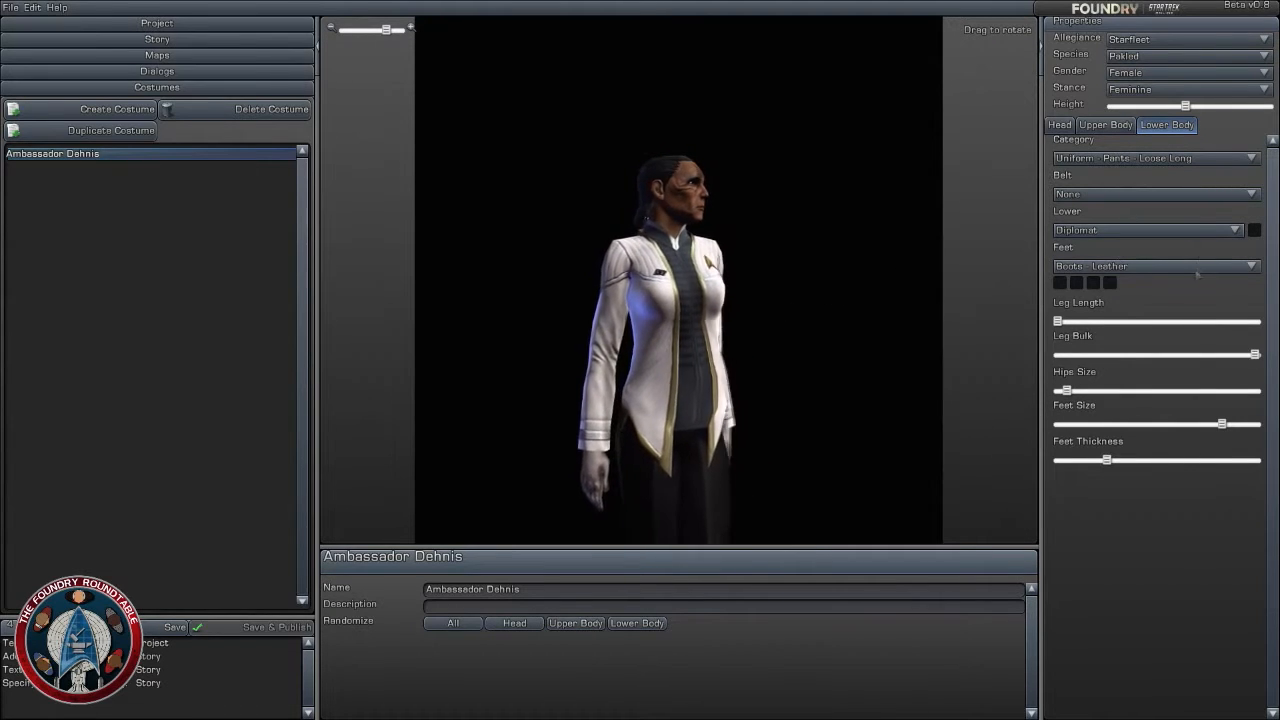
pyautogui.moveTo(757, 338); pyautogui.dragTo(755, 200)
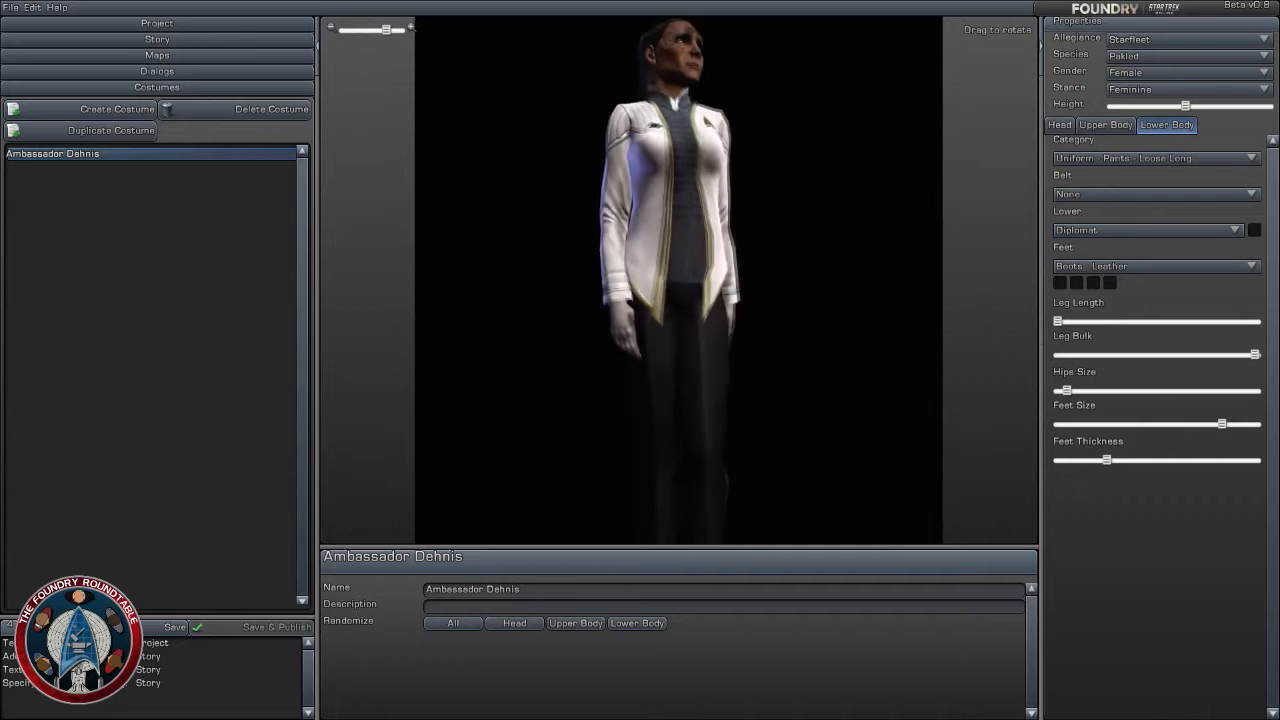
pyautogui.scroll(-3, 730, 343)
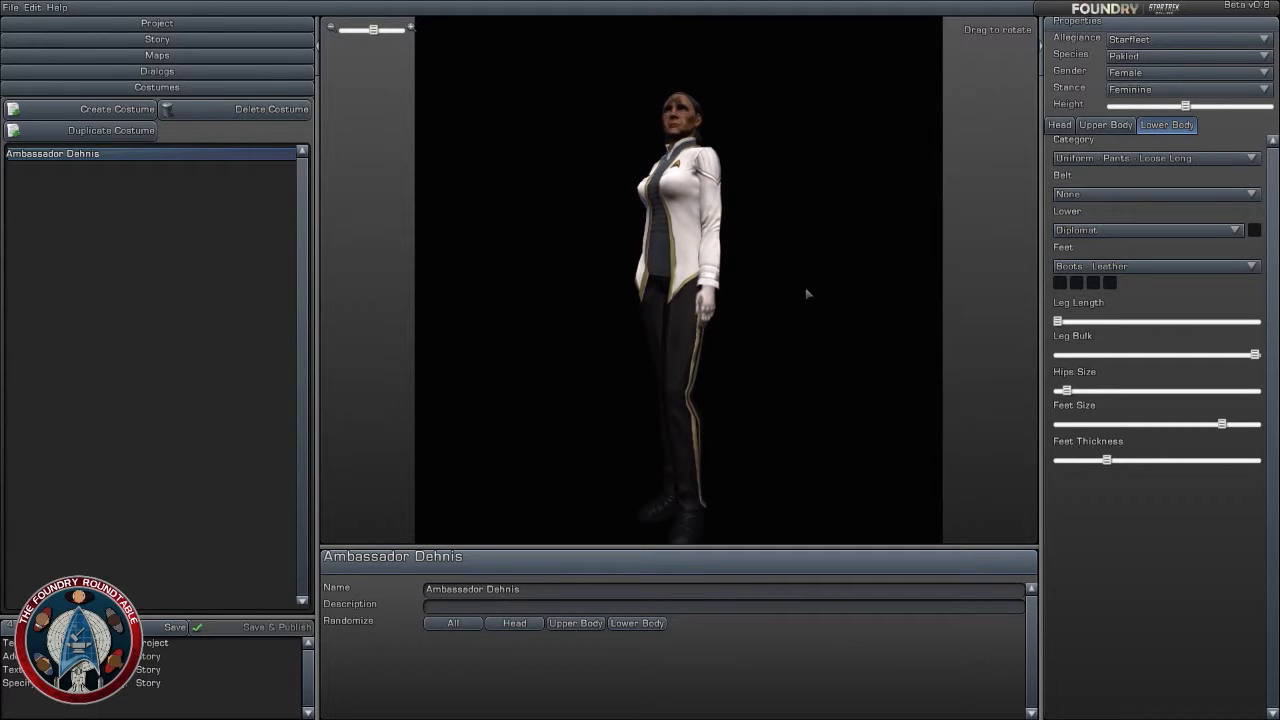
pyautogui.scroll(1, 808, 293)
pyautogui.moveTo(749, 269); pyautogui.dragTo(800, 271)
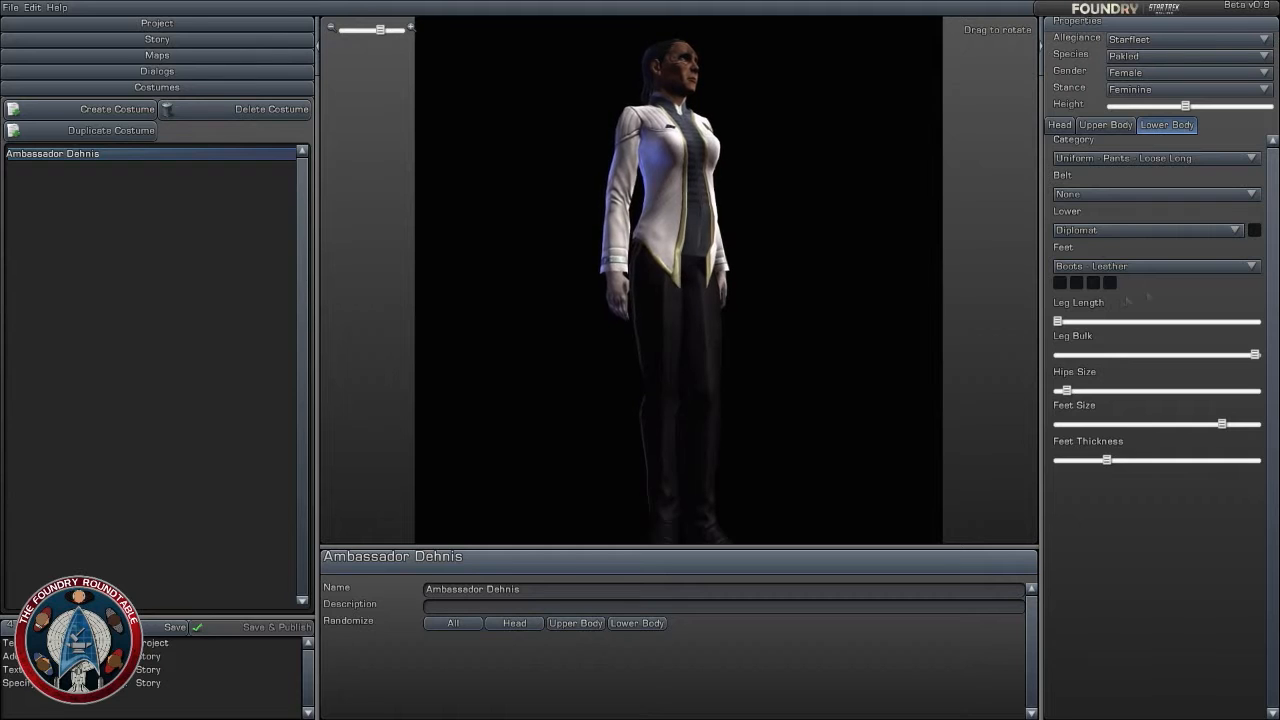
pyautogui.scroll(1, 782, 273)
pyautogui.moveTo(782, 273); pyautogui.dragTo(754, 337)
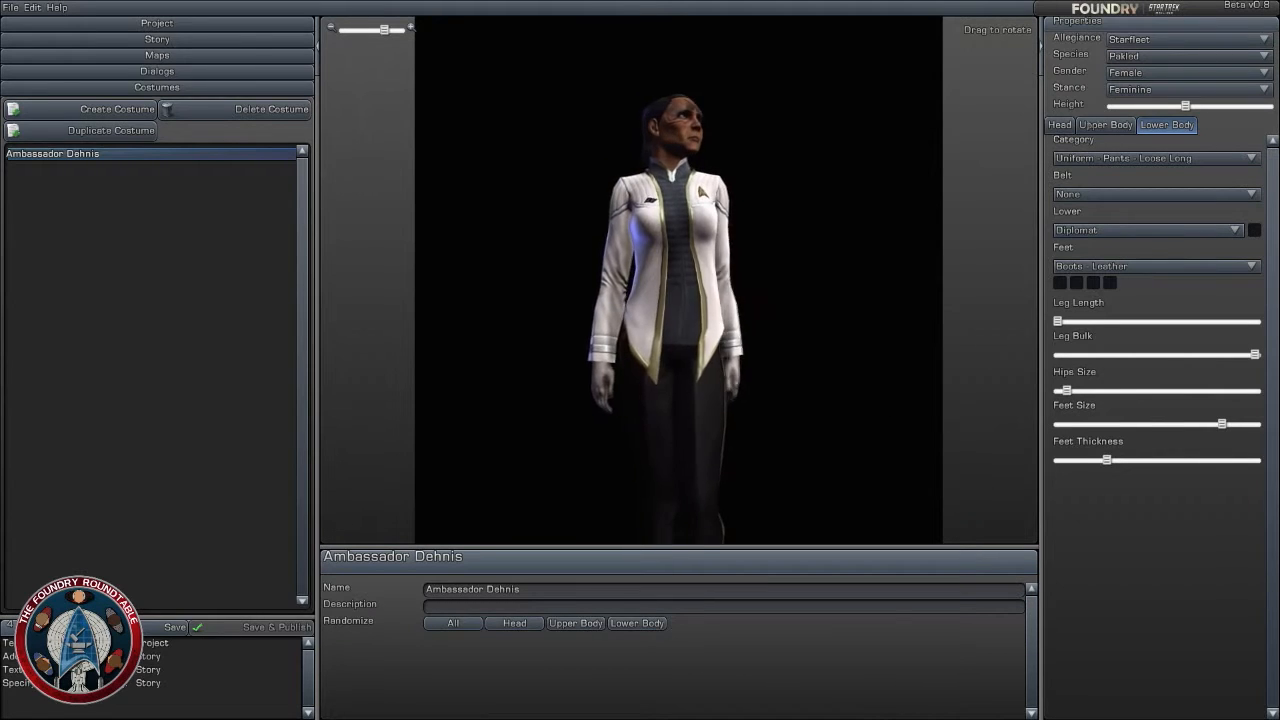
# - Set the colour of the Slicked Back 01 hairstyle to black
pyautogui.click(1059, 124)
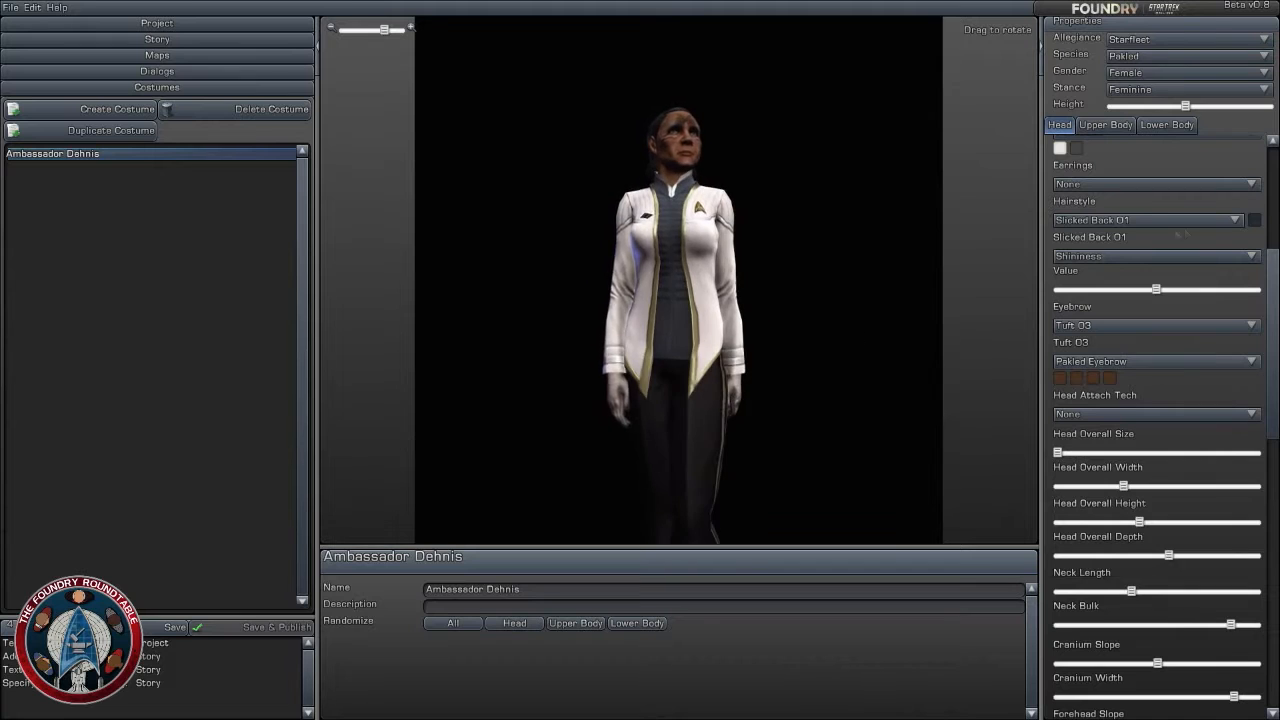
pyautogui.click(1254, 220)
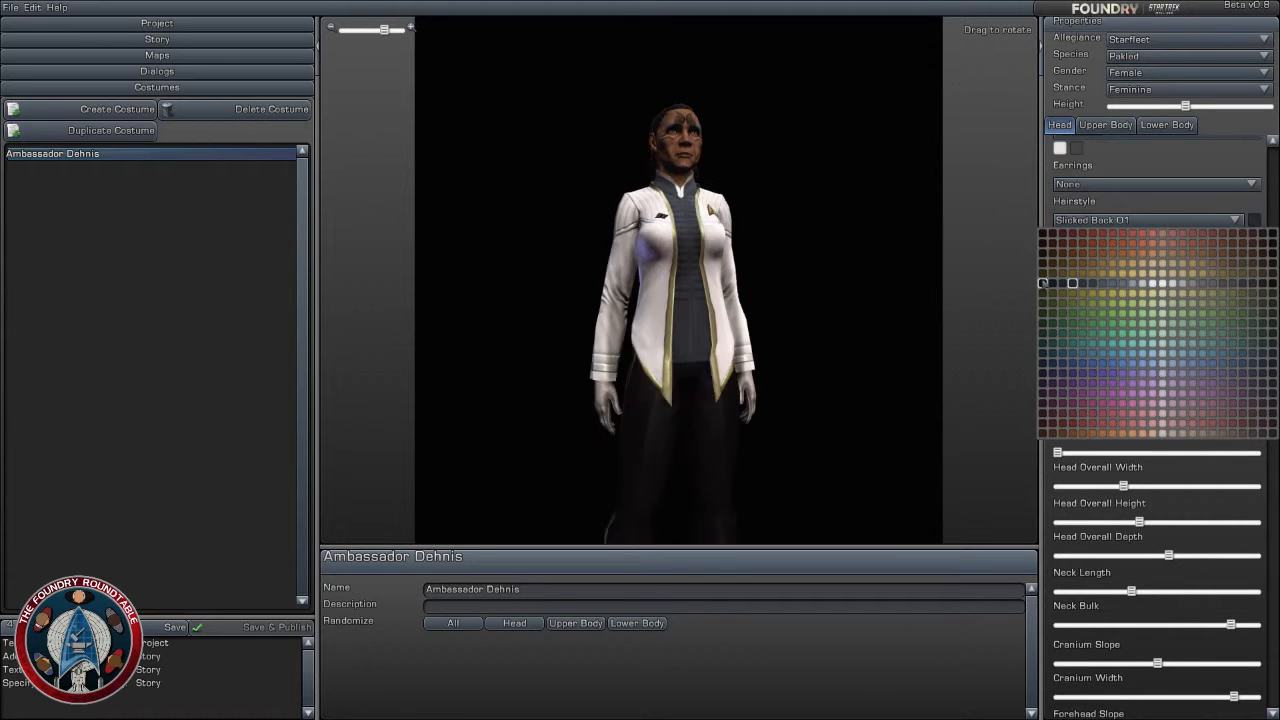
pyautogui.click(1043, 283)
# - Try black as the first colour of the Diplomat jacket
pyautogui.click(1105, 124)
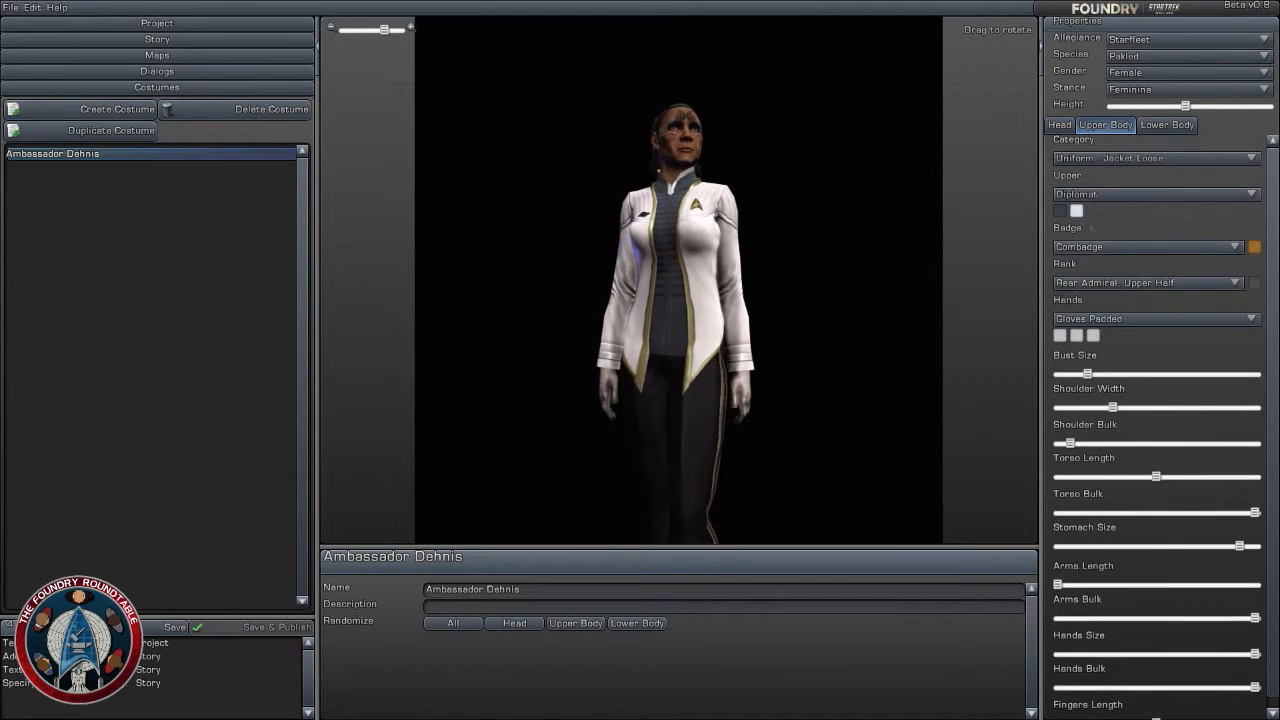
pyautogui.click(1062, 211)
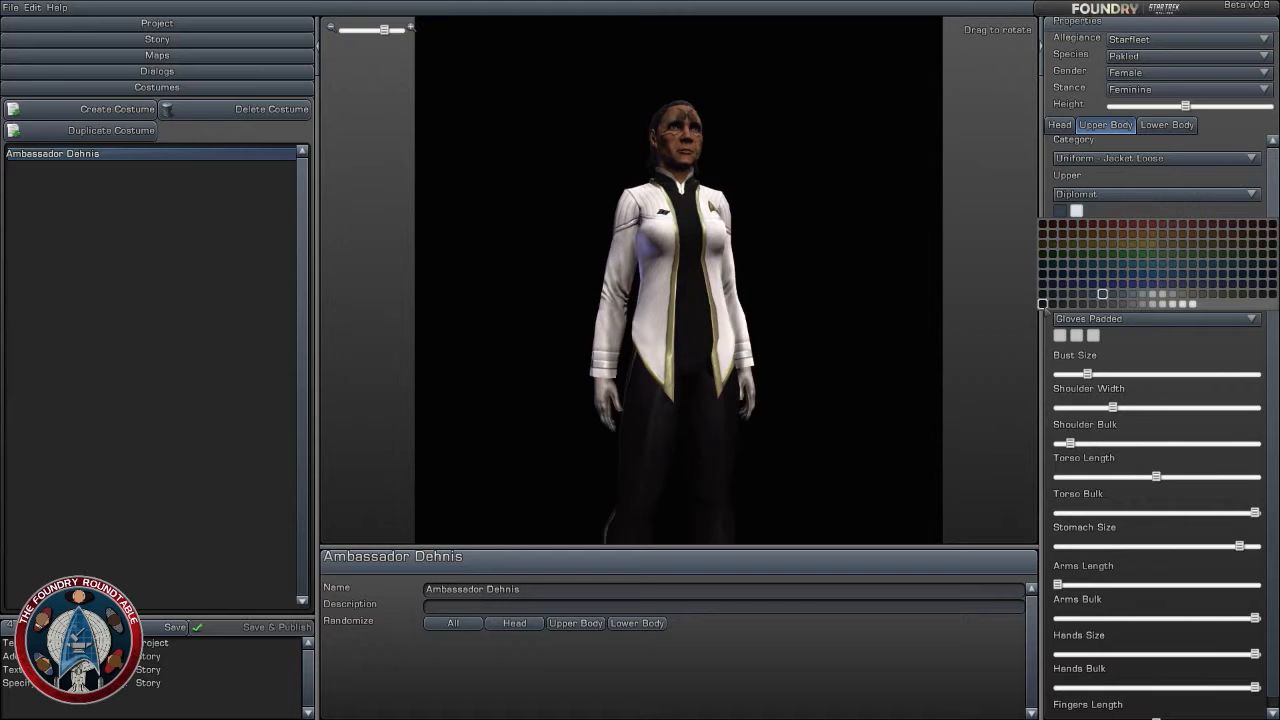
pyautogui.click(1218, 240)
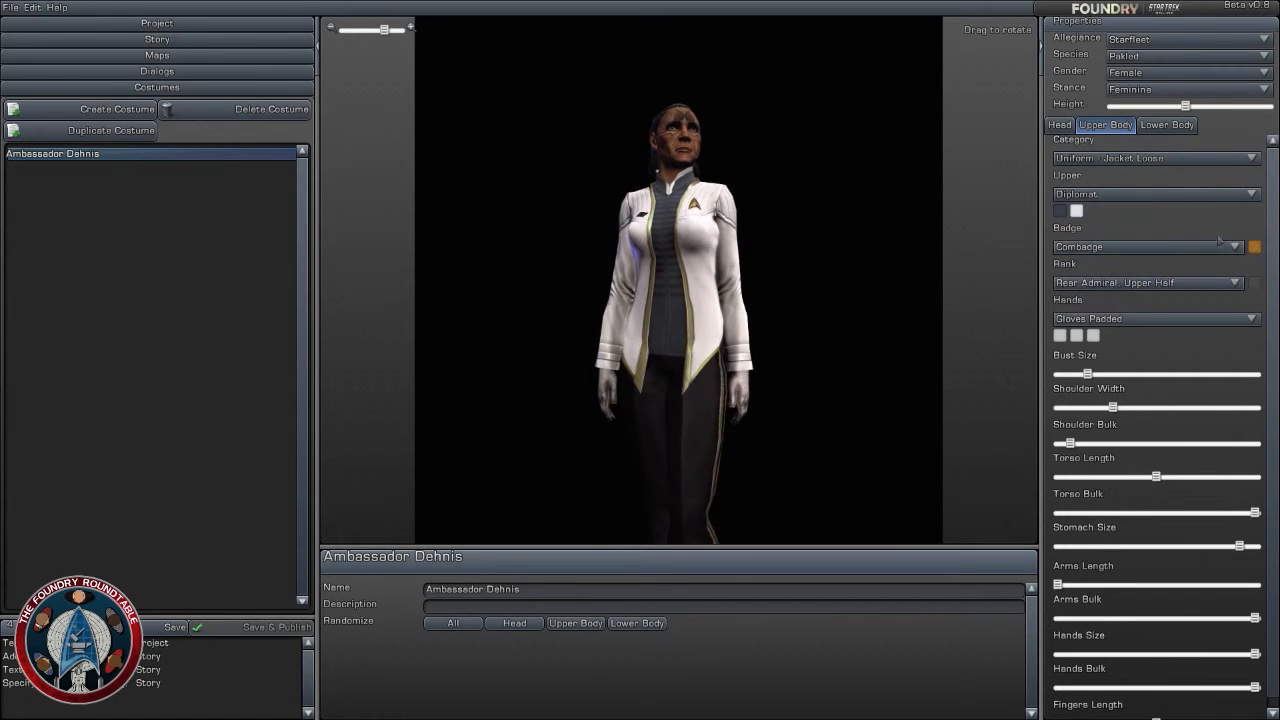
# - Try dark blue-grey as the colour of the Diplomat trousers to match the jacket's inner panel
pyautogui.click(1166, 125)
pyautogui.click(1254, 230)
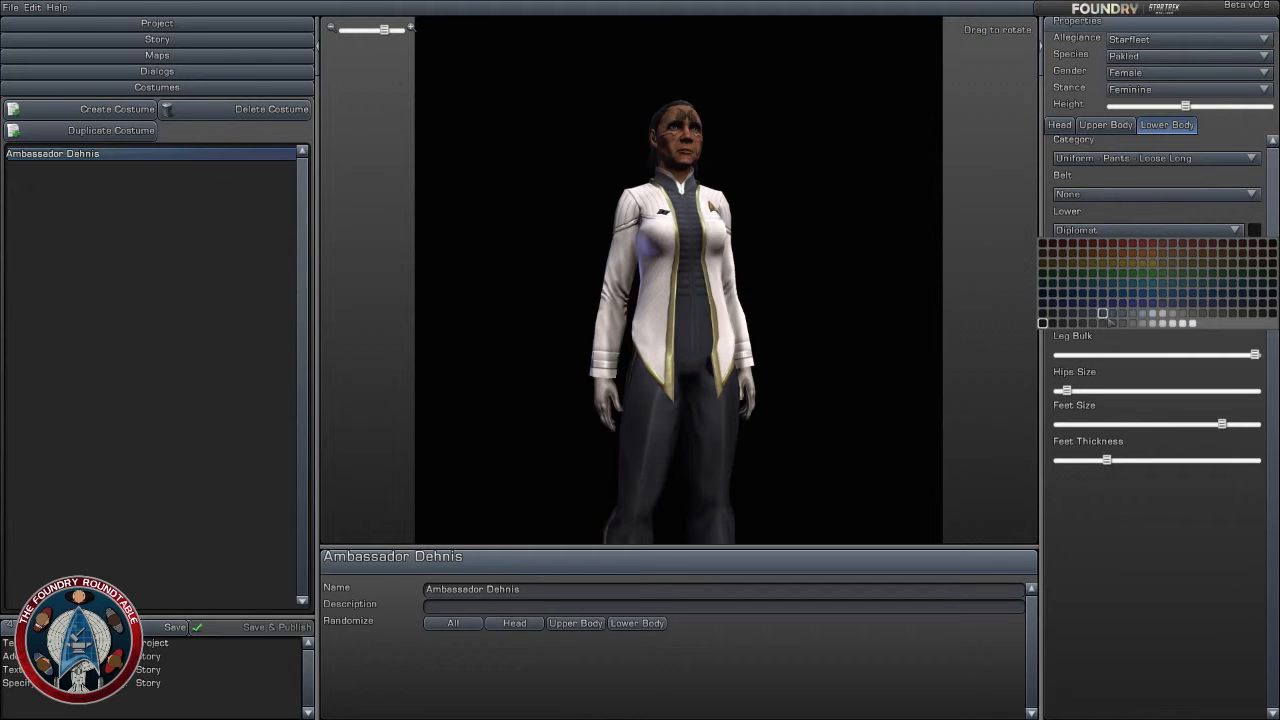
pyautogui.click(1103, 314)
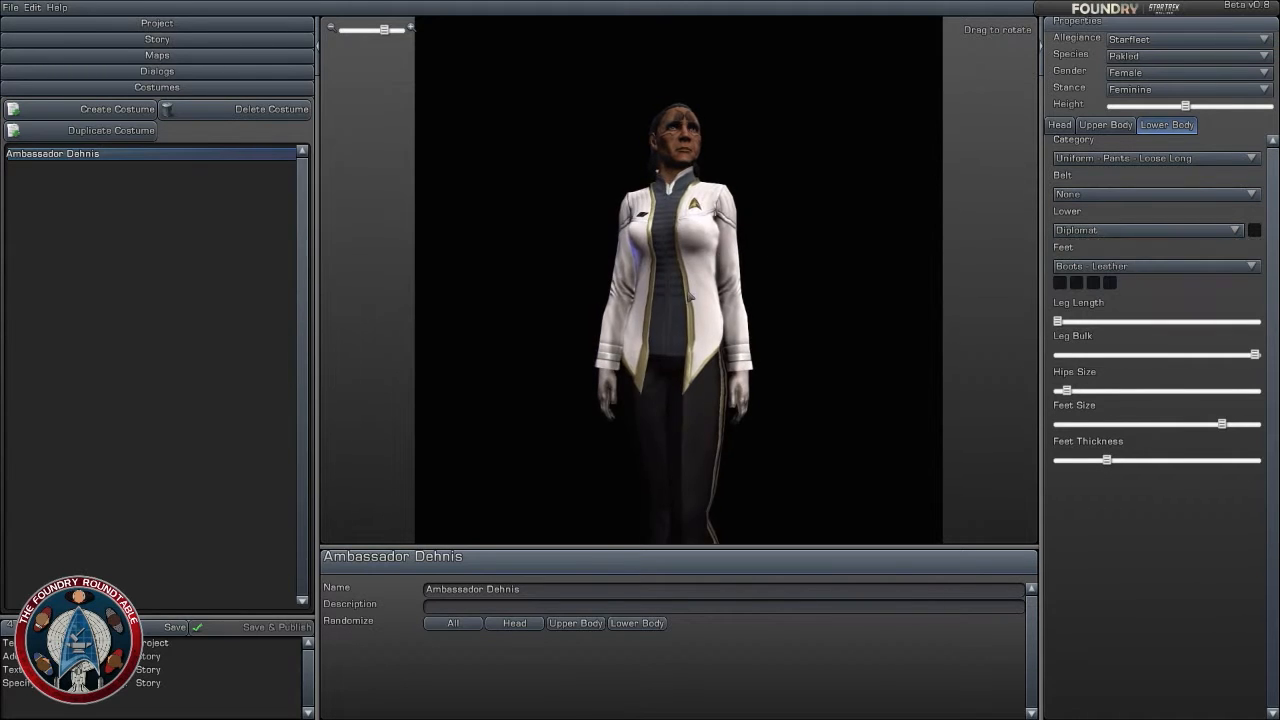
# - Inspect the complete ambassador costume from the front and both sides, including face, badge, gloves and trouser stripe
pyautogui.scroll(2, 717, 293)
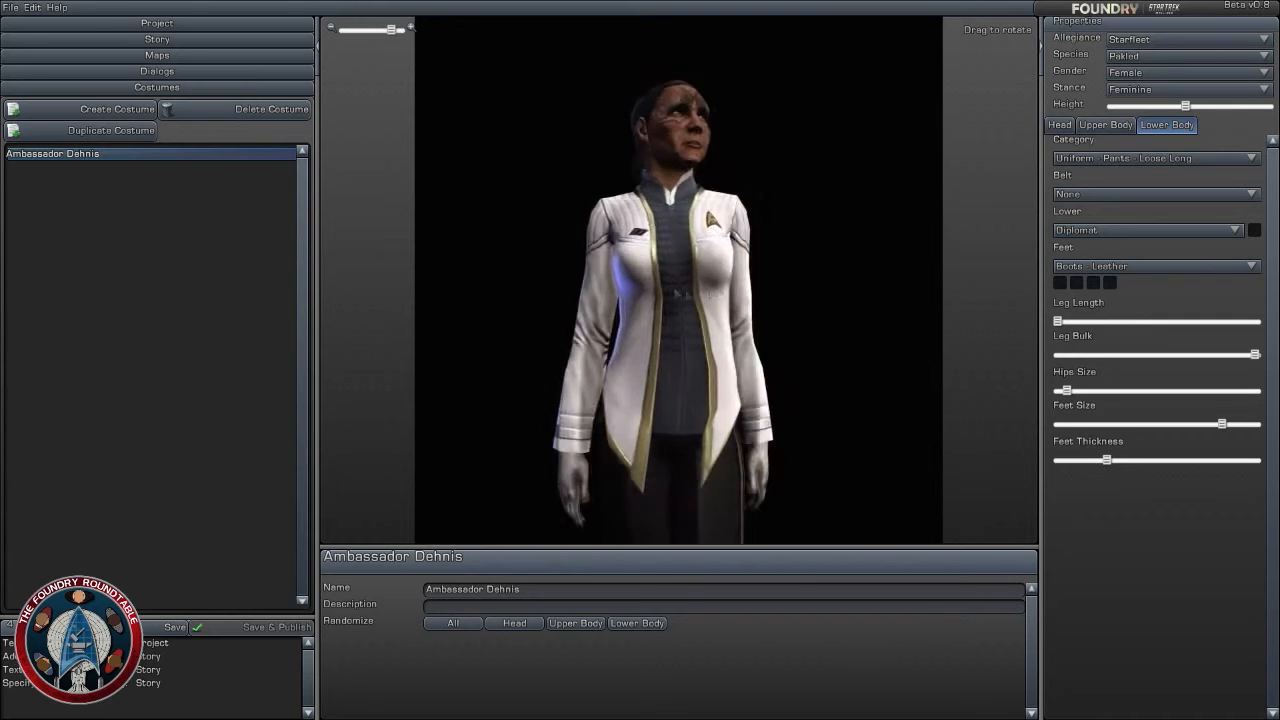
pyautogui.moveTo(717, 293); pyautogui.dragTo(880, 293)
pyautogui.scroll(-3, 765, 293)
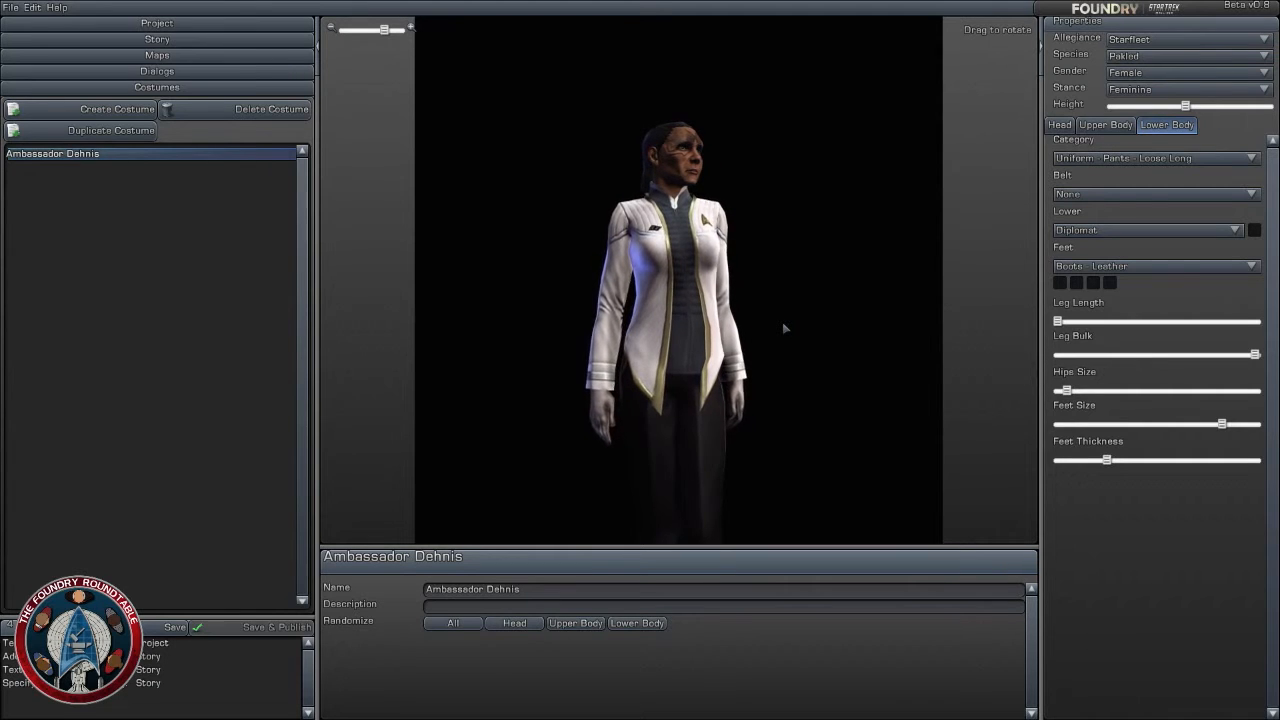
pyautogui.moveTo(785, 328)
pyautogui.mouseDown()
pyautogui.moveTo(750, 328)
pyautogui.moveTo(783, 340)
pyautogui.mouseUp()
pyautogui.scroll(1, 785, 327)
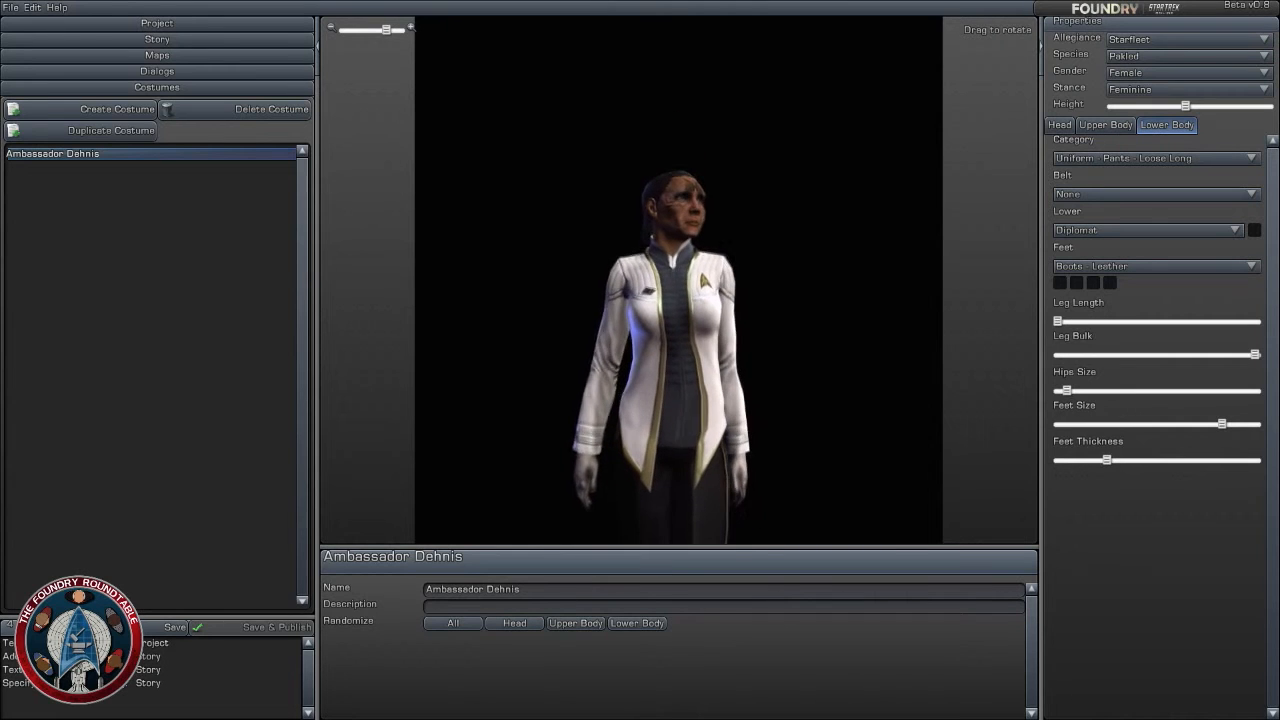
pyautogui.click(1106, 125)
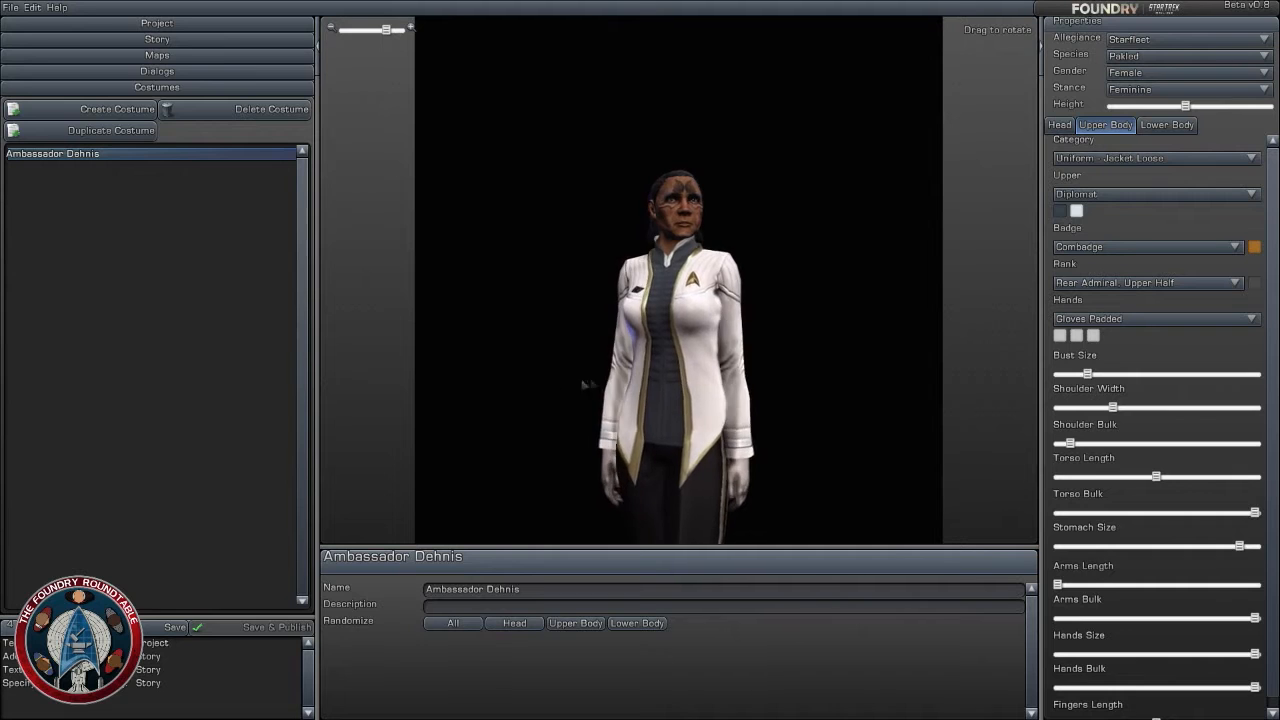
pyautogui.moveTo(791, 476); pyautogui.dragTo(791, 440)
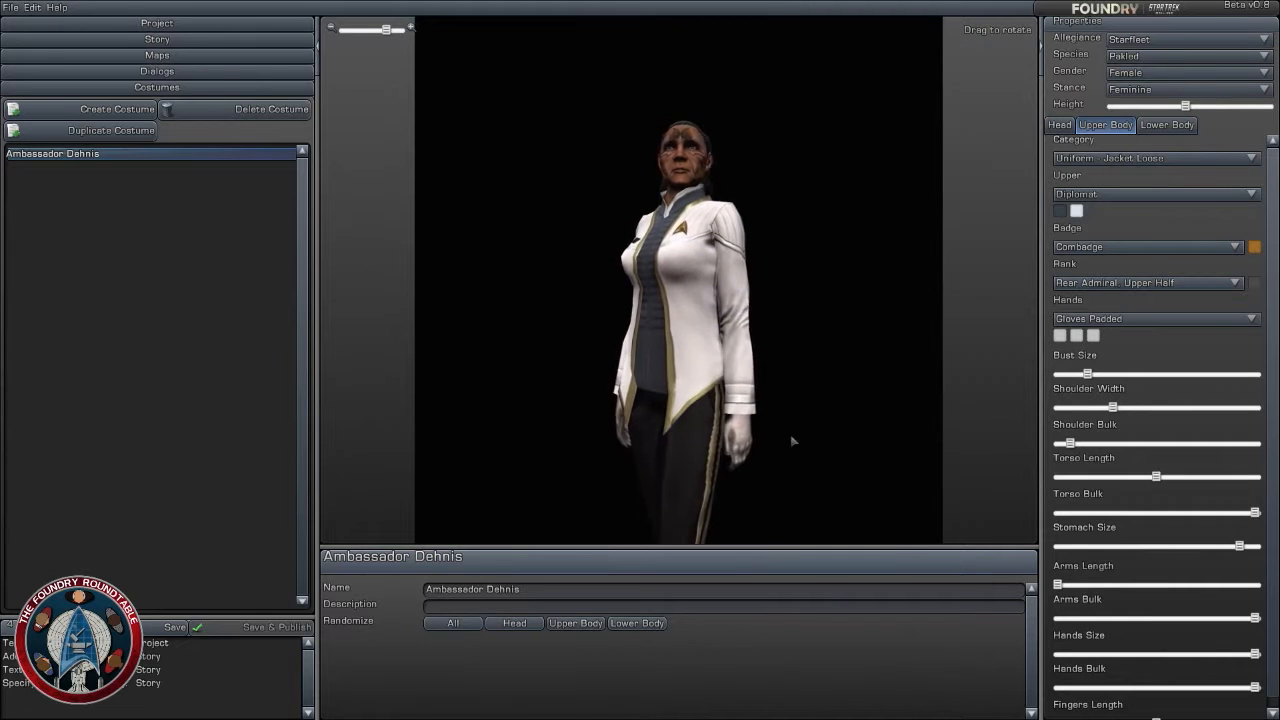
pyautogui.moveTo(786, 526); pyautogui.dragTo(781, 446)
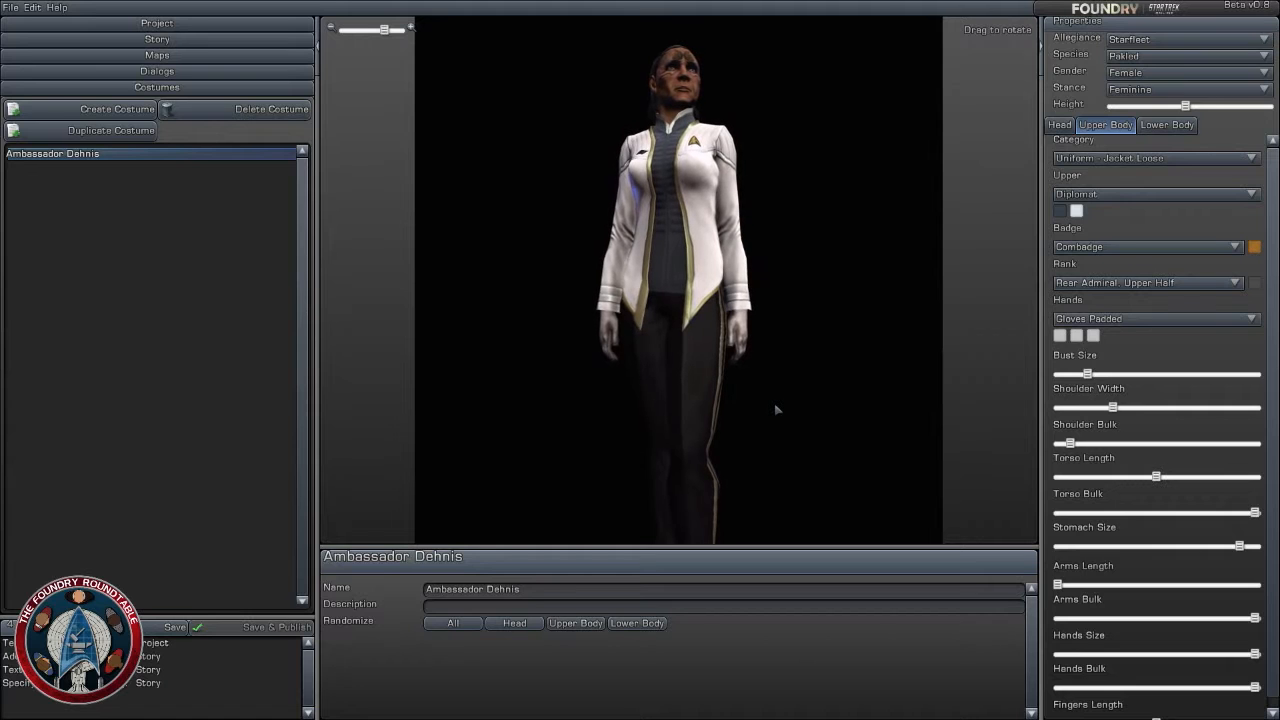
pyautogui.moveTo(787, 405); pyautogui.dragTo(757, 388)
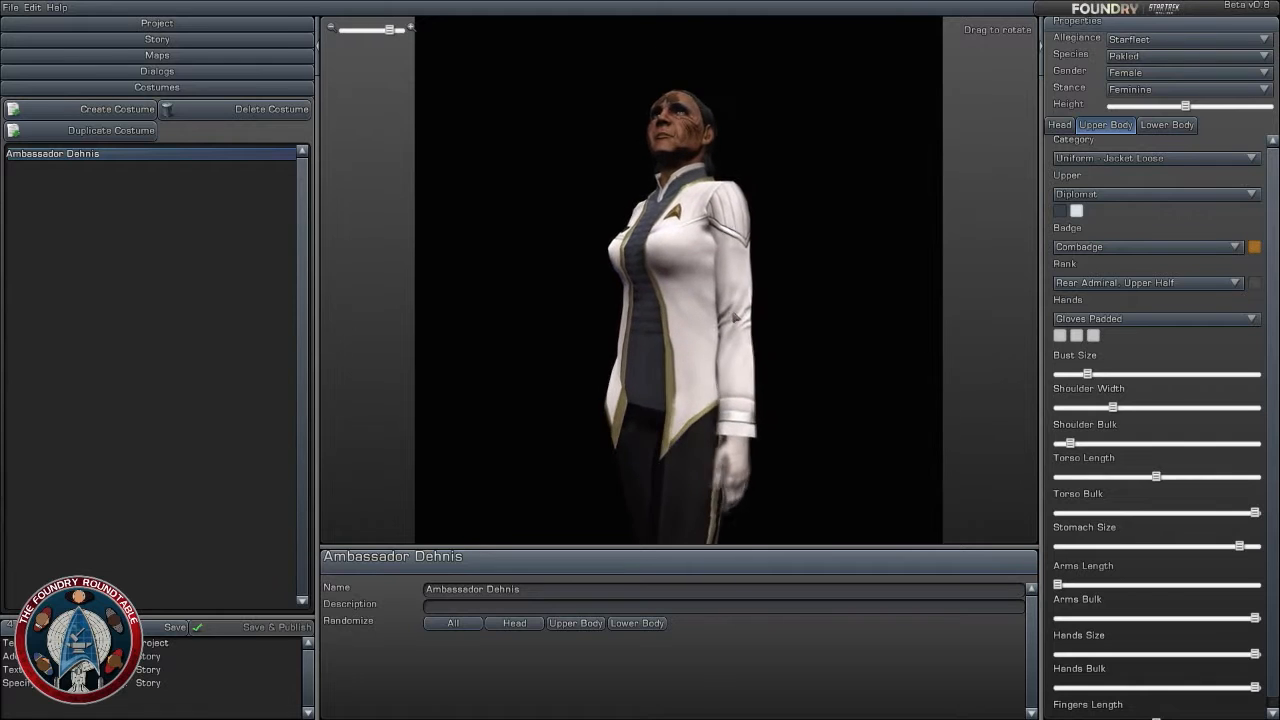
pyautogui.moveTo(735, 318); pyautogui.dragTo(812, 320)
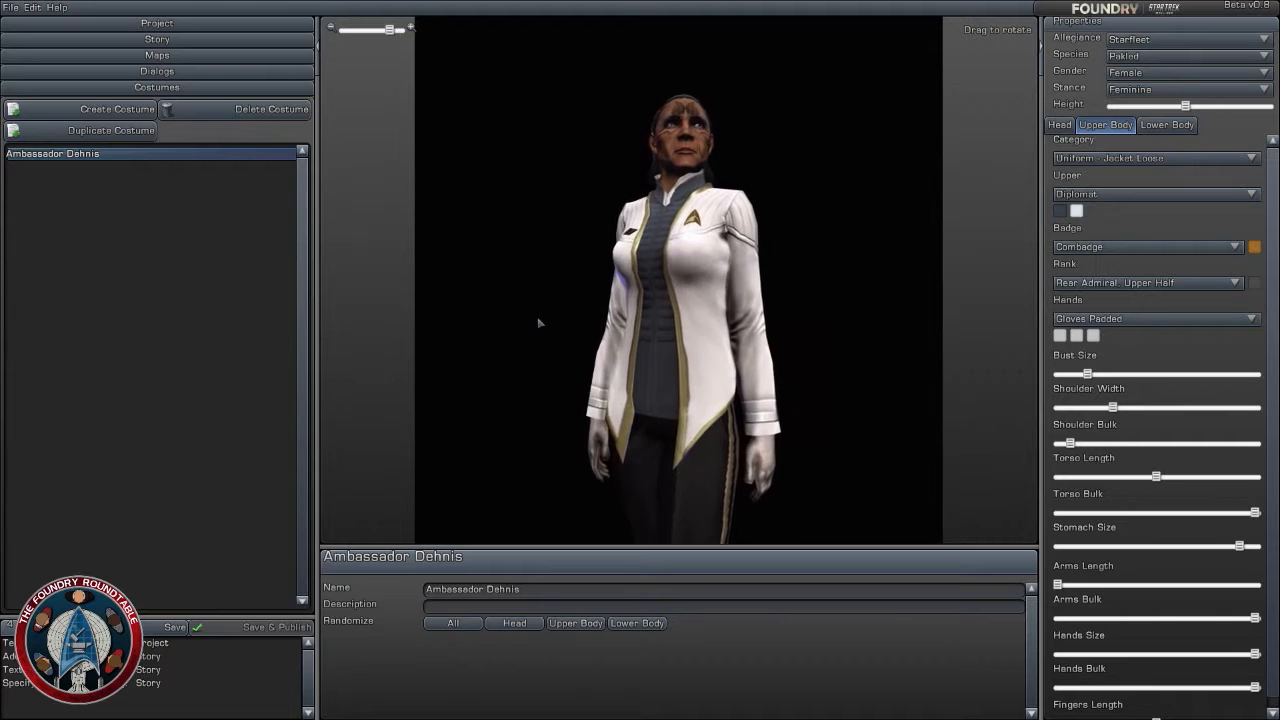
pyautogui.click(177, 322)
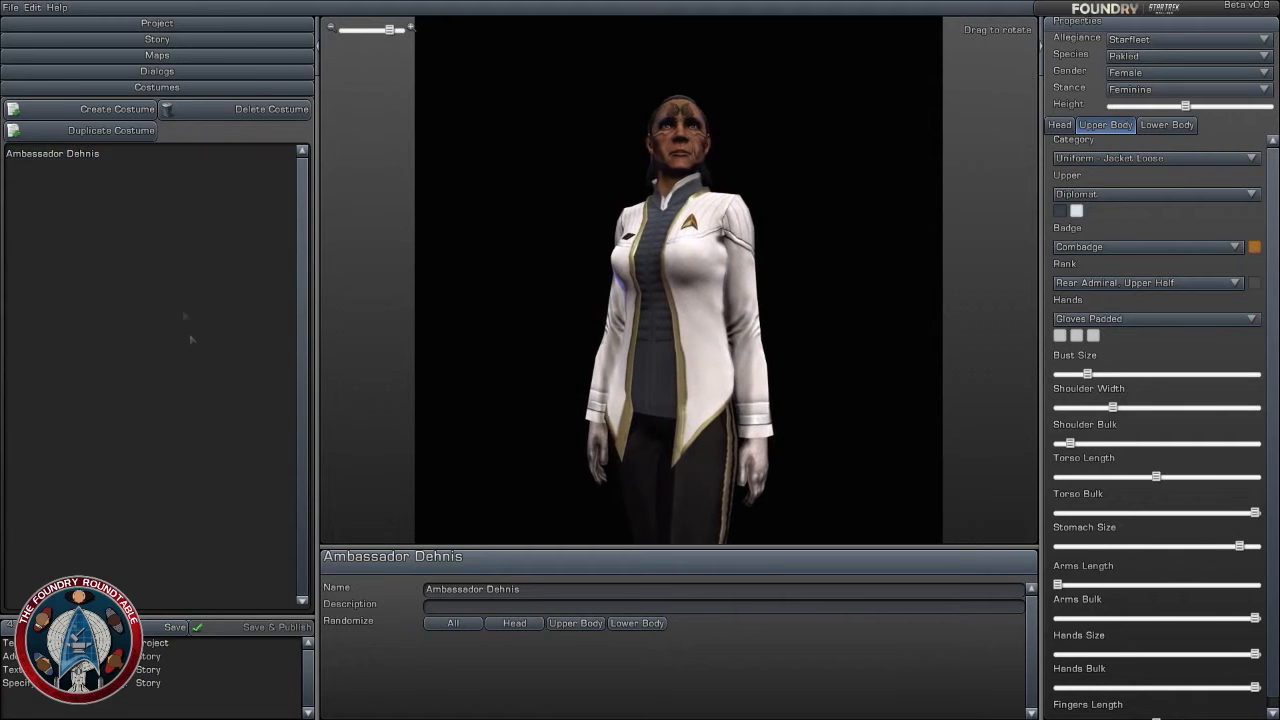
pyautogui.click(80, 155)
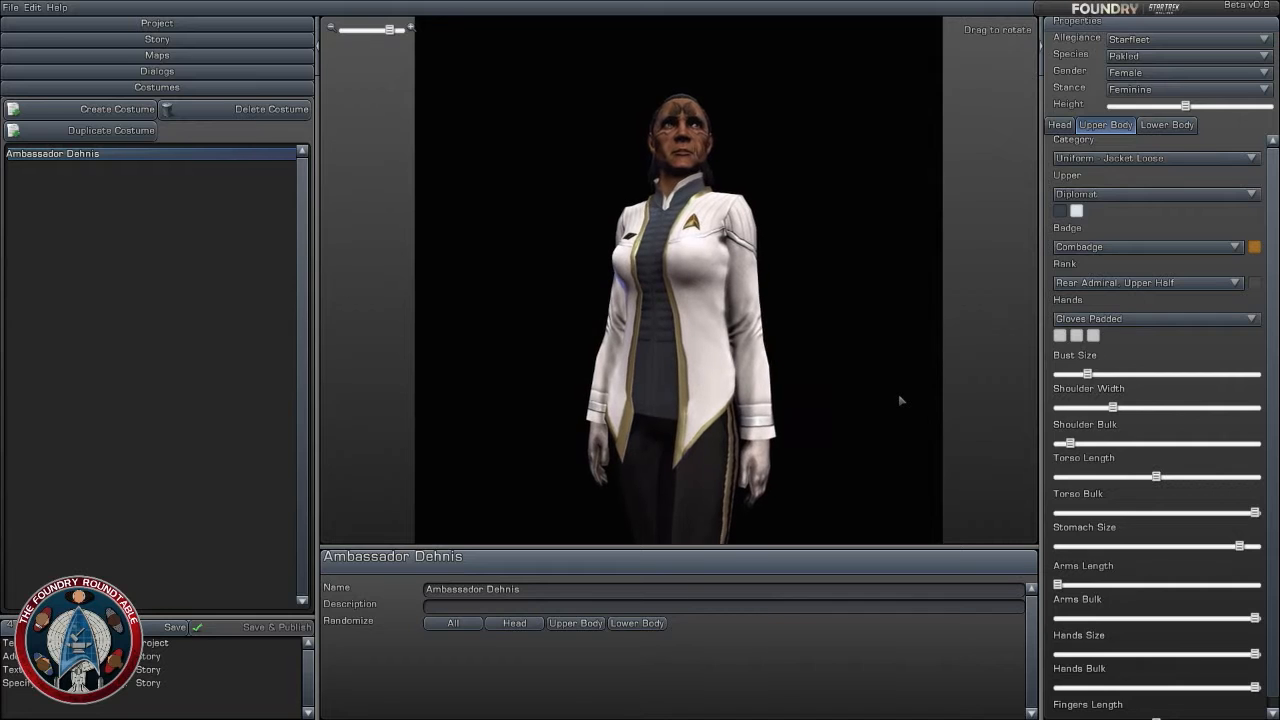
pyautogui.click(197, 363)
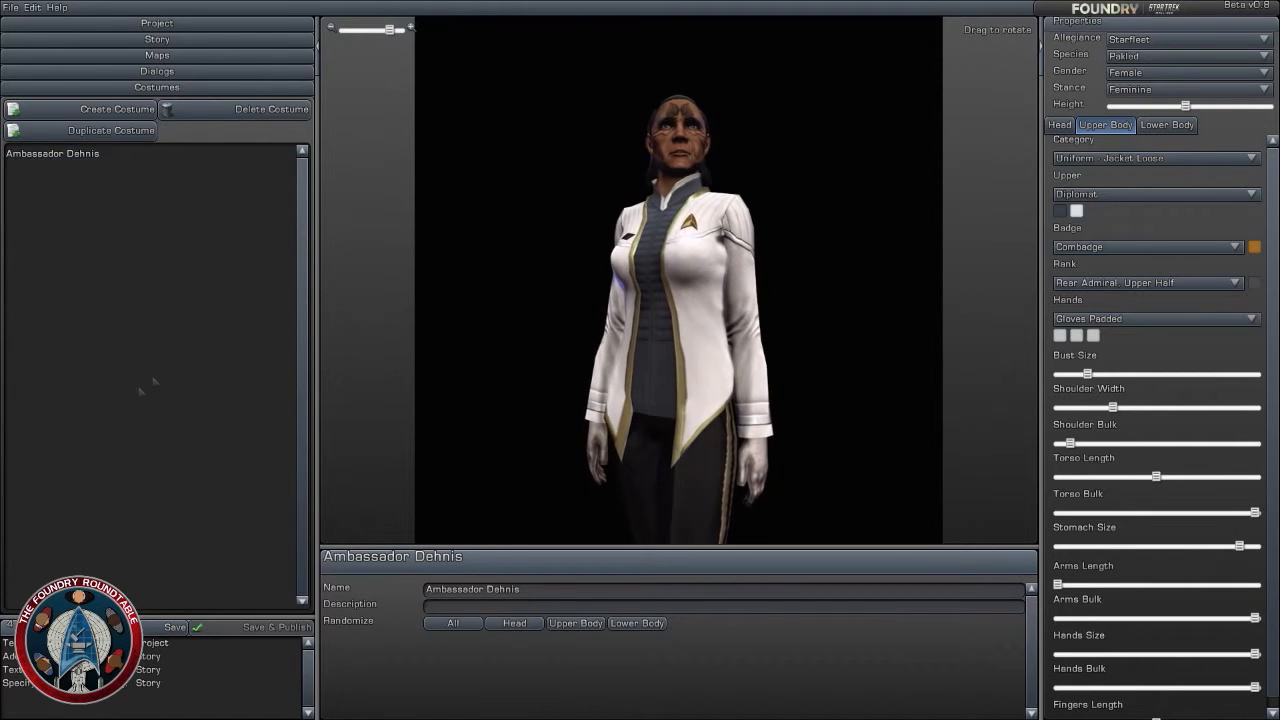
pyautogui.click(97, 157)
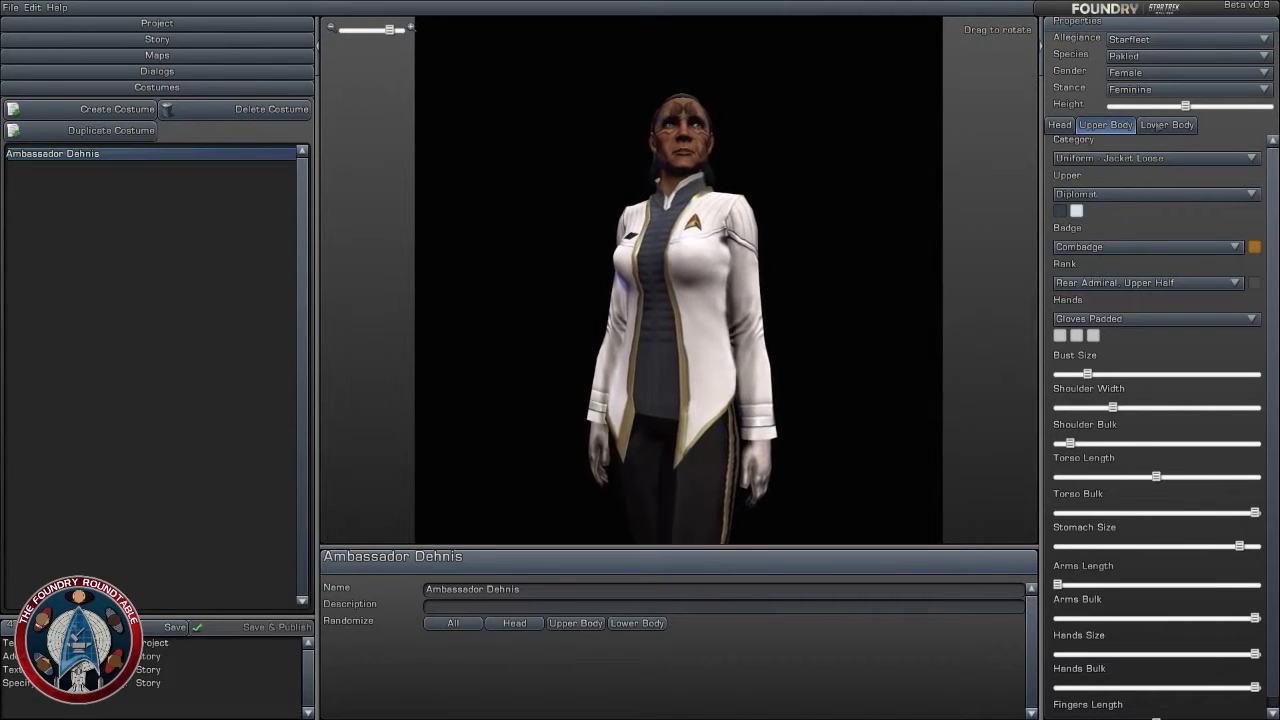
pyautogui.click(1160, 125)
pyautogui.click(1112, 128)
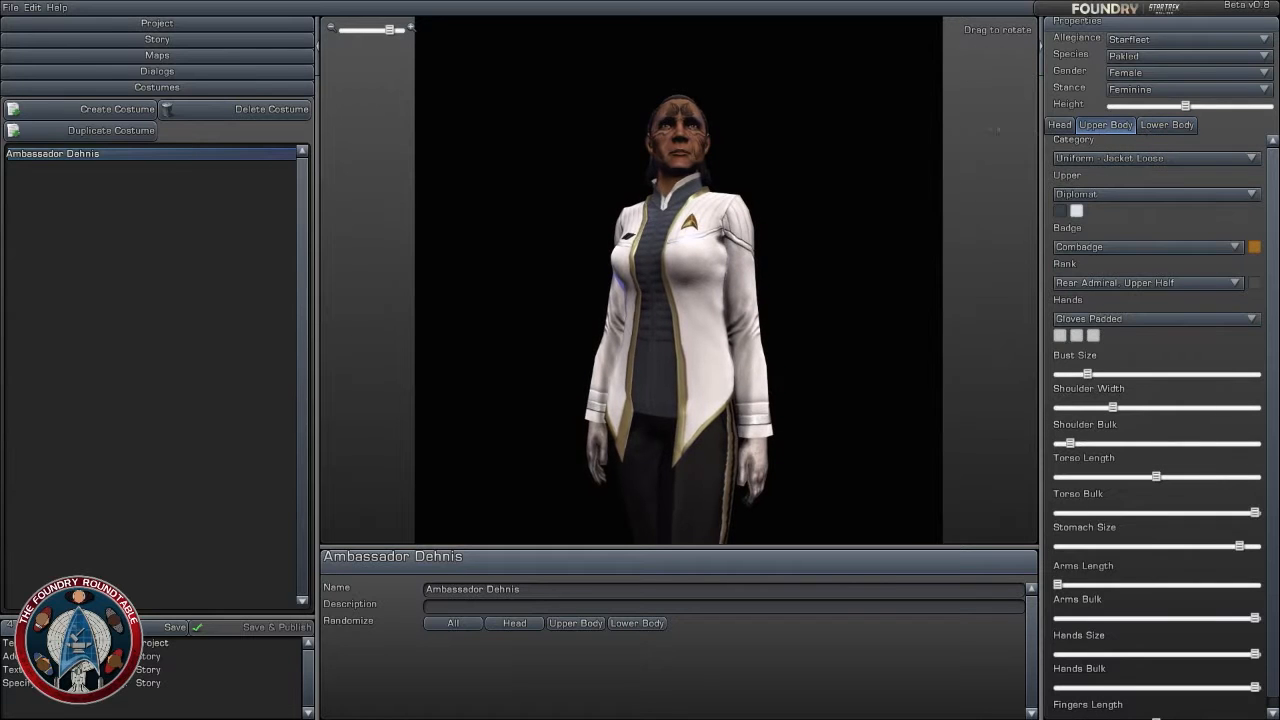
pyautogui.click(1062, 127)
pyautogui.click(1108, 127)
pyautogui.click(1165, 127)
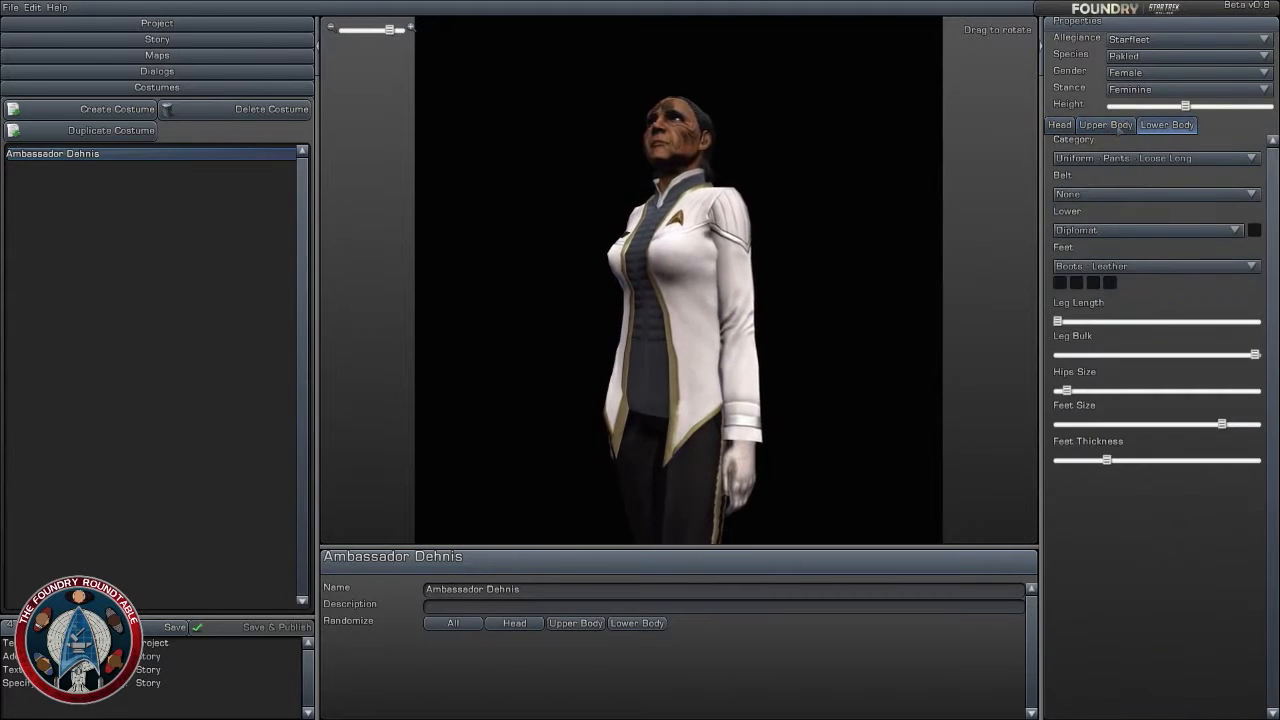
pyautogui.click(1108, 127)
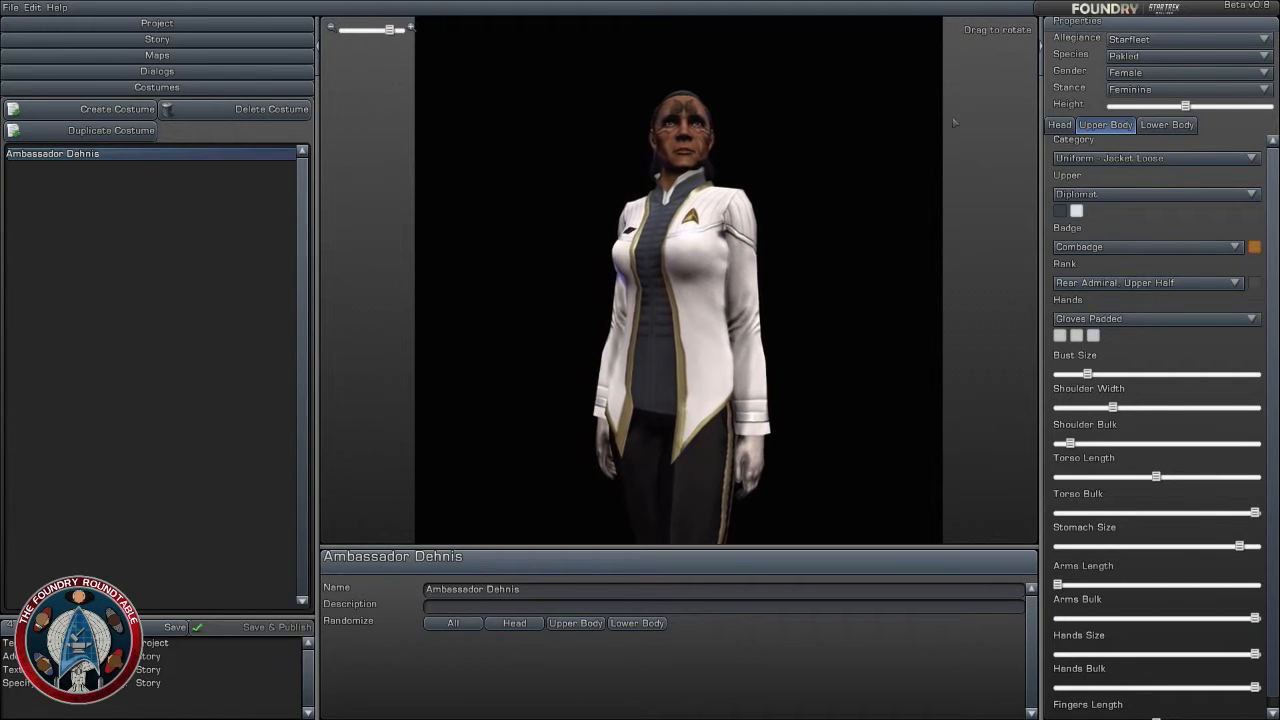
pyautogui.click(276, 294)
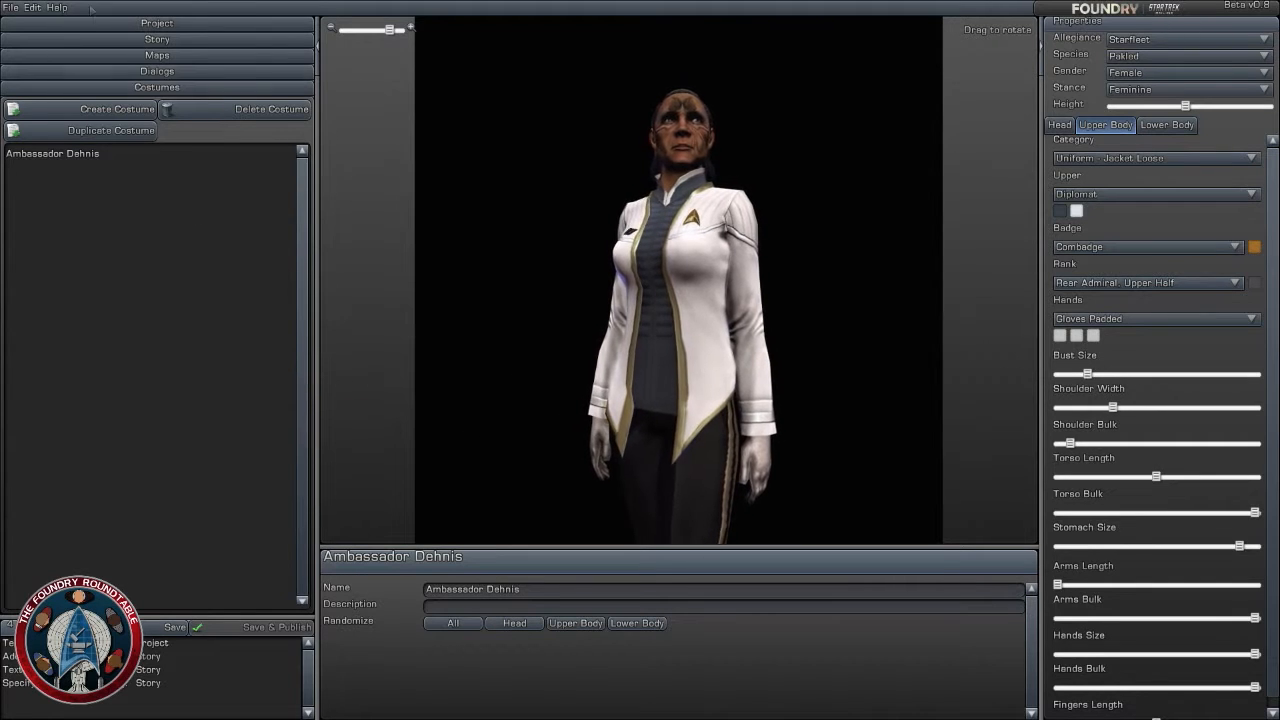
# - Start creating a new custom map in the project, with Space as its type
pyautogui.click(180, 59)
pyautogui.click(128, 77)
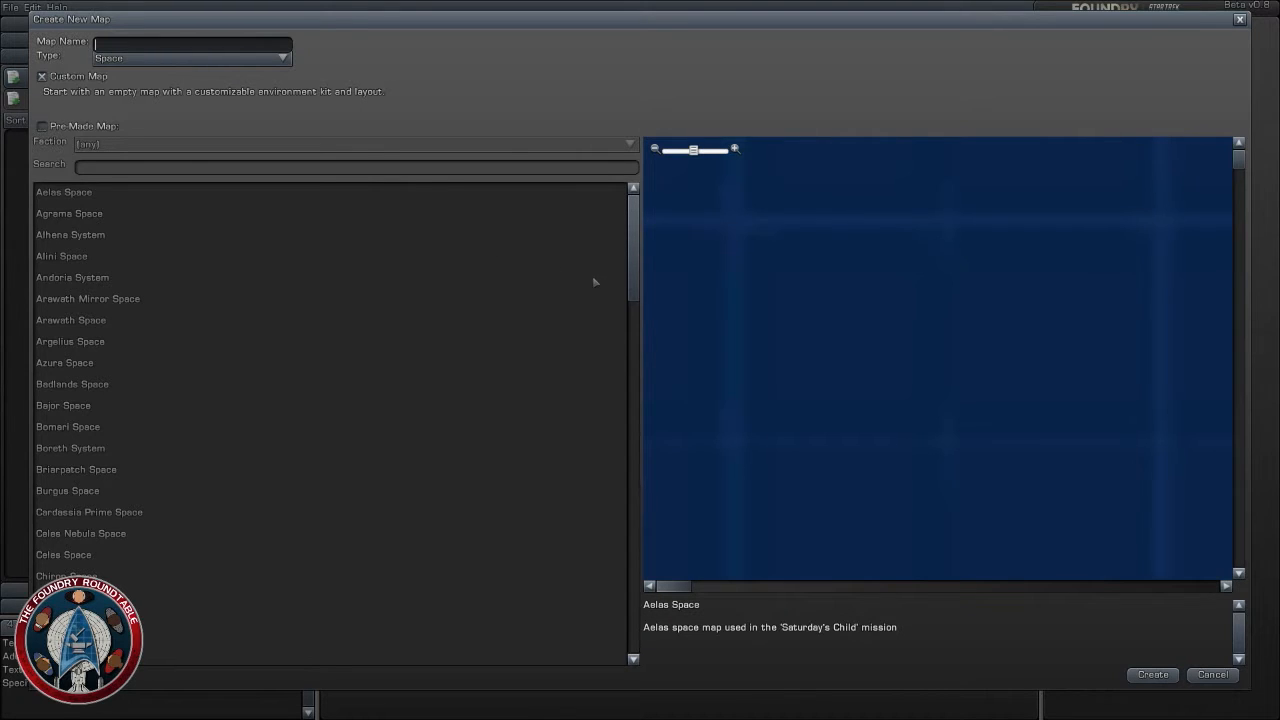
pyautogui.click(211, 60)
pyautogui.click(364, 72)
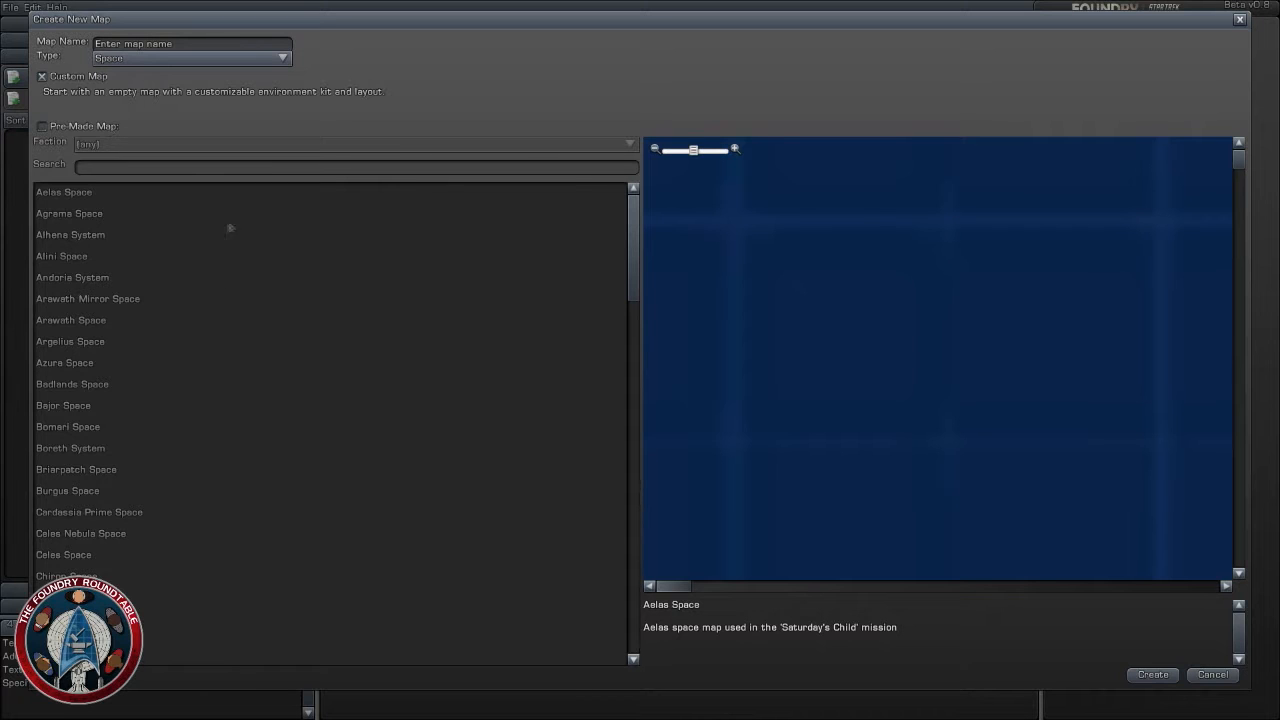
# - Examine the map types offered for the new map and keep Space selected
pyautogui.moveTo(631, 222); pyautogui.dragTo(624, 219)
pyautogui.click(284, 60)
pyautogui.click(388, 216)
pyautogui.click(205, 59)
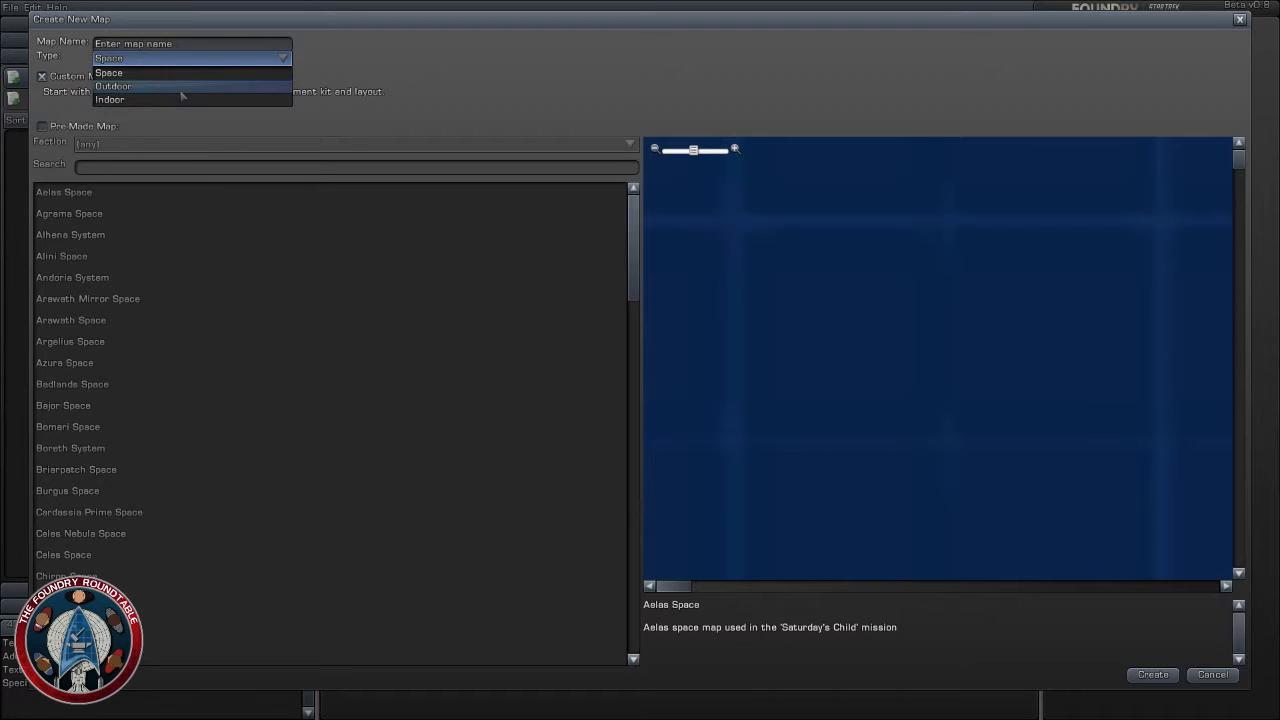
pyautogui.click(150, 72)
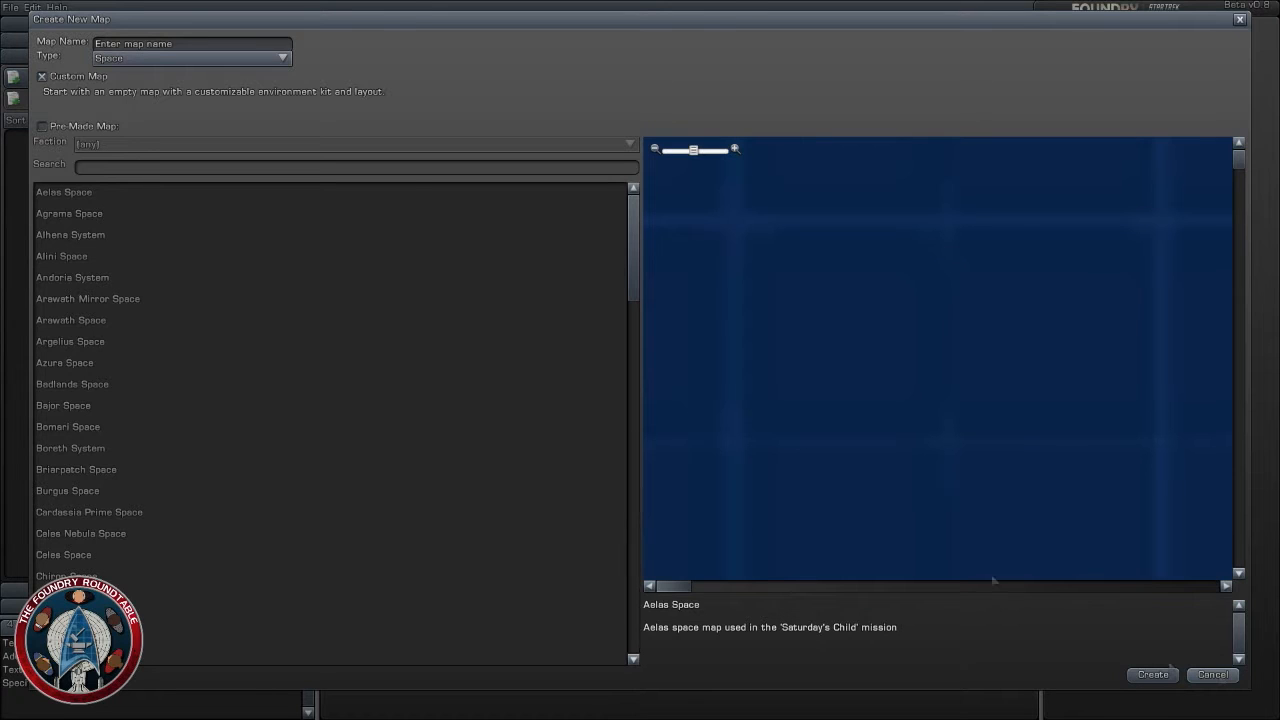
pyautogui.click(172, 64)
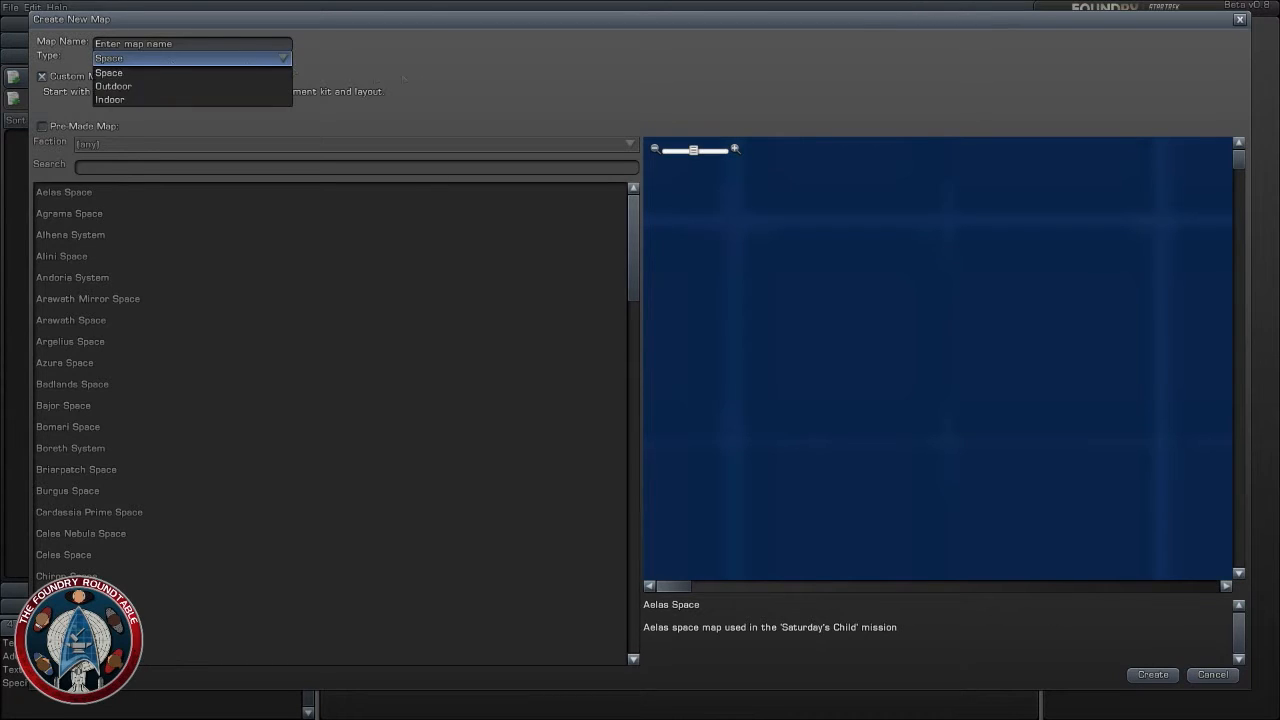
pyautogui.click(172, 64)
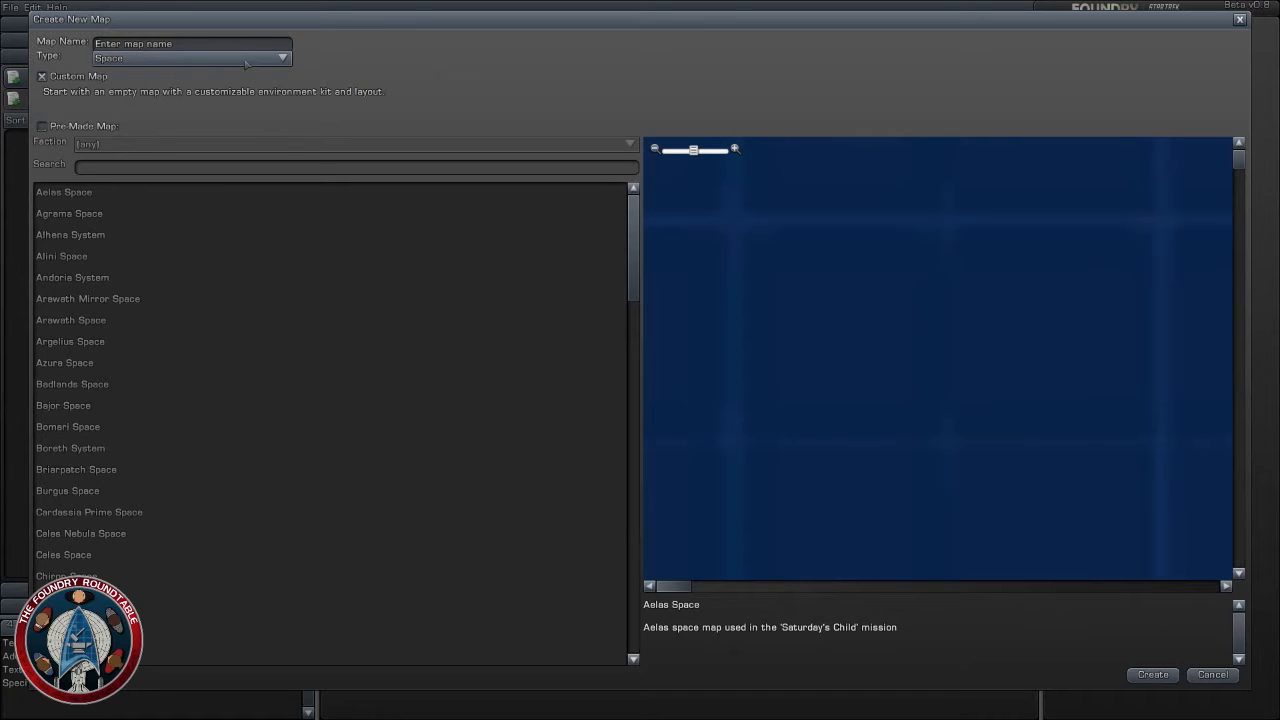
pyautogui.click(245, 63)
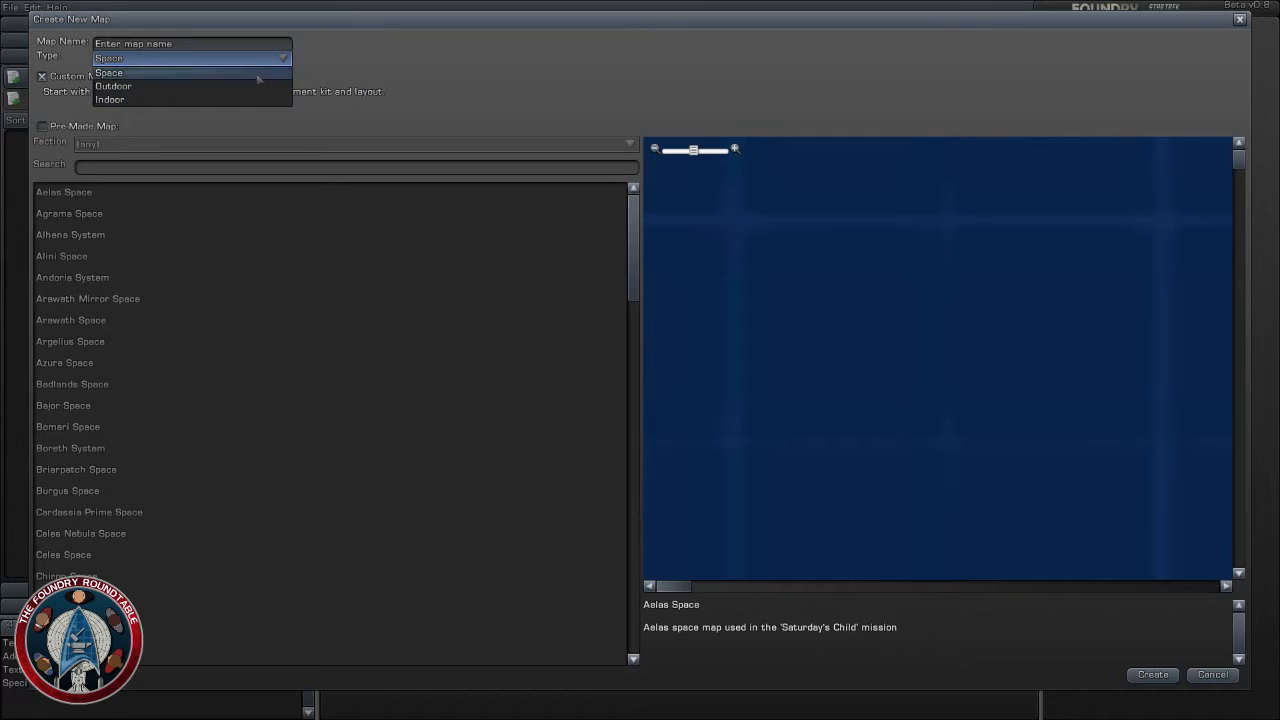
pyautogui.click(178, 74)
# - Name the custom space map "Gateway to the Stars" and create it
pyautogui.click(164, 45)
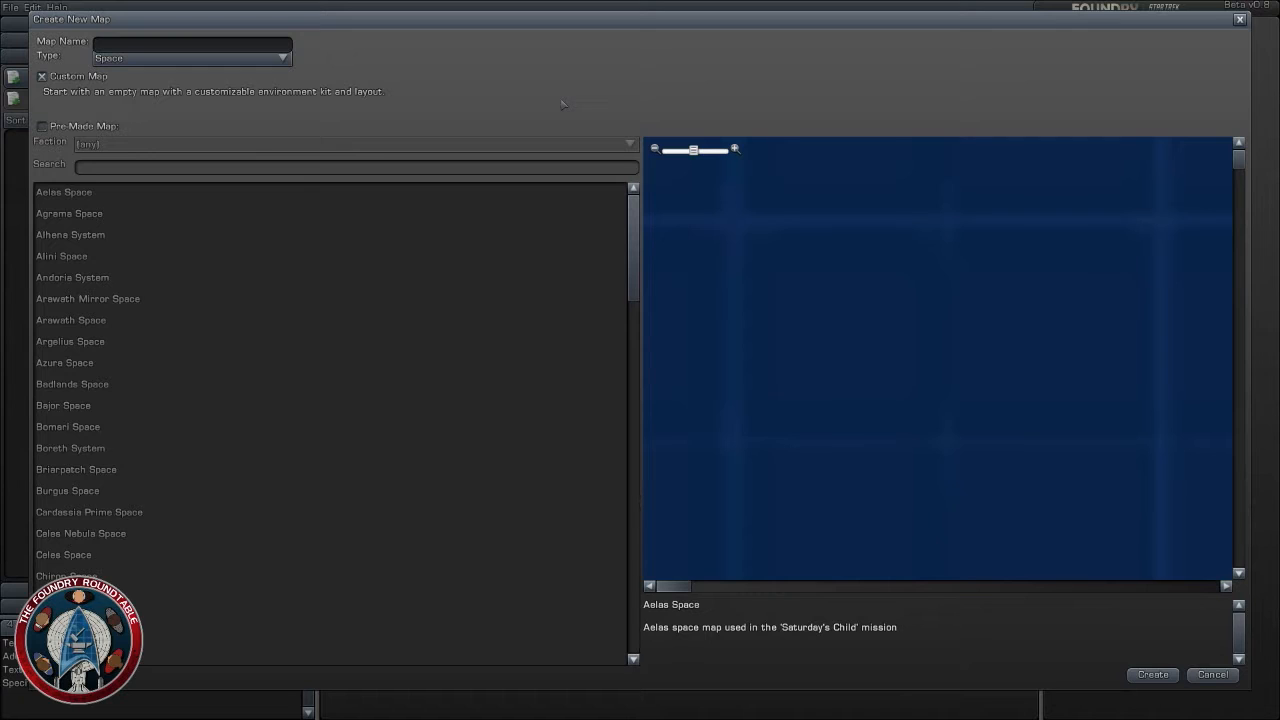
pyautogui.write('Gateway to the Stars')
pyautogui.click(1155, 676)
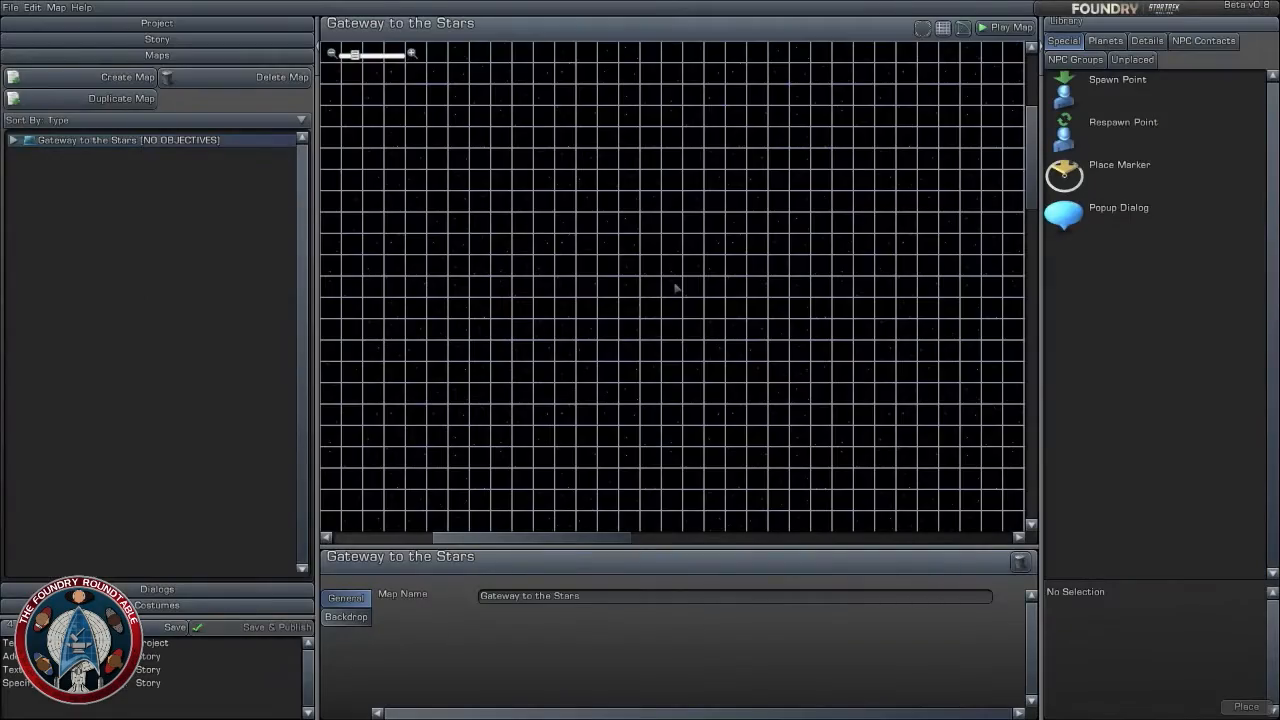
# - Search the detail objects available for the space map for "portal"
pyautogui.scroll(5, 672, 290)
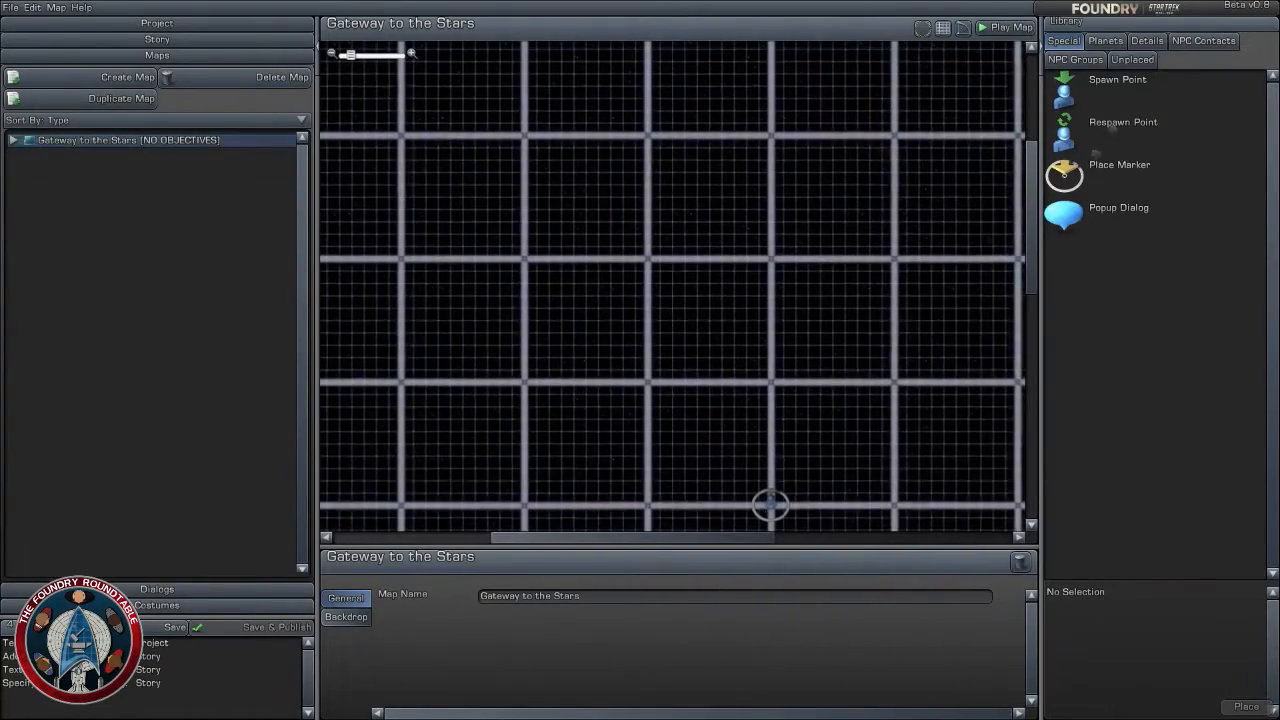
pyautogui.click(1105, 41)
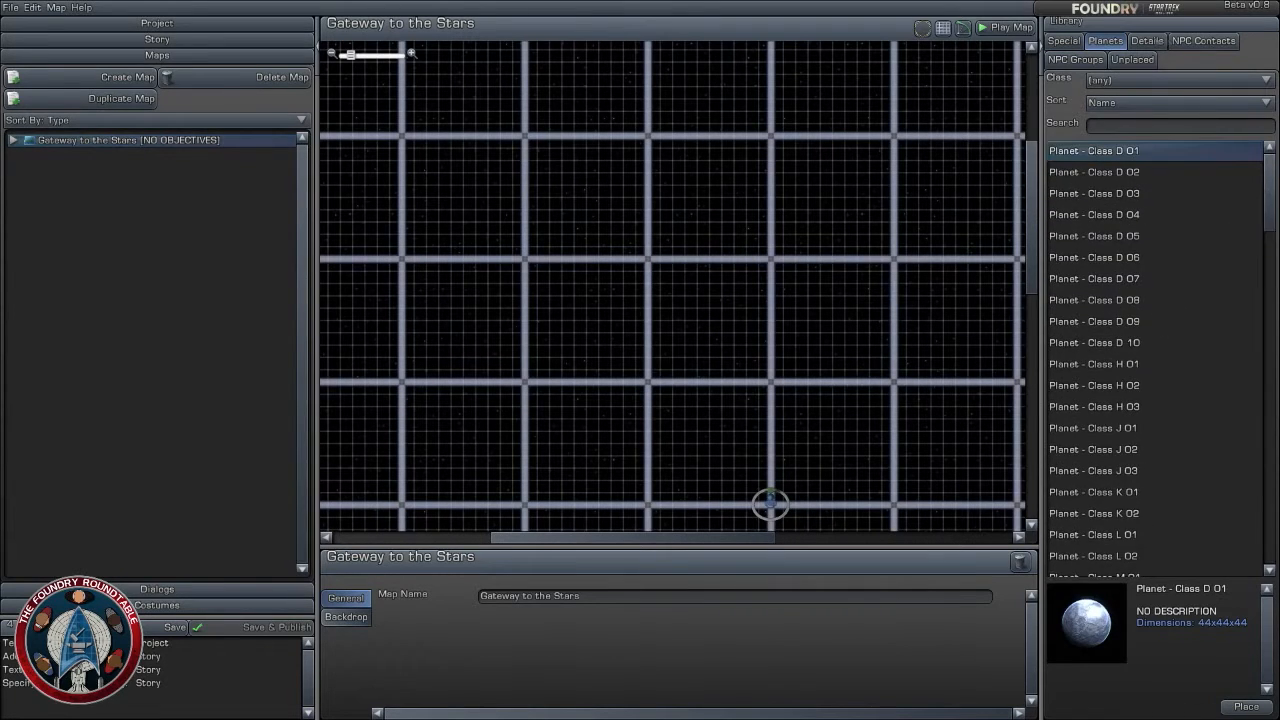
pyautogui.click(1146, 41)
pyautogui.write('portal')
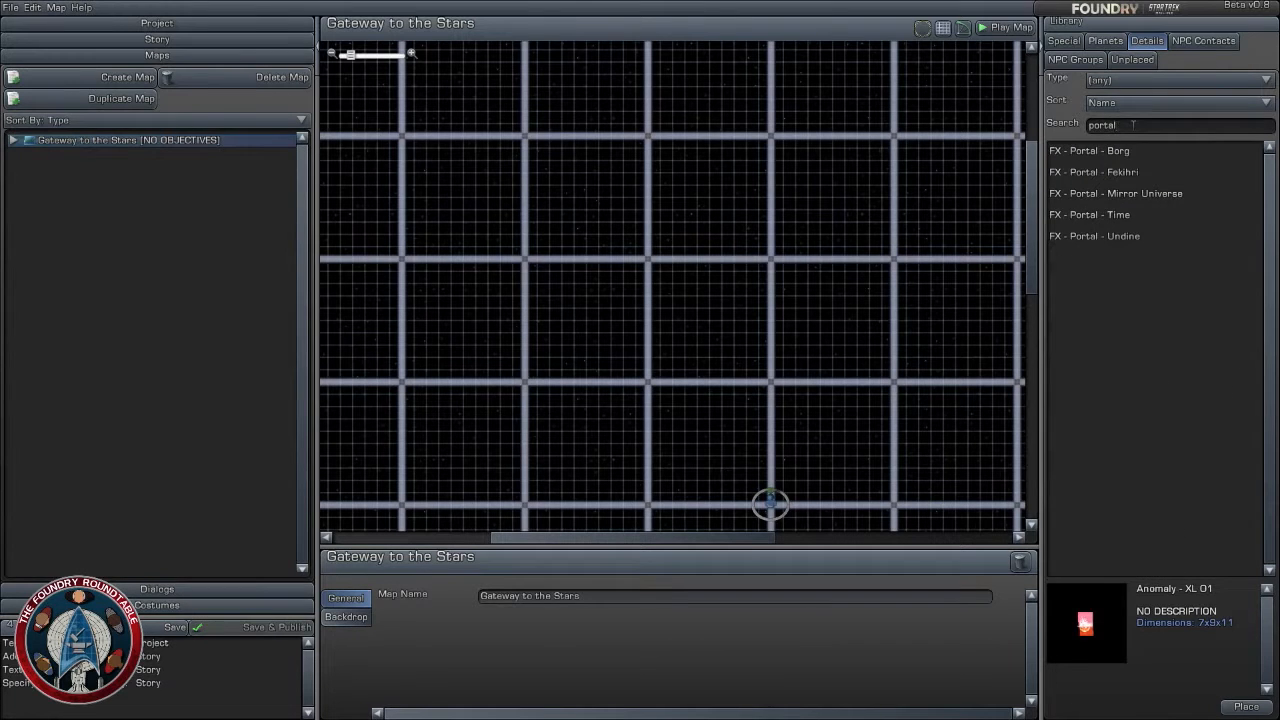
# - Compare the previews and descriptions of the Fekihri, Mirror Universe, Time and Undine portal effects
pyautogui.click(1143, 218)
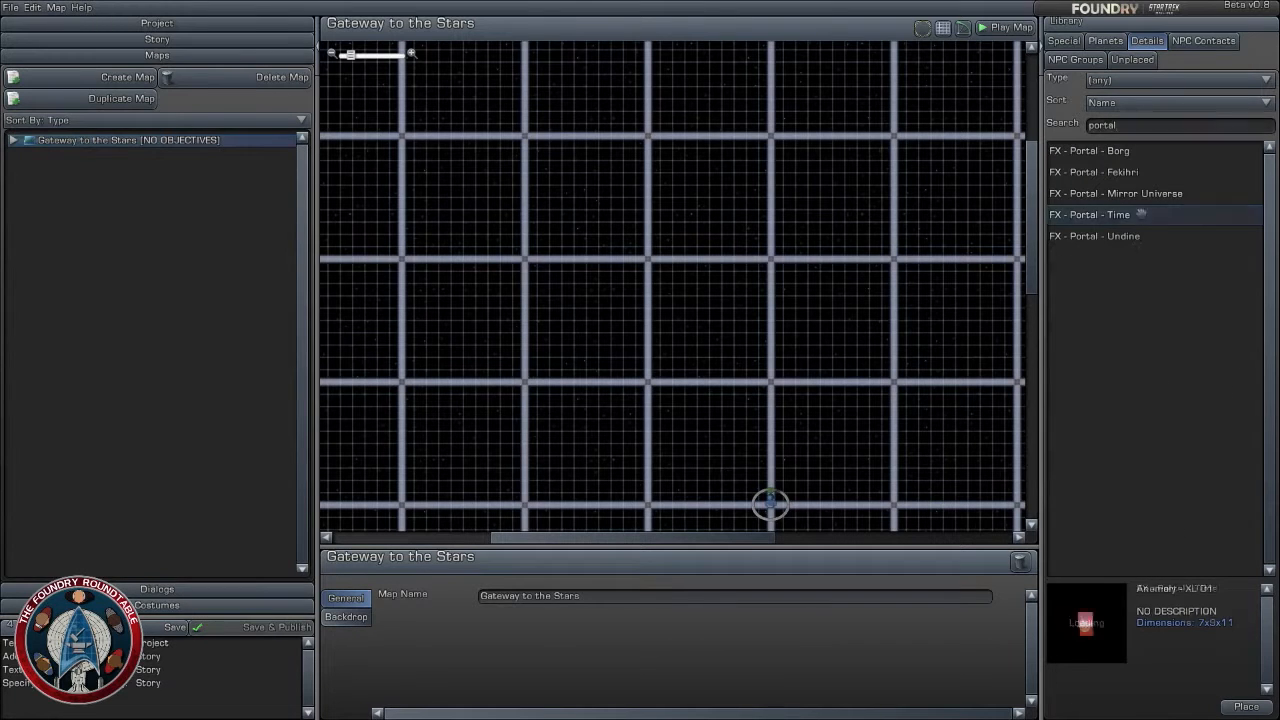
pyautogui.click(1140, 236)
pyautogui.click(1132, 193)
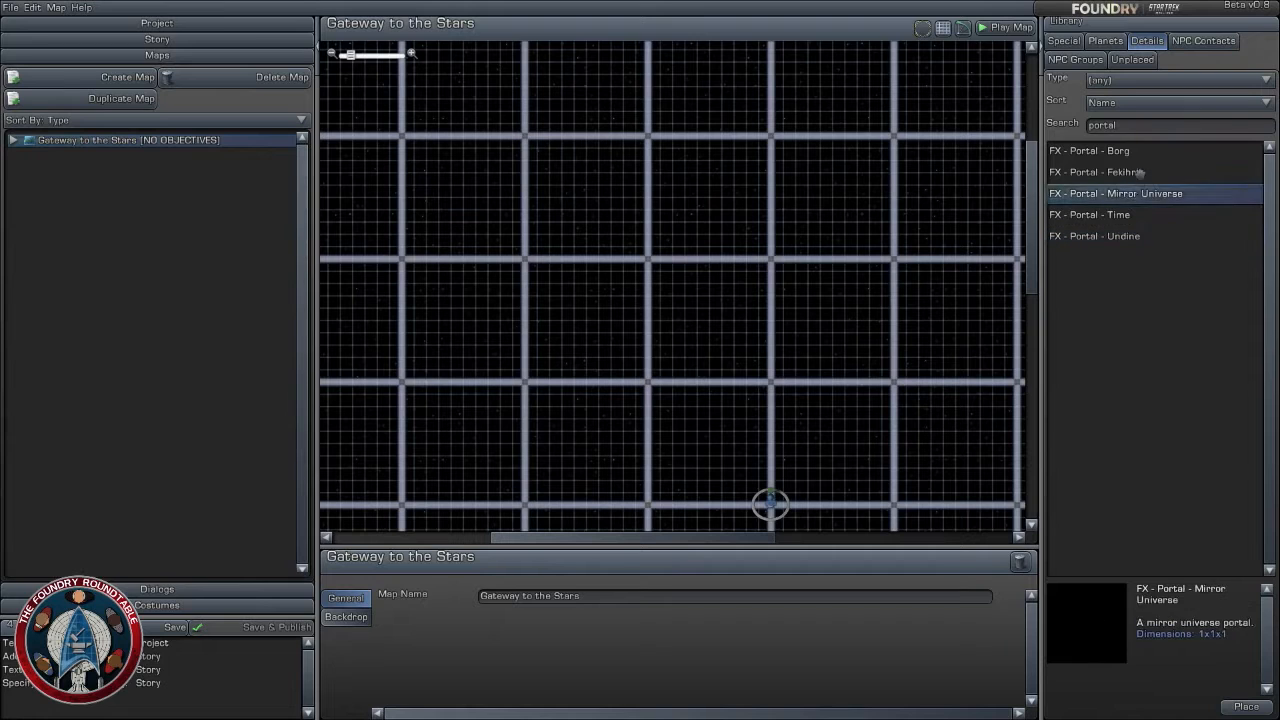
pyautogui.click(1139, 172)
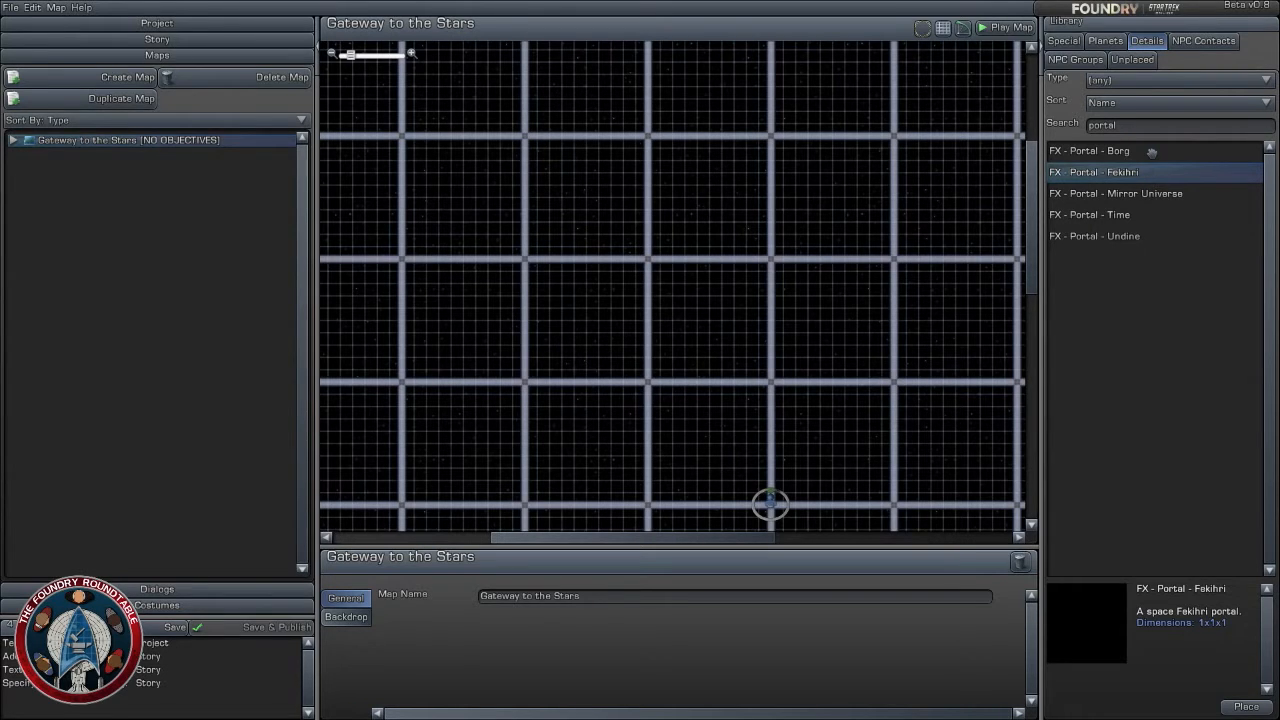
pyautogui.click(1143, 192)
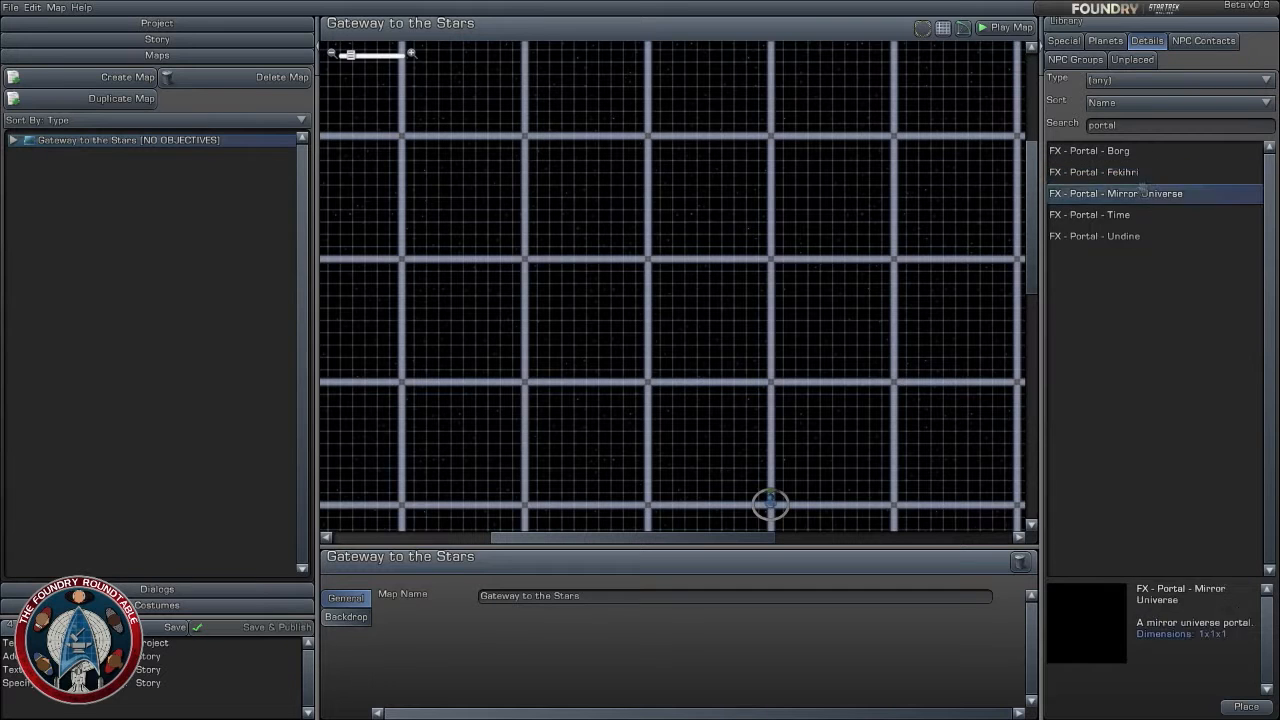
pyautogui.click(1143, 215)
pyautogui.click(1150, 238)
pyautogui.click(1148, 208)
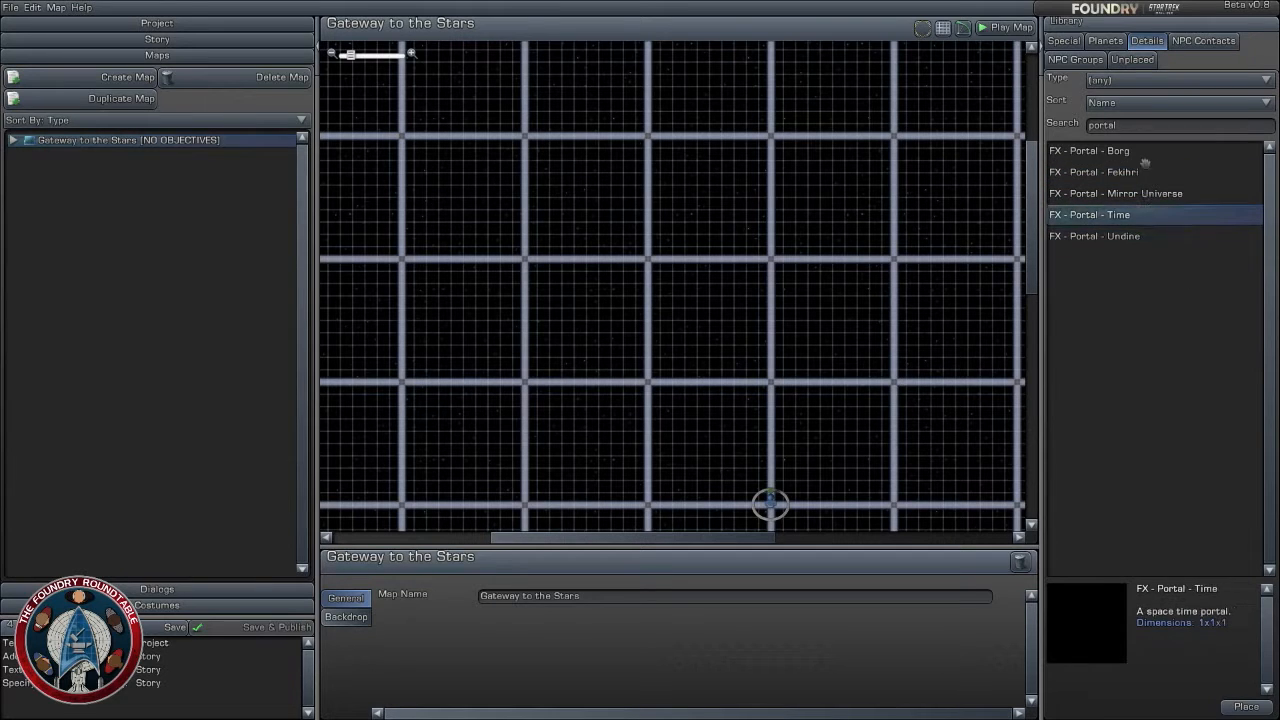
pyautogui.click(1145, 172)
pyautogui.click(1156, 194)
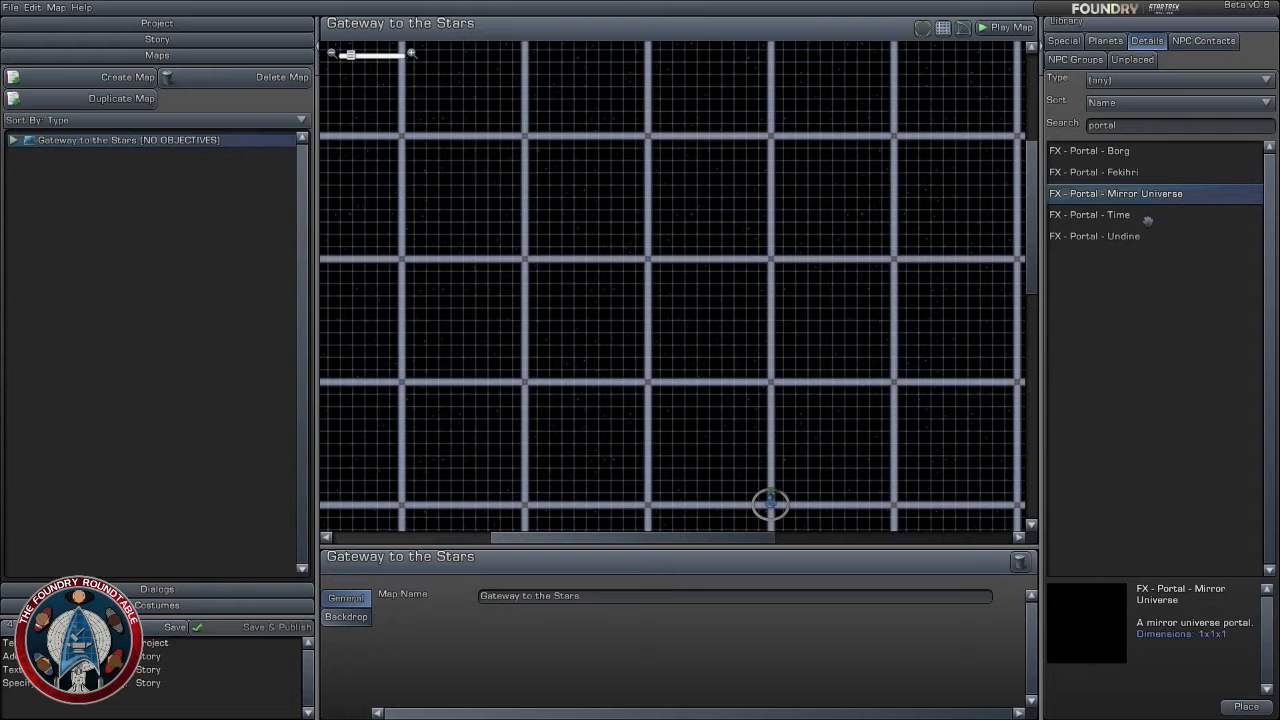
pyautogui.click(1149, 216)
pyautogui.click(1146, 236)
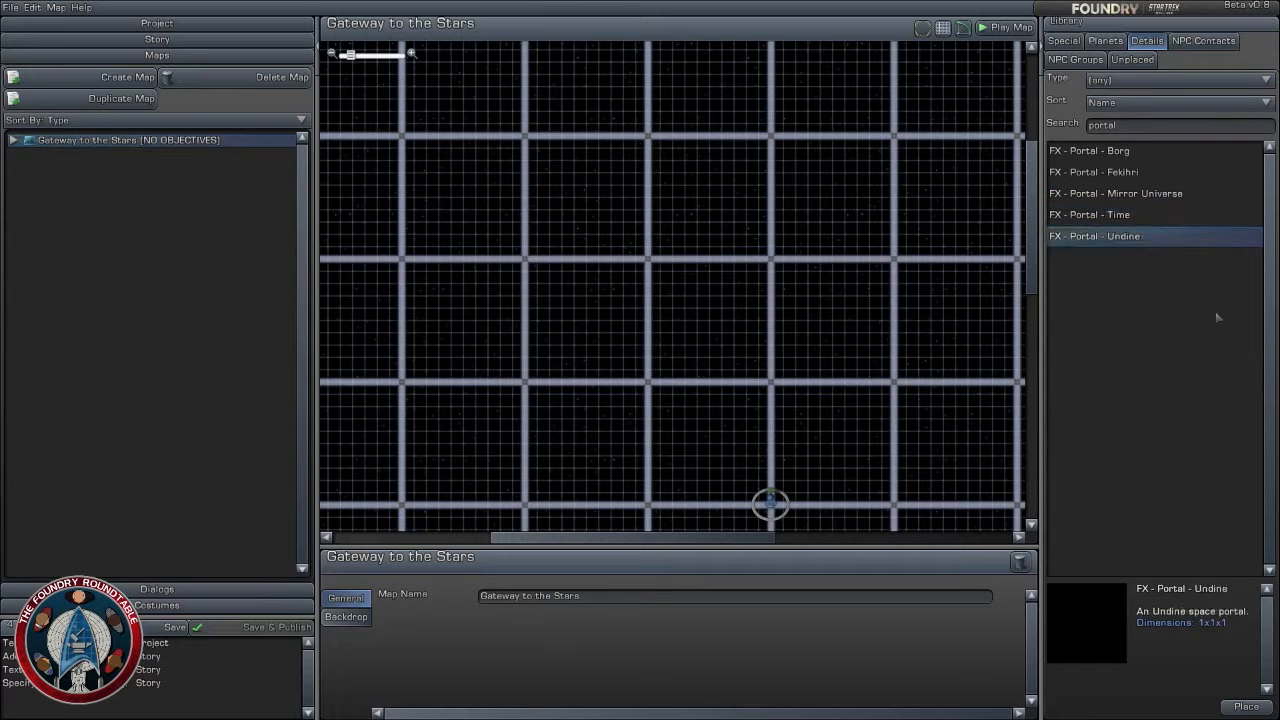
pyautogui.click(1153, 192)
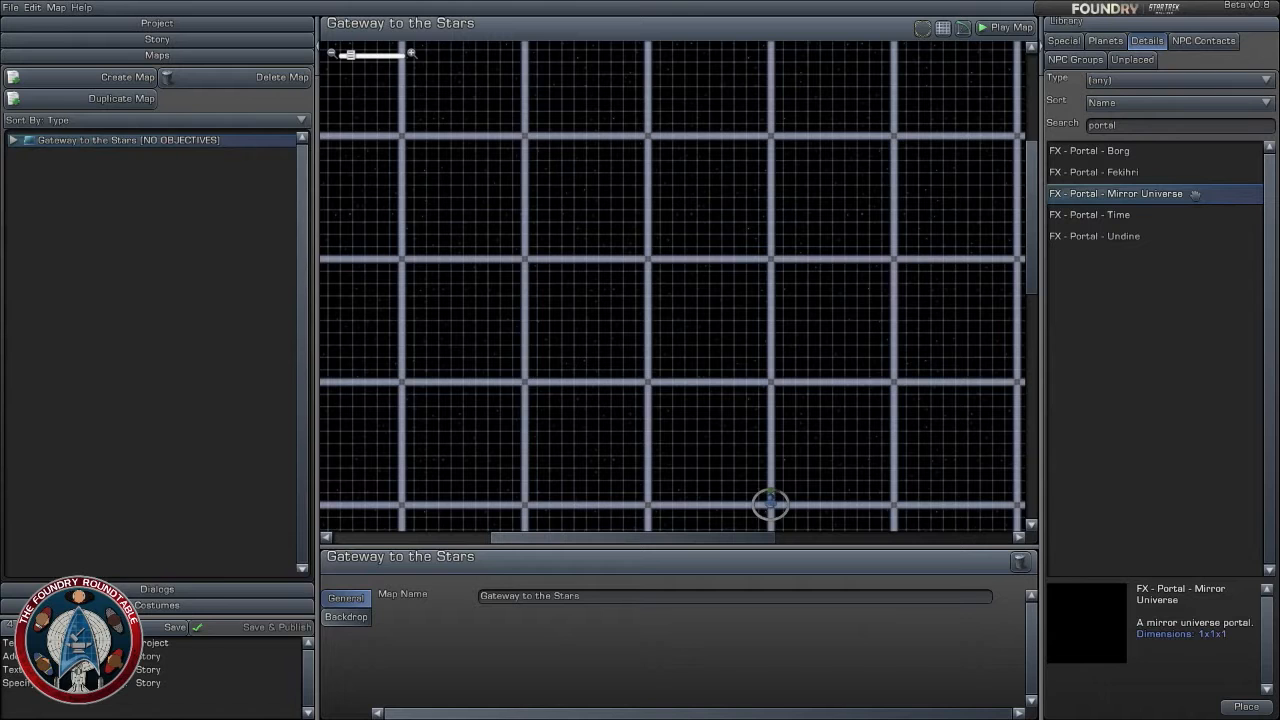
# - Place the FX - Portal - Borg effect on the map at about X -2.16, Z 25.76 km
pyautogui.click(1152, 155)
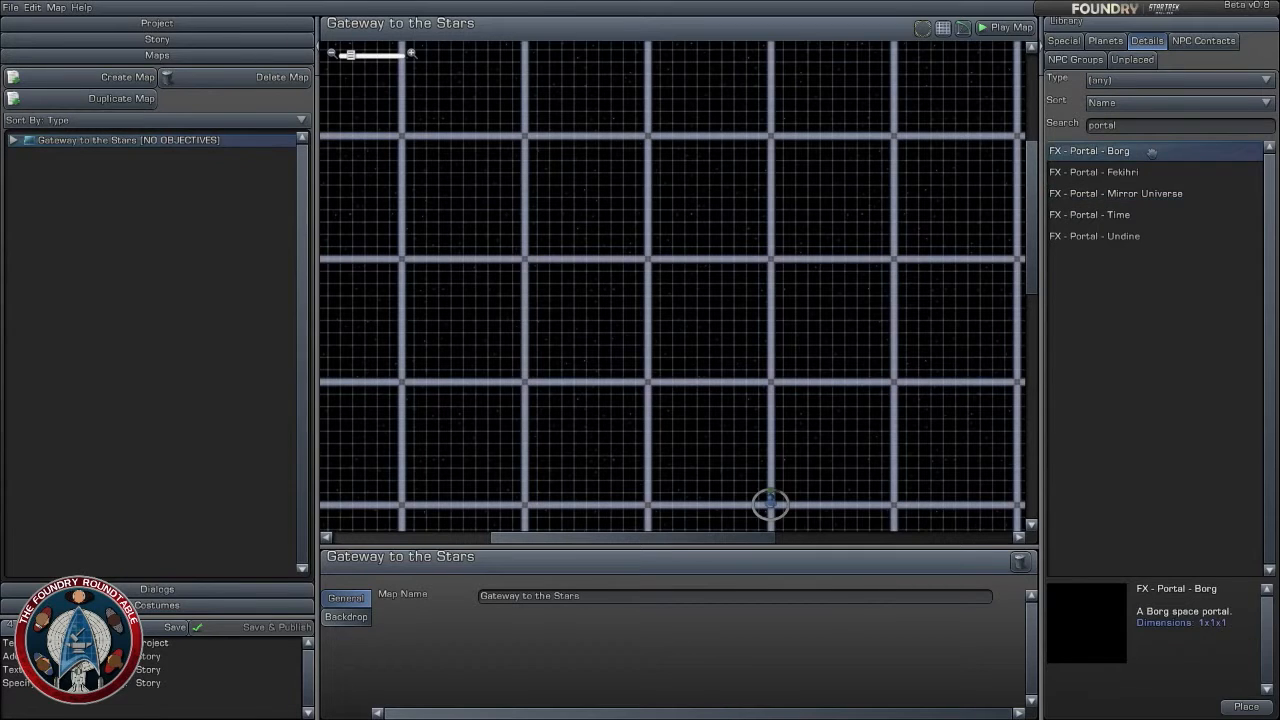
pyautogui.moveTo(1152, 152); pyautogui.dragTo(809, 264)
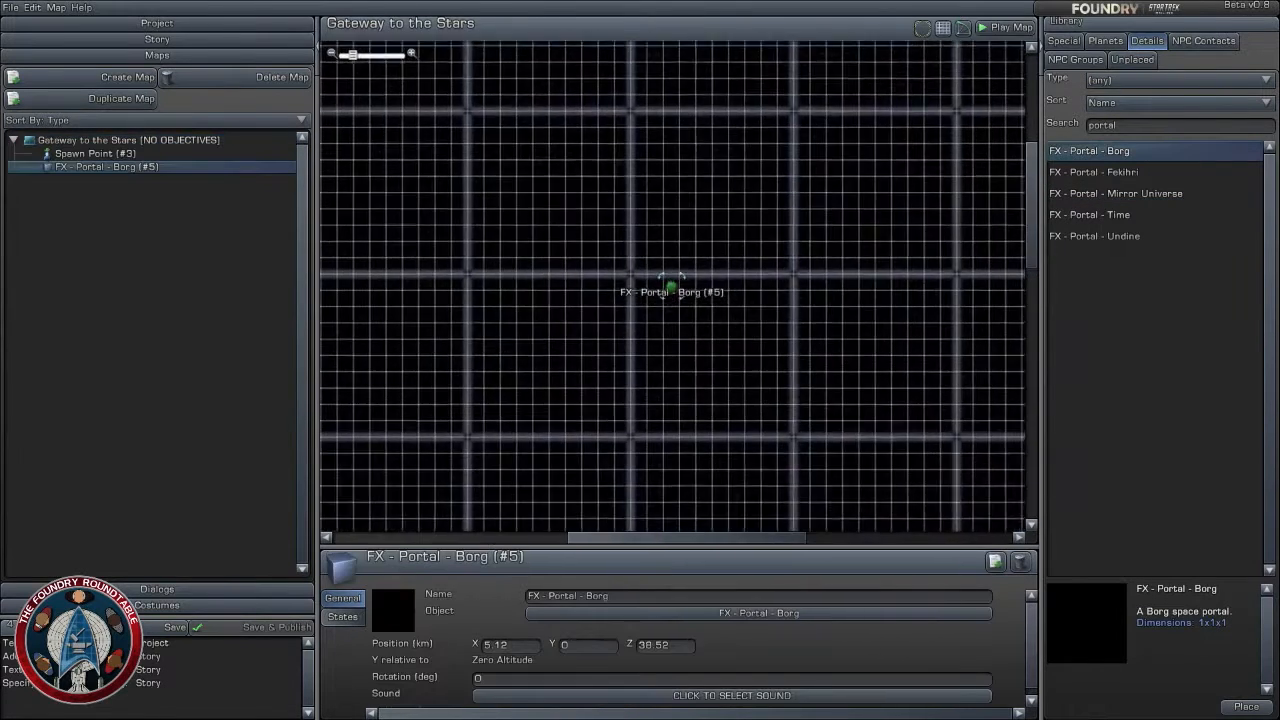
pyautogui.moveTo(671, 287); pyautogui.dragTo(612, 389)
pyautogui.moveTo(683, 457); pyautogui.dragTo(720, 181, button='right')
pyautogui.scroll(-2, 726, 218)
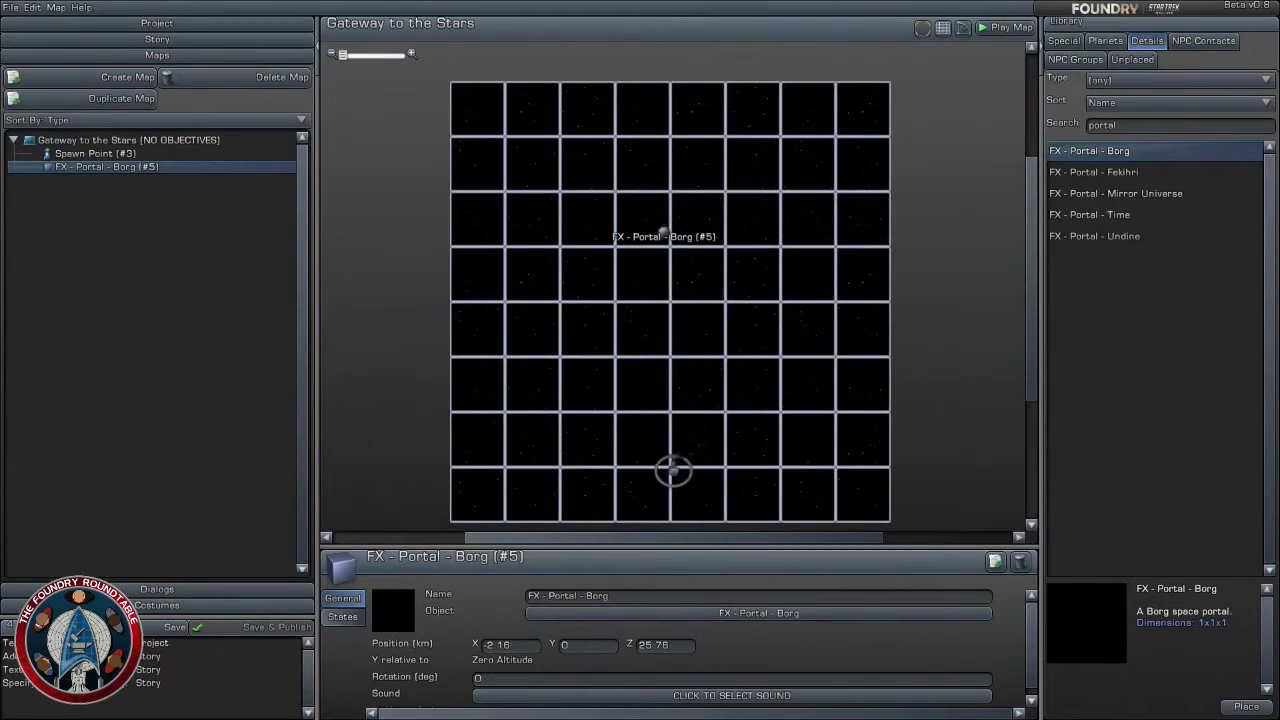
# - Move the Borg portal just ahead of the spawn point, to about X 0.36, Z -47.48 km, with a rotation of -180 degrees
pyautogui.click(673, 470)
pyautogui.moveTo(663, 236)
pyautogui.mouseDown()
pyautogui.moveTo(671, 432)
pyautogui.moveTo(635, 466)
pyautogui.moveTo(673, 400)
pyautogui.mouseUp()
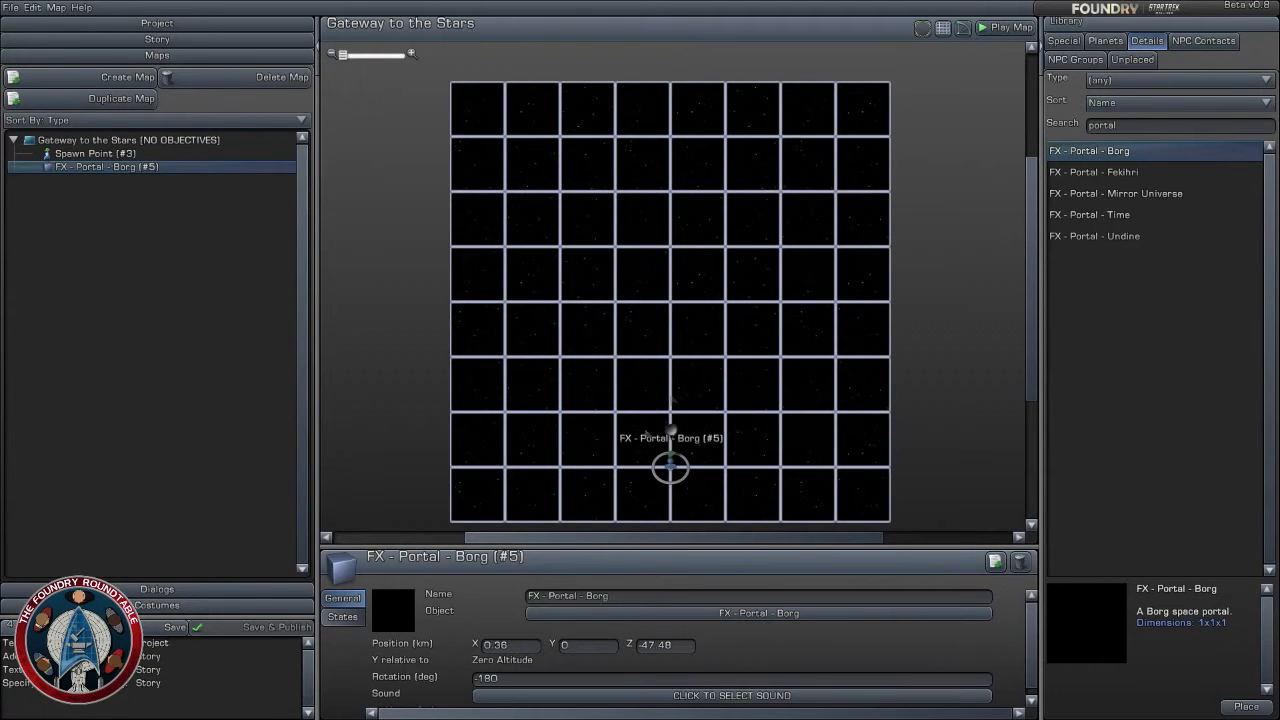
pyautogui.scroll(5, 724, 346)
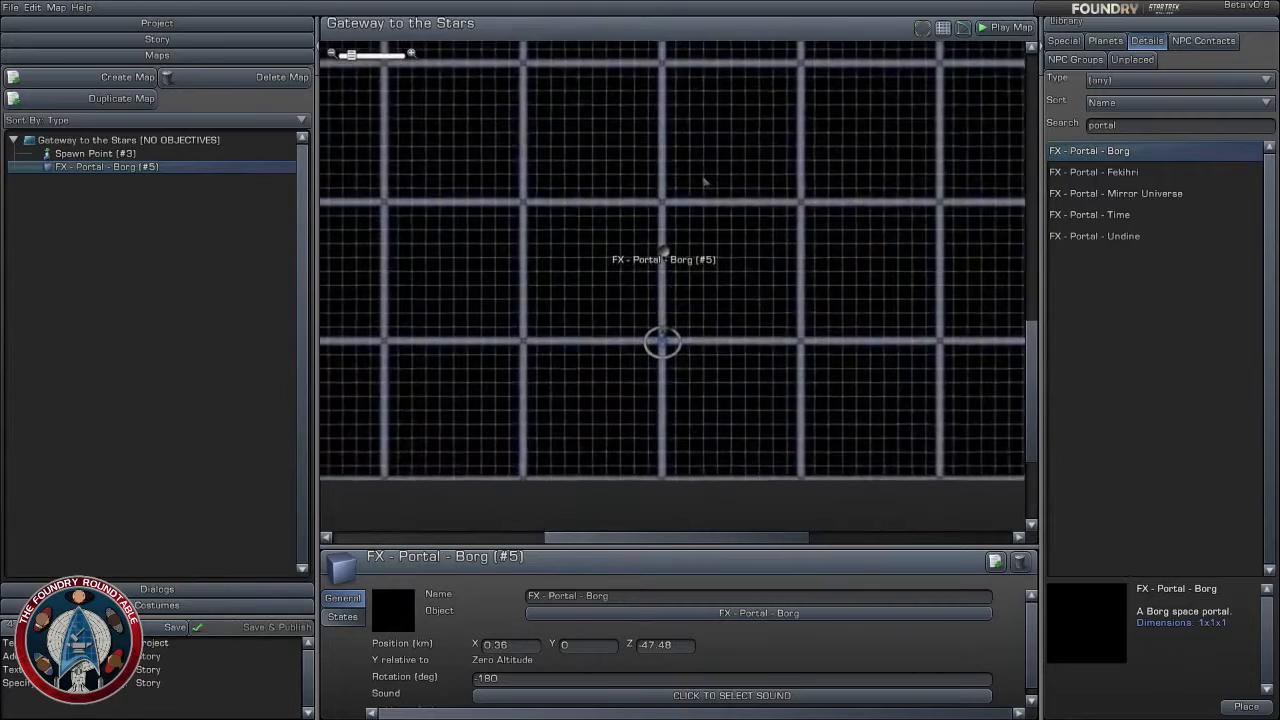
# - Move the spawn point and Borg portal together closer to the map's centre, with the spawn point at about X 0.08, Z -37.48 km
pyautogui.moveTo(568, 224); pyautogui.dragTo(771, 420)
pyautogui.moveTo(680, 285); pyautogui.dragTo(677, 127)
pyautogui.click(795, 209)
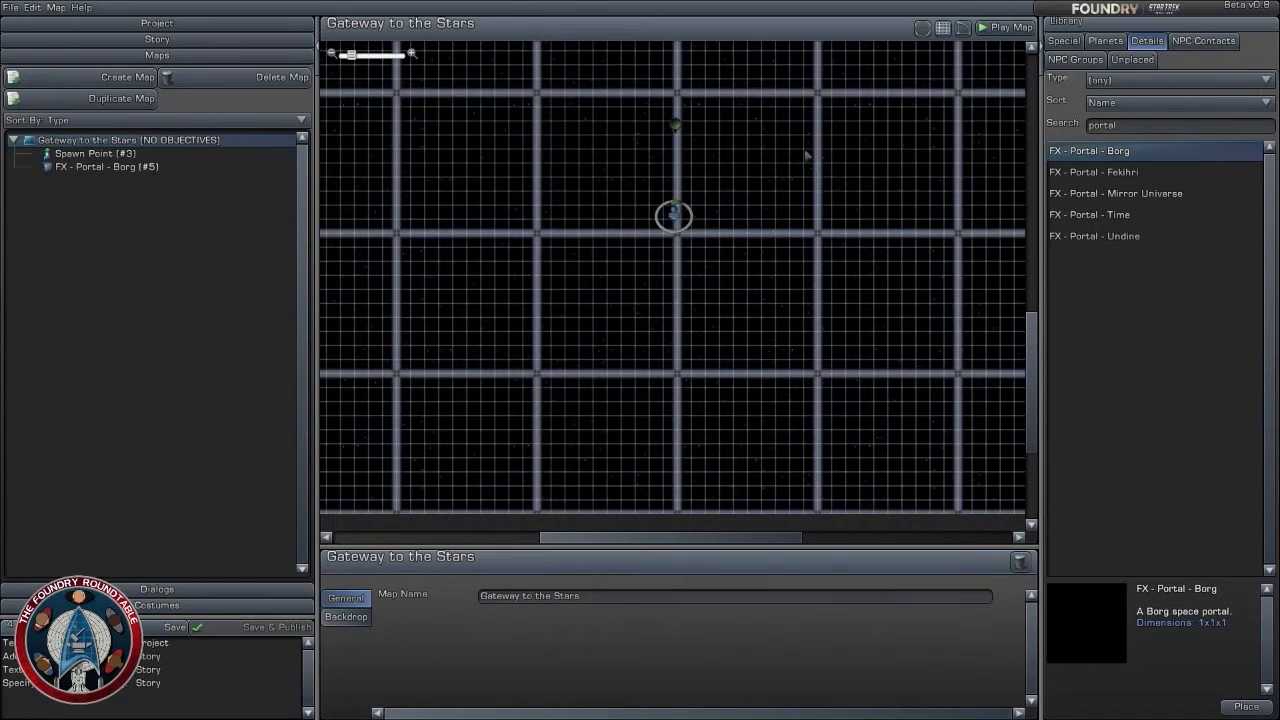
pyautogui.moveTo(807, 155); pyautogui.dragTo(813, 245, button='right')
pyautogui.scroll(1, 820, 226)
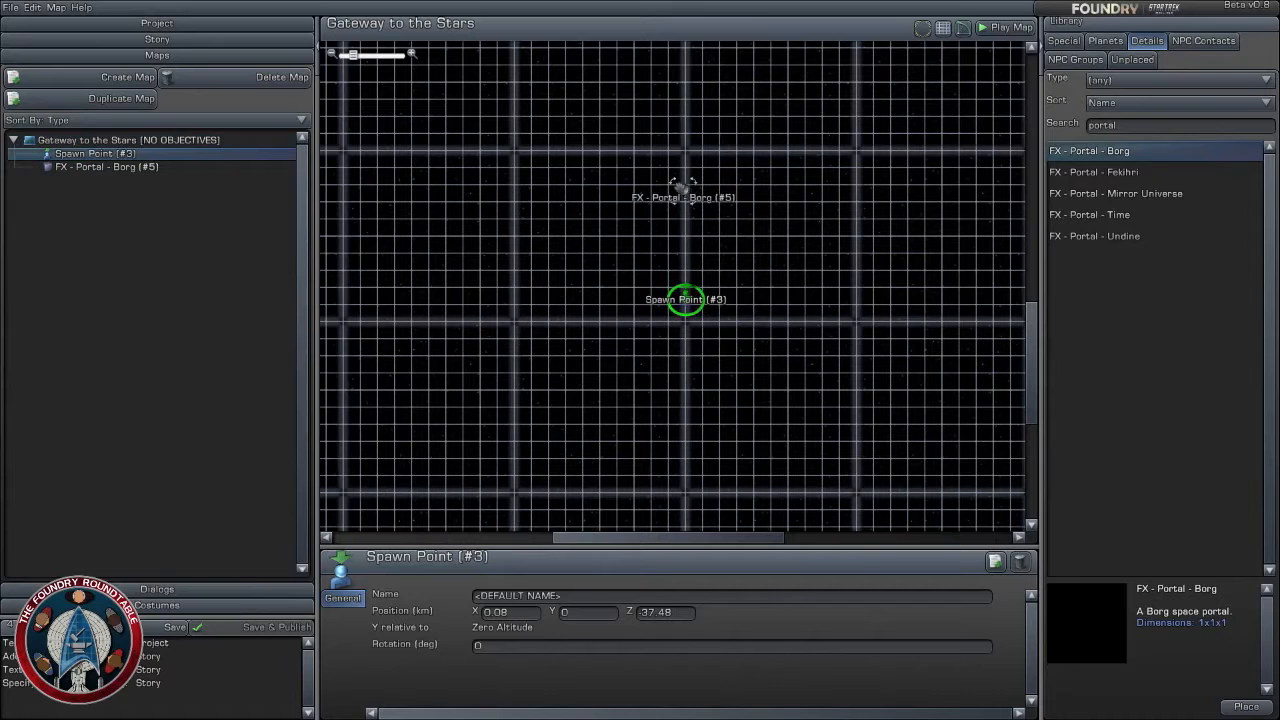
# - Nudge the Borg portal sideways so it sits on the vertical grid line in line with the spawn point
pyautogui.moveTo(683, 188); pyautogui.dragTo(684, 190)
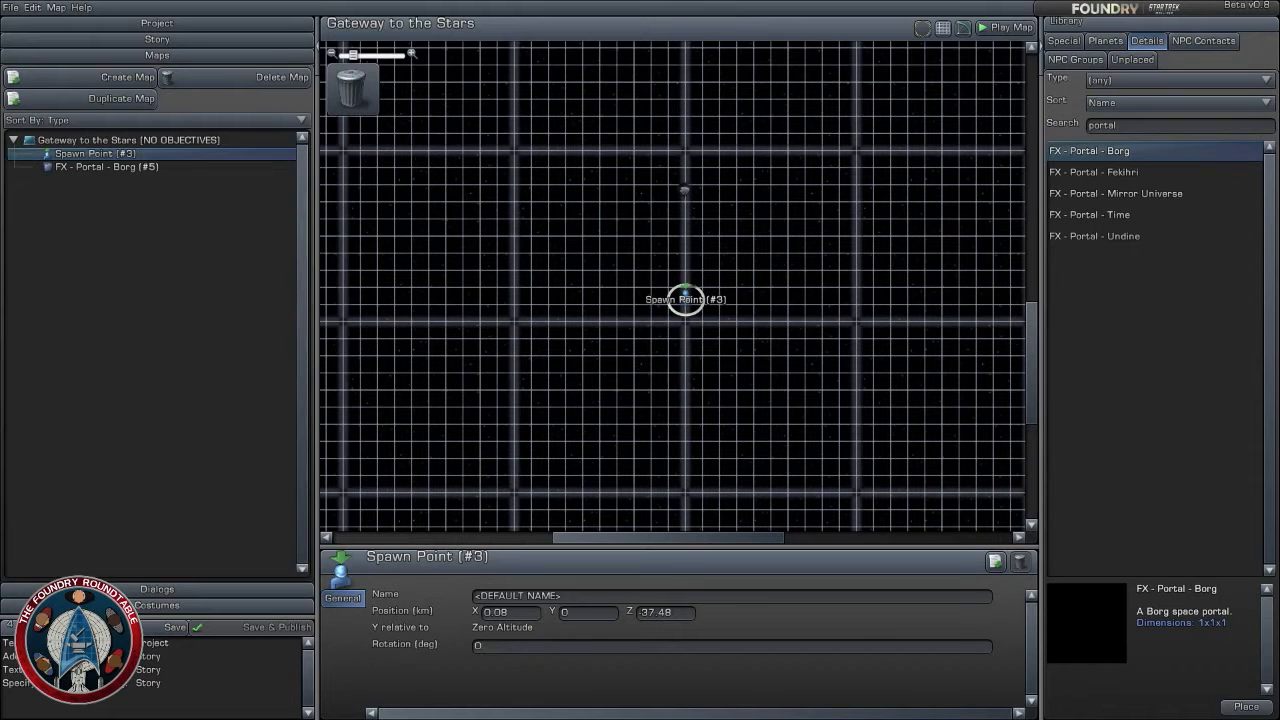
pyautogui.click(685, 189)
pyautogui.click(780, 249)
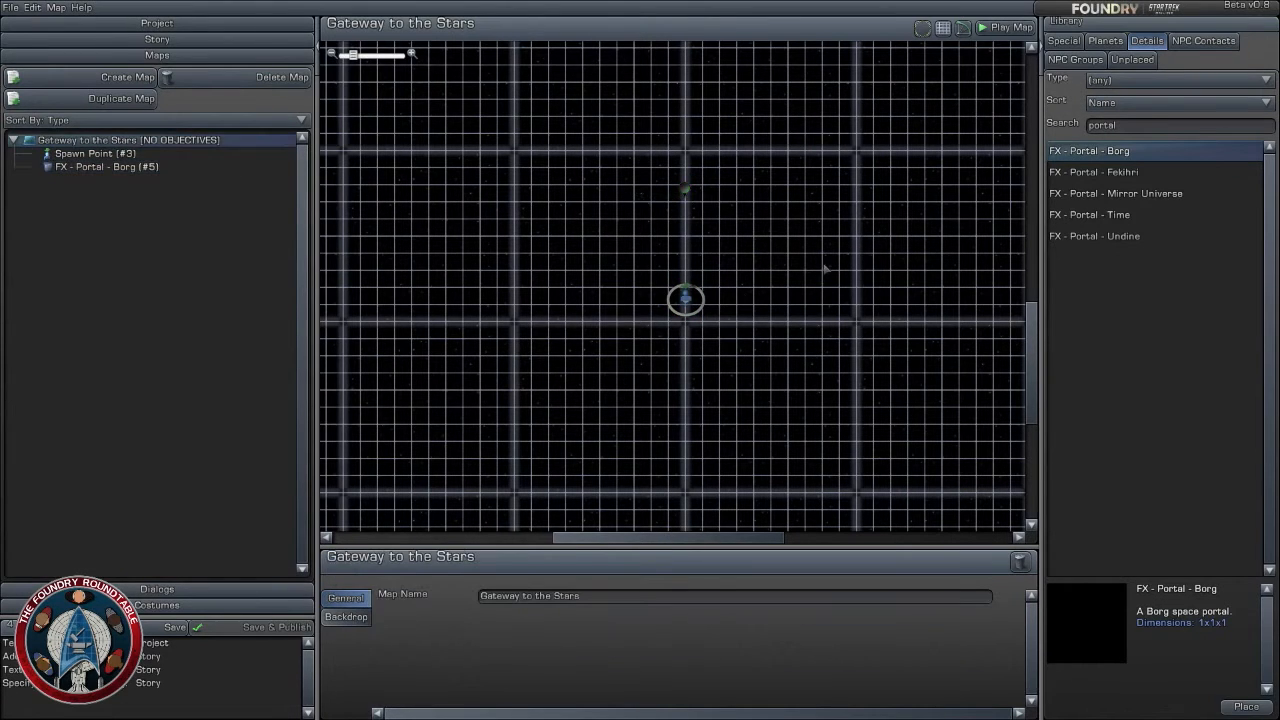
# - Examine the placement of the Borg portal and spawn point relative to each other and the whole map grid
pyautogui.moveTo(819, 234); pyautogui.dragTo(816, 261)
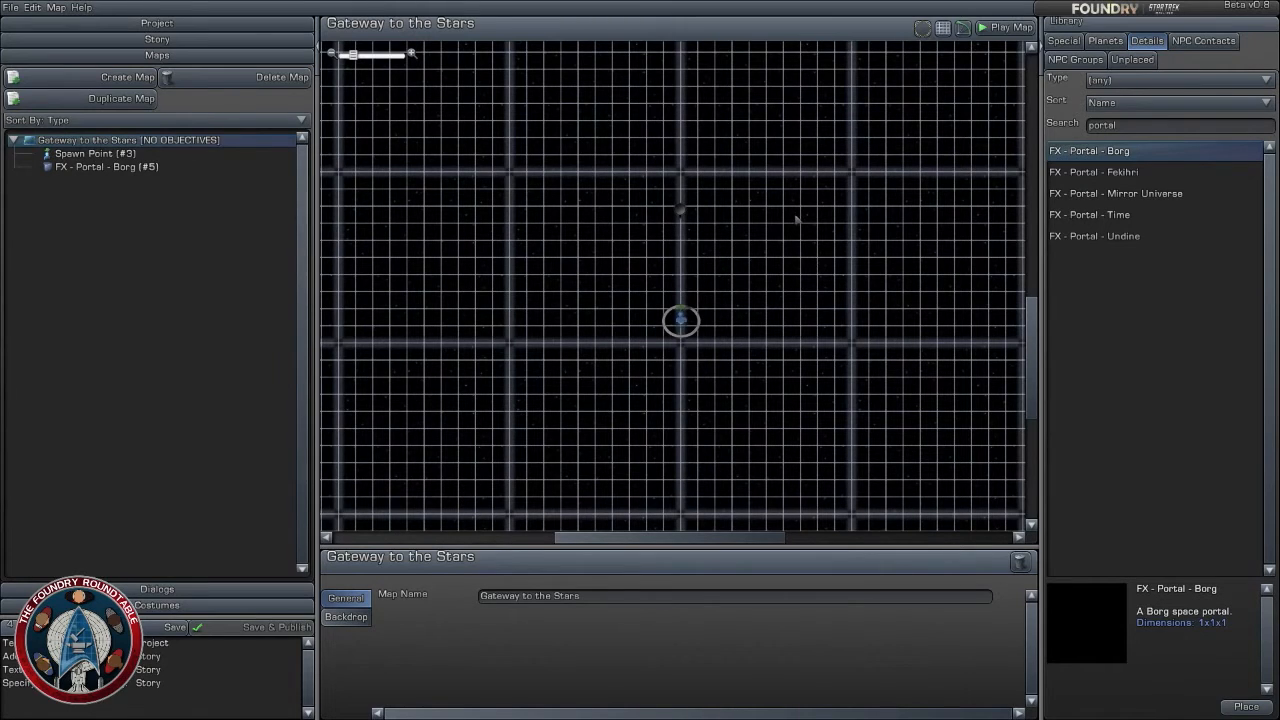
pyautogui.scroll(5, 797, 218)
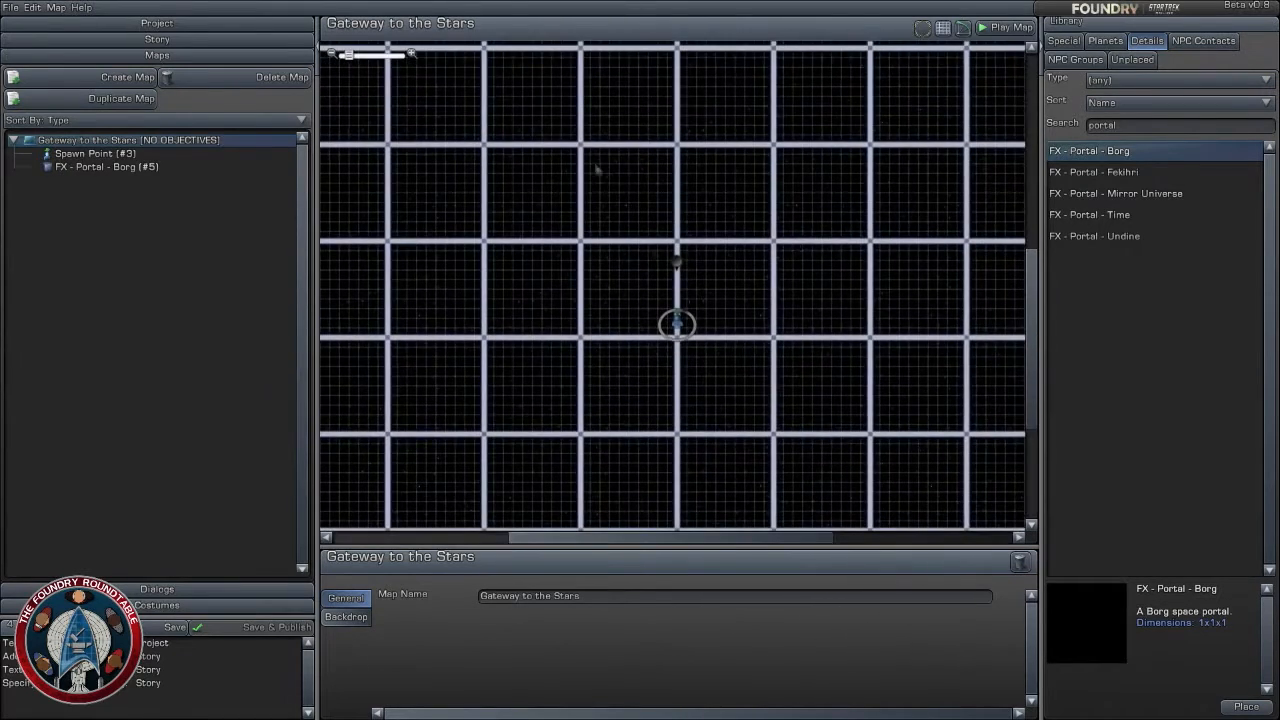
pyautogui.moveTo(597, 170); pyautogui.dragTo(797, 388)
pyautogui.click(934, 293)
pyautogui.scroll(-3, 904, 275)
pyautogui.moveTo(853, 236); pyautogui.dragTo(860, 271, button='right')
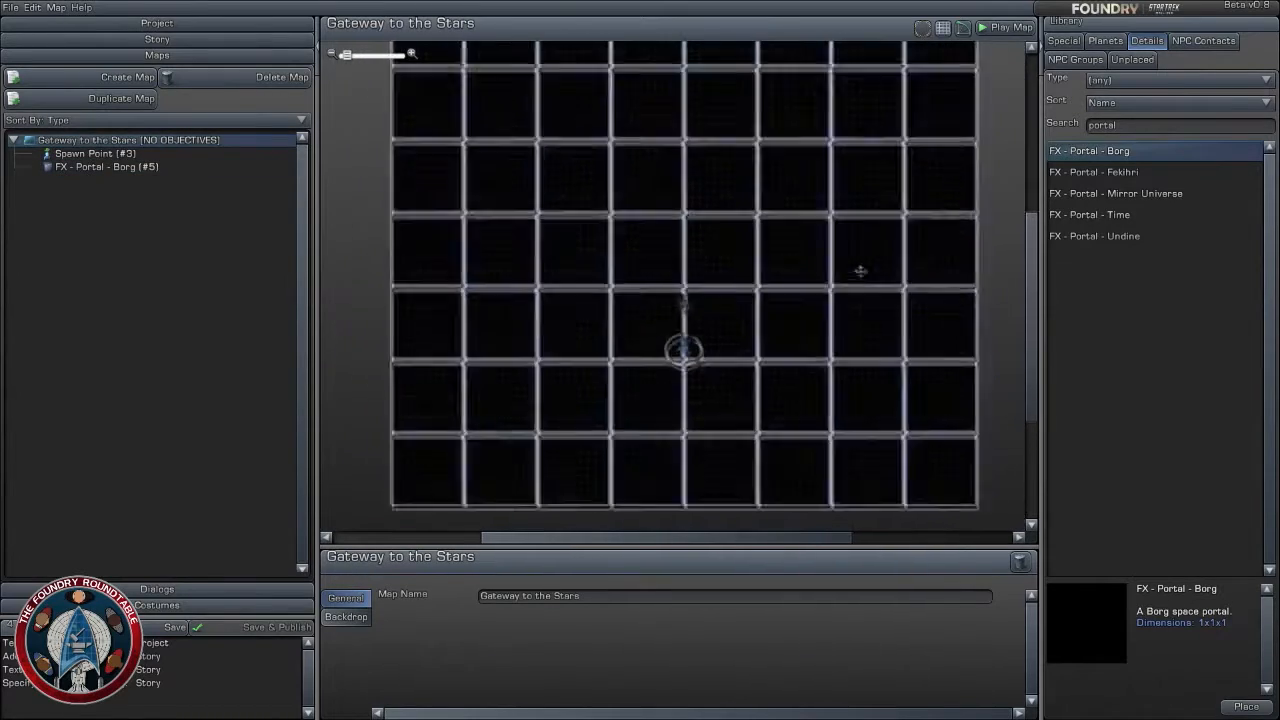
pyautogui.scroll(4, 843, 277)
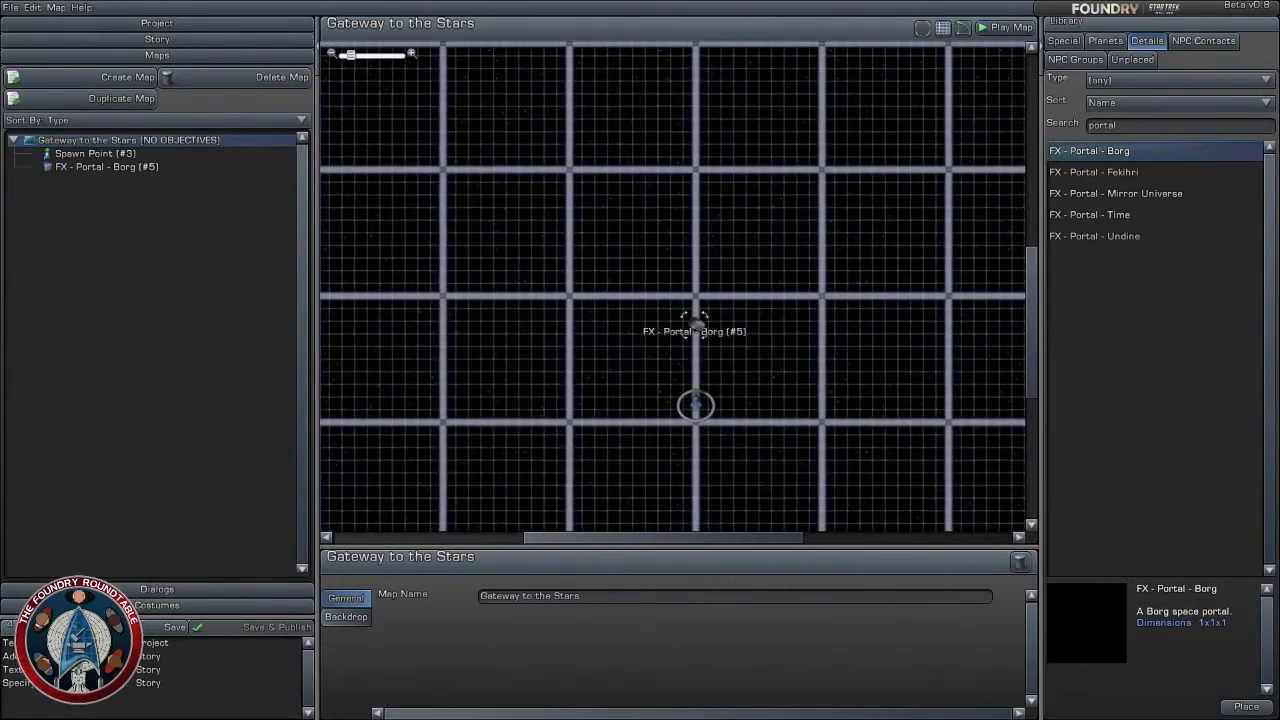
pyautogui.moveTo(695, 318); pyautogui.dragTo(695, 323)
pyautogui.click(869, 264)
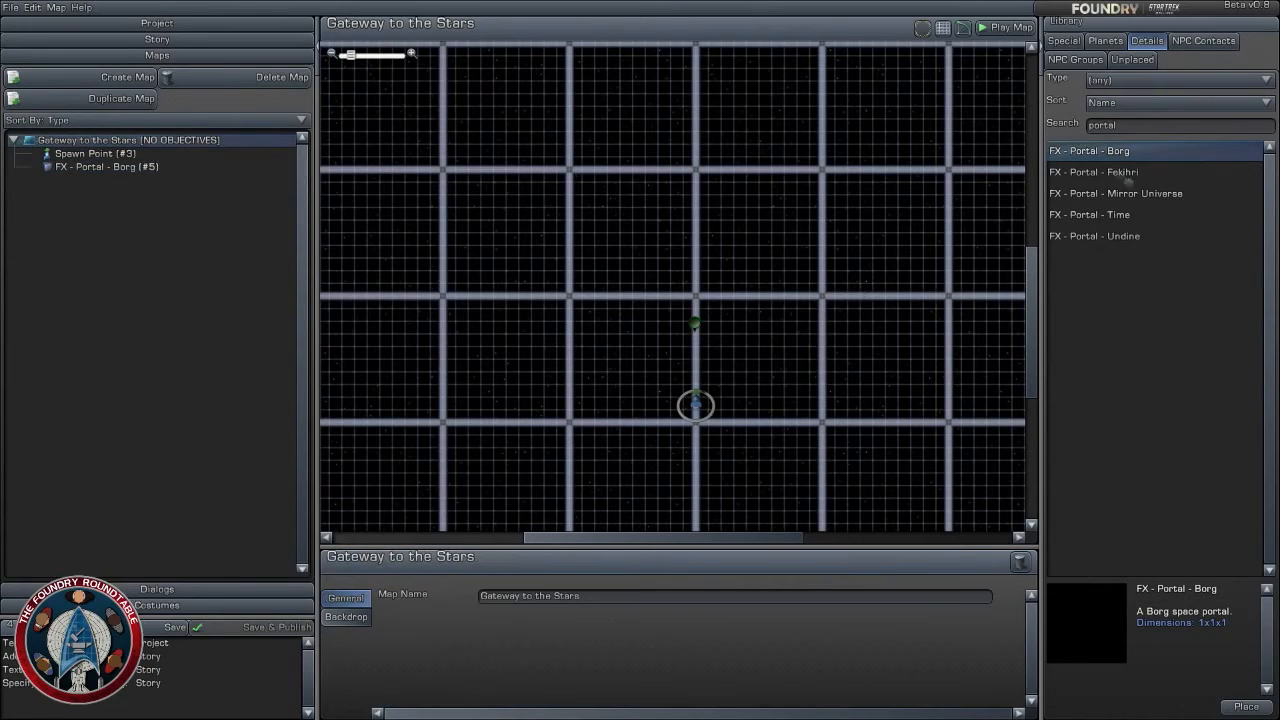
pyautogui.scroll(-3, 714, 244)
pyautogui.scroll(-2, 714, 244)
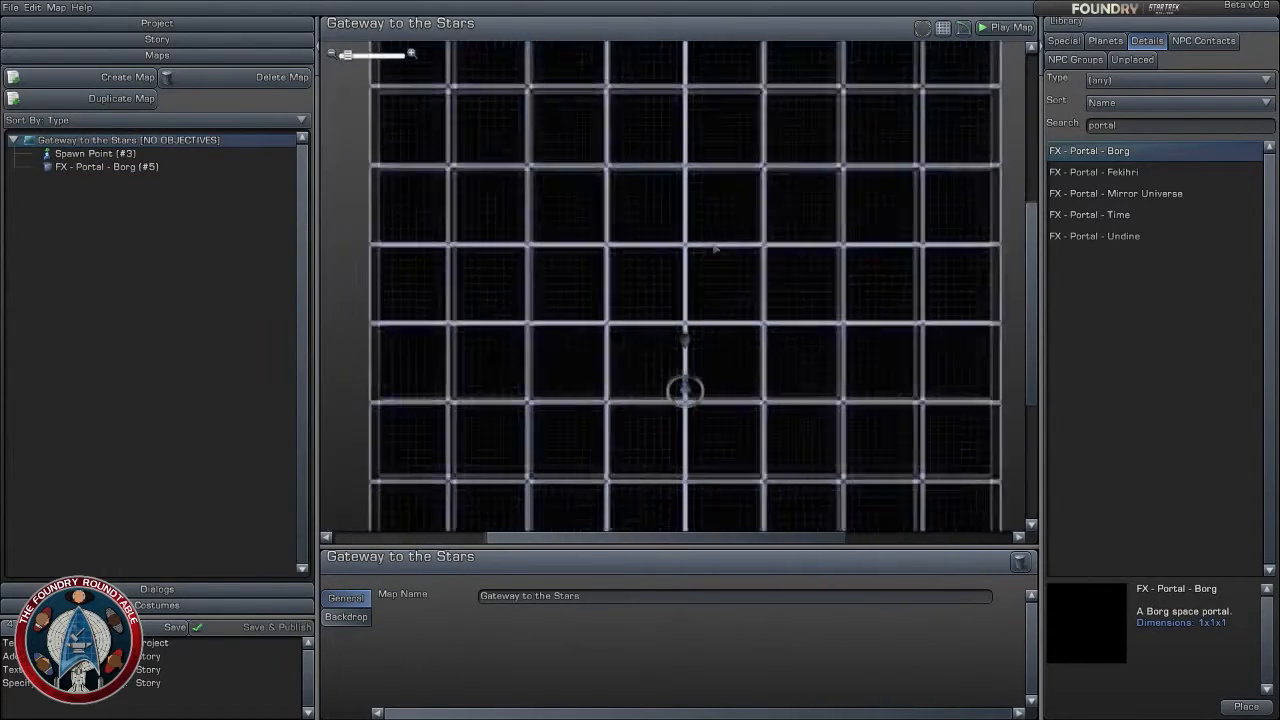
# - Nudge the Borg portal along the spawn point's grid line to about X -0.04, Z -24.8 km
pyautogui.scroll(4, 731, 300)
pyautogui.scroll(2, 690, 424)
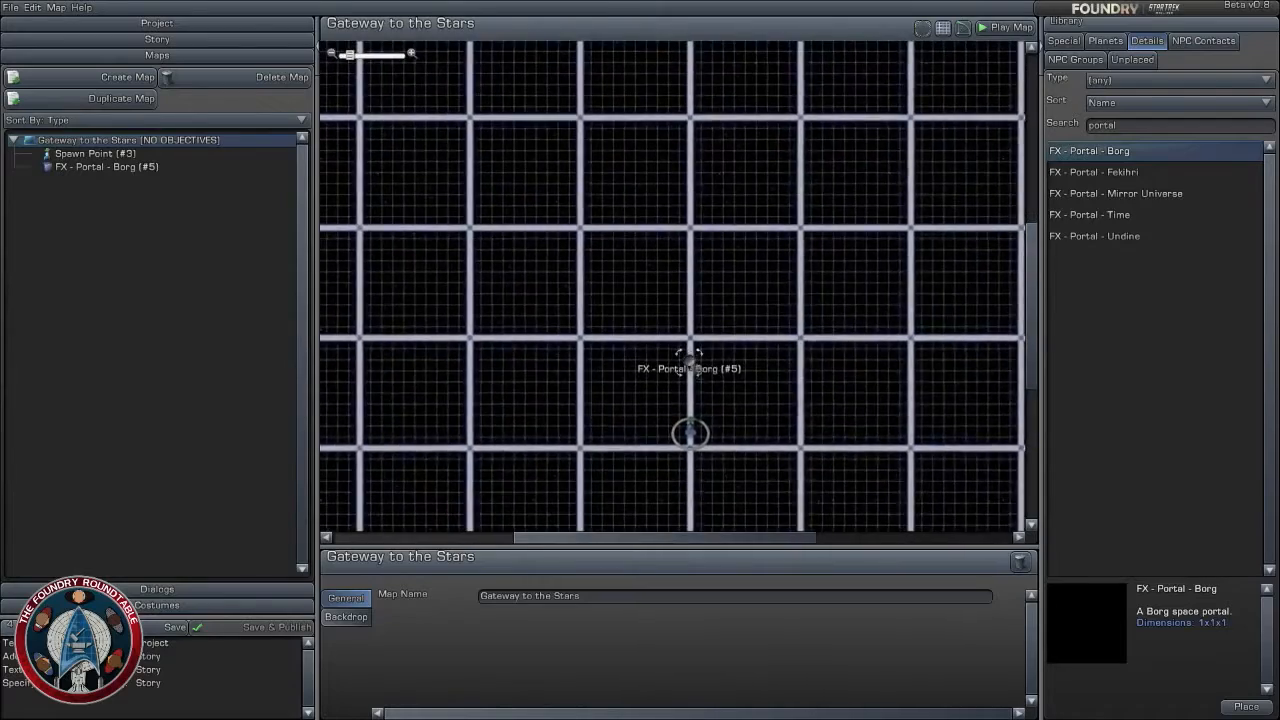
pyautogui.moveTo(690, 324); pyautogui.dragTo(691, 332)
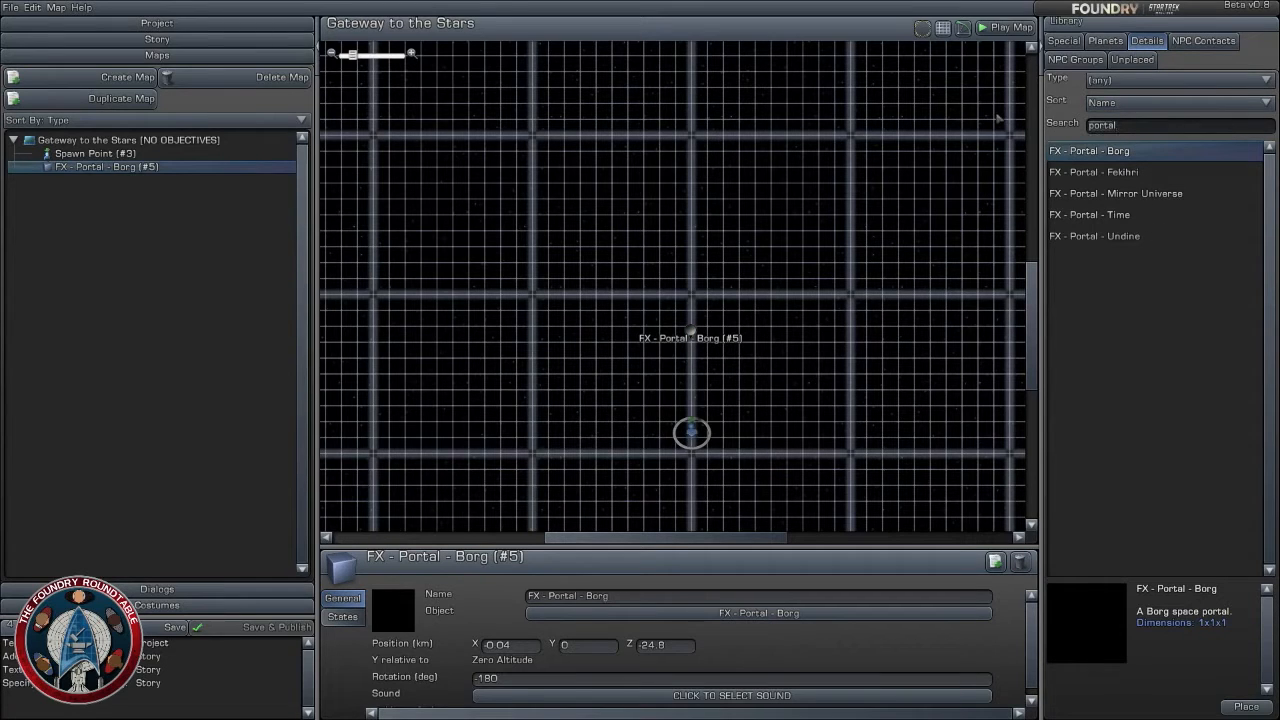
# - Search the details library for "tra" and place Transwarp Conduit 02 around the Borg portal, at about X 0, Z -24.44 km
pyautogui.hotkey('ctrl', 'a')
pyautogui.write('tra')
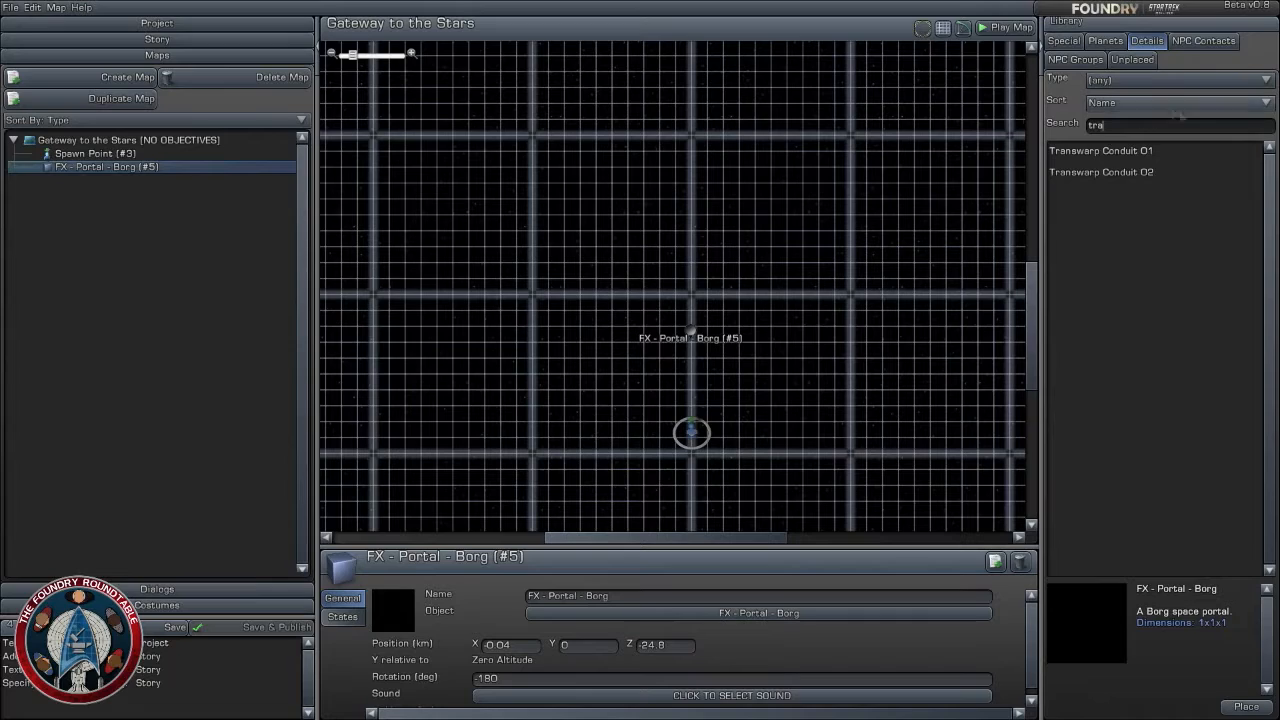
pyautogui.click(1124, 150)
pyautogui.click(1140, 170)
pyautogui.moveTo(1140, 170); pyautogui.dragTo(688, 250)
pyautogui.scroll(2, 718, 282)
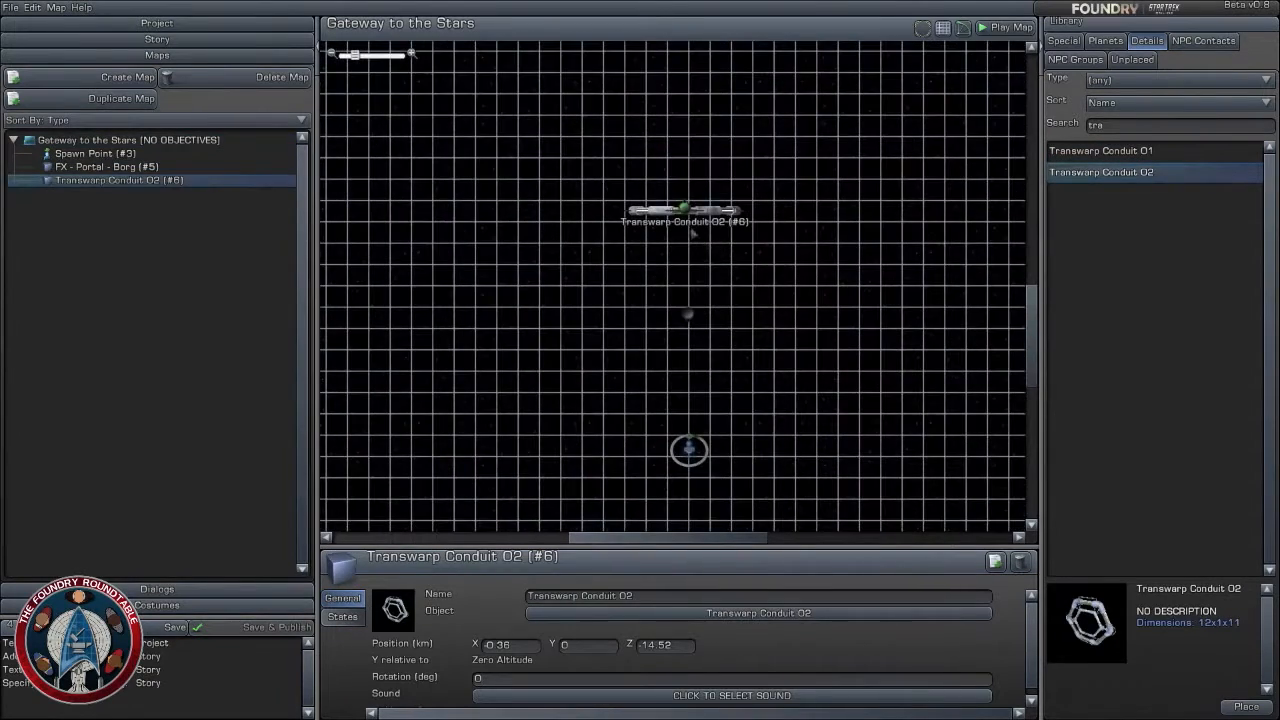
pyautogui.moveTo(686, 206); pyautogui.dragTo(688, 316)
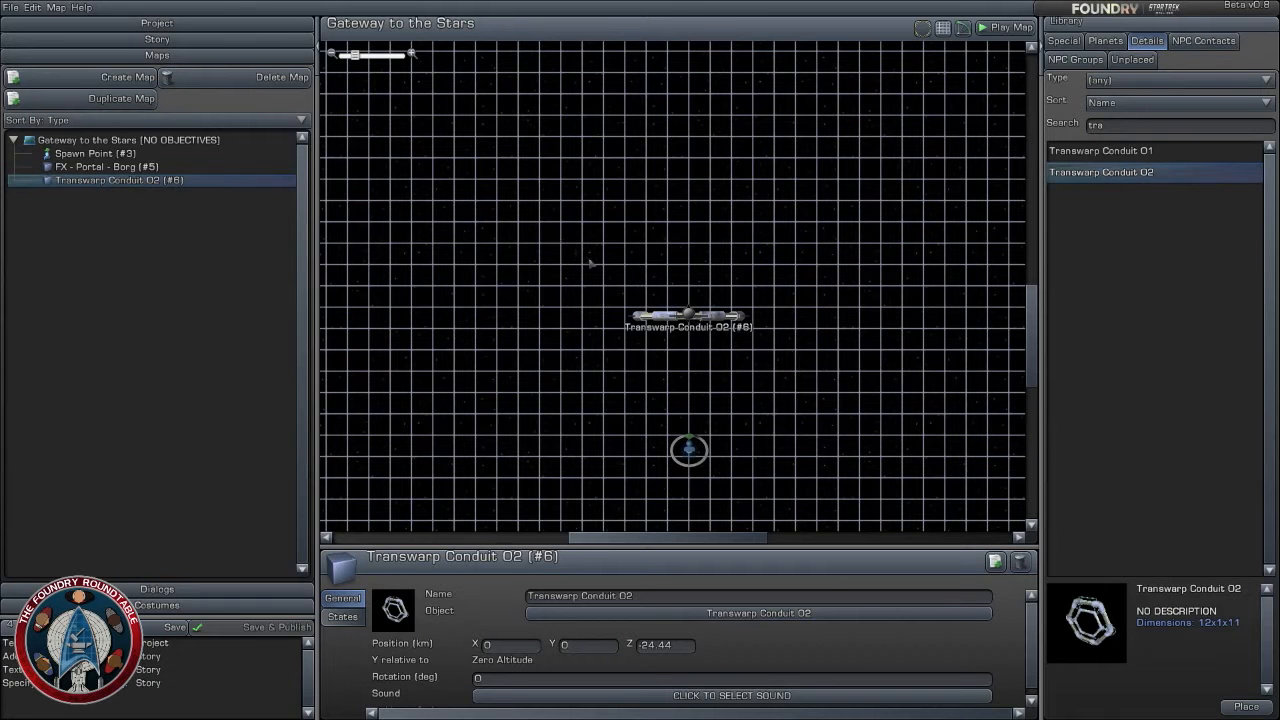
pyautogui.click(107, 166)
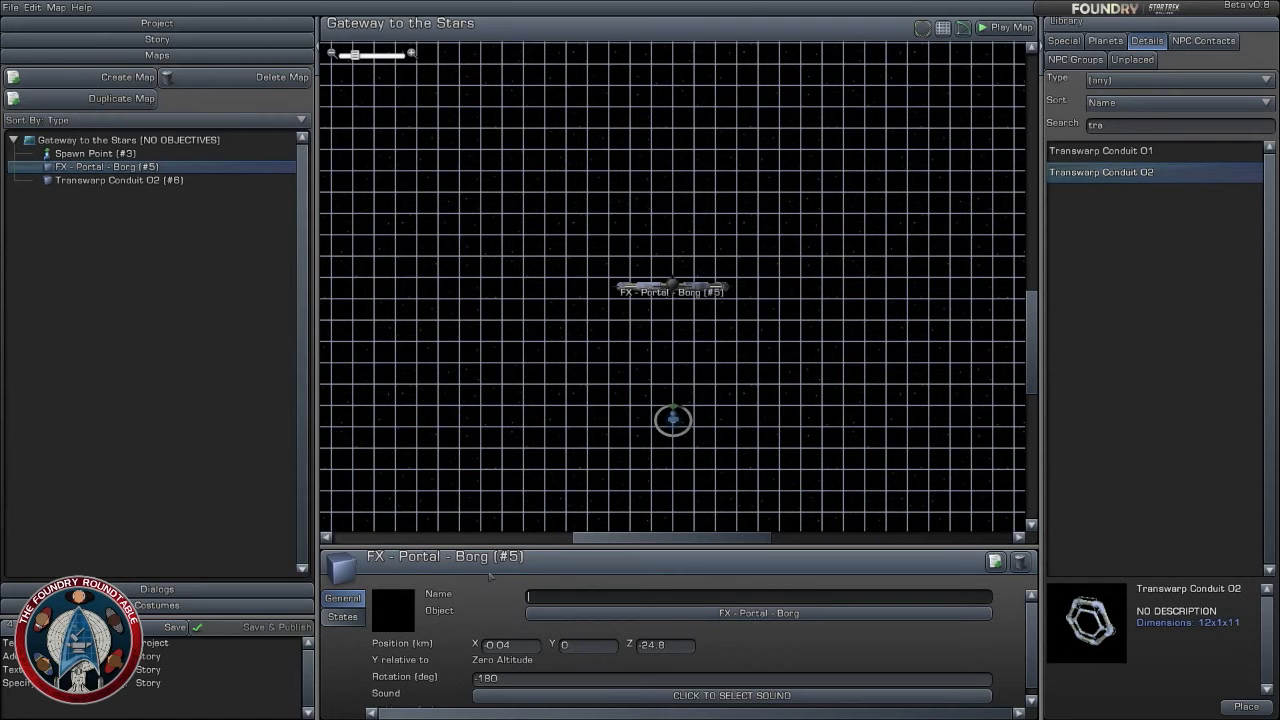
# - Create a new Space Starship costume named U.S.S. Callisto
pyautogui.click(157, 605)
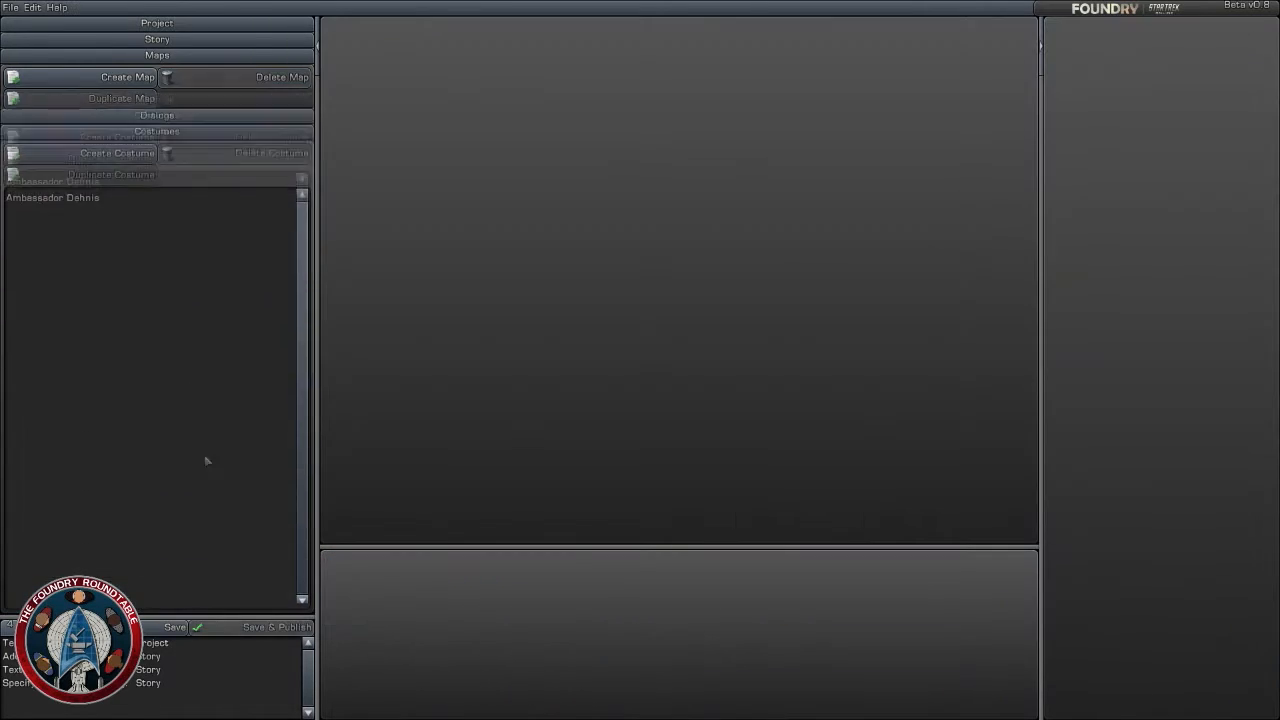
pyautogui.click(117, 109)
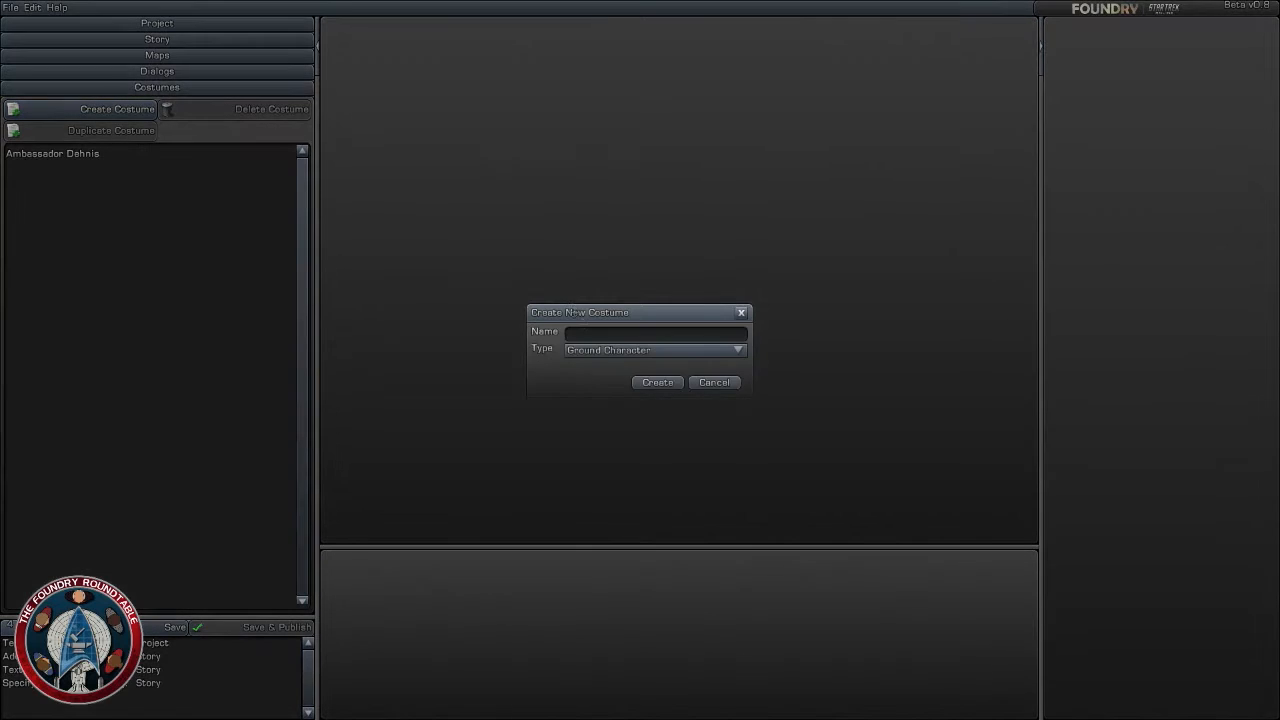
pyautogui.click(650, 350)
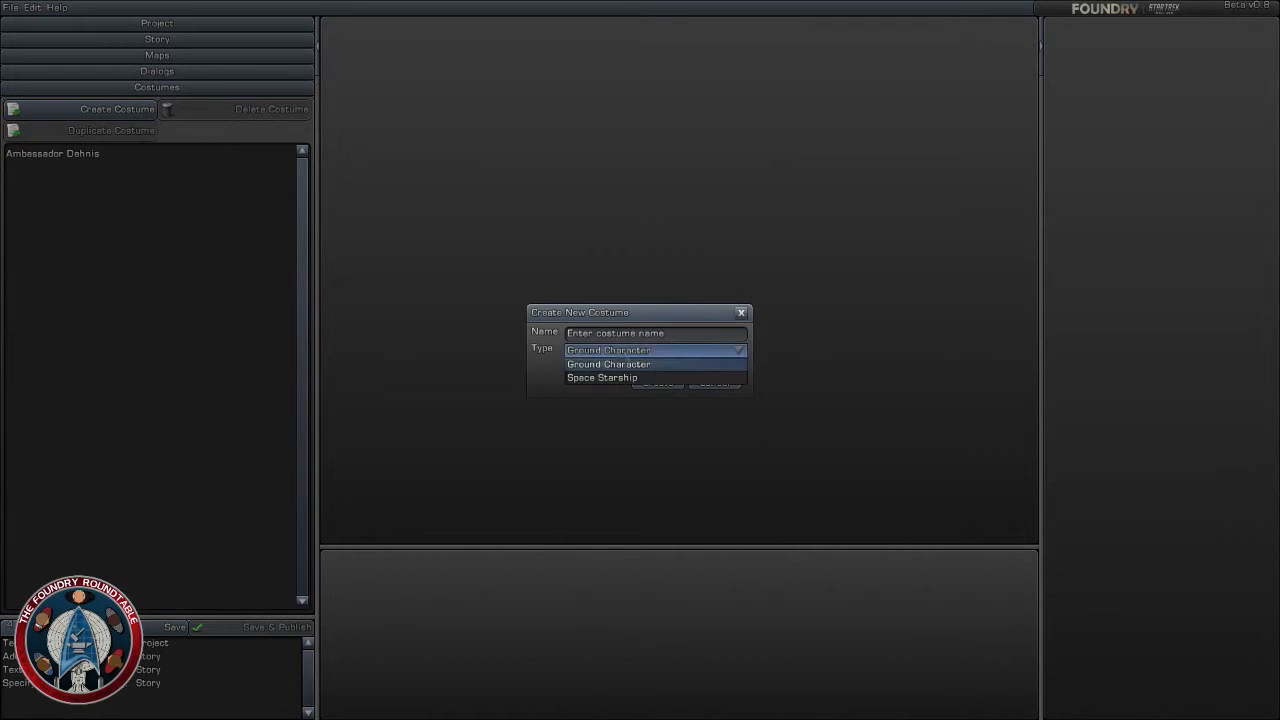
pyautogui.click(641, 378)
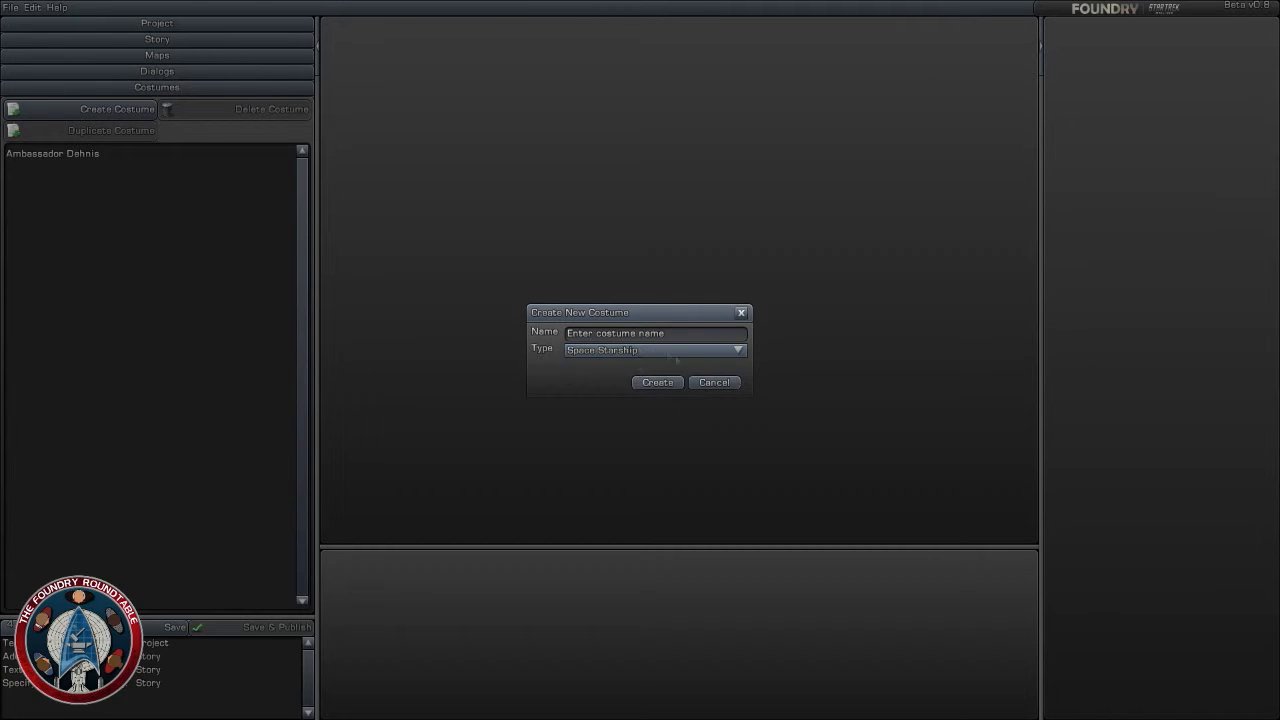
pyautogui.click(661, 335)
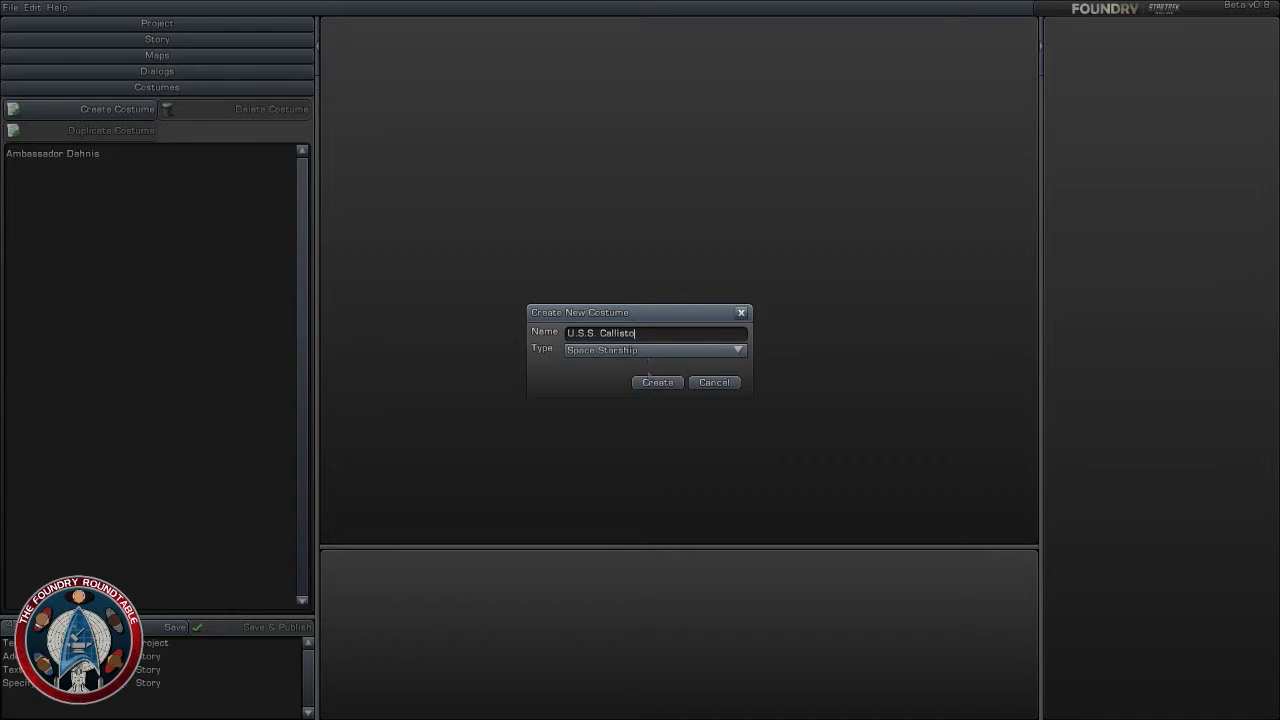
pyautogui.click(657, 382)
# - Set the U.S.S. Callisto's ship class to Luna Class Vessel
pyautogui.click(1190, 40)
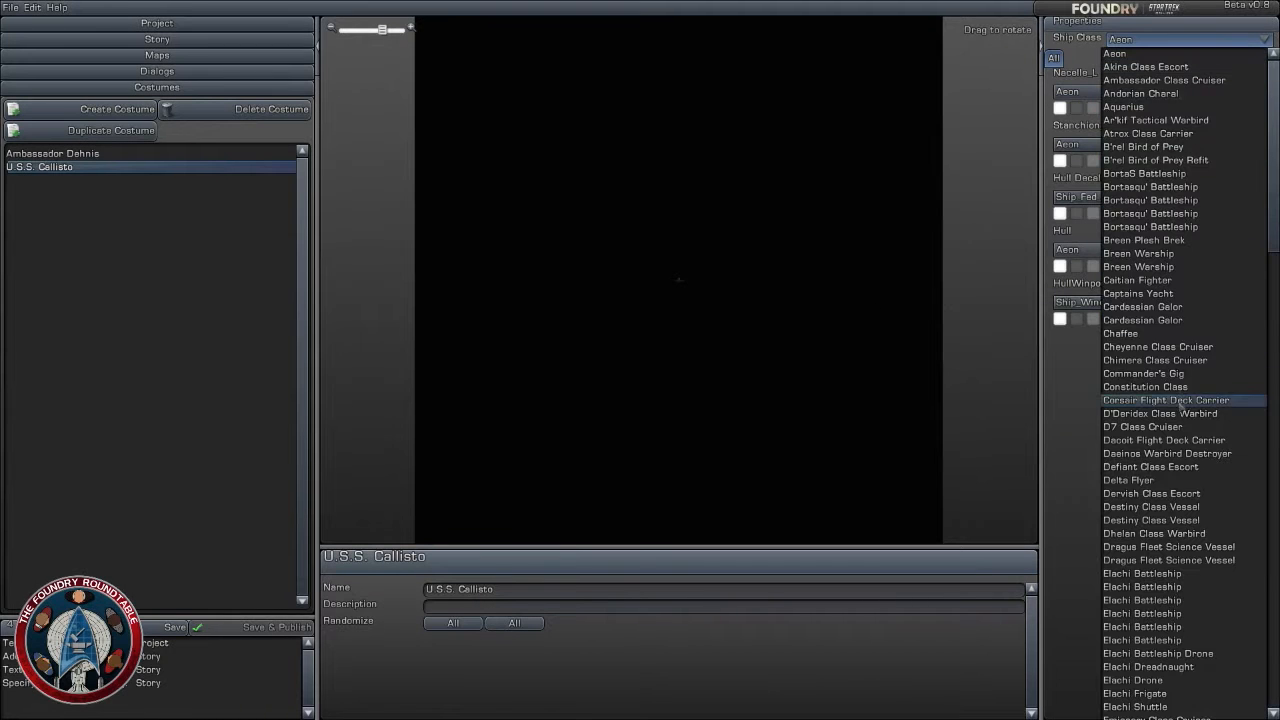
pyautogui.scroll(-14, 1150, 320)
pyautogui.scroll(-14, 1156, 490)
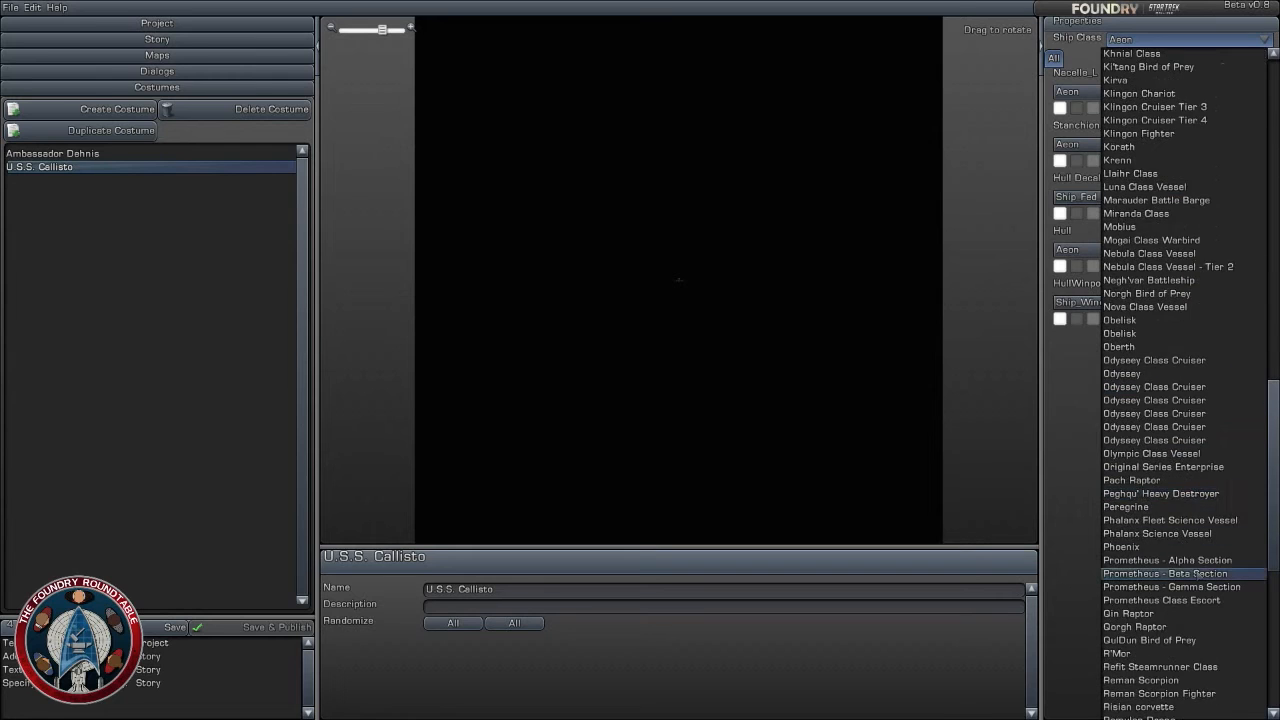
pyautogui.scroll(-5, 1200, 578)
pyautogui.scroll(4, 1190, 345)
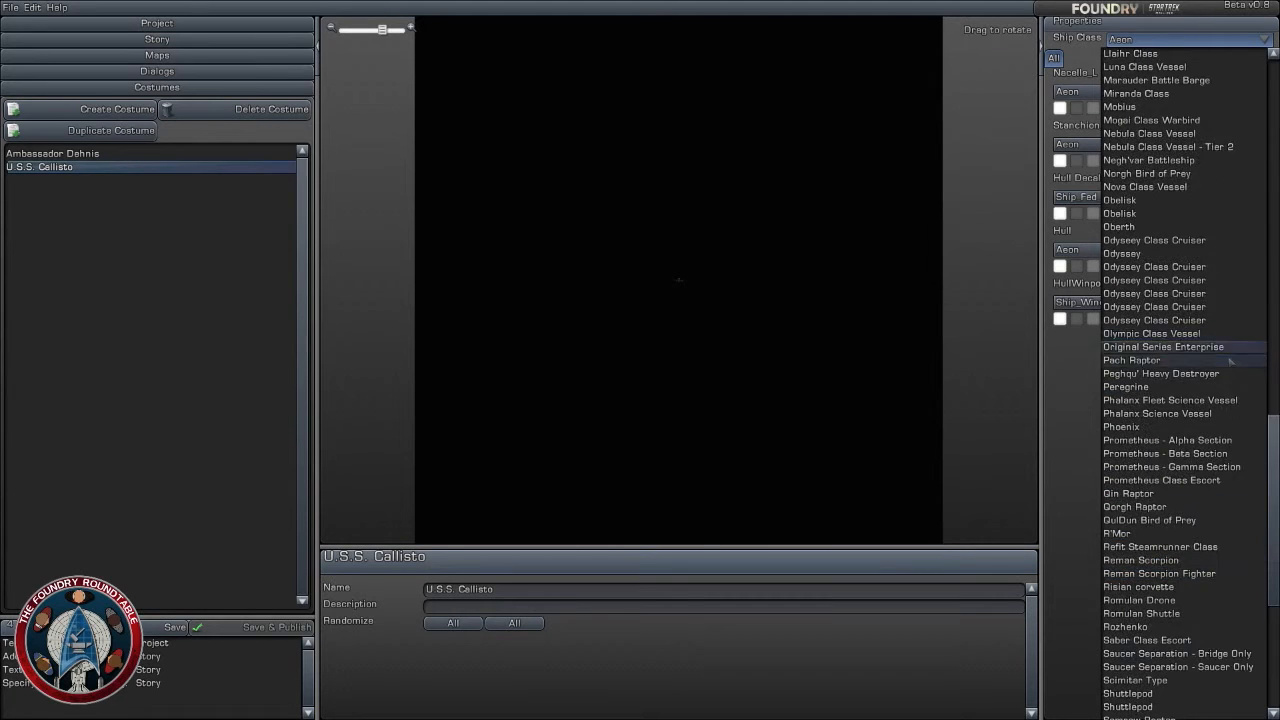
pyautogui.click(1145, 147)
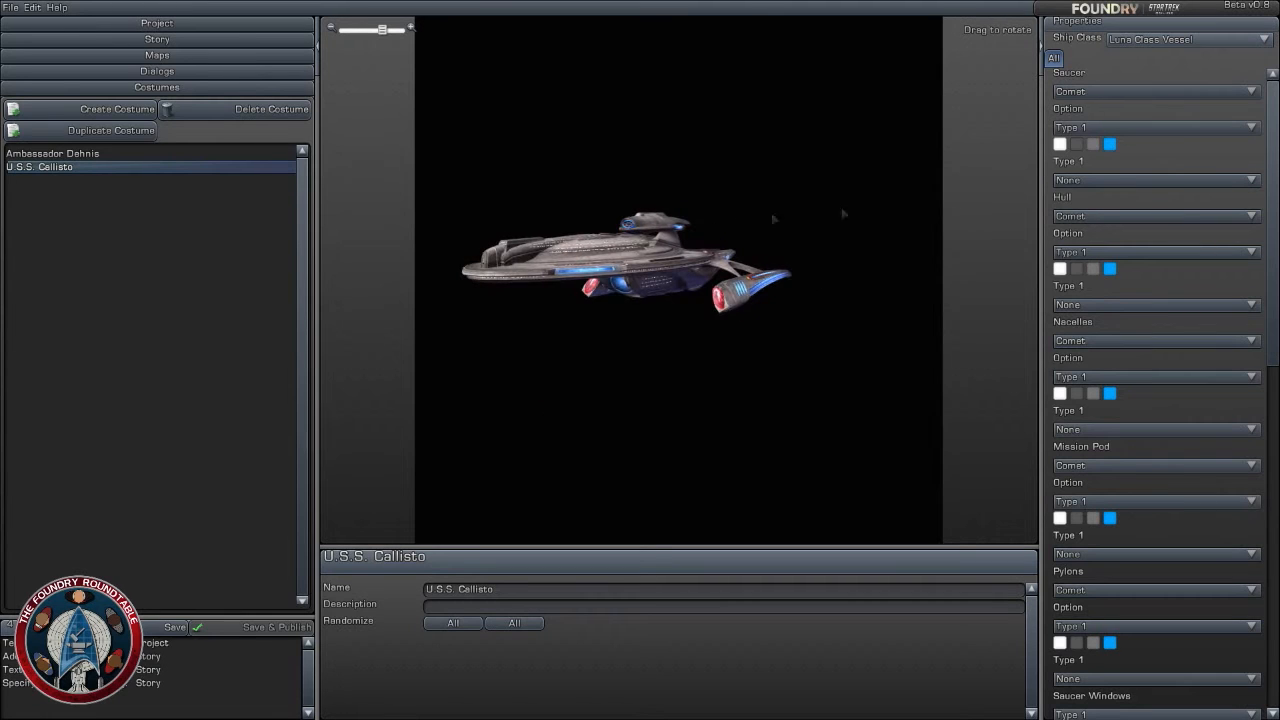
# - Set the ship's saucer to Polaris and its hull to Luna, trying the Polaris hull first
pyautogui.click(1145, 91)
pyautogui.click(1145, 125)
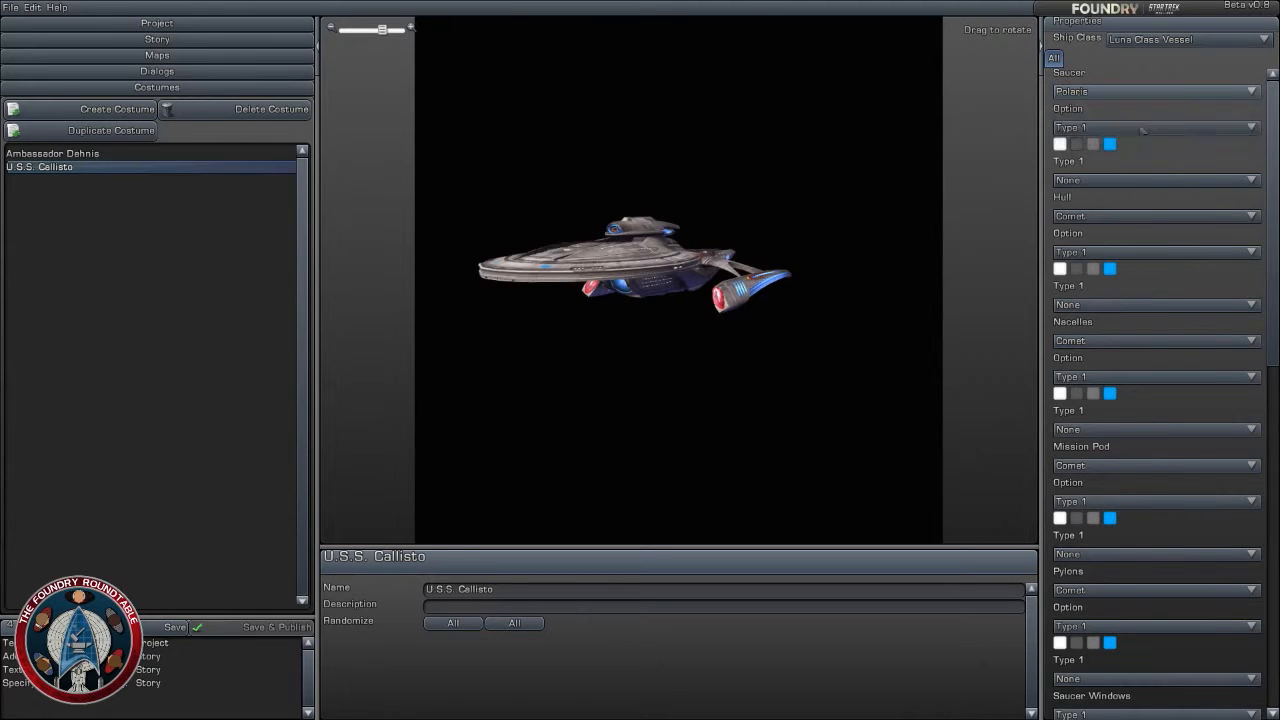
pyautogui.click(1125, 214)
pyautogui.click(1115, 236)
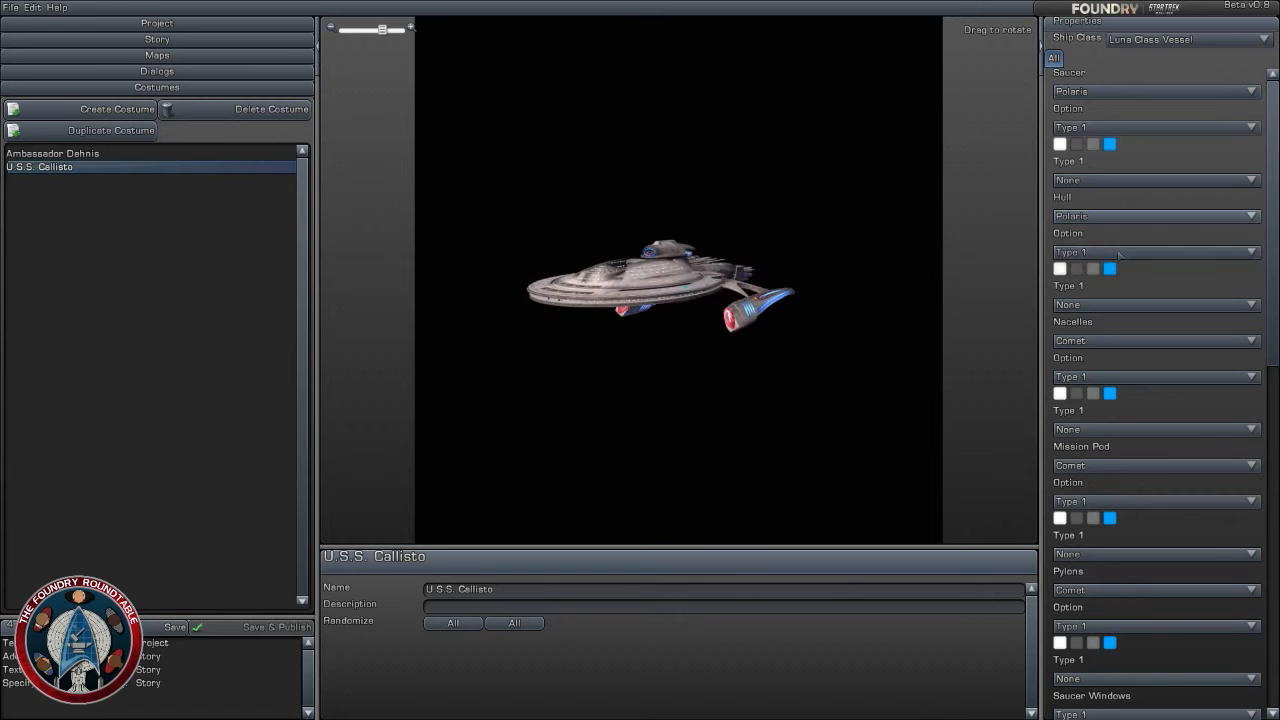
pyautogui.click(1120, 216)
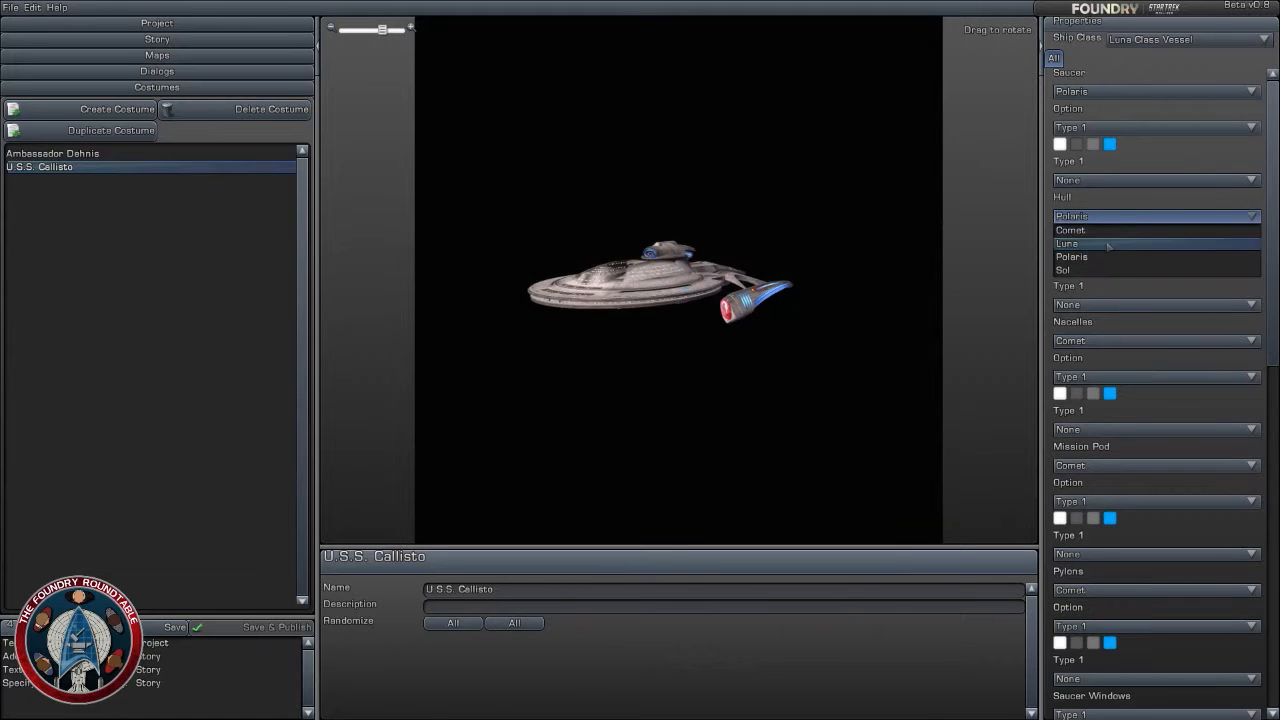
pyautogui.click(1110, 243)
# - Set the ship's nacelles, mission pod and pylons to the Luna variant
pyautogui.click(1148, 341)
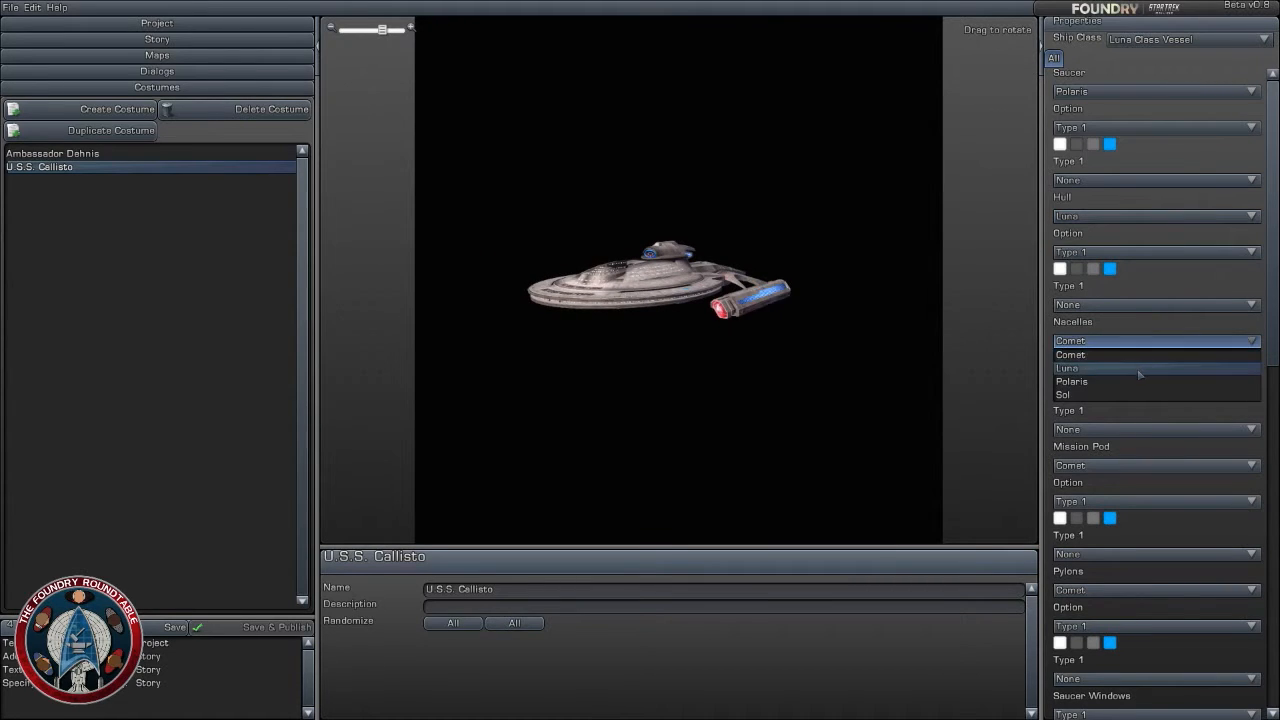
pyautogui.click(1142, 367)
pyautogui.scroll(-2, 1150, 374)
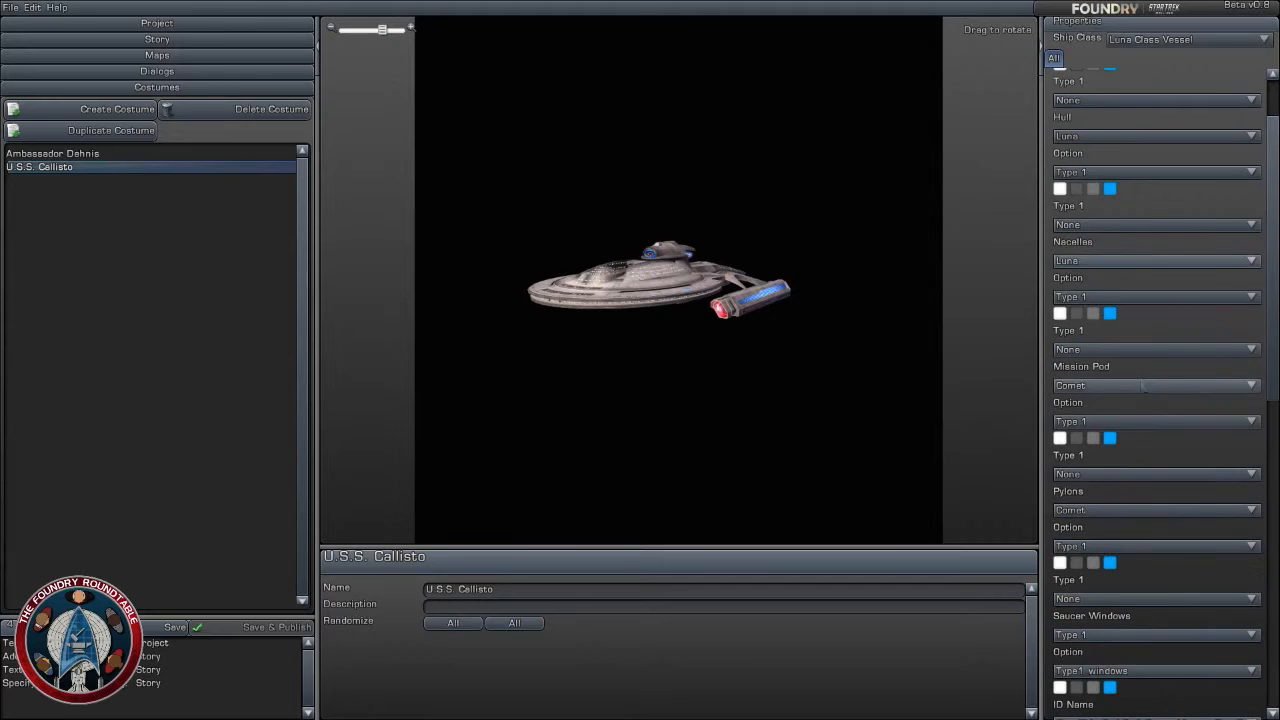
pyautogui.click(1150, 385)
pyautogui.click(1145, 411)
pyautogui.scroll(-3, 1178, 502)
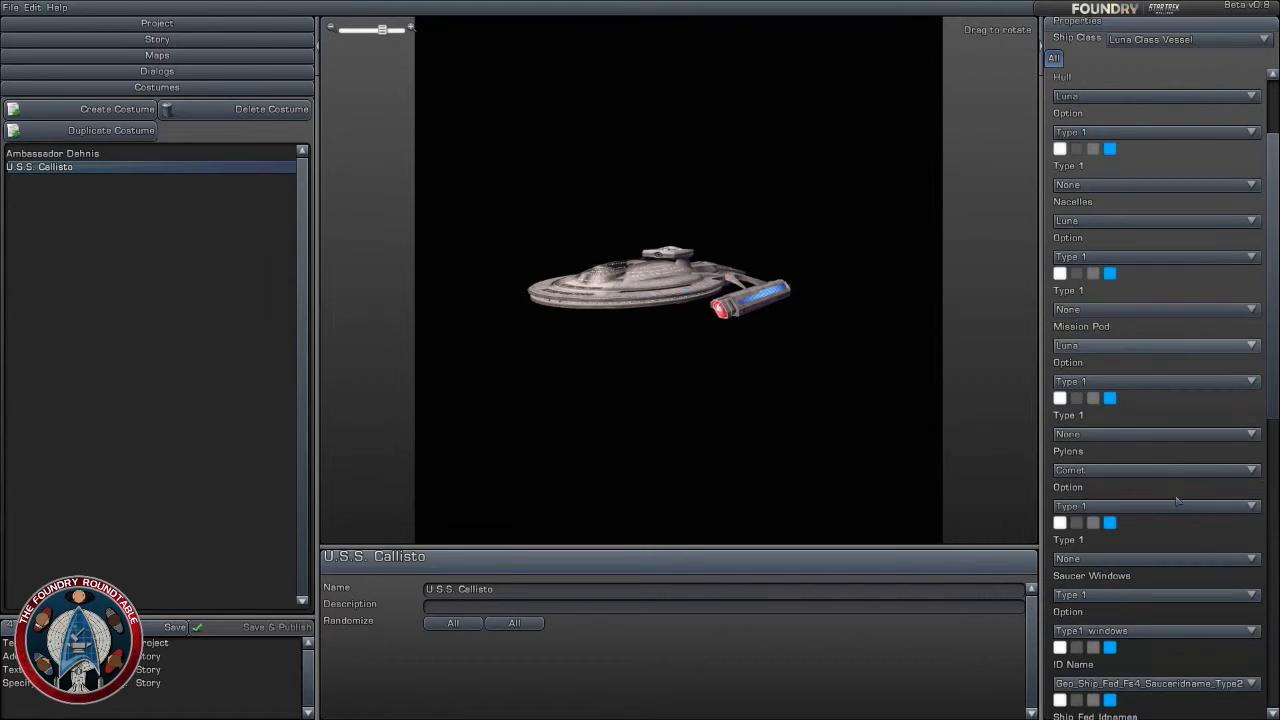
pyautogui.click(1150, 390)
pyautogui.click(1116, 417)
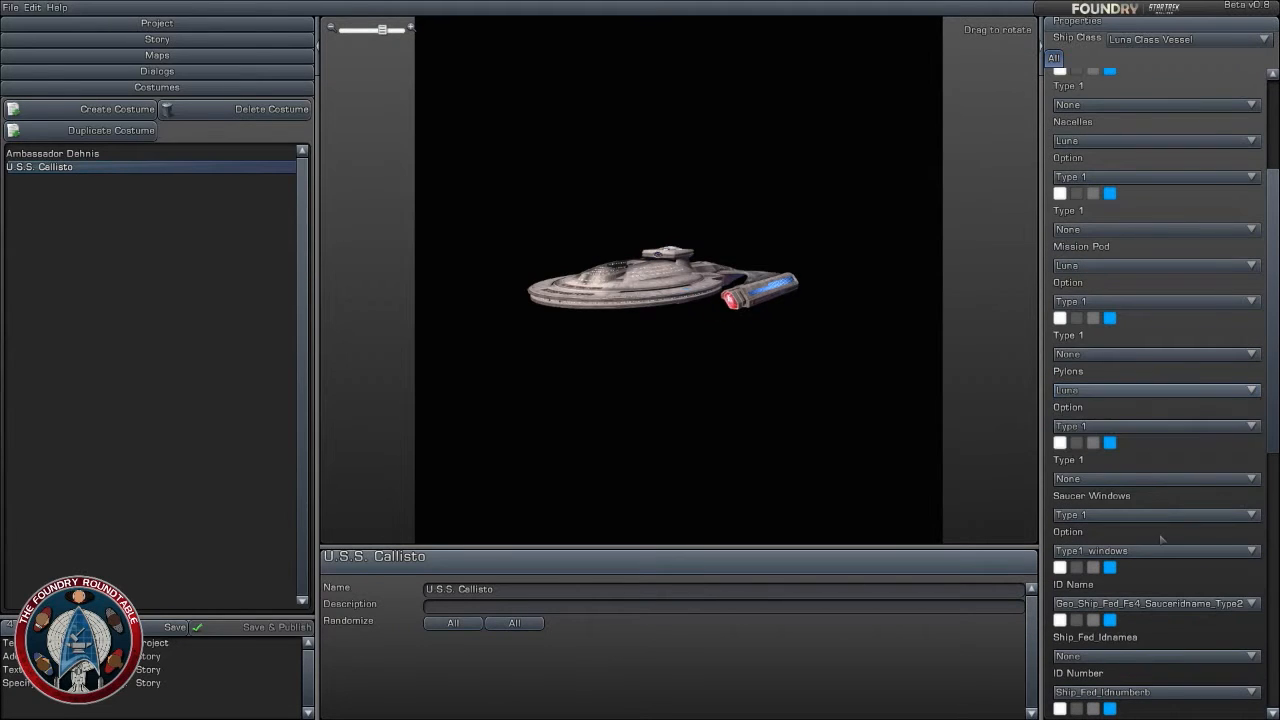
# - Review the remaining ship part settings and change the saucer to Comet
pyautogui.scroll(-1, 1161, 536)
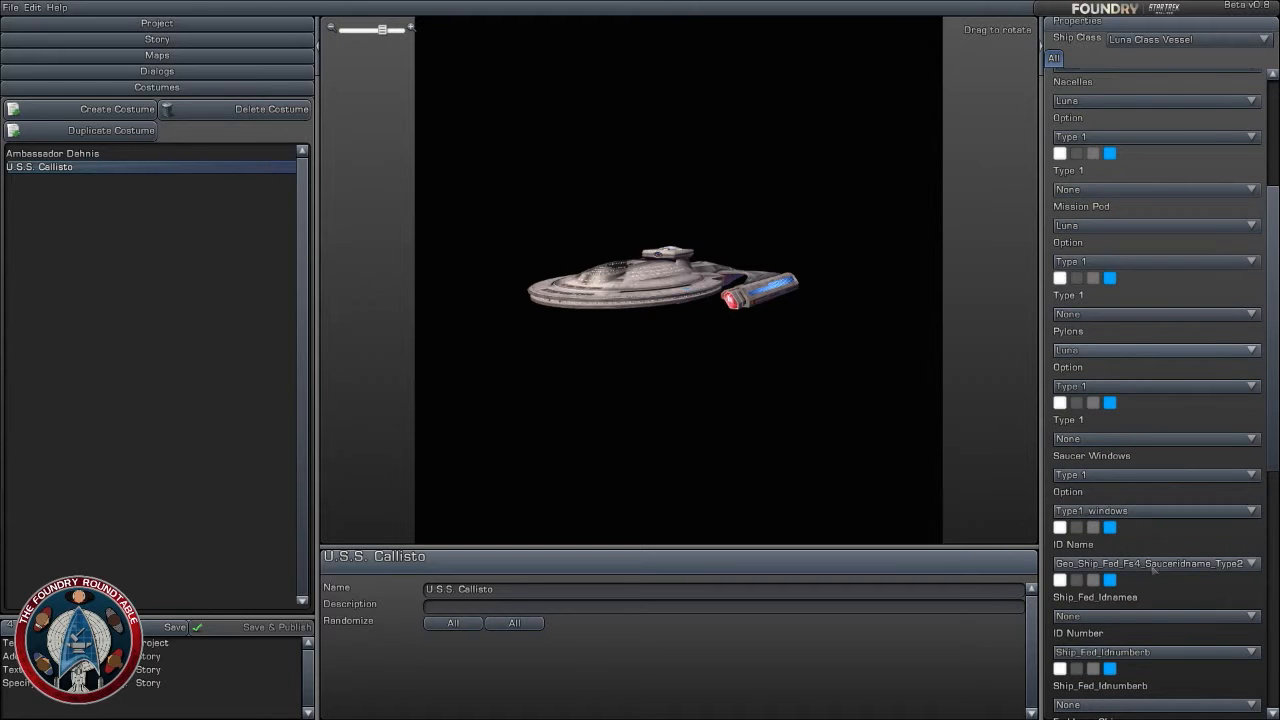
pyautogui.scroll(-7, 1153, 570)
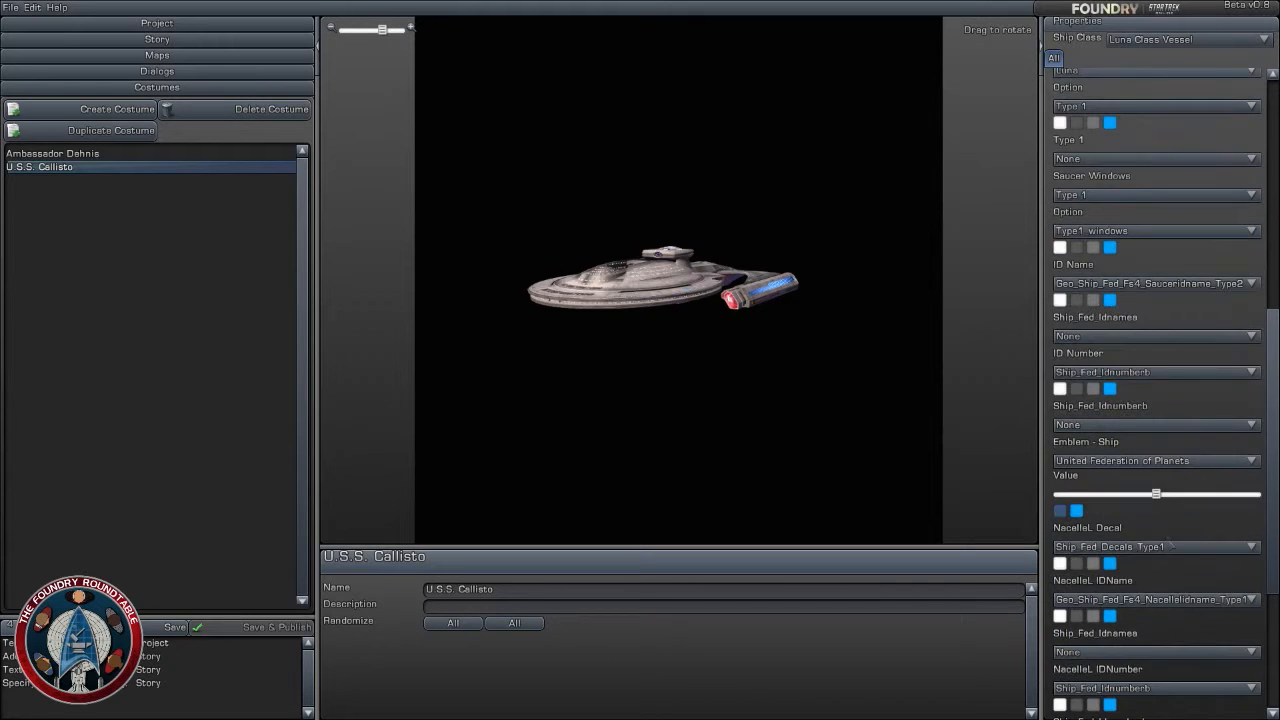
pyautogui.scroll(13, 1170, 545)
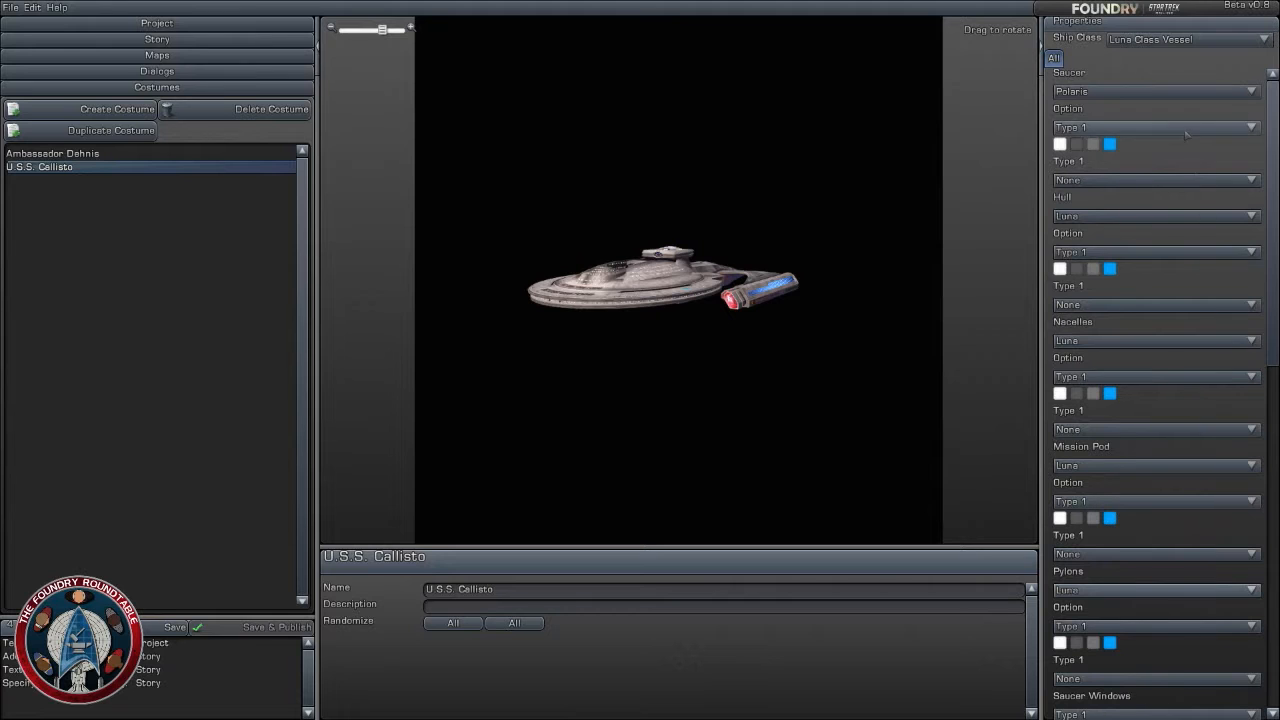
pyautogui.click(1186, 128)
pyautogui.moveTo(680, 300); pyautogui.dragTo(882, 328)
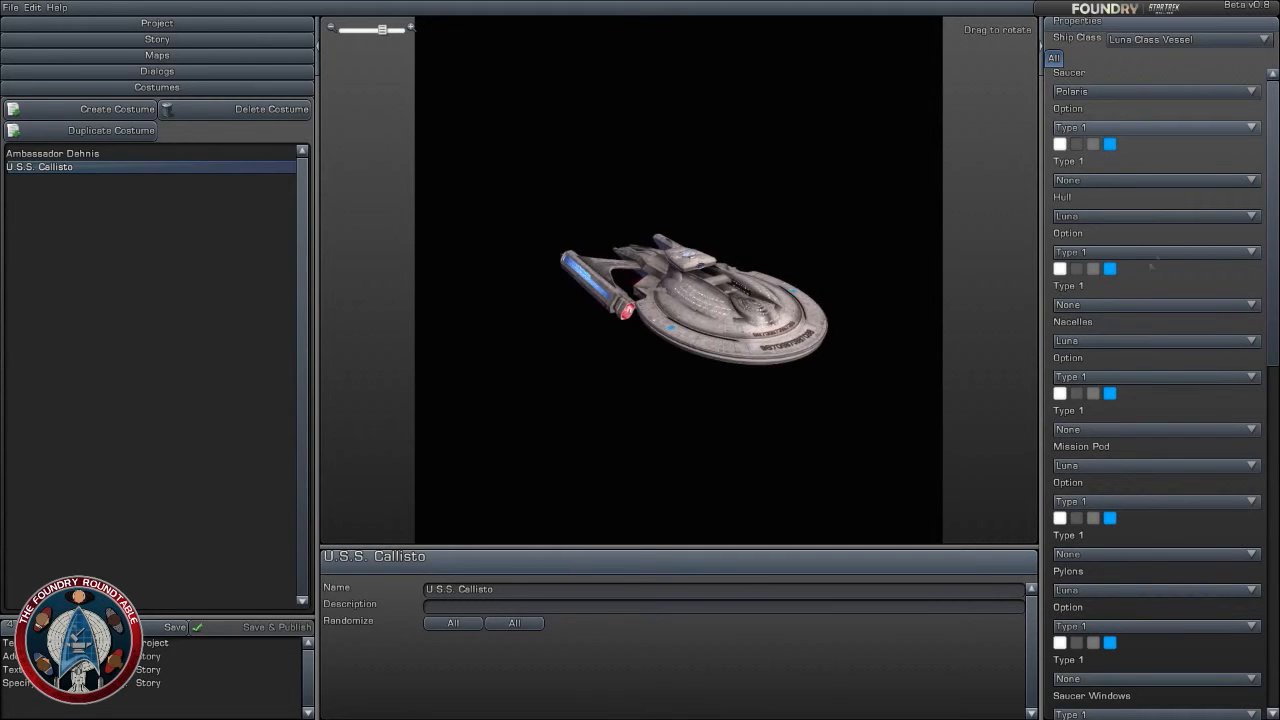
pyautogui.click(1152, 92)
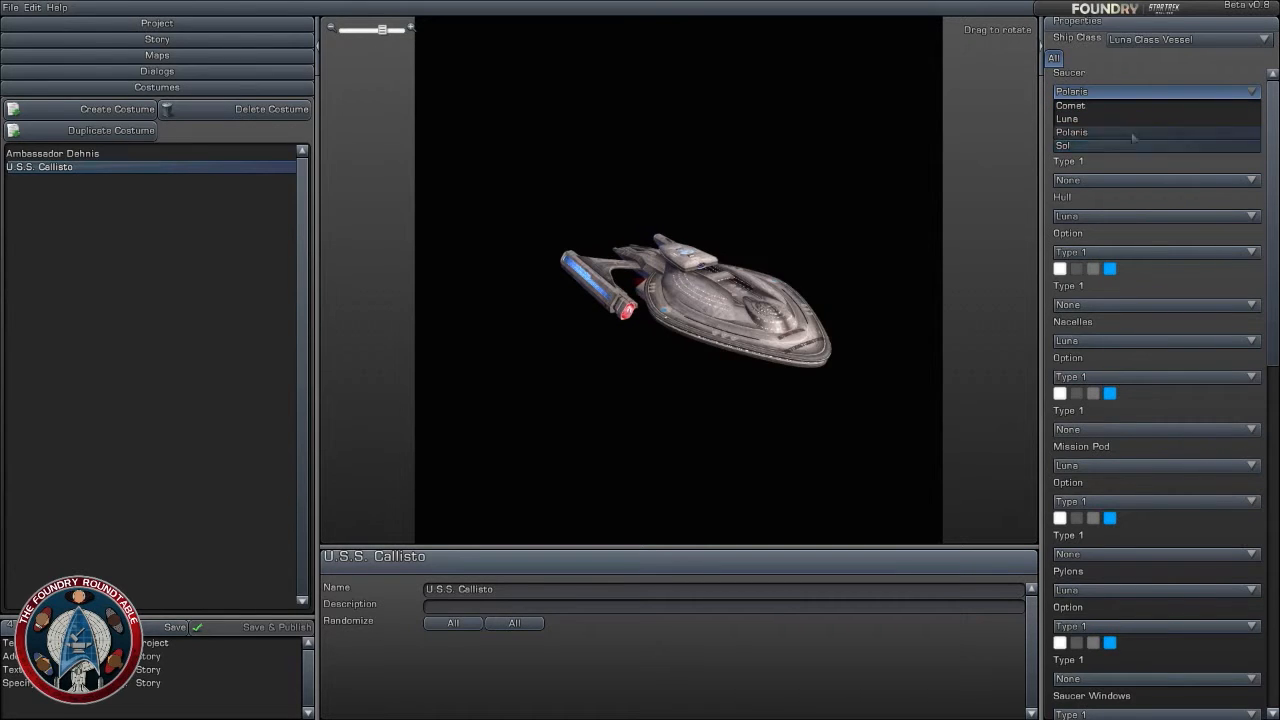
pyautogui.click(1134, 105)
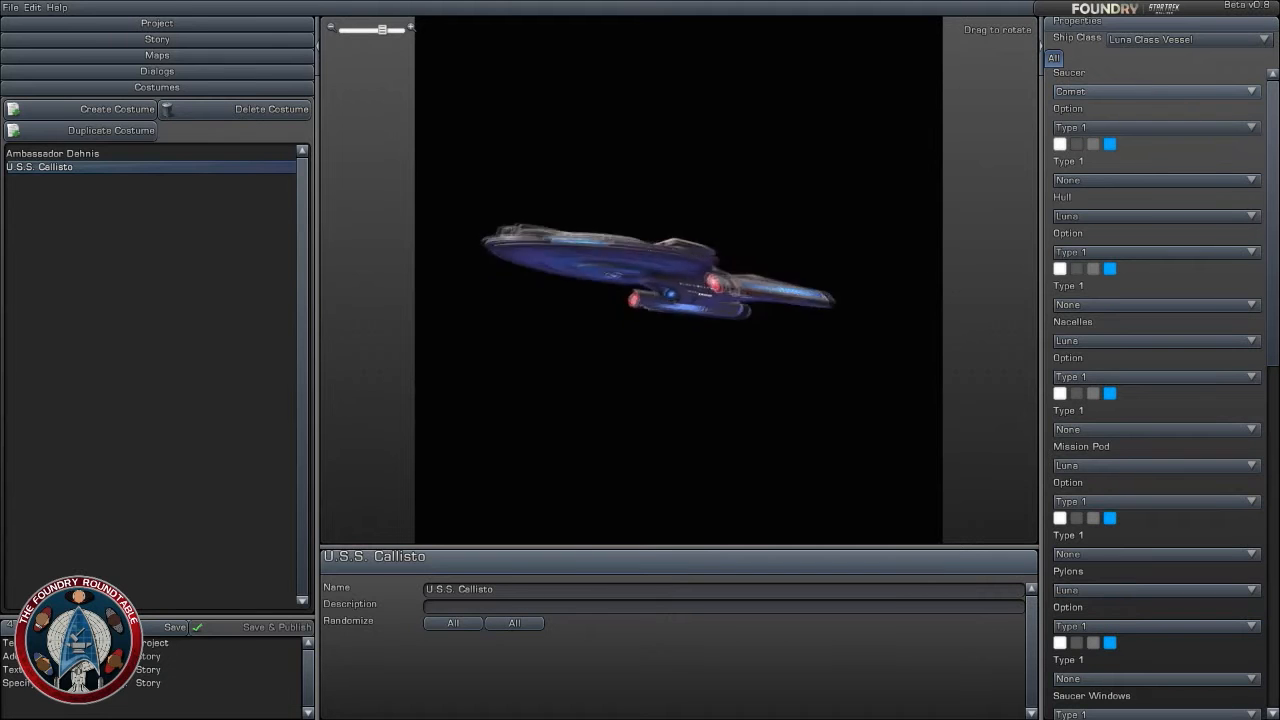
# - Give the saucer the Type 3 option with the Columba pattern and a dark blue second colour
pyautogui.scroll(5, 809, 308)
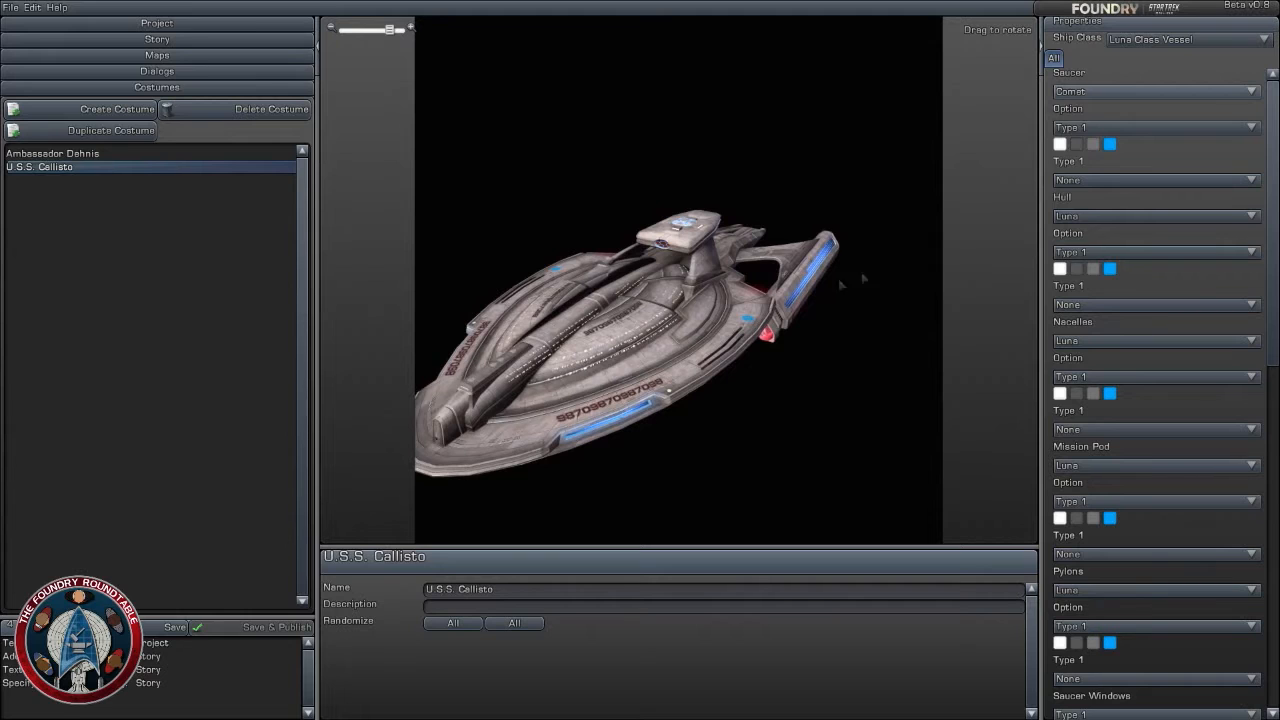
pyautogui.click(1150, 127)
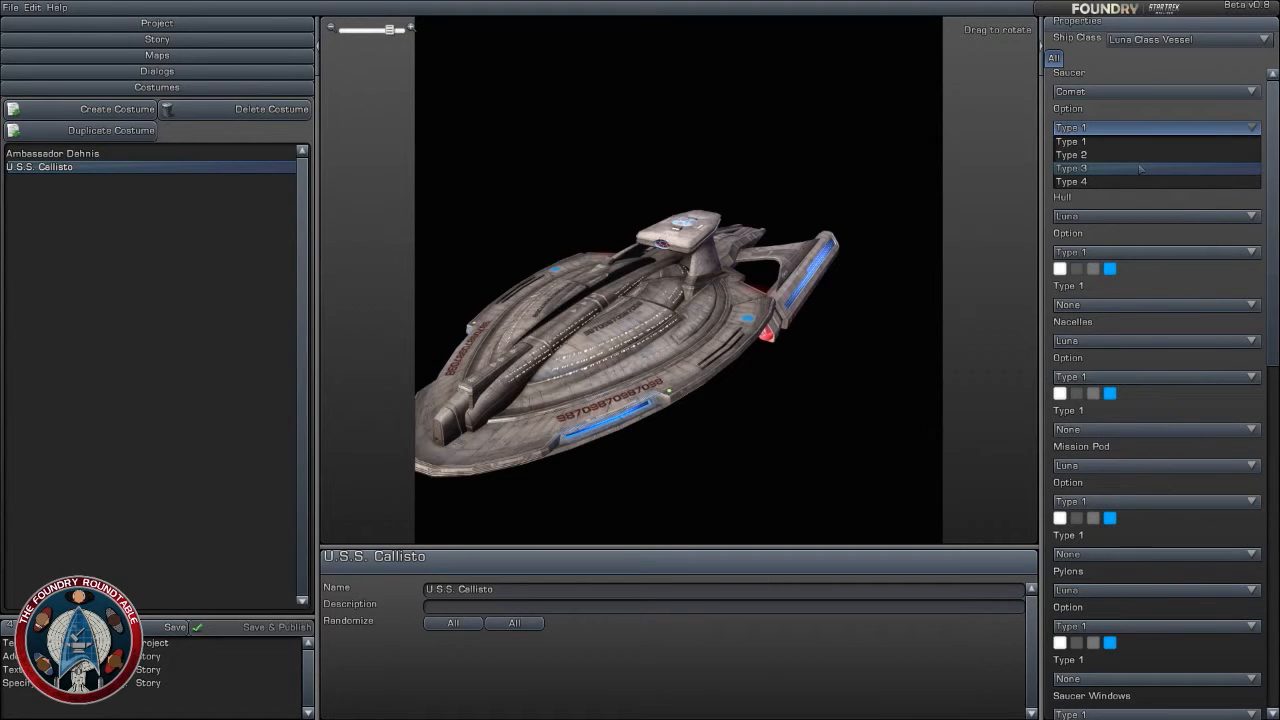
pyautogui.click(1140, 168)
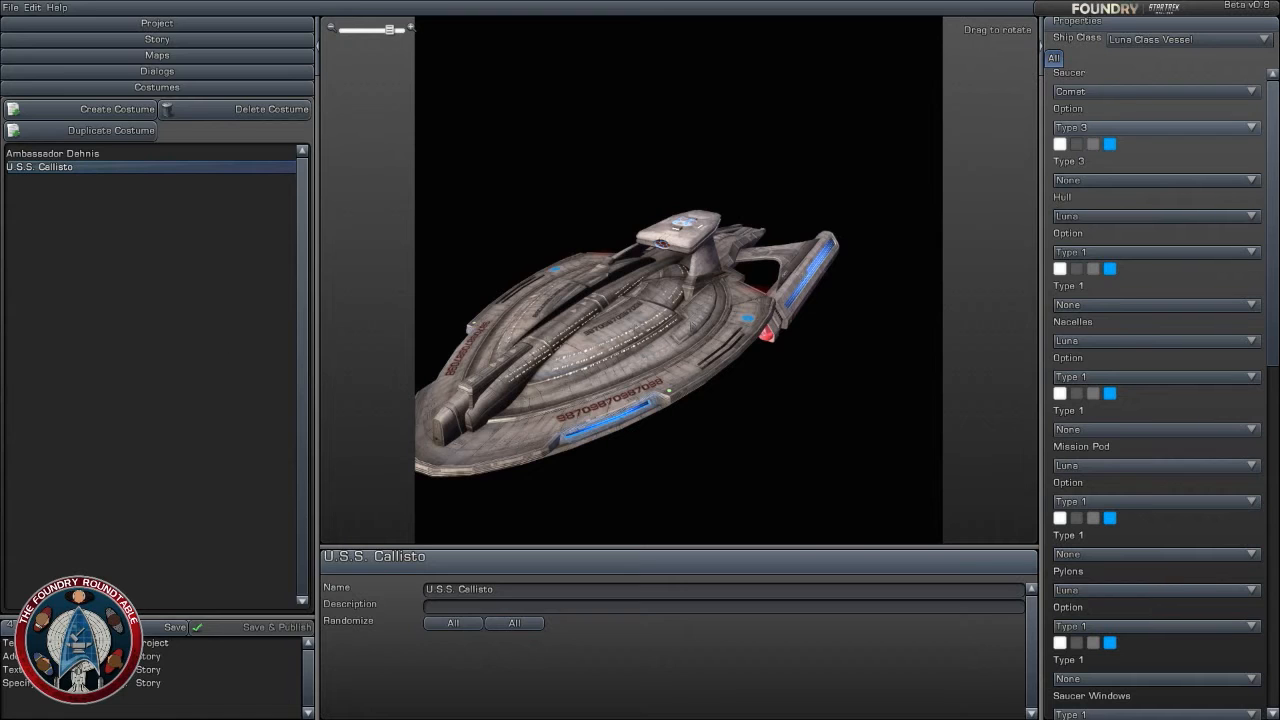
pyautogui.click(1150, 180)
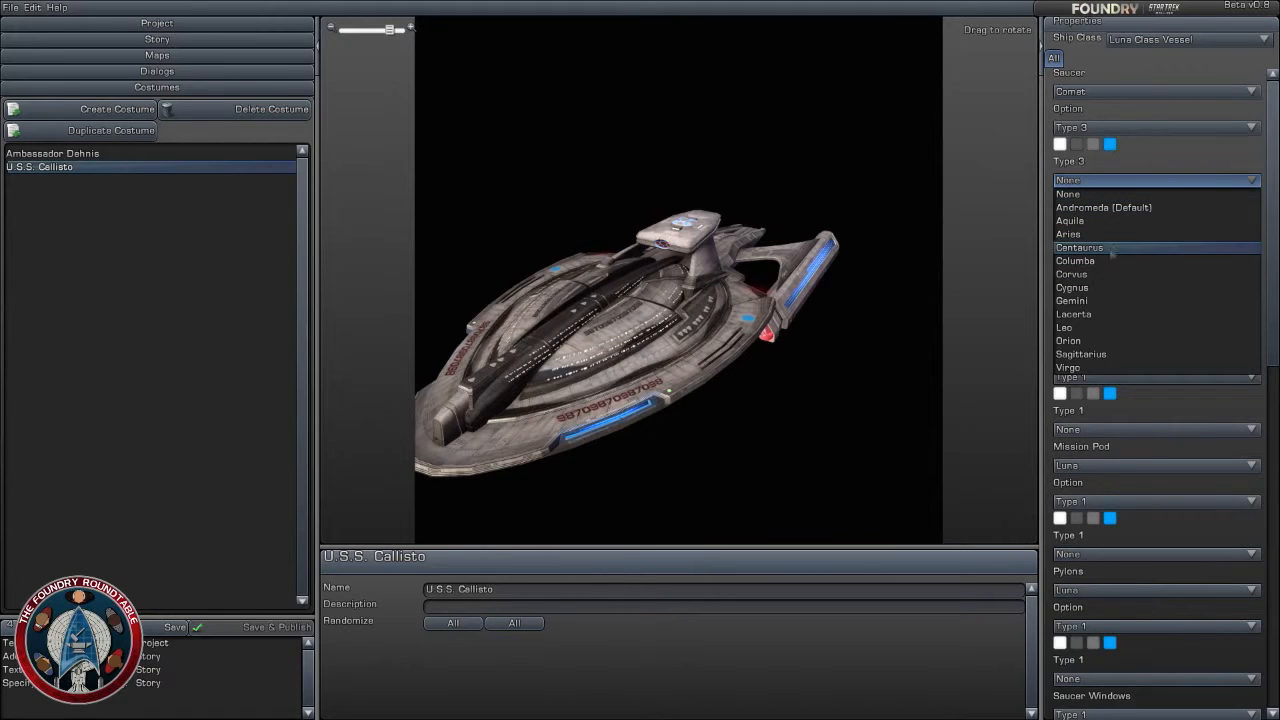
pyautogui.click(1111, 262)
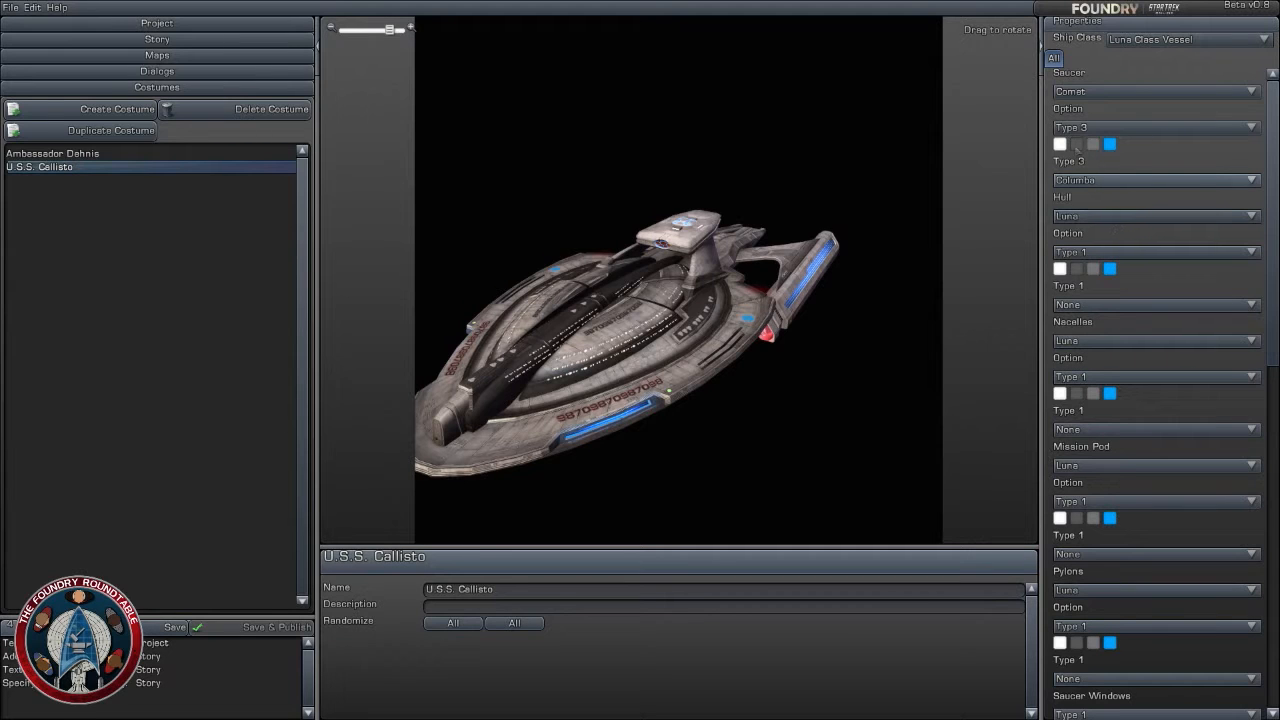
pyautogui.click(1076, 145)
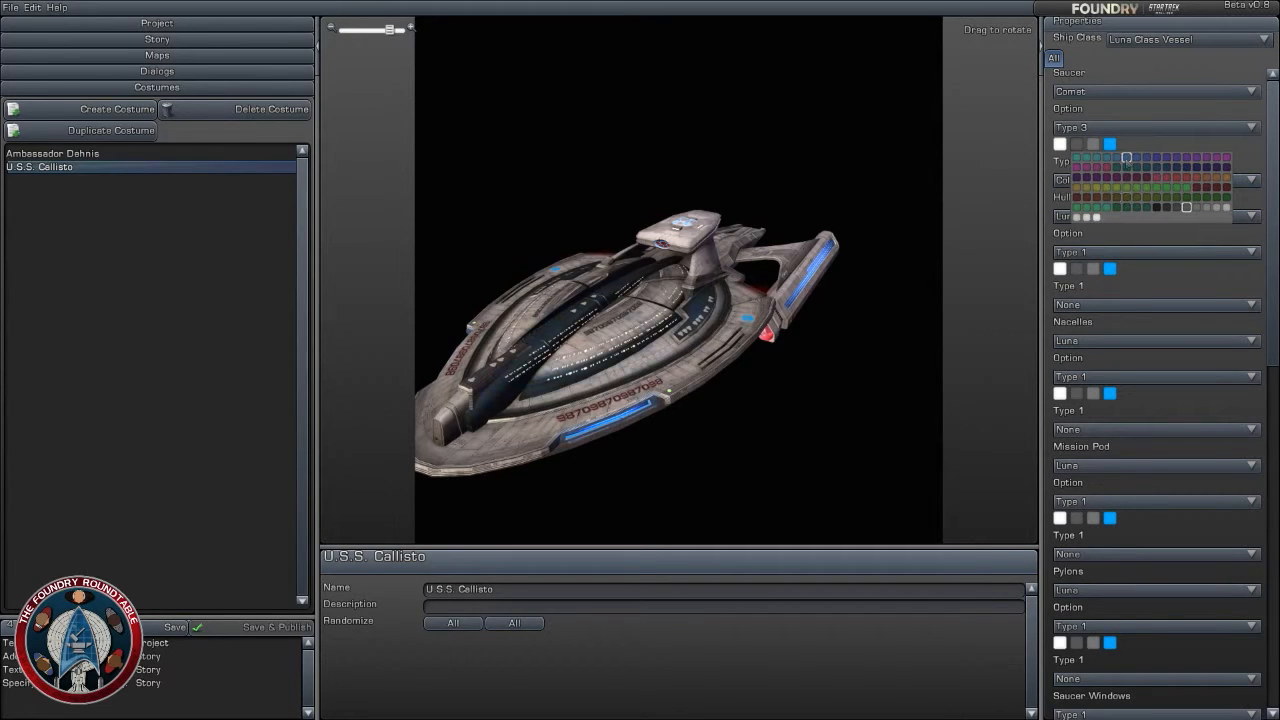
pyautogui.click(1126, 157)
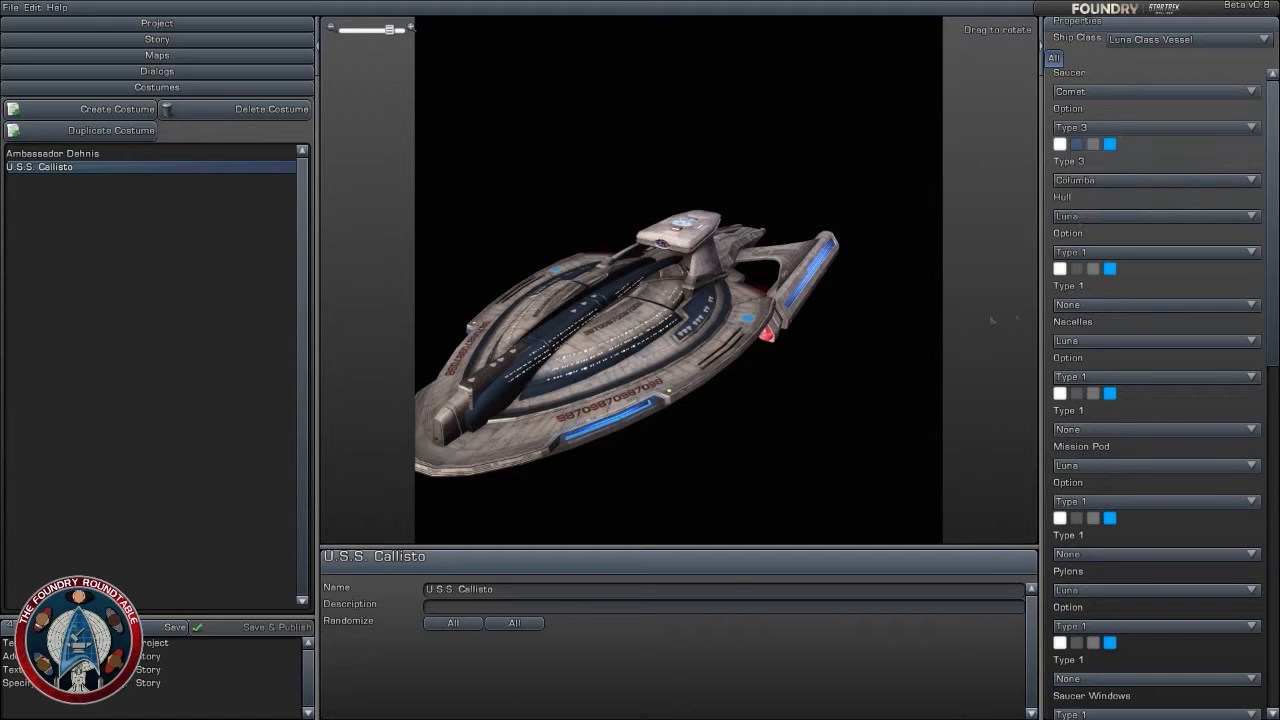
# - Change the ship's hull to Polaris, keeping its Type 1 option and trying the Sol hull first
pyautogui.click(1140, 253)
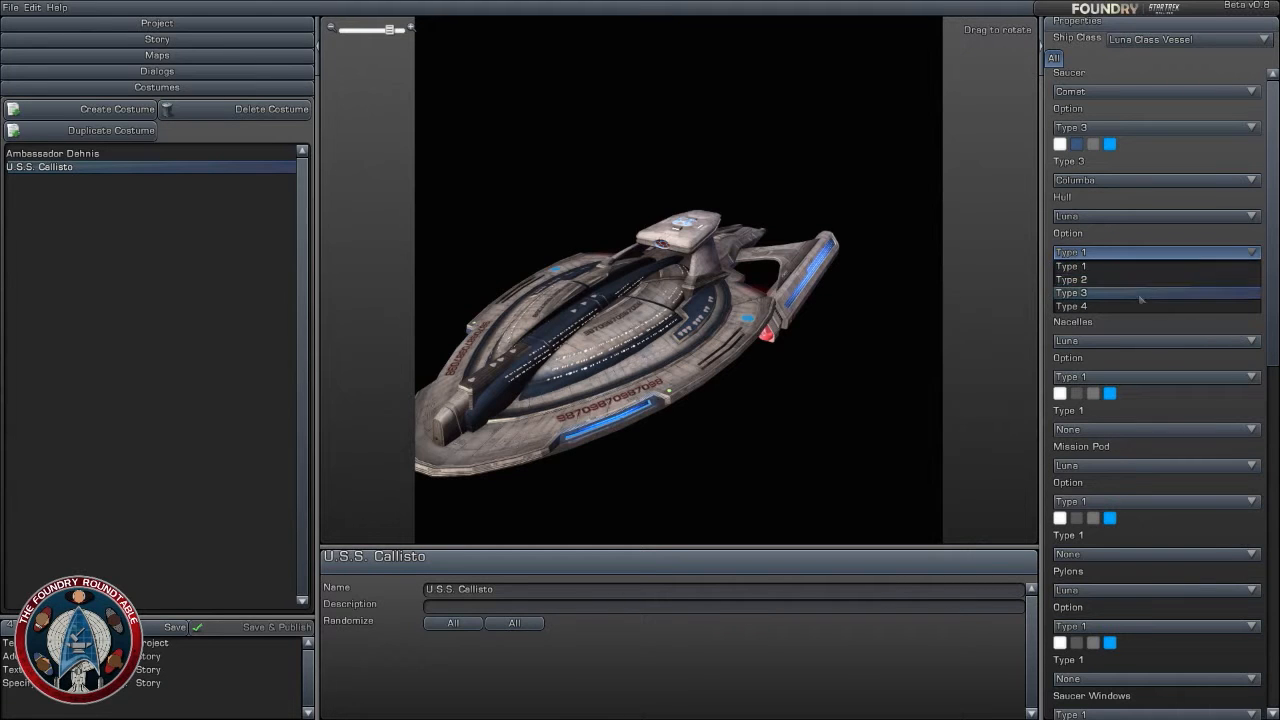
pyautogui.click(1140, 266)
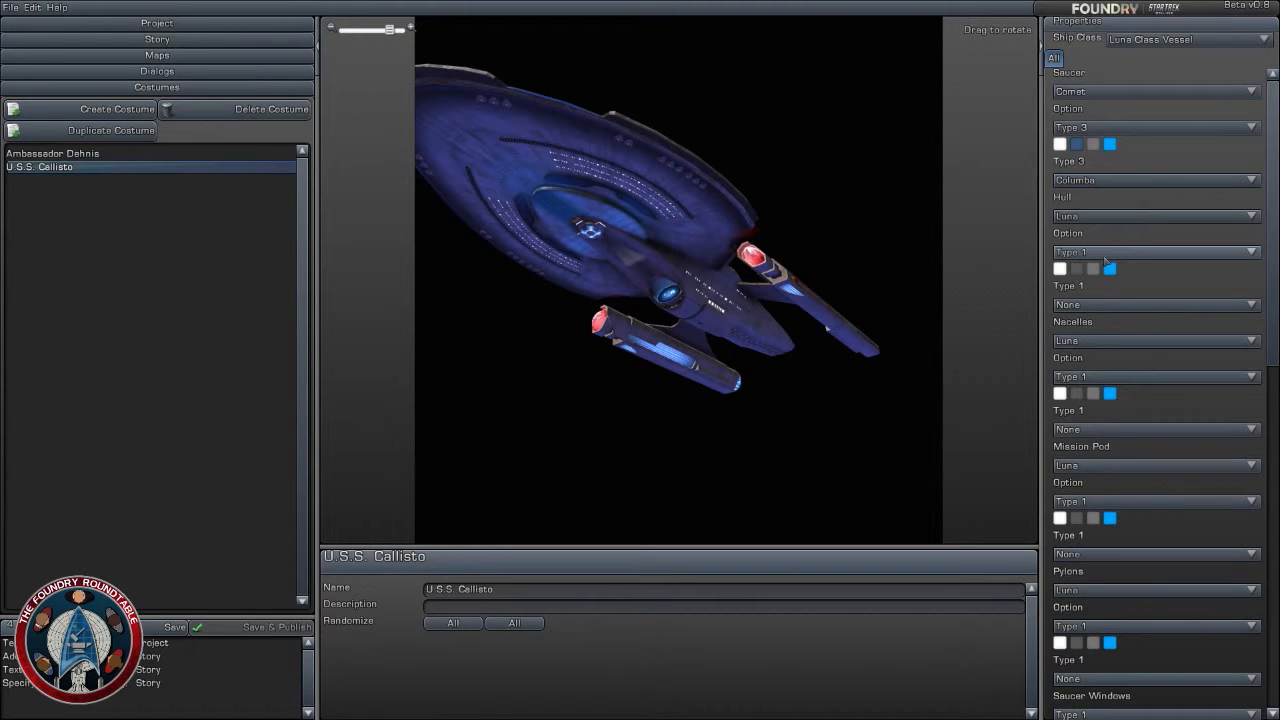
pyautogui.moveTo(781, 240); pyautogui.dragTo(764, 222)
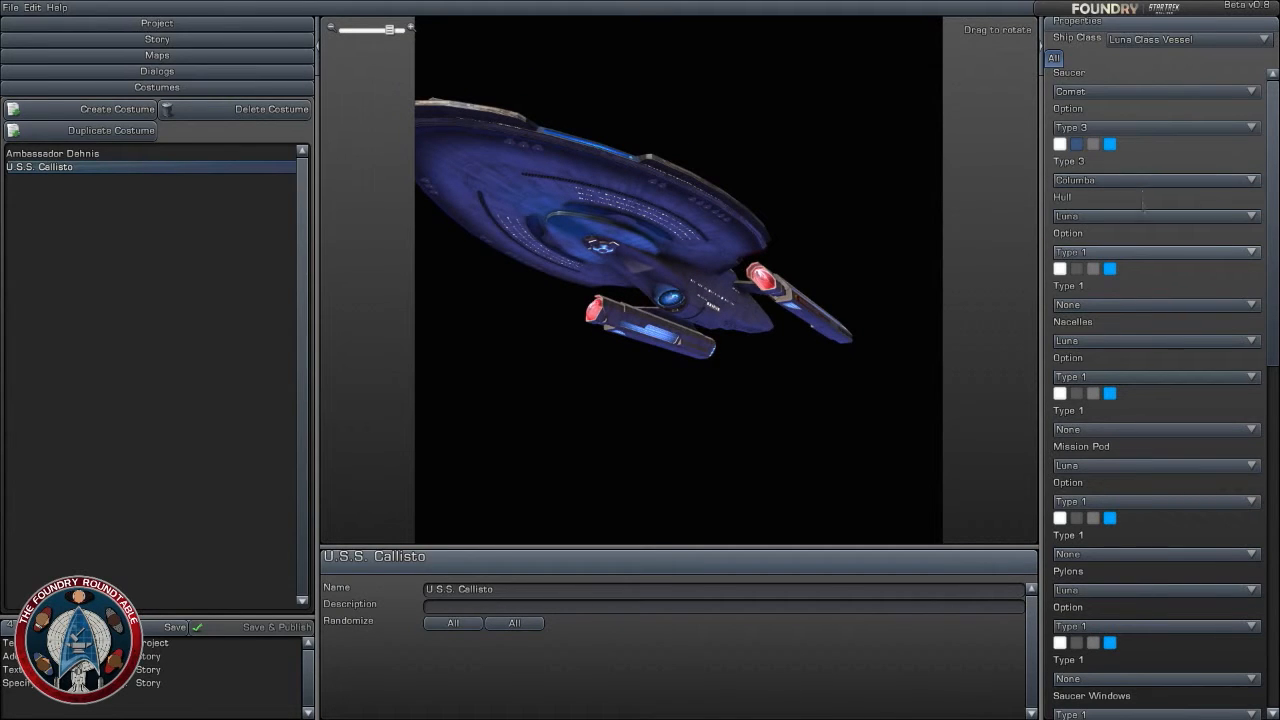
pyautogui.click(1140, 216)
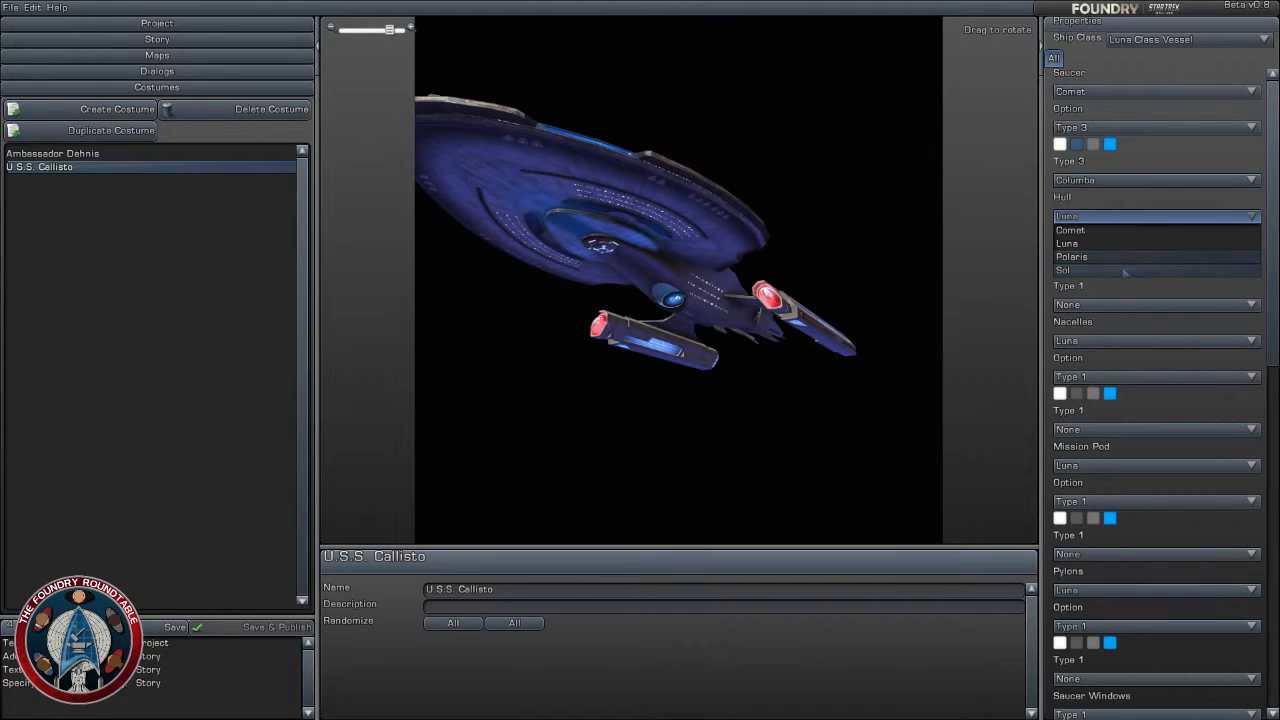
pyautogui.click(1125, 270)
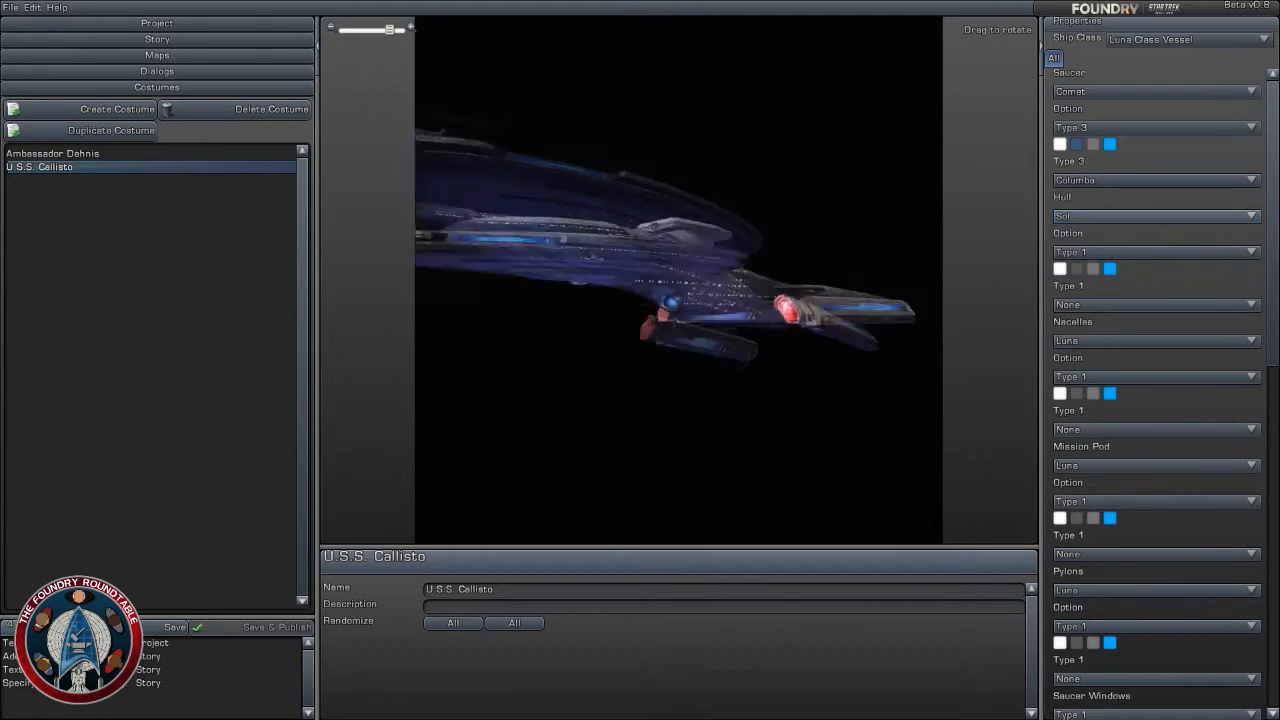
pyautogui.click(1146, 217)
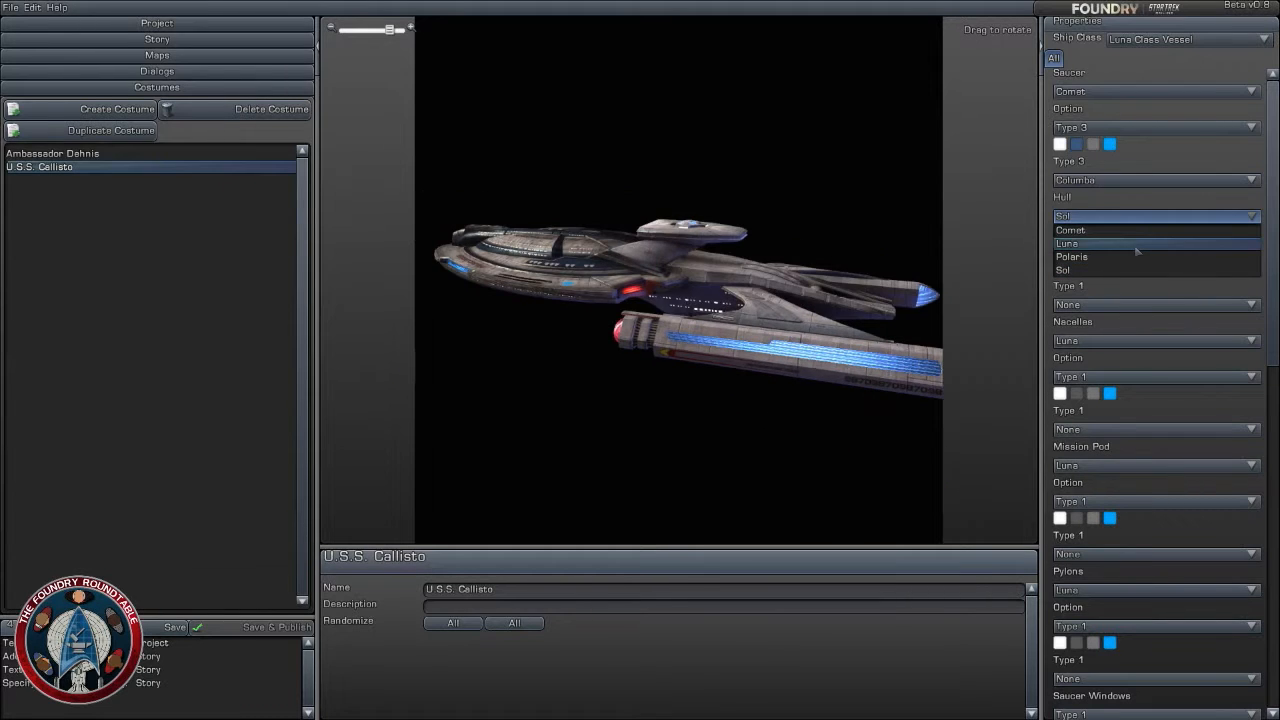
pyautogui.click(1135, 258)
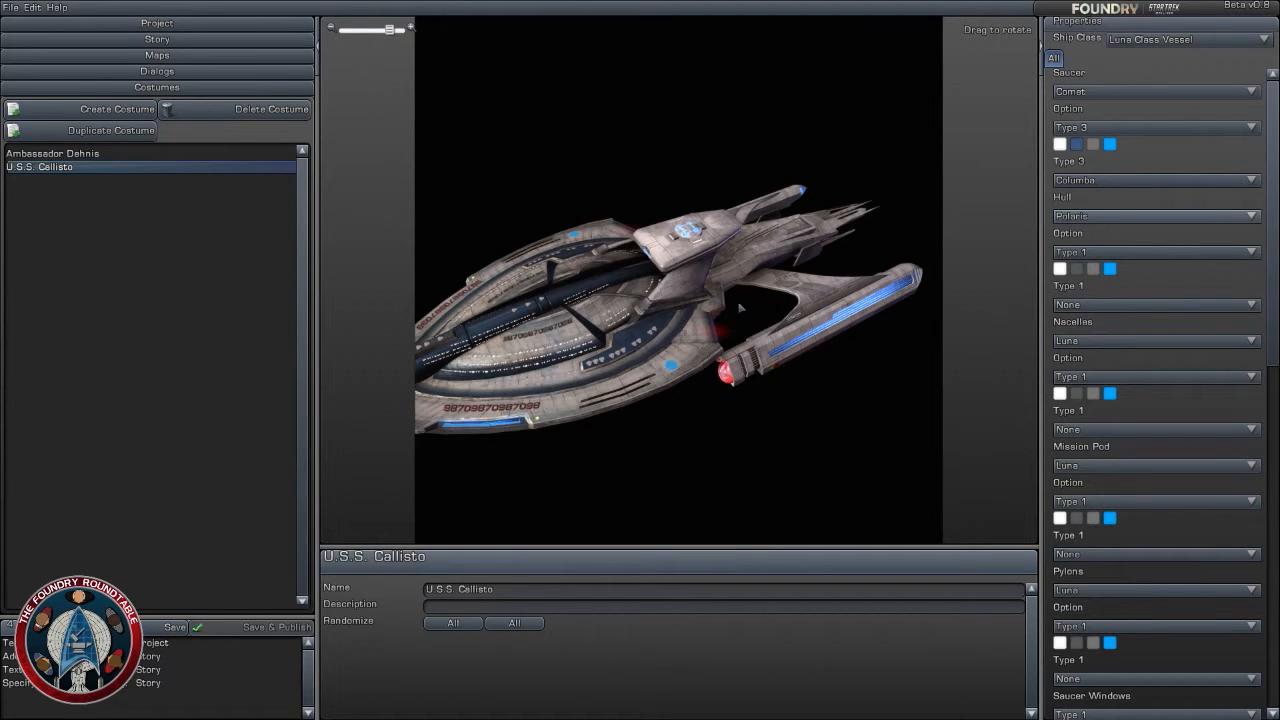
pyautogui.moveTo(741, 308); pyautogui.dragTo(570, 304)
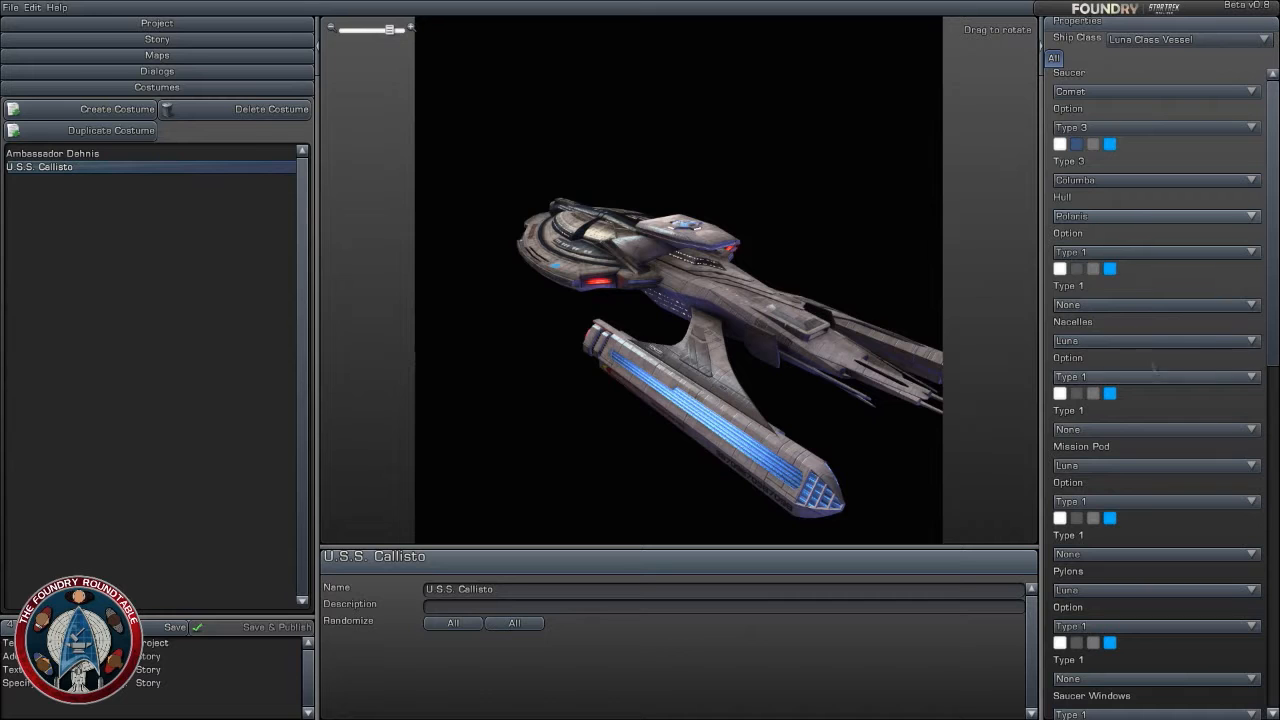
# - Set the ship's nacelles and mission pod to the Polaris variant
pyautogui.click(1147, 341)
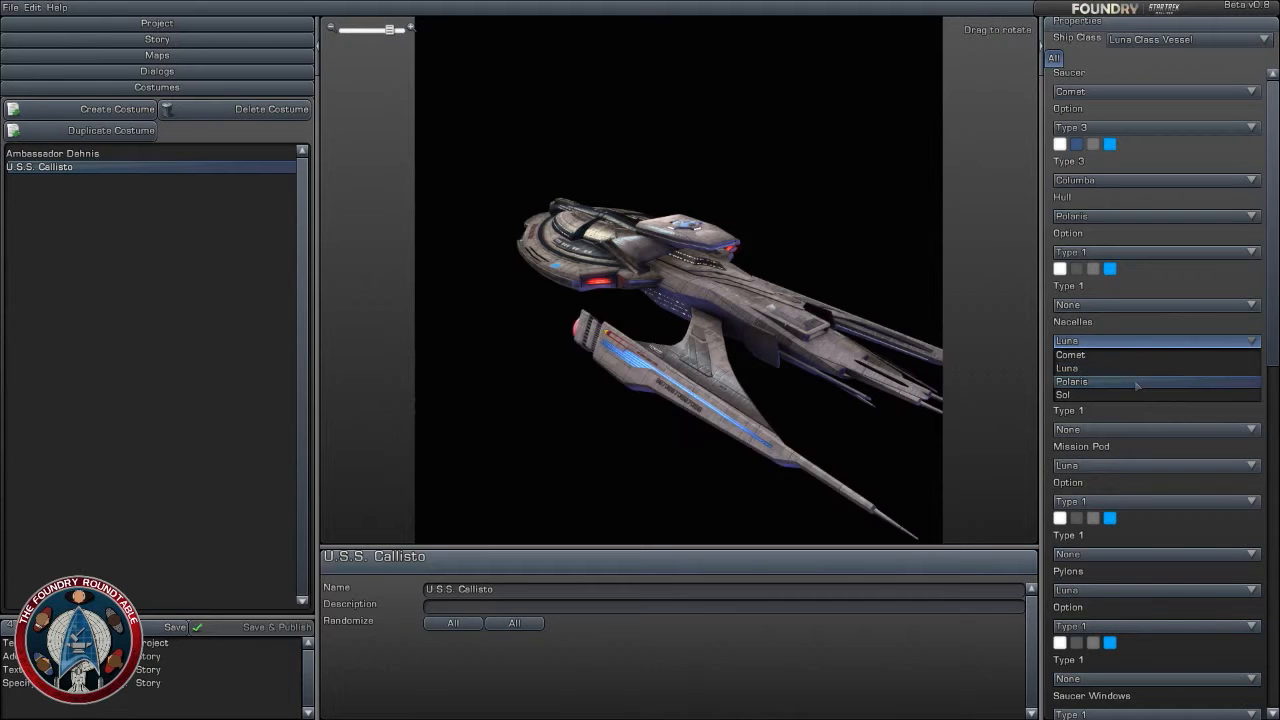
pyautogui.click(1131, 381)
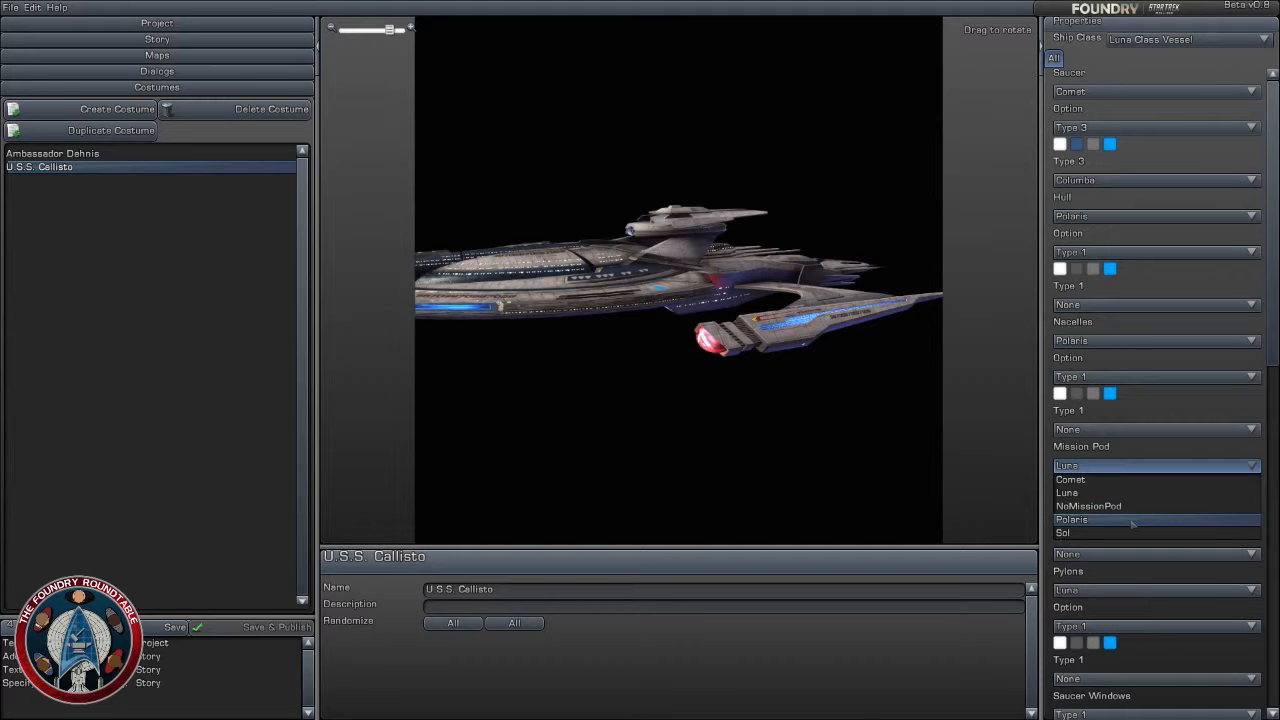
pyautogui.click(1133, 520)
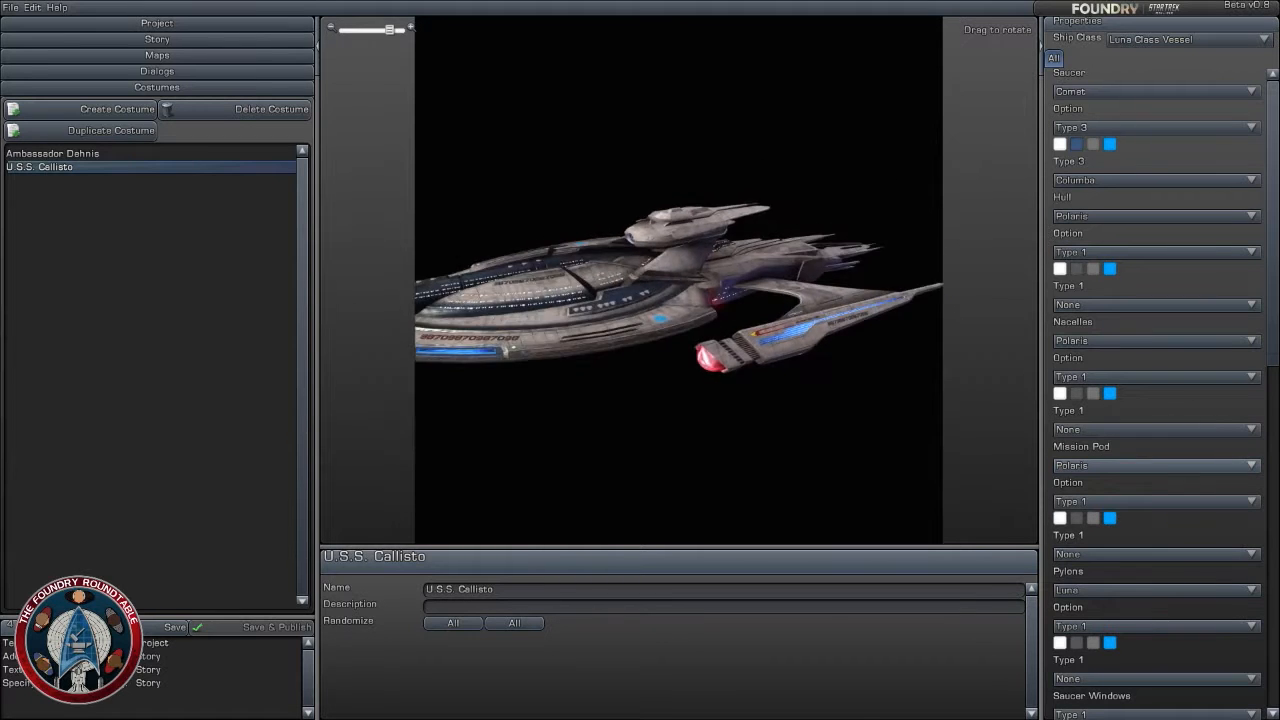
pyautogui.moveTo(560, 290); pyautogui.dragTo(890, 310)
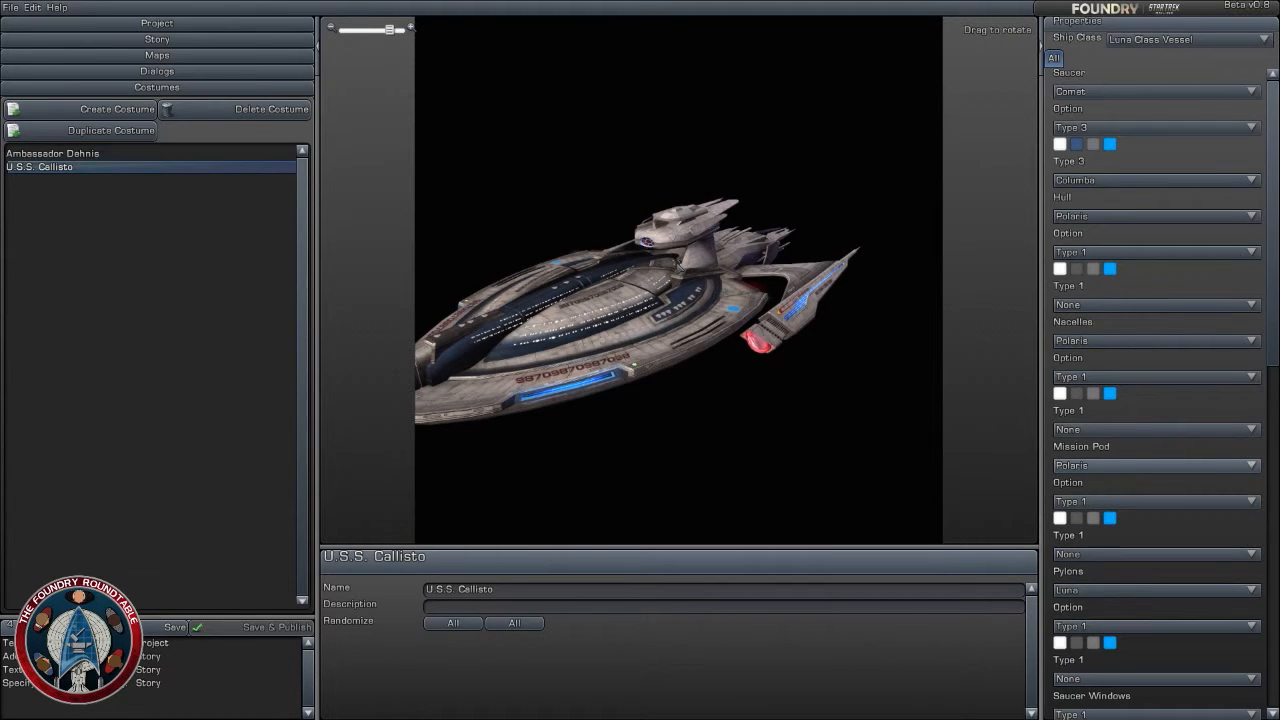
pyautogui.moveTo(760, 300); pyautogui.dragTo(635, 248)
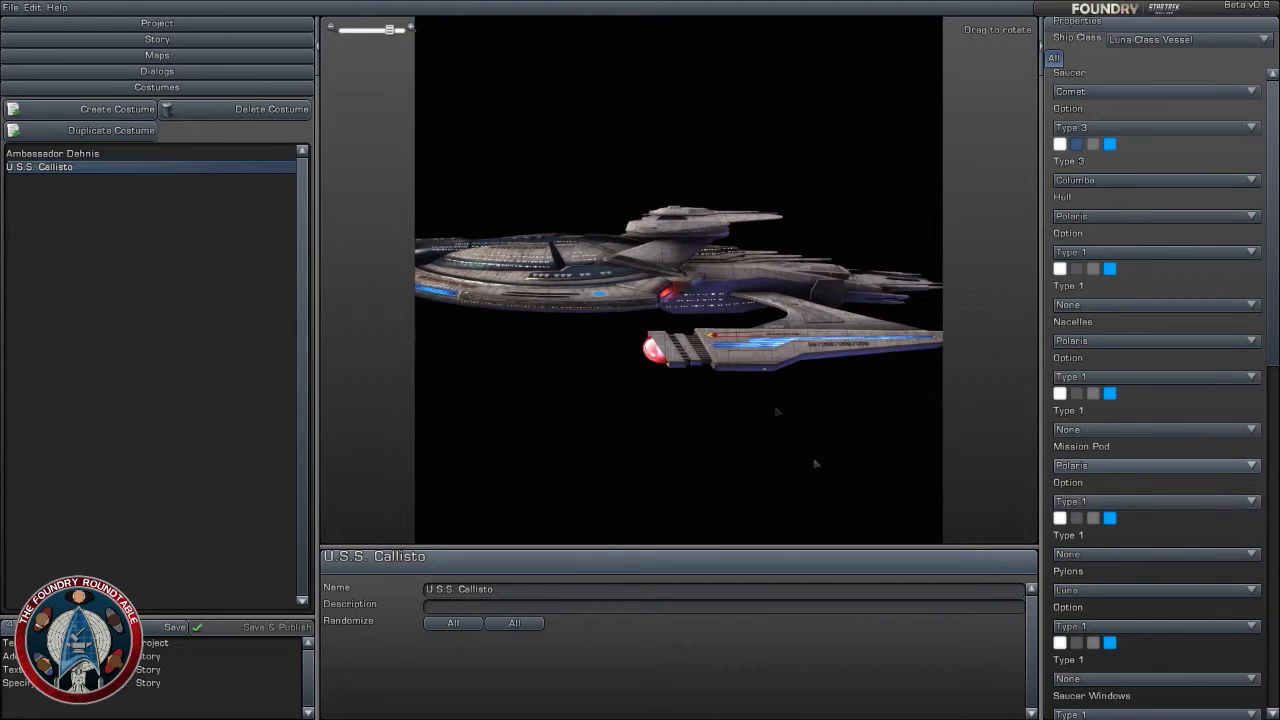
pyautogui.moveTo(829, 393); pyautogui.dragTo(831, 393)
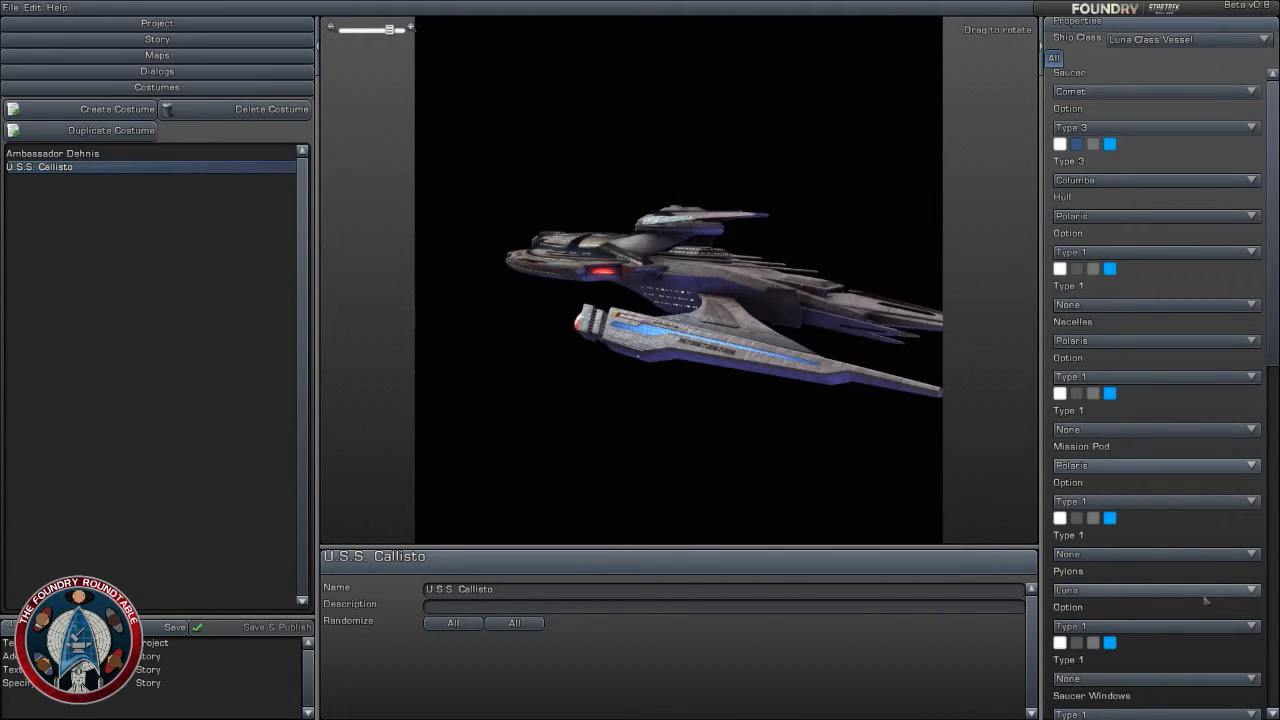
# - Examine the ship's remaining window, ID name, ID number, emblem and nacelle decal settings
pyautogui.scroll(-4, 1198, 604)
pyautogui.scroll(1, 1186, 614)
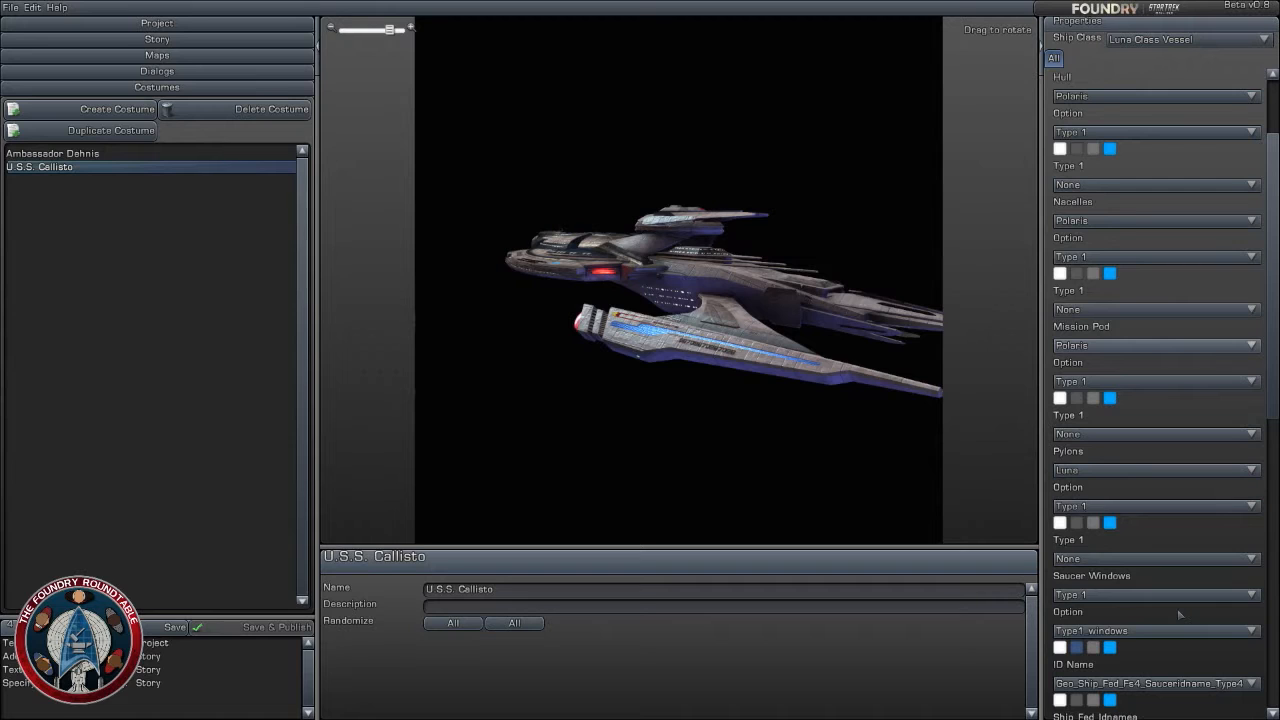
pyautogui.click(1154, 437)
pyautogui.click(1154, 440)
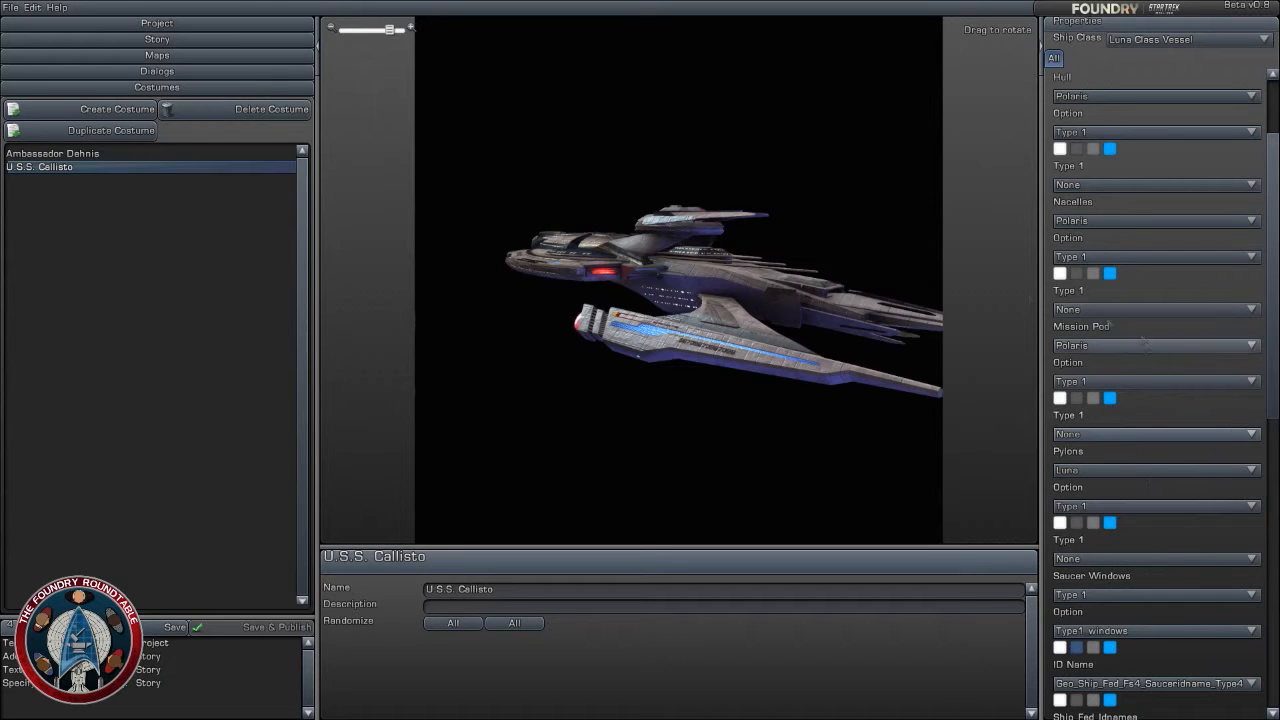
pyautogui.moveTo(700, 330); pyautogui.dragTo(825, 340)
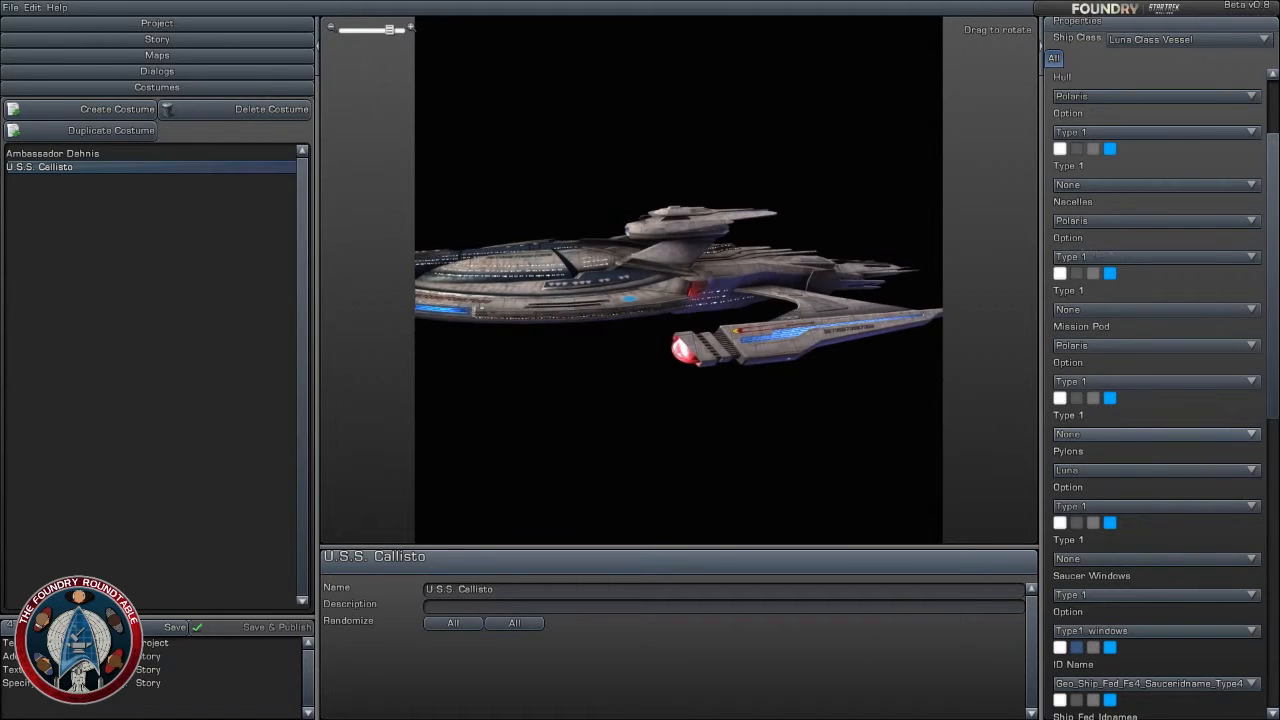
pyautogui.moveTo(1274, 362); pyautogui.dragTo(1276, 656)
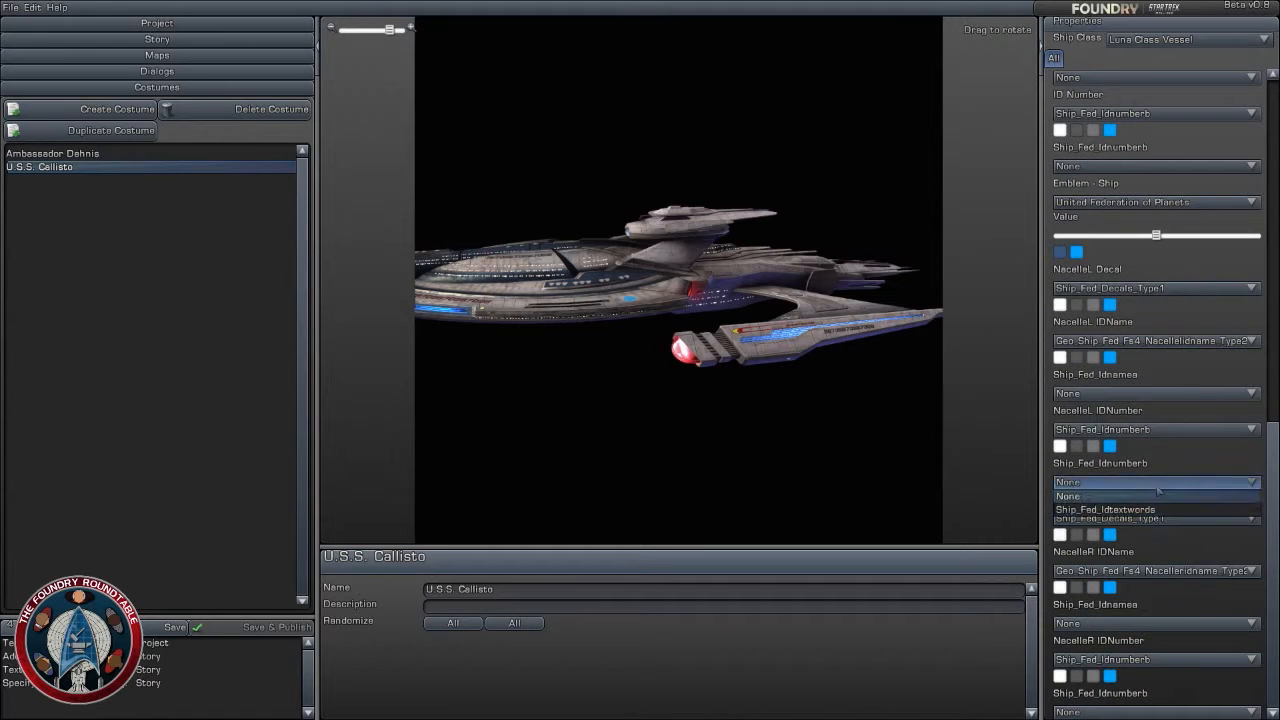
pyautogui.moveTo(1272, 472); pyautogui.dragTo(1272, 325)
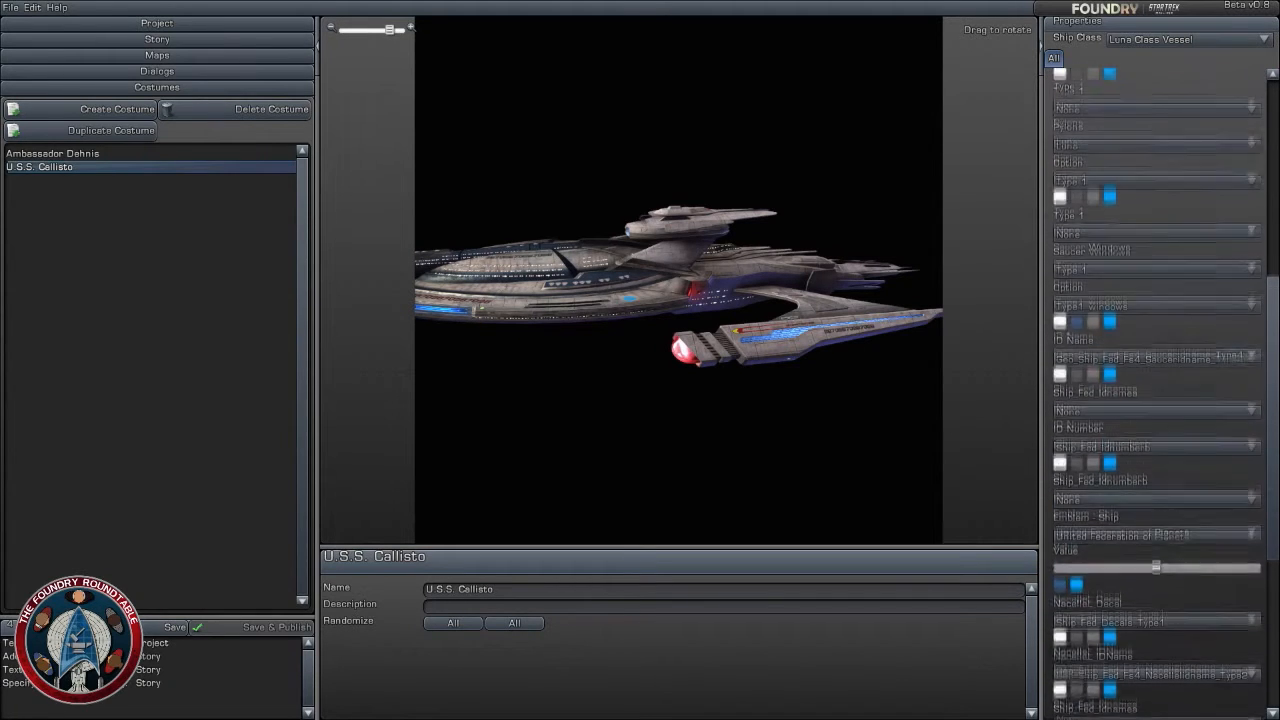
pyautogui.click(1194, 362)
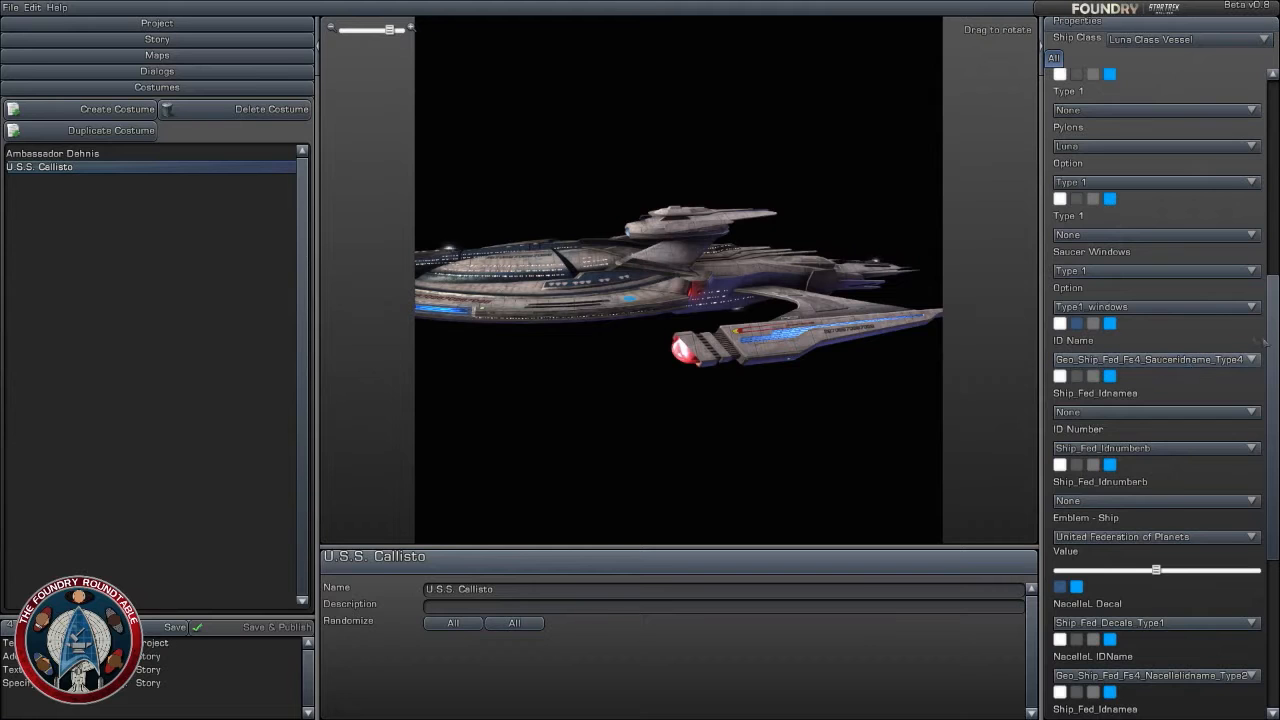
# - Change the ship's pylons to Comet and inspect the ship from several angles
pyautogui.scroll(2, 1202, 298)
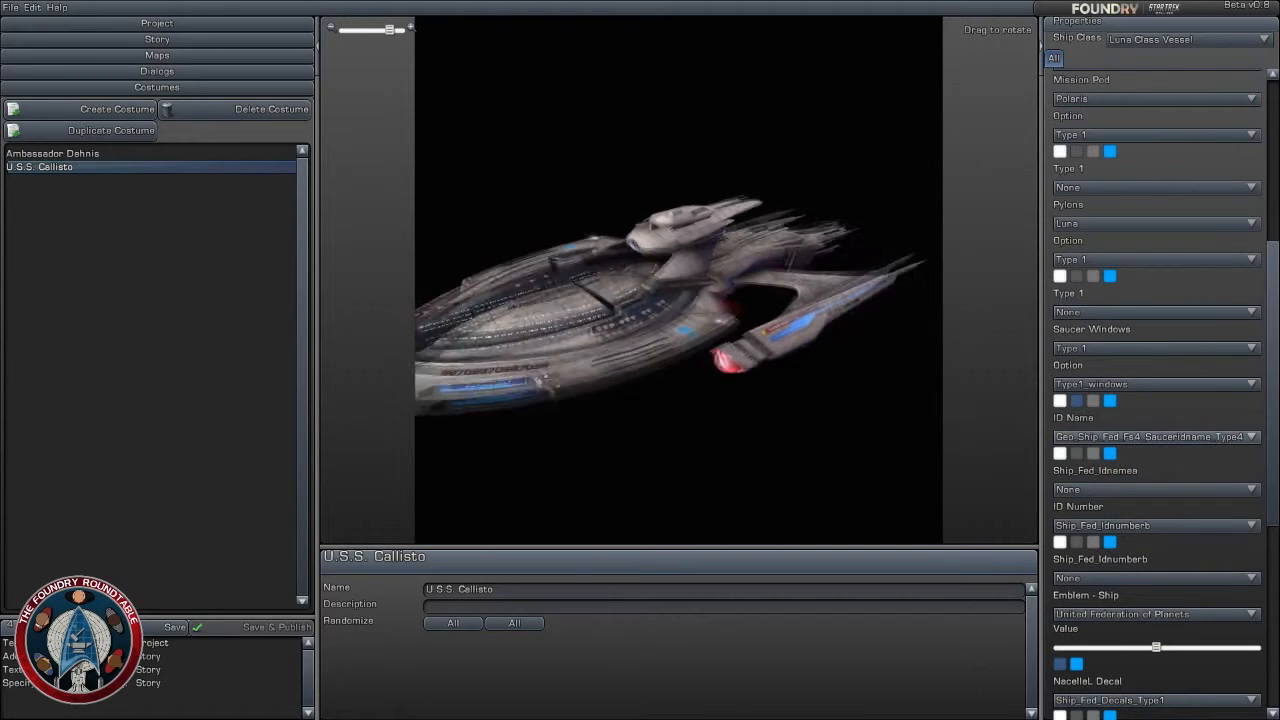
pyautogui.click(1095, 224)
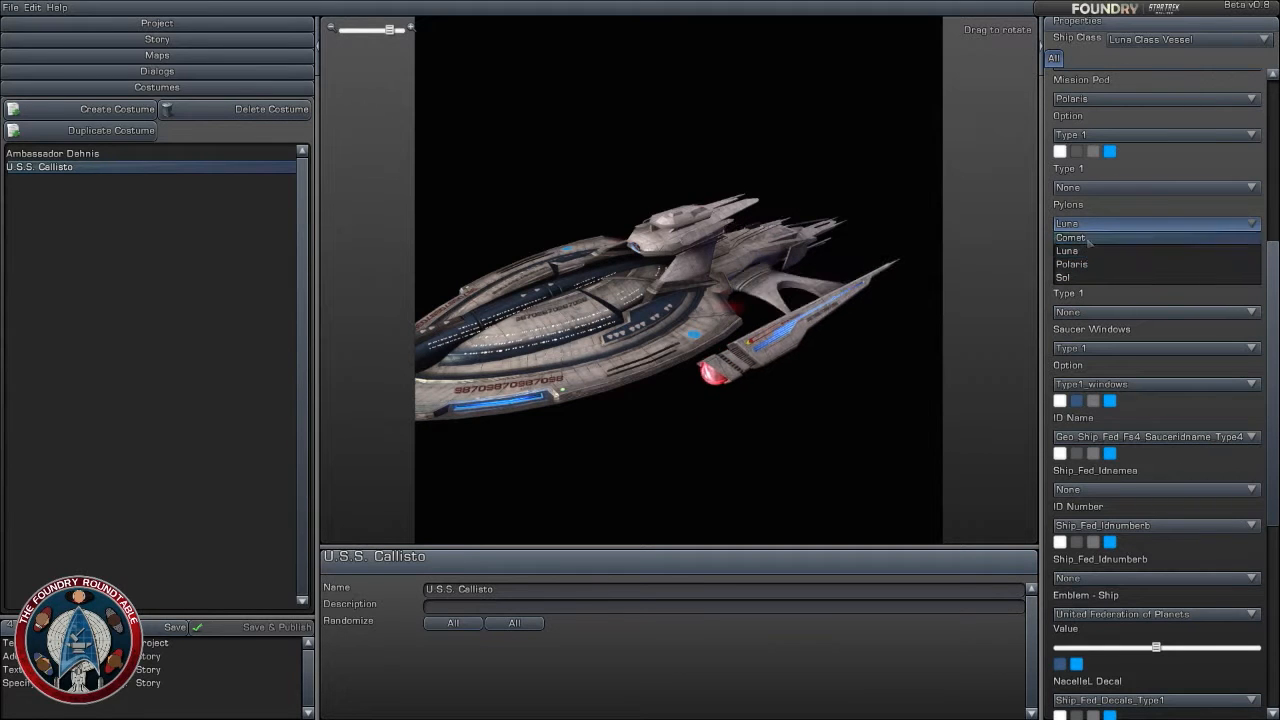
pyautogui.click(1070, 237)
pyautogui.moveTo(680, 300); pyautogui.dragTo(595, 375)
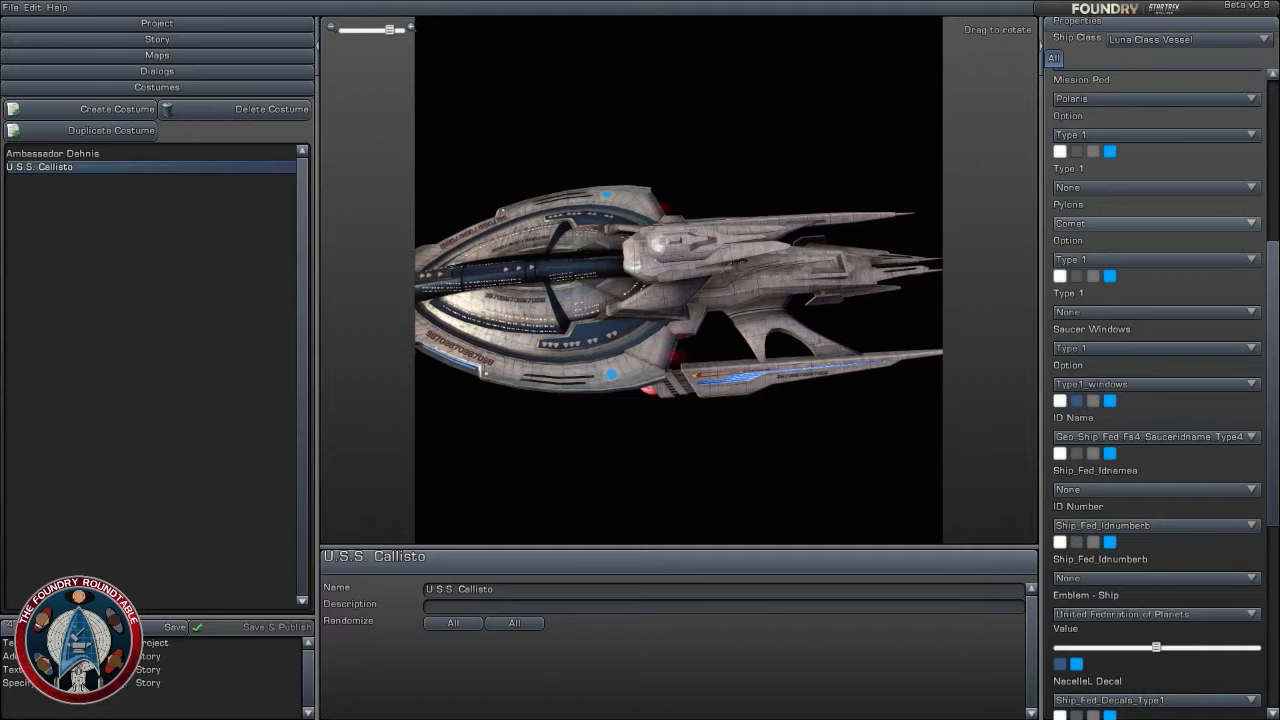
pyautogui.moveTo(680, 300); pyautogui.dragTo(630, 280)
pyautogui.moveTo(850, 286); pyautogui.dragTo(880, 306)
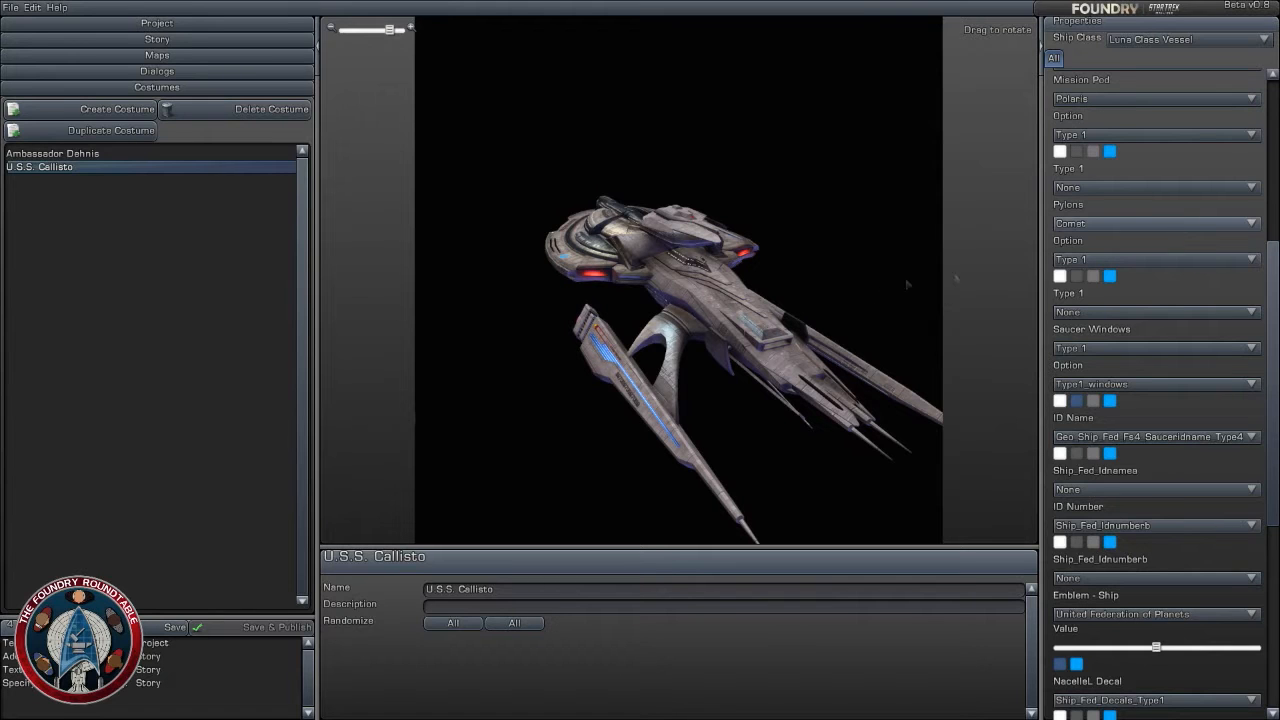
# - Set the option of both the nacelles and the mission pod to Type 3
pyautogui.scroll(4, 1133, 147)
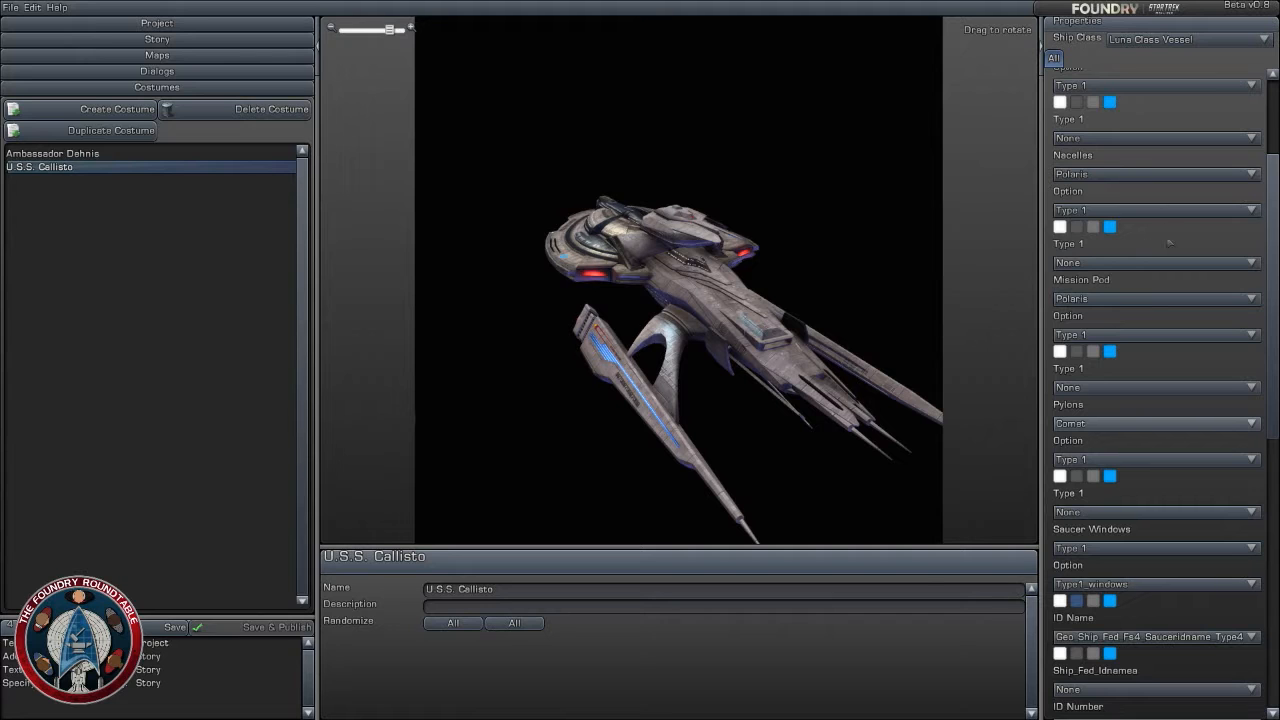
pyautogui.click(1163, 209)
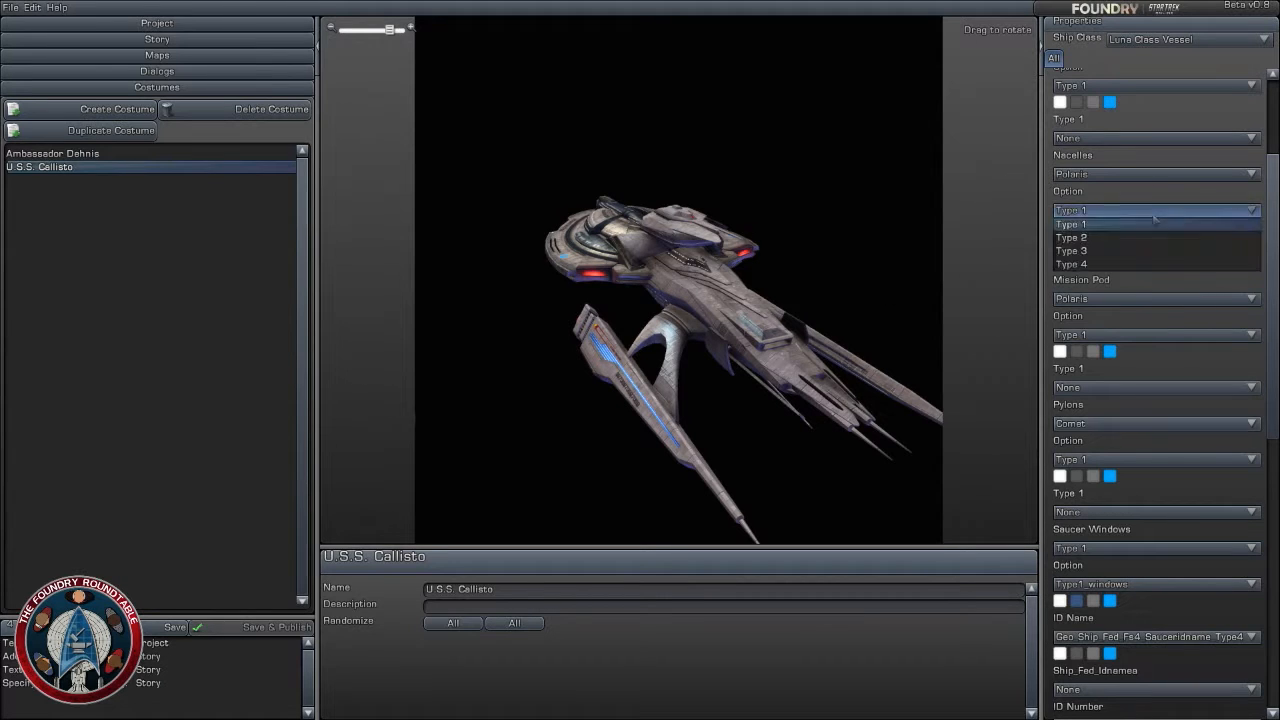
pyautogui.click(1150, 251)
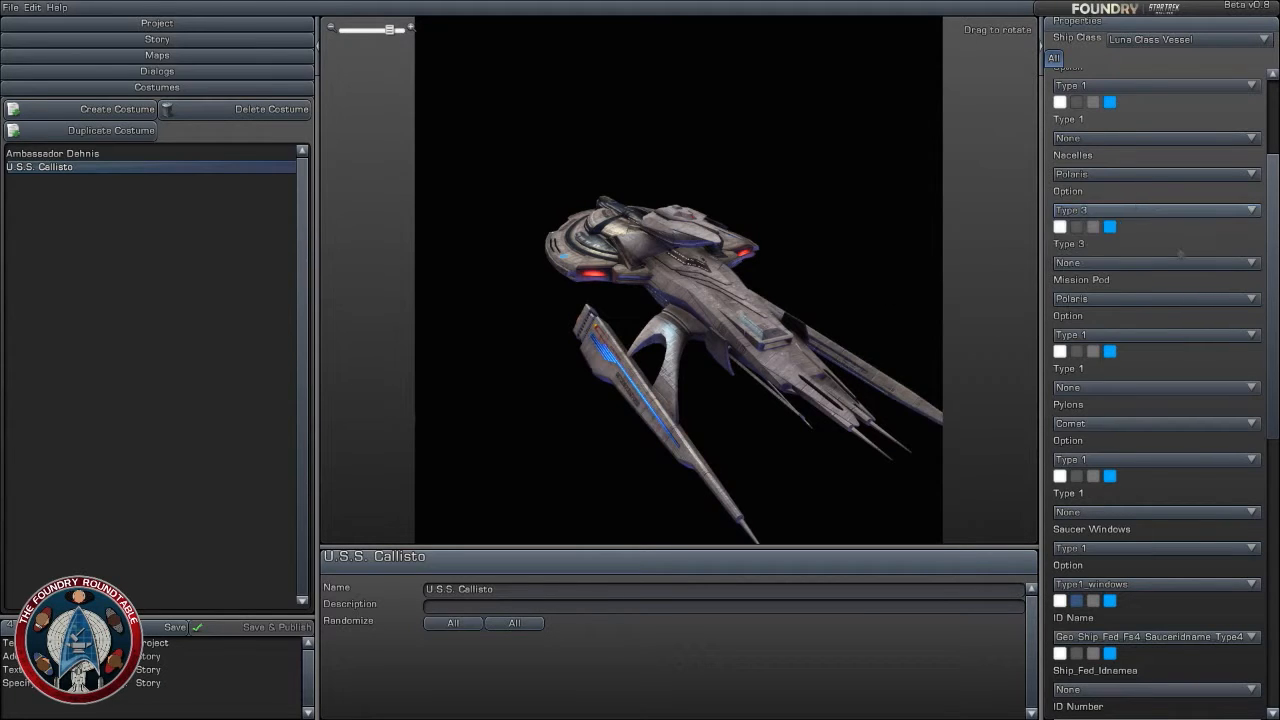
pyautogui.click(1136, 335)
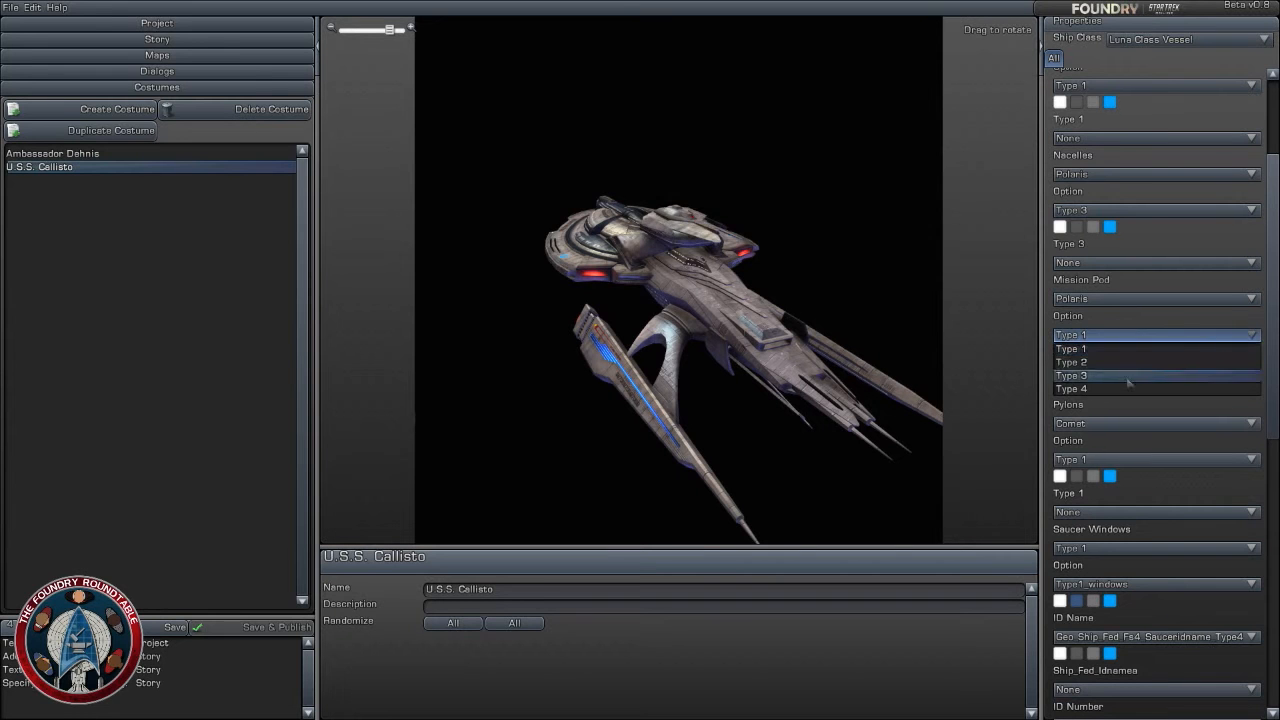
pyautogui.click(1128, 376)
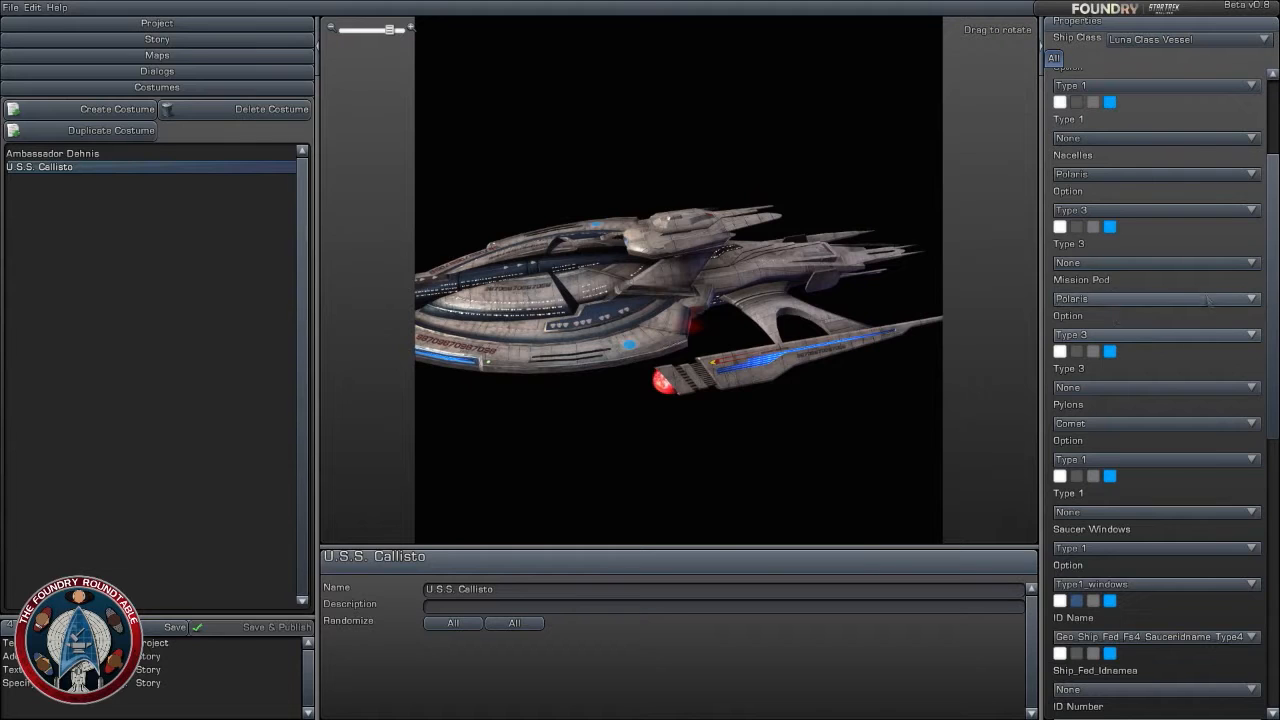
# - Give the mission pod the Orion pattern and a dark blue second colour
pyautogui.click(1187, 388)
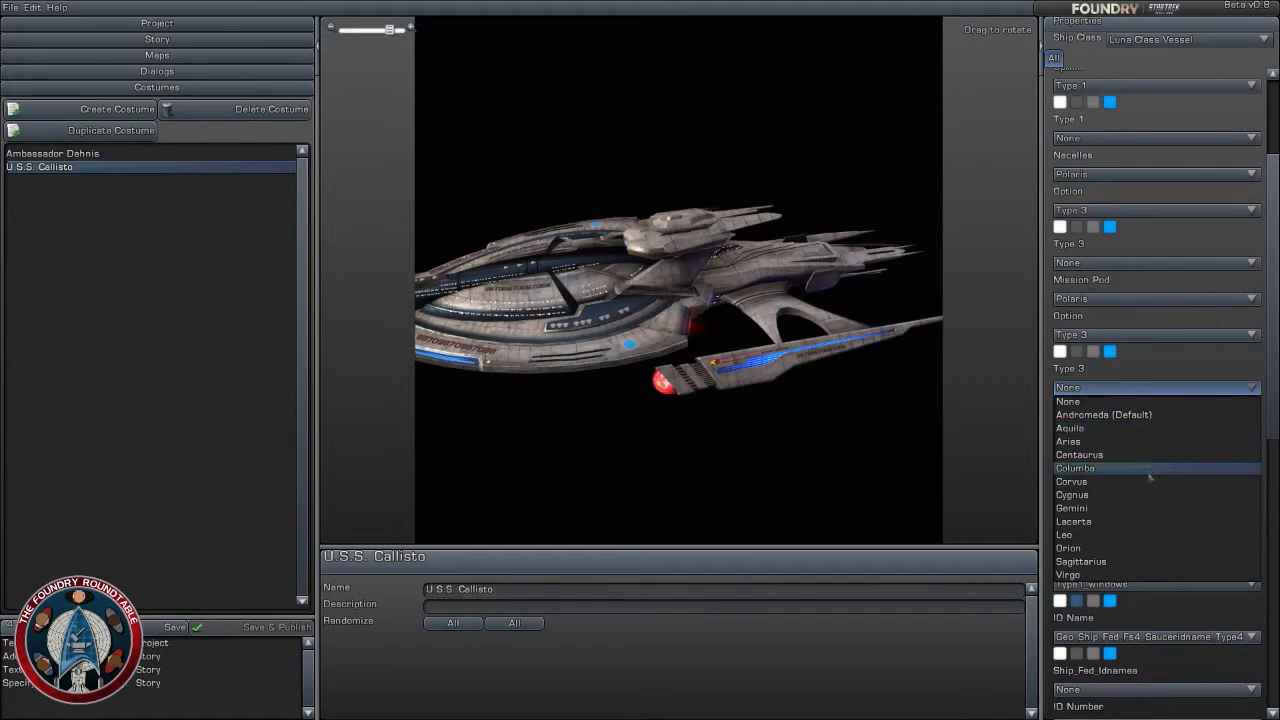
pyautogui.click(1152, 548)
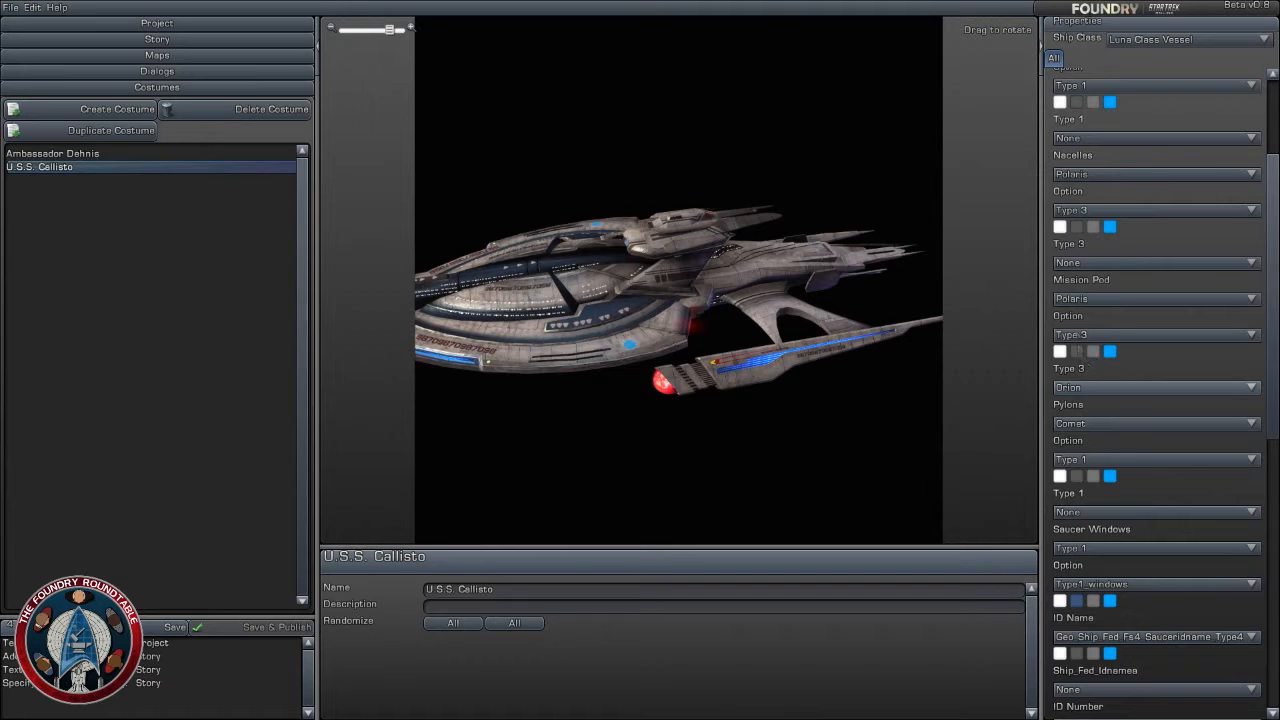
pyautogui.click(1077, 351)
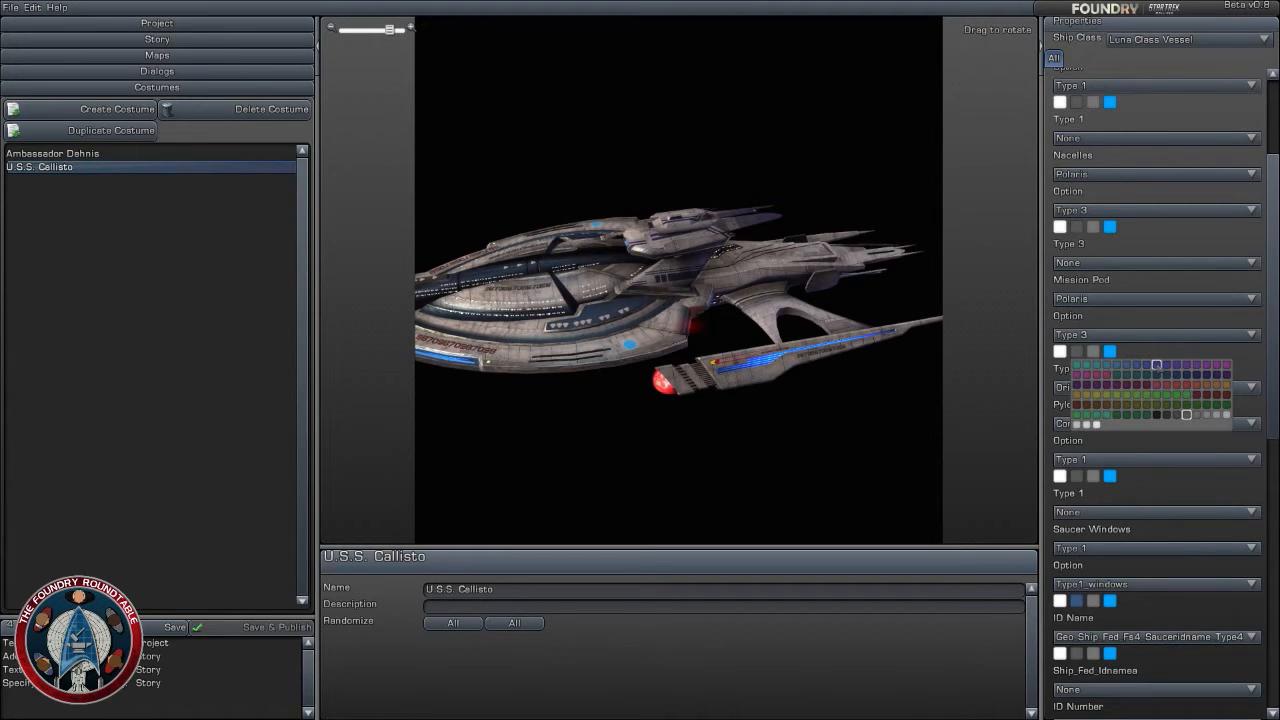
pyautogui.click(1137, 366)
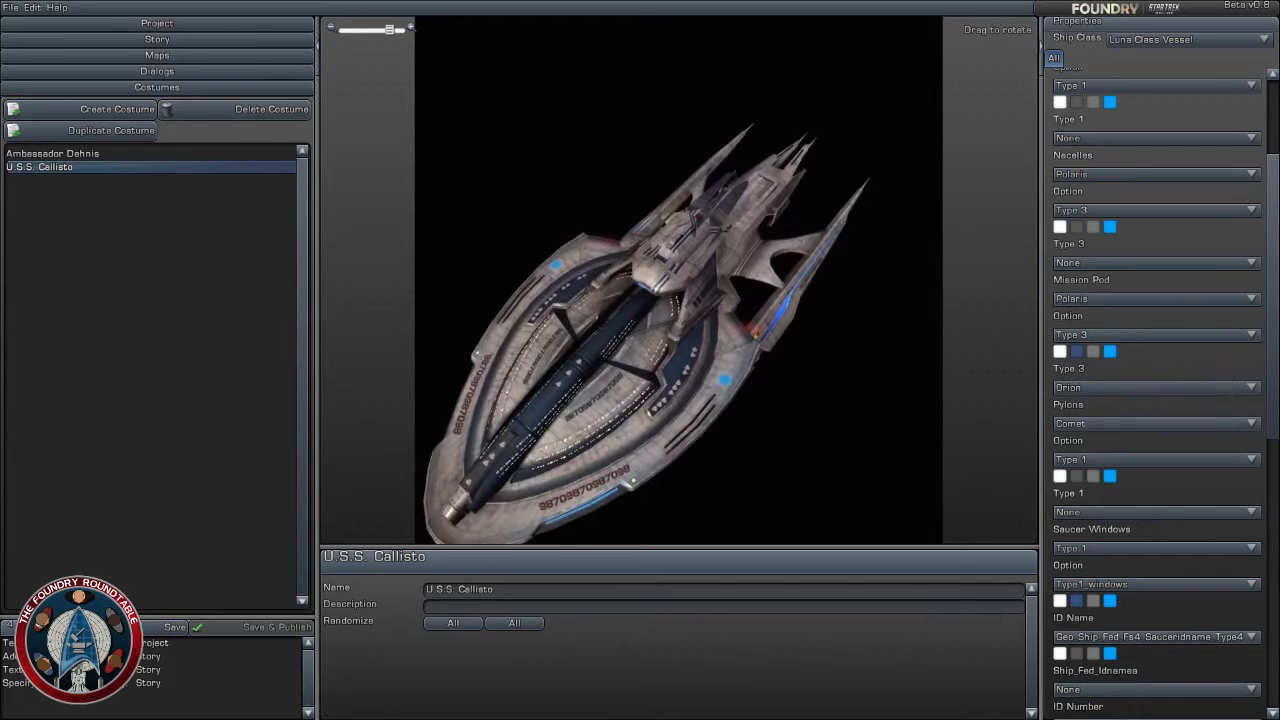
pyautogui.moveTo(680, 290); pyautogui.dragTo(640, 300)
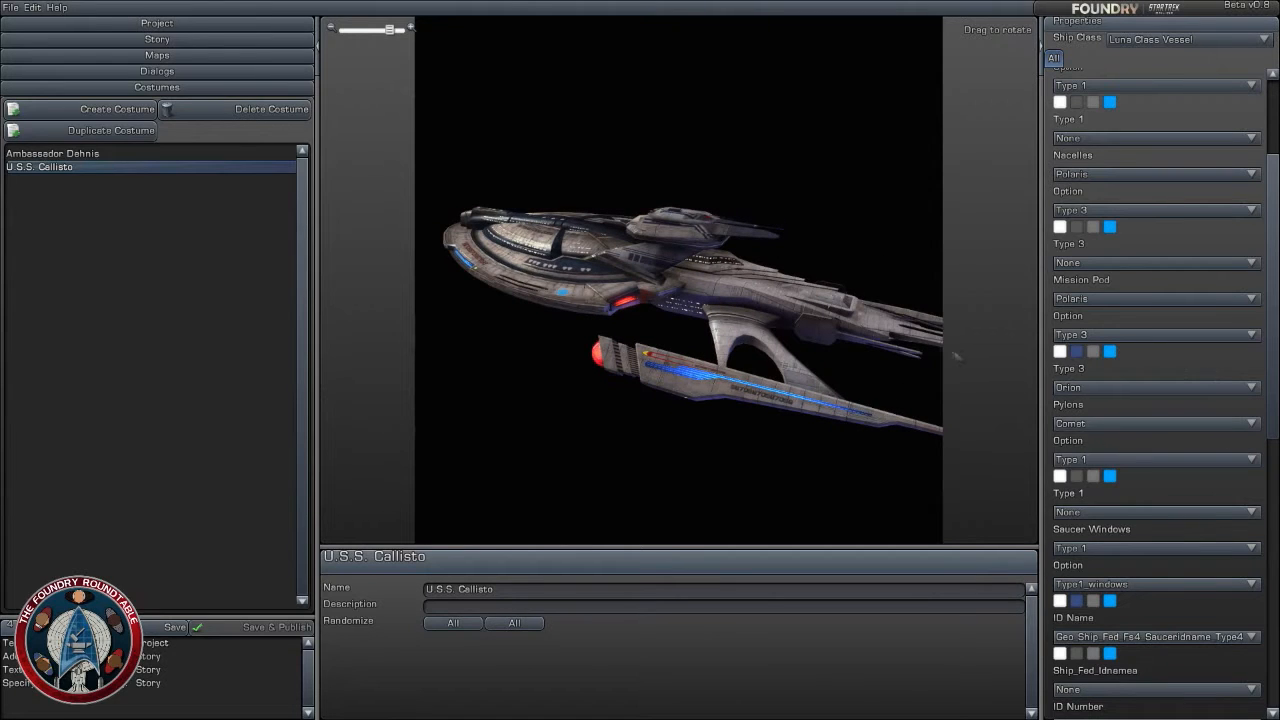
pyautogui.moveTo(955, 355); pyautogui.dragTo(880, 335)
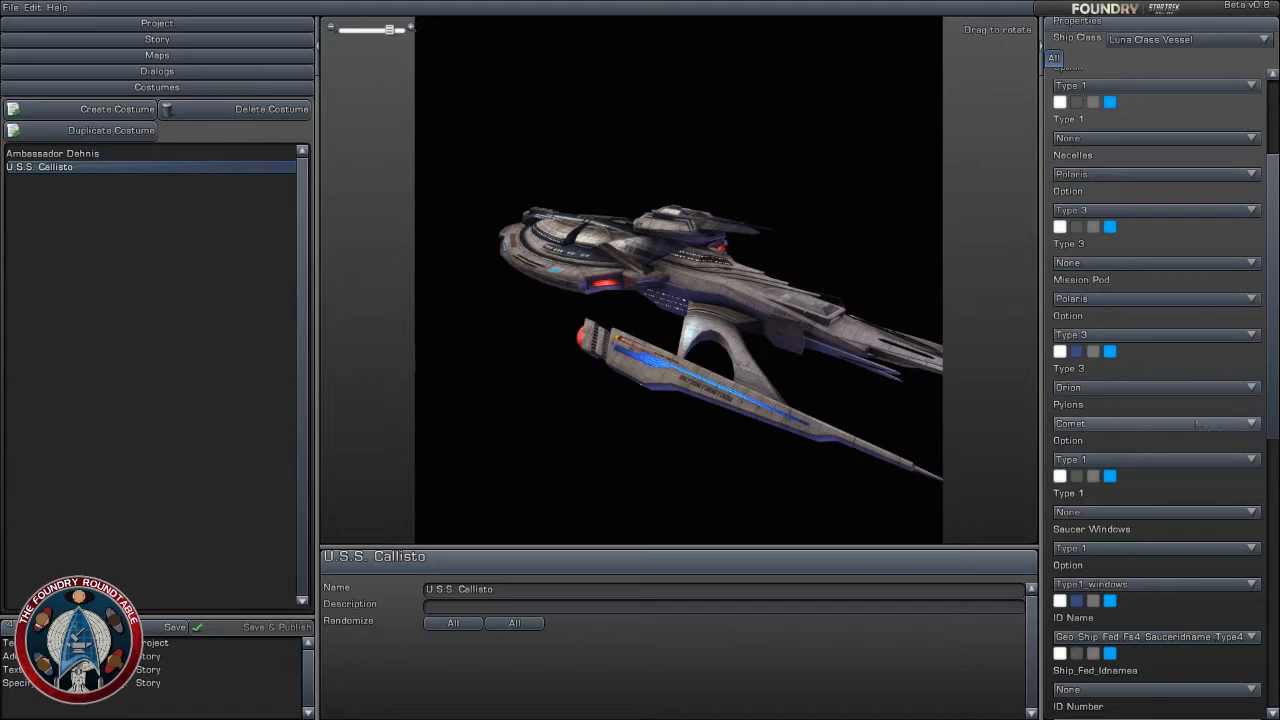
# - Change the ship's saucer windows to Type 3 and check the ship from a higher angle
pyautogui.scroll(-2, 1203, 508)
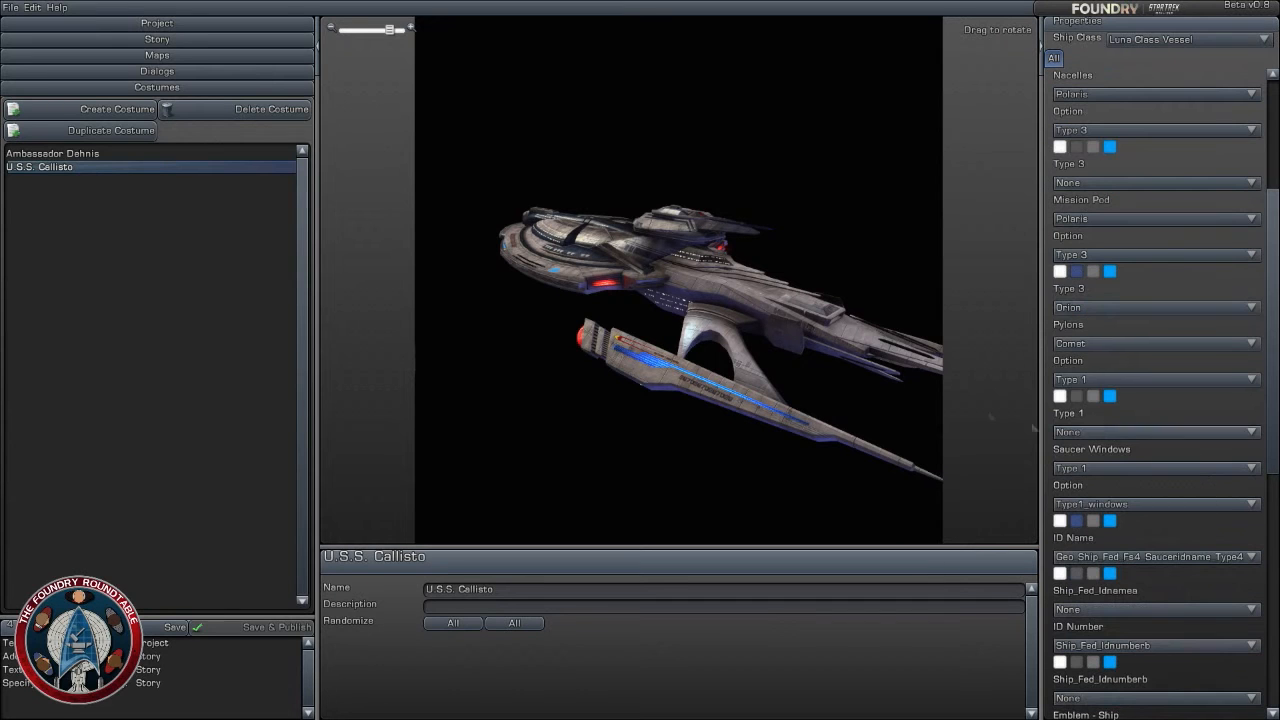
pyautogui.click(1183, 469)
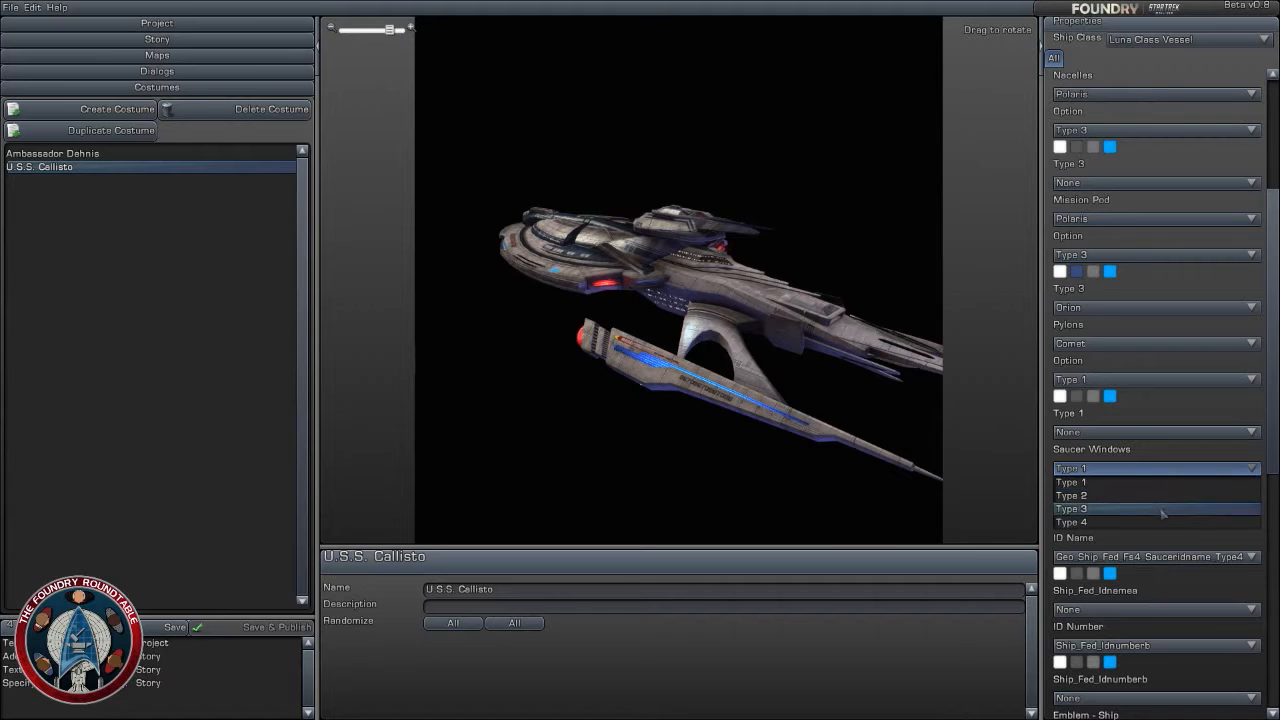
pyautogui.click(1163, 509)
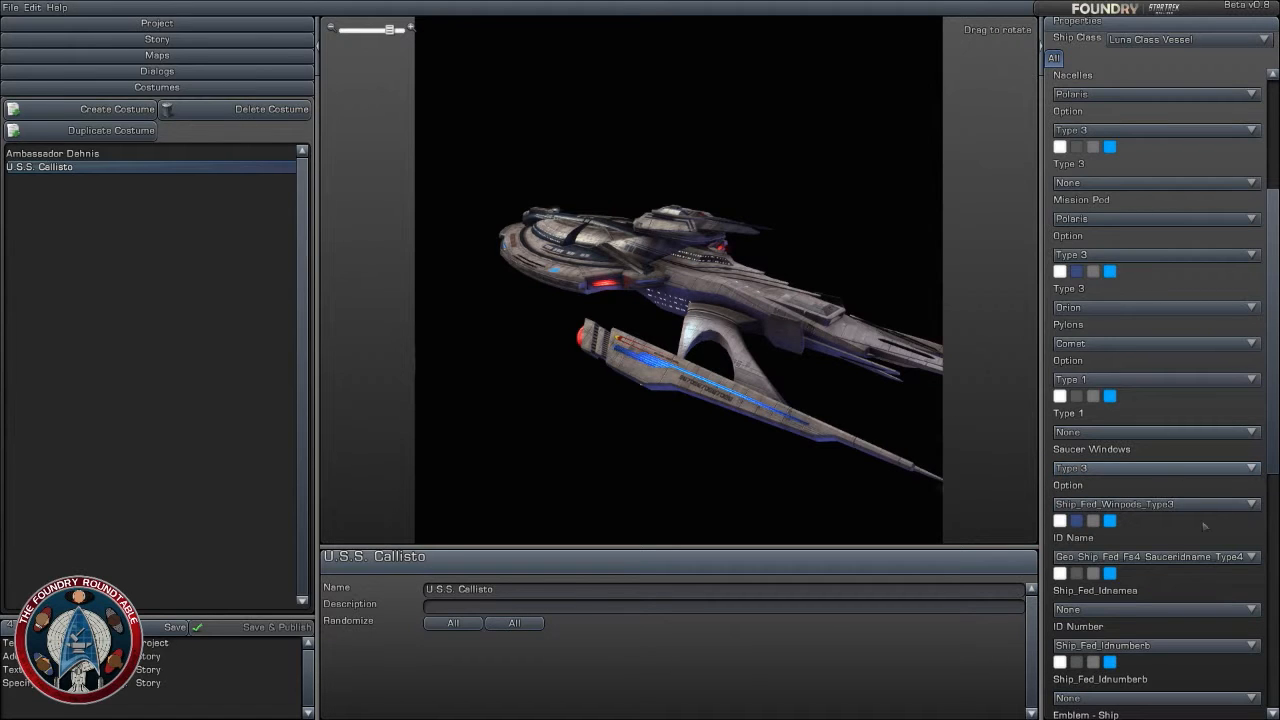
pyautogui.scroll(-2, 1204, 524)
pyautogui.moveTo(760, 240)
pyautogui.mouseDown()
pyautogui.moveTo(665, 280)
pyautogui.moveTo(600, 285)
pyautogui.moveTo(685, 280)
pyautogui.moveTo(740, 255)
pyautogui.mouseUp()
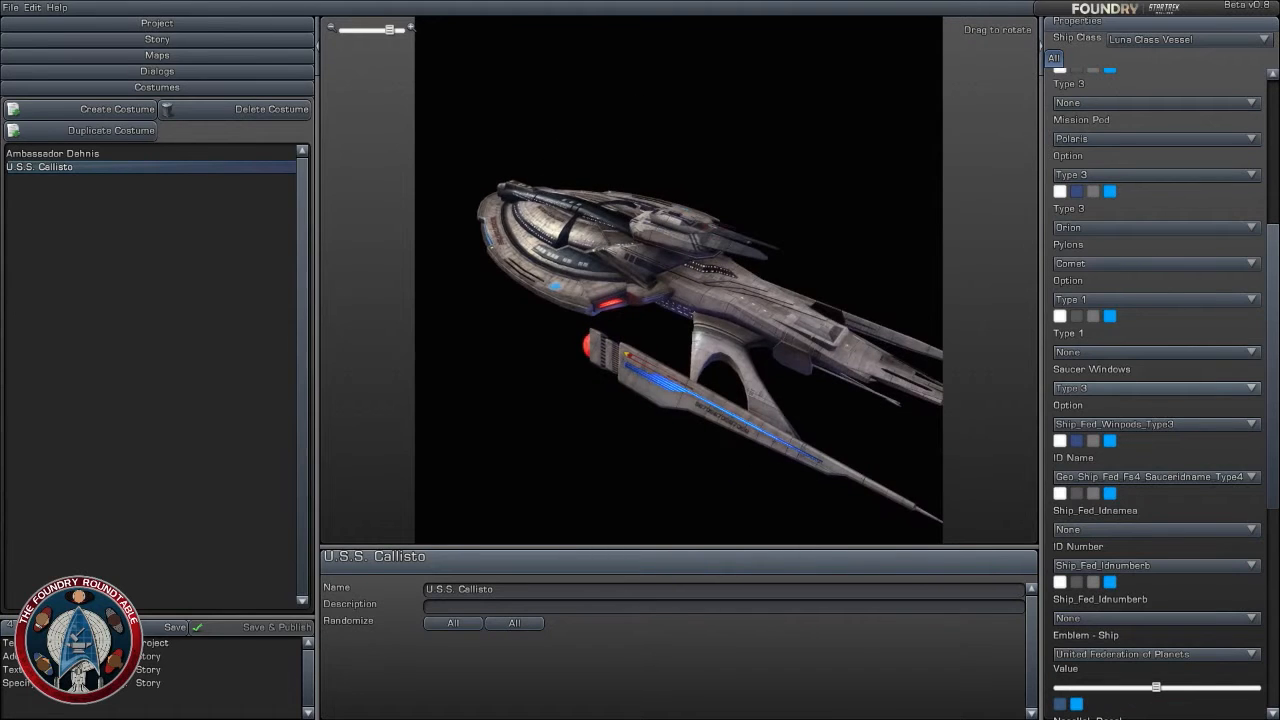
# - Set the option of the ship's hull to Type 3
pyautogui.scroll(8, 1176, 260)
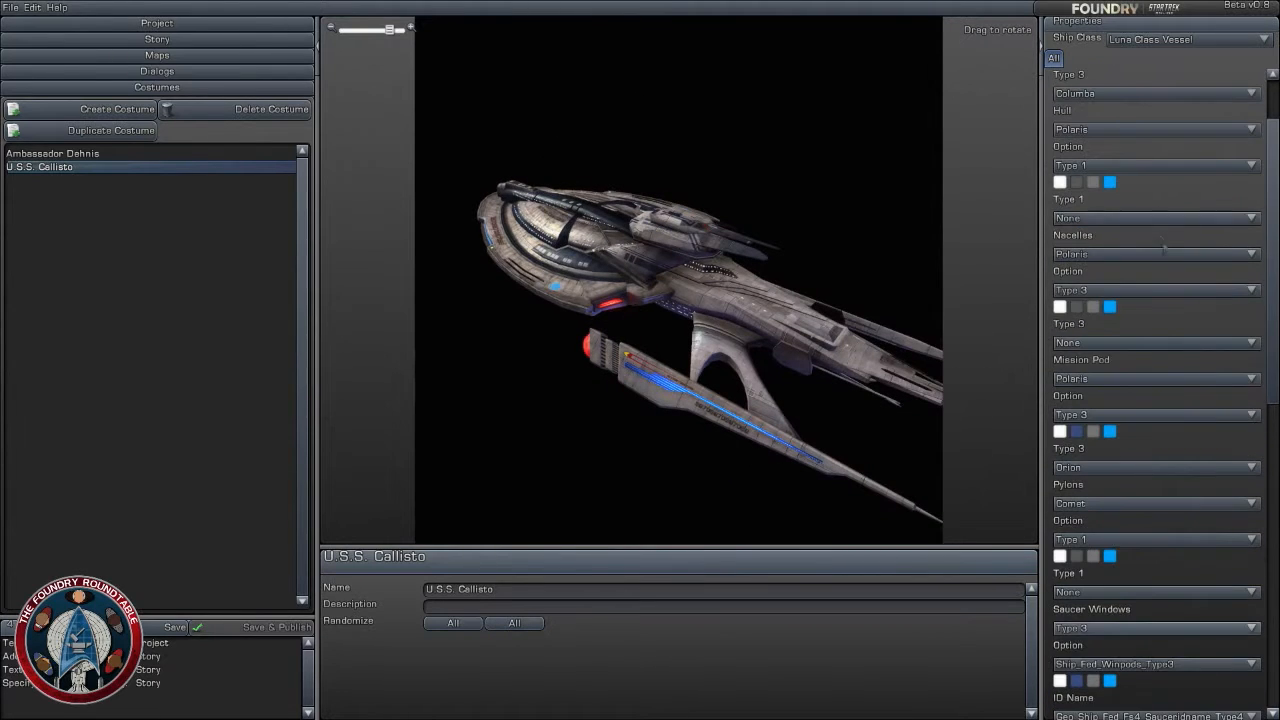
pyautogui.click(1136, 253)
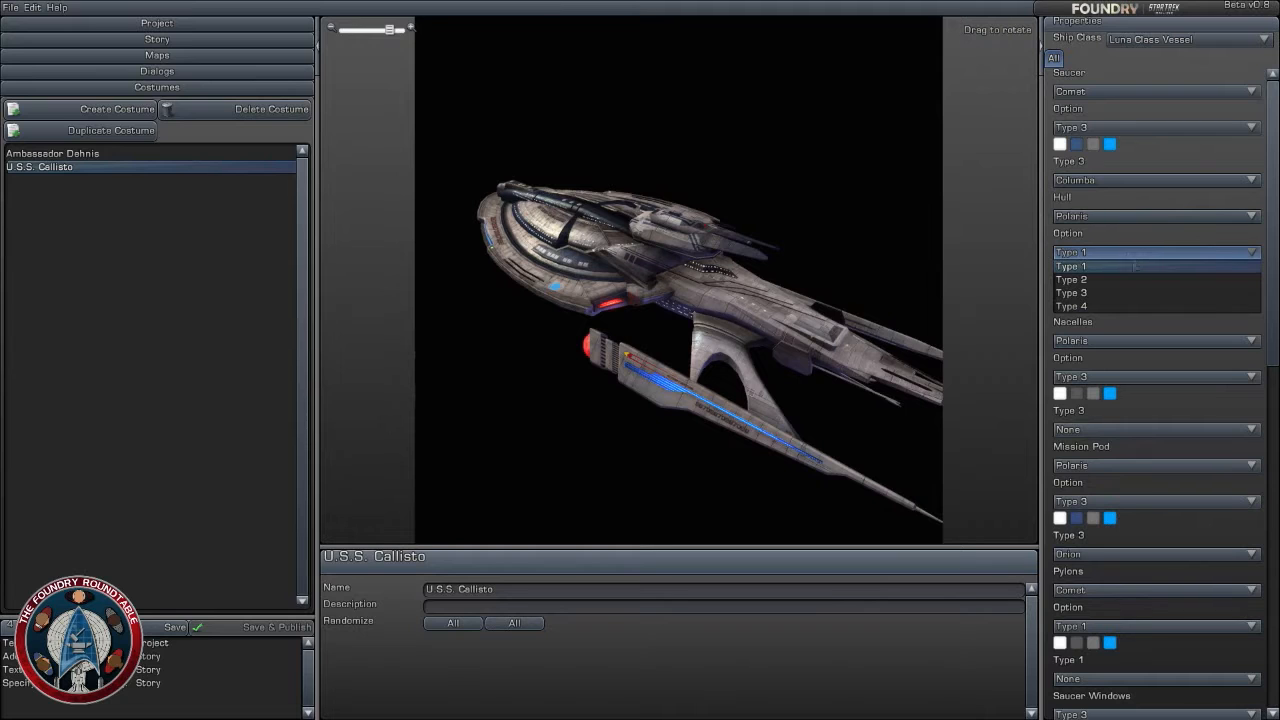
pyautogui.click(1135, 292)
pyautogui.click(1077, 269)
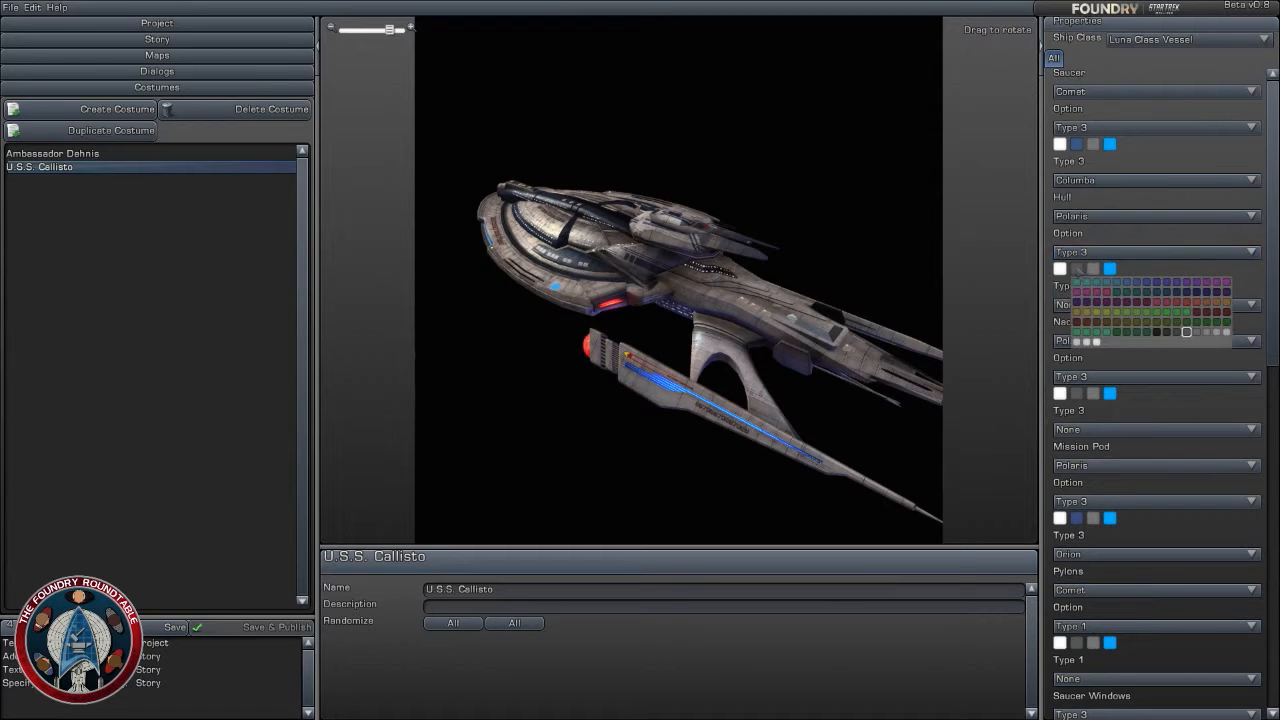
pyautogui.click(1125, 271)
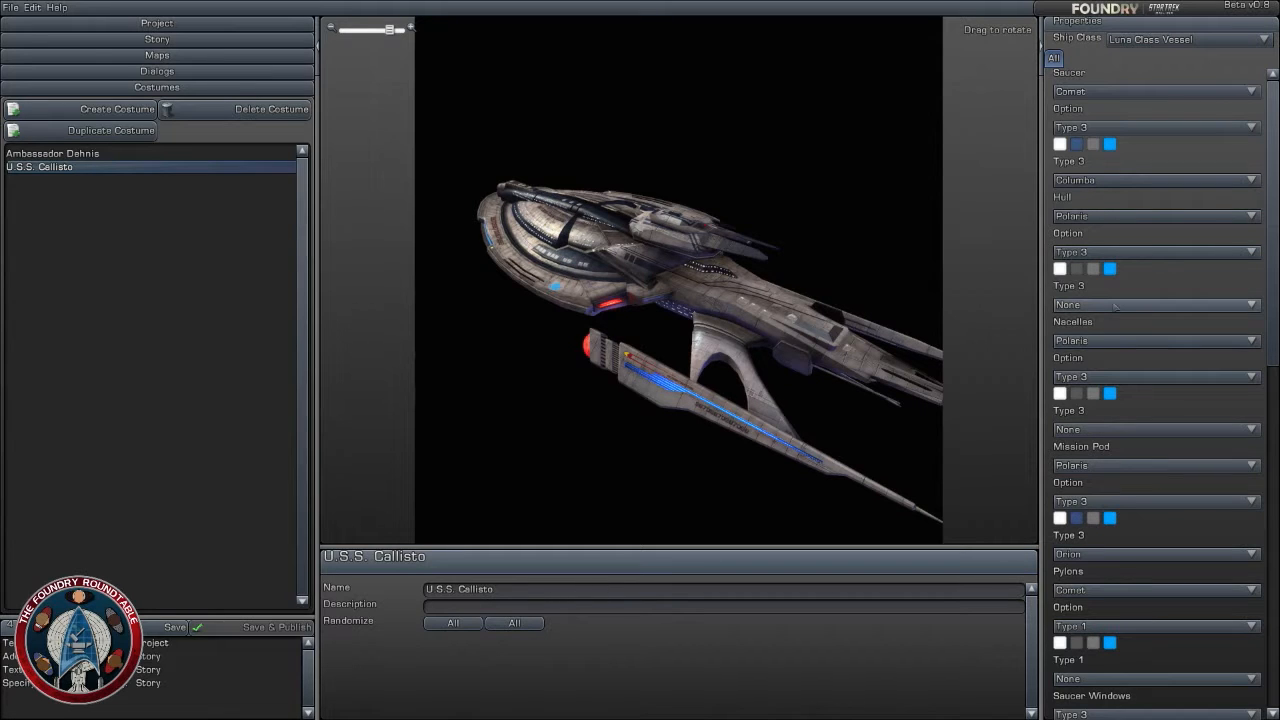
# - Give the hull the Orion pattern and a dark blue second colour
pyautogui.click(1114, 306)
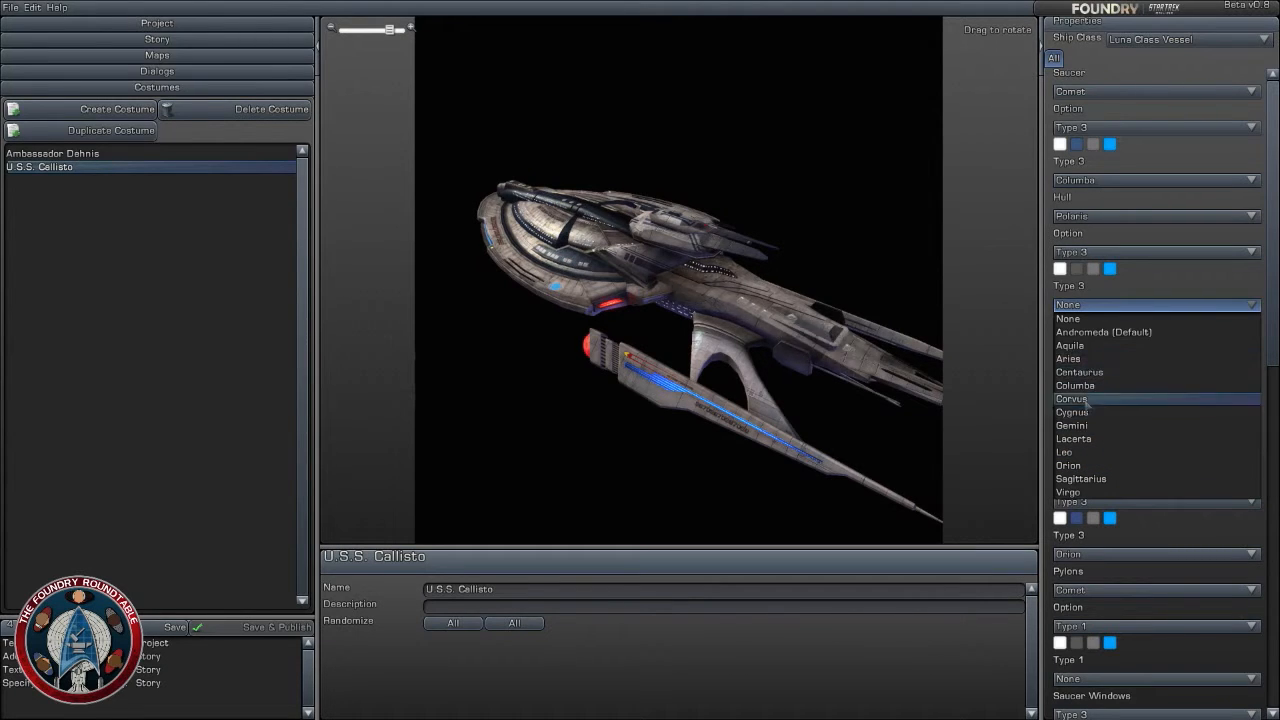
pyautogui.click(1085, 465)
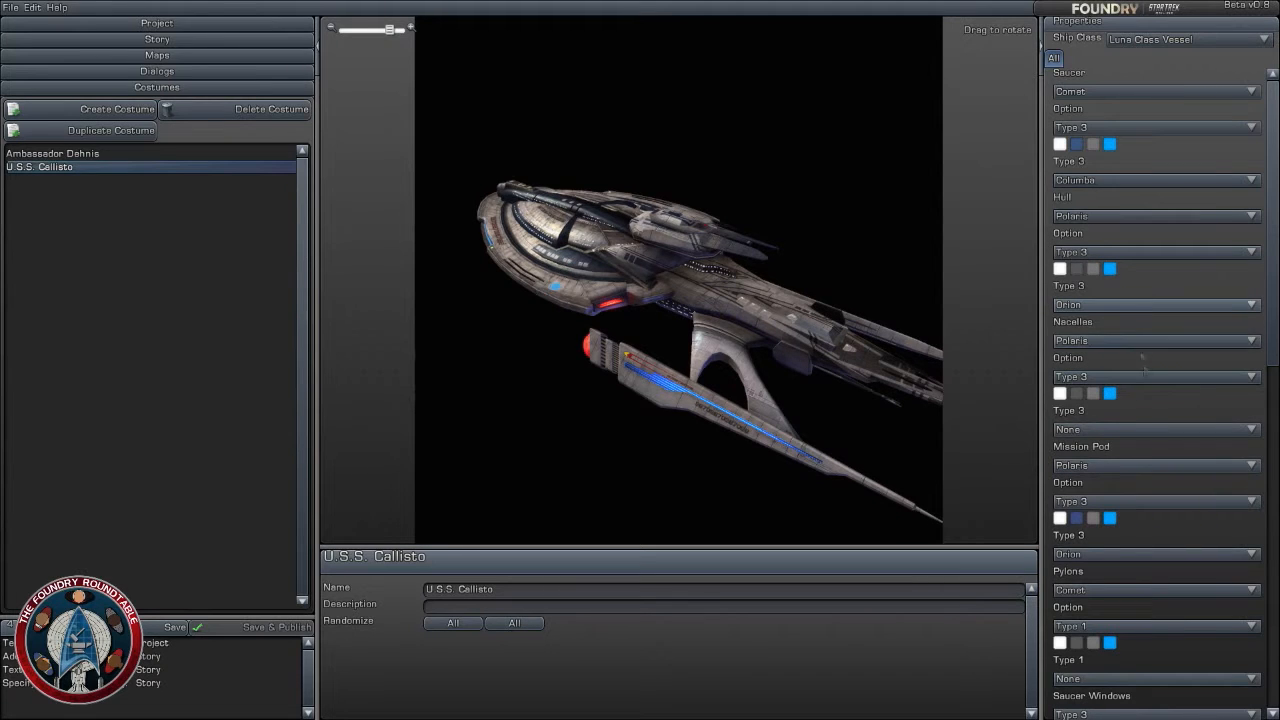
pyautogui.click(1077, 269)
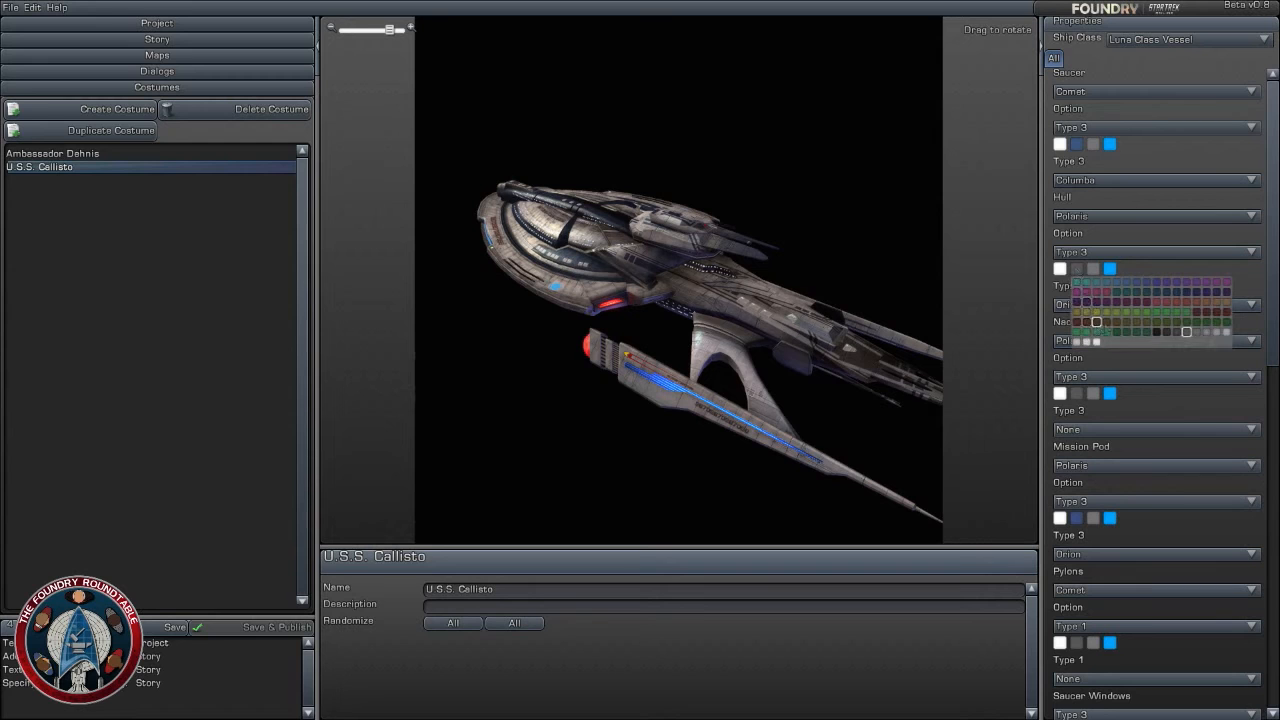
pyautogui.click(1137, 283)
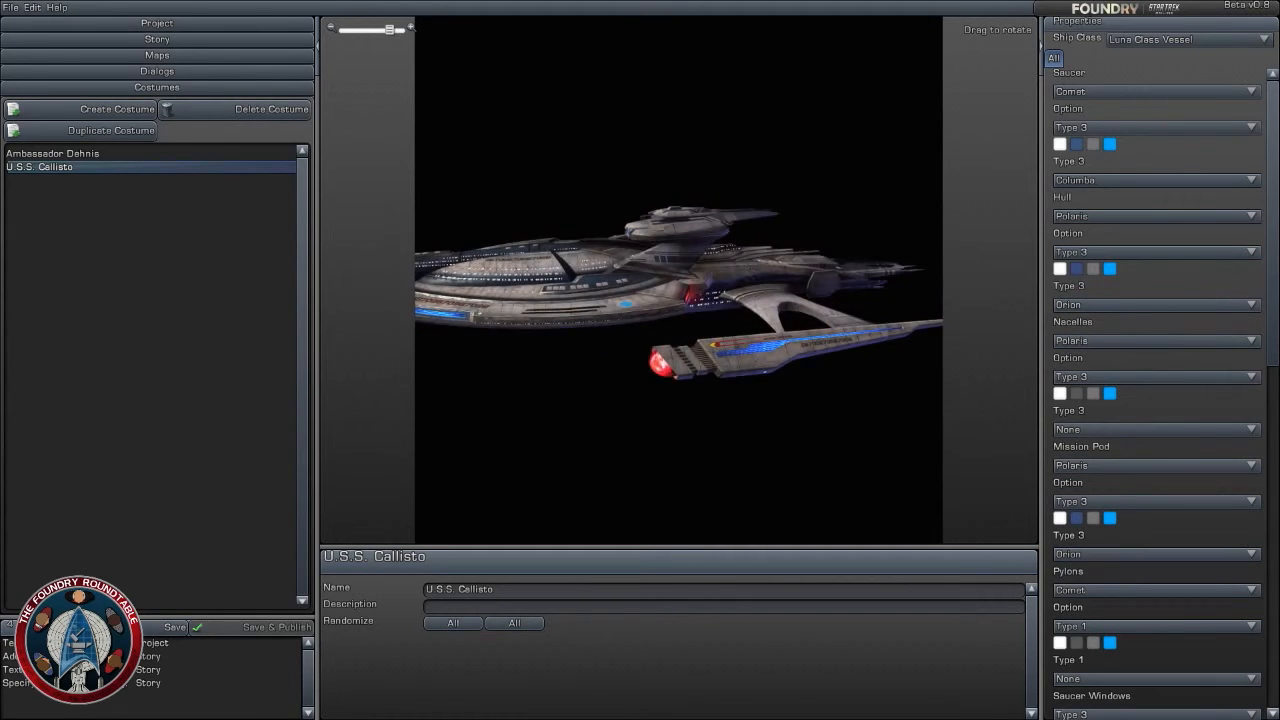
pyautogui.scroll(-2, 1177, 465)
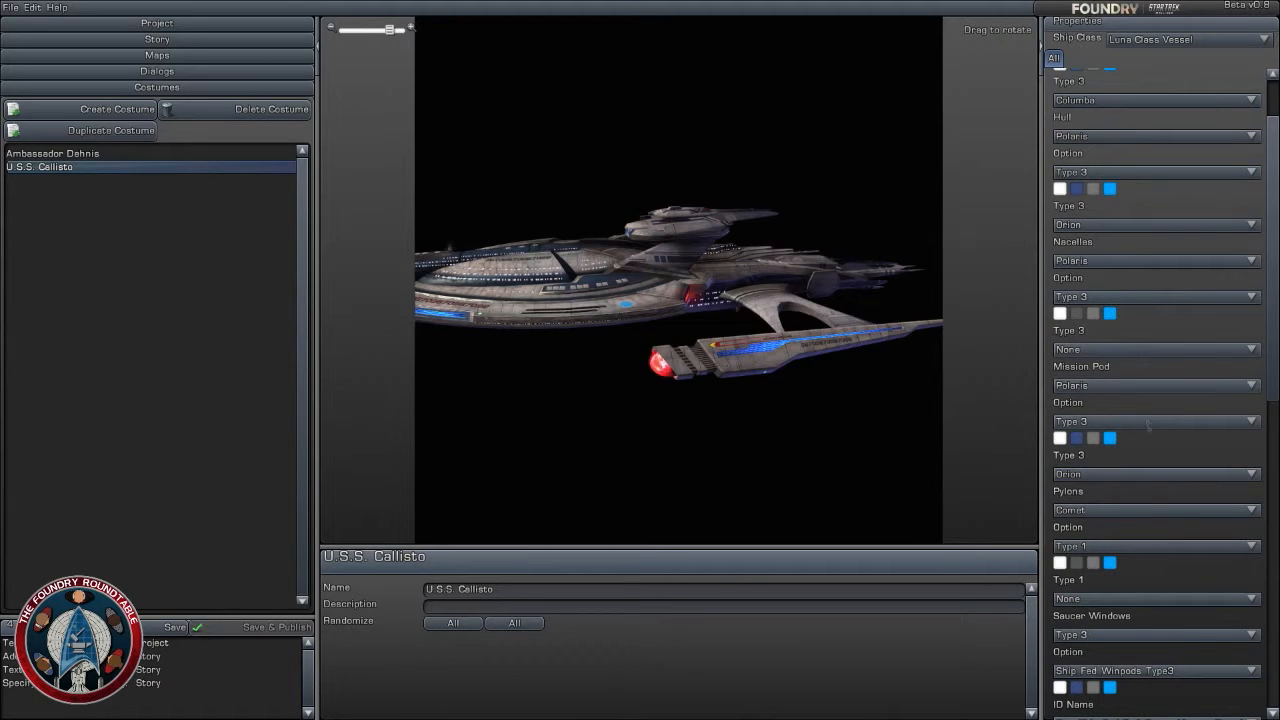
pyautogui.scroll(-6, 1148, 421)
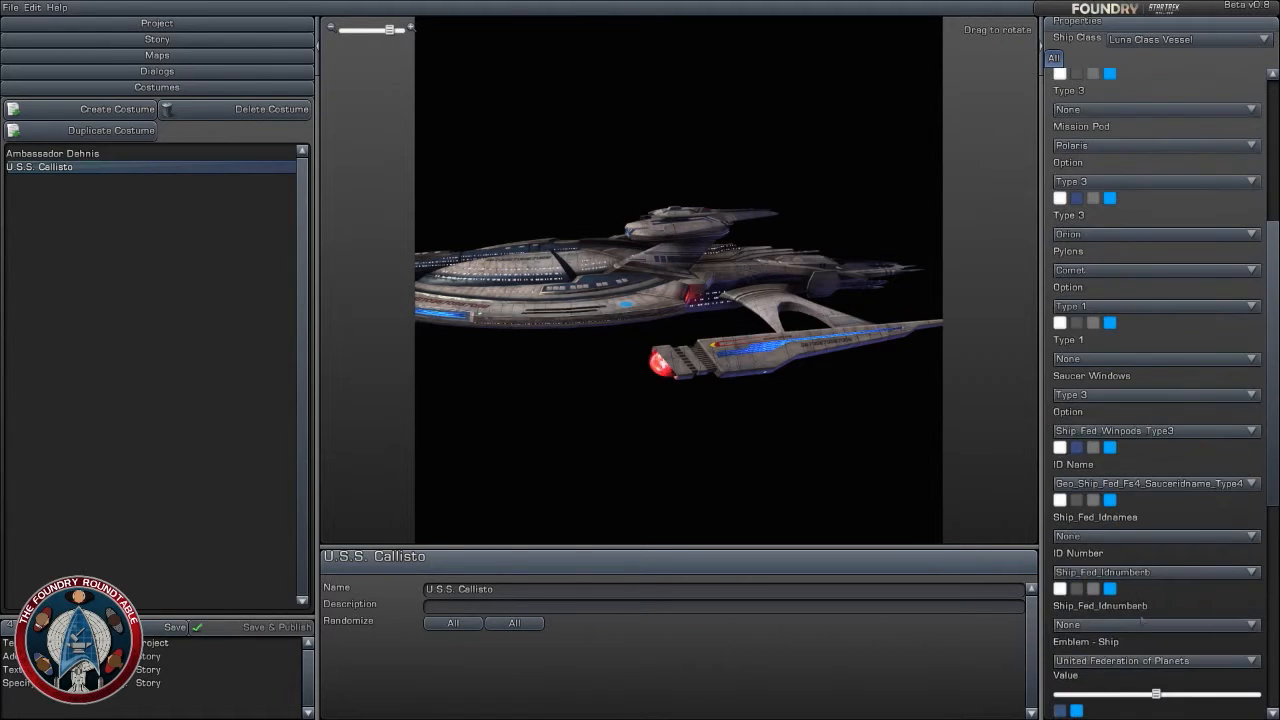
pyautogui.scroll(8, 1150, 511)
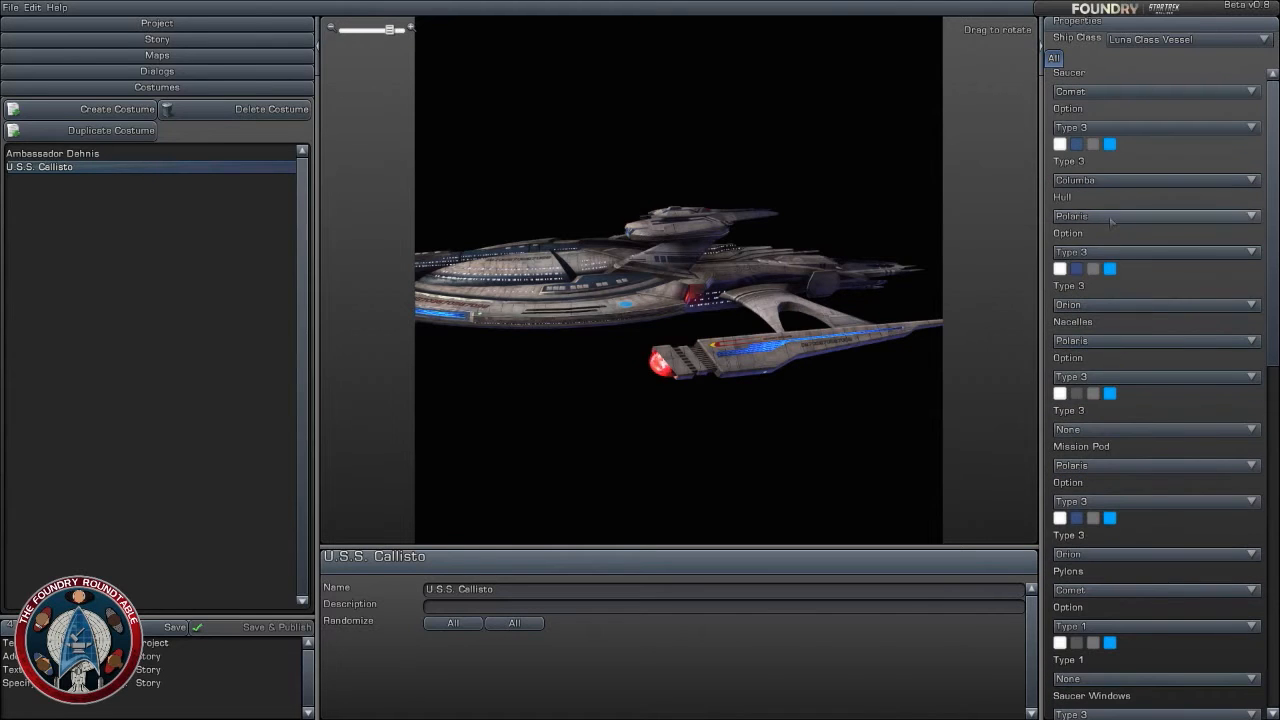
pyautogui.click(1148, 345)
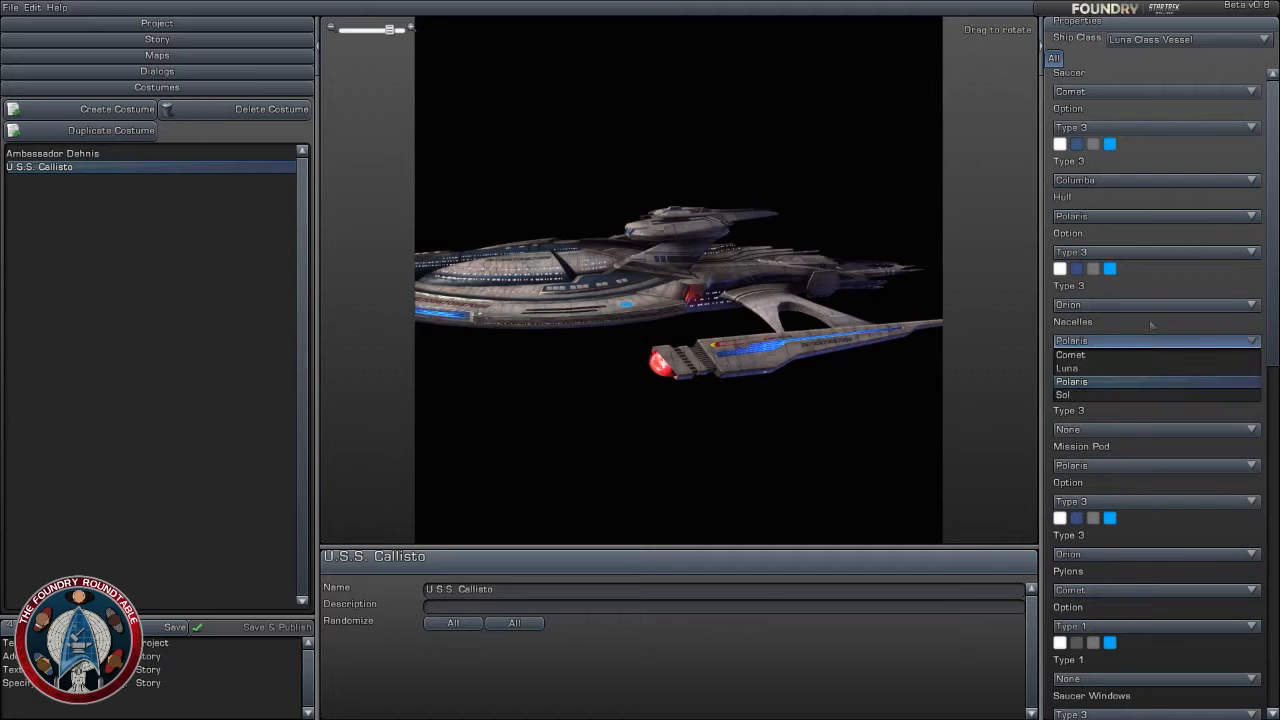
pyautogui.click(1150, 327)
pyautogui.click(1125, 374)
pyautogui.click(1125, 417)
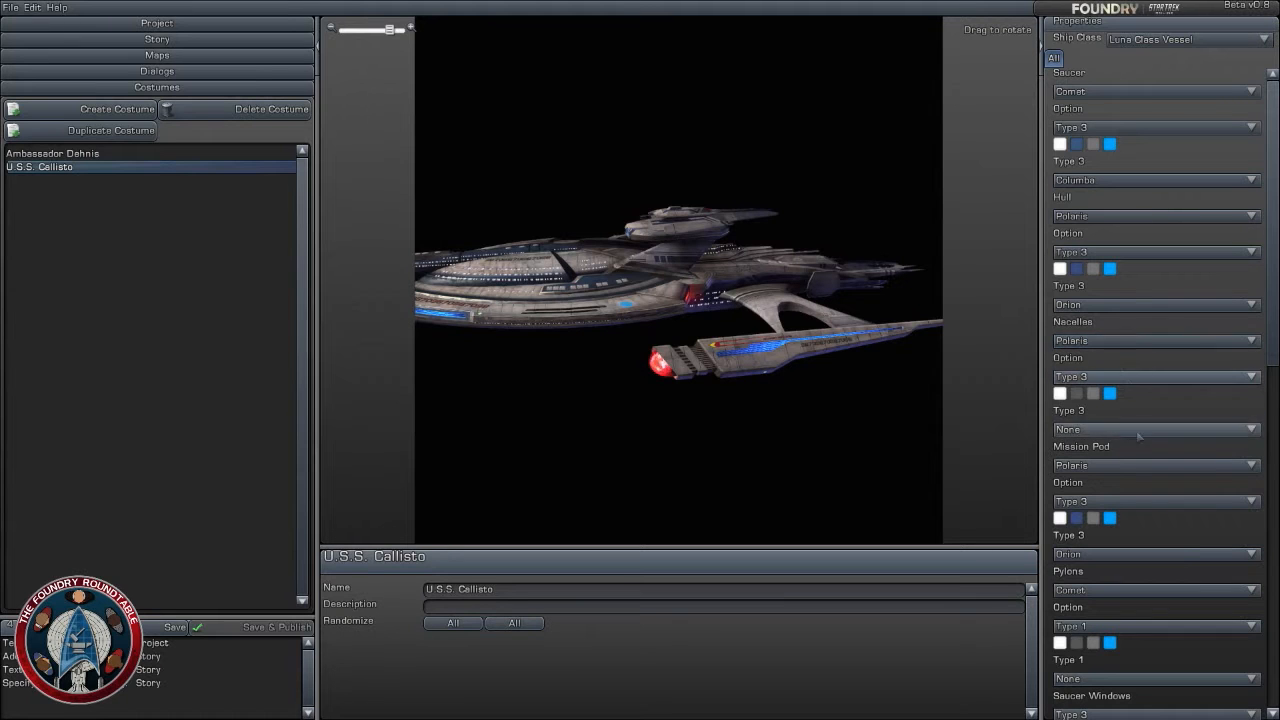
# - Give the nacelles the Lacerta pattern and a dark blue second colour
pyautogui.click(1125, 429)
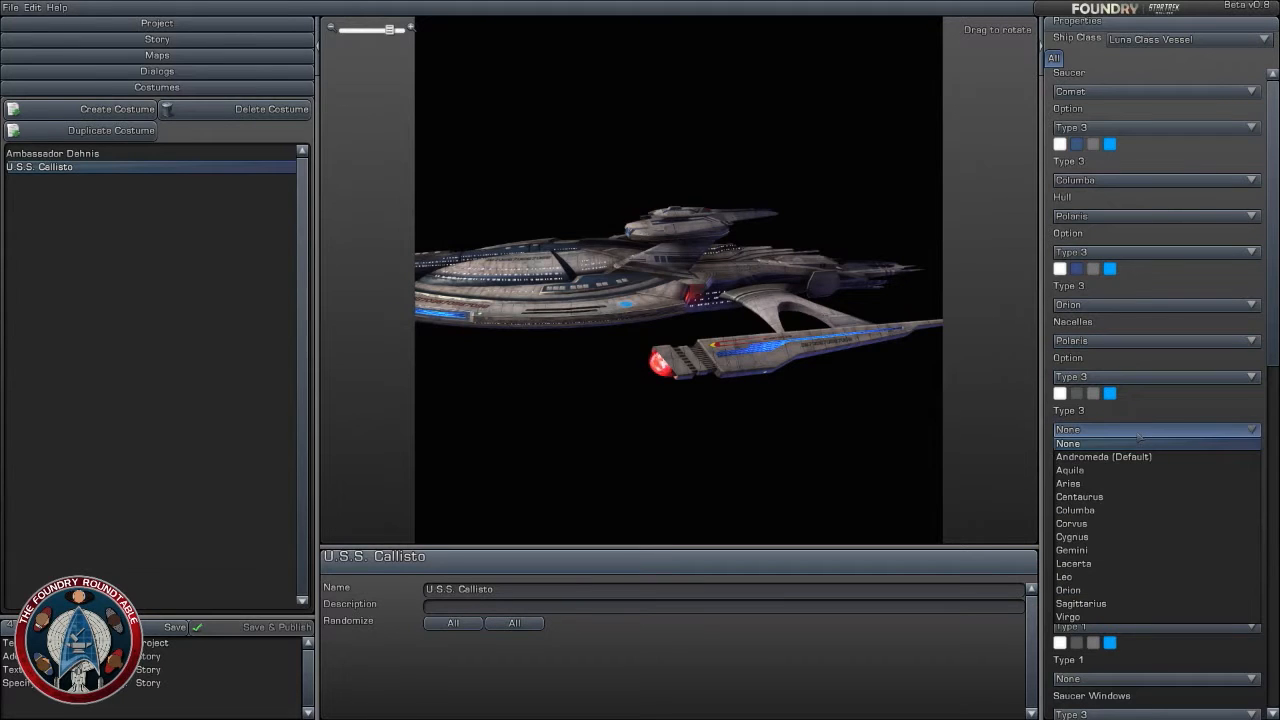
pyautogui.click(1125, 563)
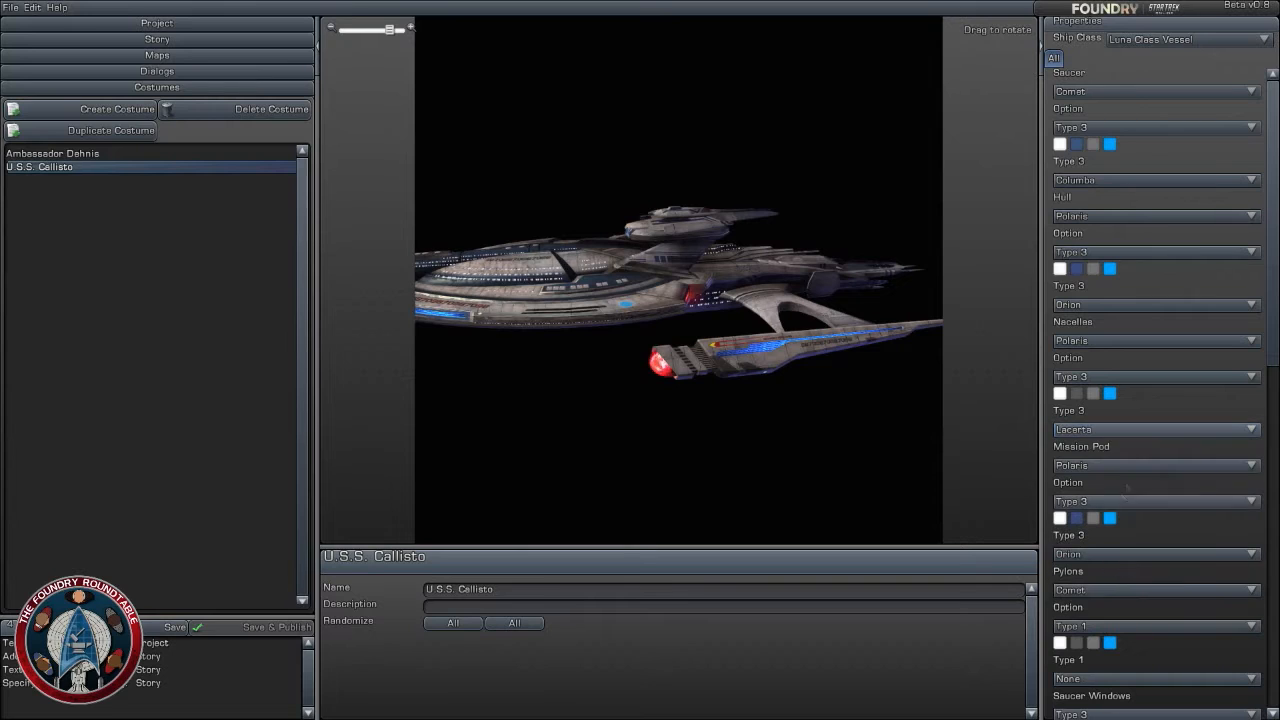
pyautogui.click(1077, 394)
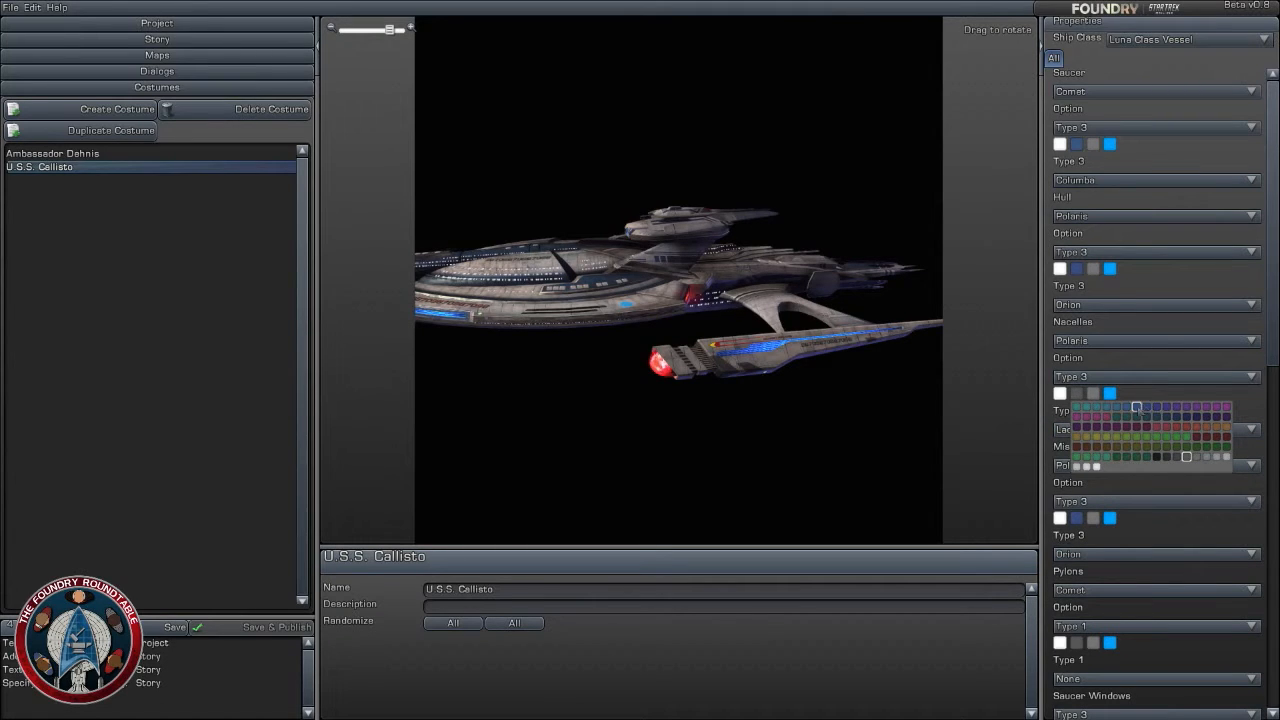
pyautogui.click(1186, 457)
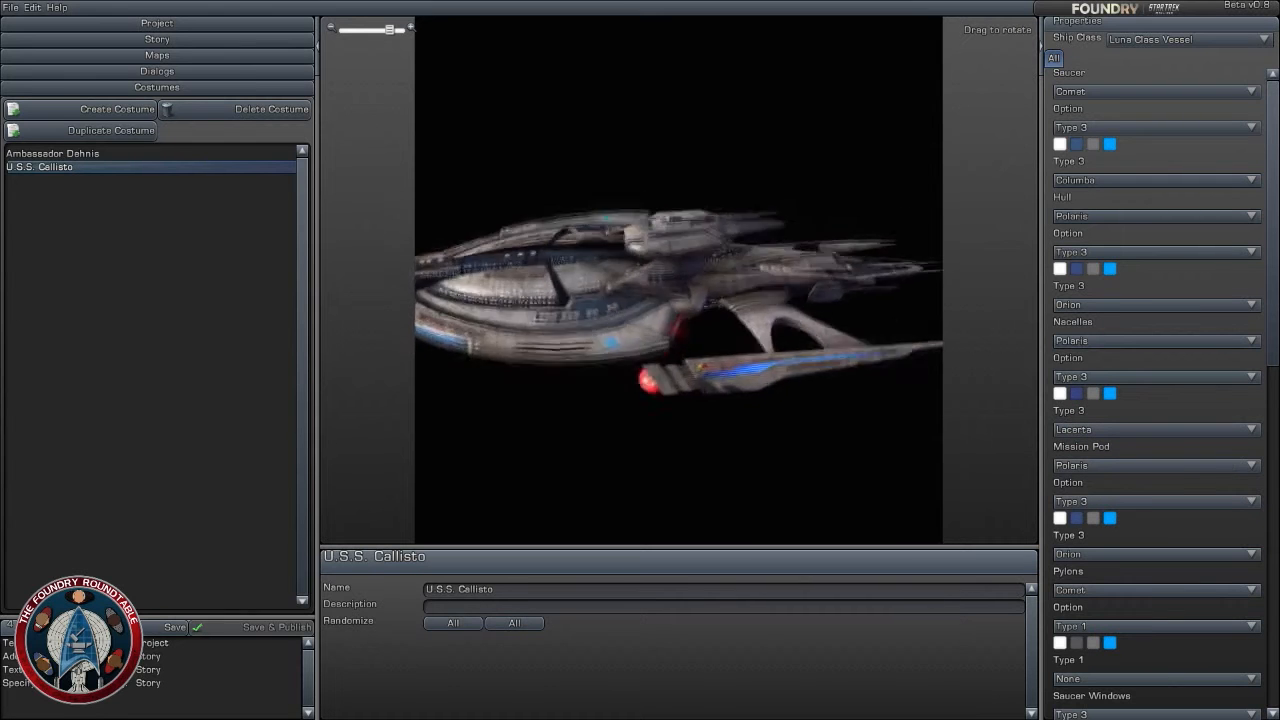
# - Inspect the finished U.S.S. Callisto from above and from the side at several distances
pyautogui.moveTo(640, 260); pyautogui.dragTo(680, 300)
pyautogui.scroll(-1, 678, 300)
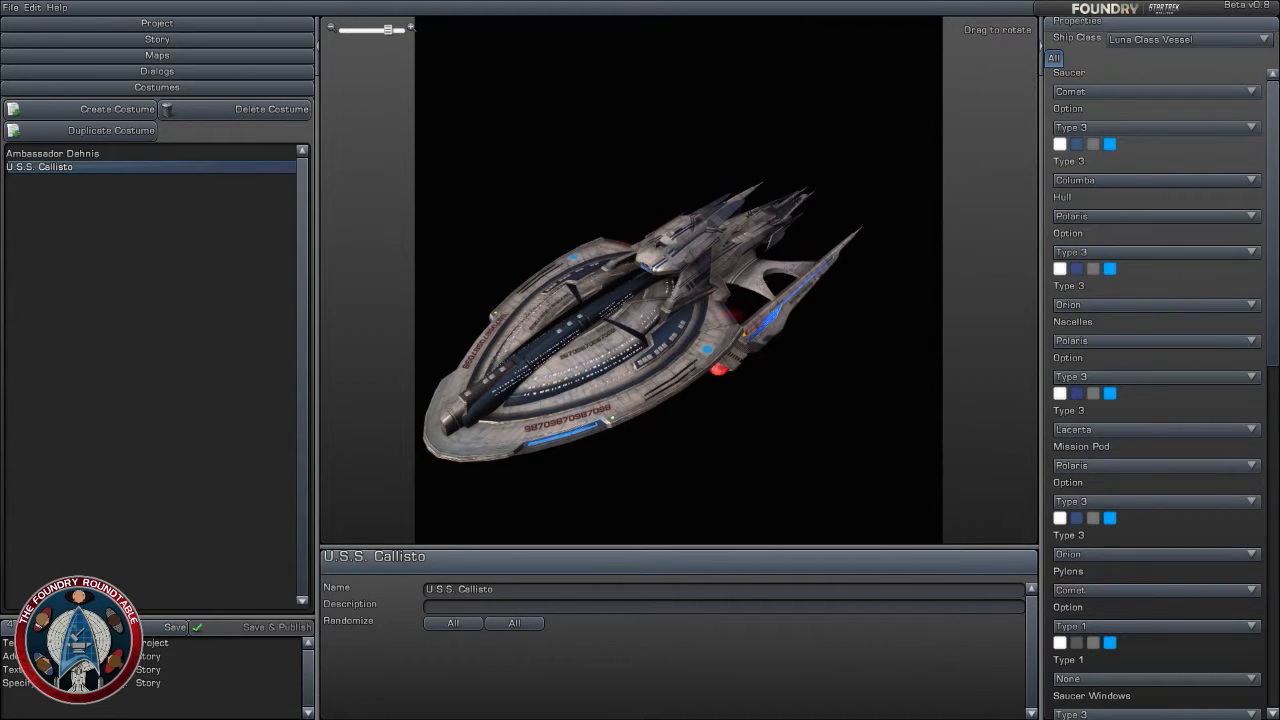
pyautogui.click(203, 368)
pyautogui.click(60, 167)
pyautogui.moveTo(600, 450); pyautogui.dragTo(710, 375)
pyautogui.scroll(1, 625, 415)
pyautogui.scroll(-1, 640, 300)
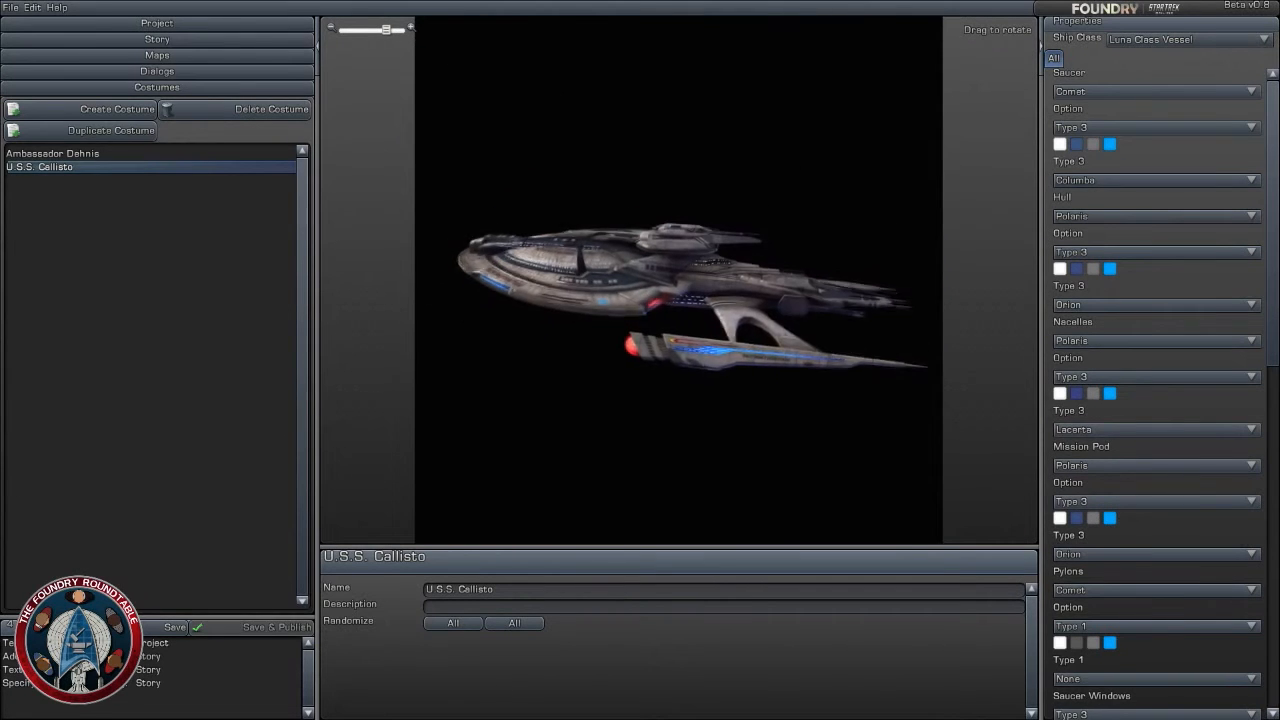
# - Start creating another new costume for the project
pyautogui.click(47, 279)
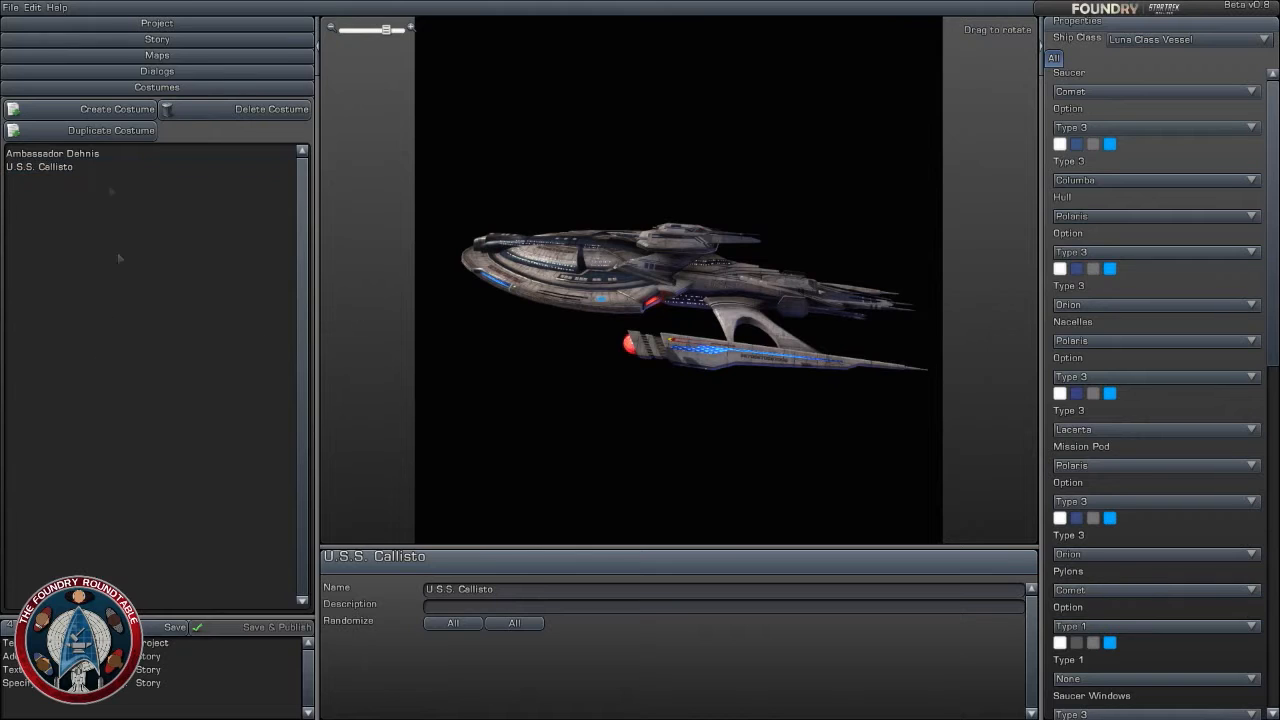
pyautogui.click(118, 110)
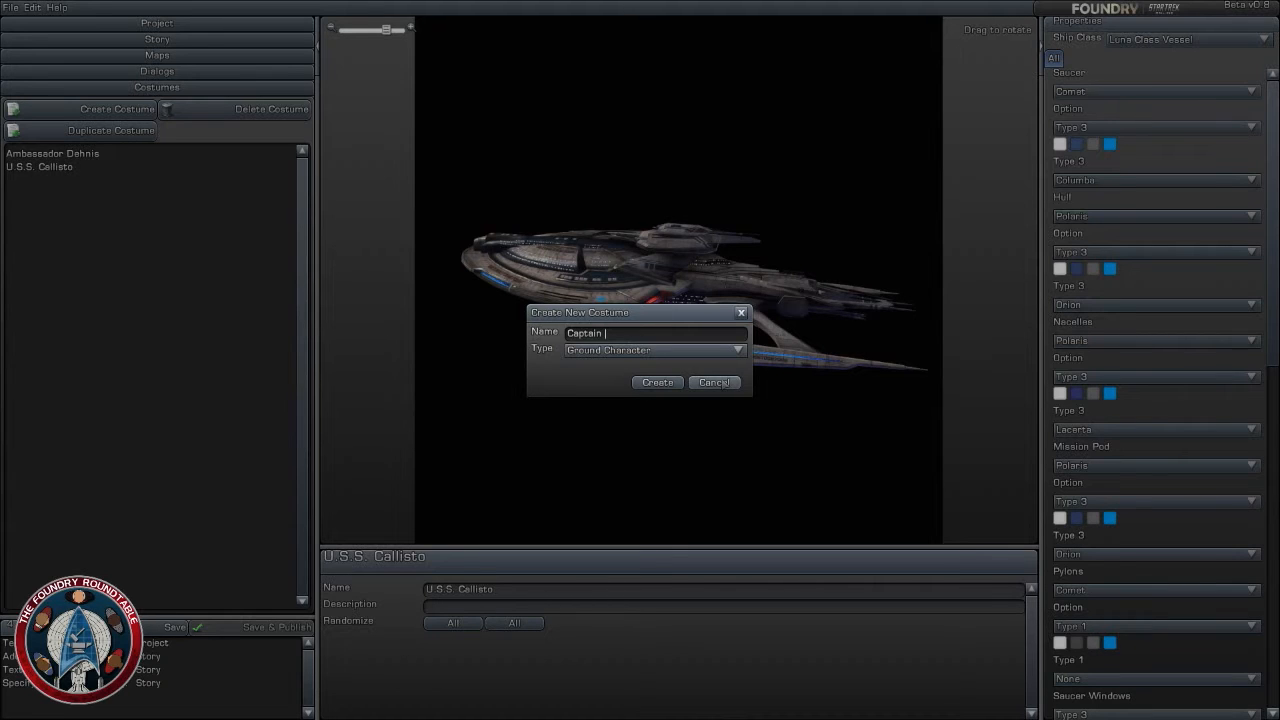
# - Cancel the new costume and return to the Gateway to the Stars map with the planet library shown
pyautogui.click(714, 383)
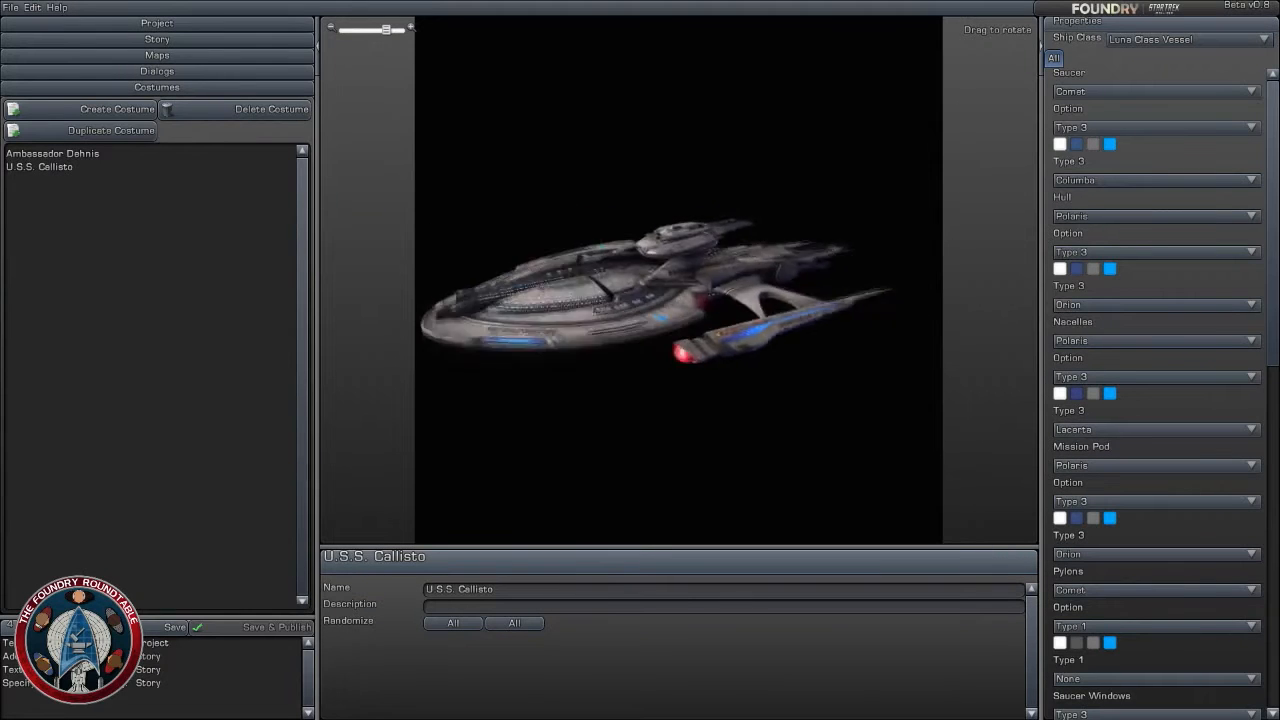
pyautogui.click(152, 55)
pyautogui.scroll(5, 727, 402)
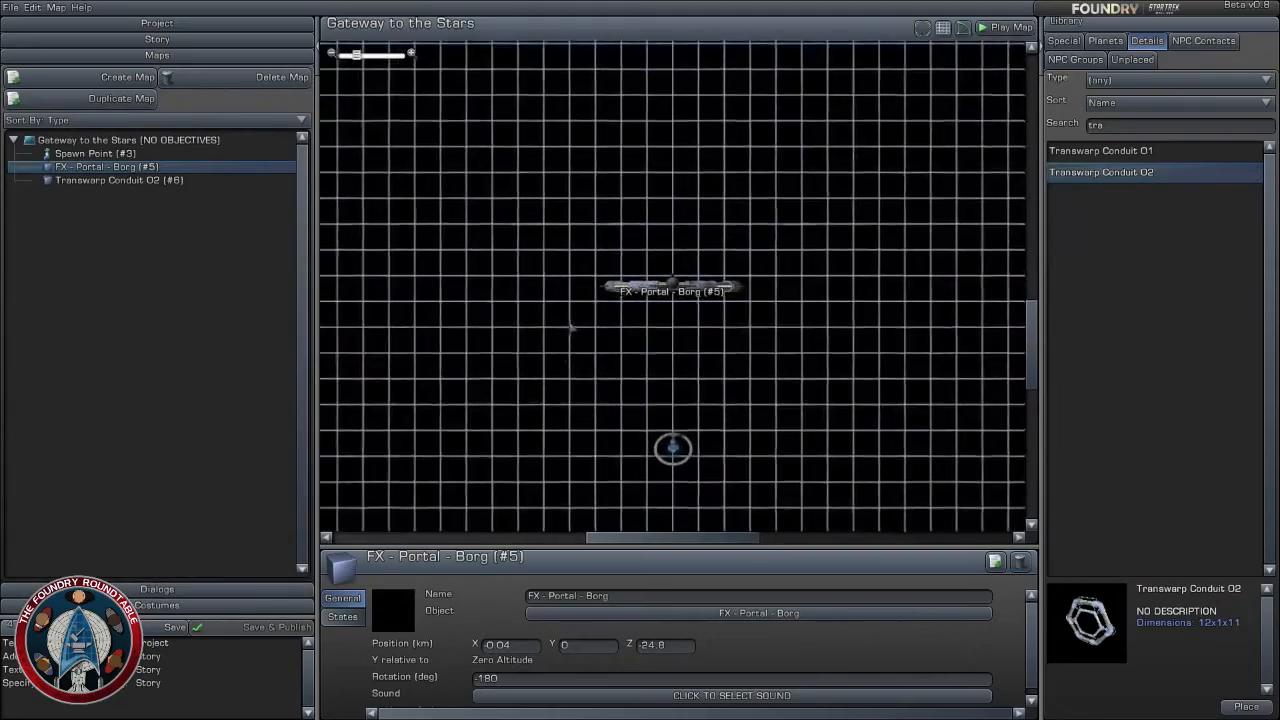
pyautogui.moveTo(727, 402); pyautogui.dragTo(735, 331, button='right')
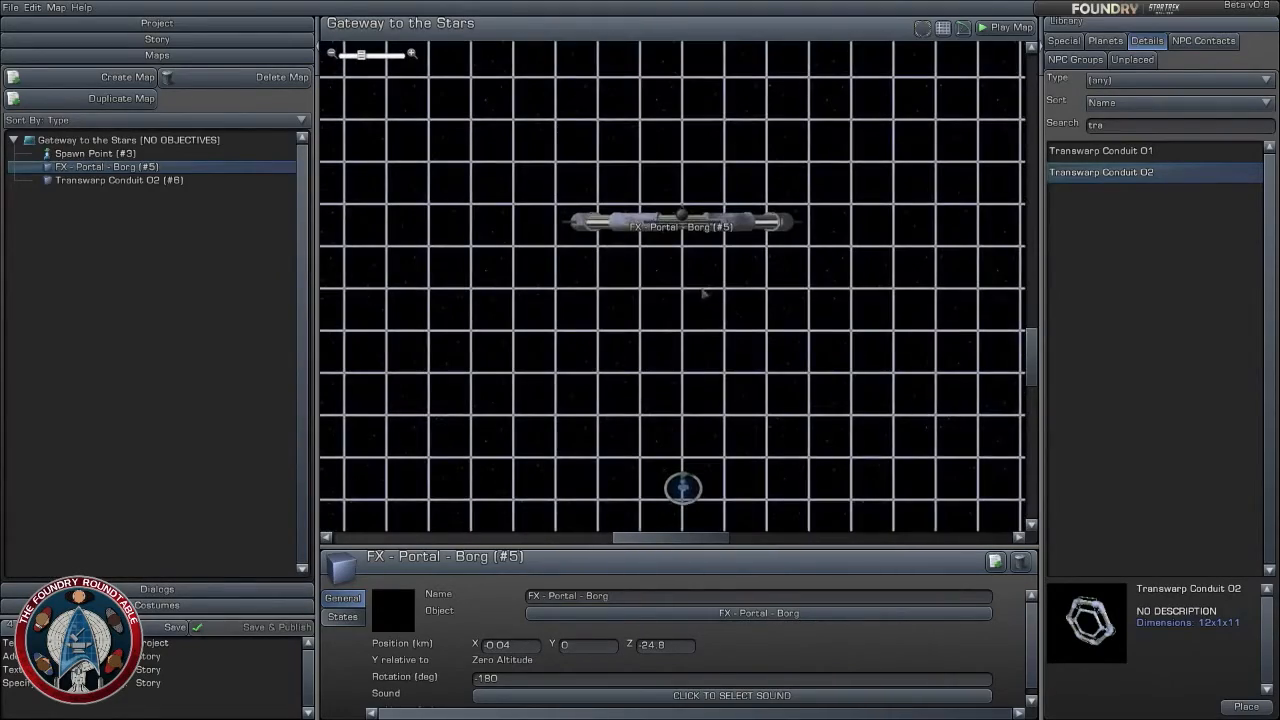
pyautogui.scroll(-3, 780, 251)
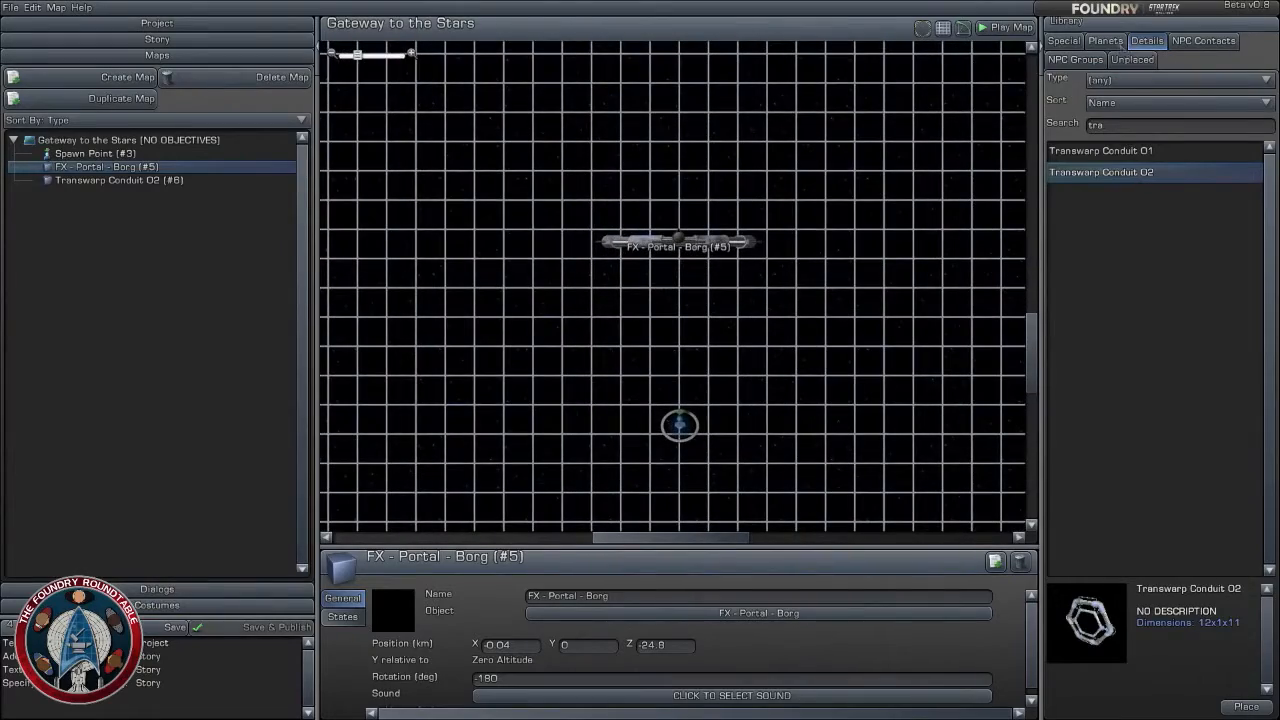
pyautogui.click(1106, 41)
# - Move the spawn point, Borg portal and transwarp conduit together slightly towards the centre of the map
pyautogui.scroll(-5, 807, 295)
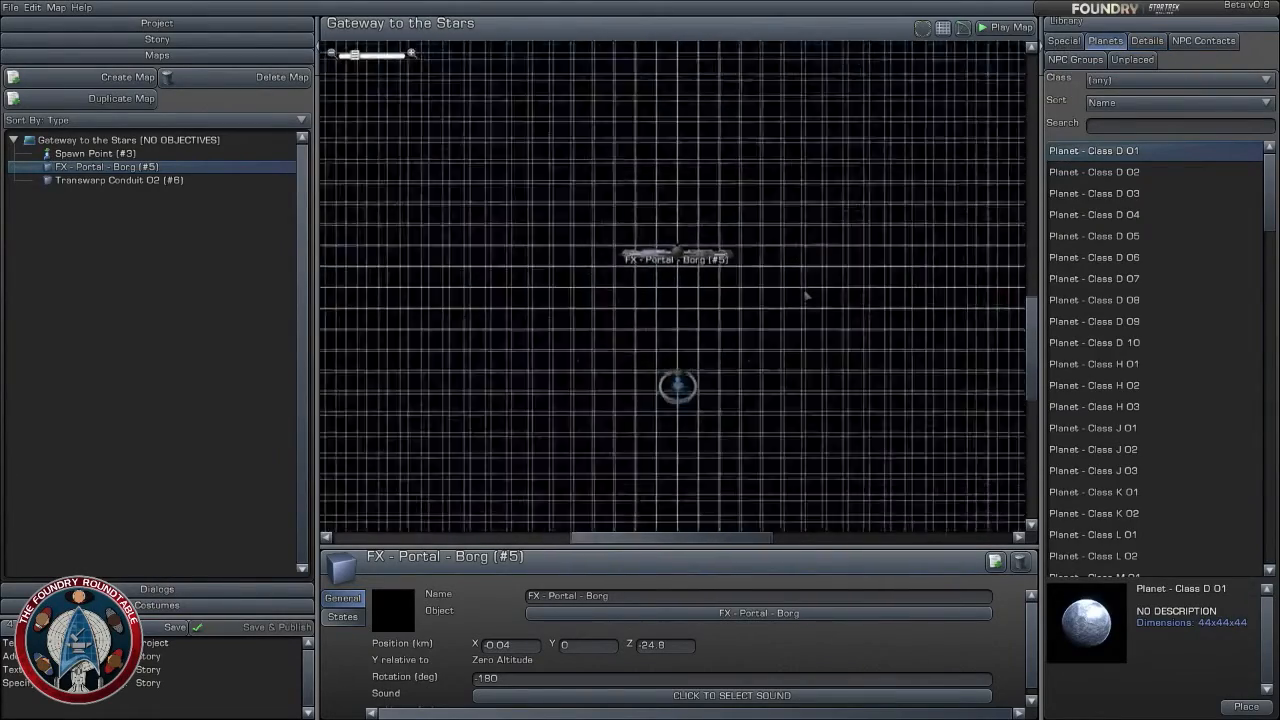
pyautogui.moveTo(628, 227); pyautogui.dragTo(737, 354)
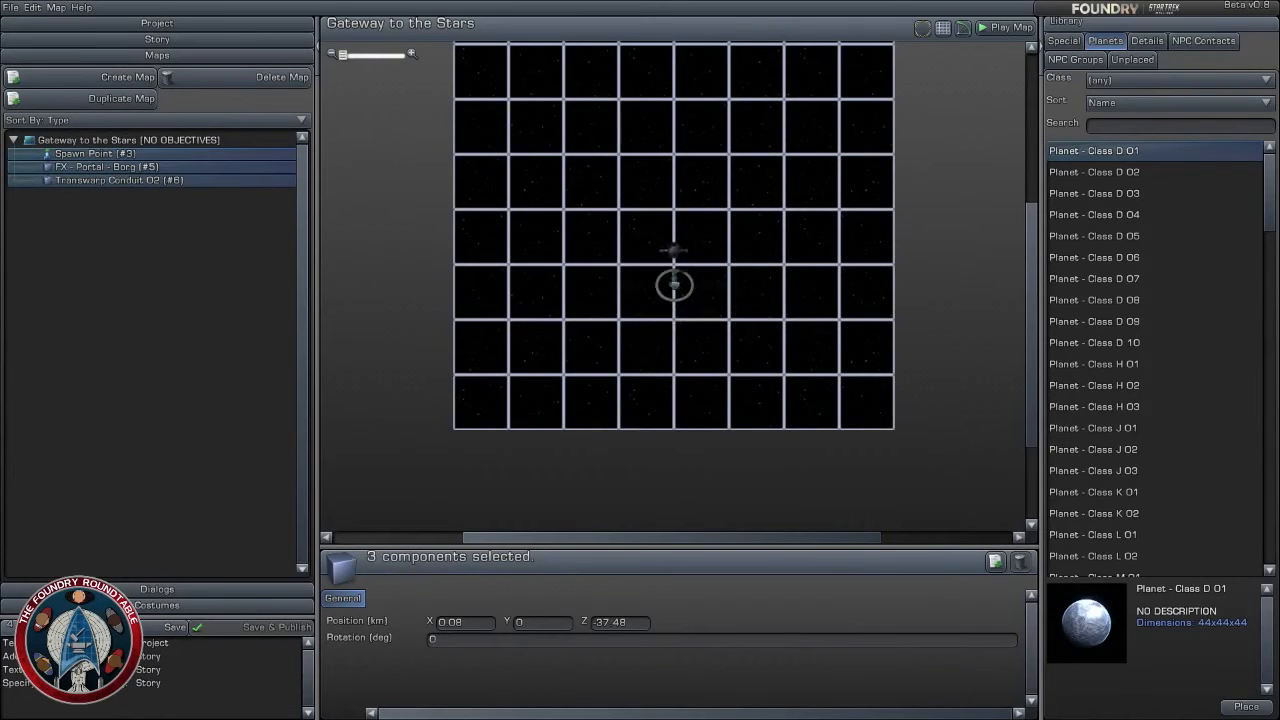
pyautogui.moveTo(674, 286); pyautogui.dragTo(674, 285)
pyautogui.click(789, 320)
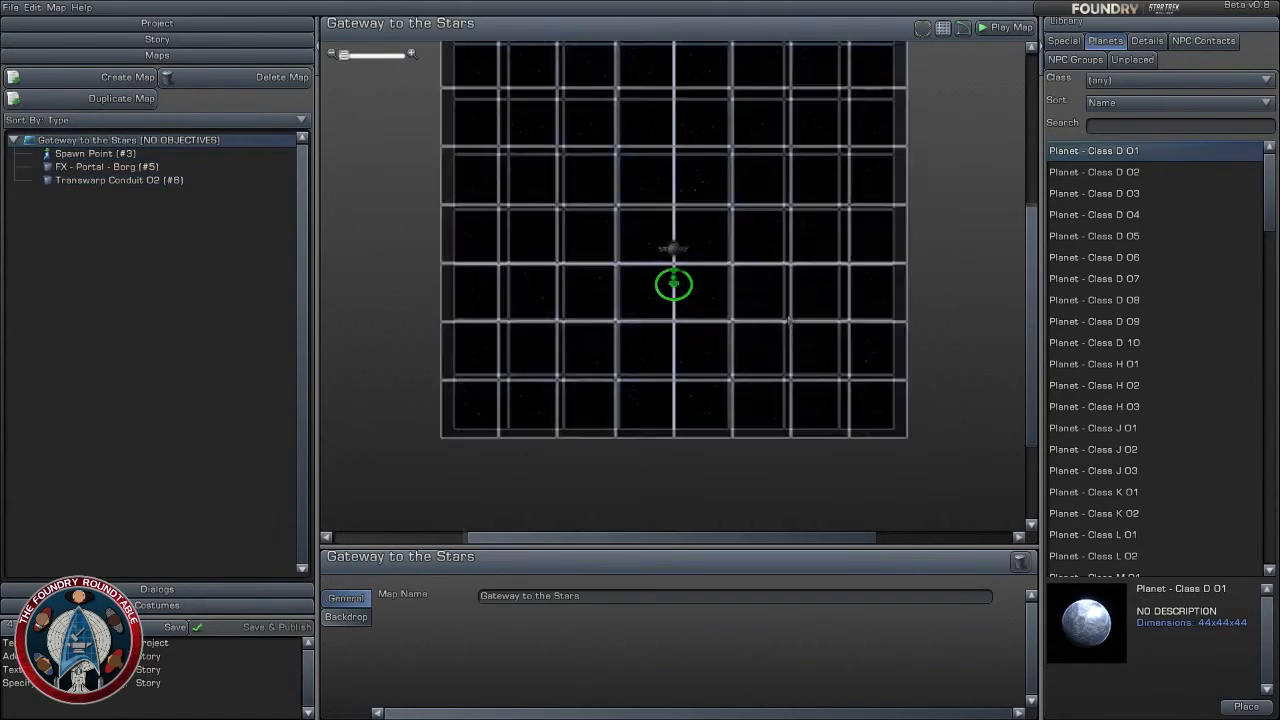
# - Examine how the portal and spawn point sit within the whole map grid at several distances
pyautogui.scroll(5, 789, 322)
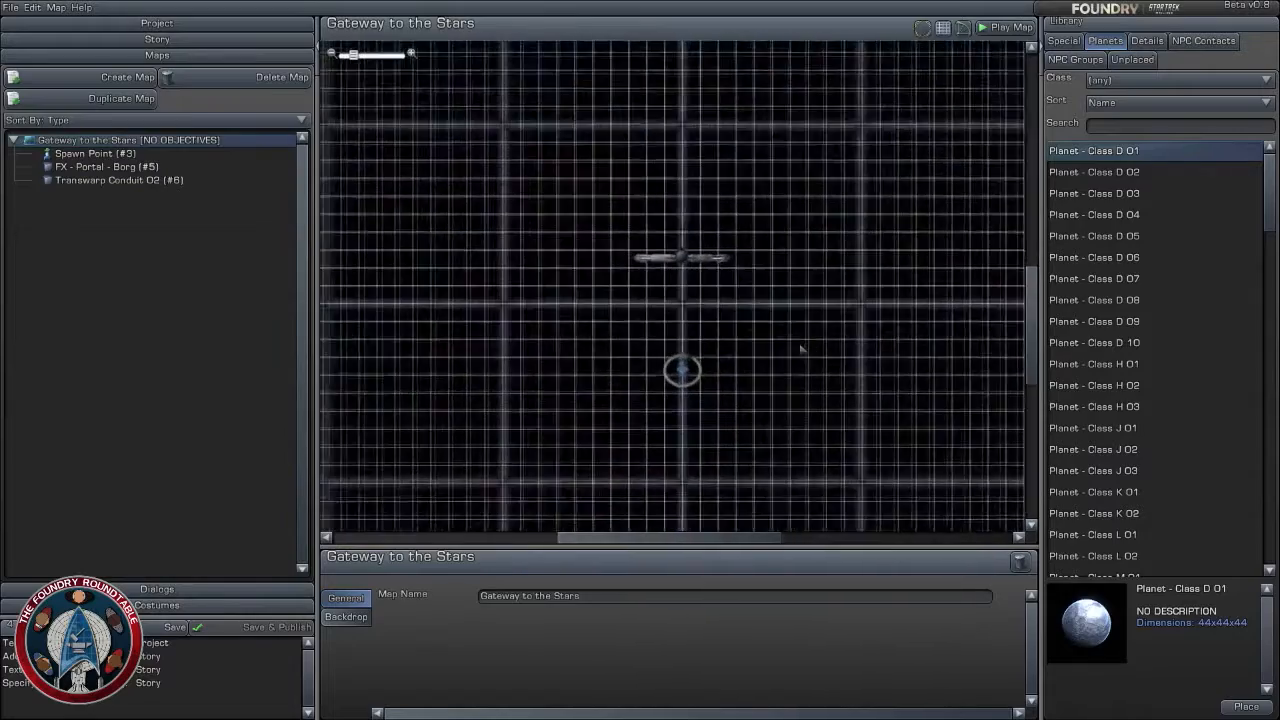
pyautogui.scroll(-4, 801, 347)
pyautogui.scroll(-3, 801, 349)
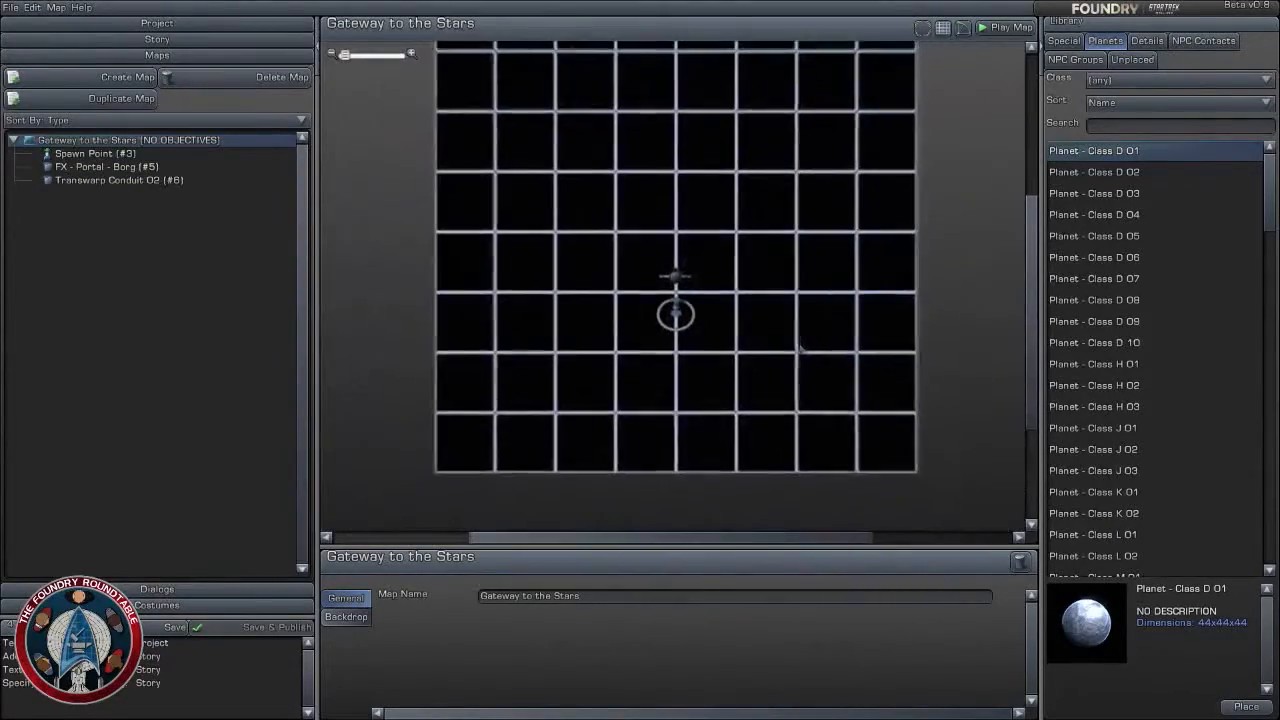
pyautogui.scroll(4, 815, 340)
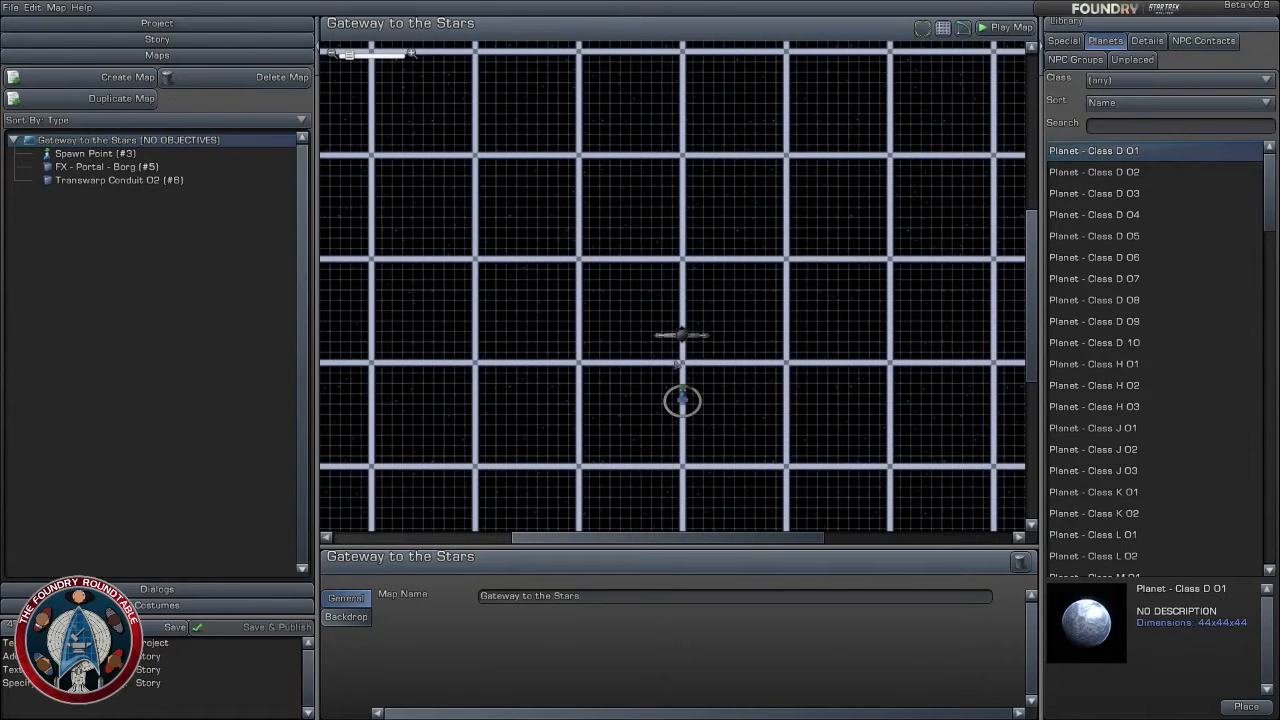
pyautogui.scroll(1, 810, 302)
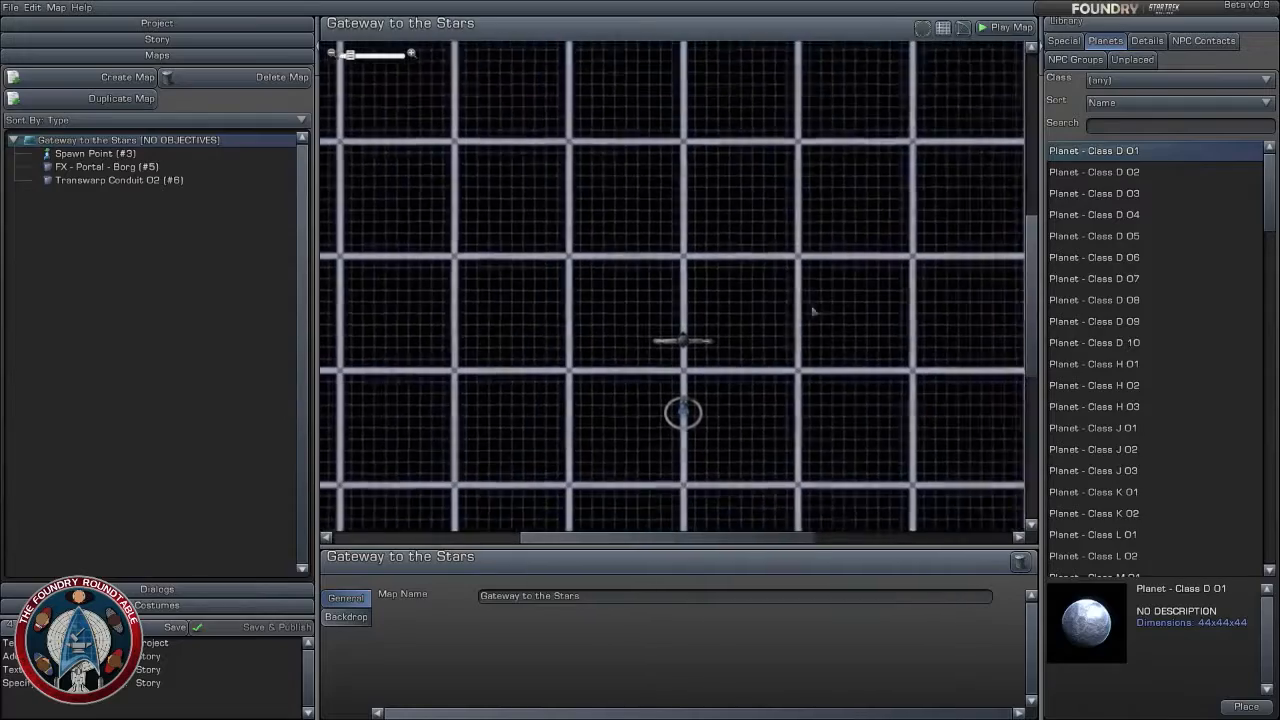
pyautogui.moveTo(811, 300); pyautogui.dragTo(813, 324, button='right')
pyautogui.scroll(-3, 811, 309)
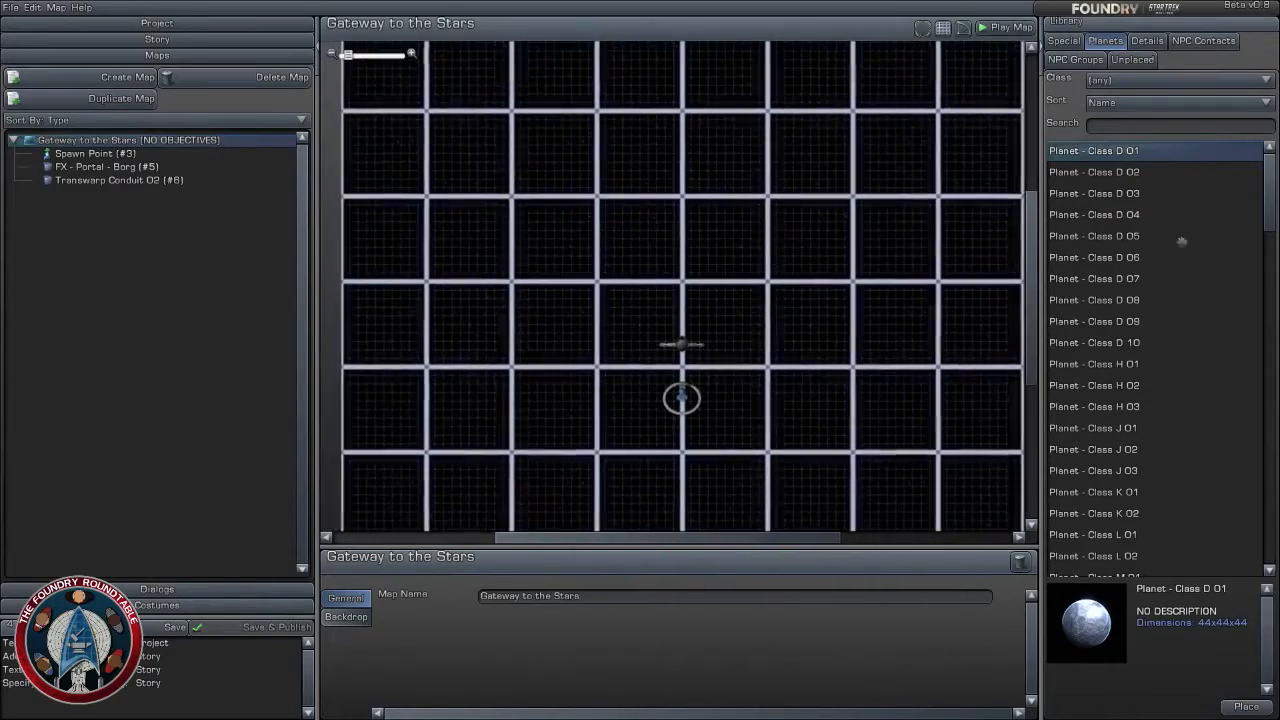
pyautogui.scroll(3, 781, 366)
pyautogui.scroll(2, 781, 366)
# - Add a place marker at the centre of the Borg portal and set its radius to 5 km
pyautogui.moveTo(781, 366); pyautogui.dragTo(776, 229, button='right')
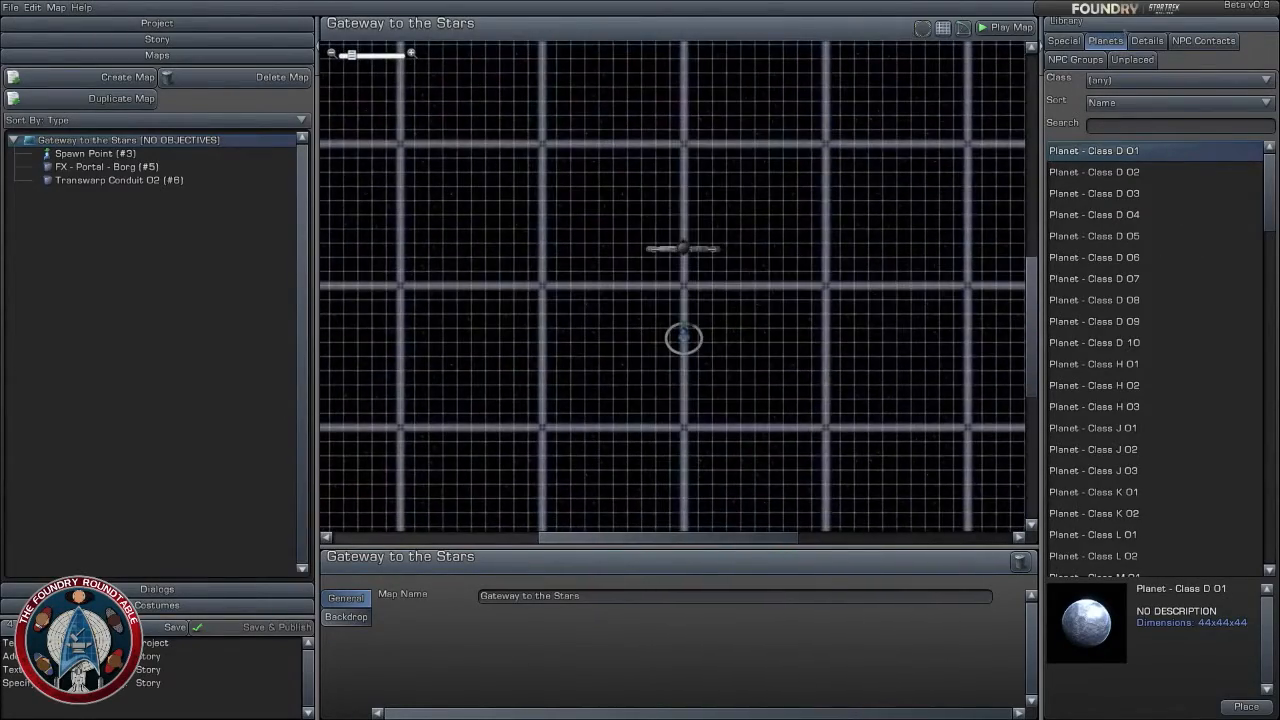
pyautogui.click(1063, 40)
pyautogui.moveTo(1064, 172)
pyautogui.mouseDown()
pyautogui.moveTo(823, 257)
pyautogui.moveTo(663, 246)
pyautogui.moveTo(680, 247)
pyautogui.mouseUp()
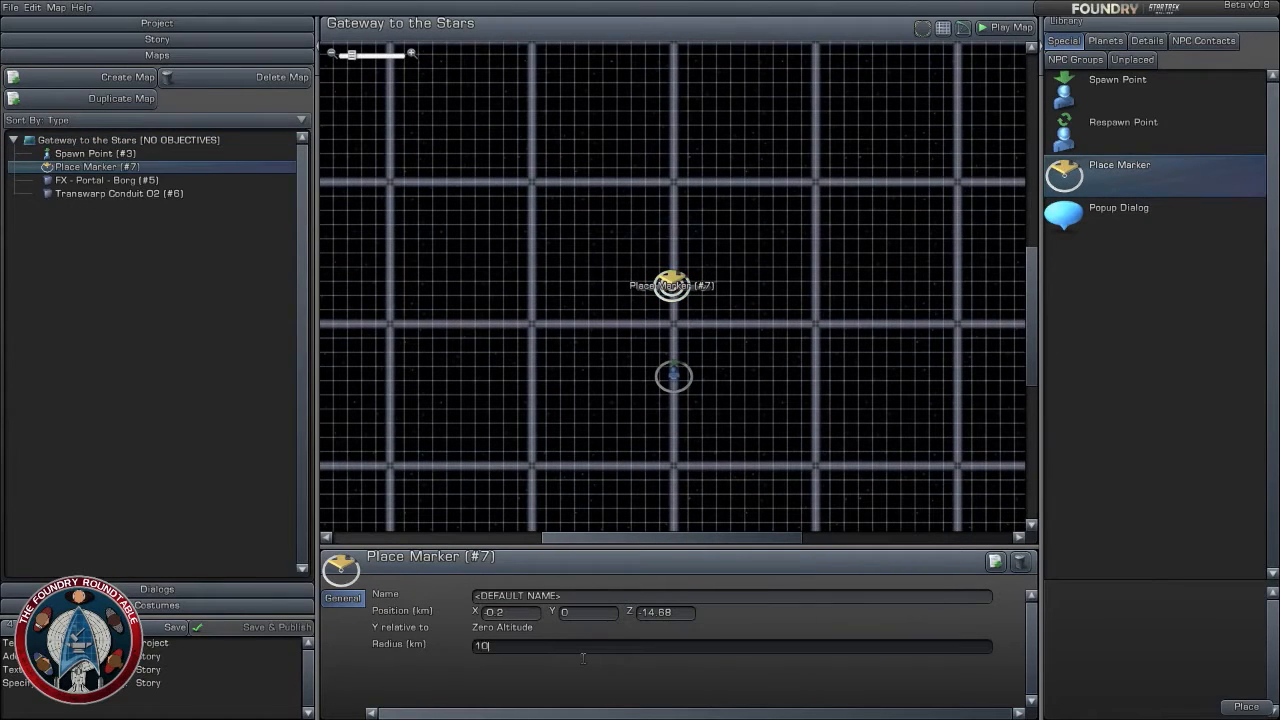
pyautogui.press('Return')
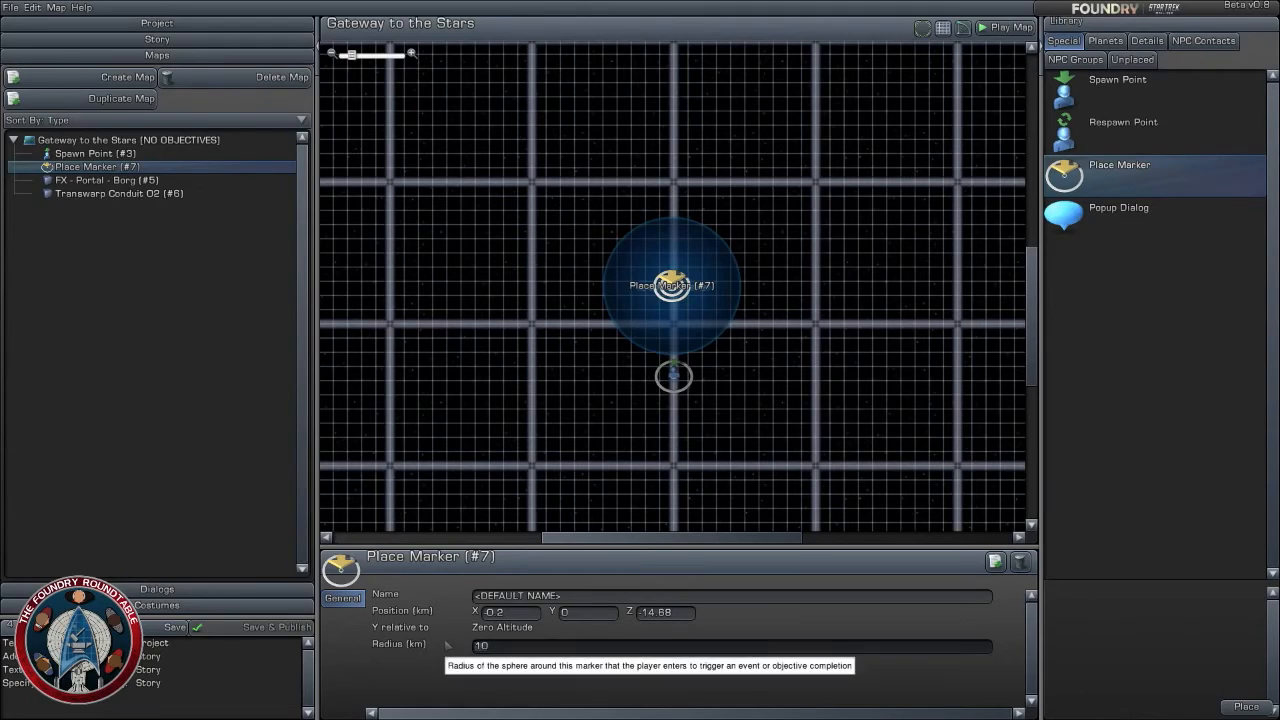
pyautogui.write('5')
pyautogui.press('Return')
pyautogui.scroll(5, 694, 434)
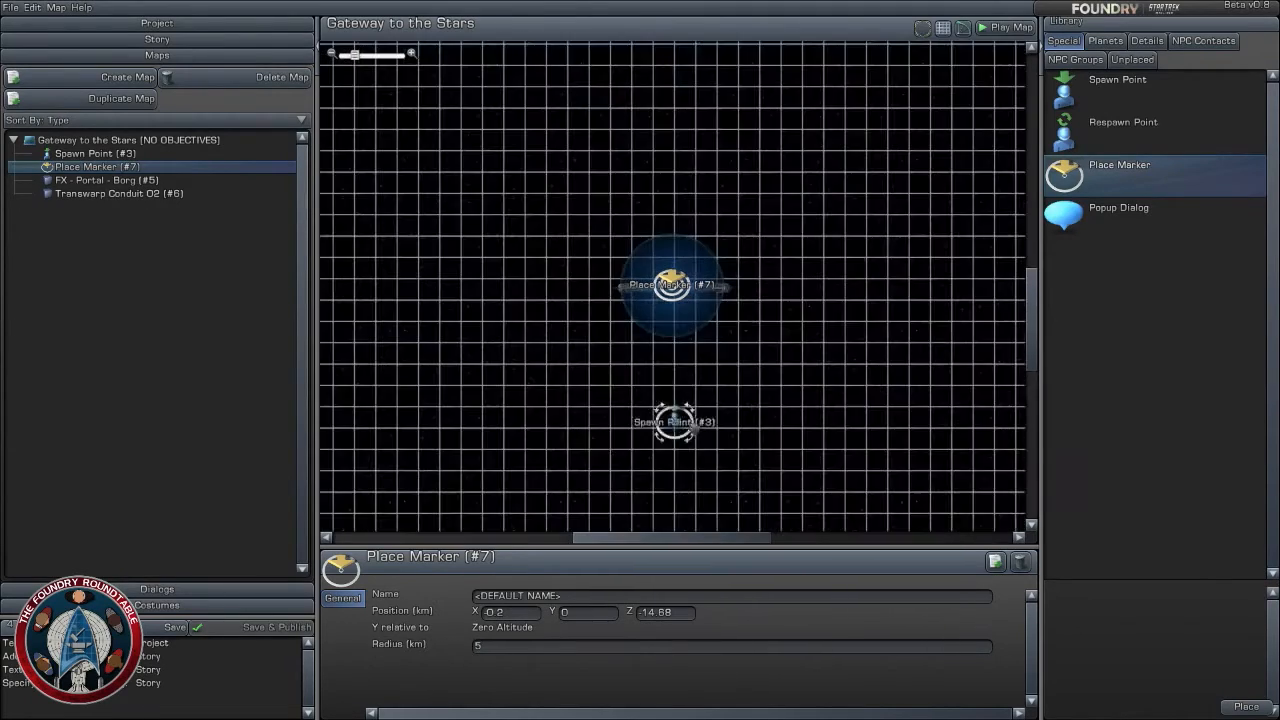
pyautogui.scroll(4, 778, 391)
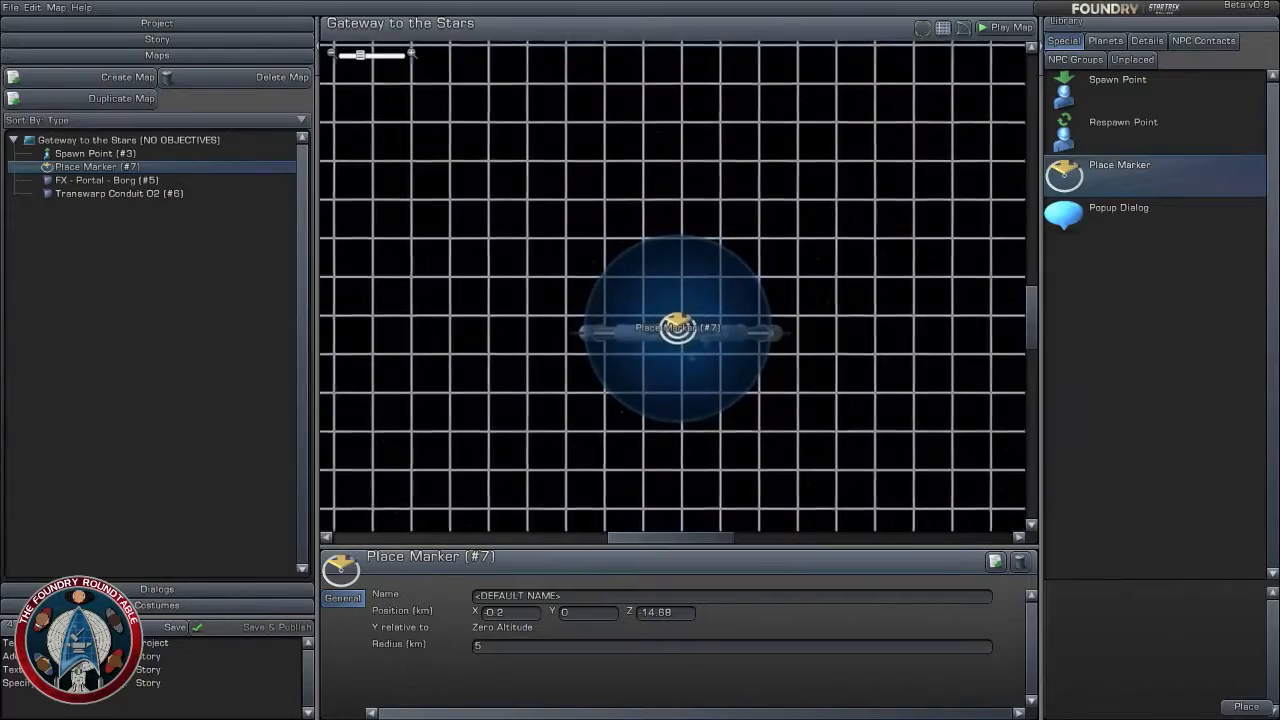
pyautogui.click(558, 441)
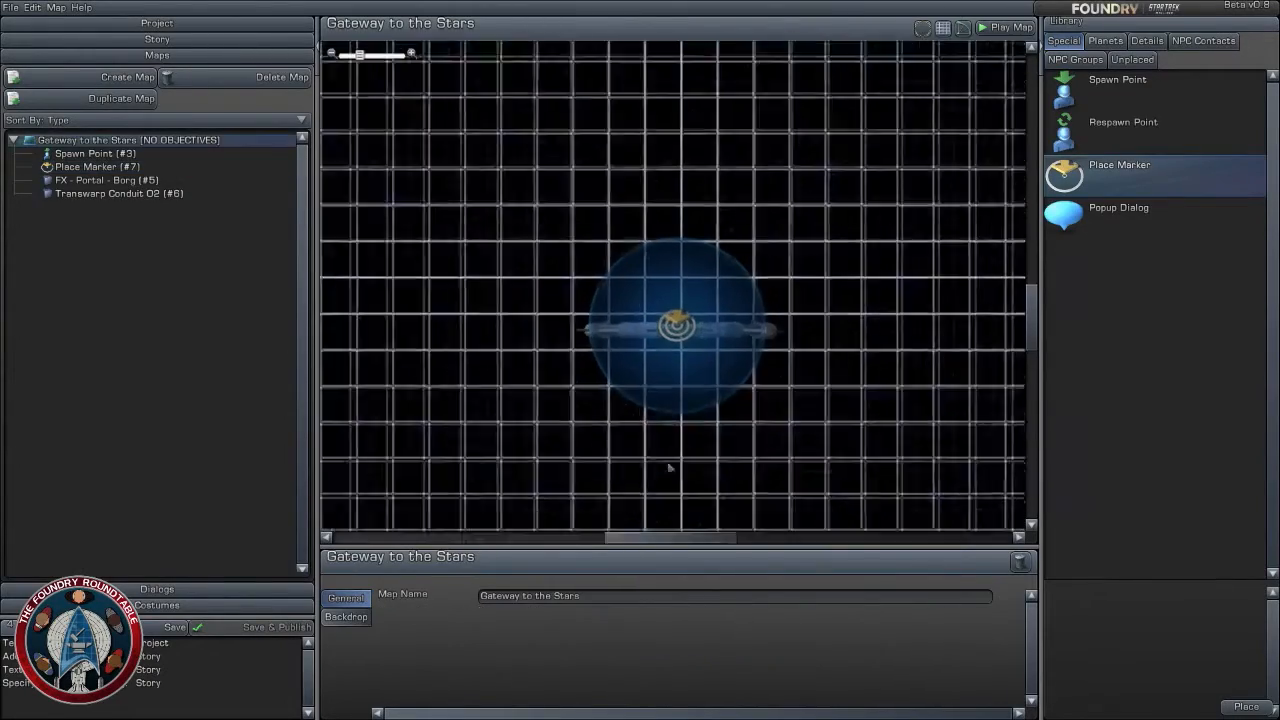
# - Make the map's Stars Only 01 backdrop customisable and look through its sky, distant object and light settings
pyautogui.scroll(3, 677, 470)
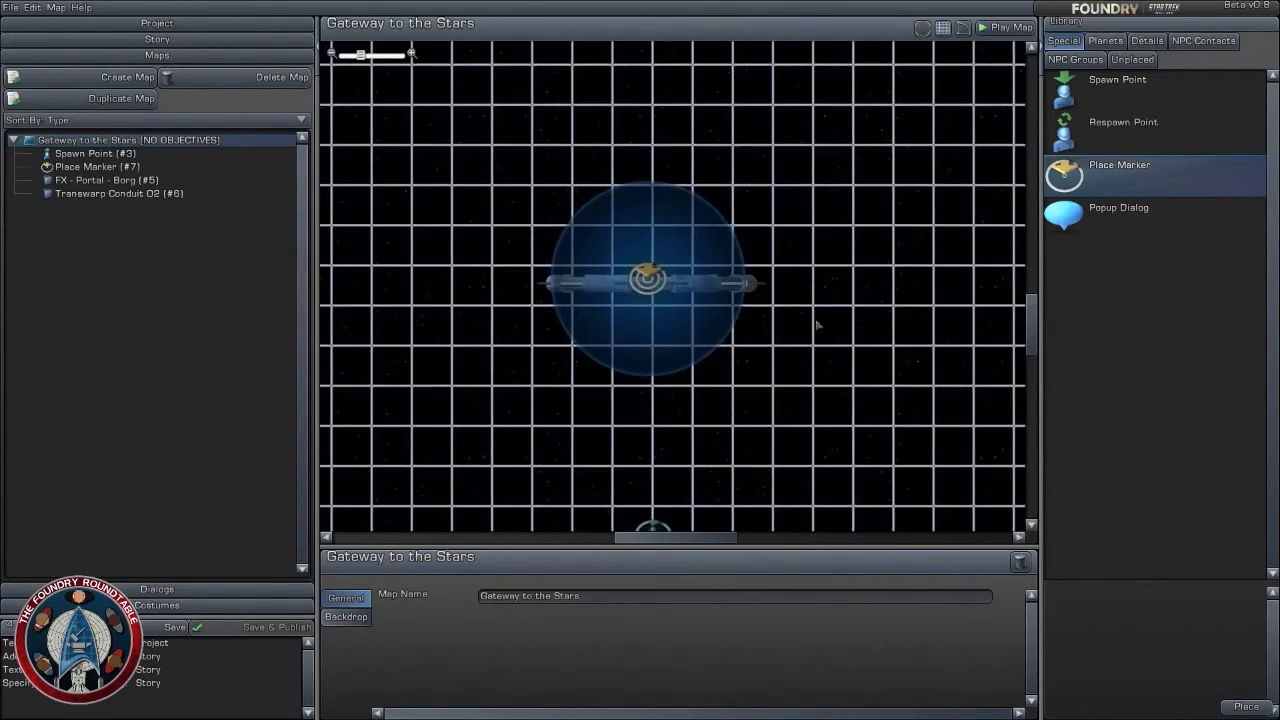
pyautogui.scroll(2, 657, 463)
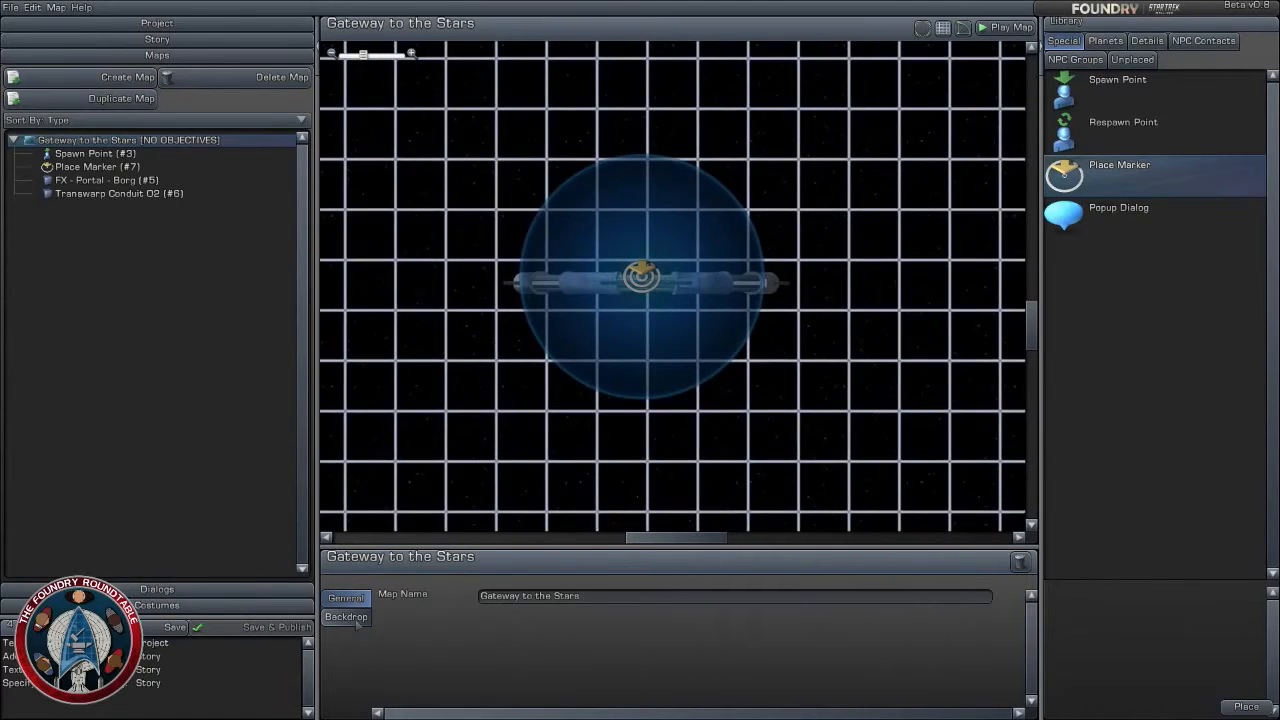
pyautogui.click(366, 617)
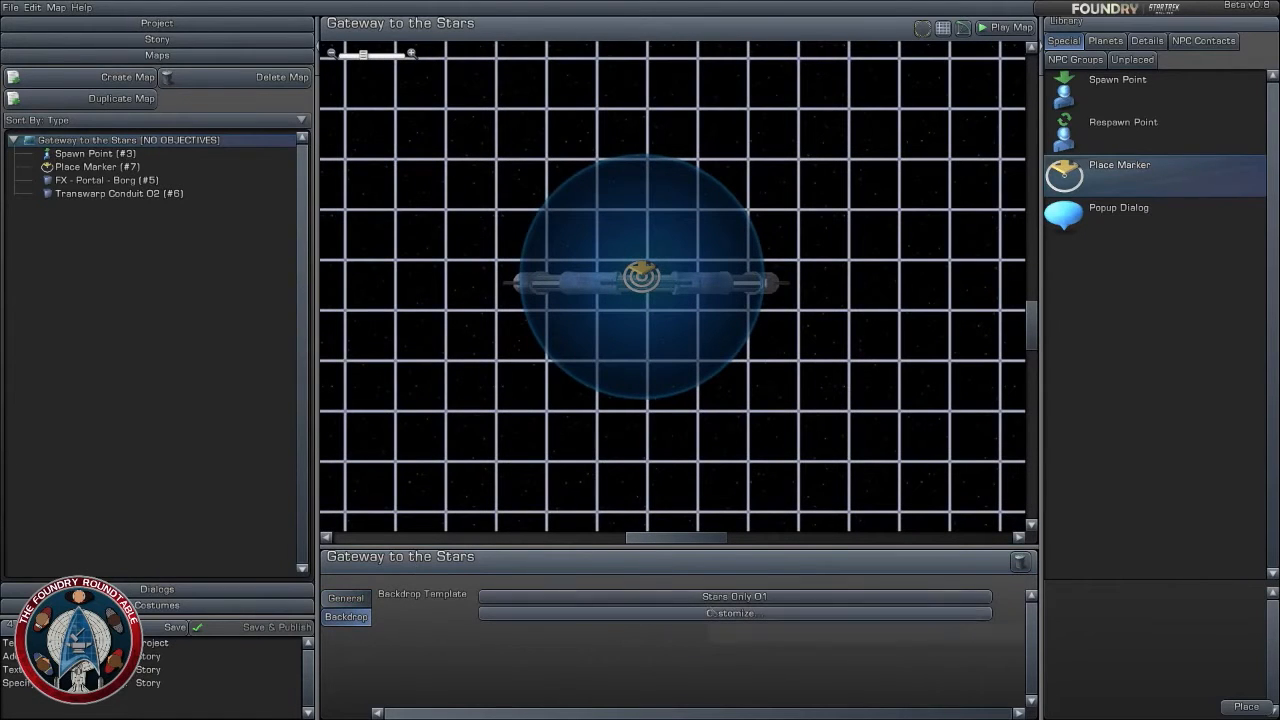
pyautogui.click(712, 614)
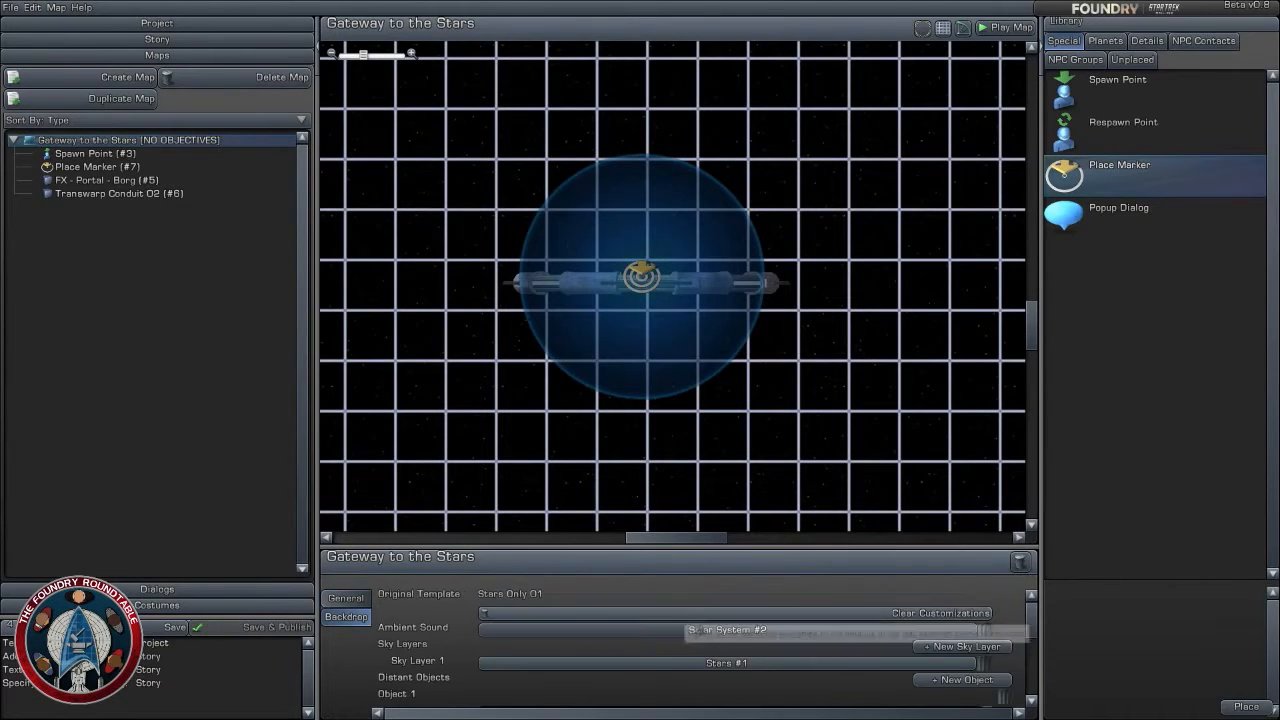
pyautogui.scroll(-5, 658, 650)
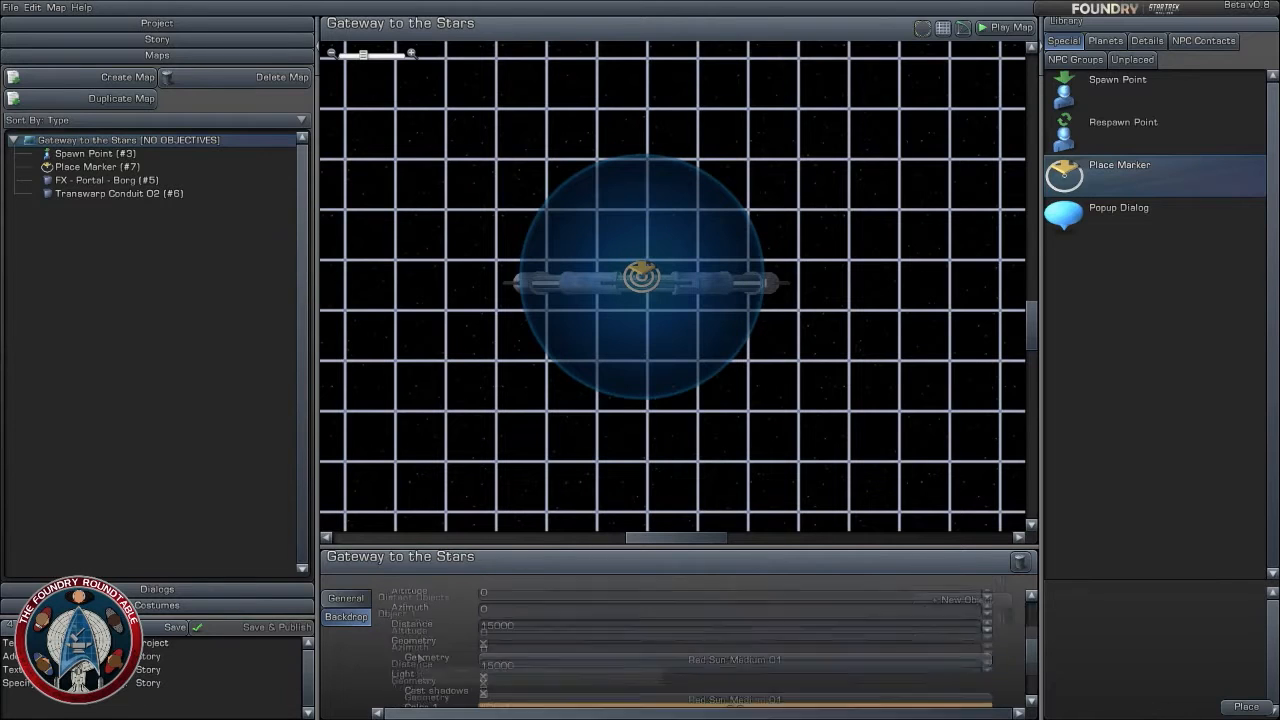
pyautogui.scroll(5, 658, 650)
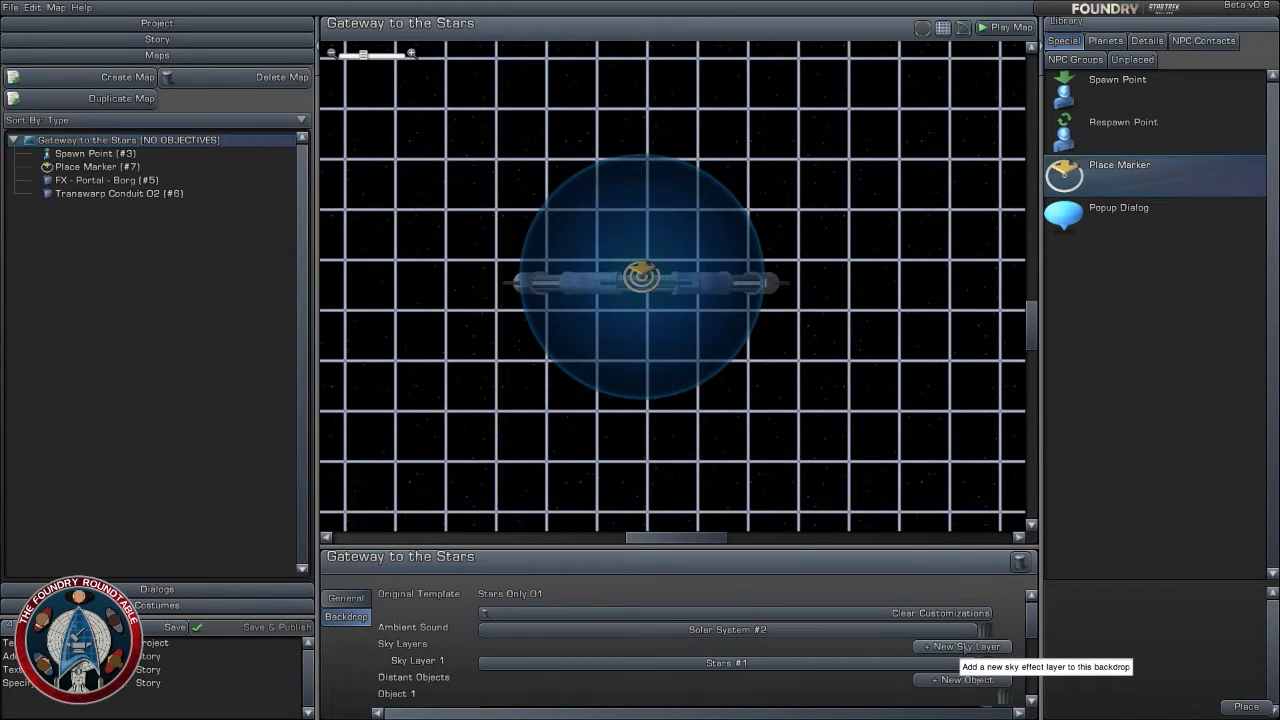
# - Add a second sky layer to the backdrop and give it the Blue Clouds #3 sky
pyautogui.click(963, 647)
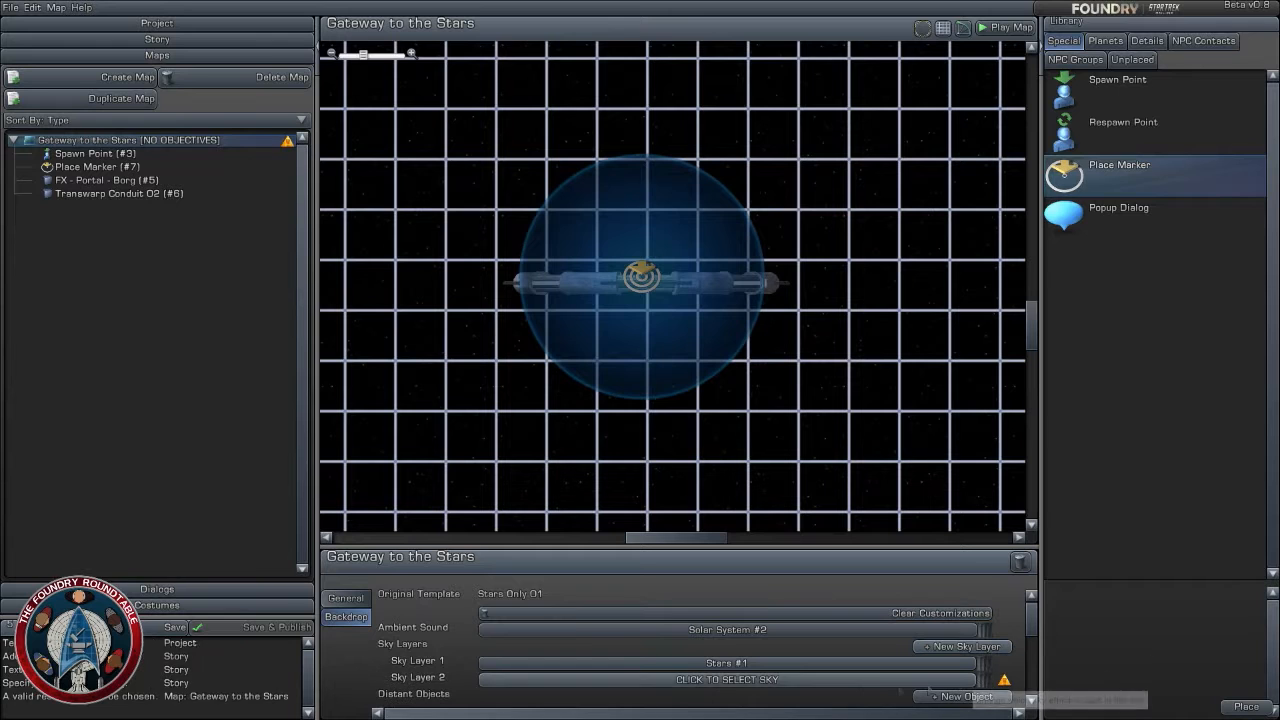
pyautogui.click(134, 283)
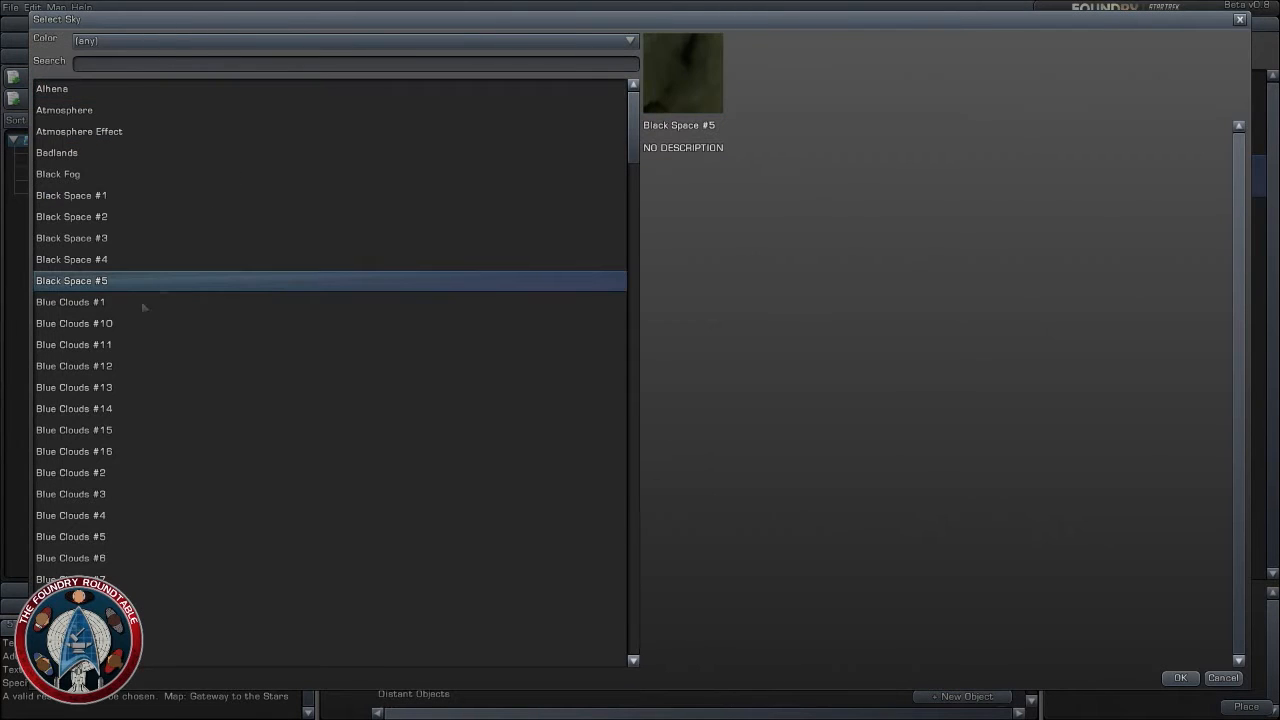
pyautogui.click(110, 432)
pyautogui.click(116, 536)
pyautogui.click(112, 476)
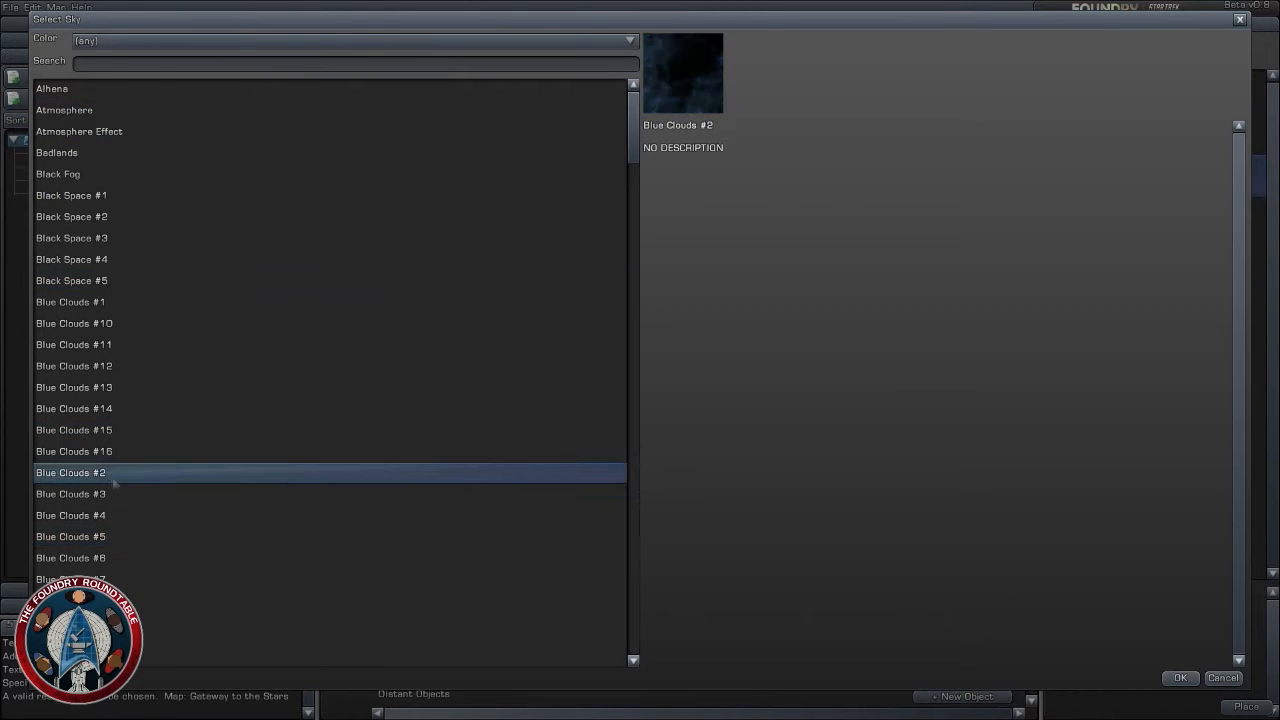
pyautogui.click(109, 496)
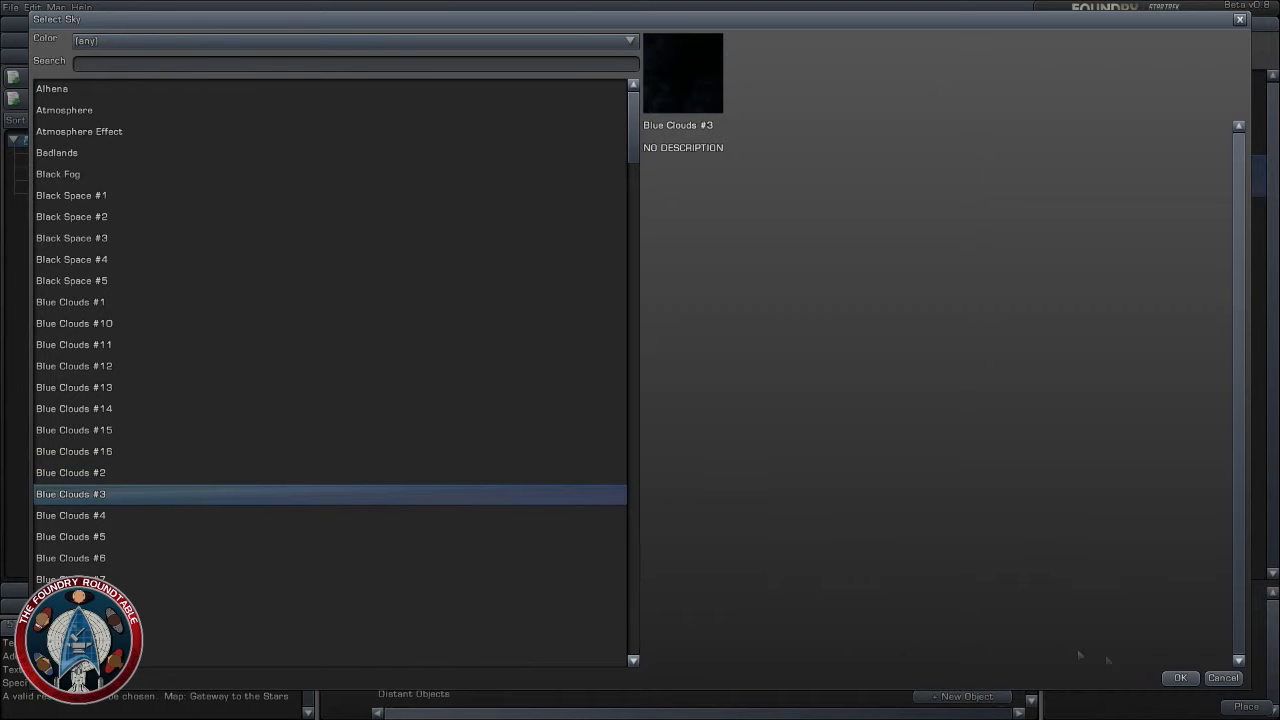
pyautogui.click(1180, 678)
# - Browse the planet library and place Planet - Class M 04 on the map near the portal, at about X -12.7 km, Z -7.5 km
pyautogui.scroll(-2, 905, 362)
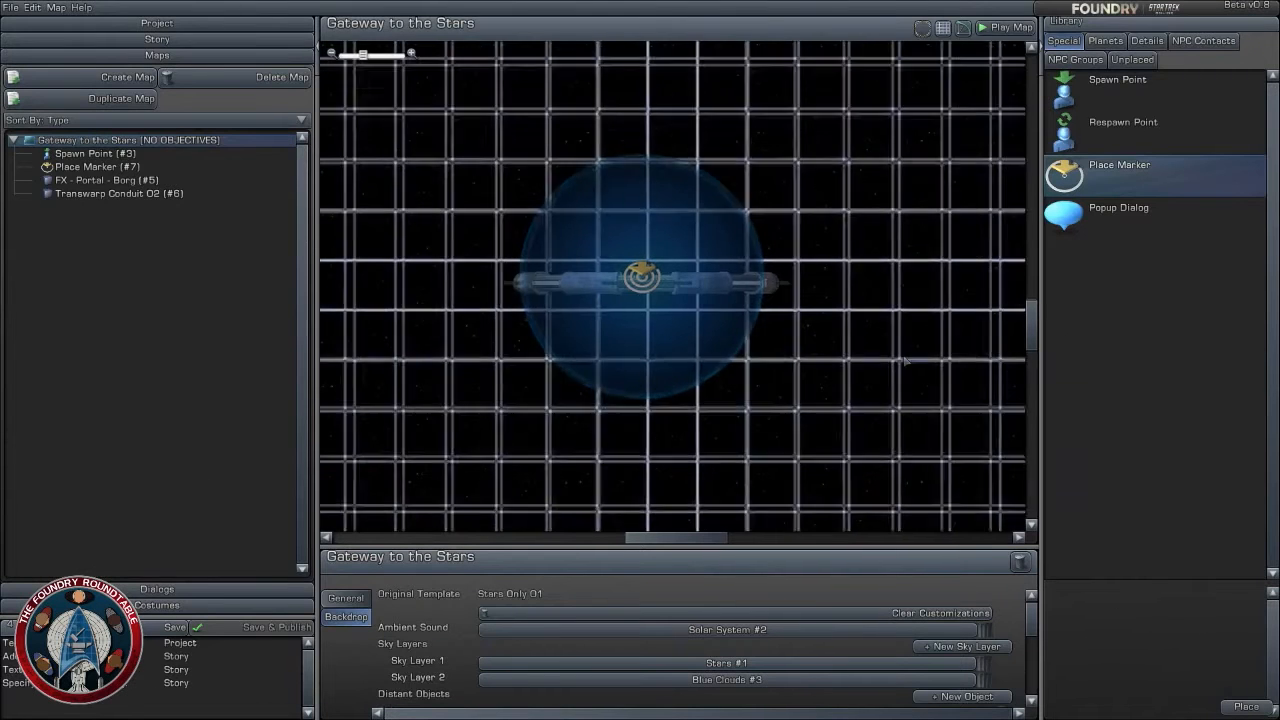
pyautogui.scroll(2, 905, 362)
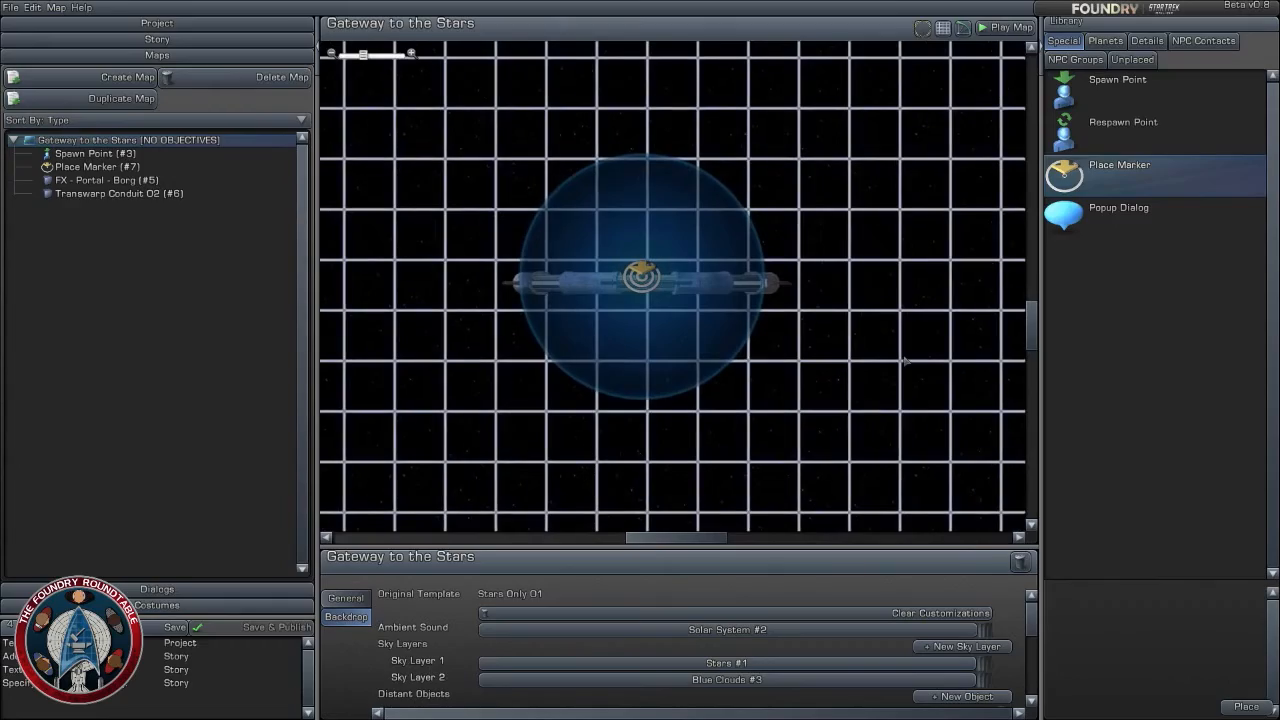
pyautogui.scroll(-3, 825, 377)
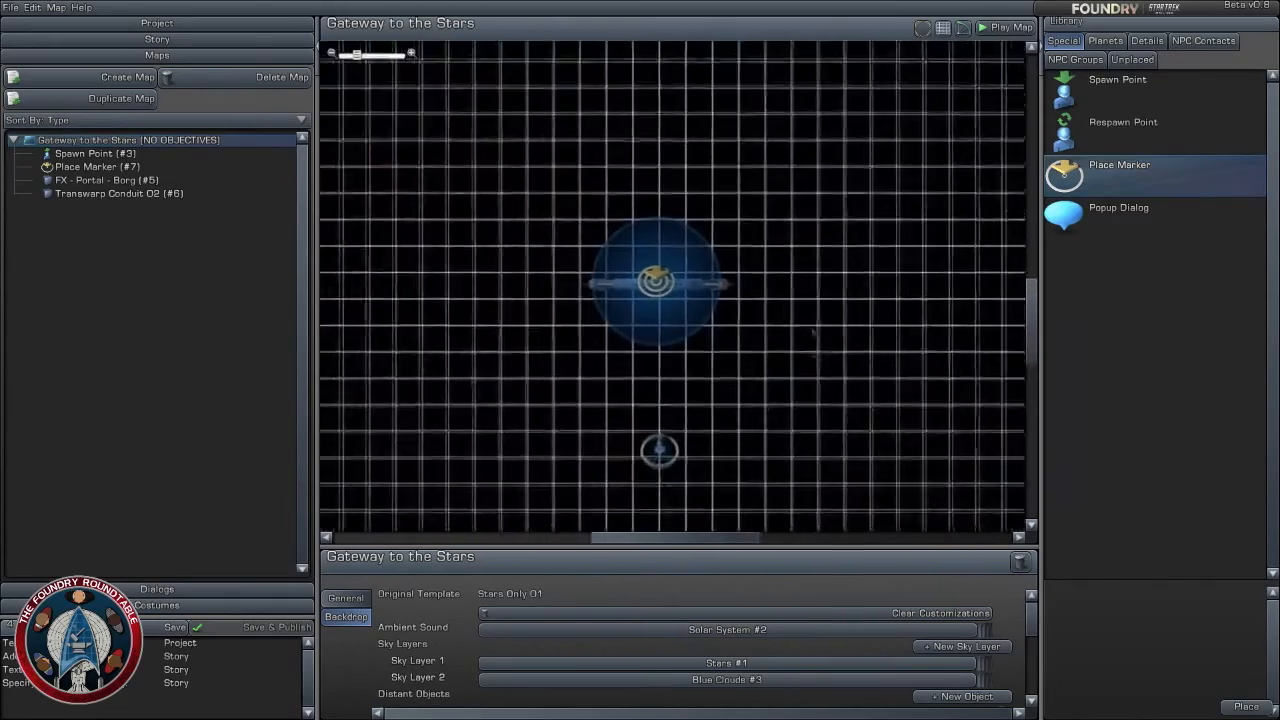
pyautogui.scroll(-2, 838, 346)
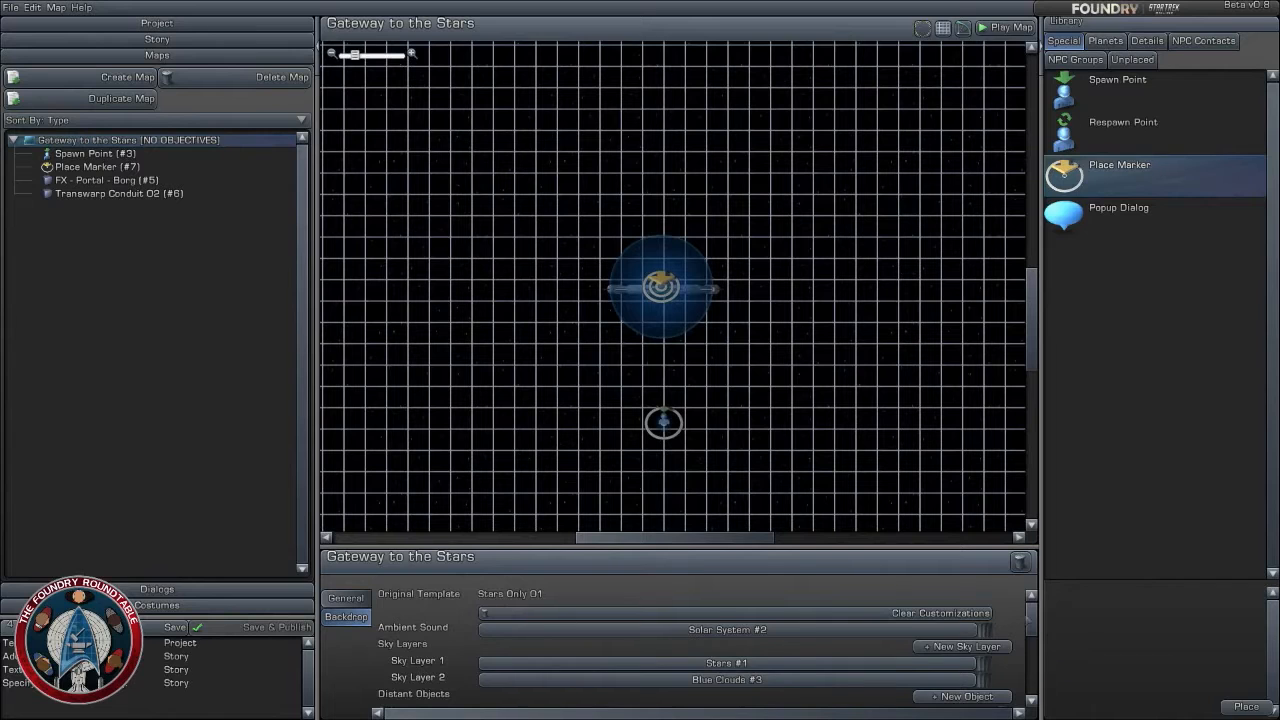
pyautogui.scroll(-3, 1005, 617)
pyautogui.scroll(2, 700, 645)
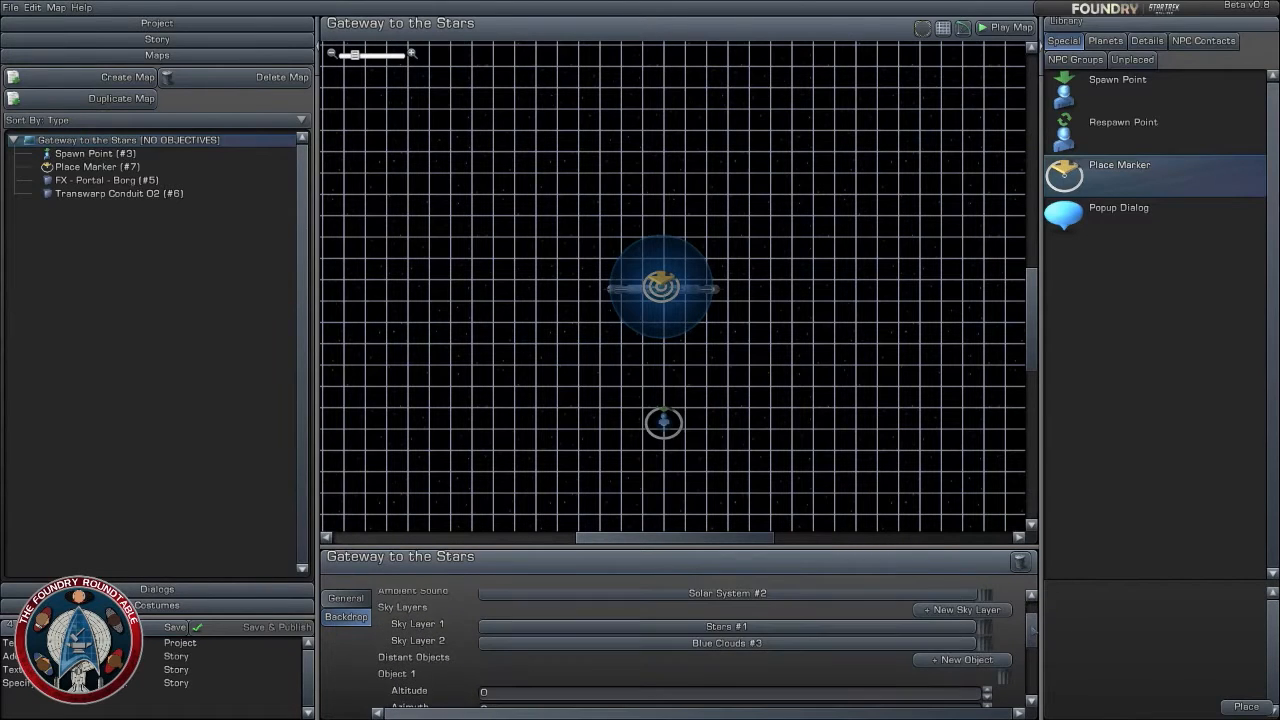
pyautogui.click(1105, 40)
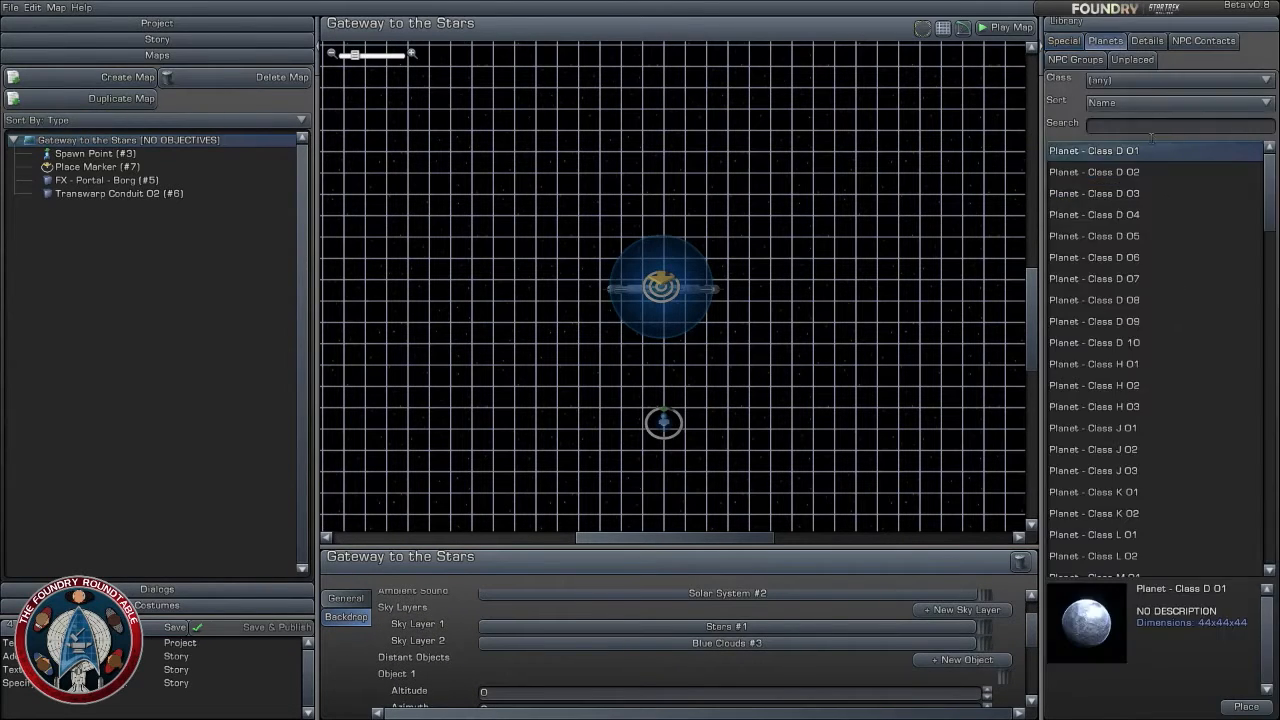
pyautogui.click(1137, 194)
pyautogui.click(1148, 321)
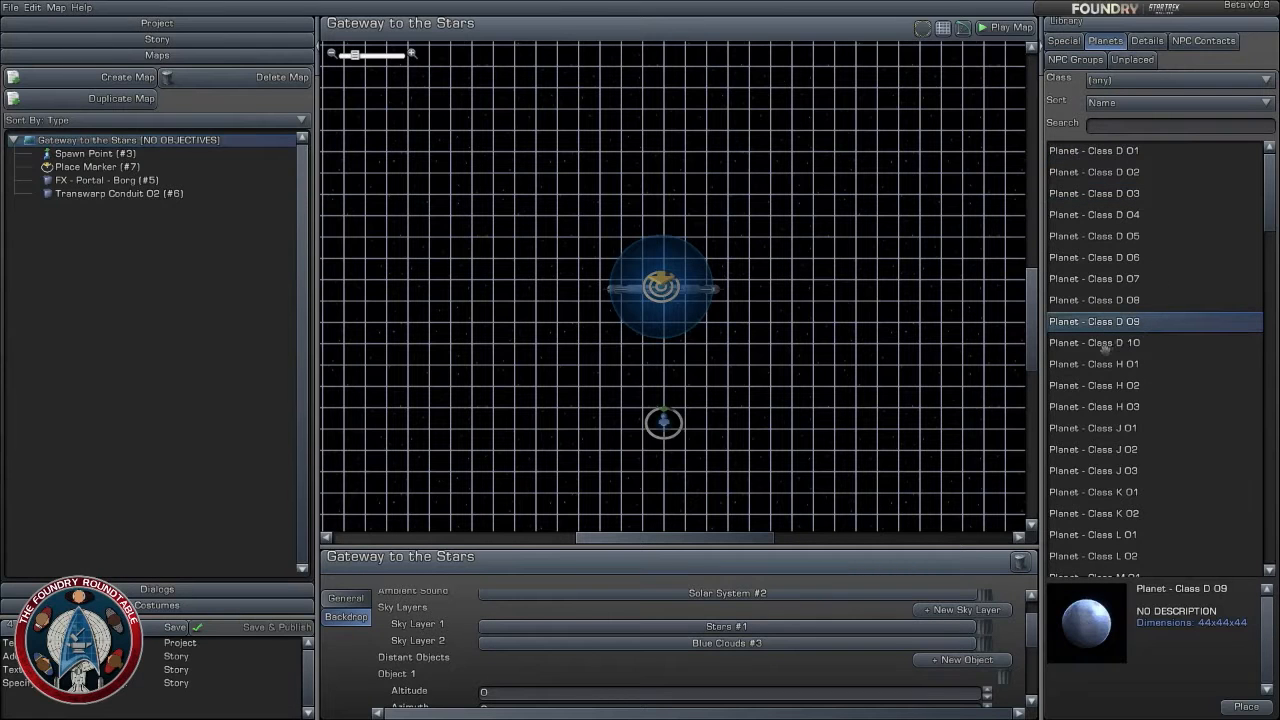
pyautogui.click(1104, 343)
pyautogui.scroll(-4, 1126, 410)
pyautogui.click(1110, 401)
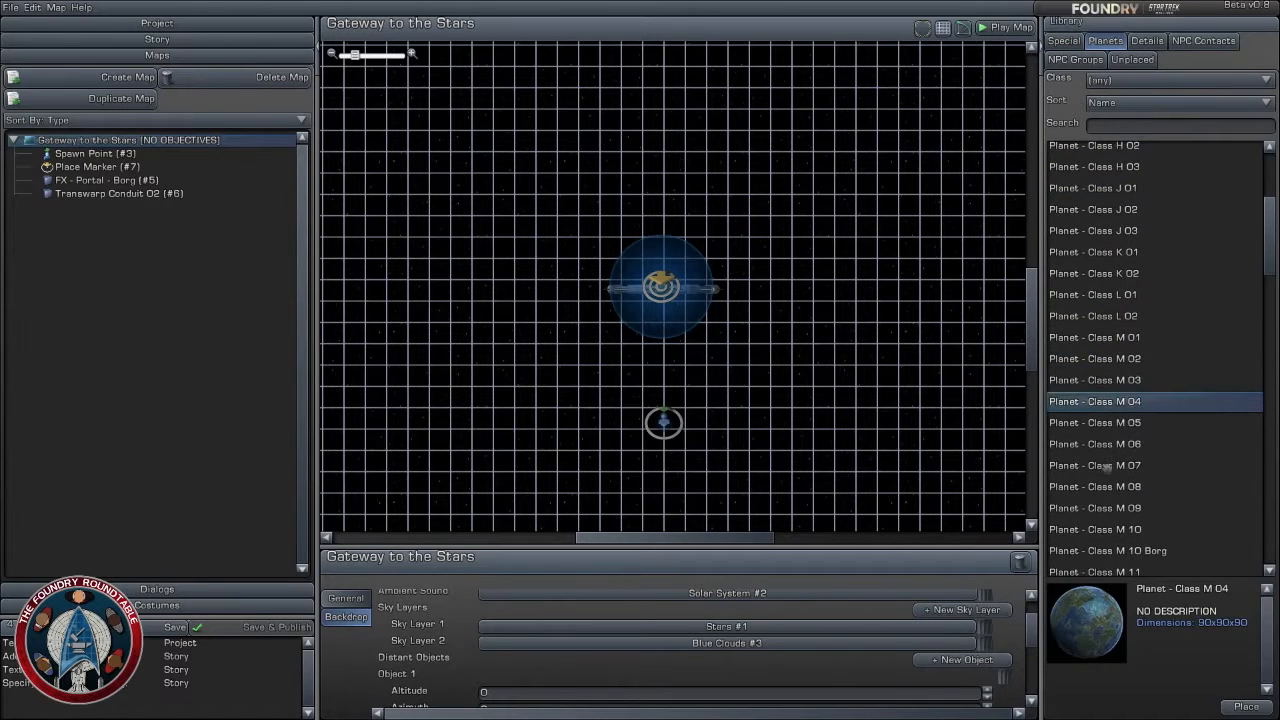
pyautogui.moveTo(1113, 401); pyautogui.dragTo(527, 211)
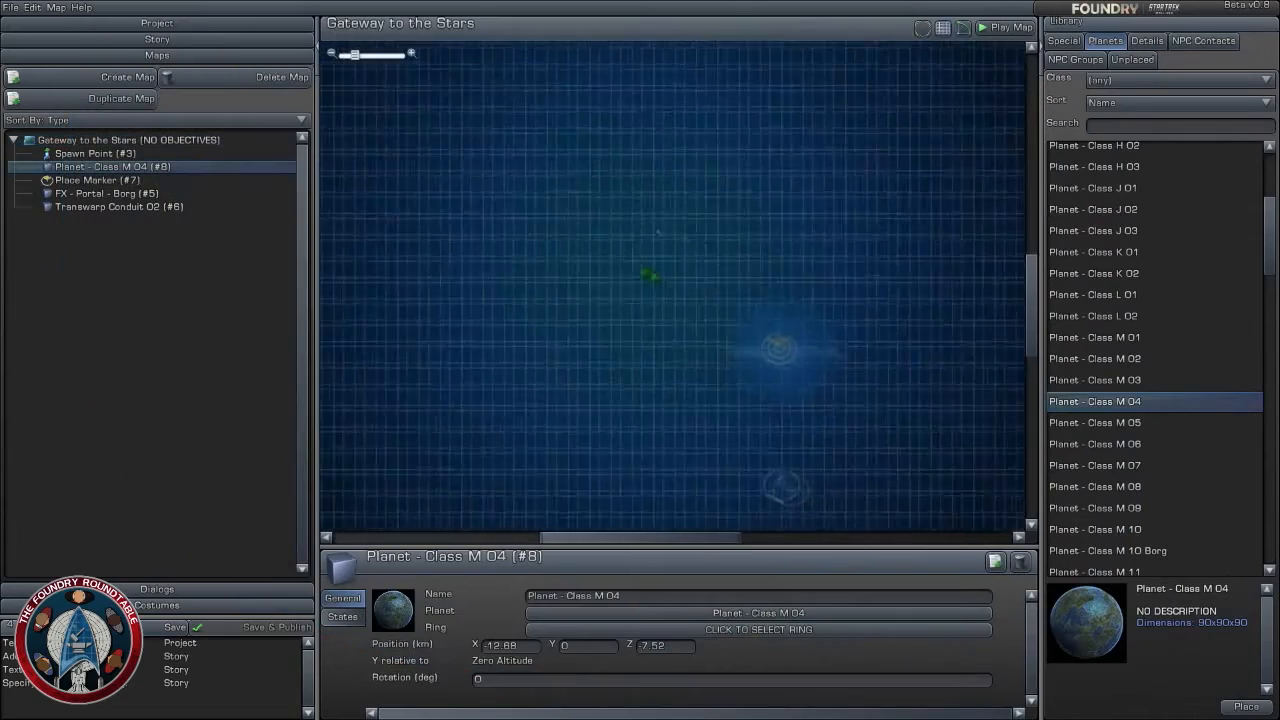
# - Move the Class M 04 planet away from the portal to about X -33 km, Z 47 km and check its visibility states
pyautogui.scroll(-5, 527, 211)
pyautogui.moveTo(671, 287); pyautogui.dragTo(609, 115)
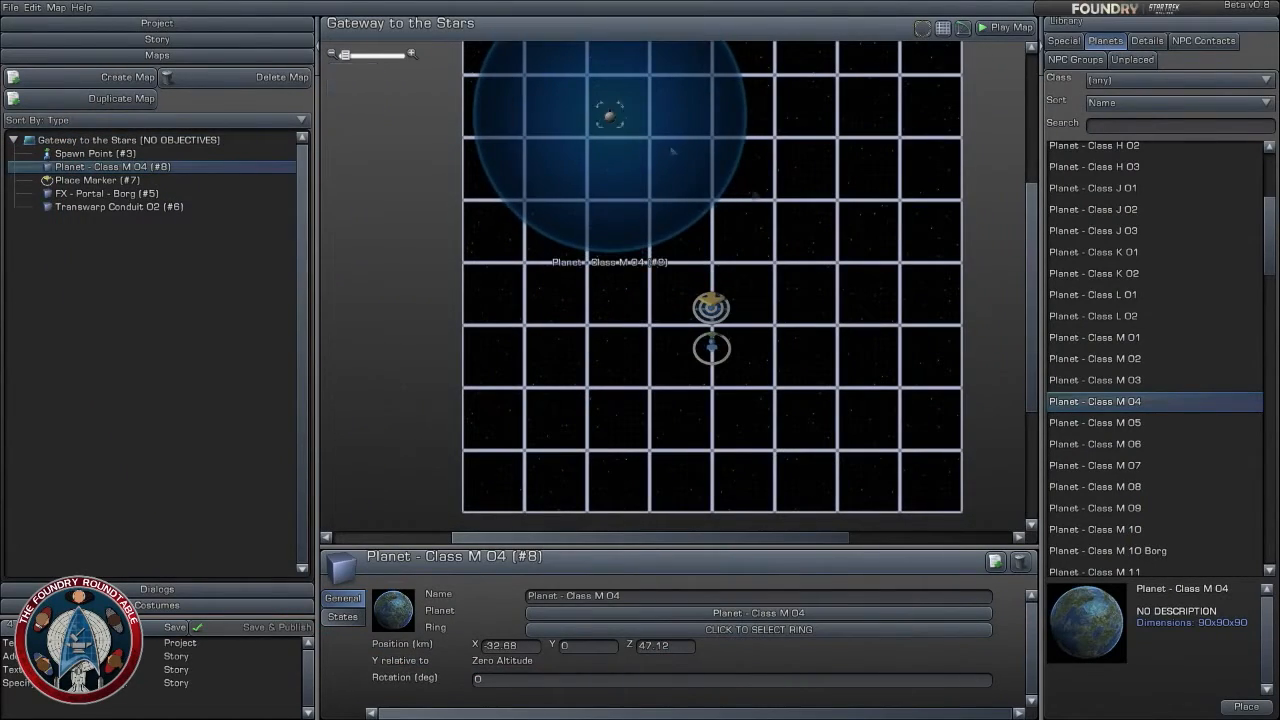
pyautogui.scroll(3, 609, 115)
pyautogui.moveTo(397, 612)
pyautogui.click(342, 616)
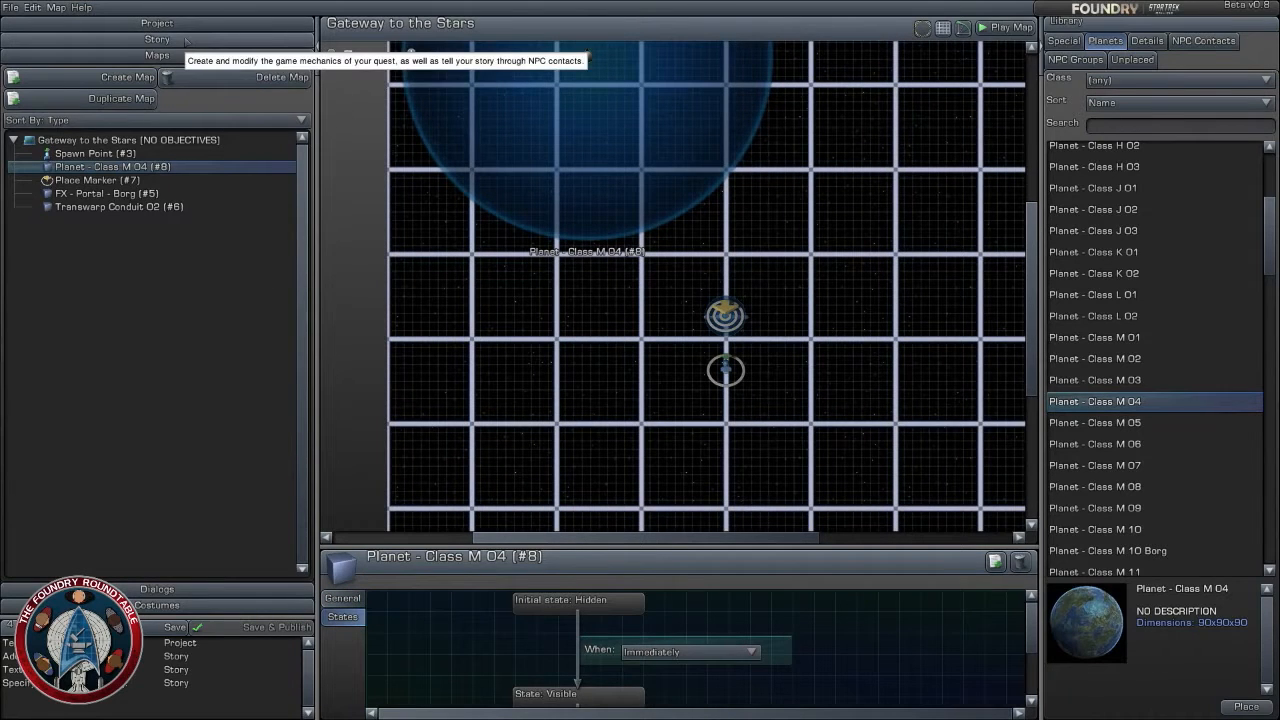
pyautogui.scroll(-2, 600, 86)
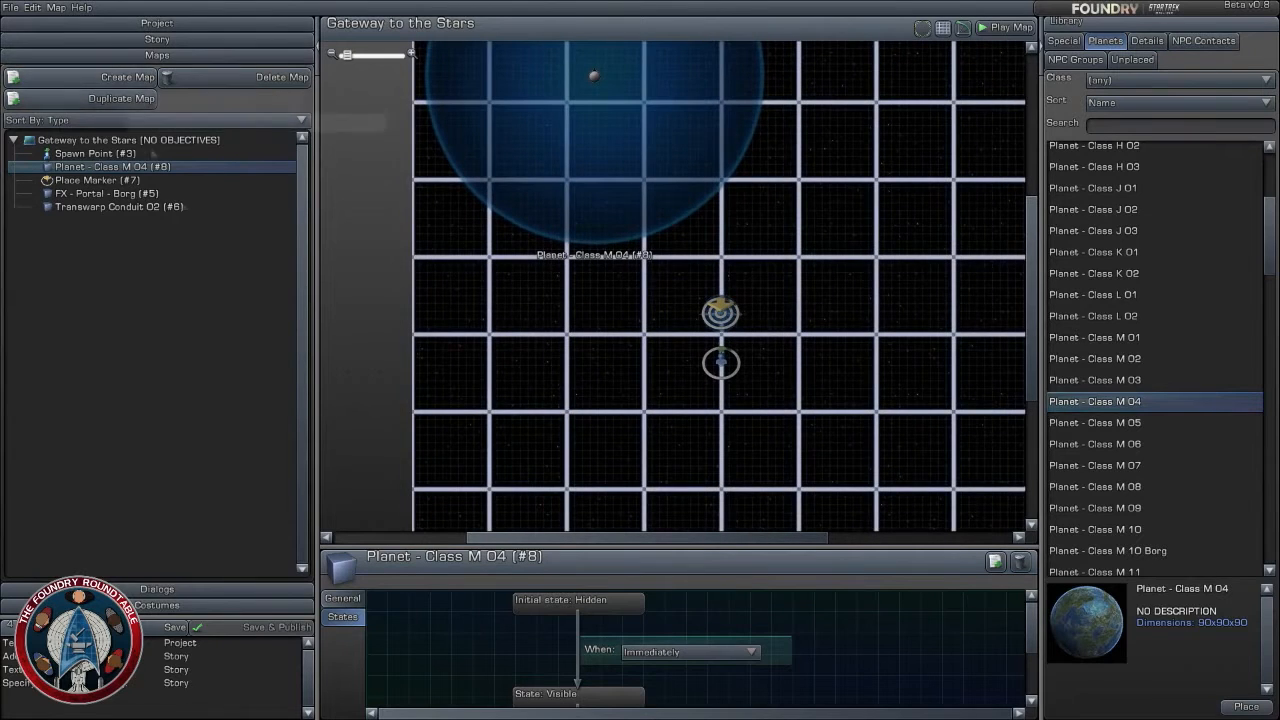
# - Add the Gateway to the Stars space map to the story between its start and finish
pyautogui.click(157, 39)
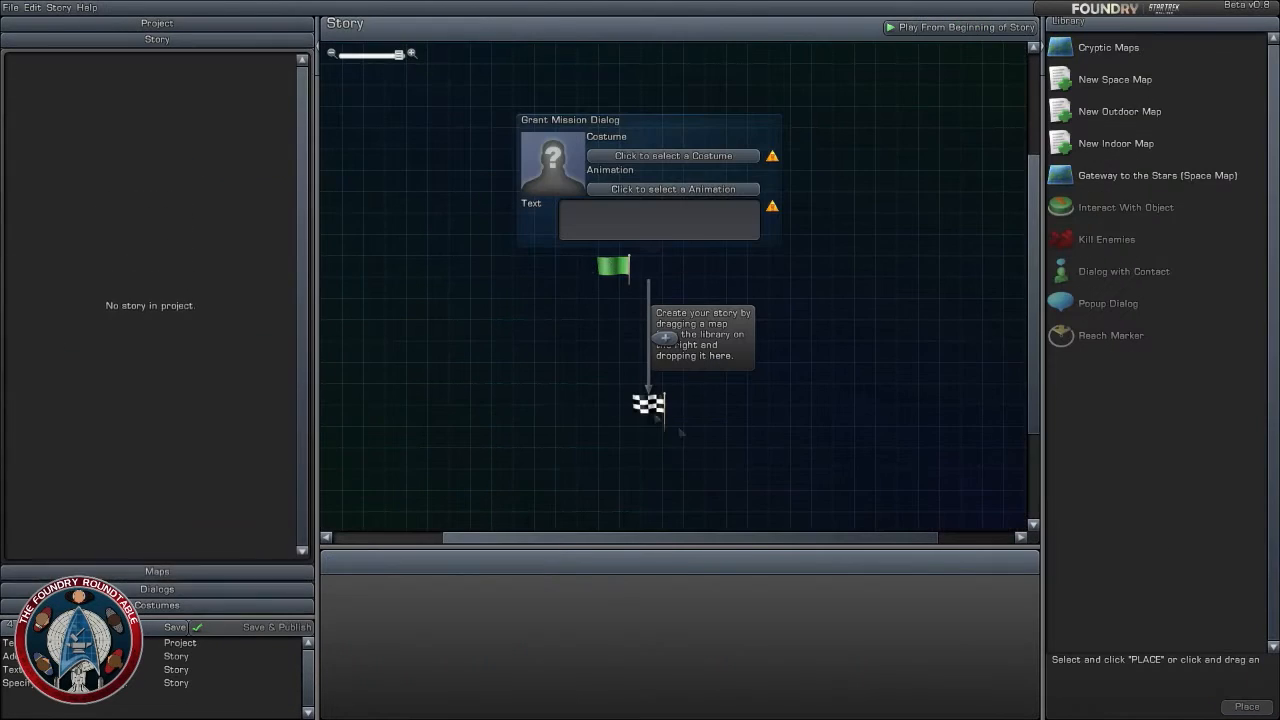
pyautogui.moveTo(1131, 175); pyautogui.dragTo(689, 336)
pyautogui.moveTo(860, 333); pyautogui.dragTo(838, 180)
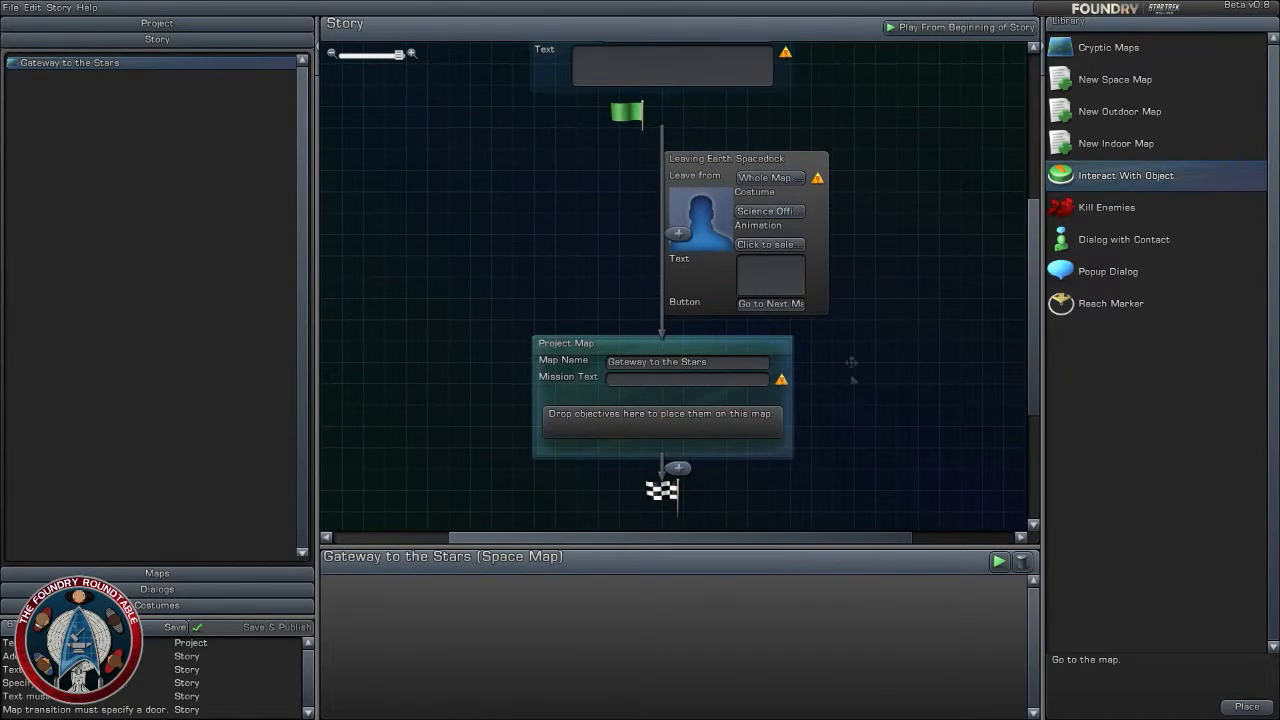
pyautogui.moveTo(851, 363); pyautogui.dragTo(854, 287)
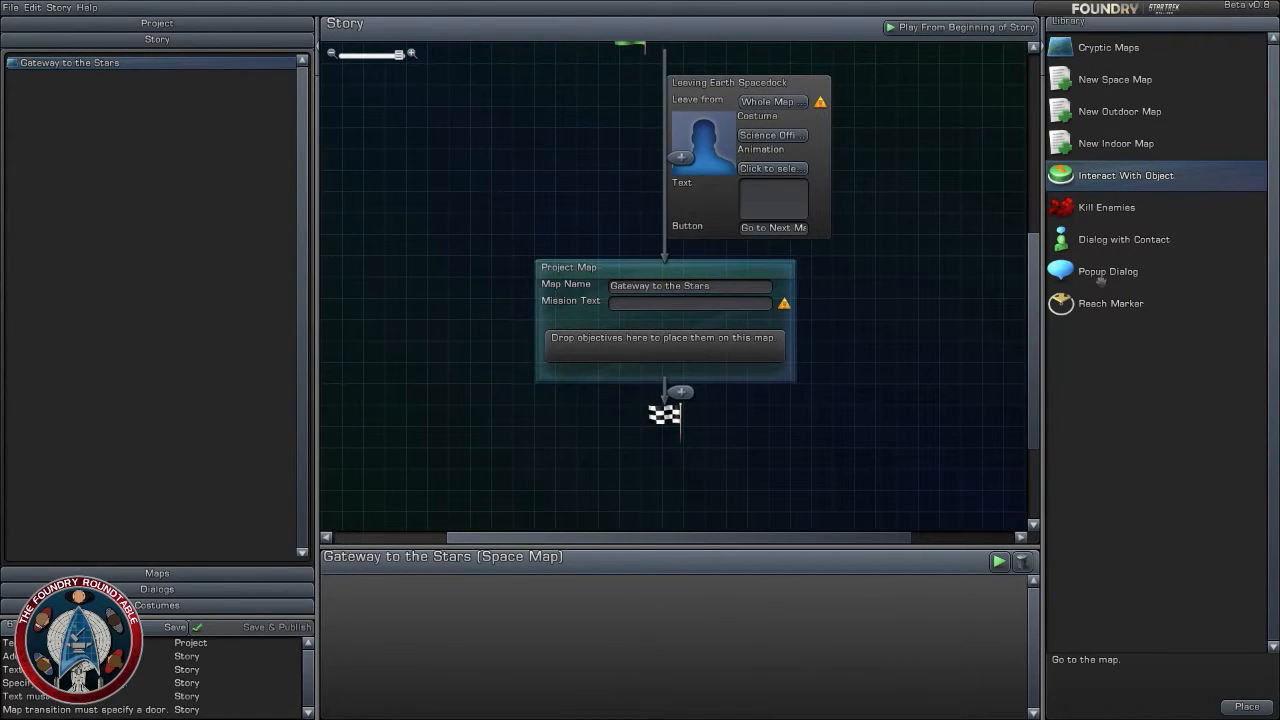
# - Add a Reach Marker task to the Gateway to the Stars story map with the mission text "Enter the Gate"
pyautogui.moveTo(1104, 302); pyautogui.dragTo(669, 340)
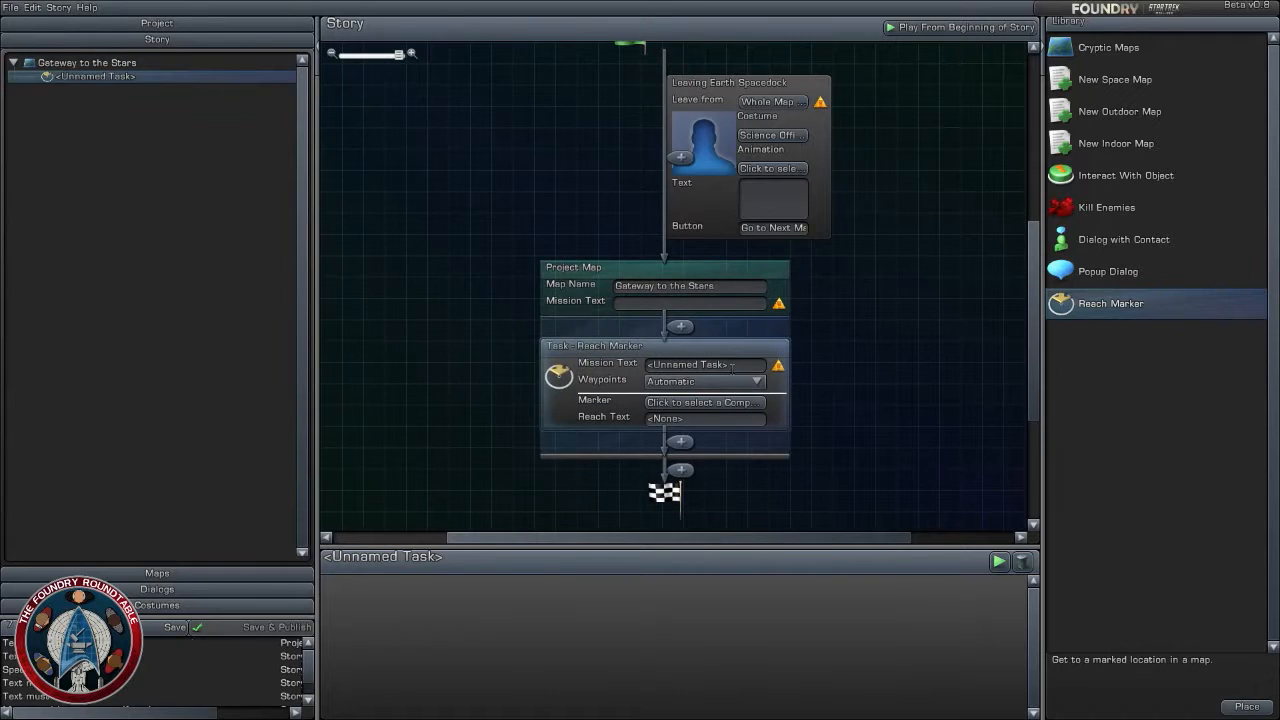
pyautogui.click(742, 365)
pyautogui.moveTo(781, 364)
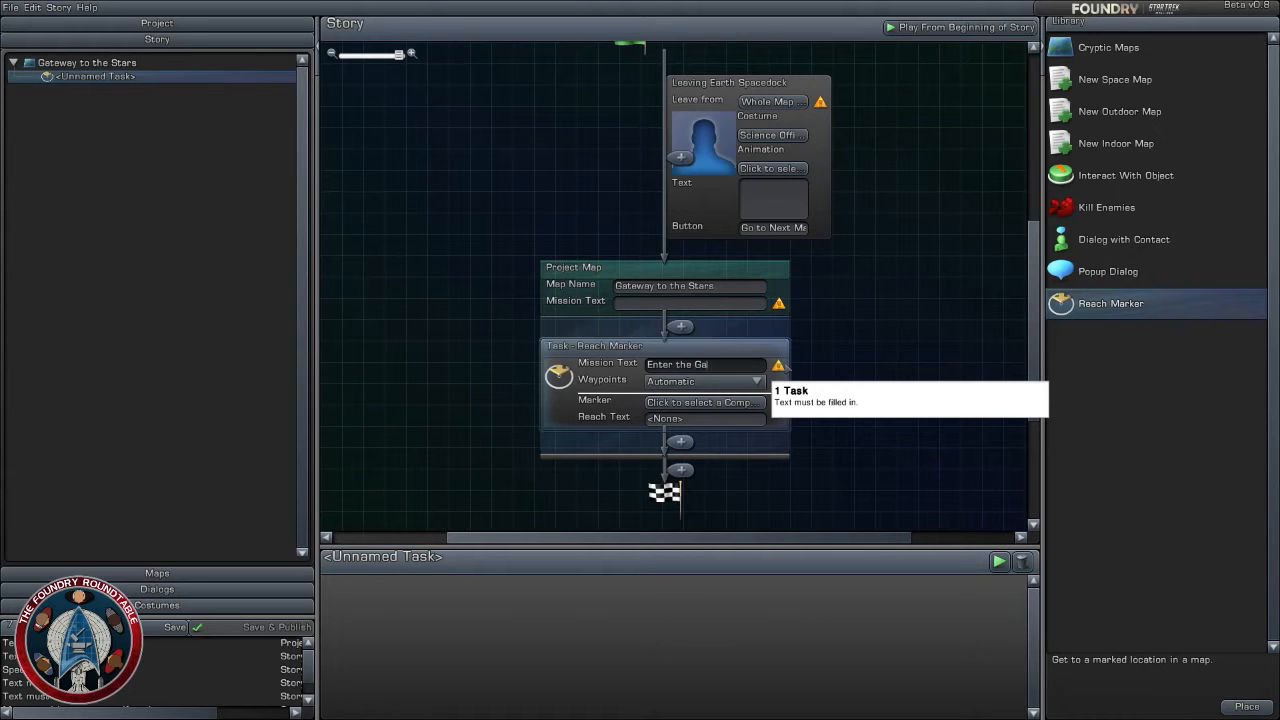
pyautogui.click(879, 385)
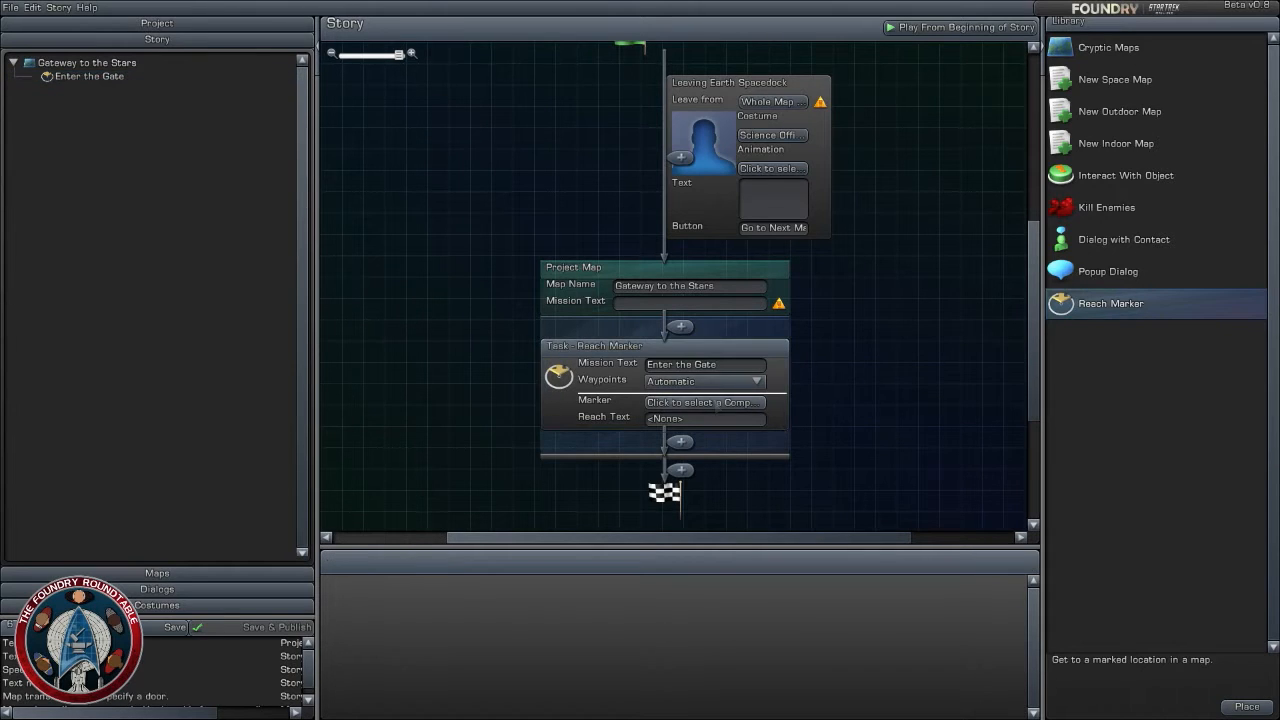
# - Try to assign a marker from the Gateway to the Stars map to the Enter the Gate task and check its reach text
pyautogui.click(717, 404)
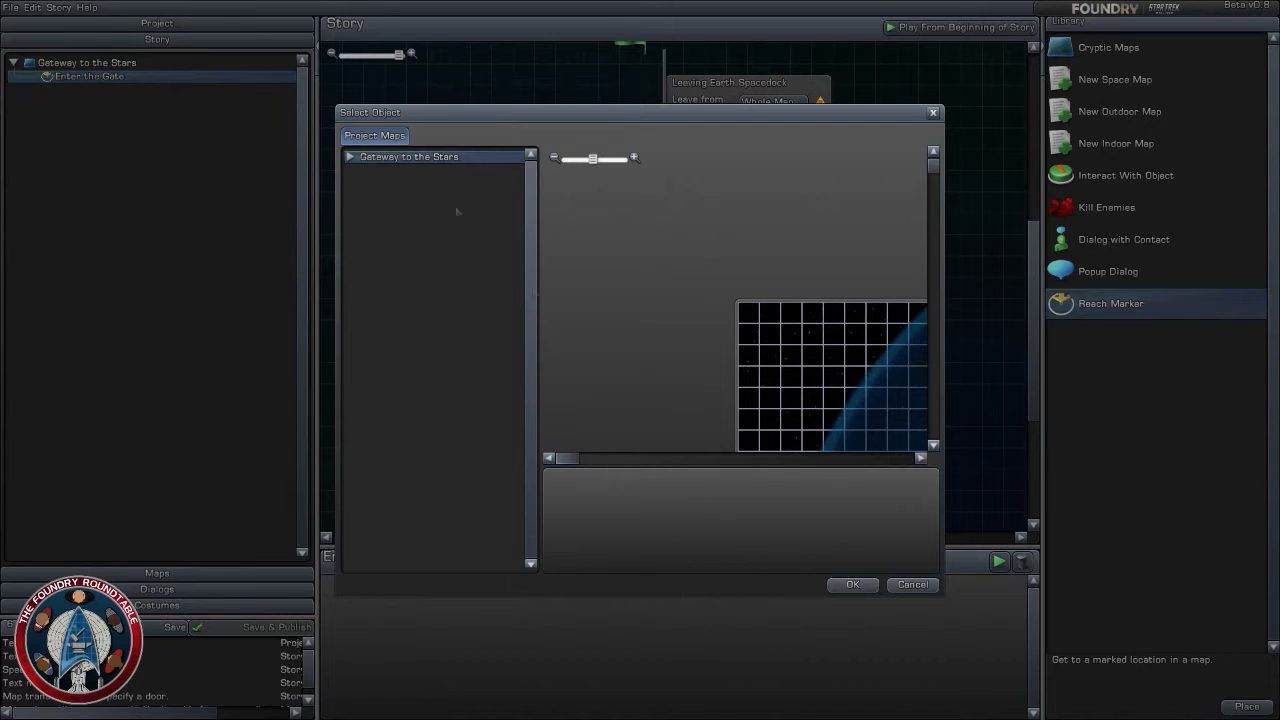
pyautogui.click(852, 584)
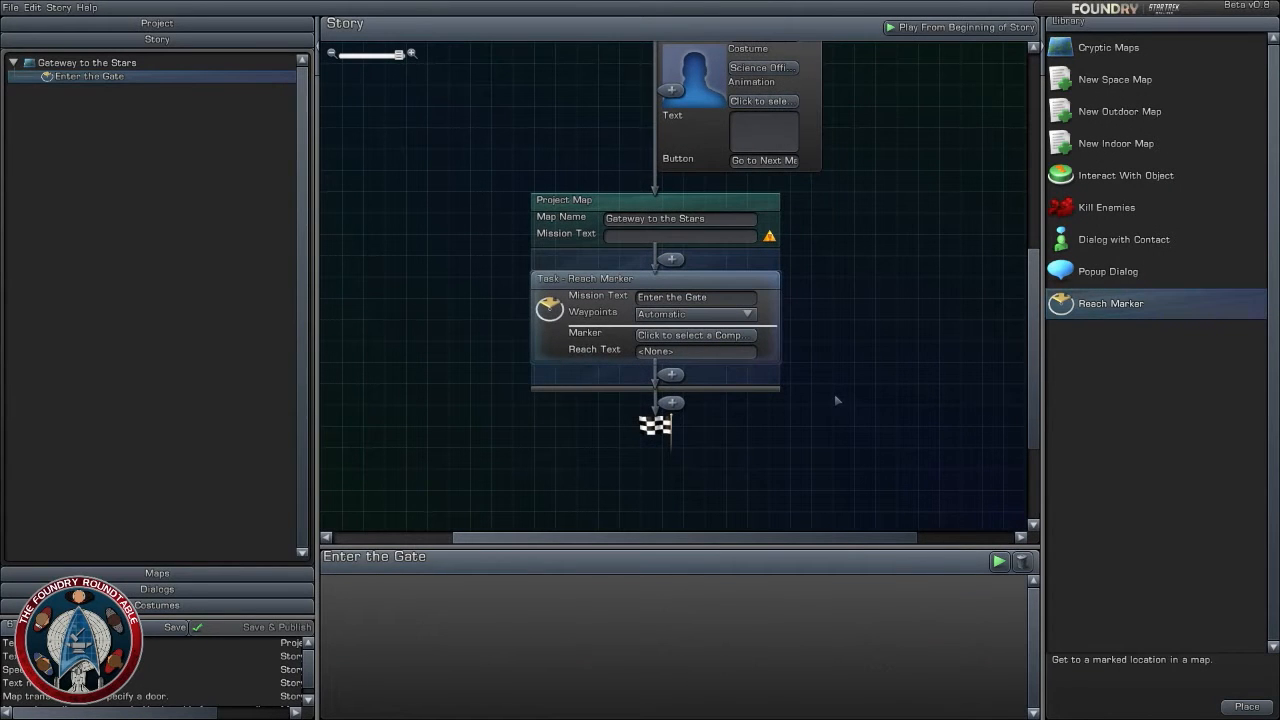
pyautogui.click(880, 424)
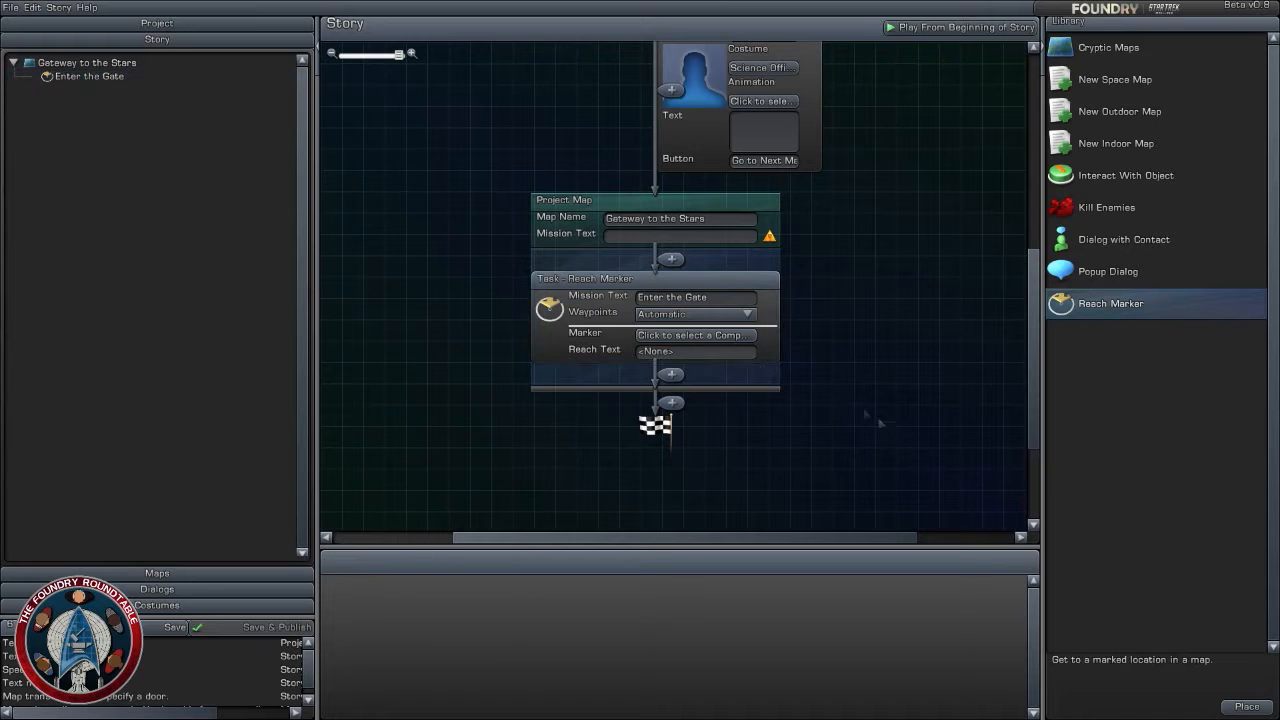
pyautogui.click(731, 352)
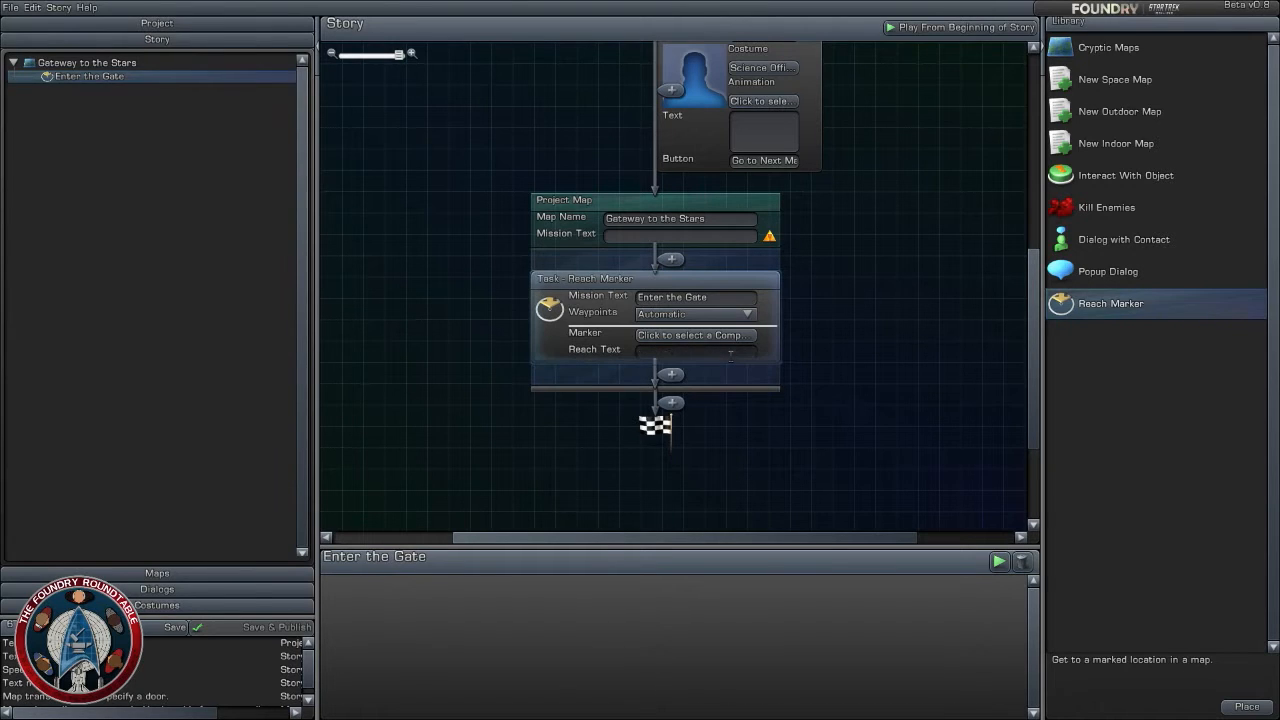
pyautogui.click(908, 449)
# - Return to the Gateway to the Stars map layout and examine how the planet, portal and spawn point are spaced
pyautogui.click(190, 574)
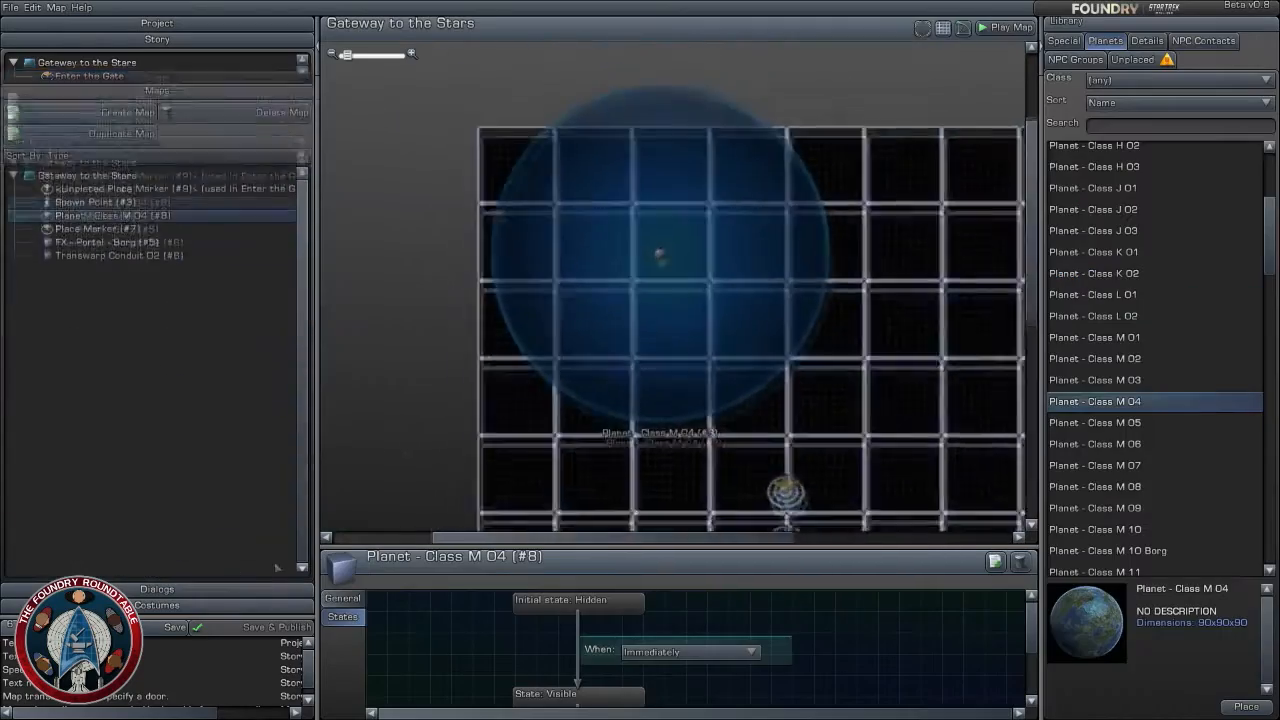
pyautogui.moveTo(515, 435); pyautogui.dragTo(471, 283, button='right')
pyautogui.scroll(3, 517, 380)
pyautogui.moveTo(517, 380); pyautogui.dragTo(470, 268, button='right')
pyautogui.scroll(2, 470, 268)
pyautogui.scroll(-5, 520, 334)
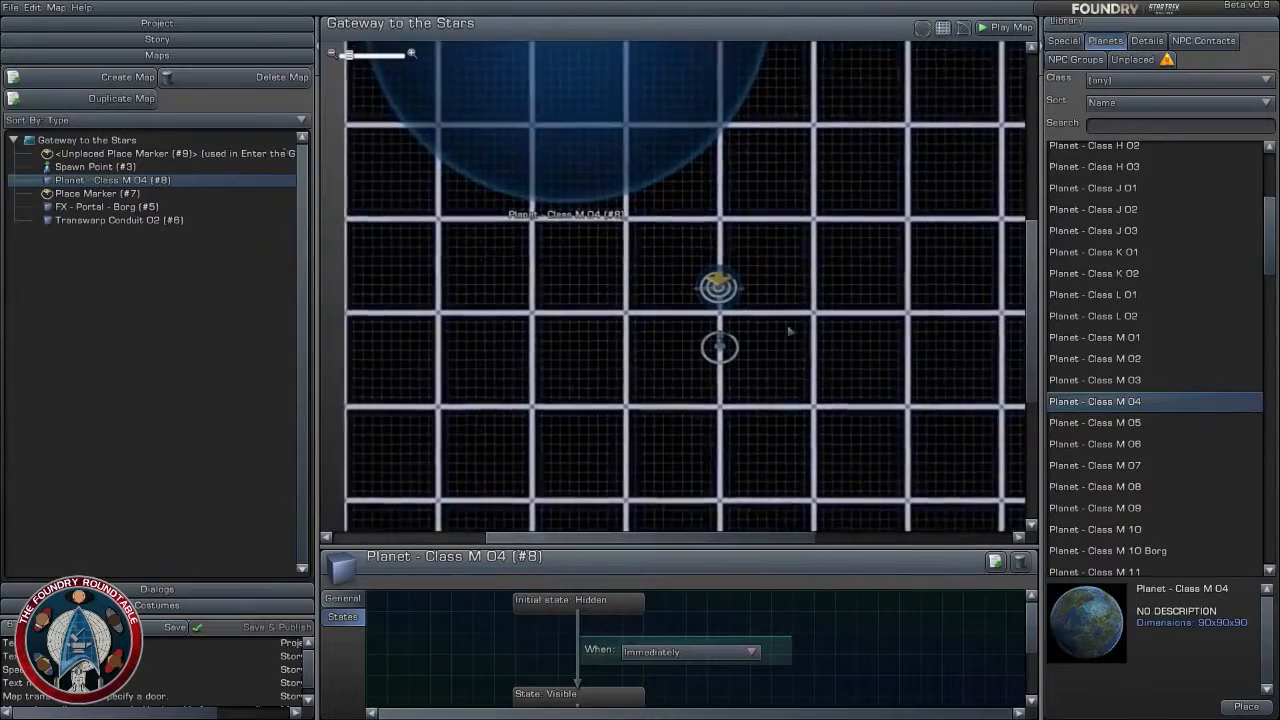
pyautogui.scroll(2, 819, 313)
pyautogui.scroll(2, 819, 313)
pyautogui.moveTo(883, 209); pyautogui.dragTo(867, 255, button='right')
pyautogui.scroll(3, 837, 363)
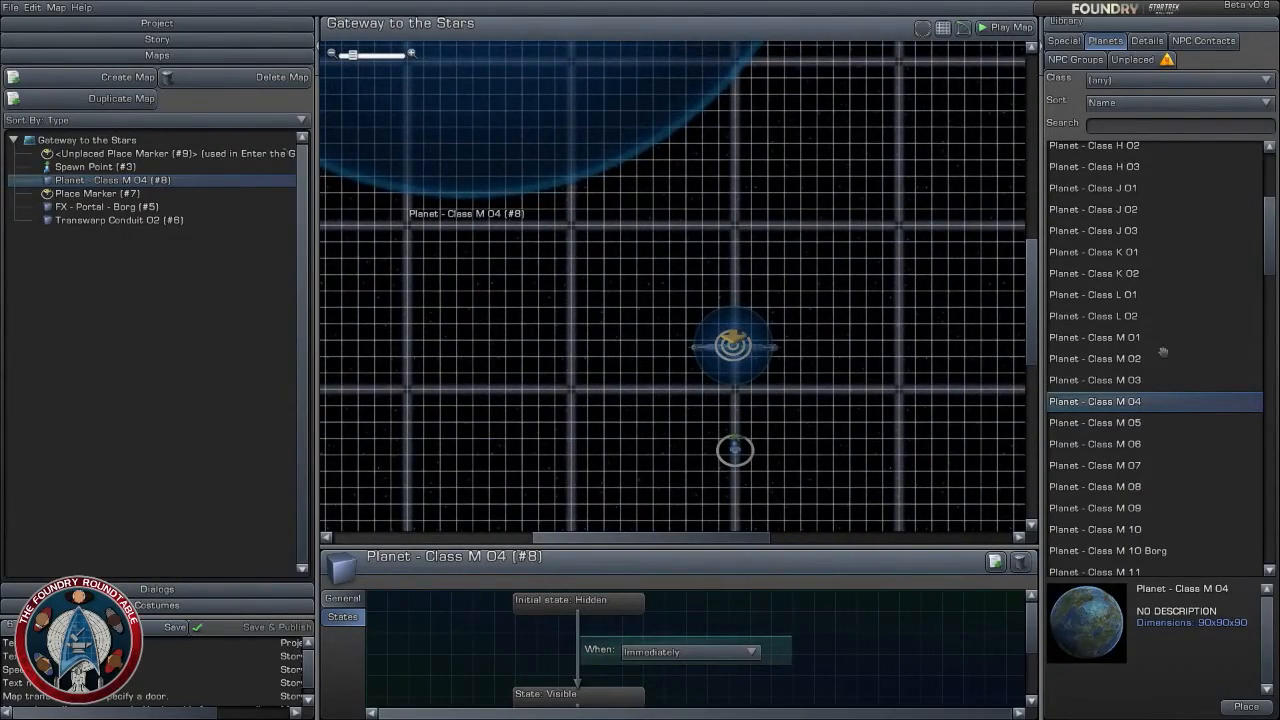
pyautogui.scroll(2, 856, 370)
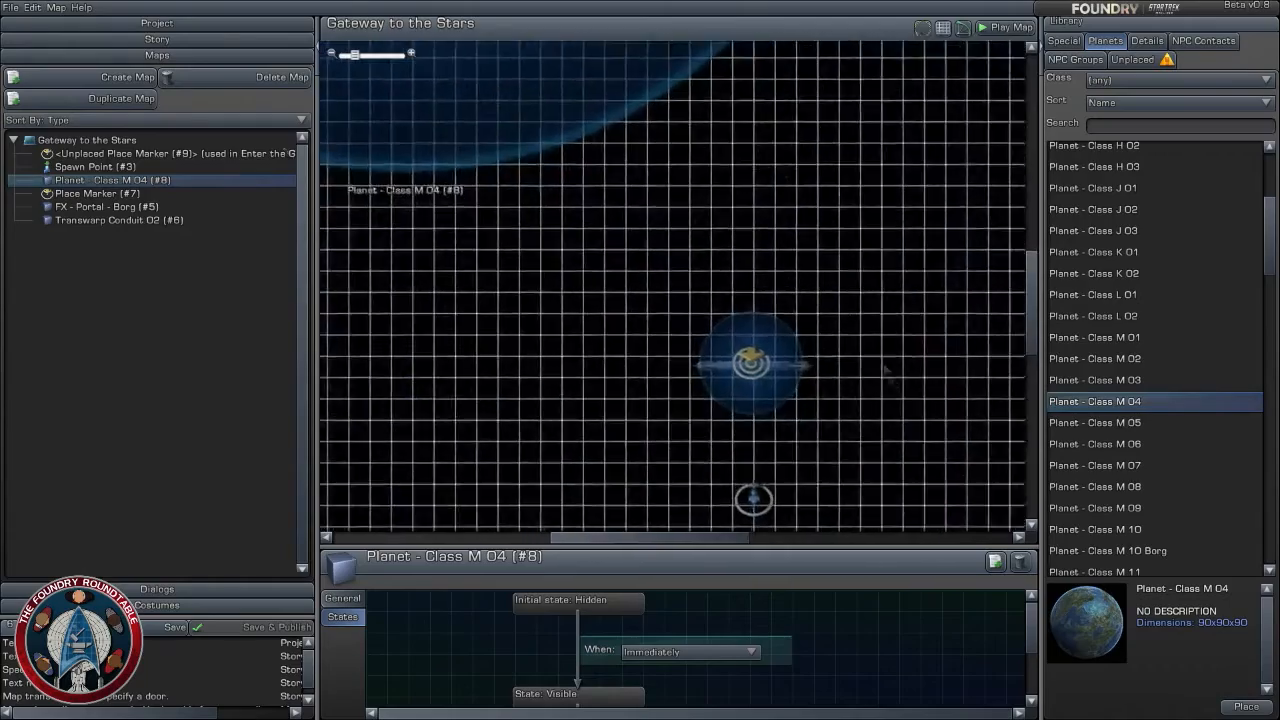
pyautogui.moveTo(856, 370); pyautogui.dragTo(848, 297, button='right')
pyautogui.scroll(5, 849, 289)
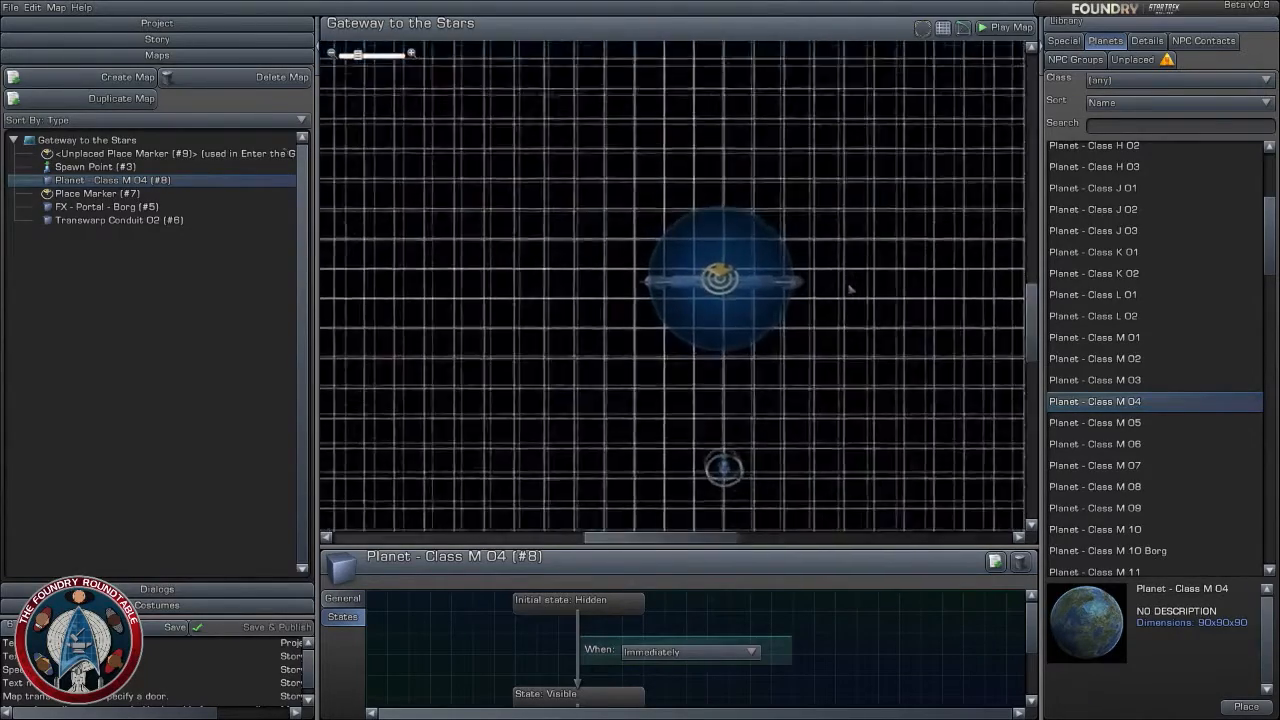
# - Set Transwarp Conduit 02 to leave its visible state when the Enter the Gate objective is complete
pyautogui.scroll(4, 858, 306)
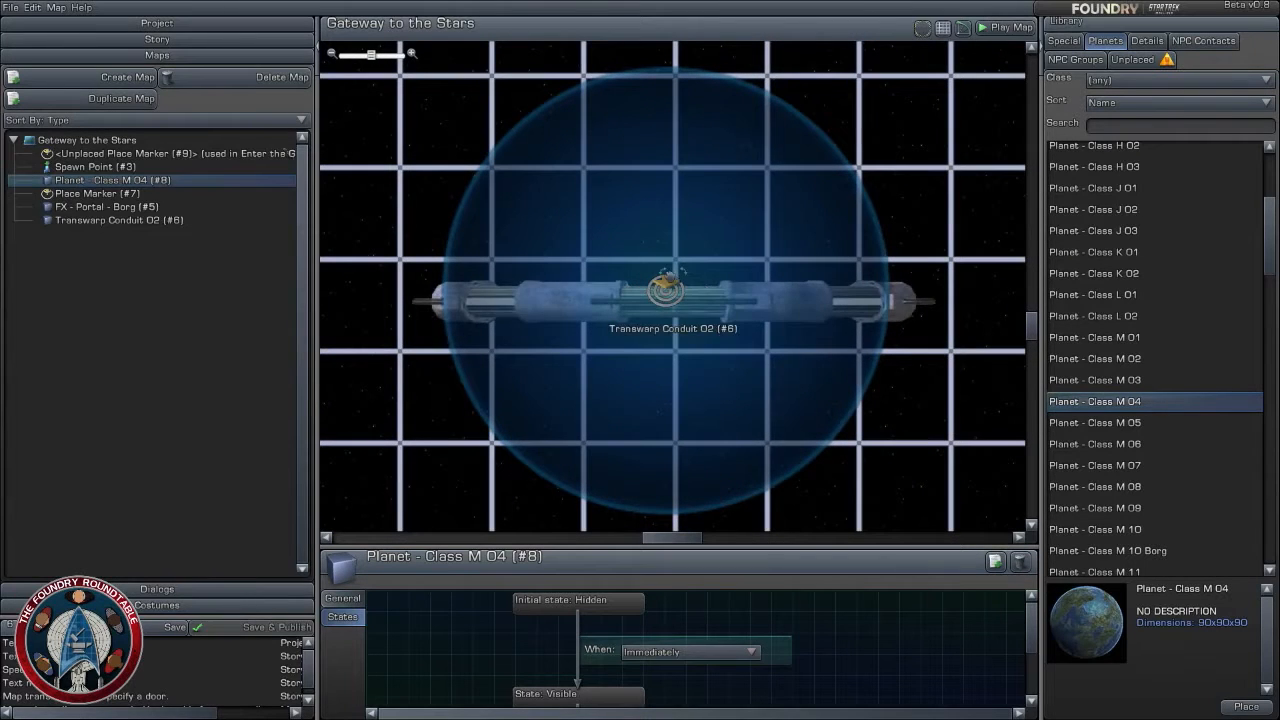
pyautogui.click(667, 290)
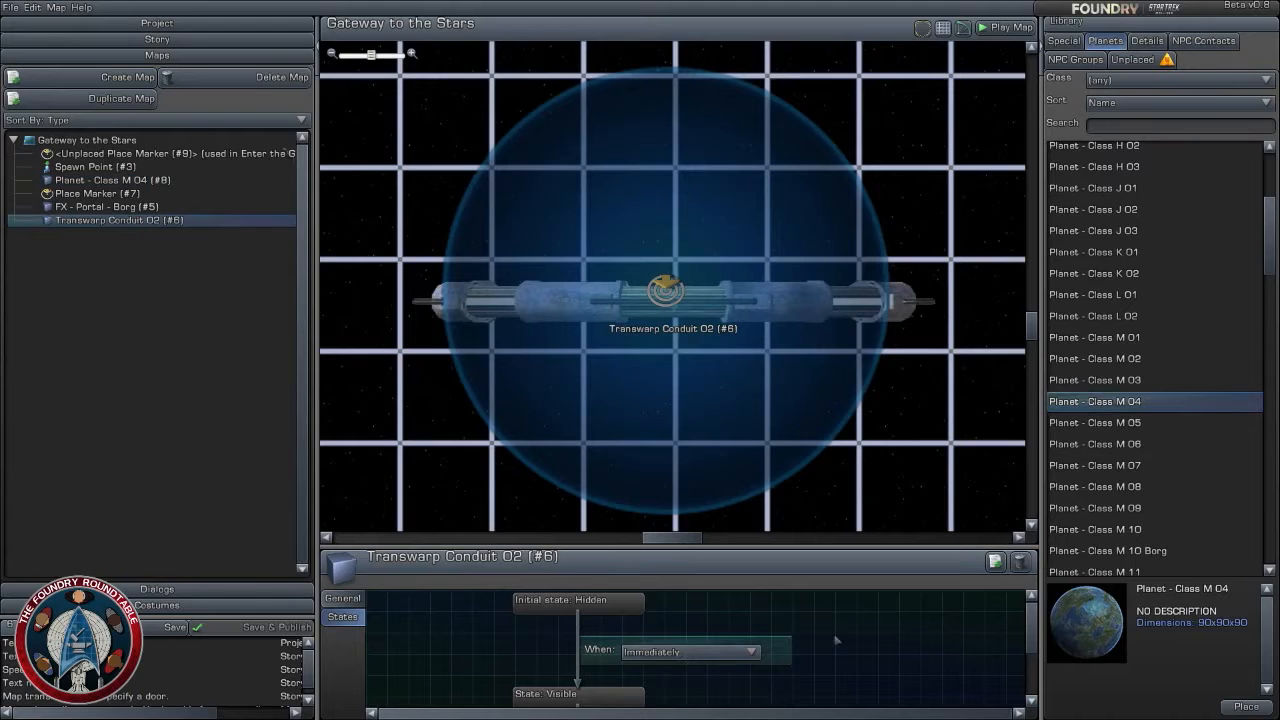
pyautogui.click(690, 649)
pyautogui.click(660, 687)
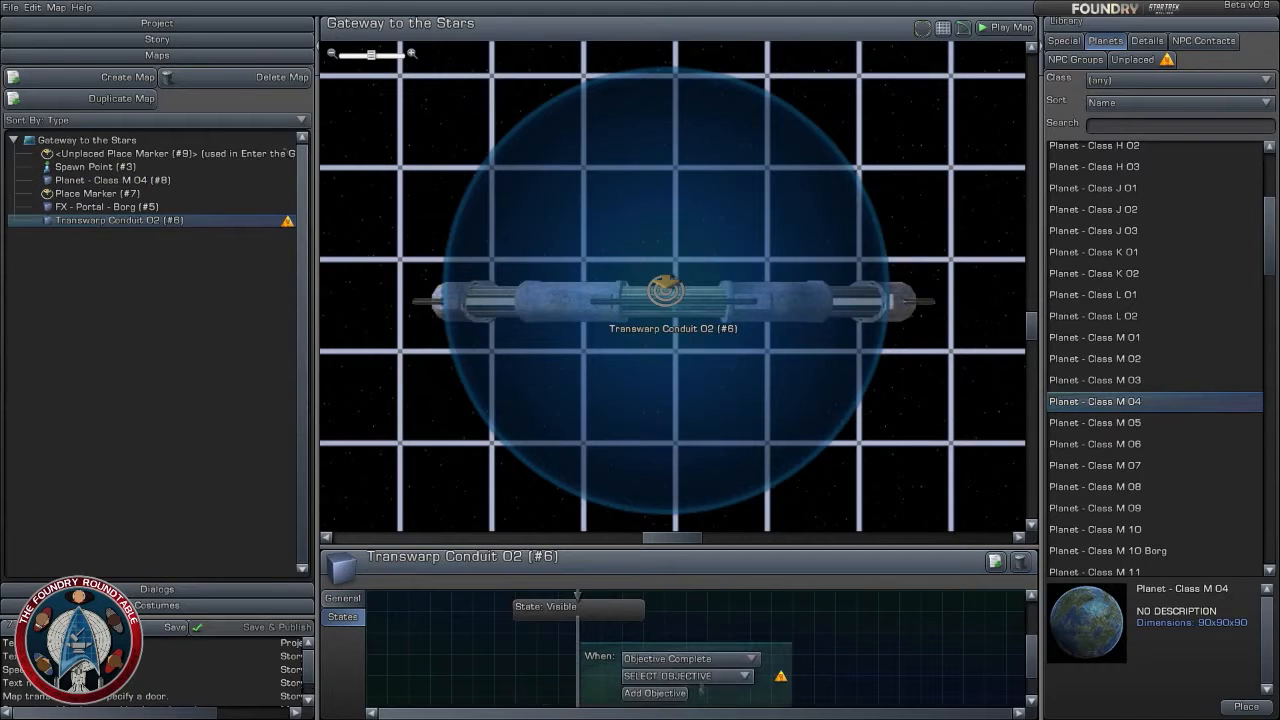
pyautogui.click(687, 676)
pyautogui.click(665, 648)
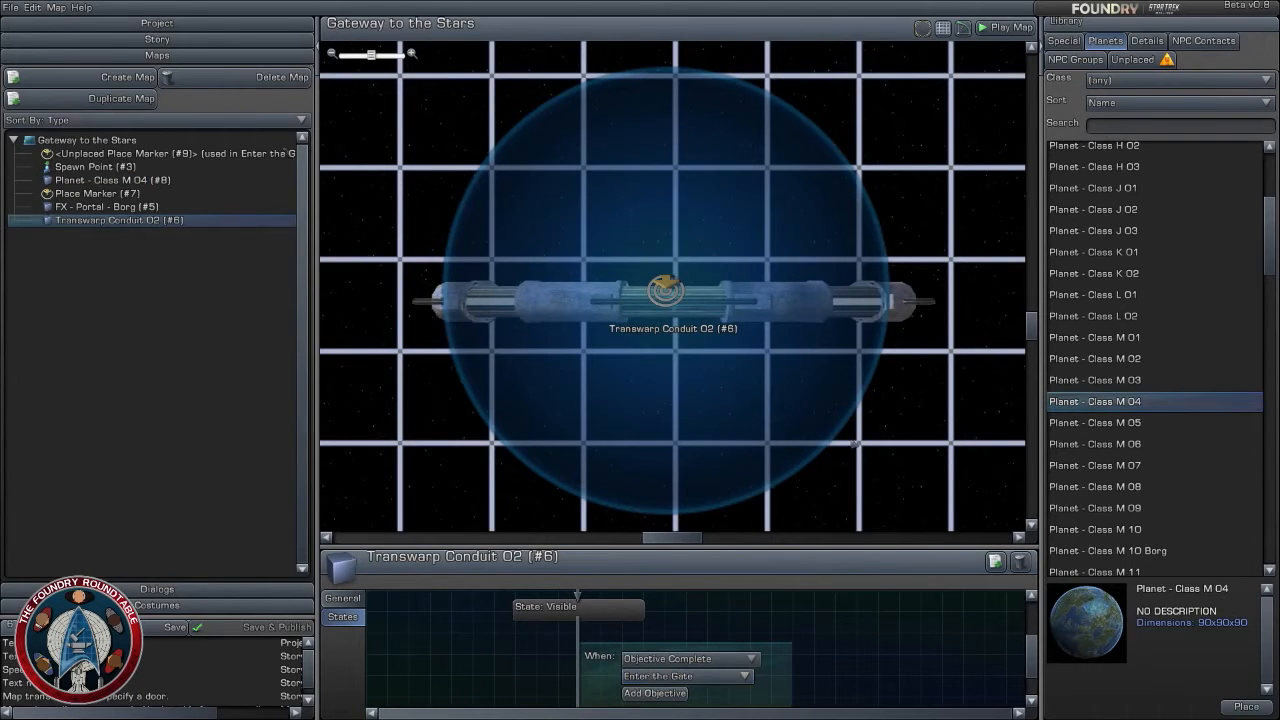
# - Select the Borg portal effect at the centre of the gate and check its general properties and object choices
pyautogui.scroll(-5, 855, 443)
pyautogui.click(866, 433)
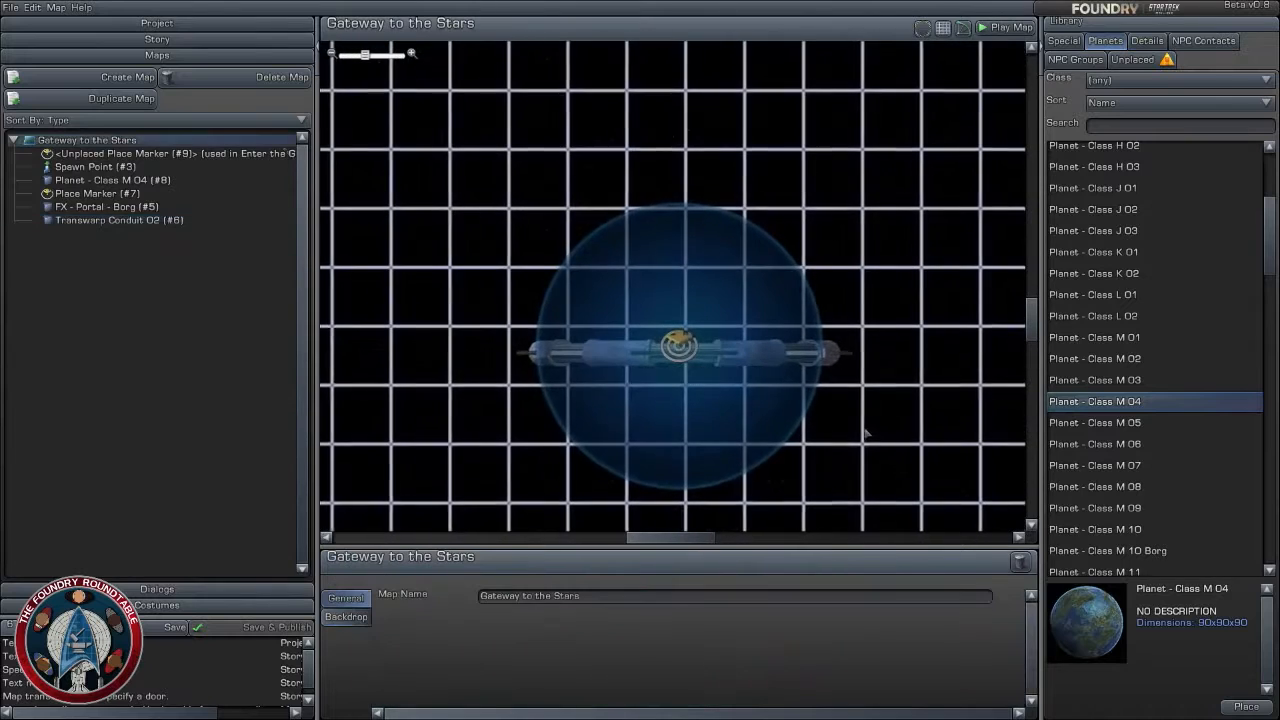
pyautogui.scroll(2, 789, 449)
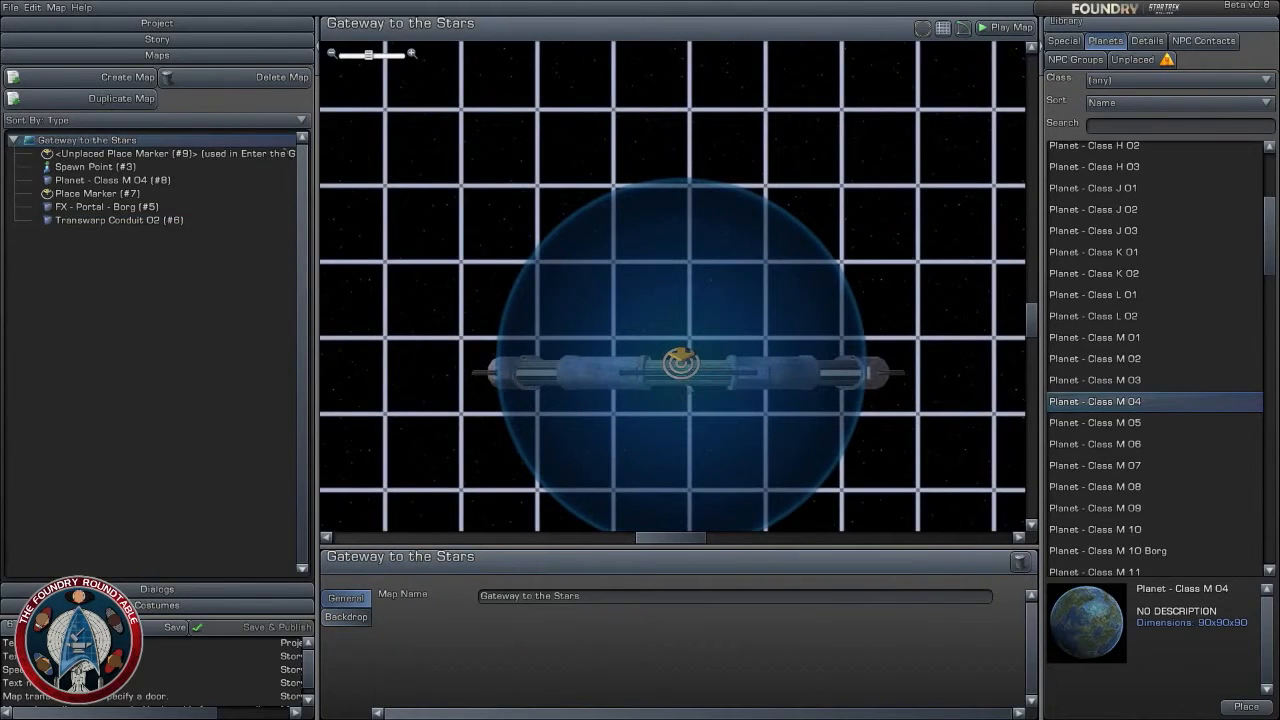
pyautogui.click(686, 372)
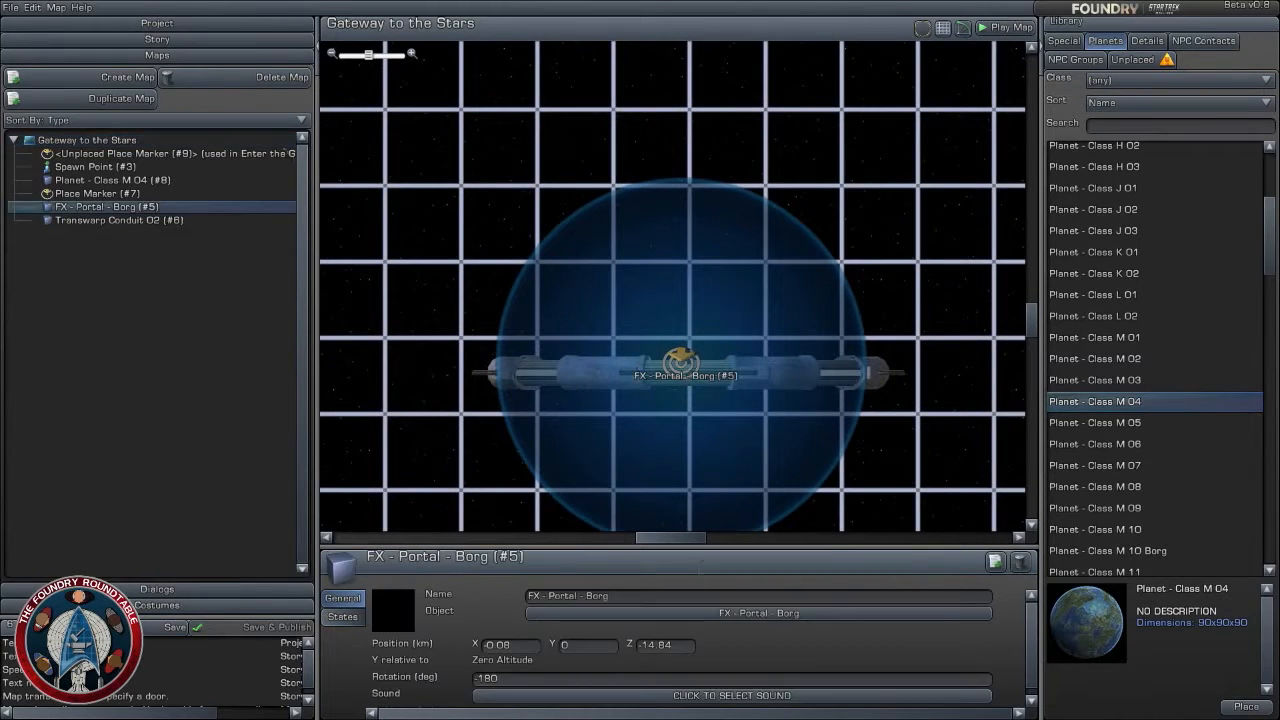
pyautogui.click(950, 614)
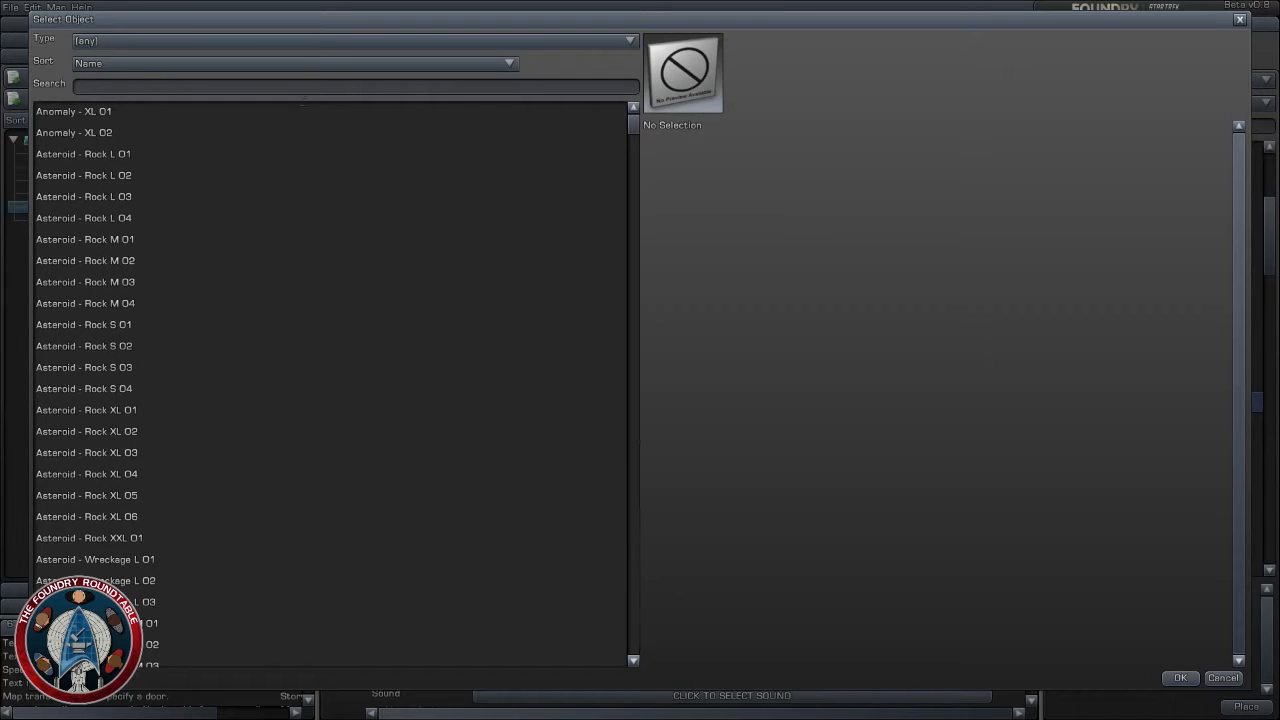
pyautogui.click(1222, 677)
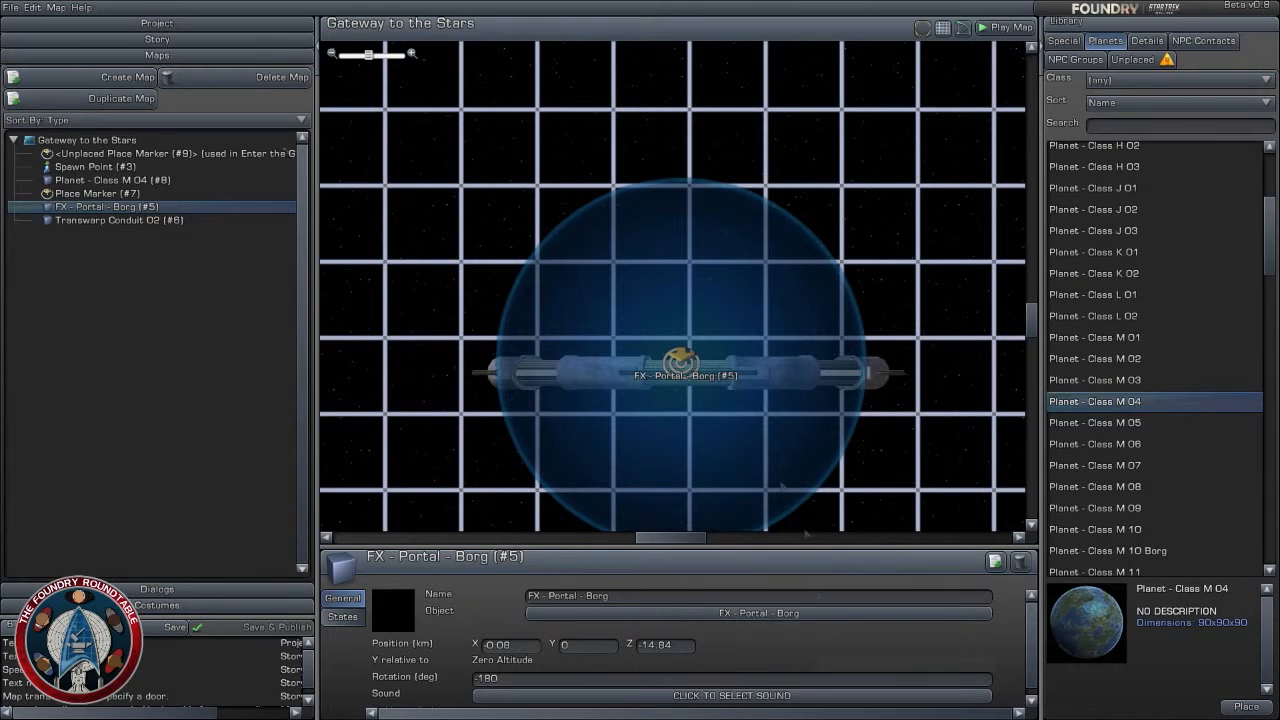
# - Open the Borg portal's visibility states and enlarge the properties area to show the whole state chain
pyautogui.scroll(1, 772, 468)
pyautogui.scroll(-1, 772, 467)
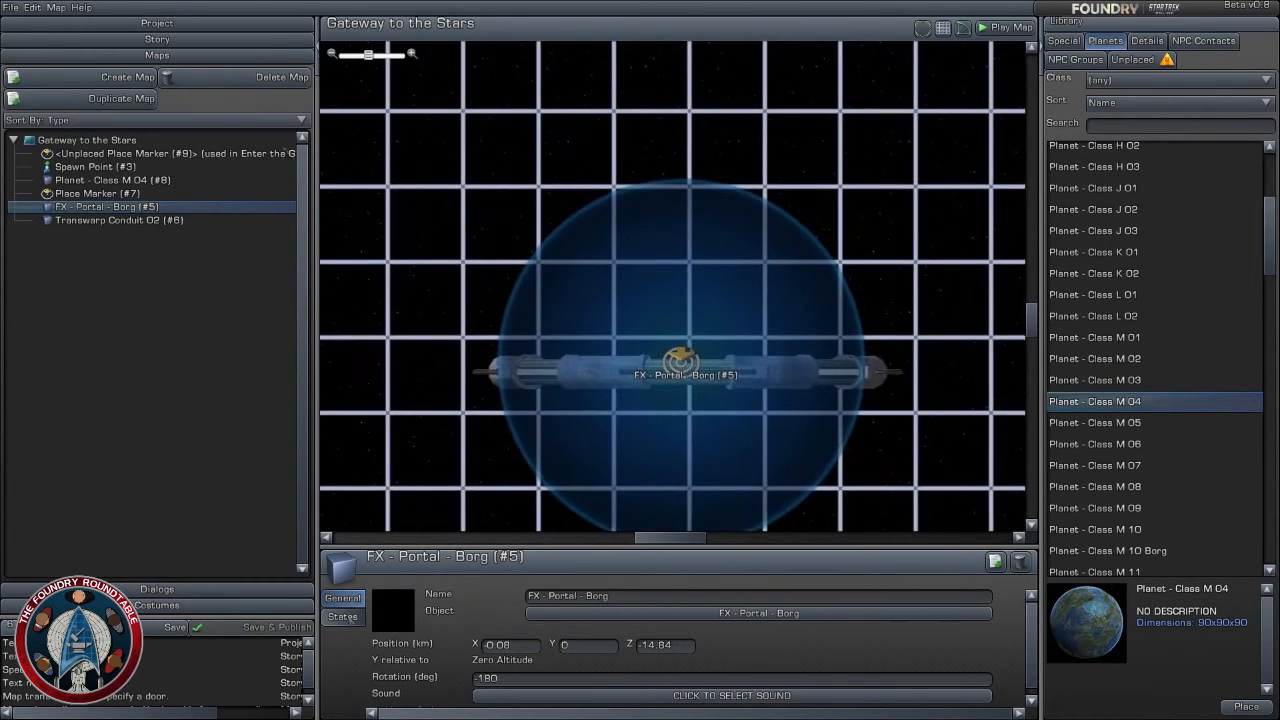
pyautogui.click(343, 617)
pyautogui.scroll(1, 800, 638)
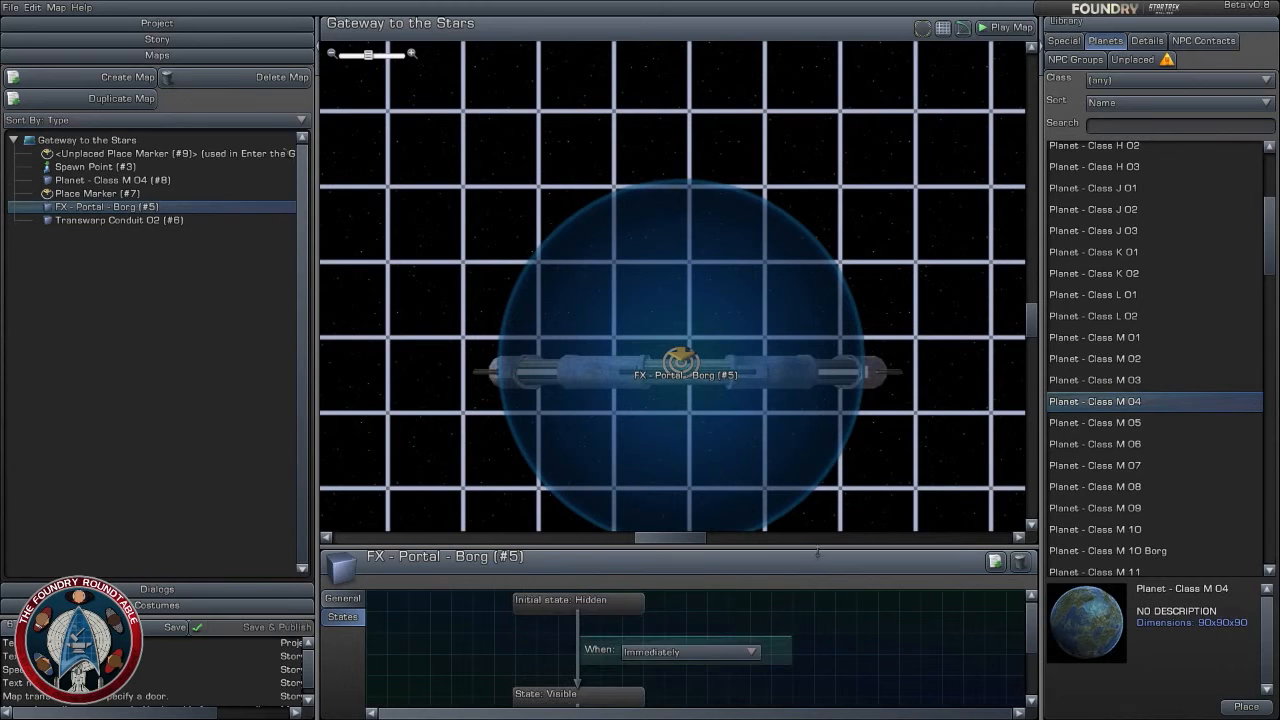
pyautogui.moveTo(818, 553); pyautogui.dragTo(818, 441)
pyautogui.click(738, 541)
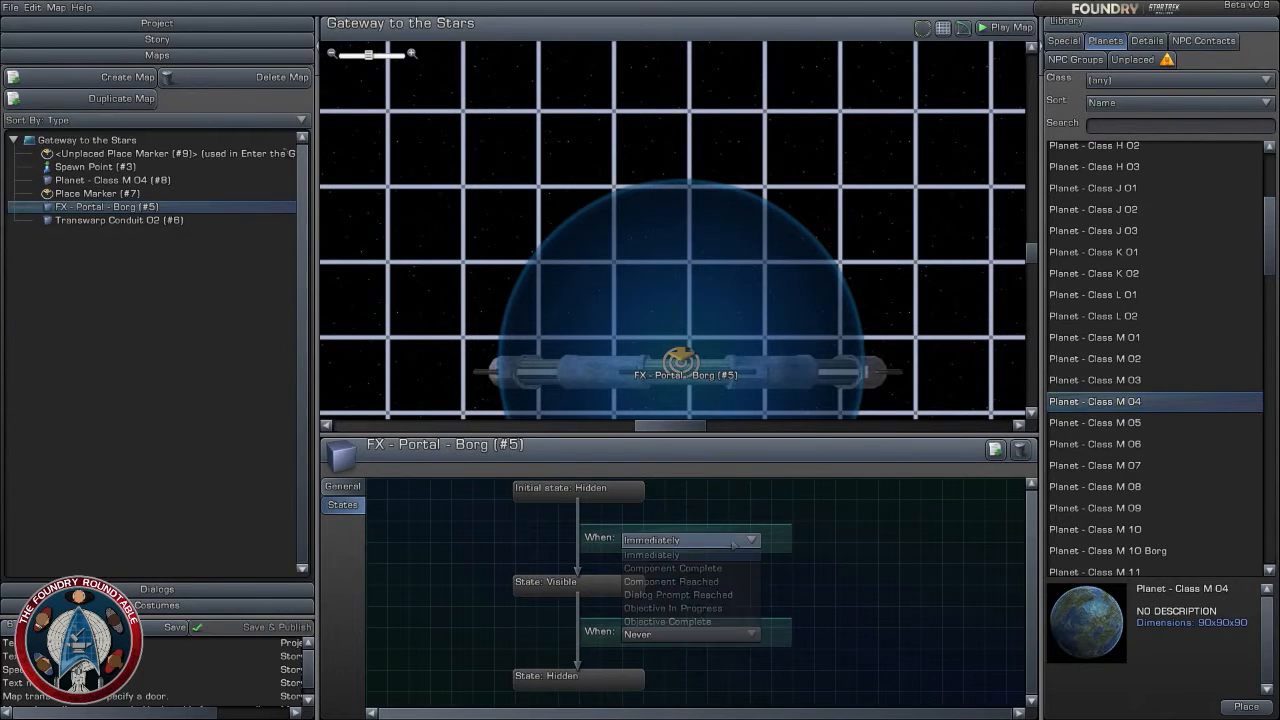
pyautogui.click(884, 574)
pyautogui.click(742, 541)
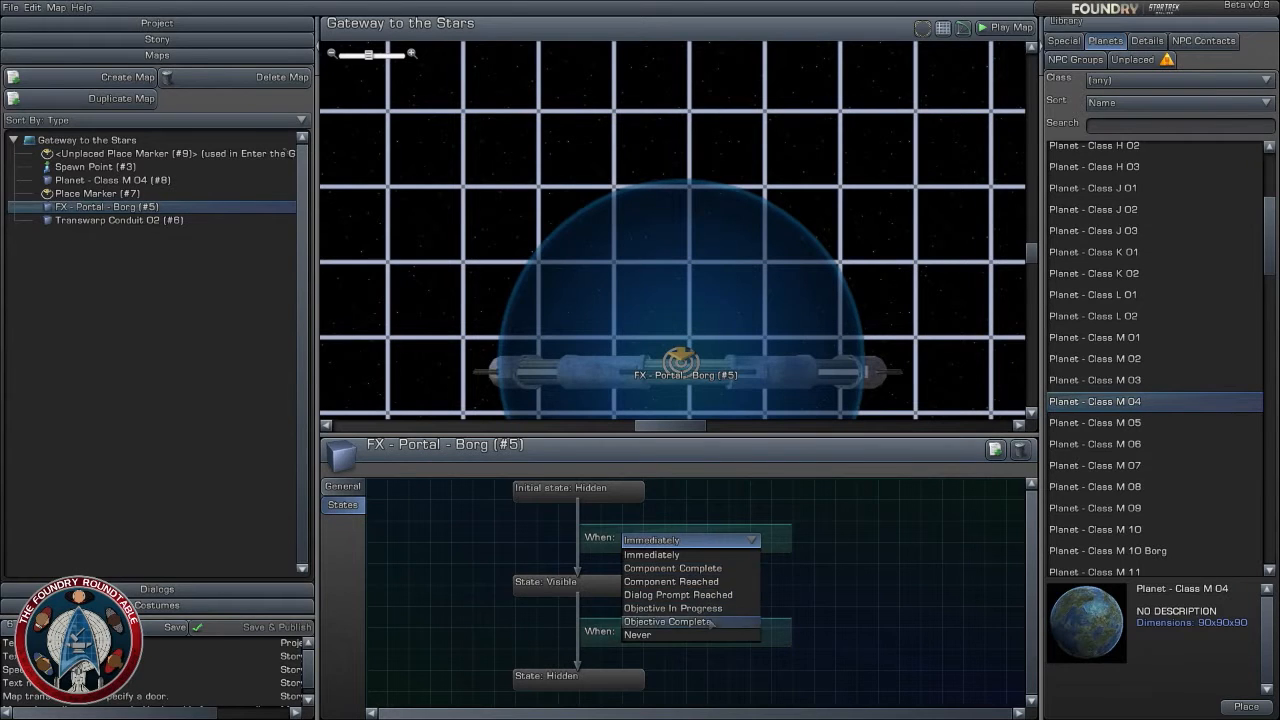
pyautogui.click(667, 621)
pyautogui.click(700, 540)
pyautogui.click(708, 555)
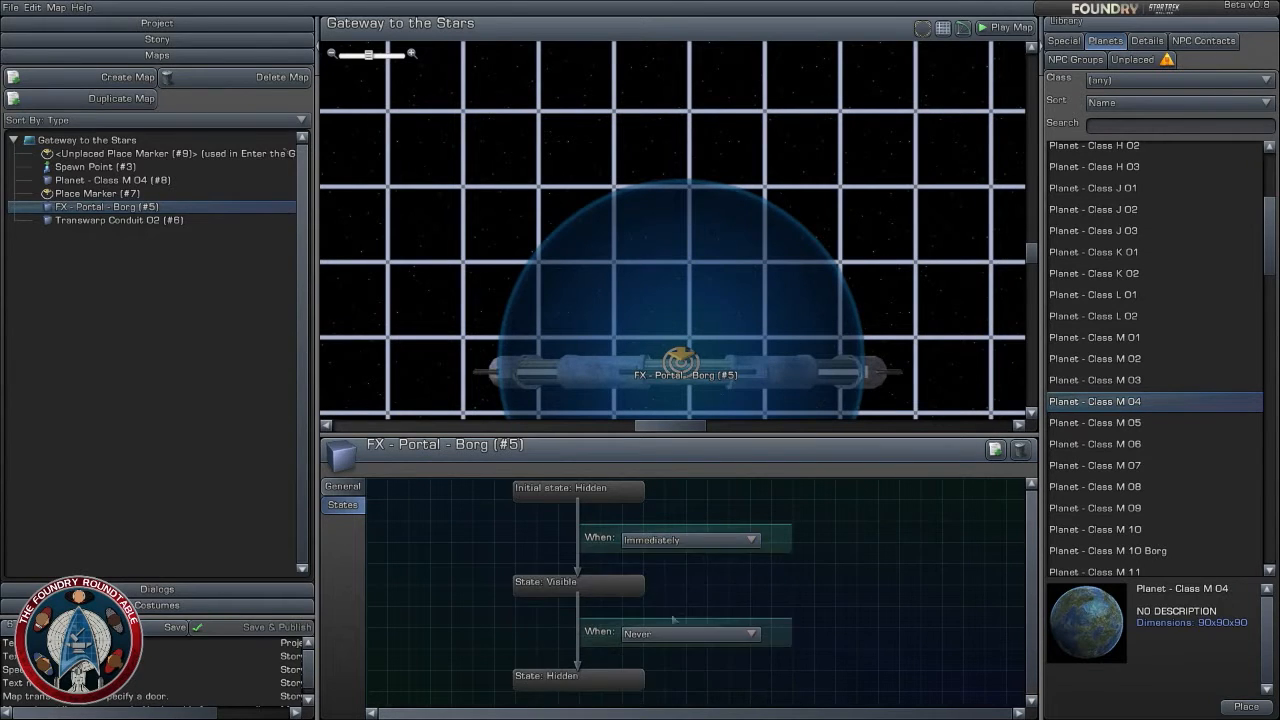
# - Set the Borg portal to leave its visible state when the Enter the Gate objective is complete
pyautogui.click(700, 634)
pyautogui.click(680, 700)
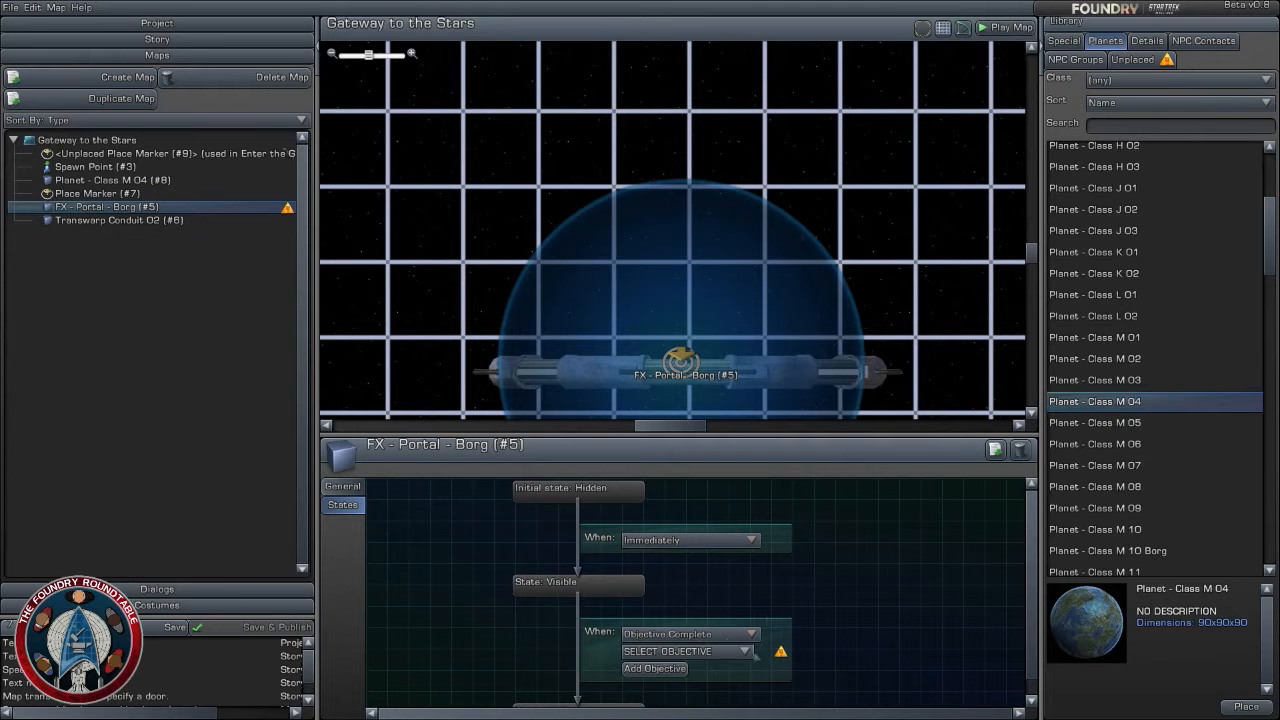
pyautogui.click(745, 651)
pyautogui.click(680, 680)
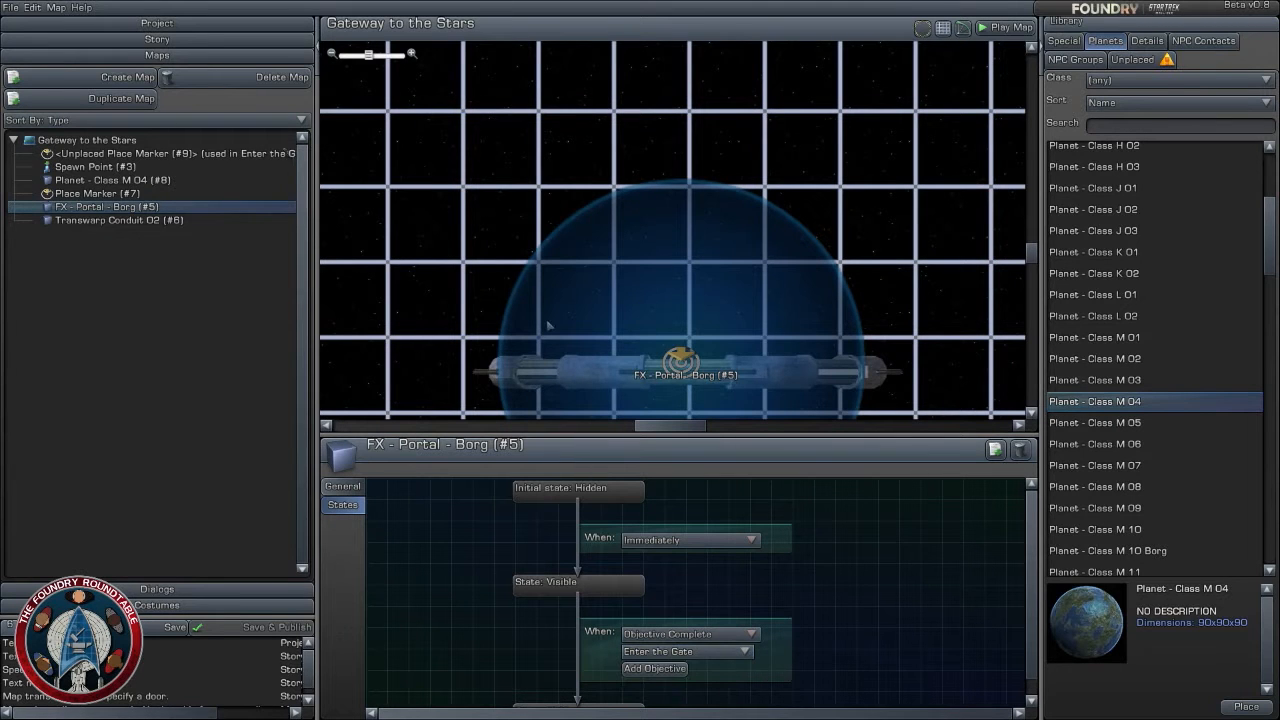
# - Examine the layout of the gate, portal and place marker on the Gateway to the Stars map
pyautogui.scroll(-2, 548, 325)
pyautogui.moveTo(571, 377); pyautogui.dragTo(537, 287, button='right')
pyautogui.scroll(2, 550, 318)
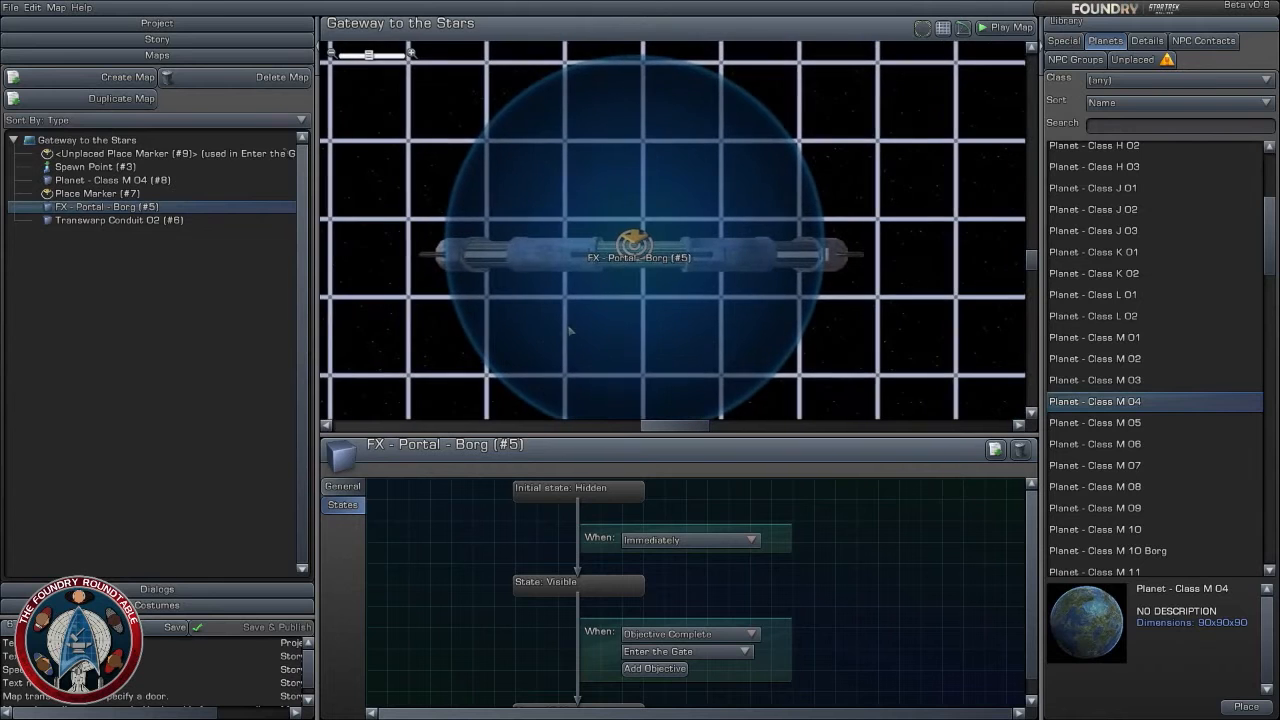
pyautogui.moveTo(570, 330); pyautogui.dragTo(576, 290, button='right')
pyautogui.scroll(2, 643, 330)
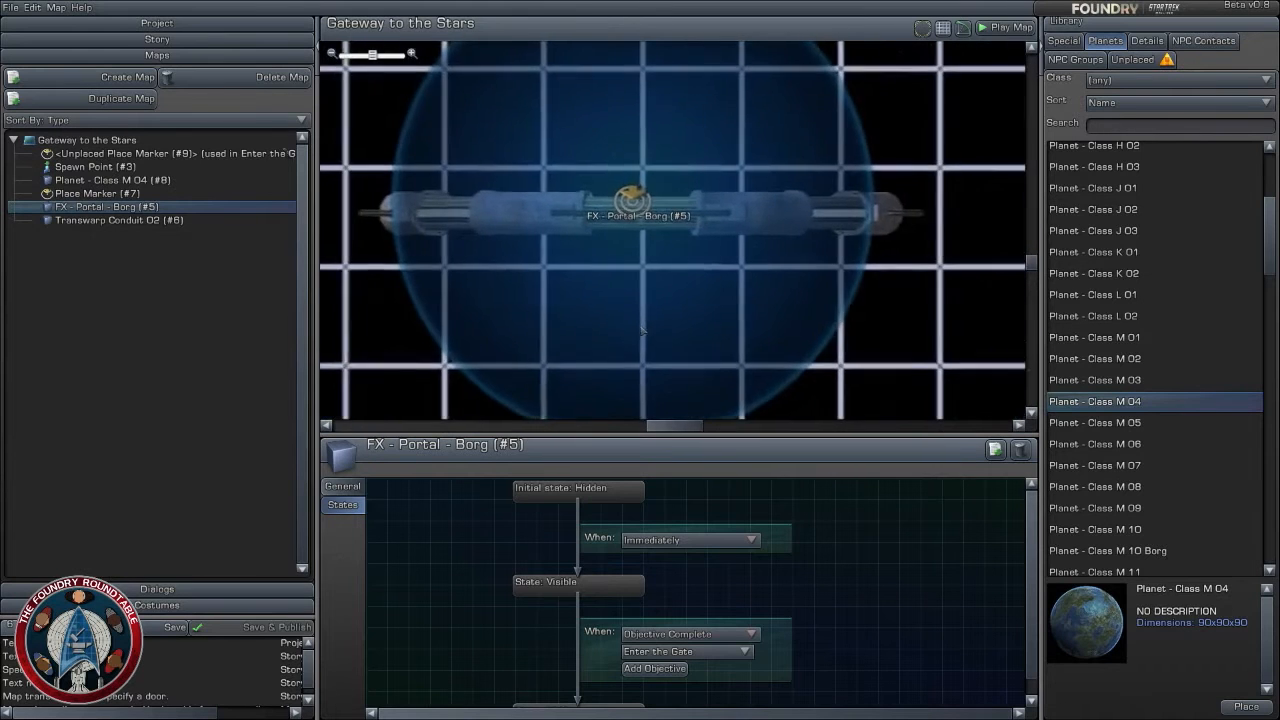
pyautogui.scroll(-2, 706, 327)
pyautogui.scroll(1, 718, 329)
pyautogui.scroll(2, 696, 321)
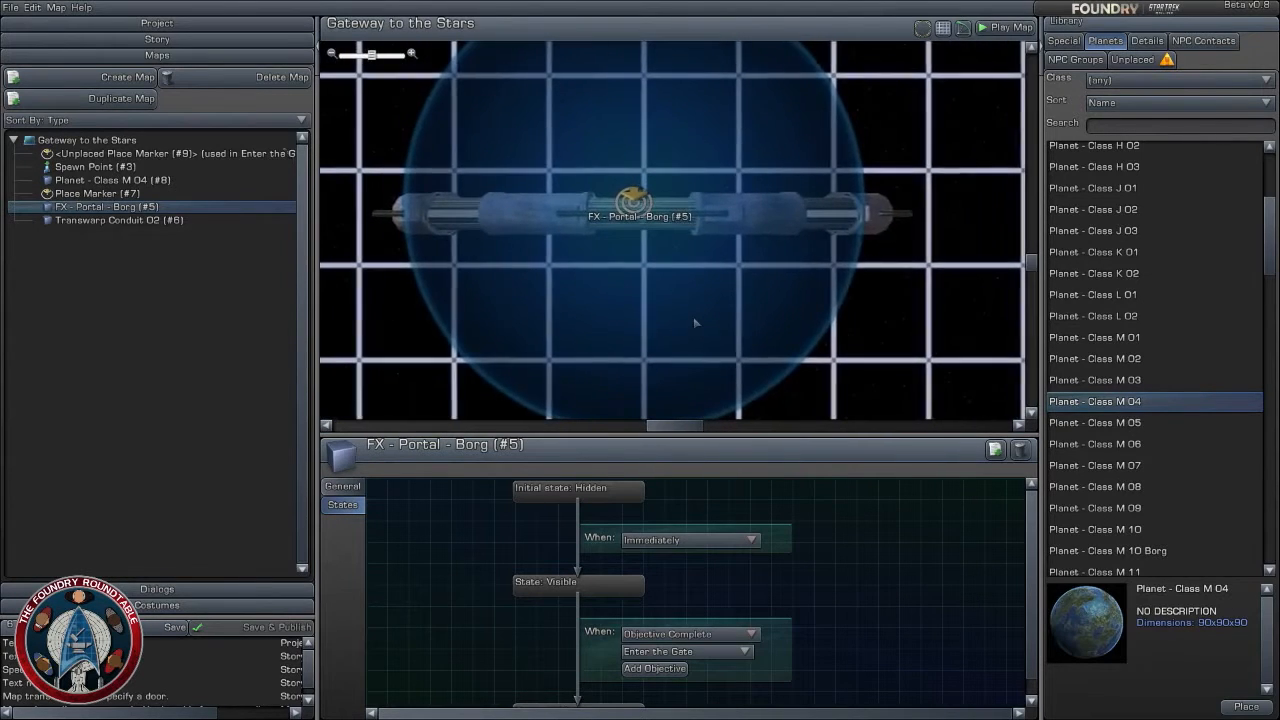
pyautogui.moveTo(700, 300); pyautogui.dragTo(750, 208, button='right')
pyautogui.scroll(-2, 738, 170)
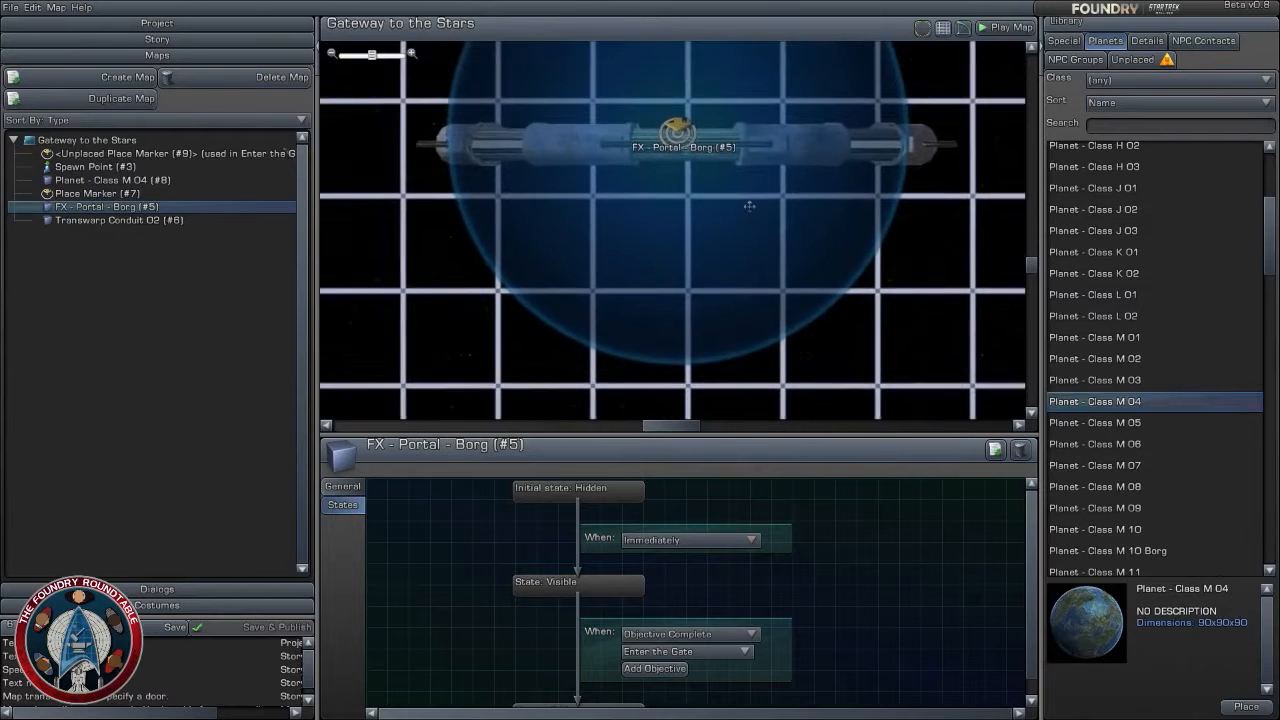
pyautogui.moveTo(688, 235); pyautogui.dragTo(688, 277, button='right')
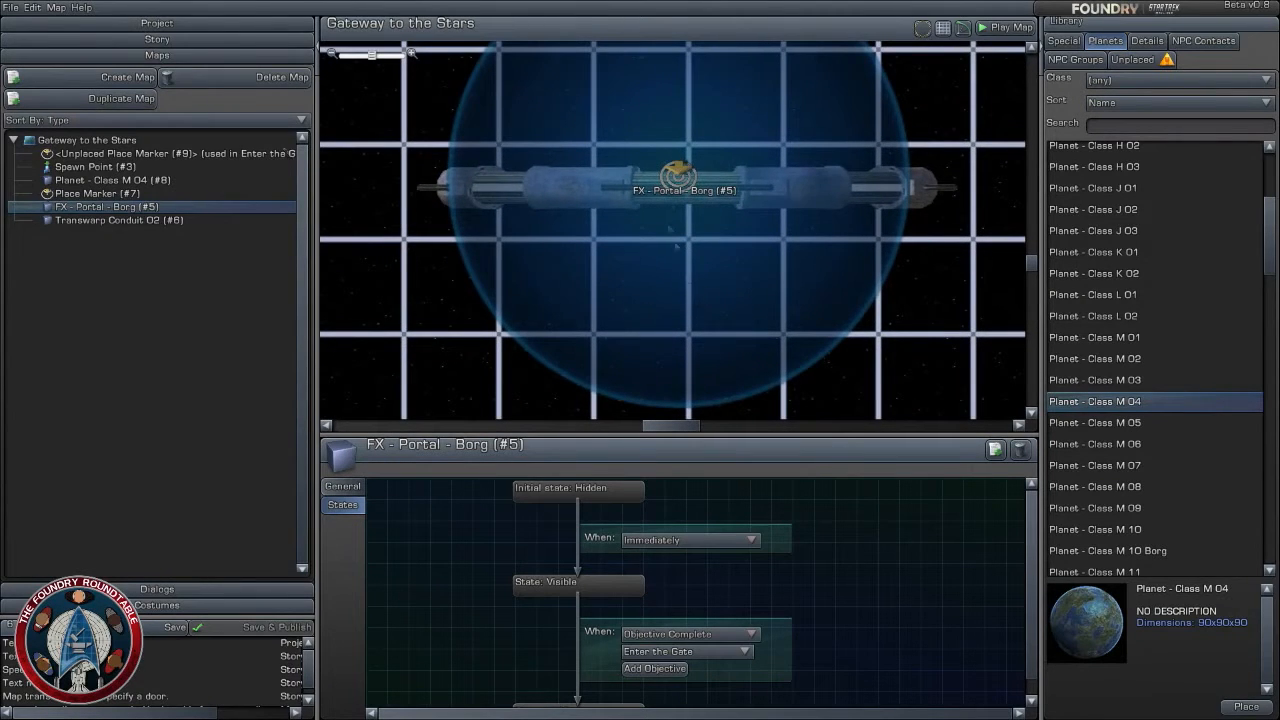
pyautogui.click(682, 292)
pyautogui.scroll(-1, 684, 293)
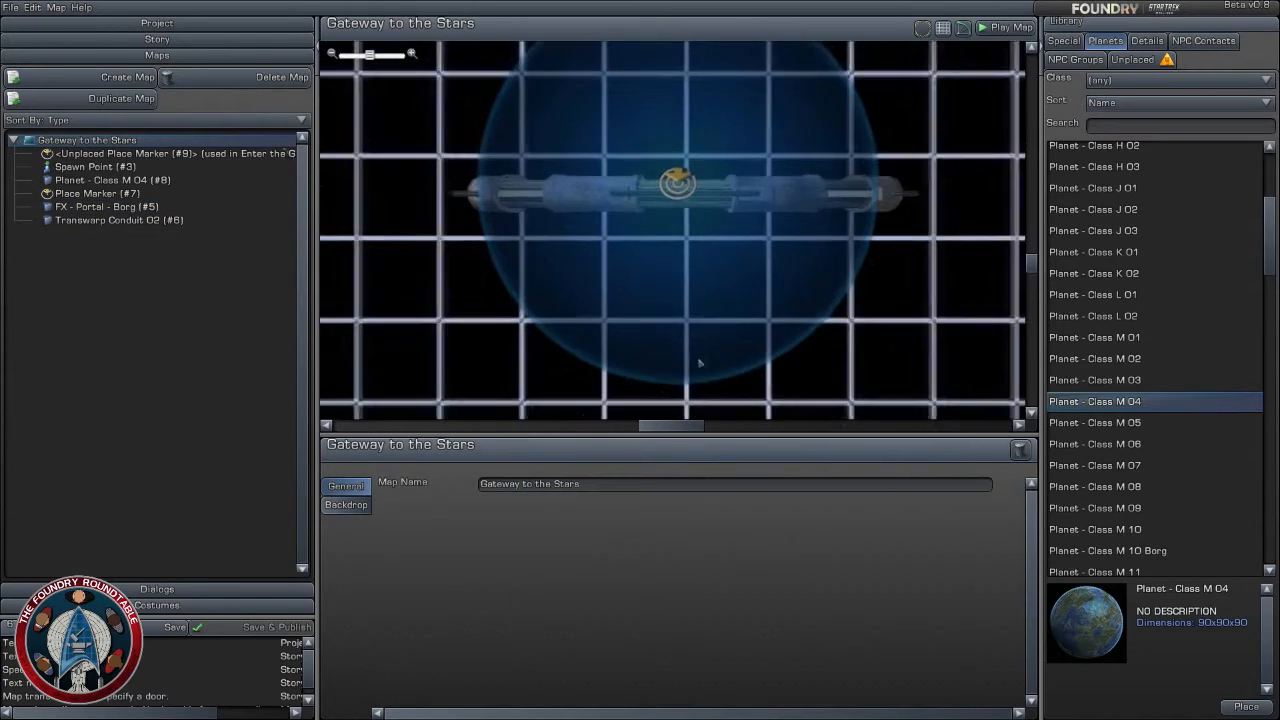
pyautogui.moveTo(697, 363); pyautogui.dragTo(691, 204, button='right')
pyautogui.scroll(-2, 691, 208)
pyautogui.scroll(2, 692, 206)
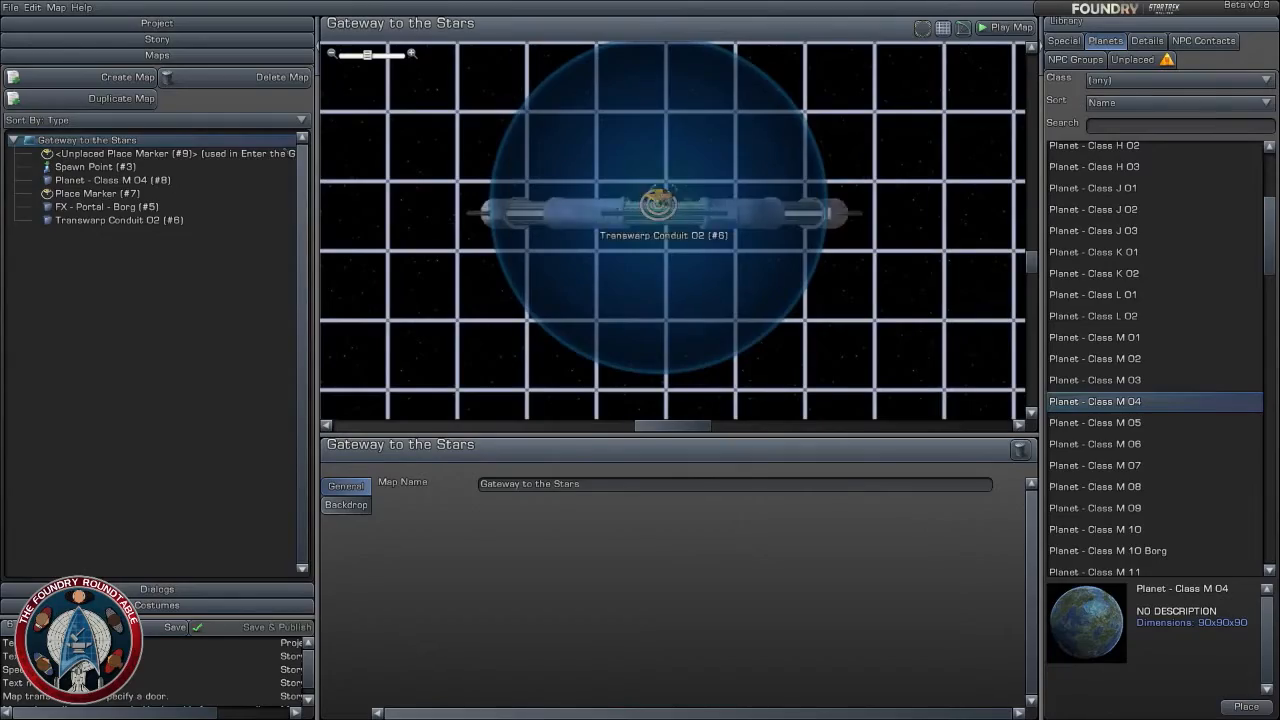
# - Set the Class M 04 planet to leave its visible state when the Enter the Gate objective is complete
pyautogui.scroll(-3, 660, 205)
pyautogui.scroll(5, 628, 125)
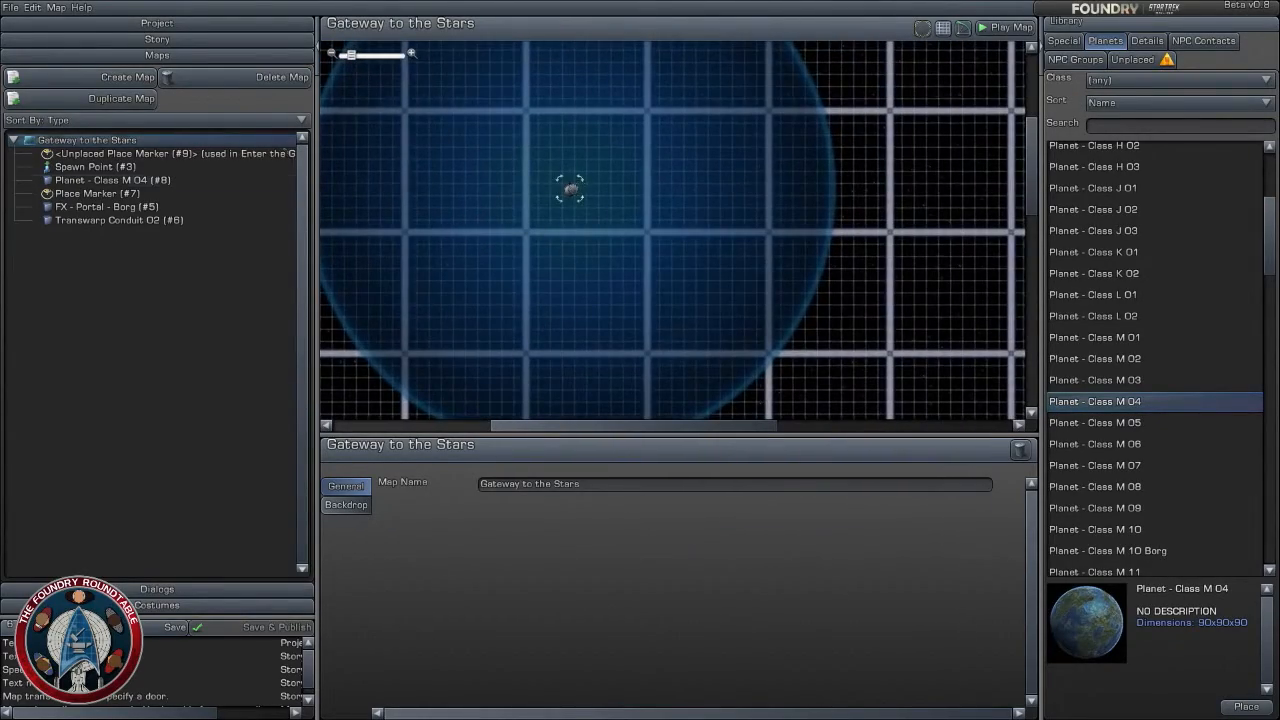
pyautogui.click(570, 188)
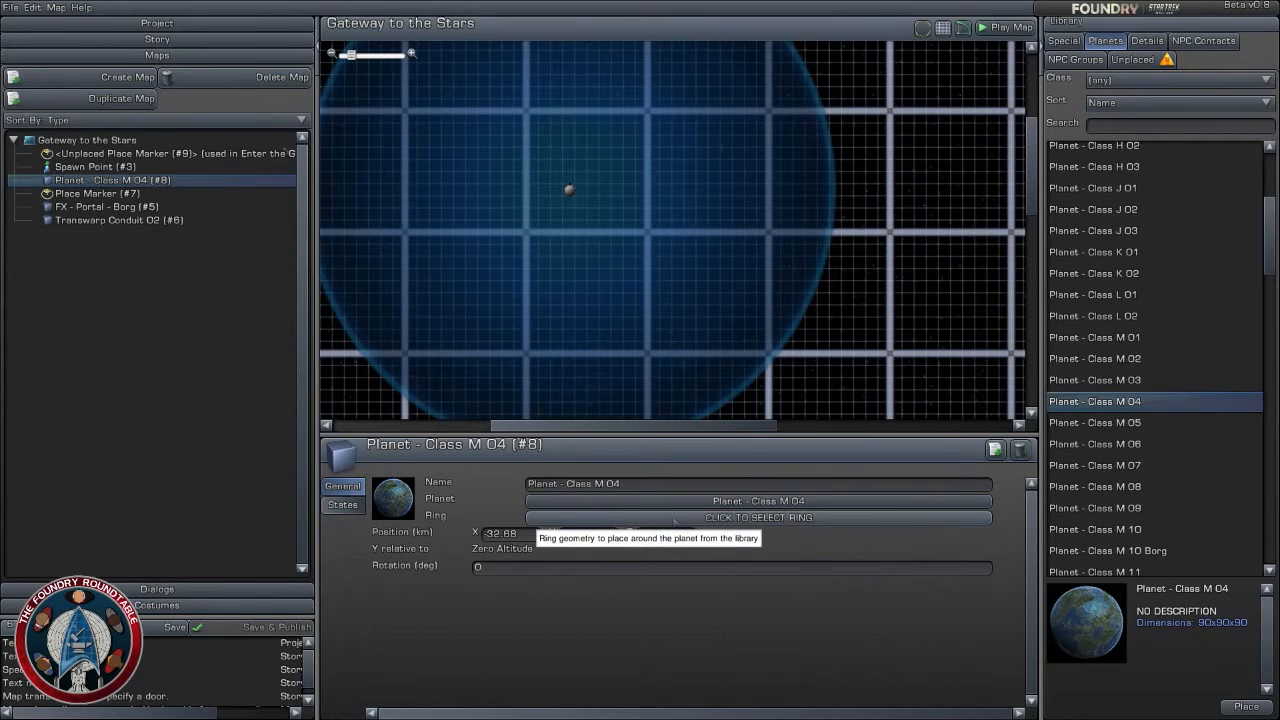
pyautogui.click(342, 504)
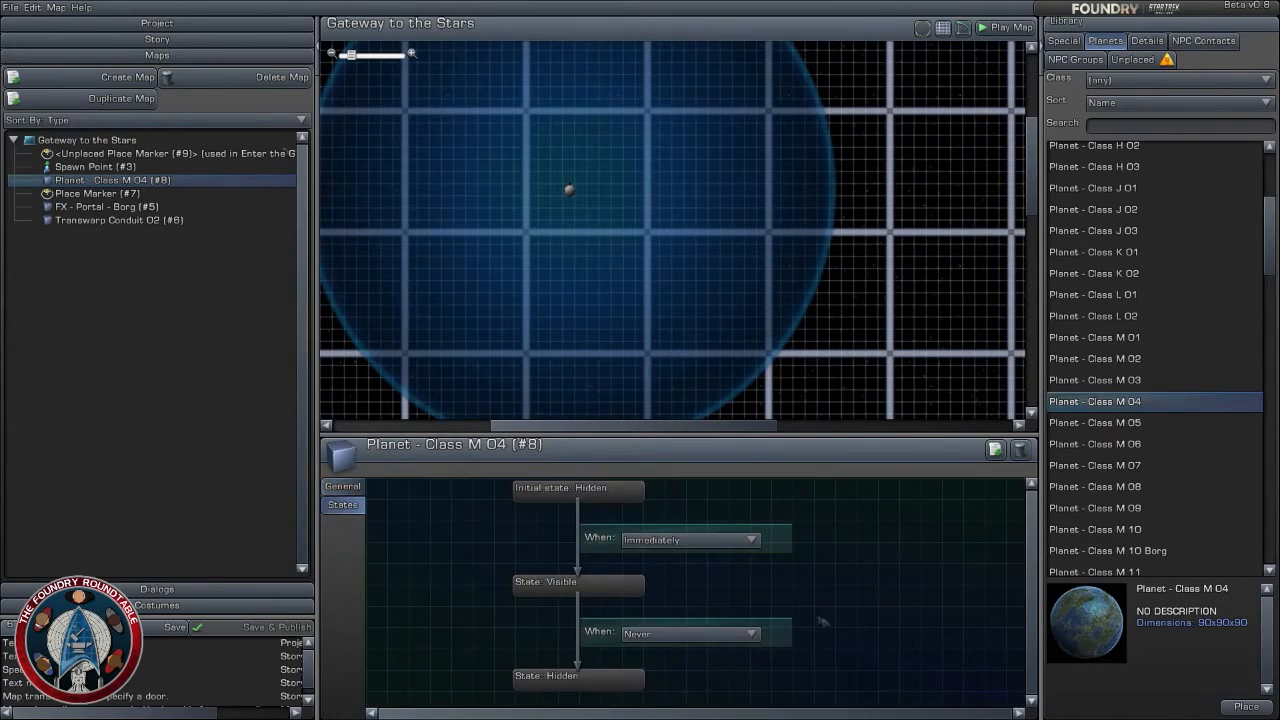
pyautogui.click(700, 633)
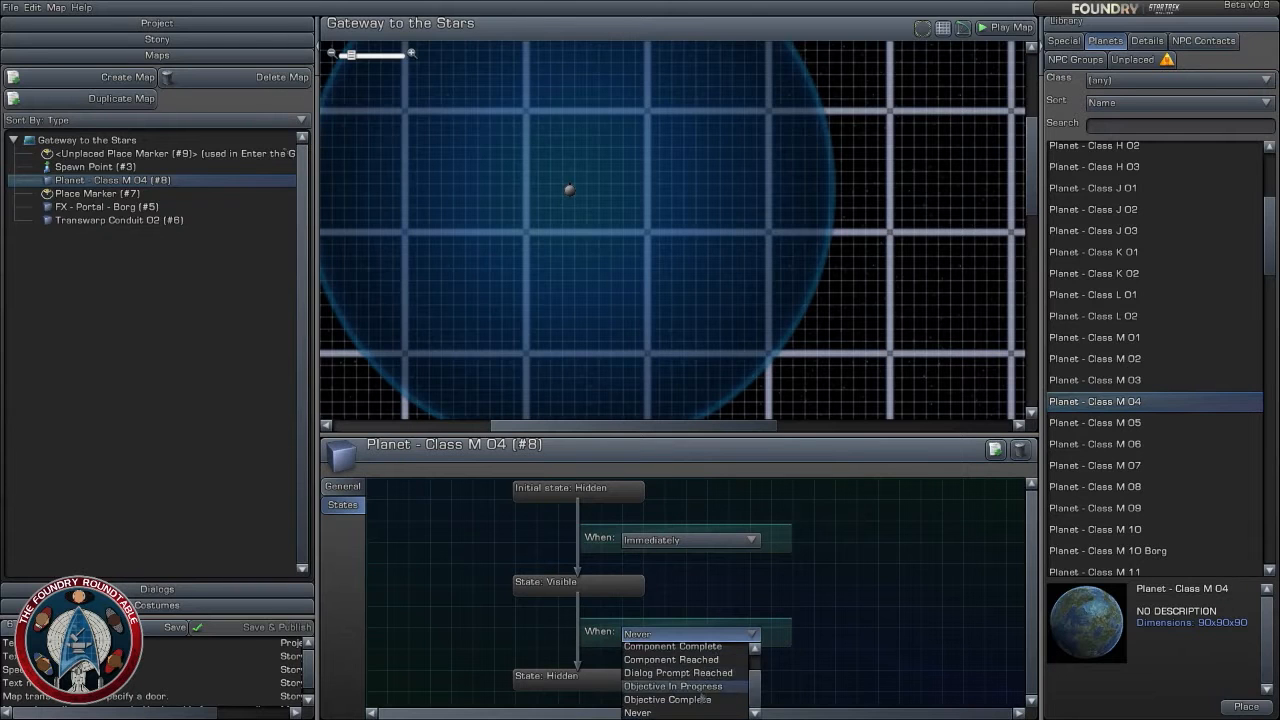
pyautogui.click(680, 700)
pyautogui.click(708, 651)
pyautogui.click(699, 684)
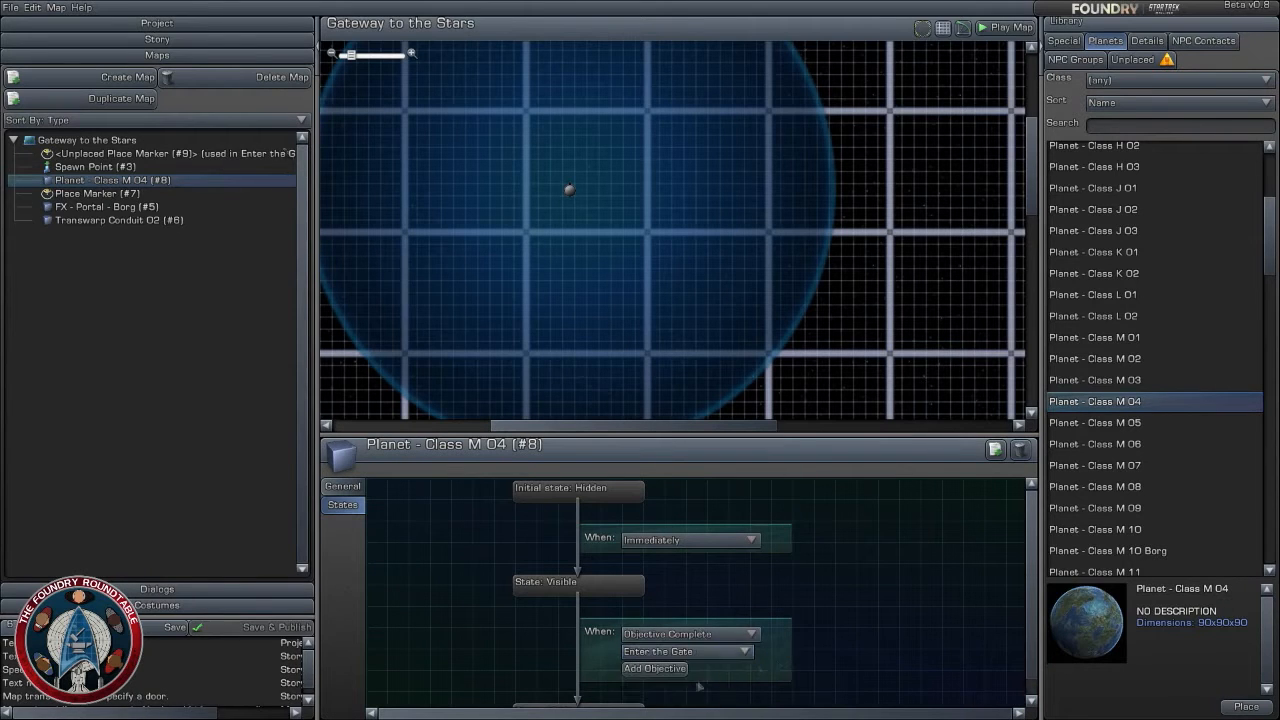
# - Return to the gate on the map and examine how far the spawn point sits from it
pyautogui.click(831, 346)
pyautogui.scroll(-2, 831, 347)
pyautogui.moveTo(831, 347); pyautogui.dragTo(620, 48, button='right')
pyautogui.scroll(3, 600, 297)
pyautogui.moveTo(540, 292); pyautogui.dragTo(790, 323, button='right')
pyautogui.scroll(4, 754, 360)
pyautogui.scroll(3, 789, 337)
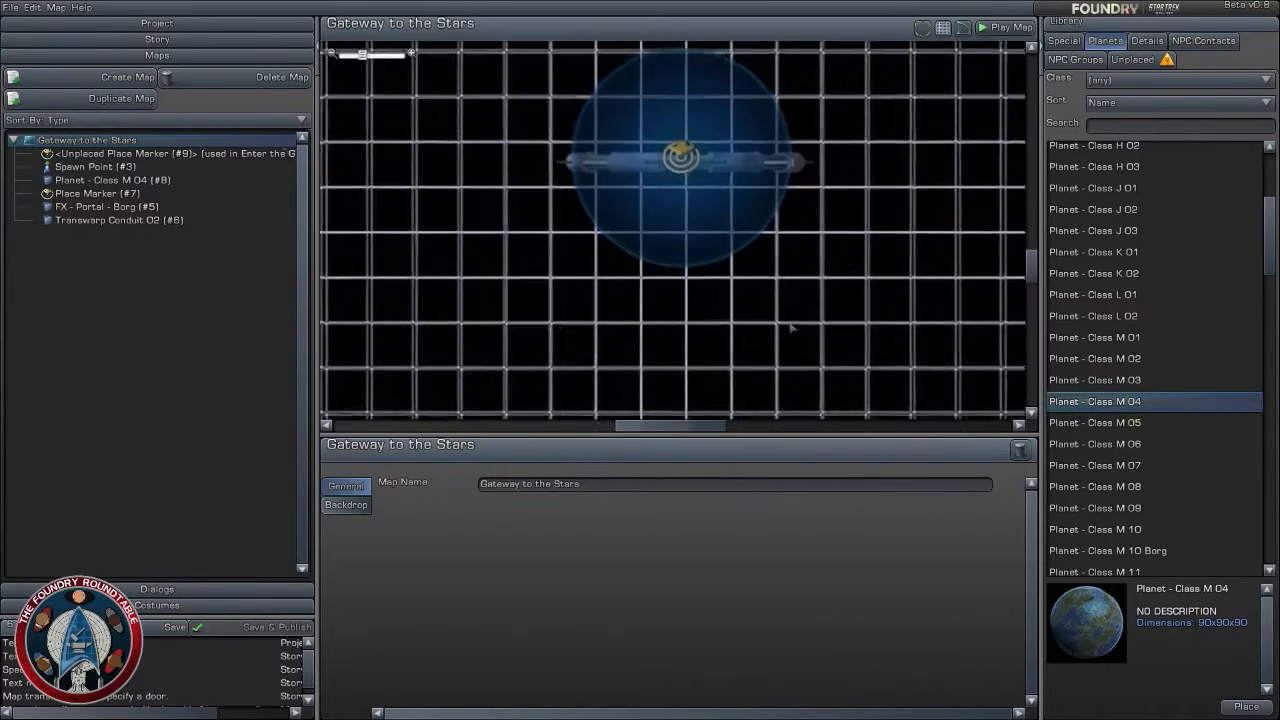
pyautogui.scroll(2, 838, 325)
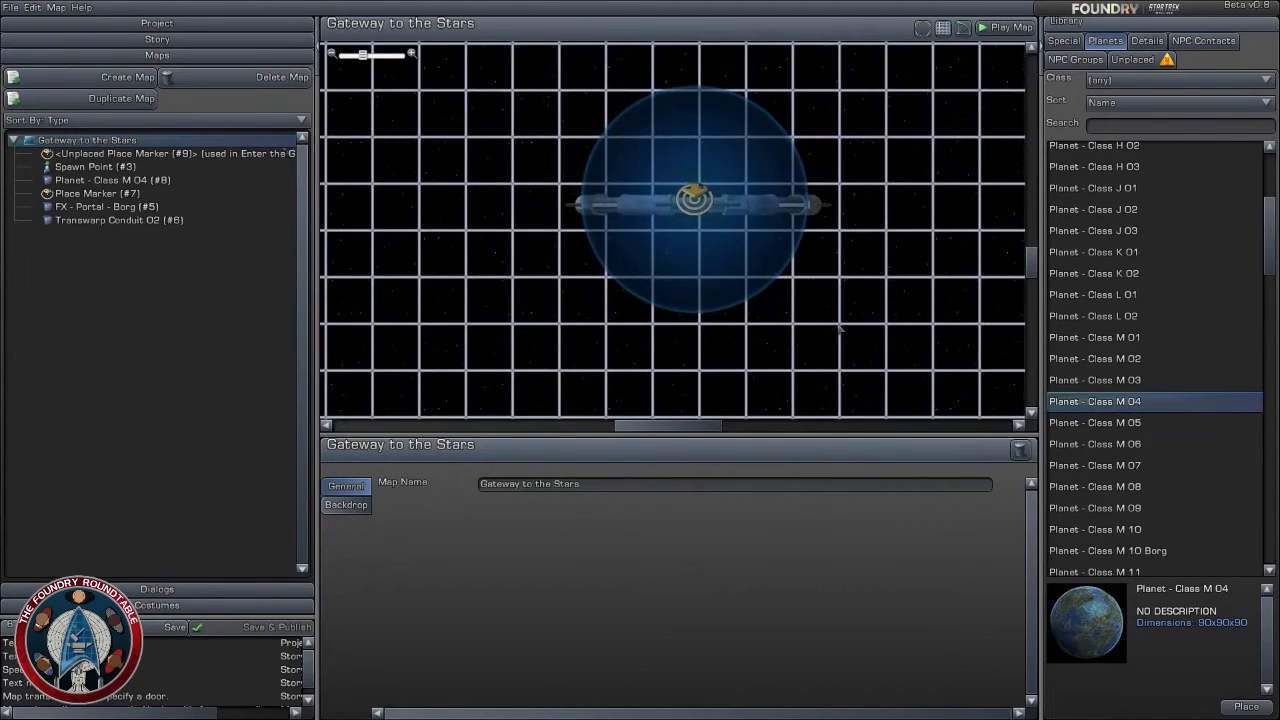
pyautogui.scroll(-3, 840, 325)
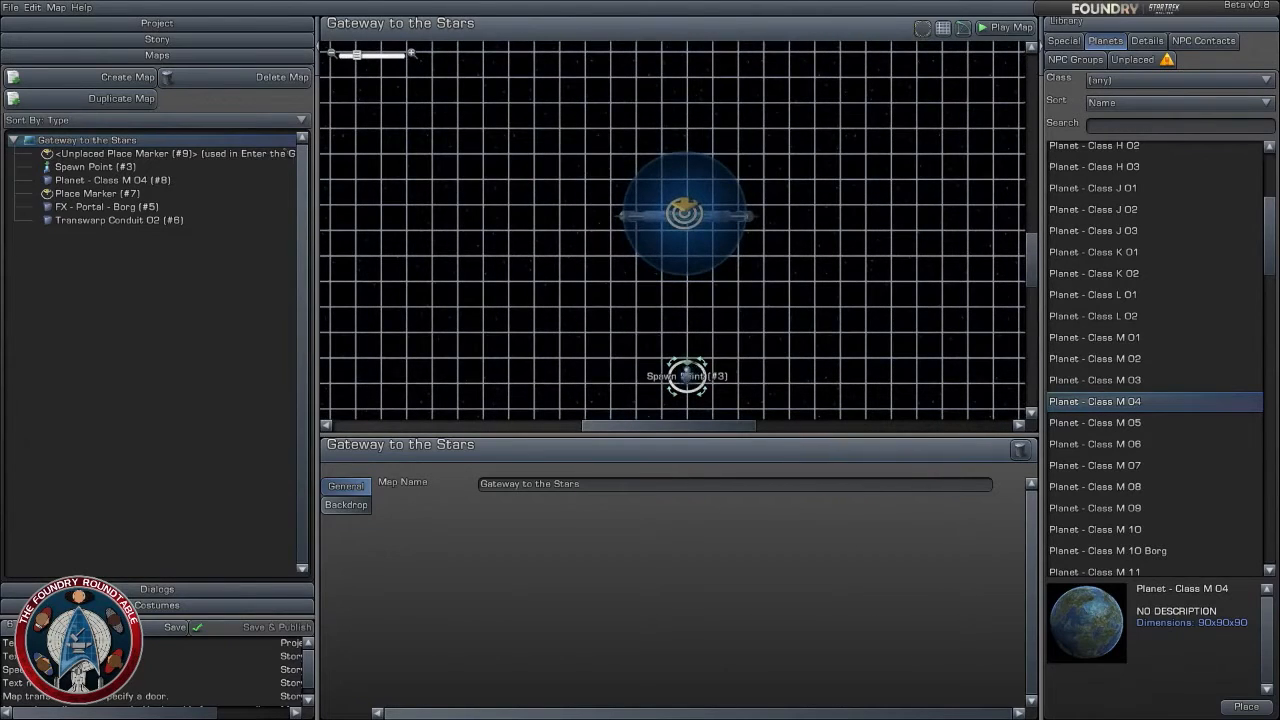
# - Move the spawn point closer to the gate, to about X -0.16 km and Z -22.92 km
pyautogui.click(684, 375)
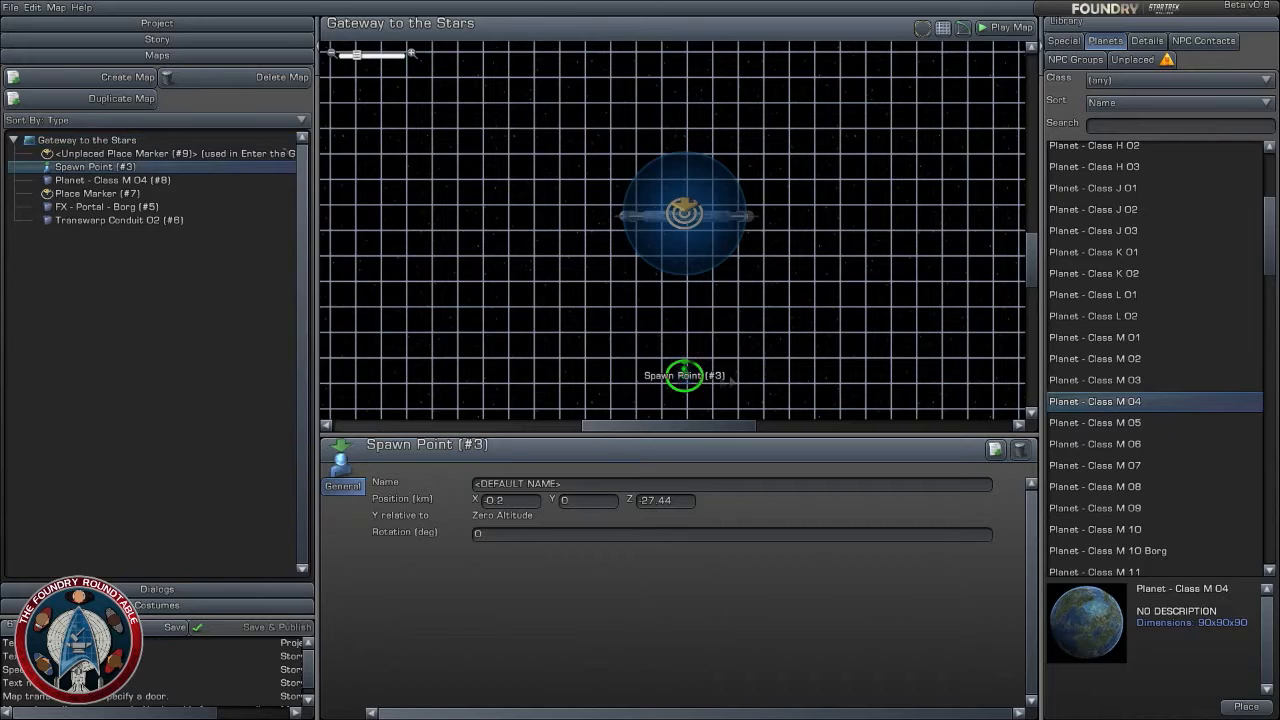
pyautogui.moveTo(685, 374); pyautogui.dragTo(684, 373)
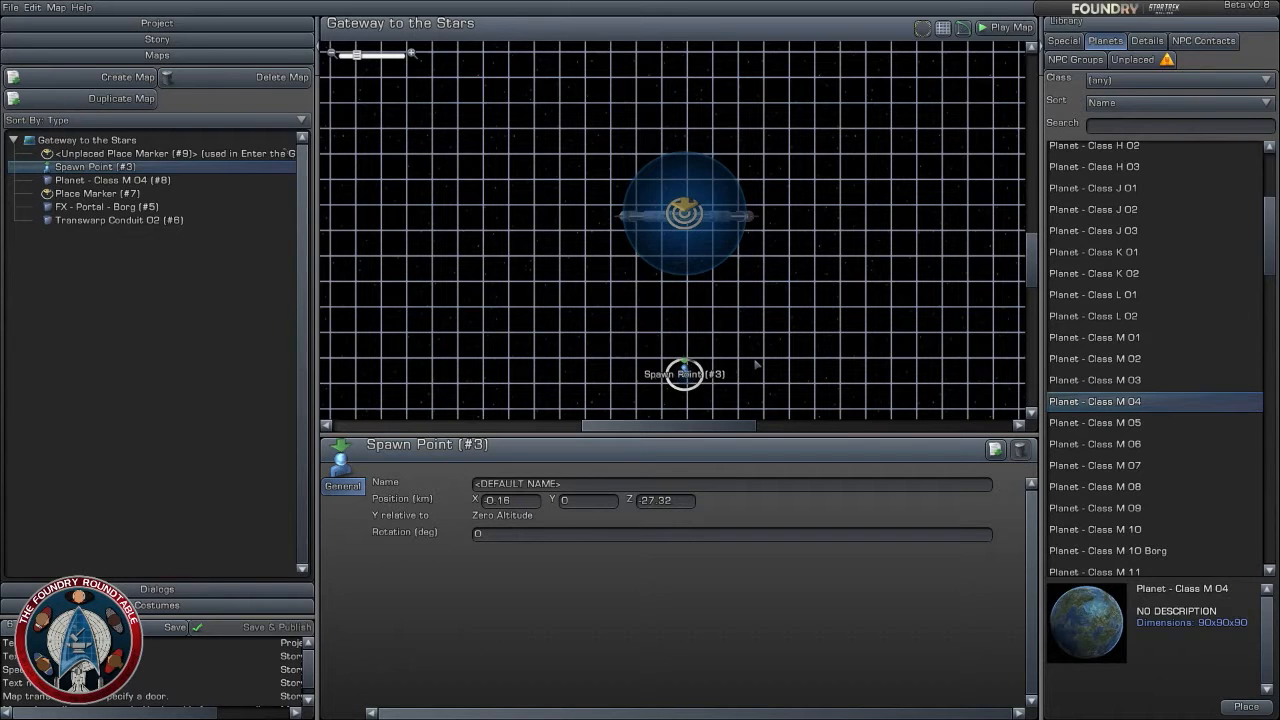
pyautogui.scroll(3, 806, 309)
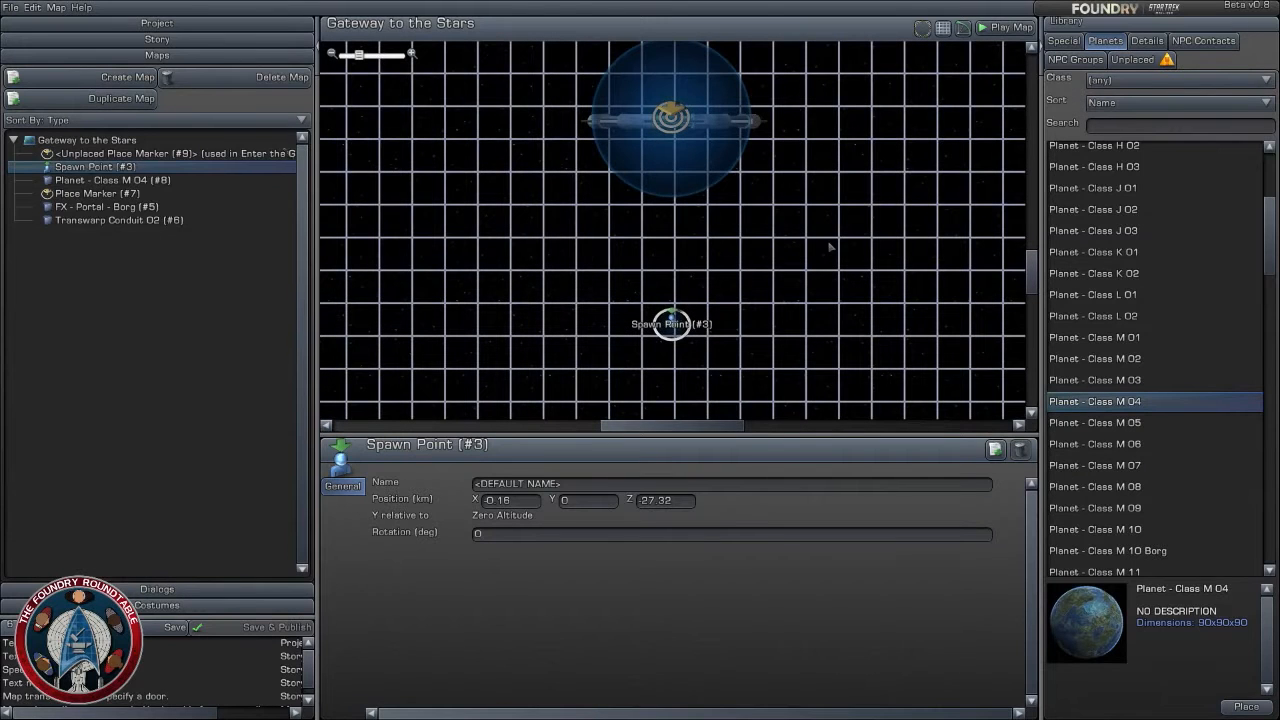
pyautogui.scroll(3, 825, 296)
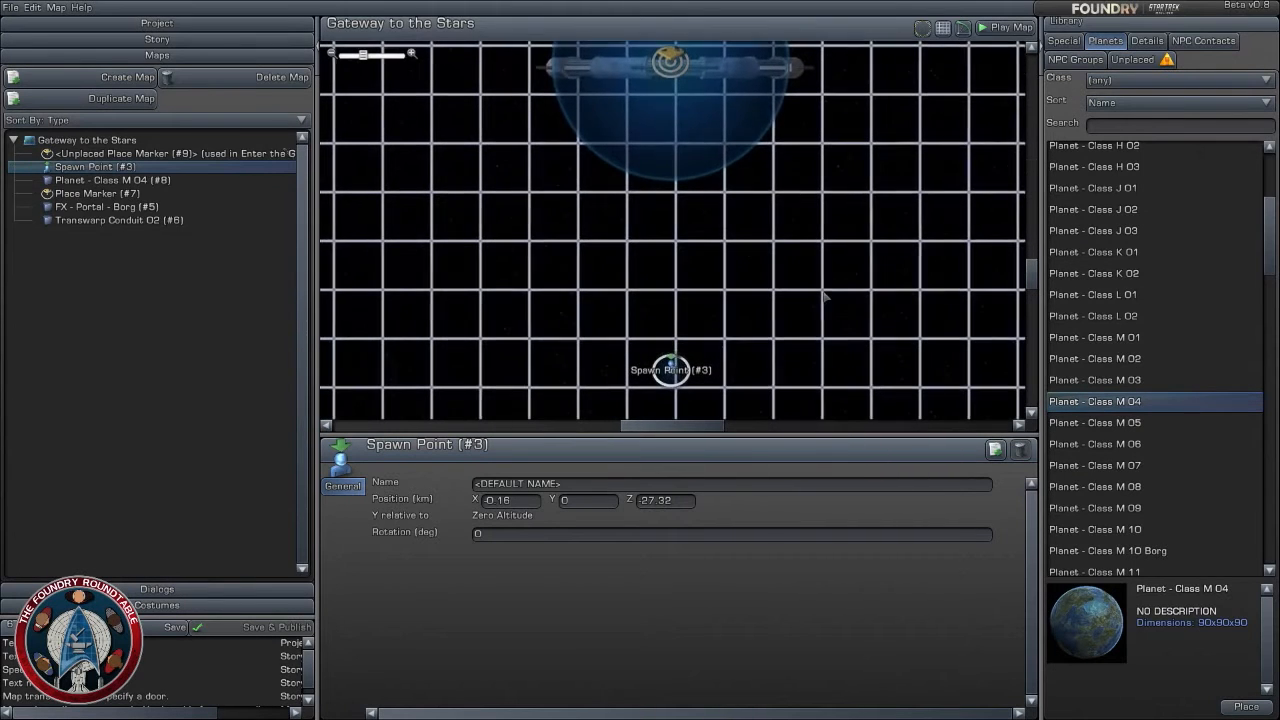
pyautogui.scroll(-3, 825, 296)
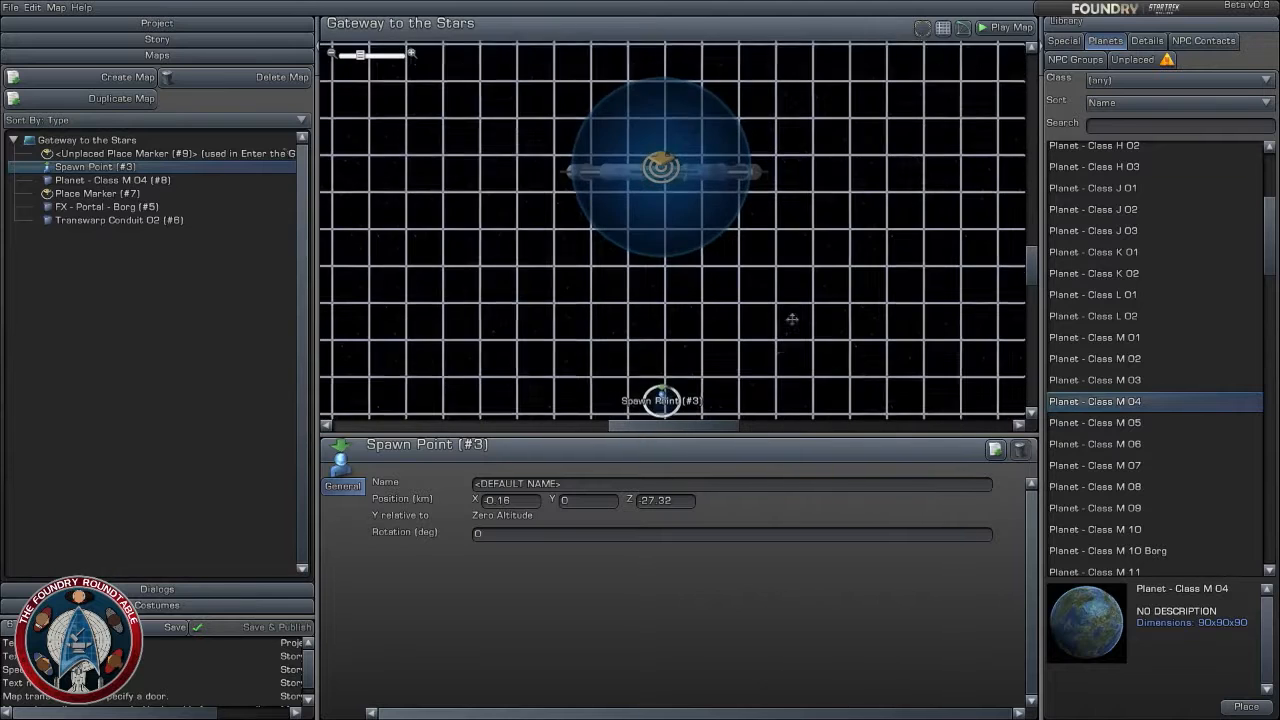
pyautogui.moveTo(661, 400)
pyautogui.mouseDown()
pyautogui.moveTo(657, 306)
pyautogui.moveTo(661, 319)
pyautogui.mouseUp()
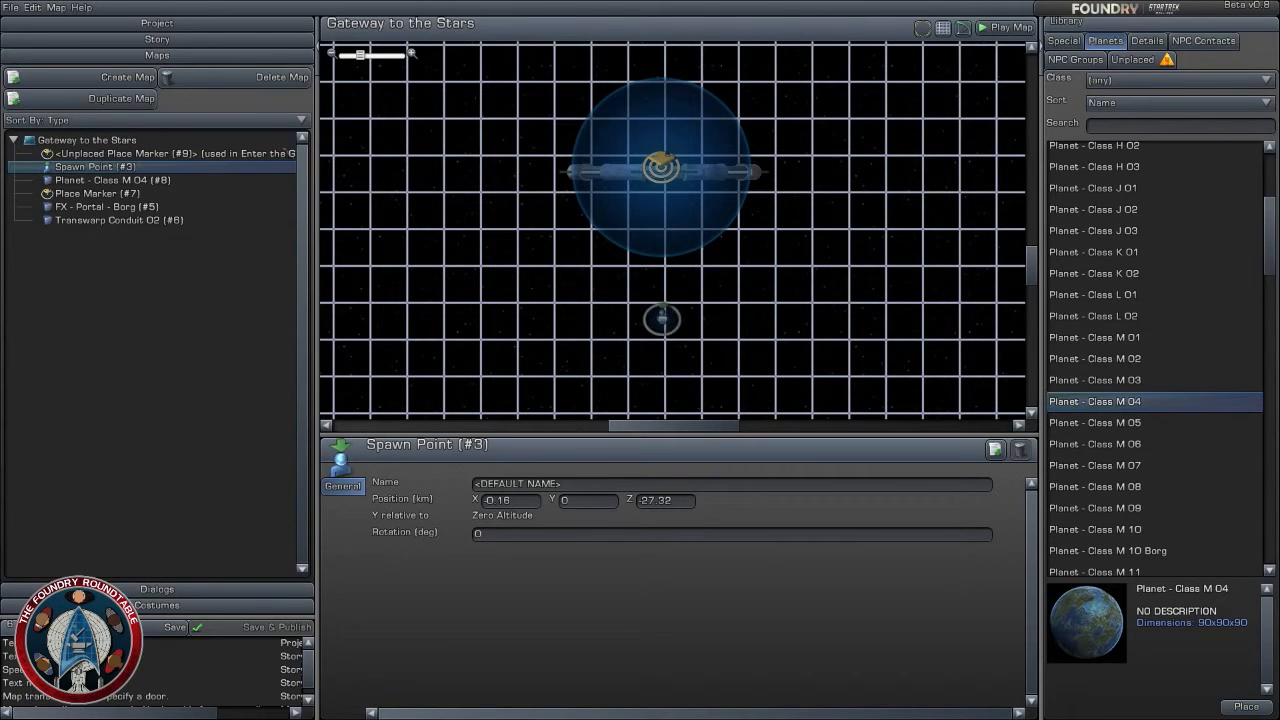
pyautogui.click(889, 318)
# - Place a Federation Cruiser 4 Galaxy contact near the spawn point, at about X 2.16 km and Z -20.92 km, rotated to -120 degrees
pyautogui.click(1147, 41)
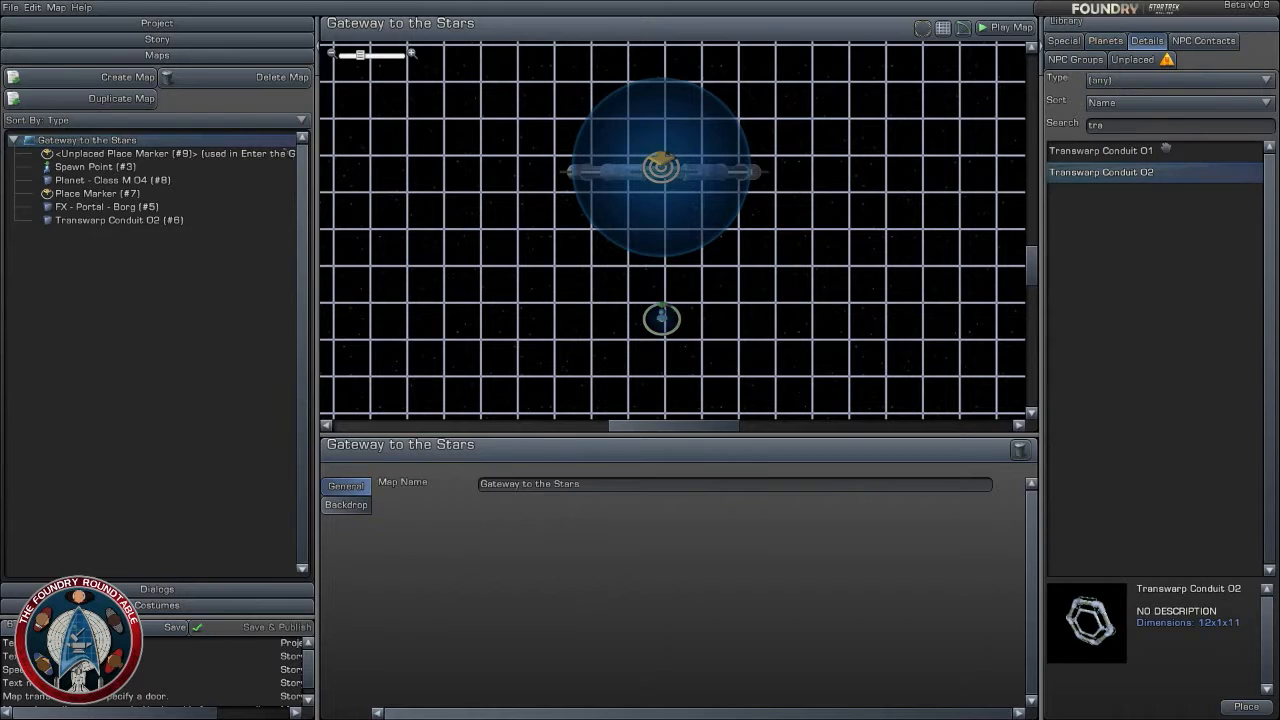
pyautogui.click(1066, 41)
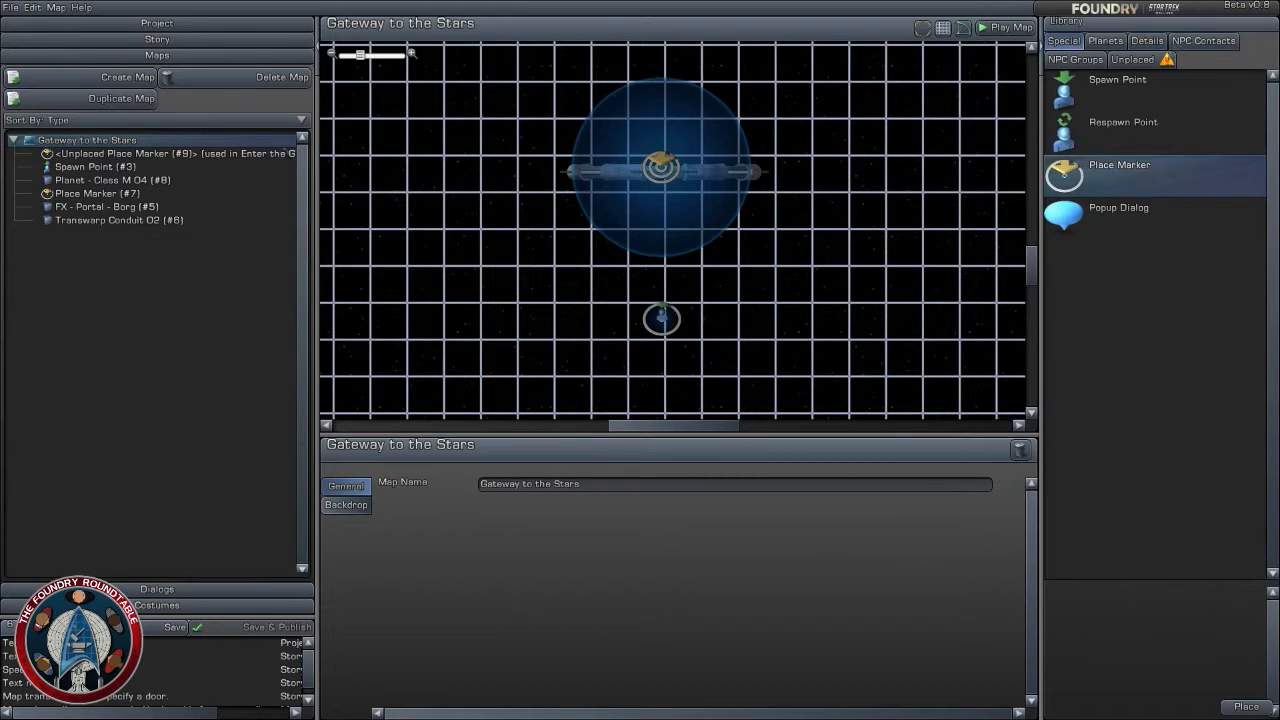
pyautogui.click(1204, 42)
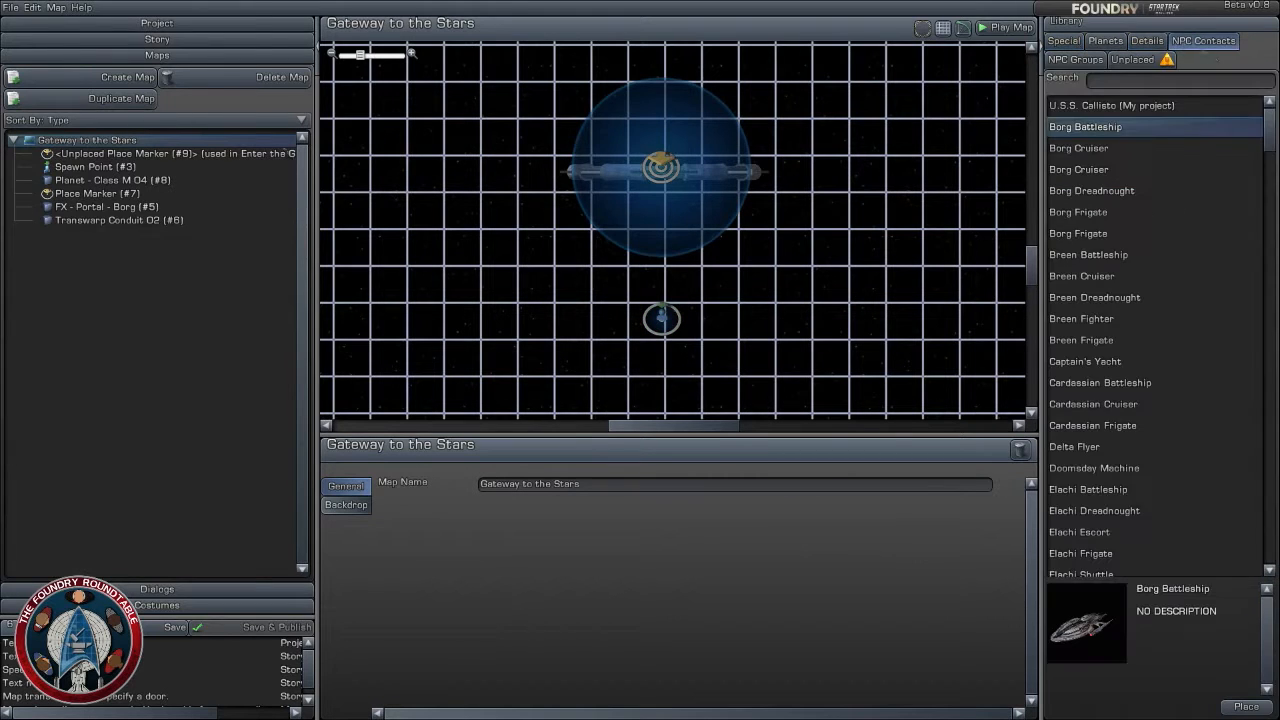
pyautogui.scroll(-10, 1136, 280)
pyautogui.click(1136, 278)
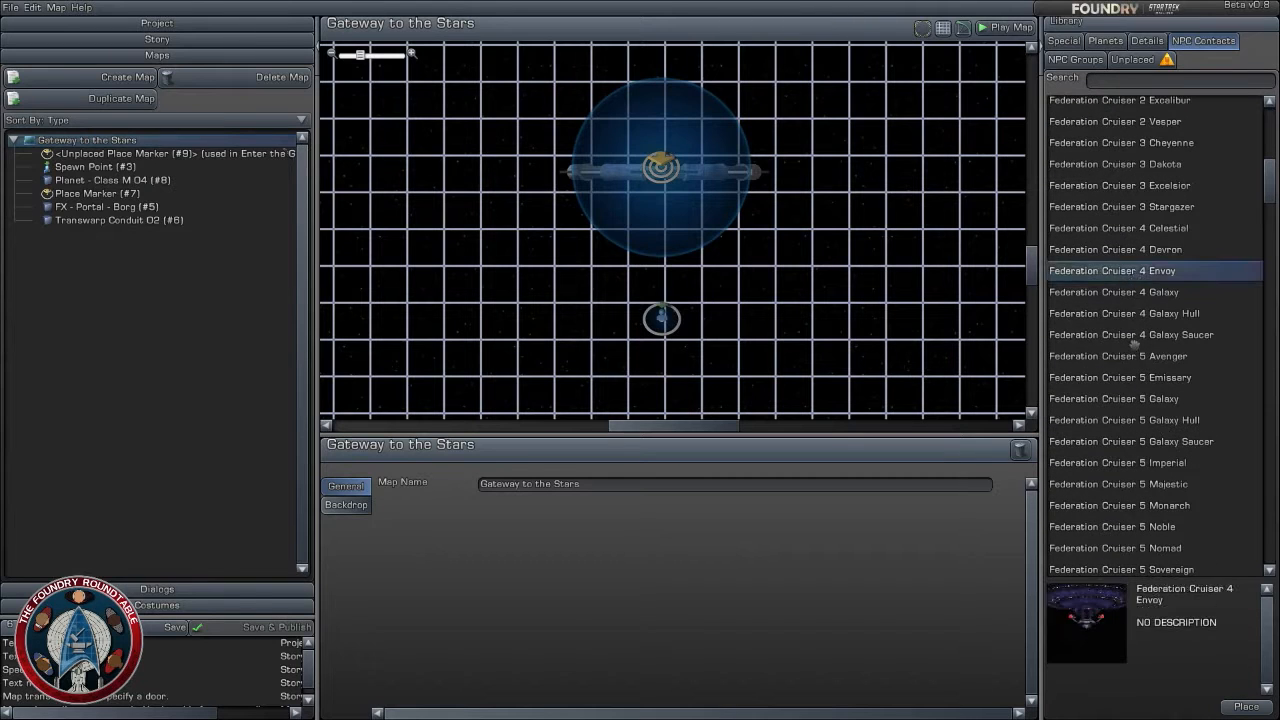
pyautogui.click(1134, 336)
pyautogui.click(1140, 313)
pyautogui.click(1145, 292)
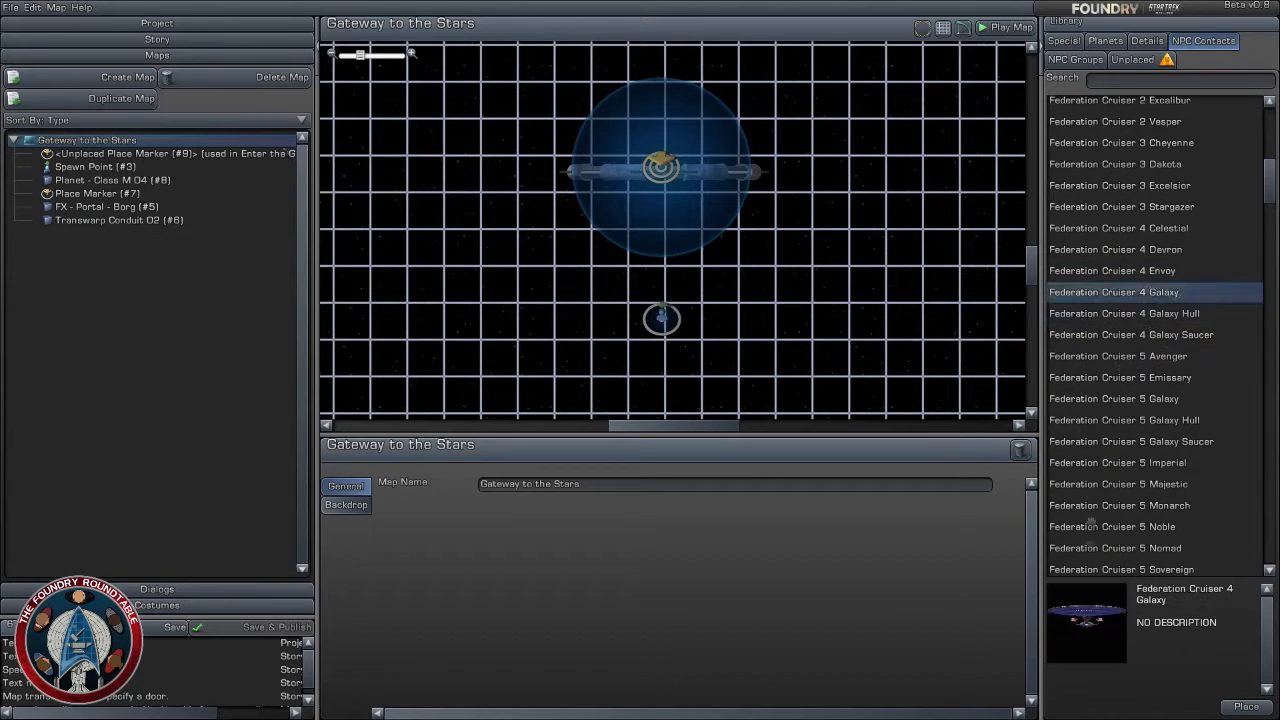
pyautogui.moveTo(1148, 298); pyautogui.dragTo(750, 270)
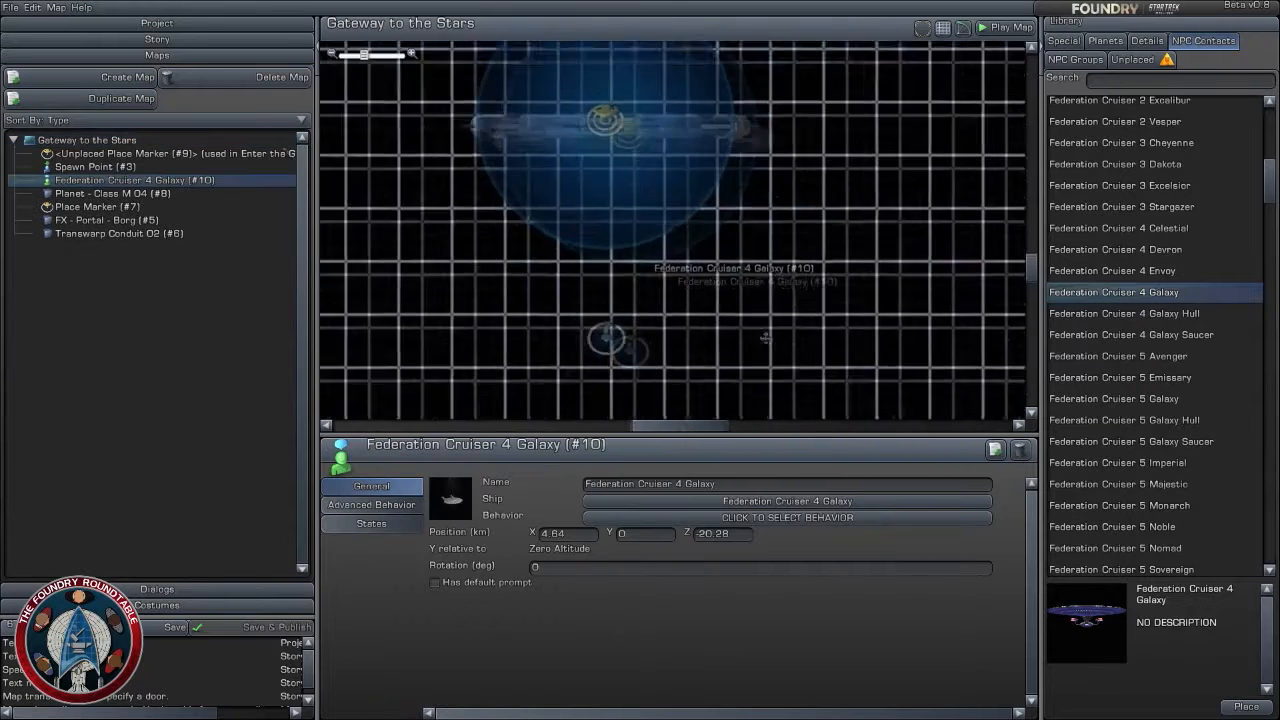
pyautogui.moveTo(735, 277); pyautogui.dragTo(700, 300)
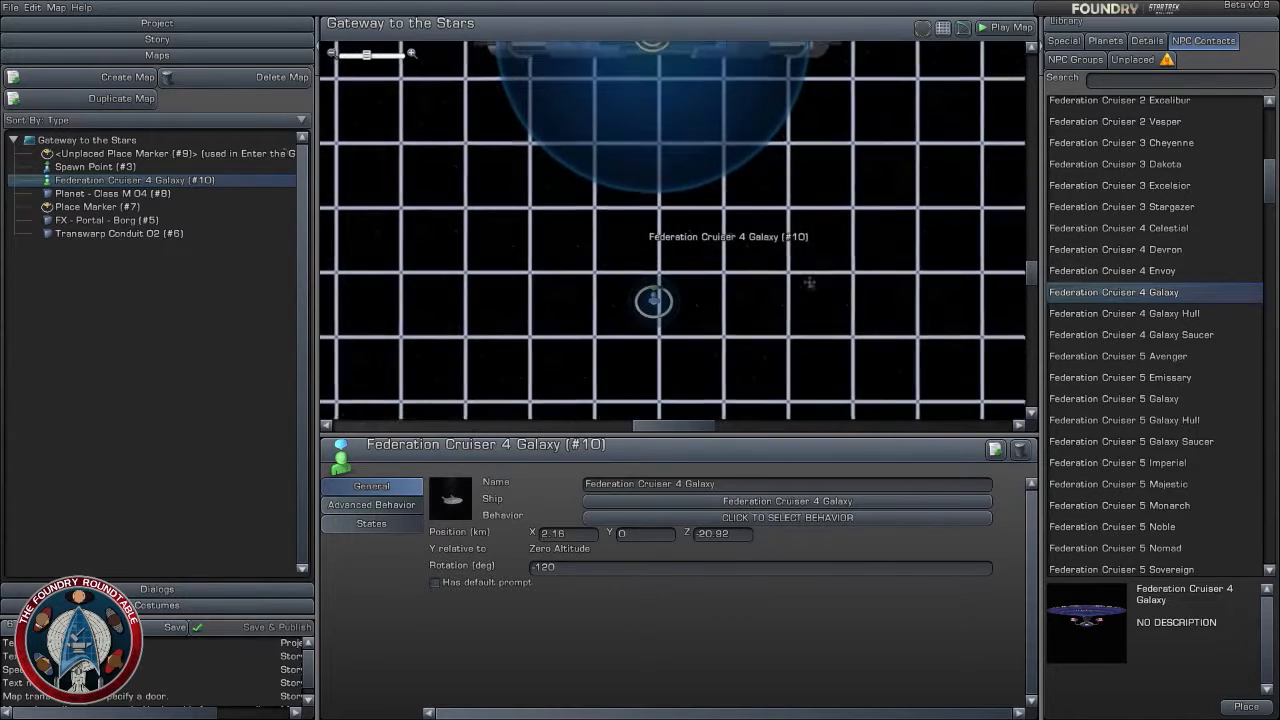
pyautogui.click(409, 341)
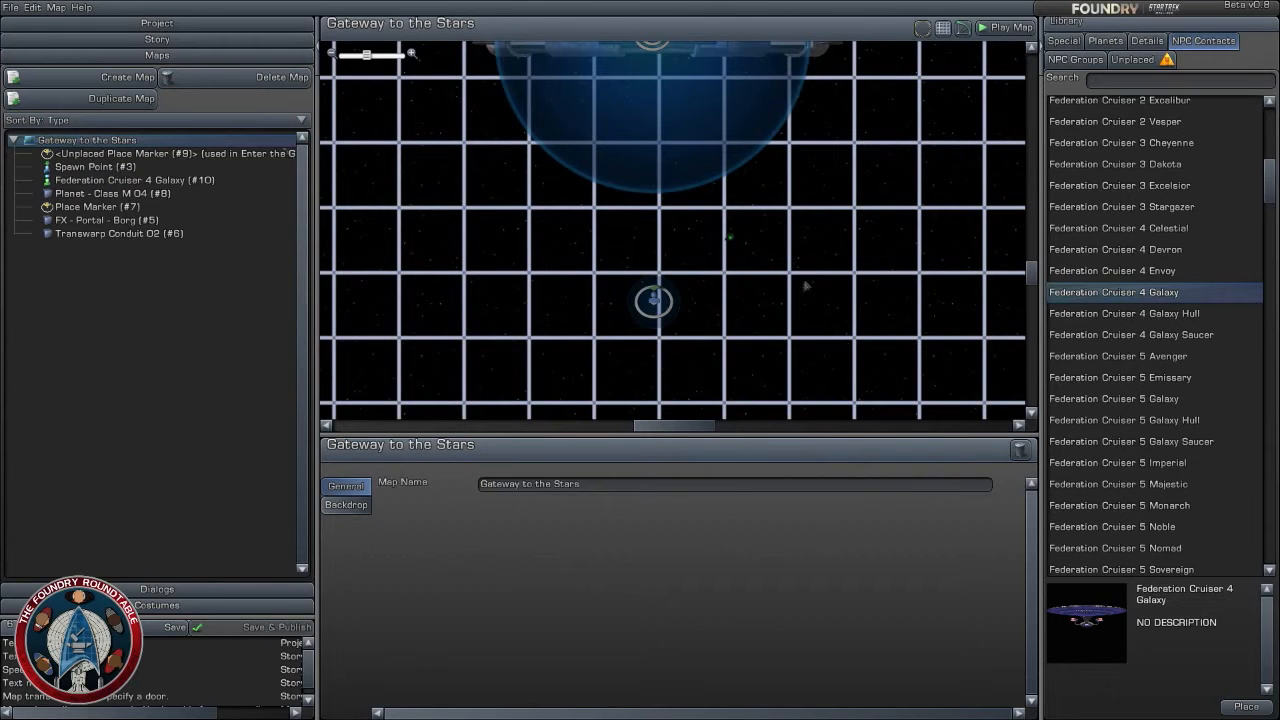
# - Examine the gate and planet beyond the new cruiser, closing in on the portal at the gate's centre
pyautogui.scroll(-1, 806, 286)
pyautogui.moveTo(831, 199); pyautogui.dragTo(829, 301, button='right')
pyautogui.scroll(1, 829, 302)
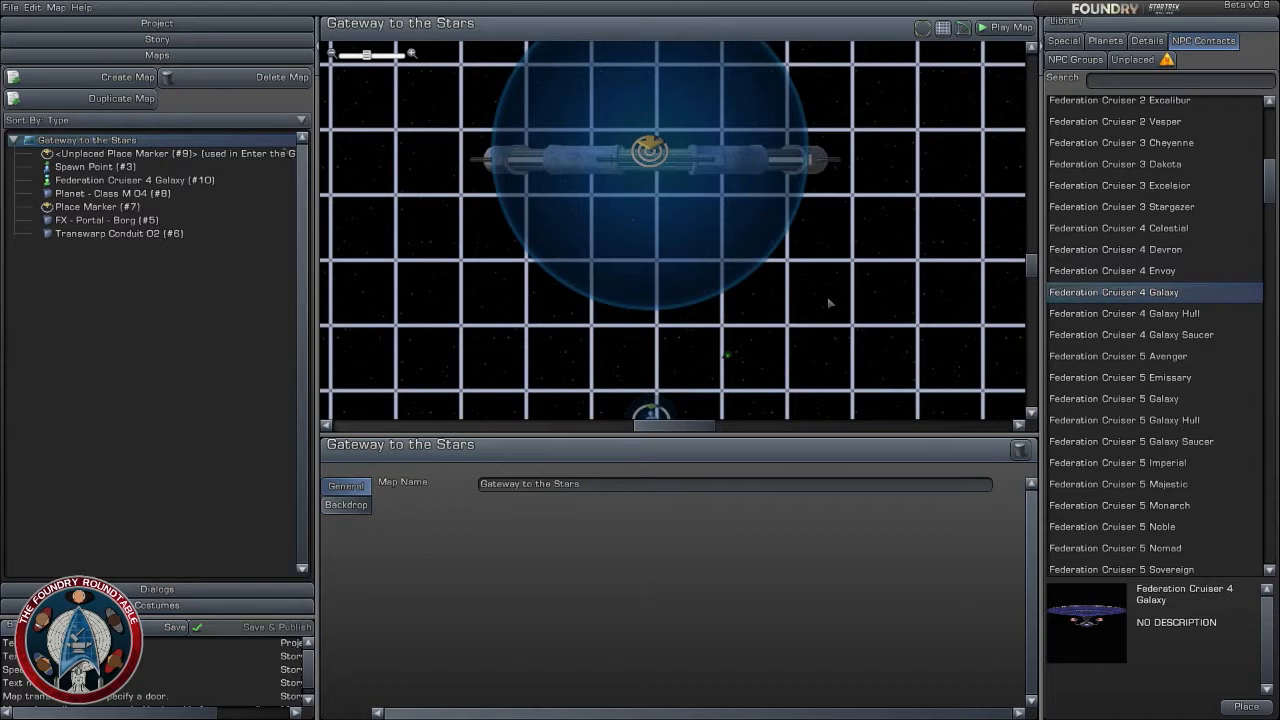
pyautogui.scroll(-1, 828, 301)
pyautogui.moveTo(820, 246); pyautogui.dragTo(841, 344, button='right')
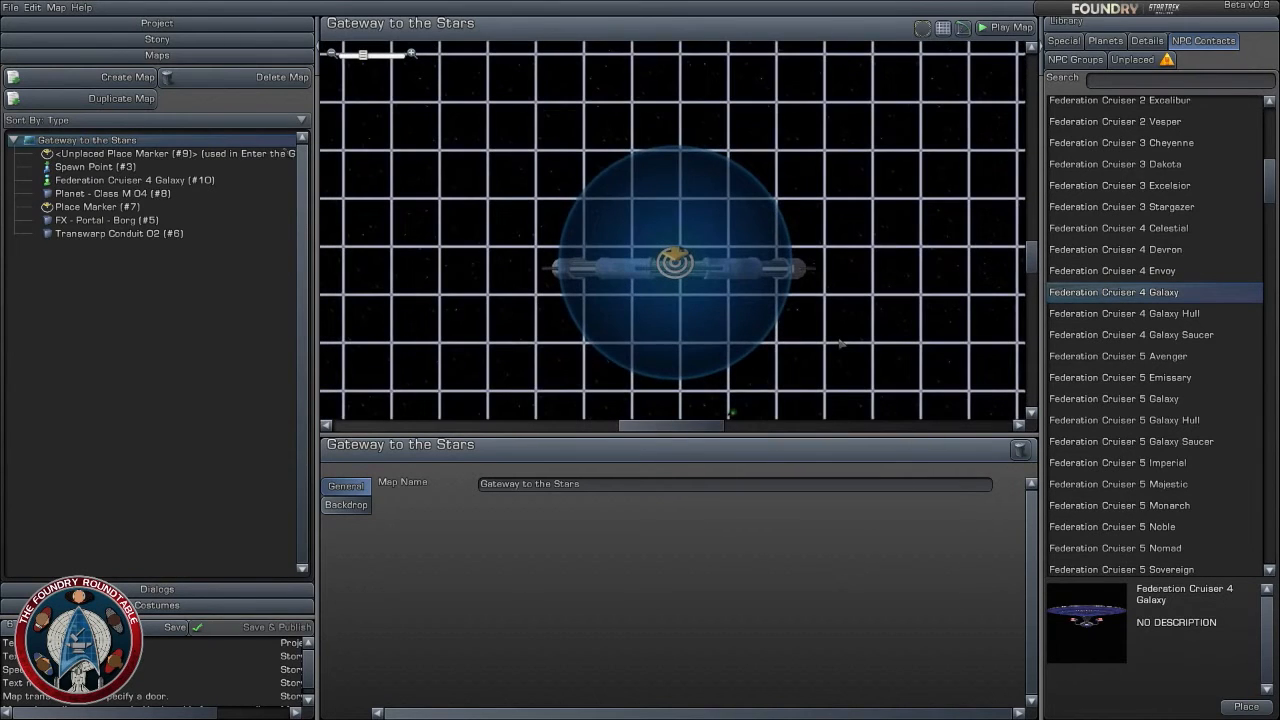
pyautogui.click(1146, 41)
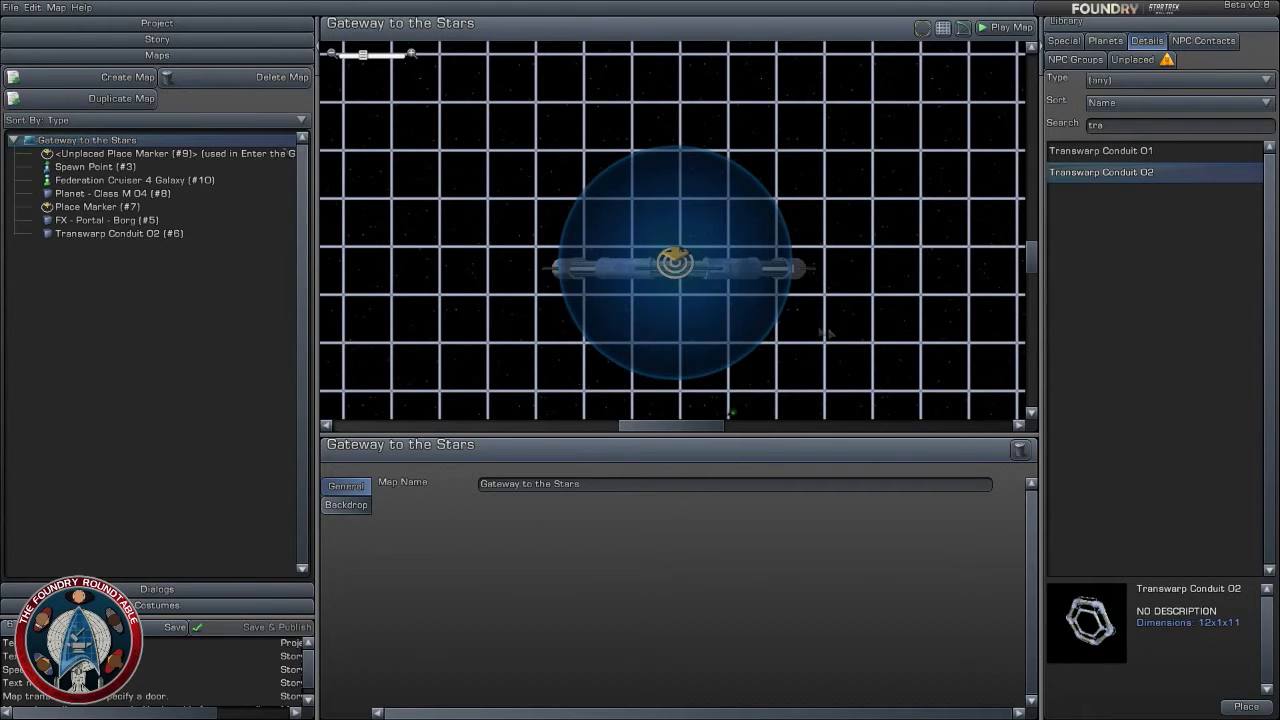
pyautogui.scroll(2, 829, 331)
pyautogui.scroll(3, 771, 301)
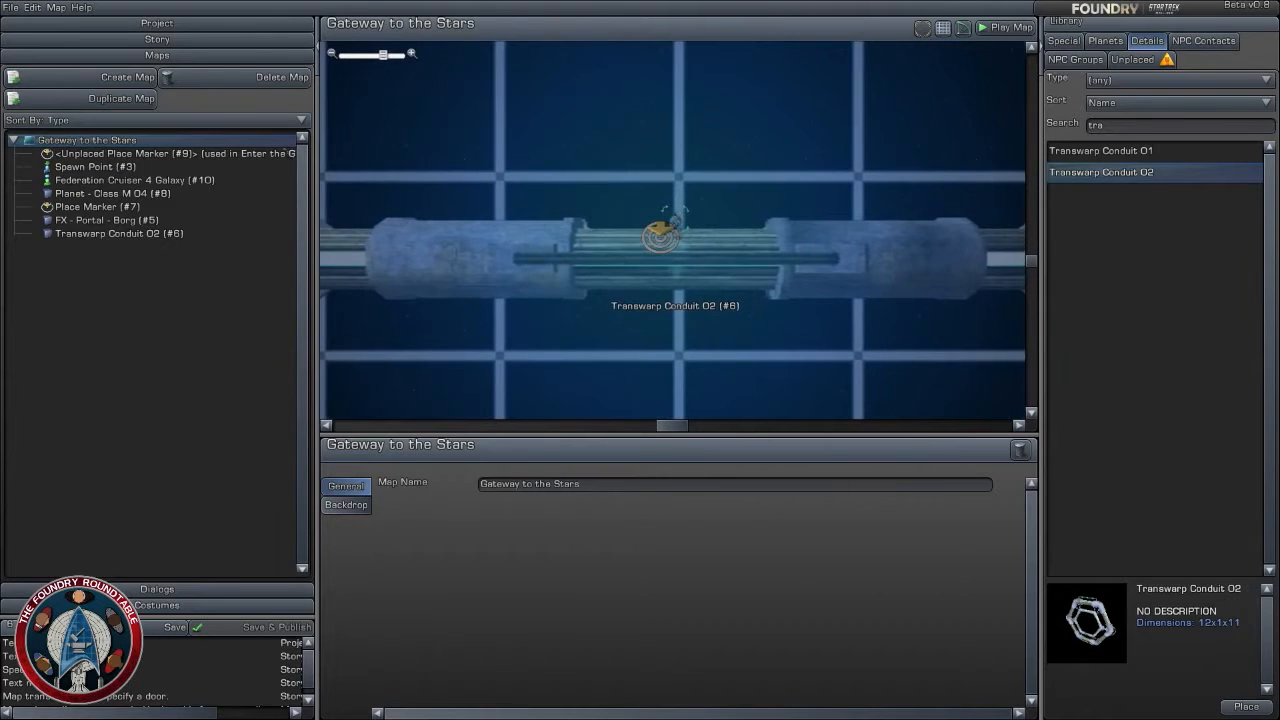
# - Replace the Borg portal at the gate's centre with the FX - Portal - Time object, found by searching for "portal"
pyautogui.click(674, 221)
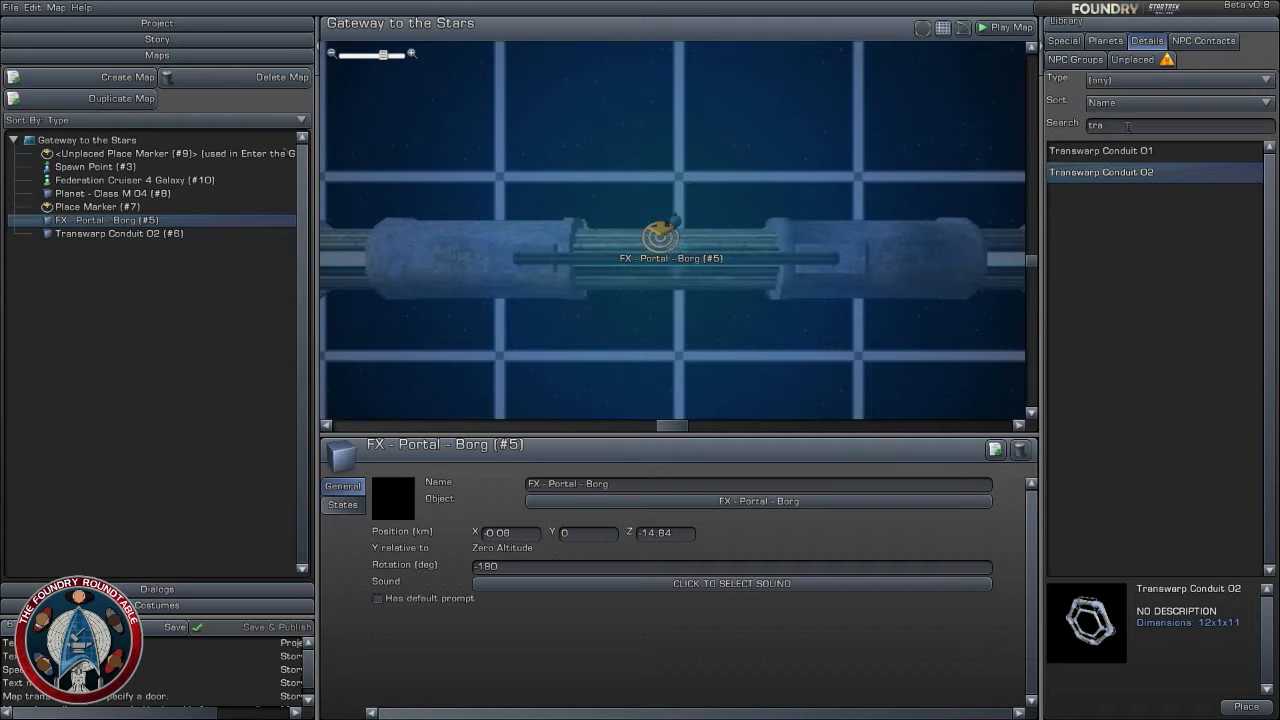
pyautogui.click(742, 502)
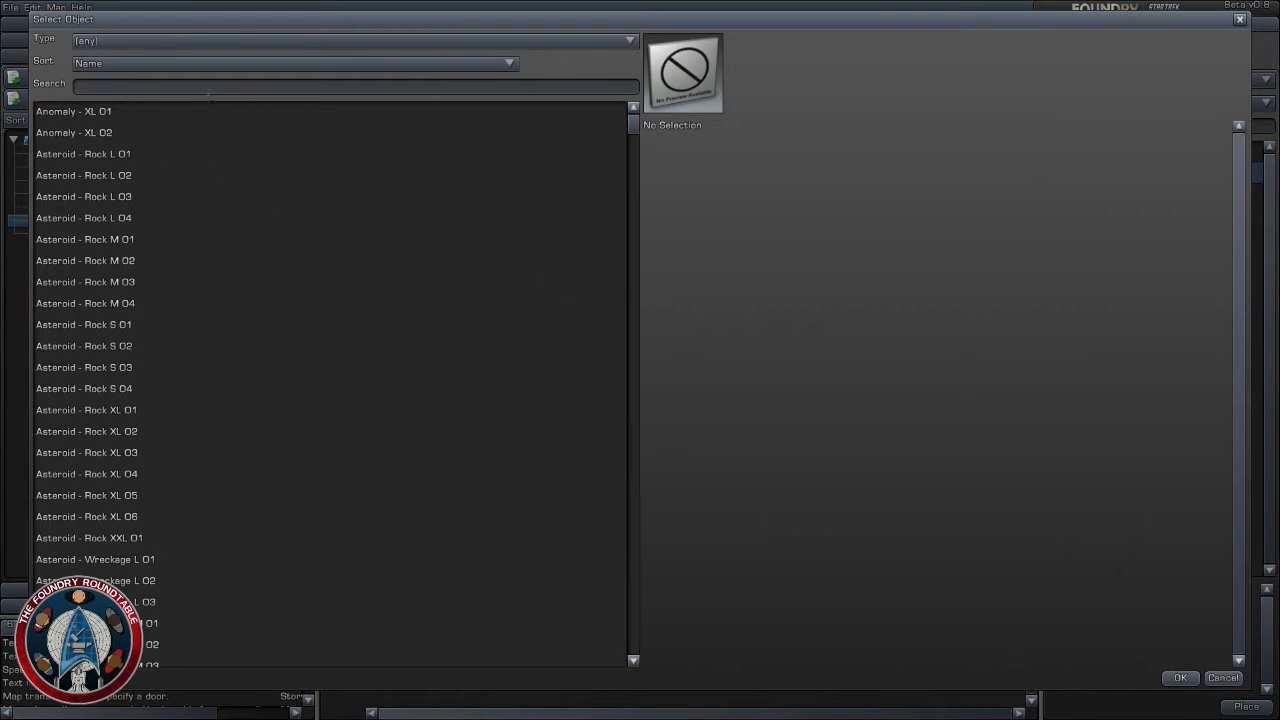
pyautogui.click(350, 95)
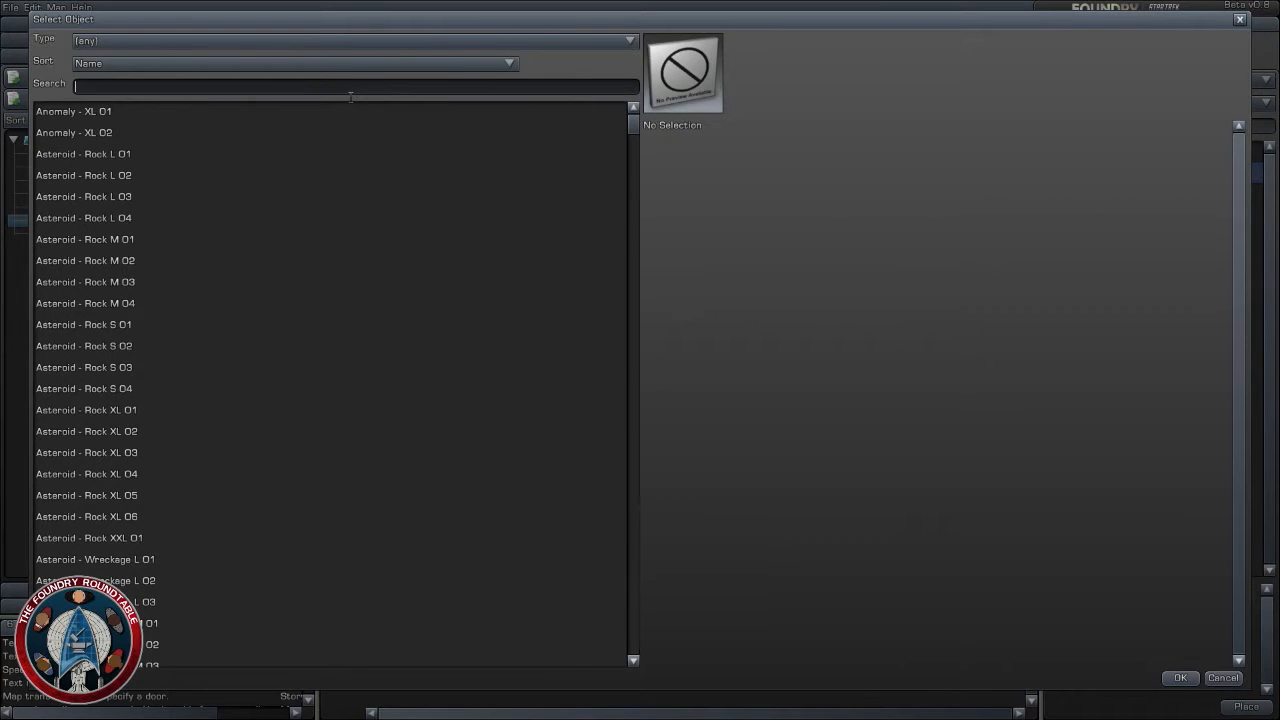
pyautogui.write('porta;')
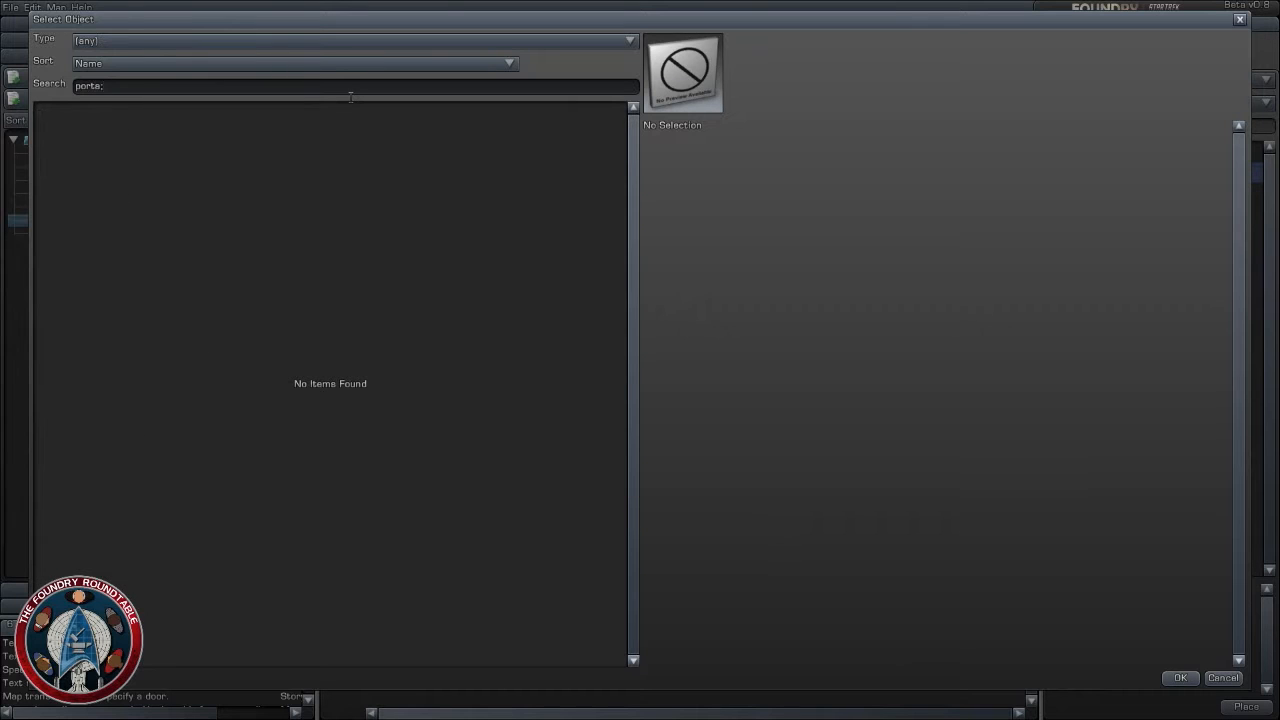
pyautogui.press('BackSpace')
pyautogui.write(';')
pyautogui.press('BackSpace')
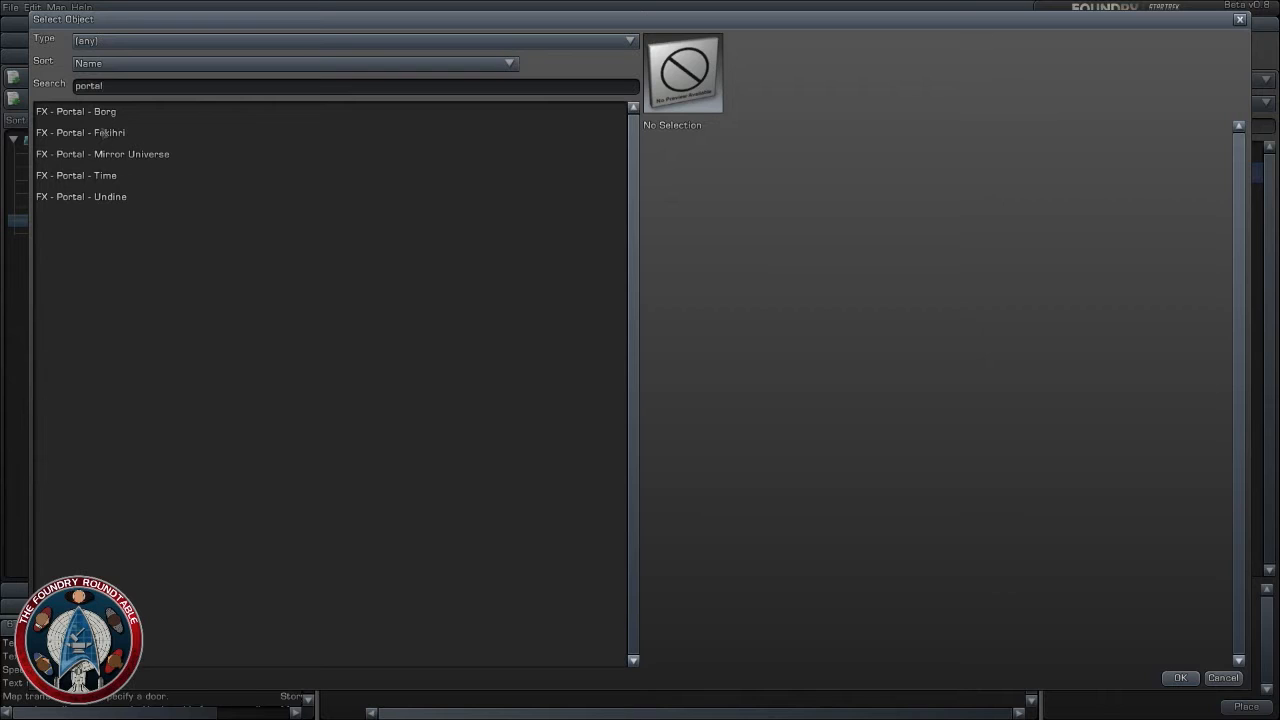
pyautogui.click(115, 156)
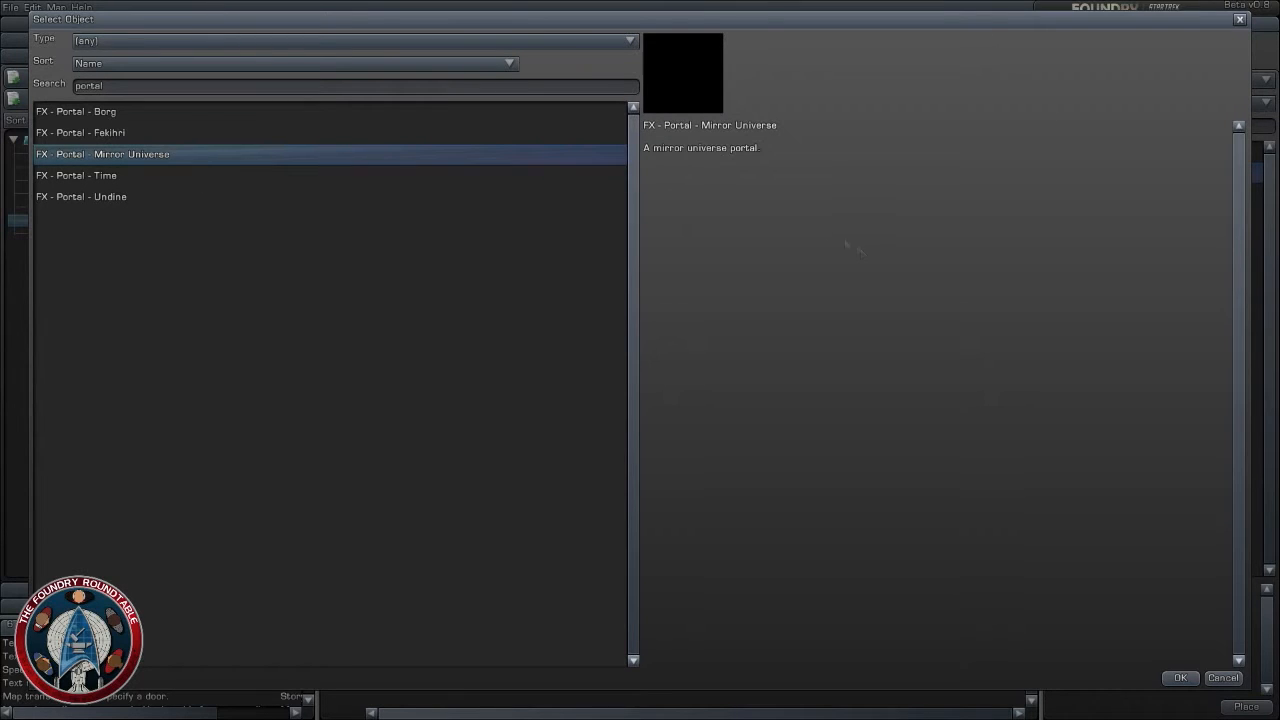
pyautogui.click(131, 176)
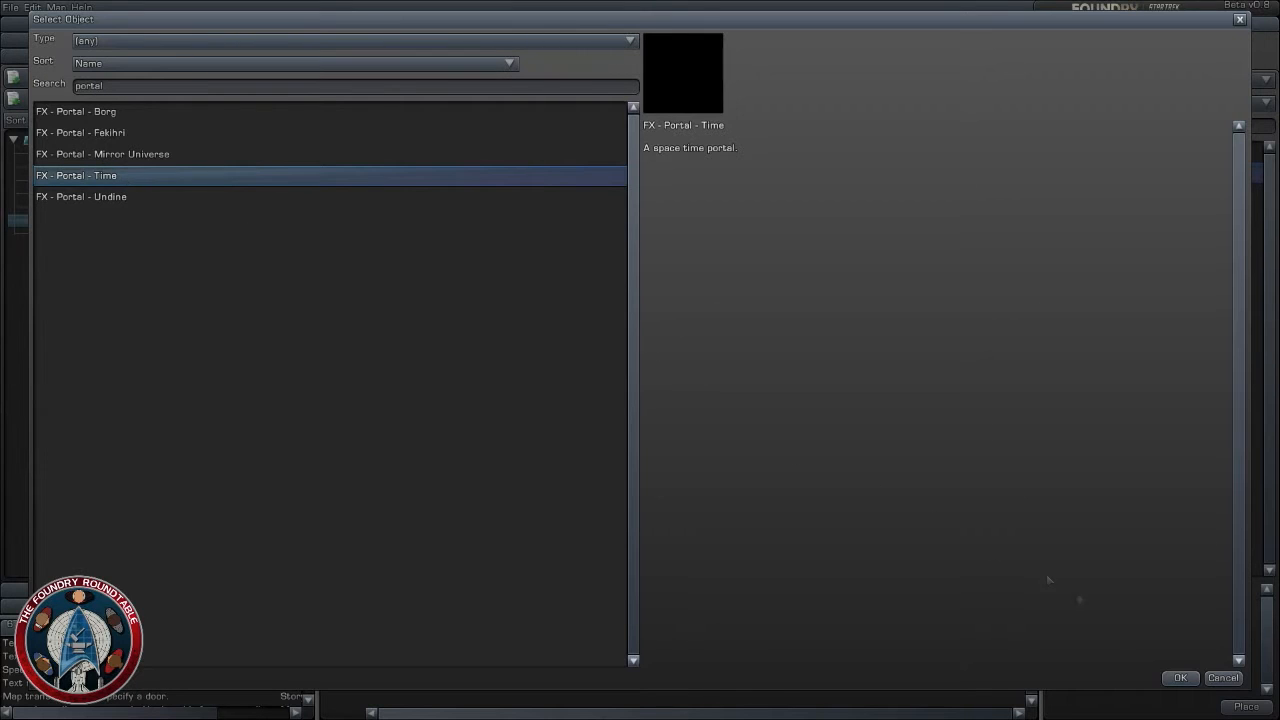
pyautogui.click(1186, 679)
# - Duplicate the time portal, moving the copy in front of the gate to about X -0.12 km and Z -16.84 km and rotating it to -360 degrees
pyautogui.scroll(-5, 653, 311)
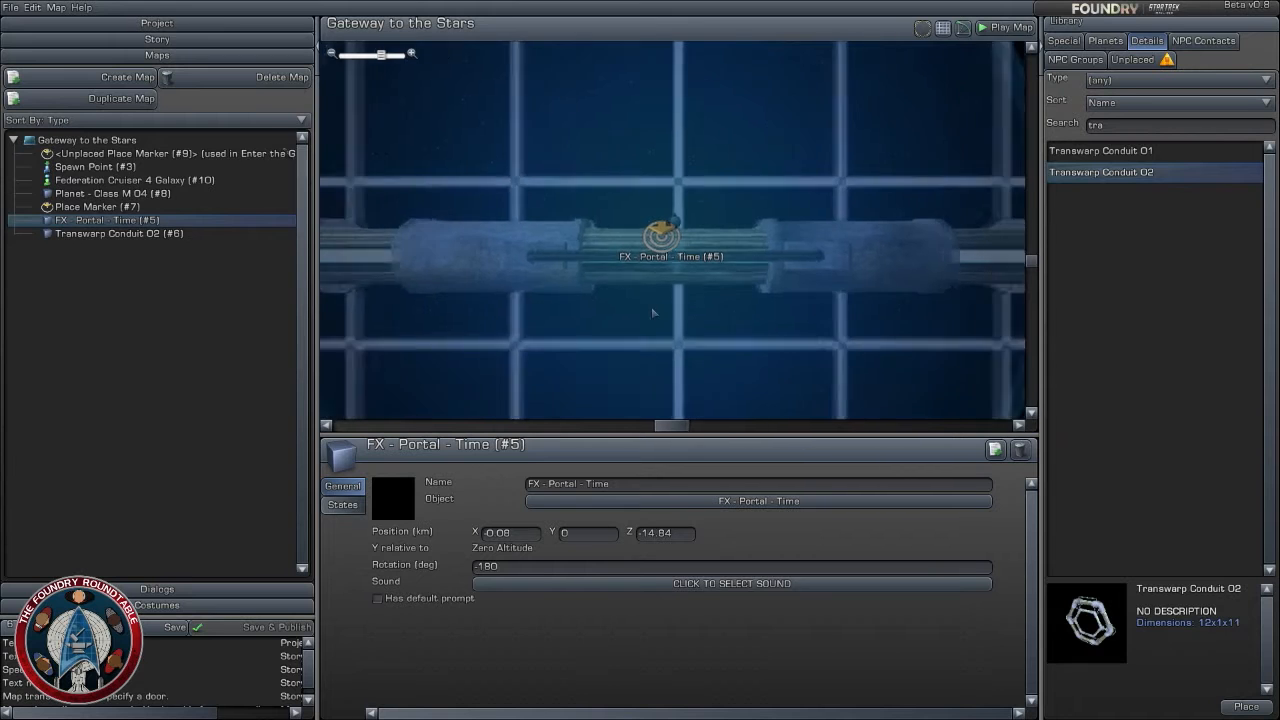
pyautogui.scroll(2, 668, 322)
pyautogui.scroll(3, 668, 322)
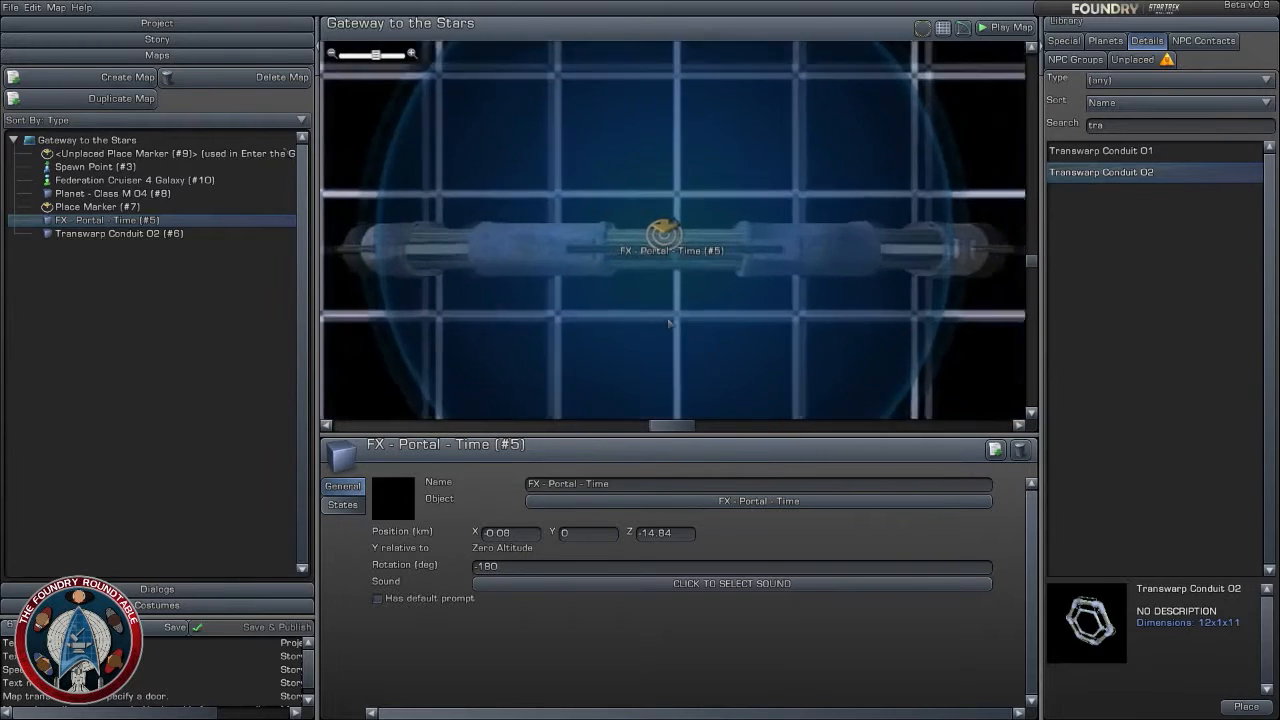
pyautogui.click(995, 450)
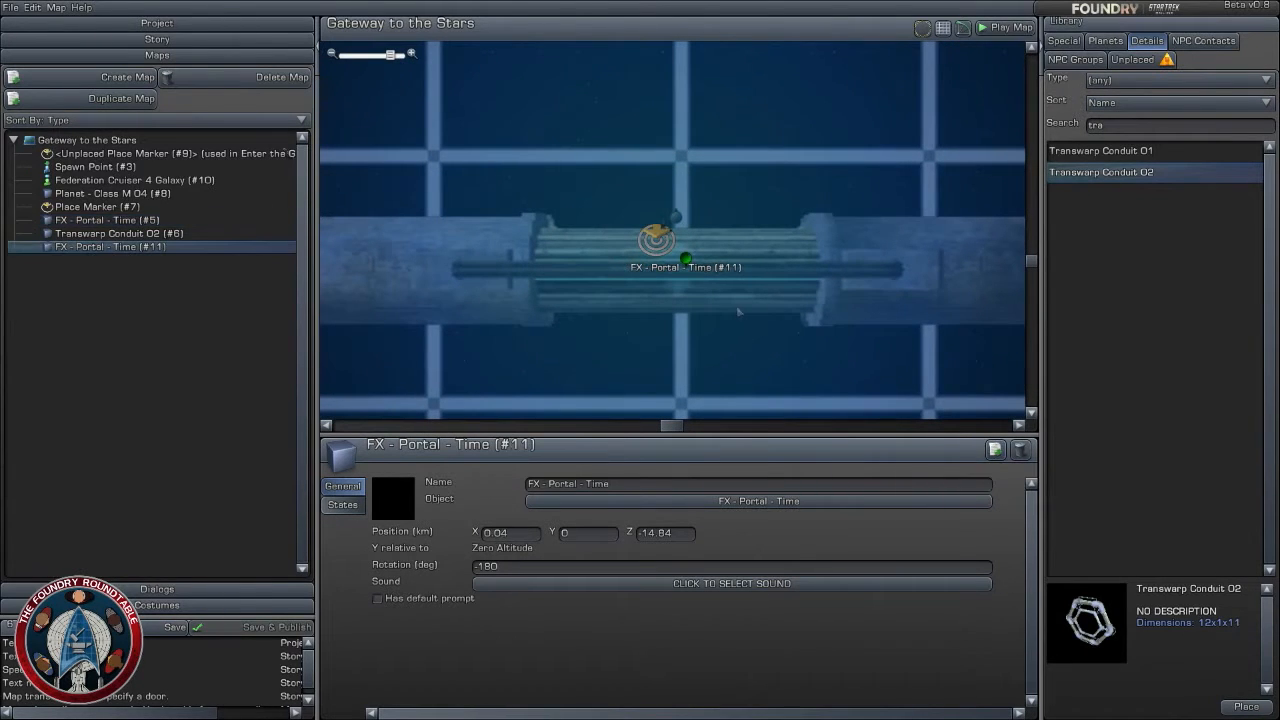
pyautogui.moveTo(685, 252); pyautogui.dragTo(671, 366)
pyautogui.scroll(-2, 671, 366)
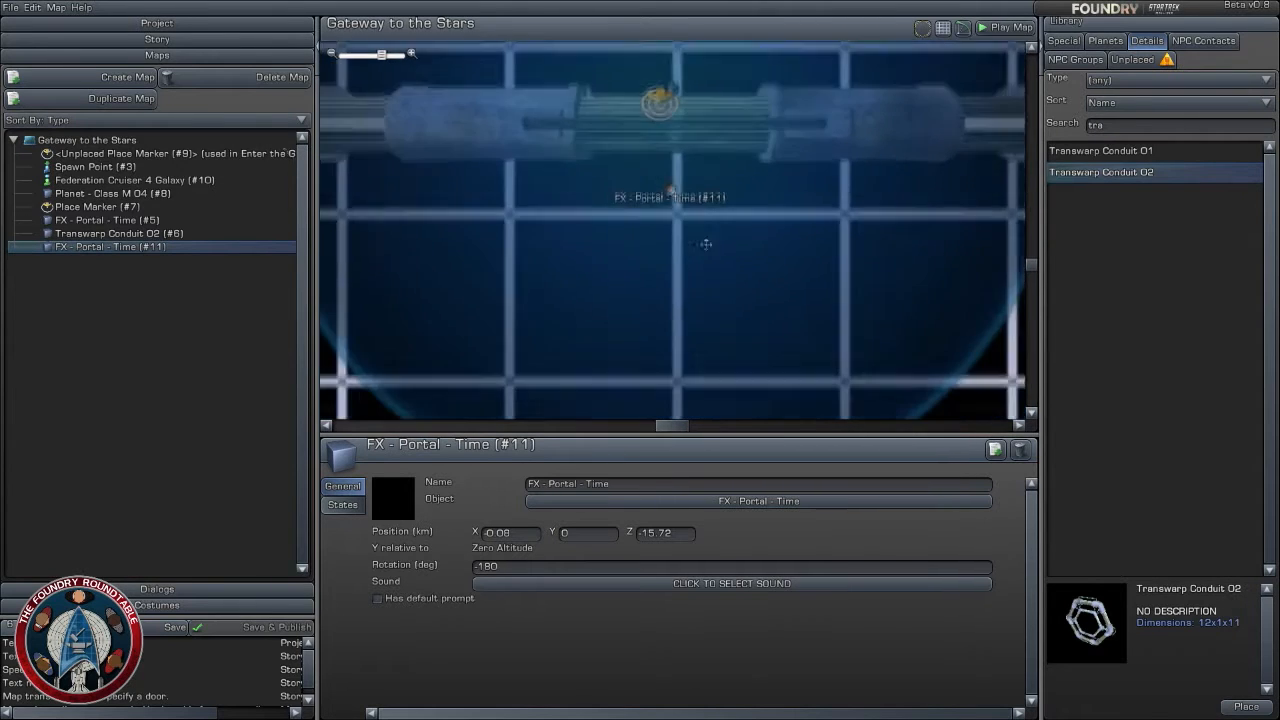
pyautogui.moveTo(671, 188); pyautogui.dragTo(667, 276)
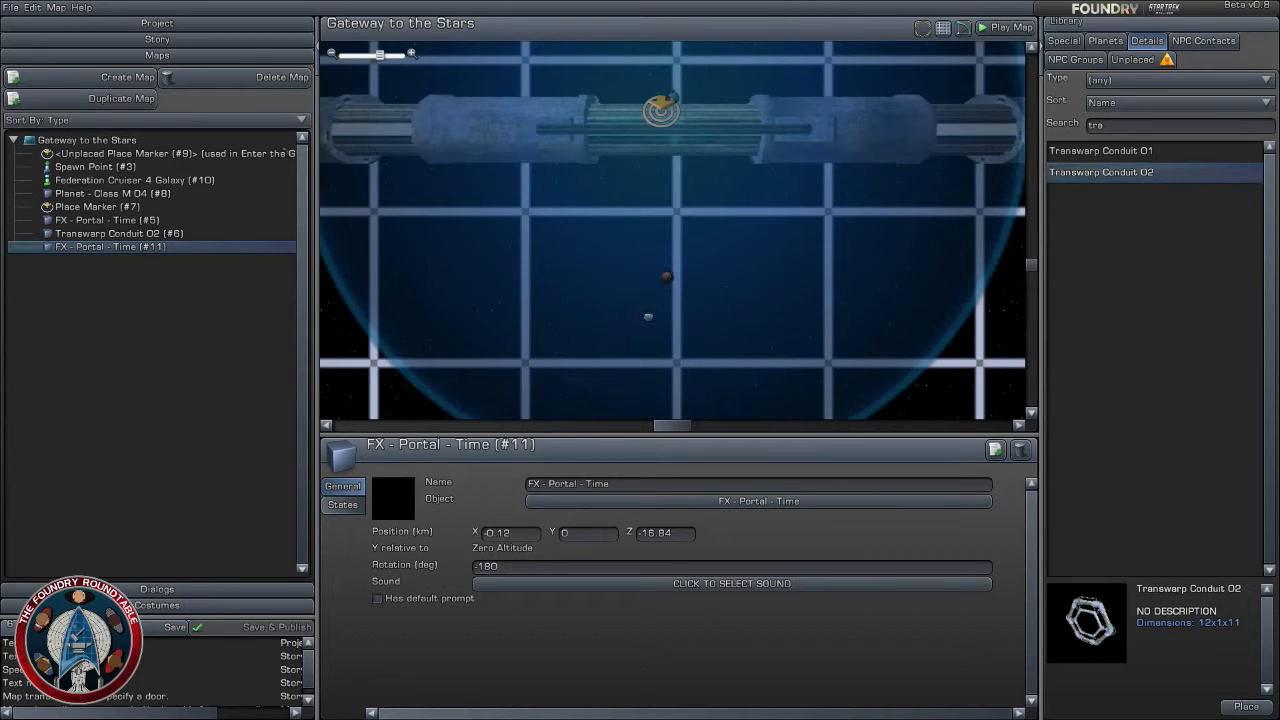
pyautogui.moveTo(648, 316); pyautogui.dragTo(650, 317, button='right')
# - Set the duplicated time portal's transition from visible to hidden to Never
pyautogui.click(342, 505)
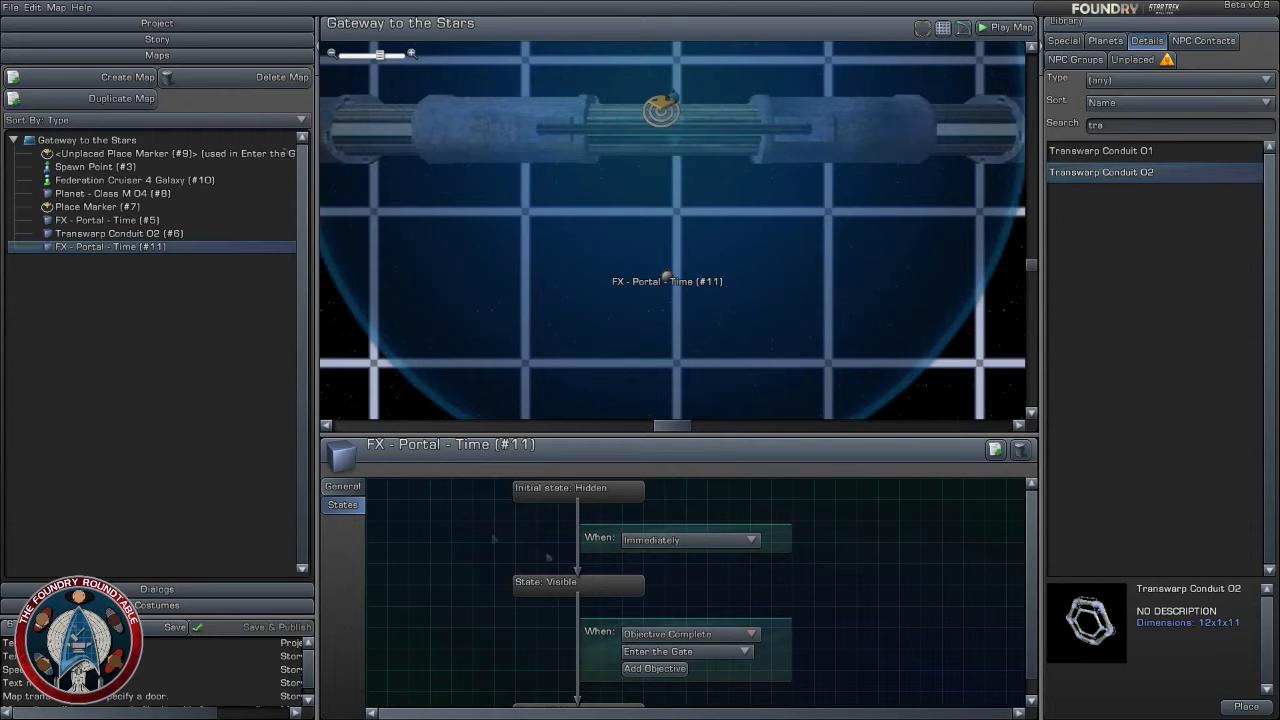
pyautogui.click(700, 634)
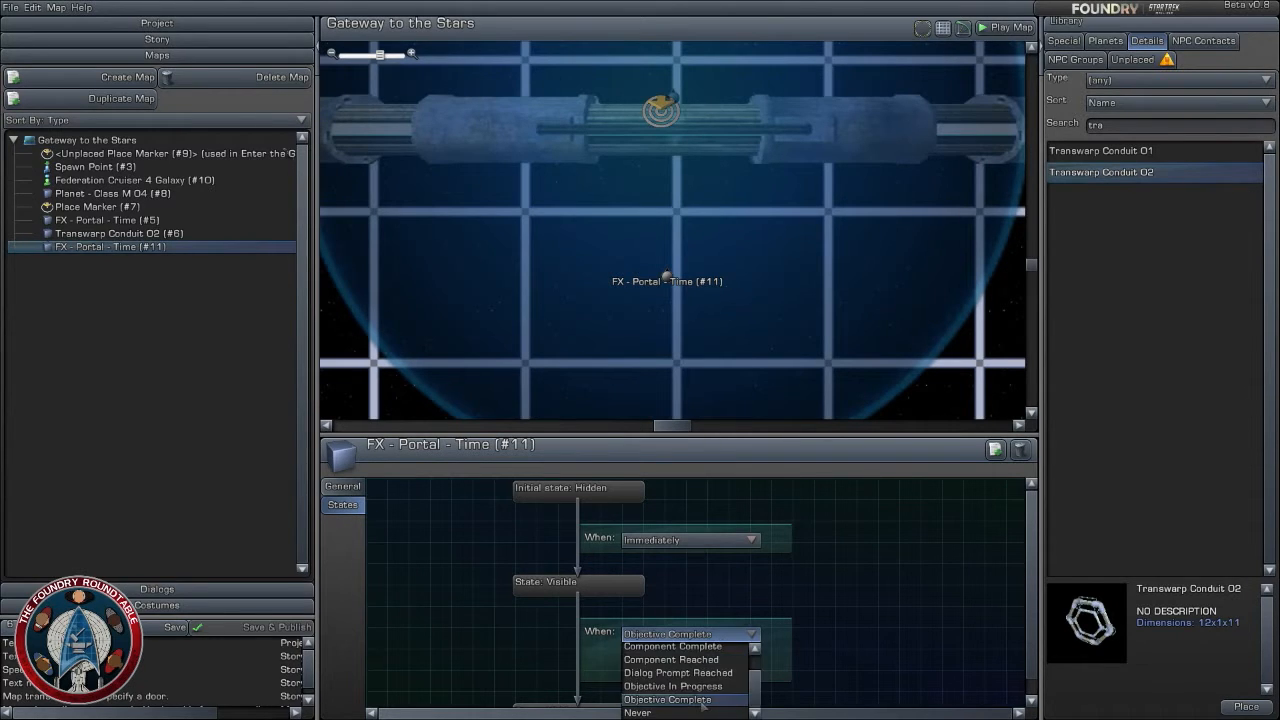
pyautogui.scroll(2, 702, 706)
pyautogui.click(689, 648)
pyautogui.click(702, 636)
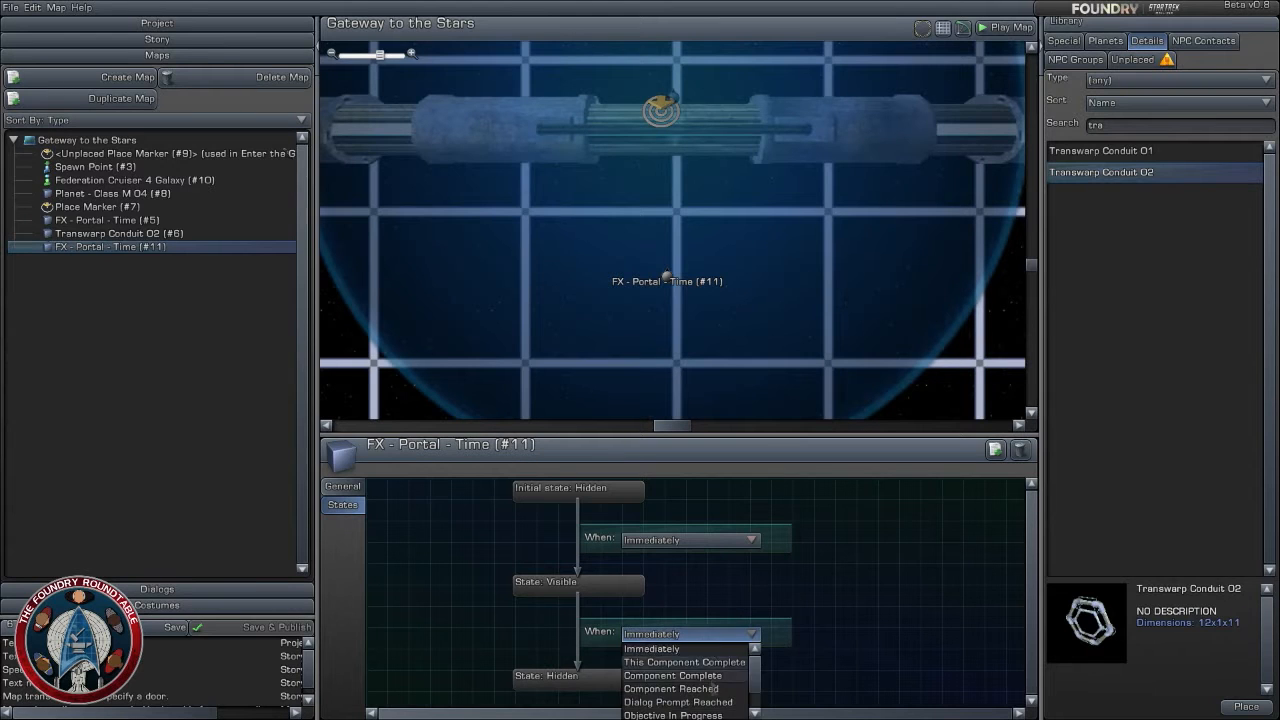
pyautogui.scroll(-2, 712, 689)
pyautogui.click(700, 713)
# - Make the duplicated time portal become visible when the Enter the Gate objective is complete
pyautogui.click(697, 542)
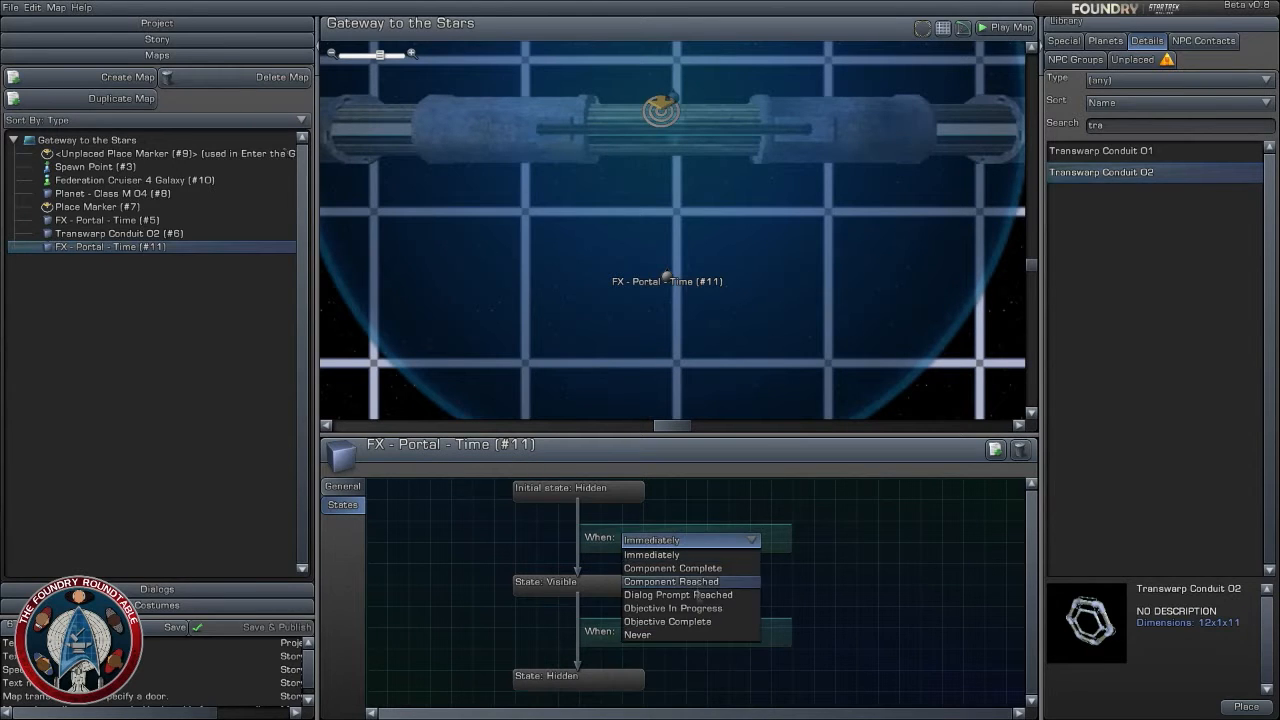
pyautogui.click(680, 554)
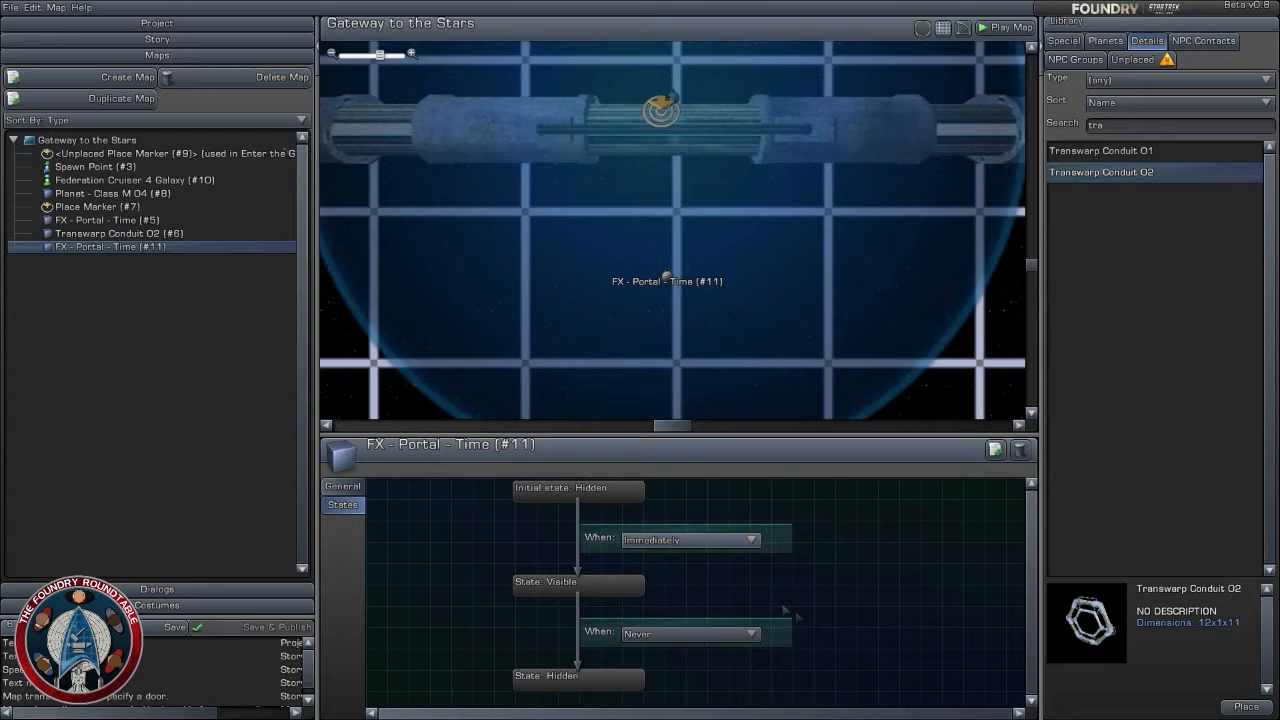
pyautogui.click(705, 543)
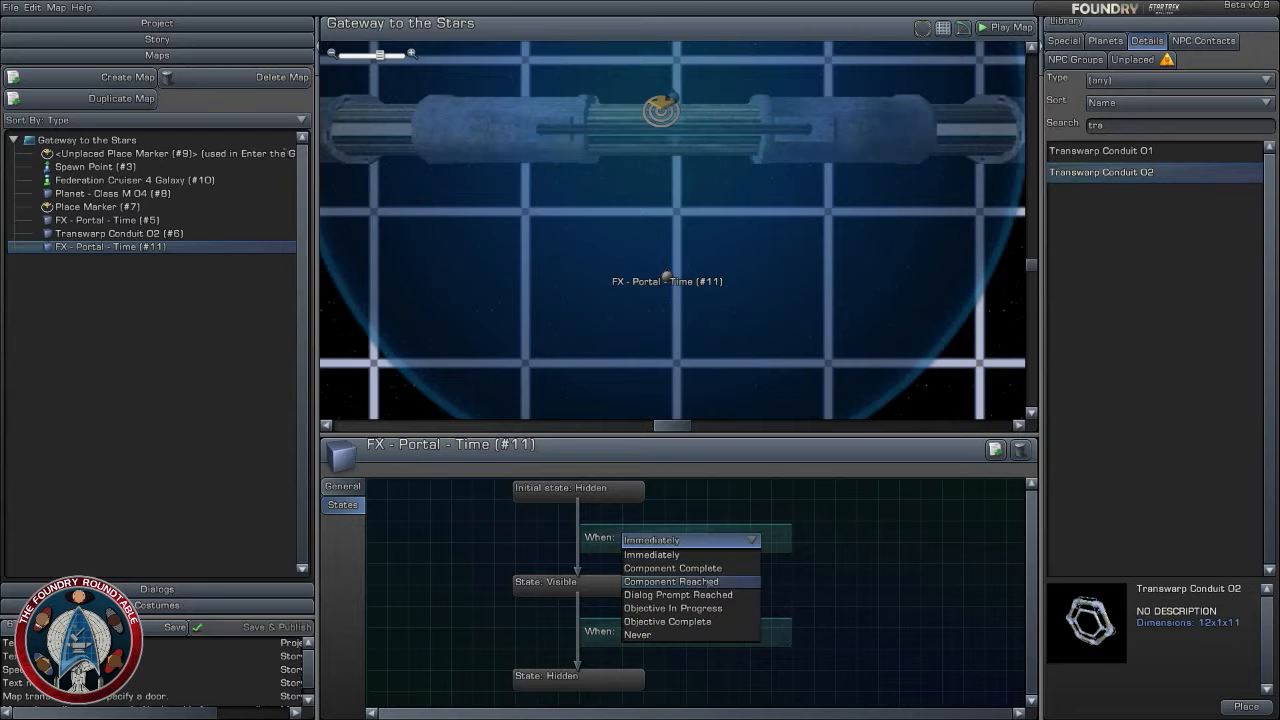
pyautogui.click(710, 622)
pyautogui.click(688, 558)
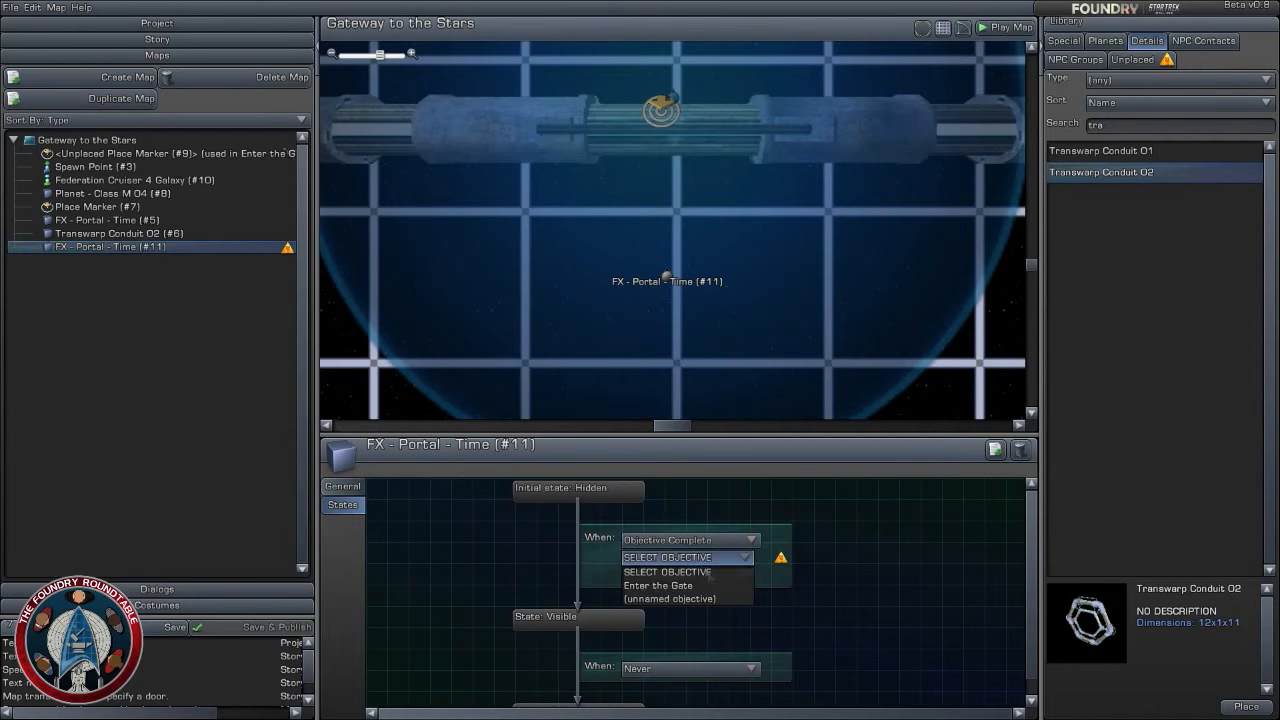
pyautogui.click(710, 583)
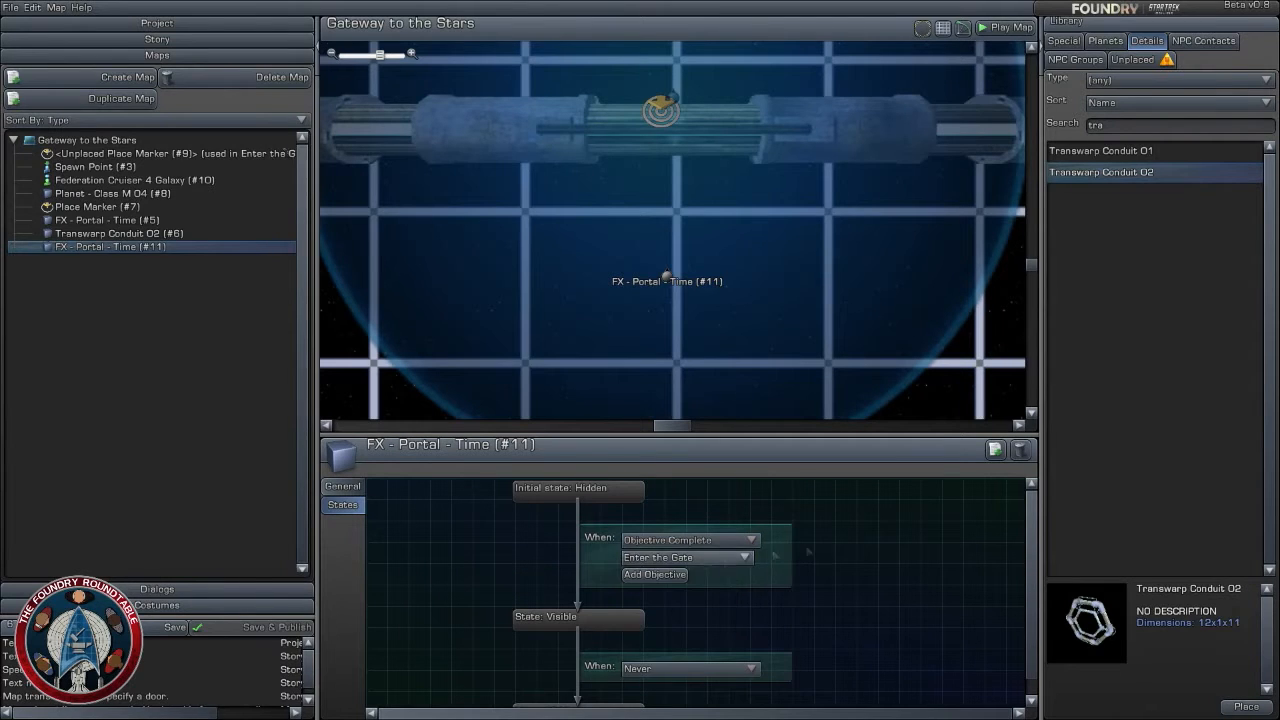
# - Place the U.S.S. Callisto NPC contact on the far side of the gate at about X 2.48 km and Z -9.36 km
pyautogui.click(750, 330)
pyautogui.click(669, 279)
pyautogui.scroll(-1, 822, 338)
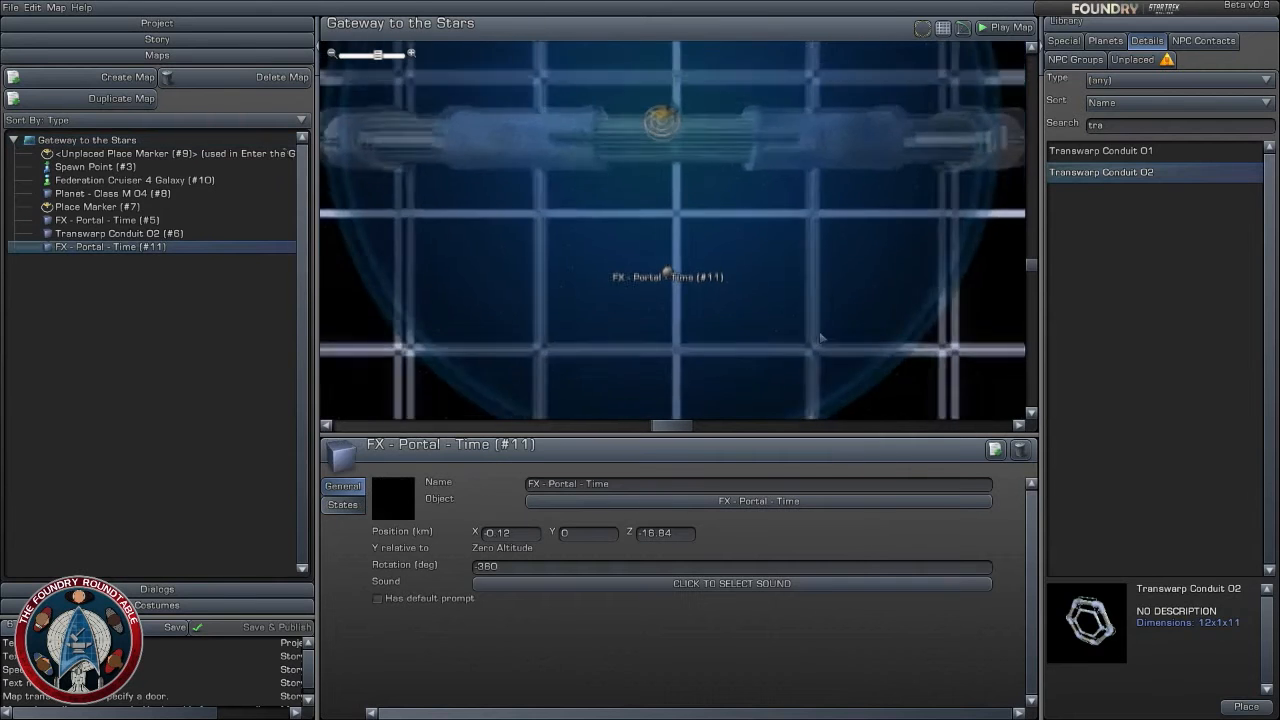
pyautogui.scroll(-2, 880, 340)
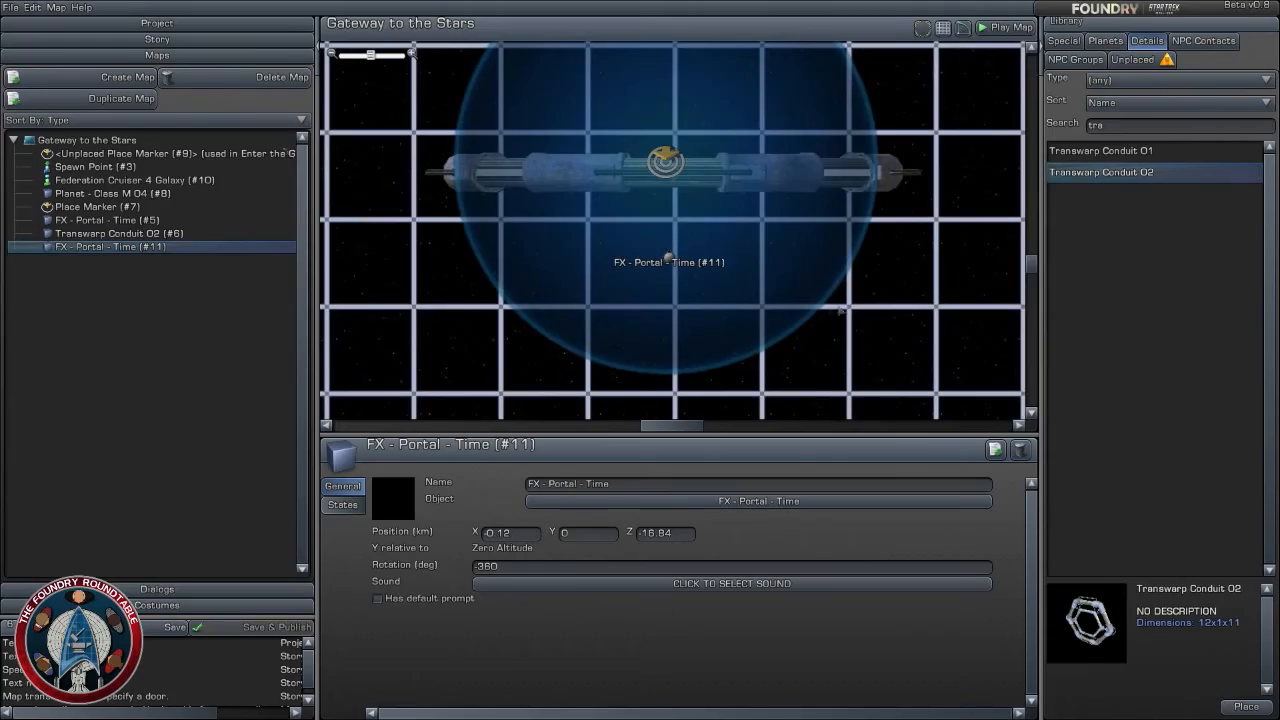
pyautogui.scroll(-3, 839, 311)
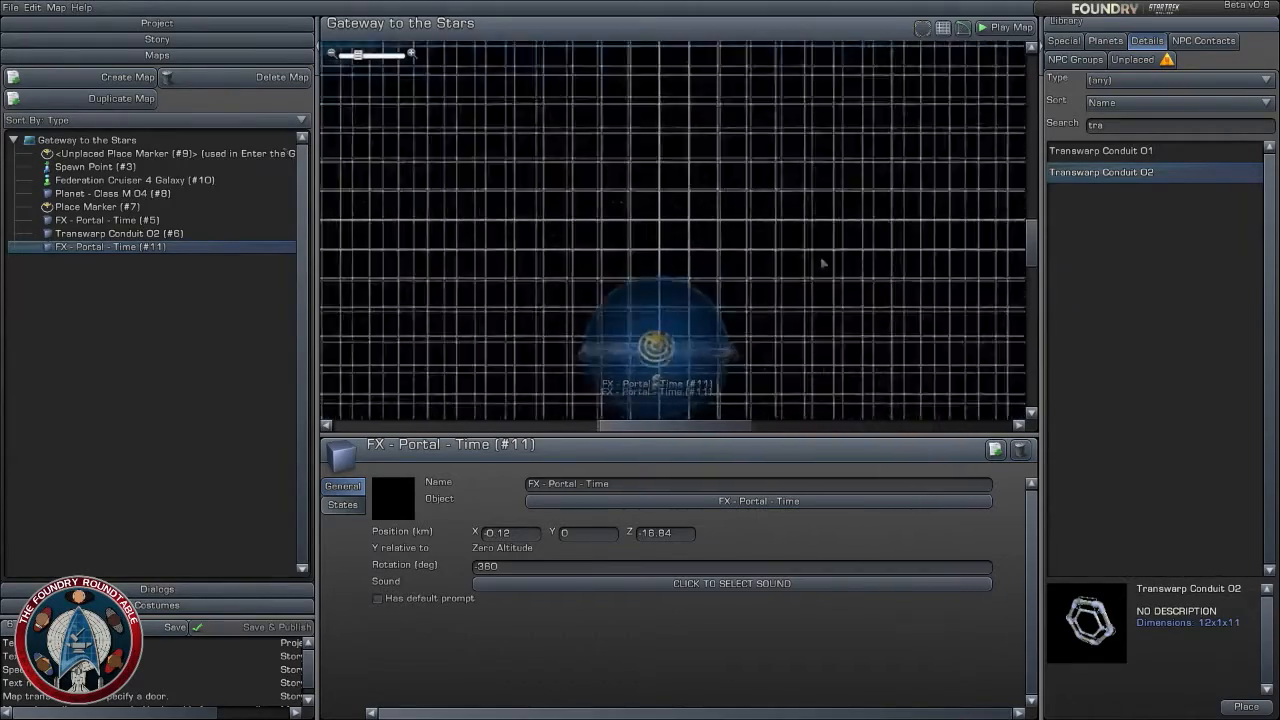
pyautogui.scroll(-4, 822, 263)
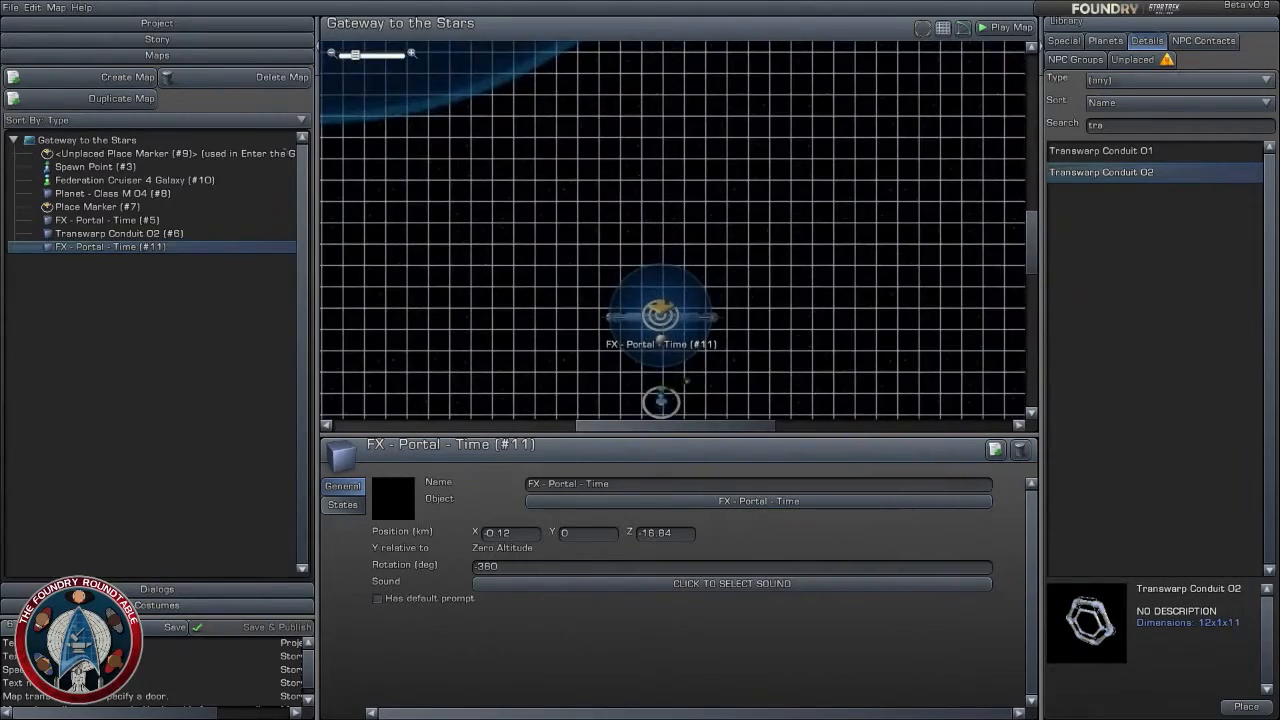
pyautogui.click(1203, 42)
pyautogui.scroll(7, 1108, 215)
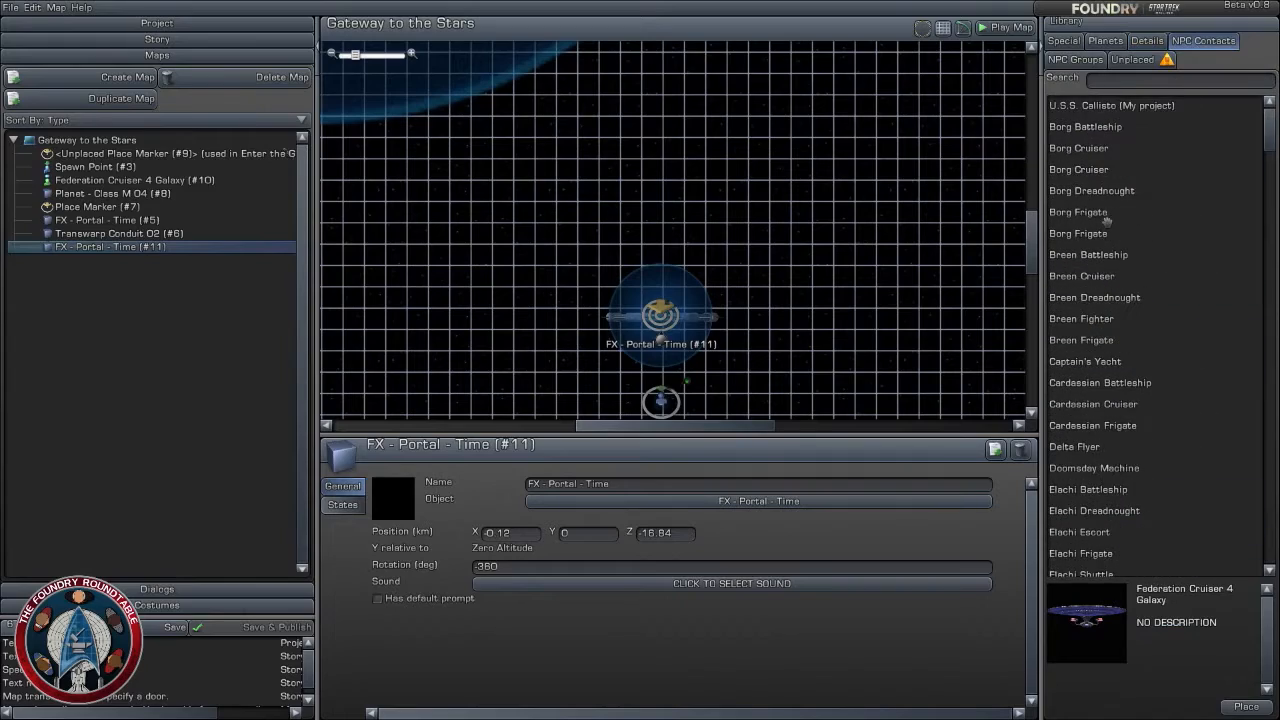
pyautogui.click(1110, 105)
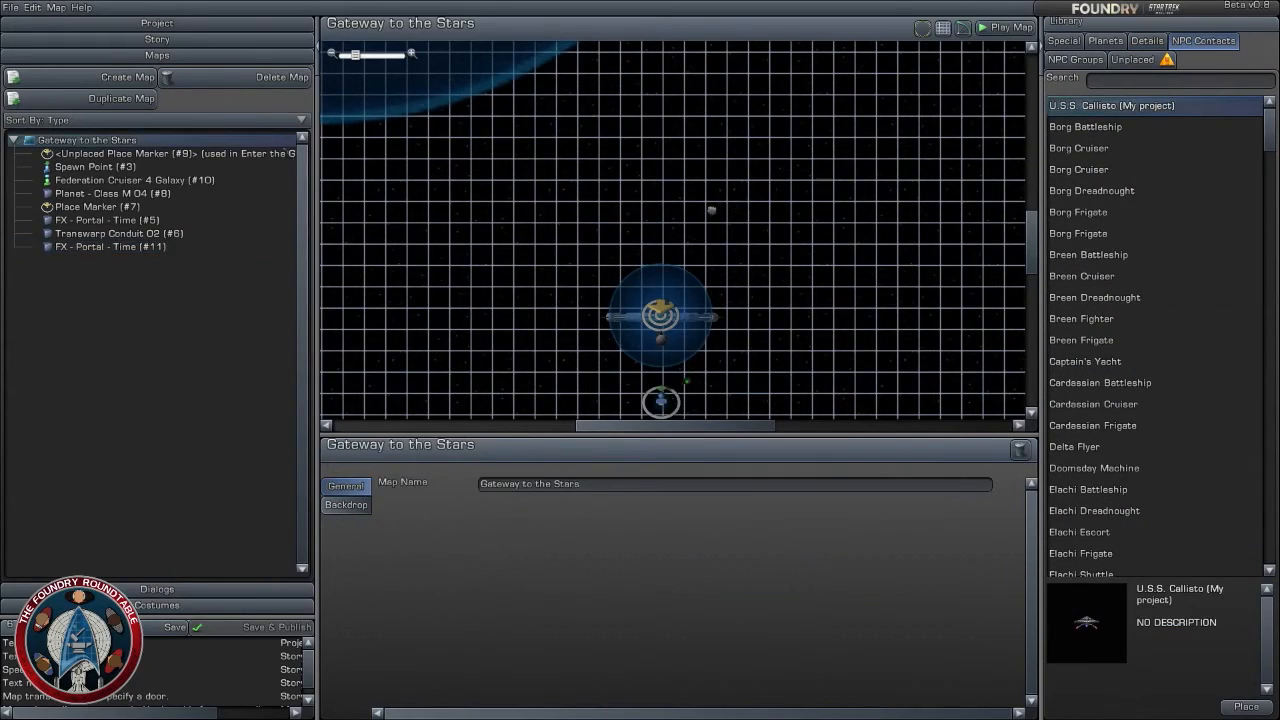
pyautogui.click(714, 205)
pyautogui.scroll(4, 672, 232)
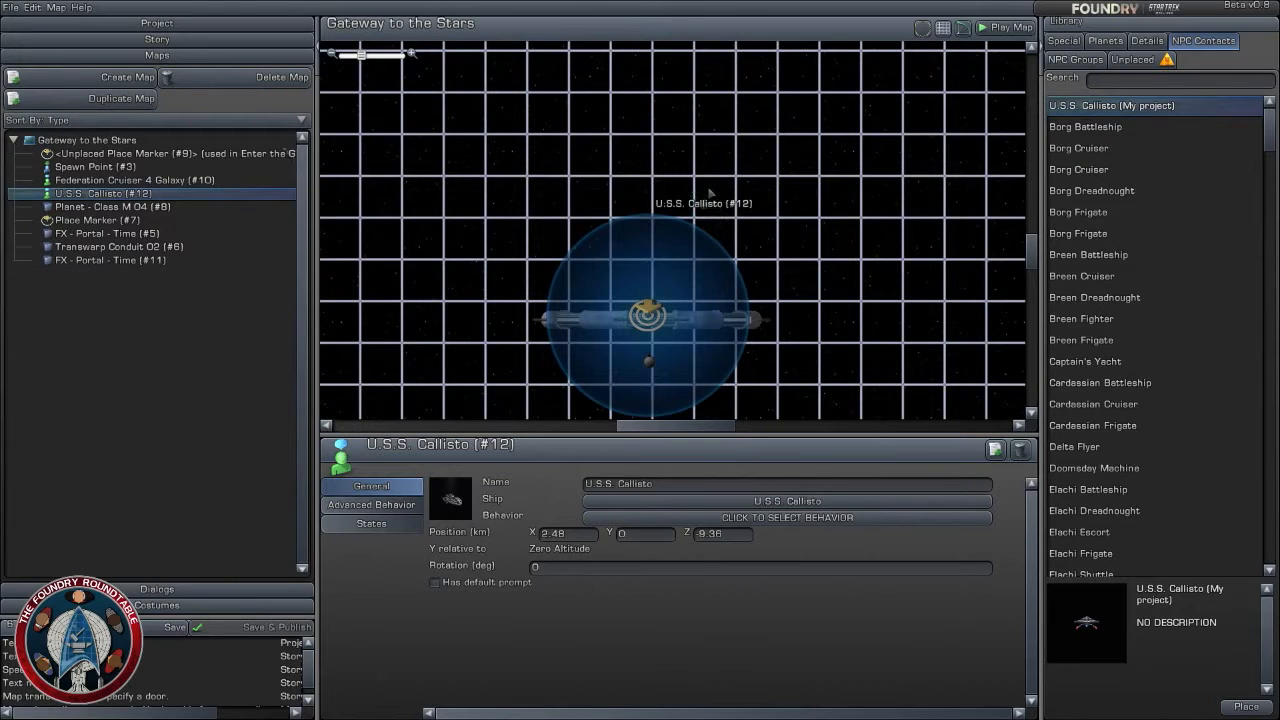
# - Move the U.S.S. Callisto to about X 0.16 km and Z -7.76 km, in line with the gate, and rotate it to -150 degrees
pyautogui.click(705, 200)
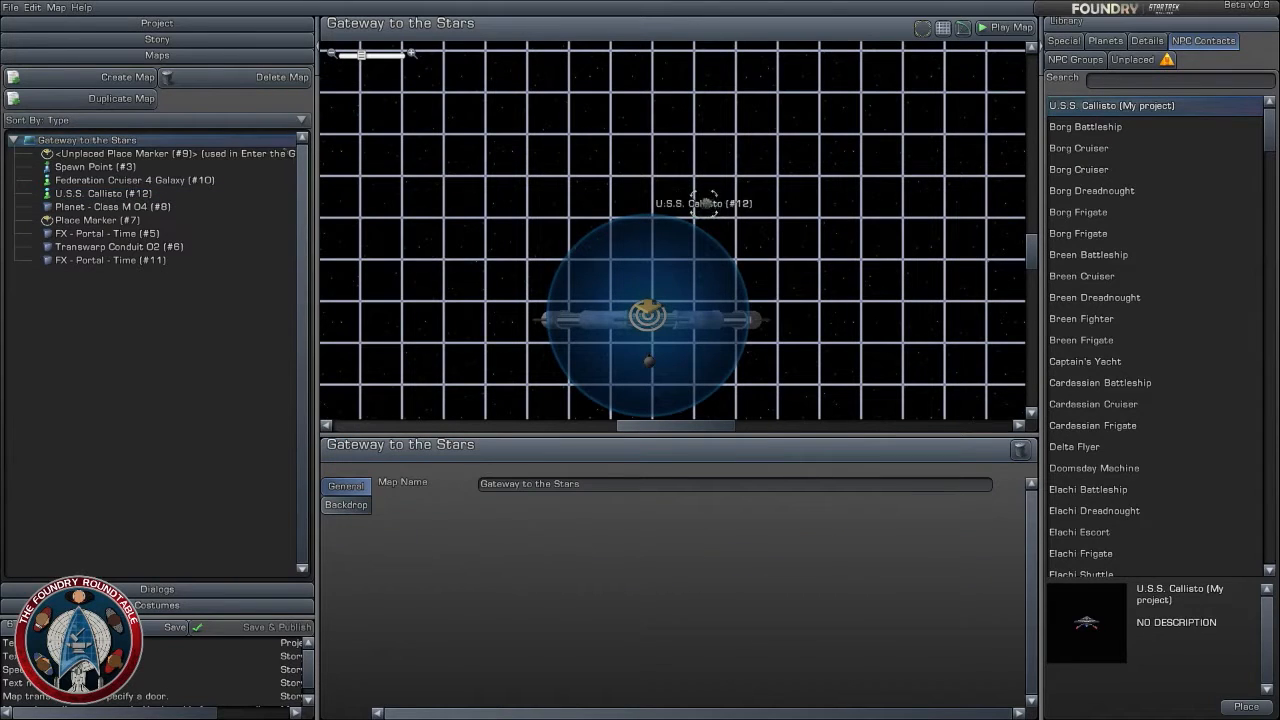
pyautogui.moveTo(705, 202); pyautogui.dragTo(651, 153)
pyautogui.scroll(3, 662, 188)
pyautogui.scroll(-3, 711, 307)
pyautogui.moveTo(711, 288); pyautogui.dragTo(707, 256, button='right')
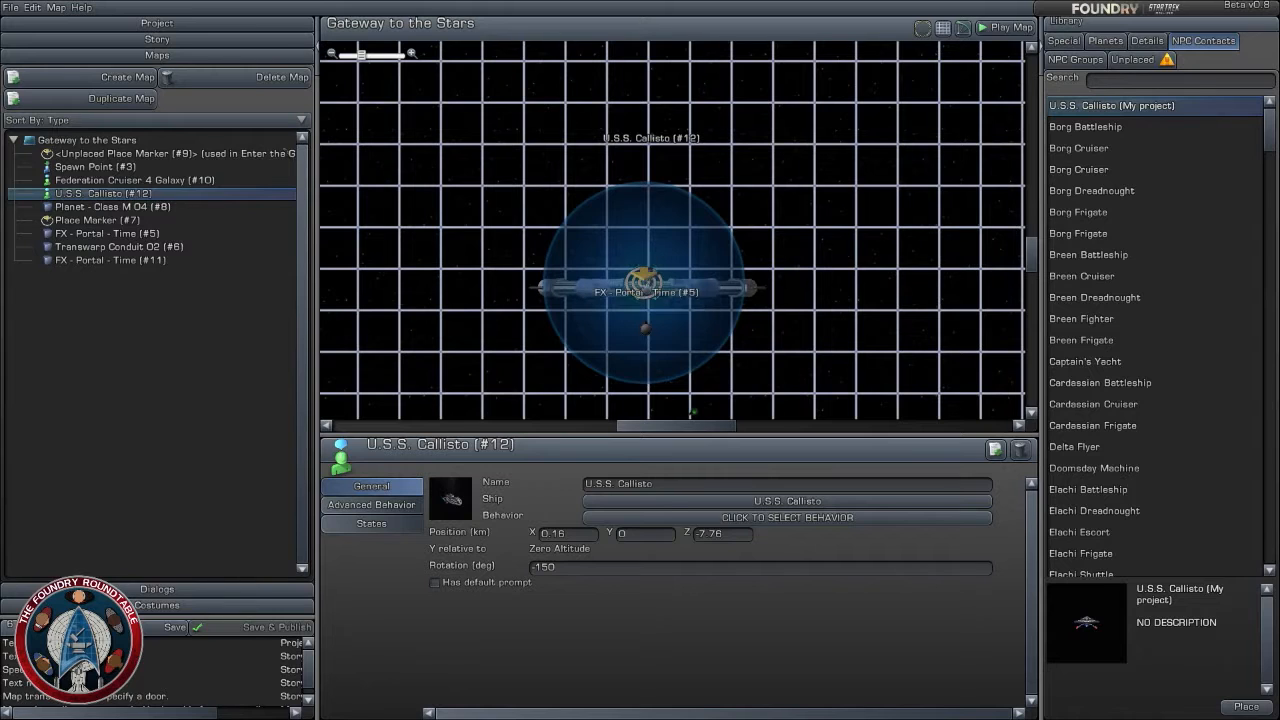
# - Set the radius of the place marker at the gate's centre to 3.5 km
pyautogui.click(644, 281)
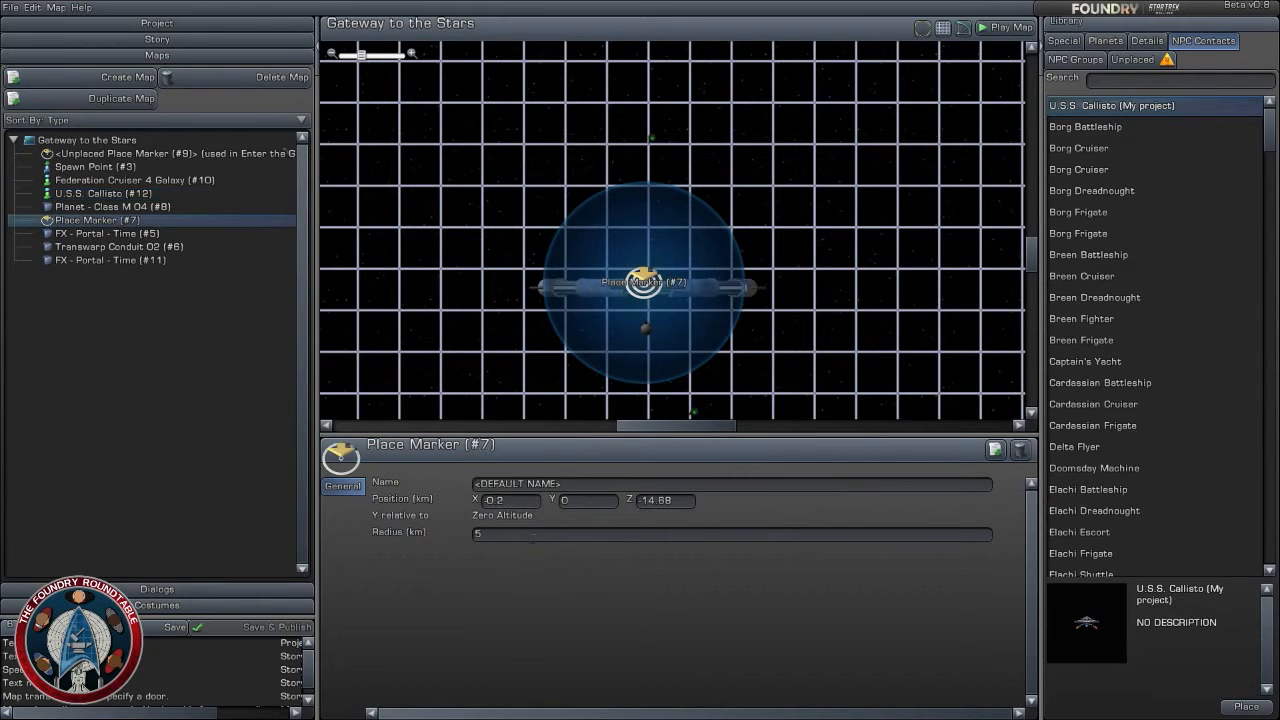
pyautogui.click(527, 535)
pyautogui.write('3')
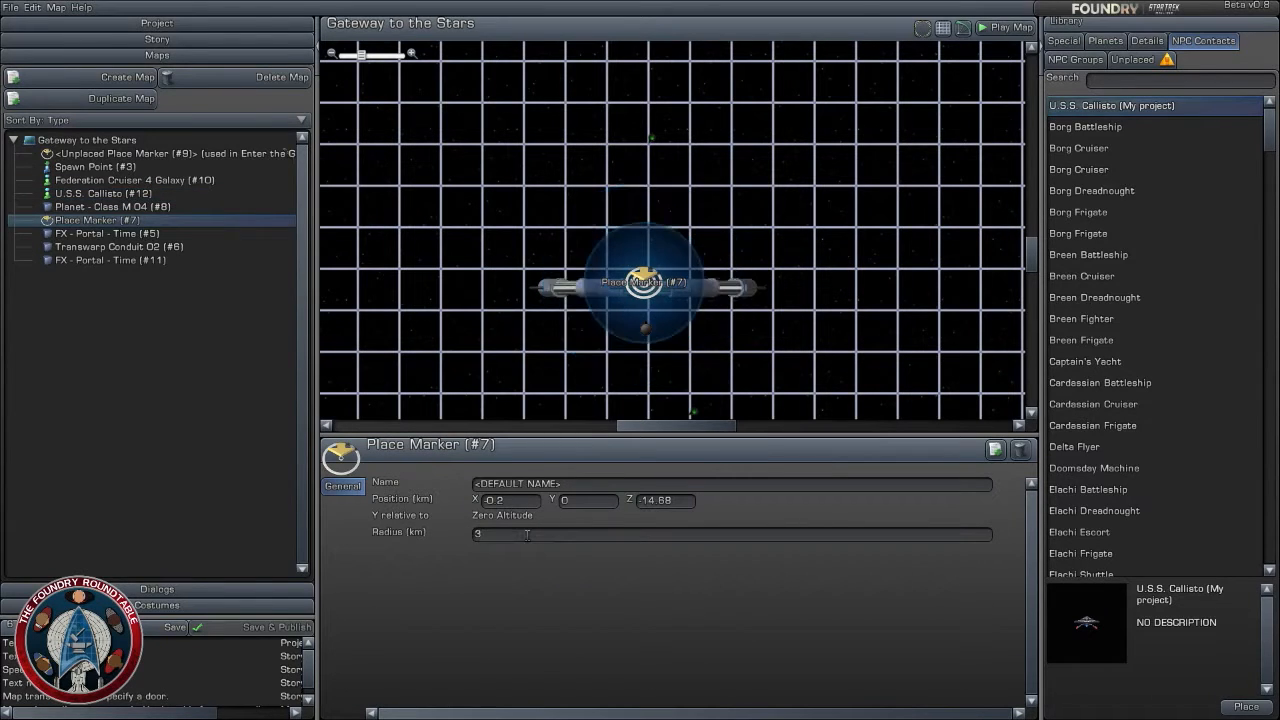
pyautogui.click(527, 535)
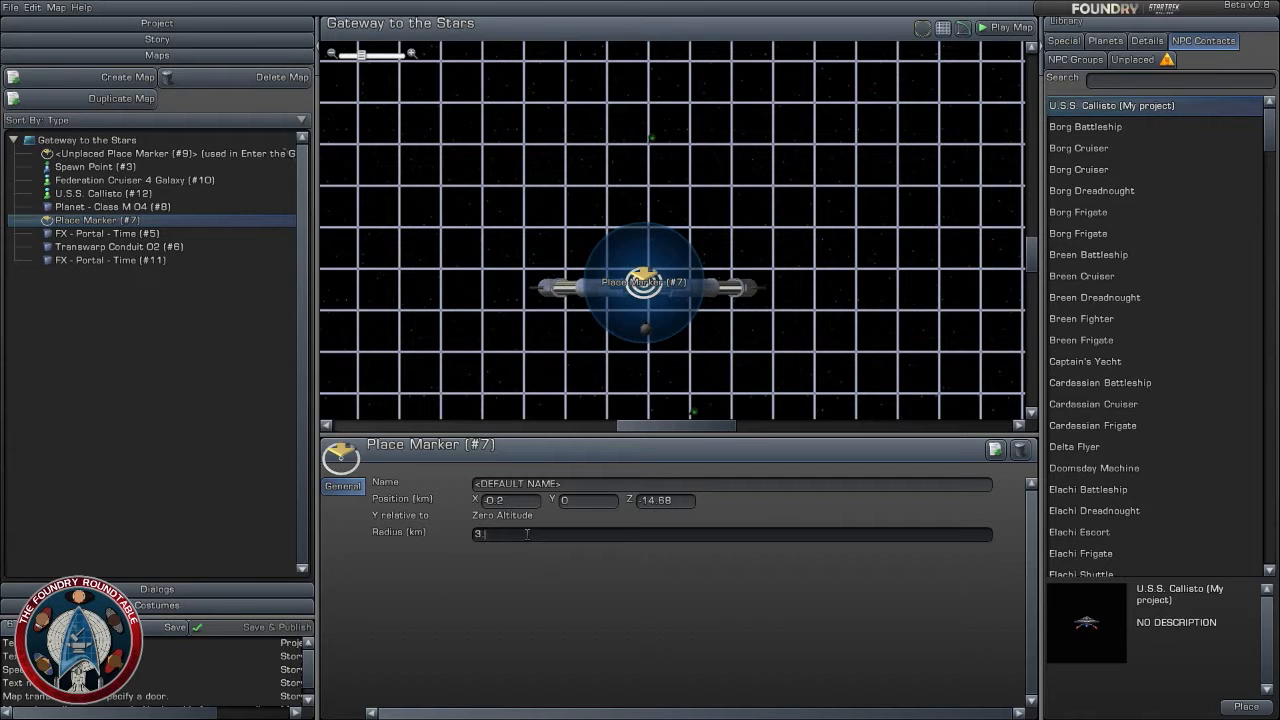
pyautogui.write('.5')
pyautogui.press('Return')
pyautogui.click(865, 334)
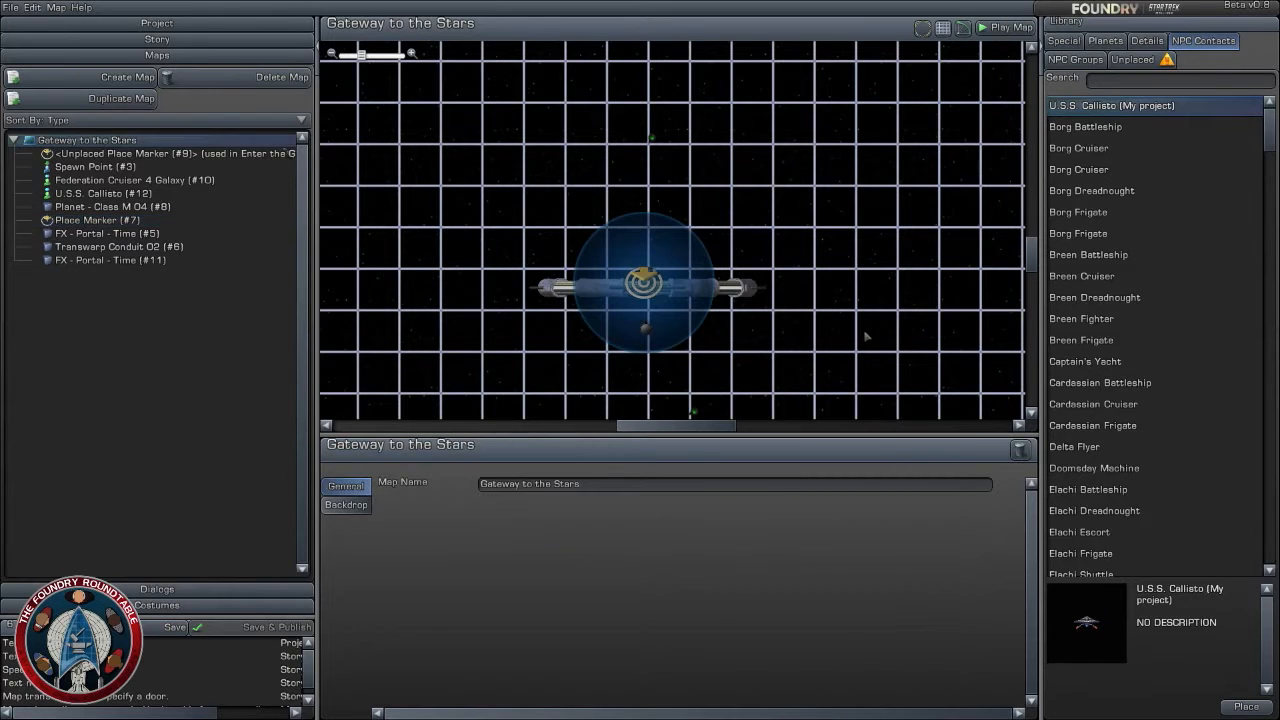
pyautogui.scroll(-2, 868, 280)
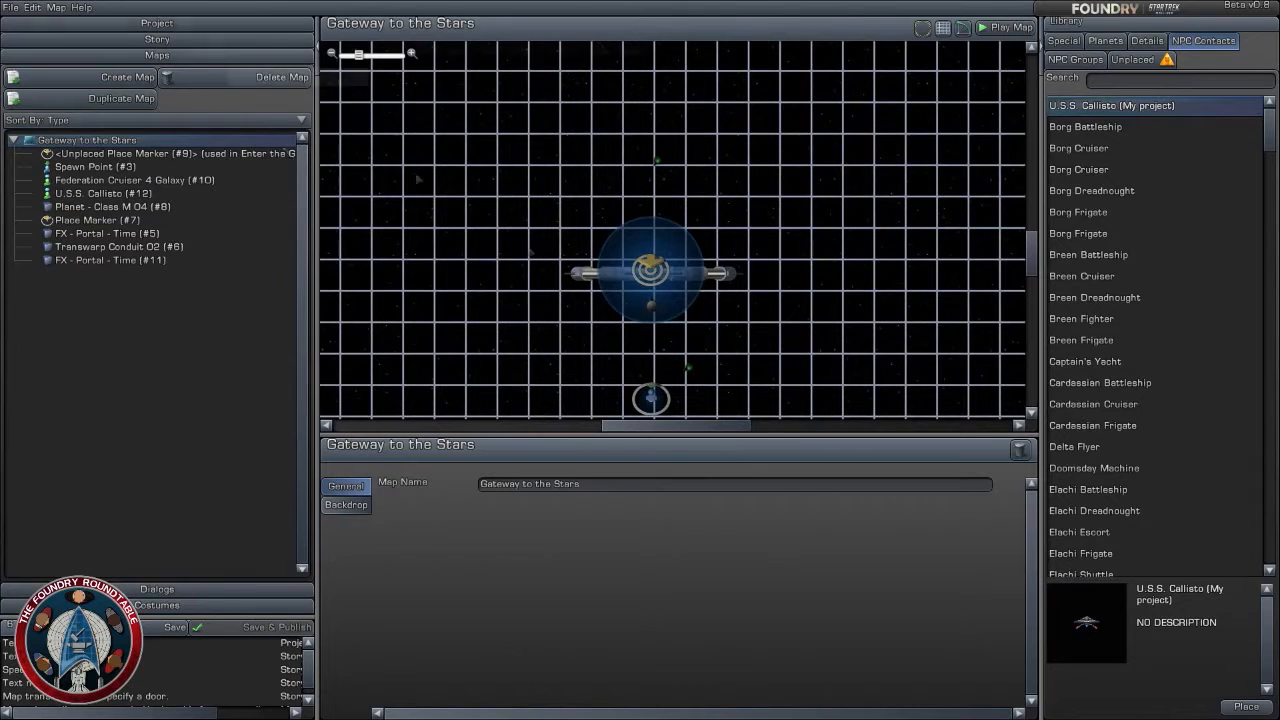
# - Add a Dialog with Contact task after Enter the Gate in the story, with the mission text "Hail the U.S.S. Callisto"
pyautogui.click(157, 39)
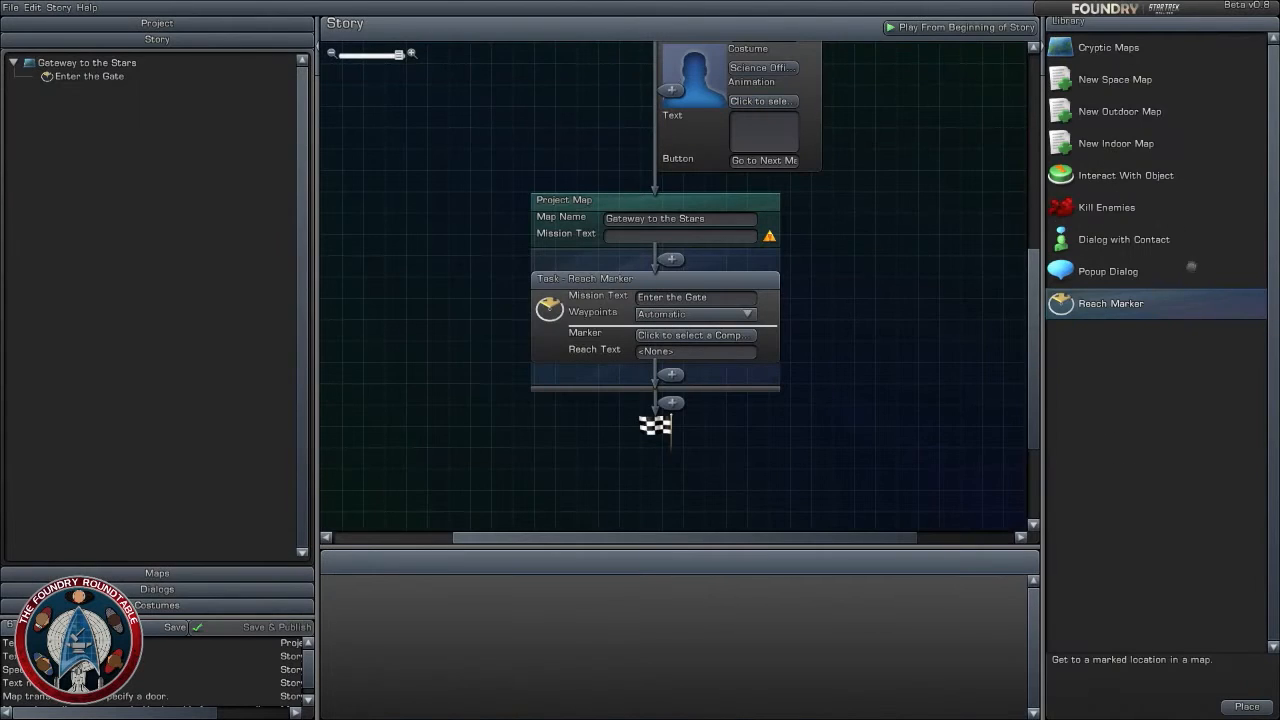
pyautogui.moveTo(1112, 240); pyautogui.dragTo(702, 376)
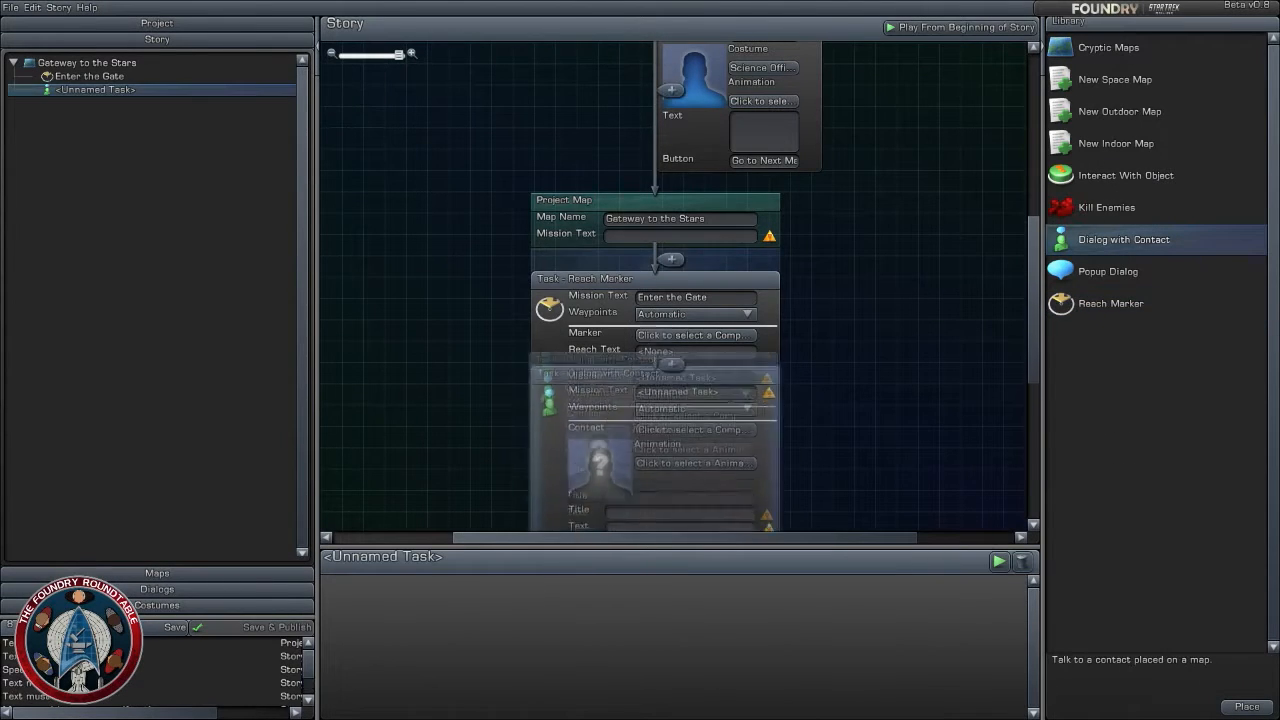
pyautogui.moveTo(839, 333); pyautogui.dragTo(840, 318)
pyautogui.click(706, 287)
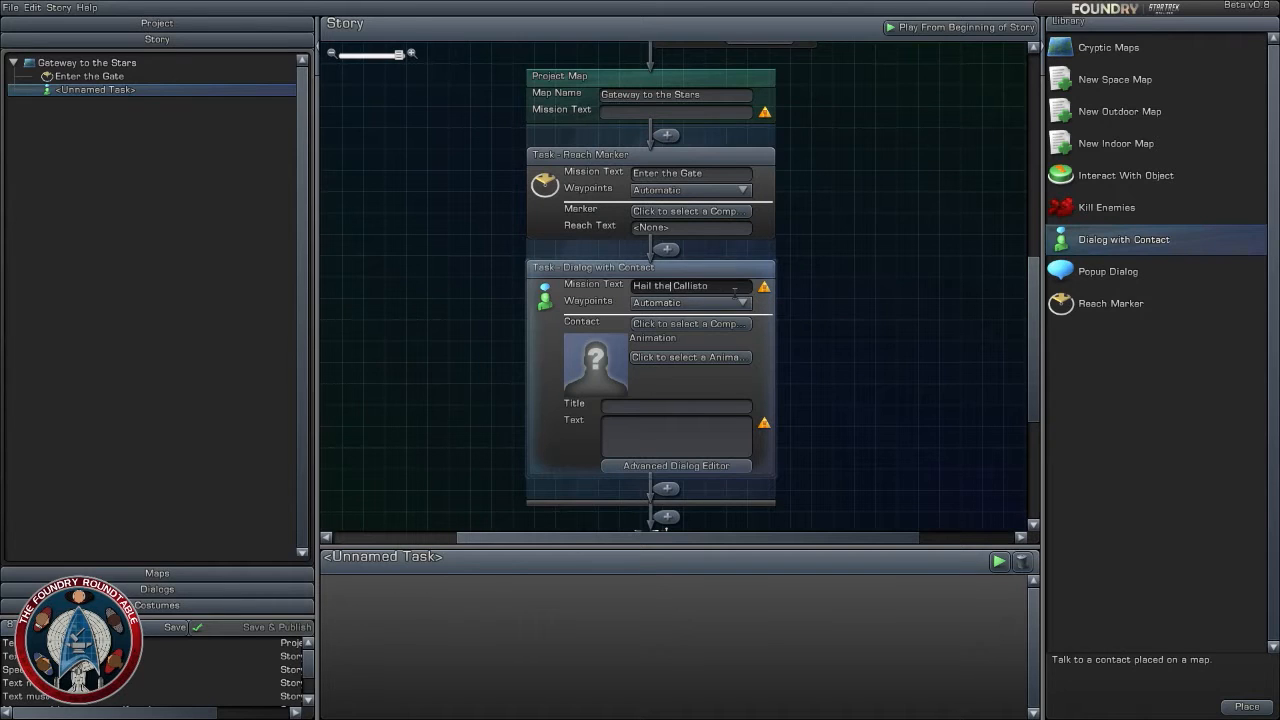
pyautogui.write('U.S.S.')
# - Assign the U.S.S. Callisto from the Gateway to the Stars map as the hail task's contact
pyautogui.click(690, 323)
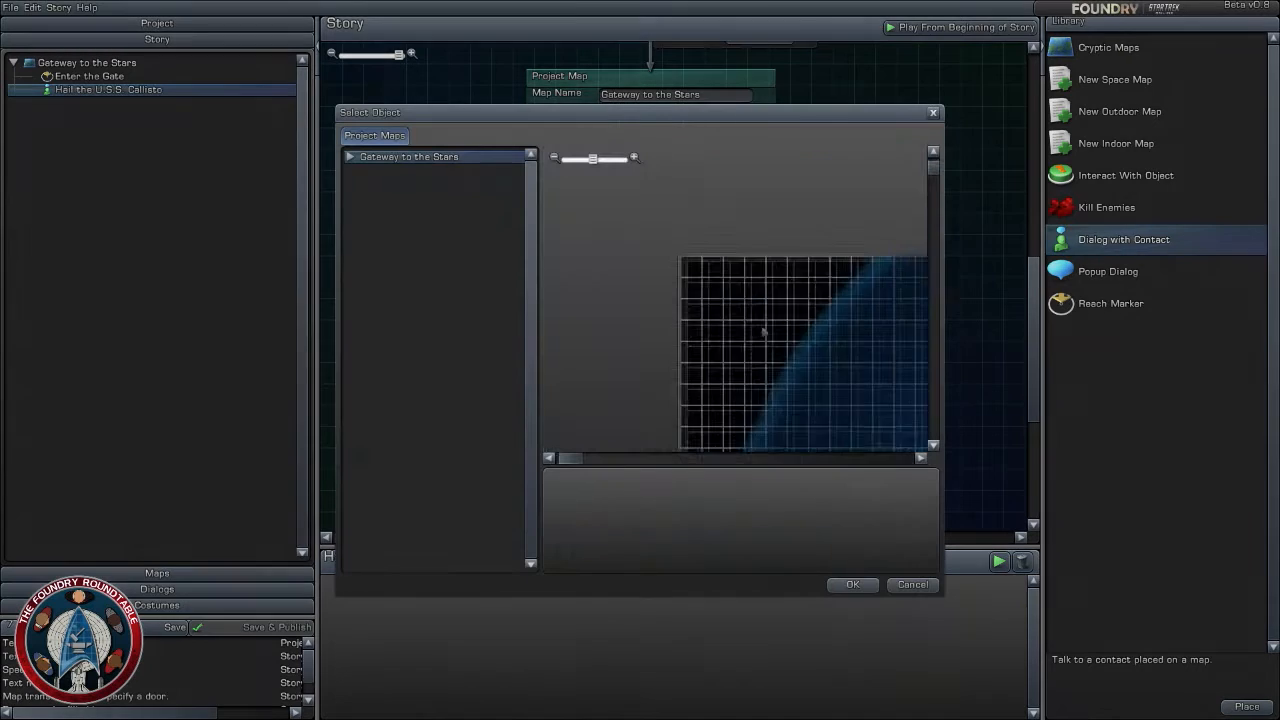
pyautogui.click(350, 158)
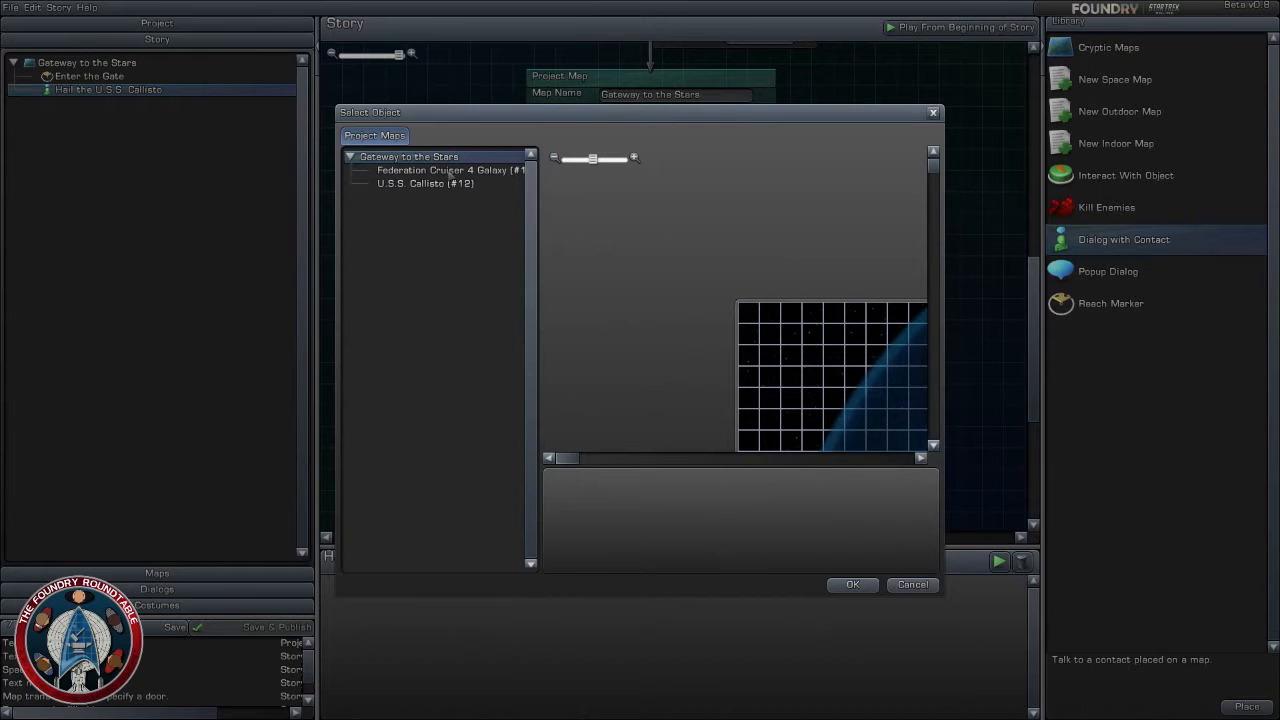
pyautogui.click(450, 184)
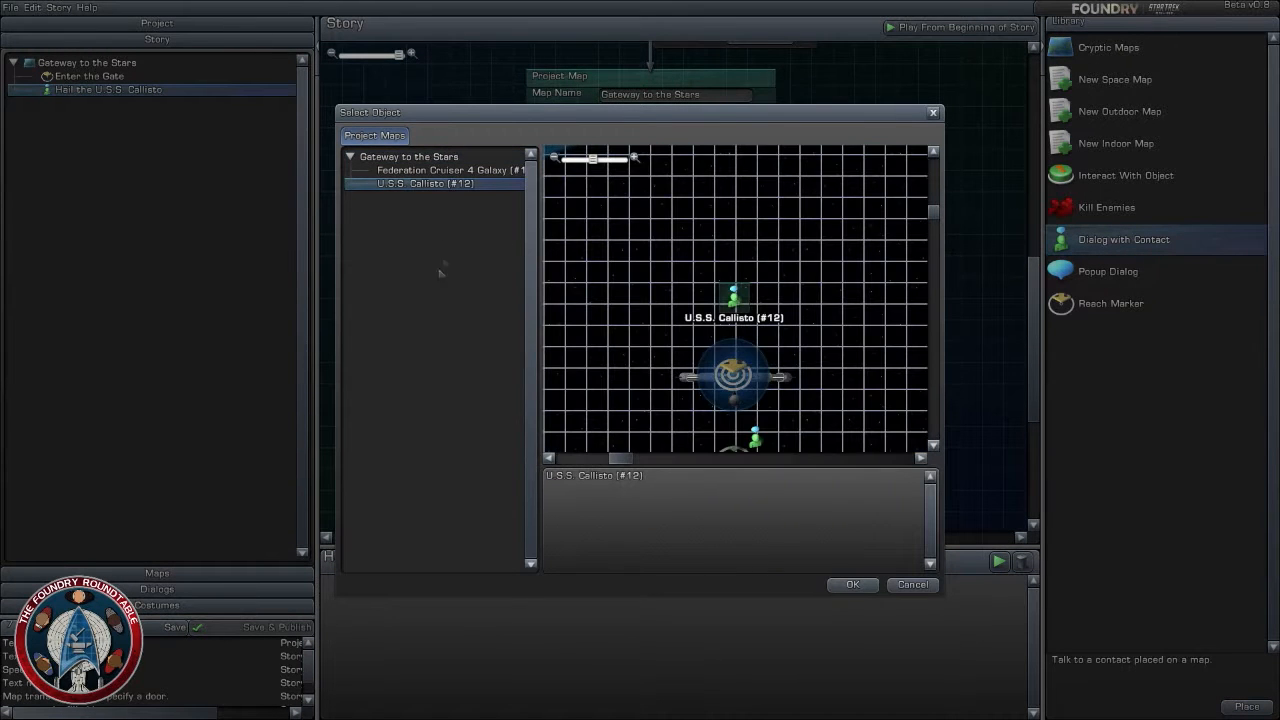
pyautogui.click(853, 585)
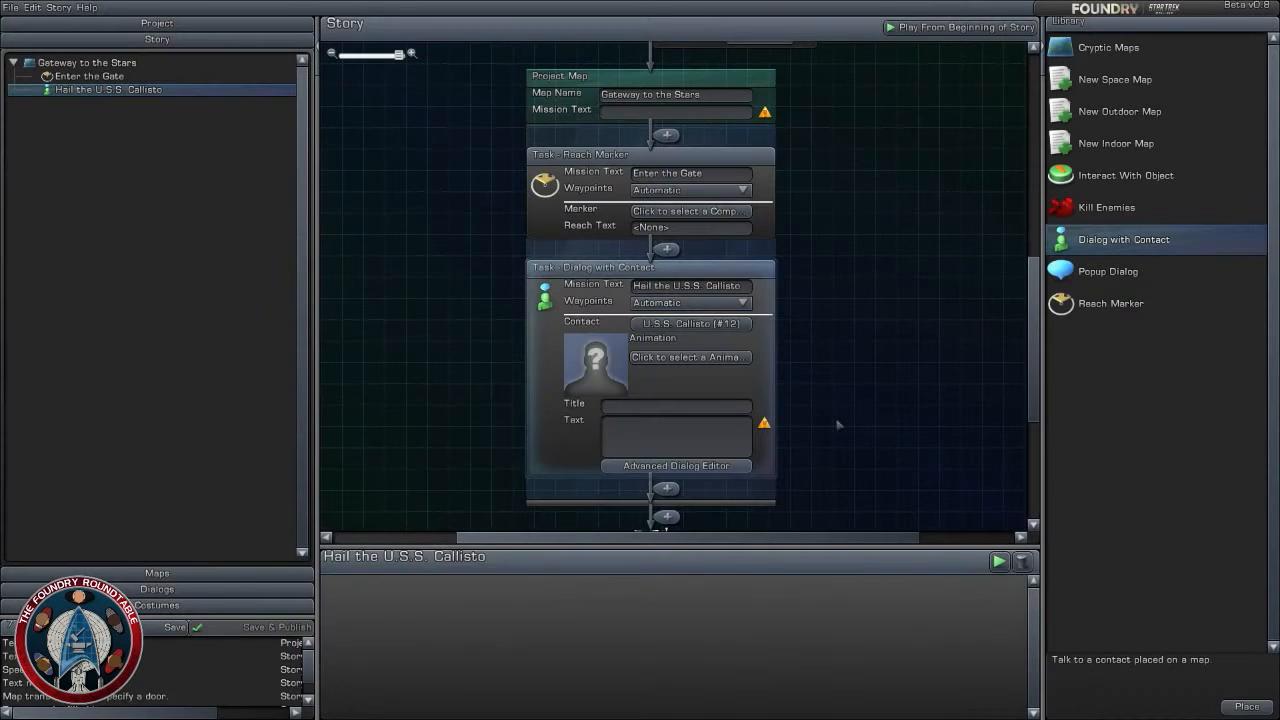
pyautogui.moveTo(841, 442); pyautogui.dragTo(842, 380)
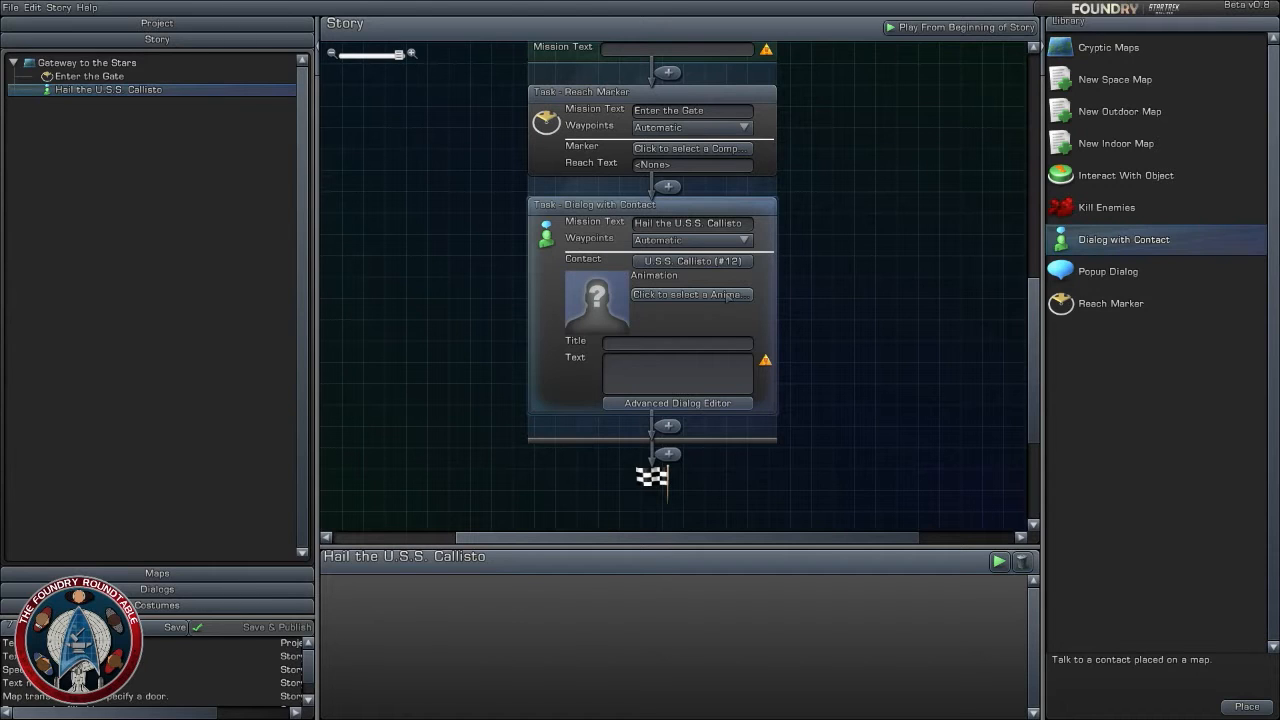
pyautogui.click(858, 349)
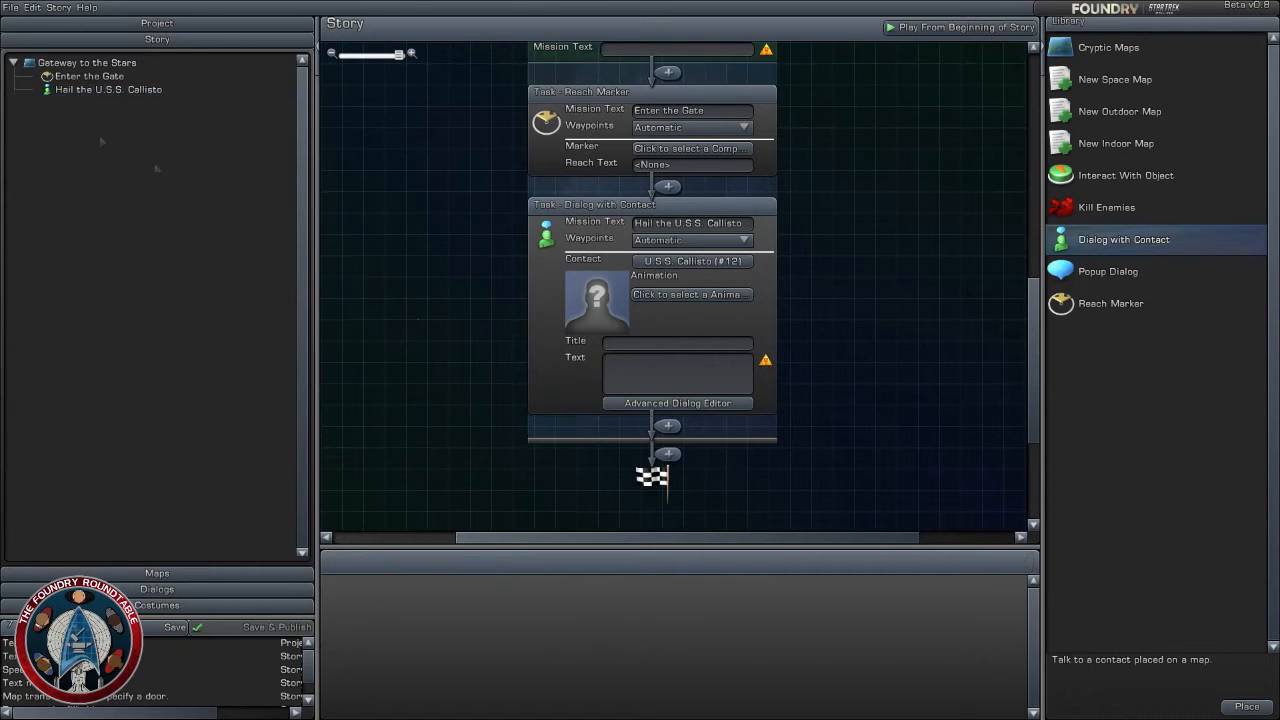
# - Return to the Gateway to the Stars map and examine the space around the gate, ships and spawn point
pyautogui.click(157, 573)
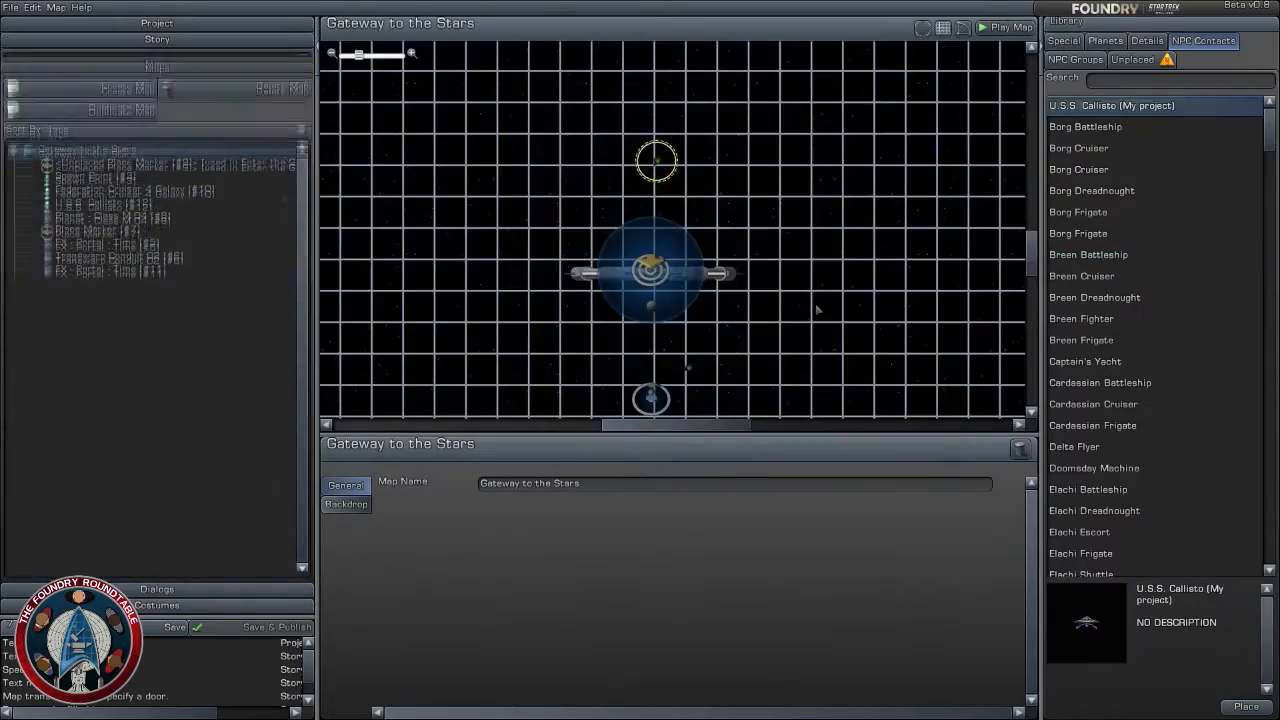
pyautogui.scroll(3, 812, 305)
pyautogui.moveTo(783, 309); pyautogui.dragTo(820, 226, button='right')
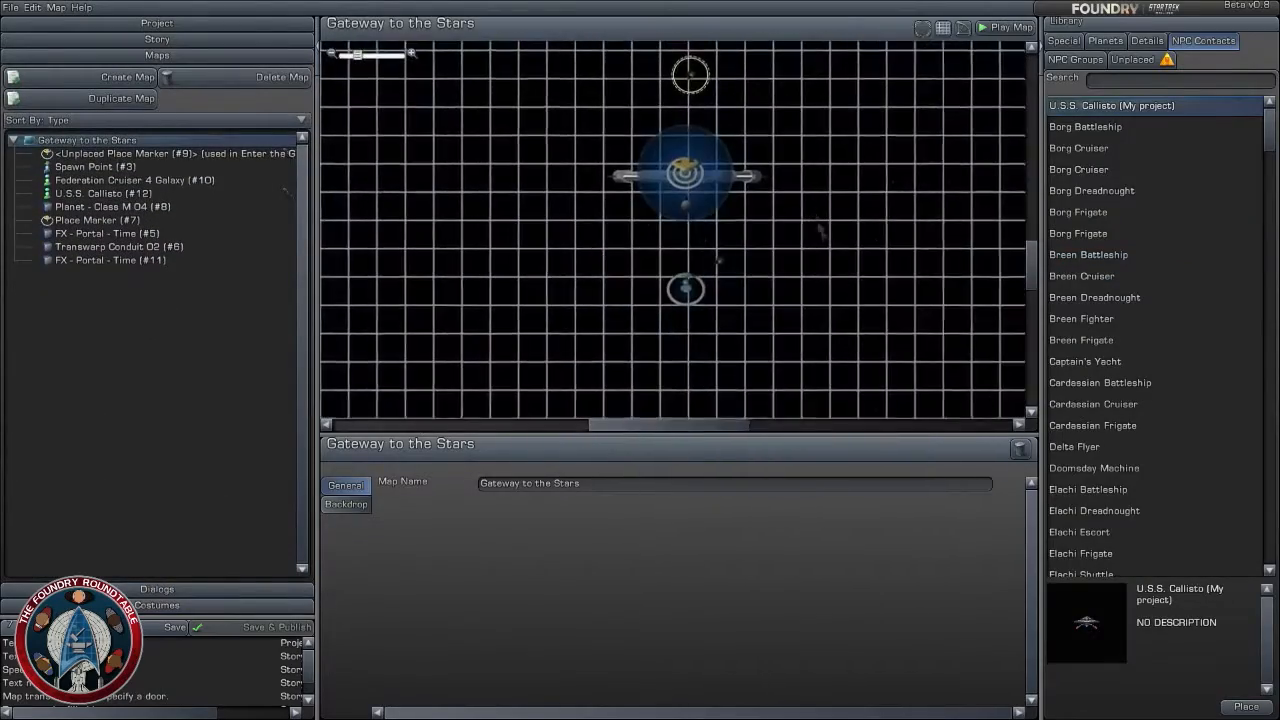
pyautogui.scroll(1, 780, 250)
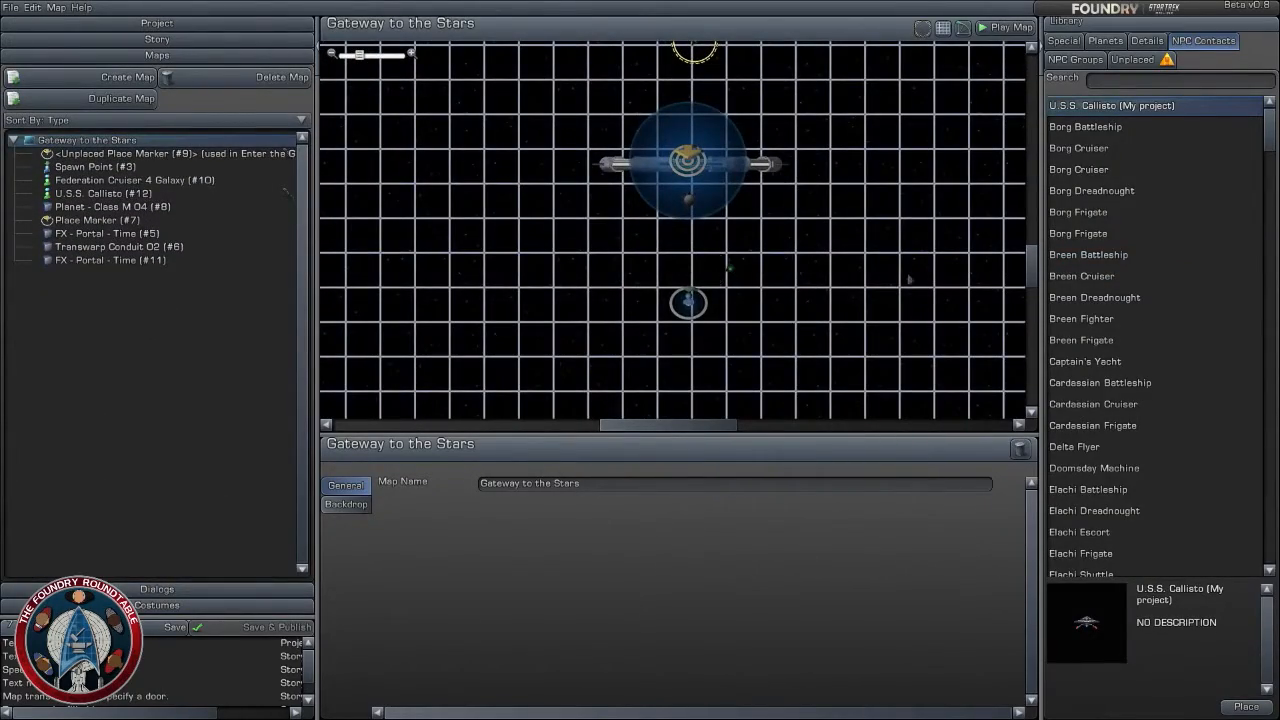
pyautogui.scroll(5, 820, 290)
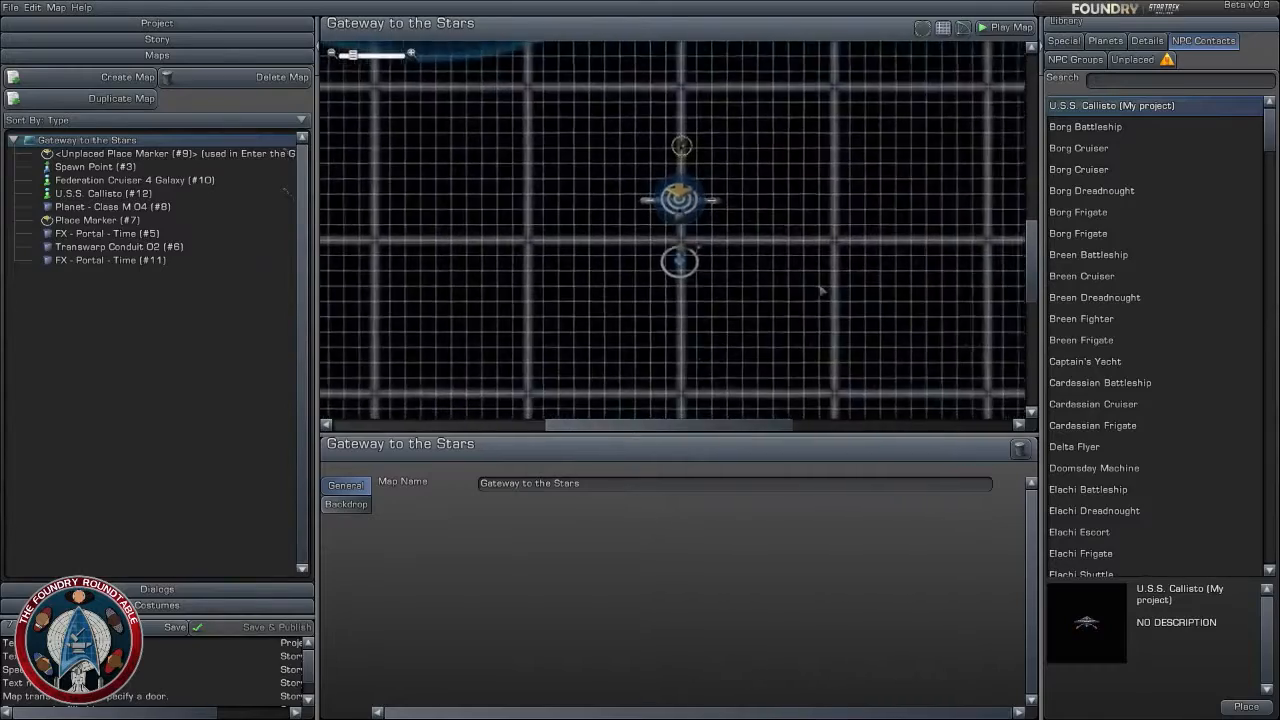
pyautogui.click(1147, 41)
pyautogui.click(1105, 41)
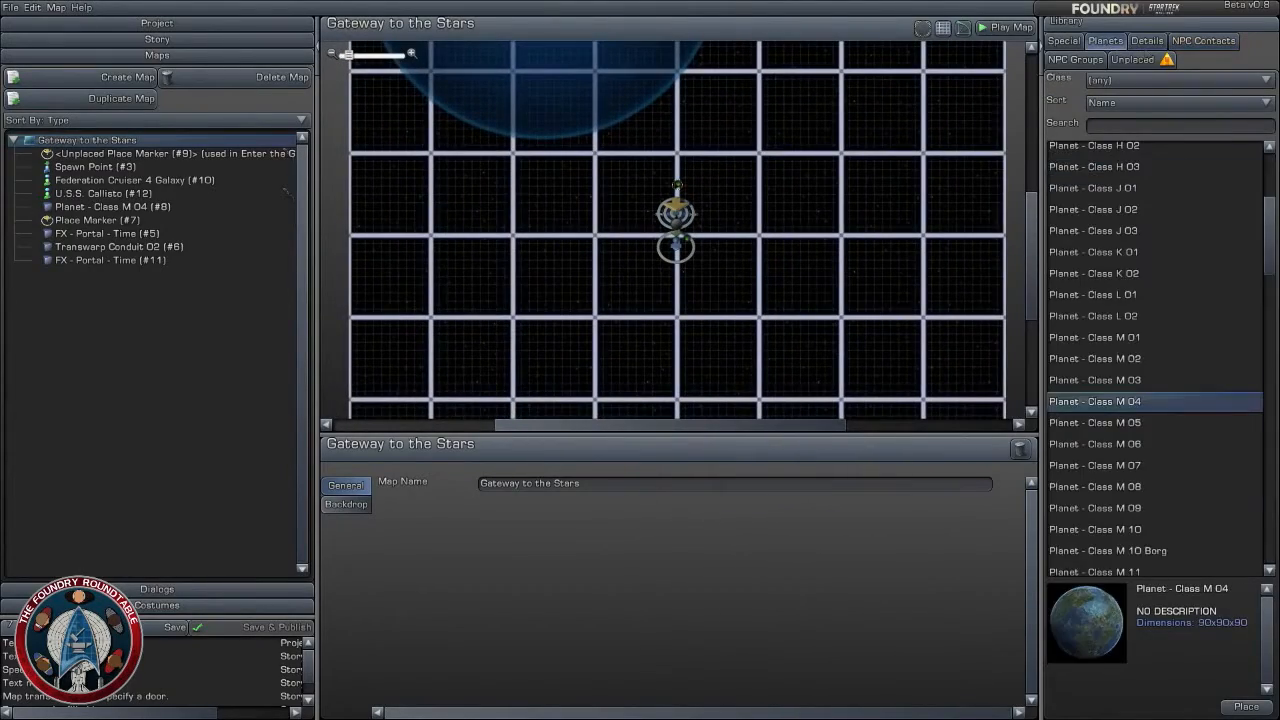
pyautogui.click(1158, 41)
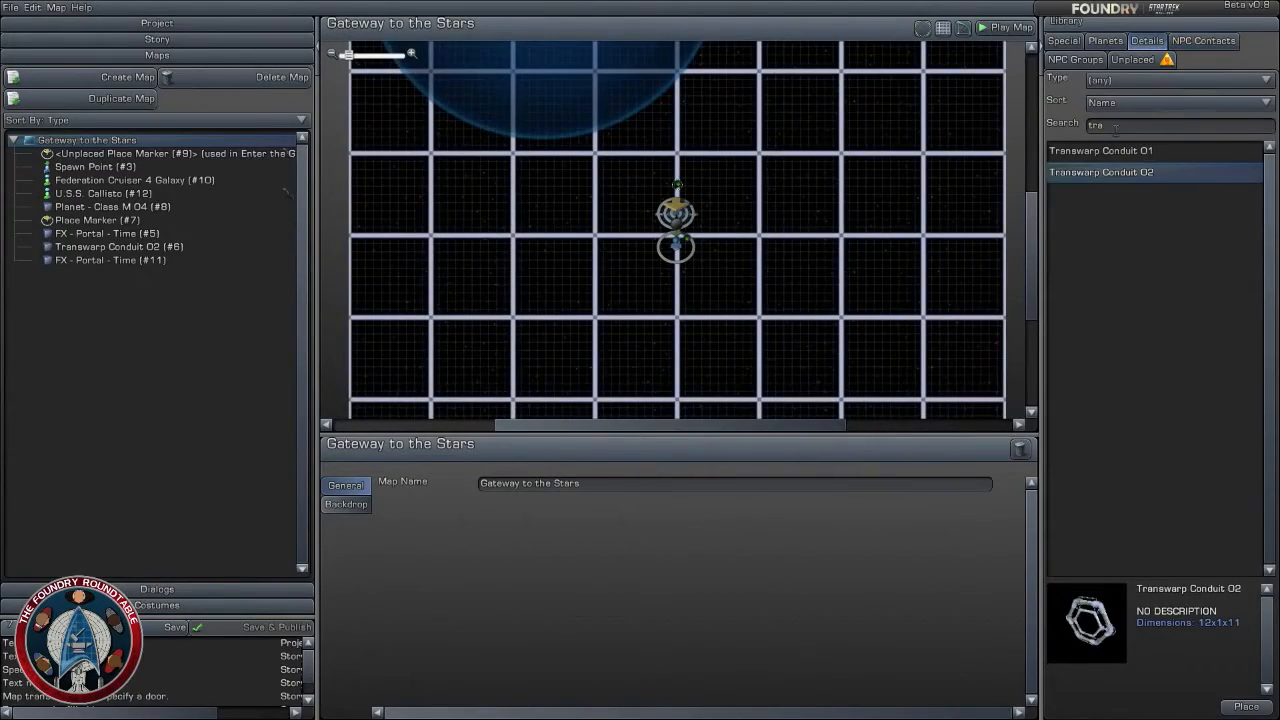
pyautogui.click(1162, 126)
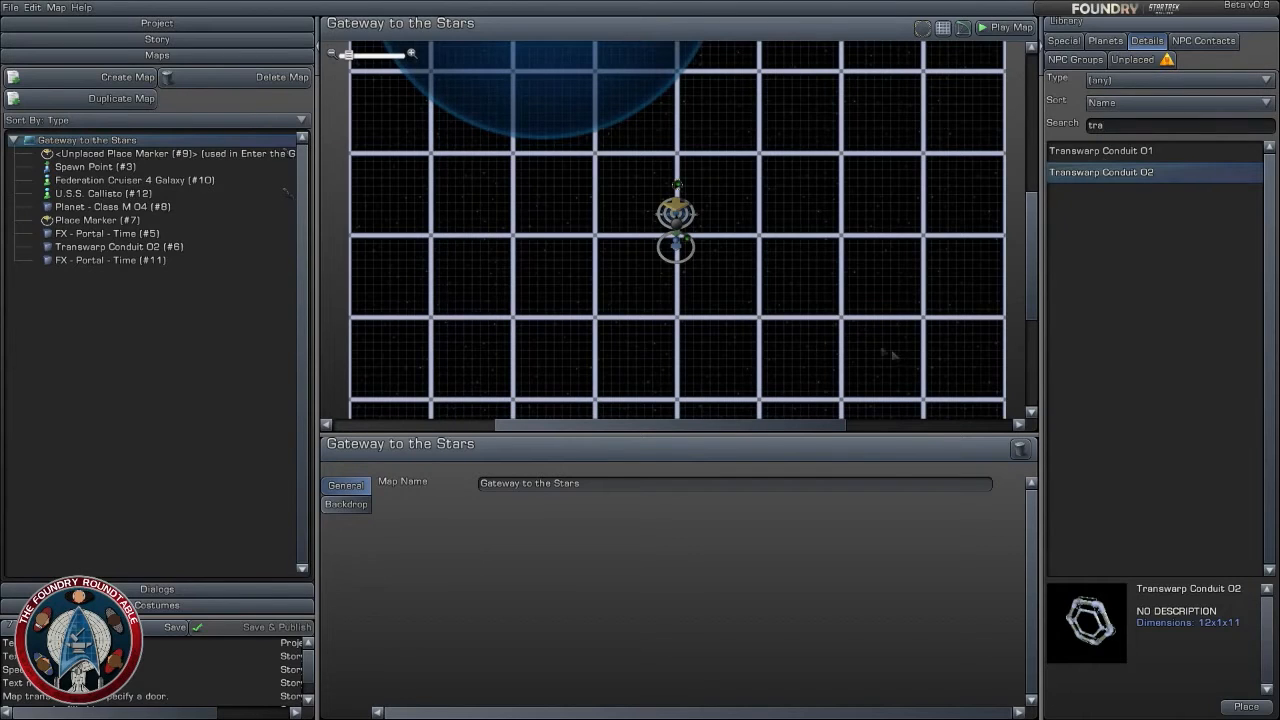
pyautogui.moveTo(854, 258); pyautogui.dragTo(763, 305)
# - Filter the library's detail objects to the Nebula type, clear the search text and browse the nebula clouds
pyautogui.click(1106, 41)
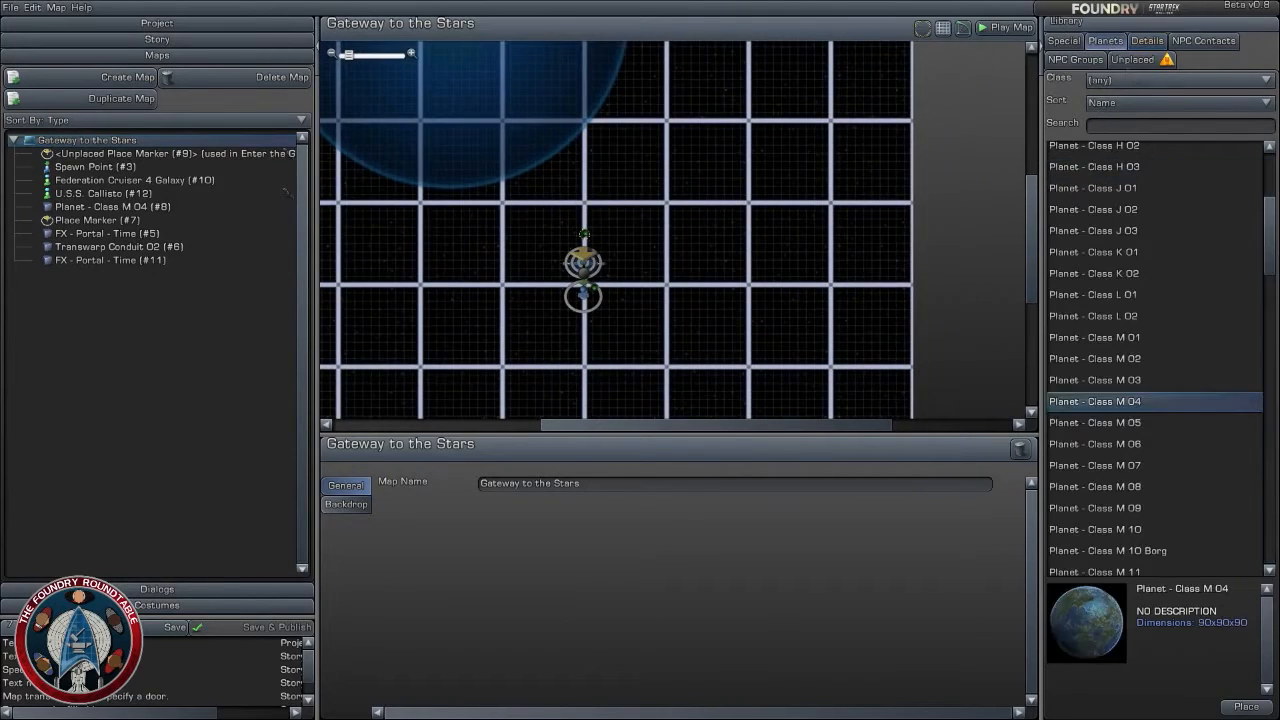
pyautogui.click(1142, 42)
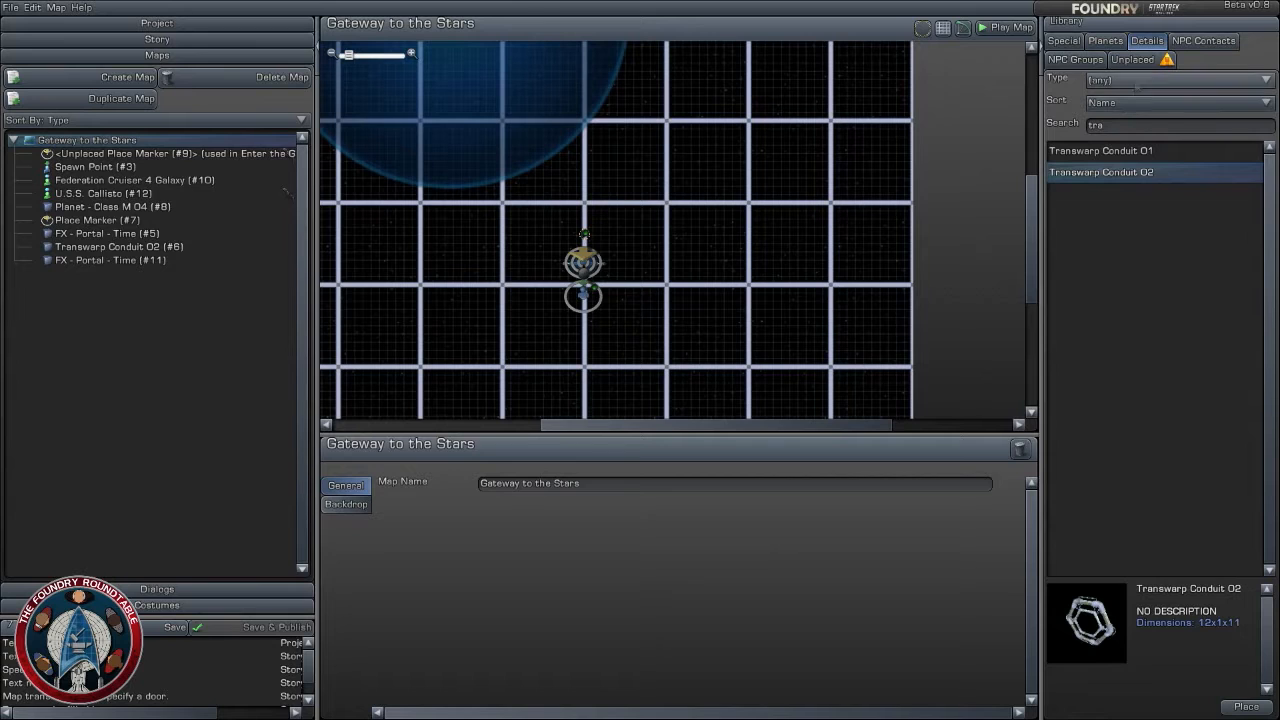
pyautogui.click(1135, 80)
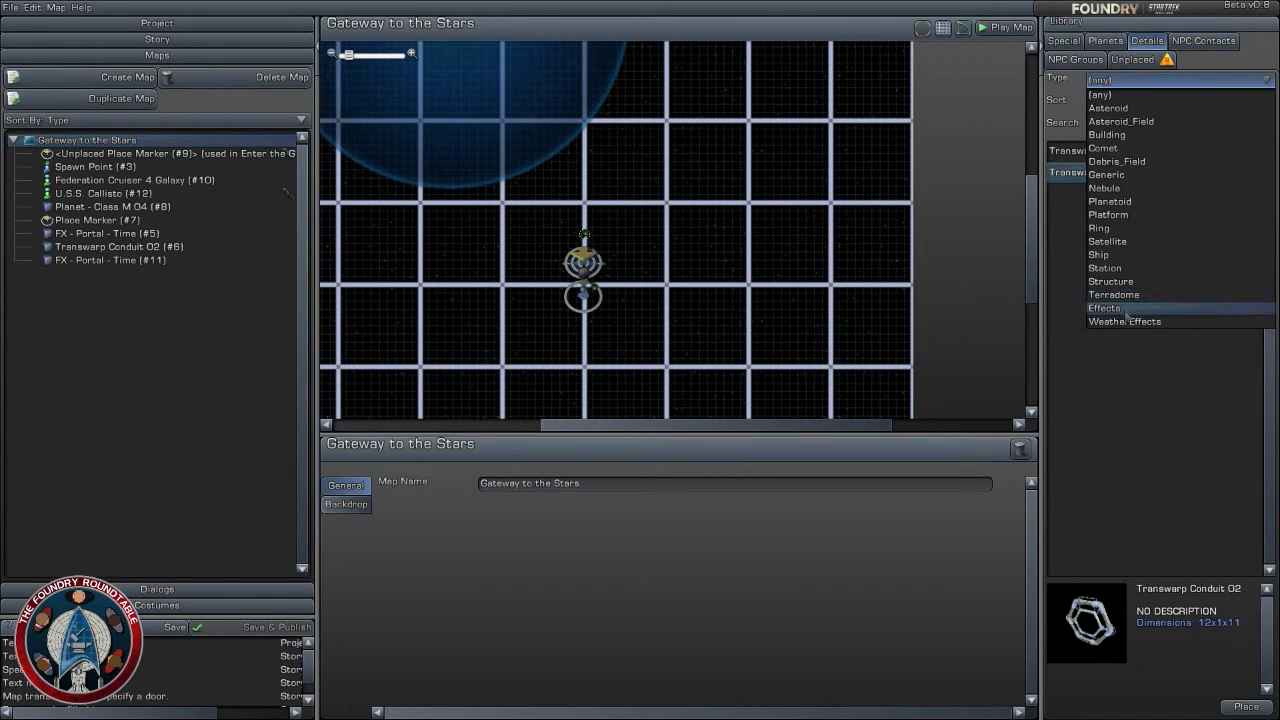
pyautogui.click(1140, 188)
pyautogui.click(1133, 126)
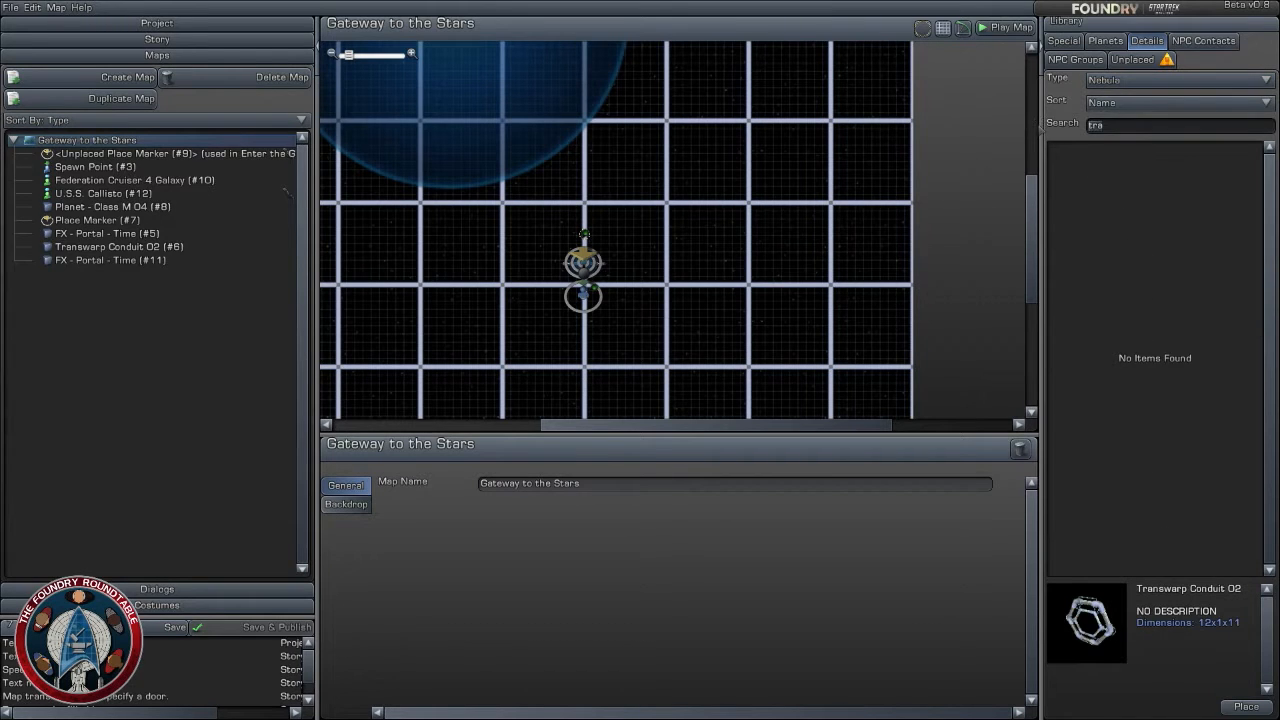
pyautogui.press('BackSpace')
pyautogui.scroll(-2, 1188, 457)
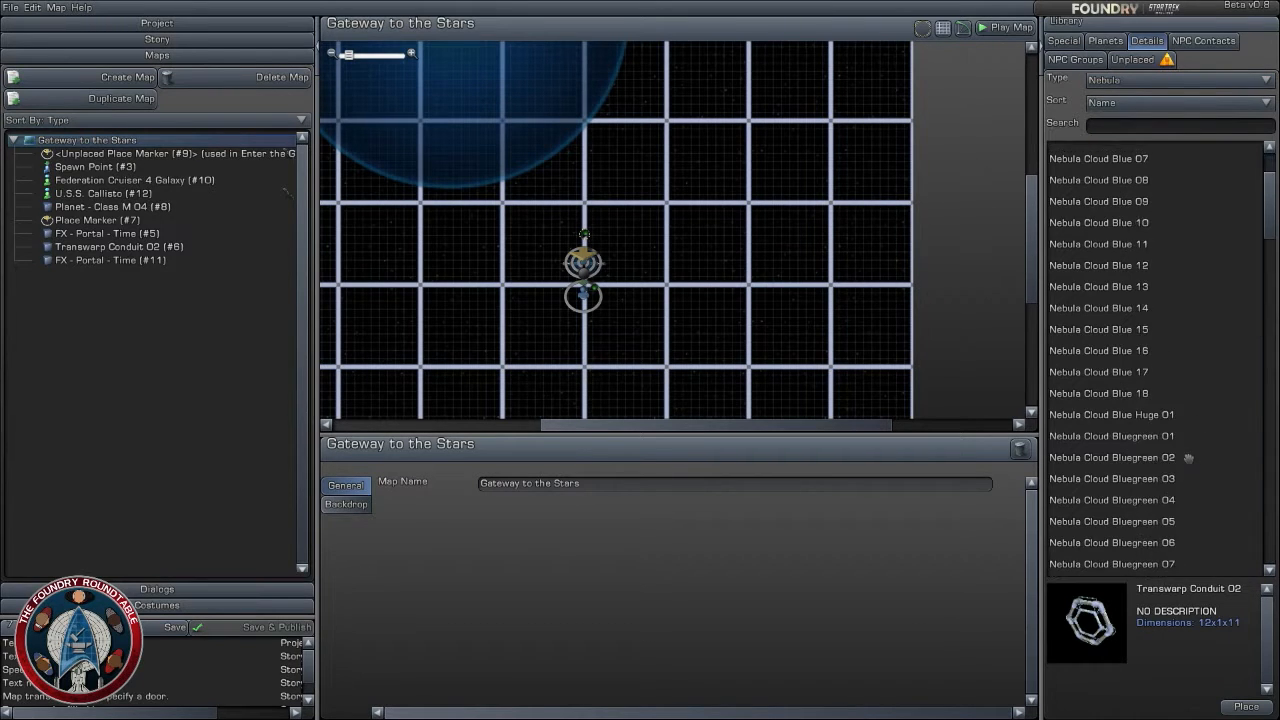
# - Browse the library's blue and bluegreen nebula clouds and preview several, including the huge variants
pyautogui.scroll(-1, 1188, 457)
pyautogui.scroll(3, 1170, 420)
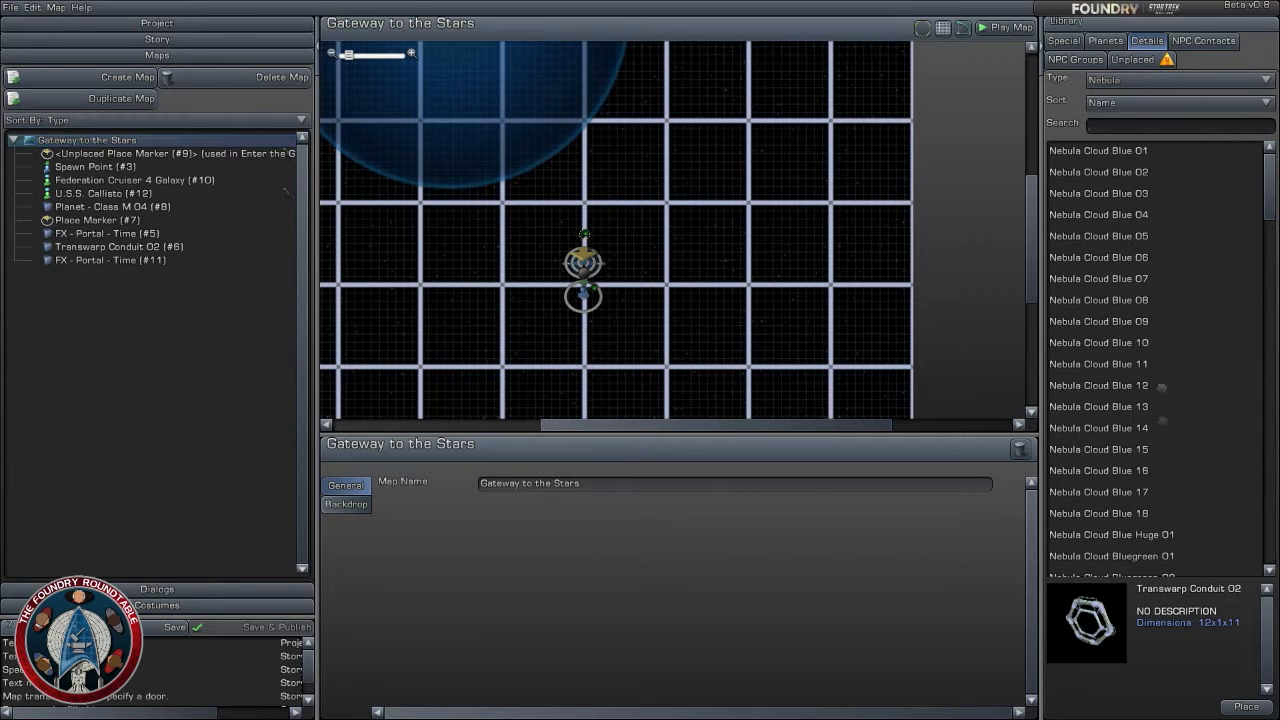
pyautogui.click(1135, 194)
pyautogui.scroll(-3, 1165, 385)
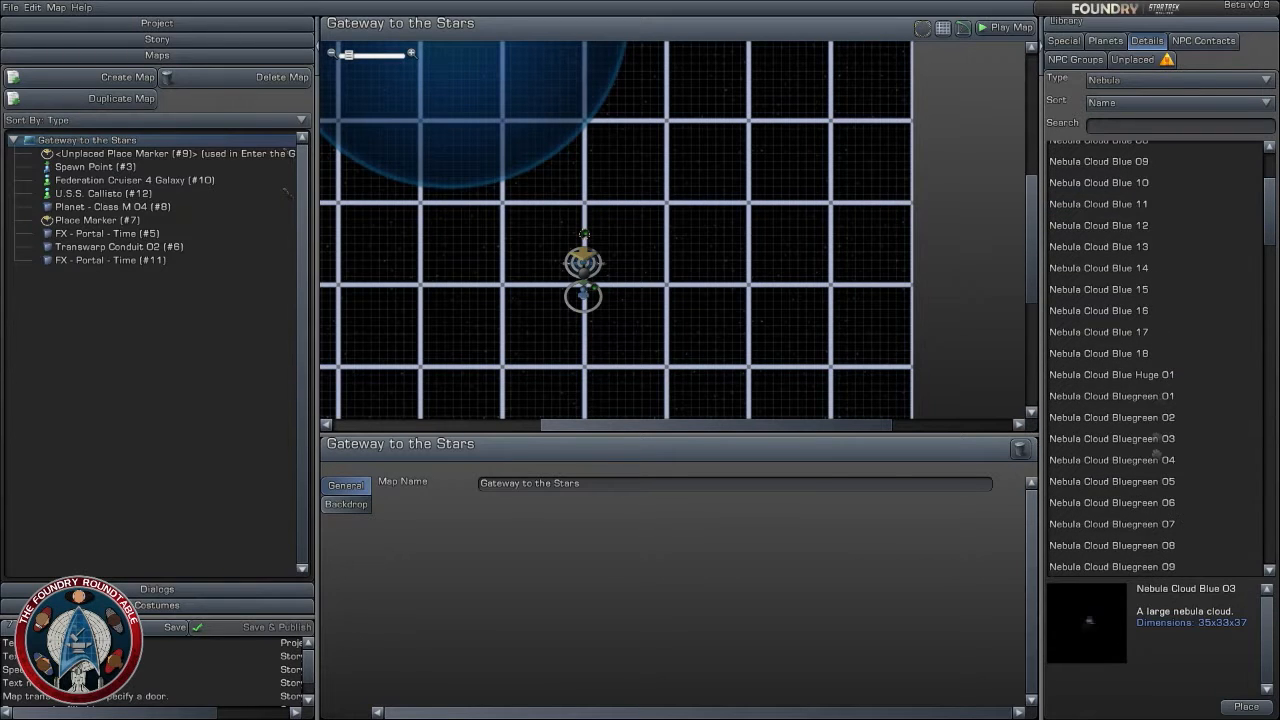
pyautogui.click(1148, 376)
pyautogui.click(1170, 460)
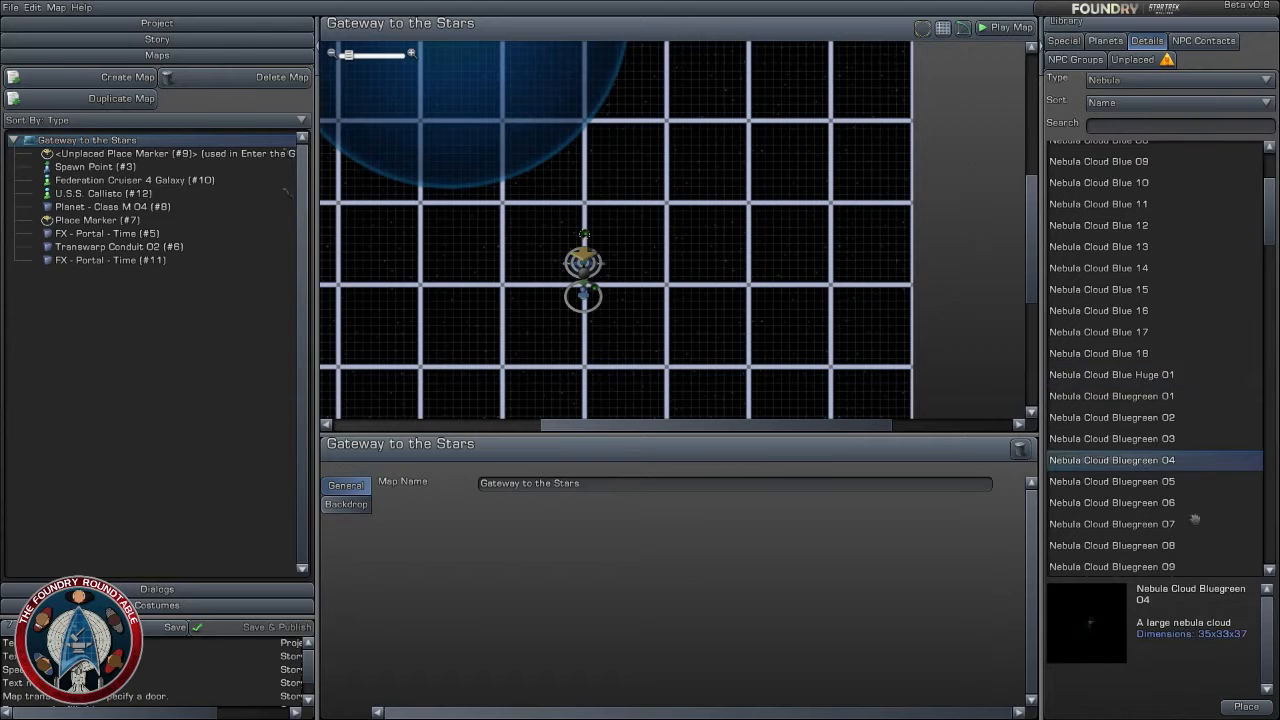
pyautogui.scroll(-3, 1190, 510)
pyautogui.scroll(-5, 1165, 495)
pyautogui.click(1152, 423)
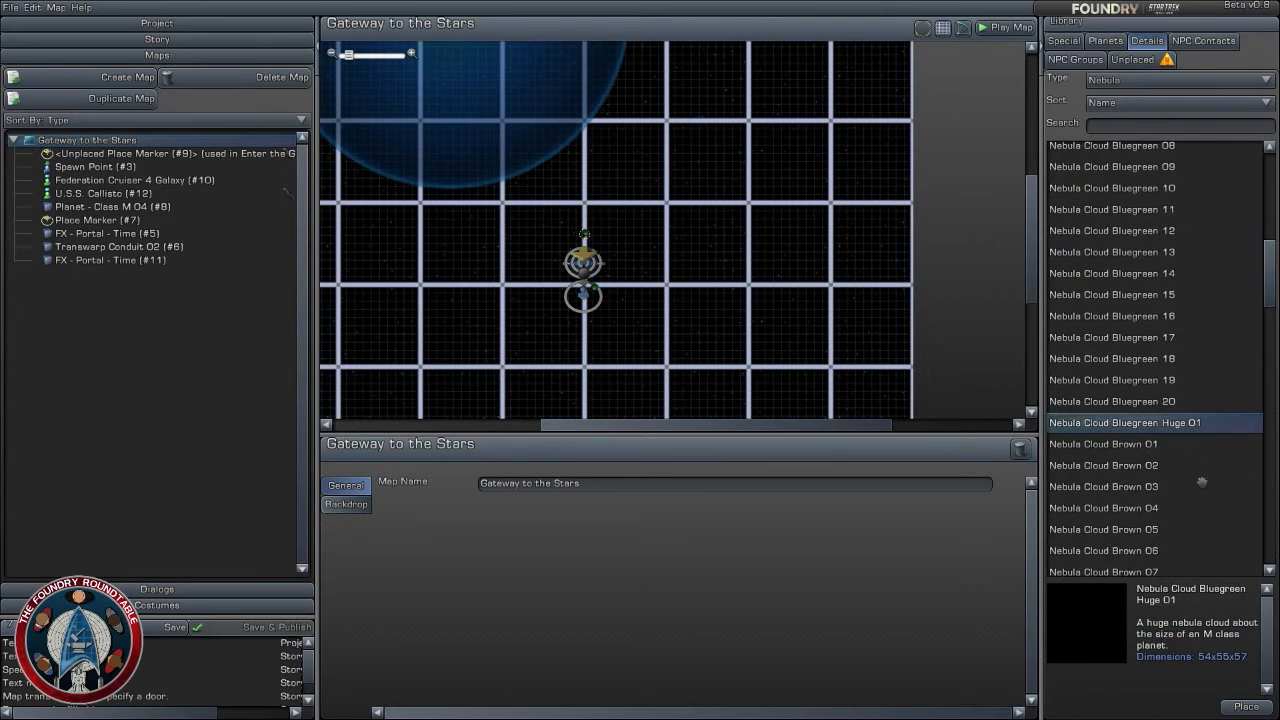
# - Preview several of the brown nebula clouds in the library, such as Brown 01, 03 and 08
pyautogui.scroll(-3, 1195, 475)
pyautogui.click(1146, 284)
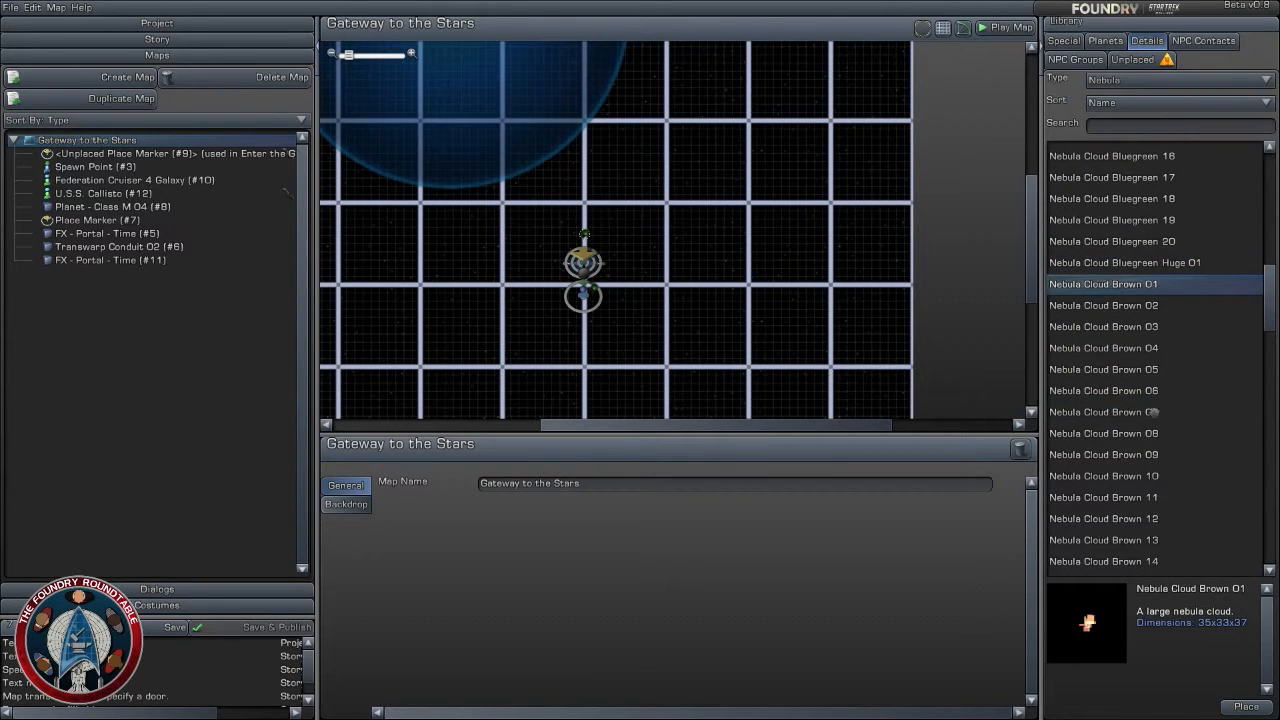
pyautogui.click(1146, 326)
pyautogui.click(1160, 433)
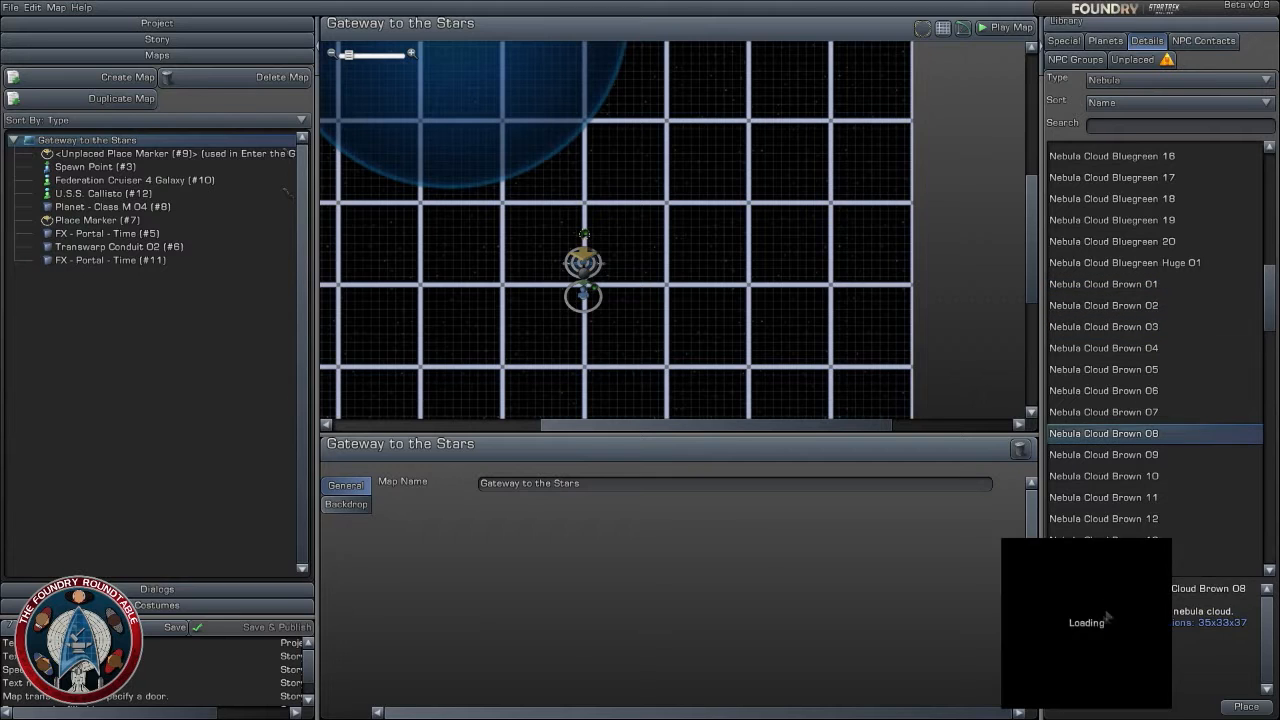
pyautogui.scroll(-3, 1240, 410)
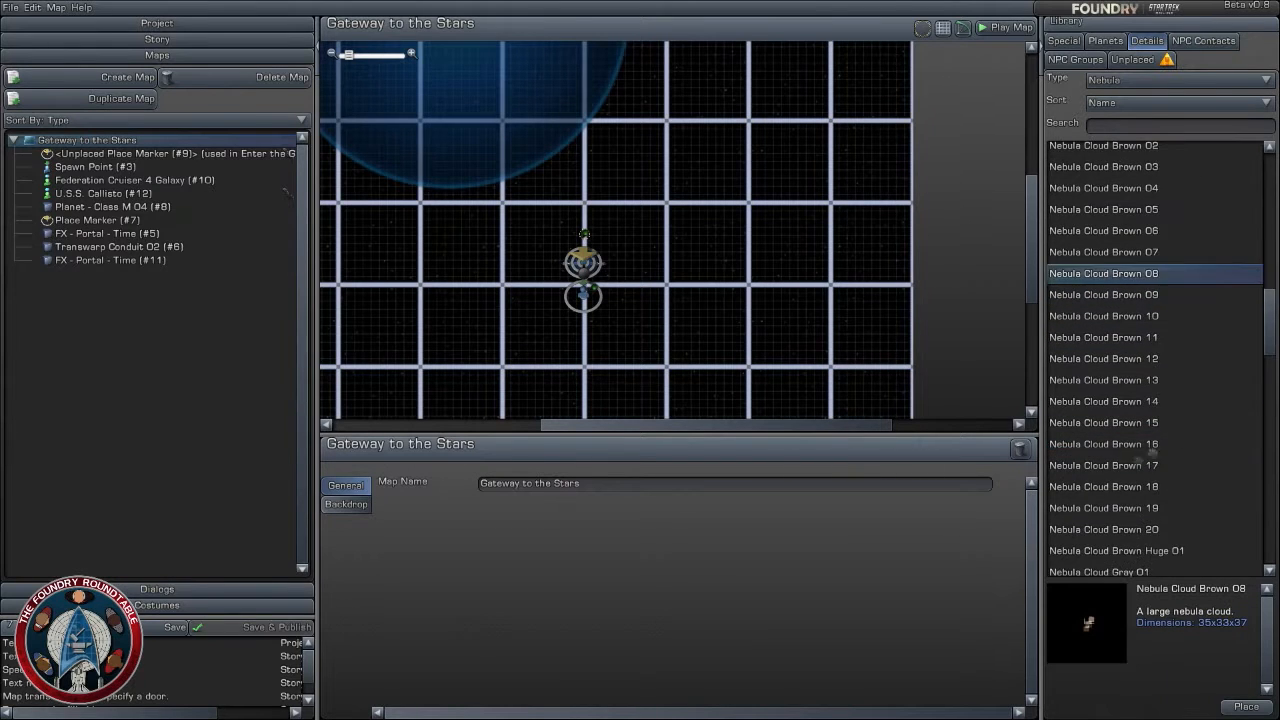
pyautogui.click(1170, 467)
pyautogui.scroll(-3, 1172, 476)
# - Place Nebula Cloud Brown Huge 01 southeast of the gate, at about X 40, Z -37 km
pyautogui.click(1181, 392)
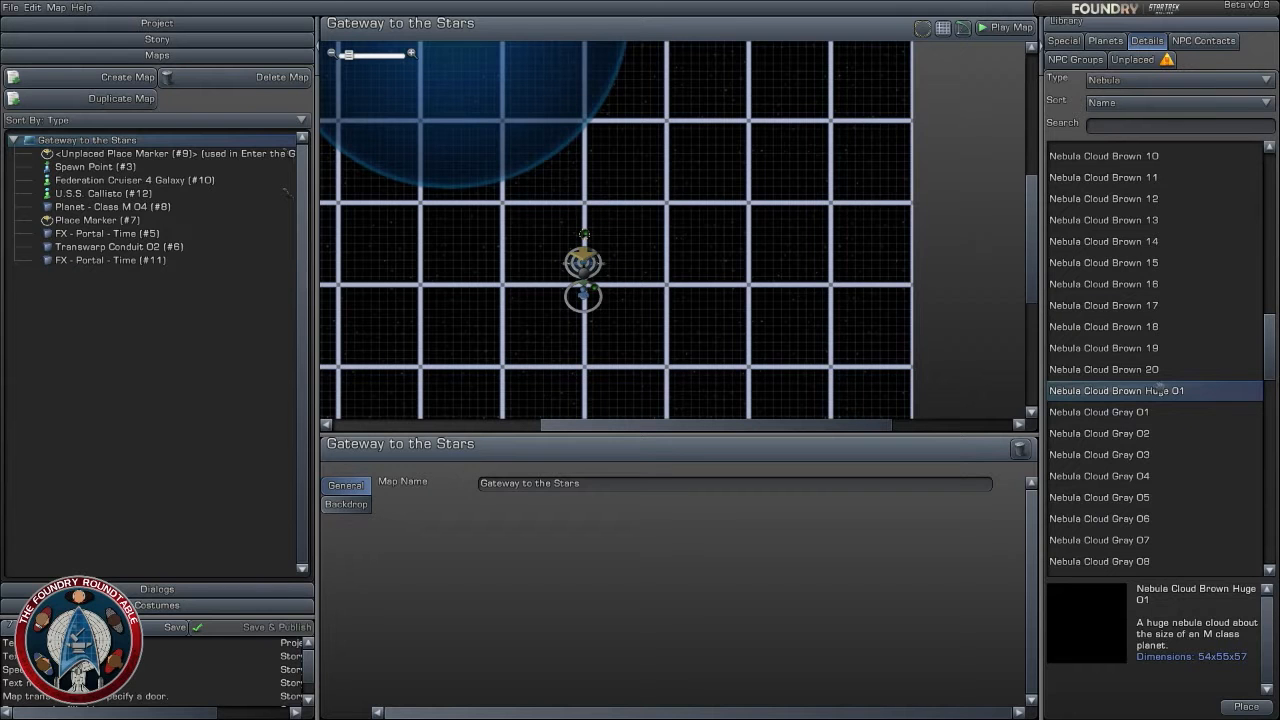
pyautogui.moveTo(1160, 389); pyautogui.dragTo(677, 300)
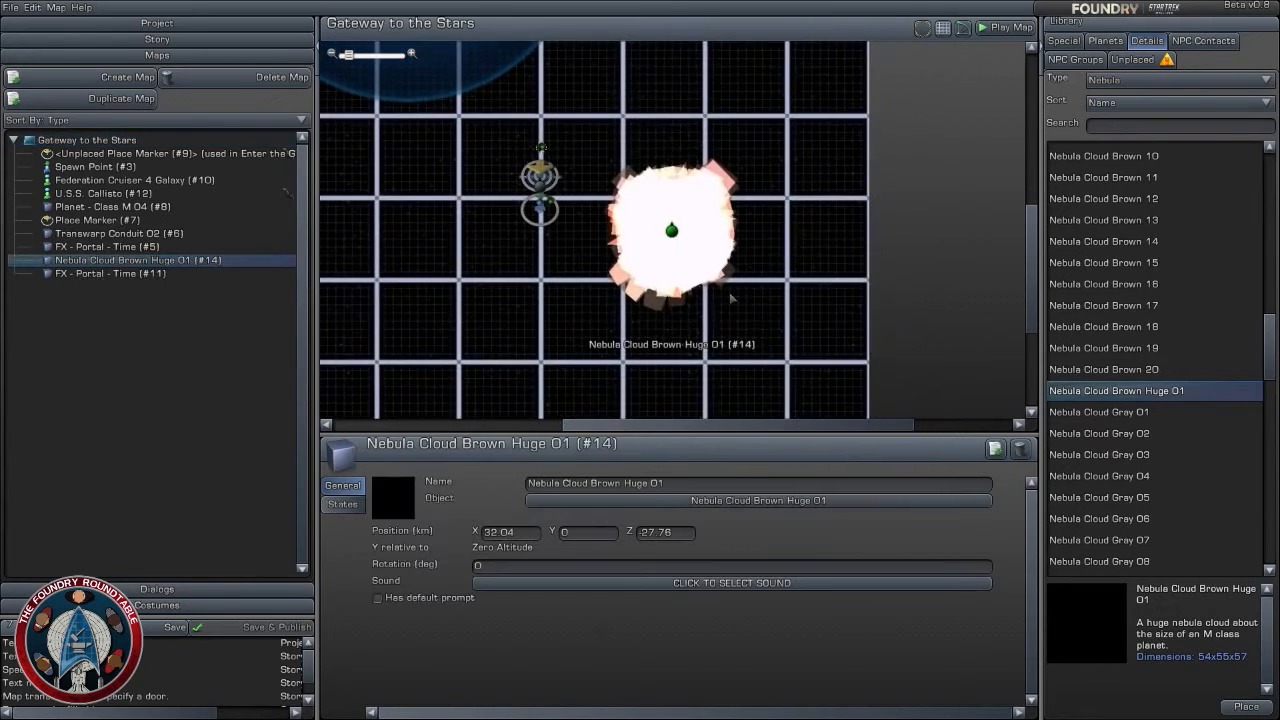
pyautogui.scroll(-2, 731, 298)
pyautogui.moveTo(706, 183); pyautogui.dragTo(746, 227, button='right')
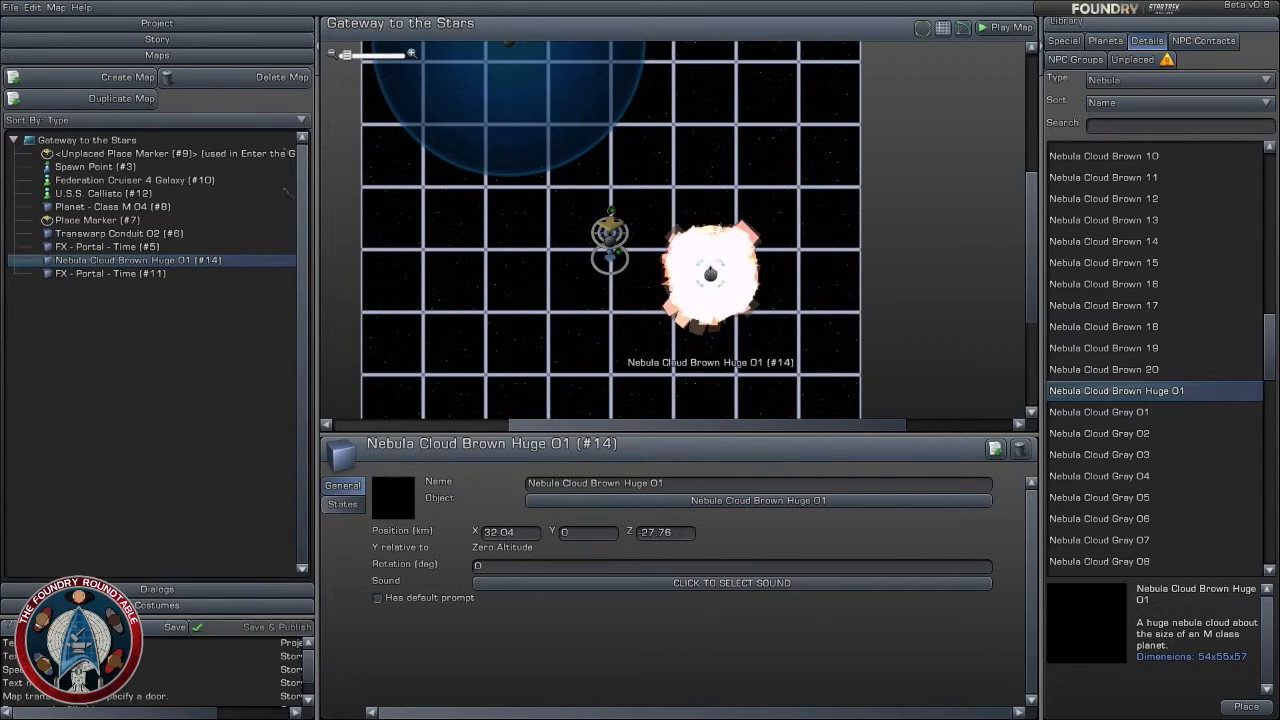
pyautogui.moveTo(711, 272); pyautogui.dragTo(737, 301)
pyautogui.scroll(1, 733, 190)
pyautogui.moveTo(746, 314); pyautogui.dragTo(768, 255, button='right')
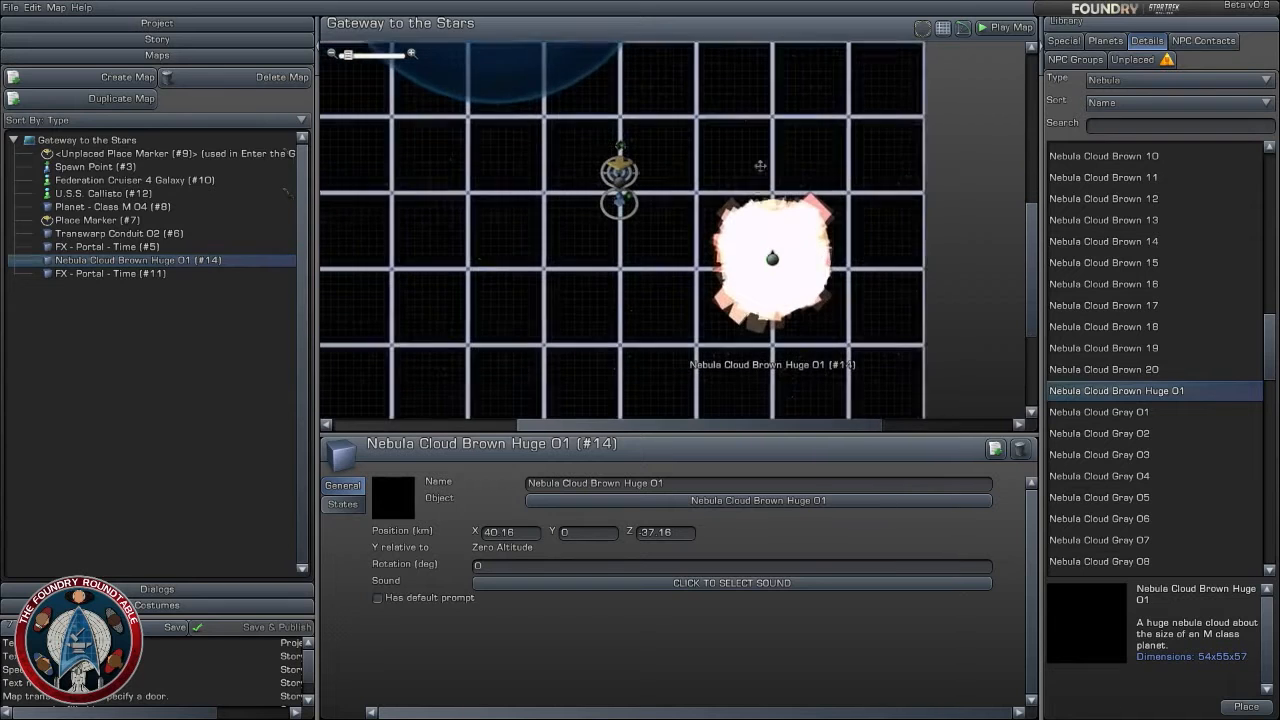
pyautogui.scroll(-2, 763, 254)
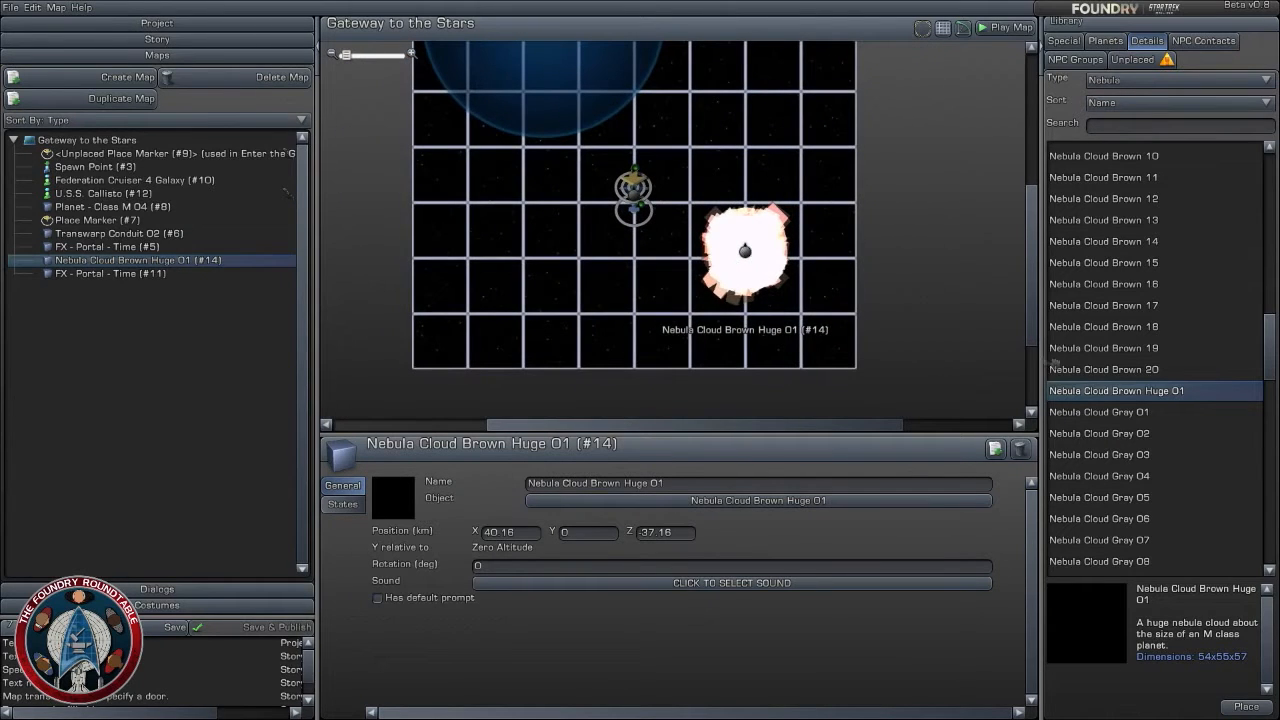
# - Place three more Nebula Cloud Brown Huge 01 objects around the gate, two to its west and one to its south
pyautogui.moveTo(1124, 392); pyautogui.dragTo(537, 218)
pyautogui.scroll(3, 908, 257)
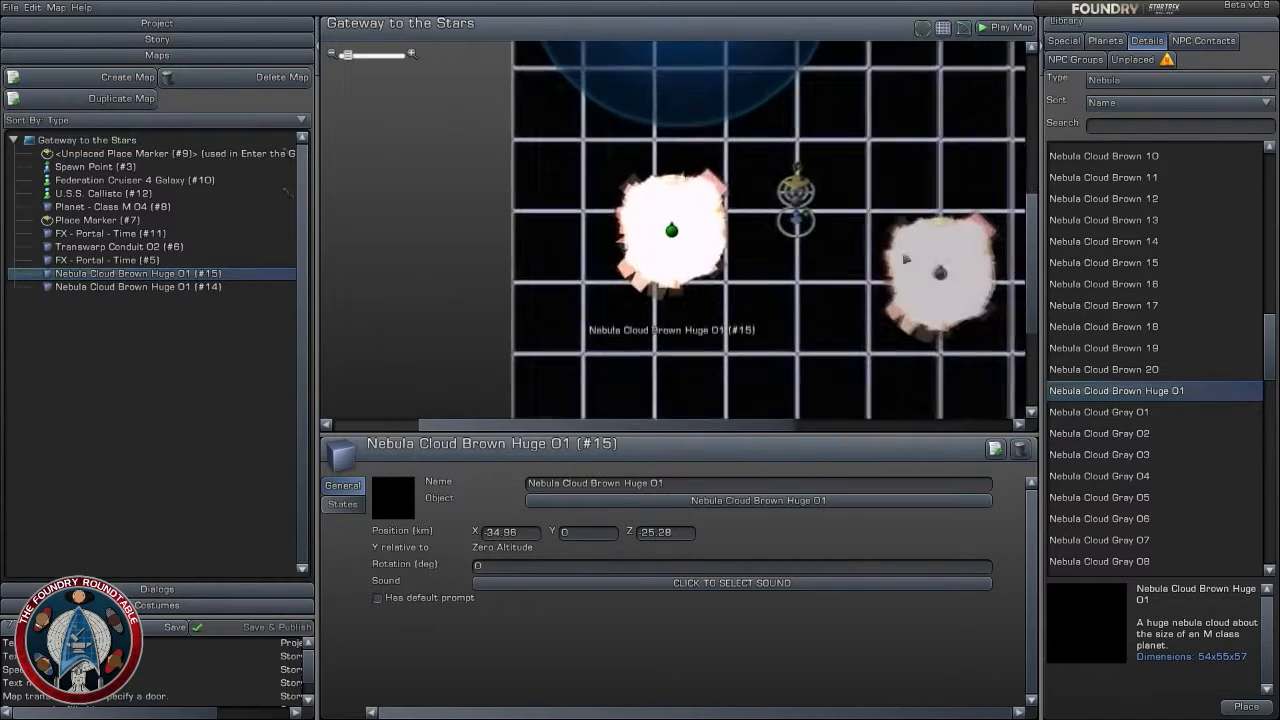
pyautogui.moveTo(908, 257); pyautogui.dragTo(814, 309, button='right')
pyautogui.moveTo(1088, 389); pyautogui.dragTo(732, 311)
pyautogui.moveTo(732, 311); pyautogui.dragTo(672, 231, button='right')
pyautogui.moveTo(1072, 389); pyautogui.dragTo(564, 184)
pyautogui.moveTo(753, 163); pyautogui.dragTo(813, 301, button='right')
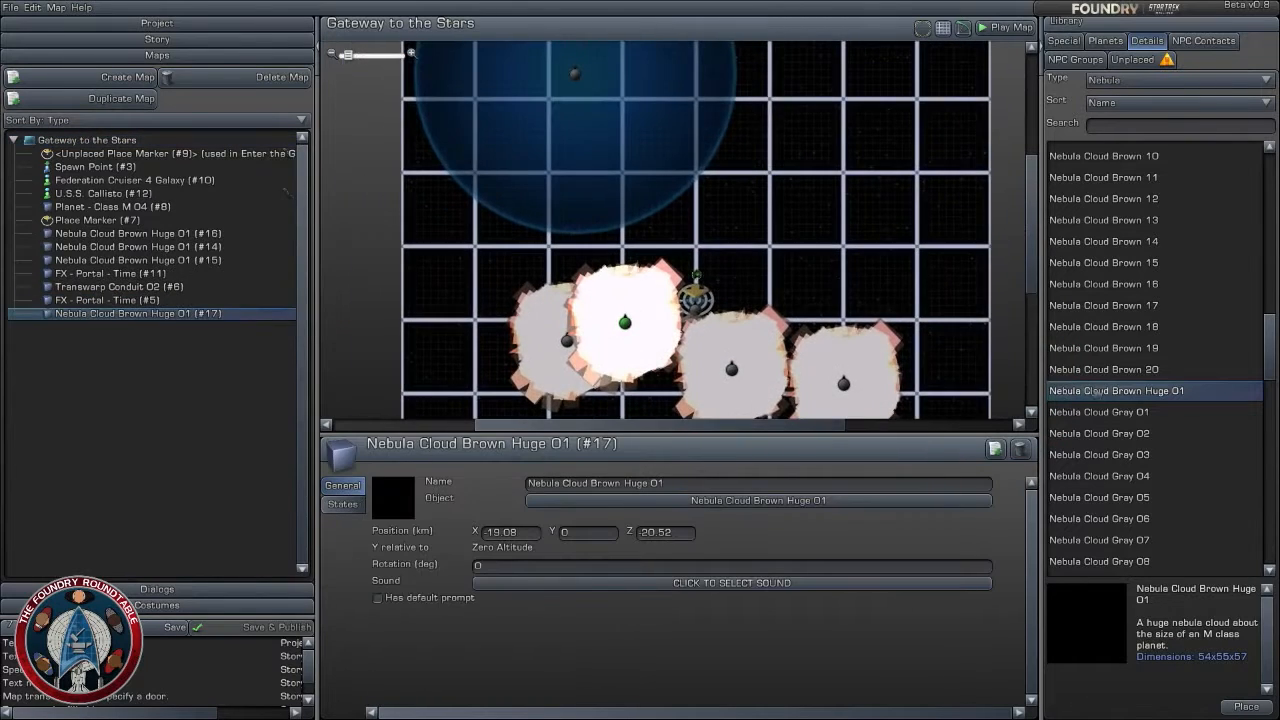
# - Place two more Nebula Cloud Brown Huge 01 objects north of the gate, at about X -26, Z 24 and X 16, Z 28 km
pyautogui.moveTo(1108, 391); pyautogui.dragTo(597, 160)
pyautogui.moveTo(597, 160); pyautogui.dragTo(671, 232, button='right')
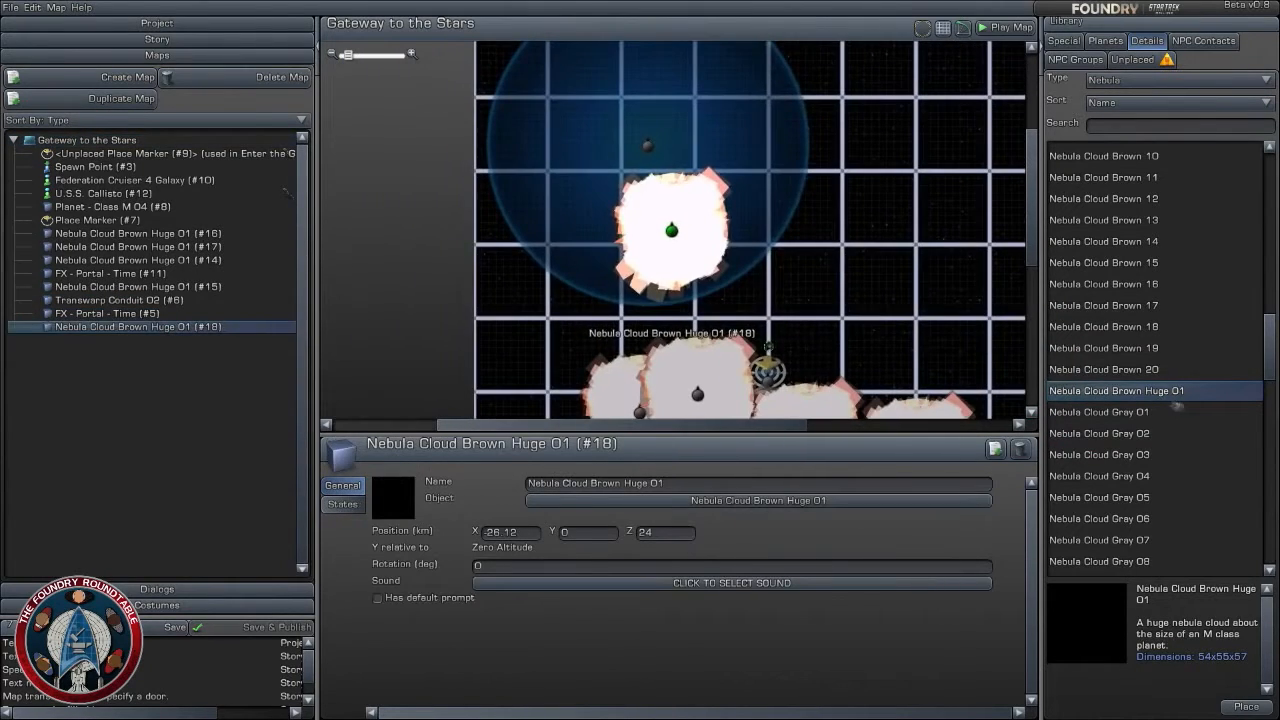
pyautogui.moveTo(1168, 392); pyautogui.dragTo(828, 218)
pyautogui.moveTo(828, 218); pyautogui.dragTo(671, 231, button='right')
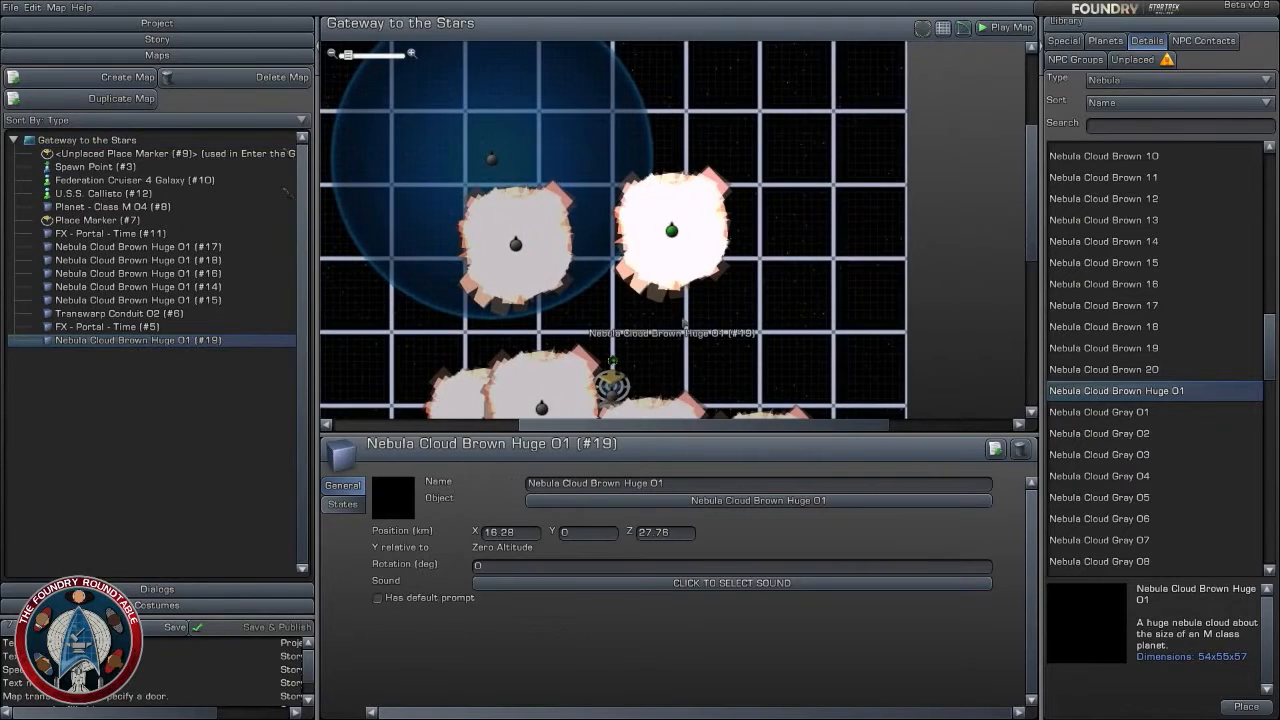
# - Select the five extra huge brown nebula clouds and delete them, leaving out the one southeast of the gate
pyautogui.moveTo(684, 322); pyautogui.dragTo(676, 233, button='right')
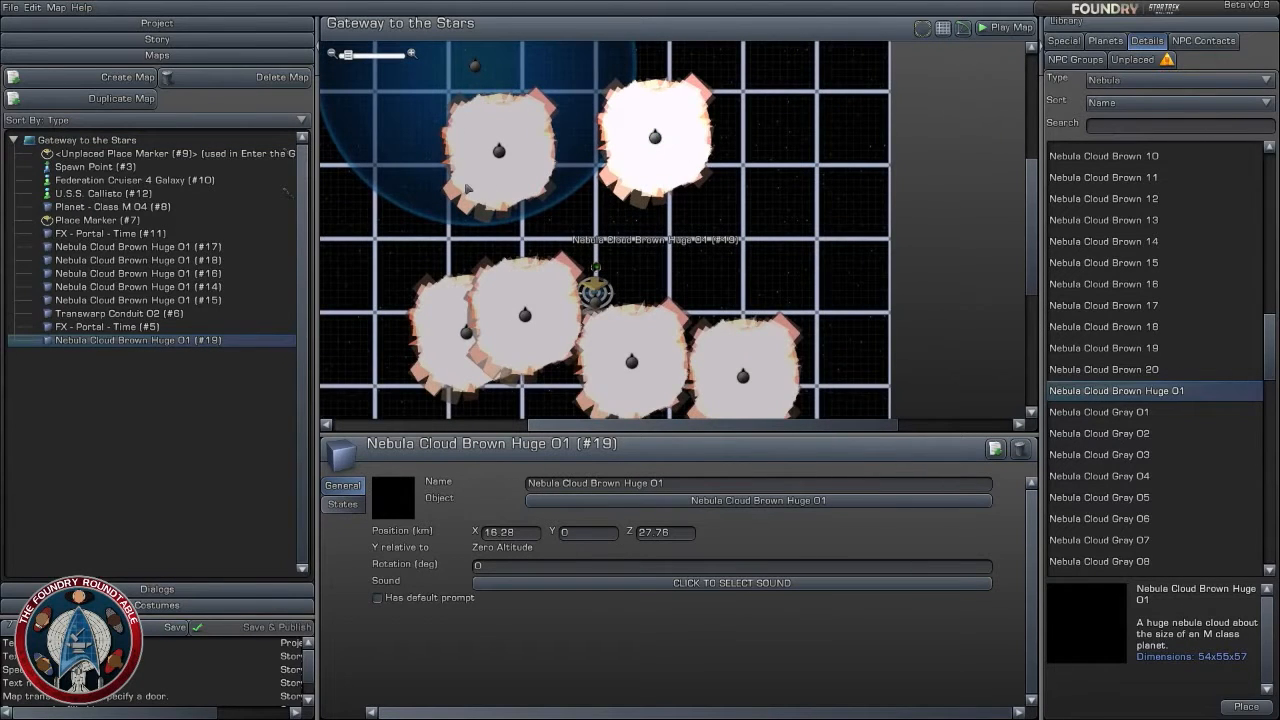
pyautogui.keyDown('ctrl'); pyautogui.click(491, 154); pyautogui.keyUp('ctrl')
pyautogui.keyDown('ctrl'); pyautogui.click(522, 315); pyautogui.keyUp('ctrl')
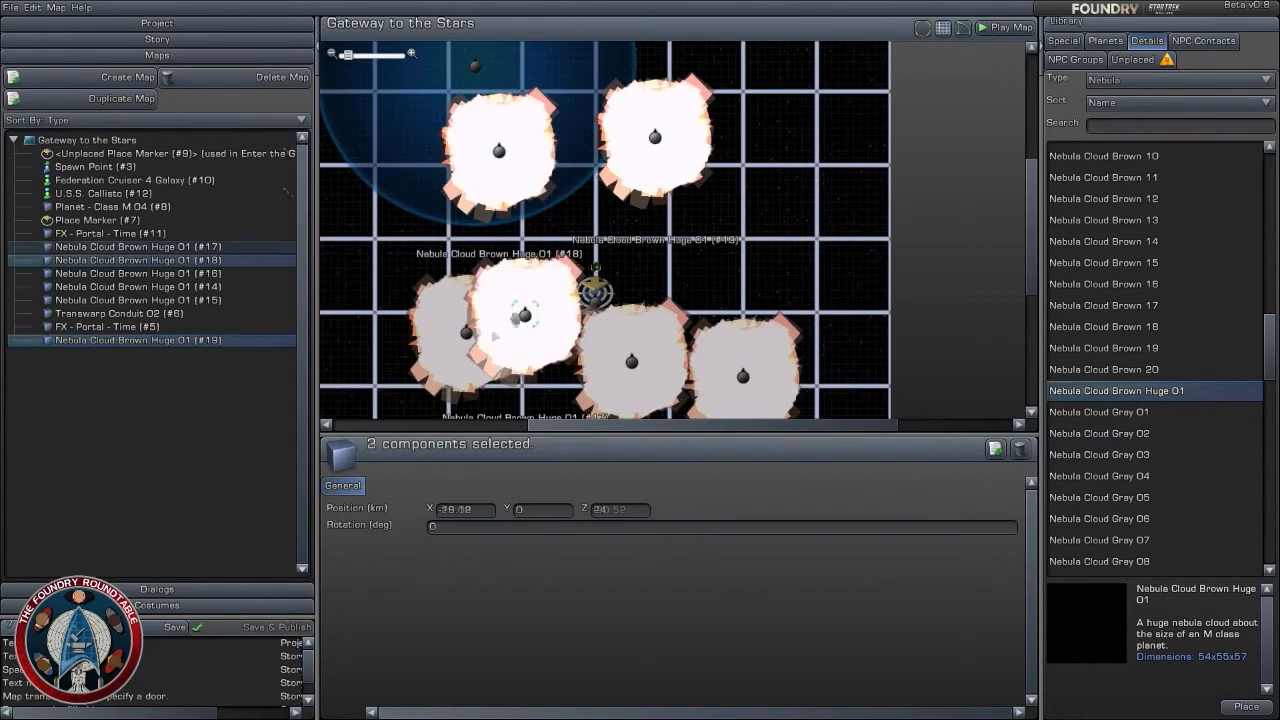
pyautogui.keyDown('ctrl'); pyautogui.click(463, 333); pyautogui.keyUp('ctrl')
pyautogui.keyDown('ctrl'); pyautogui.click(668, 373); pyautogui.keyUp('ctrl')
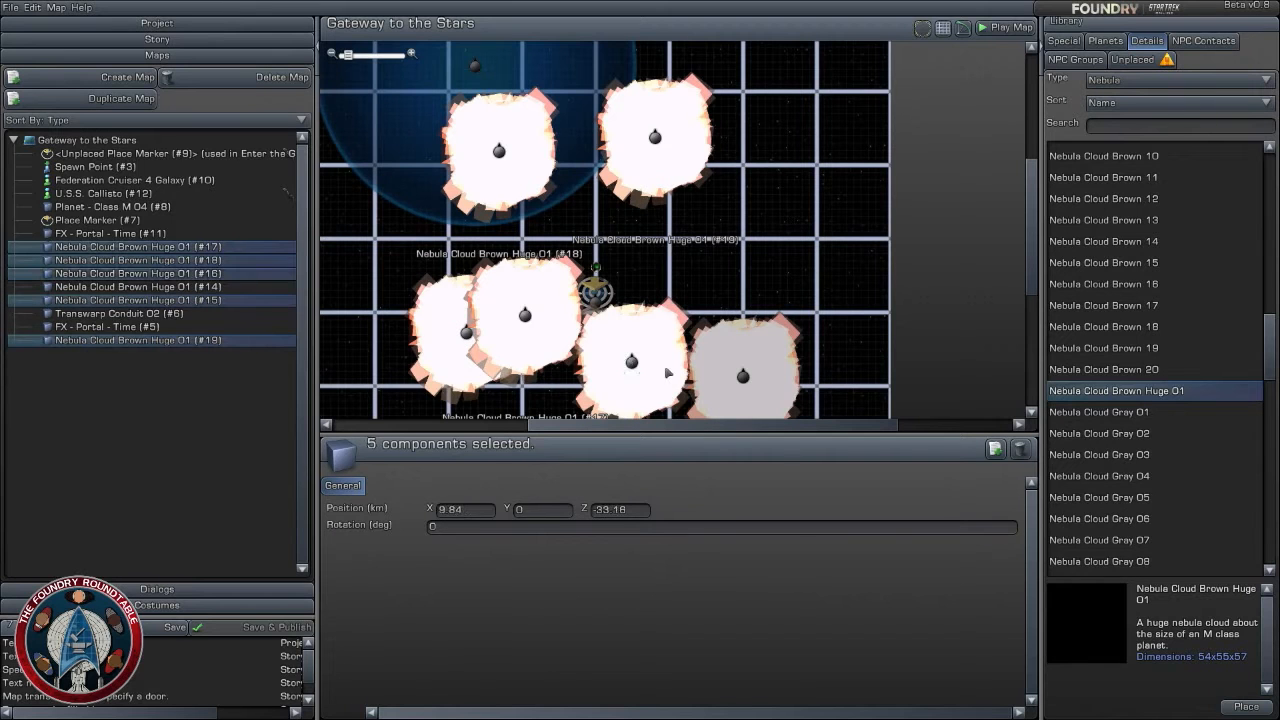
pyautogui.press('Delete')
# - Make the remaining huge brown nebula become visible when the objective Enter the Gate is complete
pyautogui.click(769, 392)
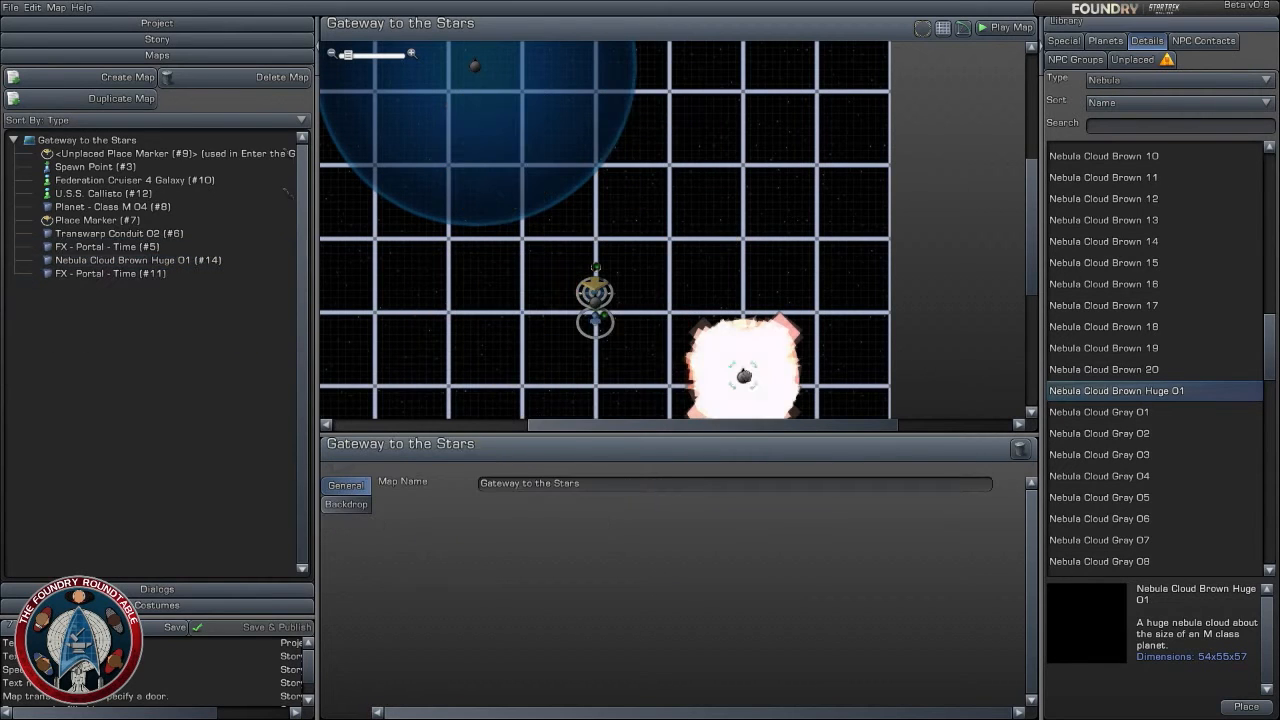
pyautogui.click(342, 504)
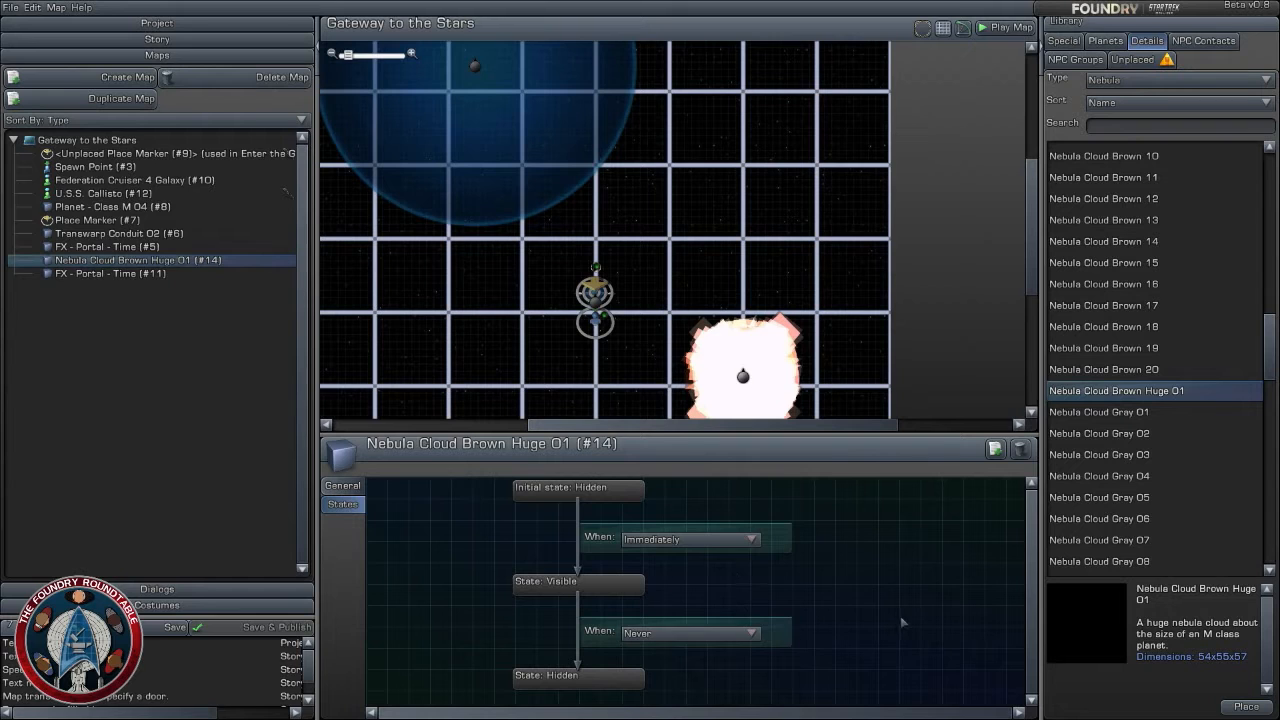
pyautogui.click(726, 541)
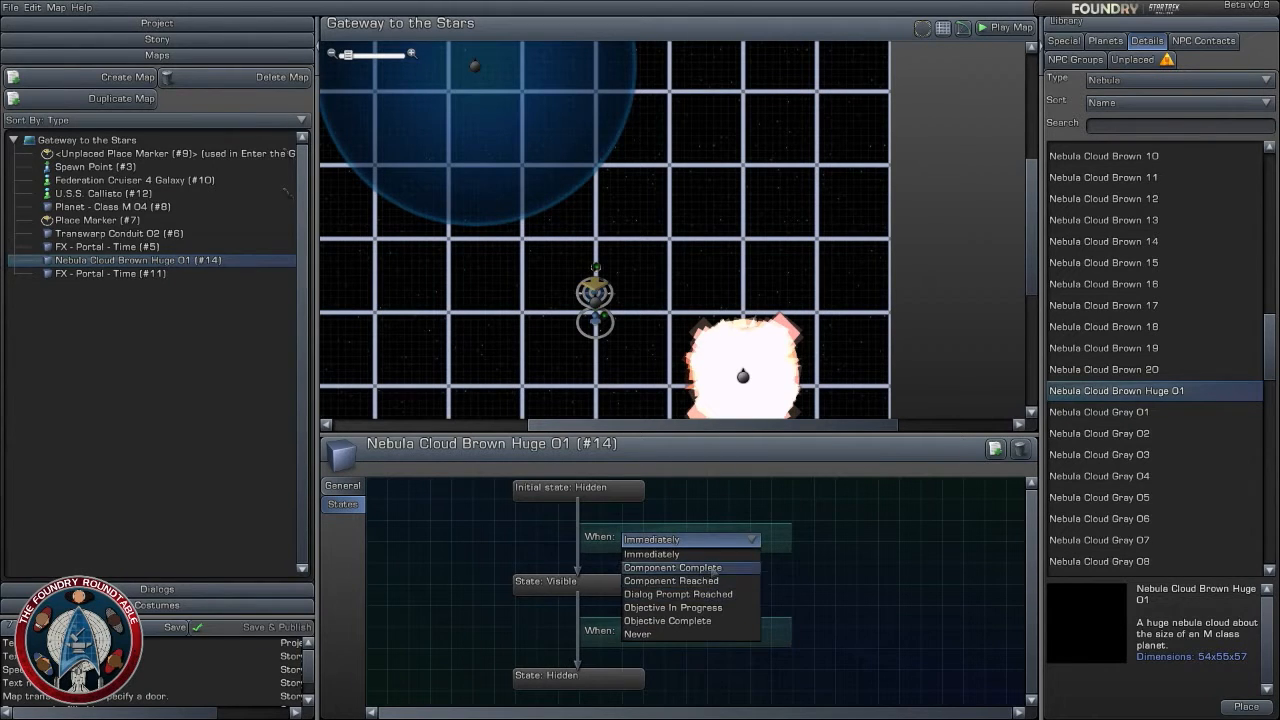
pyautogui.click(712, 567)
pyautogui.click(700, 540)
pyautogui.click(695, 620)
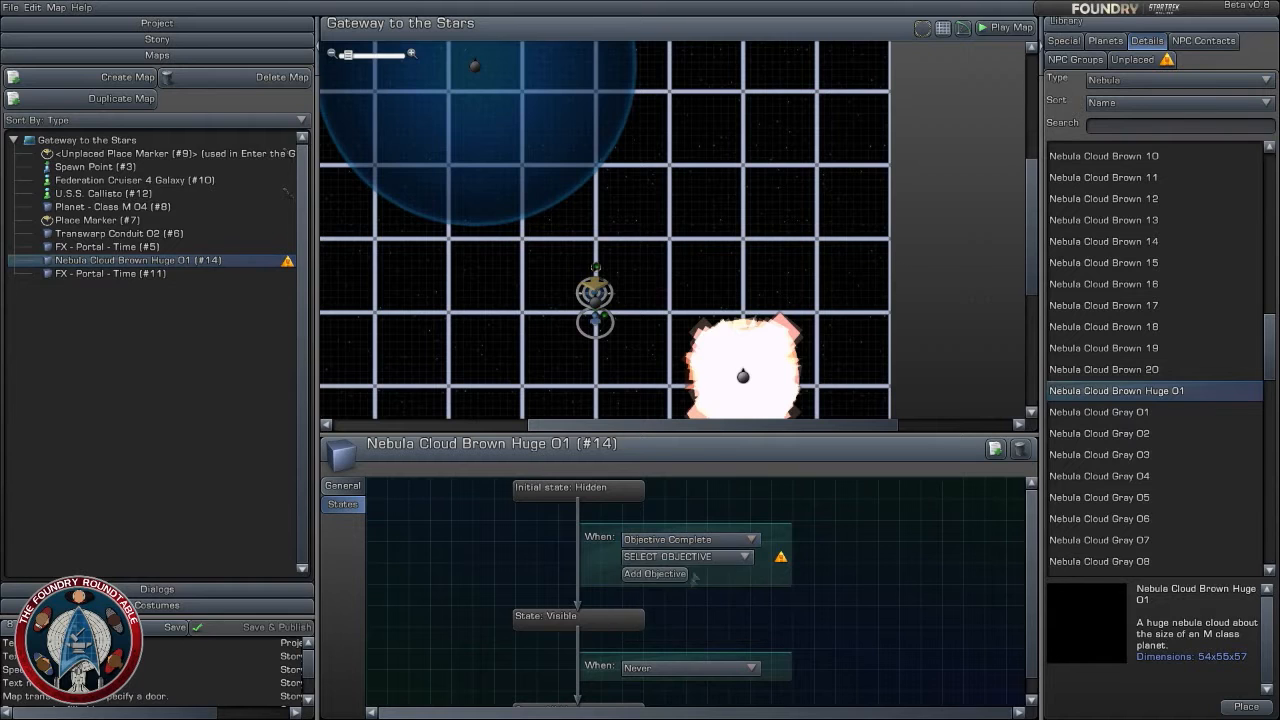
pyautogui.click(700, 556)
pyautogui.click(711, 590)
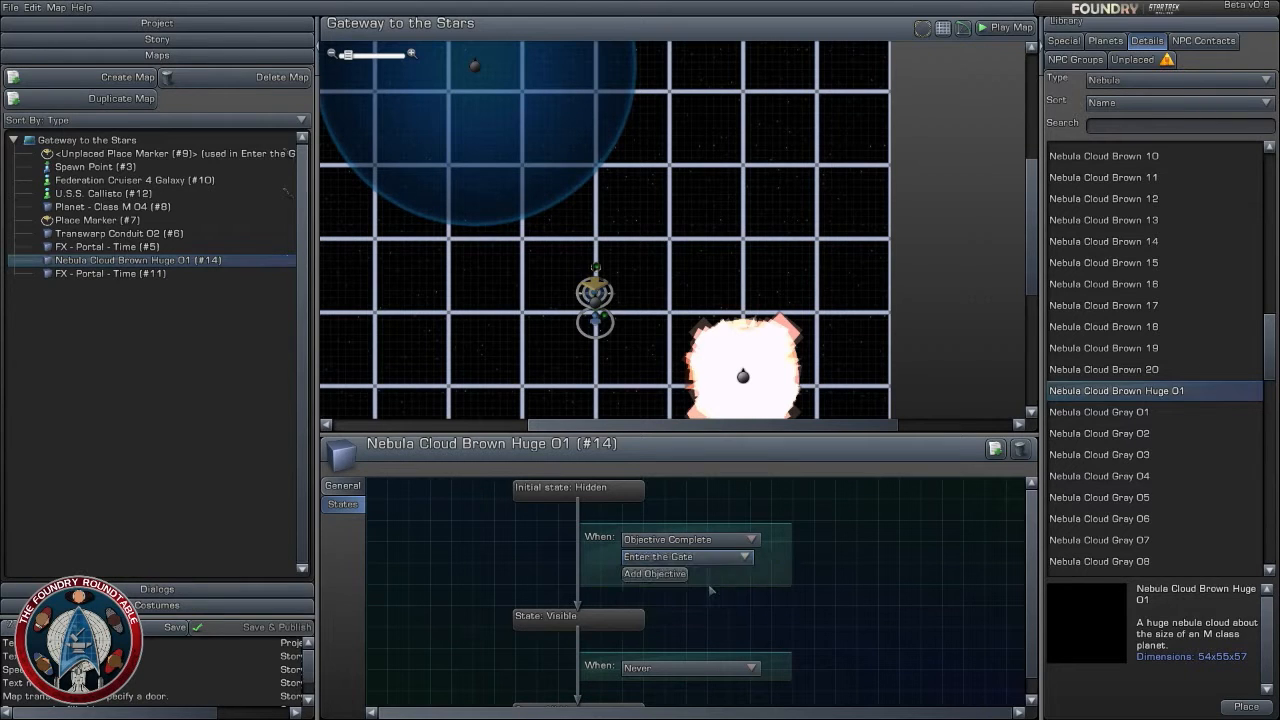
# - Open the U.S.S. Callisto's states and check the trigger choices for when it becomes visible
pyautogui.click(595, 291)
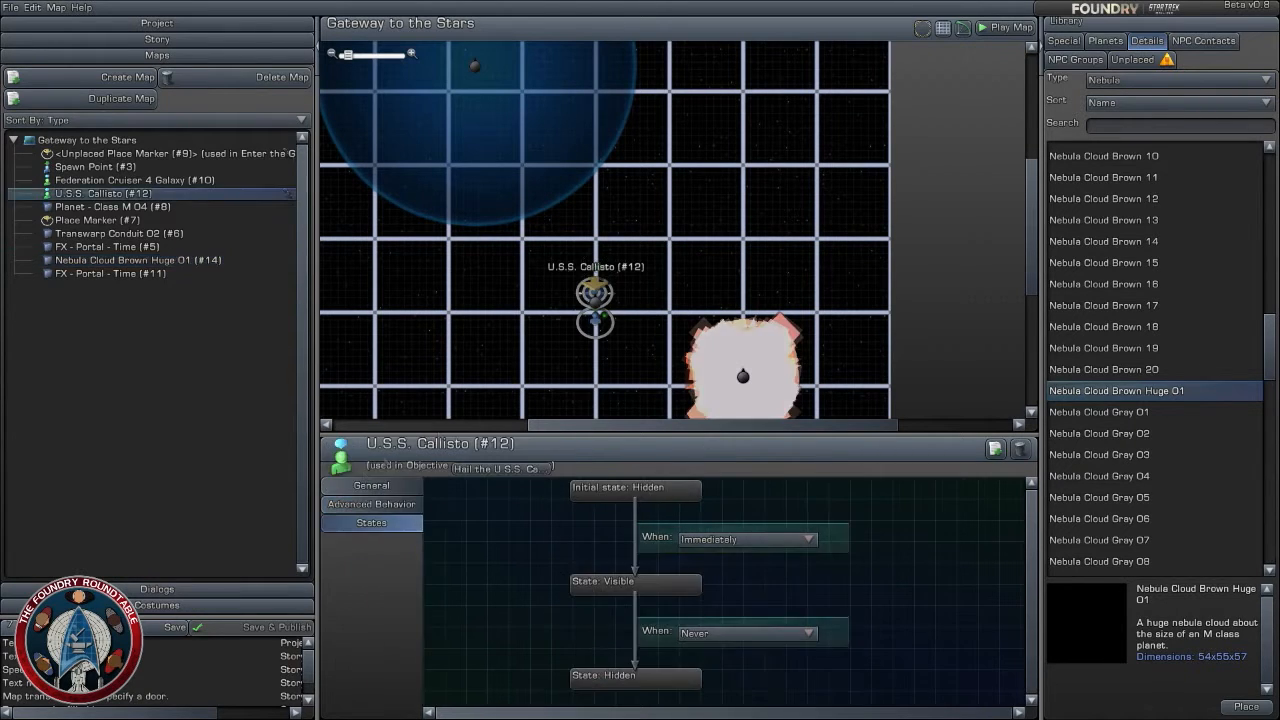
pyautogui.click(745, 539)
pyautogui.click(740, 563)
# - Duplicate the huge brown nebula, moving the copy south of the spawn point to about X -1, Z -41 with Y at -5 km
pyautogui.click(838, 305)
pyautogui.moveTo(838, 305); pyautogui.dragTo(843, 220)
pyautogui.click(750, 296)
pyautogui.click(995, 449)
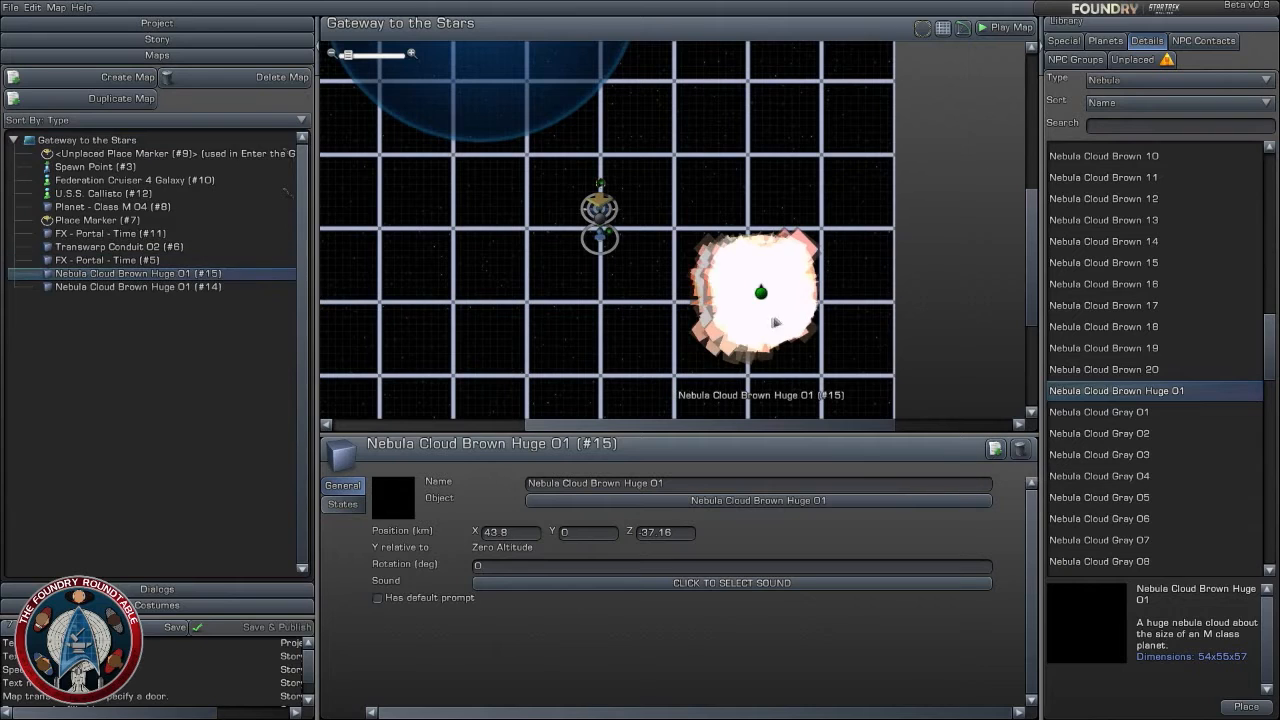
pyautogui.moveTo(766, 296); pyautogui.dragTo(610, 311)
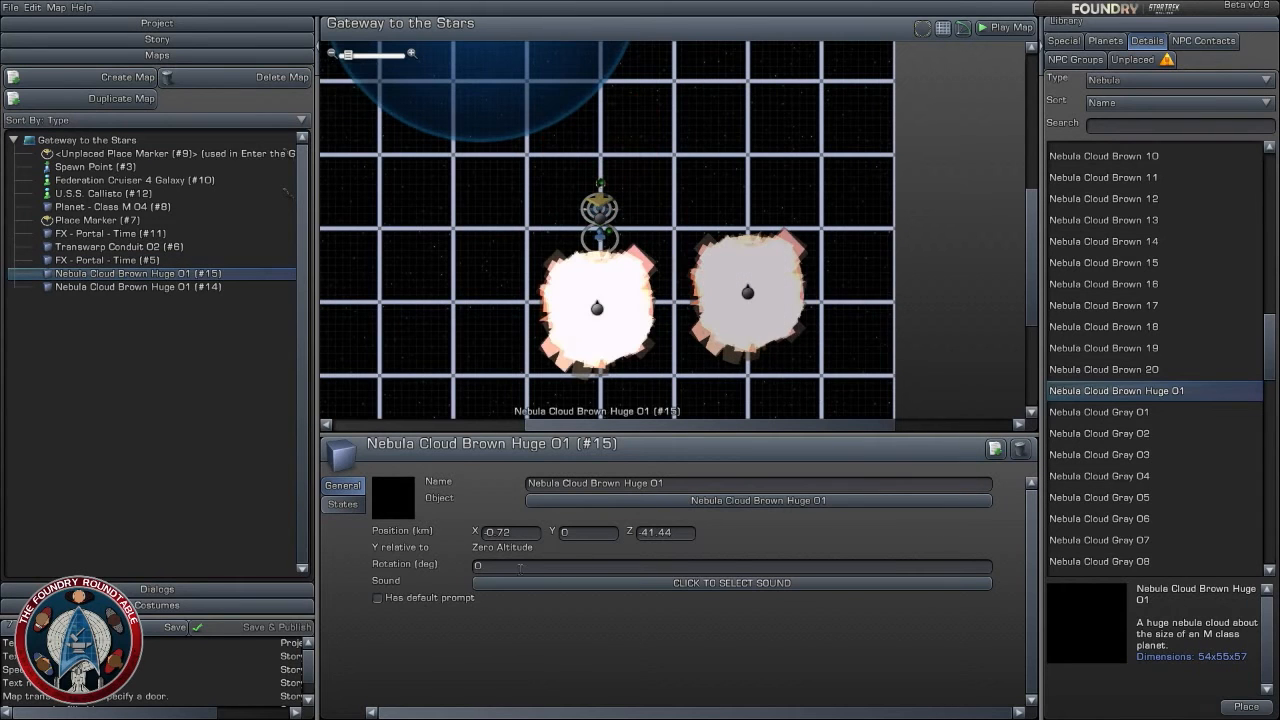
pyautogui.click(617, 533)
pyautogui.write('-5')
# - Duplicate the southern nebula, moving the copy west of the gate to about X -24, Z -16 with Y at 2 km
pyautogui.click(995, 449)
pyautogui.moveTo(607, 309); pyautogui.dragTo(510, 213)
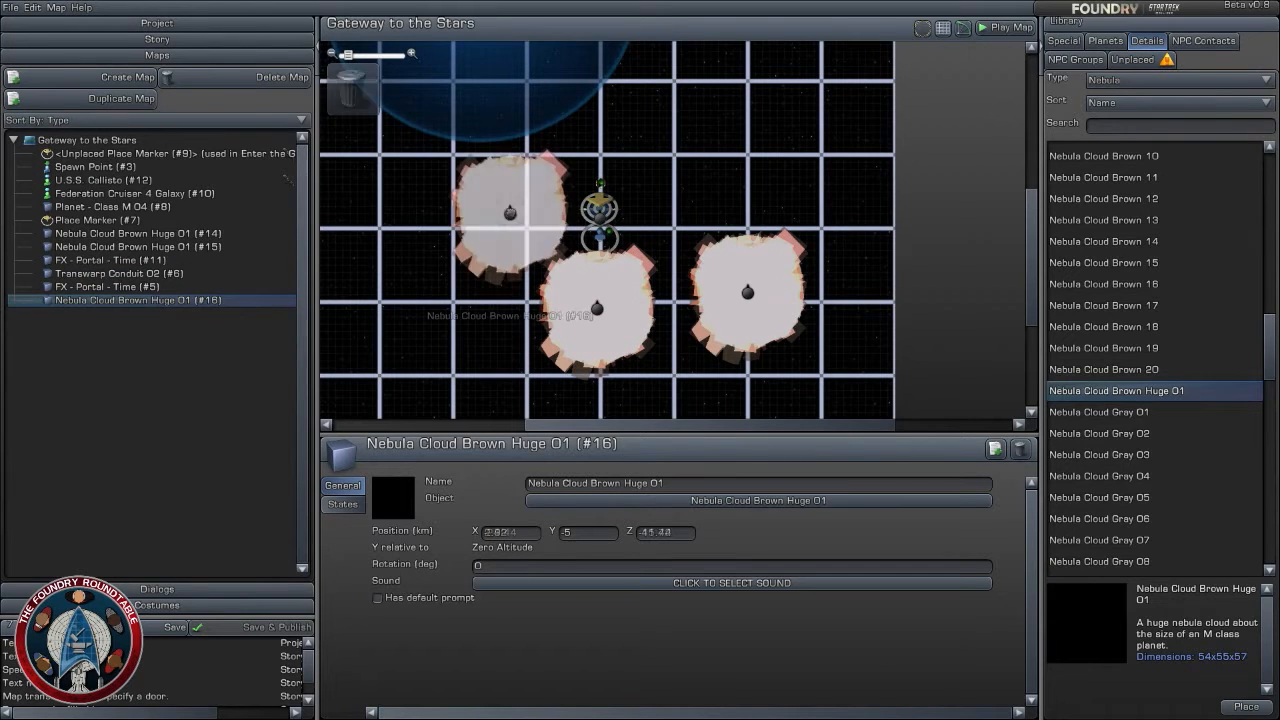
pyautogui.click(598, 535)
pyautogui.write('2')
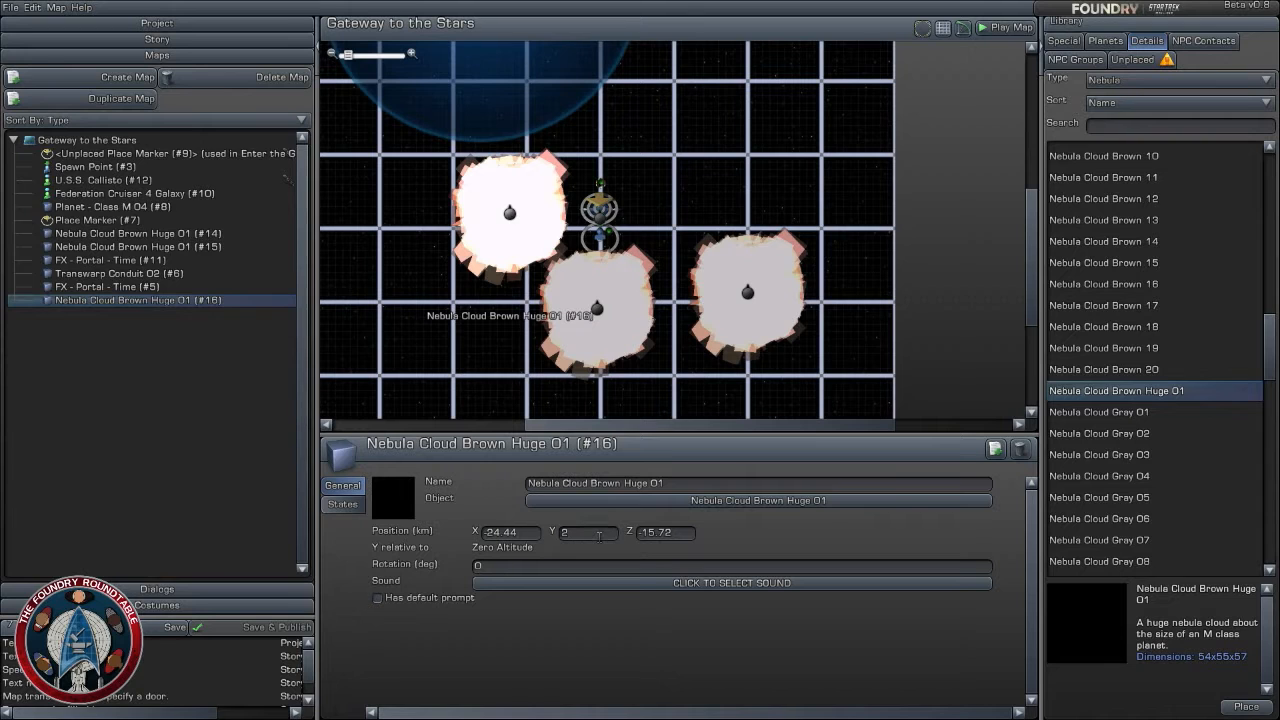
# - Duplicate the western nebula, moving the copy north of the gate to about X 3, Z 16 with Y at -3 km
pyautogui.click(995, 449)
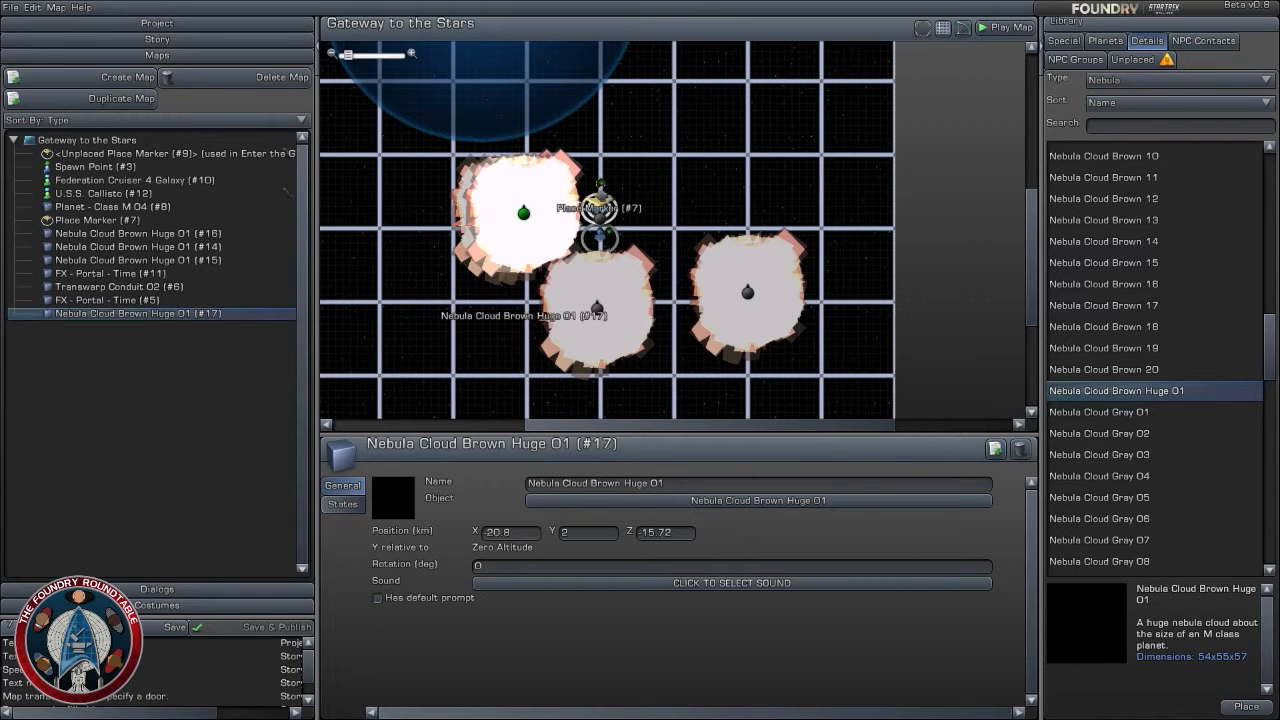
pyautogui.moveTo(518, 215); pyautogui.dragTo(609, 97)
pyautogui.click(598, 535)
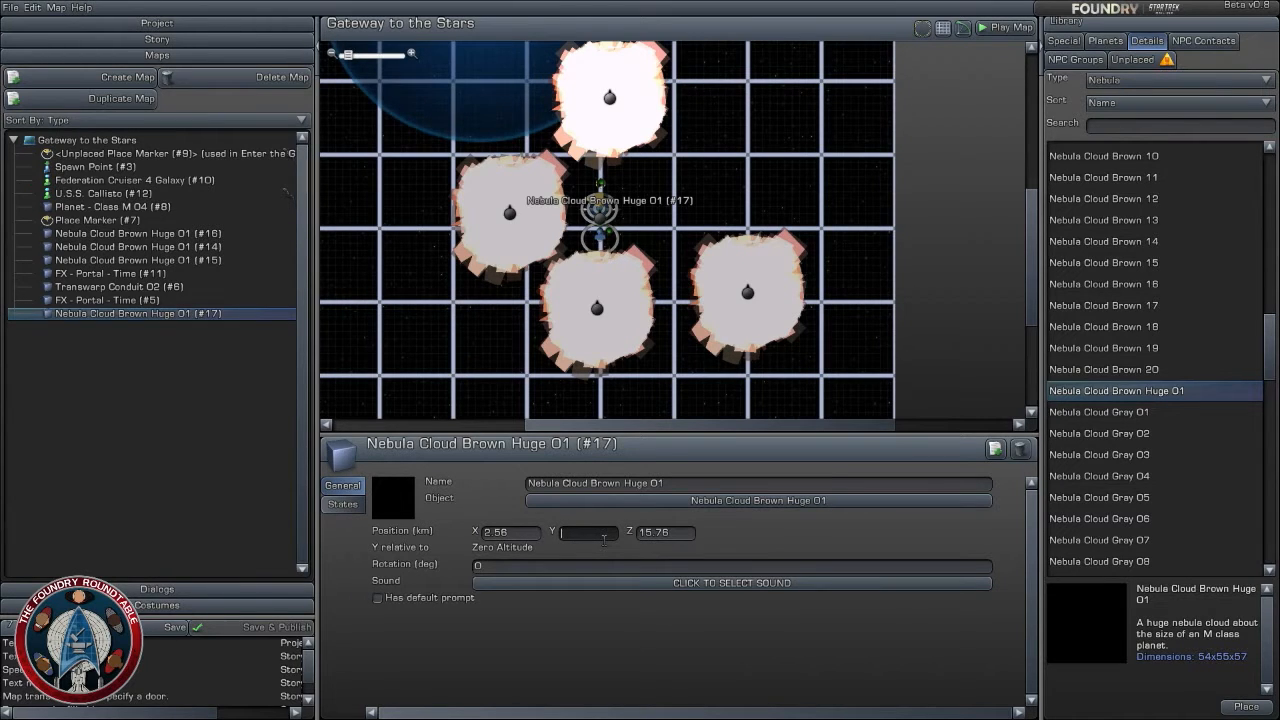
pyautogui.write('-3')
# - Duplicate the northern nebula, moving the copy east of the gate to about X 39, Z -3 with Y at 1 km
pyautogui.click(995, 449)
pyautogui.moveTo(622, 97); pyautogui.dragTo(743, 167)
pyautogui.click(590, 535)
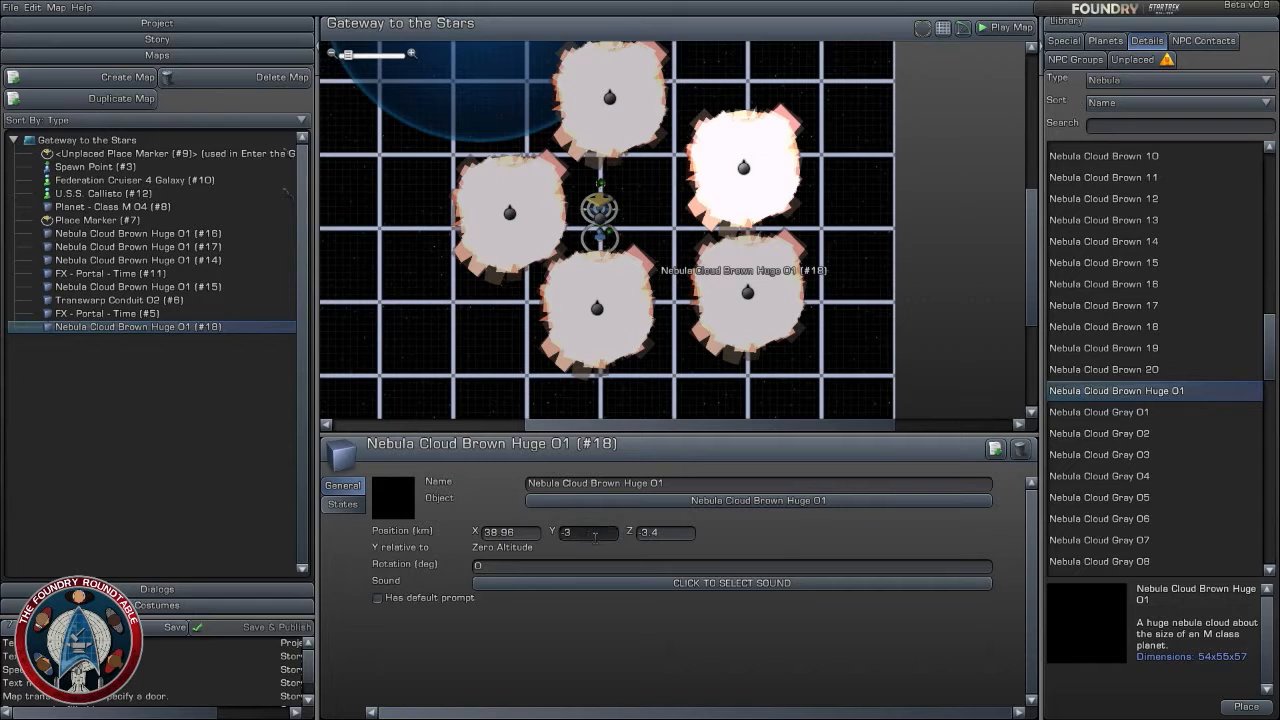
pyautogui.write('1')
# - Duplicate the eastern nebula, moving the copy far northwest to about X -47, Z 18 with Y at -5 km
pyautogui.click(995, 449)
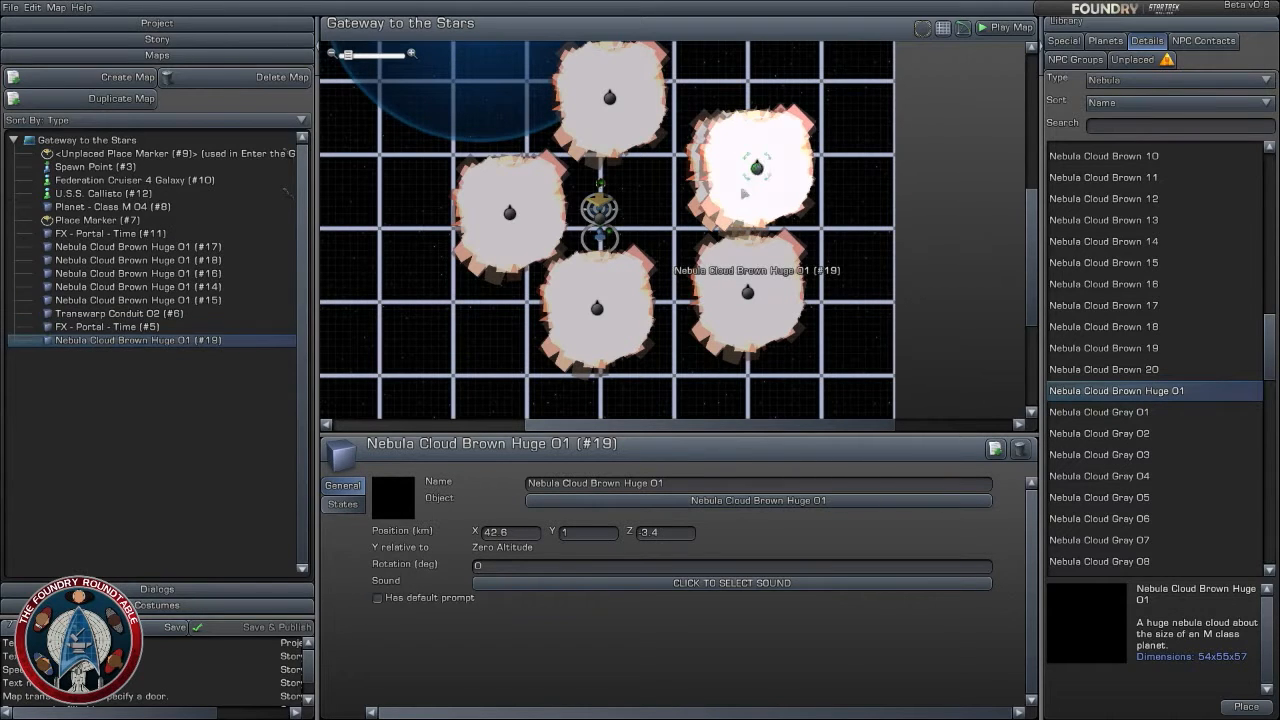
pyautogui.moveTo(744, 193); pyautogui.dragTo(422, 86)
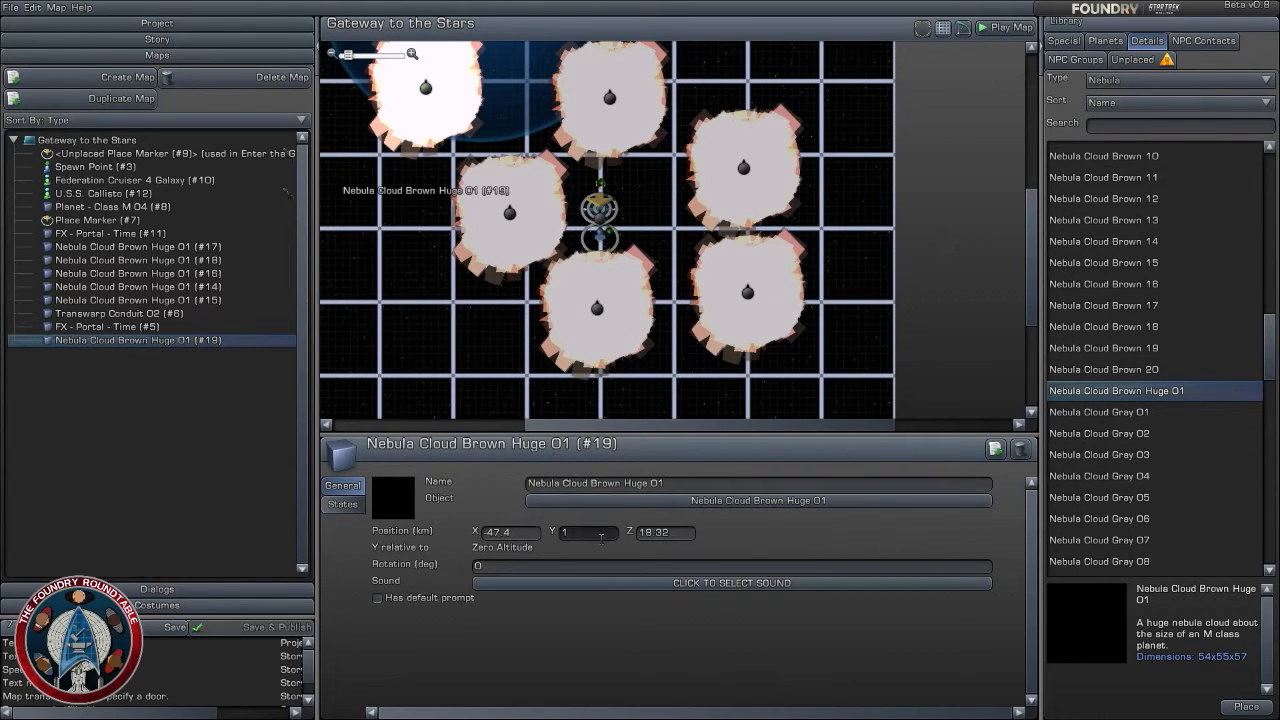
pyautogui.press('Return')
# - Duplicate the far northwestern nebula, moving the copy far southeast of the gate to about X 68, Z -52 with Y at 5 km
pyautogui.click(995, 449)
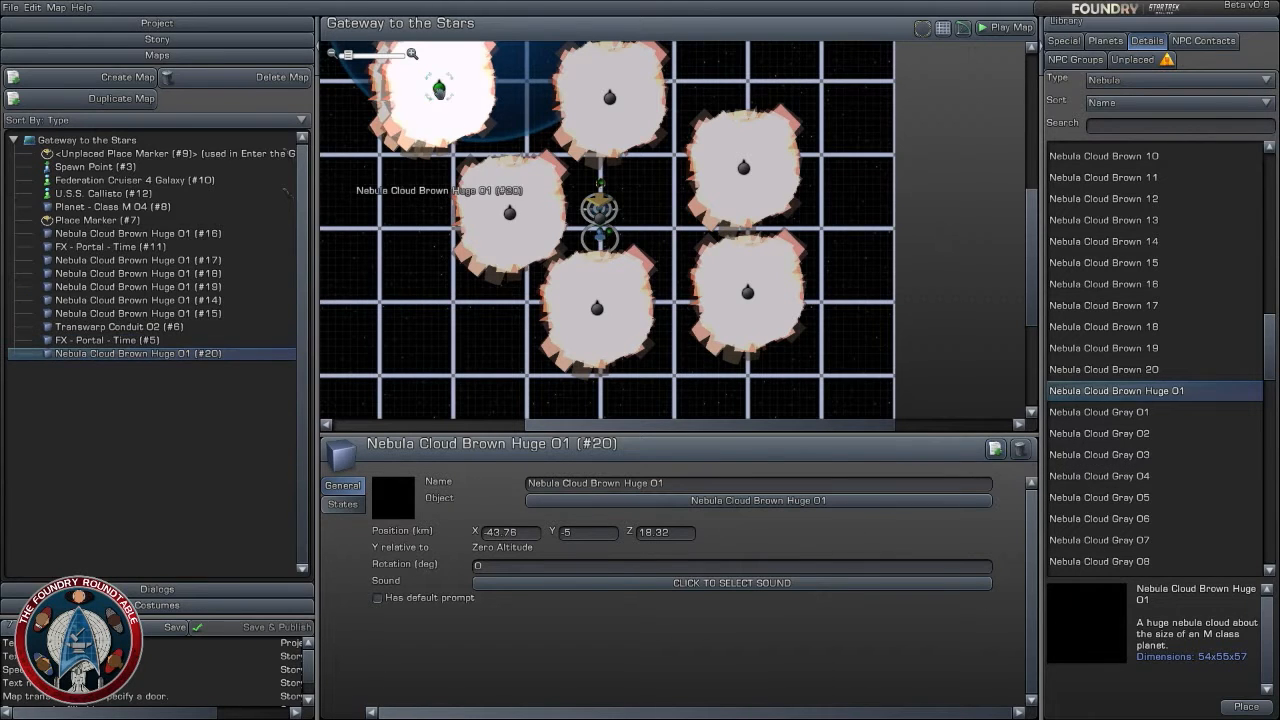
pyautogui.moveTo(438, 89); pyautogui.dragTo(858, 348)
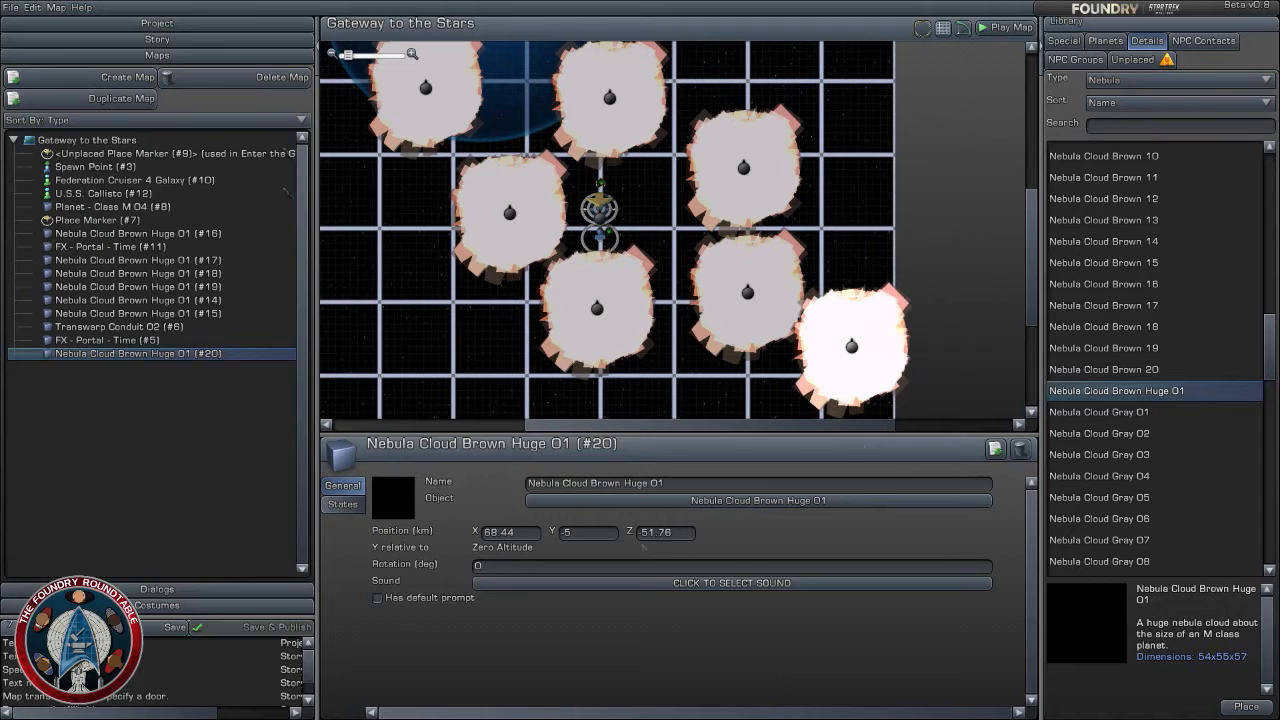
pyautogui.click(603, 535)
pyautogui.write('5')
pyautogui.scroll(-3, 750, 210)
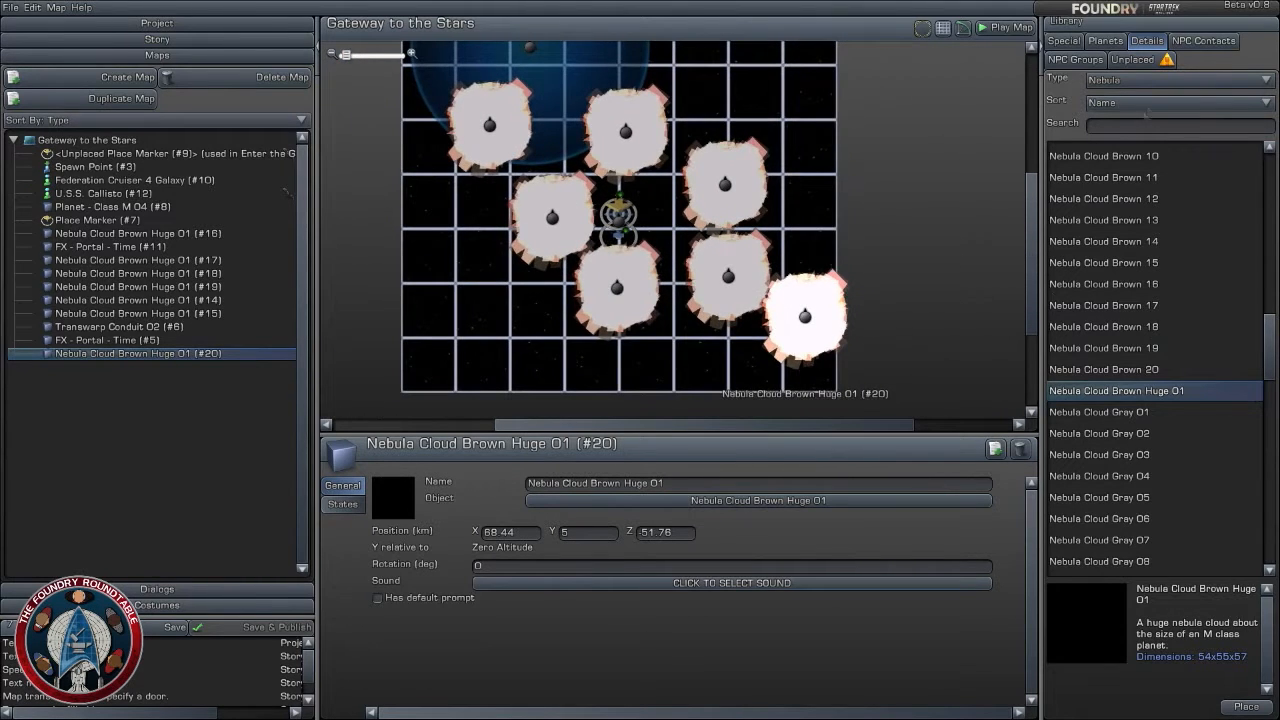
# - Filter the detail library to the Asteroid_Field type
pyautogui.click(1153, 84)
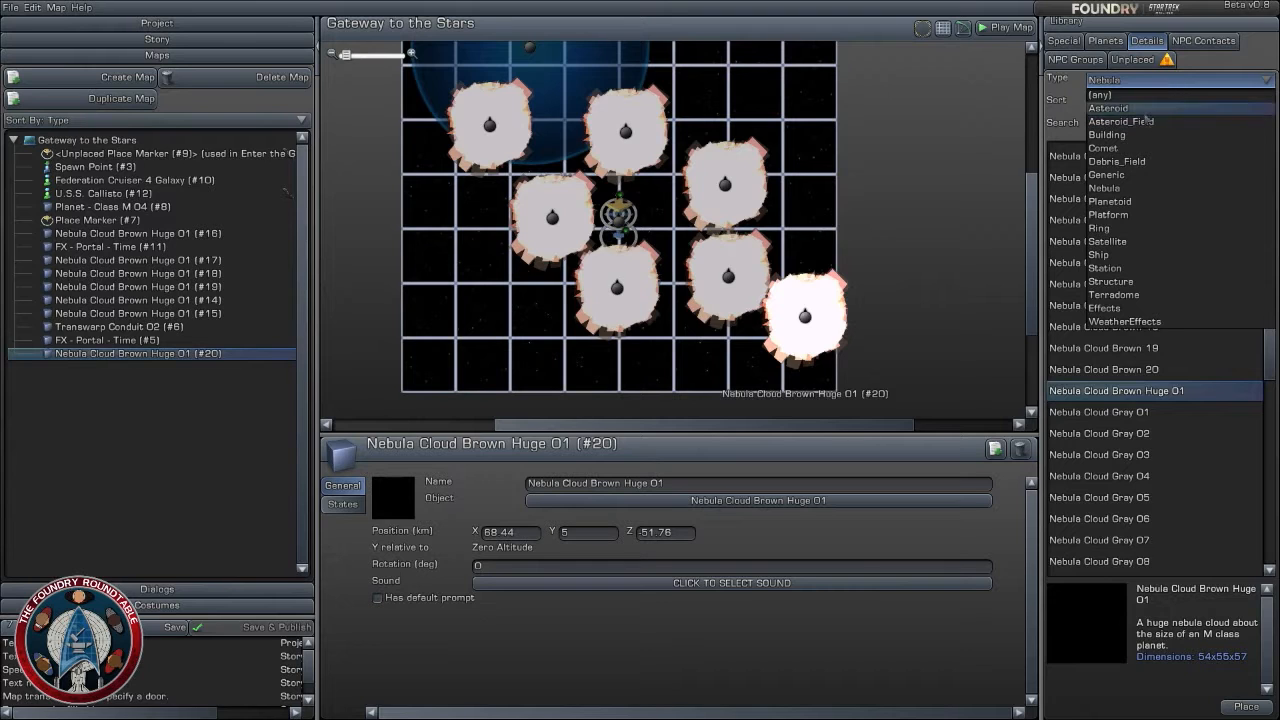
pyautogui.click(1148, 120)
pyautogui.scroll(10, 1116, 392)
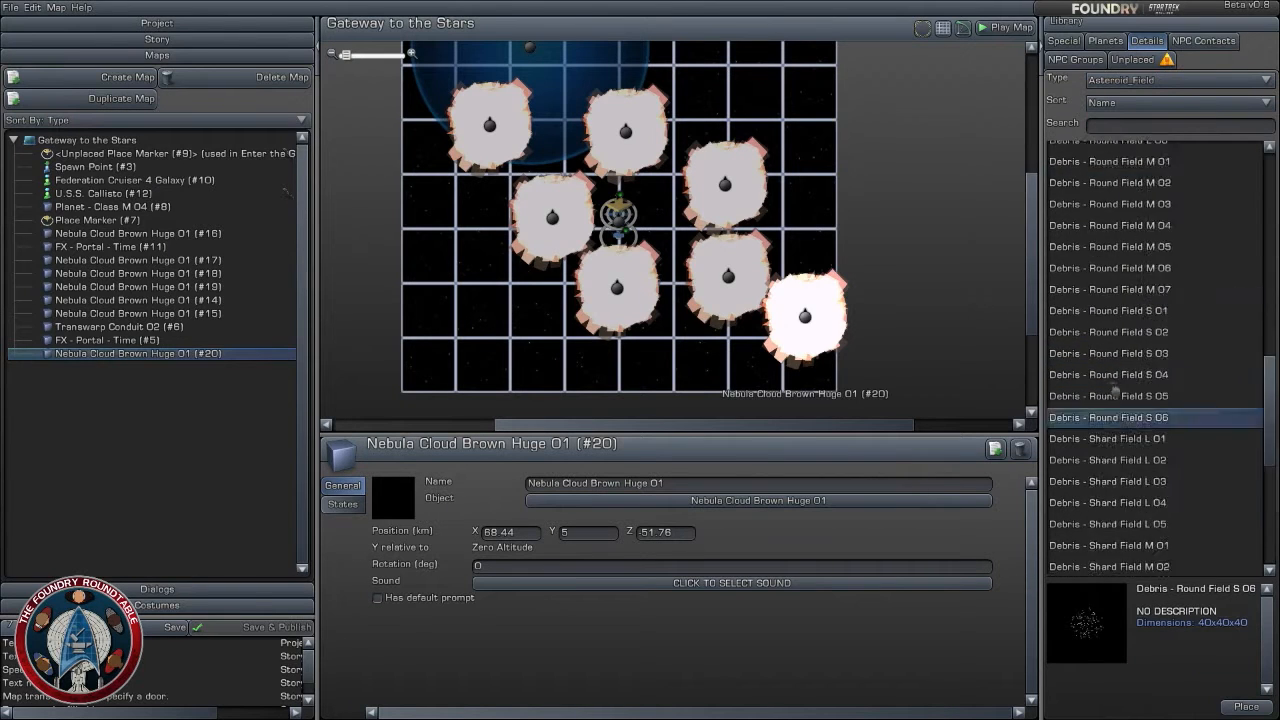
# - Preview the large Asteroid Field debris models, including Asteroid Field L 01 and L 05, to compare their appearance and dimensions
pyautogui.click(1140, 240)
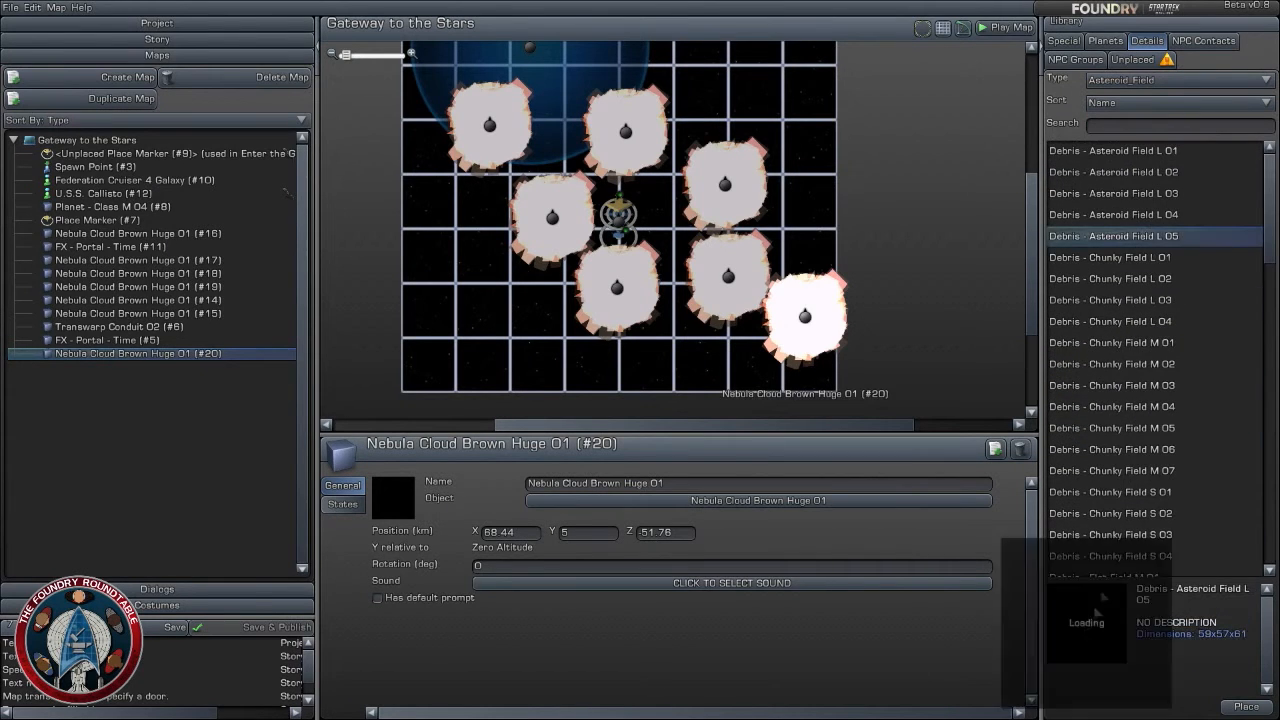
pyautogui.click(1119, 272)
pyautogui.click(1130, 237)
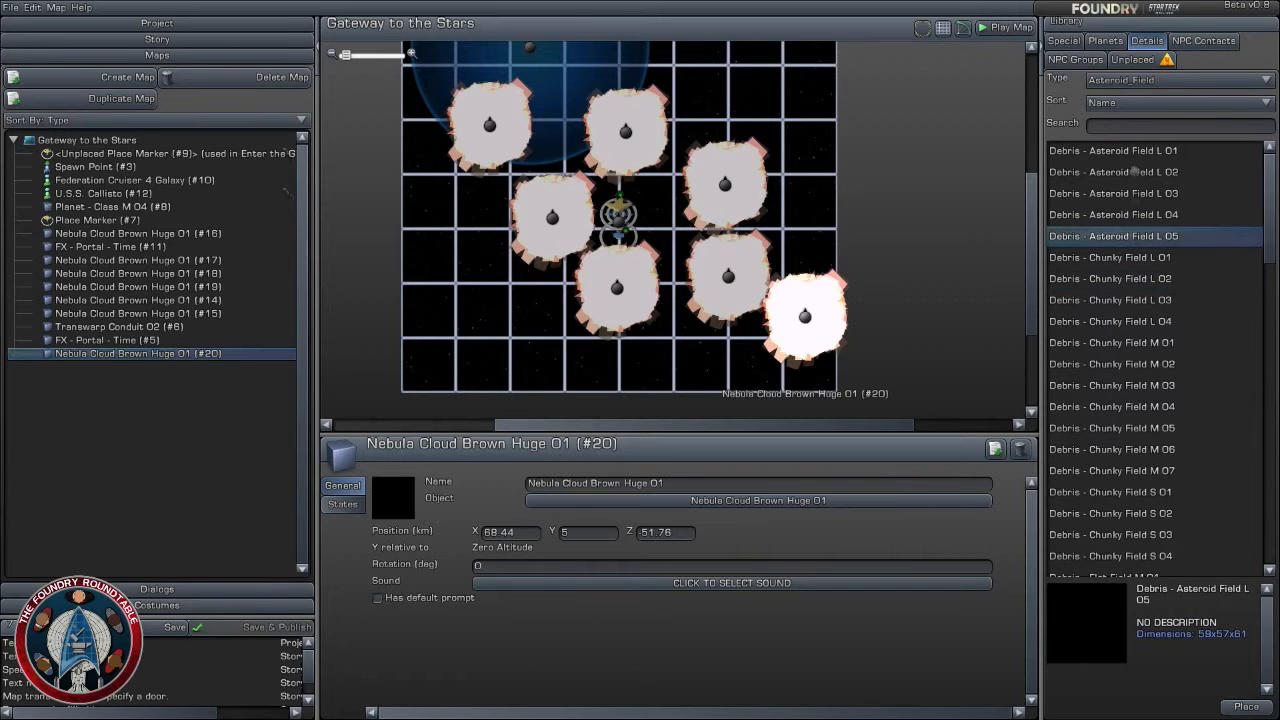
pyautogui.click(1133, 171)
pyautogui.click(1130, 150)
pyautogui.moveTo(1082, 634)
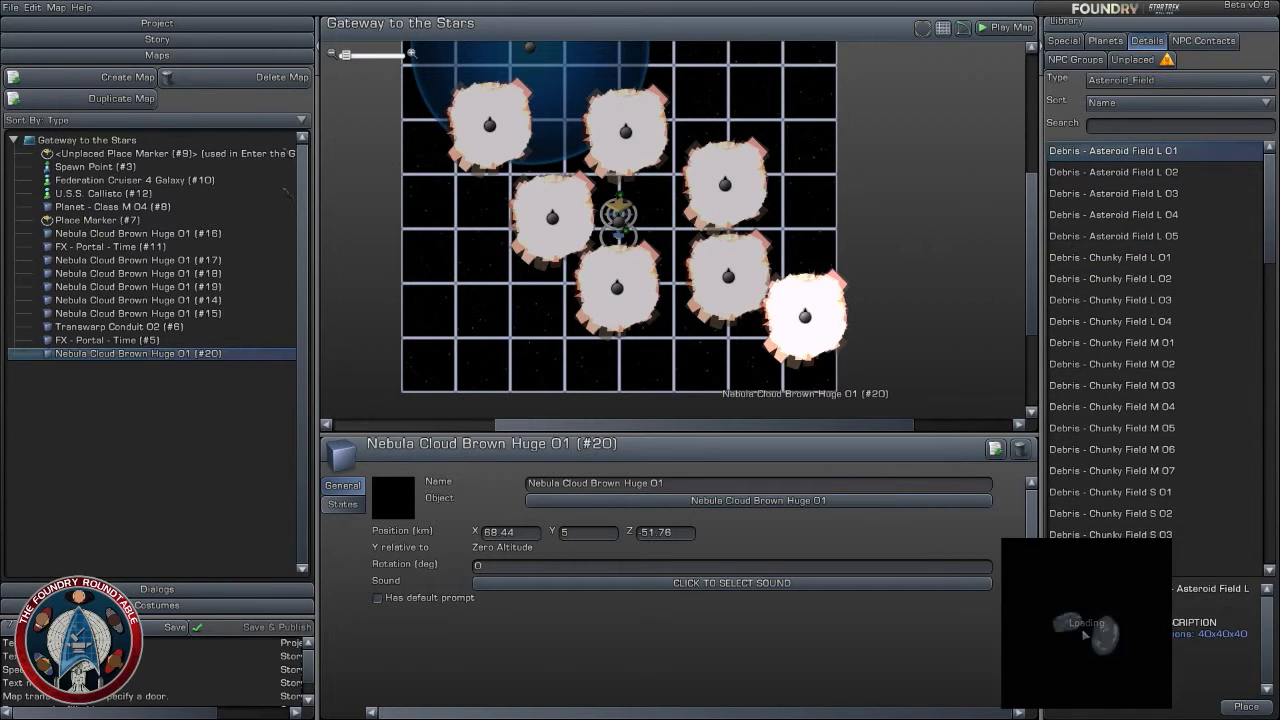
pyautogui.click(1114, 240)
pyautogui.moveTo(1090, 658)
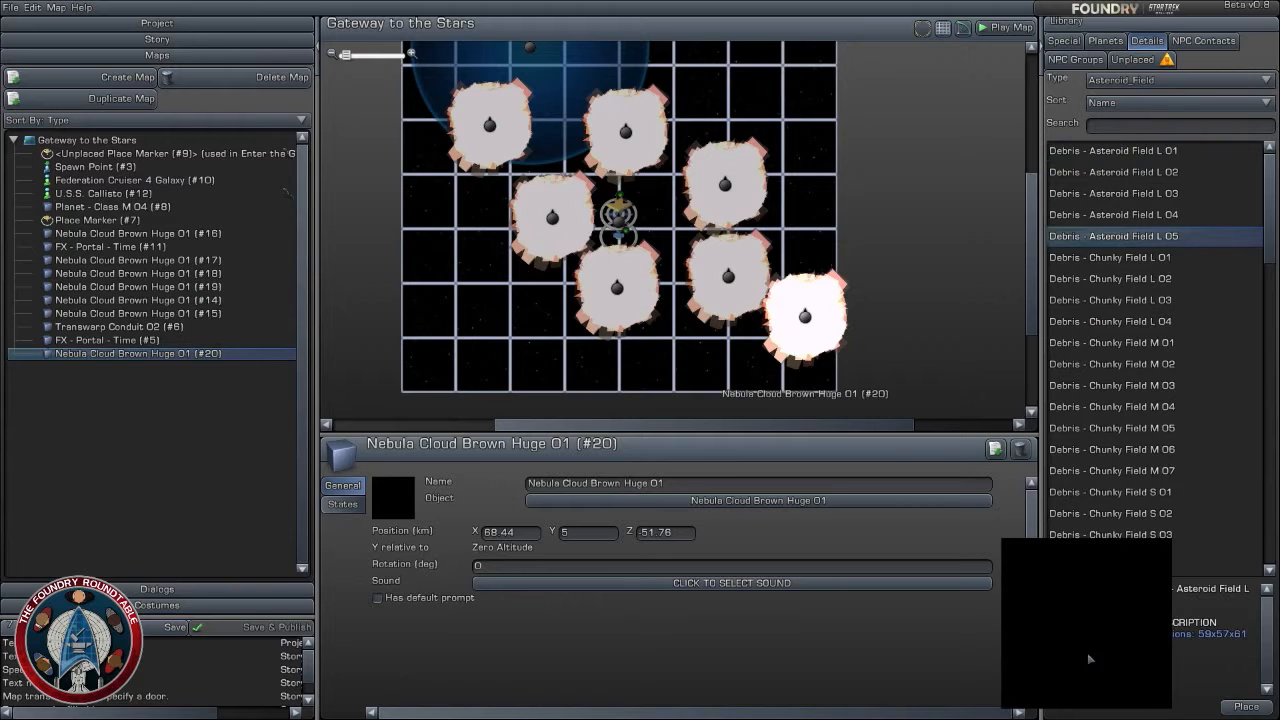
# - Compare the previews and dimensions of the Chunky Field L and Chunky Field M 02 debris models
pyautogui.click(1101, 257)
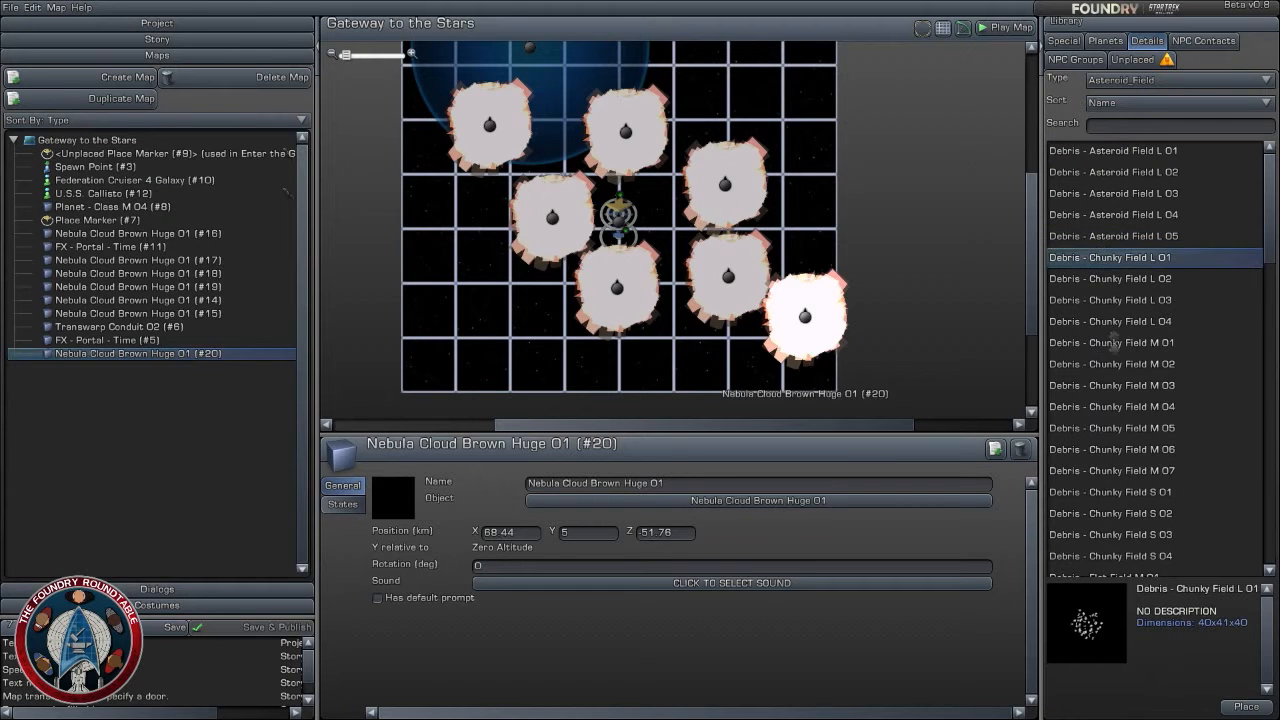
pyautogui.click(1112, 364)
pyautogui.moveTo(1127, 623)
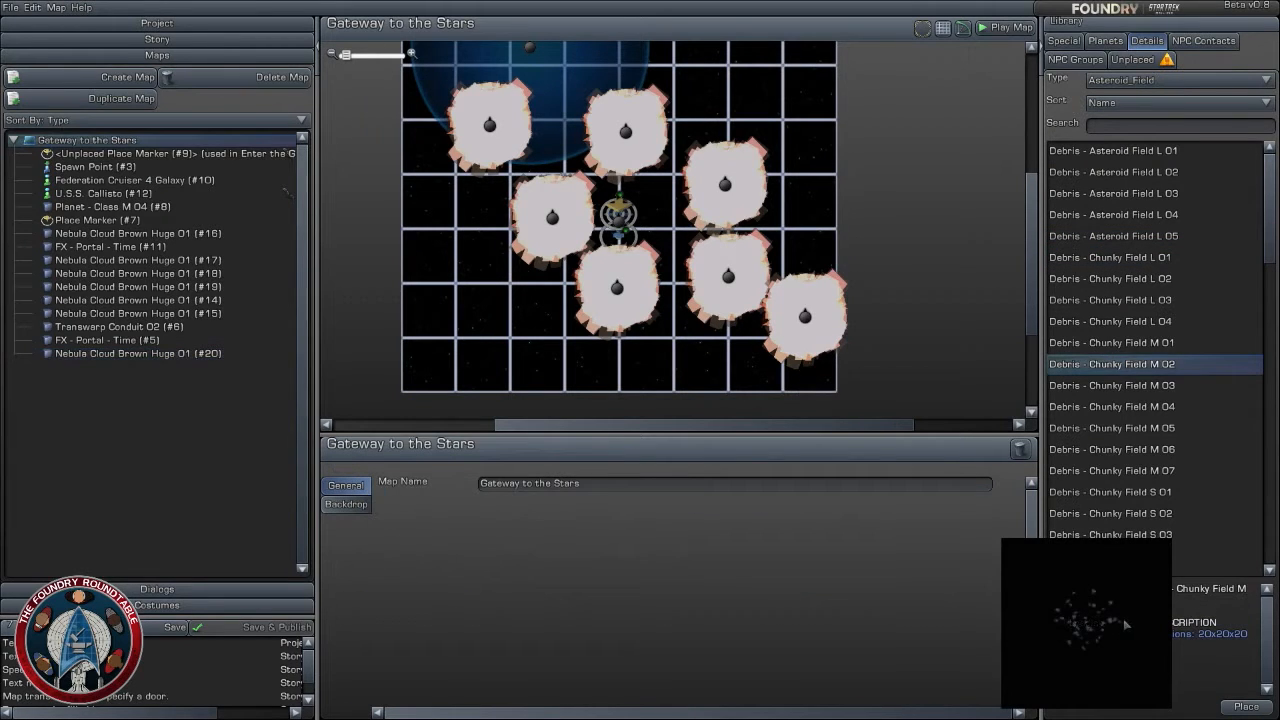
pyautogui.click(1138, 321)
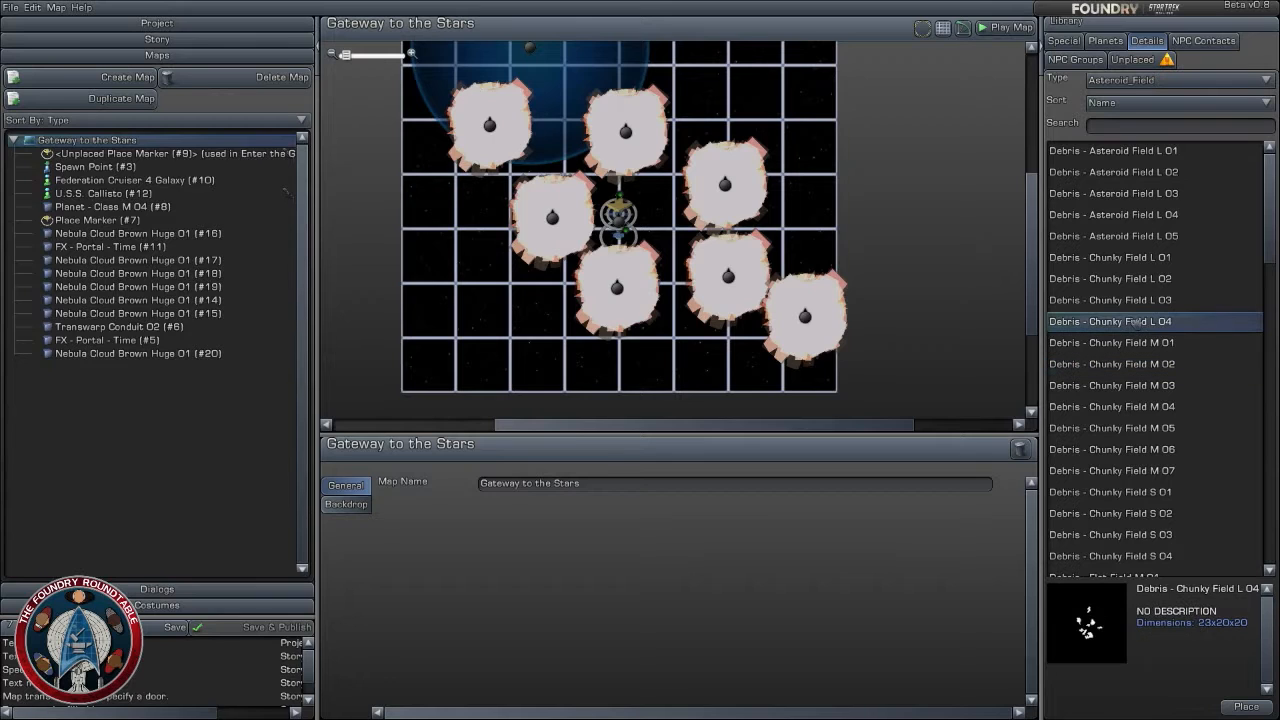
pyautogui.click(1136, 301)
pyautogui.click(1129, 279)
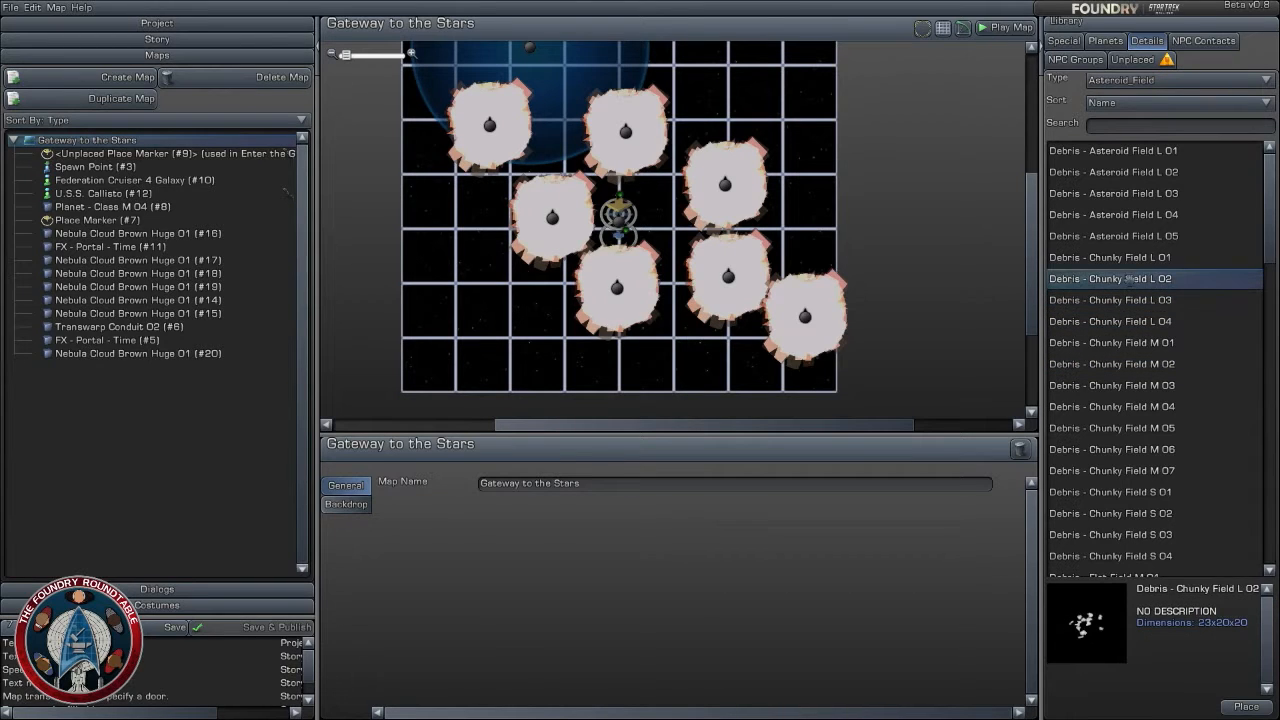
# - Place Debris - Chunky Field L 01 at about X -63, Z 27 and make it visible when the Enter the Gate objective is complete
pyautogui.click(1128, 257)
pyautogui.moveTo(1128, 259); pyautogui.dragTo(448, 102)
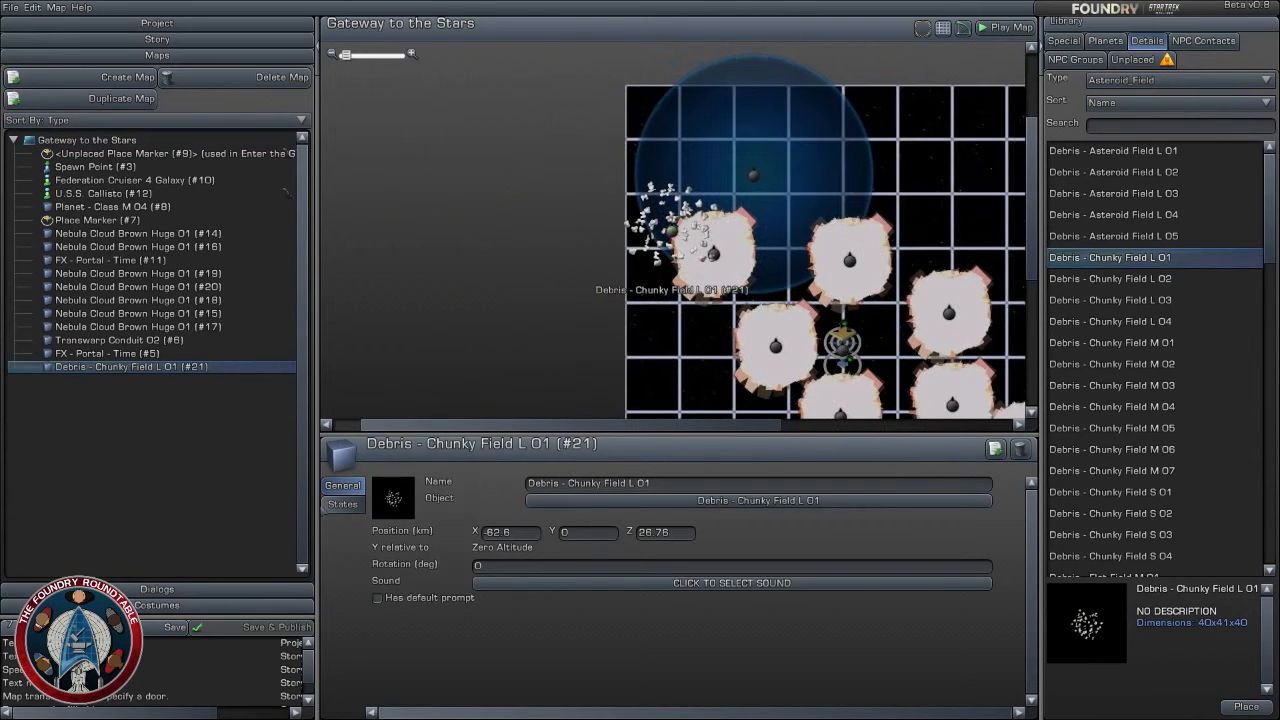
pyautogui.click(342, 504)
pyautogui.click(700, 539)
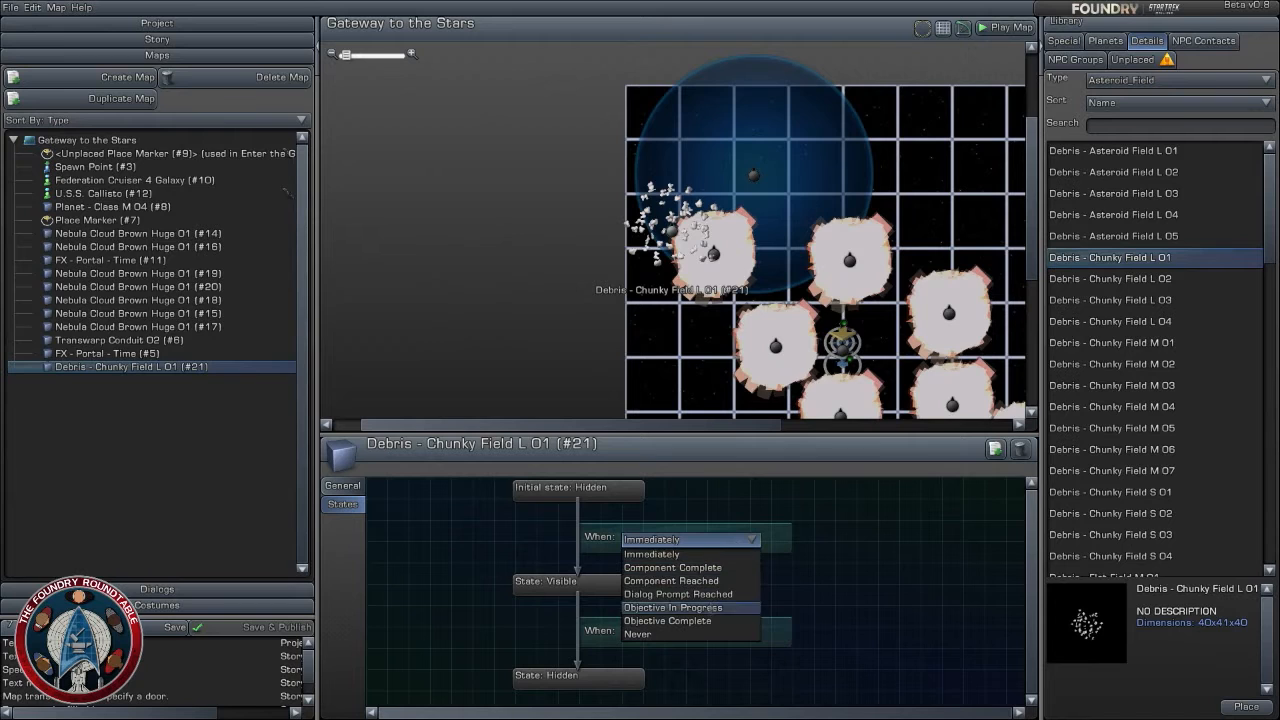
pyautogui.click(709, 626)
pyautogui.click(690, 557)
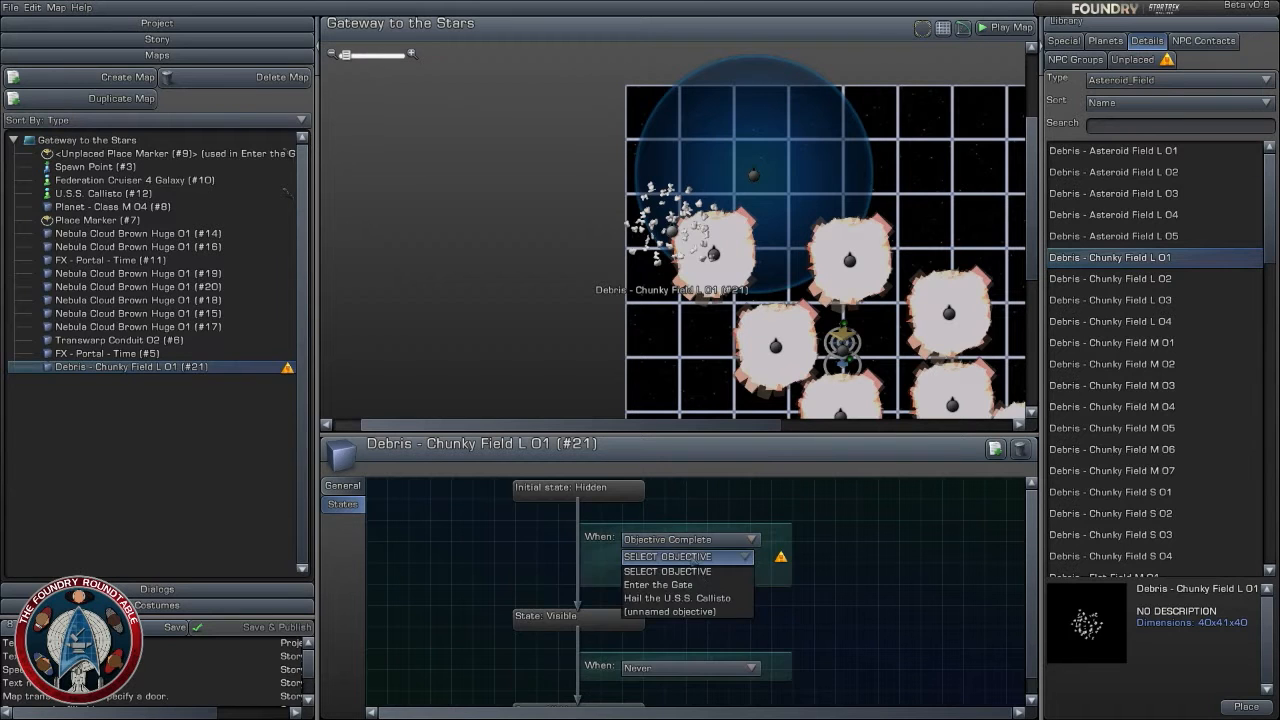
pyautogui.click(660, 584)
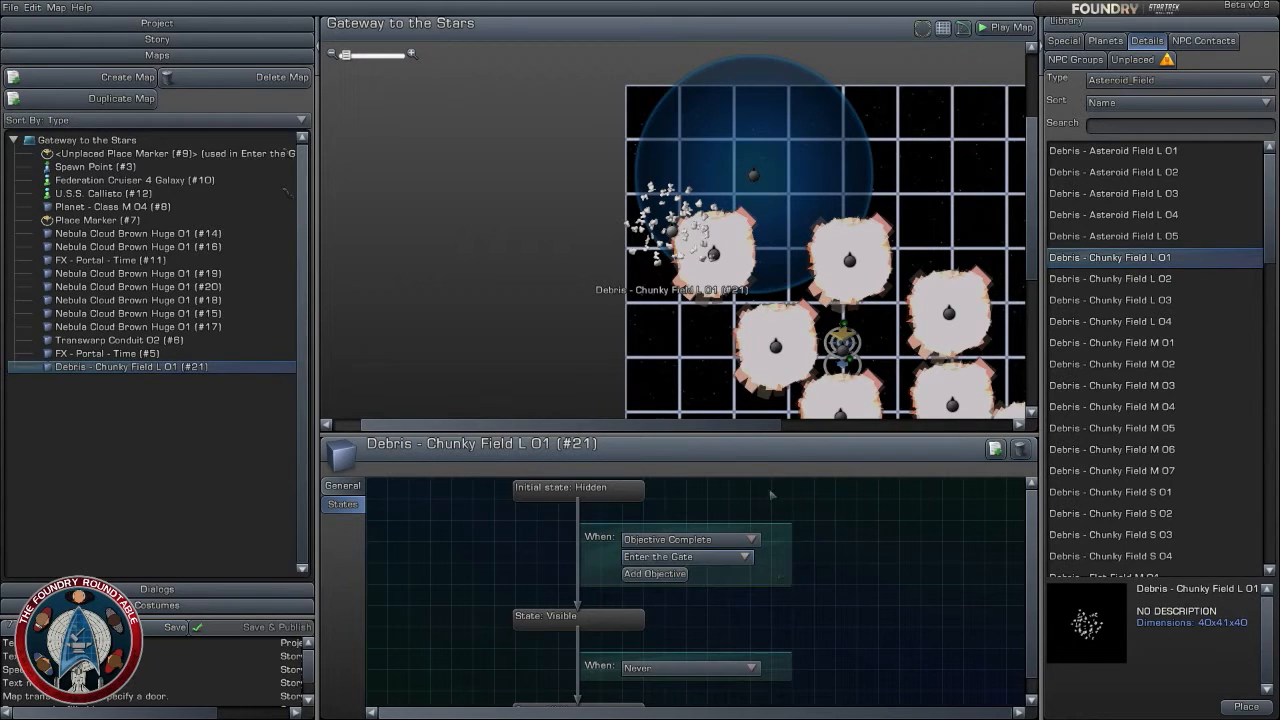
# - Duplicate the chunky debris field, moving the copy east of the original to about X -30, Z 23
pyautogui.click(991, 449)
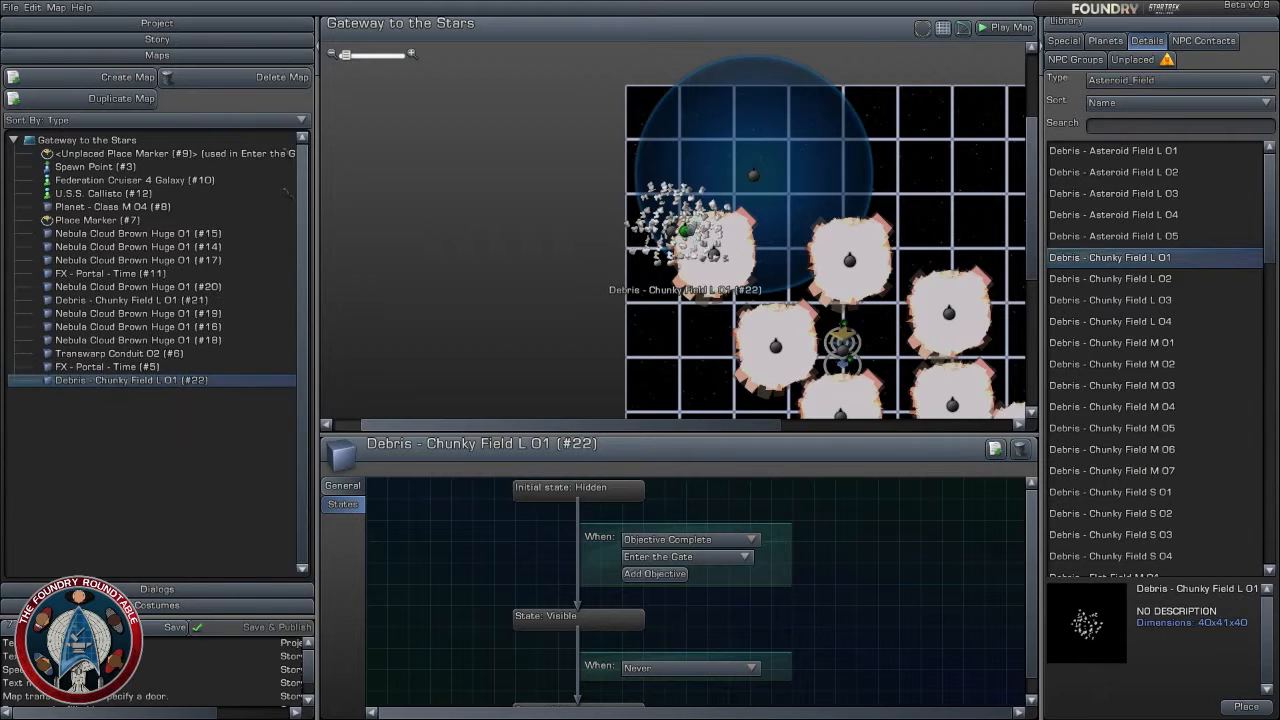
pyautogui.moveTo(700, 232); pyautogui.dragTo(766, 238)
pyautogui.click(342, 485)
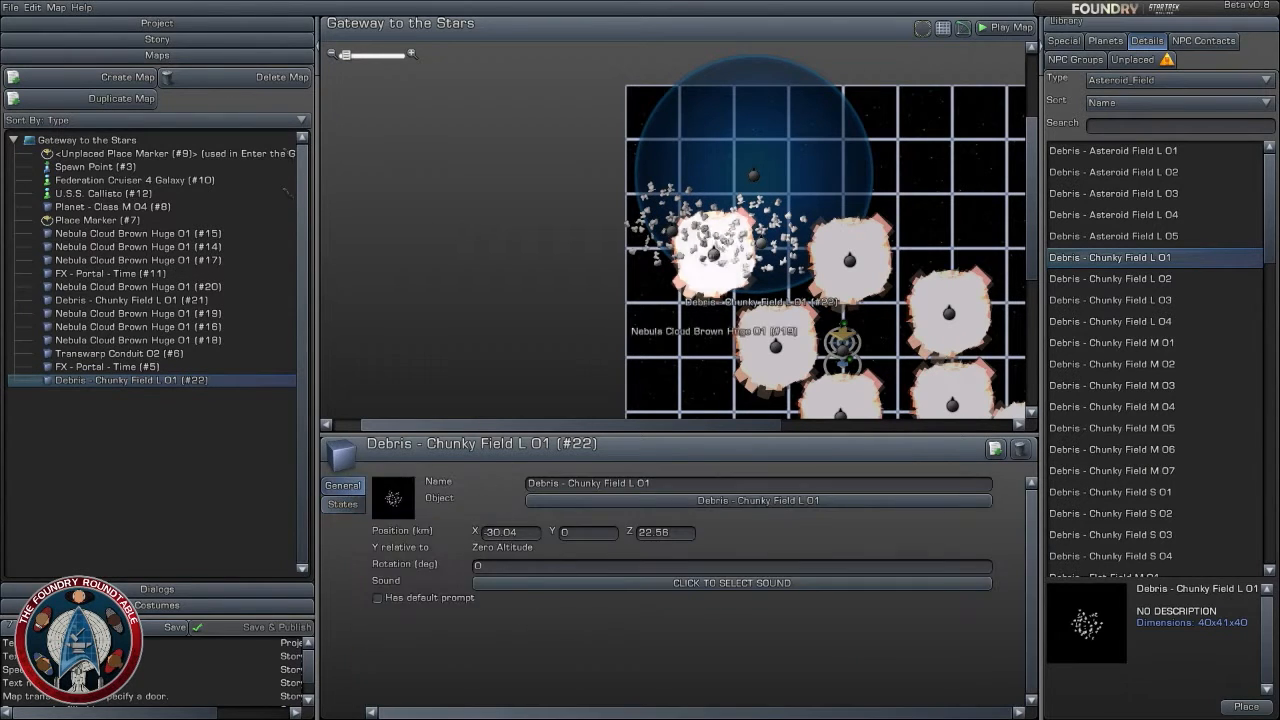
# - Set the Y position of the original western debris field to -5 km and that of its copy to -4 km
pyautogui.click(675, 246)
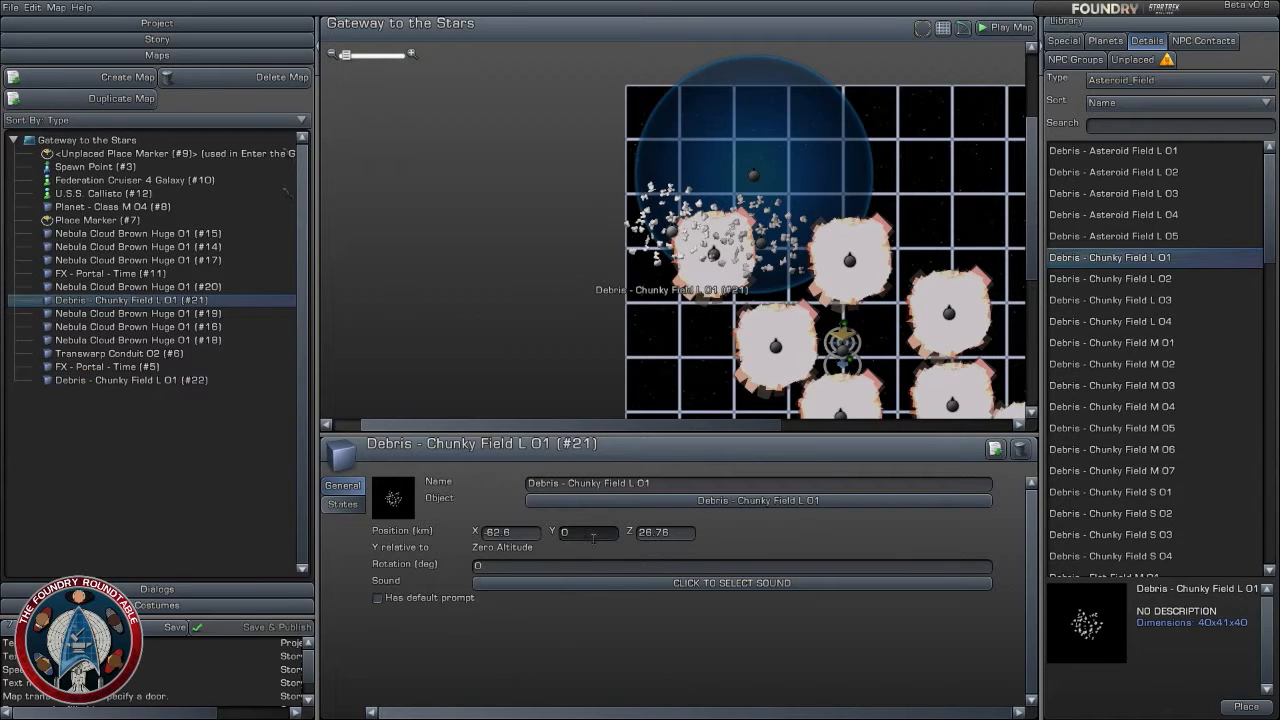
pyautogui.write('-5')
pyautogui.press('Return')
pyautogui.click(763, 243)
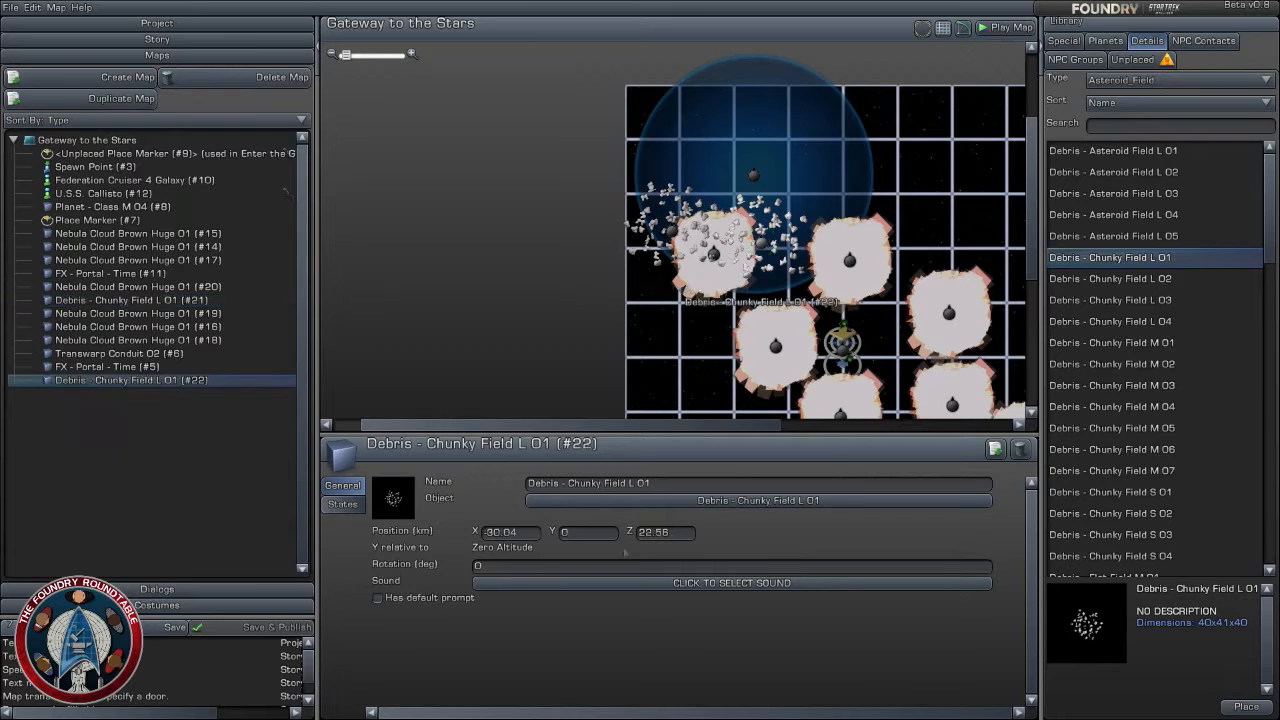
pyautogui.click(601, 538)
pyautogui.write('-4')
# - Duplicate the second debris field, moving the copy south to about X -33, Z -11 with Y at -3 km and a rotation of 75 degrees
pyautogui.click(995, 449)
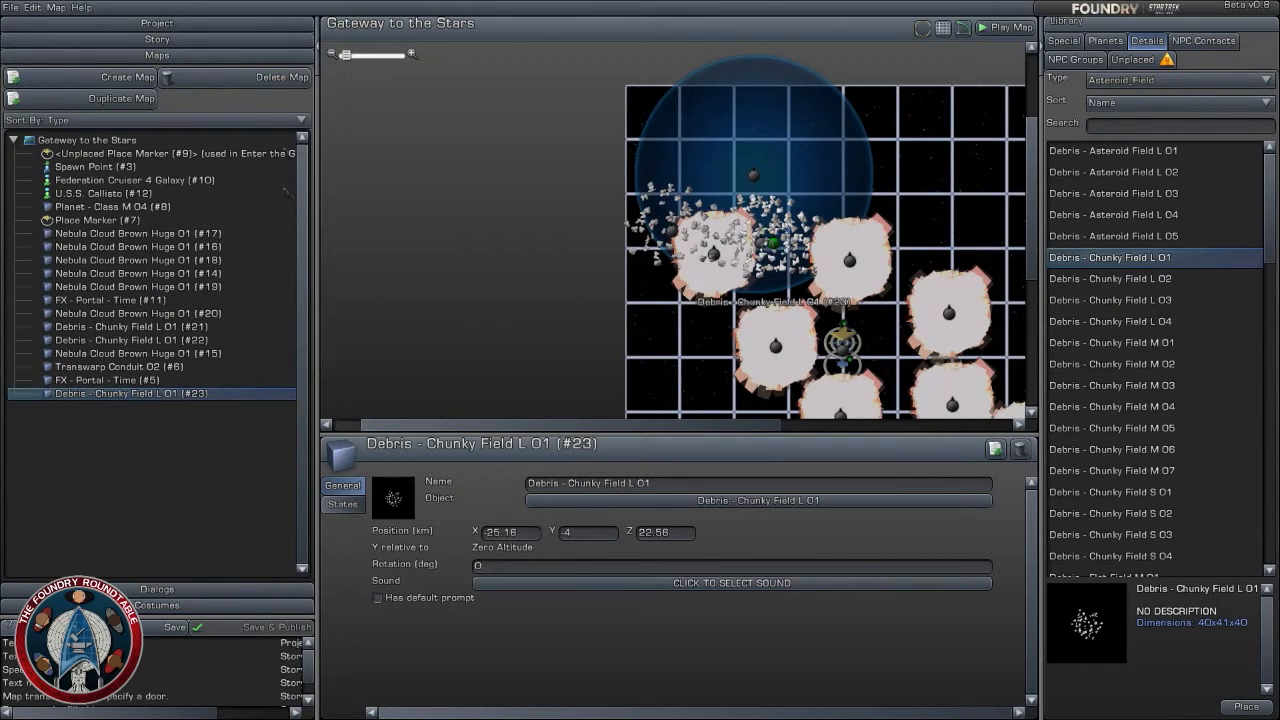
pyautogui.moveTo(767, 246); pyautogui.dragTo(766, 340)
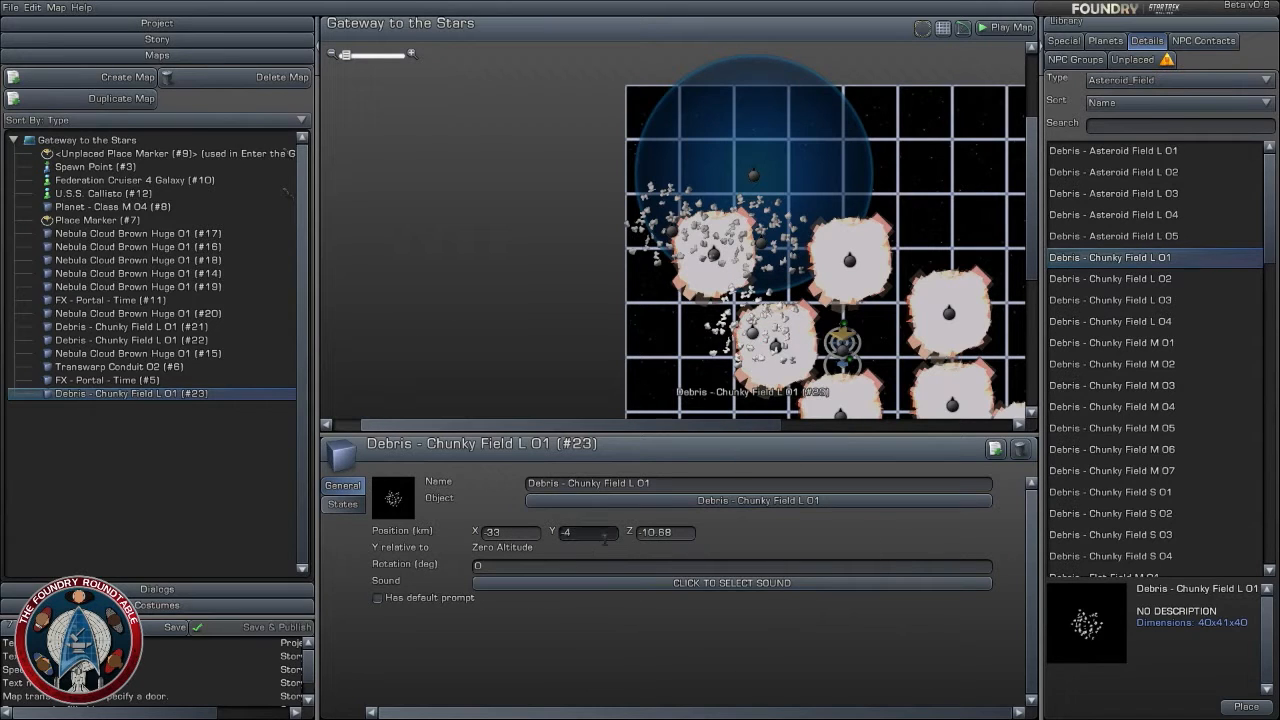
pyautogui.press('BackSpace')
pyautogui.write('3')
pyautogui.moveTo(892, 367); pyautogui.dragTo(797, 337, button='right')
pyautogui.moveTo(657, 302); pyautogui.dragTo(688, 310, button='right')
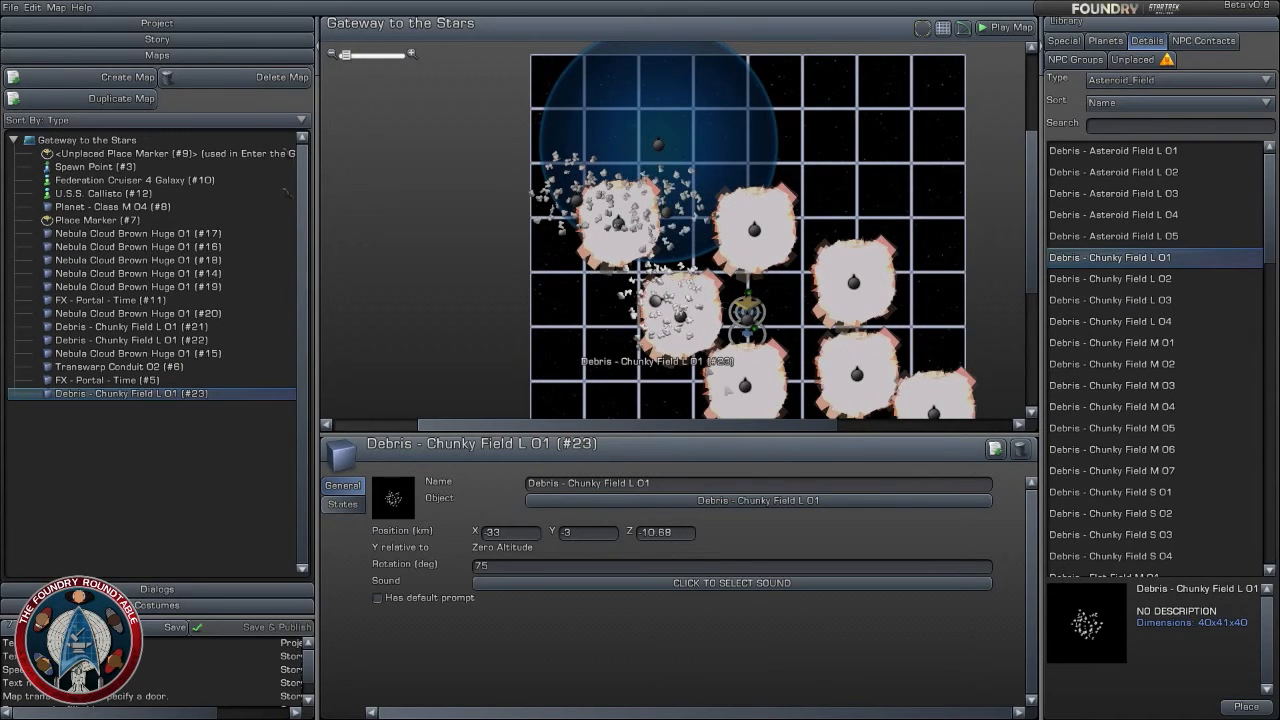
# - Duplicate the rotated debris field, moving the copy onto the nebula north of the gate at about X 5, Z 10 with Y at -2 km
pyautogui.click(995, 451)
pyautogui.moveTo(675, 303)
pyautogui.mouseDown()
pyautogui.moveTo(760, 312)
pyautogui.moveTo(762, 235)
pyautogui.moveTo(750, 228)
pyautogui.moveTo(760, 243)
pyautogui.mouseUp()
pyautogui.click(584, 534)
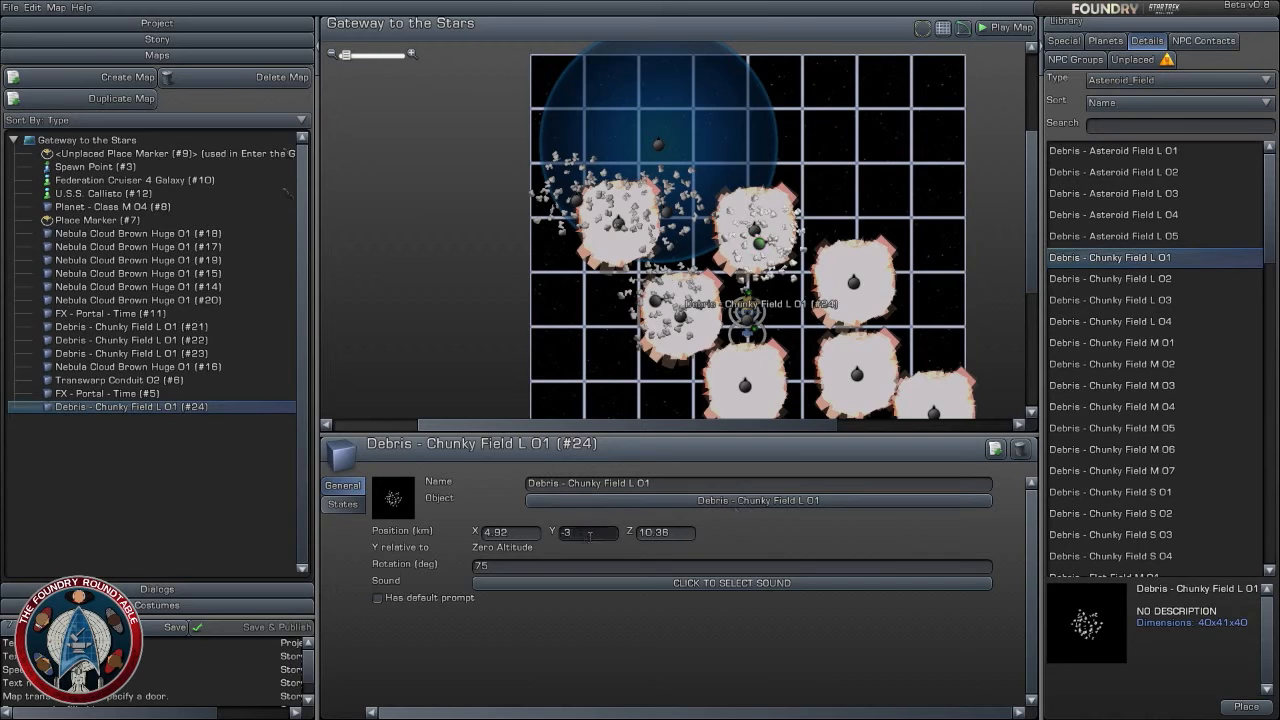
pyautogui.write('-3')
# - Duplicate the northern debris field, moving the copy southwest of the gate to about X -22, Z -37 with Y at -1 km
pyautogui.click(995, 449)
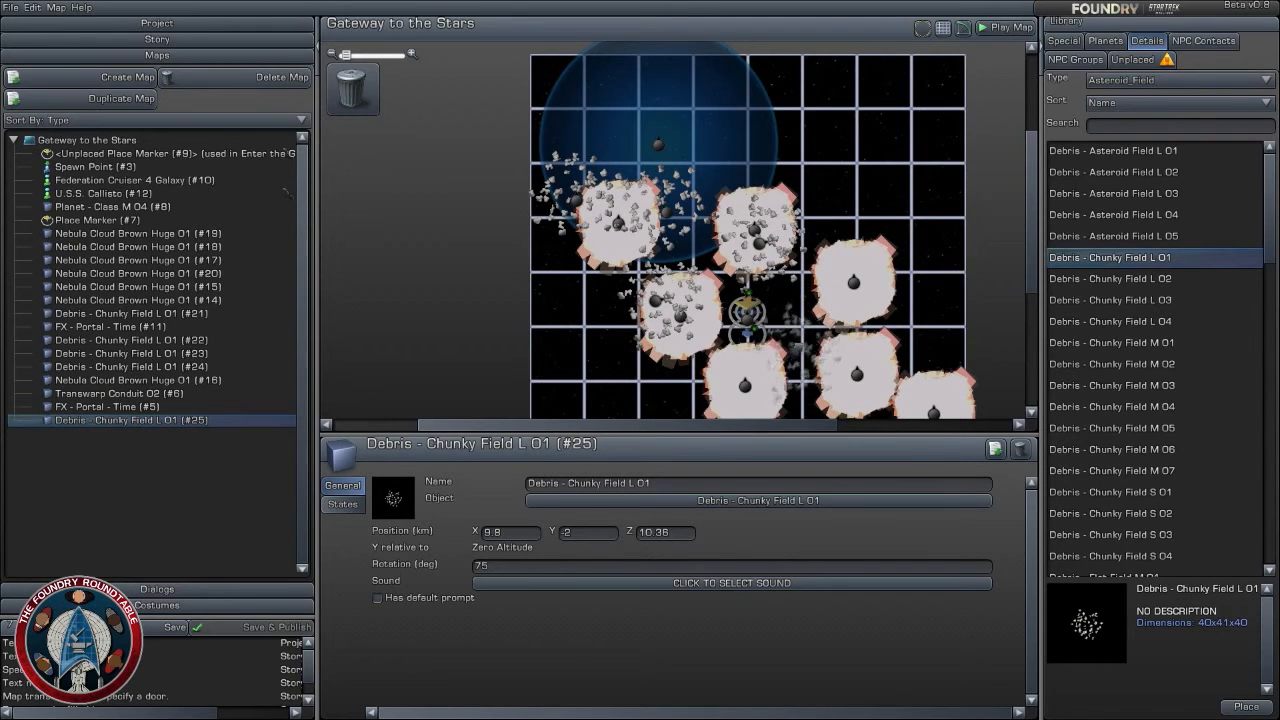
pyautogui.moveTo(804, 347); pyautogui.dragTo(800, 345)
pyautogui.click(592, 536)
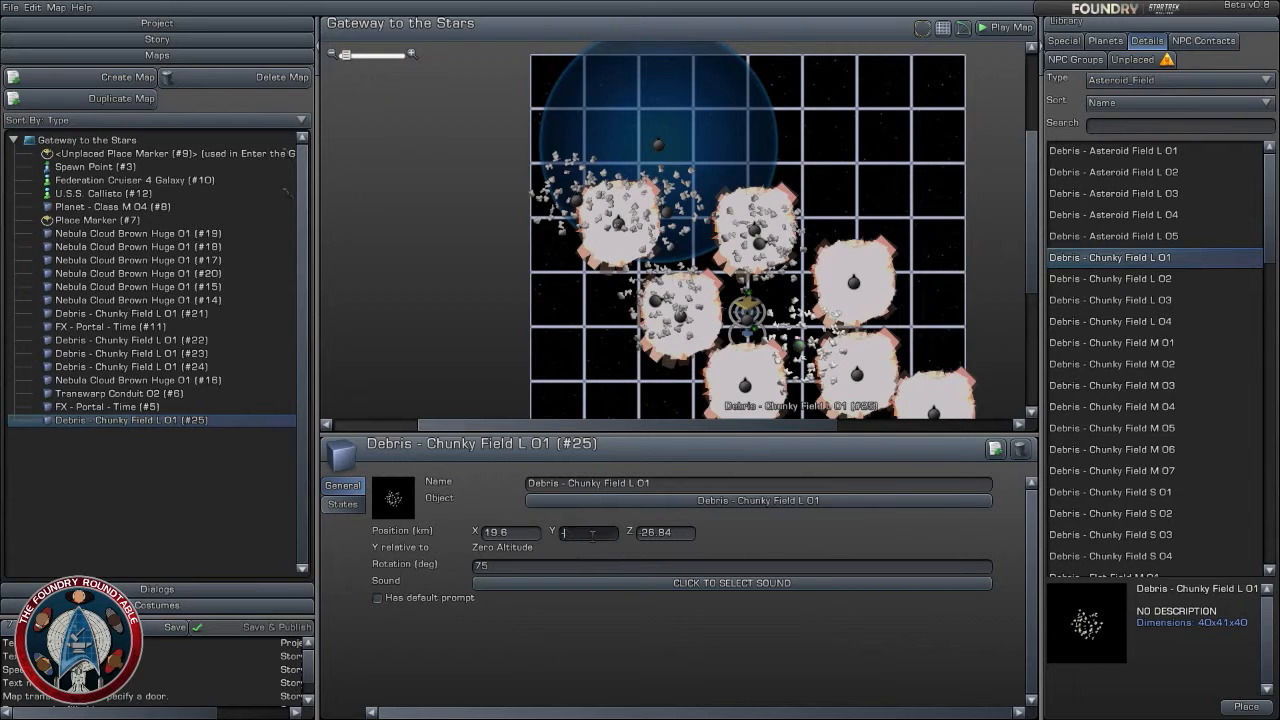
pyautogui.press('Return')
pyautogui.moveTo(799, 346); pyautogui.dragTo(686, 373)
pyautogui.moveTo(686, 373); pyautogui.dragTo(601, 298, button='right')
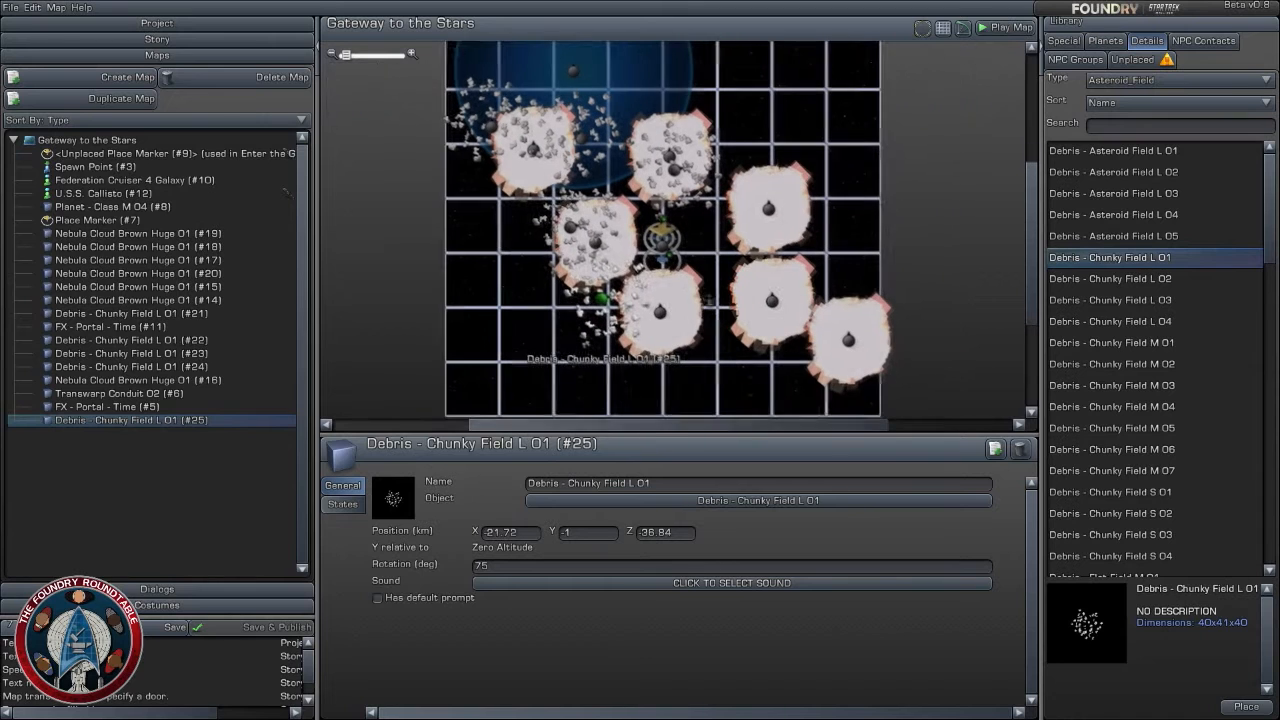
# - Duplicate the southwestern debris field, moving the copy southeast of the gate to about X 21, Z -42 with Y at 0 km
pyautogui.click(995, 449)
pyautogui.moveTo(611, 298); pyautogui.dragTo(716, 312)
pyautogui.click(599, 532)
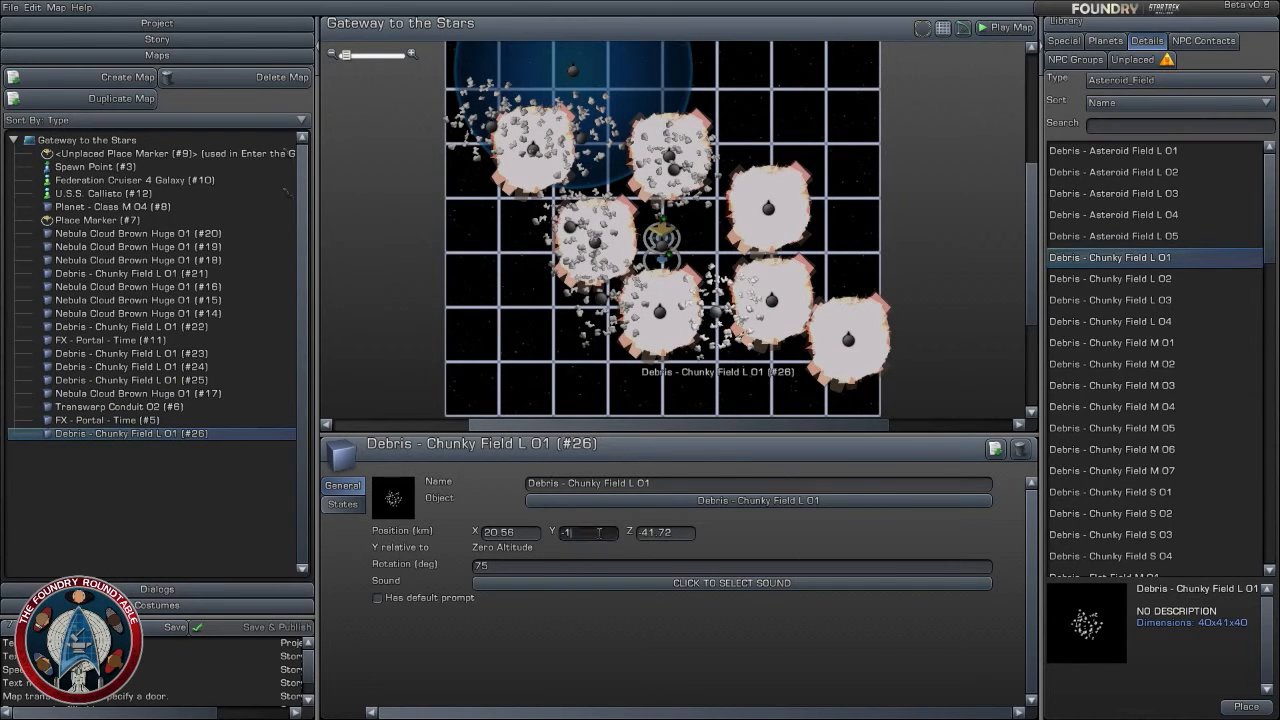
pyautogui.write('0')
# - Duplicate the southeastern debris field, moving the copy onto the nebula east of the gate at about X 35, Z -12 with Y at 1 km
pyautogui.click(995, 449)
pyautogui.moveTo(729, 312); pyautogui.dragTo(756, 233)
pyautogui.click(584, 533)
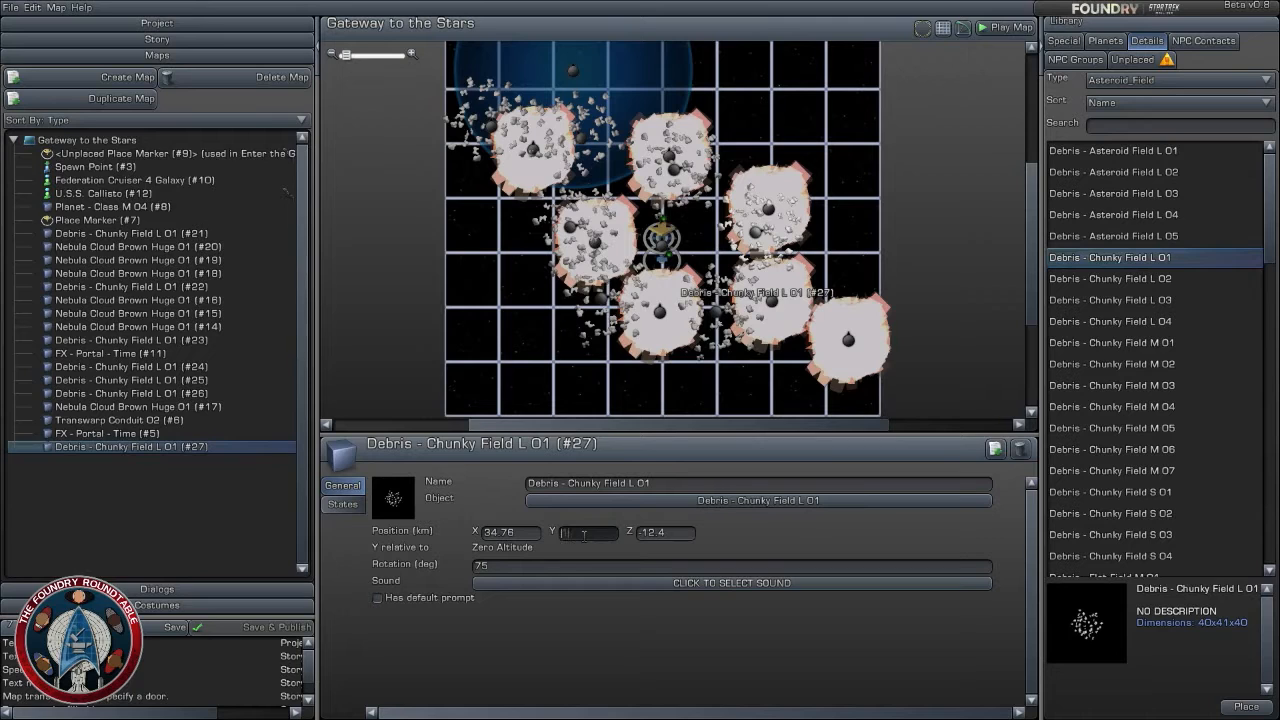
pyautogui.write('1')
# - Duplicate the eastern debris field, moving the copy farther east to about X 61, Z -25 with Y at 2 km
pyautogui.click(995, 449)
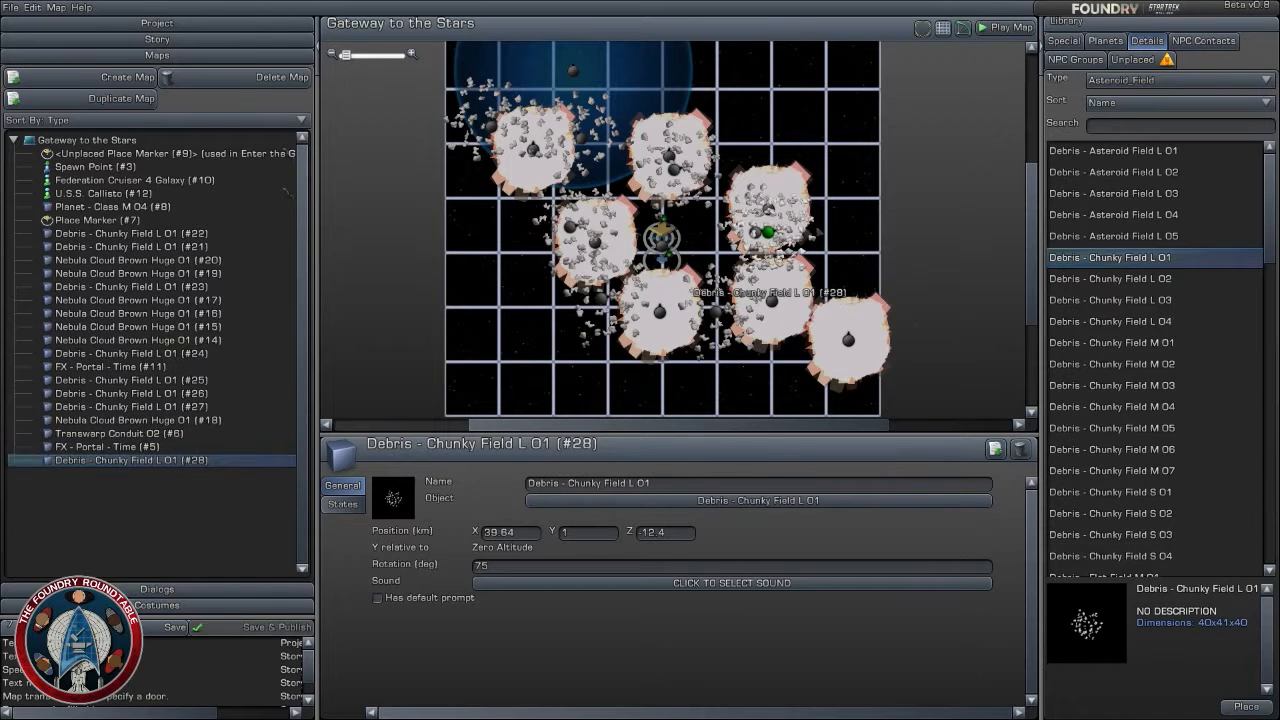
pyautogui.moveTo(768, 232); pyautogui.dragTo(840, 264)
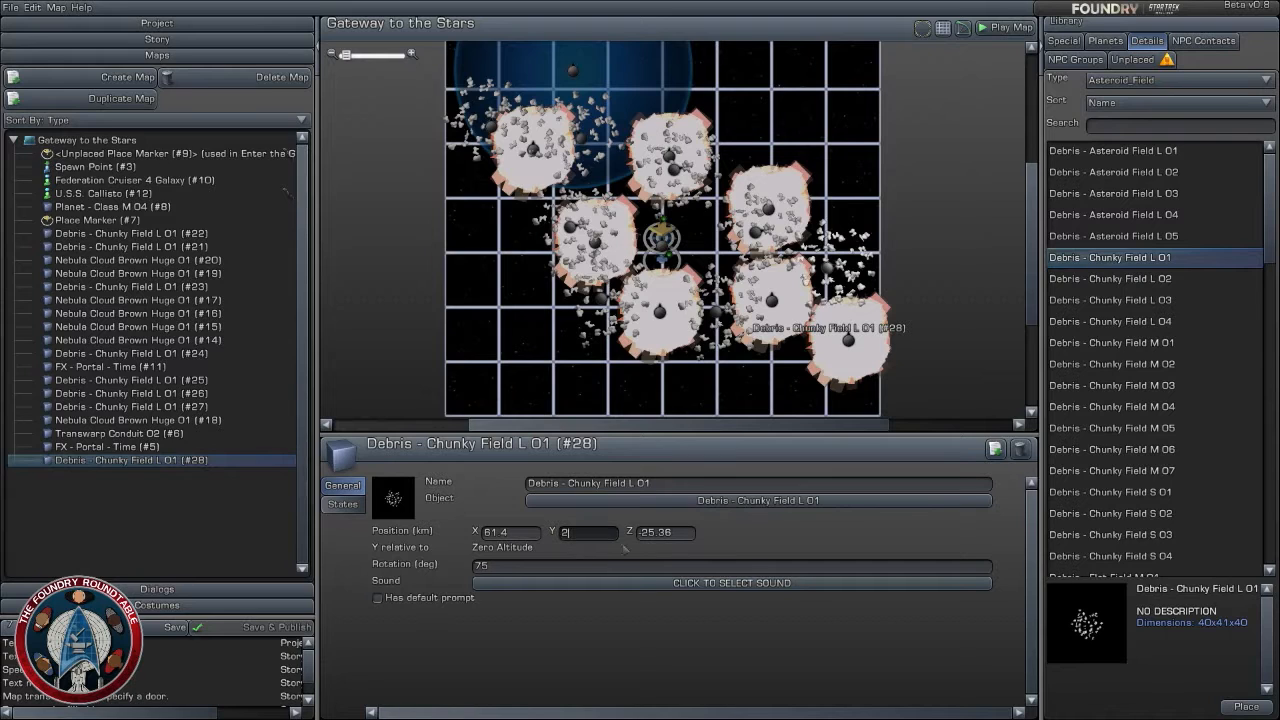
pyautogui.press('Return')
# - Duplicate the far eastern debris field, moving the copy to the southeast corner at about X 56, Z -66 with Y at 3 km
pyautogui.click(995, 449)
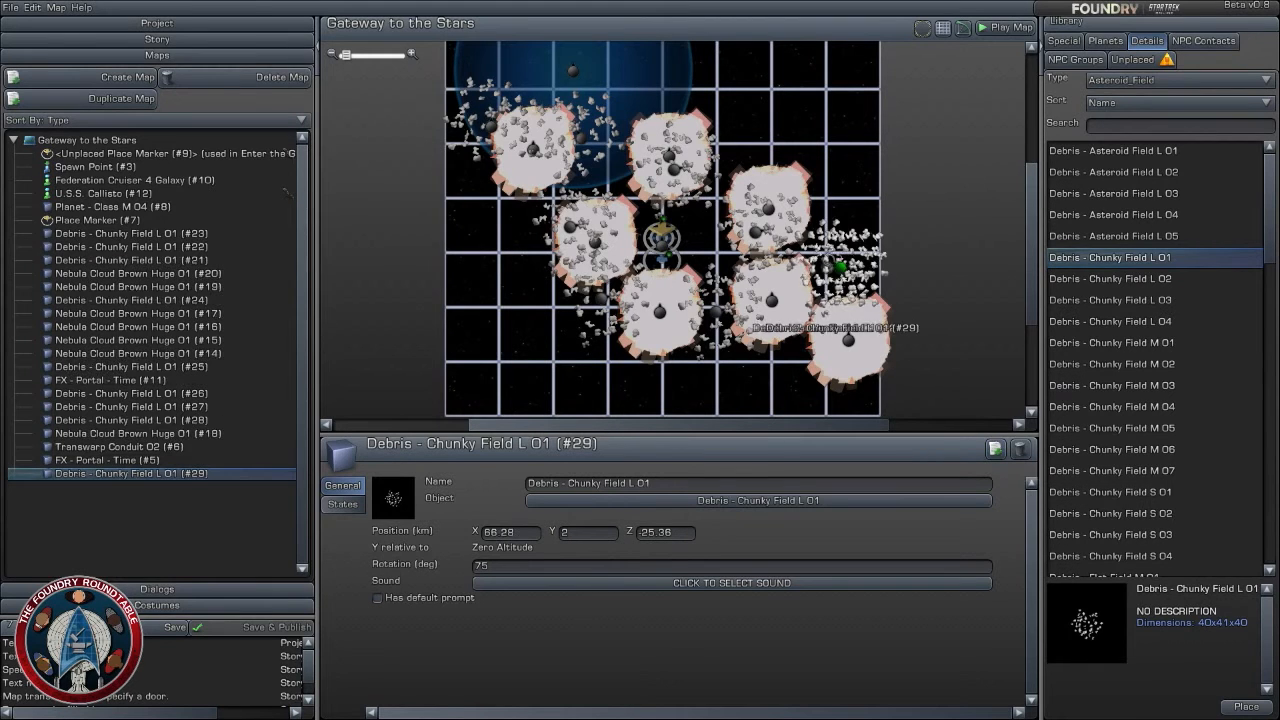
pyautogui.moveTo(839, 268); pyautogui.dragTo(826, 372)
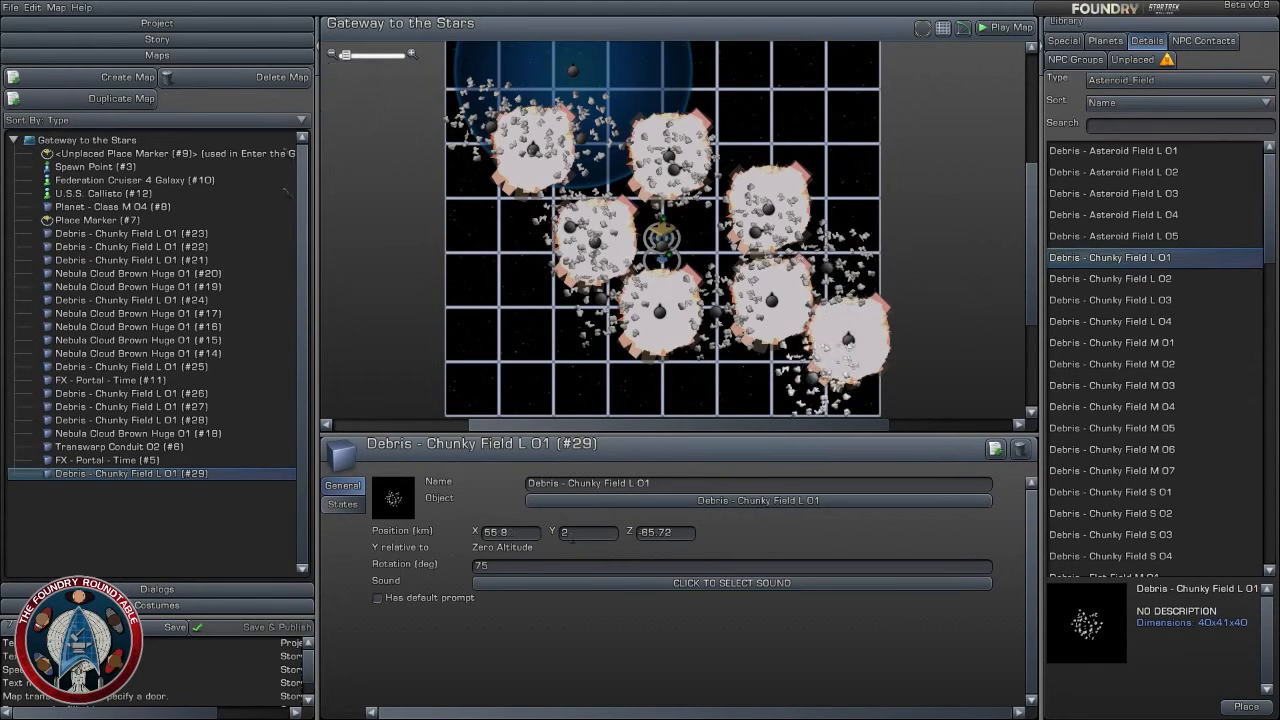
pyautogui.click(588, 532)
pyautogui.write('3')
pyautogui.press('Return')
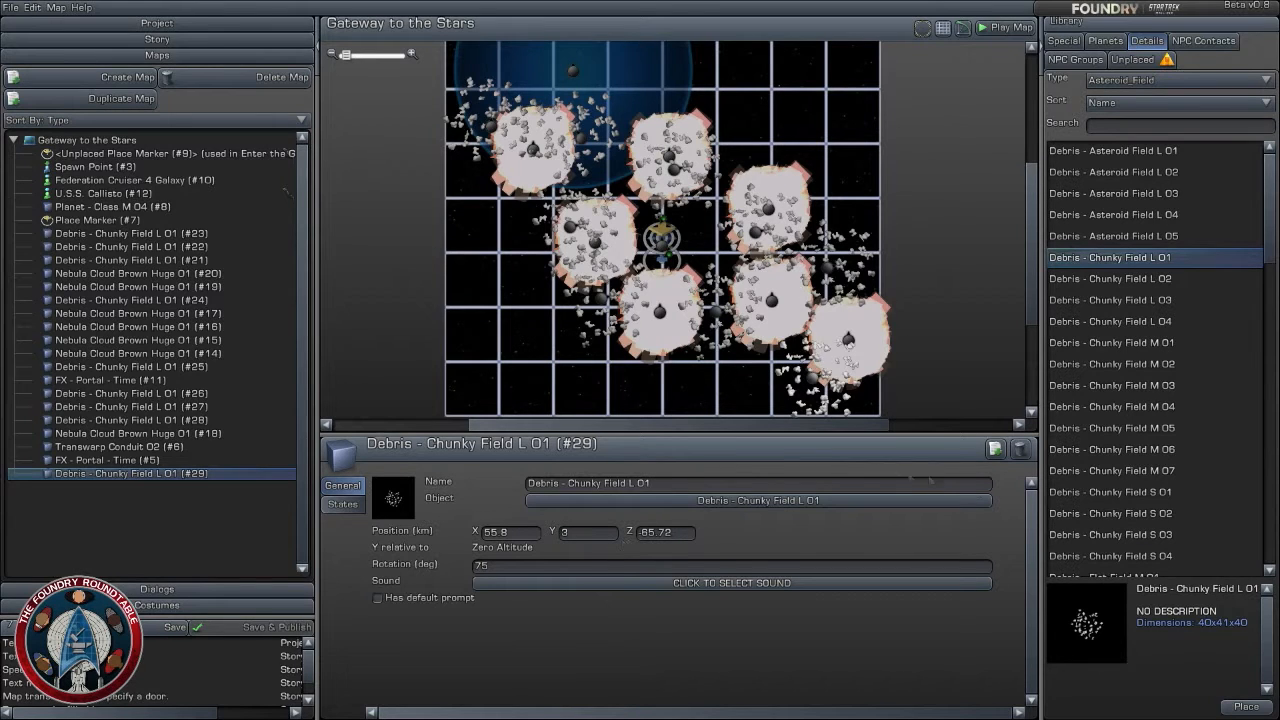
# - Duplicate the southeast corner debris field, moving the copy northeast of the gate to about X 35, Z 26 with Y at 4 km
pyautogui.click(995, 449)
pyautogui.moveTo(690, 261); pyautogui.dragTo(760, 120)
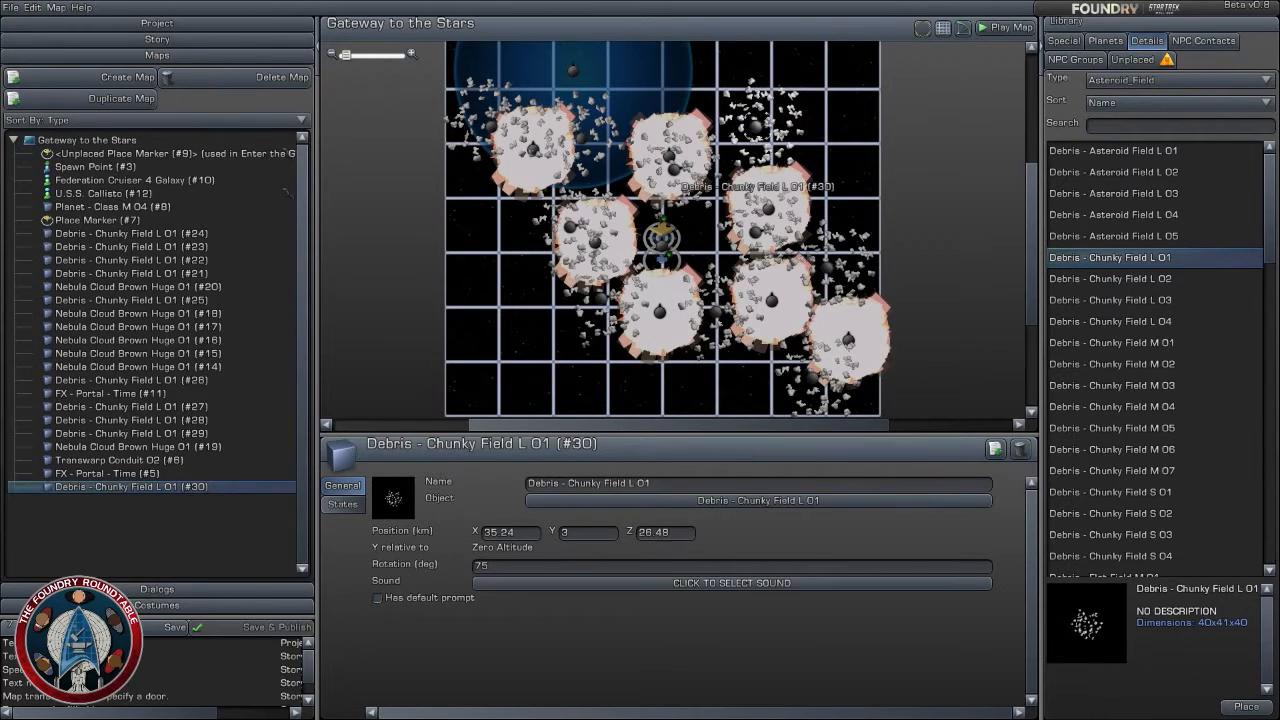
pyautogui.doubleClick(590, 534)
pyautogui.write('4')
pyautogui.press('Return')
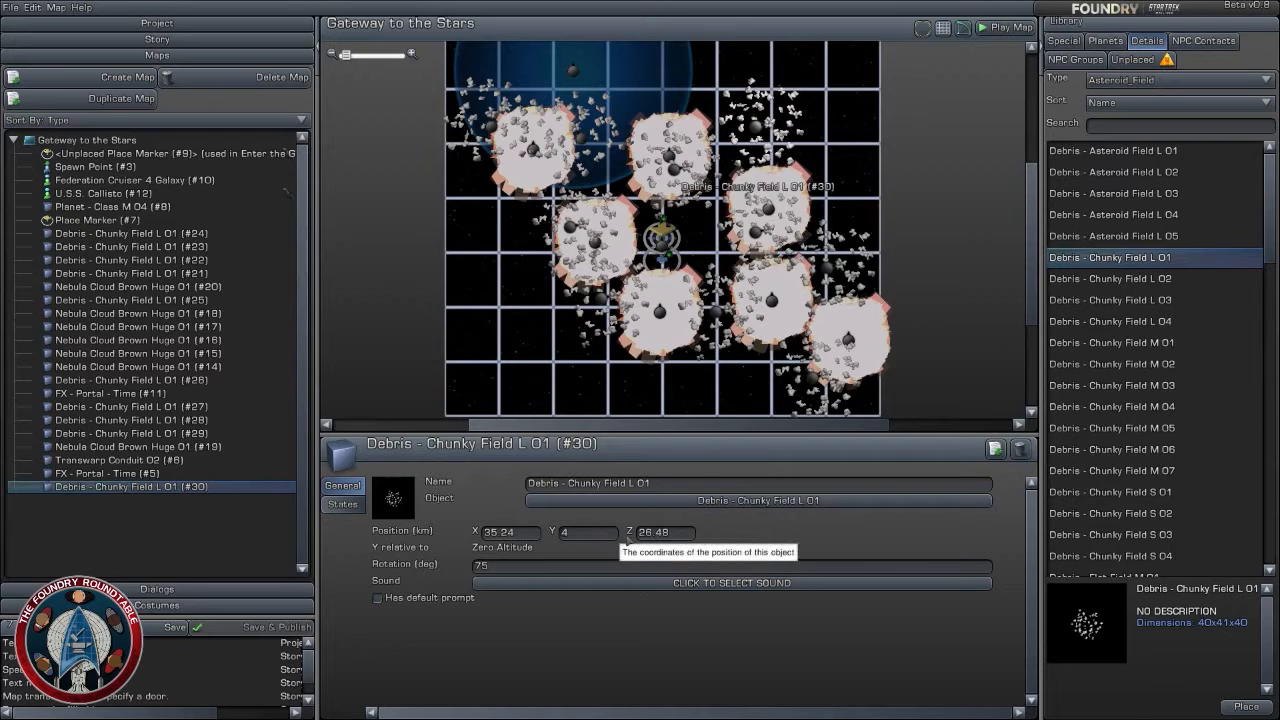
# - Duplicate the northeastern debris field, moving the copy far southwest of the gate to about X -52, Z -40 with Y at 5 km
pyautogui.click(996, 450)
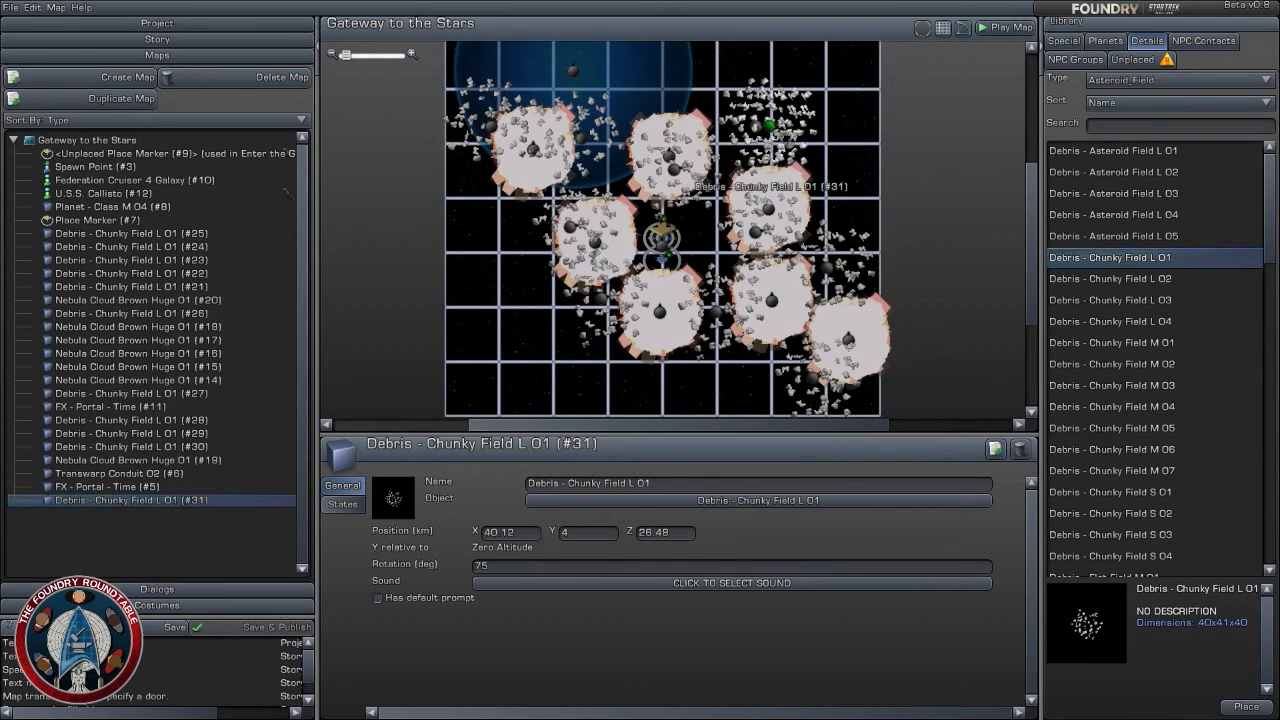
pyautogui.moveTo(783, 130); pyautogui.dragTo(520, 306)
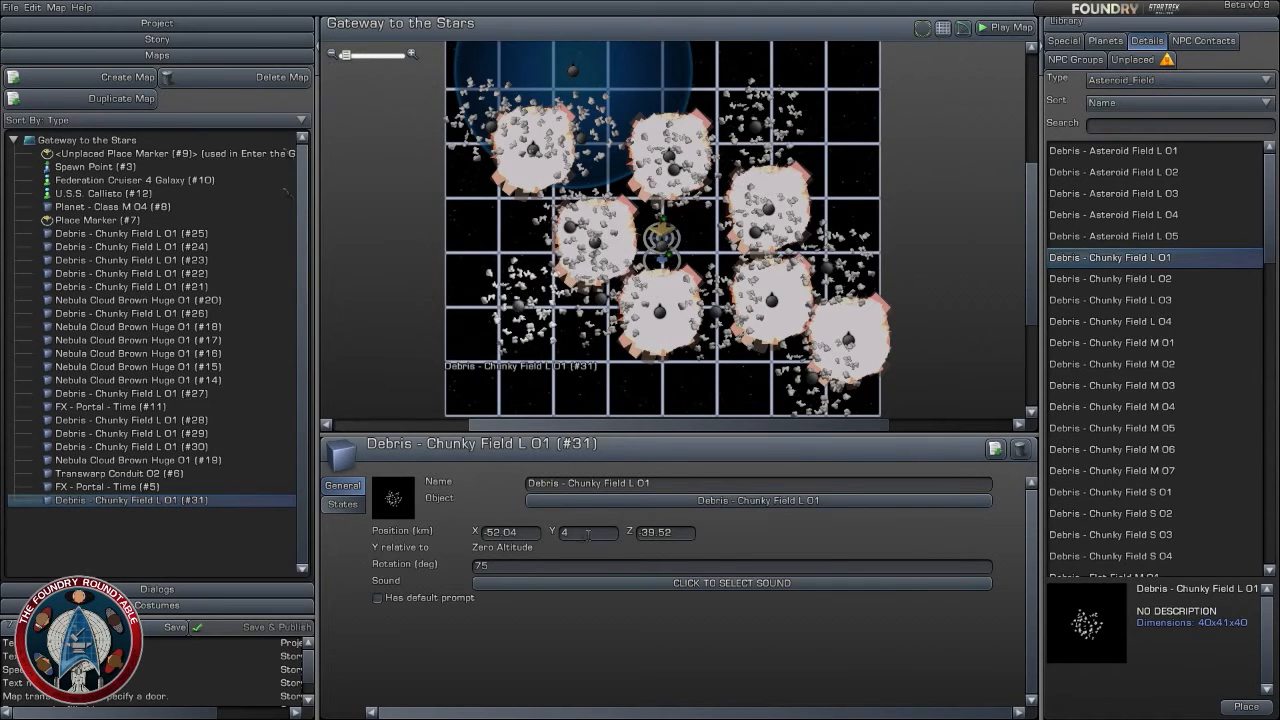
pyautogui.click(588, 534)
pyautogui.write('5')
pyautogui.press('Return')
# - Check the duplicated debris field's state settings and examine how the nebulae and debris fields surround the gate
pyautogui.click(342, 503)
pyautogui.click(342, 487)
pyautogui.click(576, 393)
pyautogui.scroll(-2, 738, 366)
pyautogui.scroll(2, 737, 366)
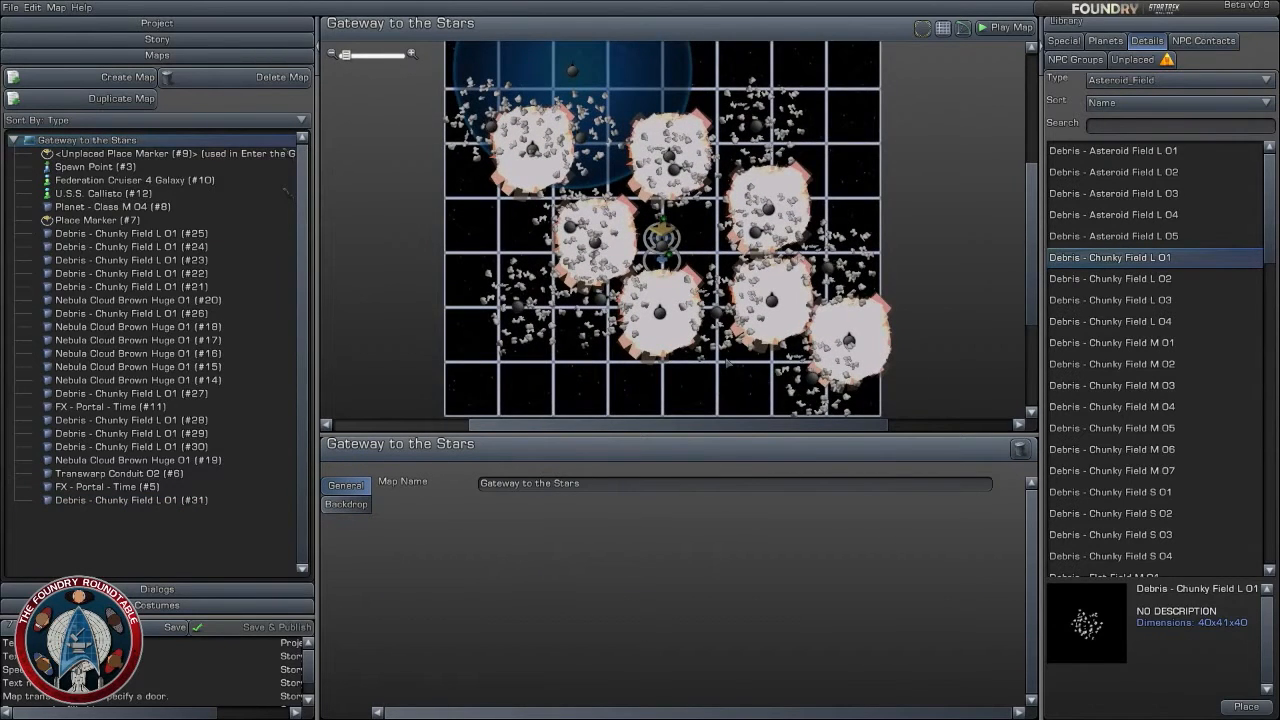
pyautogui.scroll(3, 728, 363)
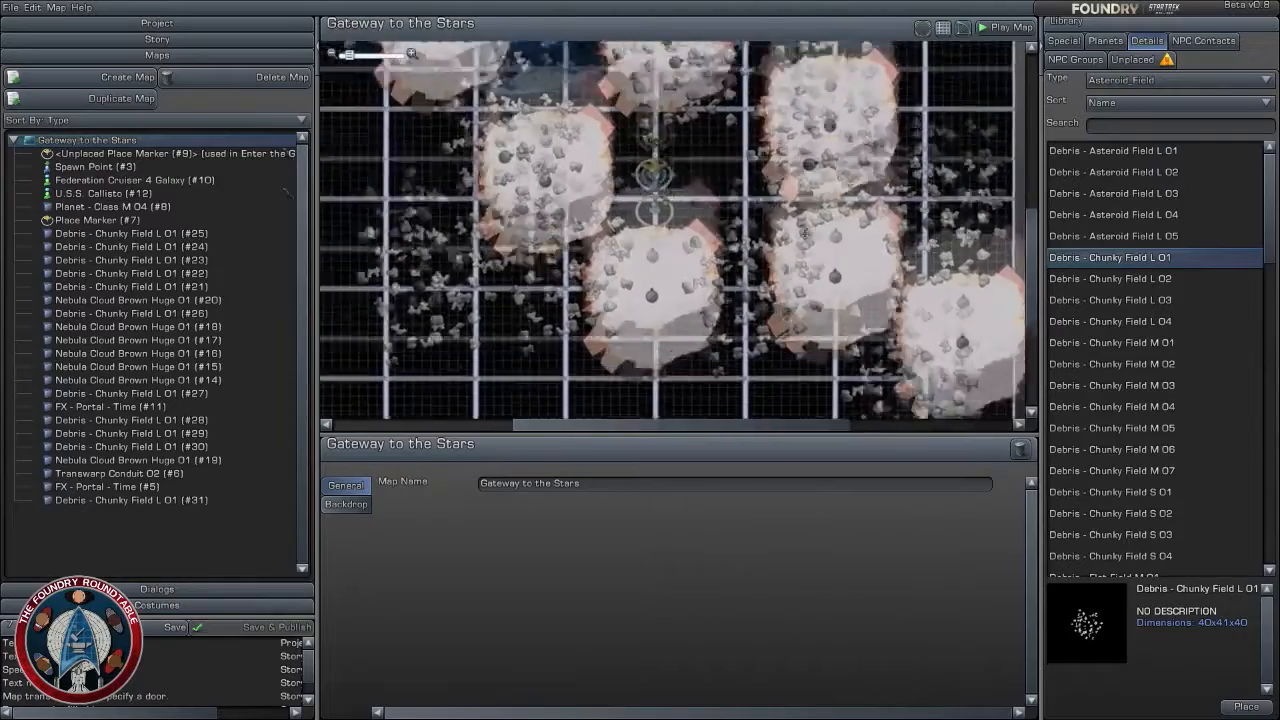
pyautogui.scroll(-3, 611, 308)
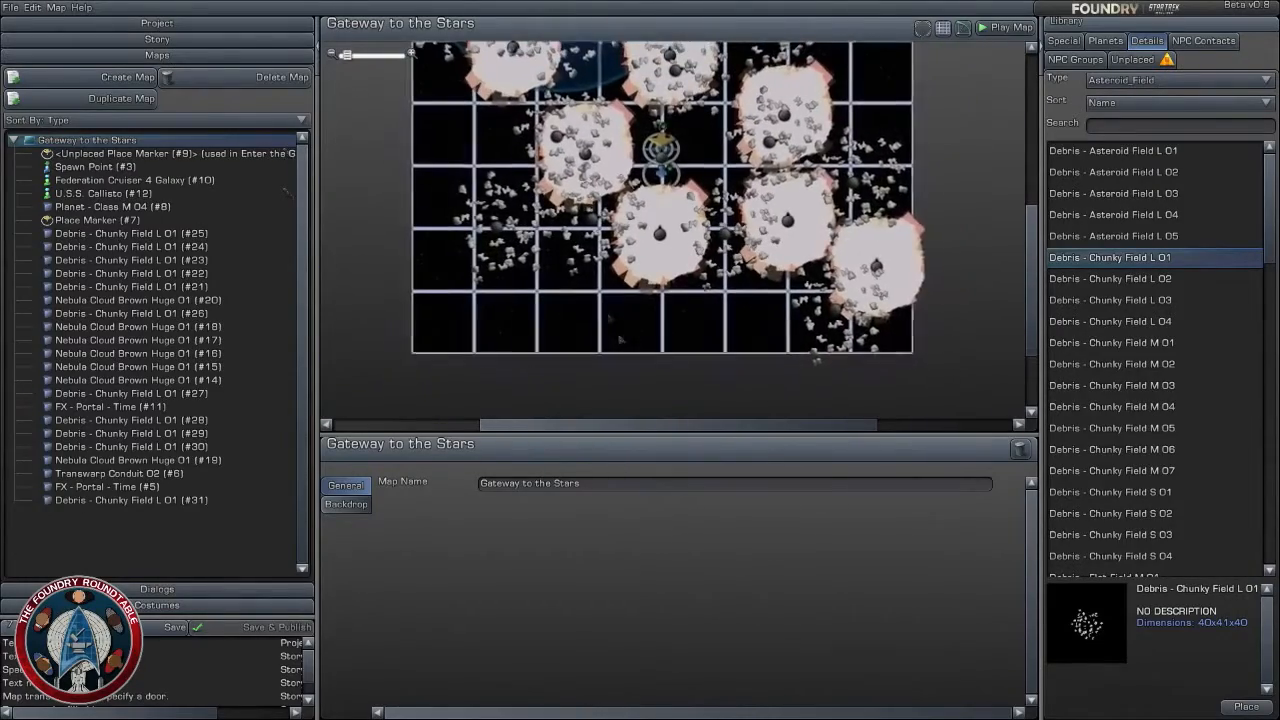
pyautogui.scroll(2, 611, 308)
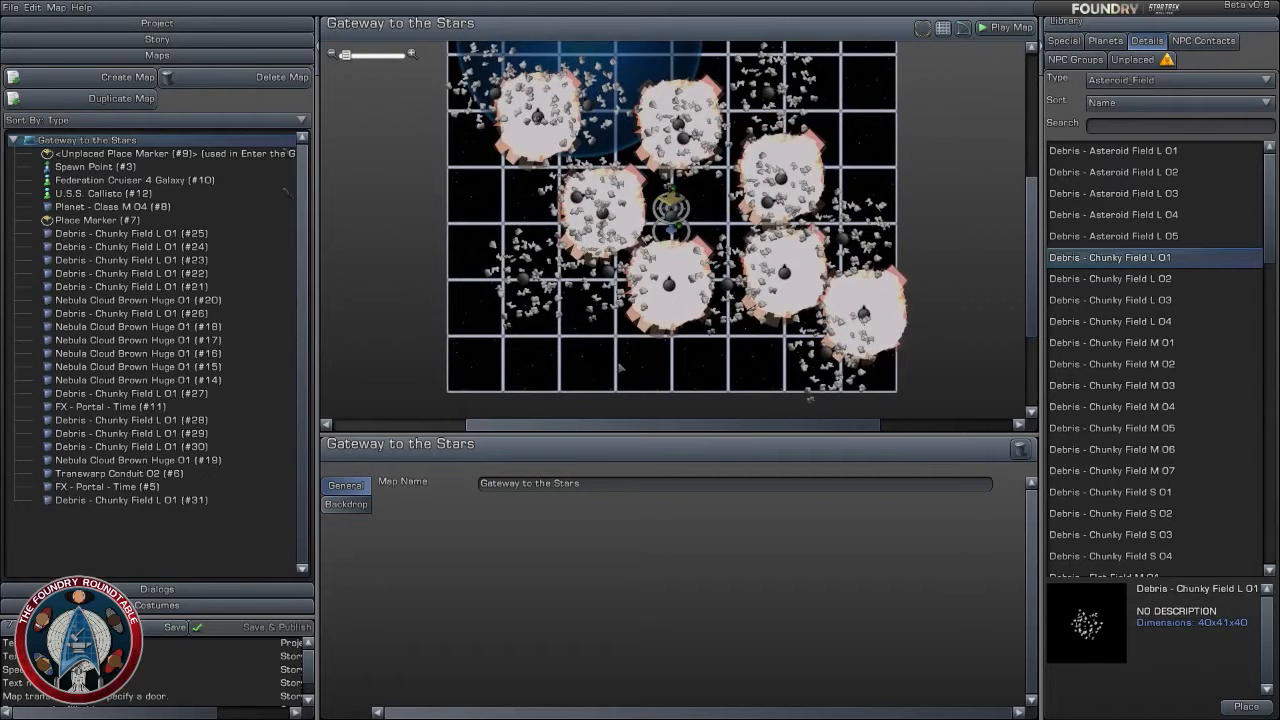
# - Browse the planet library, previewing the destroyed planetoid, named planets such as Risa and Andoria, and Planet - Fragment S 03
pyautogui.click(1106, 41)
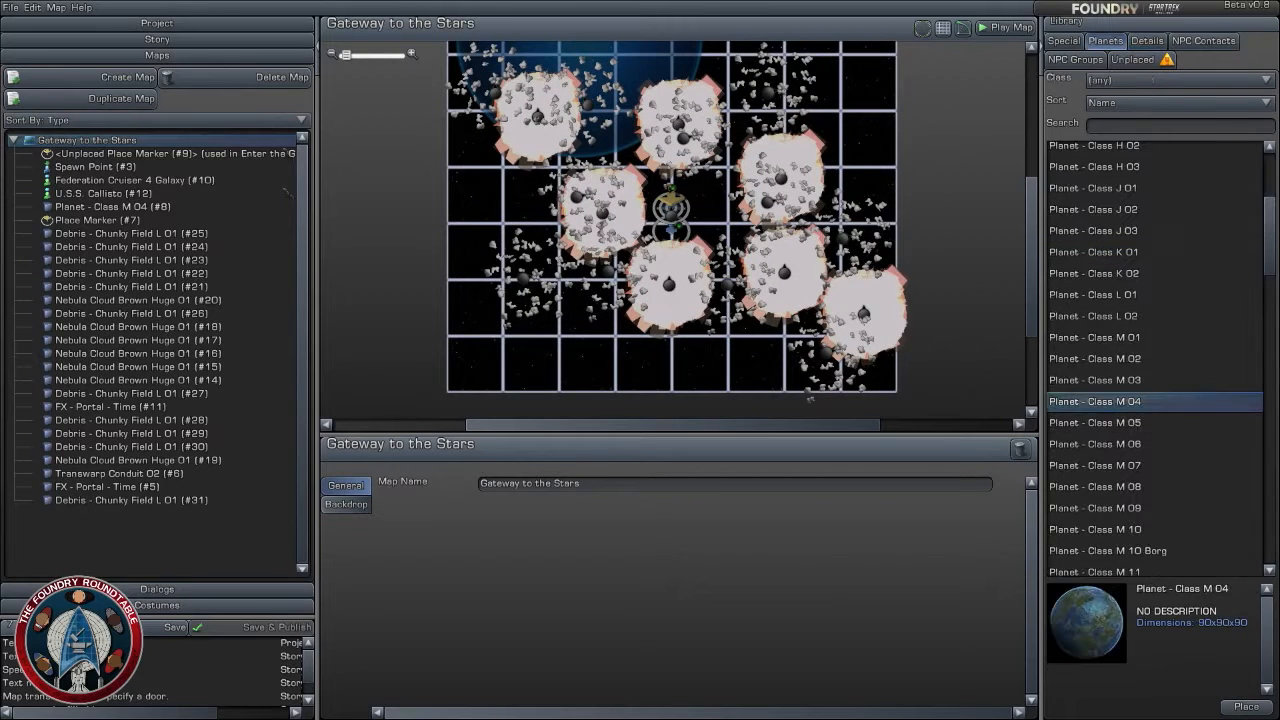
pyautogui.moveTo(1270, 270); pyautogui.dragTo(1273, 555)
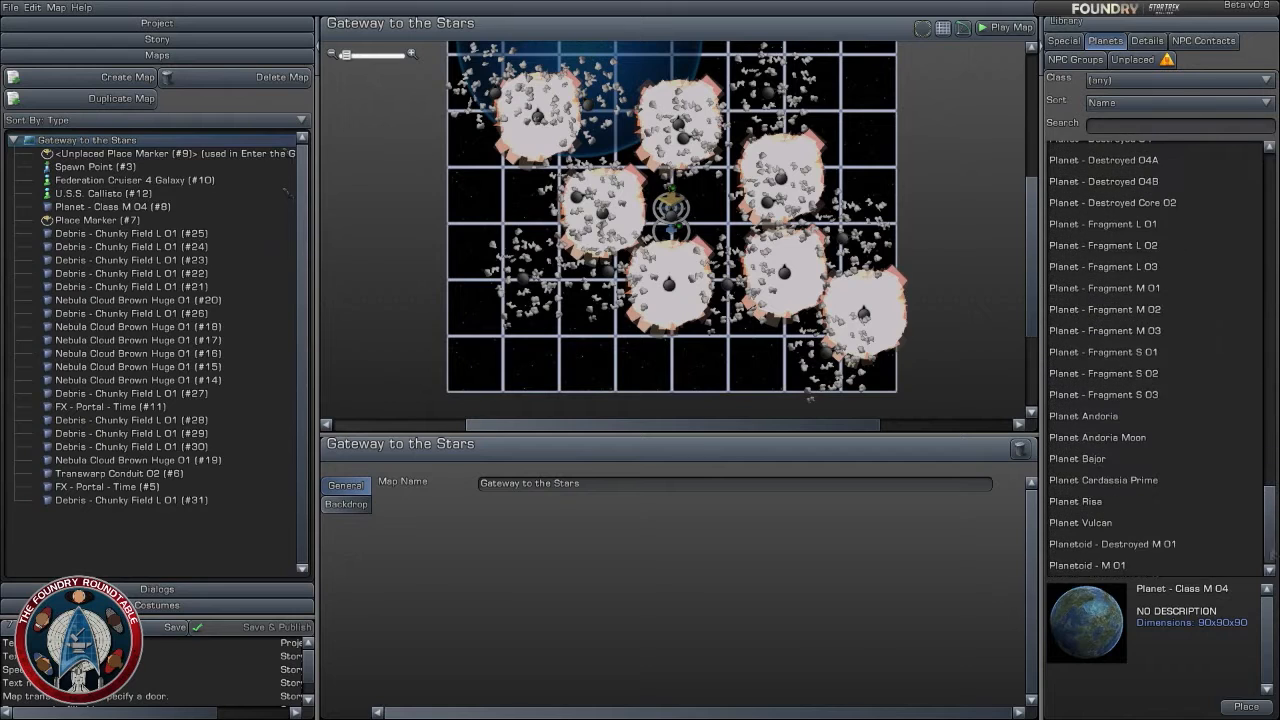
pyautogui.click(1120, 566)
pyautogui.click(1118, 546)
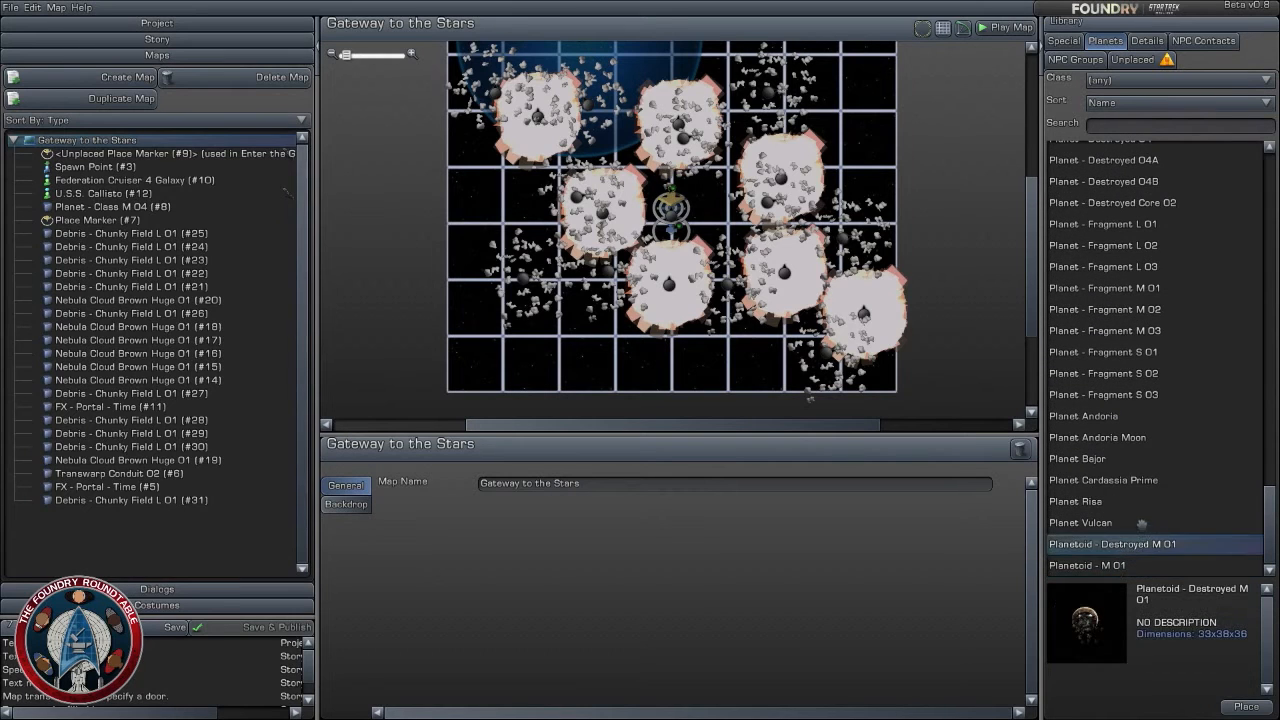
pyautogui.click(1135, 521)
pyautogui.click(1132, 502)
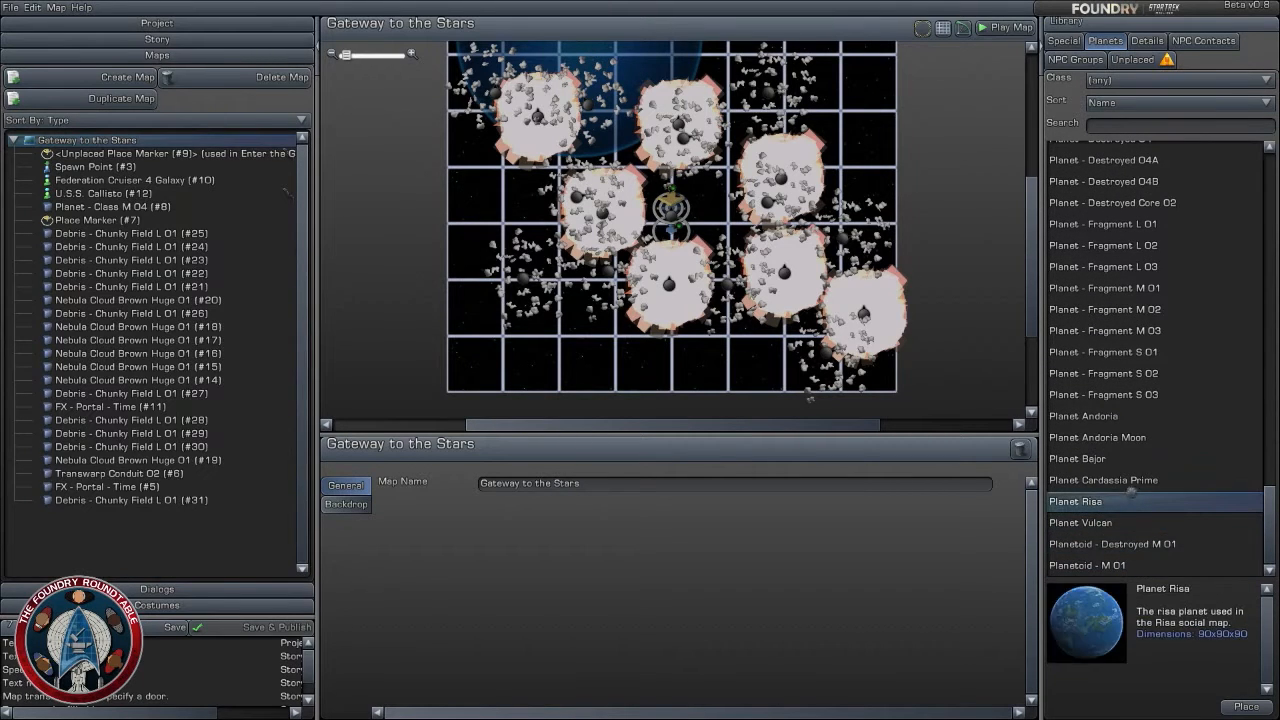
pyautogui.click(1134, 478)
pyautogui.click(1134, 458)
pyautogui.click(1137, 437)
pyautogui.click(1136, 416)
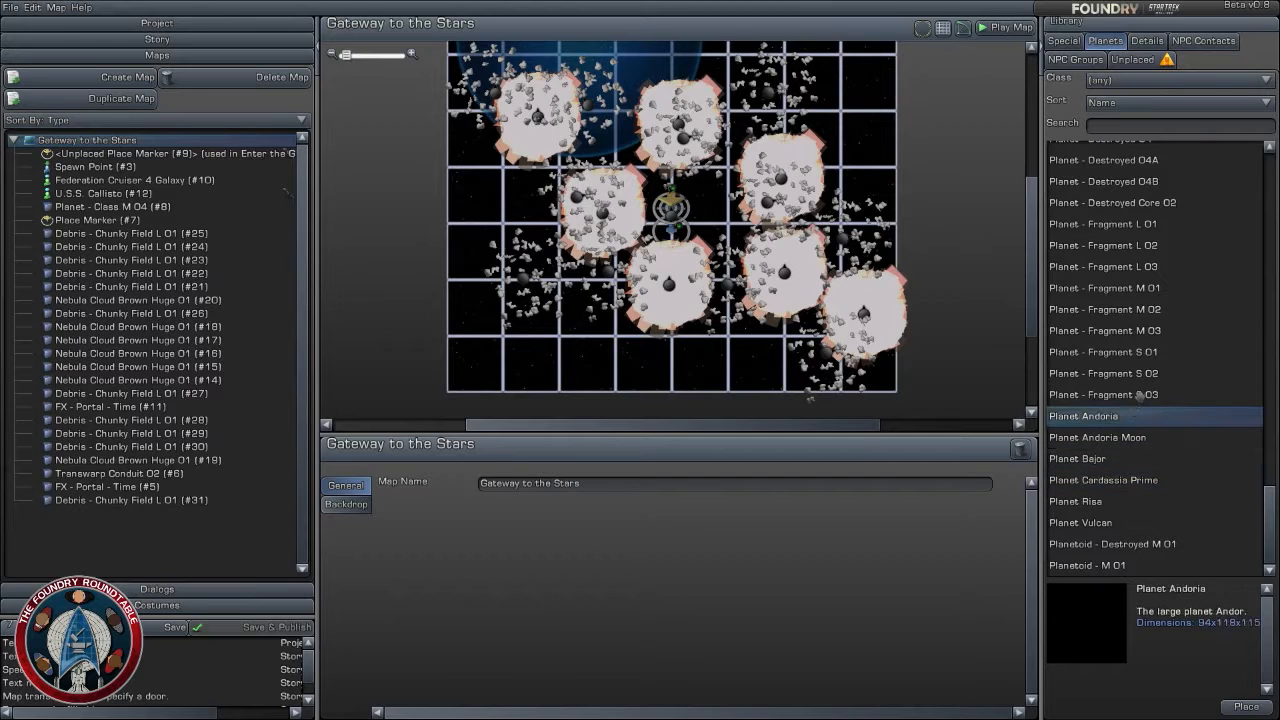
pyautogui.click(1160, 393)
pyautogui.scroll(10, 1204, 369)
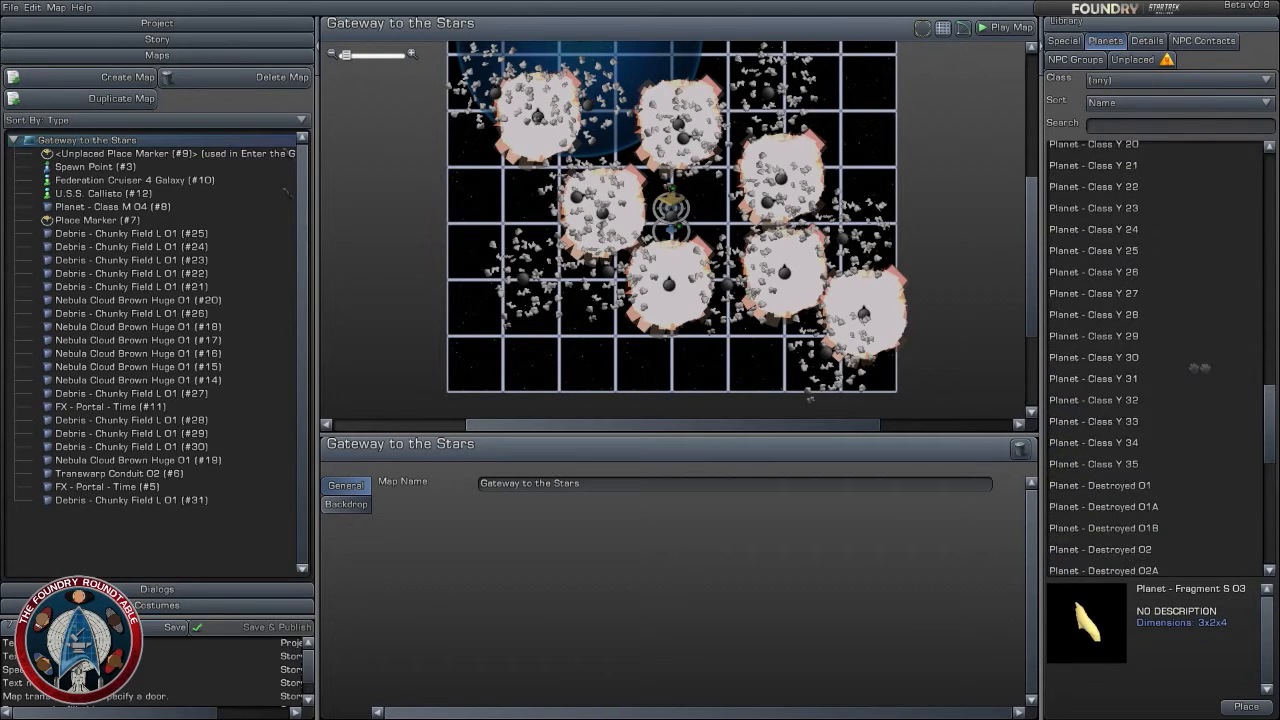
pyautogui.scroll(10, 1150, 330)
# - Place Planet - Class D 04 east of the gate and hide it once the Hail the U.S.S. Callisto objective is complete
pyautogui.click(1126, 212)
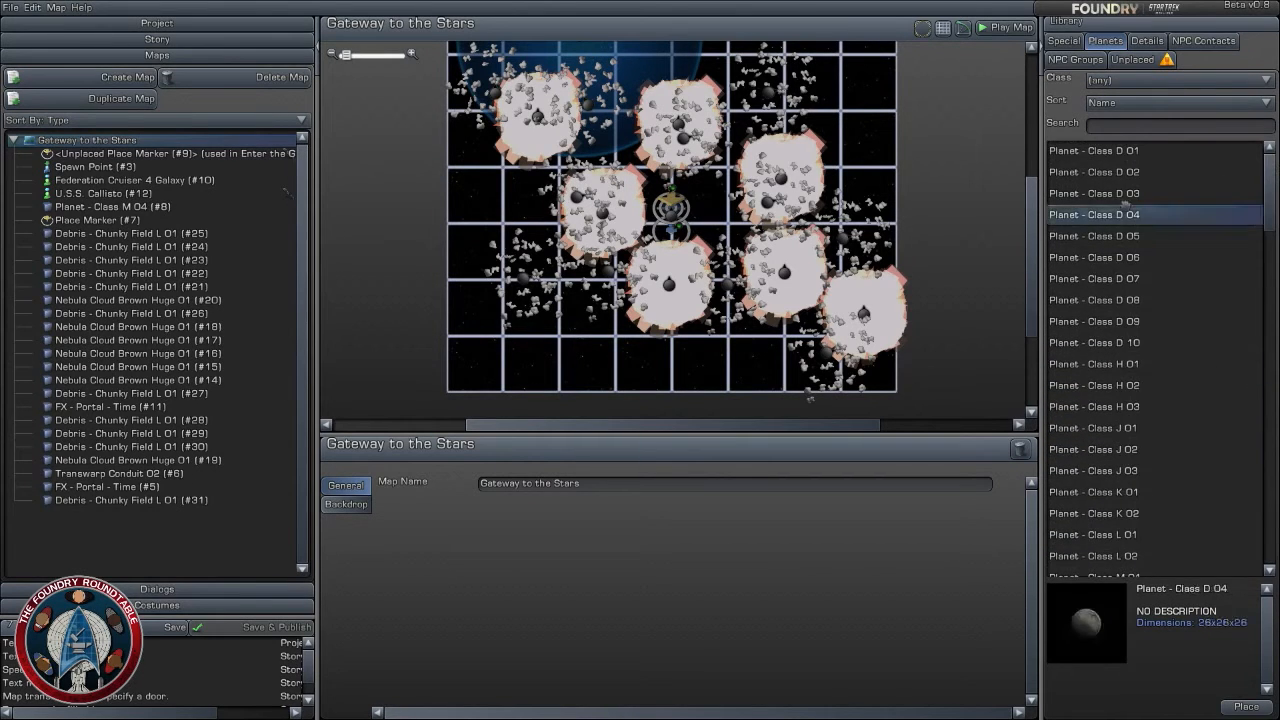
pyautogui.moveTo(1128, 212); pyautogui.dragTo(808, 192)
pyautogui.click(342, 504)
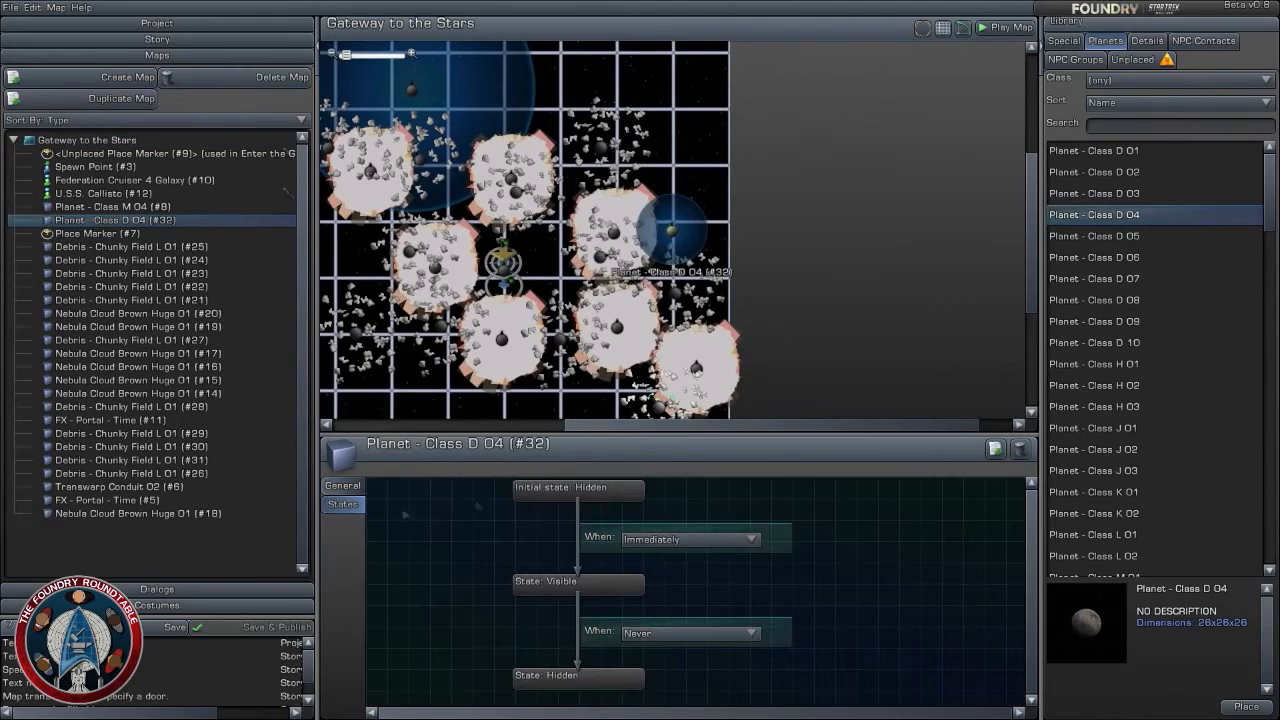
pyautogui.click(706, 636)
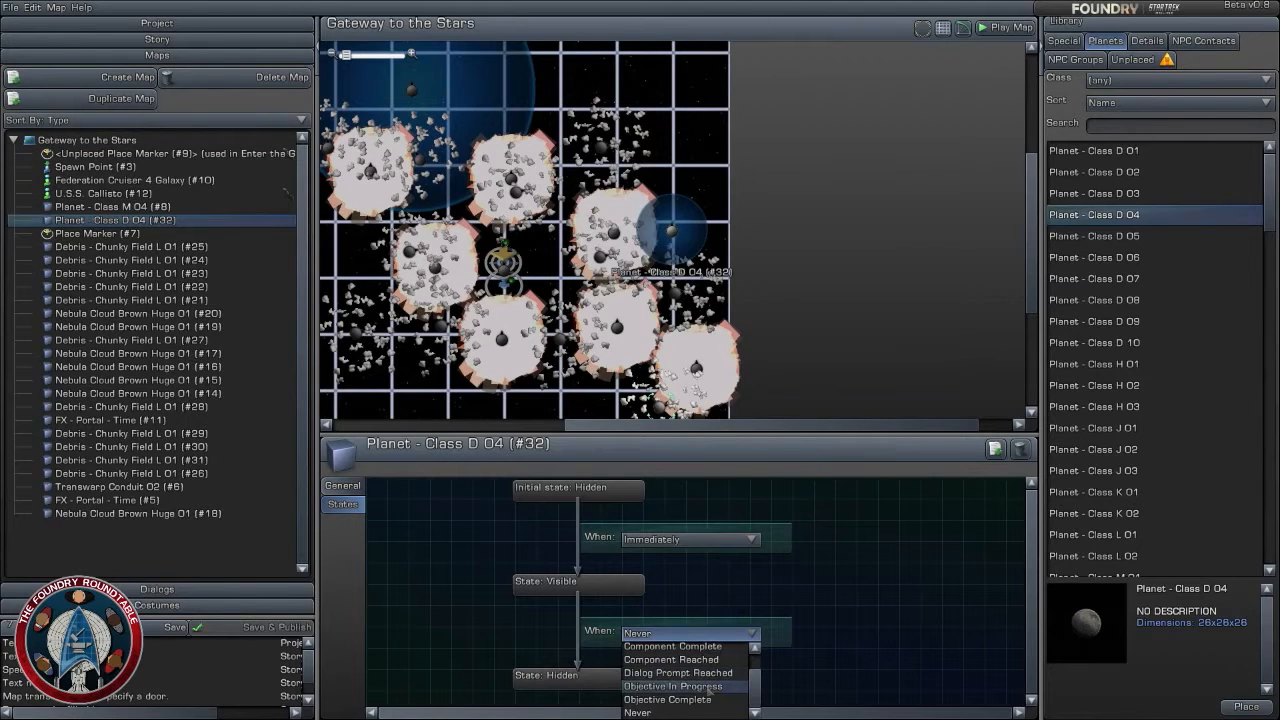
pyautogui.click(712, 700)
pyautogui.click(700, 650)
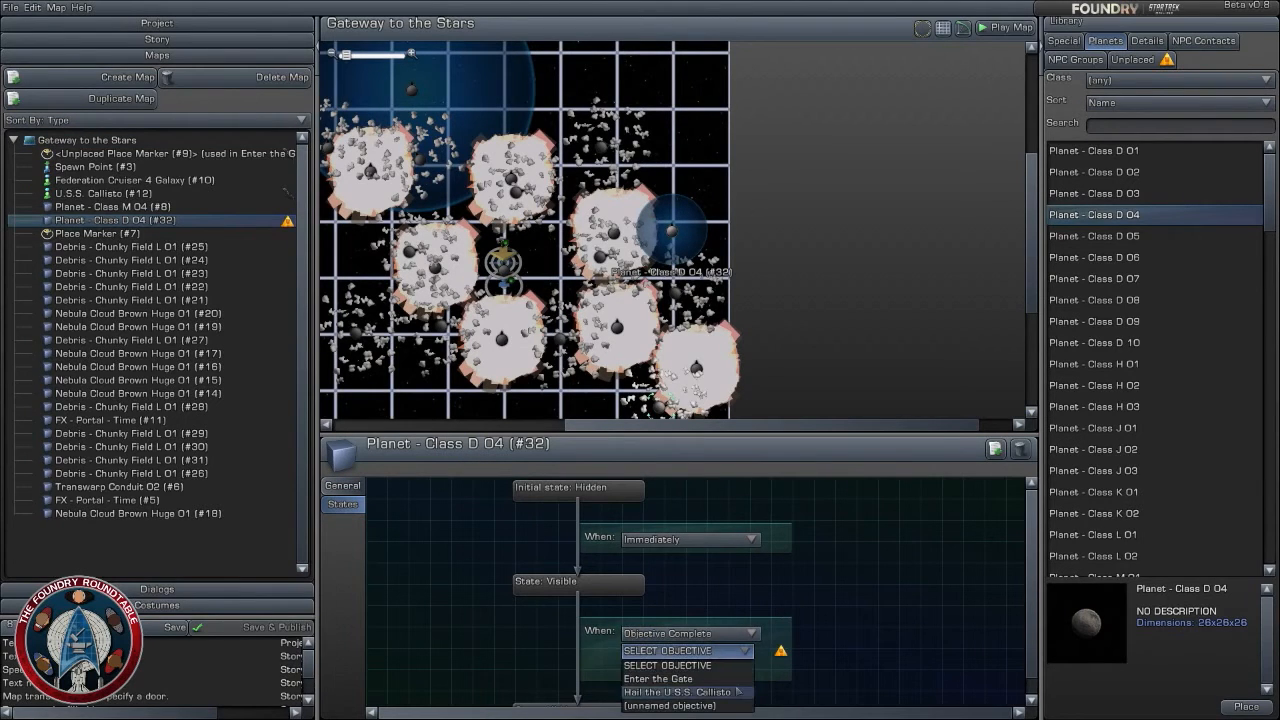
pyautogui.click(735, 692)
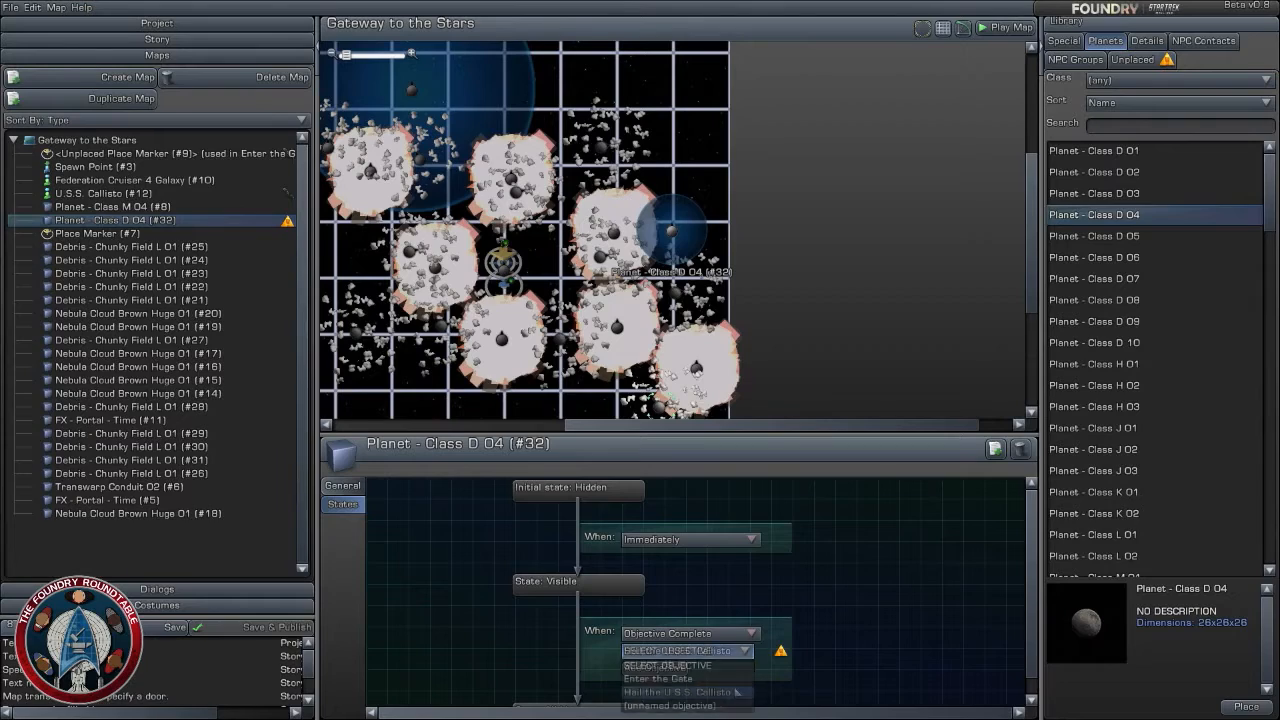
pyautogui.click(817, 347)
# - Examine the layout of the planets, nebulae and debris fields around the gate across the Gateway to the Stars map
pyautogui.scroll(-2, 817, 347)
pyautogui.scroll(2, 817, 350)
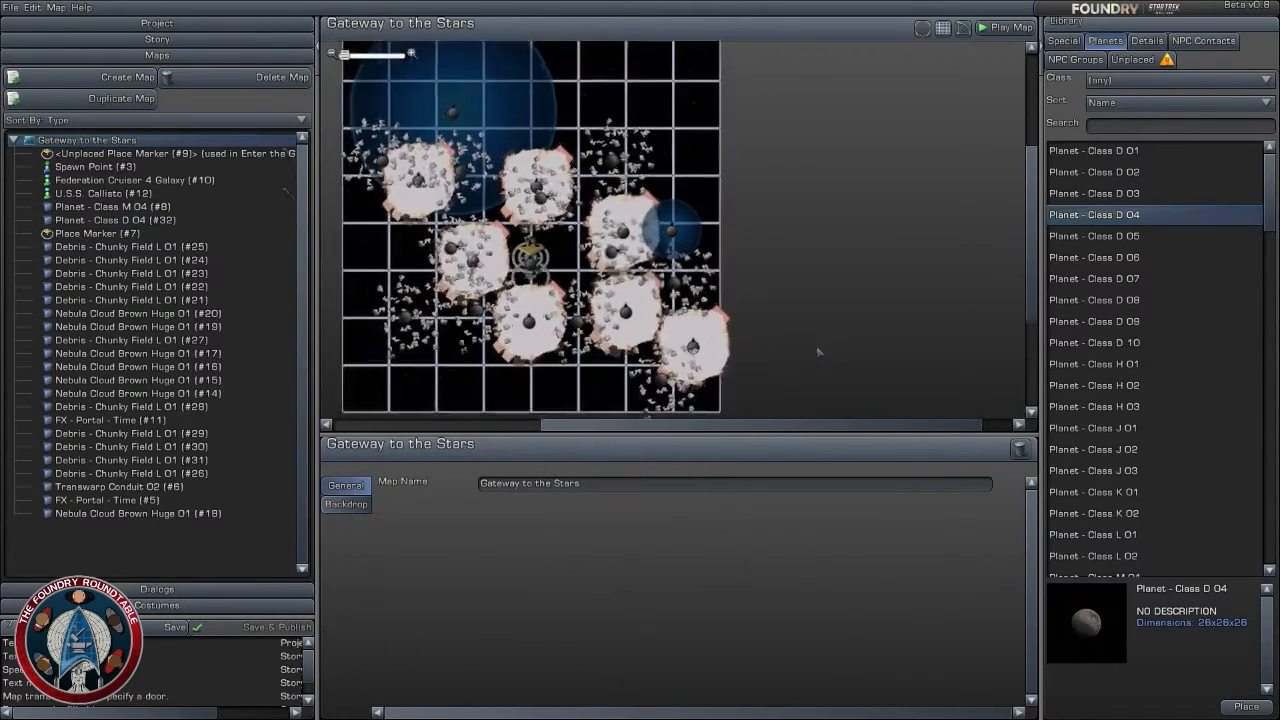
pyautogui.moveTo(817, 350); pyautogui.dragTo(843, 351, button='right')
pyautogui.scroll(-2, 843, 351)
pyautogui.moveTo(549, 363); pyautogui.dragTo(629, 368, button='right')
pyautogui.scroll(2, 629, 368)
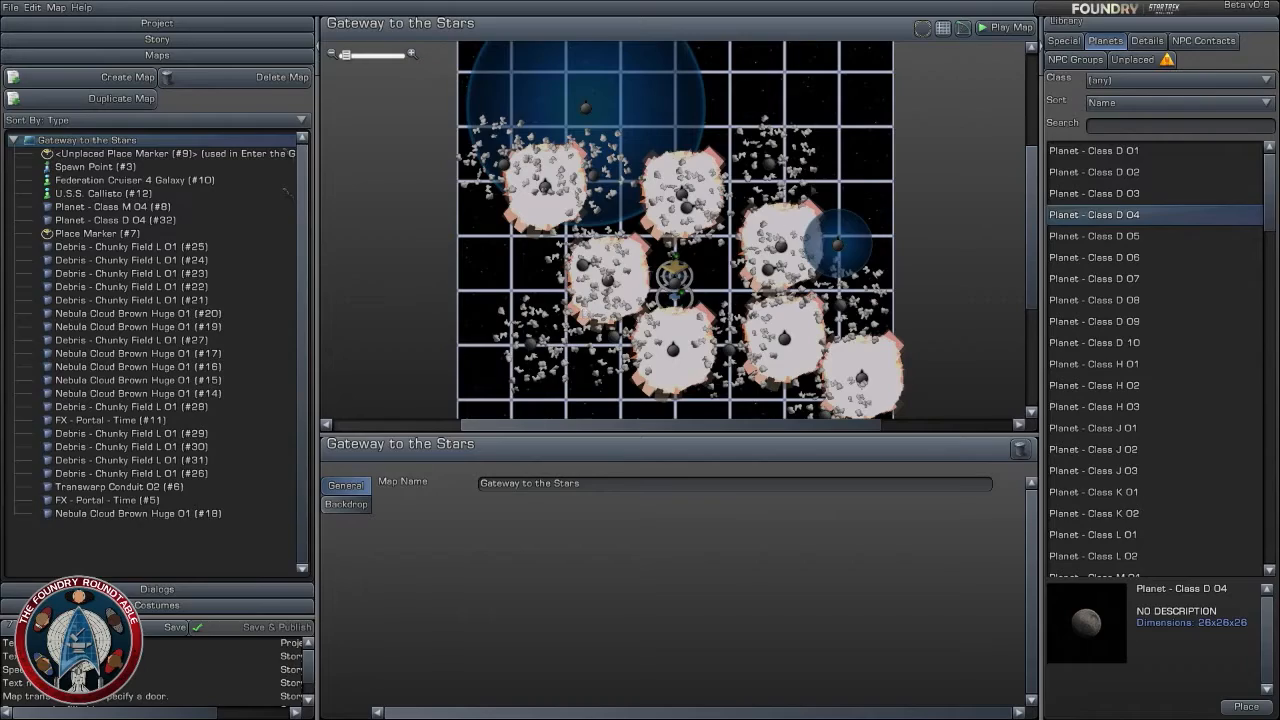
pyautogui.scroll(3, 709, 275)
pyautogui.moveTo(709, 275); pyautogui.dragTo(738, 240, button='right')
pyautogui.scroll(-1, 741, 242)
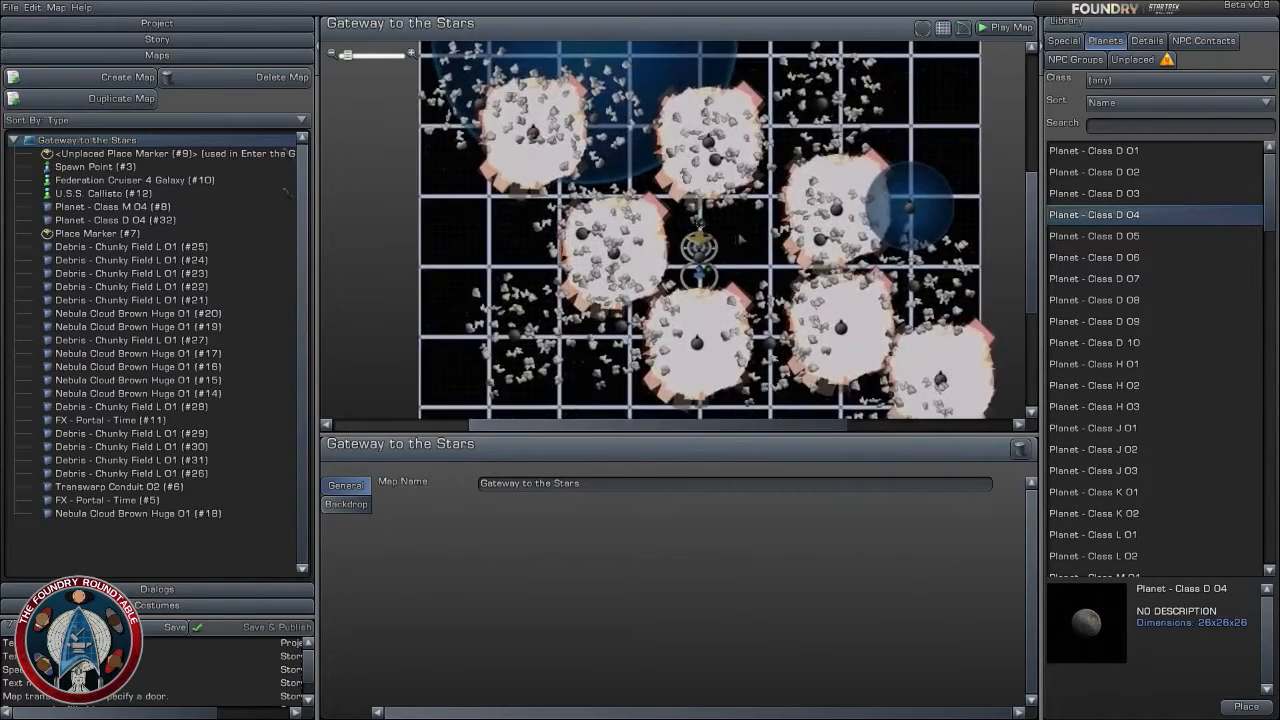
pyautogui.scroll(3, 741, 242)
pyautogui.scroll(-4, 741, 242)
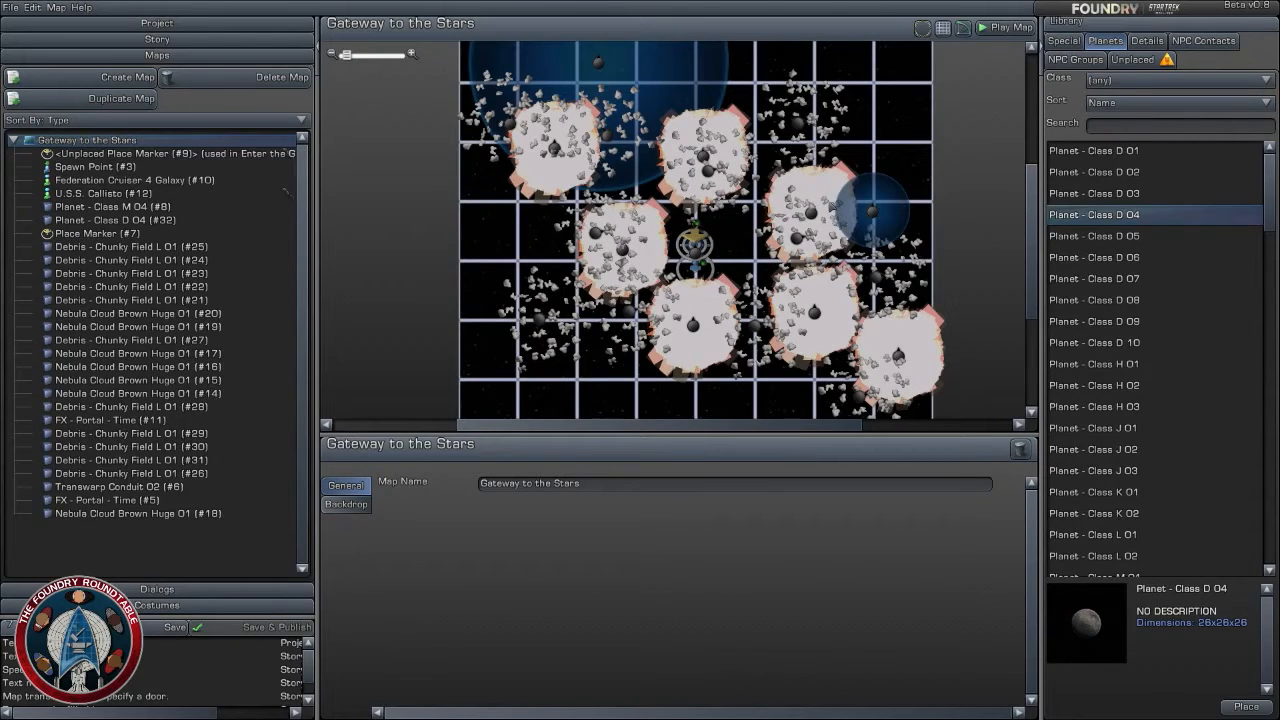
# - Add a Popup Dialog at the start of the Gateway to the Stars map in the story, before the Enter the Gate task
pyautogui.click(157, 40)
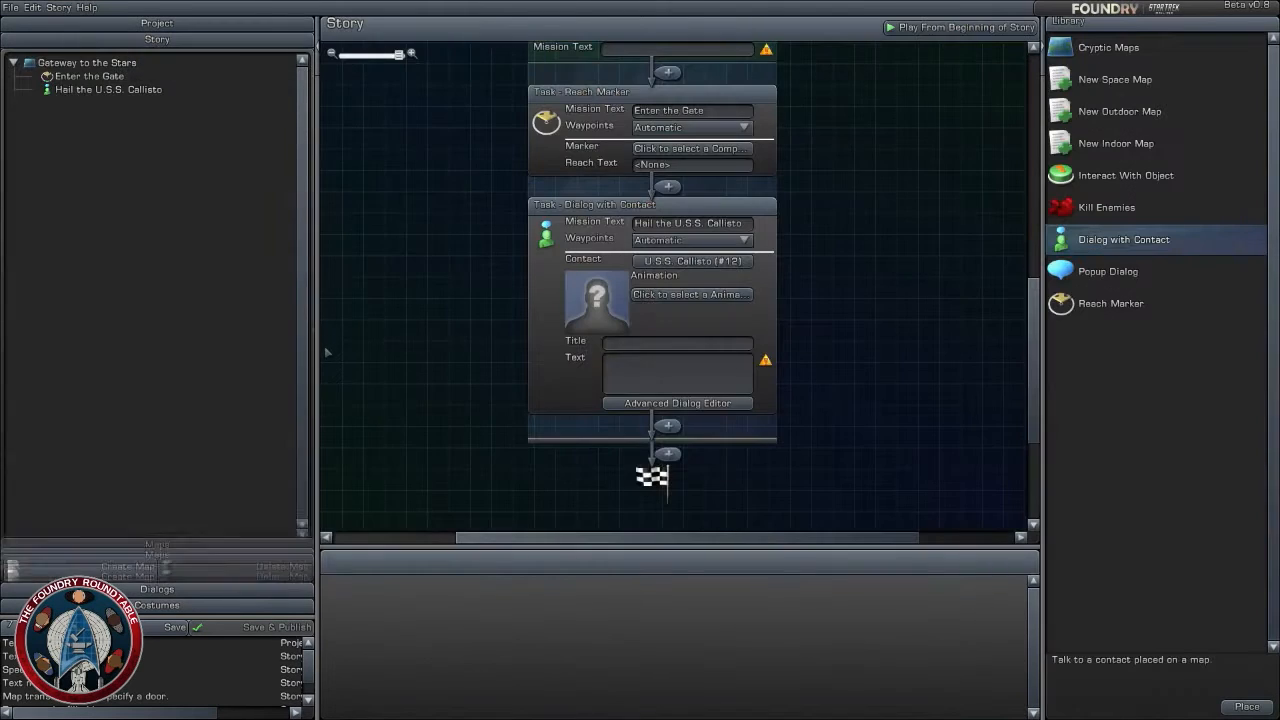
pyautogui.scroll(1, 898, 248)
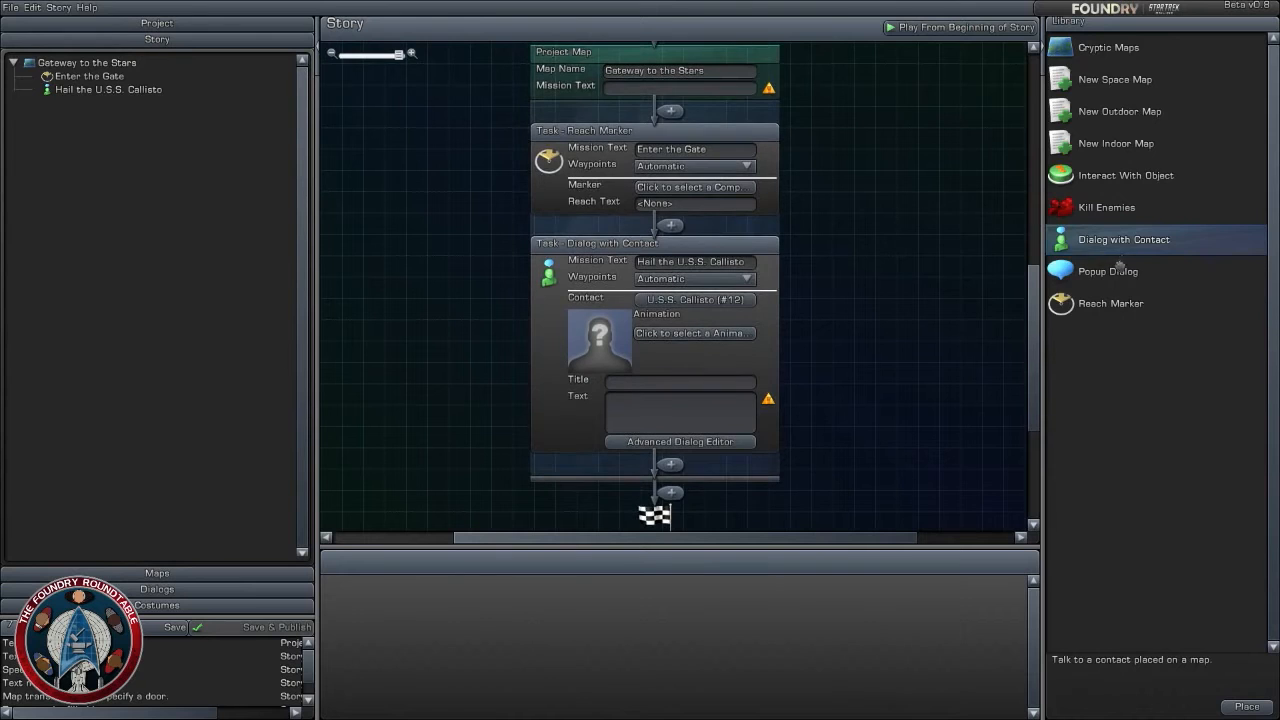
pyautogui.moveTo(1110, 270); pyautogui.dragTo(686, 117)
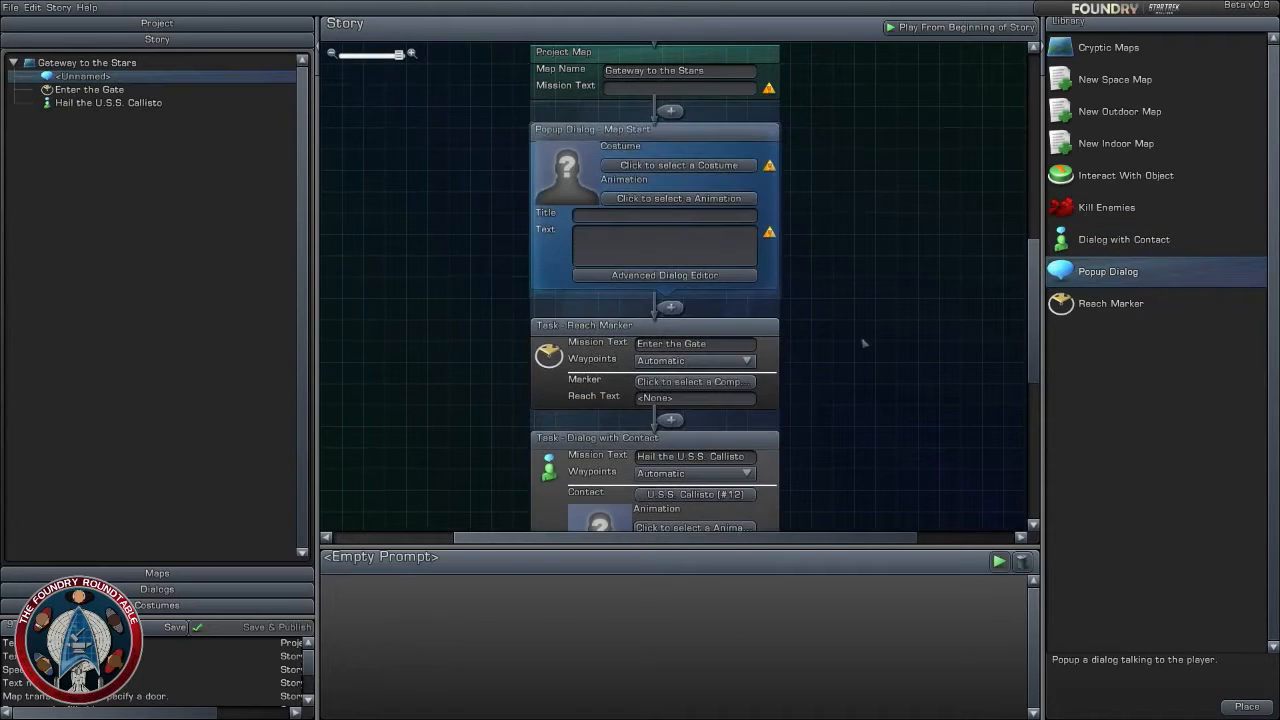
# - Examine the story flow around the new popup dialog, from the preceding map transition to the Hail the U.S.S. Callisto task
pyautogui.moveTo(865, 343); pyautogui.dragTo(857, 260)
pyautogui.scroll(-3, 863, 311)
pyautogui.moveTo(863, 311); pyautogui.dragTo(859, 357)
pyautogui.scroll(1, 845, 276)
pyautogui.scroll(3, 855, 287)
pyautogui.scroll(-3, 863, 259)
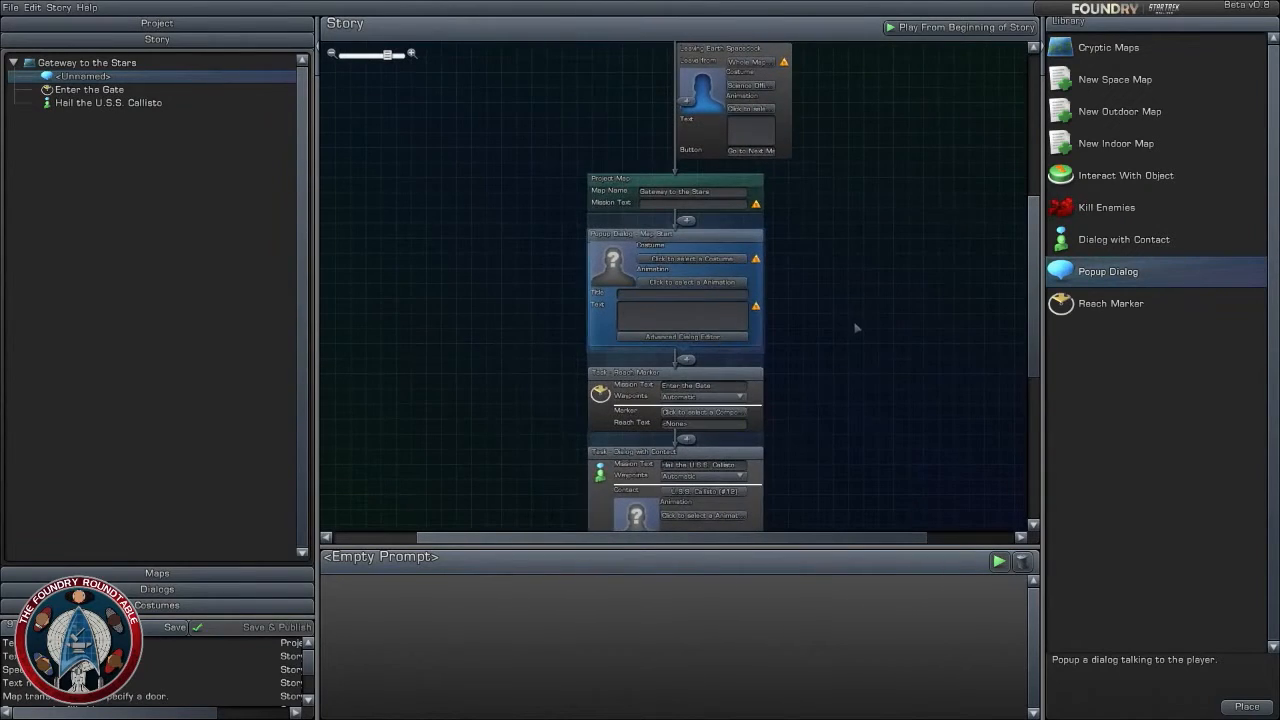
pyautogui.scroll(2, 857, 322)
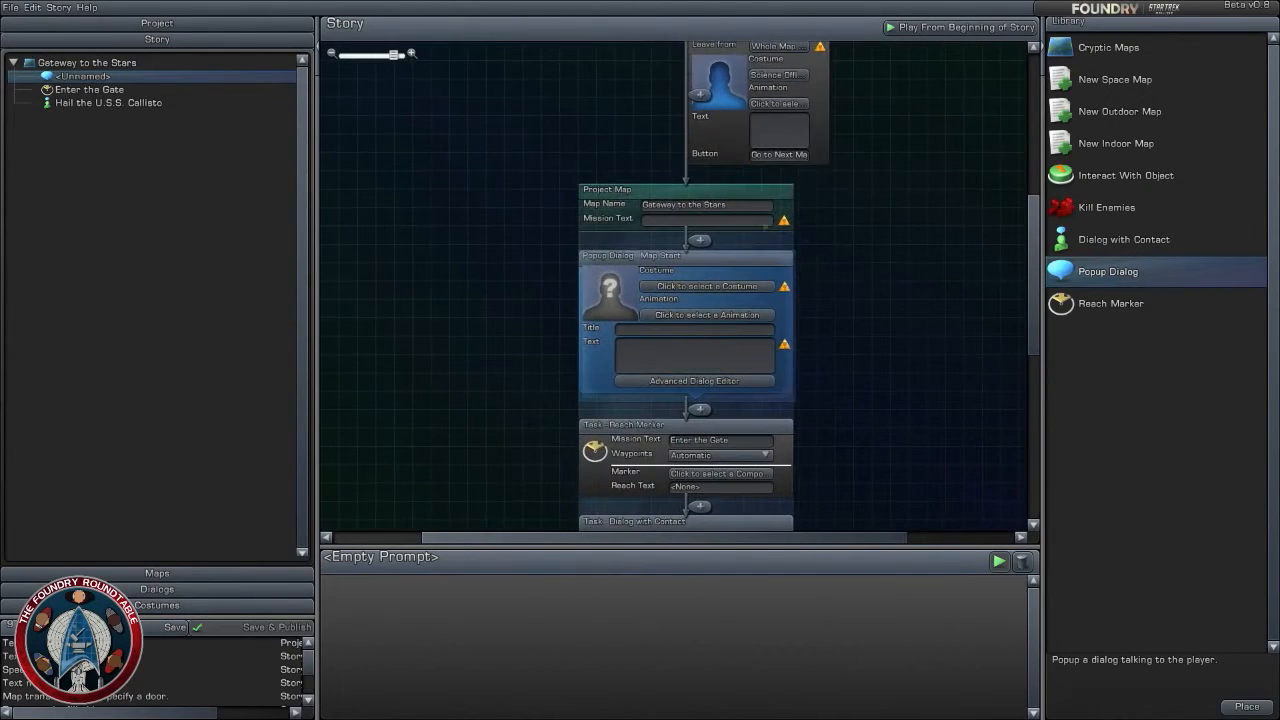
pyautogui.click(762, 222)
pyautogui.moveTo(880, 349); pyautogui.dragTo(855, 412)
pyautogui.moveTo(857, 365); pyautogui.dragTo(851, 194)
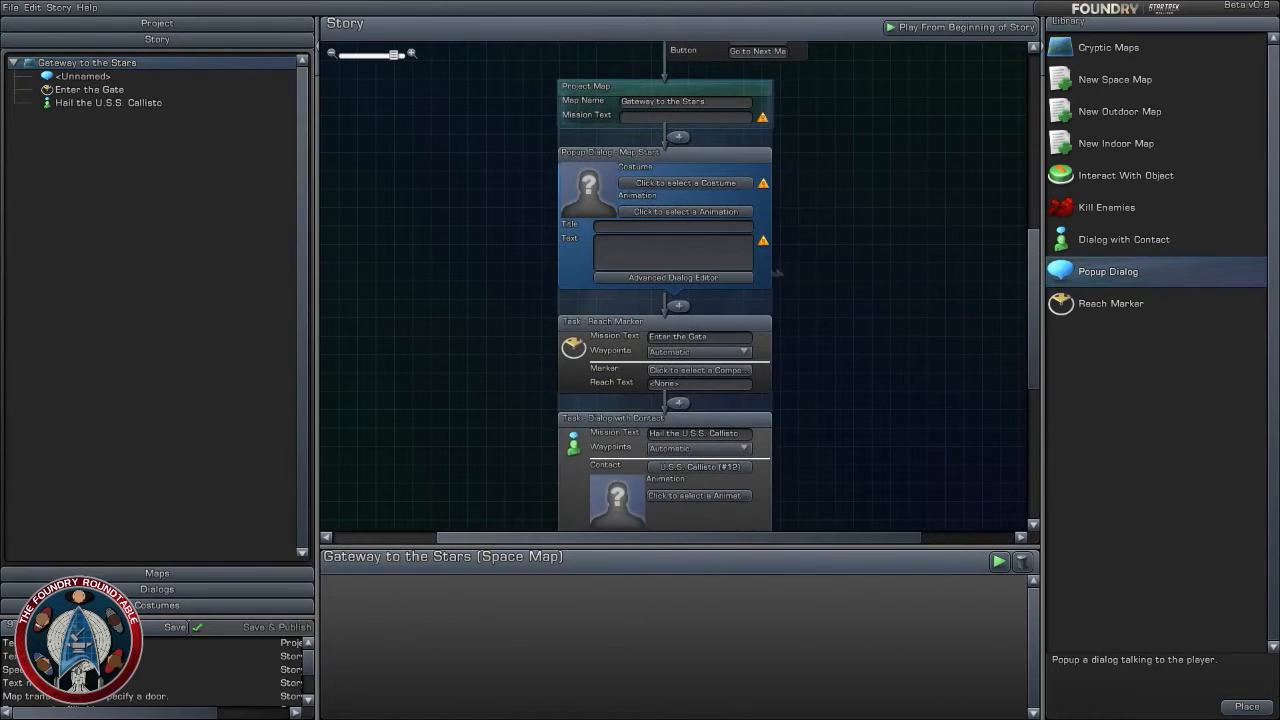
# - Open the costume selection for the popup dialog and search the costumes for "starfleet"
pyautogui.click(686, 183)
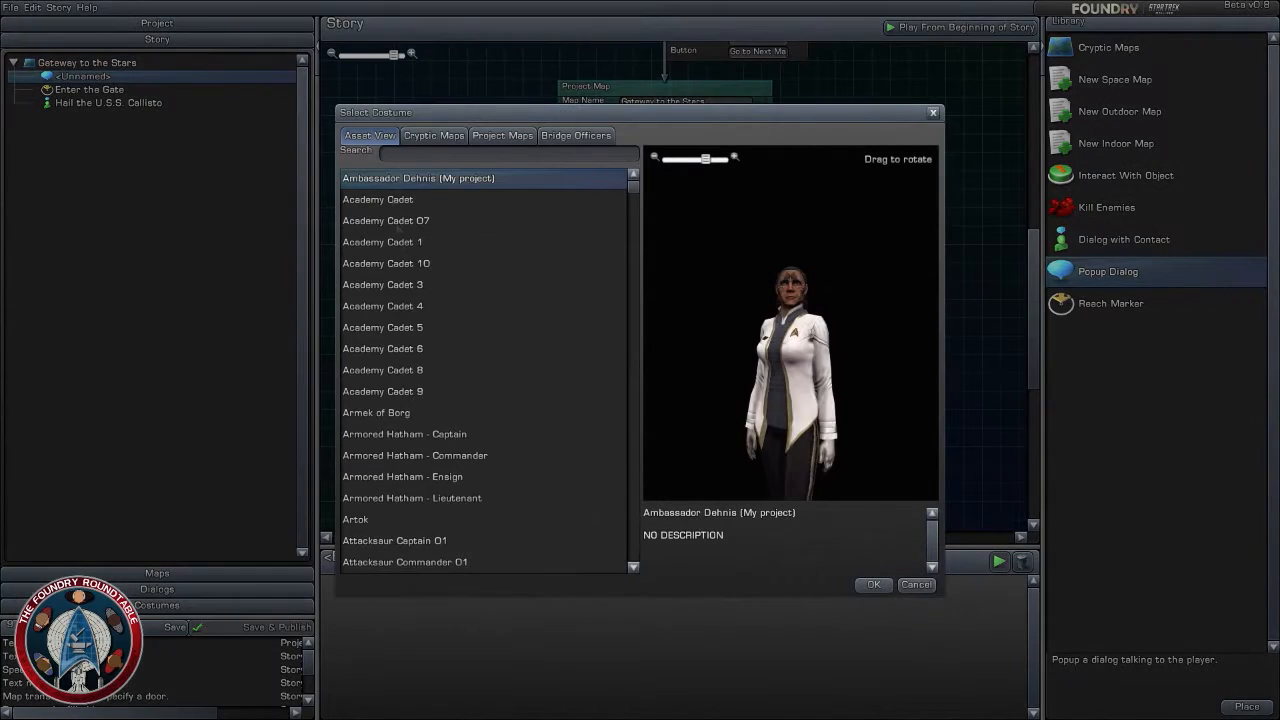
pyautogui.click(446, 155)
pyautogui.write('star f')
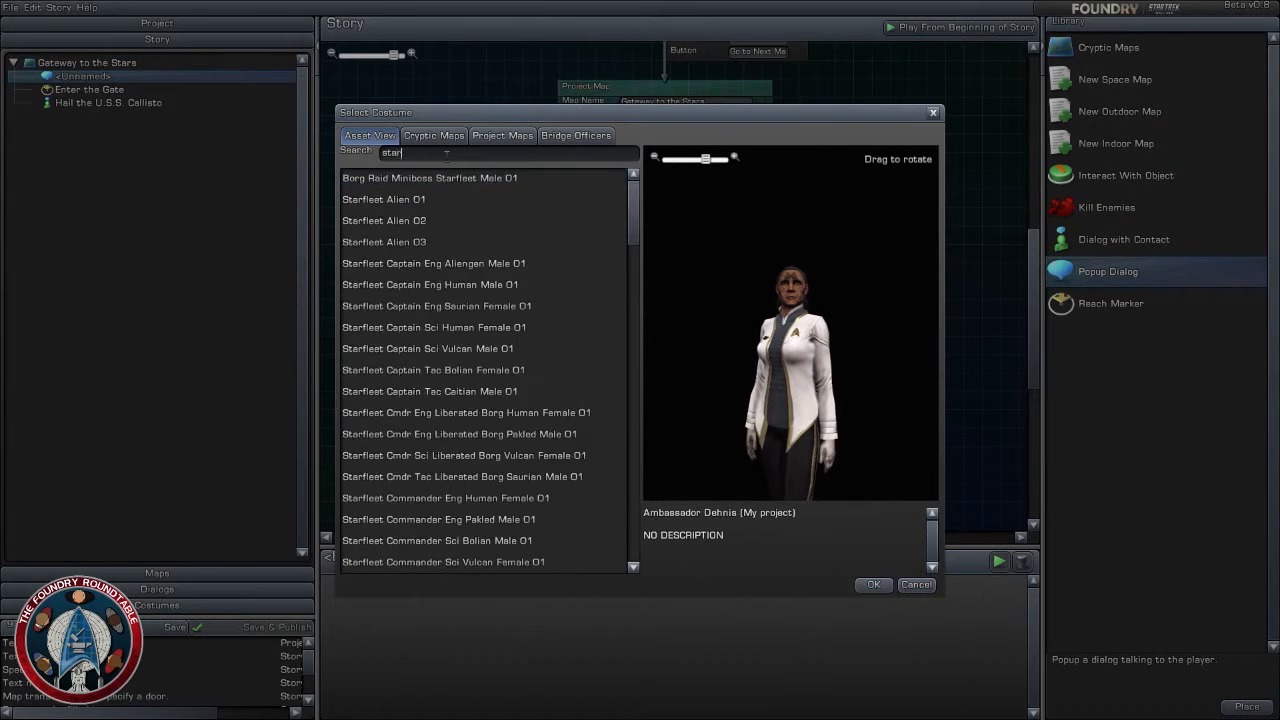
pyautogui.press('BackSpace')
pyautogui.press('BackSpace')
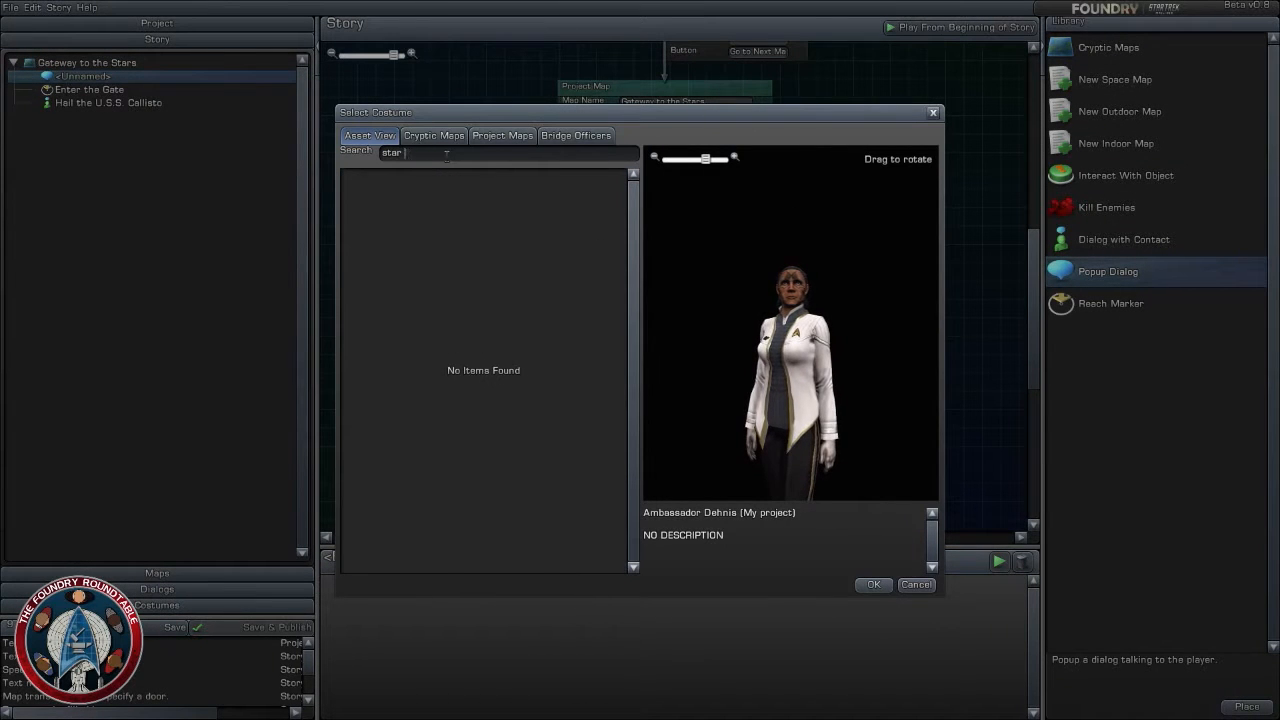
pyautogui.write('fl')
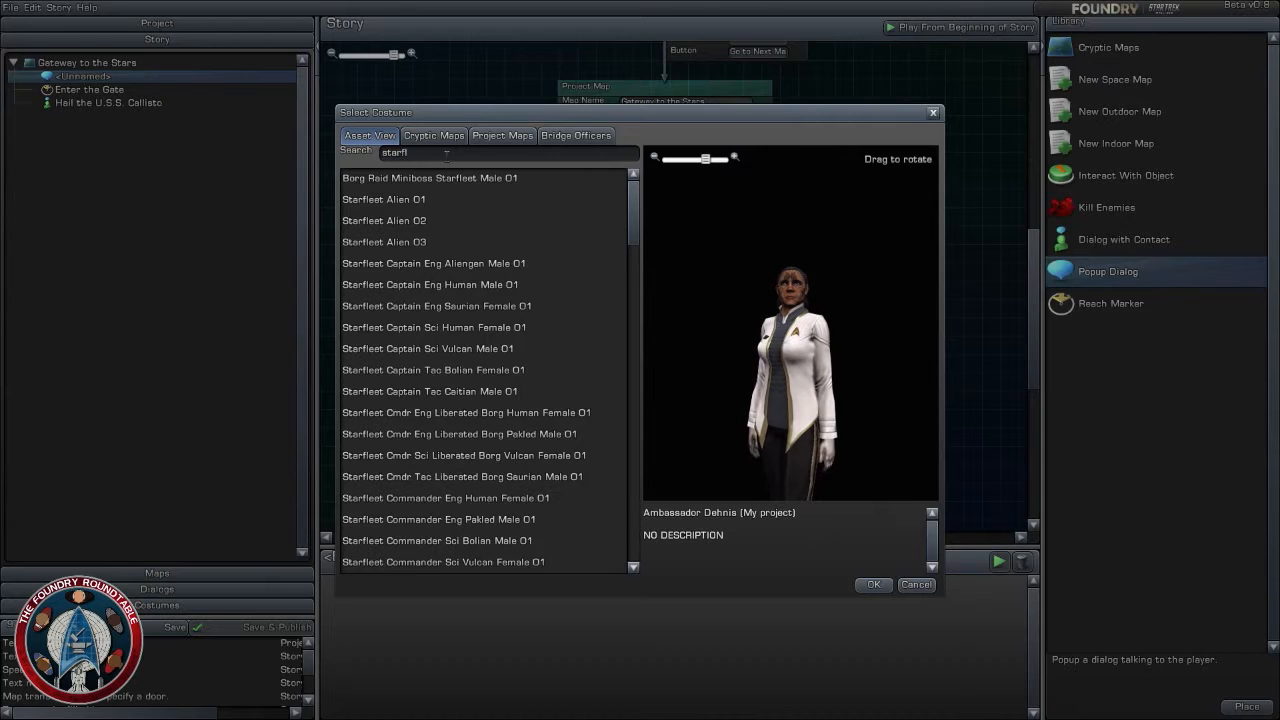
pyautogui.write('eet')
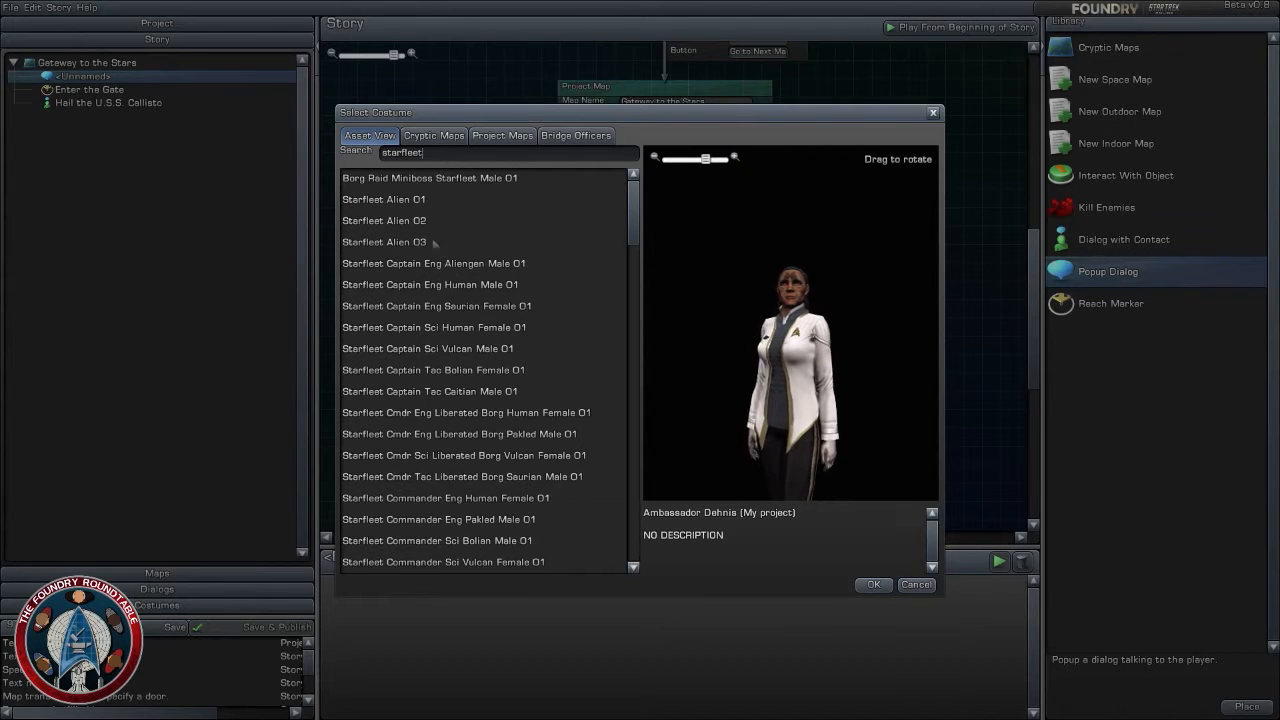
# - Preview the Starfleet Captain and Commander costumes, from Starfleet Captain Eng Aliengen Male 01 through Starfleet Commander Sci Bolian Male 01
pyautogui.click(434, 242)
pyautogui.click(446, 266)
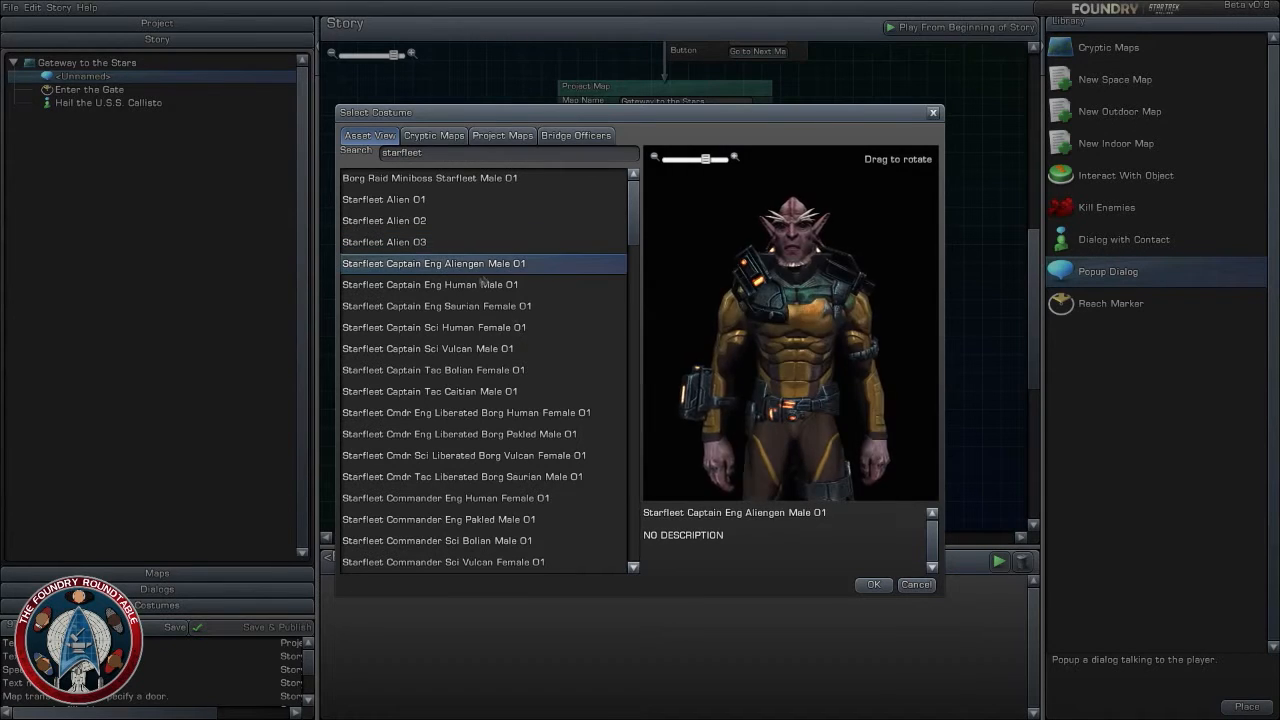
pyautogui.click(484, 284)
pyautogui.click(457, 306)
pyautogui.click(464, 328)
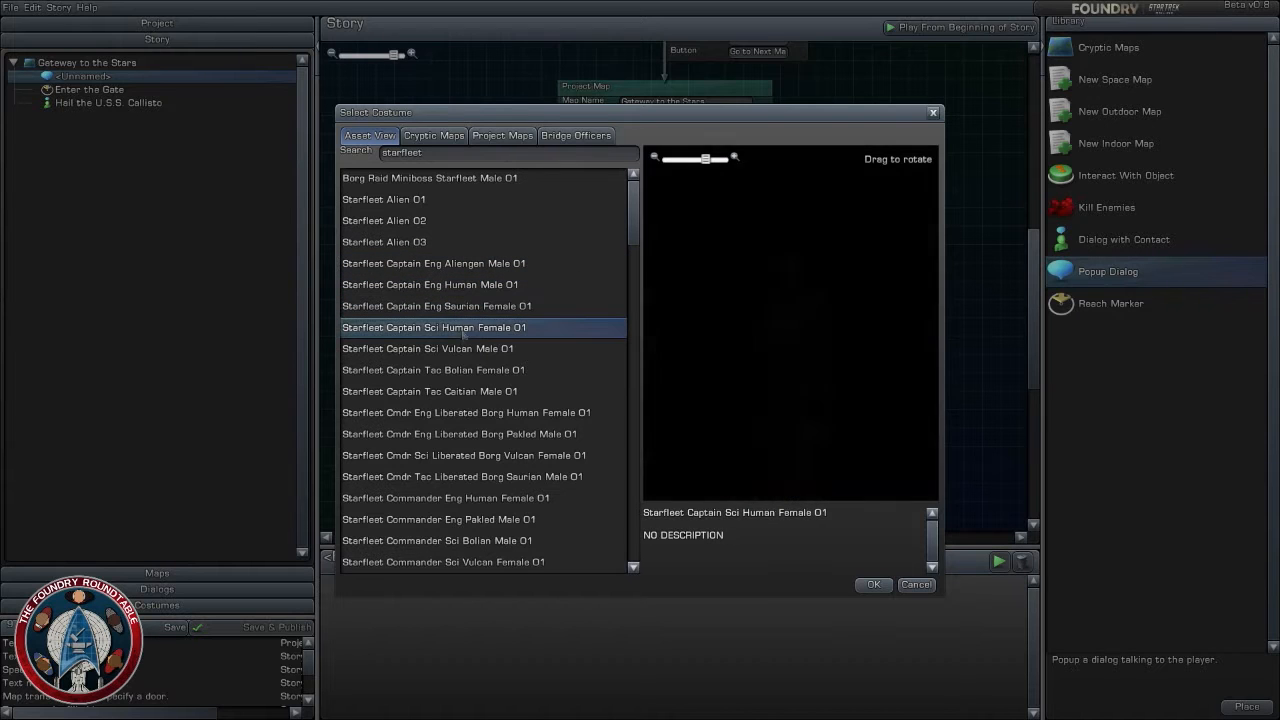
pyautogui.click(460, 350)
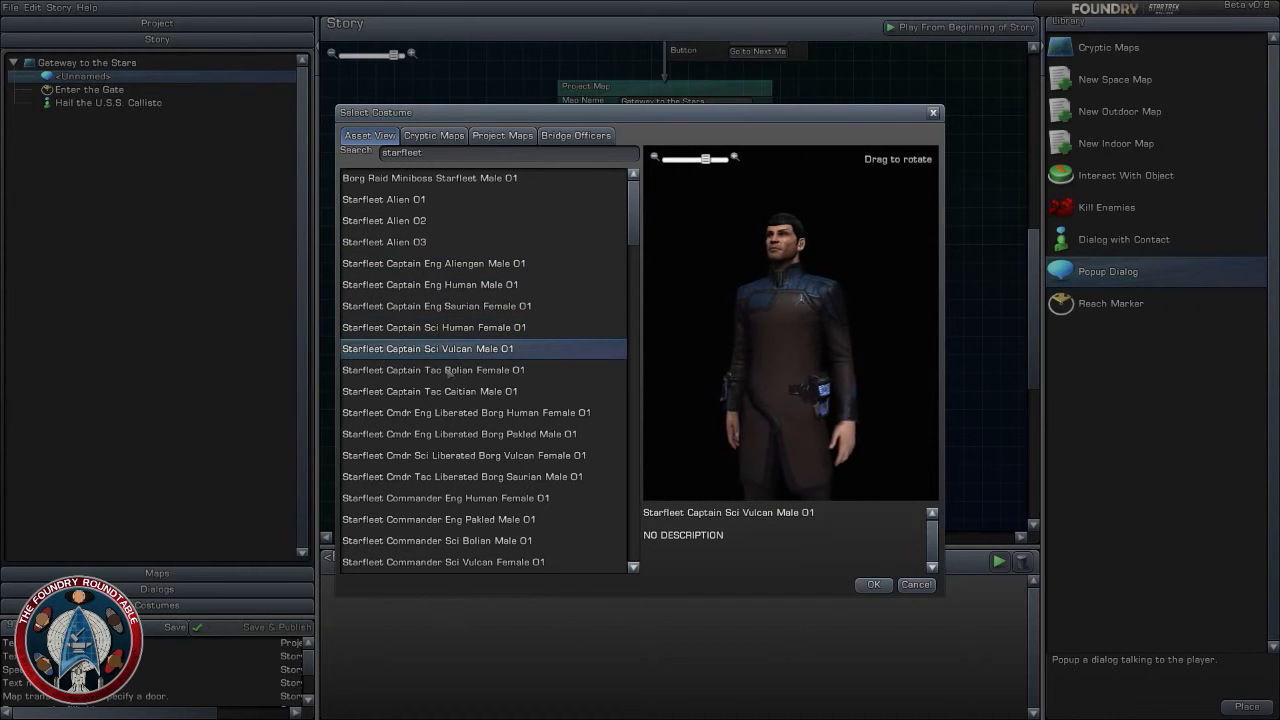
pyautogui.click(449, 372)
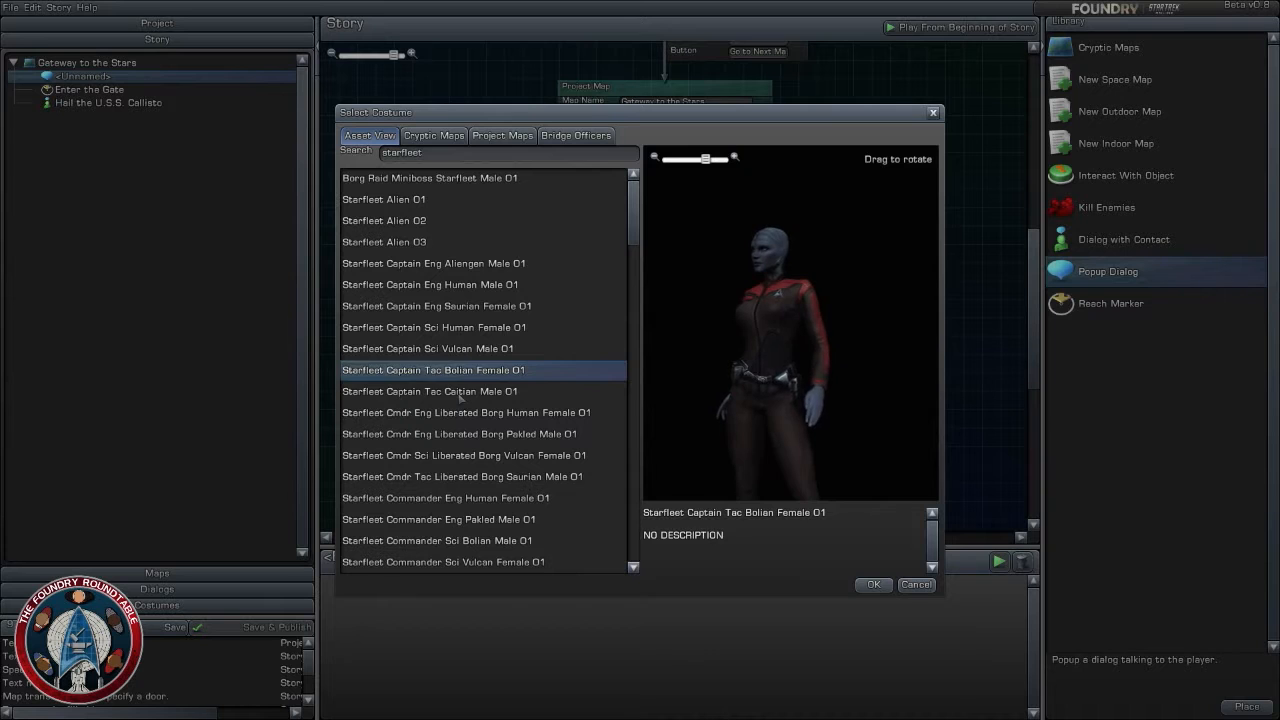
pyautogui.click(462, 393)
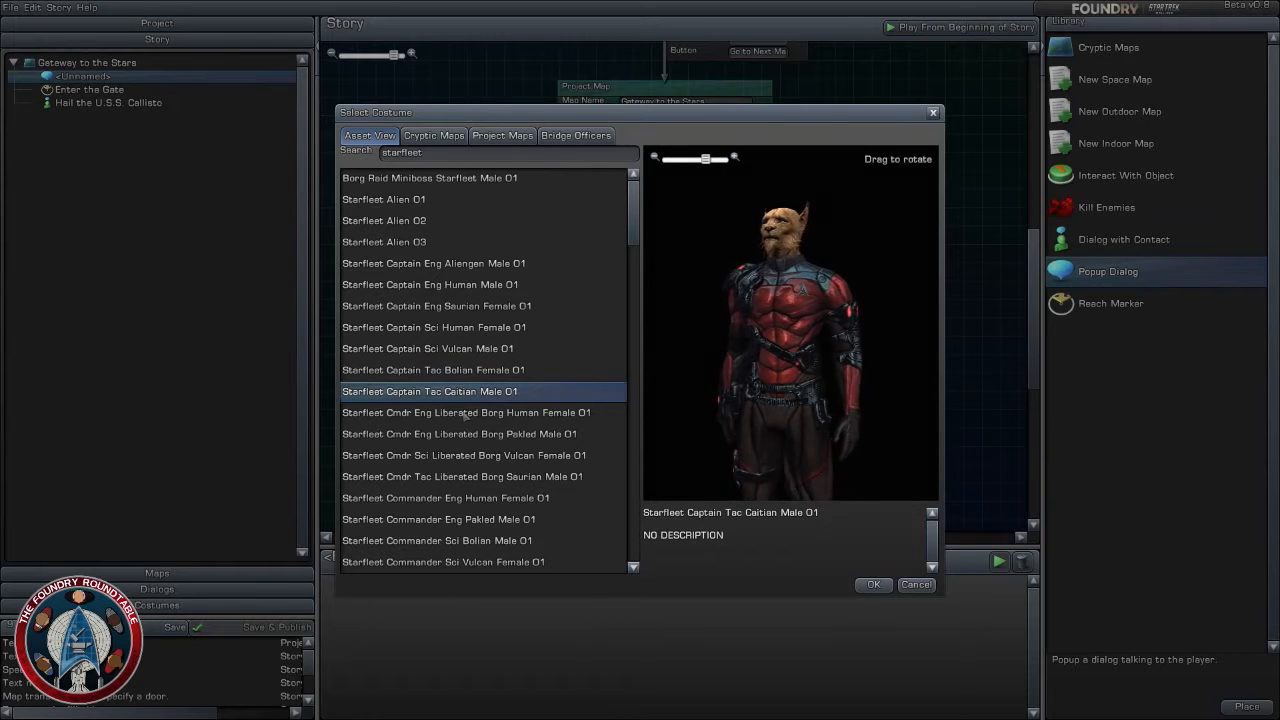
pyautogui.click(465, 413)
pyautogui.click(469, 435)
pyautogui.click(463, 456)
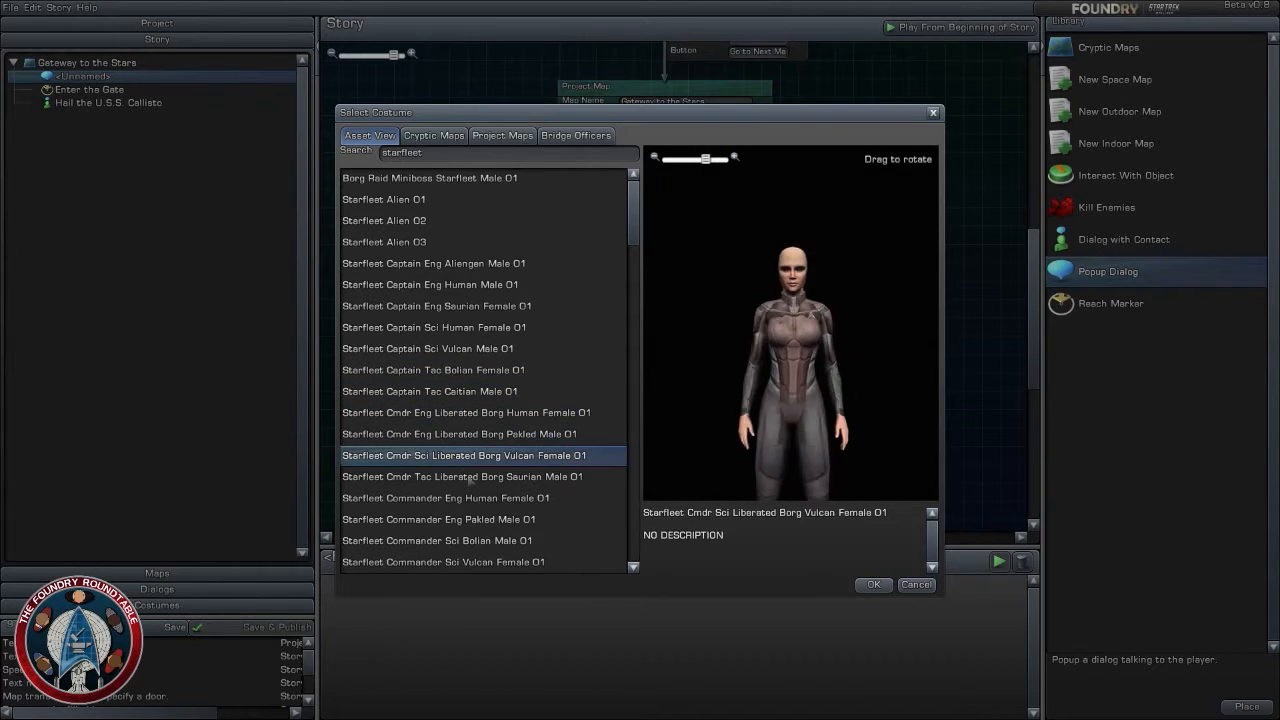
pyautogui.click(461, 477)
pyautogui.click(452, 498)
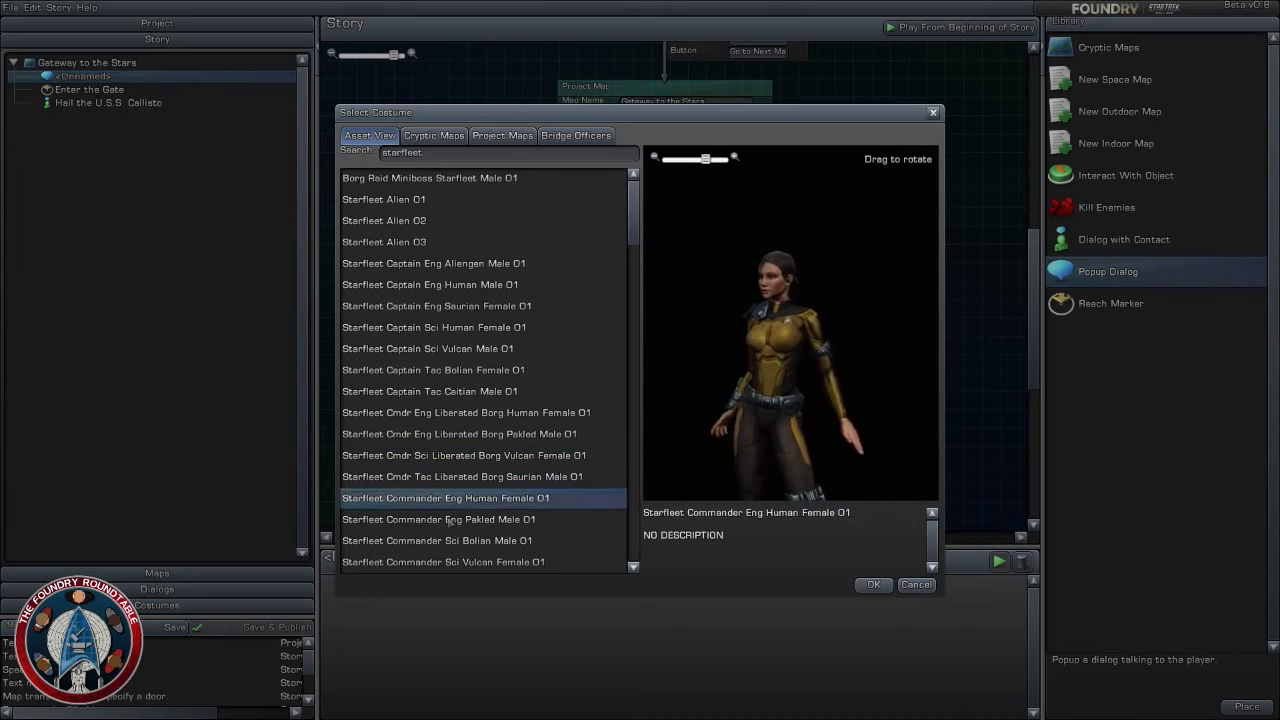
pyautogui.click(451, 520)
pyautogui.click(452, 541)
pyautogui.scroll(-3, 445, 440)
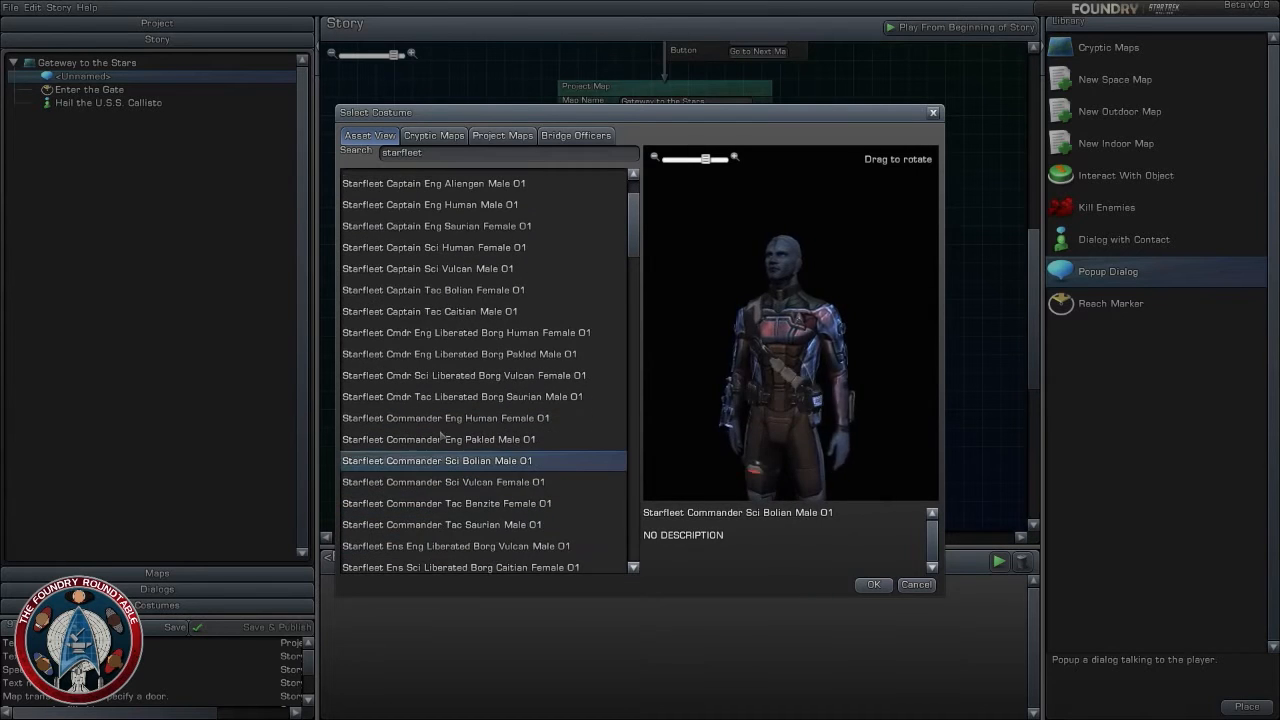
# - Preview the remaining Starfleet Commander costumes and the Ensign and Guard costumes, through Starfleet Guard Caitian Male 01
pyautogui.click(440, 484)
pyautogui.click(452, 504)
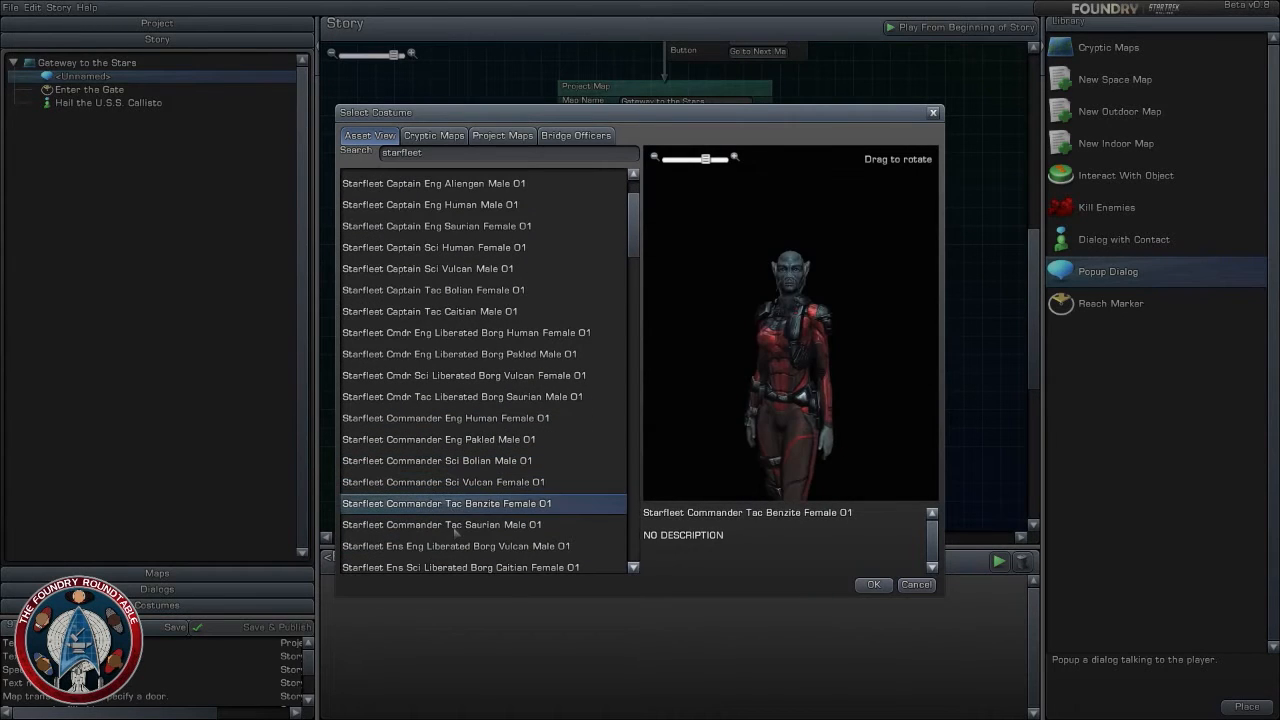
pyautogui.click(455, 528)
pyautogui.click(455, 546)
pyautogui.scroll(-3, 450, 465)
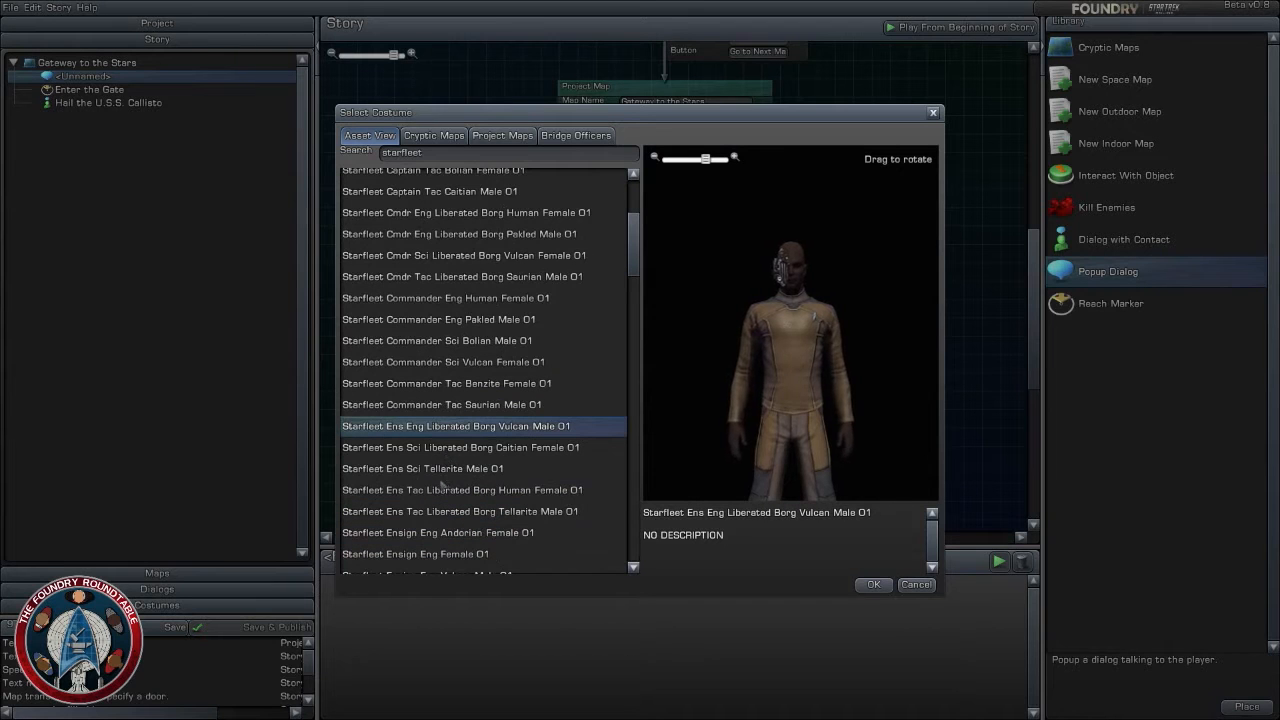
pyautogui.click(447, 450)
pyautogui.click(447, 468)
pyautogui.click(452, 490)
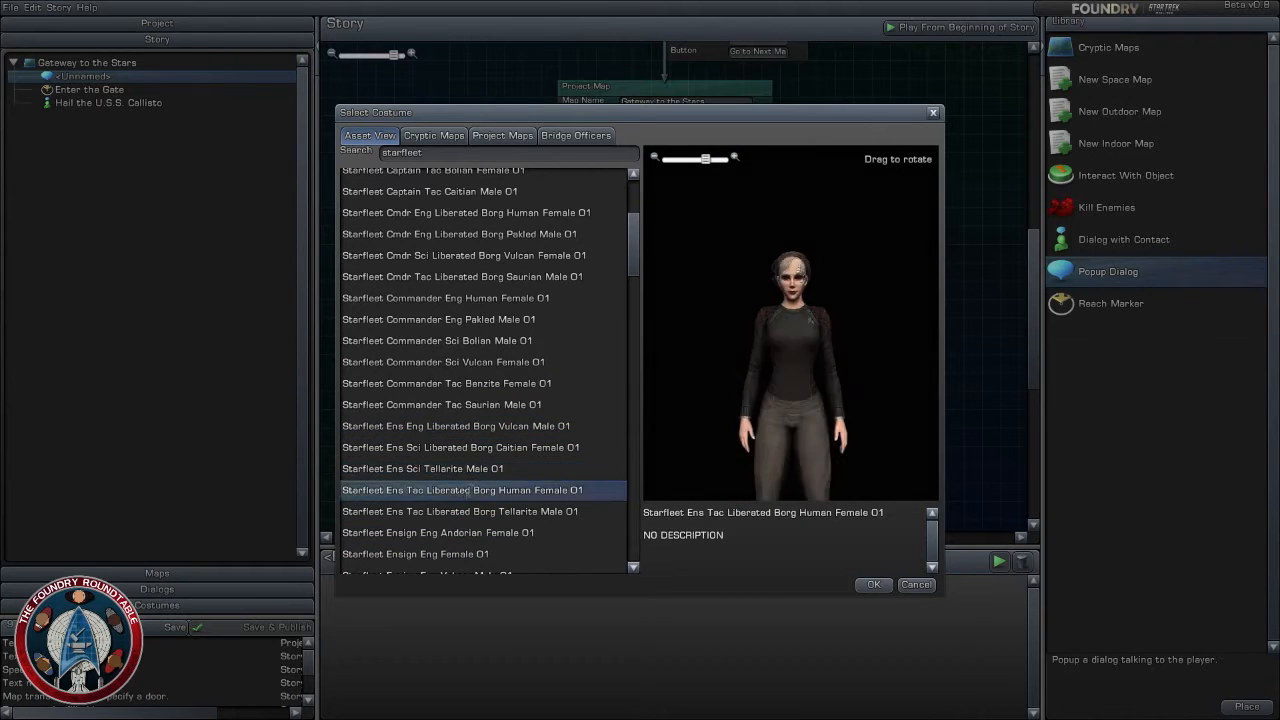
pyautogui.scroll(-5, 450, 490)
pyautogui.click(440, 311)
pyautogui.click(440, 354)
pyautogui.click(447, 376)
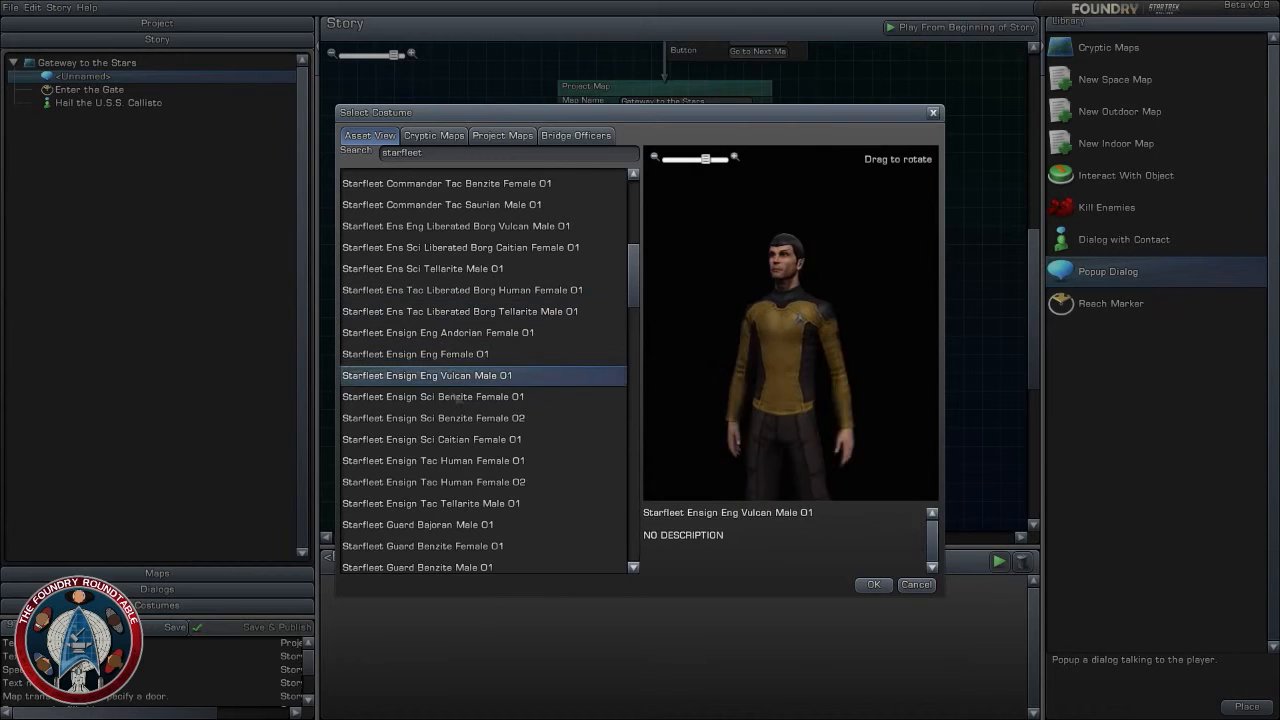
pyautogui.click(440, 417)
pyautogui.click(443, 440)
pyautogui.click(445, 461)
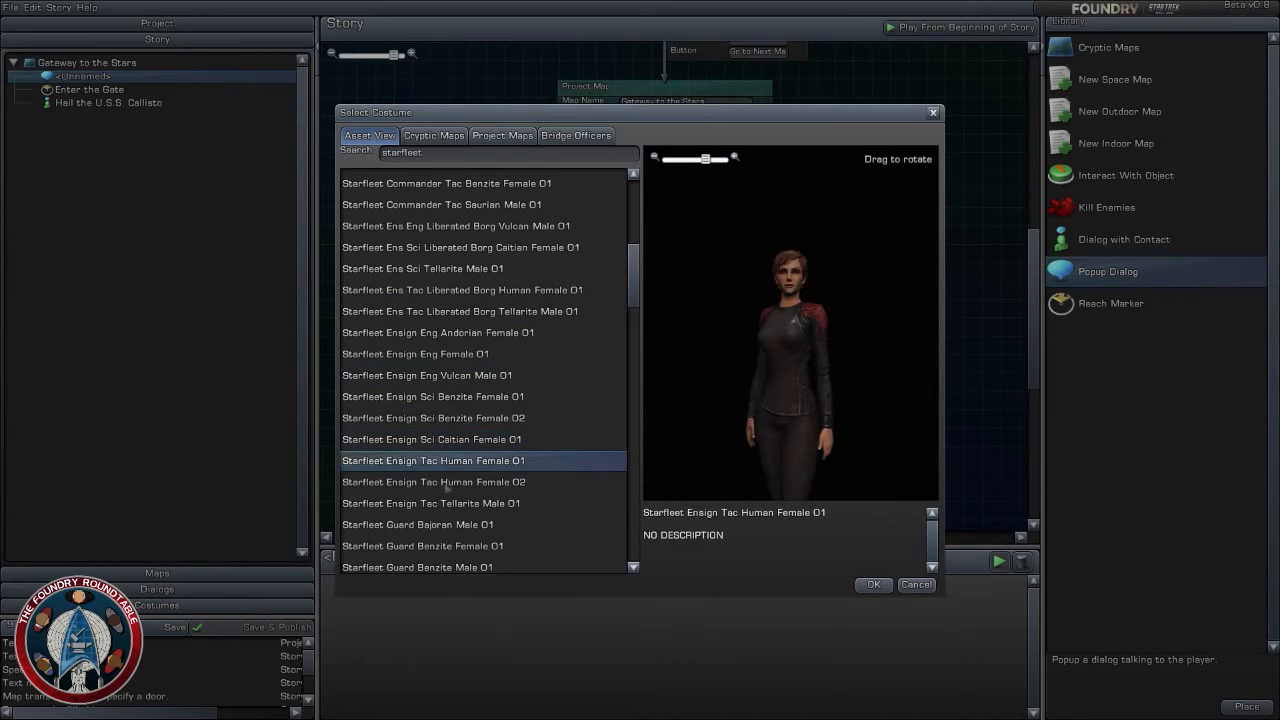
pyautogui.click(445, 483)
pyautogui.scroll(-5, 445, 490)
pyautogui.click(472, 368)
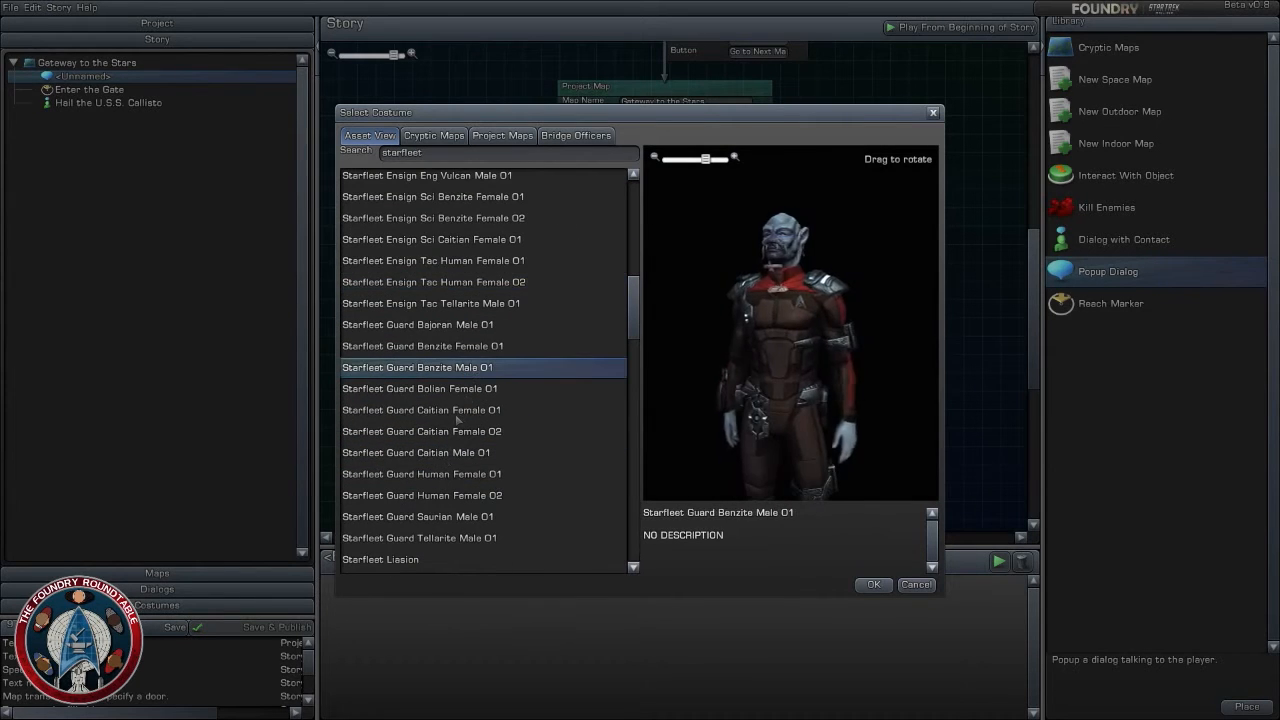
pyautogui.click(457, 416)
pyautogui.click(457, 452)
pyautogui.scroll(10, 457, 378)
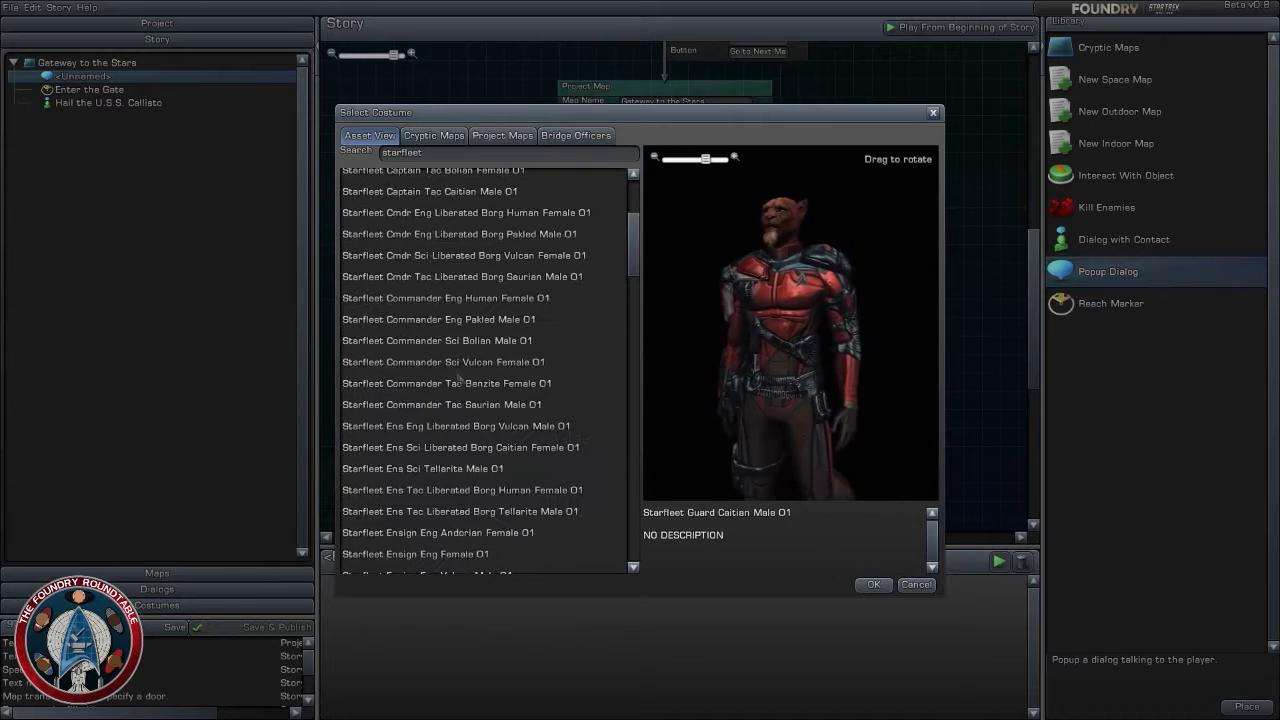
# - Compare the Starfleet Alien and Captain costumes again and assign Starfleet Captain Sci Vulcan Male 01 to the popup dialog
pyautogui.click(457, 255)
pyautogui.scroll(4, 455, 250)
pyautogui.click(446, 245)
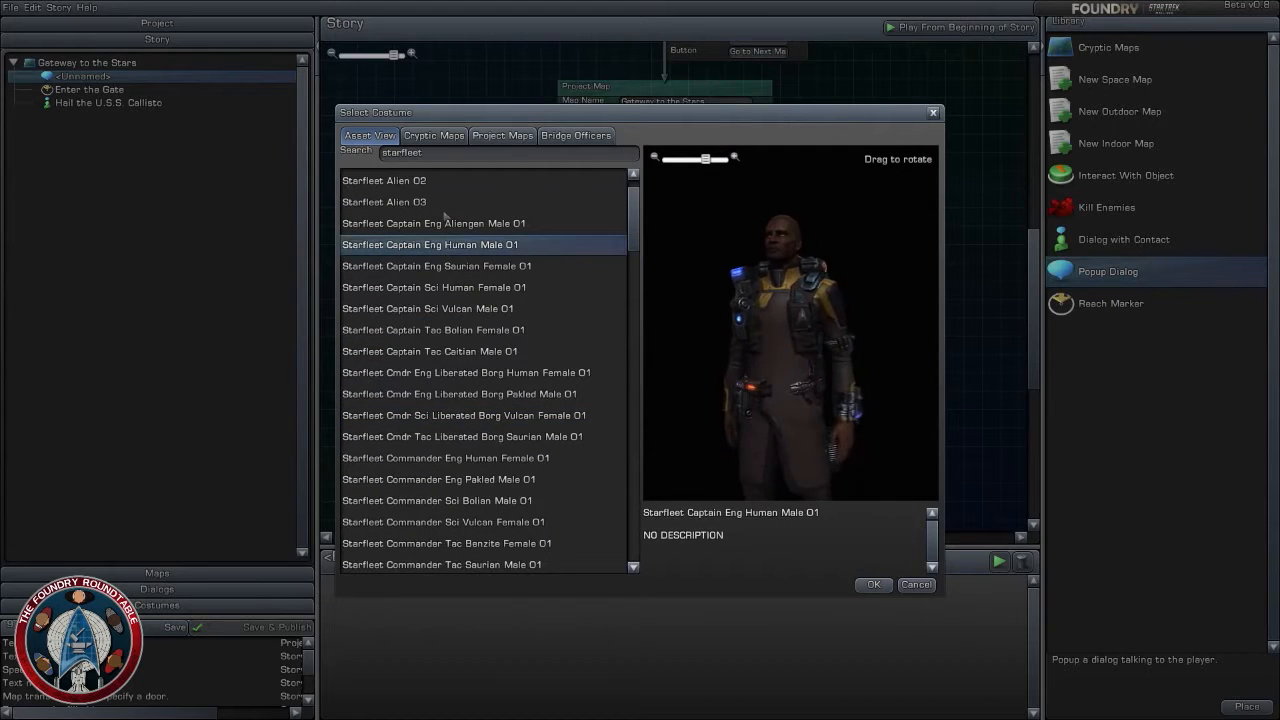
pyautogui.click(444, 205)
pyautogui.scroll(1, 440, 215)
pyautogui.click(400, 220)
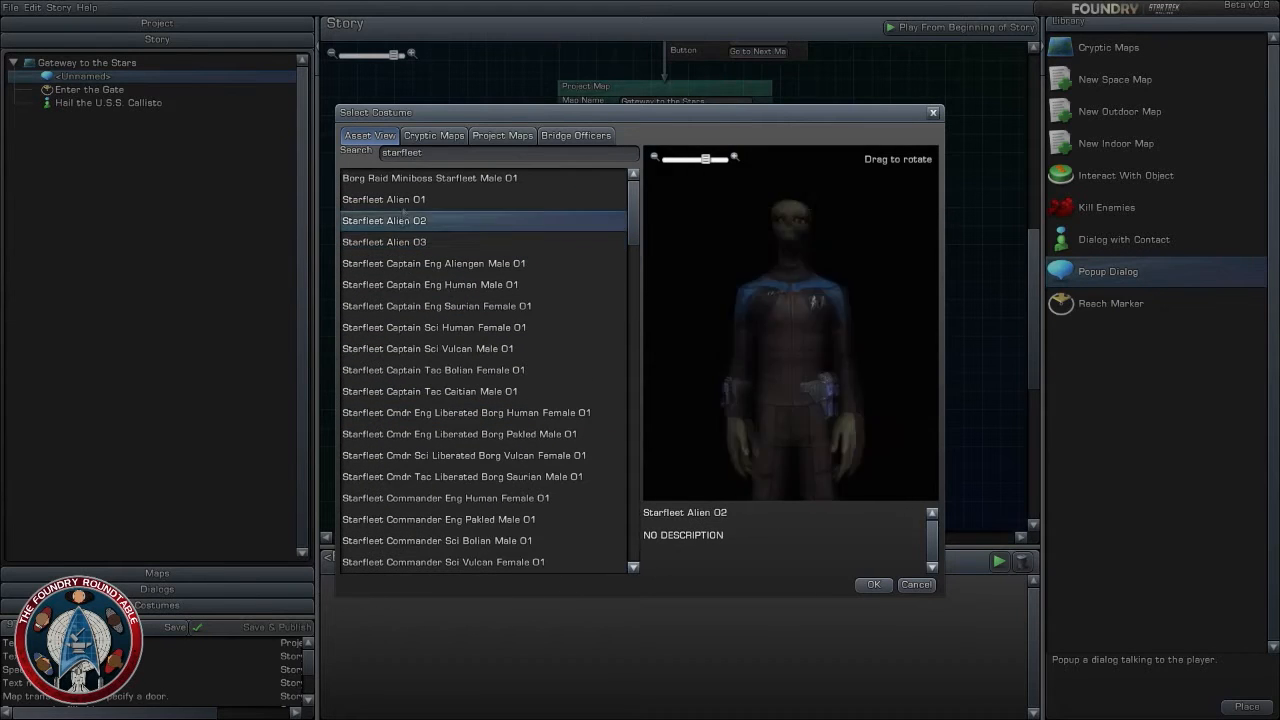
pyautogui.click(400, 199)
pyautogui.click(450, 284)
pyautogui.click(465, 326)
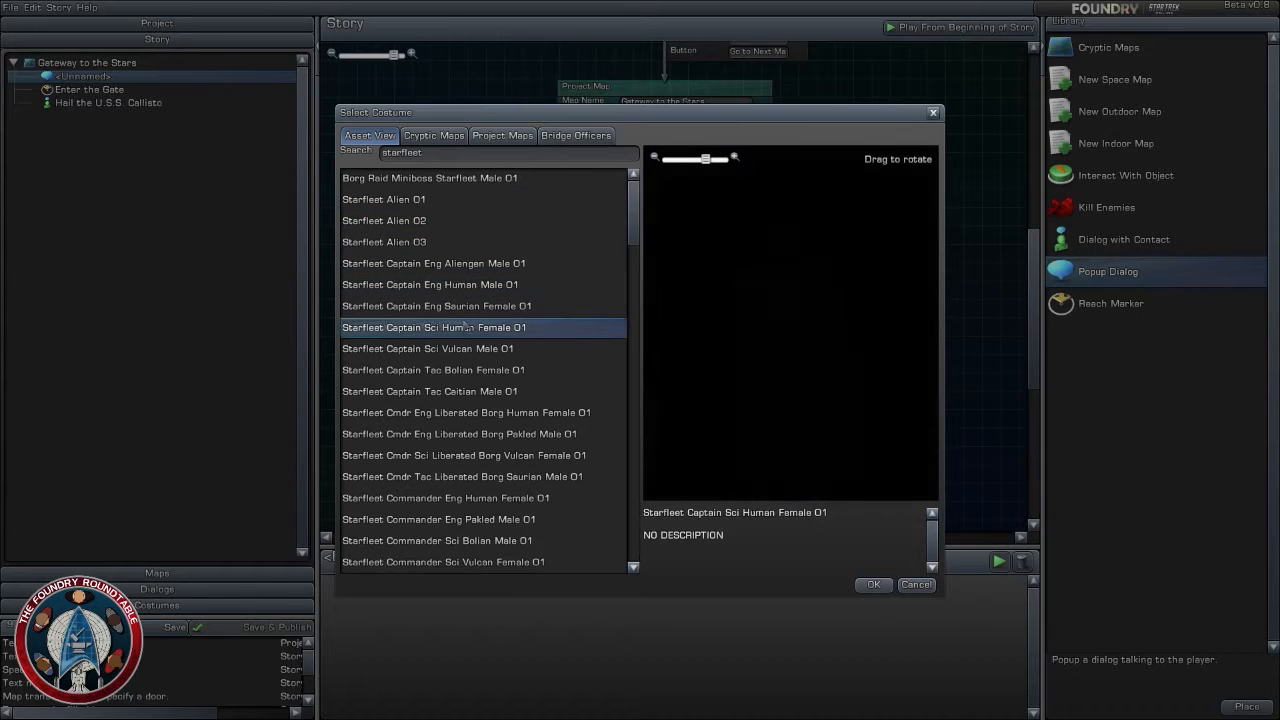
pyautogui.click(467, 305)
pyautogui.click(467, 288)
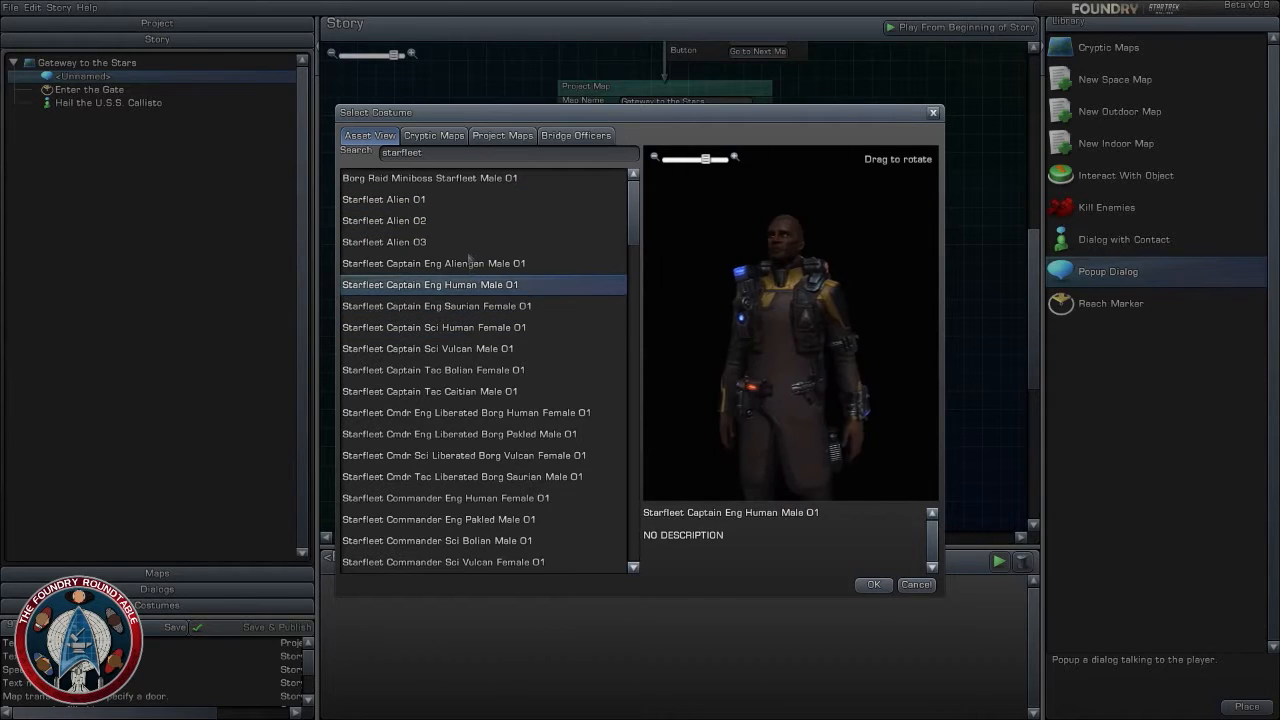
pyautogui.press('Up')
pyautogui.click(450, 348)
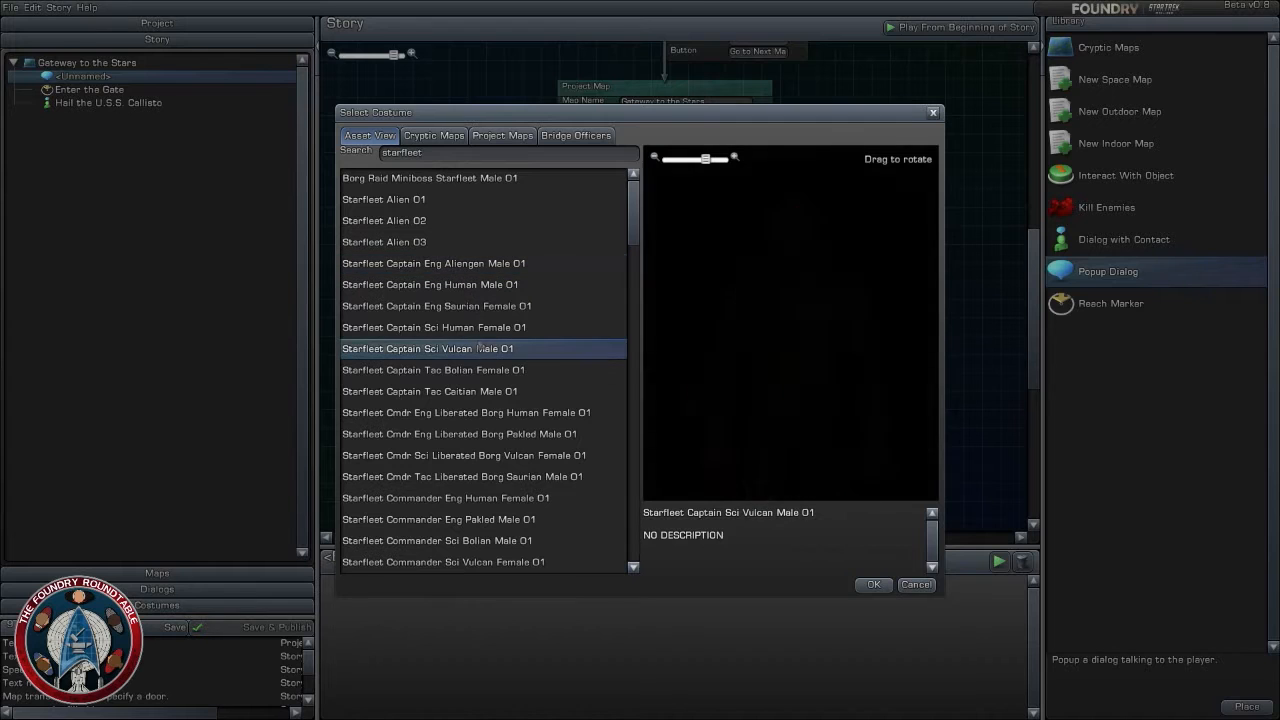
pyautogui.click(872, 585)
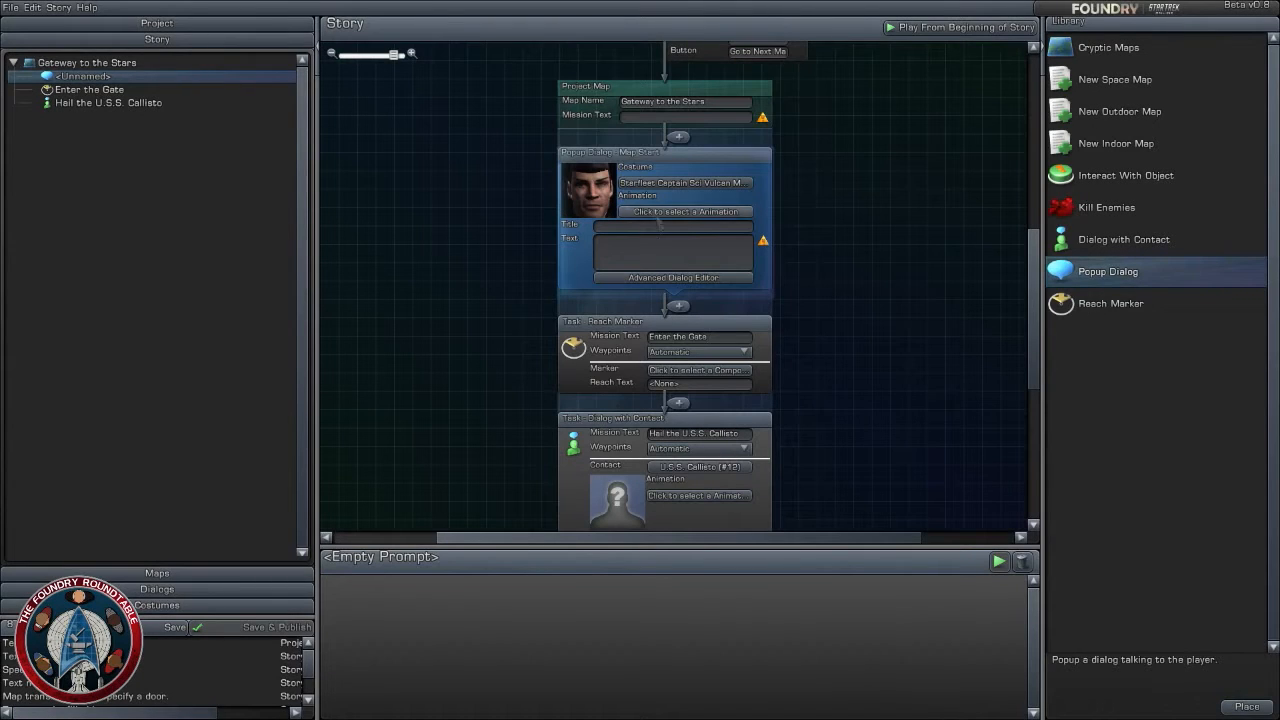
# - Enter the captain's rank and name as the popup dialog's title
pyautogui.click(656, 226)
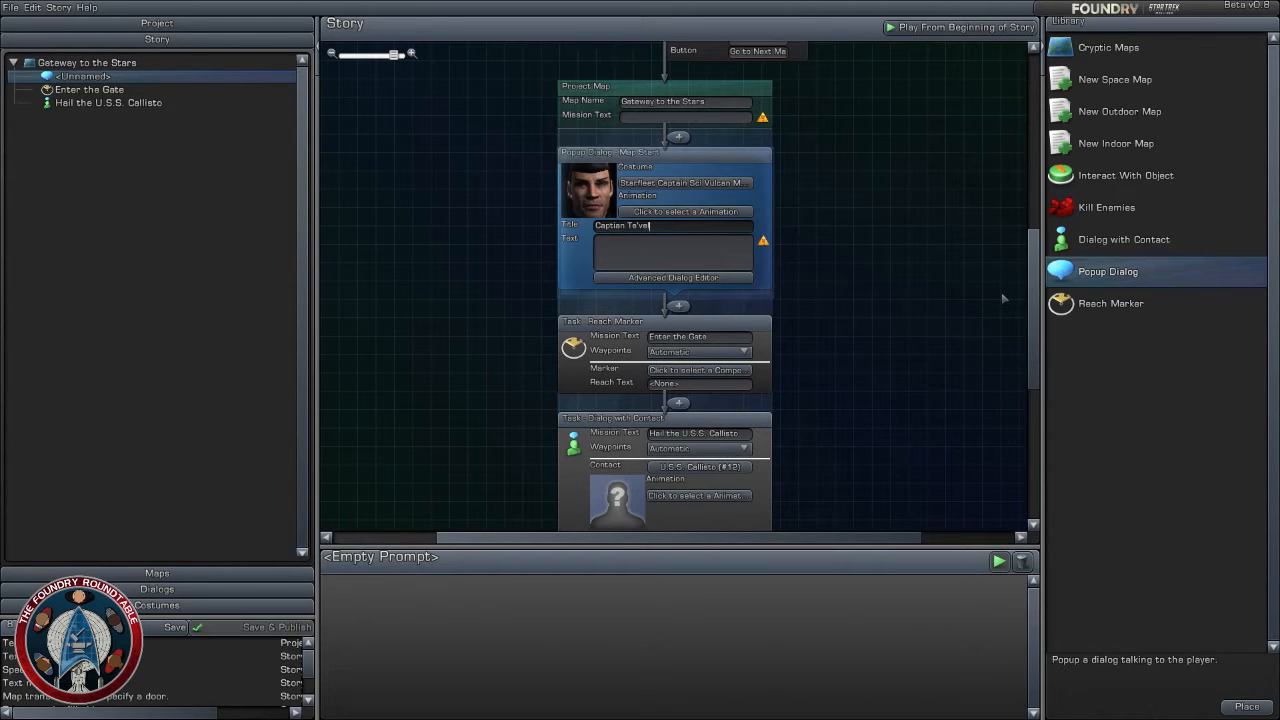
pyautogui.click(676, 258)
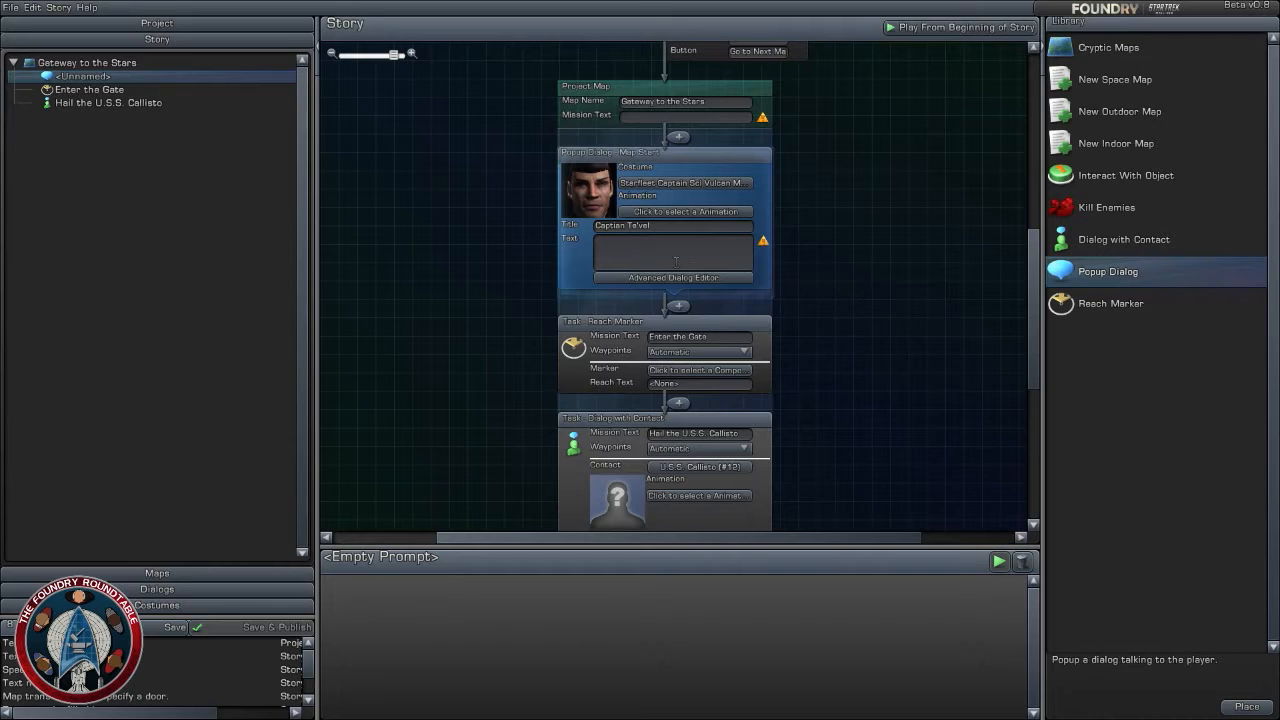
pyautogui.click(851, 440)
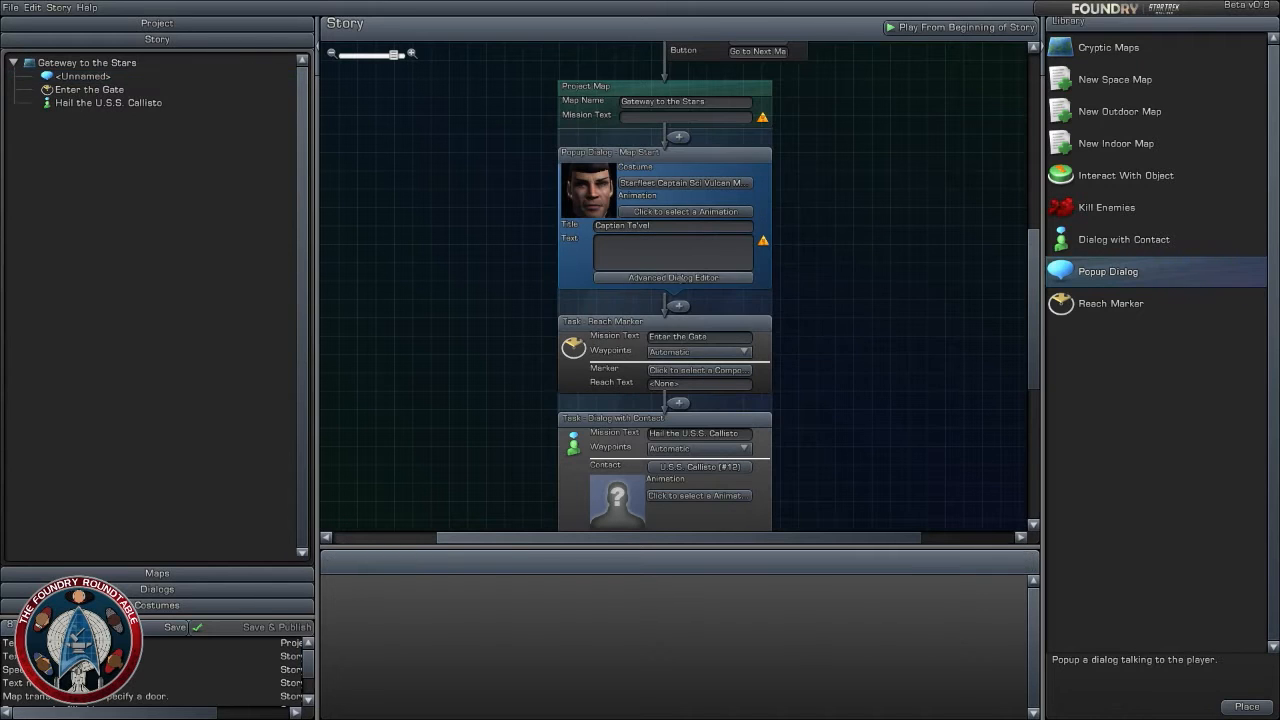
pyautogui.click(698, 266)
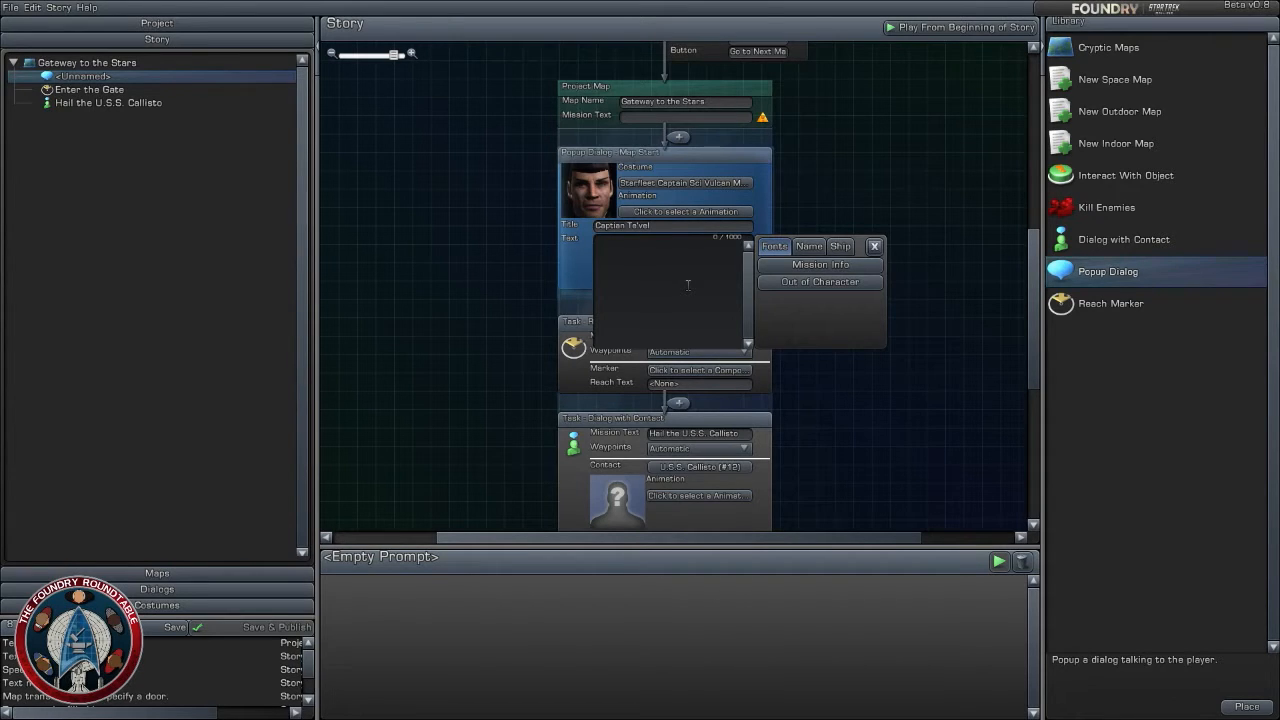
pyautogui.click(849, 185)
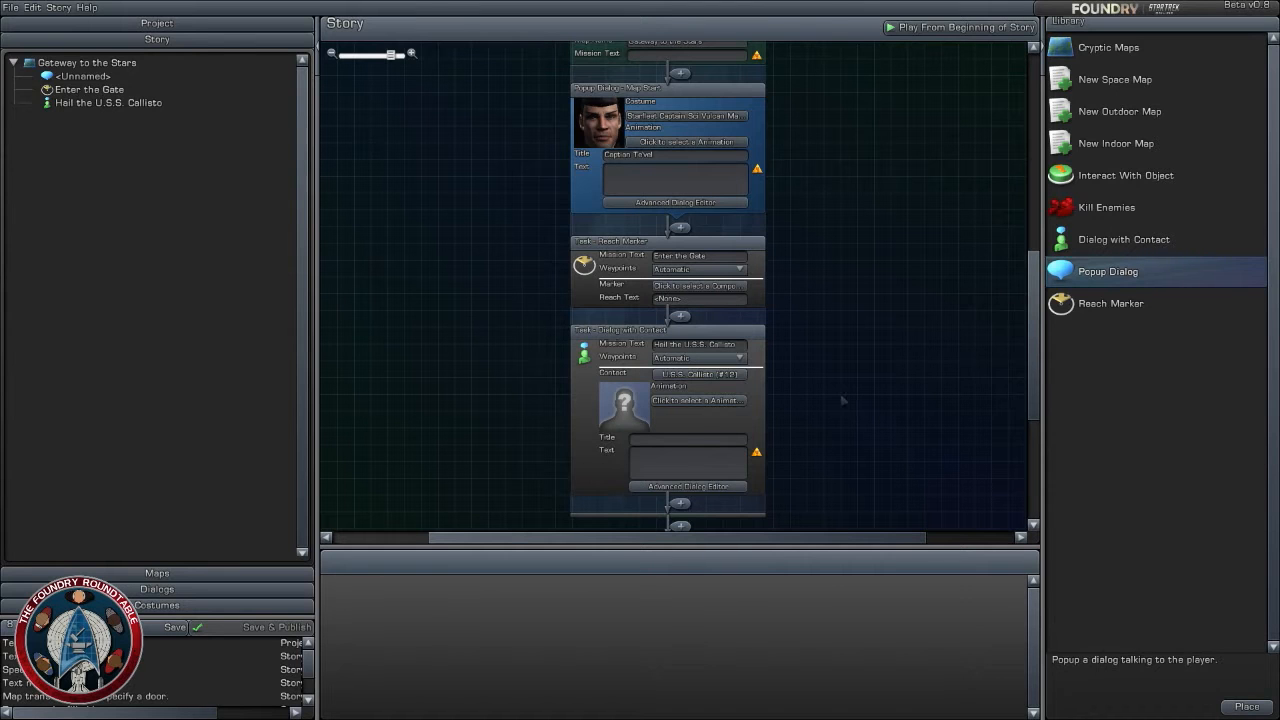
pyautogui.scroll(-1, 843, 400)
pyautogui.scroll(1, 843, 400)
pyautogui.moveTo(831, 410); pyautogui.dragTo(831, 428)
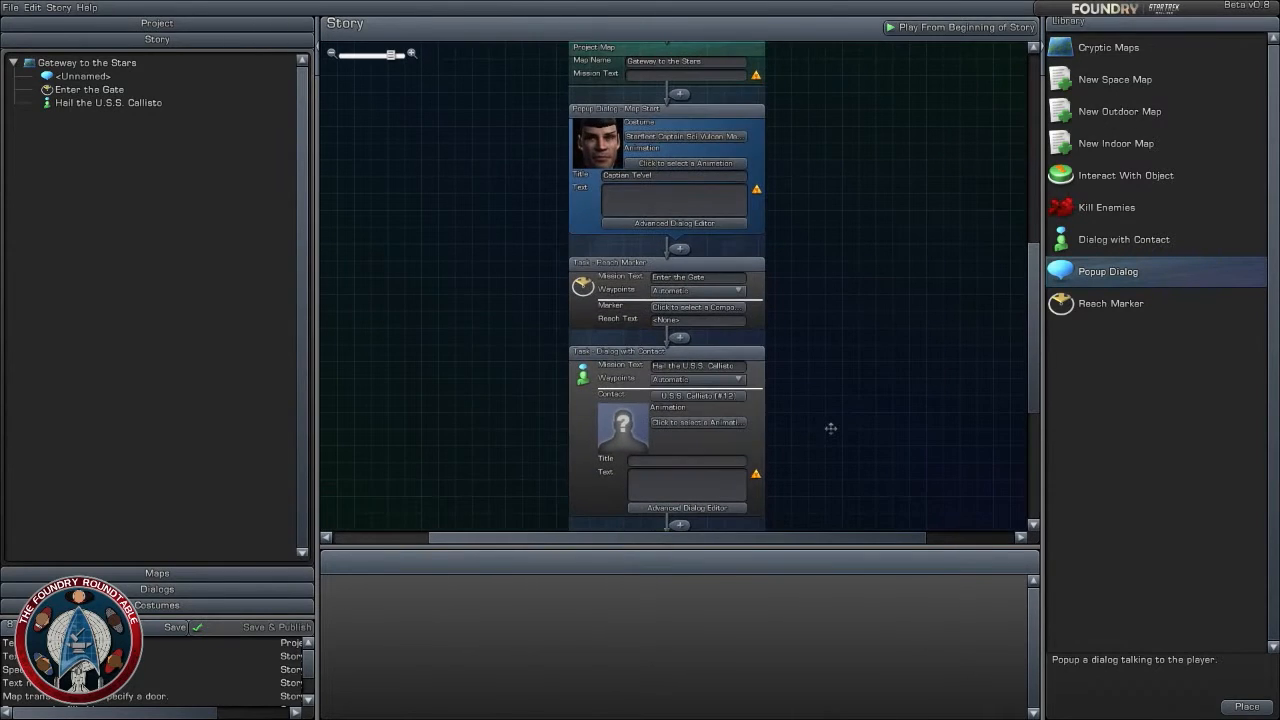
pyautogui.scroll(2, 831, 432)
pyautogui.moveTo(848, 354); pyautogui.dragTo(858, 449)
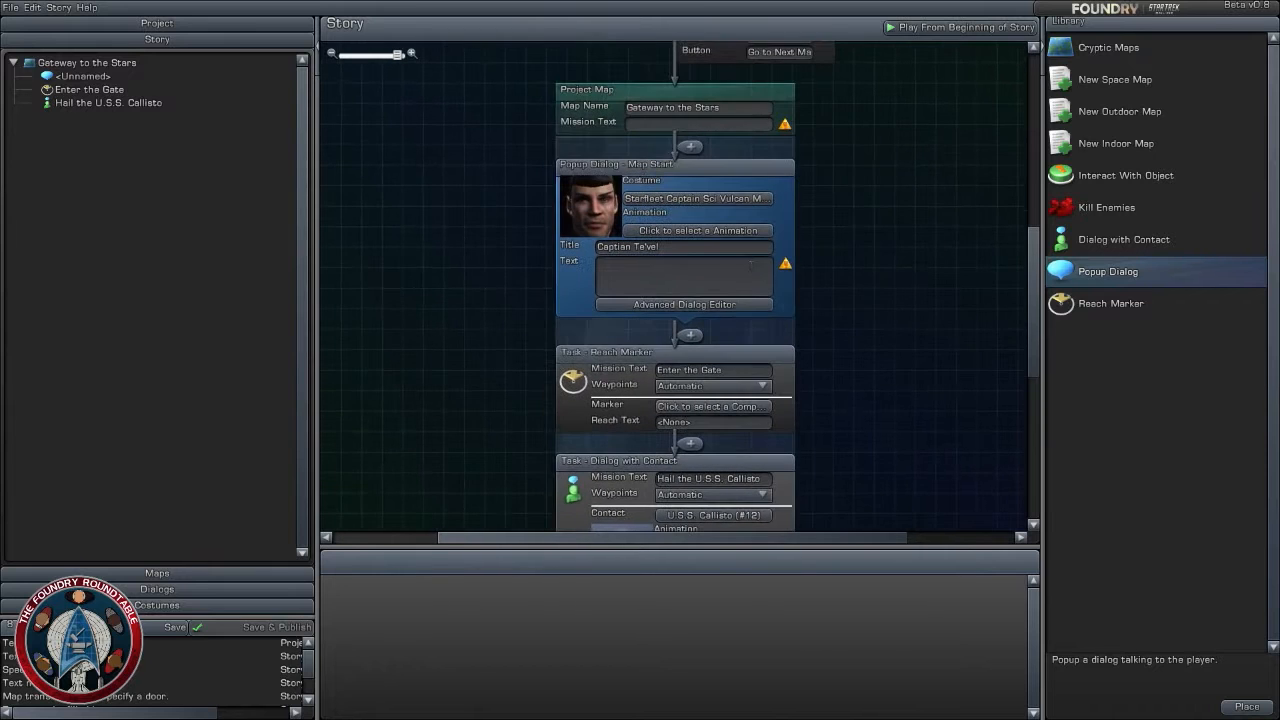
# - Begin the map-start popup dialog's text with "Greetings [Rank] [LastName]."
pyautogui.click(740, 213)
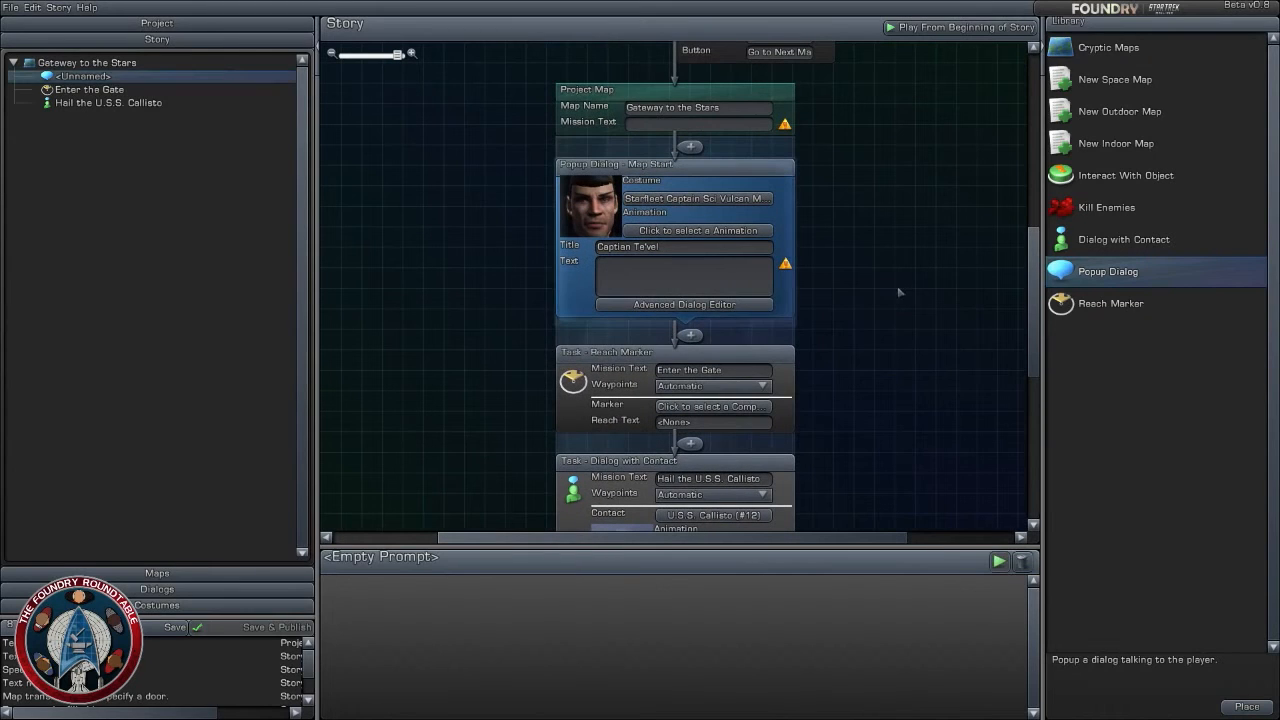
pyautogui.click(766, 280)
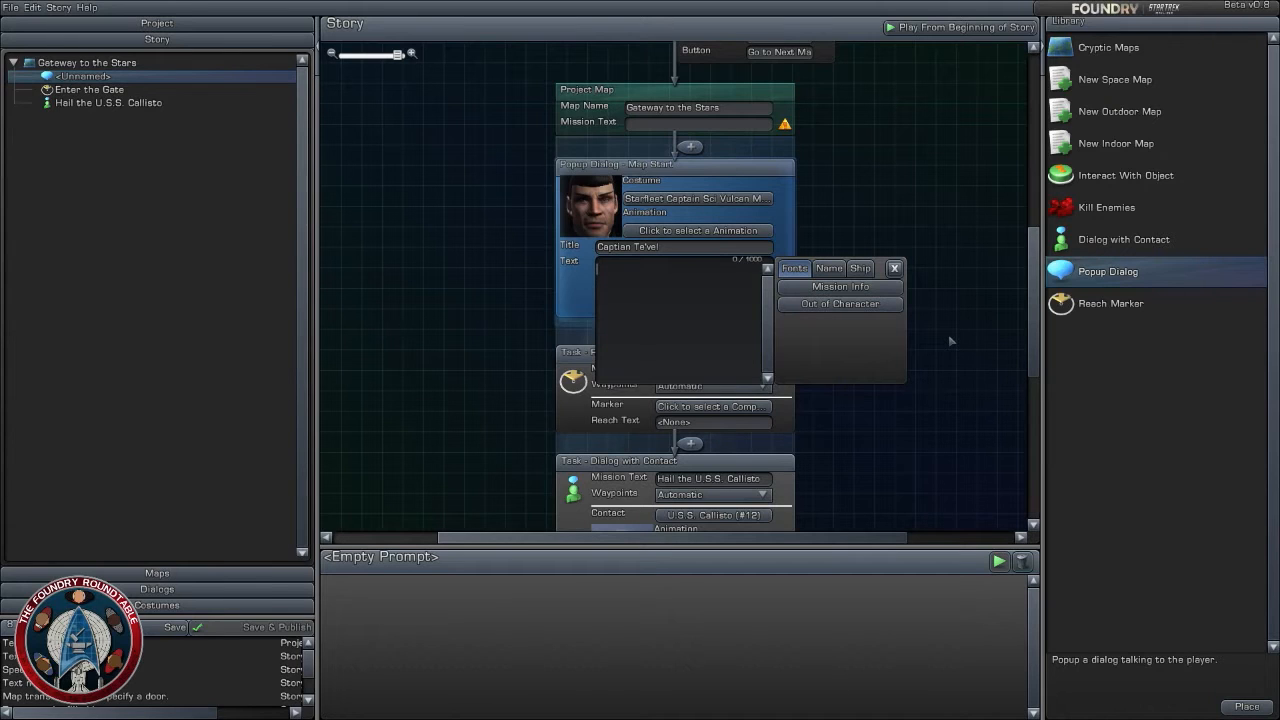
pyautogui.write('Greetings [Rank] [LastName].')
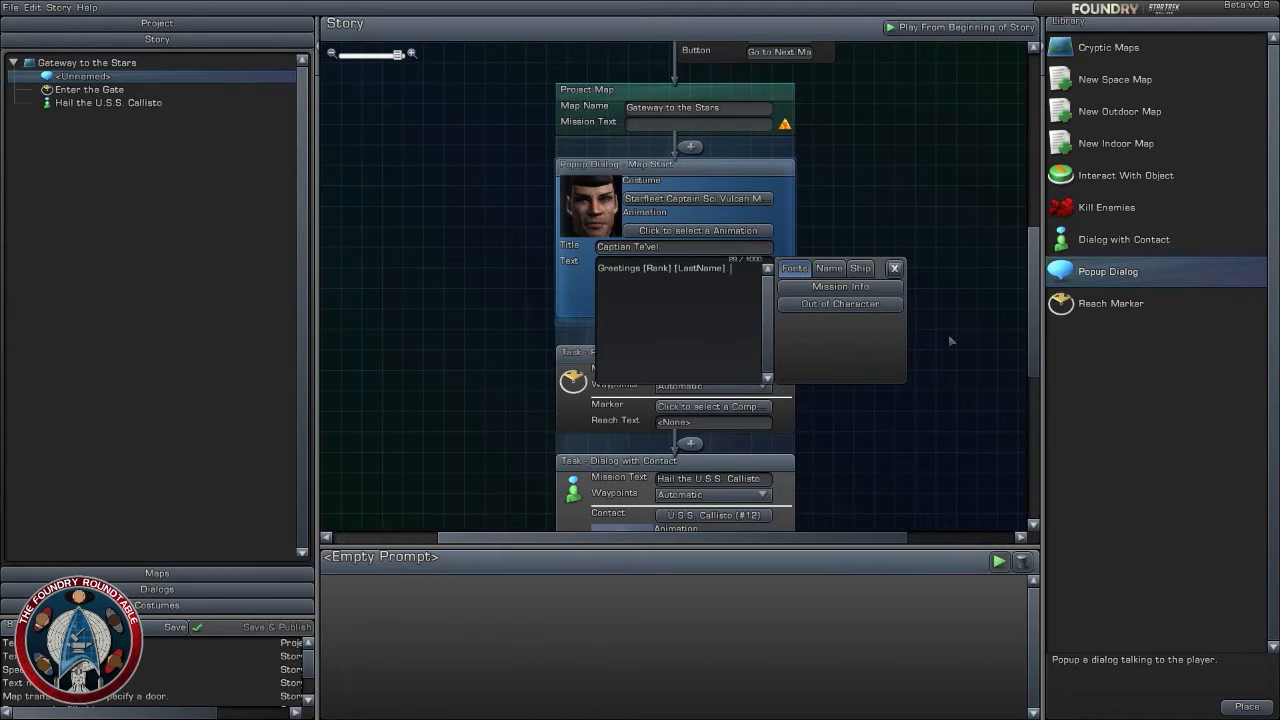
pyautogui.write(' Welcome to the ??? sys')
# - Add the sentence "Welcome to the ??? System." to the popup dialog's text
pyautogui.press('BackSpace')
pyautogui.press('BackSpace')
pyautogui.press('BackSpace')
pyautogui.write('Syst')
pyautogui.write('em')
# - Continue the popup dialog's text with "We have the gate ready for your departure."
pyautogui.write("e'")
pyautogui.write('ve')
pyautogui.press('BackSpace')
pyautogui.press('BackSpace')
pyautogui.press('BackSpace')
pyautogui.write('have the gate r')
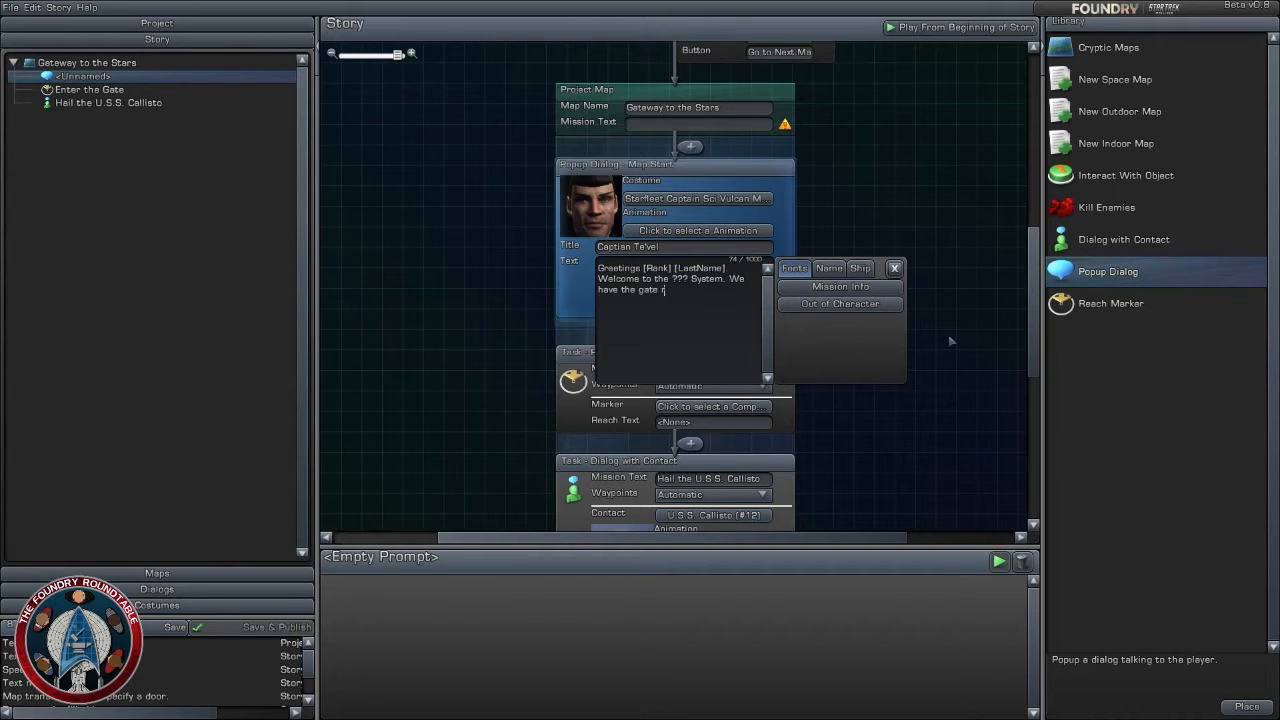
pyautogui.write('eady for')
pyautogui.write(' your dep')
pyautogui.write('artu')
pyautogui.write('ure')
pyautogui.press('BackSpace')
# - Finish the popup dialog's text with "You may proceed when ready" and close the text editor
pyautogui.press('Right')
pyautogui.press('Right')
pyautogui.press('Right')
pyautogui.press('Right')
pyautogui.write('You')
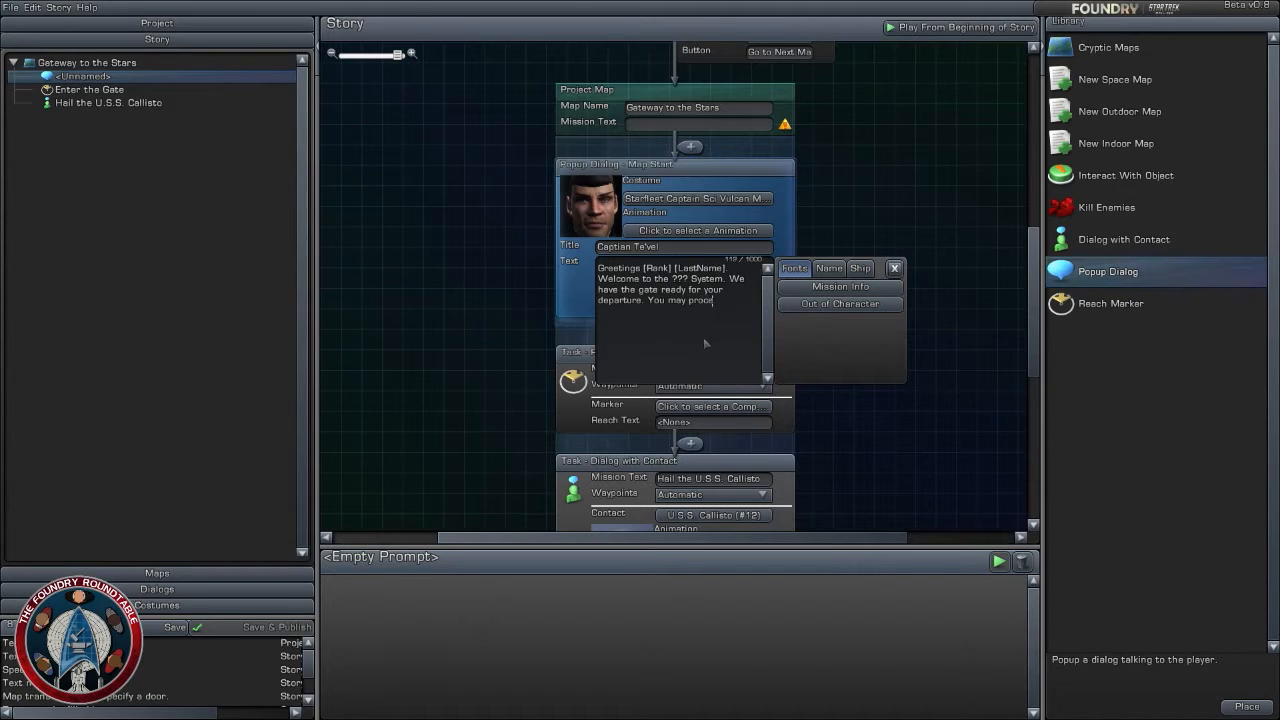
pyautogui.write(' may proceed t')
pyautogui.write('hwhen ready.')
pyautogui.click(935, 203)
pyautogui.moveTo(900, 405); pyautogui.dragTo(901, 348)
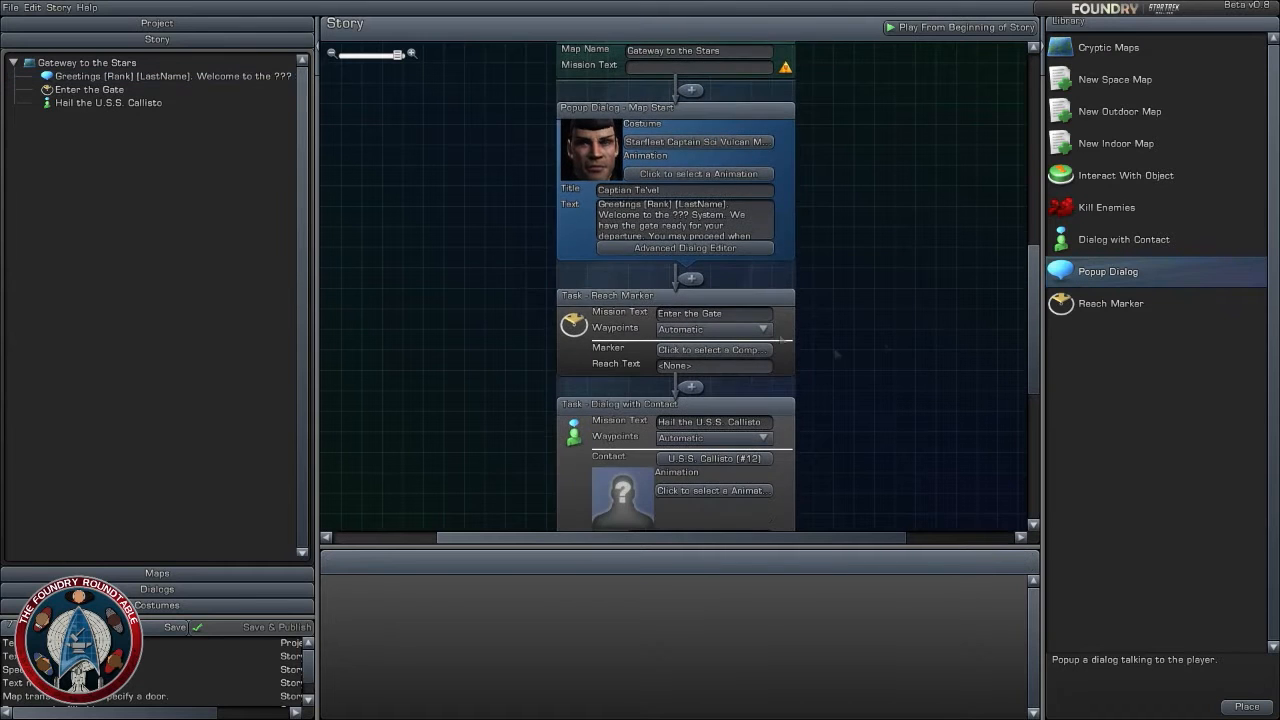
# - Check the contact of the Hail the U.S.S. Callisto task and keep U.S.S. Callisto (#12) selected
pyautogui.scroll(-5, 849, 391)
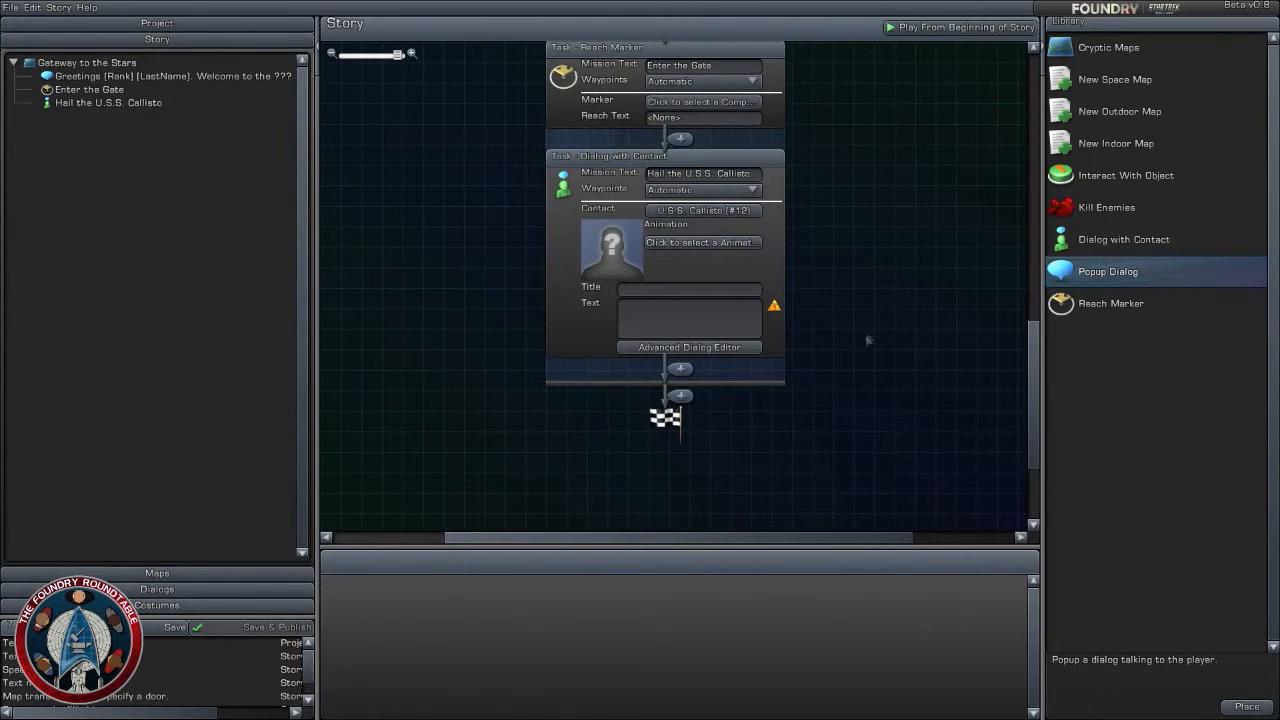
pyautogui.click(690, 318)
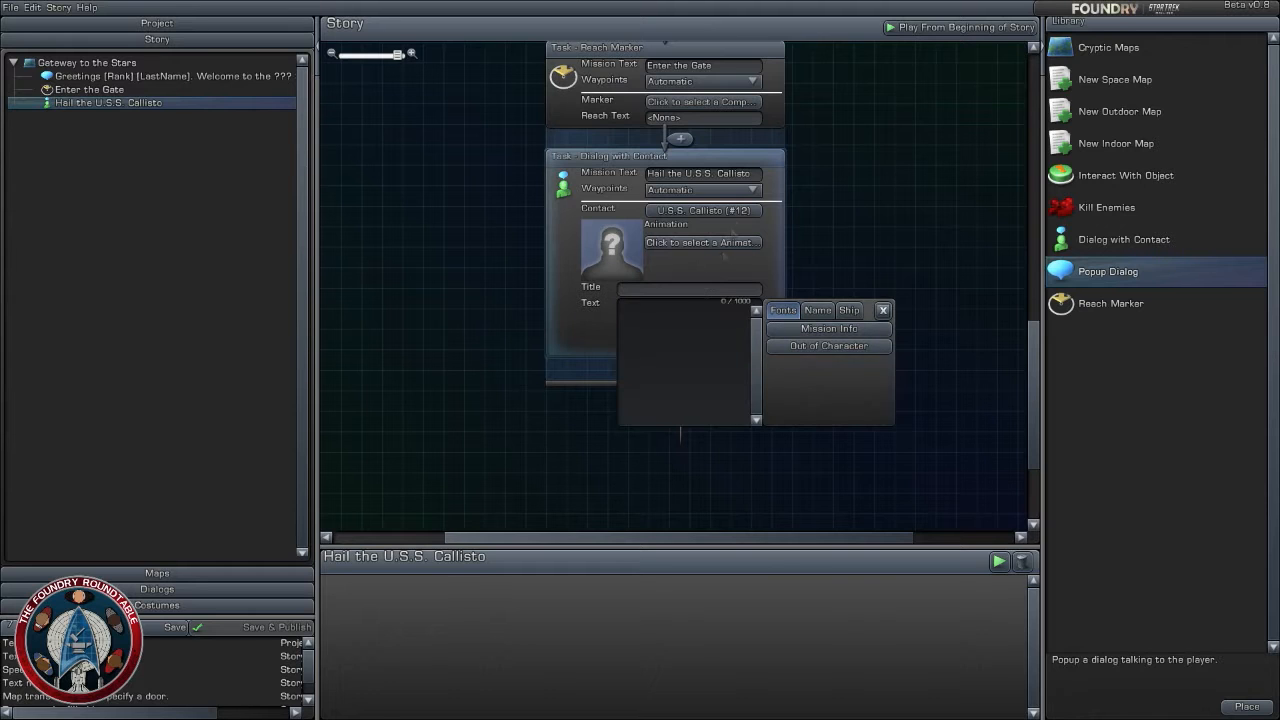
pyautogui.click(926, 240)
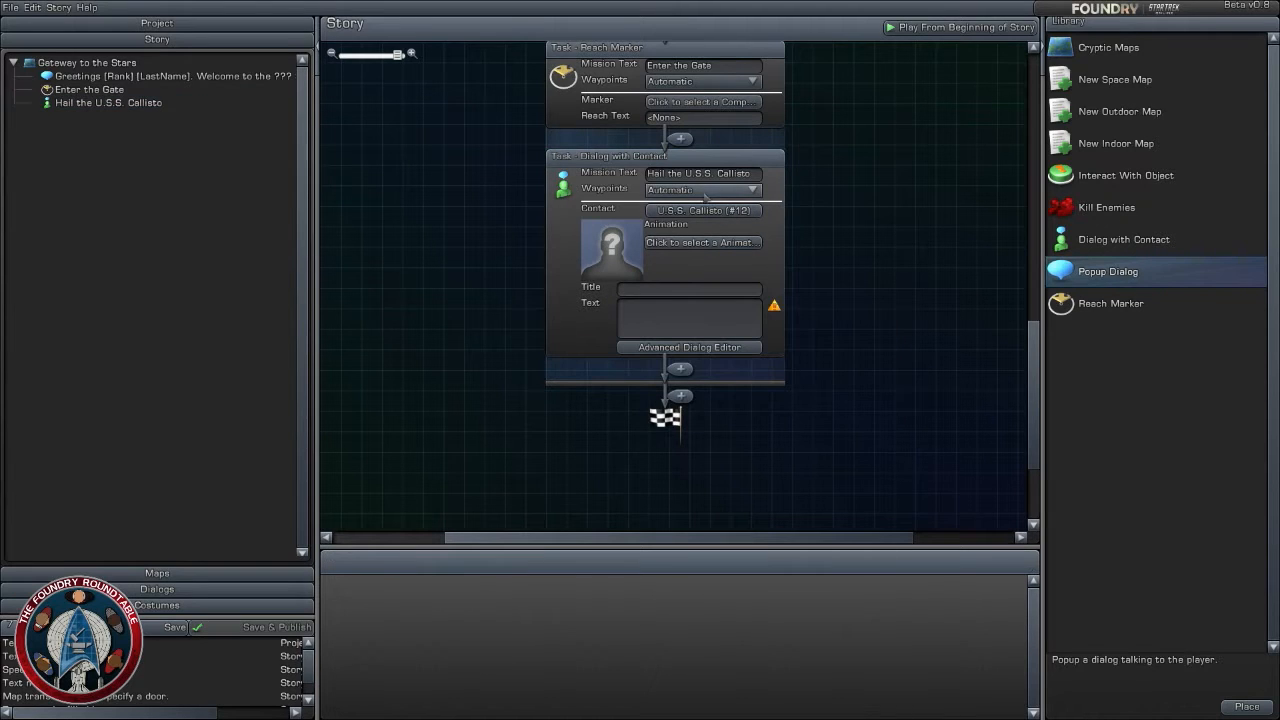
pyautogui.click(708, 211)
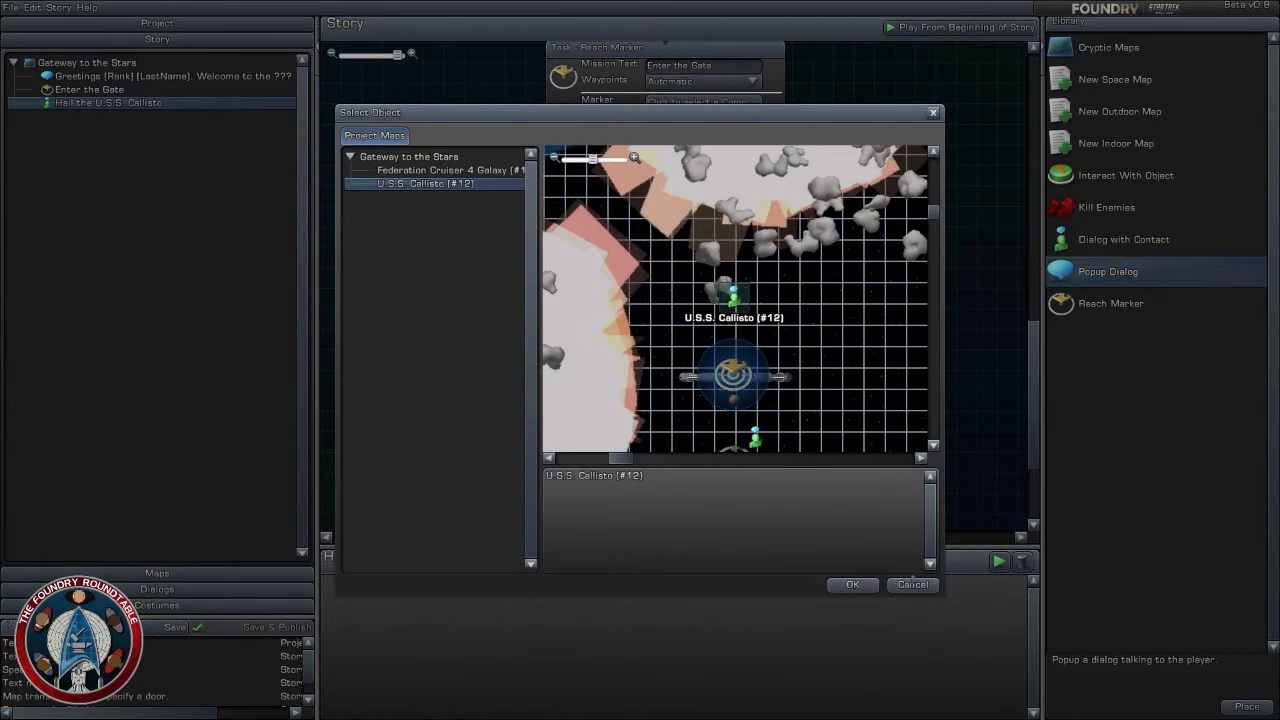
pyautogui.click(852, 584)
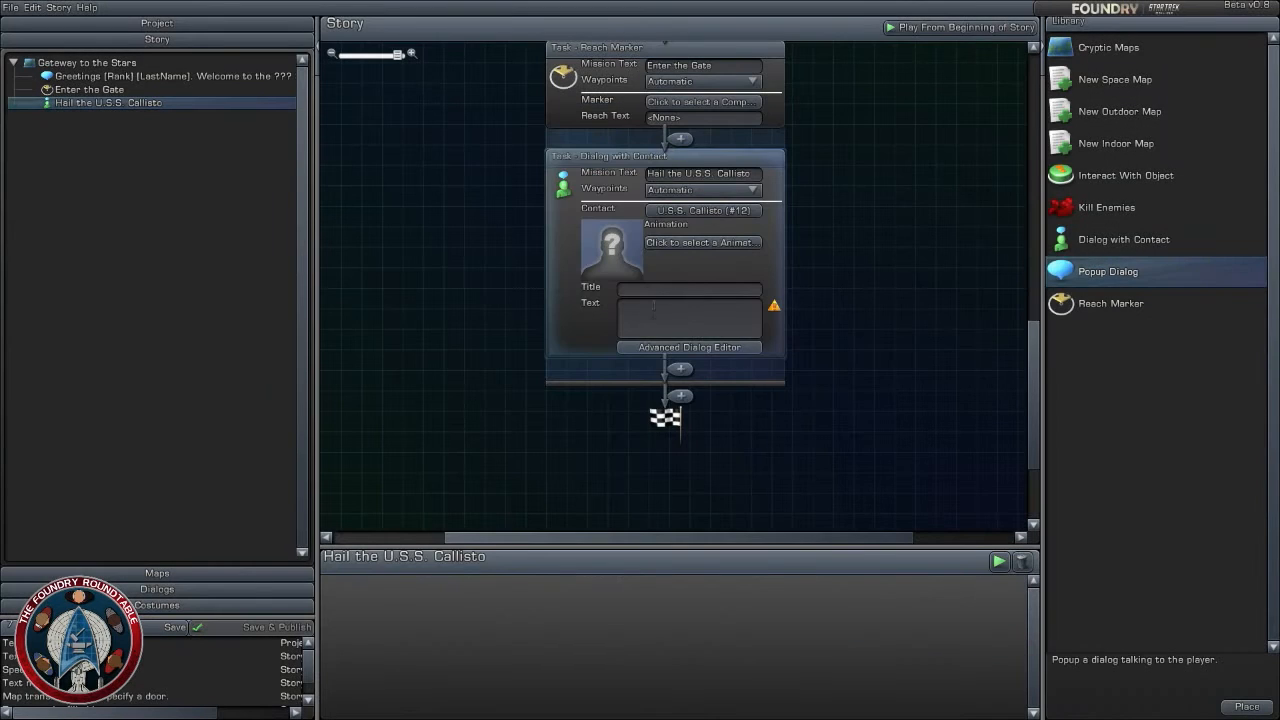
# - Enter "Welcome to the Delta Quadrant." as the text of the U.S.S. Callisto contact dialog
pyautogui.click(653, 307)
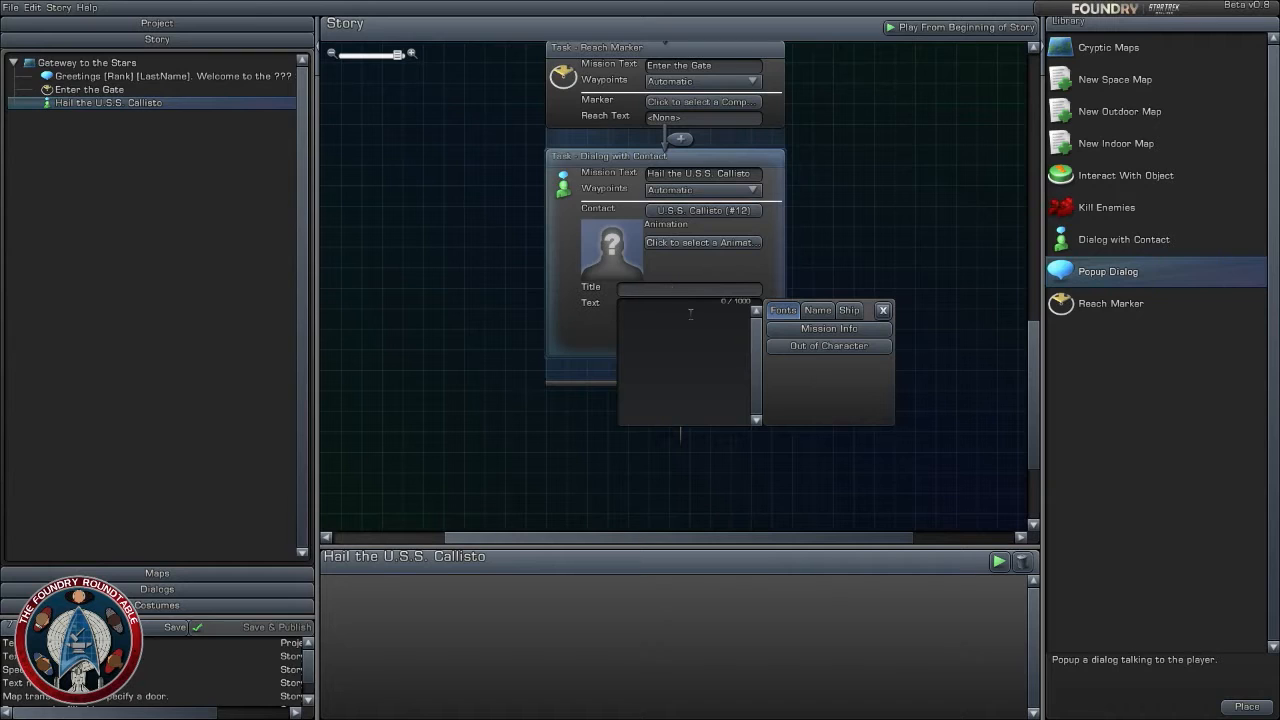
pyautogui.write('Welcome to the')
pyautogui.write('Delta Quadrant.')
pyautogui.write('W')
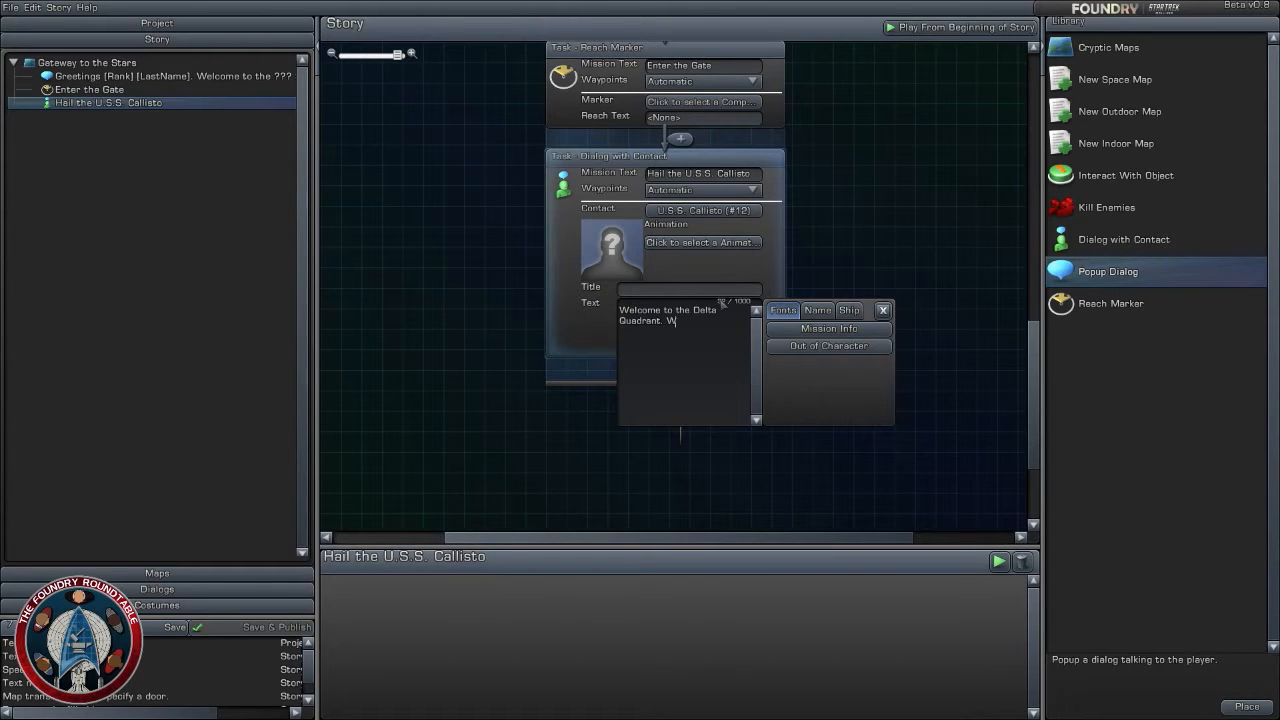
pyautogui.press('BackSpace')
pyautogui.click(434, 441)
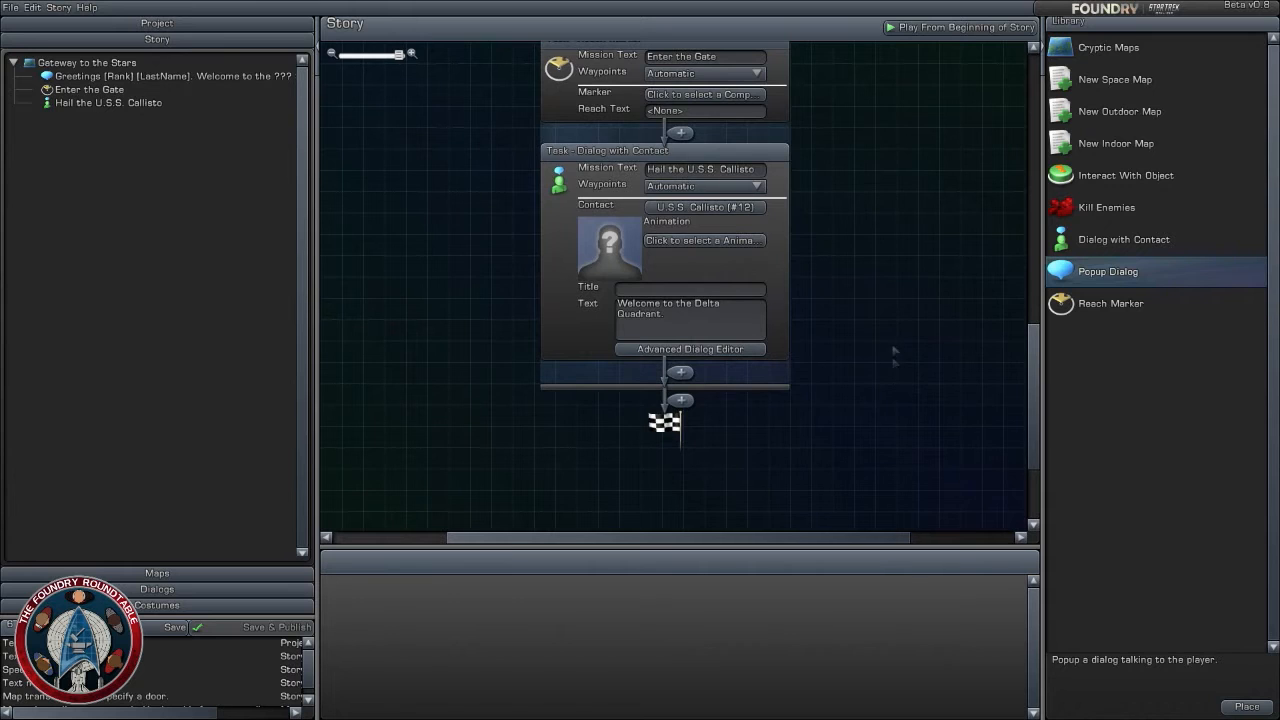
# - Review the three story tasks and the object list of the Gateway to the Stars map, ending back in the story
pyautogui.scroll(1, 893, 383)
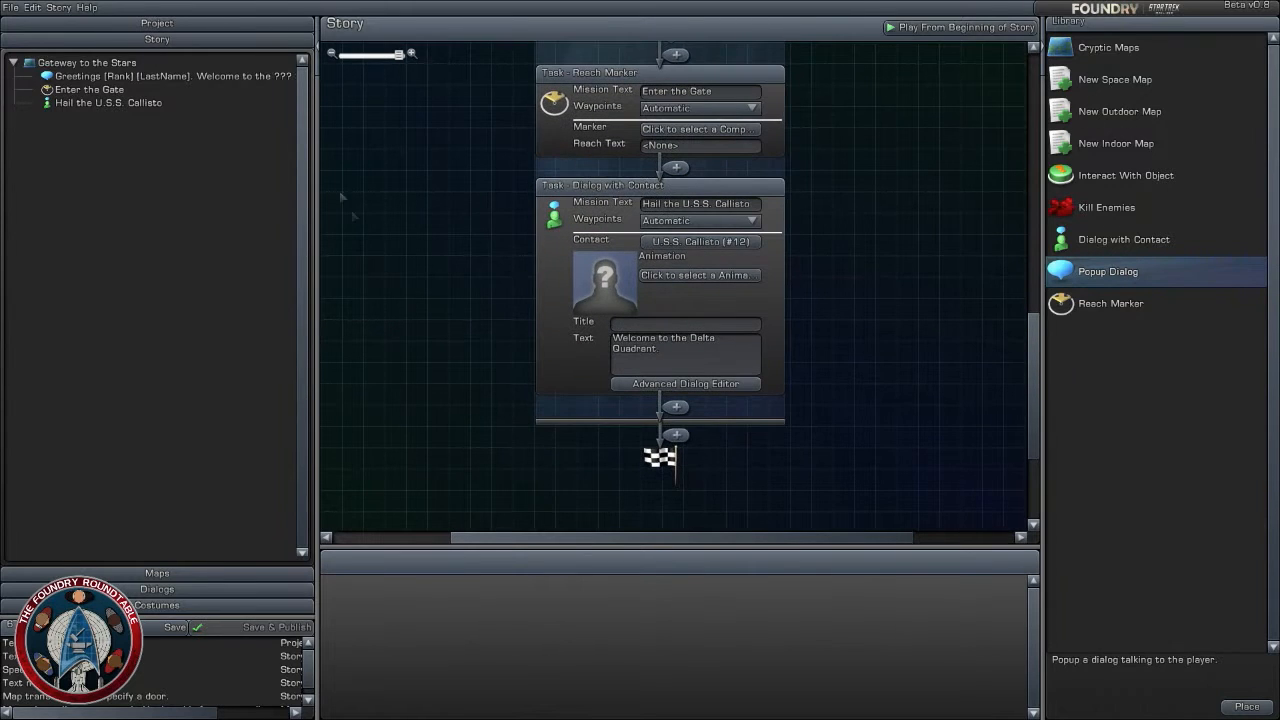
pyautogui.click(126, 103)
pyautogui.click(47, 90)
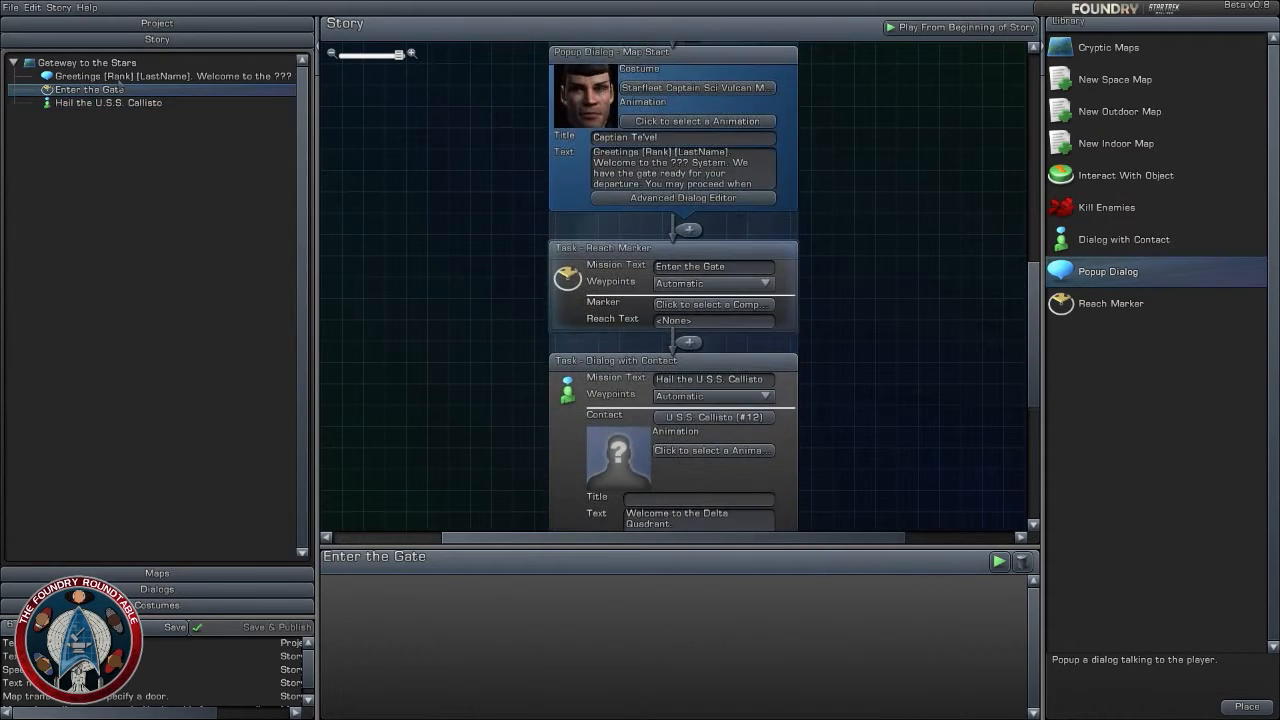
pyautogui.click(118, 77)
pyautogui.click(117, 104)
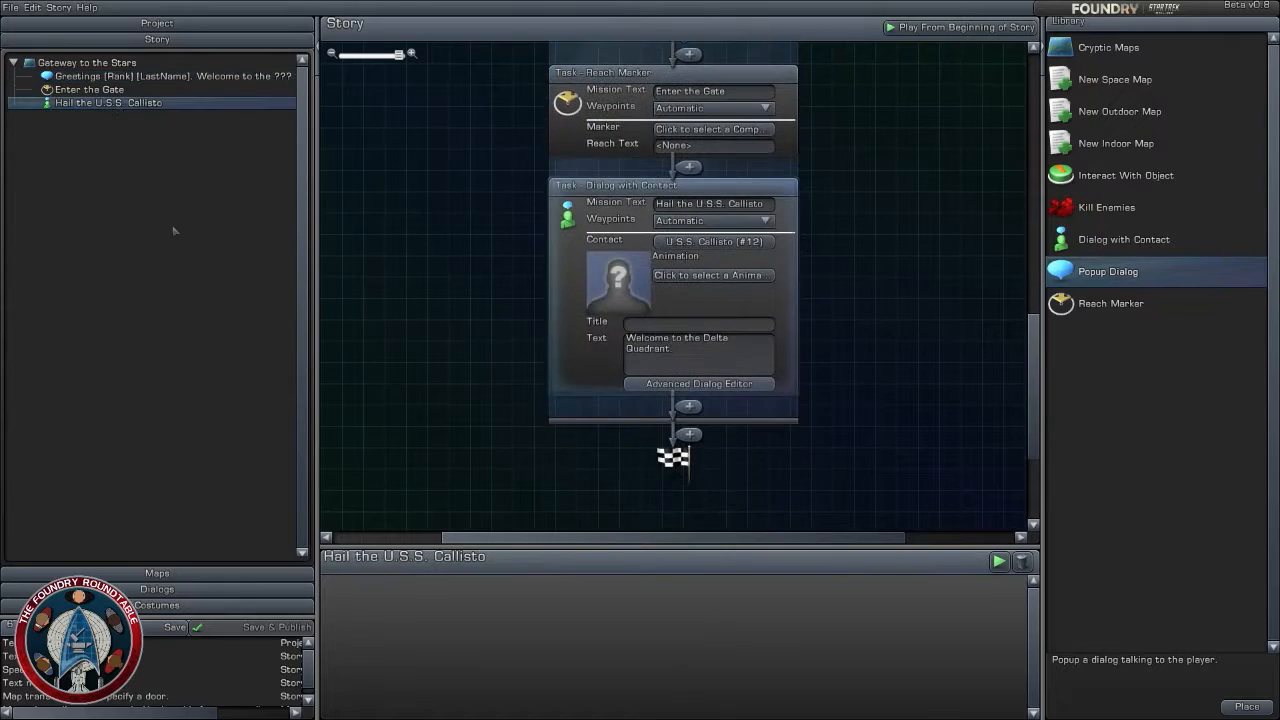
pyautogui.click(212, 573)
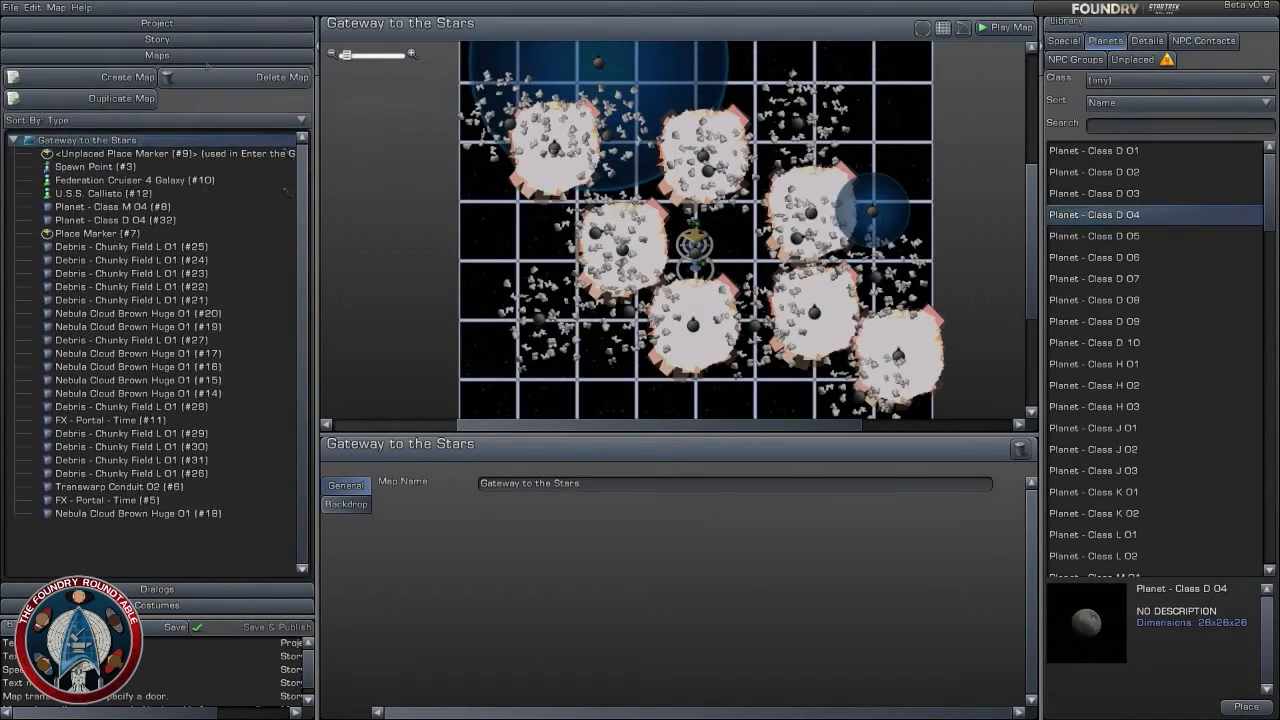
pyautogui.click(210, 40)
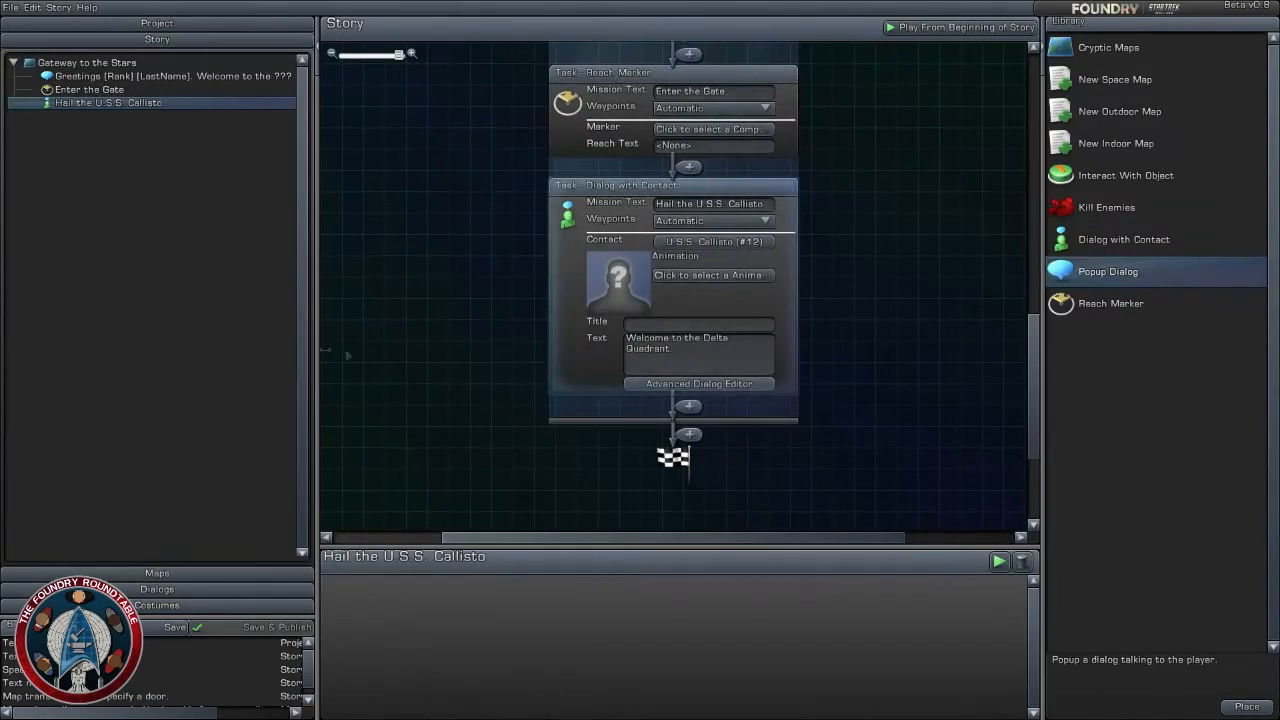
# - Add "We have the last known coordinates of the diplomatic shuttle." to the U.S.S. Callisto dialog text
pyautogui.click(673, 366)
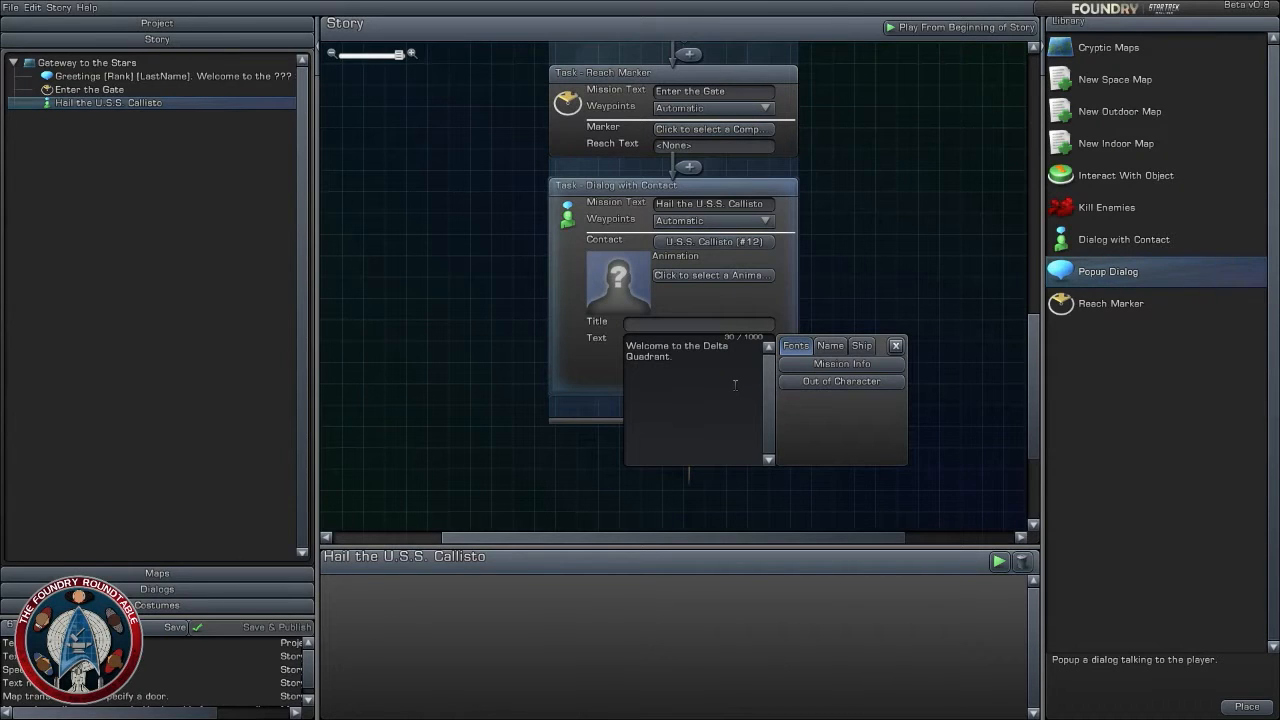
pyautogui.write('We have the last known coordinate')
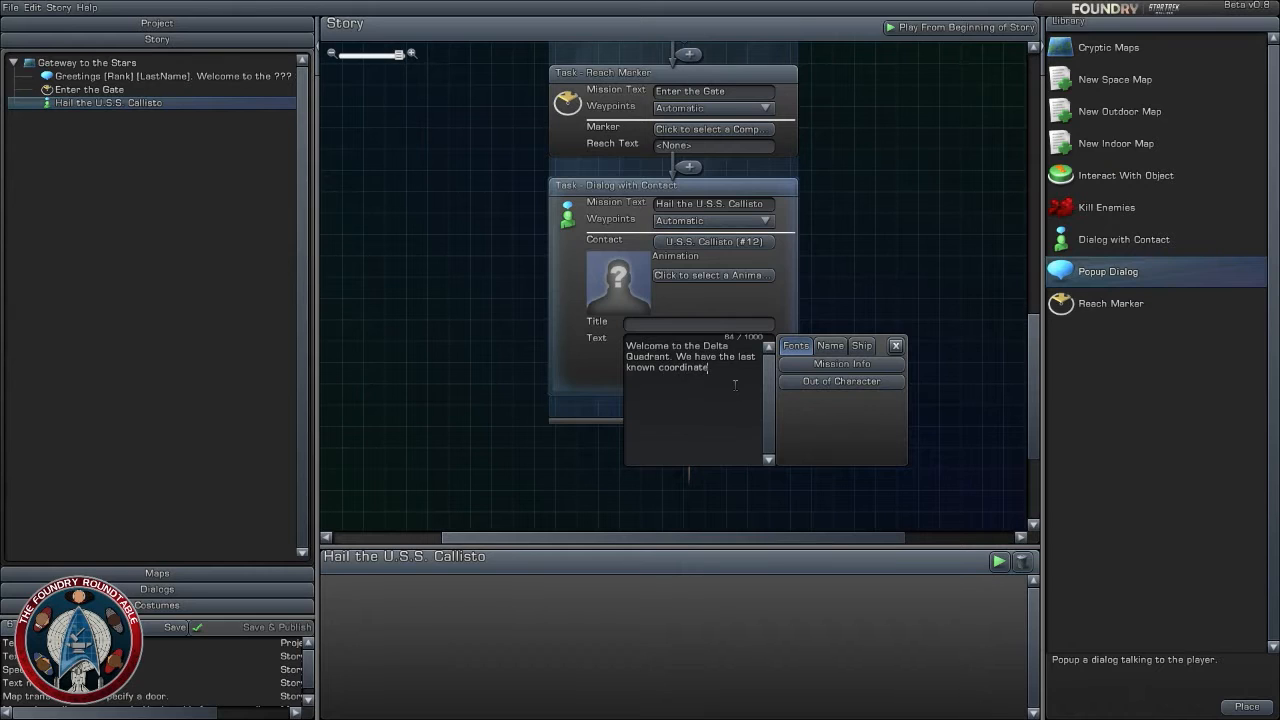
pyautogui.write("s of the diplomatic shuttle. I'm sending them to you")
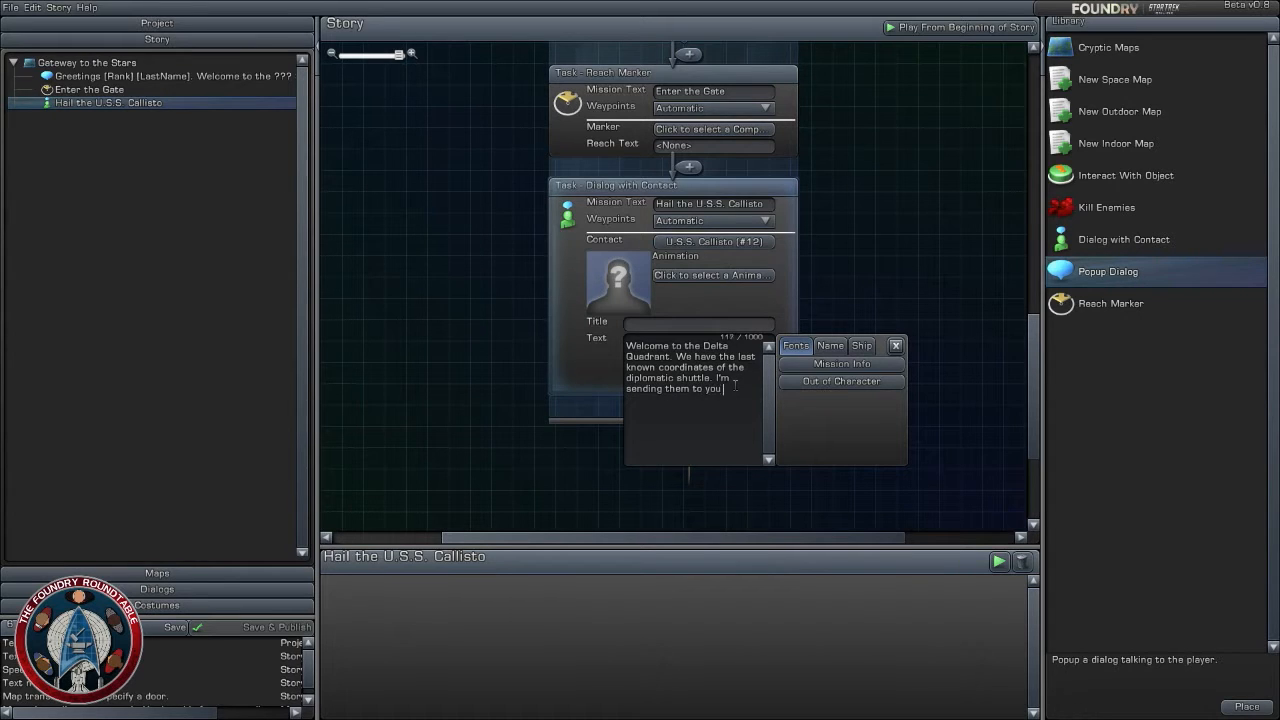
pyautogui.write(' now')
# - End the U.S.S. Callisto dialog text with "I'm sending them to you now" and close the text editor
pyautogui.click(873, 275)
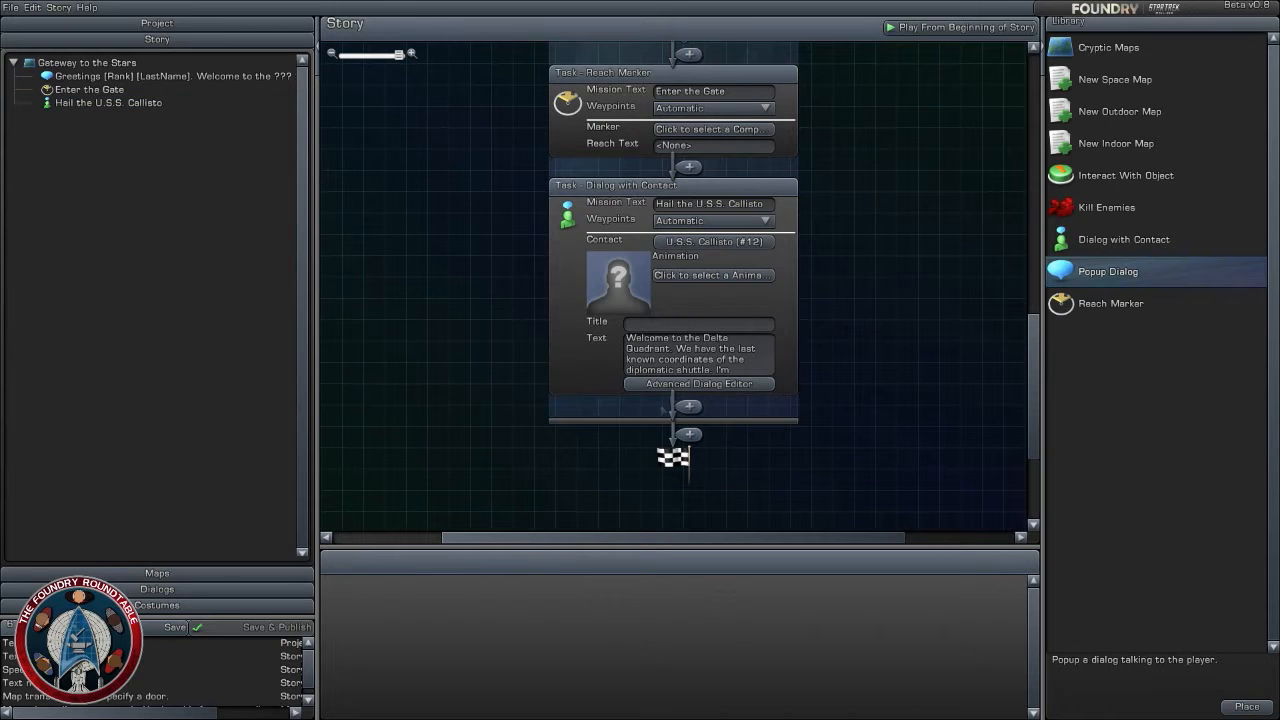
# - Look at the U.S.S. Callisto dialog in the Advanced Dialog Editor and return to the story
pyautogui.click(733, 385)
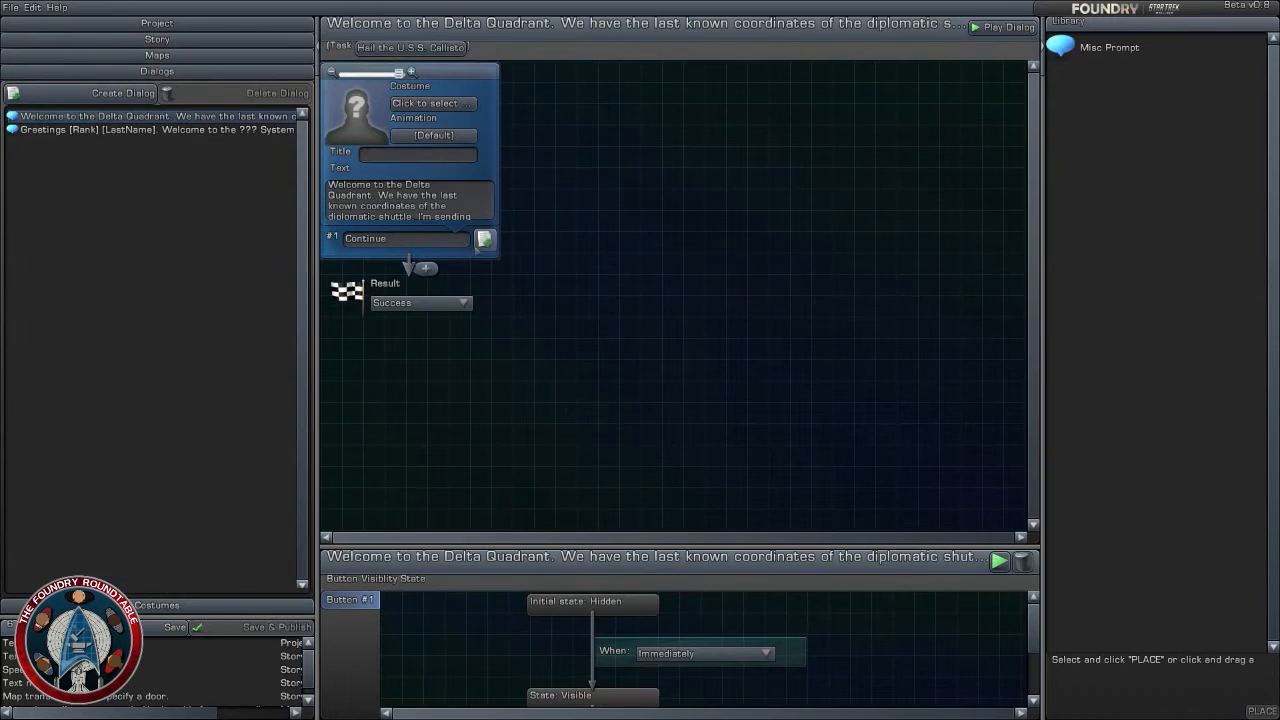
pyautogui.moveTo(1093, 52); pyautogui.dragTo(358, 112)
pyautogui.click(190, 39)
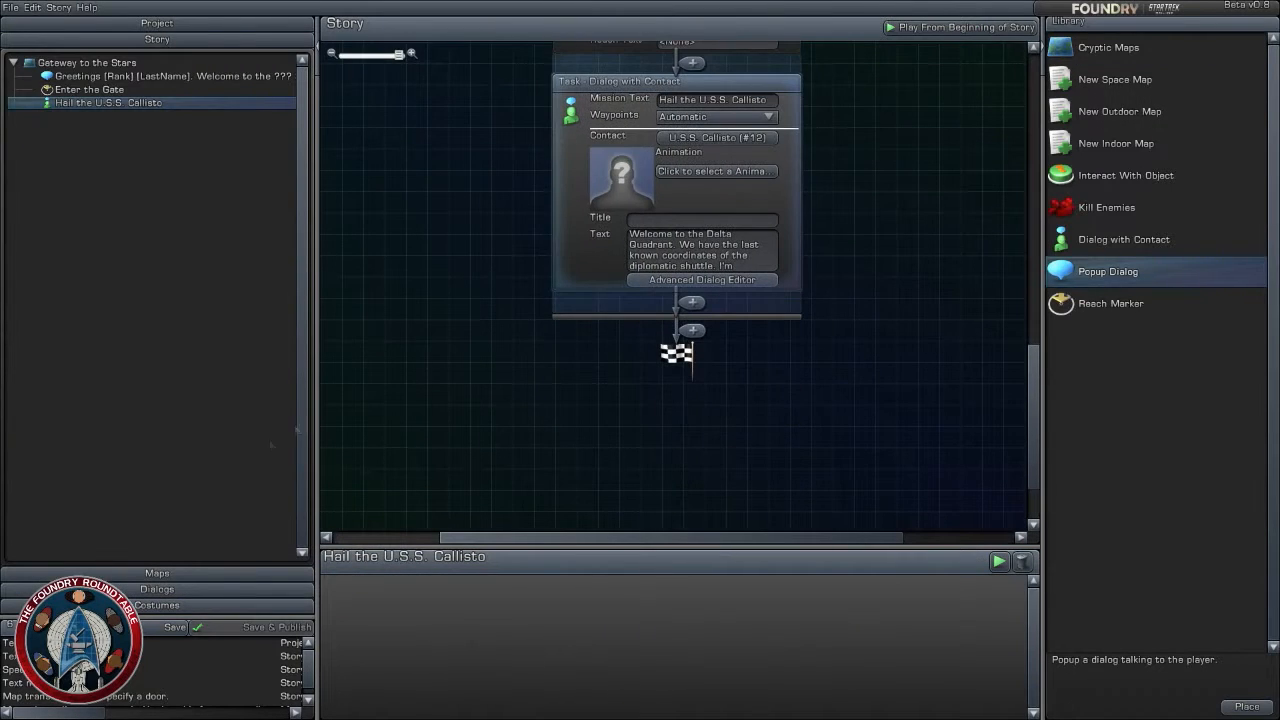
# - Collapse the Gateway to the Stars object list and play the map from its start spawn point
pyautogui.click(198, 576)
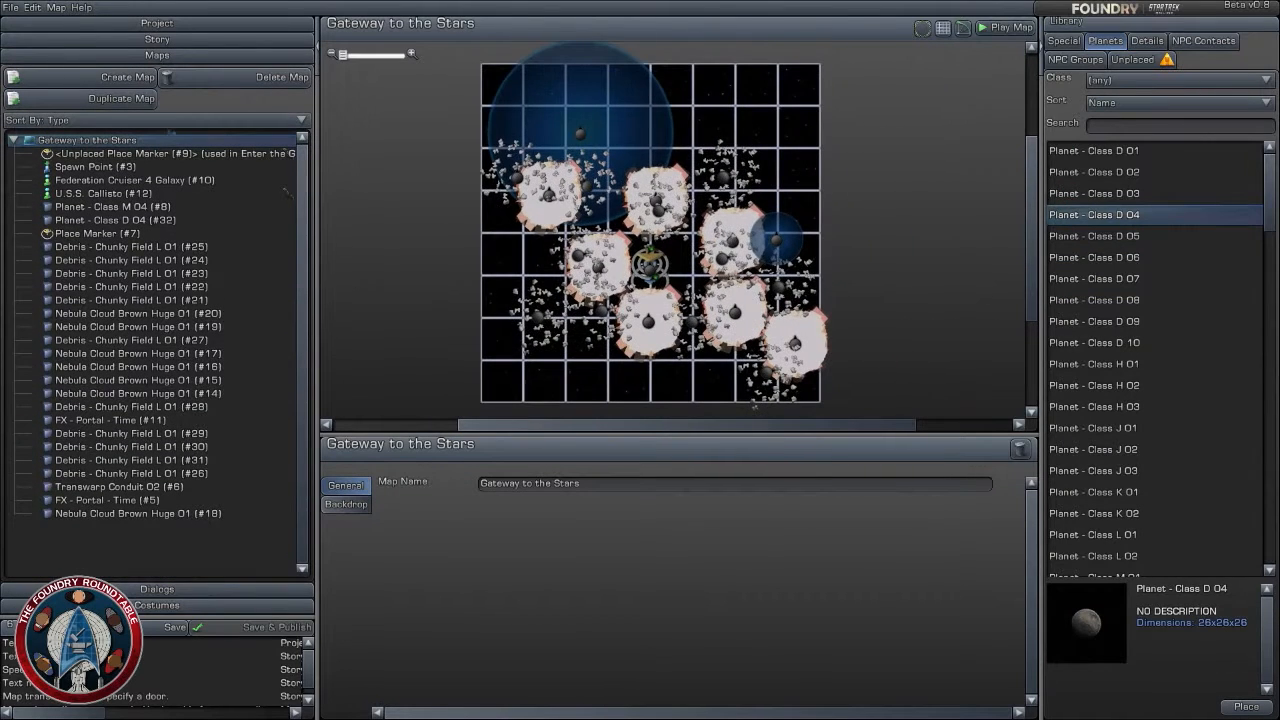
pyautogui.click(13, 140)
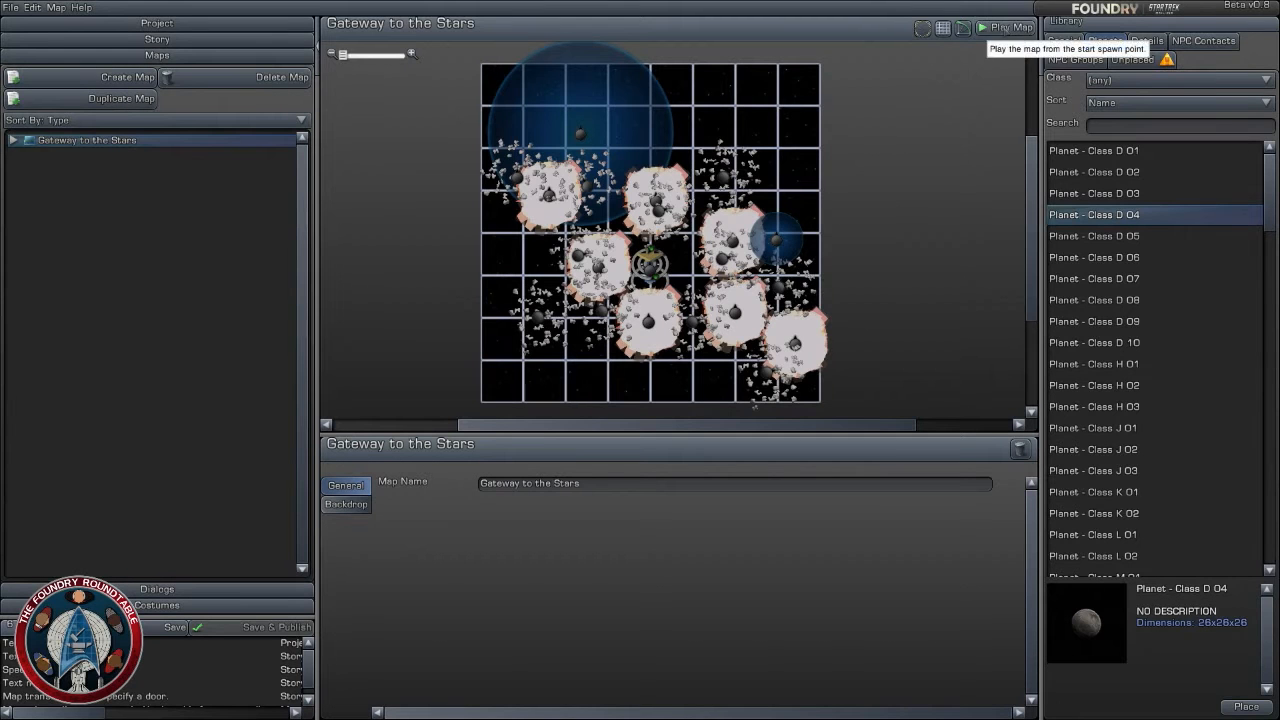
pyautogui.click(1005, 27)
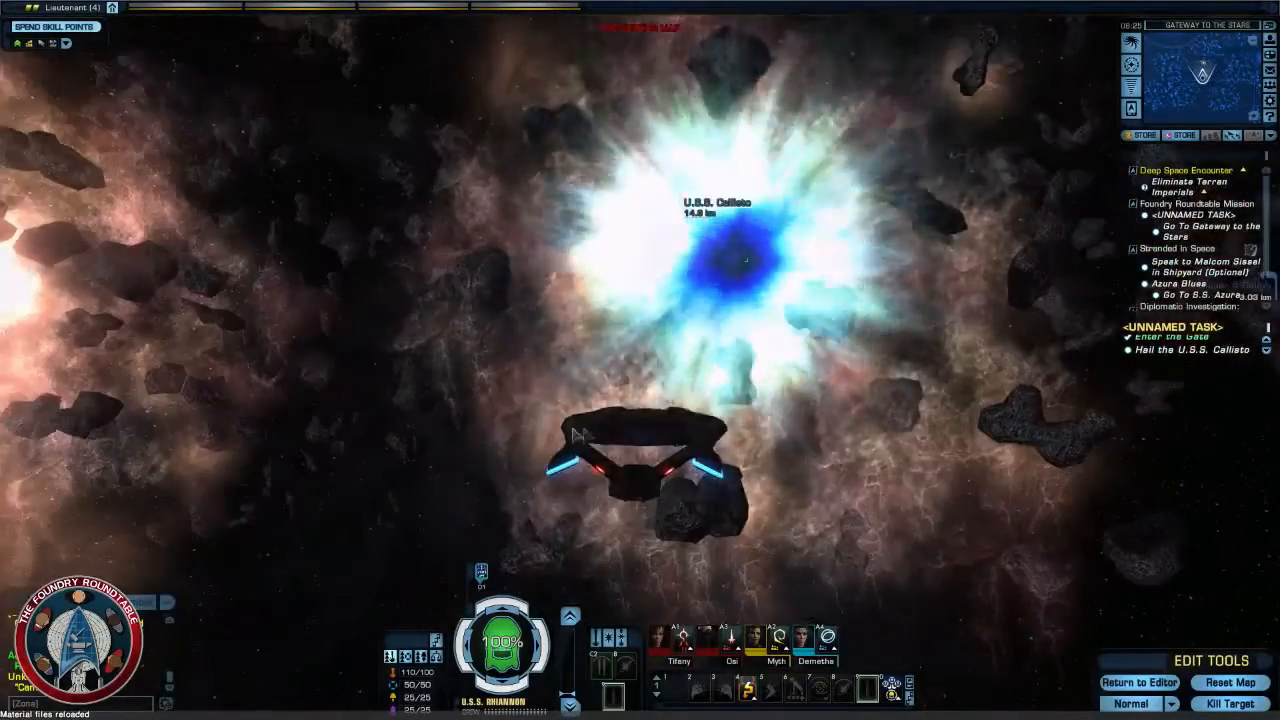
# - Fly the ship through the gate in the map preview and look around near the U.S.S. Callisto
pyautogui.moveTo(580, 436); pyautogui.dragTo(430, 436, button='right')
pyautogui.moveTo(645, 436); pyautogui.dragTo(760, 440, button='right')
pyautogui.press('r')
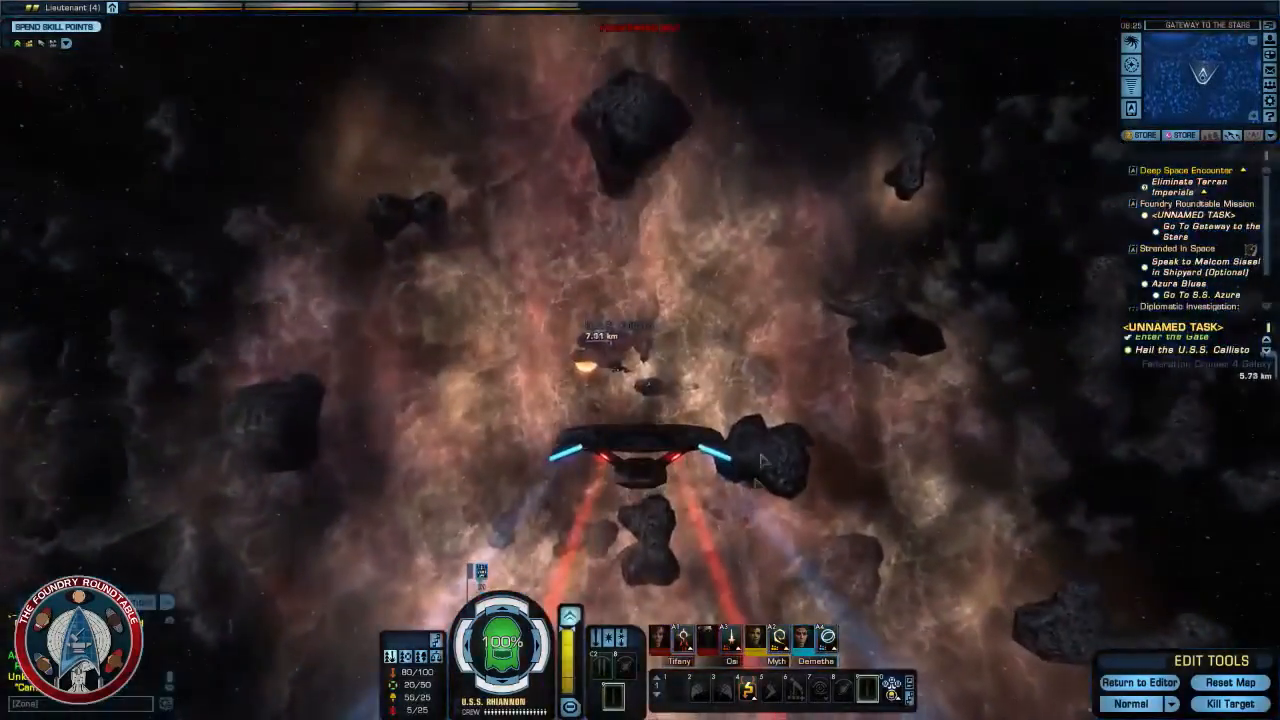
pyautogui.moveTo(762, 461); pyautogui.dragTo(1030, 461, button='right')
pyautogui.moveTo(690, 397); pyautogui.dragTo(900, 410, button='right')
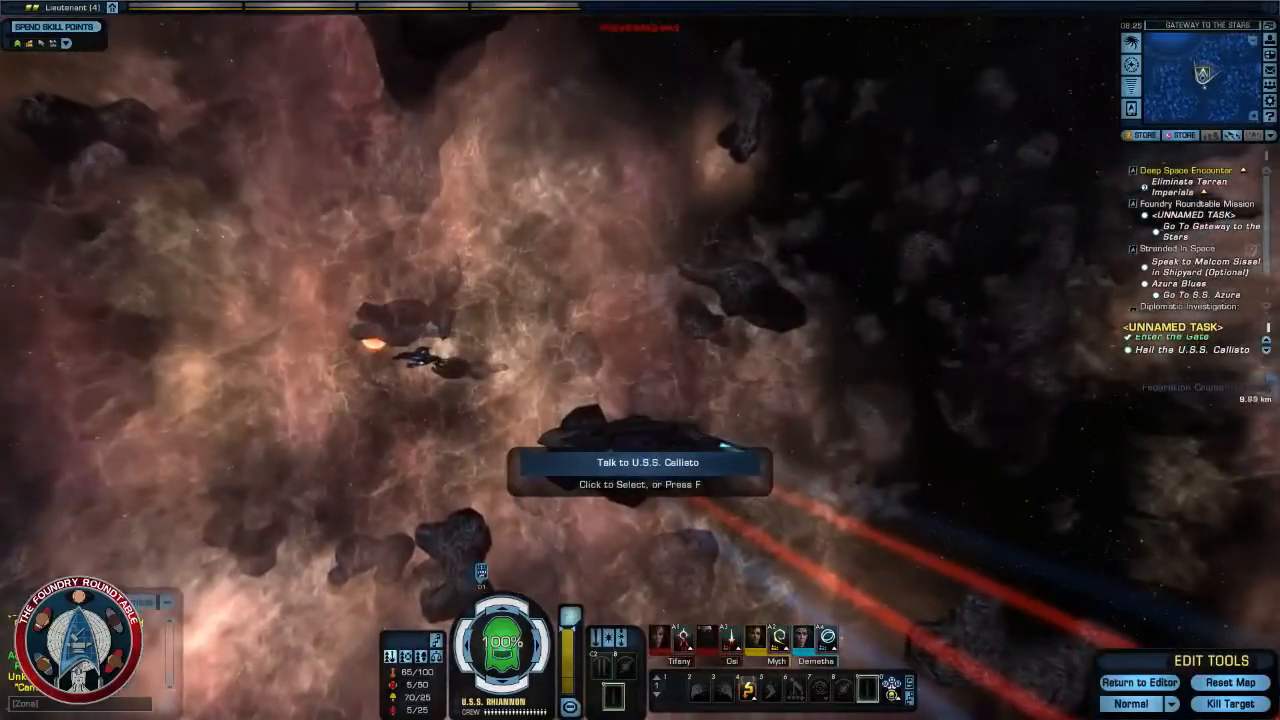
pyautogui.moveTo(690, 397); pyautogui.dragTo(380, 360, button='right')
pyautogui.moveTo(634, 383); pyautogui.dragTo(760, 383, button='right')
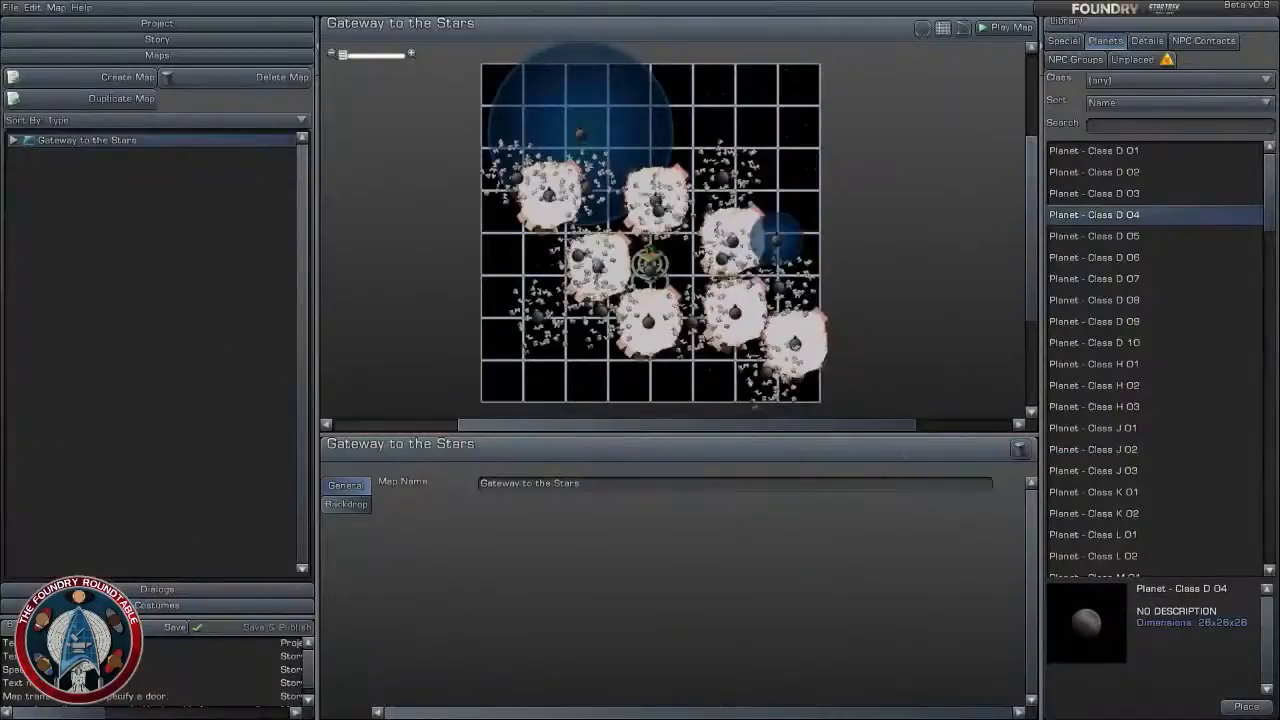
# - Examine the visibility states of debris field #21, Nebula Cloud Brown Huge 01 (#17) and Planet - Class M 04 on the map
pyautogui.moveTo(687, 250); pyautogui.dragTo(767, 248, button='right')
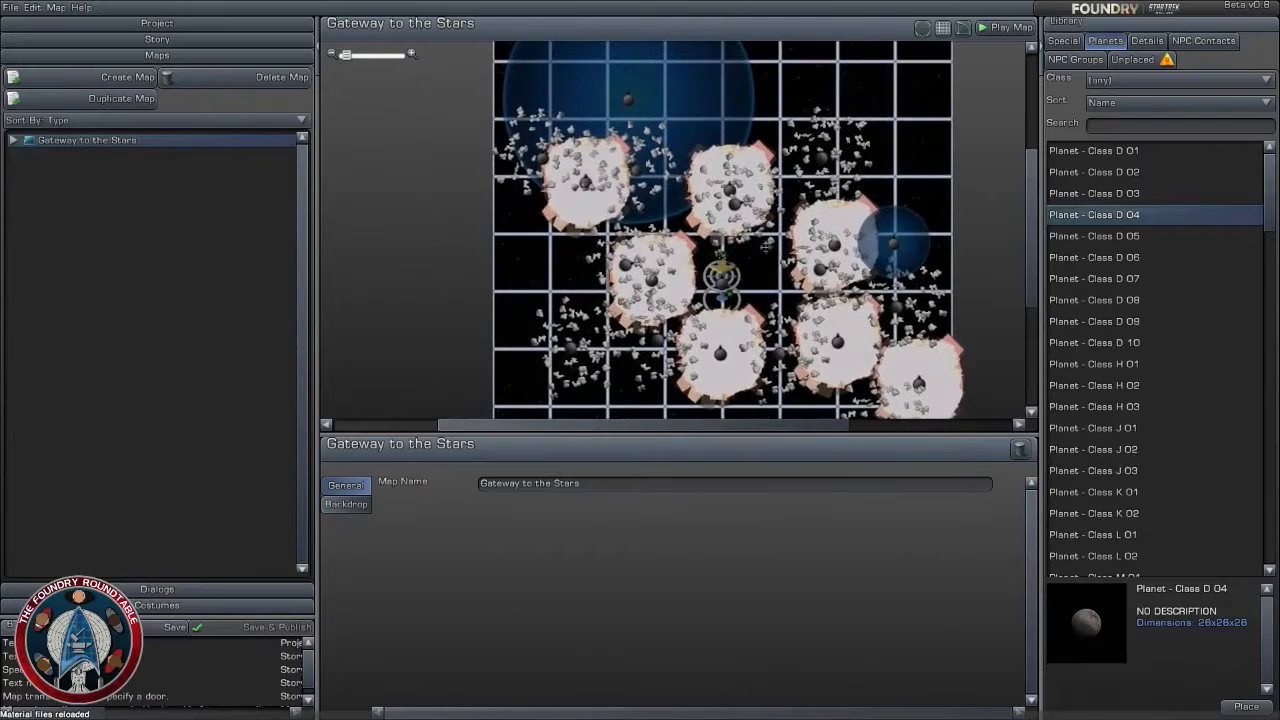
pyautogui.click(542, 158)
pyautogui.click(345, 505)
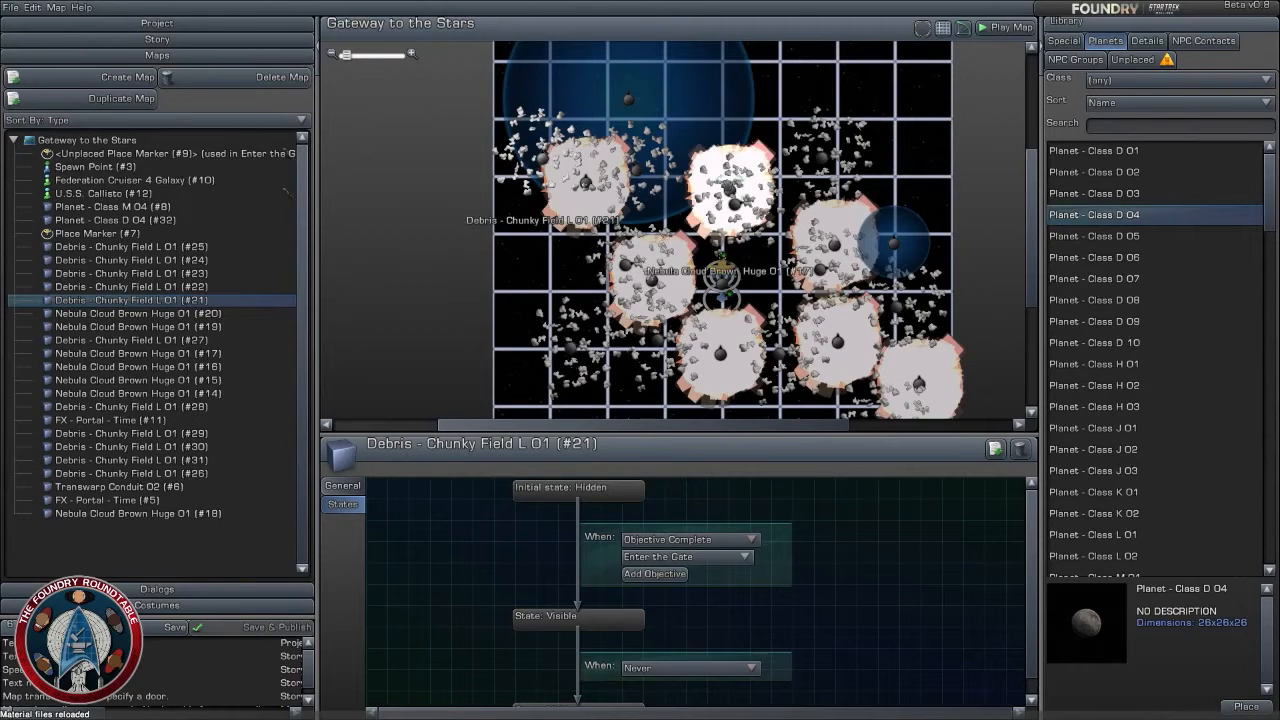
pyautogui.click(727, 188)
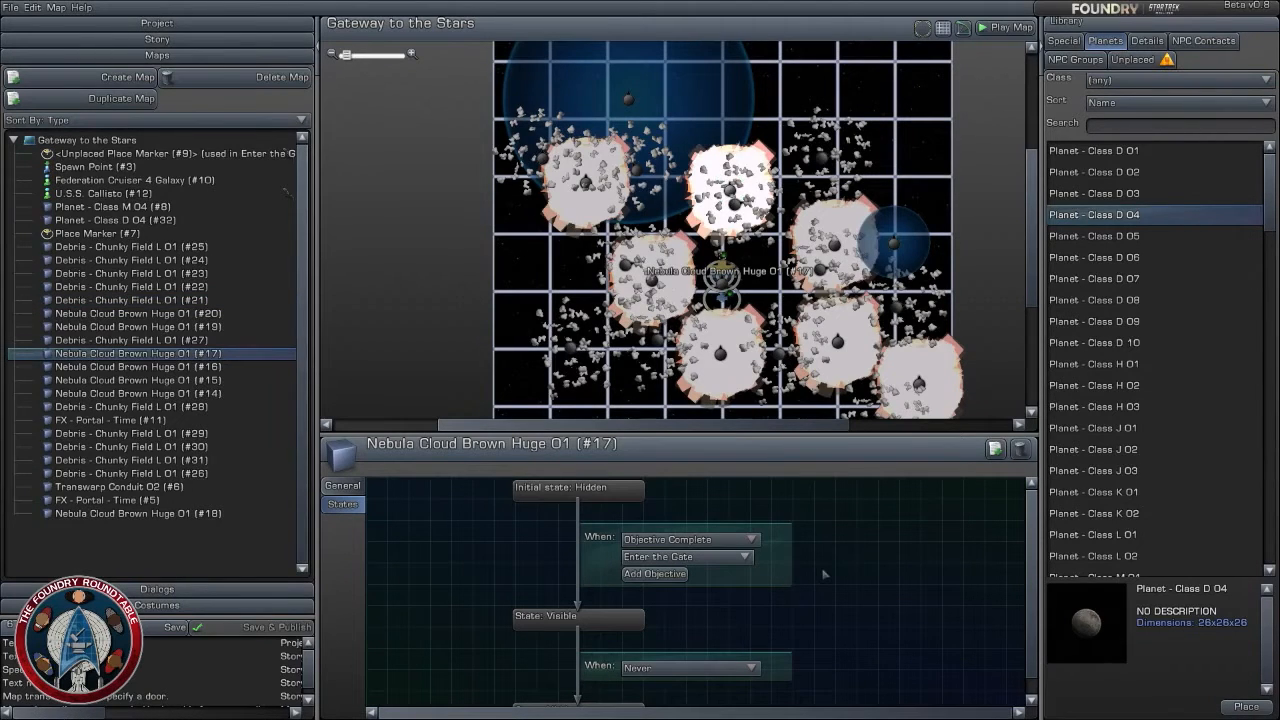
pyautogui.click(629, 98)
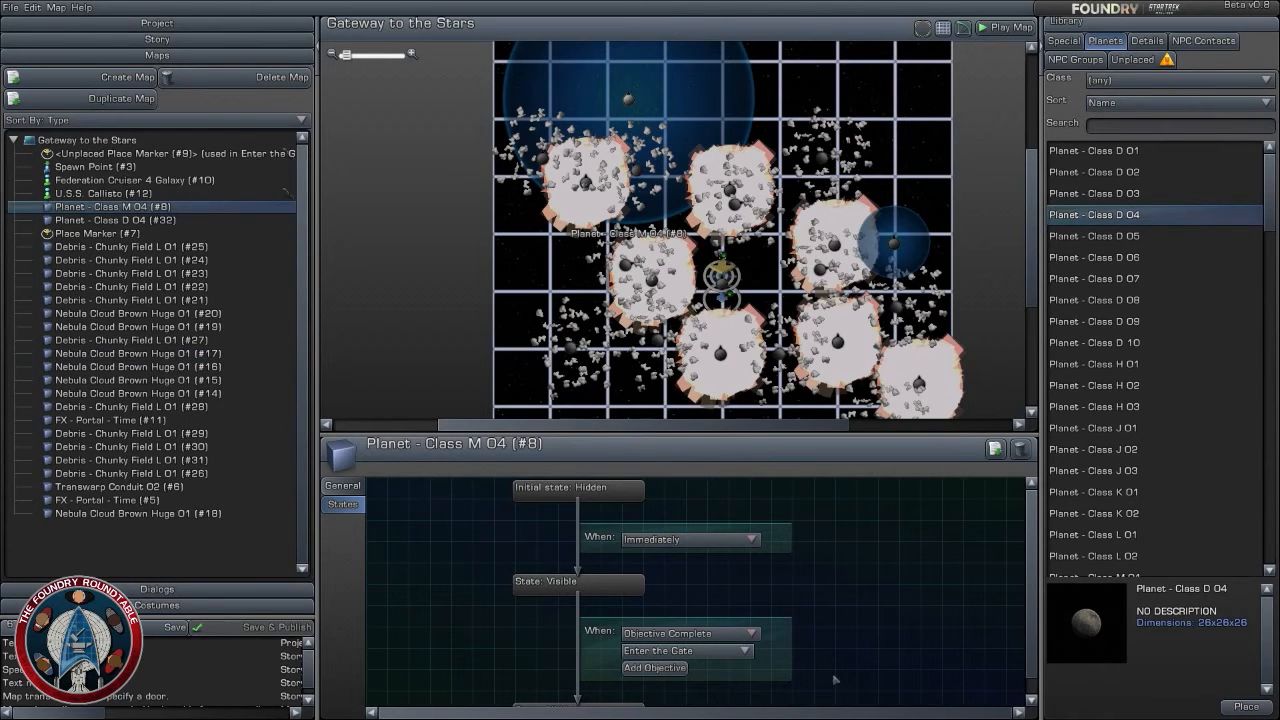
pyautogui.scroll(-1, 834, 679)
pyautogui.scroll(1, 834, 679)
pyautogui.moveTo(850, 437); pyautogui.dragTo(859, 349)
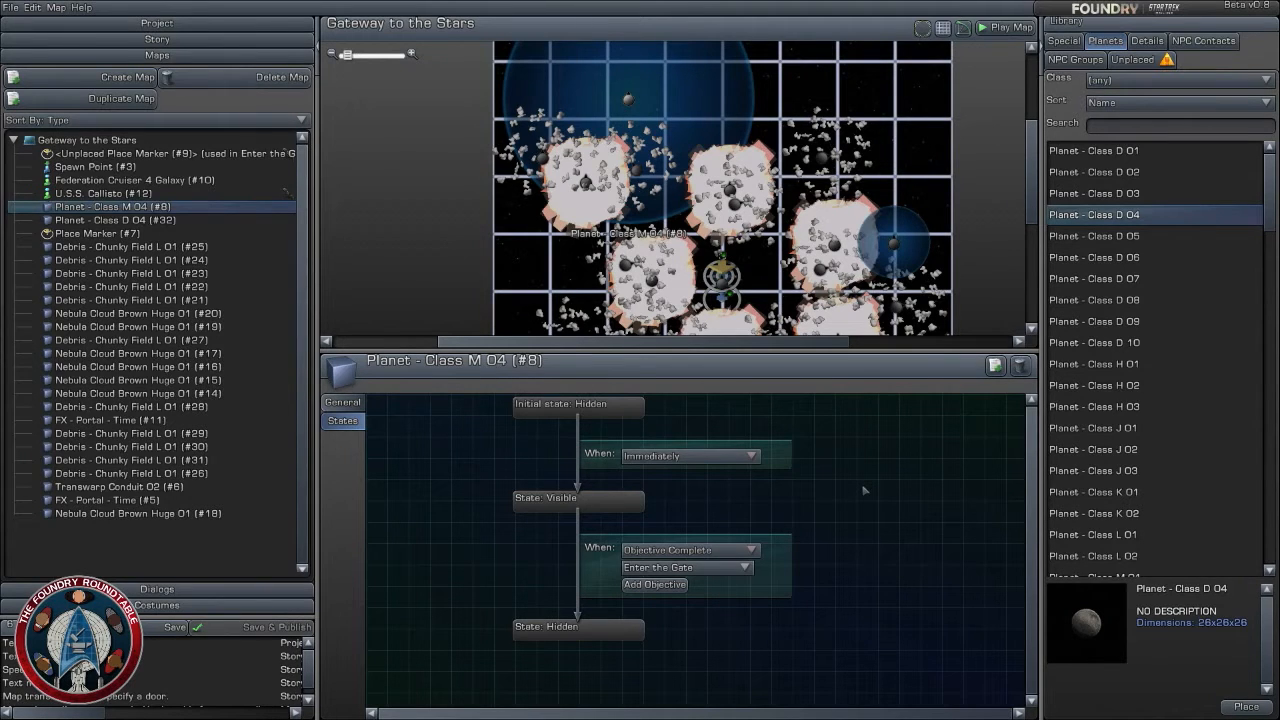
# - Make Planet - Class D 04 (#32) turn hidden when the objective Enter the Gate is complete
pyautogui.click(776, 274)
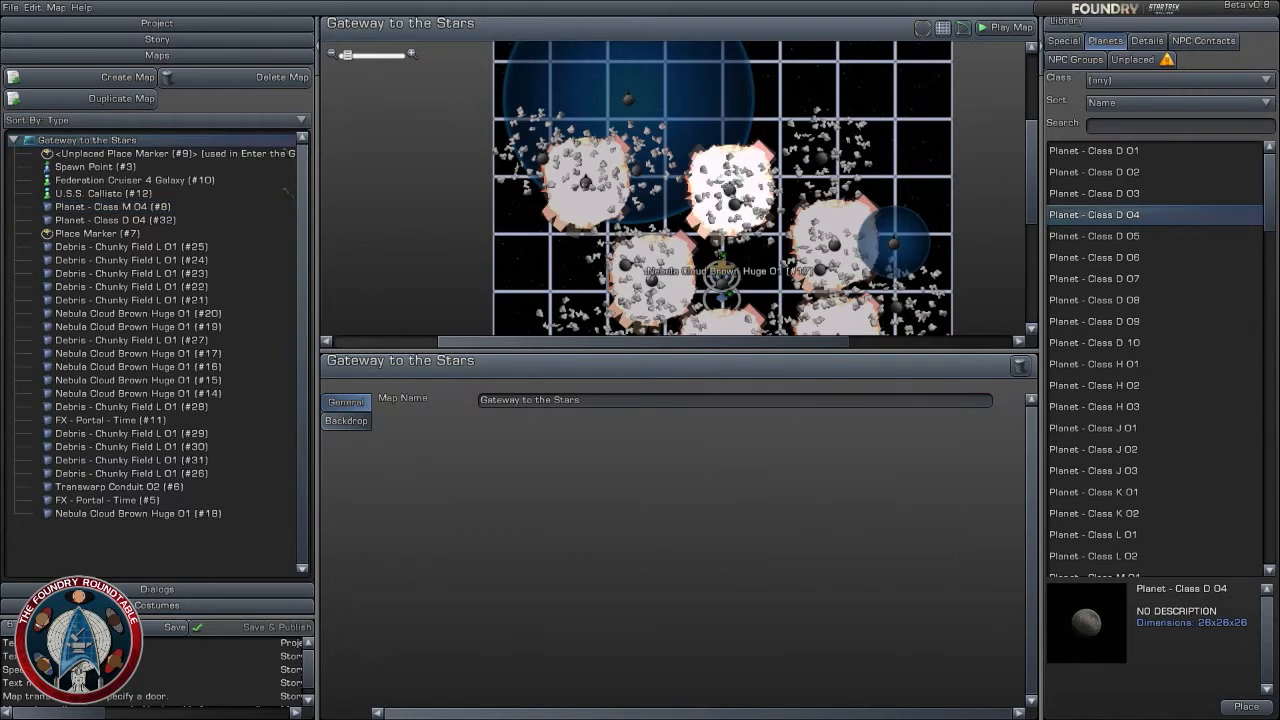
pyautogui.click(628, 99)
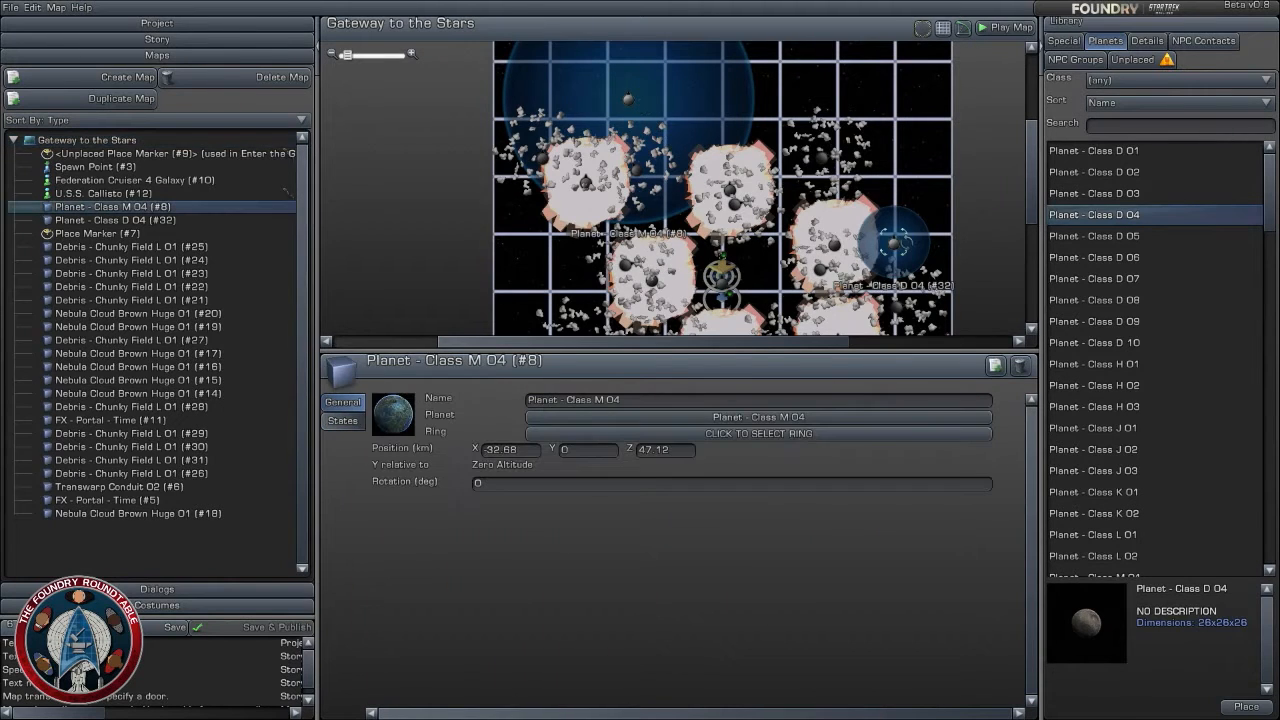
pyautogui.click(896, 243)
pyautogui.click(343, 421)
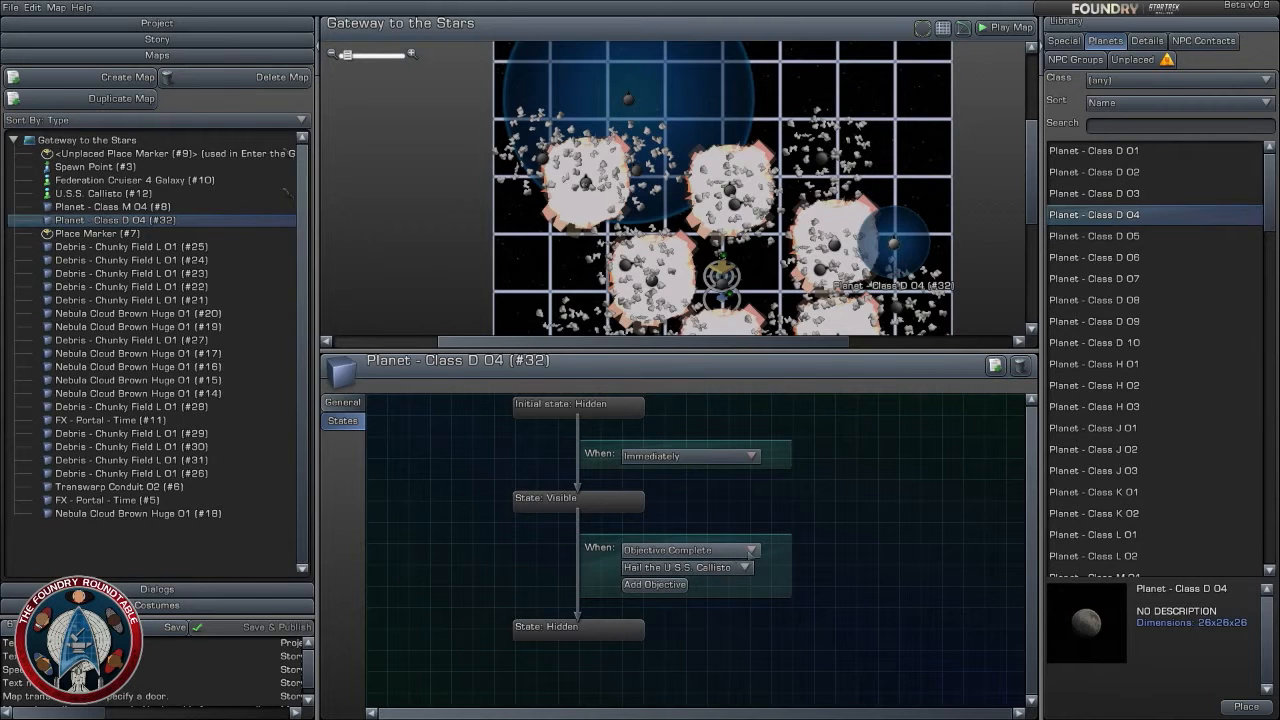
pyautogui.click(742, 567)
pyautogui.click(690, 602)
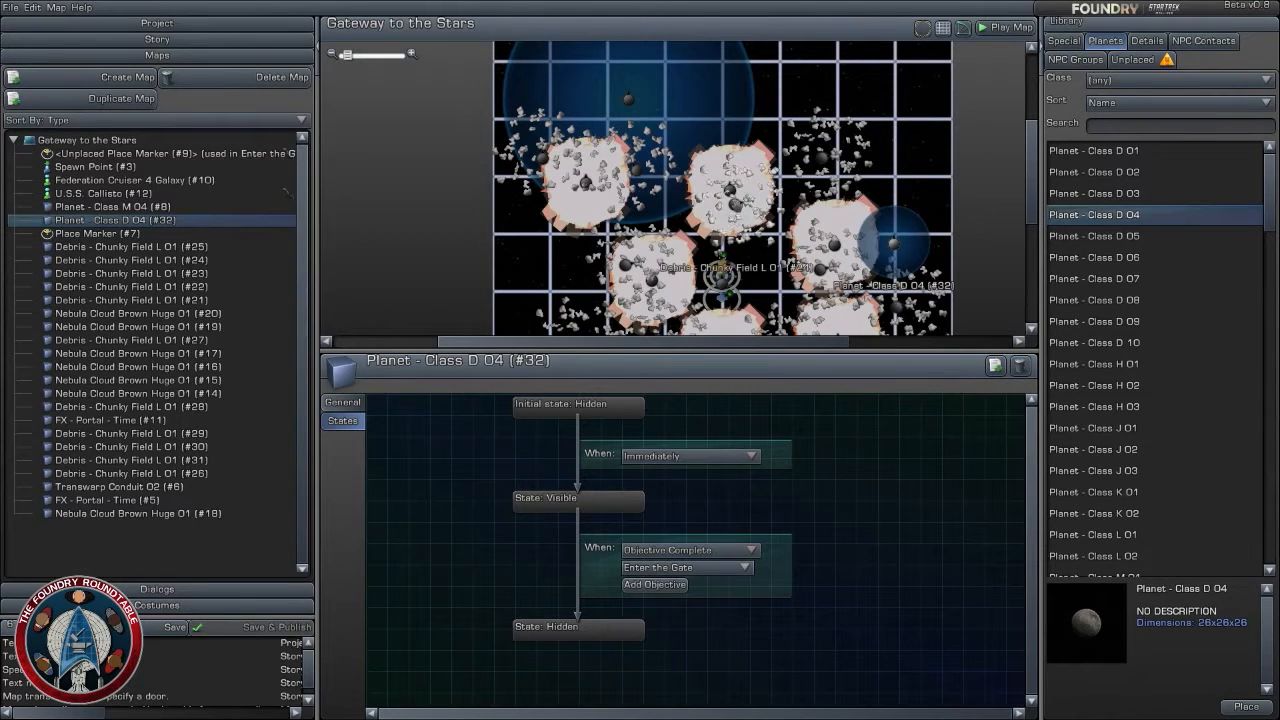
# - Move the player spawn point farther back from the gate, to about X -0.08, Z -30.6 km
pyautogui.click(720, 258)
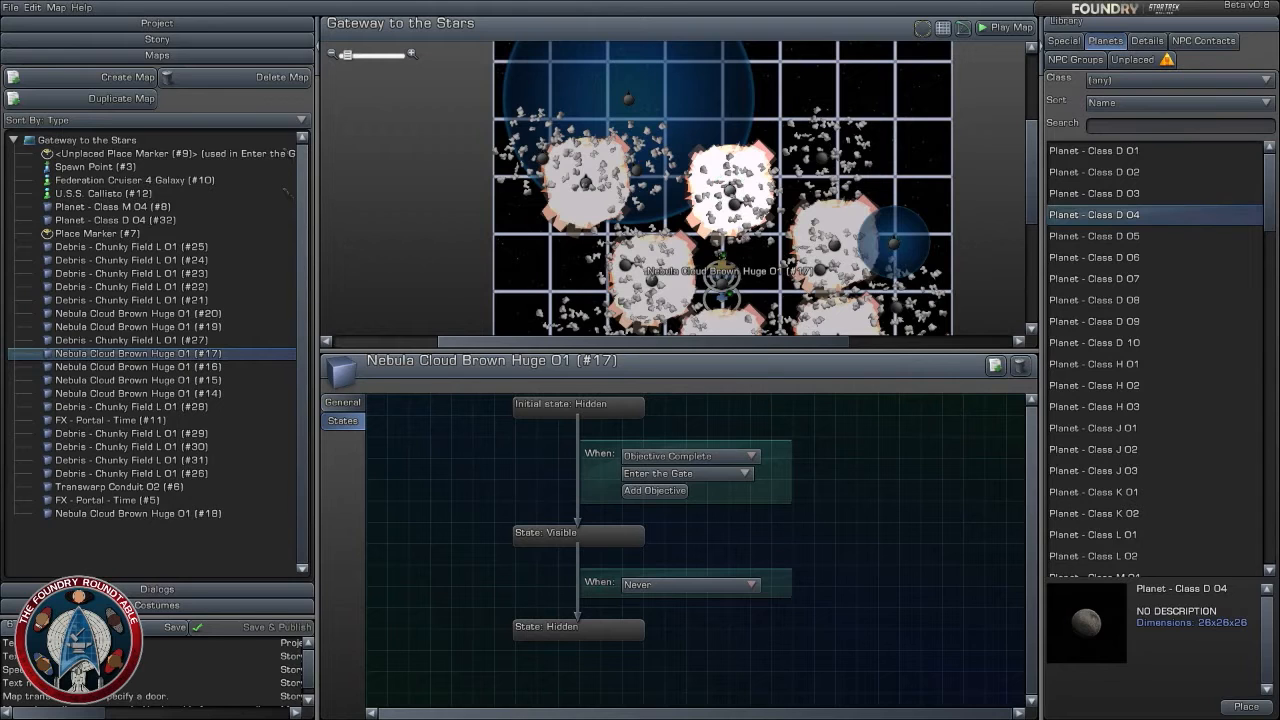
pyautogui.click(760, 268)
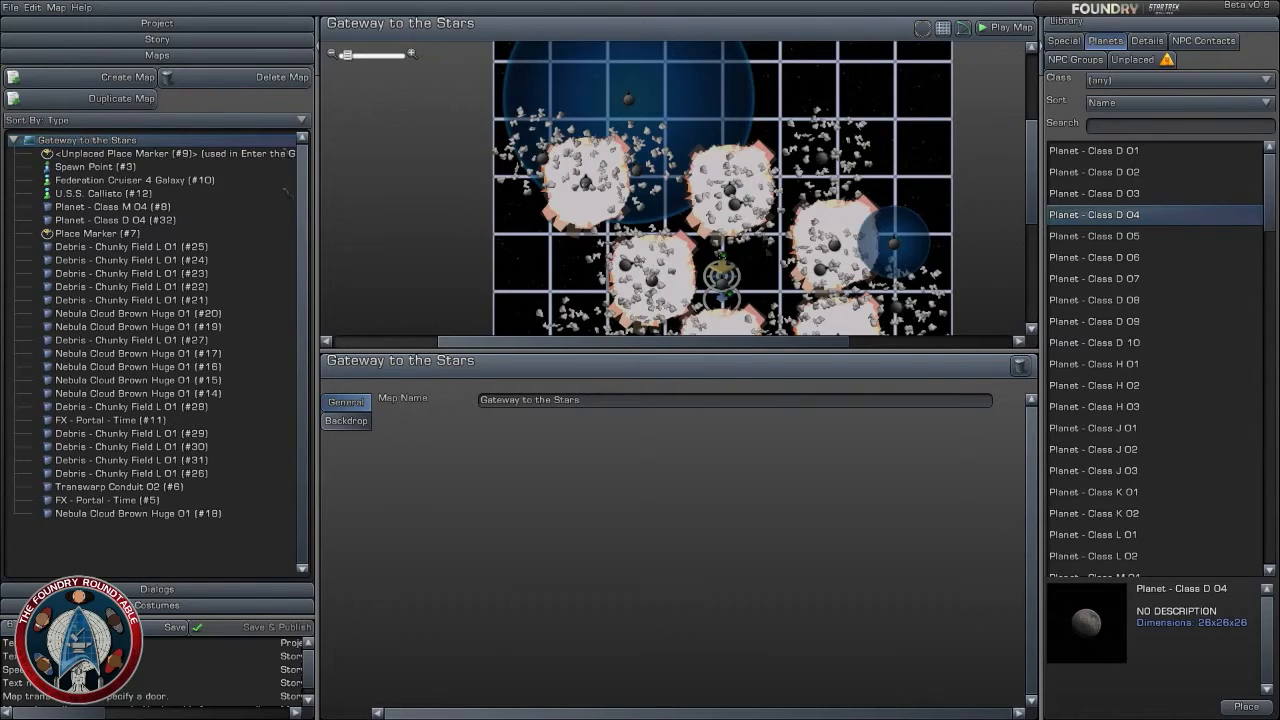
pyautogui.scroll(-2, 768, 252)
pyautogui.scroll(5, 700, 200)
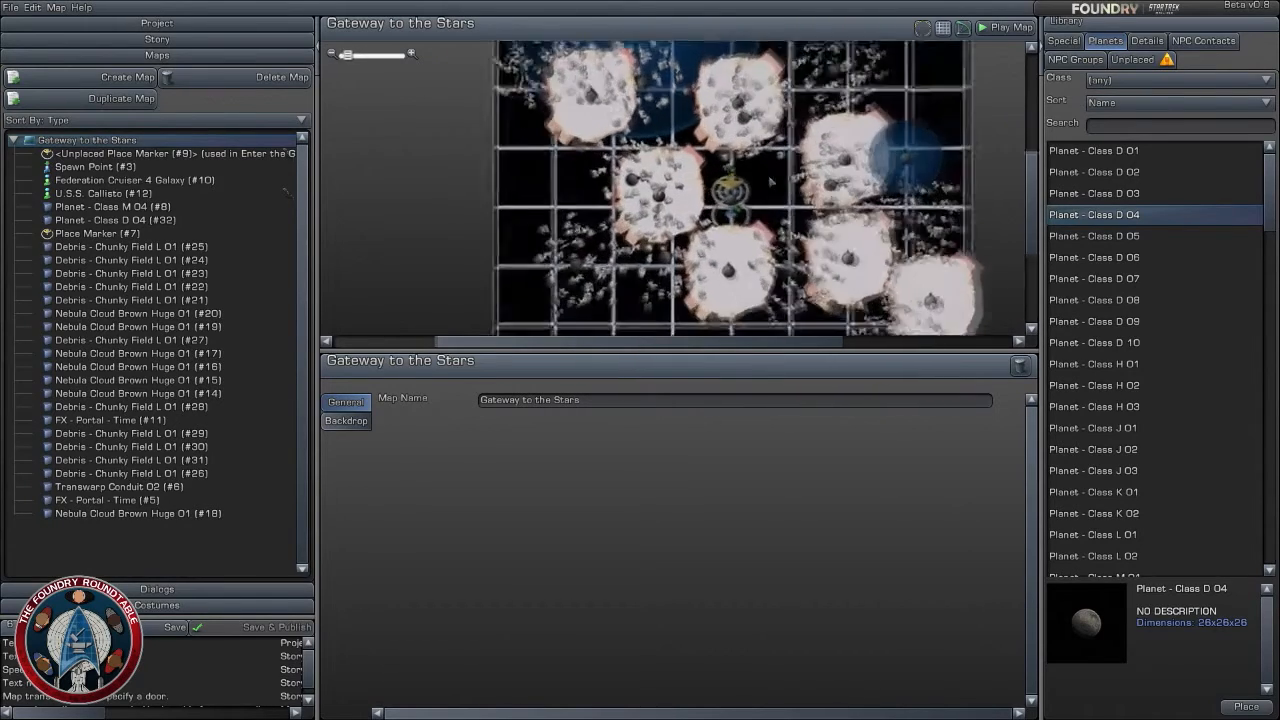
pyautogui.scroll(4, 805, 220)
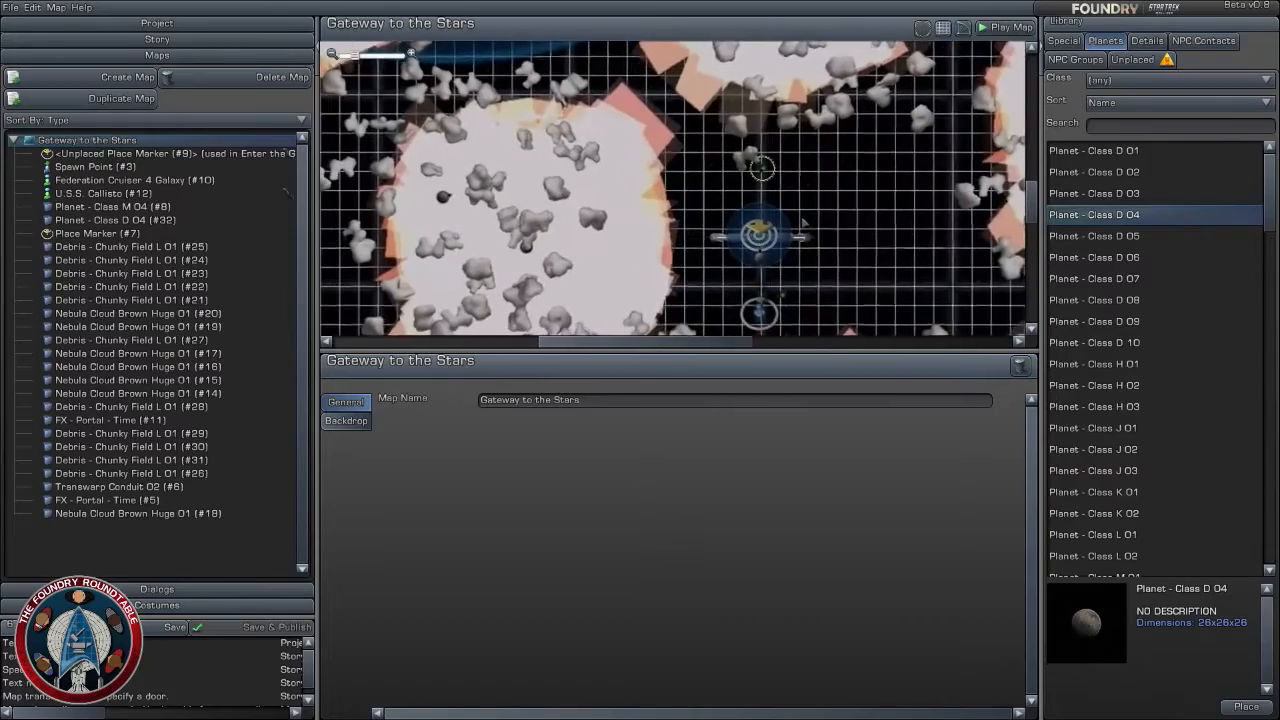
pyautogui.scroll(-4, 805, 222)
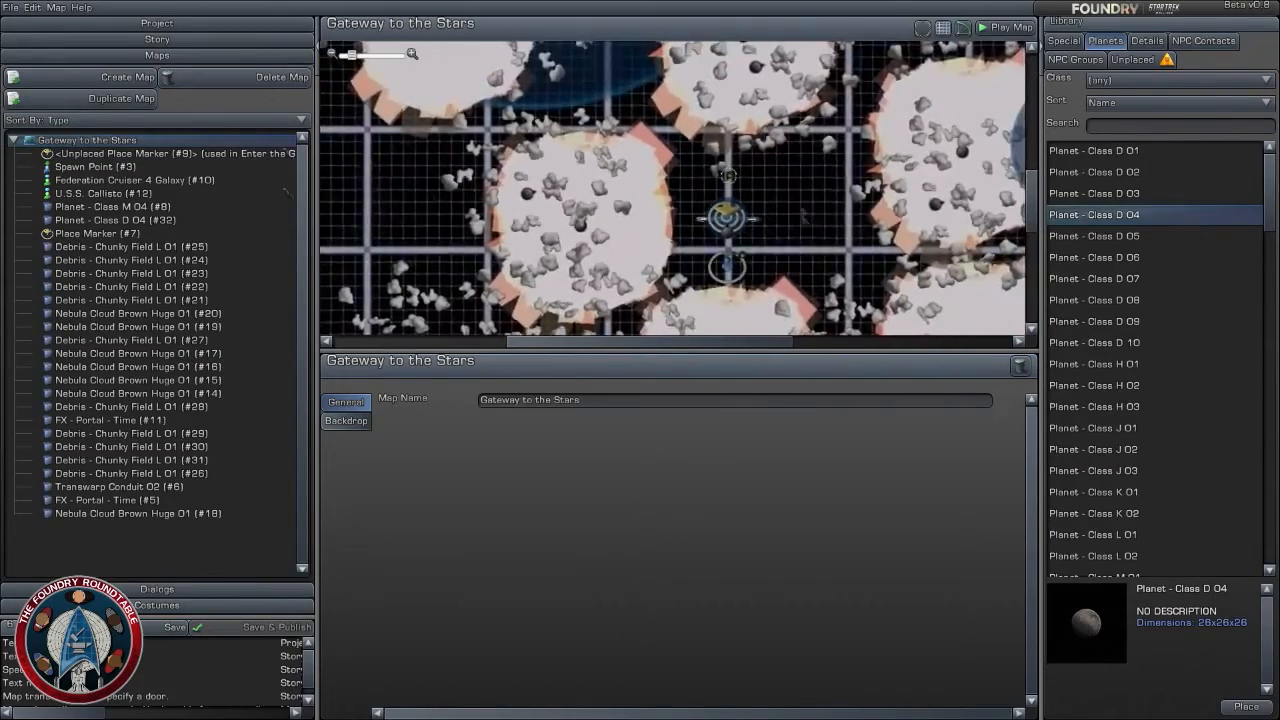
pyautogui.scroll(5, 730, 205)
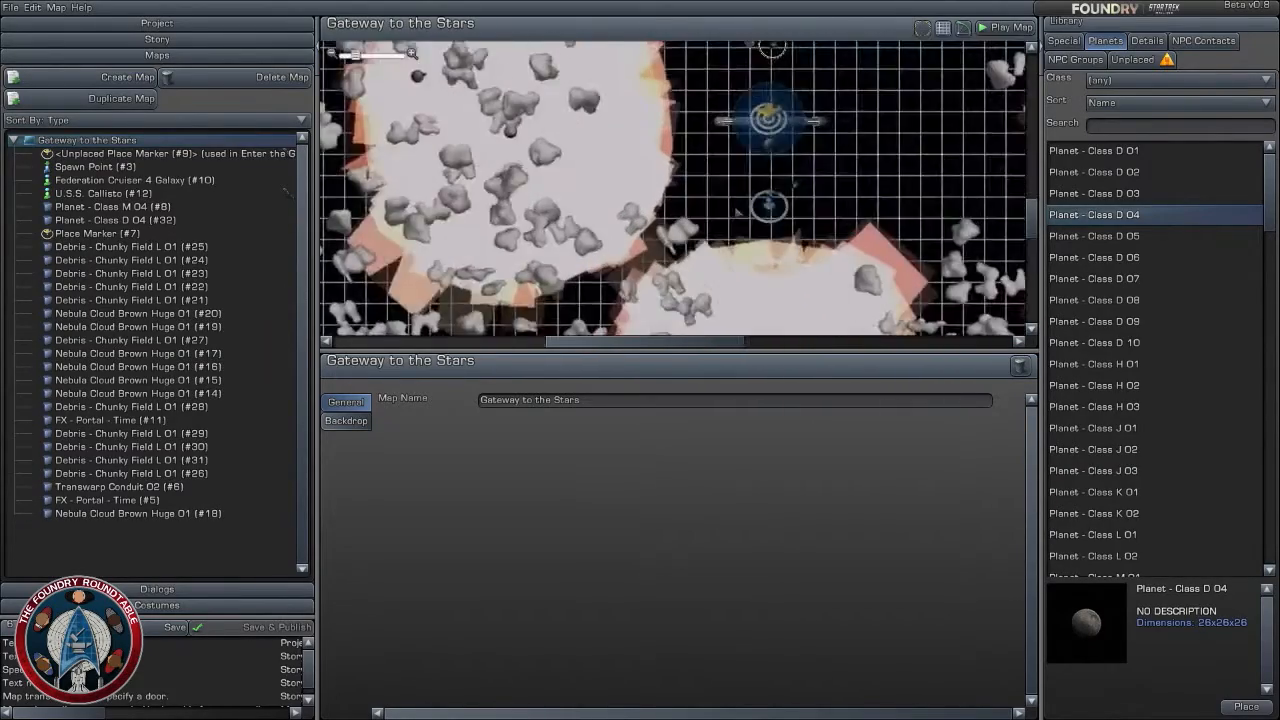
pyautogui.moveTo(790, 210); pyautogui.dragTo(791, 308)
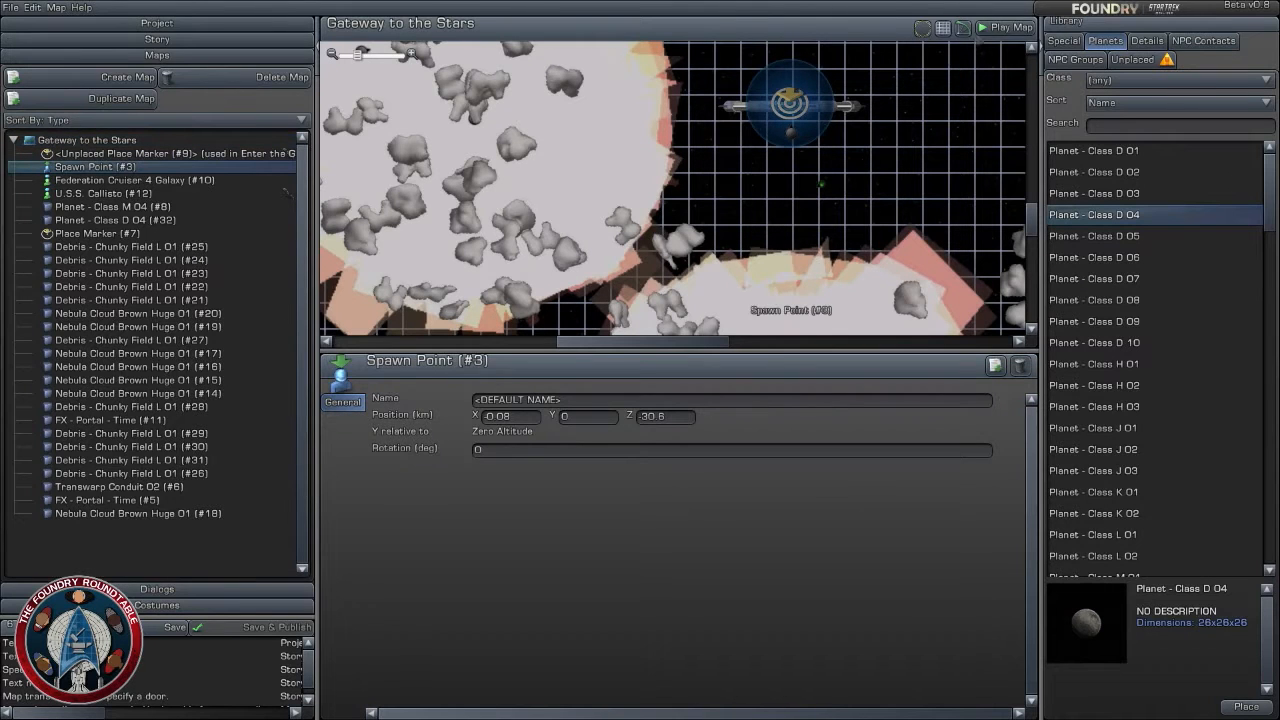
# - Play the map from the moved spawn point, look around the gate and reset the map repeatedly
pyautogui.click(1005, 27)
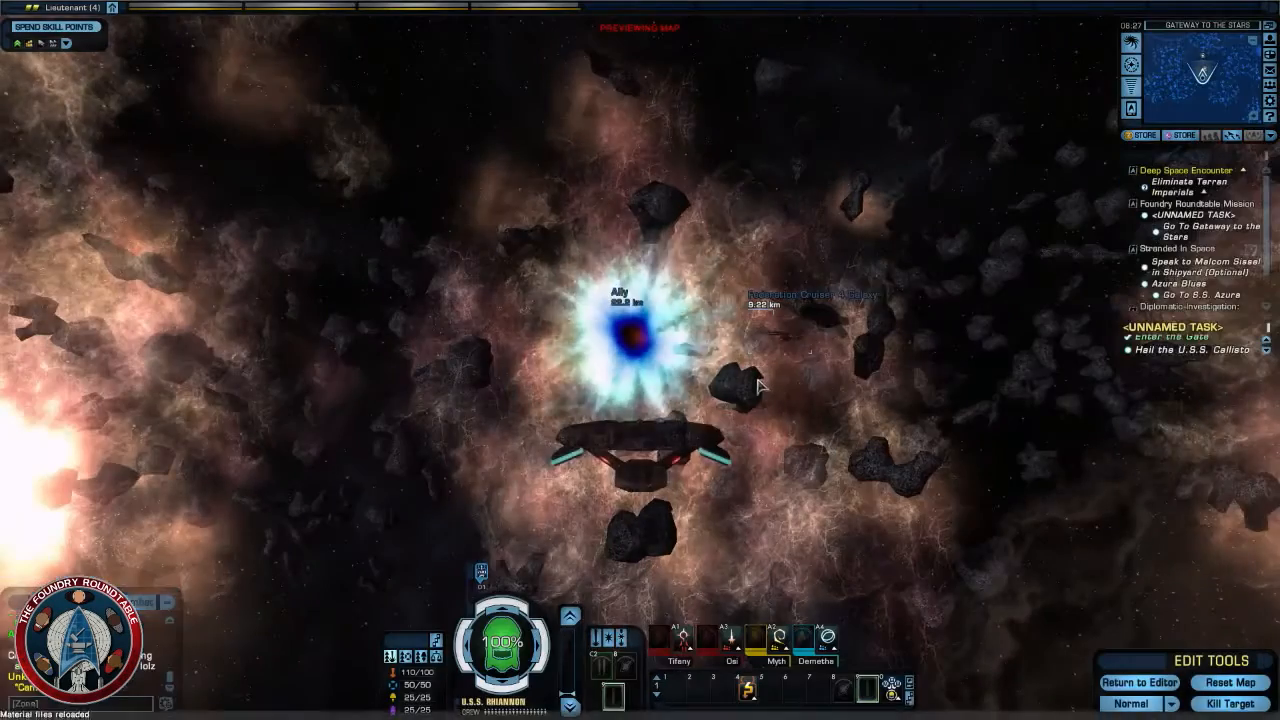
pyautogui.moveTo(850, 384); pyautogui.dragTo(1120, 380, button='right')
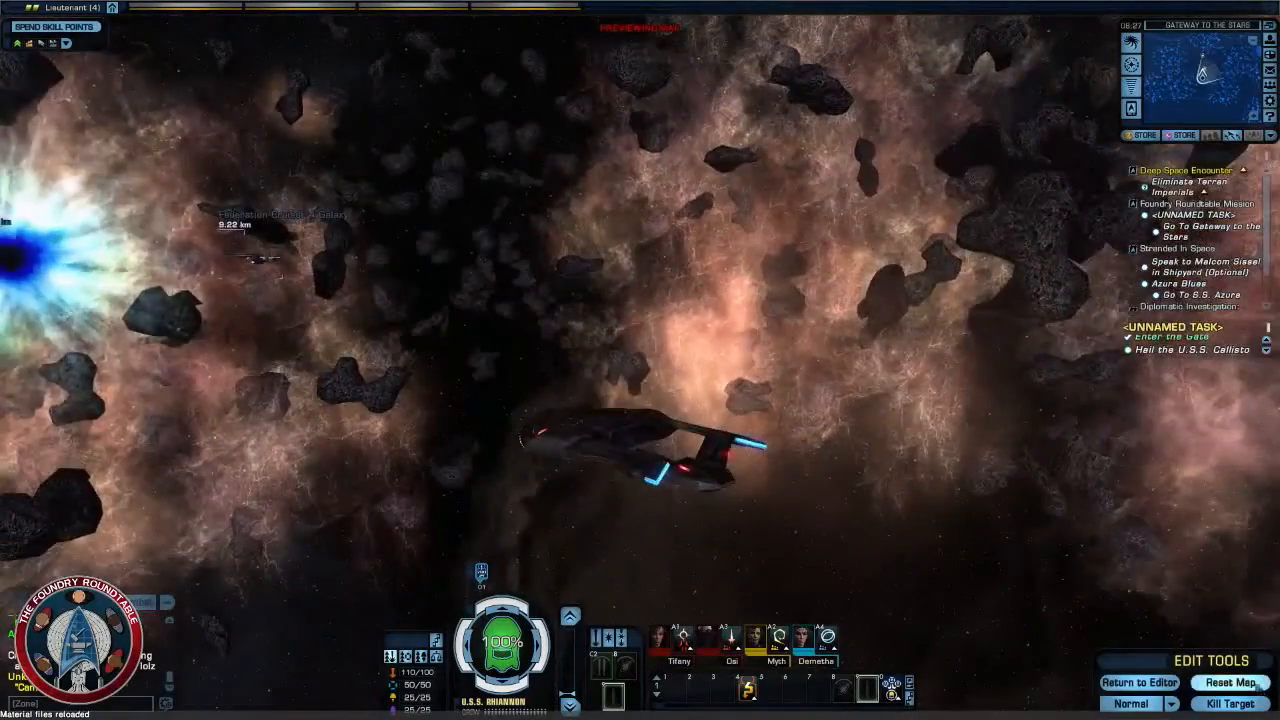
pyautogui.click(1250, 682)
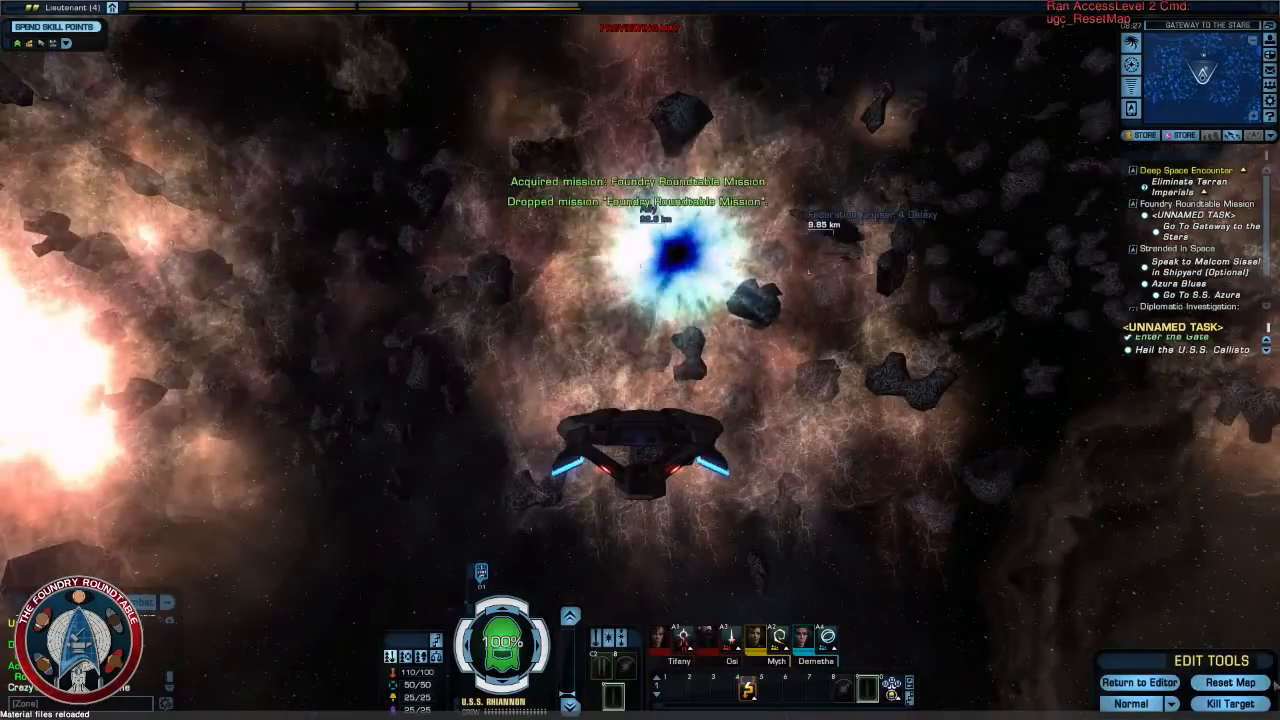
pyautogui.moveTo(1170, 542); pyautogui.dragTo(740, 545, button='right')
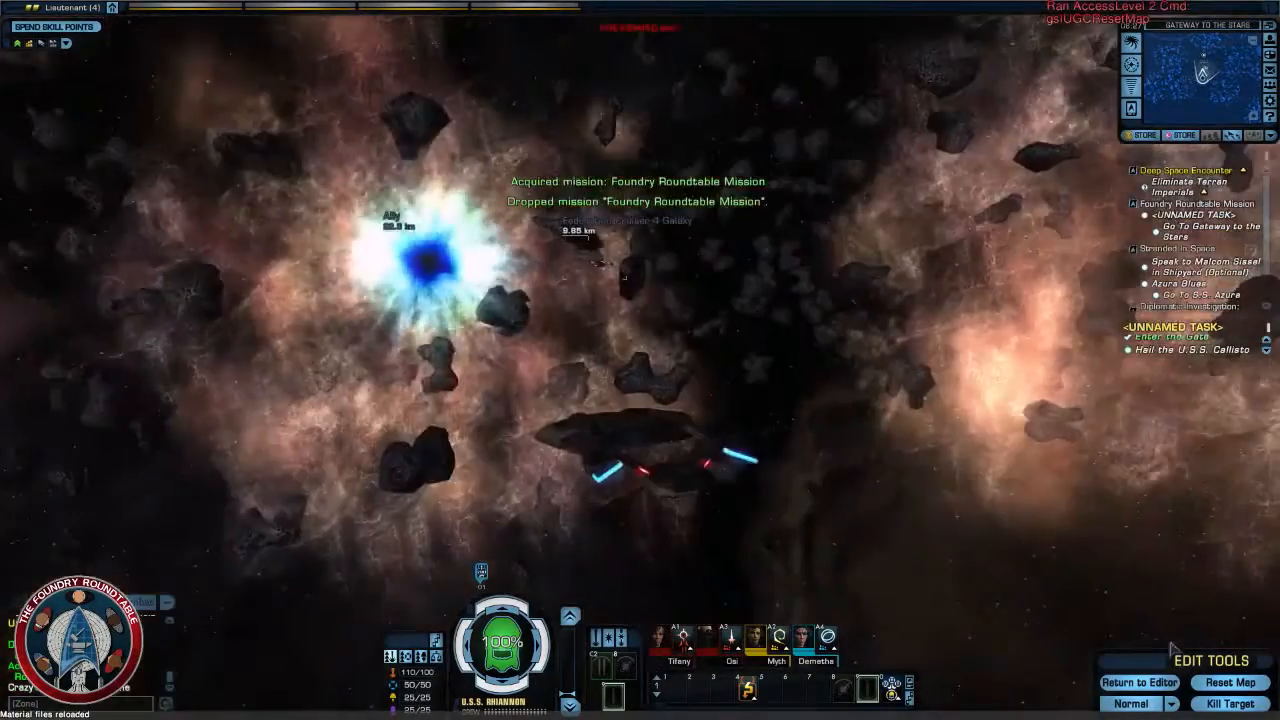
pyautogui.click(1233, 686)
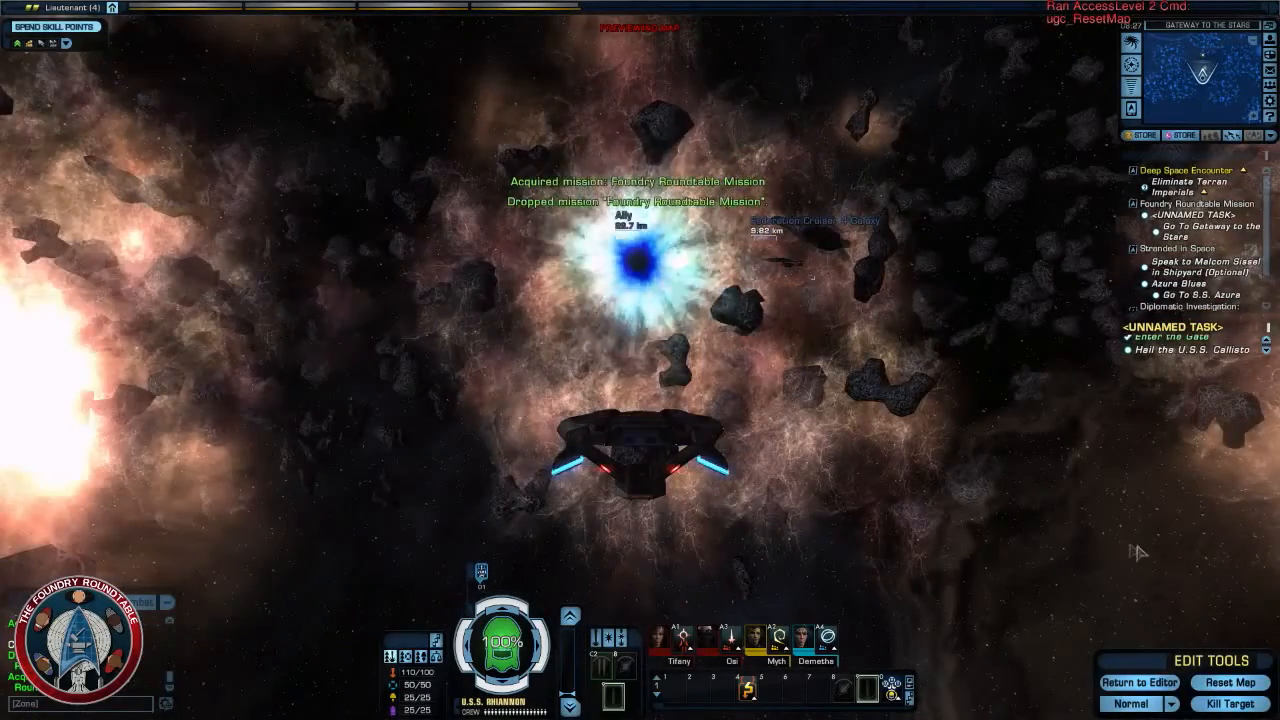
pyautogui.click(1230, 682)
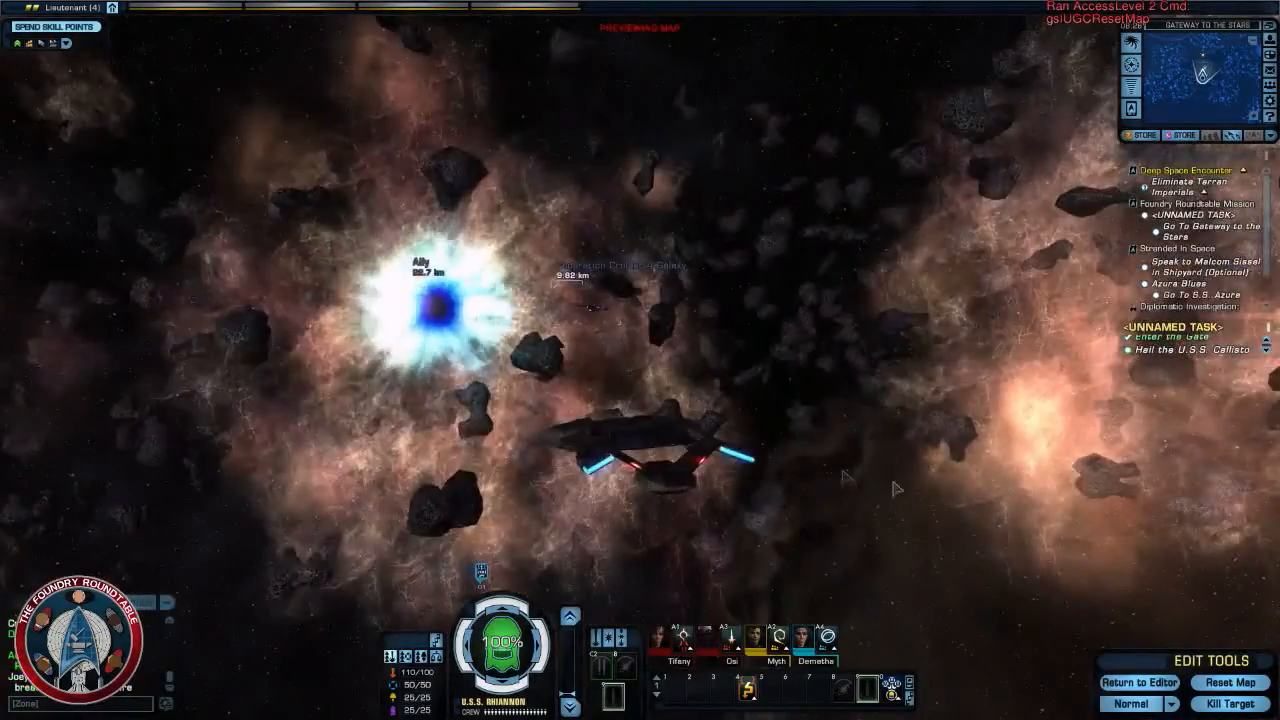
# - Turn the view and fly the ship toward the U.S.S. Callisto in the preview, then return to the map editor
pyautogui.moveTo(897, 489); pyautogui.dragTo(740, 440, button='right')
pyautogui.hotkey('shift', 'r')
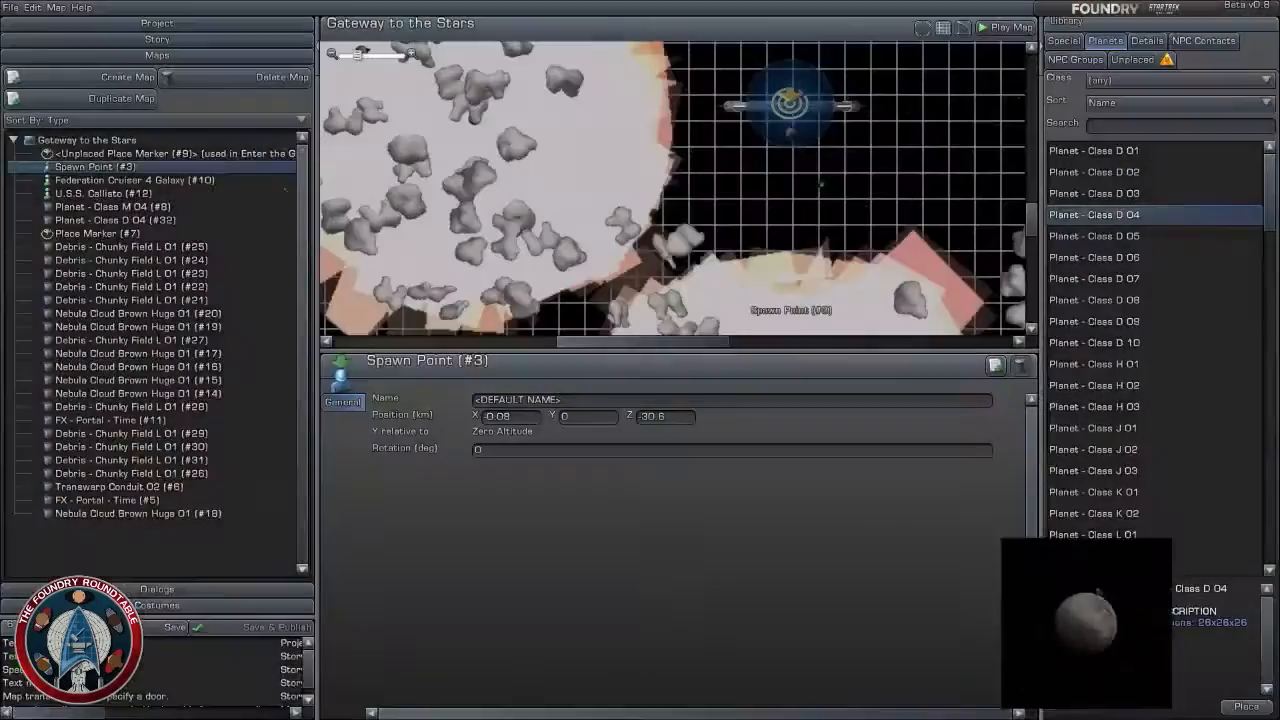
pyautogui.scroll(-3, 752, 262)
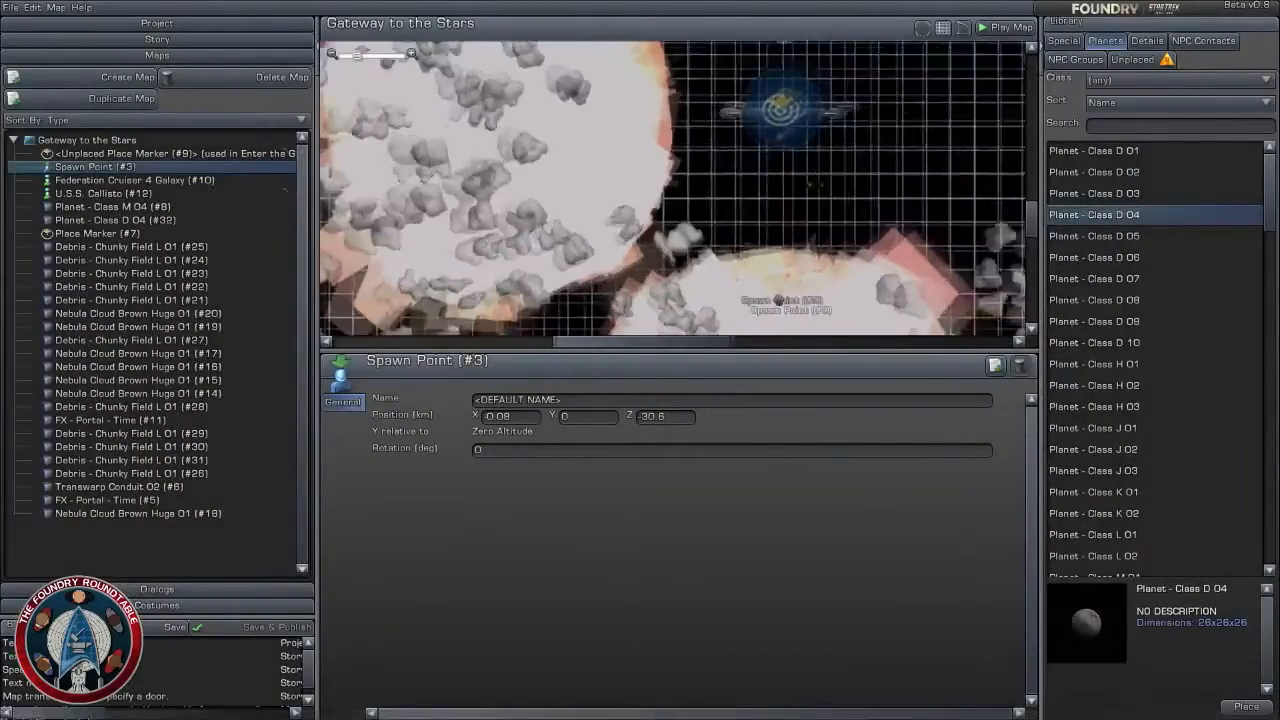
# - Inspect Place Marker (#7) at the gate on the Gateway to the Stars map
pyautogui.moveTo(752, 220); pyautogui.dragTo(715, 272, button='right')
pyautogui.scroll(5, 735, 228)
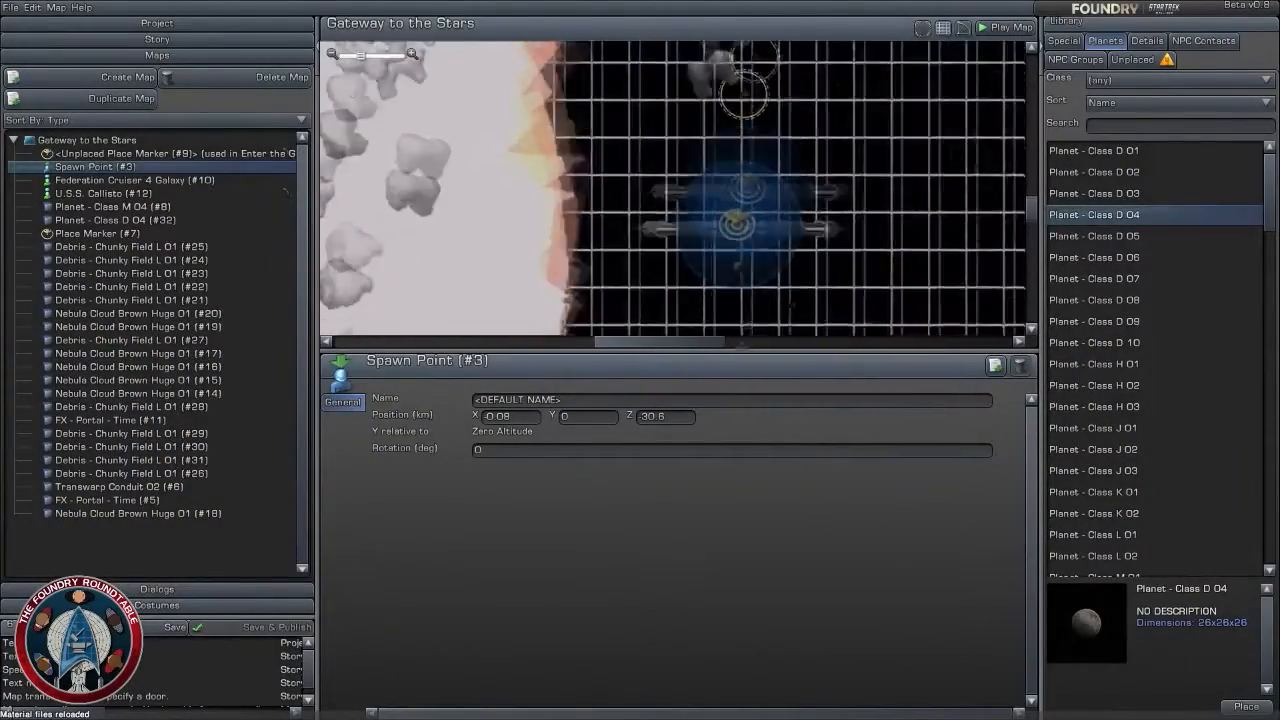
pyautogui.click(724, 270)
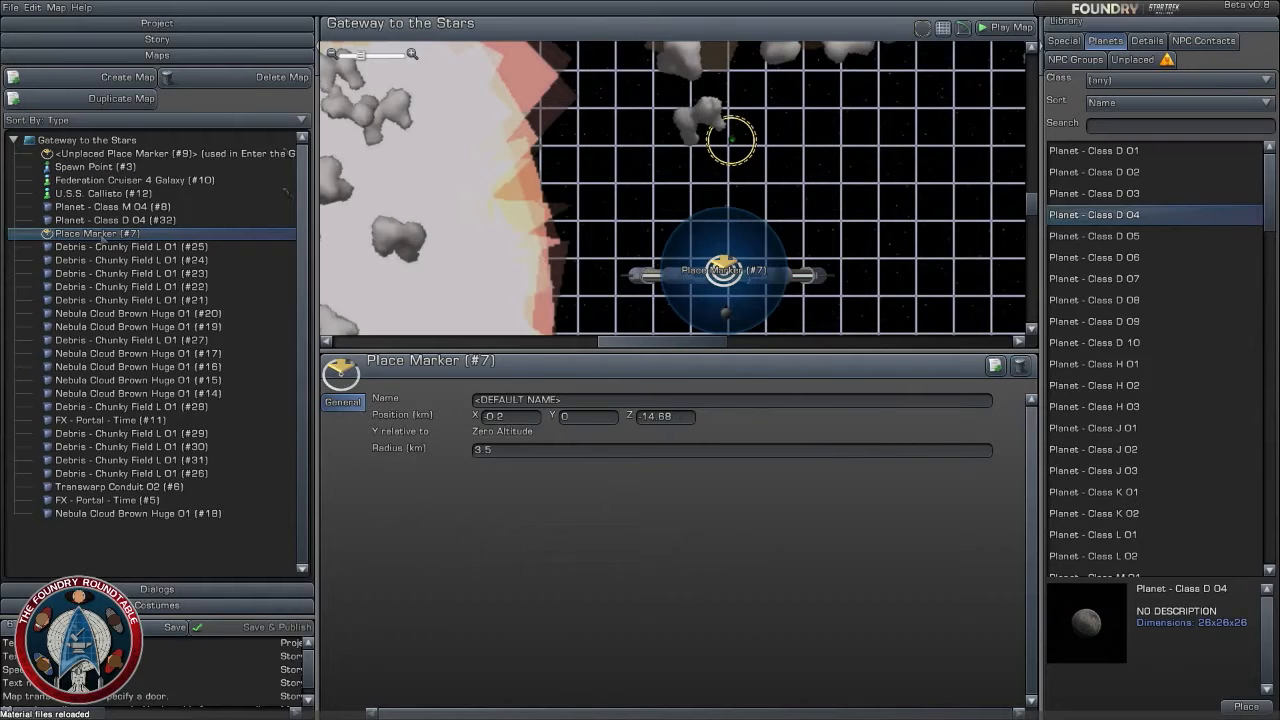
pyautogui.doubleClick(100, 234)
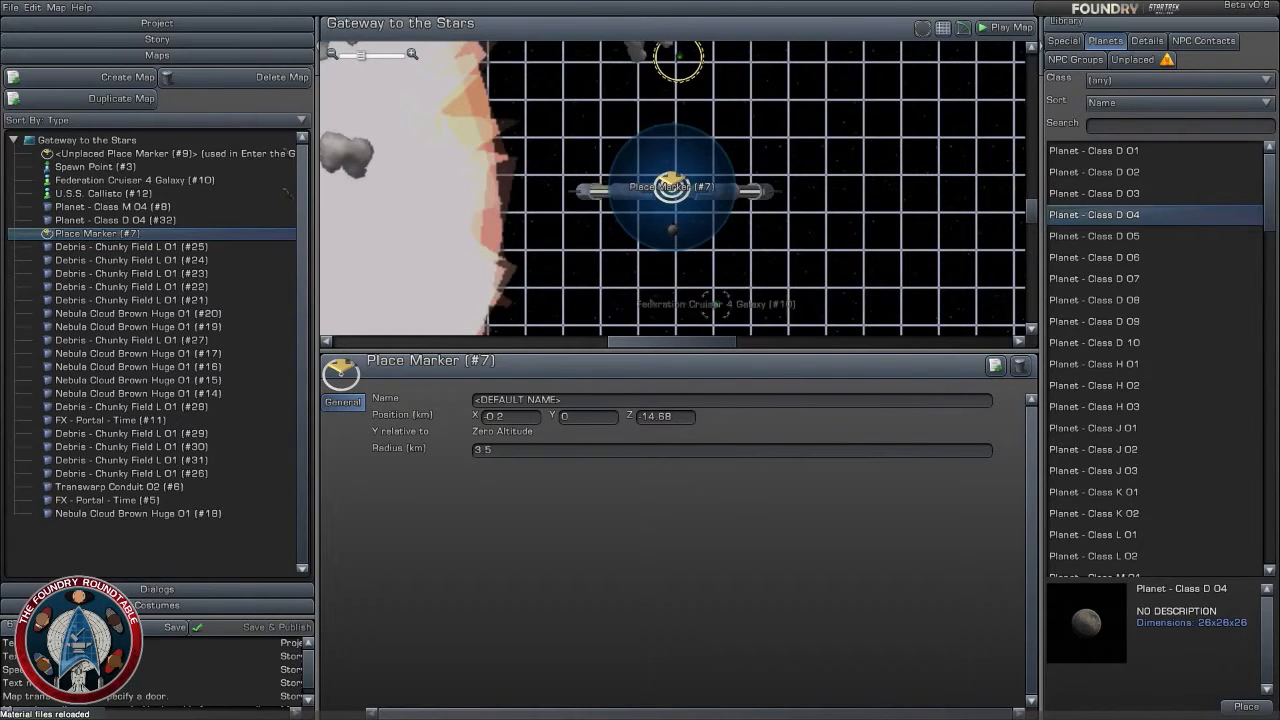
# - Assign Place Marker (#7) from the Gateway to the Stars map as the marker of the Enter the Gate story task
pyautogui.click(190, 39)
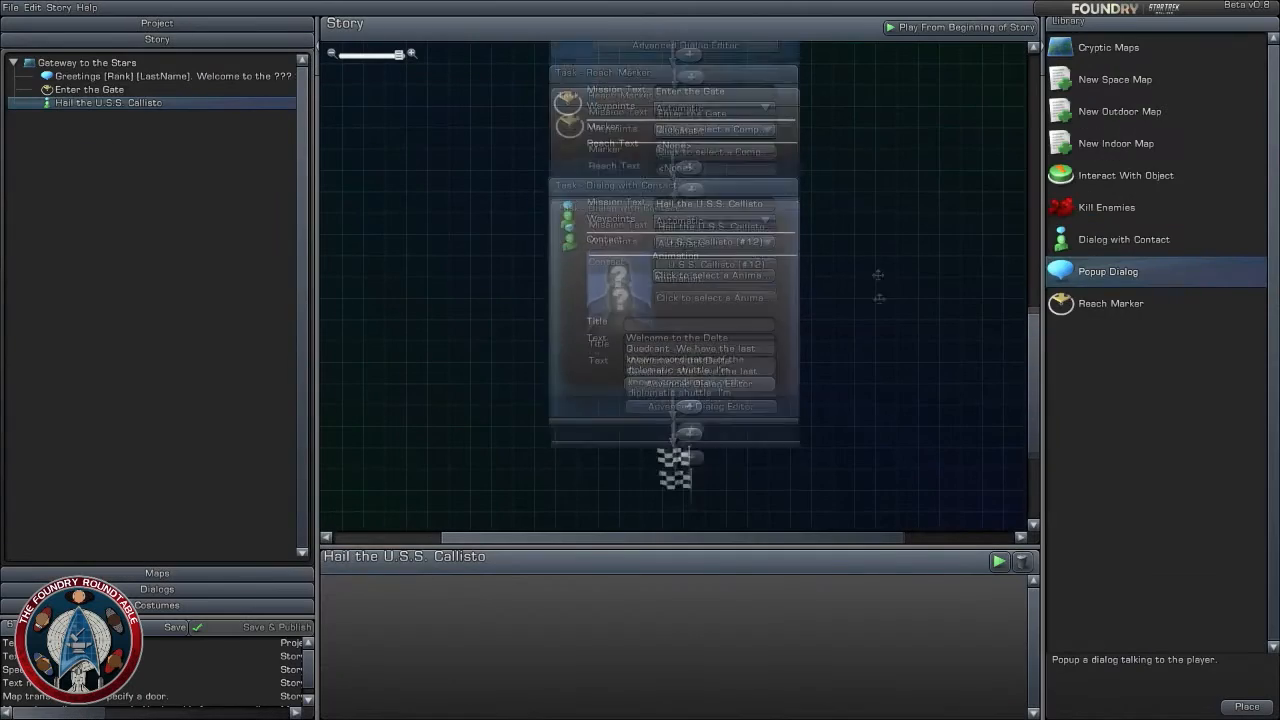
pyautogui.moveTo(502, 244); pyautogui.dragTo(510, 292)
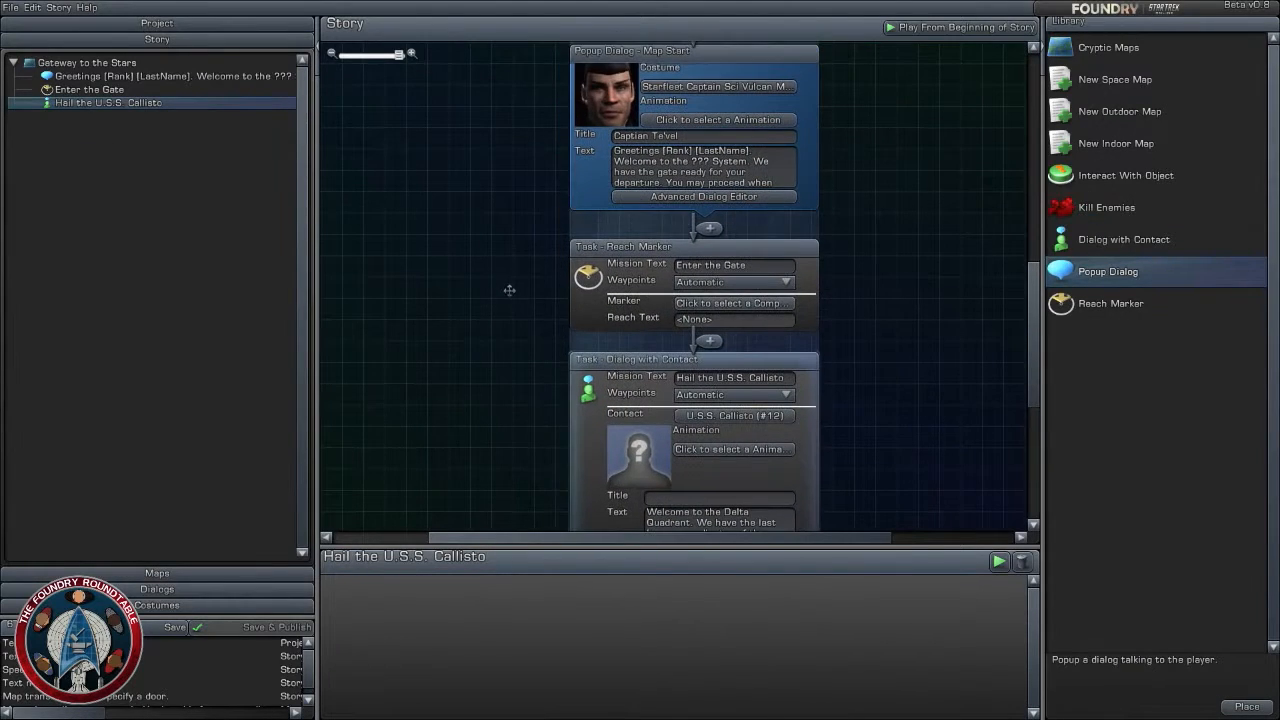
pyautogui.click(772, 303)
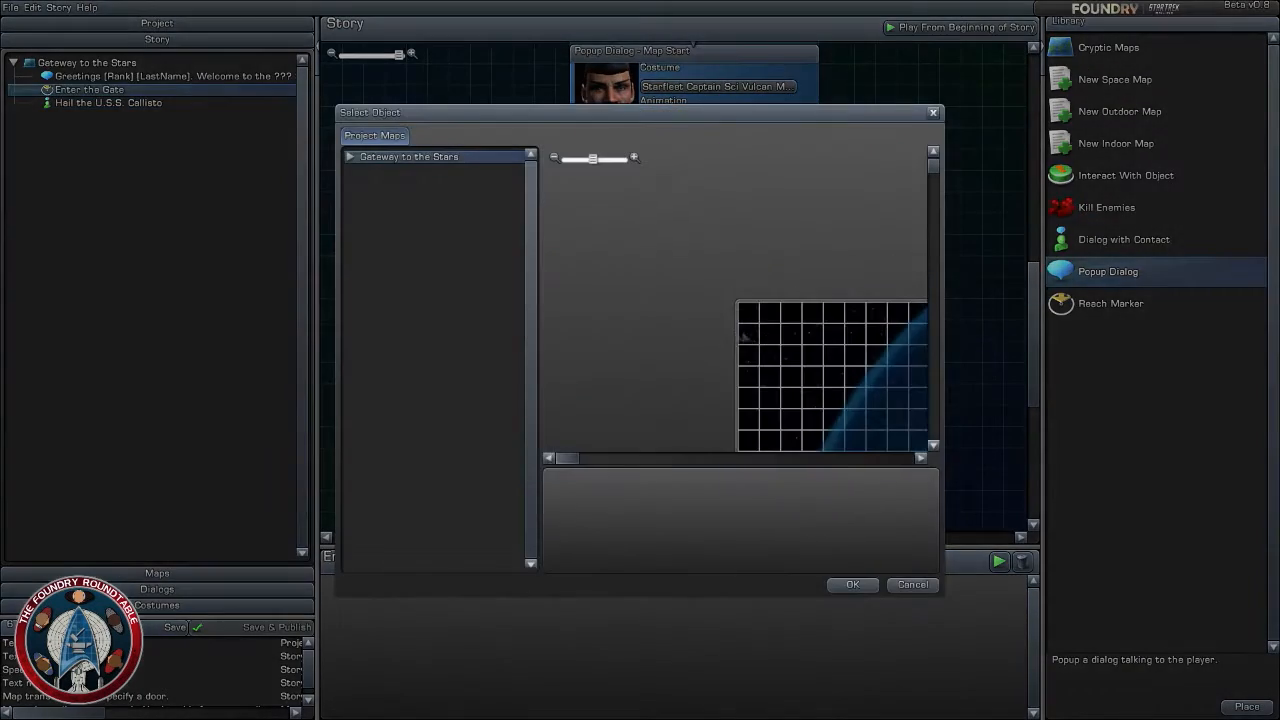
pyautogui.click(349, 156)
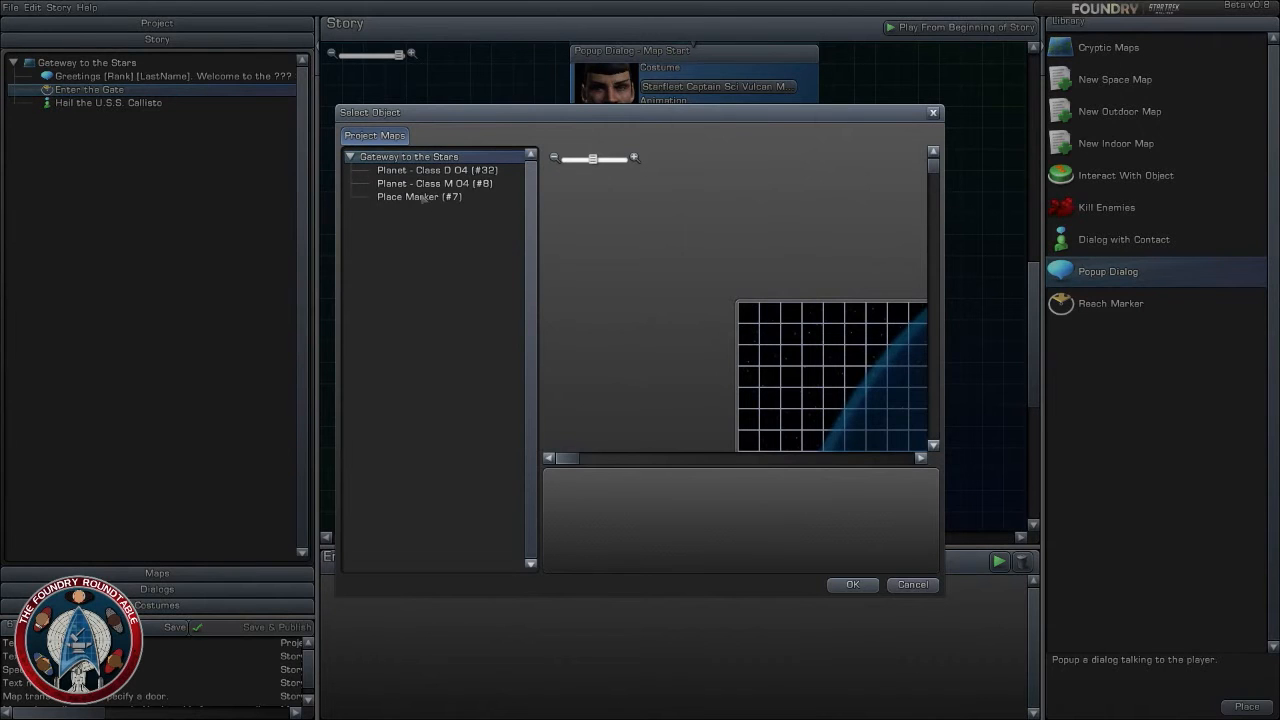
pyautogui.click(420, 197)
pyautogui.click(852, 584)
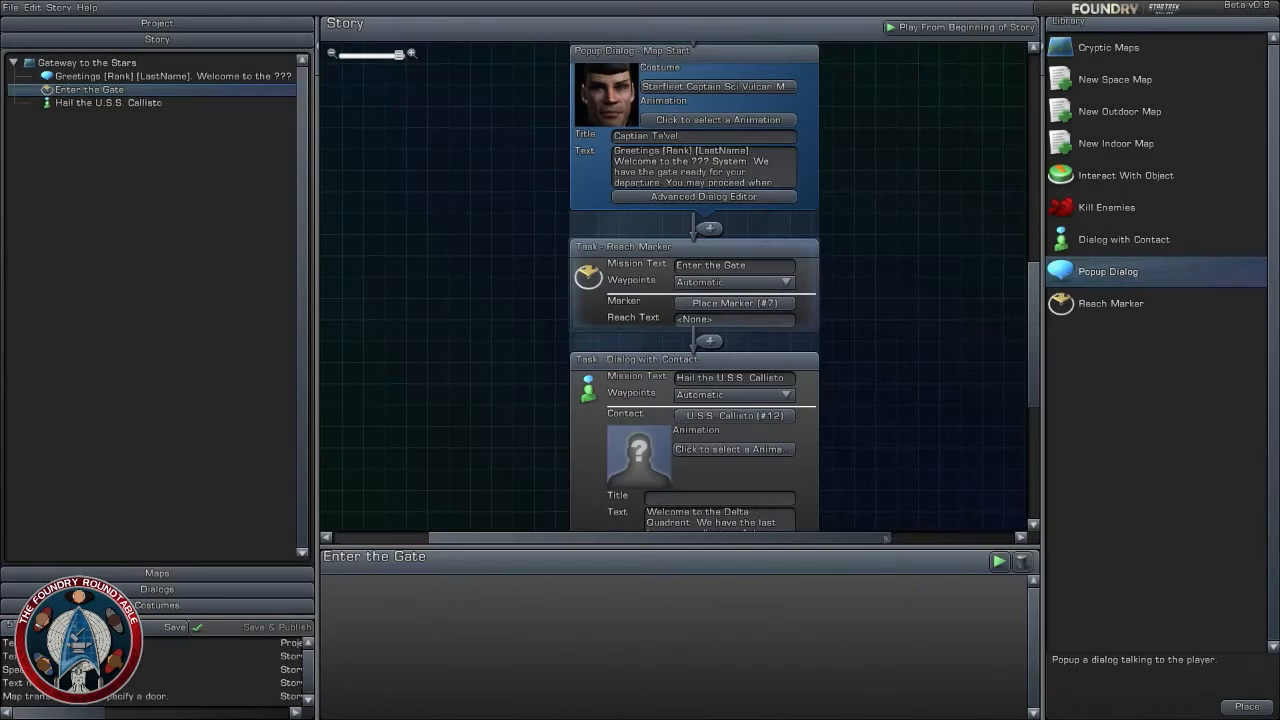
pyautogui.click(890, 341)
# - Look over the task sequence in the story and return to the Gateway to the Stars map
pyautogui.scroll(-3, 892, 320)
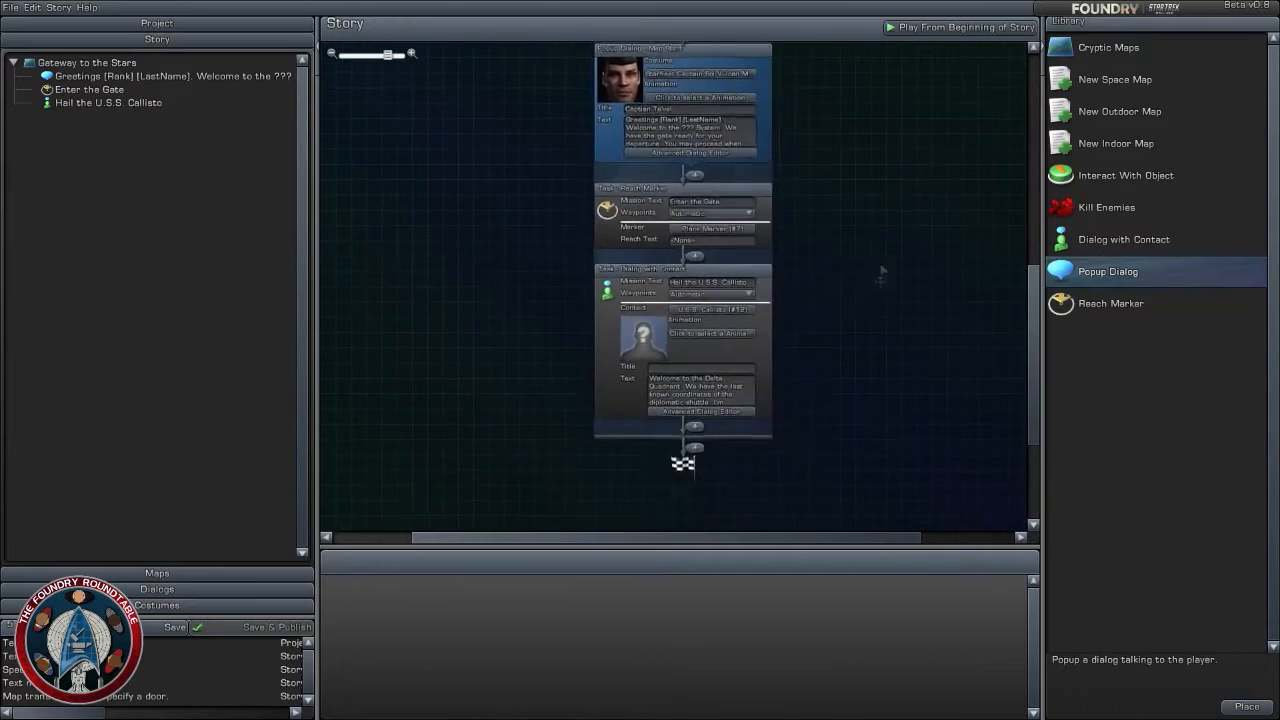
pyautogui.scroll(2, 877, 309)
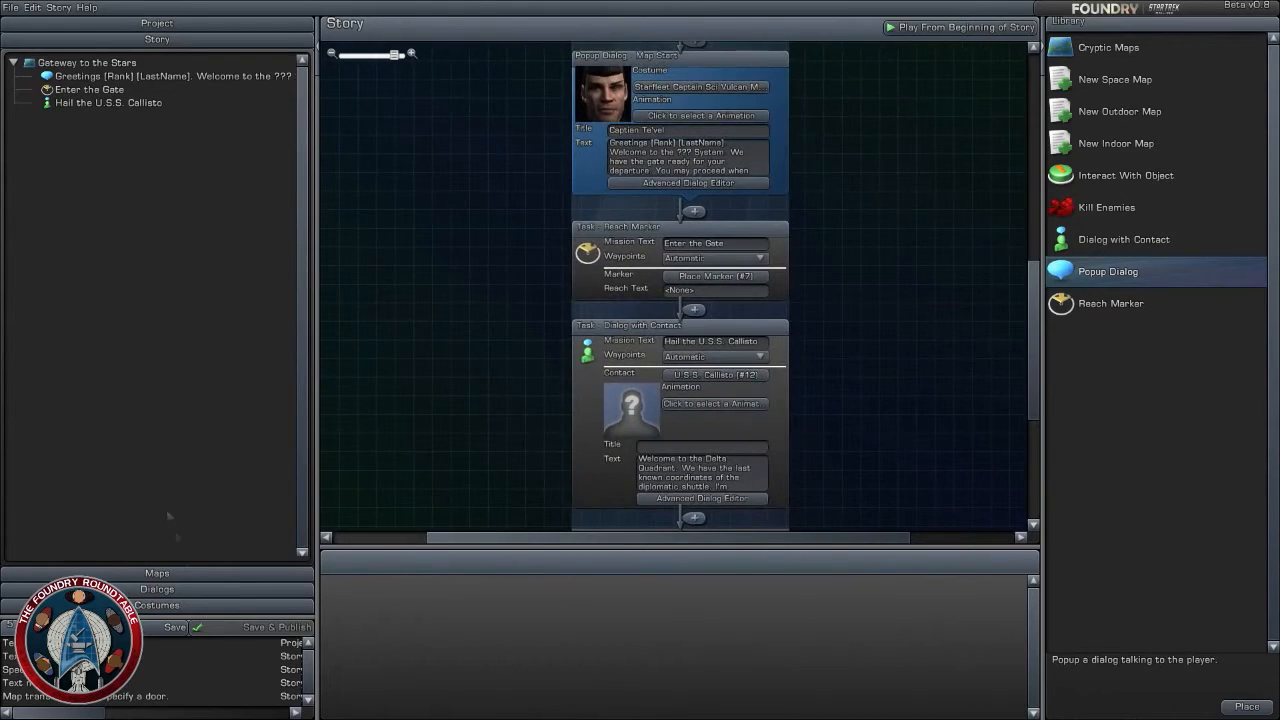
pyautogui.click(190, 574)
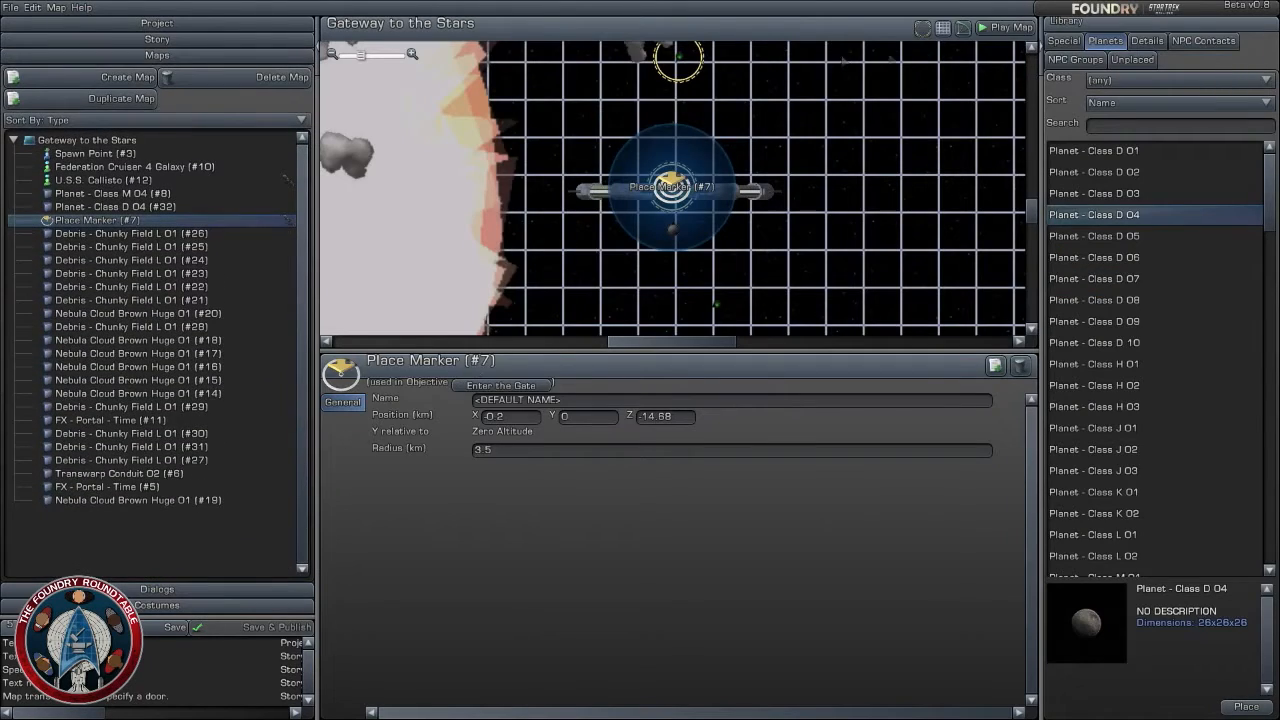
# - Preview the Gateway to the Stars map, continue past the captain's greeting and fly the ship into the gate
pyautogui.click(982, 30)
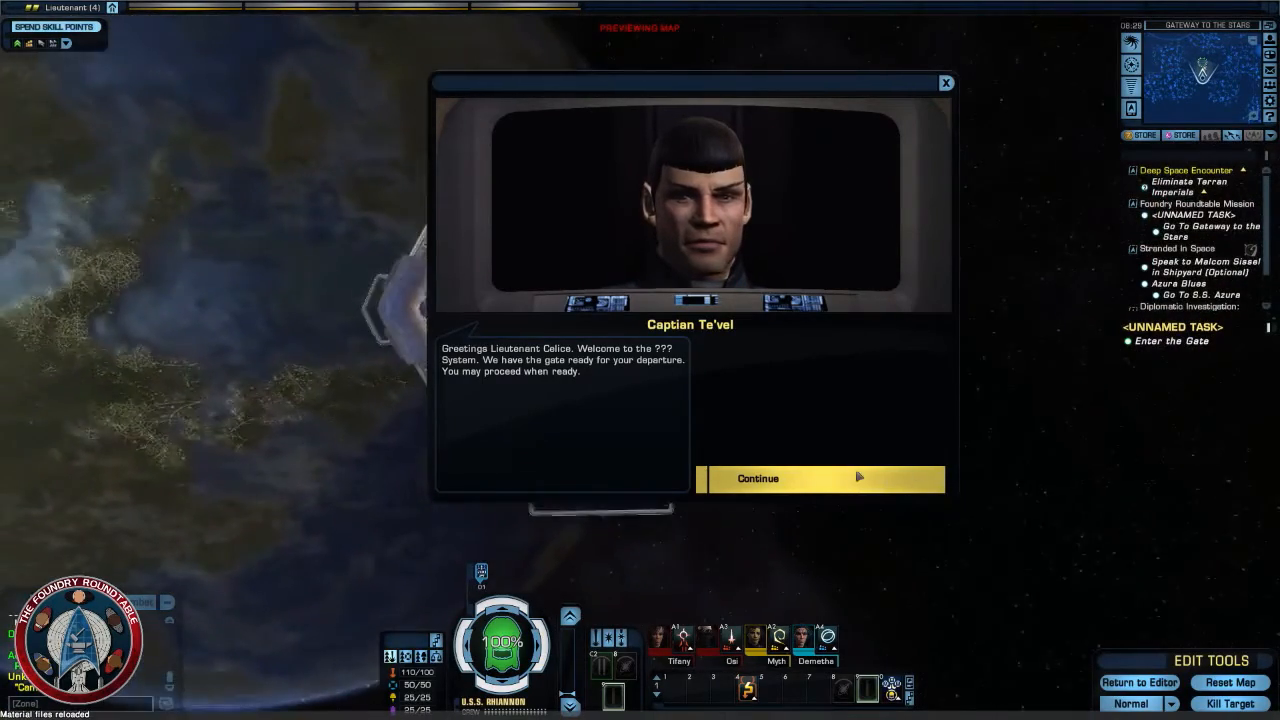
pyautogui.click(857, 476)
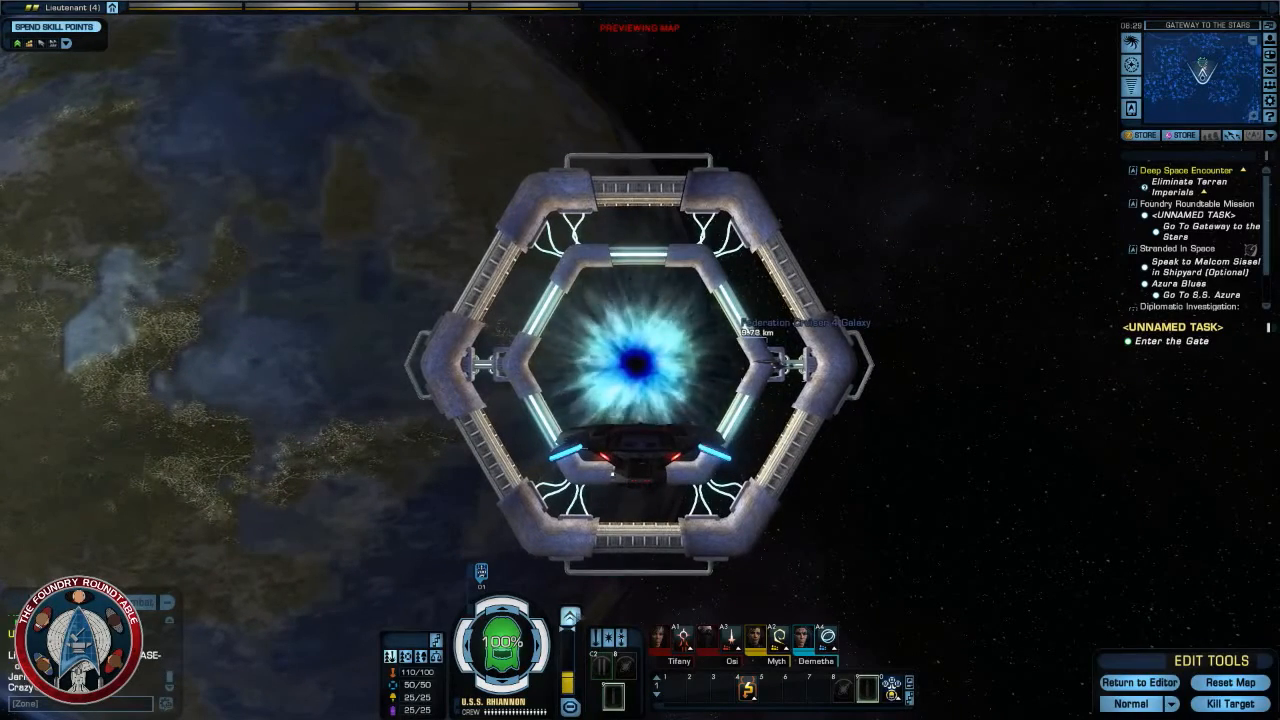
pyautogui.hotkey('shift', 'r')
pyautogui.moveTo(645, 454); pyautogui.dragTo(717, 437, button='right')
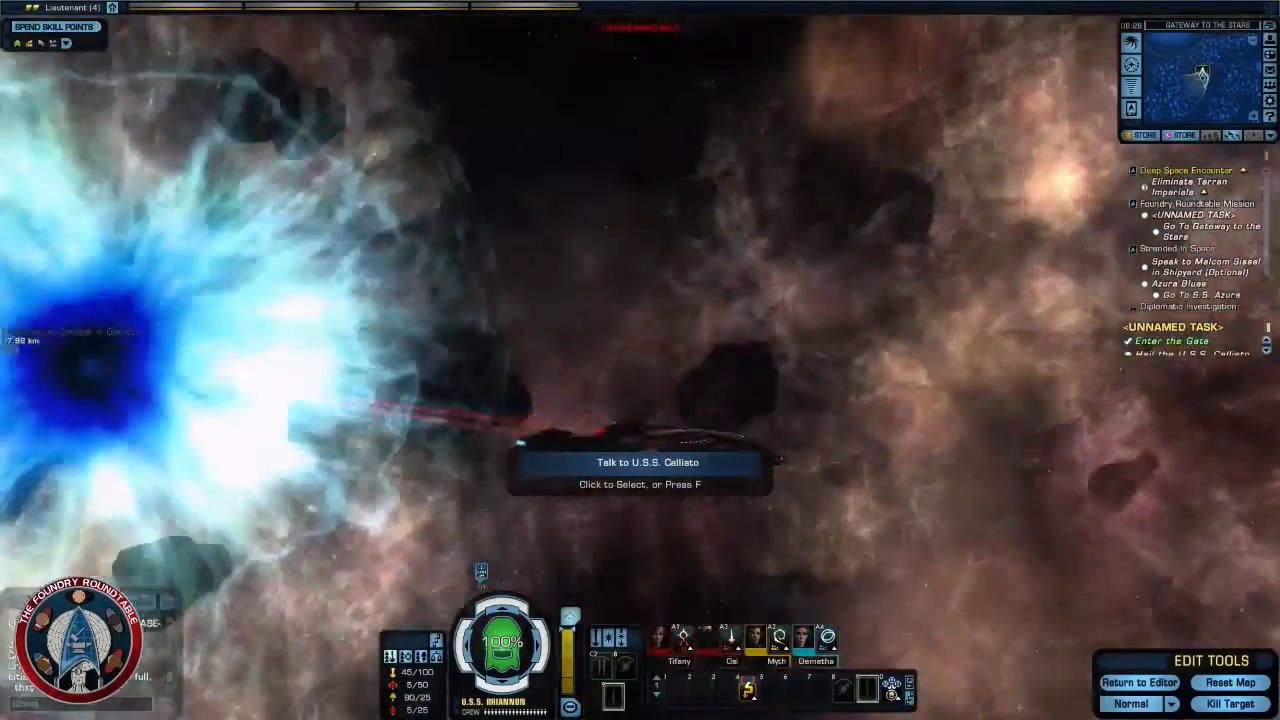
# - Fly the ship to the U.S.S. Callisto, hail it and continue through its Delta Quadrant welcome dialog
pyautogui.moveTo(750, 585); pyautogui.dragTo(1010, 585, button='right')
pyautogui.press('a')
pyautogui.press('r')
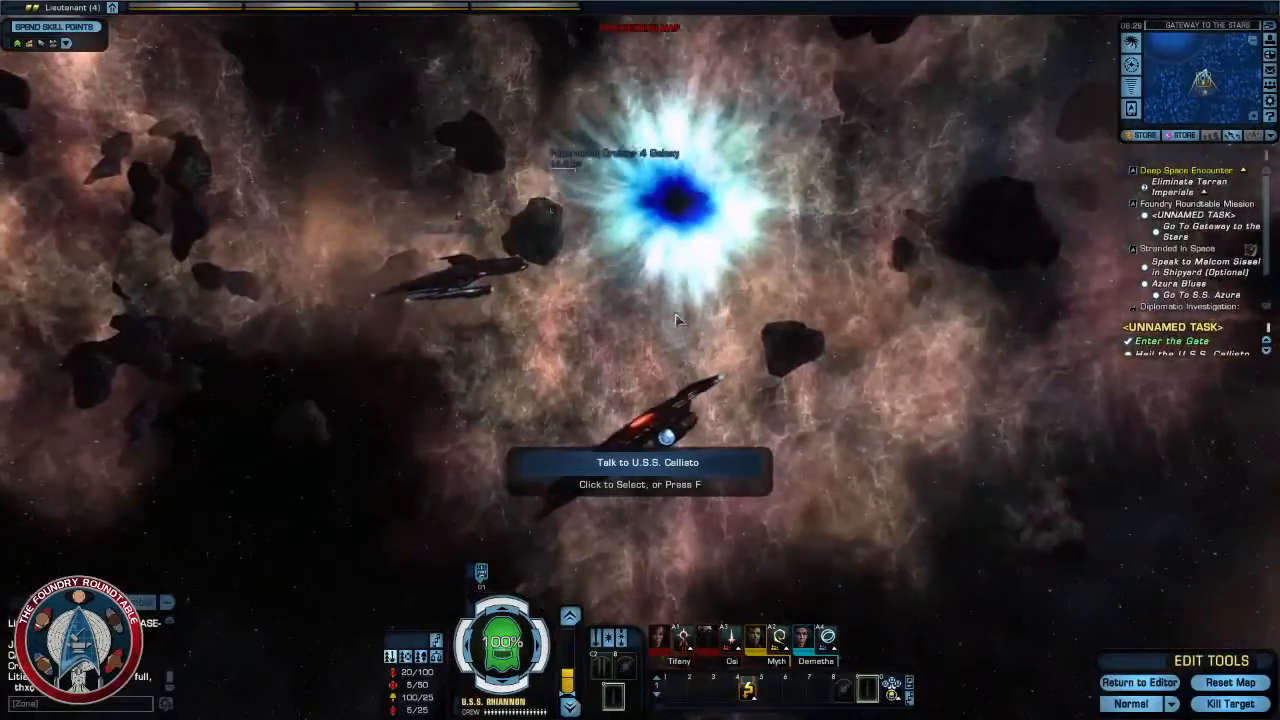
pyautogui.click(658, 463)
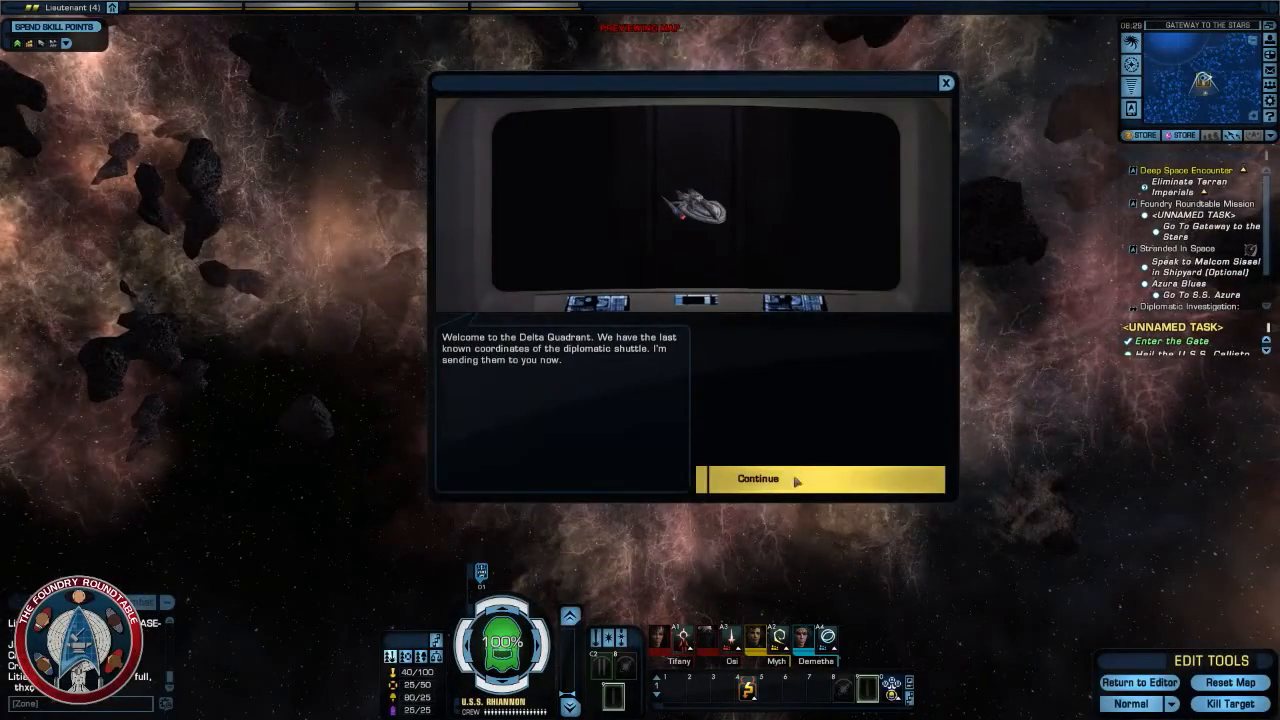
pyautogui.click(797, 484)
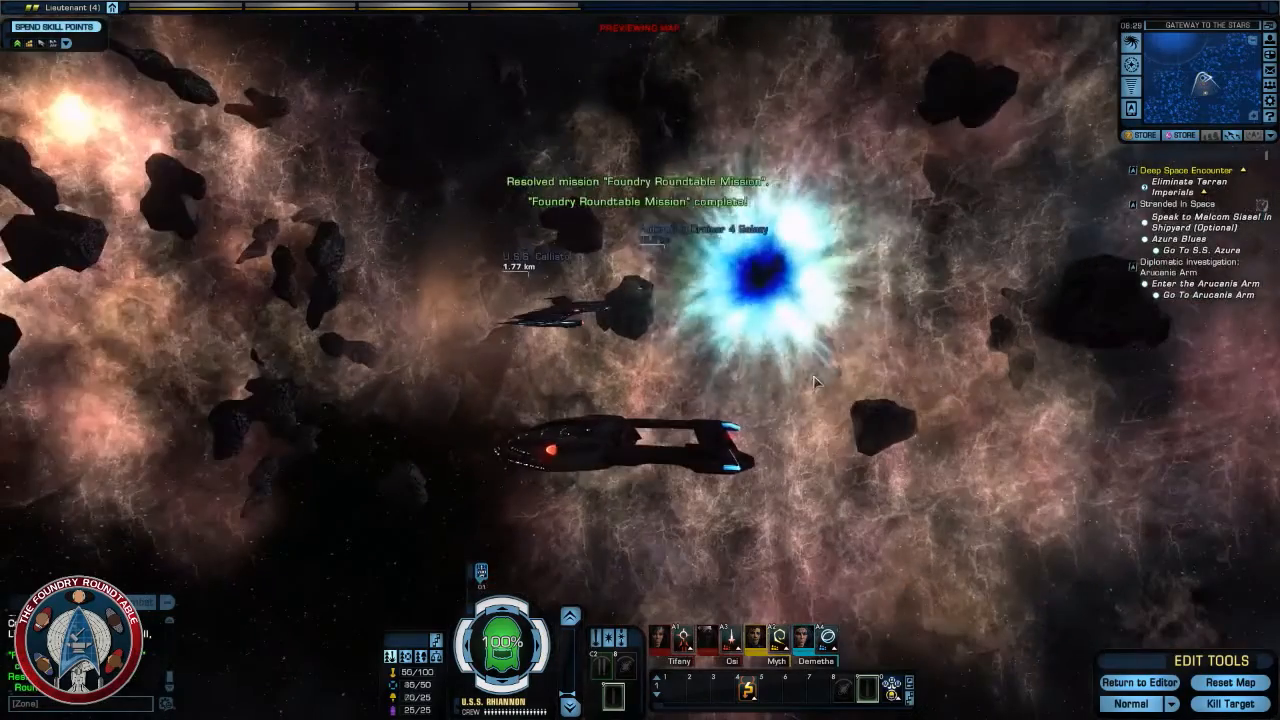
# - Look around the ship, portal and asteroids in the preview, then return to the map editor
pyautogui.moveTo(814, 381); pyautogui.dragTo(1030, 335, button='right')
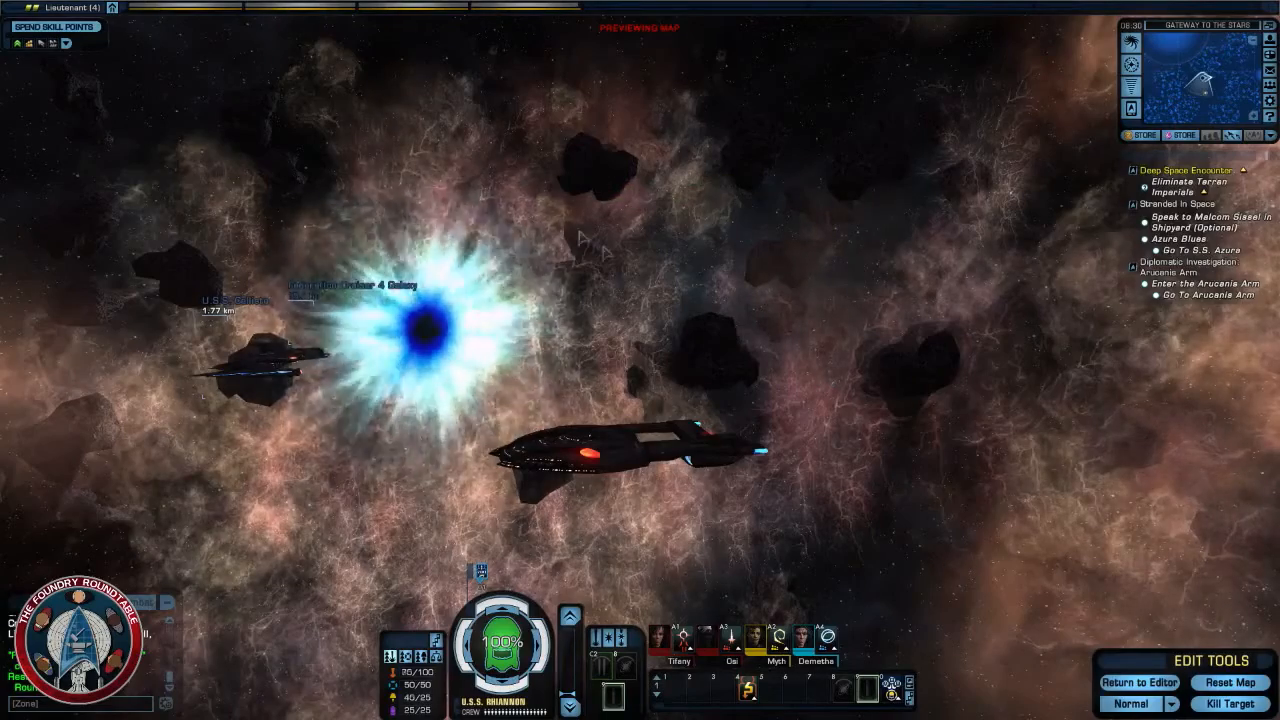
pyautogui.moveTo(240, 163); pyautogui.dragTo(600, 330, button='right')
pyautogui.moveTo(687, 368); pyautogui.dragTo(977, 538, button='right')
pyautogui.click(1139, 682)
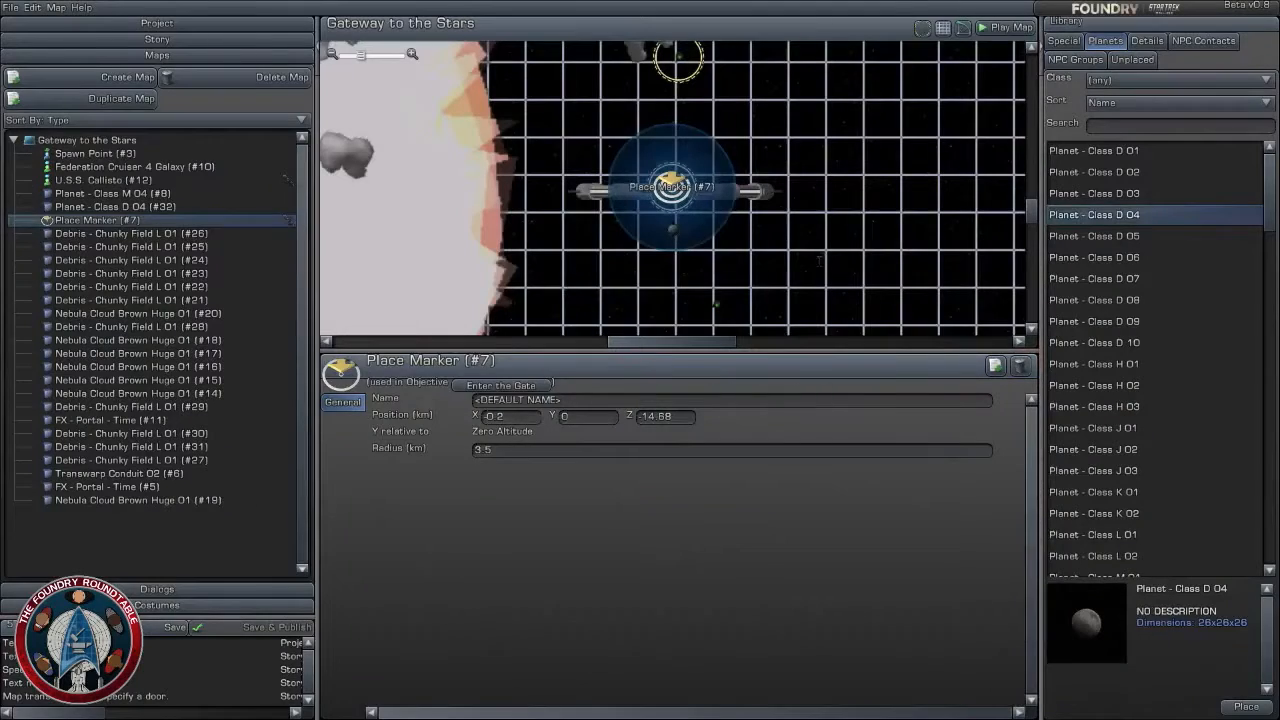
pyautogui.click(818, 261)
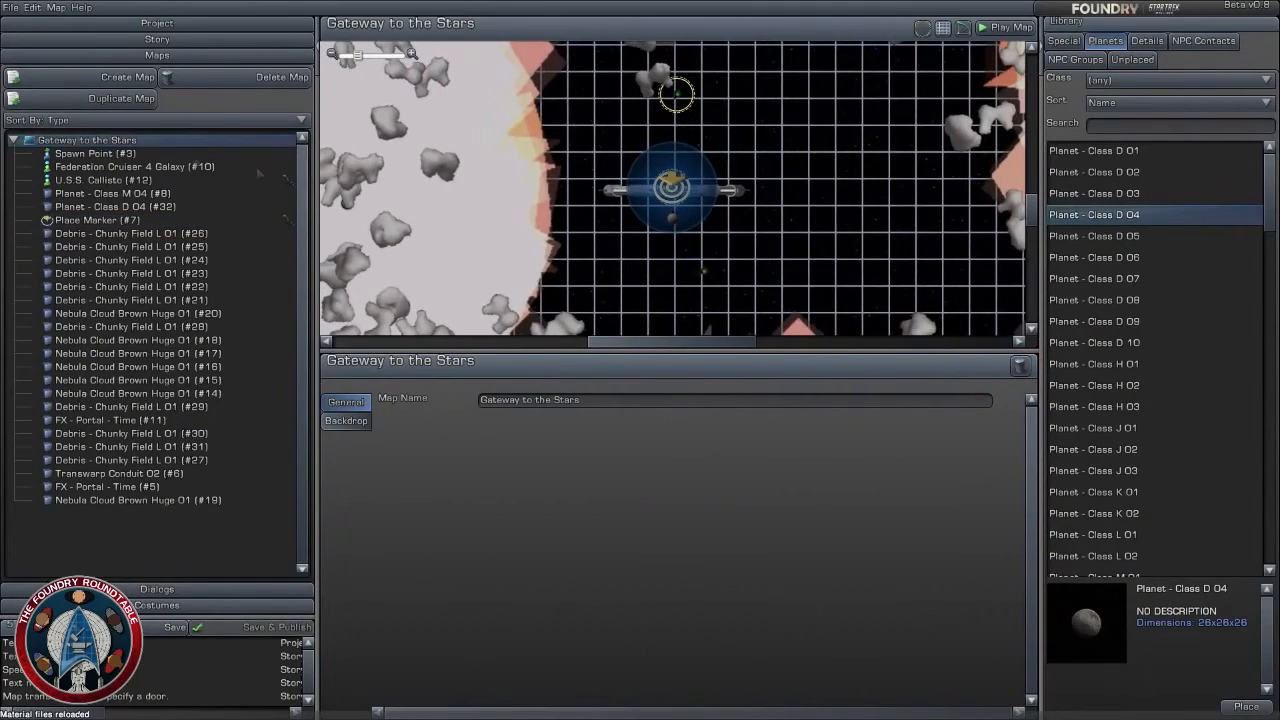
pyautogui.click(14, 140)
pyautogui.click(121, 261)
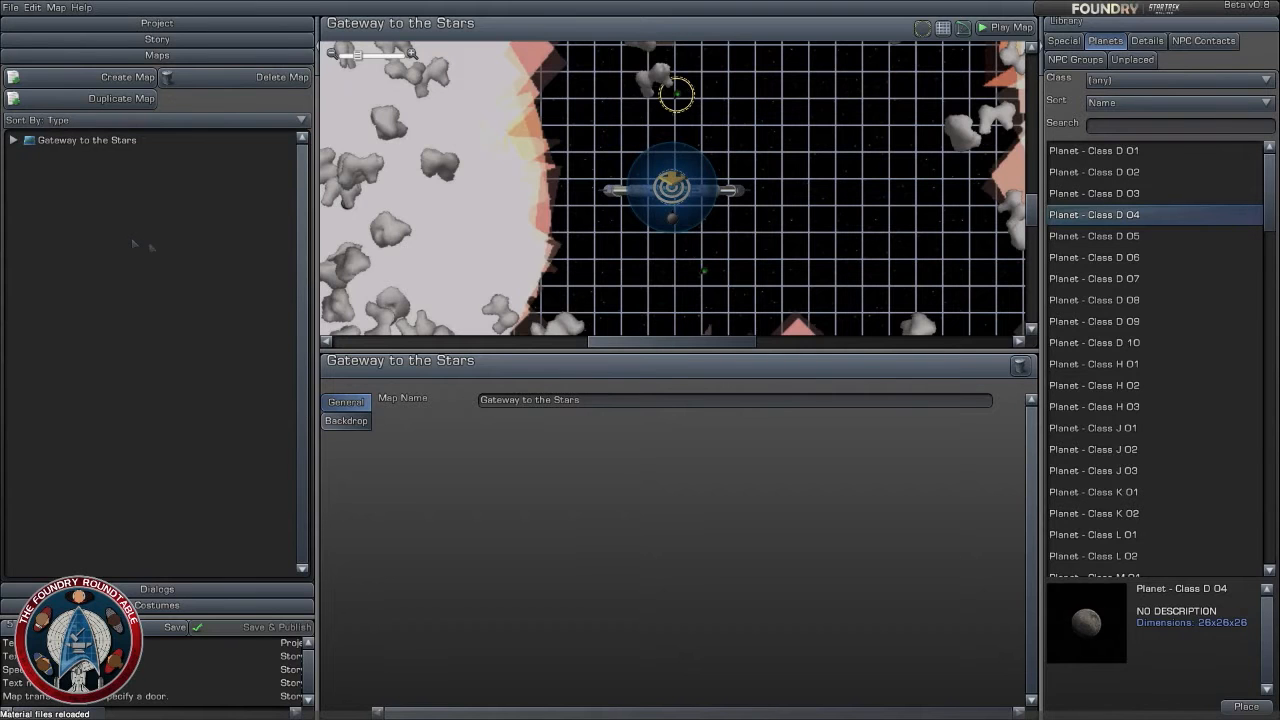
# - Name the Federation Cruiser 4 Galaxy (#10) below the gate "U.S.S. Key Master"
pyautogui.scroll(3, 727, 205)
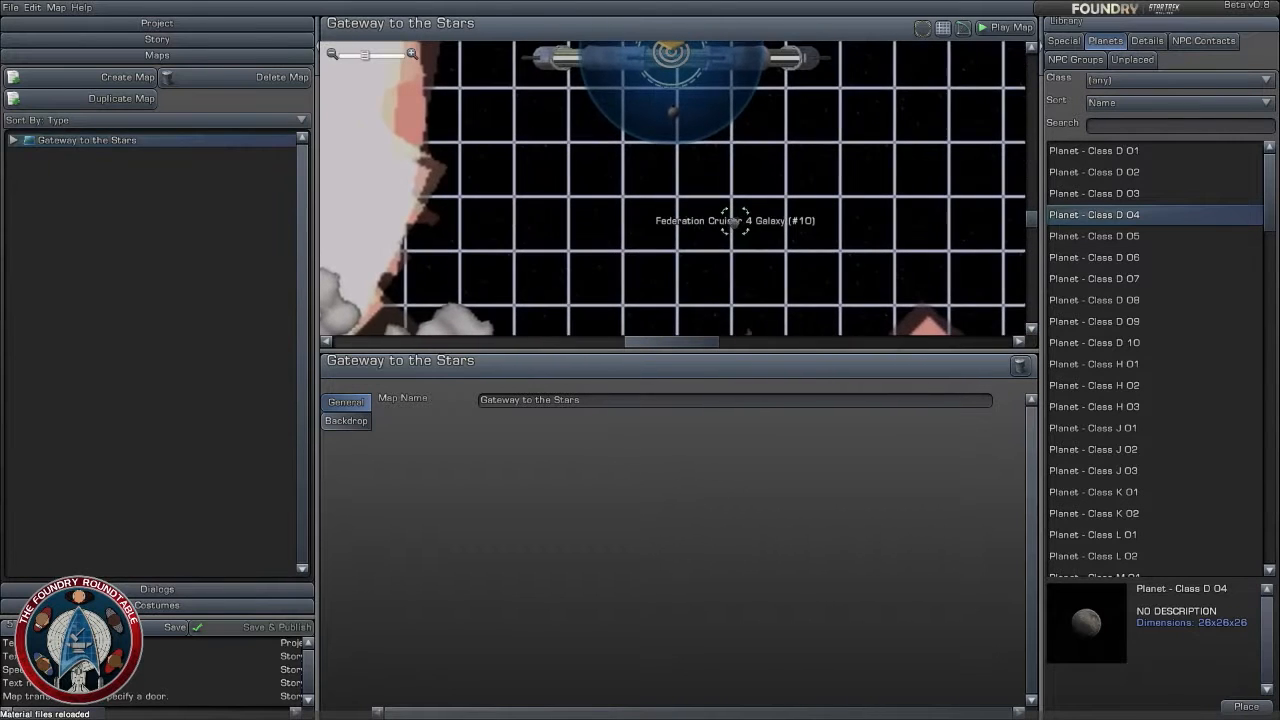
pyautogui.click(731, 217)
pyautogui.click(686, 400)
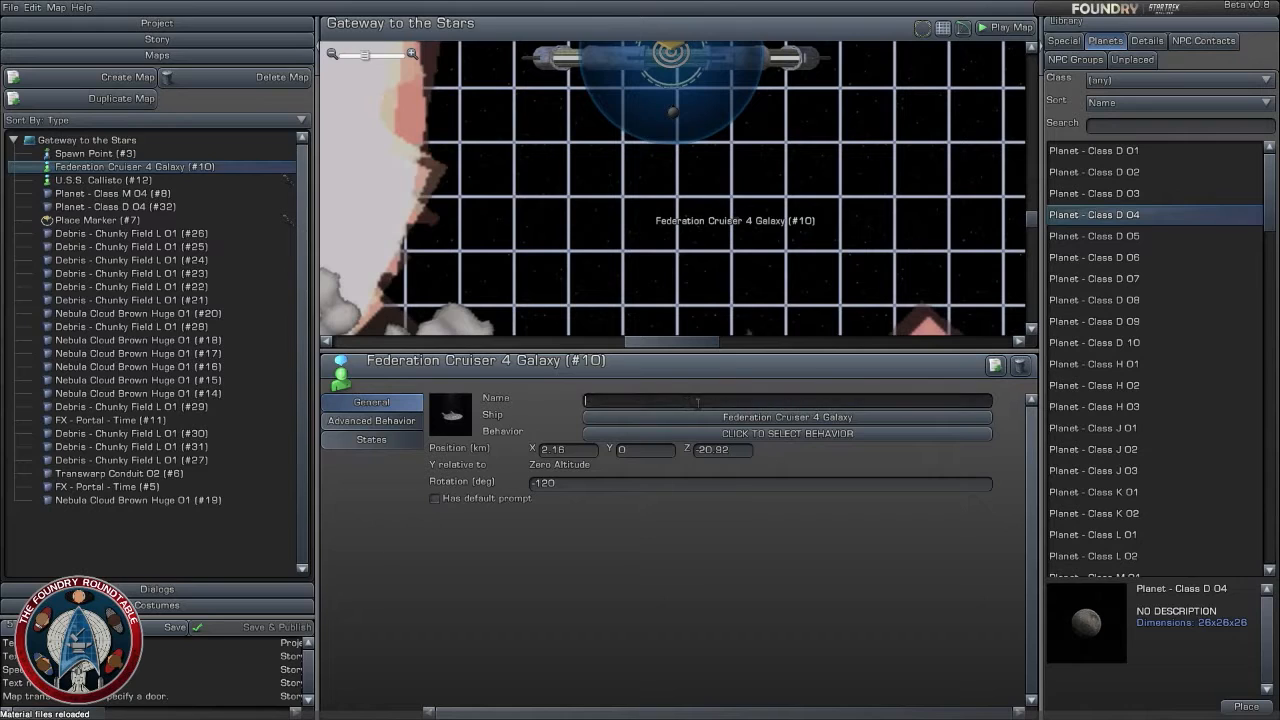
pyautogui.write('U.S.S')
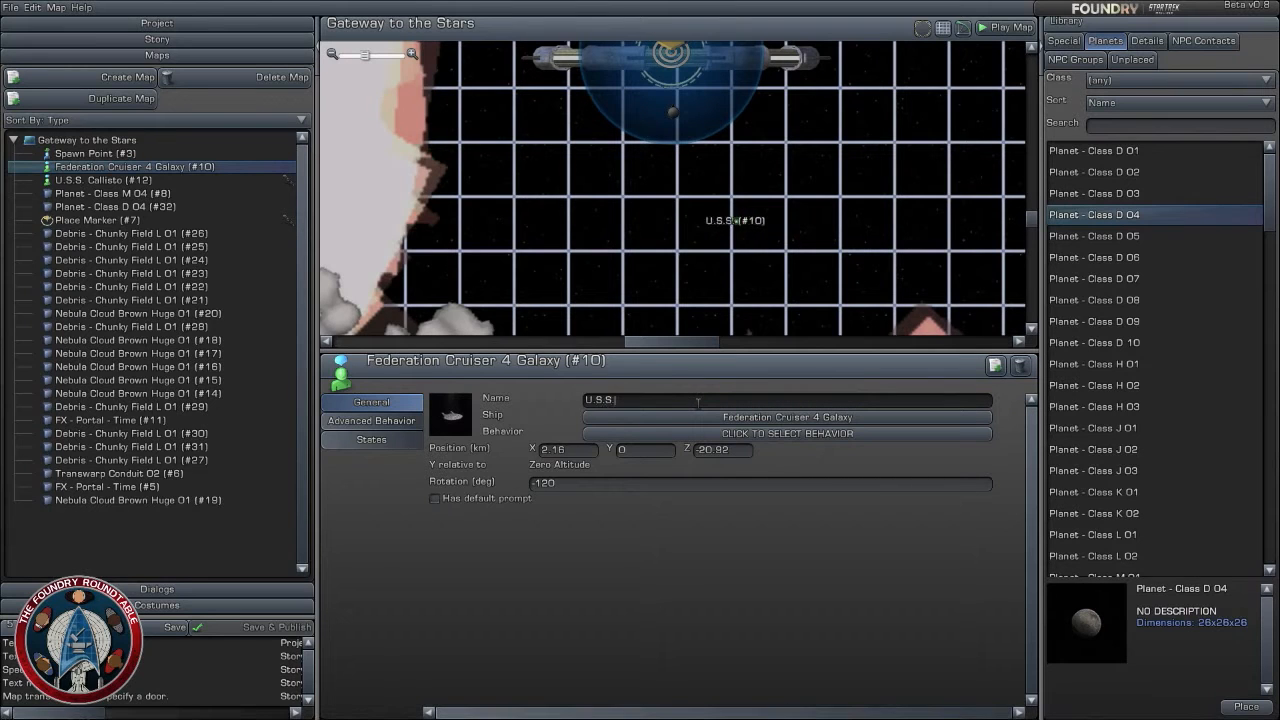
pyautogui.write('.')
pyautogui.write('Key MAster')
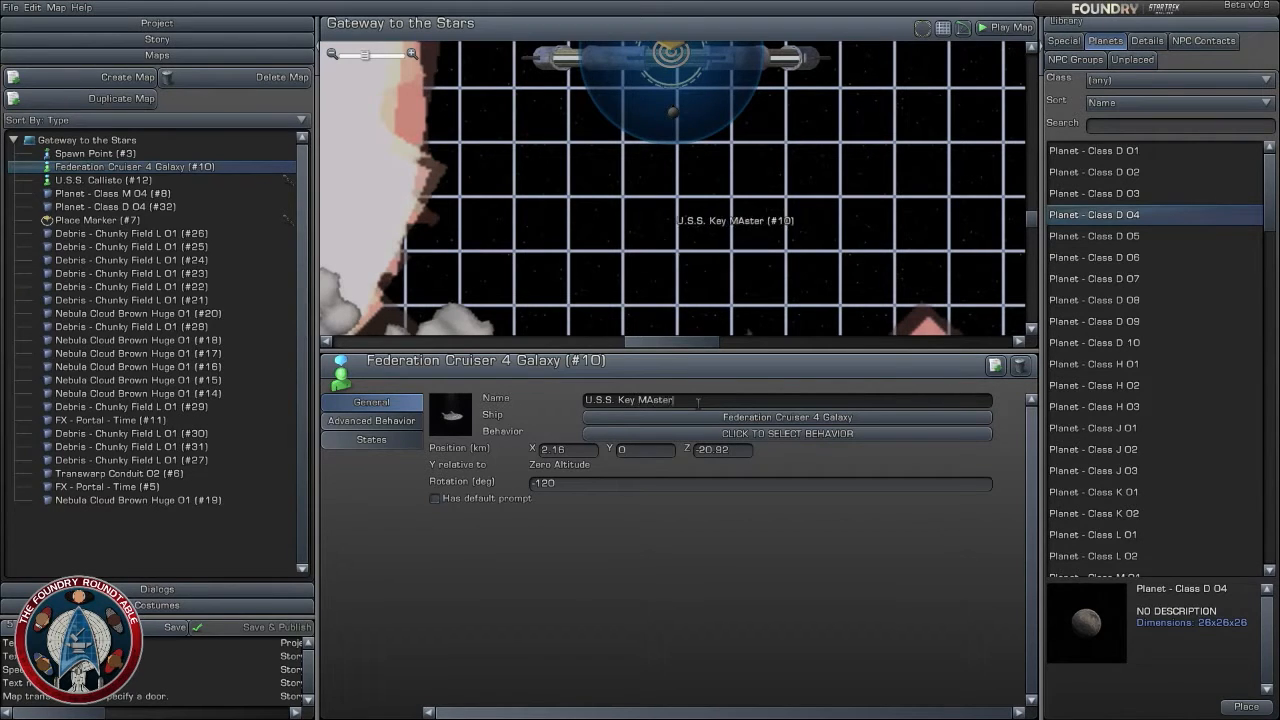
pyautogui.press('BackSpace')
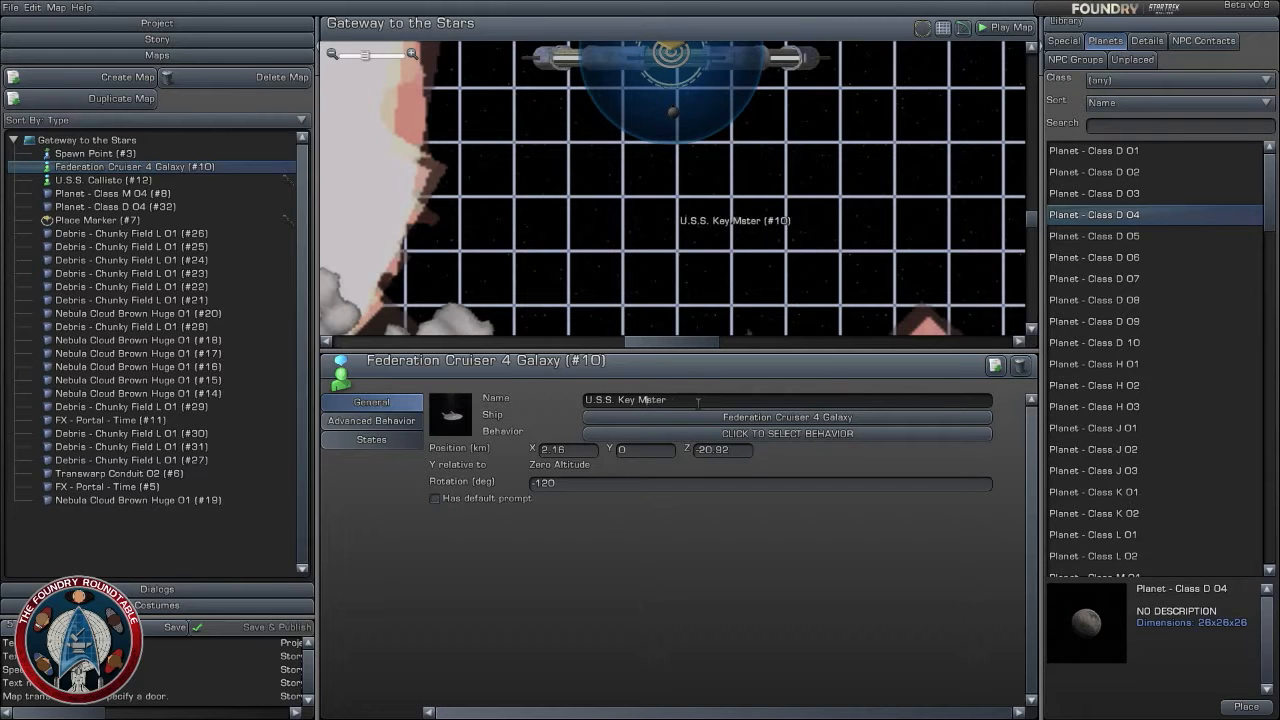
pyautogui.write('a')
pyautogui.click(853, 227)
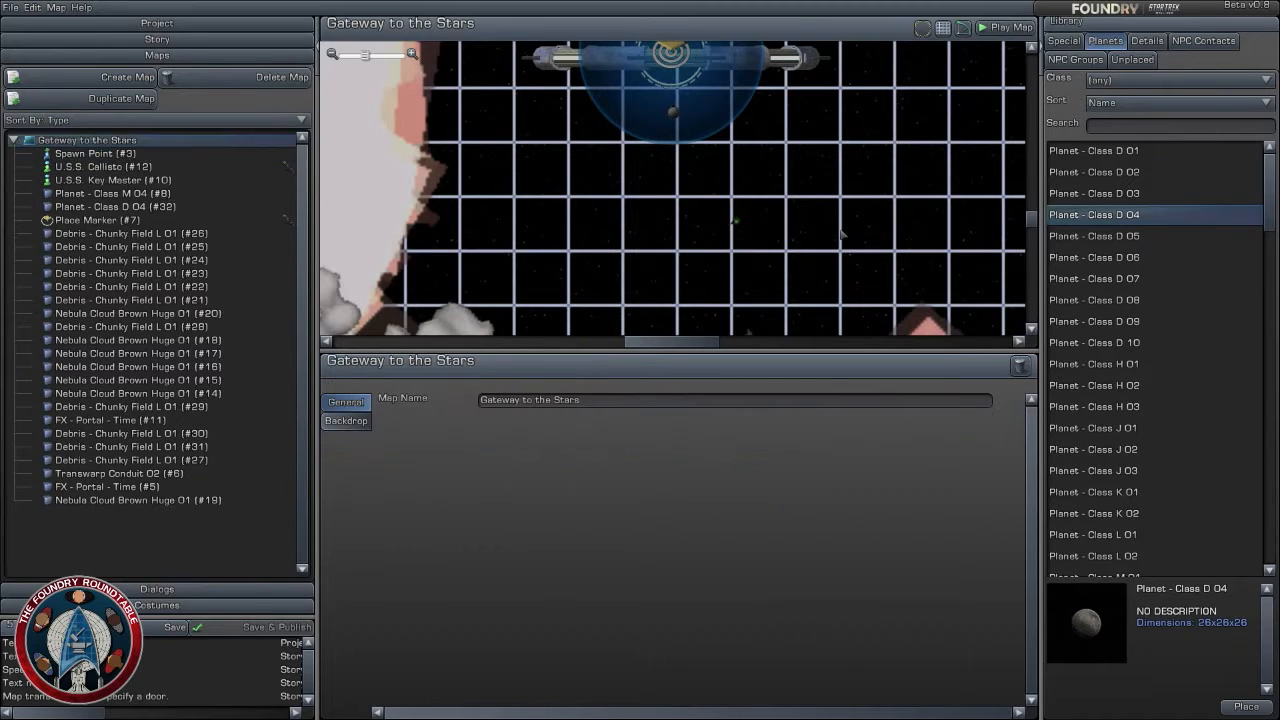
# - Create a new custom space map named "Last Known Coordinates"
pyautogui.scroll(-5, 806, 190)
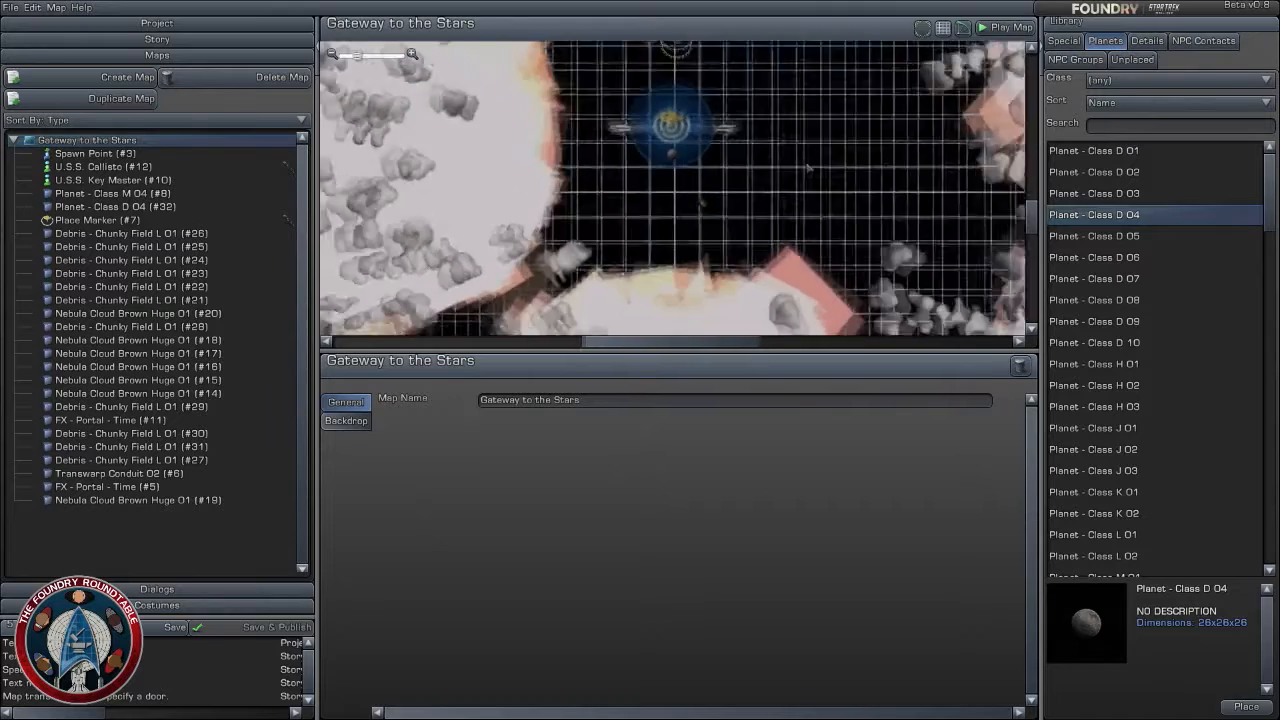
pyautogui.scroll(-4, 818, 232)
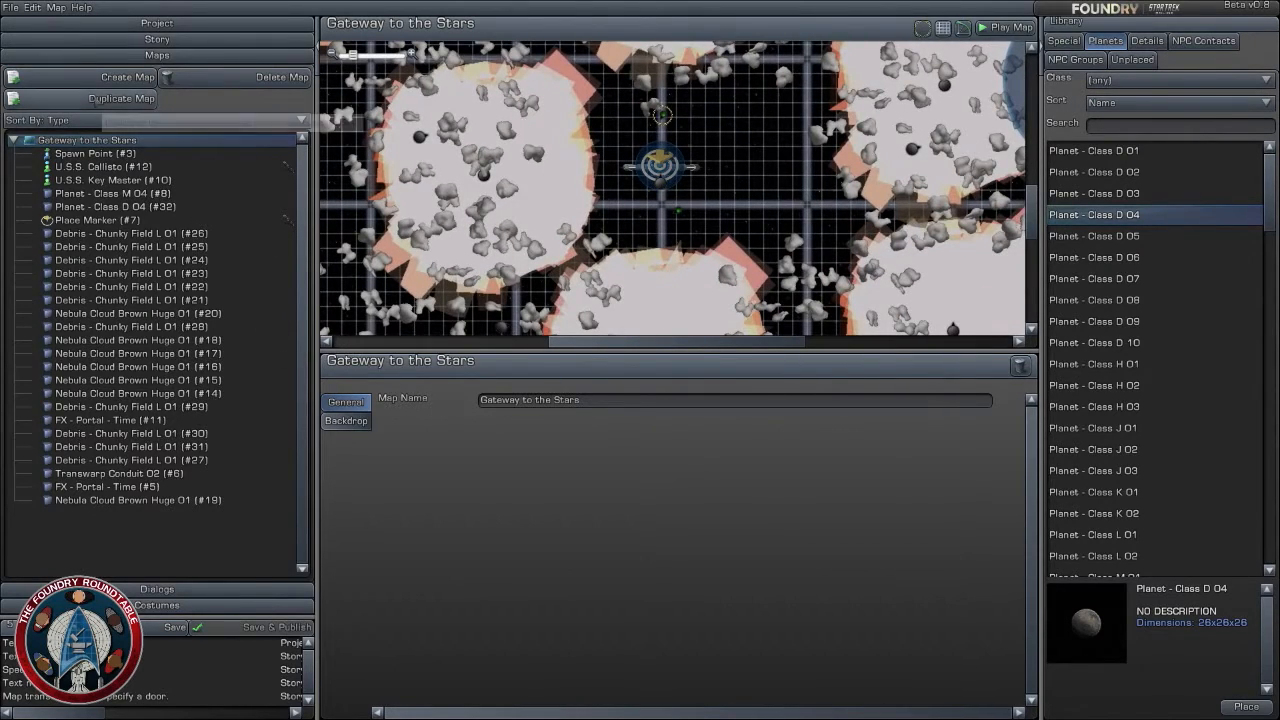
pyautogui.click(14, 140)
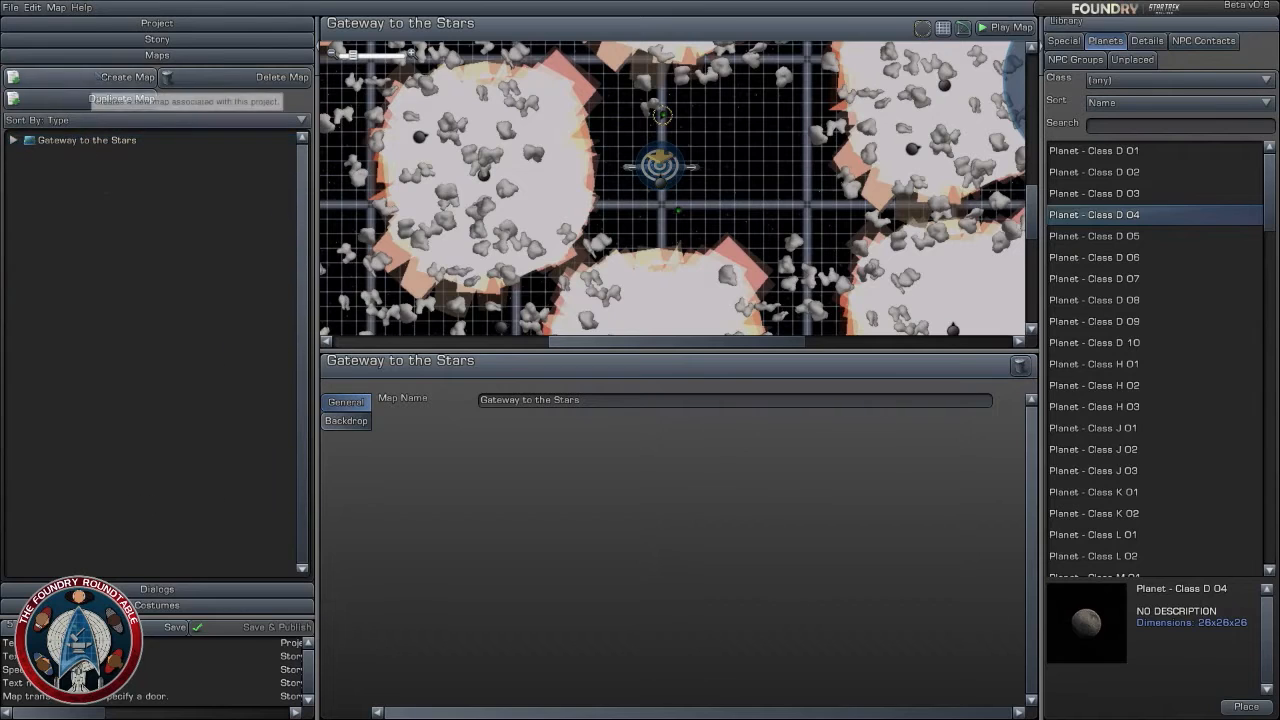
pyautogui.click(88, 78)
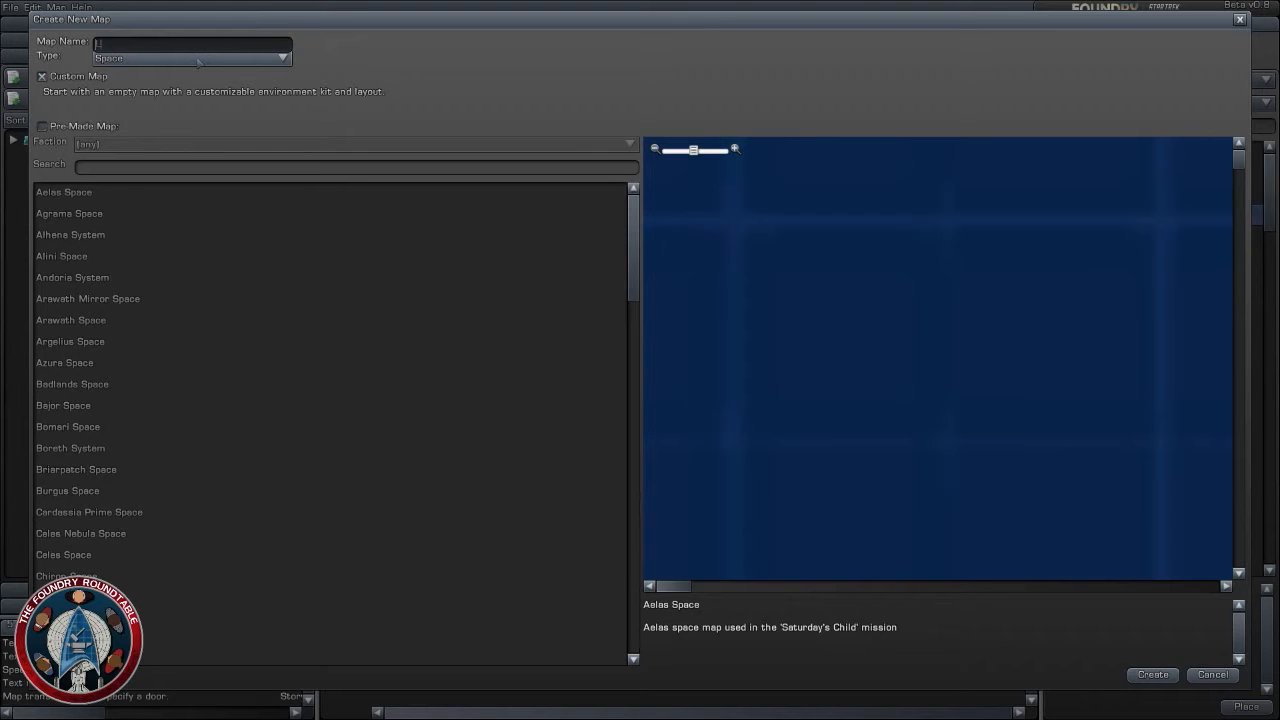
pyautogui.write('Last Known Coordinates')
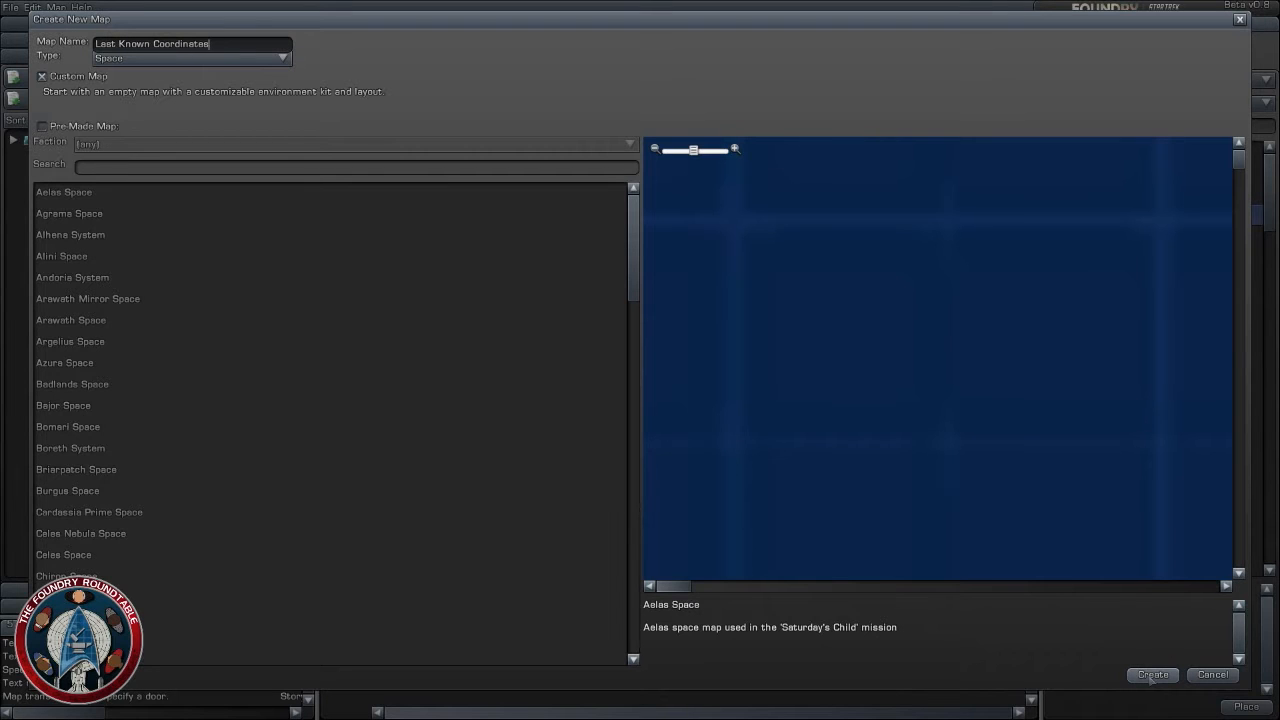
pyautogui.click(1152, 675)
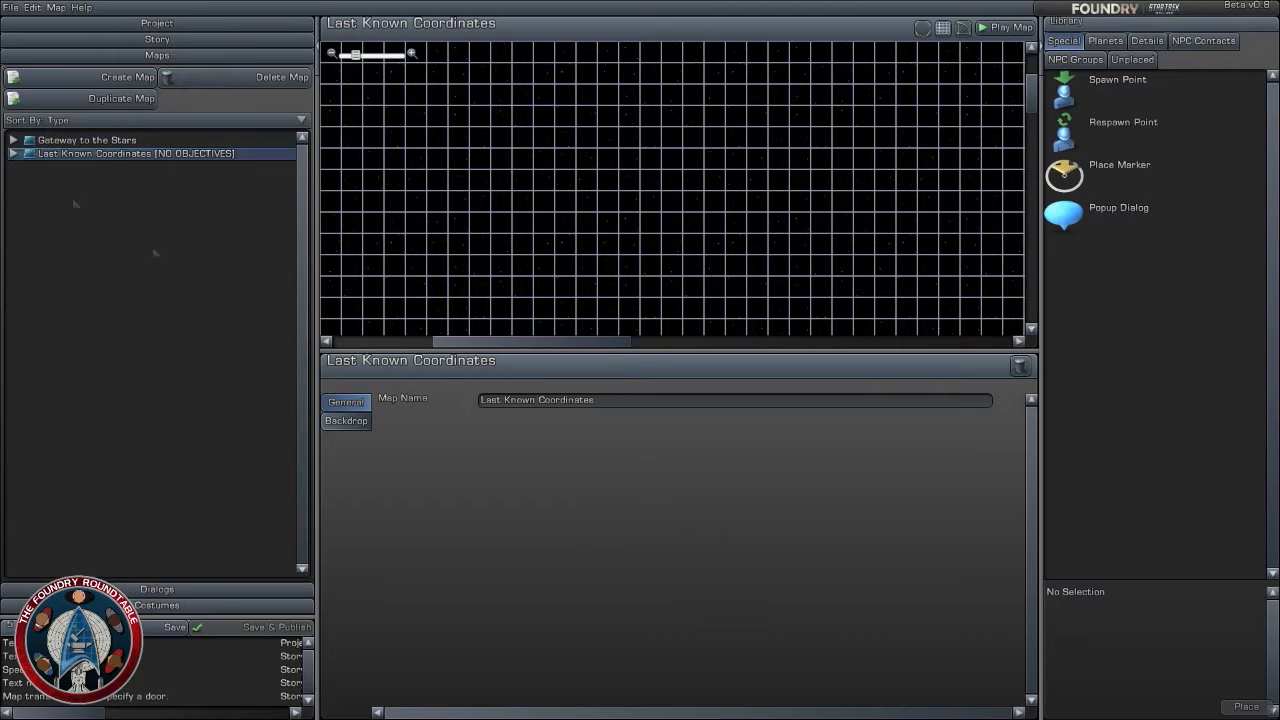
# - Examine the spawn point and its surroundings on the Last Known Coordinates map
pyautogui.click(14, 155)
pyautogui.scroll(-9, 672, 188)
pyautogui.moveTo(675, 230); pyautogui.dragTo(600, 70, button='right')
pyautogui.scroll(2, 674, 200)
pyautogui.scroll(3, 690, 235)
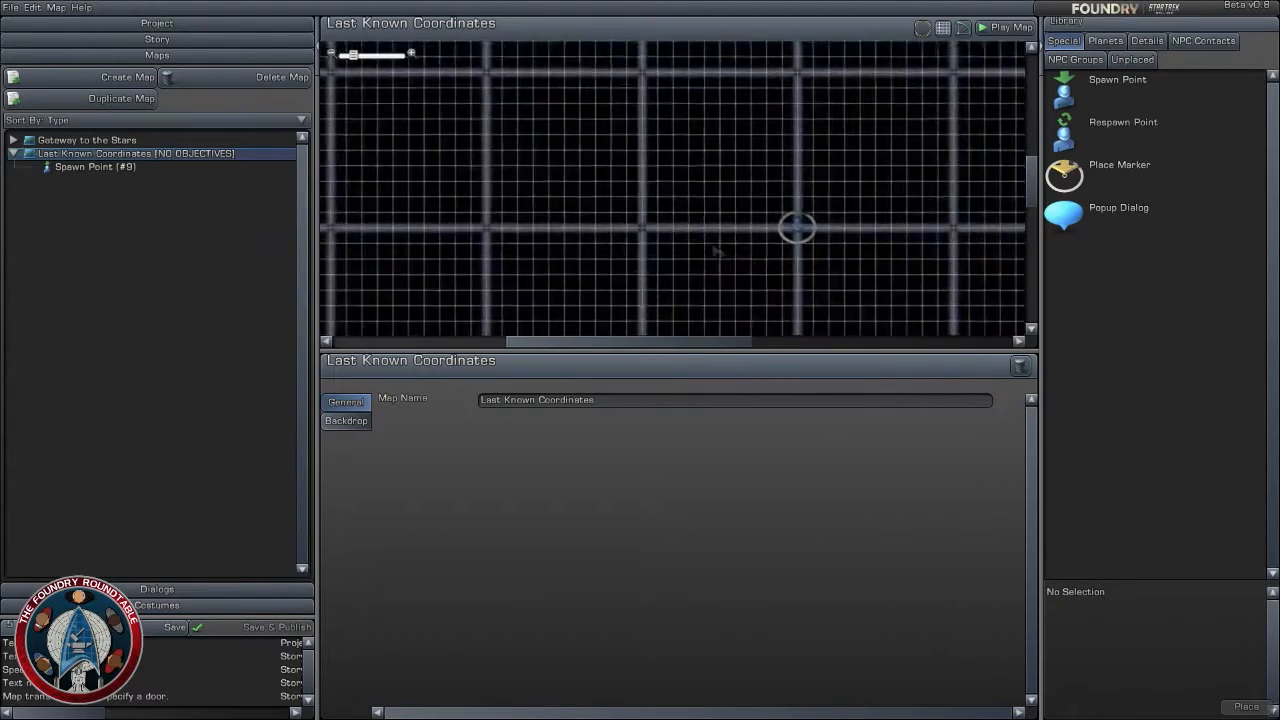
pyautogui.moveTo(717, 251); pyautogui.dragTo(620, 223, button='right')
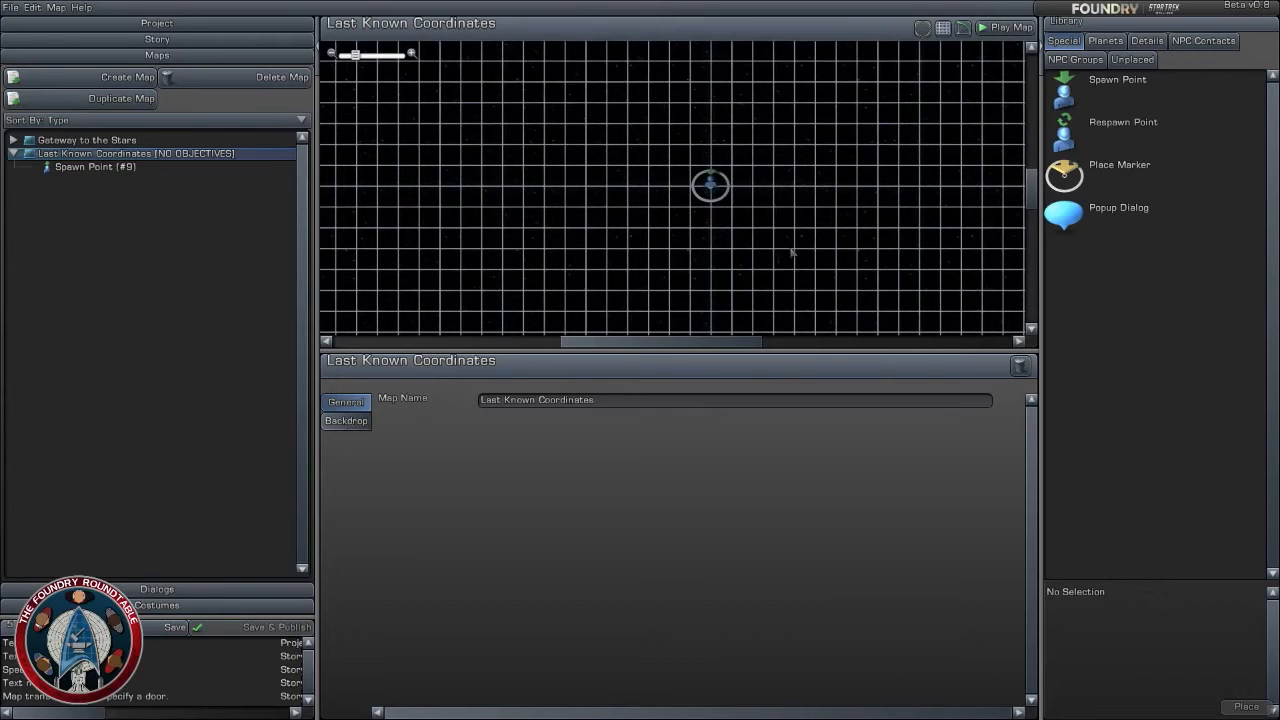
pyautogui.scroll(2, 831, 235)
pyautogui.scroll(-2, 831, 235)
pyautogui.moveTo(831, 235); pyautogui.dragTo(777, 257, button='right')
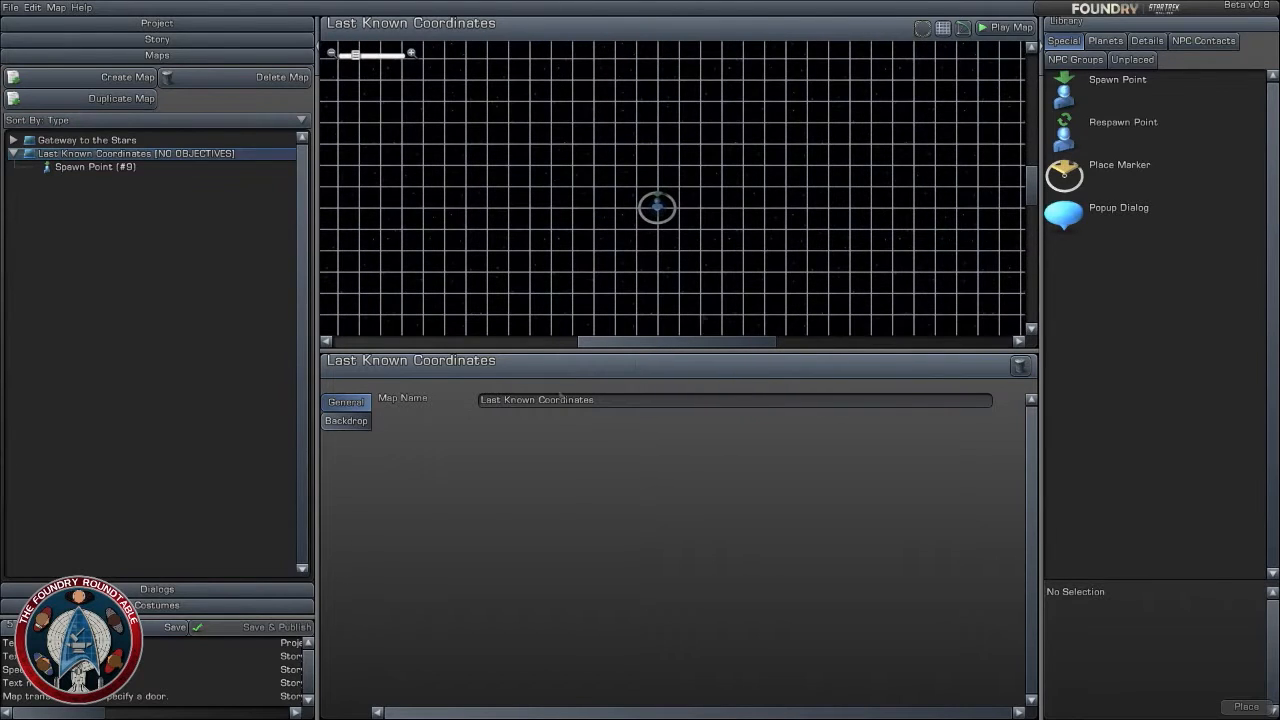
# - Customize the Stars Only 01 backdrop of the Last Known Coordinates map and add a second sky layer
pyautogui.click(345, 421)
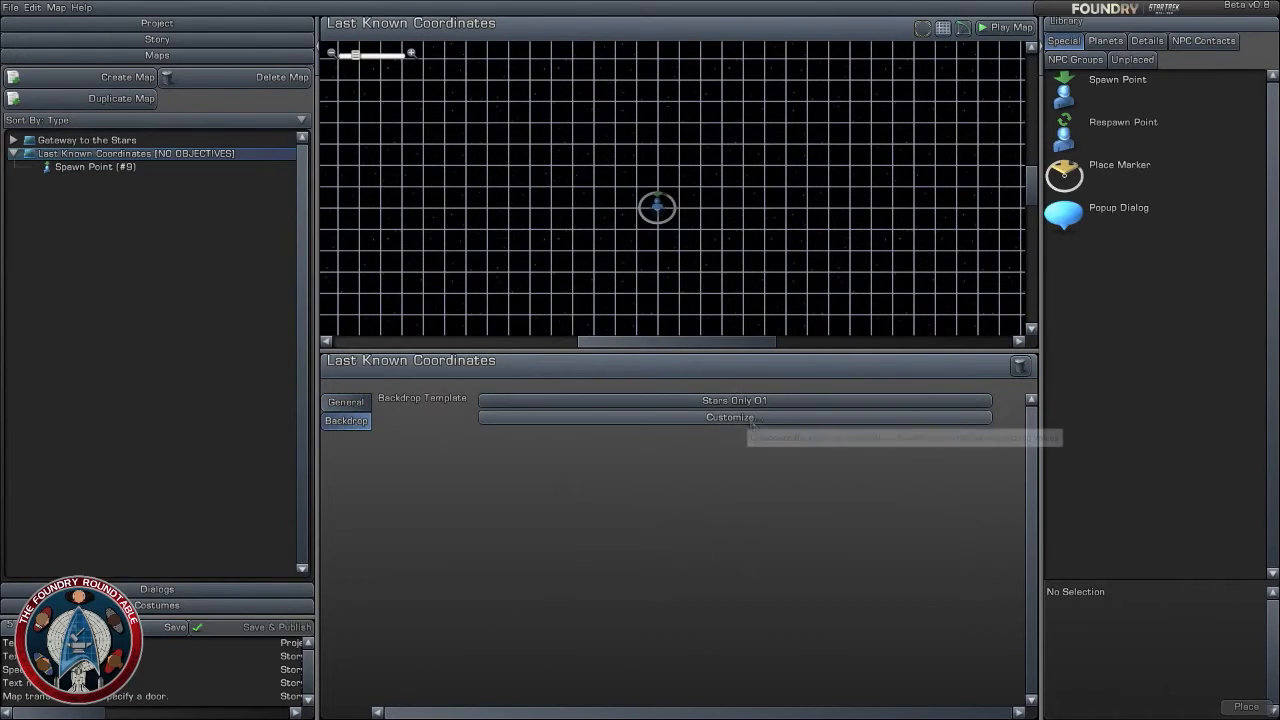
pyautogui.click(741, 419)
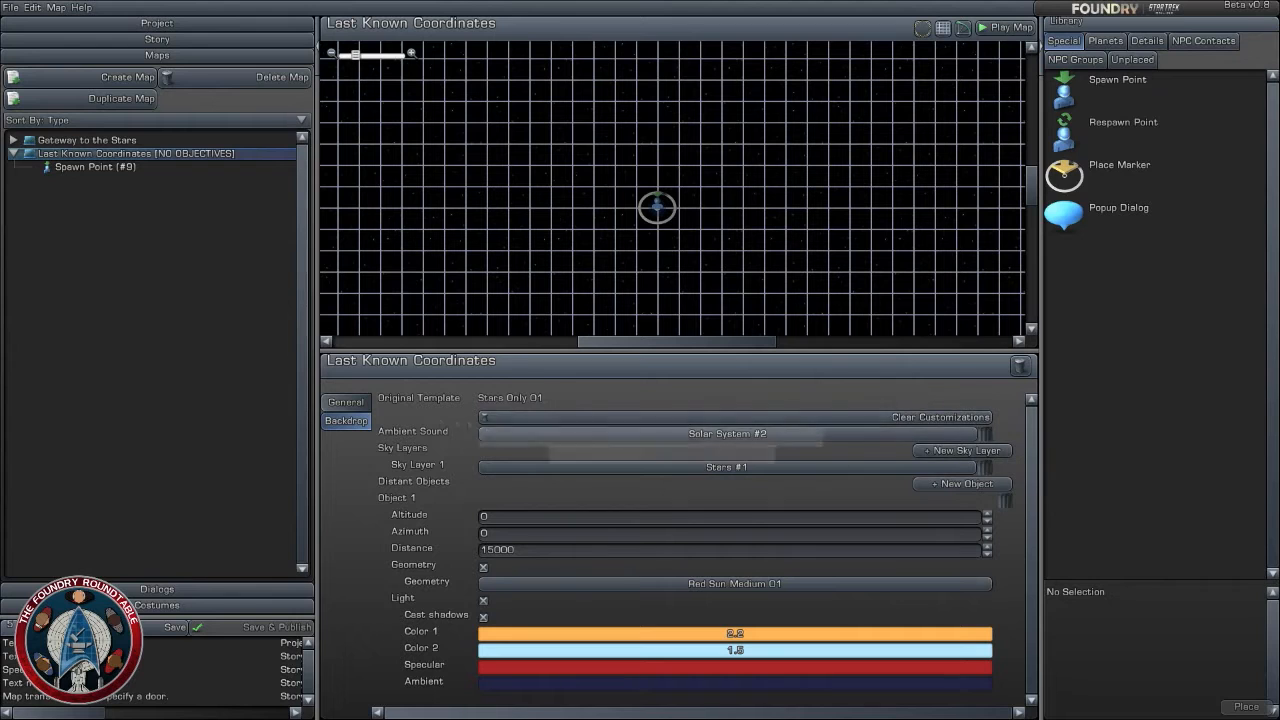
pyautogui.click(951, 451)
# - Browse the available skies and assign Cloud Sun #2 to Sky Layer 2
pyautogui.click(795, 484)
pyautogui.click(176, 432)
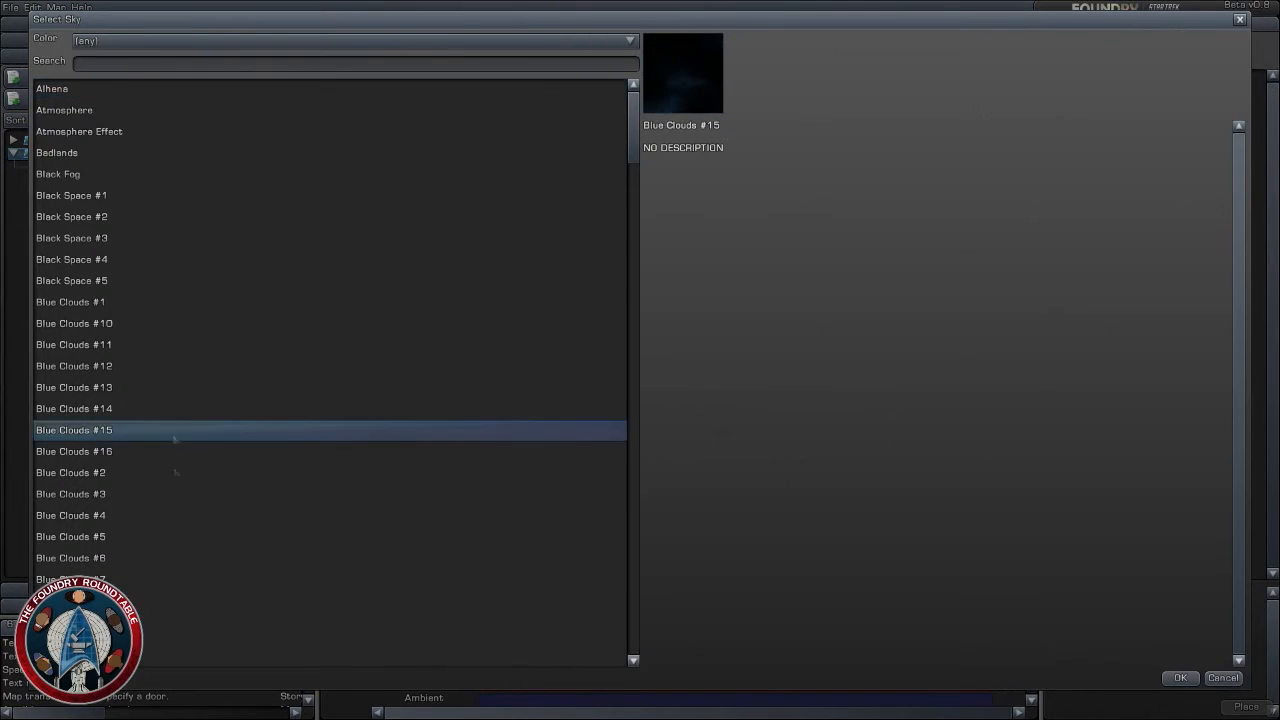
pyautogui.scroll(-9, 183, 546)
pyautogui.click(120, 427)
pyautogui.click(110, 298)
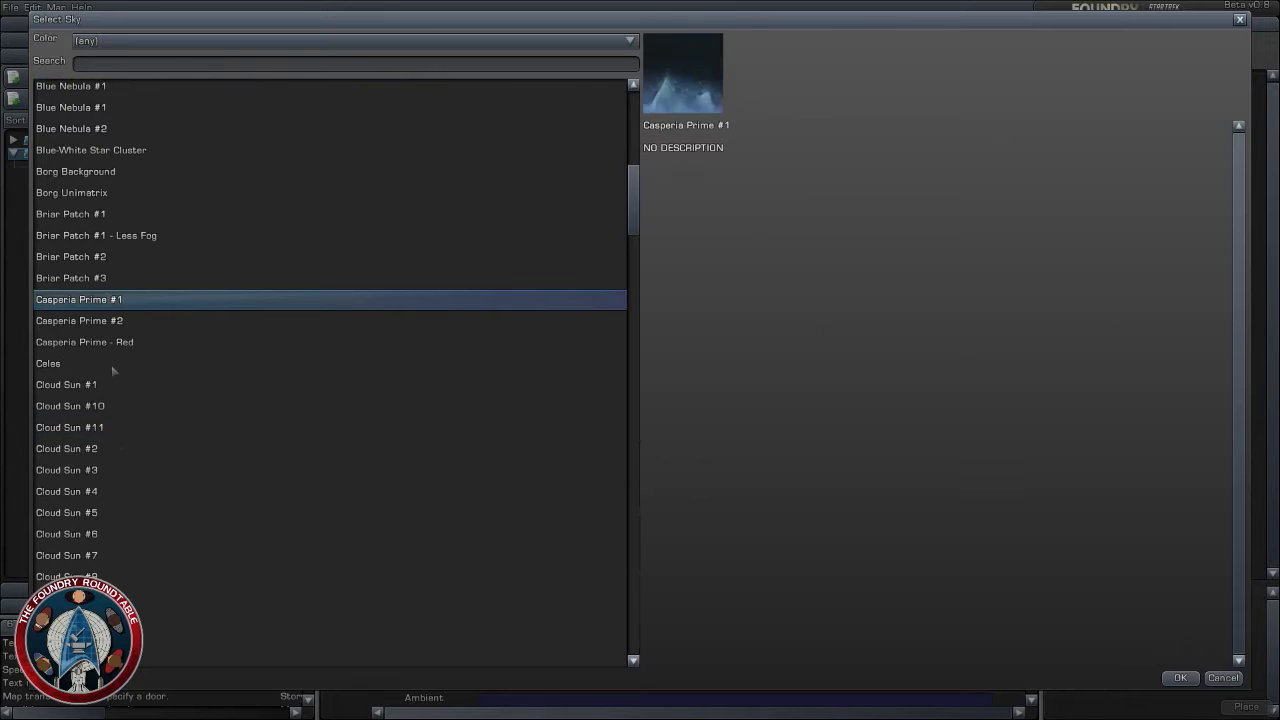
pyautogui.click(111, 365)
pyautogui.click(121, 407)
pyautogui.click(118, 449)
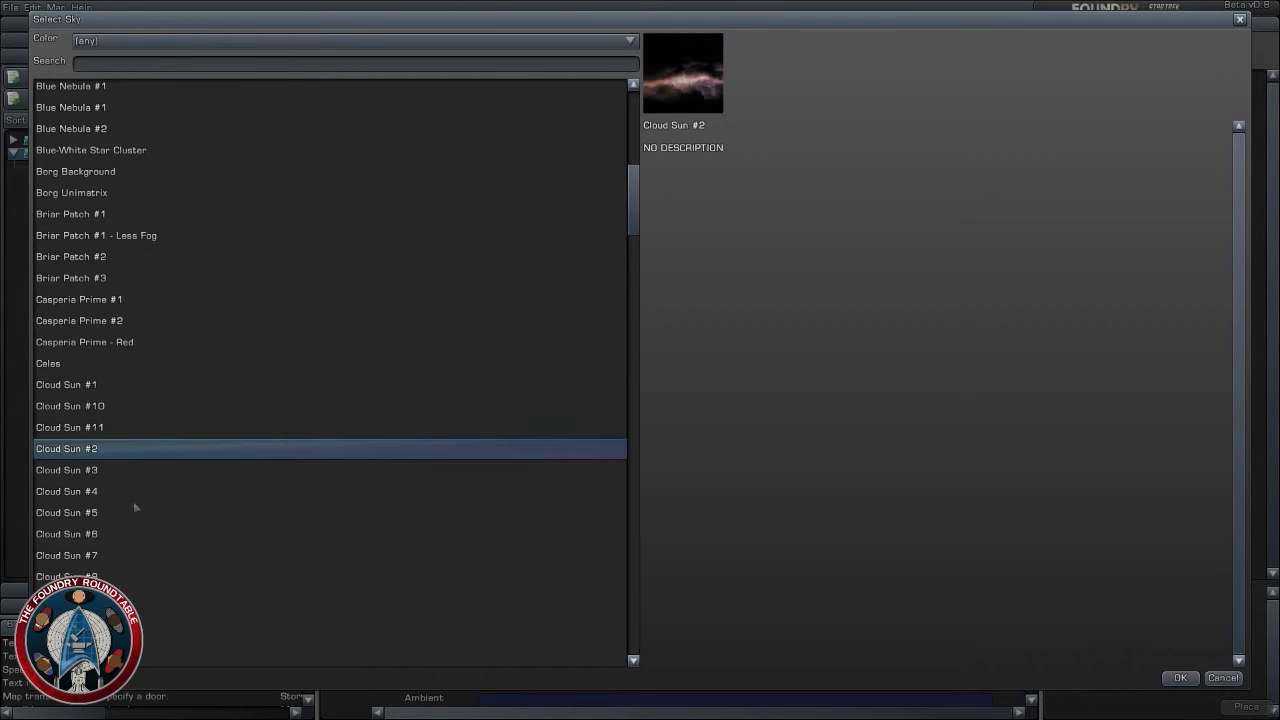
pyautogui.click(1185, 678)
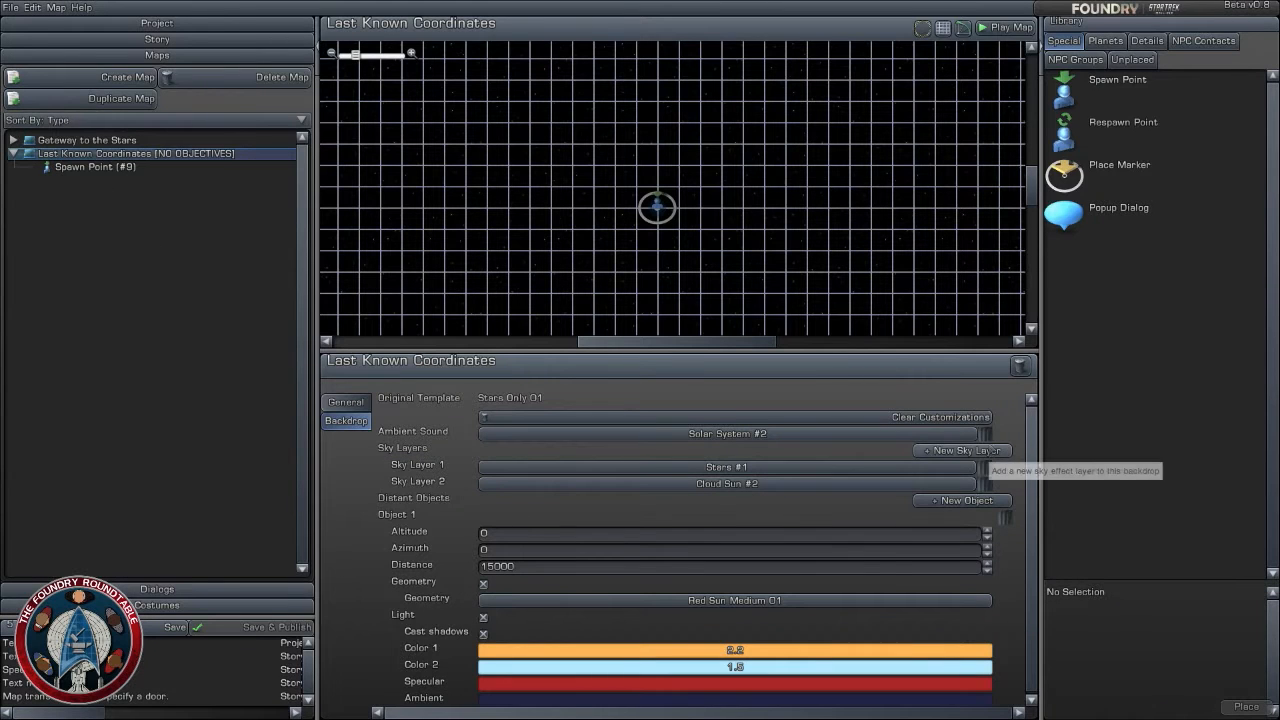
# - Add a third sky layer to the map's backdrop and preview candidate skies for it, especially the Cloud Sun variants
pyautogui.click(962, 450)
pyautogui.click(727, 500)
pyautogui.scroll(-1, 192, 553)
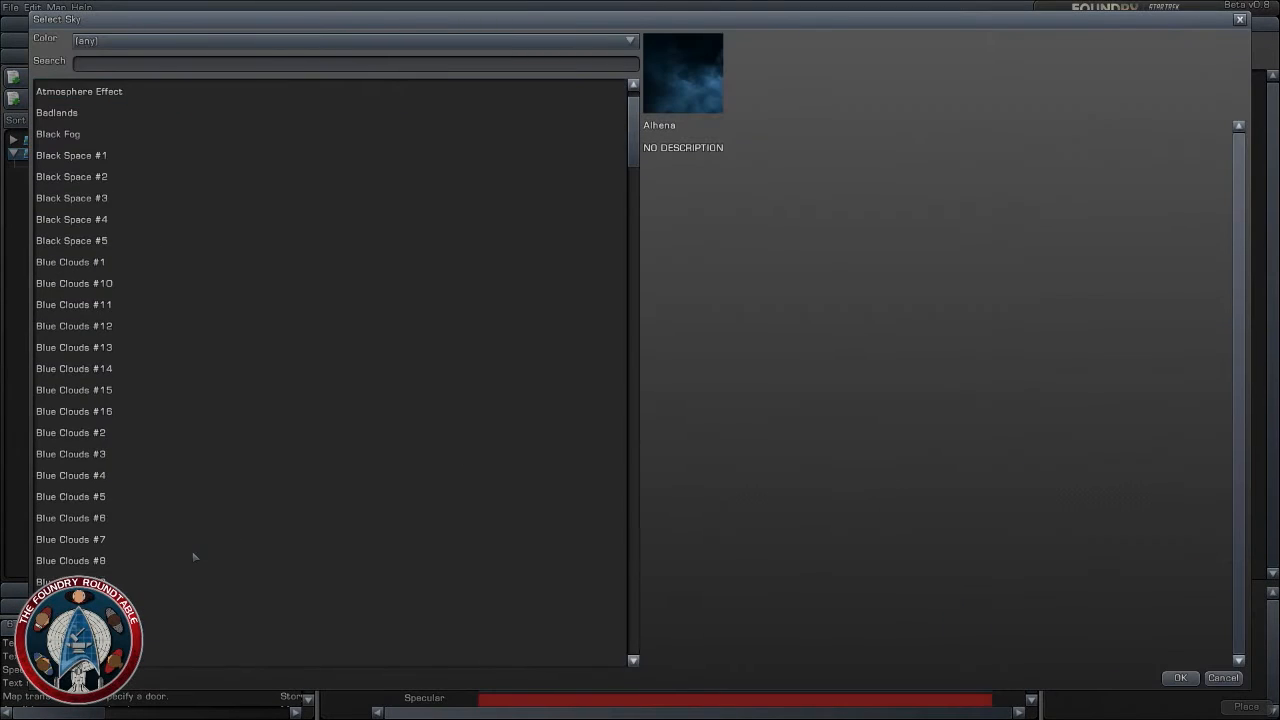
pyautogui.click(192, 554)
pyautogui.scroll(-7, 192, 554)
pyautogui.click(184, 564)
pyautogui.scroll(-7, 175, 561)
pyautogui.click(175, 558)
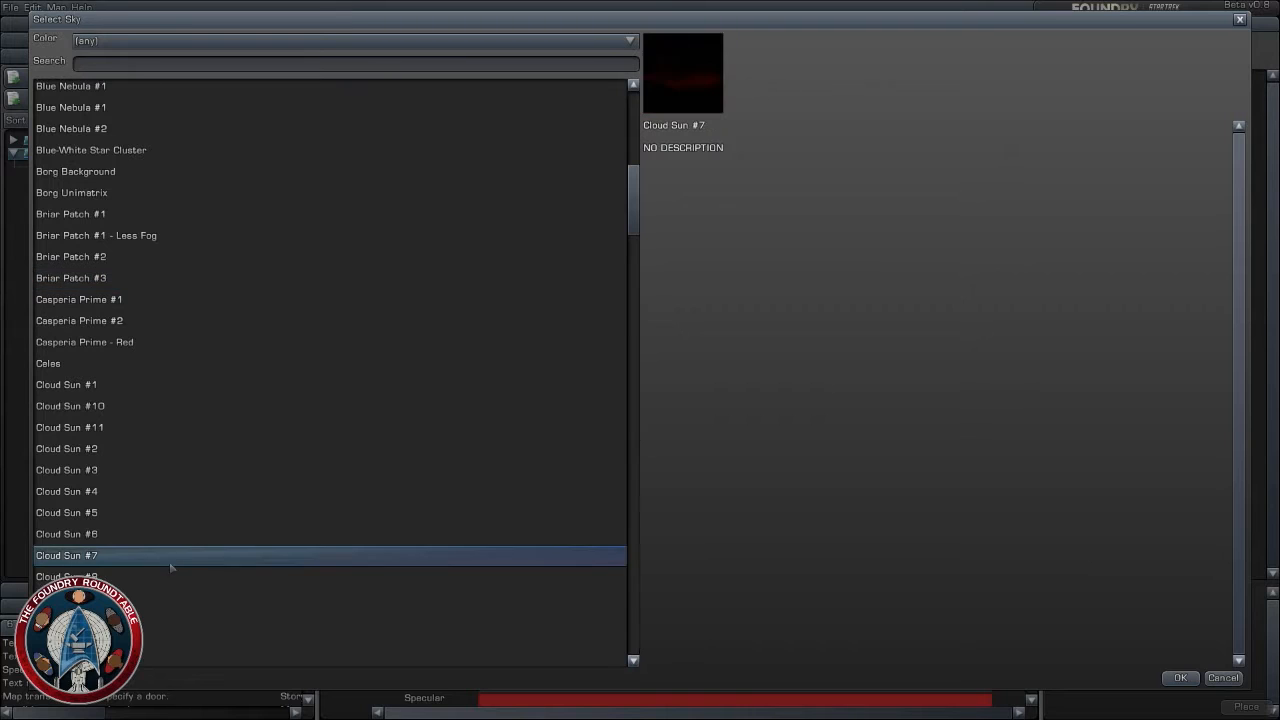
pyautogui.click(168, 600)
pyautogui.scroll(-3, 168, 600)
pyautogui.click(146, 550)
pyautogui.click(135, 590)
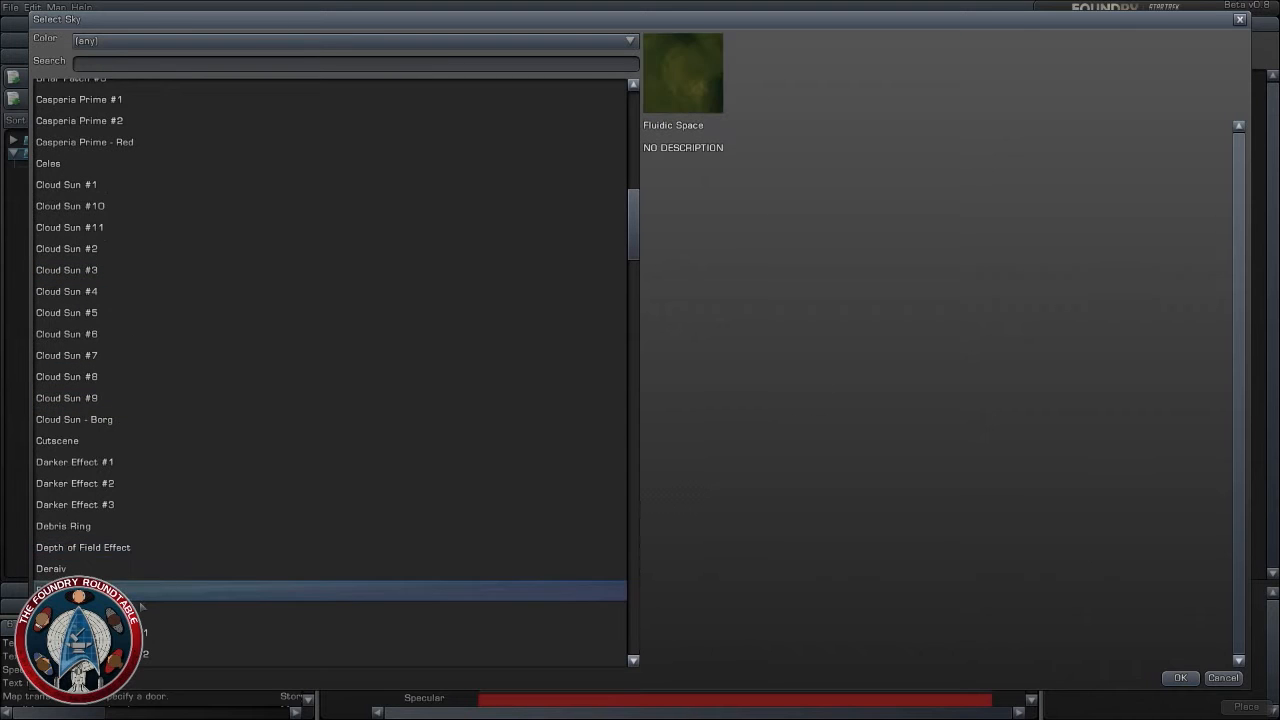
pyautogui.click(88, 421)
pyautogui.click(92, 380)
pyautogui.click(123, 313)
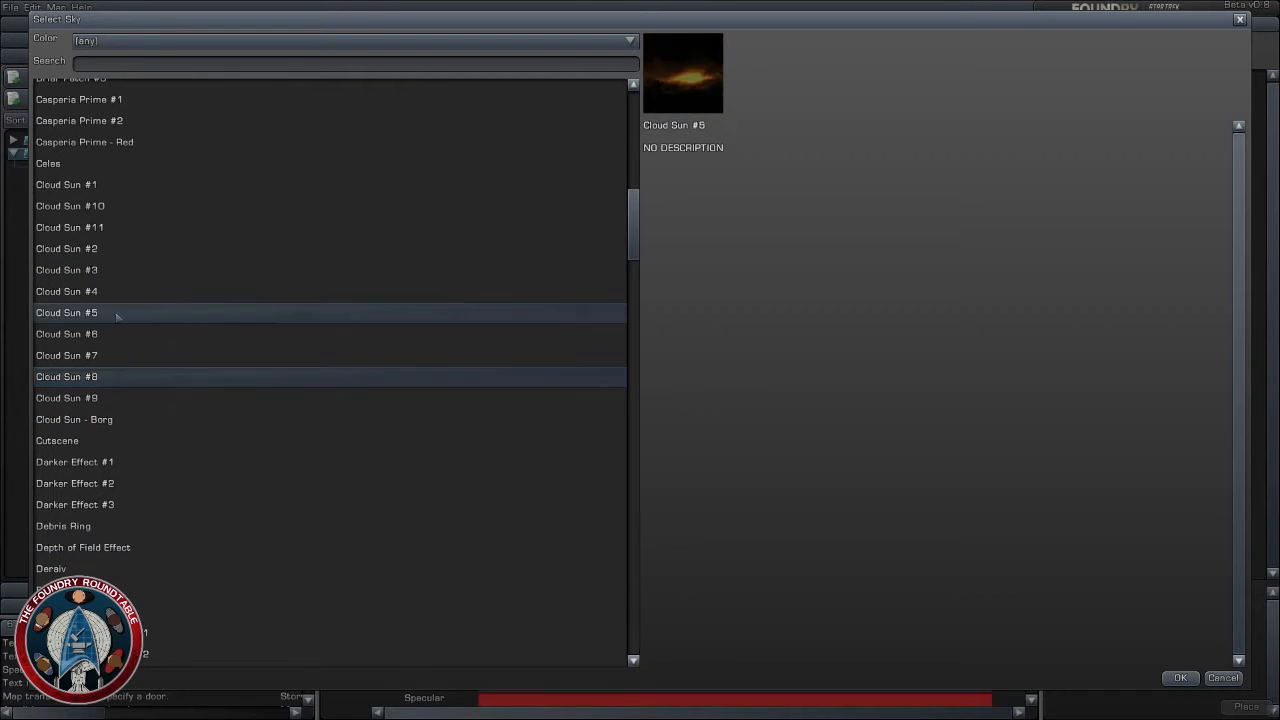
pyautogui.click(112, 291)
pyautogui.click(105, 249)
pyautogui.click(105, 227)
pyautogui.click(100, 206)
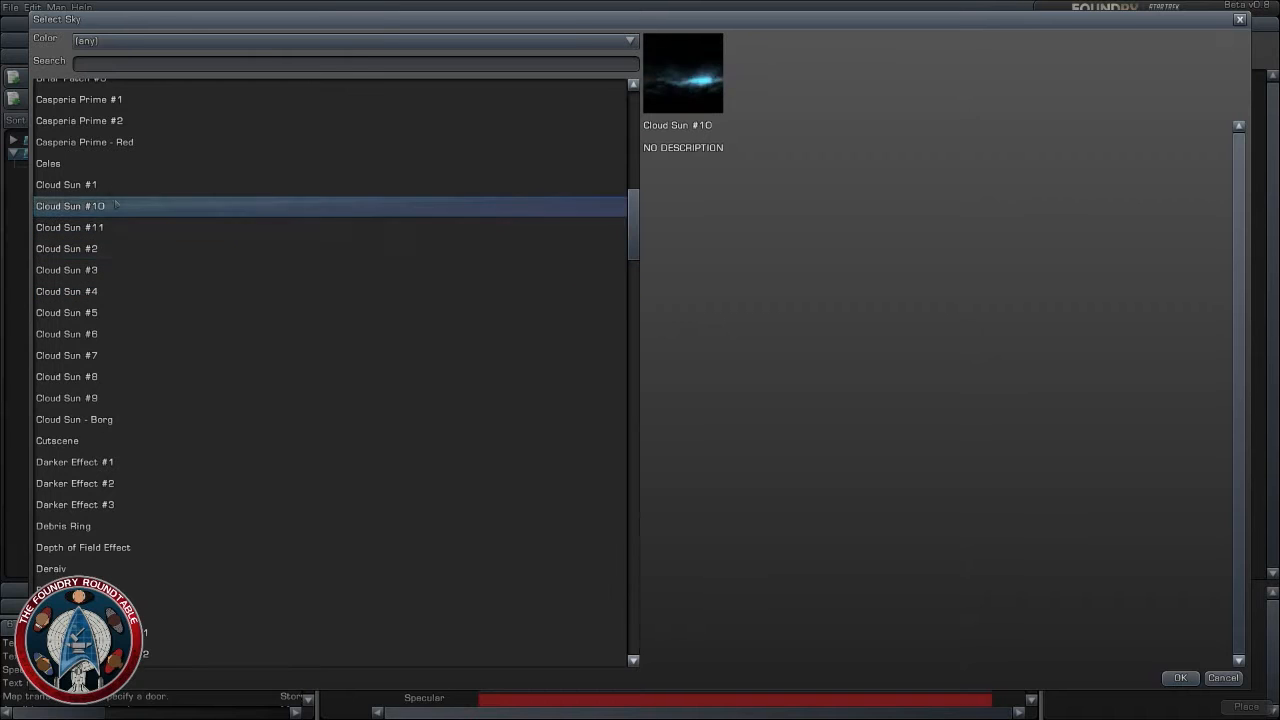
pyautogui.click(100, 184)
pyautogui.click(100, 334)
pyautogui.click(106, 398)
# - Preview the Fluidic Space, Long Blue Streak and Long Purple Streak skies for Sky Layer 3
pyautogui.scroll(-3, 147, 604)
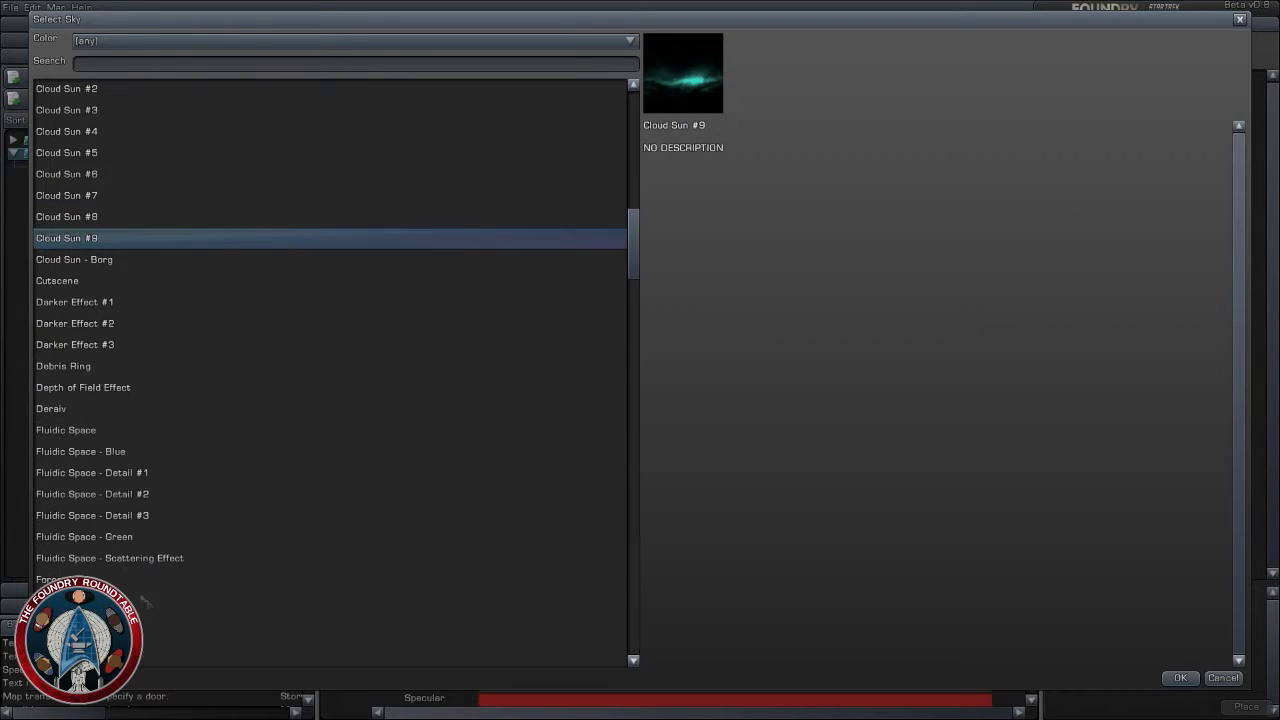
pyautogui.click(100, 537)
pyautogui.click(95, 474)
pyautogui.scroll(-3, 88, 455)
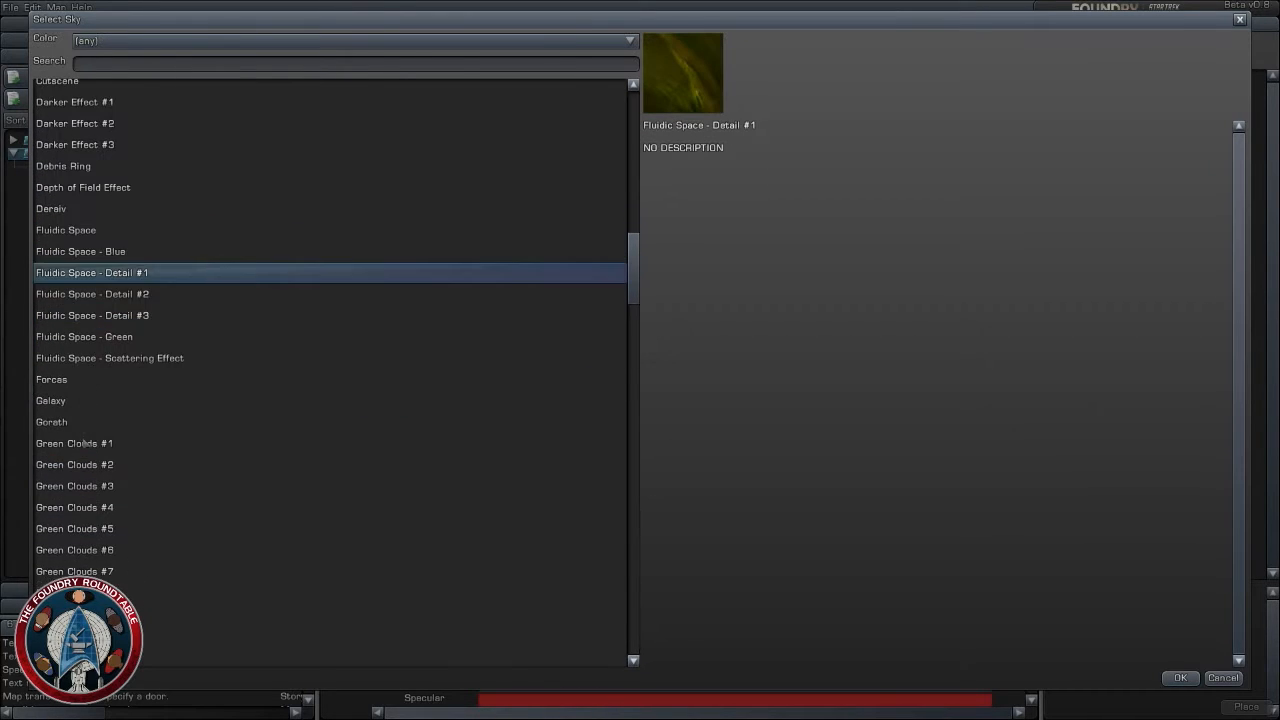
pyautogui.scroll(-5, 62, 568)
pyautogui.click(105, 397)
pyautogui.click(106, 500)
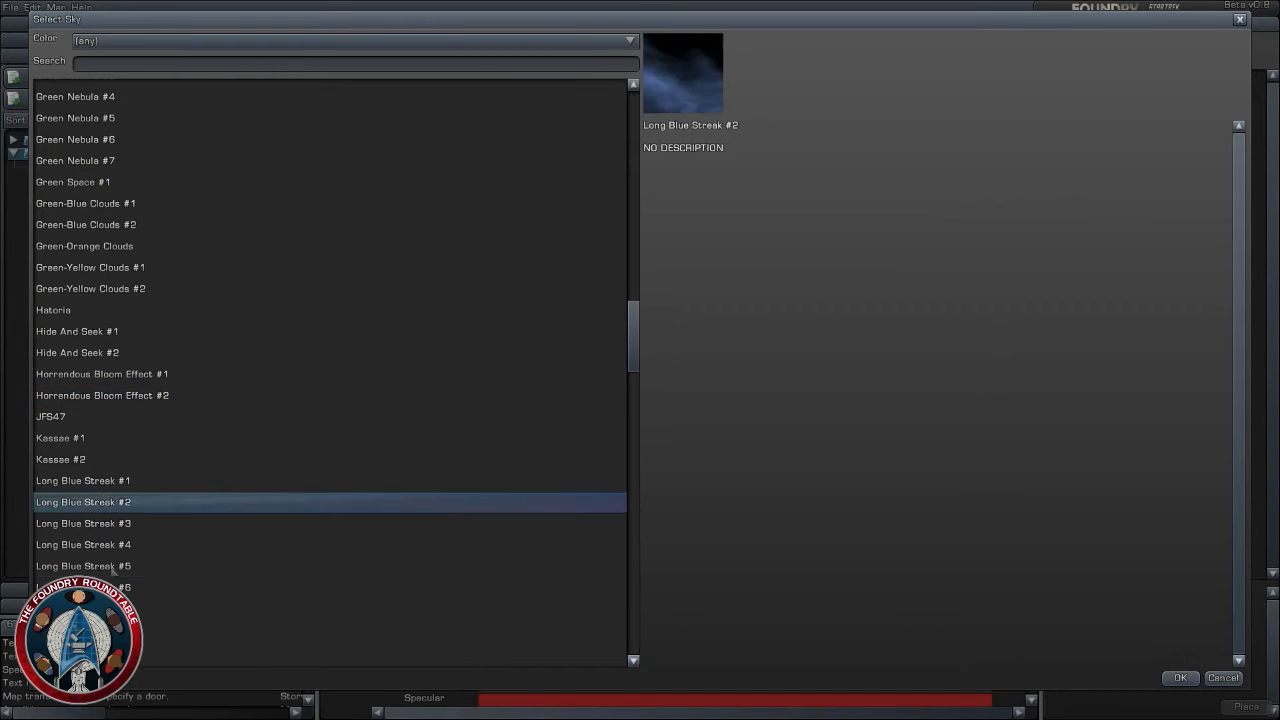
pyautogui.click(112, 568)
pyautogui.scroll(-2, 112, 566)
pyautogui.click(106, 386)
pyautogui.click(108, 471)
pyautogui.click(110, 574)
pyautogui.scroll(-5, 110, 576)
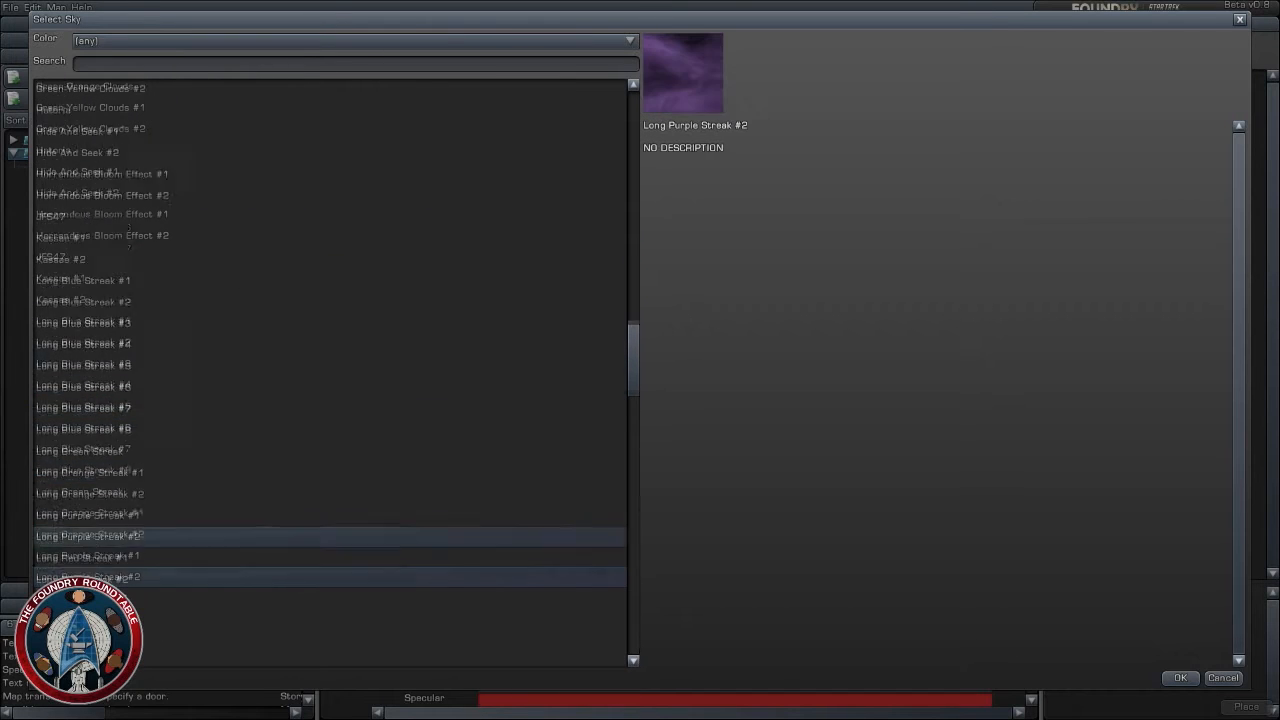
# - Compare the Orange Clouds skies and assign Orange Clouds #5 to Sky Layer 3
pyautogui.click(101, 507)
pyautogui.click(96, 552)
pyautogui.scroll(-6, 96, 560)
pyautogui.click(84, 458)
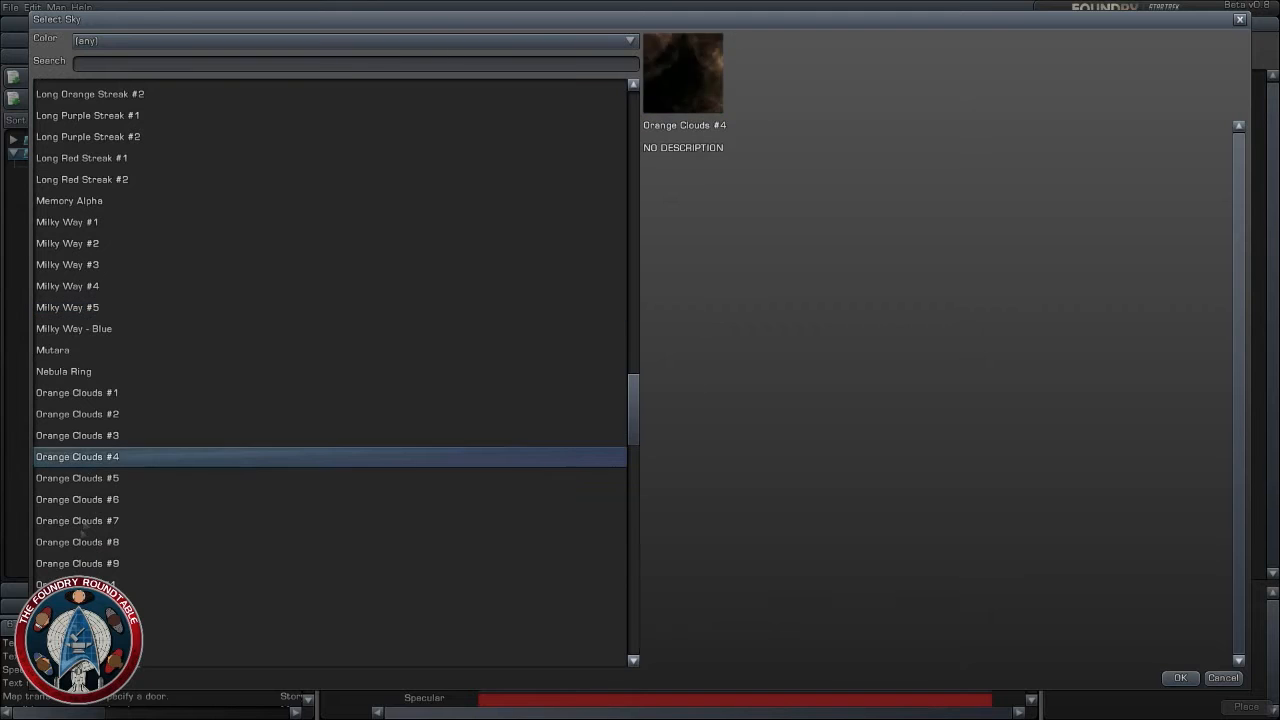
pyautogui.click(84, 542)
pyautogui.click(90, 499)
pyautogui.click(92, 477)
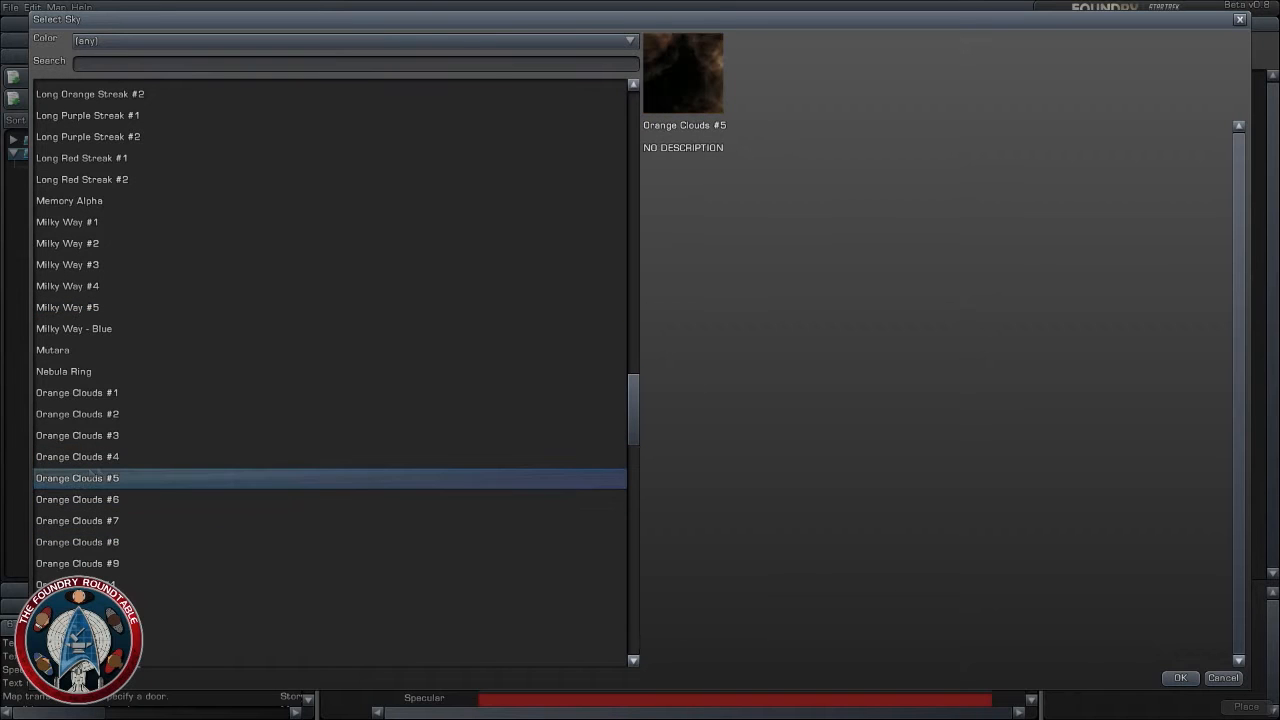
pyautogui.click(1180, 677)
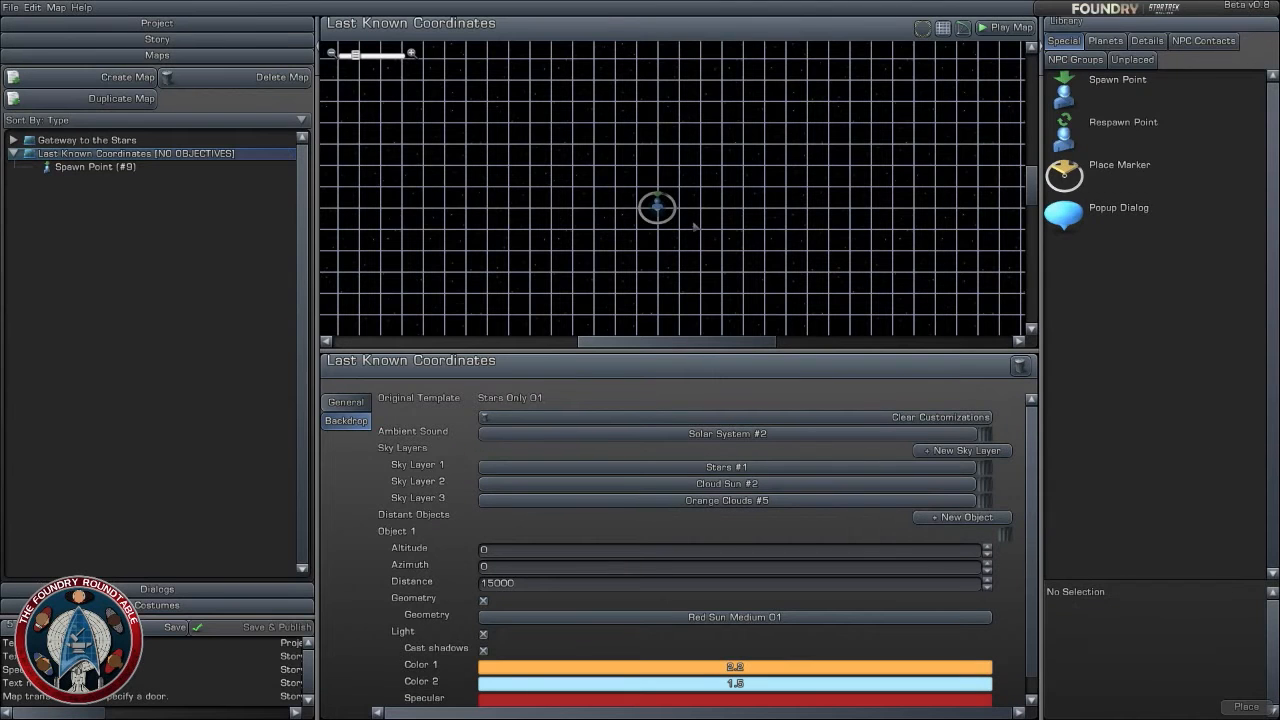
# - Move the spawn point closer to the map's centre, to about X 0.16, Z -22.76 km
pyautogui.scroll(-3, 752, 190)
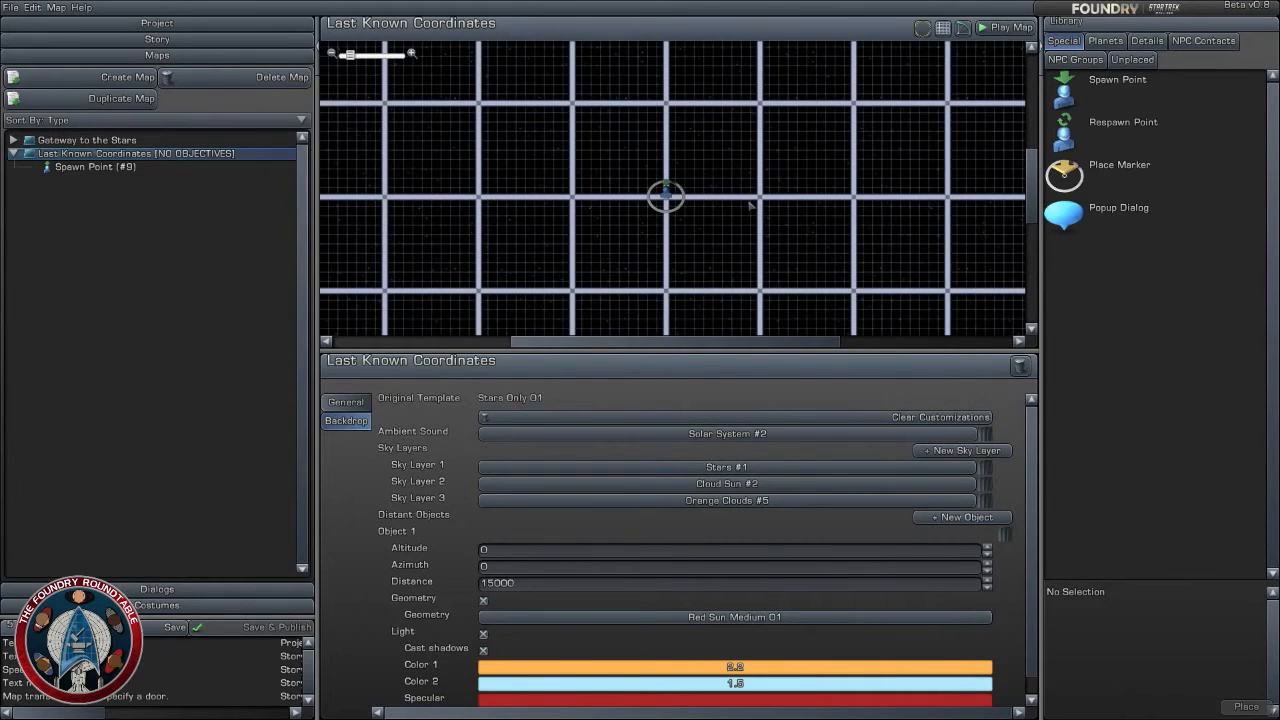
pyautogui.scroll(-2, 728, 195)
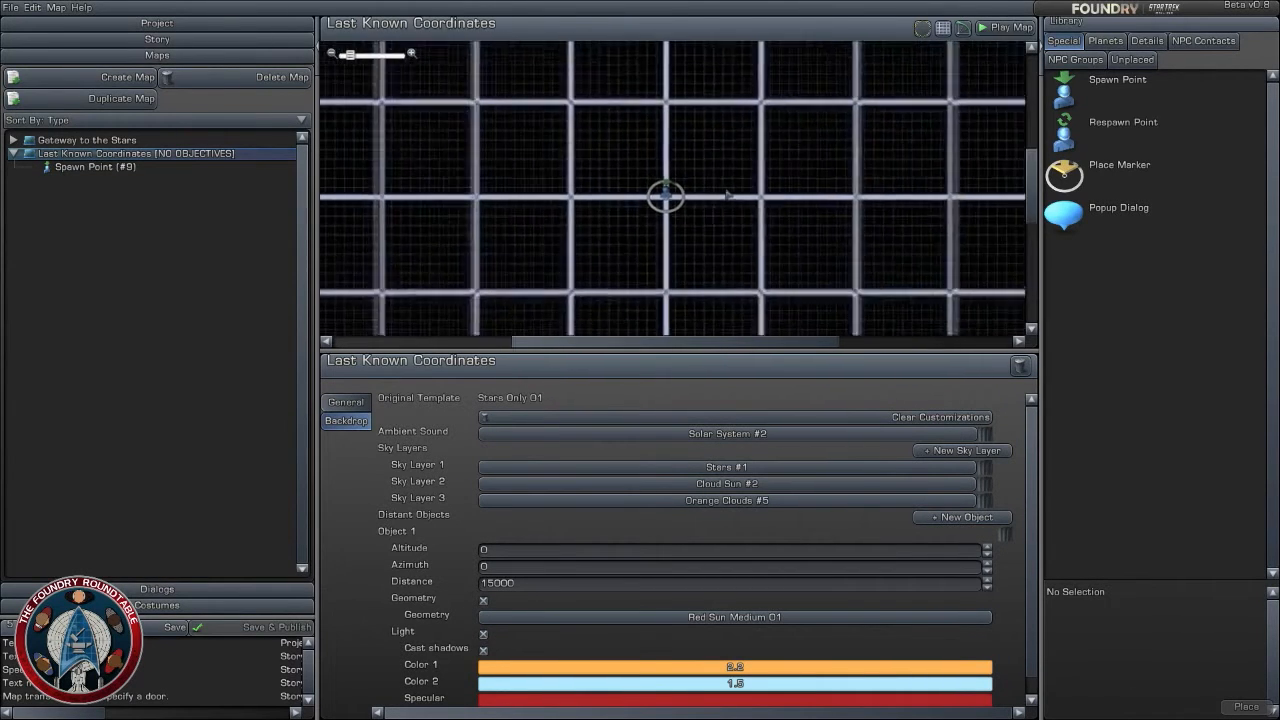
pyautogui.moveTo(772, 236); pyautogui.dragTo(780, 165, button='right')
pyautogui.scroll(-4, 780, 166)
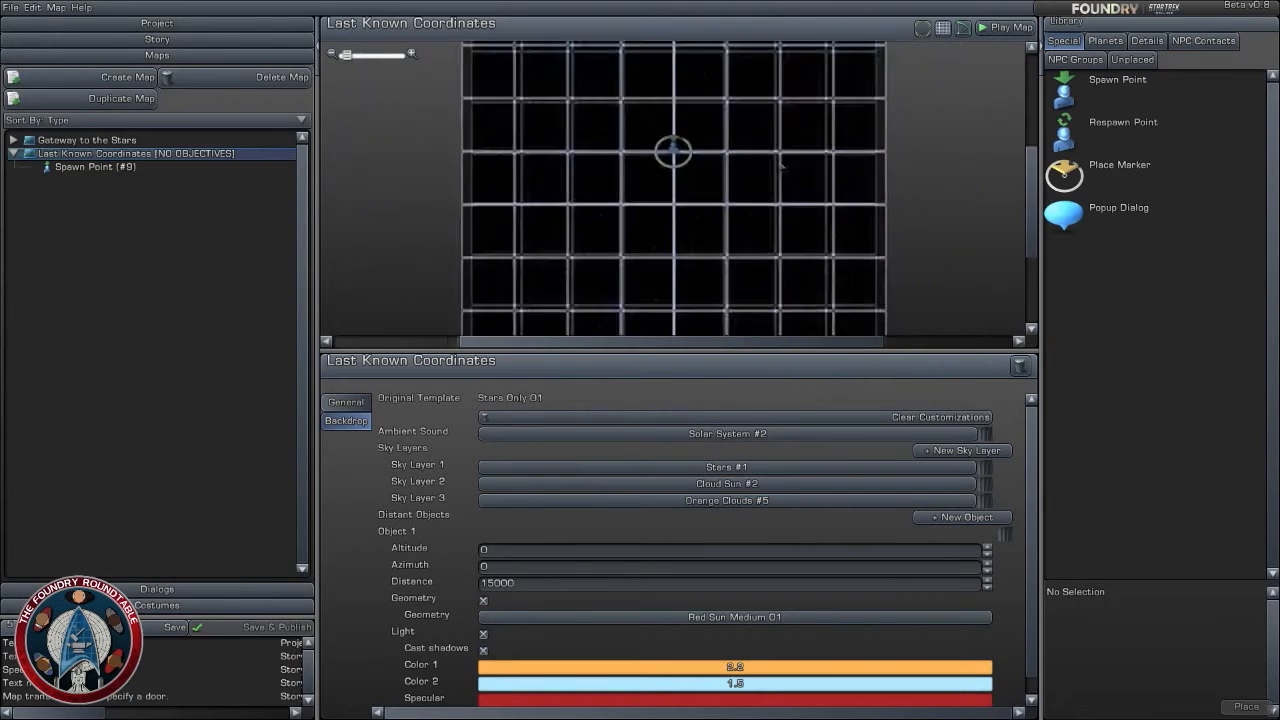
pyautogui.moveTo(676, 176); pyautogui.dragTo(674, 249)
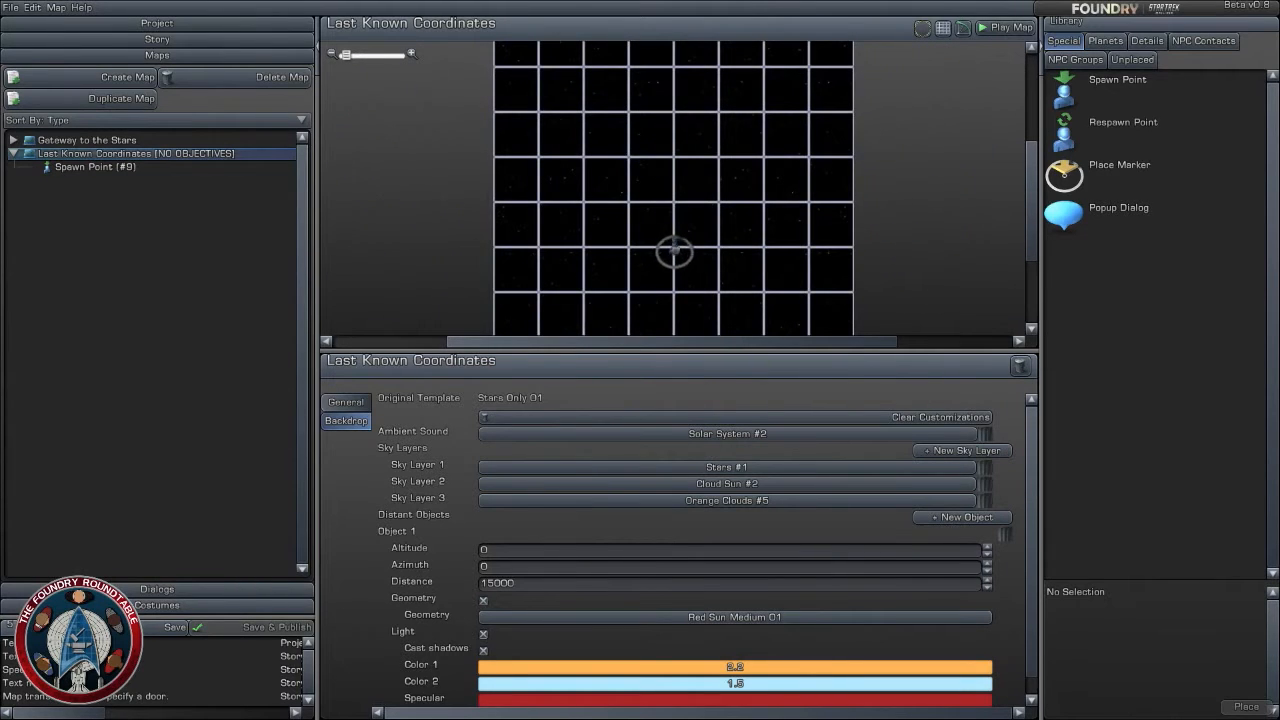
pyautogui.scroll(4, 786, 278)
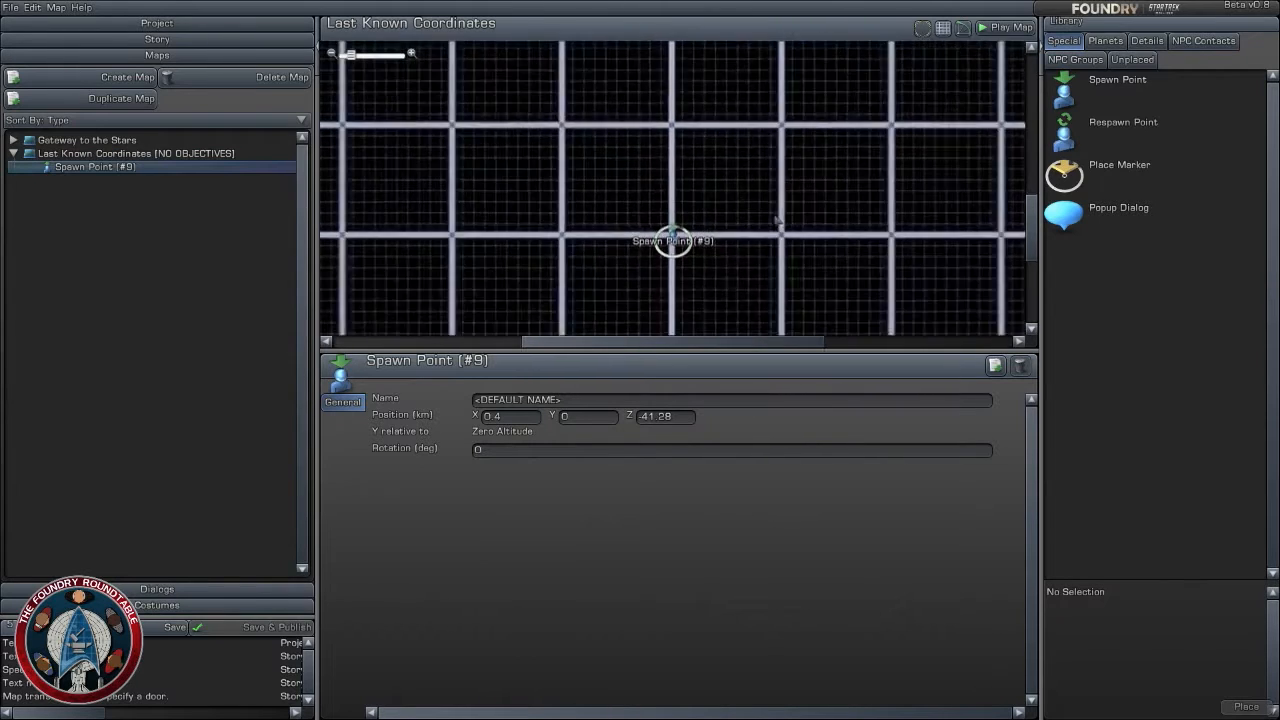
pyautogui.scroll(-5, 772, 217)
pyautogui.scroll(3, 770, 217)
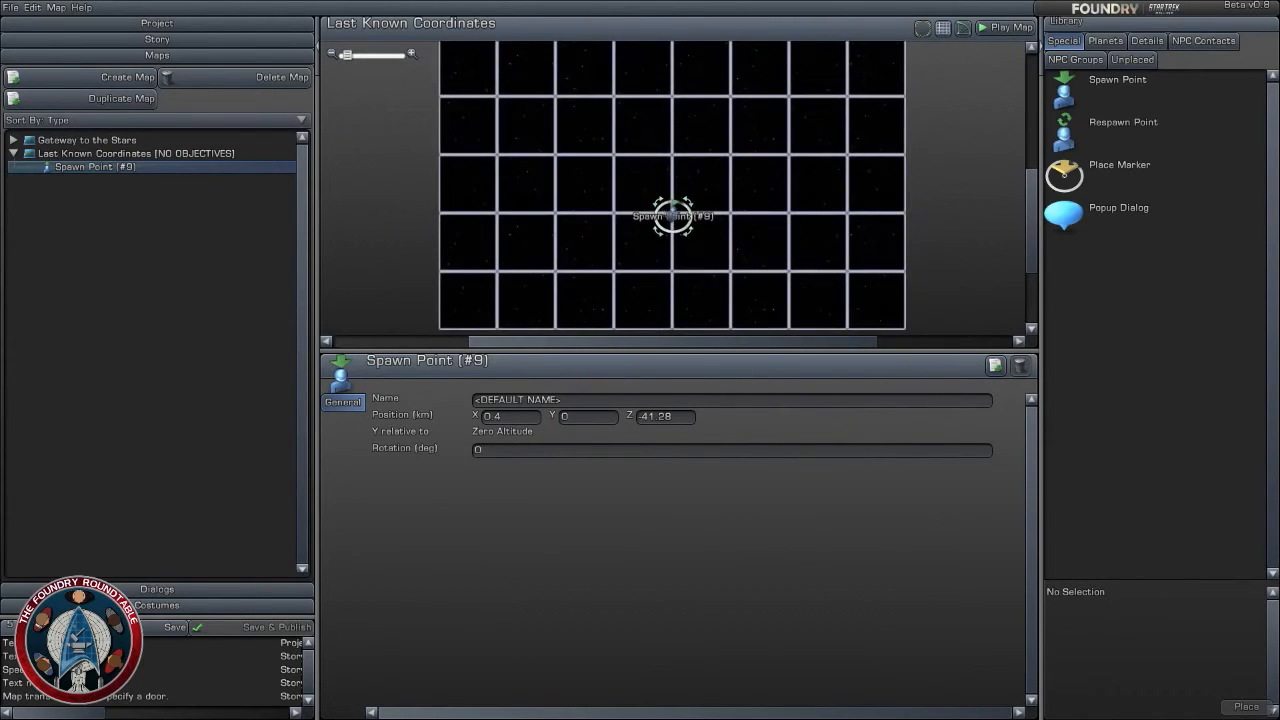
pyautogui.moveTo(672, 161); pyautogui.dragTo(671, 162)
pyautogui.scroll(3, 834, 211)
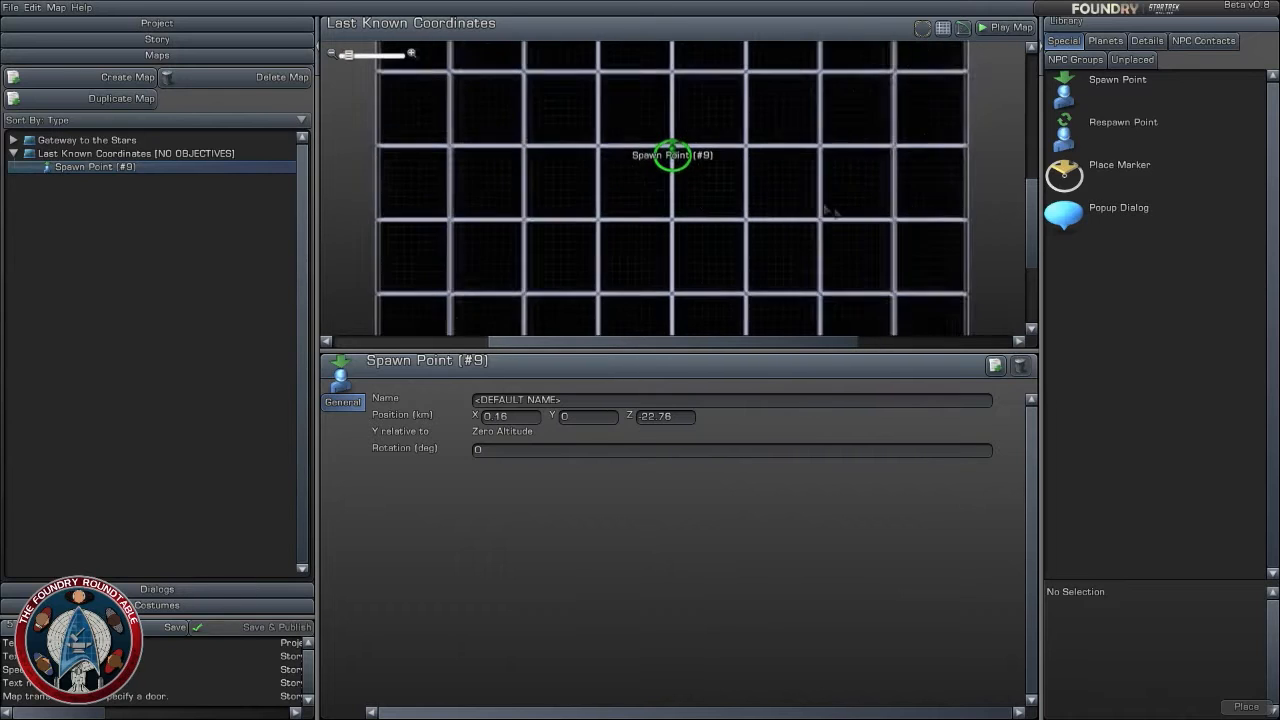
# - Preview several asteroid rock sizes among the detail objects available for the map
pyautogui.moveTo(791, 171); pyautogui.dragTo(783, 248, button='right')
pyautogui.click(1146, 41)
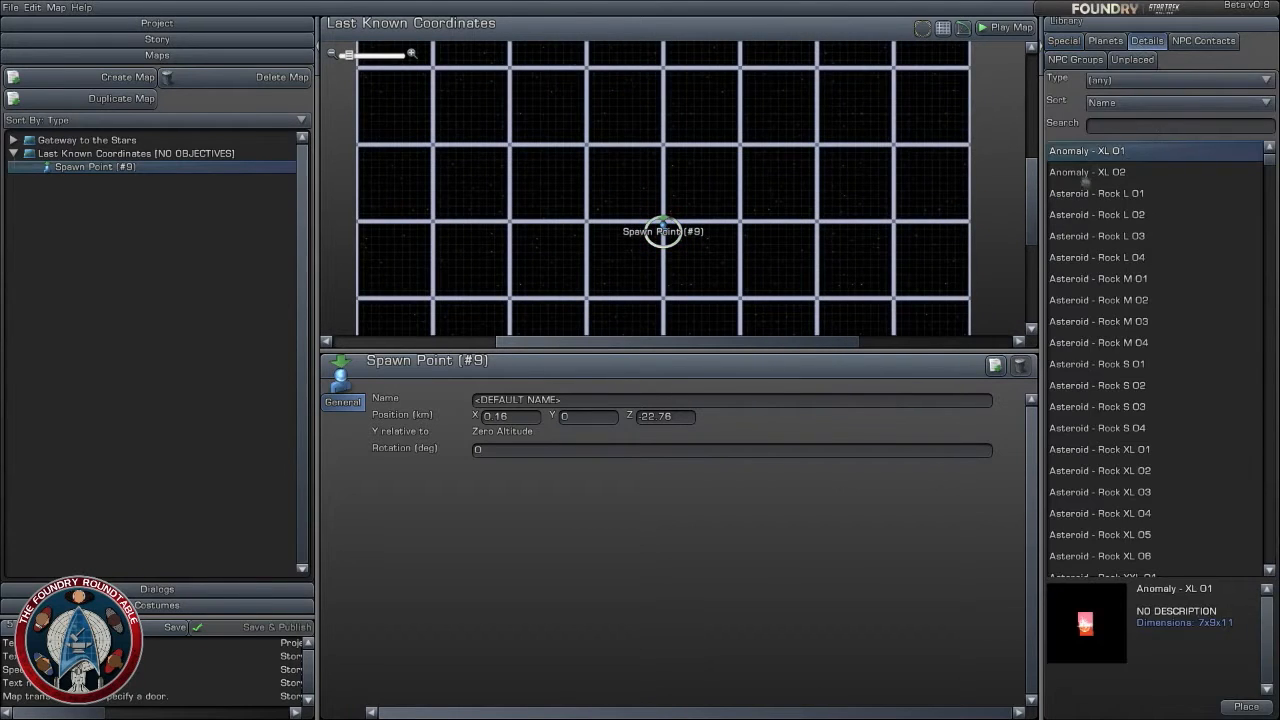
pyautogui.click(1136, 214)
pyautogui.click(1140, 364)
pyautogui.click(1140, 428)
pyautogui.click(1140, 513)
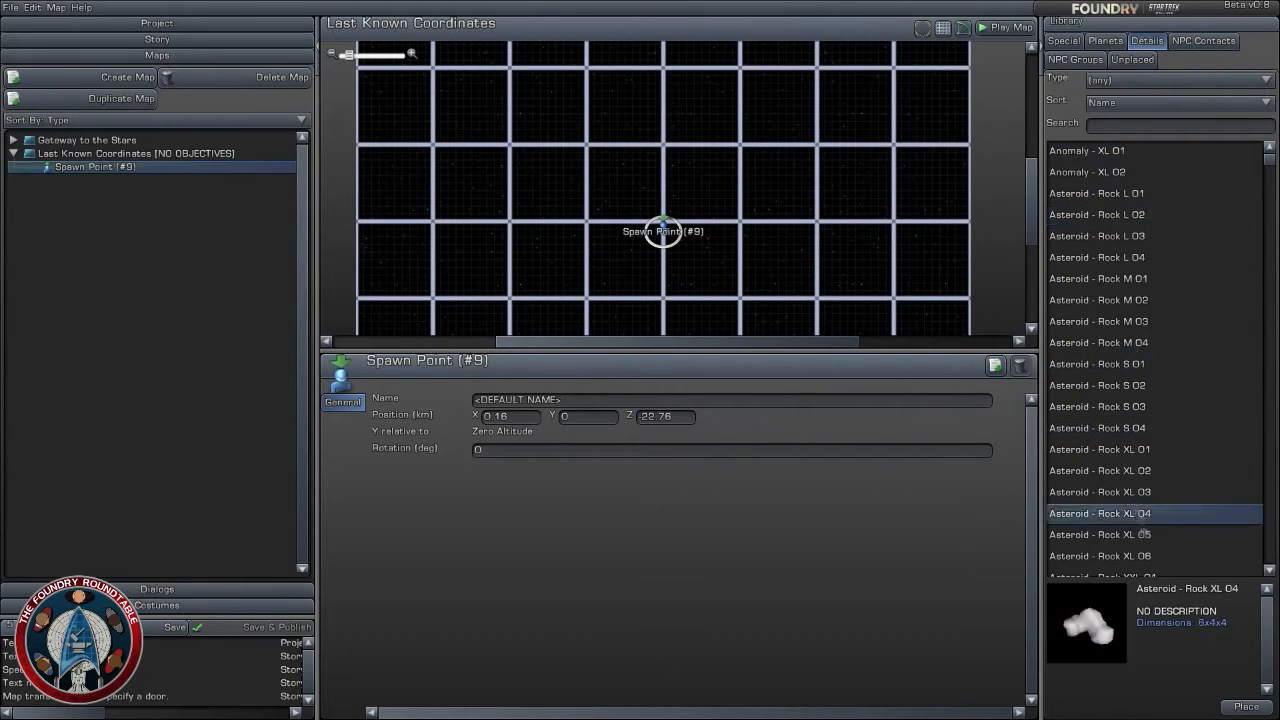
pyautogui.click(1145, 534)
# - Browse the available planets, previewing Class M, T and Y models including Planet - Class T 02
pyautogui.click(1105, 41)
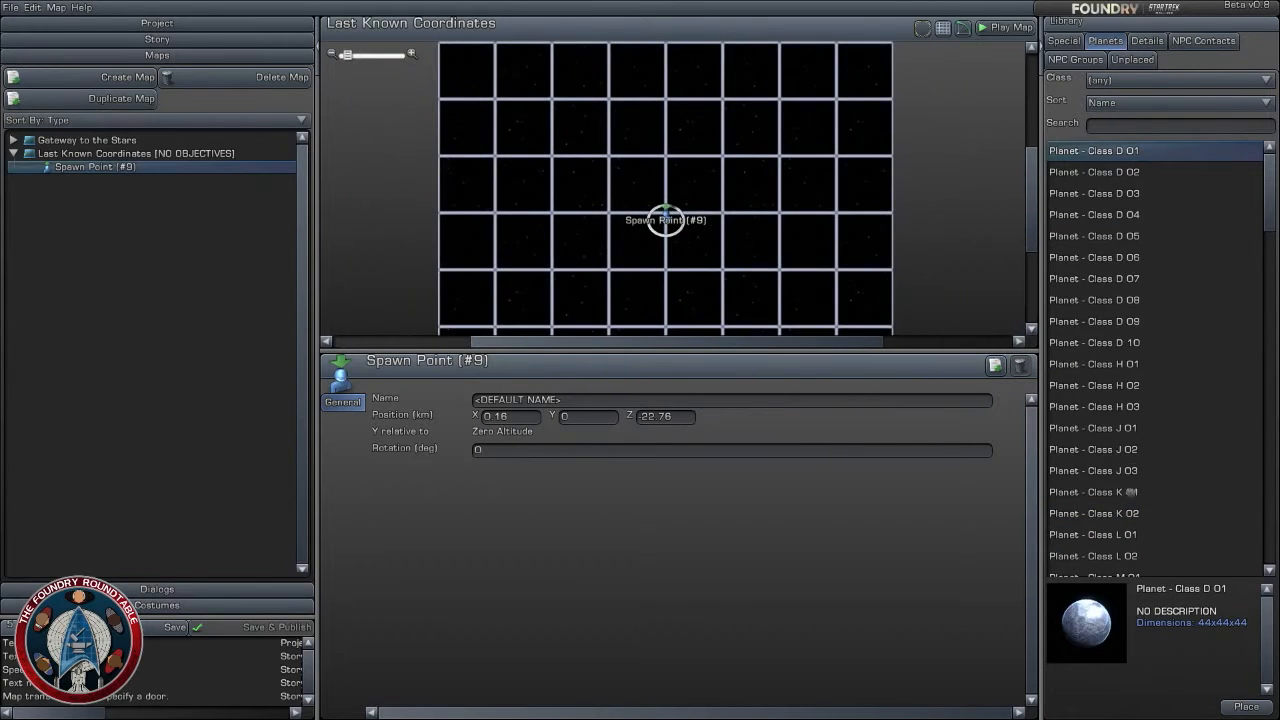
pyautogui.click(1130, 492)
pyautogui.scroll(-3, 1135, 440)
pyautogui.click(1130, 510)
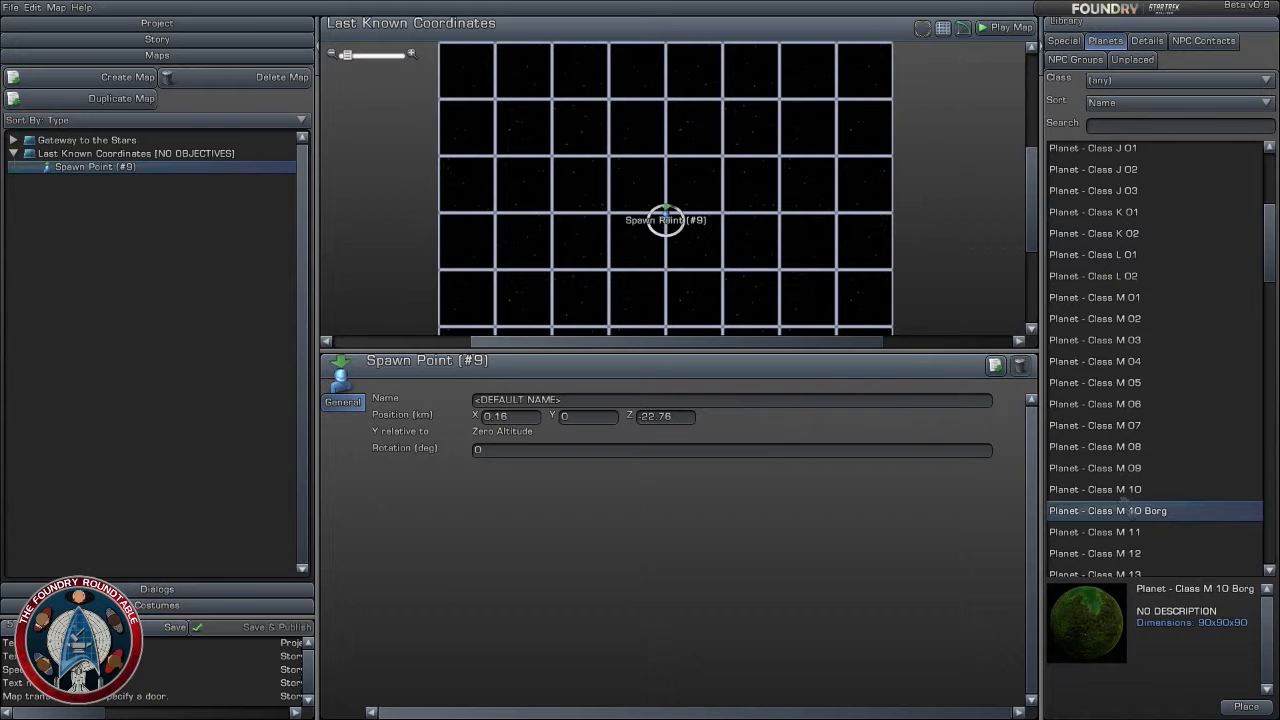
pyautogui.click(1140, 532)
pyautogui.scroll(-3, 1110, 455)
pyautogui.click(1113, 457)
pyautogui.click(1135, 521)
pyautogui.click(1138, 543)
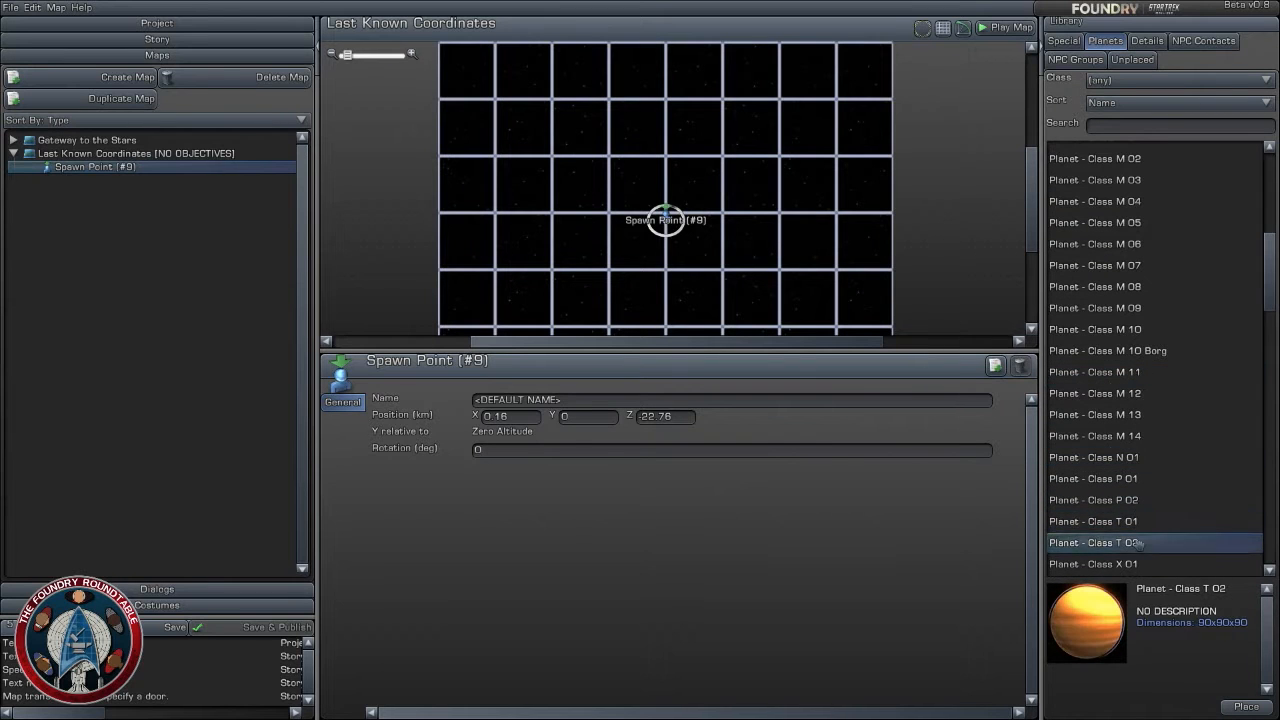
pyautogui.scroll(-3, 1140, 495)
pyautogui.click(1140, 471)
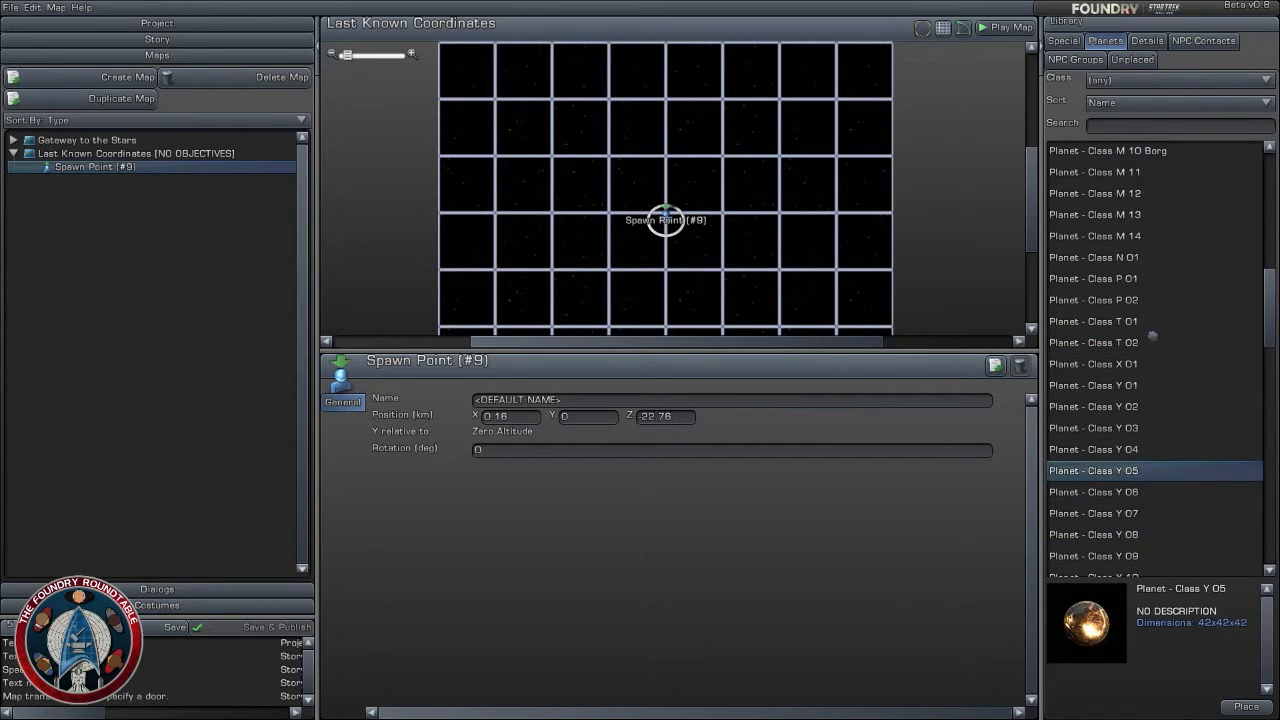
pyautogui.click(1150, 337)
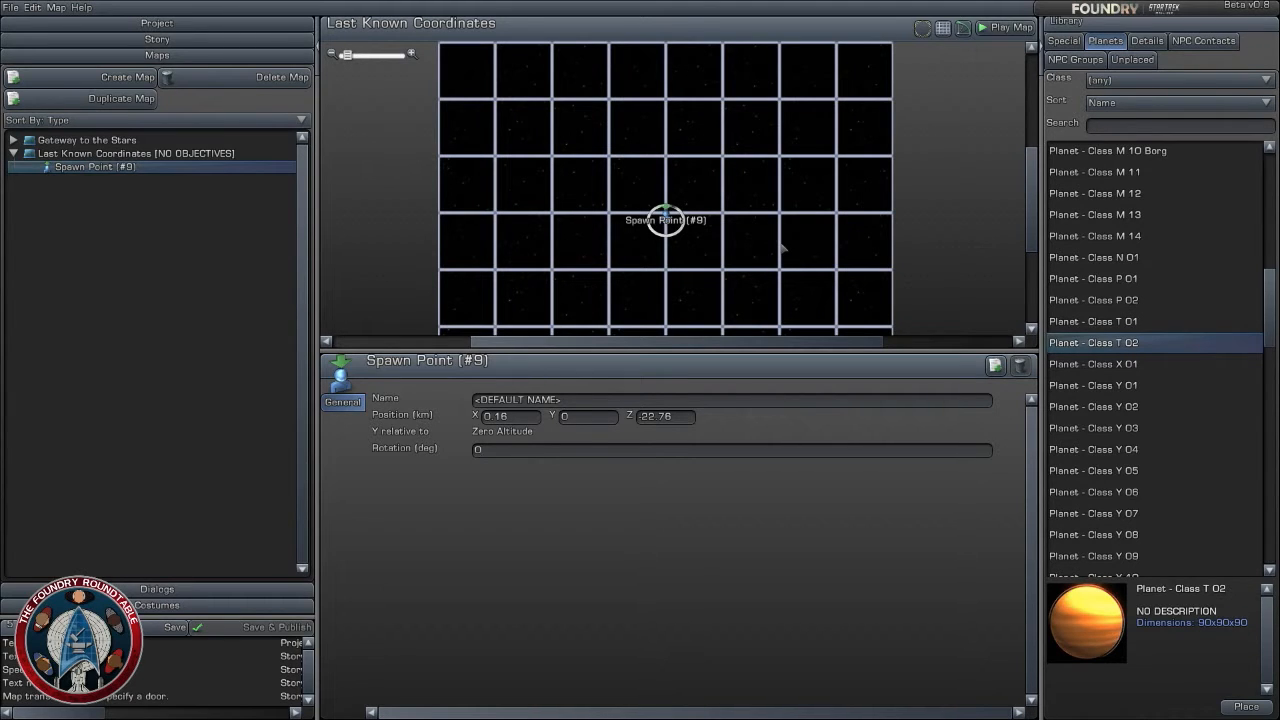
# - Reposition the spawn point on the Last Known Coordinates map to about X 0, Z -28.4 km
pyautogui.click(745, 215)
pyautogui.scroll(-3, 795, 265)
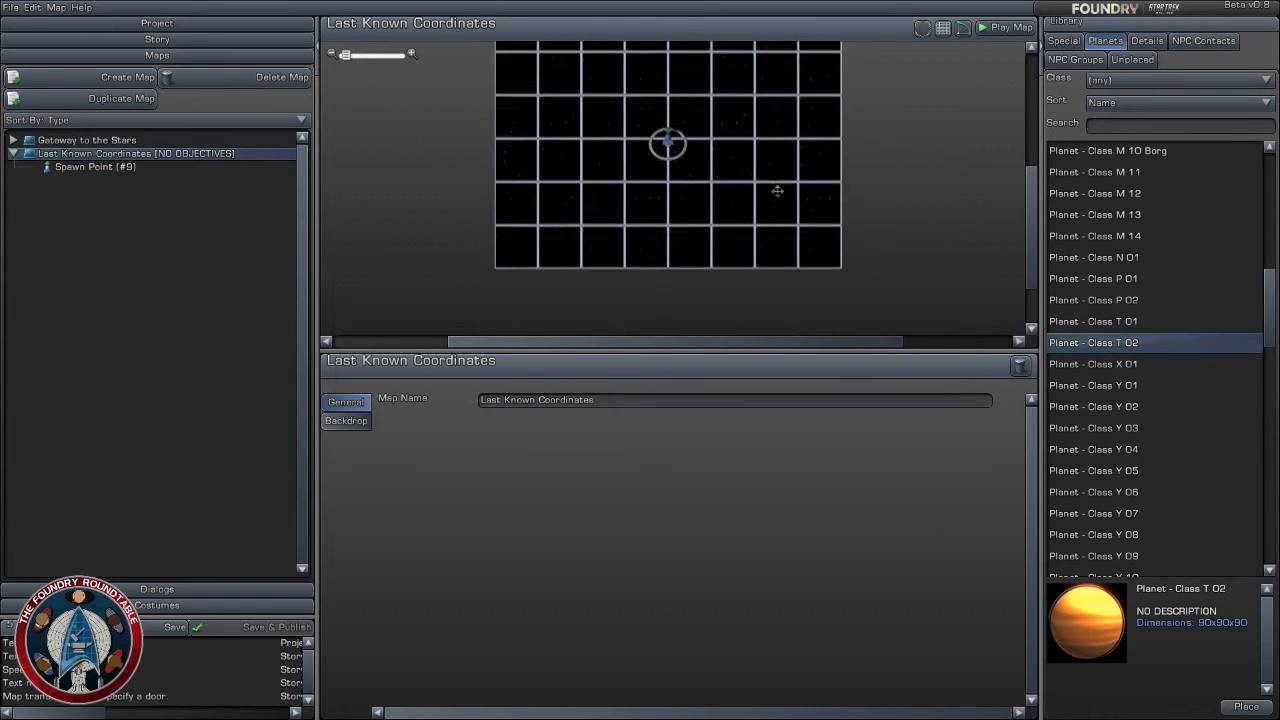
pyautogui.scroll(2, 777, 190)
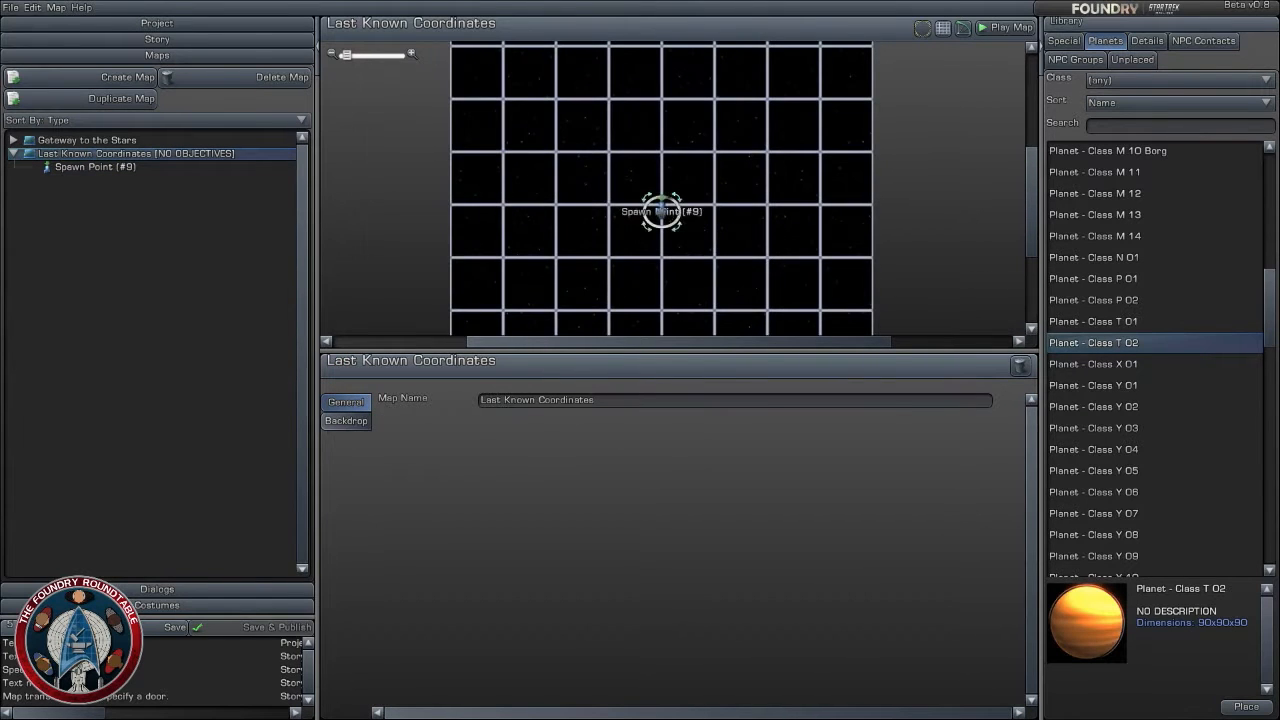
pyautogui.moveTo(661, 211); pyautogui.dragTo(656, 240)
pyautogui.click(722, 221)
pyautogui.scroll(3, 729, 230)
# - Preview the Class Y planets one after another, continuing on to the destroyed planet models
pyautogui.click(1181, 385)
pyautogui.click(1150, 445)
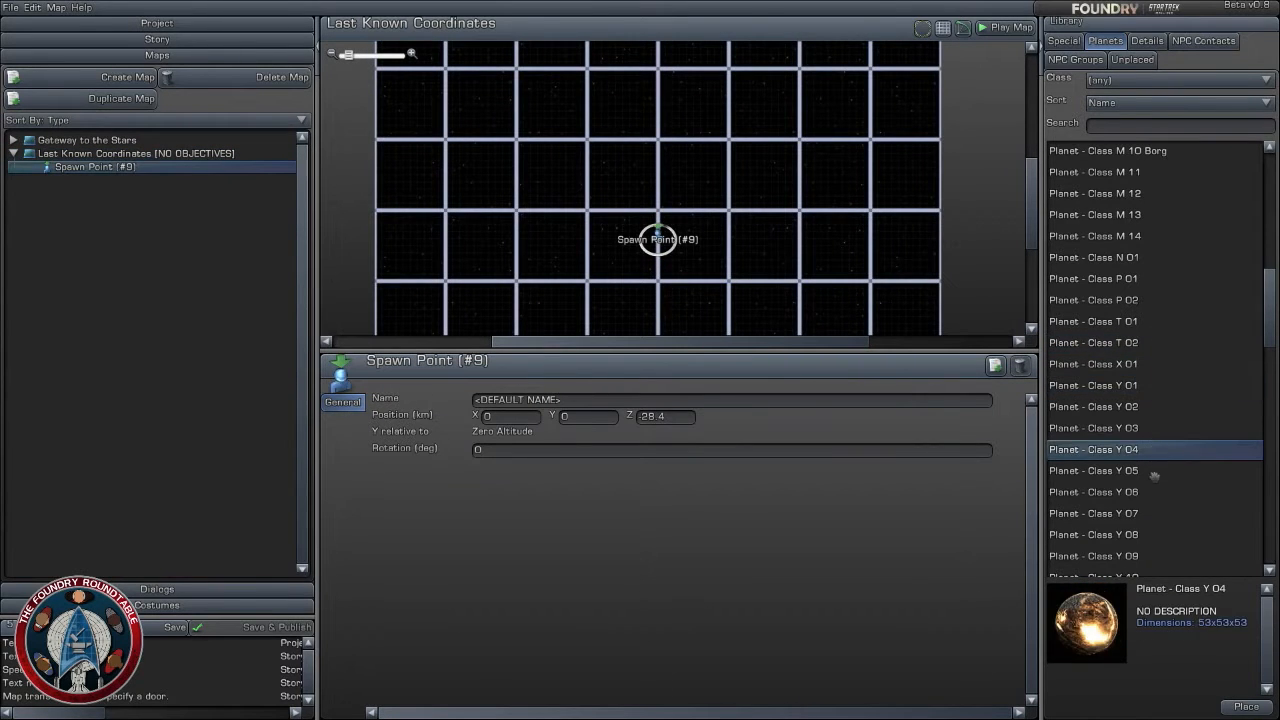
pyautogui.click(1150, 492)
pyautogui.click(1142, 535)
pyautogui.click(1136, 556)
pyautogui.scroll(-3, 1120, 455)
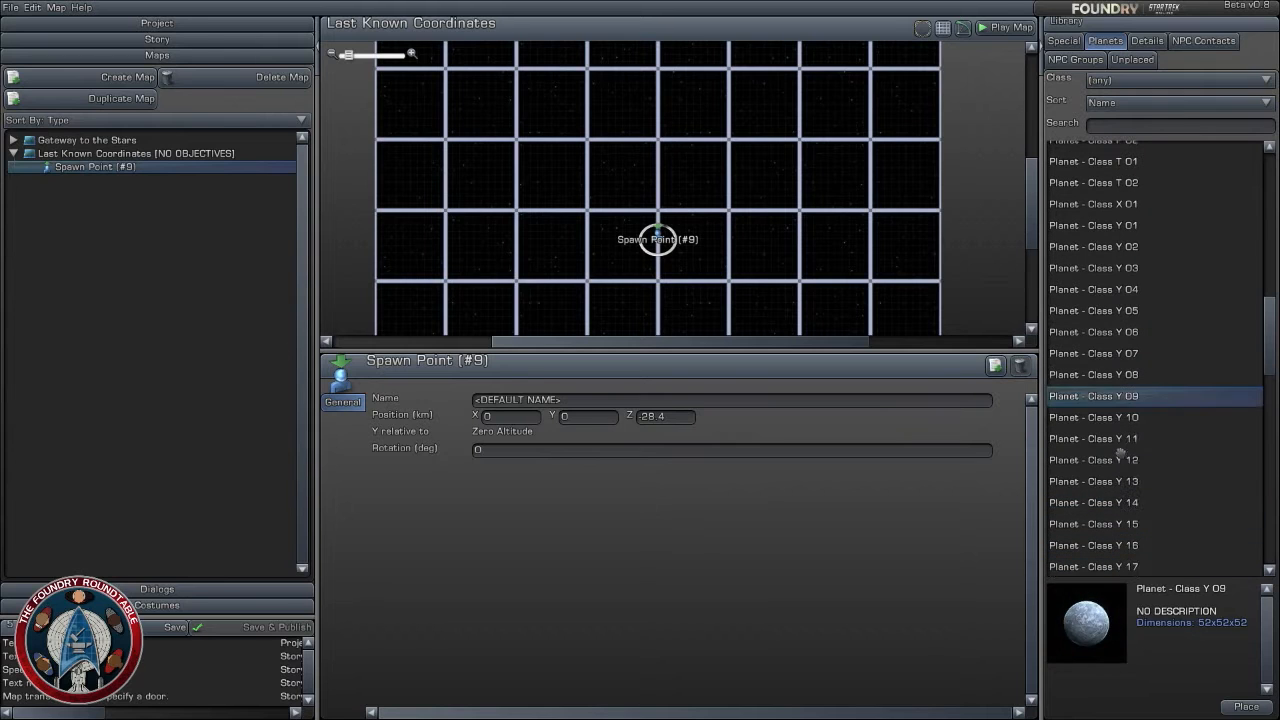
pyautogui.click(1122, 459)
pyautogui.click(1134, 503)
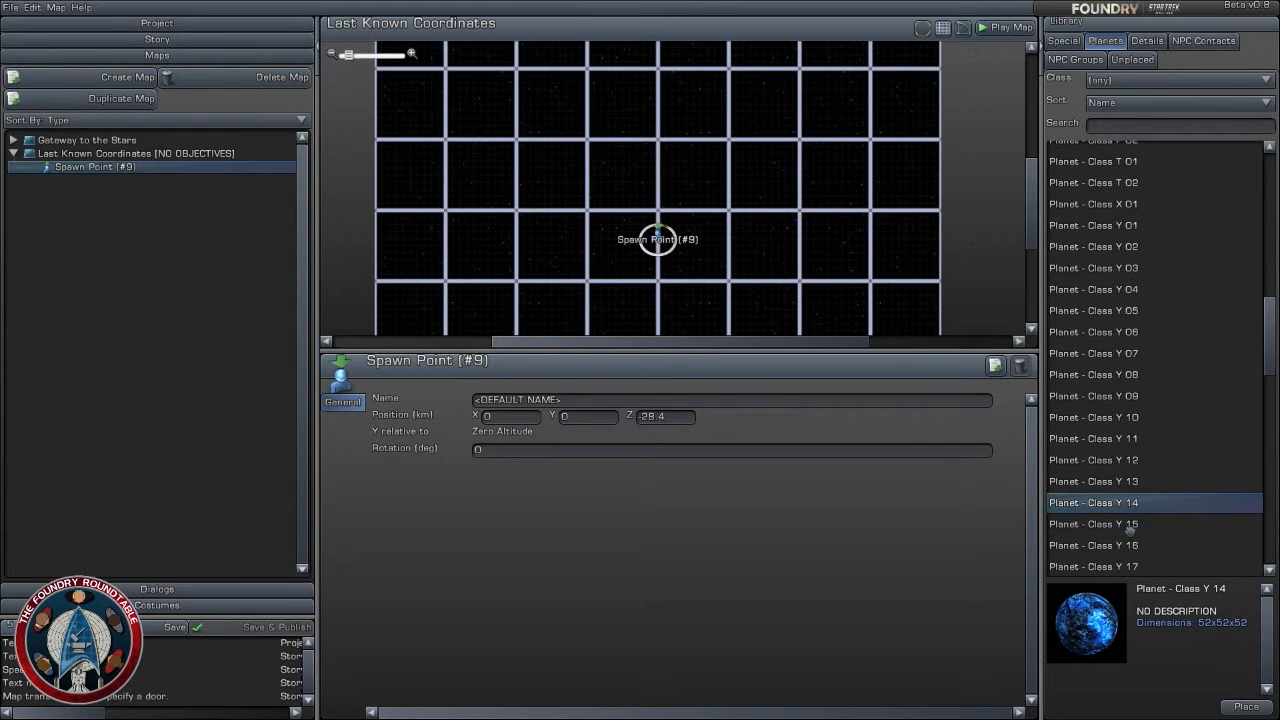
pyautogui.press('Down')
pyautogui.press('Down')
pyautogui.press('Down')
pyautogui.press('Down')
pyautogui.press('Down')
pyautogui.press('Down')
pyautogui.press('Down')
pyautogui.press('Down')
pyautogui.press('Down')
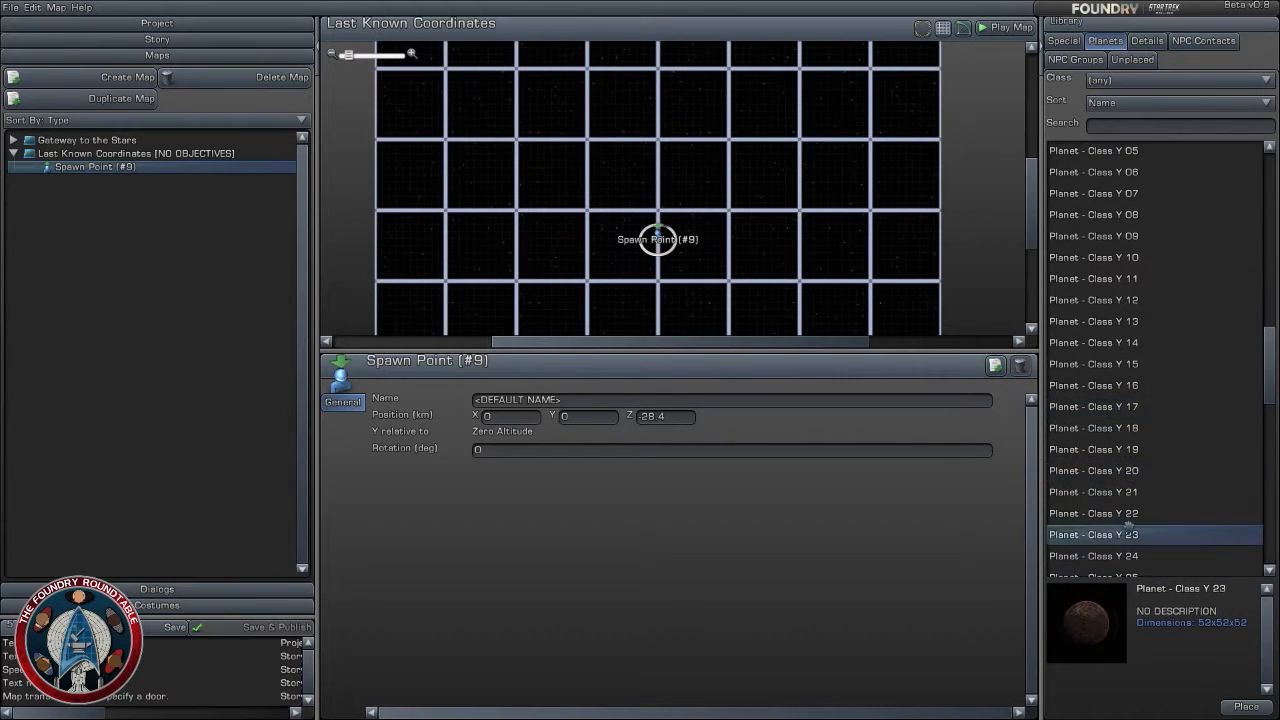
pyautogui.press('Down')
pyautogui.press('Down')
pyautogui.press('Down')
pyautogui.press('Down')
pyautogui.press('Down')
pyautogui.press('Down')
pyautogui.press('Down')
pyautogui.press('Down')
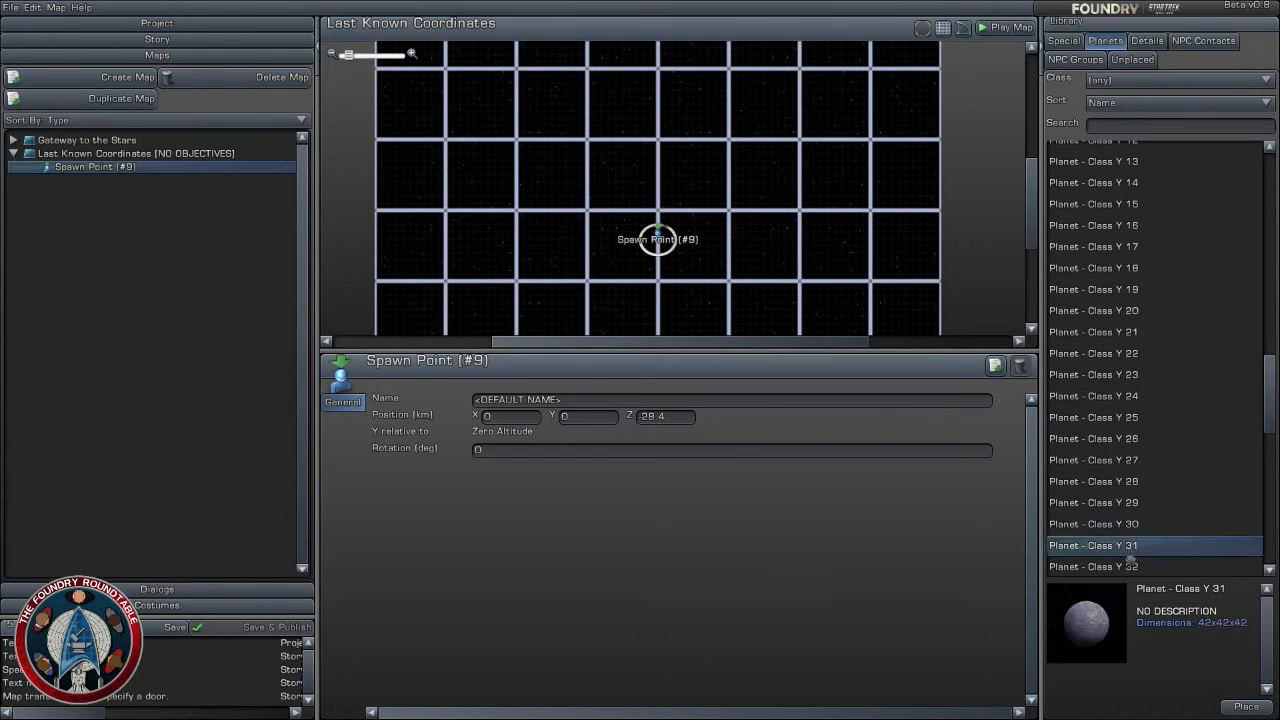
pyautogui.press('Down')
pyautogui.press('Down')
pyautogui.press('Down')
pyautogui.press('Down')
pyautogui.press('Down')
pyautogui.press('Down')
pyautogui.press('Down')
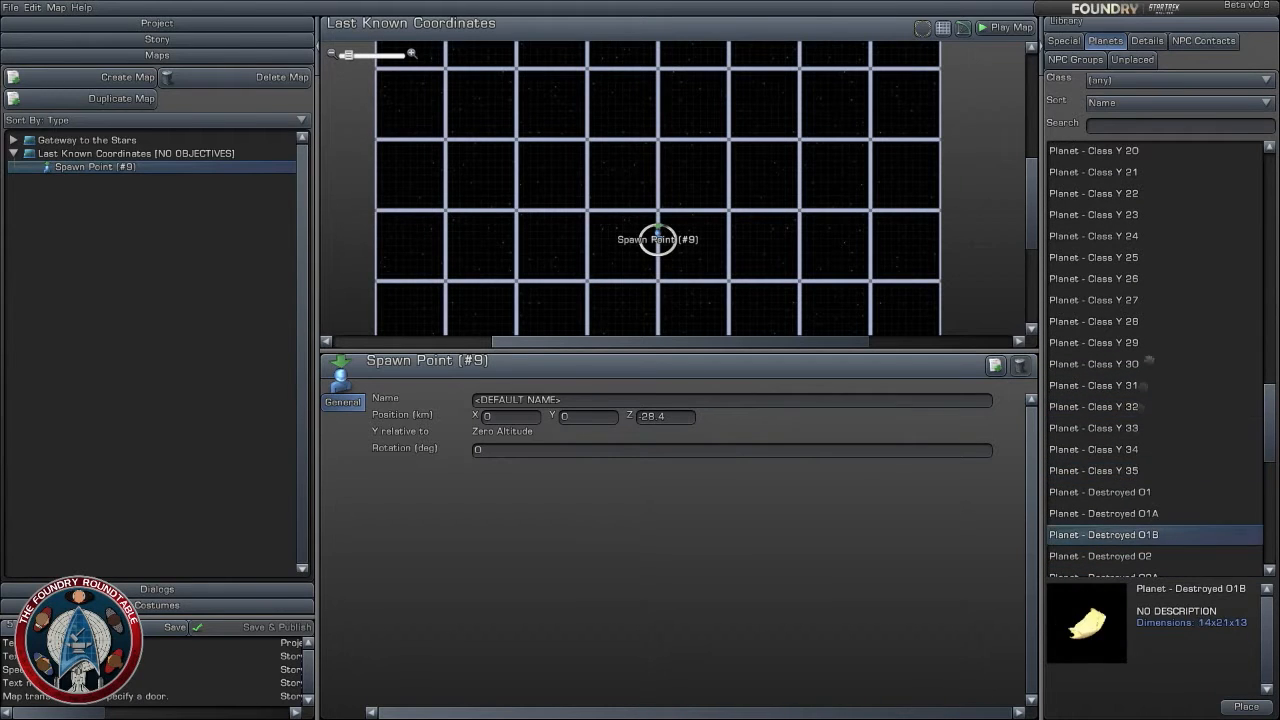
# - Preview the Class Y planets in reverse order, working back to Planet - Class Y 02
pyautogui.click(1168, 243)
pyautogui.scroll(2, 1161, 264)
pyautogui.click(1154, 263)
pyautogui.click(1149, 322)
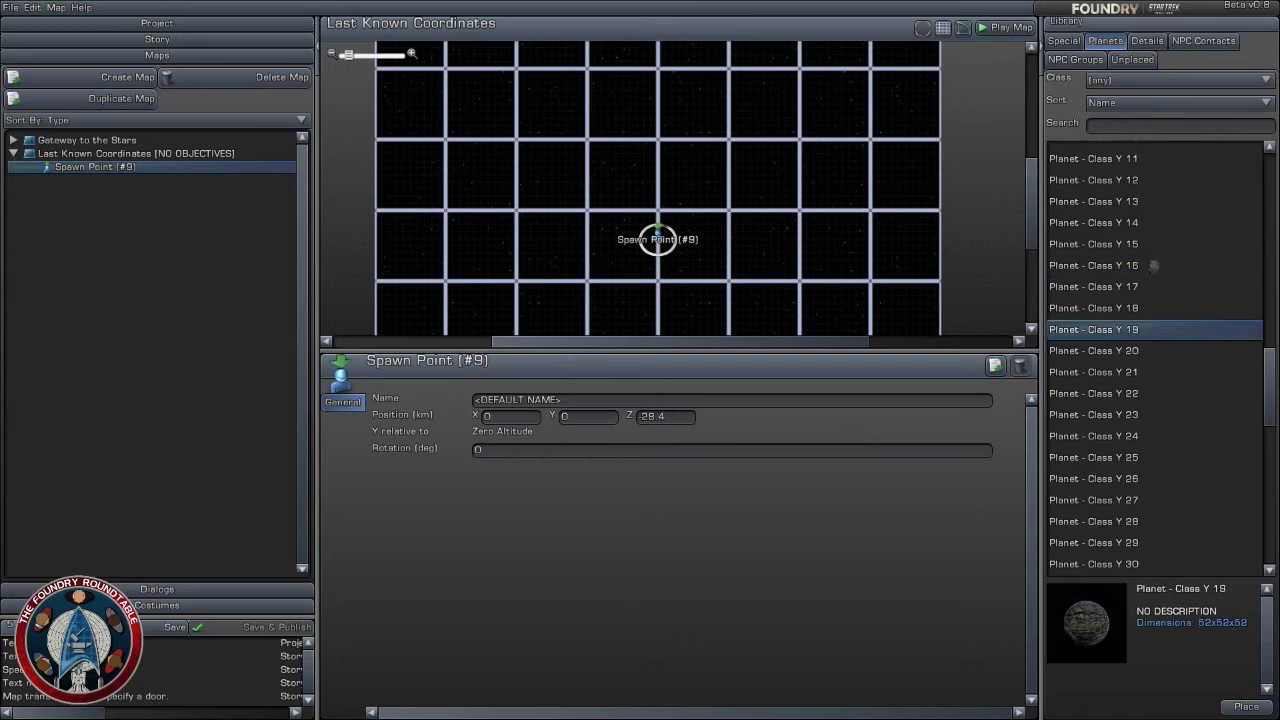
pyautogui.click(1154, 265)
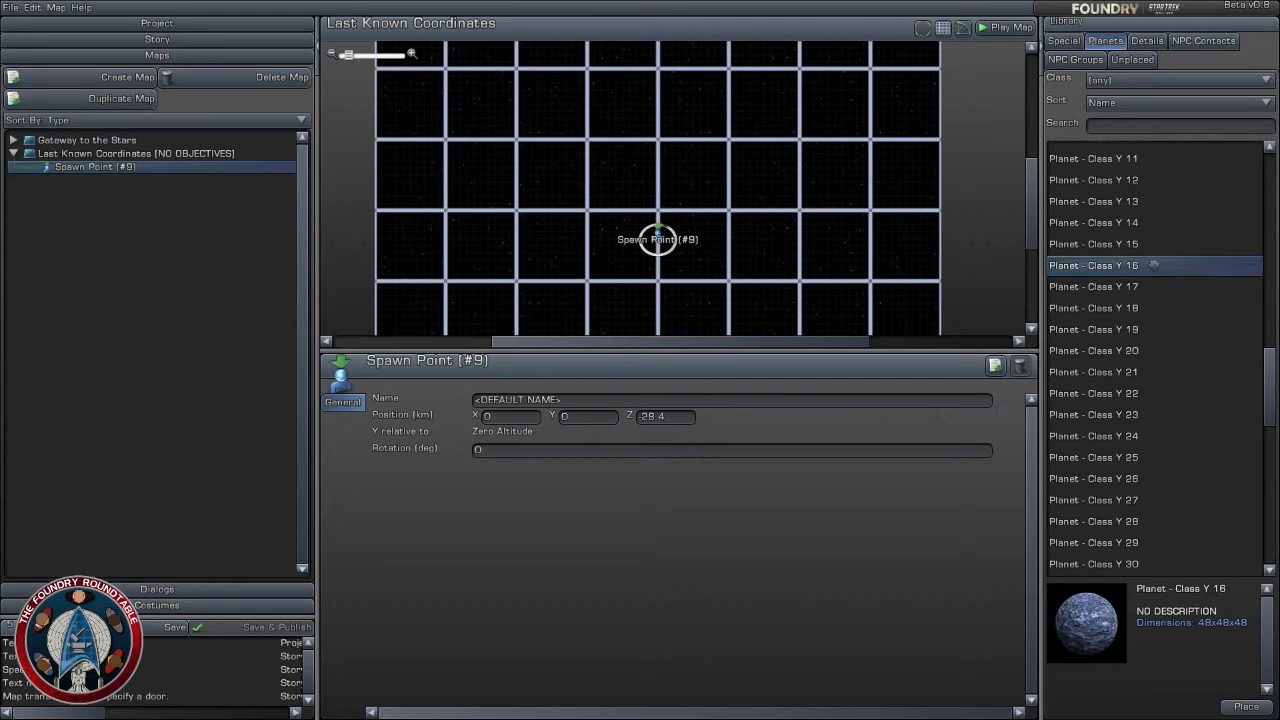
pyautogui.click(1135, 225)
pyautogui.scroll(2, 1137, 300)
pyautogui.click(1124, 300)
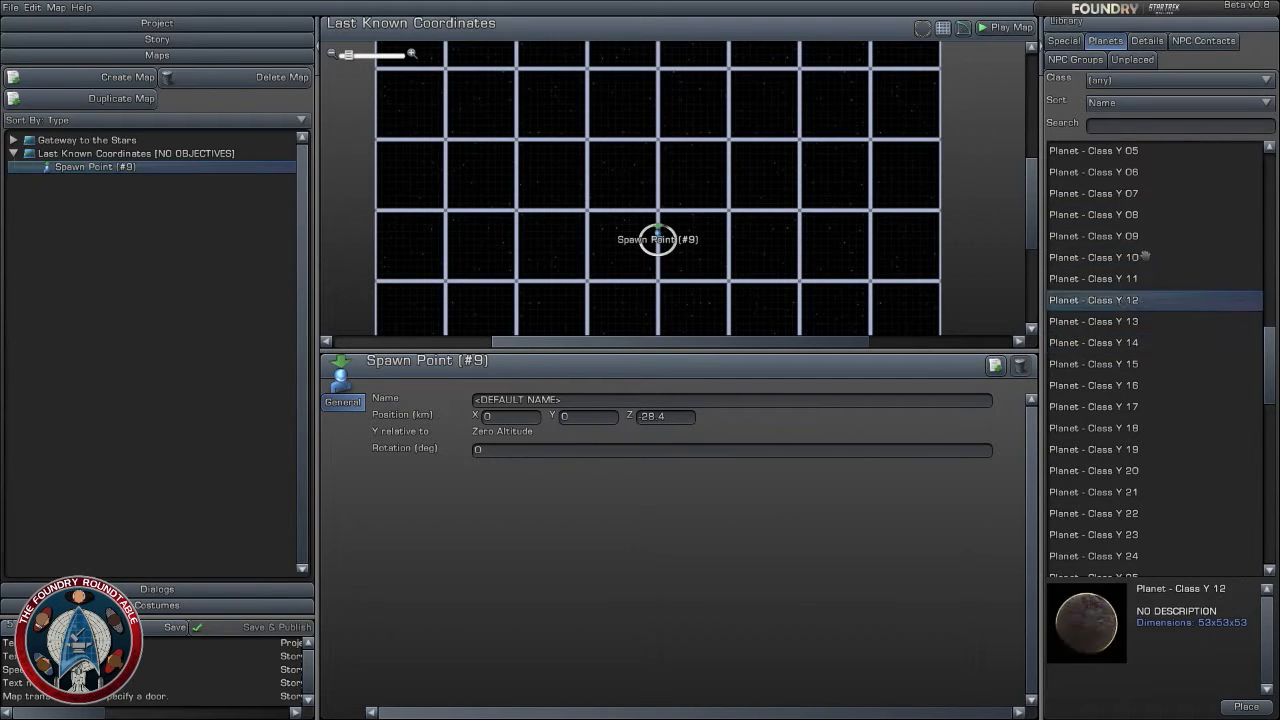
pyautogui.click(1142, 257)
pyautogui.click(1138, 236)
pyautogui.click(1135, 193)
pyautogui.scroll(3, 1160, 322)
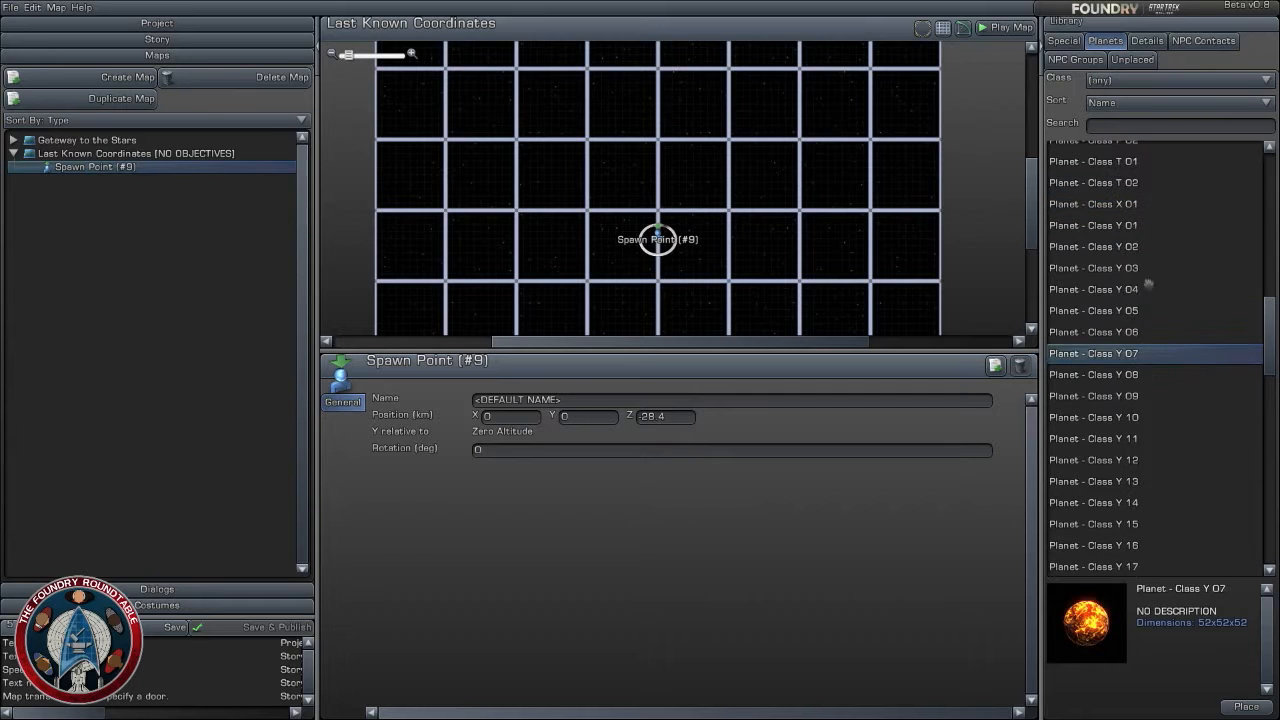
pyautogui.click(1158, 290)
pyautogui.click(1158, 246)
pyautogui.scroll(2, 1160, 436)
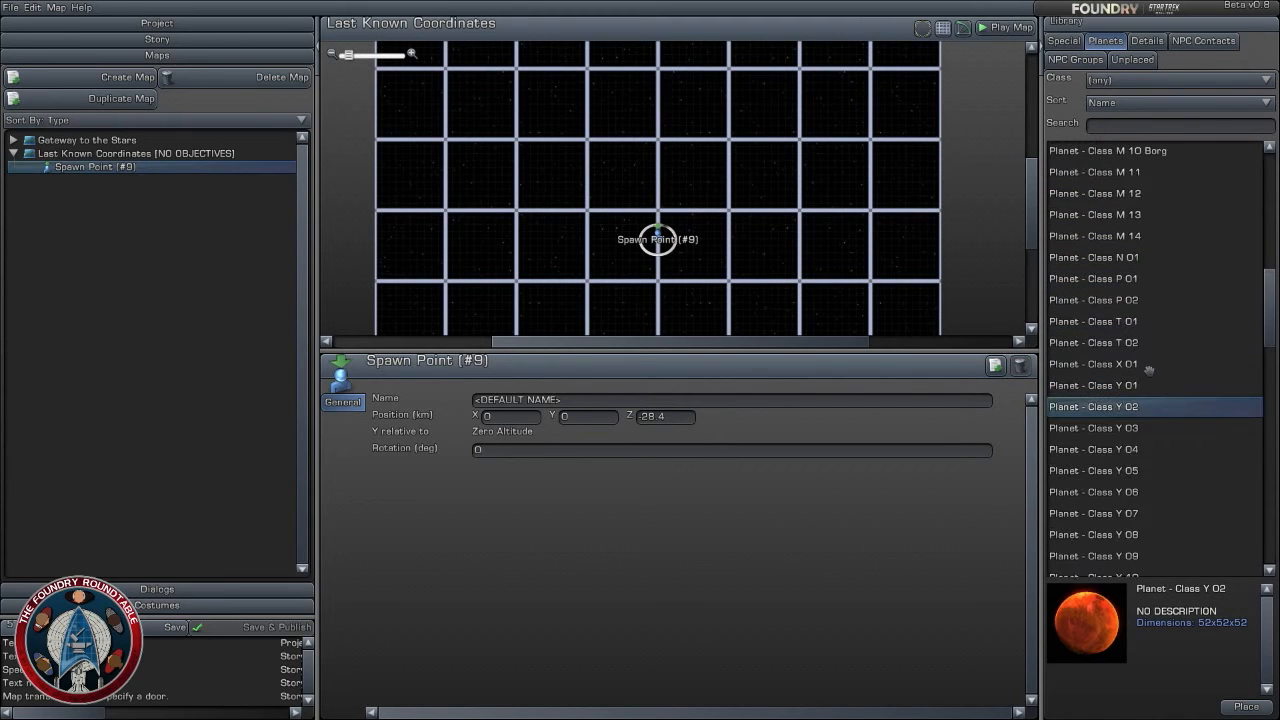
# - Preview the Class T, P, N and M planets, including Class T 02, P 02, M 13 and M 10 Borg
pyautogui.click(1141, 344)
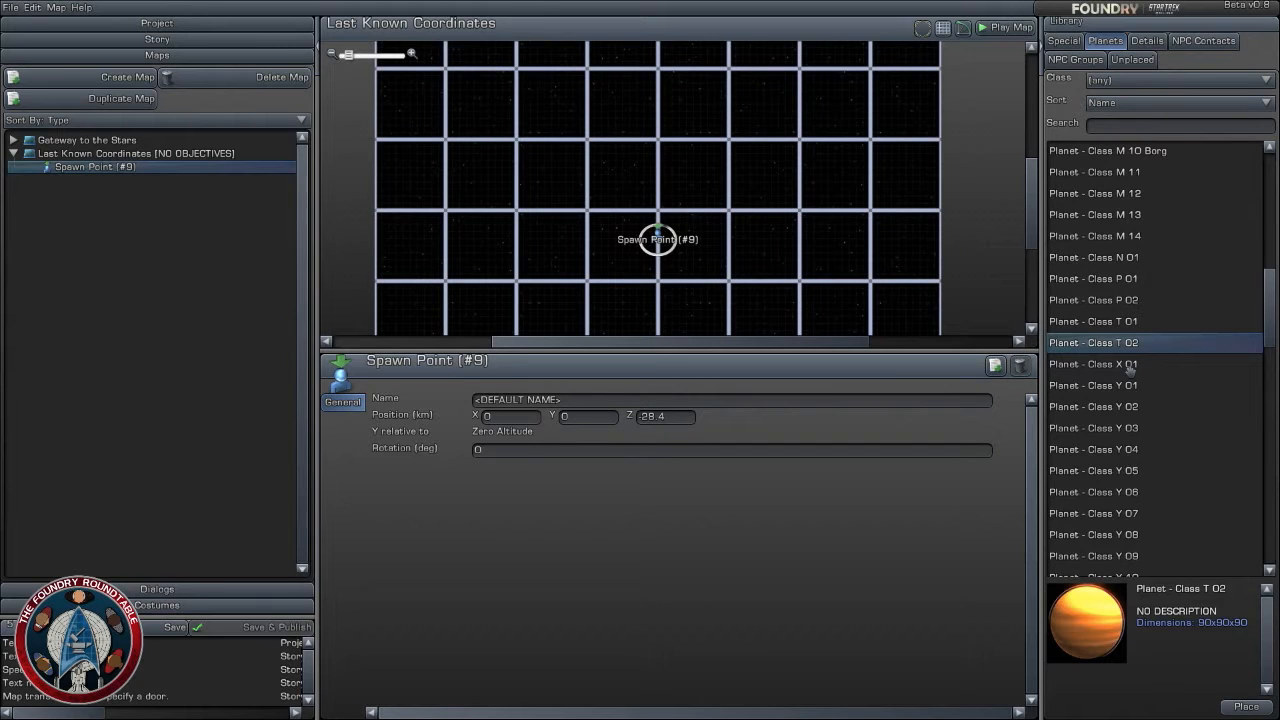
pyautogui.click(1115, 322)
pyautogui.click(1130, 302)
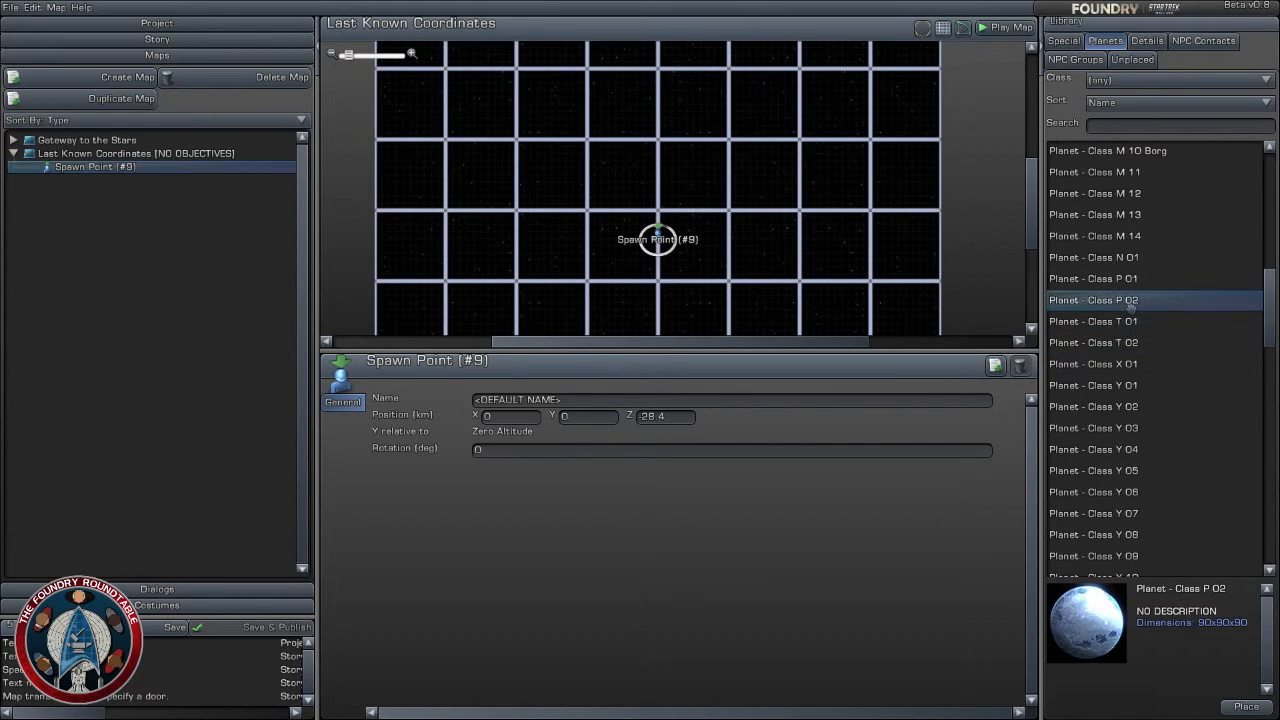
pyautogui.click(1138, 281)
pyautogui.click(1148, 260)
pyautogui.click(1150, 216)
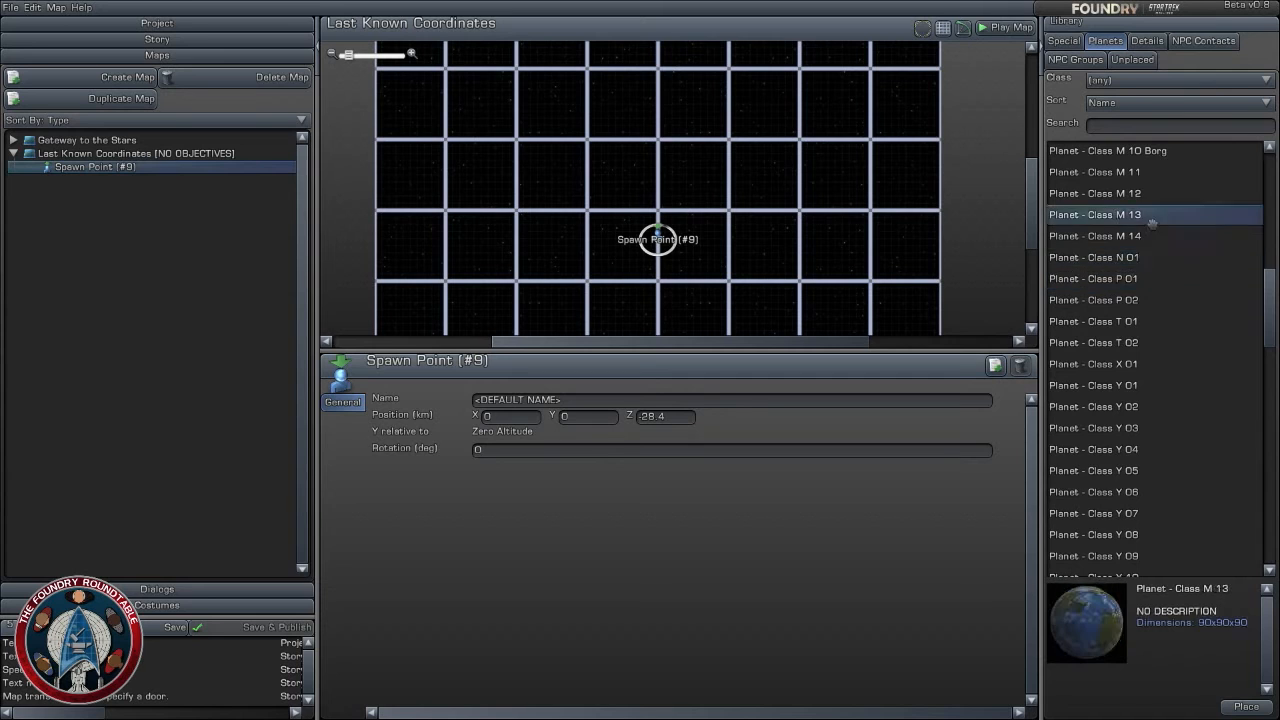
pyautogui.scroll(2, 1167, 362)
pyautogui.press('Up')
pyautogui.press('Up')
pyautogui.press('Up')
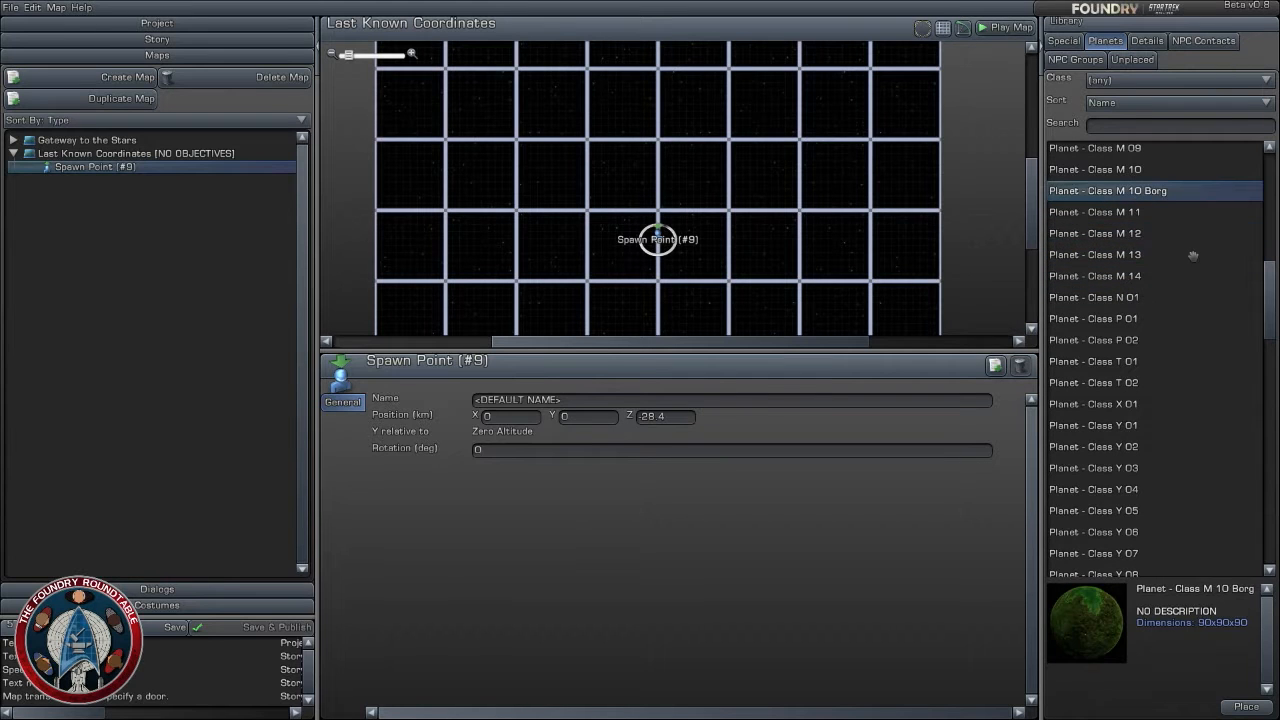
pyautogui.click(1146, 150)
pyautogui.click(1147, 169)
pyautogui.click(1137, 368)
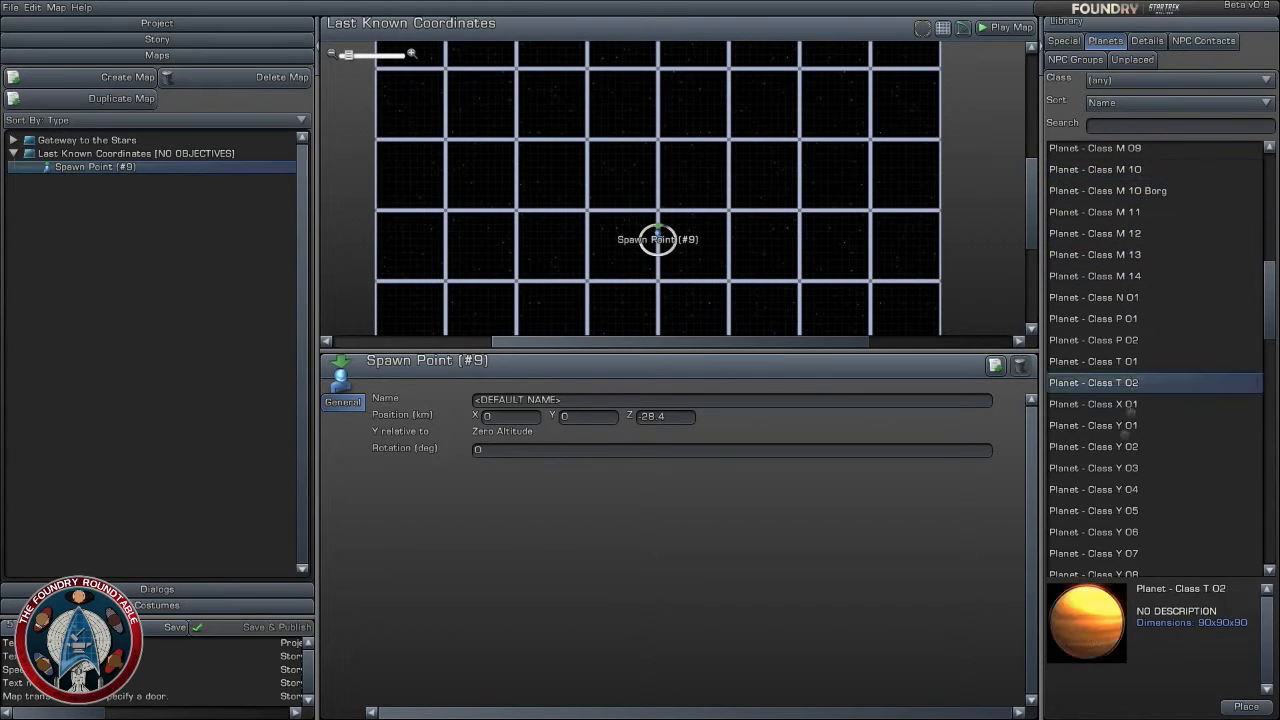
# - Compare Planet - Class X 01 with several low-numbered Class Y planets, including Class Y 01 and Class Y 06
pyautogui.click(1124, 450)
pyautogui.click(1135, 425)
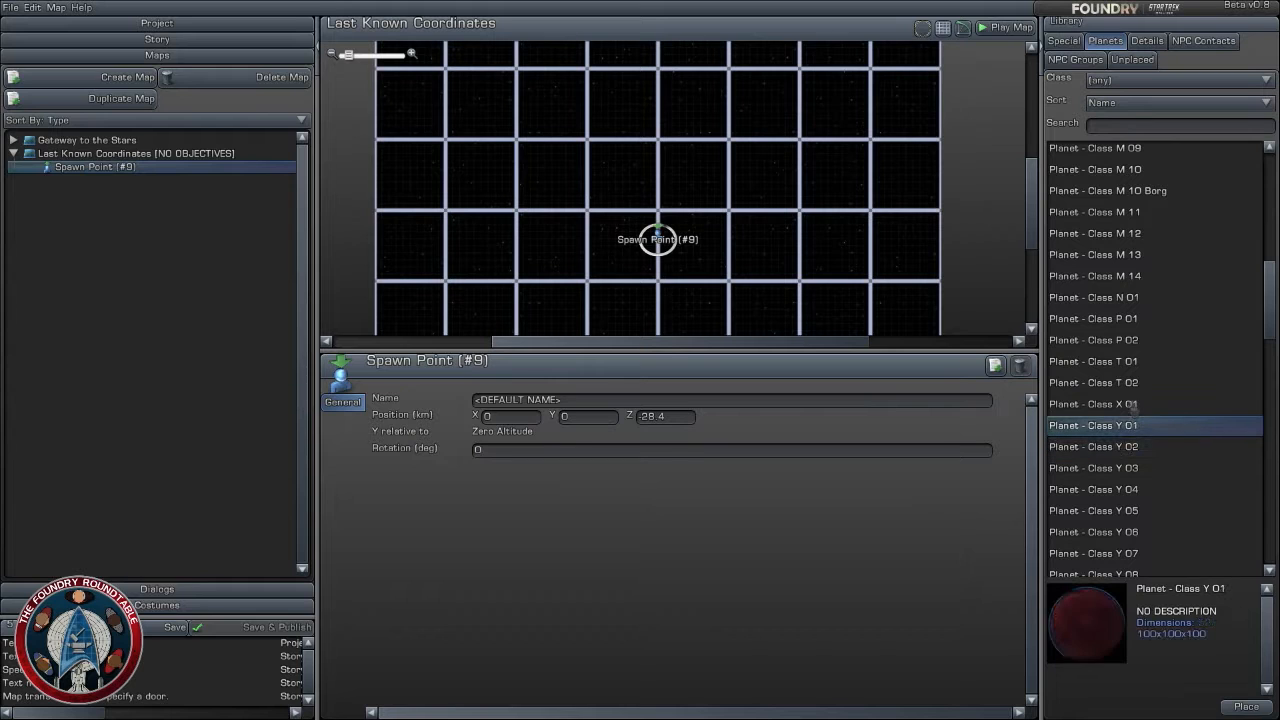
pyautogui.click(1131, 404)
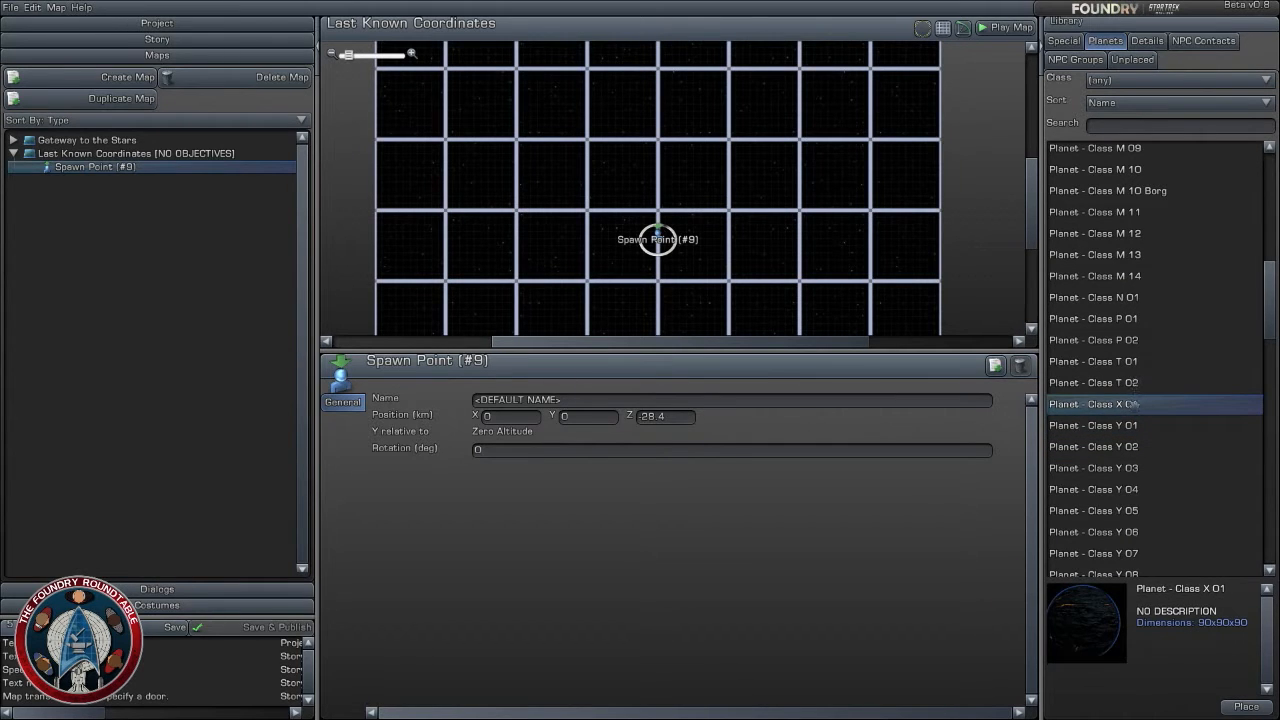
pyautogui.click(1129, 424)
pyautogui.click(1130, 488)
pyautogui.click(1118, 533)
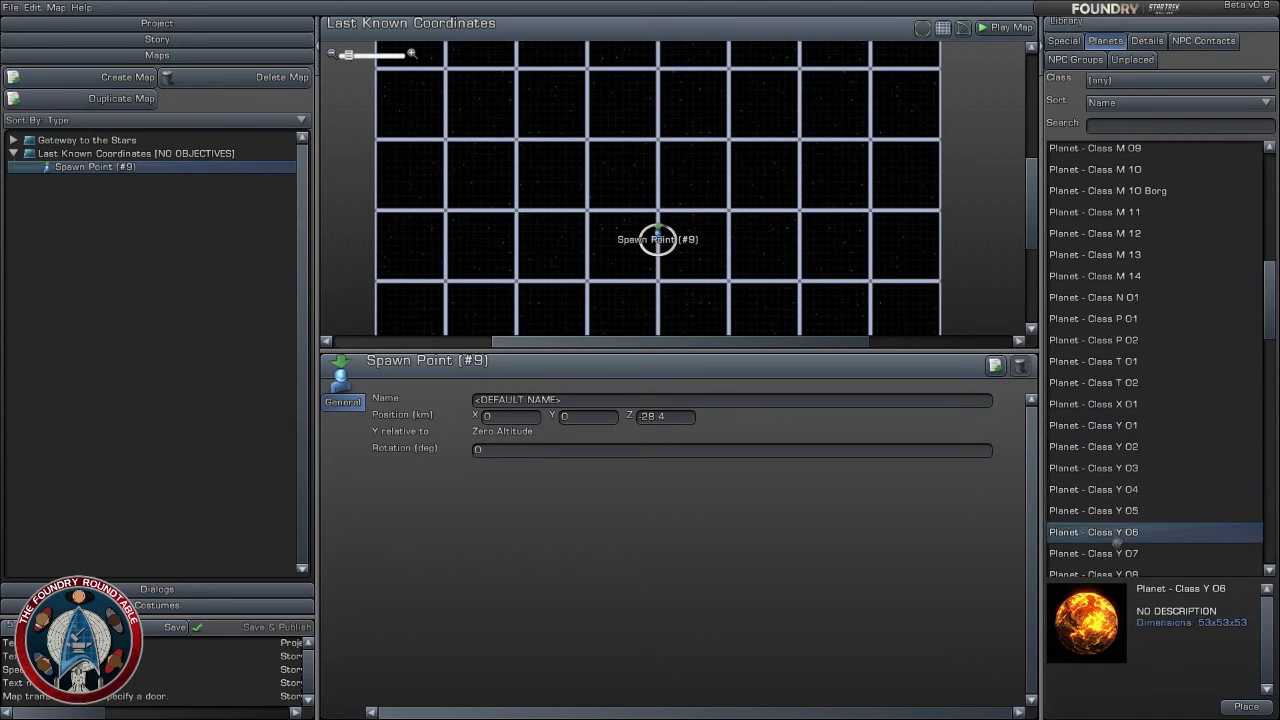
# - Preview more Class M planets, including Class M 13 and M 08, alongside Planet - Class N 01
pyautogui.click(1112, 277)
pyautogui.click(1119, 254)
pyautogui.scroll(3, 1115, 298)
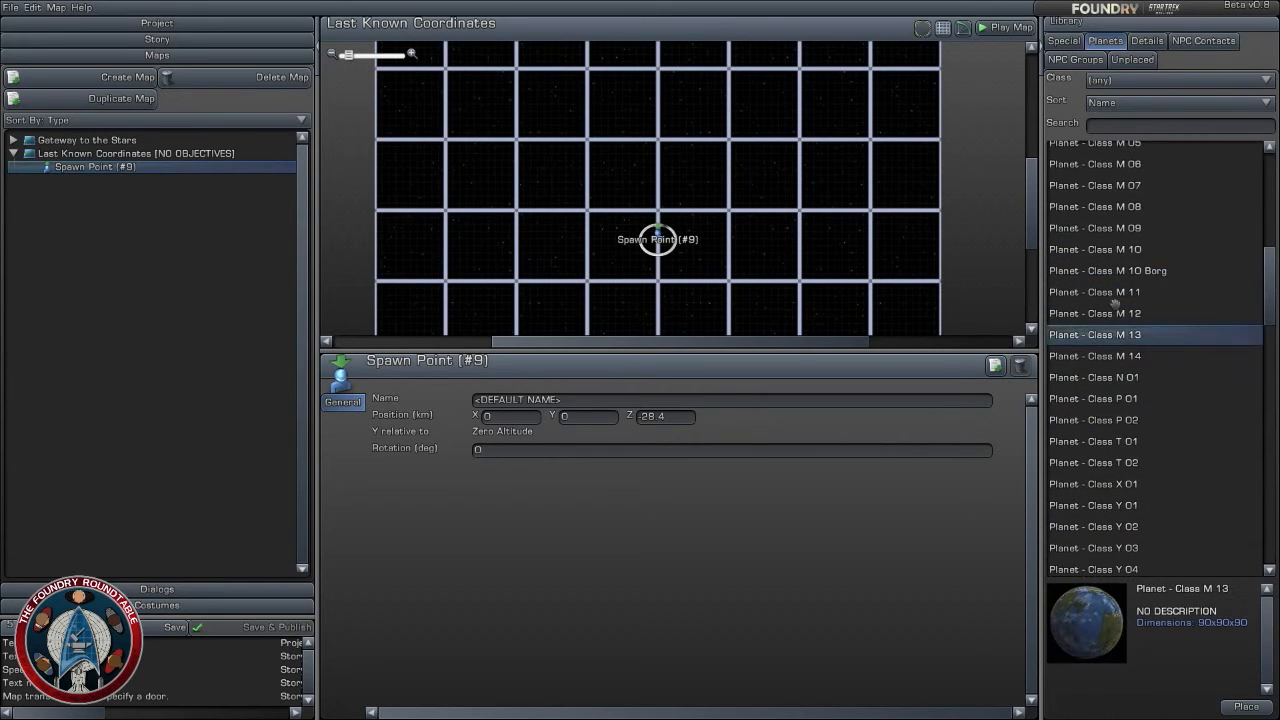
pyautogui.click(1122, 271)
pyautogui.click(1120, 228)
pyautogui.click(1124, 375)
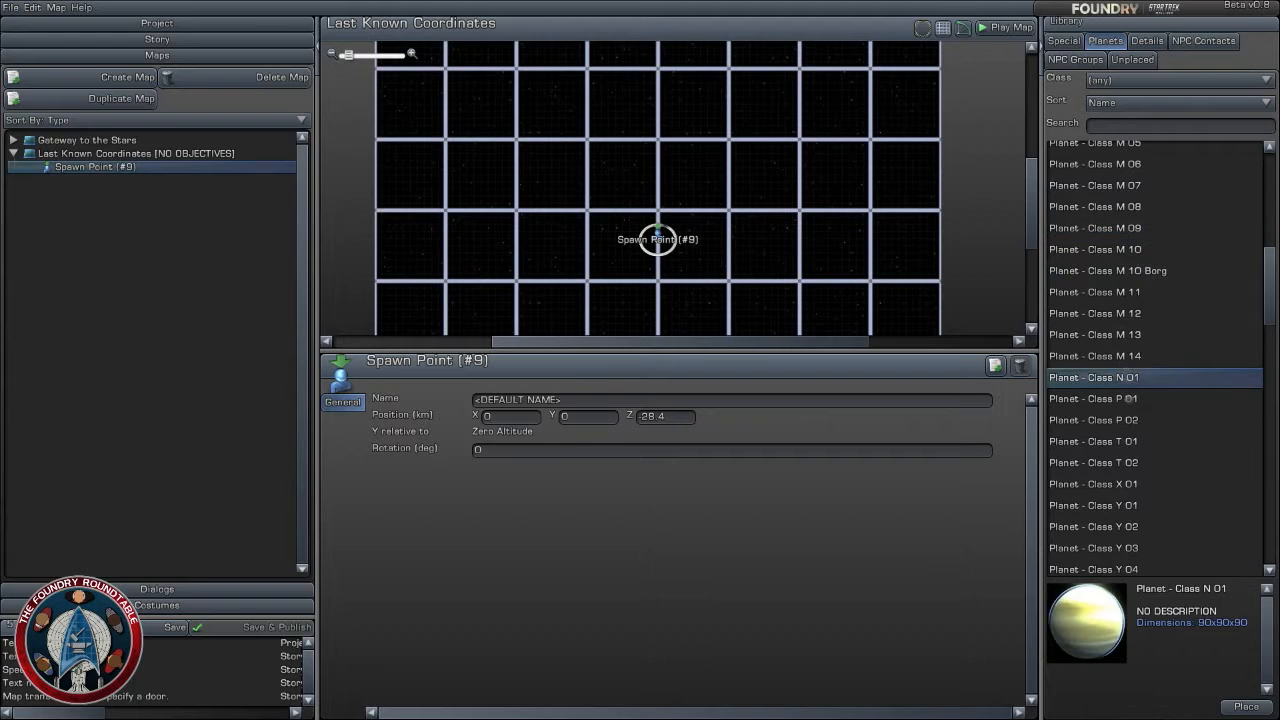
pyautogui.click(1138, 444)
pyautogui.click(1114, 247)
pyautogui.click(1126, 207)
pyautogui.scroll(1, 1136, 296)
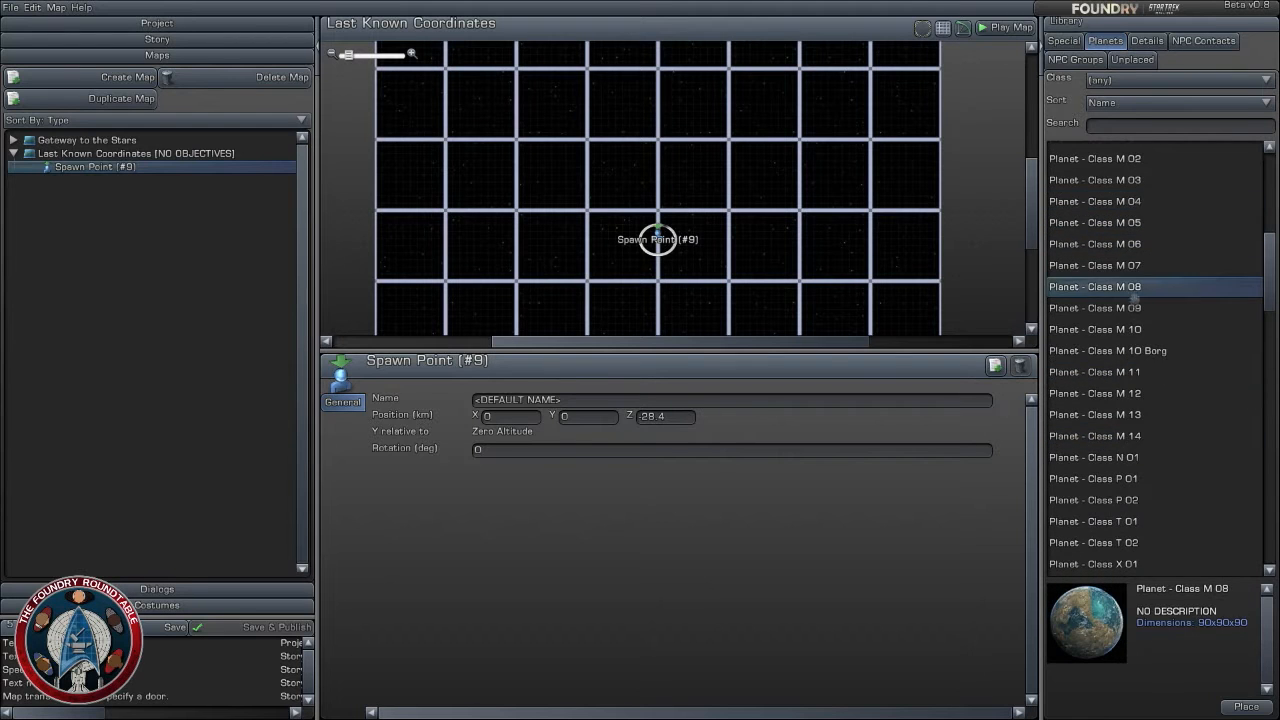
pyautogui.click(1135, 247)
# - Choose Planet - Class H 01 and place it on the Last Known Coordinates map at about X -39.2, Z 10 km
pyautogui.scroll(2, 1118, 325)
pyautogui.scroll(4, 1118, 339)
pyautogui.click(1120, 279)
pyautogui.click(1120, 364)
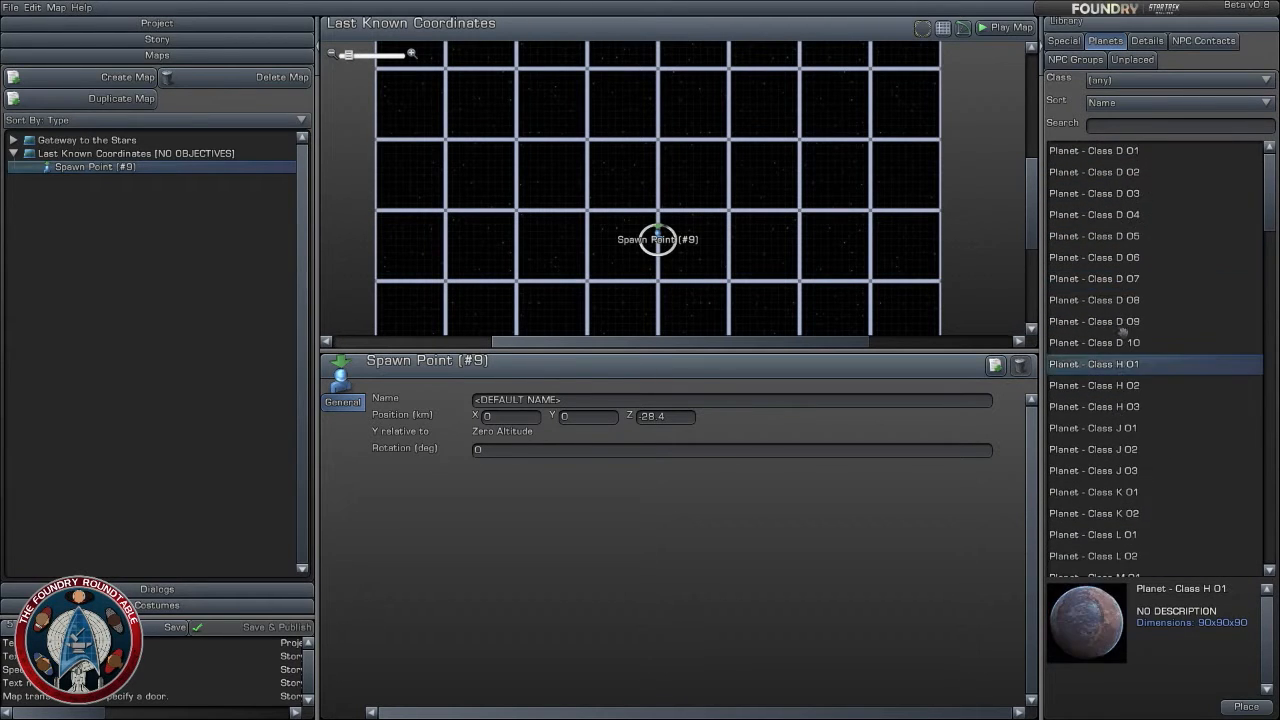
pyautogui.click(1120, 300)
pyautogui.click(1139, 342)
pyautogui.click(1127, 364)
pyautogui.moveTo(1135, 364); pyautogui.dragTo(612, 158)
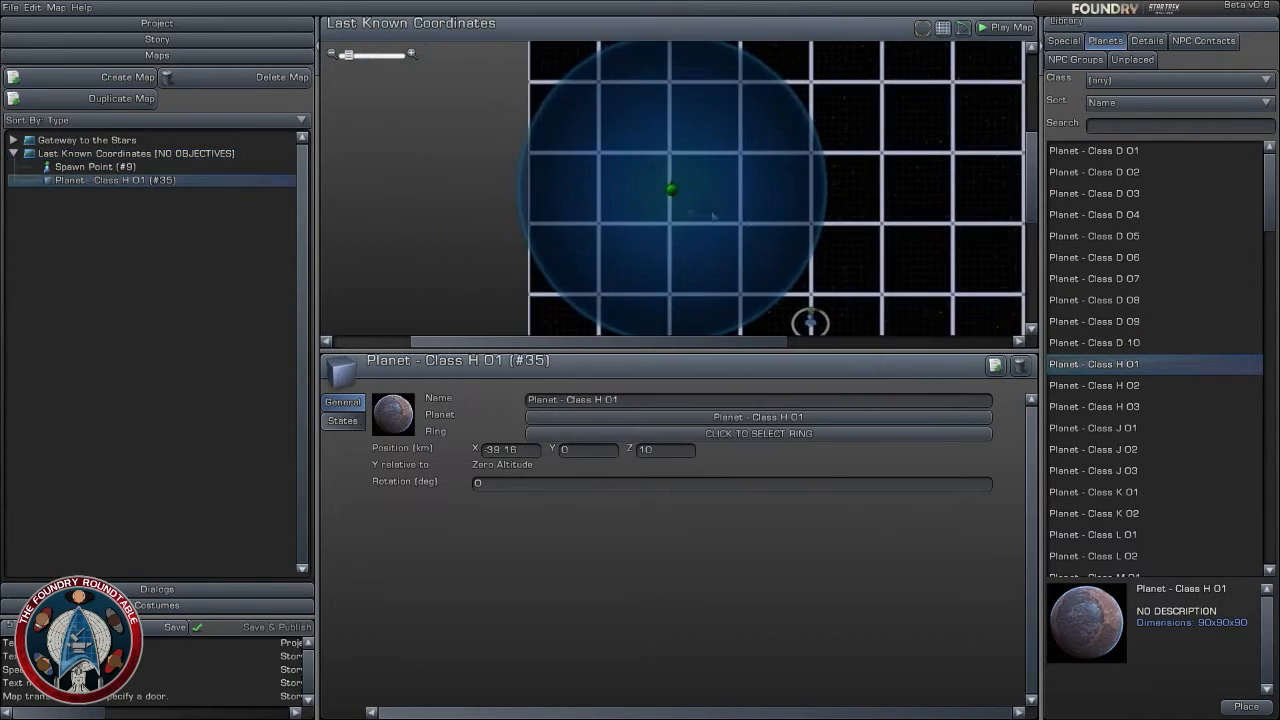
# - Move the Class H 01 planet farther from the spawn point, to about X -37.8, Z 39.6 km
pyautogui.moveTo(671, 190); pyautogui.dragTo(668, 135)
pyautogui.scroll(-1, 909, 277)
pyautogui.moveTo(880, 262); pyautogui.dragTo(707, 195, button='right')
pyautogui.moveTo(643, 177); pyautogui.dragTo(652, 145)
pyautogui.scroll(-1, 830, 256)
pyautogui.moveTo(830, 256); pyautogui.dragTo(788, 204, button='right')
pyautogui.click(788, 204)
pyautogui.scroll(1, 790, 215)
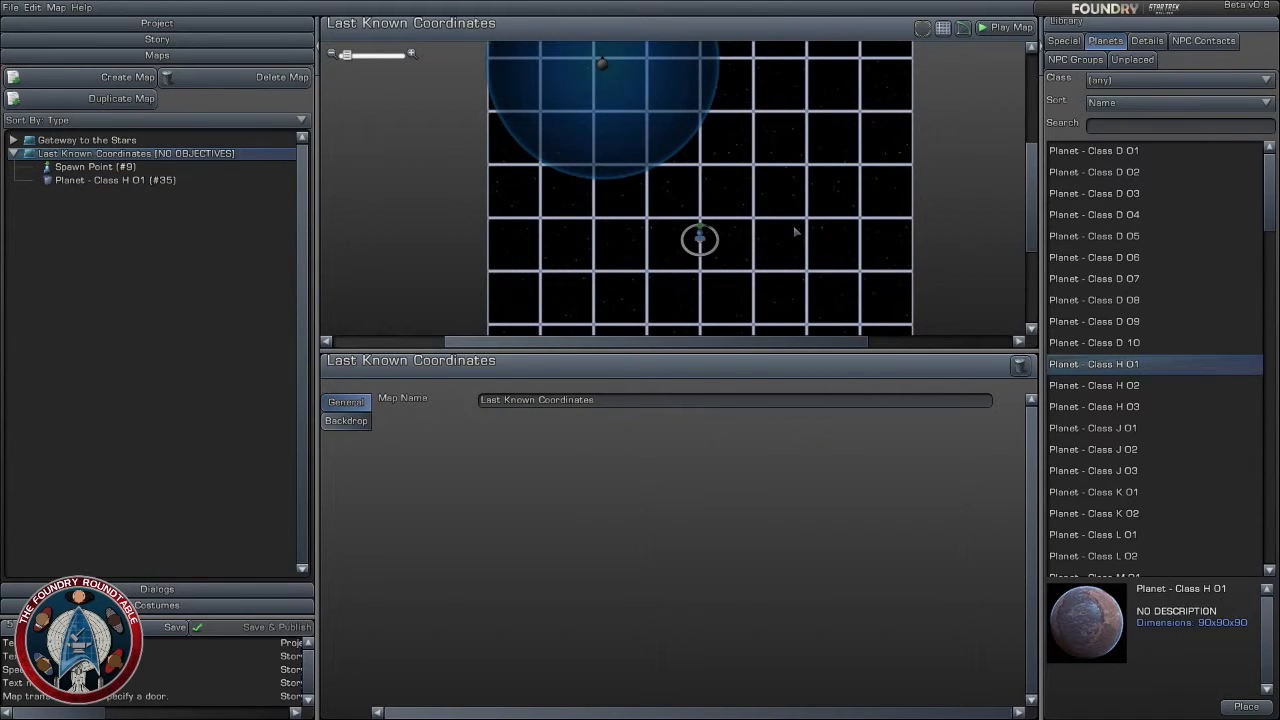
pyautogui.scroll(-1, 857, 221)
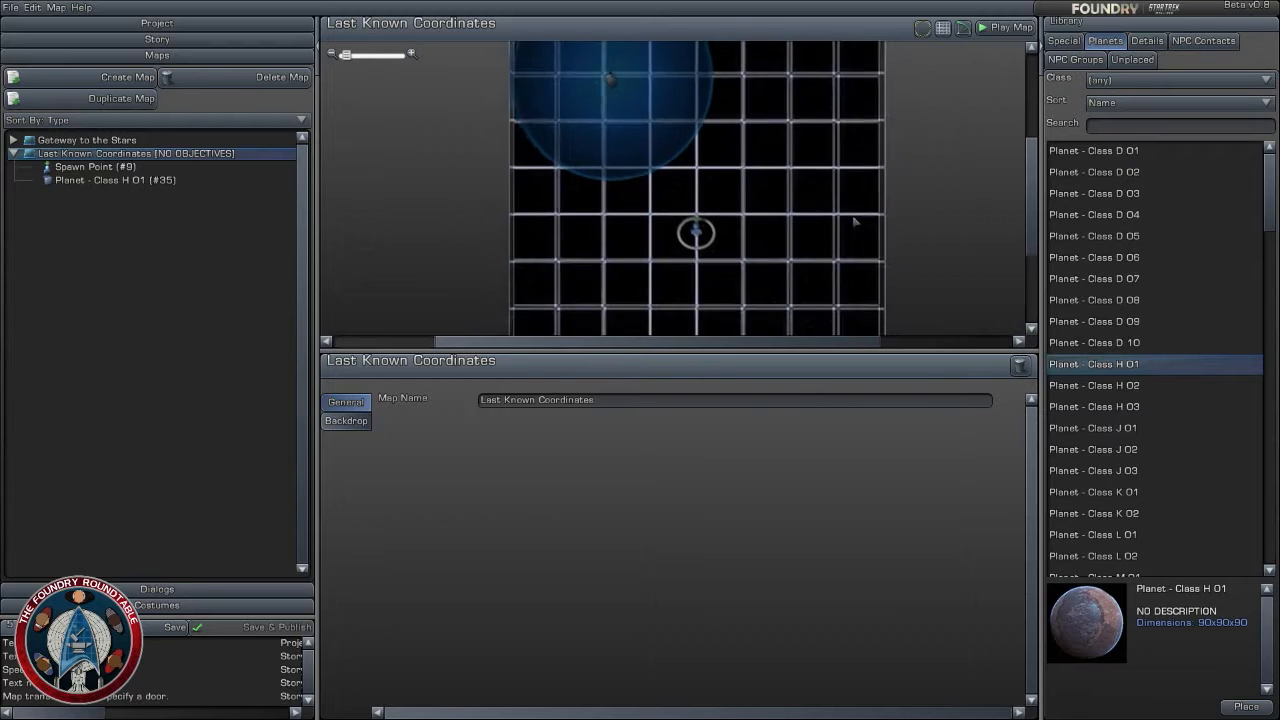
pyautogui.moveTo(793, 214); pyautogui.dragTo(821, 206, button='right')
pyautogui.scroll(1, 817, 180)
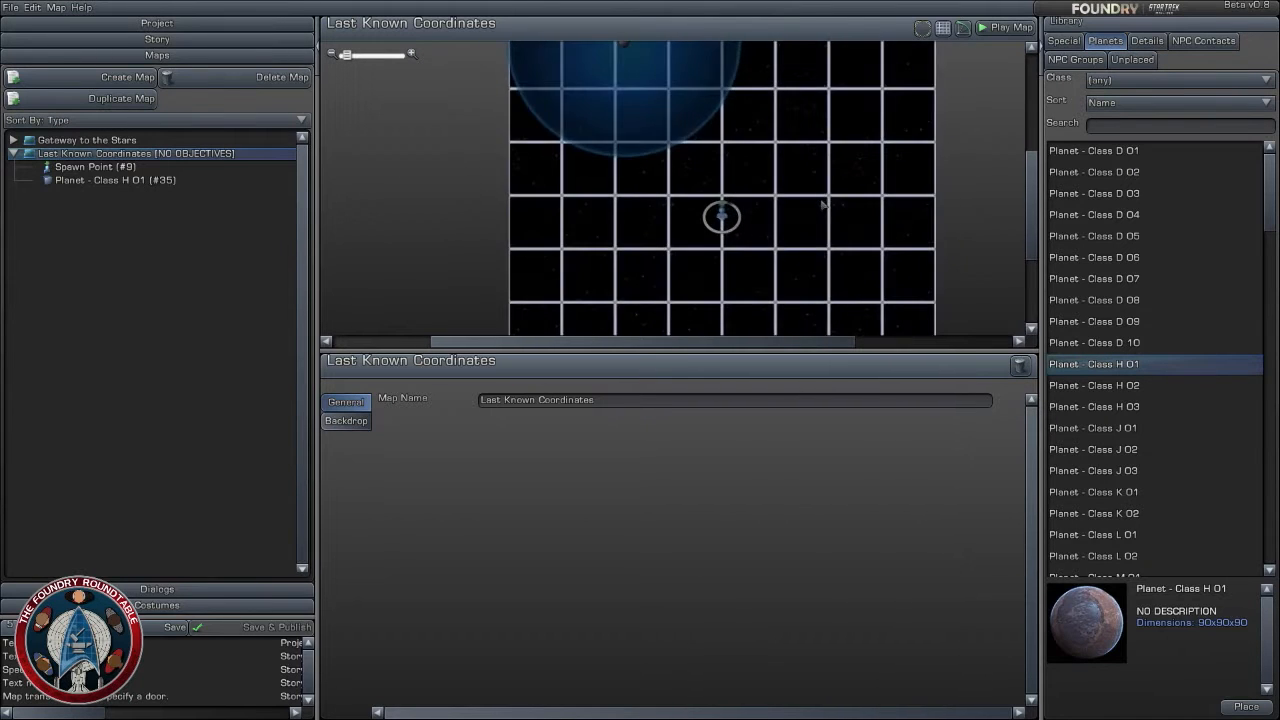
pyautogui.scroll(3, 821, 206)
pyautogui.scroll(-4, 820, 206)
pyautogui.scroll(-3, 812, 210)
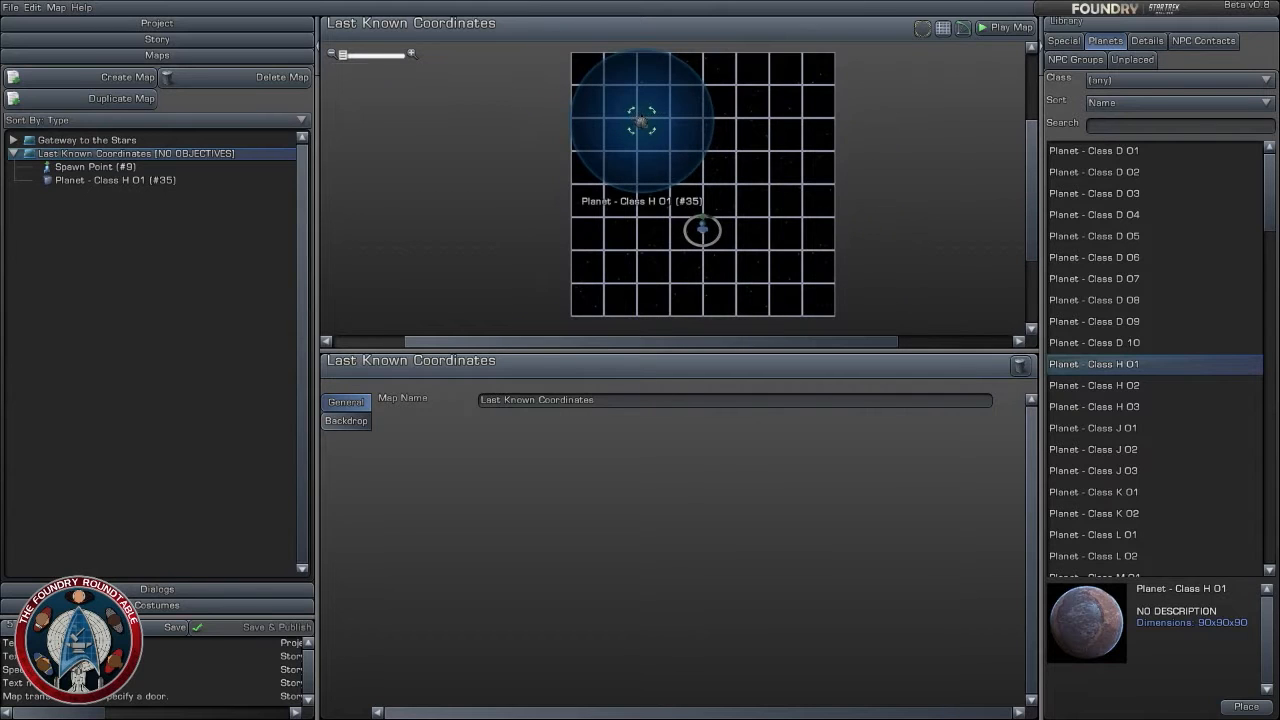
pyautogui.click(641, 121)
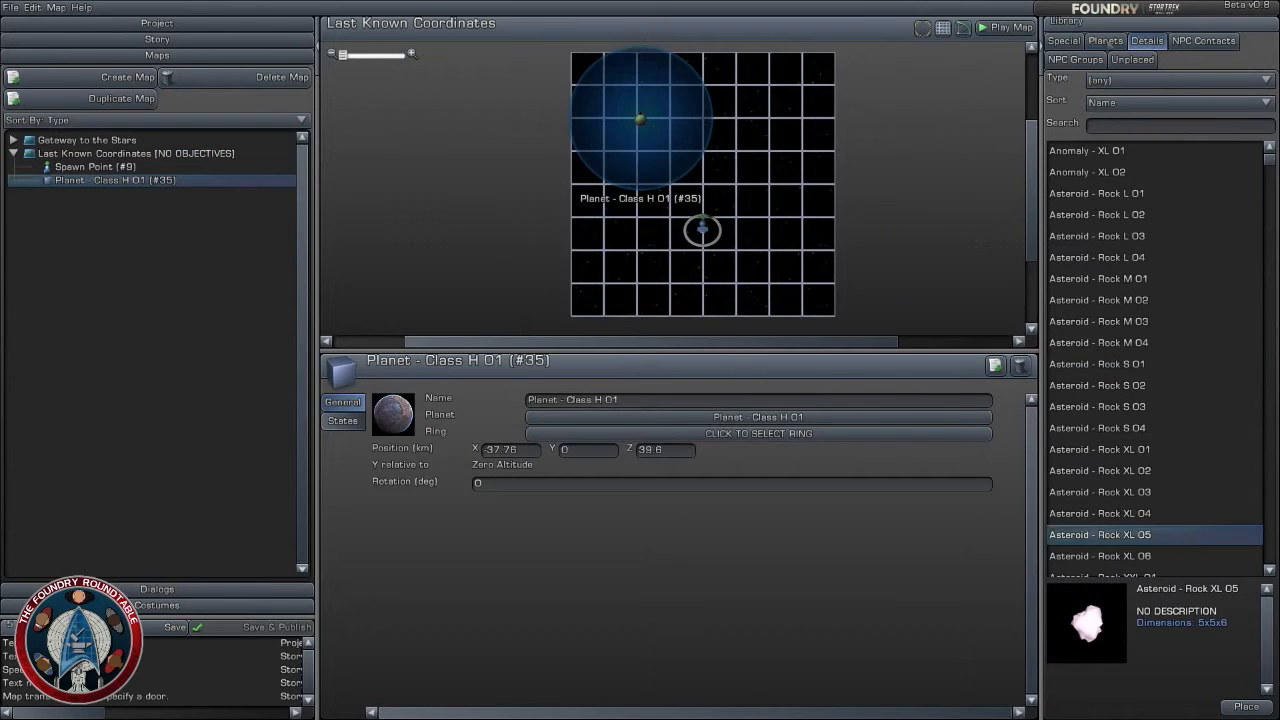
pyautogui.click(1106, 42)
pyautogui.click(1064, 41)
pyautogui.click(1146, 41)
pyautogui.click(1116, 43)
# - Move the spawn point farther from the planet, to about X 0.4, Z -43.8 km
pyautogui.scroll(1, 783, 225)
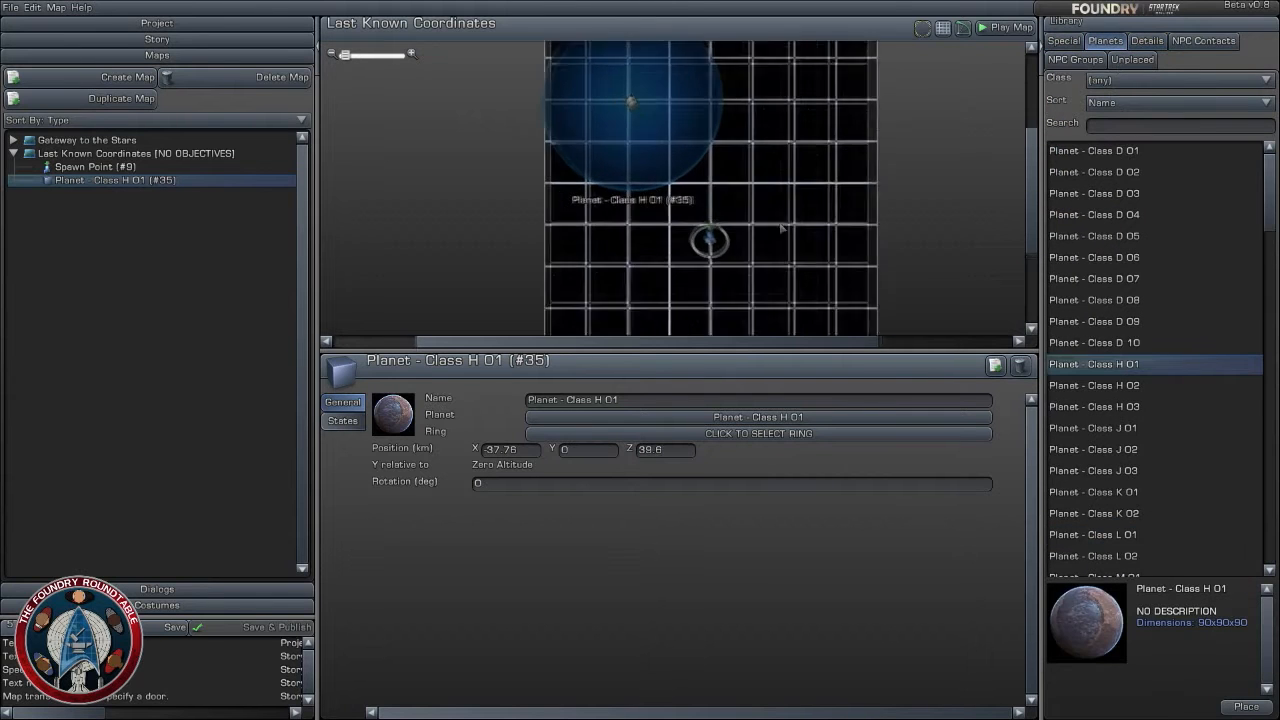
pyautogui.moveTo(782, 227); pyautogui.dragTo(785, 192, button='right')
pyautogui.scroll(1, 785, 193)
pyautogui.scroll(1, 786, 200)
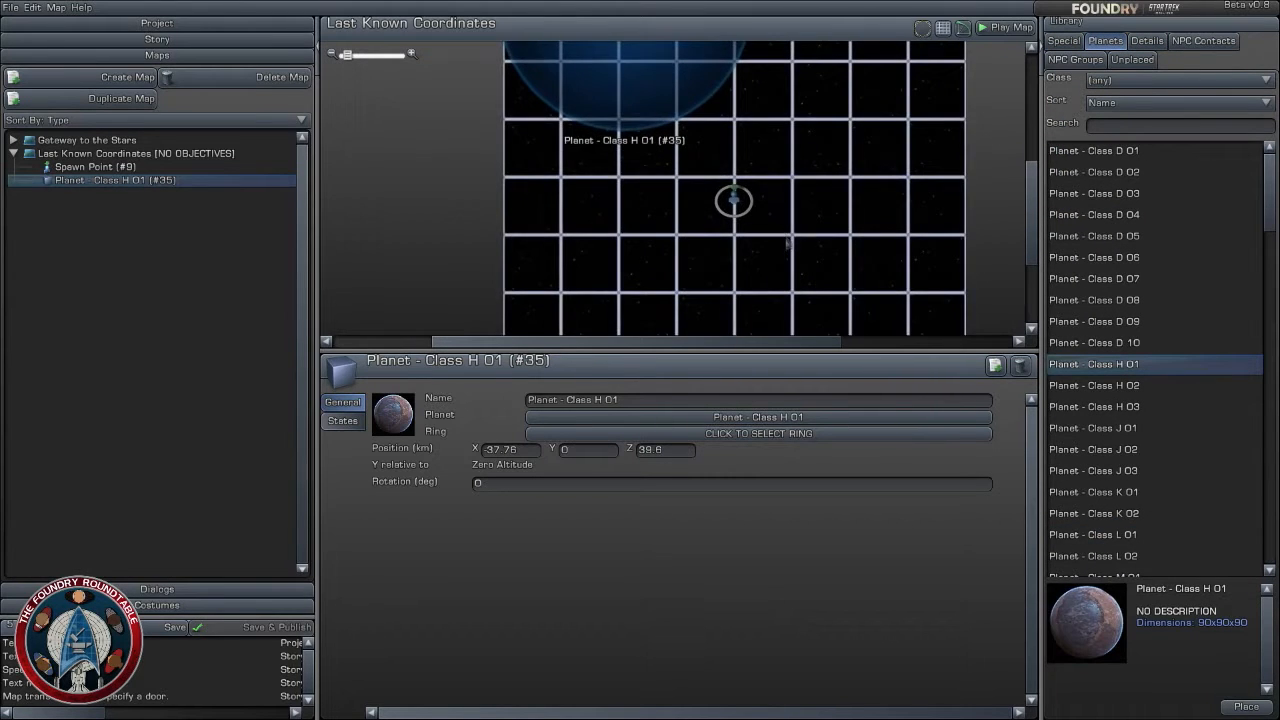
pyautogui.scroll(-4, 786, 250)
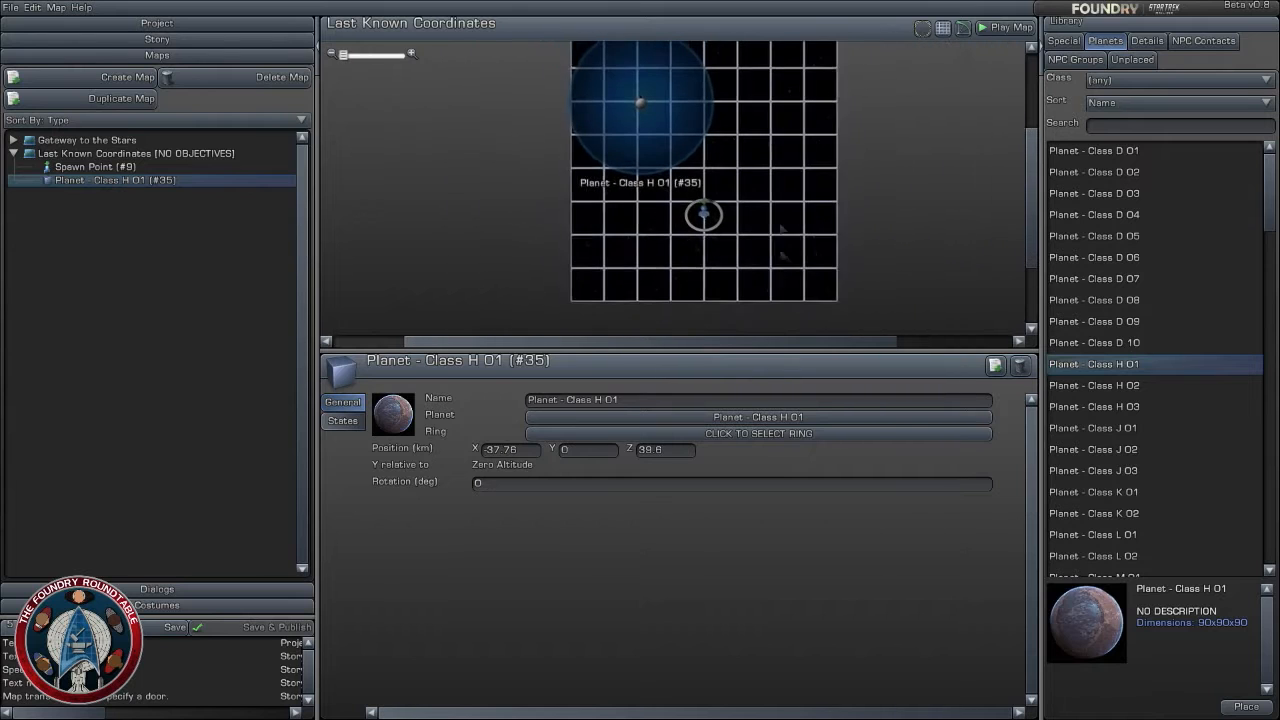
pyautogui.scroll(4, 786, 218)
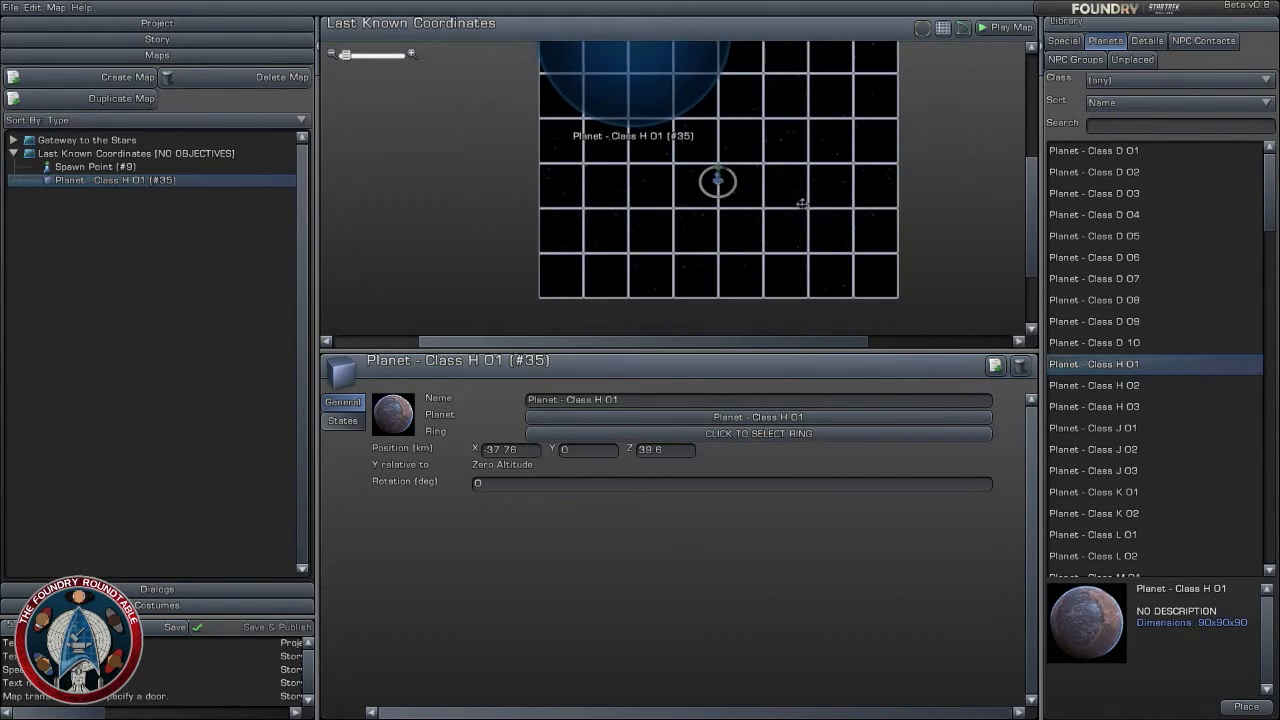
pyautogui.scroll(-2, 809, 215)
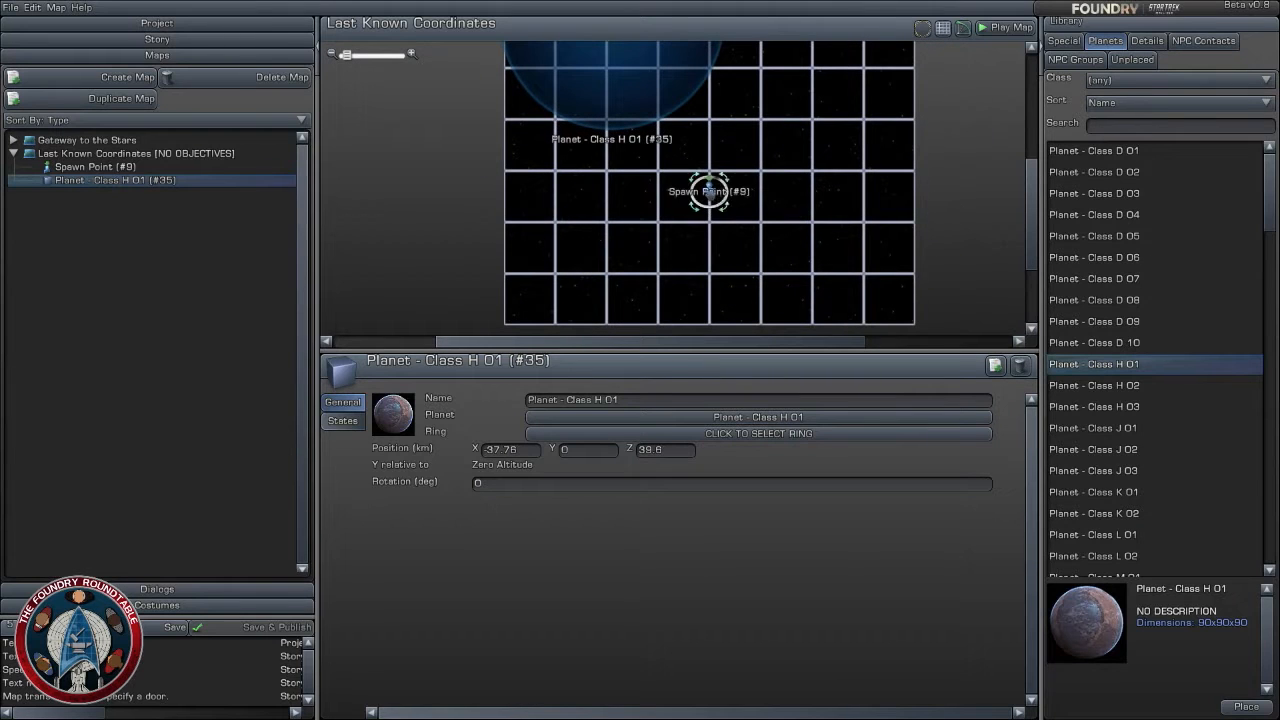
pyautogui.moveTo(709, 191); pyautogui.dragTo(709, 231)
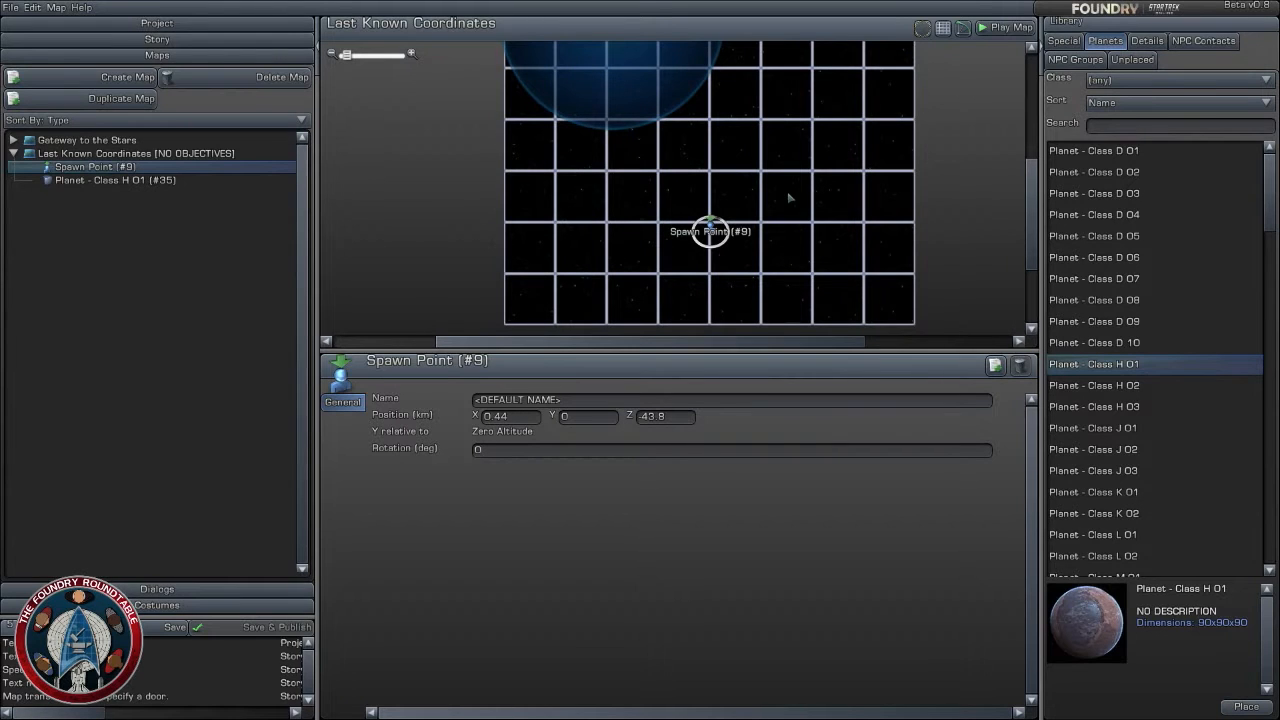
# - Browse the library's NPC contacts and NPC squadron groups for enemies suited to the Last Known Coordinates map
pyautogui.moveTo(788, 197); pyautogui.dragTo(780, 166, button='right')
pyautogui.scroll(1, 777, 189)
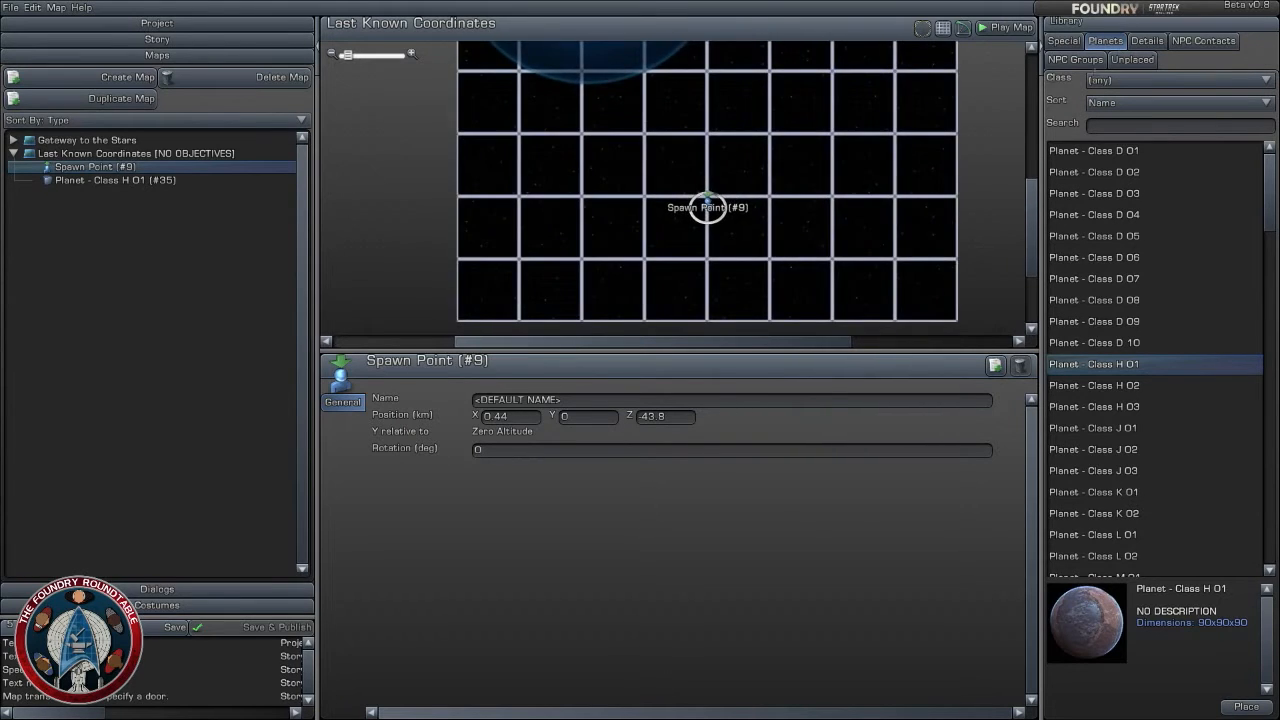
pyautogui.click(1138, 41)
pyautogui.click(1222, 41)
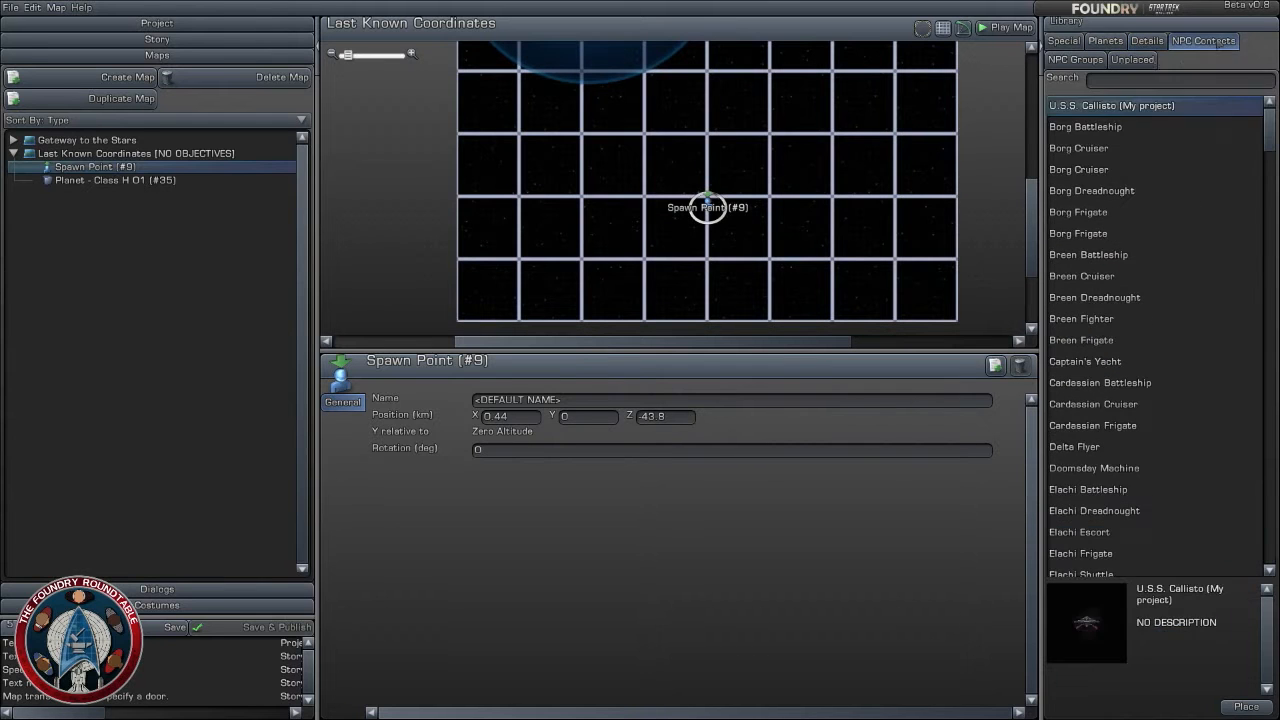
pyautogui.click(1076, 59)
pyautogui.scroll(-8, 1140, 330)
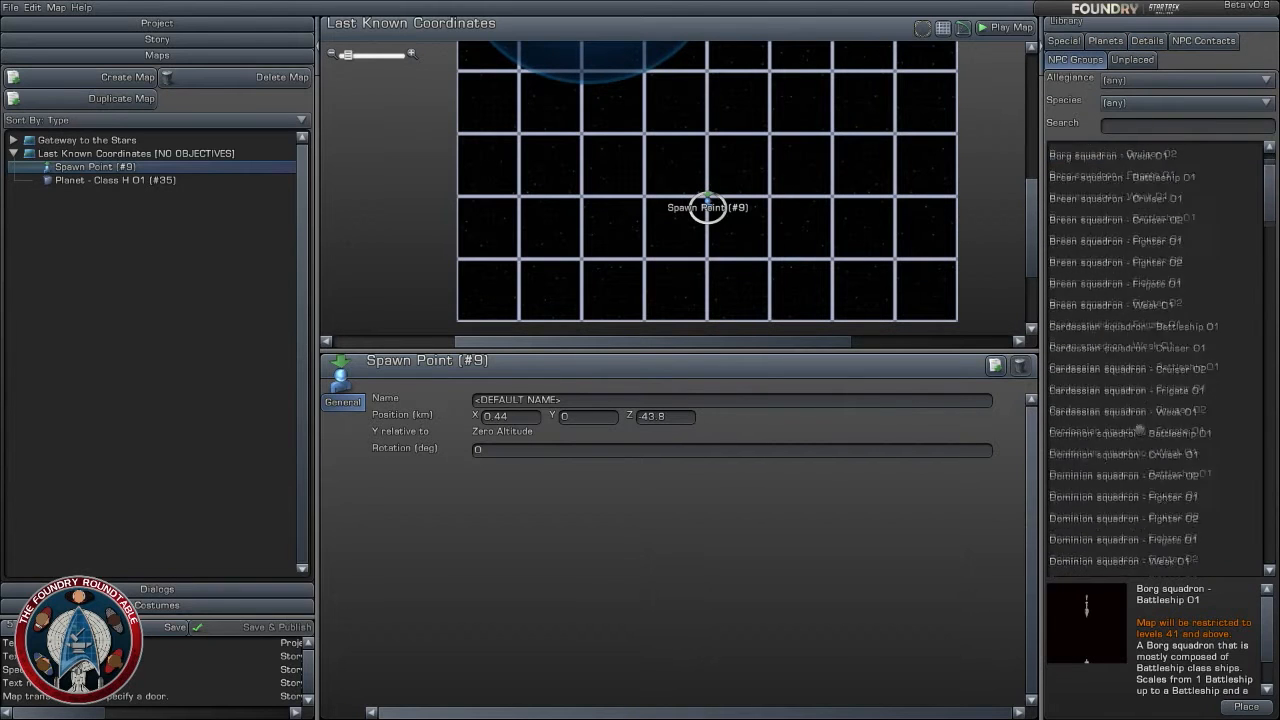
pyautogui.scroll(-10, 1138, 426)
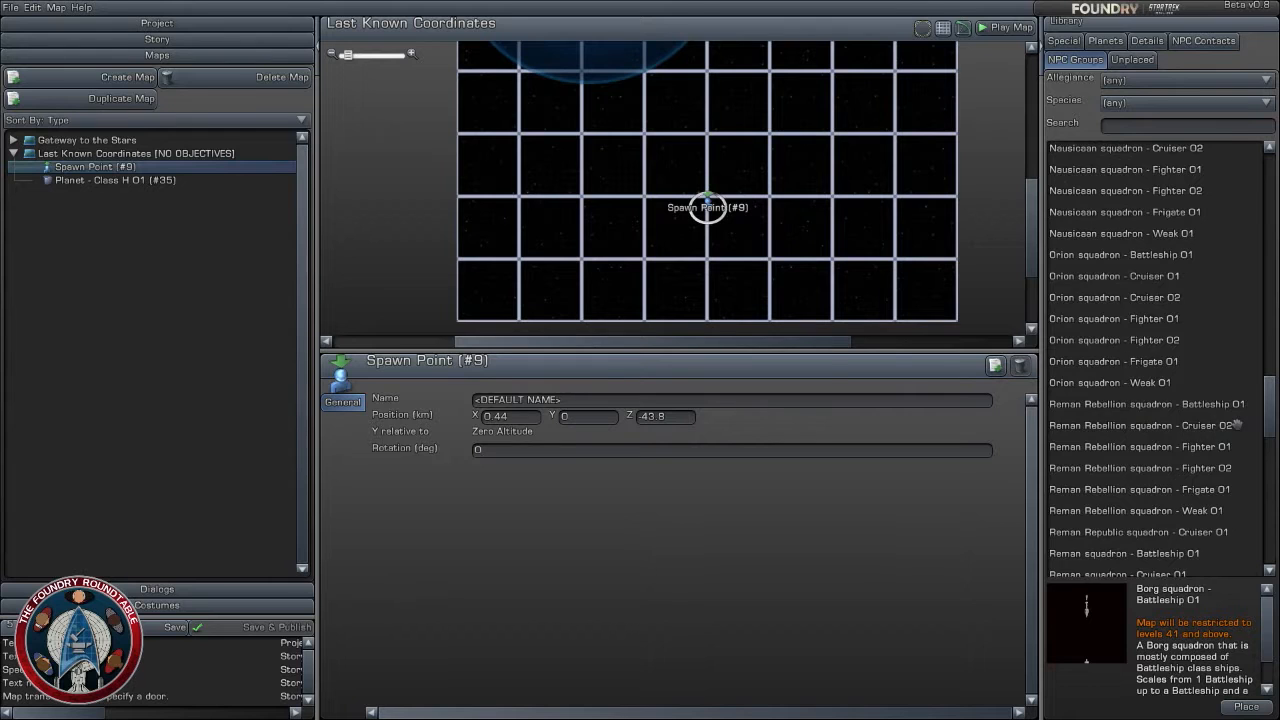
pyautogui.scroll(-5, 1238, 425)
pyautogui.scroll(10, 1210, 450)
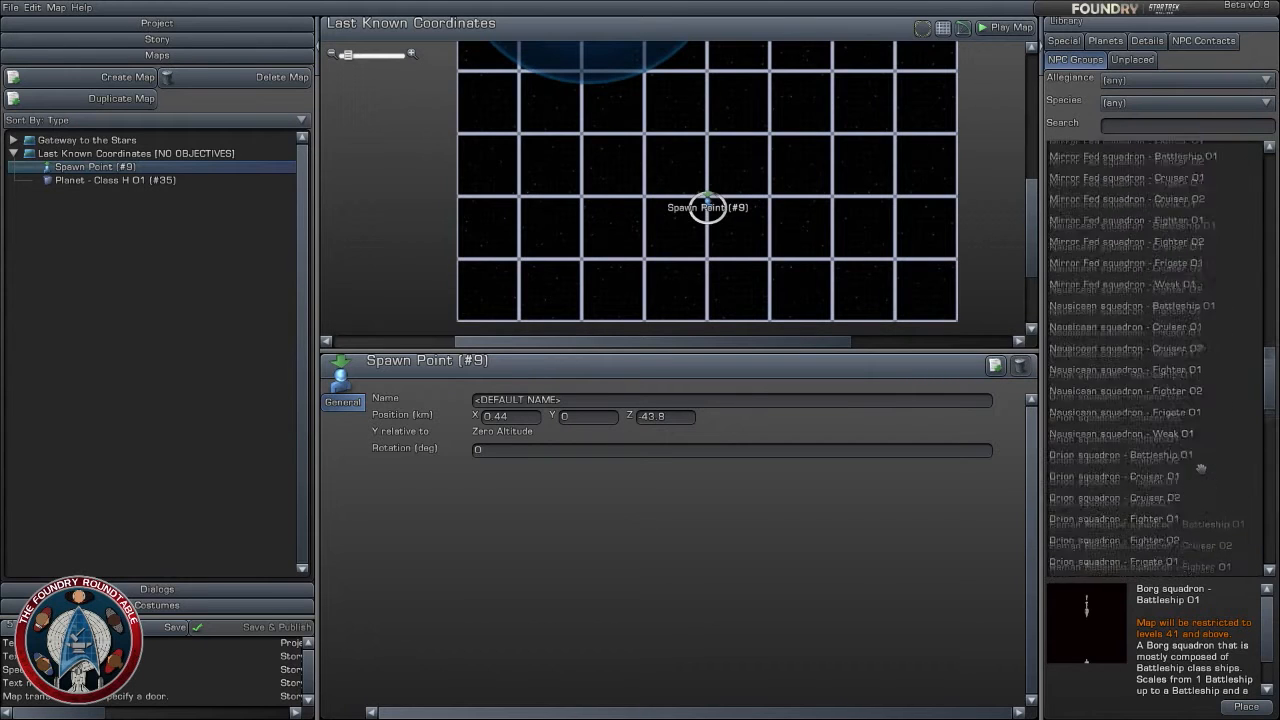
pyautogui.scroll(3, 1200, 468)
# - Preview several Mirror Fed squadrons as well as Nausicaan squadron - Cruiser 01 and Fighter 01
pyautogui.click(1100, 318)
pyautogui.click(1126, 276)
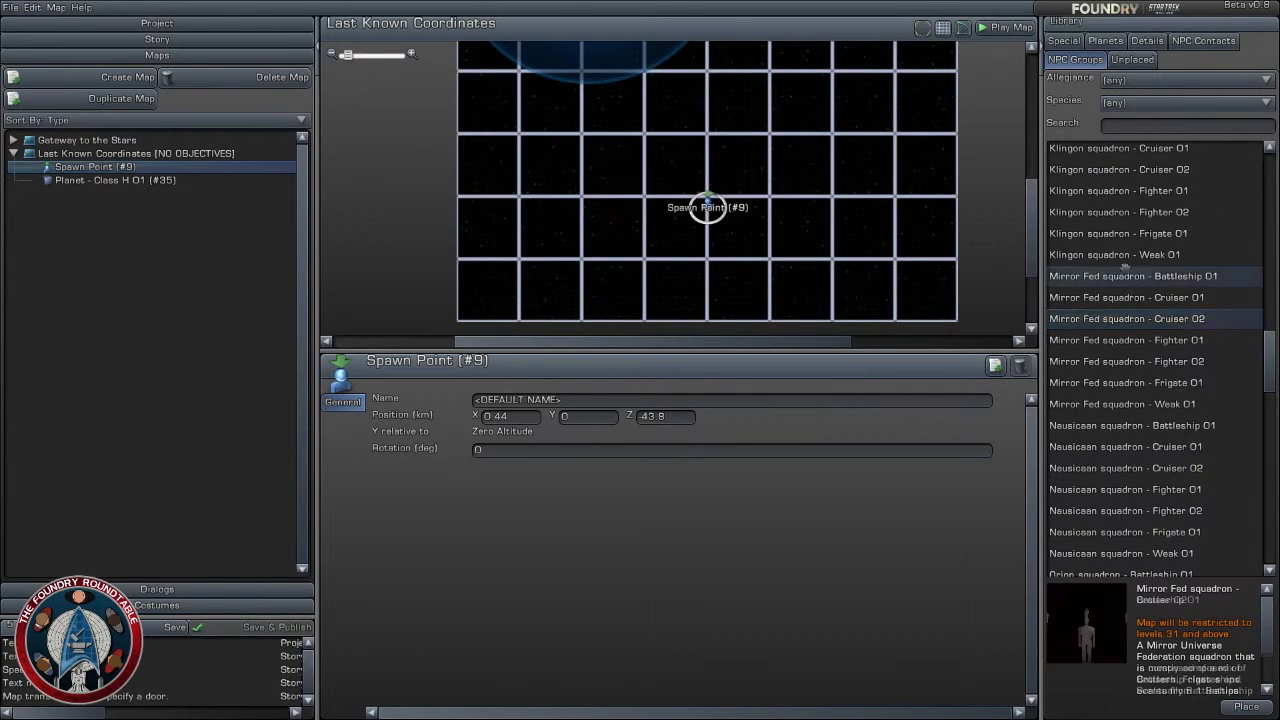
pyautogui.click(1137, 297)
pyautogui.click(1136, 318)
pyautogui.click(1140, 382)
pyautogui.click(1146, 447)
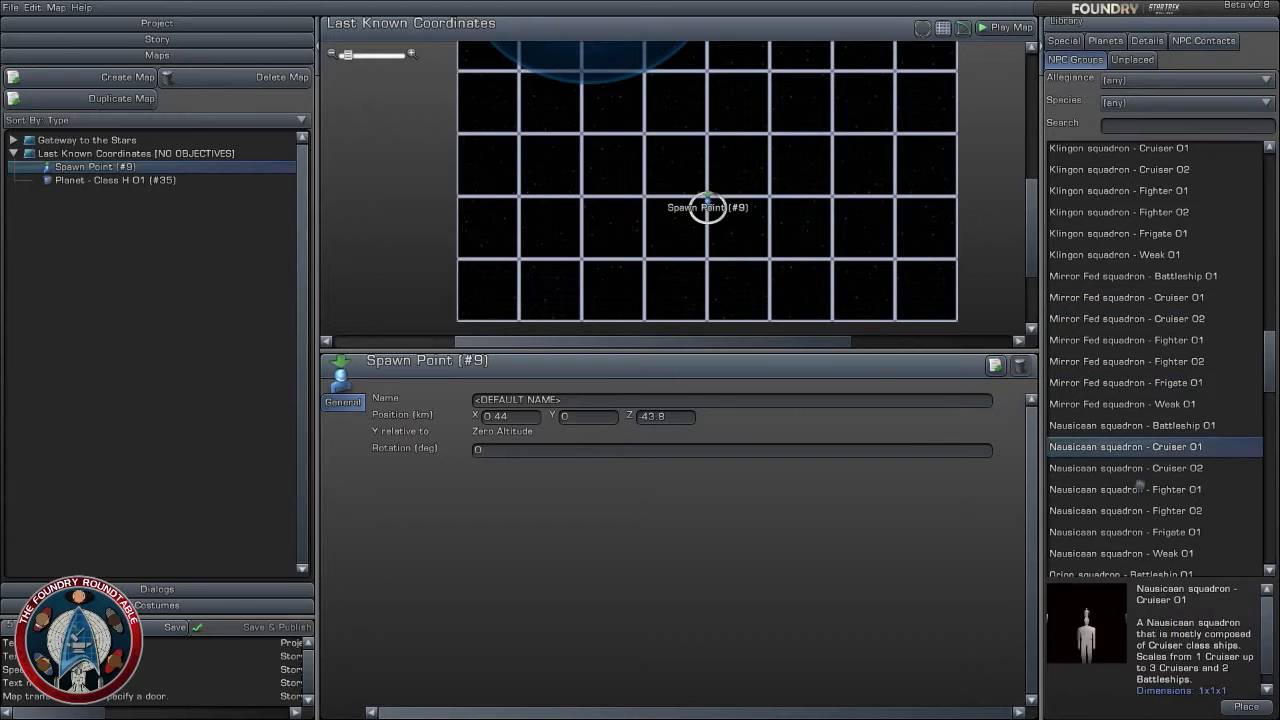
pyautogui.click(1160, 489)
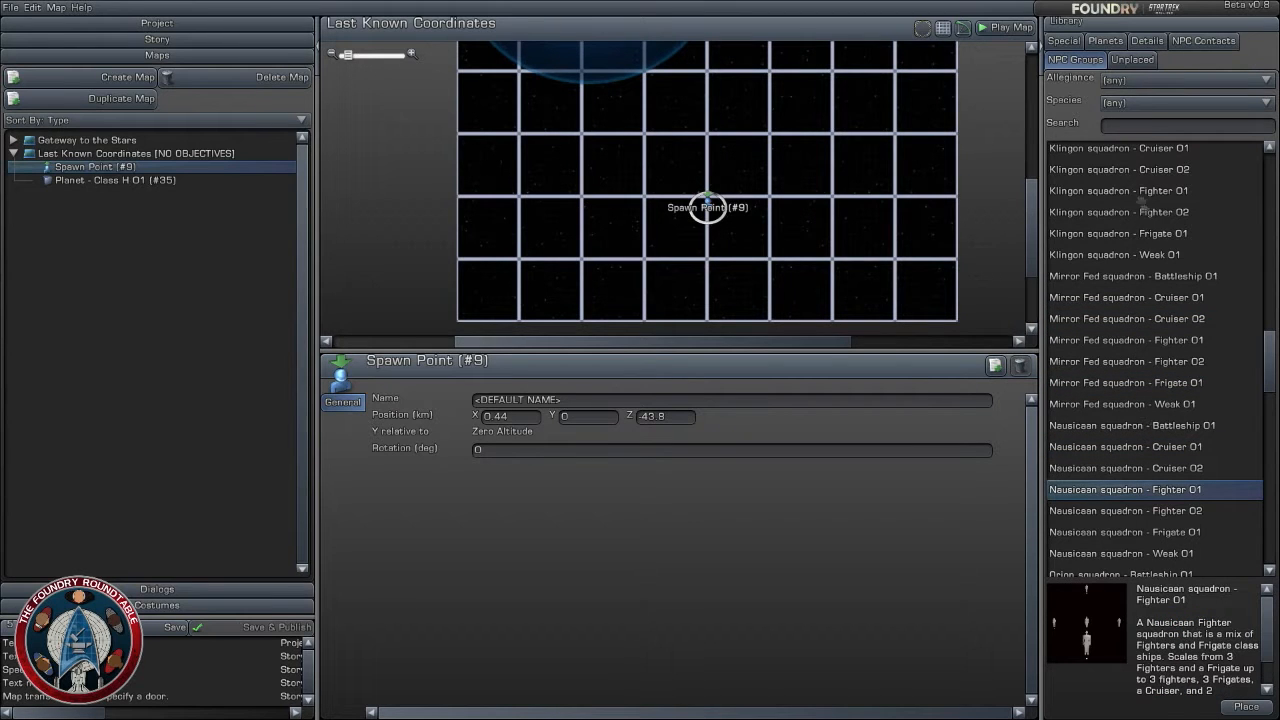
# - Search the NPC groups for "voth" and place Voth squadron - Frigate 01 at about X 21.2, Z -36.9 km, rotated -75 degrees
pyautogui.click(1158, 127)
pyautogui.write('voth')
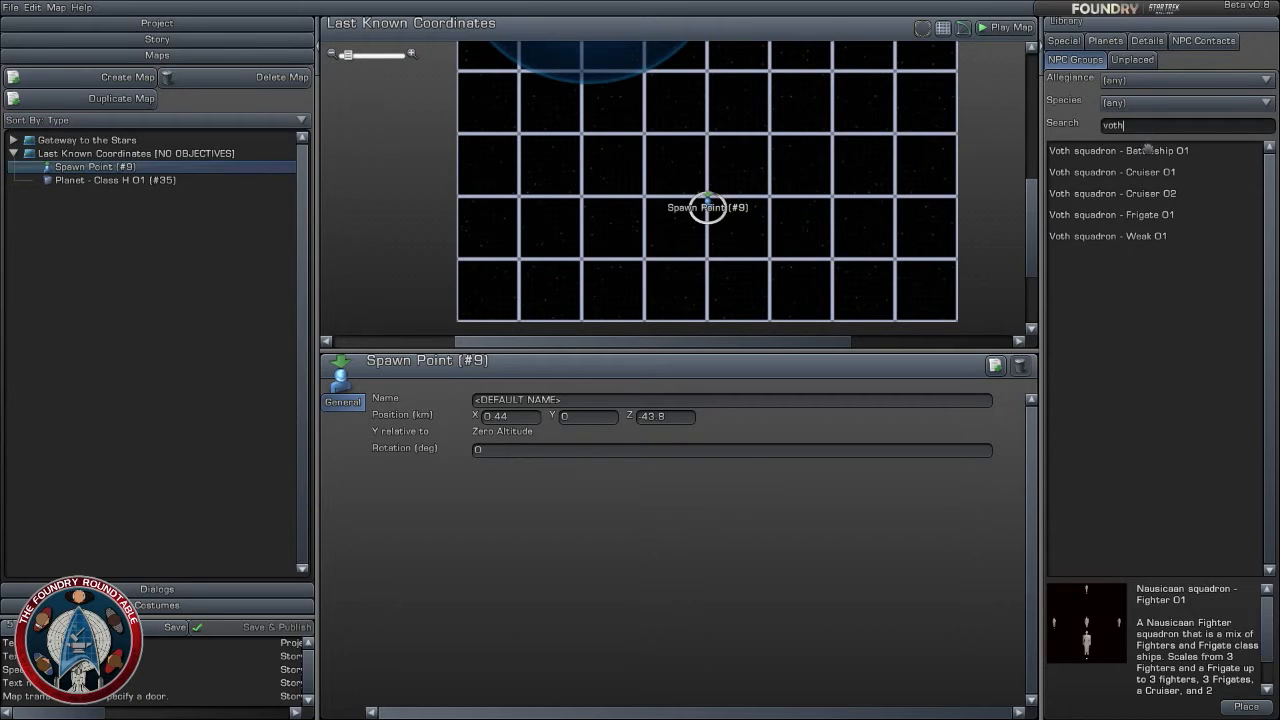
pyautogui.click(1148, 150)
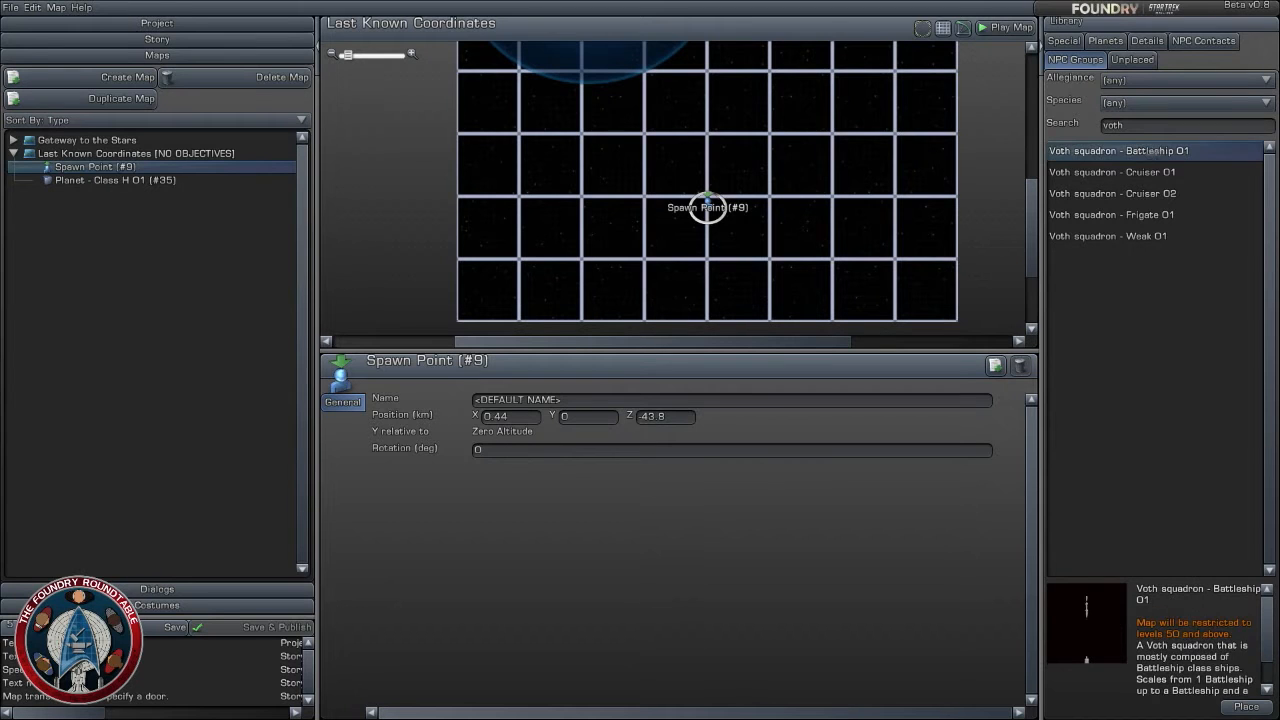
pyautogui.click(1160, 216)
pyautogui.moveTo(1160, 216); pyautogui.dragTo(735, 203)
pyautogui.scroll(3, 786, 185)
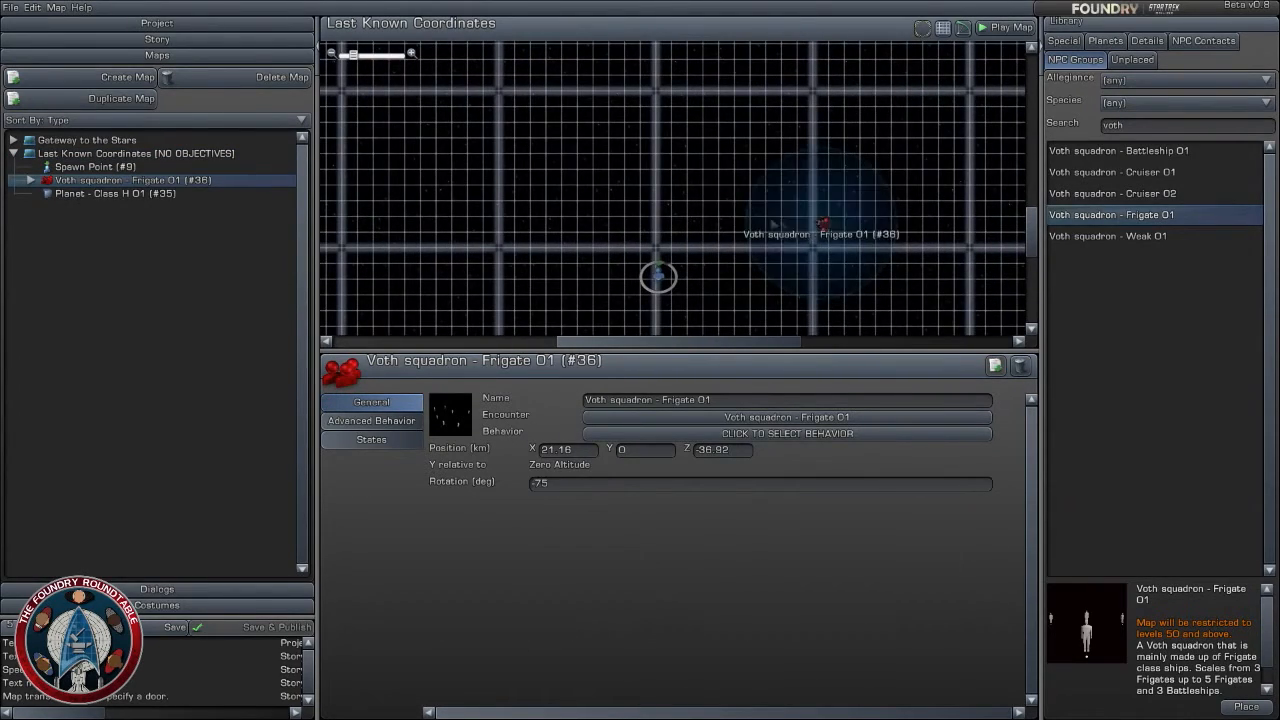
# - Start spreading the Voth frigates apart, moving Actor #41 to about X 19.4, Z -35.4 km and Actor #37 to X 23.9, Z -38.3 km
pyautogui.scroll(2, 817, 236)
pyautogui.scroll(2, 820, 240)
pyautogui.moveTo(876, 252); pyautogui.dragTo(782, 156, button='right')
pyautogui.scroll(1, 784, 157)
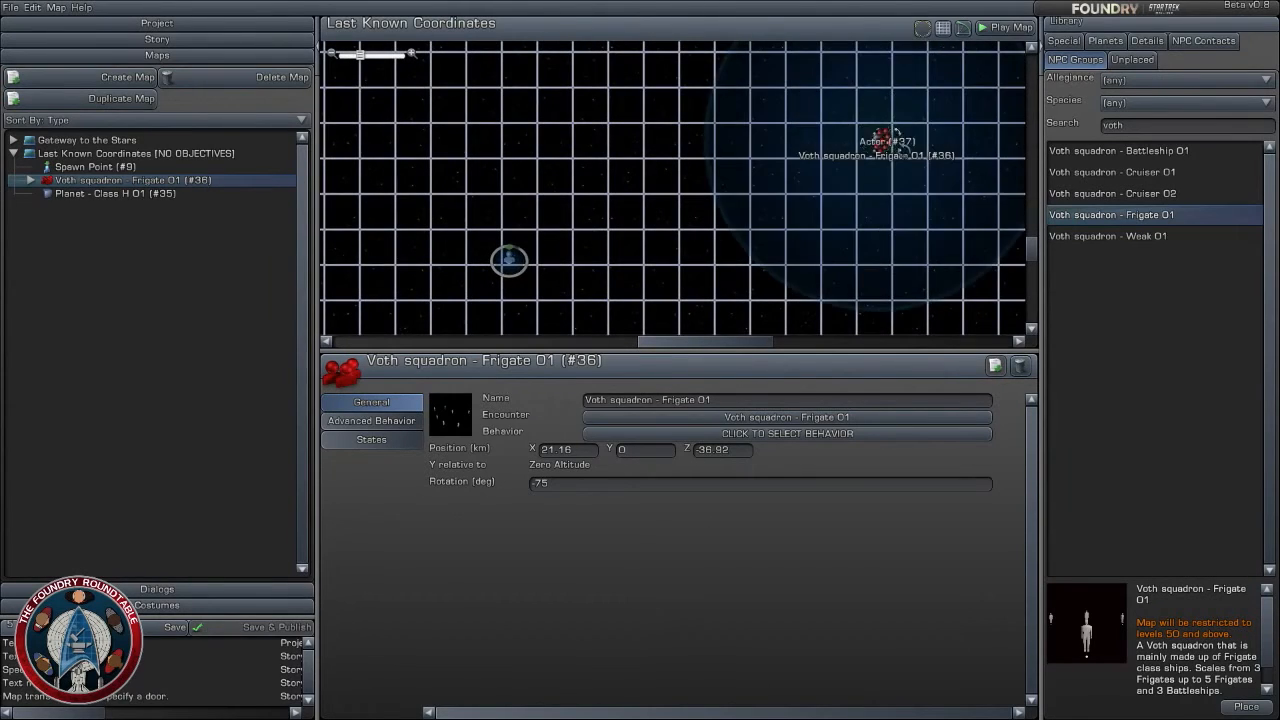
pyautogui.scroll(3, 920, 147)
pyautogui.moveTo(922, 147); pyautogui.dragTo(720, 198, button='right')
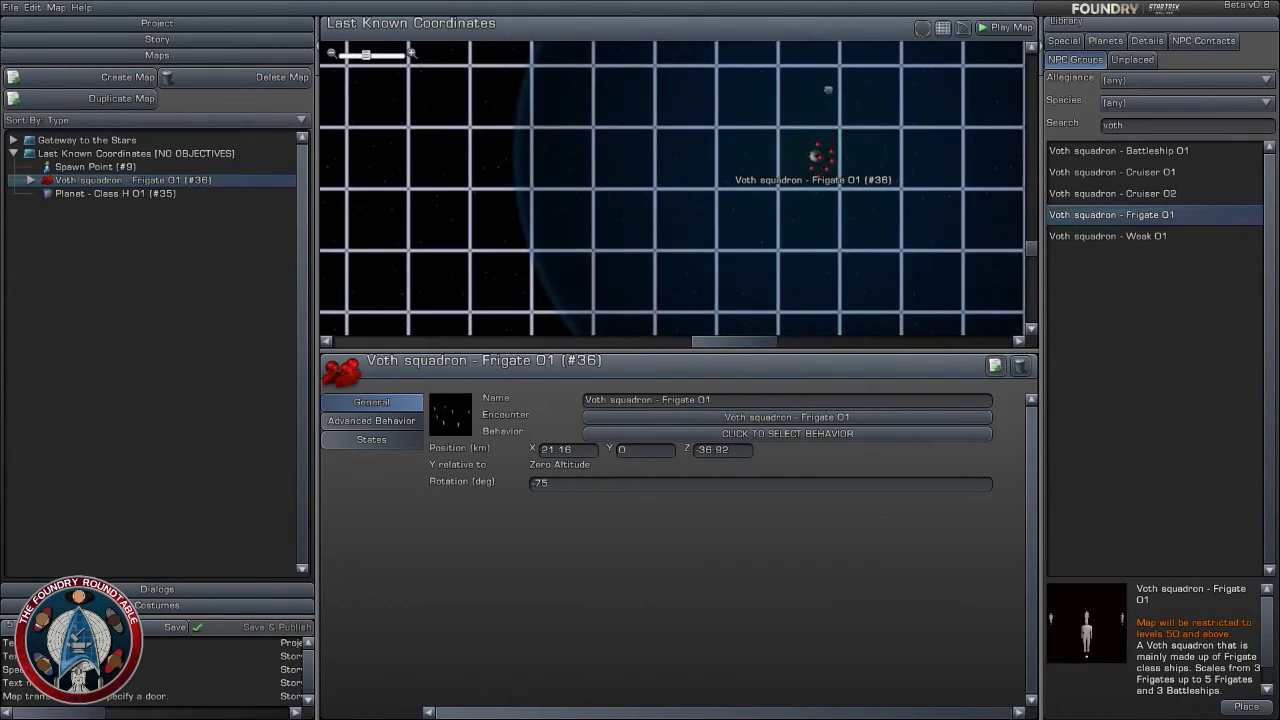
pyautogui.click(817, 145)
pyautogui.click(817, 143)
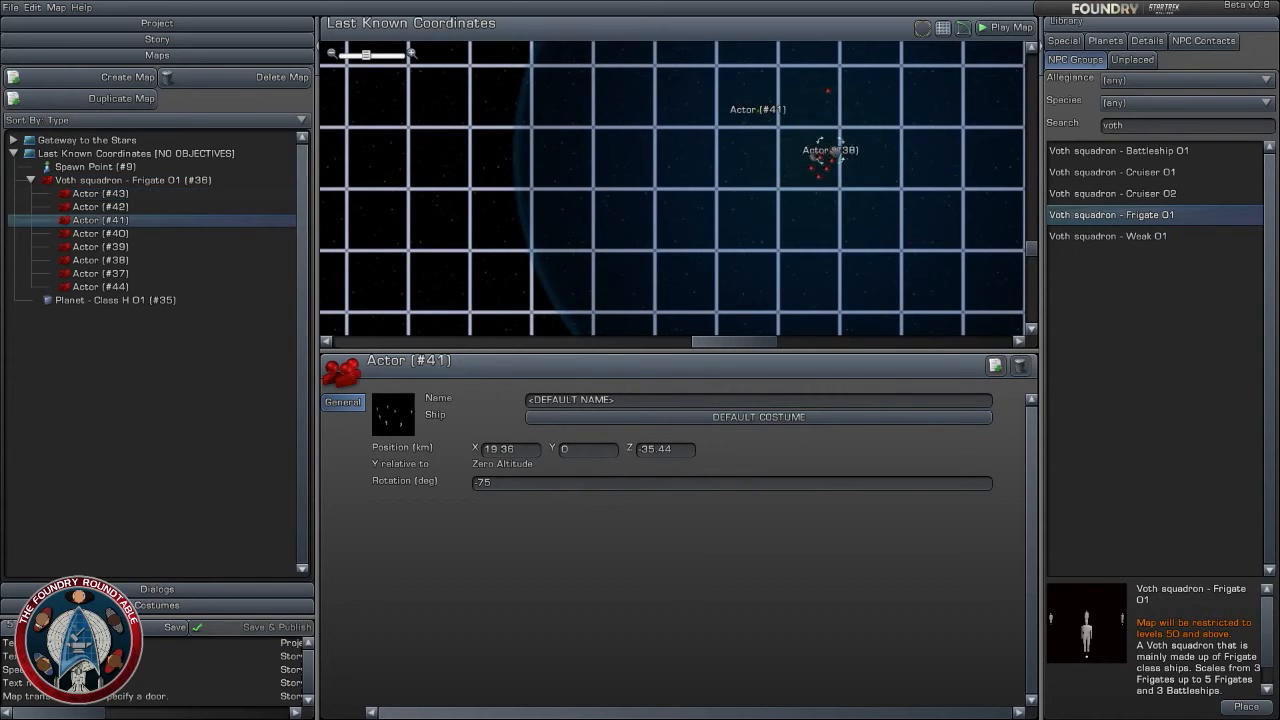
pyautogui.click(818, 158)
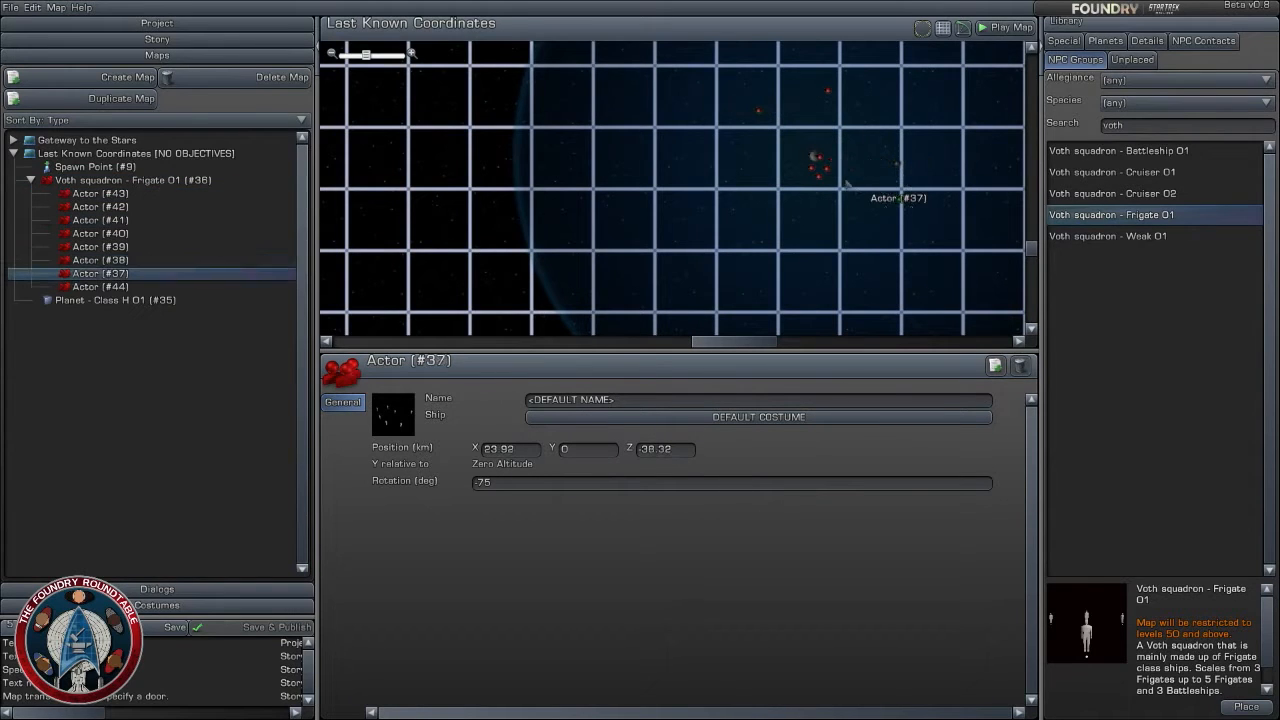
pyautogui.click(898, 199)
# - Spread out the remaining actors, with #39 at about X 22.9, Z -40.1, #44 at X 20.2, Z -39.8, #40 at X 24, Z -35.2 km
pyautogui.click(866, 252)
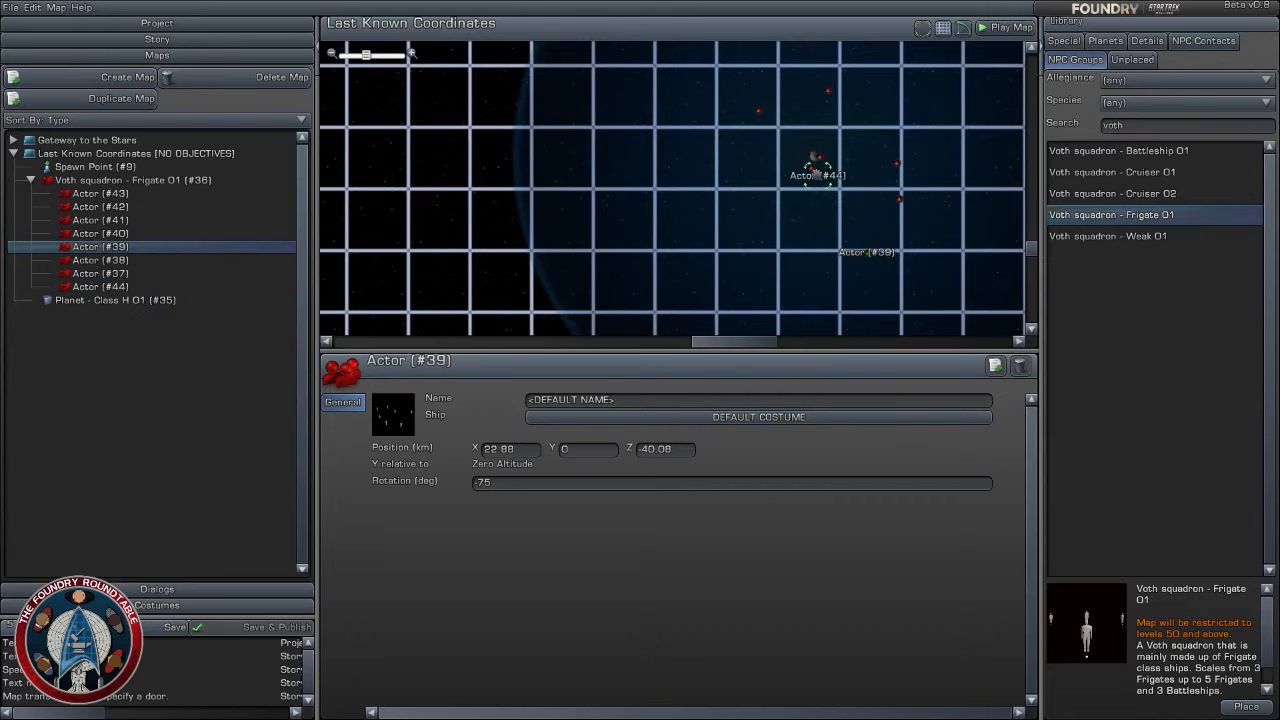
pyautogui.click(818, 176)
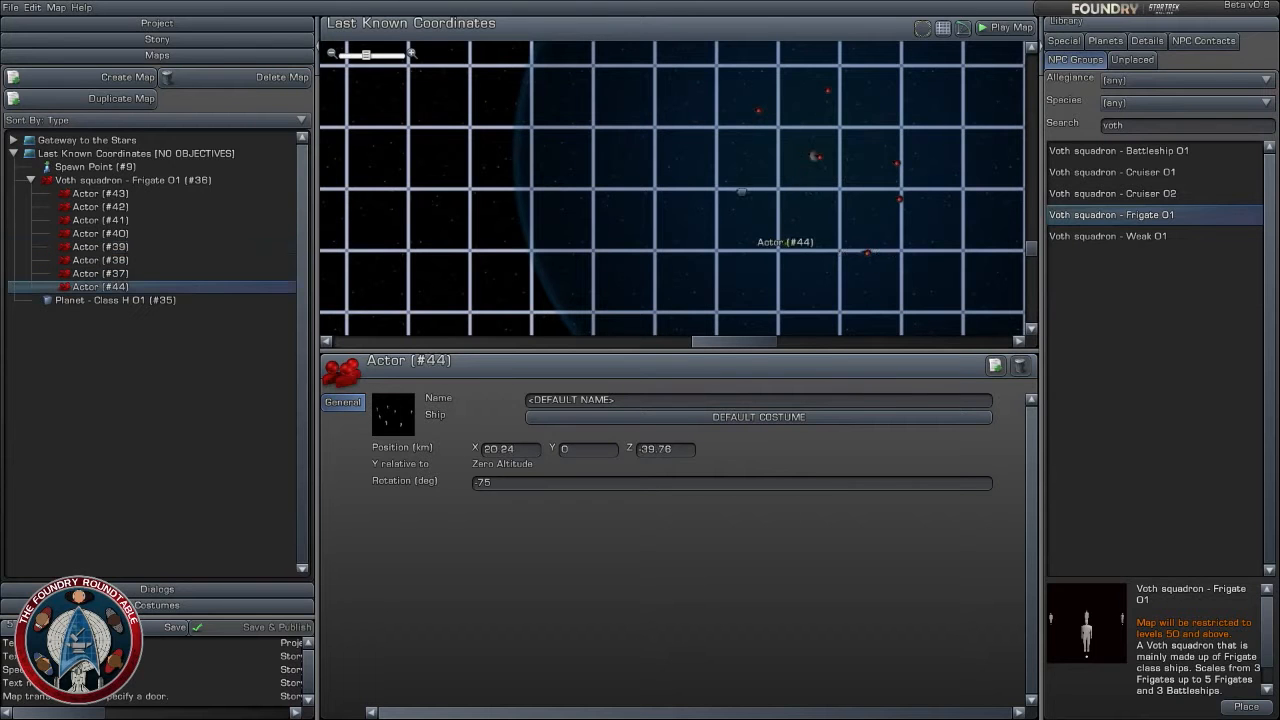
pyautogui.click(762, 188)
pyautogui.click(903, 104)
# - Move the whole Voth frigate squadron in front of the spawn point, to about X 4.5, Z -33.6 km
pyautogui.scroll(-5, 903, 106)
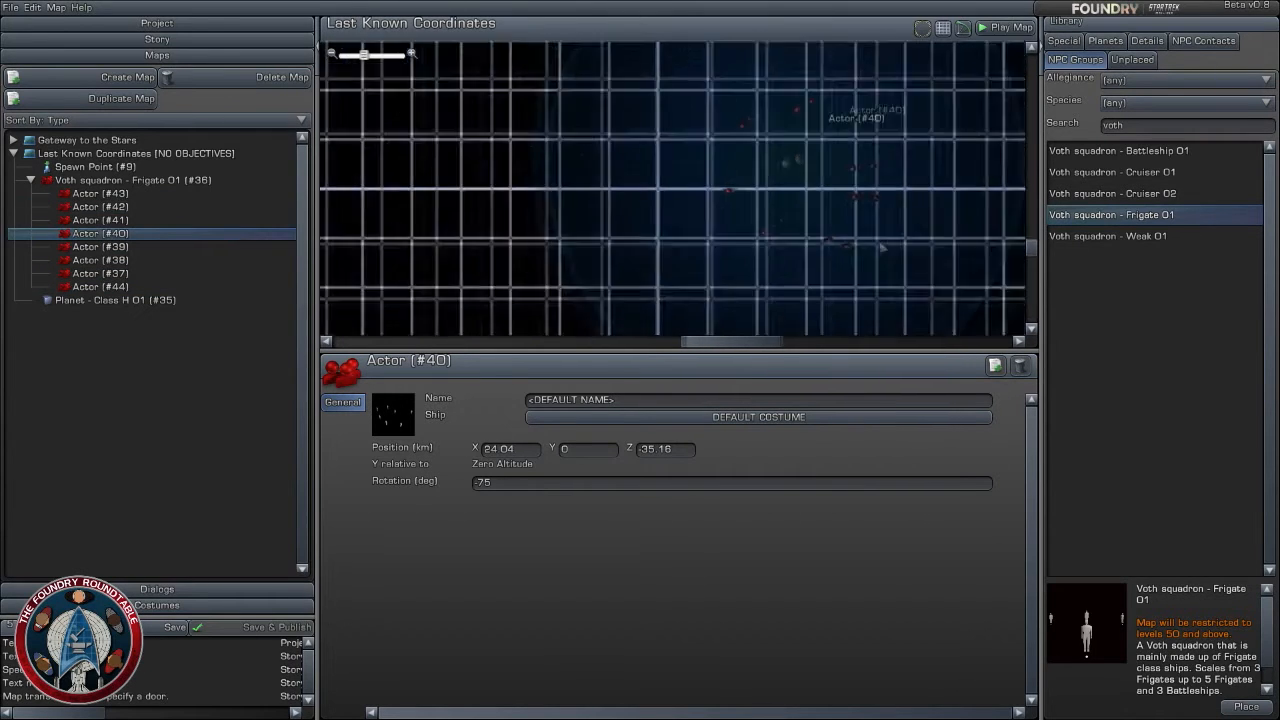
pyautogui.moveTo(866, 240); pyautogui.dragTo(977, 247, button='right')
pyautogui.moveTo(850, 180); pyautogui.dragTo(580, 123)
pyautogui.moveTo(668, 194); pyautogui.dragTo(777, 248, button='right')
pyautogui.moveTo(687, 178); pyautogui.dragTo(719, 187)
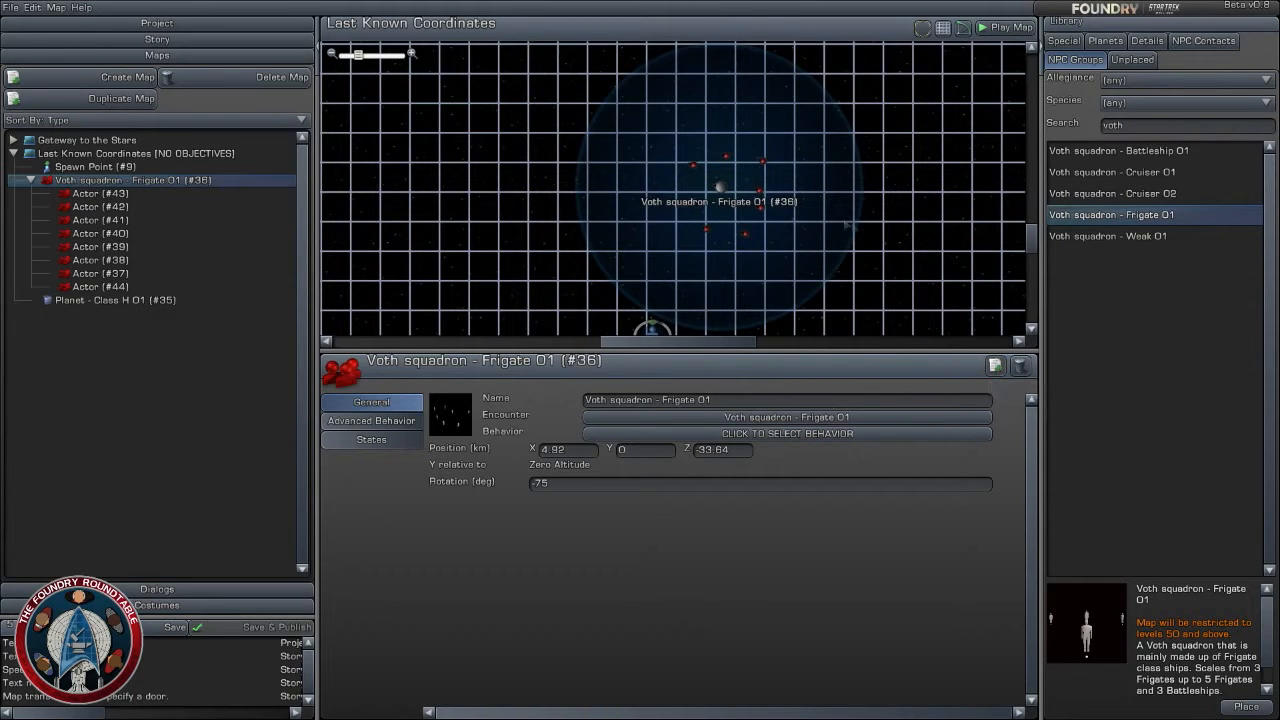
pyautogui.moveTo(846, 214); pyautogui.dragTo(902, 252, button='right')
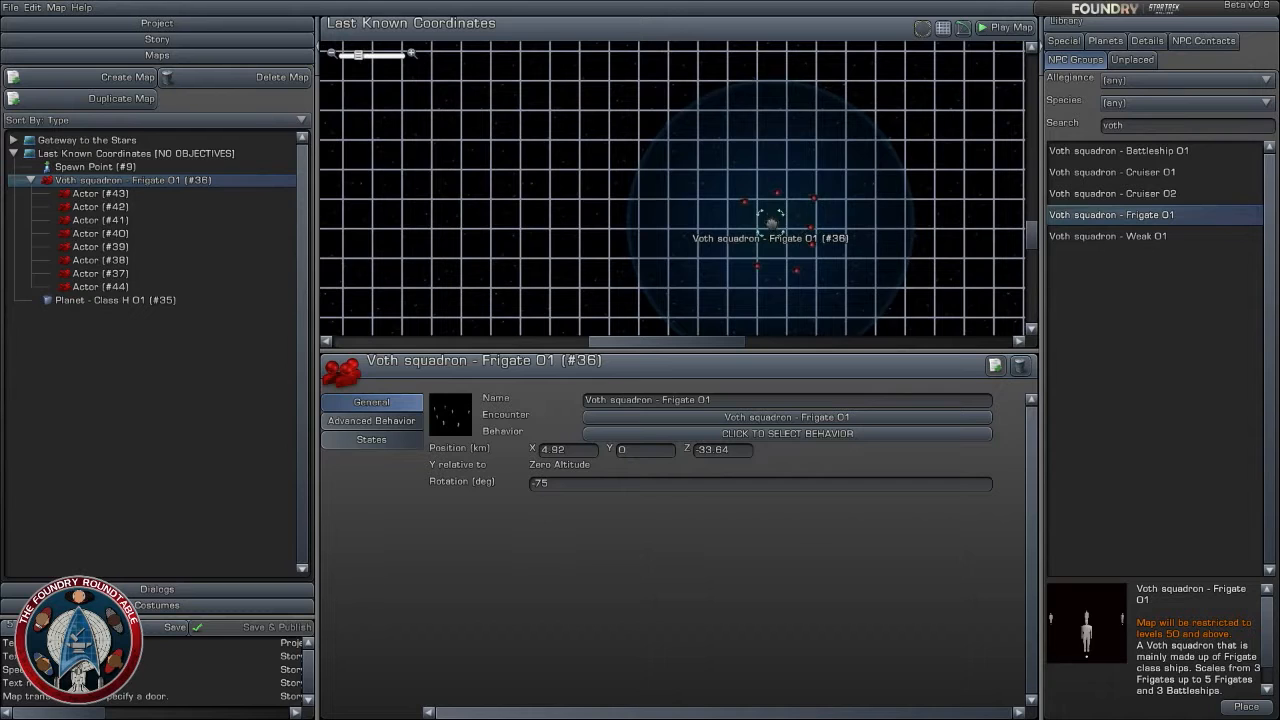
pyautogui.moveTo(770, 224); pyautogui.dragTo(763, 222)
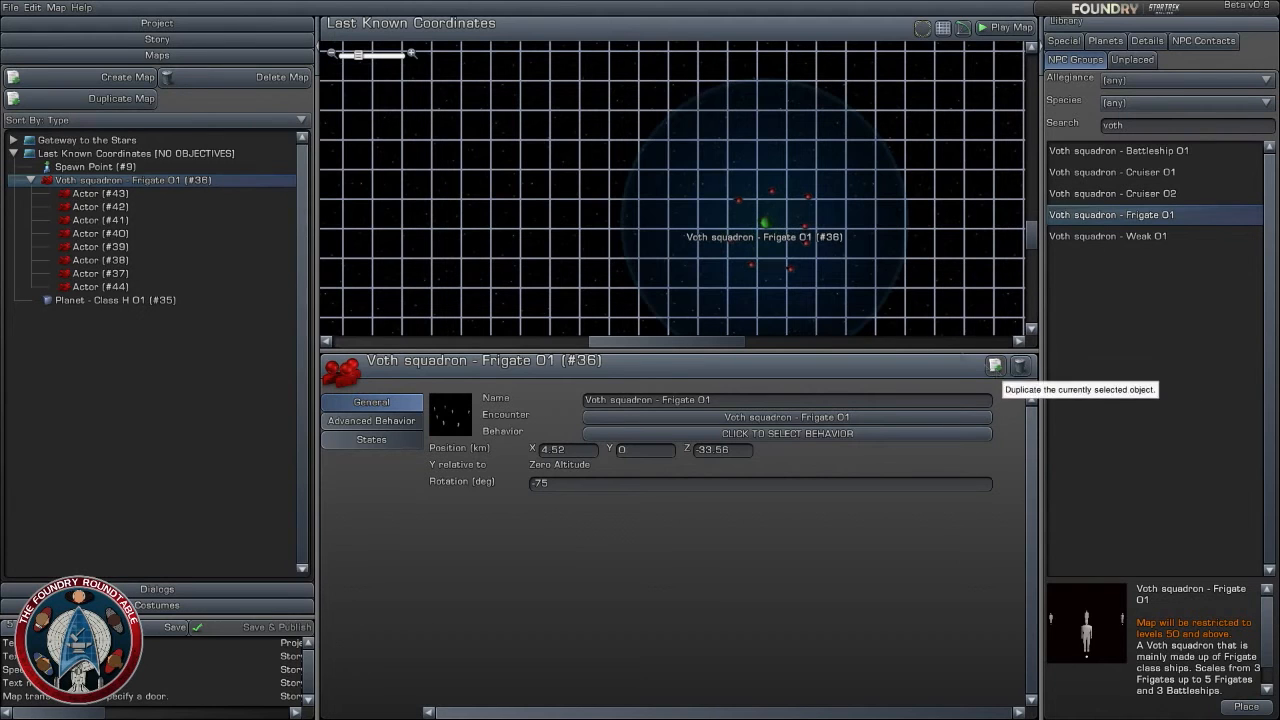
# - Review the Voth frigate squadron's advanced behavior settings and its list of actors
pyautogui.click(791, 247)
pyautogui.click(766, 222)
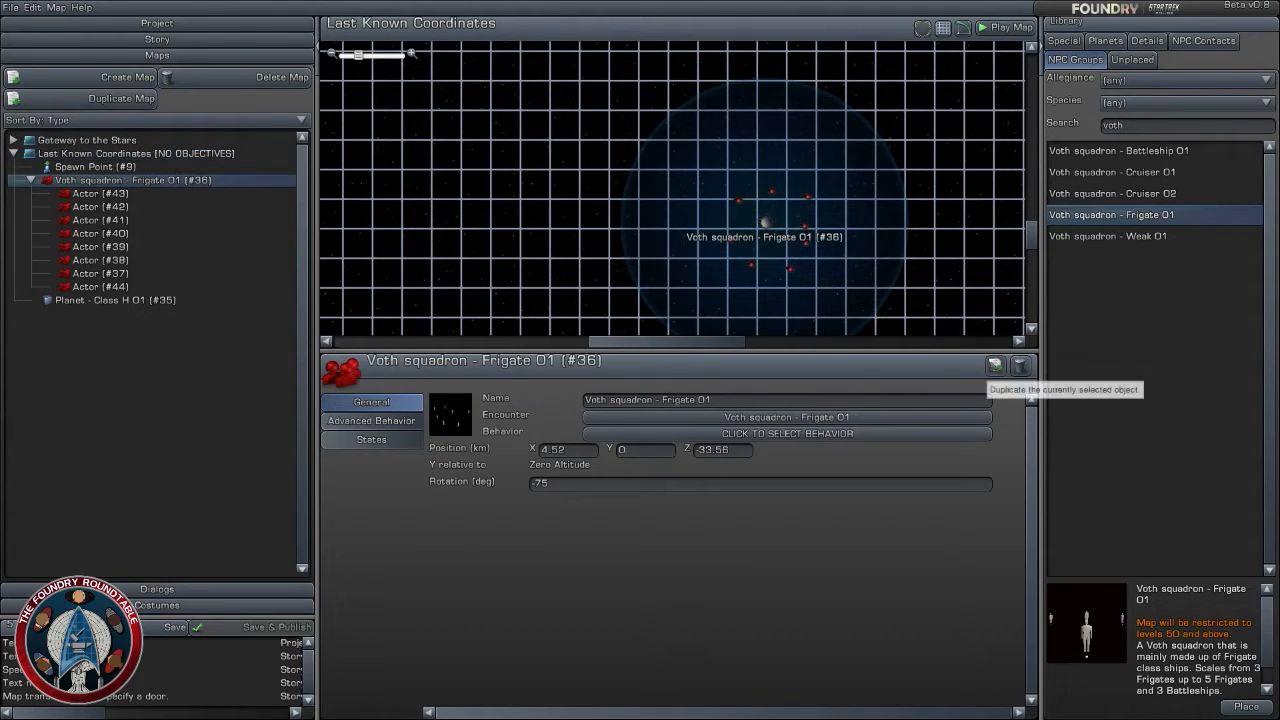
pyautogui.click(372, 424)
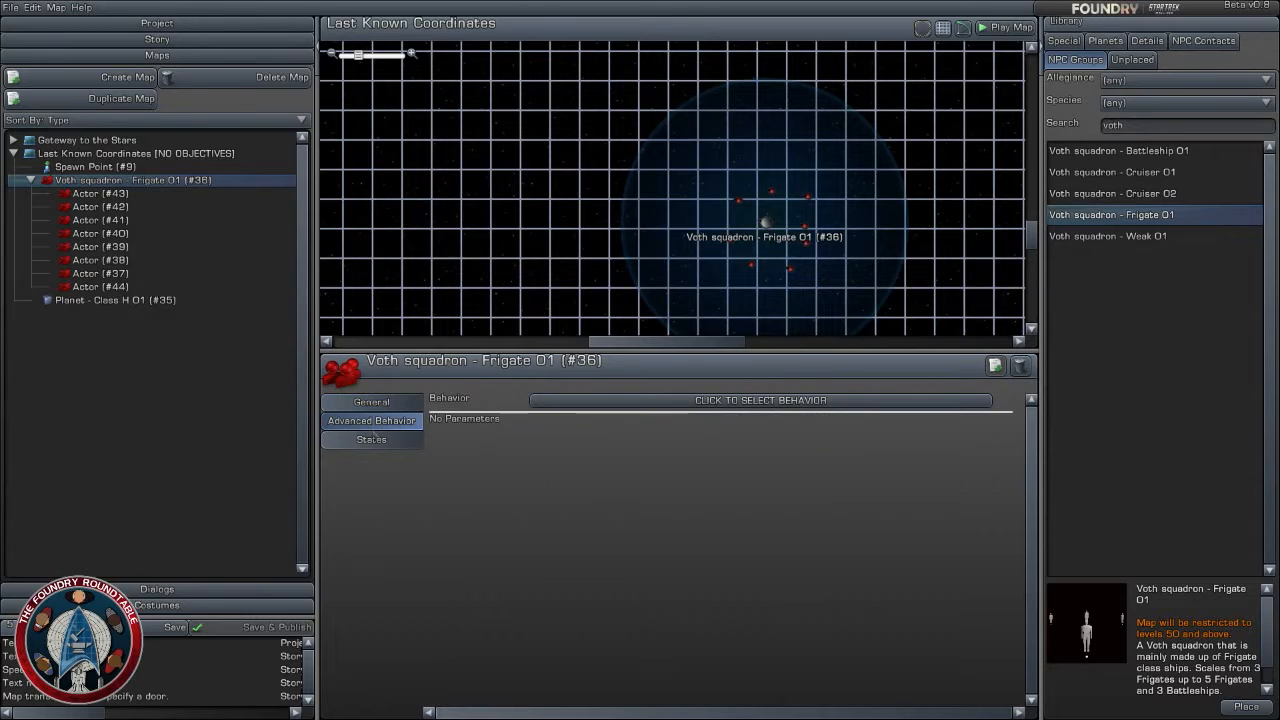
pyautogui.click(371, 401)
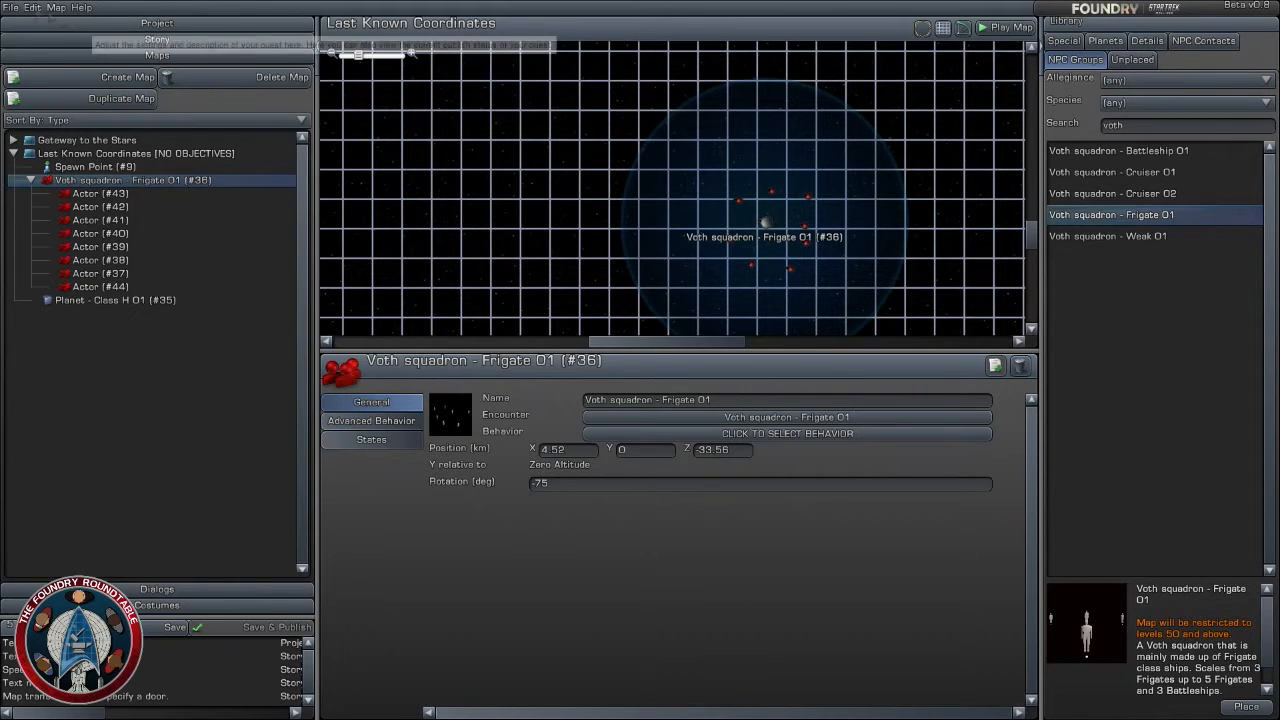
pyautogui.click(633, 152)
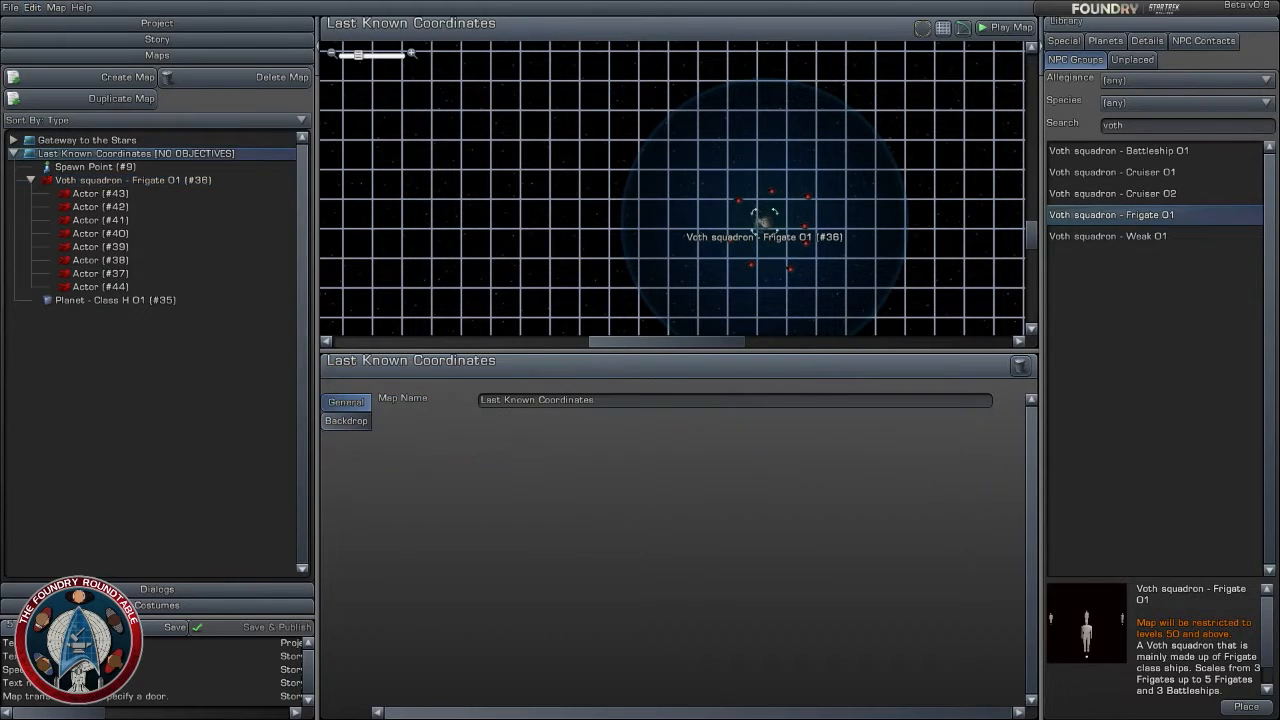
pyautogui.click(766, 222)
pyautogui.click(126, 193)
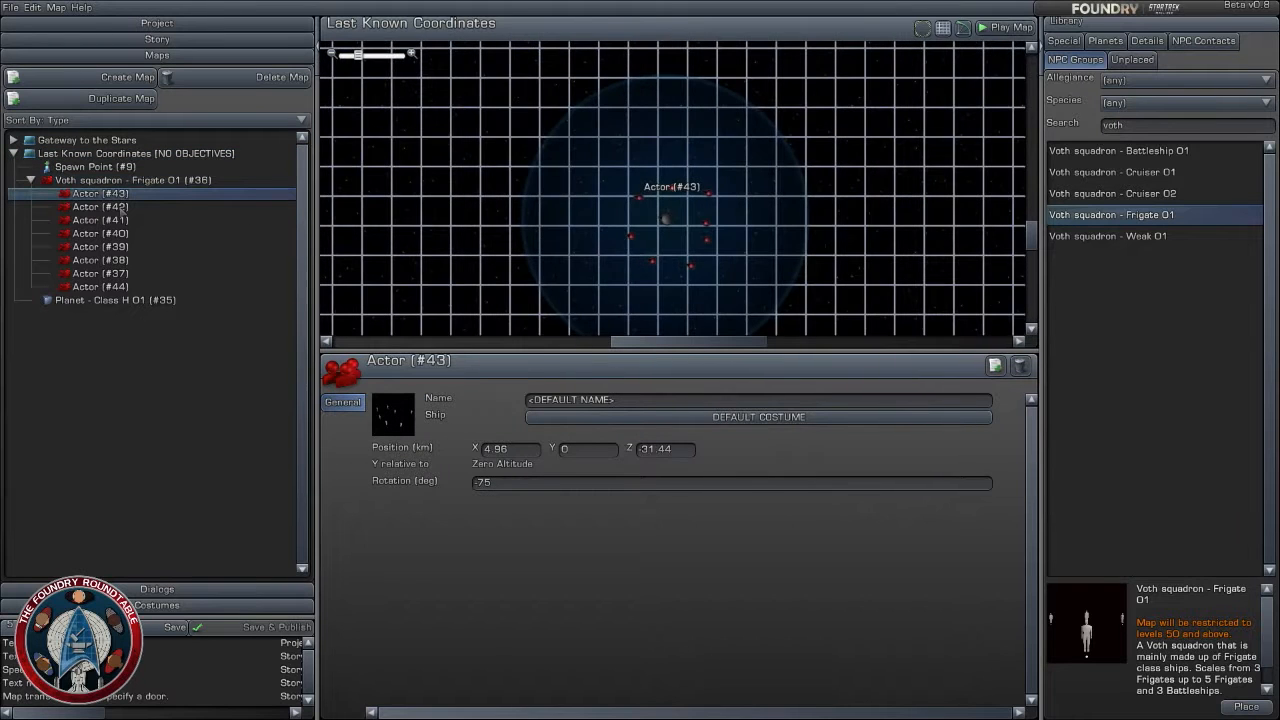
pyautogui.click(82, 180)
pyautogui.click(31, 180)
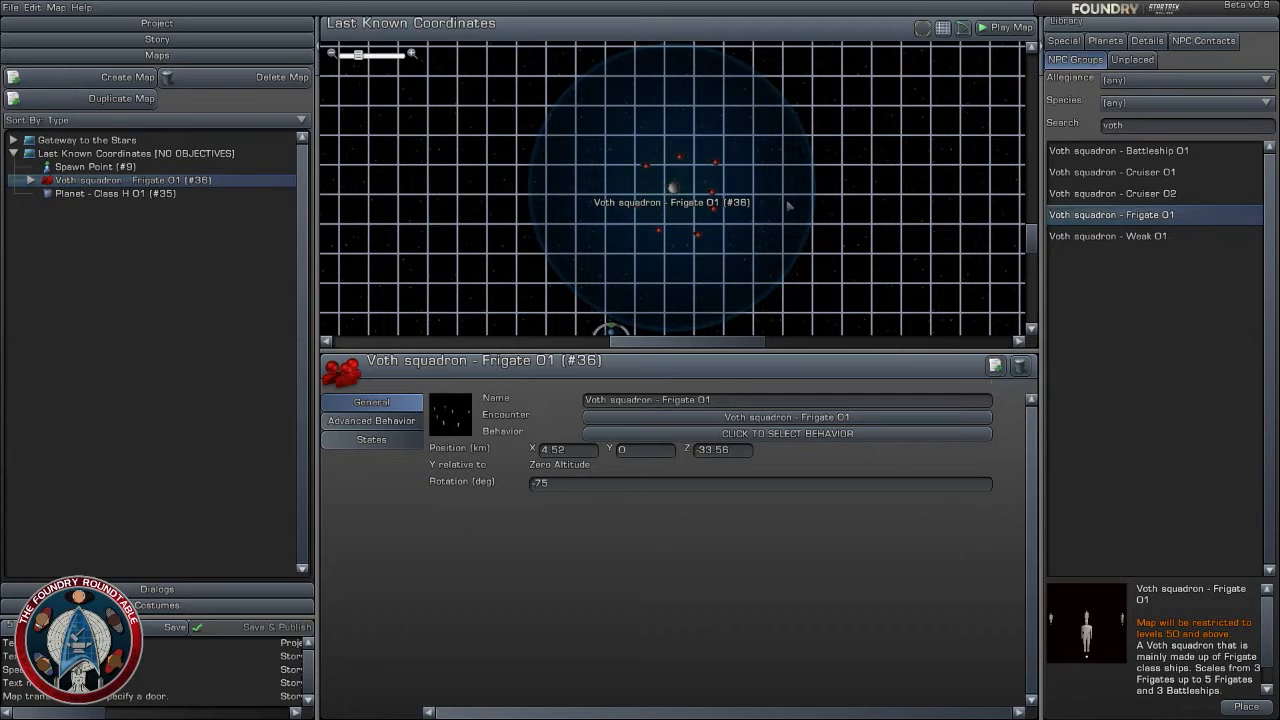
pyautogui.hotkey('ctrl', 'v')
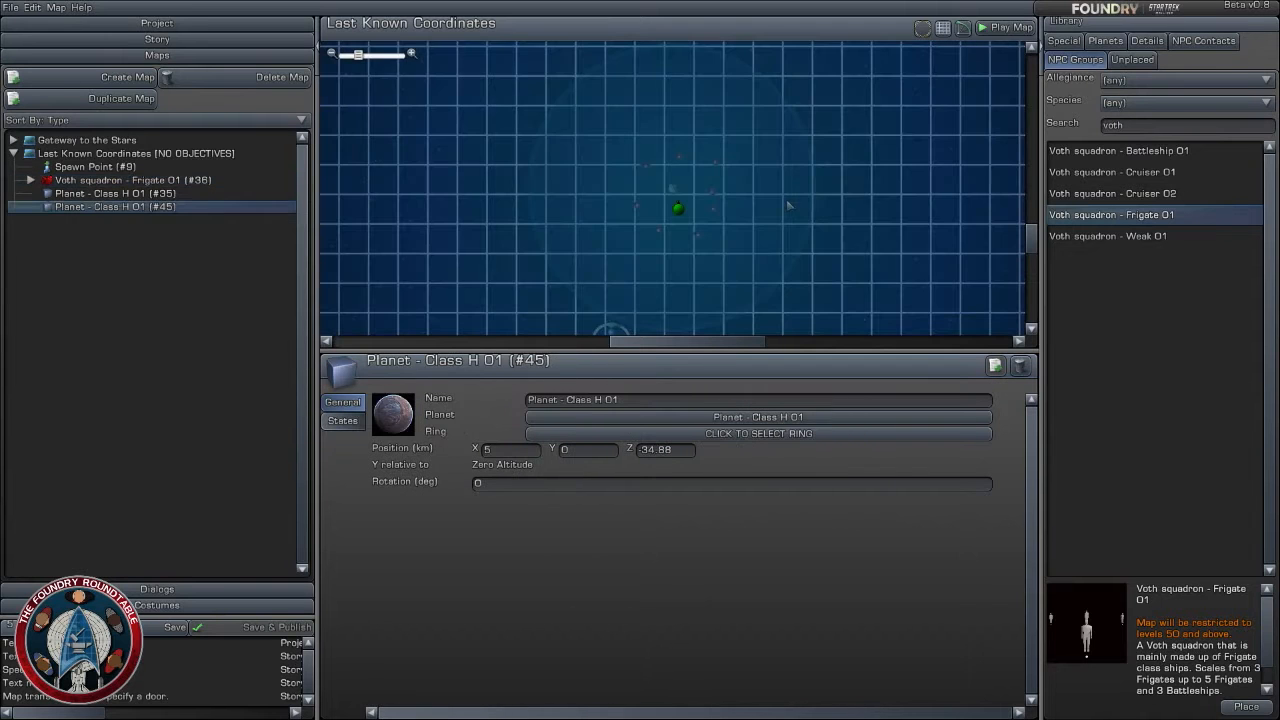
pyautogui.scroll(-5, 774, 226)
pyautogui.moveTo(674, 195); pyautogui.dragTo(365, 98)
pyautogui.scroll(3, 566, 212)
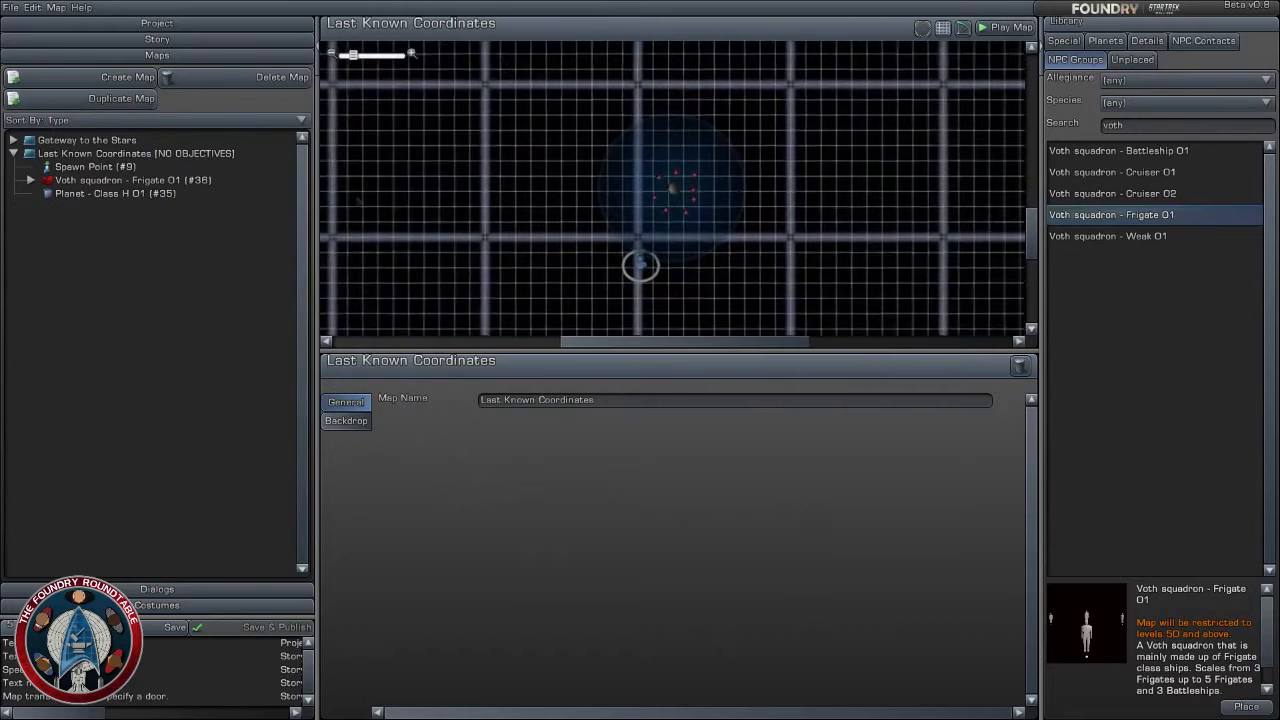
# - Inspect the first and last actors grouped under the Voth frigate squadron, from Actor #43 to Actor #44
pyautogui.click(152, 180)
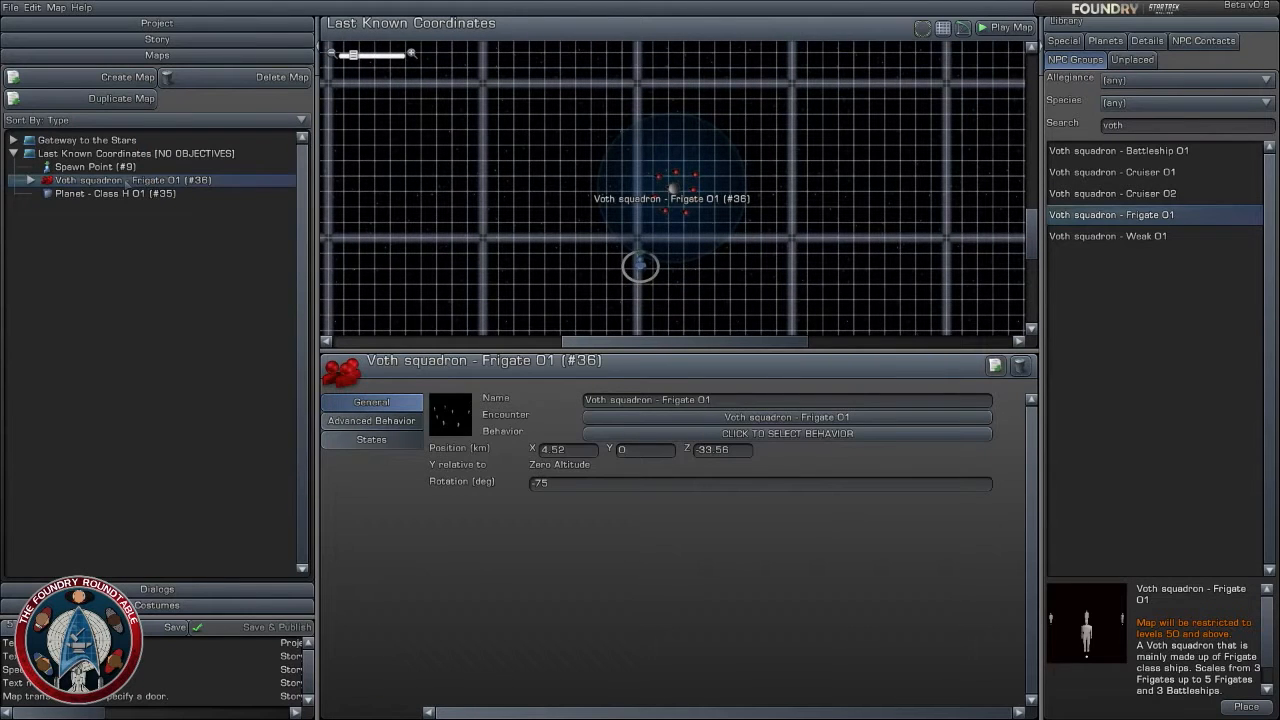
pyautogui.click(31, 180)
pyautogui.click(88, 194)
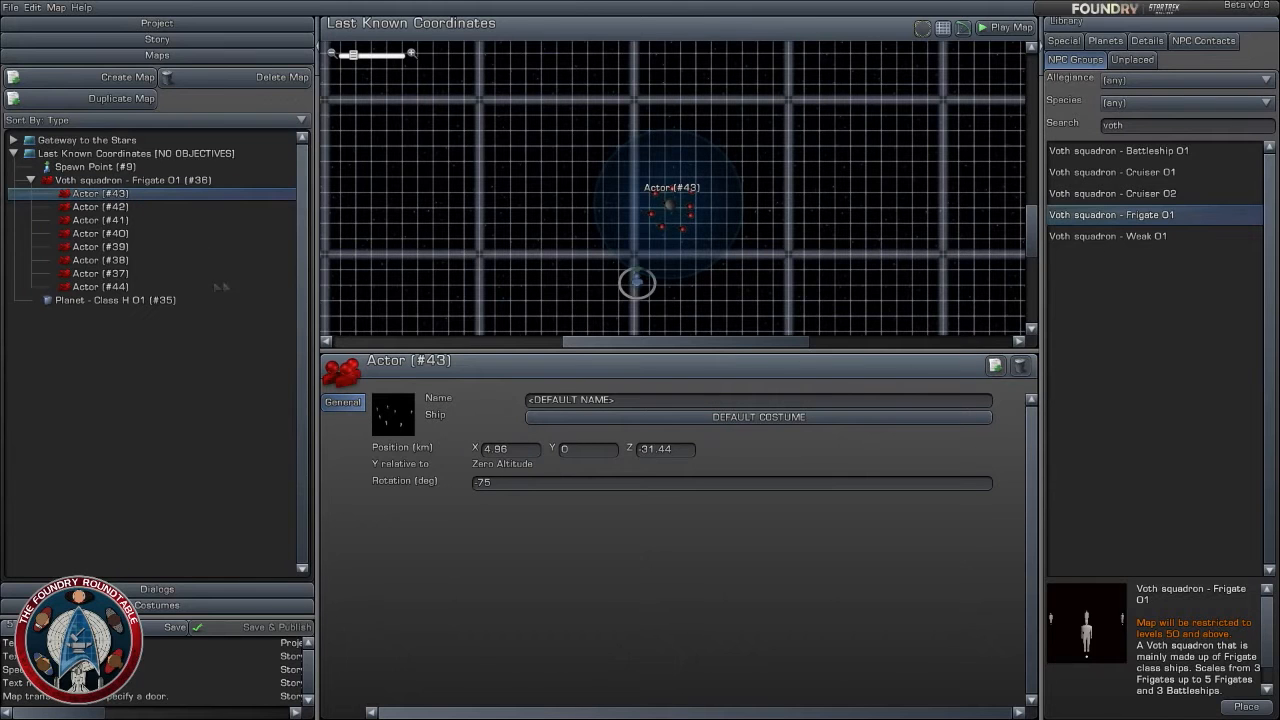
pyautogui.click(129, 288)
pyautogui.click(106, 181)
pyautogui.click(30, 181)
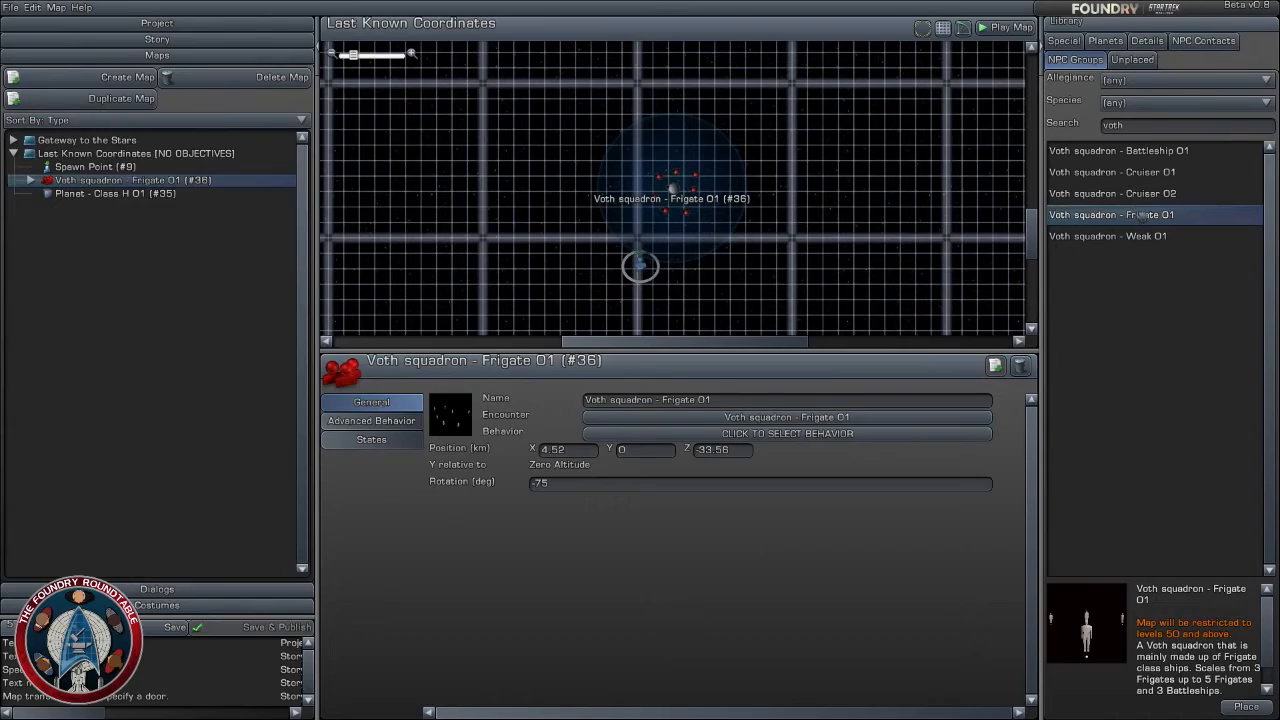
# - Place a second Voth squadron - Frigate 01 at about X 10.8, Z -20.9 km and rotate it to -105 degrees
pyautogui.moveTo(1141, 217); pyautogui.dragTo(721, 90)
pyautogui.scroll(2, 685, 179)
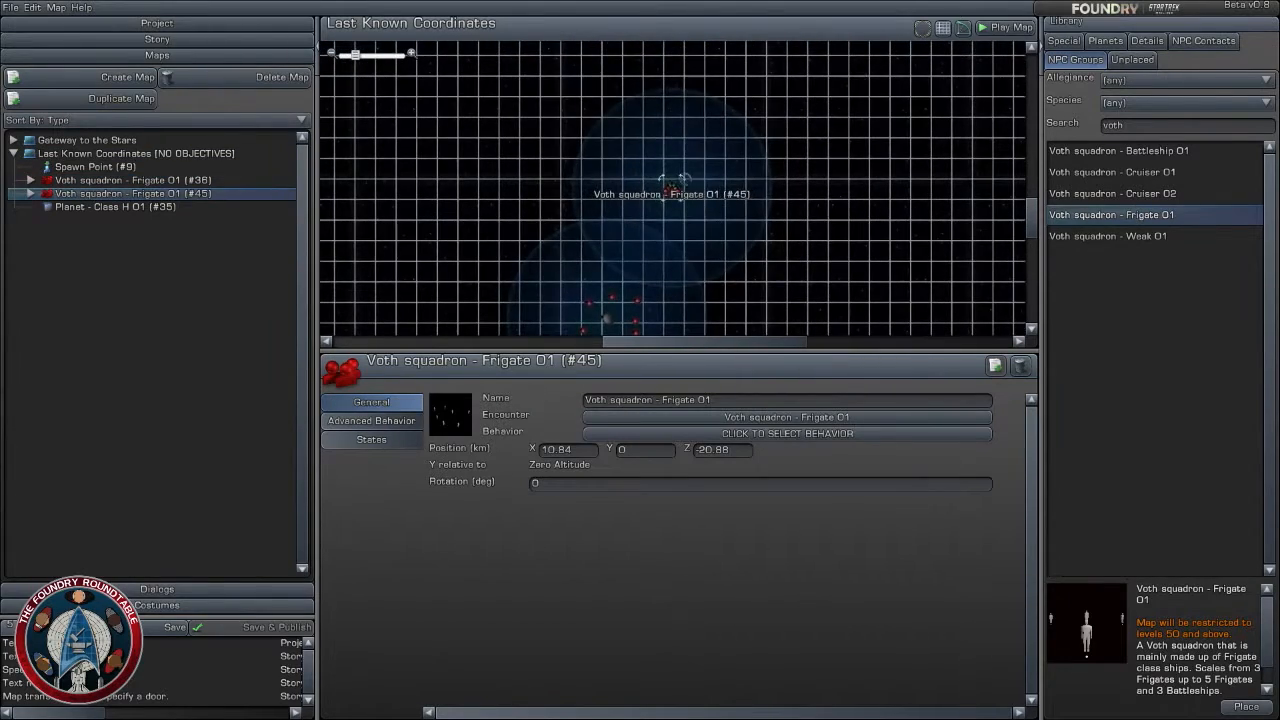
pyautogui.scroll(2, 702, 218)
pyautogui.moveTo(676, 188); pyautogui.dragTo(832, 166, button='right')
pyautogui.scroll(2, 853, 159)
pyautogui.scroll(2, 855, 163)
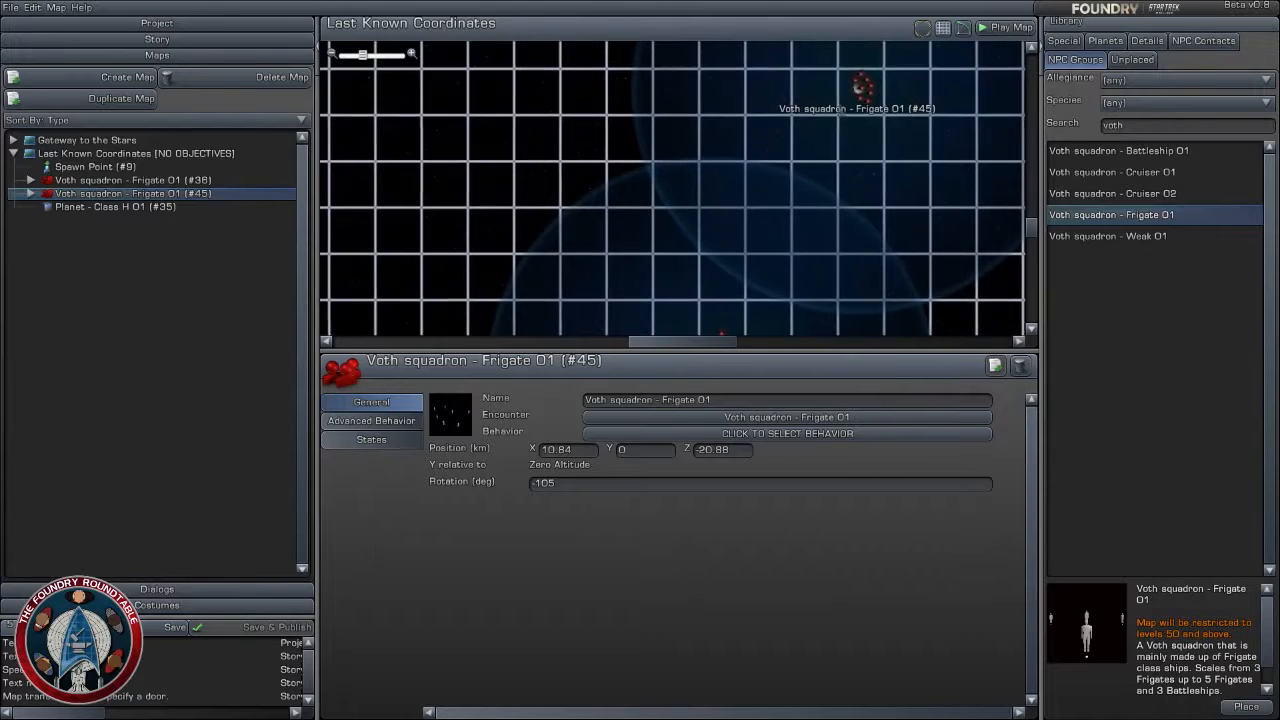
# - Move the second Voth frigate squadron close behind the first one, to about X 4.3, Z -27.6 km
pyautogui.moveTo(856, 90); pyautogui.dragTo(710, 240)
pyautogui.scroll(1, 753, 230)
pyautogui.moveTo(753, 226); pyautogui.dragTo(762, 116, button='right')
pyautogui.scroll(1, 762, 116)
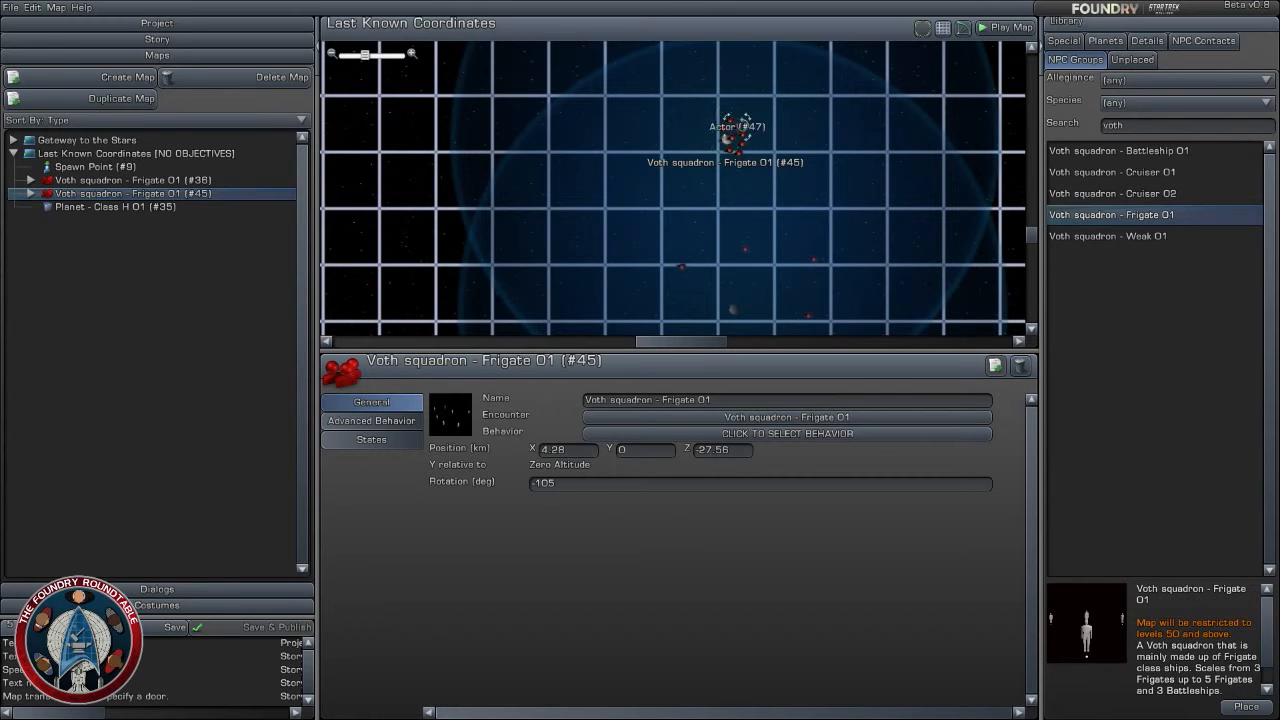
# - Spread out the first ships of the second Voth frigate squadron: Actor #47 to about X 5.72, Z -25.68, #52 to 2.36, -27.08, #50 to 2.6, -30.08
pyautogui.click(733, 136)
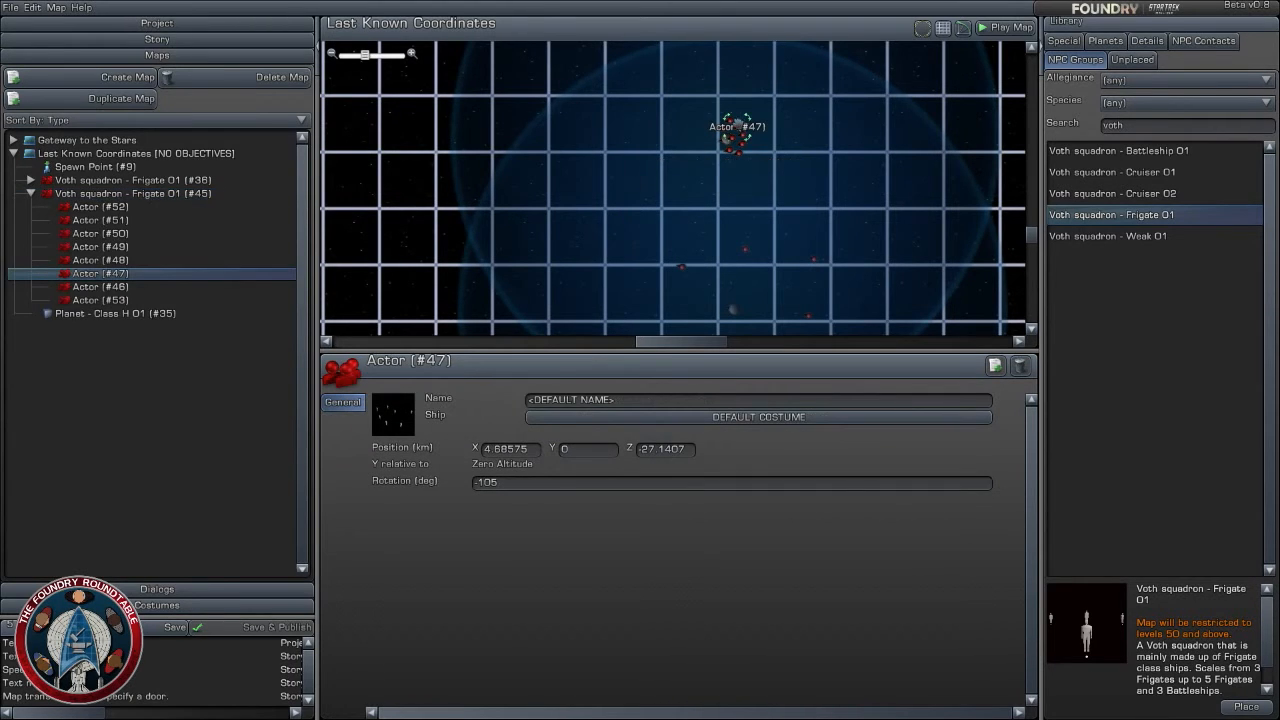
pyautogui.moveTo(738, 126); pyautogui.dragTo(766, 86)
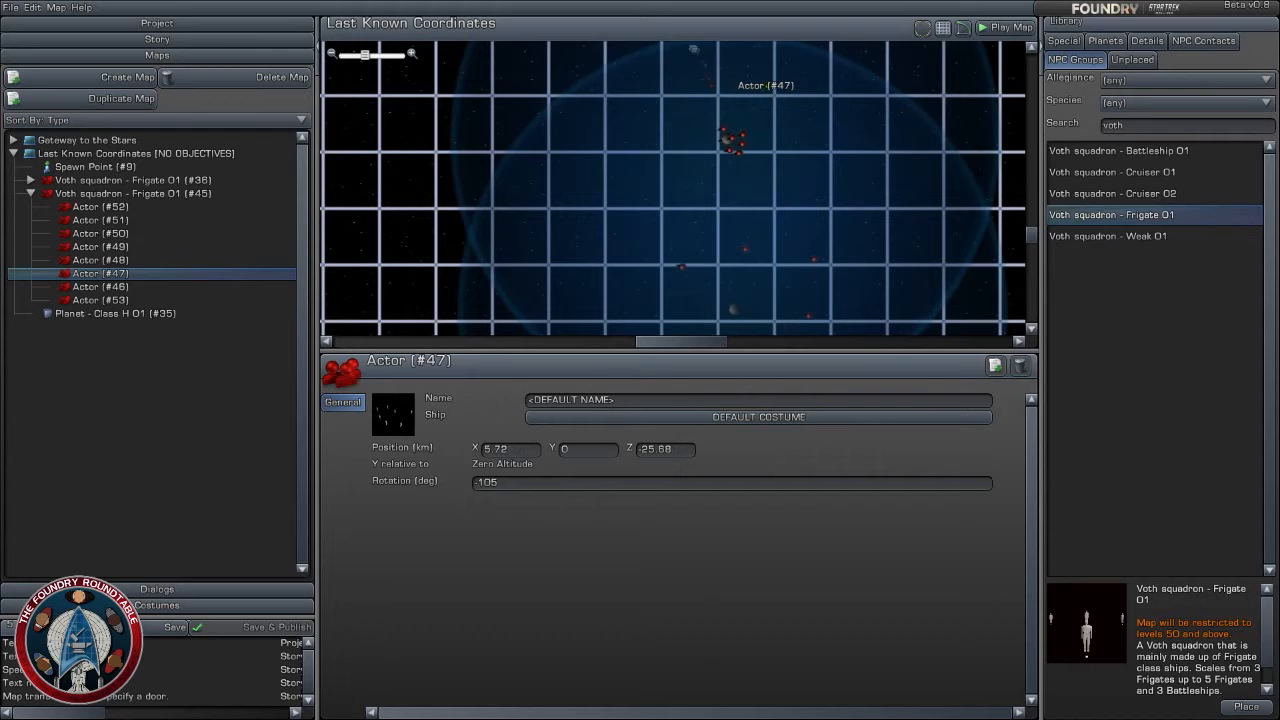
pyautogui.moveTo(695, 46); pyautogui.dragTo(699, 121)
pyautogui.click(673, 203)
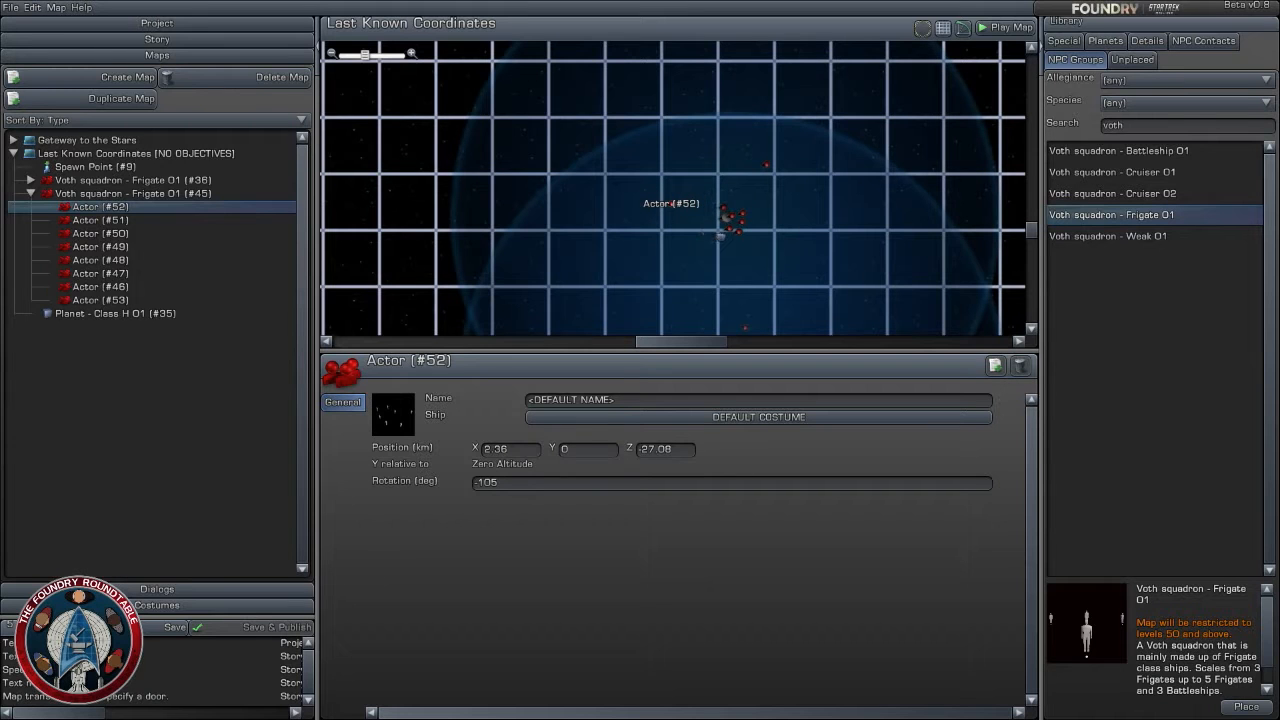
pyautogui.click(724, 209)
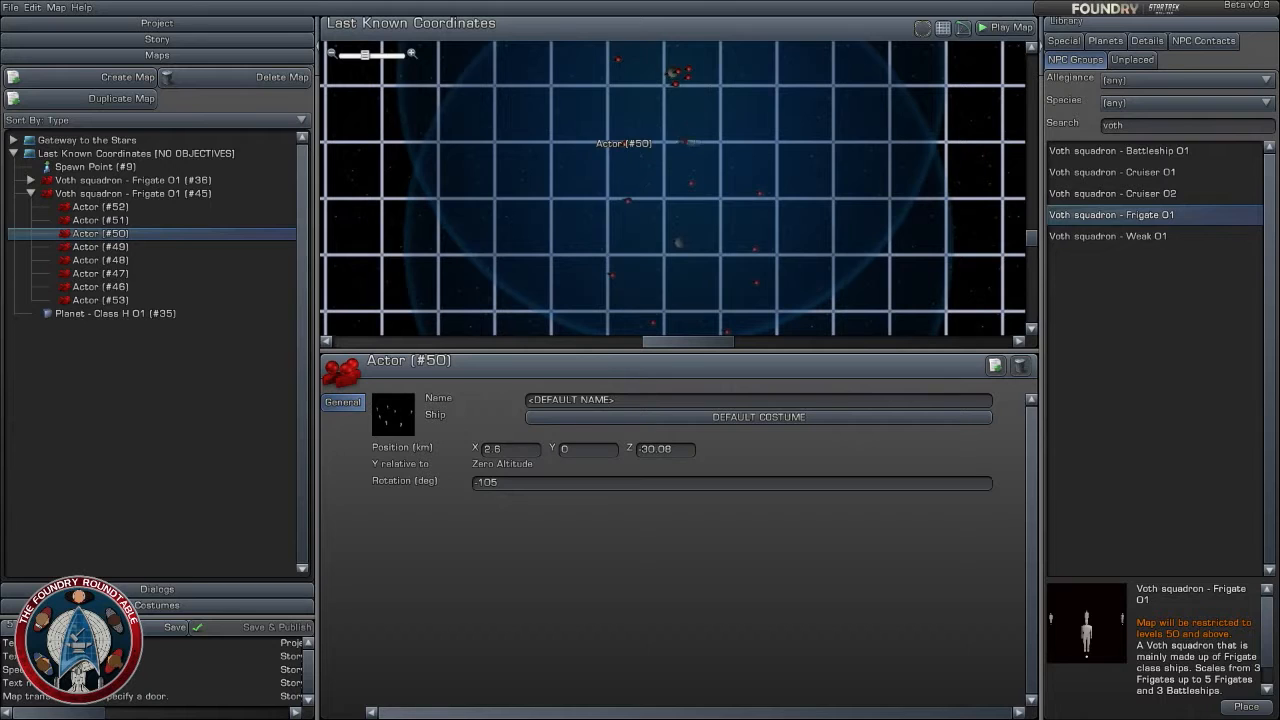
pyautogui.moveTo(686, 142); pyautogui.dragTo(711, 137)
# - Spread out that squadron's remaining ships, including Actor #48 to about X 6.64, Z -28.76, #46 to 7.08, -30.36, #51 to 4.2, -29.4, #49 to 3.24, -30.8
pyautogui.moveTo(688, 77); pyautogui.dragTo(738, 106)
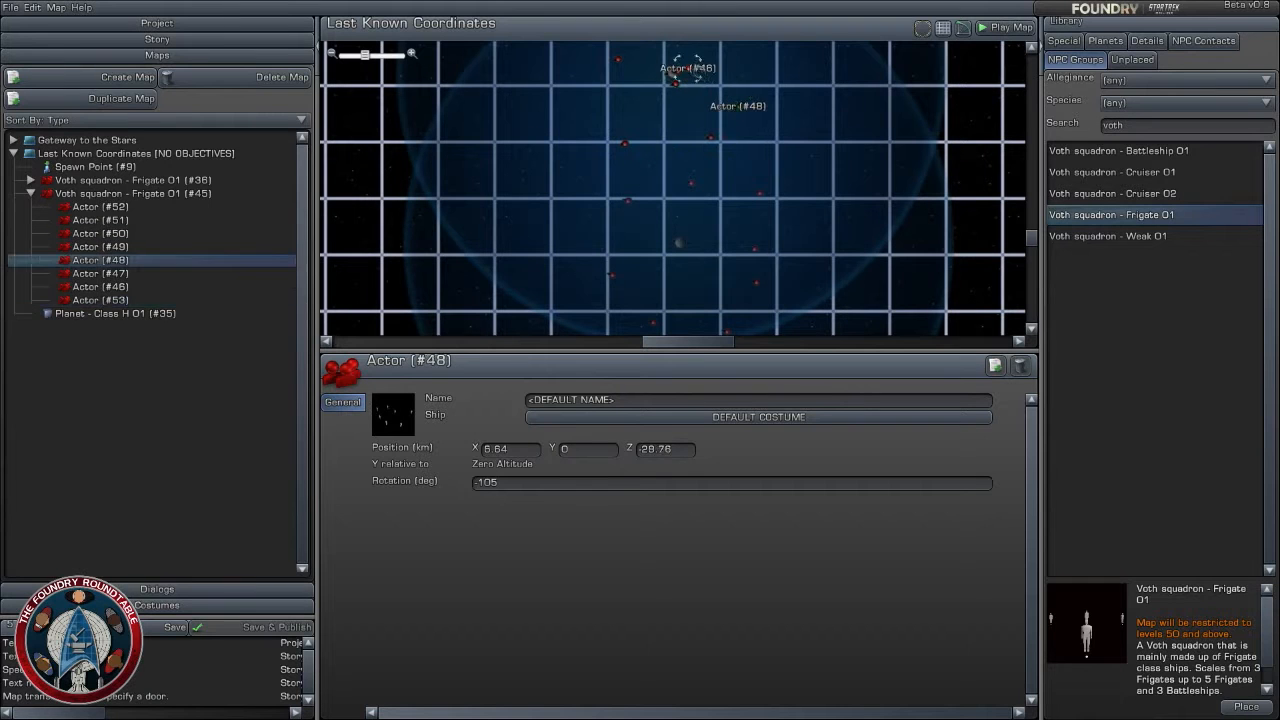
pyautogui.moveTo(674, 74); pyautogui.dragTo(750, 152)
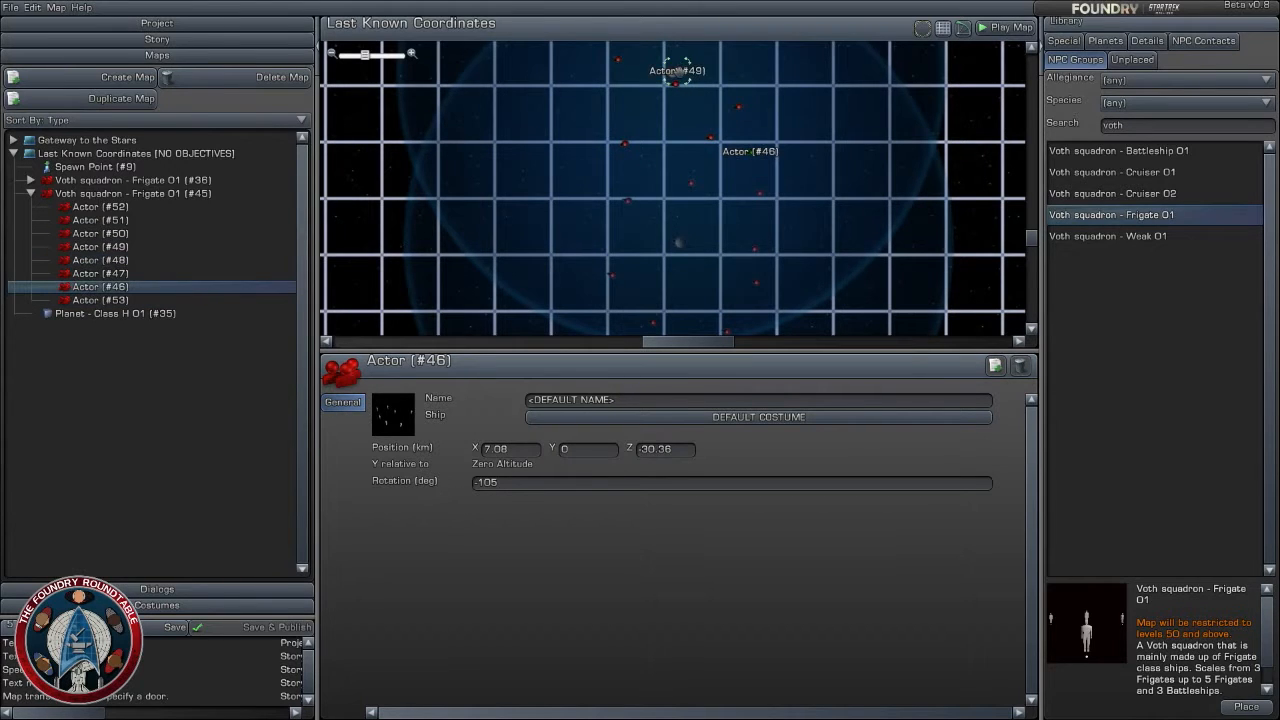
pyautogui.moveTo(677, 72); pyautogui.dragTo(748, 57)
pyautogui.moveTo(676, 122); pyautogui.dragTo(670, 160)
pyautogui.scroll(-2, 670, 162)
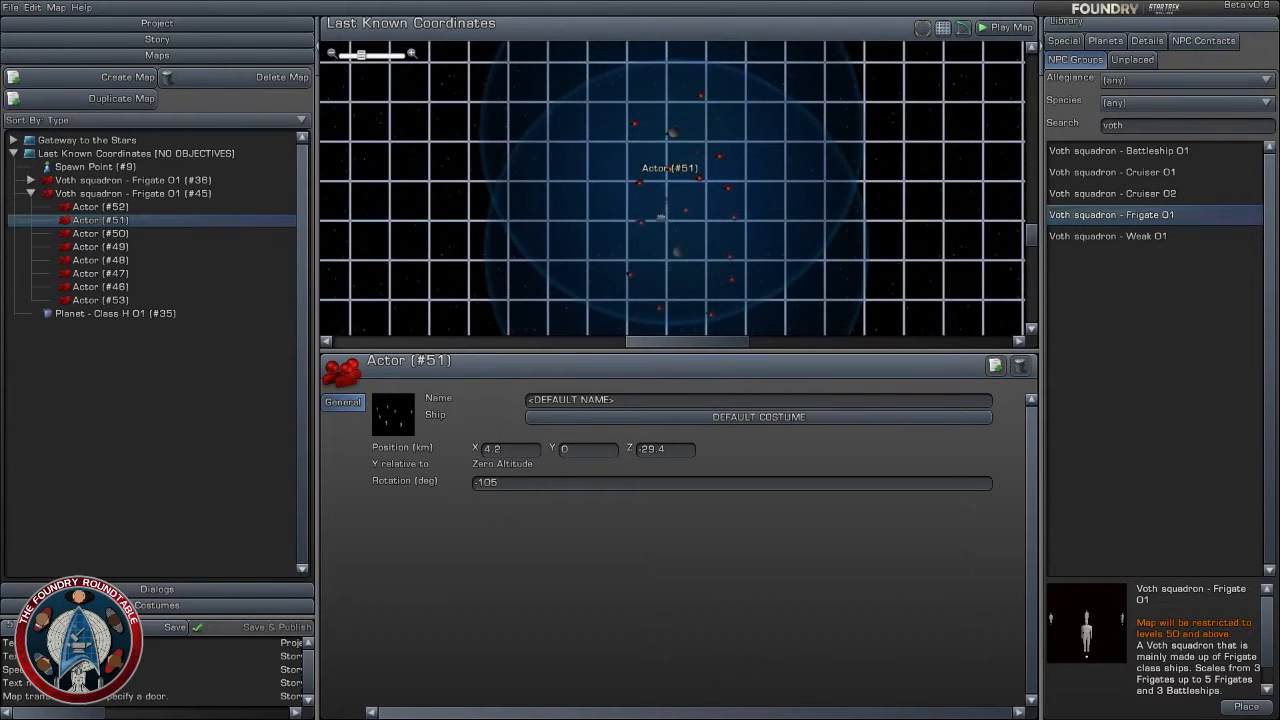
pyautogui.click(652, 198)
# - Place a Voth squadron - Cruiser 02 at about X 1.28, Z -30.64 km and rotate it to -90 degrees
pyautogui.scroll(-2, 783, 271)
pyautogui.moveTo(783, 271); pyautogui.dragTo(818, 173, button='right')
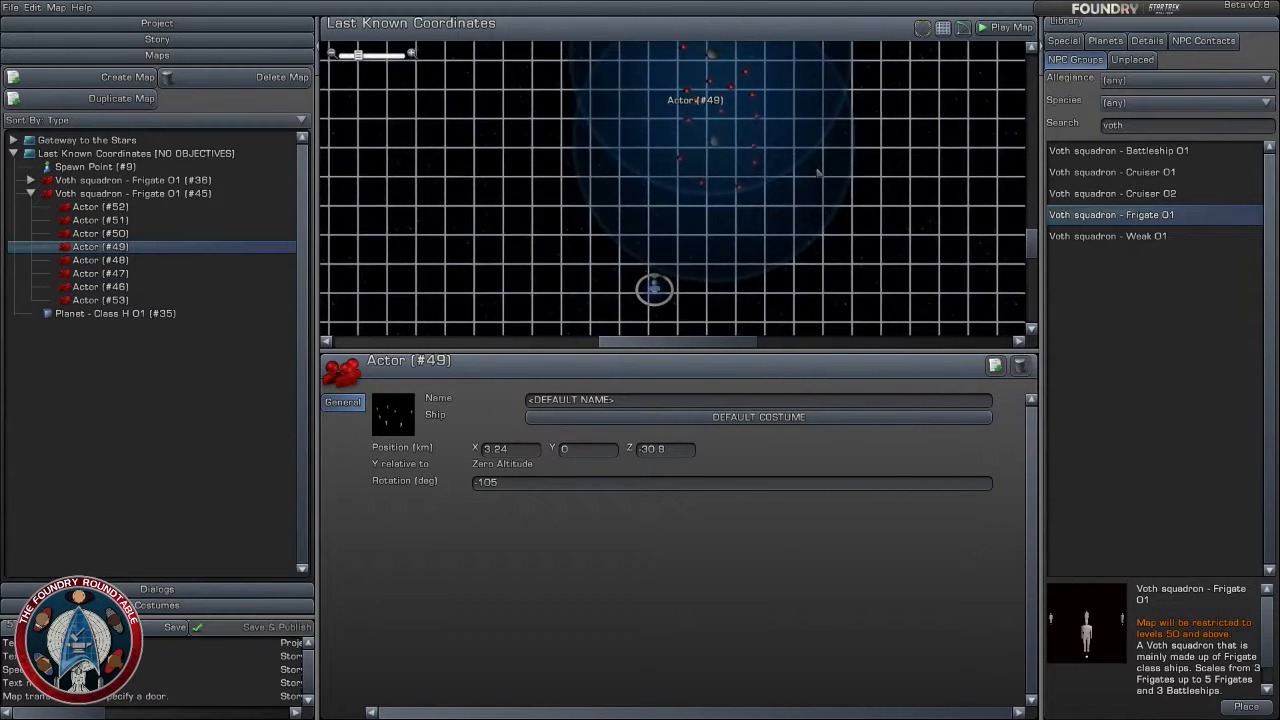
pyautogui.scroll(-1, 818, 173)
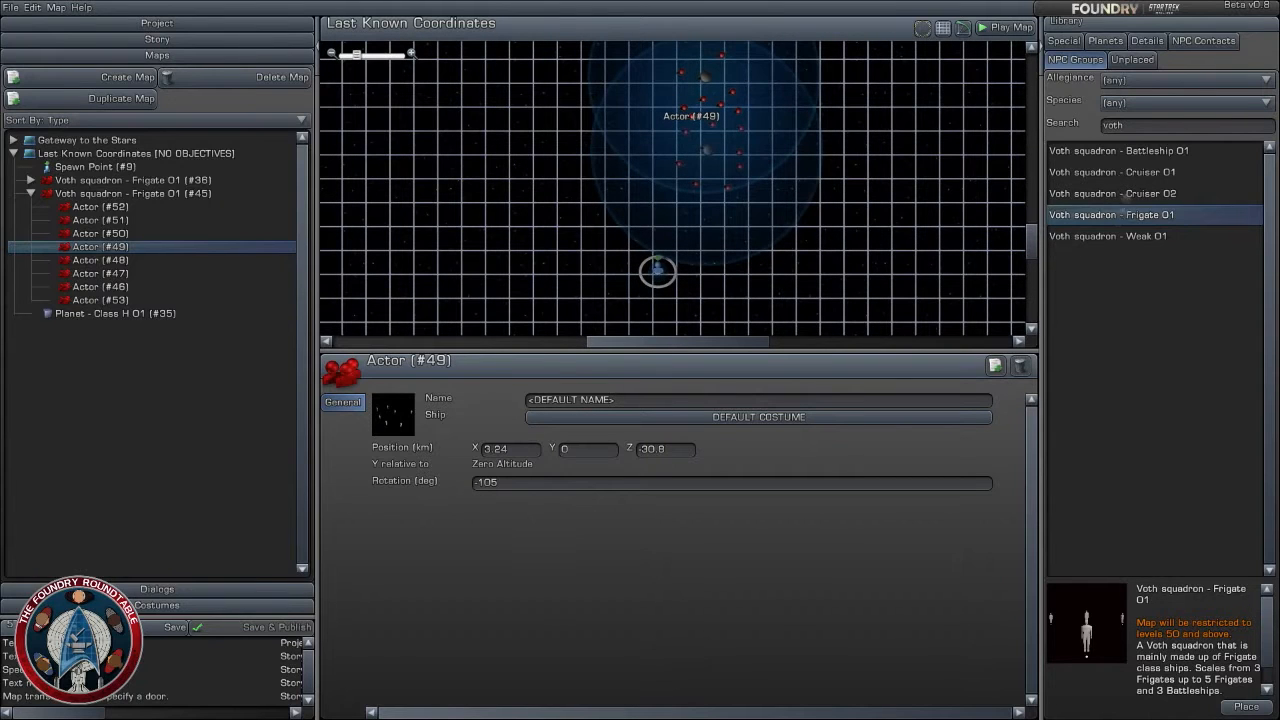
pyautogui.click(1128, 193)
pyautogui.moveTo(1140, 193); pyautogui.dragTo(742, 138)
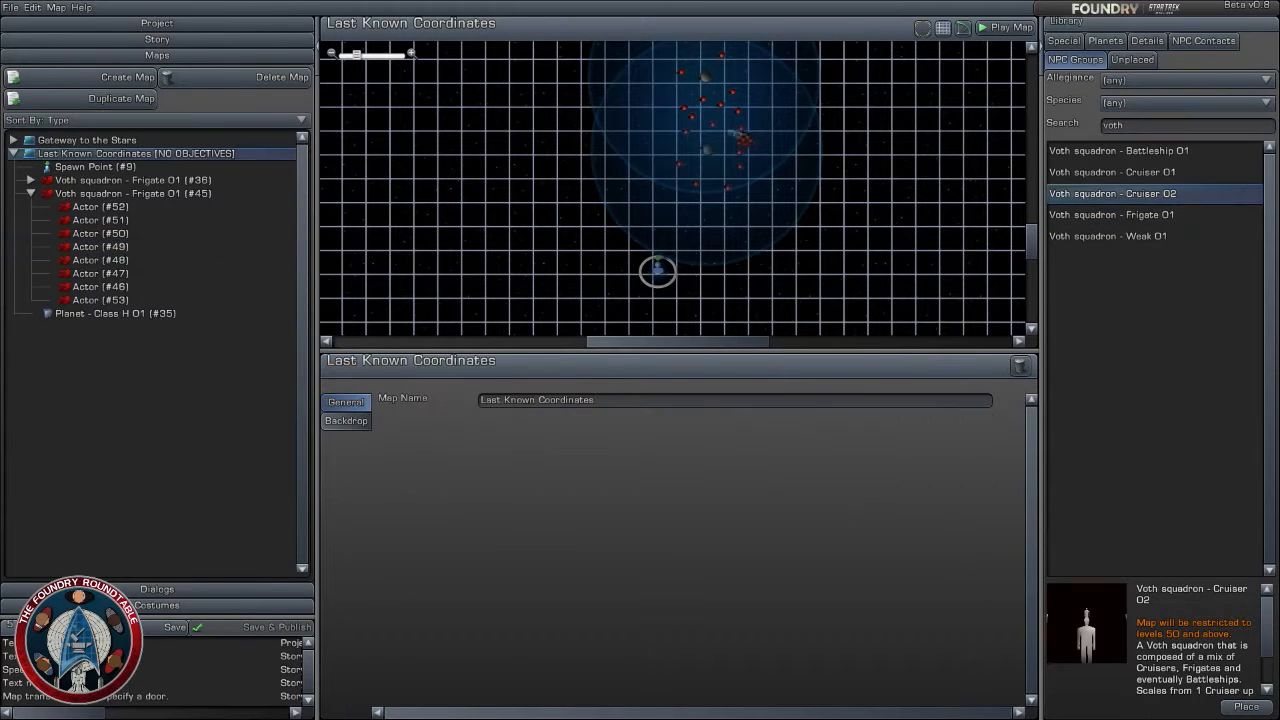
pyautogui.doubleClick(668, 117)
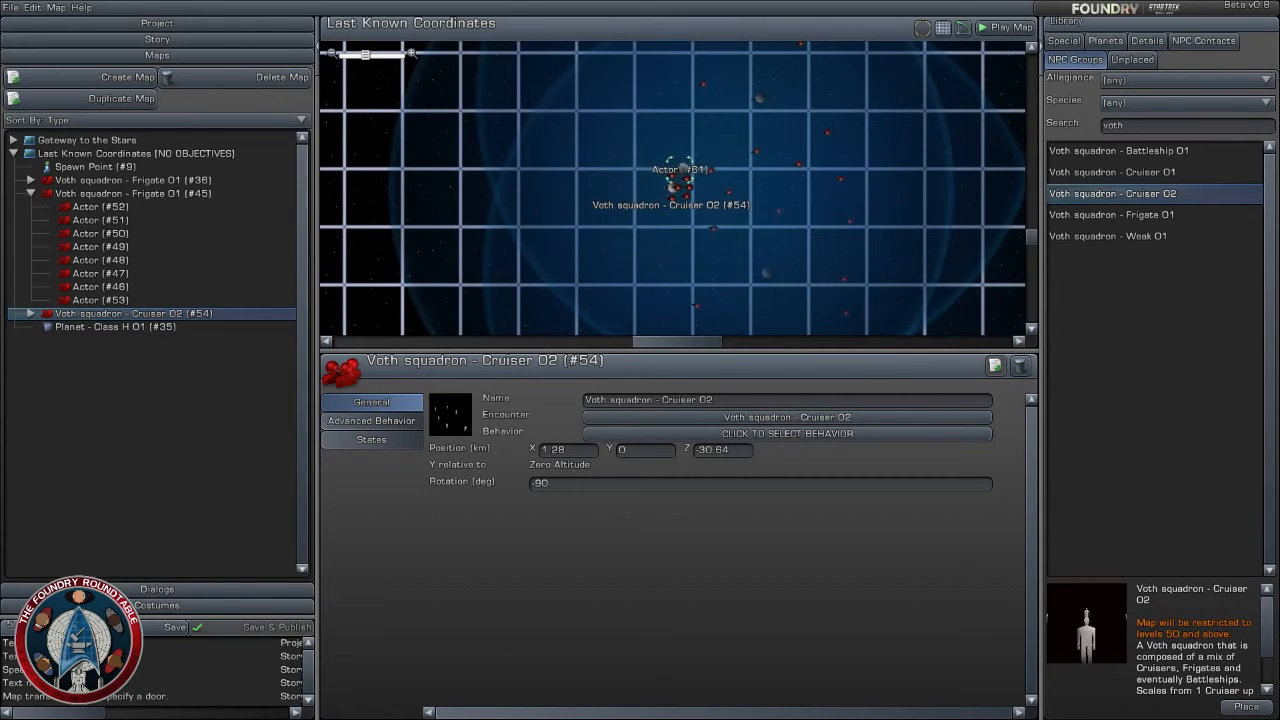
# - Spread out the Voth cruiser squadron's ships, including Actor #61 to about X 1.12, Z -27.92, #55 to 2.56, -28.28, #56 to 1.48, -32.32, #58 to 1.64, -28.8
pyautogui.click(666, 112)
pyautogui.moveTo(672, 176); pyautogui.dragTo(668, 250)
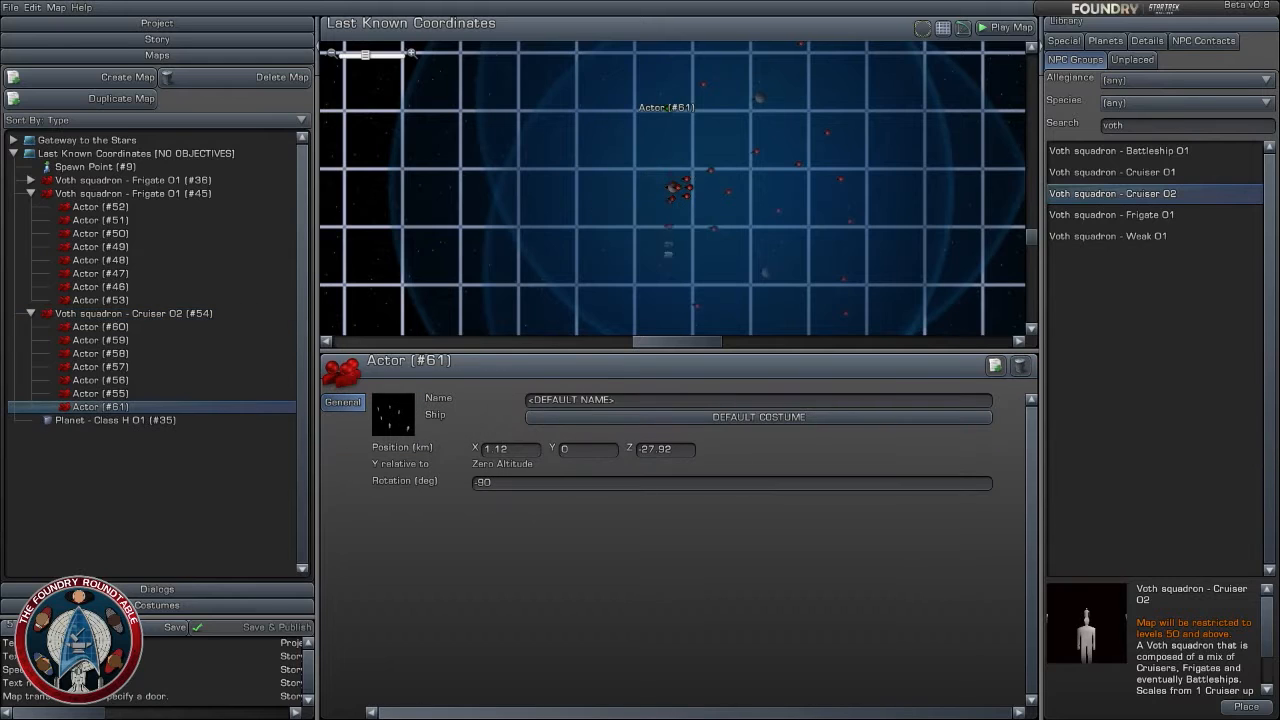
pyautogui.moveTo(657, 300); pyautogui.dragTo(657, 300)
pyautogui.moveTo(686, 196); pyautogui.dragTo(709, 118)
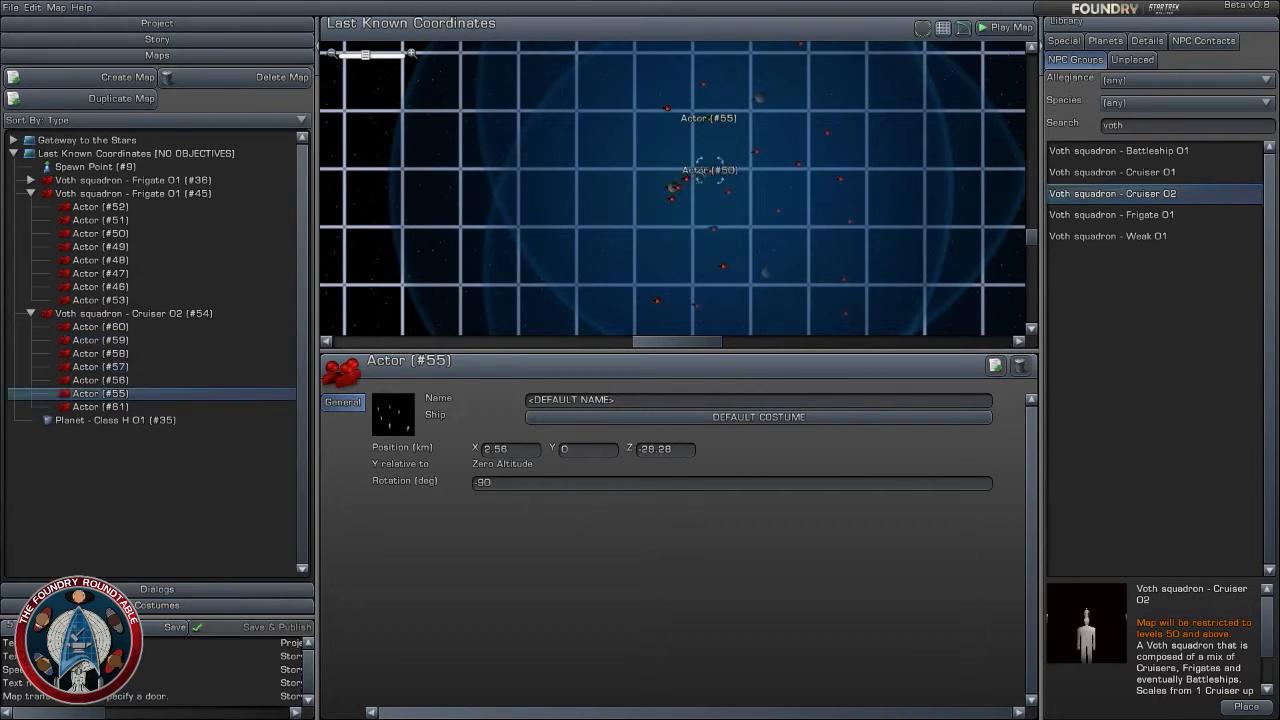
pyautogui.moveTo(687, 181); pyautogui.dragTo(678, 236)
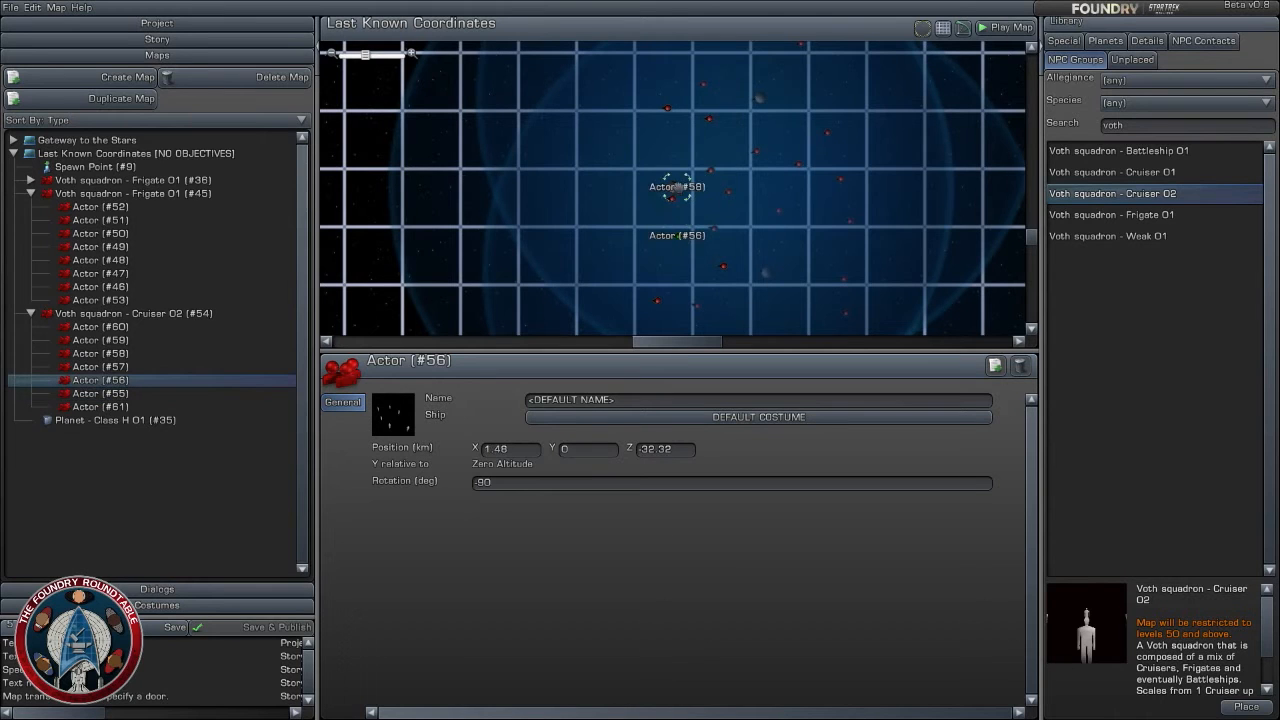
pyautogui.moveTo(677, 187); pyautogui.dragTo(682, 136)
# - Search the NPC groups for "federation" and check the description of Federation squadron - Frigate 01
pyautogui.scroll(-5, 682, 136)
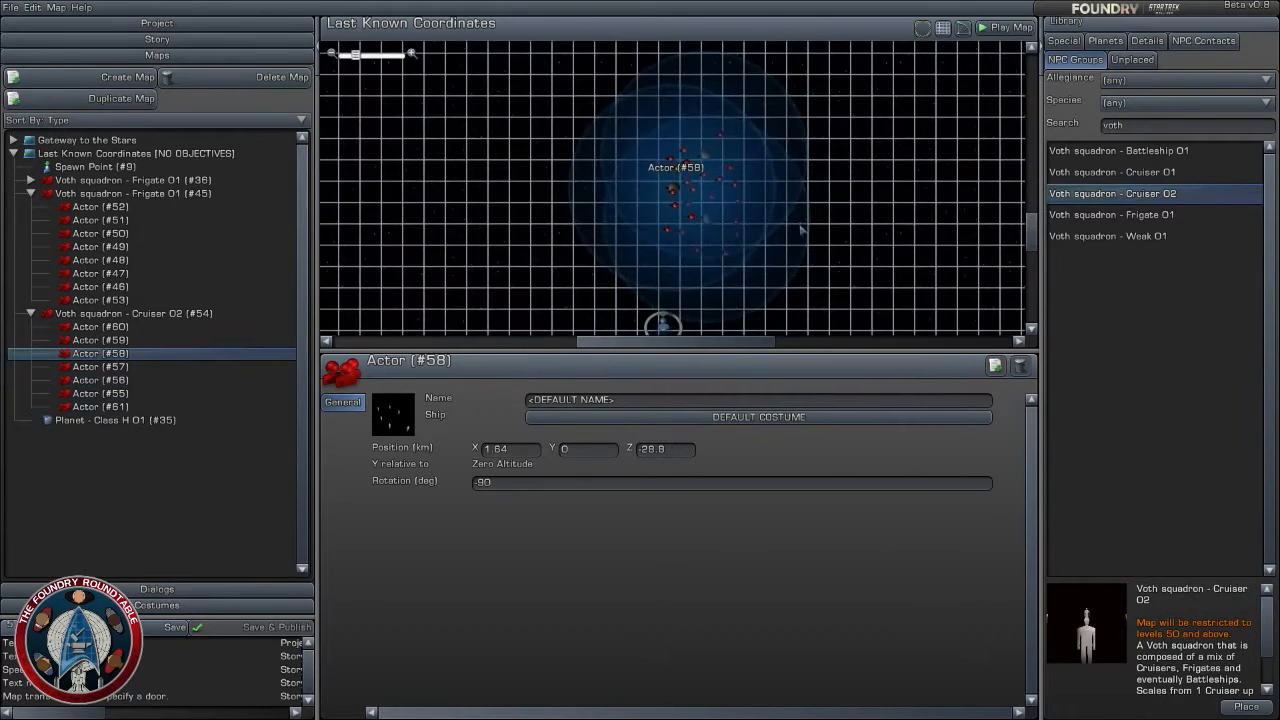
pyautogui.moveTo(813, 246); pyautogui.dragTo(853, 201, button='right')
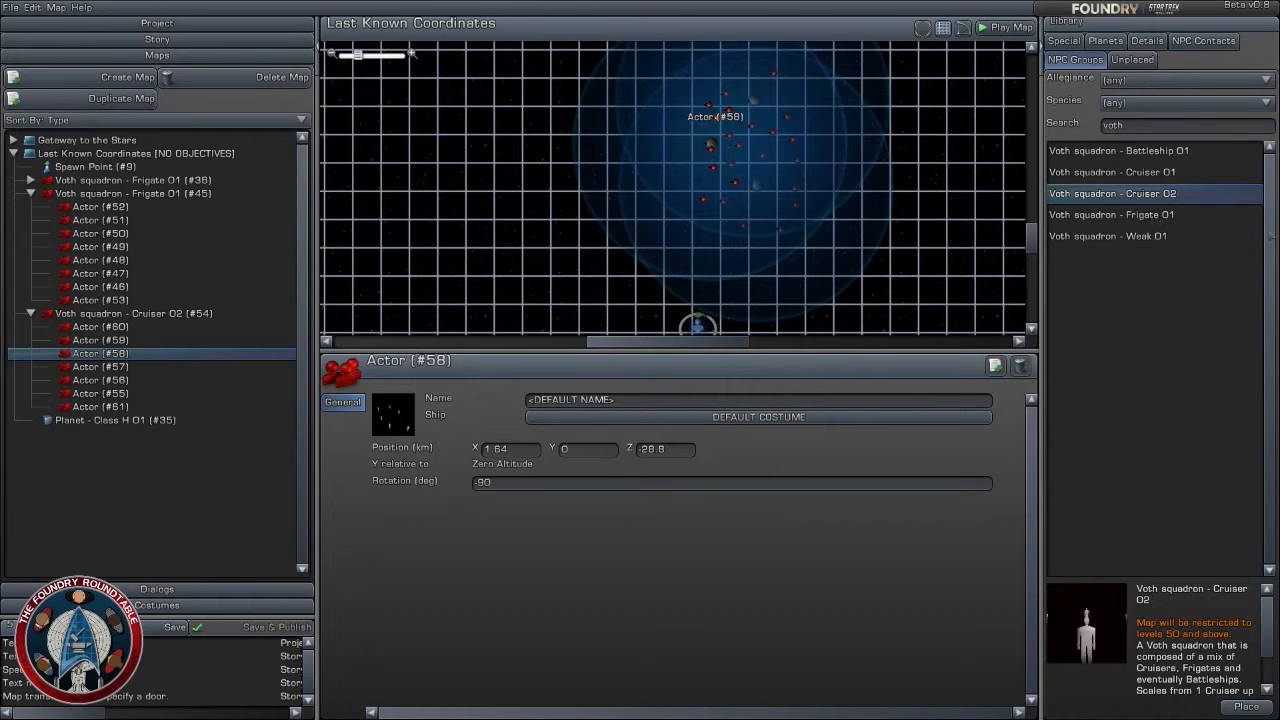
pyautogui.click(1146, 126)
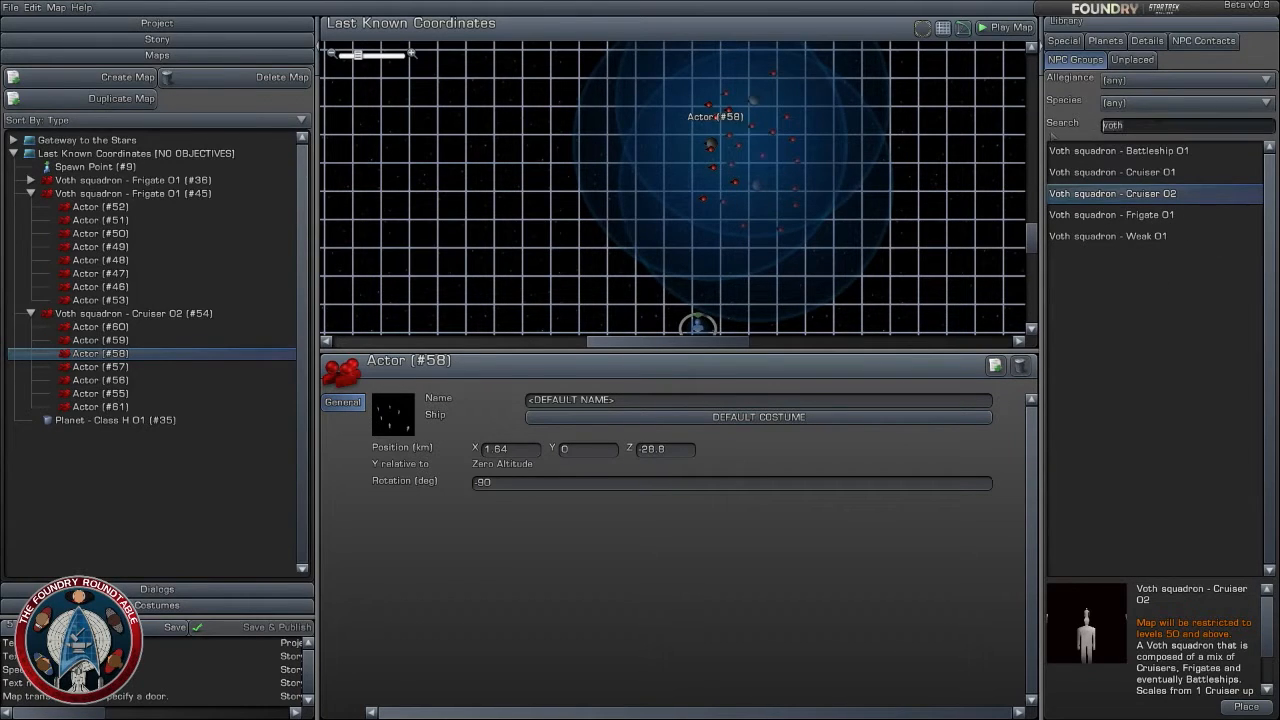
pyautogui.write('un')
pyautogui.press('BackSpace')
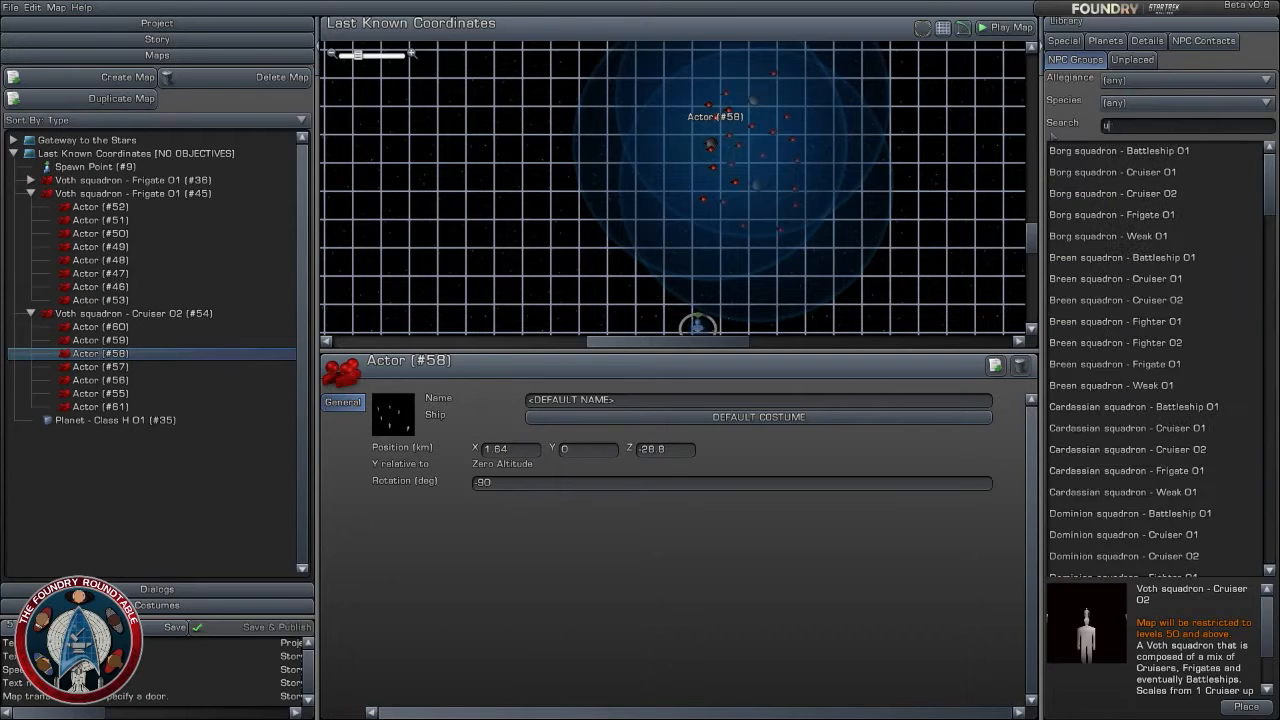
pyautogui.write('federation')
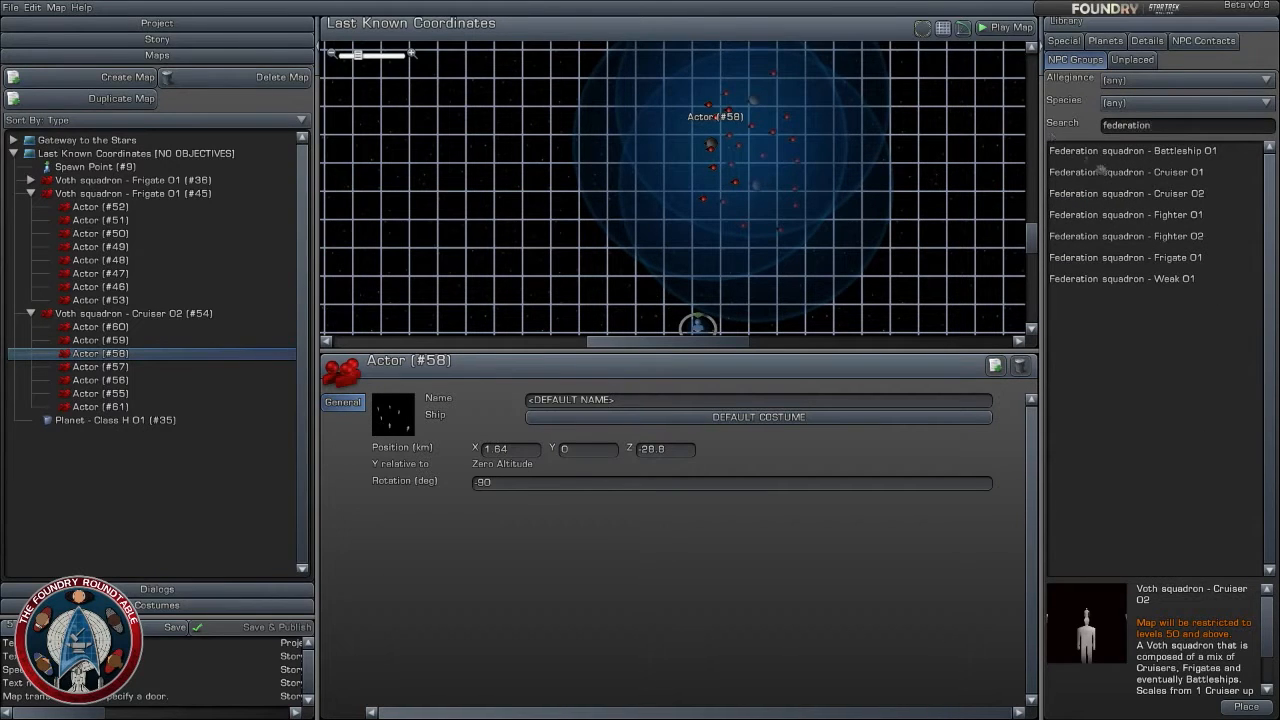
pyautogui.click(1143, 238)
pyautogui.click(1156, 260)
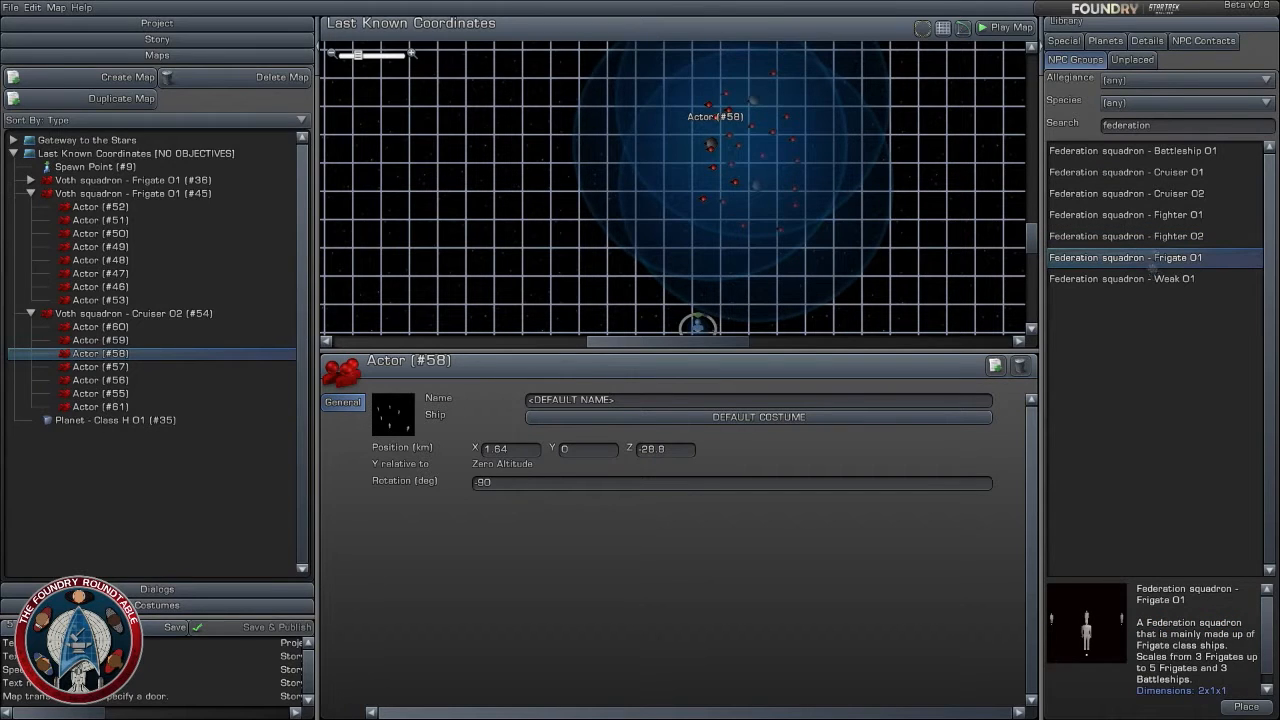
# - Place a Federation squadron - Fighter 02 at about X -8.6, Z -34.2 km and rotate it to 90 degrees
pyautogui.click(1168, 230)
pyautogui.moveTo(1166, 233); pyautogui.dragTo(573, 197)
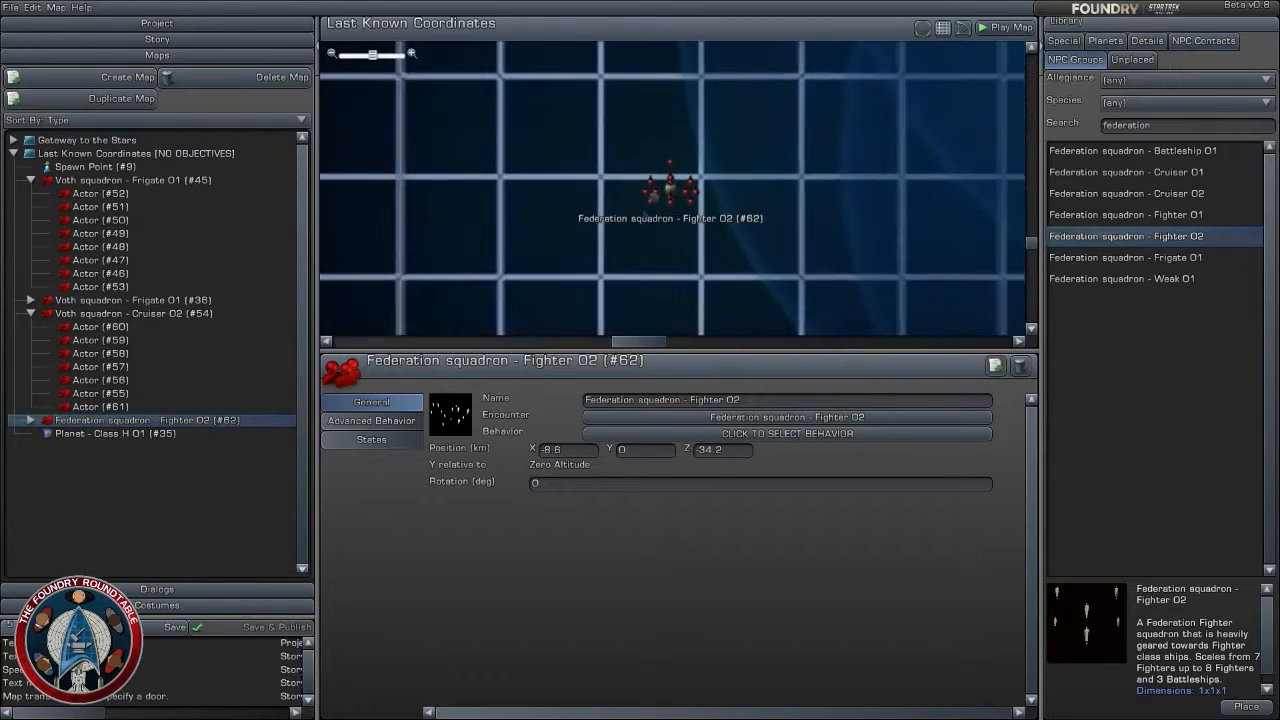
pyautogui.moveTo(687, 184); pyautogui.dragTo(677, 242)
pyautogui.scroll(2, 757, 237)
pyautogui.scroll(3, 757, 237)
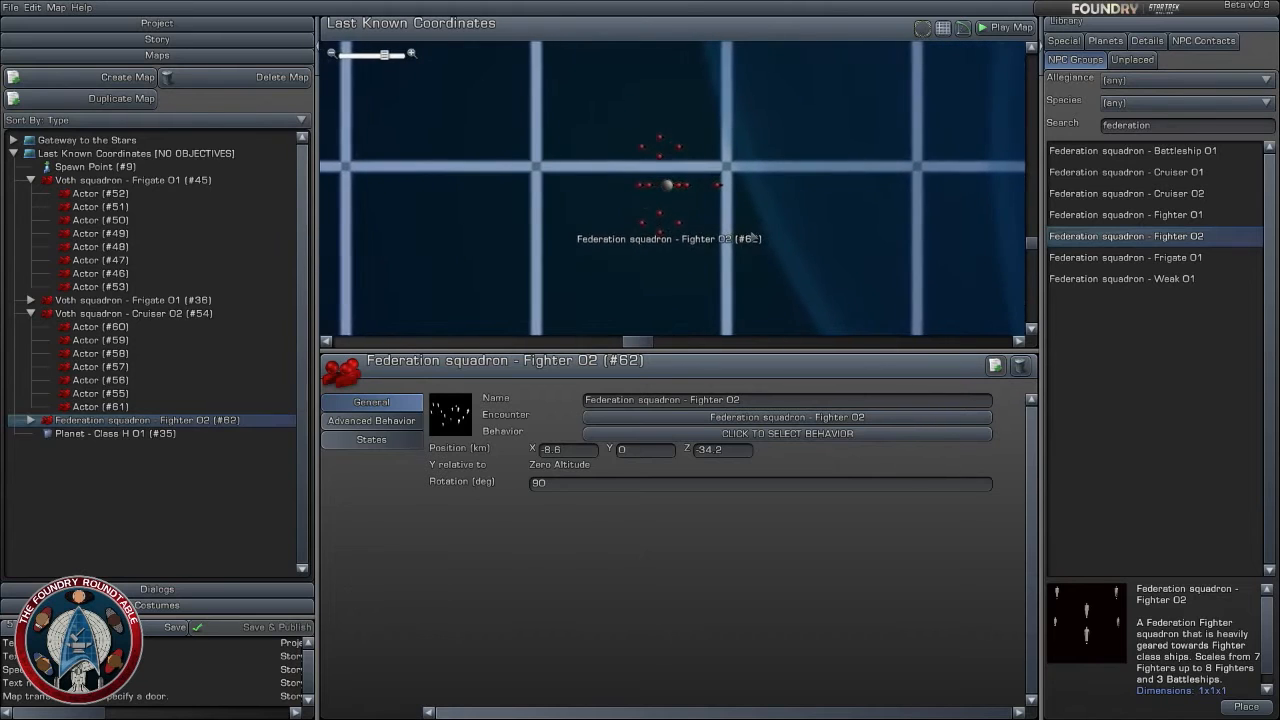
# - Move the Federation fighter squadron closer to the Voth ships, to about X -5.32, Z -31.32 km, and remove it from the map
pyautogui.moveTo(667, 185); pyautogui.dragTo(687, 161)
pyautogui.scroll(-5, 755, 218)
pyautogui.scroll(2, 756, 219)
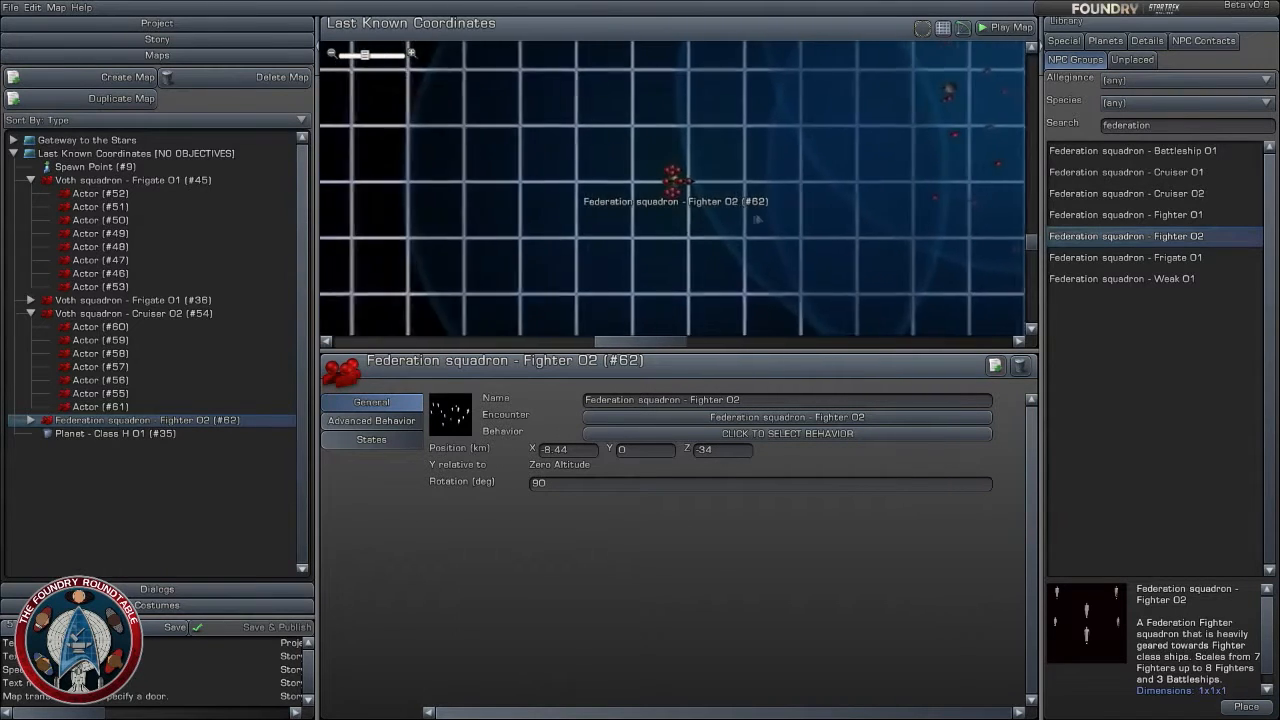
pyautogui.moveTo(674, 182); pyautogui.dragTo(554, 226, button='right')
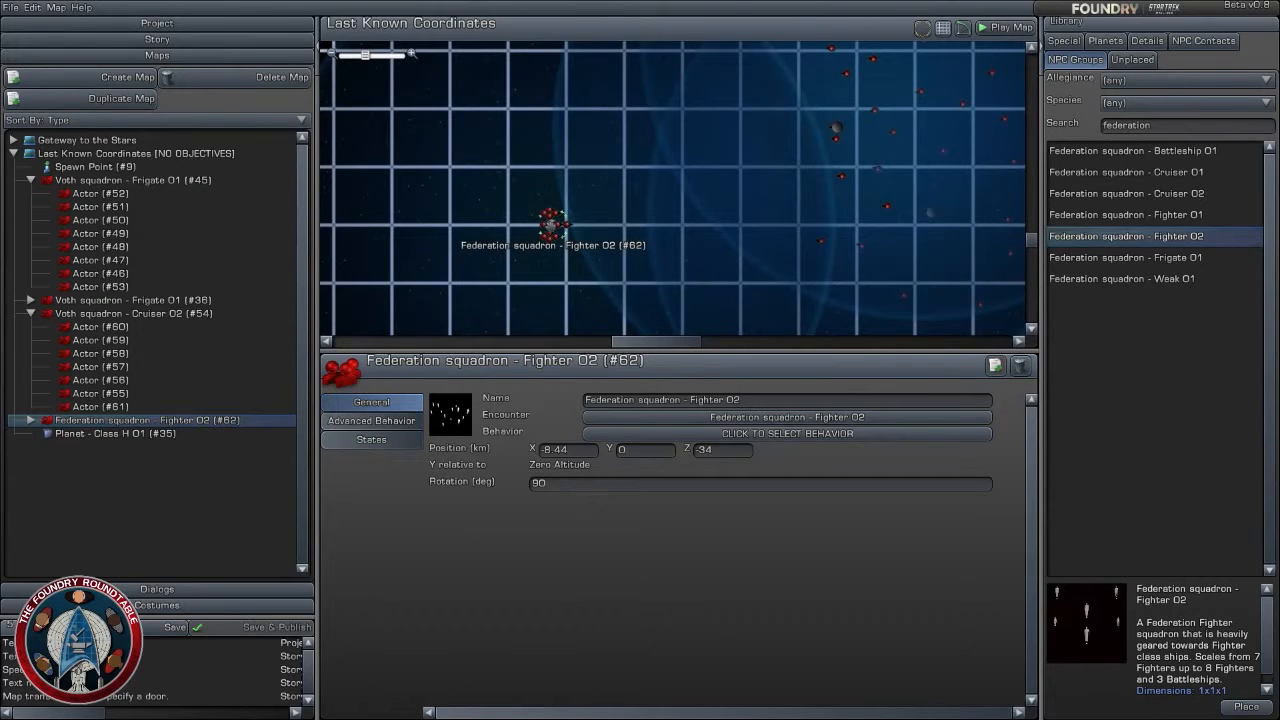
pyautogui.moveTo(553, 220); pyautogui.dragTo(629, 150)
pyautogui.scroll(3, 691, 196)
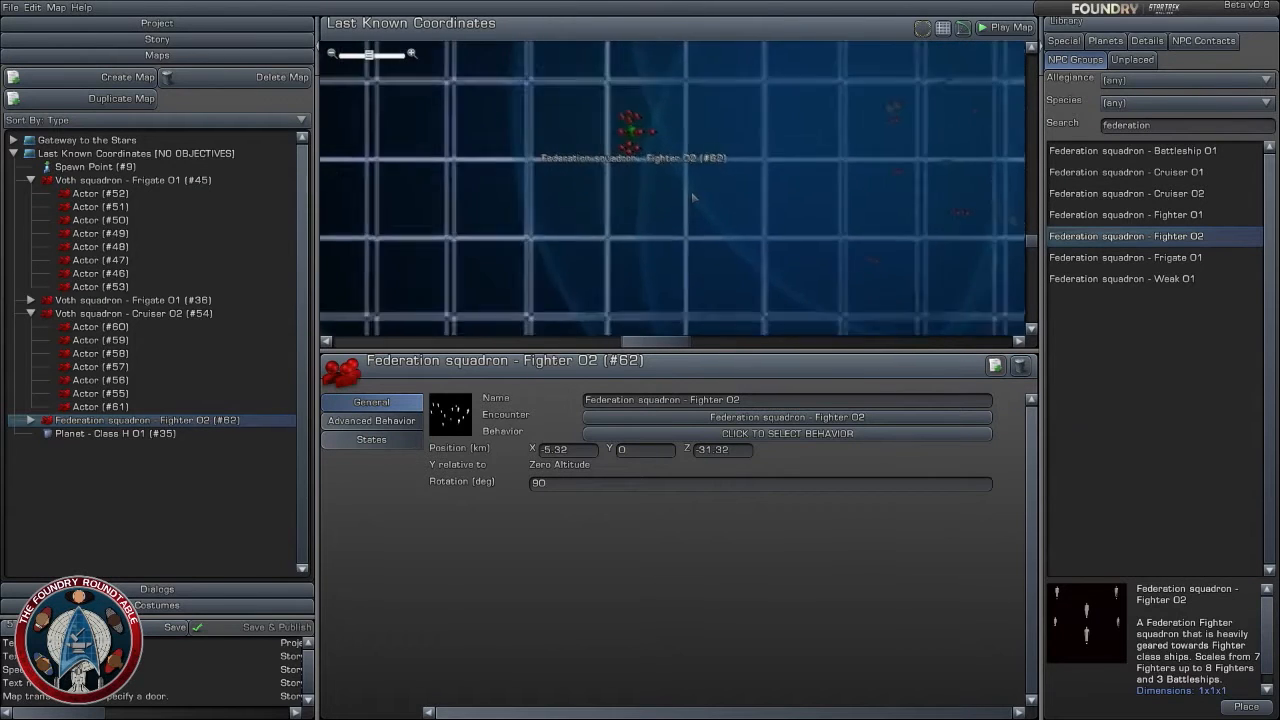
pyautogui.scroll(1, 692, 197)
pyautogui.moveTo(667, 171); pyautogui.dragTo(680, 229, button='right')
pyautogui.scroll(2, 675, 231)
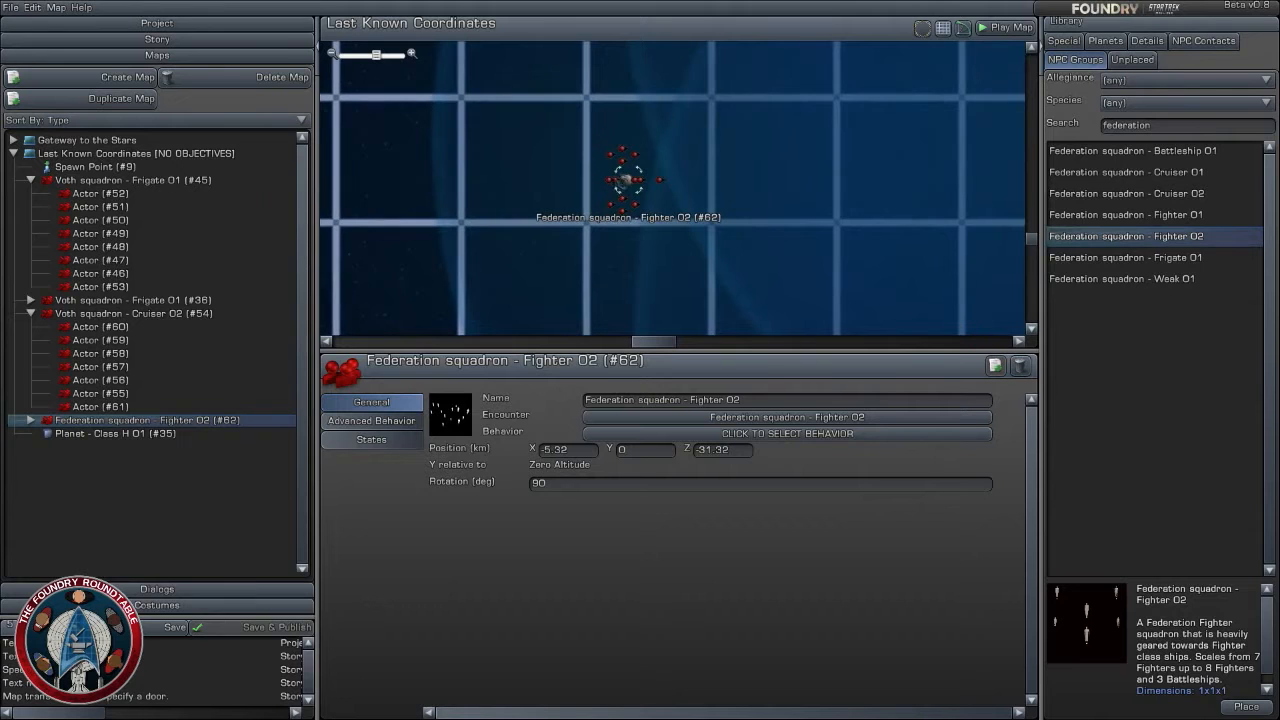
pyautogui.moveTo(625, 180); pyautogui.dragTo(357, 88)
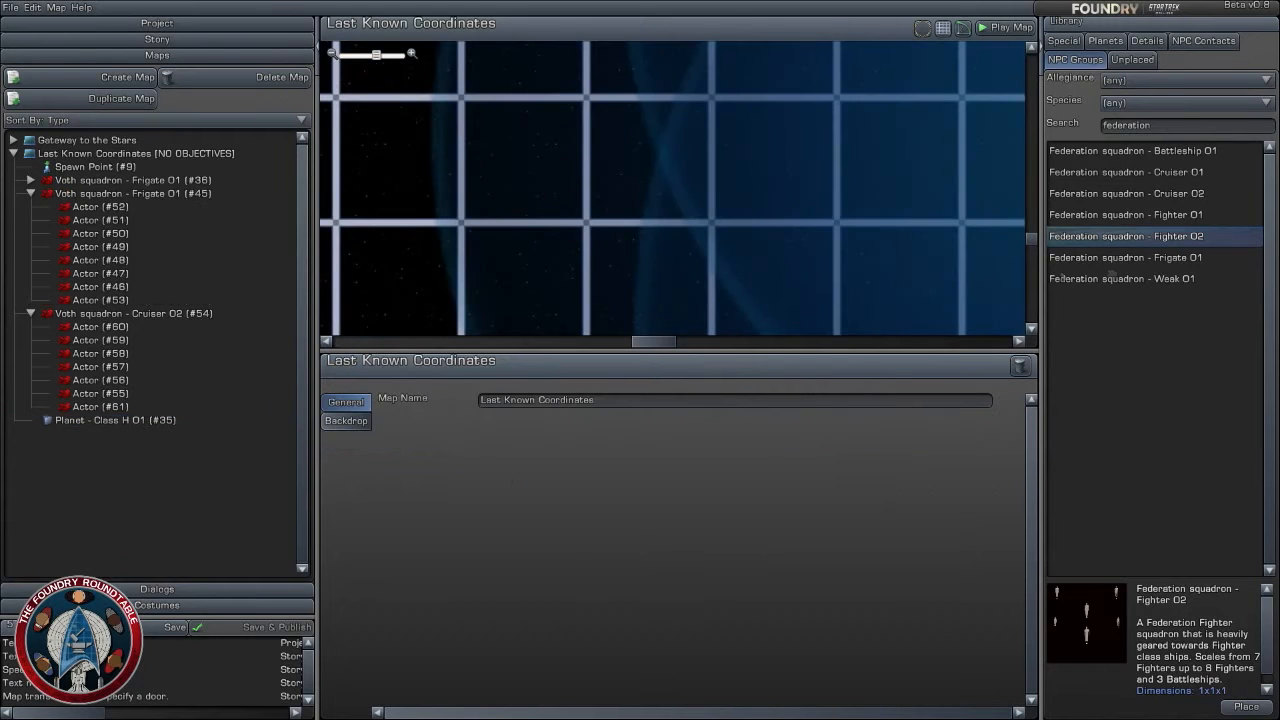
# - Place a Federation squadron - Frigate 01 at about X -5.96, Z -31.16 km and rotate it to 90 degrees
pyautogui.click(1159, 260)
pyautogui.moveTo(1159, 261); pyautogui.dragTo(588, 171)
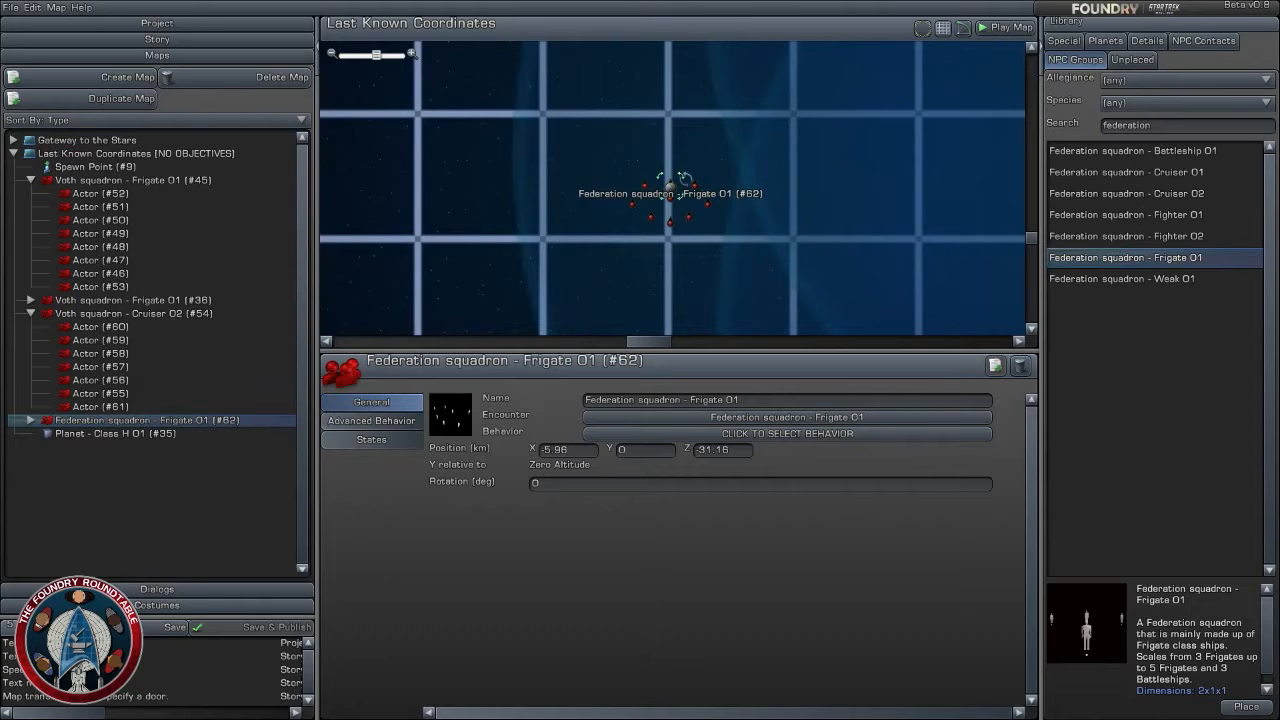
pyautogui.moveTo(685, 178); pyautogui.dragTo(700, 252)
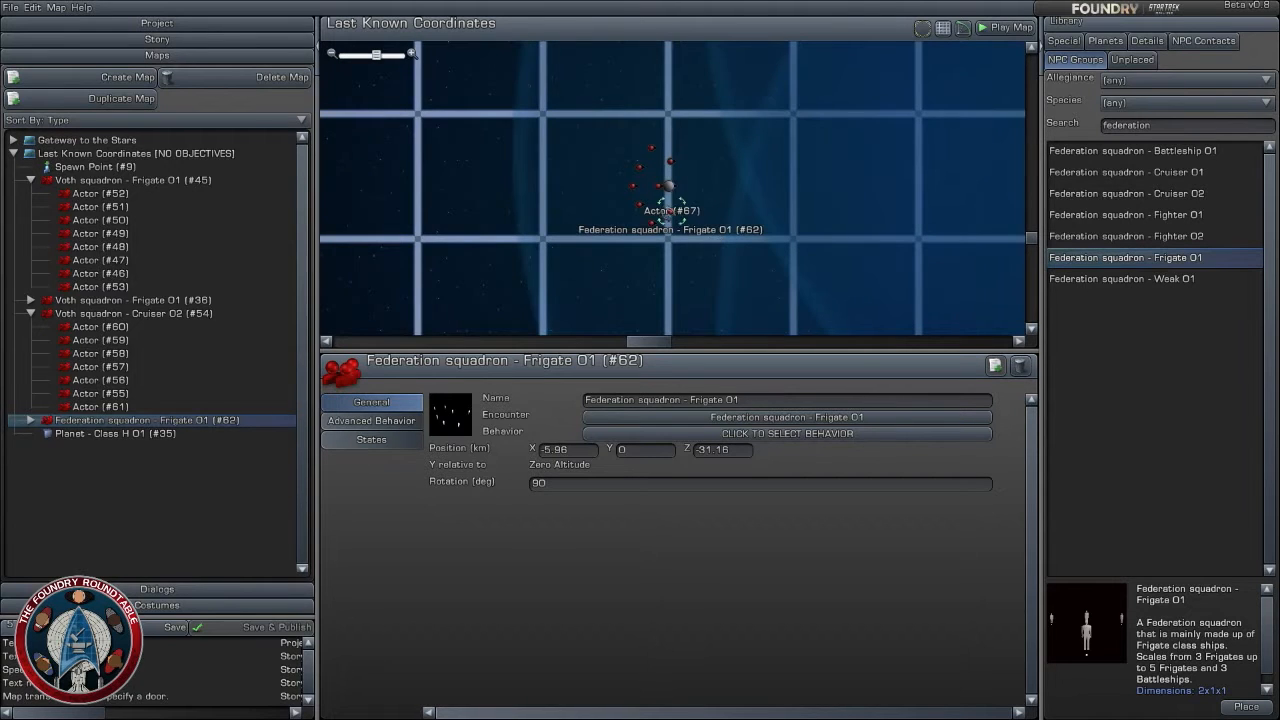
# - Move the Federation frigate squadron's Actor #67 away from the group, Actor #69 to about X -5.8, Z -33.04, and Actor #64 to about X -7.16, Z -32.44
pyautogui.click(668, 205)
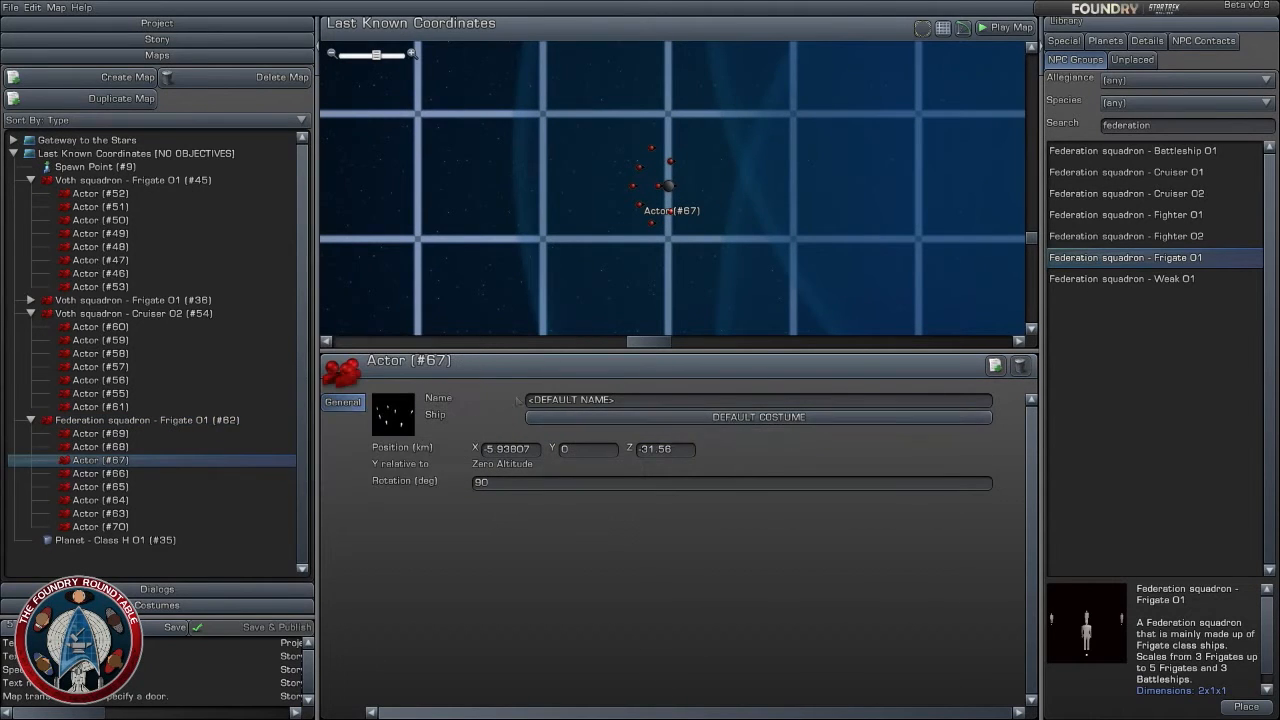
pyautogui.click(662, 226)
pyautogui.moveTo(673, 212); pyautogui.dragTo(755, 238)
pyautogui.moveTo(656, 228); pyautogui.dragTo(680, 299)
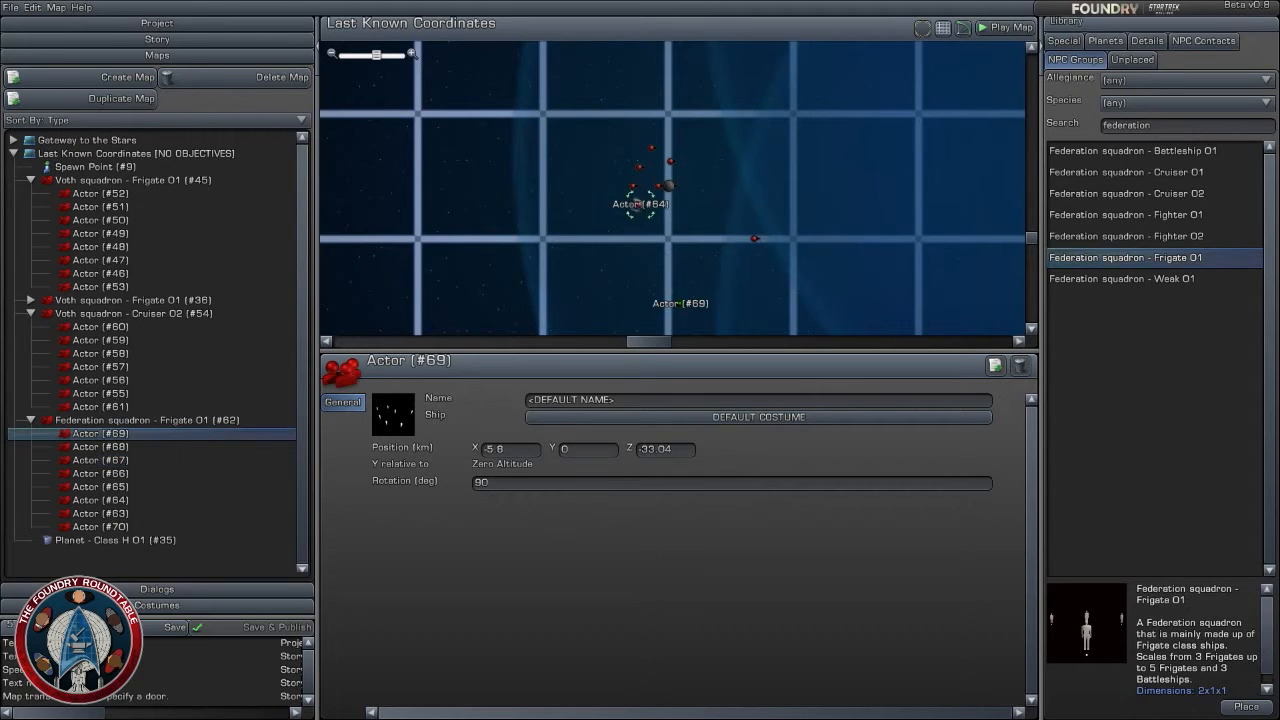
pyautogui.click(590, 267)
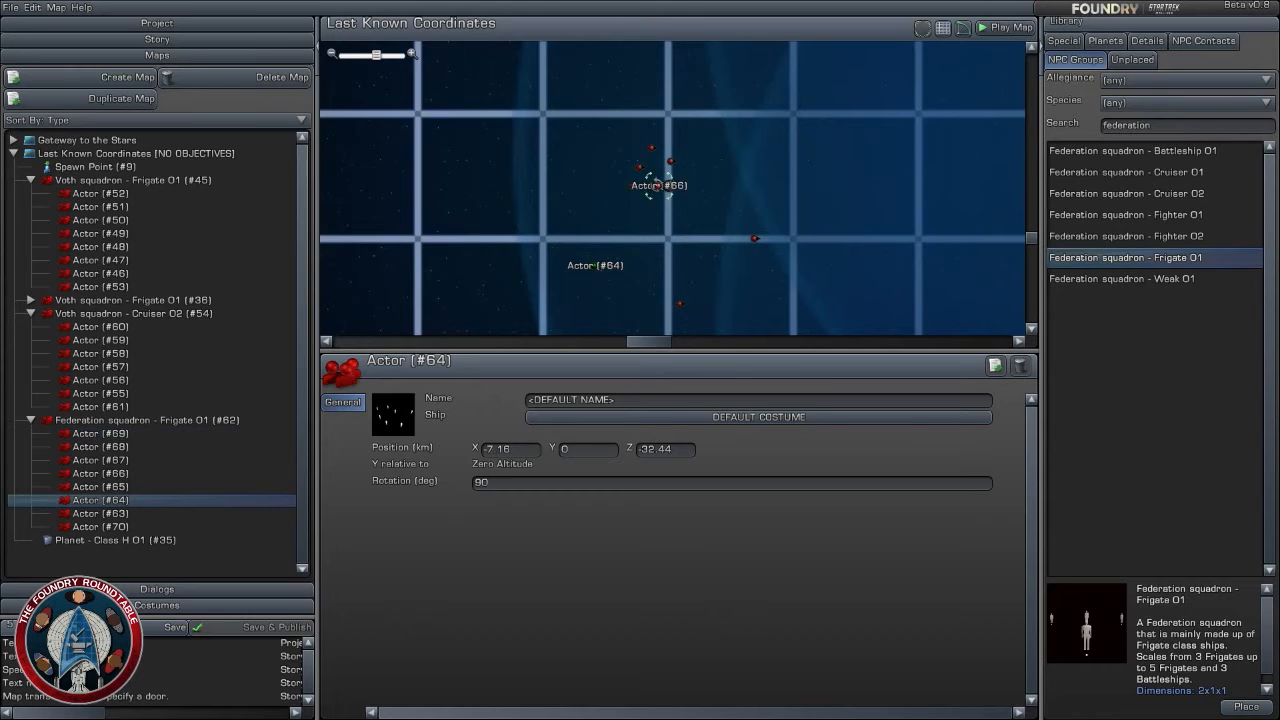
# - Spread out the remaining Federation frigate squadron ships, including Actor #68 to about X -5.36, Z -29.4 and Actor #63 to about X -5.88, Z -32.2
pyautogui.moveTo(655, 186); pyautogui.dragTo(800, 92)
pyautogui.click(707, 77)
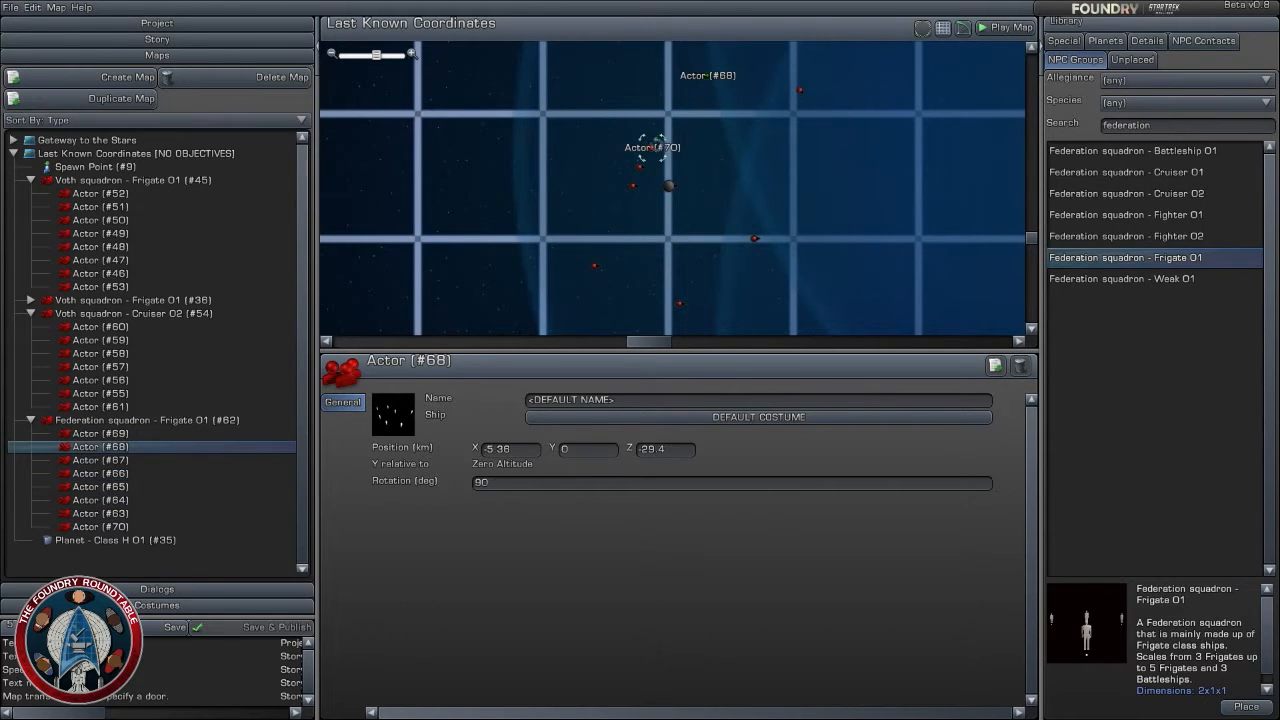
pyautogui.moveTo(652, 148); pyautogui.dragTo(737, 151)
pyautogui.moveTo(640, 167); pyautogui.dragTo(595, 83)
pyautogui.moveTo(633, 186); pyautogui.dragTo(678, 252)
# - Place a Federation squadron - Cruiser 01 on the map below the Federation frigate squadron and rotate it to 75 degrees
pyautogui.scroll(-1, 800, 300)
pyautogui.moveTo(858, 325); pyautogui.dragTo(763, 134, button='right')
pyautogui.scroll(-3, 764, 135)
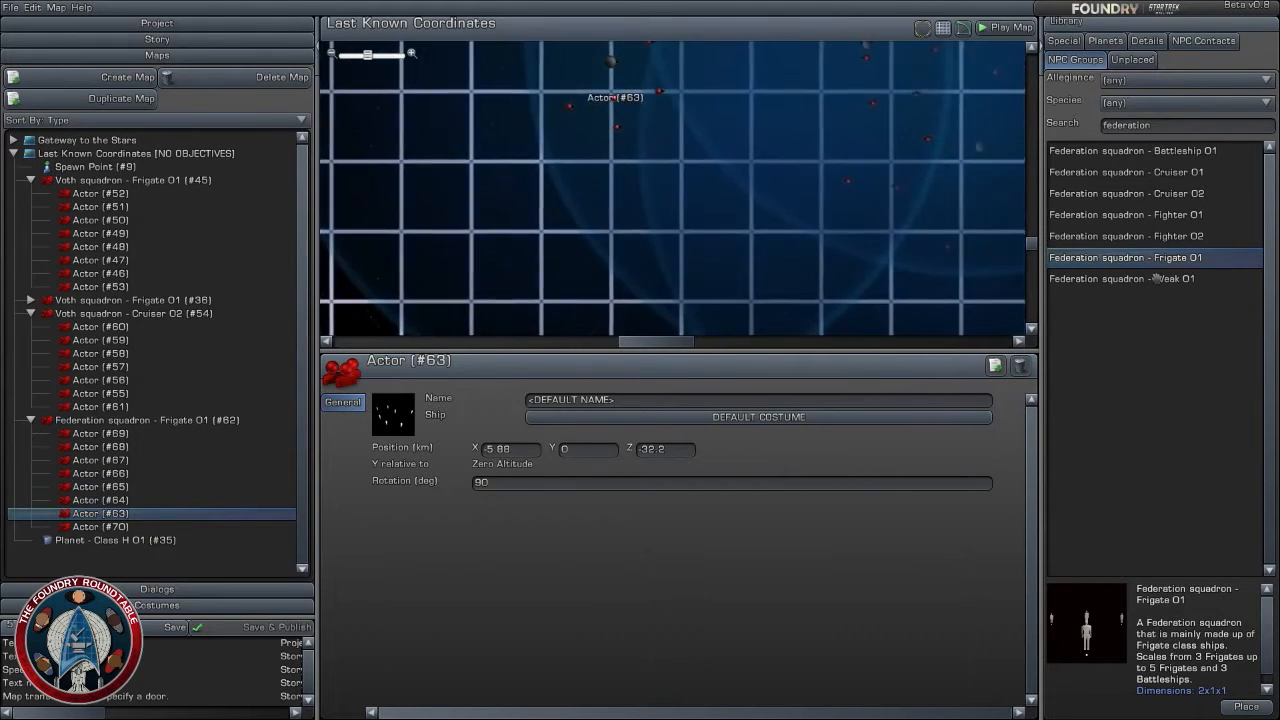
pyautogui.click(1165, 172)
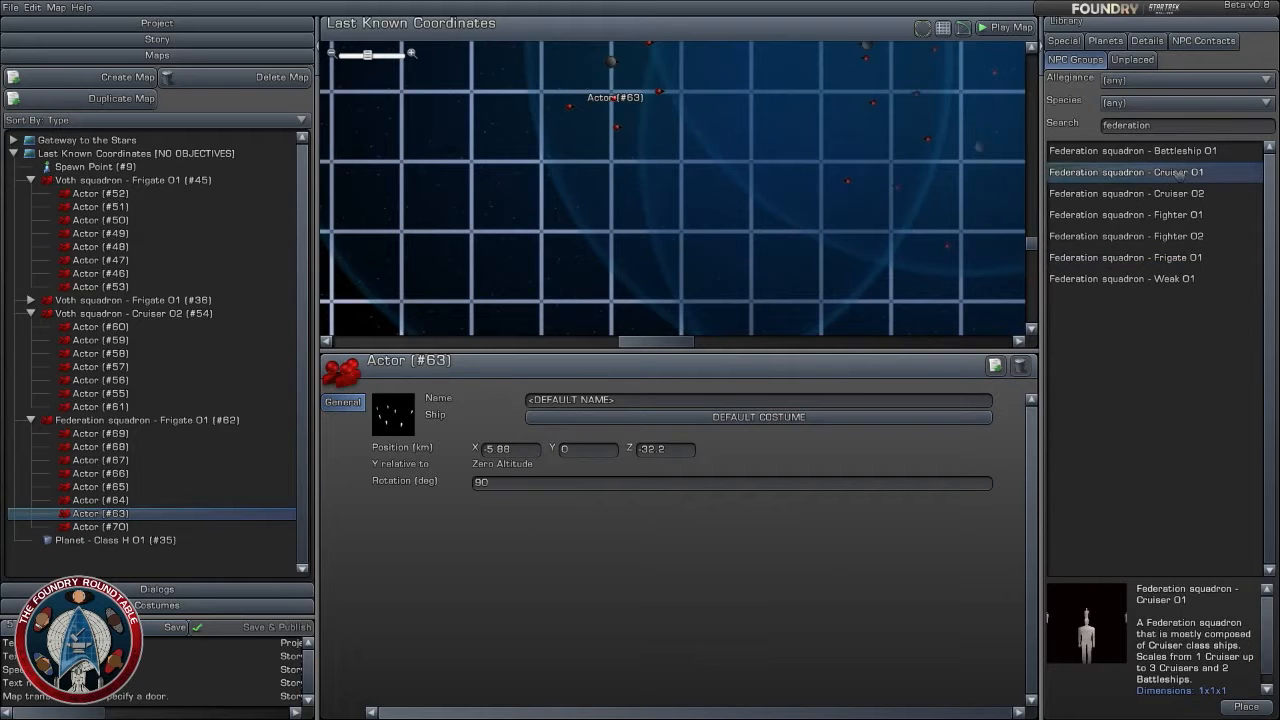
pyautogui.moveTo(1178, 172); pyautogui.dragTo(700, 256)
pyautogui.click(688, 231)
# - Spread out the cruiser squadron ships, including #73 to about X -6.64, Z -33.84, #72 to X -7.88, Z -33.6 and #79 to X -6.36, Z -35.56
pyautogui.moveTo(667, 208); pyautogui.dragTo(591, 207)
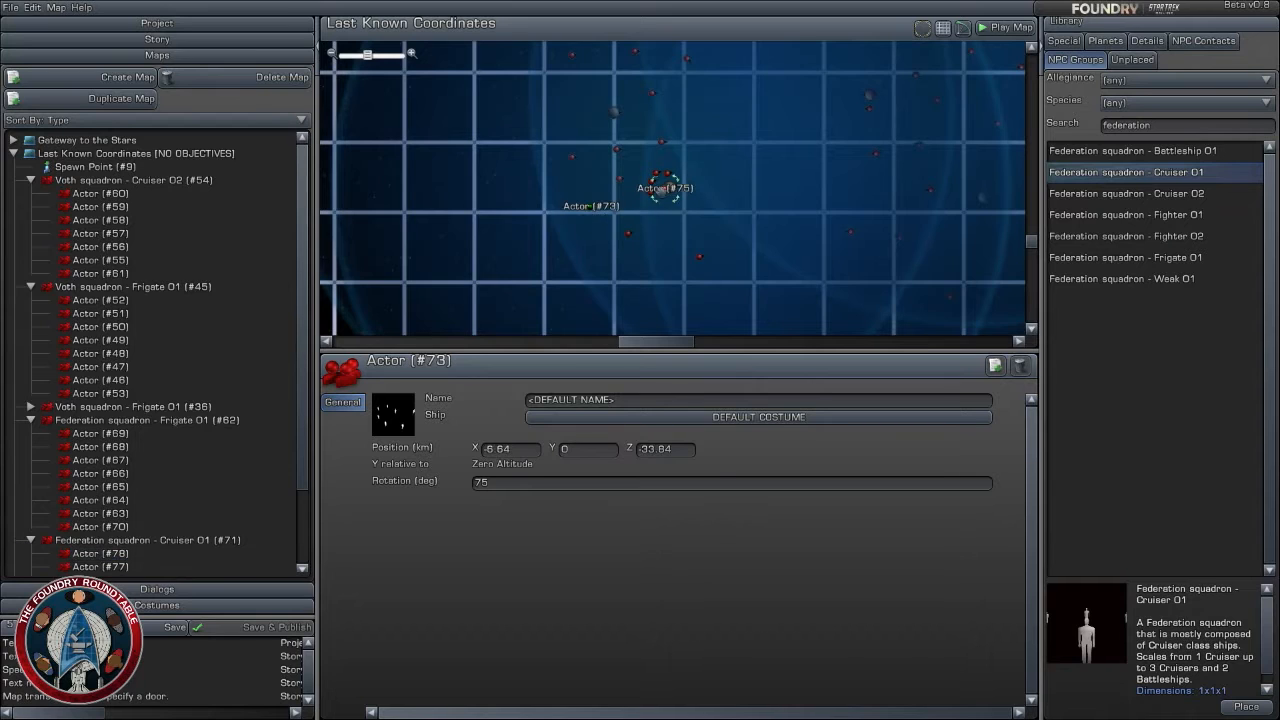
pyautogui.moveTo(668, 186); pyautogui.dragTo(590, 206)
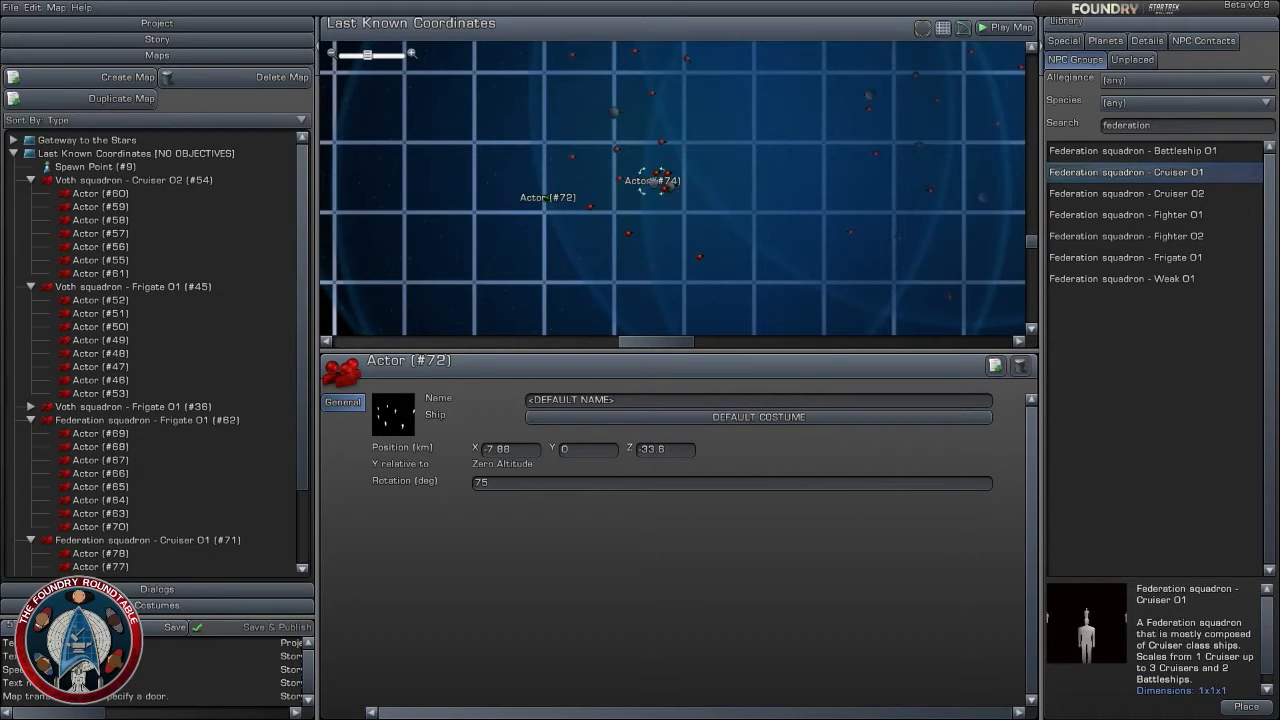
pyautogui.moveTo(660, 176); pyautogui.dragTo(546, 198)
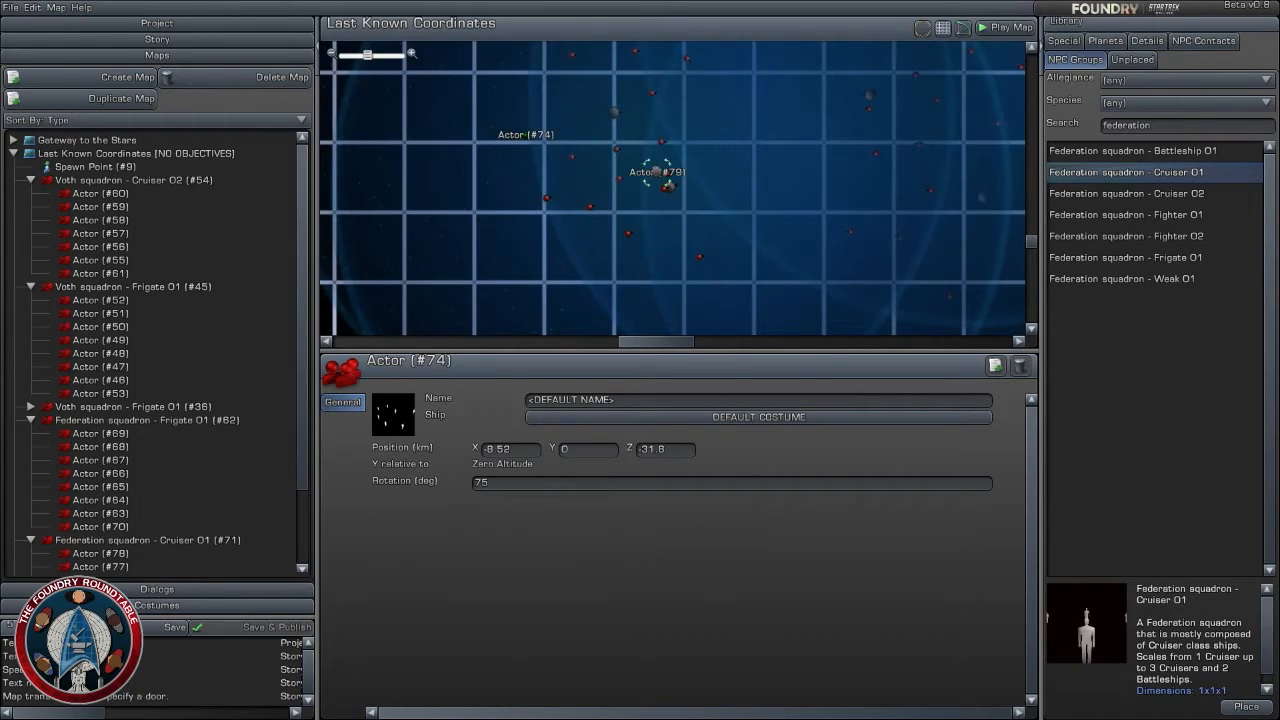
pyautogui.click(601, 266)
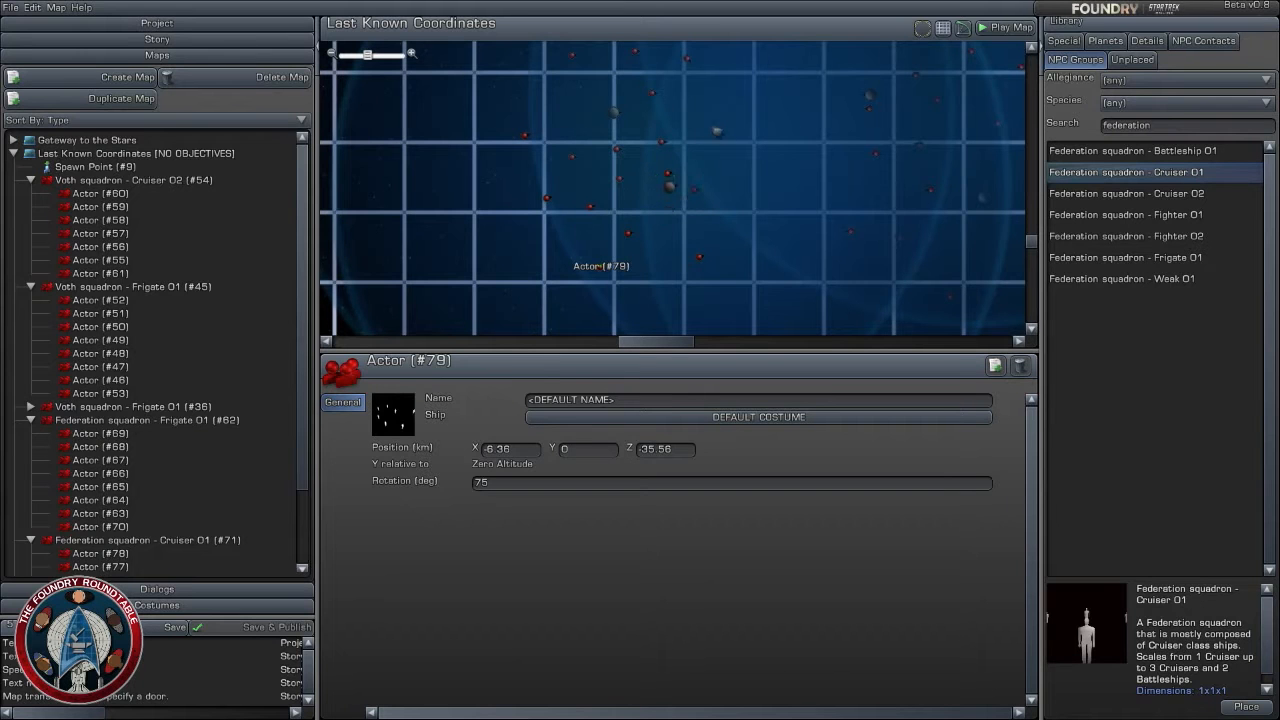
pyautogui.moveTo(668, 180); pyautogui.dragTo(698, 106)
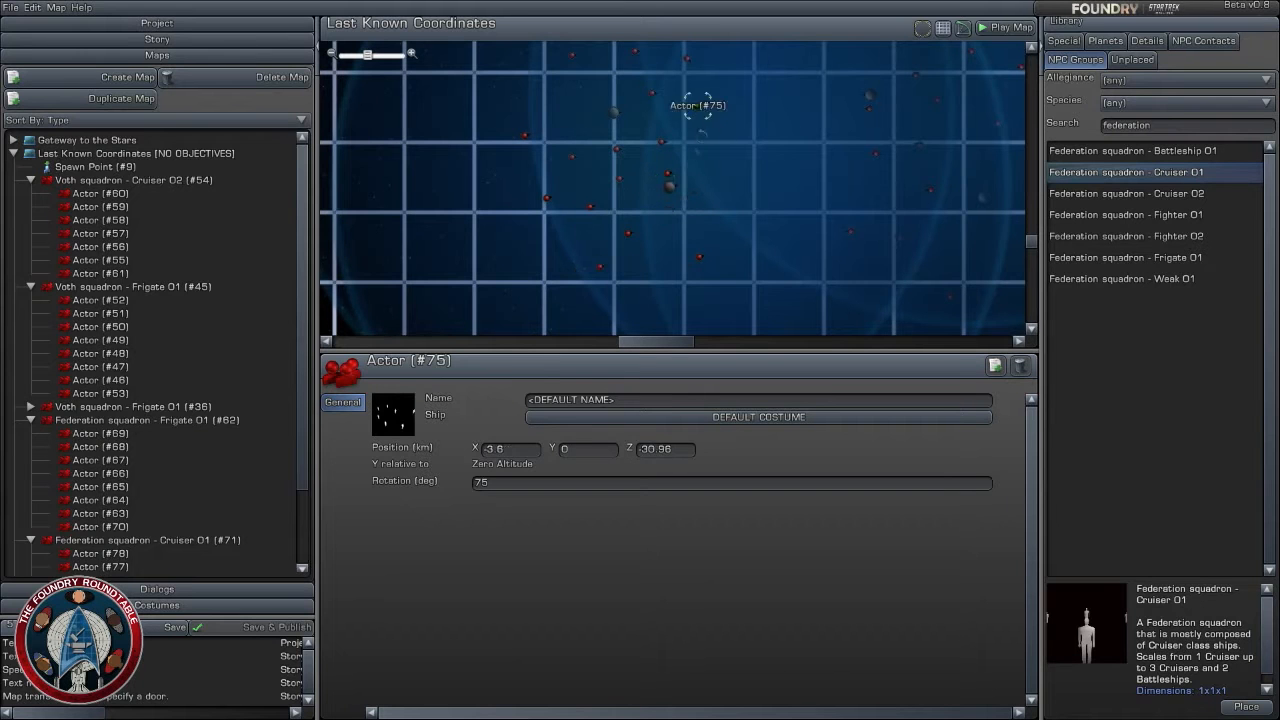
pyautogui.click(742, 252)
# - Move the Federation squadron - Frigate 01 group to about X -3.72, Z -30.36 km
pyautogui.scroll(-2, 745, 262)
pyautogui.scroll(-5, 745, 262)
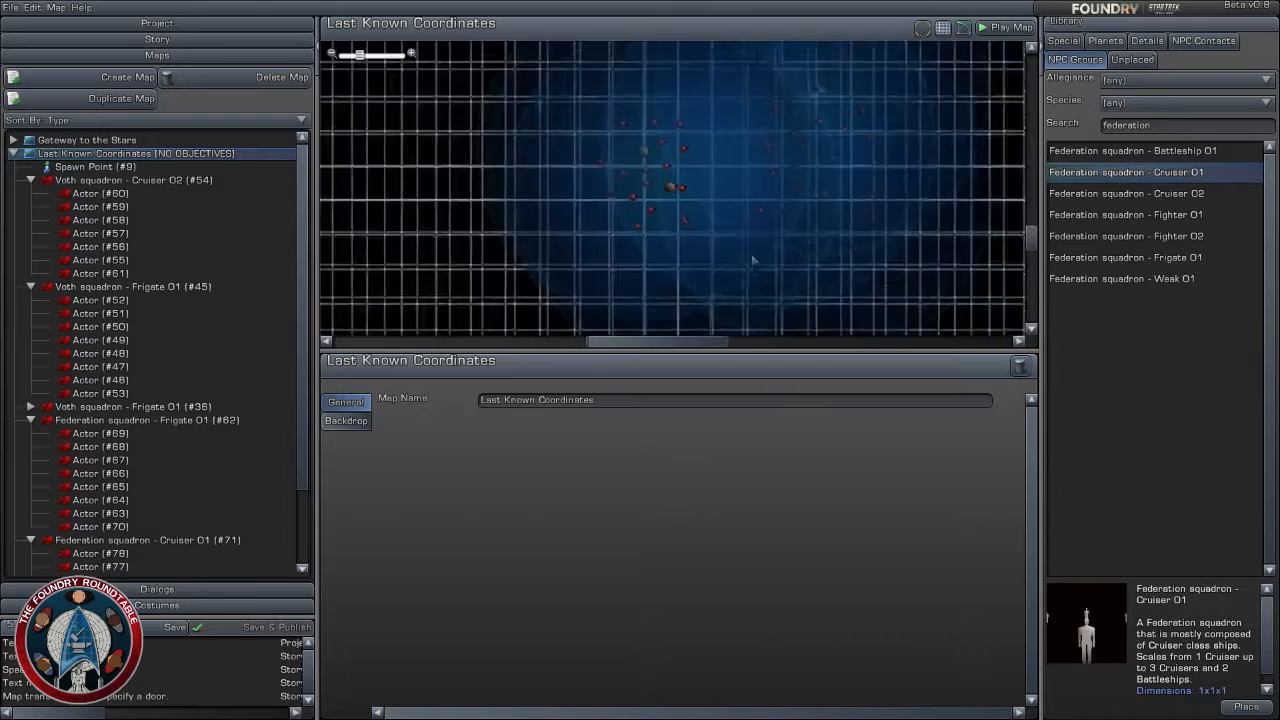
pyautogui.scroll(5, 910, 260)
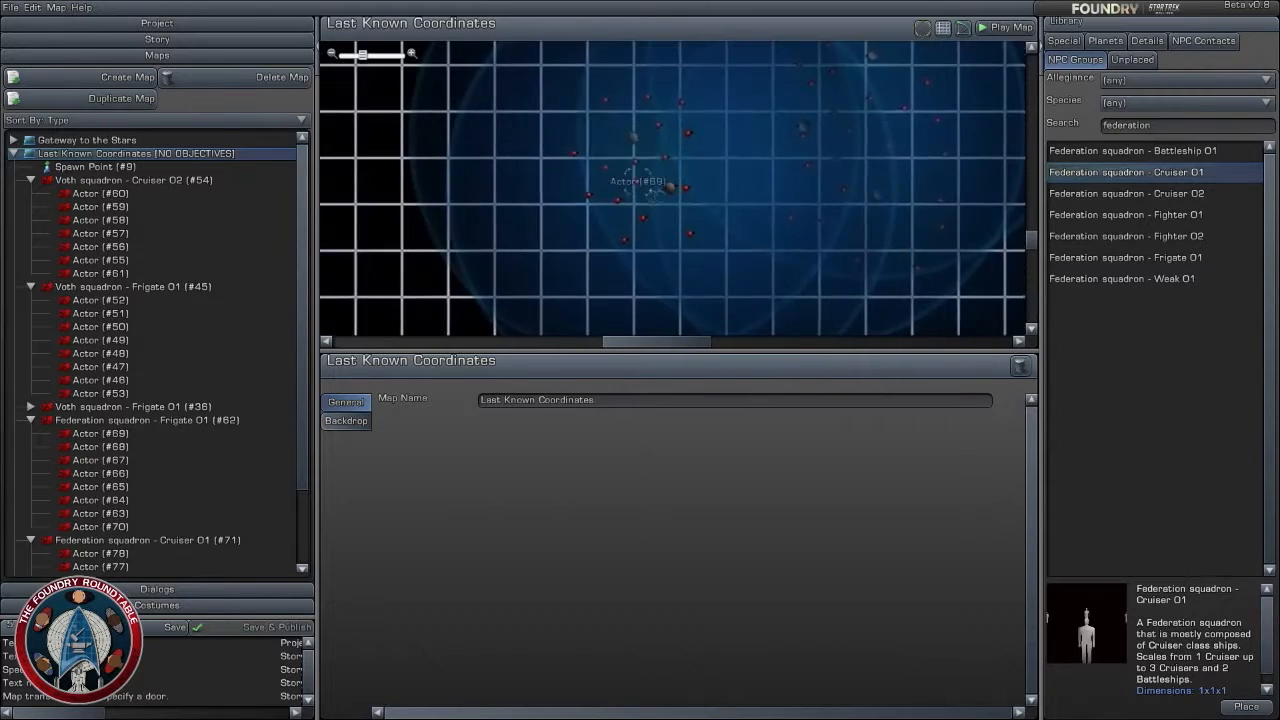
pyautogui.moveTo(720, 184); pyautogui.dragTo(718, 184)
pyautogui.moveTo(633, 137); pyautogui.dragTo(686, 118)
# - Move the spawn point to about X 1, Z -38.28 km, below the battle
pyautogui.scroll(-4, 823, 291)
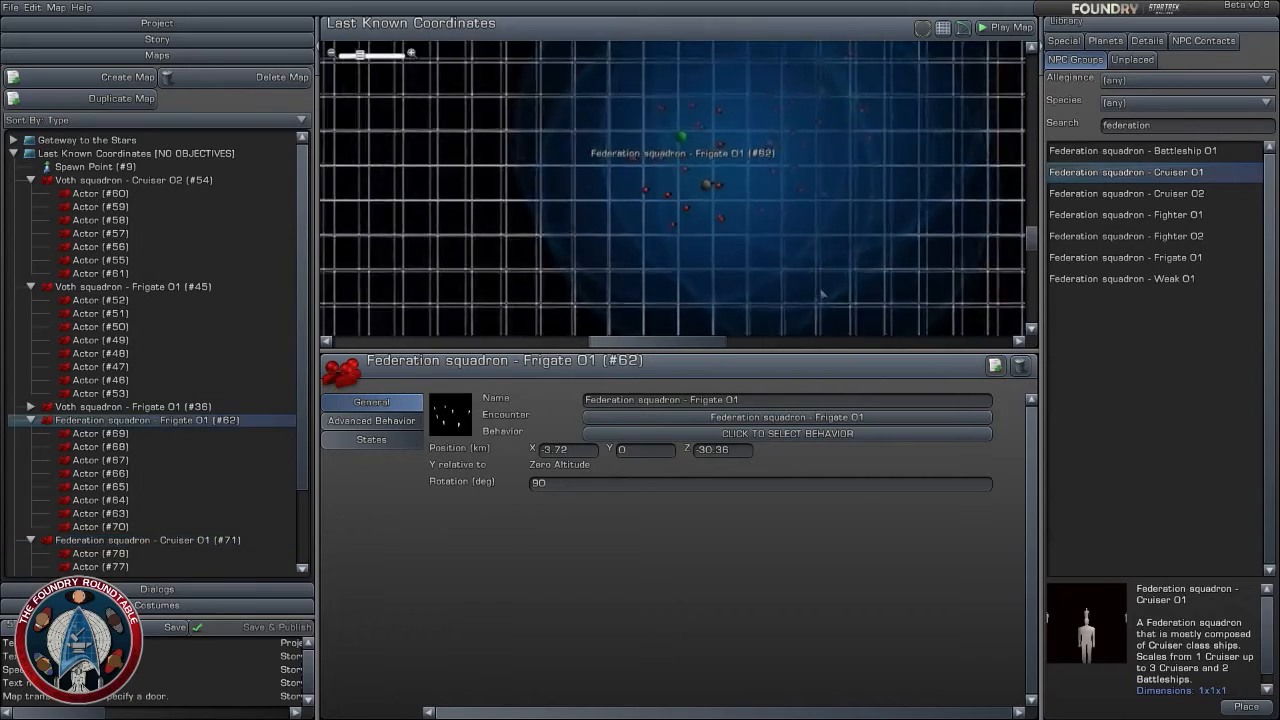
pyautogui.moveTo(722, 300); pyautogui.dragTo(727, 238)
pyautogui.scroll(1, 766, 280)
pyautogui.scroll(3, 766, 280)
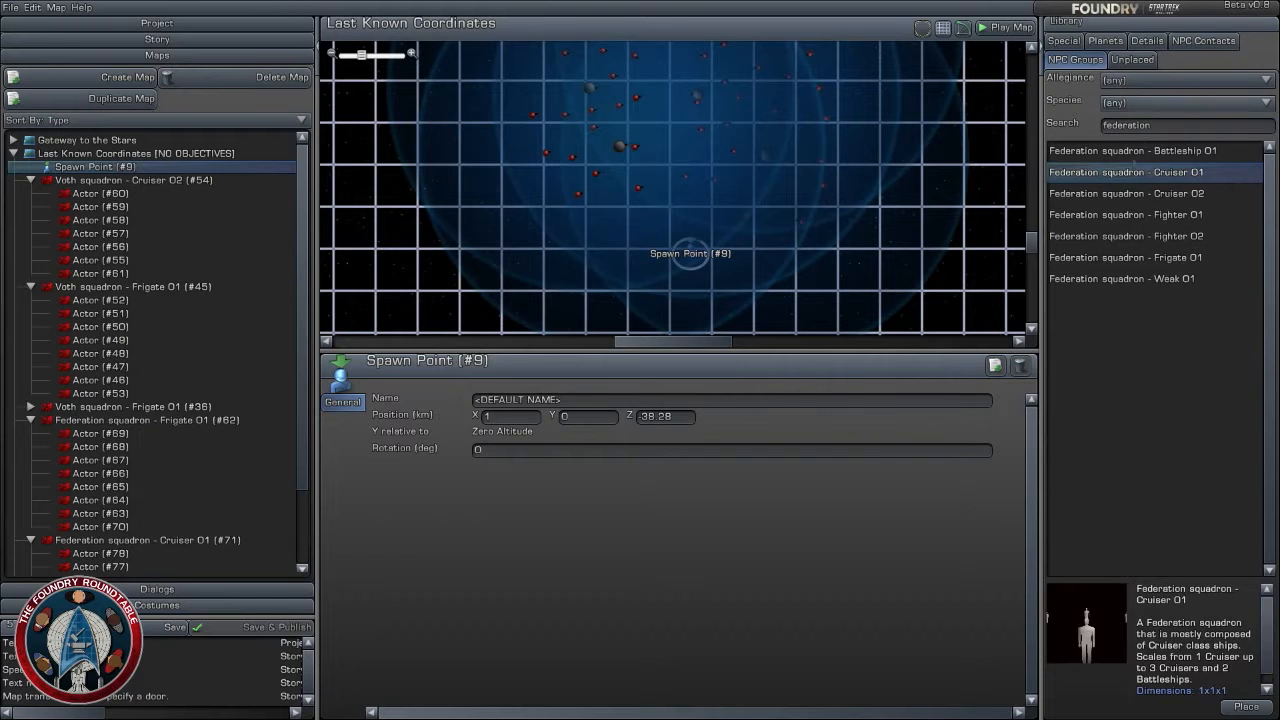
# - Search the library's detail objects for "invisible"
pyautogui.click(1147, 41)
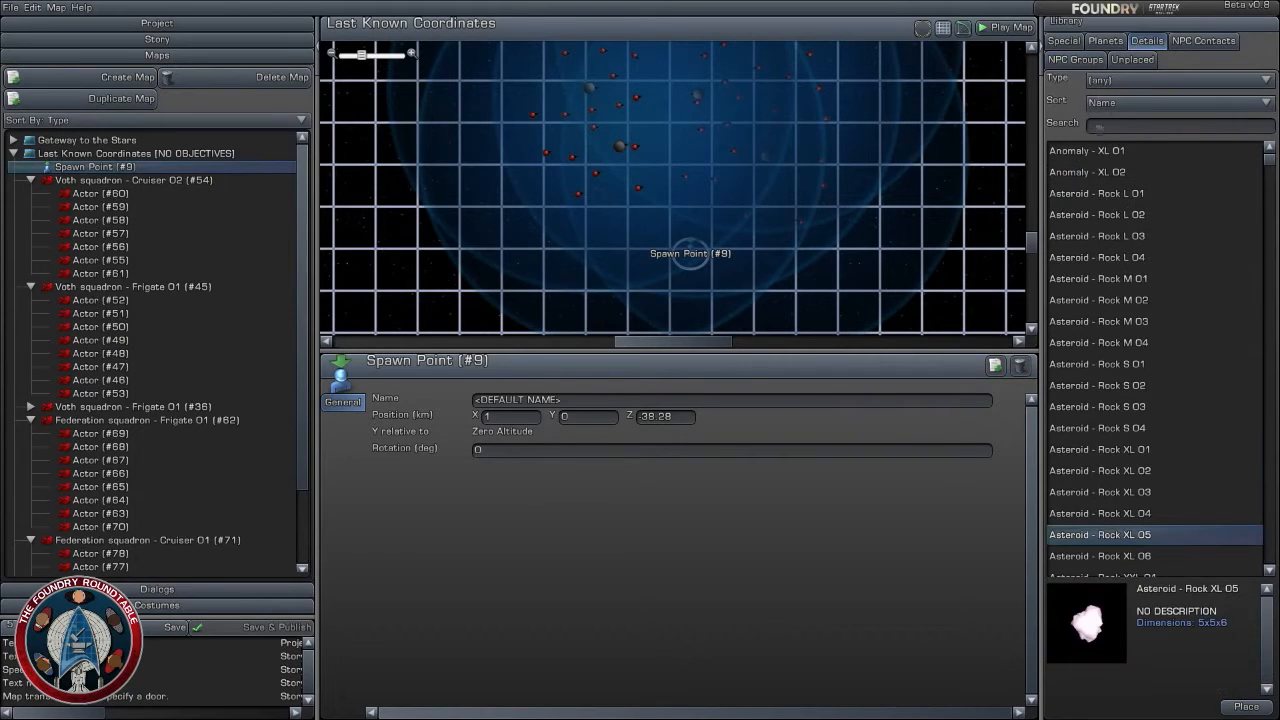
pyautogui.click(1106, 42)
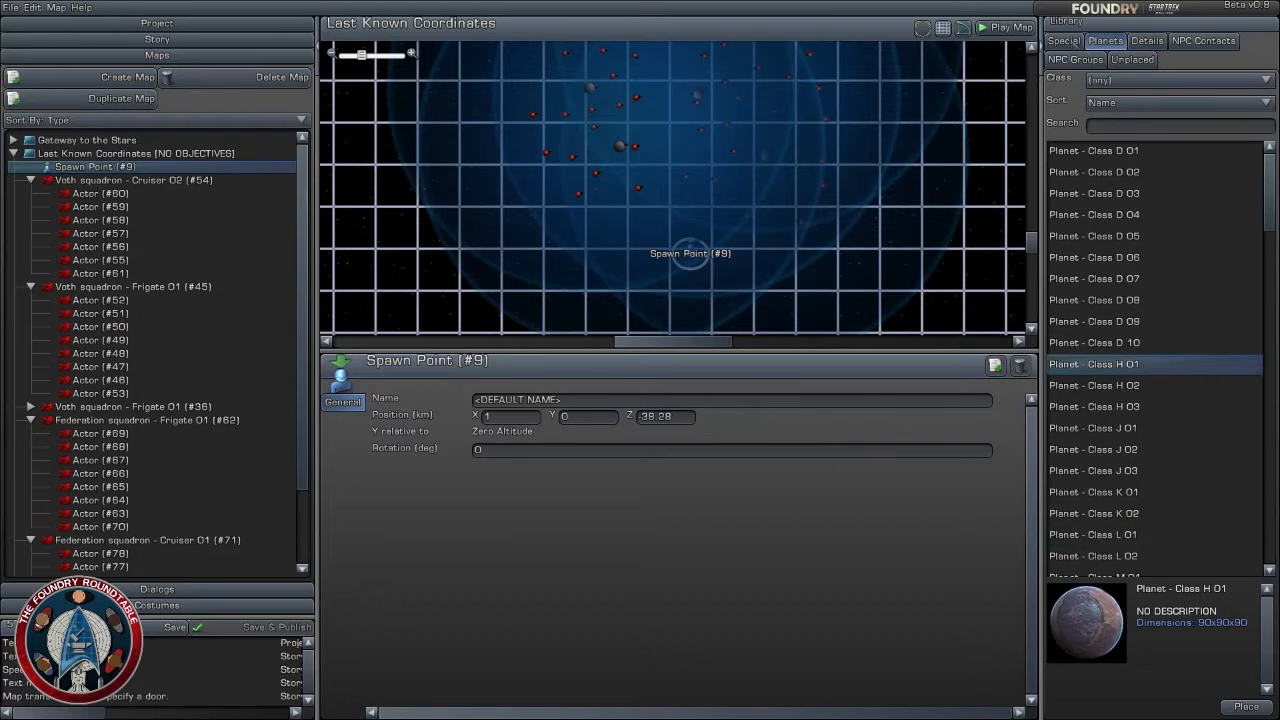
pyautogui.click(1066, 42)
pyautogui.click(1105, 41)
pyautogui.click(1147, 41)
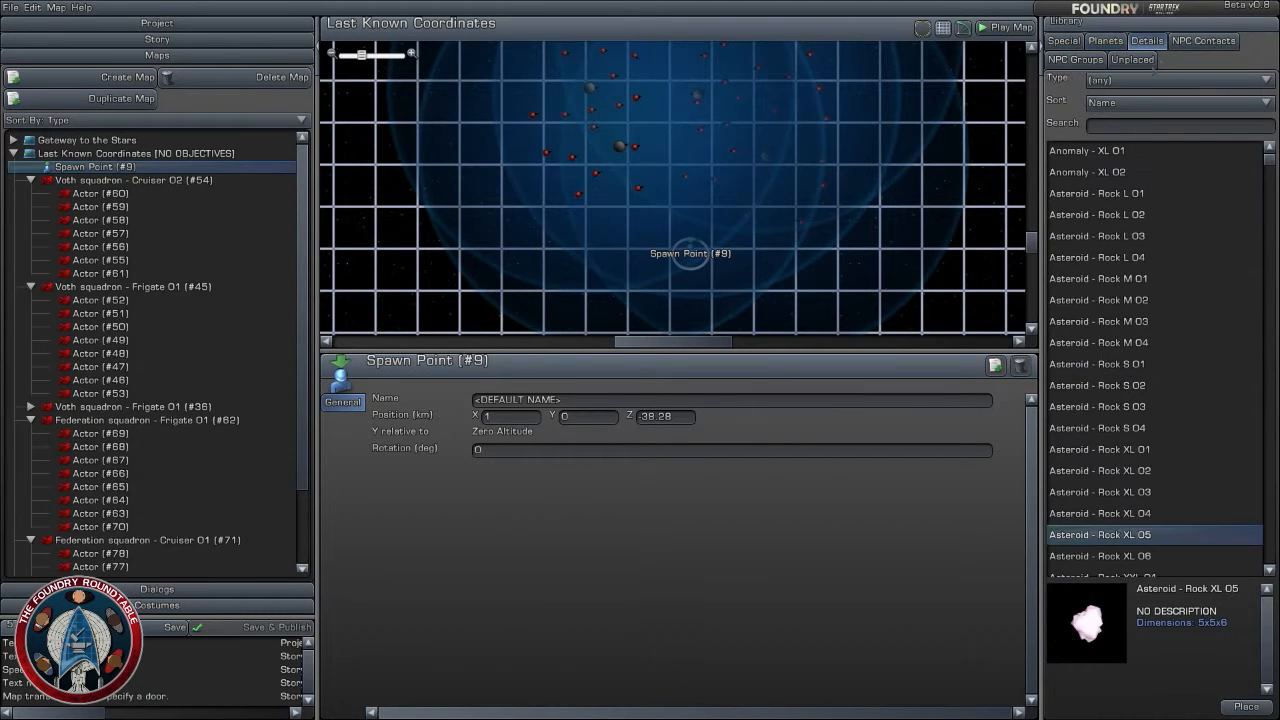
pyautogui.click(1156, 126)
pyautogui.write('in')
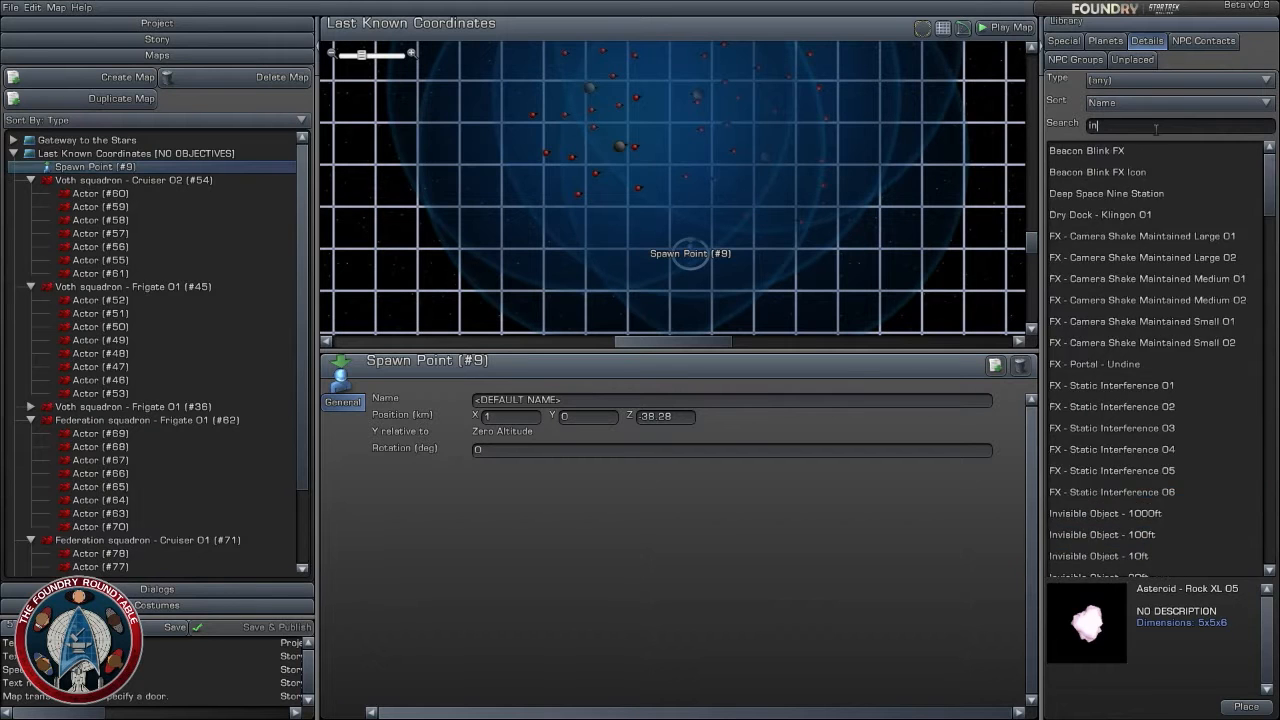
pyautogui.write('visible')
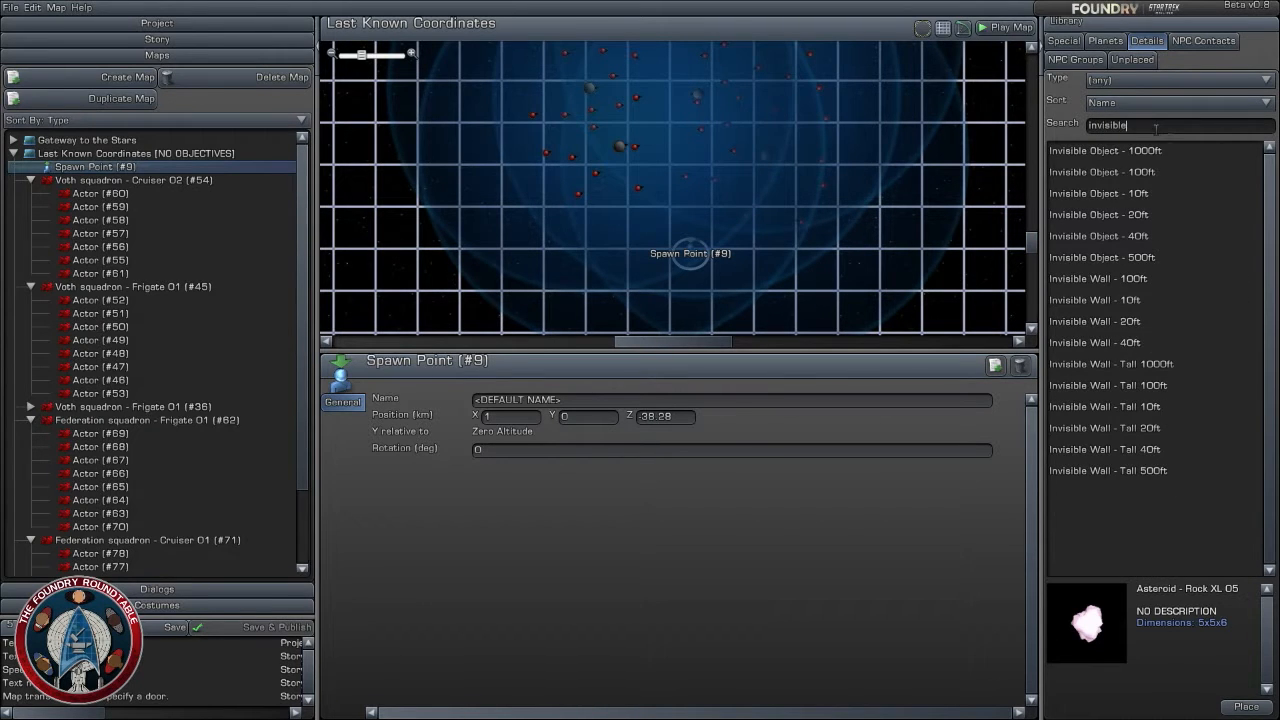
# - Compare the invisible objects and walls, and place an Invisible Wall - Tall 1000ft near the spawn point
pyautogui.click(1197, 212)
pyautogui.click(1150, 238)
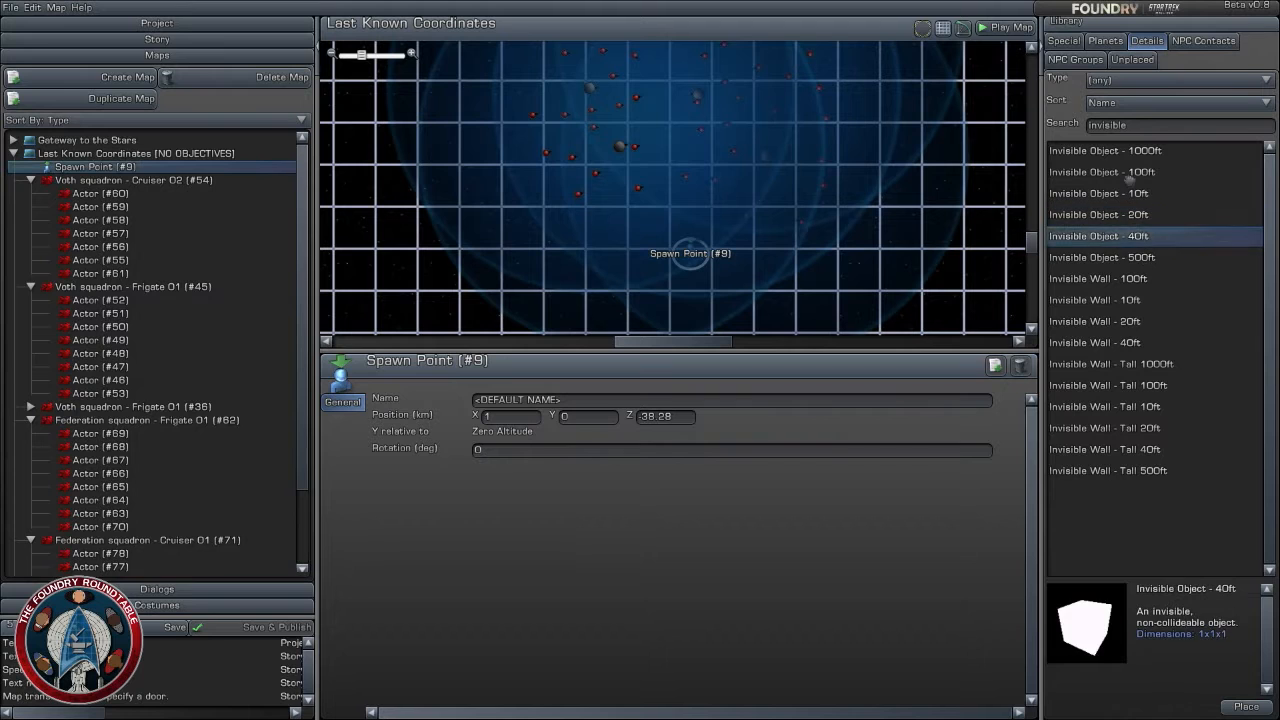
pyautogui.click(1126, 174)
pyautogui.moveTo(1144, 176); pyautogui.dragTo(1116, 213)
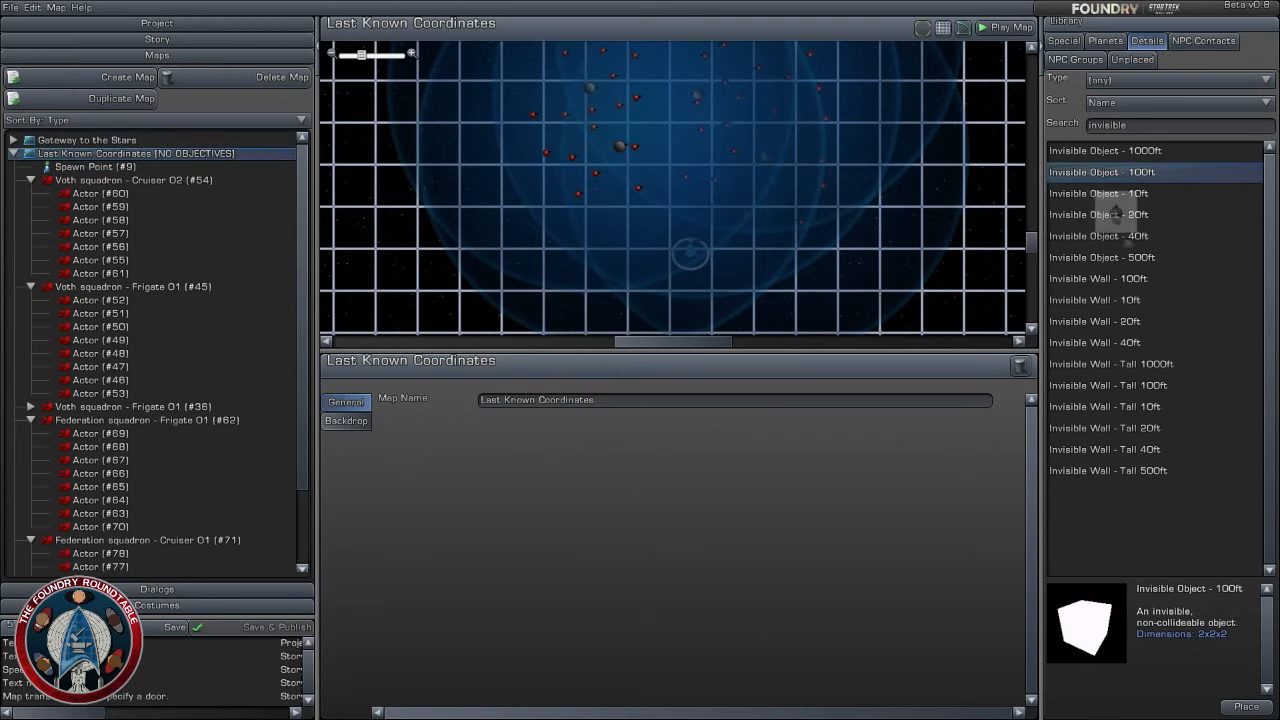
pyautogui.click(1132, 342)
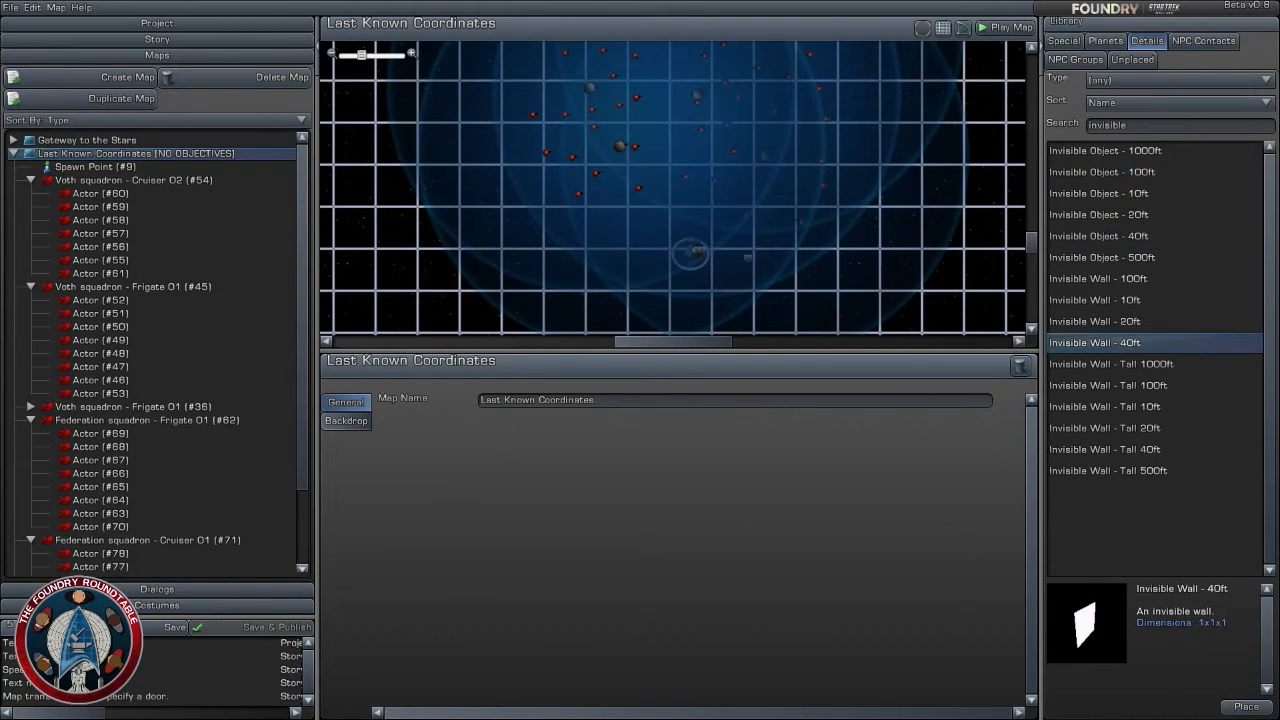
pyautogui.click(1155, 364)
pyautogui.click(1166, 385)
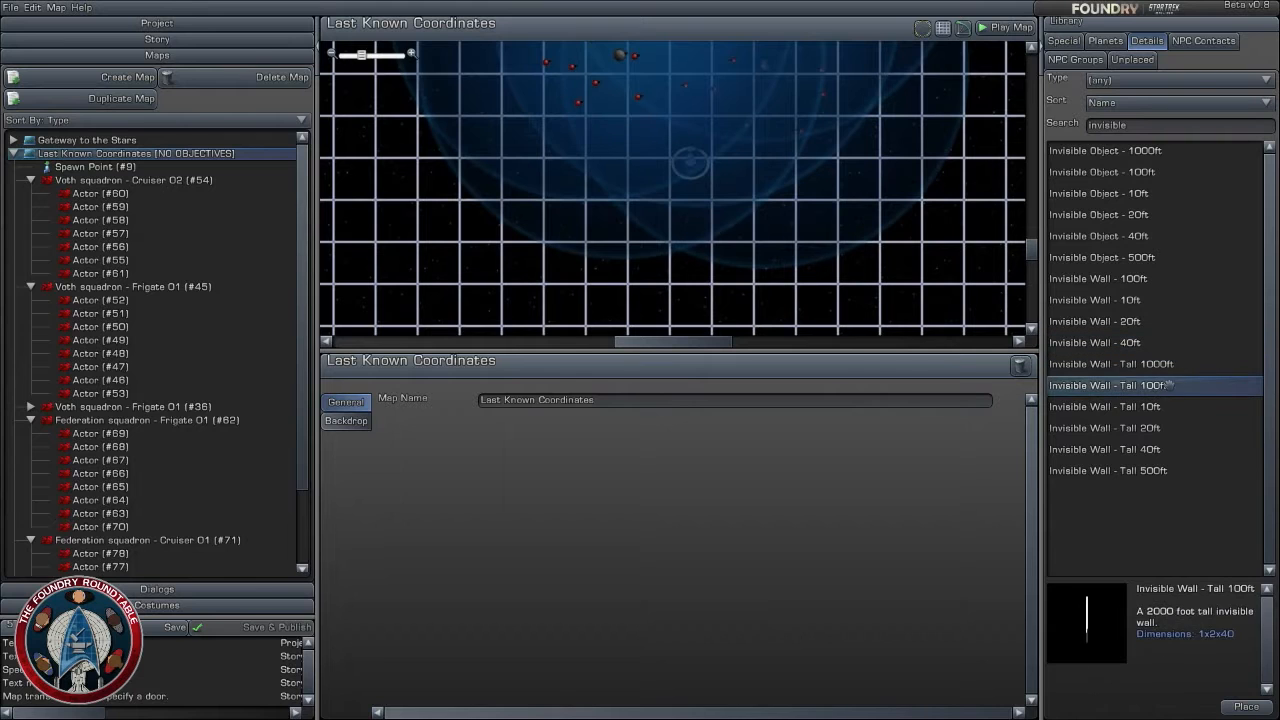
pyautogui.moveTo(1160, 364); pyautogui.dragTo(668, 210)
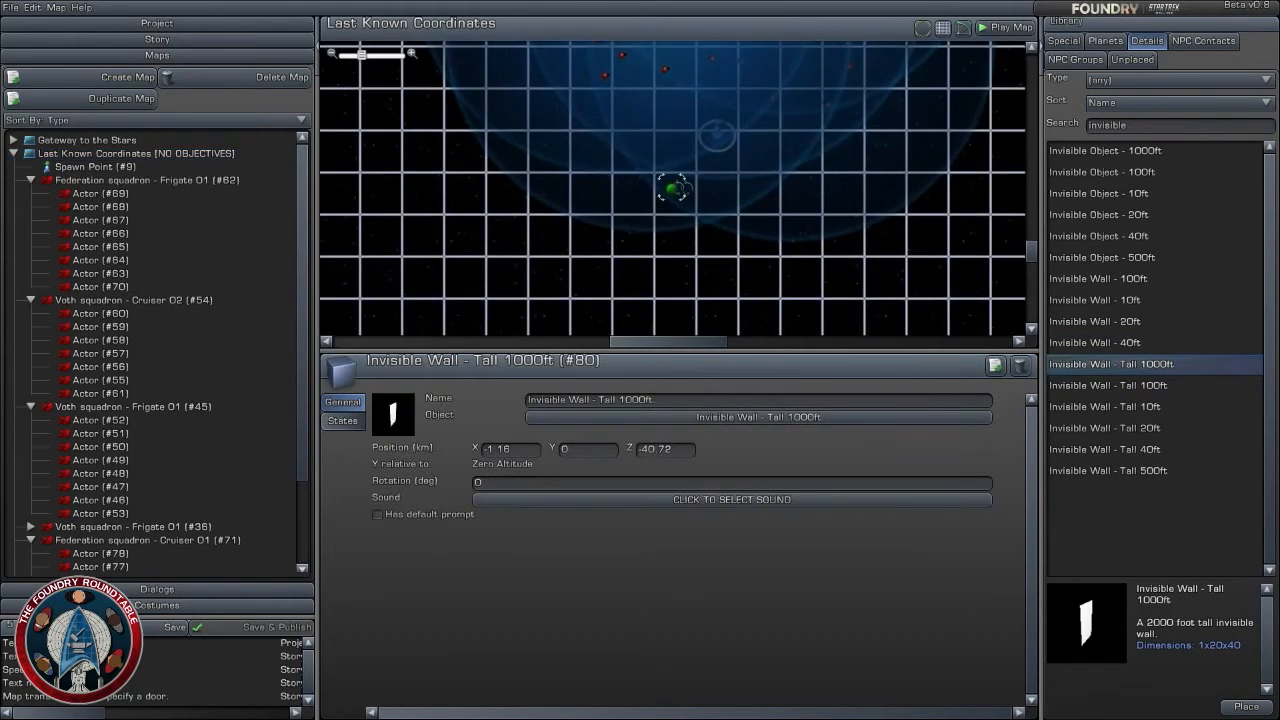
# - Place an Invisible Wall - Tall 100ft at about X -2.36, Y -15, Z -40.68 and remove the 1000ft wall
pyautogui.click(1146, 385)
pyautogui.moveTo(1107, 385); pyautogui.dragTo(649, 170)
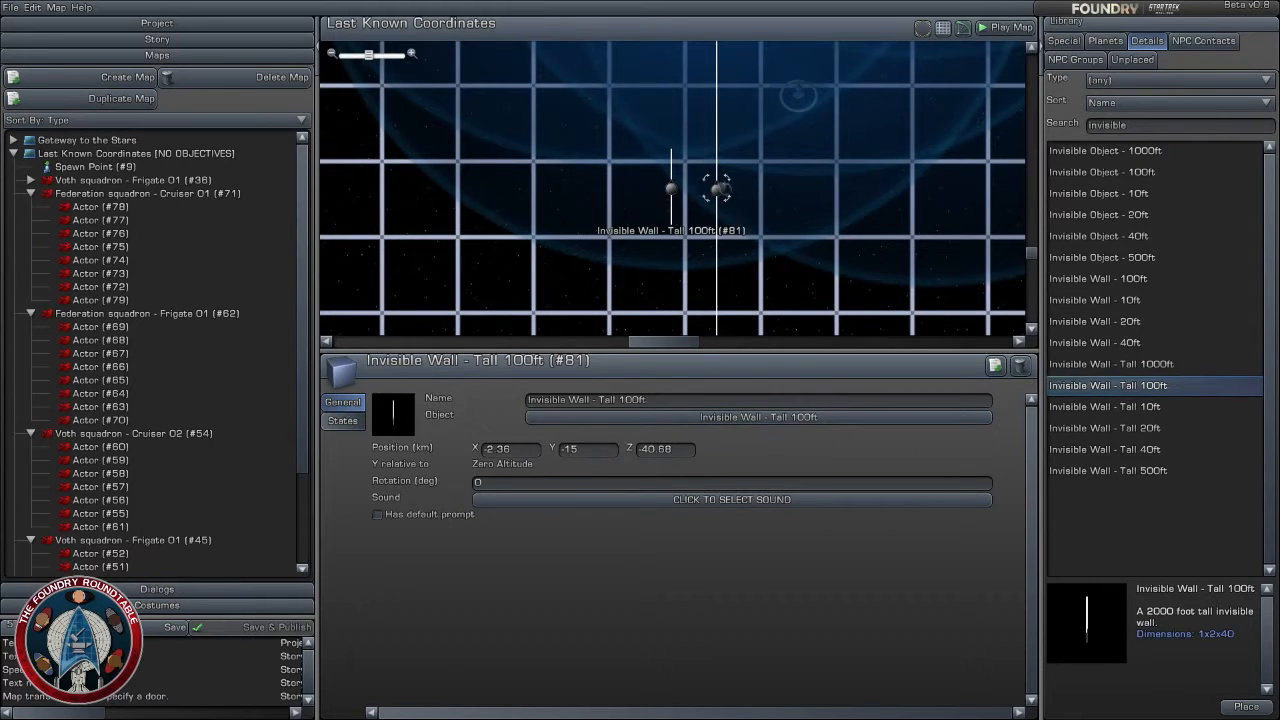
pyautogui.moveTo(720, 189); pyautogui.dragTo(353, 91)
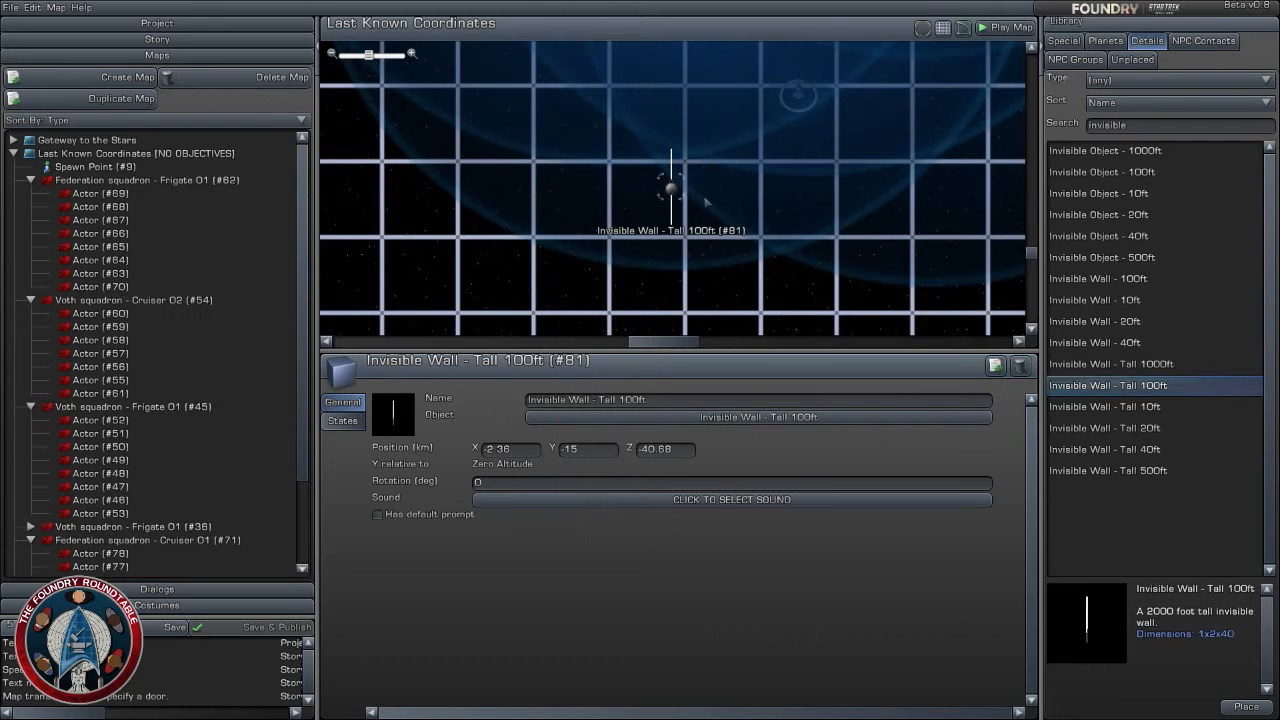
# - Move the 100ft invisible wall beside the spawn point, to about X -0.04, Z -38.16 km
pyautogui.moveTo(671, 189); pyautogui.dragTo(747, 93)
pyautogui.scroll(3, 780, 150)
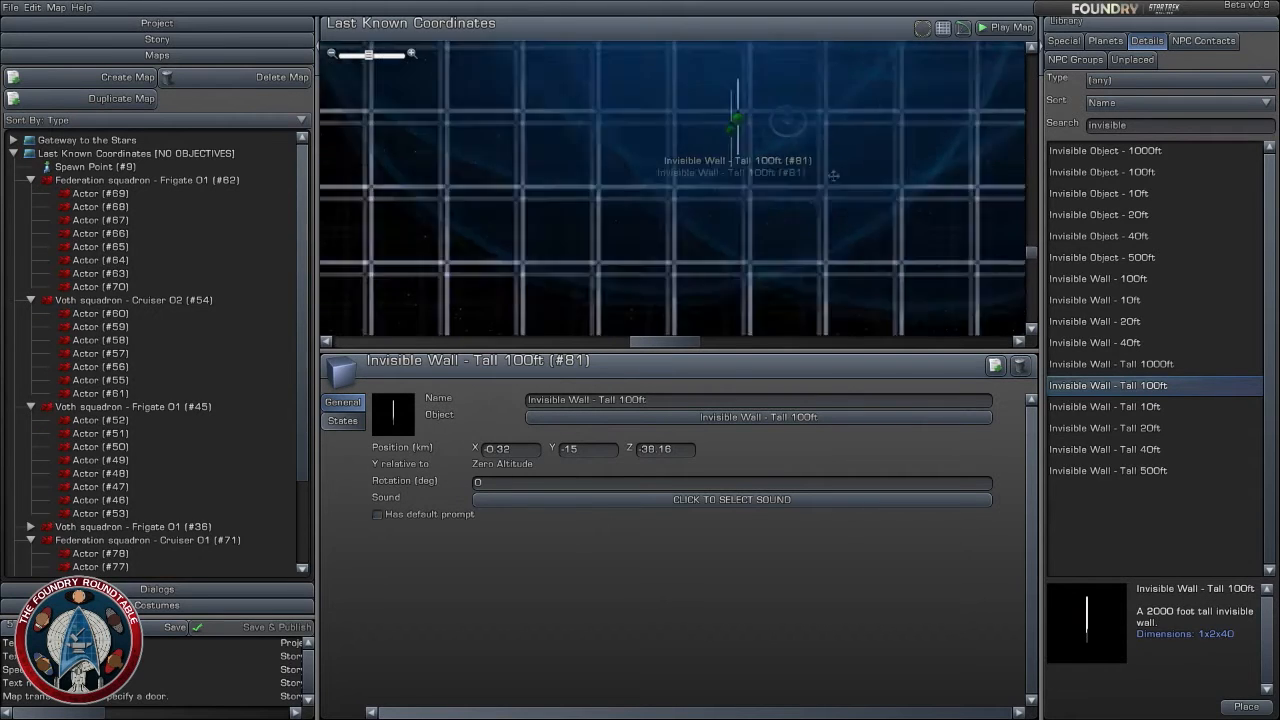
pyautogui.moveTo(656, 230); pyautogui.dragTo(672, 233)
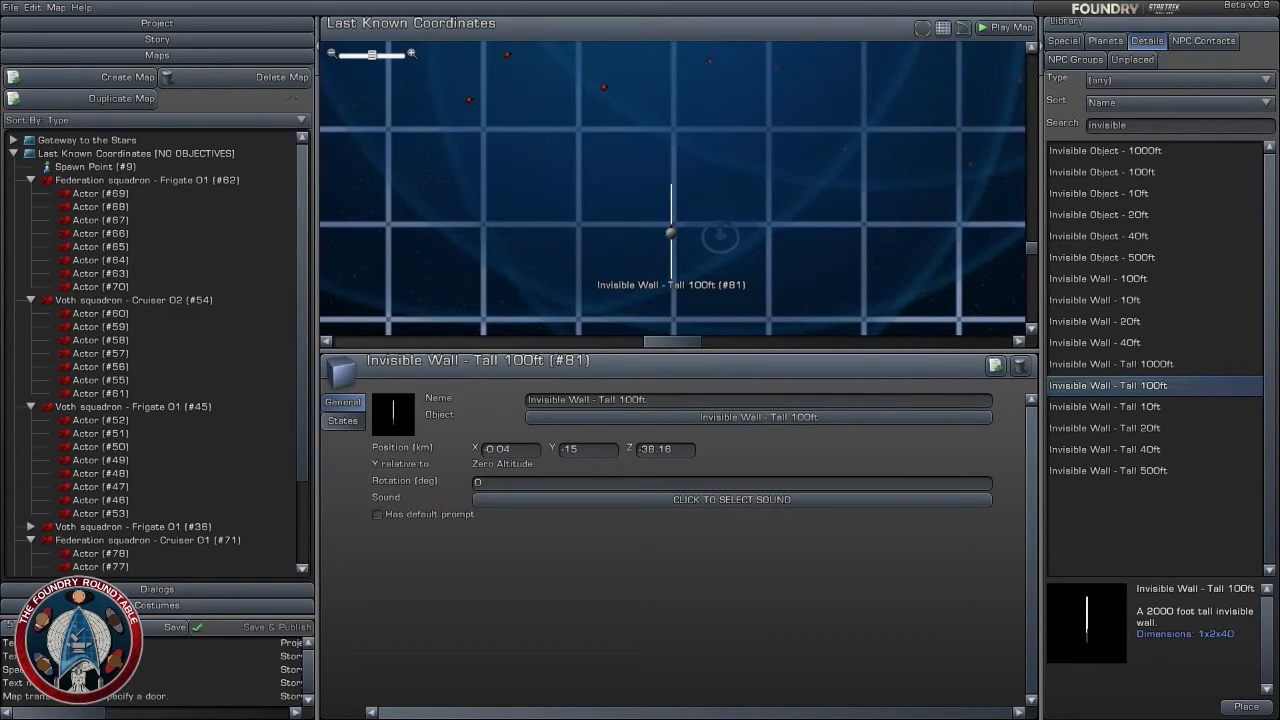
# - Add the Last Known Coordinates space map to the end of the story, after Gateway to the Stars
pyautogui.click(157, 39)
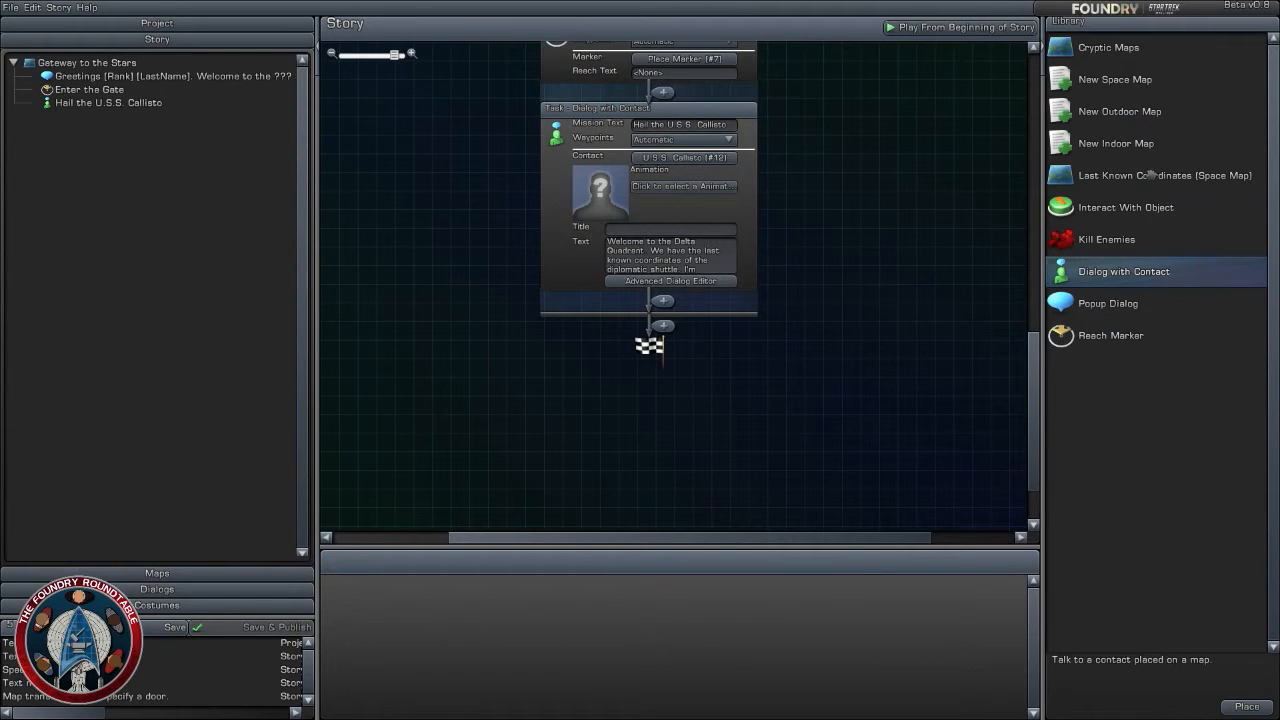
pyautogui.moveTo(1152, 175); pyautogui.dragTo(665, 325)
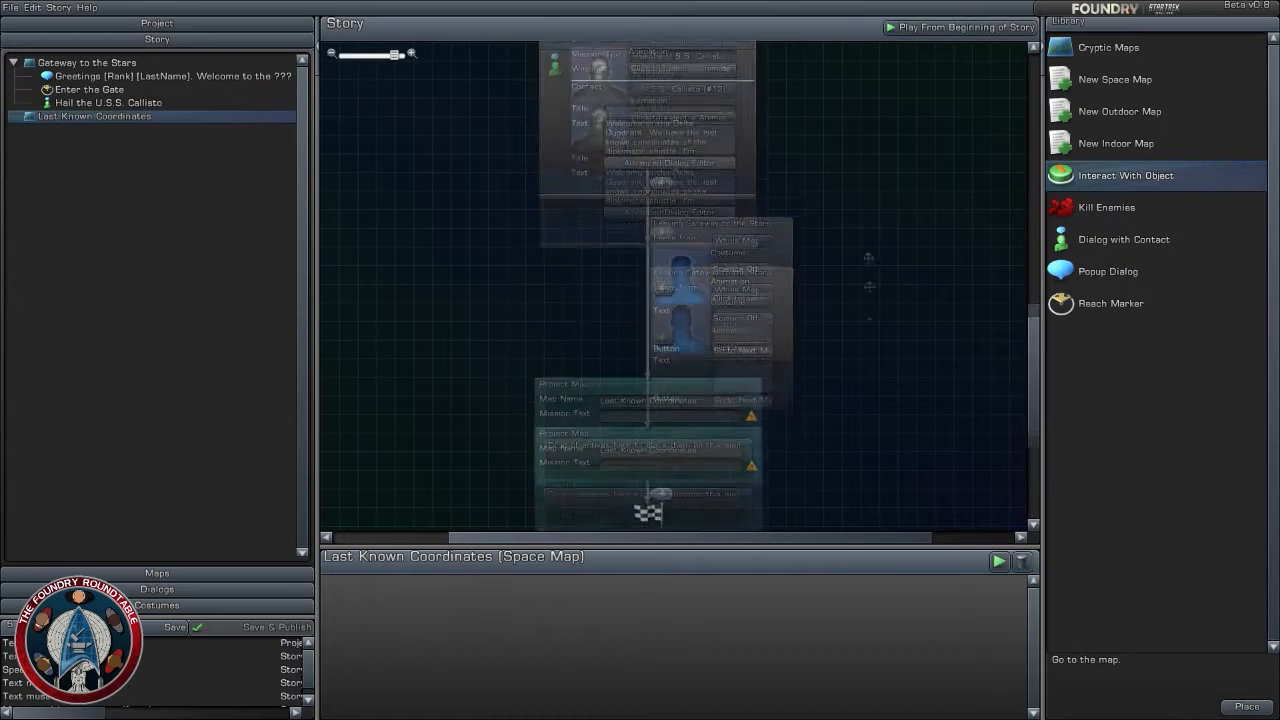
pyautogui.scroll(-2, 955, 323)
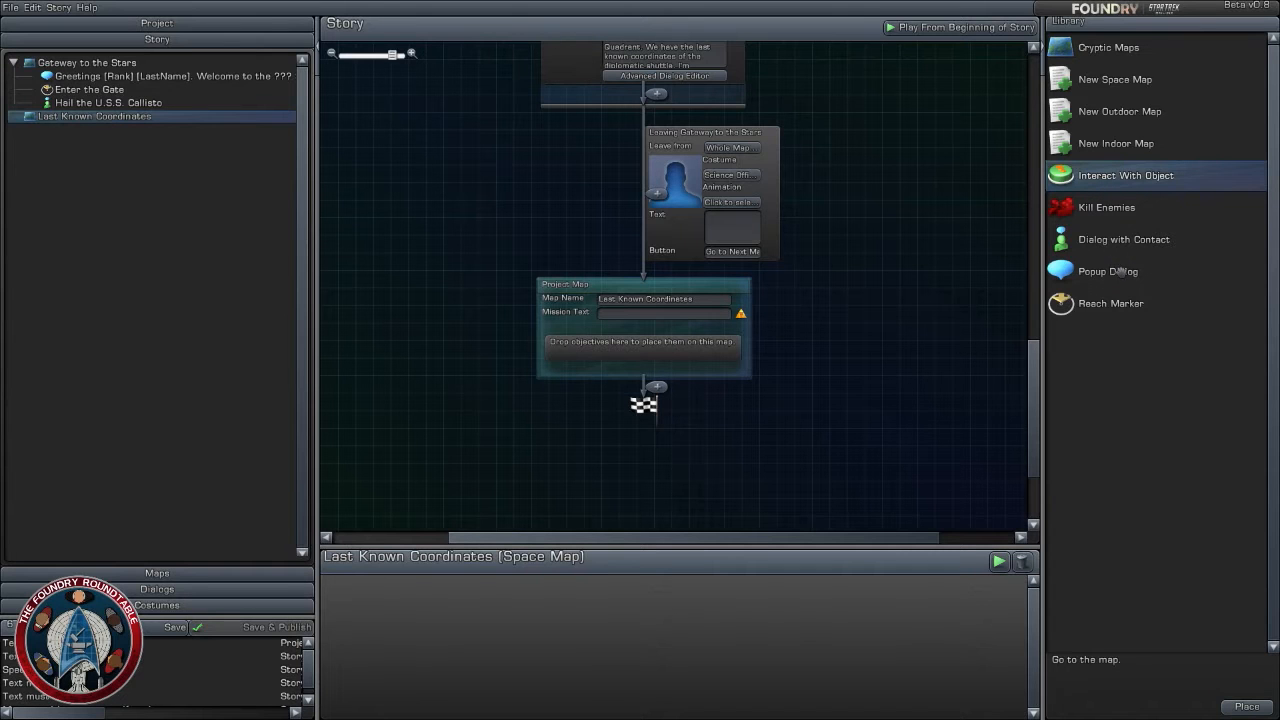
# - Place a Popup Dialog on the Last Known Coordinates map, away from the spawn point
pyautogui.click(250, 577)
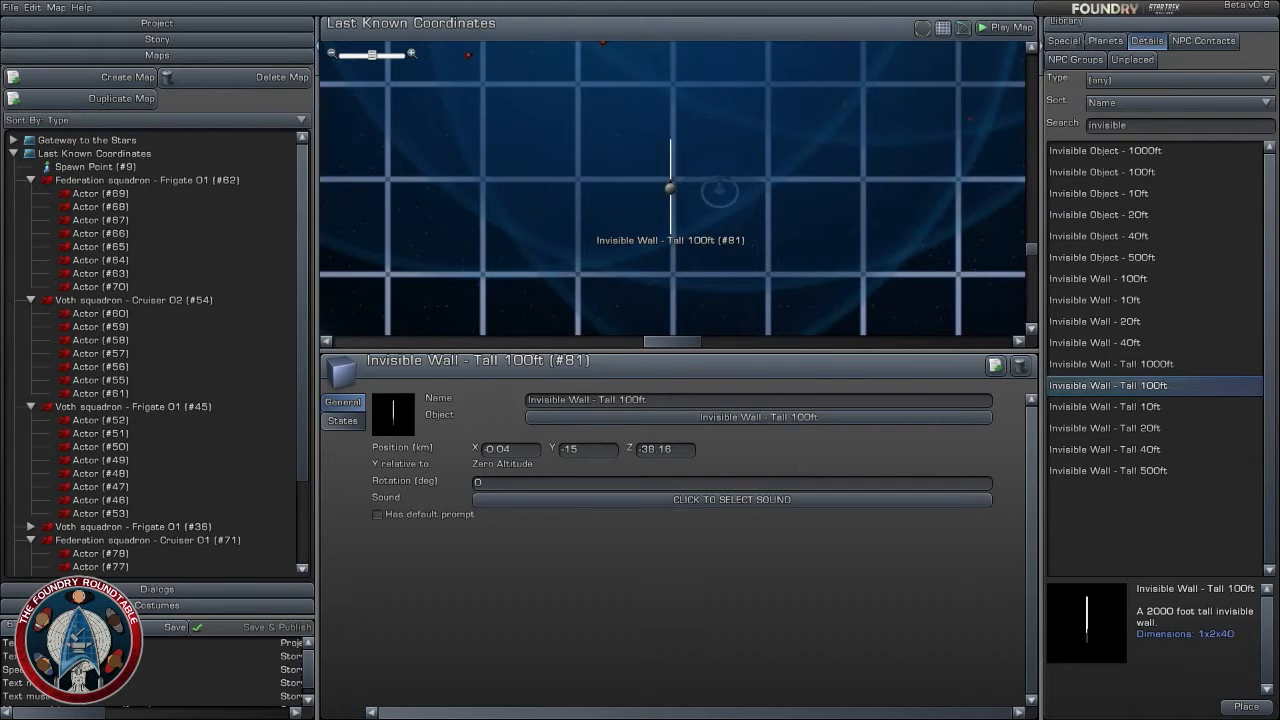
pyautogui.click(1213, 42)
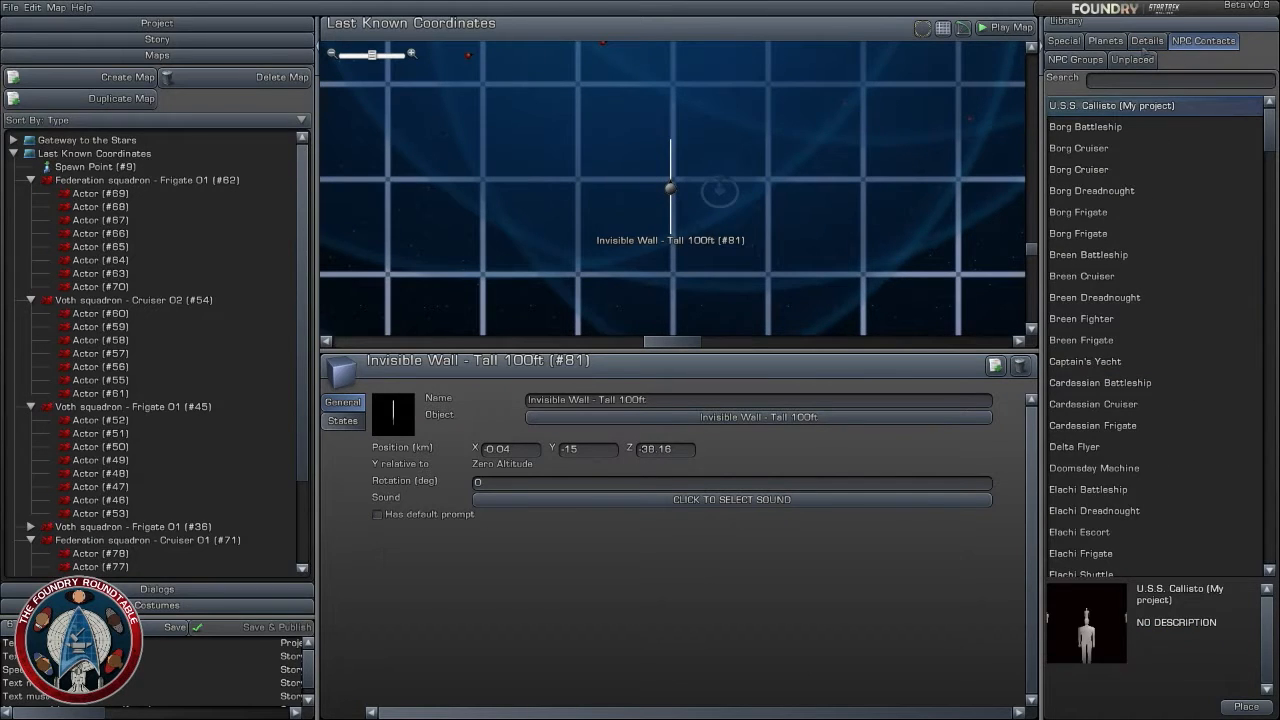
pyautogui.click(1066, 42)
pyautogui.moveTo(1122, 207); pyautogui.dragTo(808, 272)
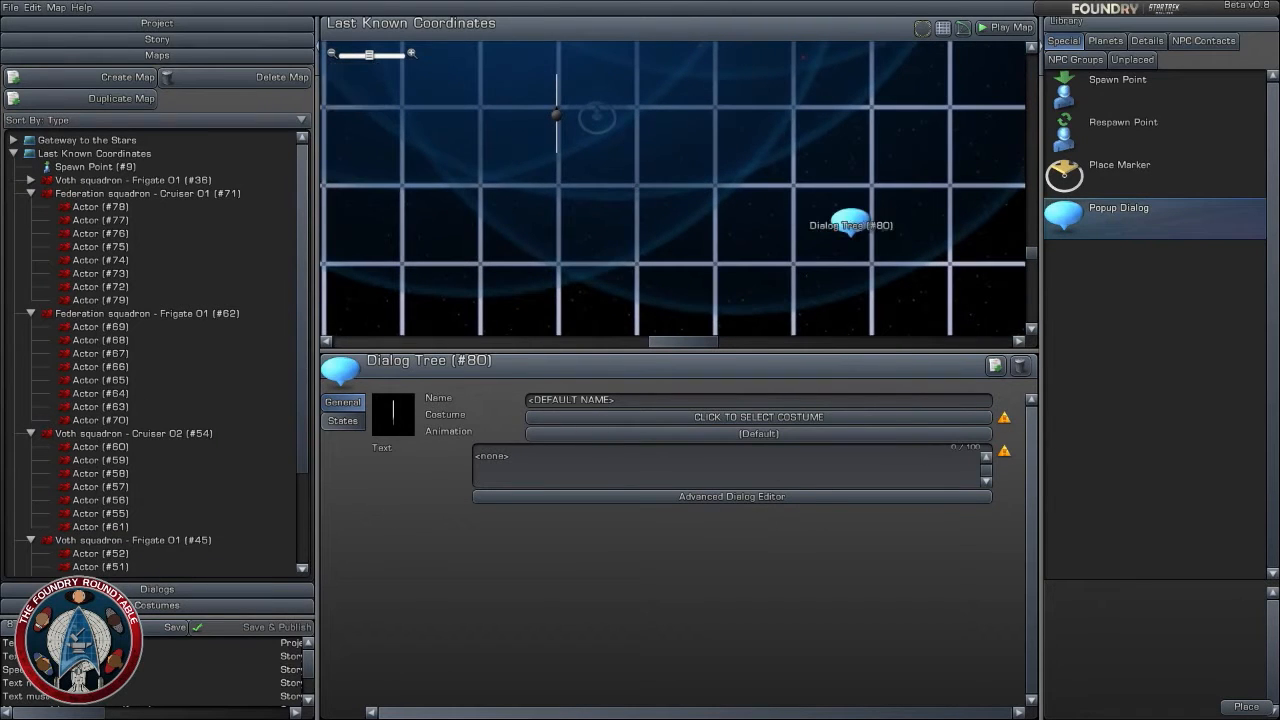
pyautogui.click(911, 163)
# - Duplicate the 100ft invisible wall, set the copy at a right angle above the spawn point, and move the original to about X 0.08, Z -38.36
pyautogui.scroll(2, 808, 154)
pyautogui.moveTo(800, 151); pyautogui.dragTo(843, 263, button='right')
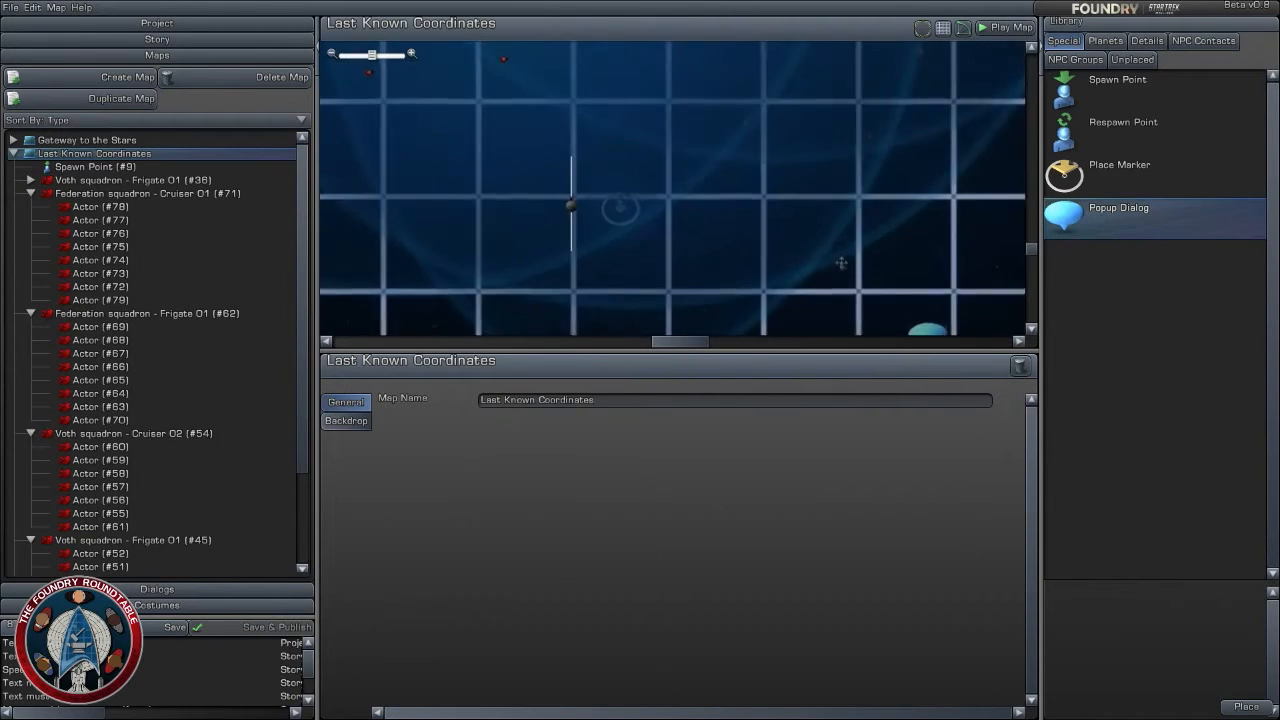
pyautogui.scroll(3, 843, 263)
pyautogui.click(536, 213)
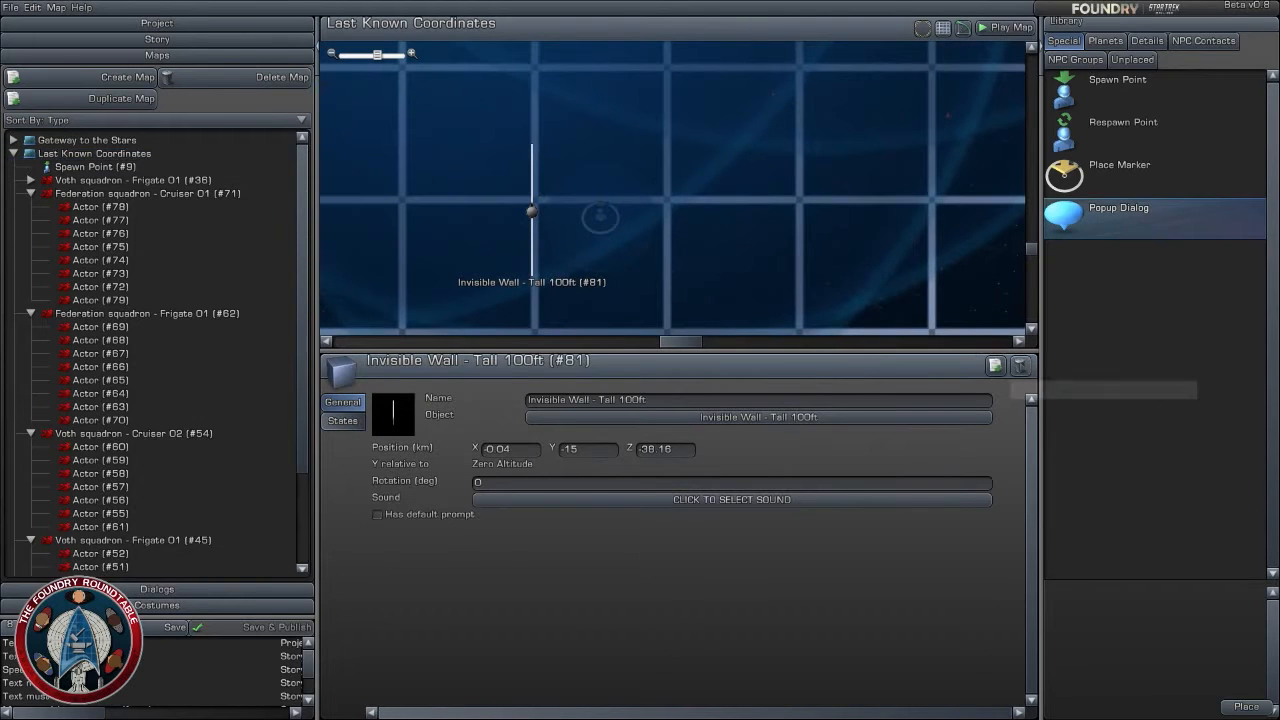
pyautogui.click(995, 367)
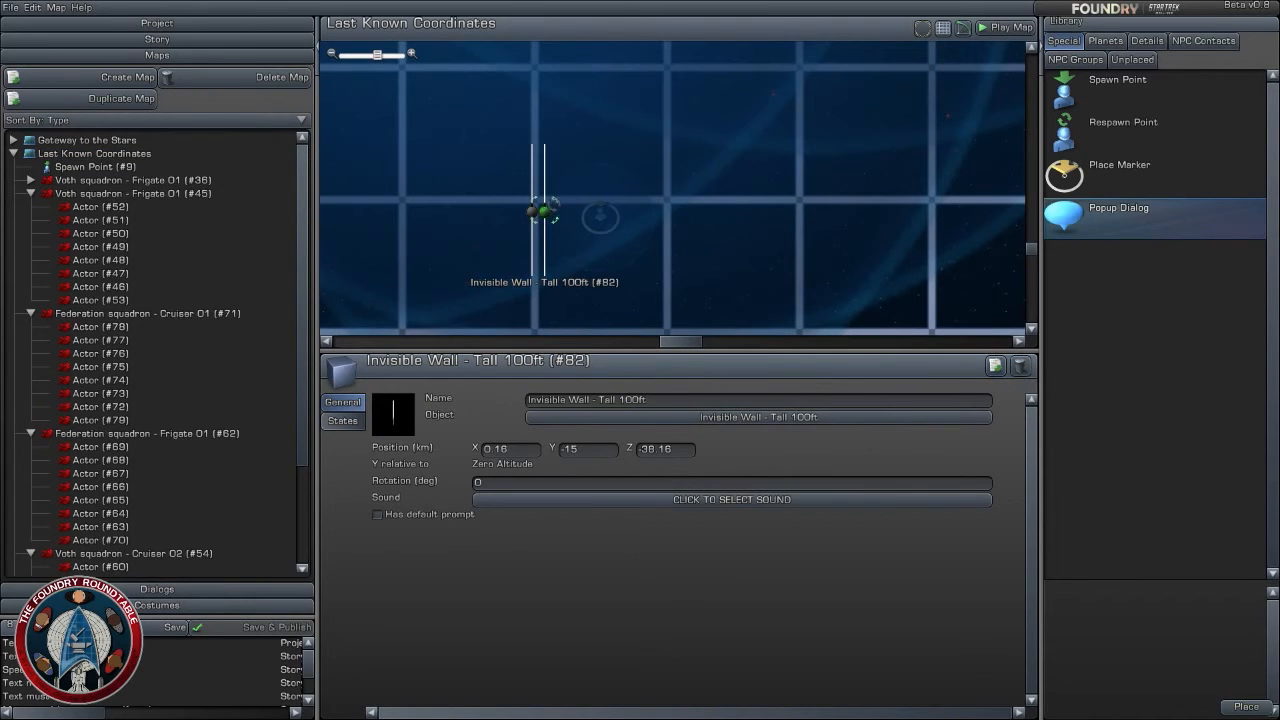
pyautogui.moveTo(547, 209)
pyautogui.mouseDown()
pyautogui.moveTo(567, 250)
pyautogui.moveTo(580, 160)
pyautogui.moveTo(596, 147)
pyautogui.moveTo(604, 160)
pyautogui.moveTo(534, 214)
pyautogui.moveTo(540, 224)
pyautogui.mouseUp()
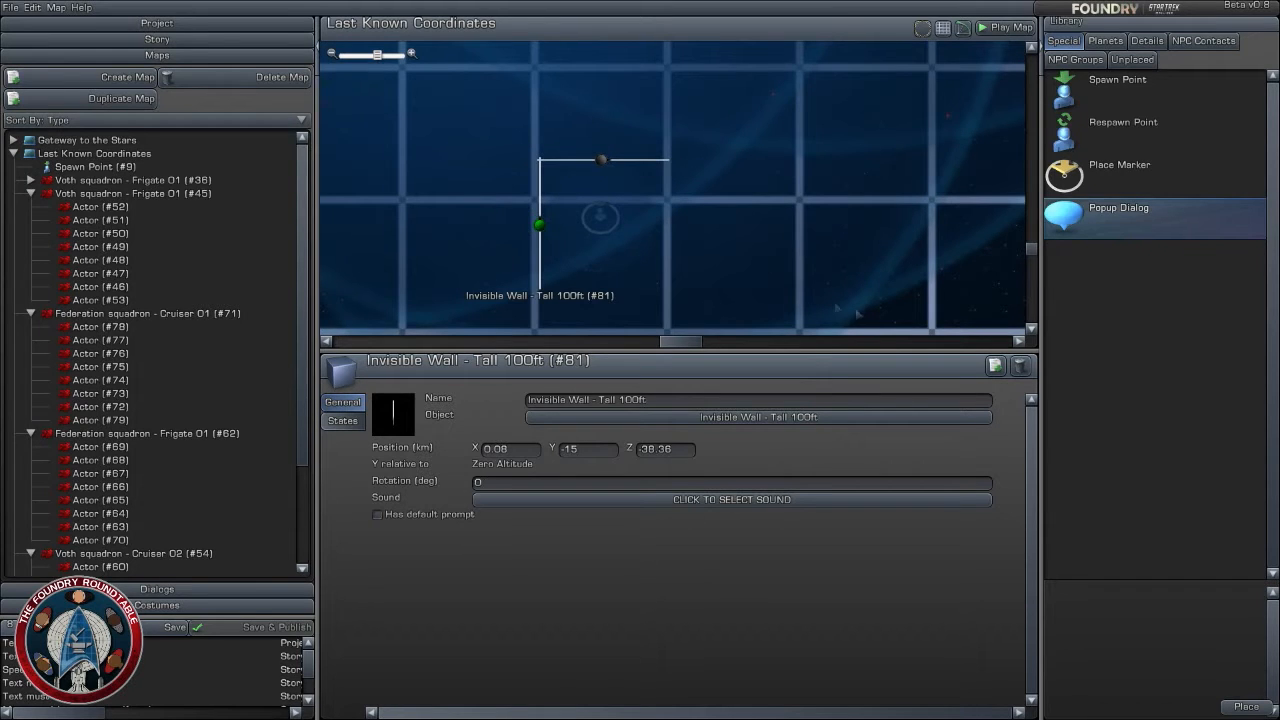
# - Make the vertical invisible wall beside the spawn point become hidden on Component Complete of Dialog Tree (#80)
pyautogui.click(995, 366)
pyautogui.moveTo(551, 225); pyautogui.dragTo(352, 92)
pyautogui.click(617, 224)
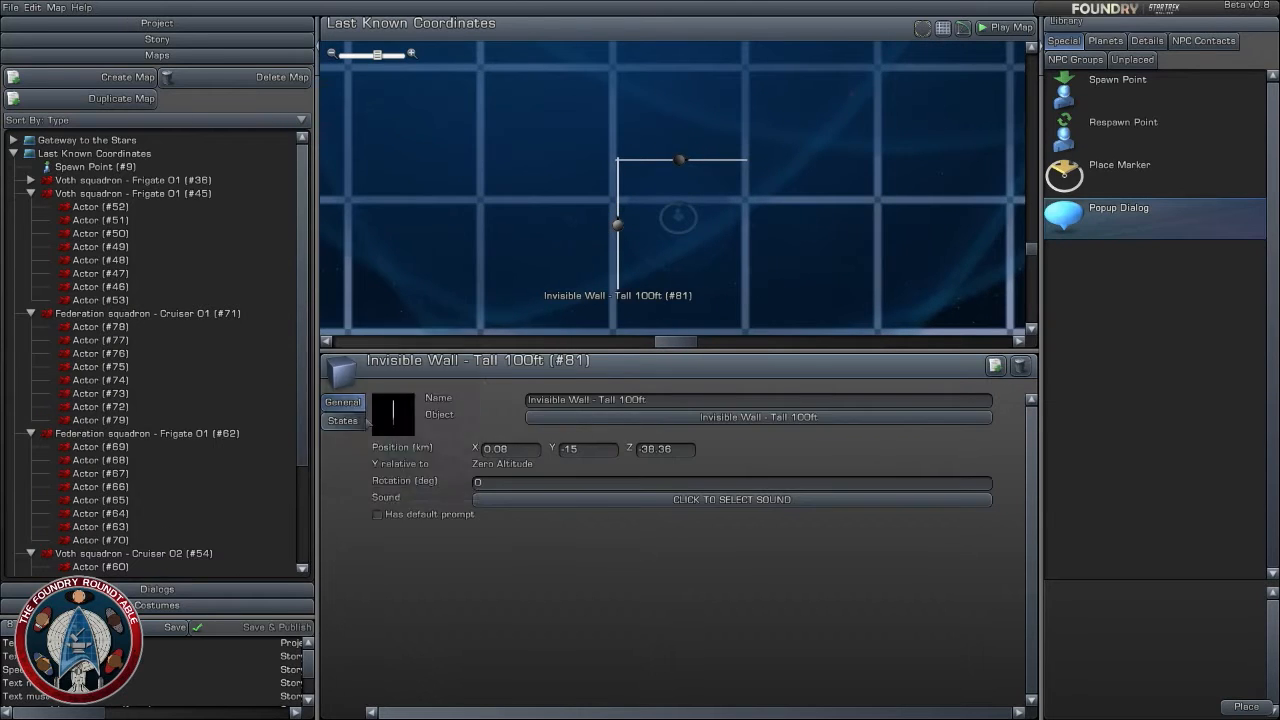
pyautogui.click(343, 420)
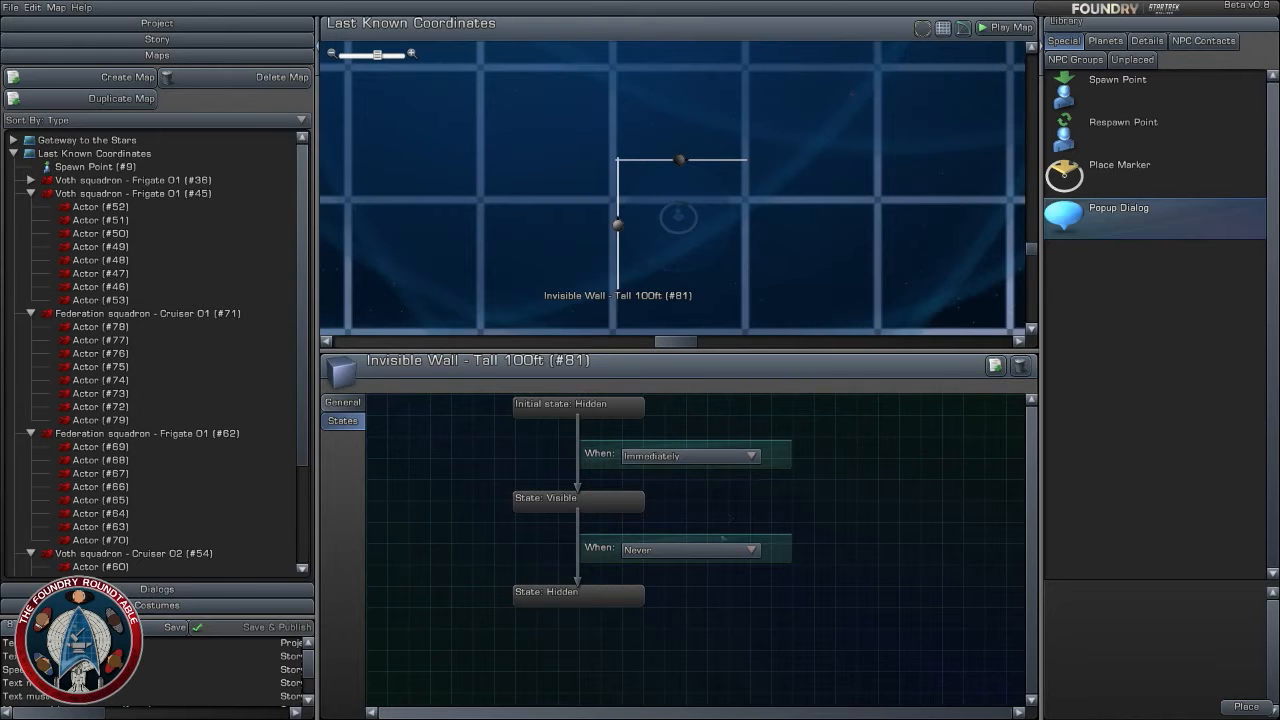
pyautogui.click(708, 550)
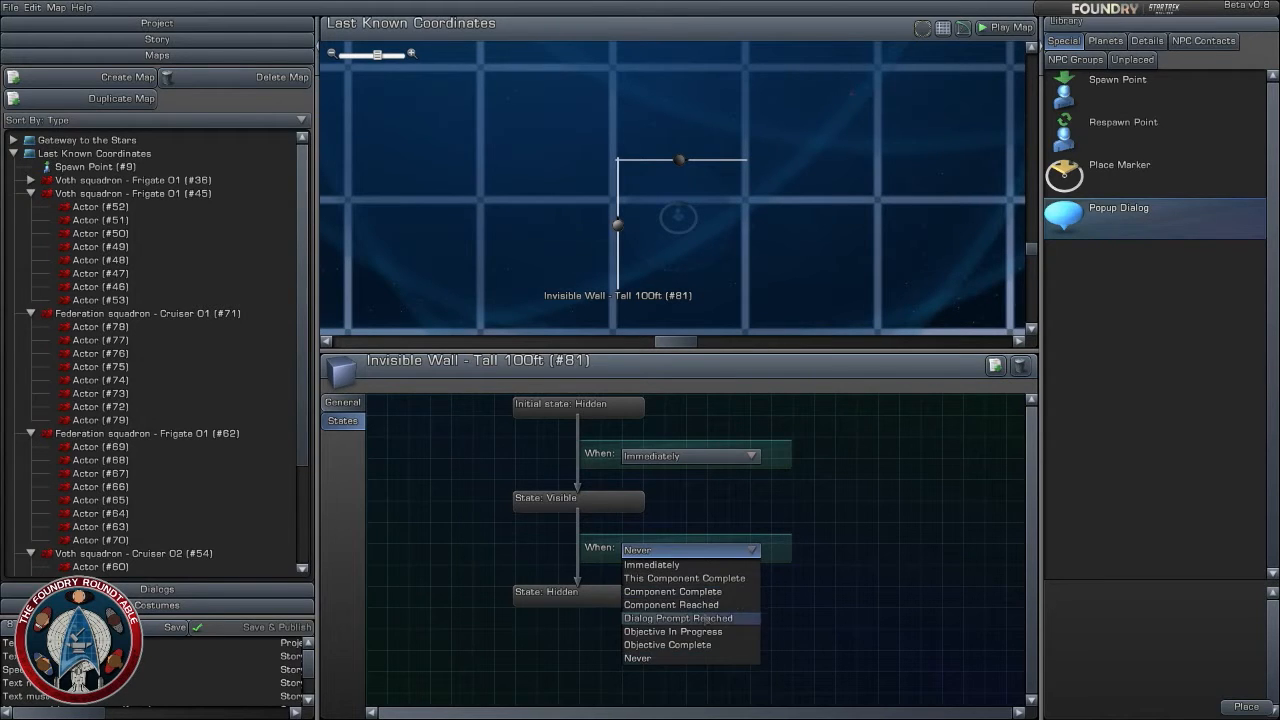
pyautogui.click(693, 591)
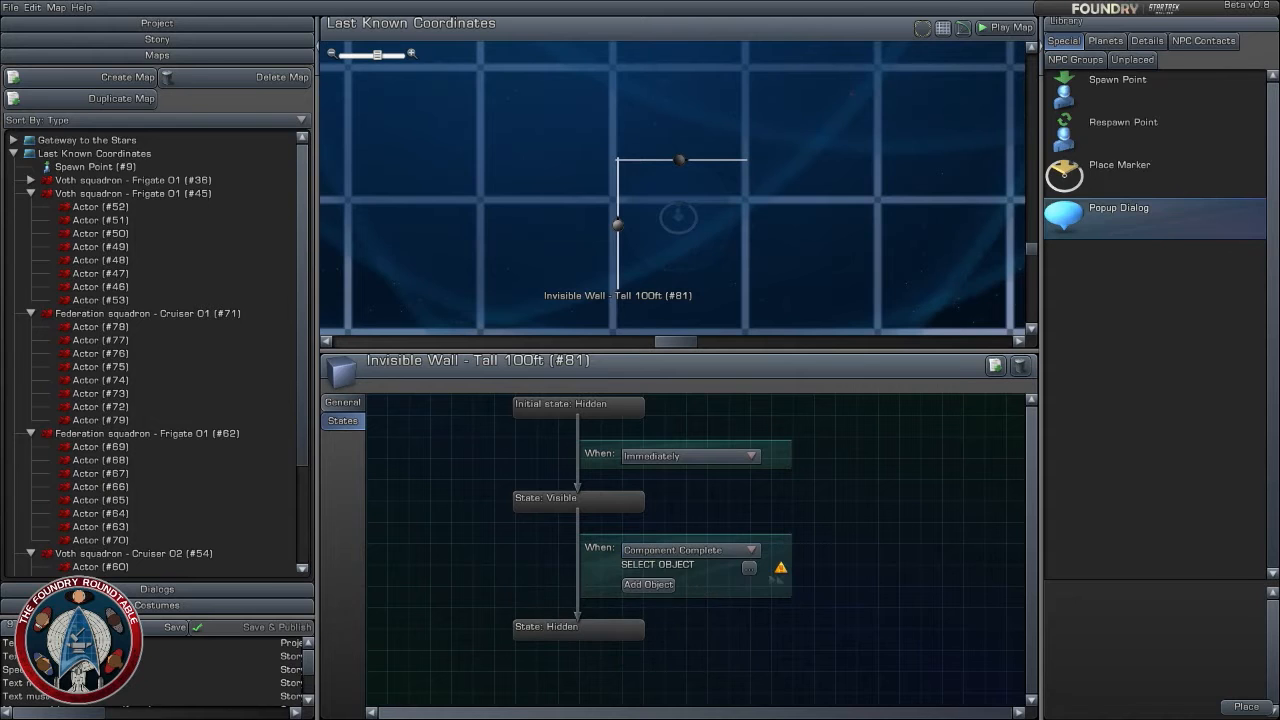
pyautogui.click(749, 567)
pyautogui.click(419, 170)
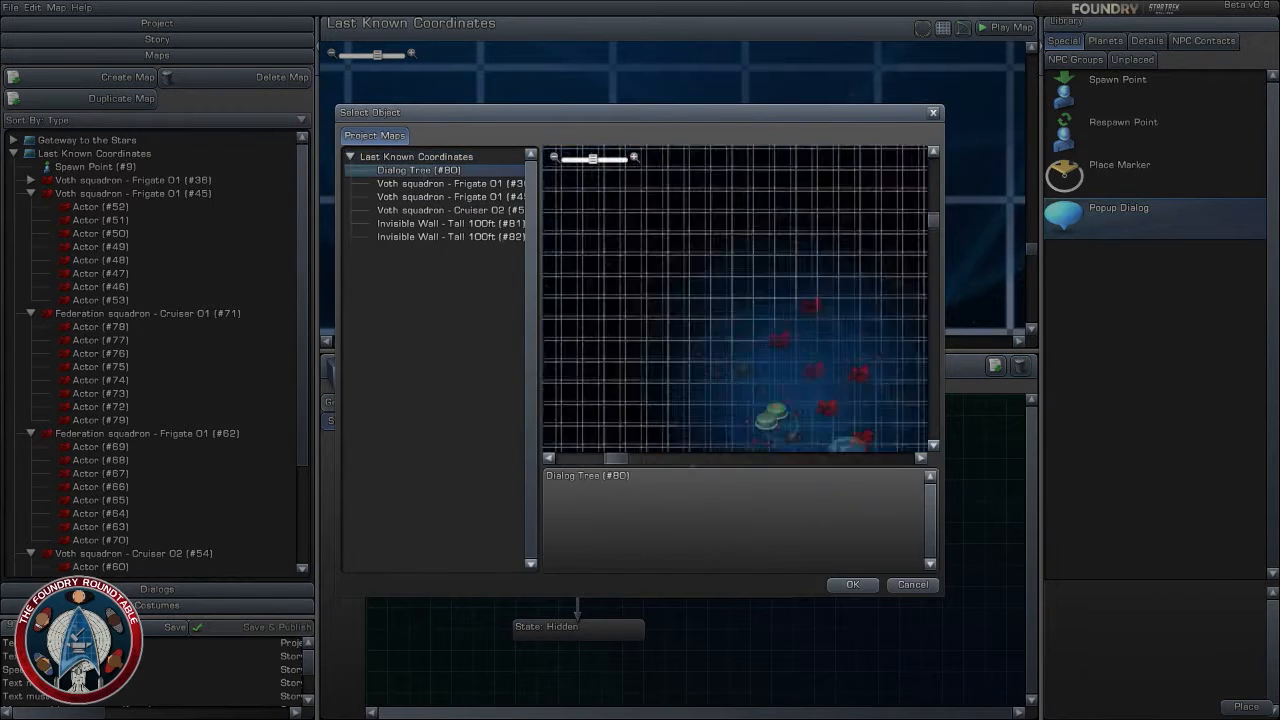
pyautogui.click(852, 584)
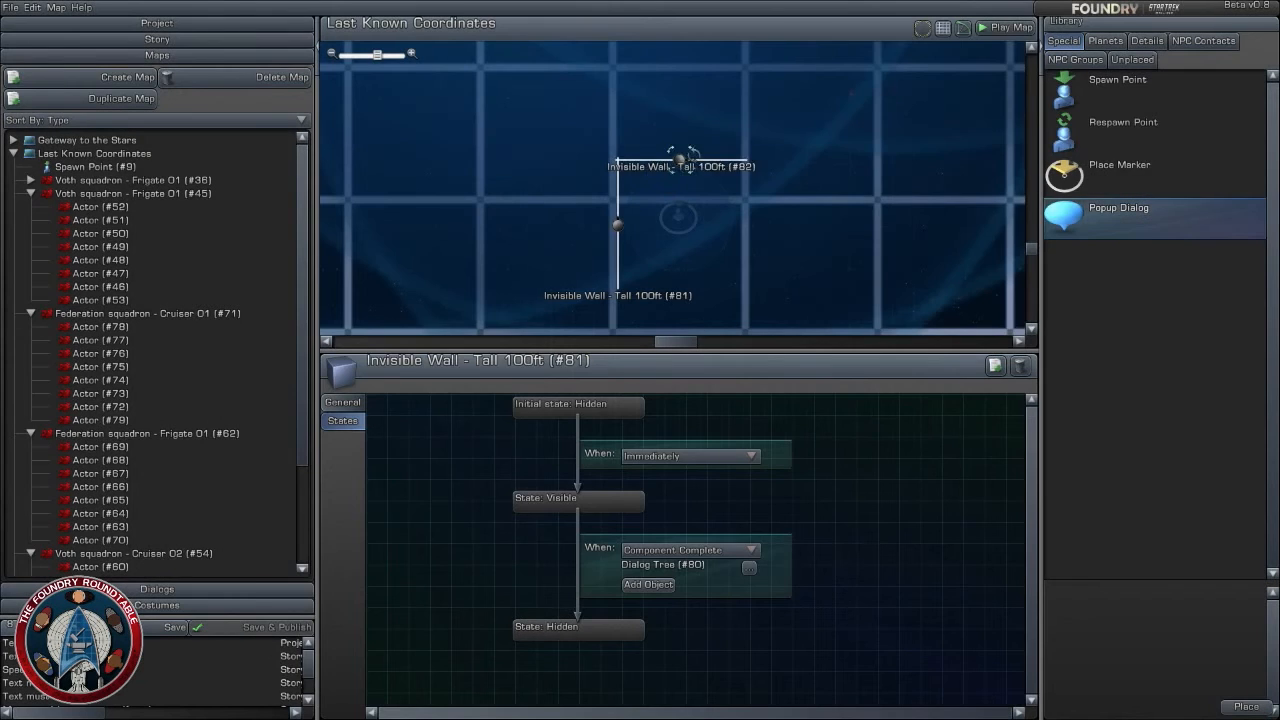
# - Give the horizontal invisible wall above the spawn point the same hidden trigger, Component Complete of Dialog Tree (#80)
pyautogui.click(680, 160)
pyautogui.click(752, 549)
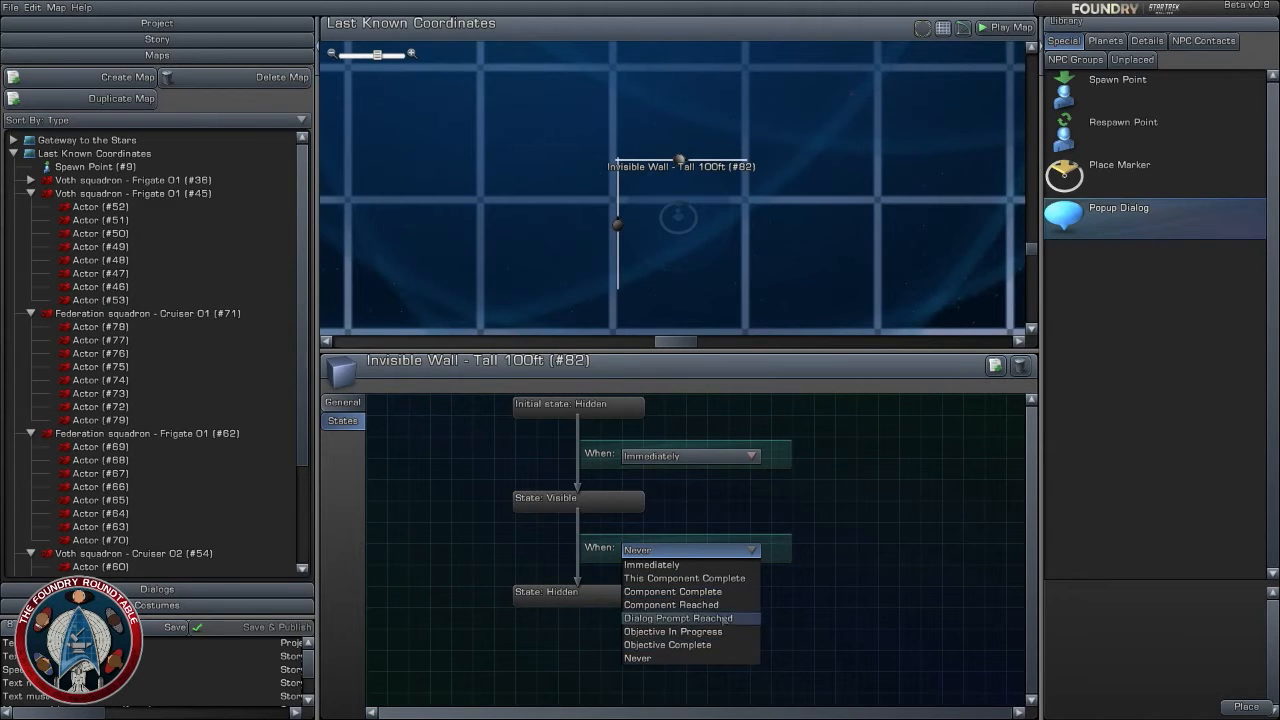
pyautogui.click(726, 595)
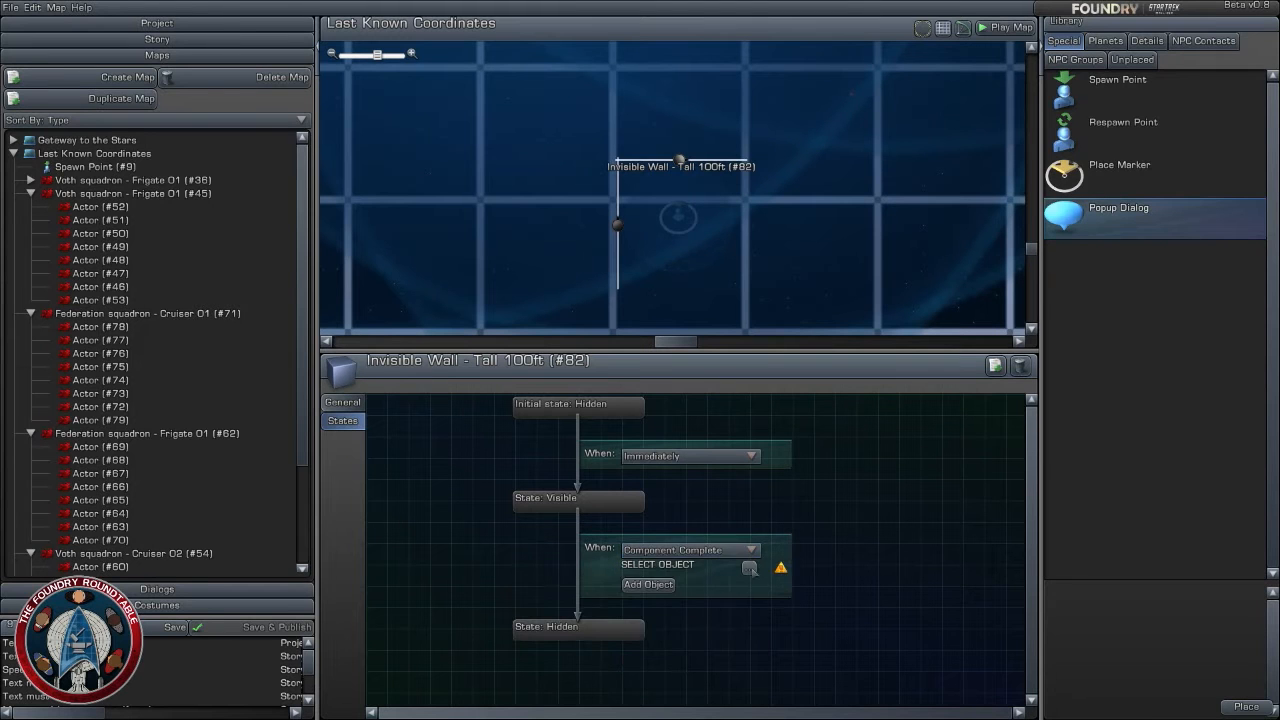
pyautogui.click(751, 567)
pyautogui.click(457, 171)
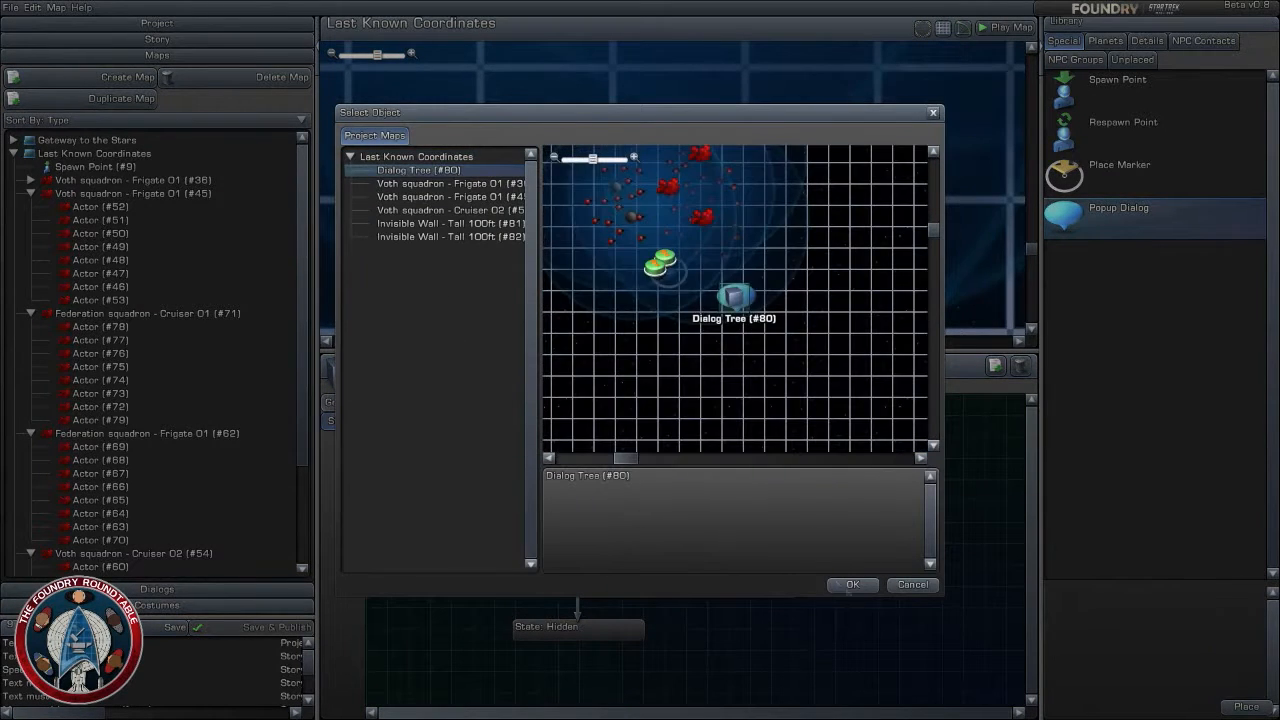
pyautogui.click(852, 584)
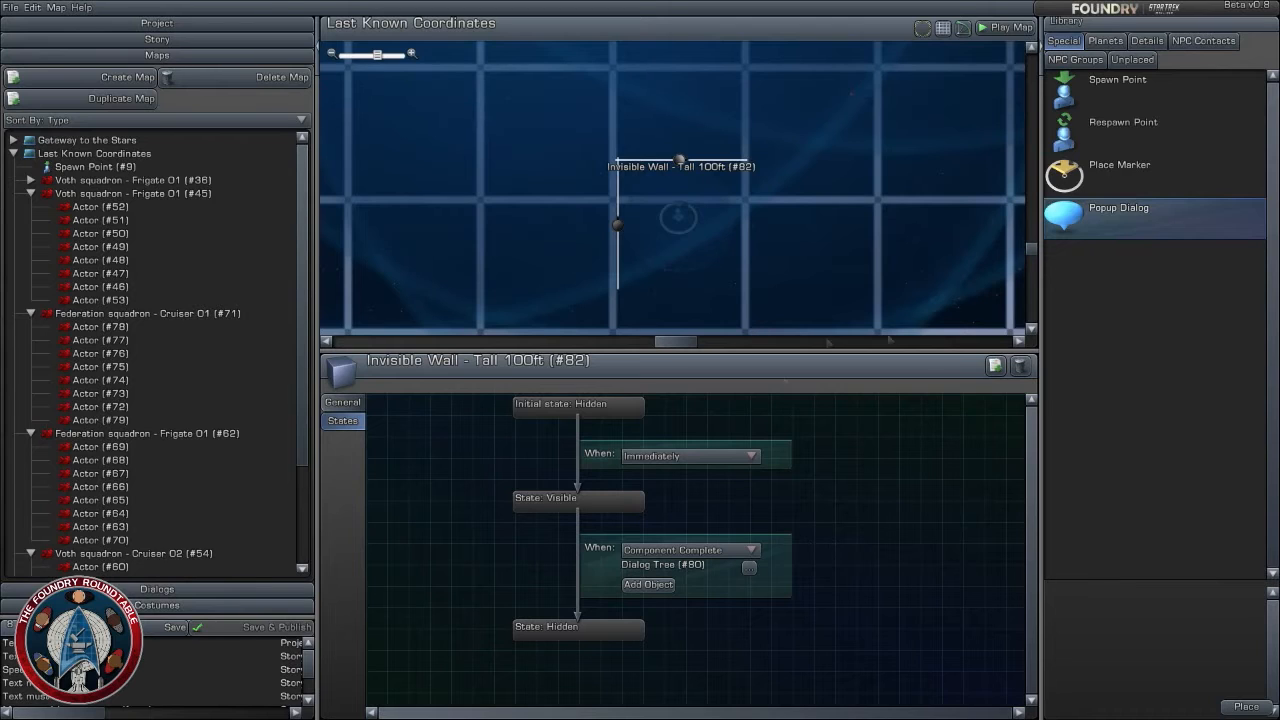
# - Place duplicates of the invisible walls on the two remaining open sides to box in the spawn point
pyautogui.click(995, 366)
pyautogui.moveTo(708, 161); pyautogui.dragTo(682, 279)
pyautogui.click(995, 366)
pyautogui.click(678, 216)
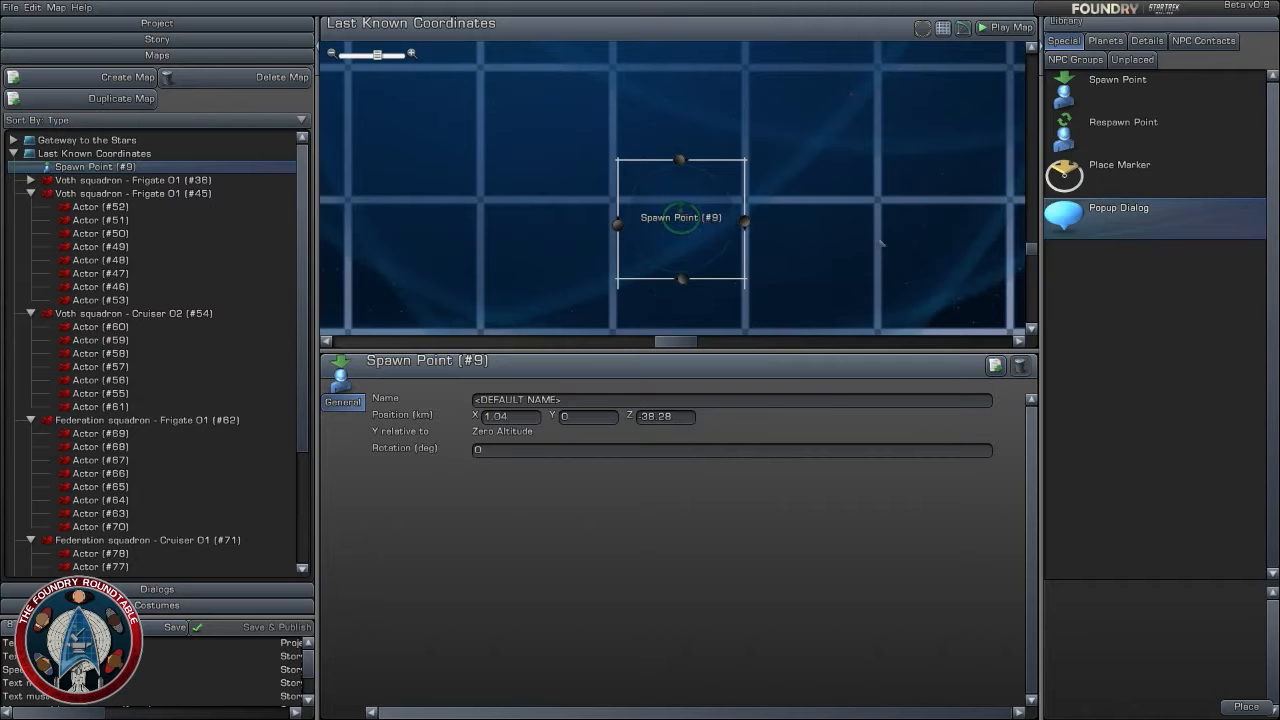
# - Open the map's popup dialog in the Advanced Dialog Editor and set its costume to the bridge officer Tactical Officer (Ship)
pyautogui.click(876, 245)
pyautogui.scroll(-5, 857, 263)
pyautogui.moveTo(800, 289); pyautogui.dragTo(729, 238)
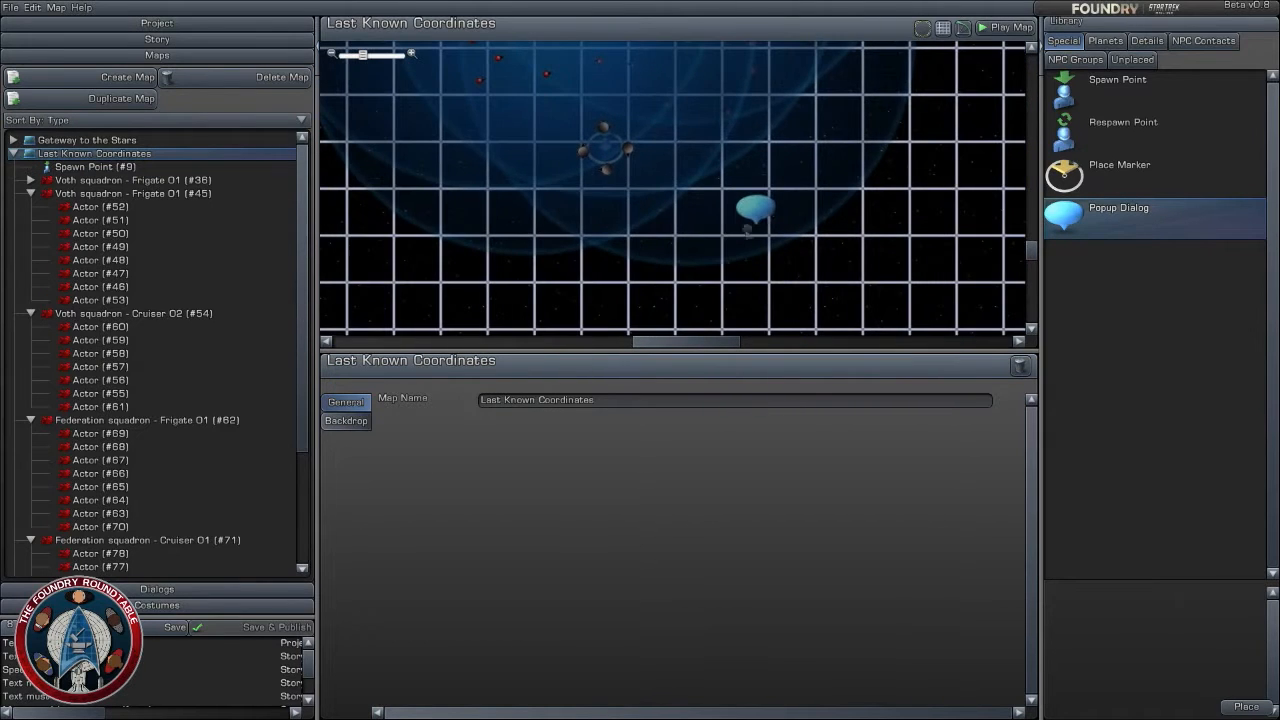
pyautogui.click(757, 212)
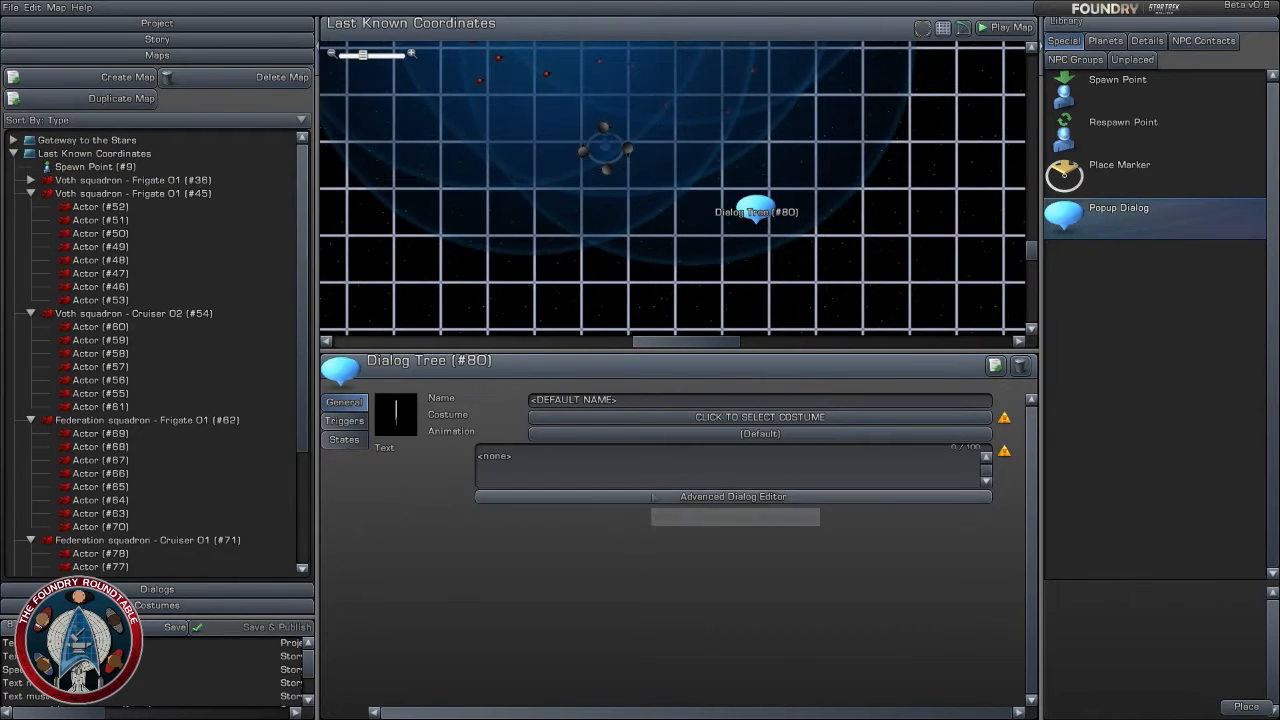
pyautogui.click(660, 496)
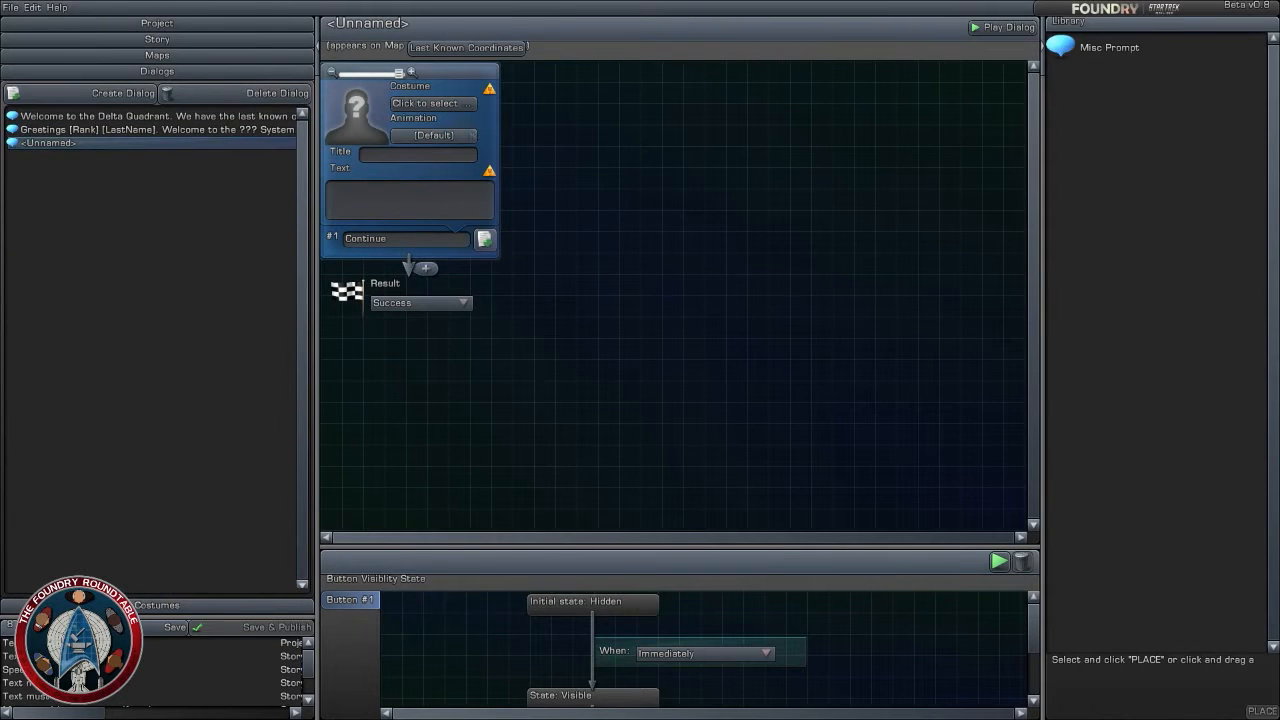
pyautogui.click(450, 104)
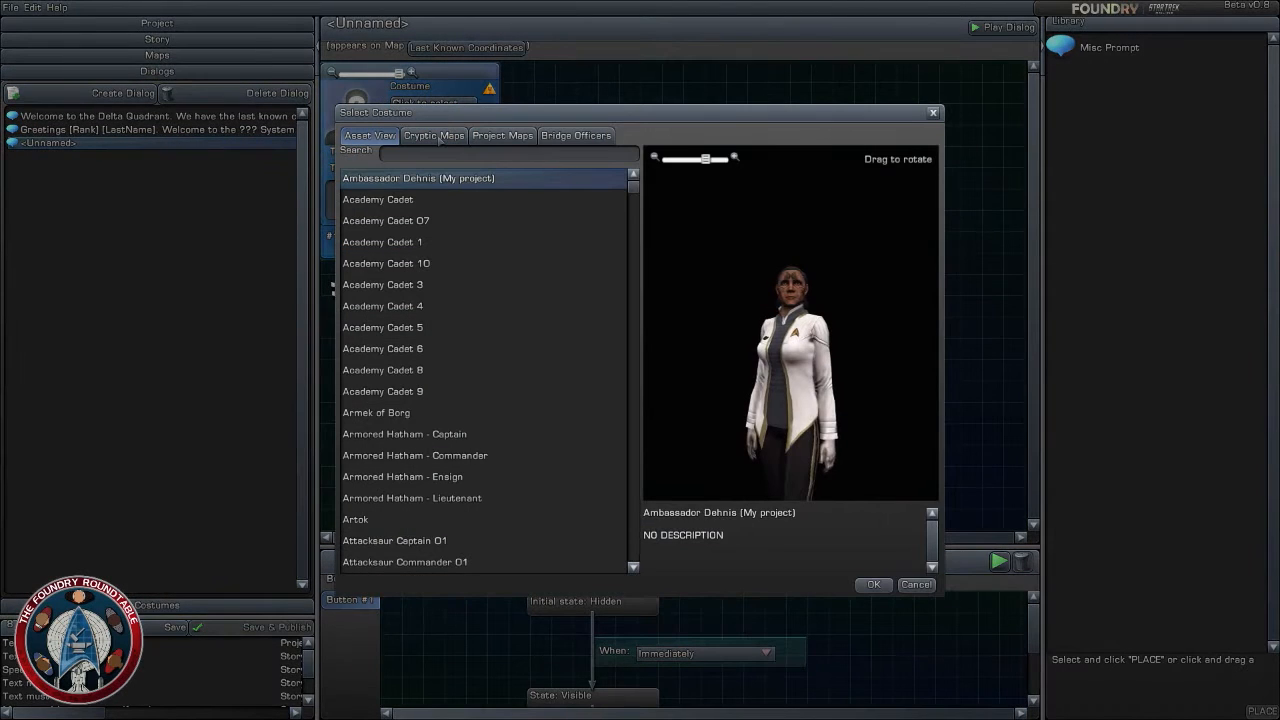
pyautogui.click(575, 135)
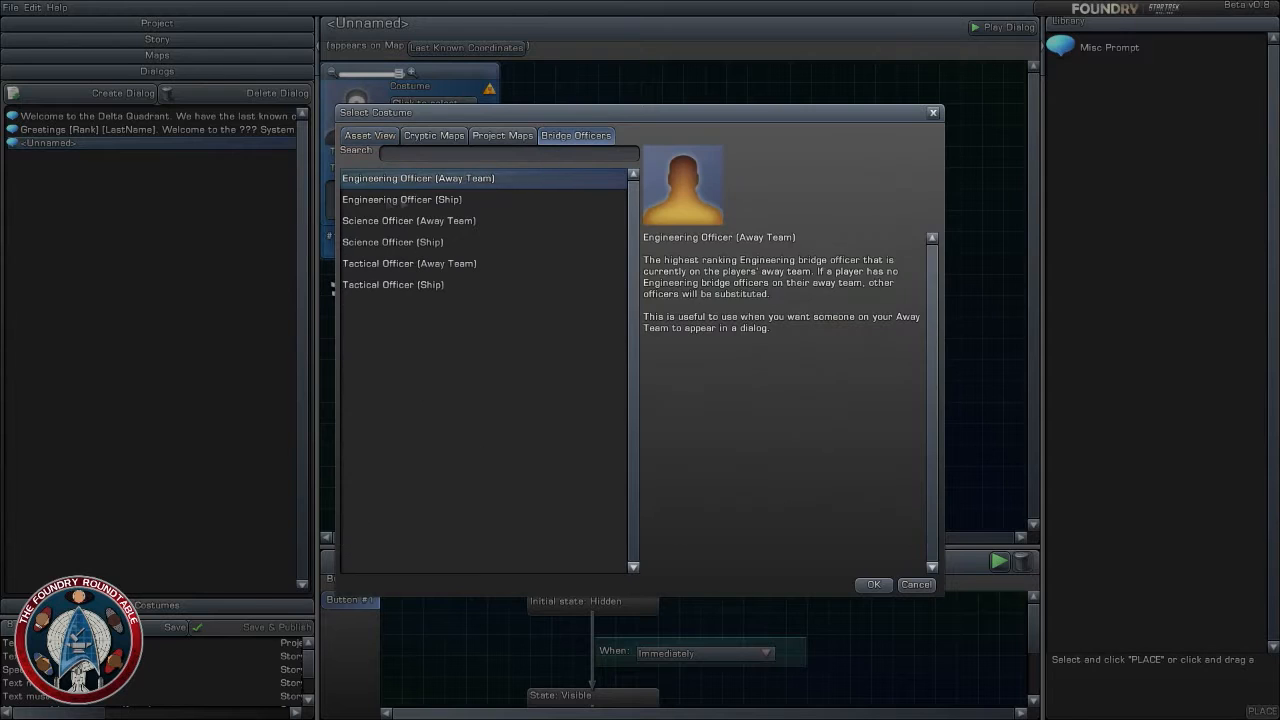
pyautogui.click(409, 285)
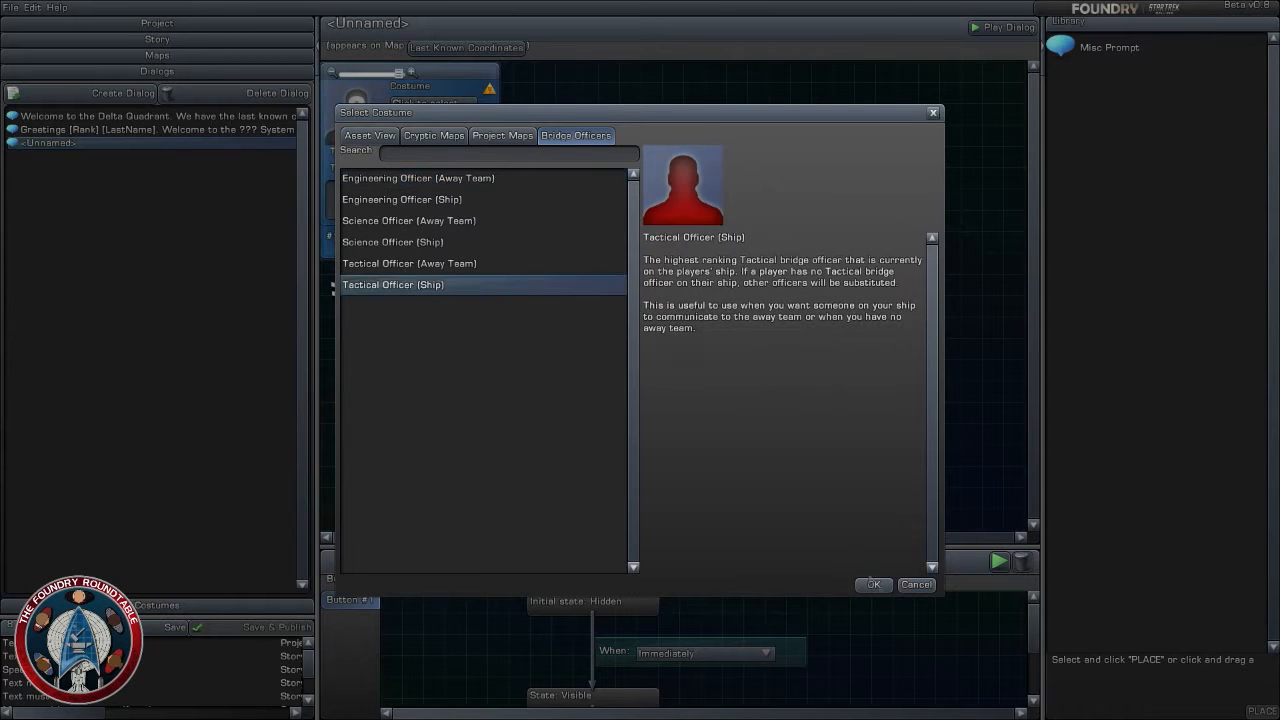
pyautogui.click(873, 584)
# - Write the first prompt's opening text: "[Rank], Voth ships are attacking a group of Undine vessels."
pyautogui.click(455, 196)
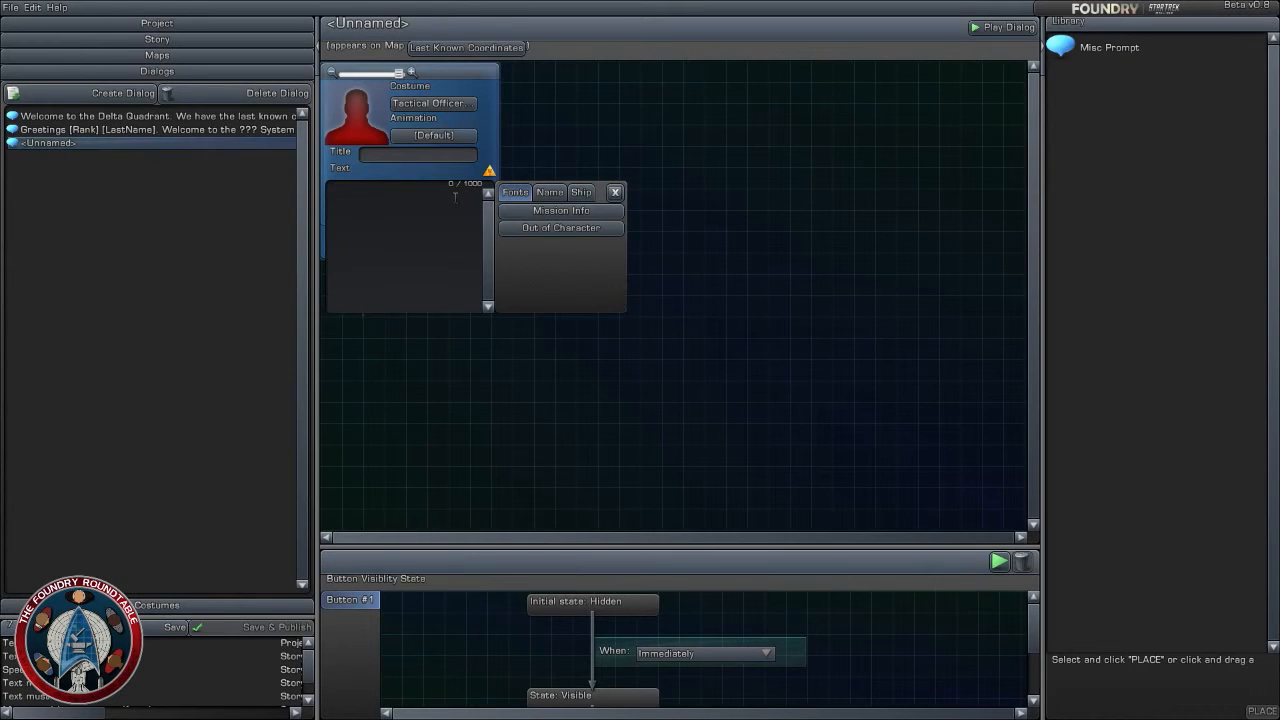
pyautogui.write('[Ran')
pyautogui.write('k')
pyautogui.write('], is')
pyautogui.write(' appears t')
pyautogui.write('he')
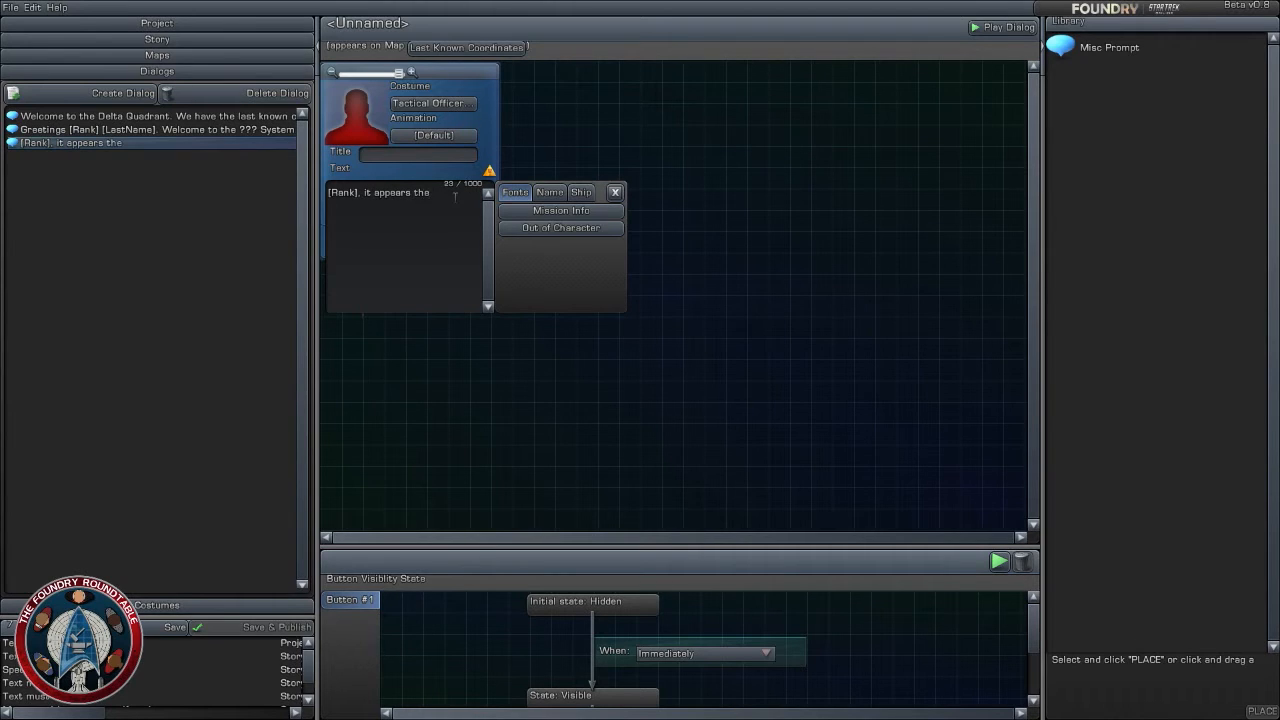
pyautogui.write('undine')
pyautogui.press('BackSpace')
pyautogui.press('BackSpace')
pyautogui.press('BackSpace')
pyautogui.press('BackSpace')
pyautogui.press('BackSpace')
pyautogui.press('BackSpace')
pyautogui.press('BackSpace')
pyautogui.press('BackSpace')
pyautogui.press('BackSpace')
pyautogui.press('BackSpace')
pyautogui.press('BackSpace')
pyautogui.press('BackSpace')
pyautogui.press('BackSpace')
pyautogui.press('BackSpace')
pyautogui.press('BackSpace')
pyautogui.press('BackSpace')
pyautogui.press('BackSpace')
pyautogui.press('BackSpace')
pyautogui.press('BackSpace')
pyautogui.press('BackSpace')
pyautogui.press('BackSpace')
pyautogui.press('BackSpace')
pyautogui.write('Voth ships')
pyautogui.write('are attacking')
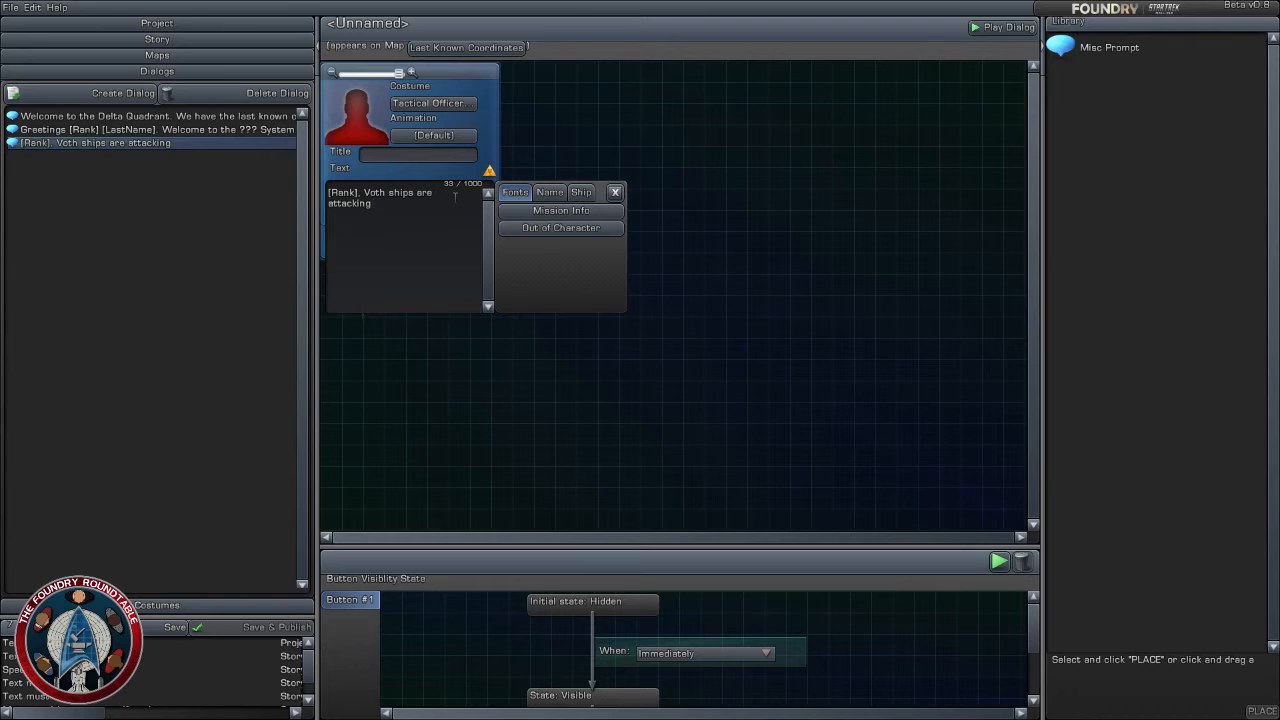
pyautogui.write('a group of Undine ')
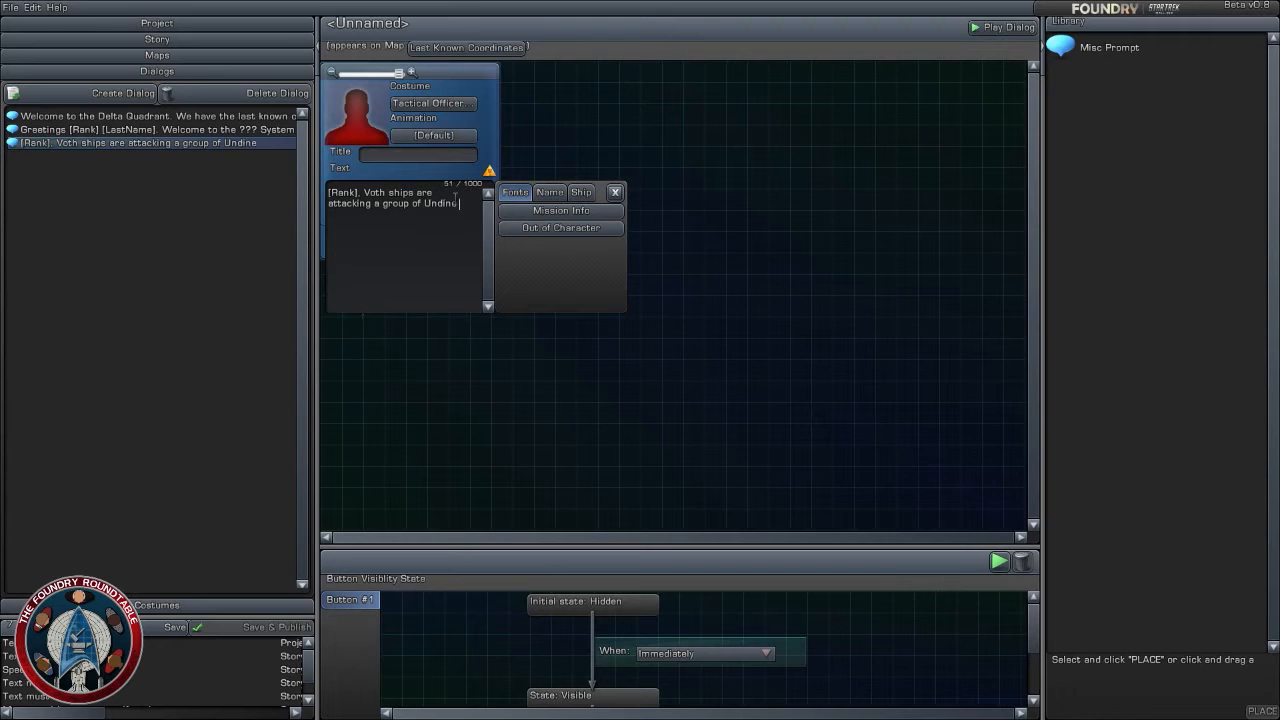
pyautogui.write('vessels.')
# - Add a separate paragraph to the first prompt's text: "Sir, we're being...by the Undine."
pyautogui.press('Return')
pyautogui.write("Sir, we're being.")
pyautogui.write('..by the ')
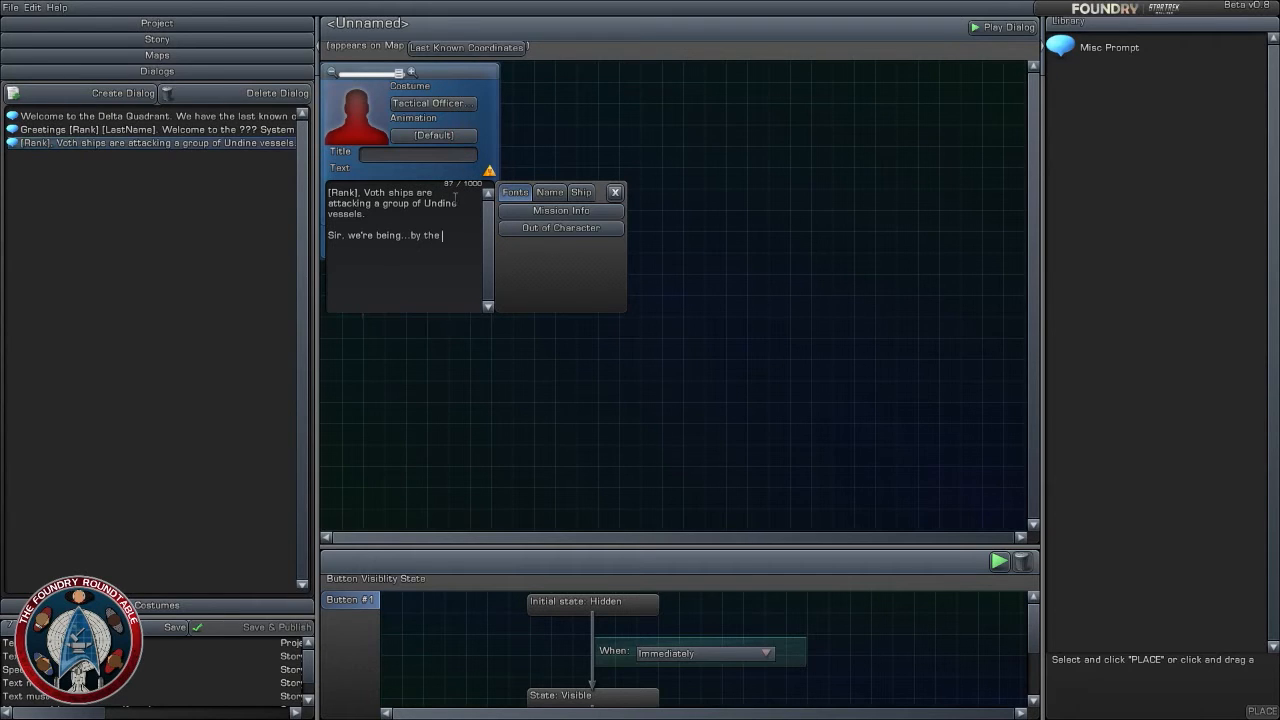
pyautogui.write('undine')
pyautogui.press('BackSpace')
pyautogui.write('U')
pyautogui.click(565, 379)
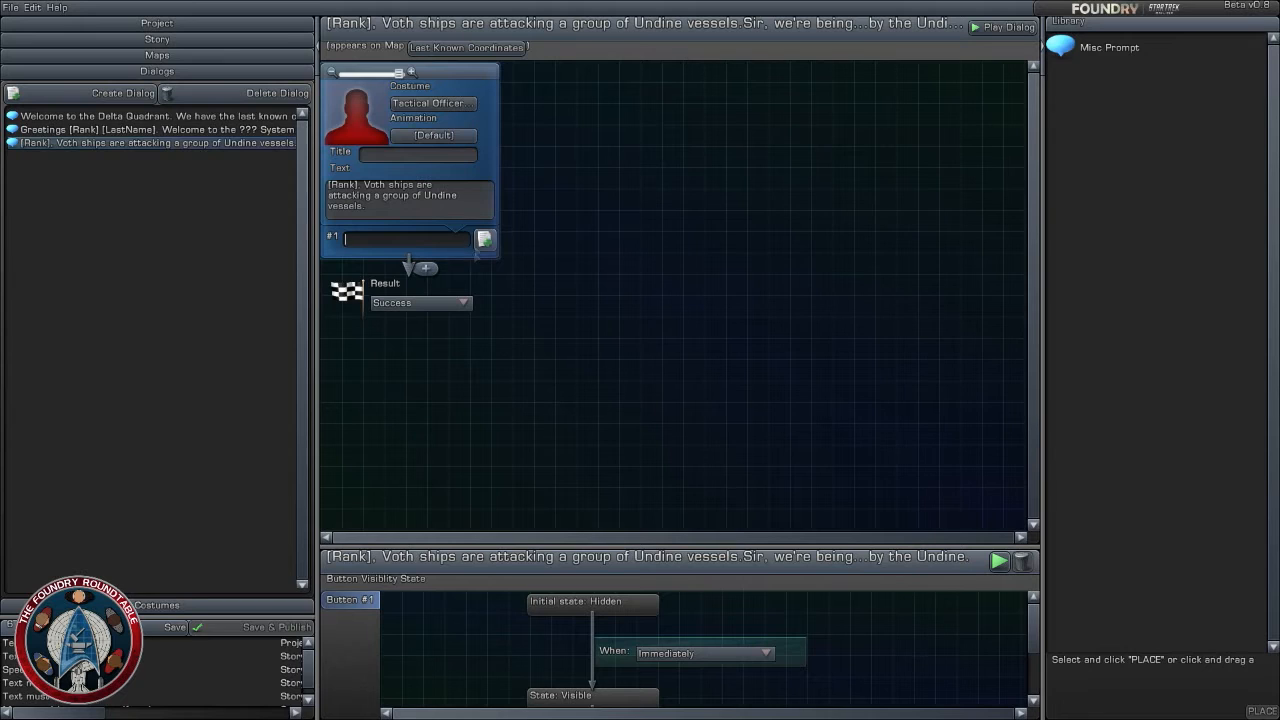
# - Insert the missing word "hailed" after "being" in the first prompt's text
pyautogui.click(433, 218)
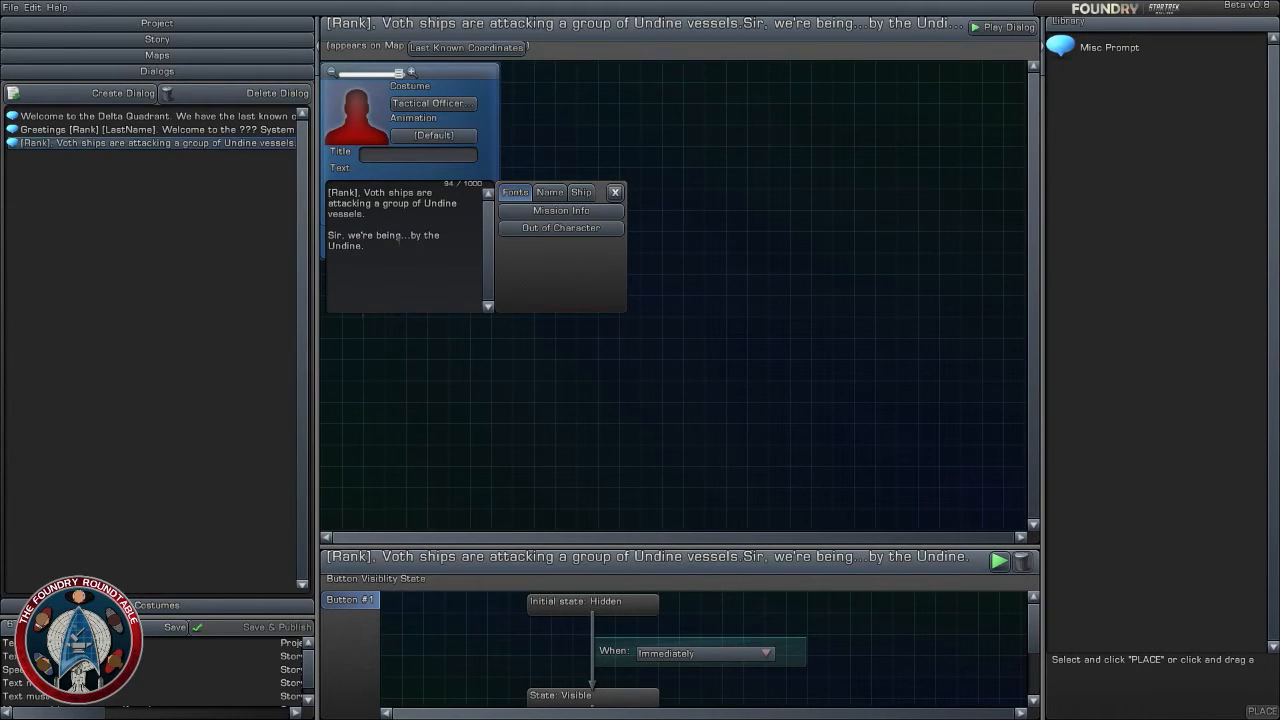
pyautogui.click(401, 235)
pyautogui.write('he')
pyautogui.write('iled')
pyautogui.click(738, 190)
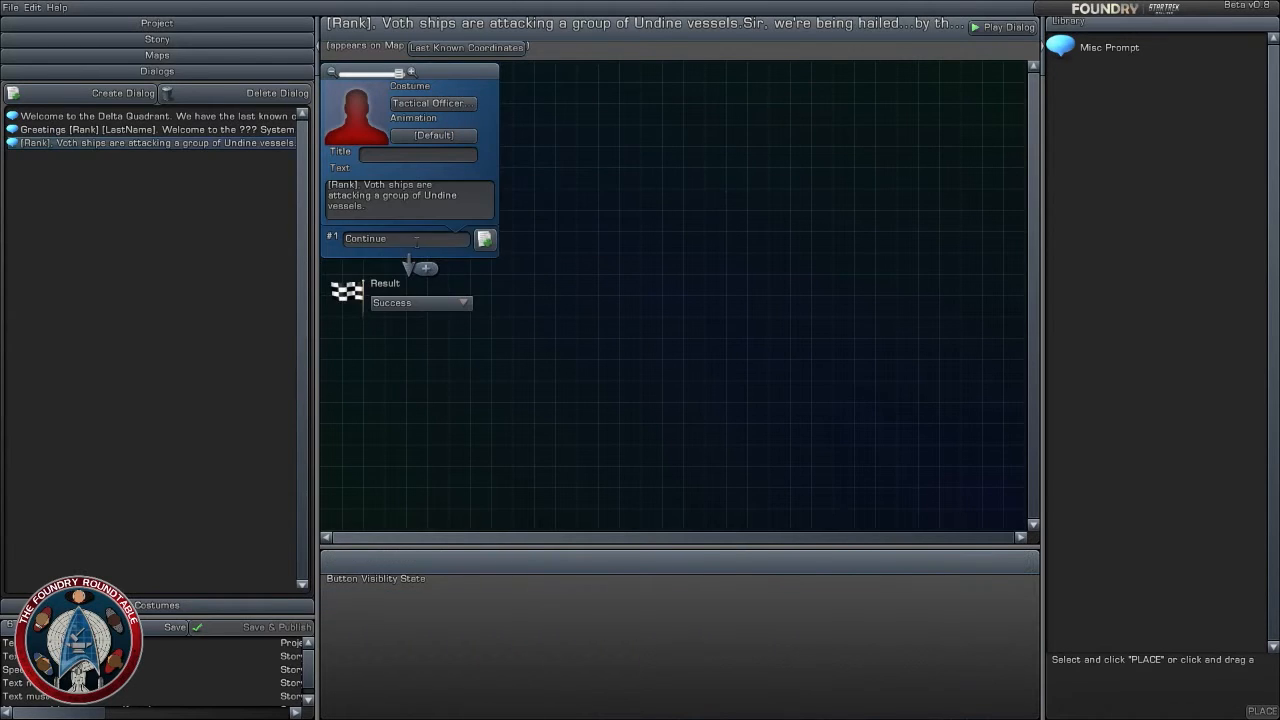
# - Change the first prompt's response button text to "On screen"
pyautogui.click(415, 240)
pyautogui.write('On')
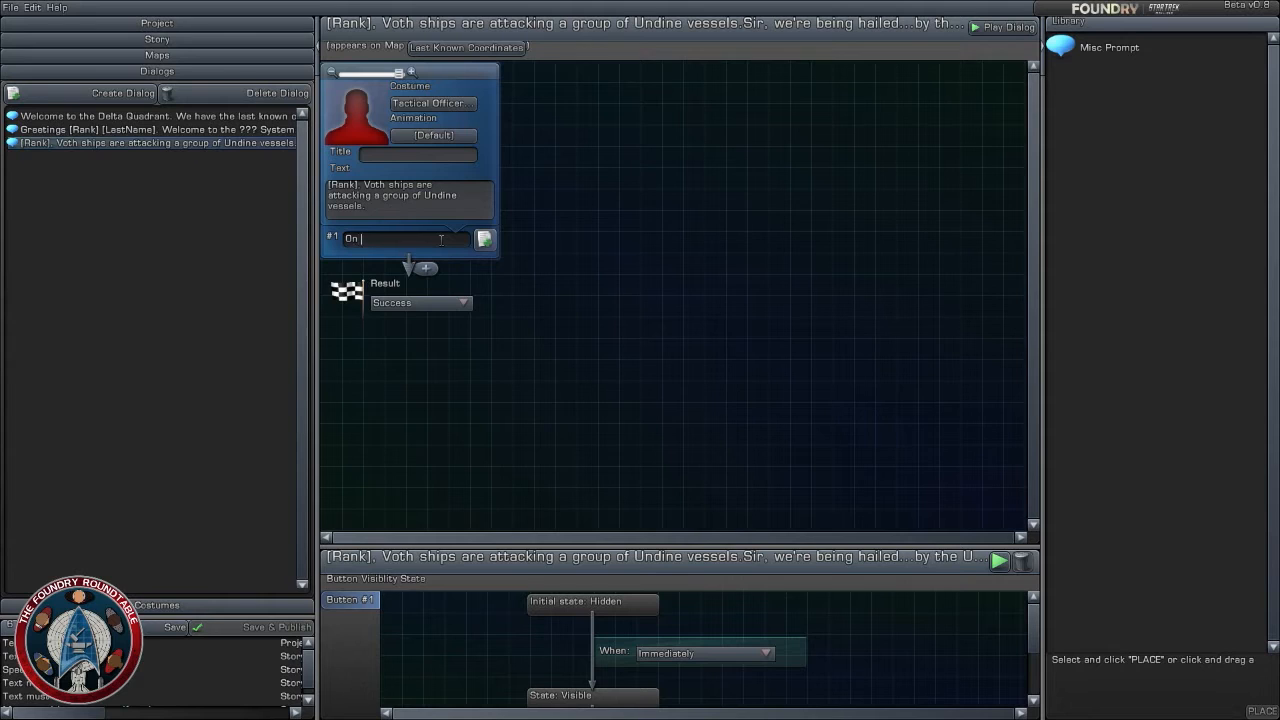
pyautogui.write(' Screen')
pyautogui.click(602, 265)
# - Add a Misc Prompt after the first prompt and set its costume to Undine Captain Male 01
pyautogui.moveTo(1112, 50); pyautogui.dragTo(421, 268)
pyautogui.click(402, 314)
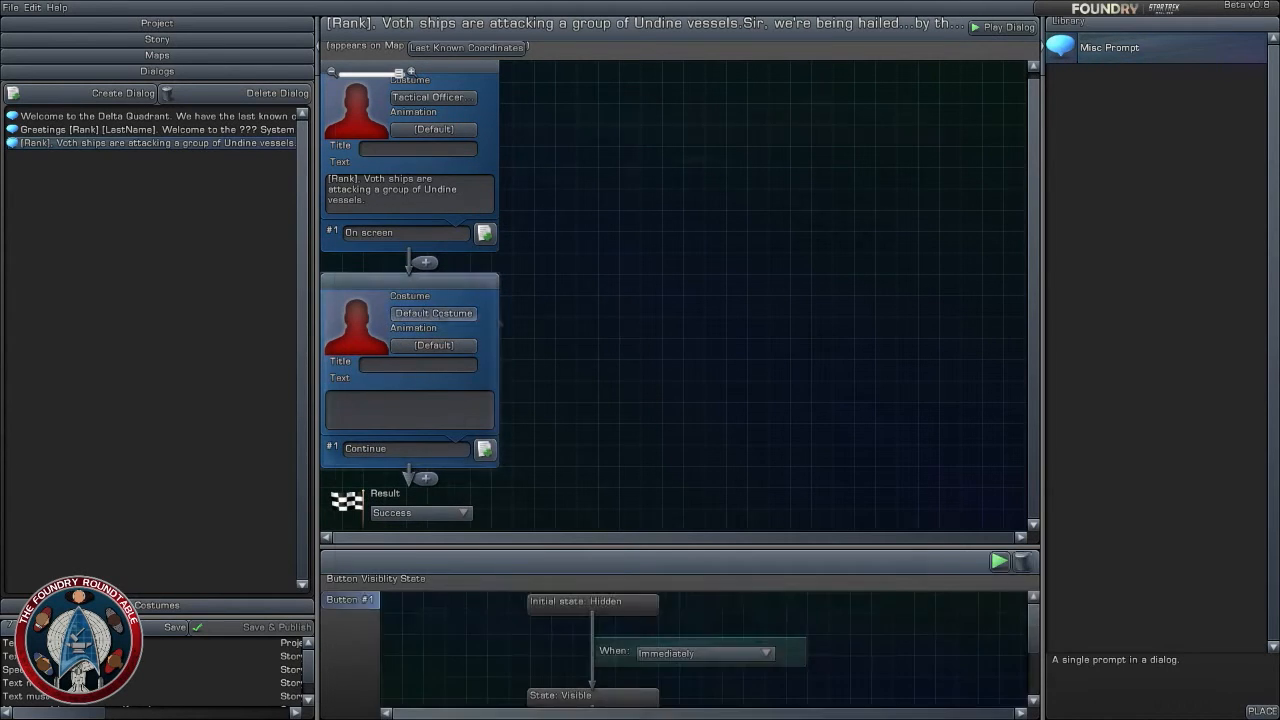
pyautogui.click(510, 153)
pyautogui.write('undine')
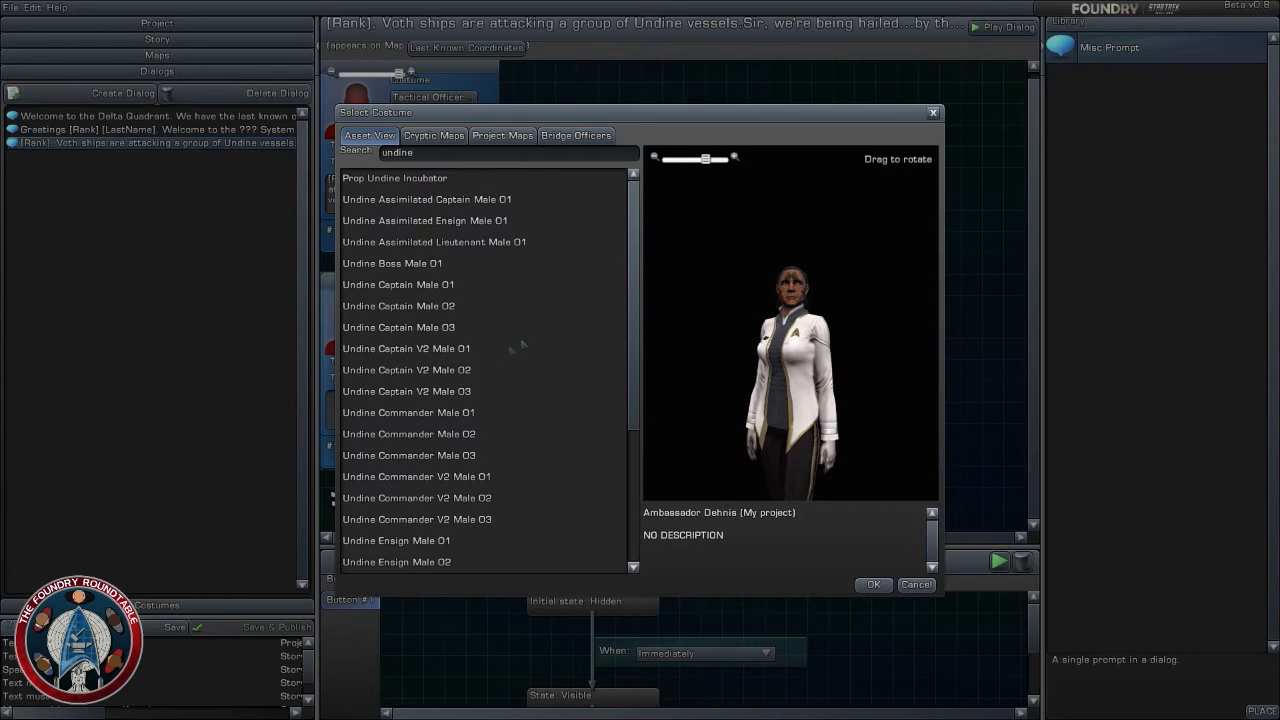
pyautogui.click(432, 306)
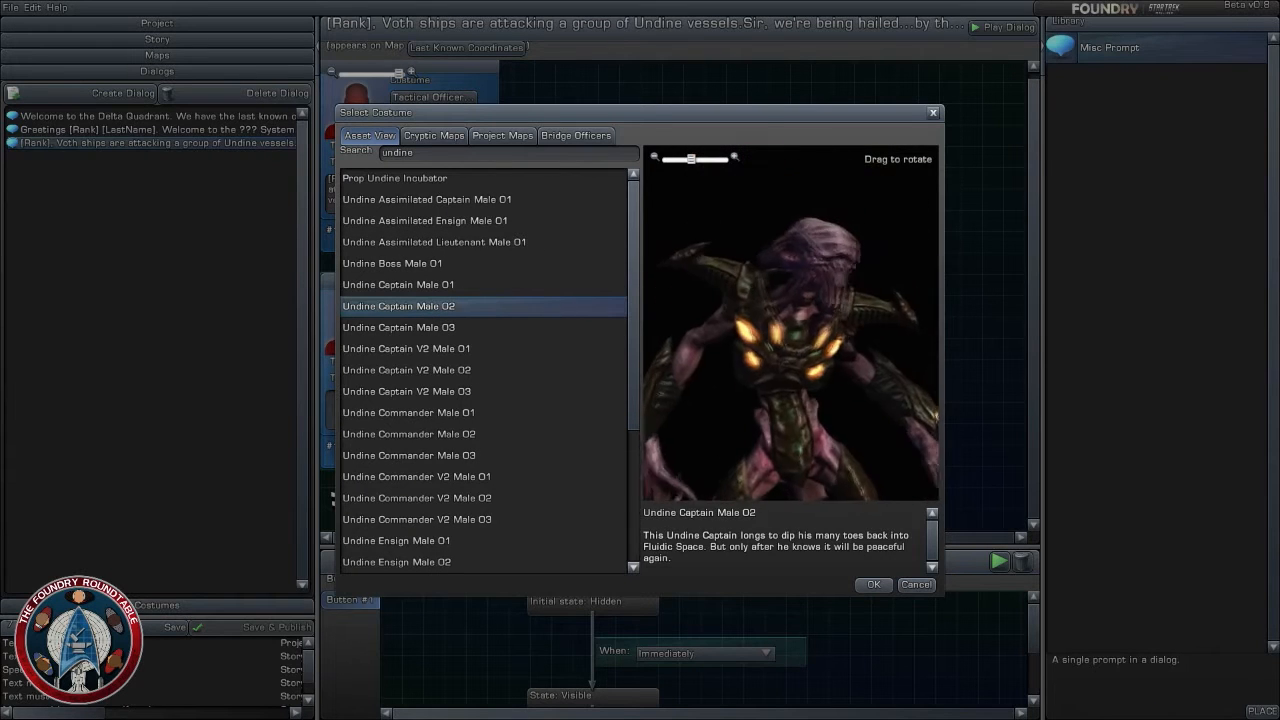
pyautogui.click(484, 284)
pyautogui.moveTo(758, 300); pyautogui.dragTo(840, 335)
pyautogui.scroll(-2, 758, 410)
pyautogui.scroll(-5, 758, 410)
pyautogui.click(465, 327)
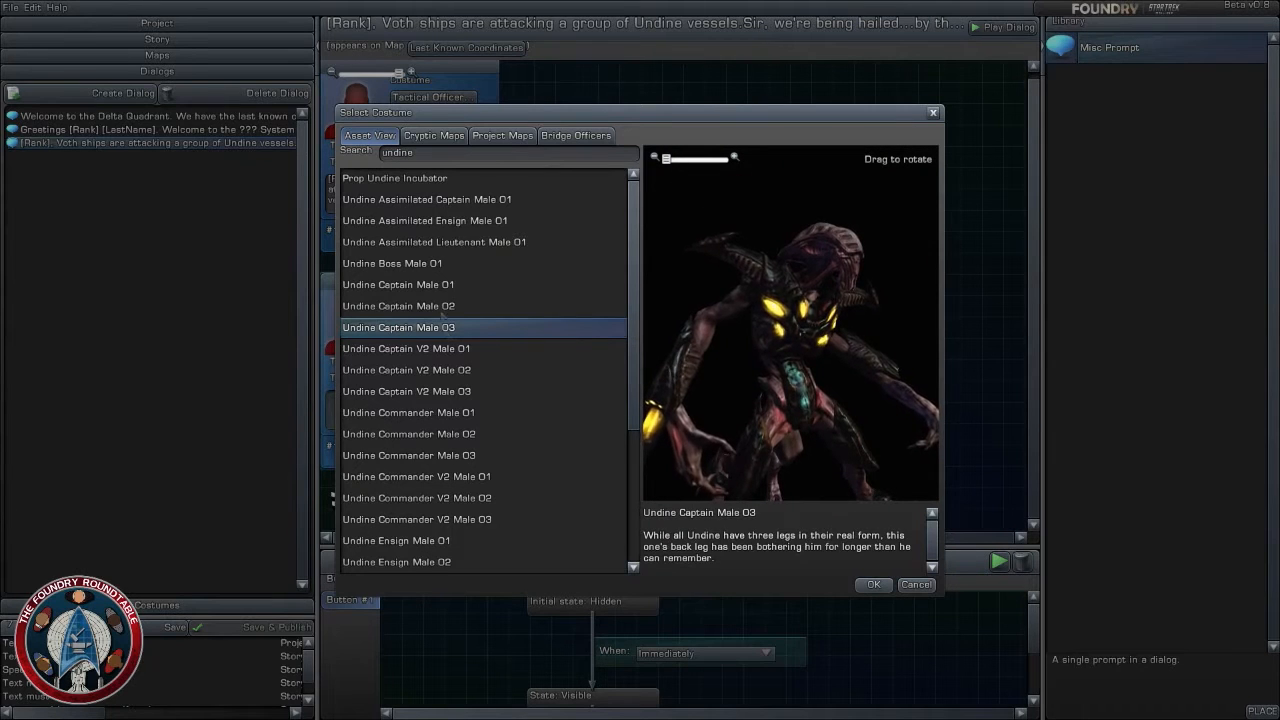
pyautogui.click(461, 287)
pyautogui.scroll(-5, 745, 322)
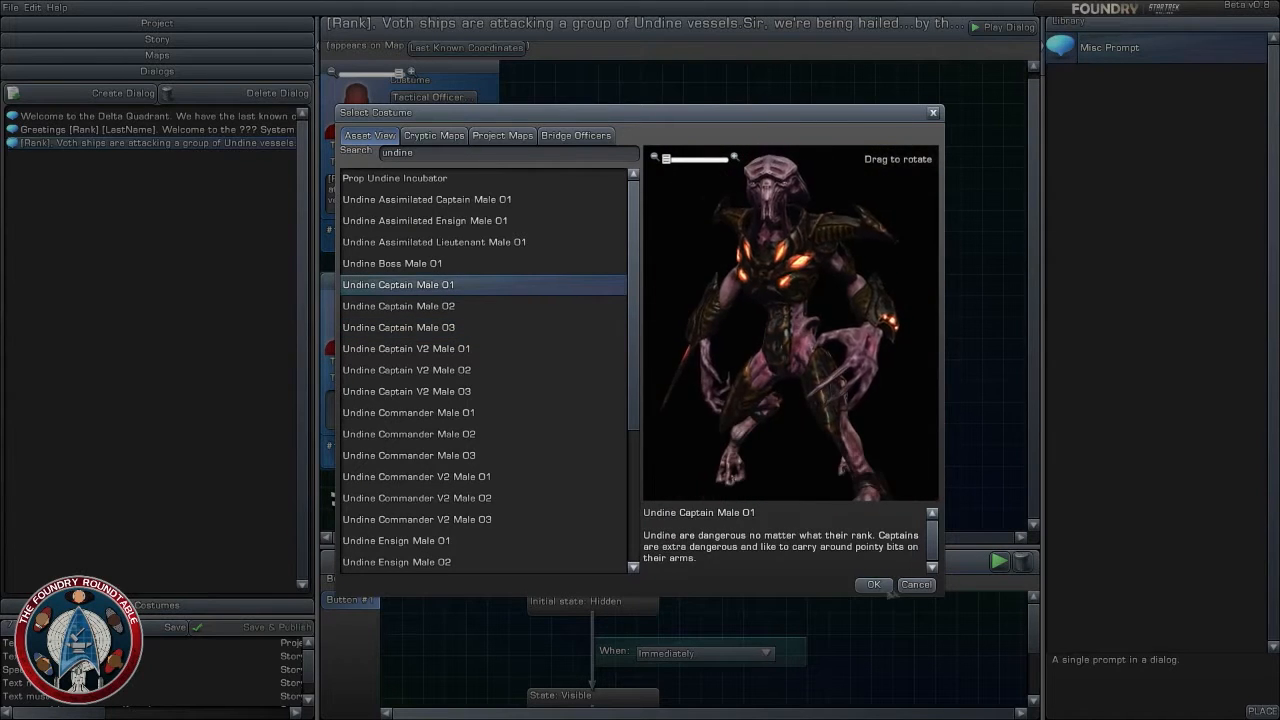
pyautogui.click(873, 584)
# - Title the second prompt "Undine Captain"
pyautogui.click(423, 369)
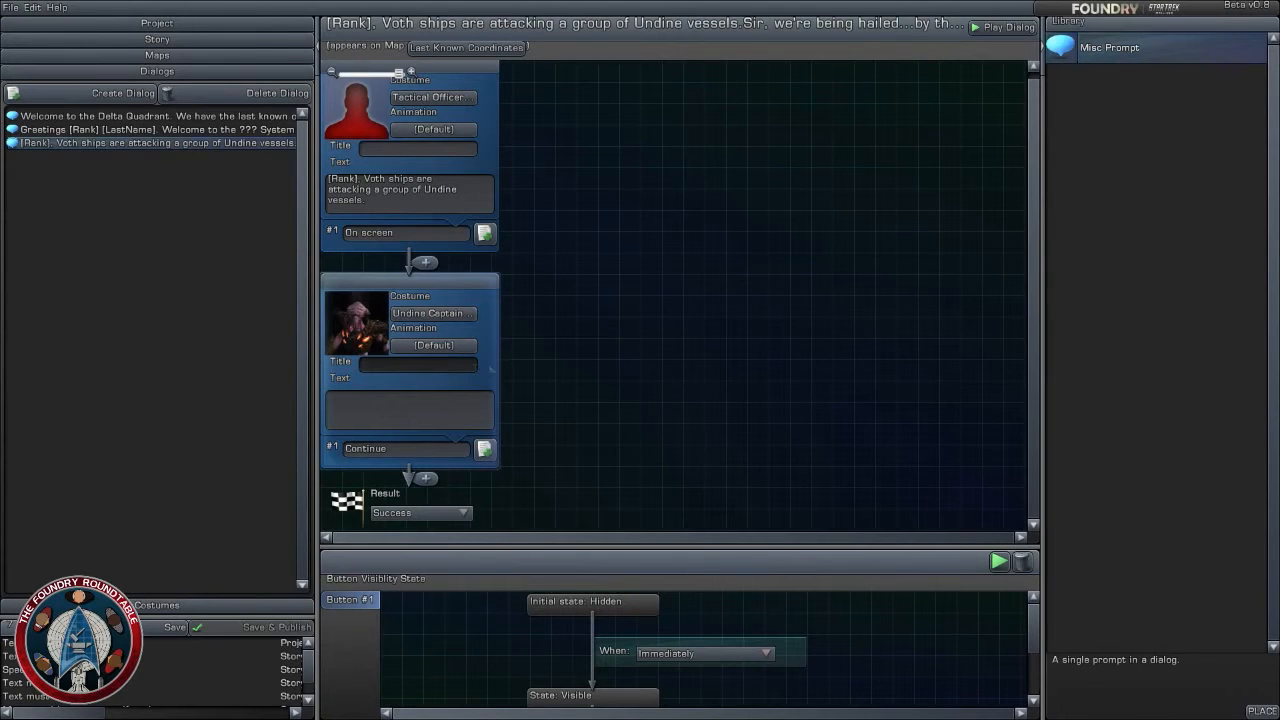
pyautogui.write('Uni')
pyautogui.write('ine Captain')
pyautogui.press('Tab')
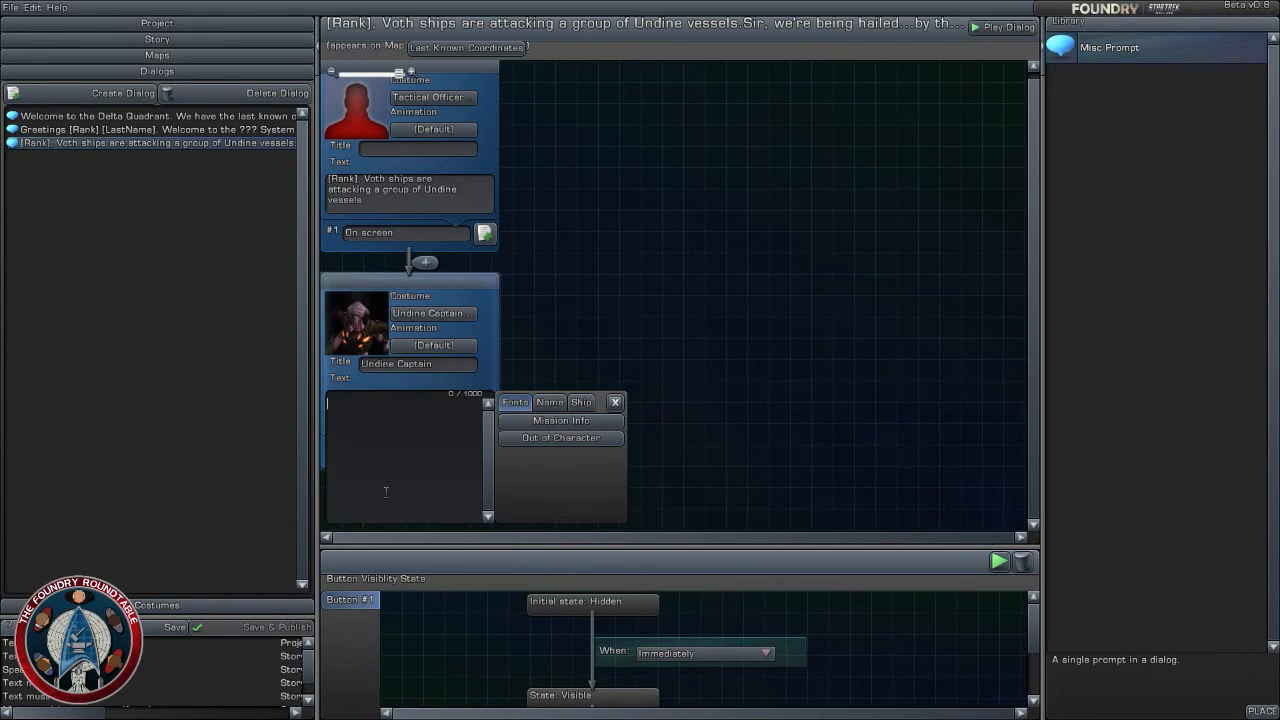
# - Write the second prompt's text: "To any ship in the area, we are under attack. We need you help."
pyautogui.write('To any shipo')
pyautogui.press('BackSpace')
pyautogui.press('BackSpace')
pyautogui.write('in the area , we are under')
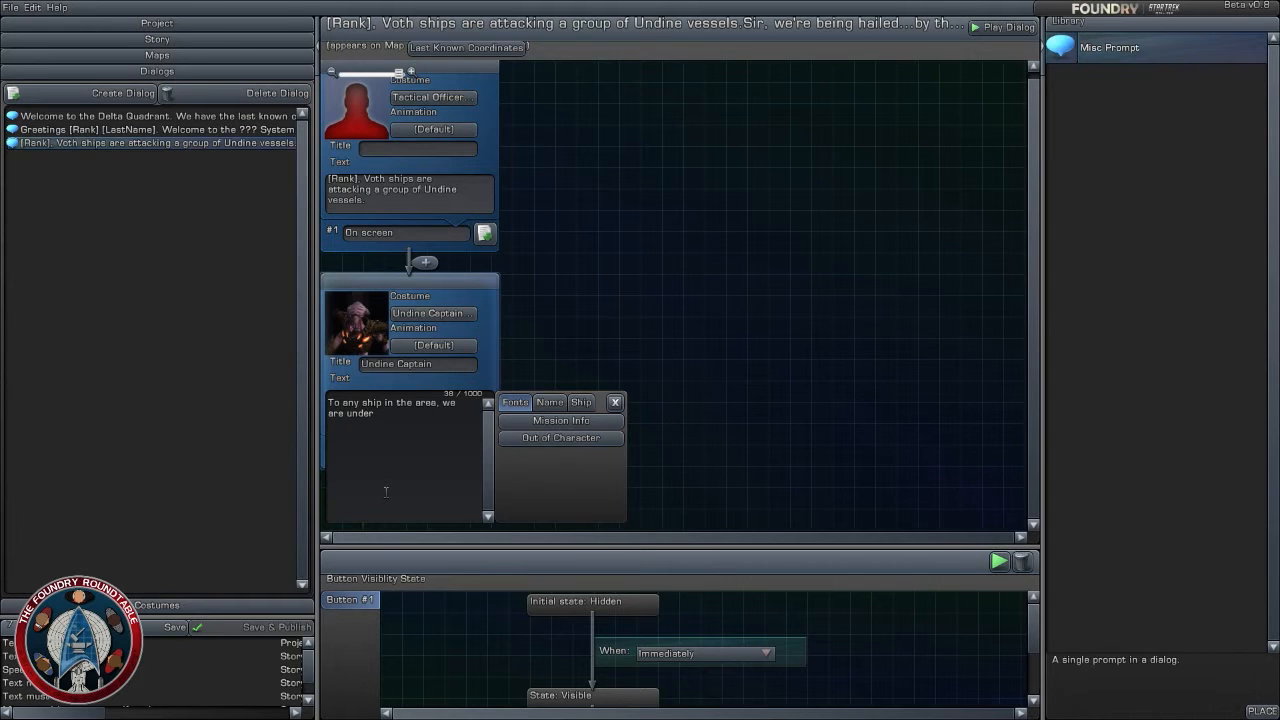
pyautogui.write('attack.')
pyautogui.write('We need you help.')
pyautogui.click(657, 349)
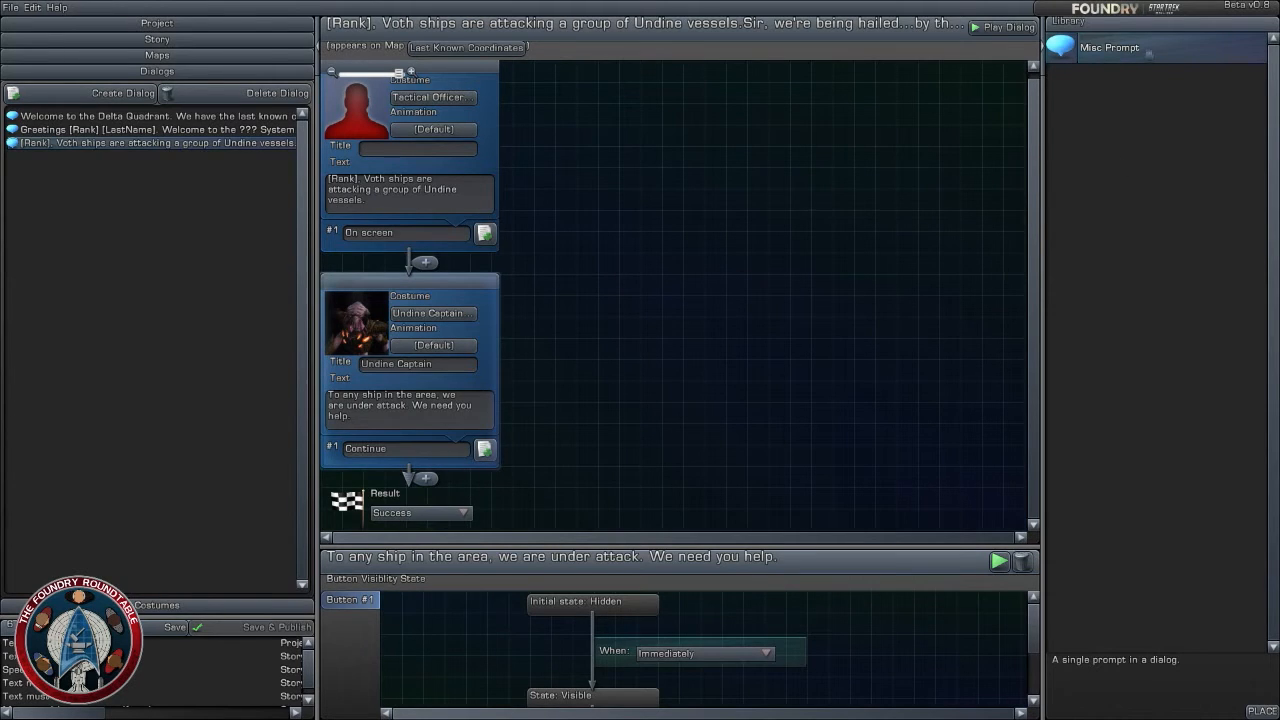
# - Add a third Misc Prompt after the Undine Captain prompt and reword the captain's plea to "We require your assistance removing this Reptile threat"
pyautogui.moveTo(1150, 54); pyautogui.dragTo(404, 478)
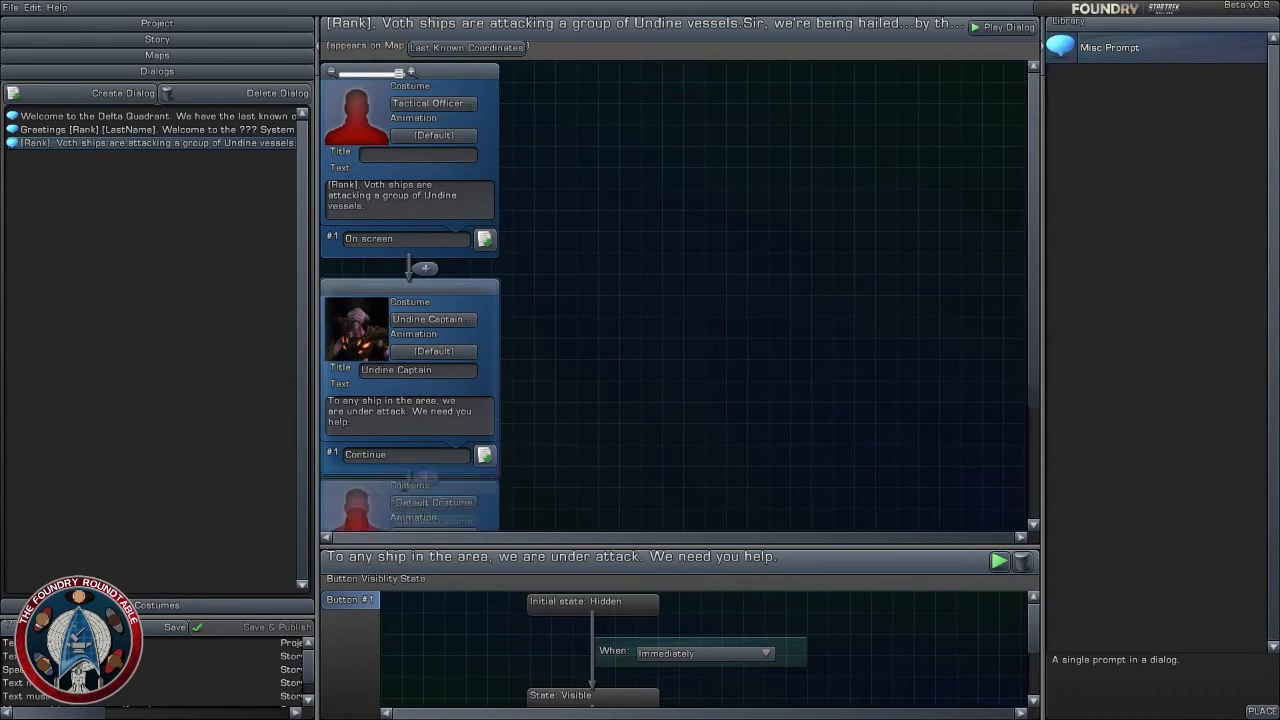
pyautogui.scroll(-3, 643, 471)
pyautogui.click(423, 257)
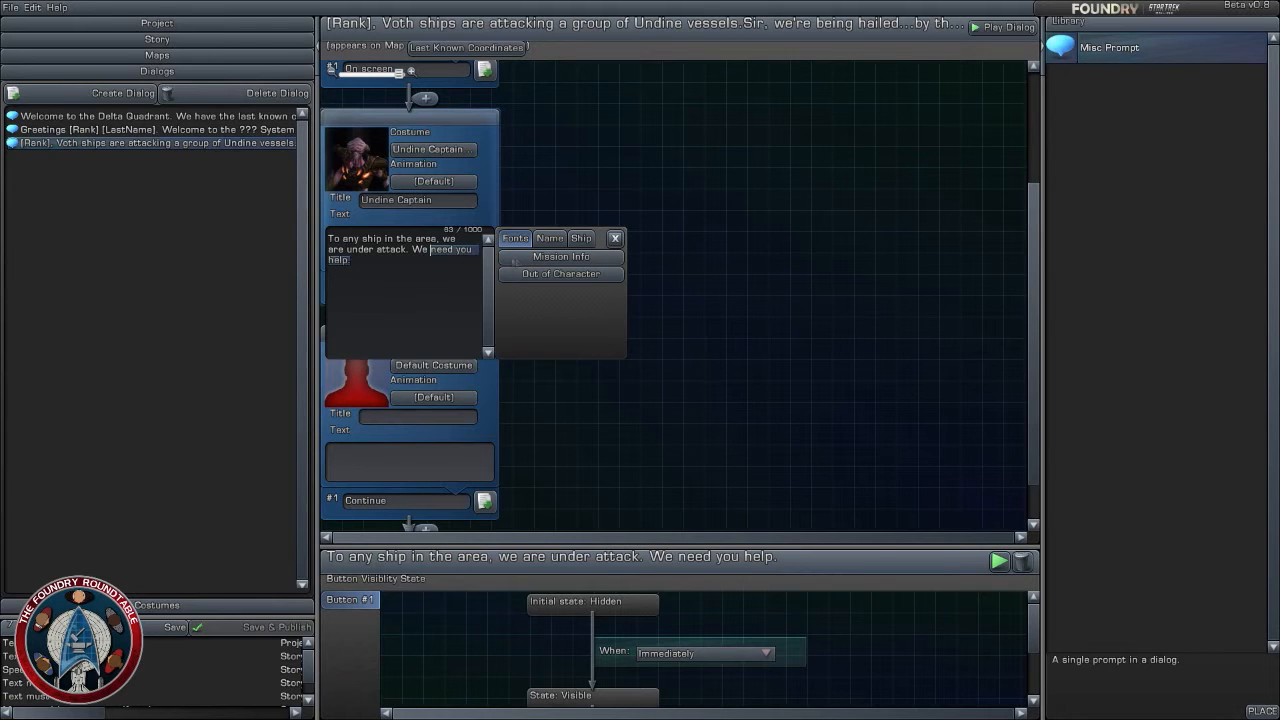
pyautogui.write('re under attack. We requir')
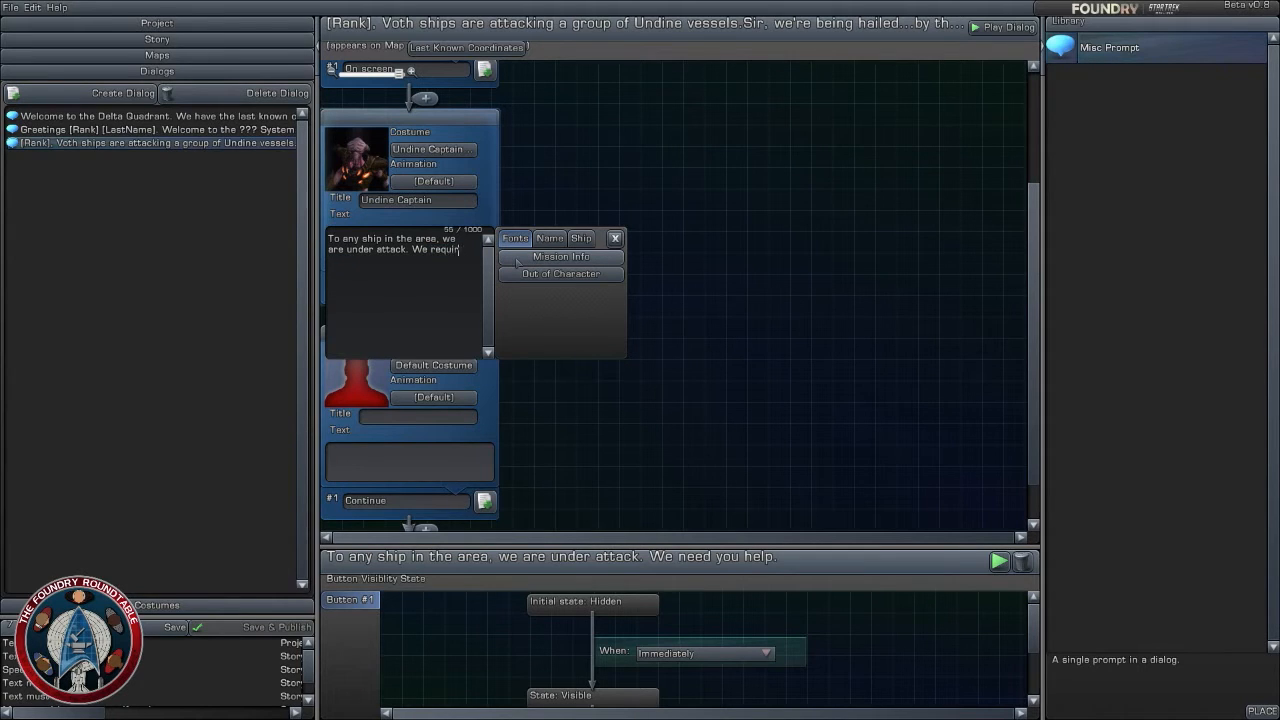
pyautogui.write('e your assista')
pyautogui.write('nce')
pyautogui.write(' re')
pyautogui.write('m')
pyautogui.write('oving the')
pyautogui.write('se')
pyautogui.press('BackSpace')
pyautogui.press('BackSpace')
pyautogui.press('BackSpace')
pyautogui.press('BackSpace')
pyautogui.write('e')
pyautogui.press('BackSpace')
pyautogui.write('is Rep')
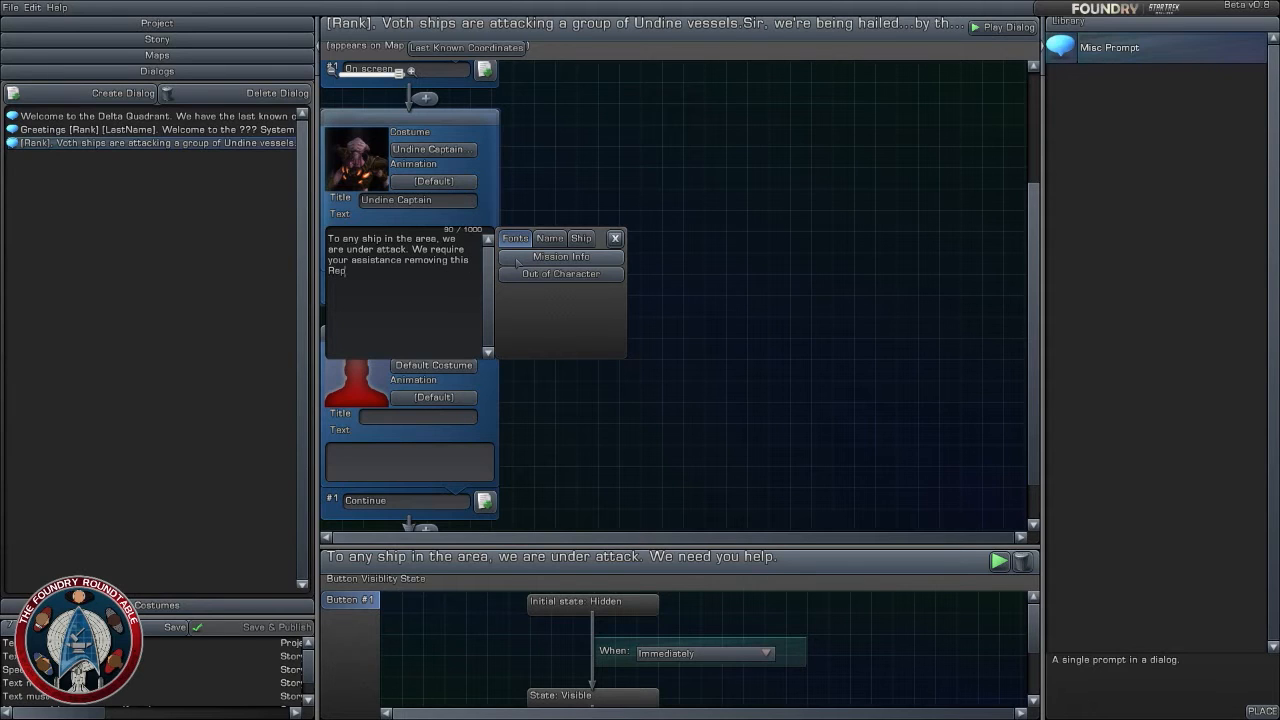
pyautogui.write('tile threat. Your assistance would')
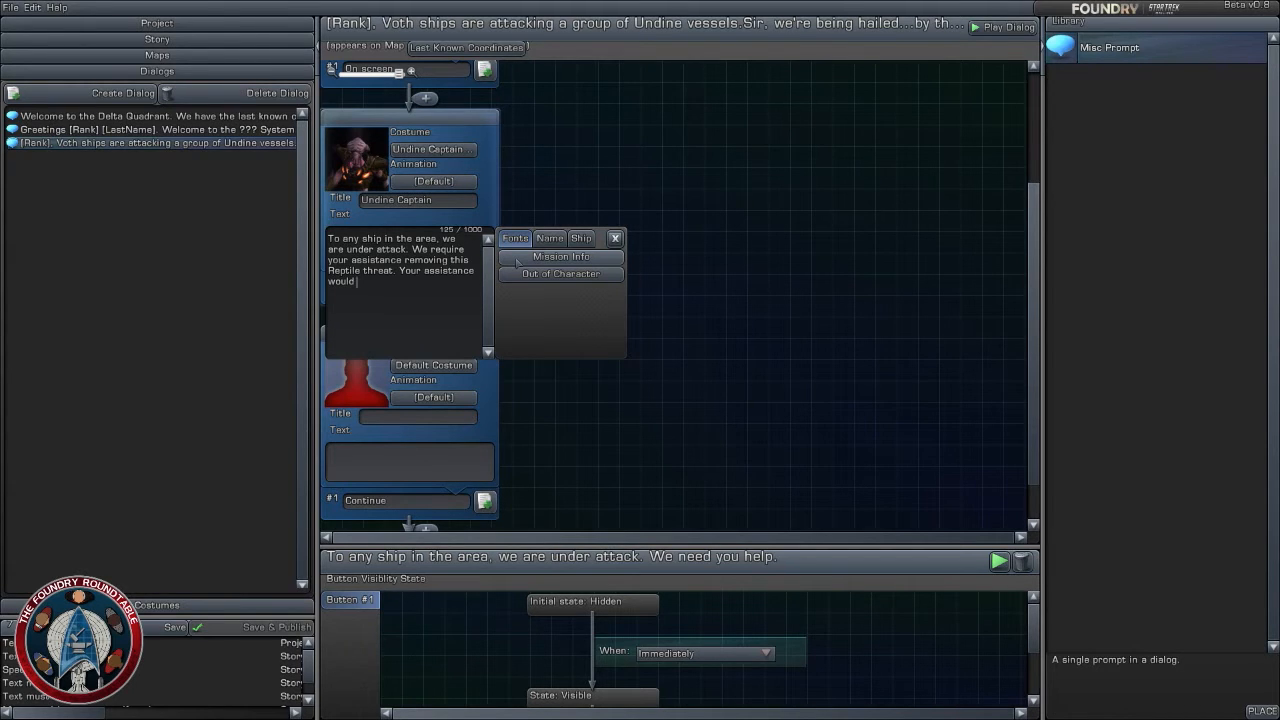
# - Append the sentence "Your assistance would be...apprecated" to the Undine Captain prompt's text
pyautogui.write('be...appreca')
pyautogui.write('ted.')
pyautogui.click(757, 379)
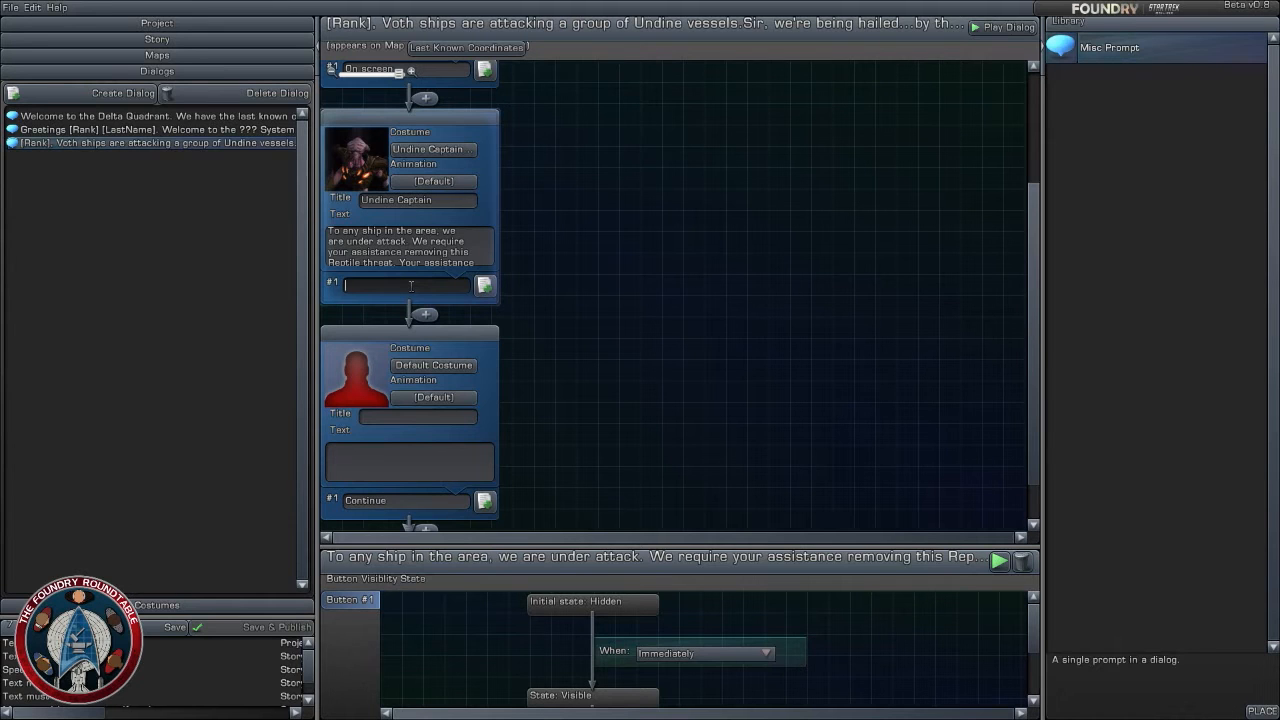
pyautogui.click(606, 457)
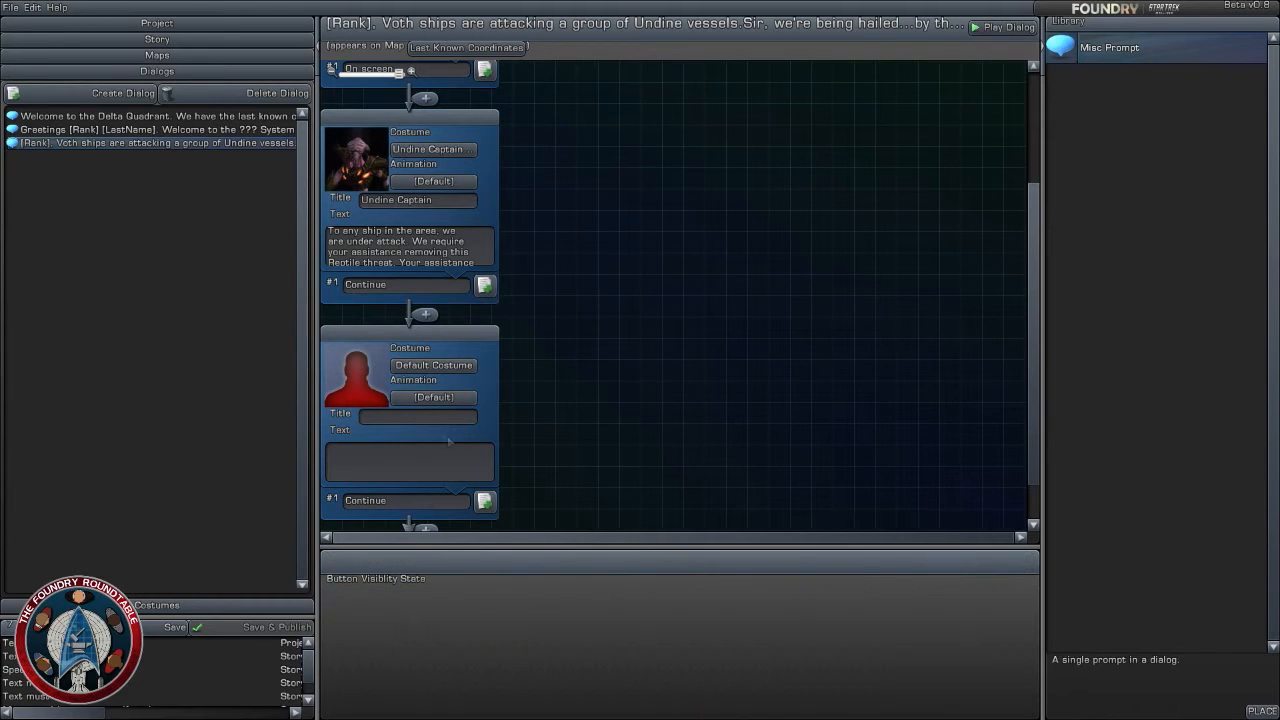
# - Write the third prompt's text as "Your orders, sir?", keeping the default costume
pyautogui.click(433, 365)
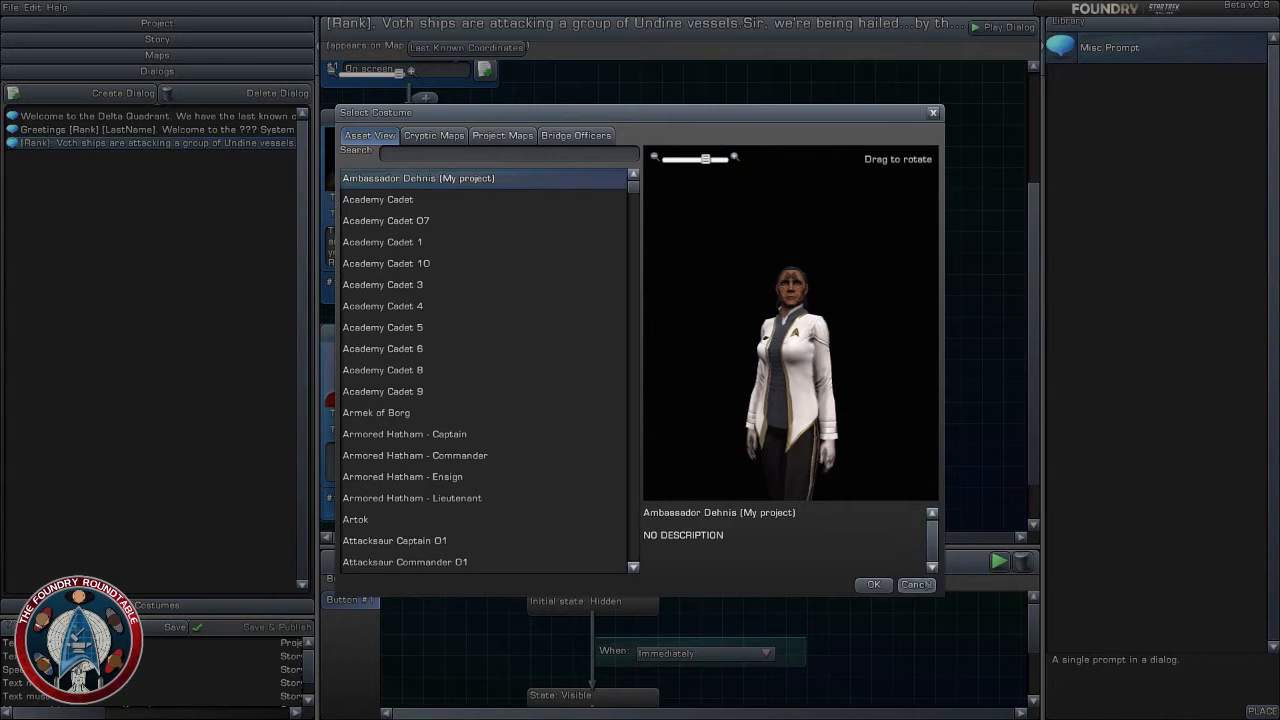
pyautogui.click(916, 584)
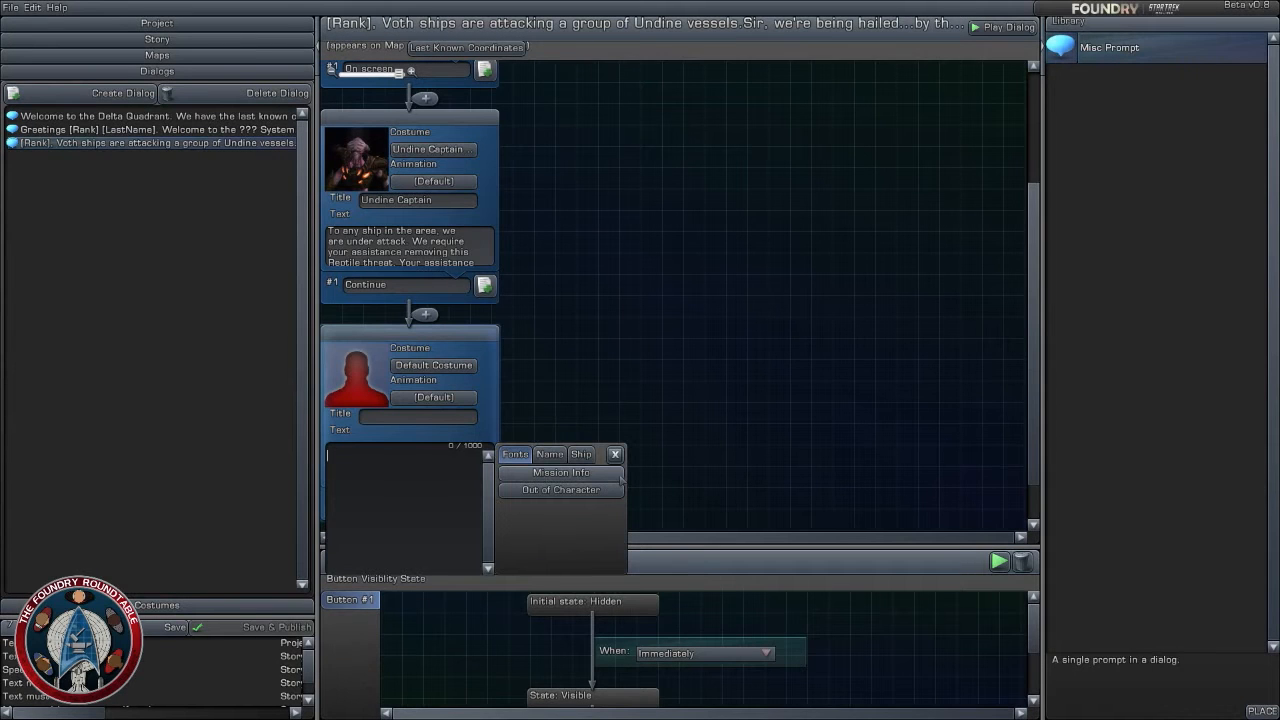
pyautogui.press('BackSpace')
pyautogui.write("You're orders, sir?")
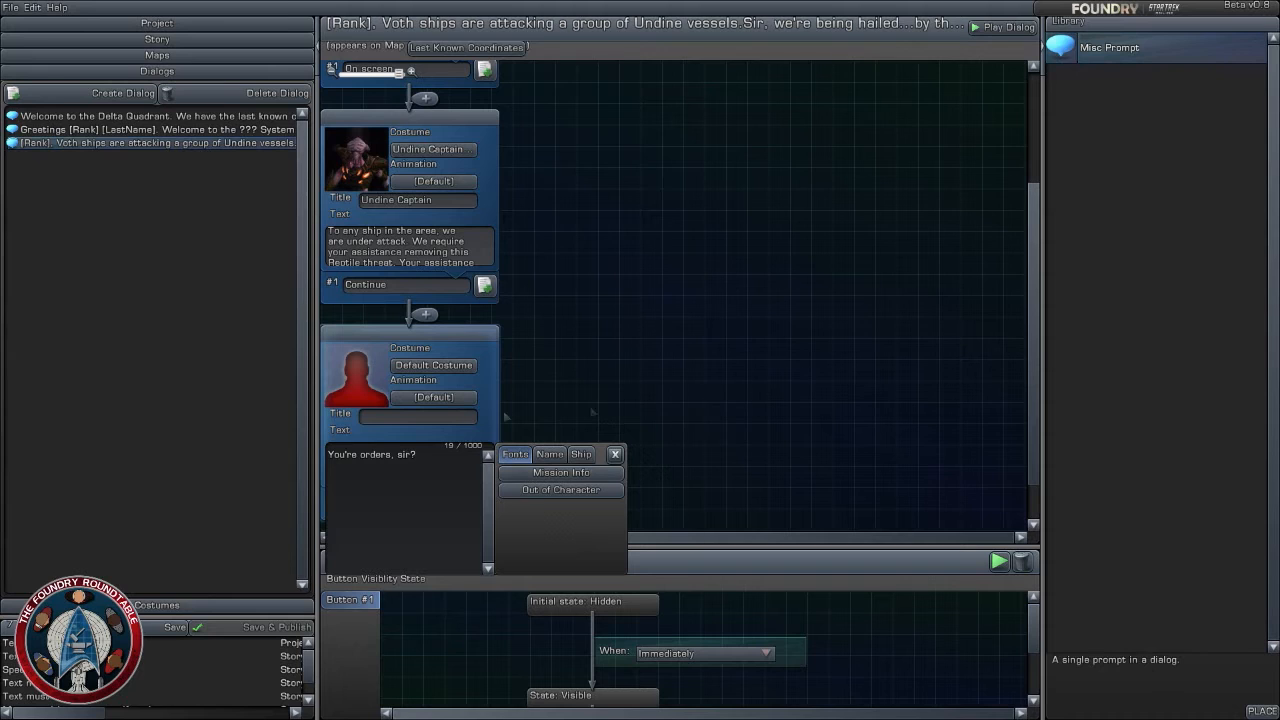
pyautogui.press('BackSpace')
pyautogui.press('BackSpace')
pyautogui.press('BackSpace')
pyautogui.write('r')
pyautogui.click(720, 449)
# - Change the third prompt's response button text to "Engage the Voth ships"
pyautogui.scroll(-1, 680, 354)
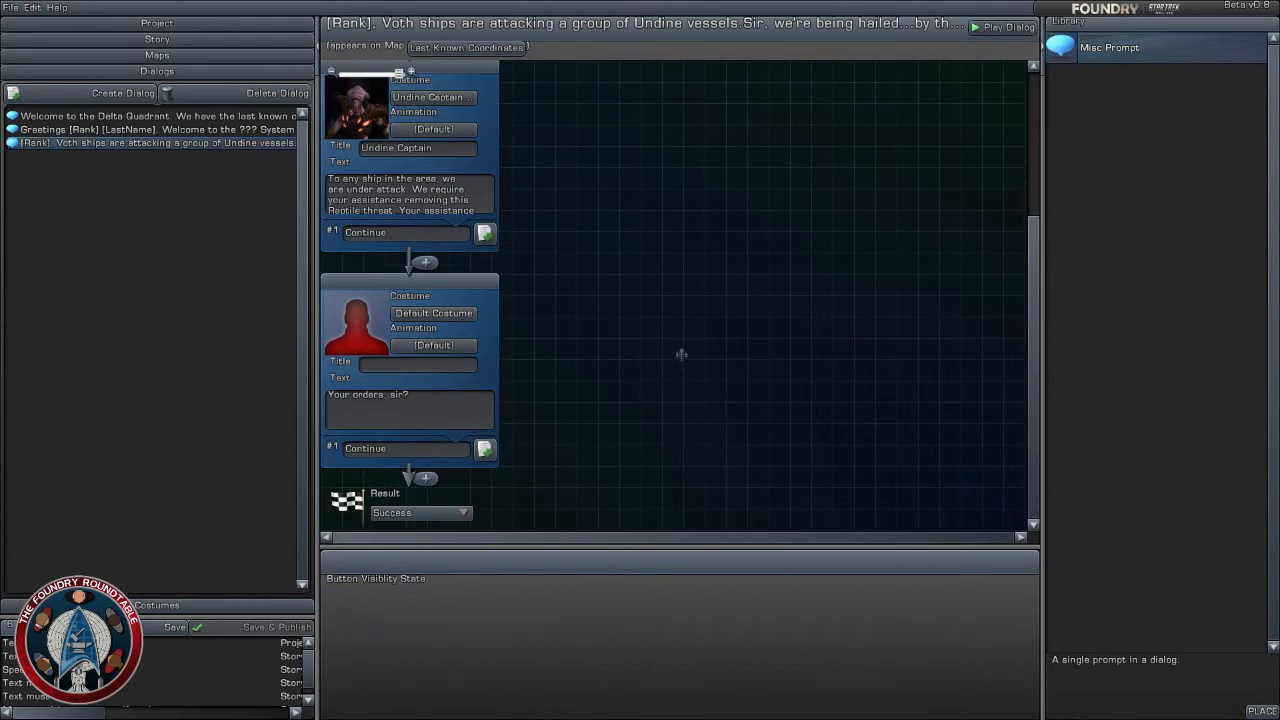
pyautogui.click(479, 456)
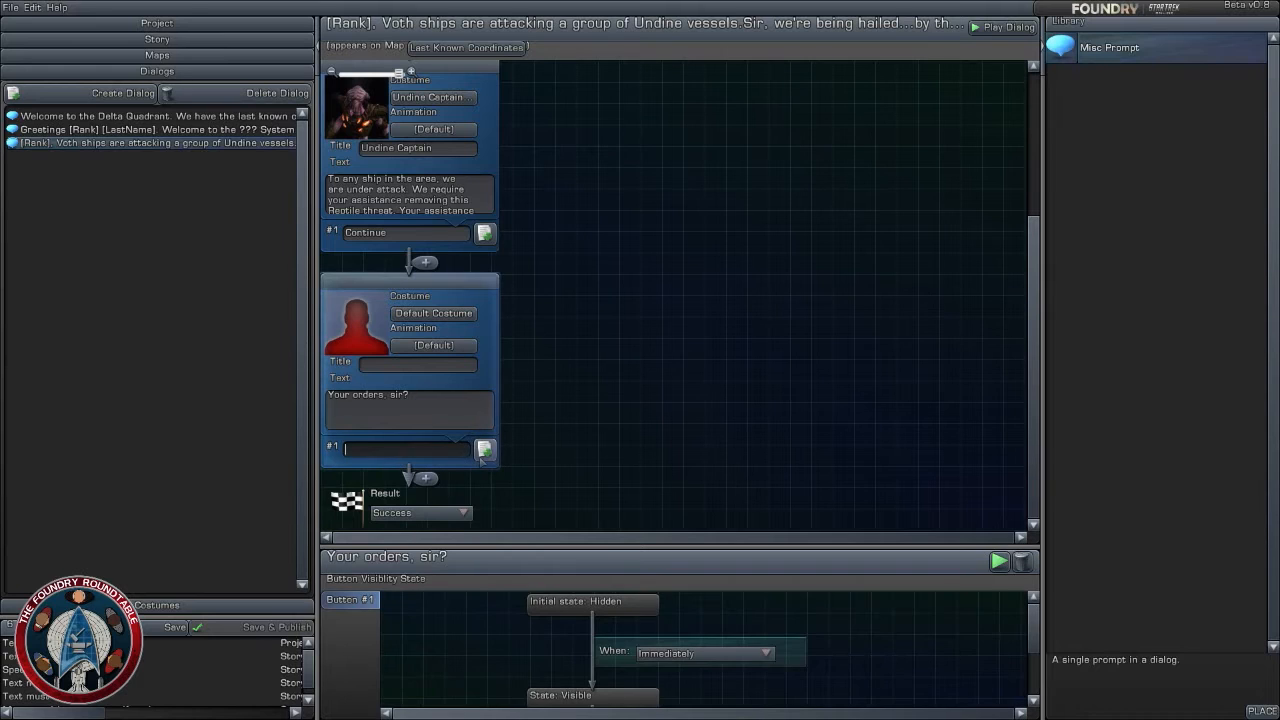
pyautogui.write('Engage the Voth Sh')
pyautogui.press('BackSpace')
pyautogui.press('BackSpace')
pyautogui.write('ships')
pyautogui.click(749, 390)
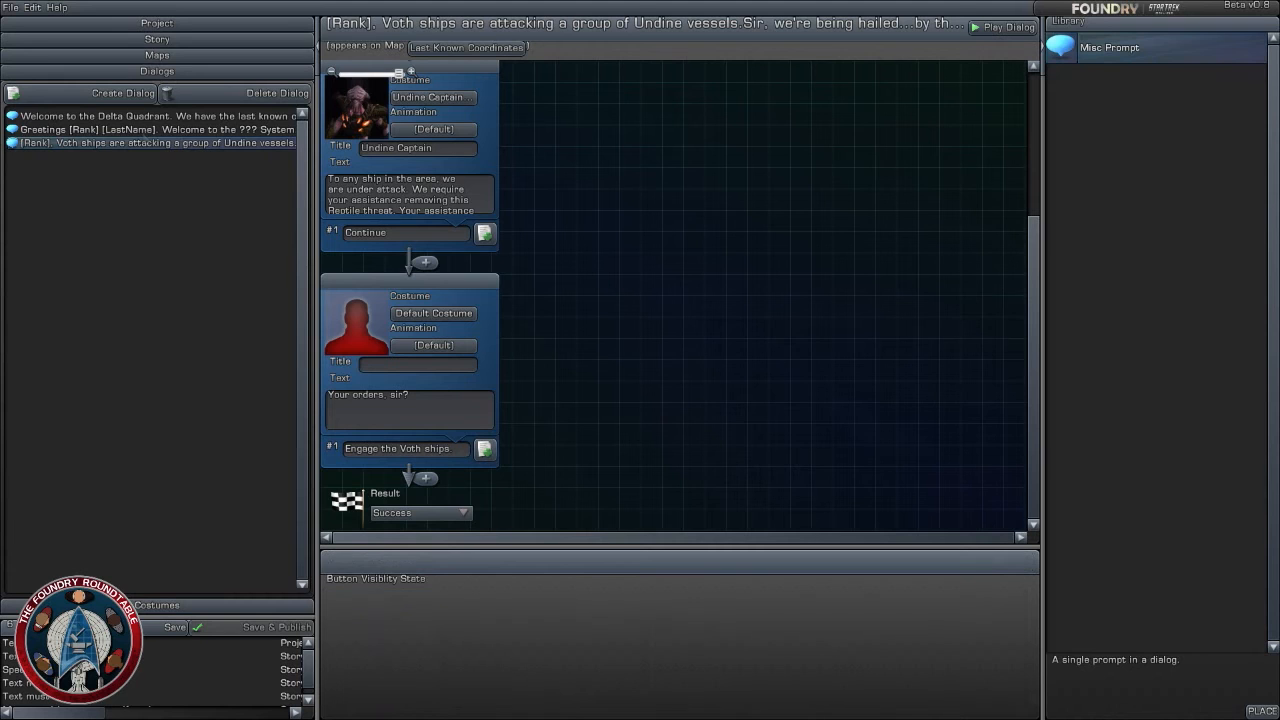
# - Review the Last Known Coordinates map, collapsing the expanded Voth and Federation squadron groups in its object list
pyautogui.click(157, 55)
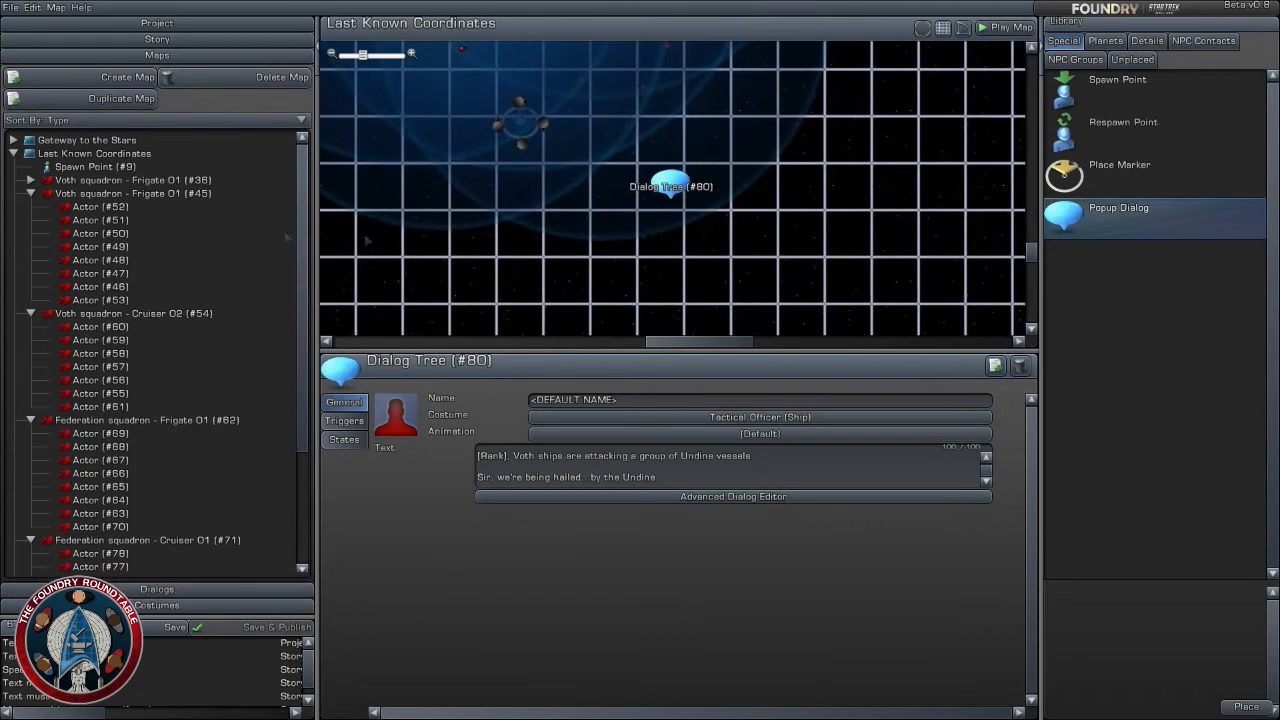
pyautogui.click(31, 193)
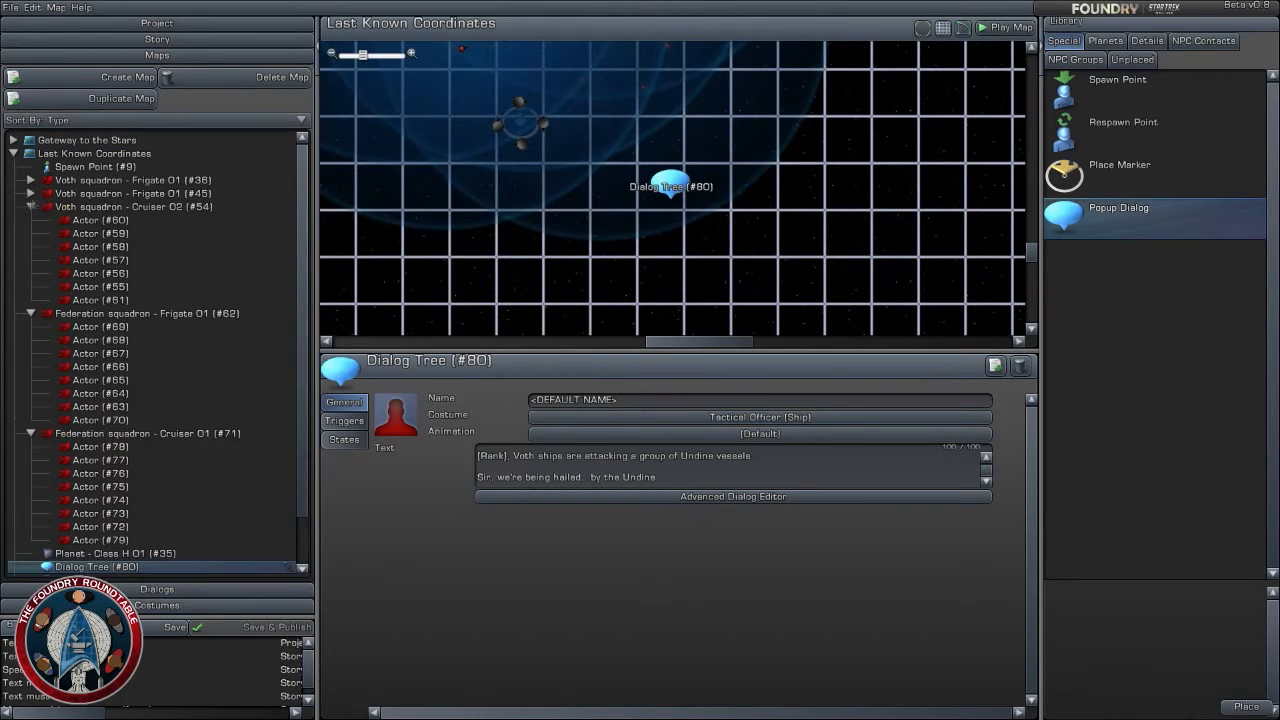
pyautogui.click(31, 206)
pyautogui.click(31, 219)
pyautogui.click(31, 233)
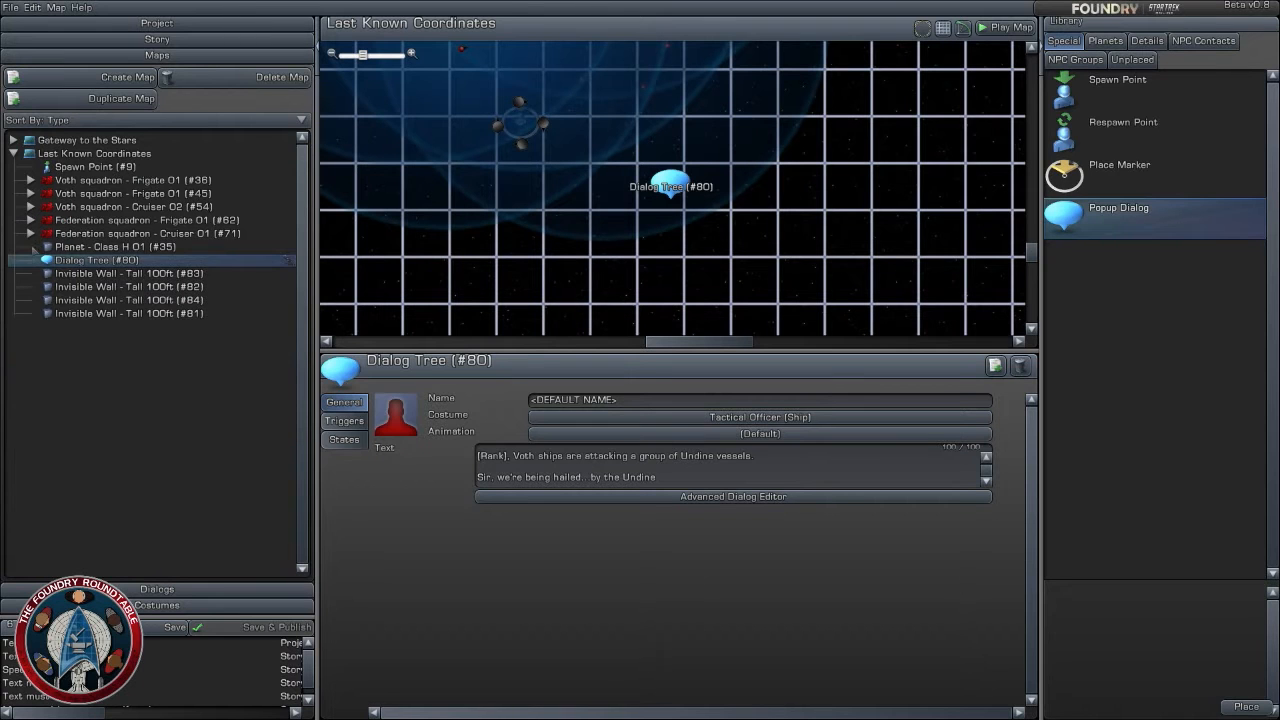
pyautogui.scroll(2, 551, 291)
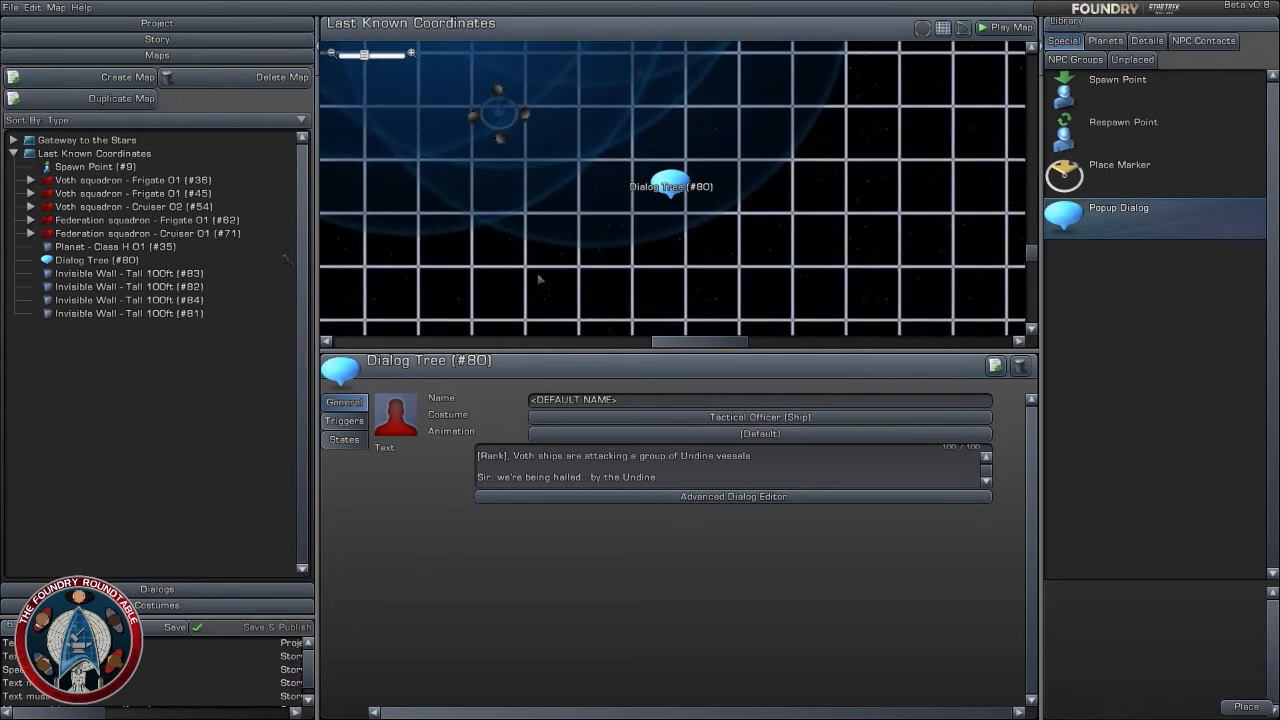
pyautogui.moveTo(541, 279); pyautogui.dragTo(694, 331, button='right')
pyautogui.scroll(2, 701, 314)
pyautogui.scroll(-3, 708, 306)
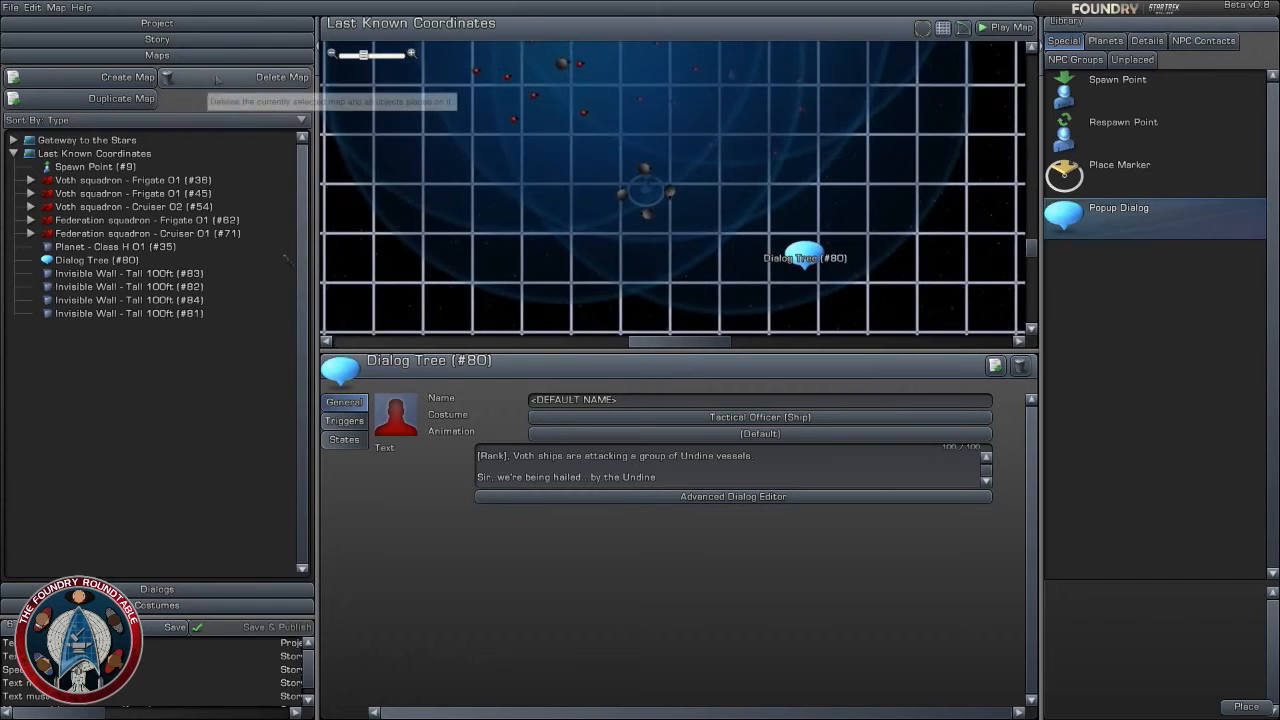
# - Add a Kill Enemies task to Last Known Coordinates in the story and set its mission text to "Destry Voth Ships"
pyautogui.click(192, 38)
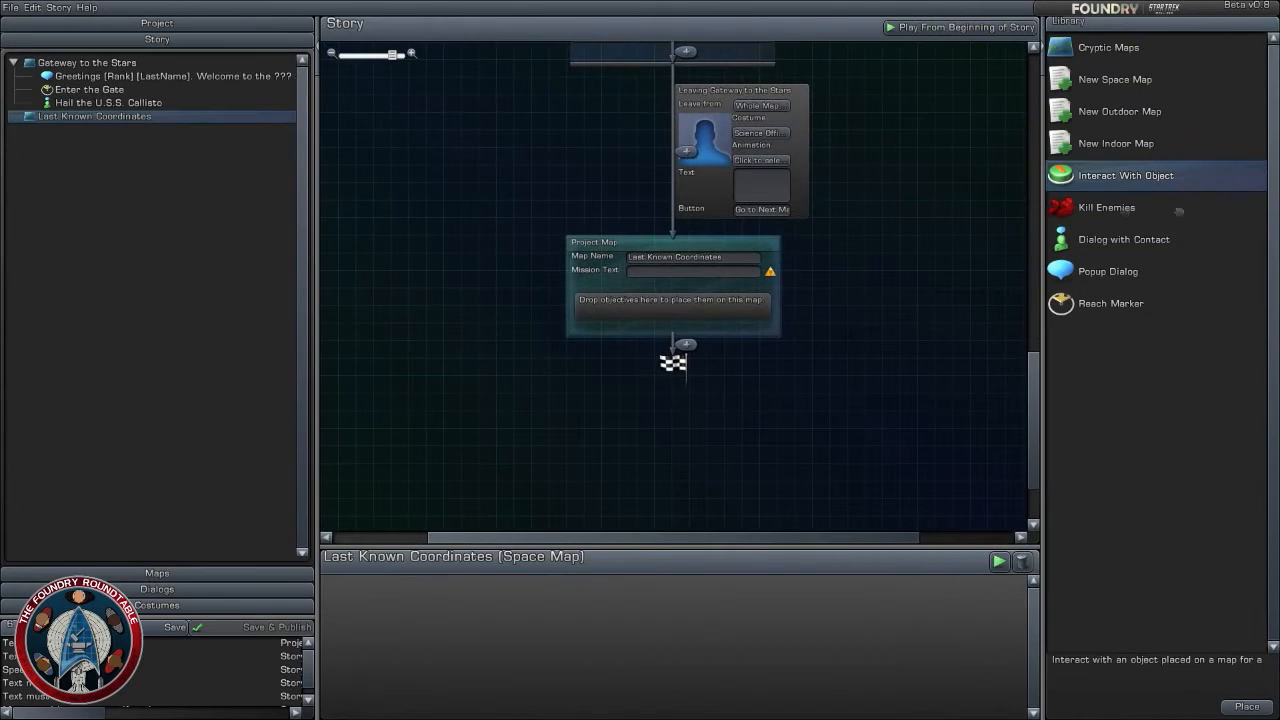
pyautogui.moveTo(1120, 210); pyautogui.dragTo(690, 302)
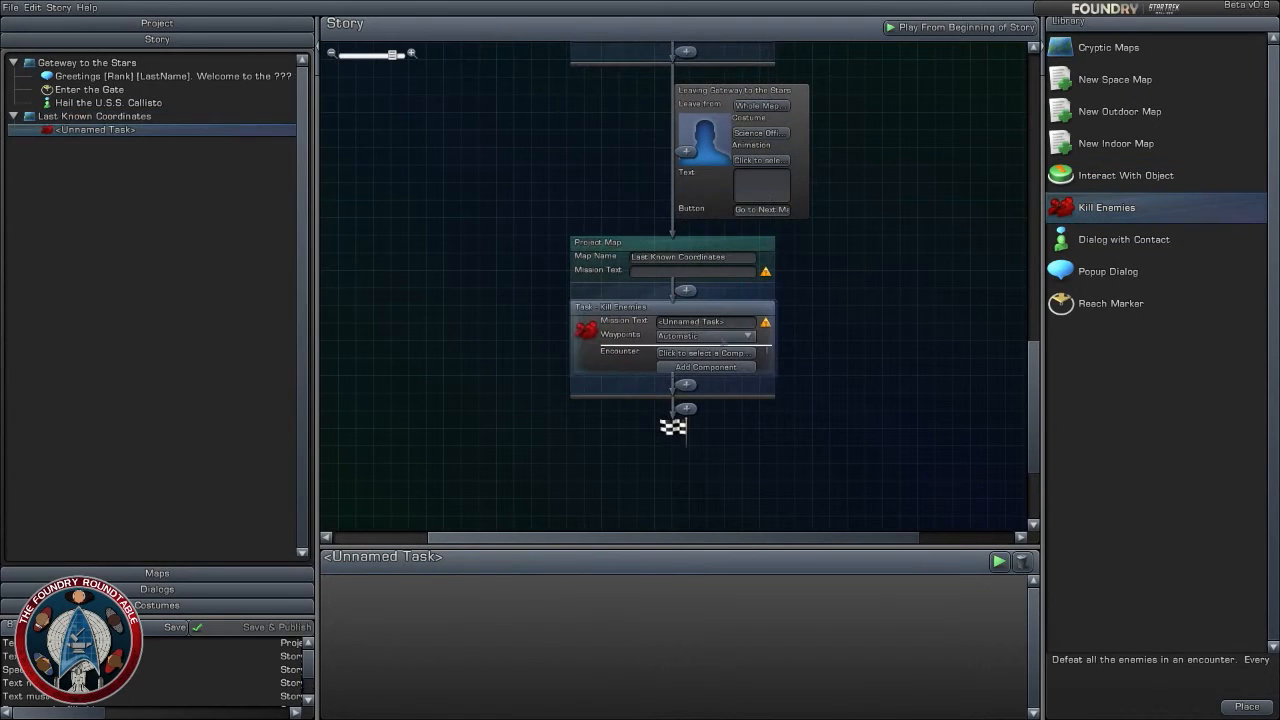
pyautogui.click(726, 323)
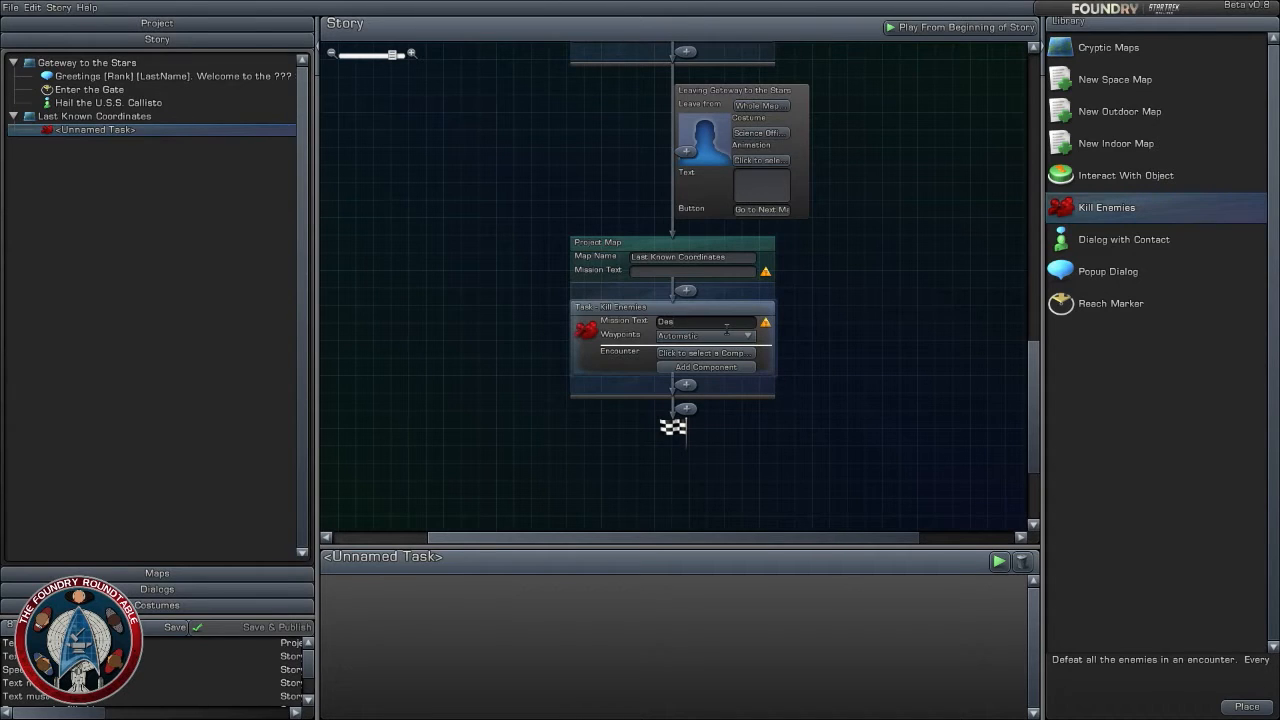
pyautogui.write('Destry Voth Ships')
pyautogui.click(836, 356)
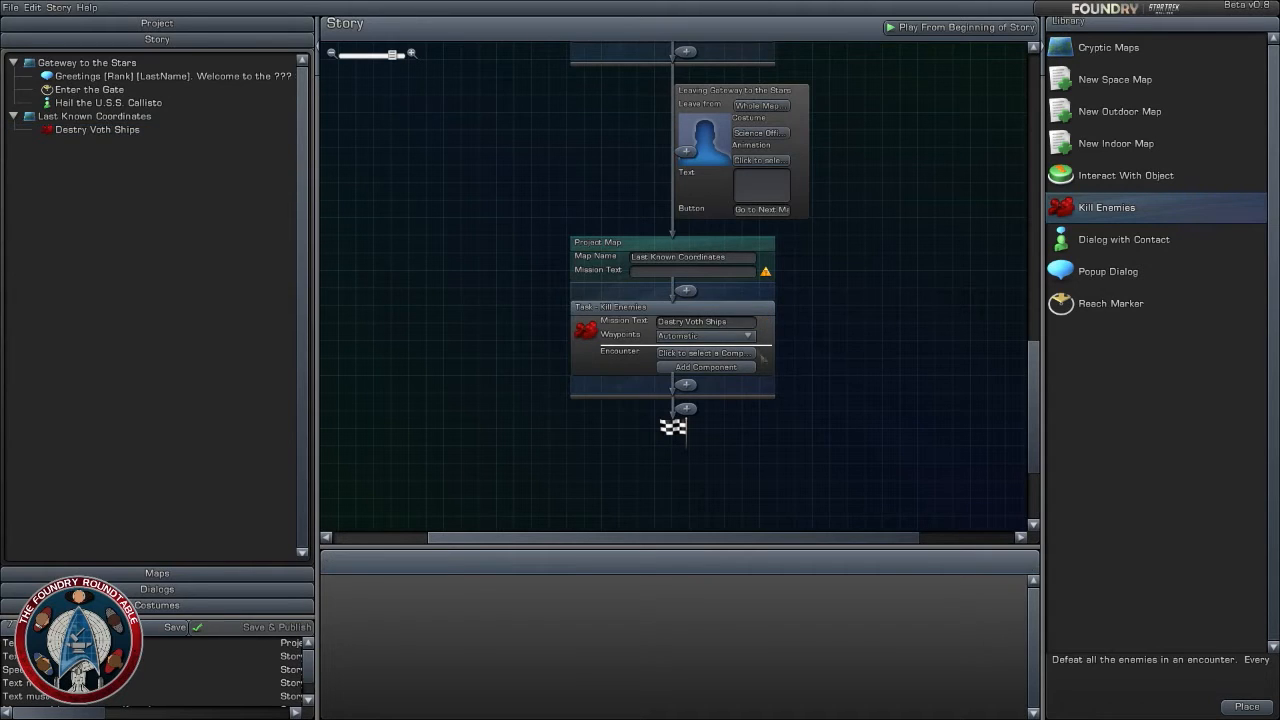
# - Assign Voth squadron - Frigate 01 (#45) as the Kill Enemies task's first encounter
pyautogui.scroll(2, 884, 381)
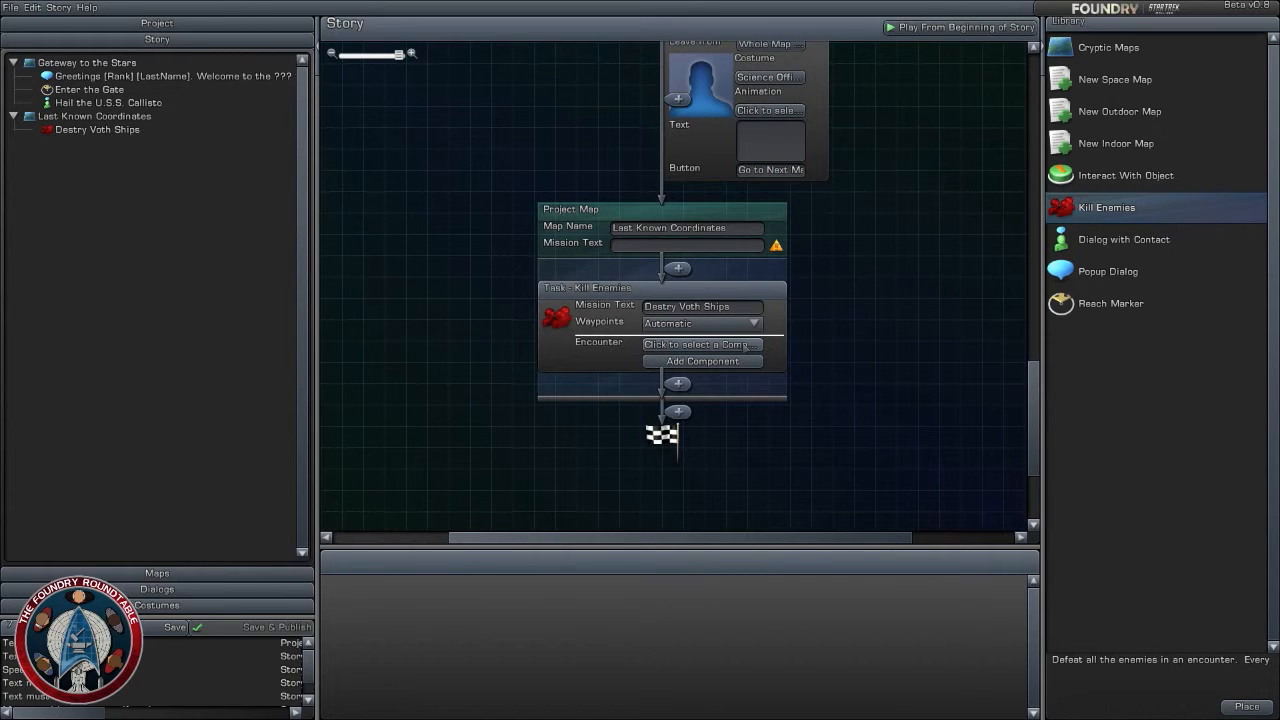
pyautogui.click(752, 345)
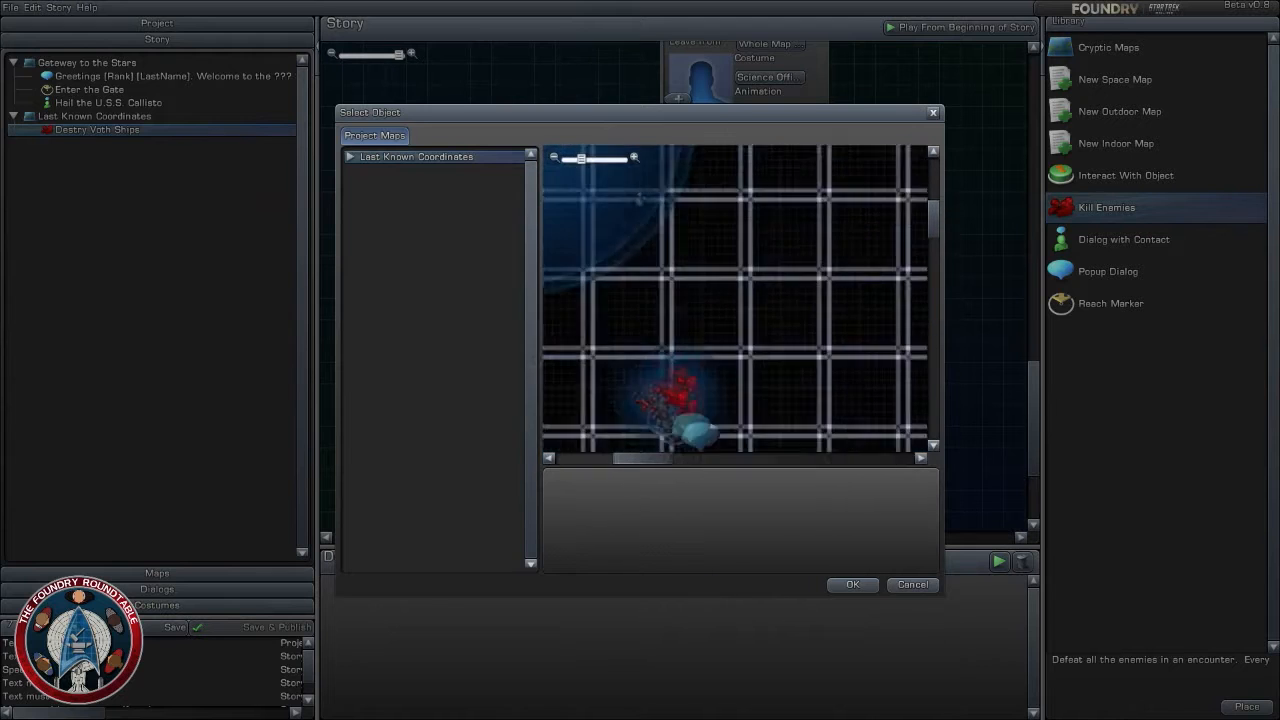
pyautogui.click(684, 290)
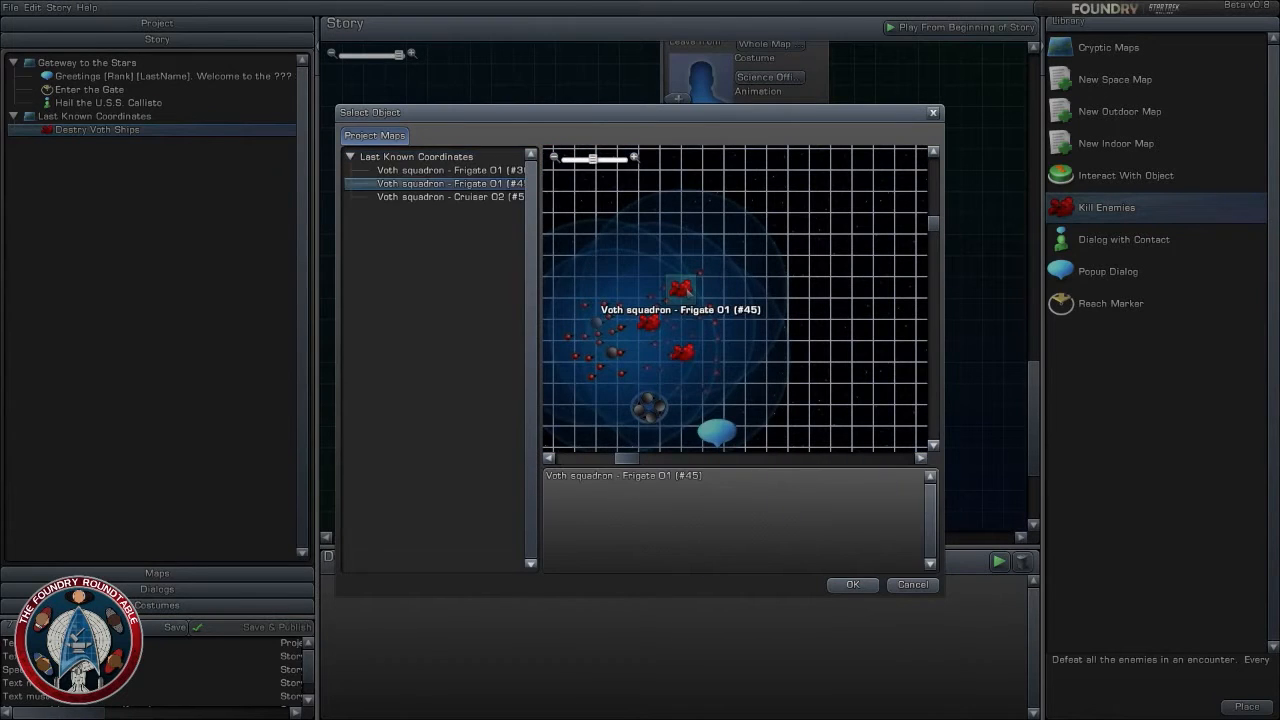
pyautogui.click(852, 585)
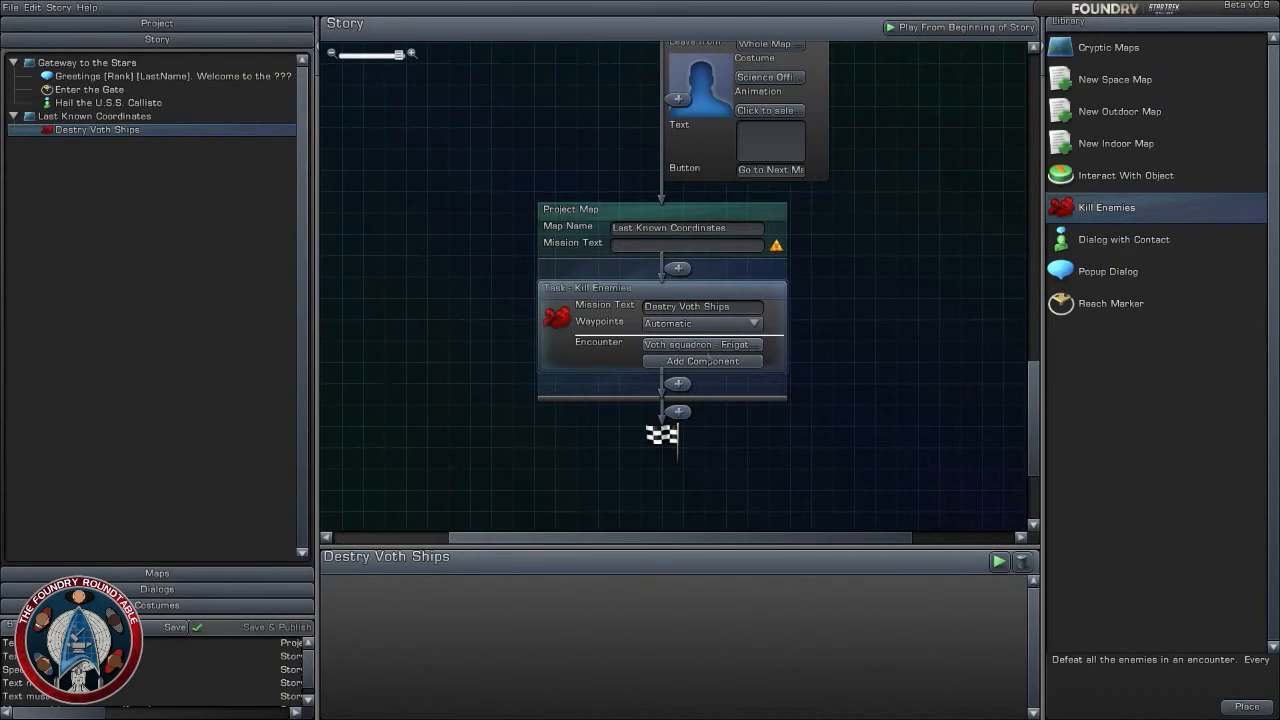
# - Add two more encounter components to the Kill Enemies task and assign Voth squadron - Cruiser 02 (#54) to the second one
pyautogui.click(711, 364)
pyautogui.click(711, 379)
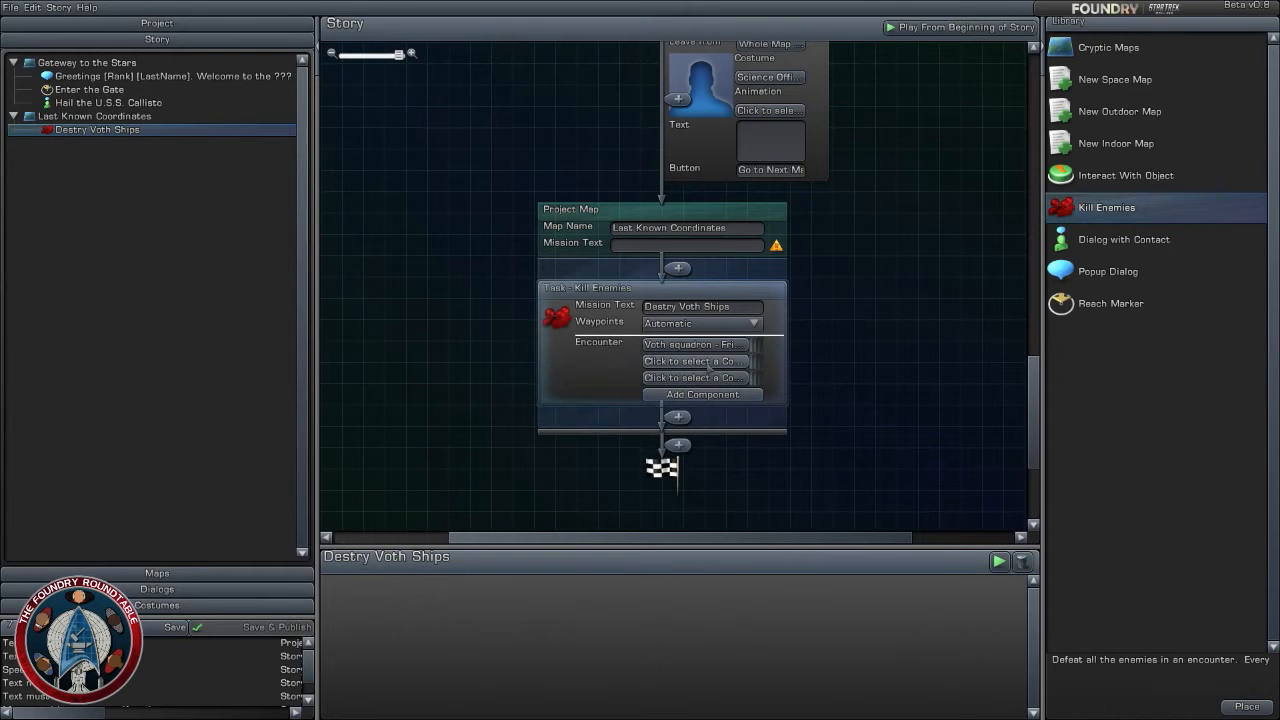
pyautogui.click(710, 362)
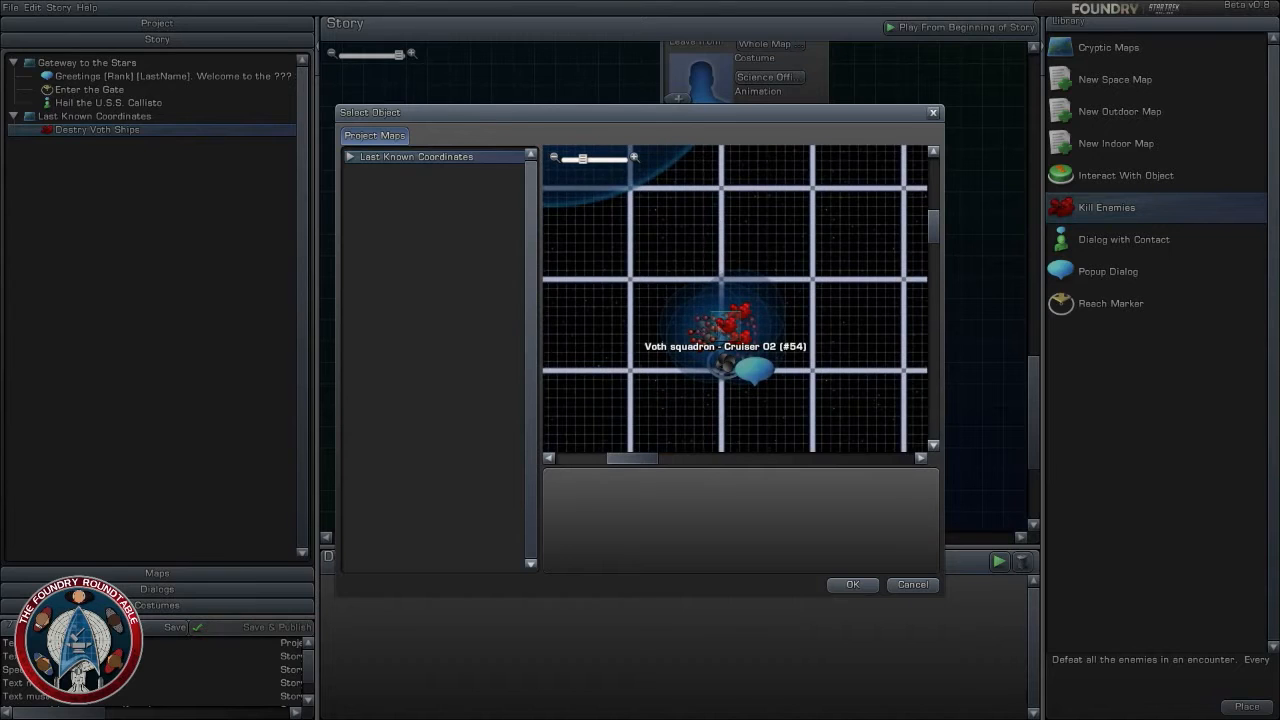
pyautogui.click(733, 382)
pyautogui.click(852, 584)
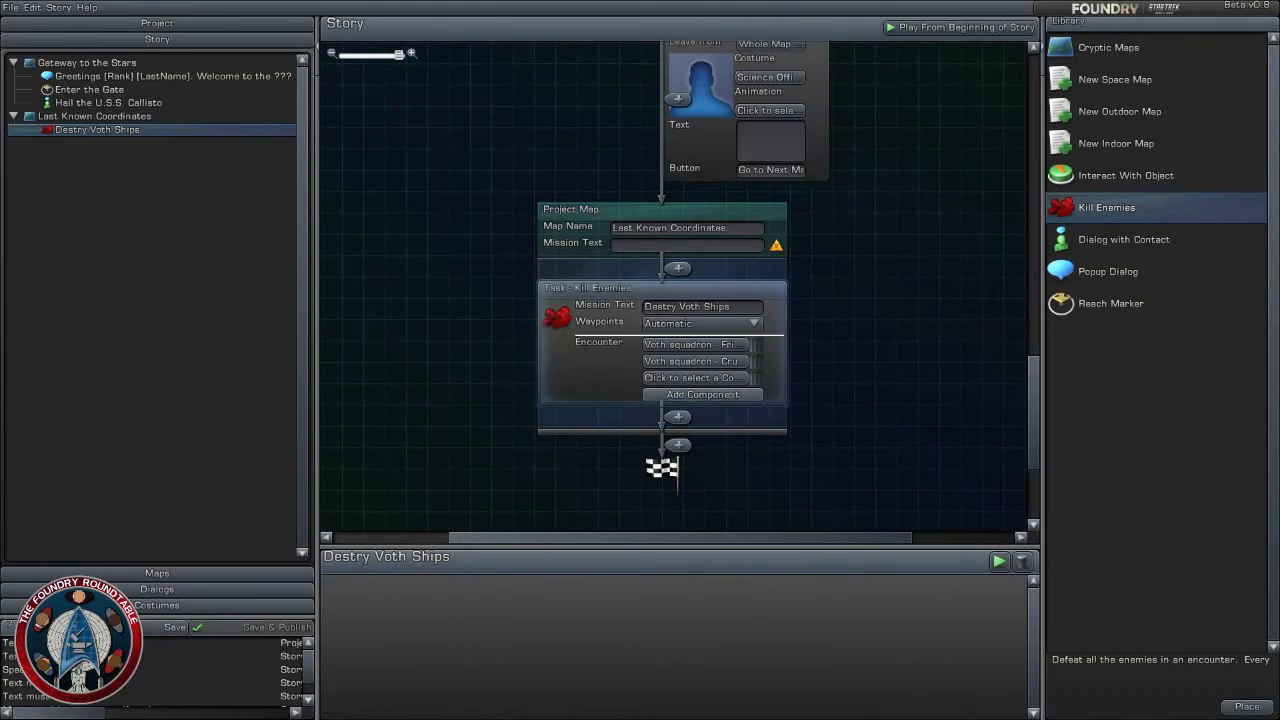
# - Assign Voth squadron - Frigate 01 (#36) to the task's third encounter component
pyautogui.click(727, 379)
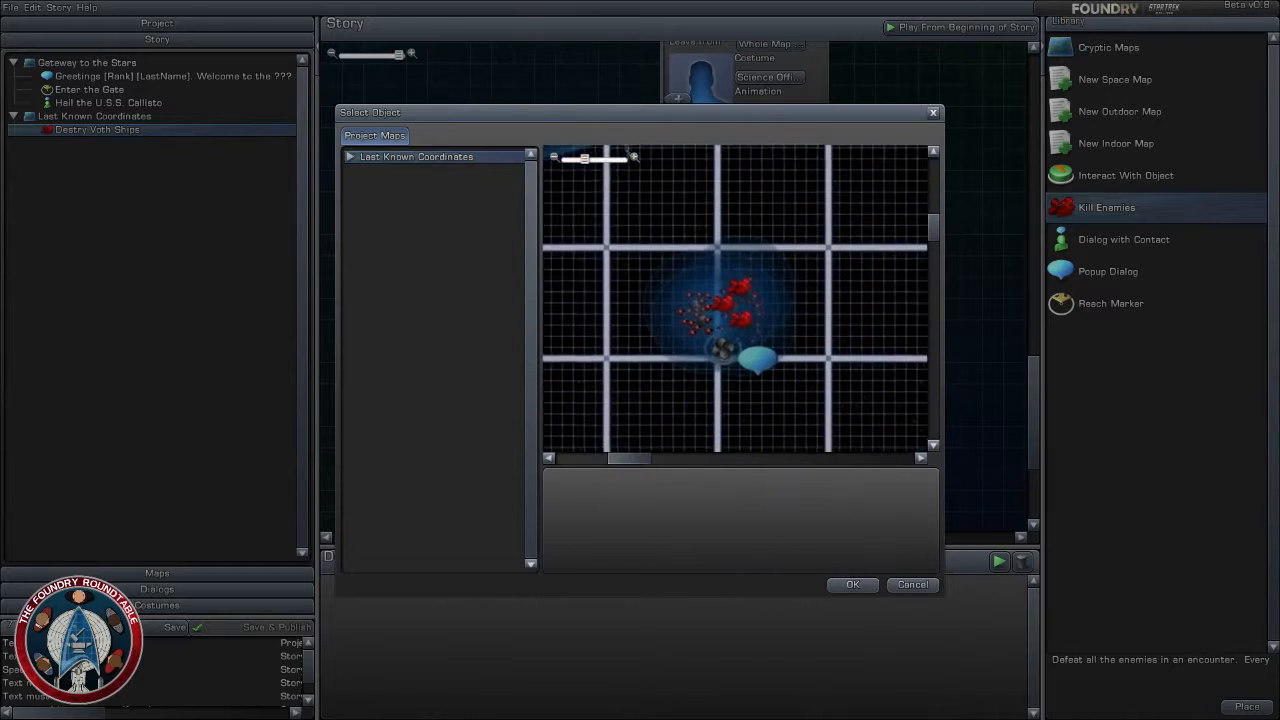
pyautogui.click(744, 338)
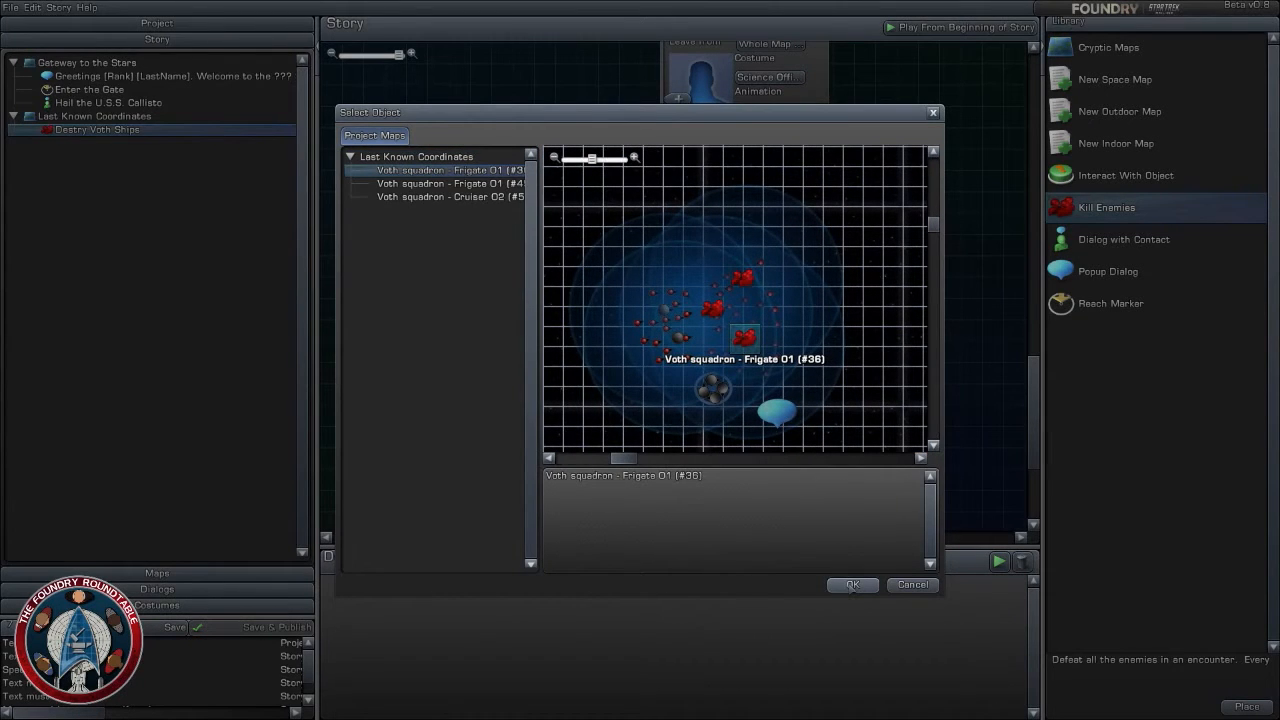
pyautogui.click(852, 585)
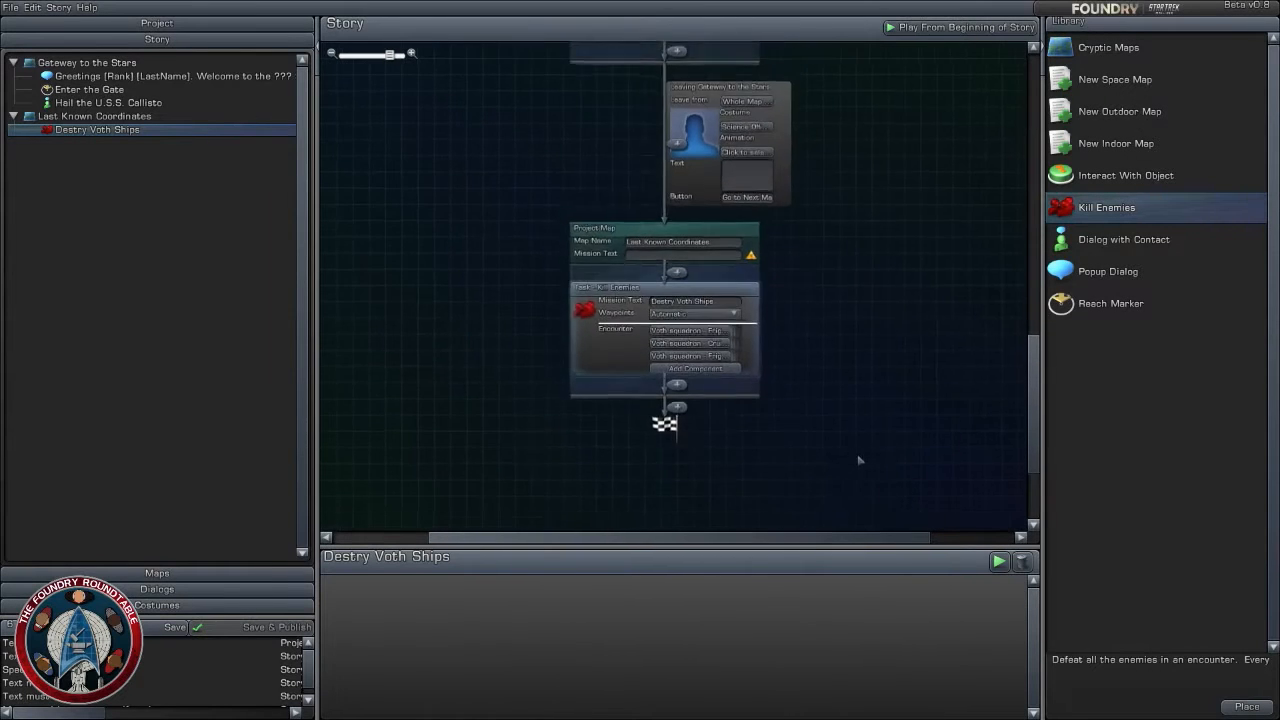
# - Add a Dialog with Contact task after the Kill Enemies task on Last Known Coordinates
pyautogui.moveTo(858, 457); pyautogui.dragTo(860, 391)
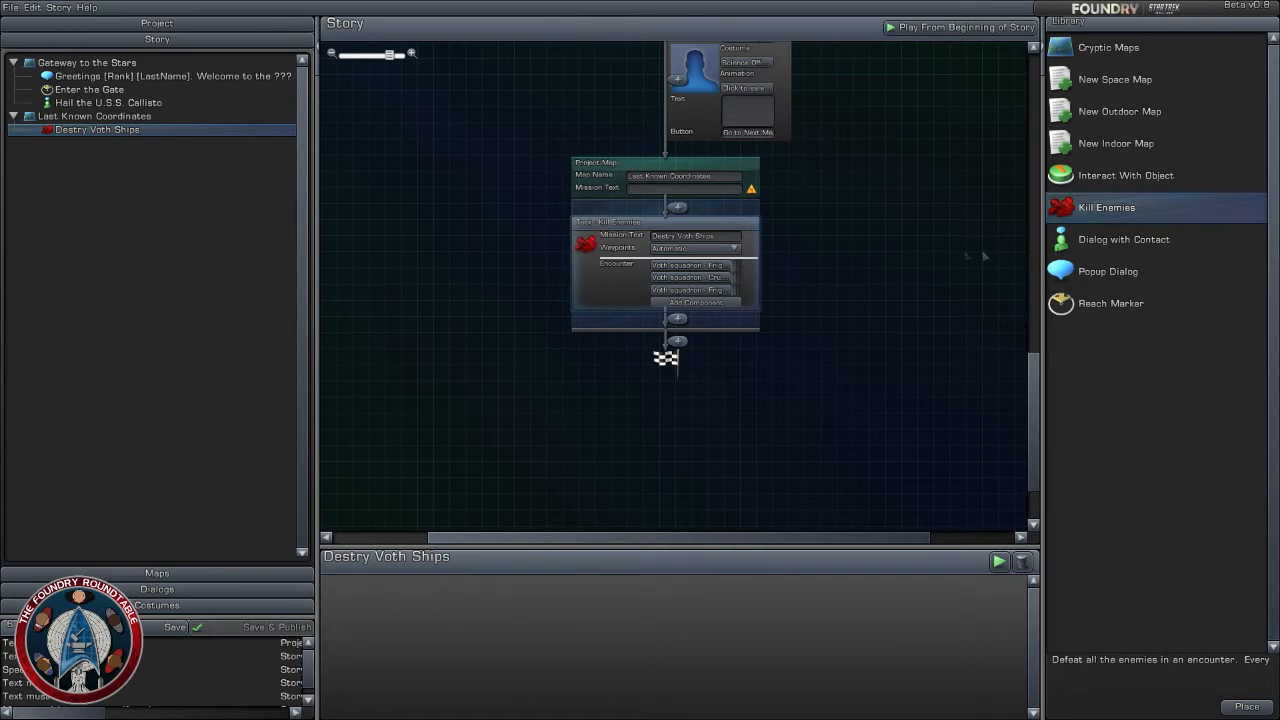
pyautogui.click(1089, 239)
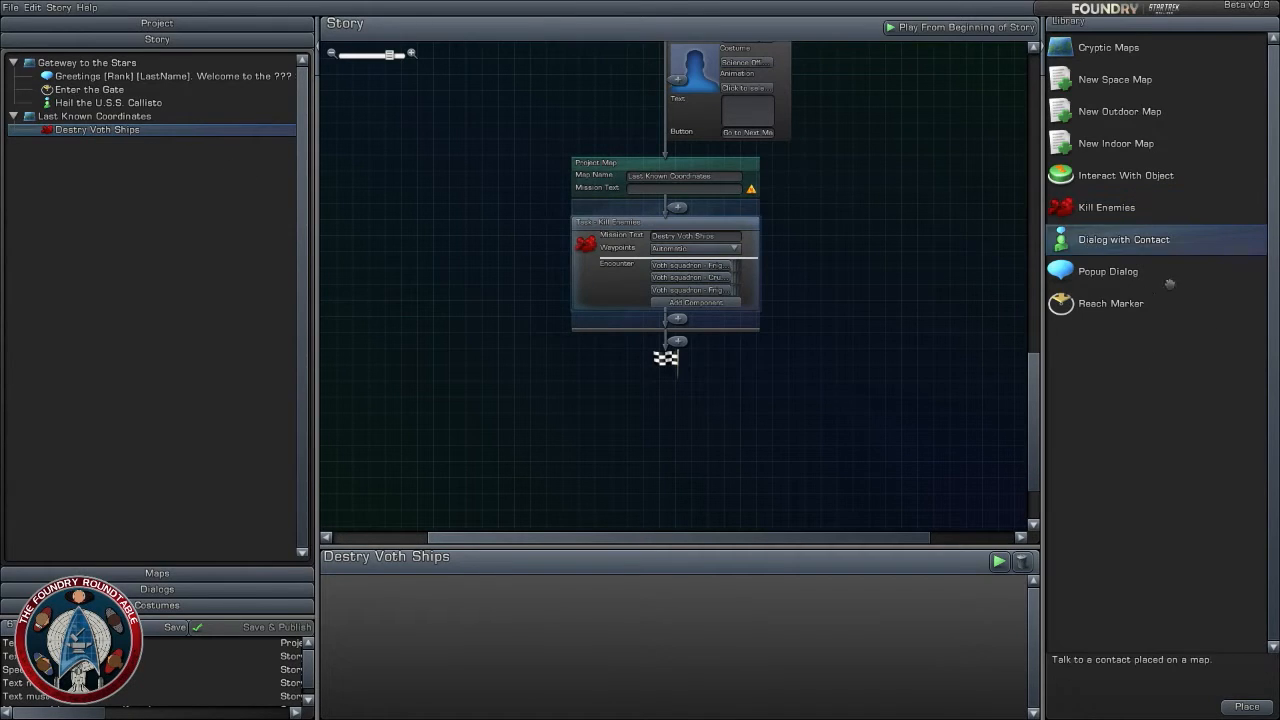
pyautogui.moveTo(1147, 241); pyautogui.dragTo(660, 310)
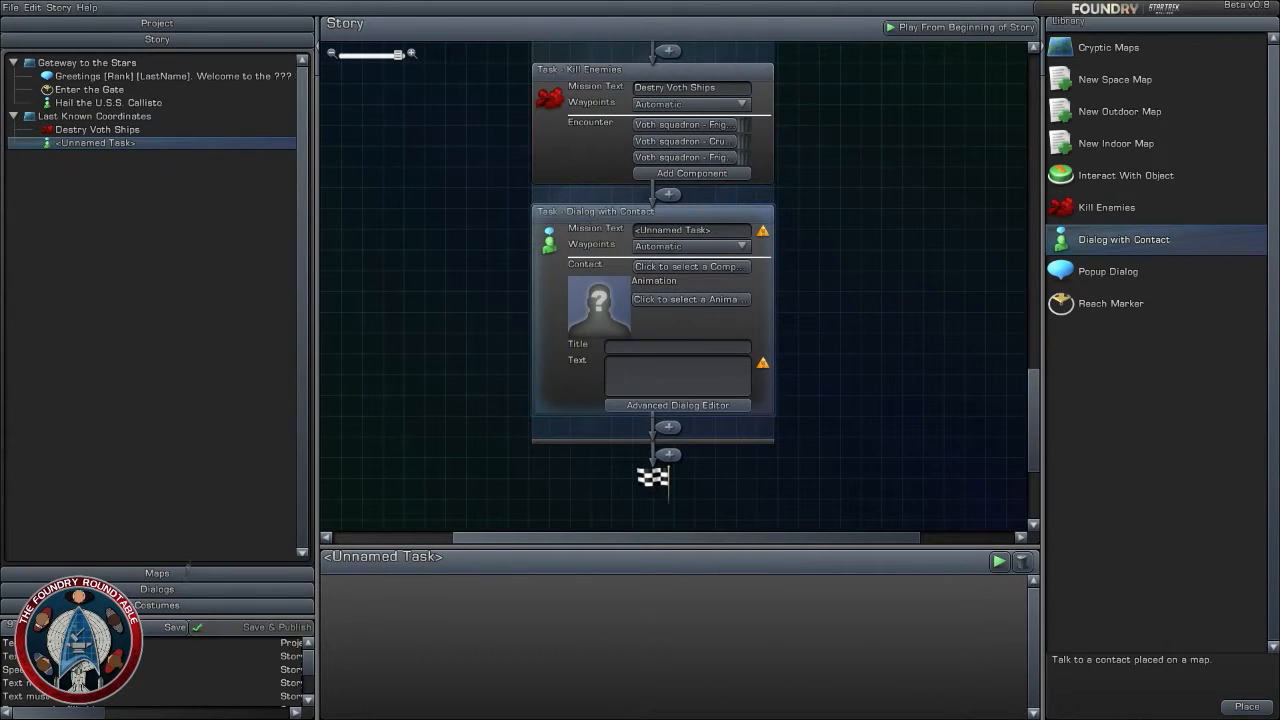
# - Open the Last Known Coordinates map and filter its NPC contacts library by "Undine"
pyautogui.click(157, 573)
pyautogui.click(157, 39)
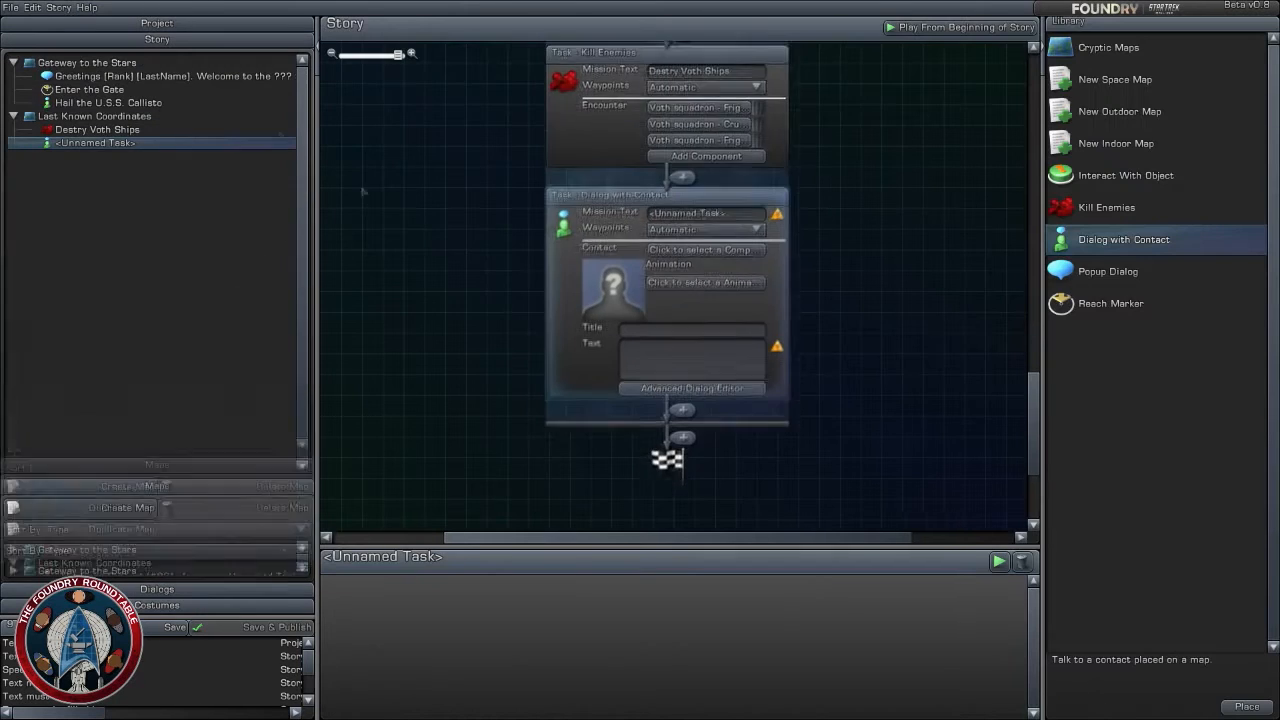
pyautogui.click(160, 573)
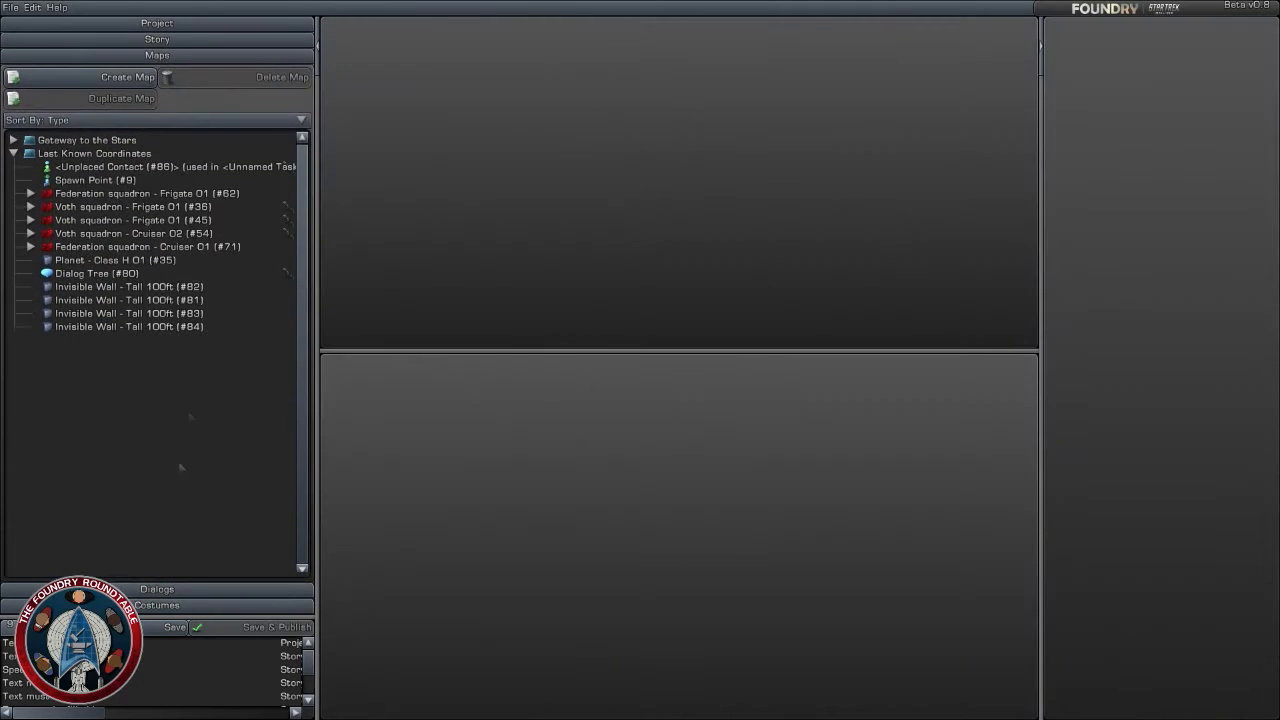
pyautogui.click(94, 153)
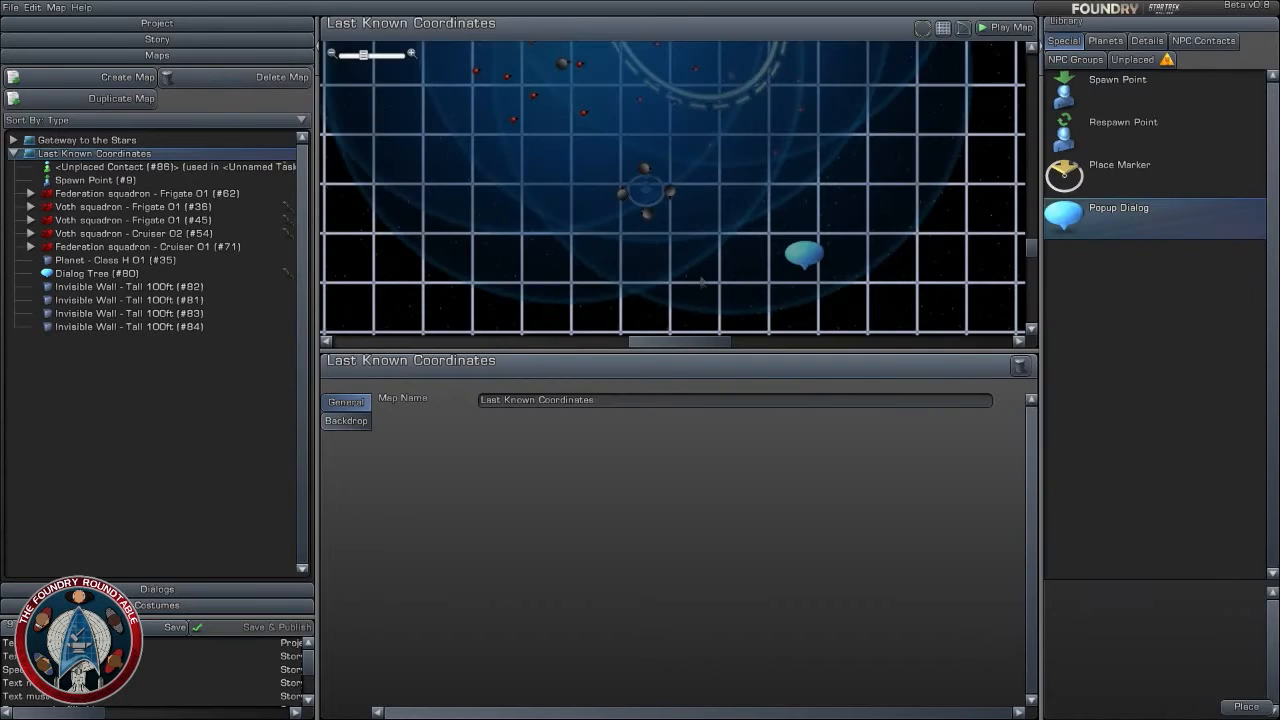
pyautogui.scroll(3, 704, 283)
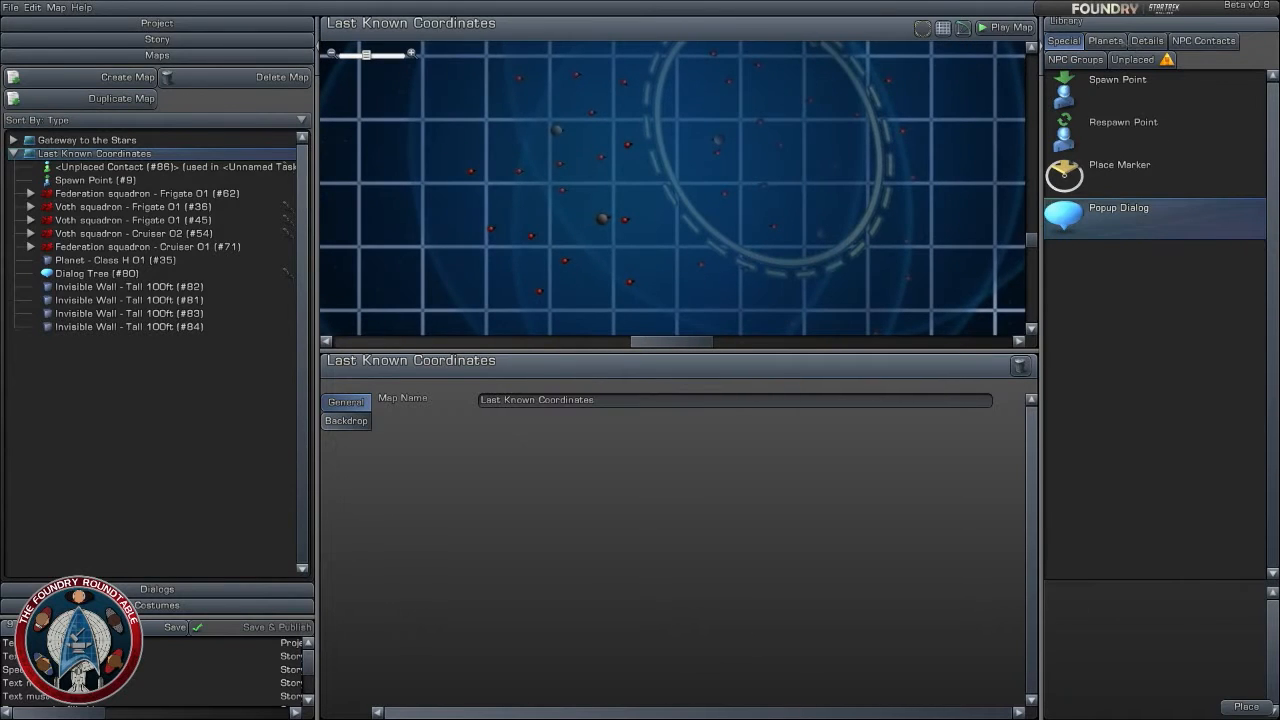
pyautogui.click(1108, 41)
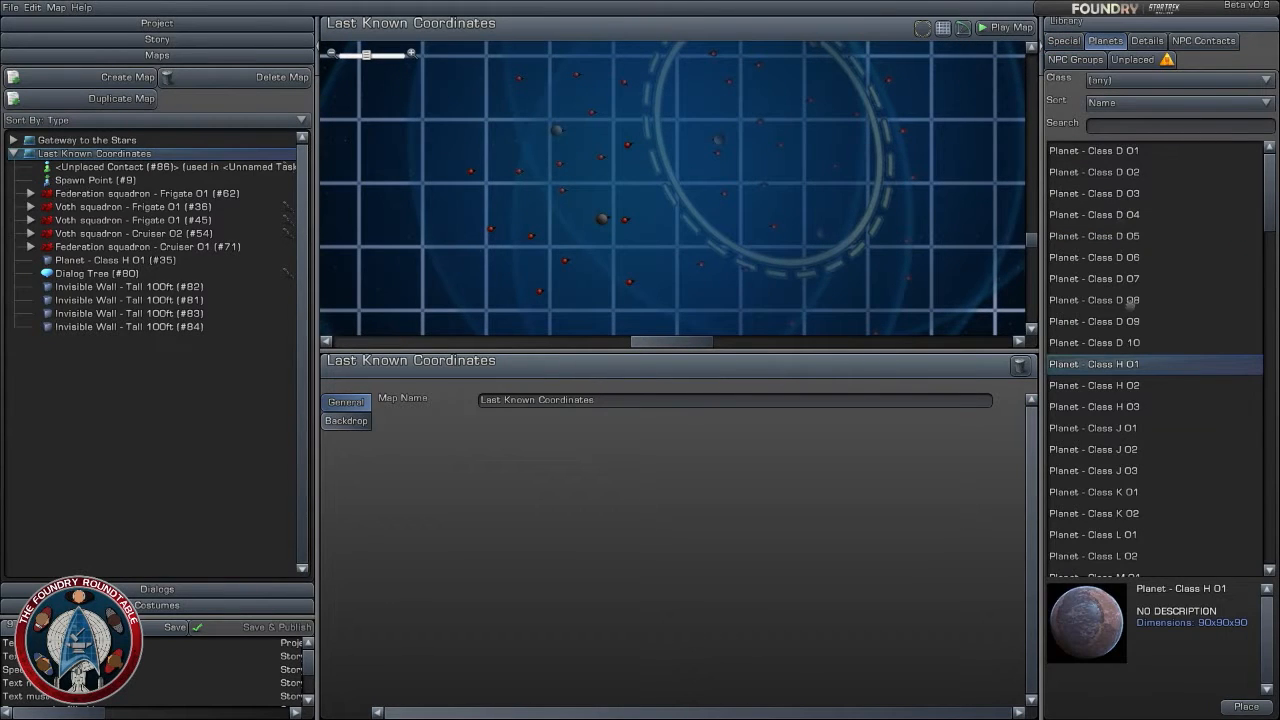
pyautogui.click(1203, 41)
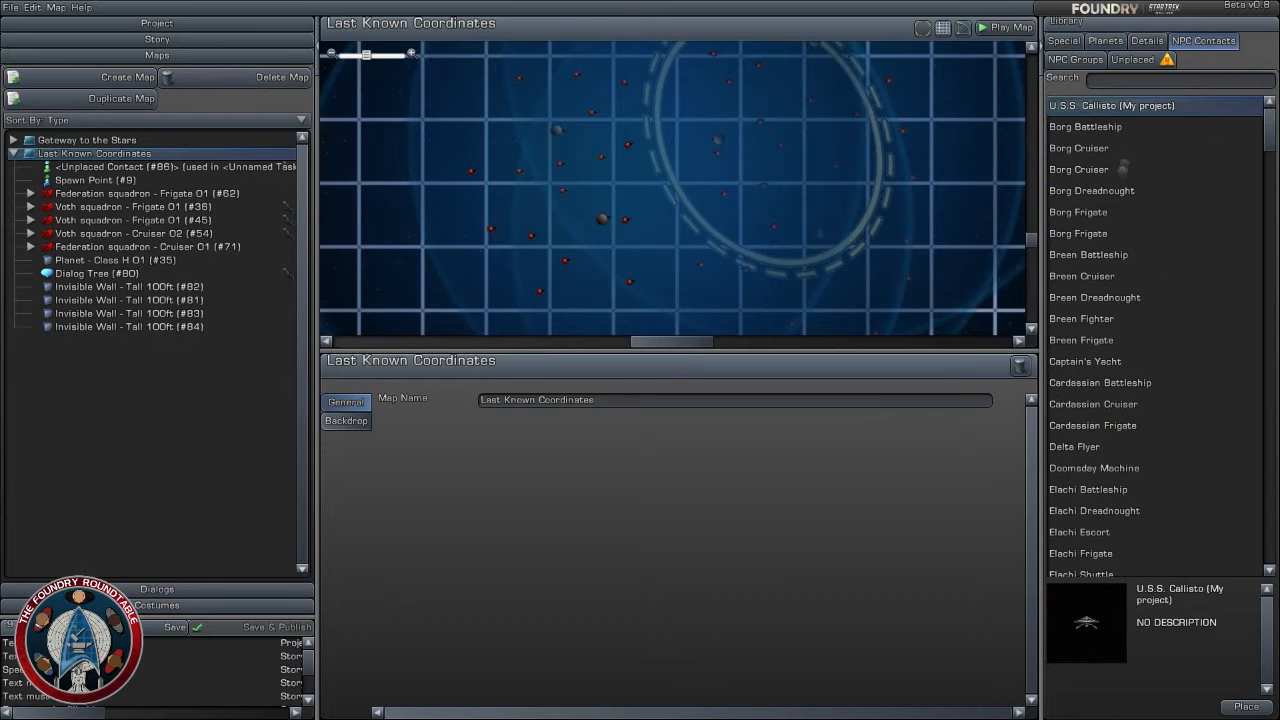
pyautogui.click(1181, 84)
pyautogui.write('Undine')
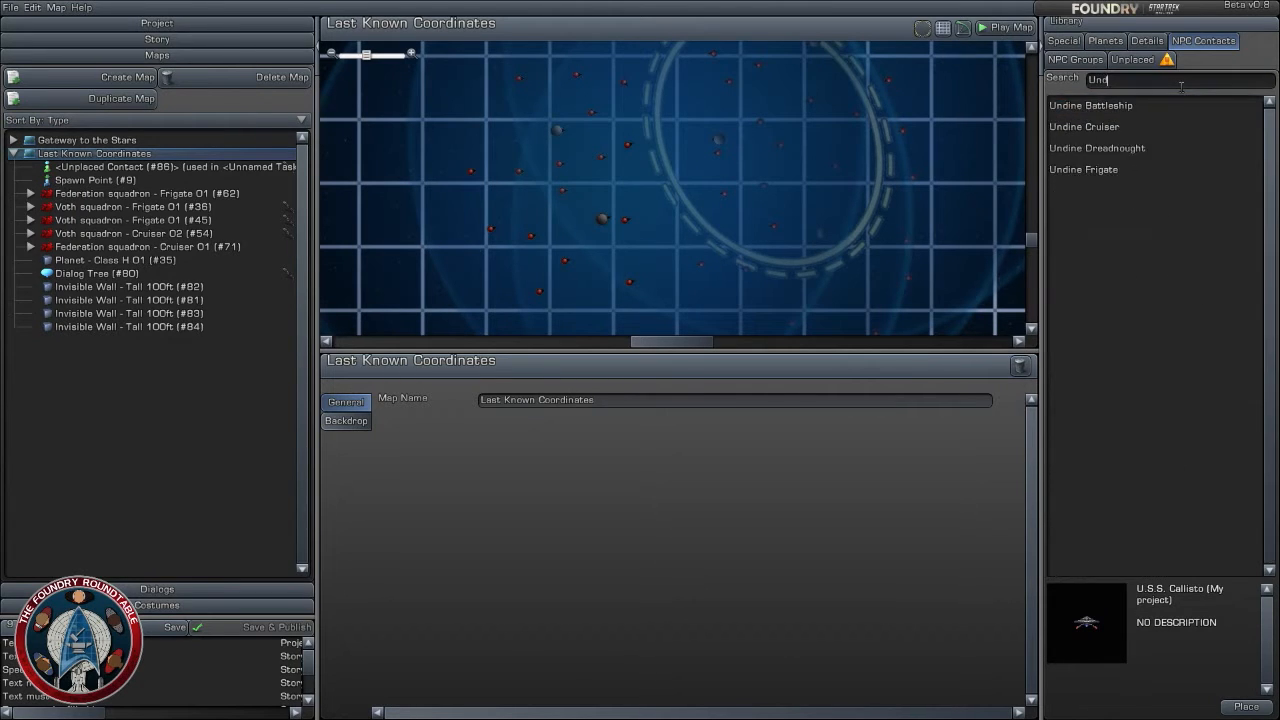
# - Place an Undine Cruiser contact on the map at about X -2.7 km, Z -31.9 km, with a 75-degree rotation
pyautogui.click(1128, 121)
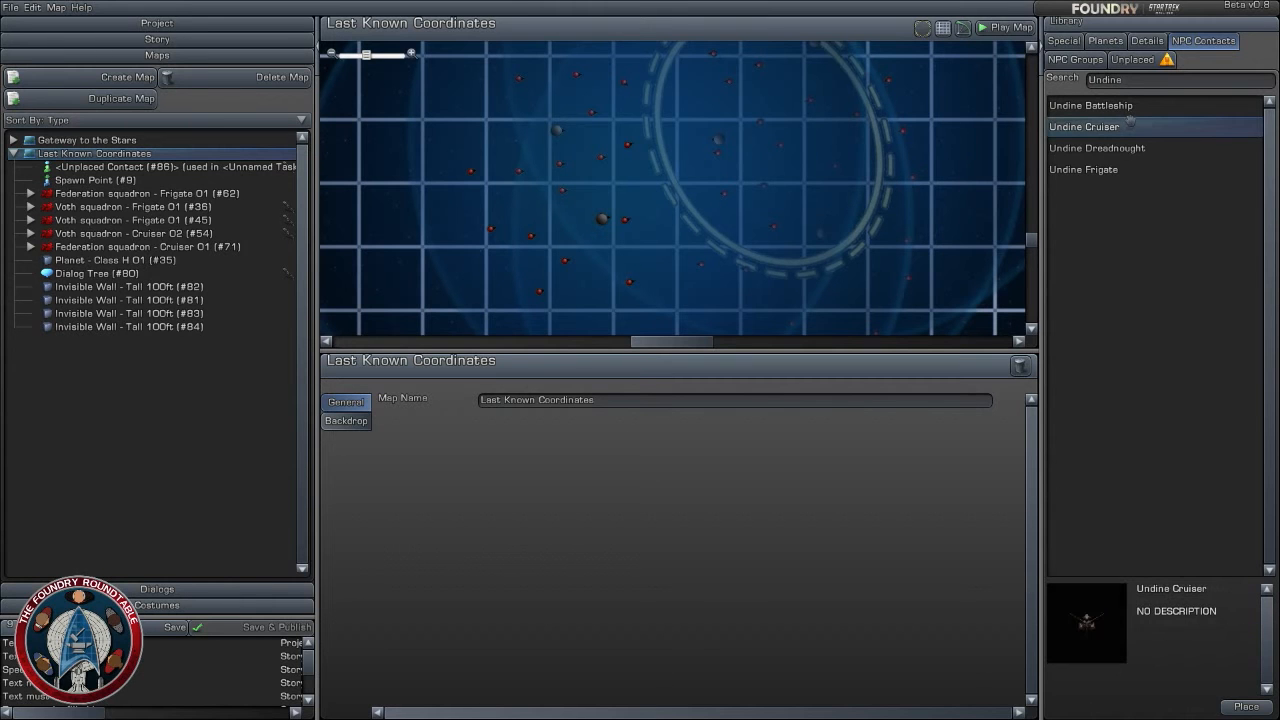
pyautogui.moveTo(1130, 121); pyautogui.dragTo(594, 176)
pyautogui.moveTo(678, 182); pyautogui.dragTo(695, 212)
pyautogui.scroll(3, 697, 211)
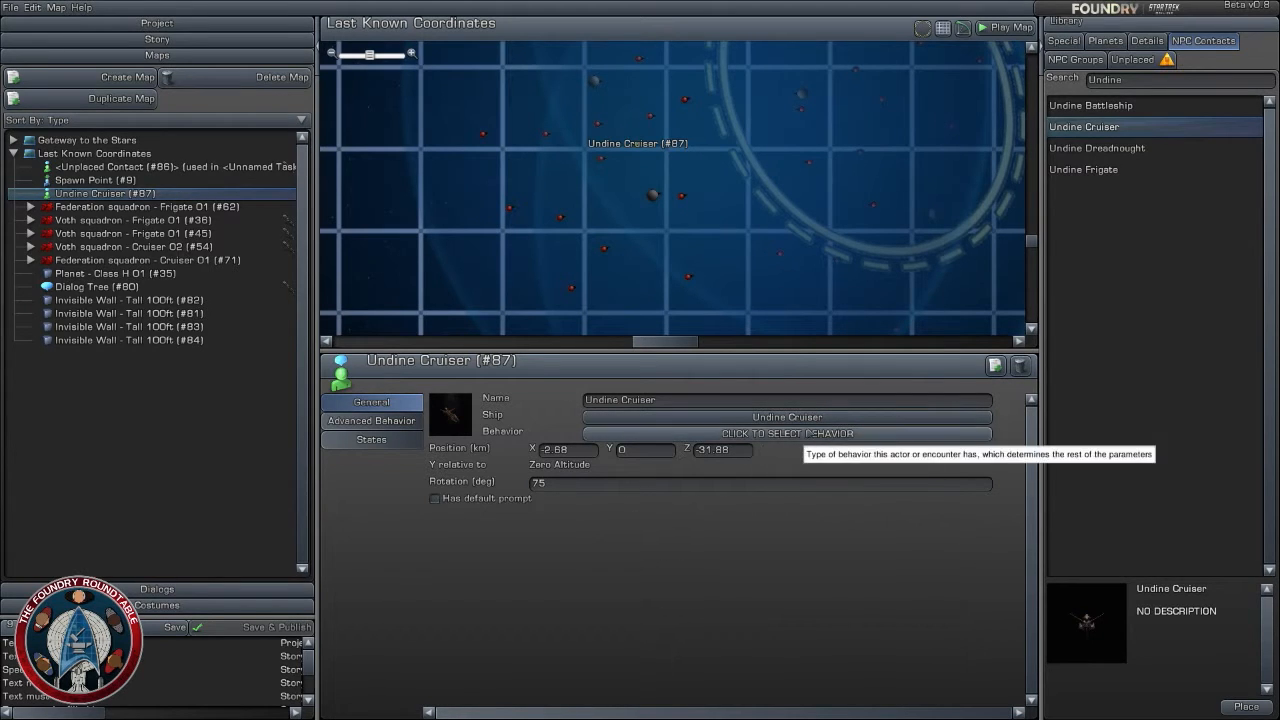
# - Set the mission text of the story's unnamed Dialog with Contact task to "Hail the Undine Vessel"
pyautogui.click(157, 39)
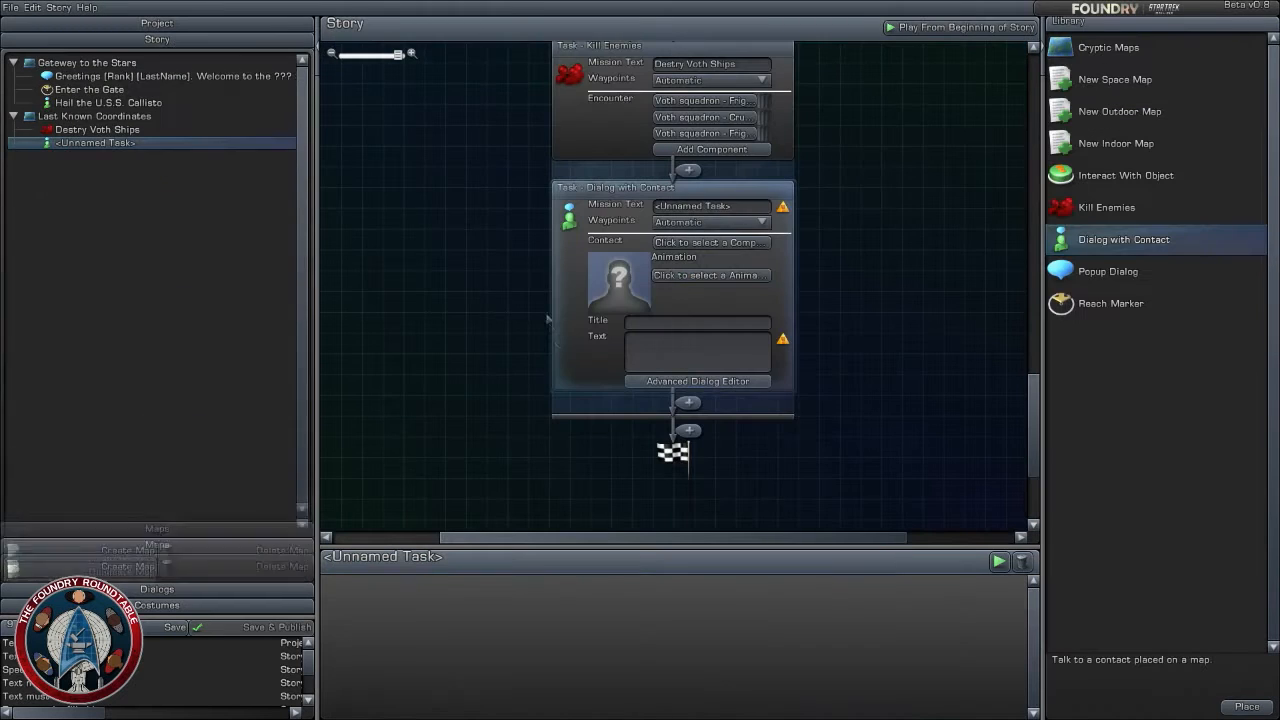
pyautogui.click(755, 211)
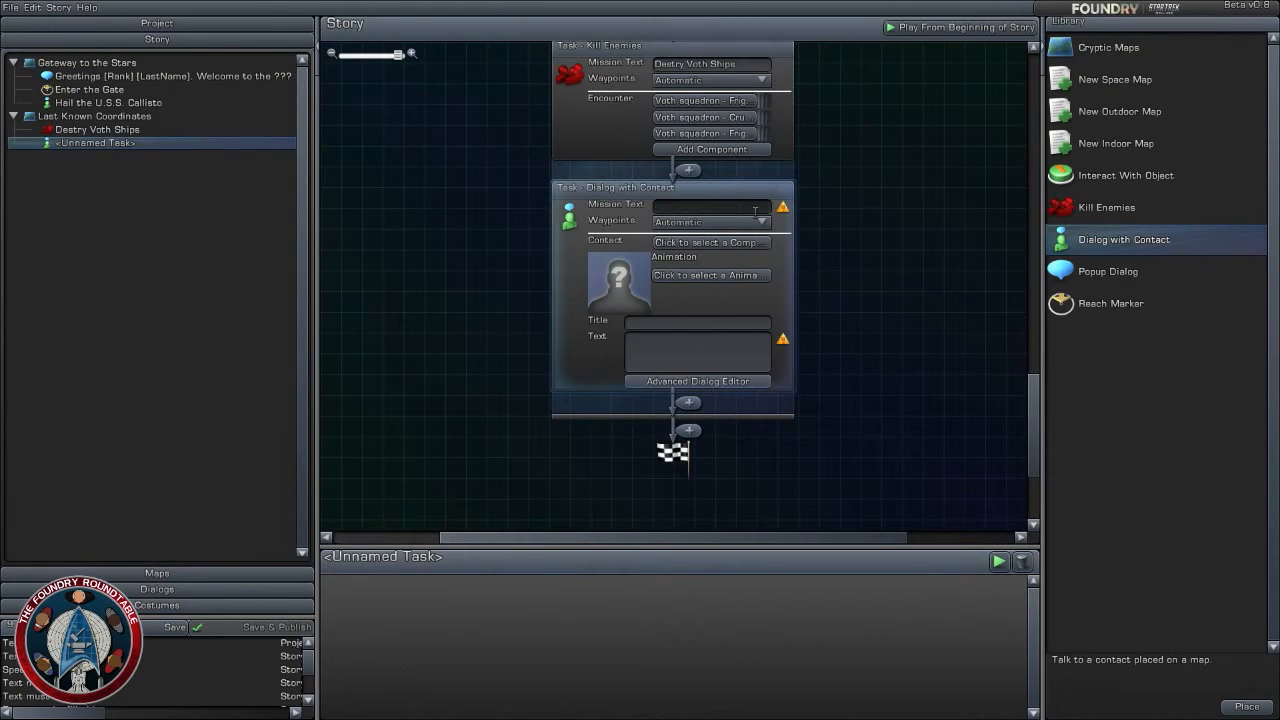
pyautogui.write('Haiol')
pyautogui.press('BackSpace')
pyautogui.press('BackSpace')
pyautogui.write('l the Voth')
pyautogui.press('BackSpace')
pyautogui.press('BackSpace')
pyautogui.press('BackSpace')
pyautogui.press('BackSpace')
pyautogui.write('Undine Vessel')
pyautogui.click(868, 290)
# - Assign the Undine Cruiser (#87) from Last Known Coordinates as the contact of the Hail the Undine Vessel task
pyautogui.click(728, 244)
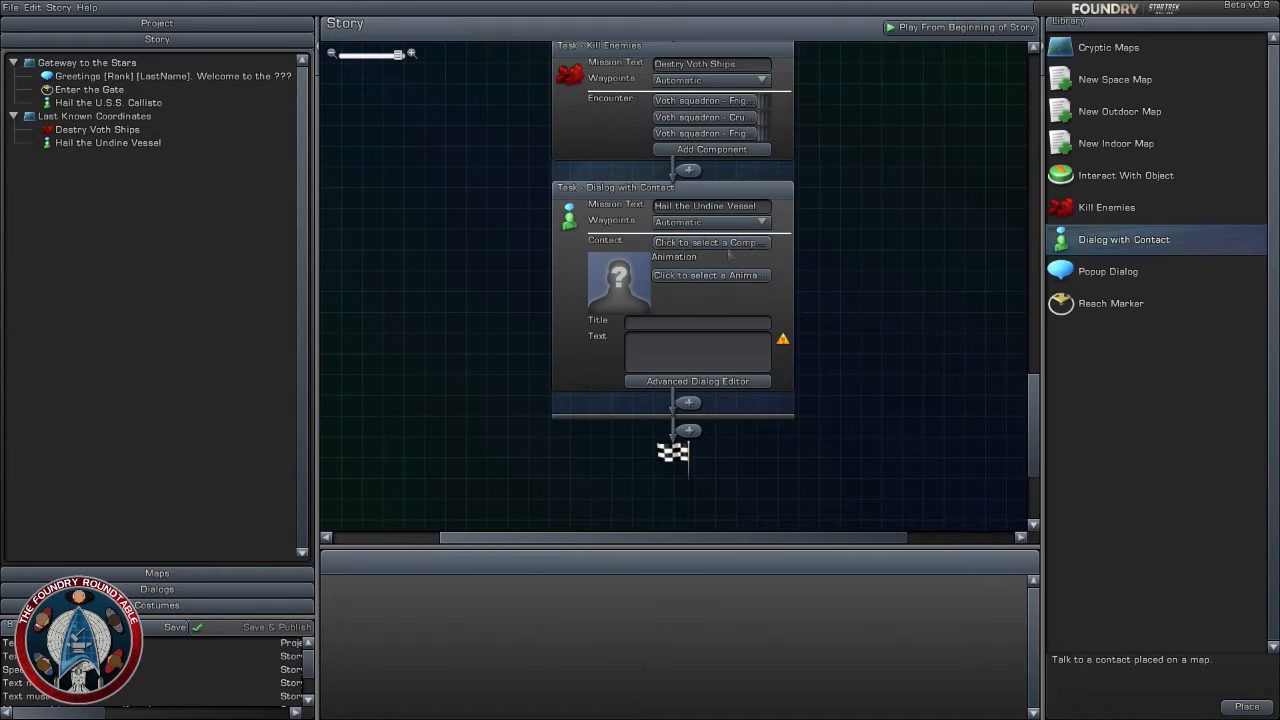
pyautogui.click(350, 157)
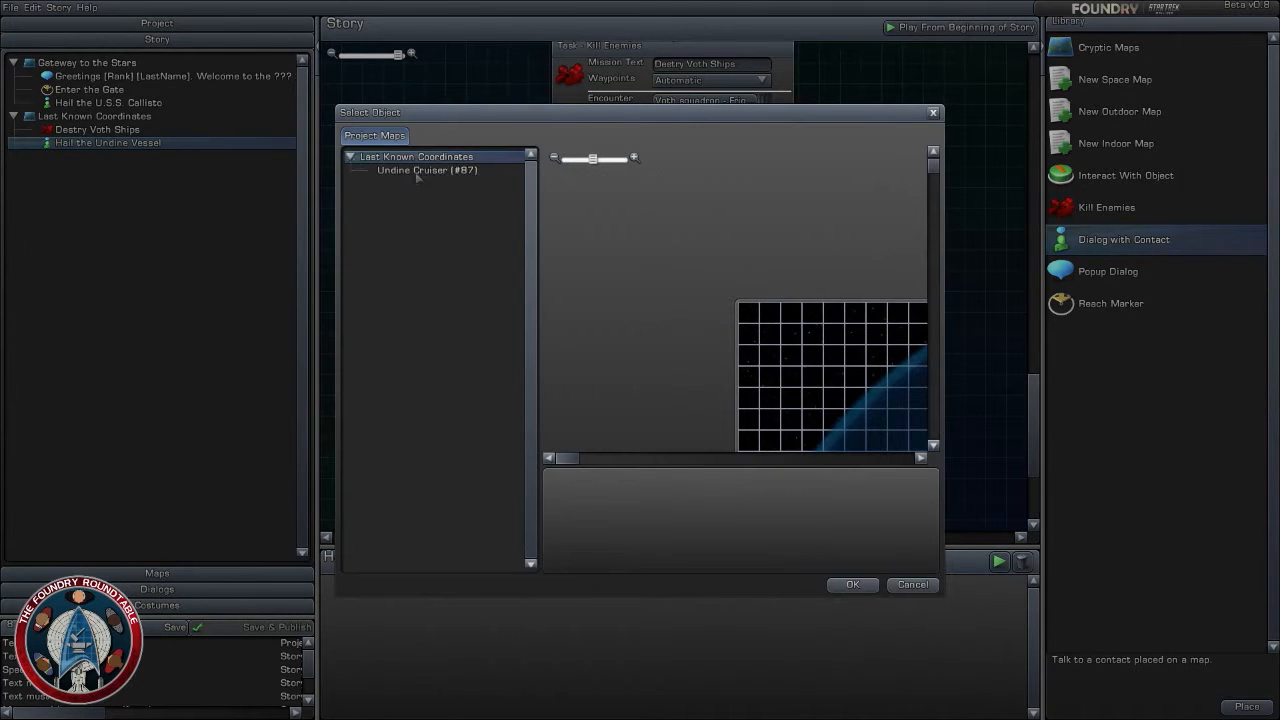
pyautogui.click(410, 169)
pyautogui.click(852, 584)
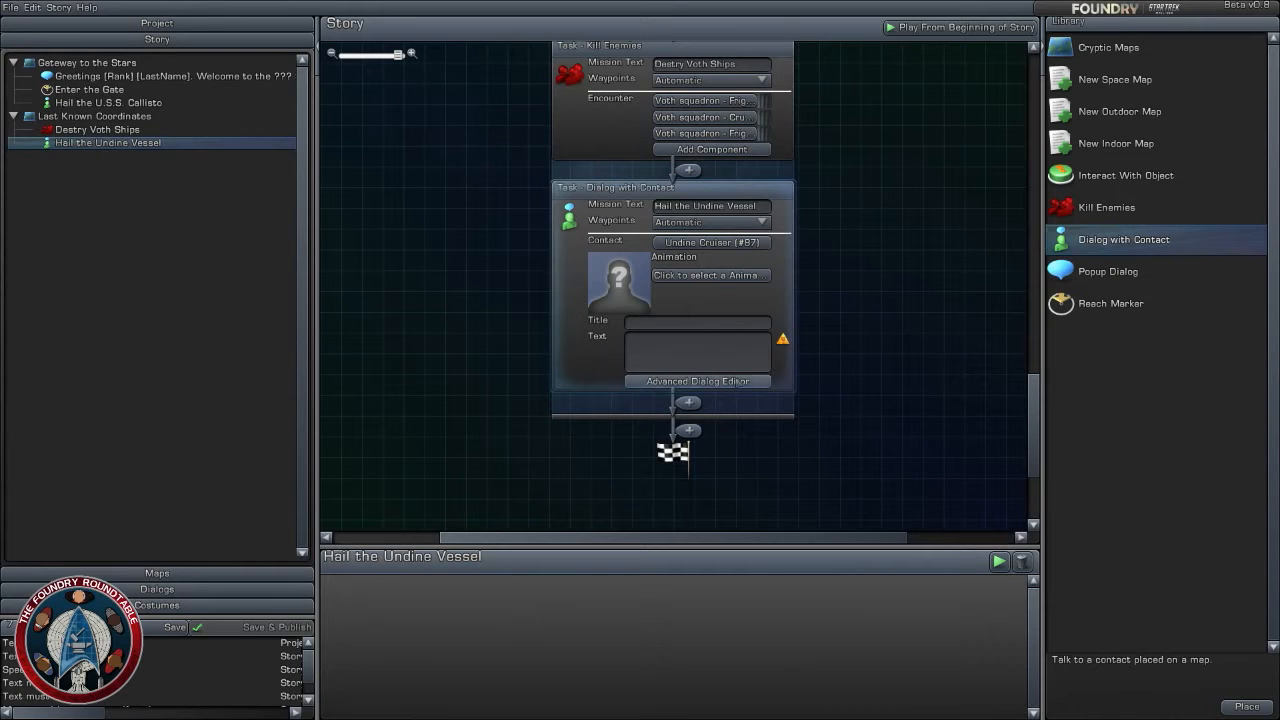
pyautogui.click(698, 381)
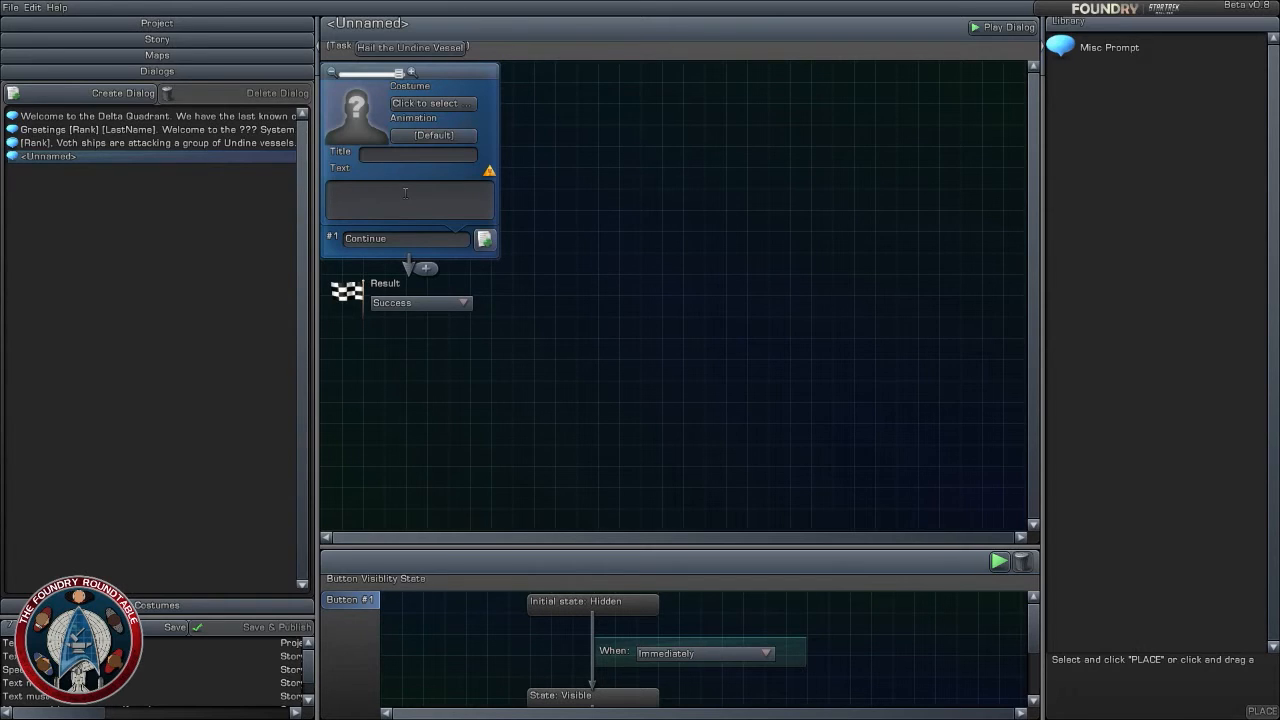
pyautogui.click(558, 250)
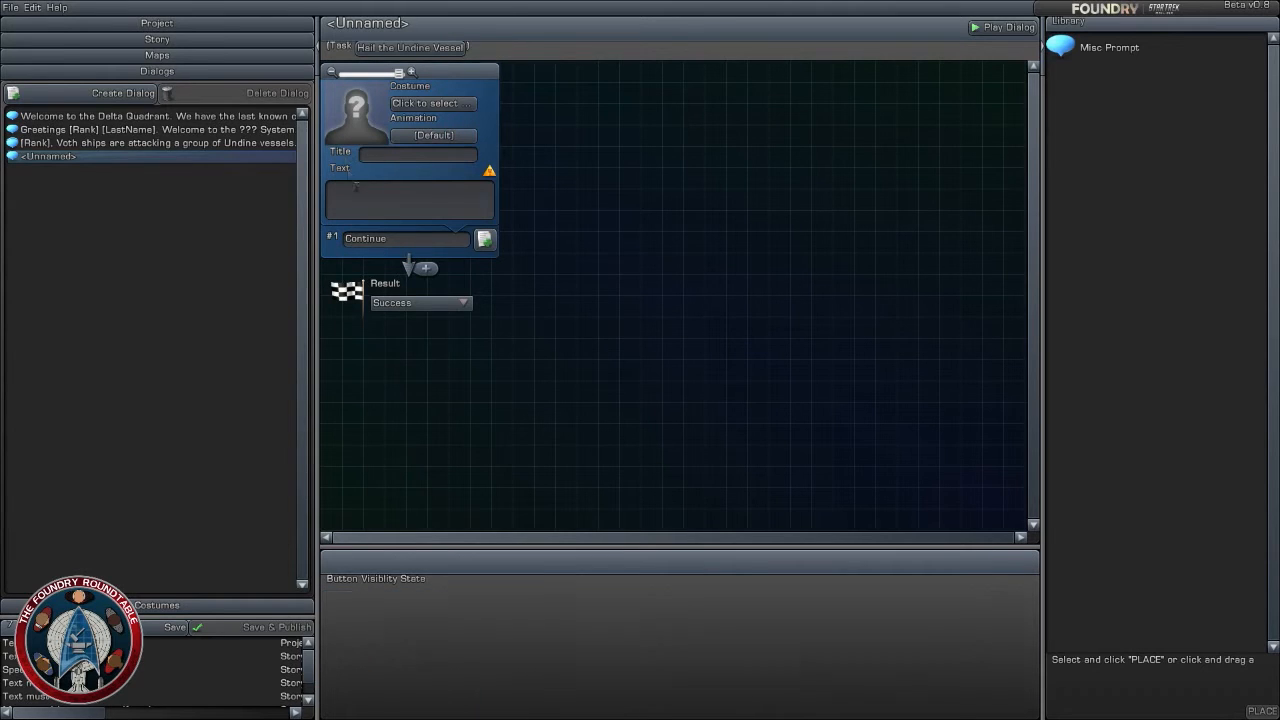
pyautogui.click(348, 158)
pyautogui.click(447, 222)
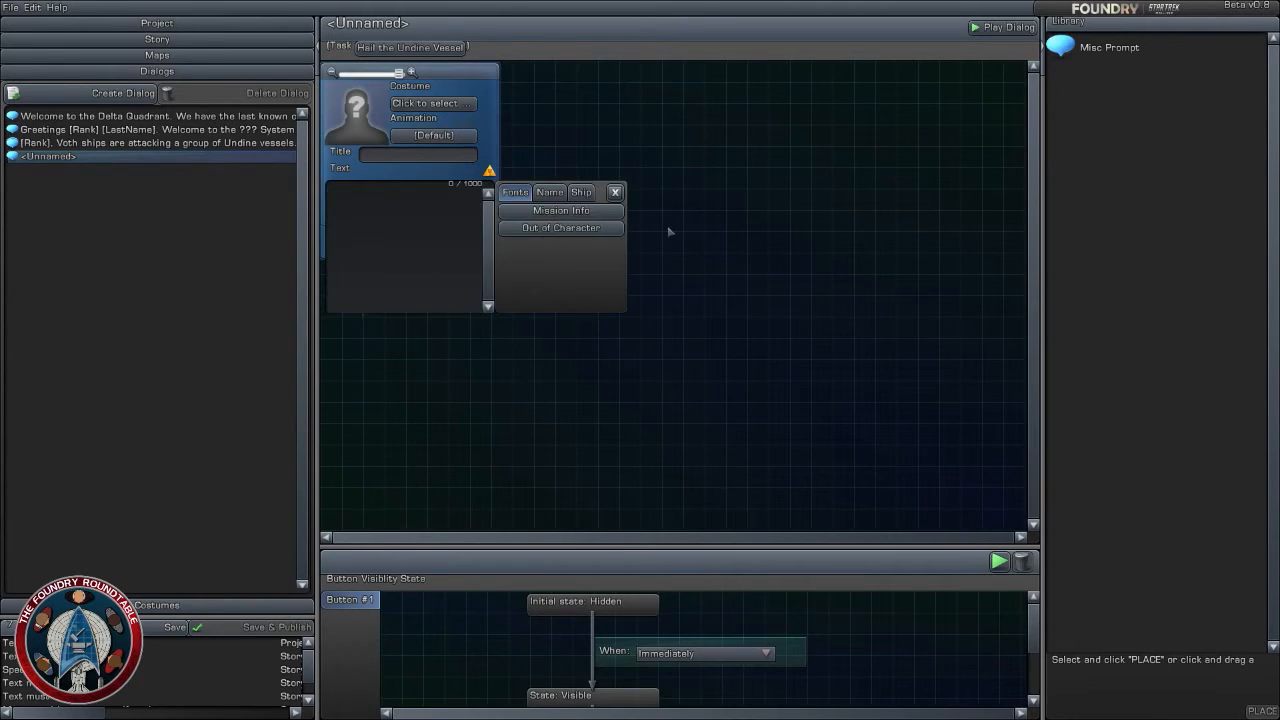
# - Open the Undine Cruiser's advanced behavior settings on the Last Known Coordinates map and choose the Contact behavior
pyautogui.click(410, 47)
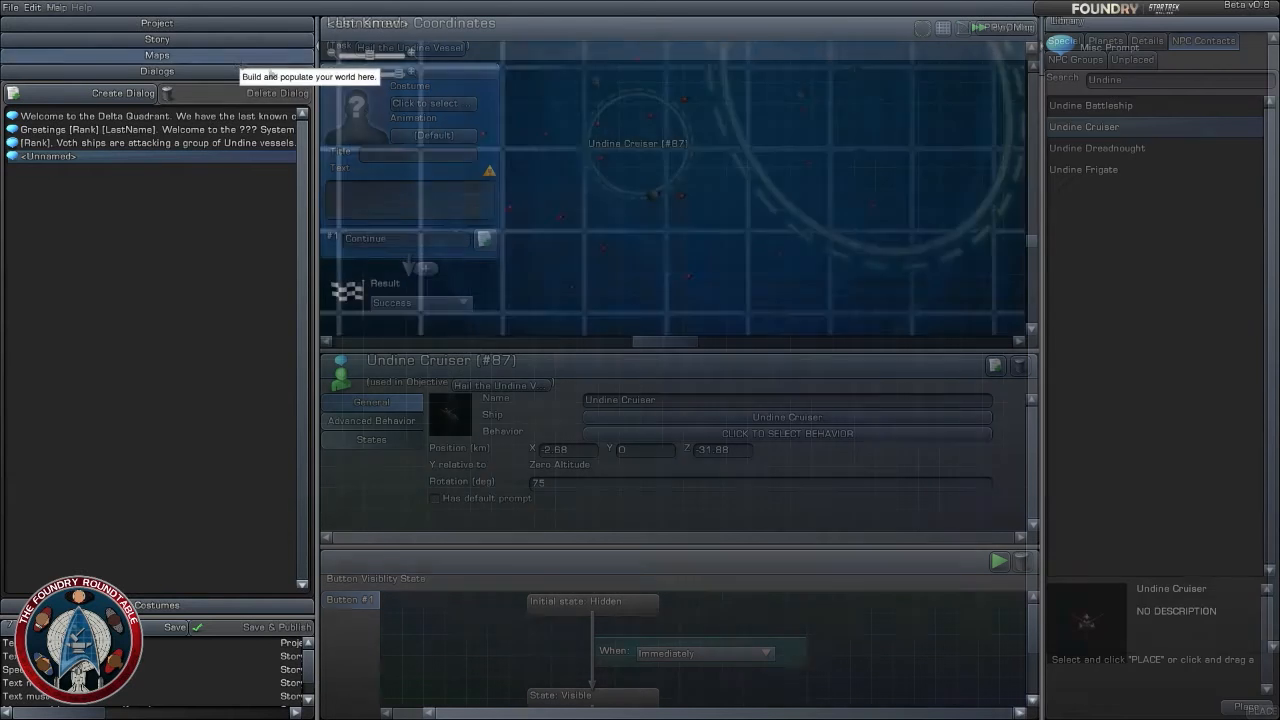
pyautogui.click(371, 420)
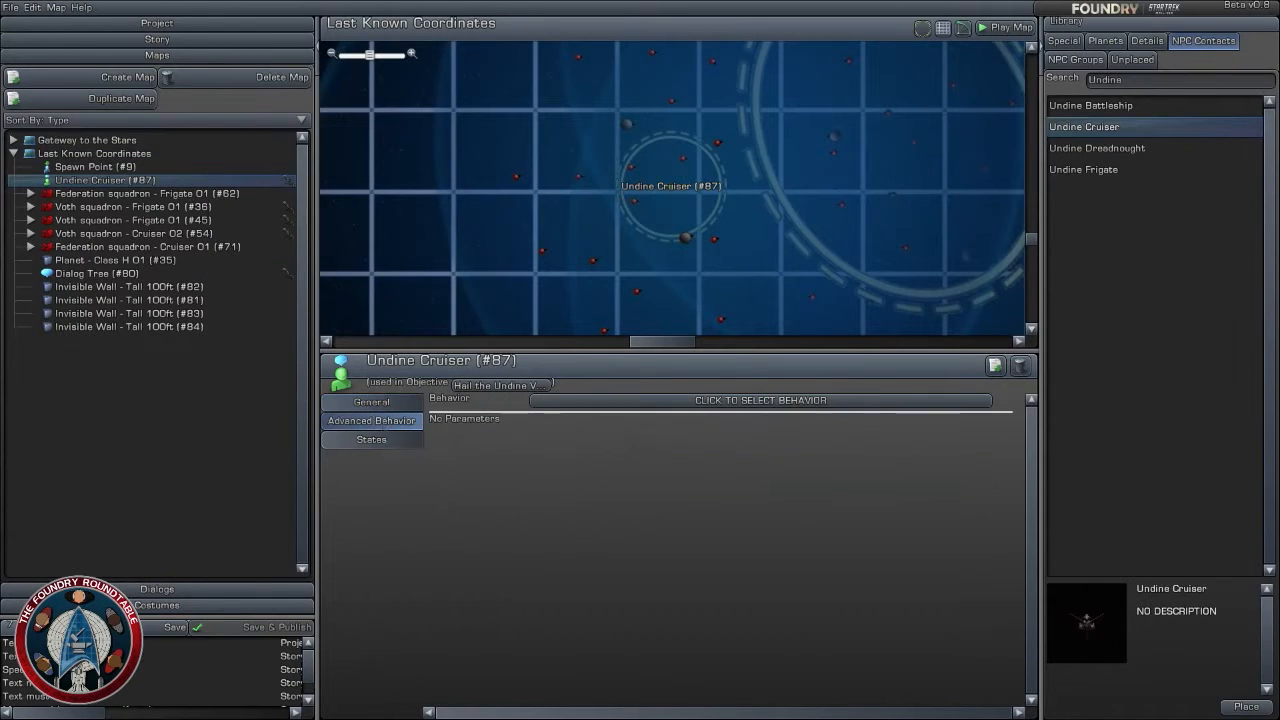
pyautogui.click(610, 400)
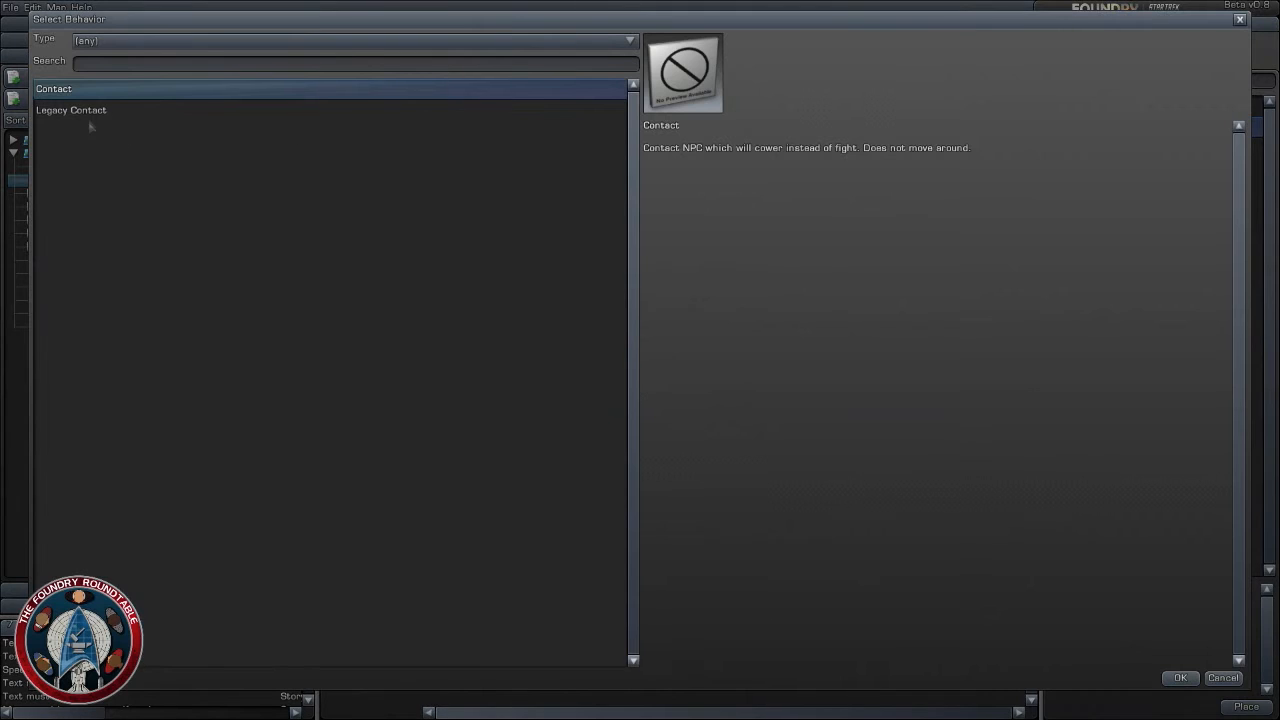
pyautogui.click(1222, 678)
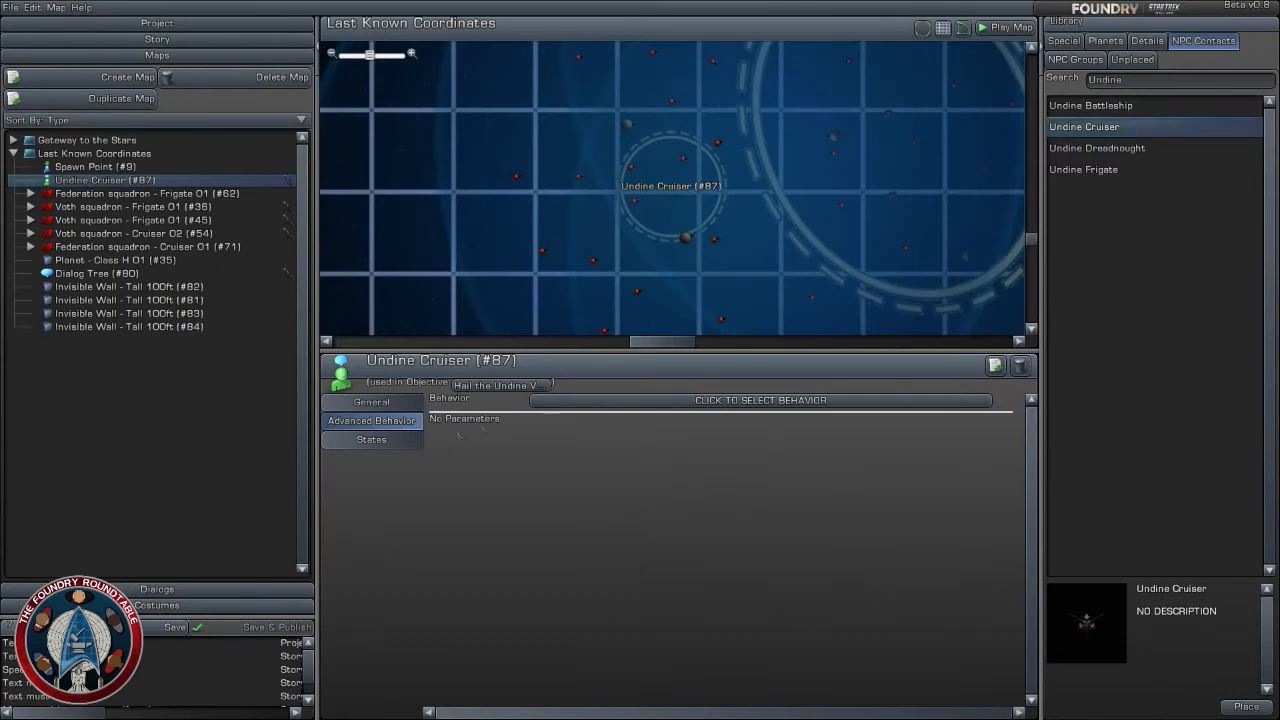
pyautogui.click(600, 402)
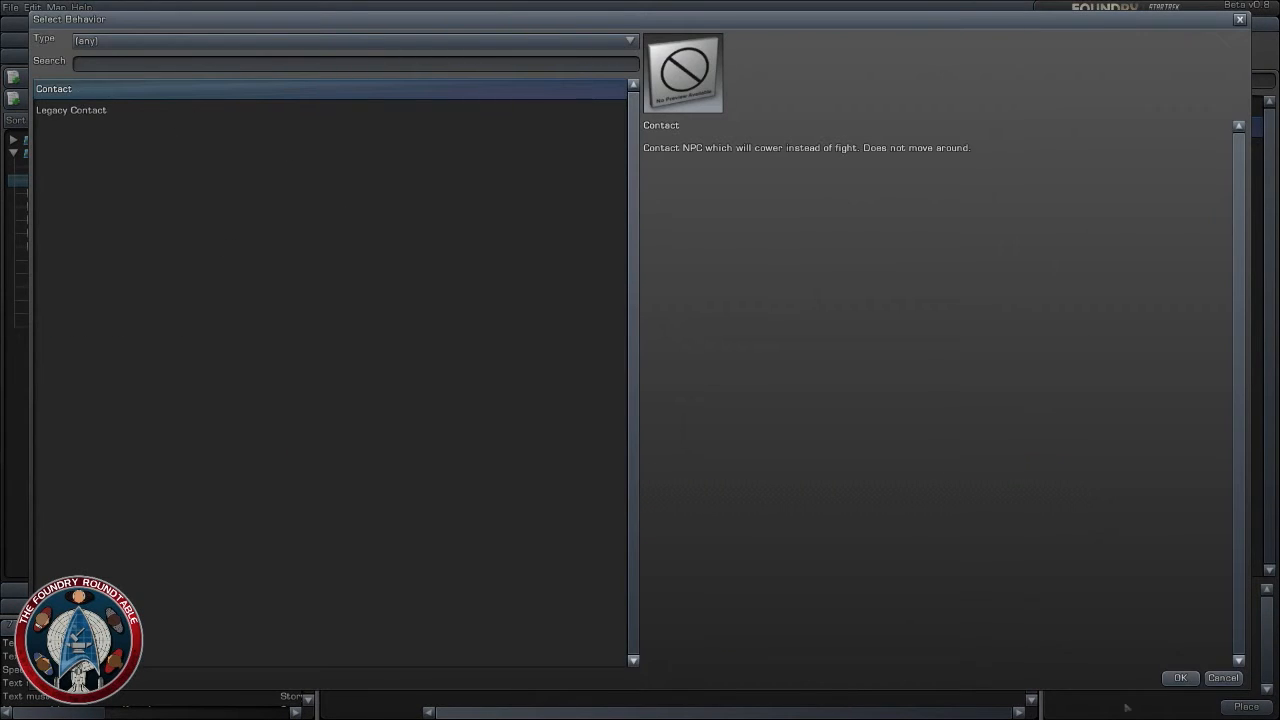
pyautogui.click(1180, 678)
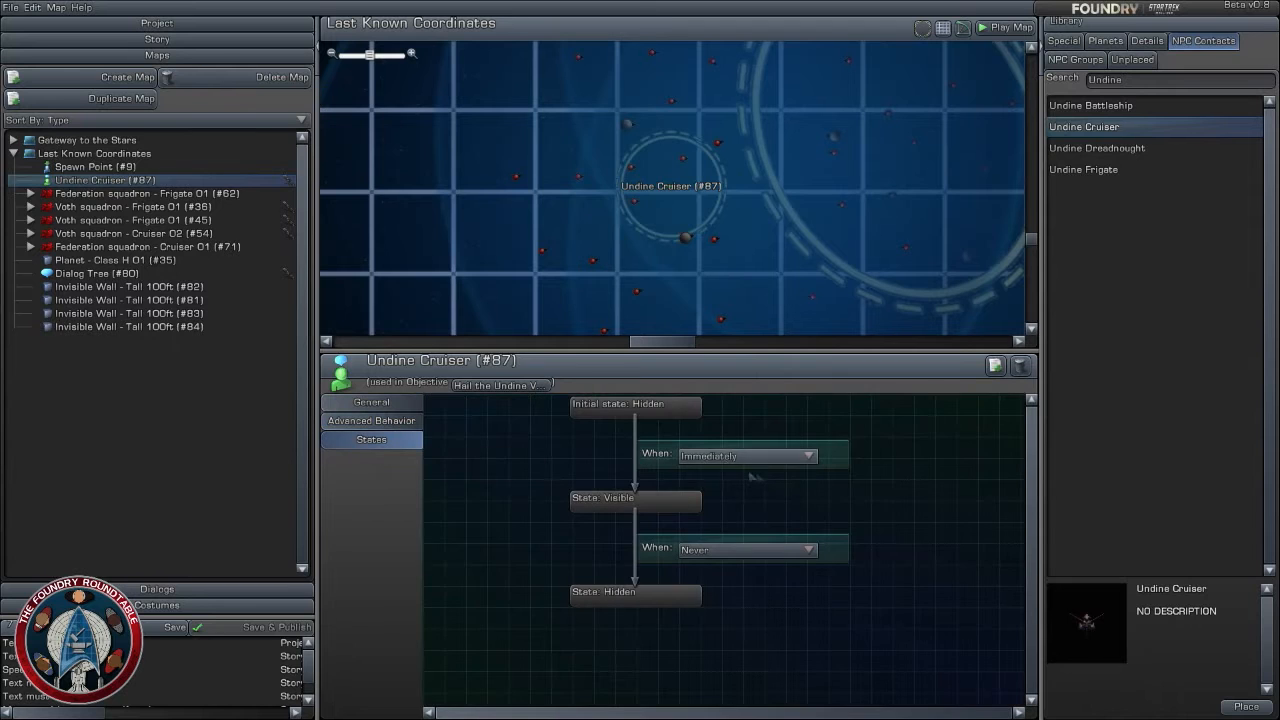
# - Make the Undine Cruiser become visible when This Objective In Progress, and return to the story
pyautogui.click(748, 456)
pyautogui.click(745, 488)
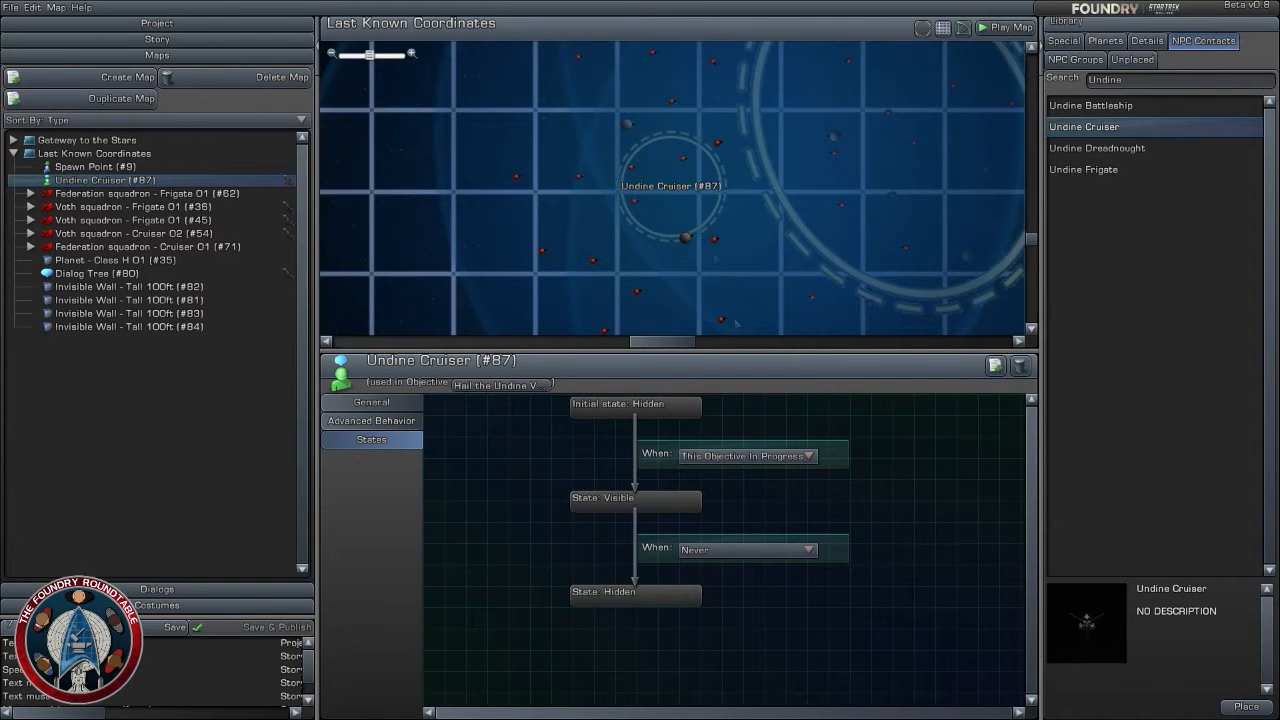
pyautogui.scroll(-2, 755, 288)
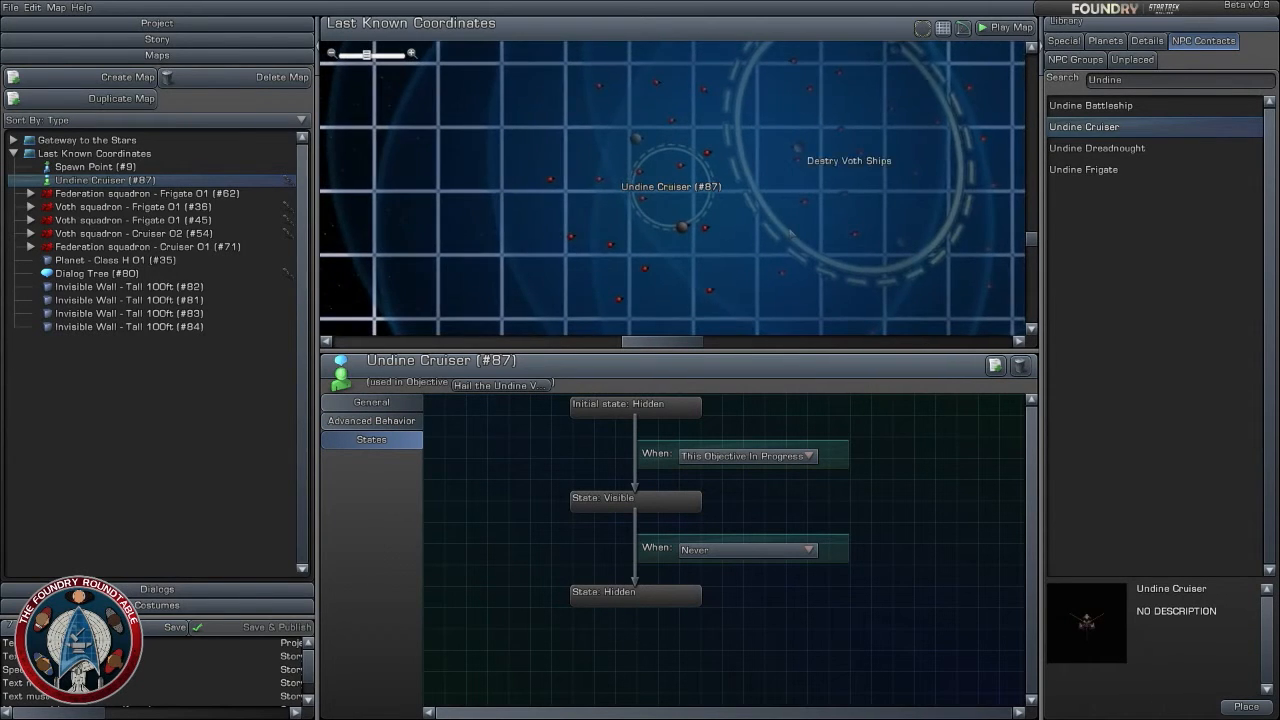
pyautogui.moveTo(780, 222); pyautogui.dragTo(703, 212, button='right')
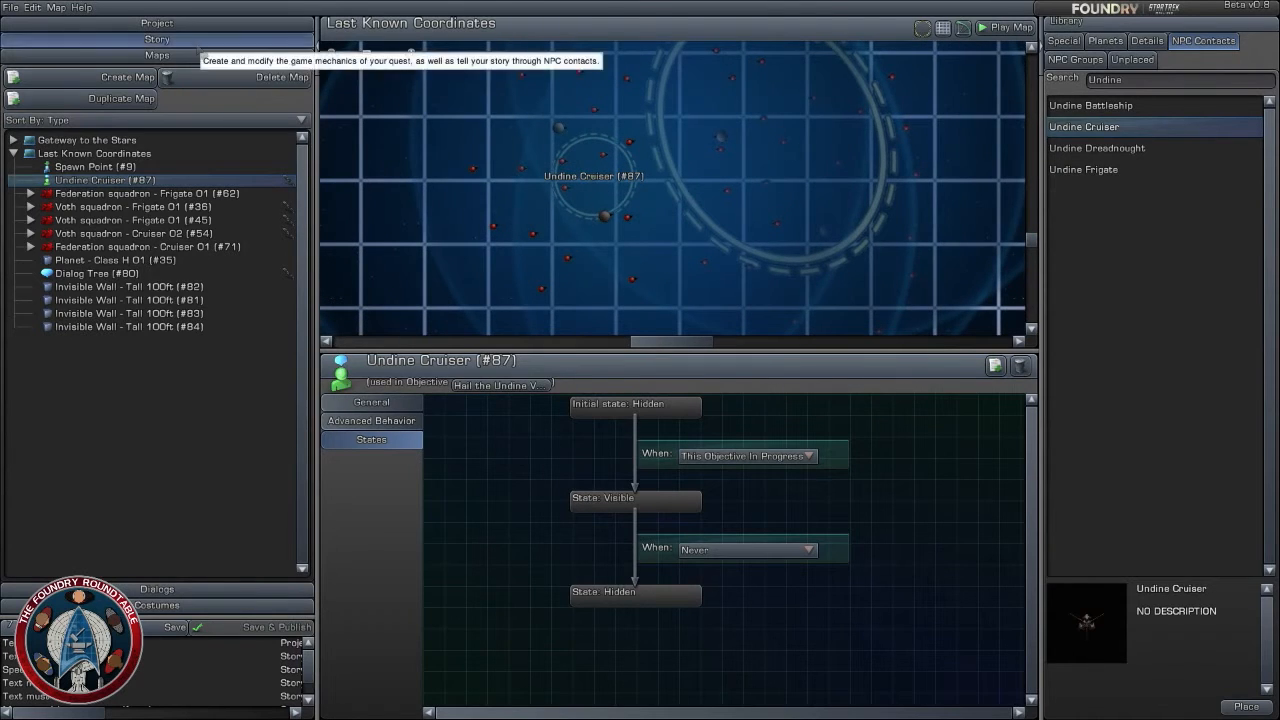
pyautogui.click(157, 39)
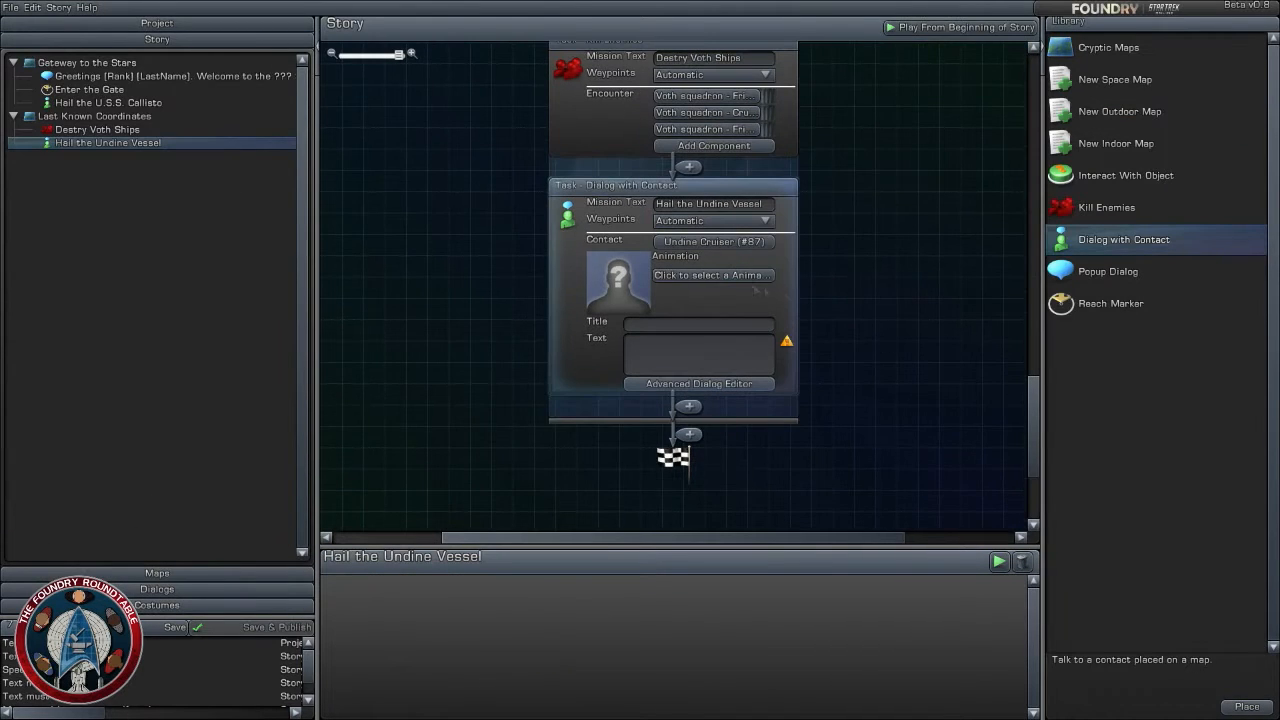
pyautogui.click(730, 347)
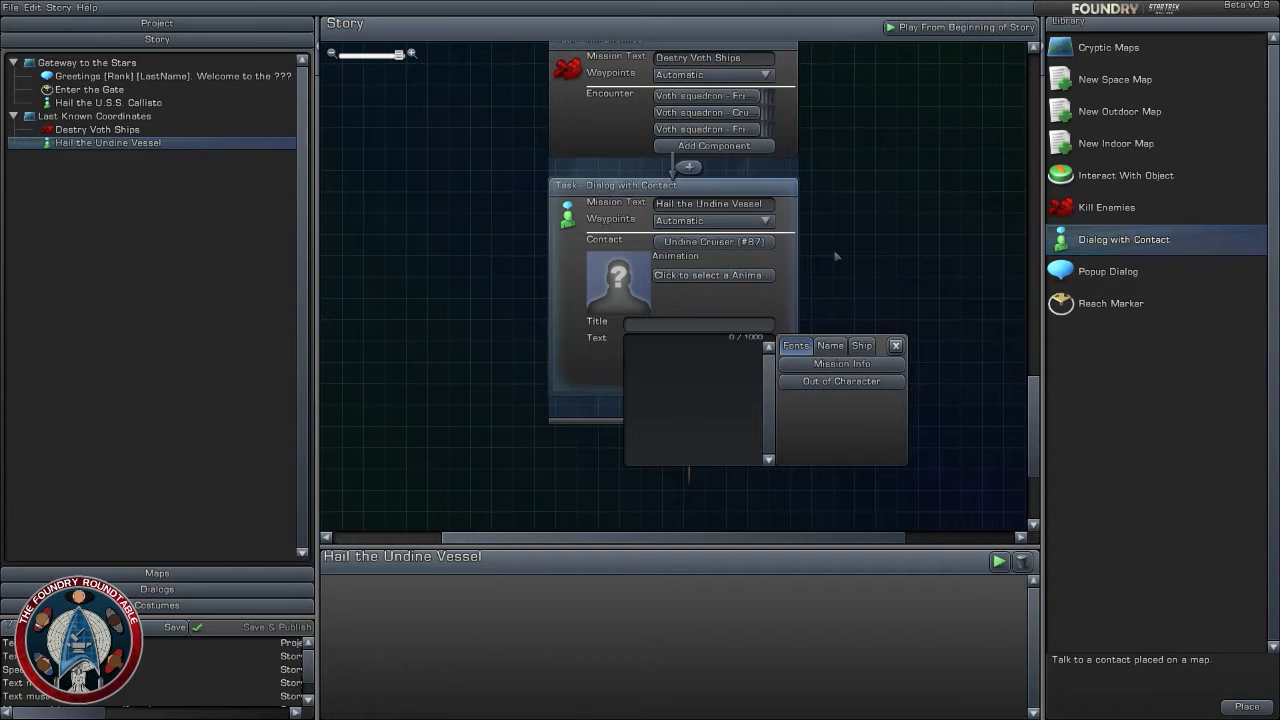
pyautogui.click(836, 255)
pyautogui.click(698, 372)
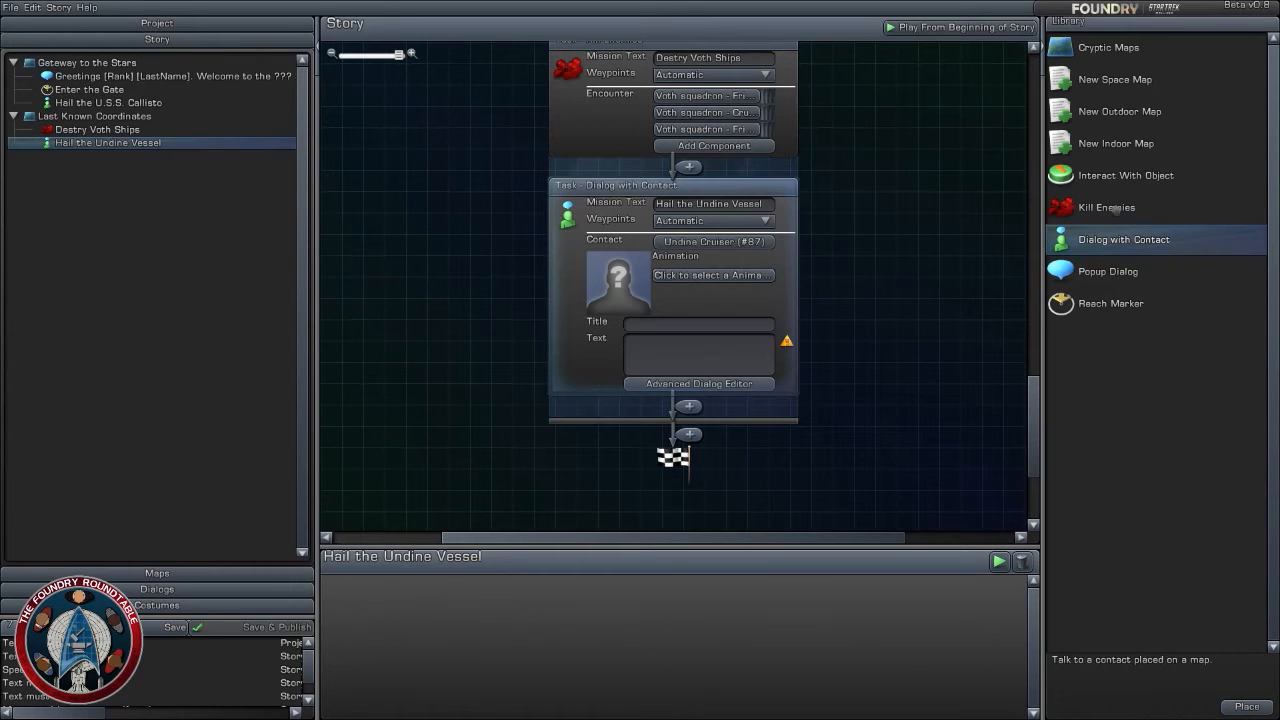
# - Insert a Popup Dialog between the Destry Voth Ships and Hail the Undine Vessel tasks, with the Tactical Officer (Ship) costume
pyautogui.moveTo(1132, 276); pyautogui.dragTo(690, 167)
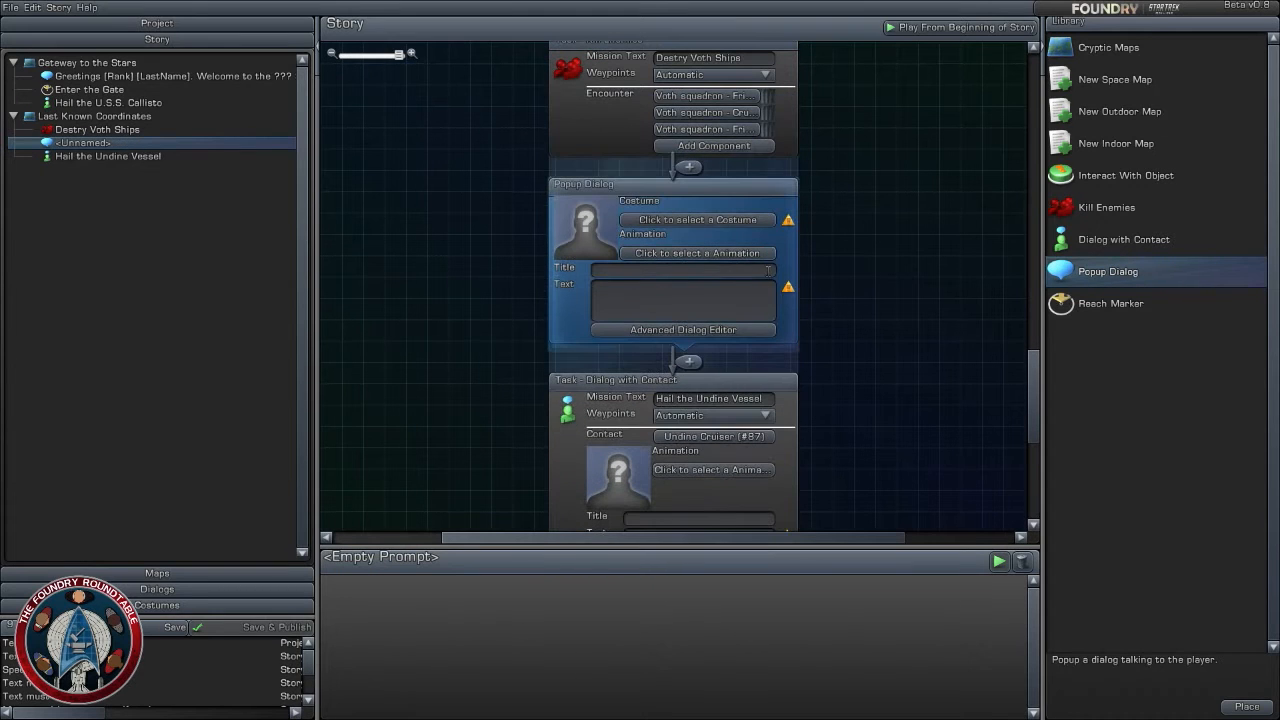
pyautogui.click(718, 222)
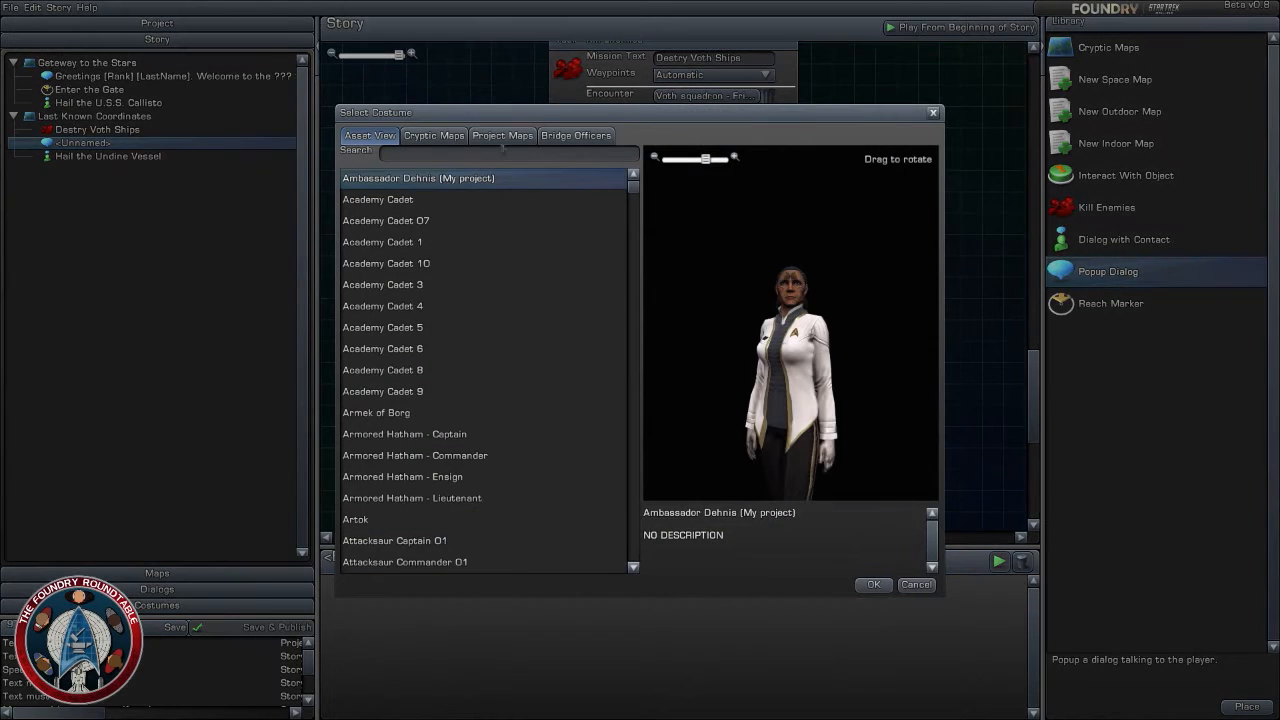
pyautogui.click(575, 135)
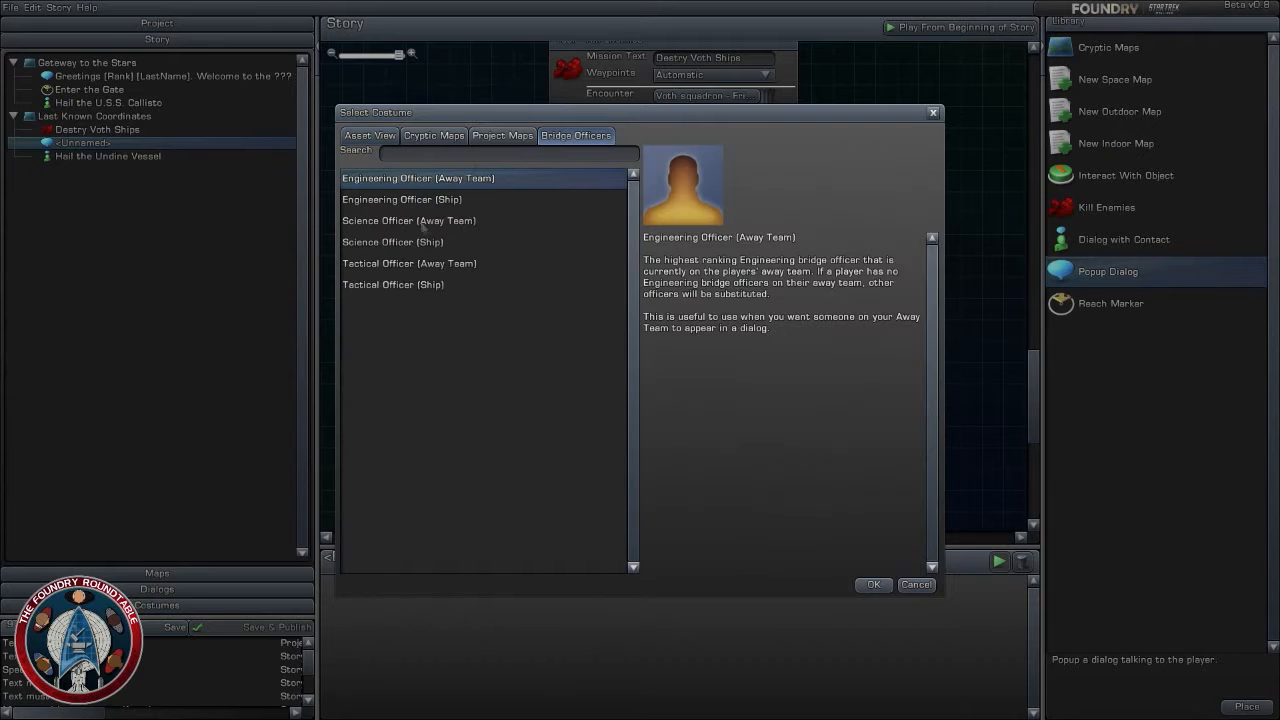
pyautogui.click(416, 266)
pyautogui.click(416, 284)
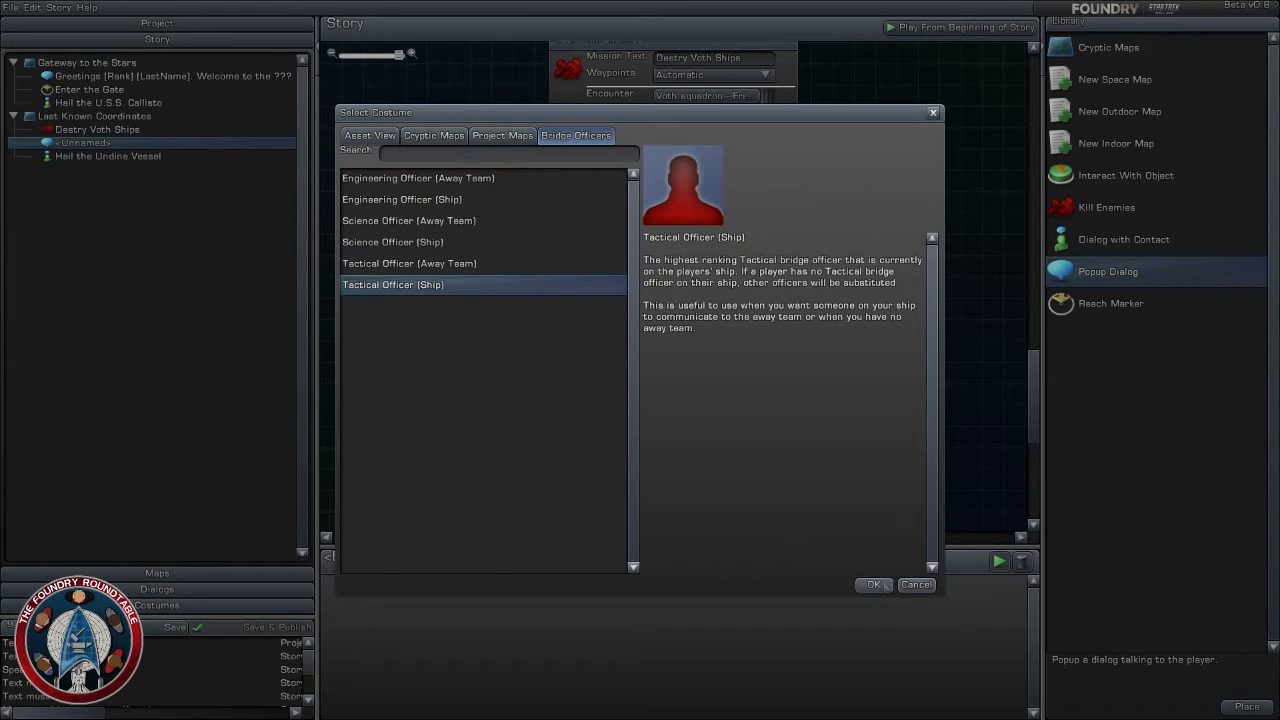
pyautogui.click(873, 584)
# - Begin the Tactical Officer popup's text with the paragraph "Sir, the Voth ships have been destroyed."
pyautogui.click(664, 288)
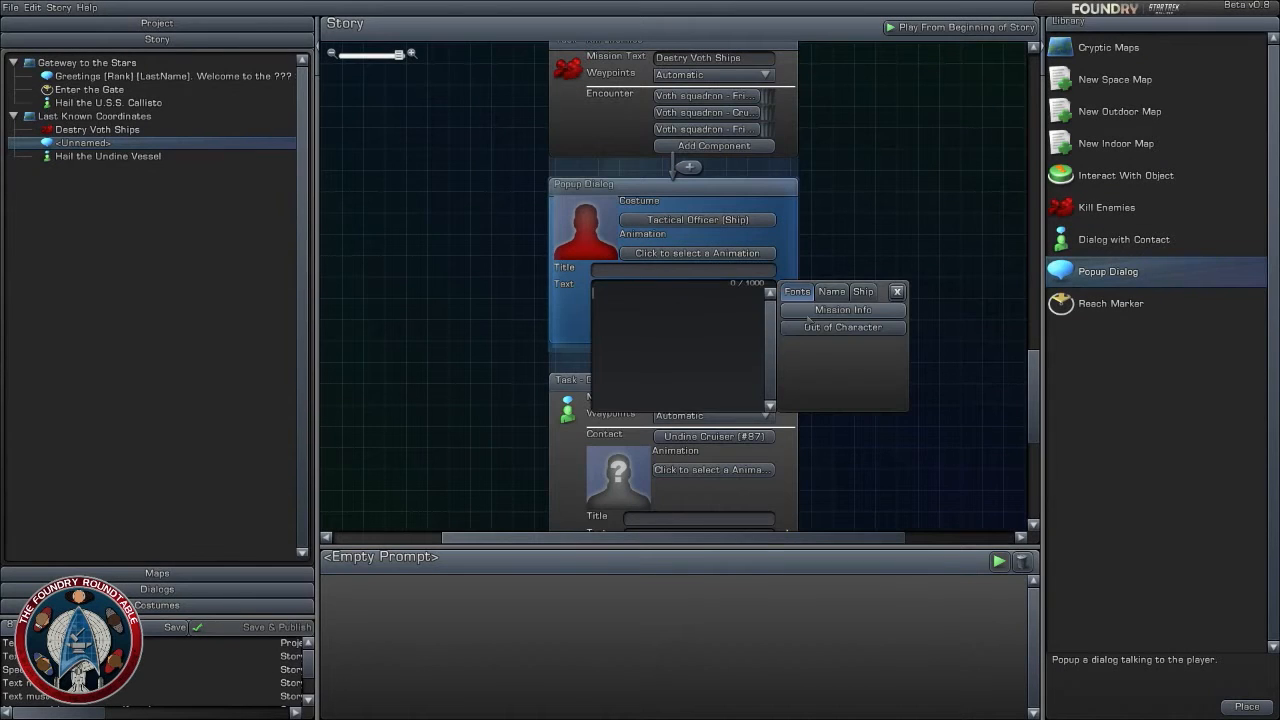
pyautogui.write('Sir, thew')
pyautogui.press('BackSpace')
pyautogui.write('Voth ships have been dest')
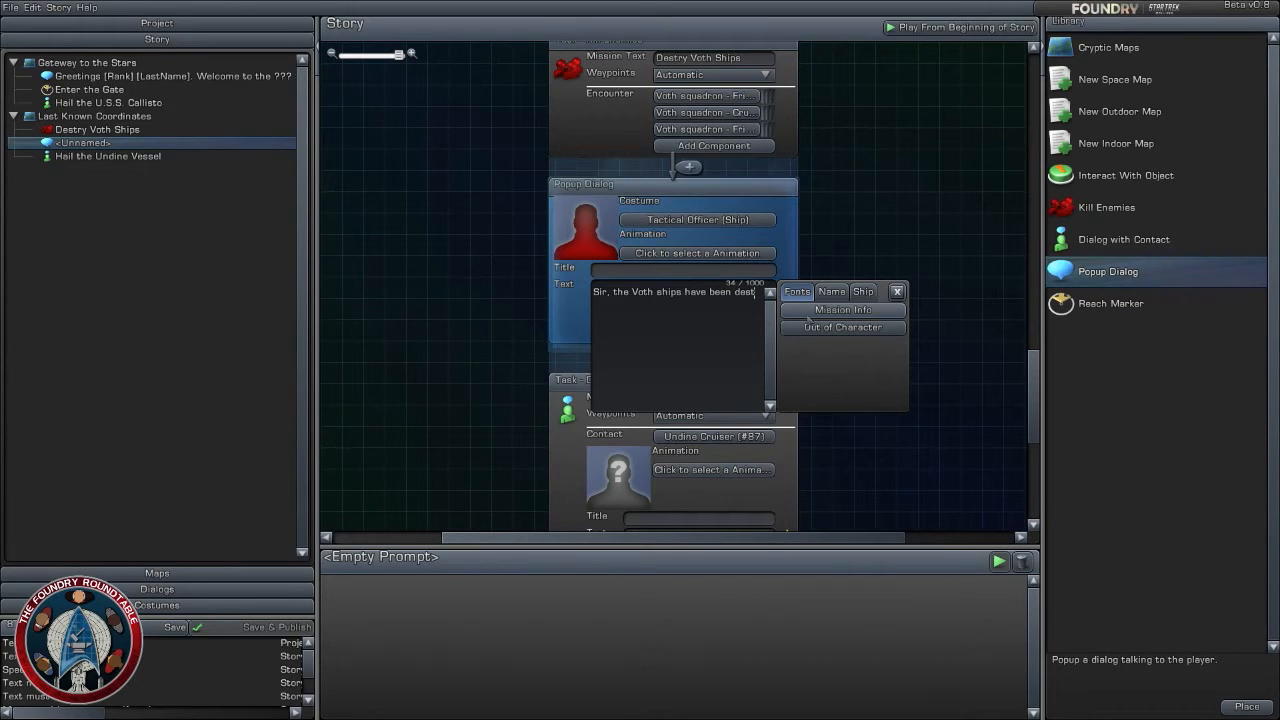
pyautogui.write('royed')
# - Add a second paragraph to the popup's text reading "We're being hailed again by the surviving Undine vessel" and finish editing it
pyautogui.press('Return')
pyautogui.write('The')
pyautogui.press('BackSpace')
pyautogui.press('BackSpace')
pyautogui.press('BackSpace')
pyautogui.press('BackSpace')
pyautogui.write("We're being")
pyautogui.write('hailed')
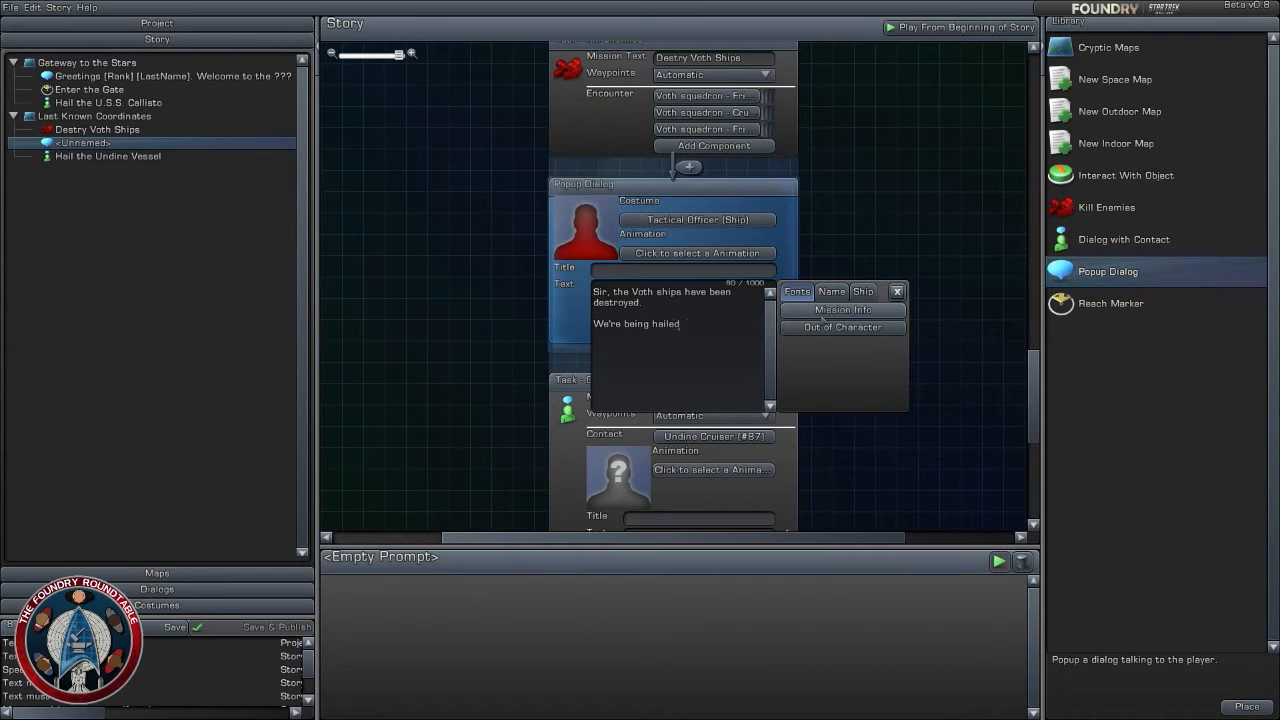
pyautogui.write(' again bu the')
pyautogui.press('BackSpace')
pyautogui.press('BackSpace')
pyautogui.press('BackSpace')
pyautogui.press('BackSpace')
pyautogui.write('y the surviving Undine vessel!')
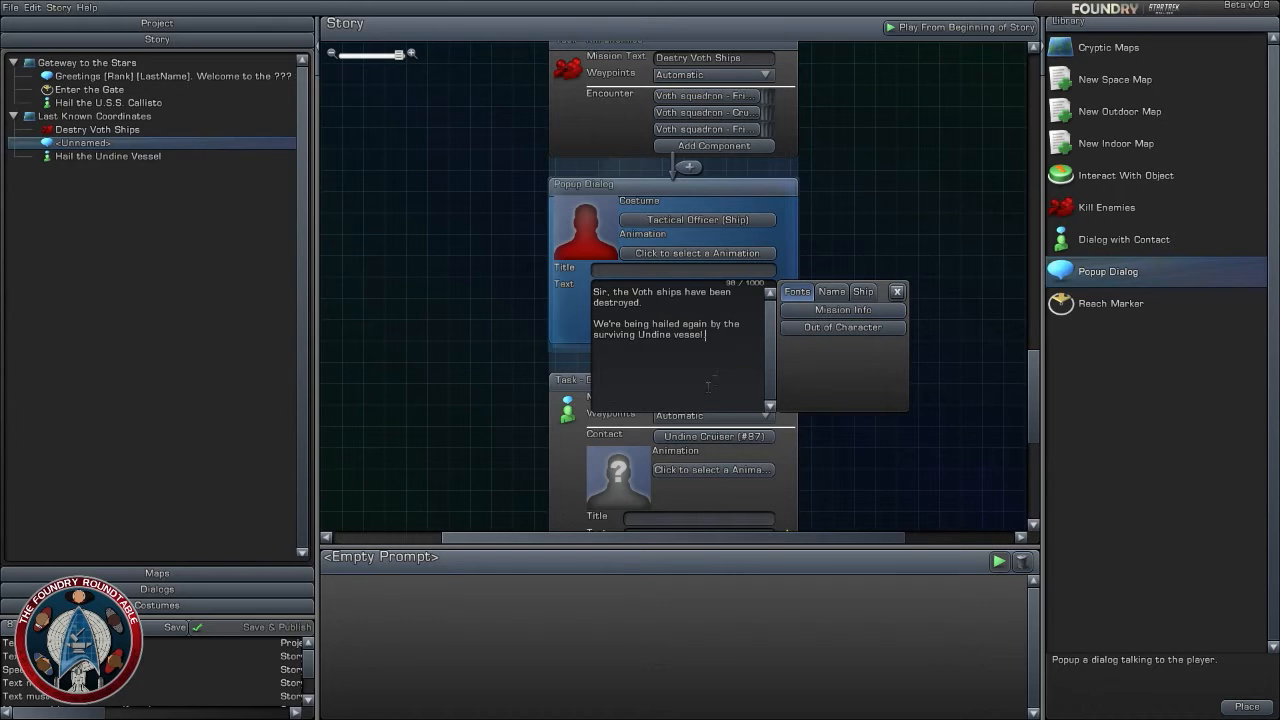
pyautogui.click(843, 421)
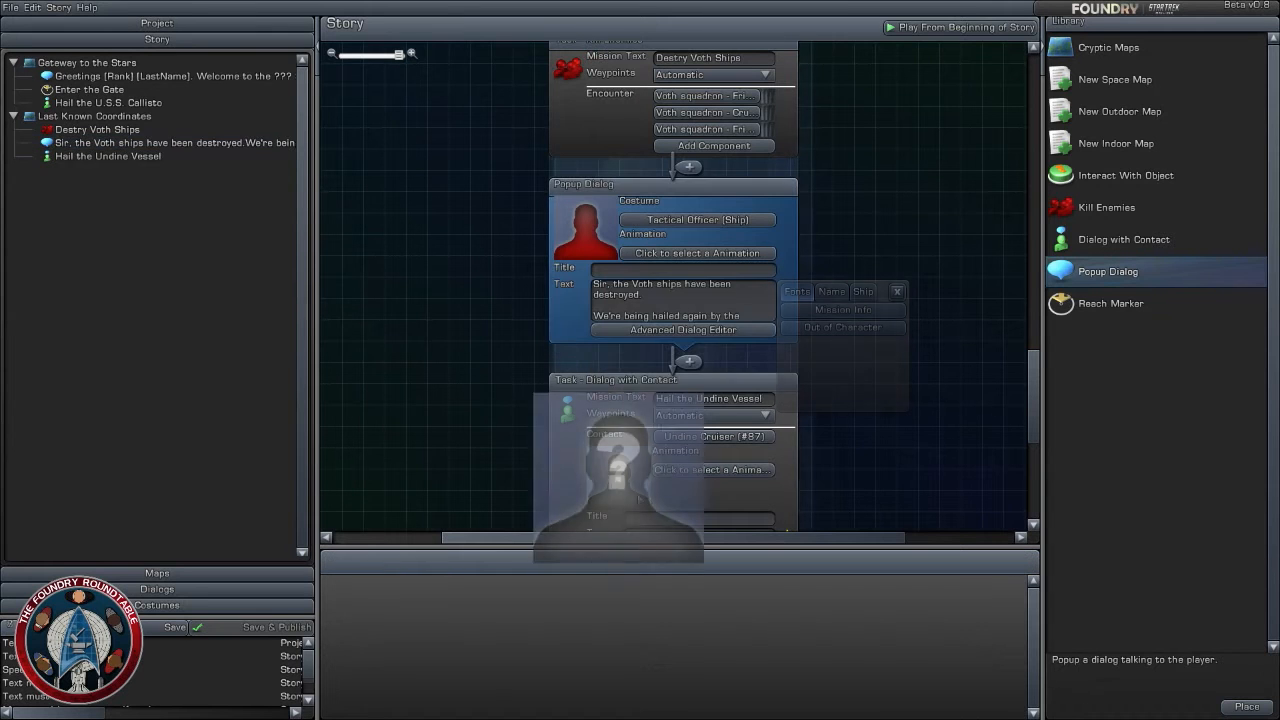
# - Open the Hail the Undine Vessel task's dialog in the Advanced Dialog Editor
pyautogui.moveTo(856, 437); pyautogui.dragTo(834, 344)
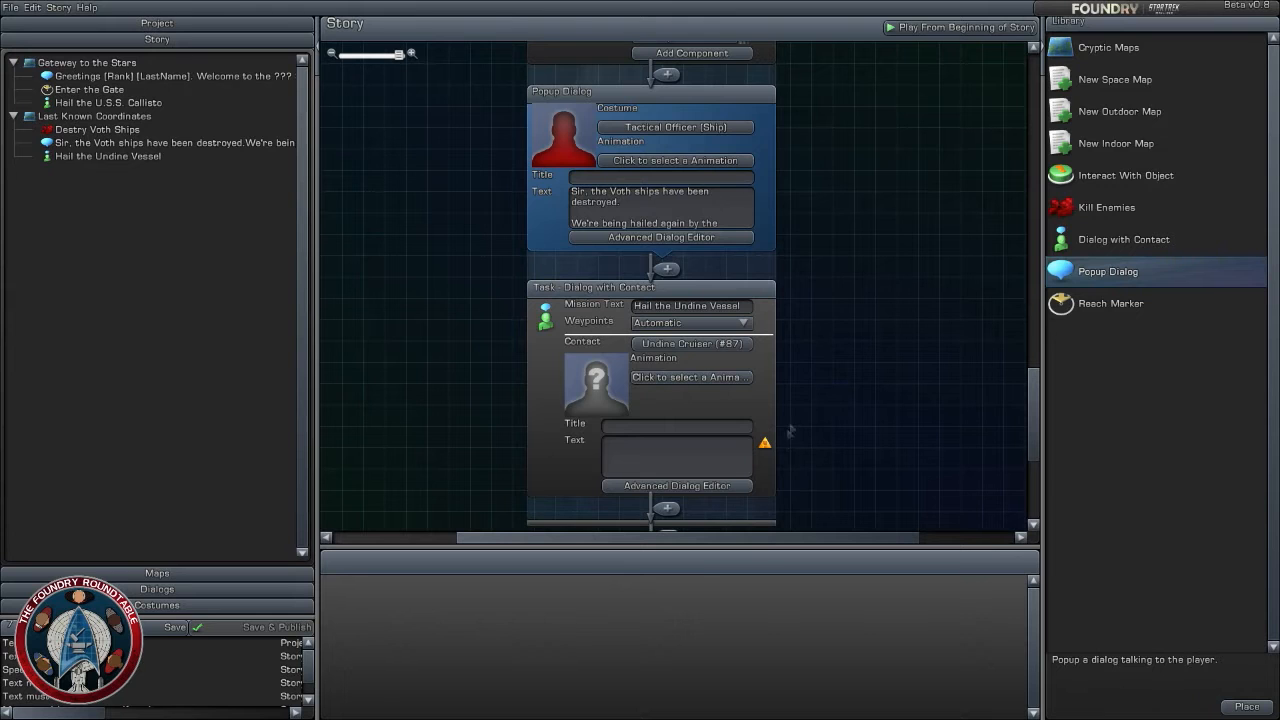
pyautogui.click(681, 452)
pyautogui.click(826, 443)
pyautogui.moveTo(826, 445); pyautogui.dragTo(823, 363)
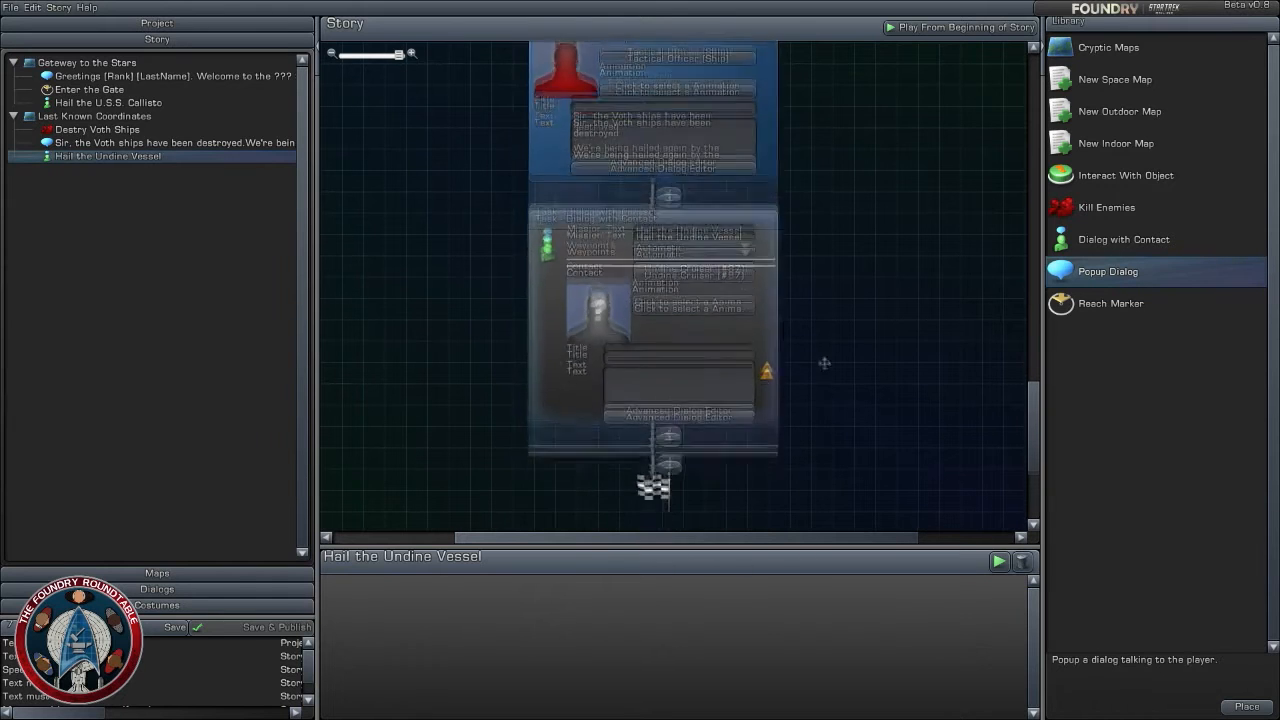
pyautogui.click(714, 408)
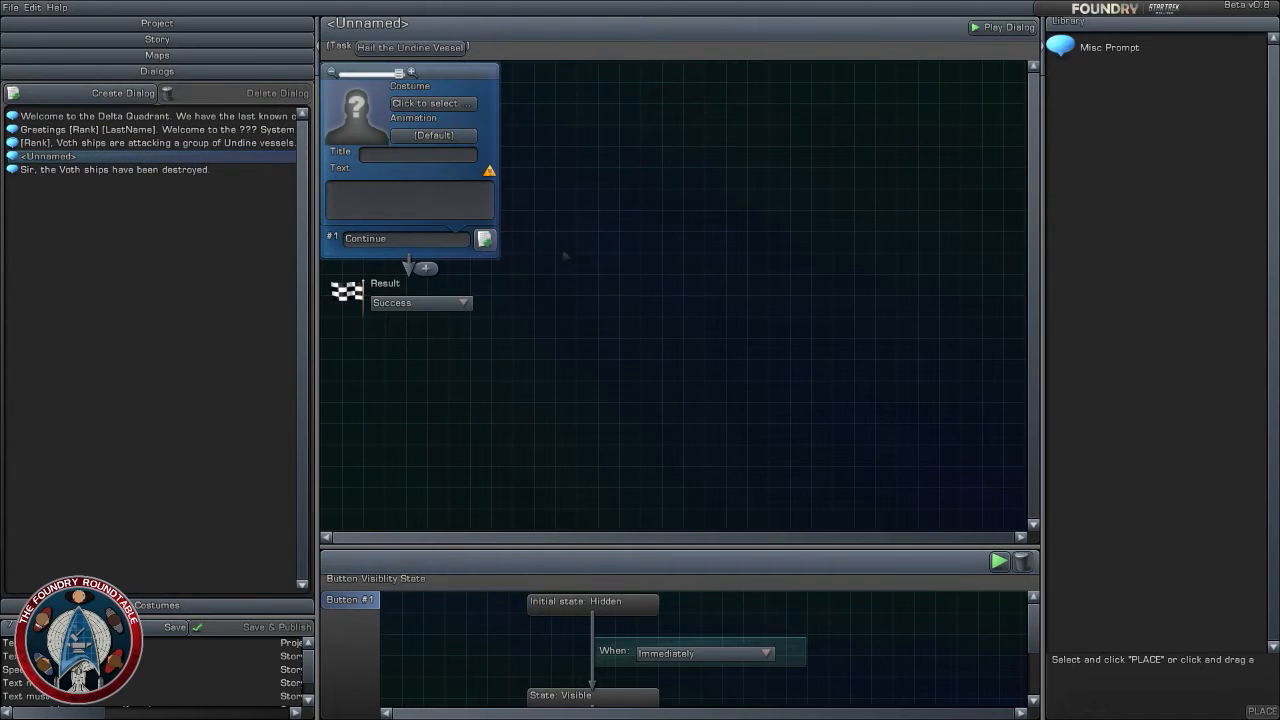
# - Begin the first prompt's text of the Undine vessel dialog with "You fight well for a biped"
pyautogui.click(345, 188)
pyautogui.click(615, 192)
pyautogui.click(440, 204)
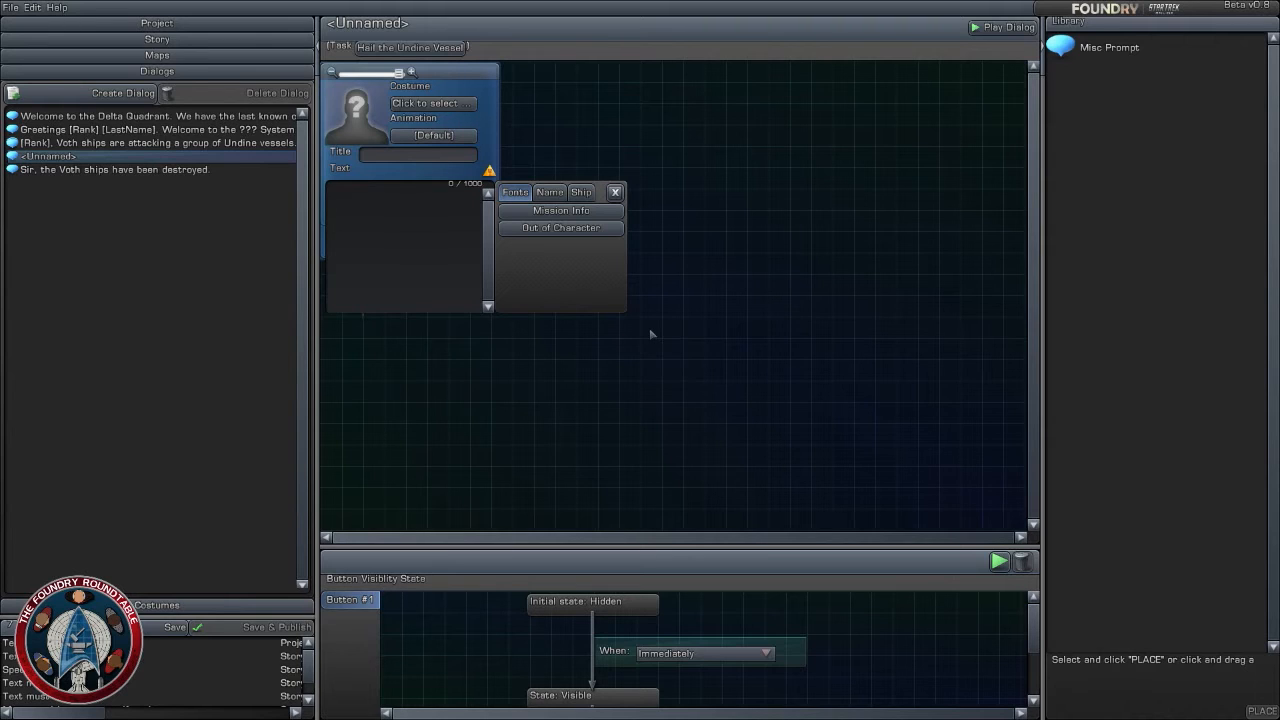
pyautogui.write('You fi')
pyautogui.write('ght well for a biped.')
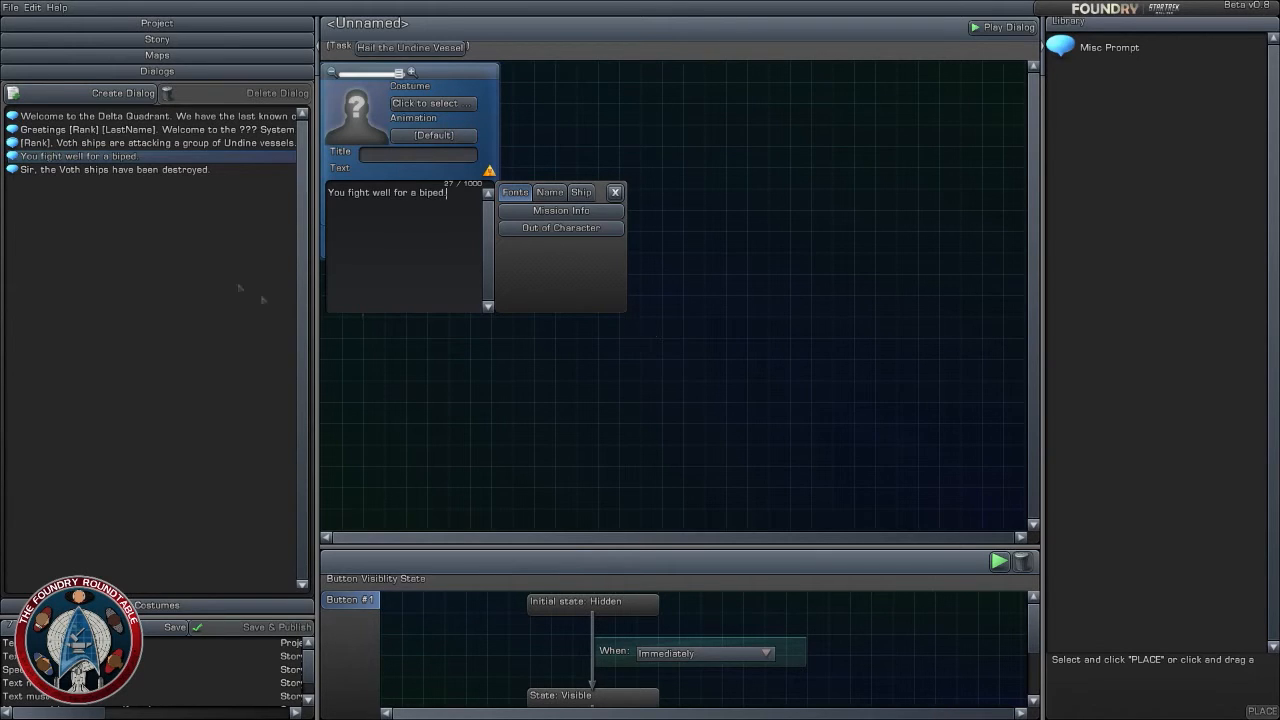
# - Extend the Undine prompt's text with the sentence "What are you doing in this region of space."
pyautogui.click(602, 392)
pyautogui.click(474, 203)
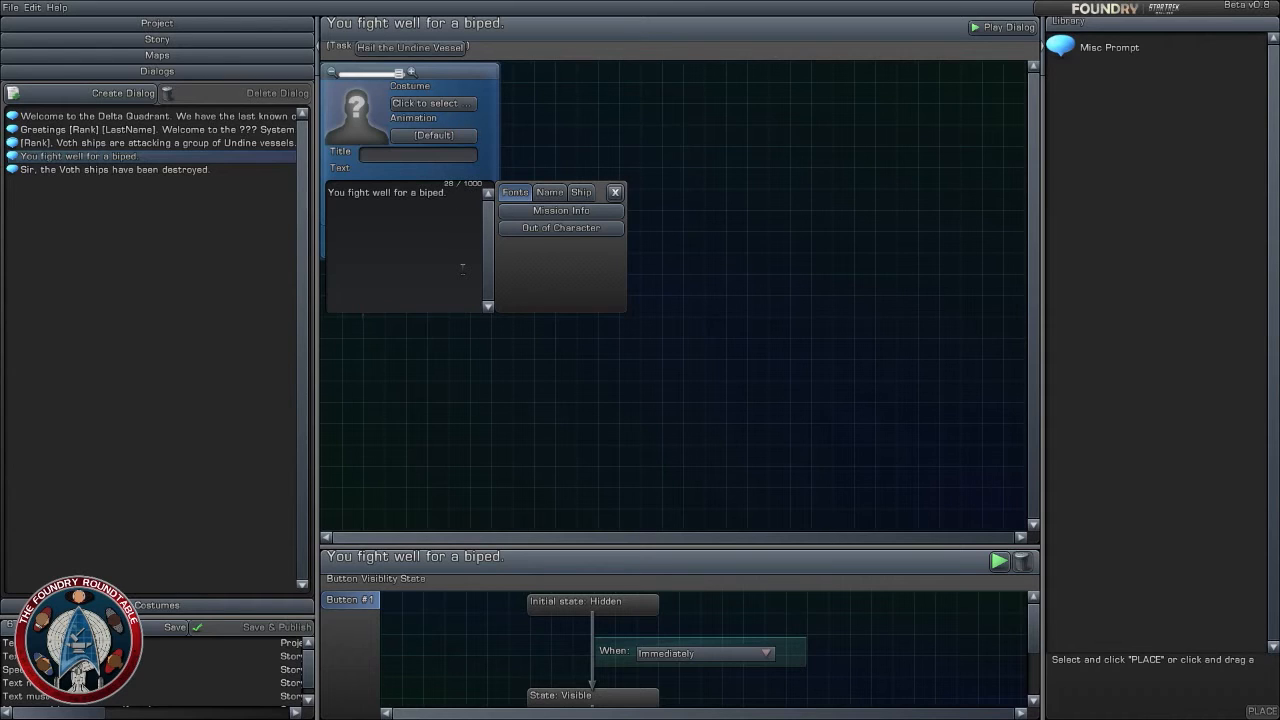
pyautogui.write('What are you doing in t')
pyautogui.write('his')
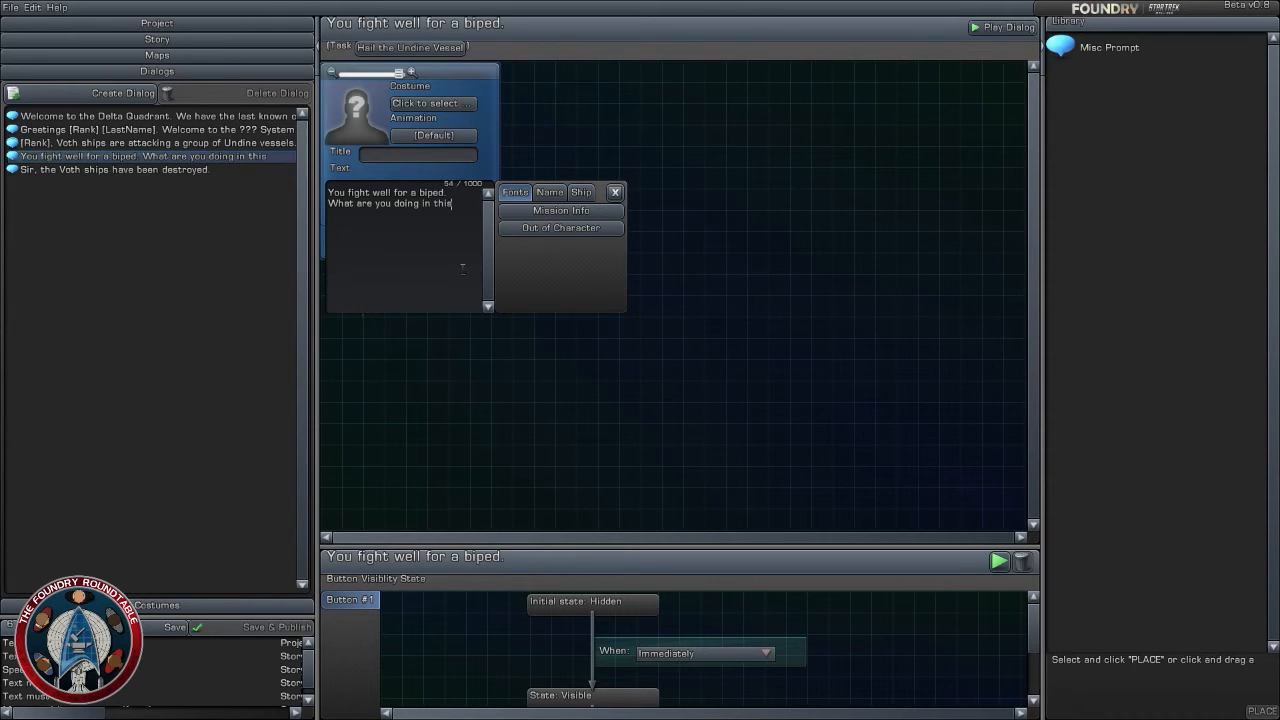
pyautogui.write(' region of space.')
# - Insert "The weak have perished." at the beginning of the prompt's text
pyautogui.click(345, 203)
pyautogui.click(348, 202)
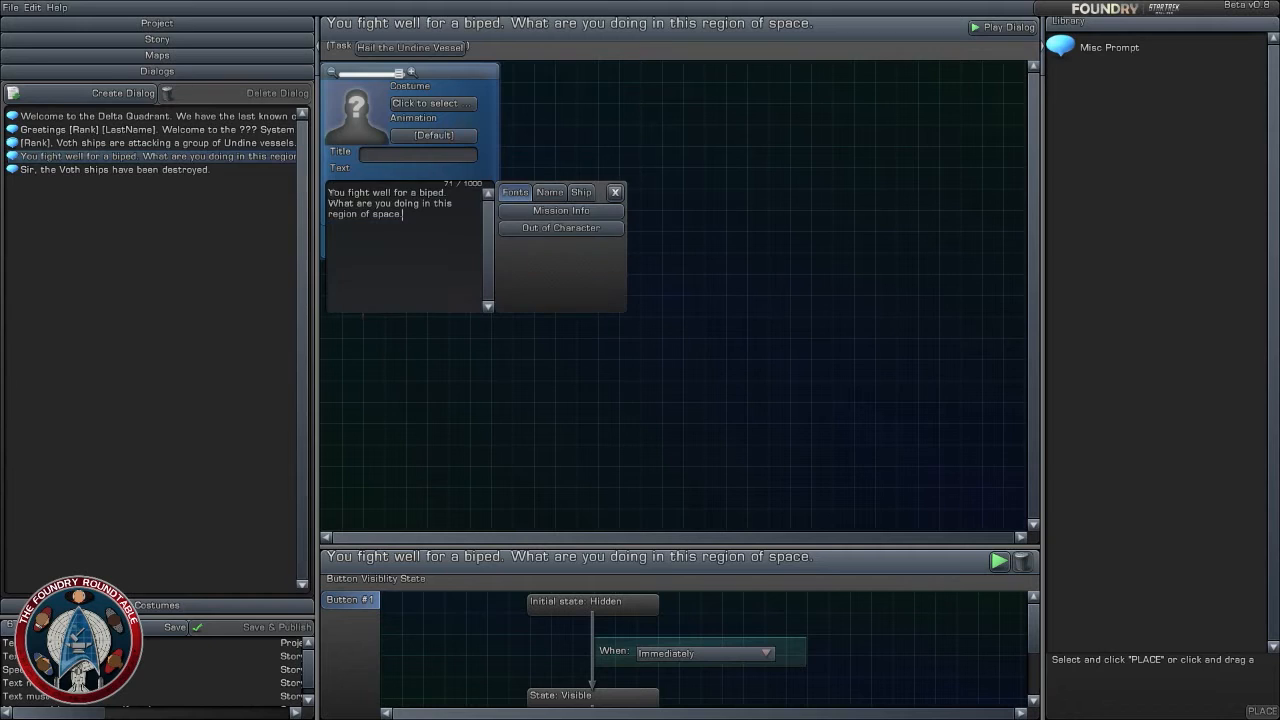
pyautogui.write('The weak ')
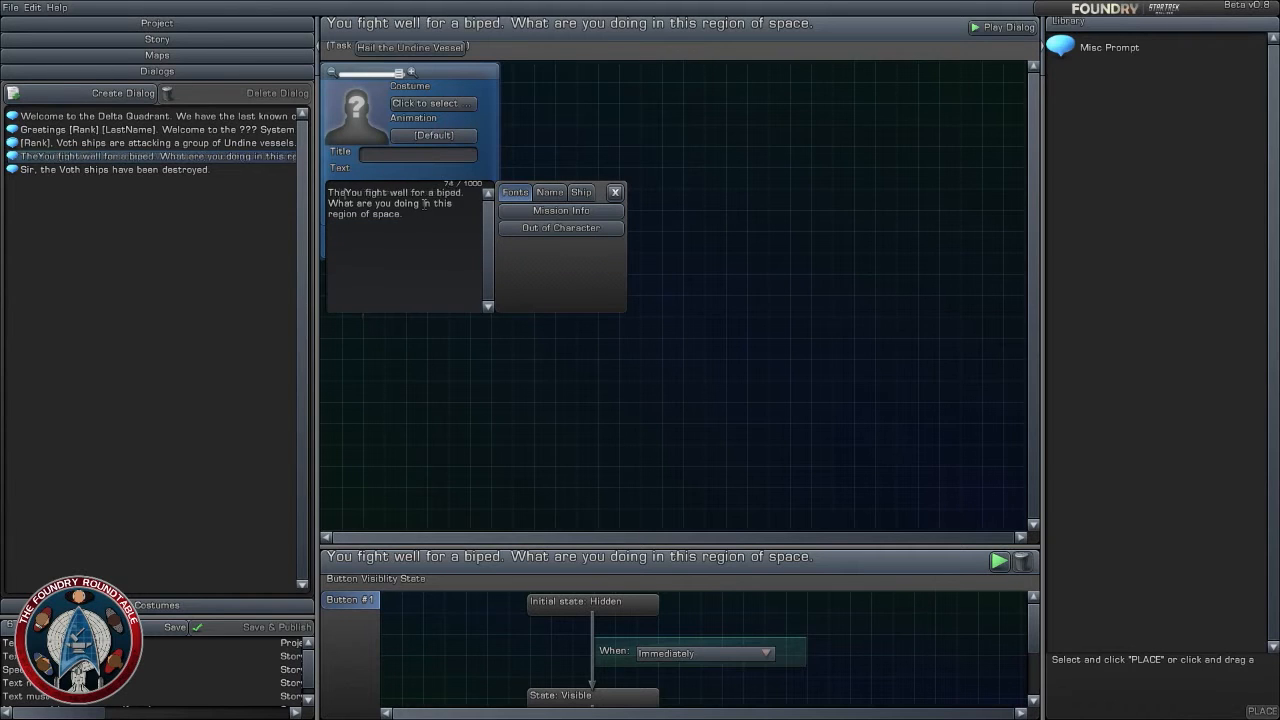
pyautogui.write('o')
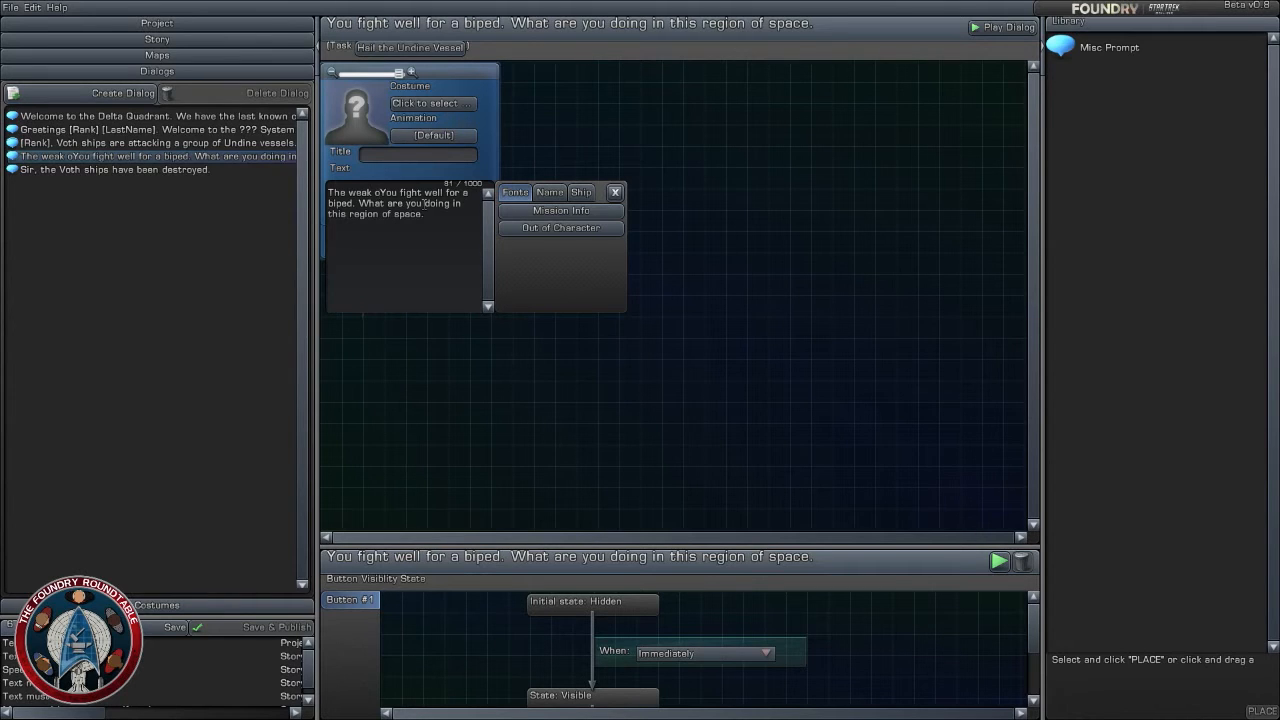
pyautogui.press('BackSpace')
pyautogui.write('have per')
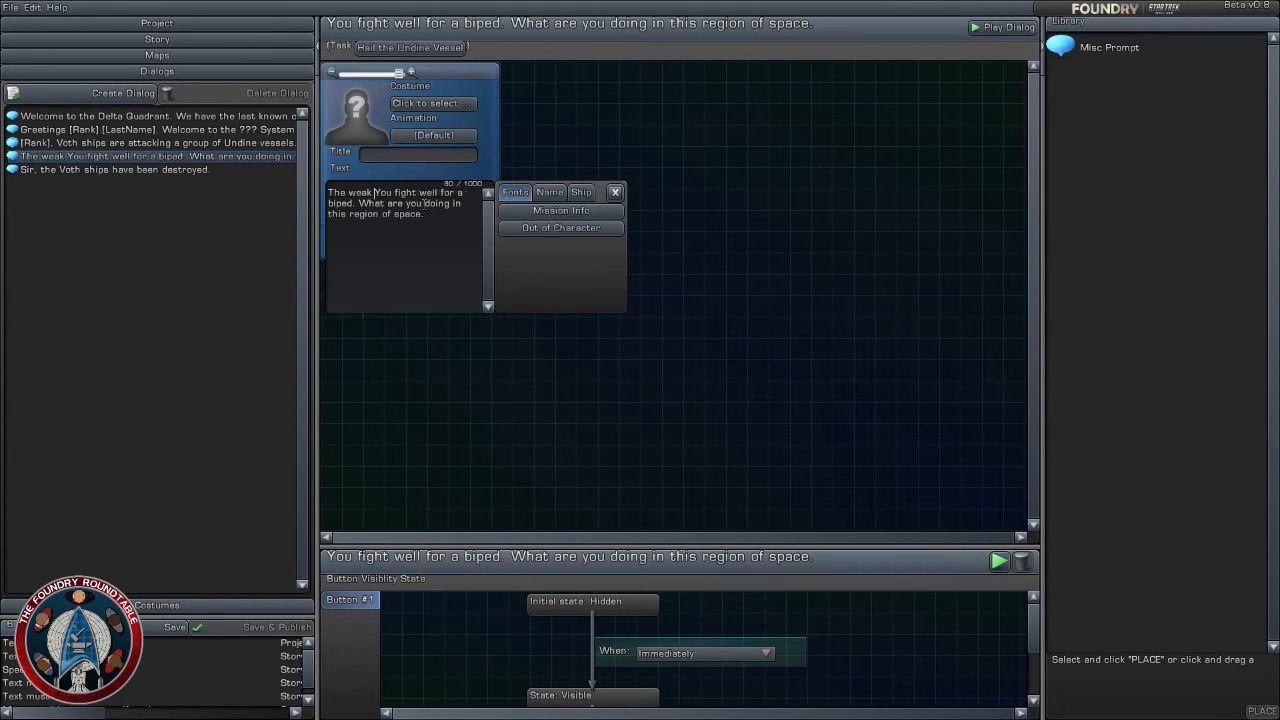
pyautogui.write('ished.')
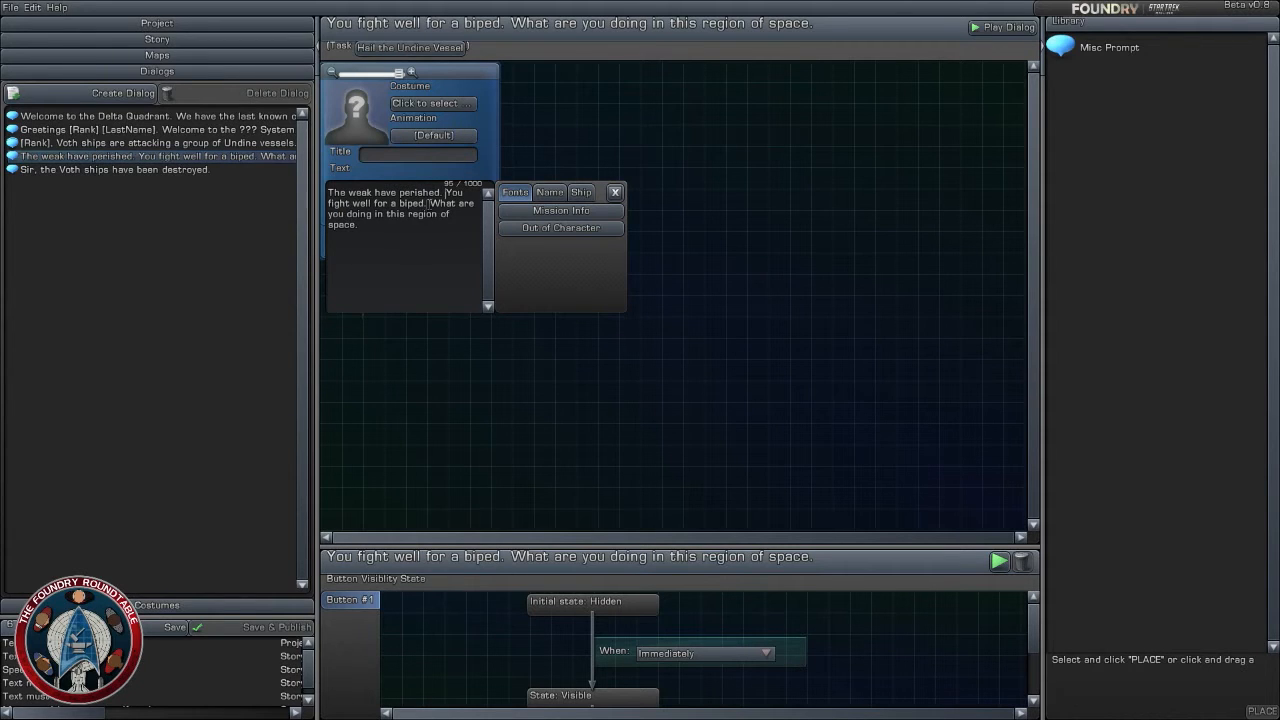
# - Continue the sentence after "You fight well for a biped" with ", so we shall let you live...today."
pyautogui.press('BackSpace')
pyautogui.write(', so we ')
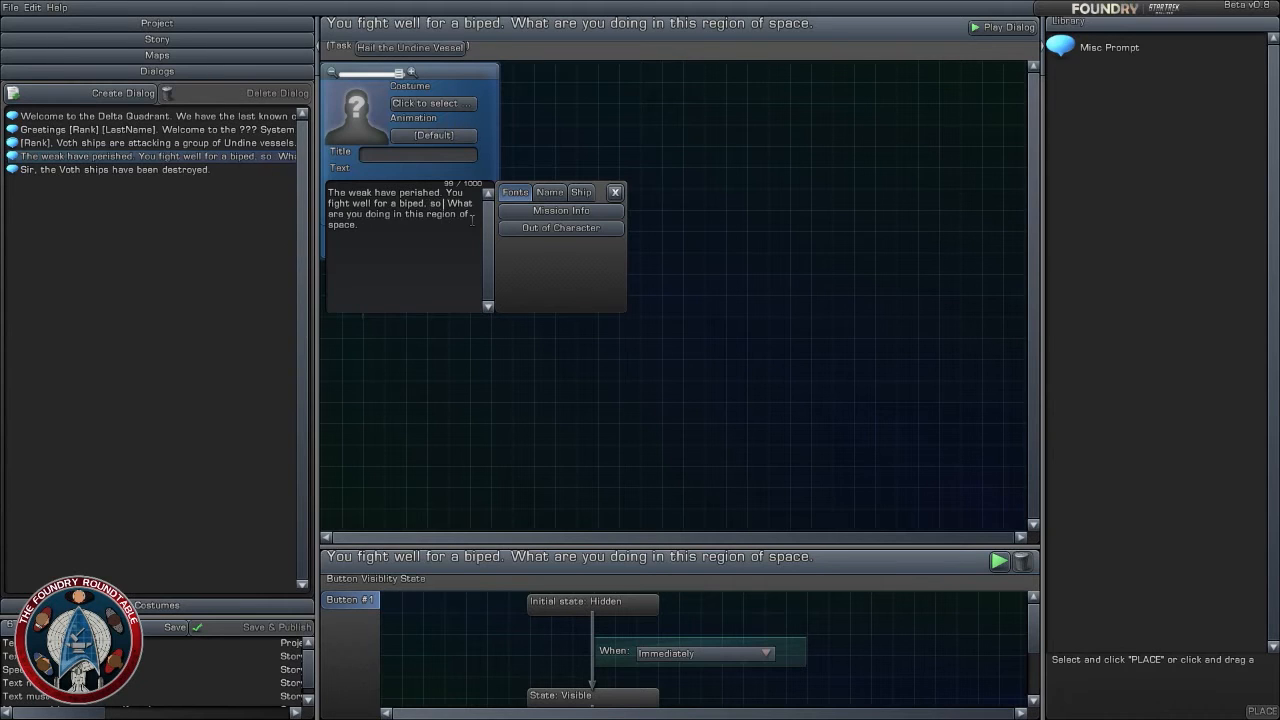
pyautogui.write('shal')
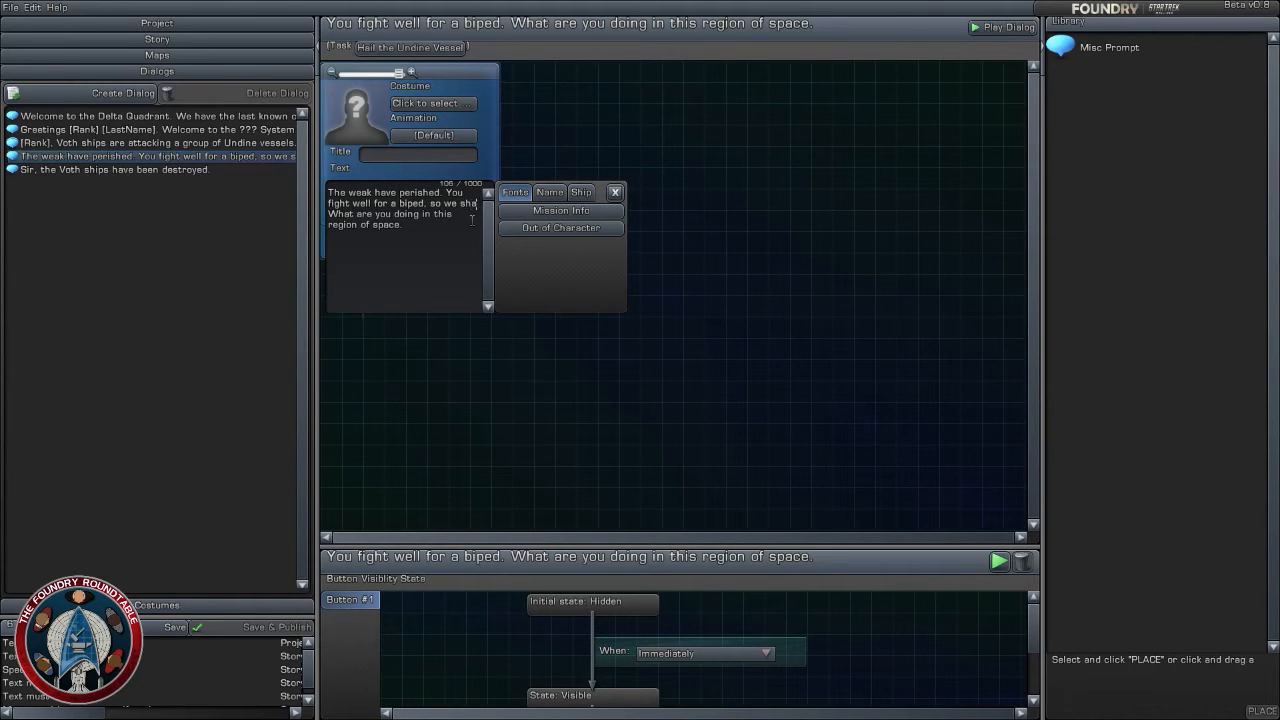
pyautogui.write('l le')
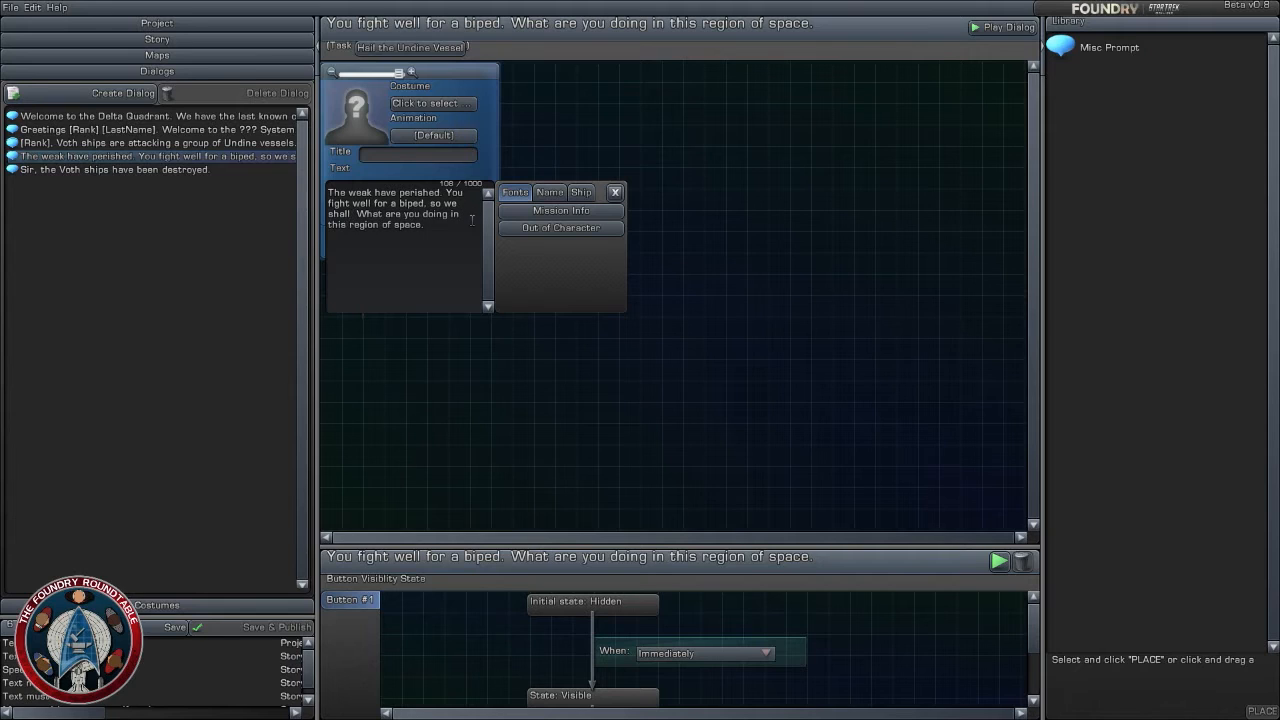
pyautogui.write('t you li')
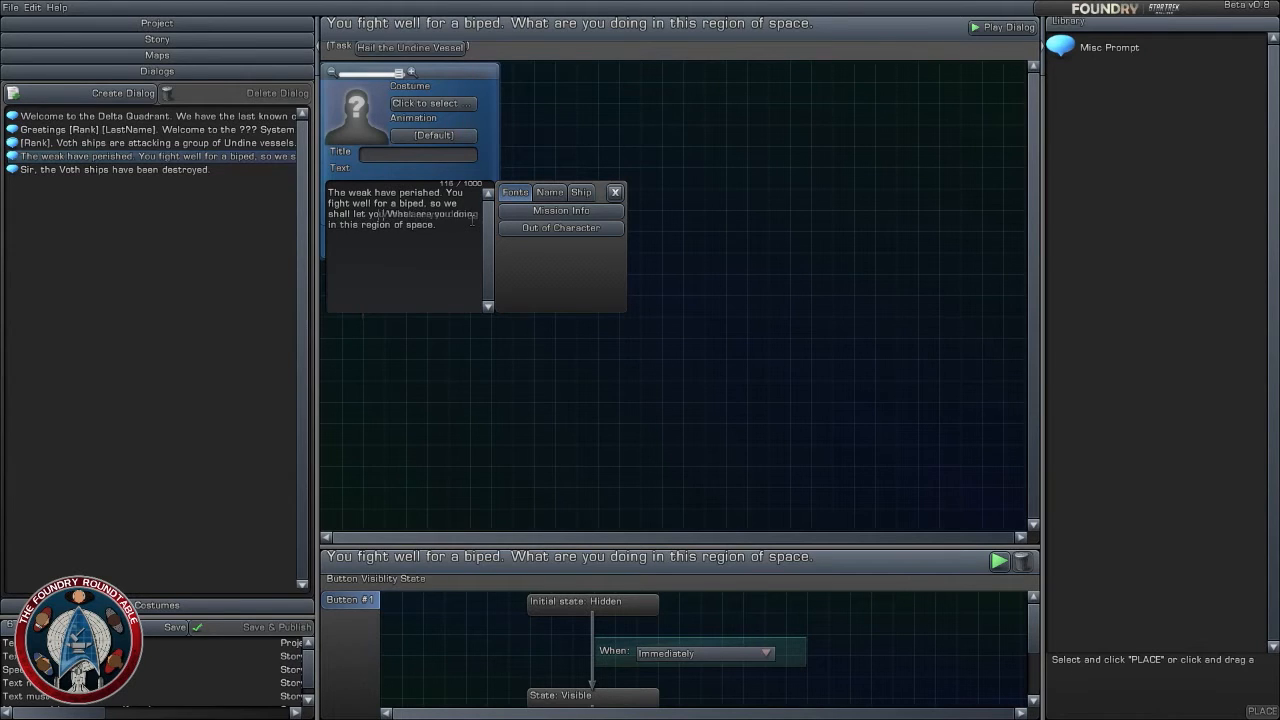
pyautogui.write('ve')
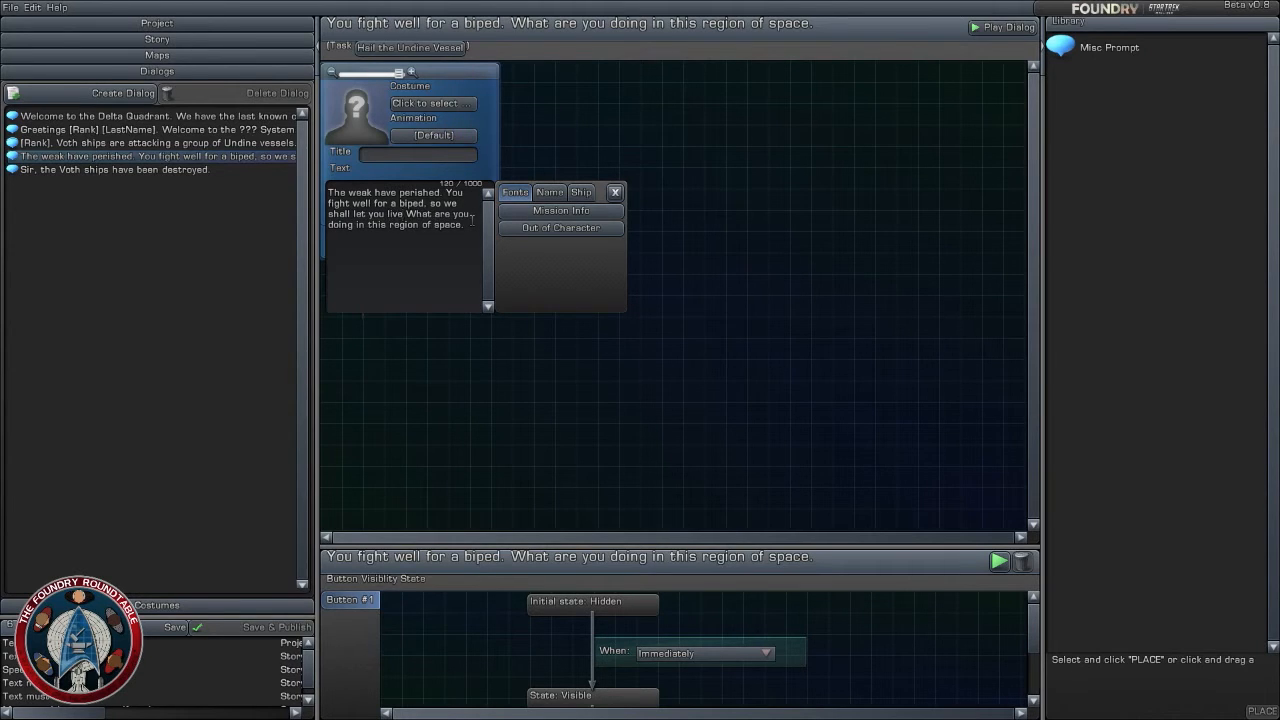
pyautogui.write('...tod')
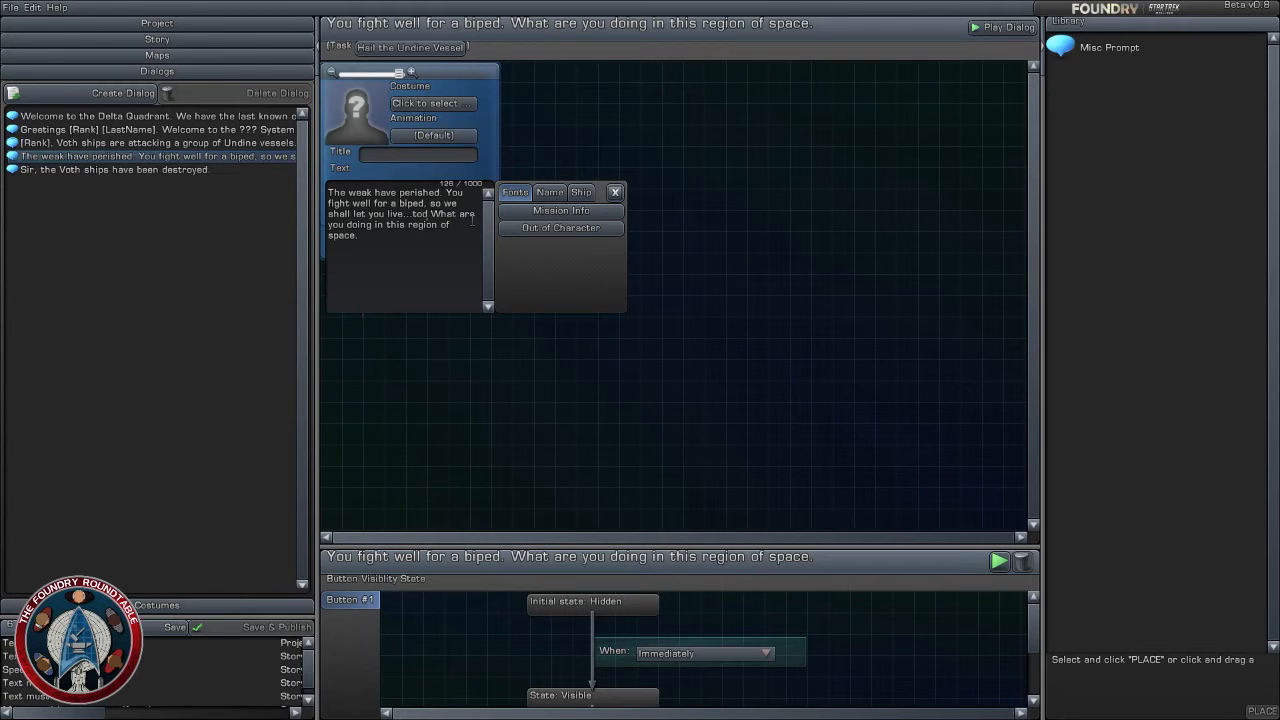
pyautogui.write('ay.')
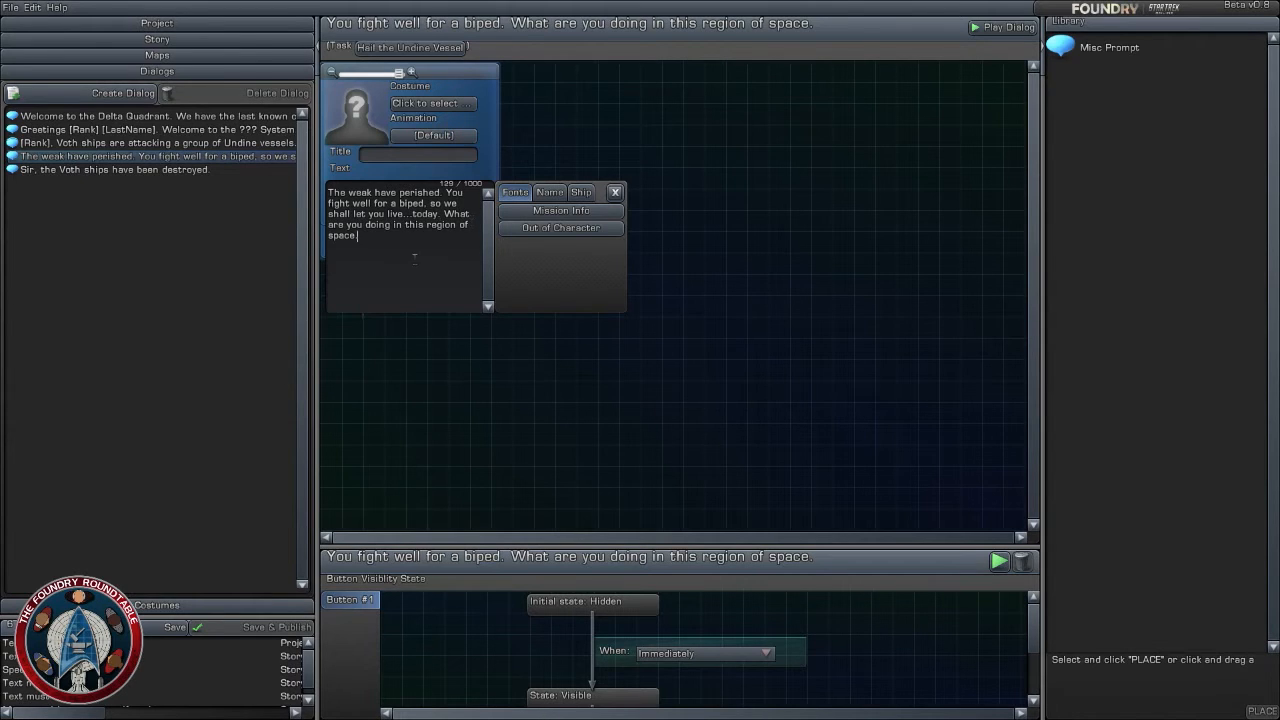
# - Change the period at the end of the prompt's text to a question mark
pyautogui.moveTo(417, 255); pyautogui.dragTo(440, 214)
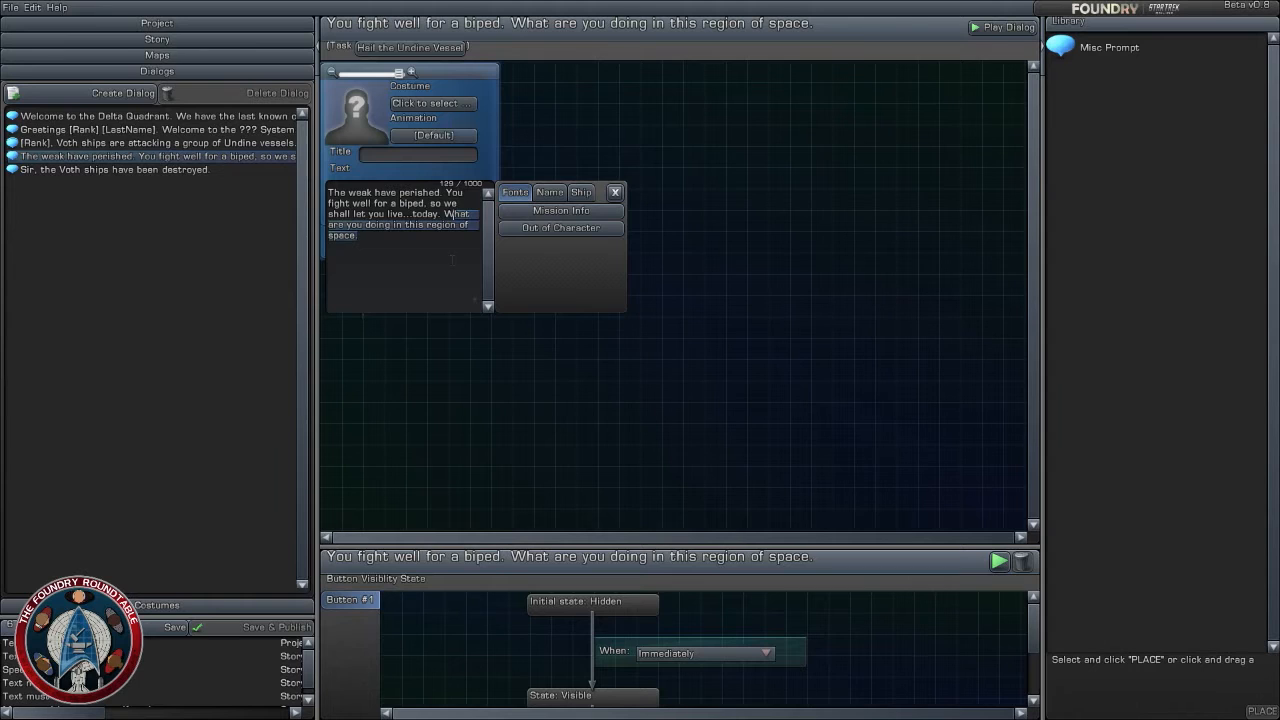
pyautogui.click(756, 364)
pyautogui.click(442, 240)
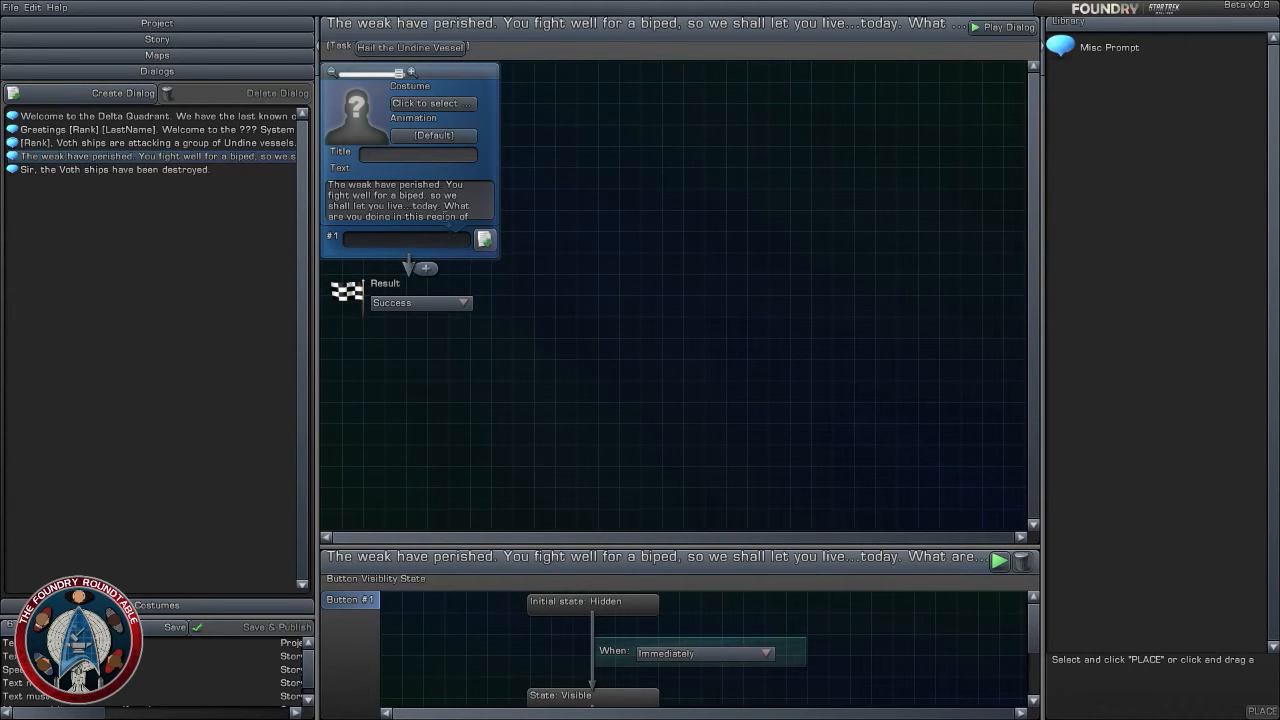
pyautogui.click(412, 208)
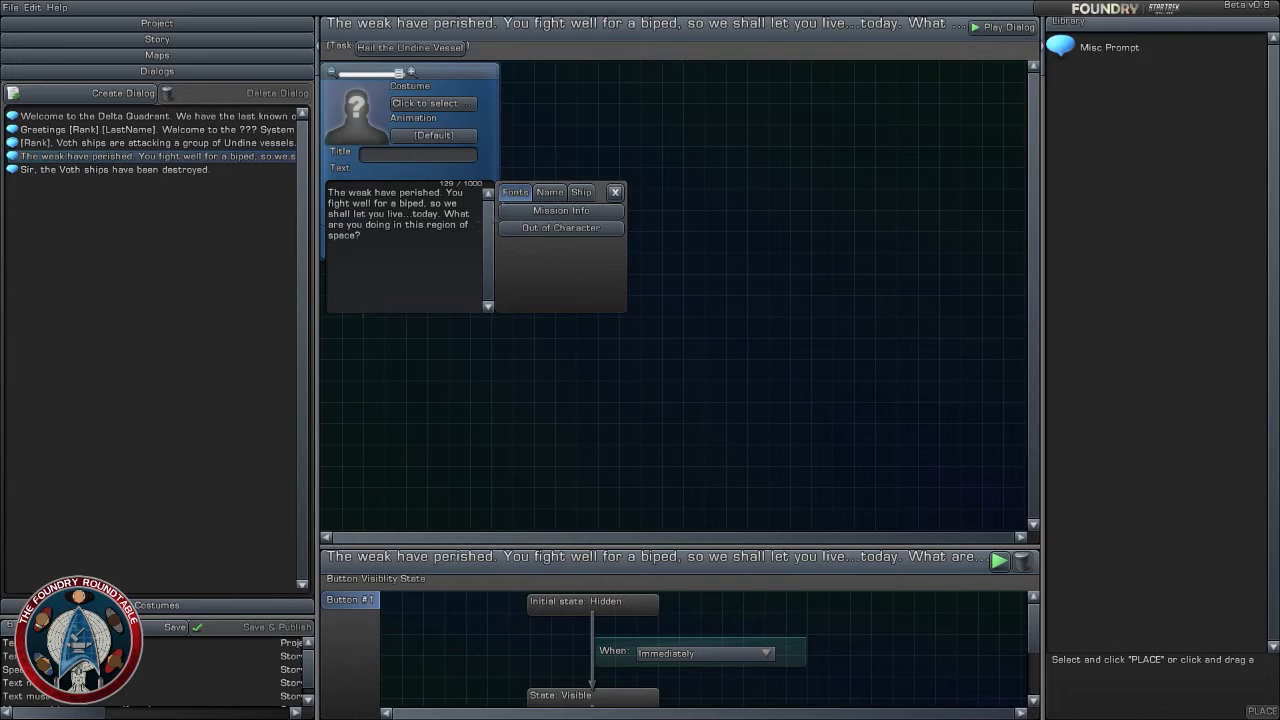
# - Enter "We are search for our lost ambassador" as the first prompt's #1 response
pyautogui.click(447, 240)
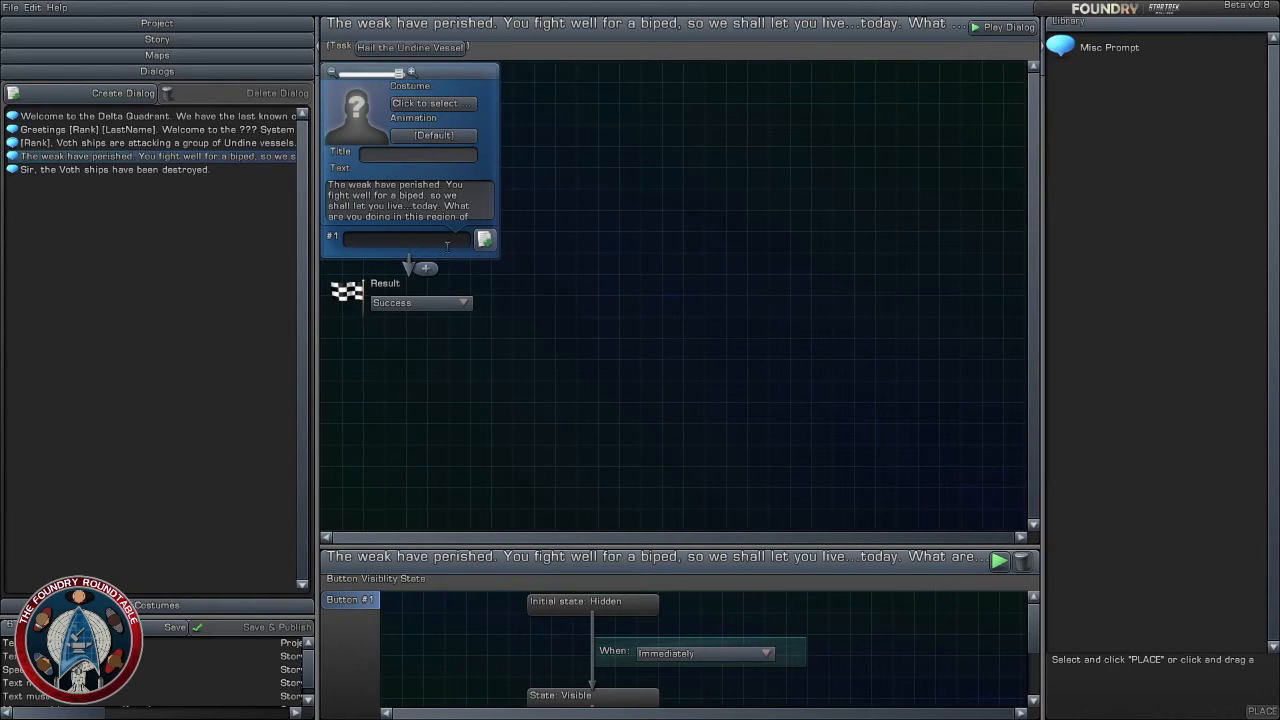
pyautogui.write('We are s')
pyautogui.write('earch f')
pyautogui.write('or ')
pyautogui.write('cur lost')
pyautogui.write(' ambe')
pyautogui.write('ssador')
pyautogui.click(550, 305)
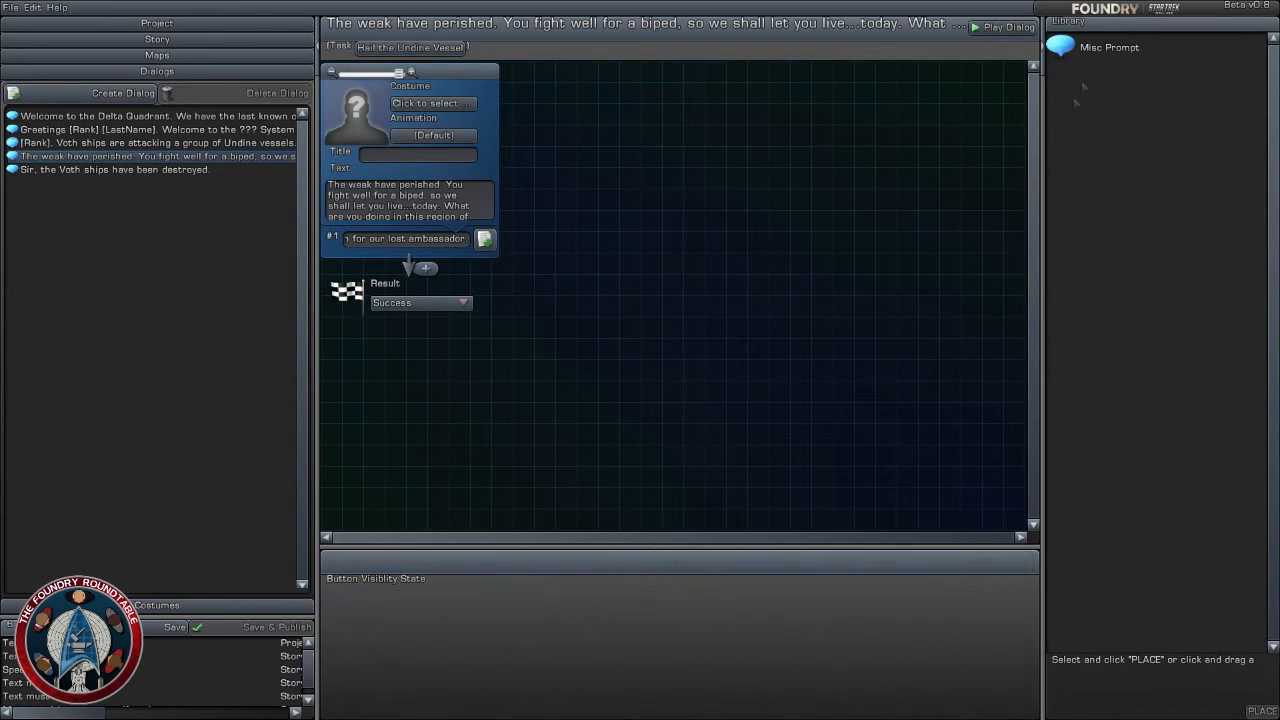
# - Add a Misc Prompt after the first prompt and begin its text with "We tracked this group of vessels here"
pyautogui.moveTo(1105, 47); pyautogui.dragTo(420, 272)
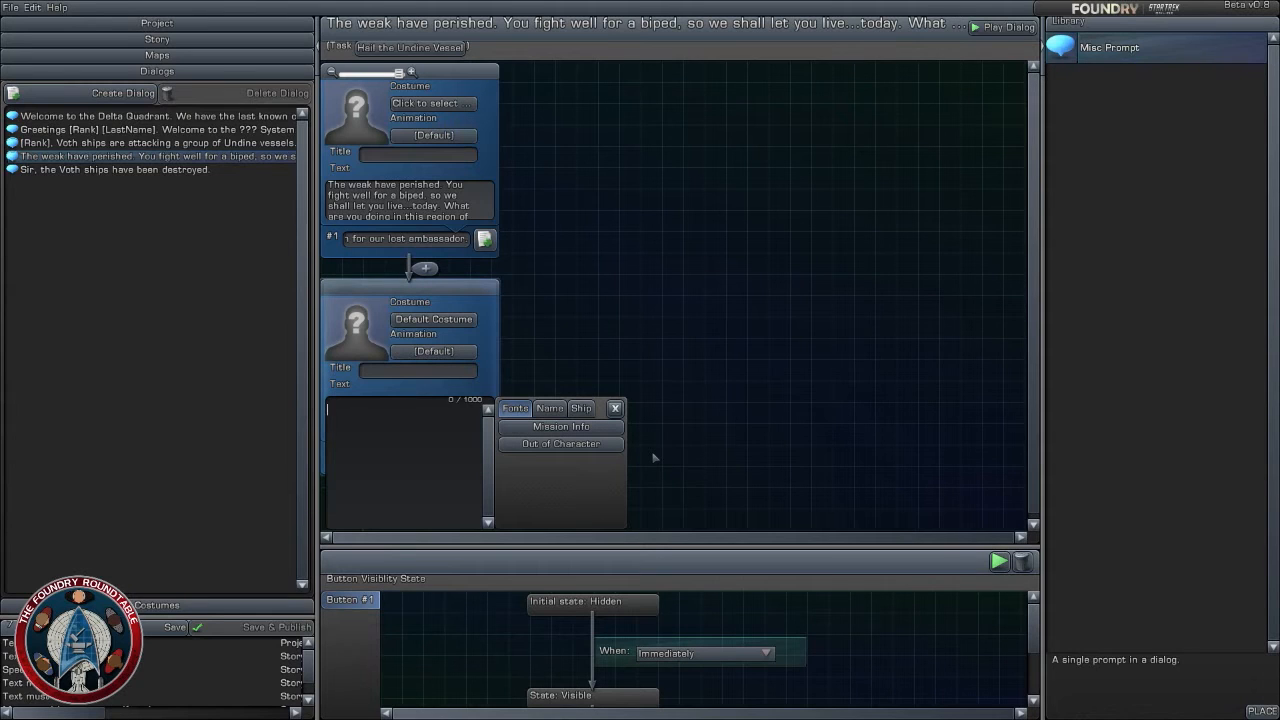
pyautogui.write('We track t')
pyautogui.write('ad')
pyautogui.press('BackSpace')
pyautogui.press('BackSpace')
pyautogui.press('BackSpace')
pyautogui.press('BackSpace')
pyautogui.press('BackSpace')
pyautogui.write('ed this group of vessels ')
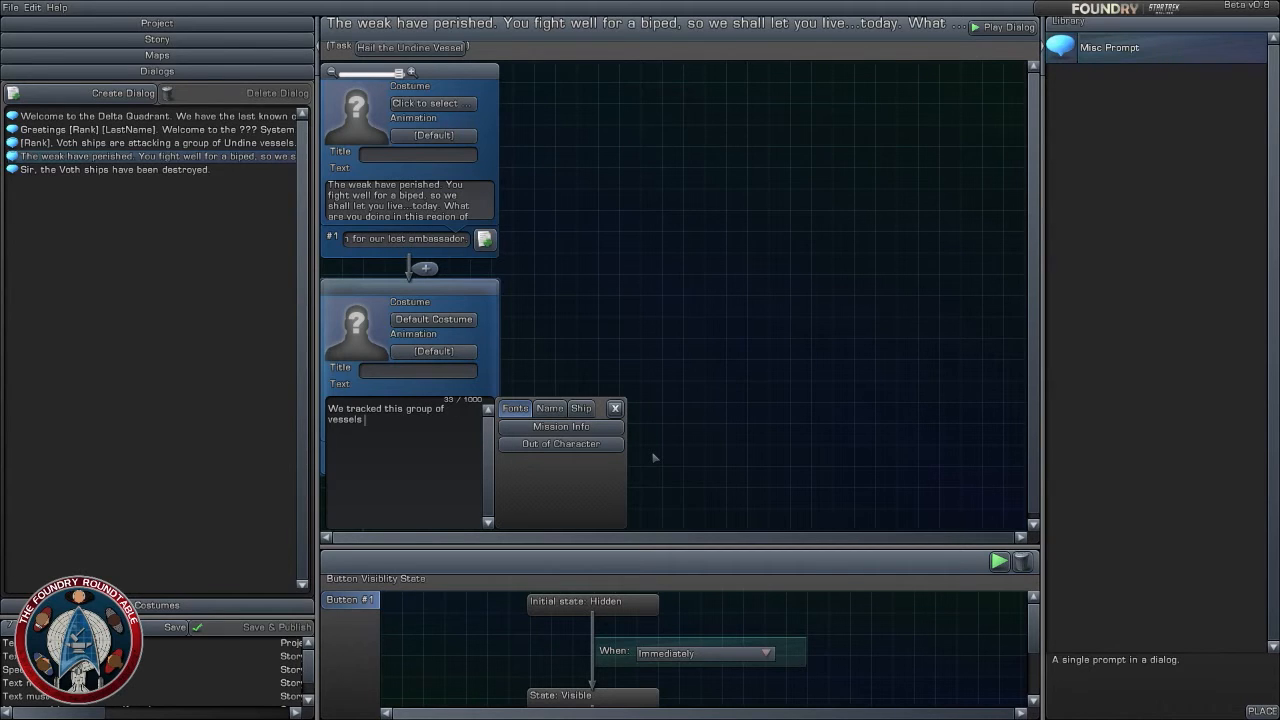
pyautogui.write('hed')
pyautogui.press('BackSpace')
pyautogui.write('re')
pyautogui.press('BackSpace')
# - Continue the second prompt's text with the sentence "We witnessed them capture one of your shuttles."
pyautogui.write('. We witnessed then')
pyautogui.press('BackSpace')
pyautogui.write('m capture one o')
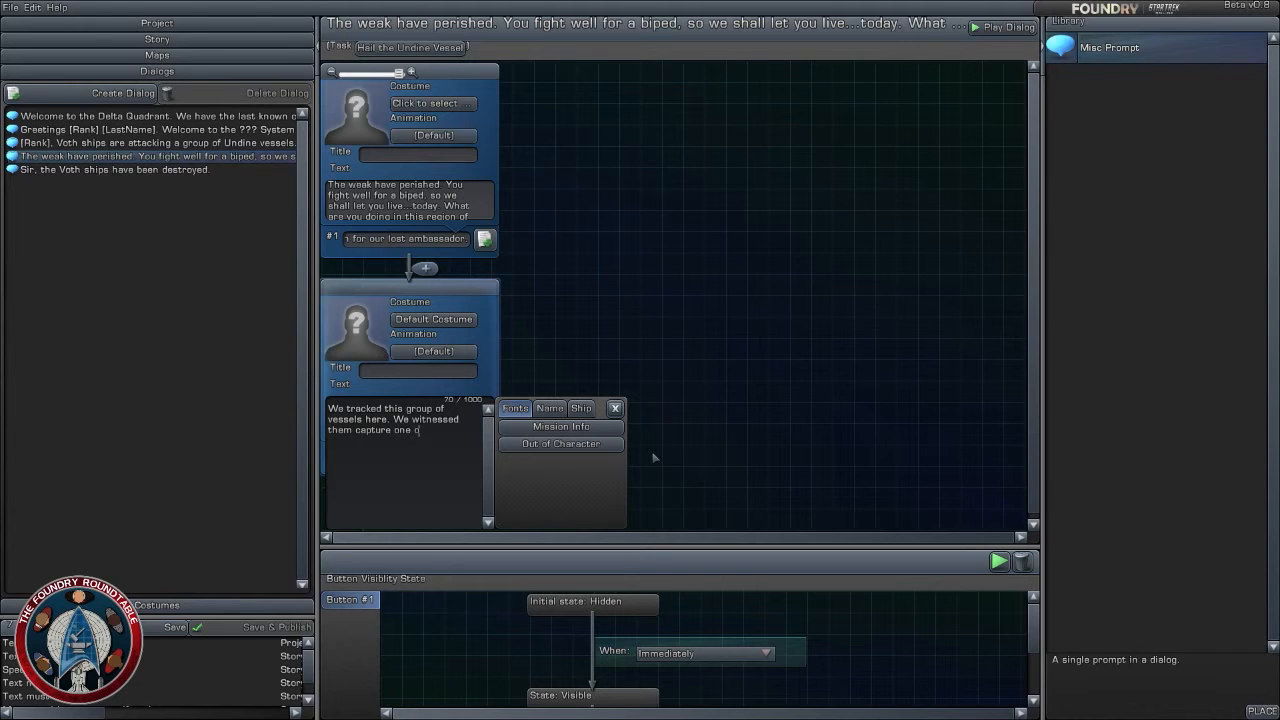
pyautogui.write('f your shi')
pyautogui.write('ttles')
# - Start a second paragraph reading "We believe they have a small outpost on the"
pyautogui.write('We be')
pyautogui.write('lieve they ')
pyautogui.write('have a')
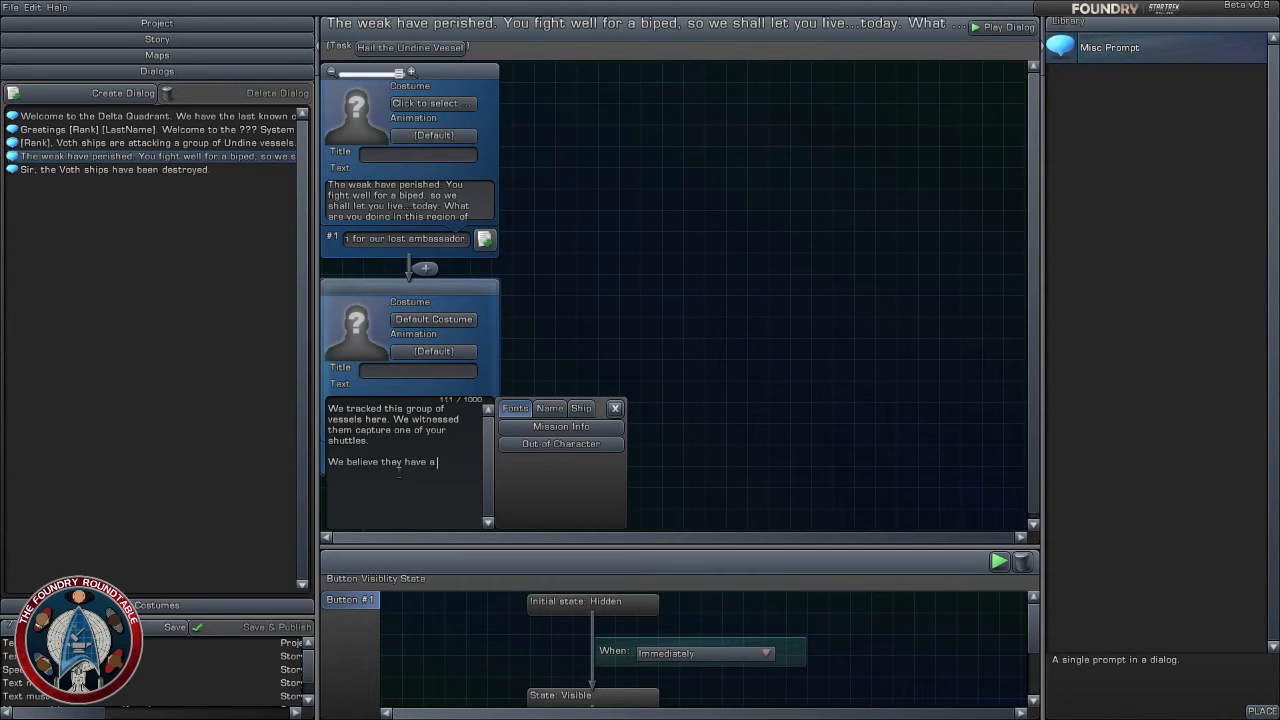
pyautogui.write(' small outpost ofn the')
# - Write the second paragraph as "We have the coordinates for what we believe to be a small outpost on the planet's surface."
pyautogui.moveTo(402, 474); pyautogui.dragTo(443, 485)
pyautogui.click(378, 477)
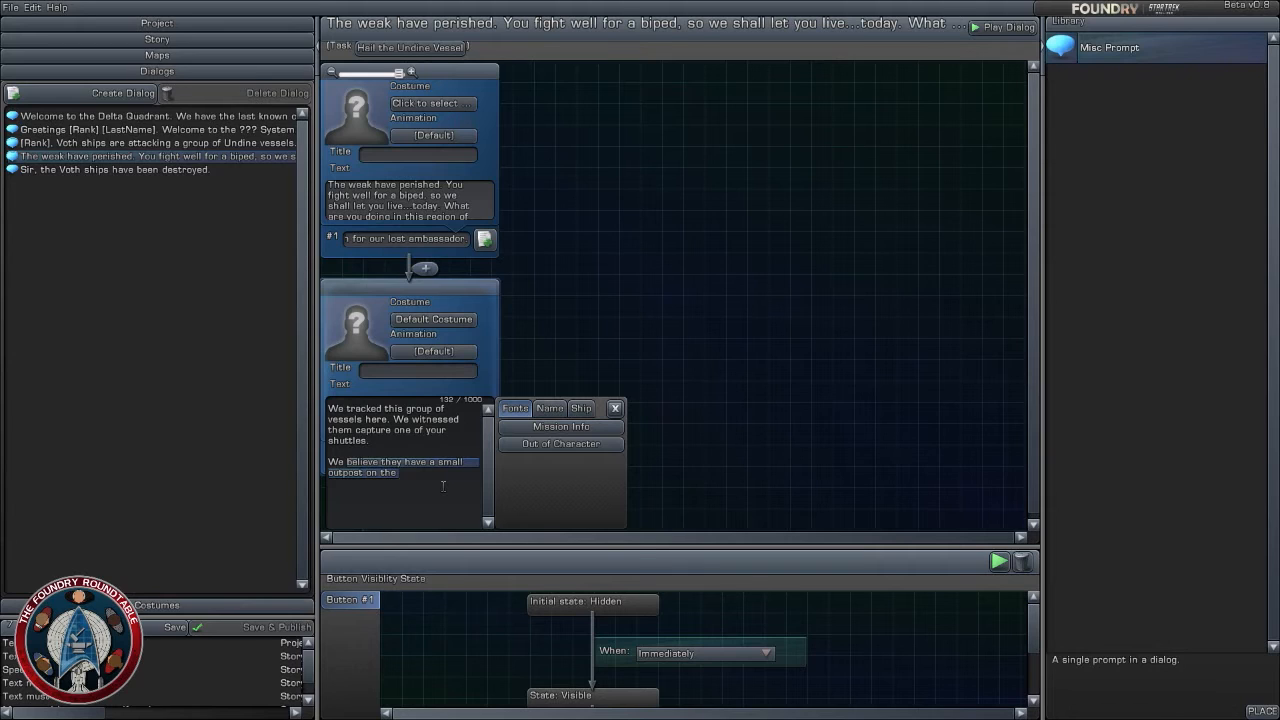
pyautogui.write('have th')
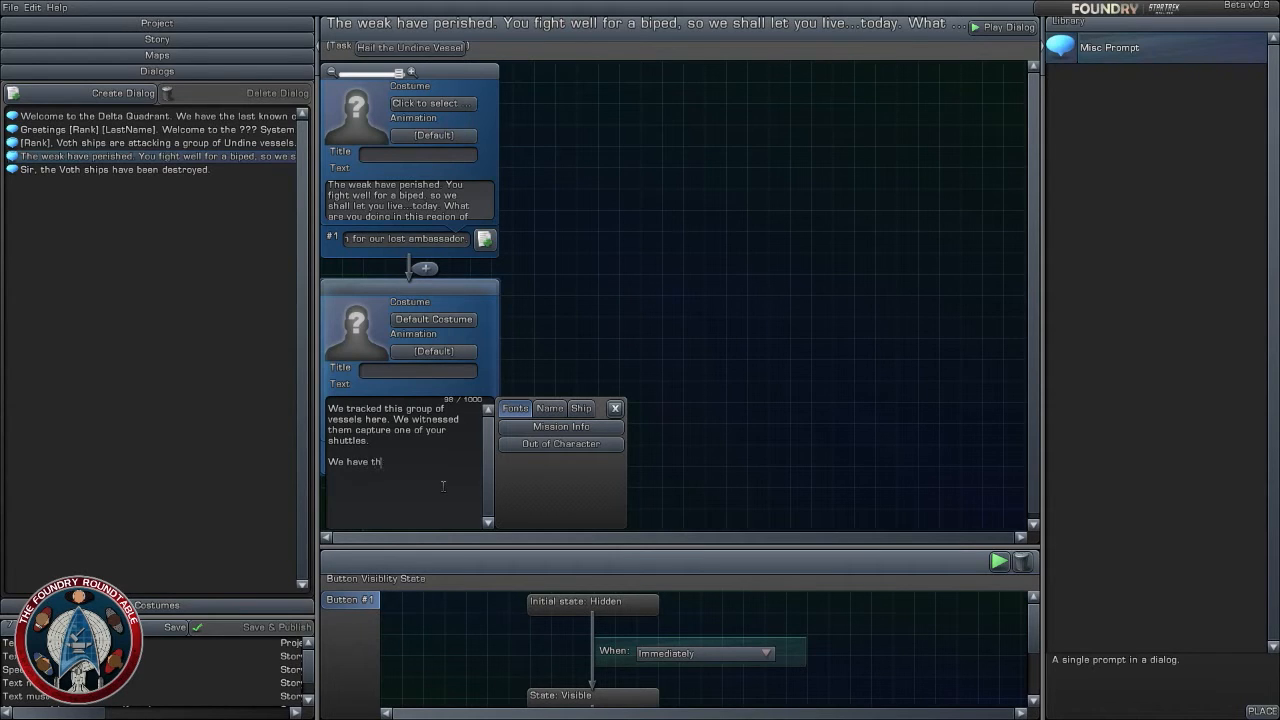
pyautogui.write('e coordinates for what we believe to be a small outpost')
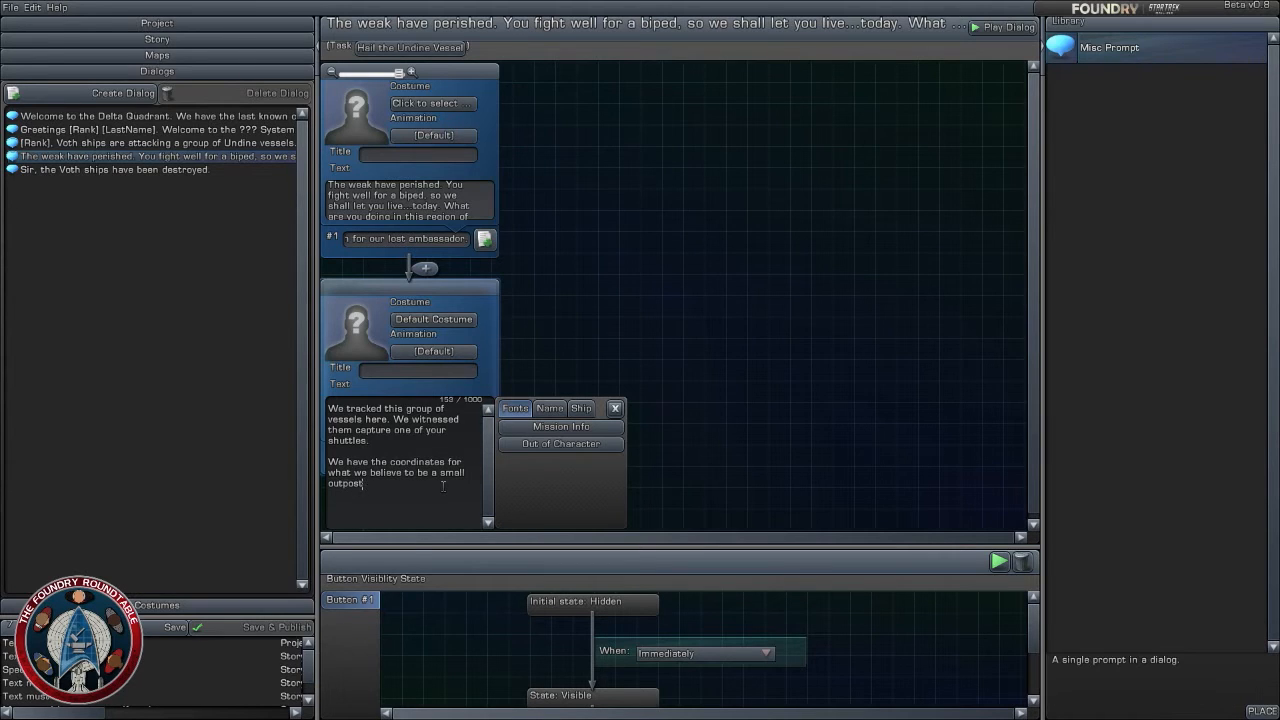
pyautogui.write(" on the planet's surface.")
# - Add a new line reading "For your assistance, we will provide these coordinates to you"
pyautogui.press('Return')
pyautogui.write('For cyou')
pyautogui.press('BackSpace')
pyautogui.press('BackSpace')
pyautogui.press('BackSpace')
pyautogui.press('BackSpace')
pyautogui.write('your assistance, we will provide ')
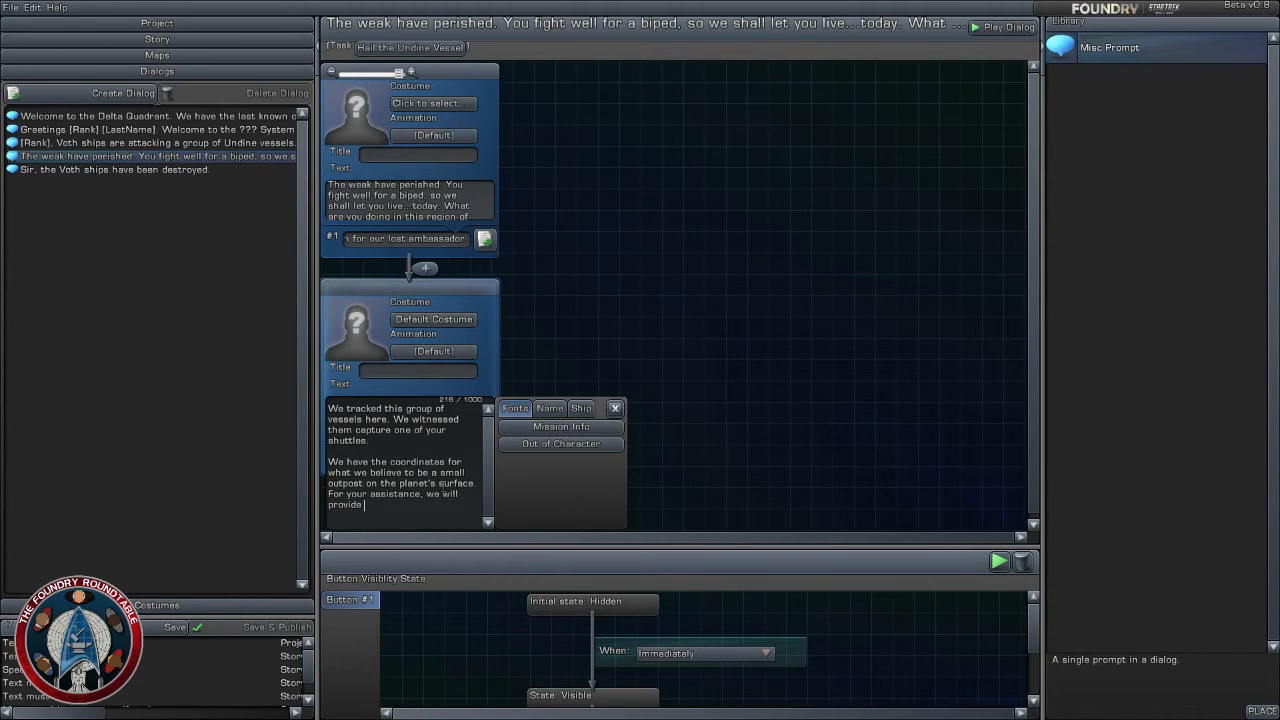
pyautogui.write('these coordinate ')
pyautogui.write(' to you. How')
# - Finish the second prompt's text with "However, should we meet again, your lives will be forfeit."
pyautogui.write('ever, ')
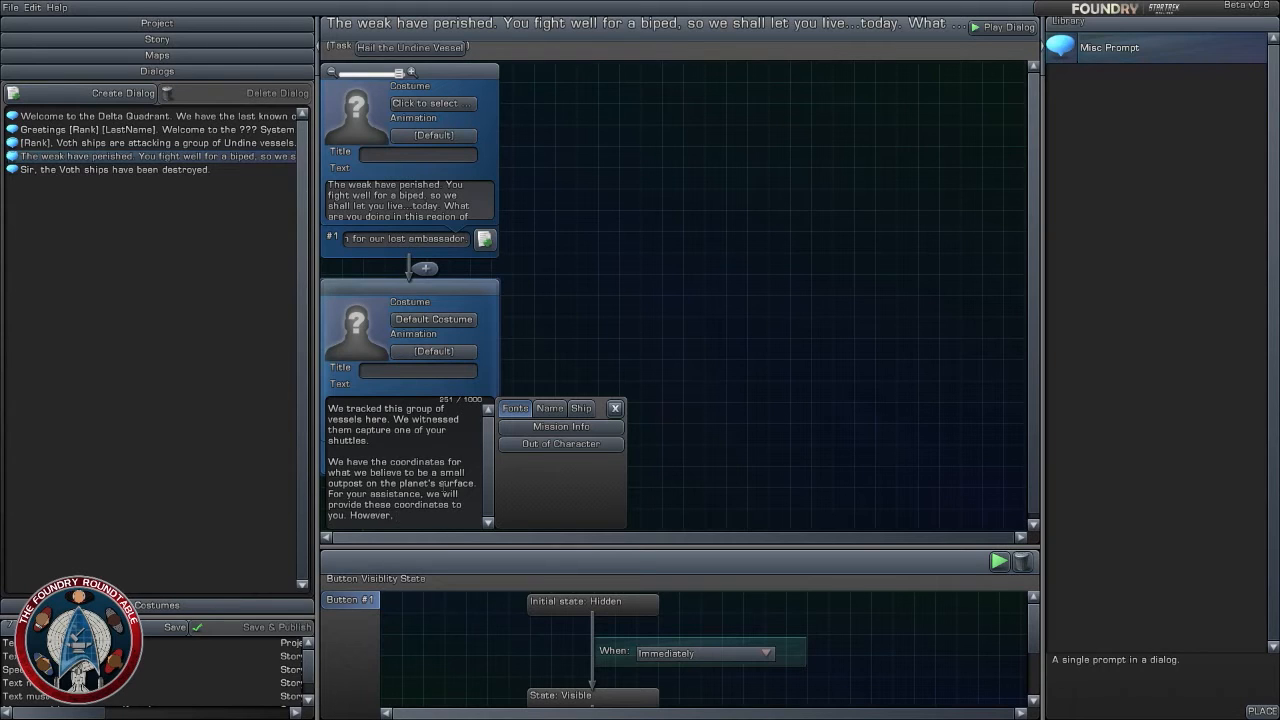
pyautogui.write('should we meet again, ')
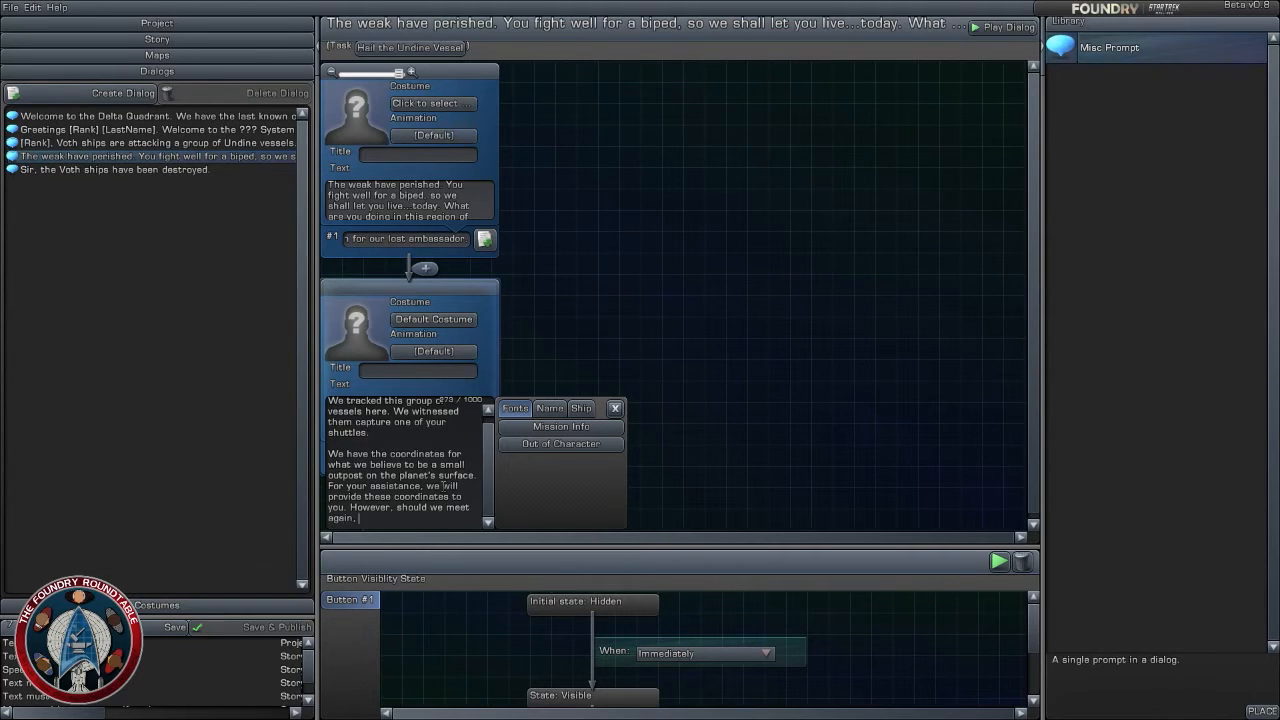
pyautogui.write('your lives will be forfei')
pyautogui.press('BackSpace')
pyautogui.write('eit')
pyautogui.press('BackSpace')
pyautogui.write('.')
pyautogui.click(605, 330)
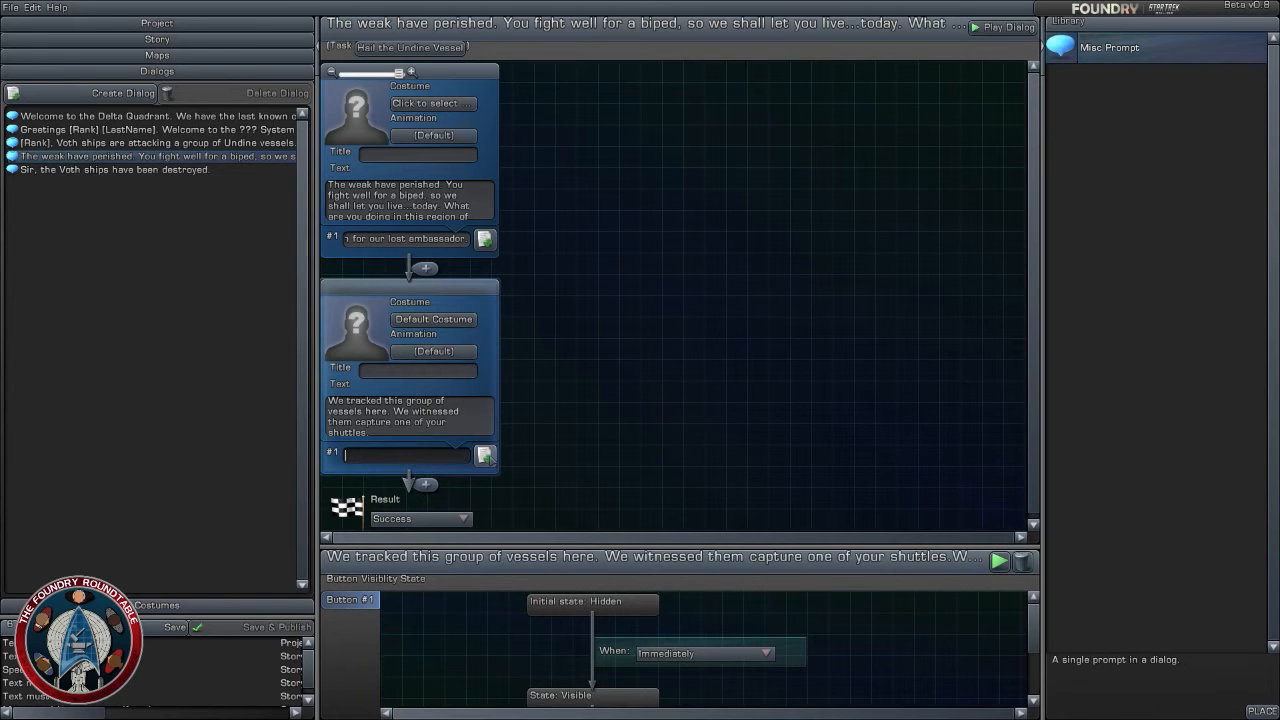
# - Enter "Thank you...I think" as the second prompt's #1 response
pyautogui.write('Thank')
pyautogui.write('you...I think')
pyautogui.click(743, 401)
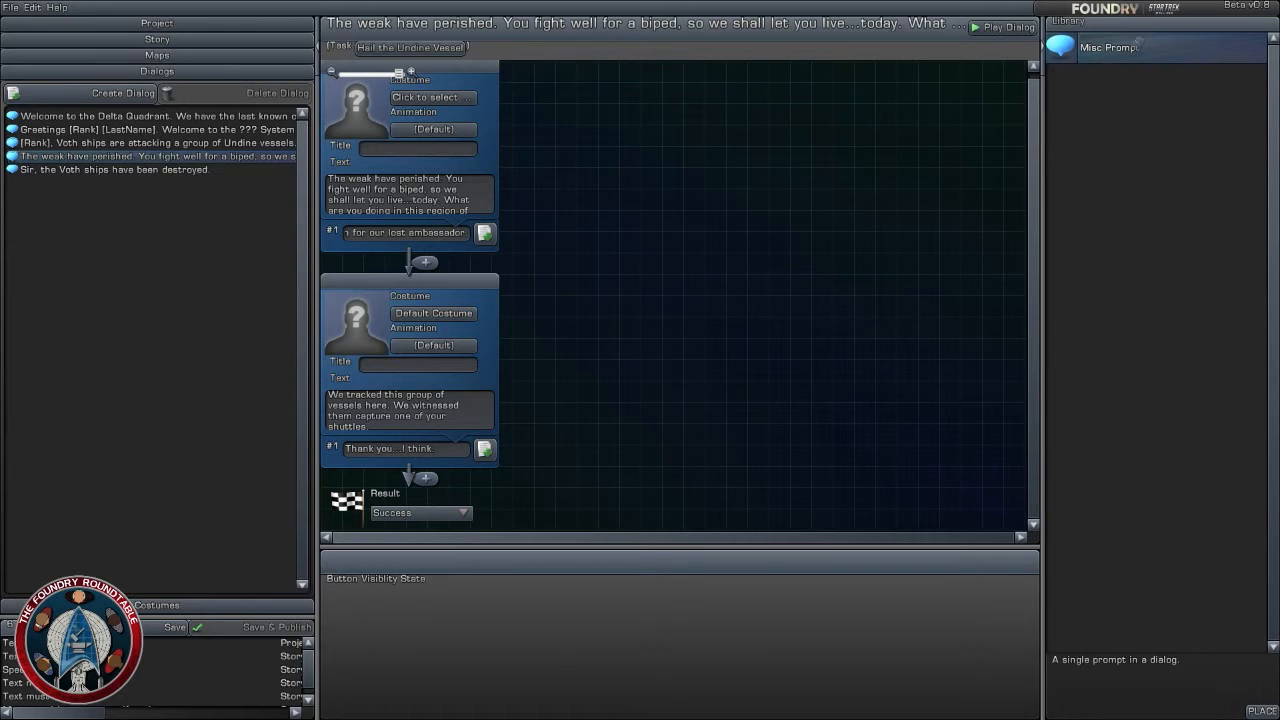
# - Add a third Misc Prompt after the second prompt and set its costume to the bridge officer Engineering Officer (Ship)
pyautogui.moveTo(1137, 44); pyautogui.dragTo(422, 480)
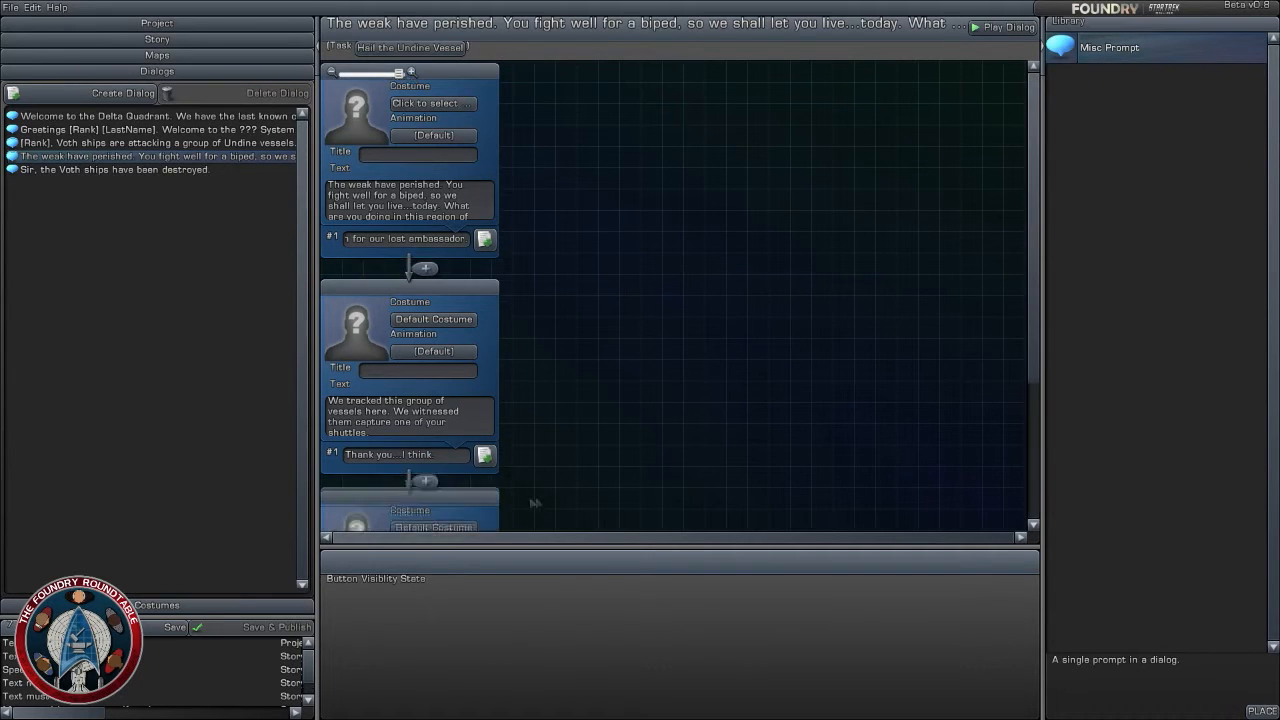
pyautogui.moveTo(555, 445); pyautogui.dragTo(557, 282)
pyautogui.click(434, 373)
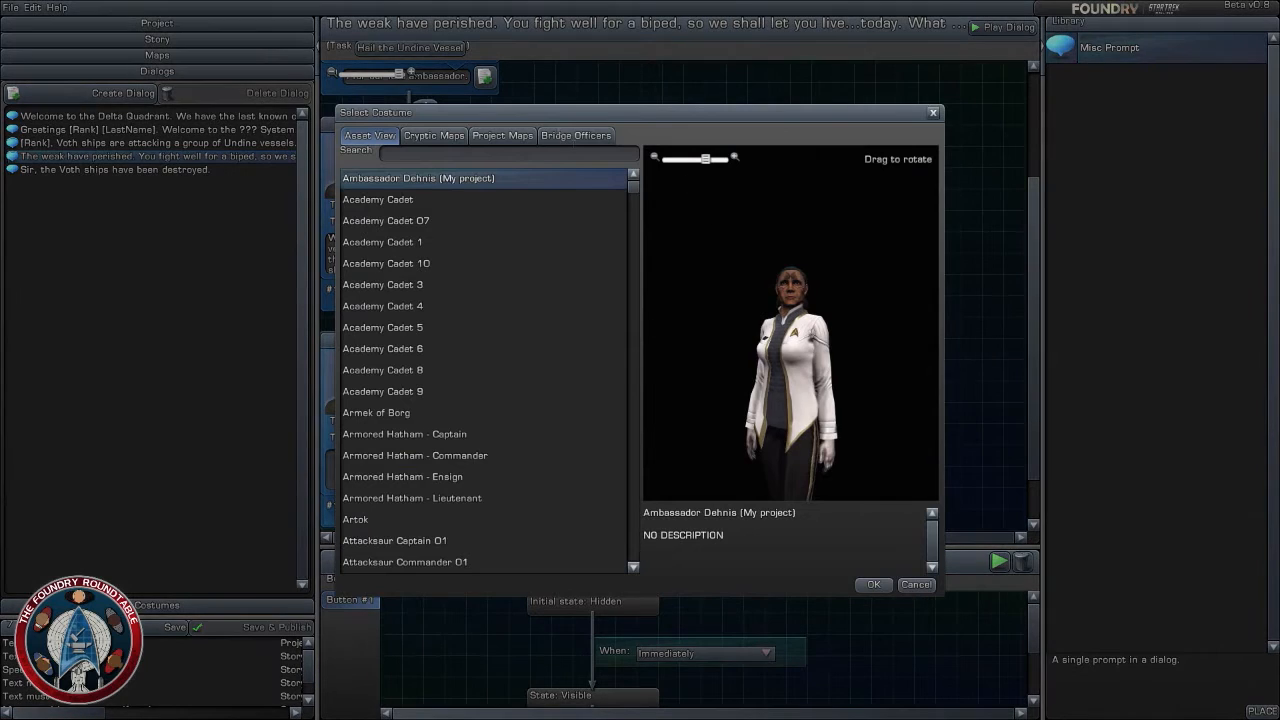
pyautogui.click(575, 135)
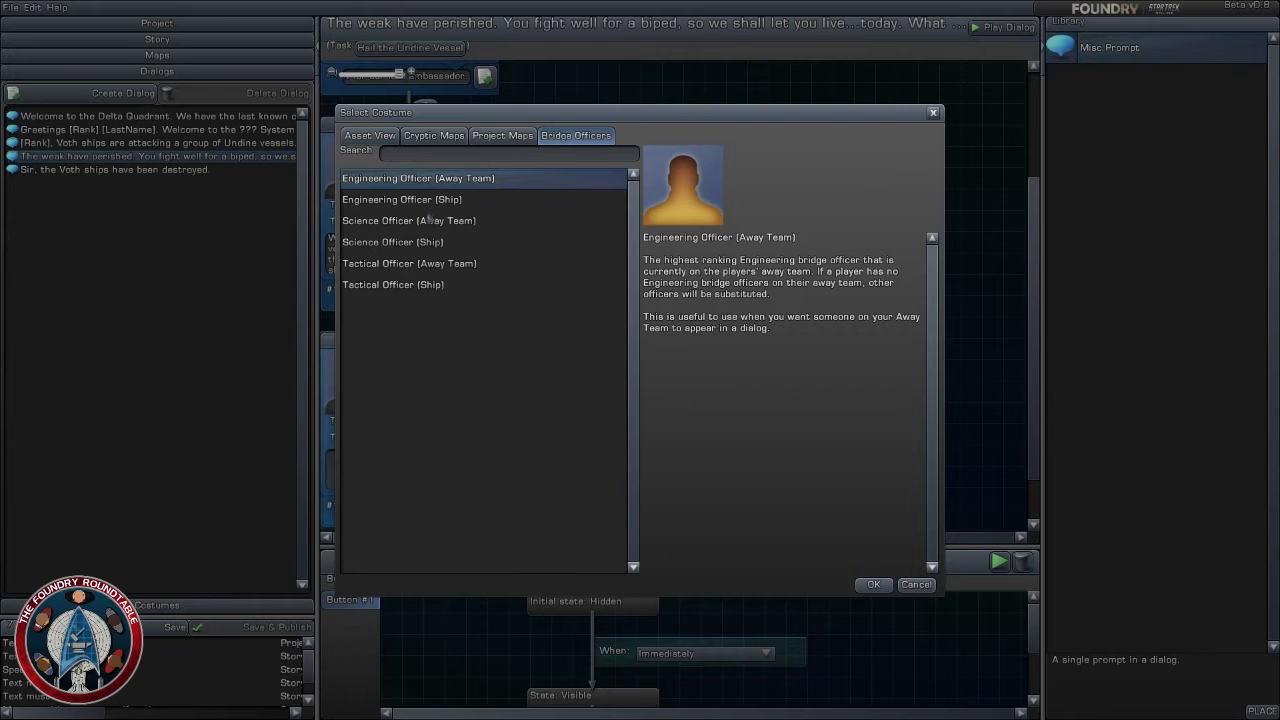
pyautogui.click(421, 203)
pyautogui.click(440, 179)
pyautogui.click(453, 203)
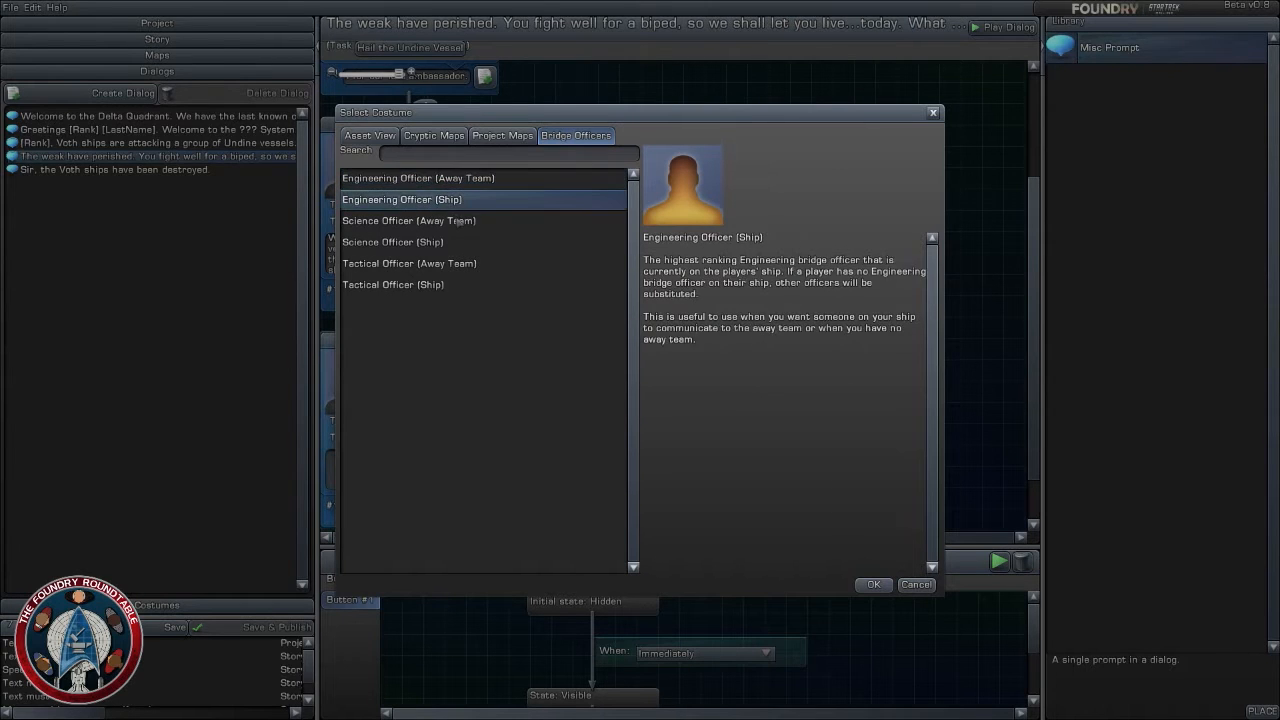
pyautogui.click(465, 221)
pyautogui.click(450, 179)
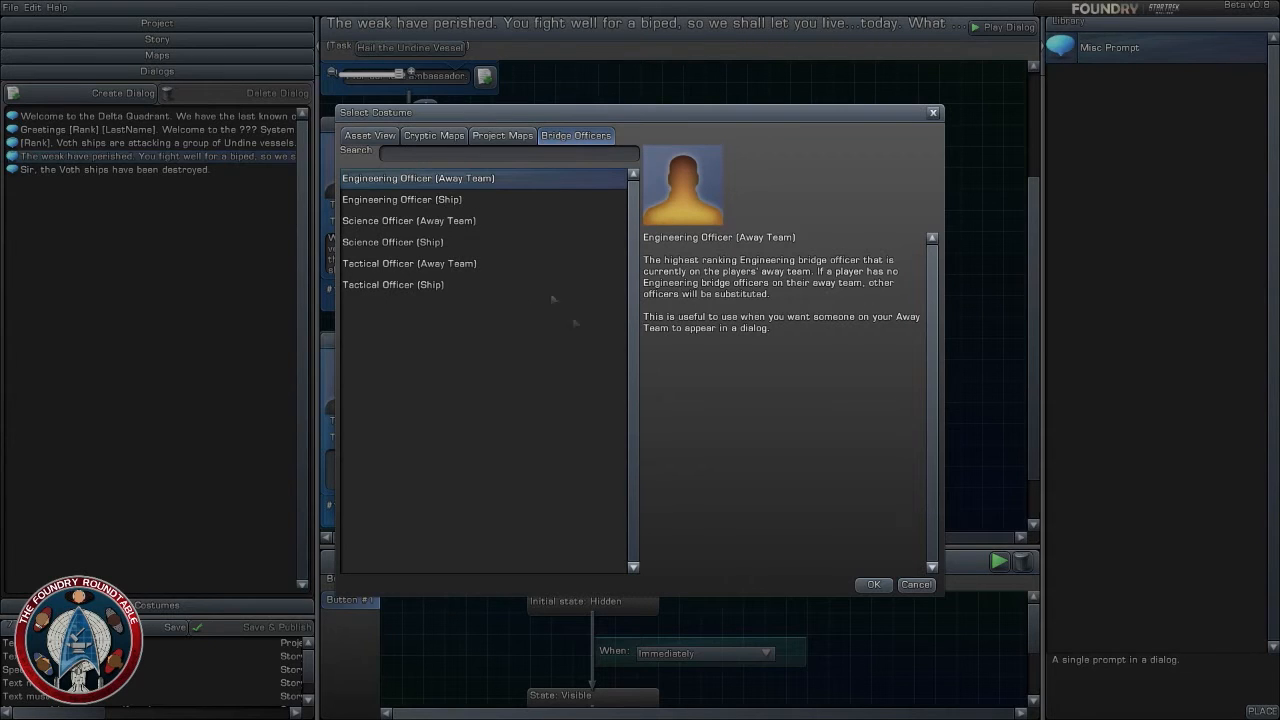
pyautogui.click(455, 200)
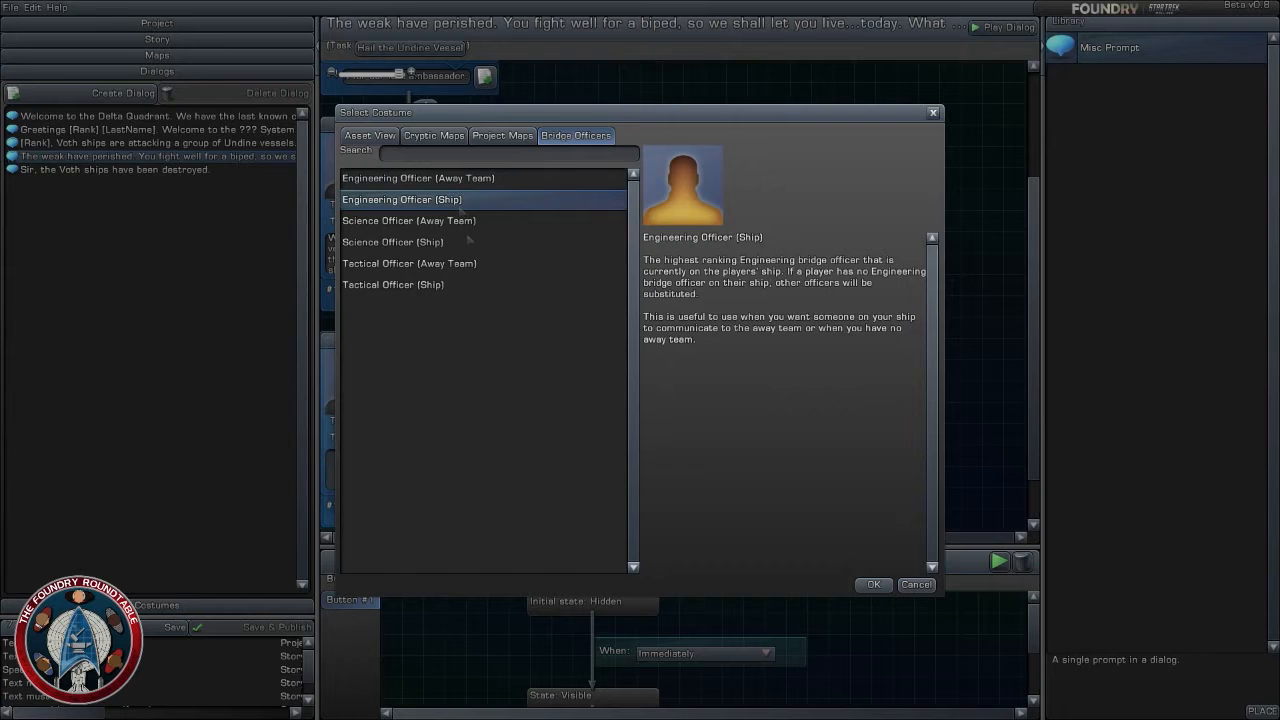
pyautogui.click(879, 587)
# - Change the third prompt's costume to the bridge officer Science Officer (Ship)
pyautogui.click(446, 376)
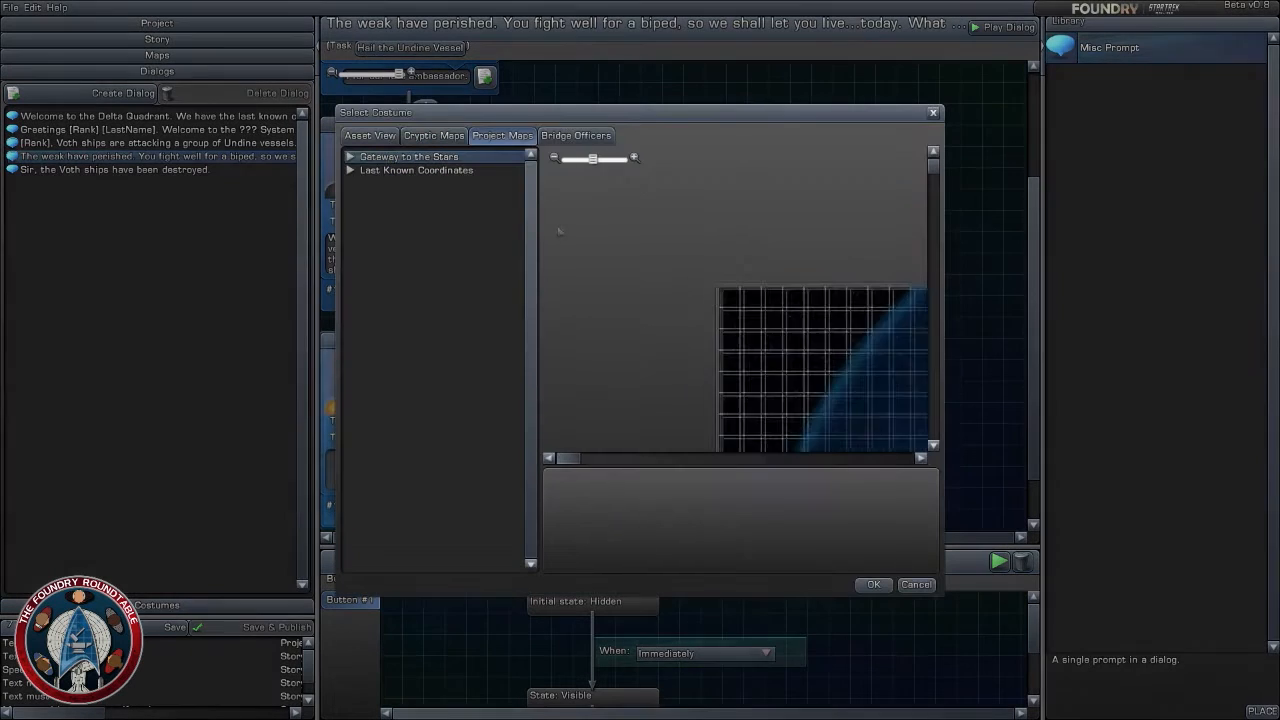
pyautogui.click(562, 133)
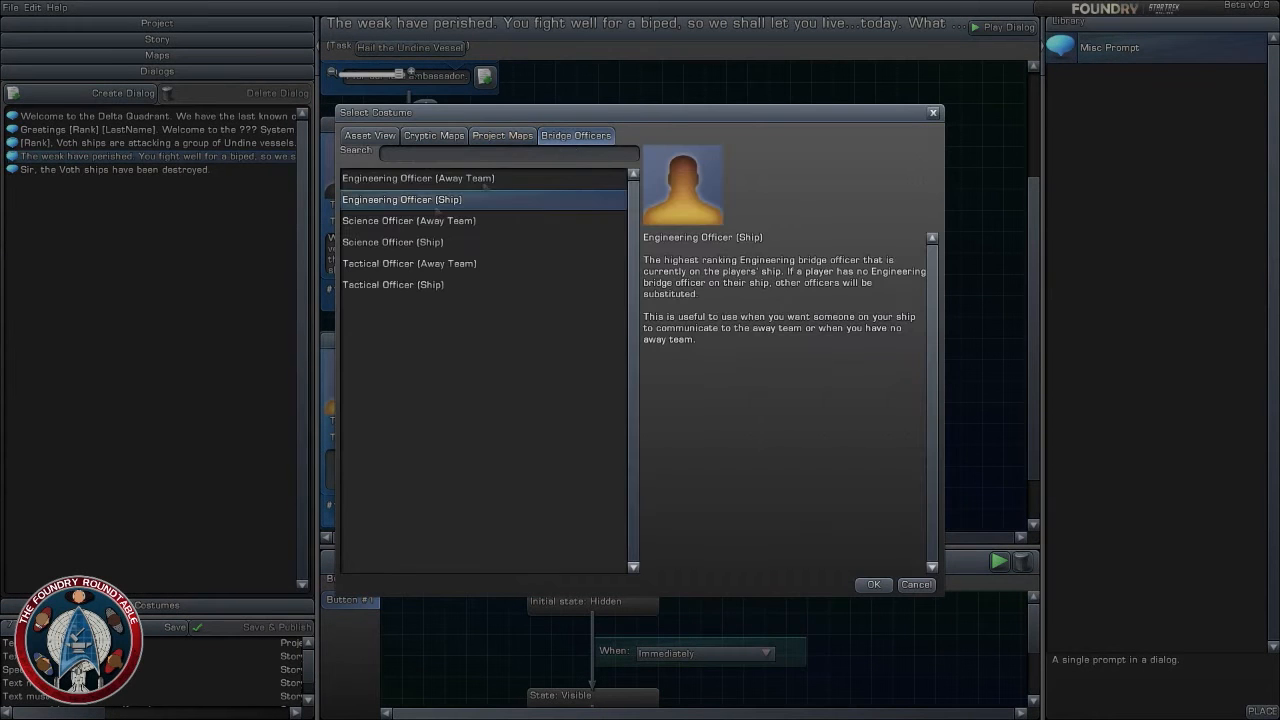
pyautogui.click(421, 222)
pyautogui.click(400, 242)
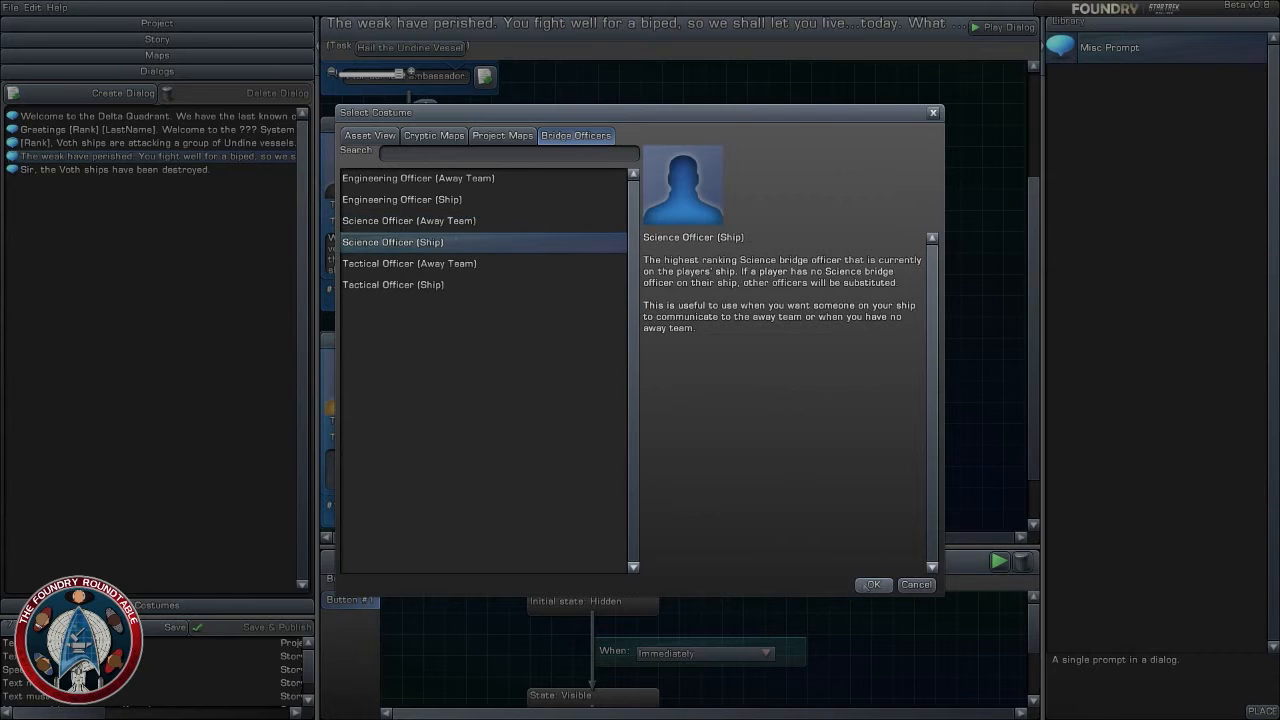
pyautogui.click(873, 584)
# - Write the third prompt's text as "Sir, the Undine vessels have gone to warp."
pyautogui.click(433, 469)
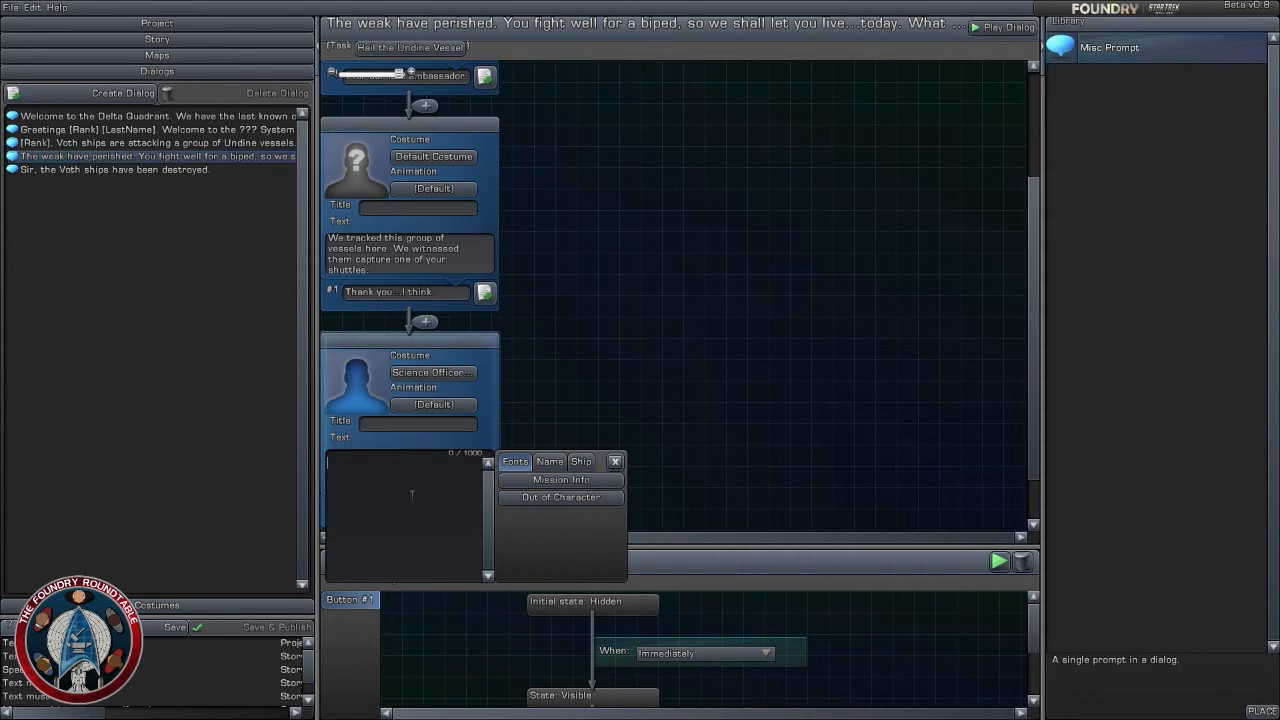
pyautogui.write('Sir. ')
pyautogui.write('r, the')
pyautogui.write('Undine')
pyautogui.write(' vessel')
pyautogui.write('s have go')
pyautogui.write('ne ')
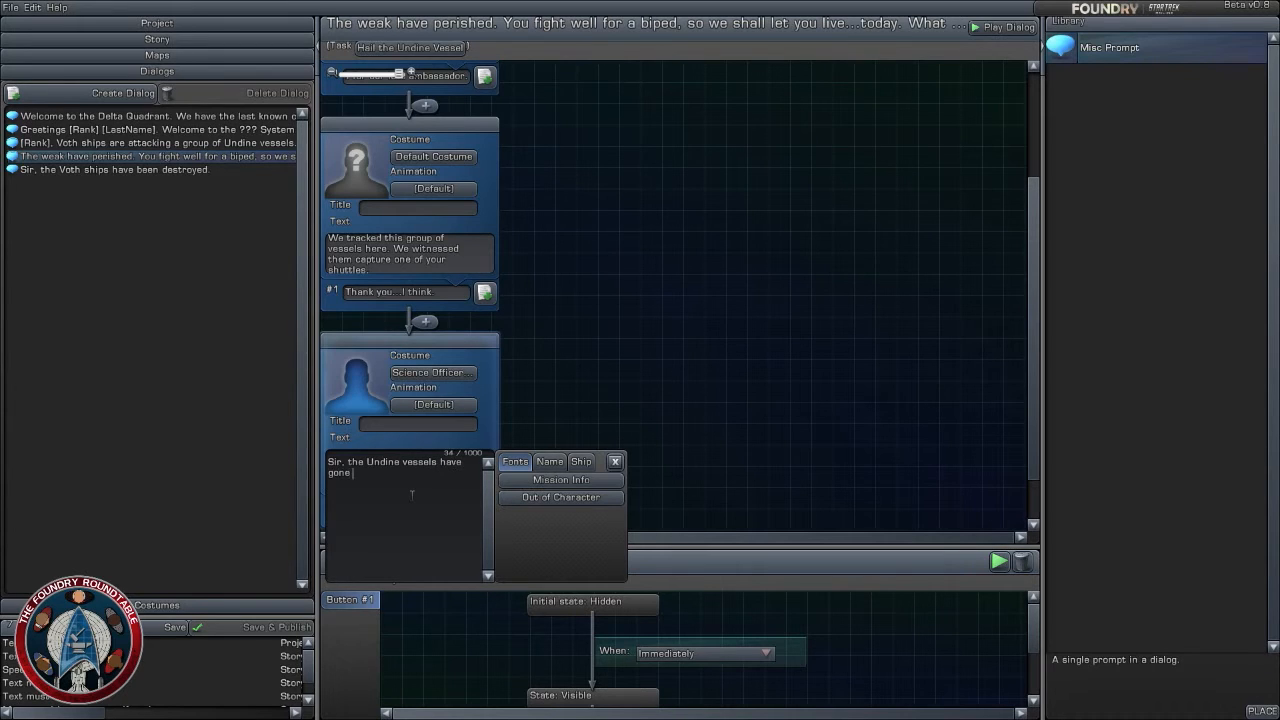
pyautogui.write('to warp.')
pyautogui.click(670, 349)
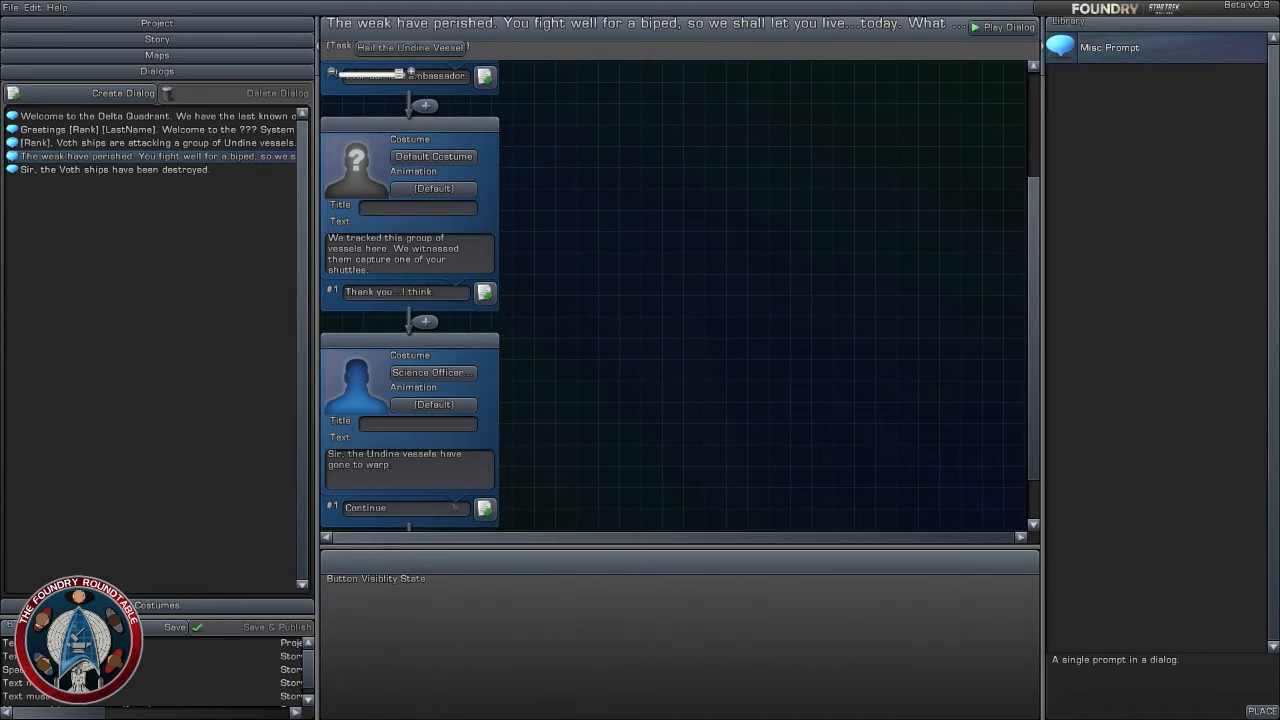
# - Enter "Set course for the planet." as the third prompt's #1 response
pyautogui.click(415, 510)
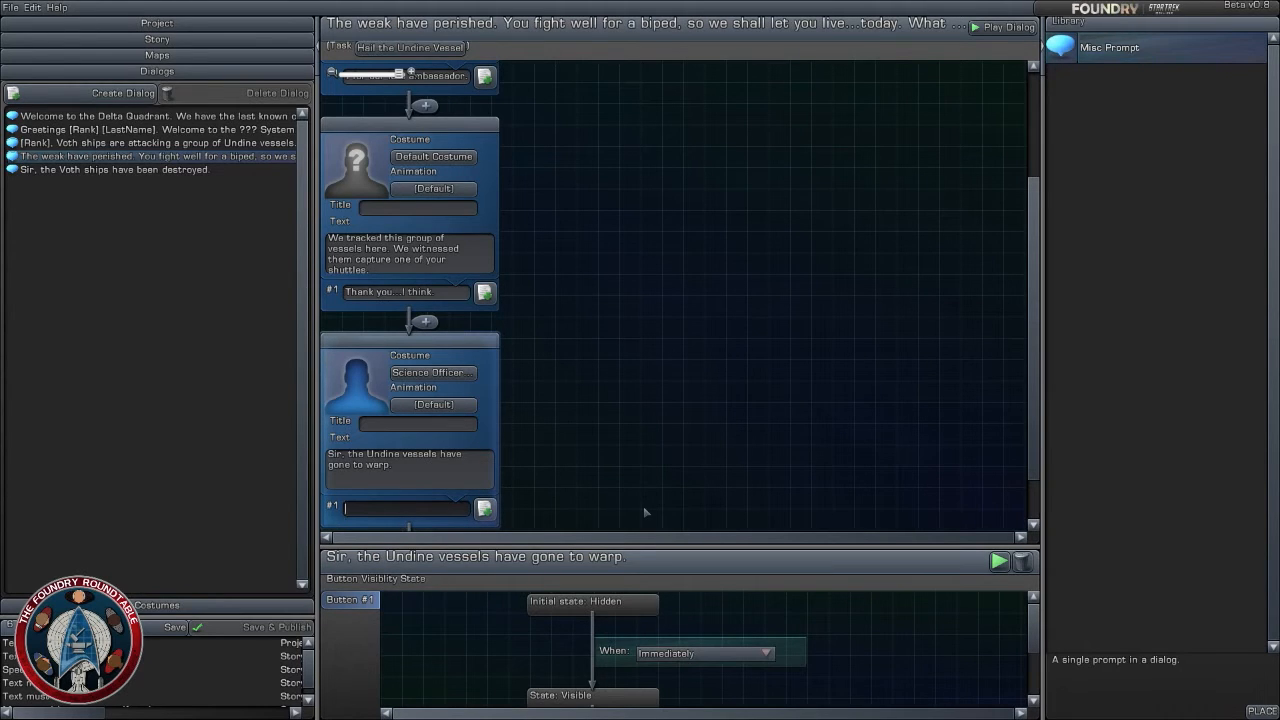
pyautogui.write('Set course for the planet.')
pyautogui.click(643, 506)
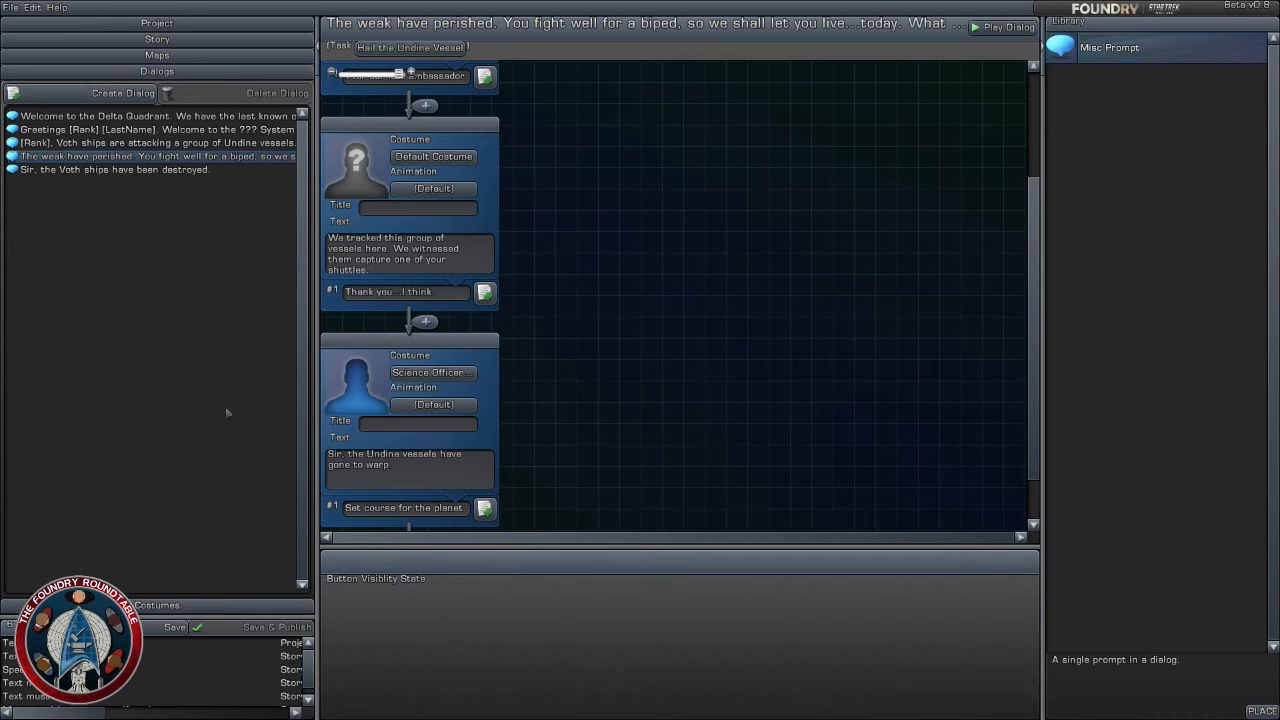
# - In the story, add a Reach Marker task after "Hail the Undine Vessel" with the mission text "Enter Orbit of the Planet"
pyautogui.click(157, 39)
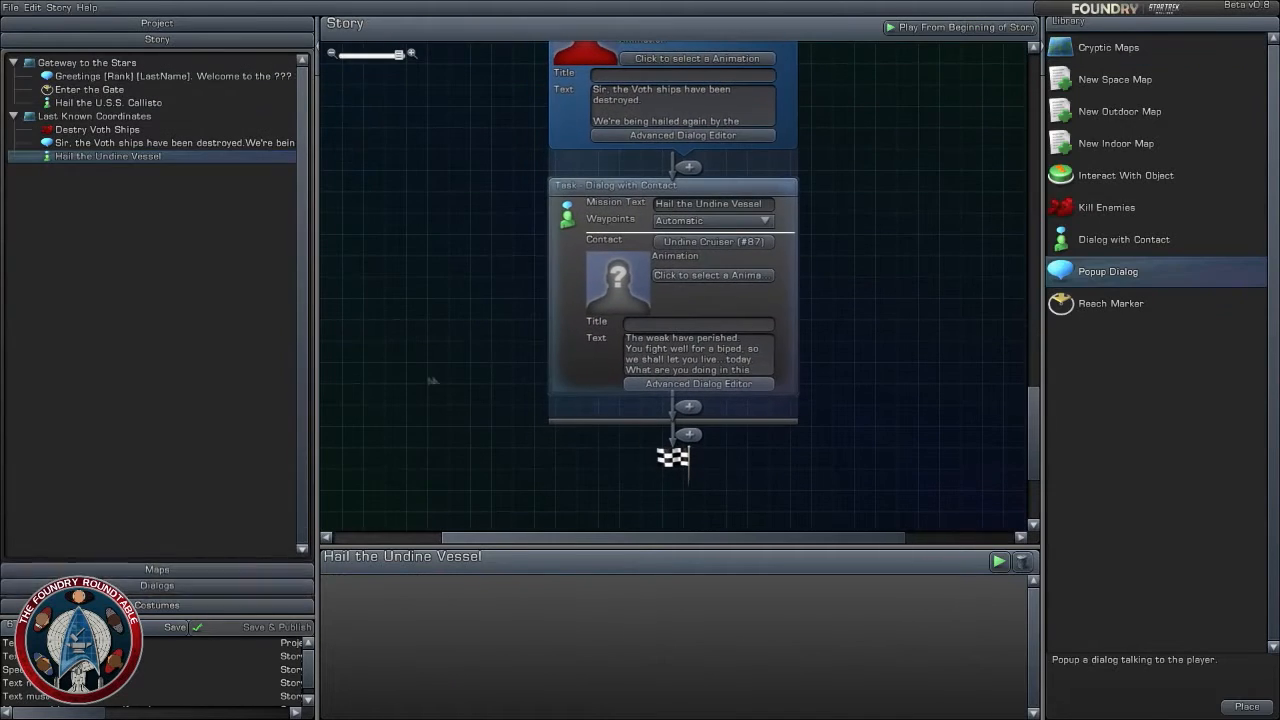
pyautogui.moveTo(858, 430); pyautogui.dragTo(836, 375)
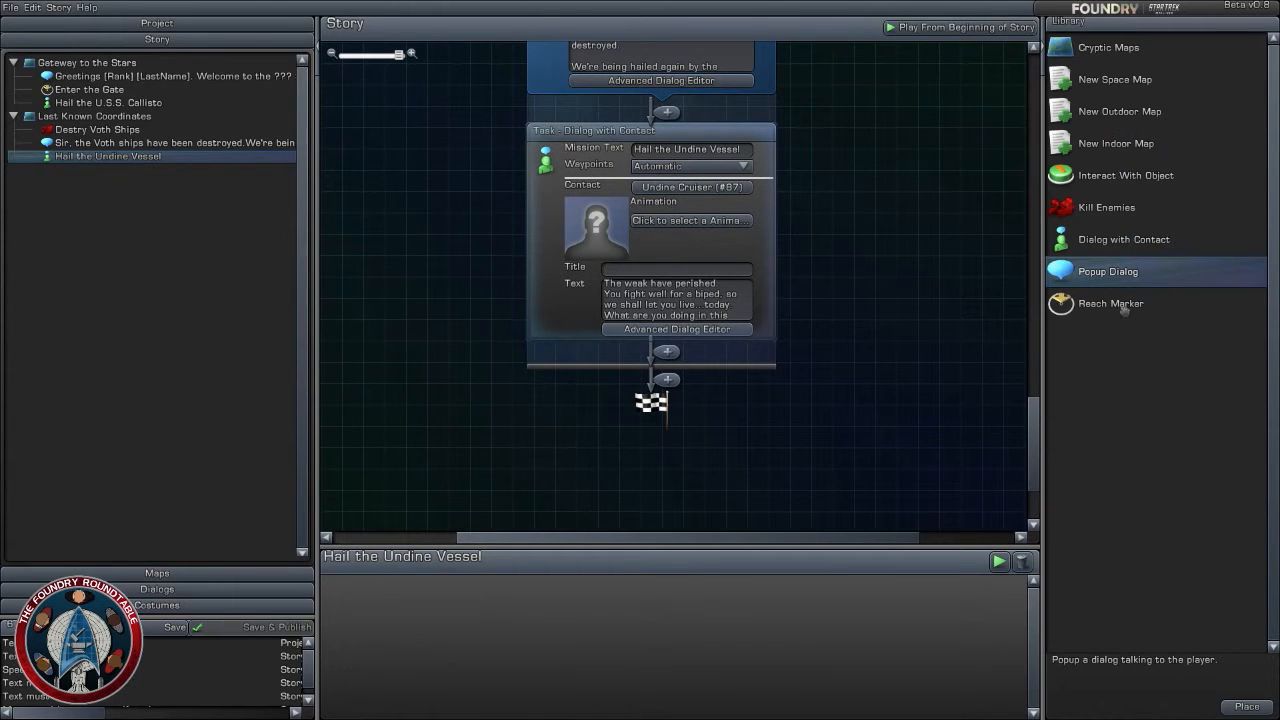
pyautogui.moveTo(1122, 308)
pyautogui.mouseDown()
pyautogui.moveTo(651, 334)
pyautogui.moveTo(643, 350)
pyautogui.mouseUp()
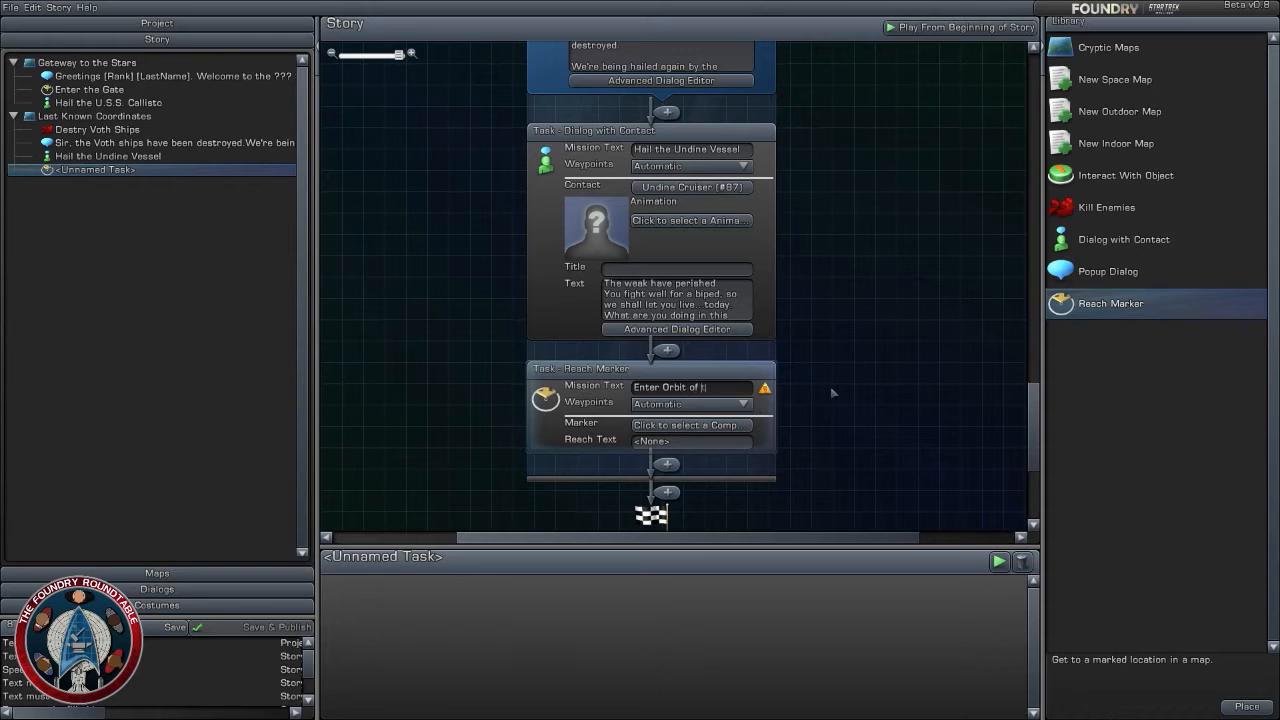
pyautogui.write('the Planet')
pyautogui.click(931, 390)
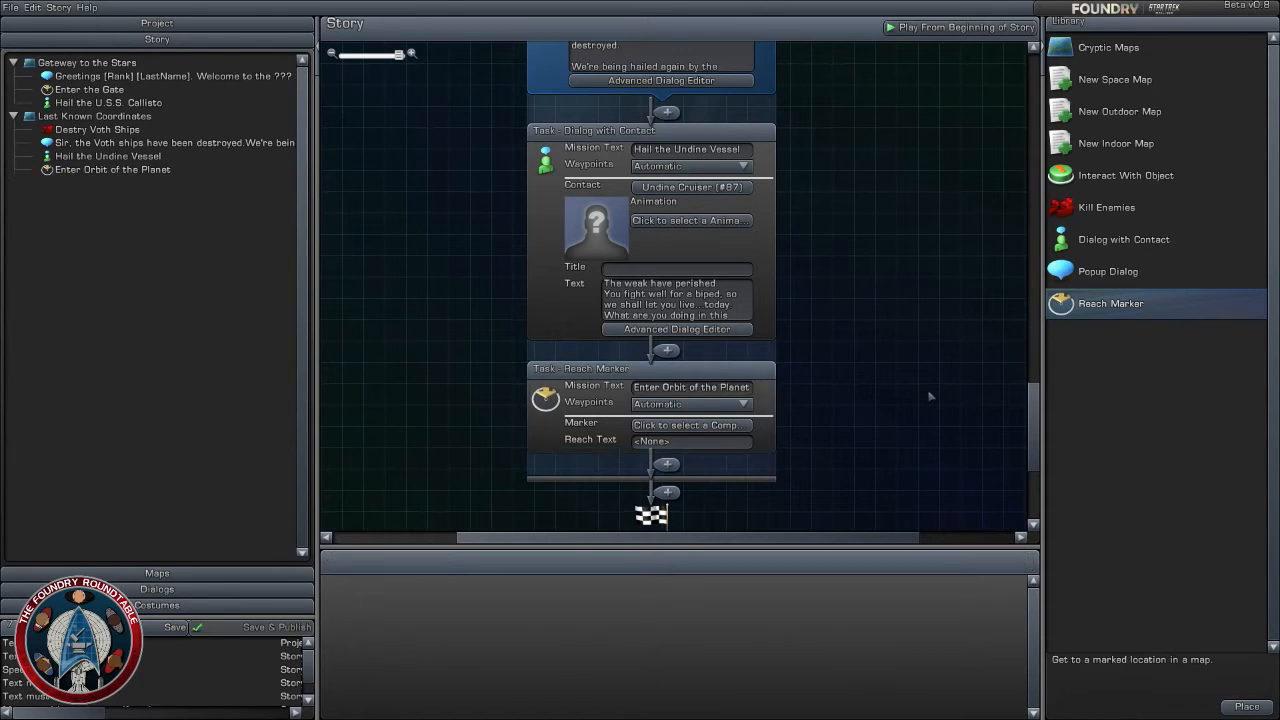
# - On the Last Known Coordinates map, set the behavior of Federation squadron - Frigate 01 (#62) to True Combat
pyautogui.click(255, 573)
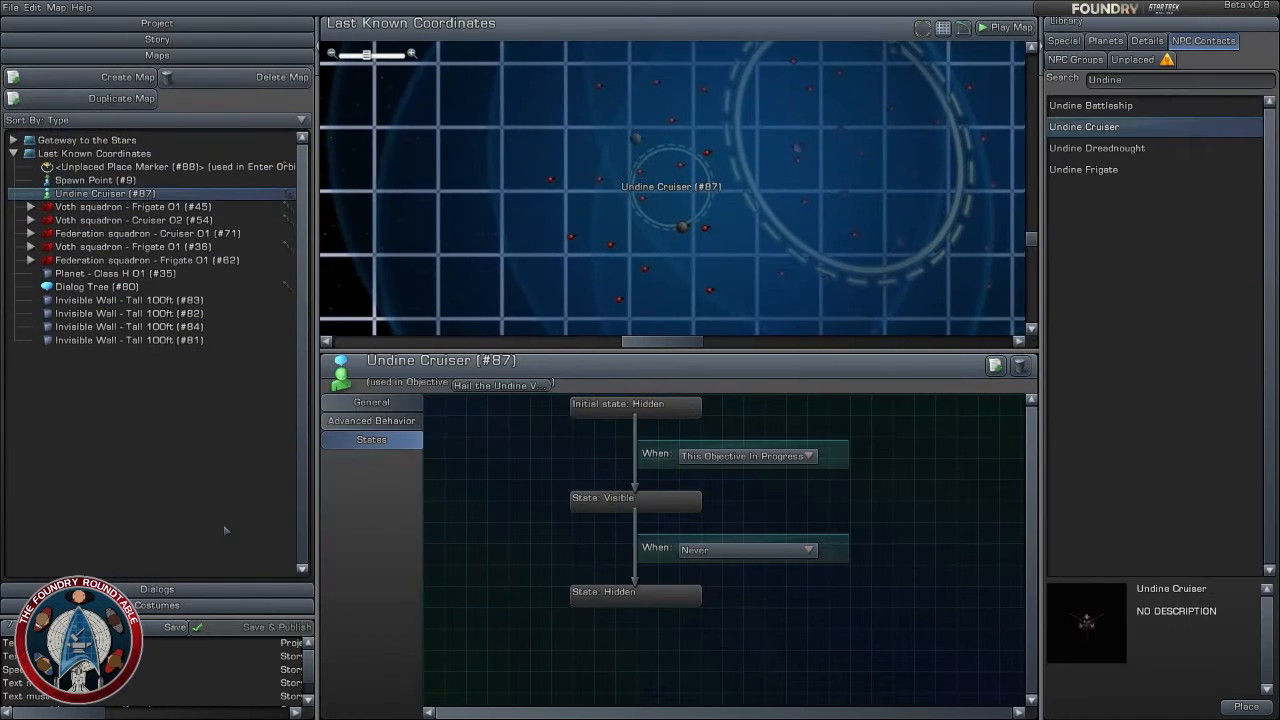
pyautogui.scroll(-1, 546, 268)
pyautogui.scroll(-3, 546, 268)
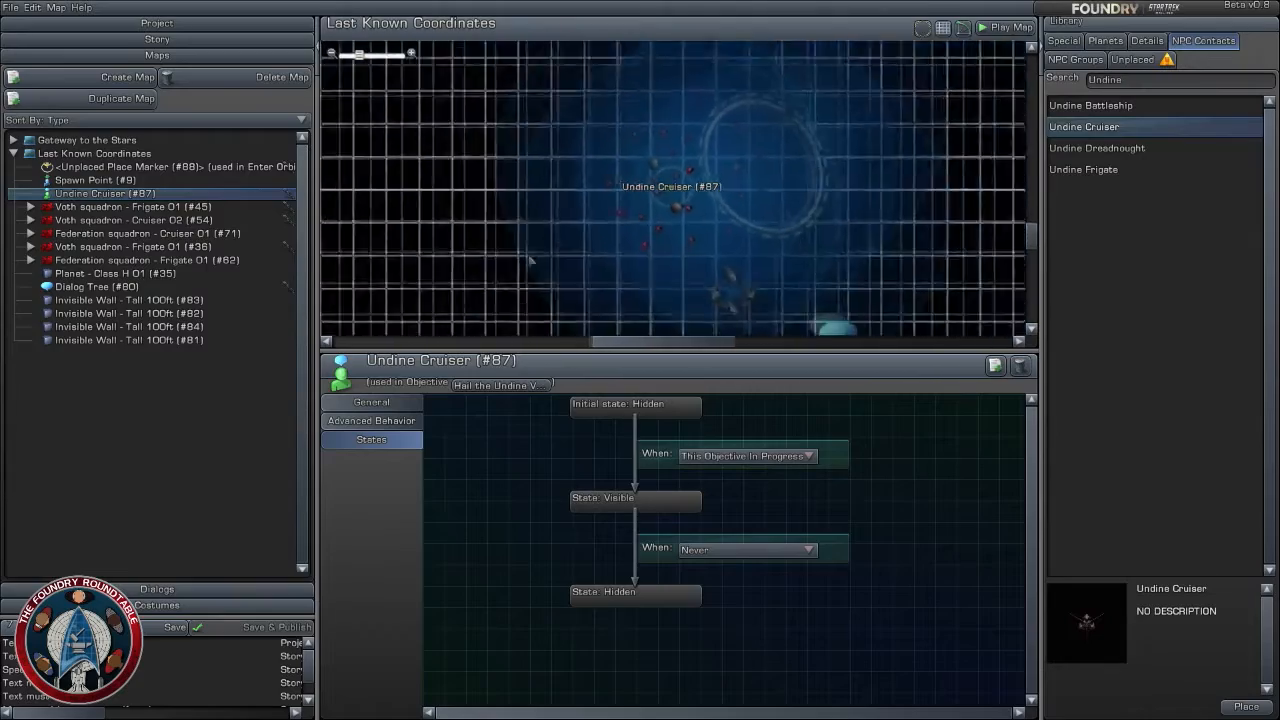
pyautogui.scroll(5, 700, 250)
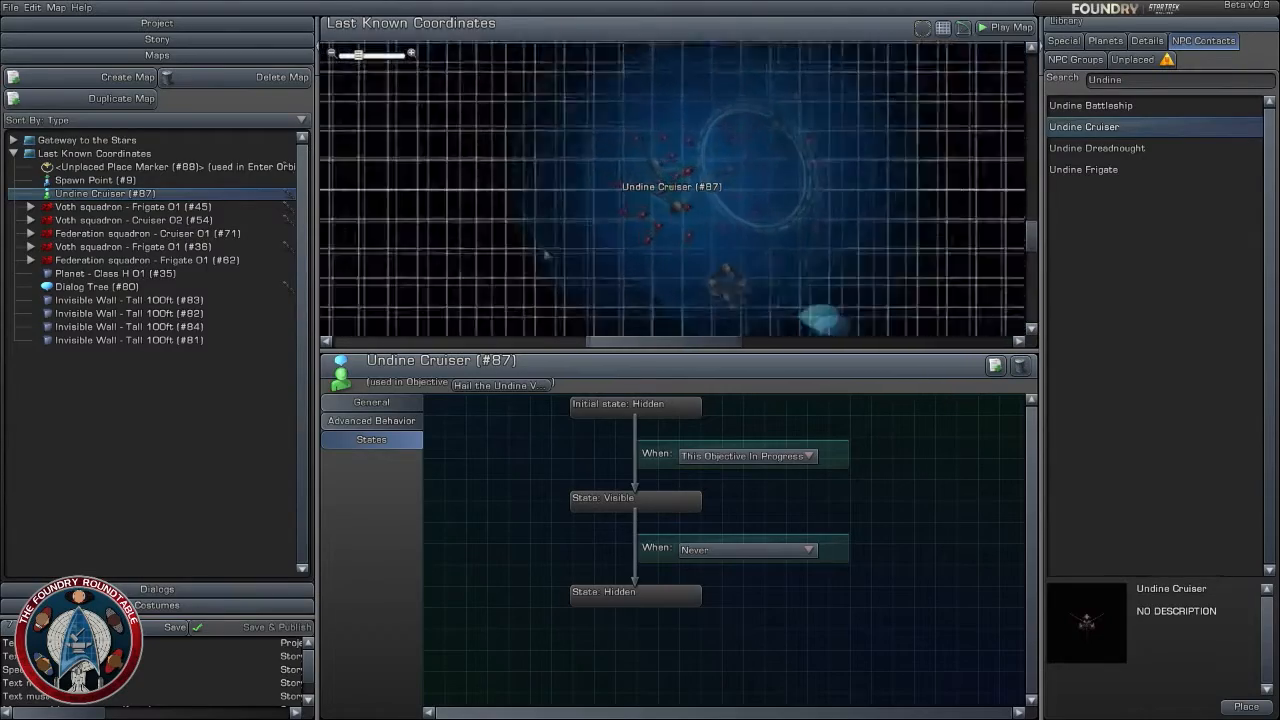
pyautogui.scroll(2, 727, 285)
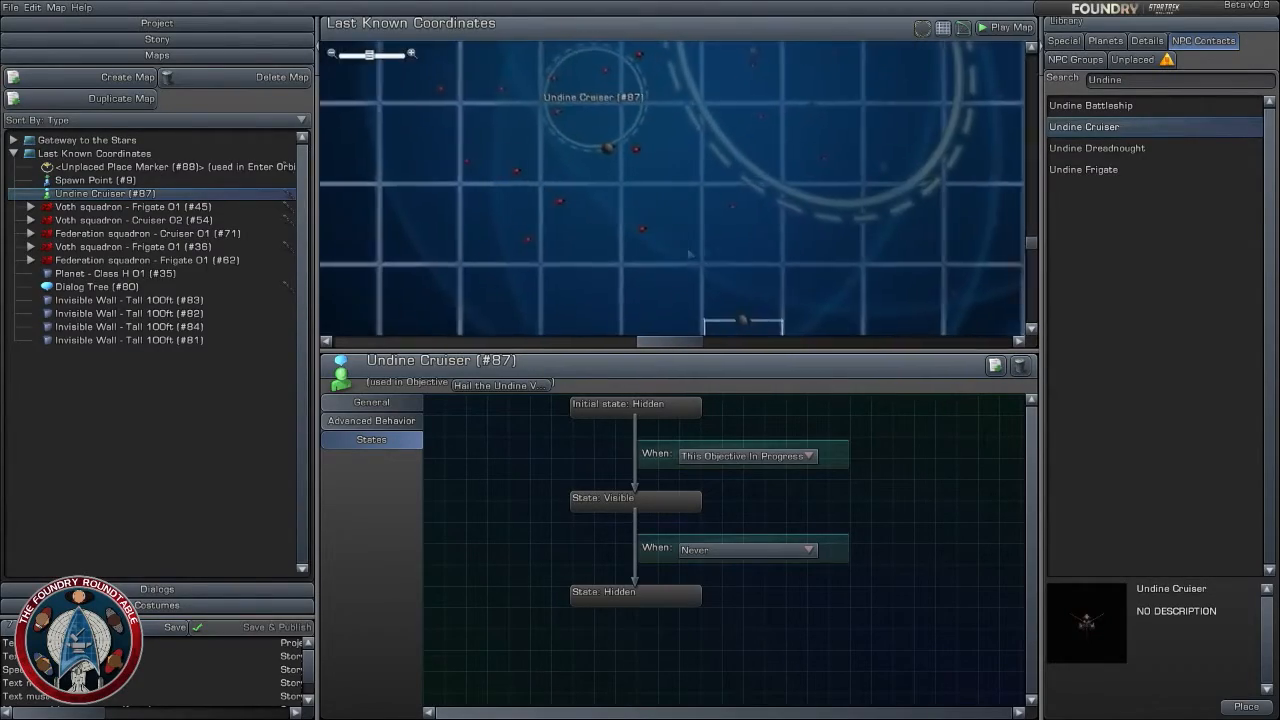
pyautogui.scroll(-4, 727, 285)
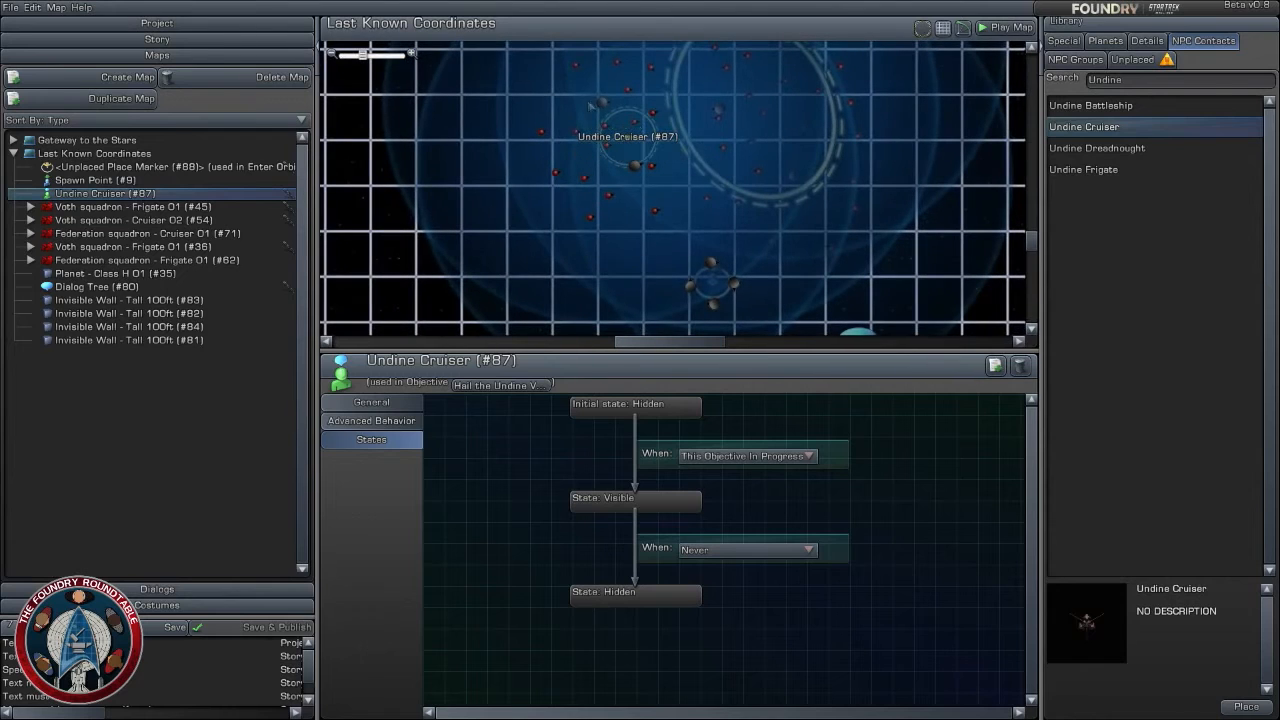
pyautogui.click(604, 101)
pyautogui.click(371, 420)
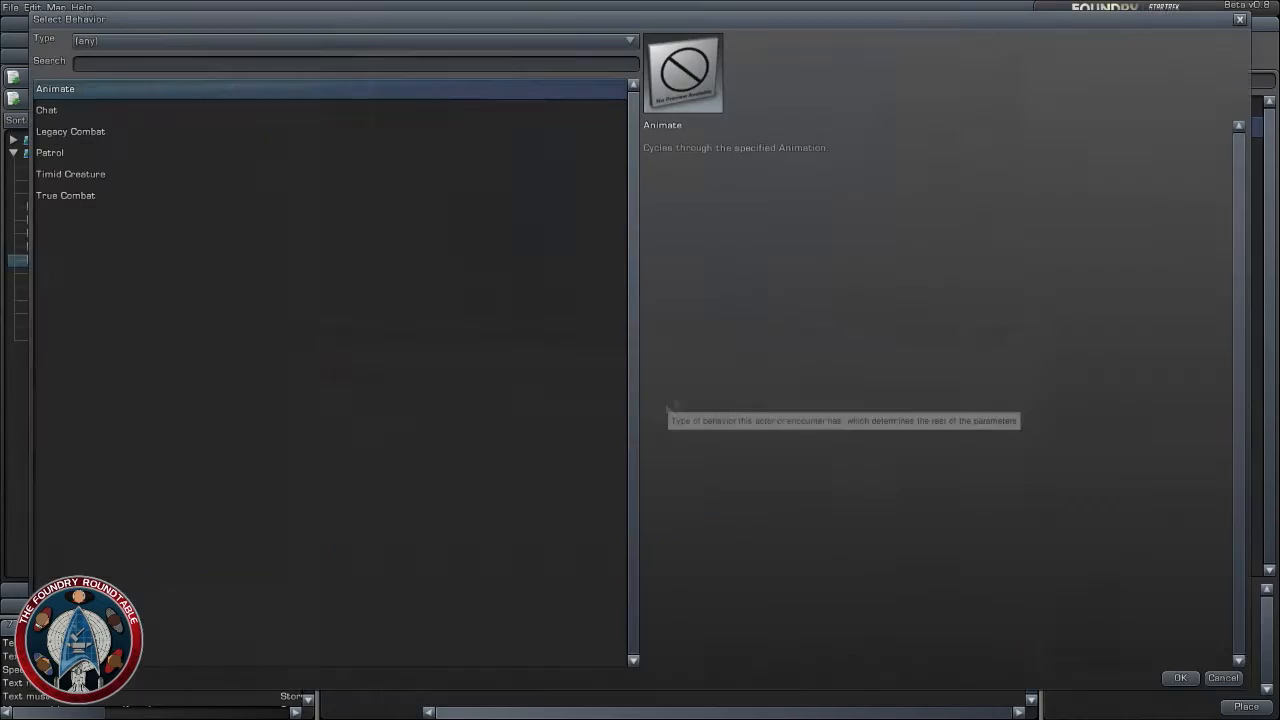
pyautogui.click(665, 400)
pyautogui.press('Down')
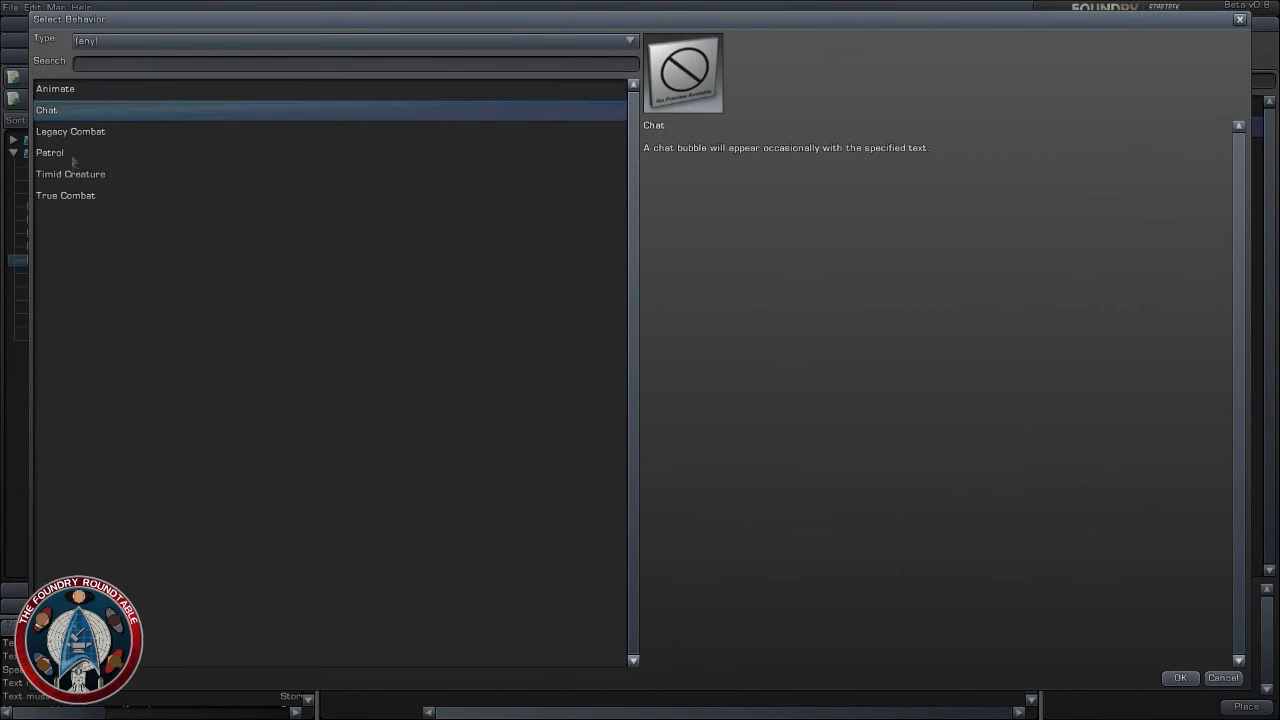
pyautogui.click(79, 137)
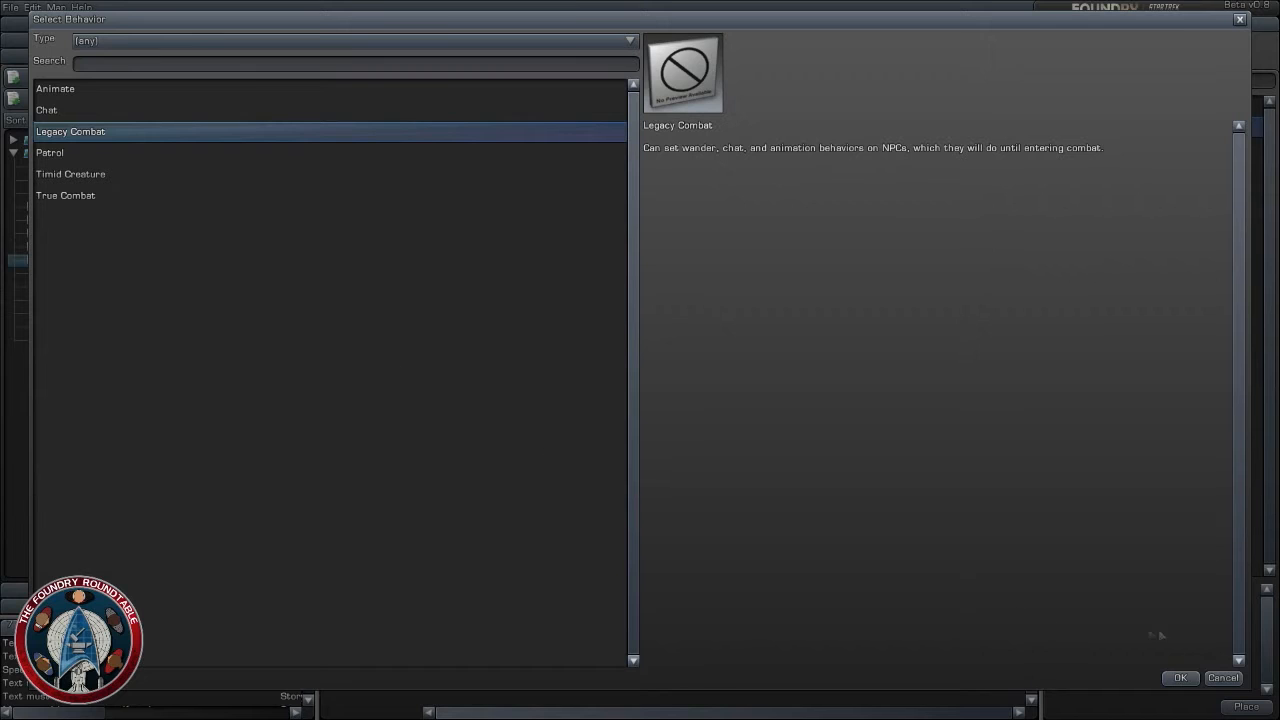
pyautogui.click(90, 198)
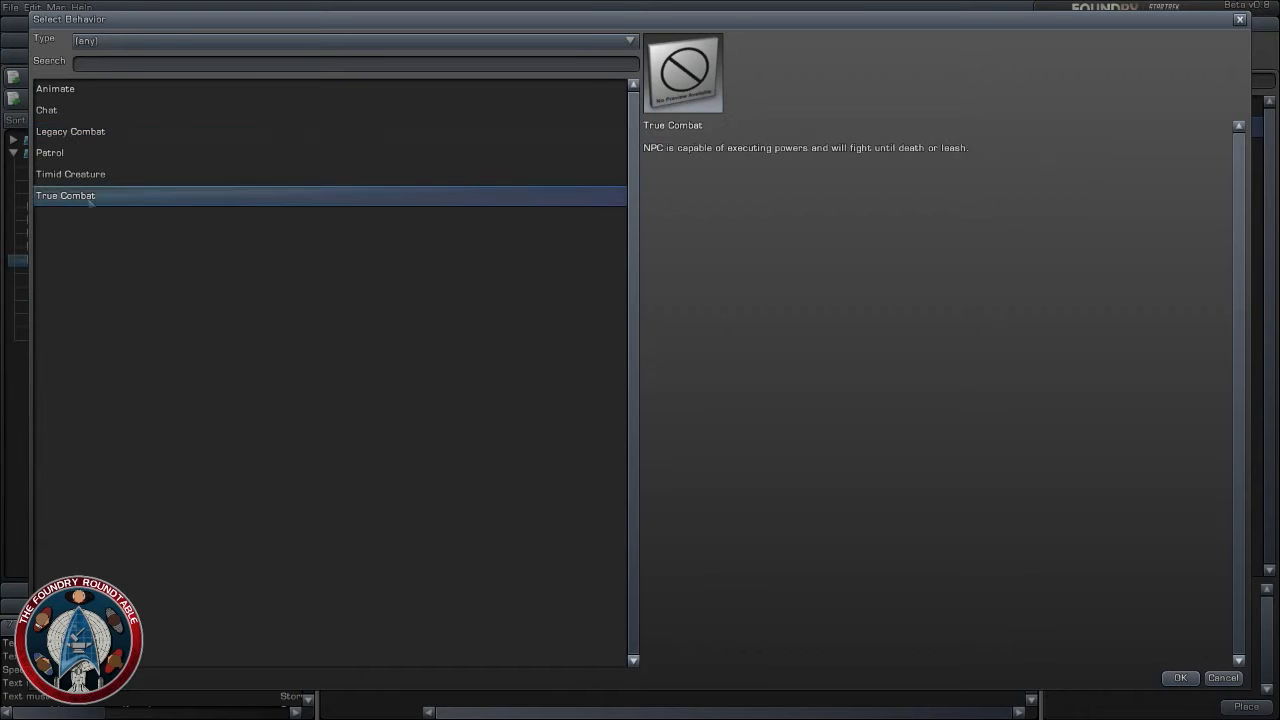
pyautogui.click(1180, 677)
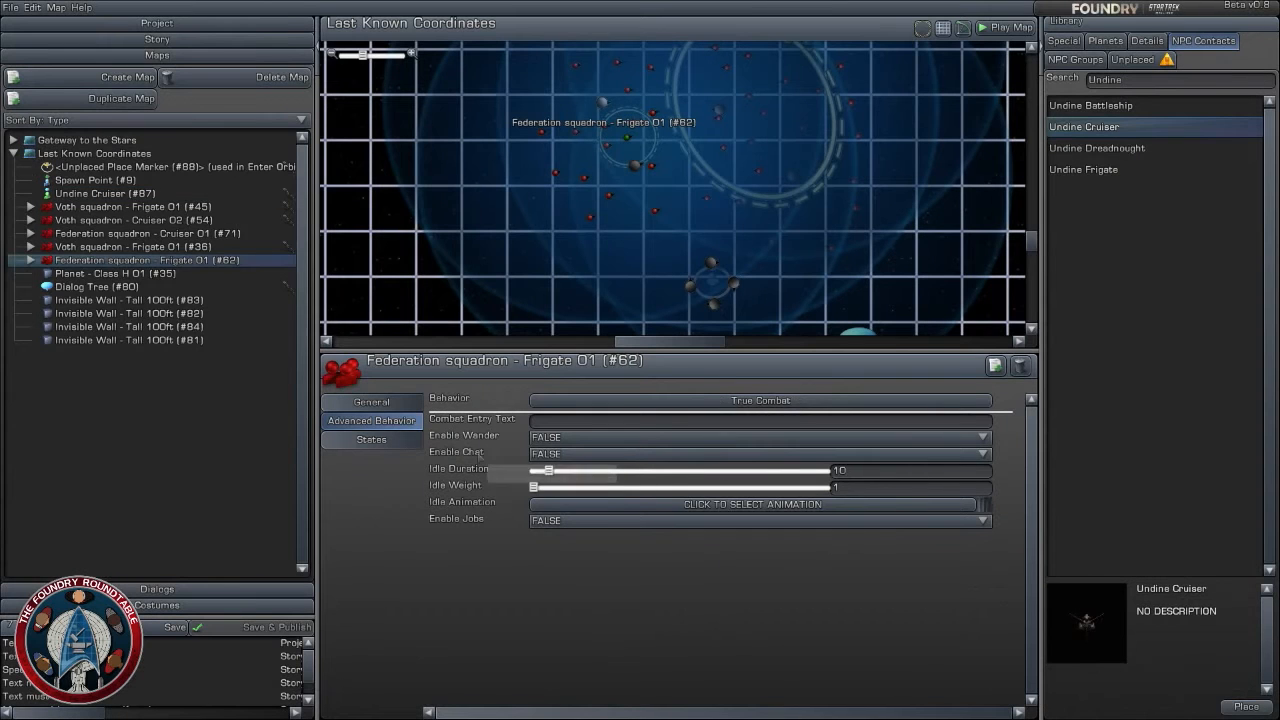
# - Make Federation squadron - Frigate 01 (#62) become hidden when the objective "Enter Orbit of the Planet" is in progress
pyautogui.click(372, 402)
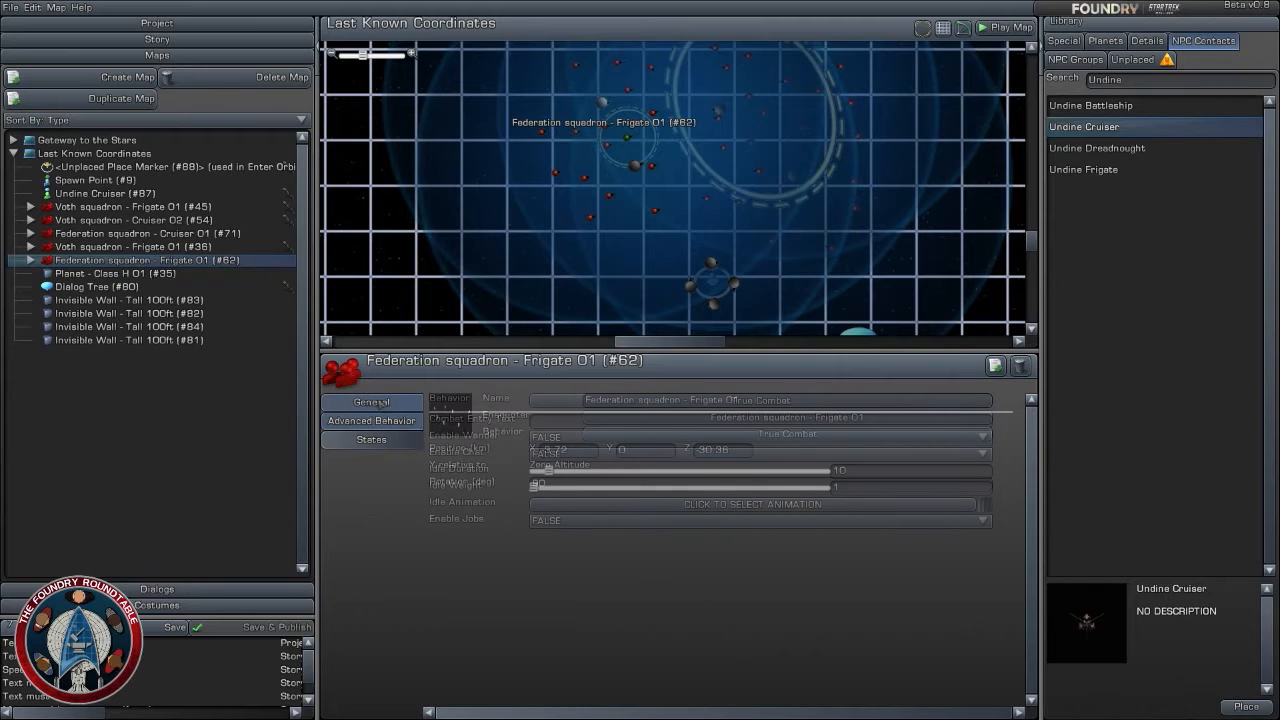
pyautogui.click(378, 442)
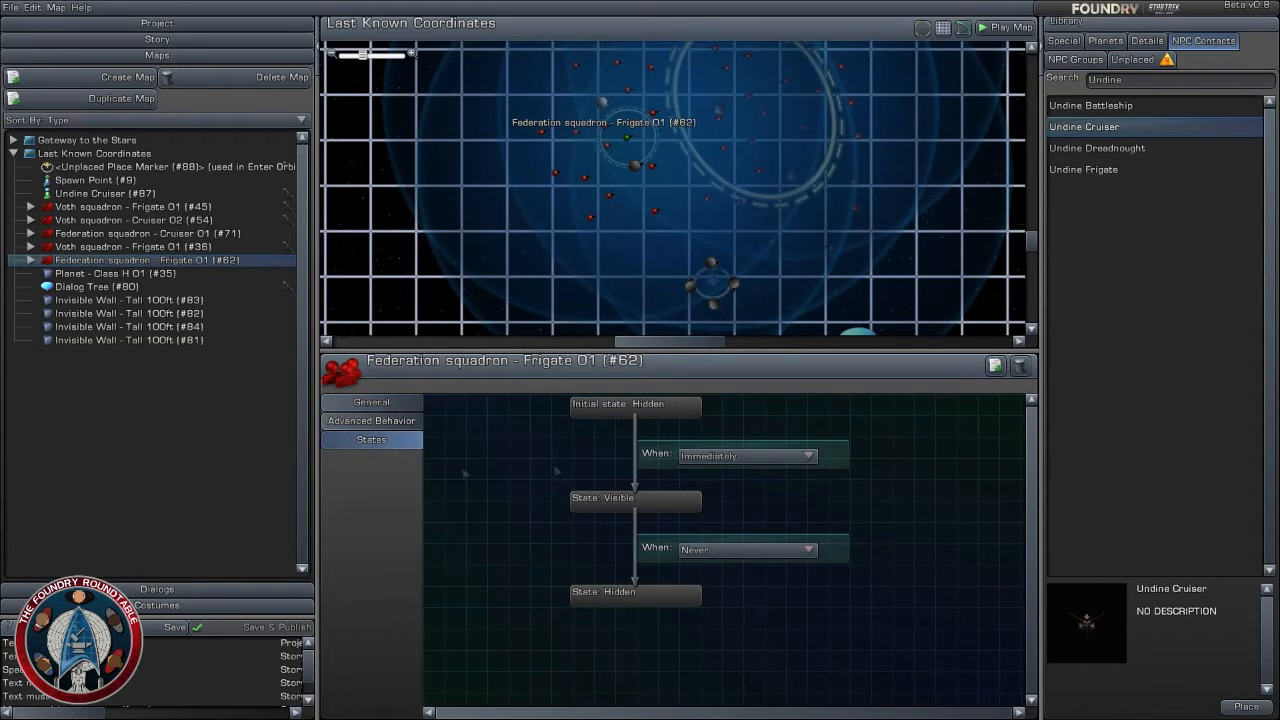
pyautogui.click(777, 550)
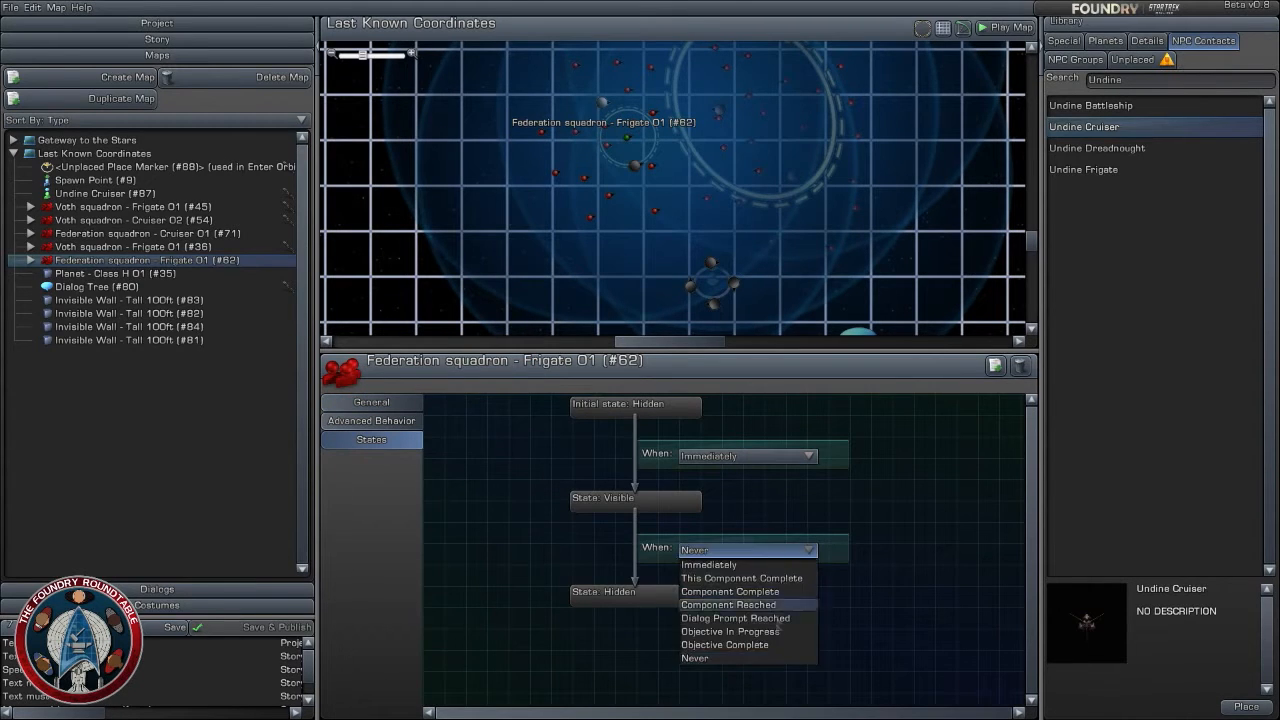
pyautogui.click(775, 630)
pyautogui.click(755, 568)
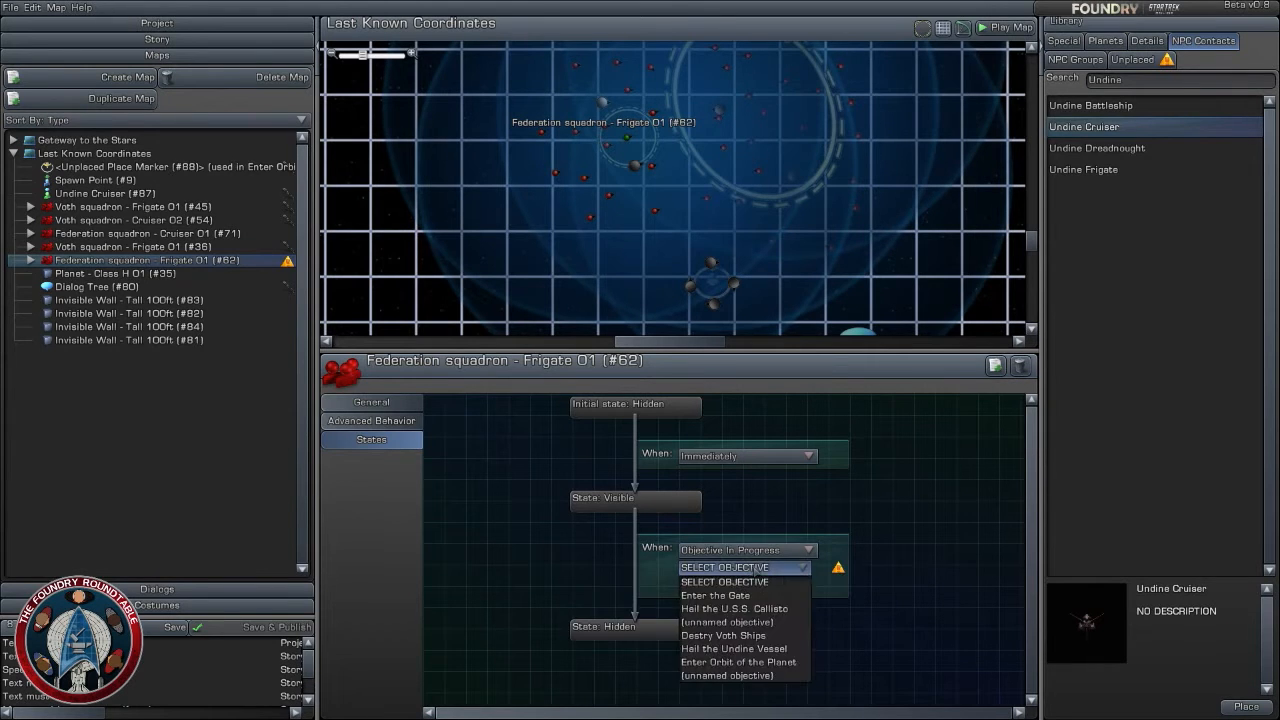
pyautogui.click(740, 662)
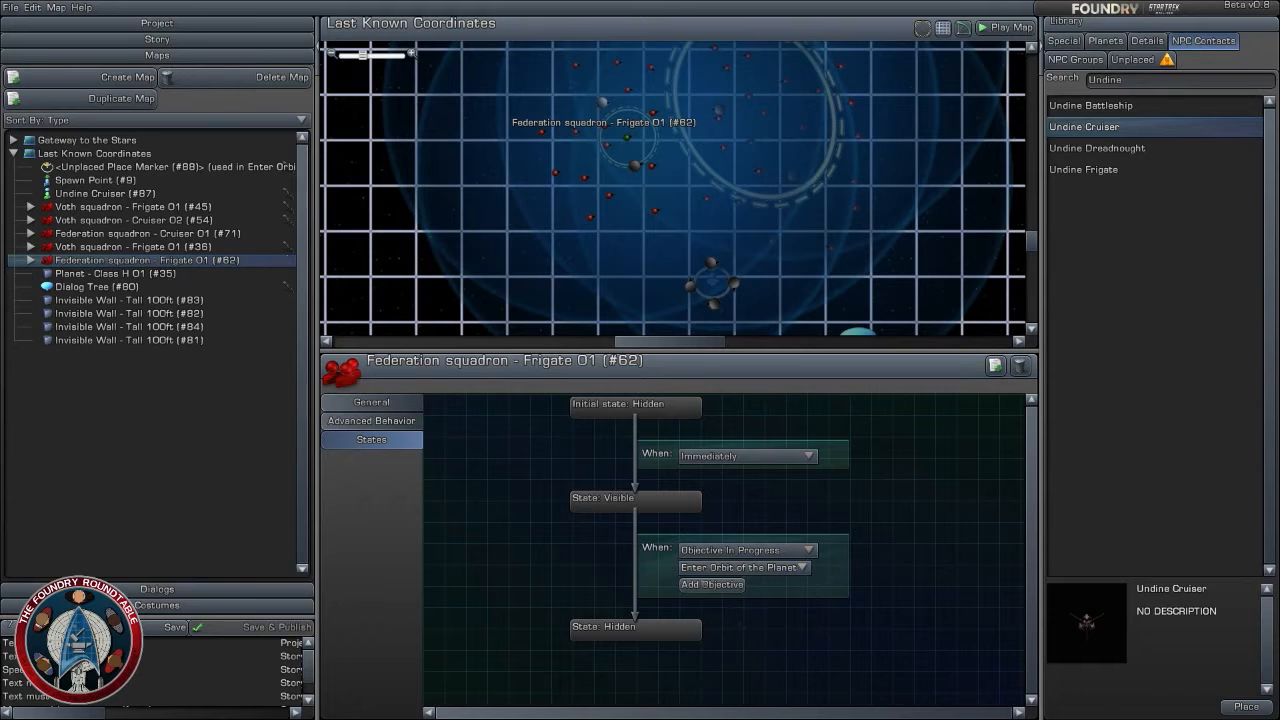
# - Make Federation squadron - Cruiser 01 (#71) become hidden when the objective "Enter Orbit of the Planet" is complete, and review the other squadrons' states
pyautogui.click(160, 248)
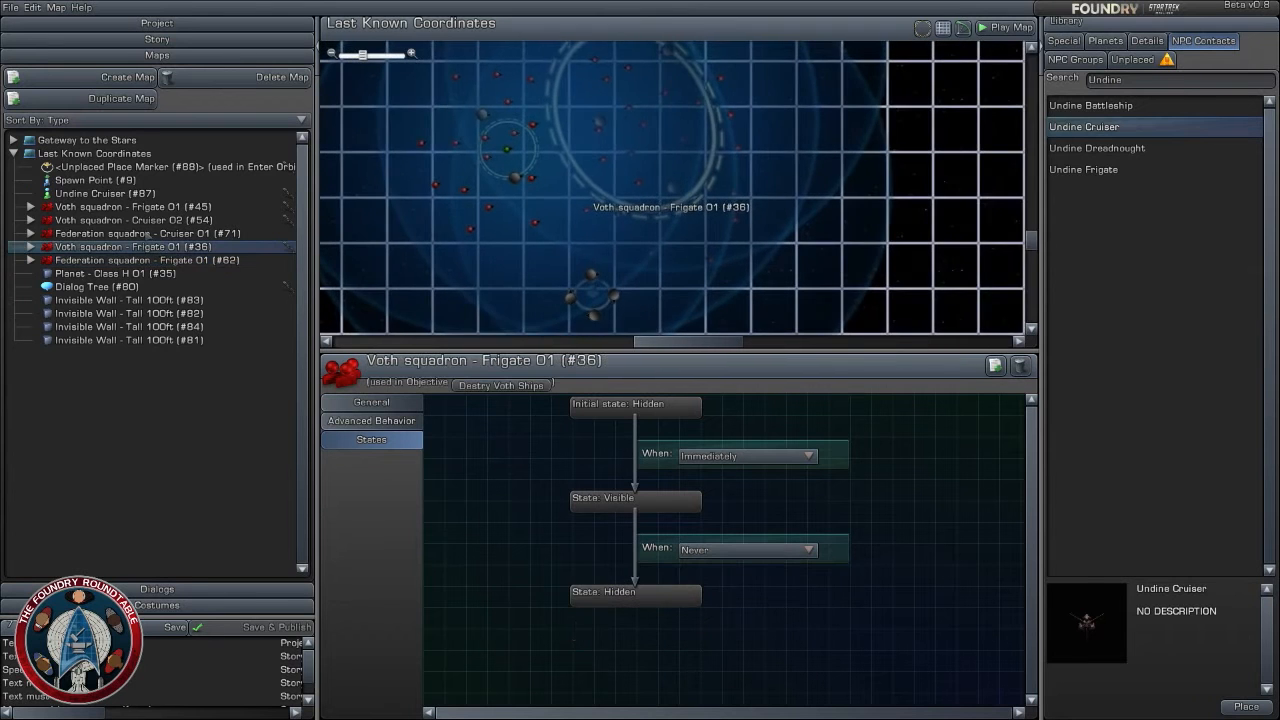
pyautogui.click(147, 235)
pyautogui.click(150, 220)
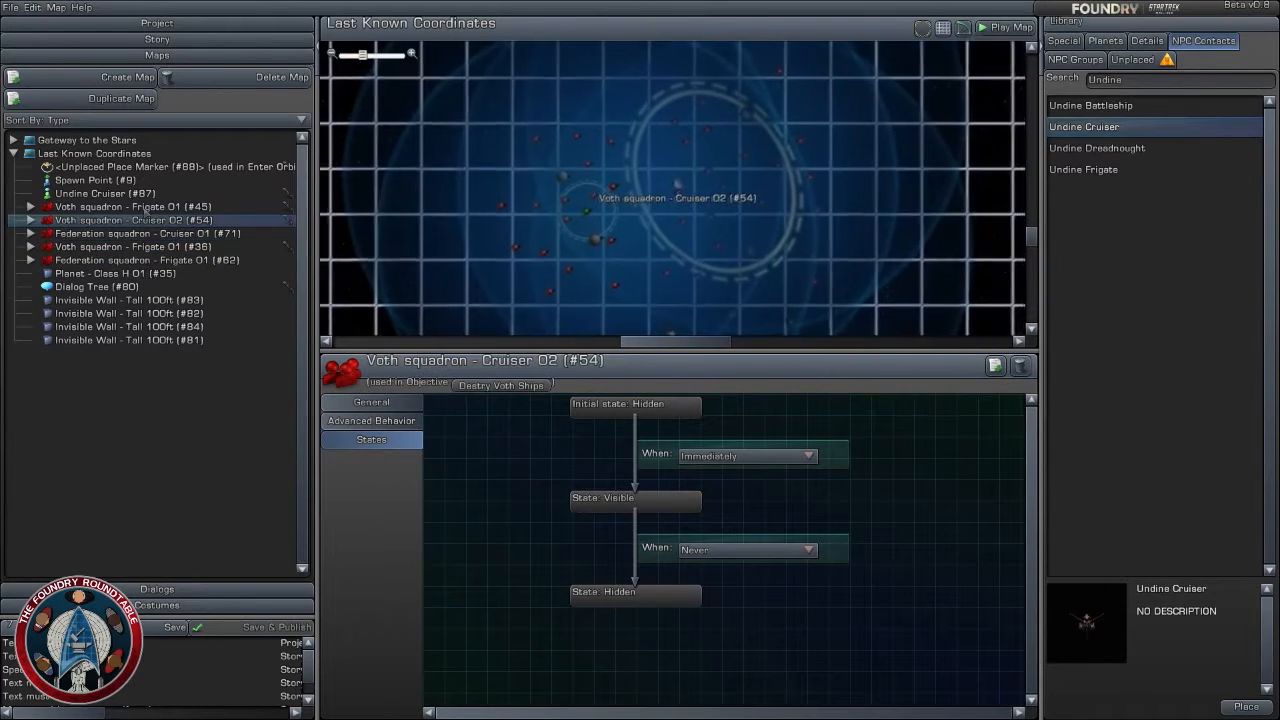
pyautogui.click(150, 236)
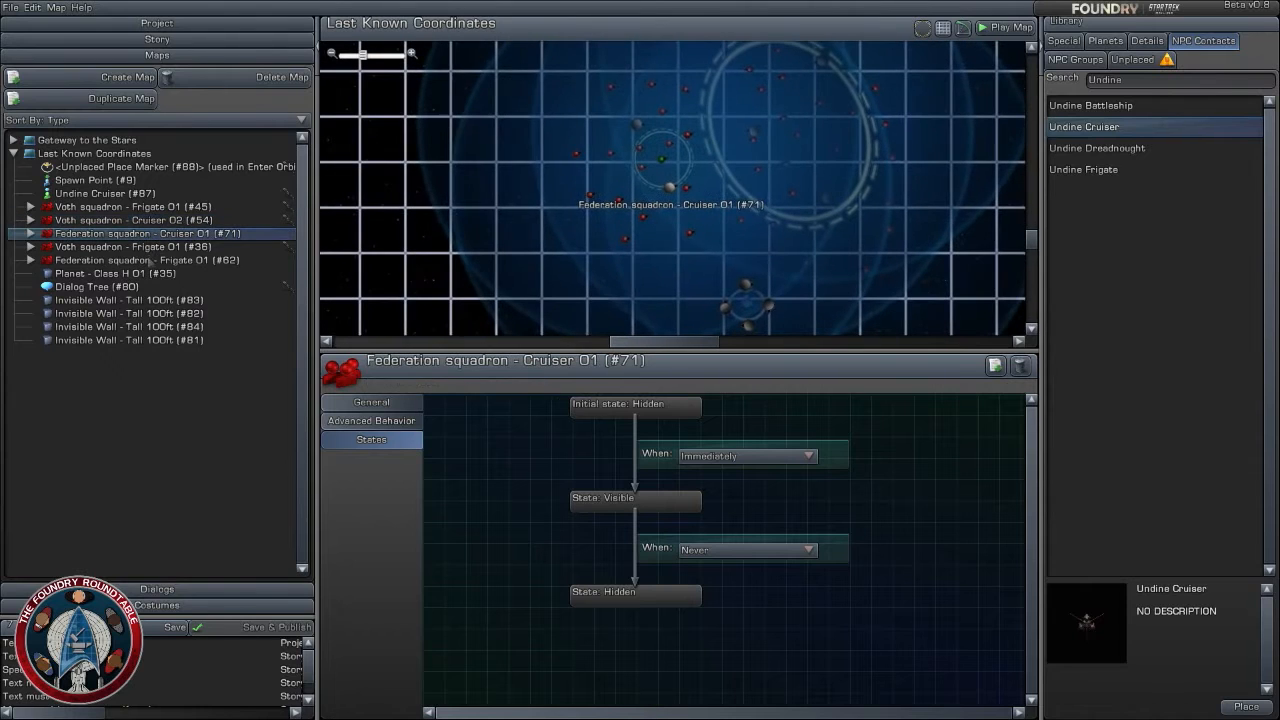
pyautogui.click(755, 550)
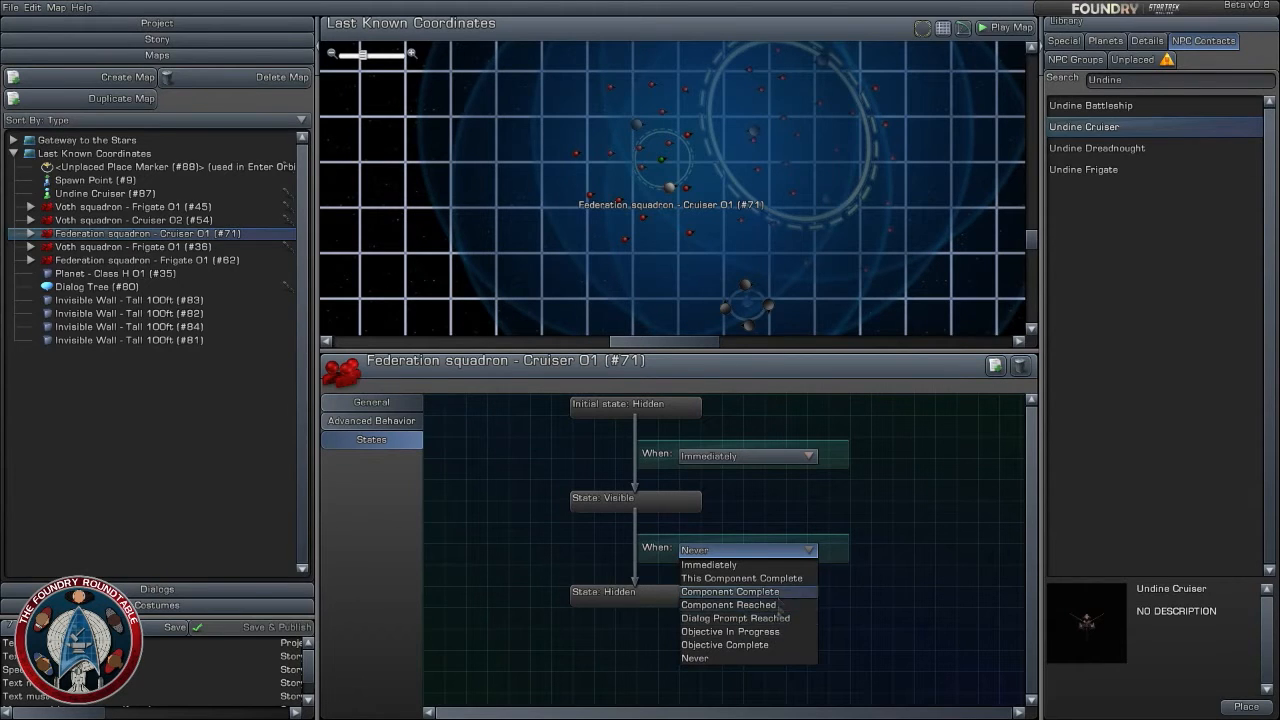
pyautogui.click(777, 645)
pyautogui.click(763, 567)
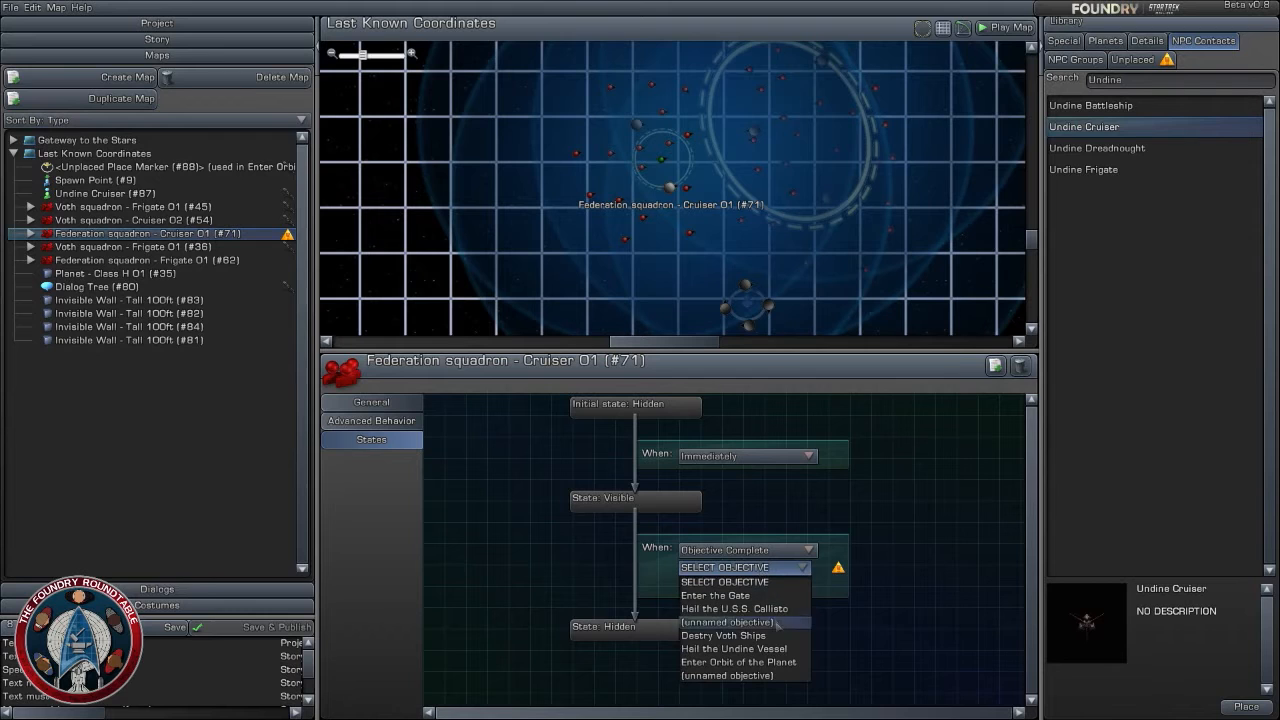
pyautogui.click(738, 662)
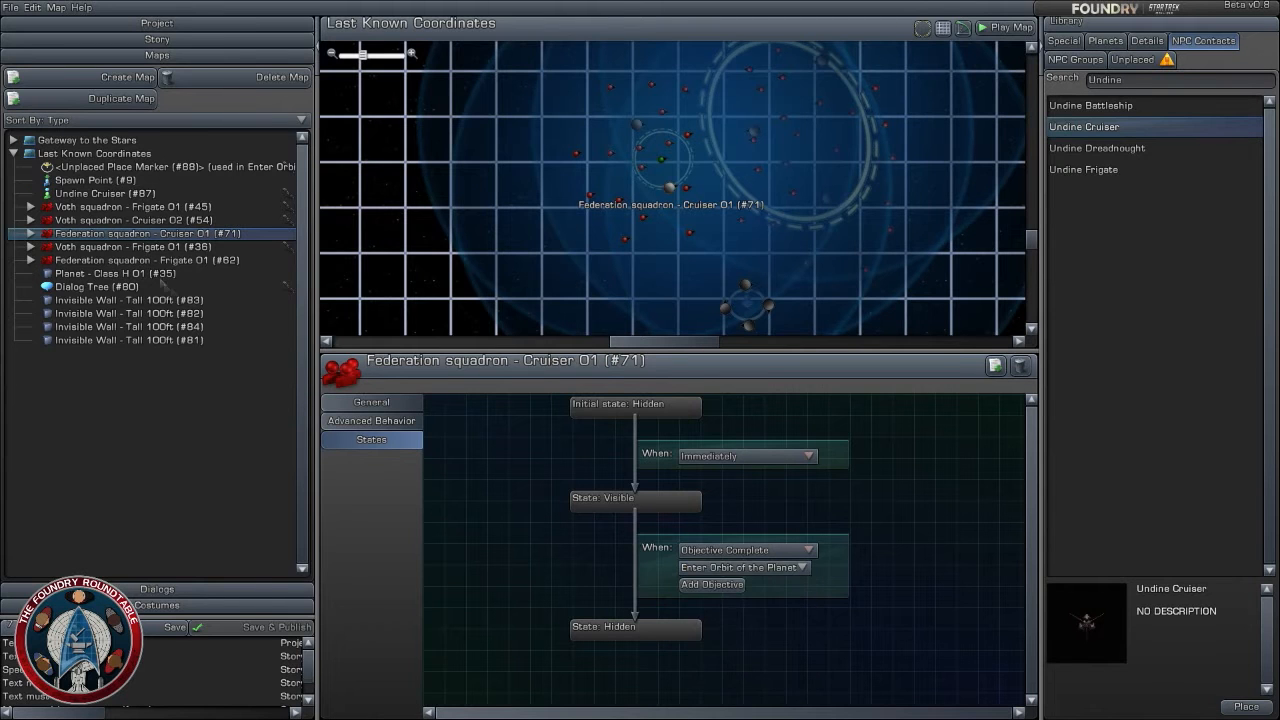
pyautogui.click(144, 260)
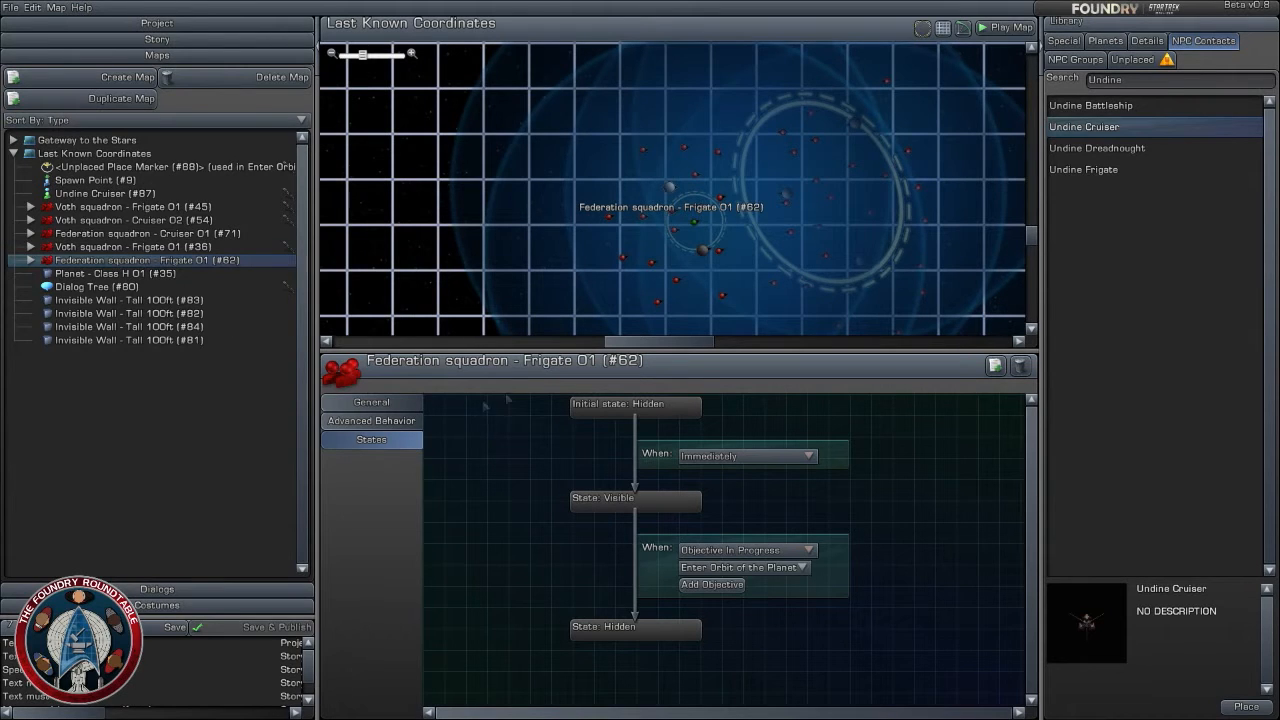
pyautogui.click(467, 191)
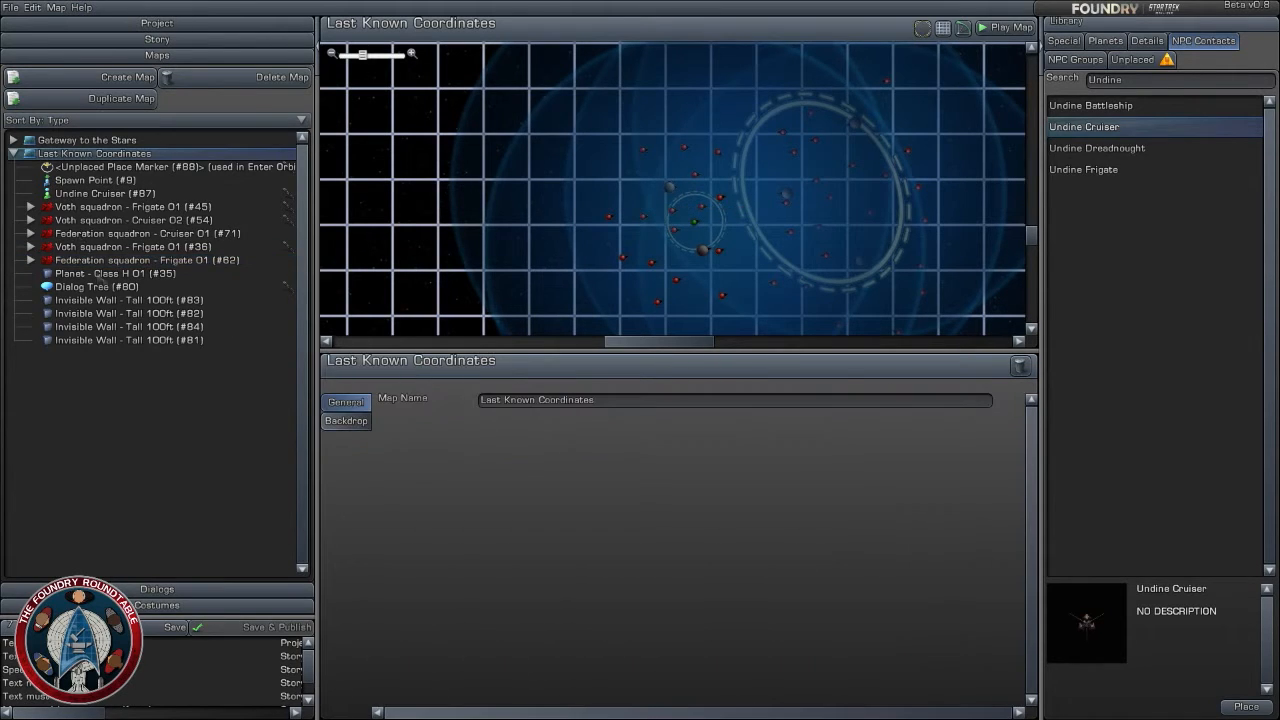
# - Make Undine Cruiser (#87) become hidden when this objective is complete
pyautogui.click(87, 193)
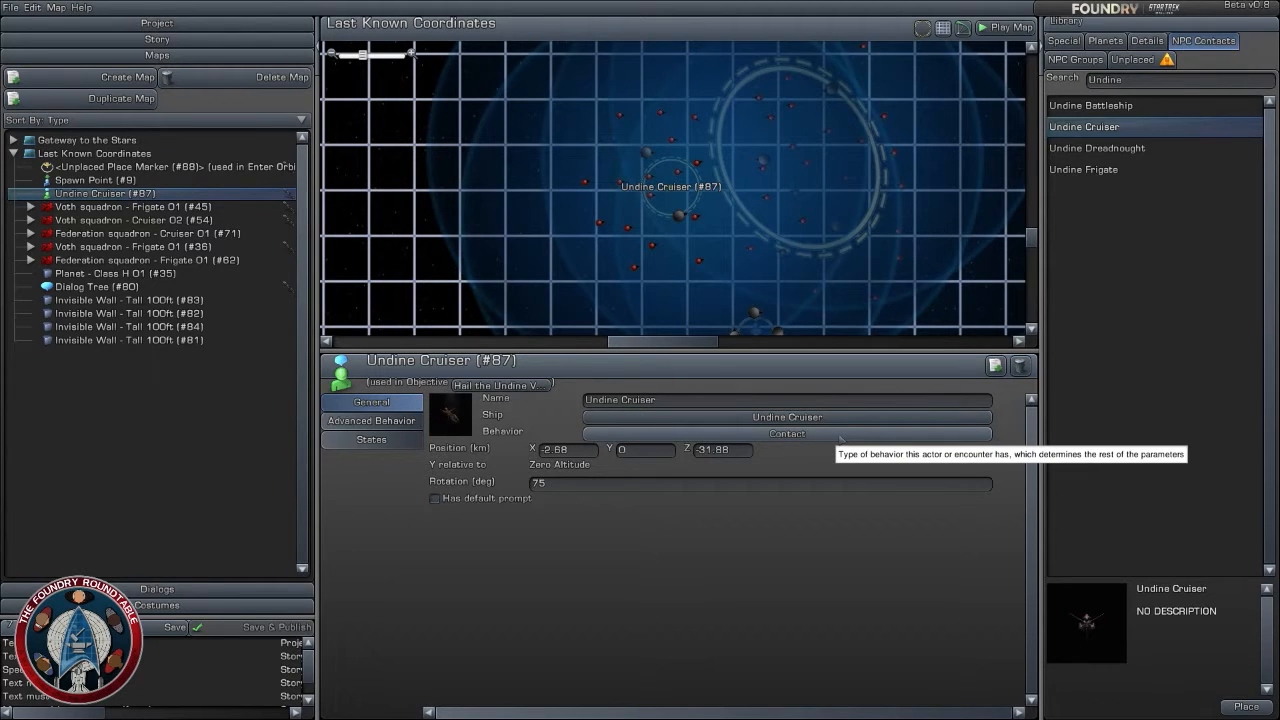
pyautogui.click(371, 439)
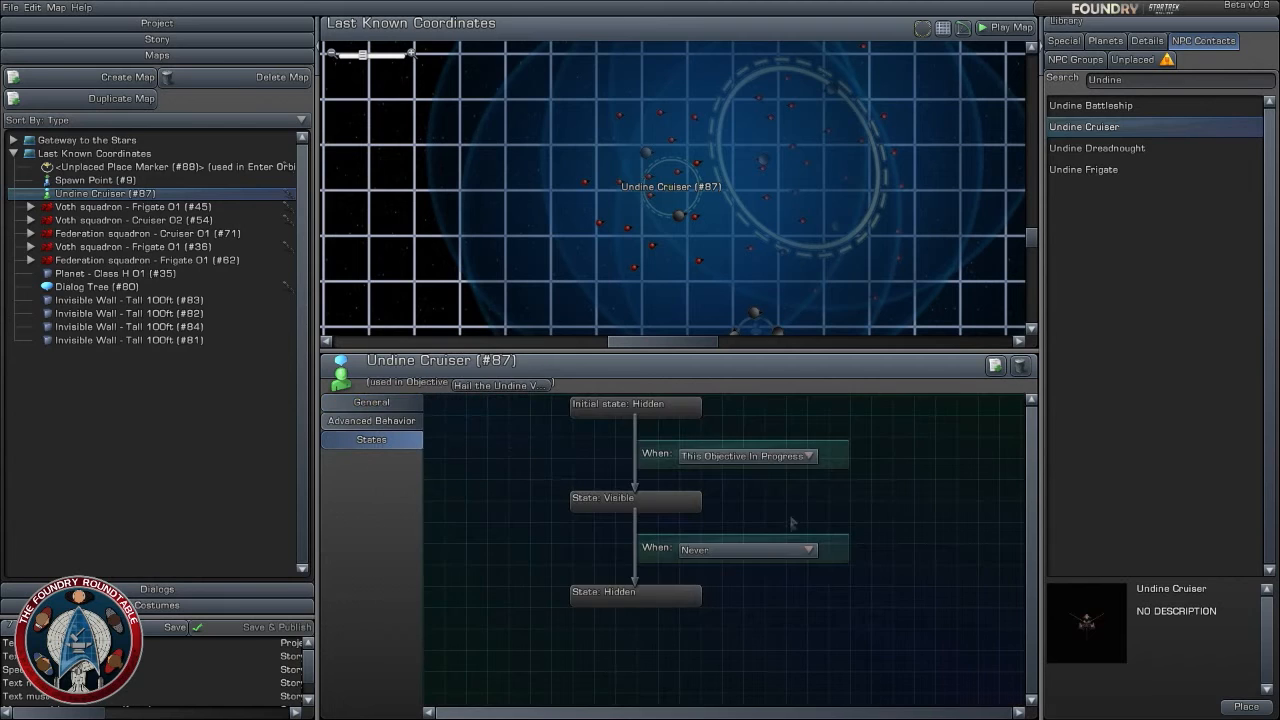
pyautogui.click(795, 550)
pyautogui.click(750, 565)
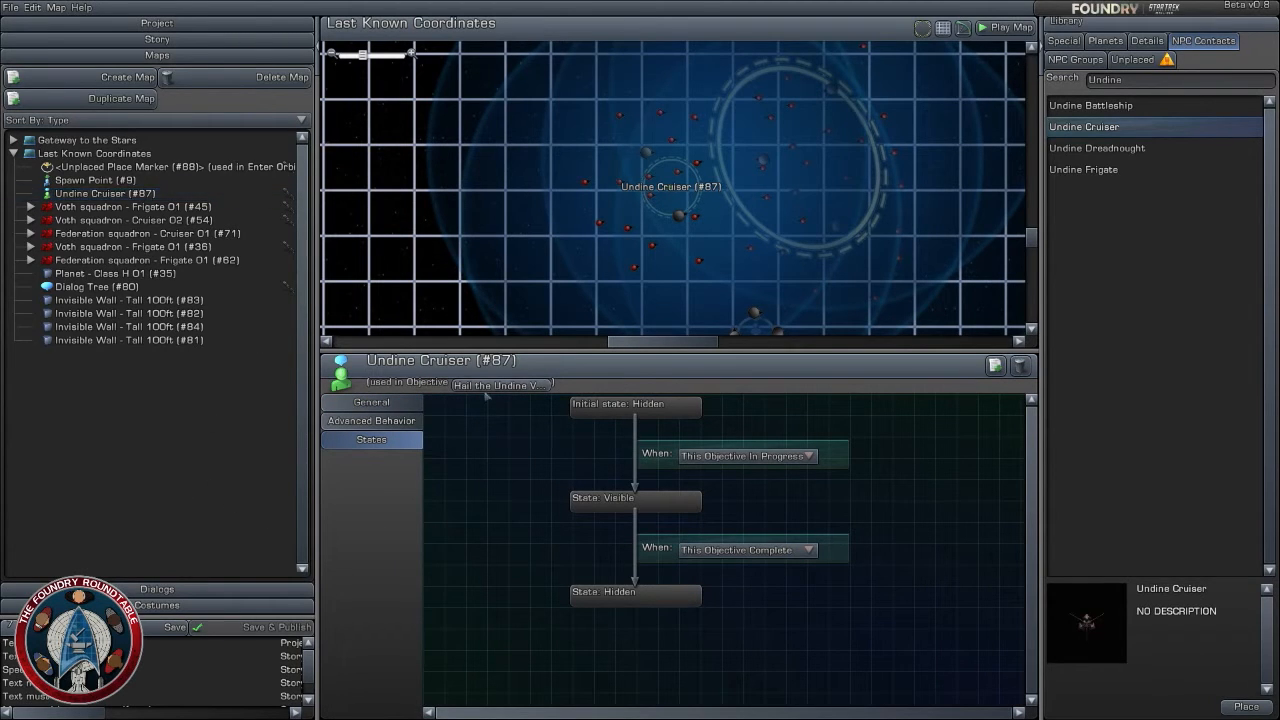
# - Place a Place Marker at the center of the planet, at about X -38.2, Z 39 km
pyautogui.scroll(-3, 838, 260)
pyautogui.scroll(5, 838, 260)
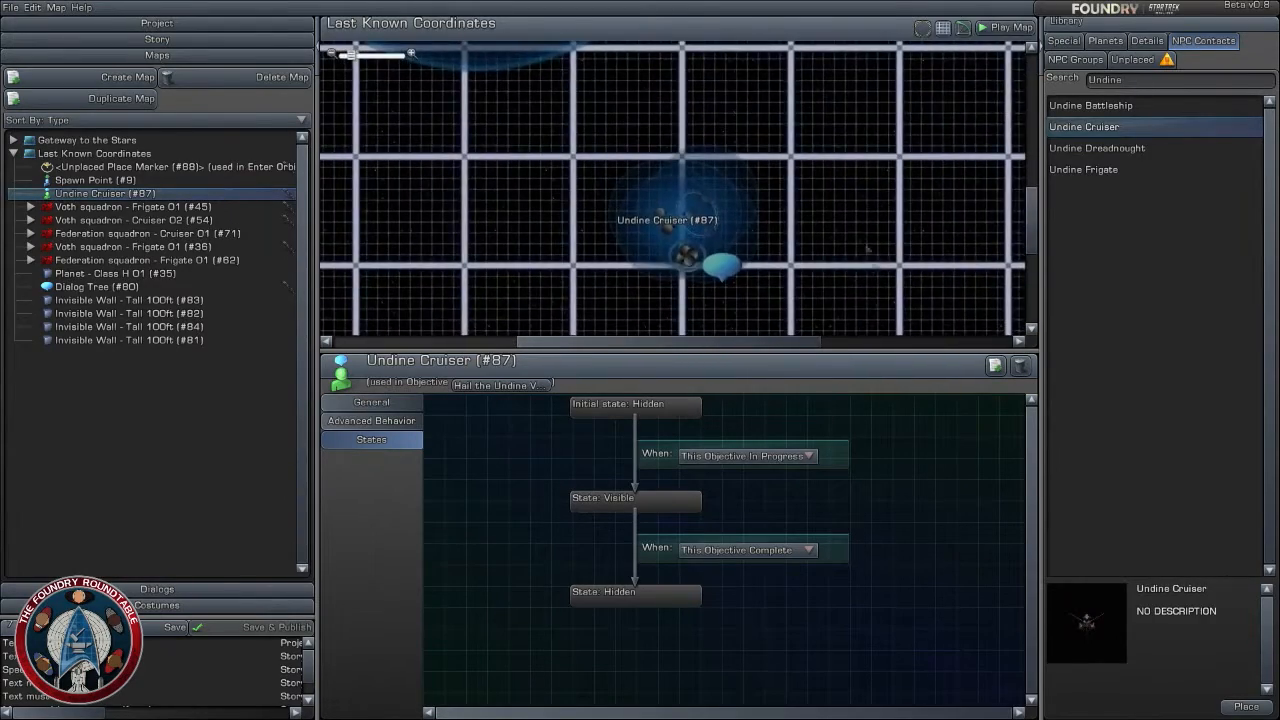
pyautogui.scroll(-3, 875, 268)
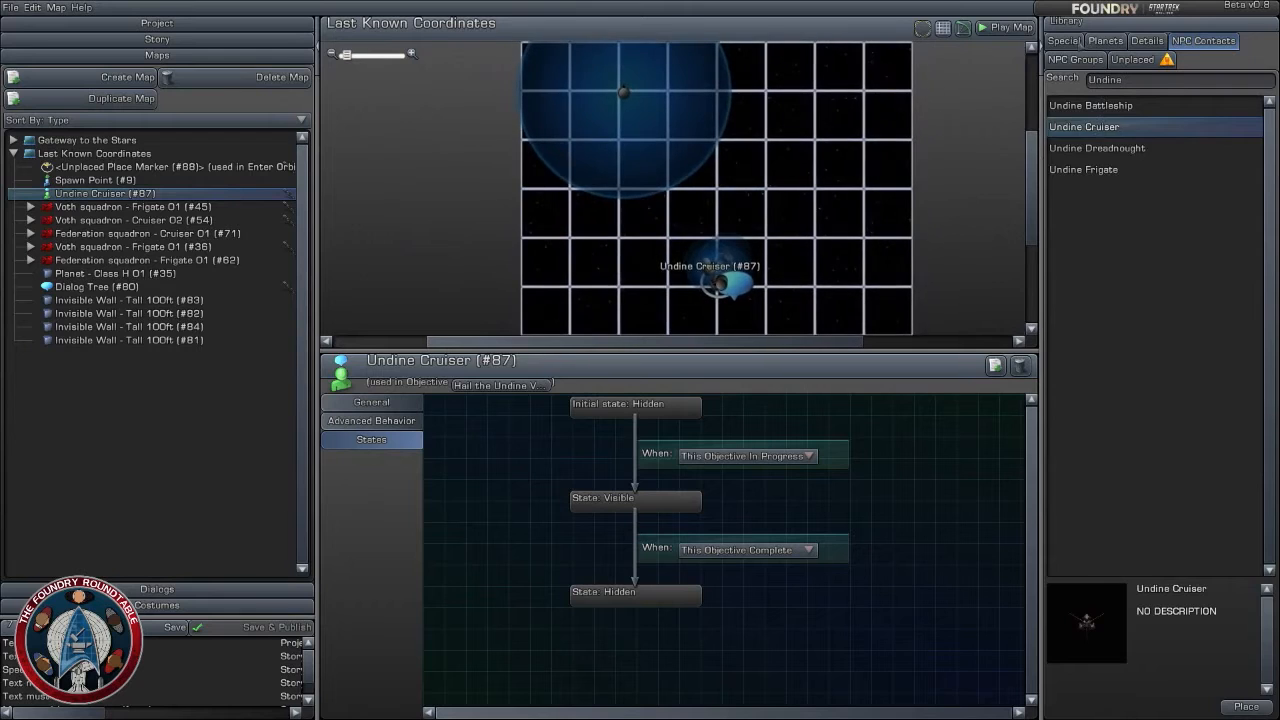
pyautogui.click(1063, 41)
pyautogui.moveTo(1105, 177); pyautogui.dragTo(640, 168)
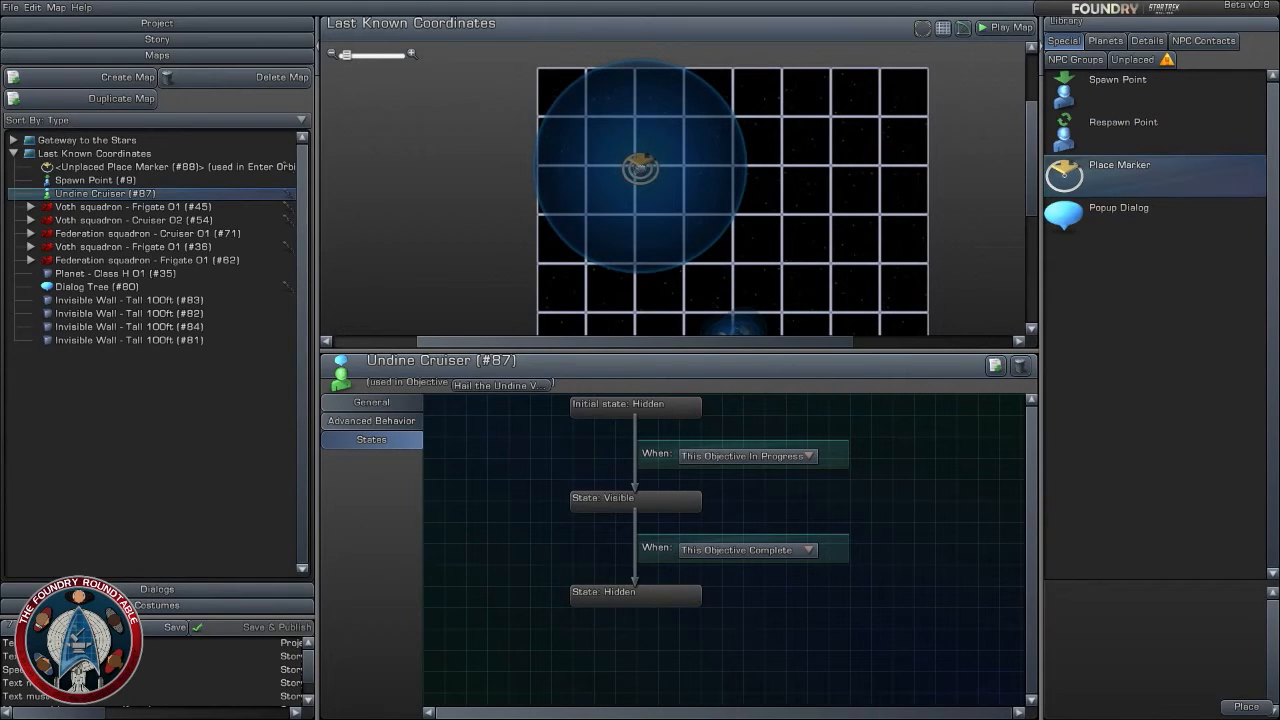
pyautogui.moveTo(639, 168); pyautogui.dragTo(639, 168)
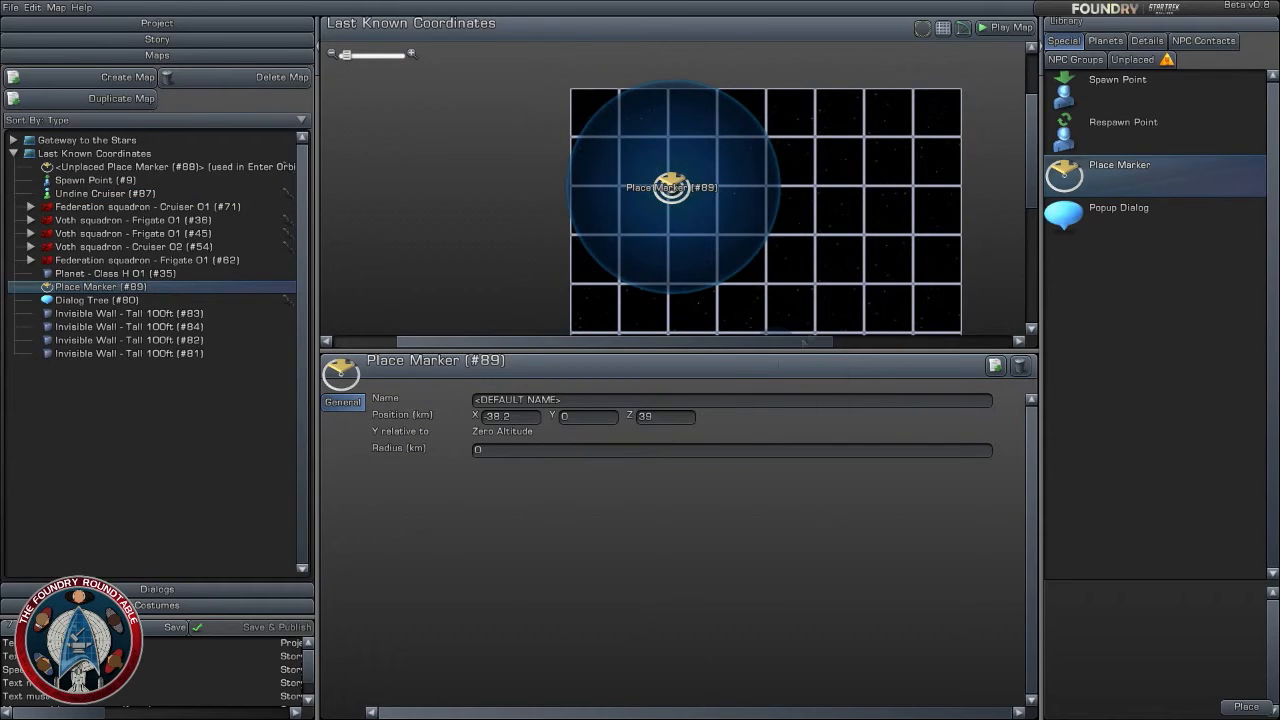
# - Try radii of 30, 50 and 70 km for the new place marker
pyautogui.click(544, 450)
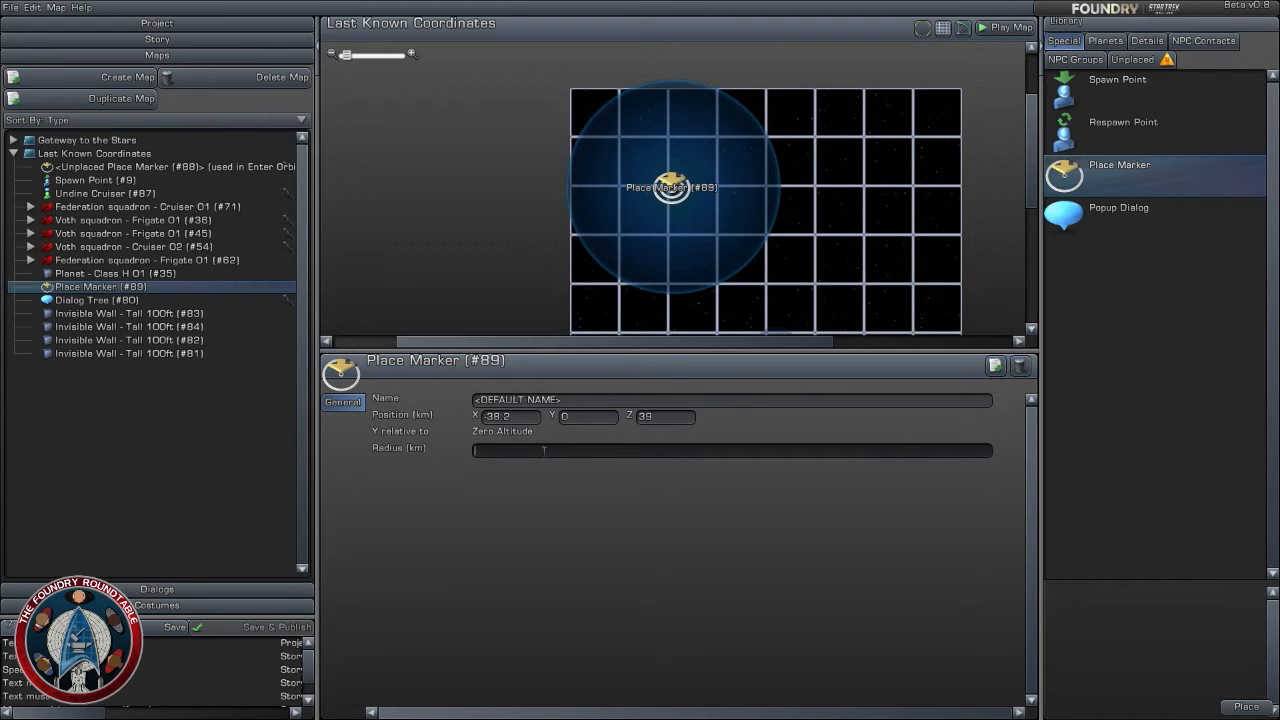
pyautogui.write('30')
pyautogui.press('Return')
pyautogui.click(544, 450)
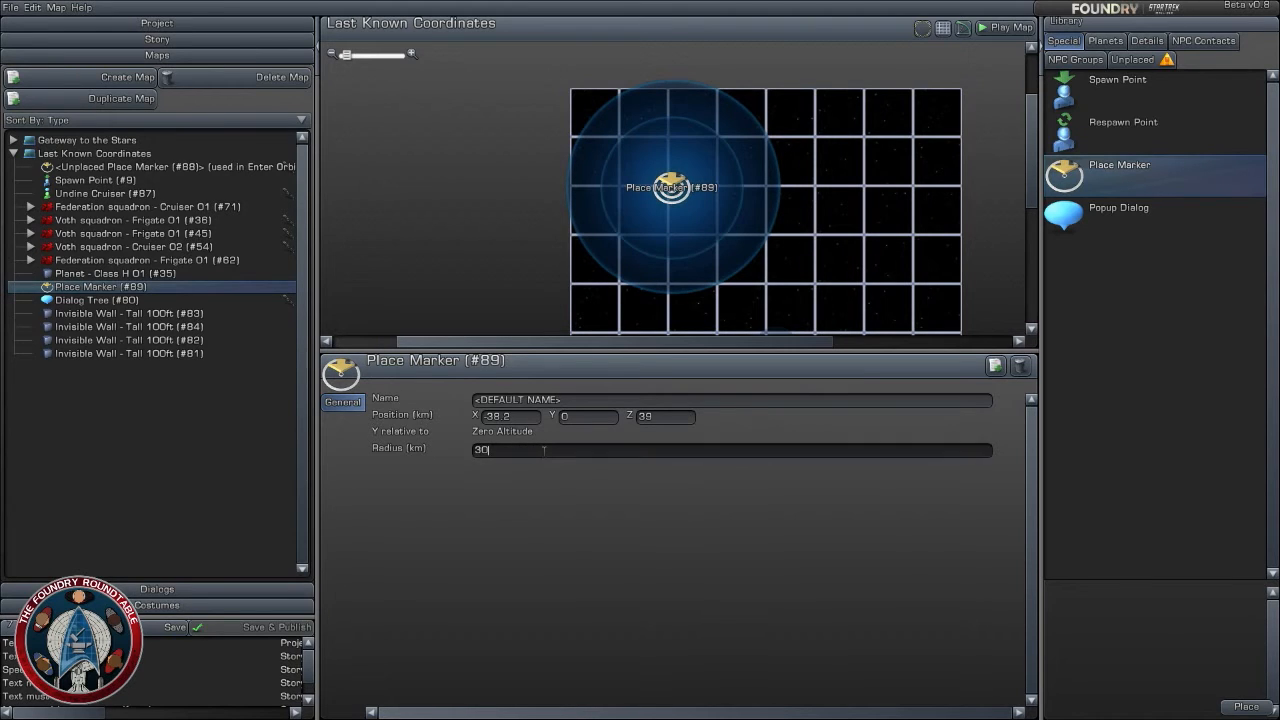
pyautogui.write('50')
pyautogui.press('Return')
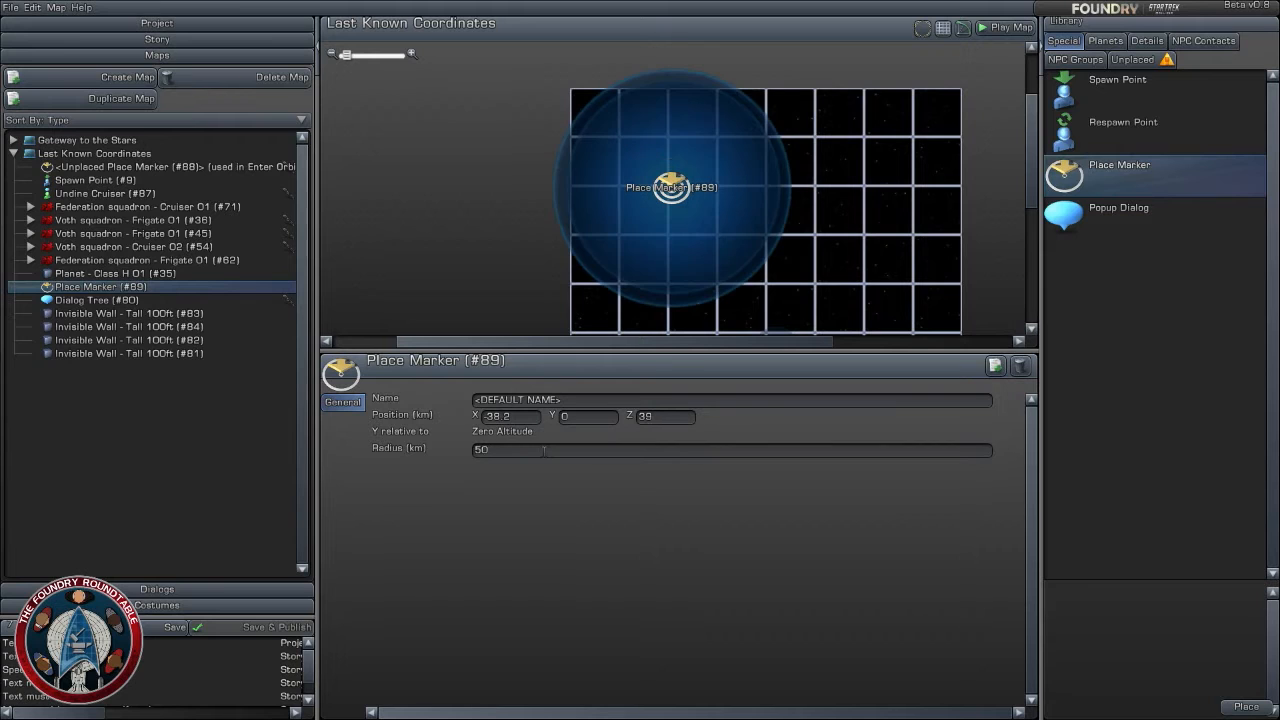
pyautogui.click(544, 450)
pyautogui.write('7')
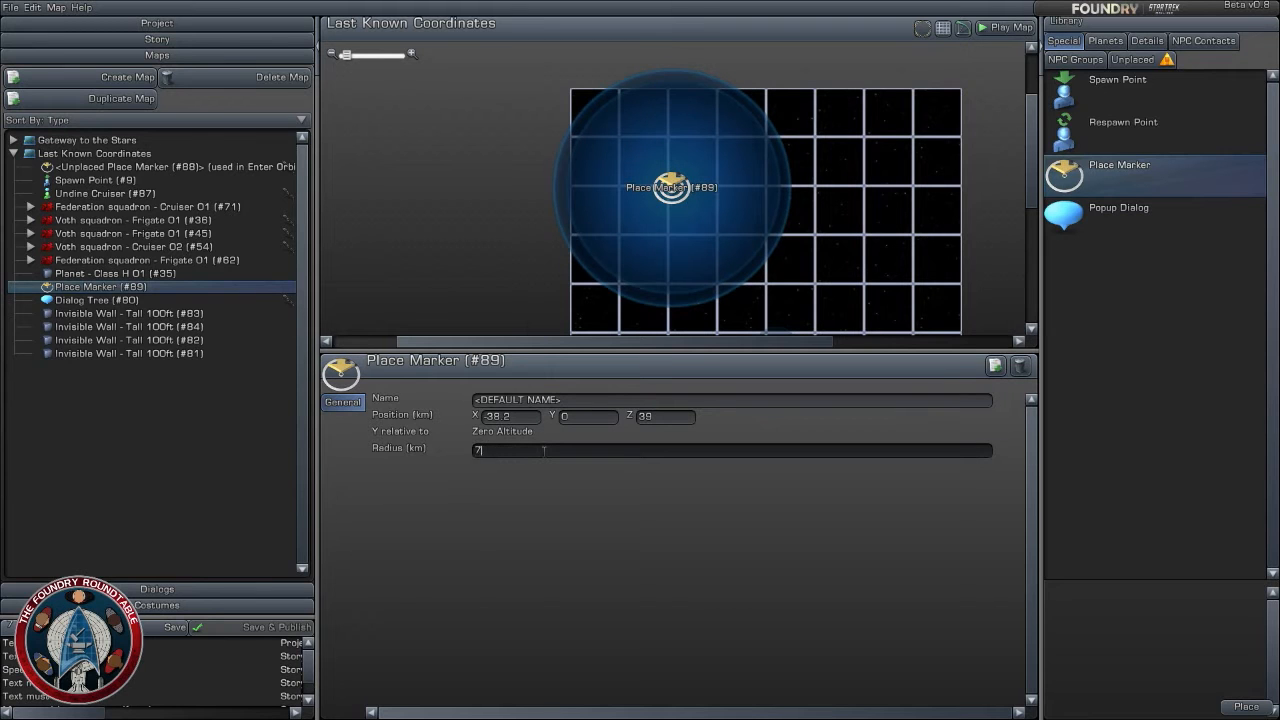
pyautogui.write('0')
pyautogui.press('Return')
# - Set the place marker's radius to 60 km
pyautogui.moveTo(847, 302)
pyautogui.mouseDown()
pyautogui.moveTo(766, 137)
pyautogui.moveTo(786, 209)
pyautogui.mouseUp()
pyautogui.click(577, 454)
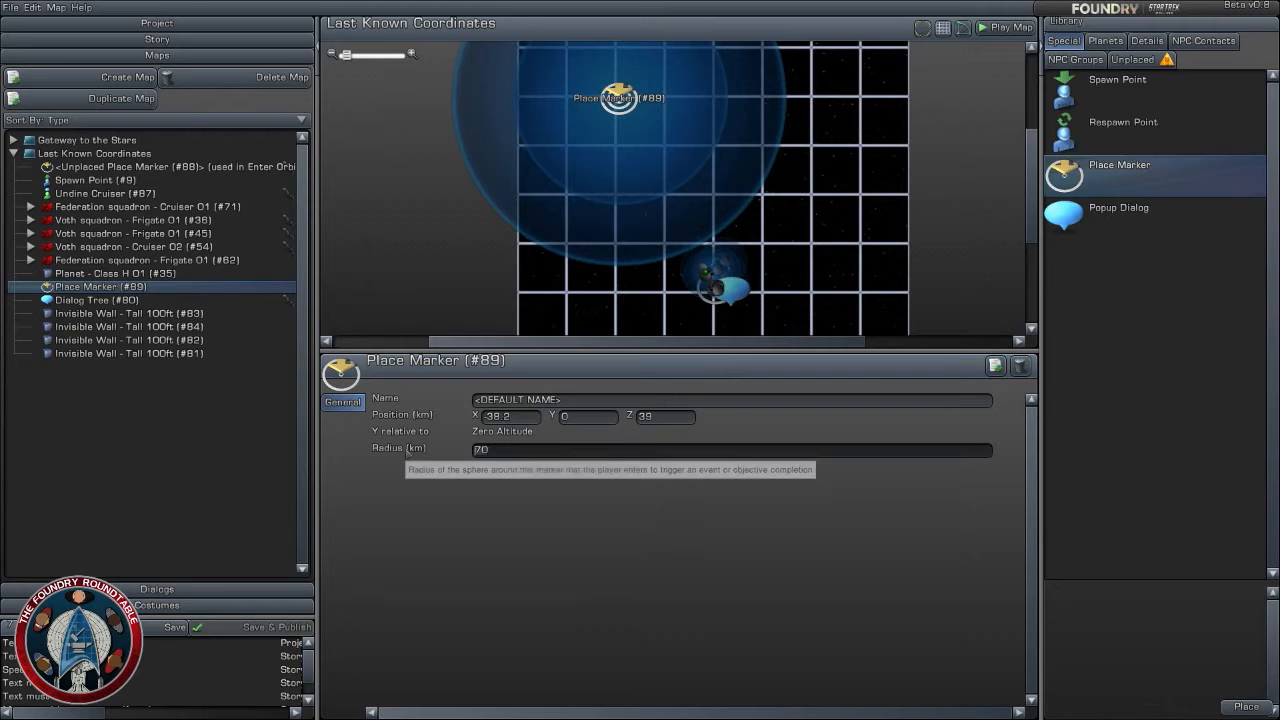
pyautogui.write('80')
pyautogui.press('Return')
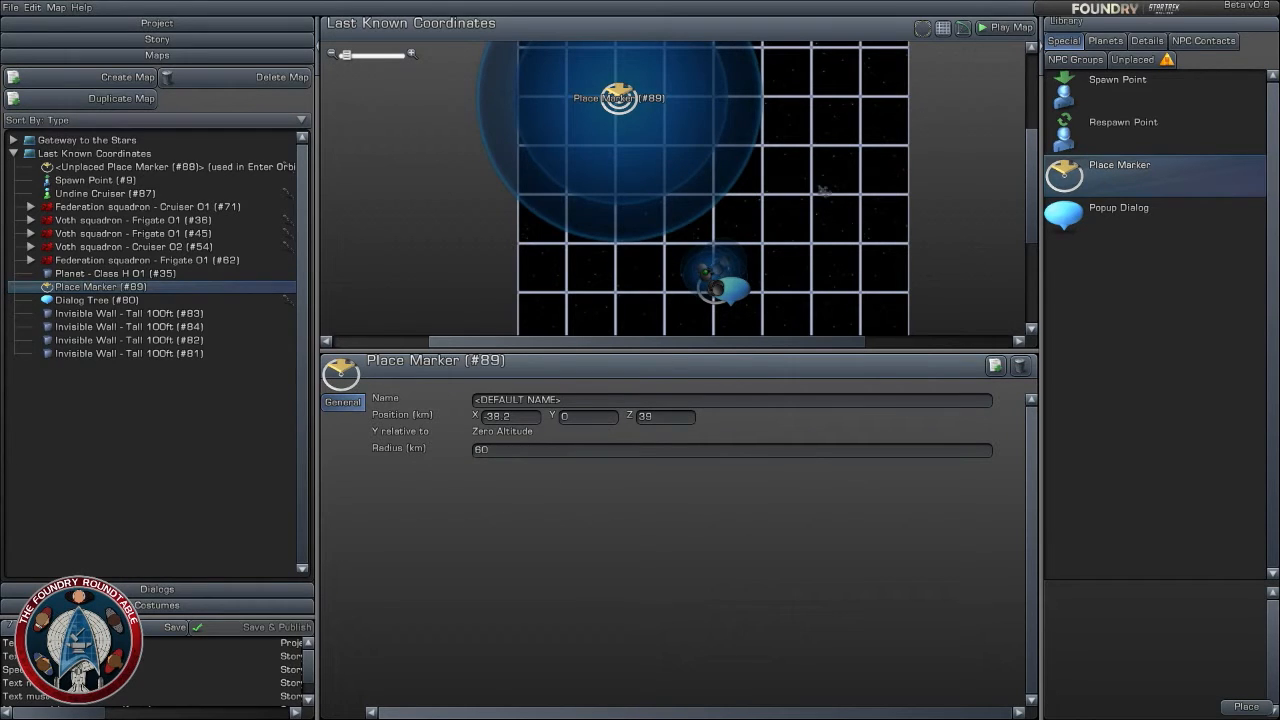
# - Select all components clustered around the spawn point and move them together a short distance farther from the place marker's circle
pyautogui.moveTo(822, 192)
pyautogui.mouseDown()
pyautogui.moveTo(860, 249)
pyautogui.moveTo(803, 151)
pyautogui.moveTo(853, 289)
pyautogui.mouseUp()
pyautogui.scroll(-2, 851, 227)
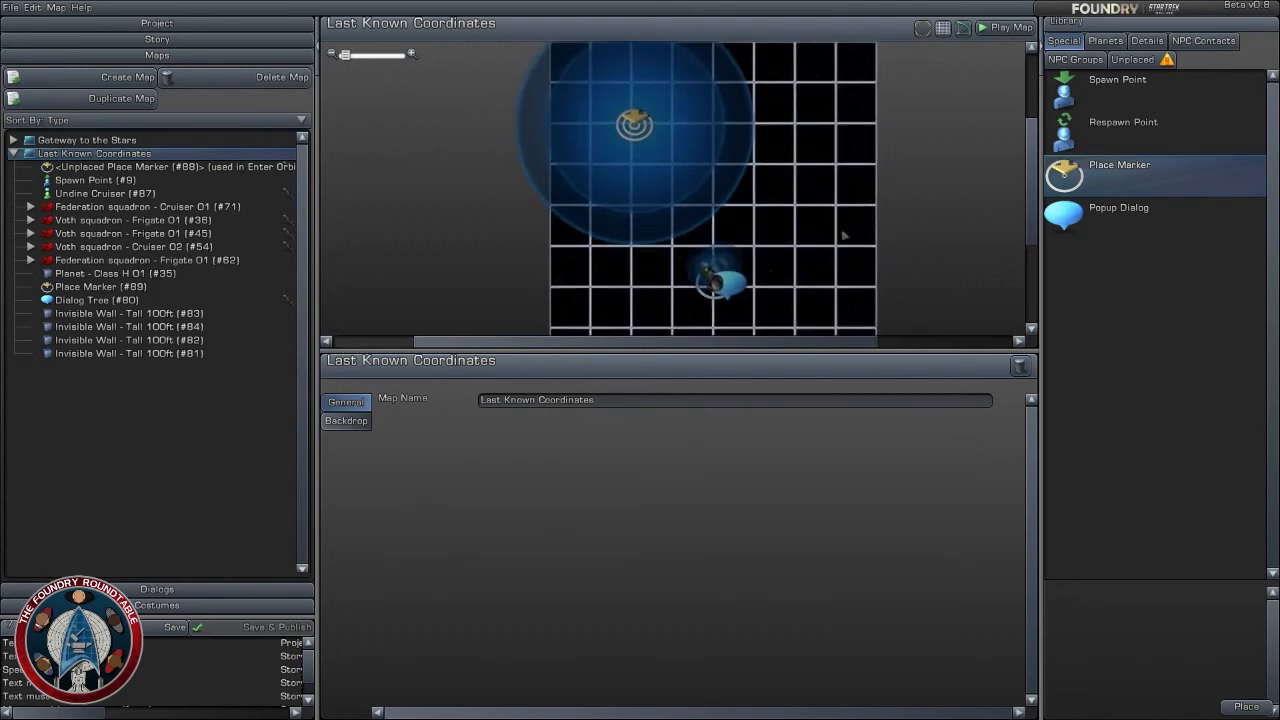
pyautogui.moveTo(842, 232)
pyautogui.mouseDown()
pyautogui.moveTo(815, 171)
pyautogui.moveTo(800, 302)
pyautogui.mouseUp()
pyautogui.scroll(2, 809, 200)
pyautogui.moveTo(491, 88)
pyautogui.mouseDown()
pyautogui.moveTo(620, 180)
pyautogui.moveTo(618, 147)
pyautogui.moveTo(778, 142)
pyautogui.moveTo(749, 138)
pyautogui.moveTo(762, 138)
pyautogui.moveTo(774, 149)
pyautogui.mouseUp()
pyautogui.moveTo(640, 285); pyautogui.dragTo(662, 184, button='right')
pyautogui.moveTo(645, 170); pyautogui.dragTo(765, 275)
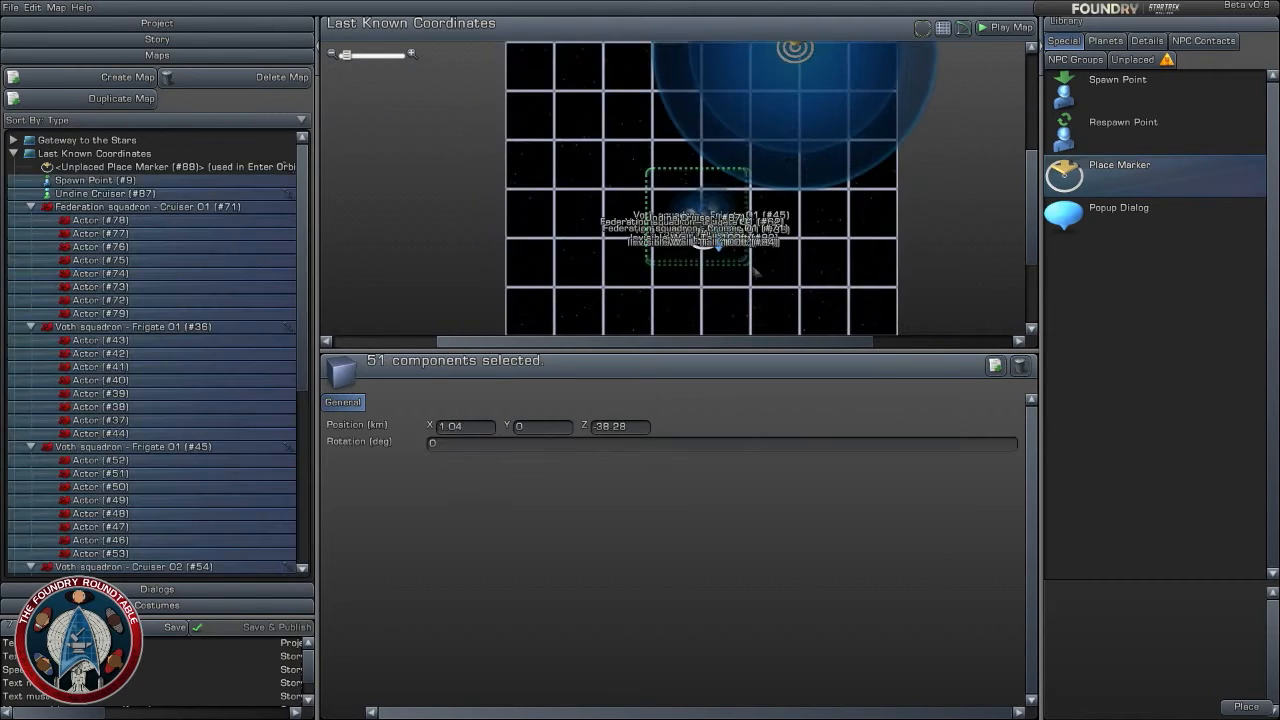
pyautogui.moveTo(701, 231); pyautogui.dragTo(656, 217)
pyautogui.click(758, 300)
pyautogui.scroll(1, 760, 298)
pyautogui.moveTo(762, 299); pyautogui.dragTo(810, 211, button='right')
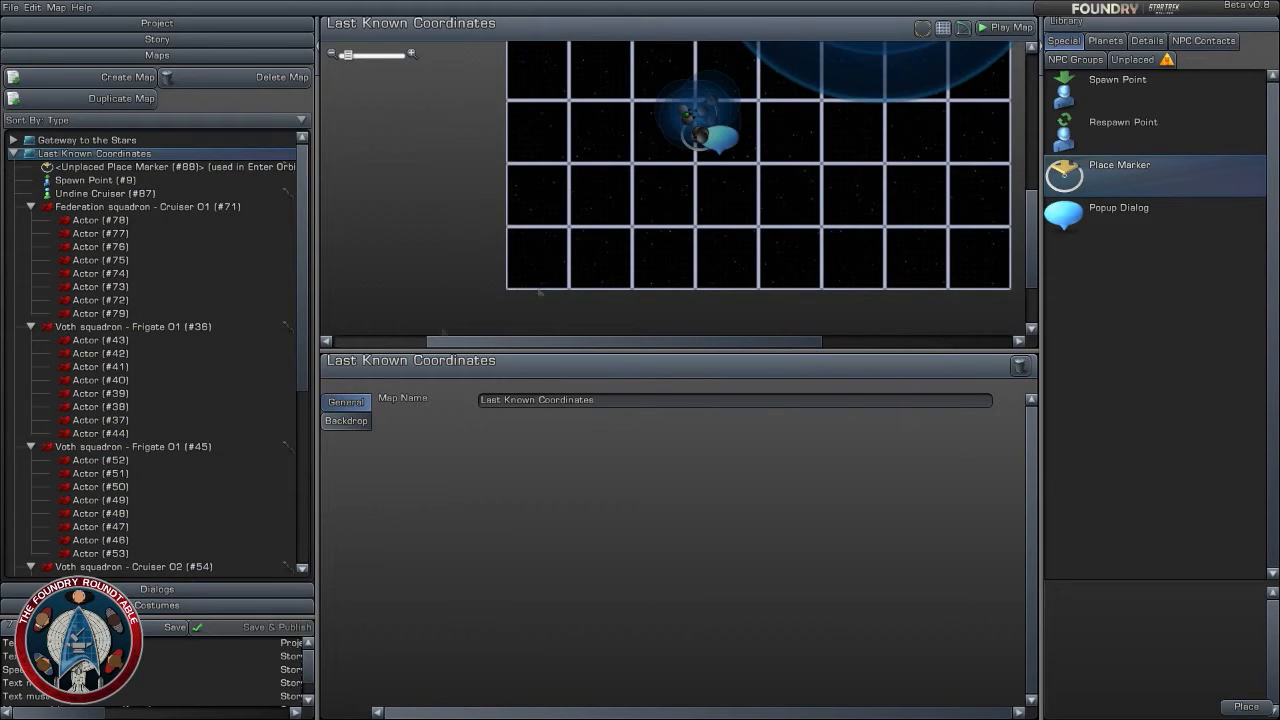
pyautogui.click(347, 424)
pyautogui.click(347, 403)
pyautogui.moveTo(416, 218); pyautogui.dragTo(388, 299, button='right')
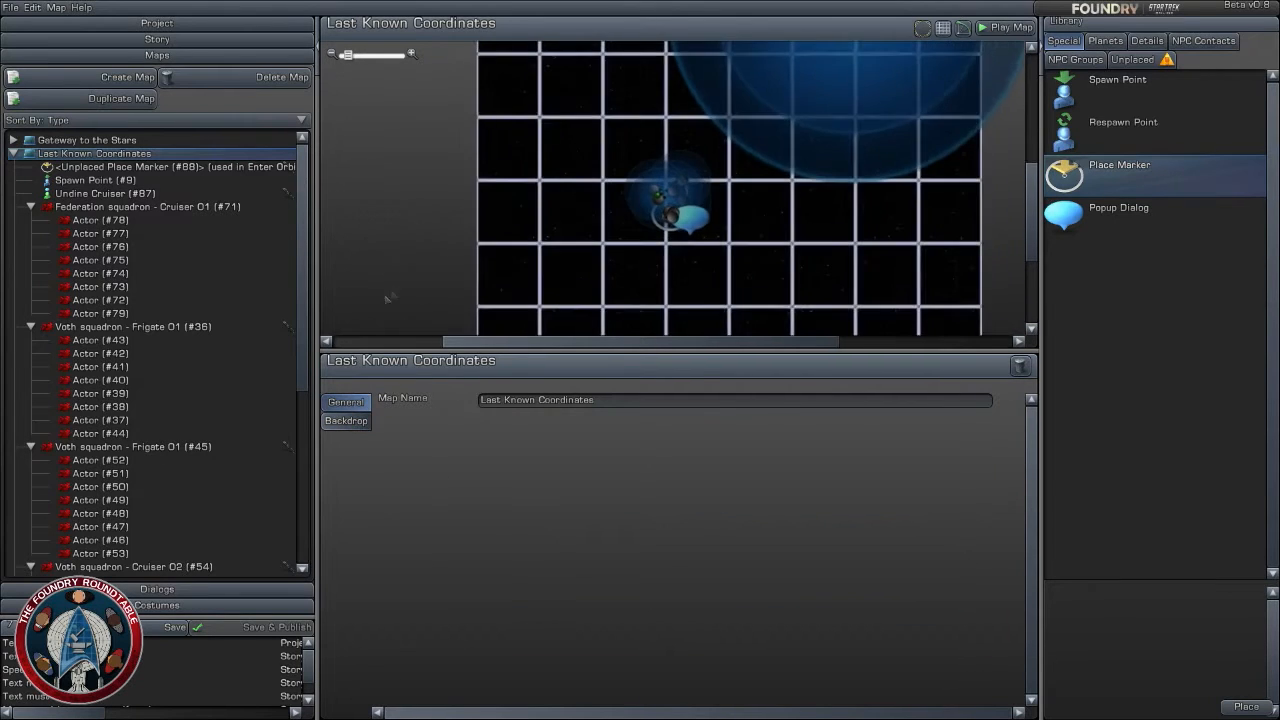
pyautogui.scroll(-2, 434, 257)
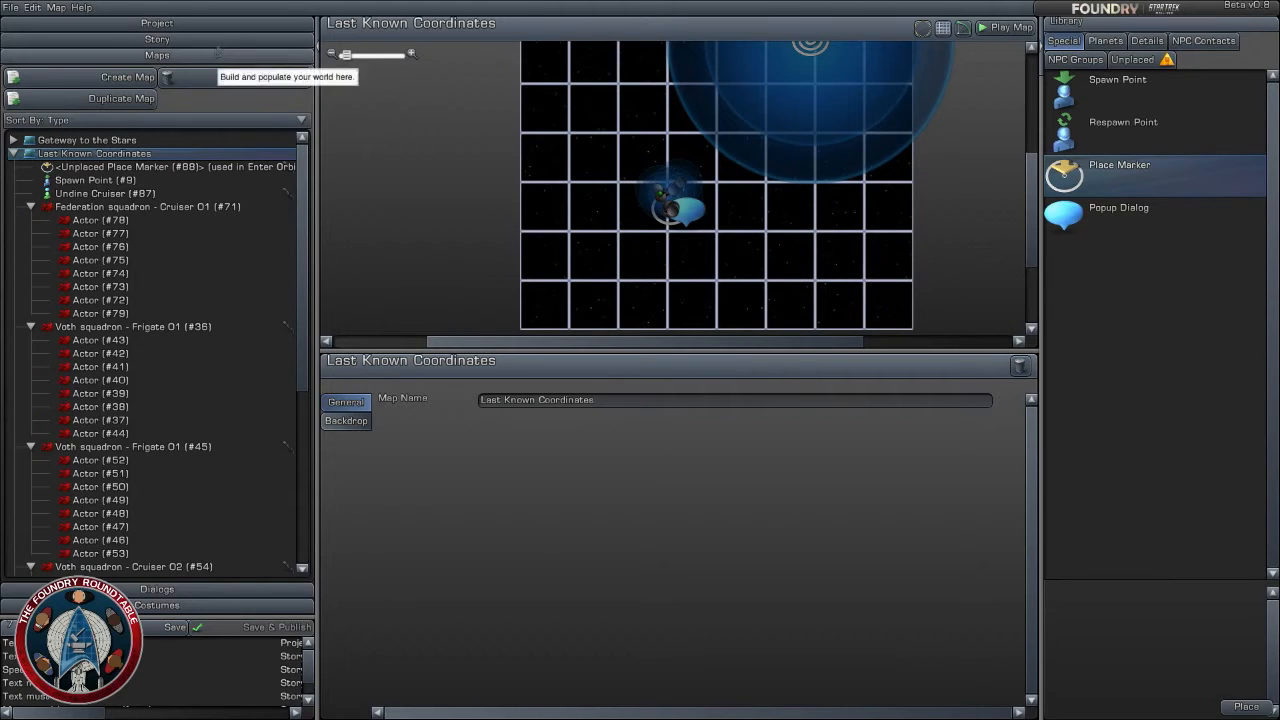
# - In the story's "Leaving Gateway to the Stars" transition, enter text saying the course is set for the shuttles last known coordinates
pyautogui.click(212, 39)
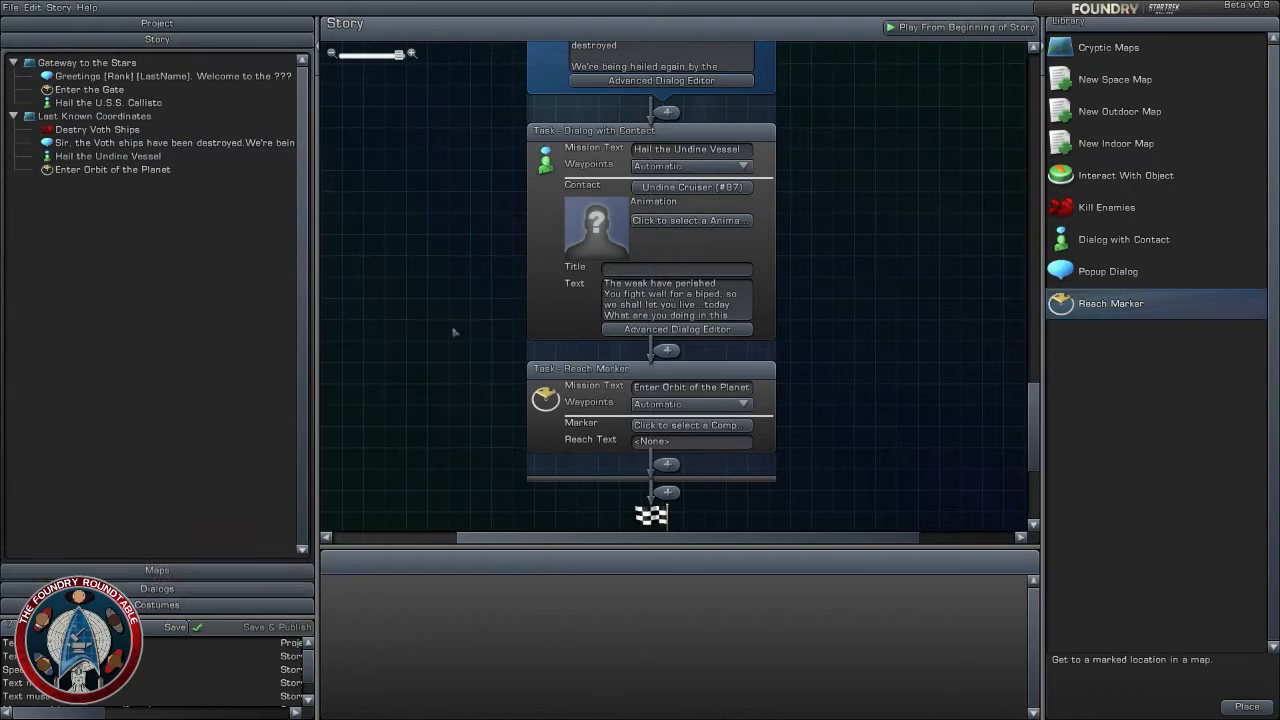
pyautogui.scroll(-2, 440, 214)
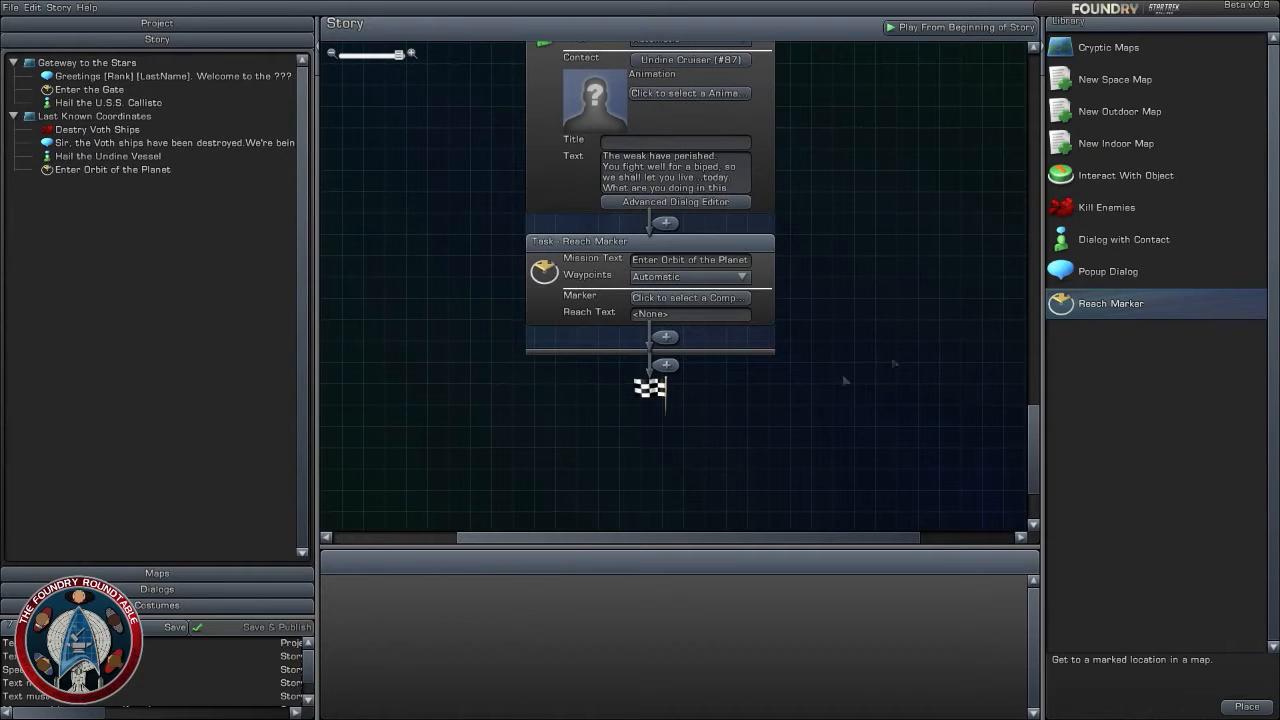
pyautogui.scroll(-3, 808, 270)
pyautogui.moveTo(806, 246); pyautogui.dragTo(837, 457)
pyautogui.moveTo(868, 322); pyautogui.dragTo(877, 537)
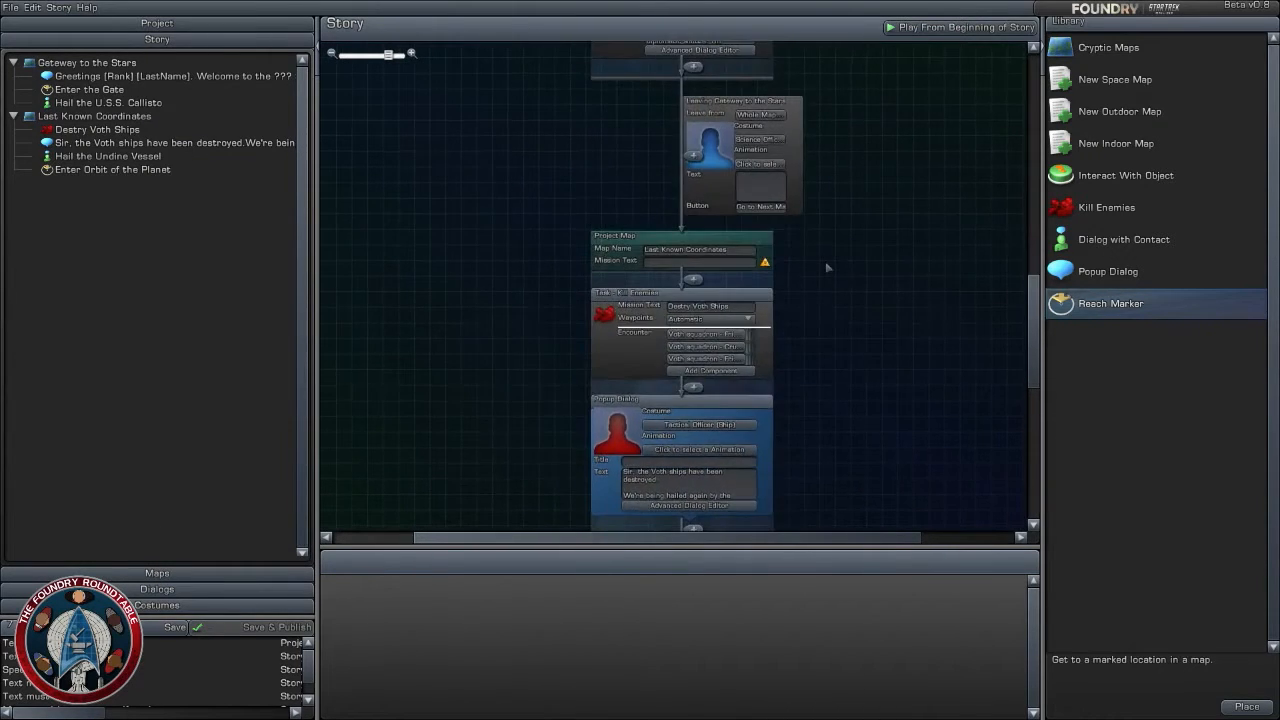
pyautogui.scroll(2, 831, 267)
pyautogui.moveTo(831, 266); pyautogui.dragTo(818, 357)
pyautogui.moveTo(873, 311); pyautogui.dragTo(868, 397)
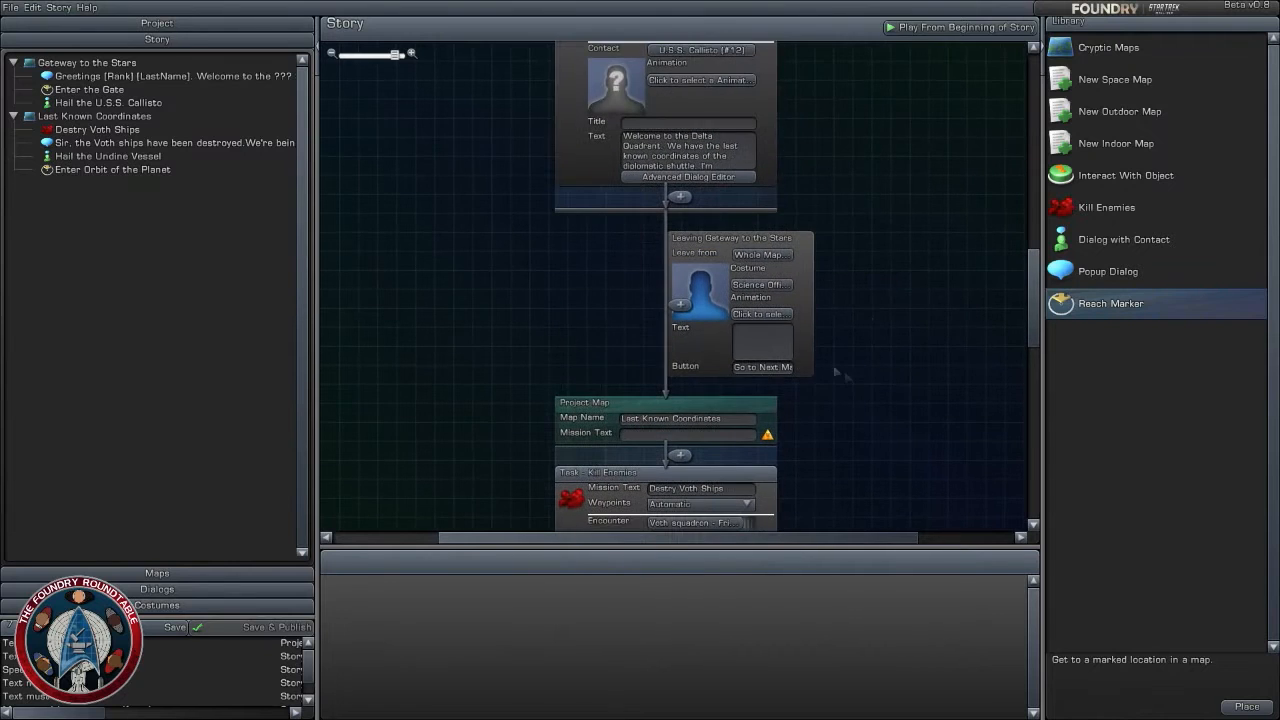
pyautogui.click(762, 343)
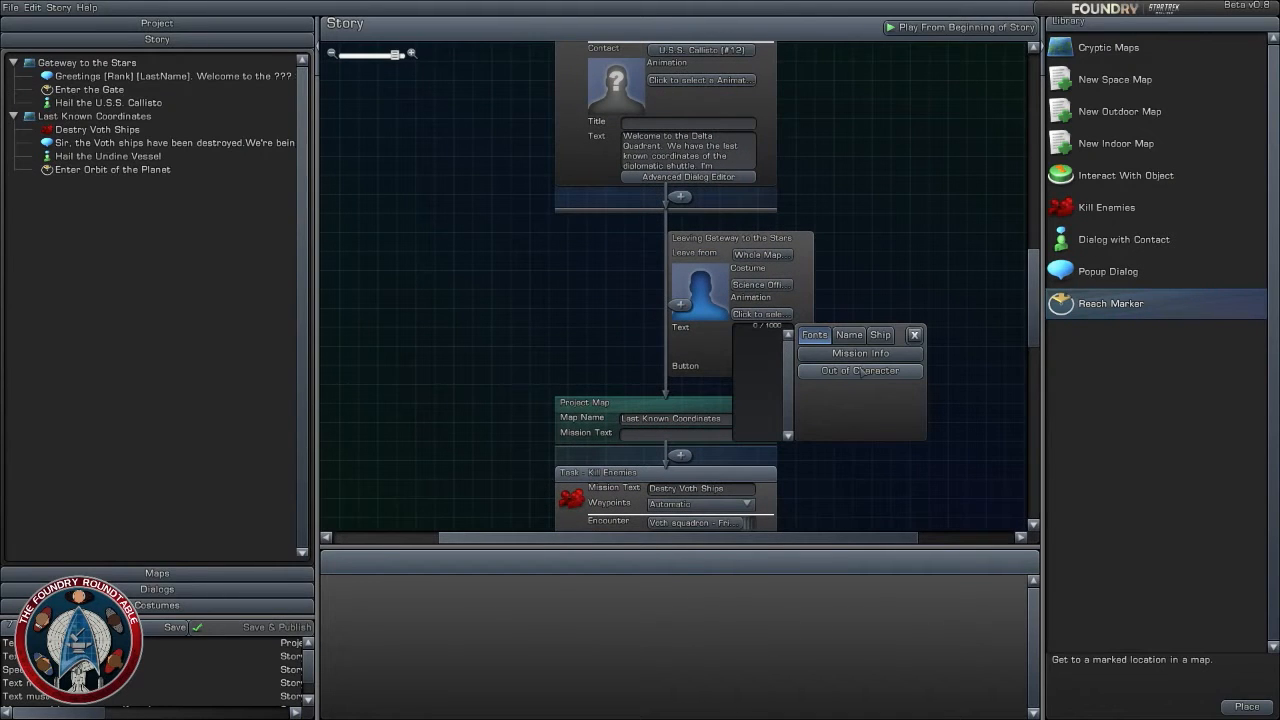
pyautogui.click(890, 264)
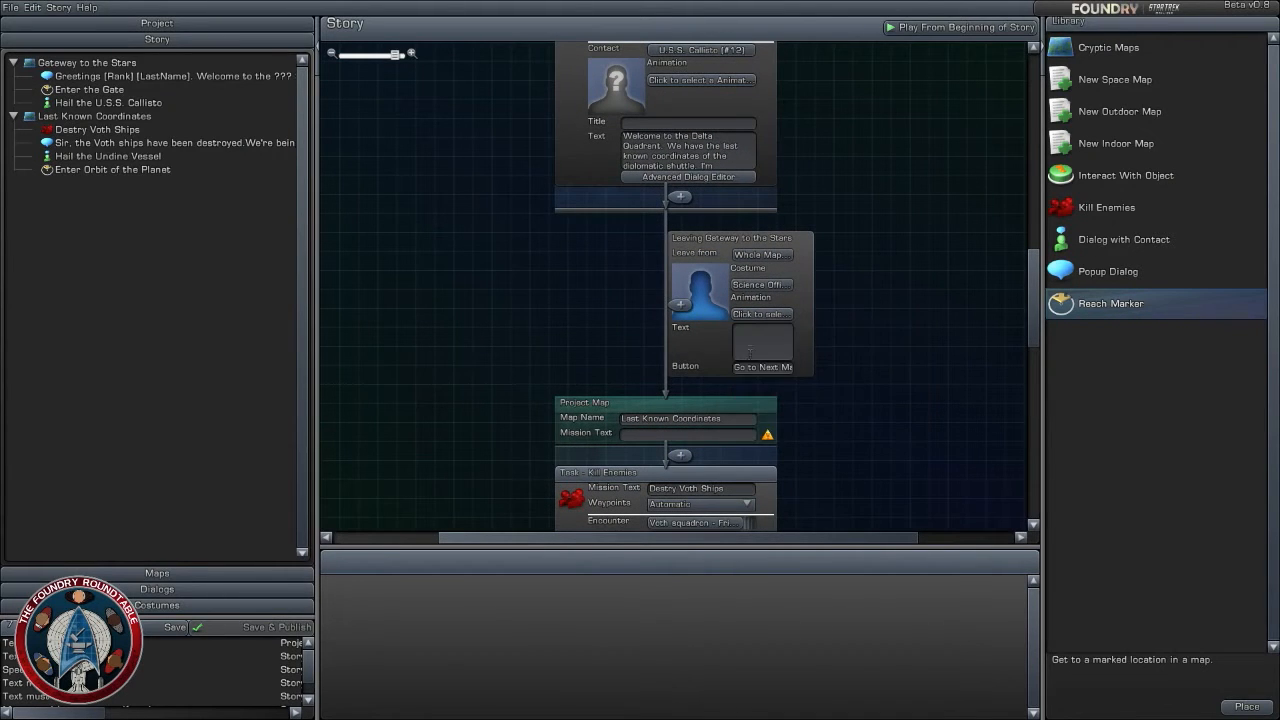
pyautogui.click(764, 345)
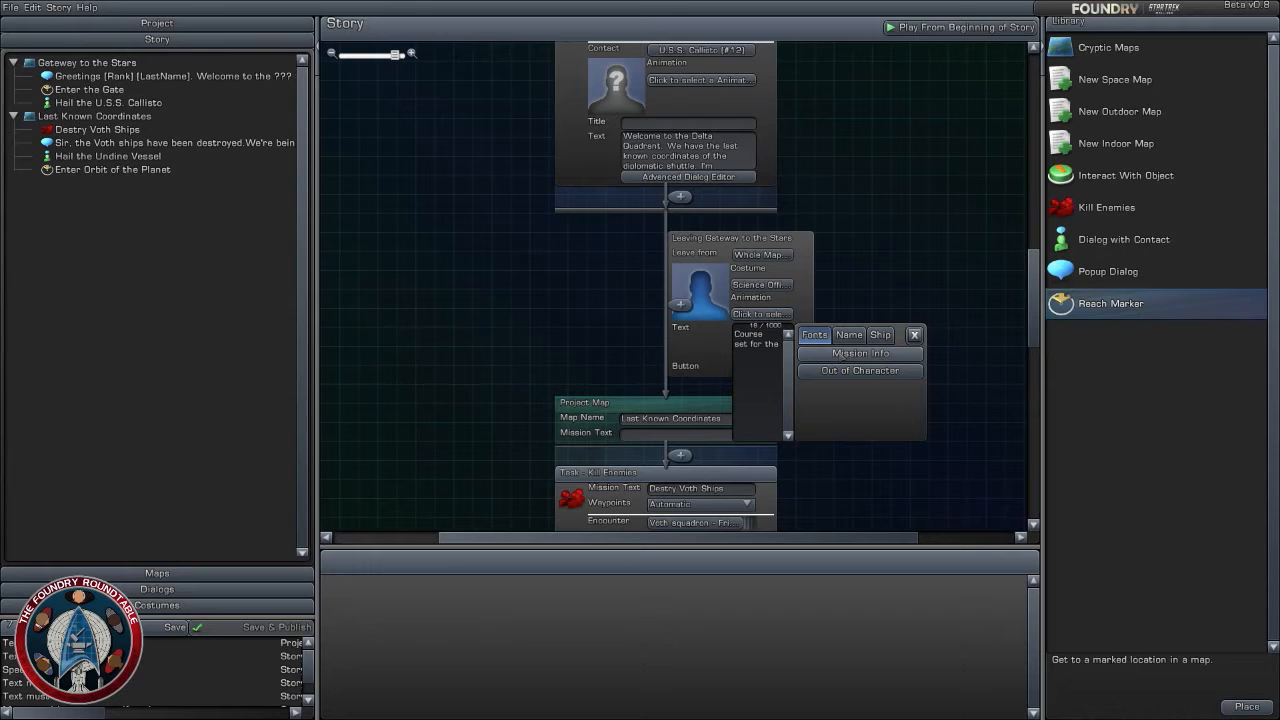
pyautogui.write('ir')
pyautogui.press('BackSpace')
pyautogui.press('BackSpace')
pyautogui.press('BackSpace')
pyautogui.press('BackSpace')
pyautogui.write('shuttles last known coor')
pyautogui.click(885, 248)
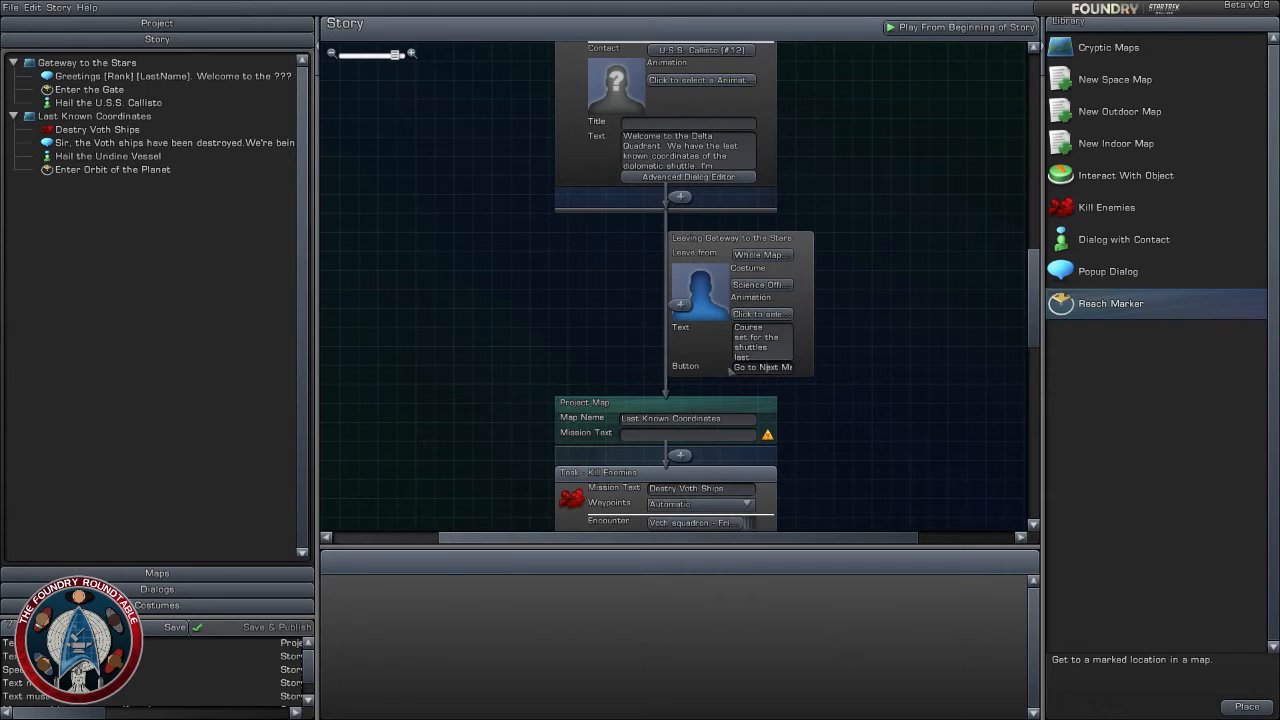
# - Change the transition's button text to "Warp to the Last Known Coordinates"
pyautogui.moveTo(735, 369); pyautogui.dragTo(912, 372)
pyautogui.write('We')
pyautogui.write('rp to the Last Kn')
pyautogui.write('own Coo')
pyautogui.write('r')
pyautogui.write('dinates')
pyautogui.scroll(-5, 858, 440)
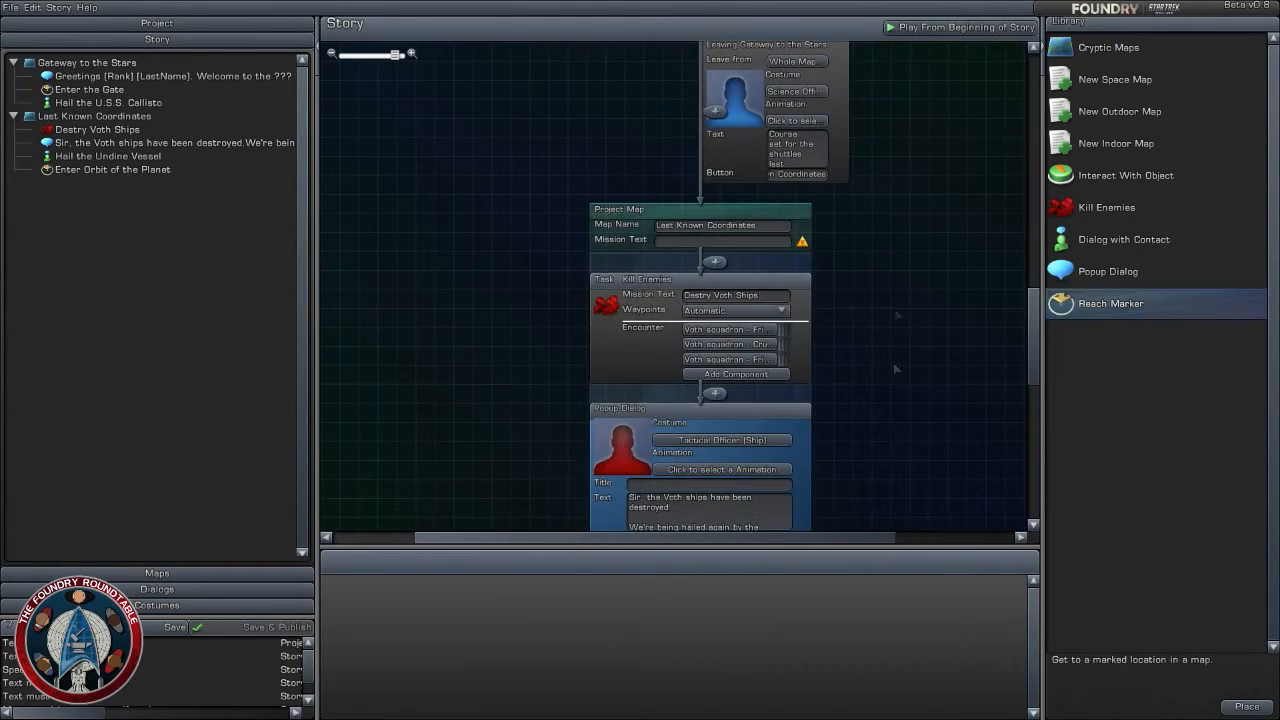
# - Collapse the Last Known Coordinates map's component tree and play the map from its start spawn point
pyautogui.scroll(-3, 858, 203)
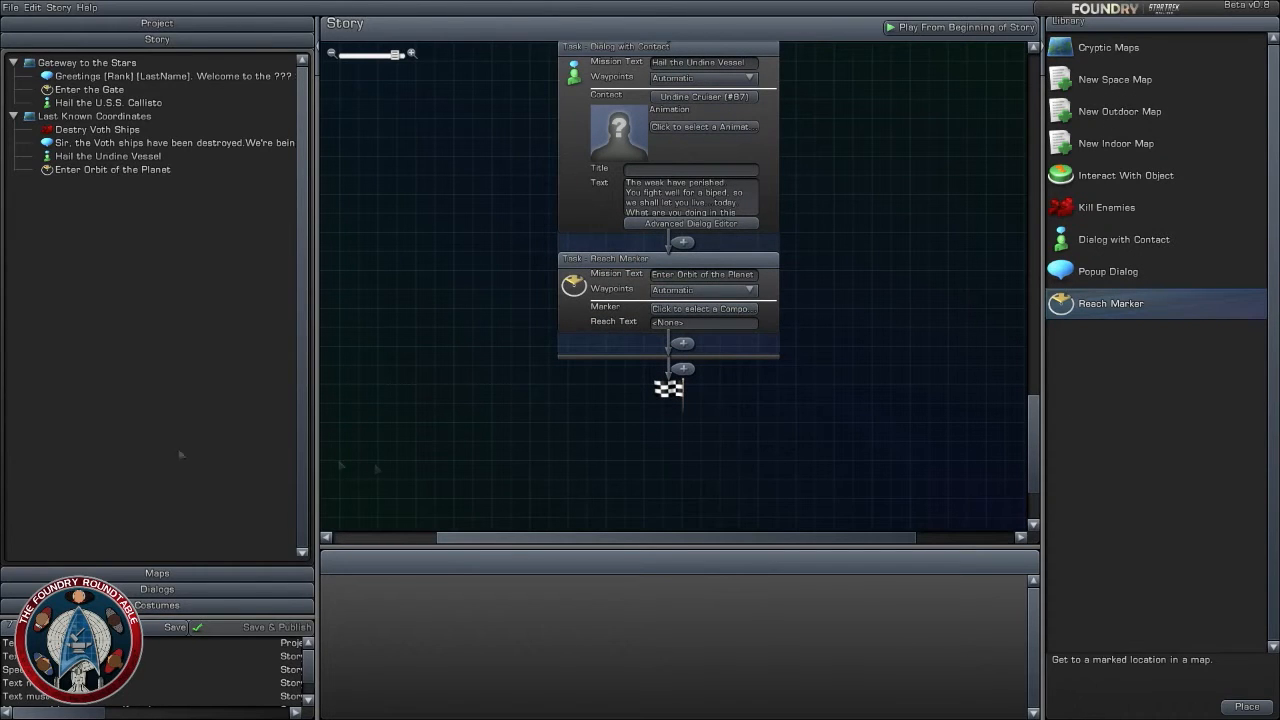
pyautogui.click(157, 573)
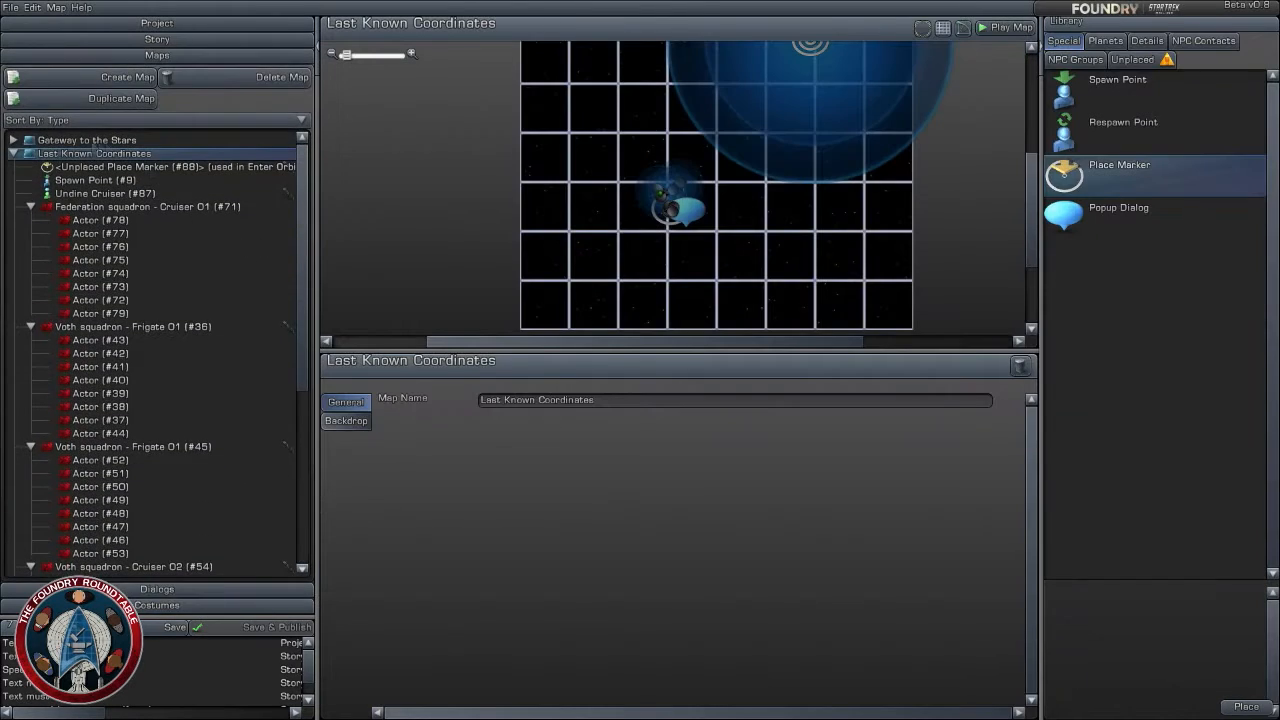
pyautogui.click(14, 154)
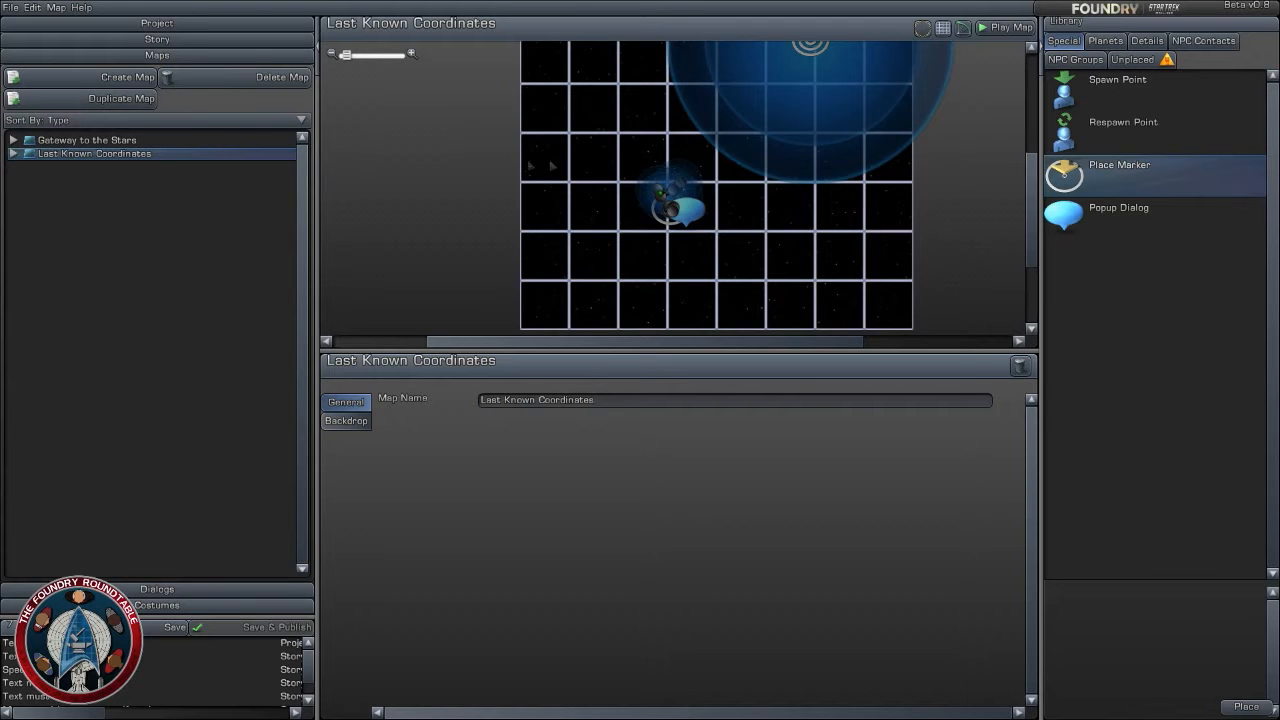
pyautogui.scroll(1, 550, 163)
pyautogui.click(157, 39)
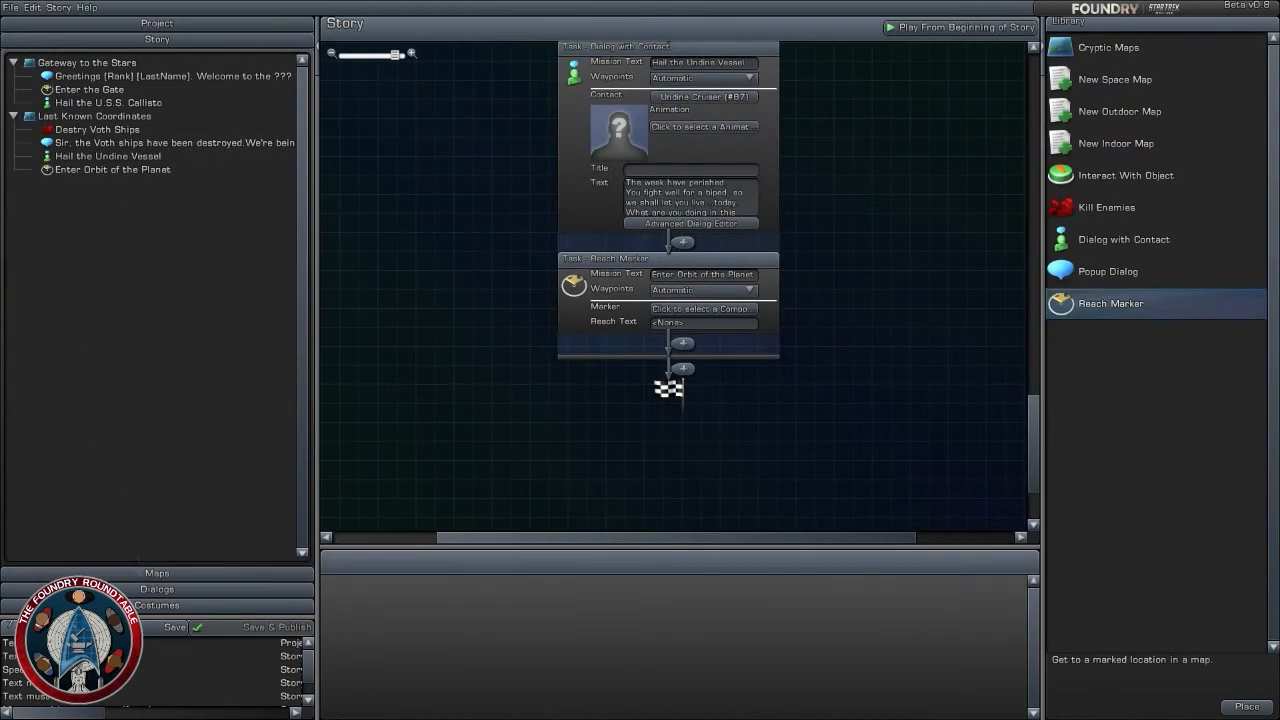
pyautogui.click(157, 573)
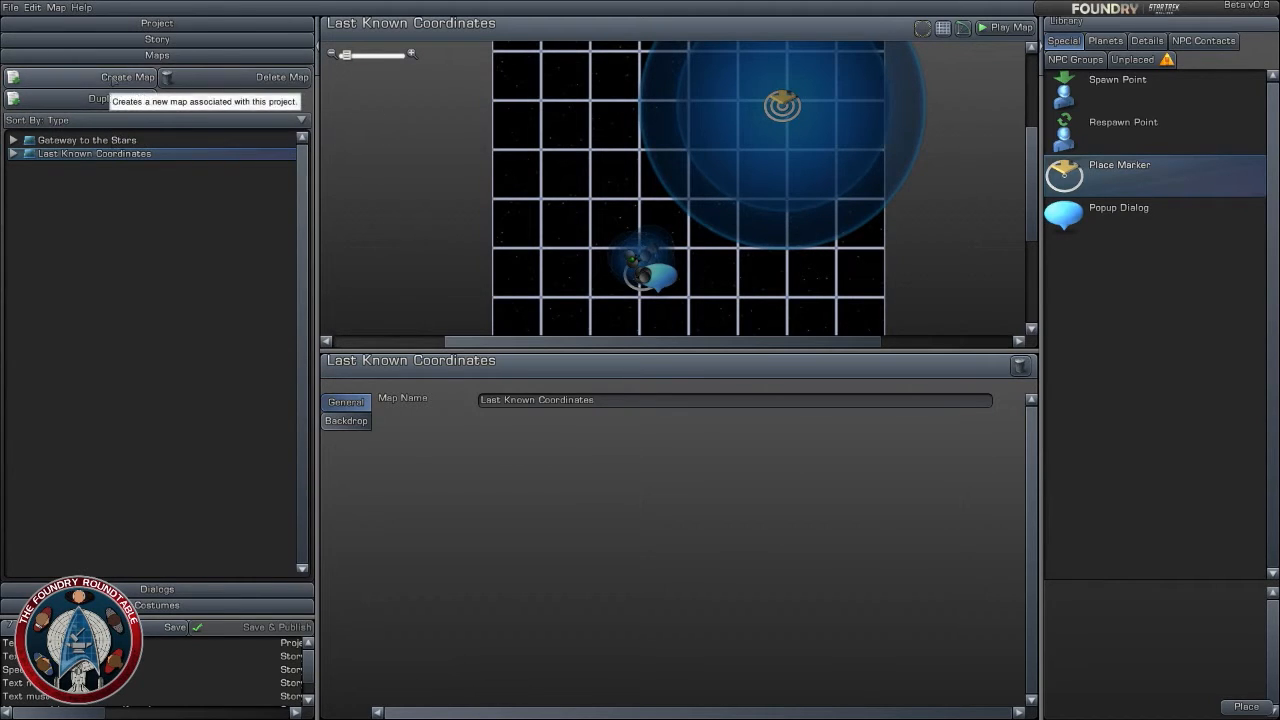
pyautogui.moveTo(520, 212); pyautogui.dragTo(526, 176)
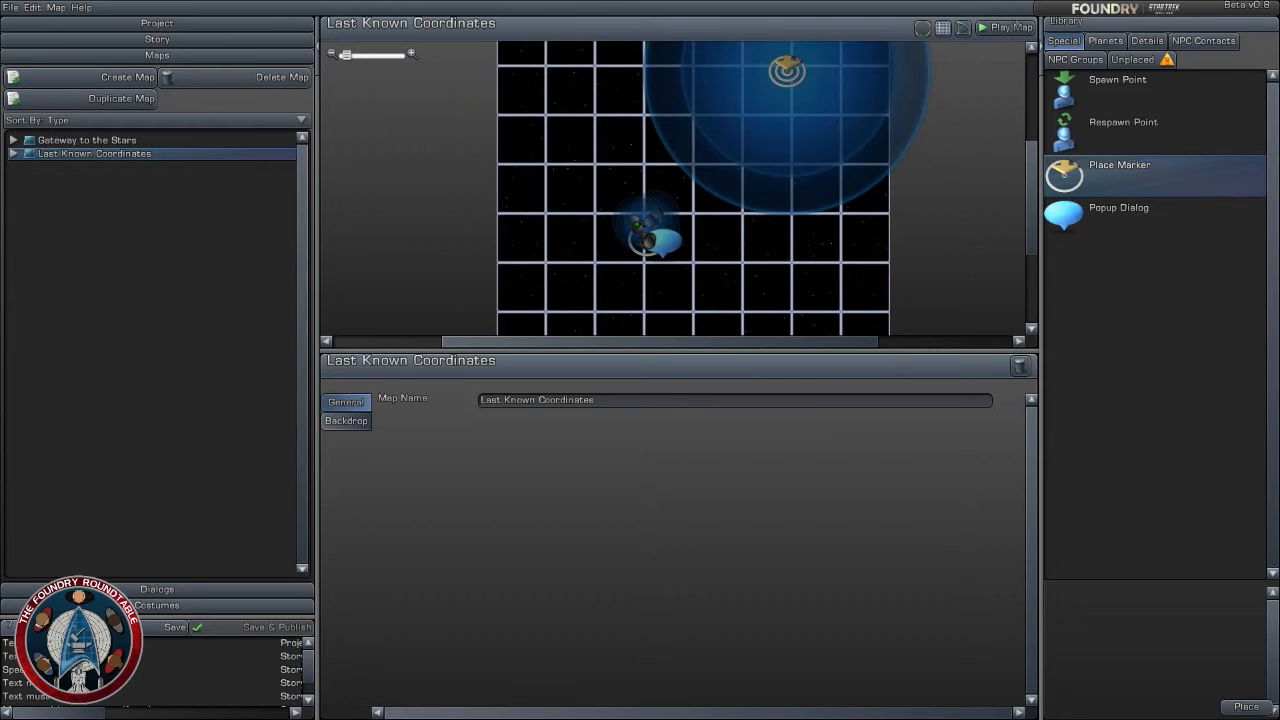
pyautogui.click(1005, 27)
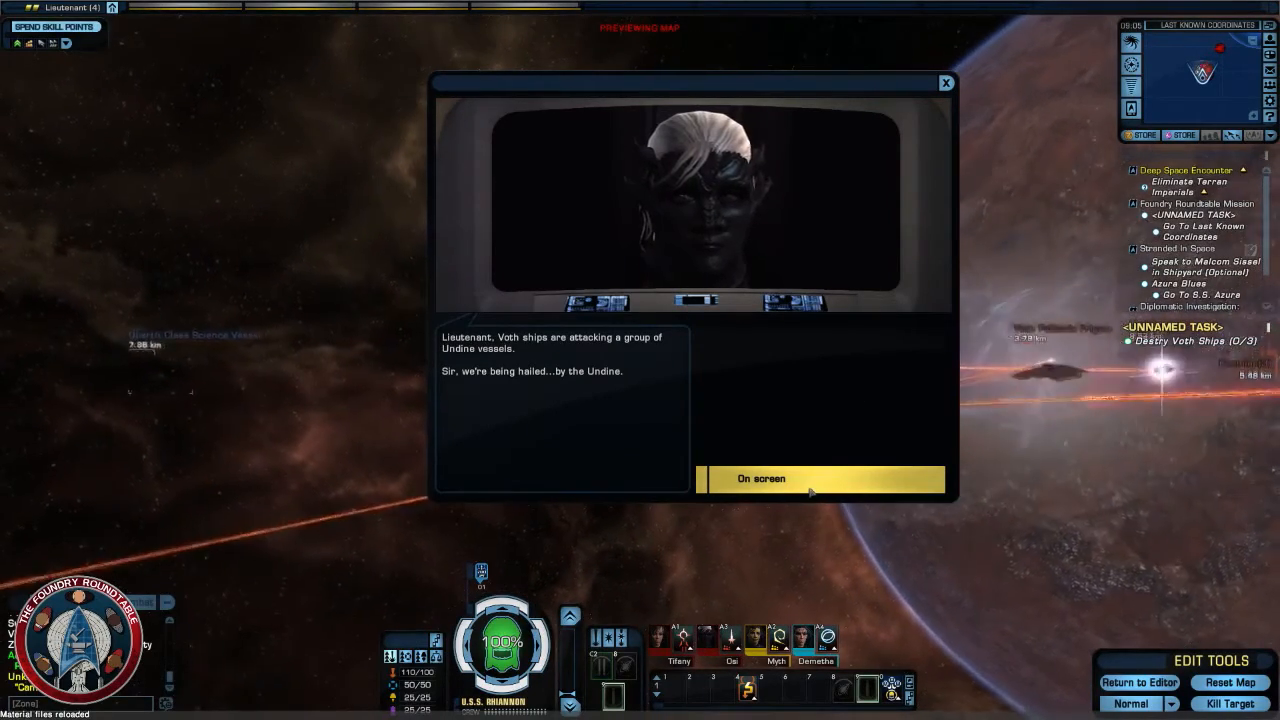
# - Answer the opening hail with "On screen", continue past the Undine Captain's plea, and order "Engage the Voth ships."
pyautogui.click(813, 489)
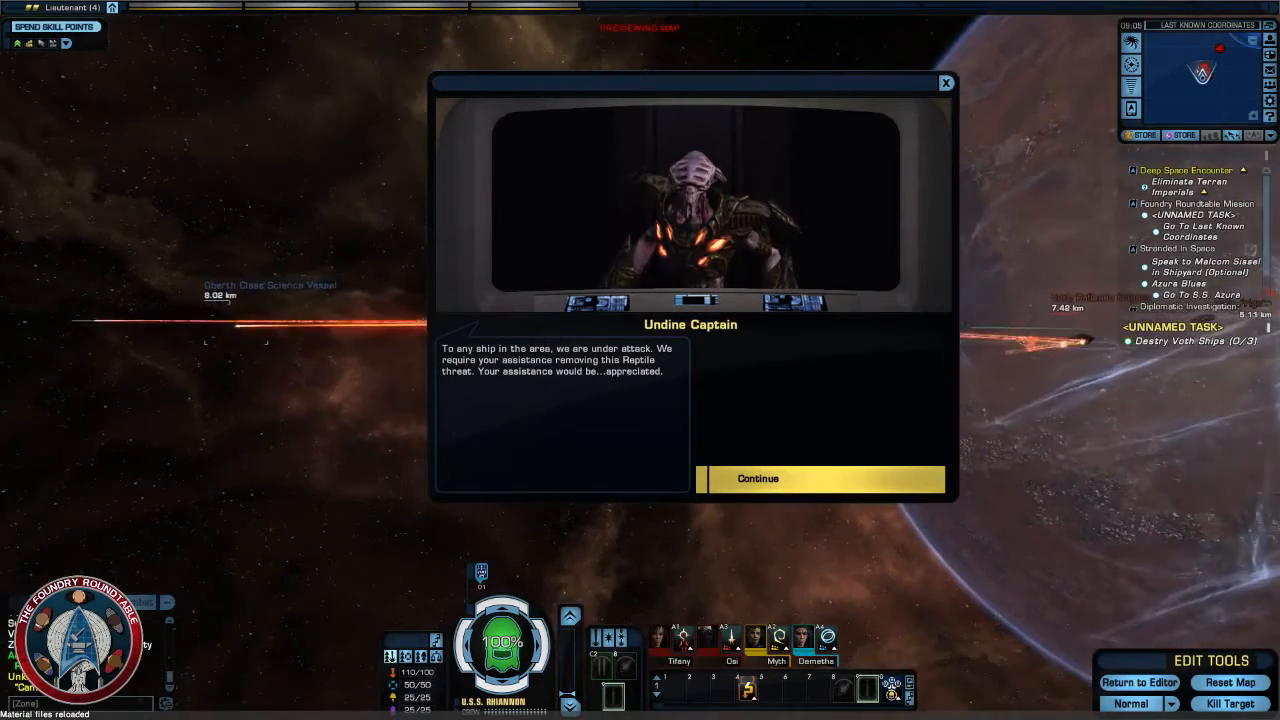
pyautogui.click(813, 489)
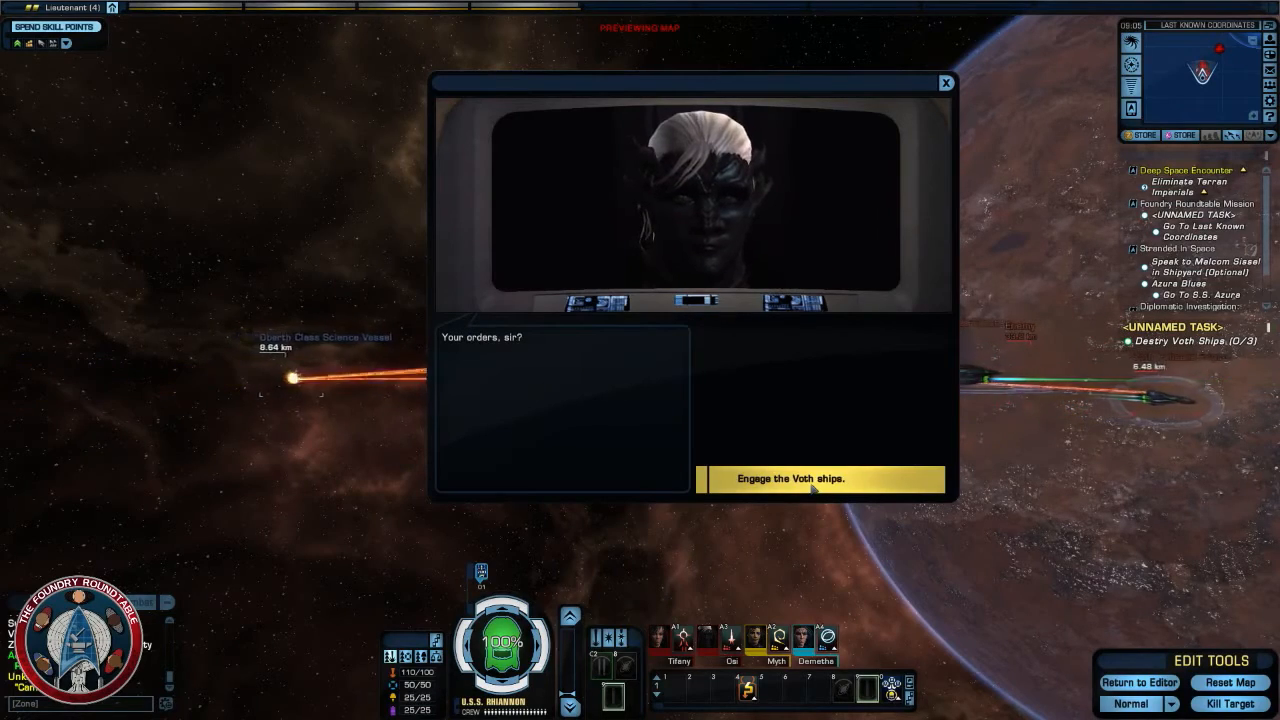
pyautogui.click(813, 480)
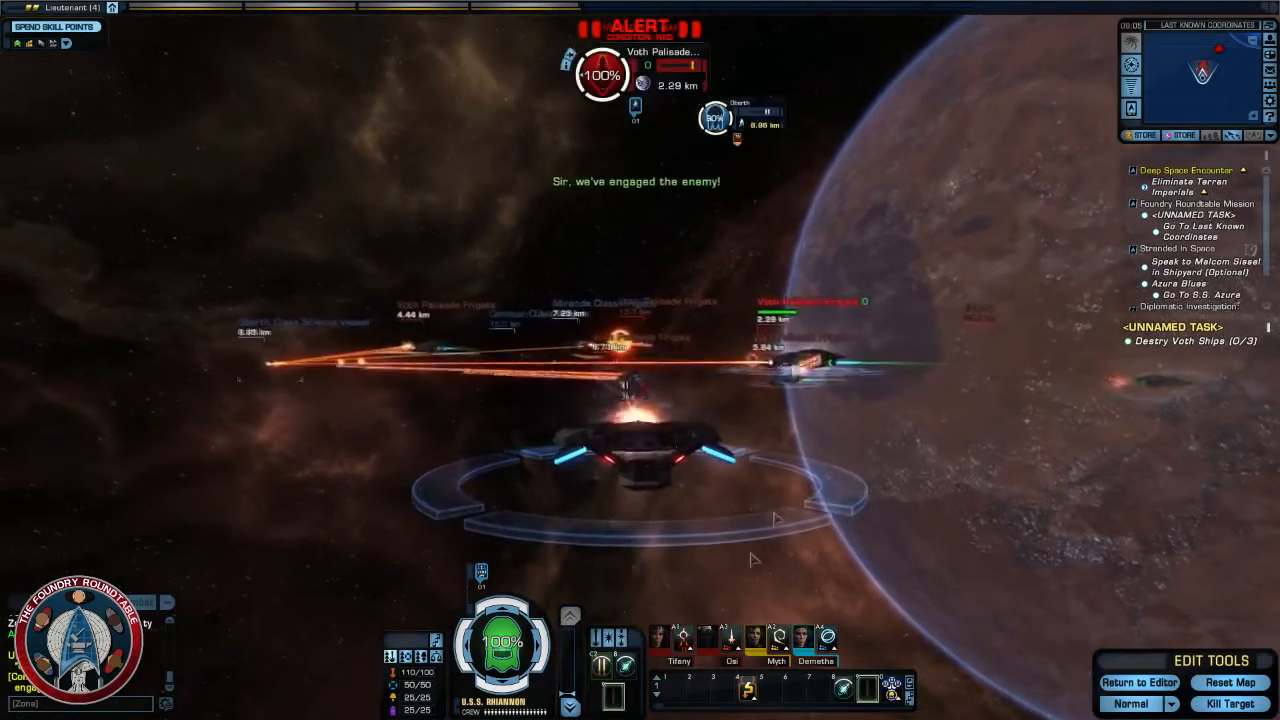
# - Attack the nearest Voth Palisade Frigate with beams and quantum torpedoes while steering to keep it in firing arc
pyautogui.press('space')
pyautogui.moveTo(688, 541)
pyautogui.mouseDown(button='right')
pyautogui.moveTo(700, 620)
pyautogui.moveTo(688, 541)
pyautogui.mouseUp(button='right')
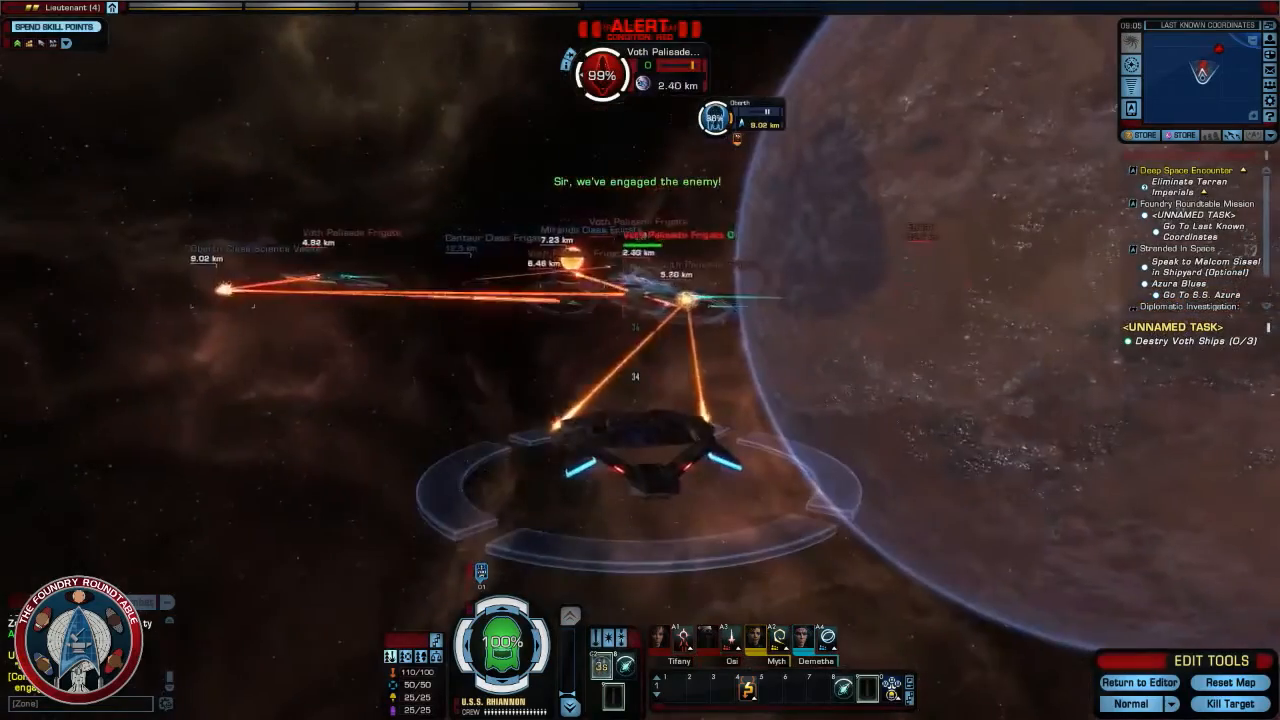
pyautogui.press('r')
pyautogui.press('r')
pyautogui.moveTo(698, 481); pyautogui.dragTo(600, 490, button='right')
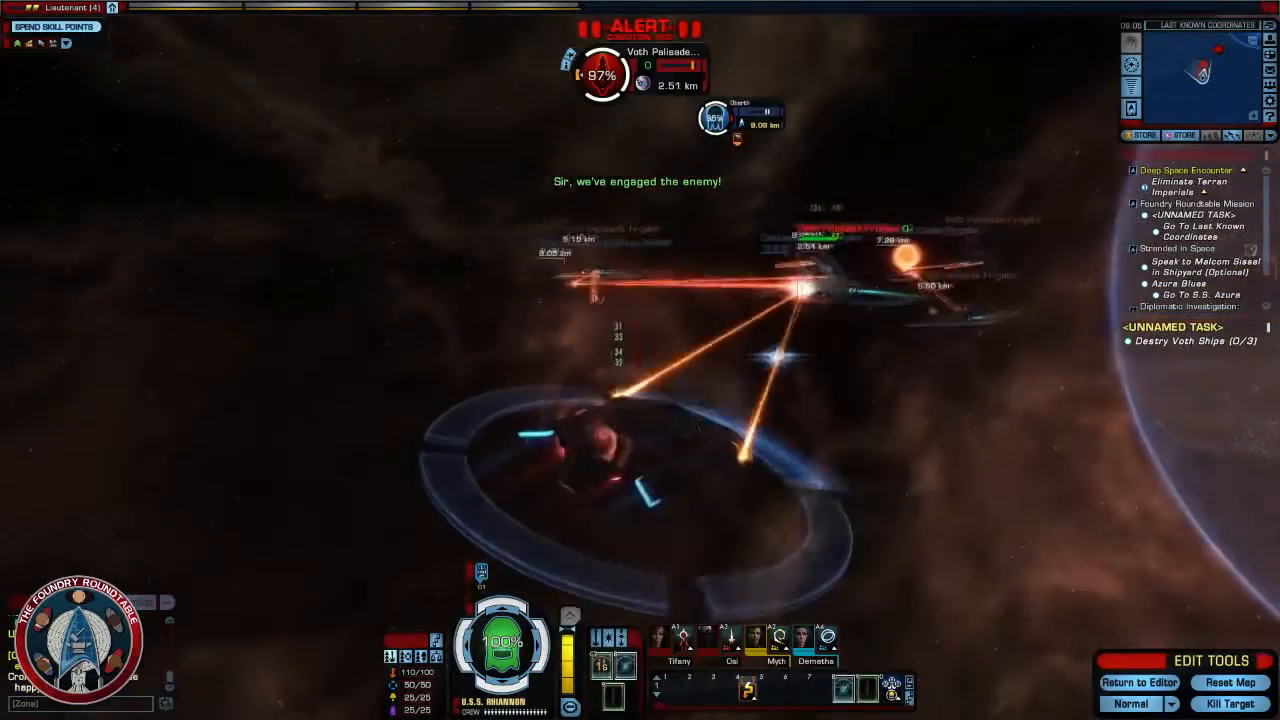
pyautogui.moveTo(698, 481); pyautogui.dragTo(800, 481, button='right')
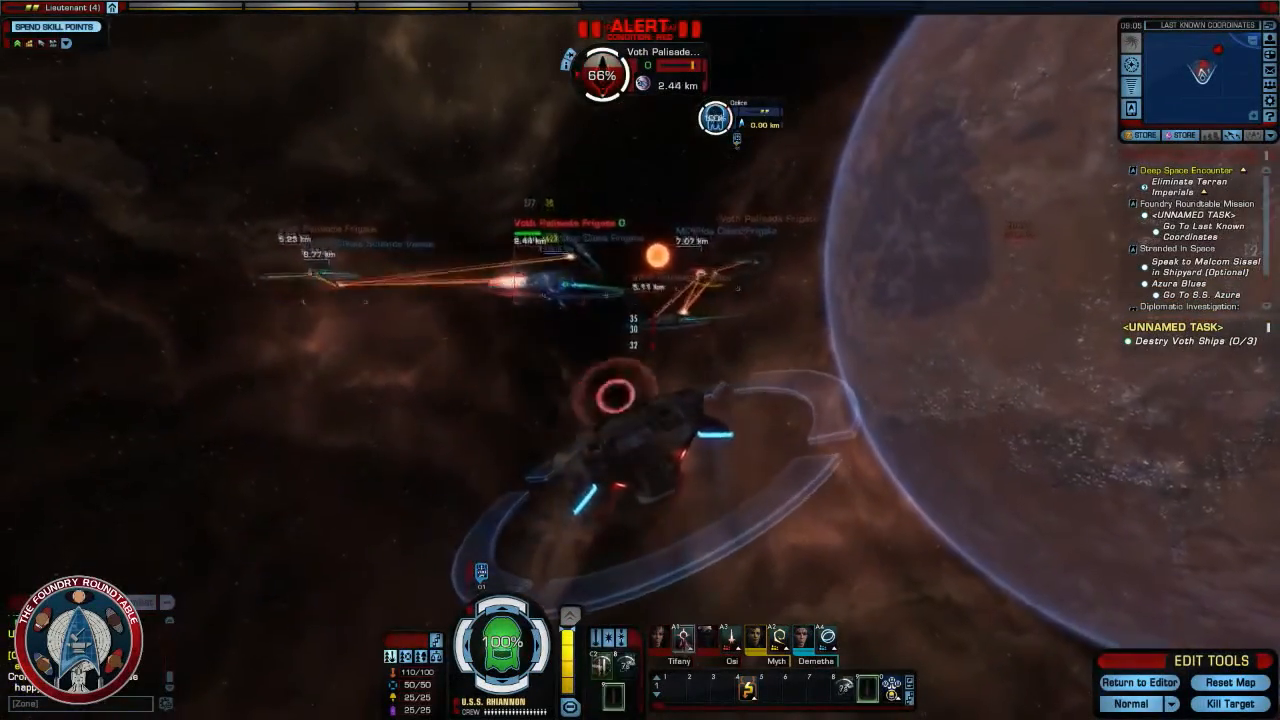
pyautogui.moveTo(731, 549)
pyautogui.mouseDown(button='right')
pyautogui.moveTo(726, 520)
pyautogui.moveTo(600, 505)
pyautogui.moveTo(623, 503)
pyautogui.moveTo(640, 603)
pyautogui.mouseUp(button='right')
pyautogui.hotkey('alt', '3')
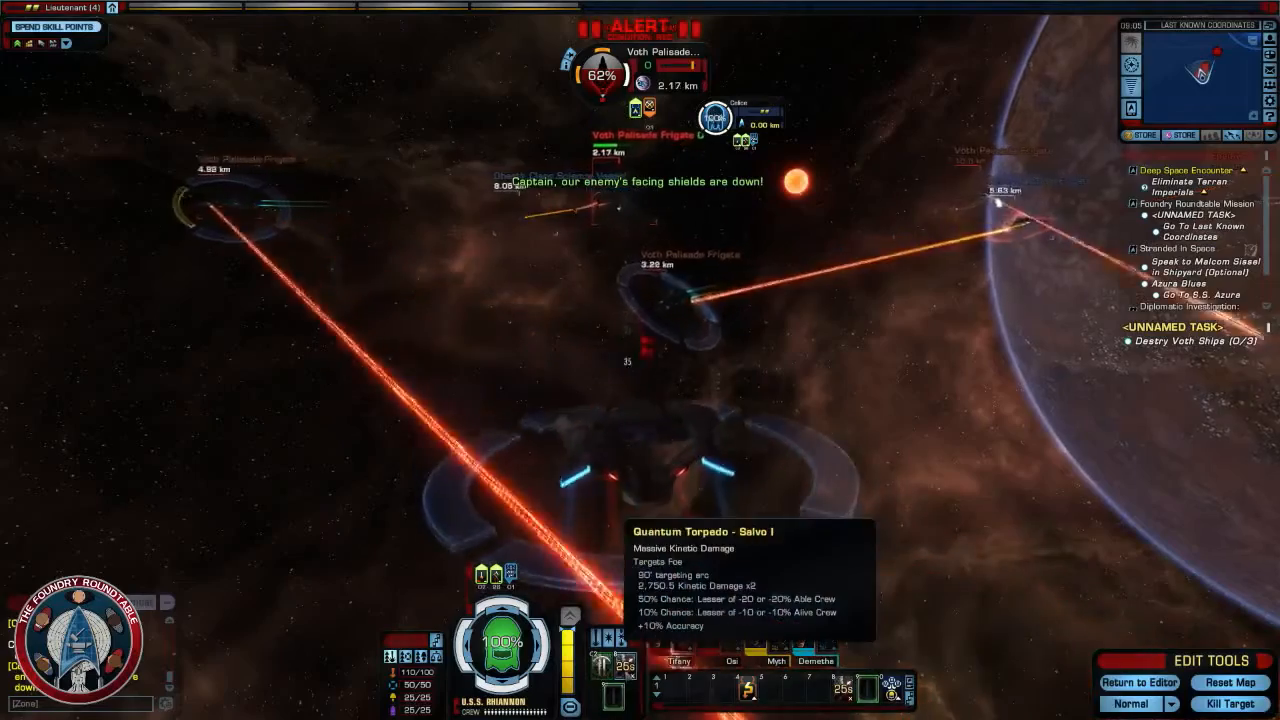
pyautogui.press('d')
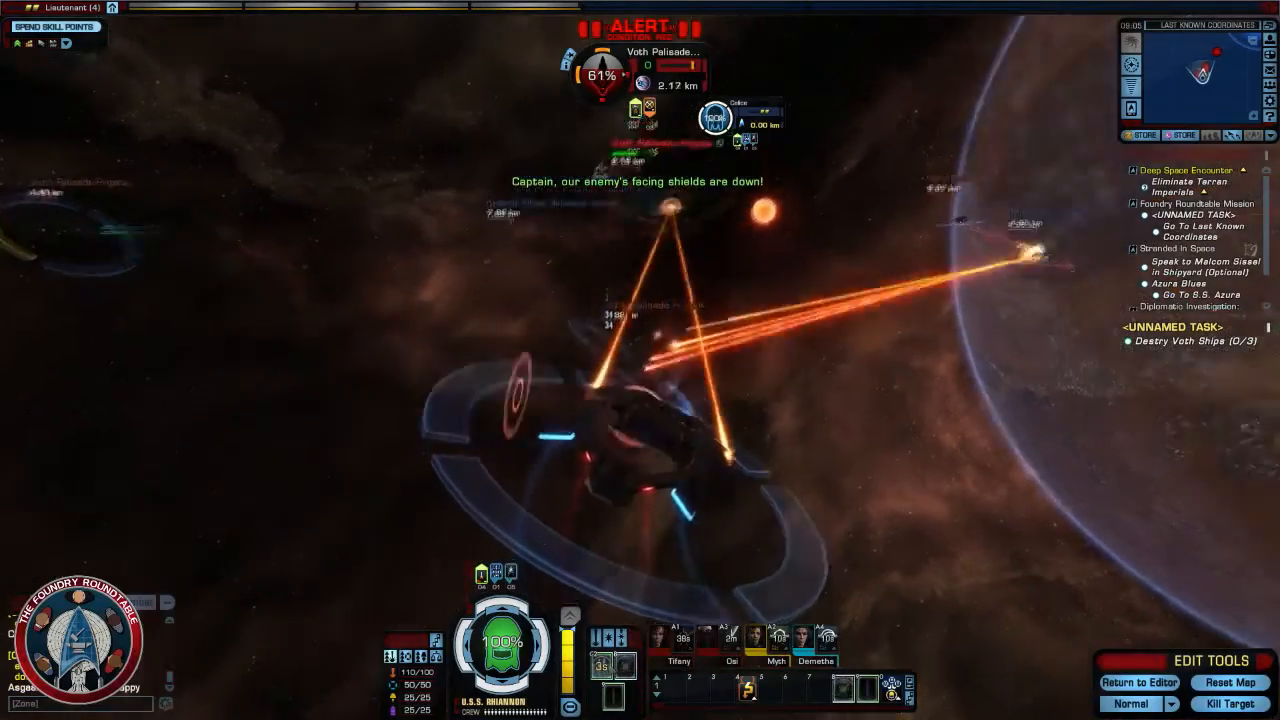
pyautogui.press('a')
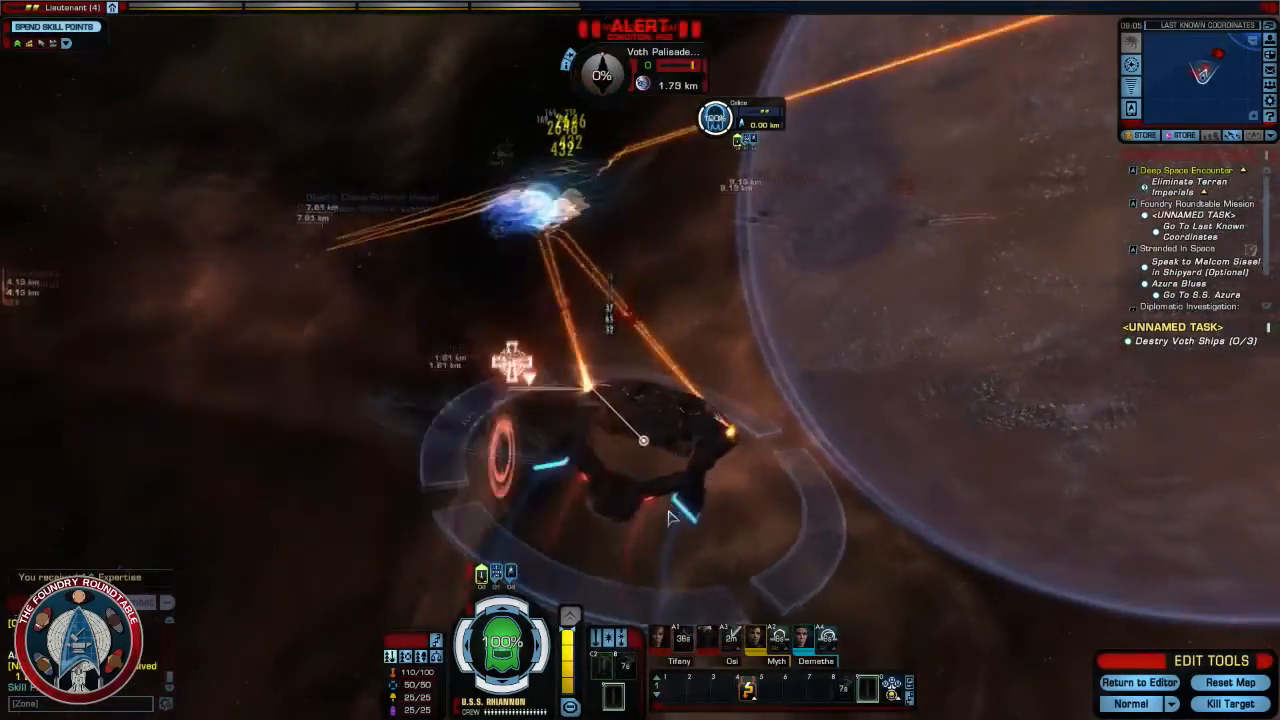
# - Target another Voth Palisade Frigate, manoeuvre behind it while firing, and finish it off with the Kill Target edit tool
pyautogui.press('Tab')
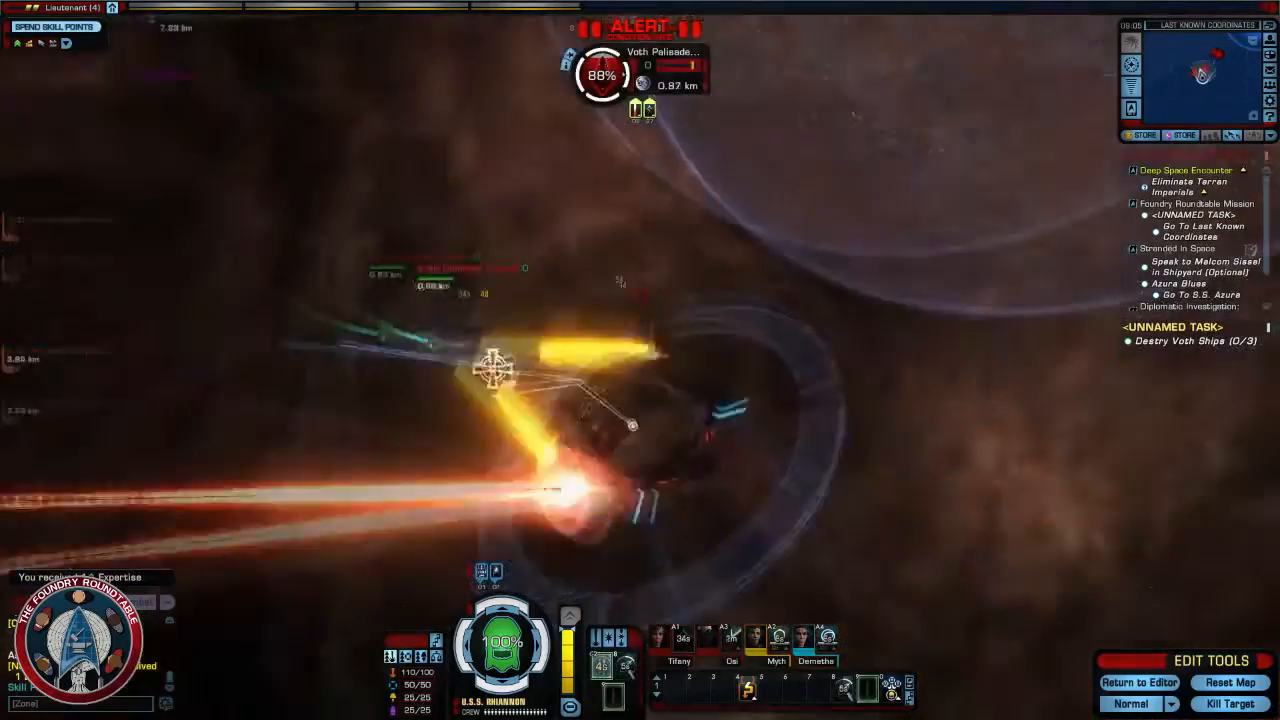
pyautogui.press('d')
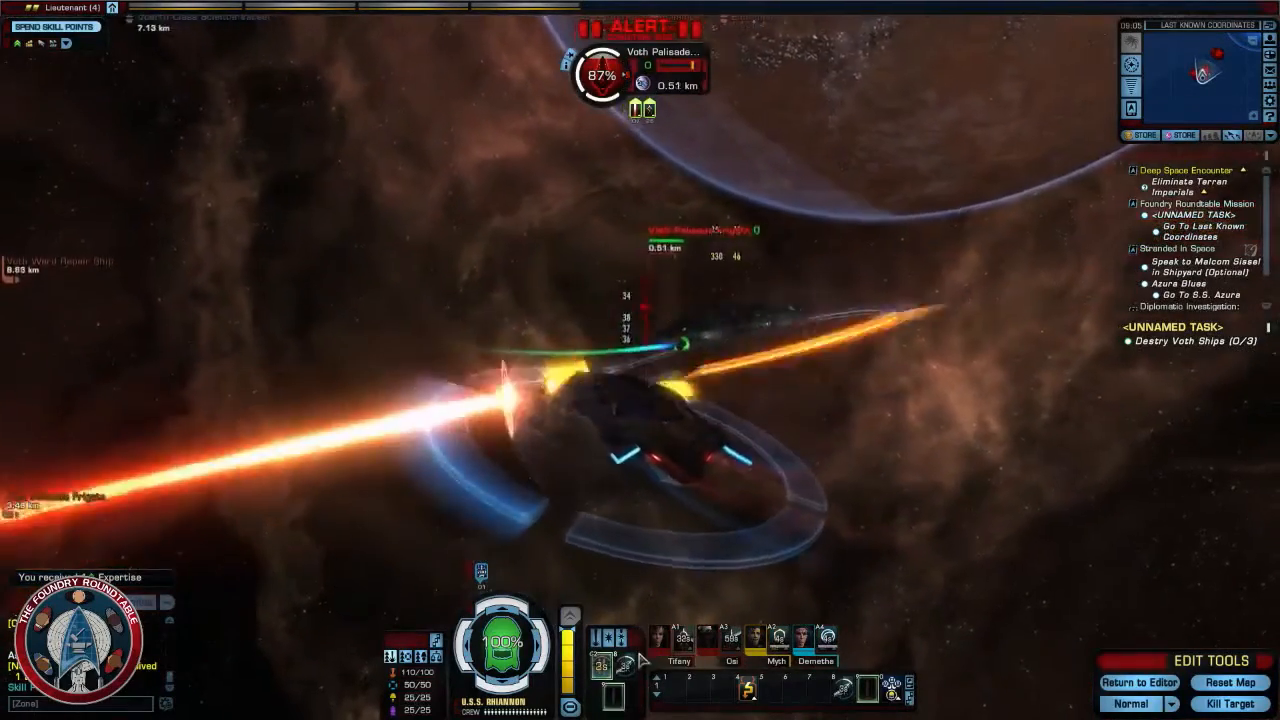
pyautogui.press('d')
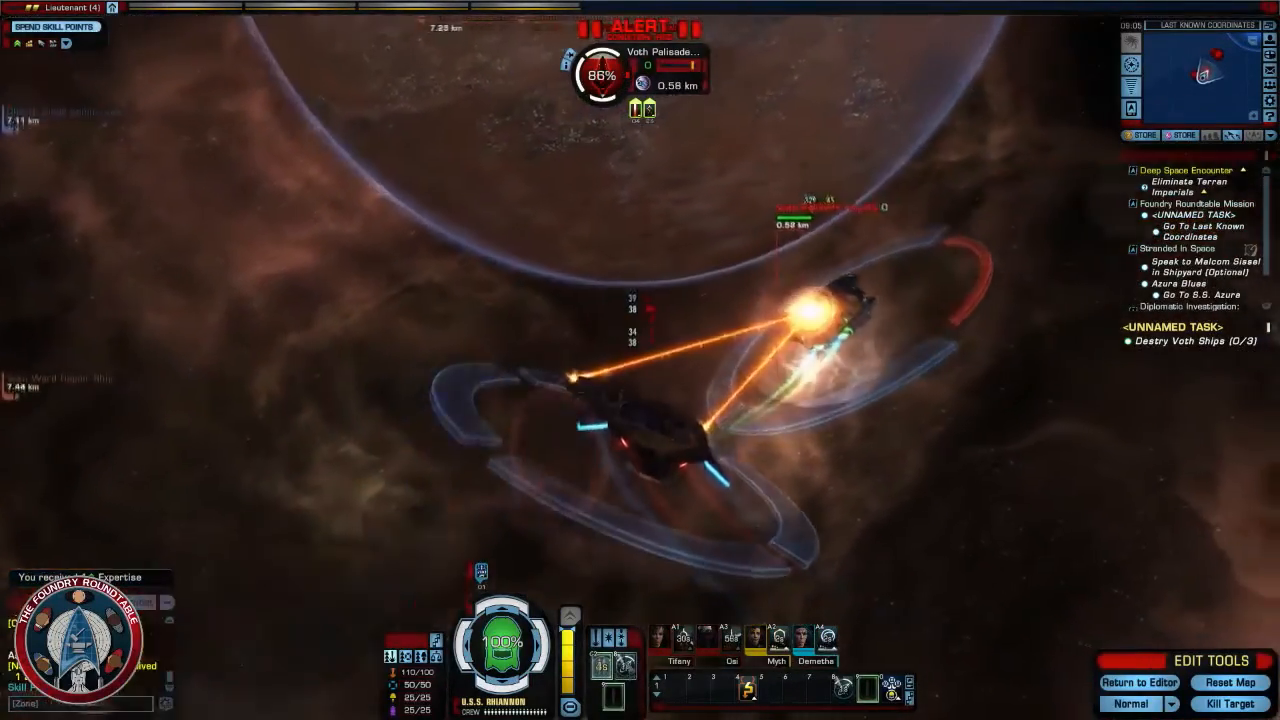
pyautogui.press('d')
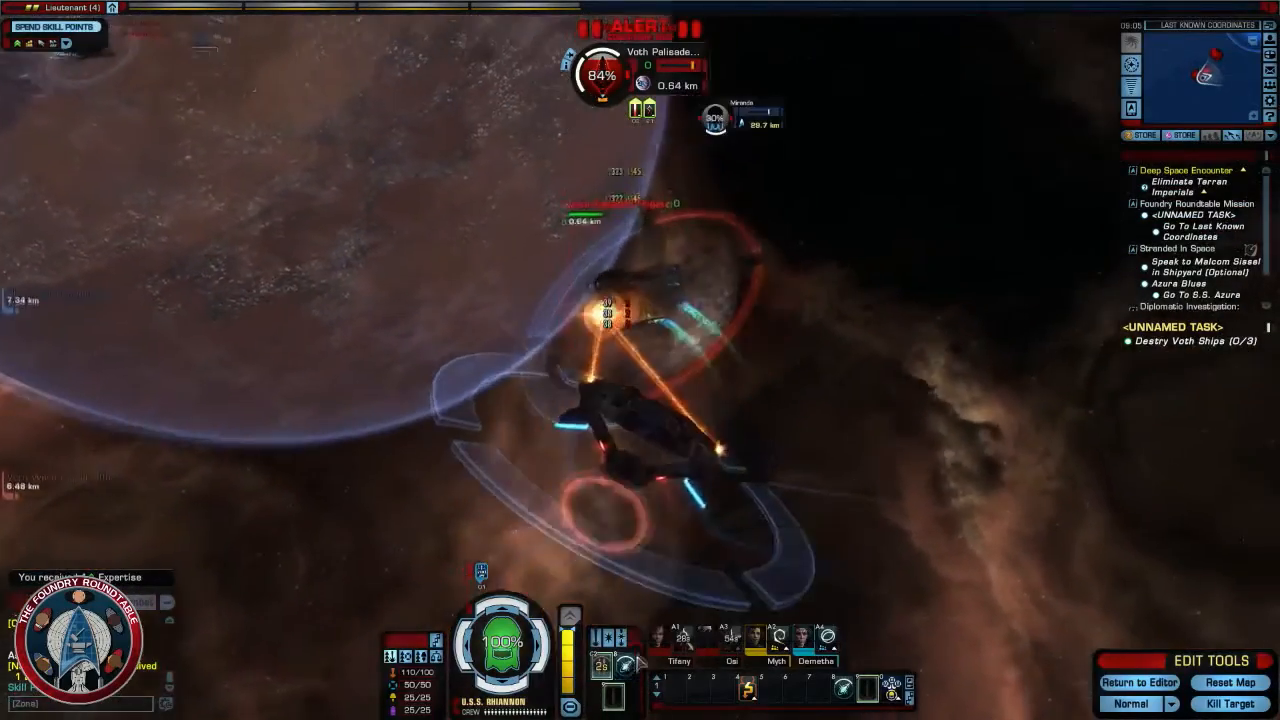
pyautogui.press('a')
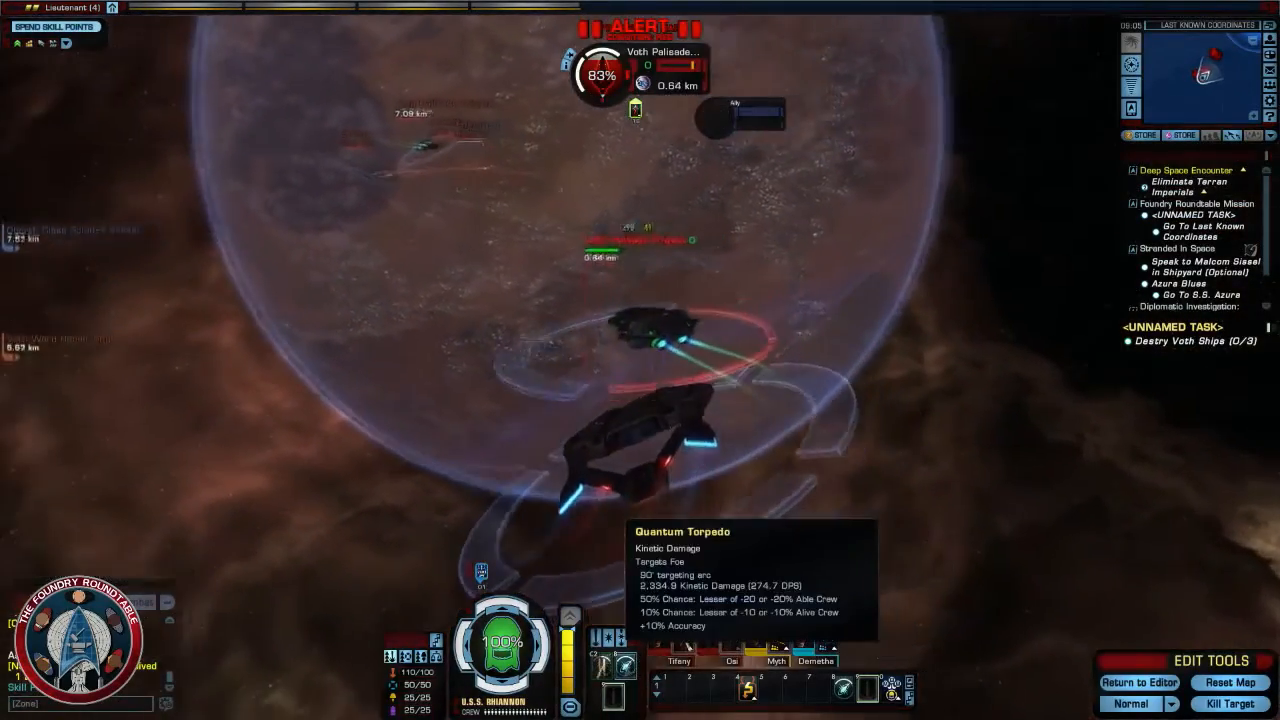
pyautogui.press('a')
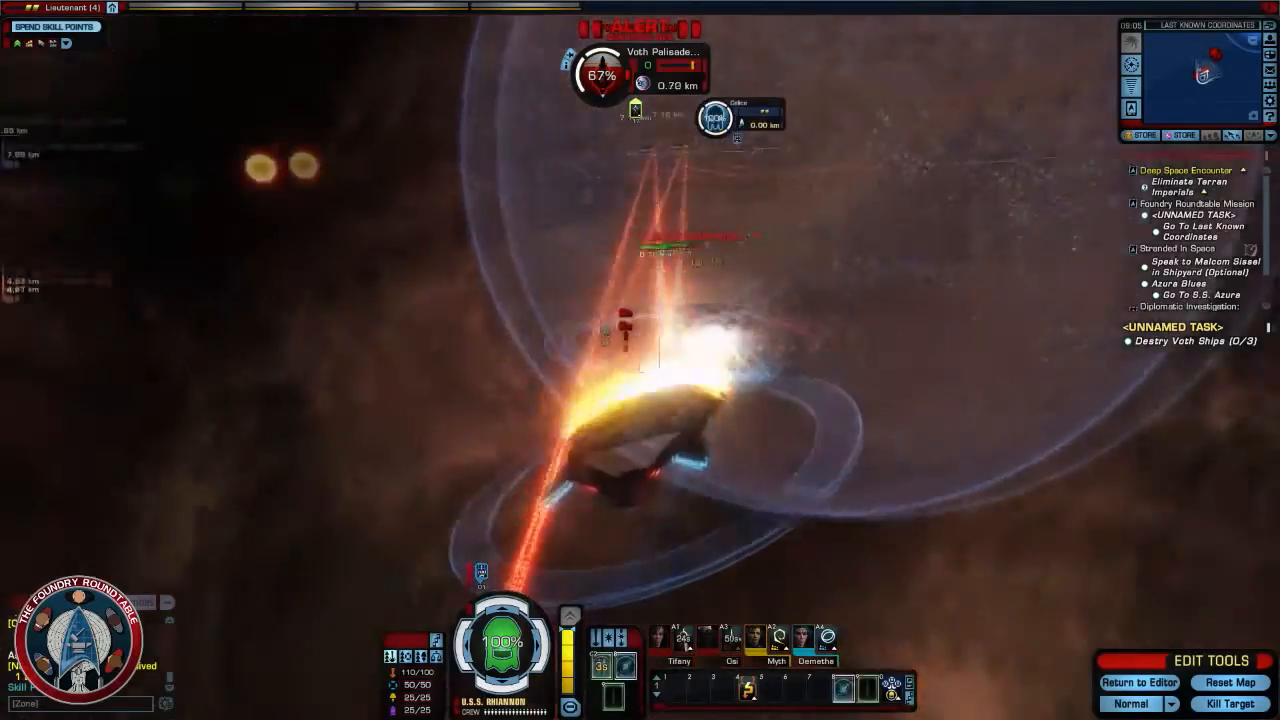
pyautogui.press('d')
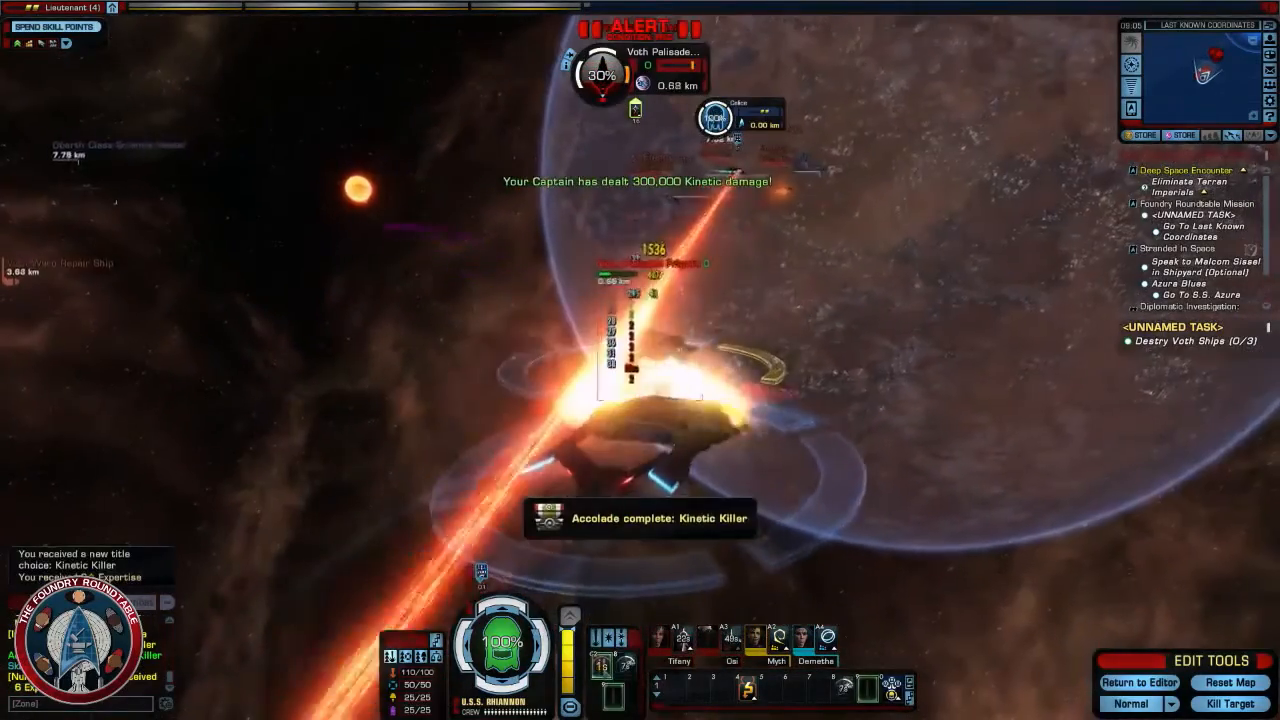
pyautogui.moveTo(663, 422); pyautogui.dragTo(663, 430, button='right')
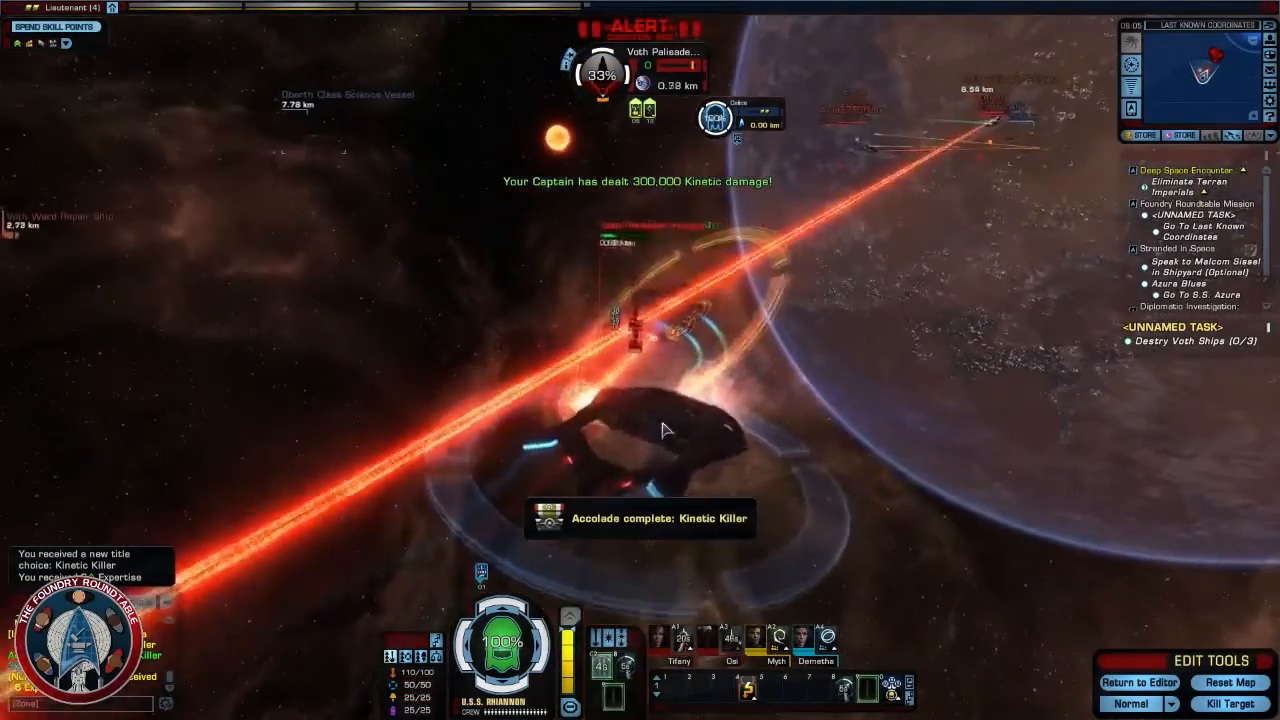
pyautogui.click(624, 664)
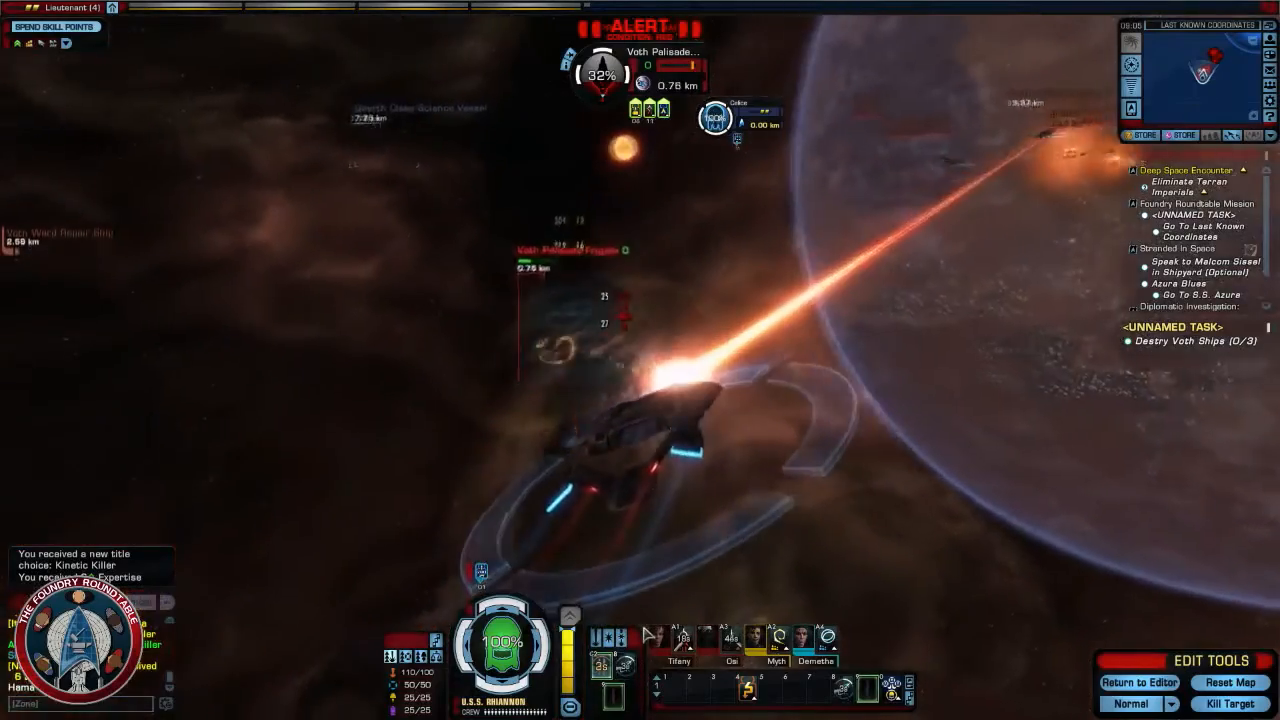
pyautogui.press('a')
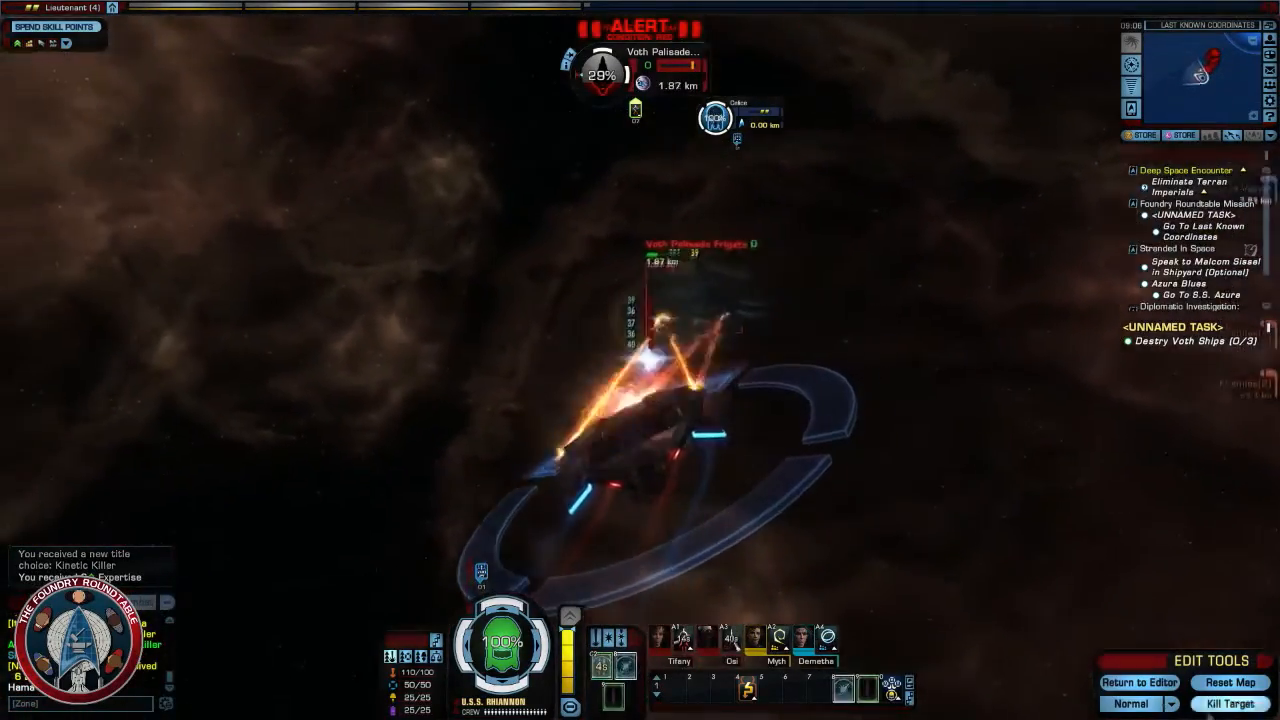
pyautogui.click(1236, 705)
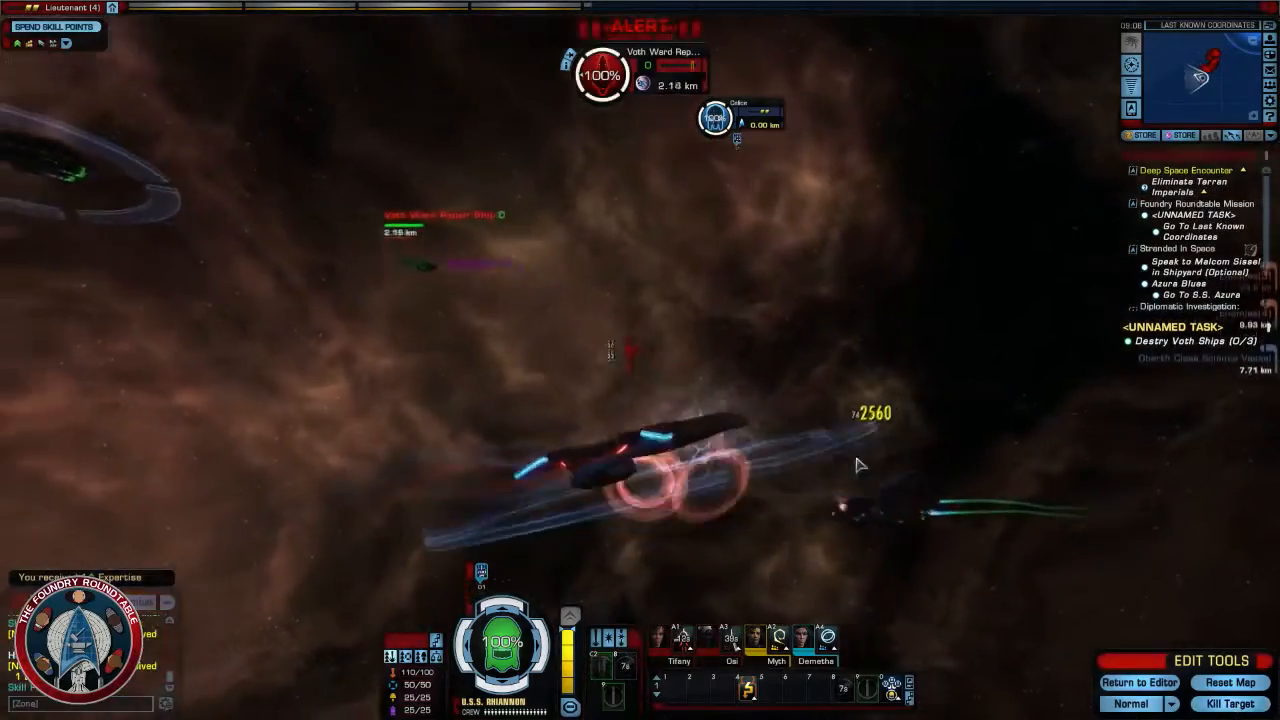
# - Turn the view back to the battle and attack the Voth Ward Repair Ship until it is destroyed
pyautogui.moveTo(861, 465); pyautogui.dragTo(900, 440, button='right')
pyautogui.moveTo(735, 427)
pyautogui.mouseDown(button='right')
pyautogui.moveTo(650, 388)
pyautogui.moveTo(725, 380)
pyautogui.moveTo(830, 405)
pyautogui.moveTo(930, 400)
pyautogui.moveTo(830, 400)
pyautogui.moveTo(775, 380)
pyautogui.moveTo(800, 370)
pyautogui.moveTo(737, 410)
pyautogui.mouseUp(button='right')
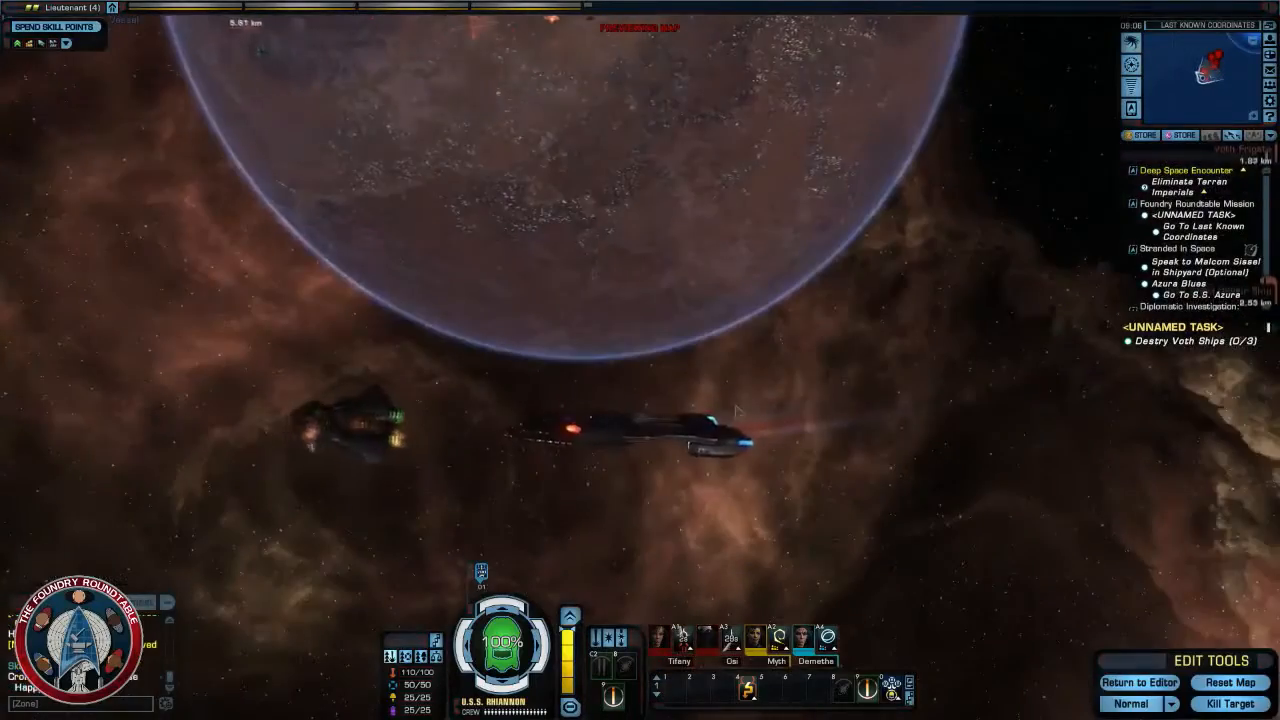
pyautogui.moveTo(405, 428)
pyautogui.mouseDown(button='right')
pyautogui.moveTo(550, 445)
pyautogui.moveTo(430, 430)
pyautogui.mouseUp(button='right')
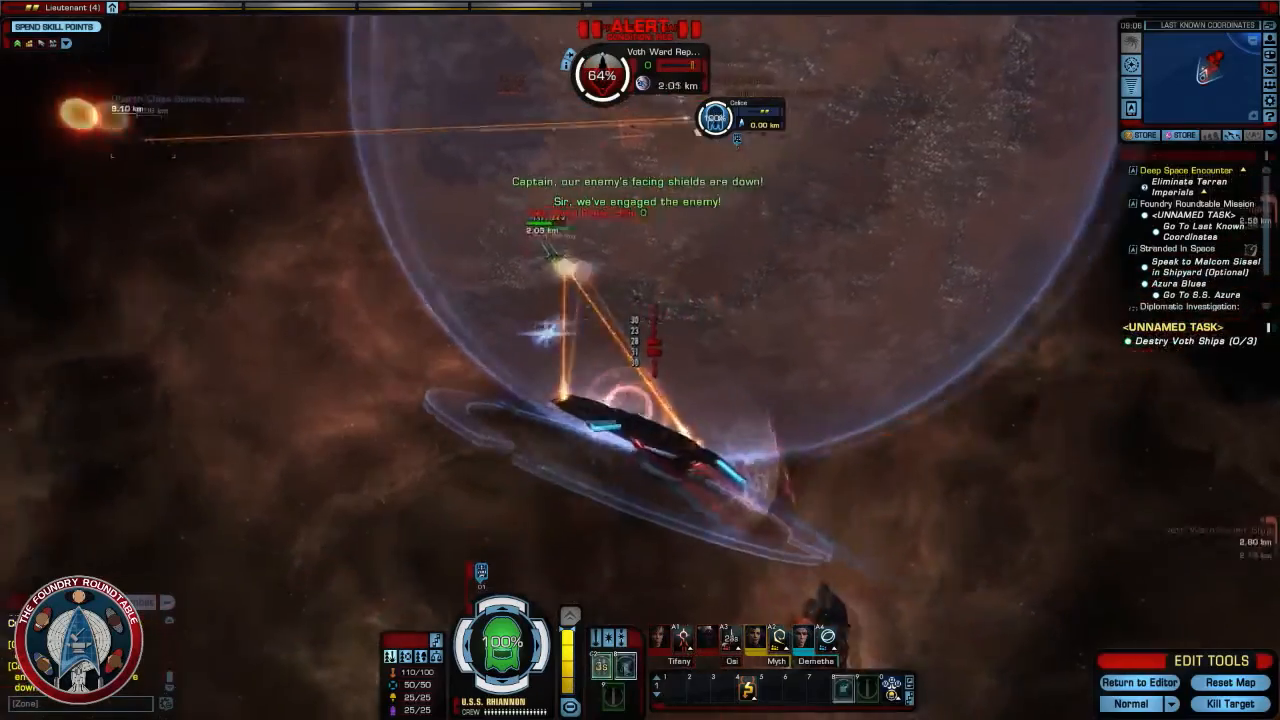
pyautogui.click(843, 688)
pyautogui.moveTo(800, 500); pyautogui.dragTo(880, 485, button='right')
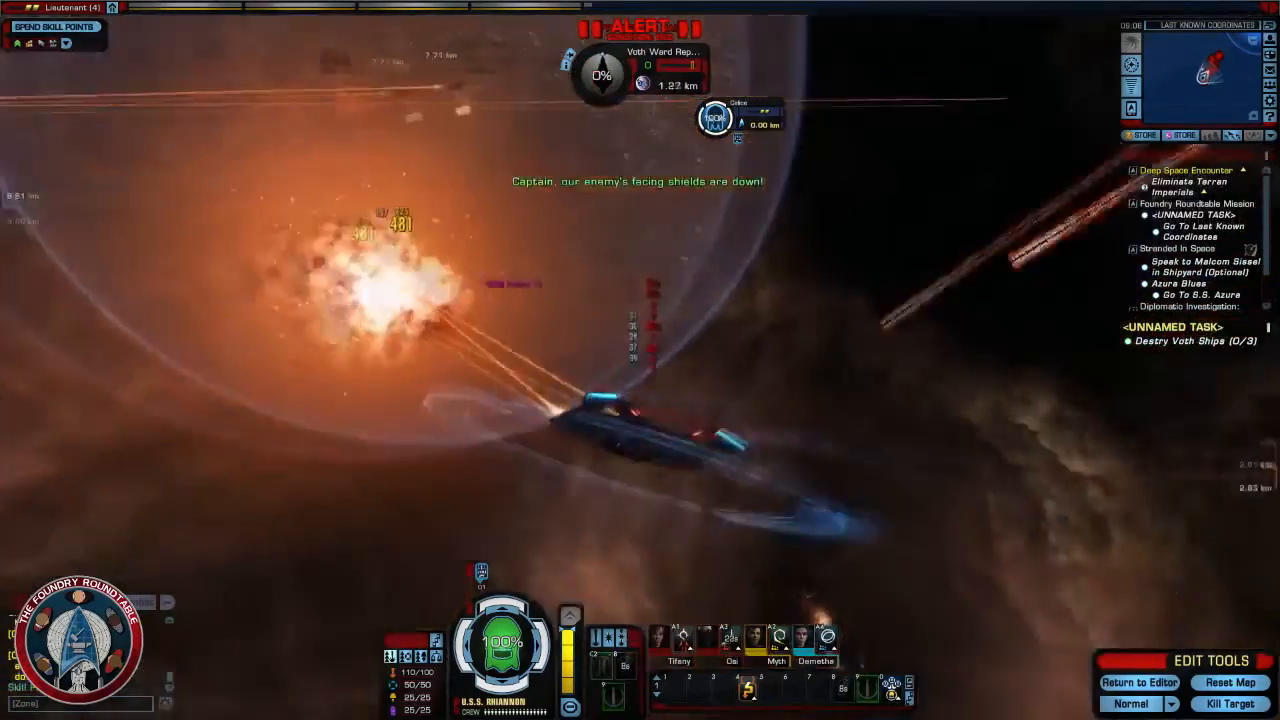
# - Attack a Voth Palisade Frigate while steering to keep it in firing arc, and finish it off with the Kill Target edit tool
pyautogui.moveTo(675, 441)
pyautogui.mouseDown(button='right')
pyautogui.moveTo(800, 430)
pyautogui.moveTo(675, 441)
pyautogui.mouseUp(button='right')
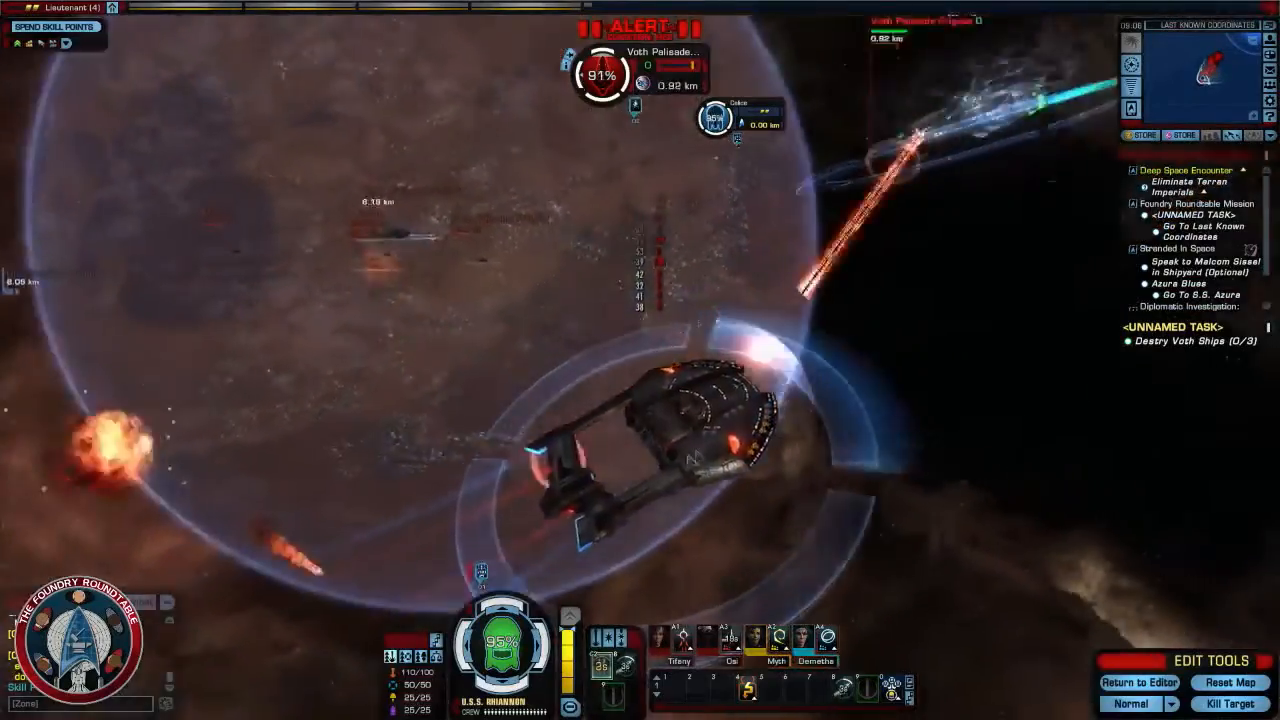
pyautogui.moveTo(648, 614); pyautogui.dragTo(860, 590, button='right')
pyautogui.moveTo(752, 425); pyautogui.dragTo(640, 478, button='right')
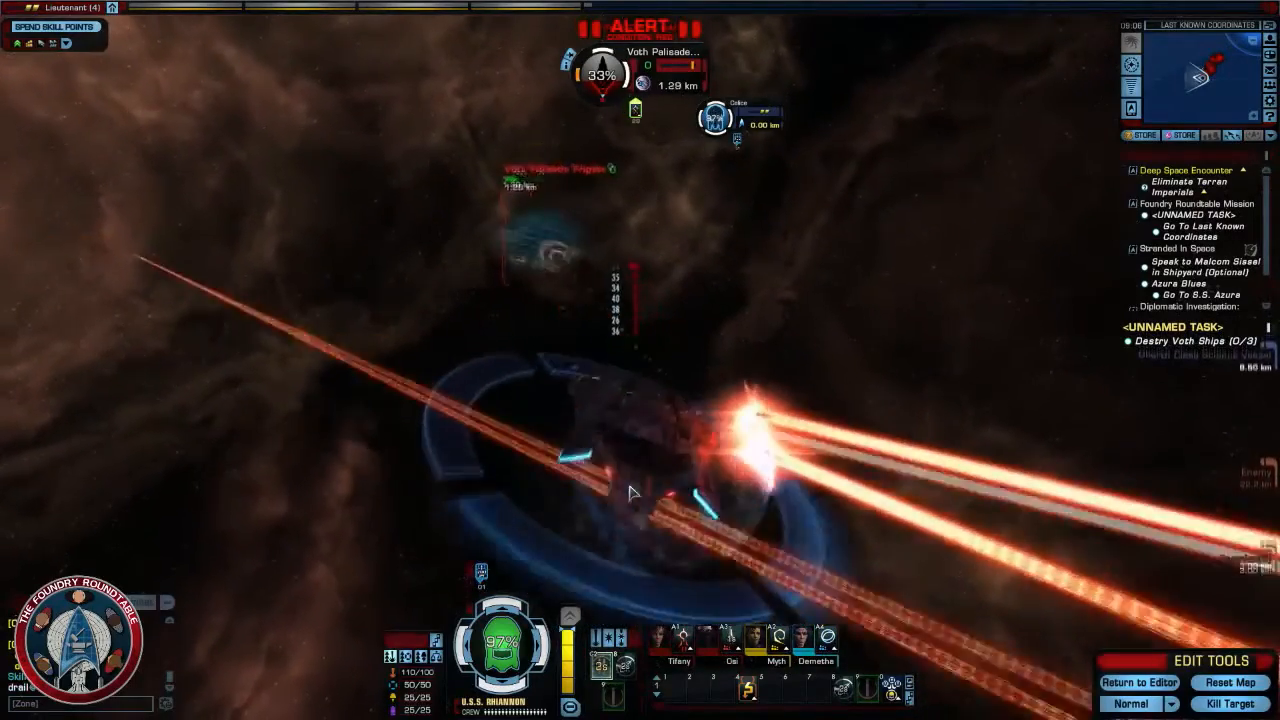
pyautogui.moveTo(630, 493); pyautogui.dragTo(770, 450, button='right')
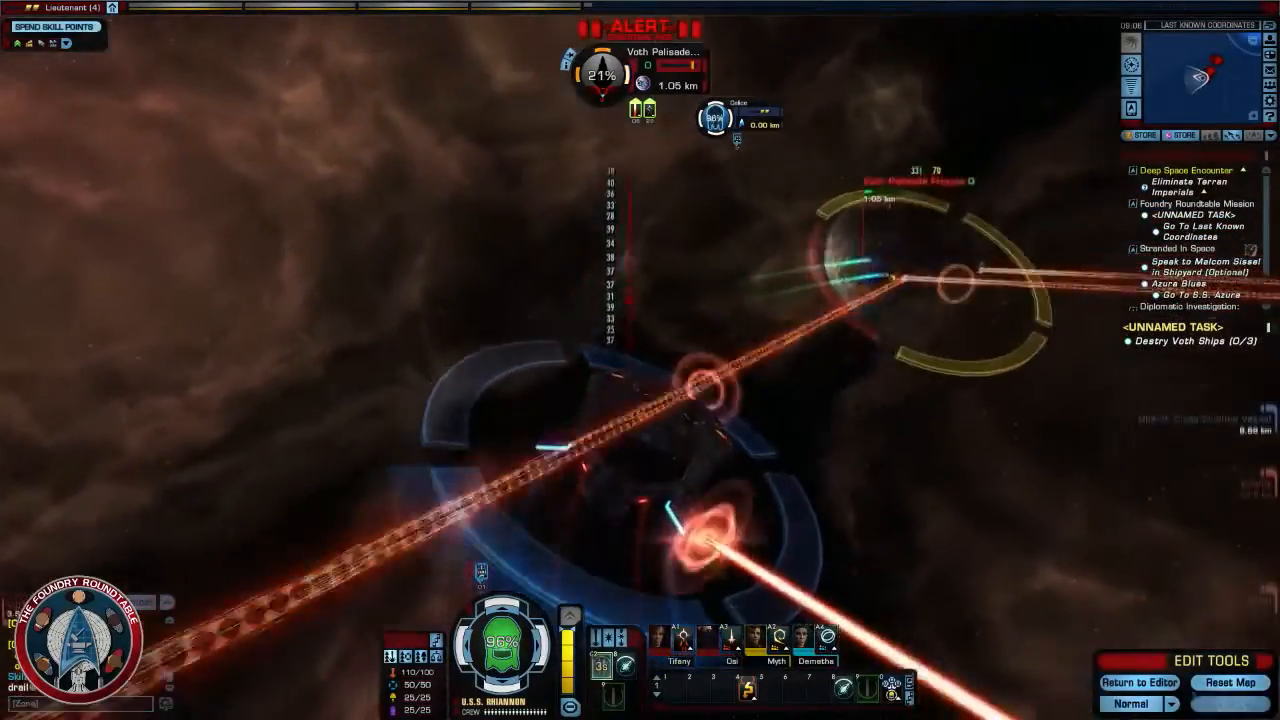
pyautogui.click(1230, 704)
# - Turn back to the battle, target the remaining attackers in turn, and destroy each with the Kill Target edit tool
pyautogui.moveTo(785, 427); pyautogui.dragTo(600, 400, button='right')
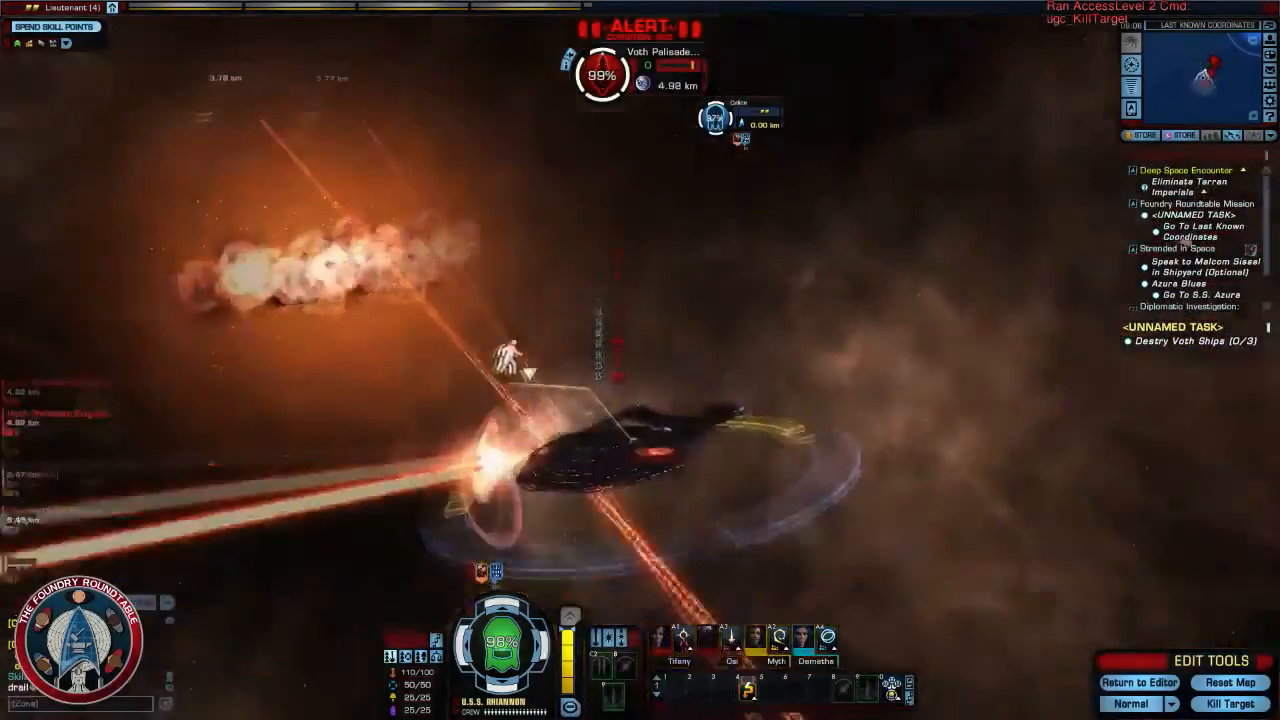
pyautogui.moveTo(713, 432); pyautogui.dragTo(1010, 410, button='right')
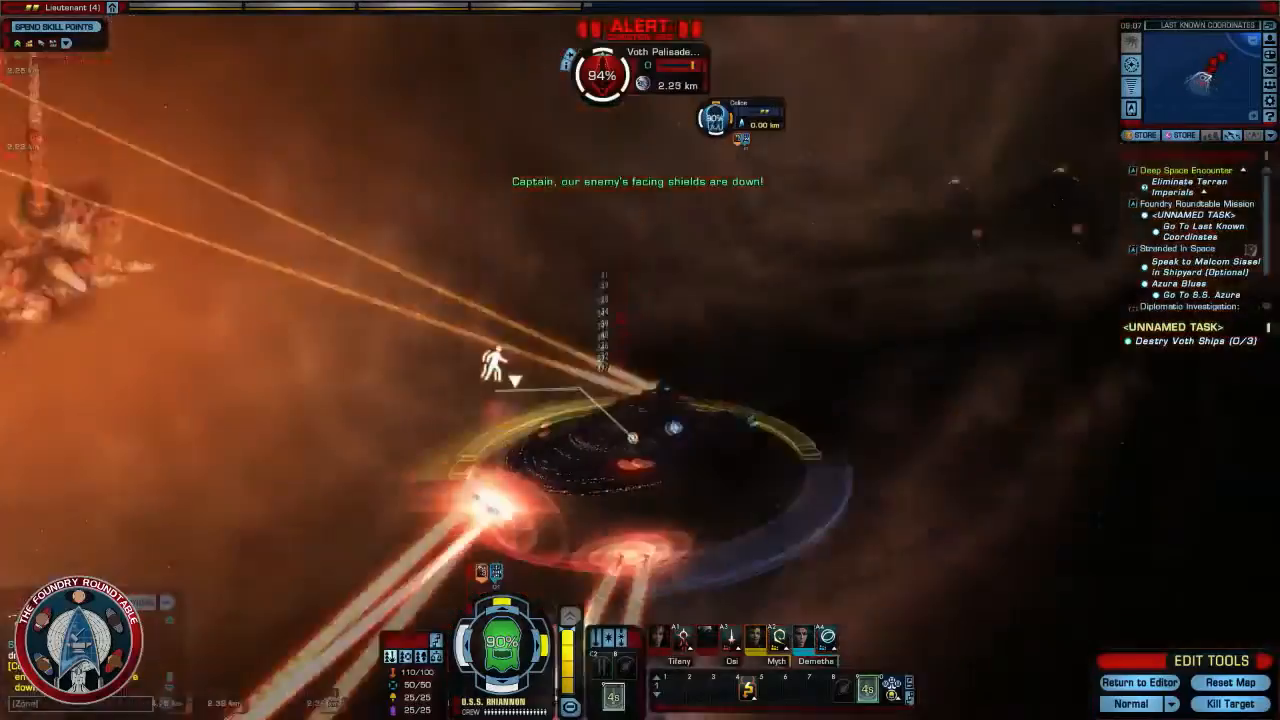
pyautogui.moveTo(640, 400); pyautogui.dragTo(760, 385, button='right')
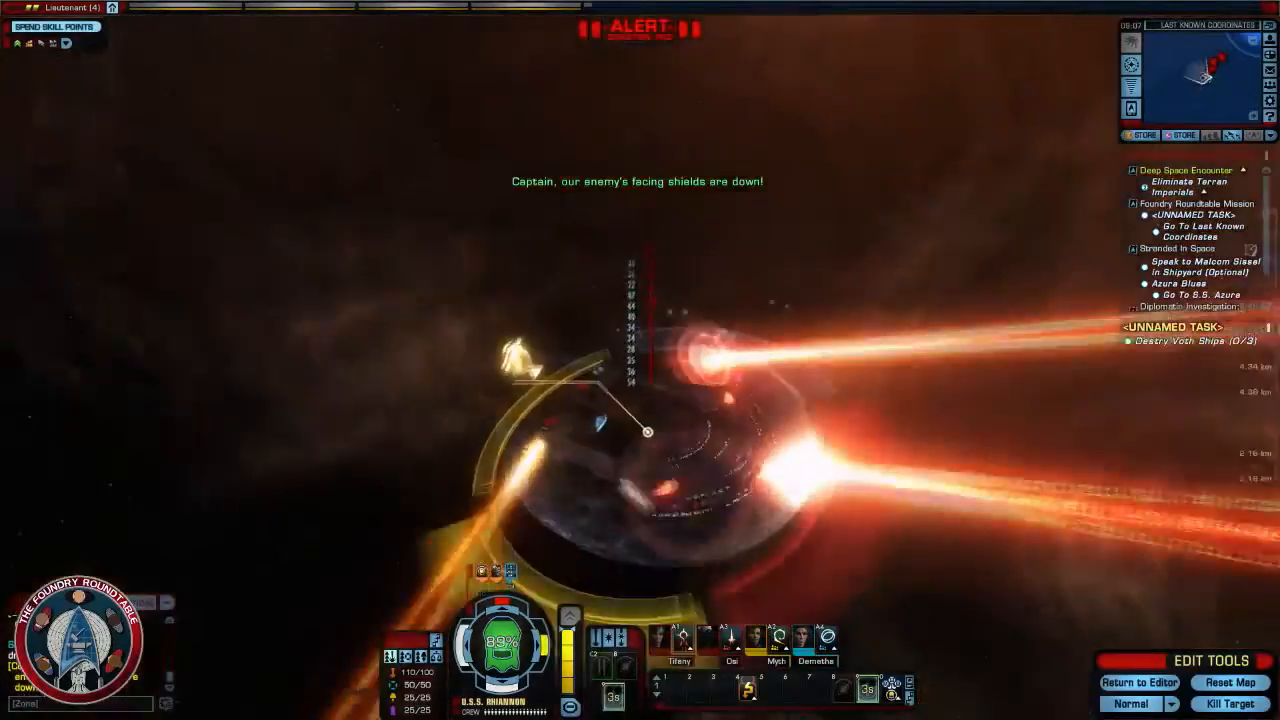
pyautogui.moveTo(640, 400); pyautogui.dragTo(870, 385, button='right')
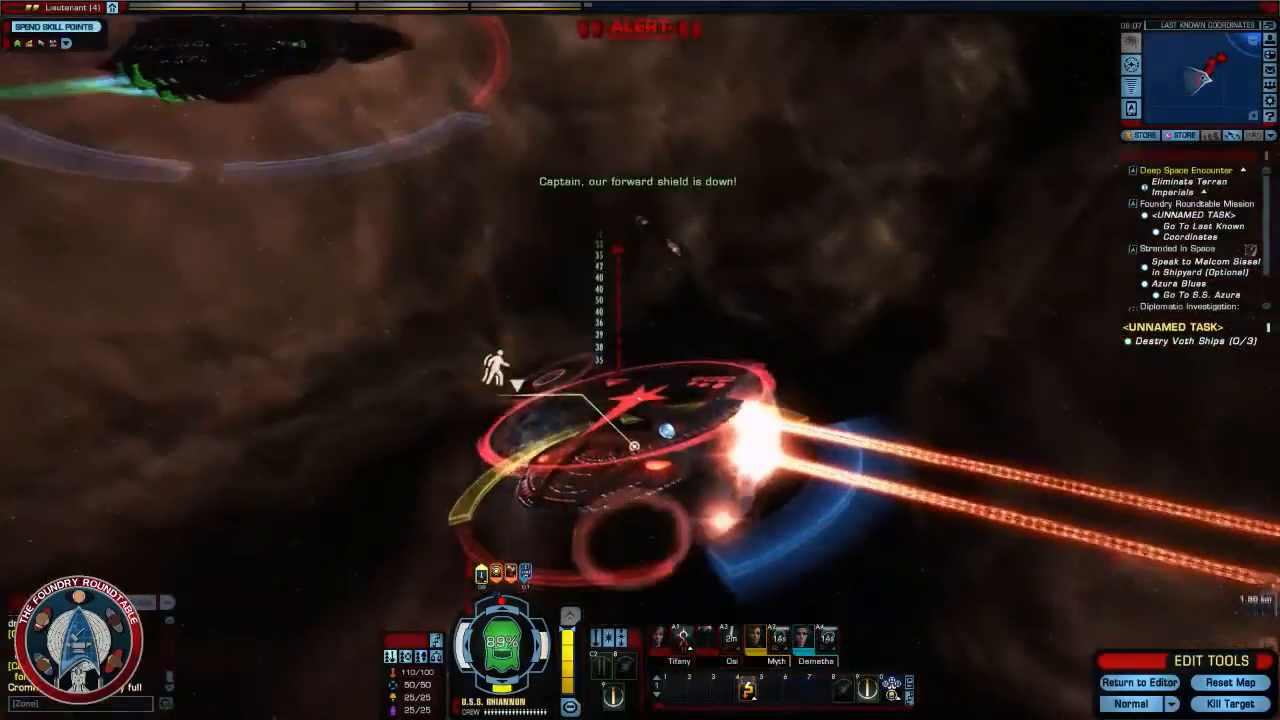
pyautogui.press('Tab')
pyautogui.press('Tab')
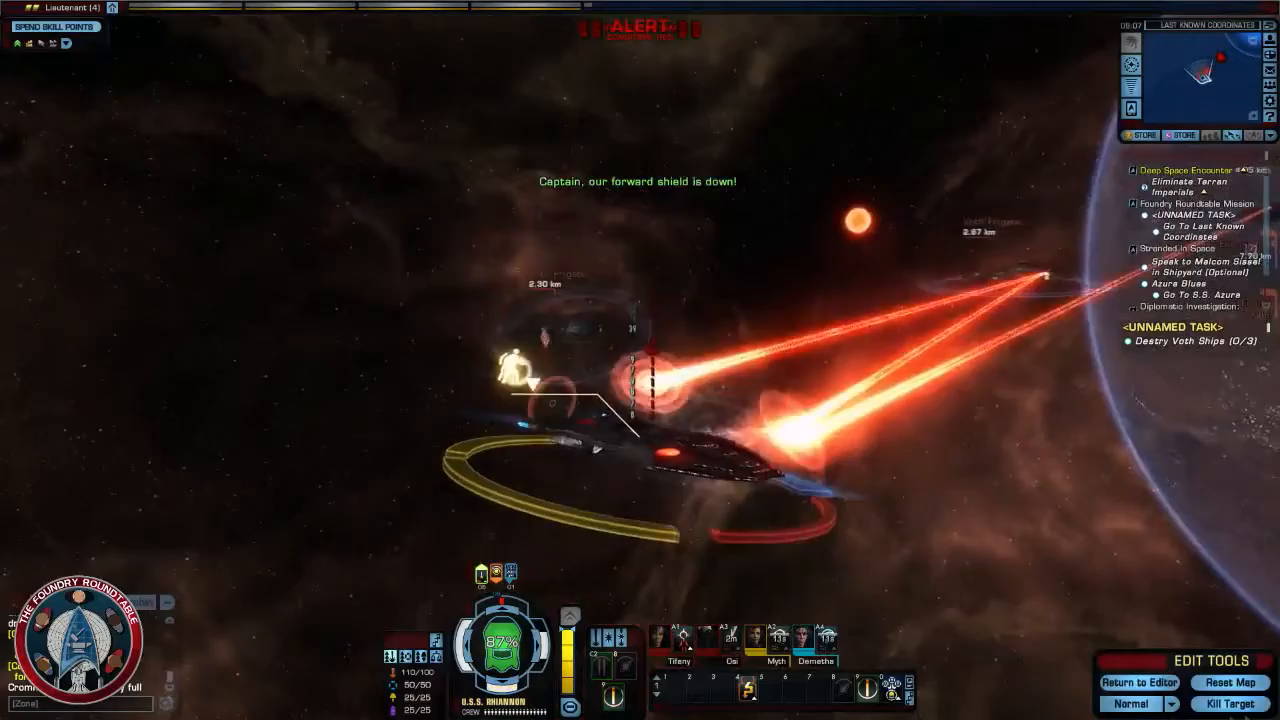
pyautogui.click(1232, 704)
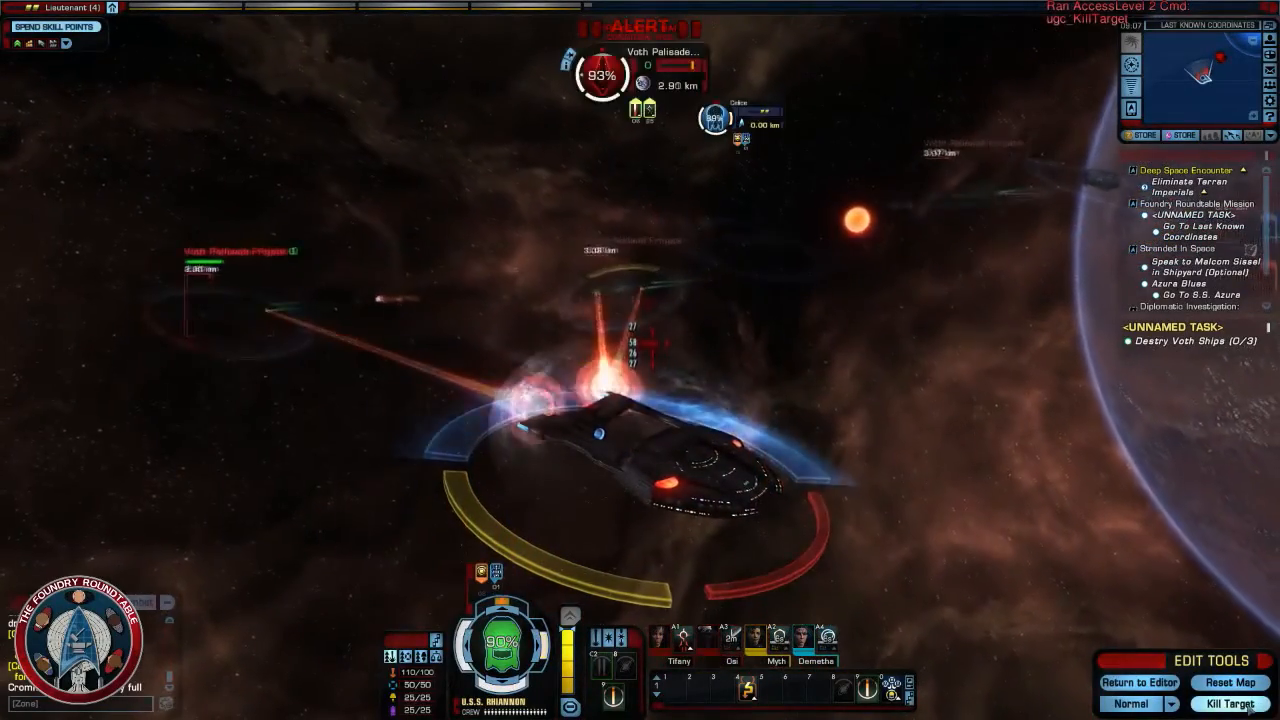
pyautogui.click(1249, 709)
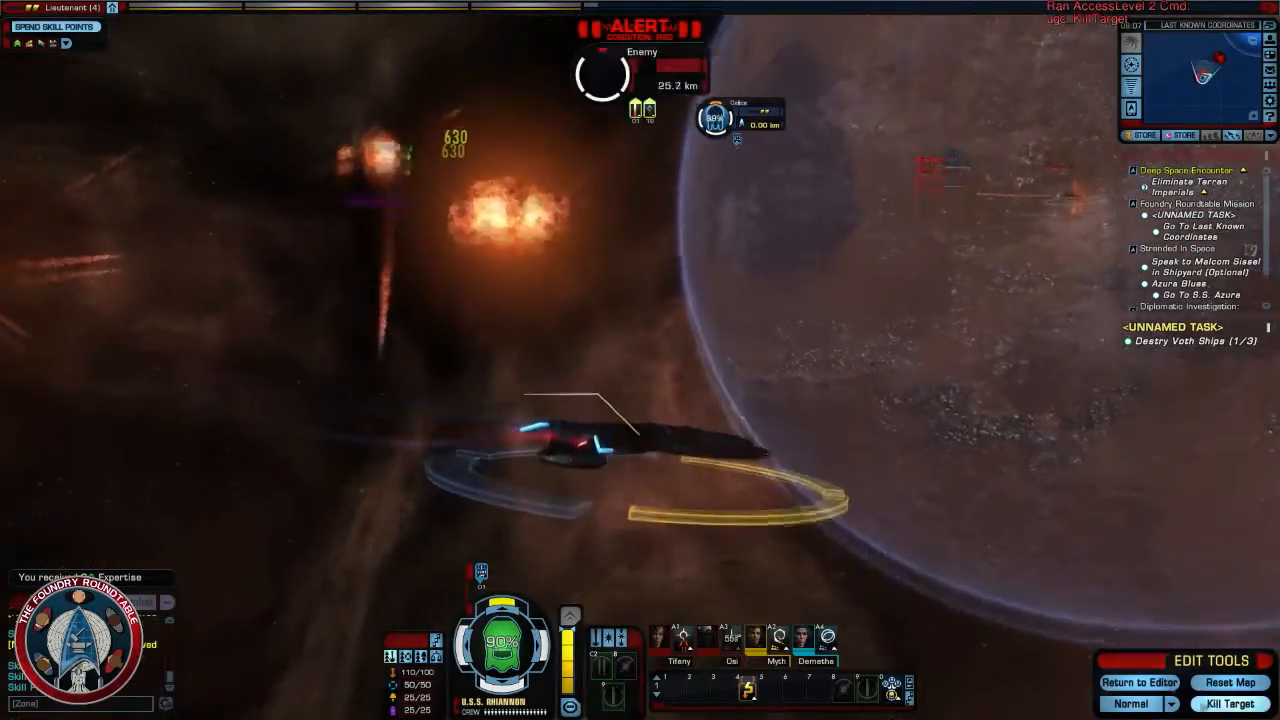
pyautogui.click(1215, 706)
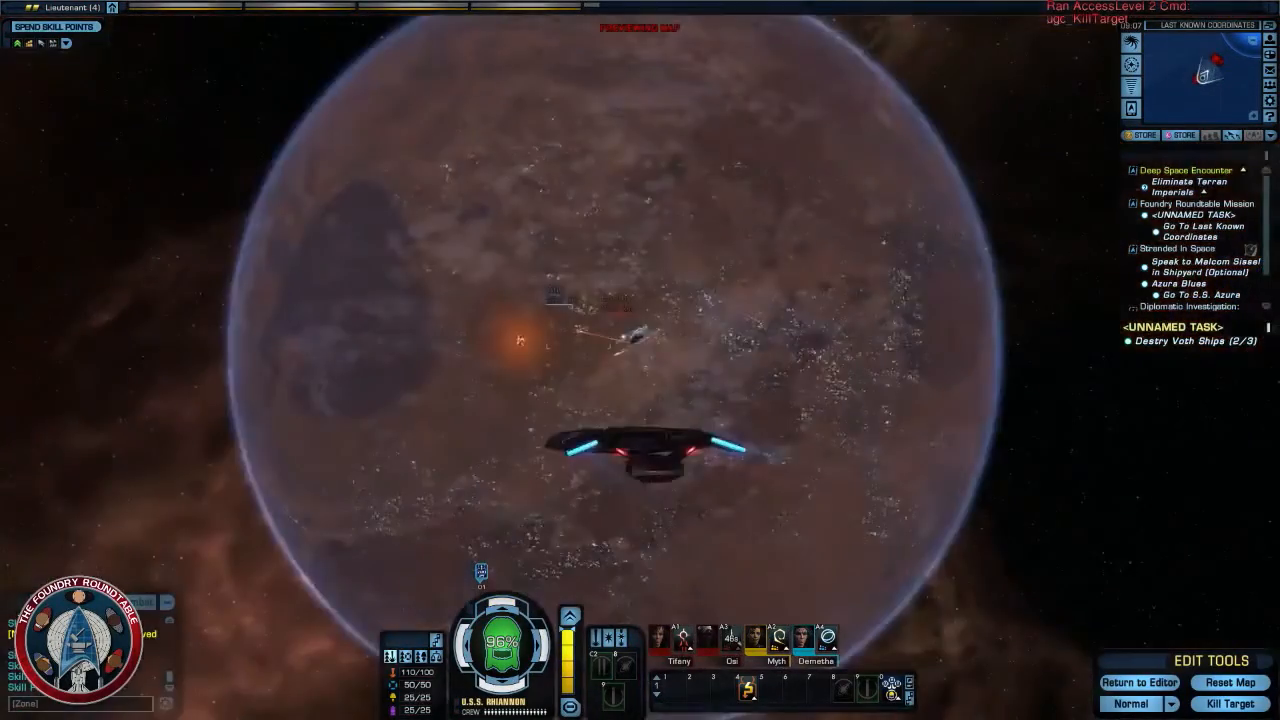
# - Fly at full throttle towards the Voth Bastion Cruiser in front of the planet and open fire on it
pyautogui.moveTo(640, 400); pyautogui.dragTo(698, 477, button='right')
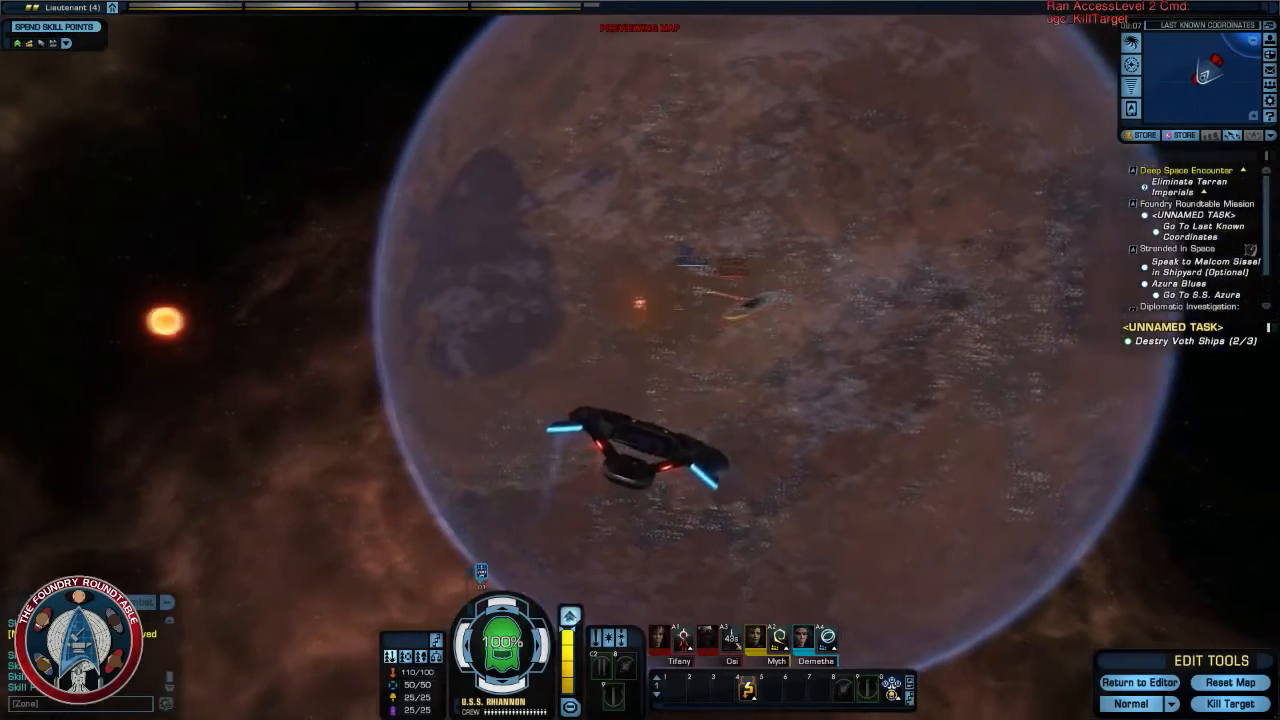
pyautogui.click(570, 616)
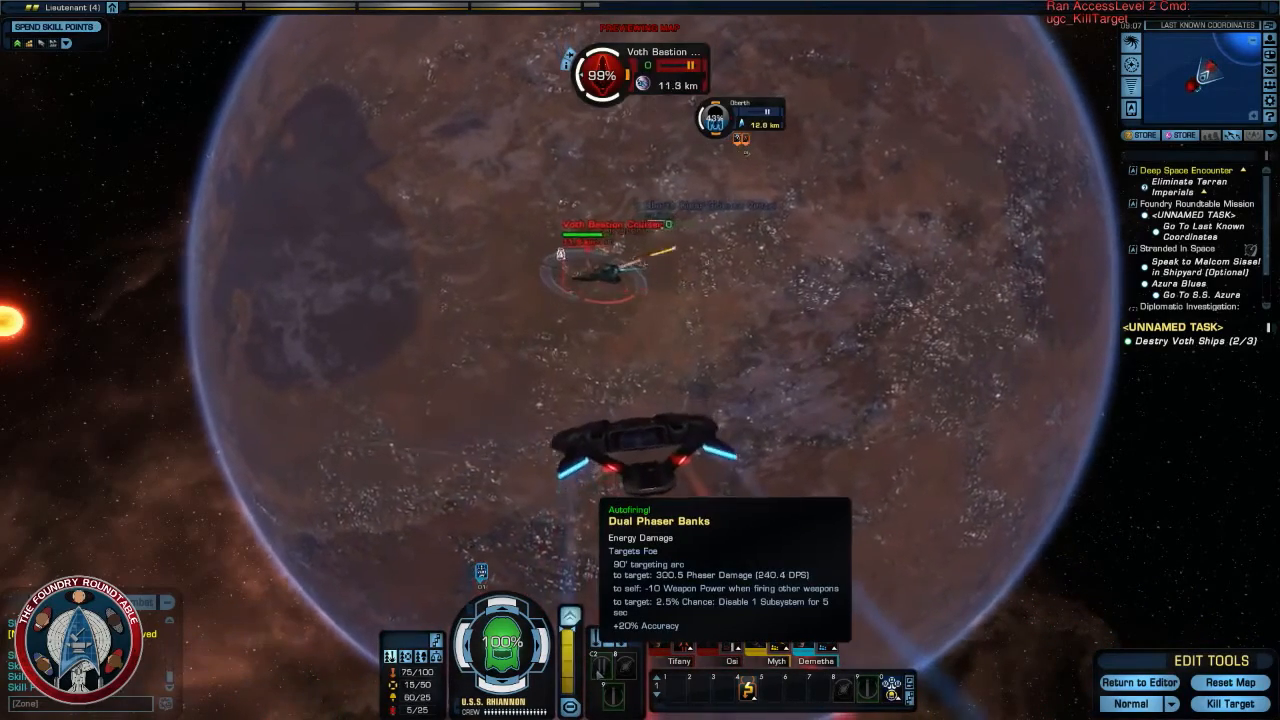
pyautogui.press('d')
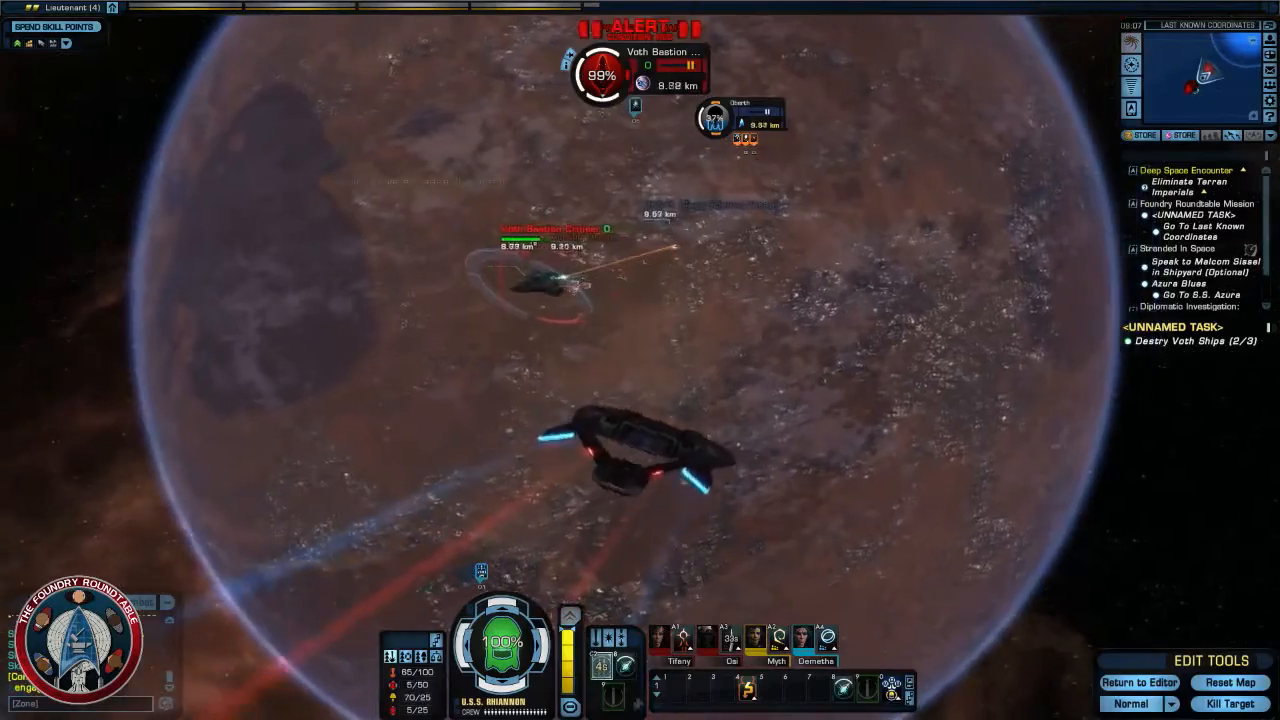
pyautogui.press('a')
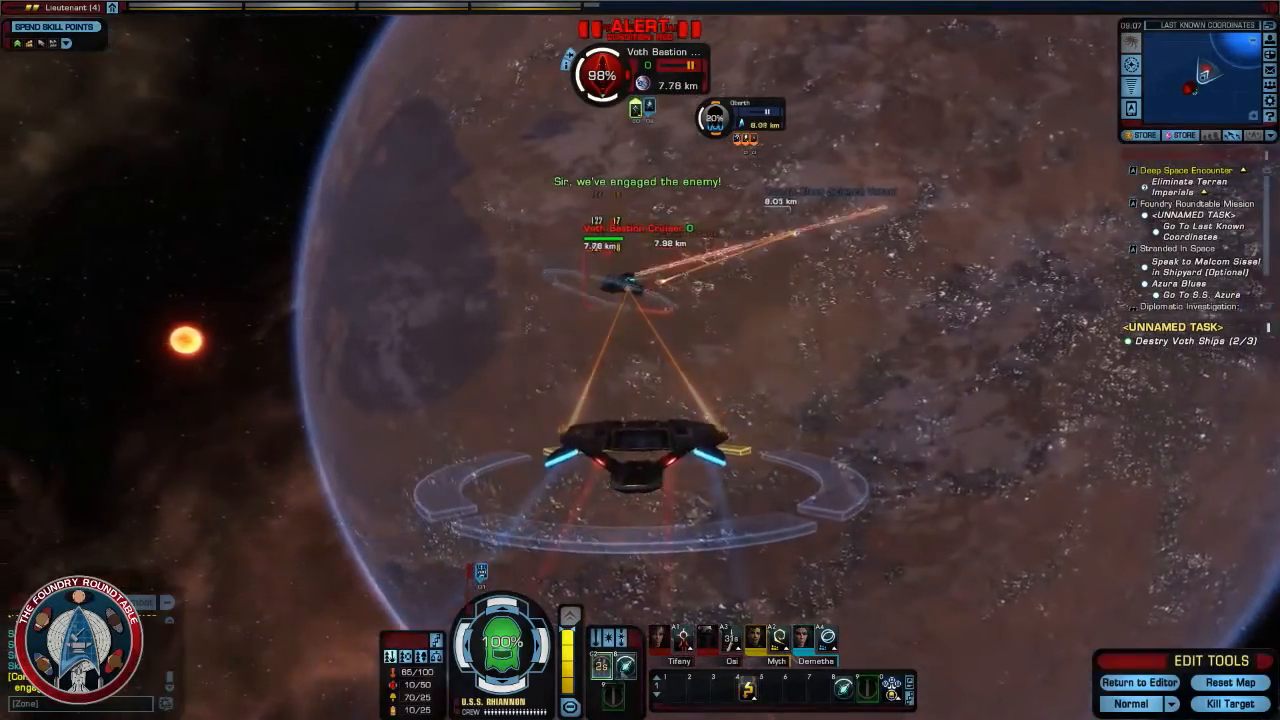
pyautogui.press('d')
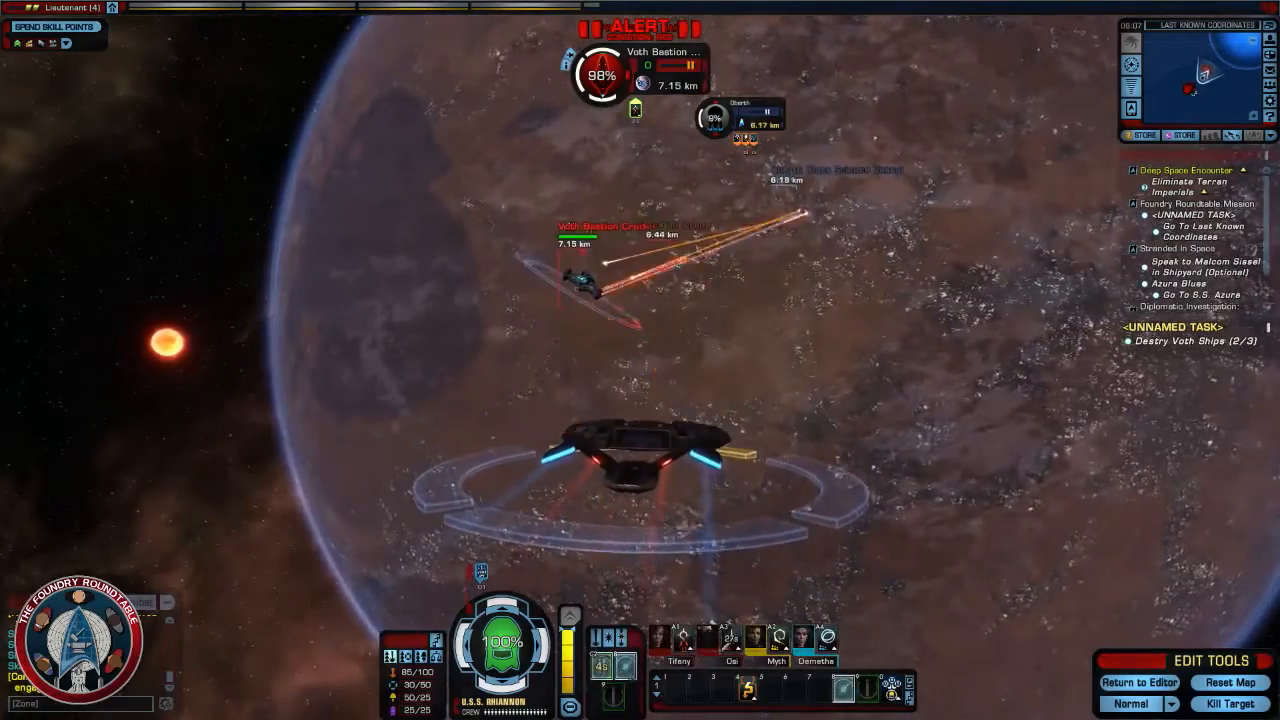
pyautogui.moveTo(645, 509); pyautogui.dragTo(555, 535, button='right')
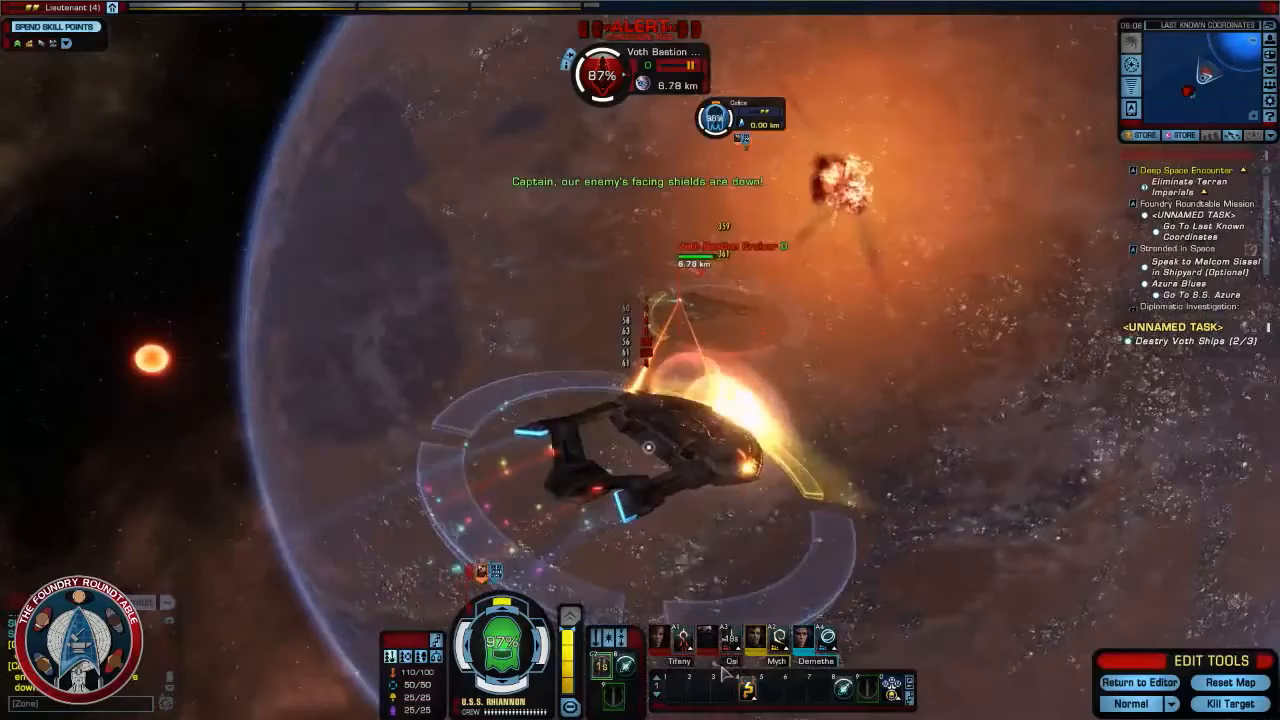
pyautogui.moveTo(555, 535); pyautogui.dragTo(638, 495, button='right')
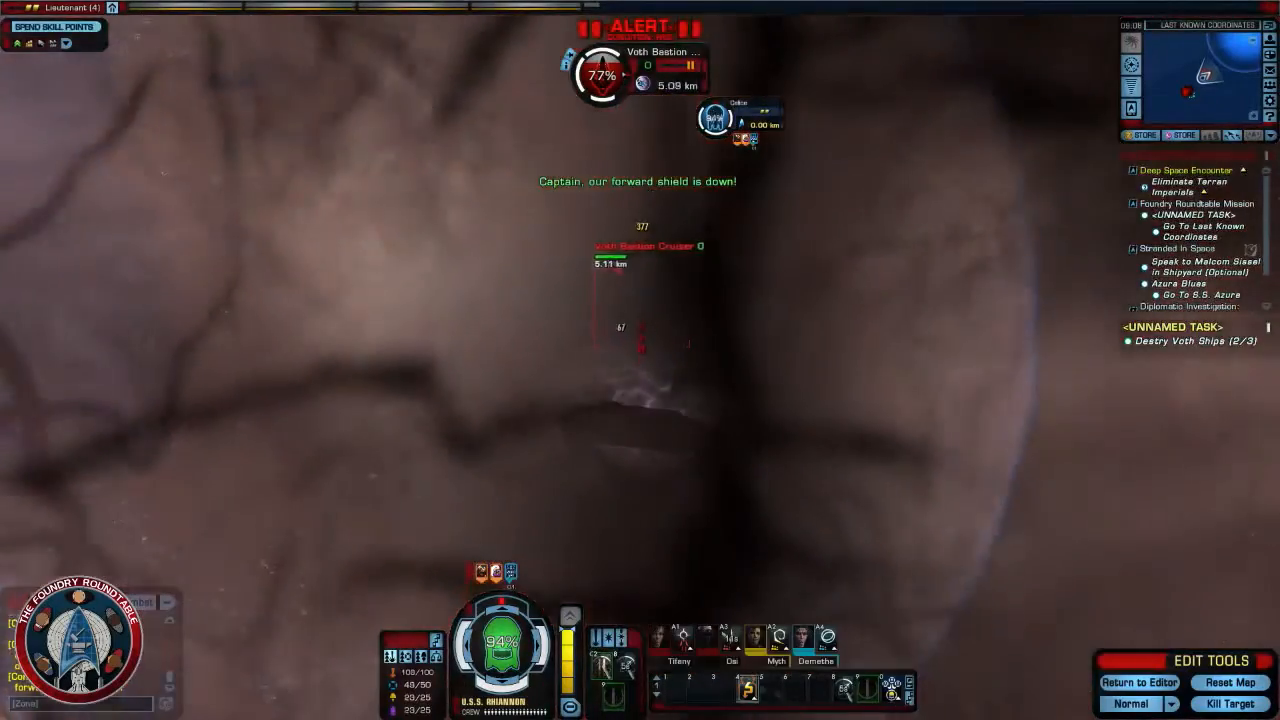
# - Use ship abilities against the Voth Bastion Cruiser while circling it at close range, and finish it off with the Kill Target edit tool
pyautogui.click(747, 688)
pyautogui.moveTo(746, 480); pyautogui.dragTo(860, 490, button='right')
pyautogui.hotkey('alt', '4')
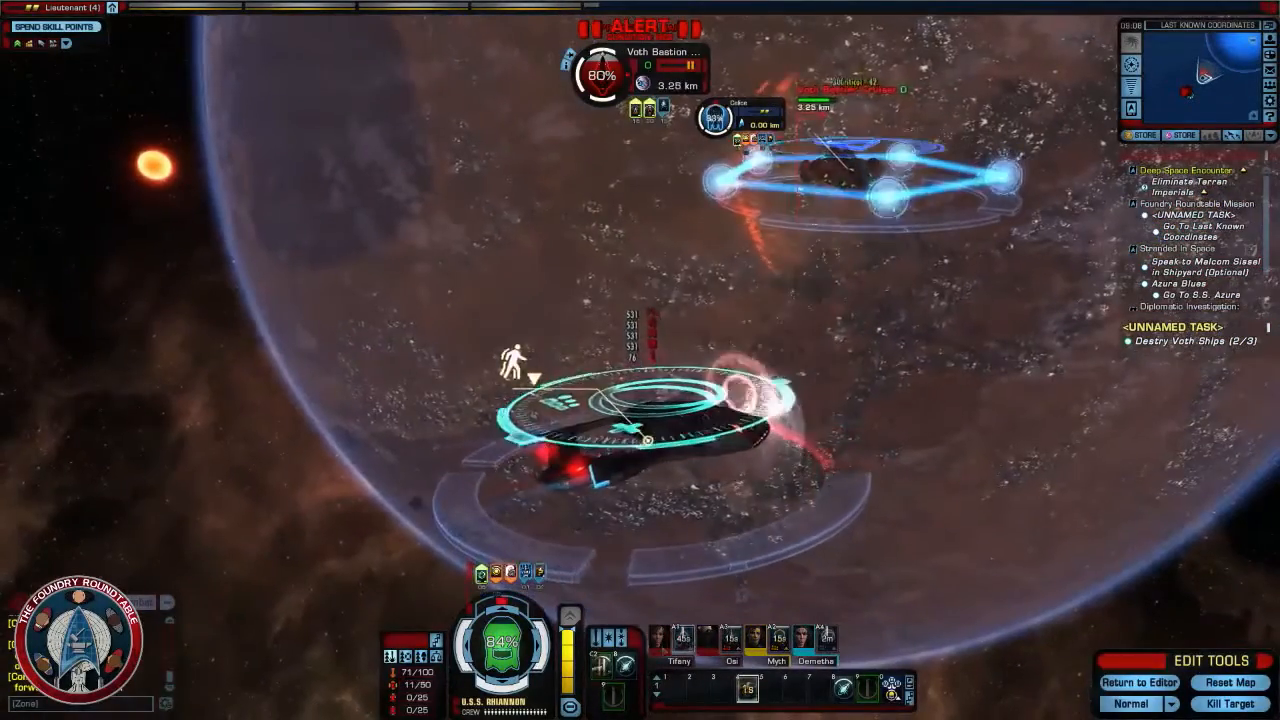
pyautogui.moveTo(670, 484); pyautogui.dragTo(702, 462, button='right')
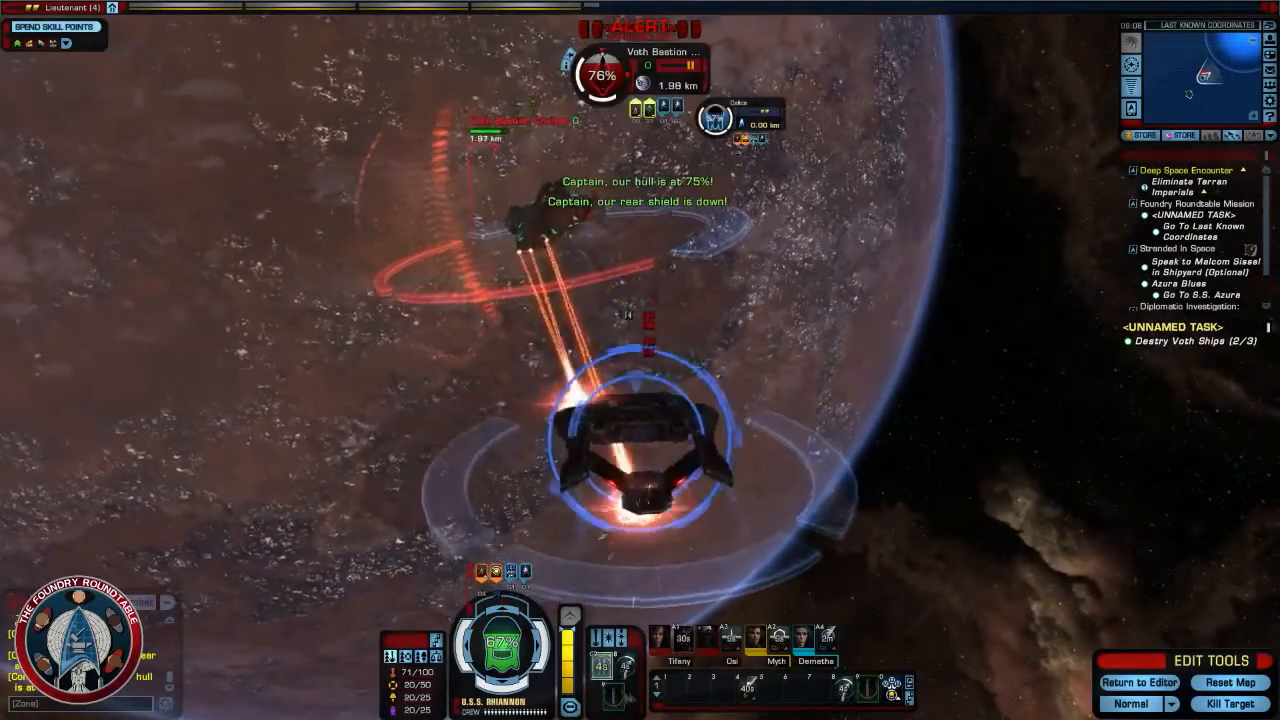
pyautogui.moveTo(735, 549); pyautogui.dragTo(723, 511, button='right')
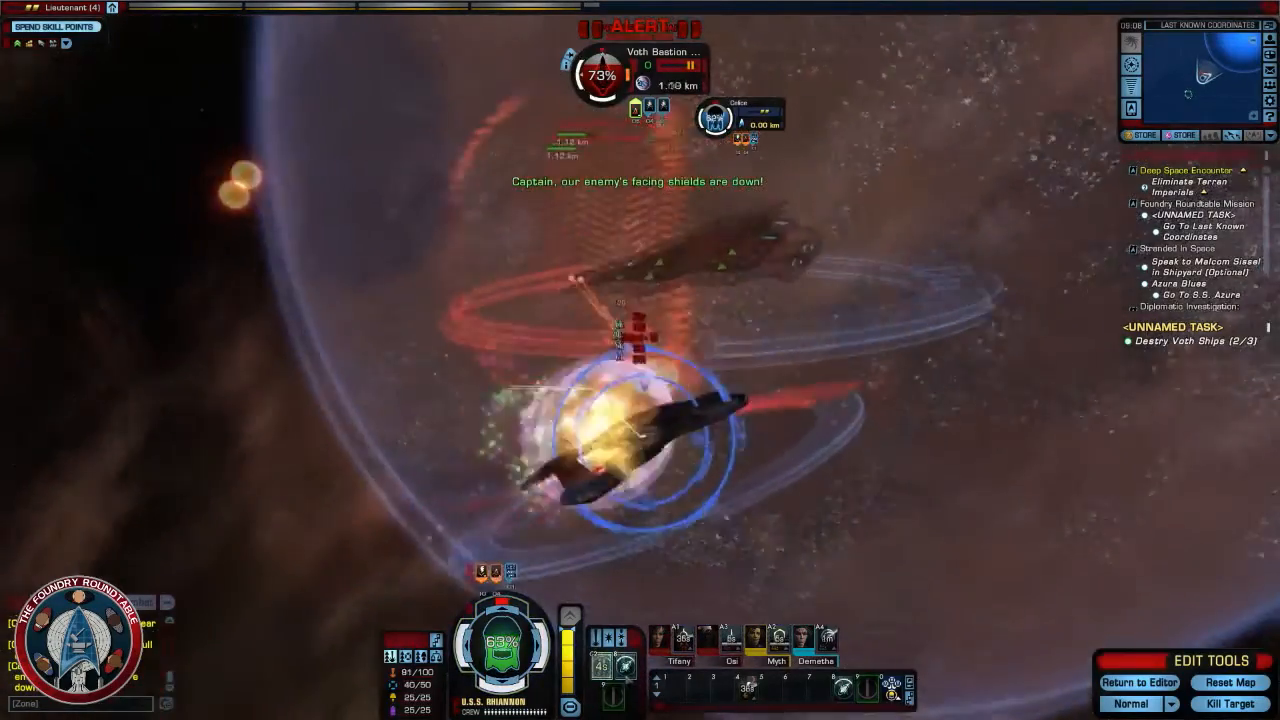
pyautogui.moveTo(650, 560); pyautogui.dragTo(733, 425, button='right')
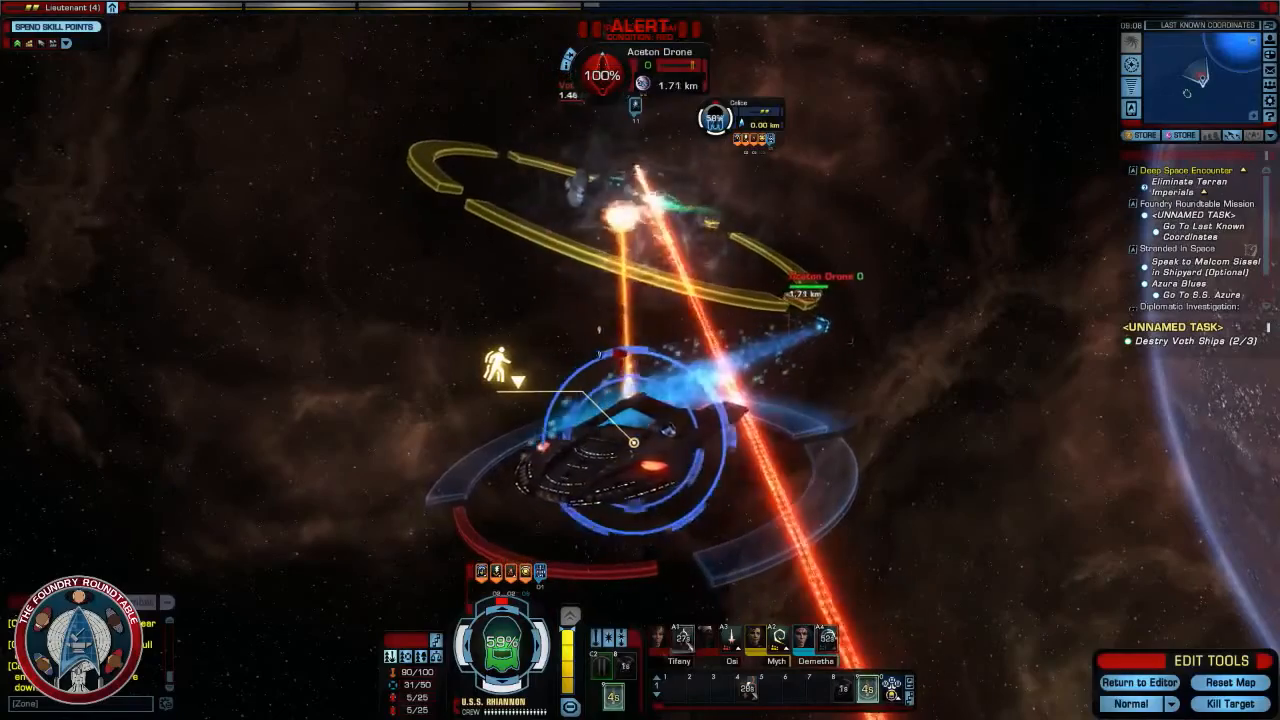
pyautogui.moveTo(618, 302); pyautogui.dragTo(651, 298, button='right')
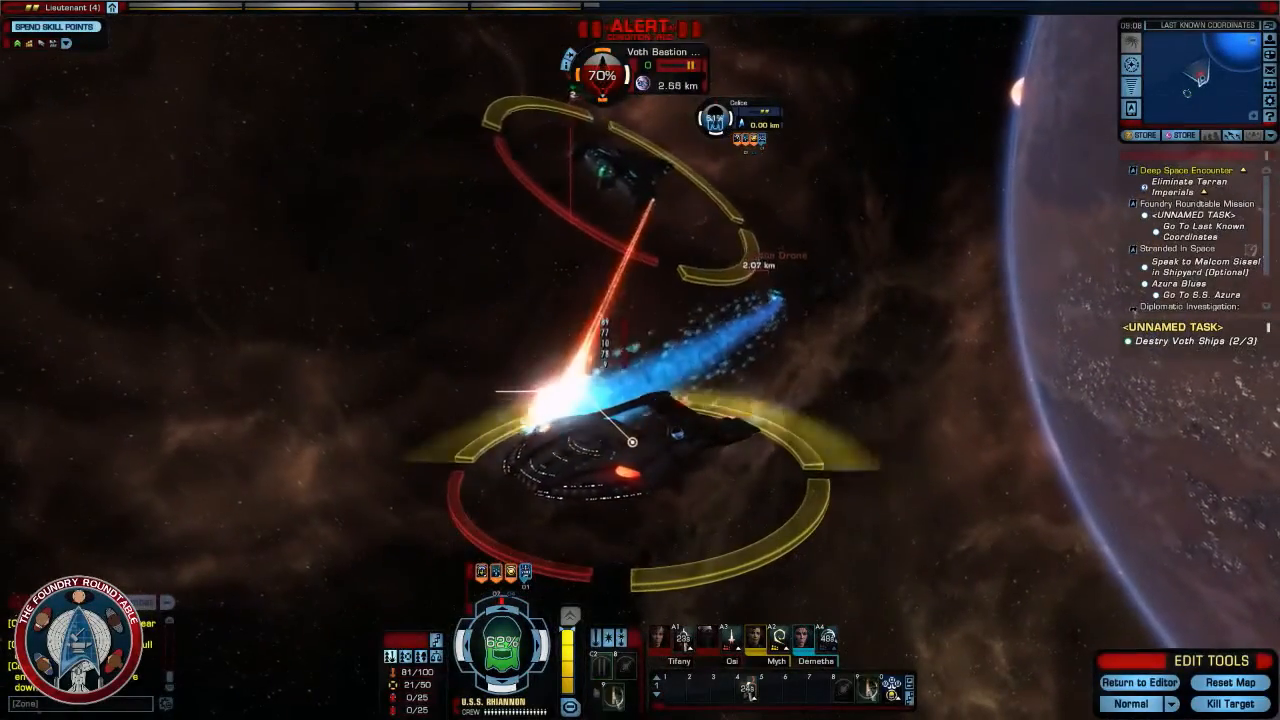
pyautogui.moveTo(660, 298); pyautogui.dragTo(608, 268, button='right')
pyautogui.click(1230, 704)
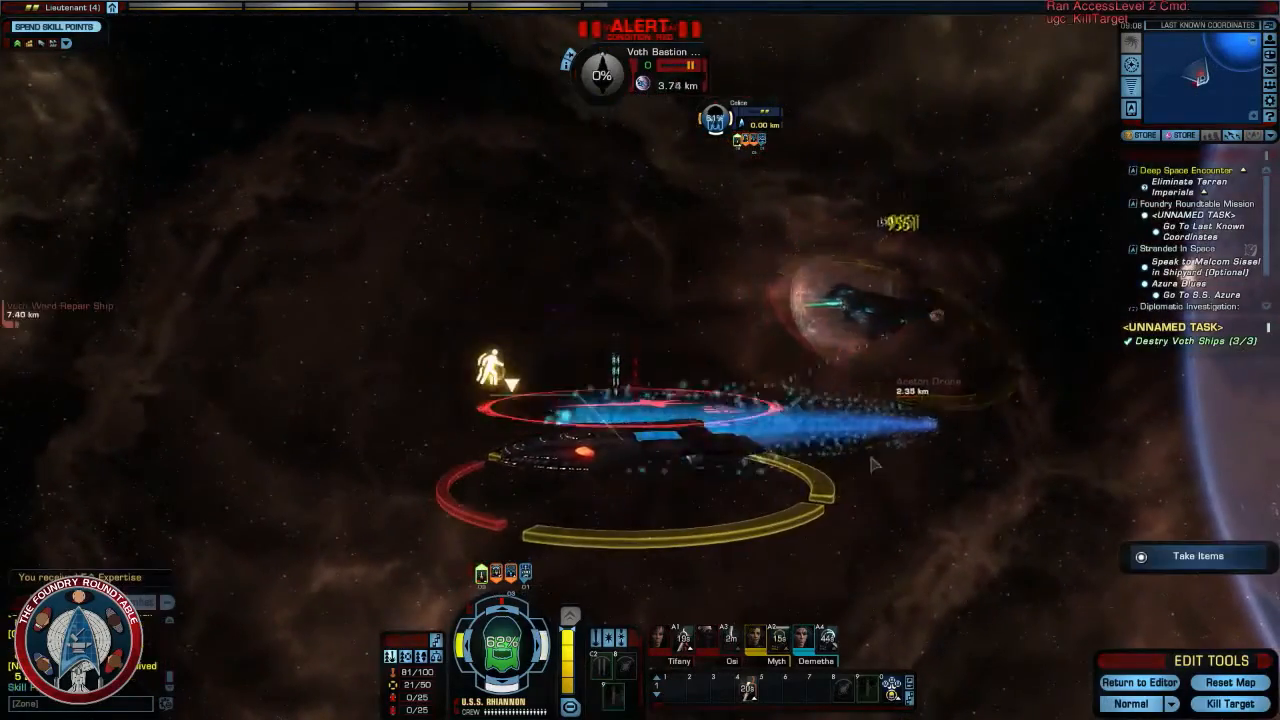
# - Take the items dropped by the destroyed cruiser, and target and attack the remaining Voth Ward Repair Ship
pyautogui.moveTo(873, 464); pyautogui.dragTo(960, 468, button='right')
pyautogui.click(1204, 559)
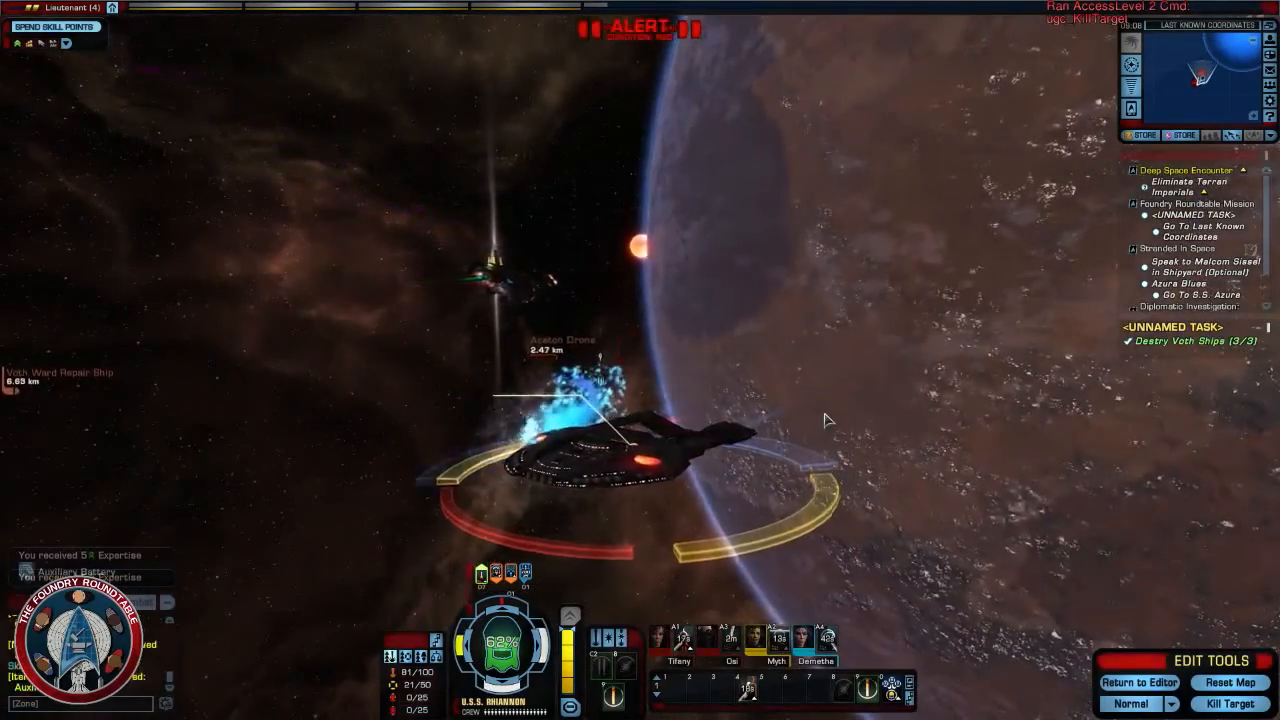
pyautogui.moveTo(985, 421); pyautogui.dragTo(824, 422, button='right')
pyautogui.press('Tab')
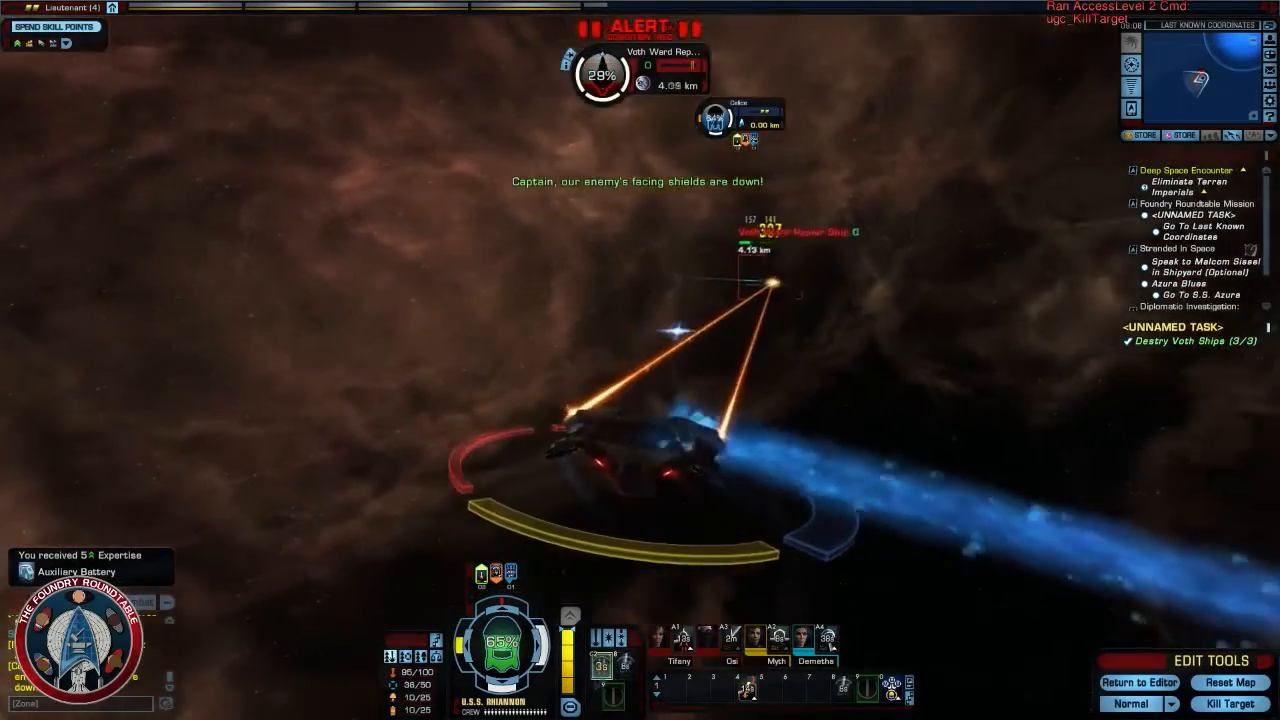
pyautogui.moveTo(824, 422); pyautogui.dragTo(697, 467, button='right')
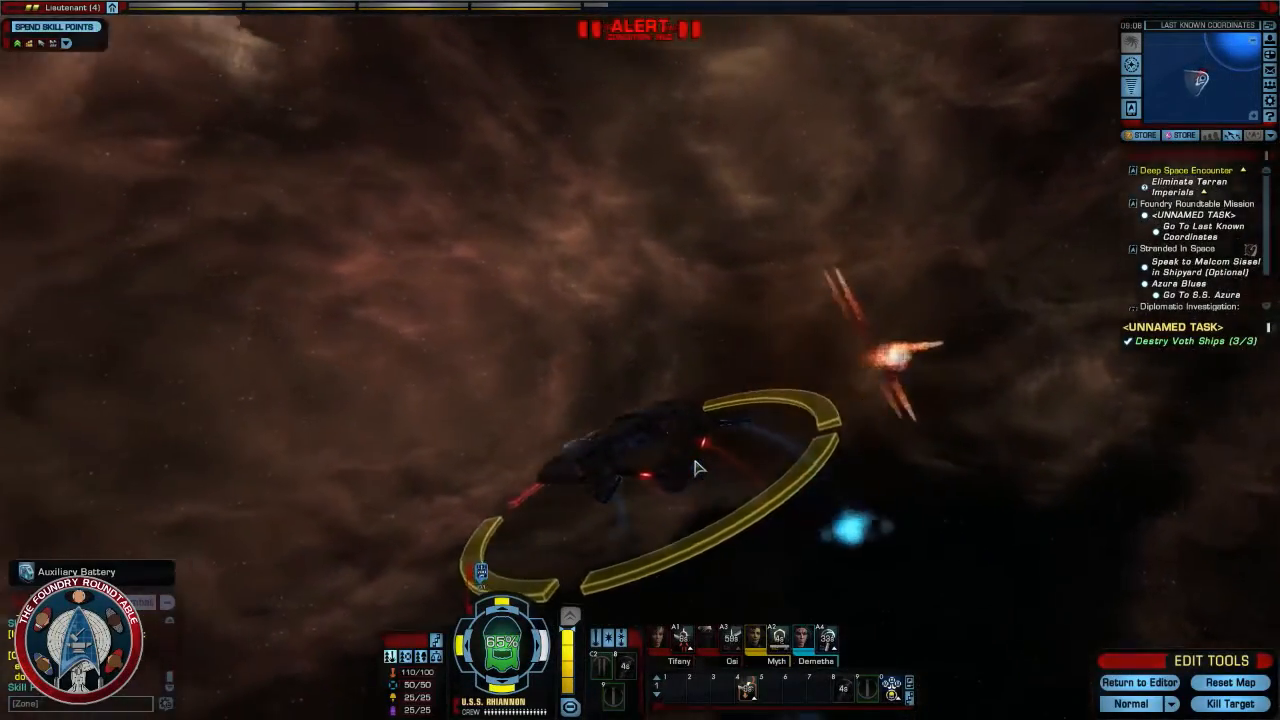
# - Locate the Undine Cruiser in the nebula and fly within hailing range of it
pyautogui.moveTo(697, 467); pyautogui.dragTo(1080, 380, button='right')
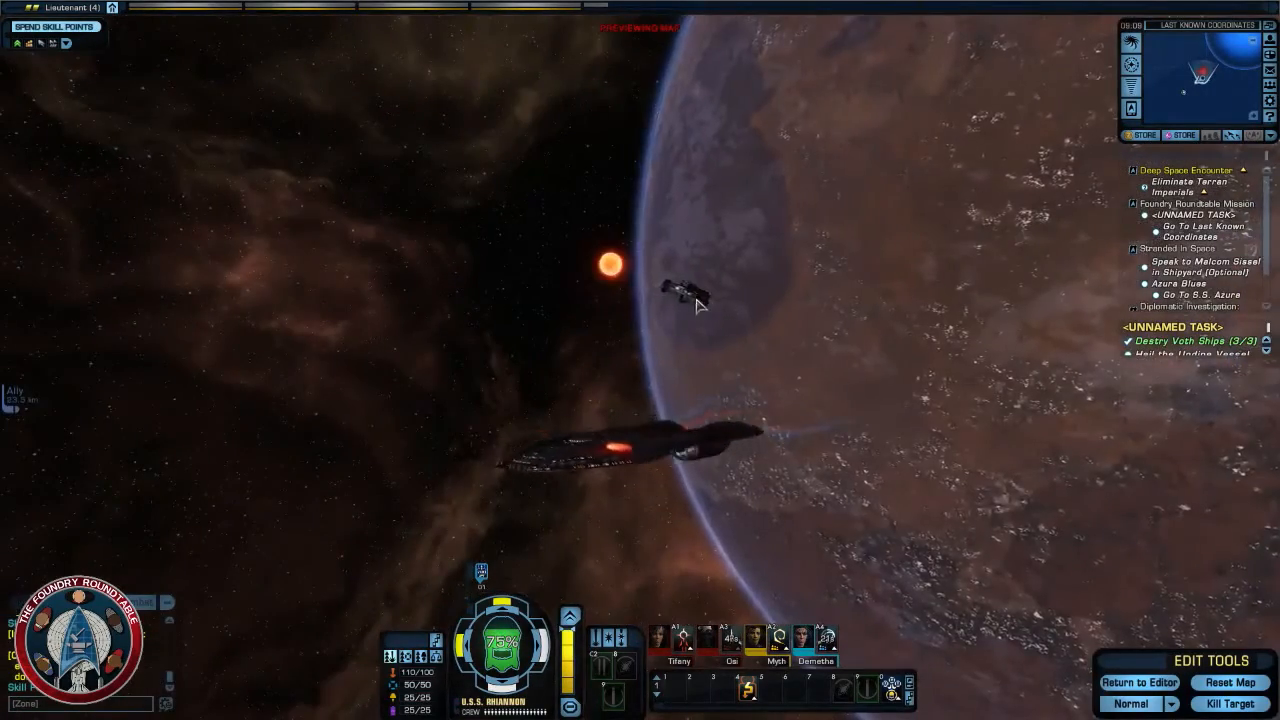
pyautogui.moveTo(697, 305); pyautogui.dragTo(500, 400, button='right')
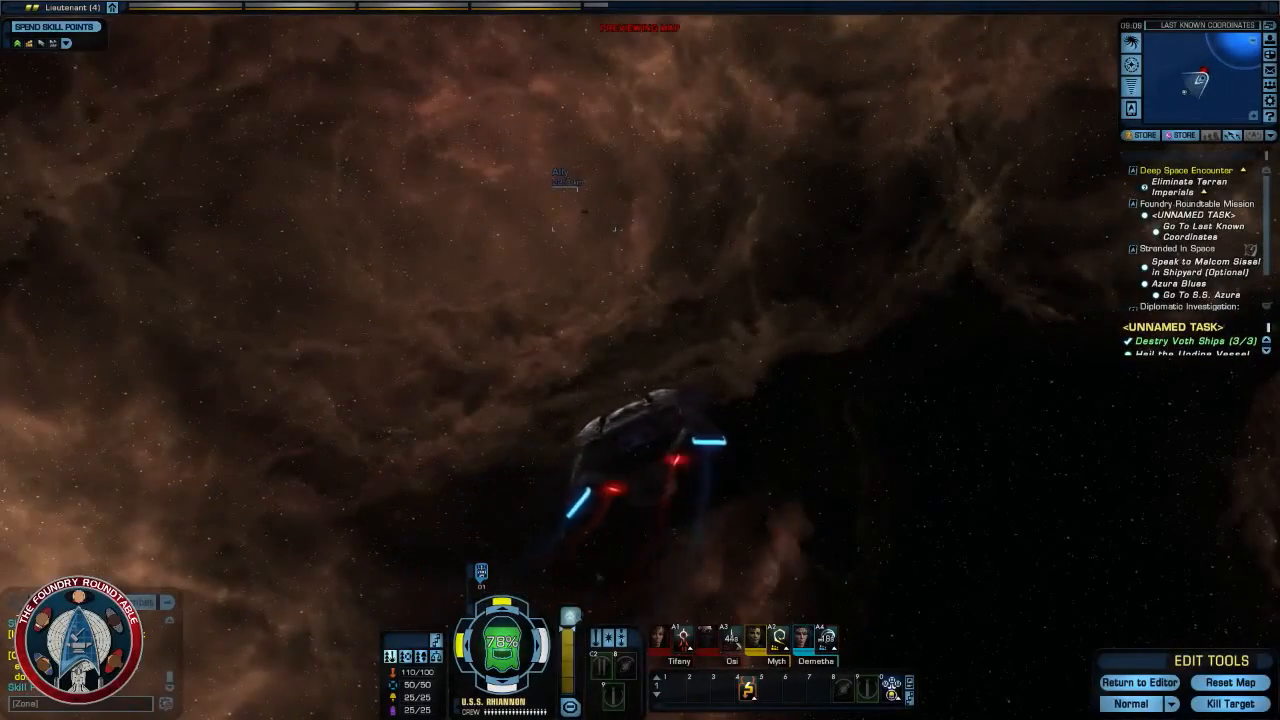
pyautogui.hotkey('shift', 'r')
pyautogui.moveTo(640, 360); pyautogui.dragTo(180, 345, button='right')
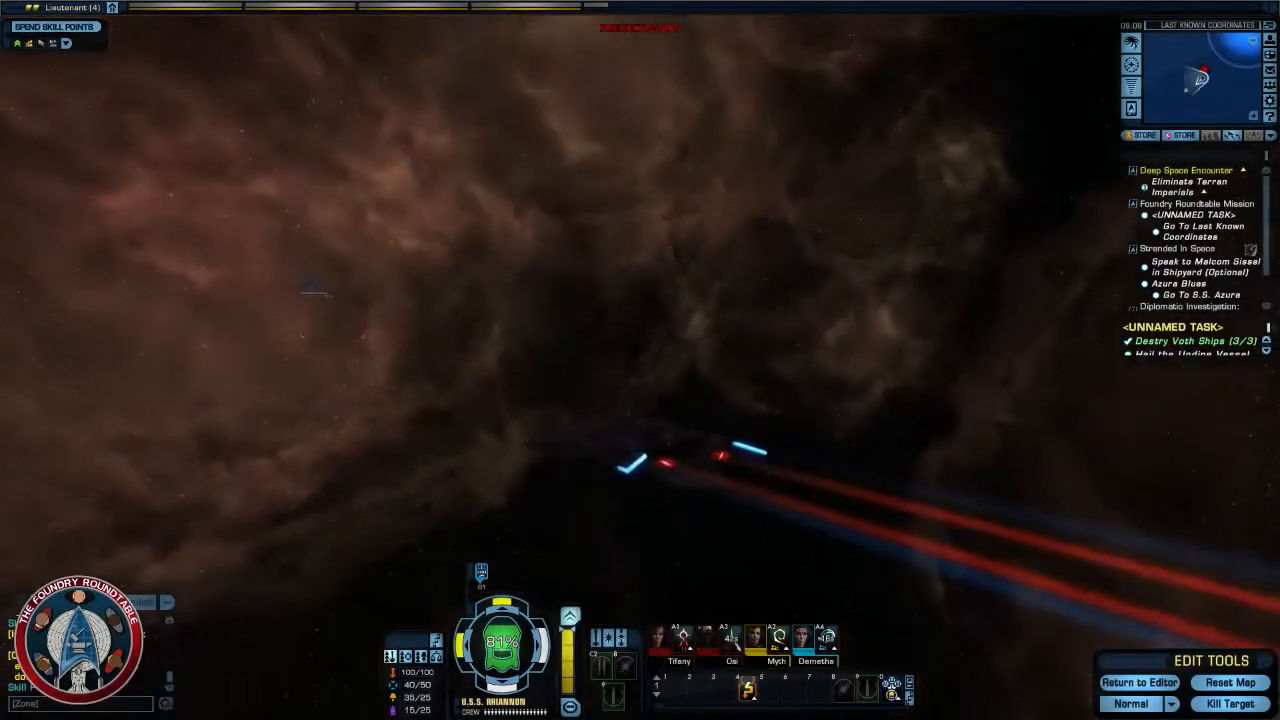
pyautogui.moveTo(655, 476); pyautogui.dragTo(500, 470, button='right')
pyautogui.moveTo(656, 477); pyautogui.dragTo(460, 462, button='right')
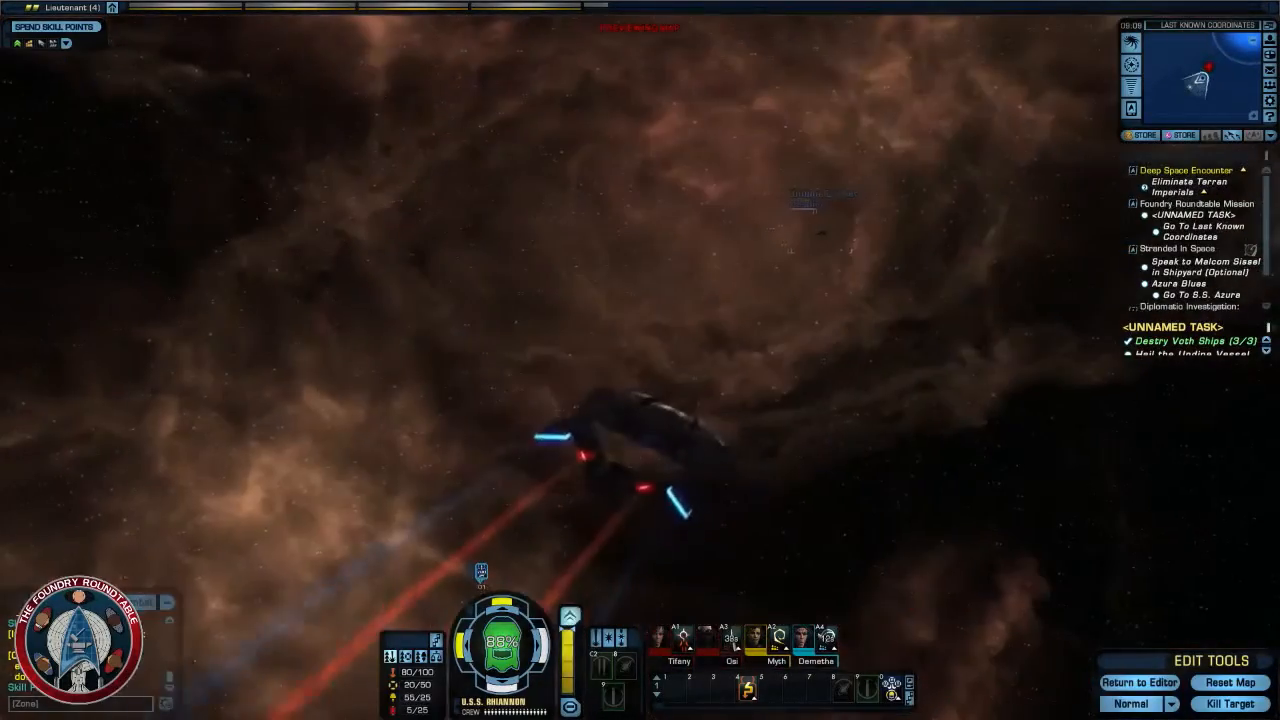
pyautogui.moveTo(646, 456)
pyautogui.mouseDown(button='right')
pyautogui.moveTo(760, 454)
pyautogui.moveTo(500, 450)
pyautogui.moveTo(760, 454)
pyautogui.moveTo(600, 470)
pyautogui.moveTo(645, 453)
pyautogui.mouseUp(button='right')
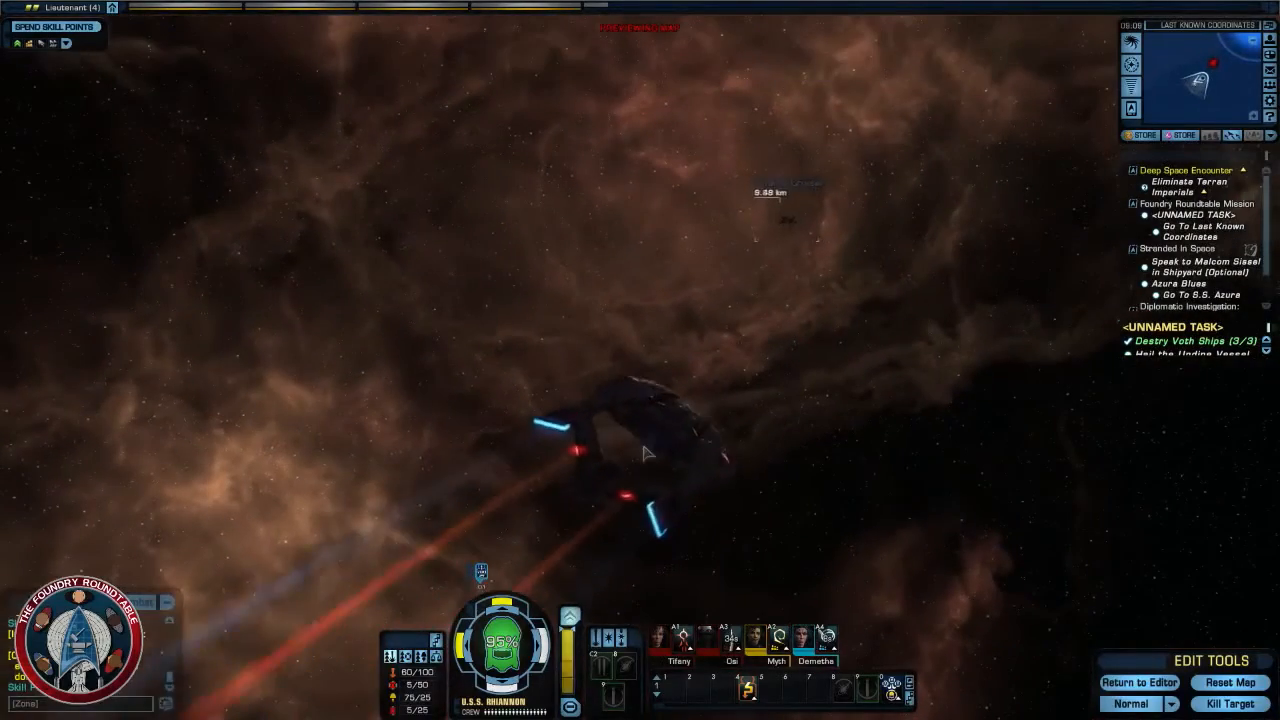
pyautogui.moveTo(855, 483); pyautogui.dragTo(750, 478, button='right')
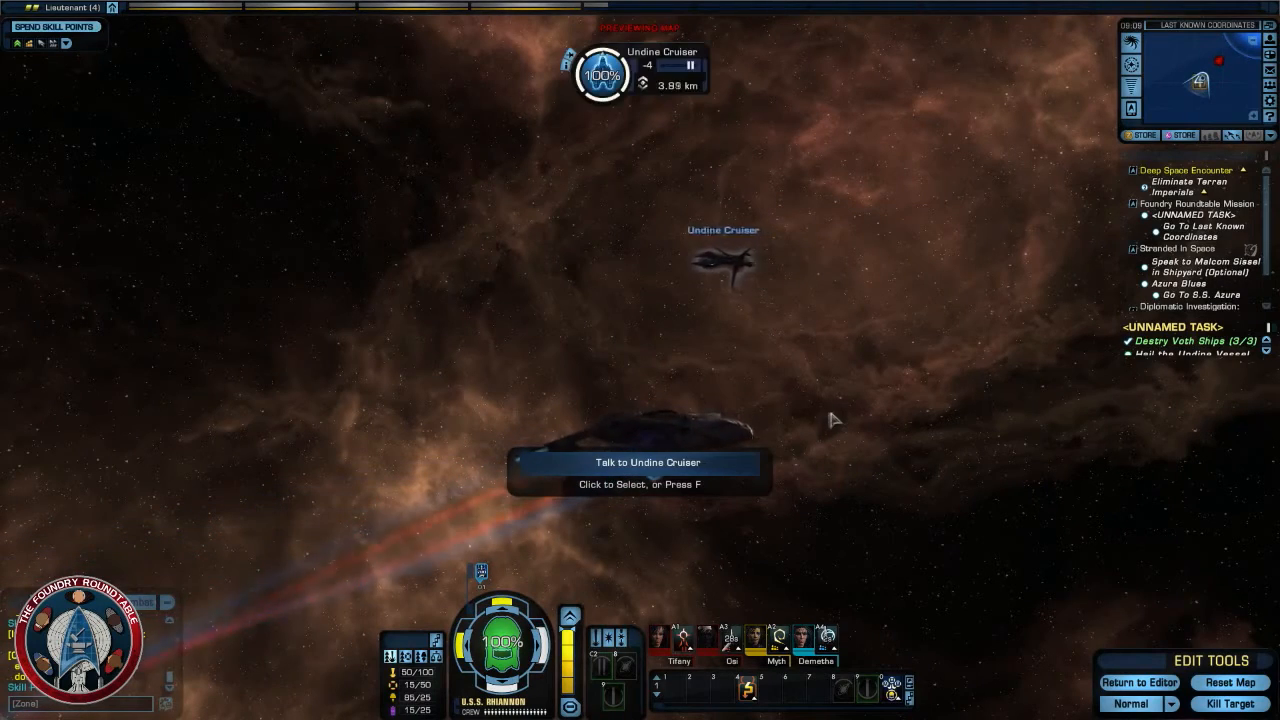
# - Leave the playtest and return to the Last Known Coordinates map in the Foundry editor
pyautogui.moveTo(869, 426); pyautogui.dragTo(860, 360, button='right')
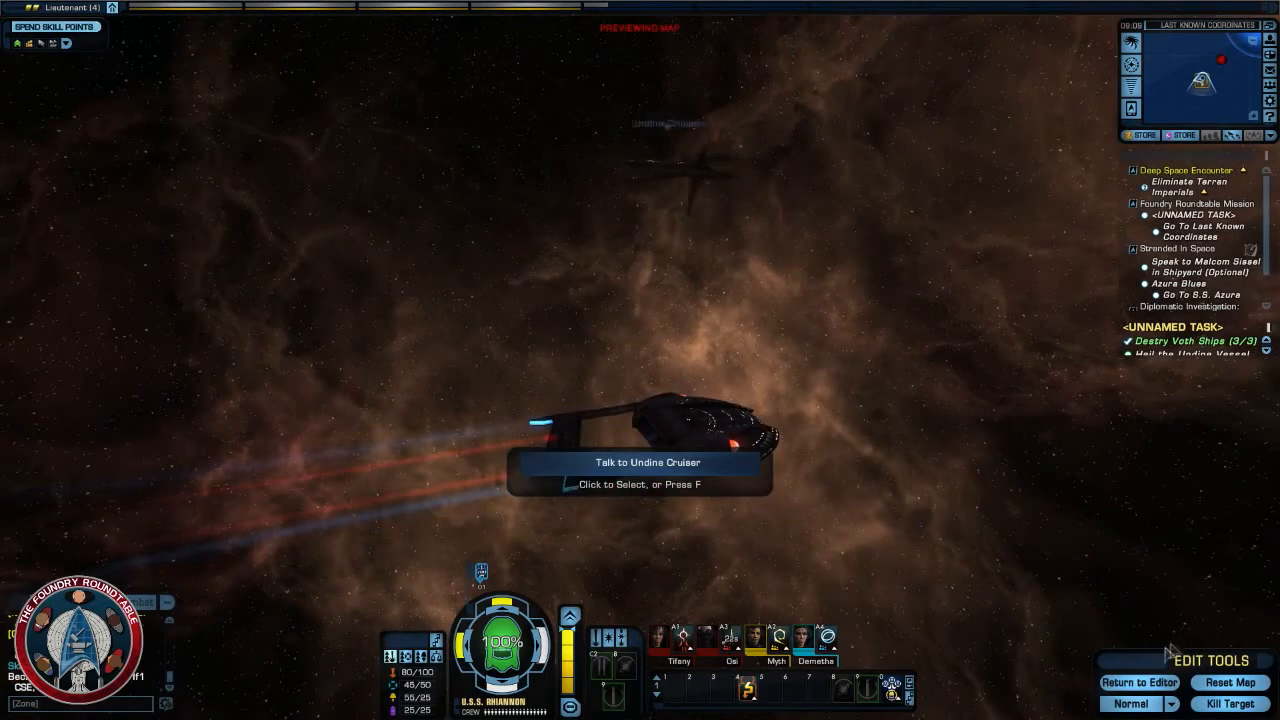
pyautogui.click(1140, 682)
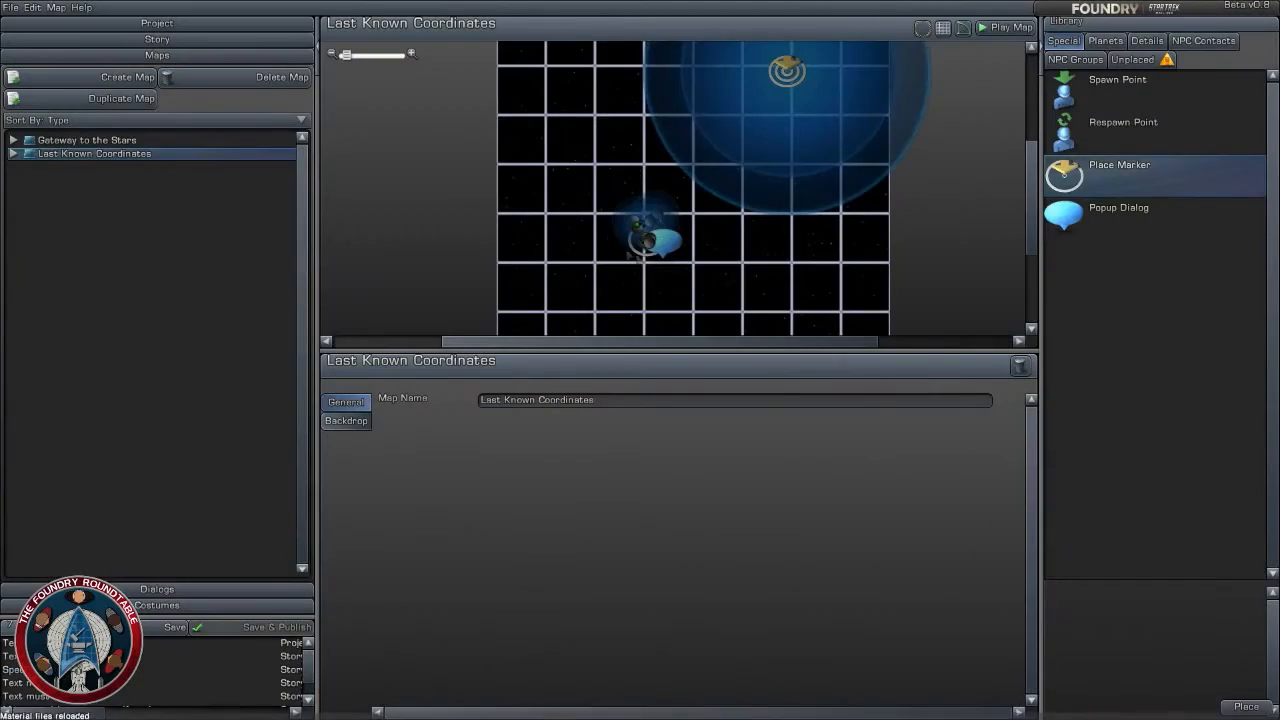
pyautogui.scroll(3, 683, 294)
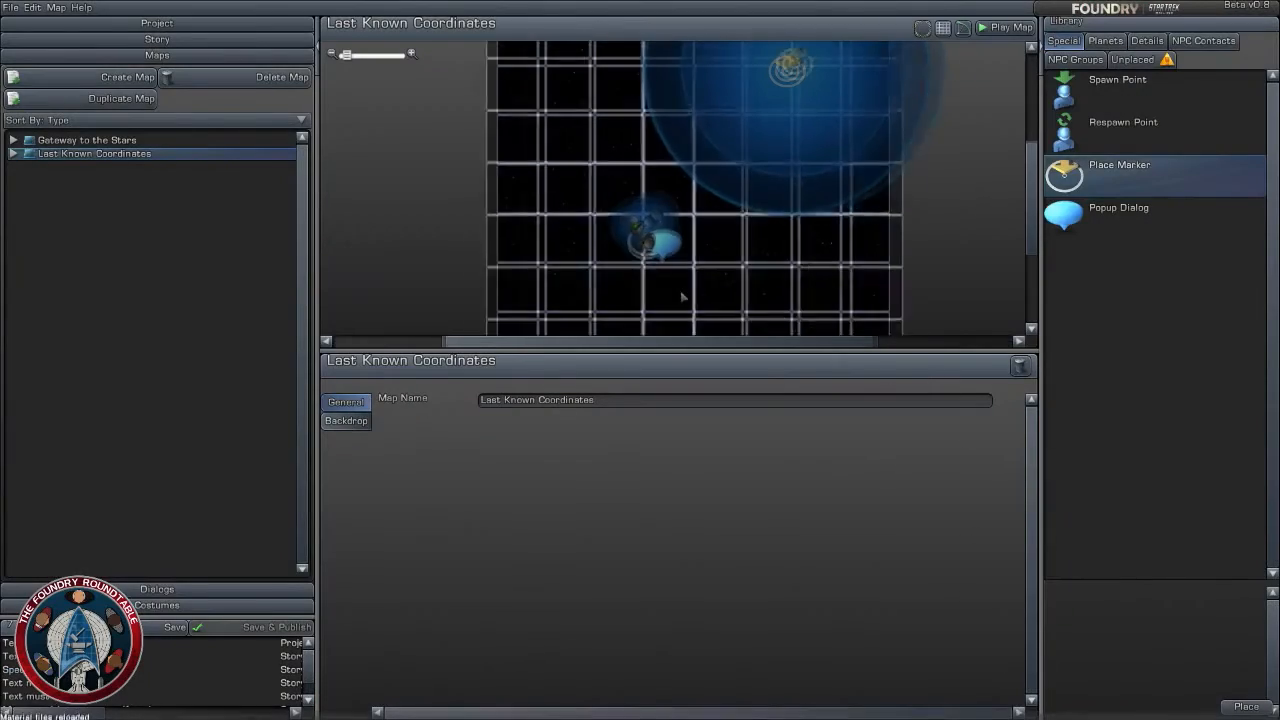
# - Change the encounter of the Federation squadron - Cruiser 01 group on the Last Known Coordinates map to Federation squadron - Battleship 01
pyautogui.moveTo(683, 294); pyautogui.dragTo(711, 203, button='right')
pyautogui.scroll(3, 700, 208)
pyautogui.scroll(2, 695, 185)
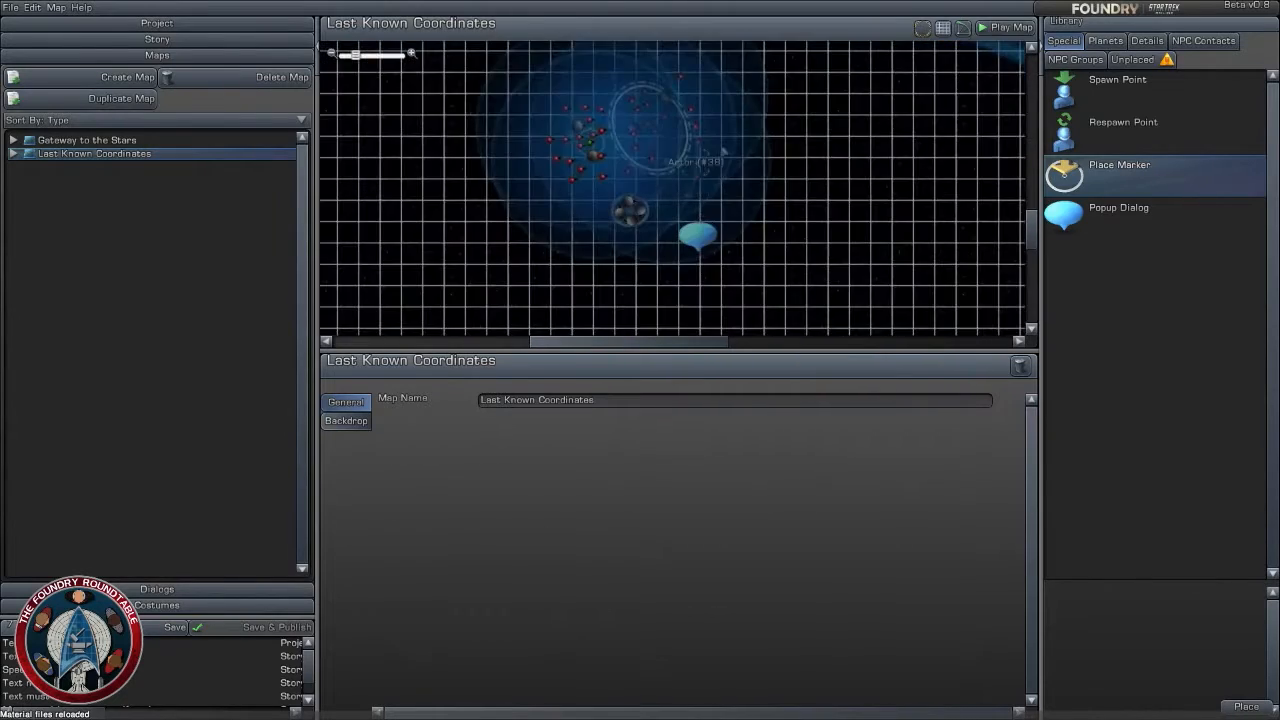
pyautogui.moveTo(702, 152); pyautogui.dragTo(771, 202, button='right')
pyautogui.scroll(2, 740, 180)
pyautogui.moveTo(718, 173); pyautogui.dragTo(352, 100)
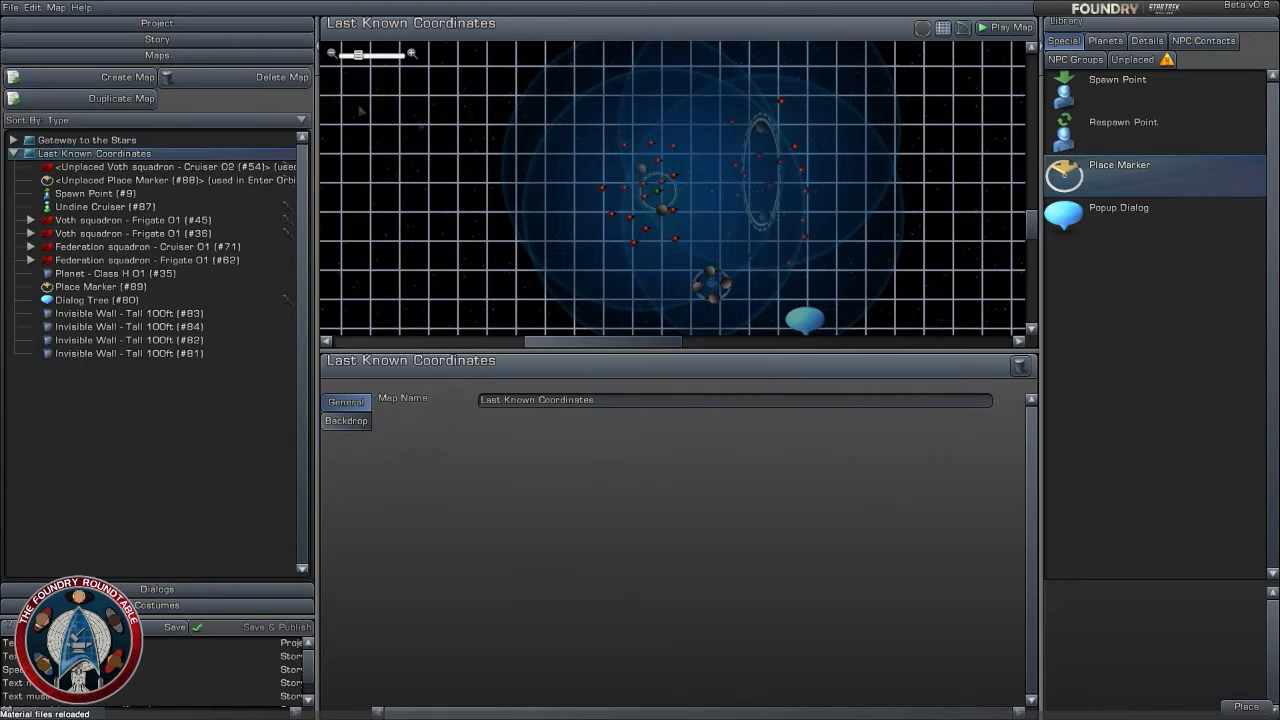
pyautogui.scroll(2, 787, 219)
pyautogui.moveTo(780, 112); pyautogui.dragTo(735, 114)
pyautogui.moveTo(789, 223); pyautogui.dragTo(768, 224)
pyautogui.click(659, 215)
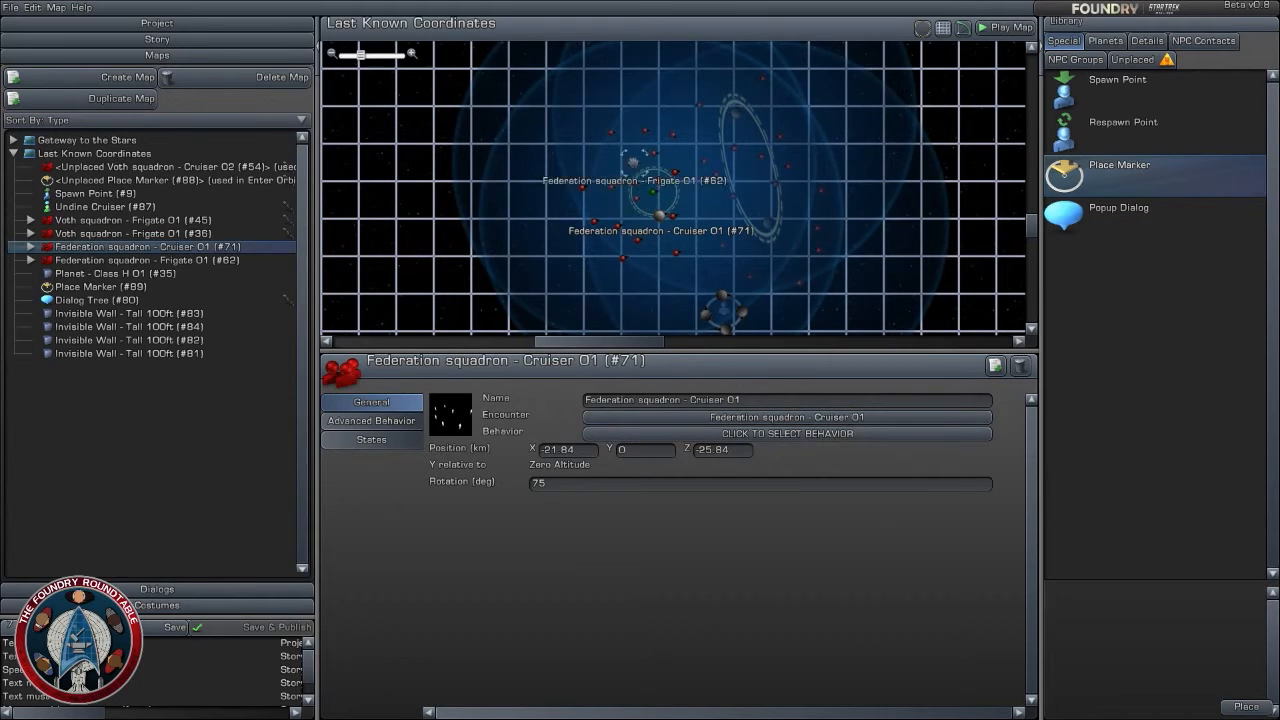
pyautogui.click(770, 417)
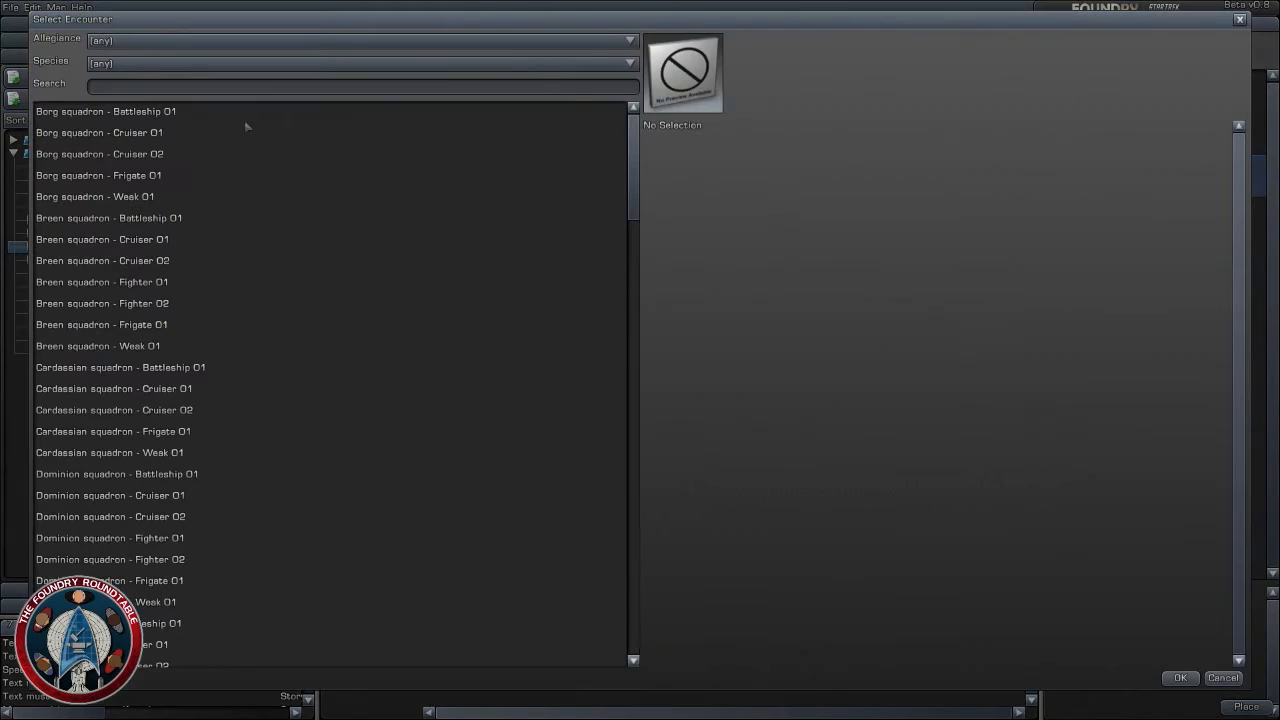
pyautogui.click(288, 87)
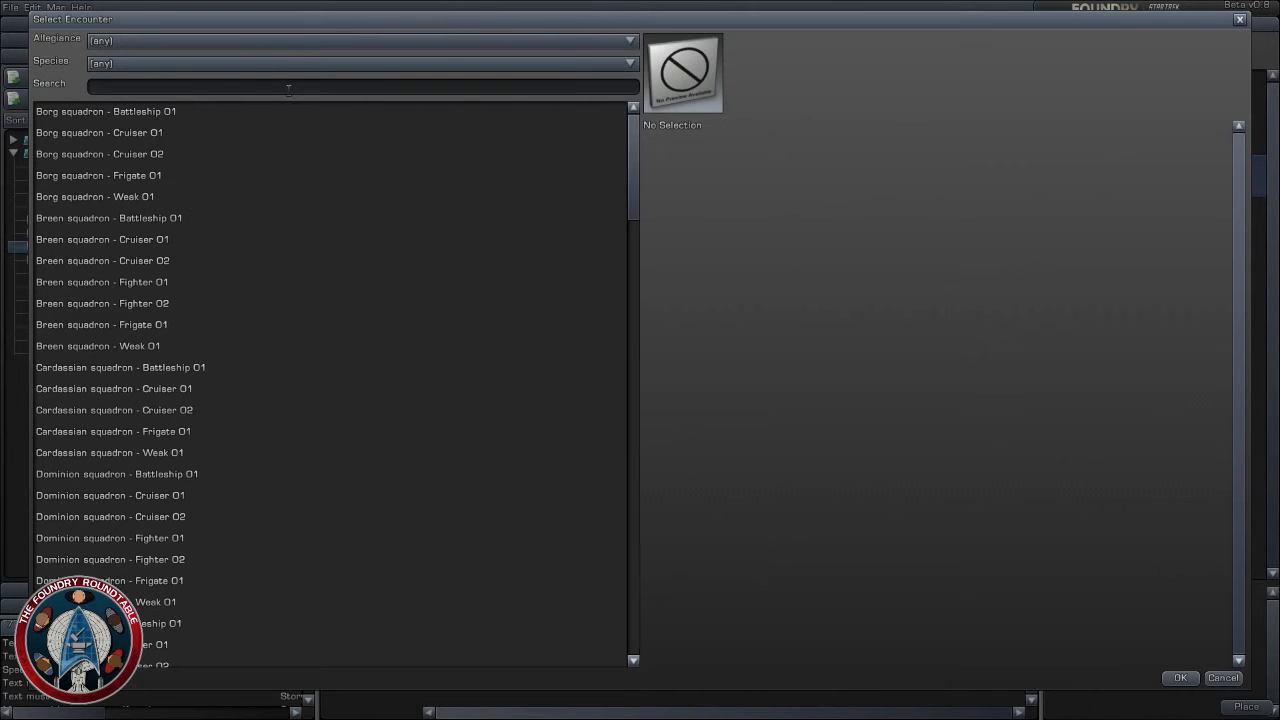
pyautogui.write('b')
pyautogui.press('BackSpace')
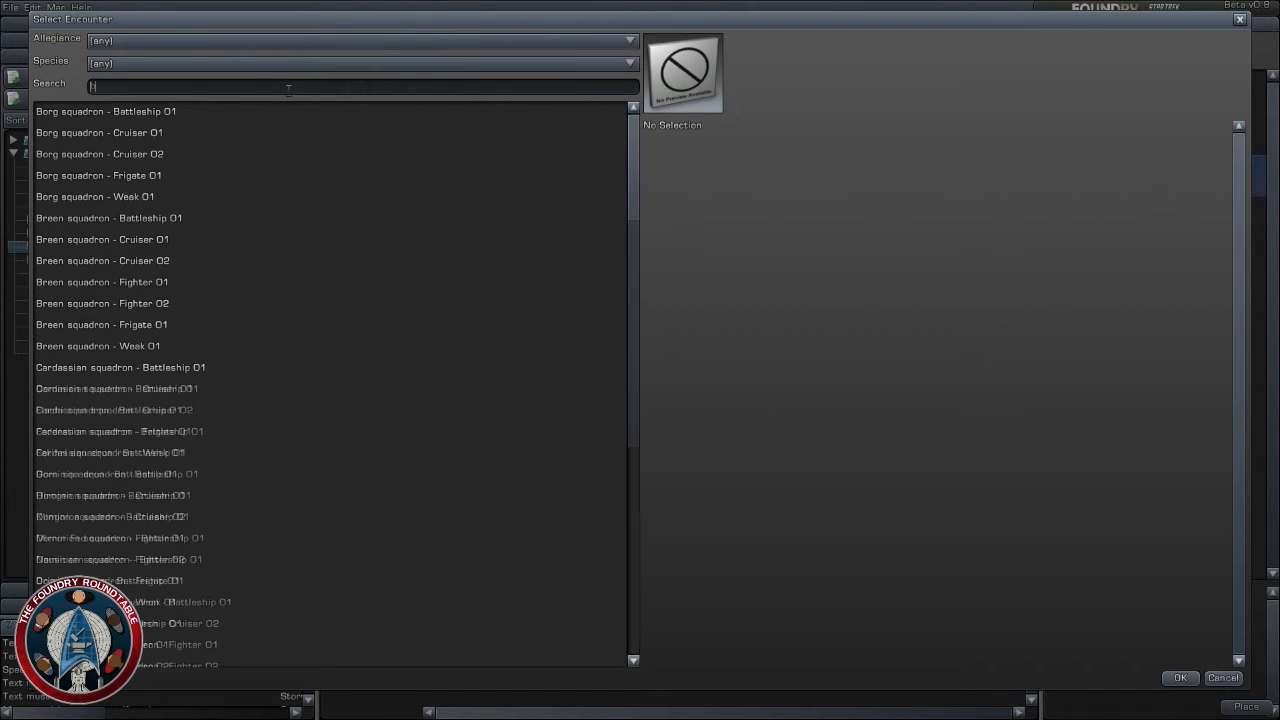
pyautogui.write('fed')
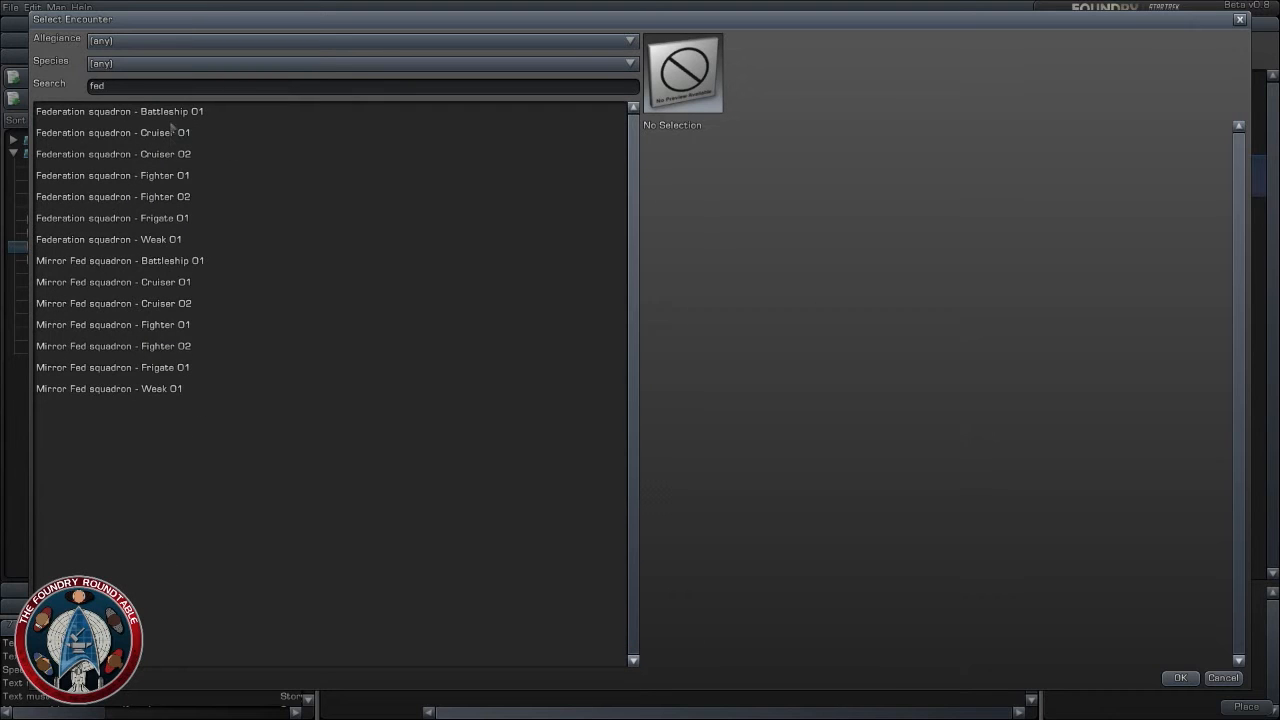
pyautogui.click(174, 112)
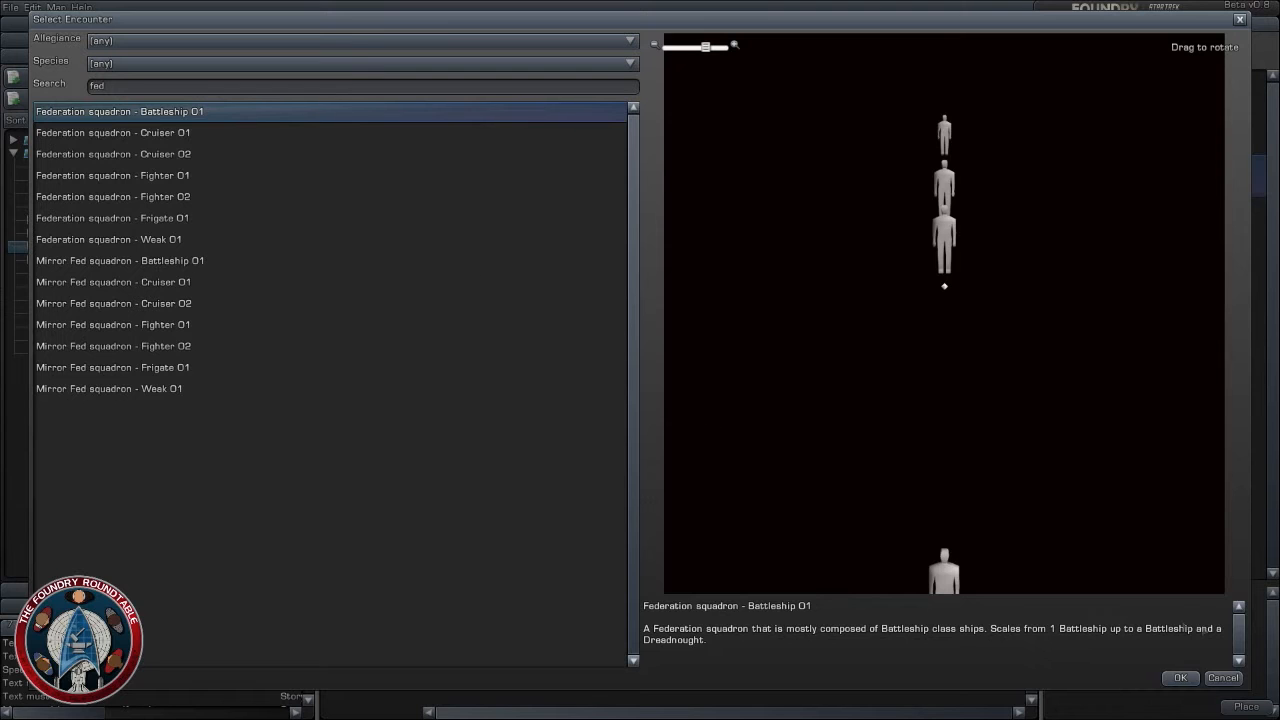
pyautogui.click(1180, 678)
# - Replace the encounter of the Federation squadron - Frigate 01 group with Federation squadron - Battleship 01
pyautogui.scroll(3, 638, 289)
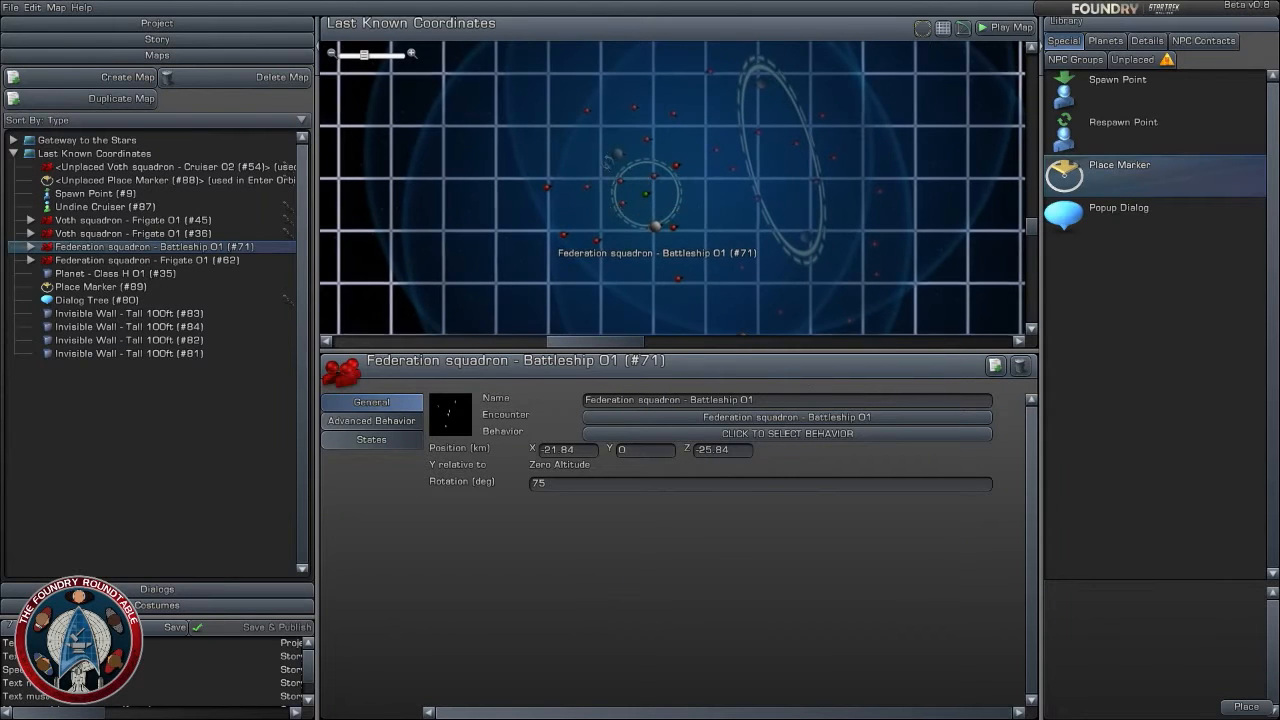
pyautogui.click(617, 154)
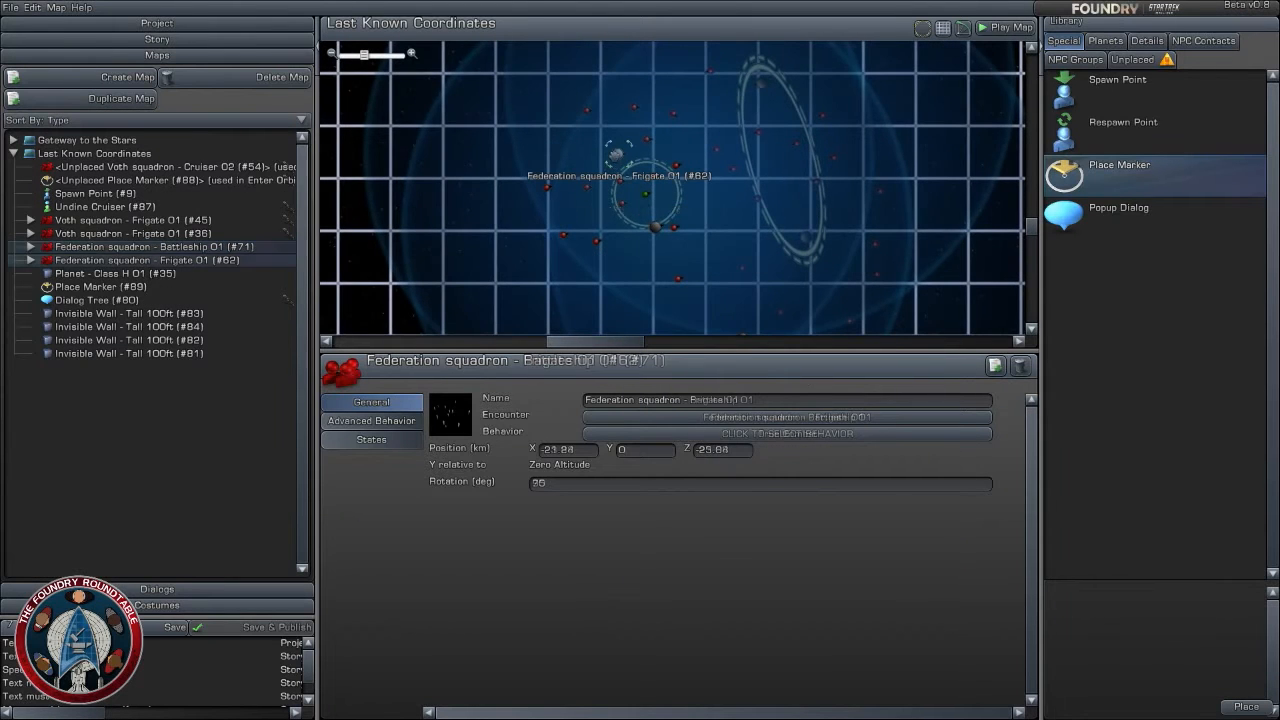
pyautogui.click(745, 417)
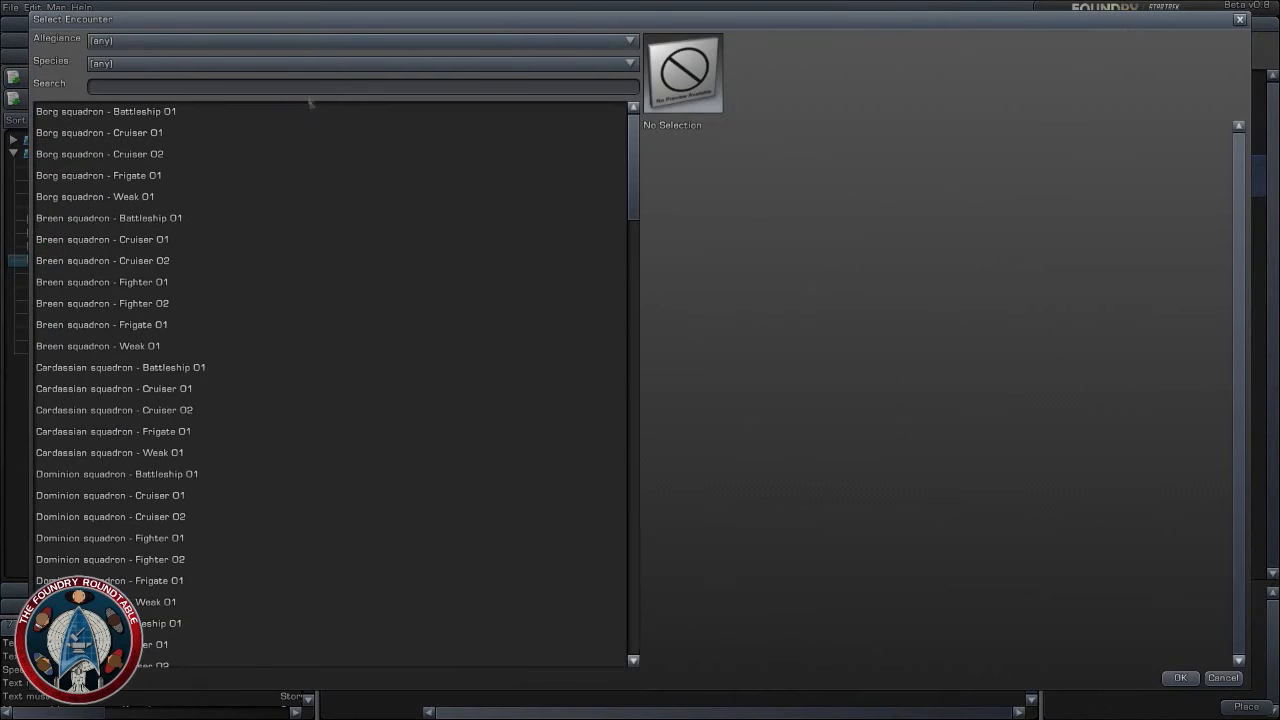
pyautogui.write('batt')
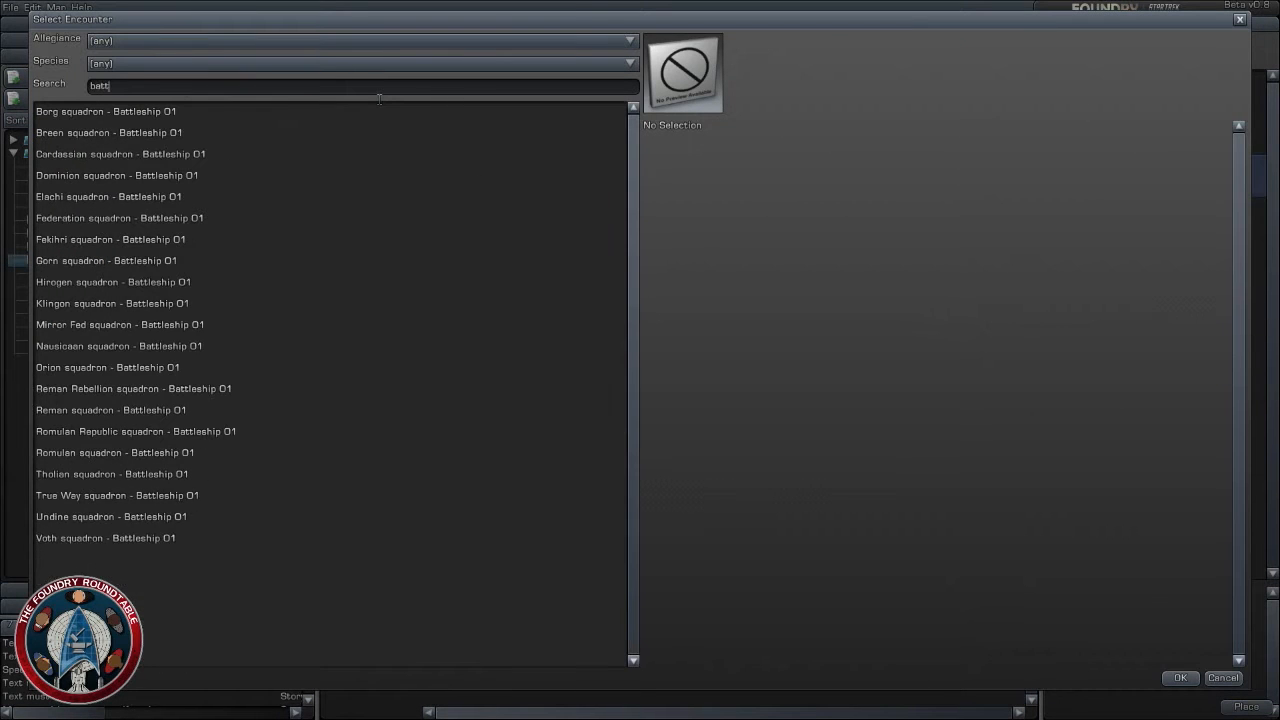
pyautogui.click(116, 218)
pyautogui.click(1180, 678)
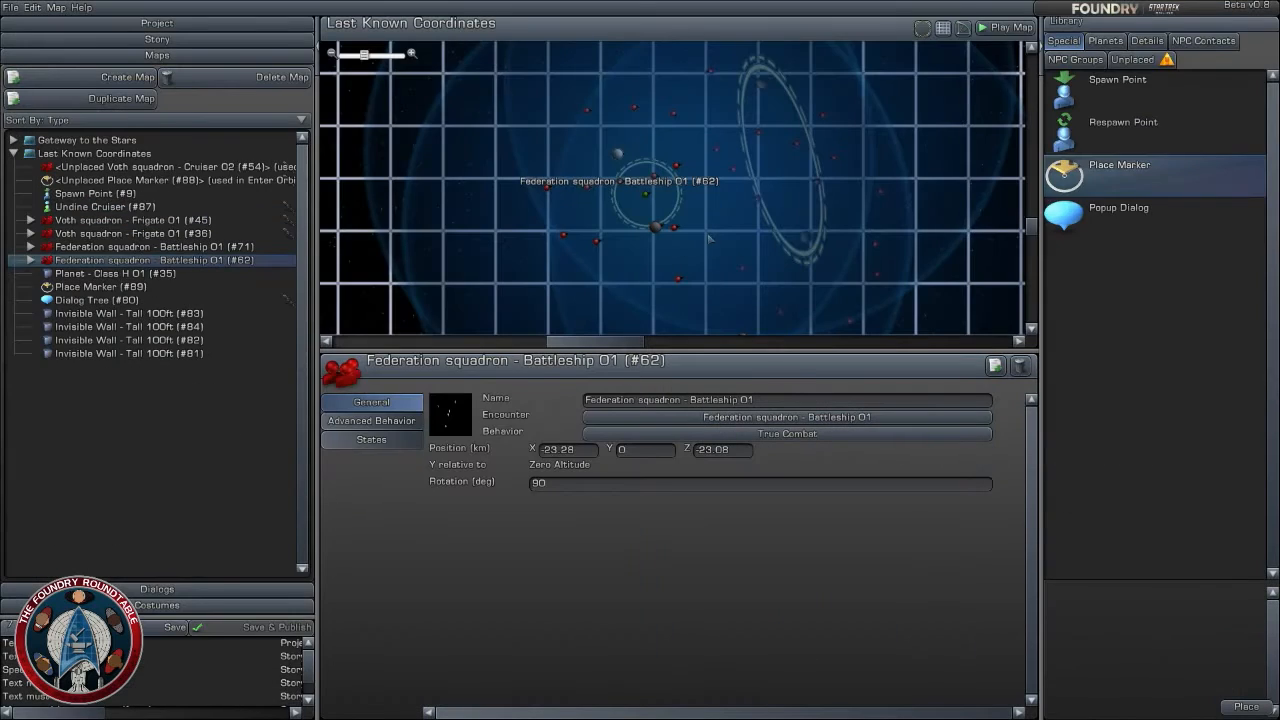
# - Move Voth squadron - Frigate 01 (#45) closer to the Federation ships, to about X -16.6, Z -23.72 km
pyautogui.scroll(-4, 708, 238)
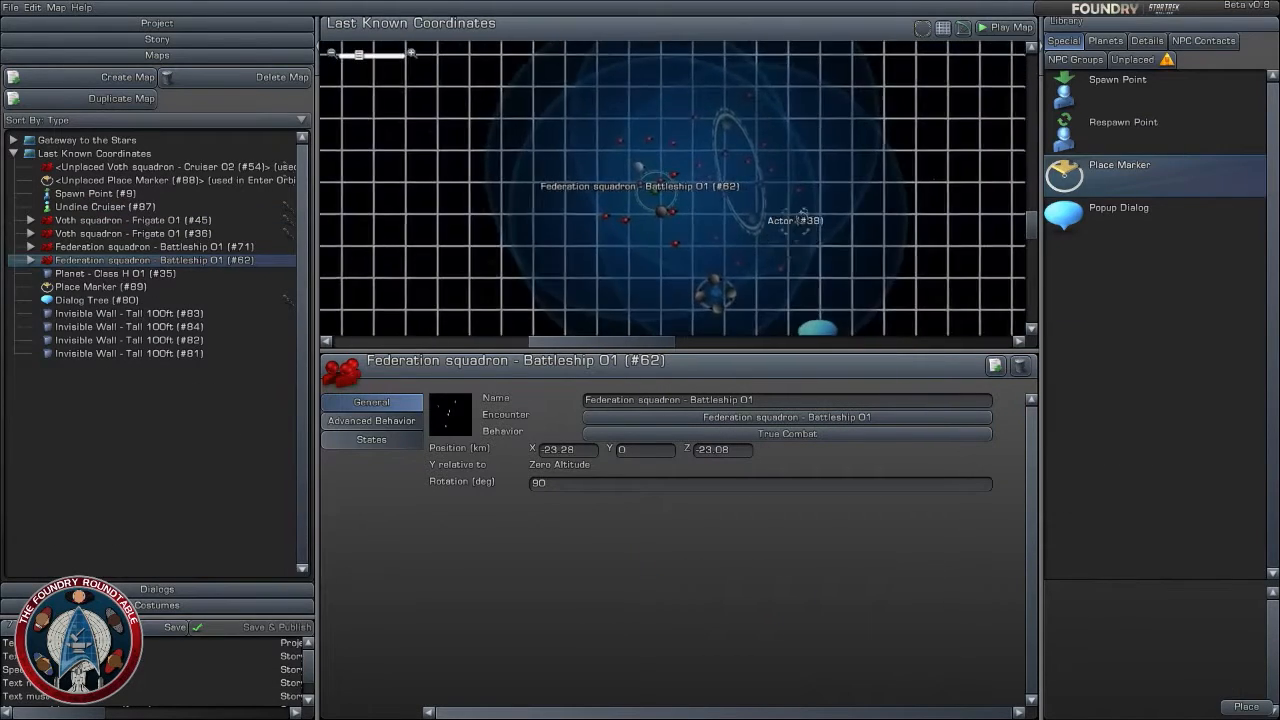
pyautogui.scroll(-4, 802, 216)
pyautogui.scroll(4, 802, 216)
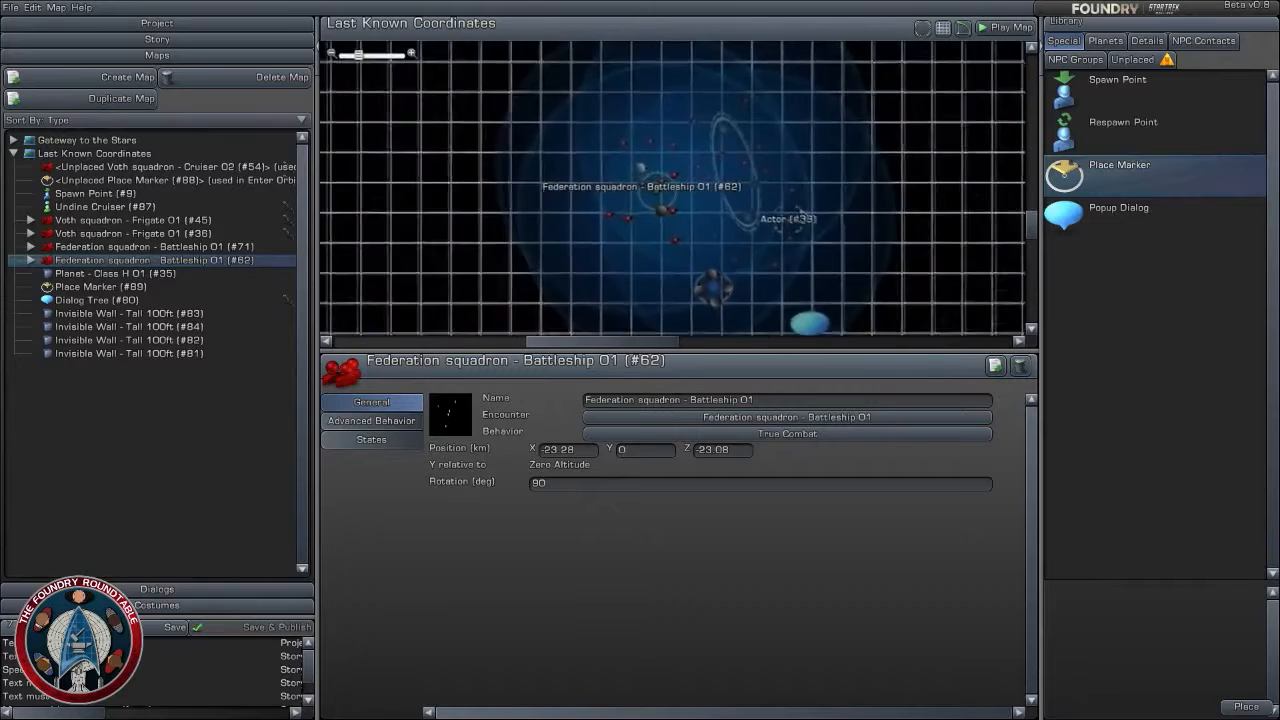
pyautogui.scroll(3, 672, 187)
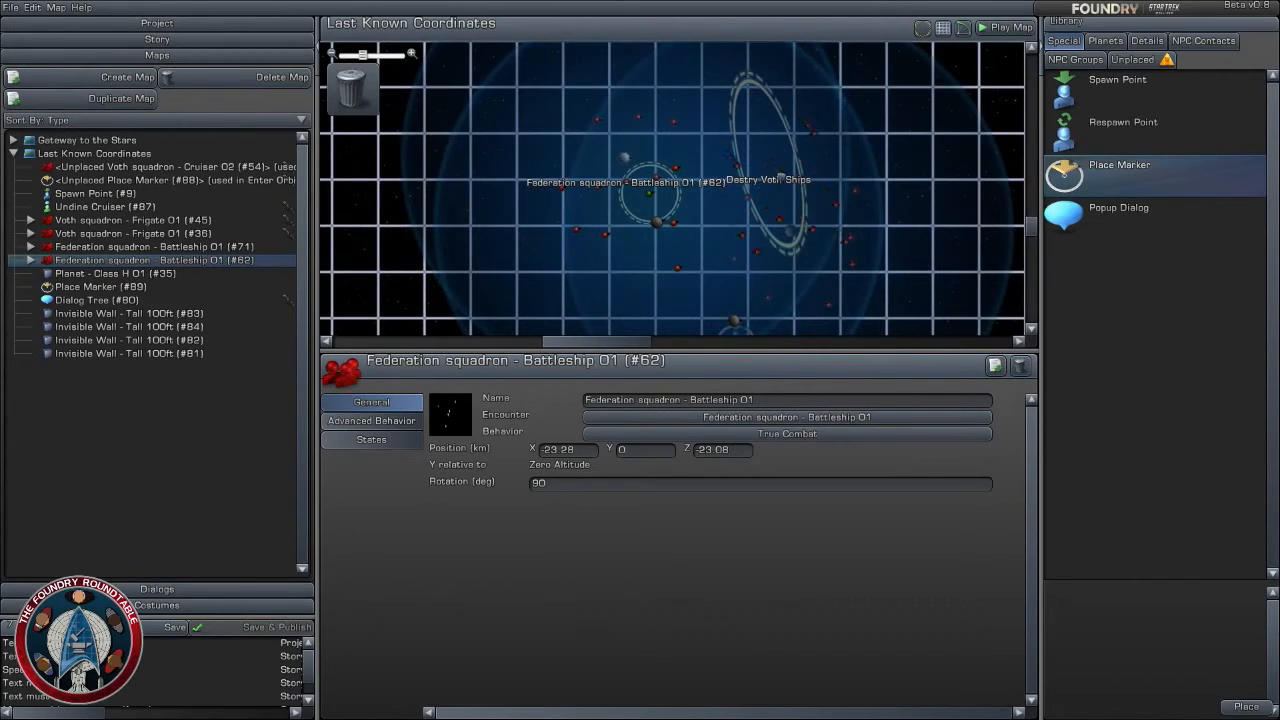
pyautogui.click(781, 174)
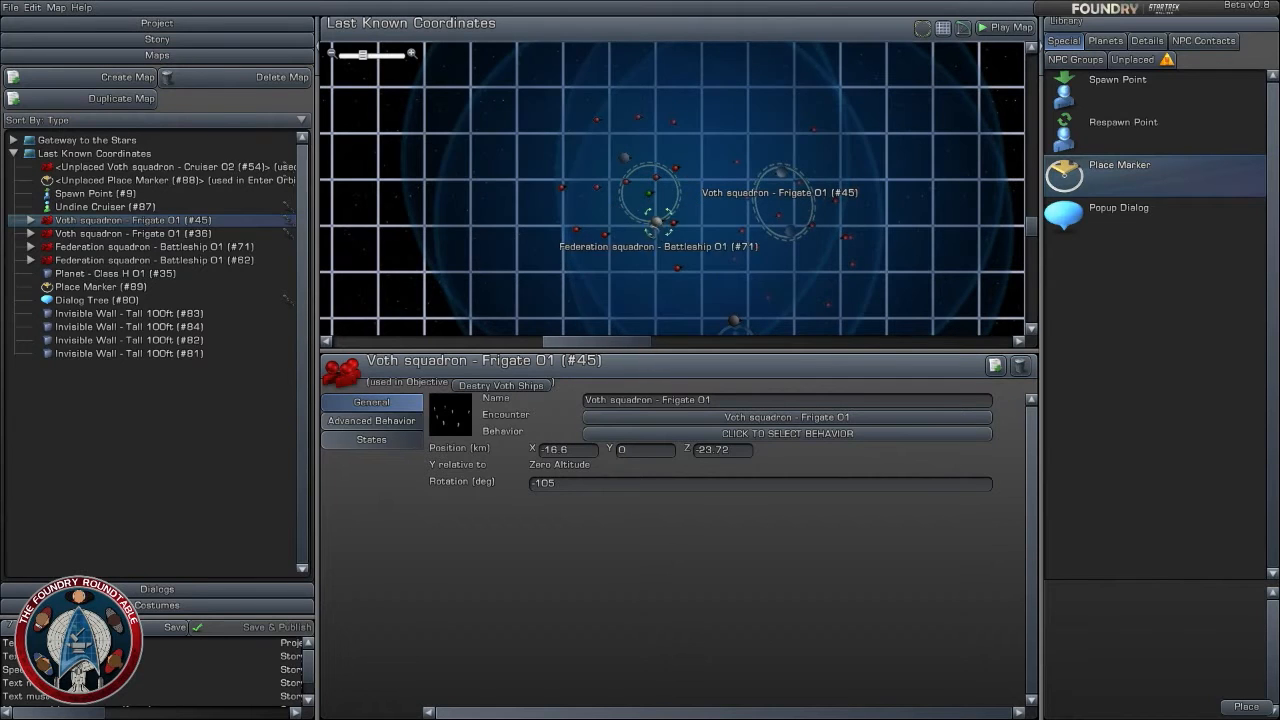
# - Move Federation battleship squadron #62 to about X -20.96, Z -24.44 and #71 to about X -20.64, Z -27.16 km
pyautogui.moveTo(655, 224); pyautogui.dragTo(671, 254)
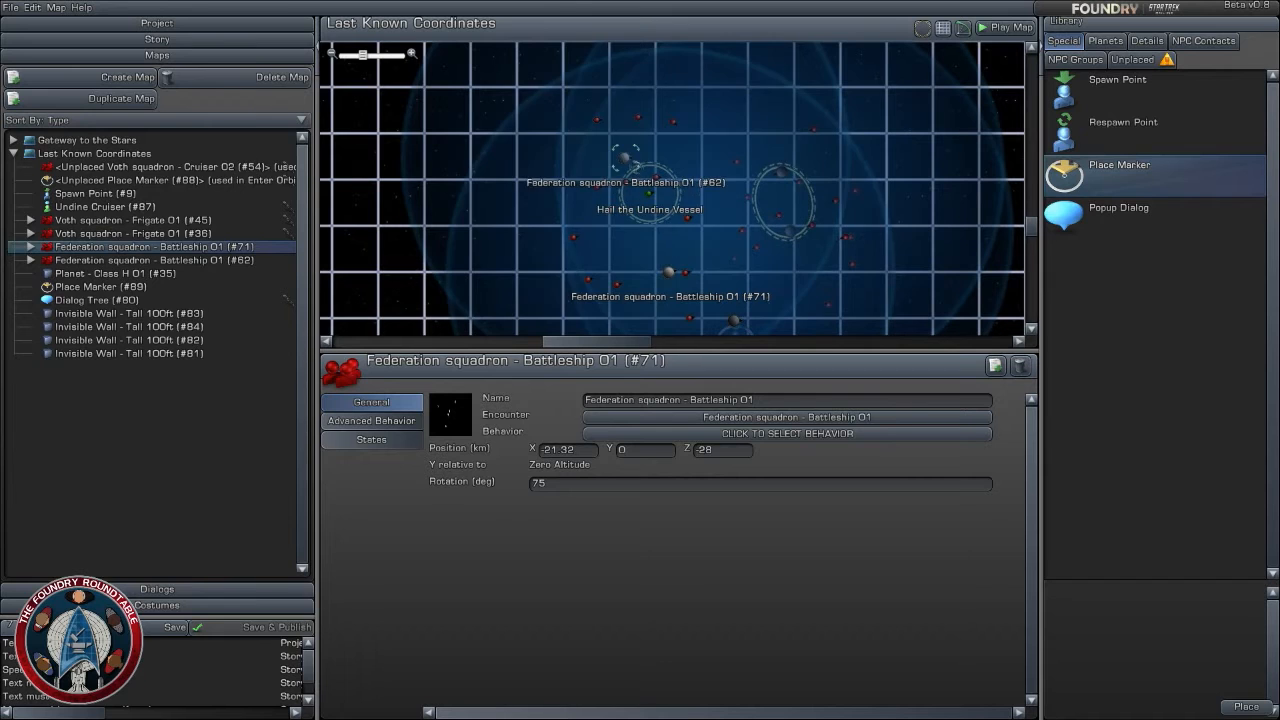
pyautogui.moveTo(626, 157); pyautogui.dragTo(678, 189)
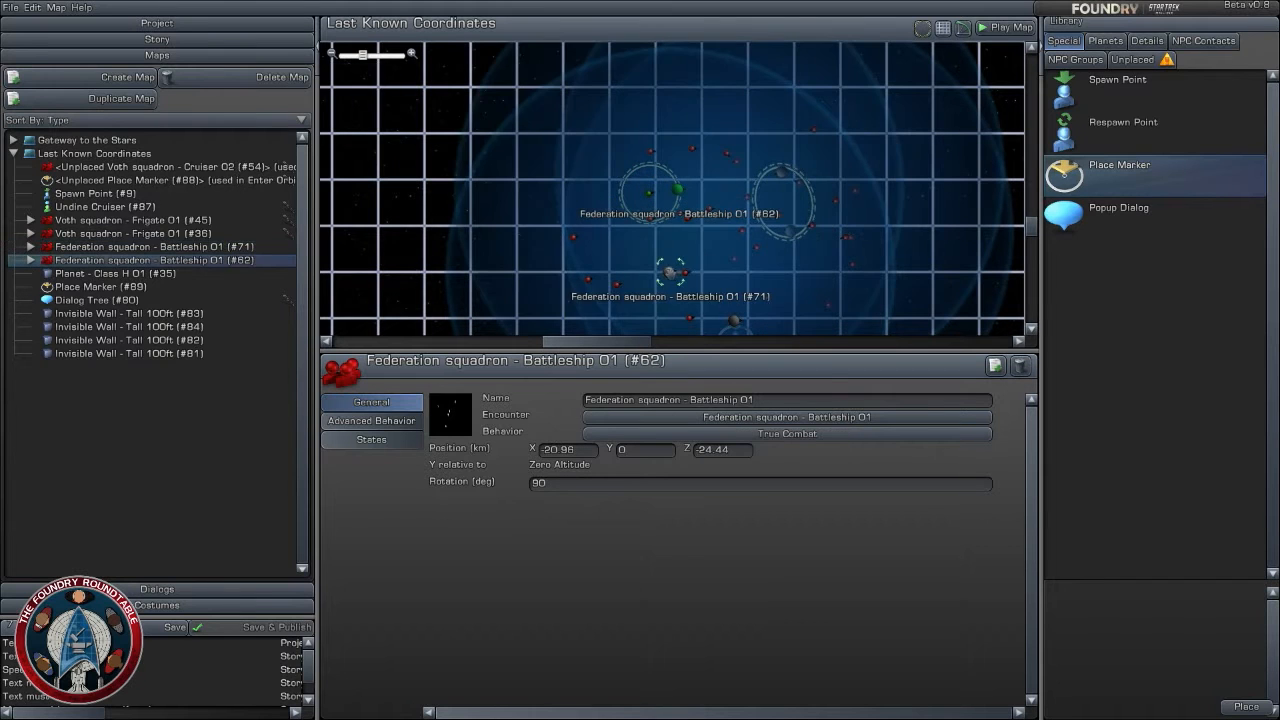
pyautogui.moveTo(669, 272); pyautogui.dragTo(684, 252)
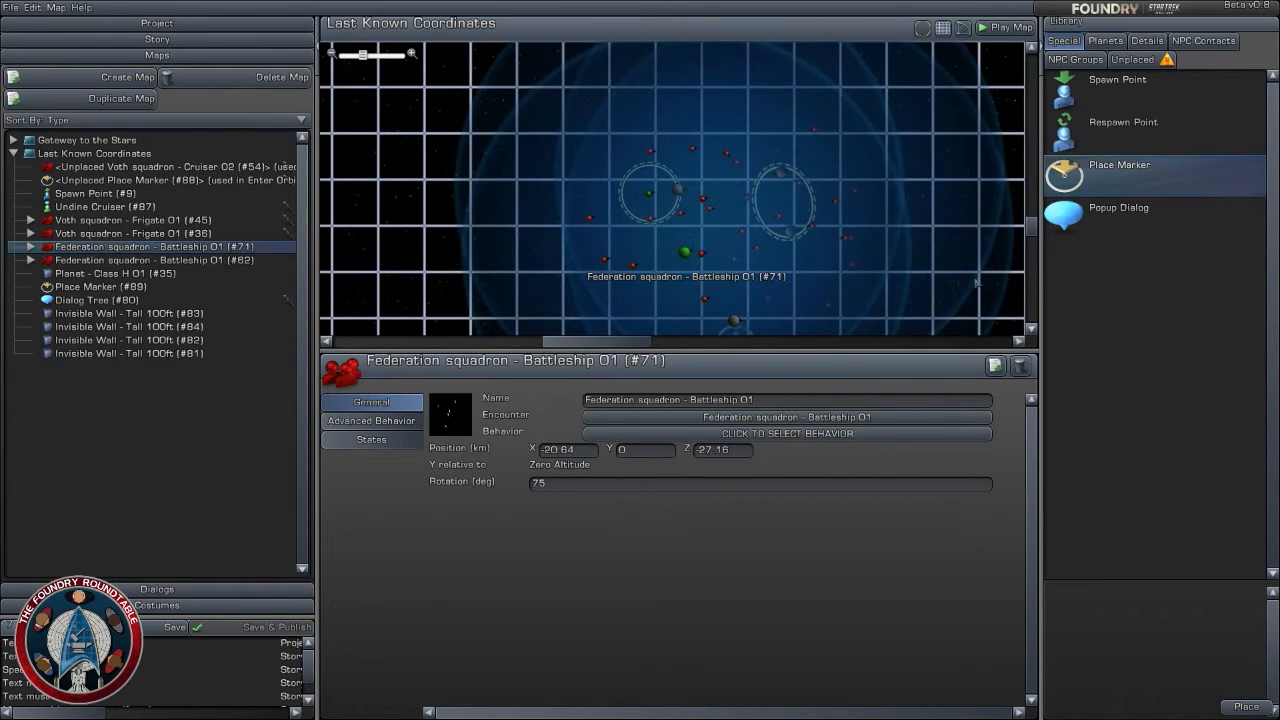
pyautogui.moveTo(976, 281); pyautogui.dragTo(789, 167, button='right')
pyautogui.scroll(-2, 798, 233)
pyautogui.click(887, 252)
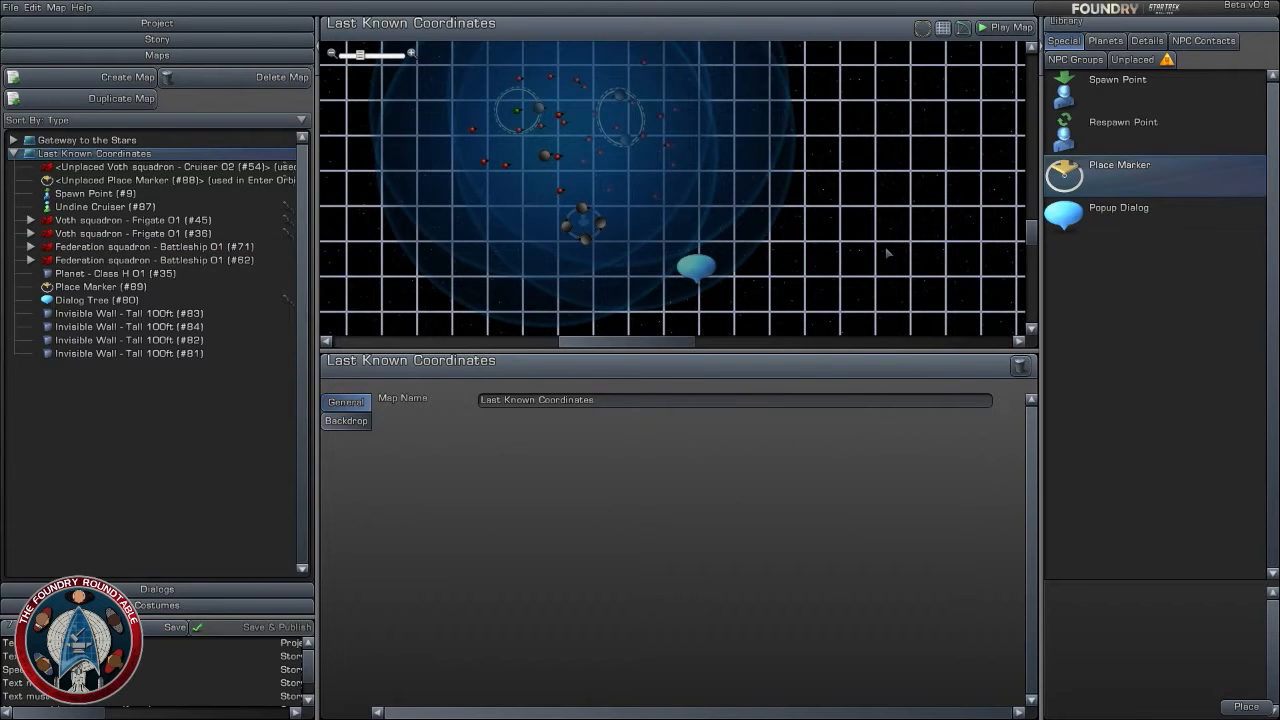
pyautogui.scroll(-3, 838, 241)
pyautogui.scroll(3, 797, 243)
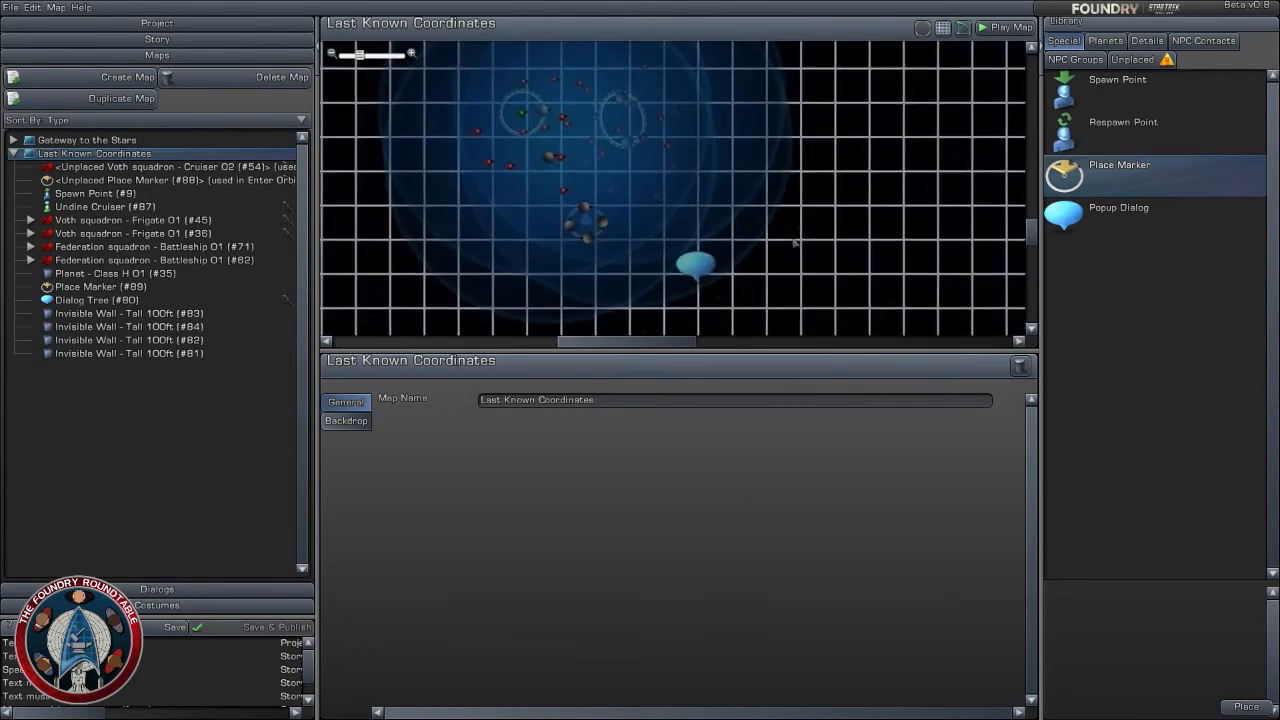
pyautogui.moveTo(797, 223); pyautogui.dragTo(816, 245, button='right')
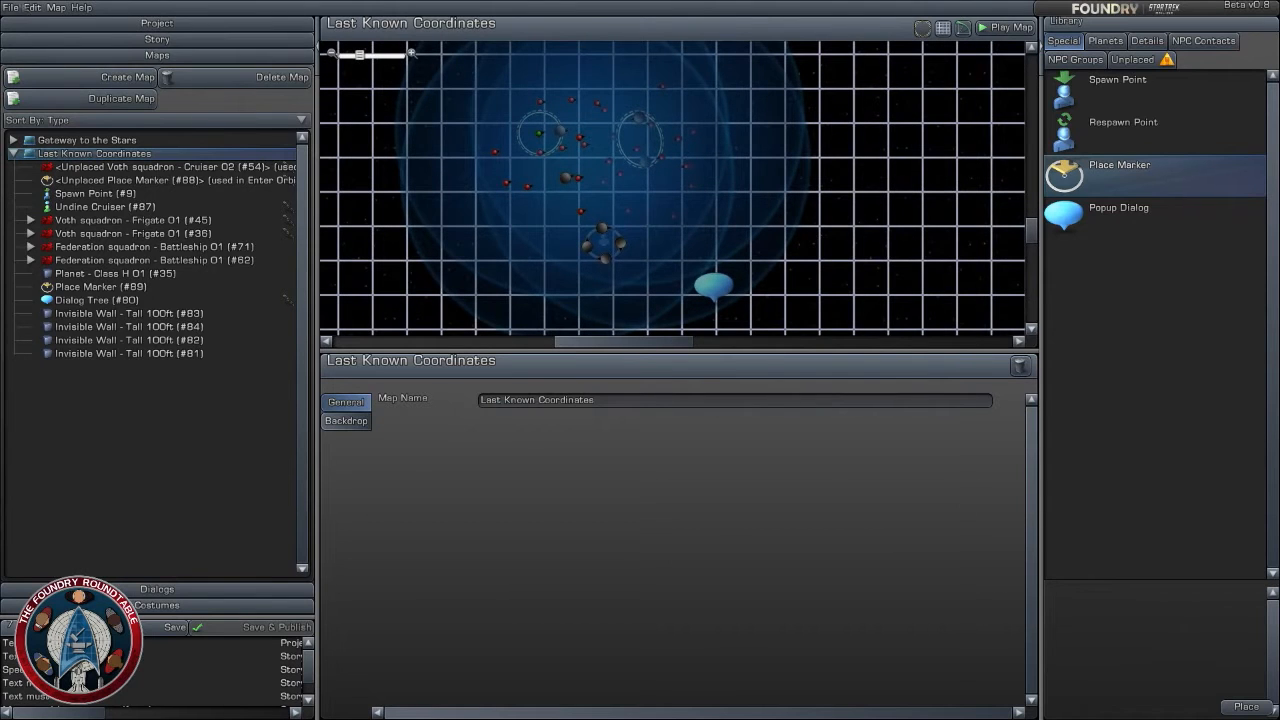
# - Save the project and collapse the object list of the Last Known Coordinates map
pyautogui.click(11, 7)
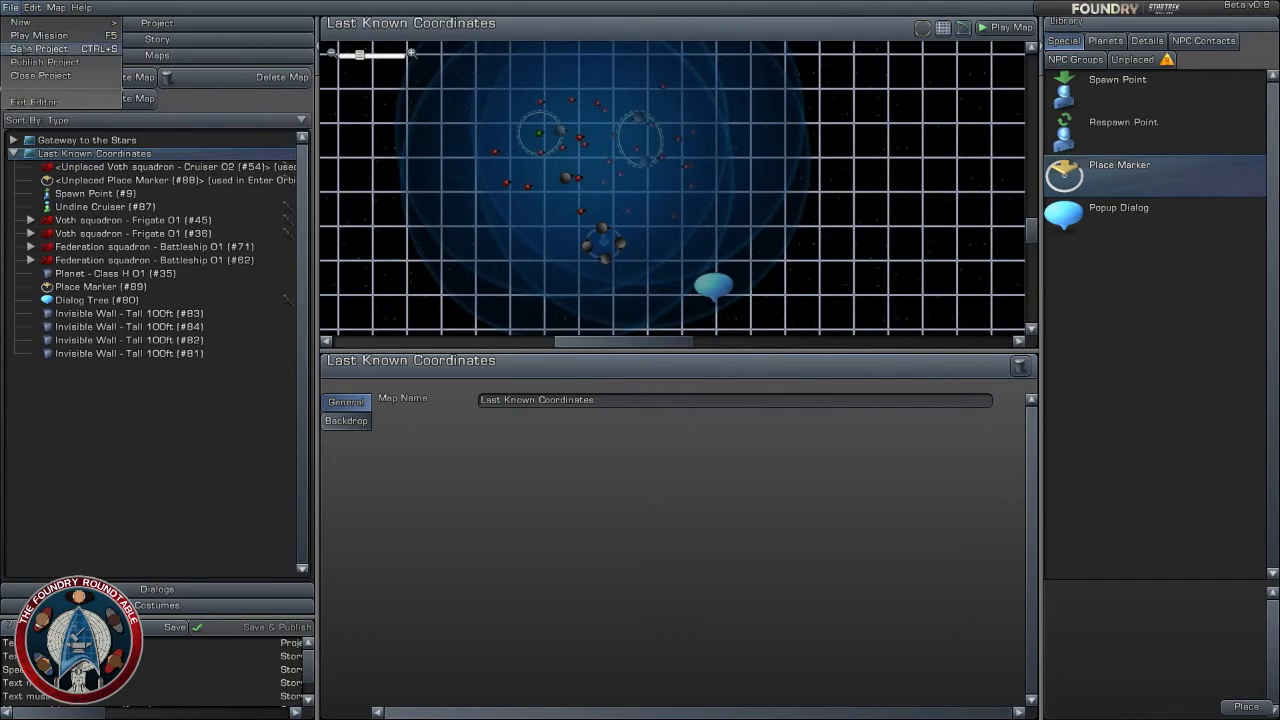
pyautogui.click(39, 49)
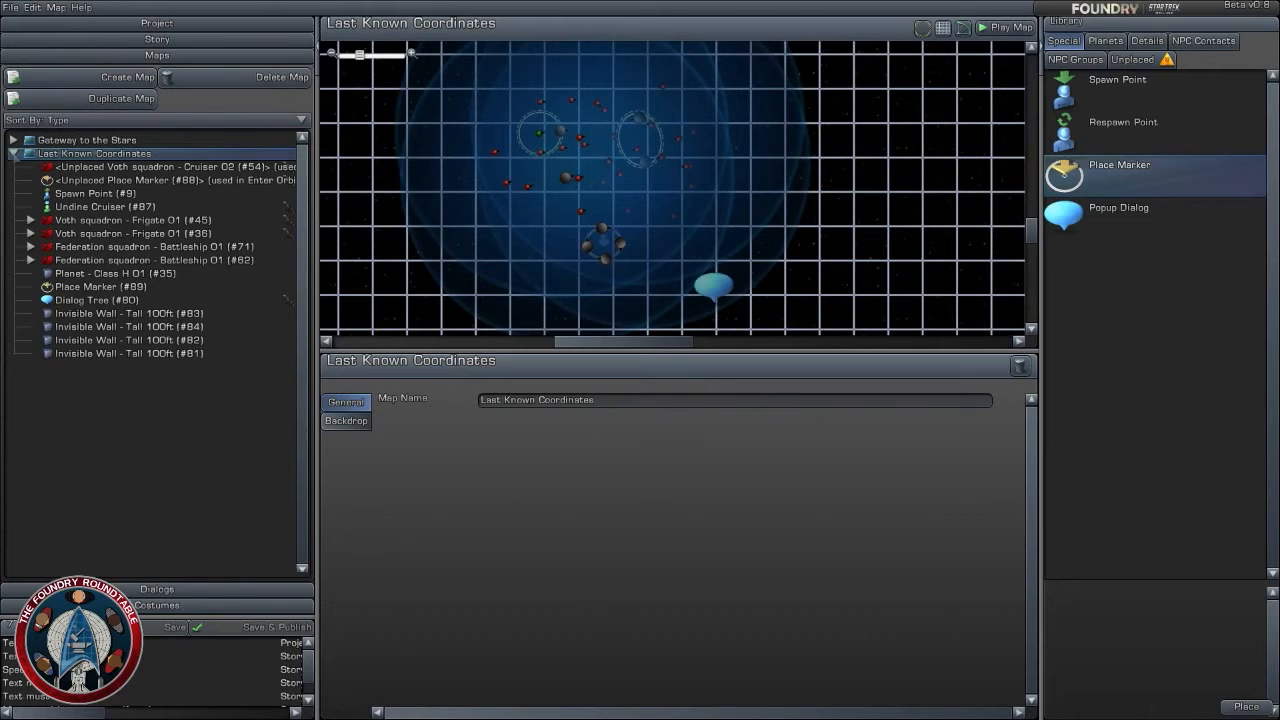
pyautogui.click(13, 153)
# - Start creating a new map and set its type to Outdoor
pyautogui.click(128, 78)
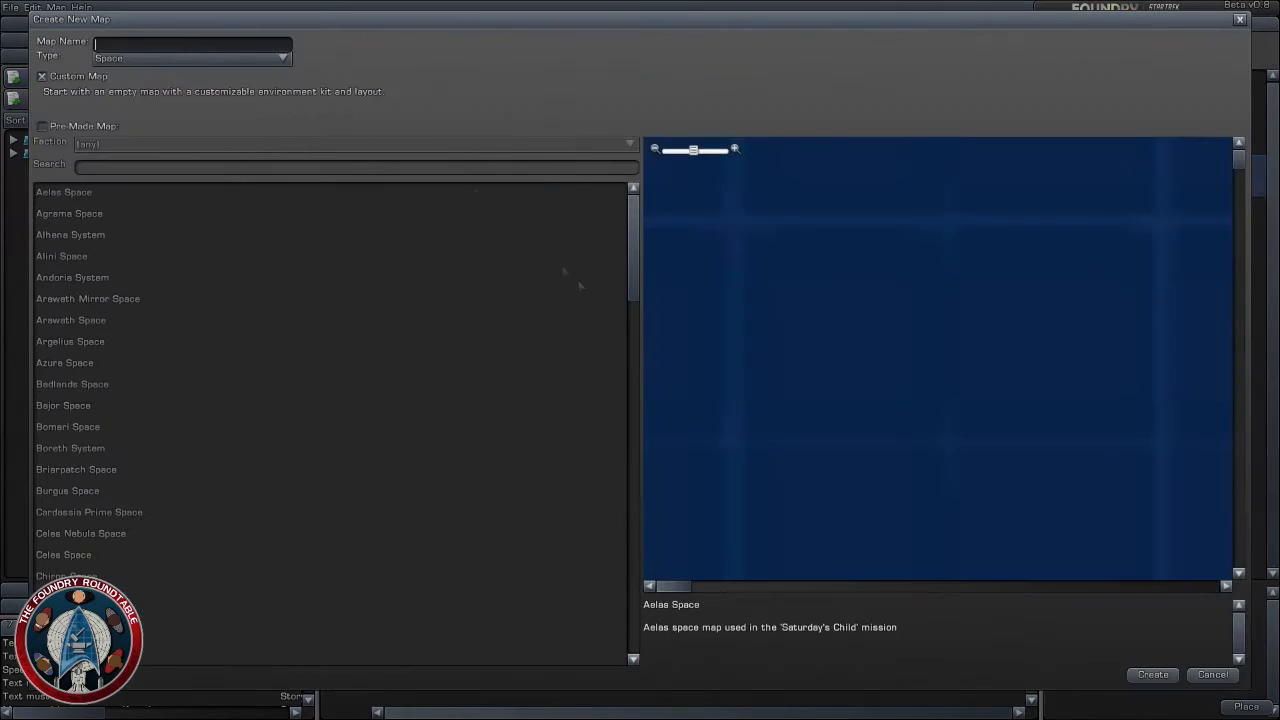
pyautogui.click(180, 58)
pyautogui.click(171, 88)
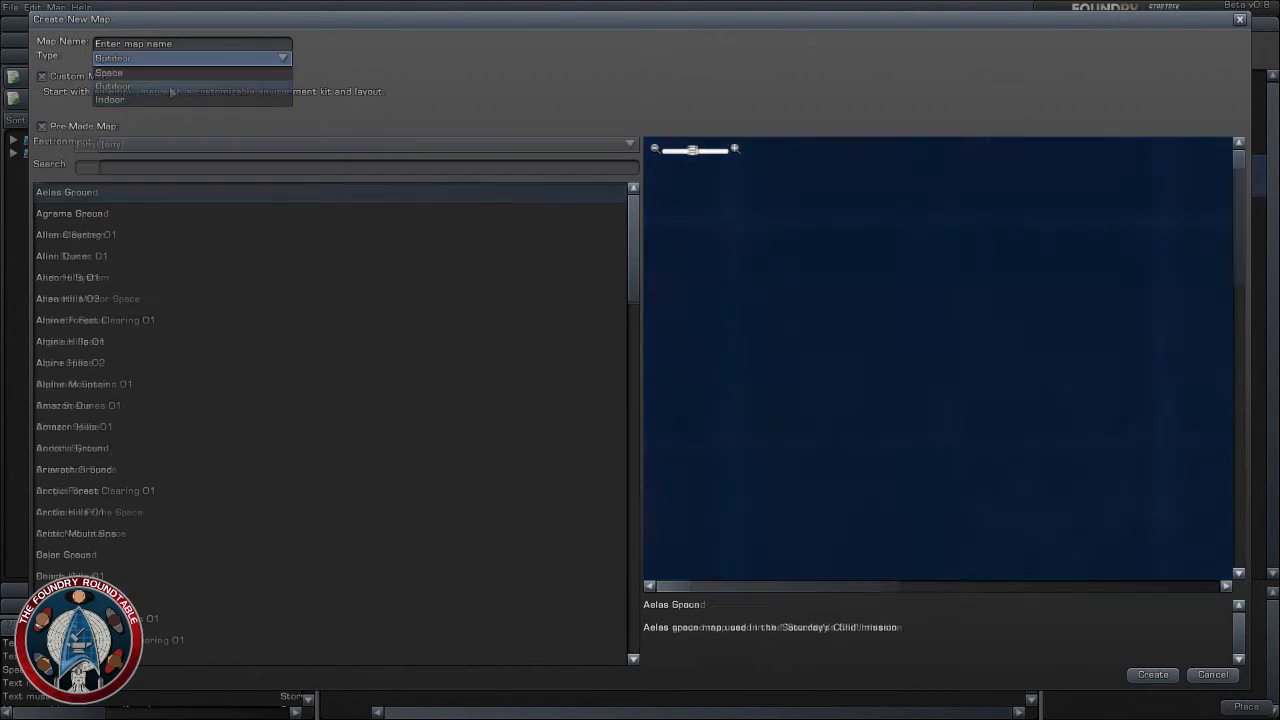
# - Look through the environment options available for pre-made outdoor maps
pyautogui.click(280, 144)
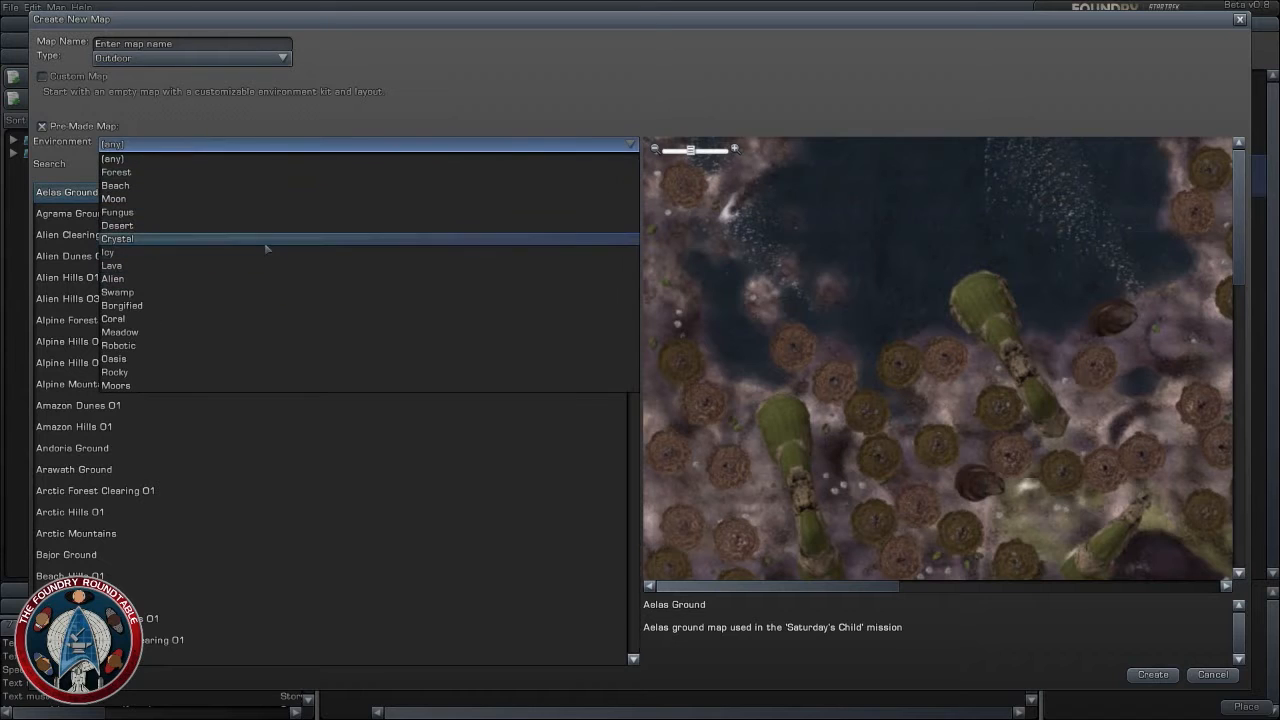
pyautogui.click(363, 469)
pyautogui.click(194, 147)
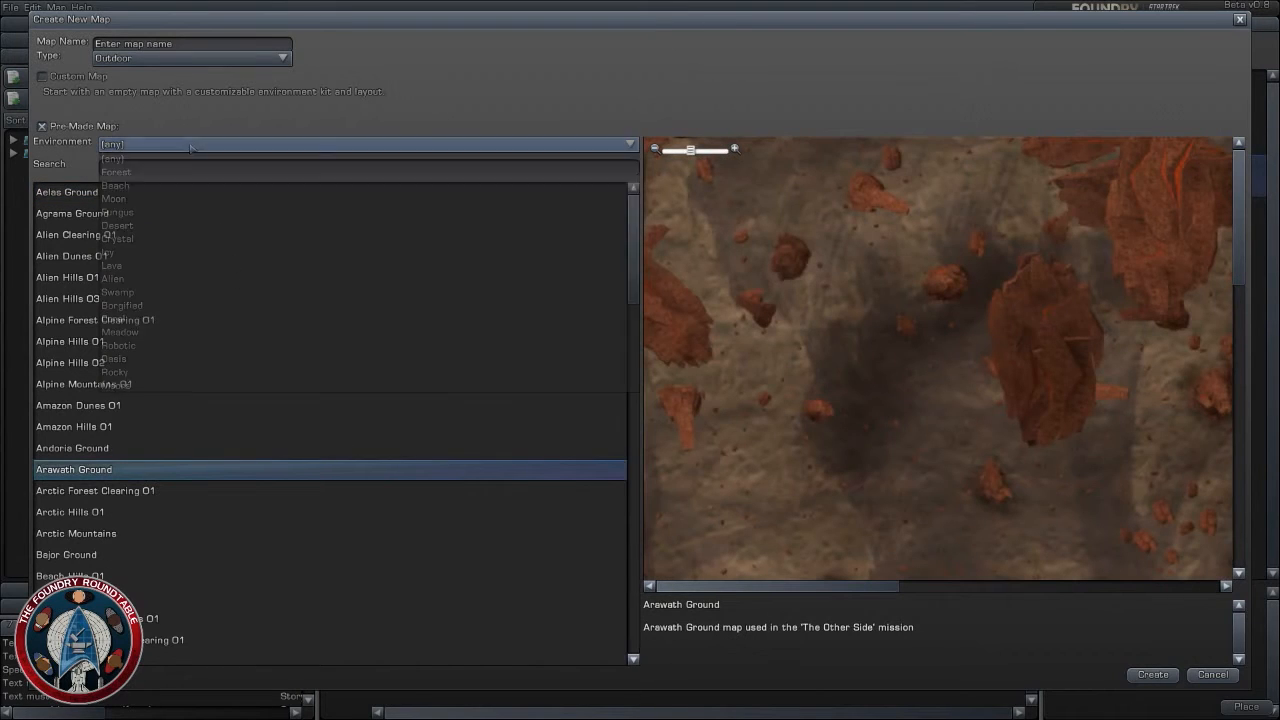
pyautogui.click(185, 97)
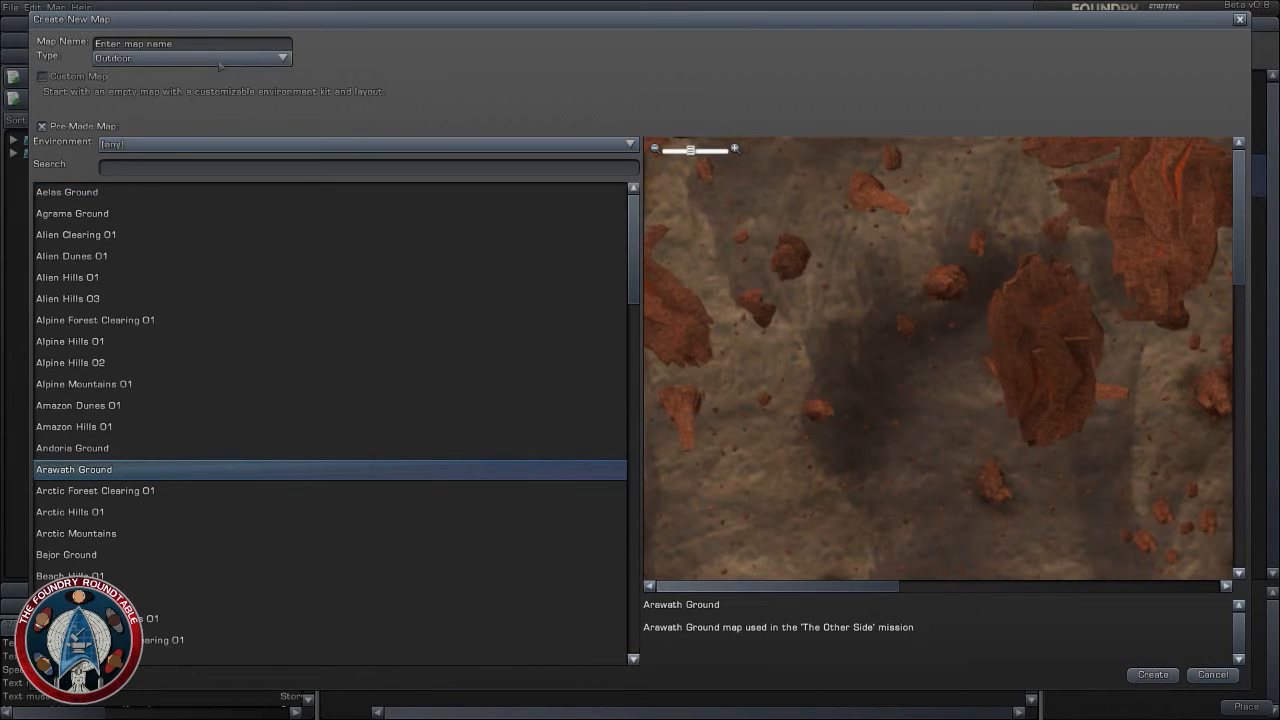
pyautogui.click(220, 64)
pyautogui.click(318, 106)
pyautogui.click(360, 148)
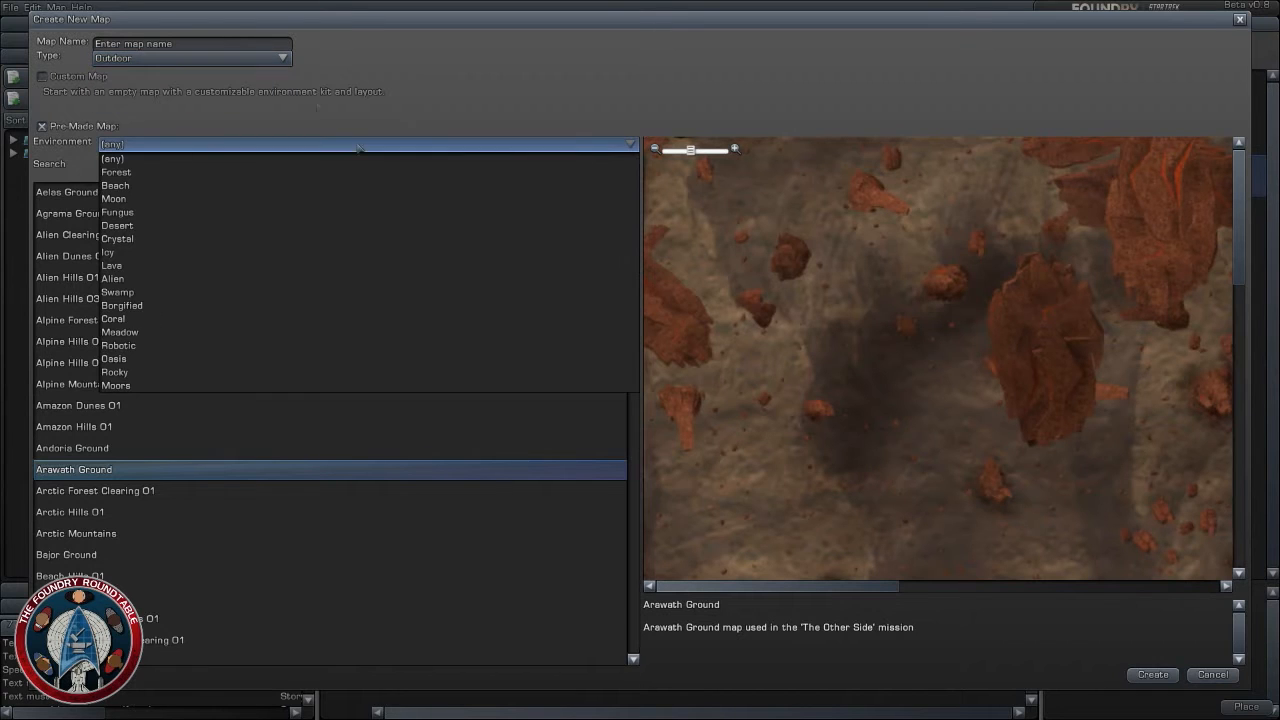
pyautogui.click(243, 62)
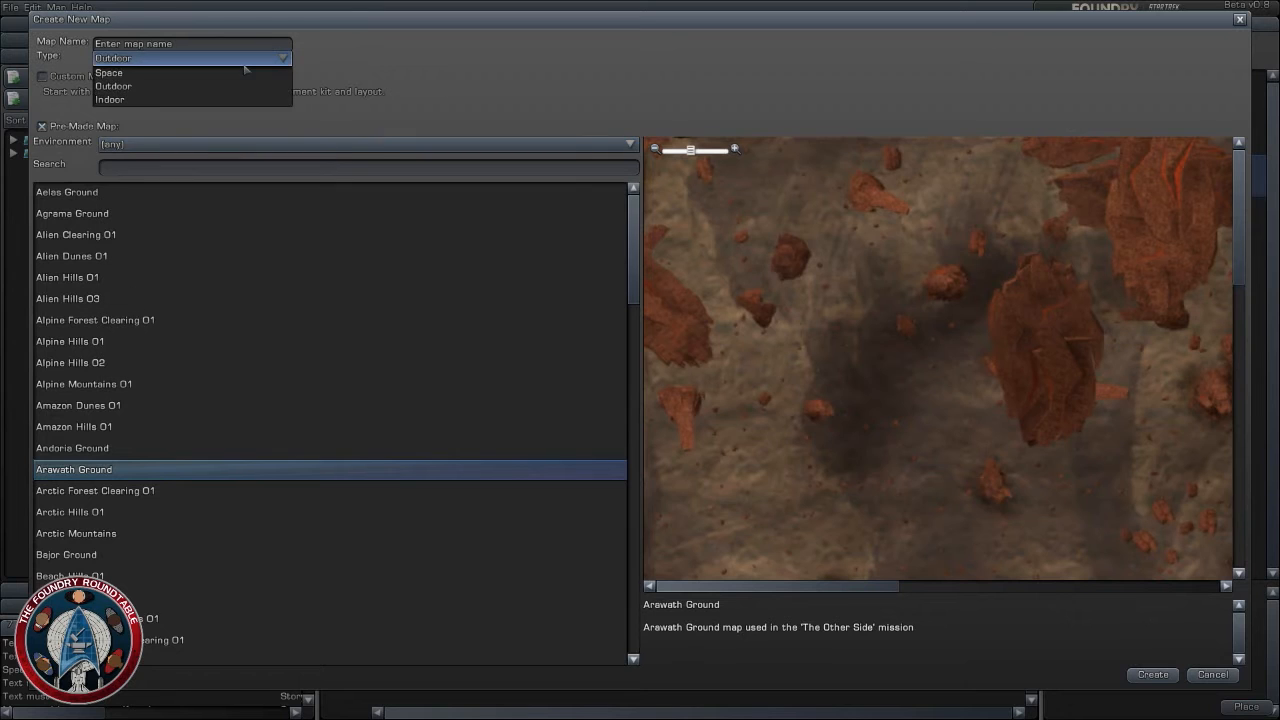
pyautogui.click(230, 87)
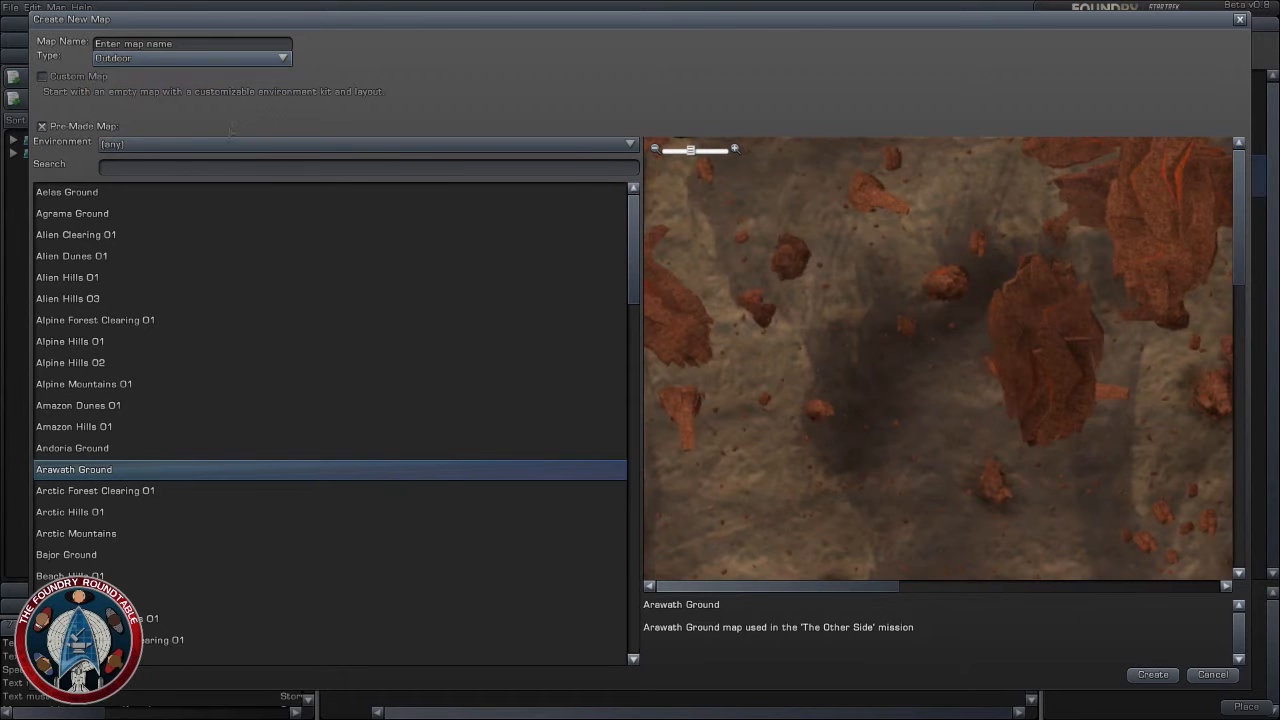
pyautogui.click(220, 144)
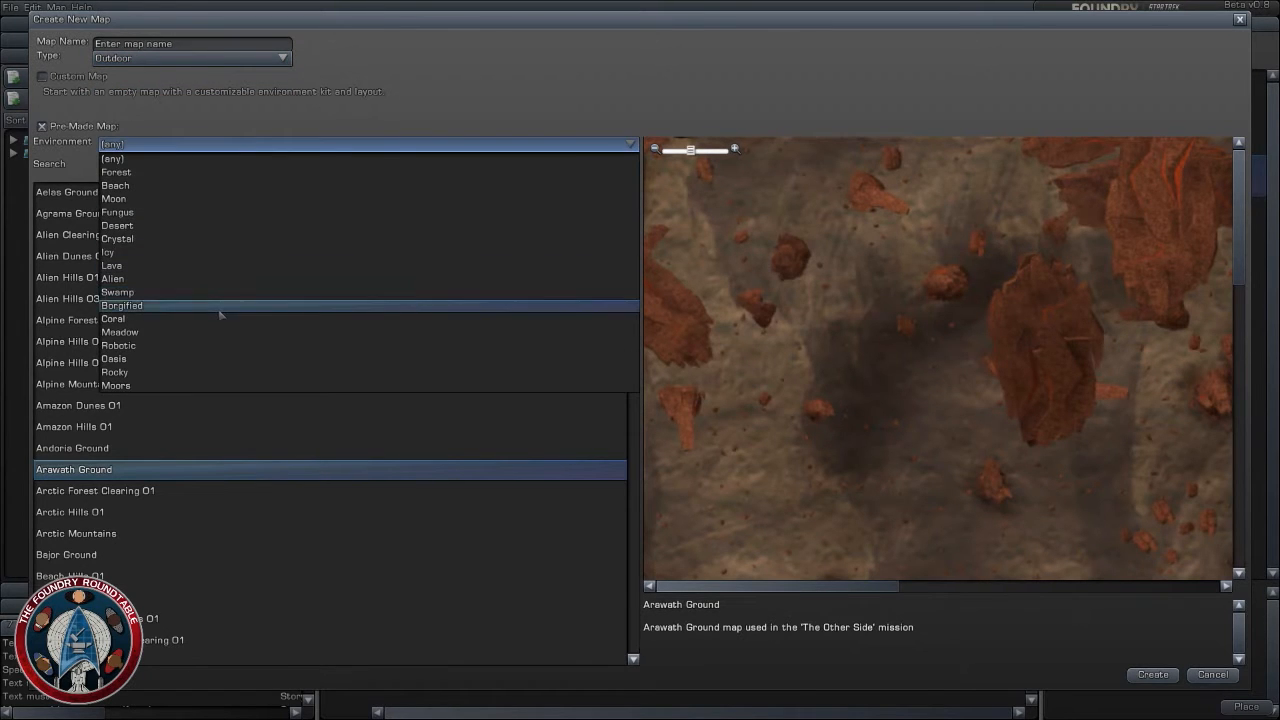
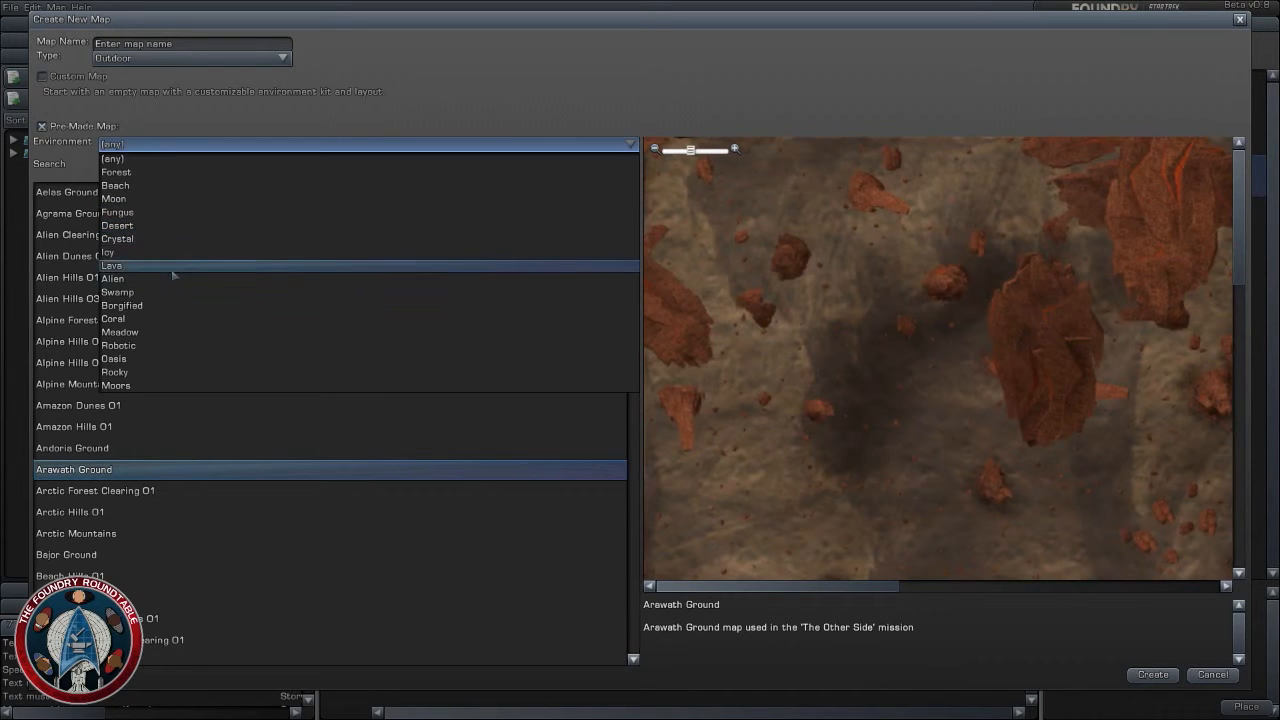
# - Filter the pre-made outdoor maps to the Desert environment and preview the maps from Desert Clearing 01 through Red Desert Hills
pyautogui.click(171, 227)
pyautogui.click(80, 214)
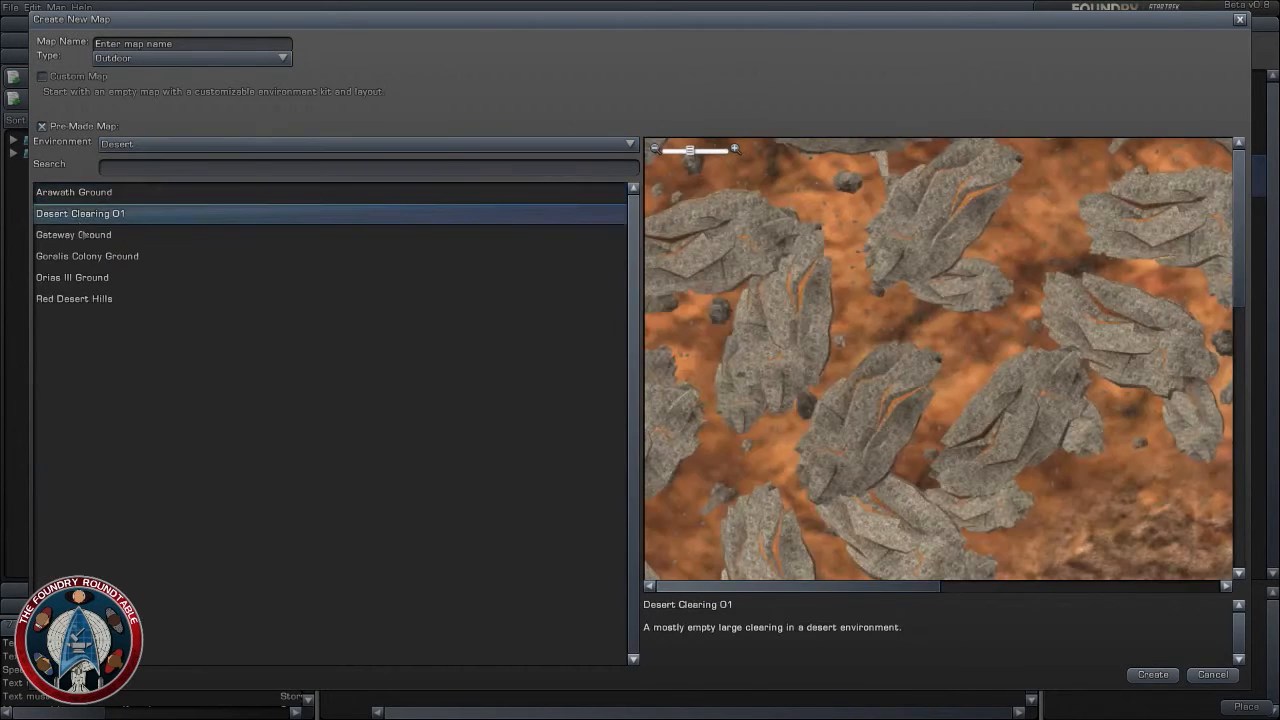
pyautogui.click(84, 235)
pyautogui.click(96, 257)
pyautogui.click(112, 282)
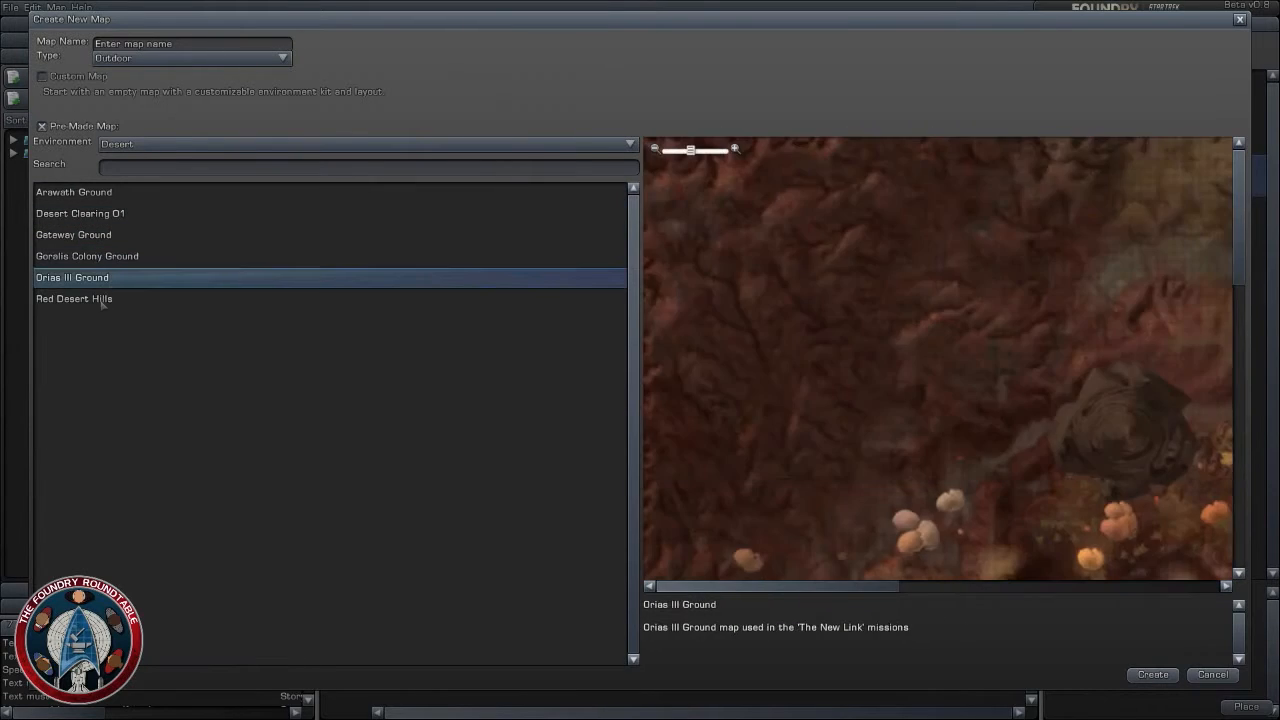
pyautogui.click(103, 298)
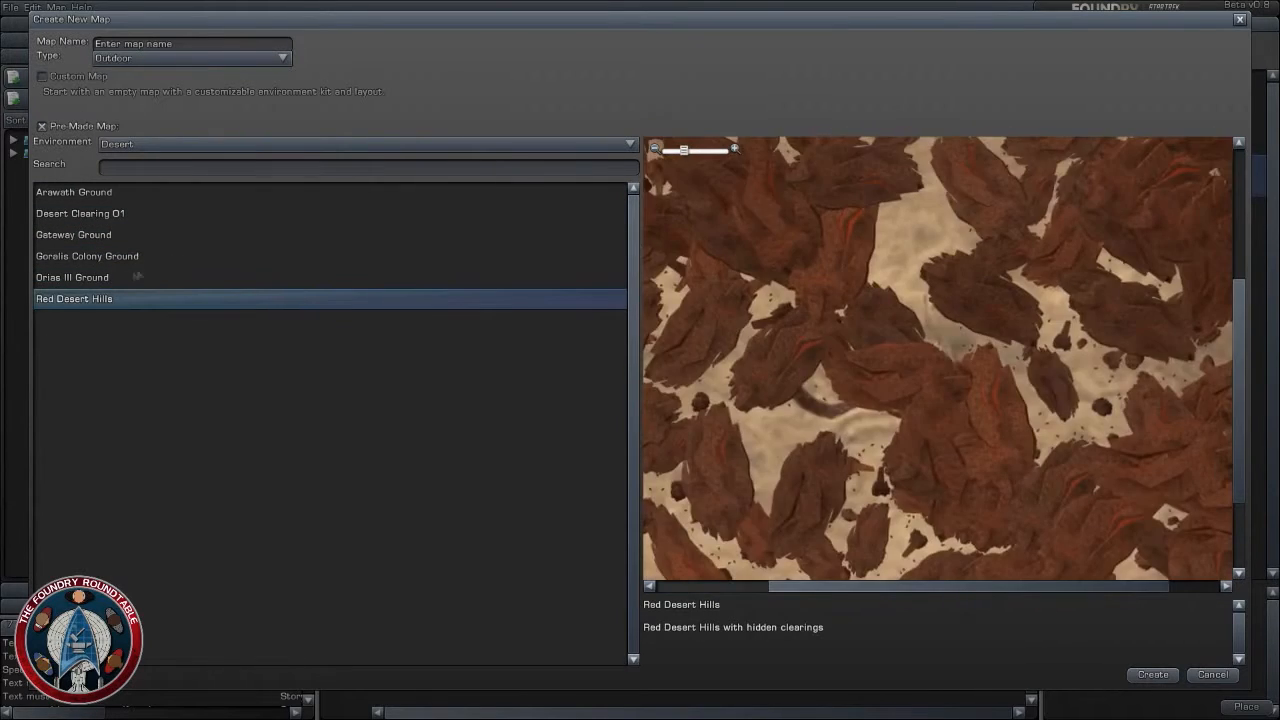
# - Examine the layouts of the desert maps Orias III Ground, Goralis Colony Ground, Gateway Ground, Desert Clearing 01 and Arawath Ground
pyautogui.press('Up')
pyautogui.scroll(4, 1040, 393)
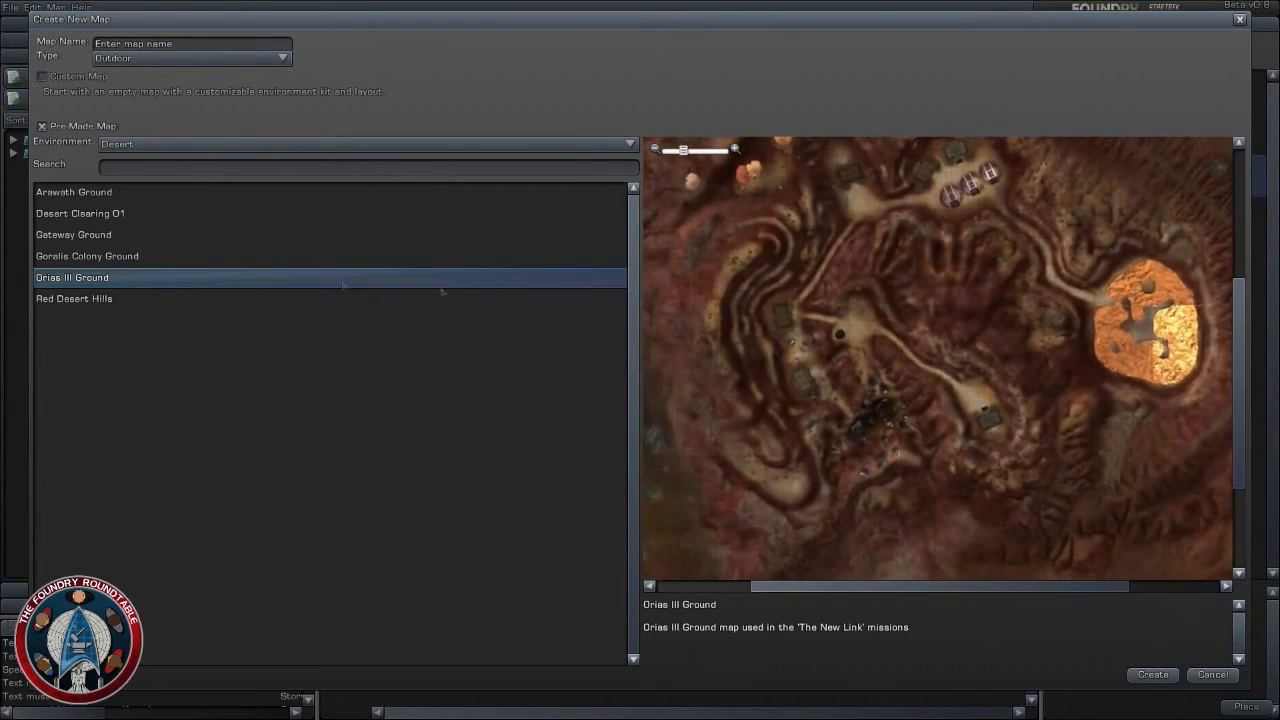
pyautogui.click(88, 258)
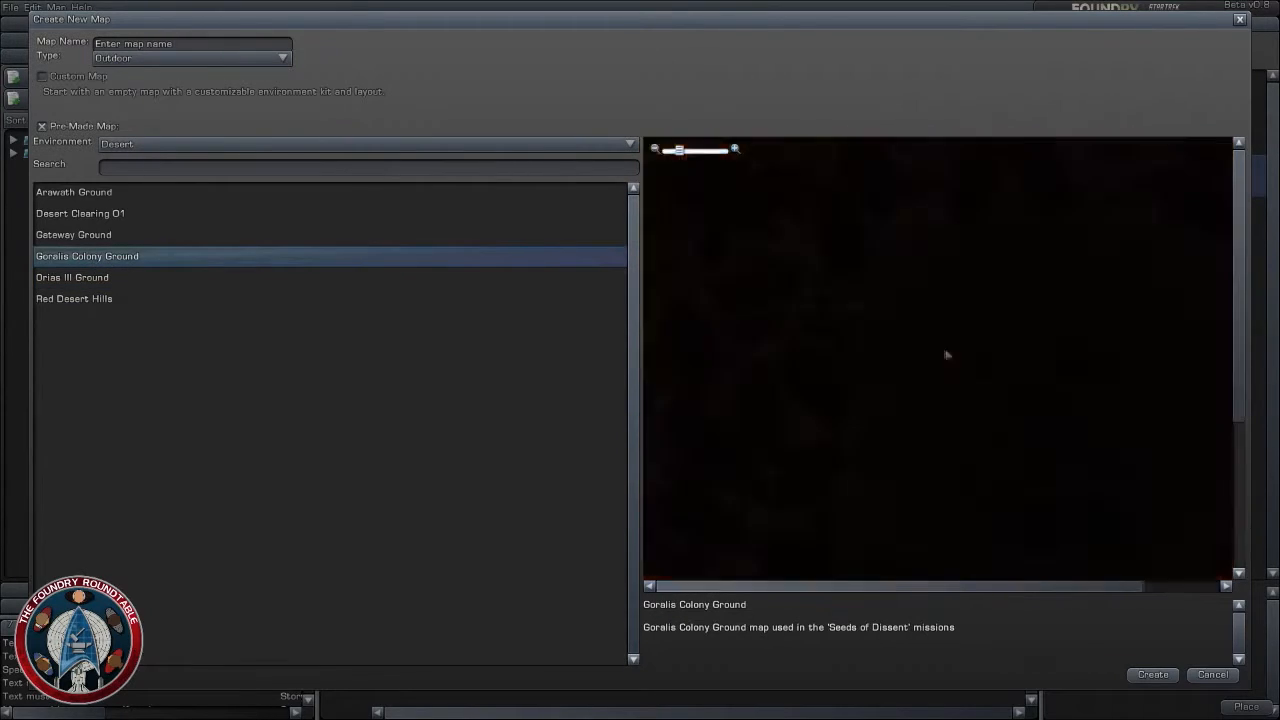
pyautogui.click(105, 236)
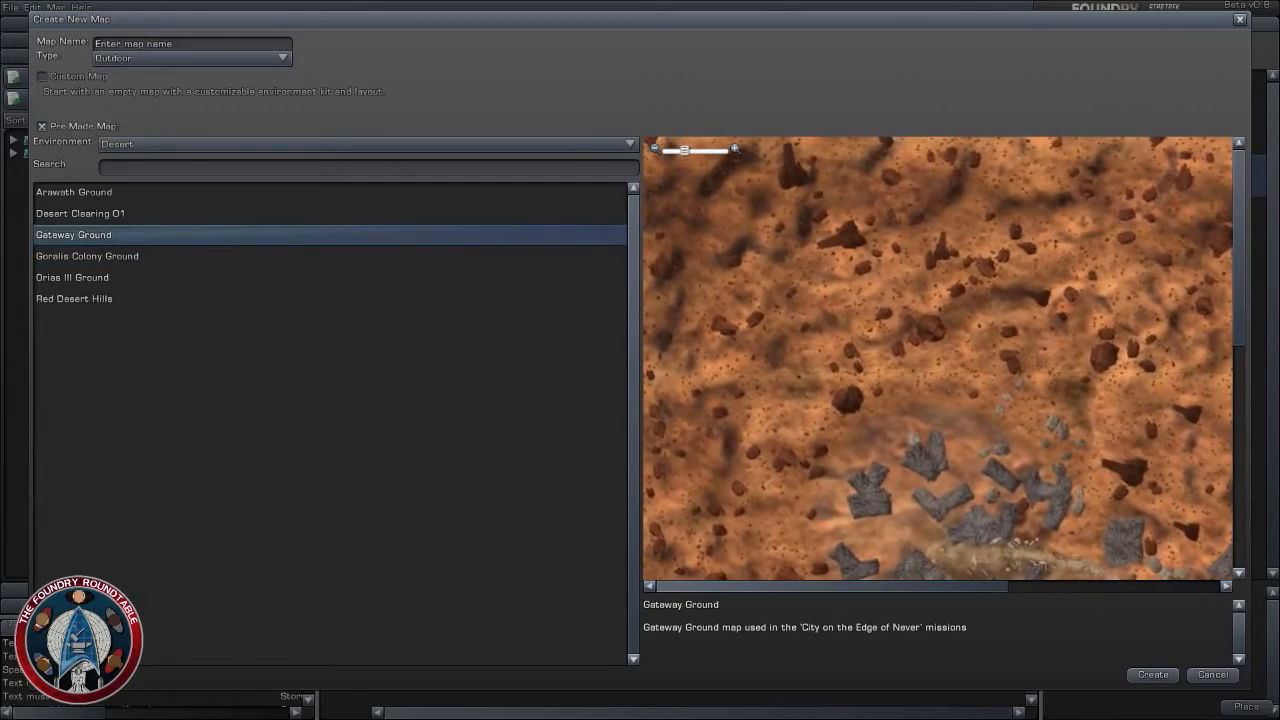
pyautogui.click(108, 216)
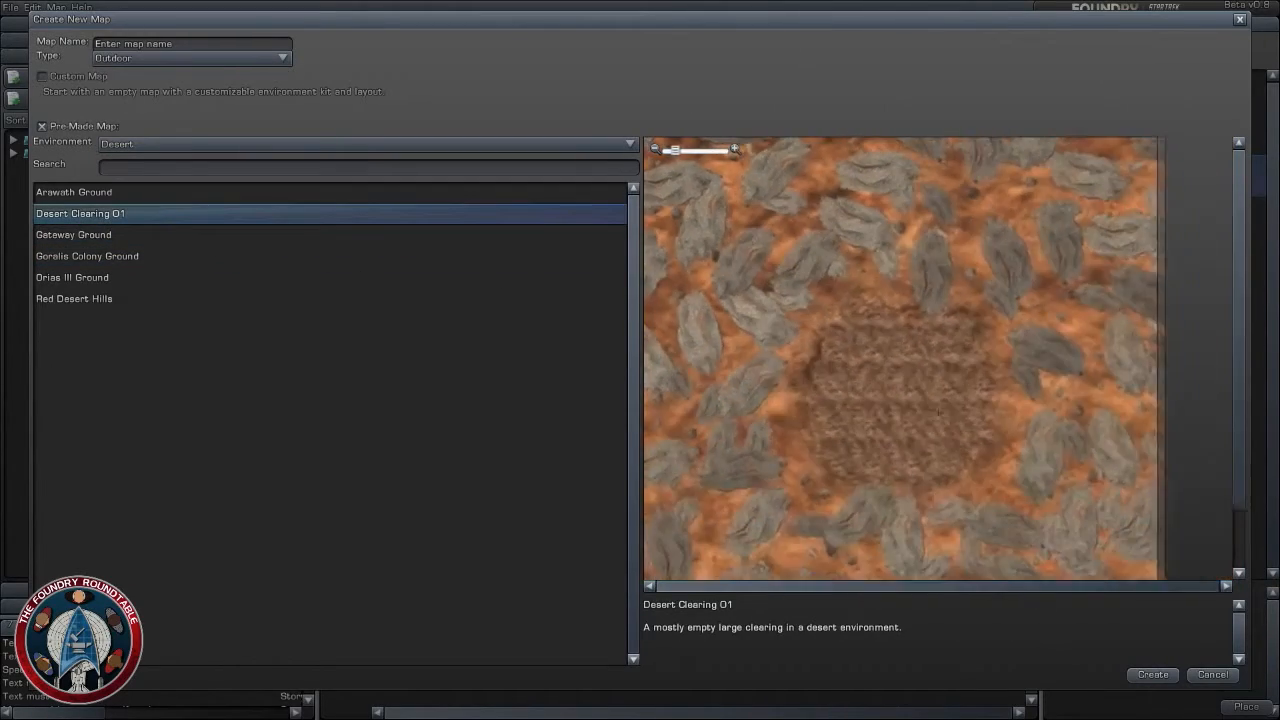
pyautogui.click(101, 194)
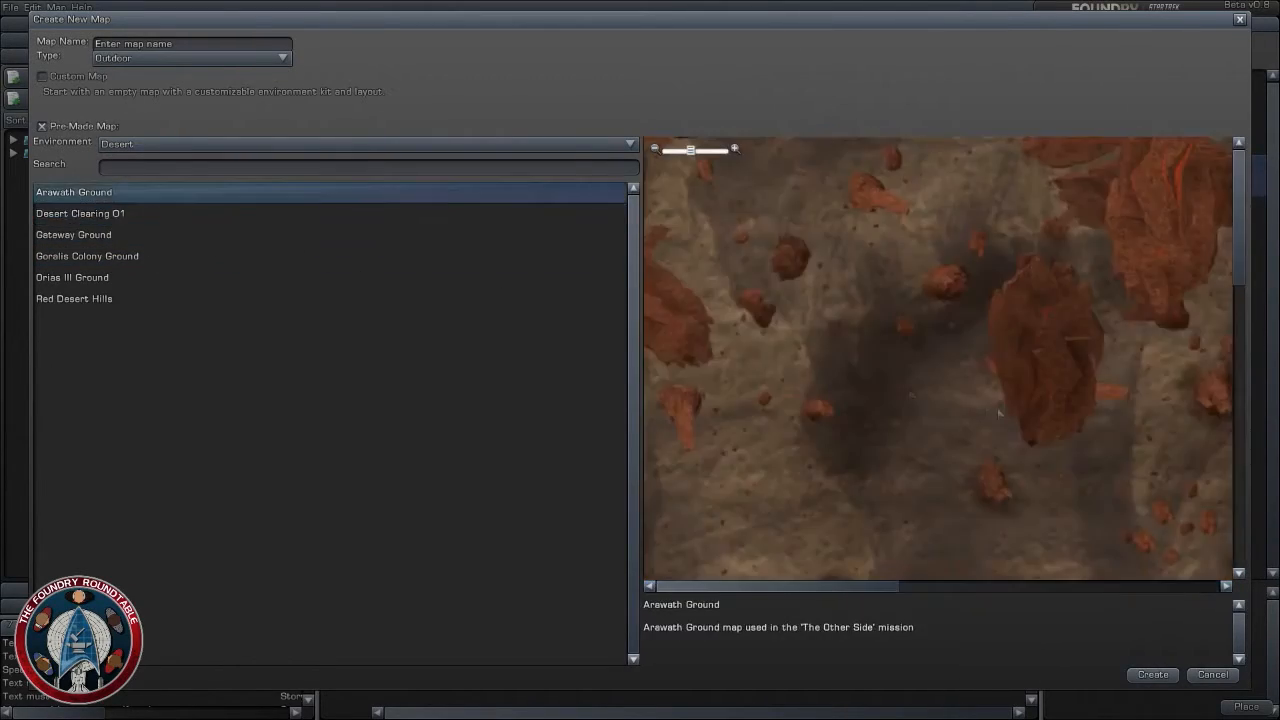
pyautogui.scroll(-4, 958, 436)
pyautogui.scroll(3, 958, 436)
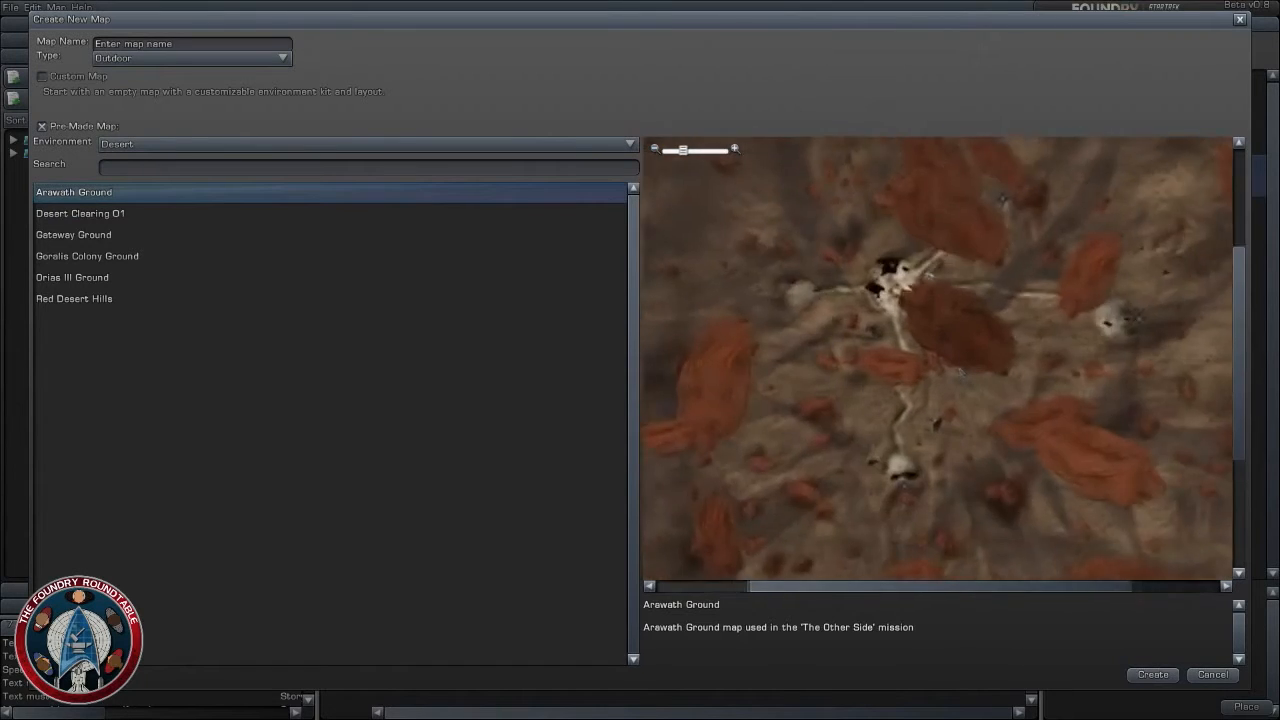
# - Set the environment filter to any and preview the alien, alpine and Amazon maps down to Amazon Hills 01
pyautogui.click(189, 144)
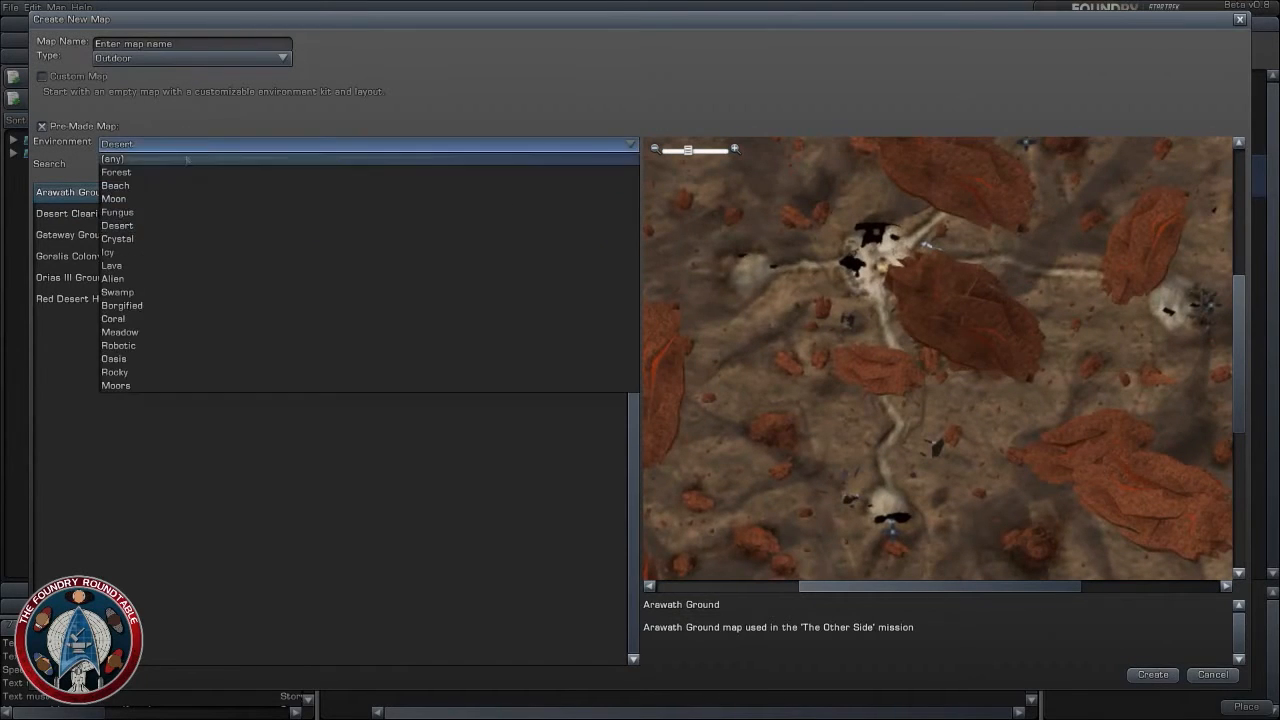
pyautogui.click(189, 156)
pyautogui.press('Down')
pyautogui.press('Down')
pyautogui.press('Down')
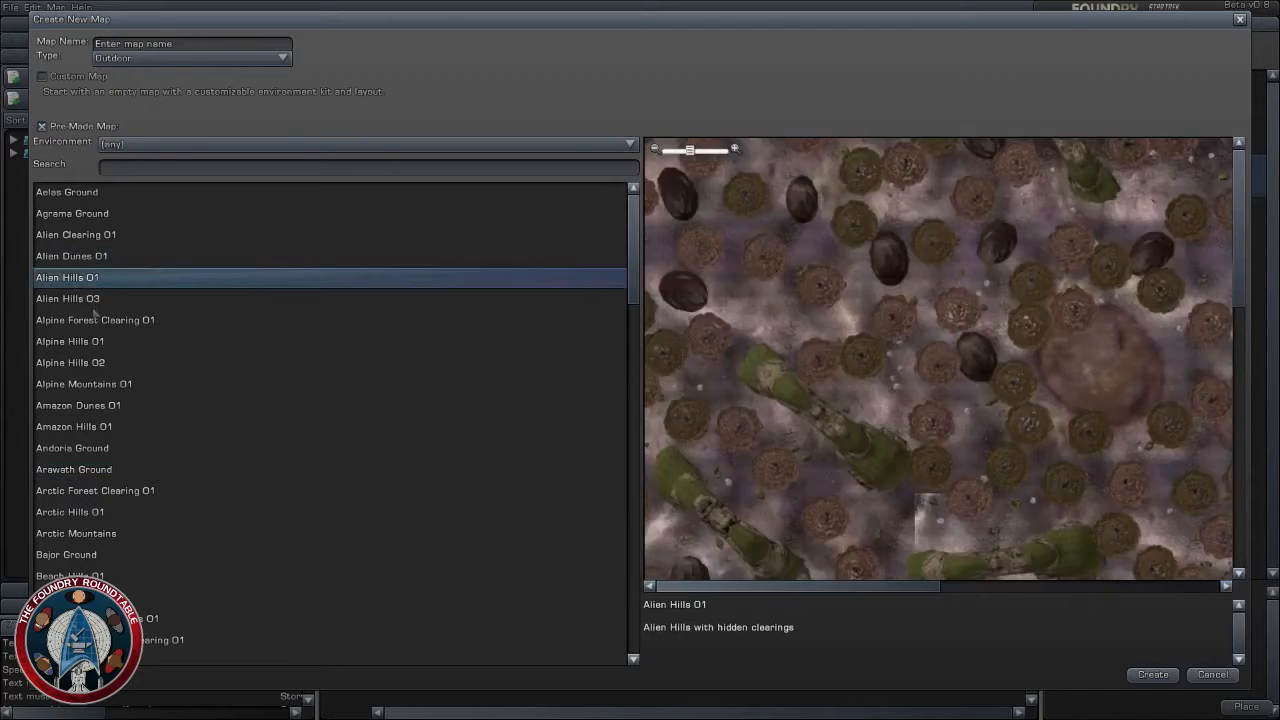
pyautogui.click(91, 324)
pyautogui.click(93, 343)
pyautogui.click(97, 364)
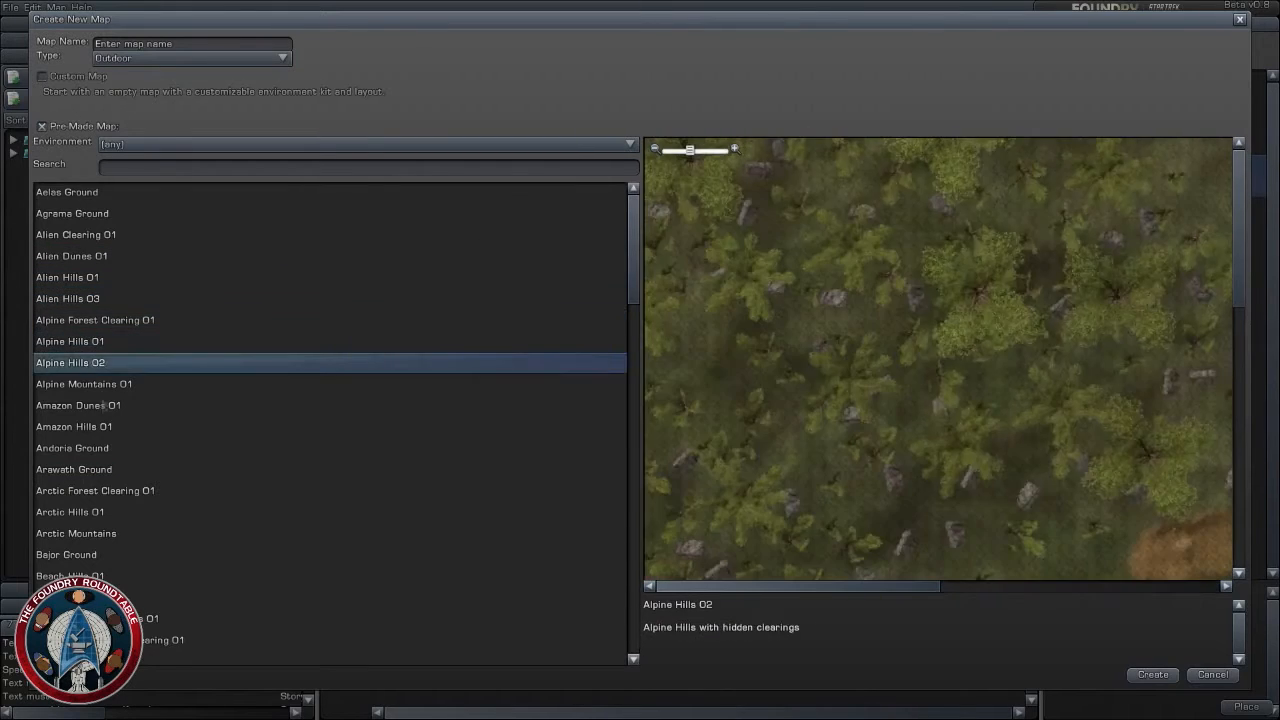
pyautogui.click(103, 406)
pyautogui.click(103, 427)
pyautogui.scroll(-5, 330, 420)
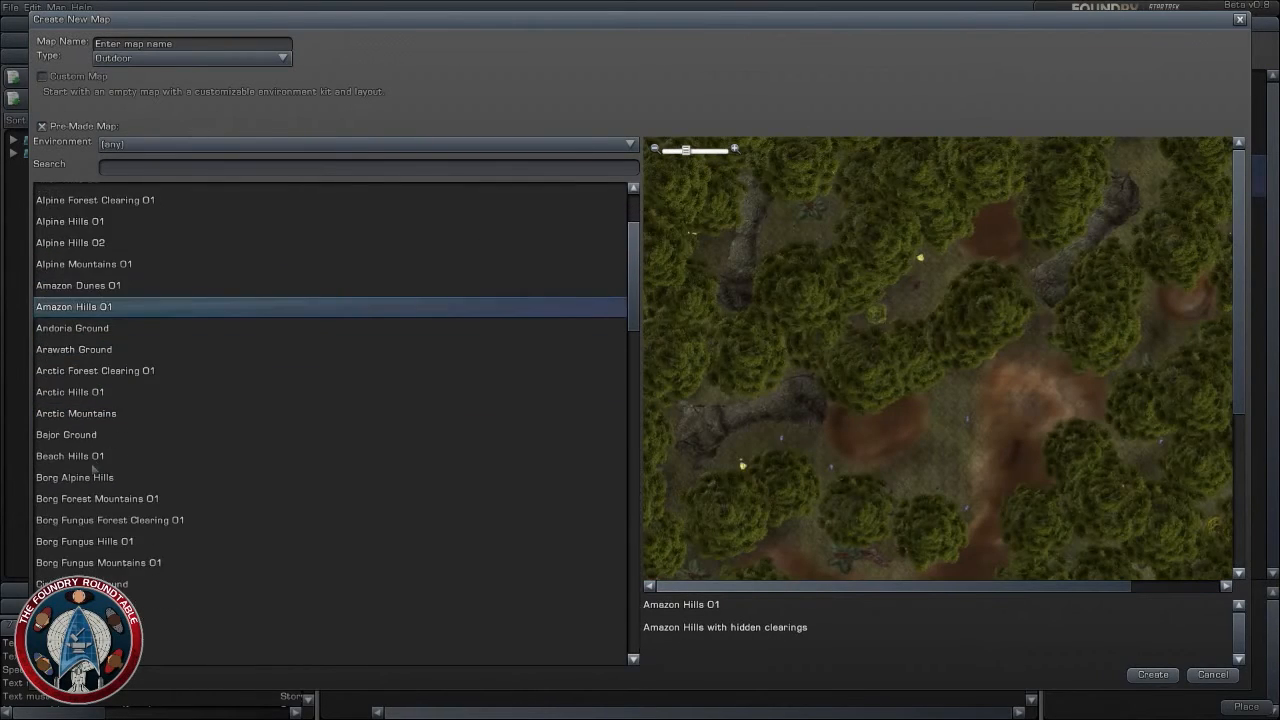
pyautogui.scroll(4, 94, 473)
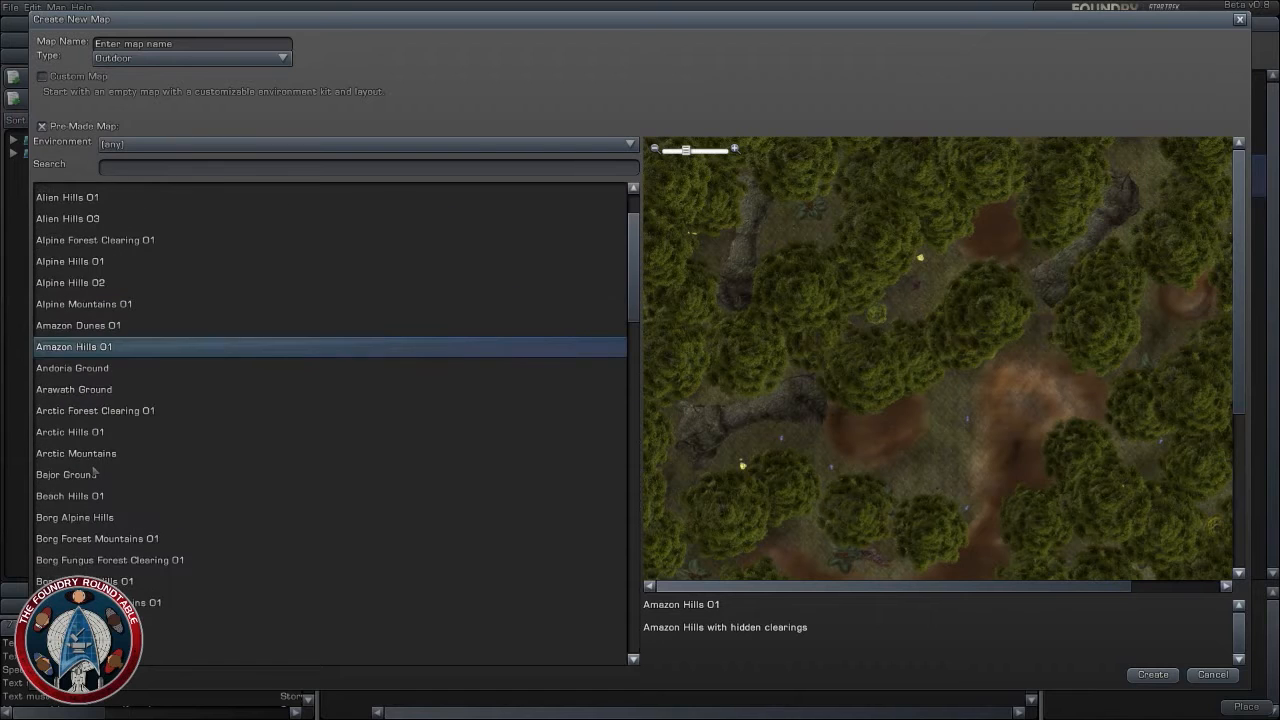
# - Filter the maps to Desert again and examine the layout of Orias III Ground
pyautogui.click(268, 145)
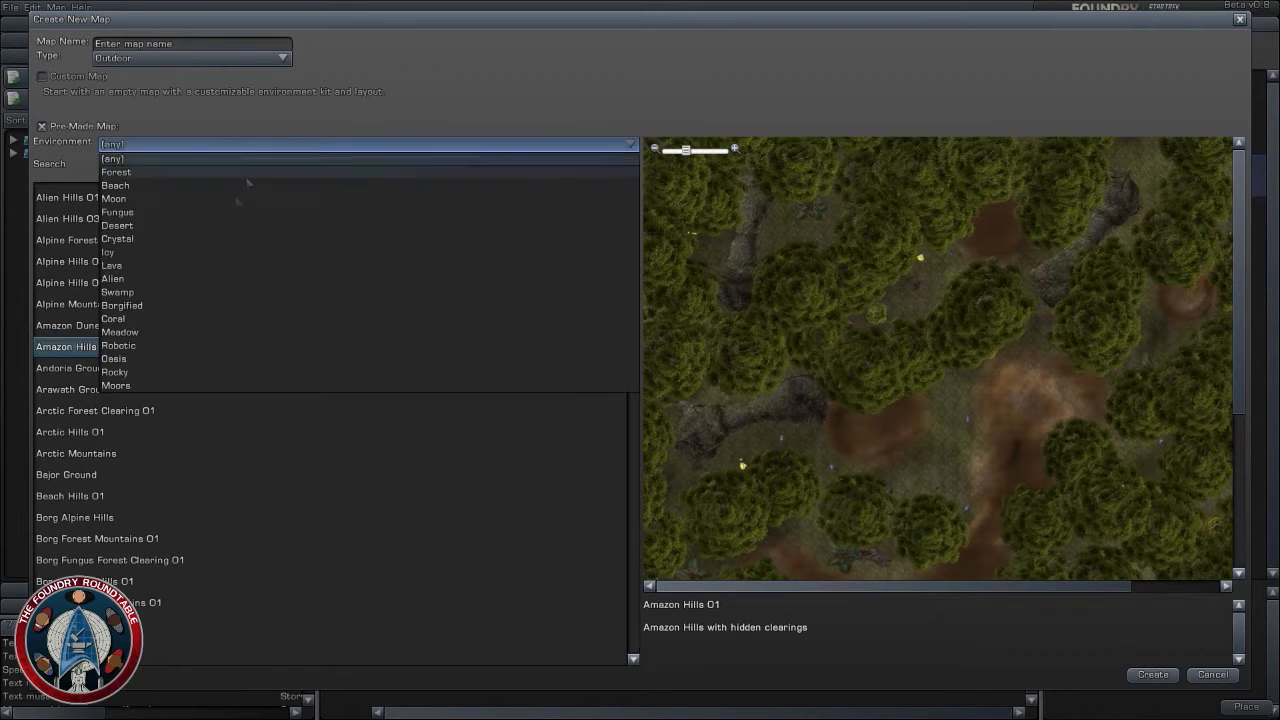
pyautogui.click(145, 228)
pyautogui.click(112, 278)
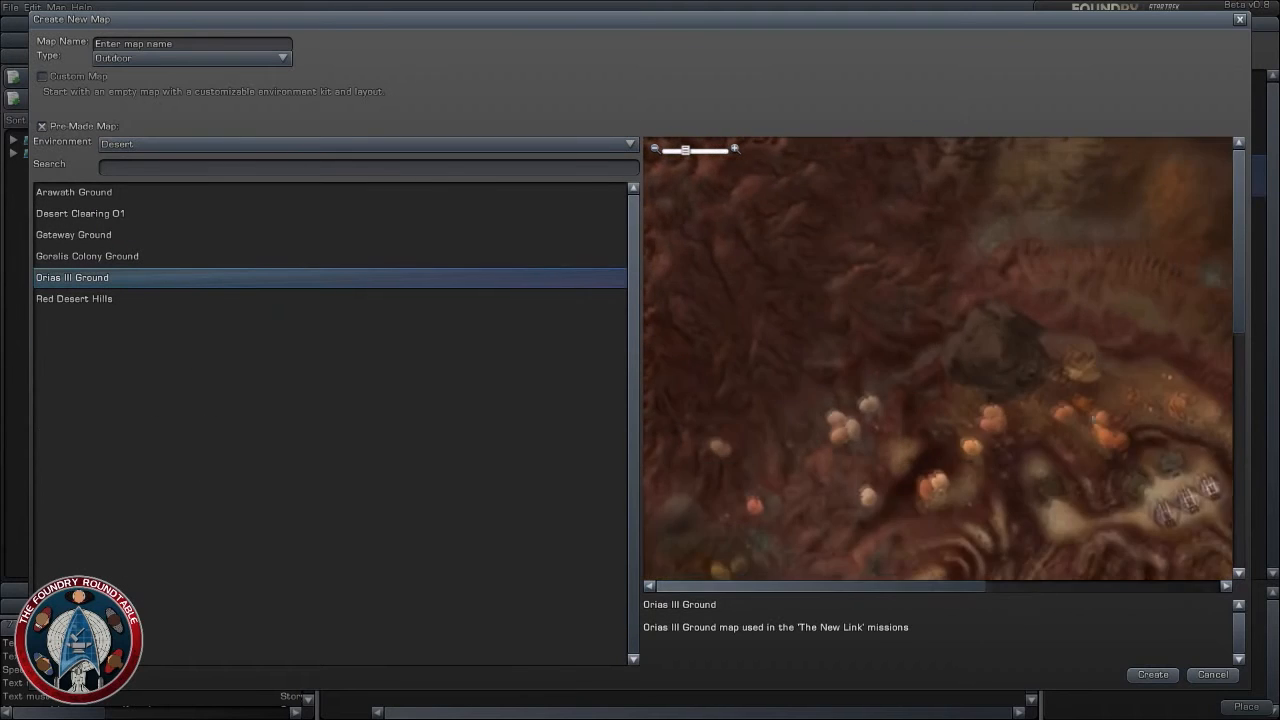
pyautogui.scroll(-3, 952, 400)
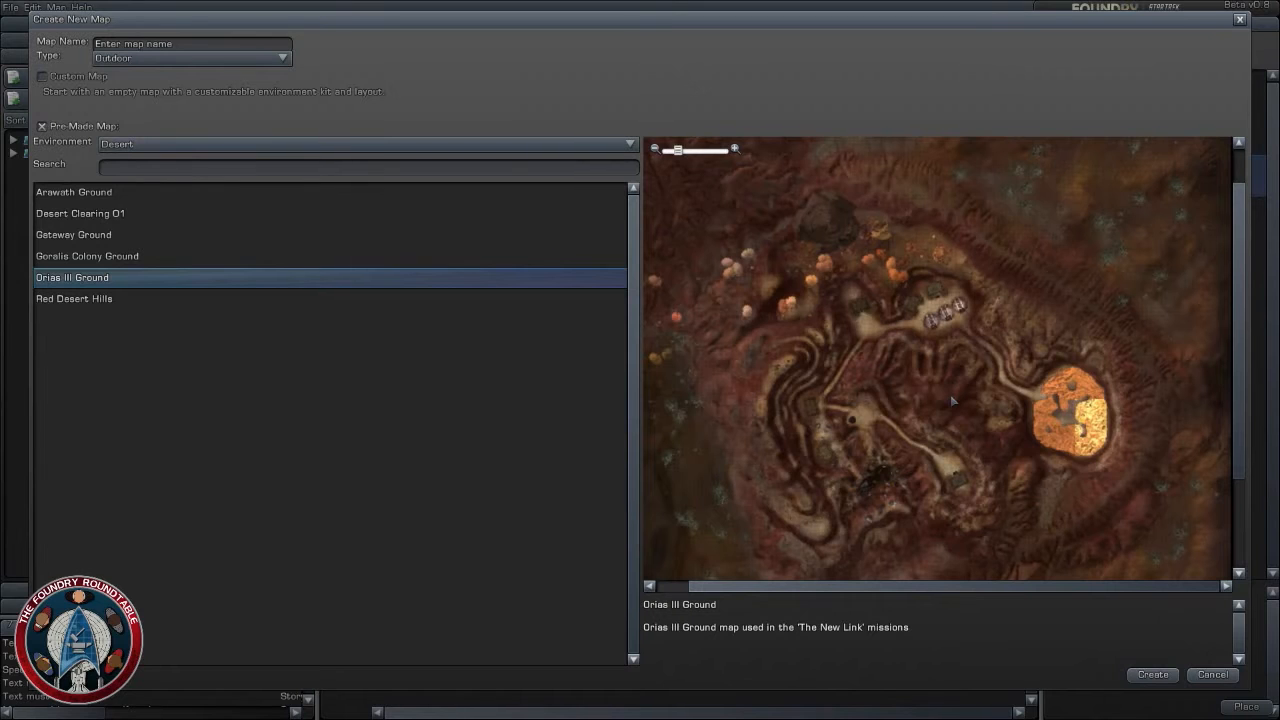
pyautogui.scroll(3, 902, 374)
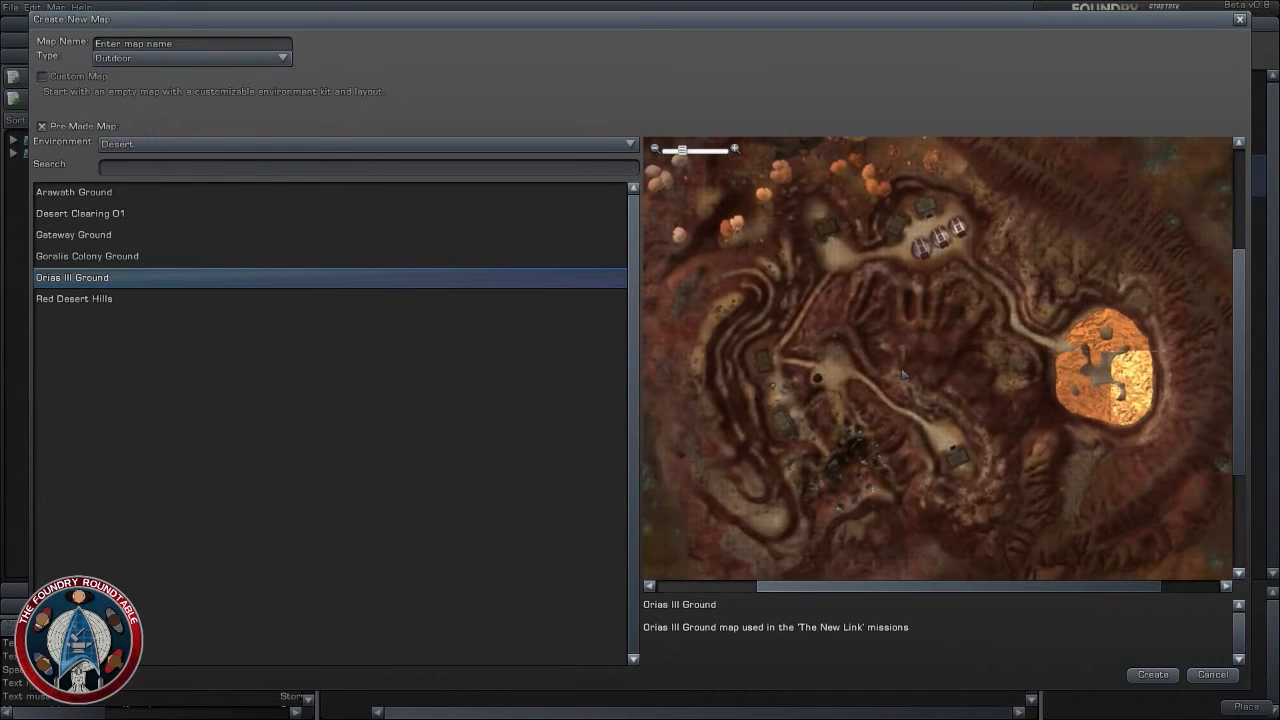
# - Filter the maps to Rocky and preview Rocky Clearing 01, Rocky Hills 01, Vulcan Ground and Xarantine Ground
pyautogui.click(180, 144)
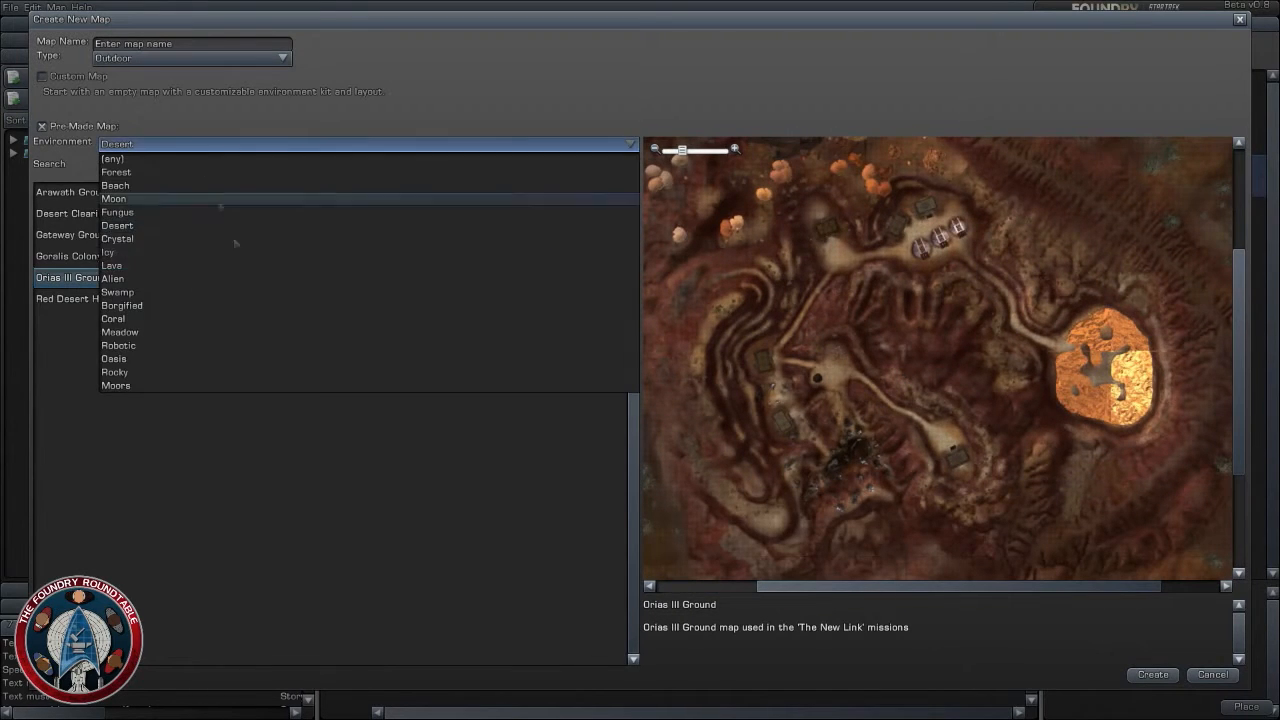
pyautogui.click(183, 373)
pyautogui.click(150, 198)
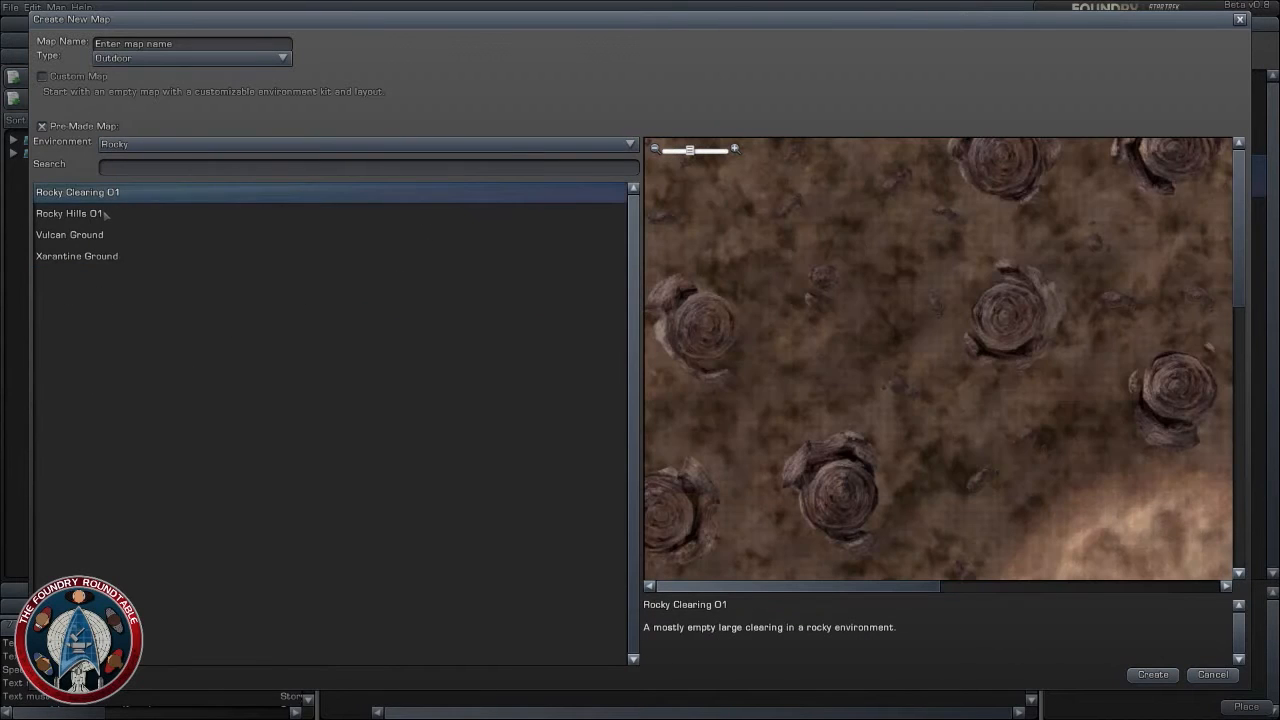
pyautogui.scroll(-4, 1050, 415)
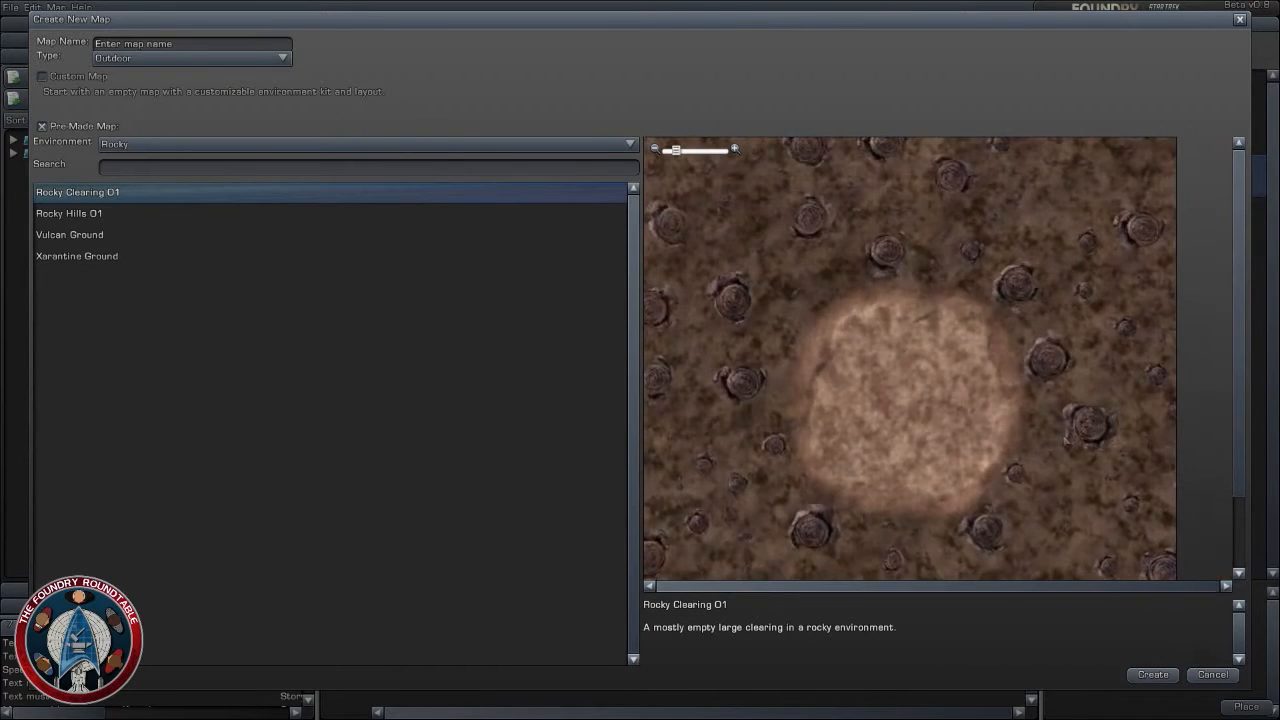
pyautogui.moveTo(1054, 425); pyautogui.dragTo(1054, 380)
pyautogui.scroll(3, 1054, 380)
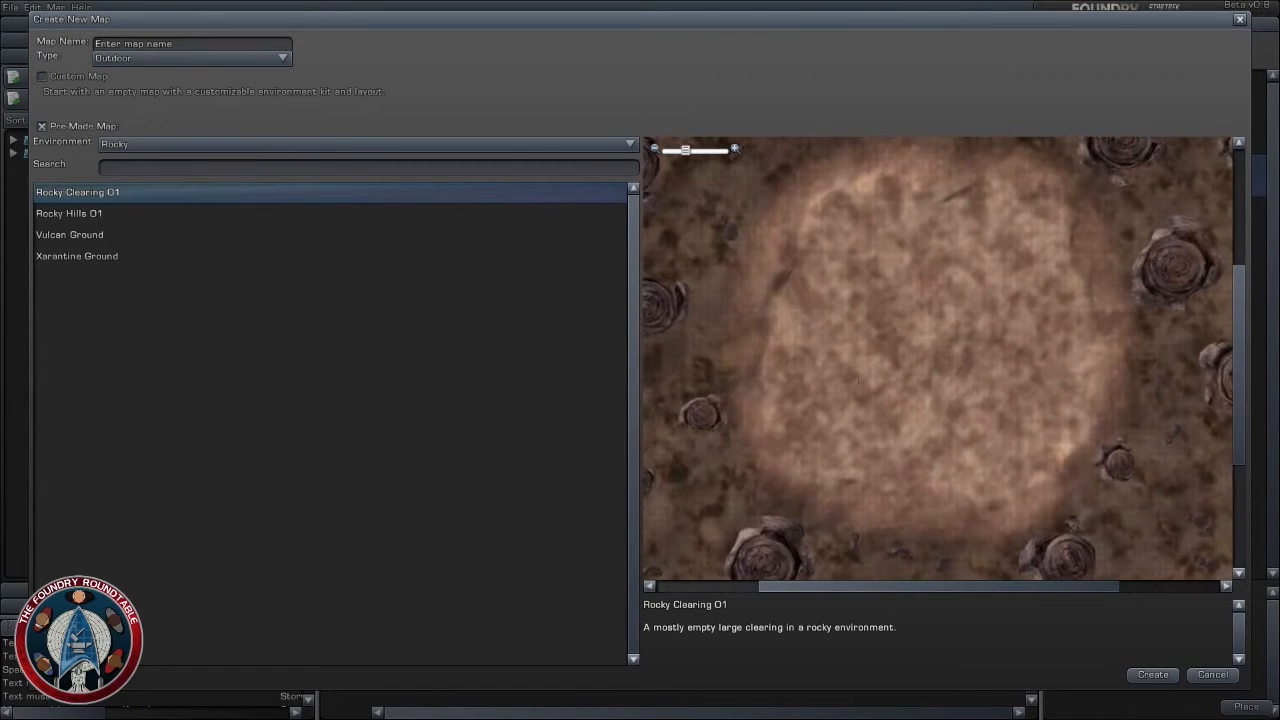
pyautogui.click(98, 216)
pyautogui.click(91, 236)
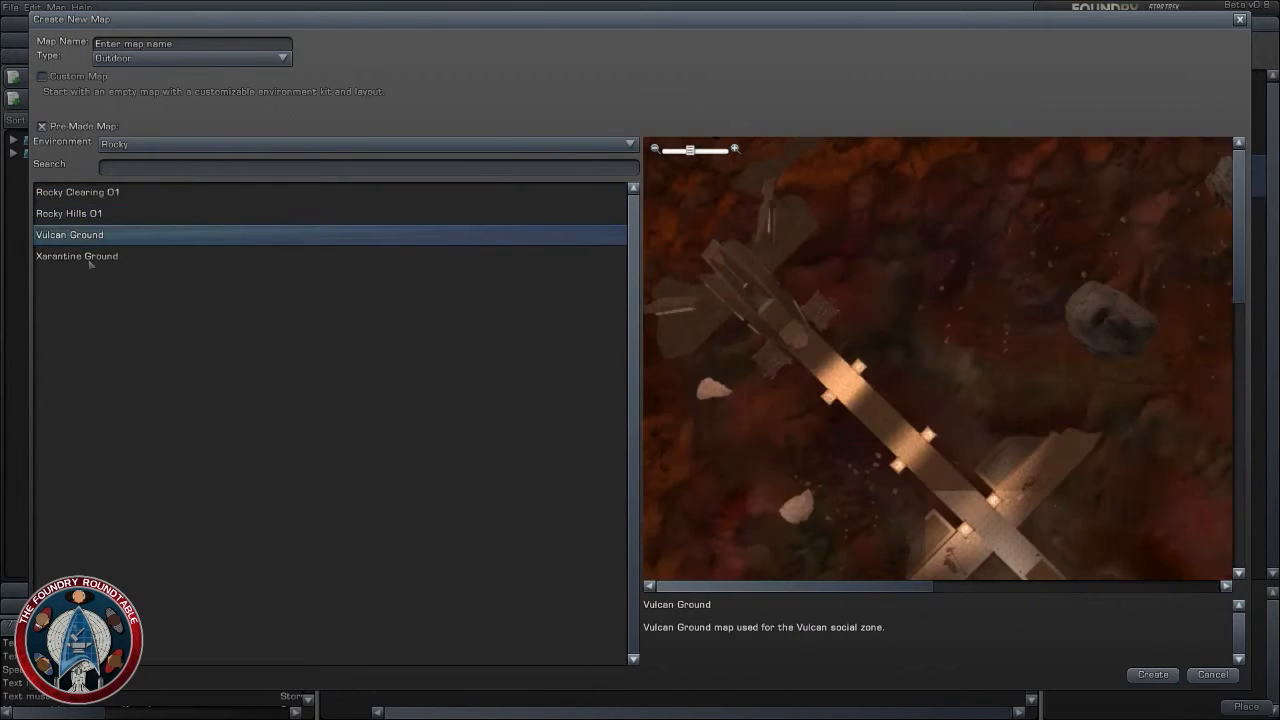
pyautogui.click(90, 258)
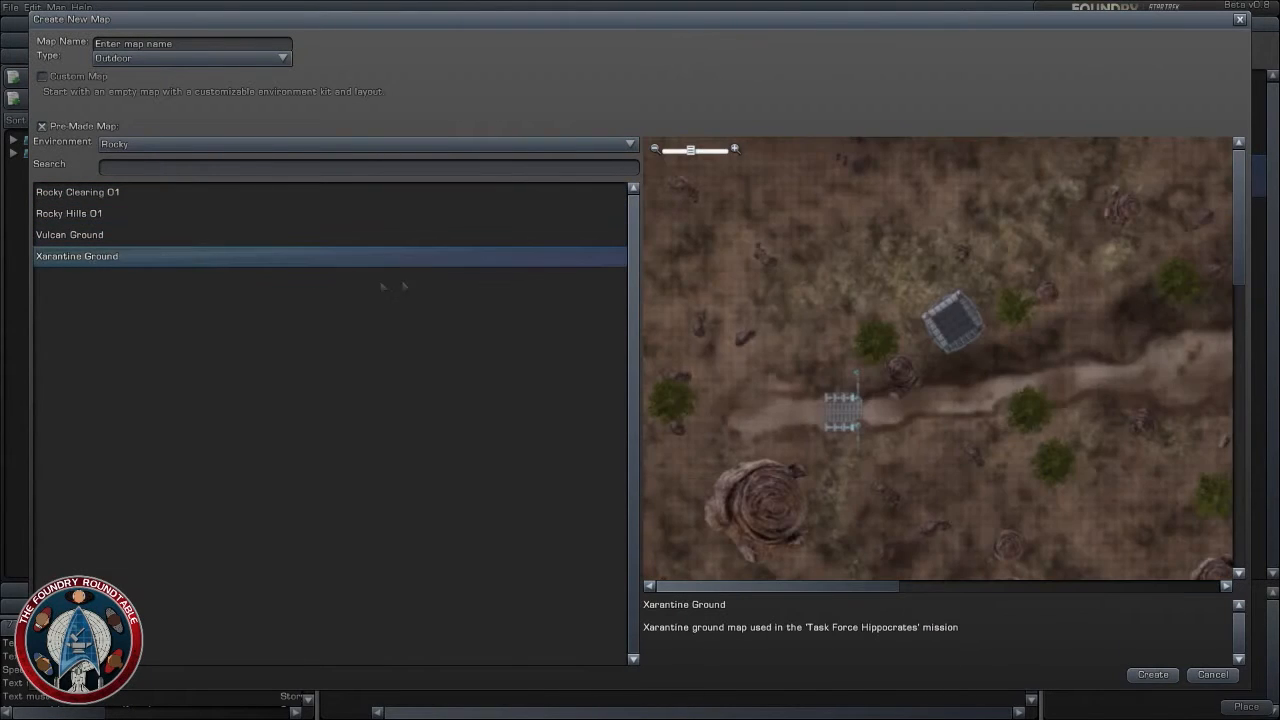
# - Filter the maps to Oasis and preview Oasis Dunes 01 and Oasis Clearing 01
pyautogui.click(428, 145)
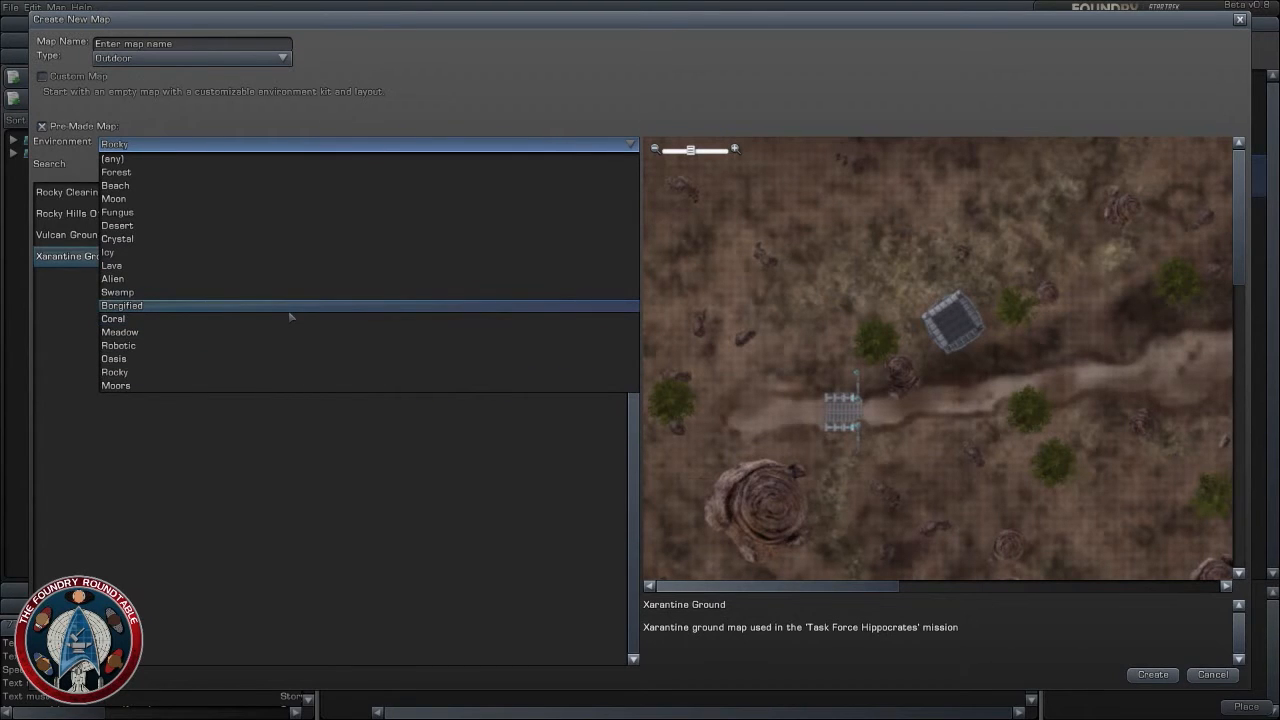
pyautogui.click(178, 358)
pyautogui.click(166, 210)
pyautogui.click(140, 195)
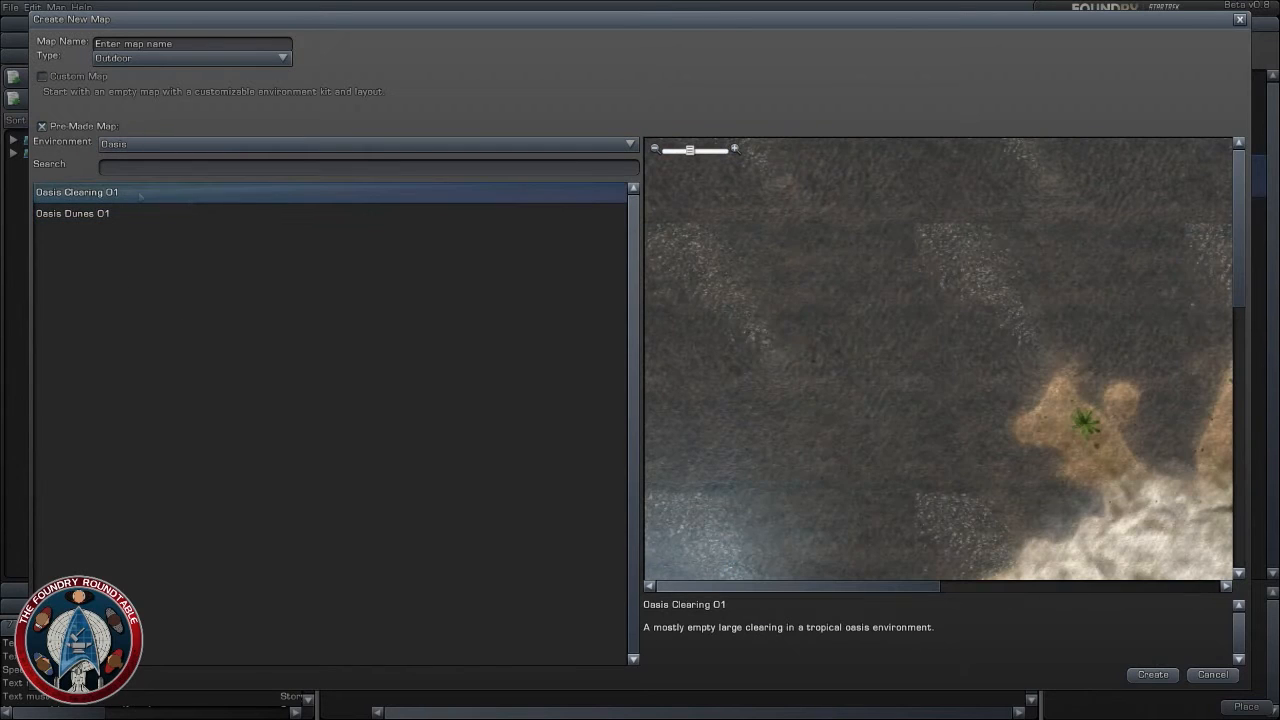
# - Filter the maps to Fungus and preview the maps from Borg Fungus Hills 01 through Vorn Ground
pyautogui.click(287, 146)
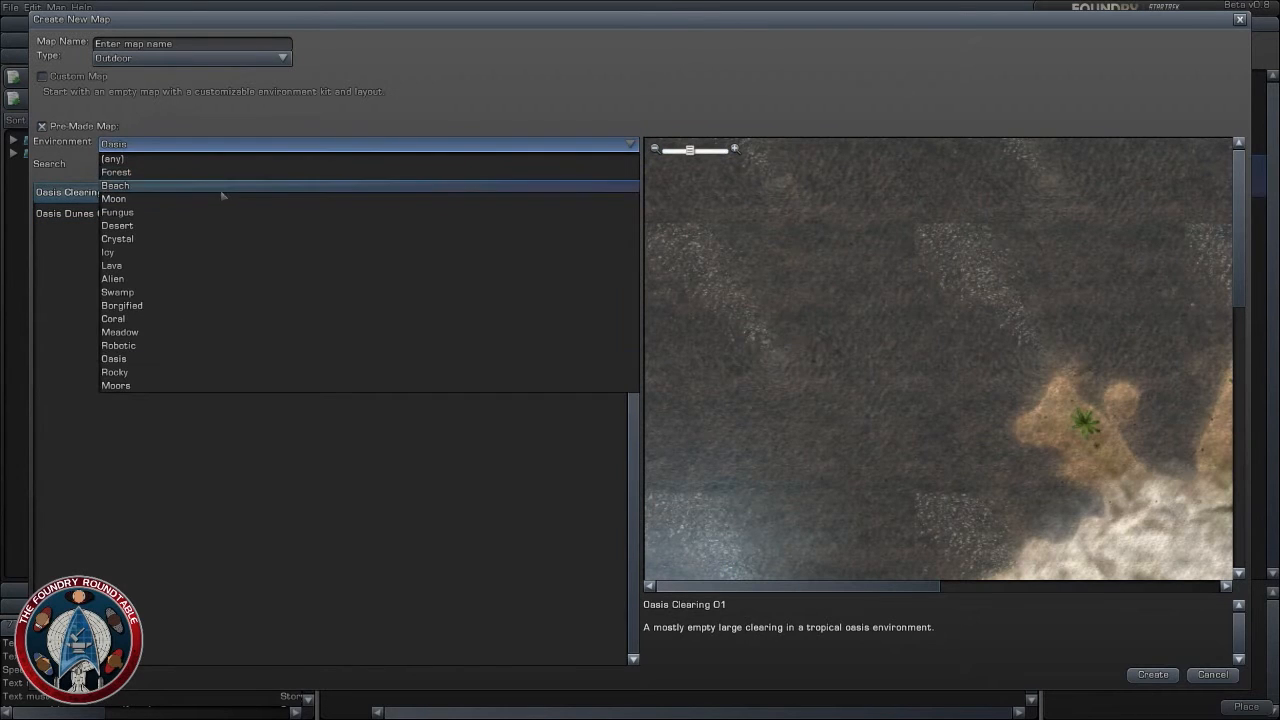
pyautogui.click(128, 212)
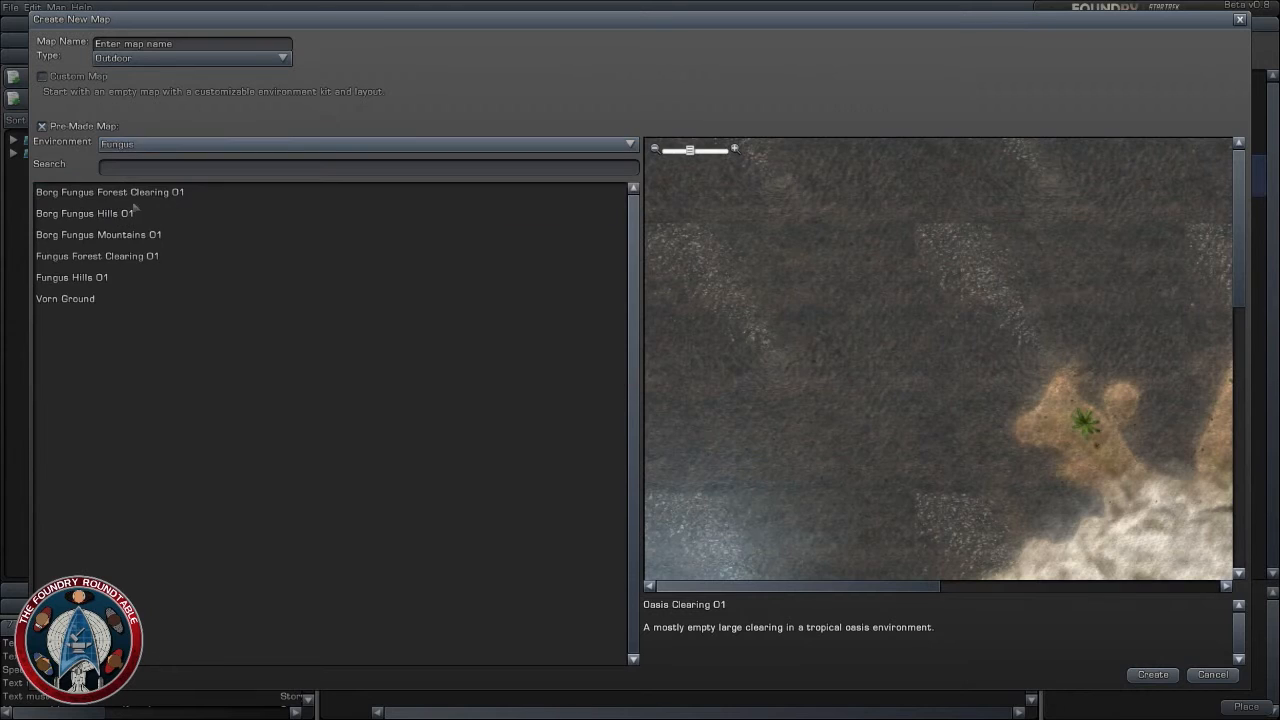
pyautogui.click(127, 213)
pyautogui.click(121, 236)
pyautogui.click(105, 258)
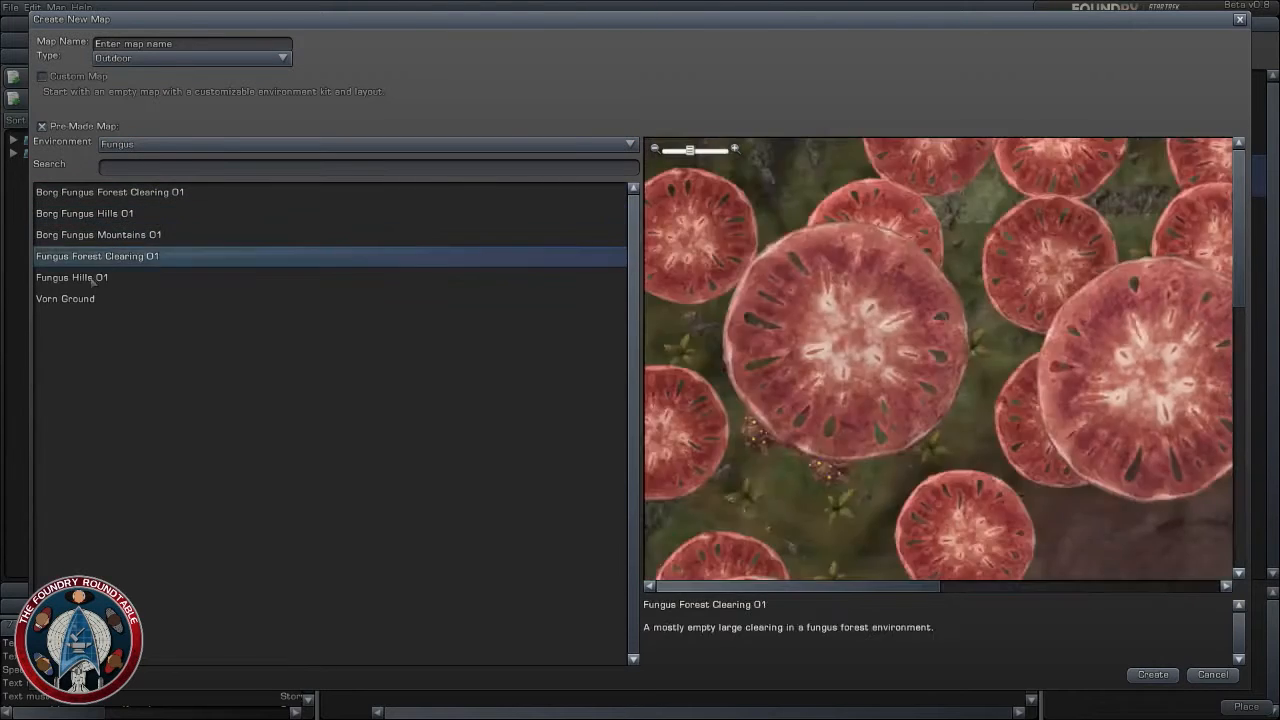
pyautogui.click(96, 278)
pyautogui.click(90, 300)
# - Set the environment filter back to any, preview the maps from Agrama Ground onward and examine the layout of Arawath Ground
pyautogui.click(176, 145)
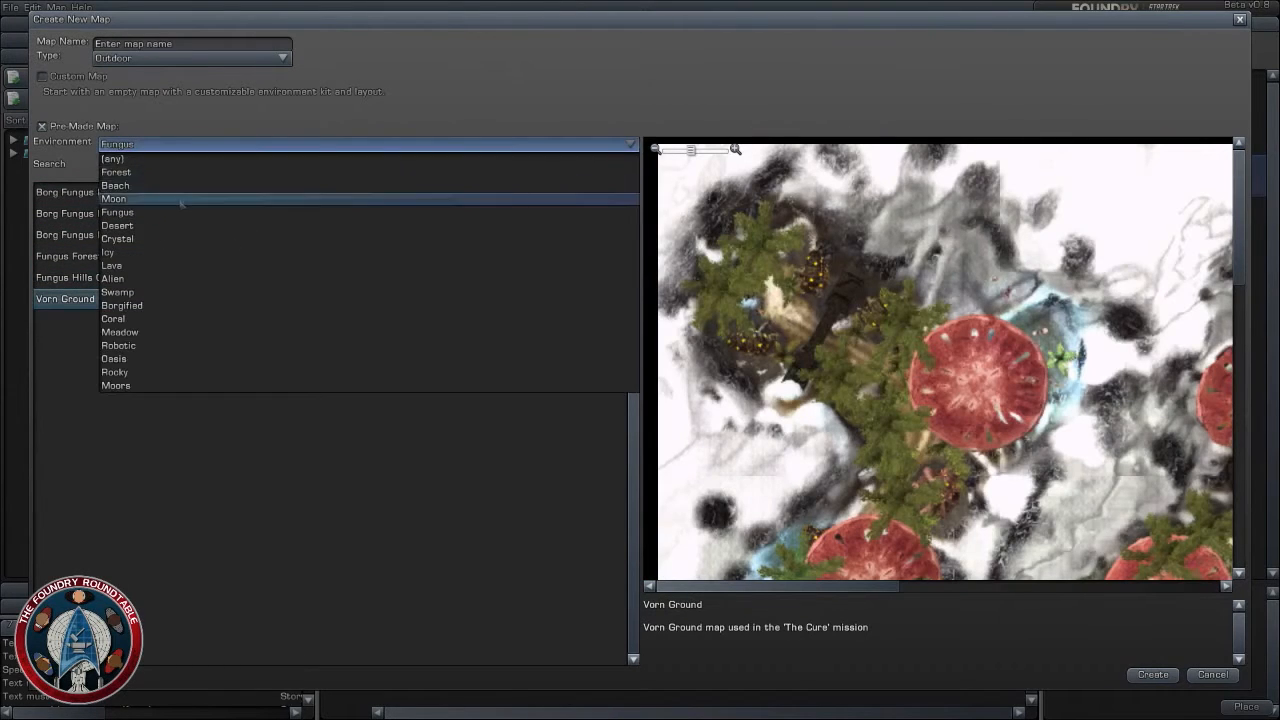
pyautogui.click(176, 158)
pyautogui.click(90, 213)
pyautogui.click(105, 256)
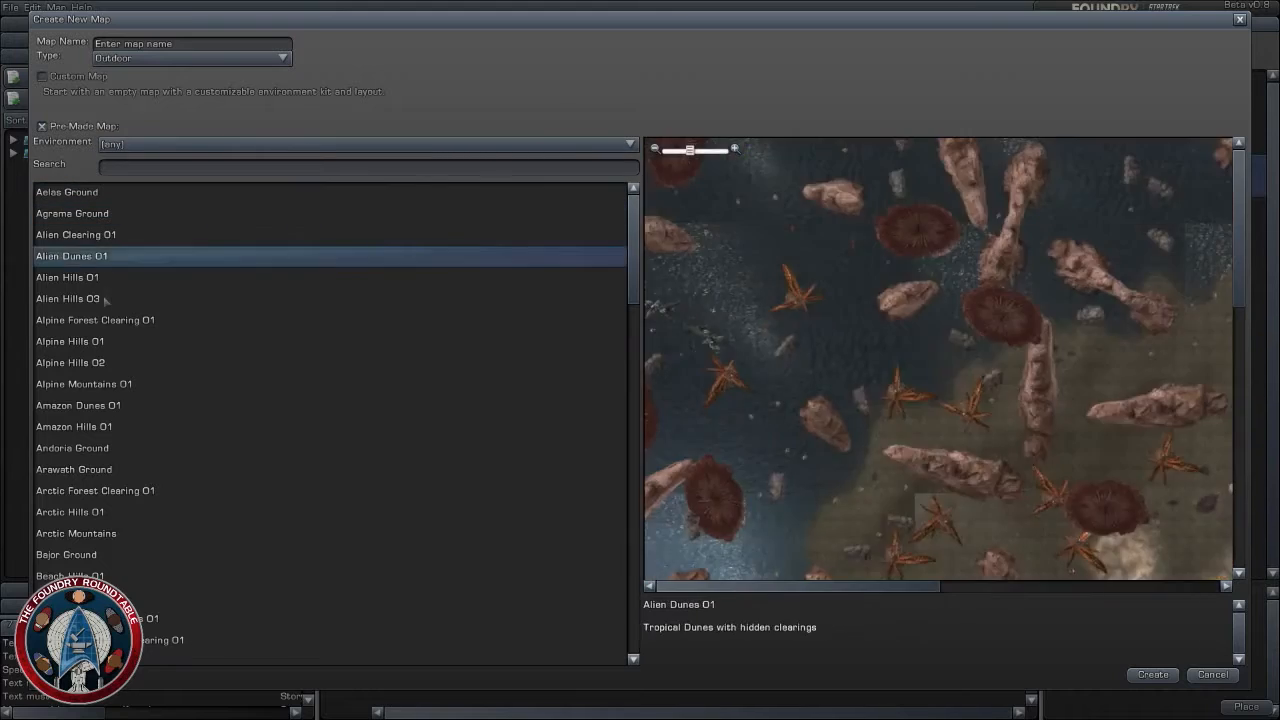
pyautogui.click(97, 298)
pyautogui.click(97, 322)
pyautogui.press('Down')
pyautogui.press('Down')
pyautogui.press('Down')
pyautogui.press('Down')
pyautogui.press('Down')
pyautogui.press('Down')
pyautogui.press('Down')
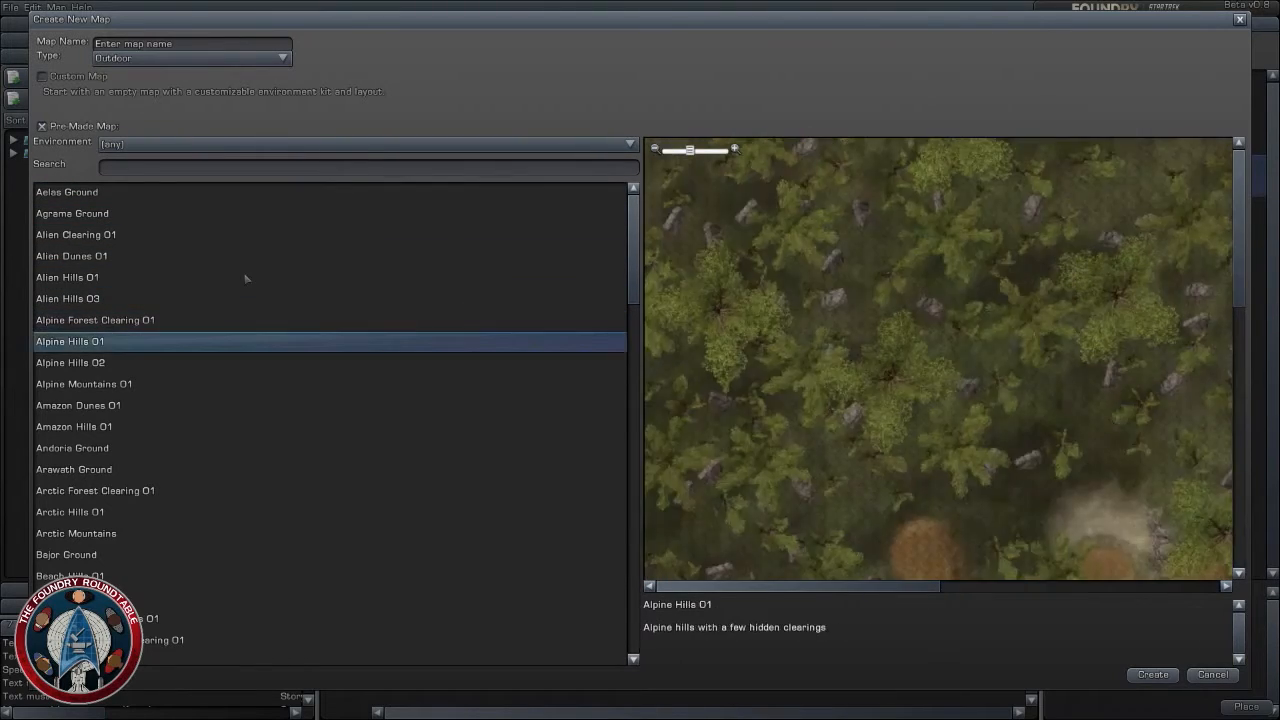
pyautogui.press('Up')
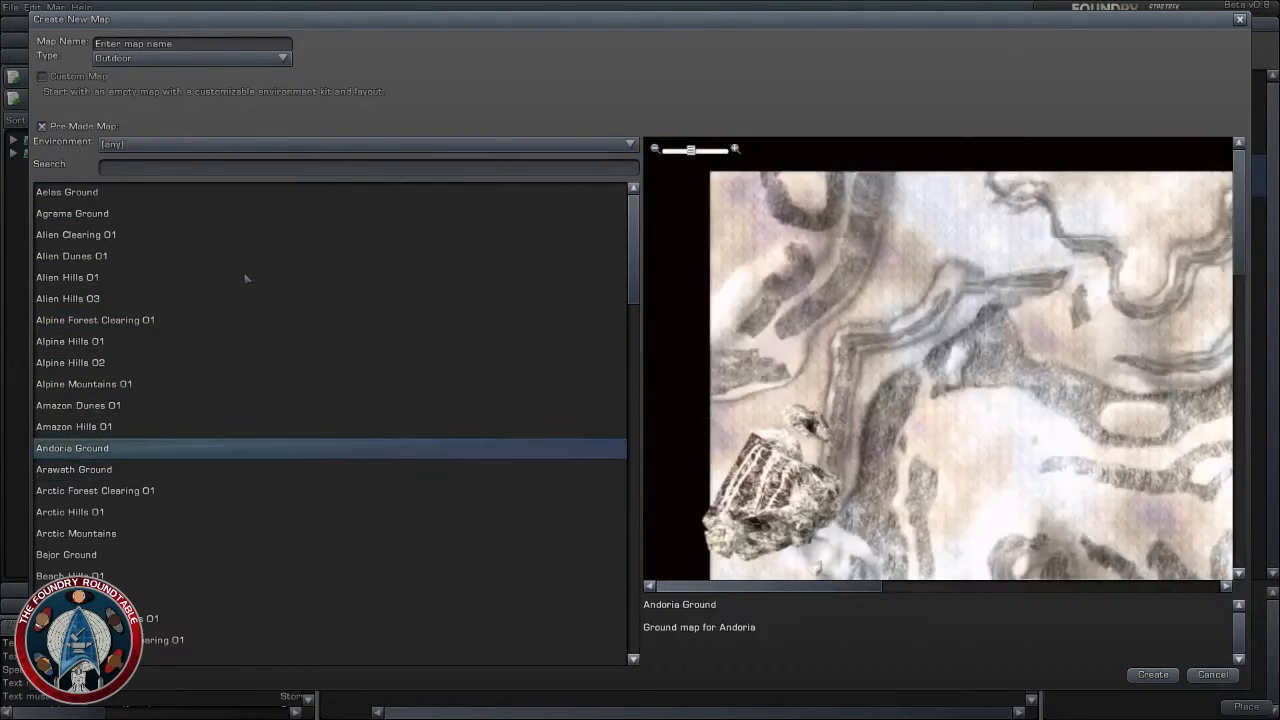
pyautogui.press('Down')
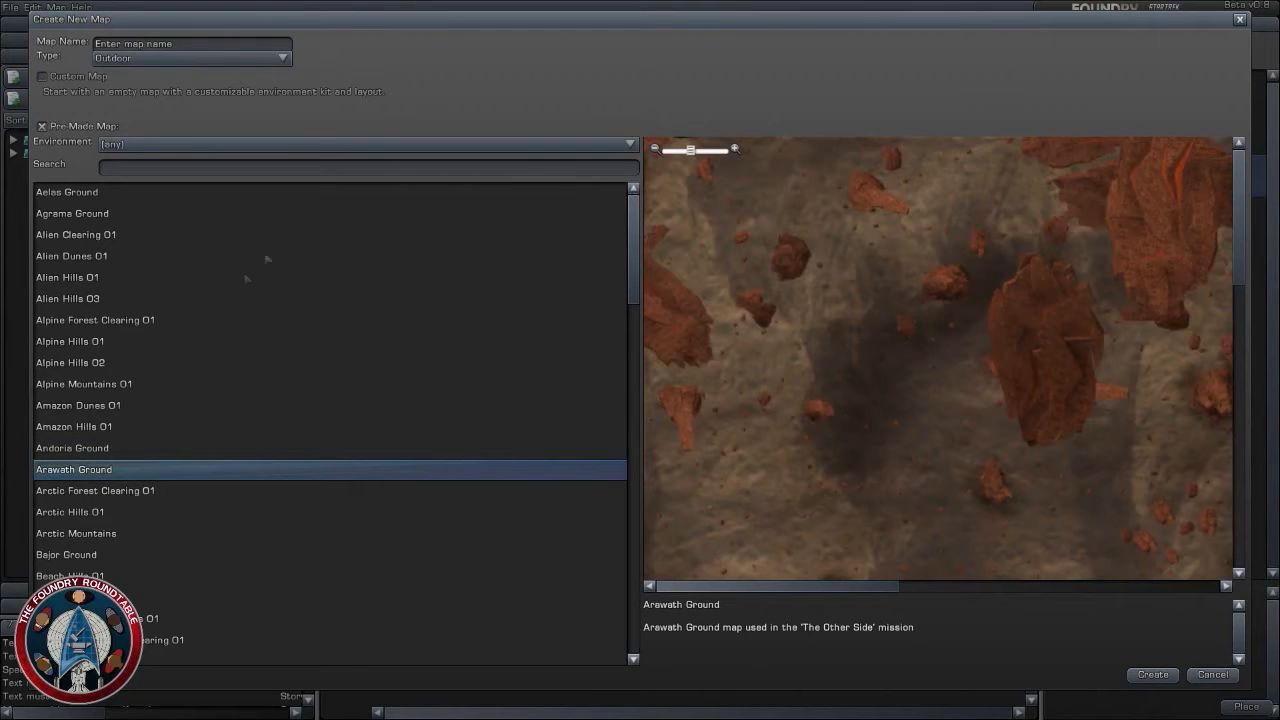
pyautogui.scroll(-5, 838, 275)
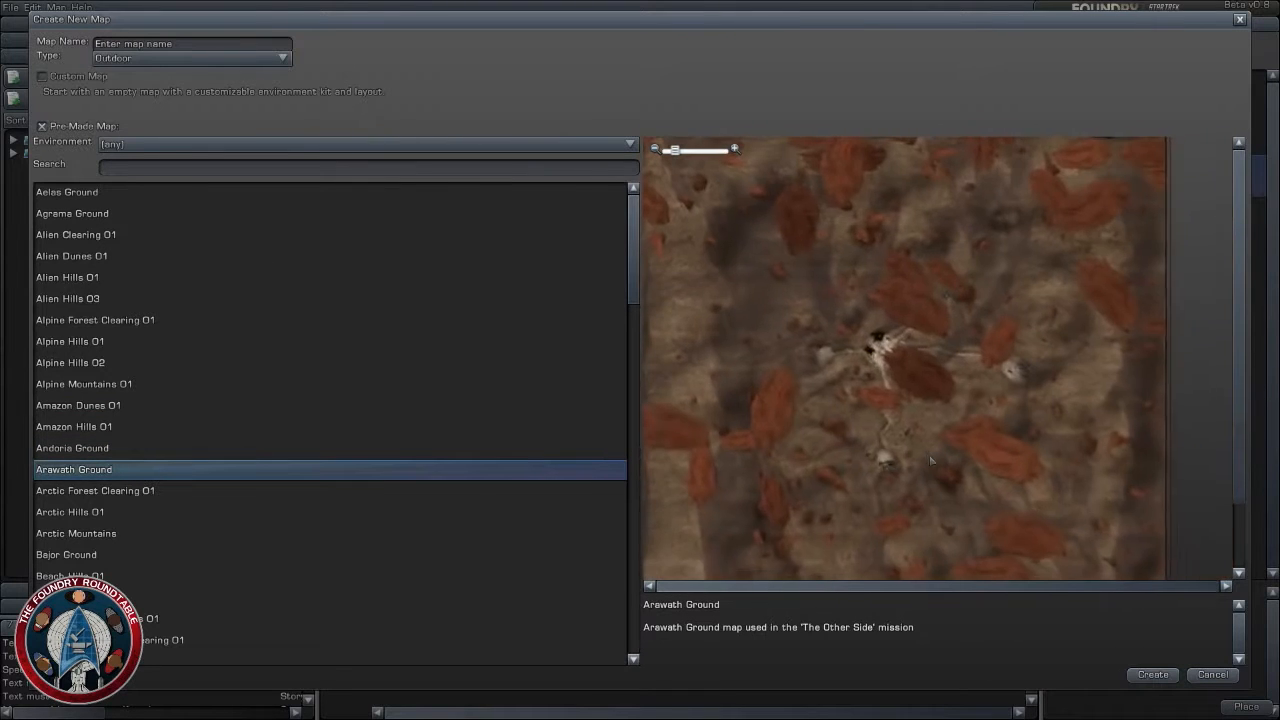
# - Preview the outdoor maps from Arctic Forest Clearing 01 onward through the Borg maps to Coliseum
pyautogui.press('Down')
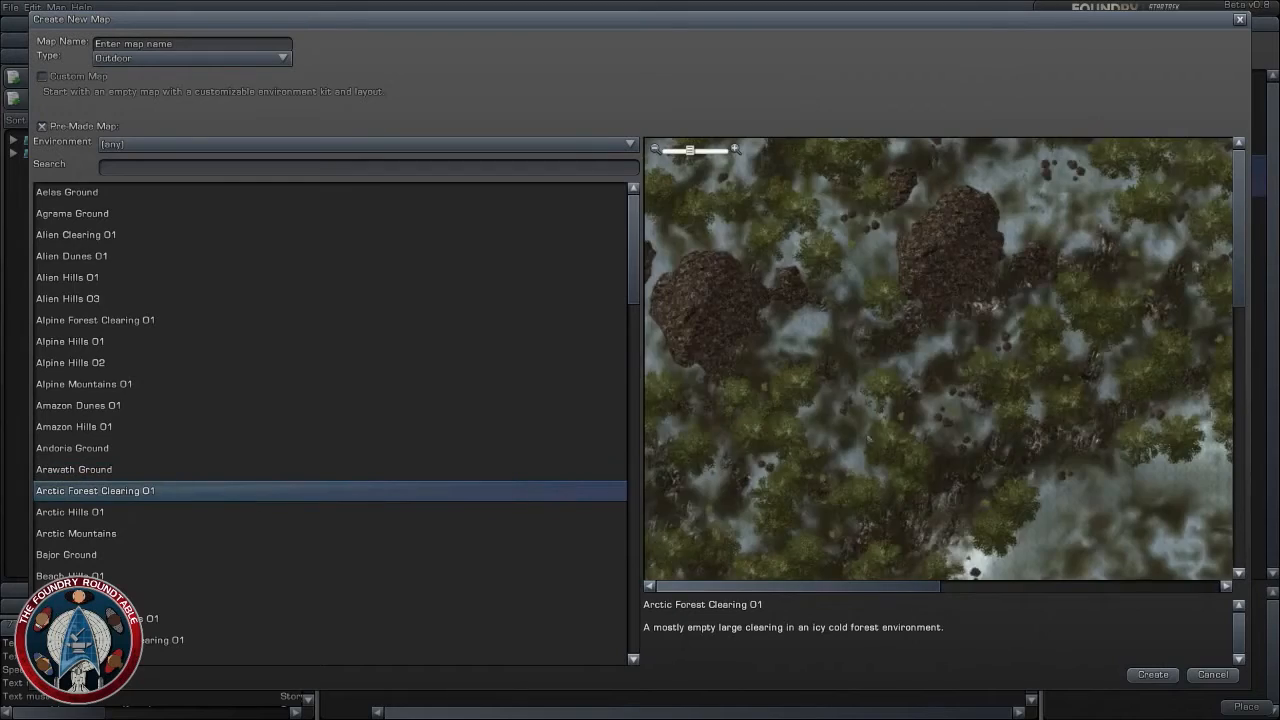
pyautogui.press('Down')
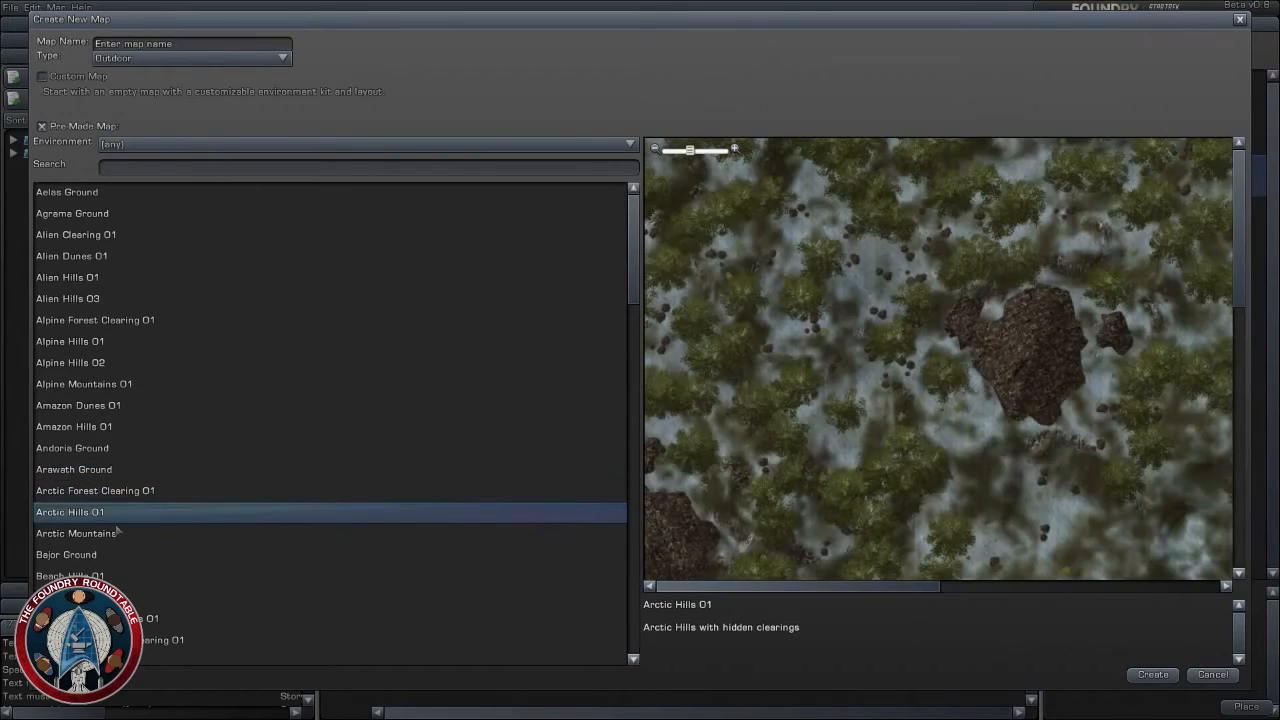
pyautogui.press('Down')
pyautogui.press('Down')
pyautogui.press('Down')
pyautogui.press('Down')
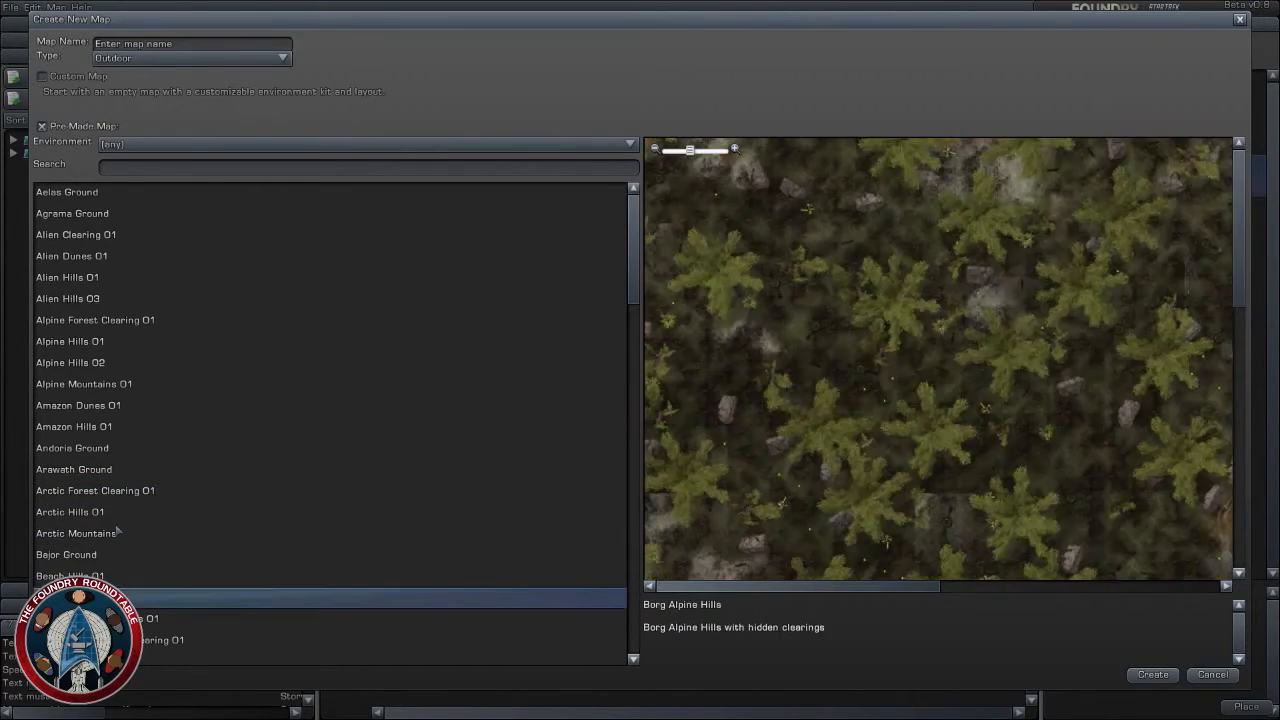
pyautogui.press('Down')
pyautogui.press('Down')
pyautogui.press('Down')
pyautogui.press('Down')
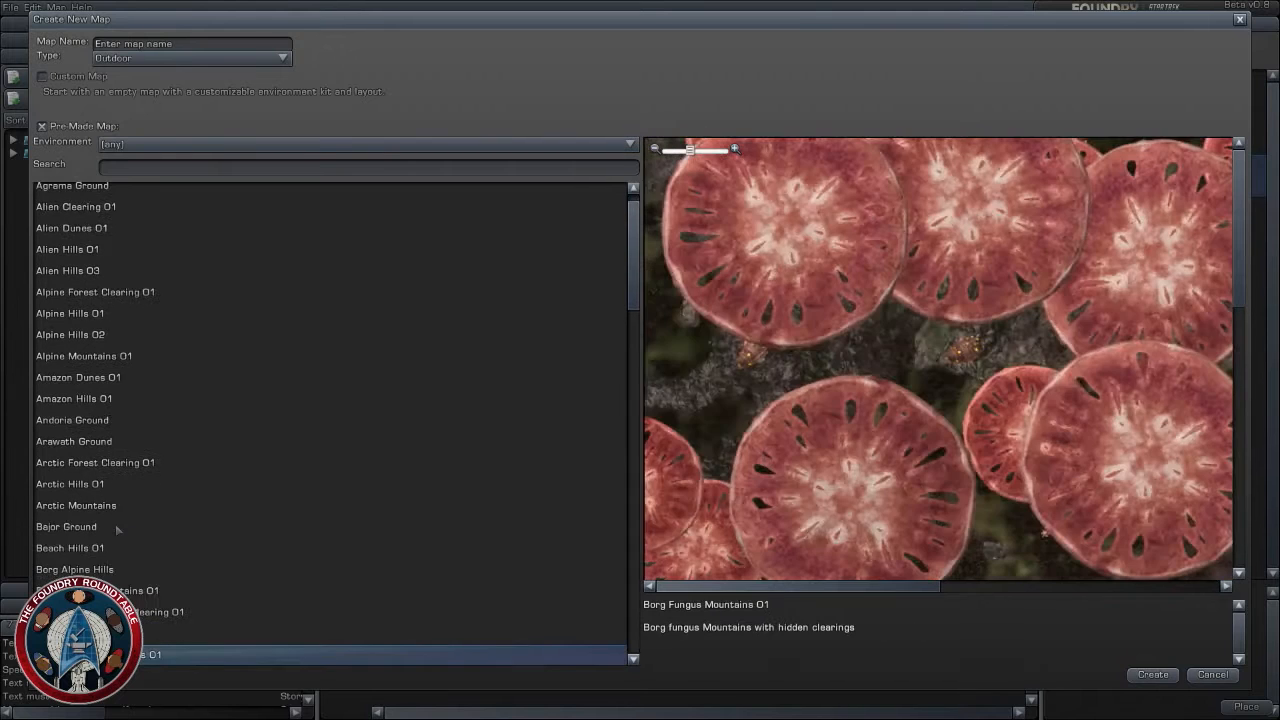
pyautogui.press('Down')
pyautogui.press('Down')
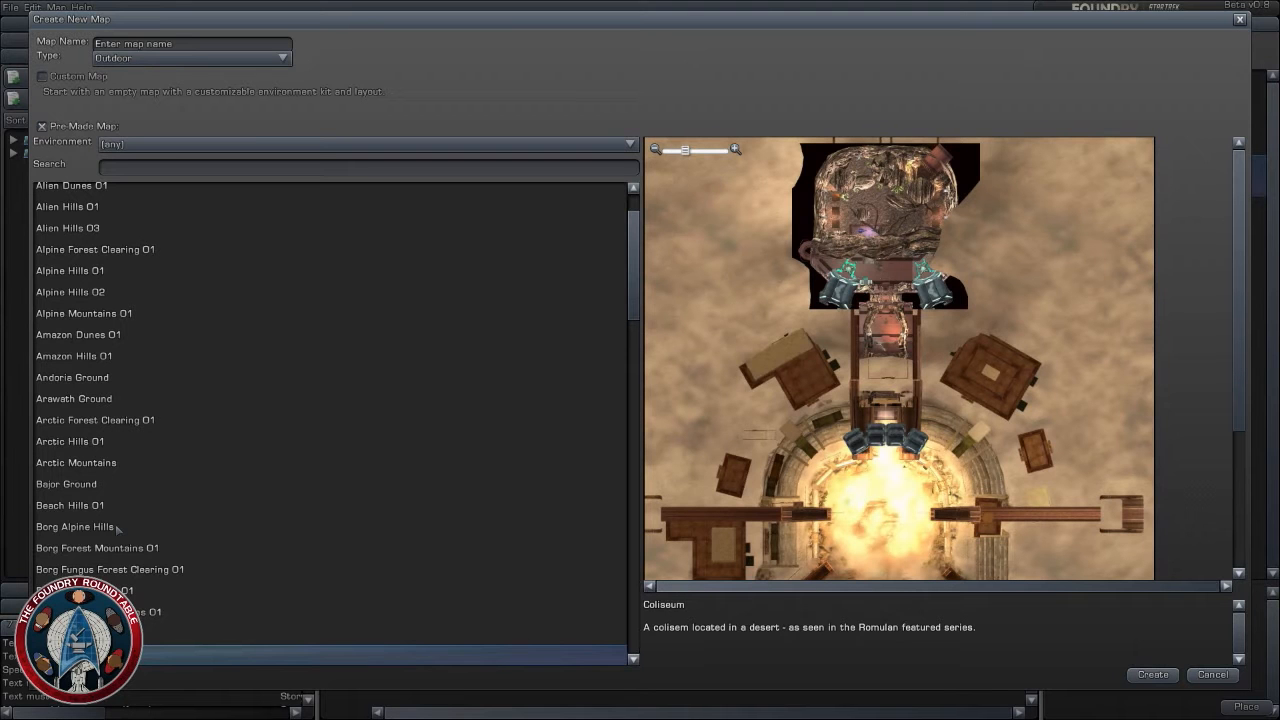
# - Examine the layout of the Coliseum map, including its central arena and the side chambers
pyautogui.moveTo(920, 480); pyautogui.dragTo(907, 212)
pyautogui.scroll(3, 938, 352)
pyautogui.scroll(-4, 907, 212)
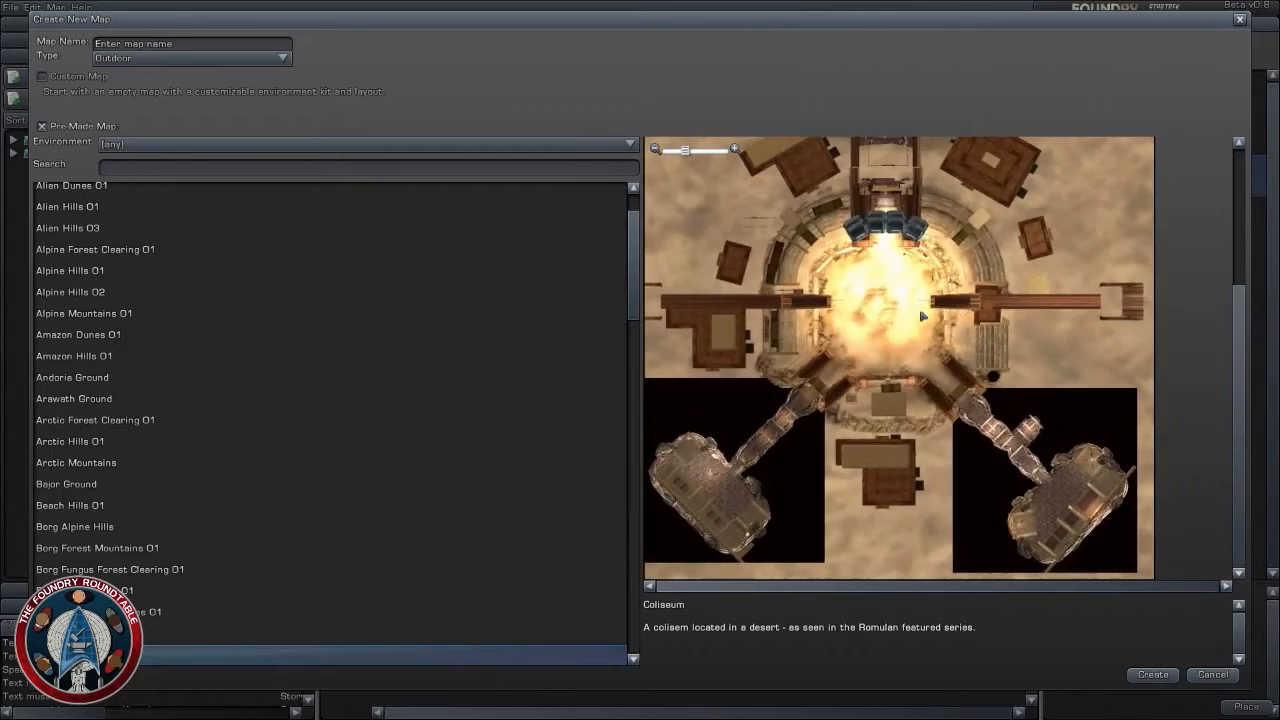
pyautogui.scroll(4, 900, 392)
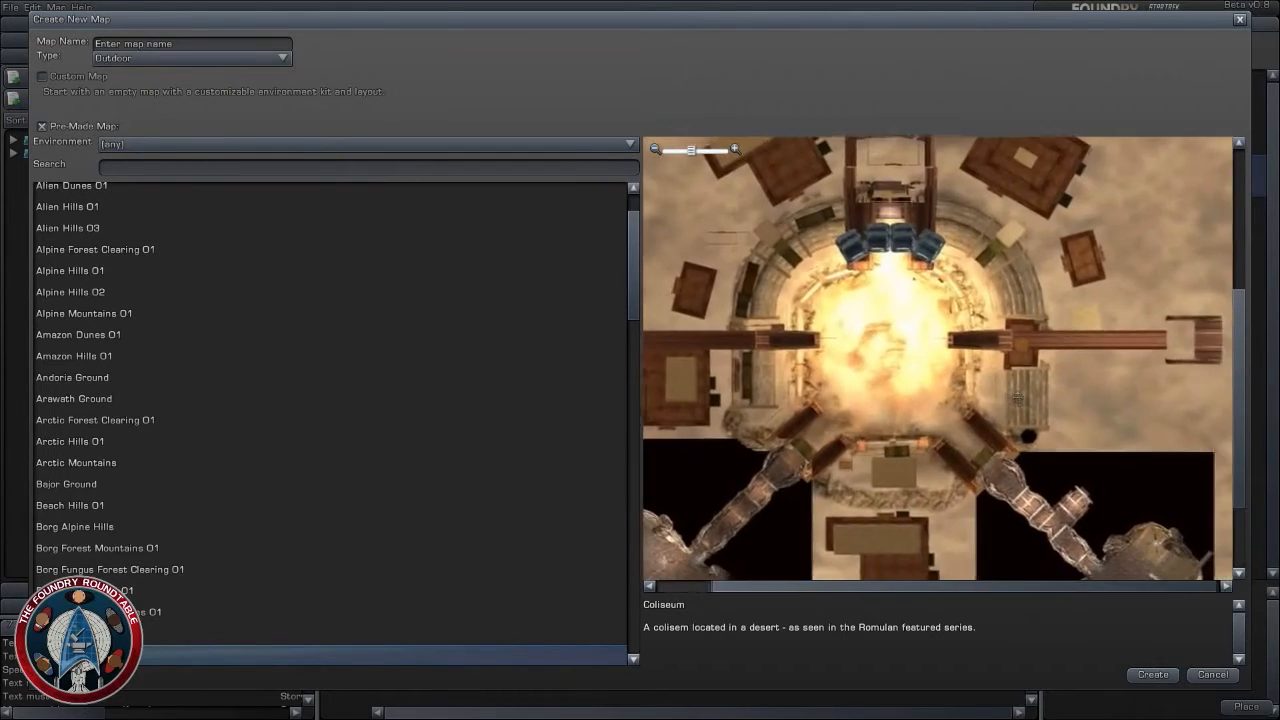
pyautogui.moveTo(1013, 418); pyautogui.dragTo(1037, 426)
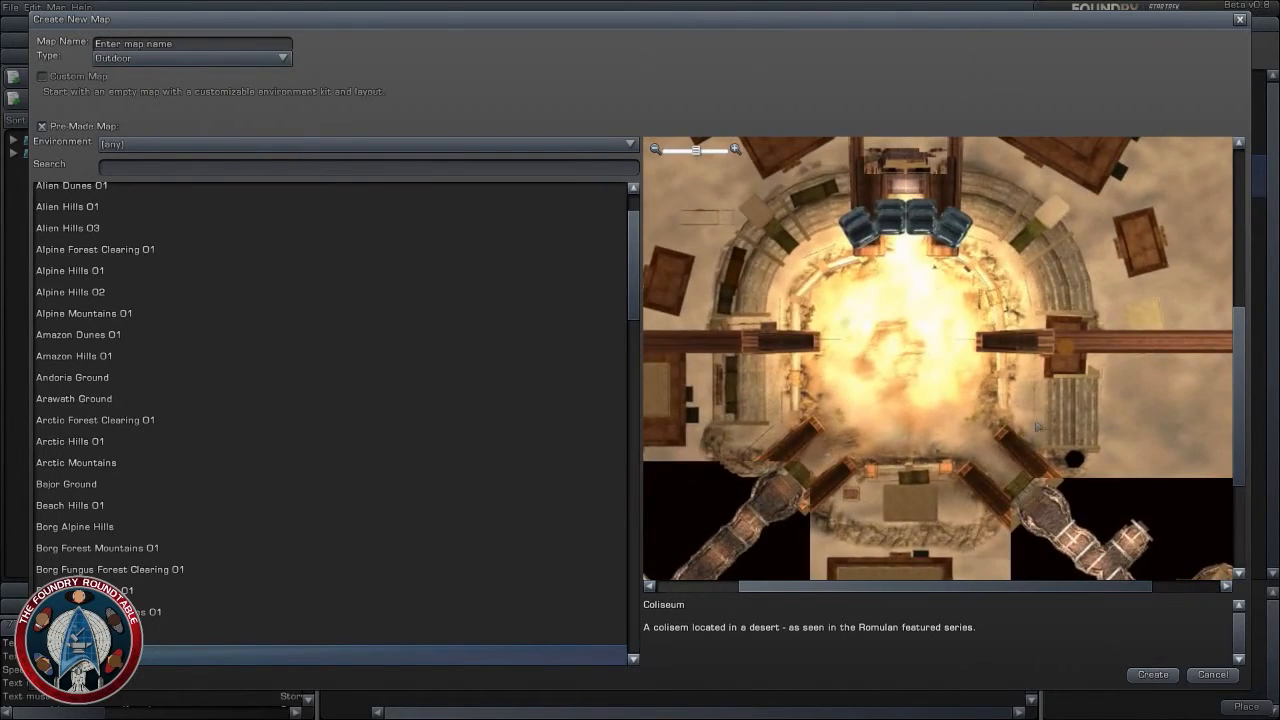
pyautogui.scroll(-3, 1036, 427)
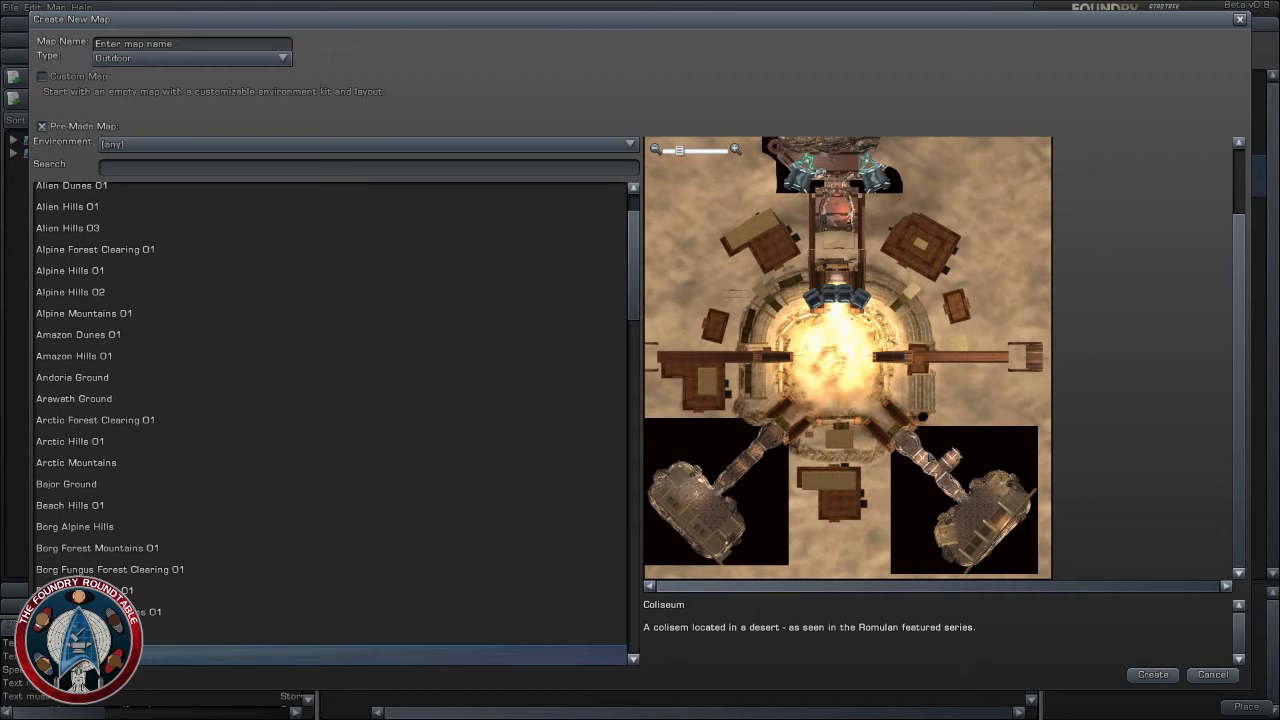
pyautogui.scroll(3, 847, 358)
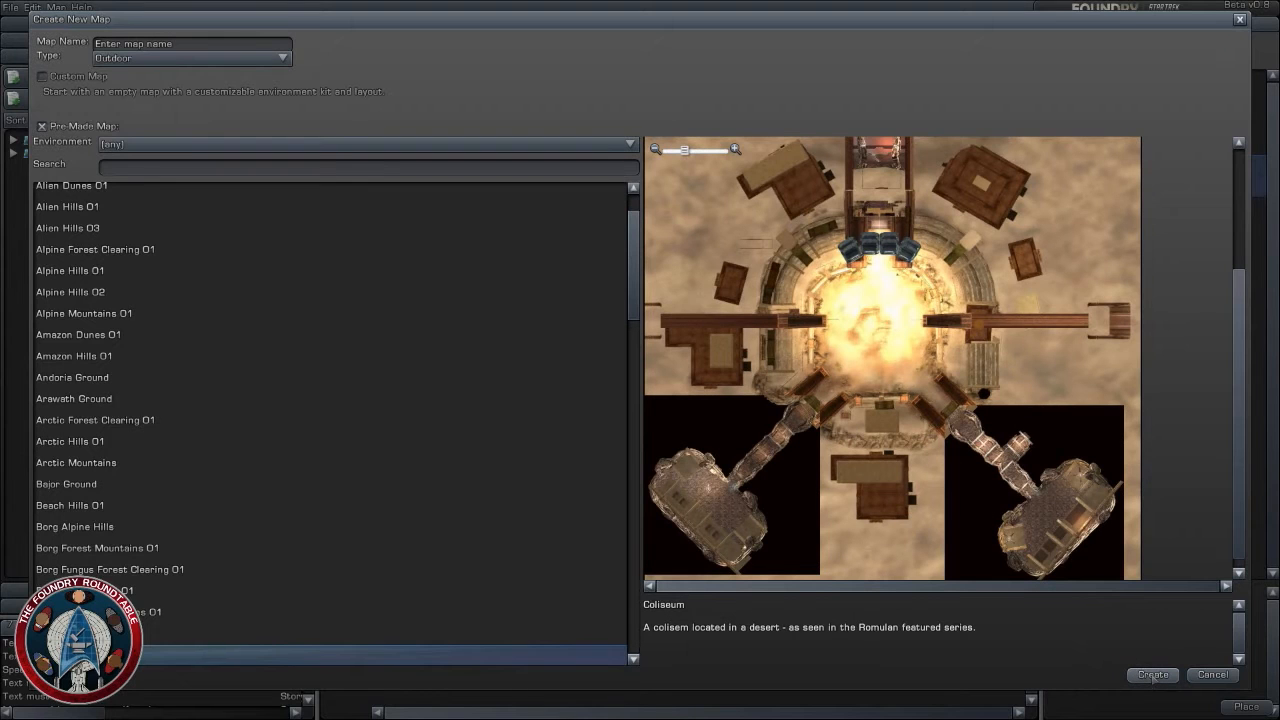
# - Preview the maps from Crystal City Hills 01 through Crystal Mountains 01, Defera Ground and Desert Clearing 01
pyautogui.scroll(-2, 155, 637)
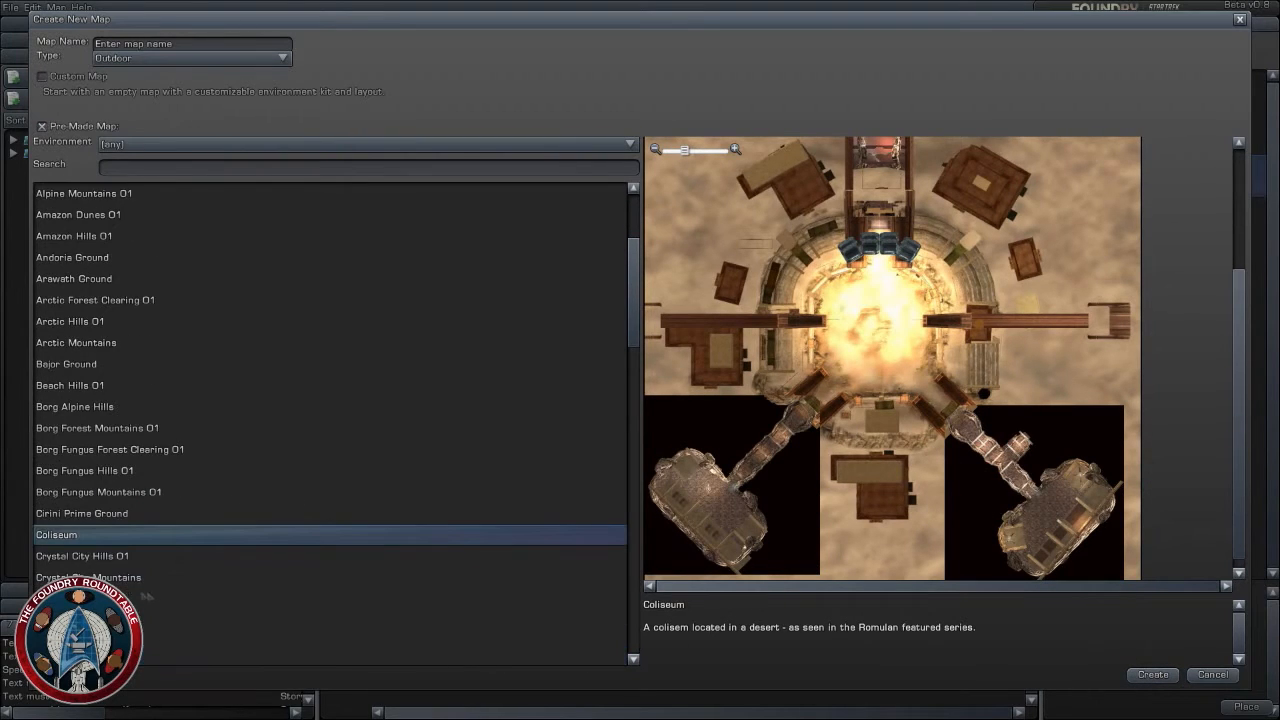
pyautogui.click(62, 557)
pyautogui.click(88, 578)
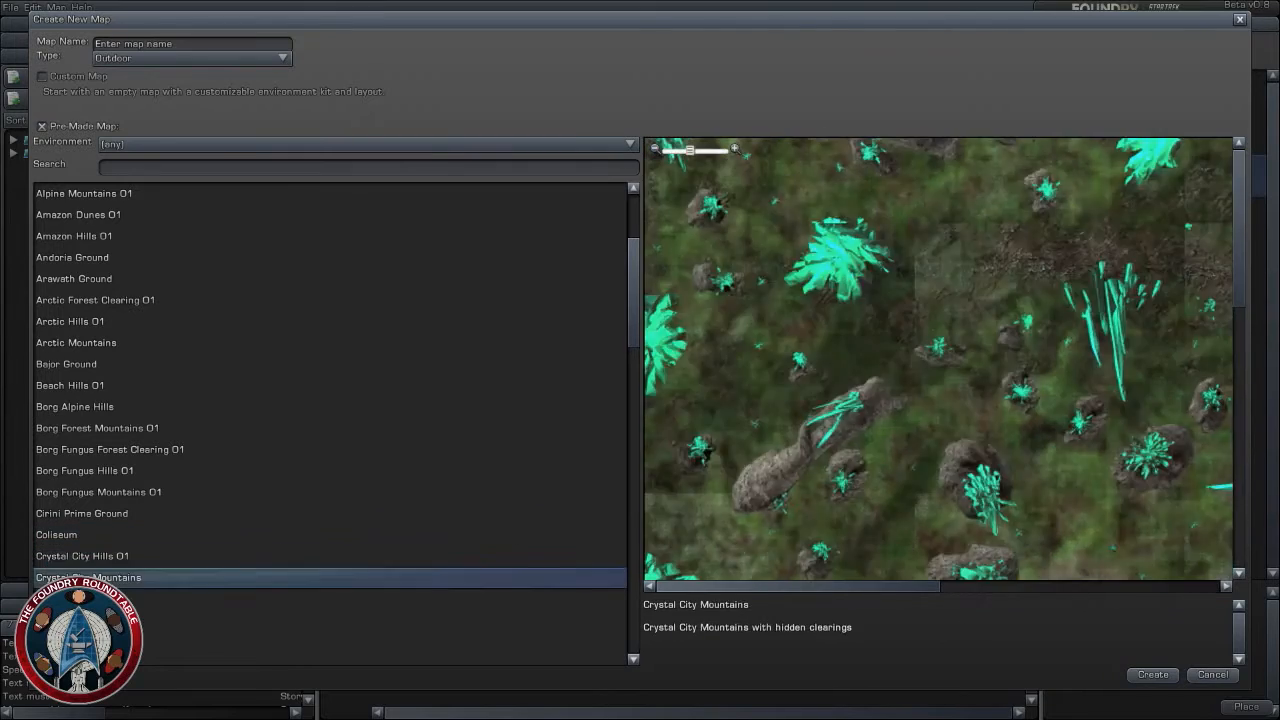
pyautogui.click(92, 599)
pyautogui.click(98, 620)
pyautogui.scroll(-2, 137, 577)
pyautogui.click(88, 480)
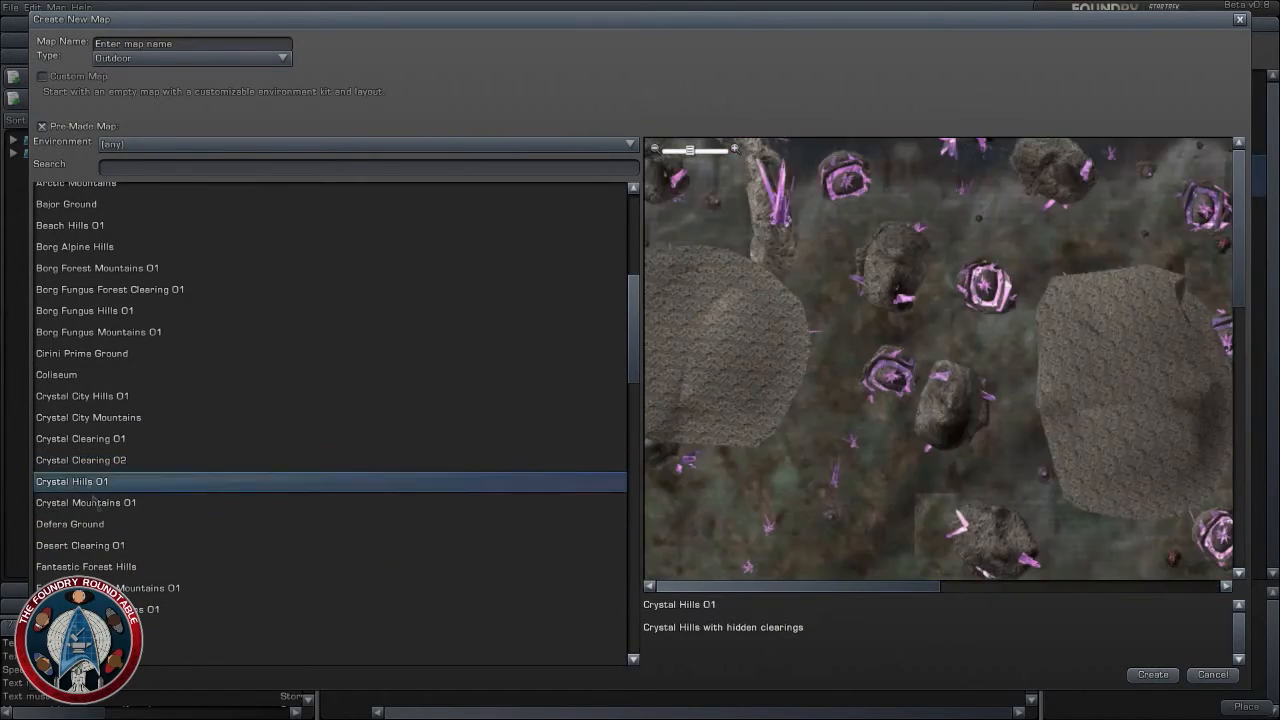
pyautogui.click(100, 508)
pyautogui.click(104, 526)
pyautogui.click(104, 546)
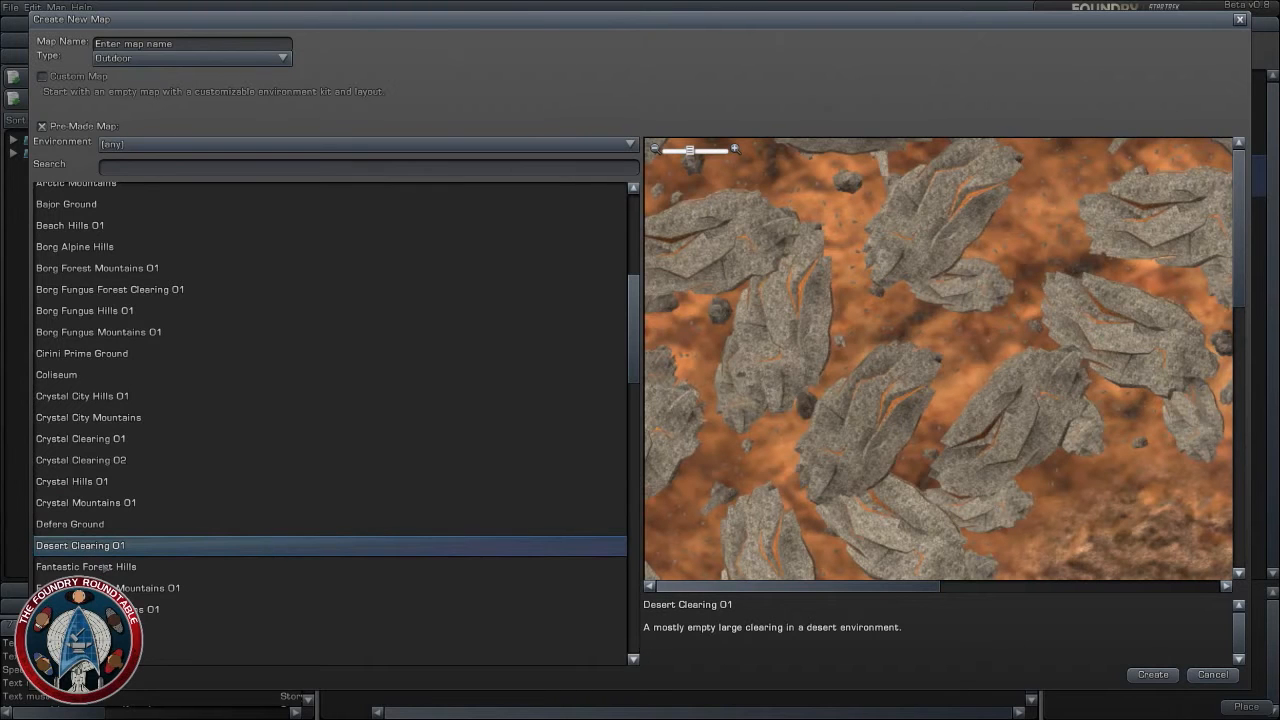
# - Go back through the crystal maps and select the Coliseum map as the template
pyautogui.click(104, 503)
pyautogui.click(106, 482)
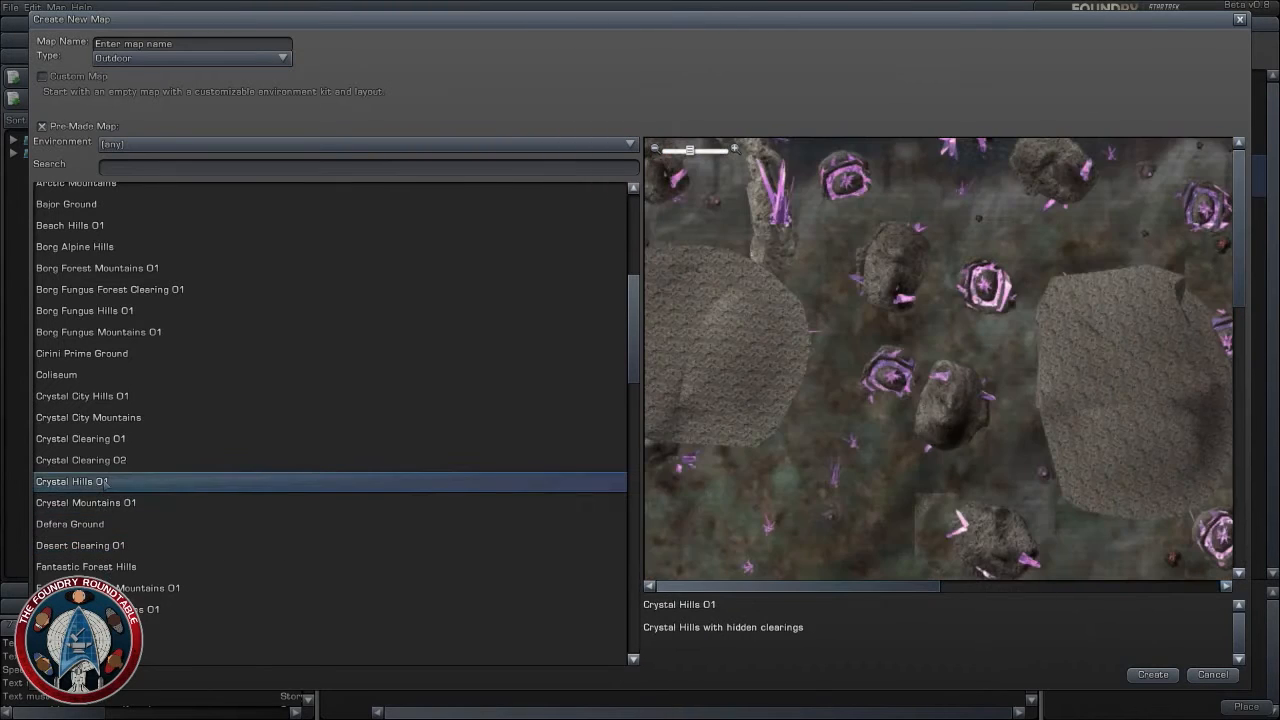
pyautogui.click(106, 460)
pyautogui.click(107, 439)
pyautogui.click(102, 414)
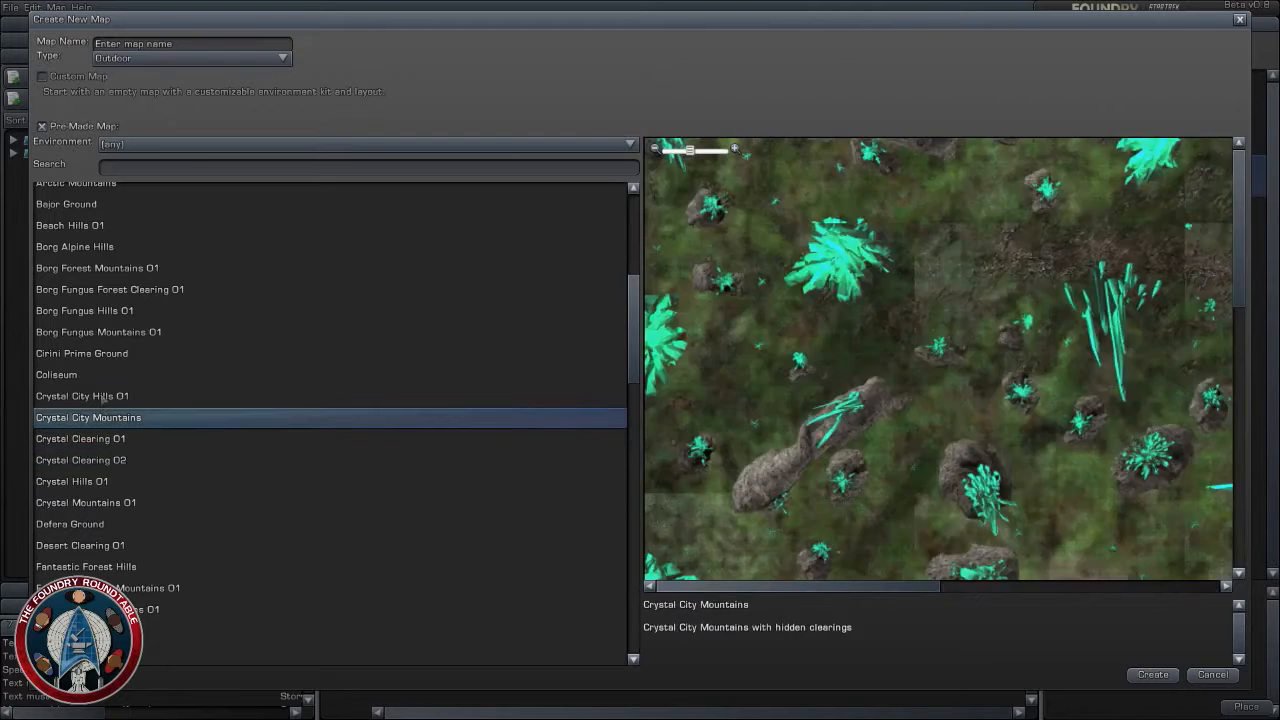
pyautogui.click(103, 398)
pyautogui.click(121, 375)
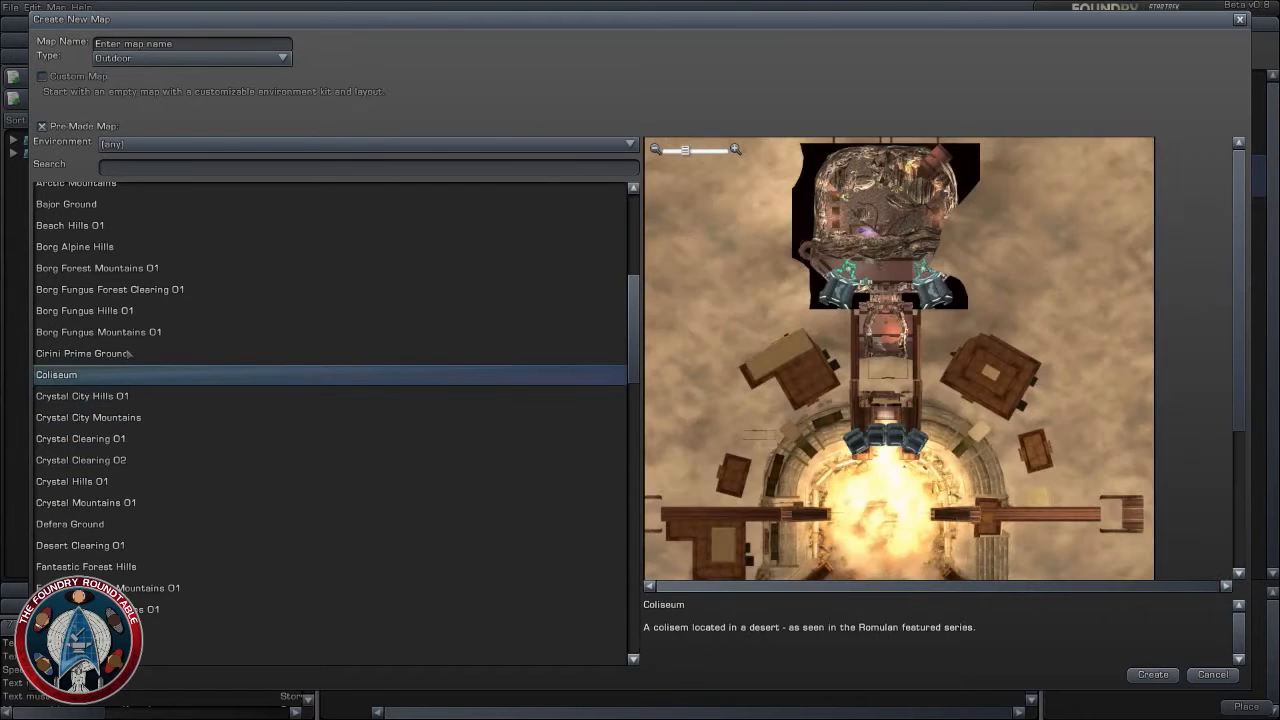
# - Try to create the Coliseum map without a name and look over its arena and northern chamber again
pyautogui.click(1162, 680)
pyautogui.click(640, 370)
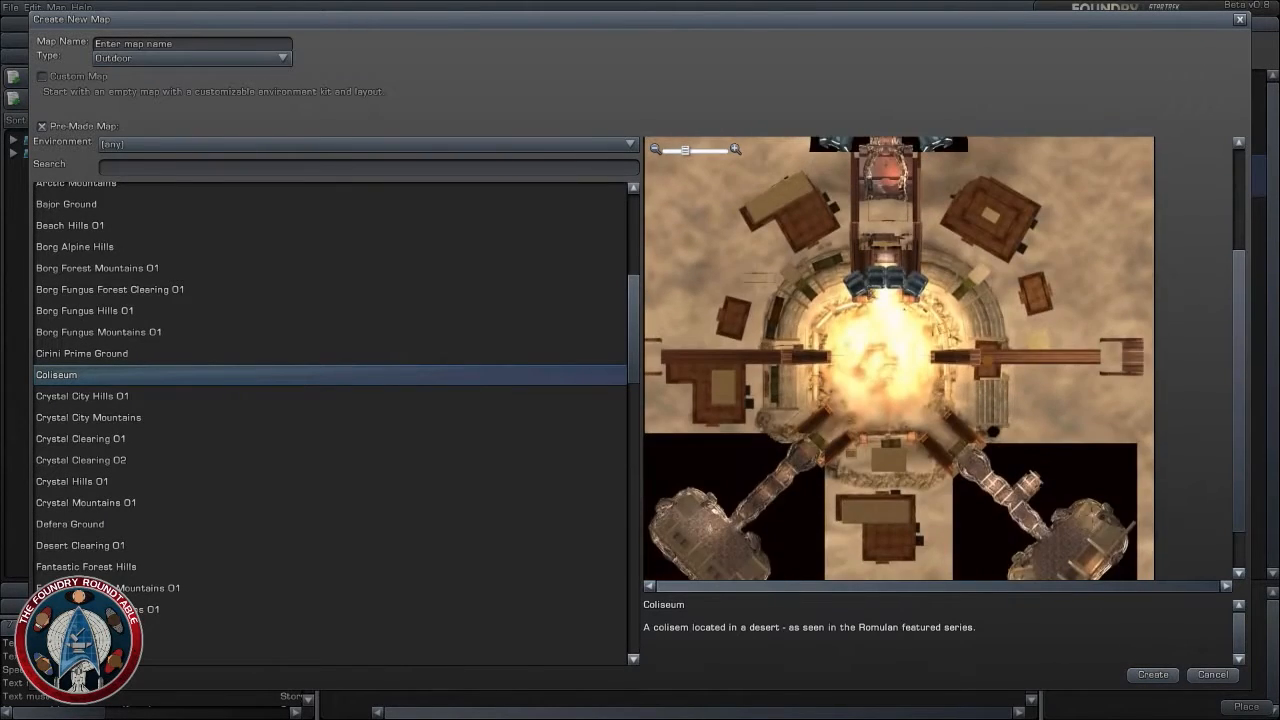
pyautogui.scroll(2, 890, 517)
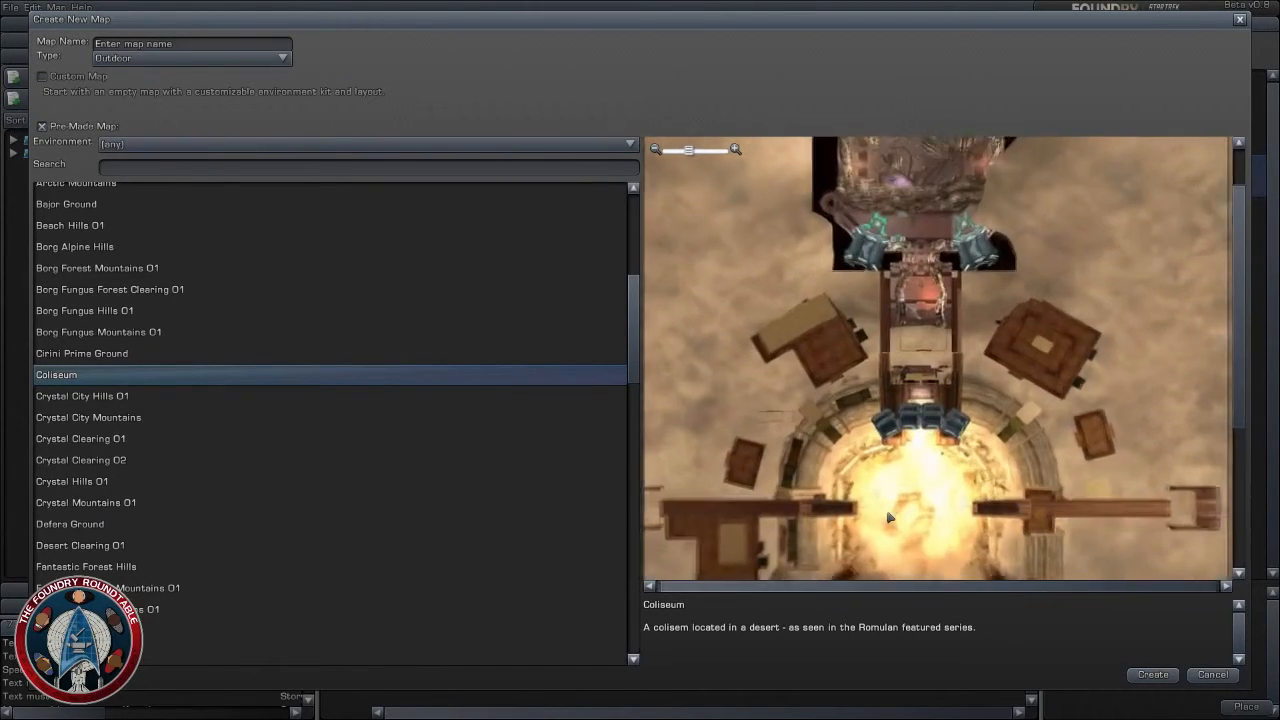
pyautogui.scroll(-2, 888, 517)
pyautogui.moveTo(888, 517); pyautogui.dragTo(845, 449)
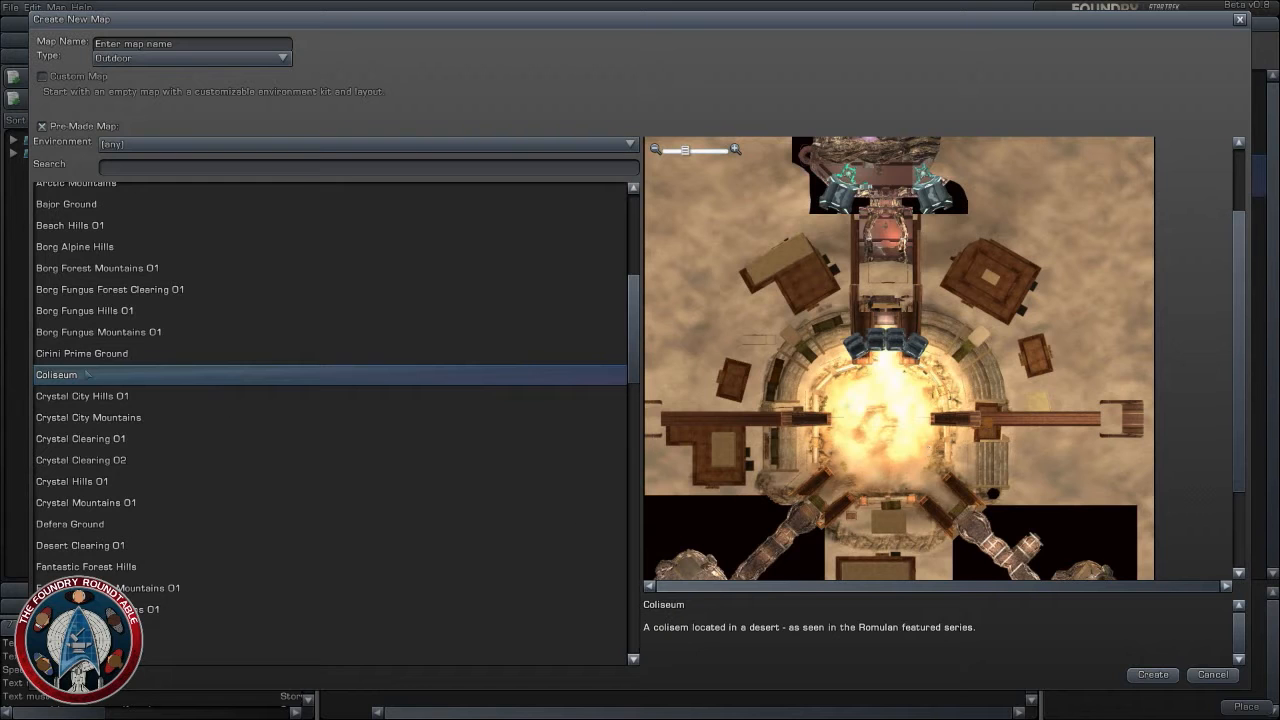
# - Name the new map Outpost and create it from the Coliseum template
pyautogui.click(1127, 674)
pyautogui.click(634, 370)
pyautogui.click(218, 48)
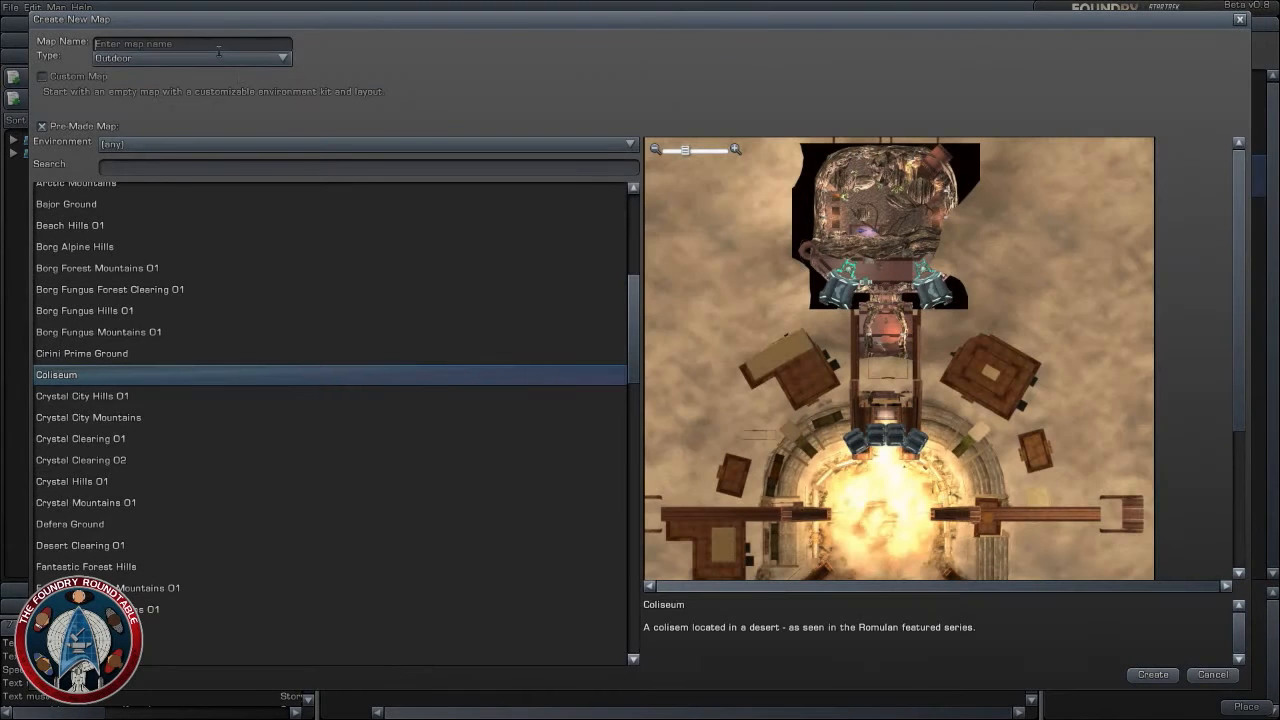
pyautogui.click(219, 48)
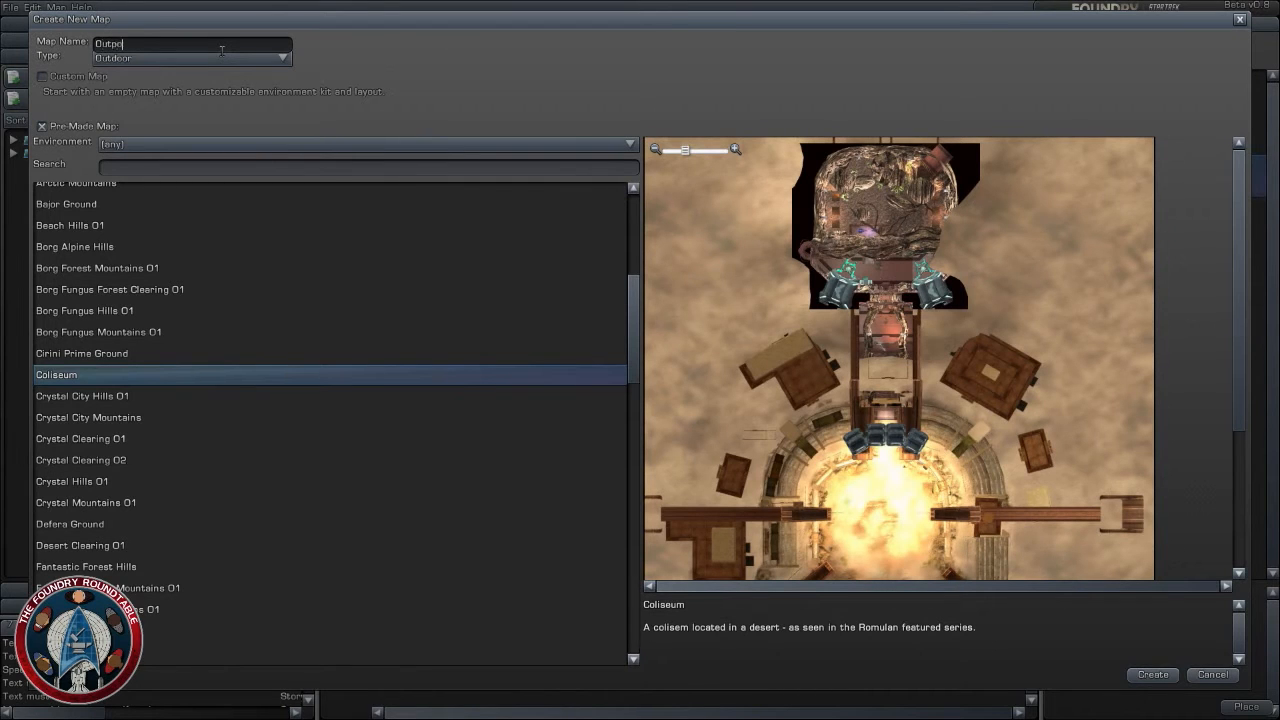
pyautogui.click(1143, 677)
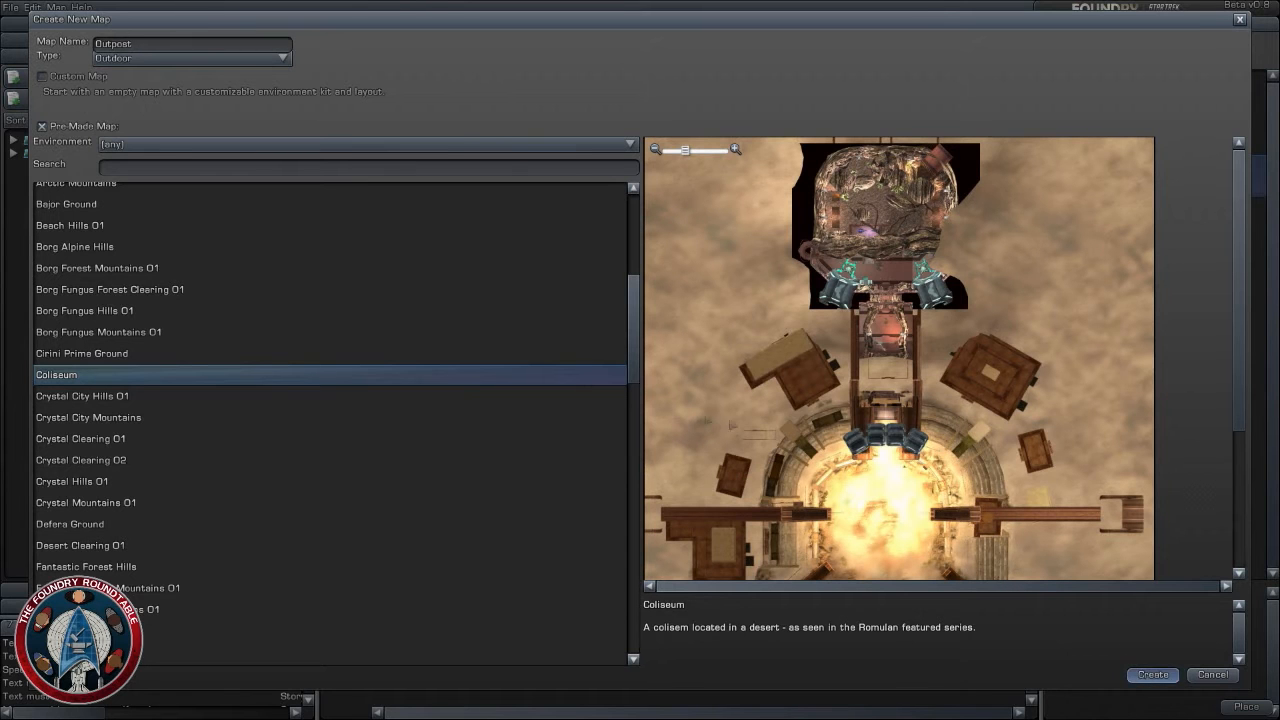
# - Find Crd. Building - Large 02 among the buildings and place it just west of the Outpost map's arena, at about X 257, Z 297
pyautogui.scroll(2, 620, 220)
pyautogui.moveTo(560, 260); pyautogui.dragTo(900, 108)
pyautogui.scroll(2, 880, 180)
pyautogui.moveTo(869, 249); pyautogui.dragTo(815, 84)
pyautogui.scroll(-3, 714, 150)
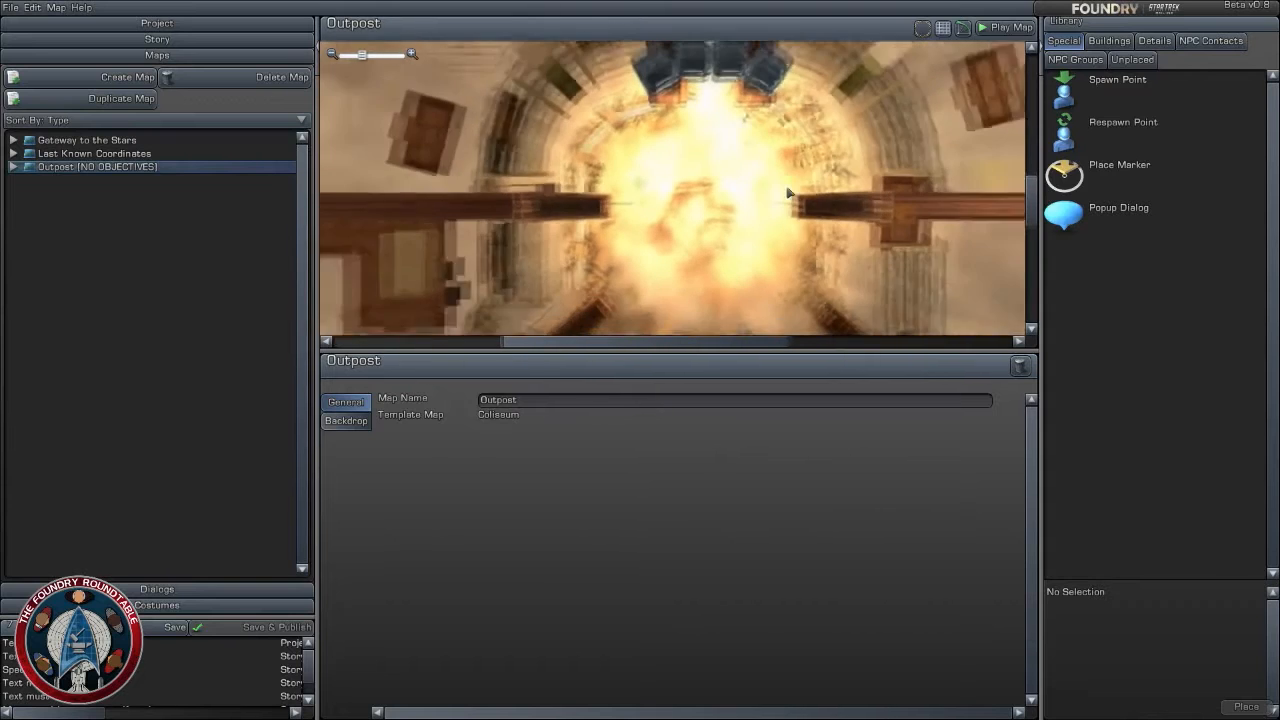
pyautogui.click(1109, 40)
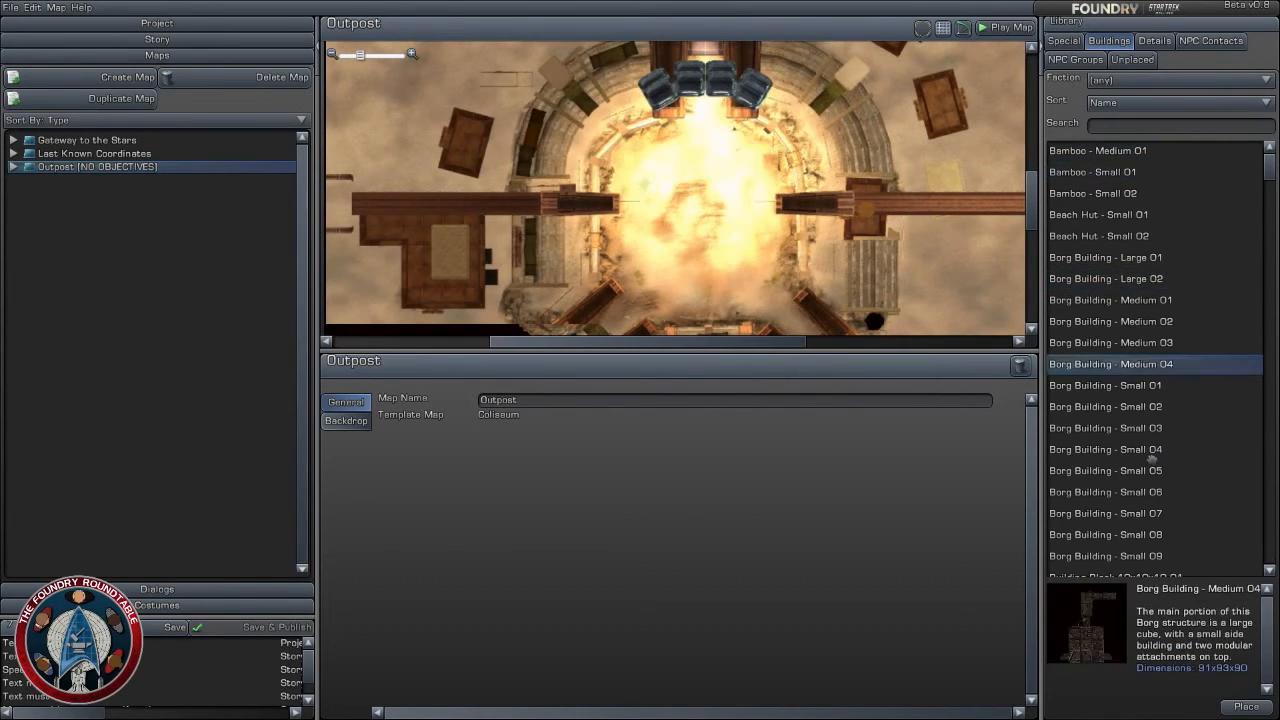
pyautogui.scroll(-4, 1120, 455)
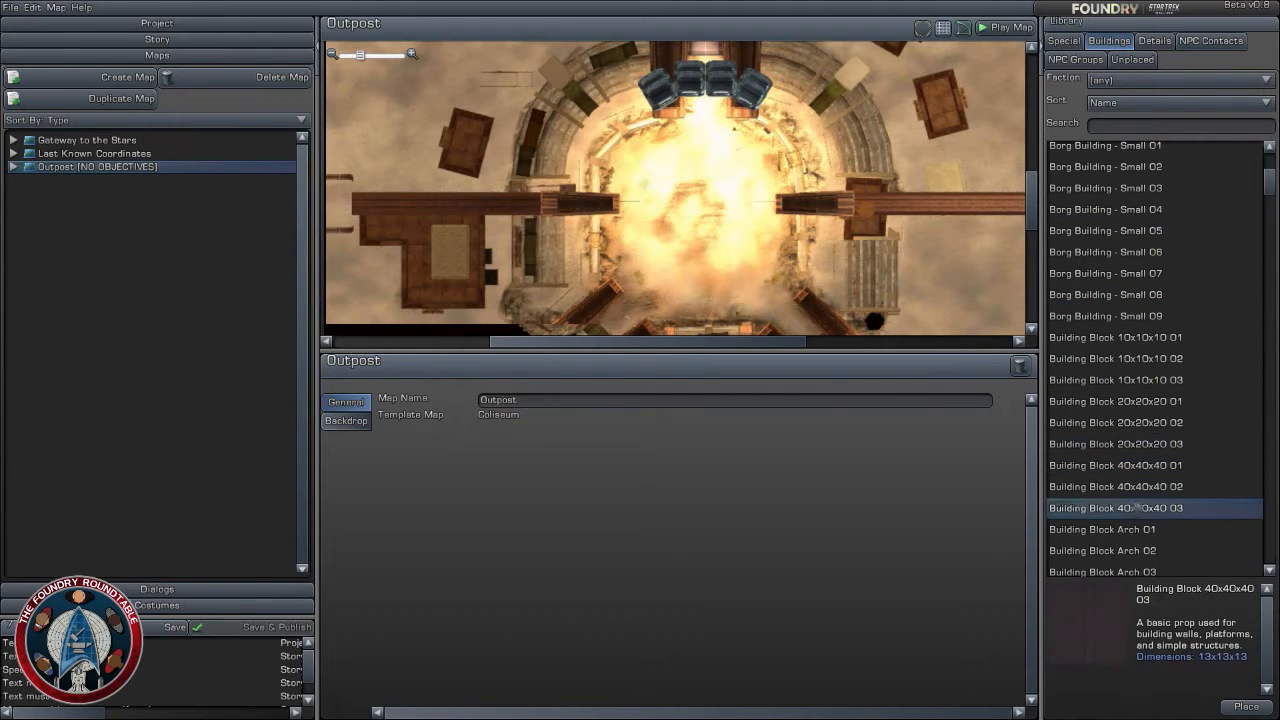
pyautogui.scroll(-15, 1117, 548)
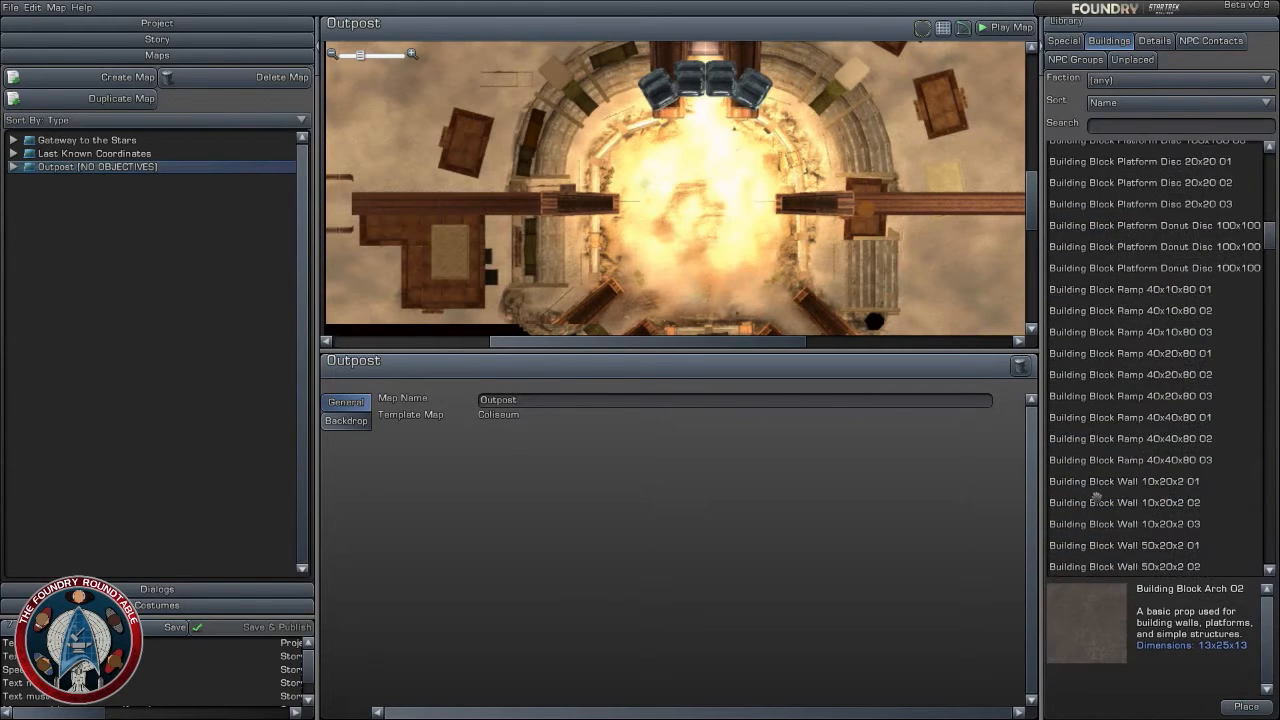
pyautogui.scroll(-5, 1105, 450)
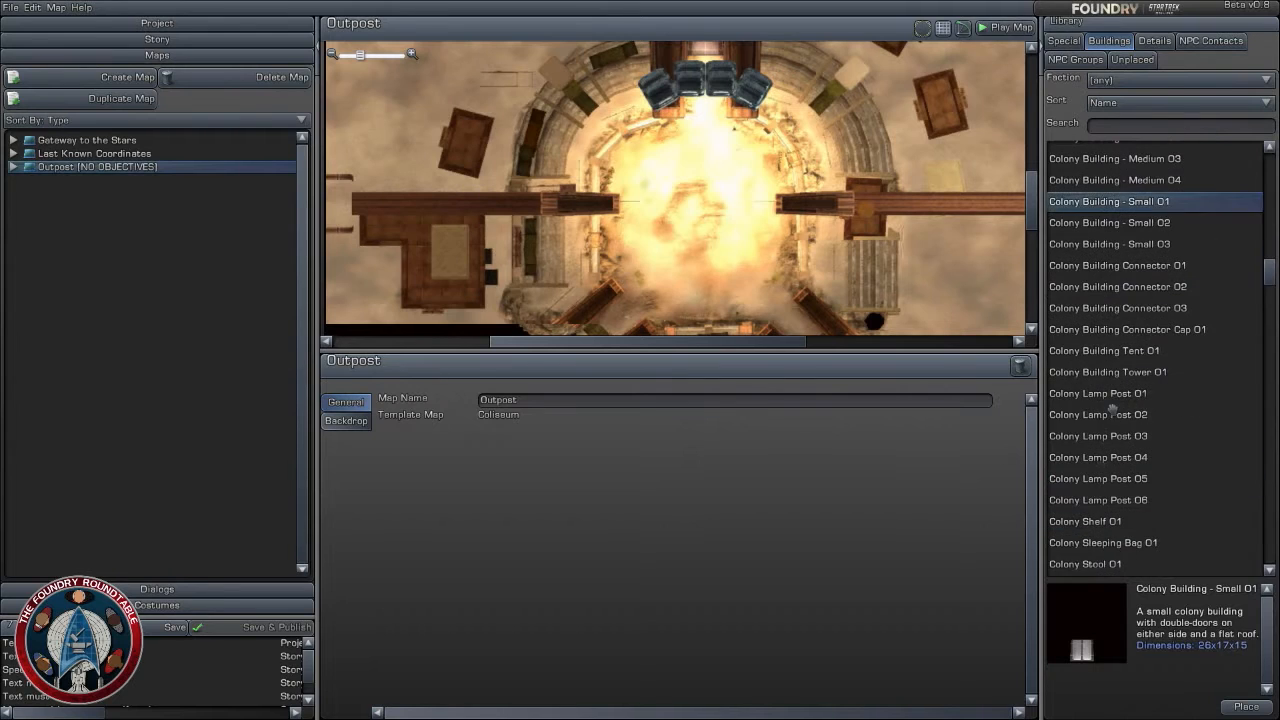
pyautogui.scroll(-3, 1113, 460)
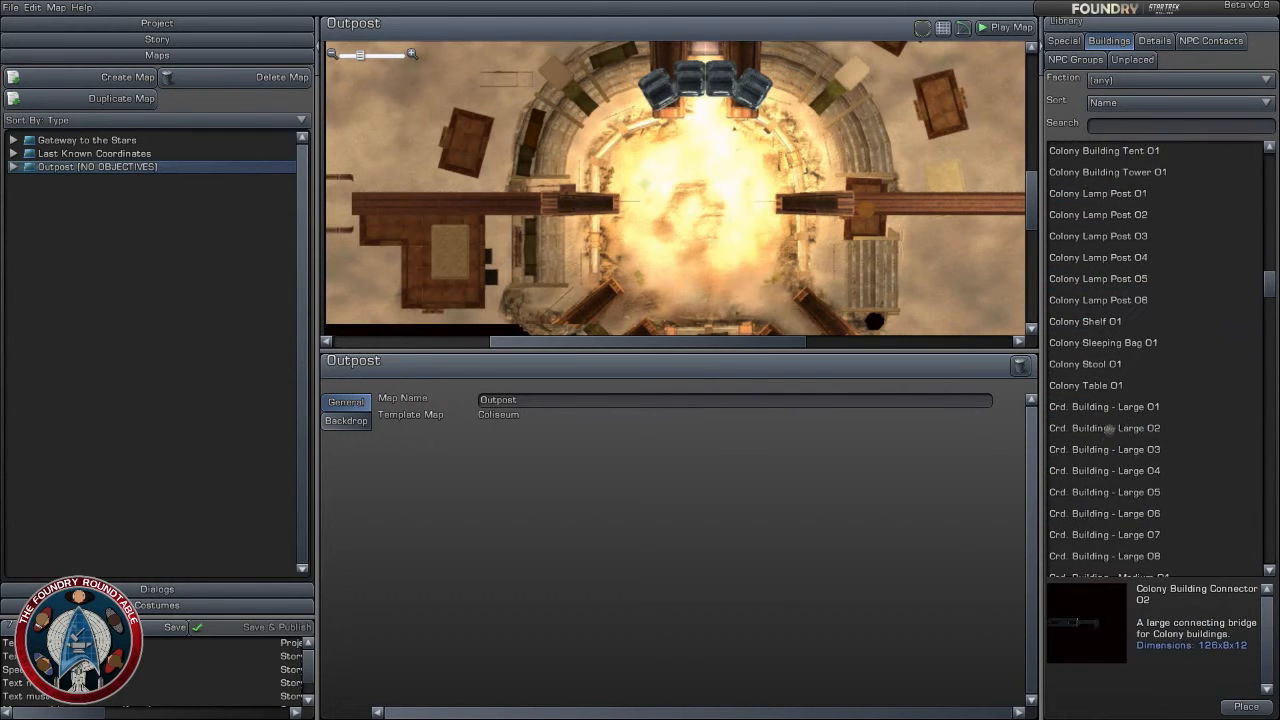
pyautogui.moveTo(1085, 622)
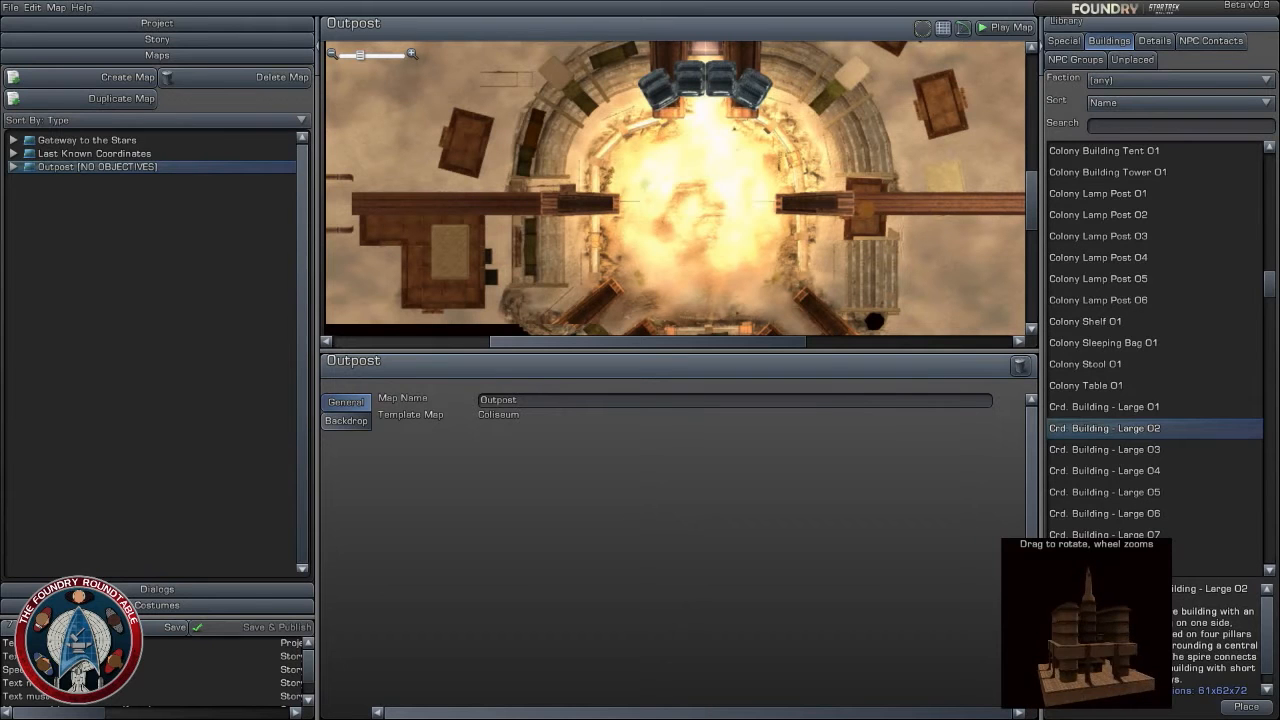
pyautogui.moveTo(1125, 427); pyautogui.dragTo(523, 206)
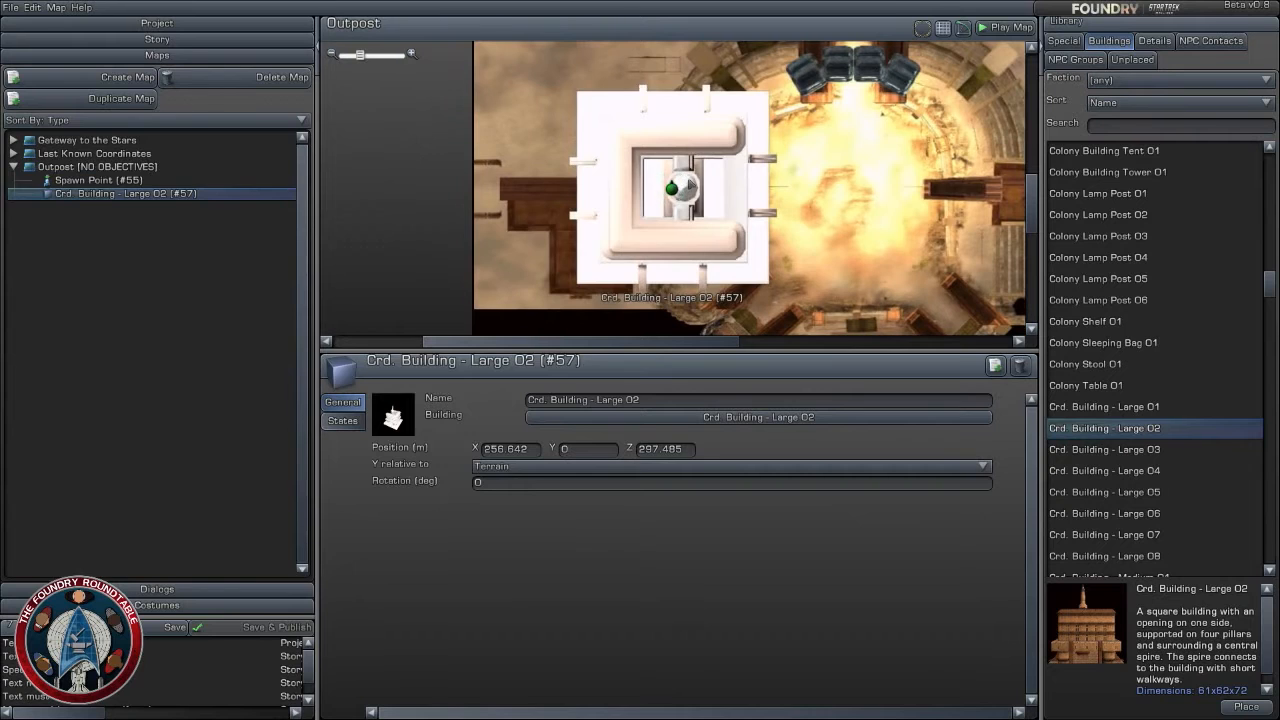
pyautogui.click(690, 184)
# - Preview the federation civilian and snow-buried military buildings, up to Fed. Mil. Buried - Medium 04
pyautogui.scroll(-4, 1140, 500)
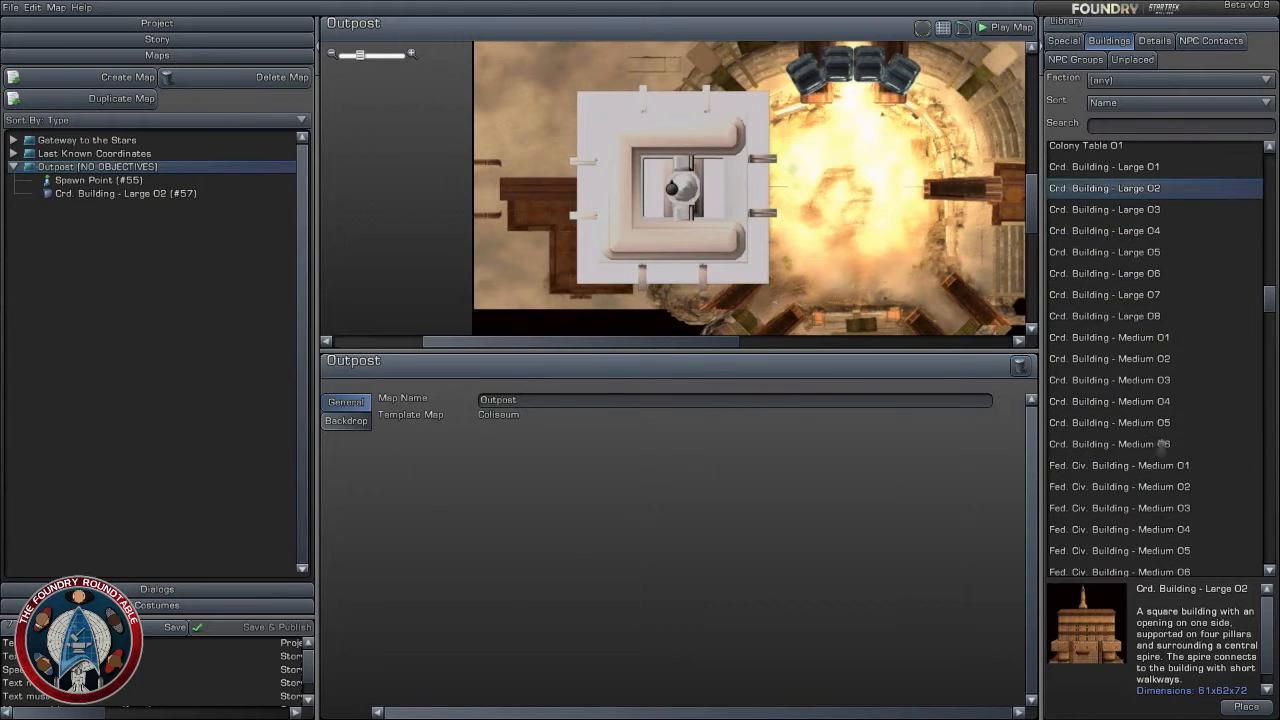
pyautogui.click(1150, 464)
pyautogui.scroll(-3, 1150, 470)
pyautogui.click(1140, 526)
pyautogui.scroll(-3, 1140, 510)
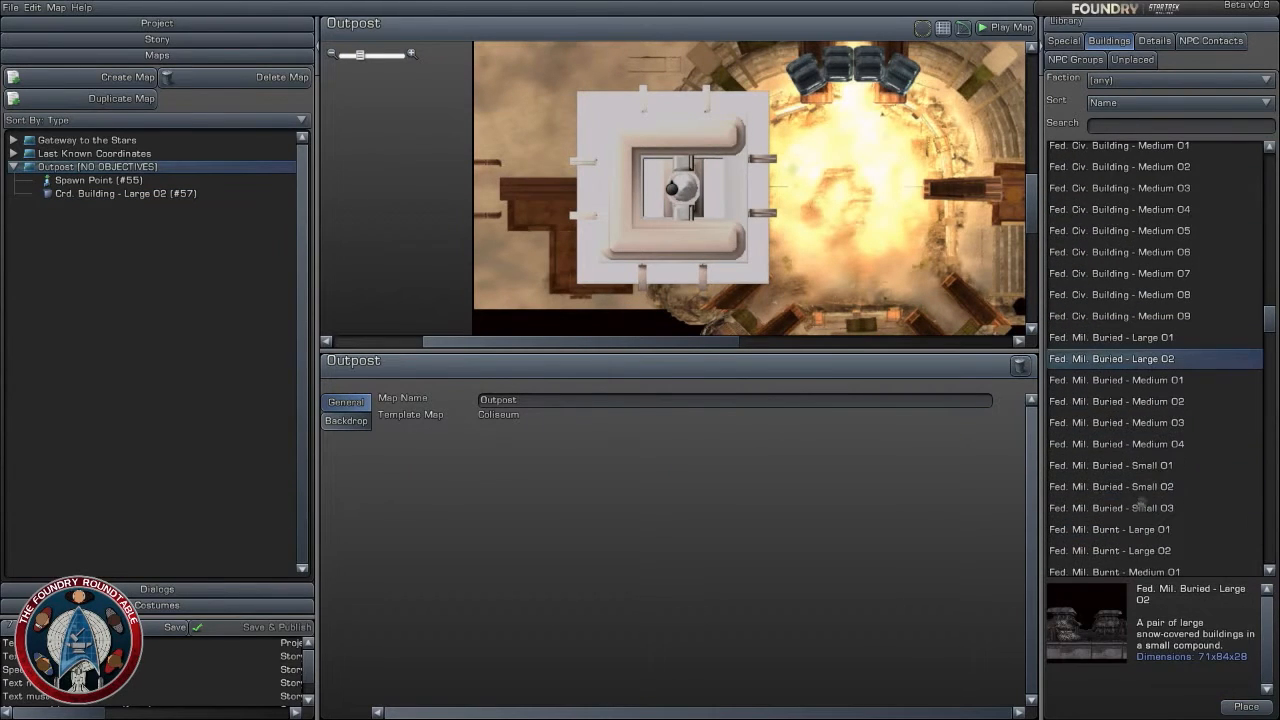
pyautogui.click(1136, 400)
pyautogui.click(1138, 422)
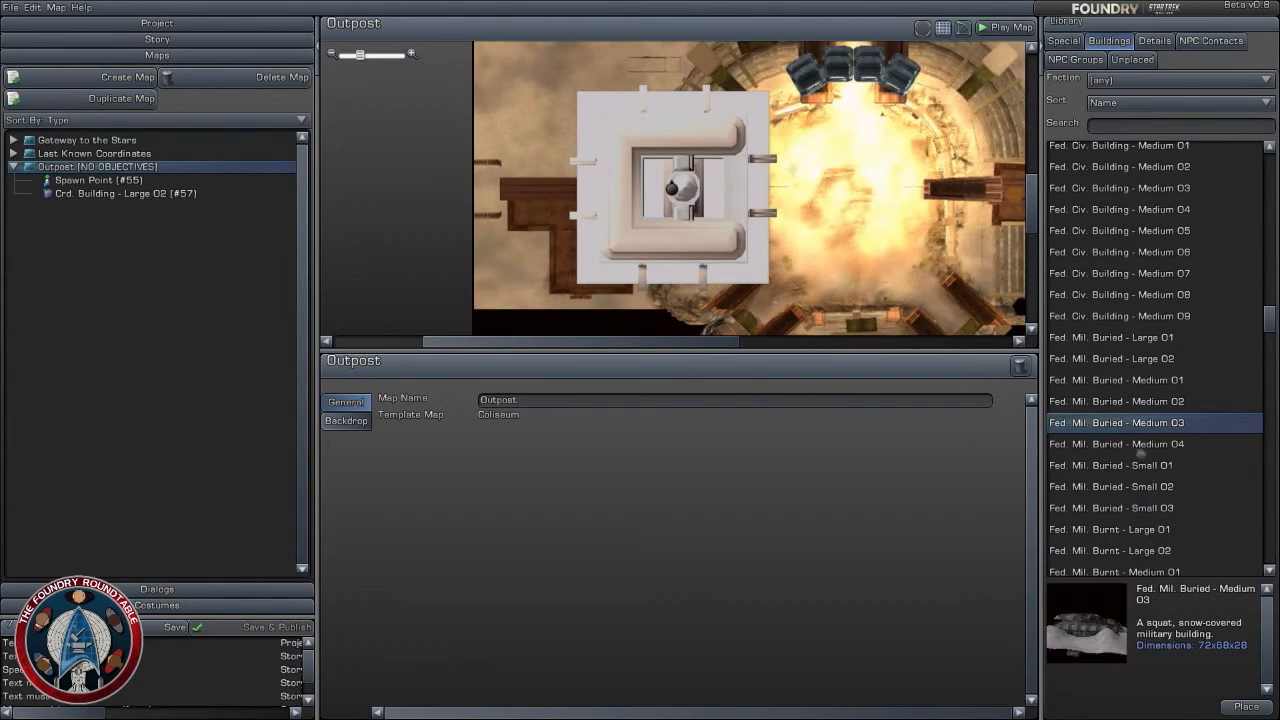
pyautogui.click(1141, 444)
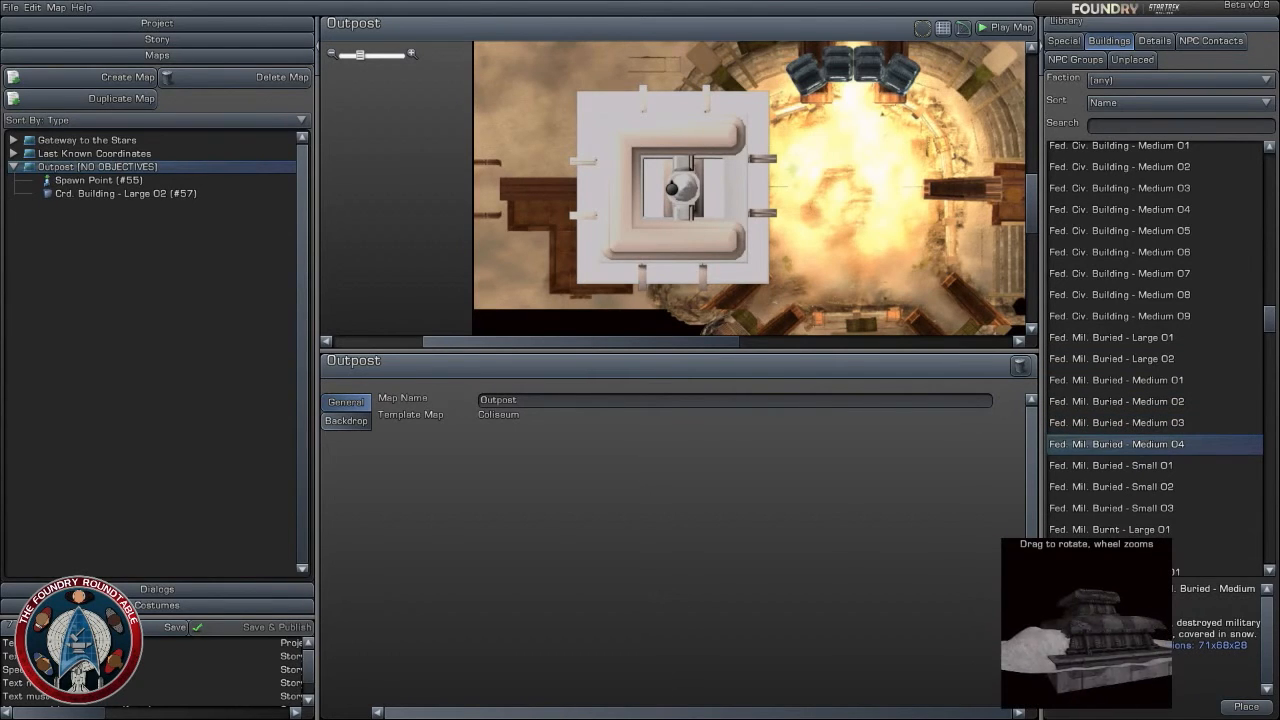
# - Preview Fed. Mil. Buried - Small 01 and remove Crd. Building - Large 02 from the Outpost map
pyautogui.press('Down')
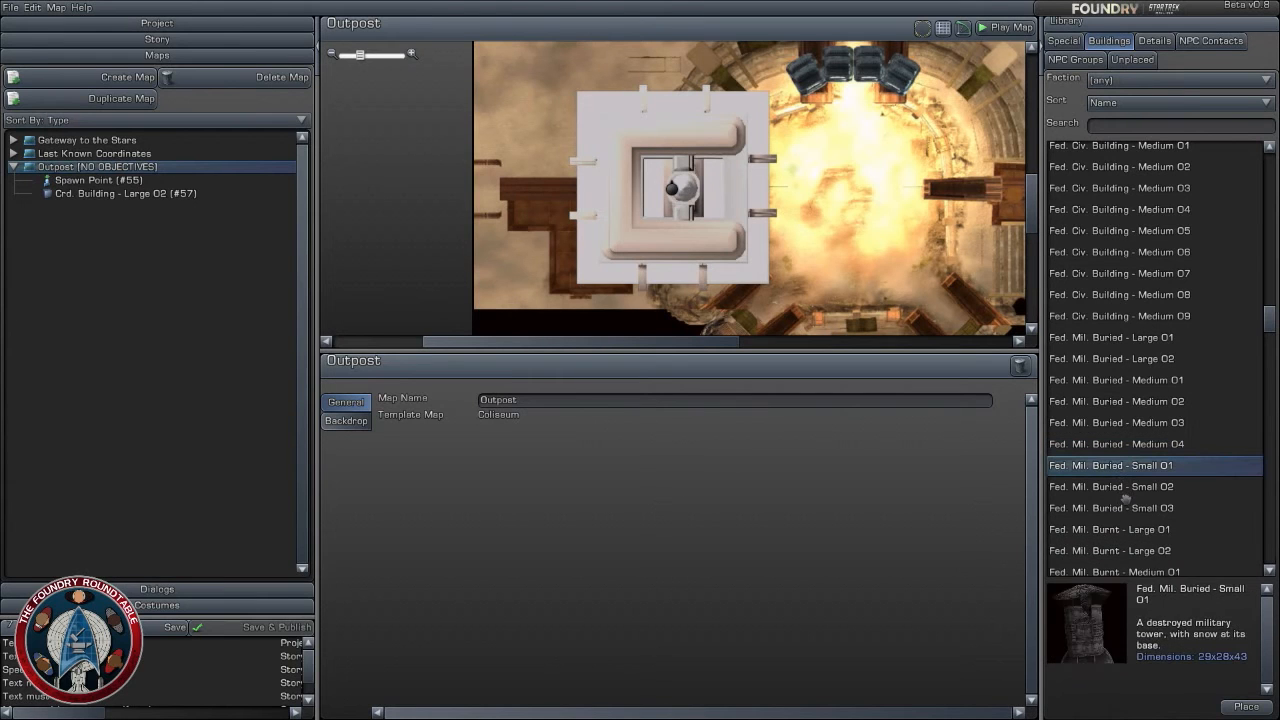
pyautogui.moveTo(1088, 607)
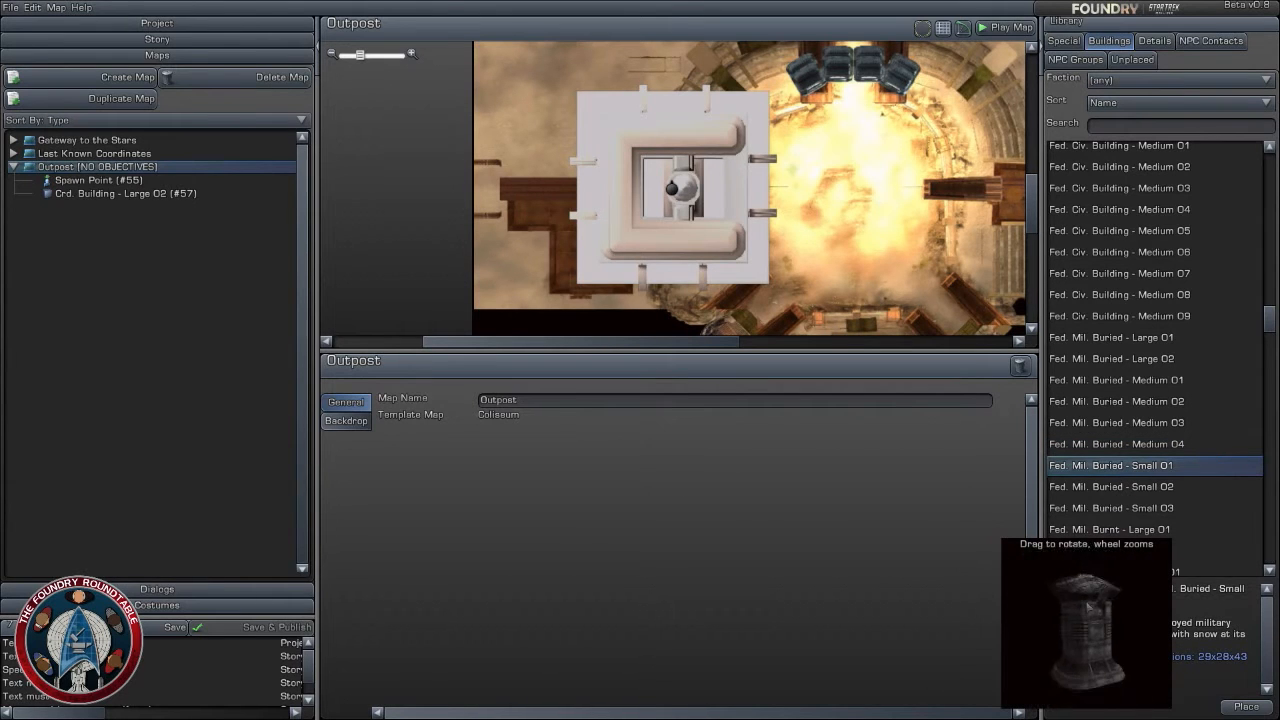
pyautogui.moveTo(677, 180); pyautogui.dragTo(347, 77)
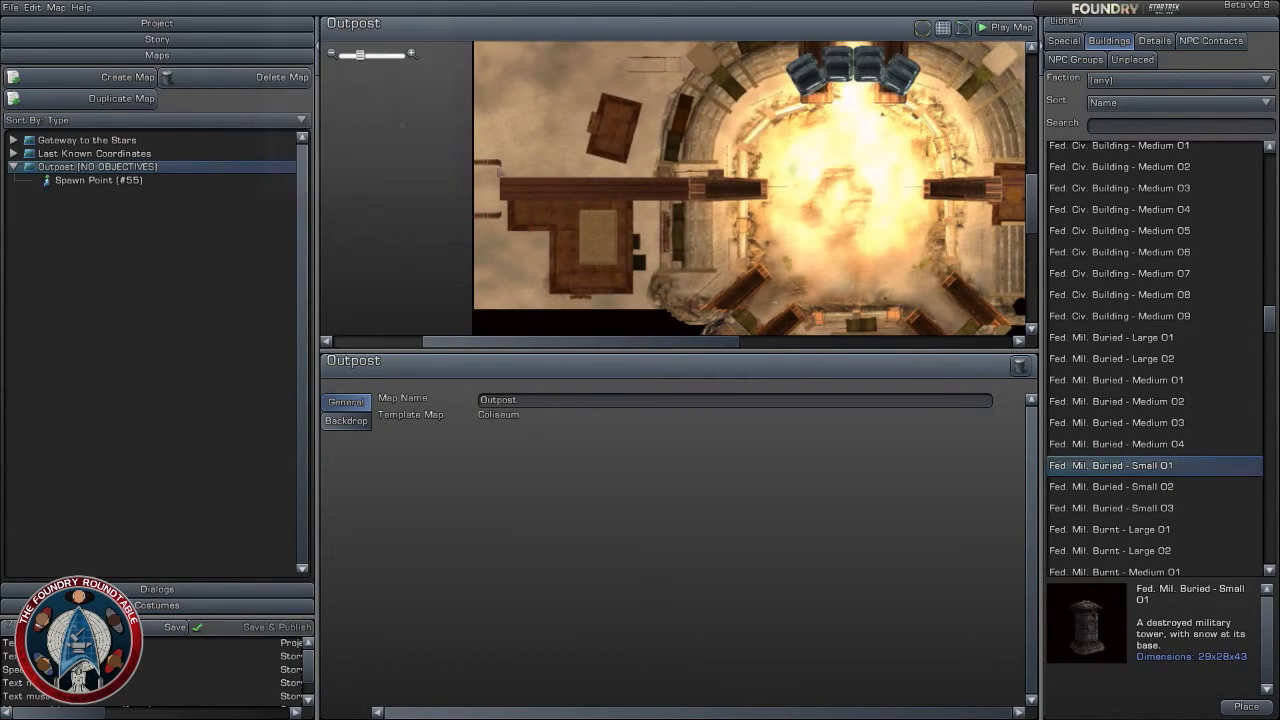
# - Browse the burnt, ruined and intact federation military buildings and the foundation blocks, and filter the building list by "ruin"
pyautogui.scroll(-3, 1147, 522)
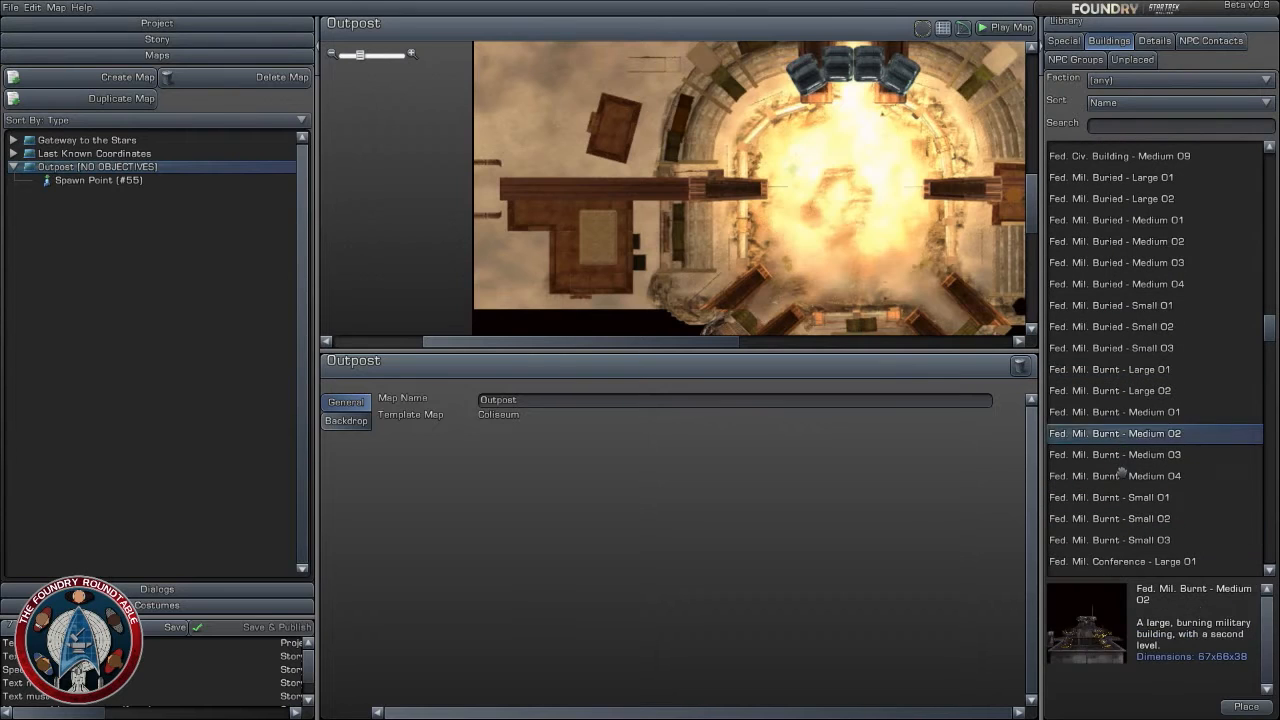
pyautogui.scroll(-3, 1130, 518)
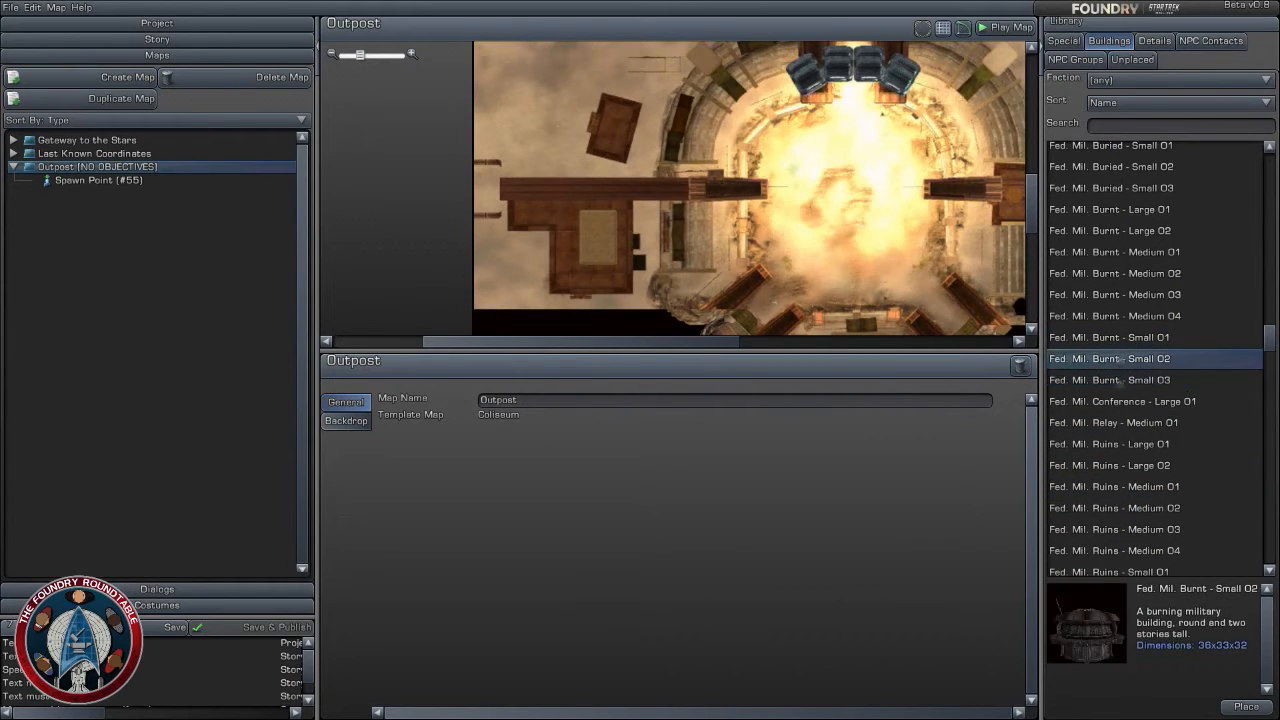
pyautogui.scroll(-4, 1135, 528)
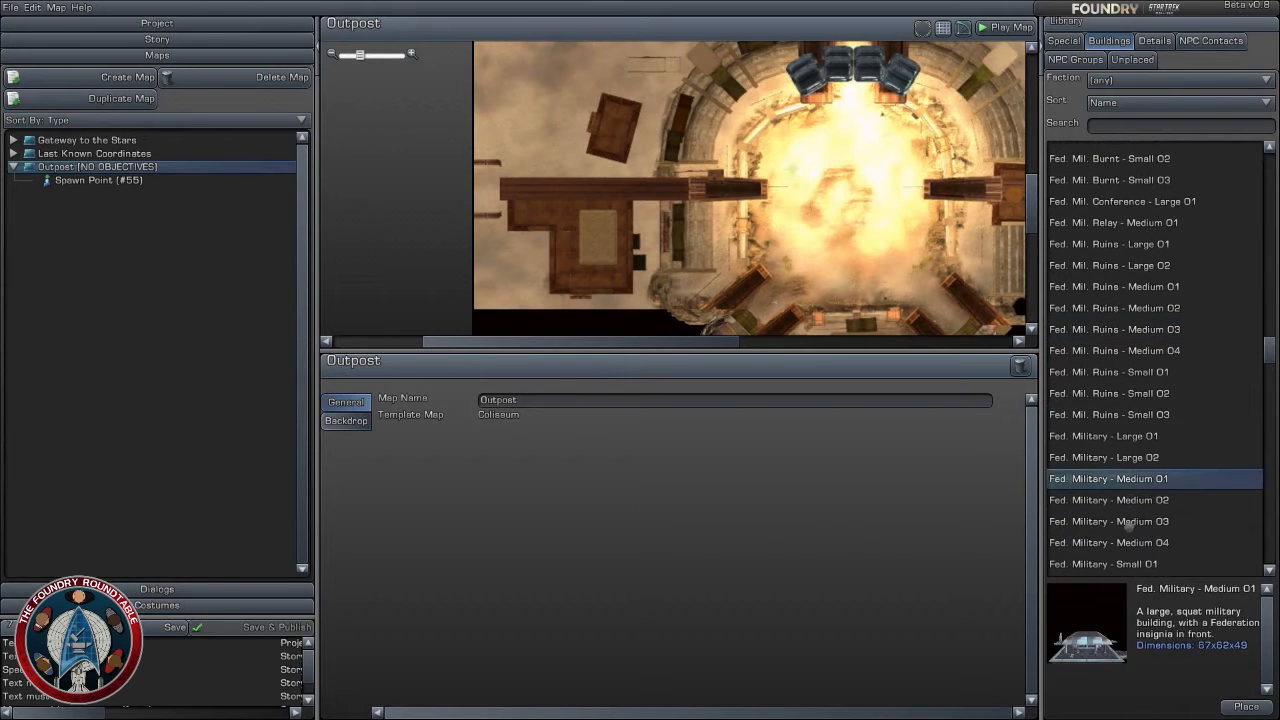
pyautogui.scroll(-8, 1127, 531)
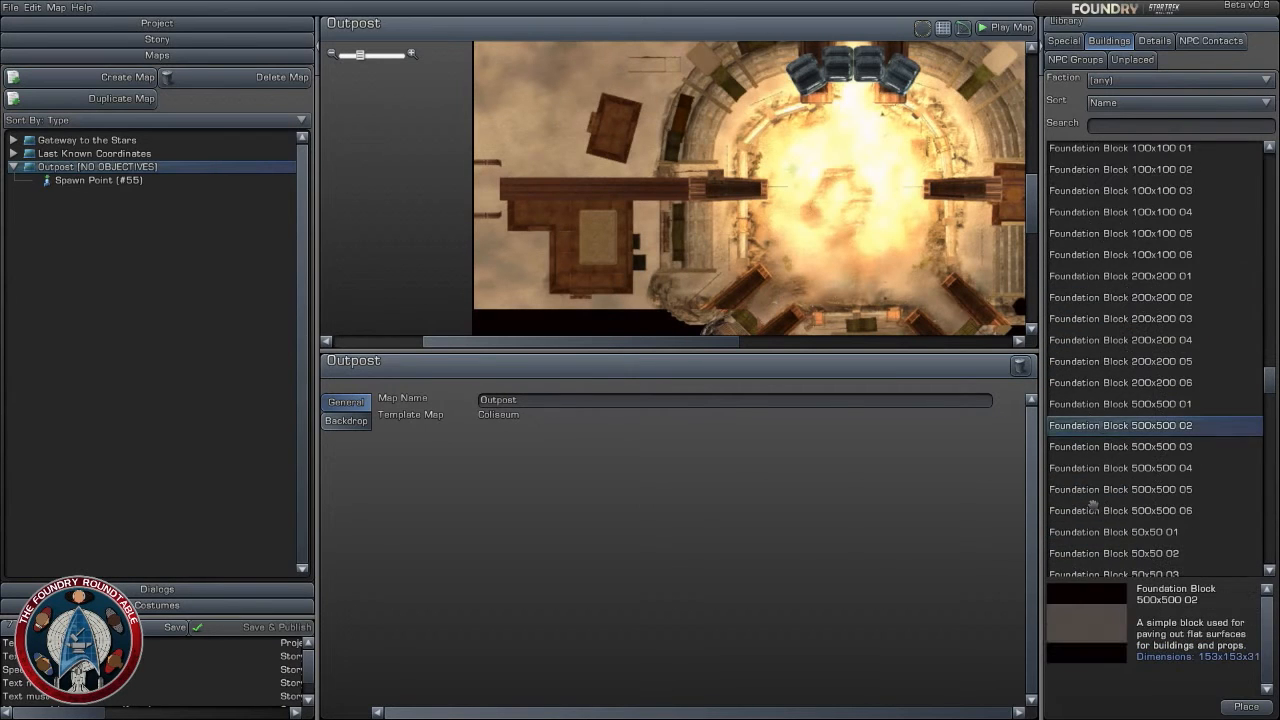
pyautogui.scroll(4, 1127, 531)
pyautogui.scroll(4, 1080, 141)
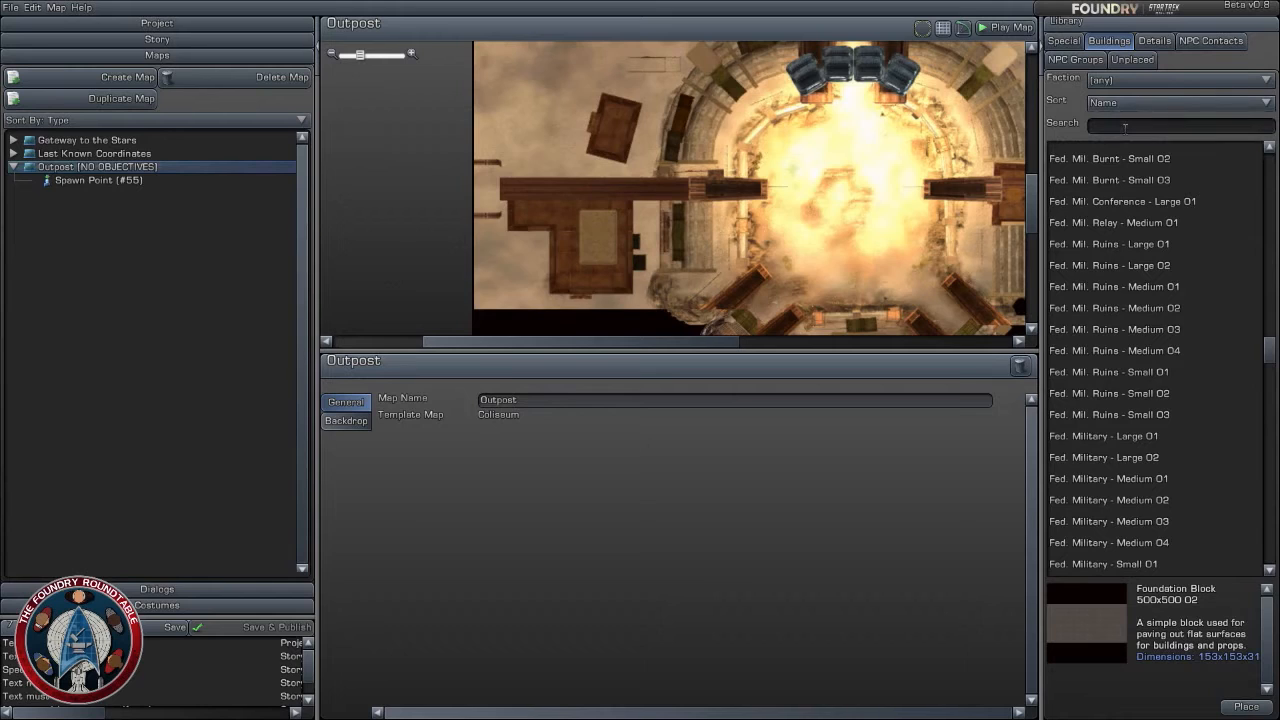
pyautogui.write('ruin')
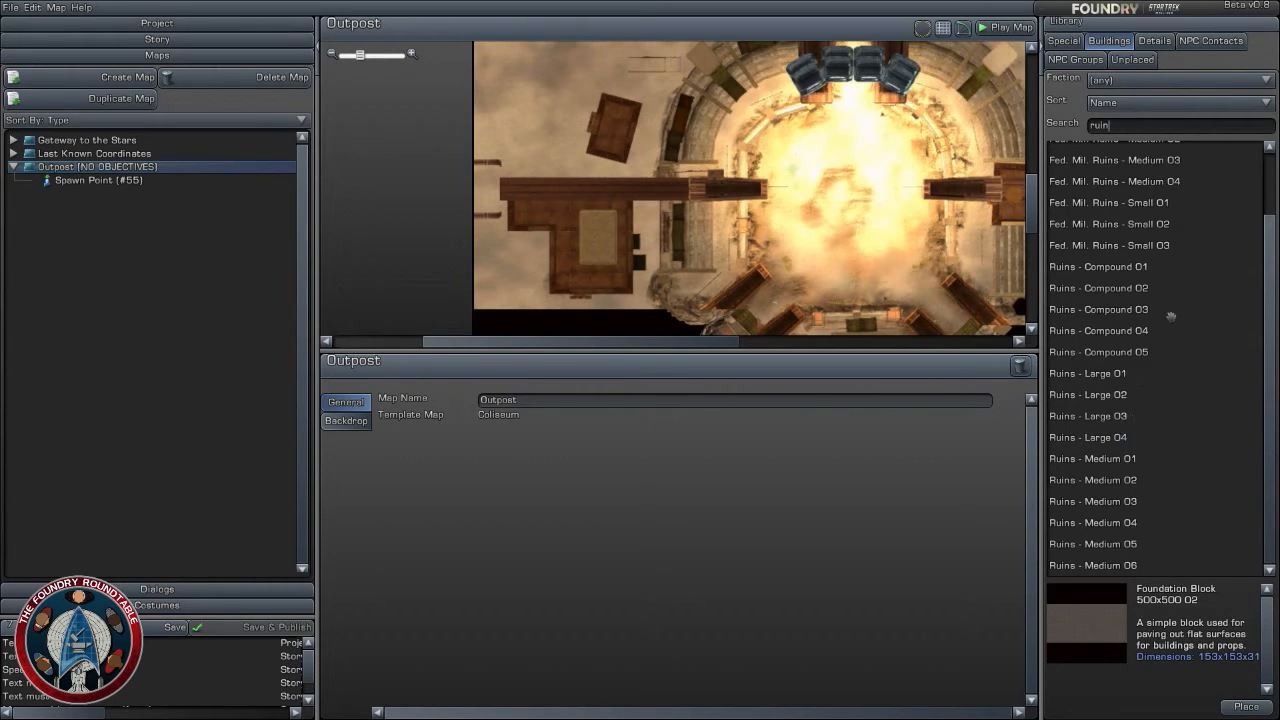
# - Preview the ruined buildings, including Ruins - Medium 02, Ruins - Compound 02, Fed. Mil. Ruins - Small 03 and Ruins - Large 03
pyautogui.click(1130, 482)
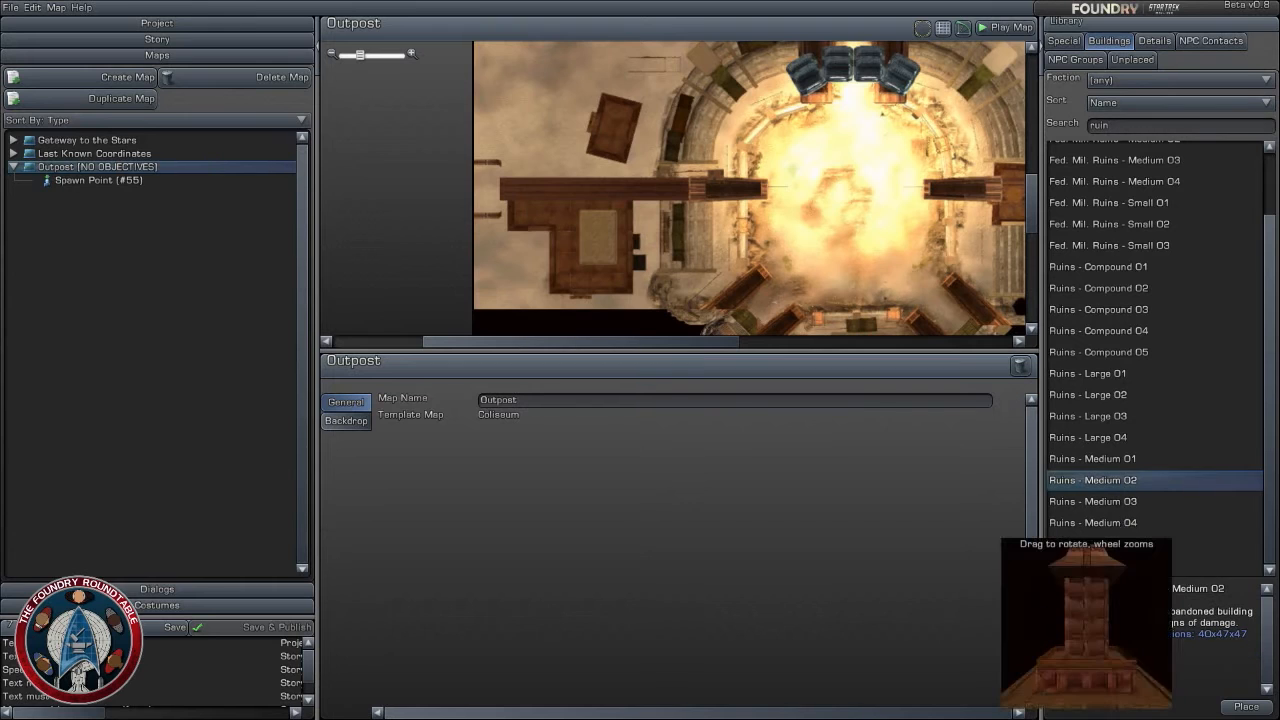
pyautogui.click(1100, 437)
pyautogui.click(1111, 416)
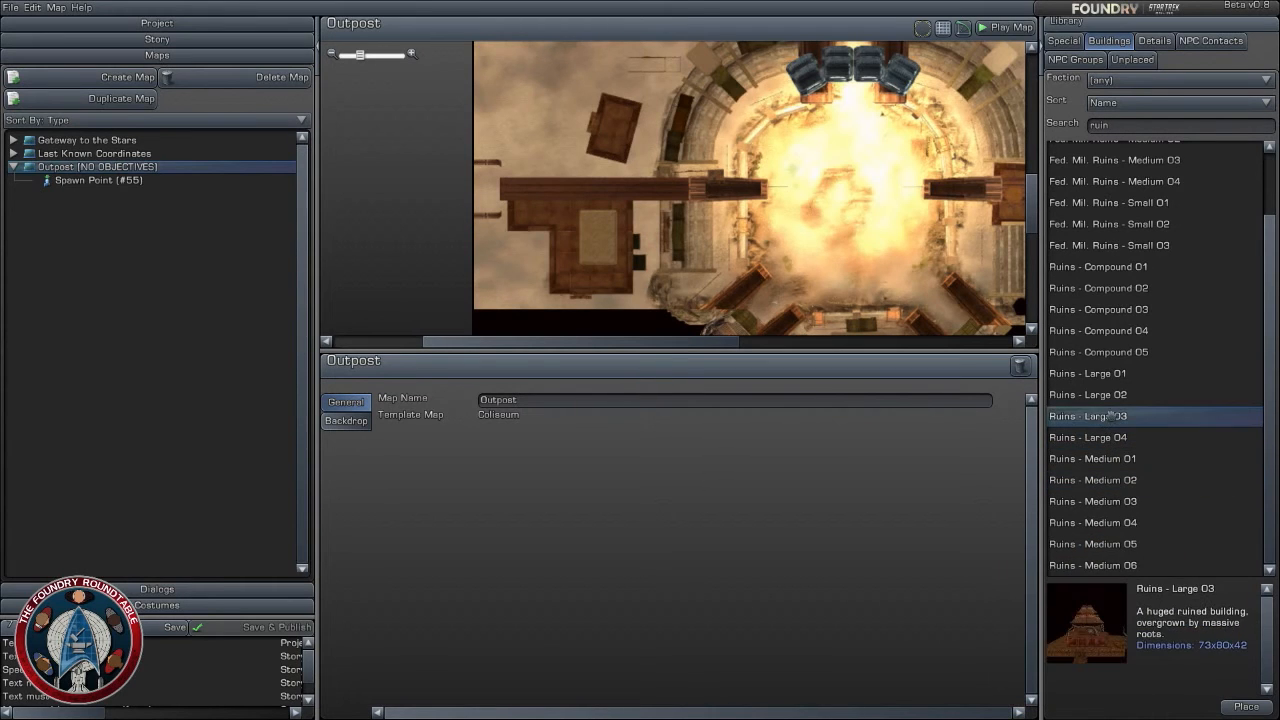
pyautogui.click(1112, 352)
pyautogui.click(1116, 331)
pyautogui.click(1134, 289)
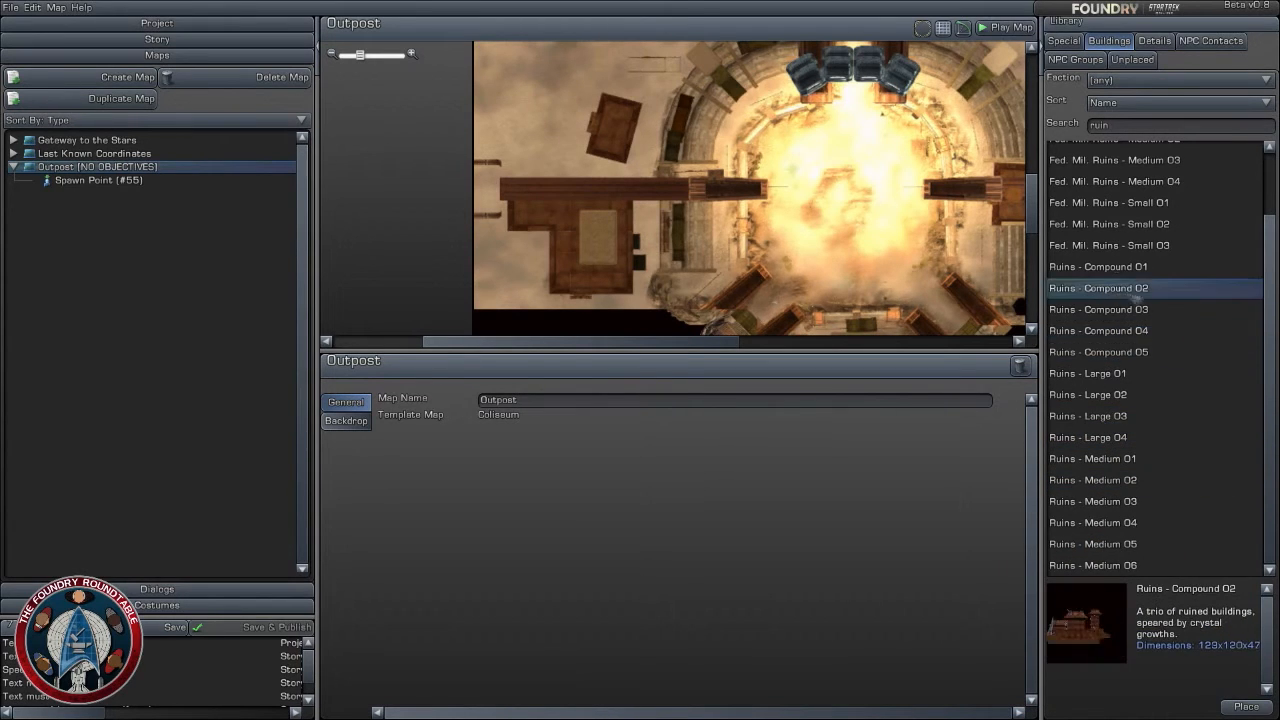
pyautogui.click(1127, 266)
pyautogui.click(1130, 244)
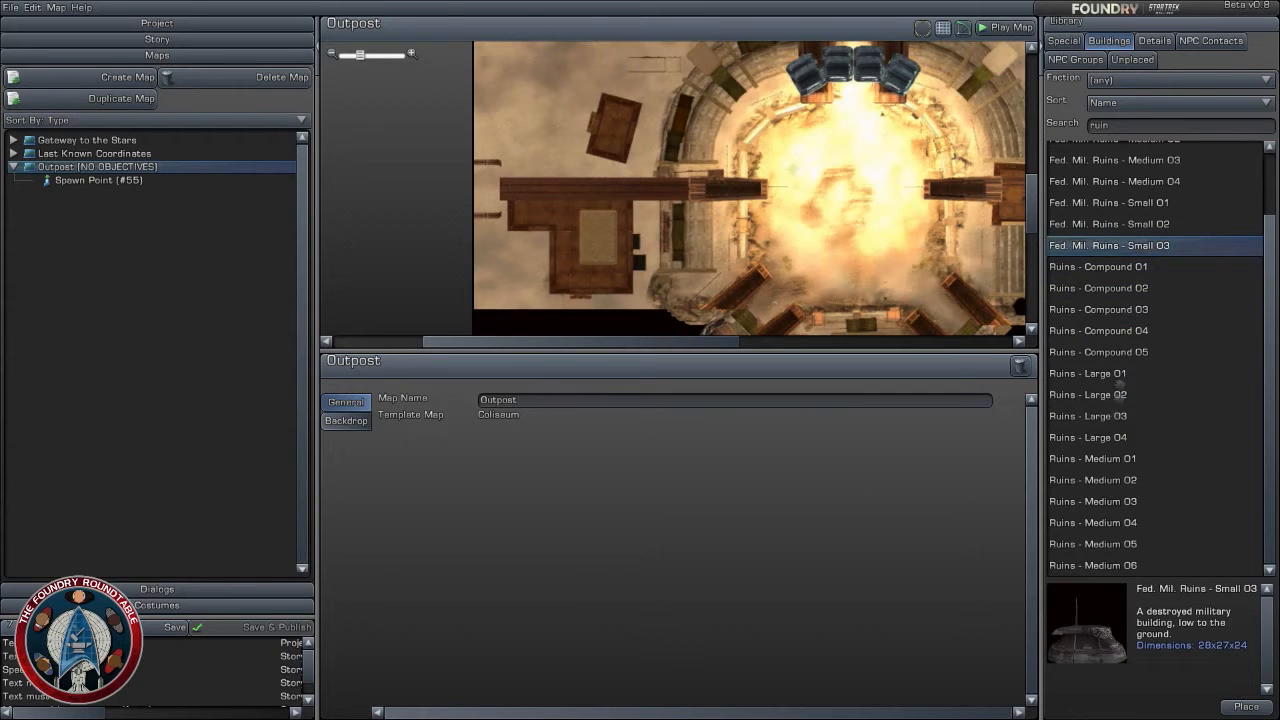
pyautogui.click(1112, 352)
pyautogui.click(1116, 416)
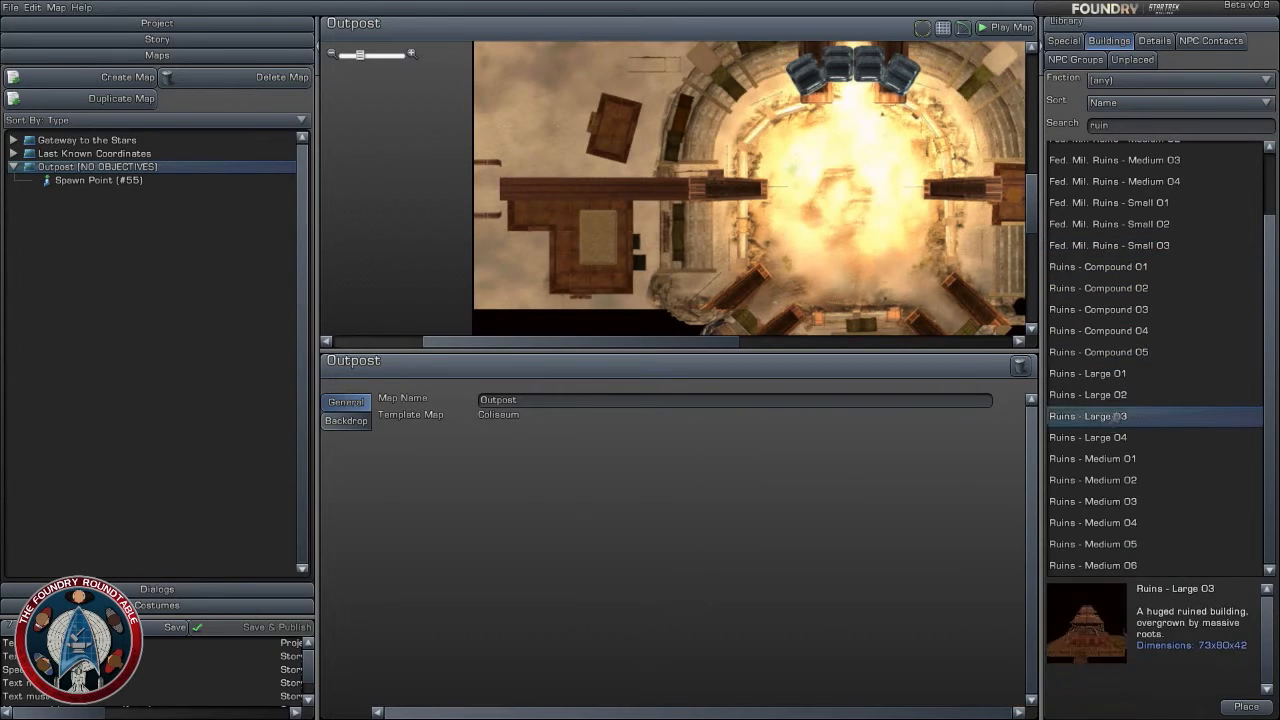
# - Try Ruins - Large 03 just west of the arena, at about X 267, Z 296, and remove it from the map
pyautogui.moveTo(1094, 425); pyautogui.dragTo(674, 189)
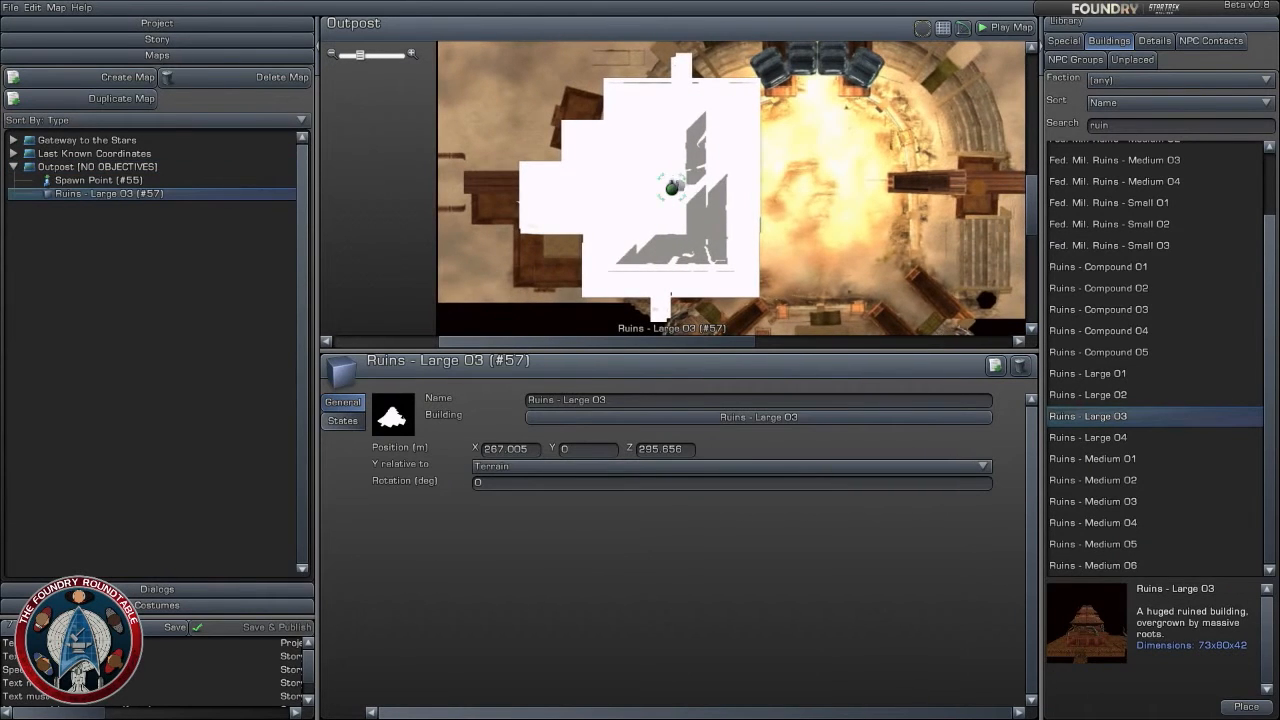
pyautogui.moveTo(830, 160); pyautogui.dragTo(814, 227)
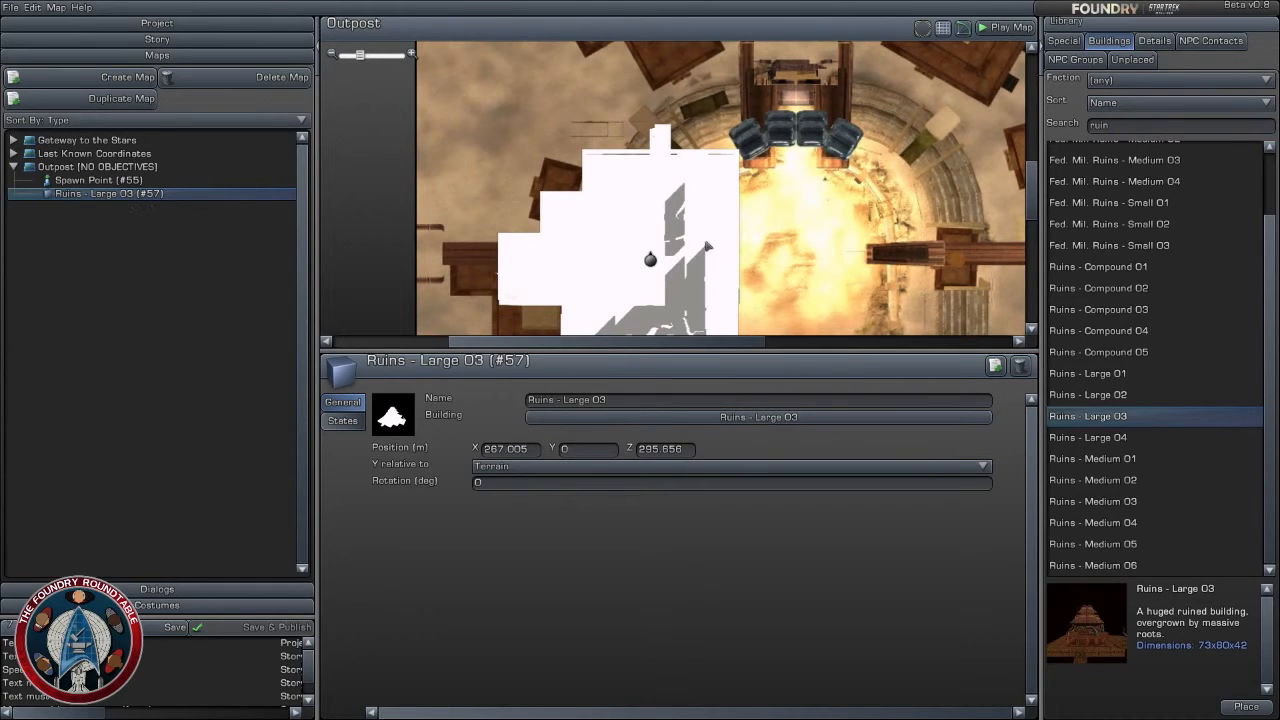
pyautogui.moveTo(707, 246); pyautogui.dragTo(352, 88)
# - Place Ruins - Medium 02 southwest of the arena at about X 258, Z 279, and rotate it to about -43 degrees with rotation snapping off
pyautogui.click(1125, 486)
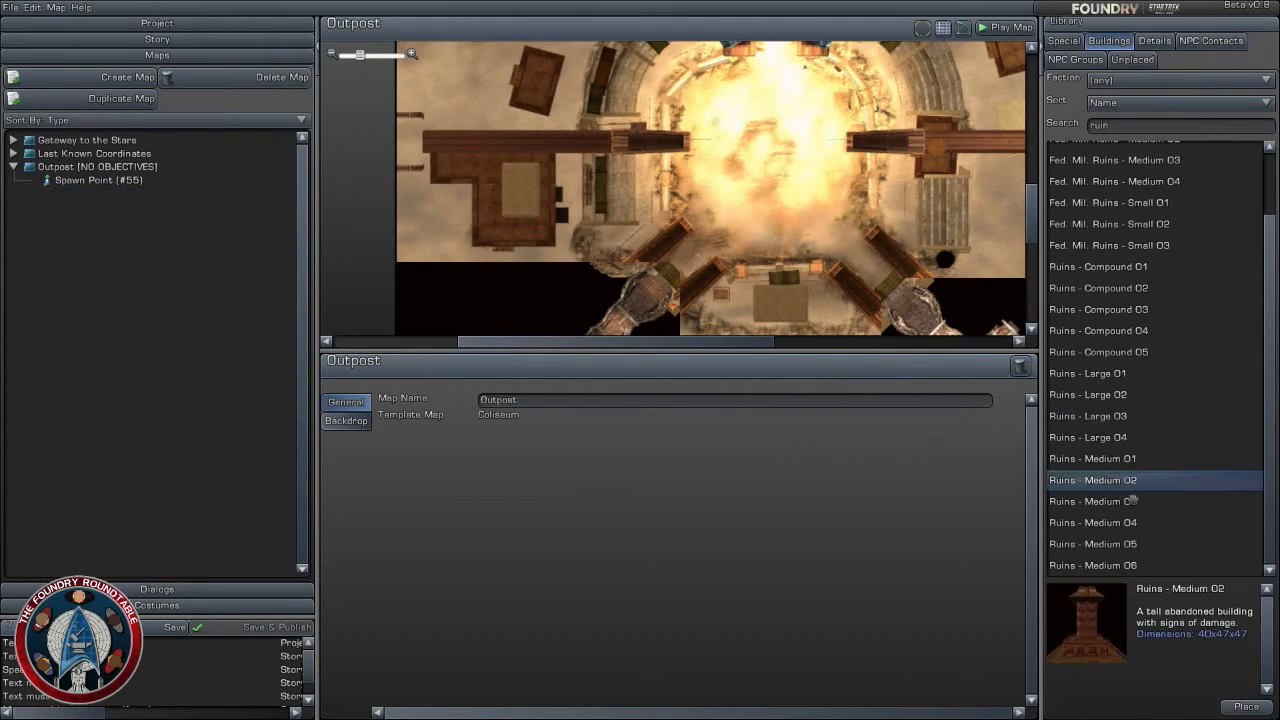
pyautogui.click(1113, 505)
pyautogui.moveTo(1113, 482); pyautogui.dragTo(641, 215)
pyautogui.click(963, 28)
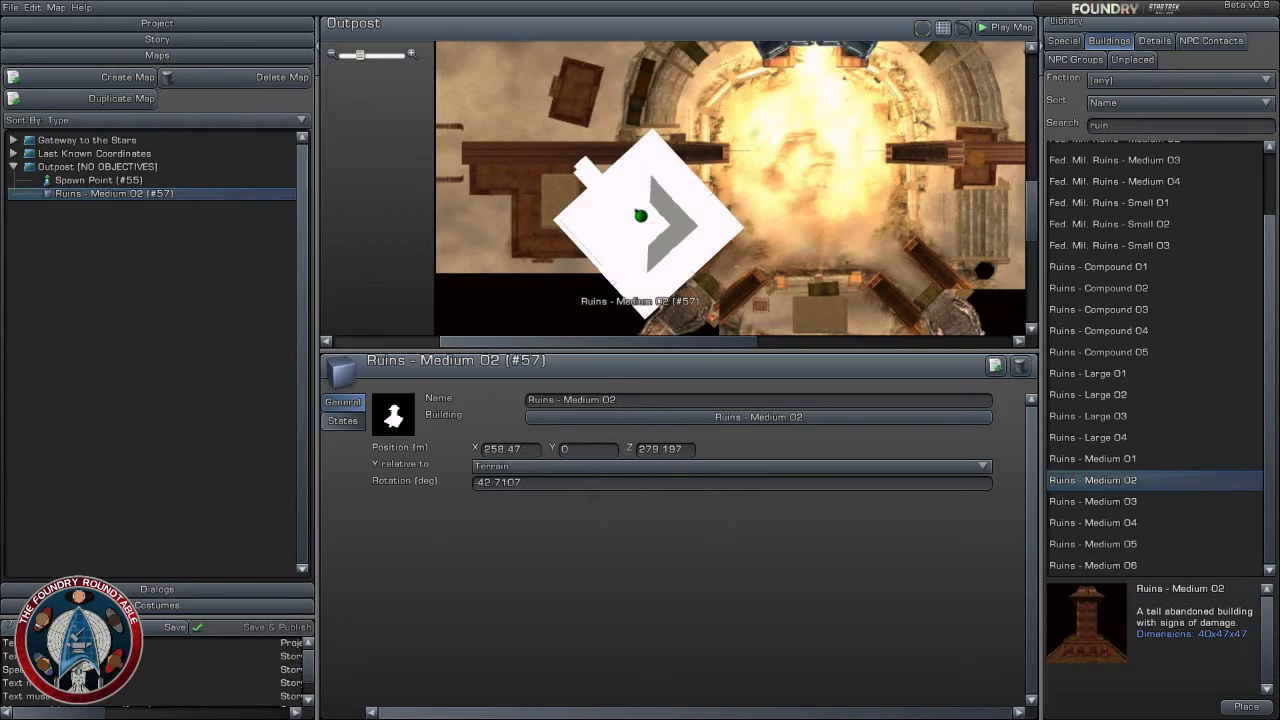
# - Preview Ruins - Medium 03 to Ruins - Medium 06 and Ruins - Large 02
pyautogui.click(1159, 508)
pyautogui.click(1130, 524)
pyautogui.click(1129, 545)
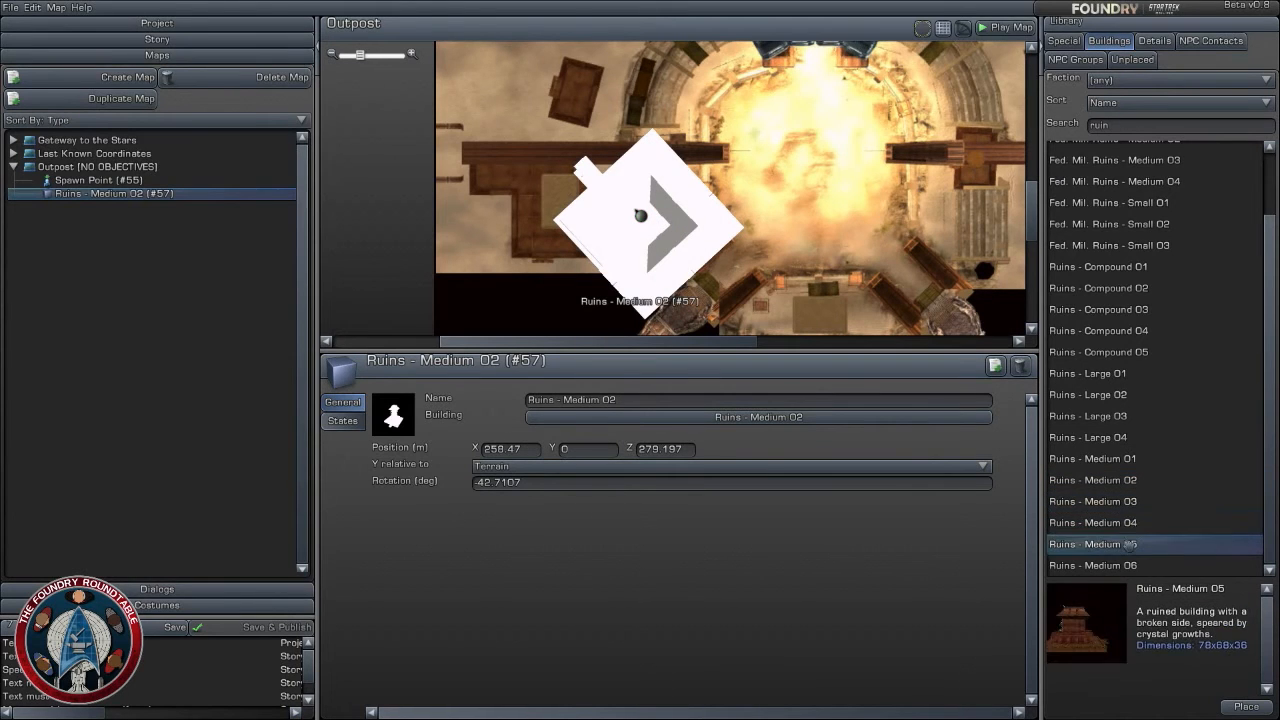
pyautogui.click(1116, 565)
pyautogui.click(1110, 394)
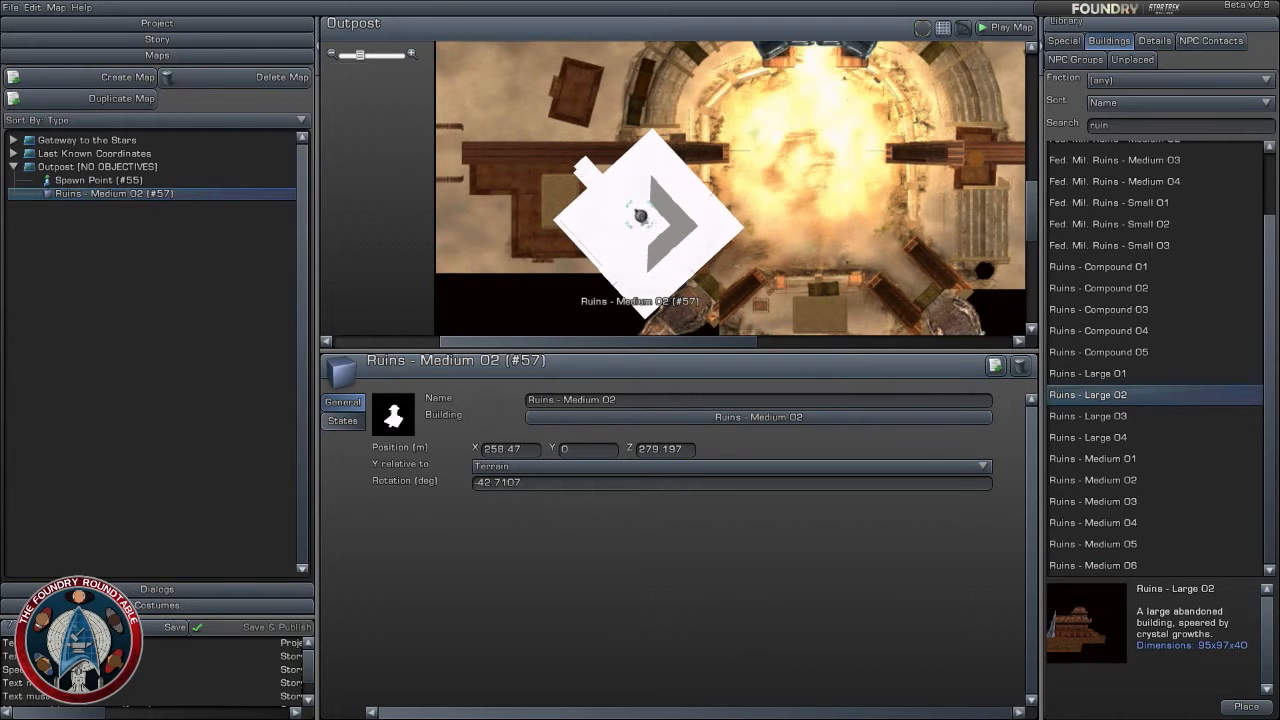
# - Move the angled ruin to about X 257, Z 276, and place a duplicate north of it at about X 257, Z 296, rotated -90 degrees
pyautogui.moveTo(641, 215)
pyautogui.mouseDown()
pyautogui.moveTo(634, 230)
pyautogui.moveTo(650, 221)
pyautogui.mouseUp()
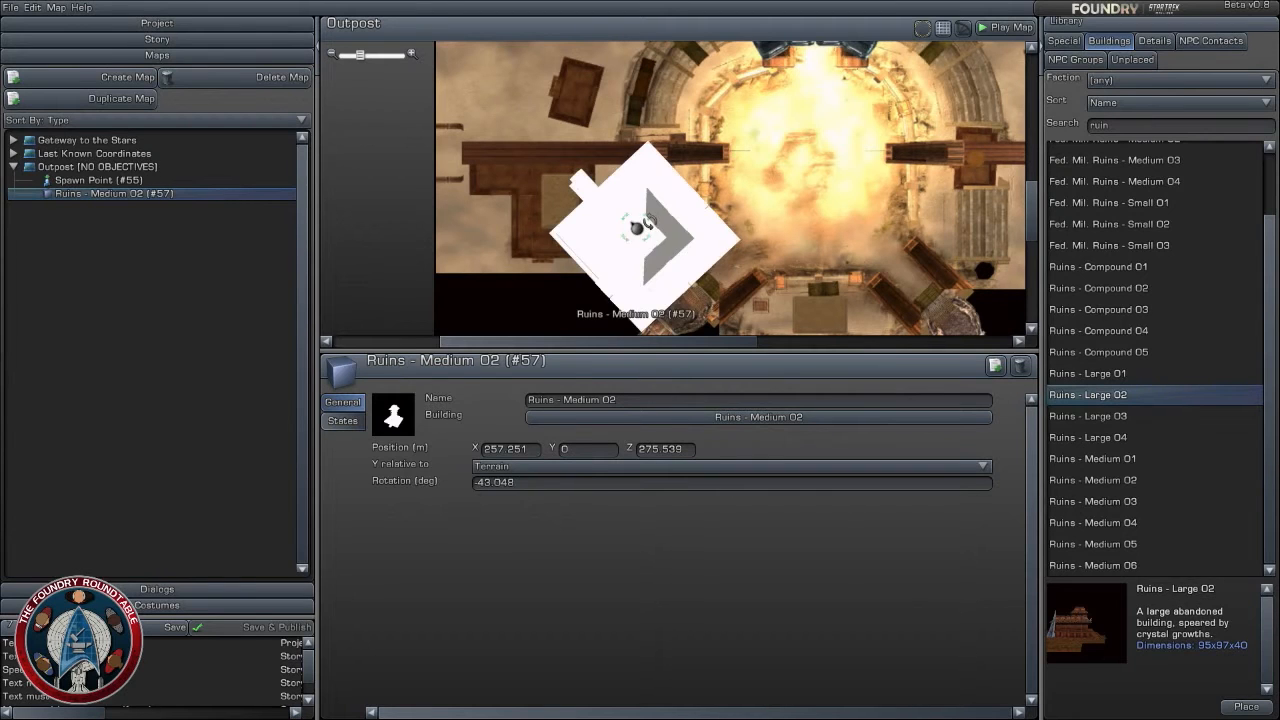
pyautogui.click(995, 366)
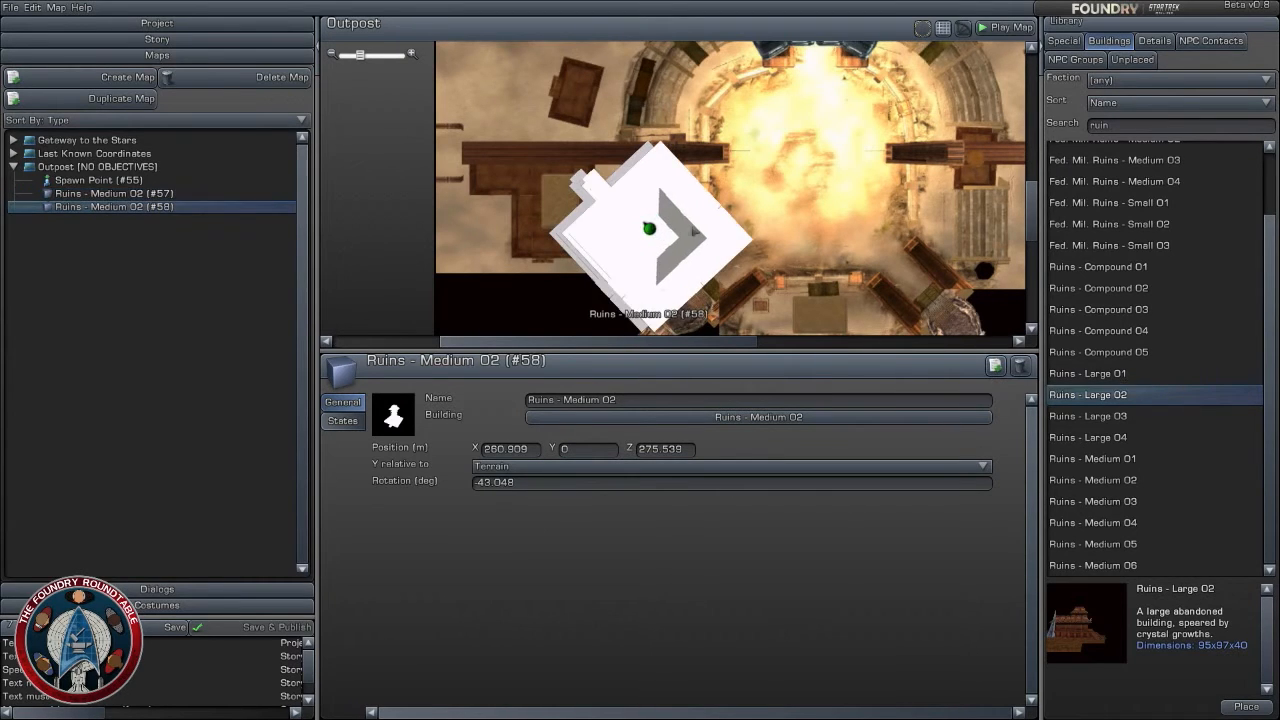
pyautogui.moveTo(648, 228); pyautogui.dragTo(636, 158)
pyautogui.moveTo(805, 176); pyautogui.dragTo(802, 259, button='right')
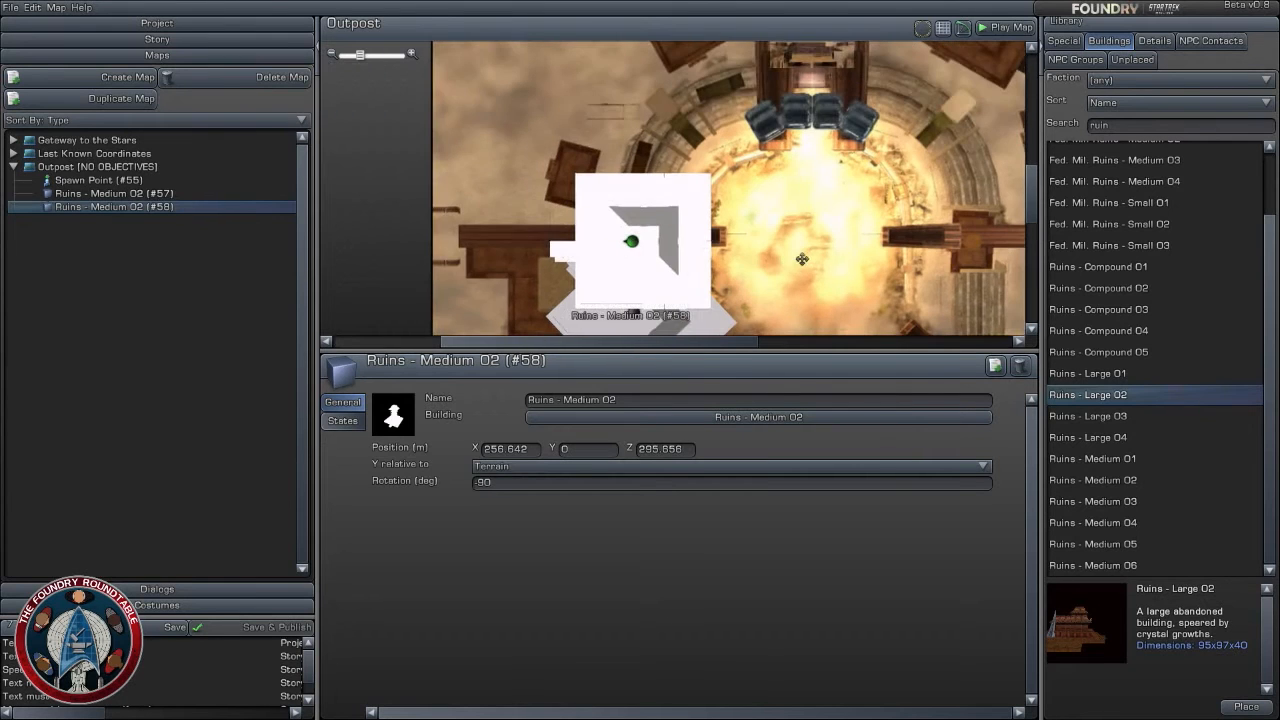
# - Duplicate the -90 degree Ruins - Medium 02 to about X 235, Z 335, and set the copy's Y position to 9.7536
pyautogui.click(995, 366)
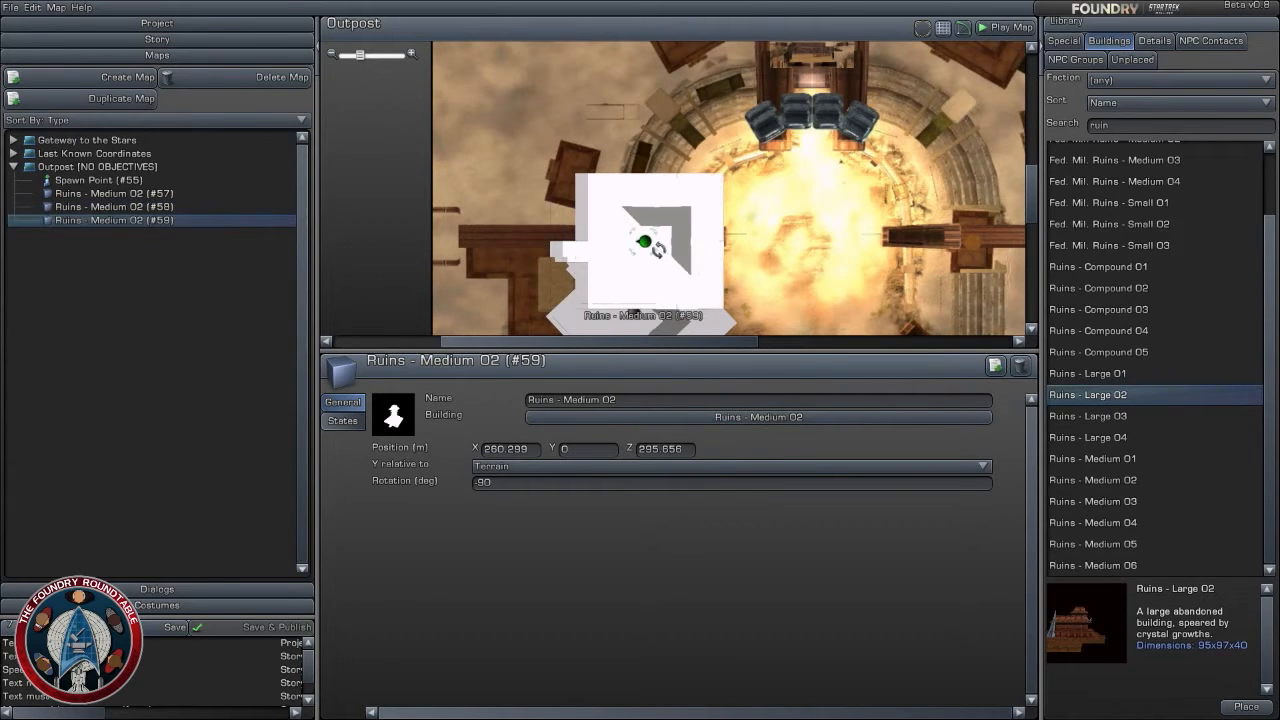
pyautogui.moveTo(644, 242); pyautogui.dragTo(558, 105)
pyautogui.click(597, 452)
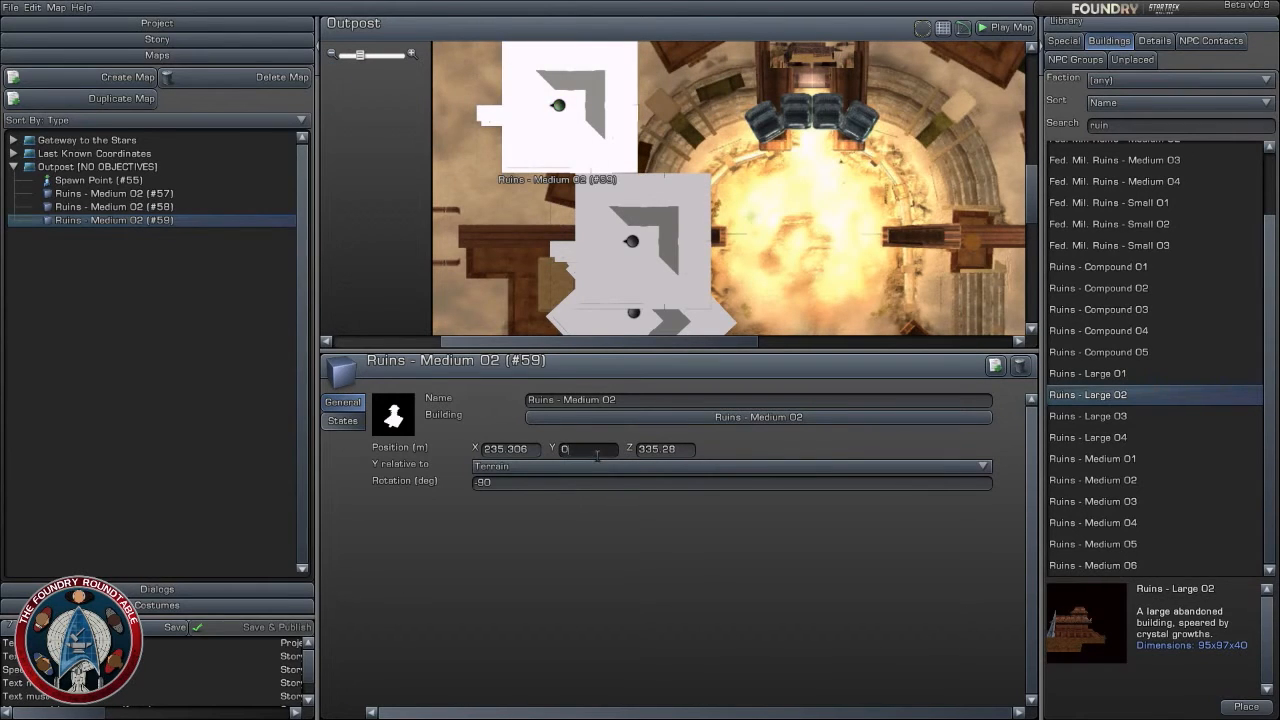
pyautogui.press('Return')
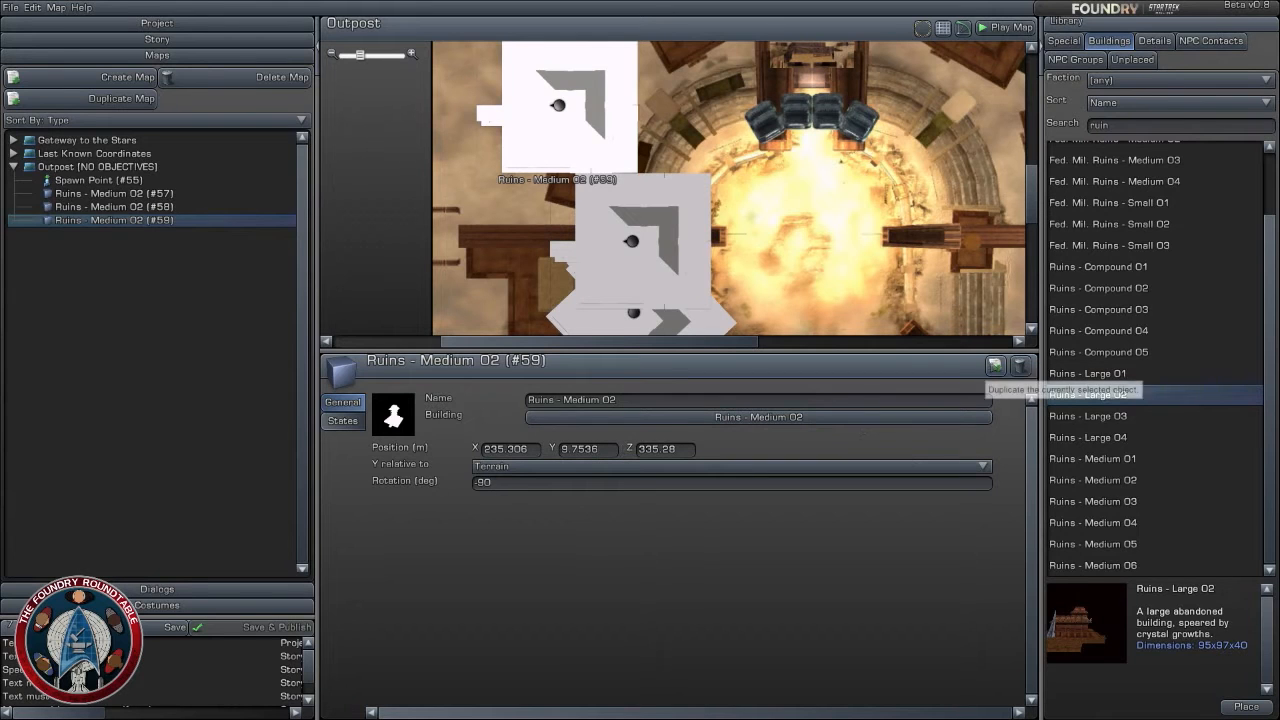
# - Try another Ruins - Medium 02 copy at about X 266, Z 332 with Y at 0, and remove it
pyautogui.click(995, 365)
pyautogui.moveTo(570, 105); pyautogui.dragTo(662, 115)
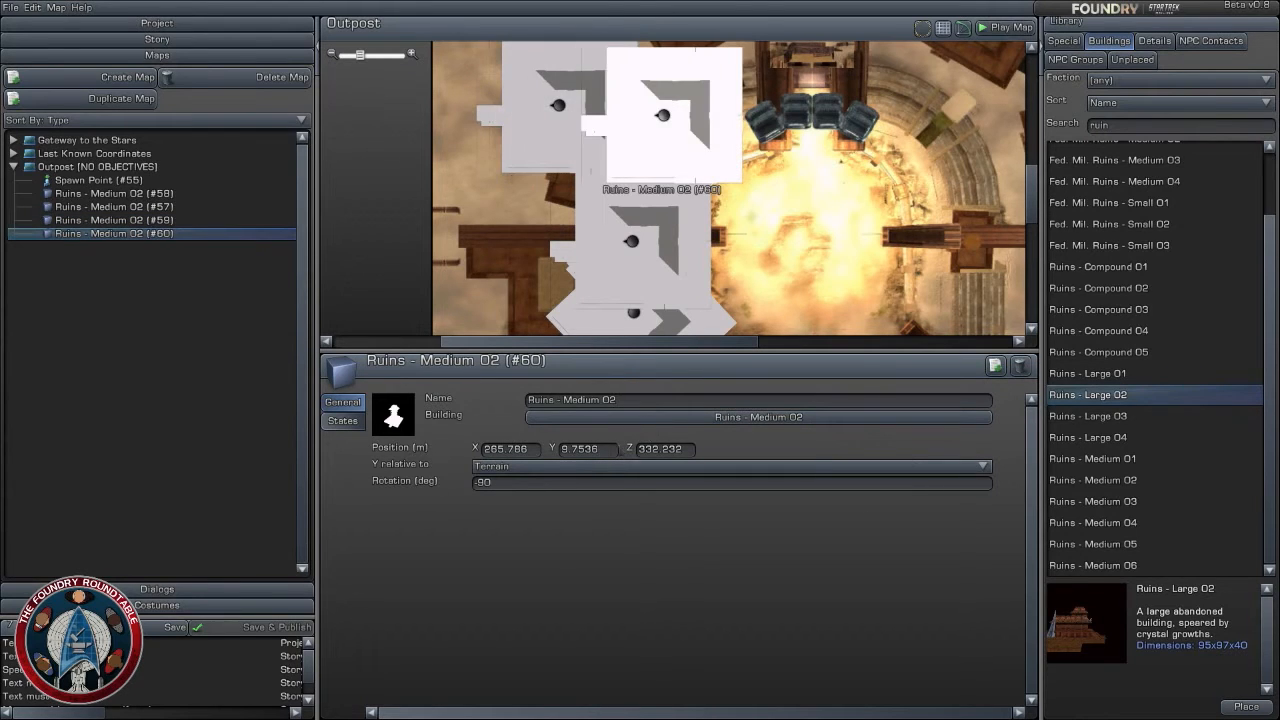
pyautogui.write('0')
pyautogui.press('Return')
pyautogui.moveTo(662, 115); pyautogui.dragTo(352, 88)
# - Choose Ruins - Medium 06 among the ruins and place it northwest of the arena at about X 278, Z 330, with 0 degrees rotation
pyautogui.click(1088, 417)
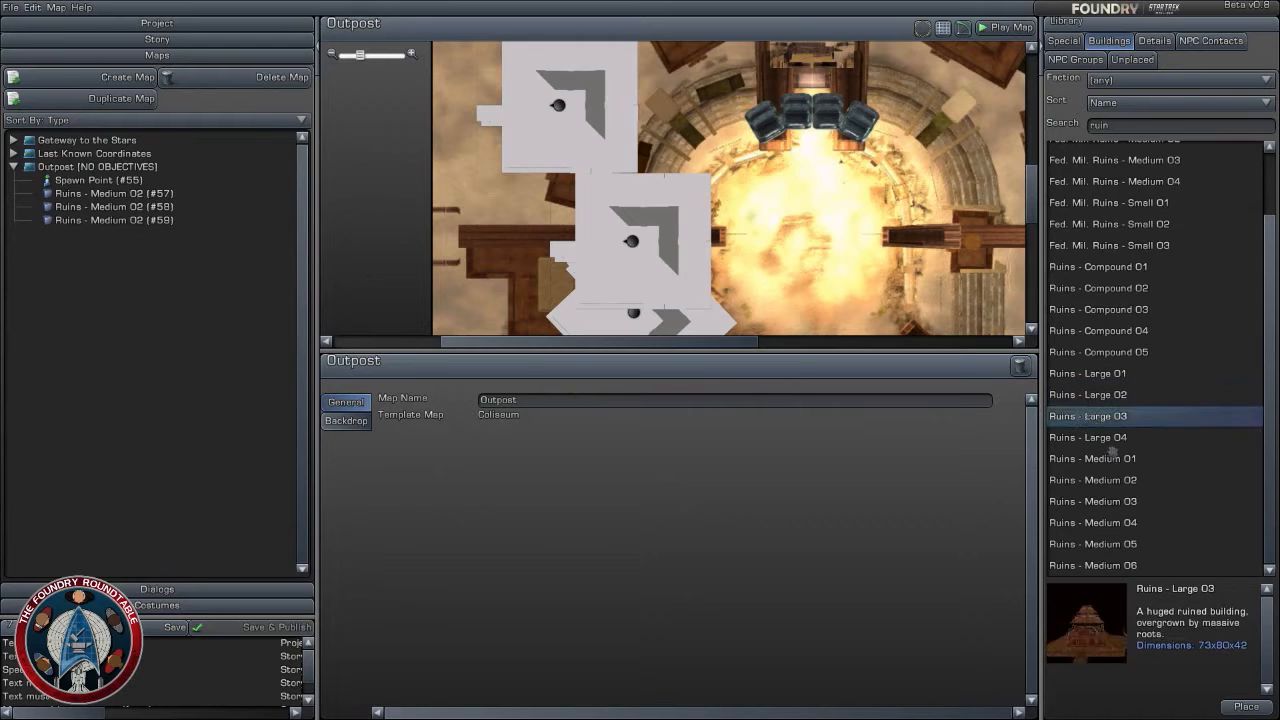
pyautogui.click(1112, 456)
pyautogui.click(1115, 500)
pyautogui.click(1118, 521)
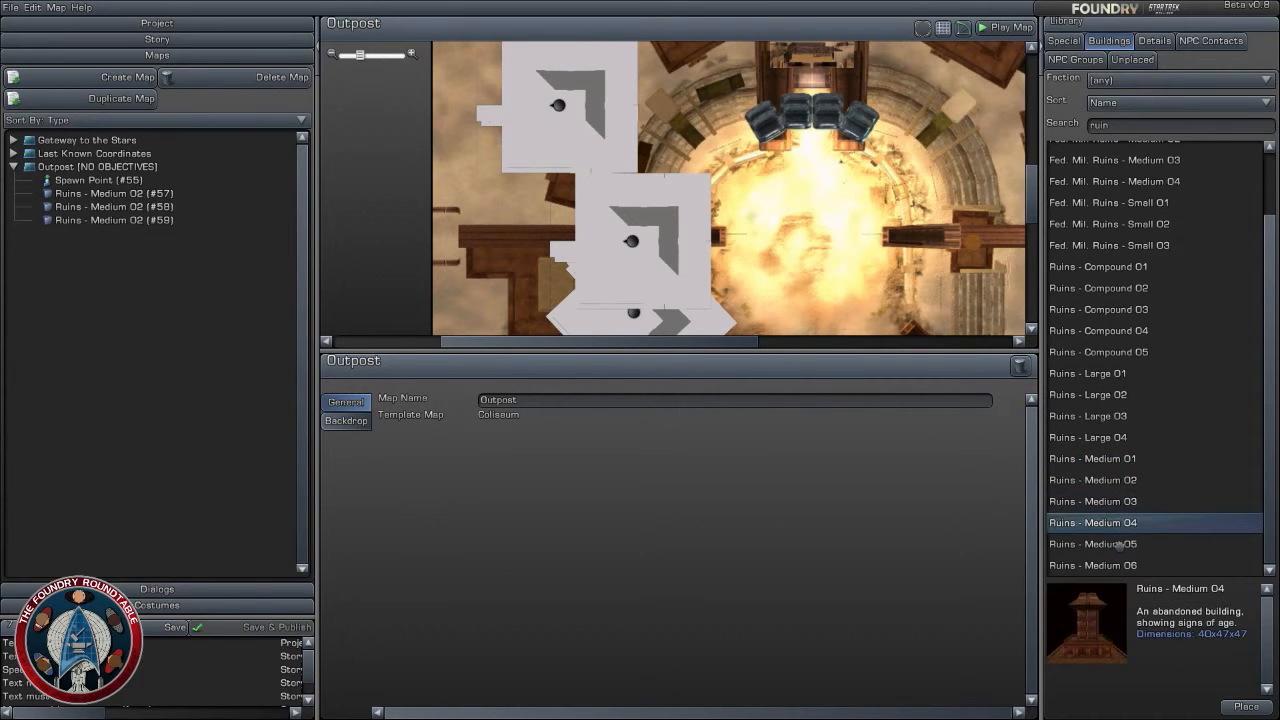
pyautogui.click(1118, 543)
pyautogui.click(1122, 565)
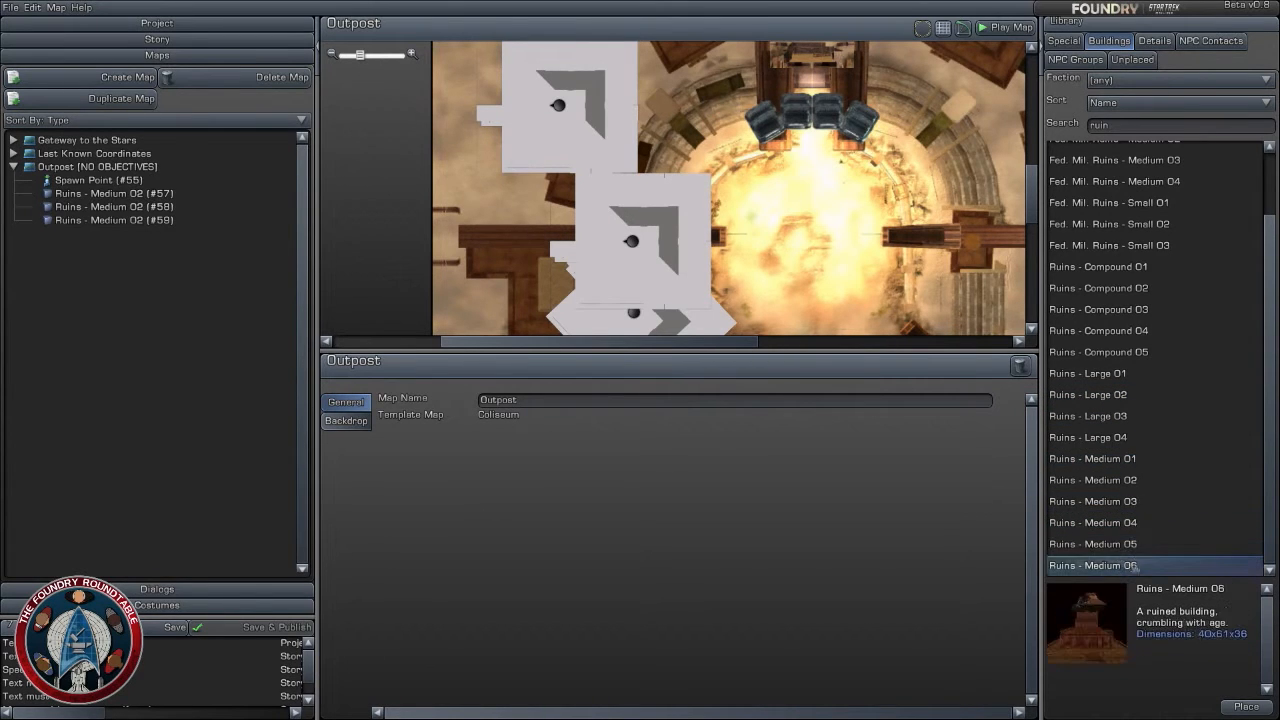
pyautogui.moveTo(1135, 568); pyautogui.dragTo(675, 115)
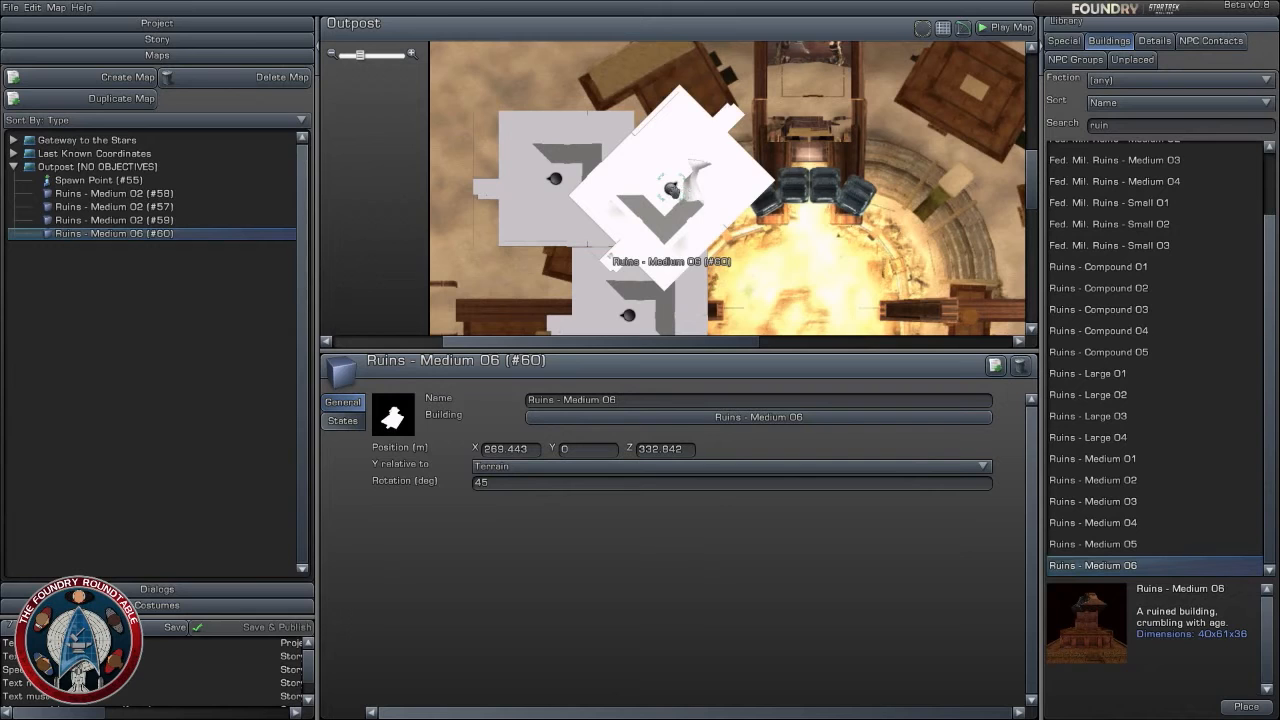
pyautogui.moveTo(687, 187)
pyautogui.mouseDown()
pyautogui.moveTo(676, 183)
pyautogui.moveTo(708, 178)
pyautogui.moveTo(701, 199)
pyautogui.mouseUp()
pyautogui.moveTo(801, 249); pyautogui.dragTo(780, 220, button='right')
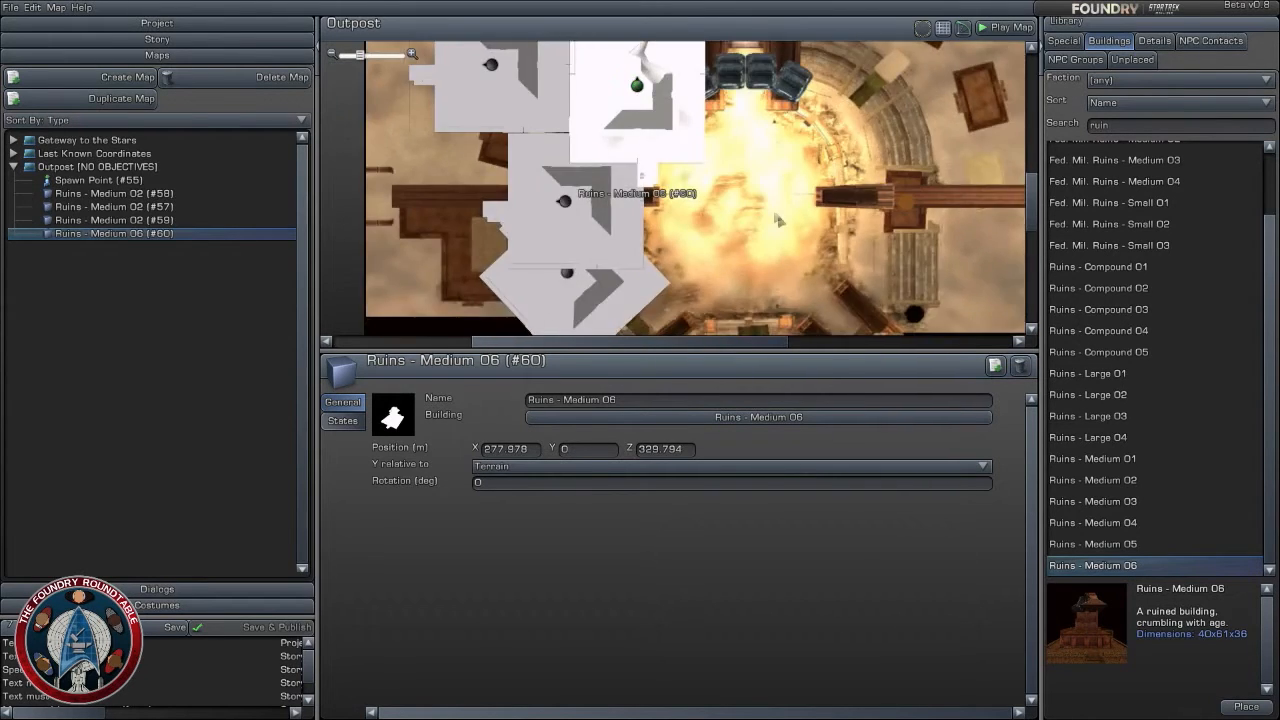
# - Place Ruins - Medium 05 at the arena's south side, at about X 312, Z 263, and rotate it to -90 degrees
pyautogui.moveTo(1093, 544); pyautogui.dragTo(717, 267)
pyautogui.moveTo(728, 251); pyautogui.dragTo(683, 172, button='right')
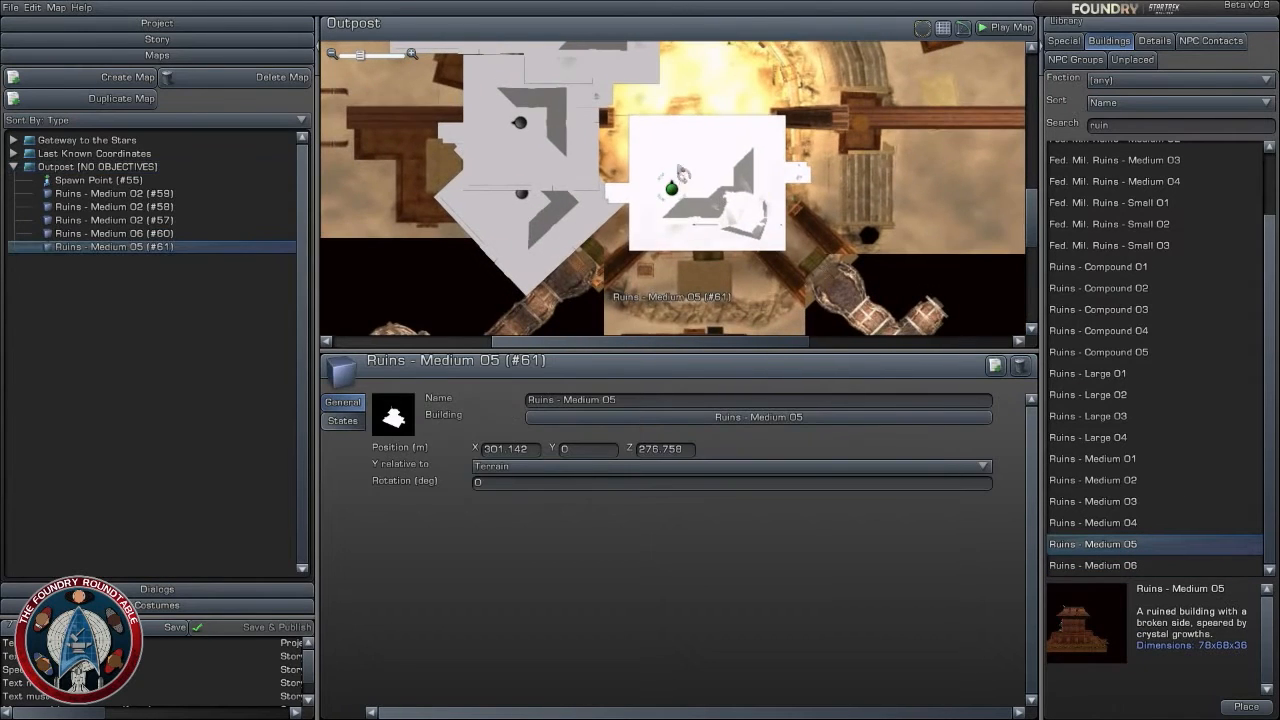
pyautogui.moveTo(683, 173); pyautogui.dragTo(708, 235)
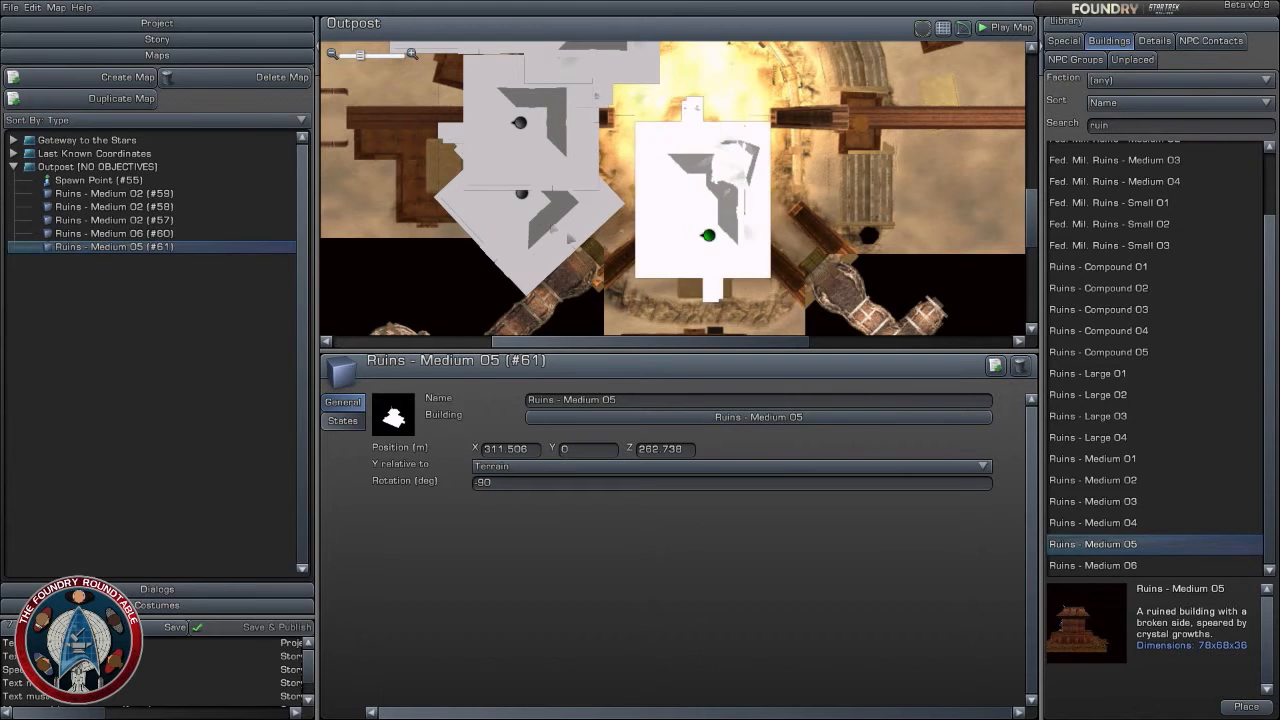
# - Straighten the angled Ruins - Medium 02 to 0 degrees at about X 256, Z 278, and preview Ruins - Medium 04
pyautogui.moveTo(521, 193)
pyautogui.mouseDown()
pyautogui.moveTo(474, 232)
pyautogui.moveTo(531, 236)
pyautogui.moveTo(516, 184)
pyautogui.mouseUp()
pyautogui.click(1130, 523)
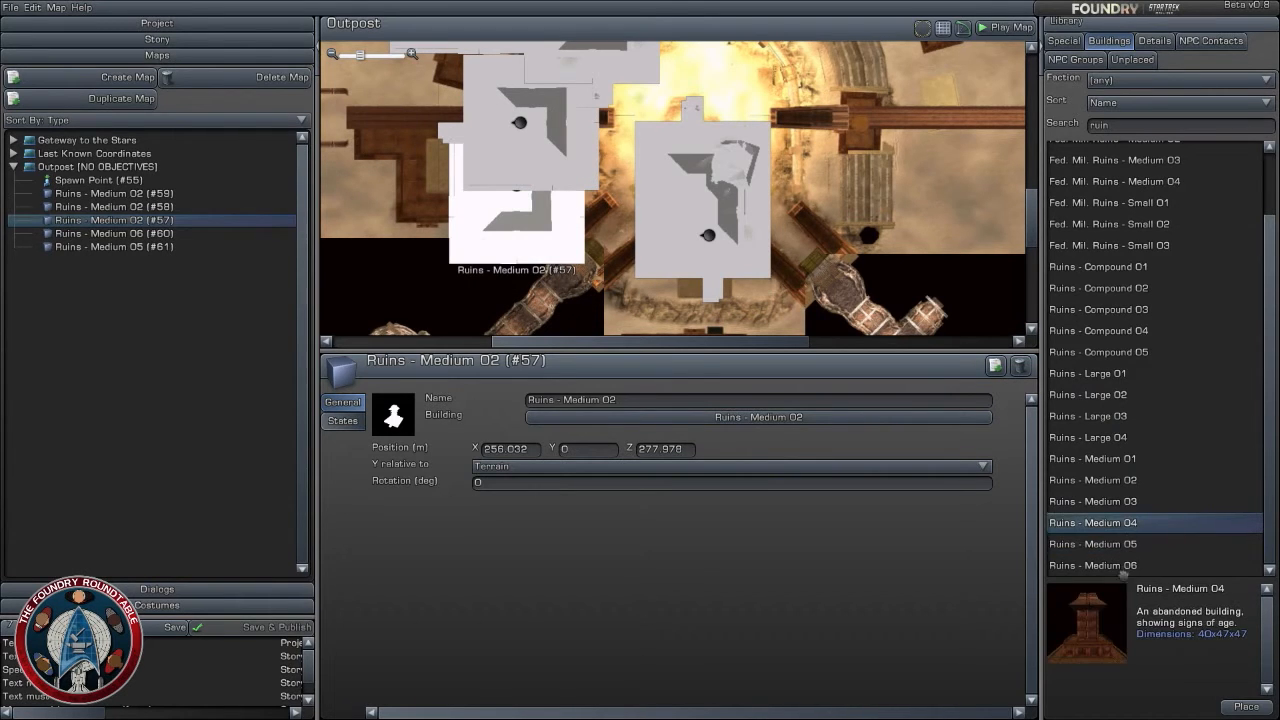
# - Compare the Ruins - Medium, Large and Compound buildings in the library against the open space around the arena
pyautogui.click(1121, 568)
pyautogui.click(1113, 367)
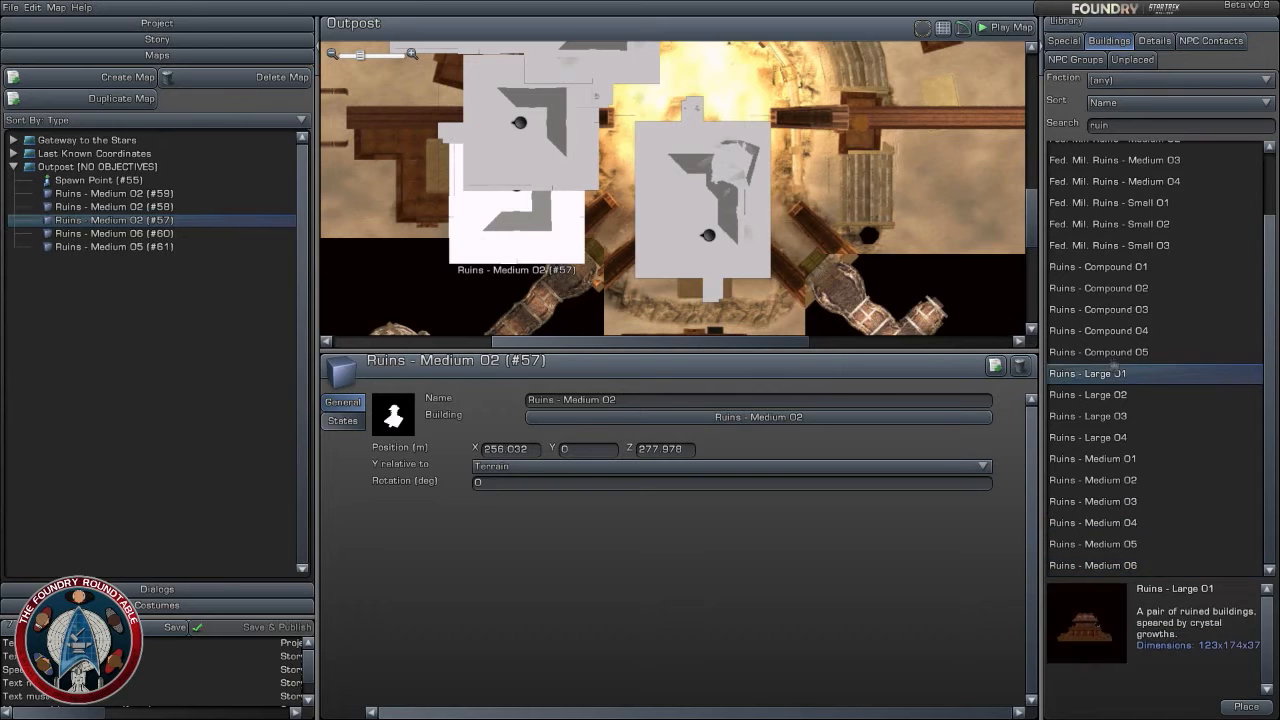
pyautogui.click(1119, 349)
pyautogui.click(1120, 330)
pyautogui.click(1121, 309)
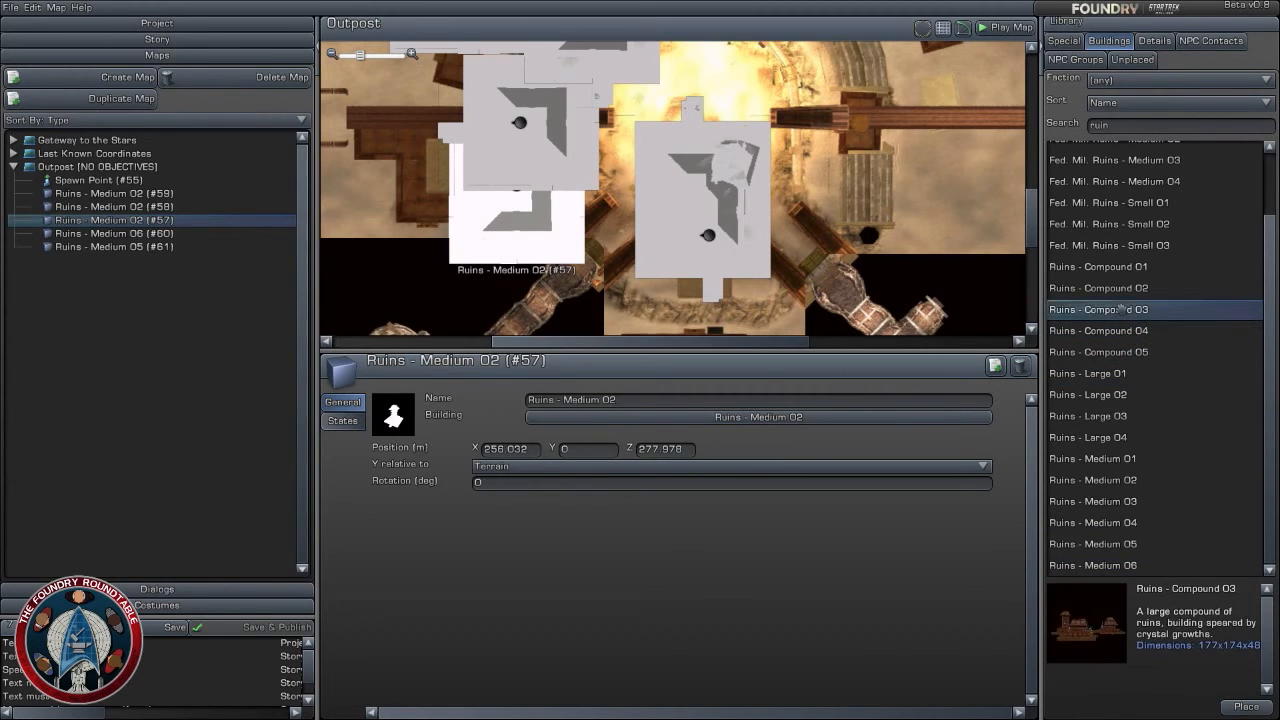
pyautogui.click(1122, 289)
pyautogui.click(1117, 311)
pyautogui.scroll(-3, 559, 196)
pyautogui.moveTo(559, 196); pyautogui.dragTo(541, 230, button='right')
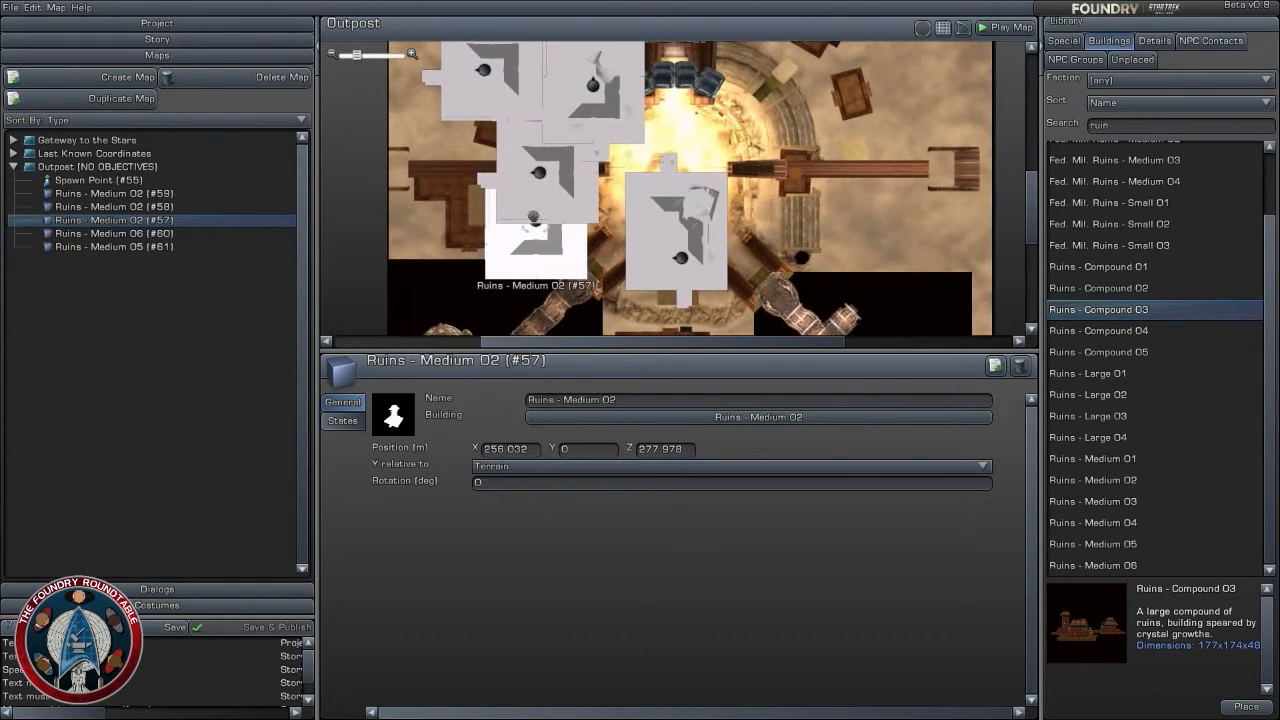
pyautogui.moveTo(657, 274); pyautogui.dragTo(642, 229, button='right')
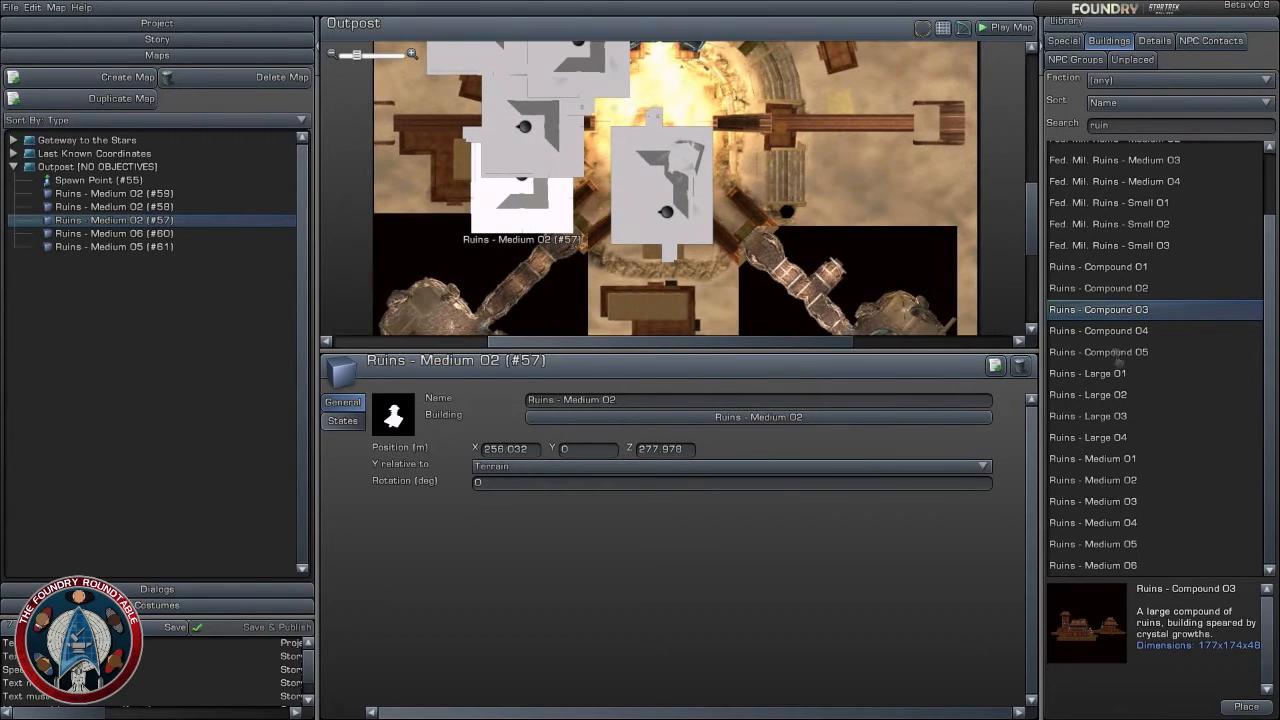
# - Choose Ruins - Medium 05 among the ruins and place it southwest of the arena at about X 268, Z 241
pyautogui.click(1130, 416)
pyautogui.click(1132, 458)
pyautogui.click(1124, 523)
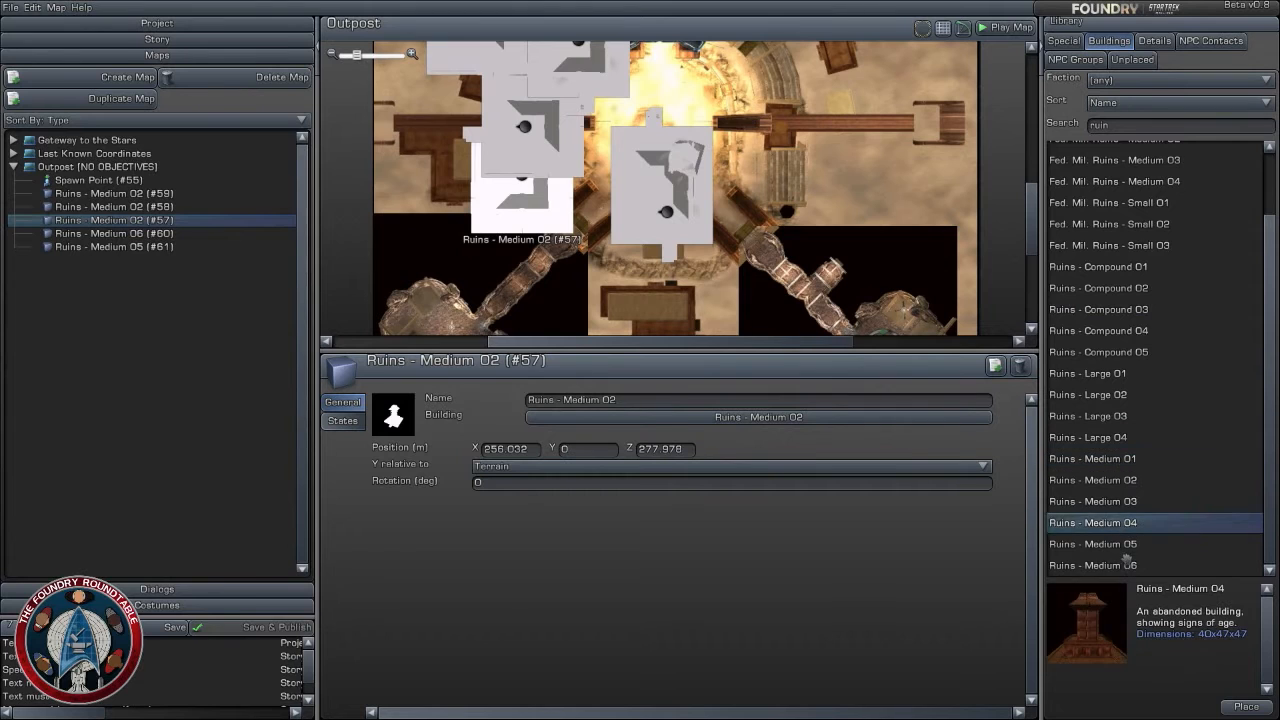
pyautogui.click(1118, 544)
pyautogui.moveTo(1114, 543); pyautogui.dragTo(572, 264)
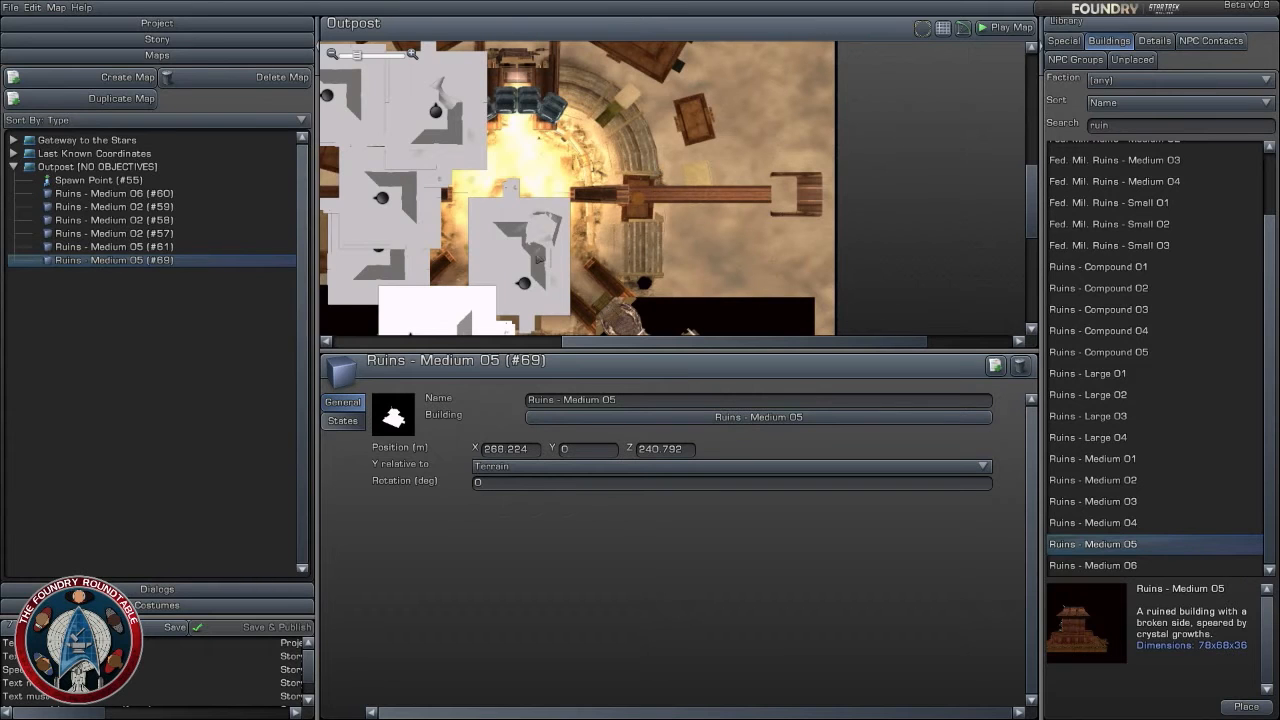
# - Shift the rotated Ruins - Medium 05 at the arena's south side to about X 310, Z 256, and remove it
pyautogui.moveTo(524, 283); pyautogui.dragTo(525, 292)
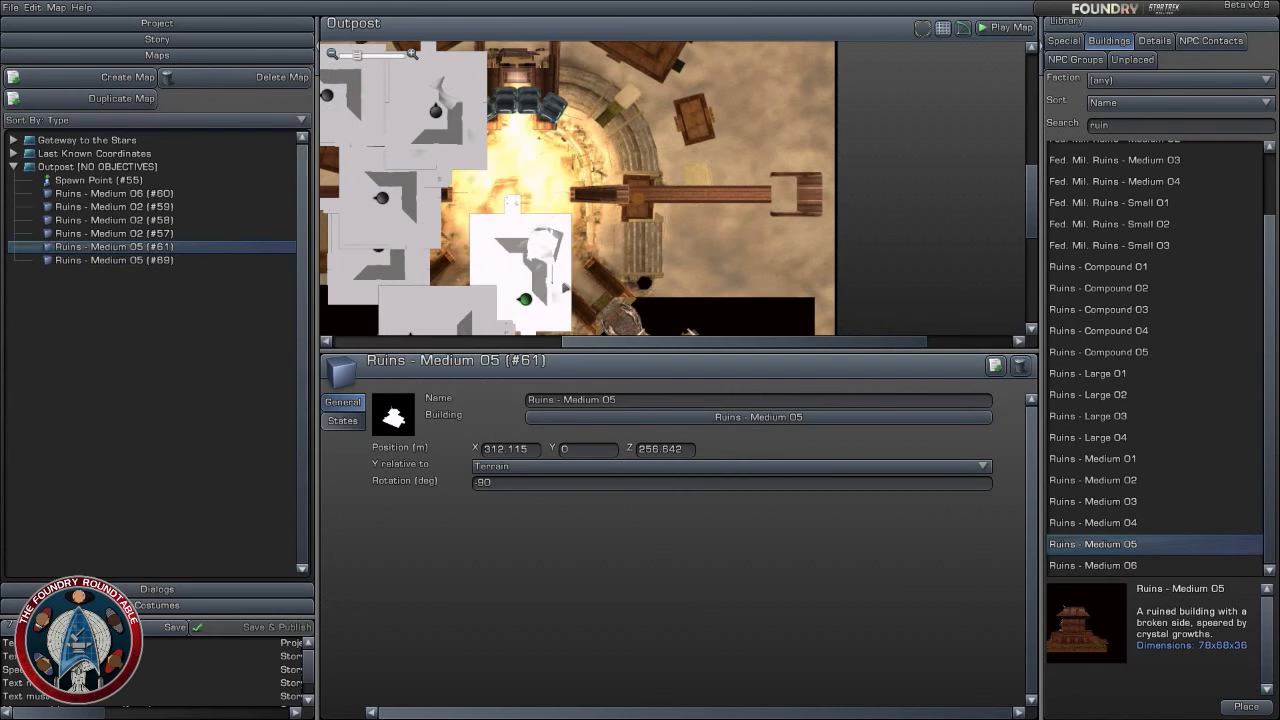
pyautogui.moveTo(680, 252); pyautogui.dragTo(730, 228)
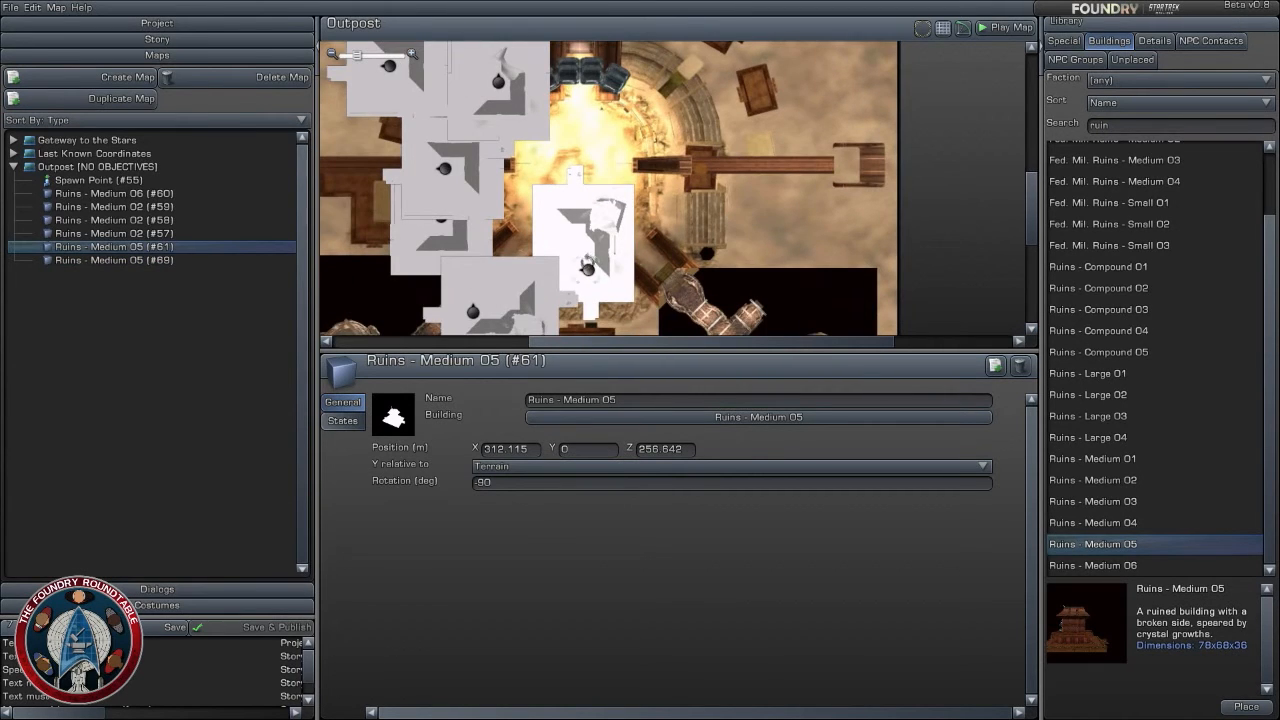
pyautogui.moveTo(585, 268)
pyautogui.mouseDown()
pyautogui.moveTo(592, 258)
pyautogui.moveTo(272, 107)
pyautogui.moveTo(534, 164)
pyautogui.moveTo(580, 271)
pyautogui.mouseUp()
pyautogui.click(1105, 564)
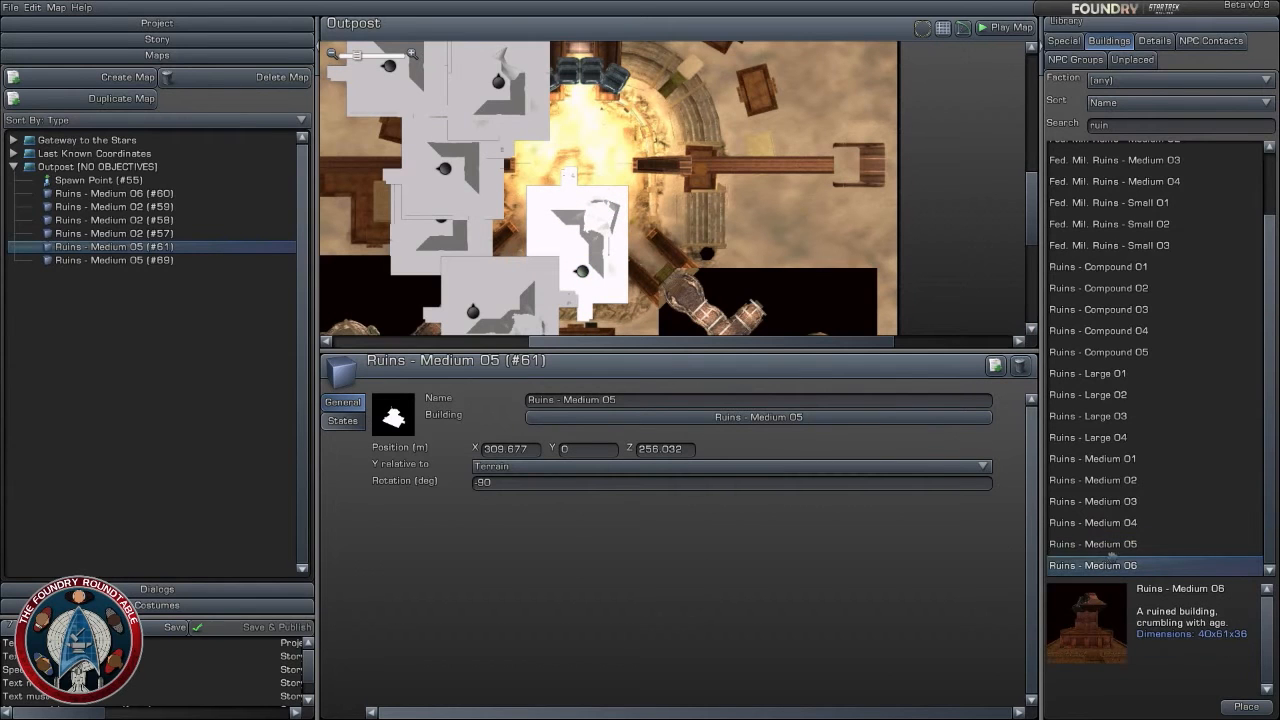
pyautogui.moveTo(580, 270); pyautogui.dragTo(350, 62)
# - Place two Ruins - Medium 03 copies at the arena's south side, one at about X 317, Z 293, rotated to -180 degrees
pyautogui.click(1130, 501)
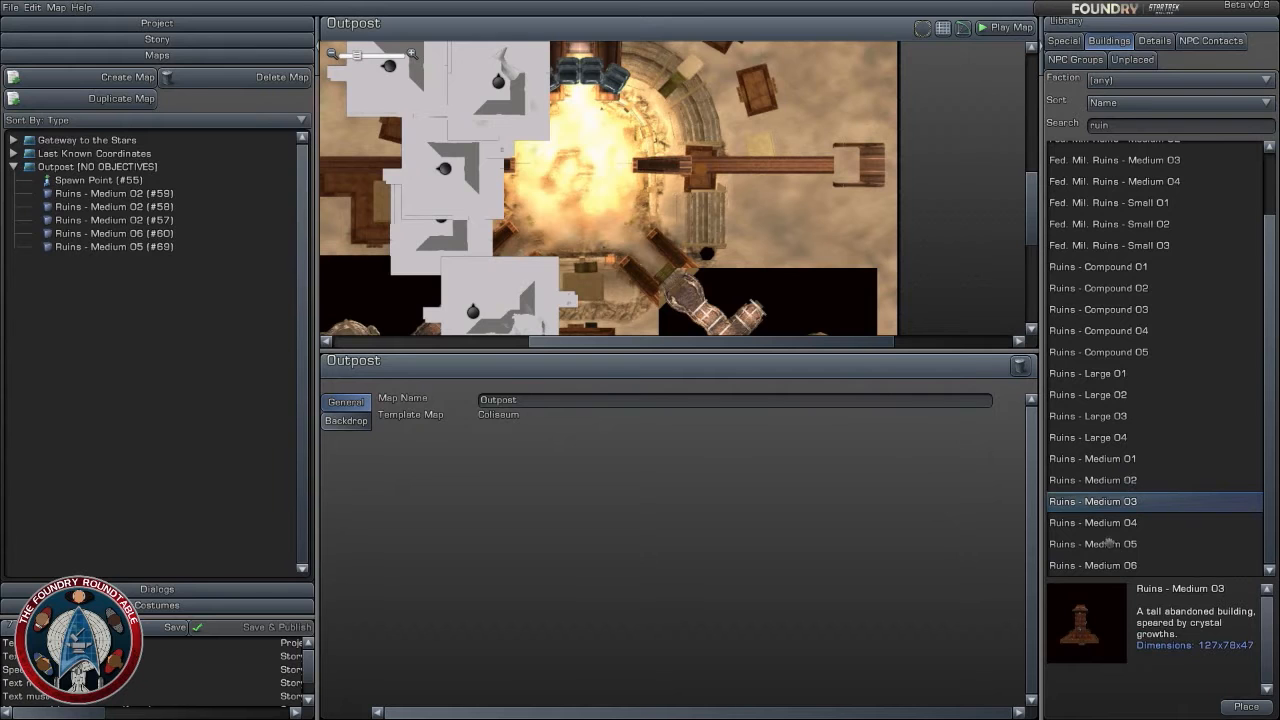
pyautogui.moveTo(1115, 501); pyautogui.dragTo(583, 245)
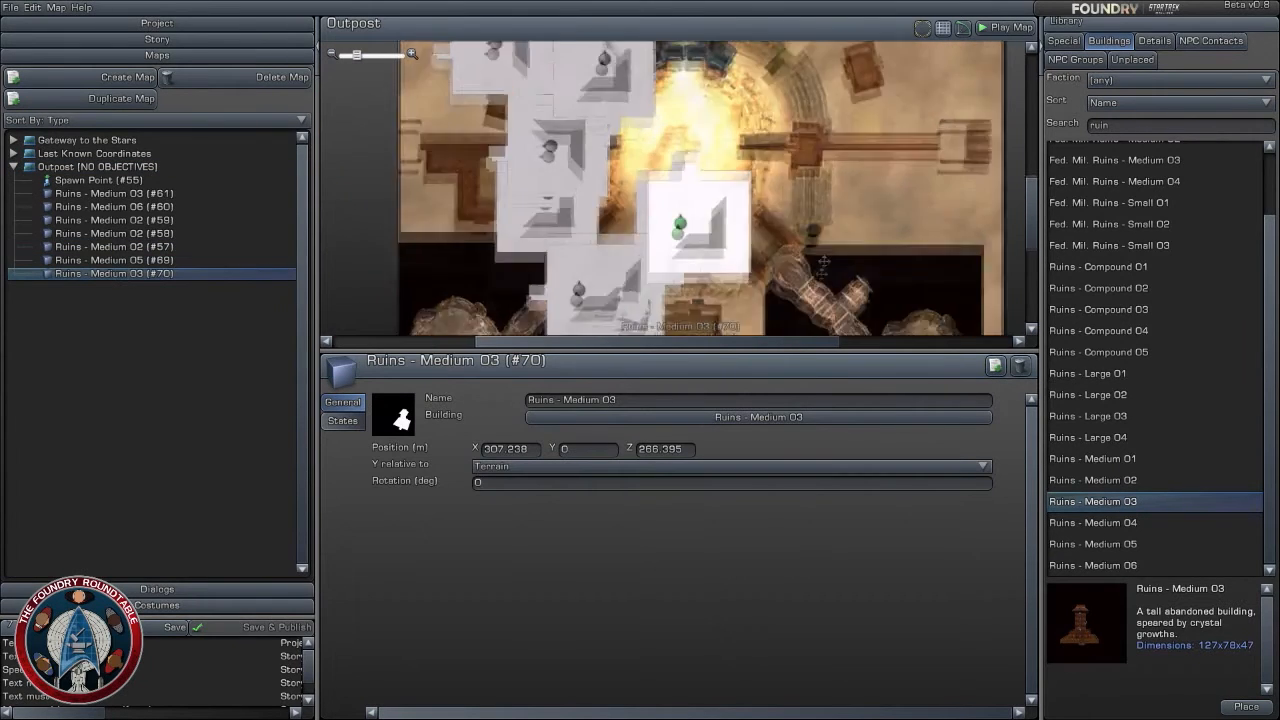
pyautogui.moveTo(677, 270); pyautogui.dragTo(628, 331)
pyautogui.moveTo(672, 230); pyautogui.dragTo(693, 146)
pyautogui.moveTo(693, 146); pyautogui.dragTo(716, 296, button='right')
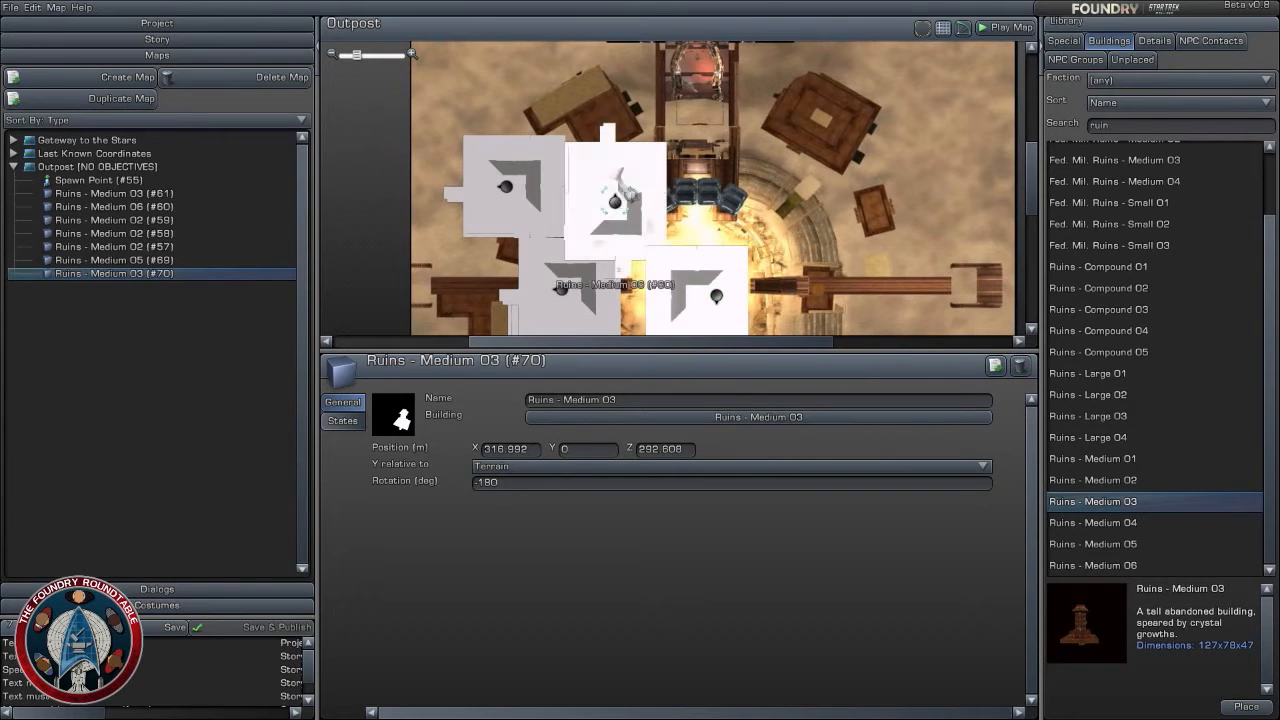
# - Turn Ruins - Medium 06 diagonally northwest of the arena and move the northwestern Ruins - Medium 02 to about X 280, Z 346
pyautogui.moveTo(622, 181); pyautogui.dragTo(582, 218)
pyautogui.moveTo(505, 185); pyautogui.dragTo(620, 158)
pyautogui.moveTo(808, 270); pyautogui.dragTo(779, 191)
# - Place Ruins - Medium 01 east of the arena and a Ruins - Medium 02 just north of it at about X 362, Z 322
pyautogui.click(1118, 524)
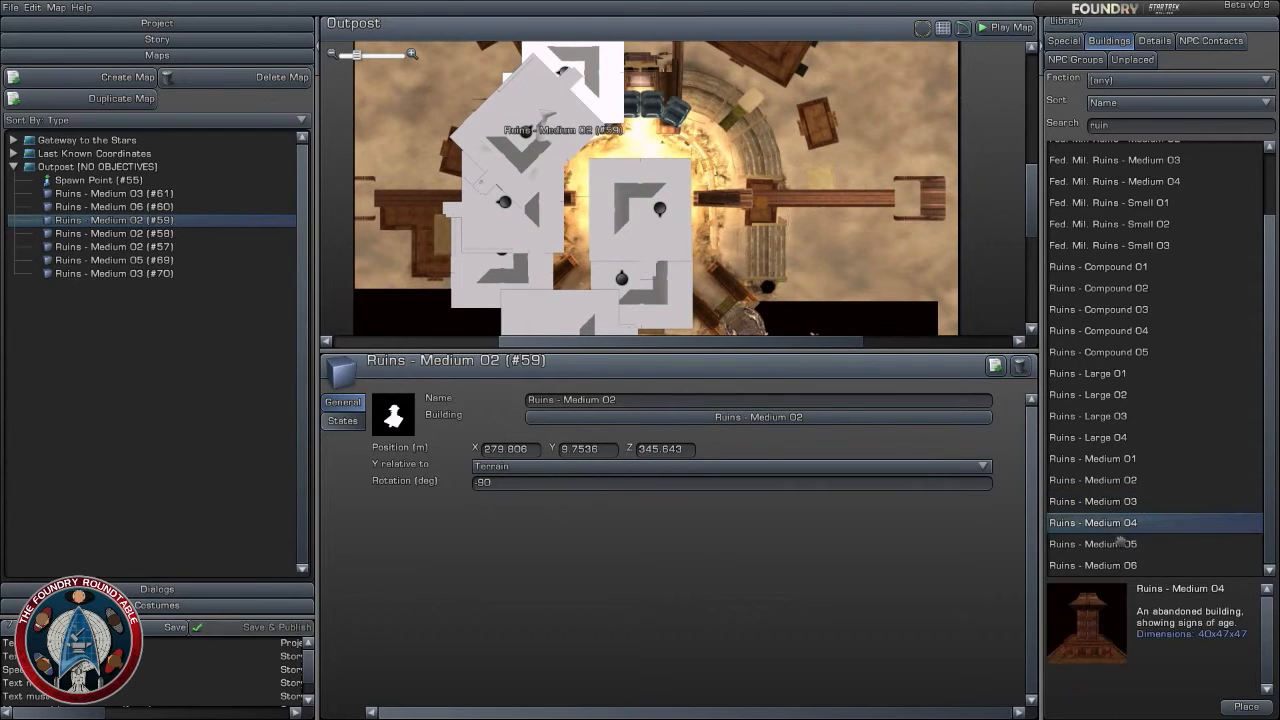
pyautogui.click(1110, 460)
pyautogui.moveTo(1114, 462); pyautogui.dragTo(752, 144)
pyautogui.moveTo(801, 182); pyautogui.dragTo(834, 283, button='right')
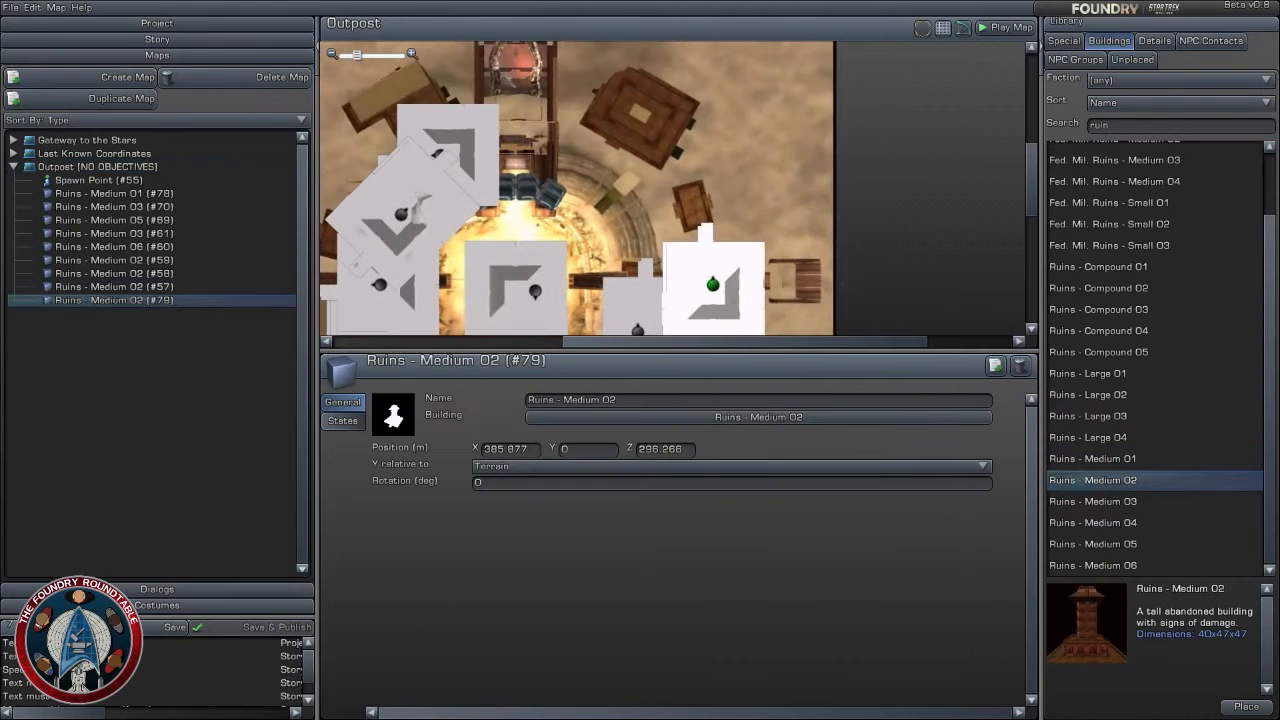
pyautogui.moveTo(714, 284); pyautogui.dragTo(652, 216)
pyautogui.moveTo(687, 260); pyautogui.dragTo(787, 167, button='right')
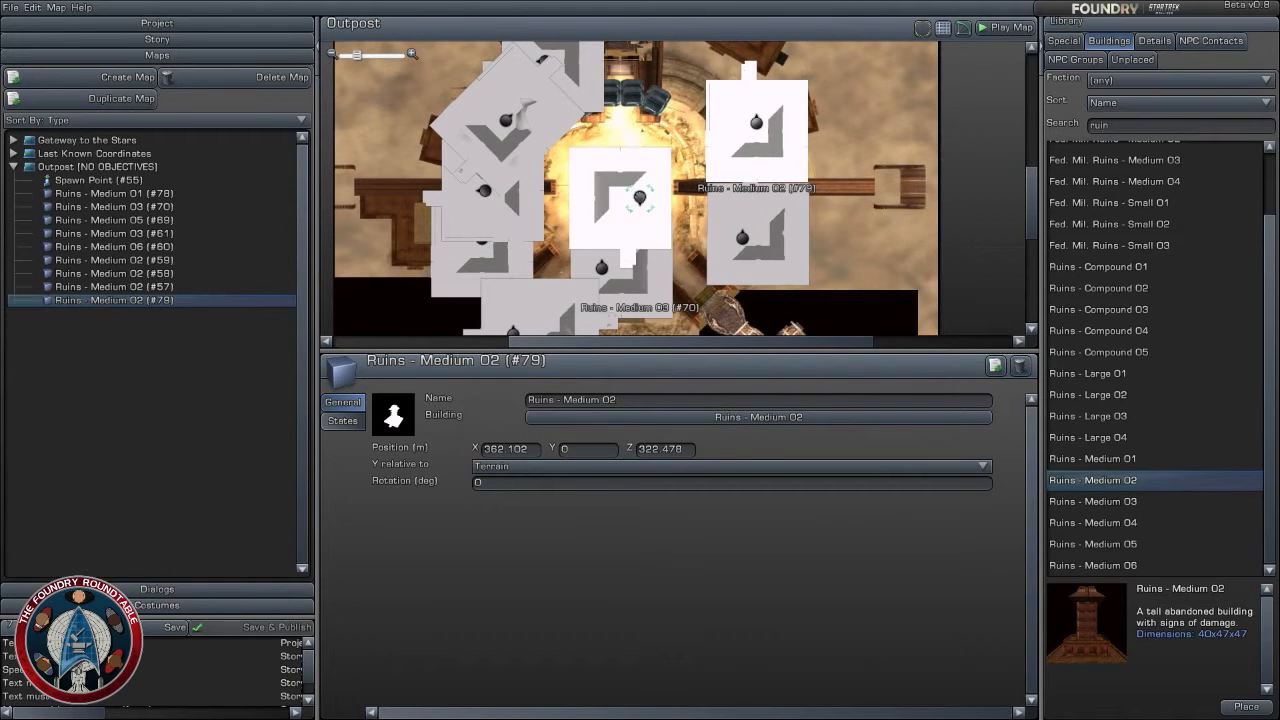
# - Move the Ruins - Medium 03 rotated -180 degrees to about X 315, Z 289
pyautogui.click(640, 197)
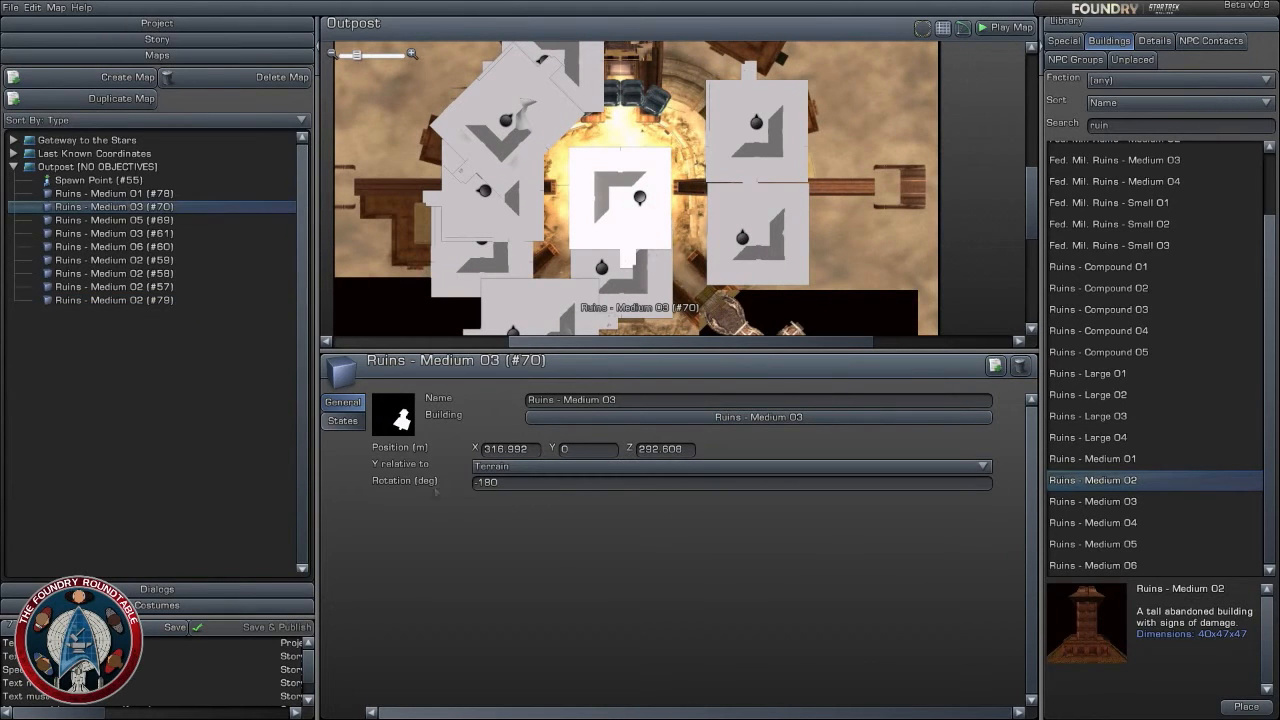
pyautogui.moveTo(640, 197)
pyautogui.mouseDown()
pyautogui.moveTo(608, 205)
pyautogui.moveTo(635, 207)
pyautogui.moveTo(631, 224)
pyautogui.mouseUp()
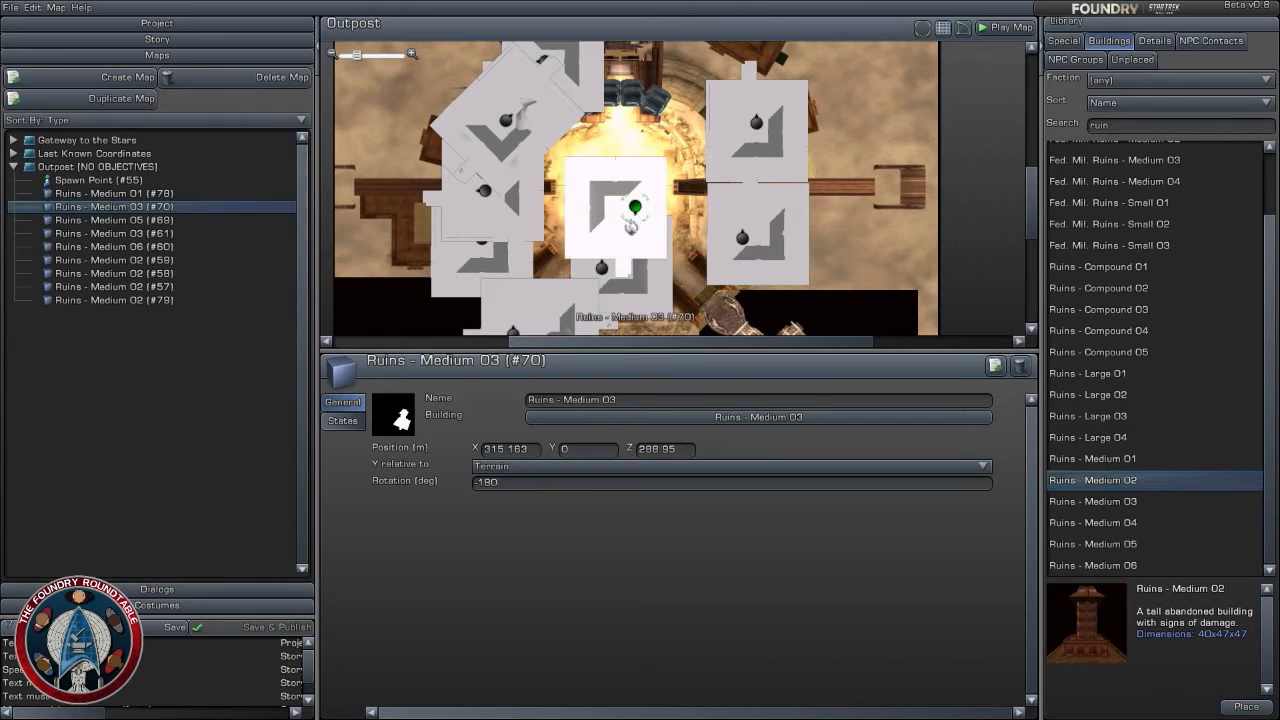
# - Place another Ruins - Medium 05 south of the arena at about X 316, Z 241, and rotate it to 45 degrees
pyautogui.click(1110, 564)
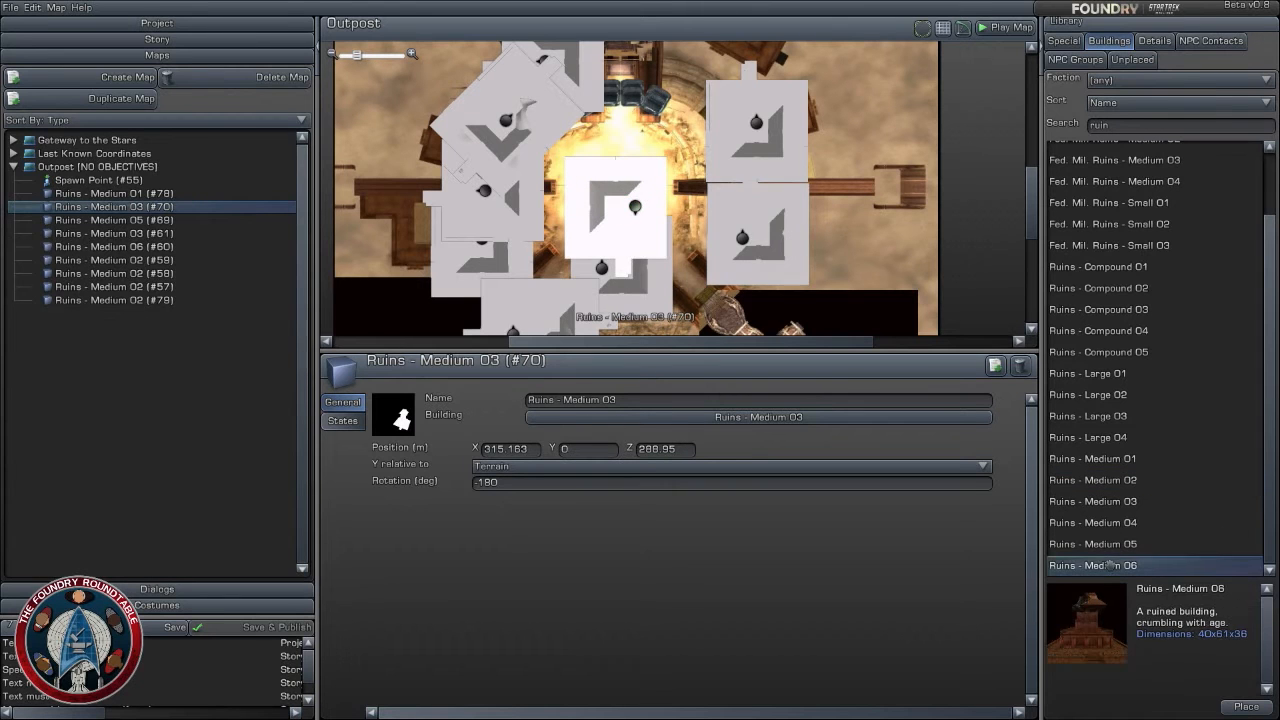
pyautogui.click(1110, 546)
pyautogui.moveTo(1110, 546); pyautogui.dragTo(850, 290)
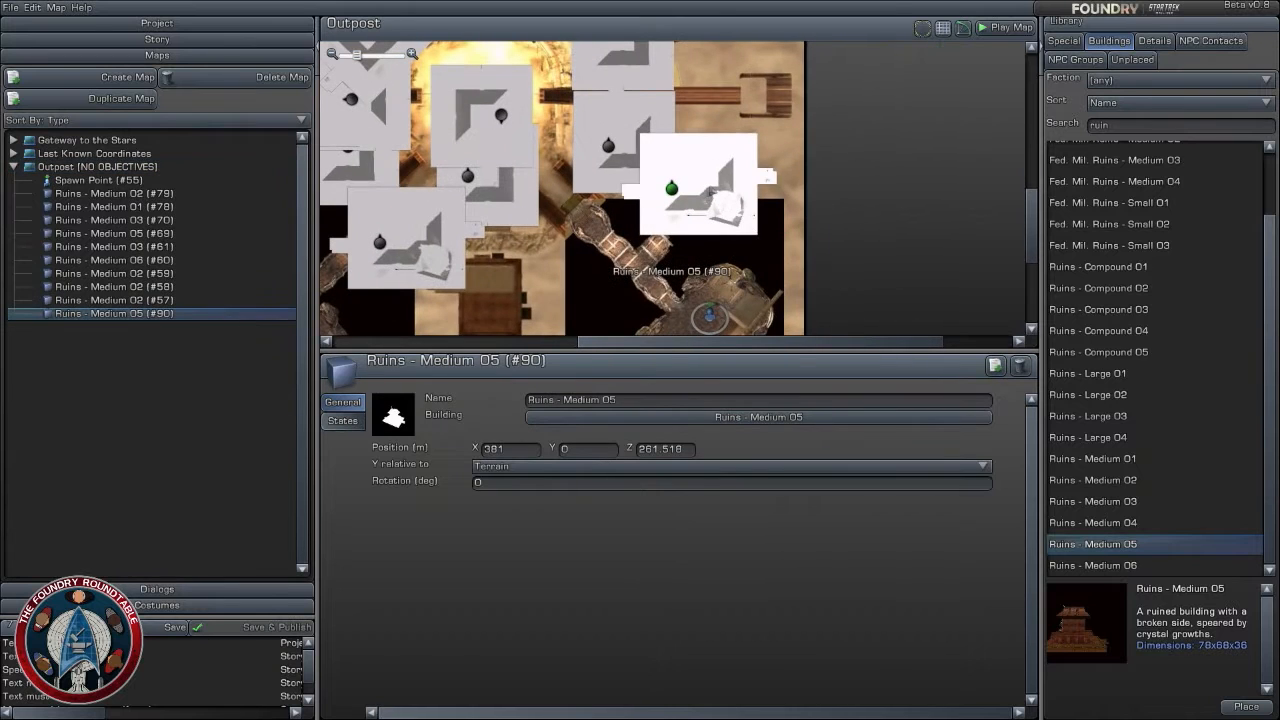
pyautogui.moveTo(687, 192); pyautogui.dragTo(718, 221, button='right')
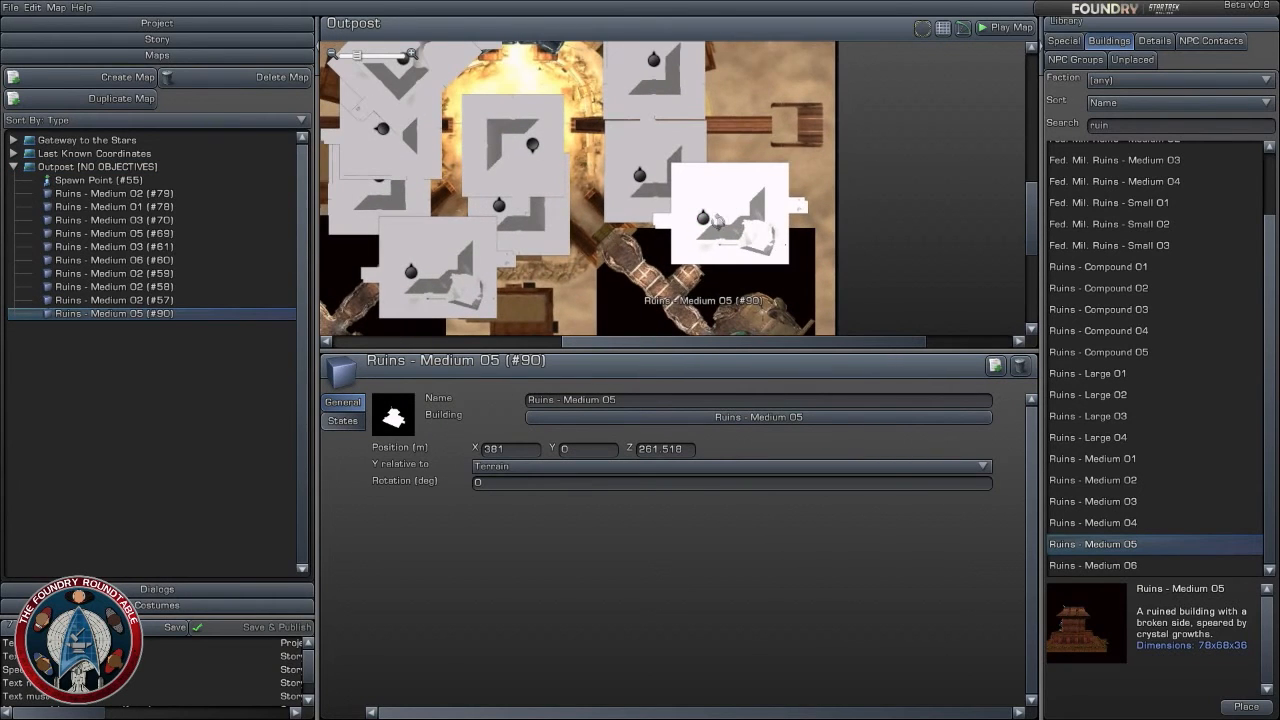
pyautogui.moveTo(703, 217); pyautogui.dragTo(537, 265)
pyautogui.scroll(-5, 715, 236)
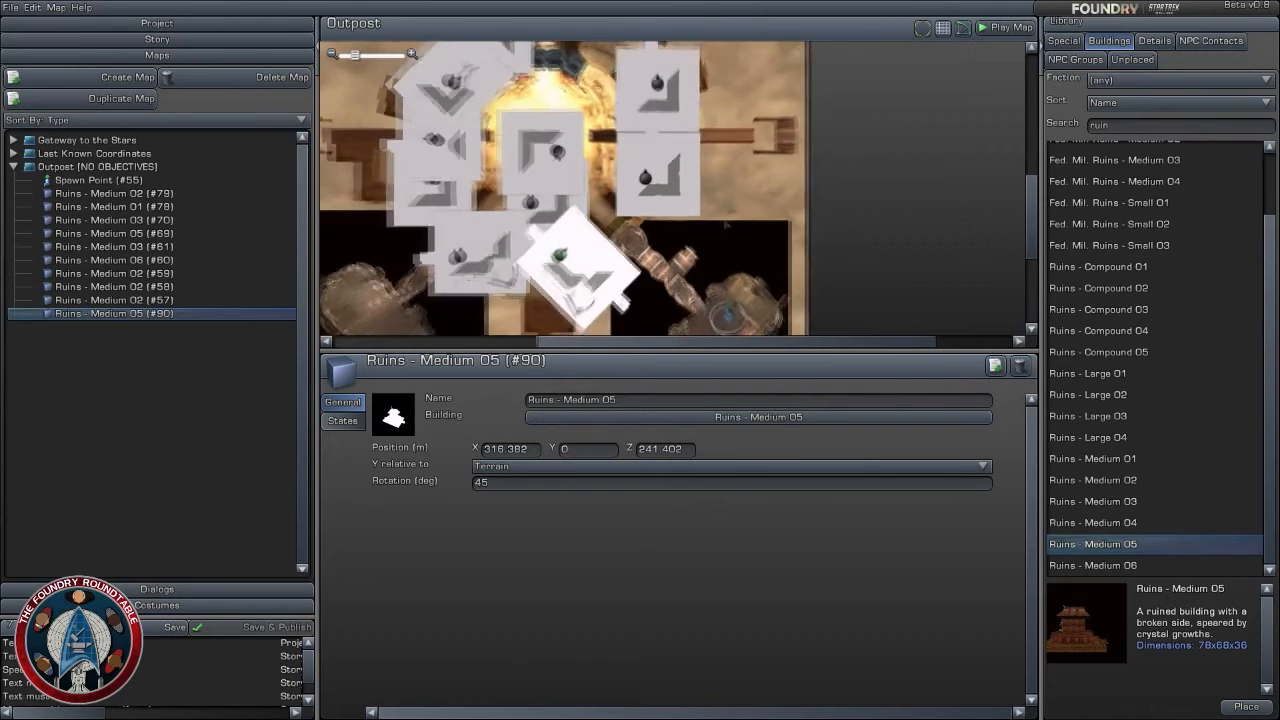
# - Add a Ruins - Medium 02 at about X 347, Z 349, rotated 90 degrees, and Ruins - Large 04 at about X 347, Z 343, Y 9.7536
pyautogui.click(699, 167)
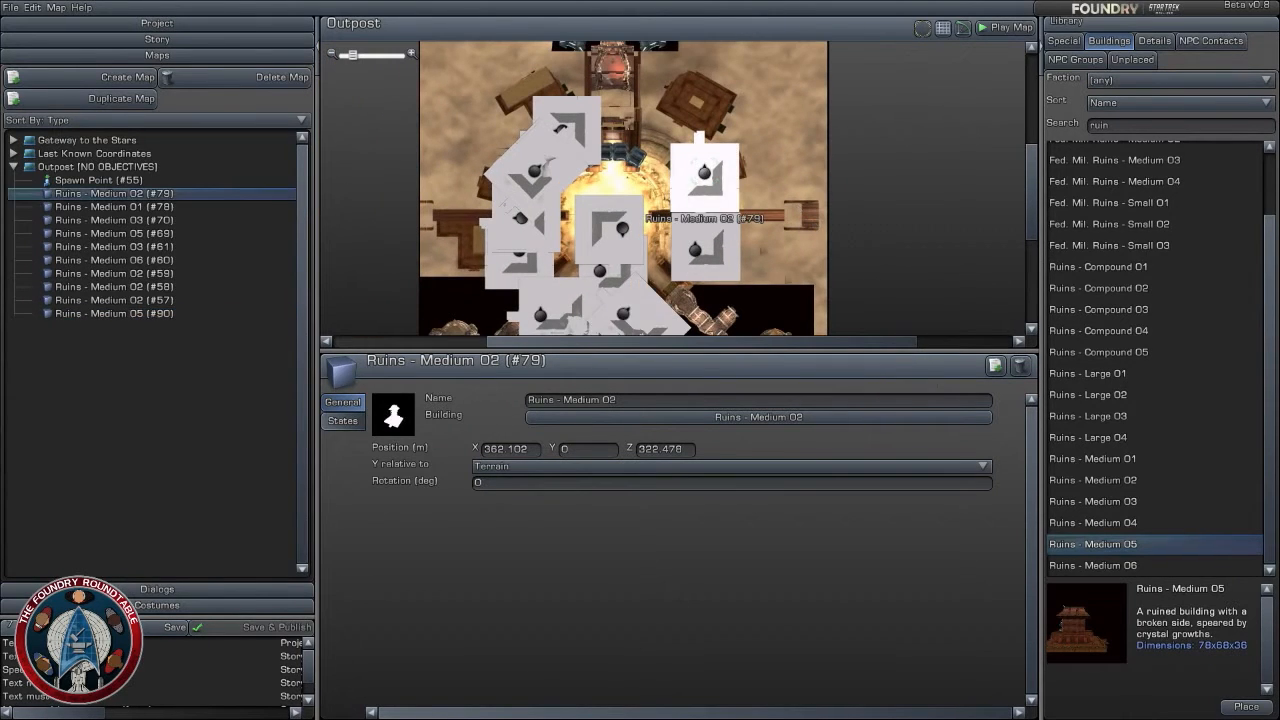
pyautogui.moveTo(719, 166)
pyautogui.mouseDown()
pyautogui.moveTo(734, 174)
pyautogui.moveTo(668, 122)
pyautogui.moveTo(678, 125)
pyautogui.mouseUp()
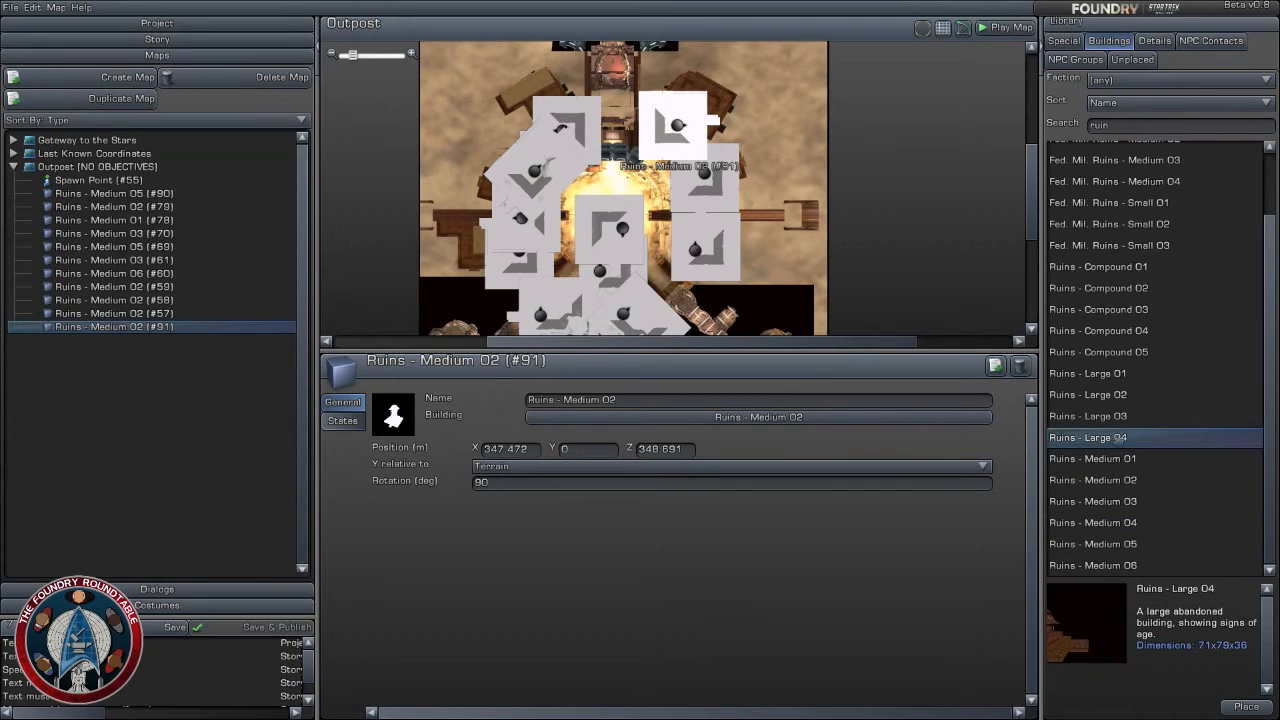
pyautogui.moveTo(1118, 437); pyautogui.dragTo(745, 100)
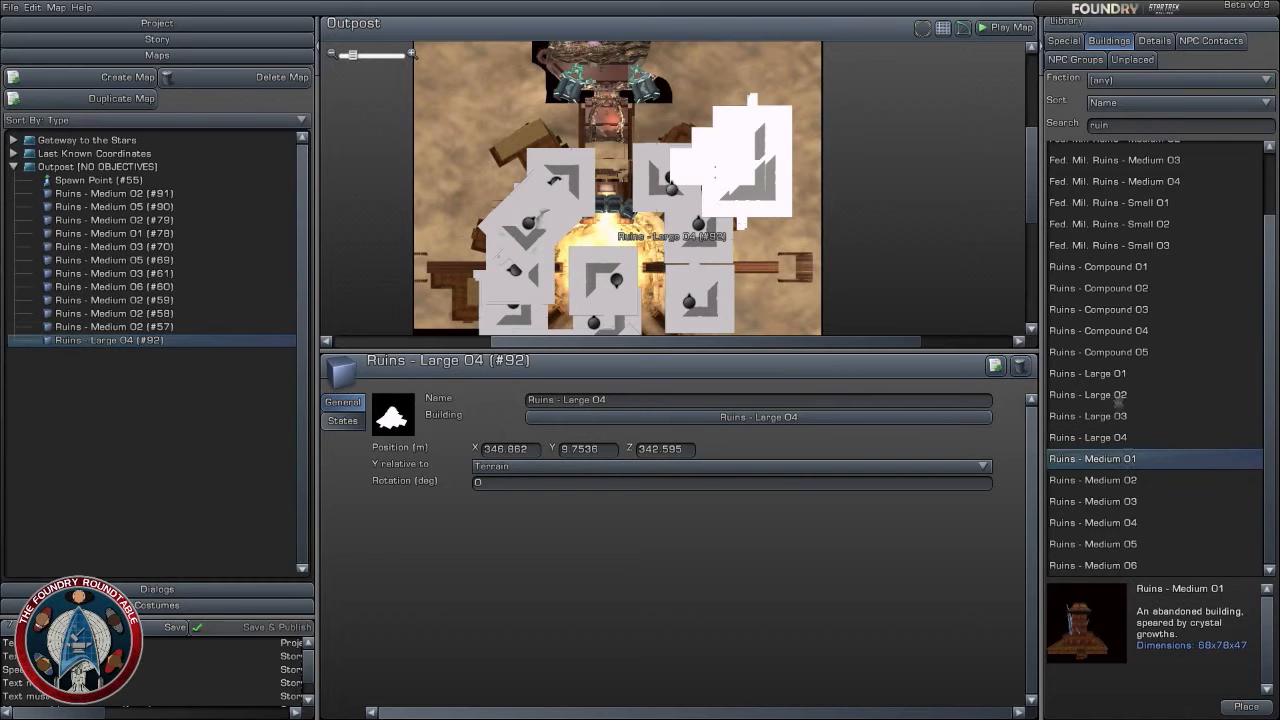
# - Place Ruins - Large 02 at the map's northwest at about X 223, Z 346, with Y 9.7536 and -45 degrees rotation
pyautogui.moveTo(1118, 395); pyautogui.dragTo(483, 122)
pyautogui.moveTo(683, 179); pyautogui.dragTo(661, 240)
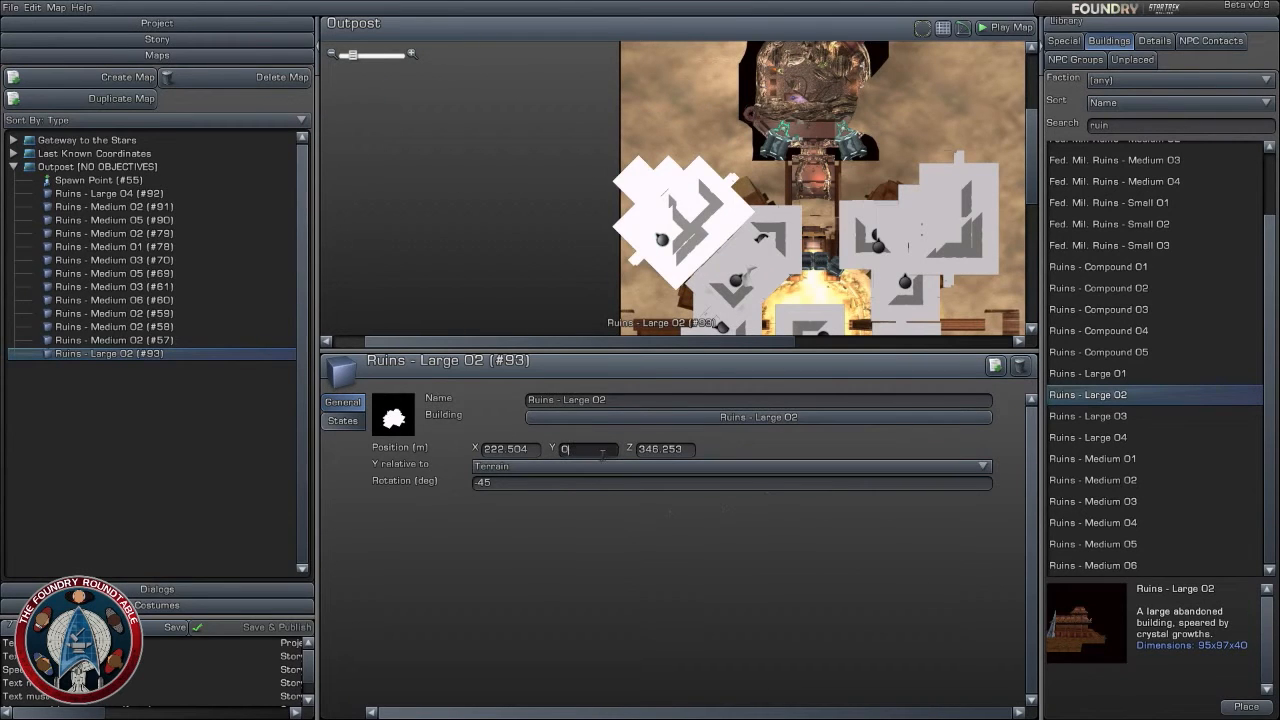
pyautogui.press('Return')
pyautogui.moveTo(916, 264); pyautogui.dragTo(855, 172, button='right')
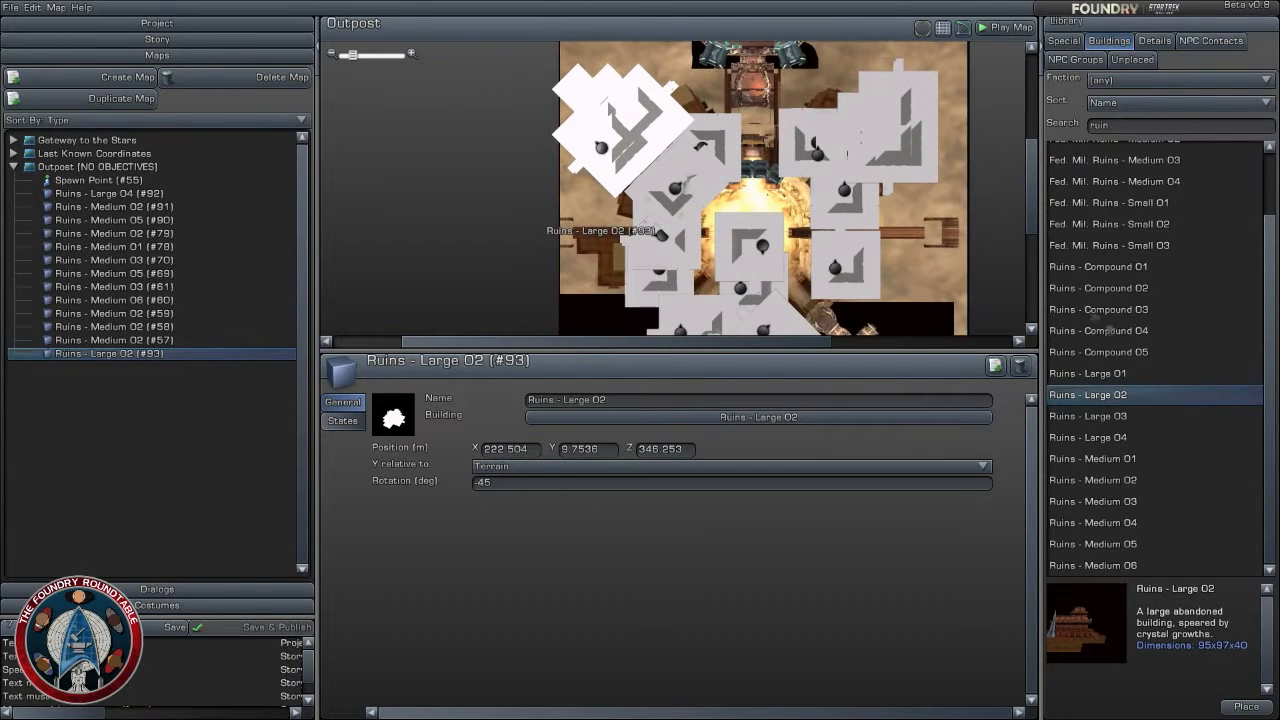
# - Choose Ruins - Large 01 and place it across the arena's north side at about X 321, Z 363, with Y 20.1168 and -90 degrees rotation
pyautogui.click(1117, 440)
pyautogui.click(1116, 458)
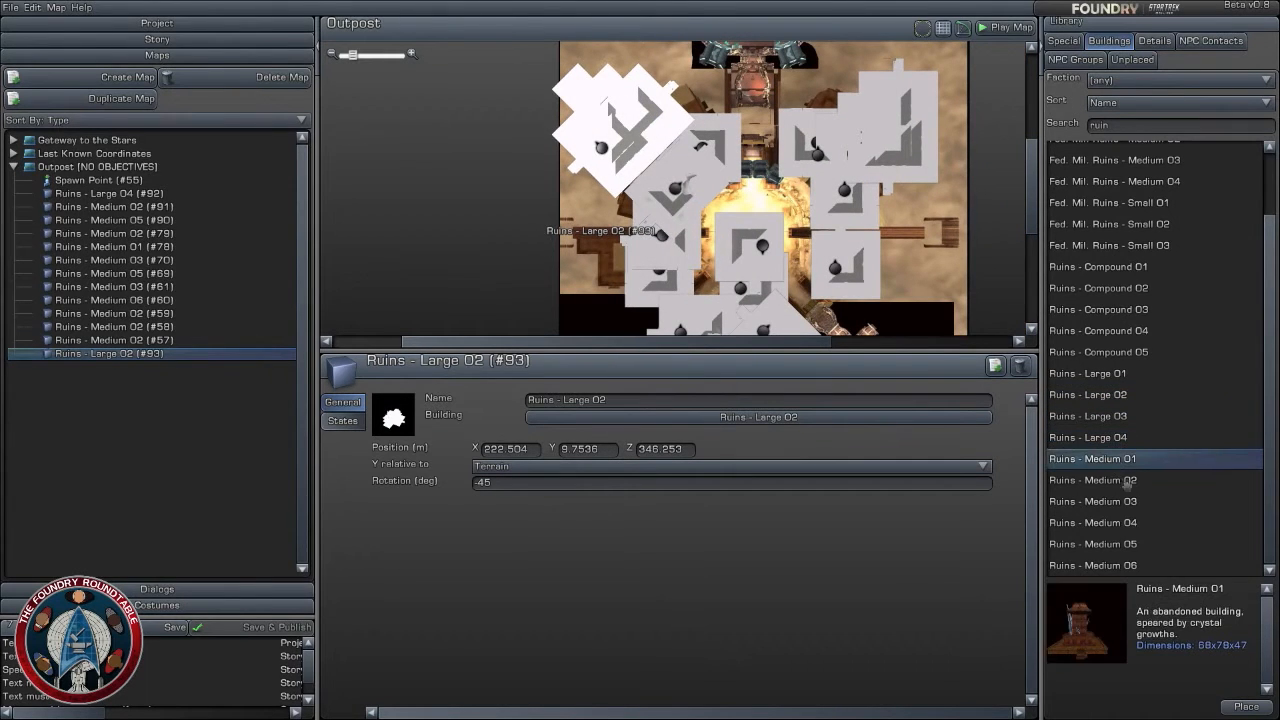
pyautogui.click(1113, 481)
pyautogui.click(1118, 373)
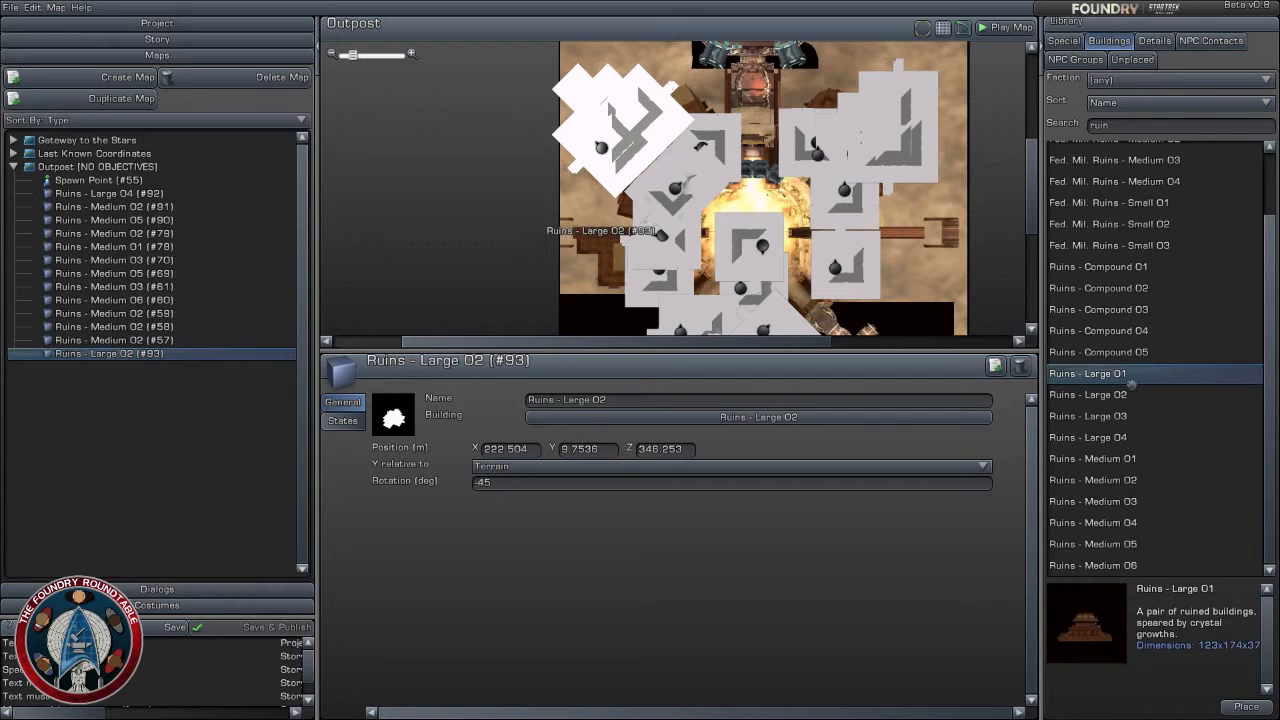
pyautogui.moveTo(1118, 373); pyautogui.dragTo(775, 140)
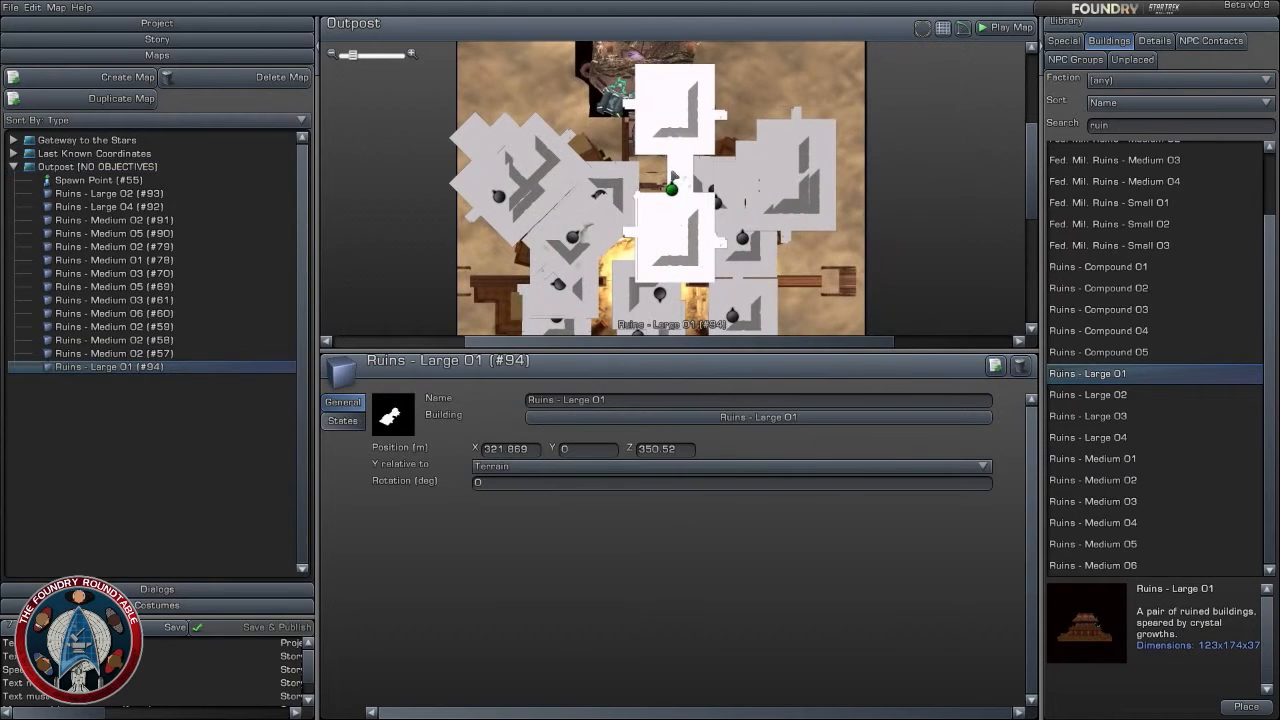
pyautogui.moveTo(680, 178); pyautogui.dragTo(625, 166)
pyautogui.moveTo(1078, 604)
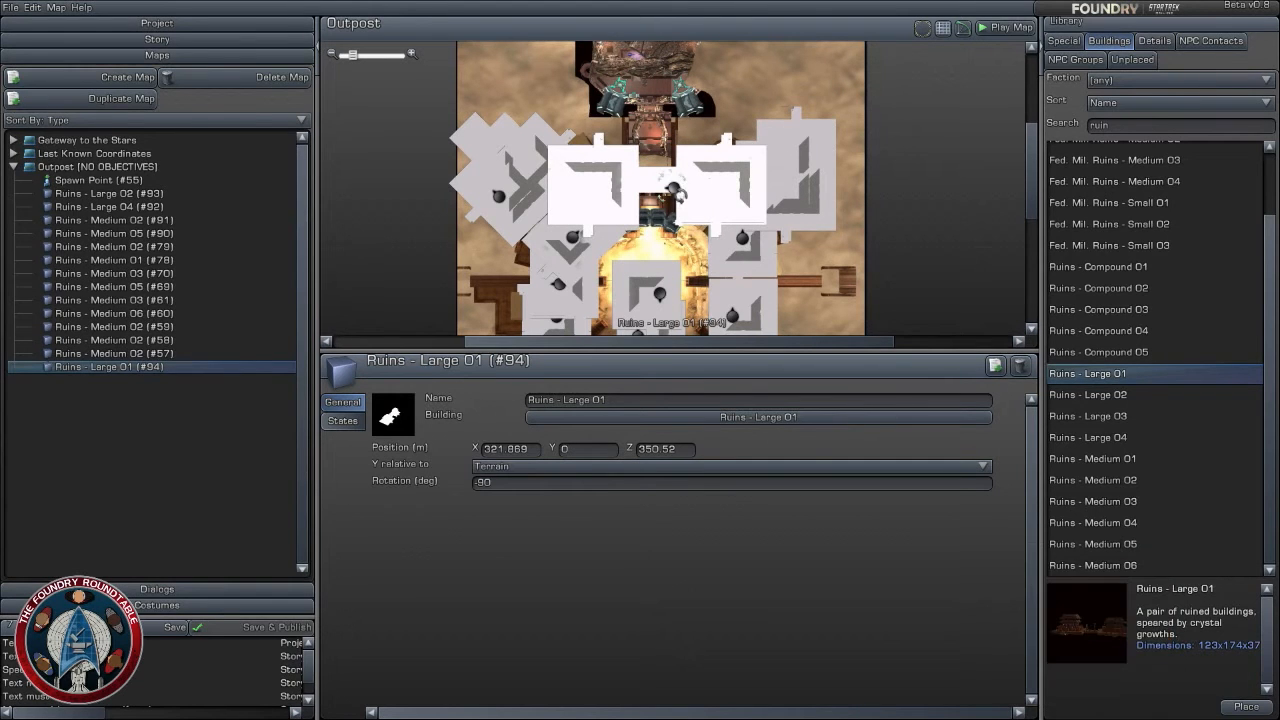
pyautogui.moveTo(674, 189)
pyautogui.mouseDown()
pyautogui.moveTo(664, 152)
pyautogui.moveTo(671, 167)
pyautogui.mouseUp()
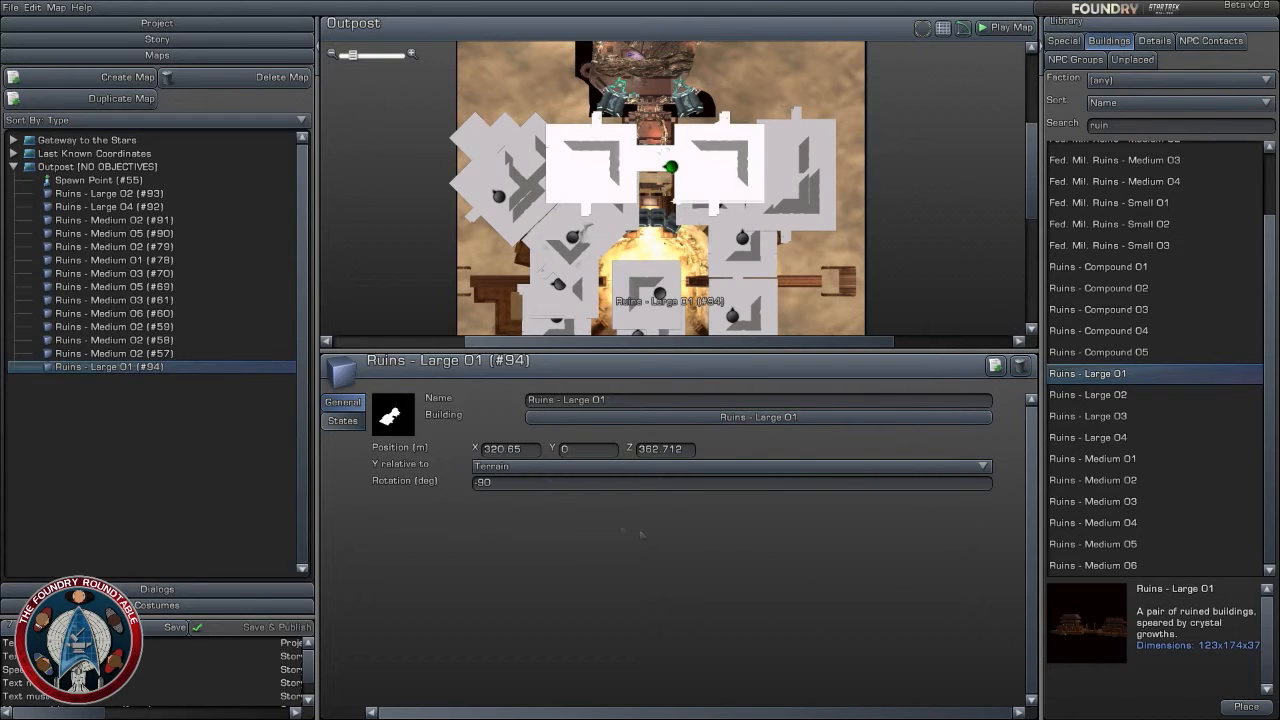
pyautogui.click(580, 450)
# - Choose Ruins - Large 03 among the ruins and place it east of the arena at about X 405, Z 276
pyautogui.moveTo(762, 264); pyautogui.dragTo(773, 221, button='right')
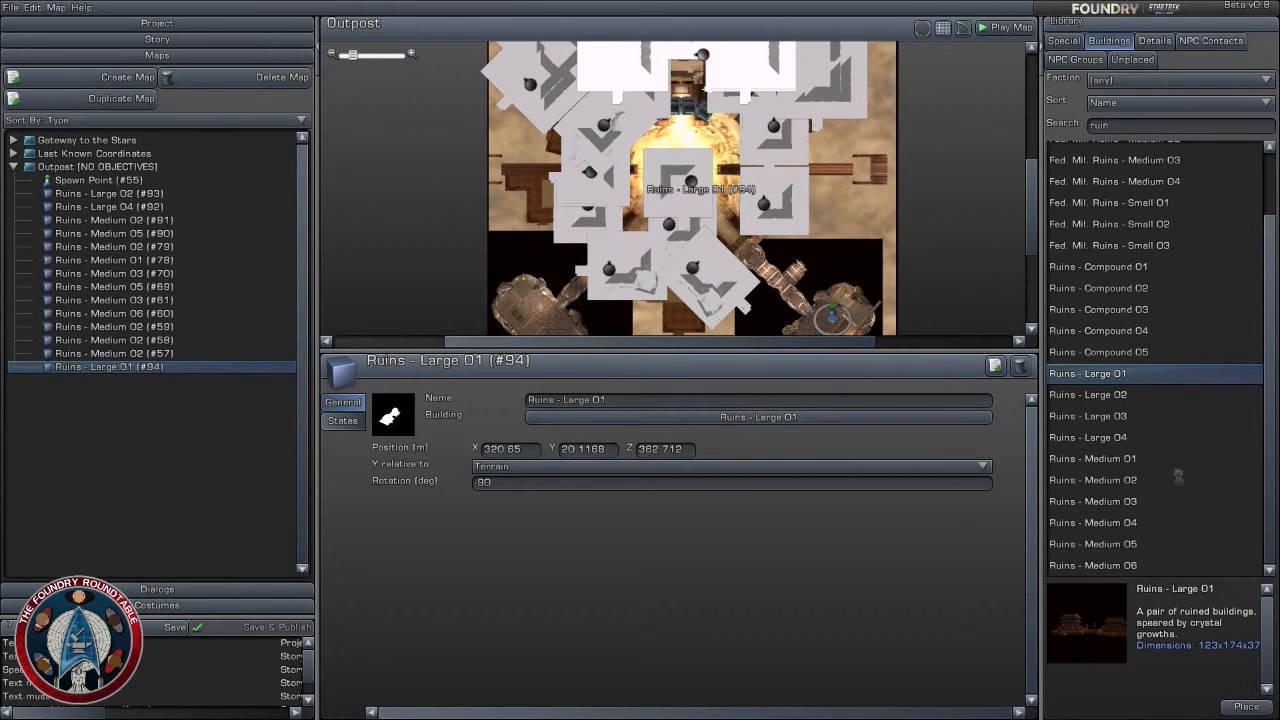
pyautogui.scroll(-3, 805, 245)
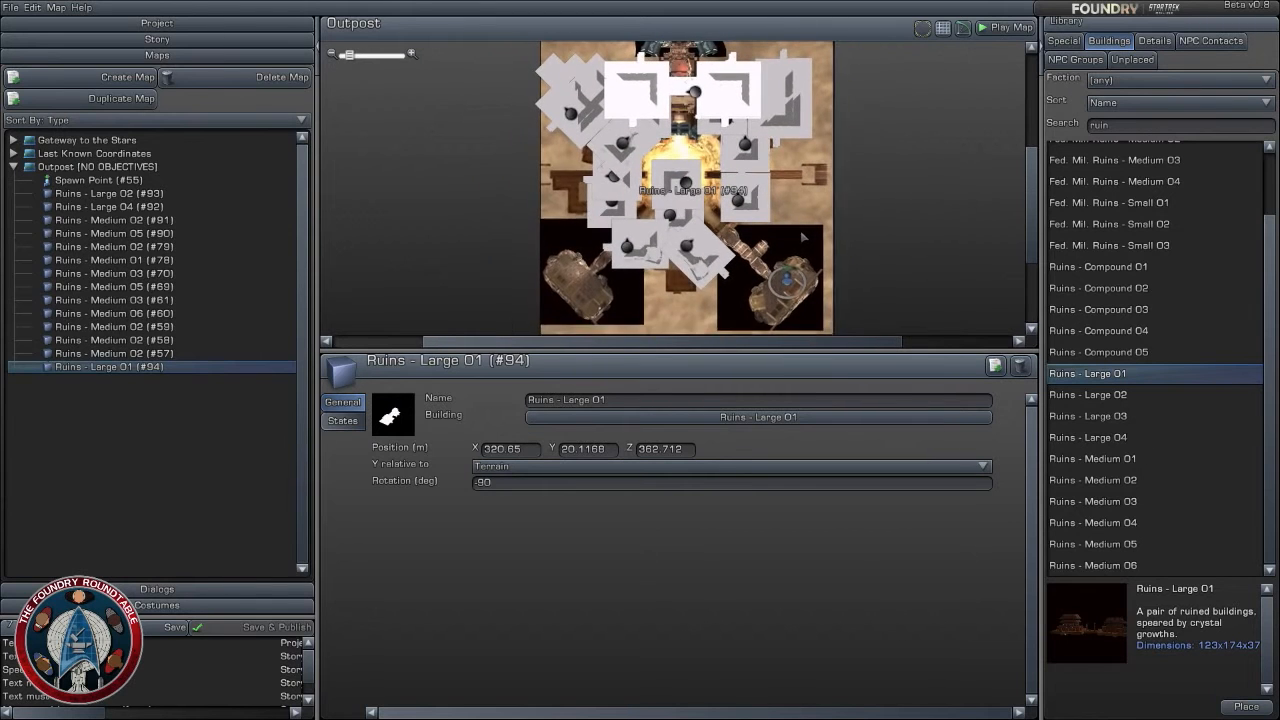
pyautogui.click(1118, 479)
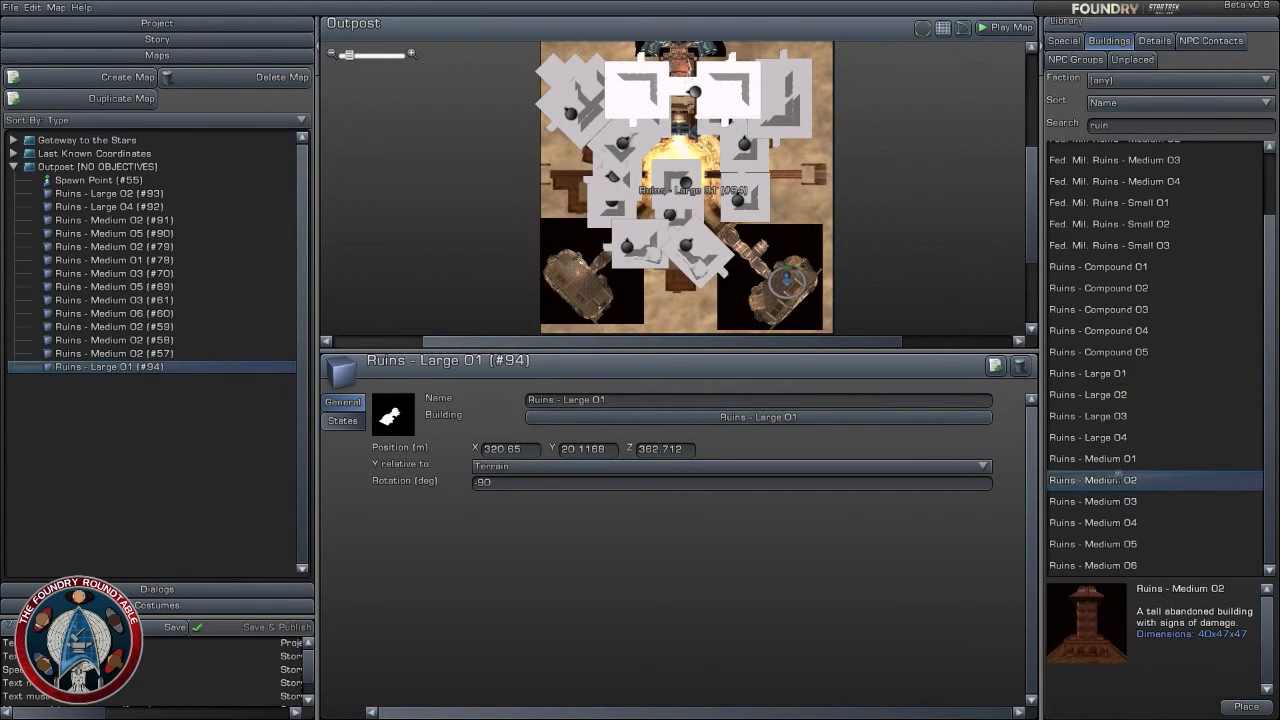
pyautogui.click(1121, 397)
pyautogui.click(1118, 418)
pyautogui.moveTo(1083, 437); pyautogui.dragTo(800, 205)
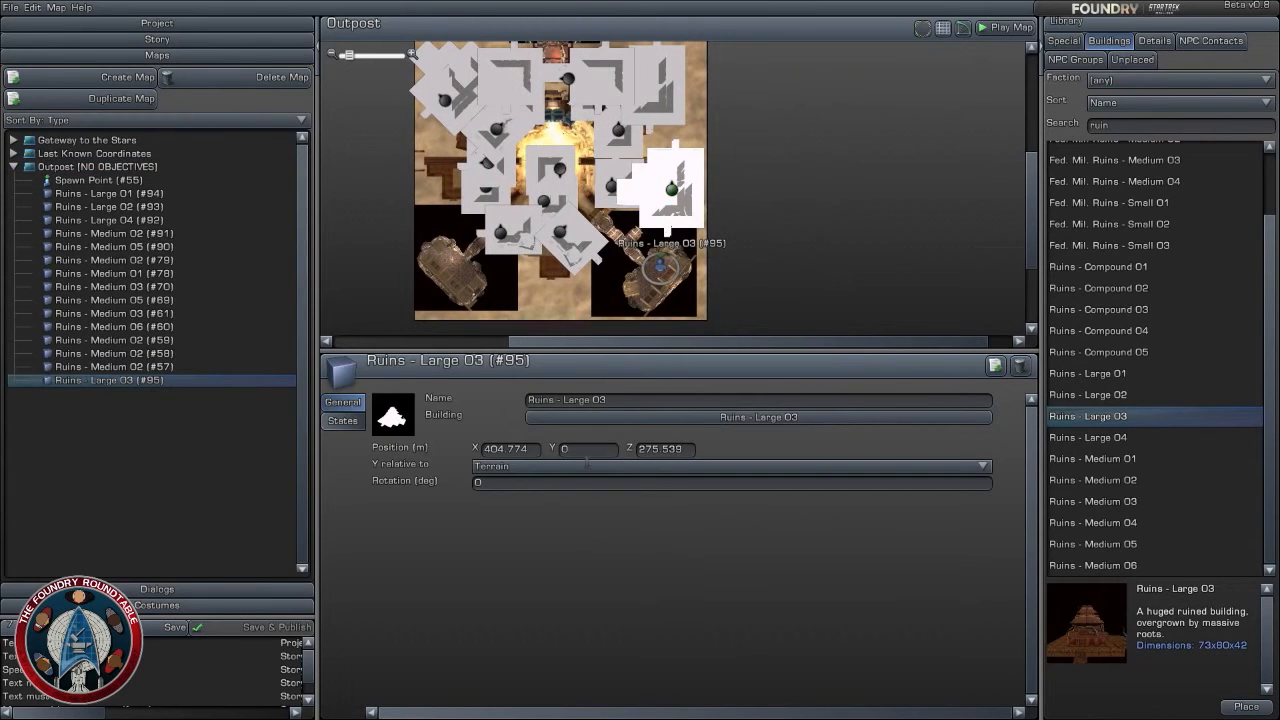
# - Move the Spawn Point to about X 285, Z 266, southwest of the central ruins, and play the map from there
pyautogui.click(594, 452)
pyautogui.click(620, 271)
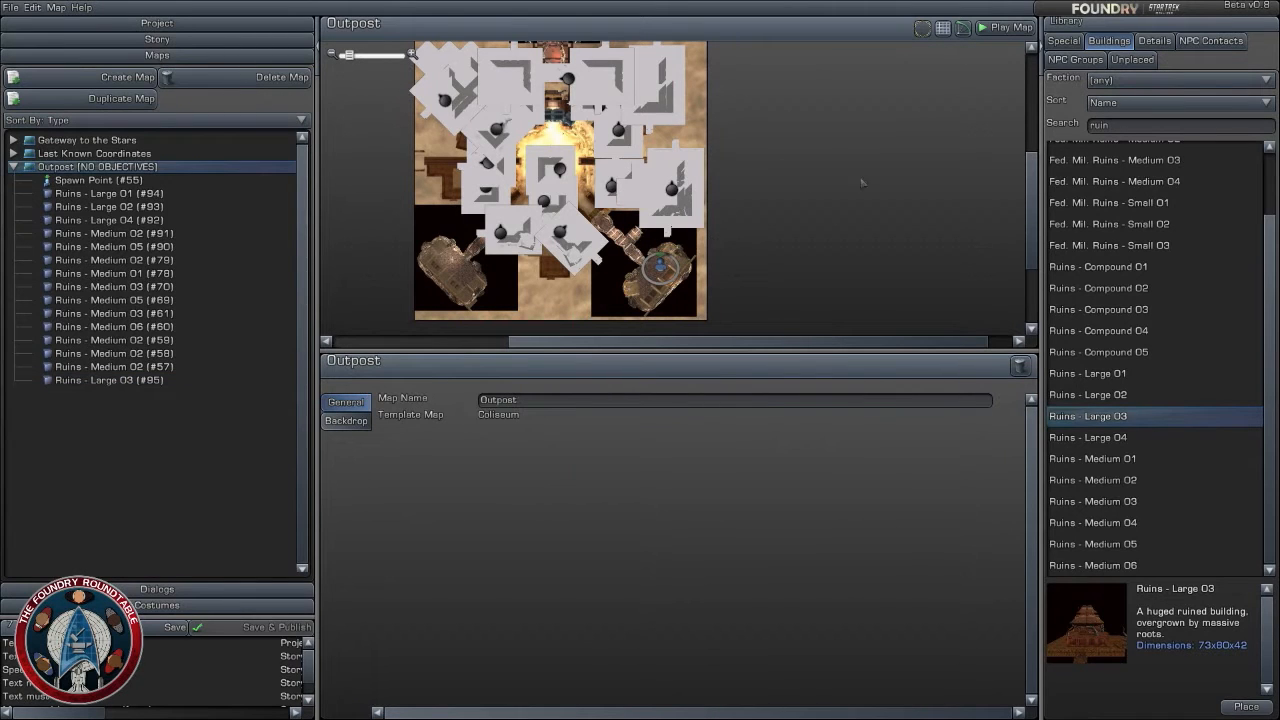
pyautogui.scroll(3, 806, 167)
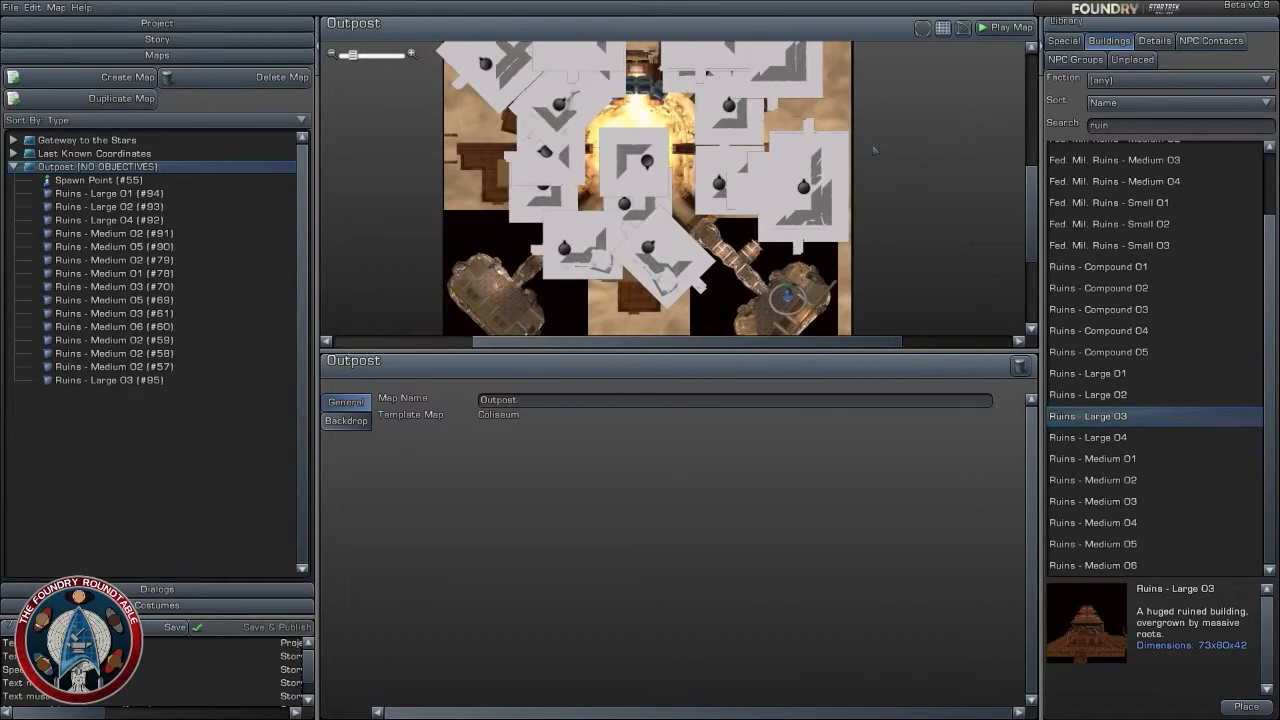
pyautogui.scroll(-2, 820, 210)
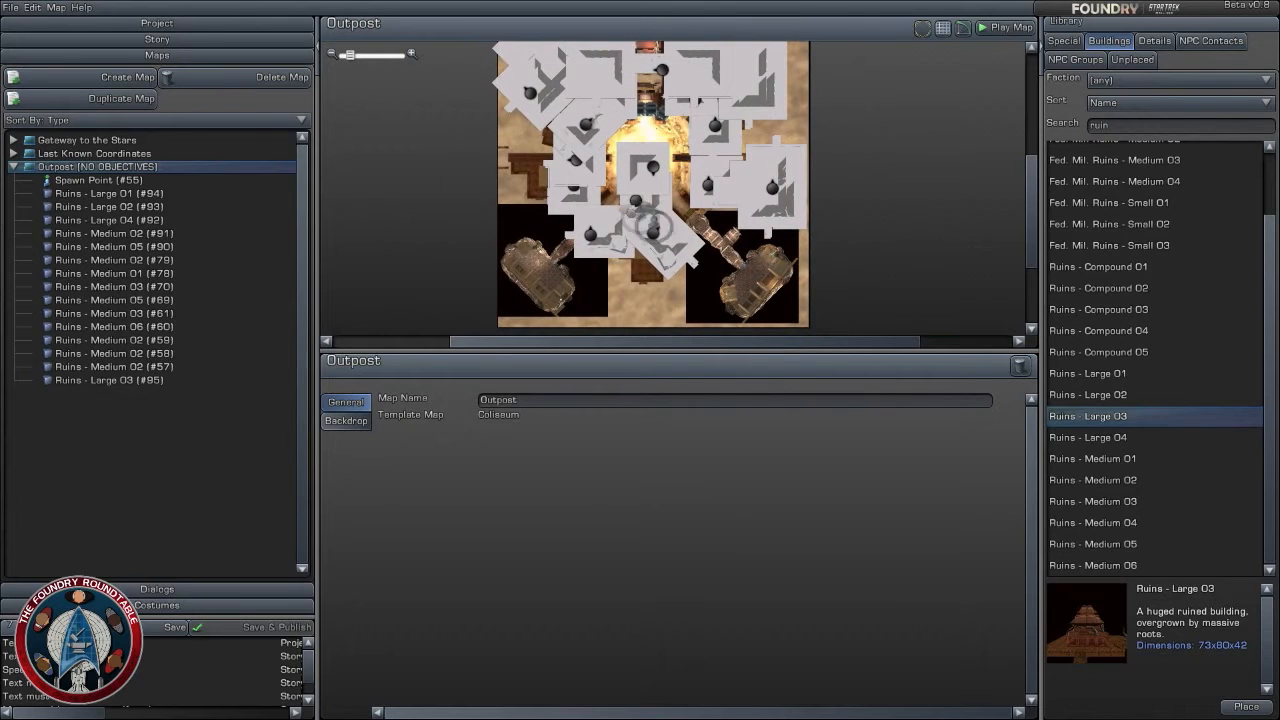
pyautogui.click(607, 198)
pyautogui.scroll(5, 600, 210)
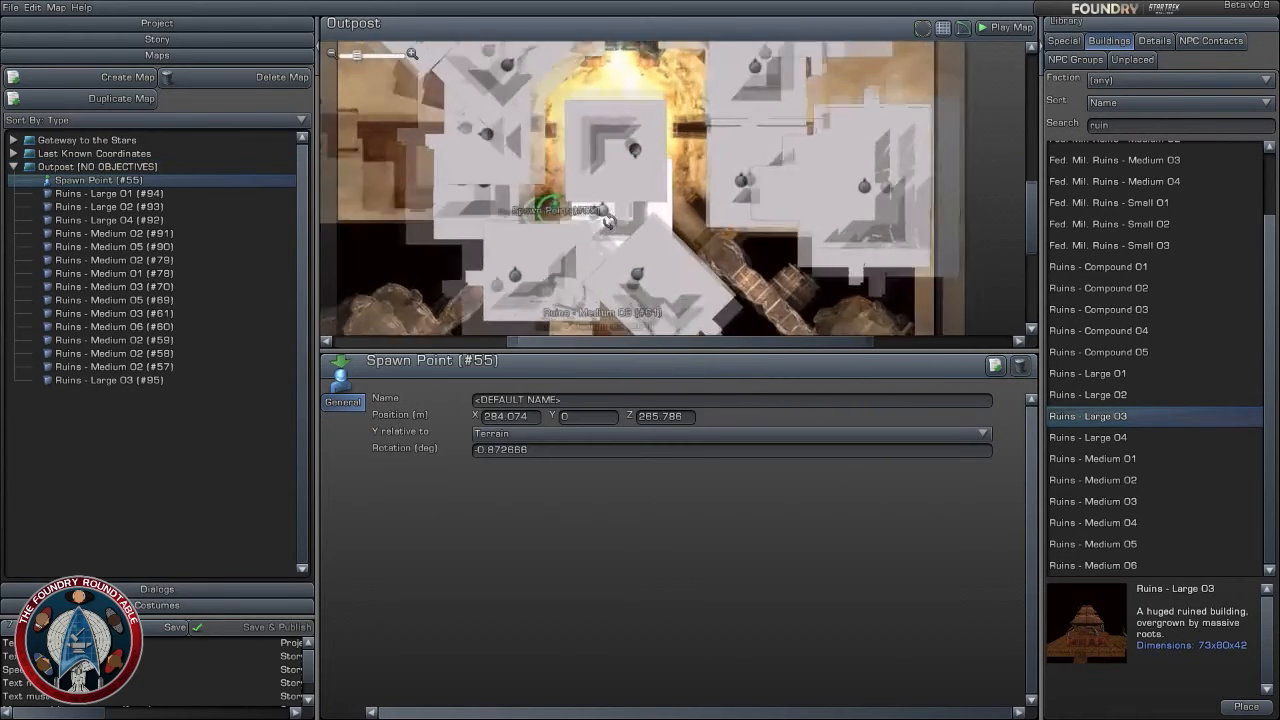
pyautogui.moveTo(595, 235); pyautogui.dragTo(775, 218, button='right')
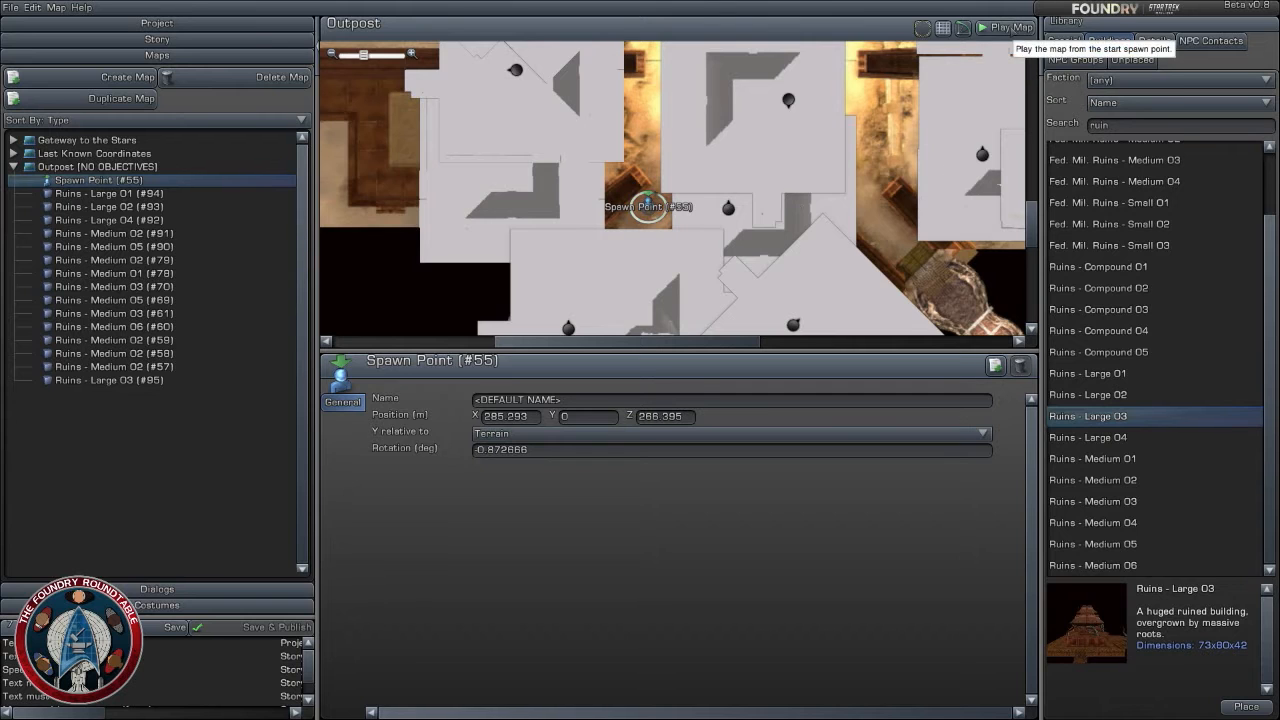
pyautogui.click(1003, 27)
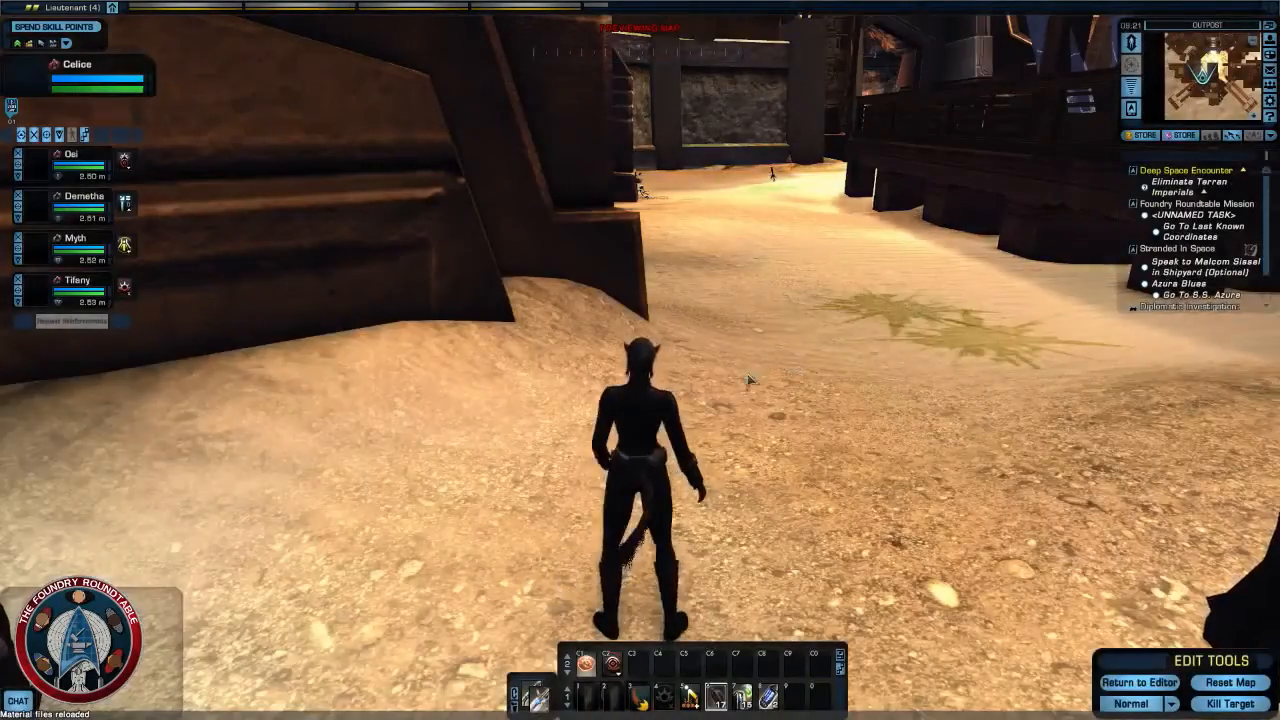
# - Walk around the arena in the map preview, examine how the surrounding ruins look from the ground, and return to the editor
pyautogui.moveTo(750, 380); pyautogui.dragTo(740, 265, button='right')
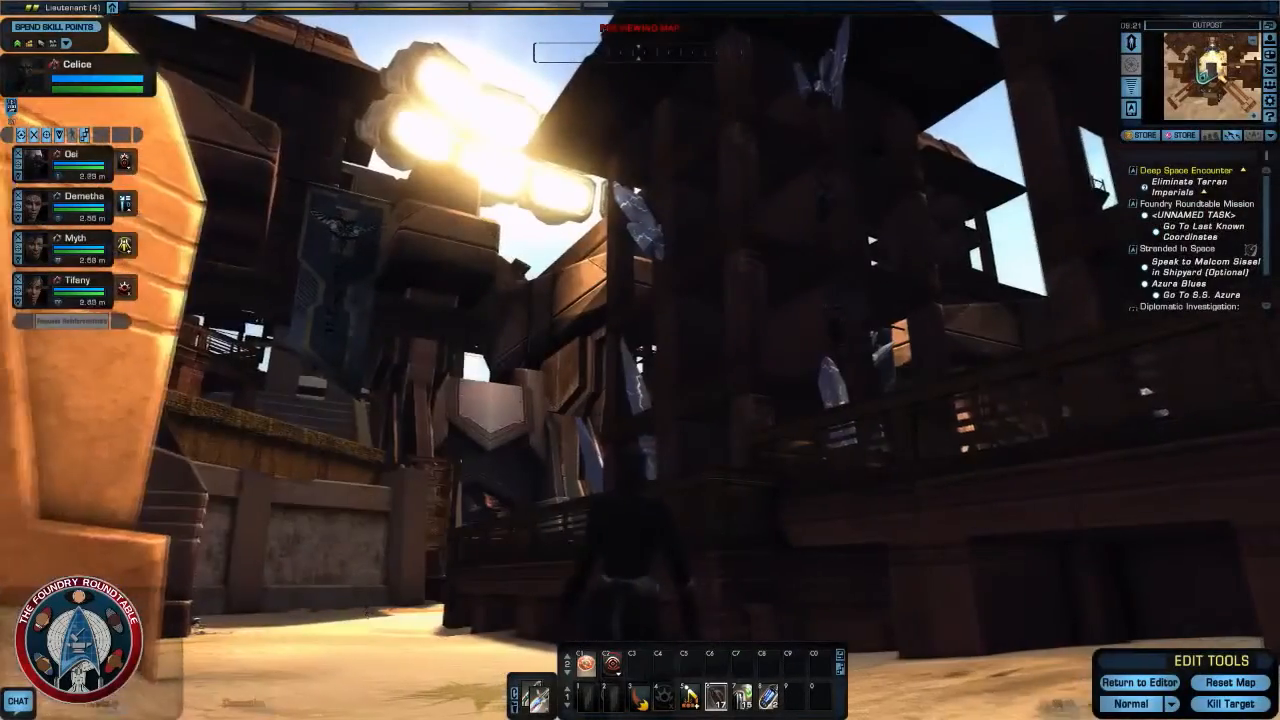
pyautogui.moveTo(745, 383); pyautogui.dragTo(779, 368, button='right')
pyautogui.press('w')
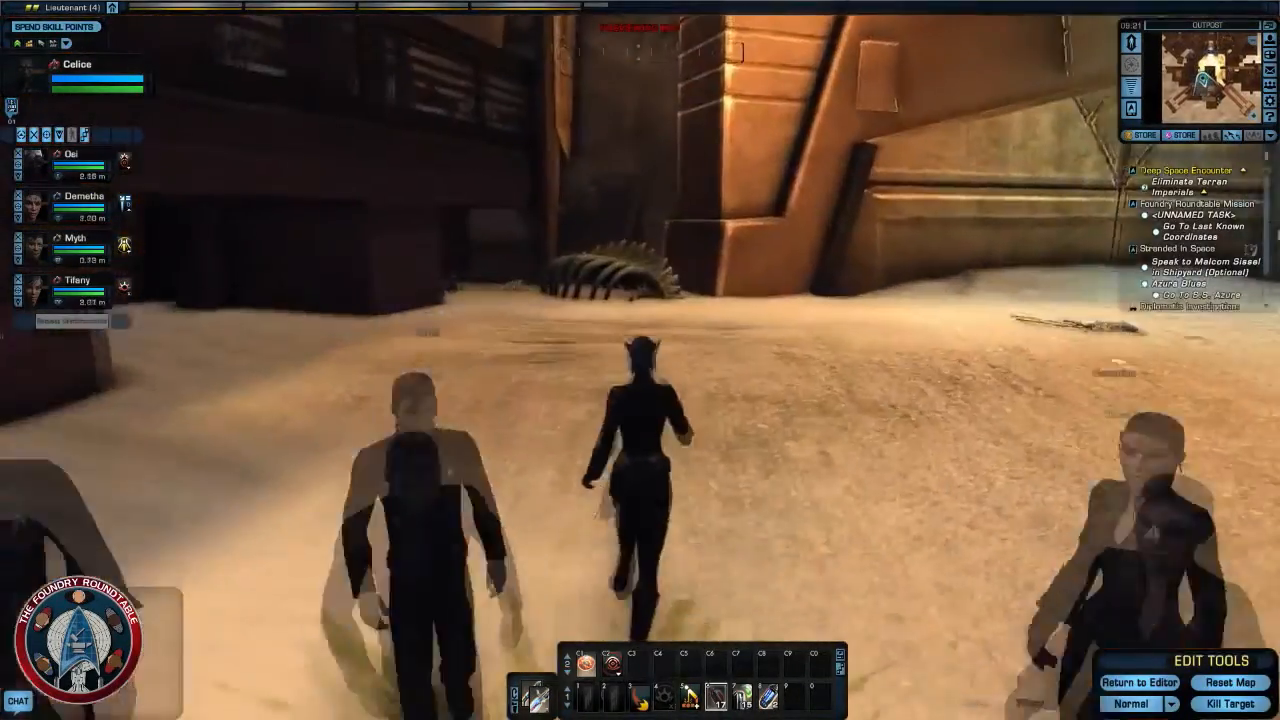
pyautogui.press('w')
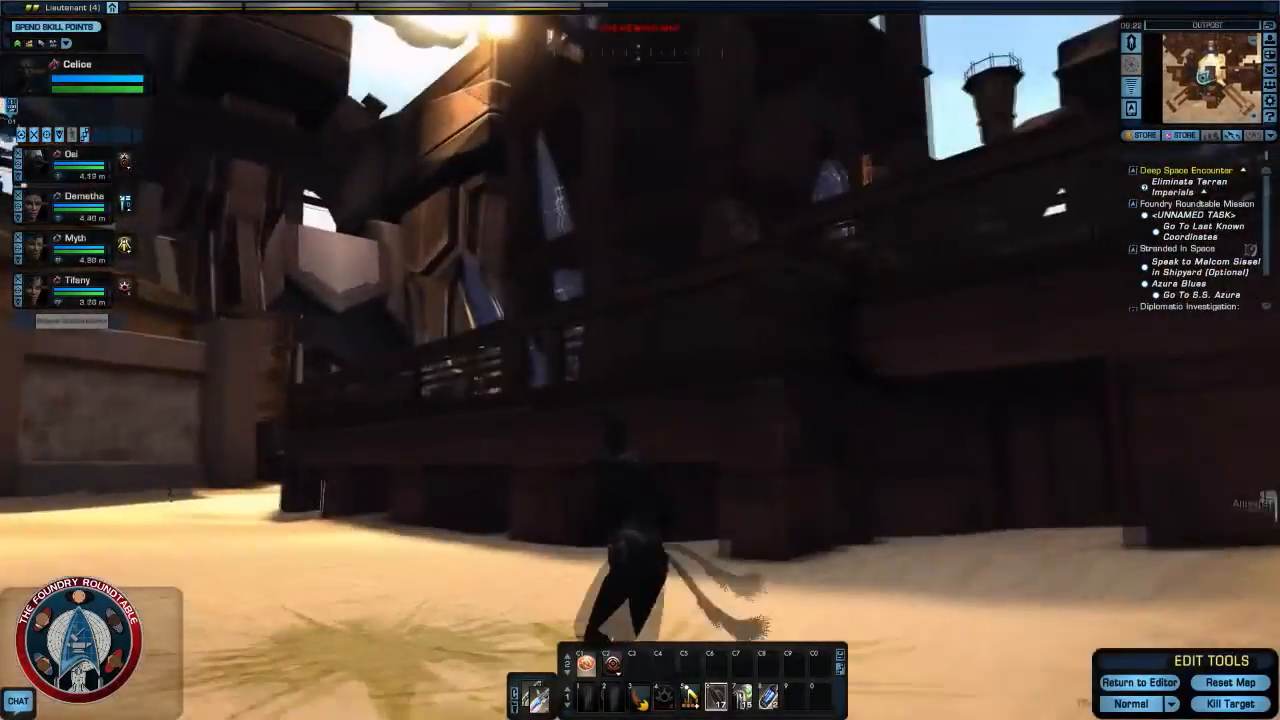
pyautogui.moveTo(640, 360); pyautogui.dragTo(740, 300, button='right')
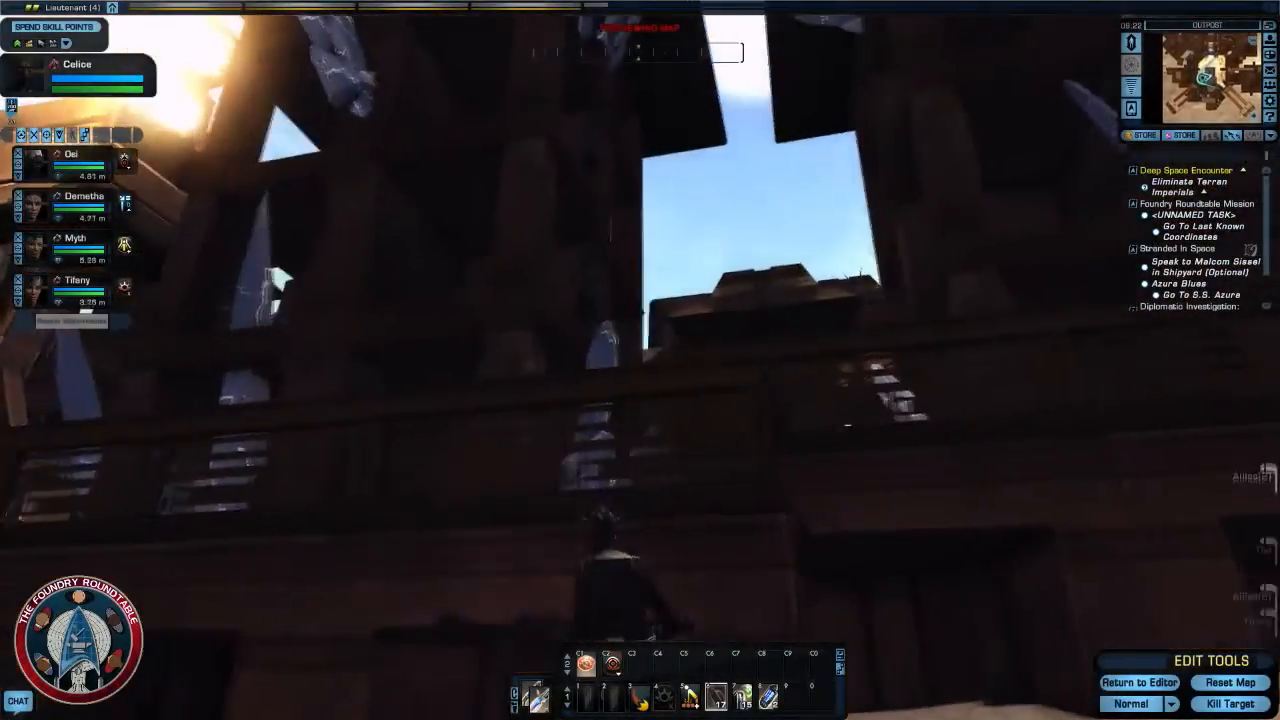
pyautogui.moveTo(810, 375); pyautogui.dragTo(910, 362, button='right')
pyautogui.press('w')
pyautogui.press('w')
pyautogui.press('w')
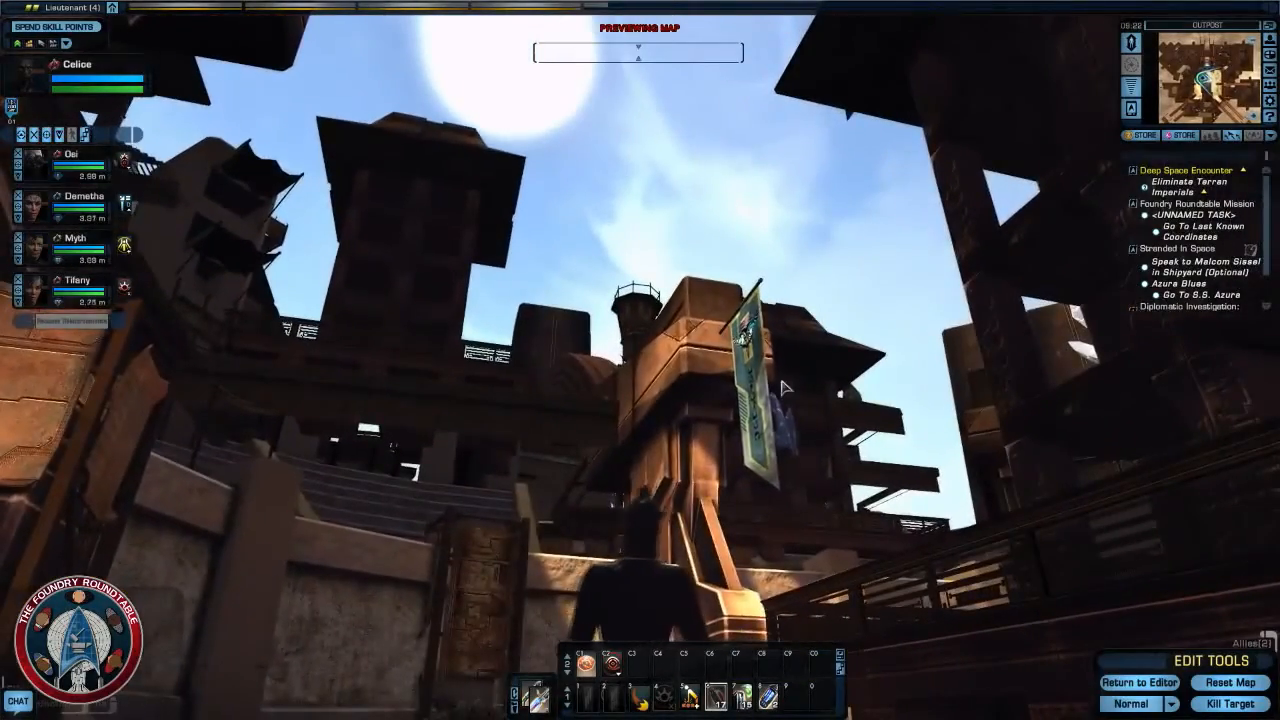
pyautogui.moveTo(784, 390); pyautogui.dragTo(930, 375, button='right')
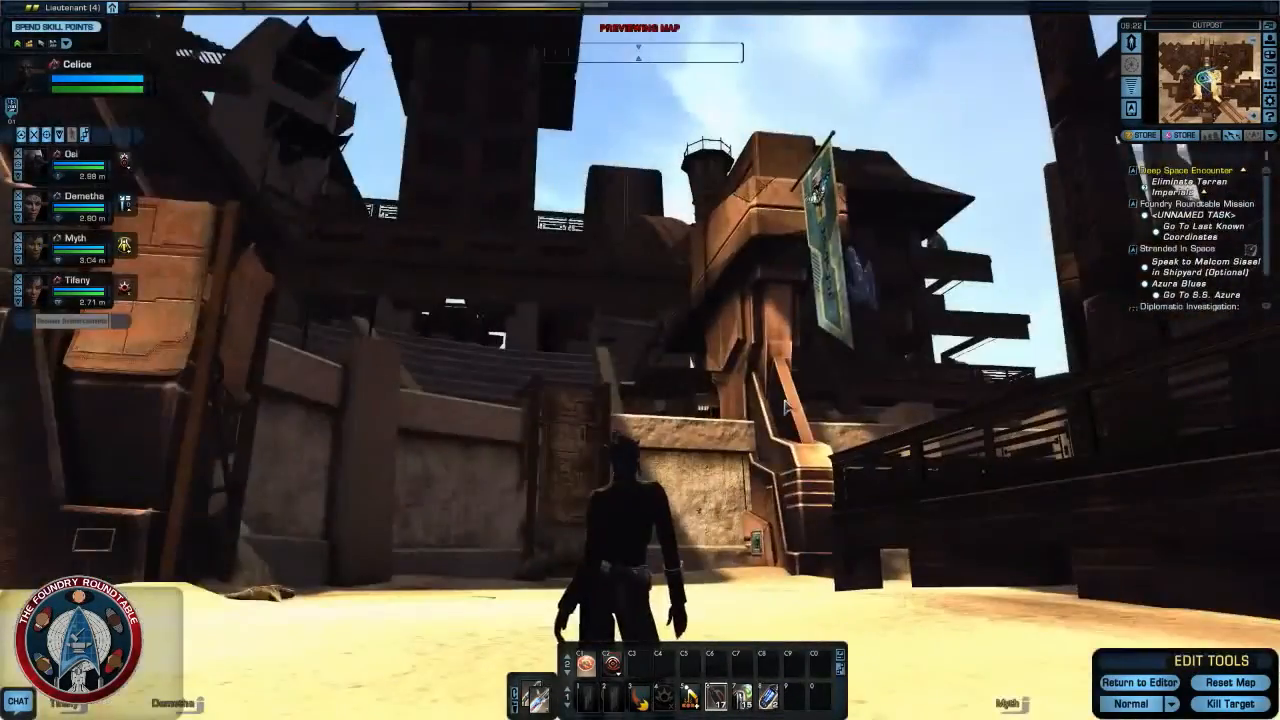
pyautogui.press('w')
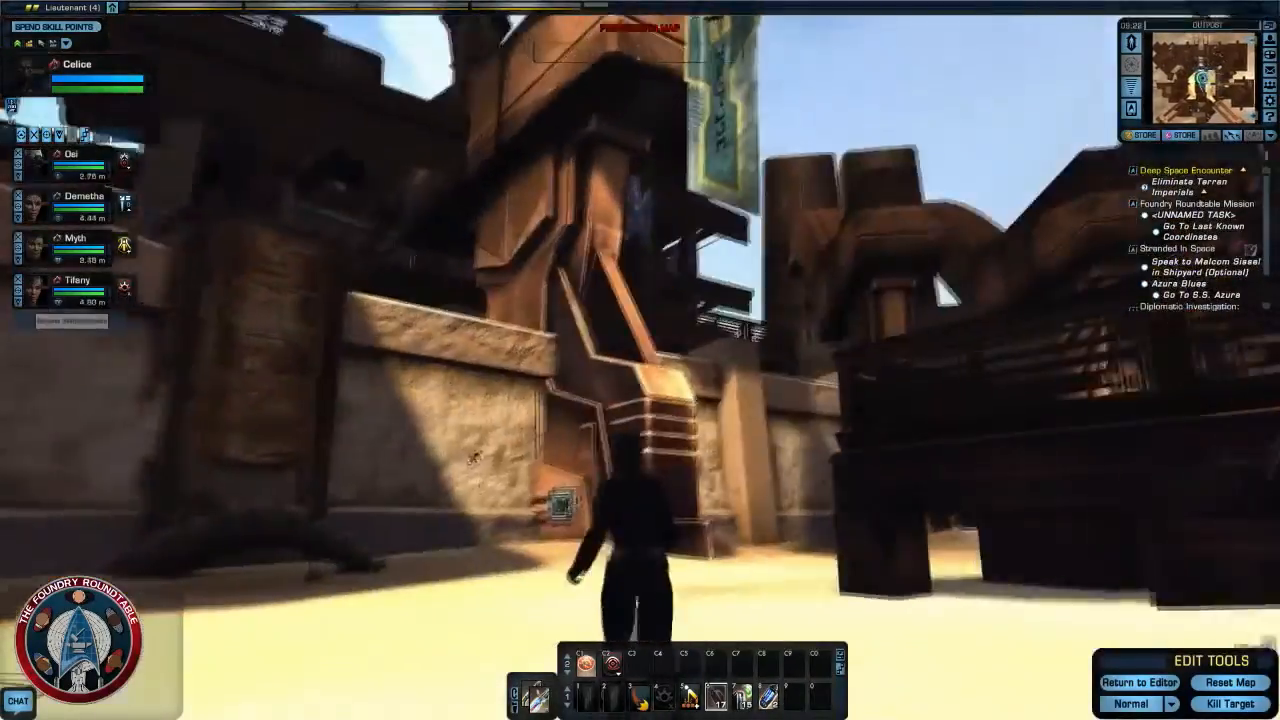
pyautogui.press('w')
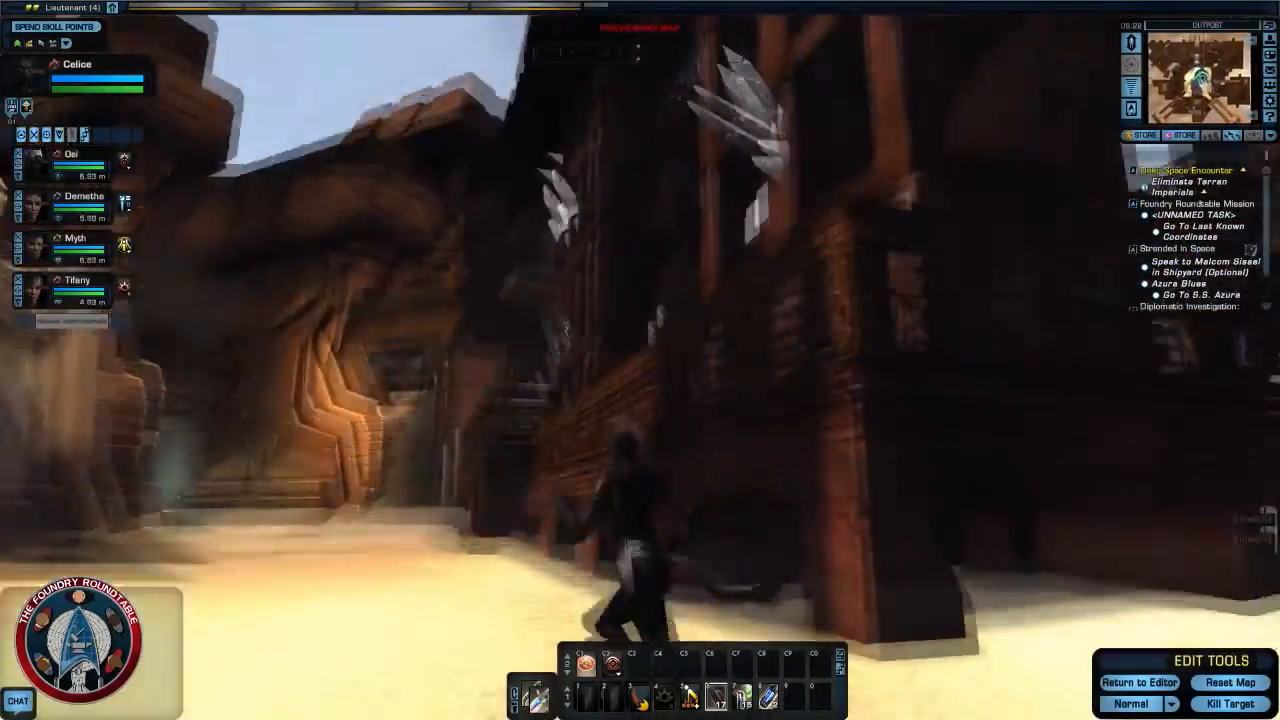
pyautogui.press('w')
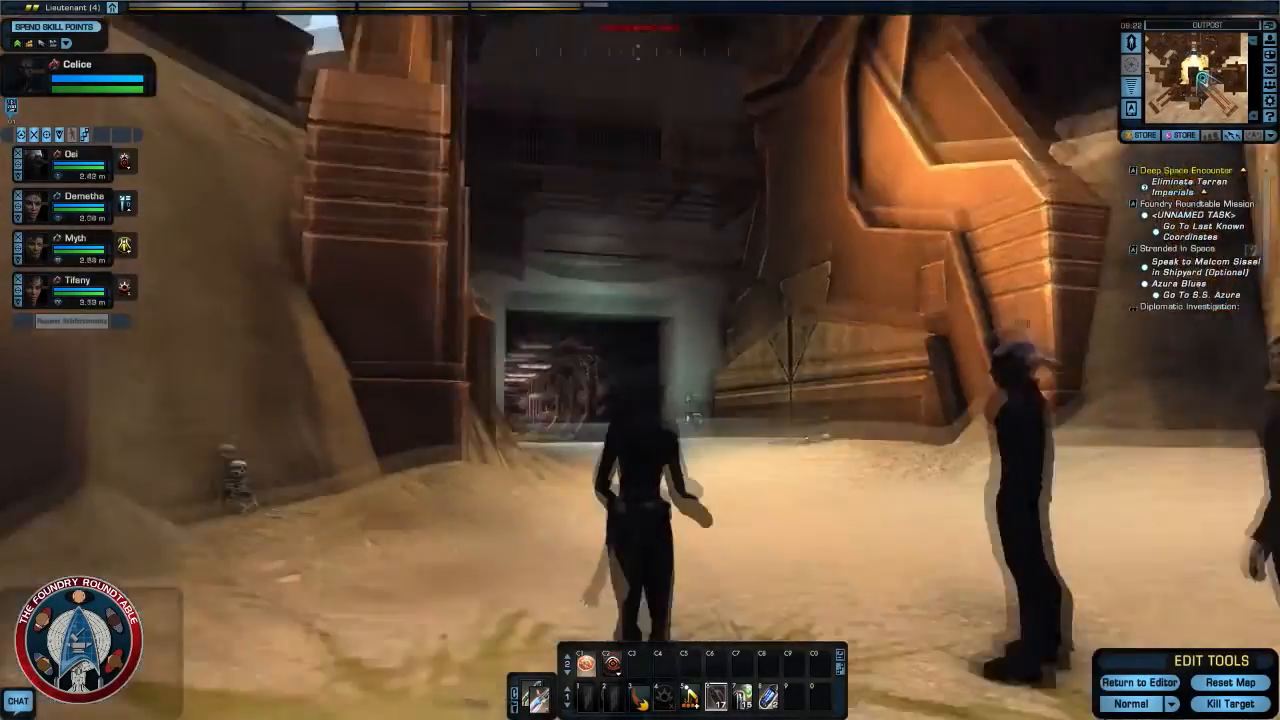
pyautogui.press('w')
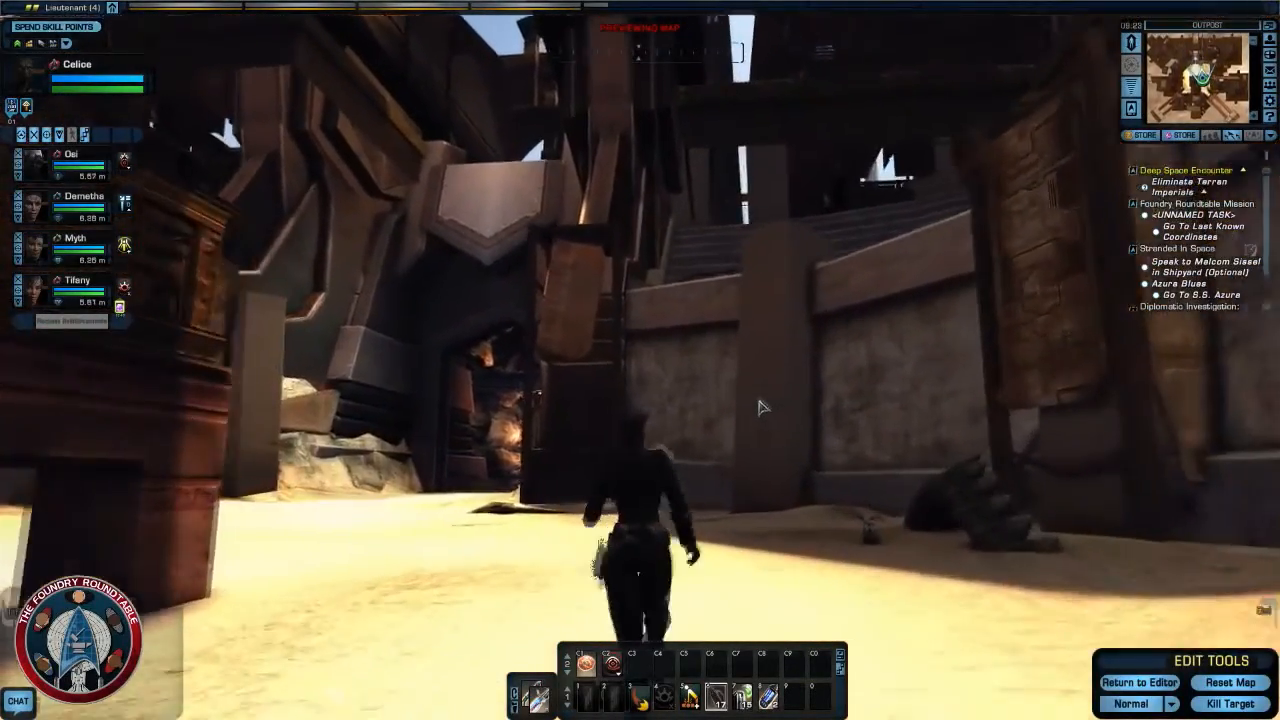
pyautogui.moveTo(761, 409); pyautogui.dragTo(600, 425, button='right')
pyautogui.press('w')
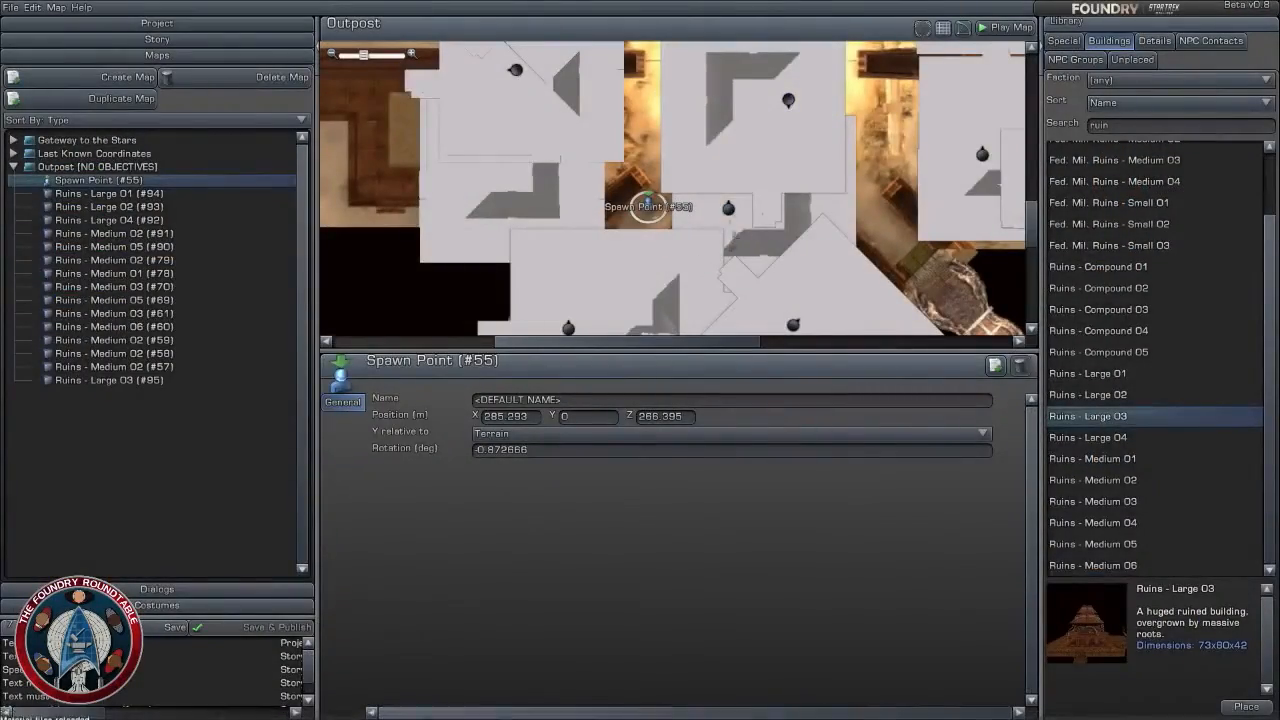
pyautogui.click(714, 160)
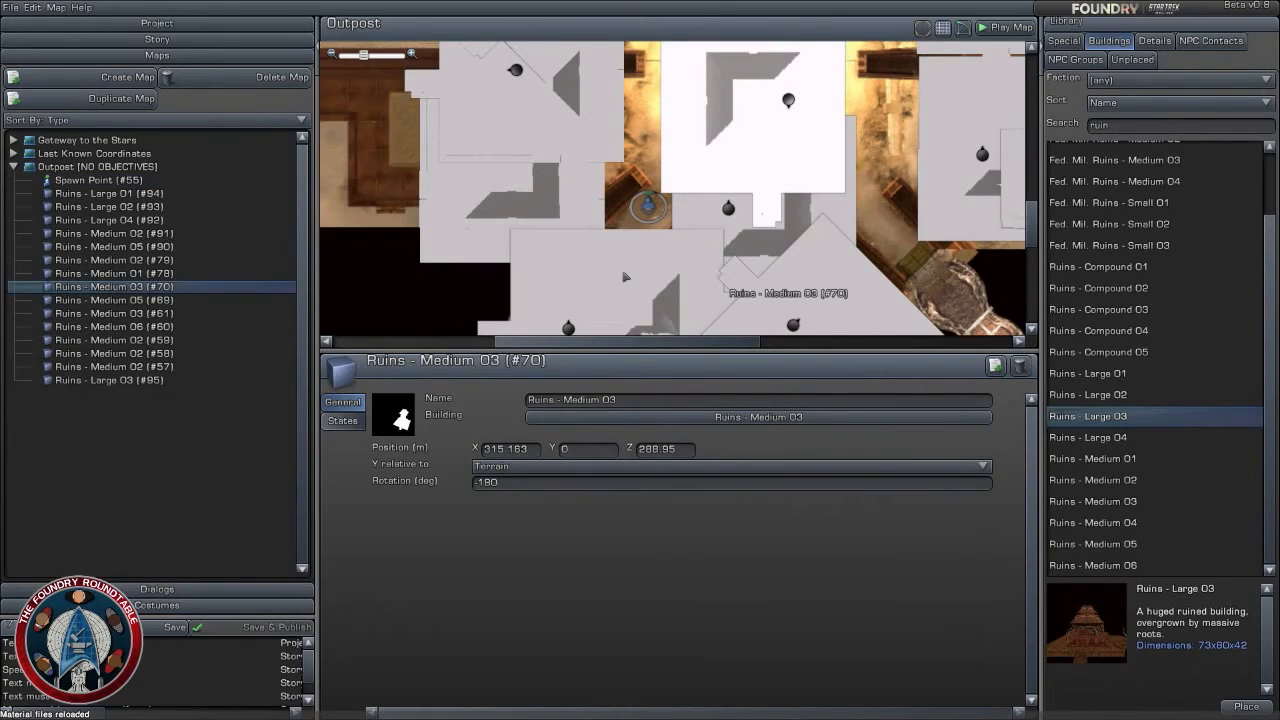
pyautogui.click(548, 465)
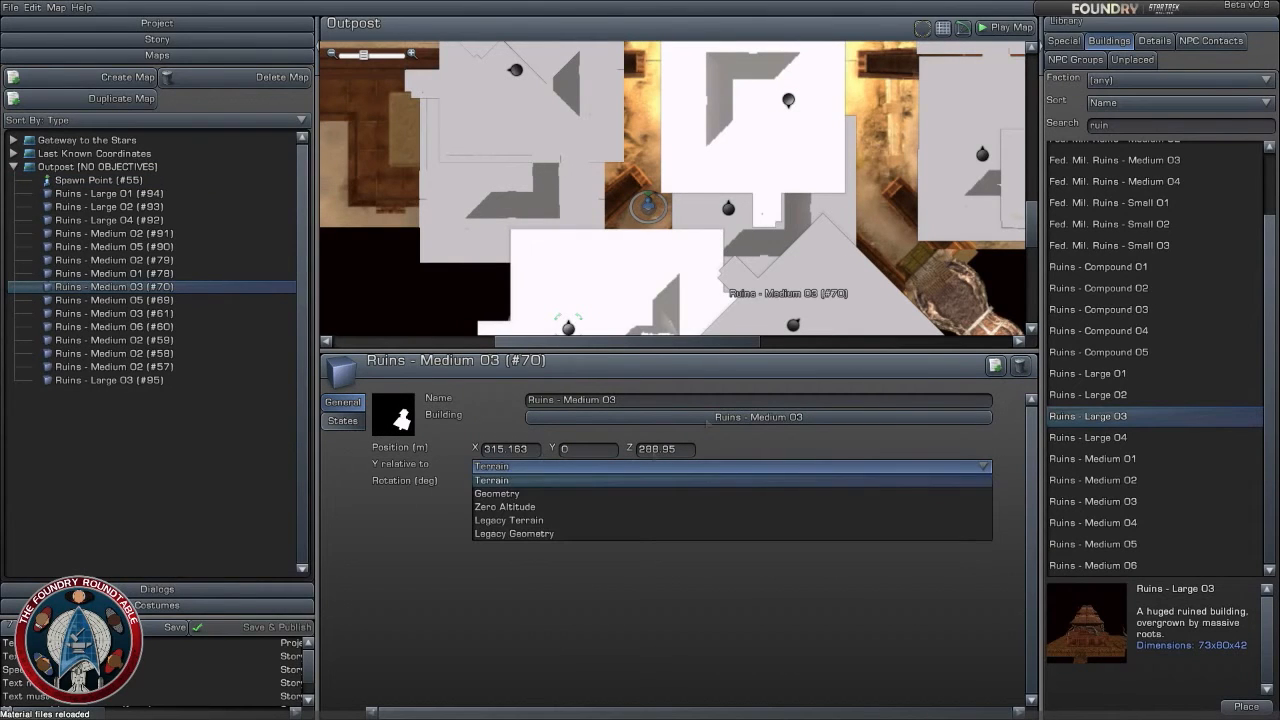
pyautogui.click(604, 294)
# - Move the southwestern Ruins - Medium 05 to about X 260, Z 252, rotate it to 45 degrees, and make its Y relative to Zero Altitude
pyautogui.scroll(-3, 580, 254)
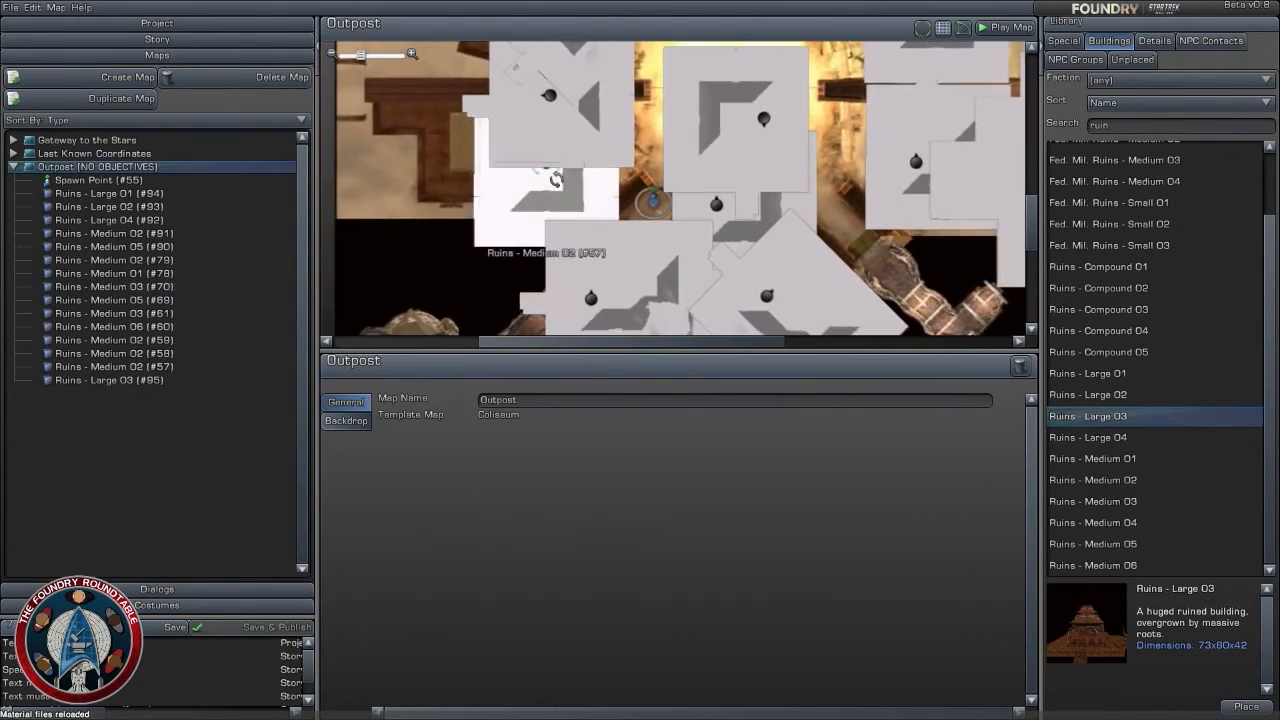
pyautogui.scroll(4, 689, 138)
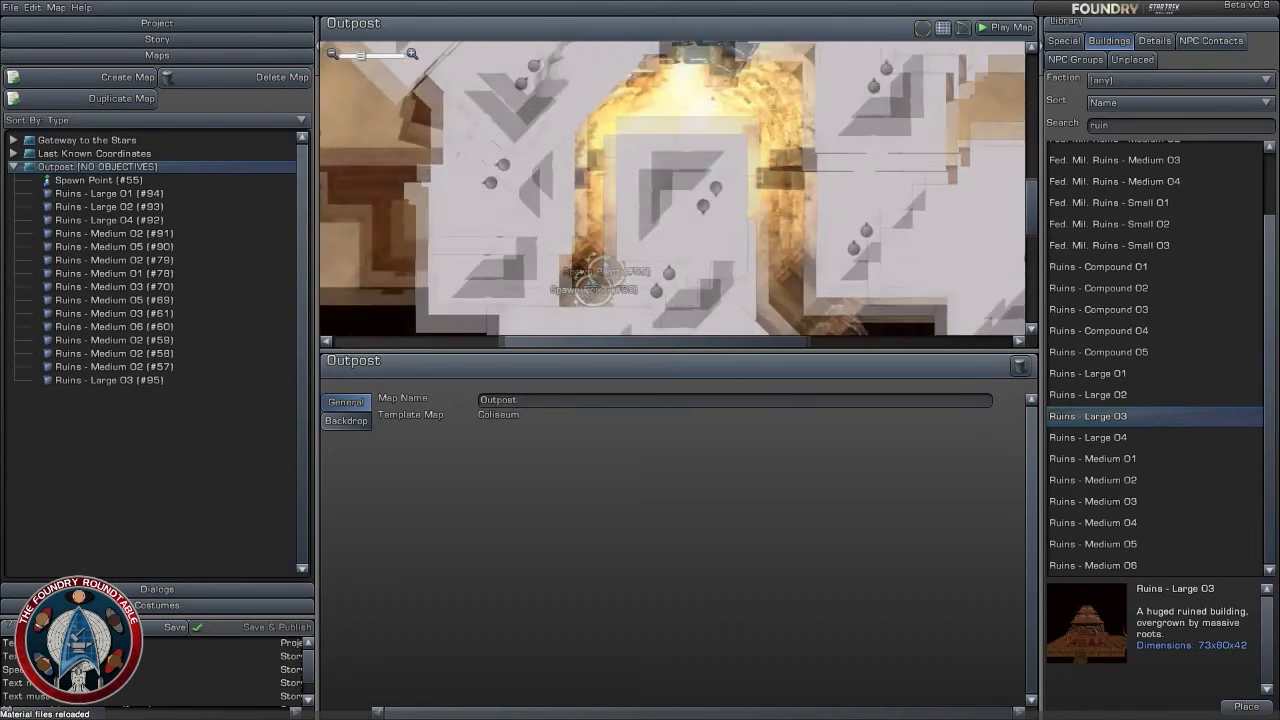
pyautogui.scroll(-3, 687, 131)
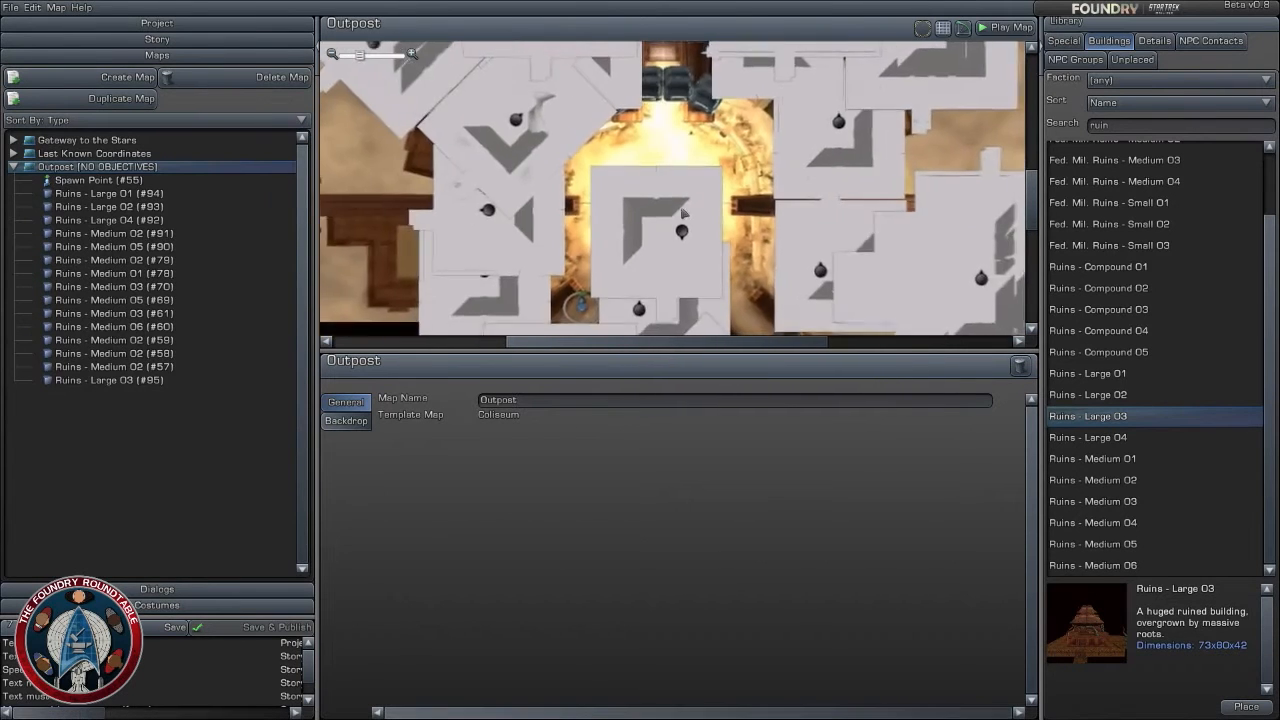
pyautogui.scroll(2, 680, 157)
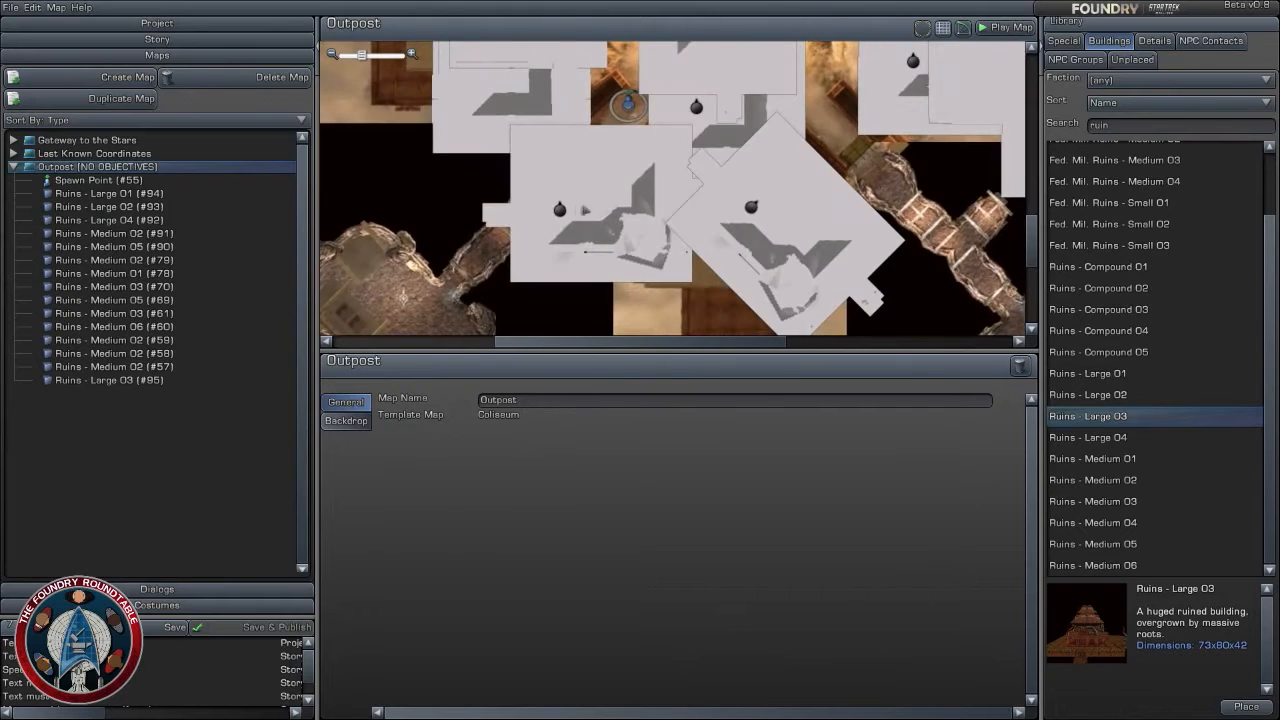
pyautogui.click(565, 205)
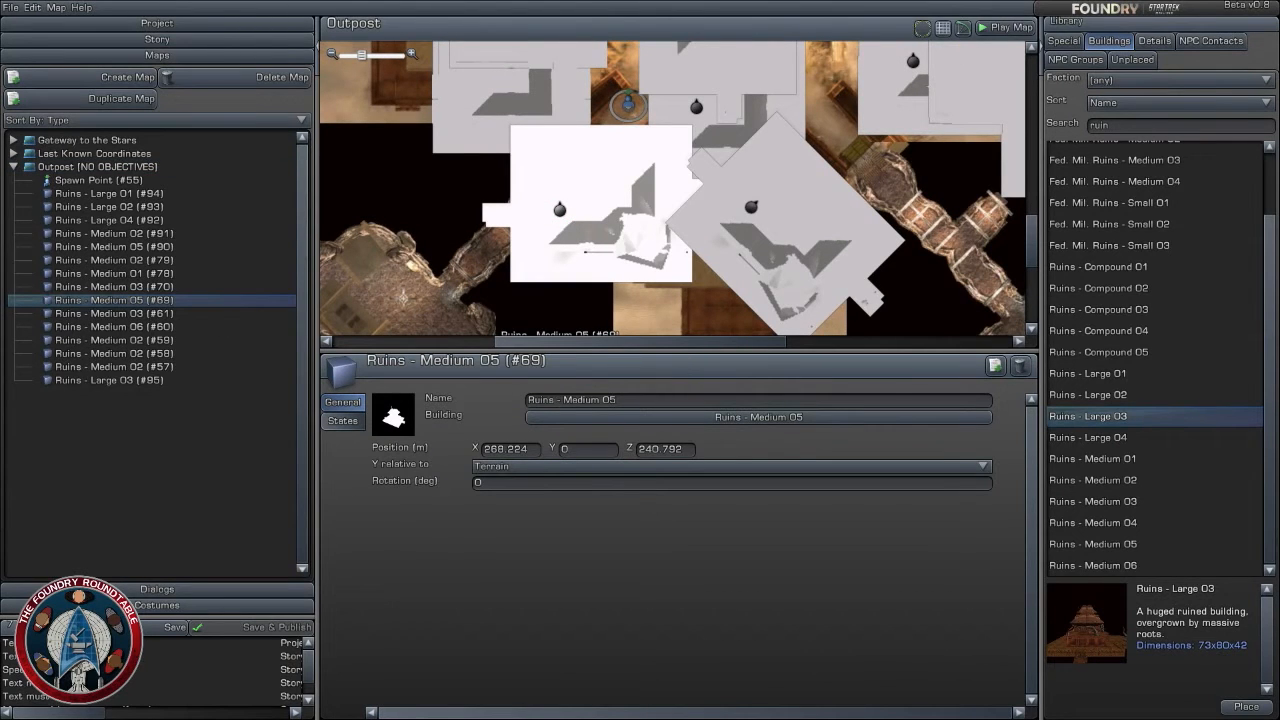
pyautogui.moveTo(562, 207); pyautogui.dragTo(527, 162)
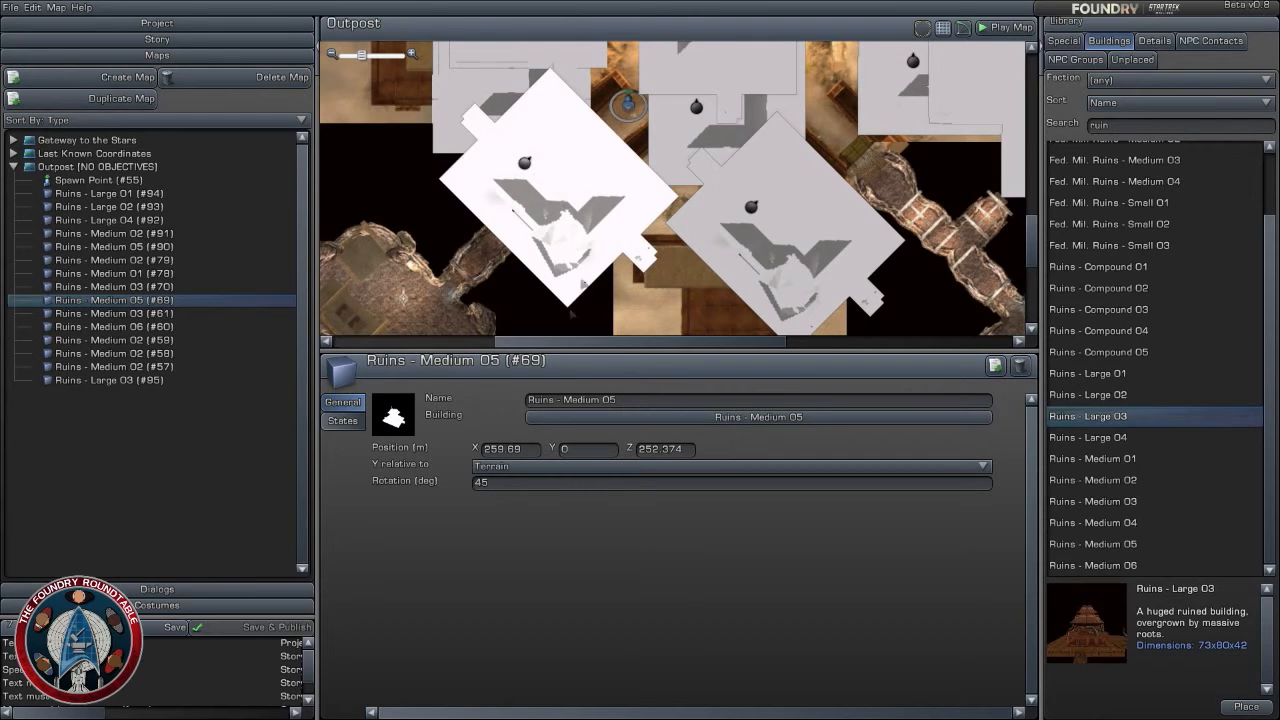
pyautogui.click(591, 465)
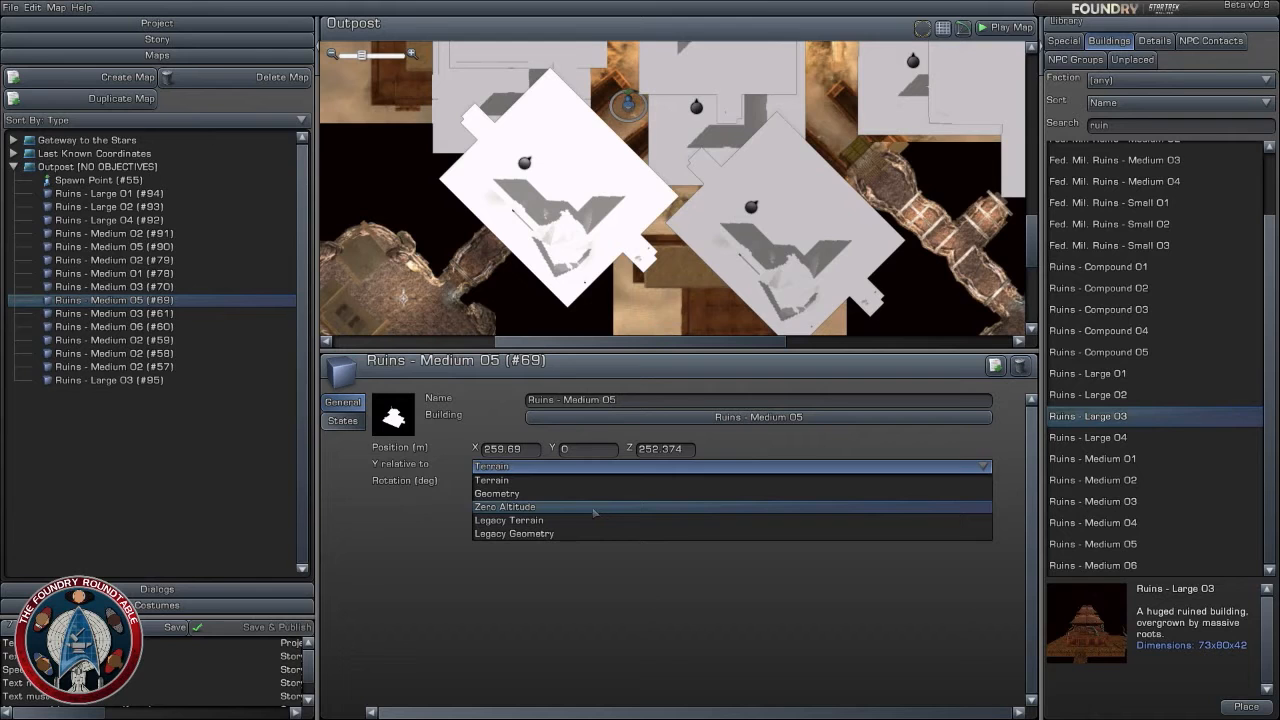
pyautogui.click(594, 511)
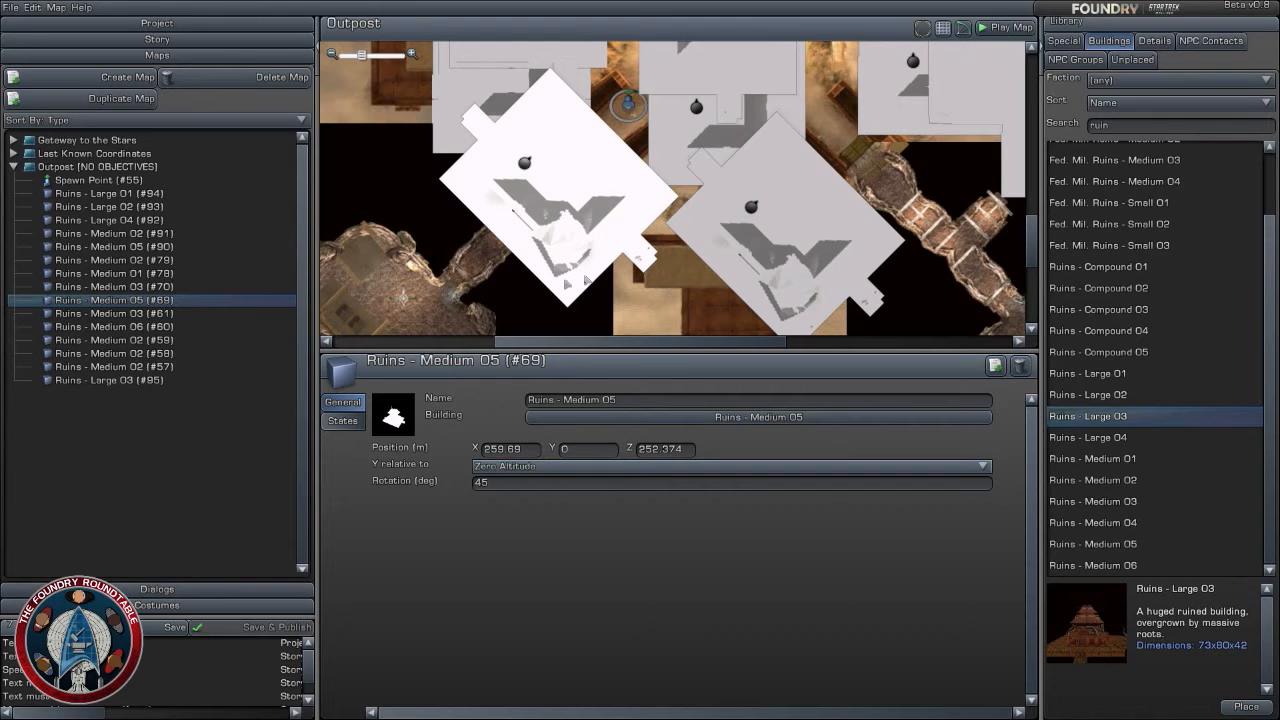
pyautogui.click(437, 214)
# - Shift the central Ruins - Medium 03 slightly to about X 318, Z 290
pyautogui.scroll(-2, 439, 214)
pyautogui.moveTo(784, 72); pyautogui.dragTo(745, 249, button='right')
pyautogui.scroll(1, 745, 249)
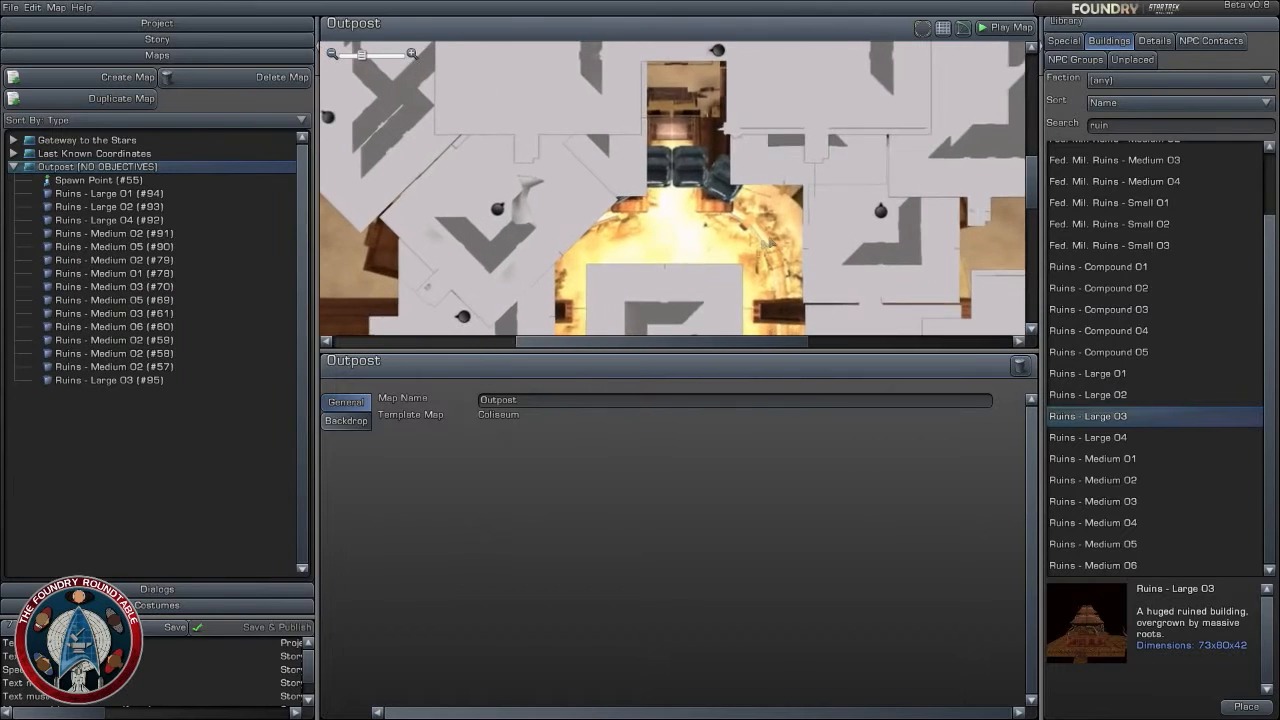
pyautogui.moveTo(818, 127); pyautogui.dragTo(818, 133)
pyautogui.moveTo(978, 203); pyautogui.dragTo(986, 204)
pyautogui.click(742, 292)
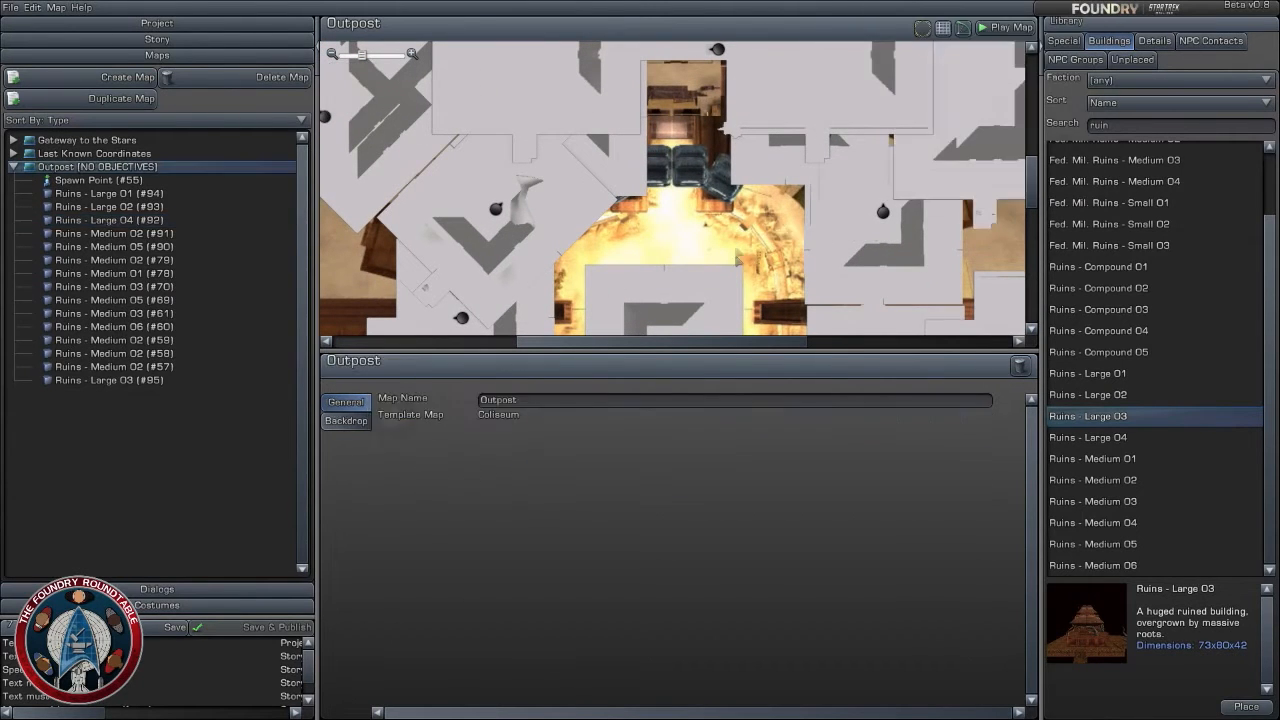
pyautogui.moveTo(741, 294); pyautogui.dragTo(735, 222, button='right')
pyautogui.scroll(1, 736, 223)
pyautogui.moveTo(739, 308); pyautogui.dragTo(754, 178, button='right')
pyautogui.scroll(-1, 749, 203)
pyautogui.moveTo(748, 204); pyautogui.dragTo(752, 206)
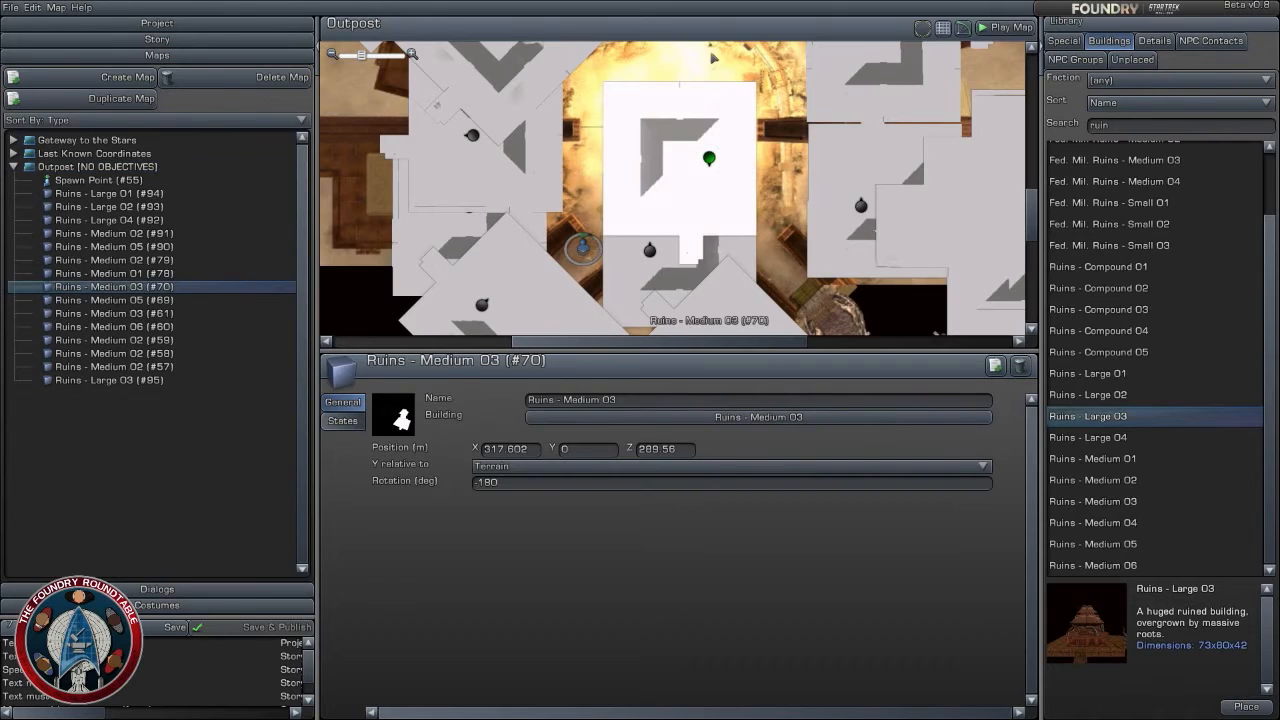
pyautogui.click(714, 58)
# - Inspect the ruin layout across the Outpost map, up to the overgrown structure north of the arena
pyautogui.scroll(-2, 730, 196)
pyautogui.moveTo(736, 229); pyautogui.dragTo(771, 162, button='right')
pyautogui.scroll(2, 743, 253)
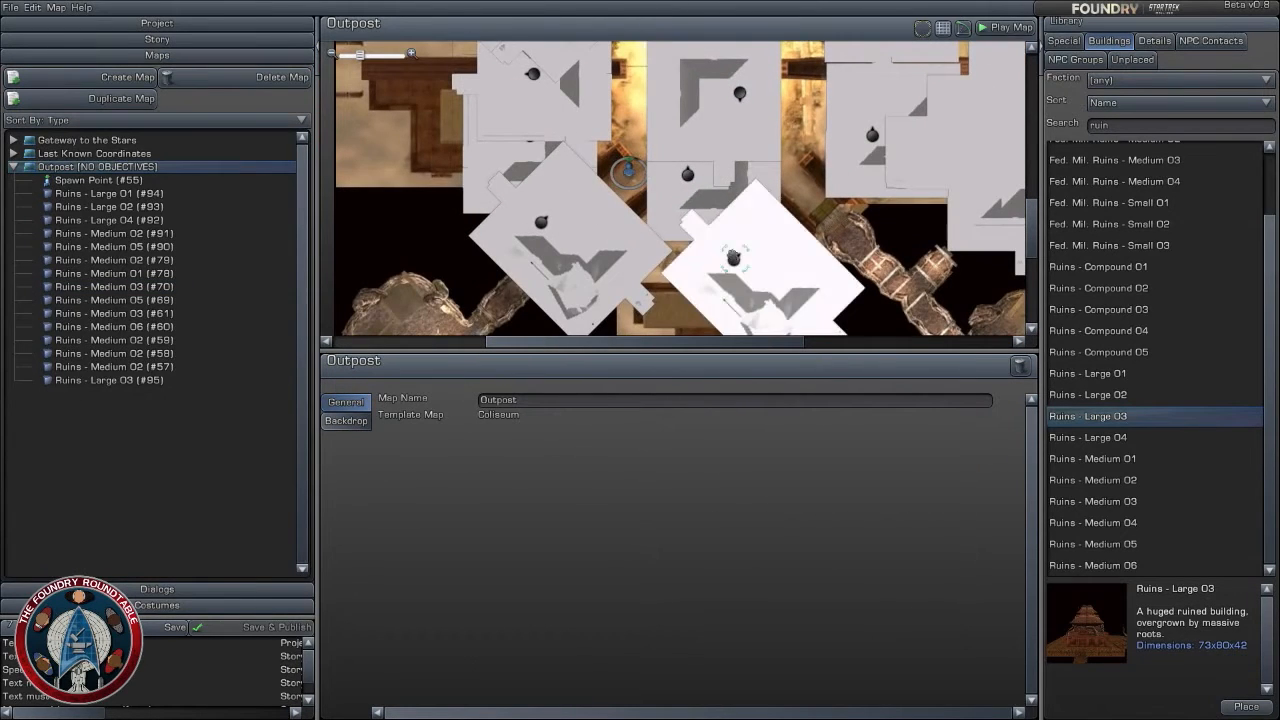
pyautogui.moveTo(811, 199); pyautogui.dragTo(797, 233, button='right')
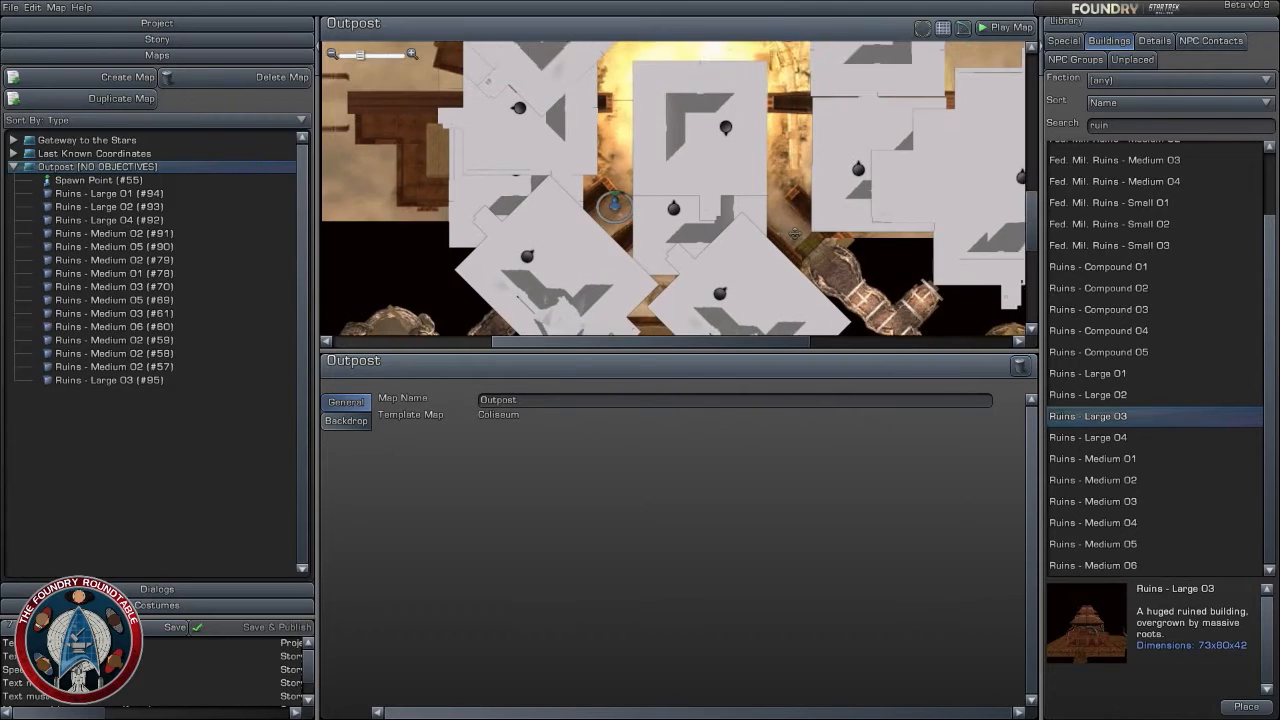
pyautogui.scroll(-3, 780, 200)
pyautogui.moveTo(760, 160); pyautogui.dragTo(771, 258, button='right')
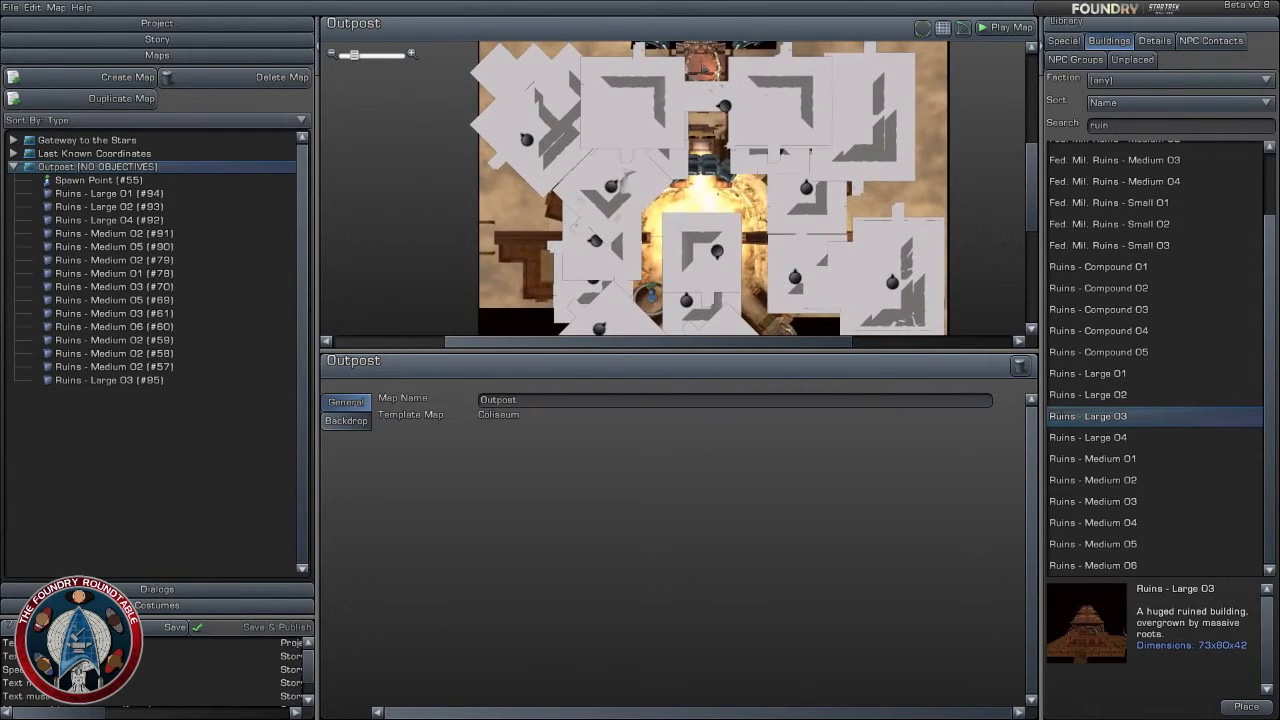
pyautogui.scroll(5, 771, 258)
pyautogui.moveTo(730, 85); pyautogui.dragTo(736, 170, button='right')
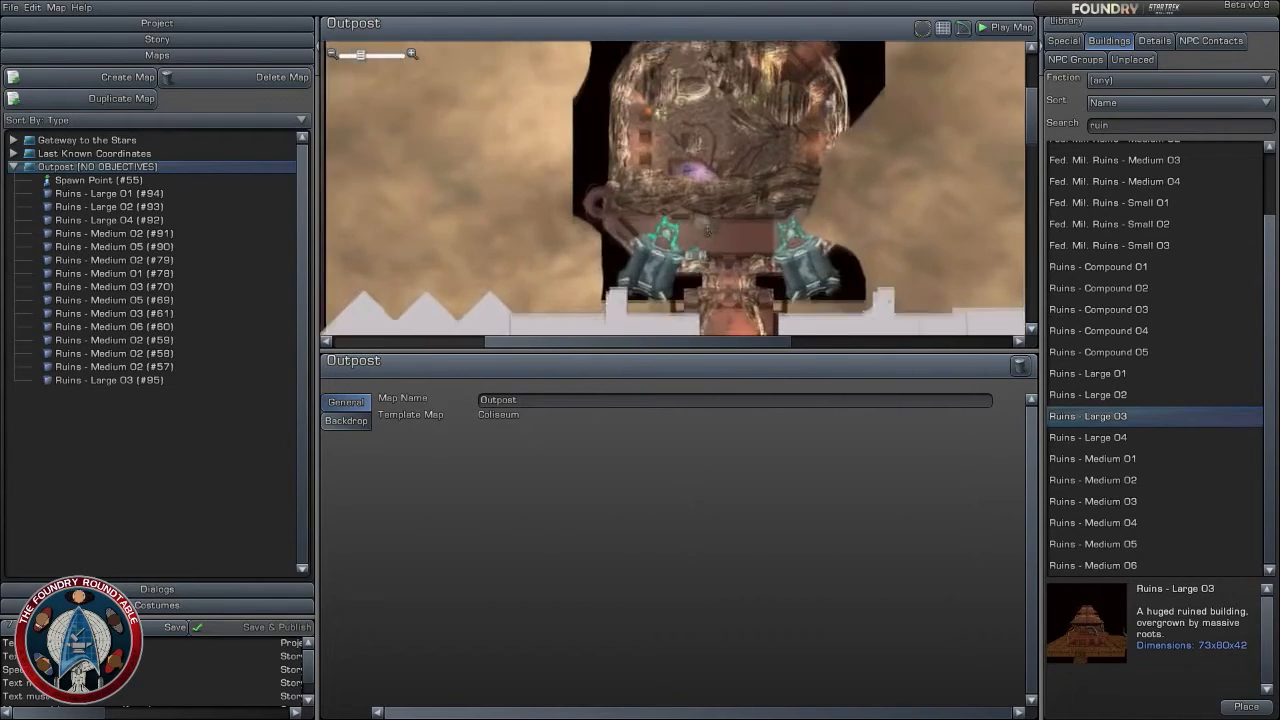
pyautogui.scroll(3, 735, 168)
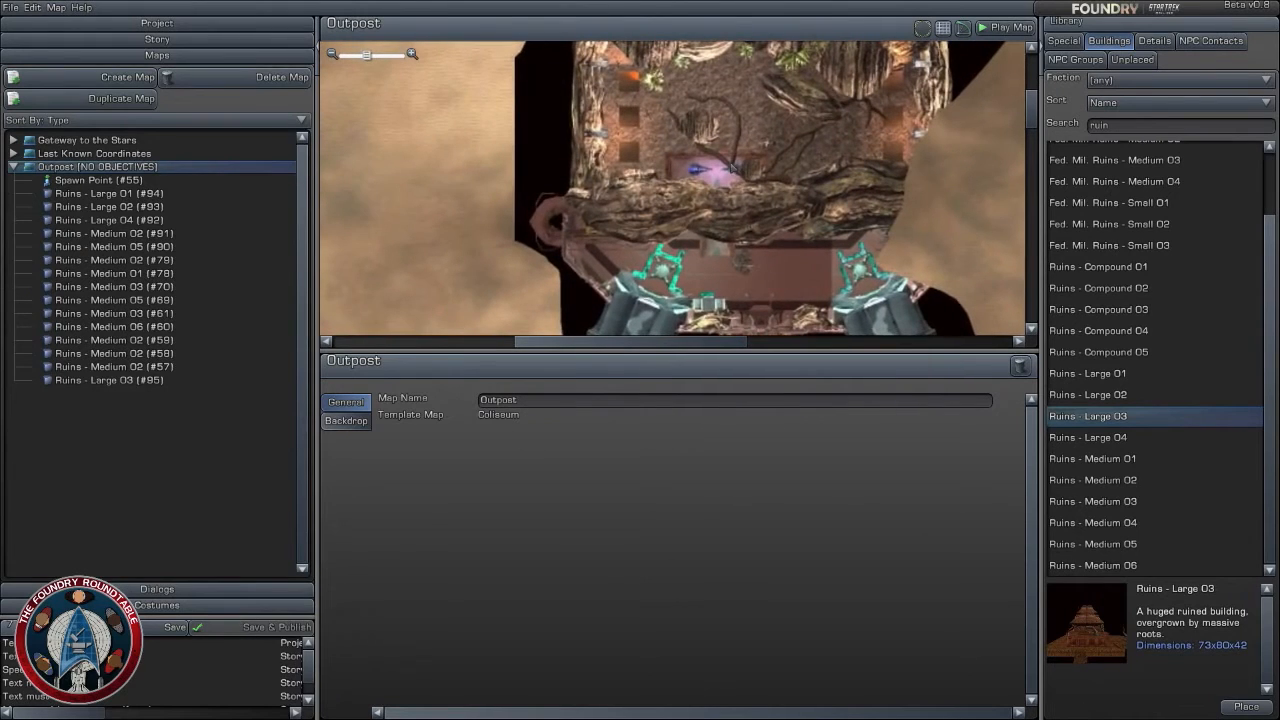
# - Place the project's own ambassador contact inside the southeastern chamber at about X 402, Z 205
pyautogui.moveTo(738, 210); pyautogui.dragTo(697, 203, button='right')
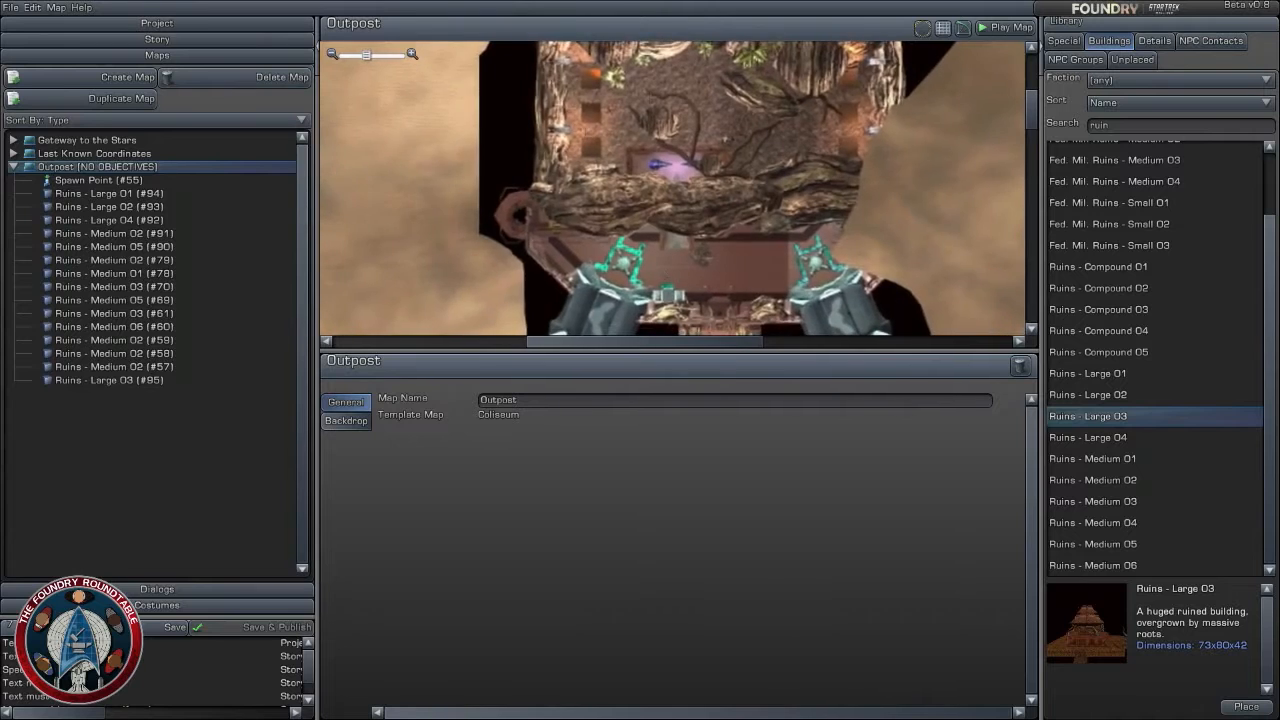
pyautogui.scroll(-5, 672, 190)
pyautogui.scroll(5, 672, 190)
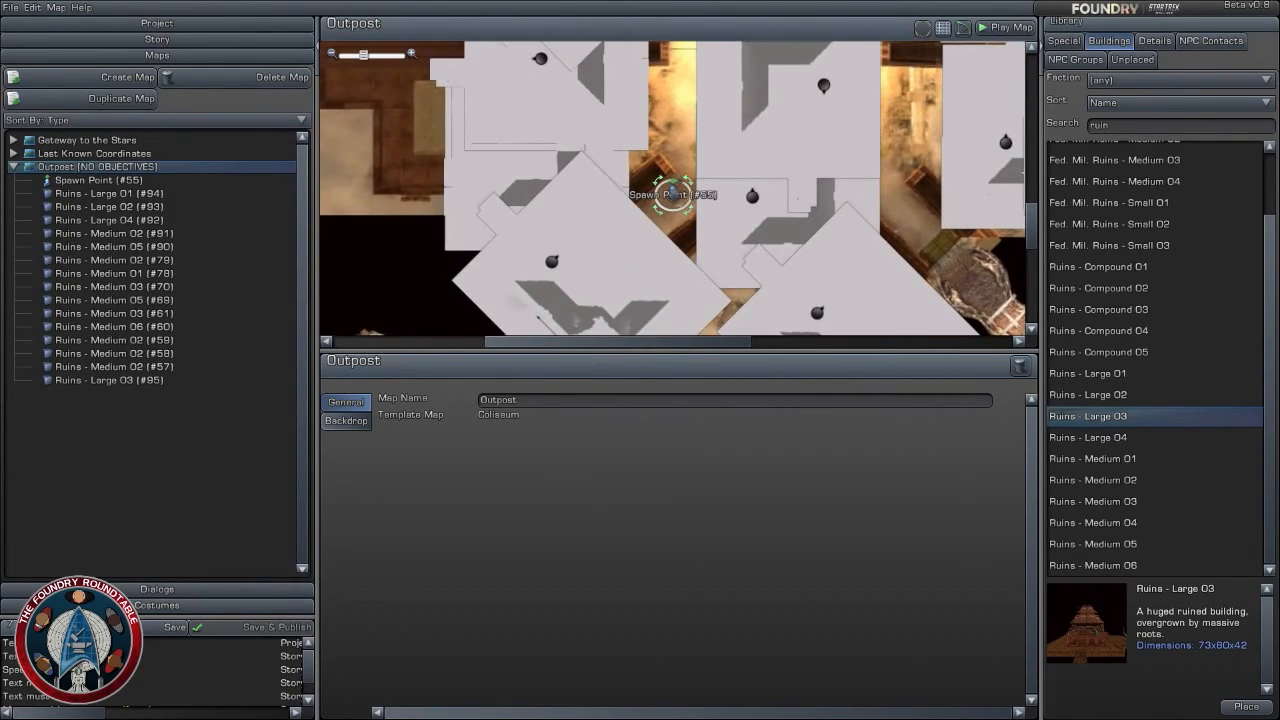
pyautogui.click(672, 193)
pyautogui.click(845, 203)
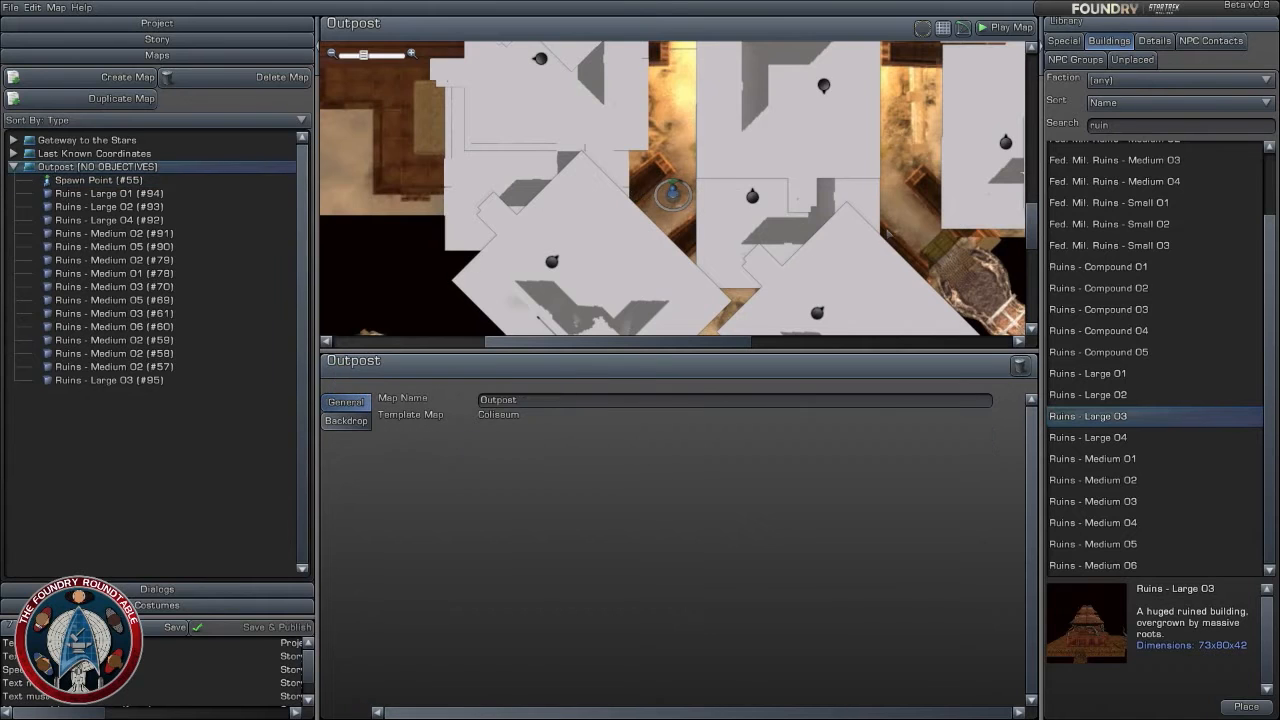
pyautogui.moveTo(900, 318); pyautogui.dragTo(486, 50)
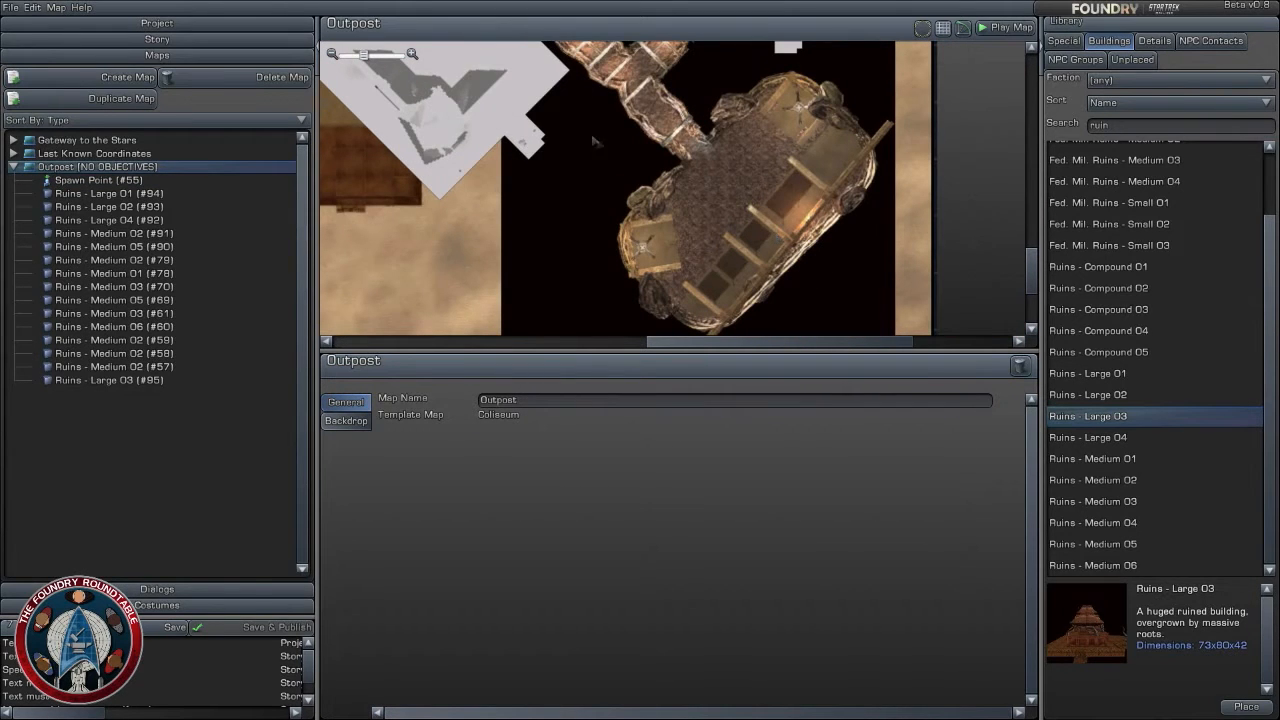
pyautogui.click(1156, 41)
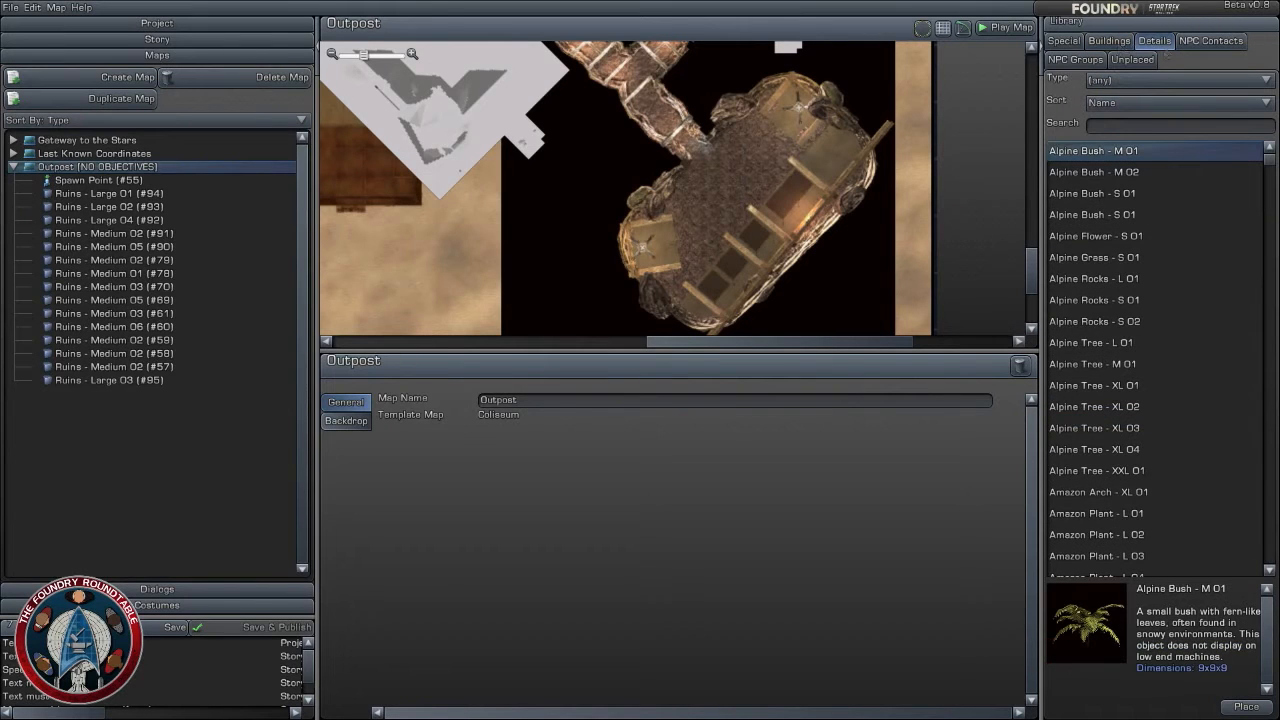
pyautogui.click(1210, 41)
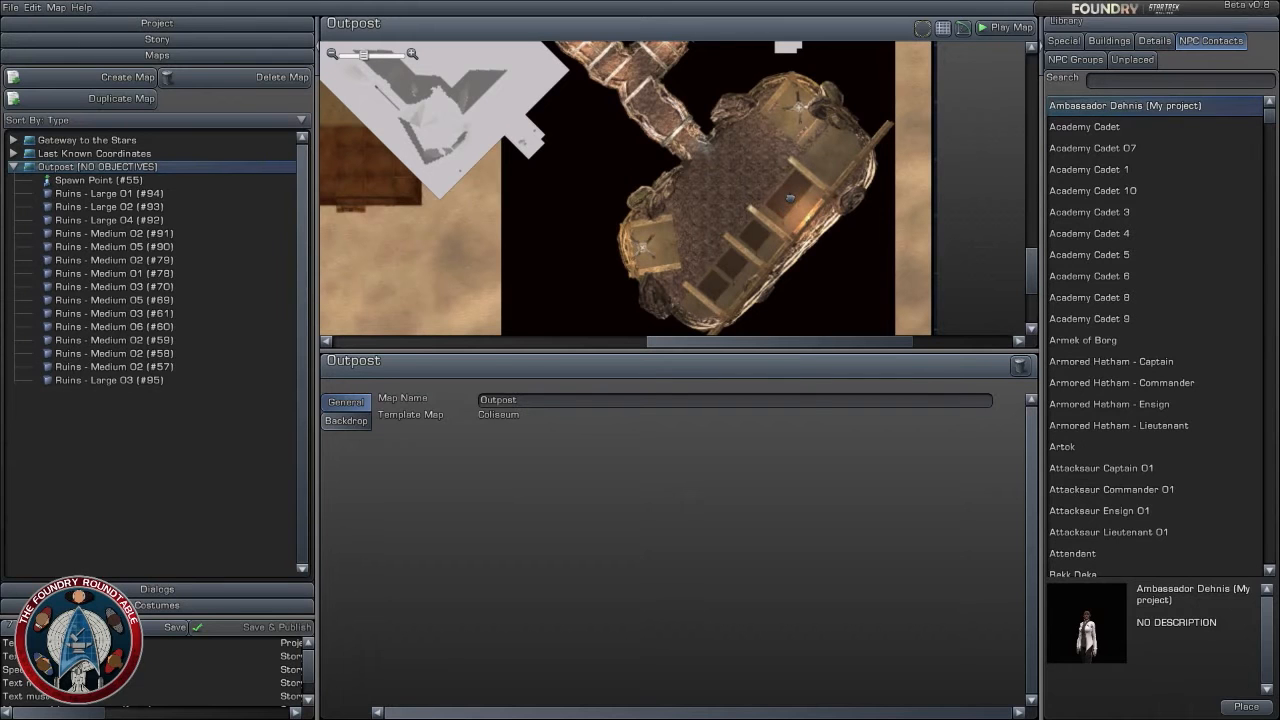
pyautogui.moveTo(790, 198); pyautogui.dragTo(789, 198)
pyautogui.scroll(2, 684, 186)
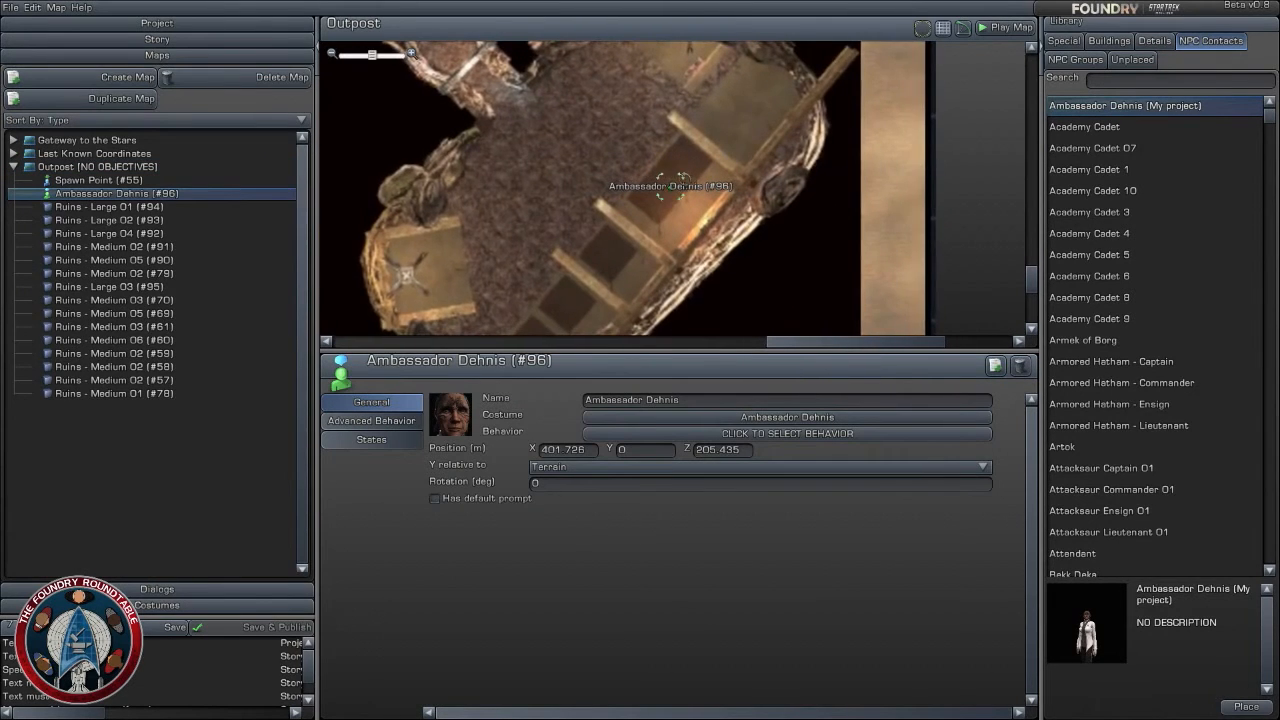
# - Make the ambassador contact's Y relative to Zero Altitude
pyautogui.click(650, 467)
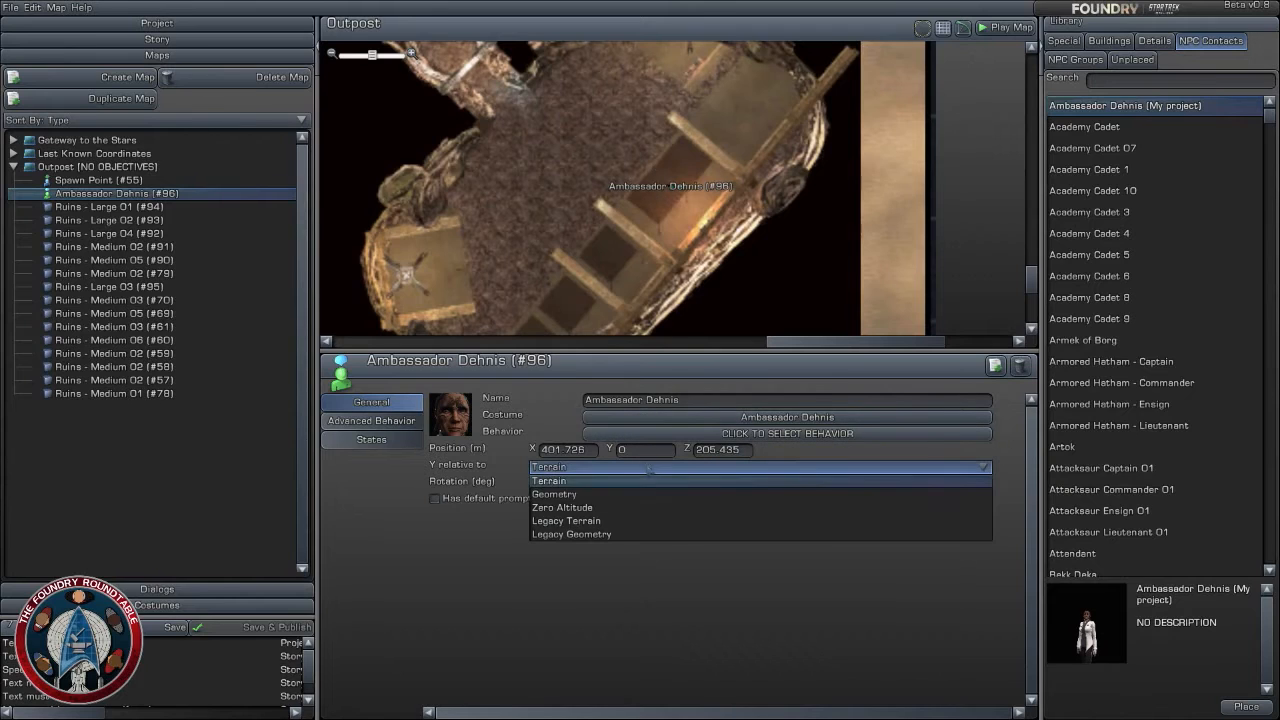
pyautogui.click(638, 504)
pyautogui.click(557, 163)
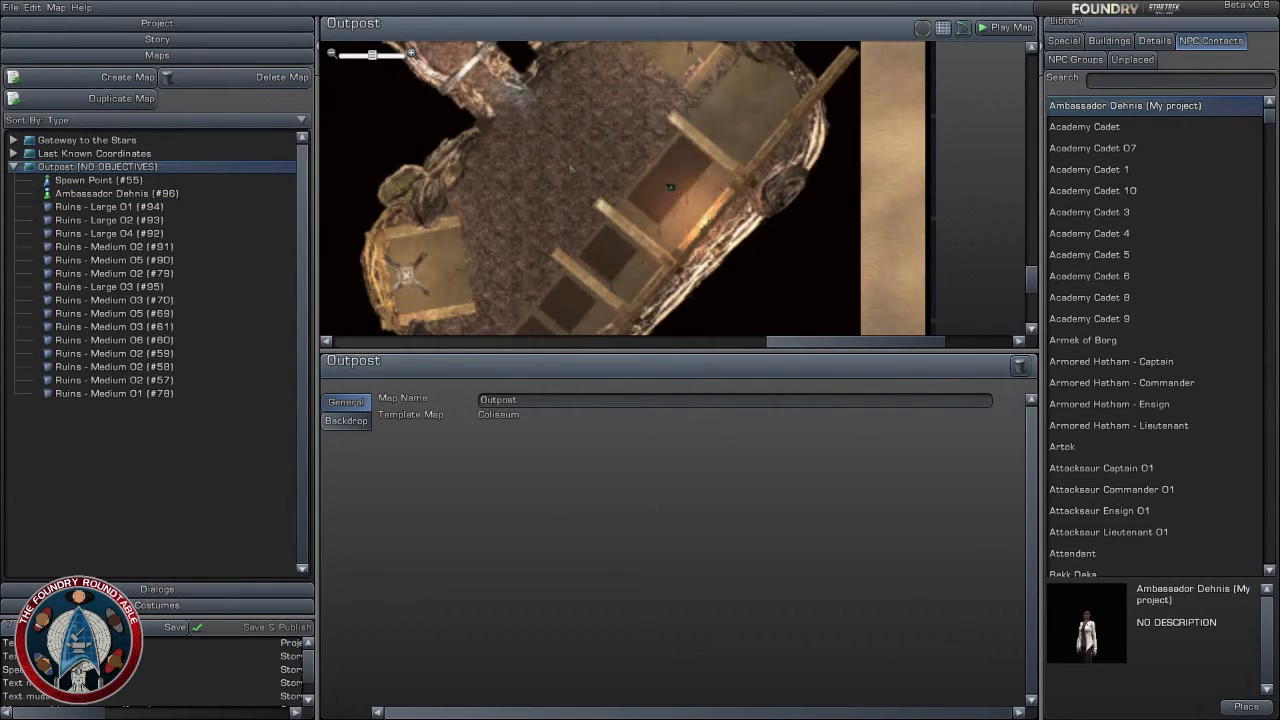
# - Examine the Outpost layout from the southeastern chamber across the arena to the passage leading to the northern structure
pyautogui.scroll(-1, 530, 190)
pyautogui.moveTo(461, 98); pyautogui.dragTo(830, 300, button='right')
pyautogui.scroll(-1, 740, 153)
pyautogui.scroll(-1, 810, 254)
pyautogui.moveTo(510, 150); pyautogui.dragTo(825, 278, button='right')
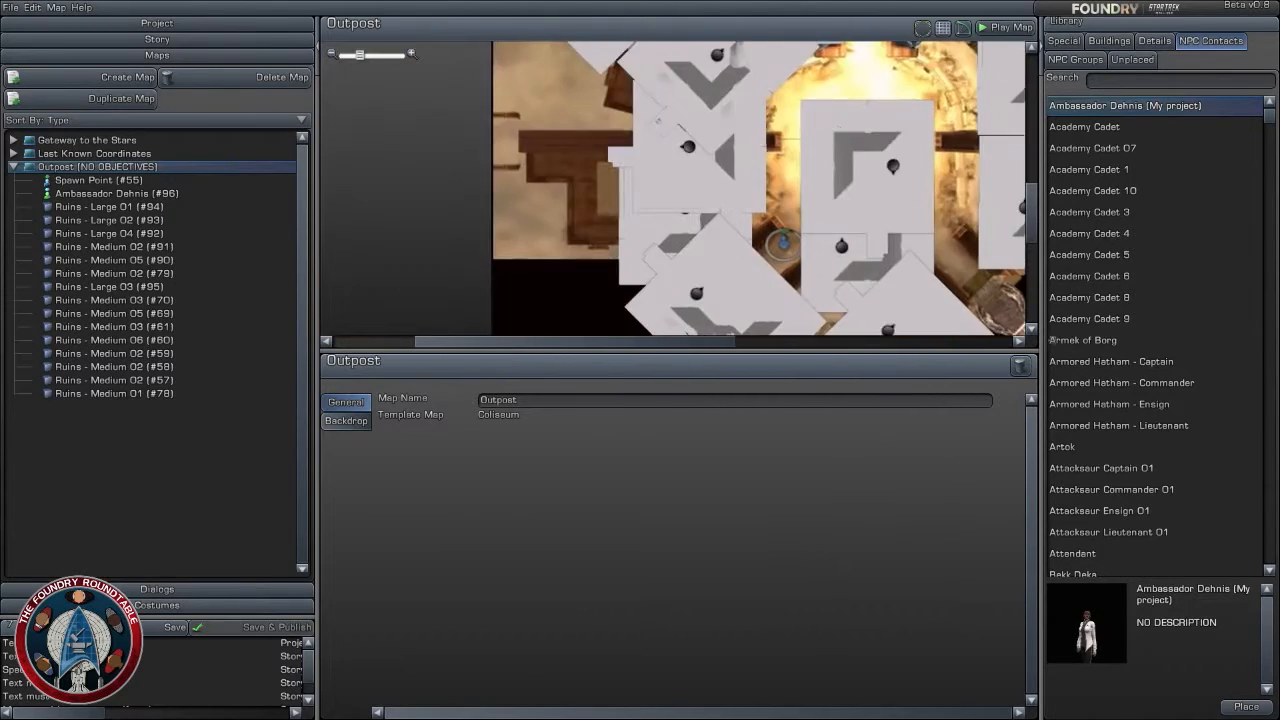
pyautogui.moveTo(745, 120); pyautogui.dragTo(672, 285, button='right')
pyautogui.scroll(1, 672, 285)
pyautogui.moveTo(730, 175); pyautogui.dragTo(675, 180, button='right')
pyautogui.scroll(2, 692, 232)
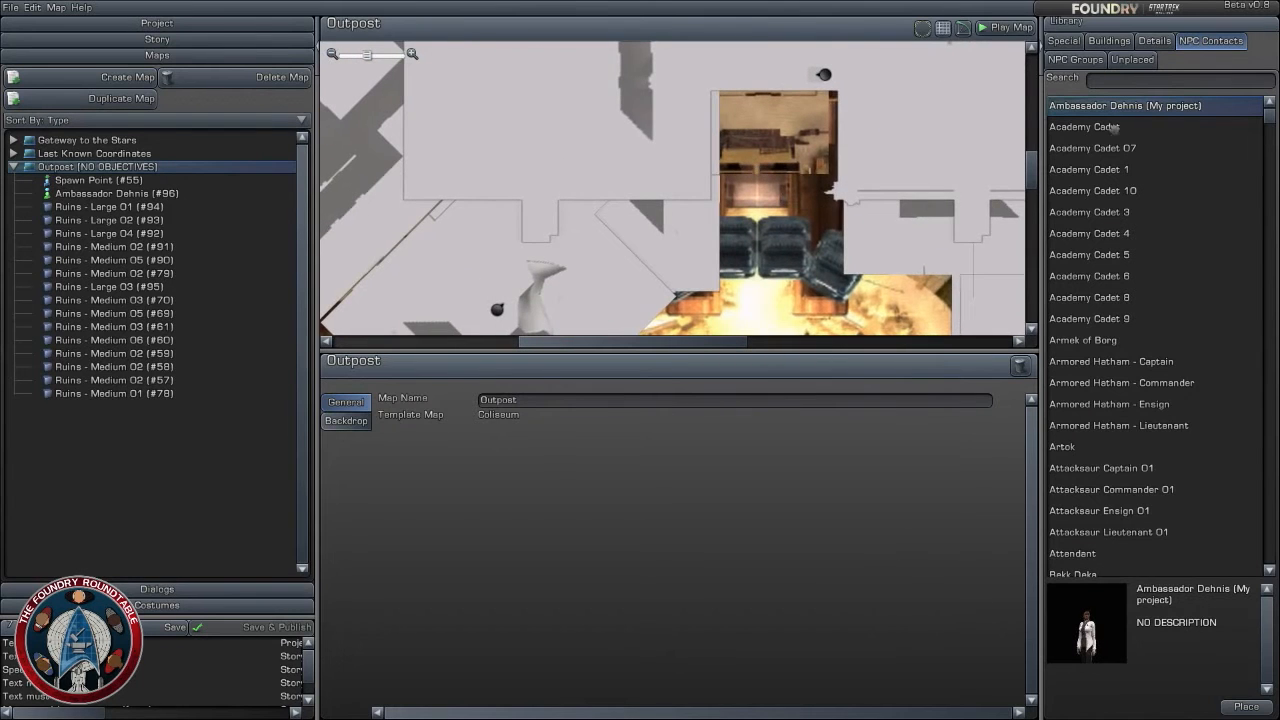
pyautogui.click(1154, 40)
pyautogui.scroll(-5, 843, 309)
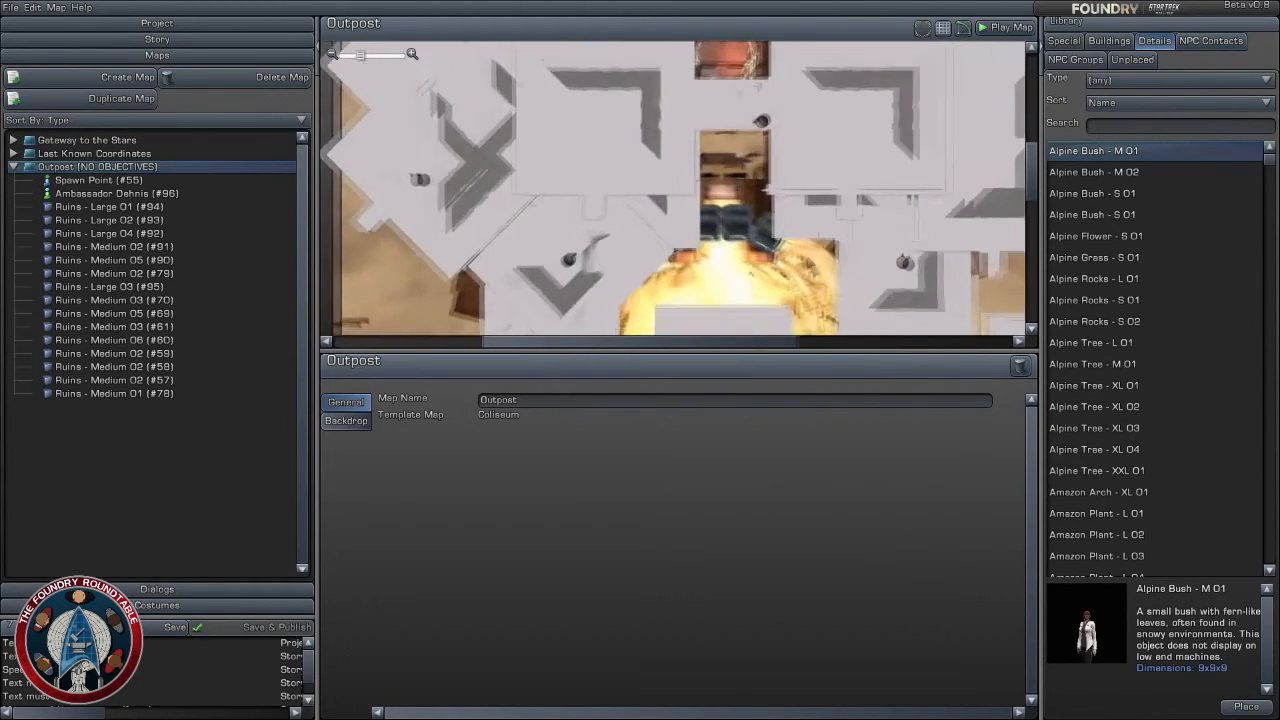
pyautogui.moveTo(828, 175); pyautogui.dragTo(820, 281, button='right')
pyautogui.scroll(1, 820, 281)
pyautogui.scroll(3, 820, 281)
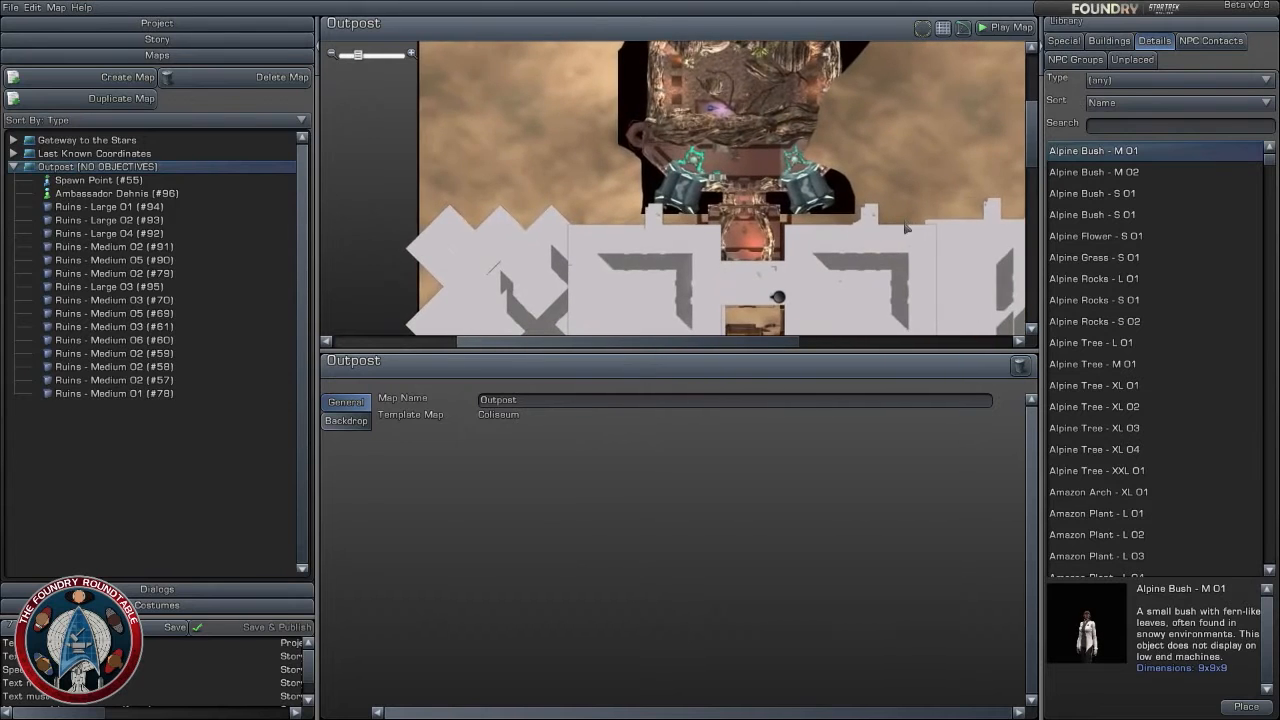
pyautogui.scroll(1, 900, 207)
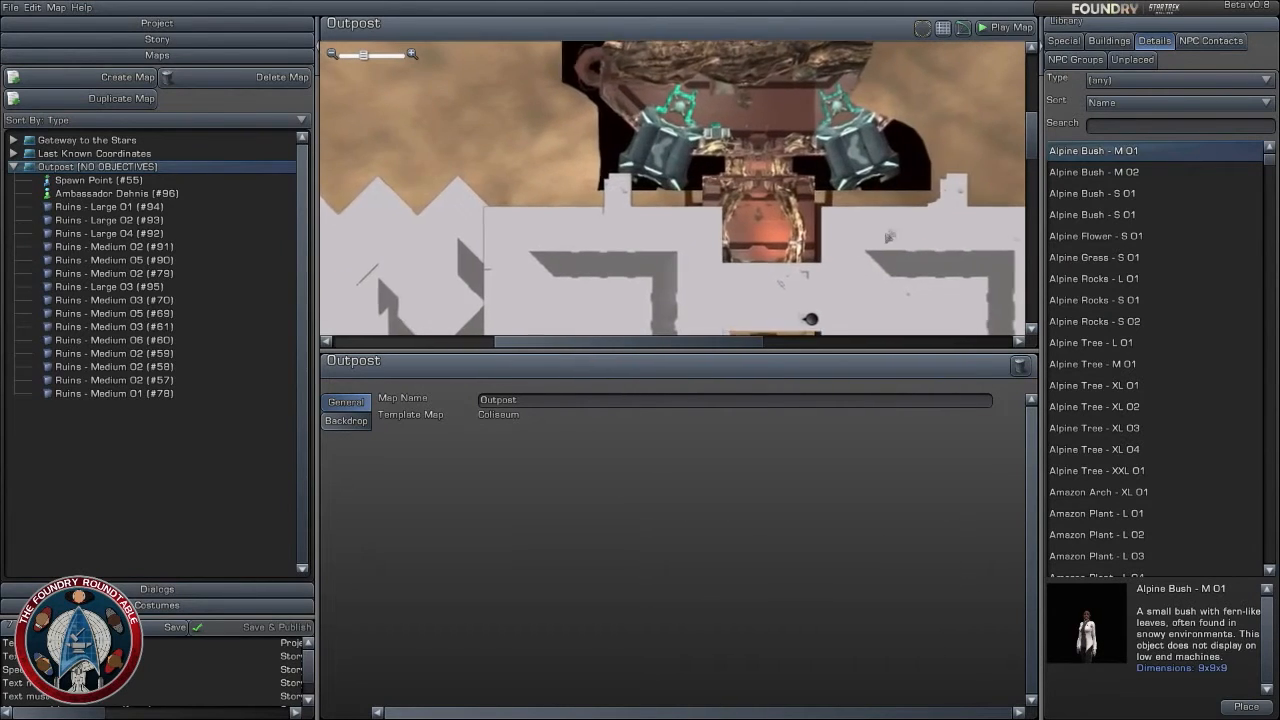
pyautogui.moveTo(907, 257); pyautogui.dragTo(885, 148, button='right')
pyautogui.moveTo(957, 226); pyautogui.dragTo(957, 159, button='right')
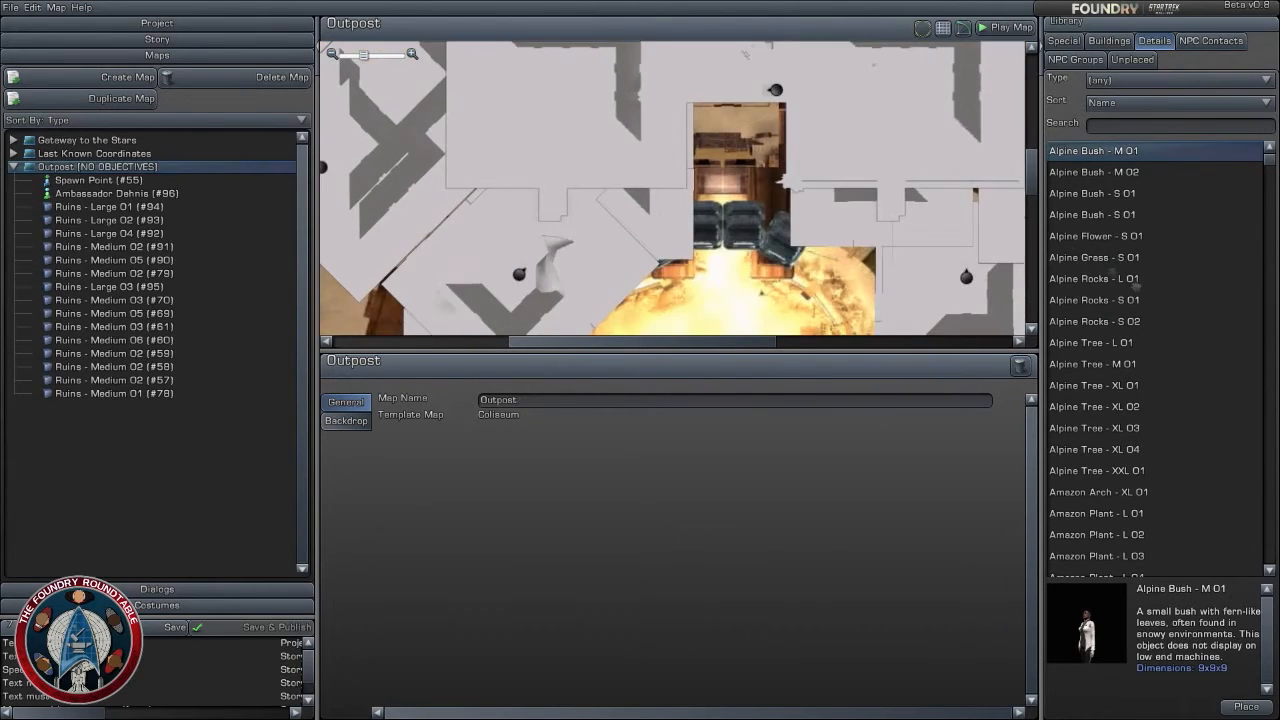
# - Browse the plants, Amazon trees and antennae among the detail objects, checking them against the open areas around the arena
pyautogui.scroll(-3, 1130, 430)
pyautogui.click(1116, 480)
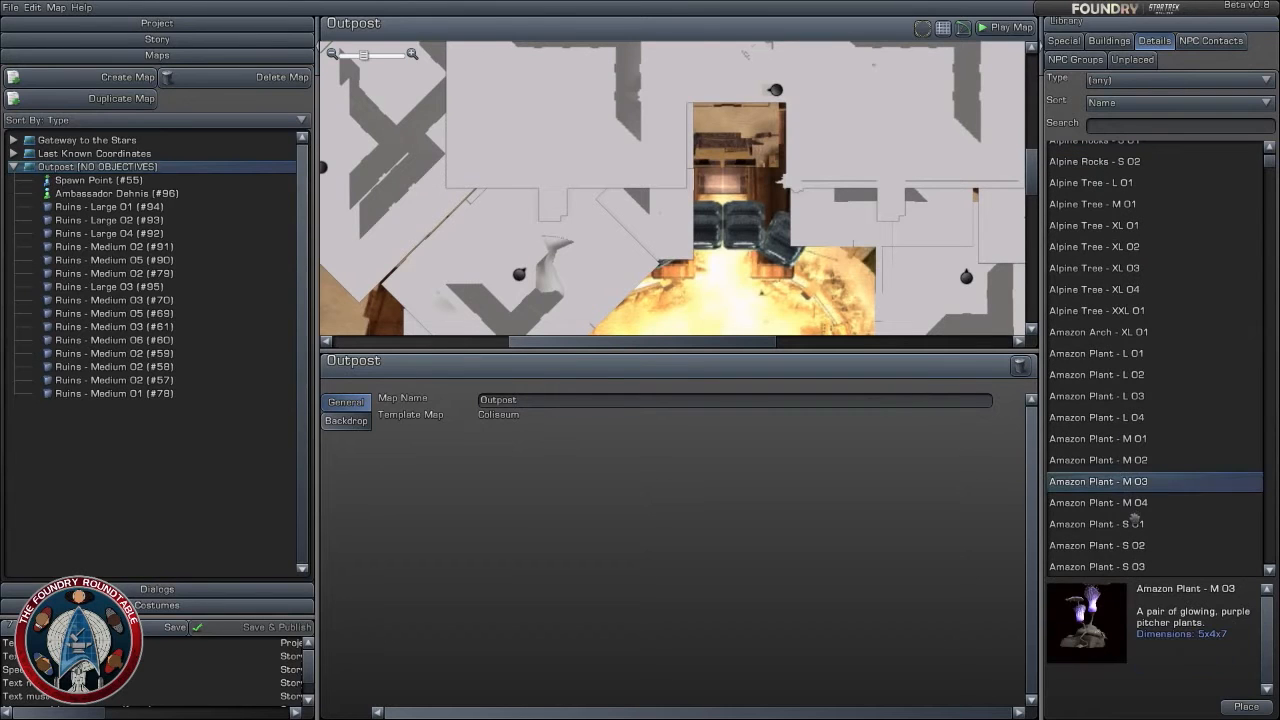
pyautogui.scroll(-3, 1133, 513)
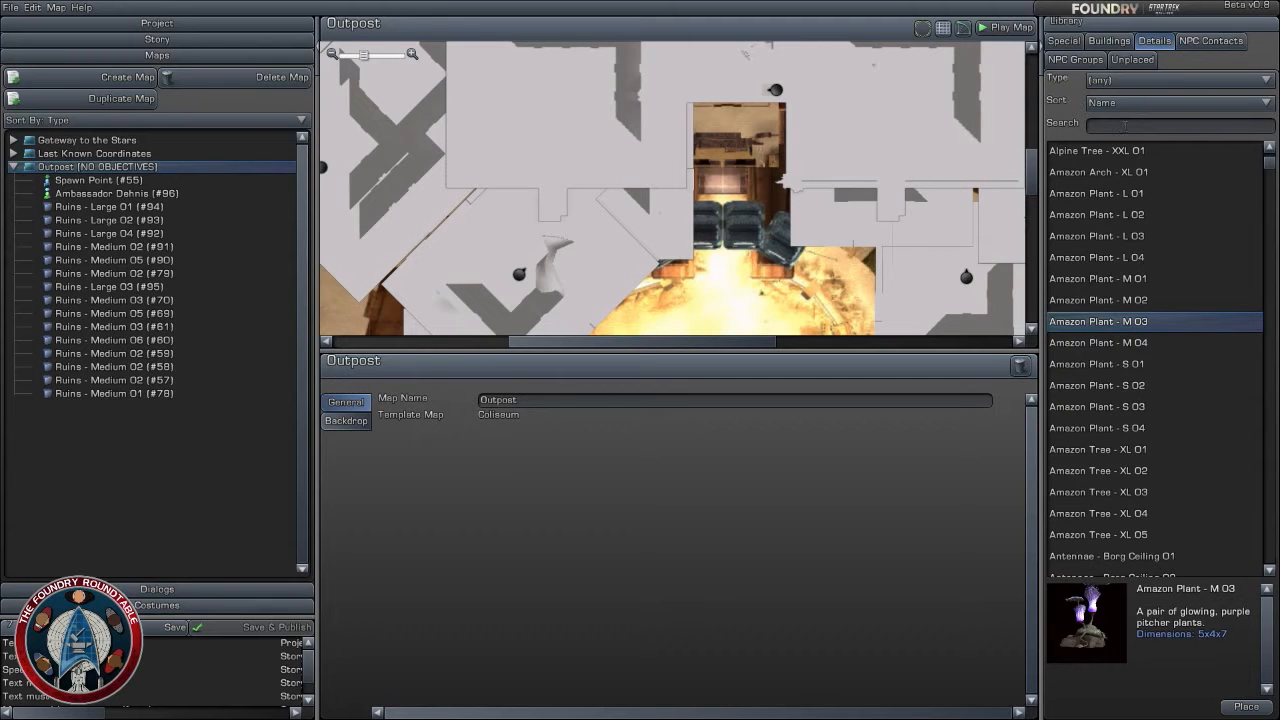
pyautogui.scroll(-5, 620, 190)
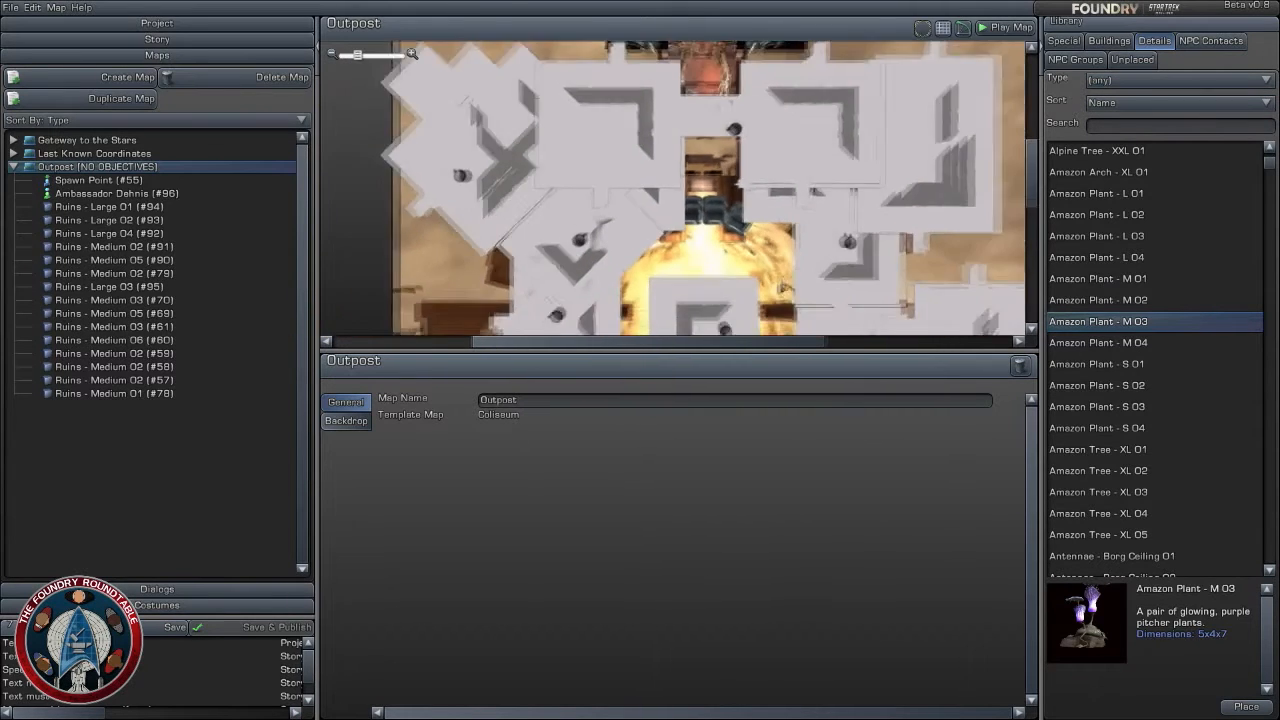
pyautogui.moveTo(620, 190); pyautogui.dragTo(588, 128, button='right')
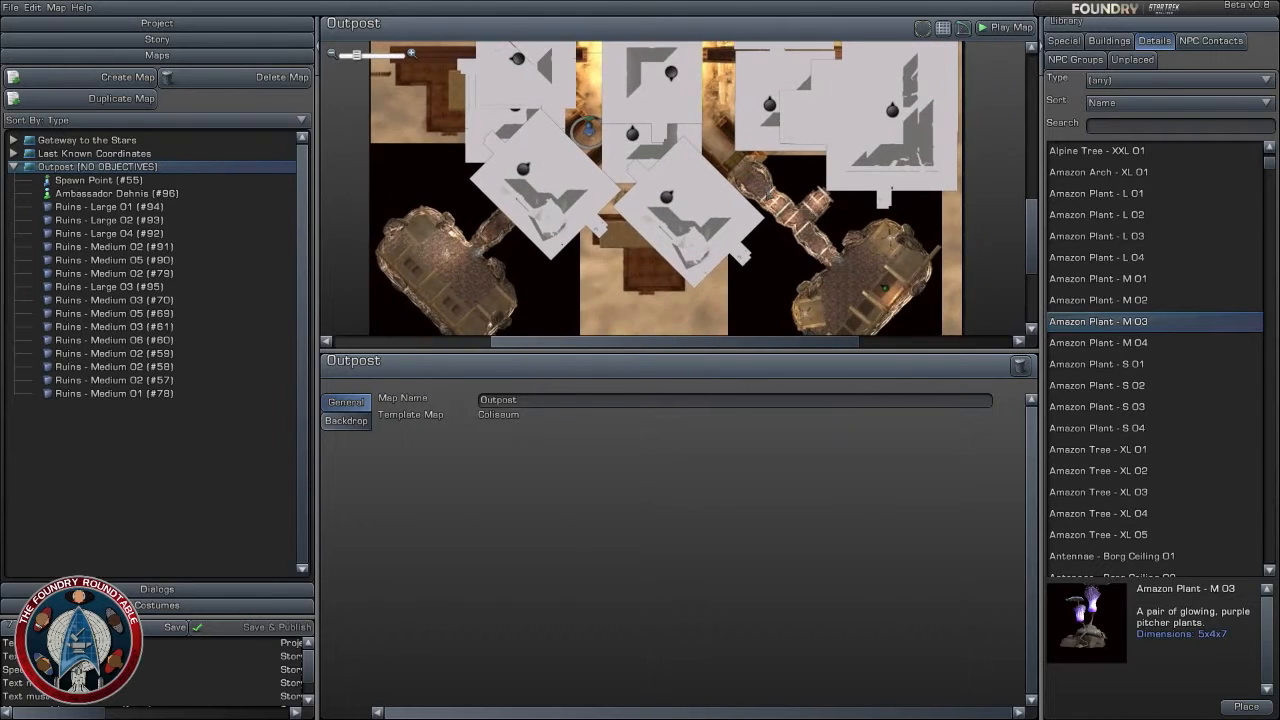
pyautogui.moveTo(765, 202); pyautogui.dragTo(835, 272, button='right')
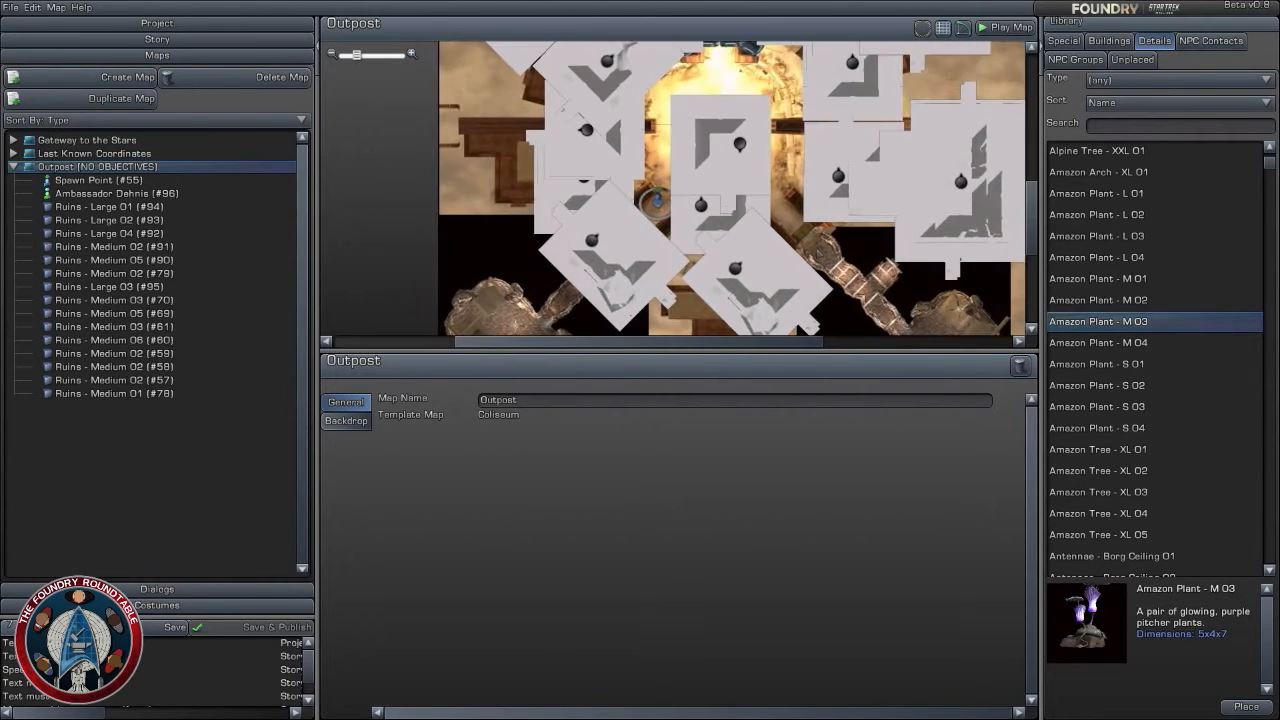
pyautogui.scroll(-1, 835, 272)
pyautogui.moveTo(791, 206); pyautogui.dragTo(807, 262, button='right')
pyautogui.scroll(2, 806, 262)
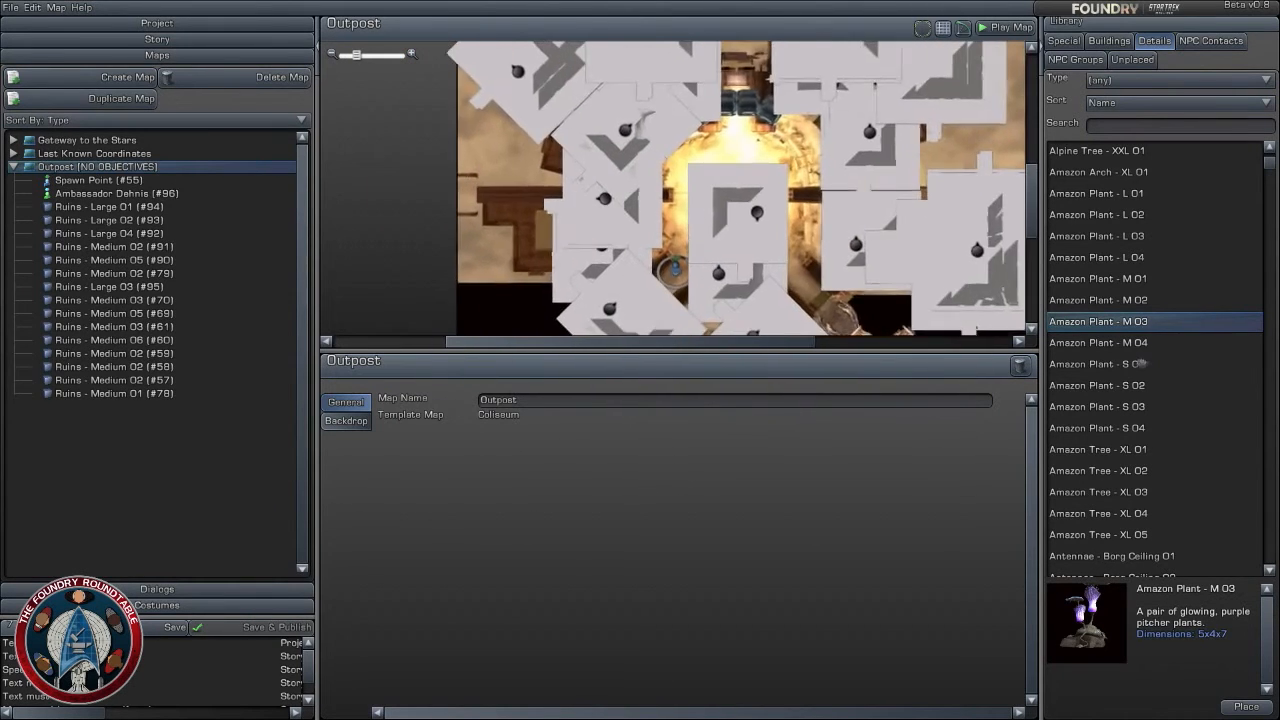
pyautogui.click(1135, 449)
pyautogui.click(1137, 513)
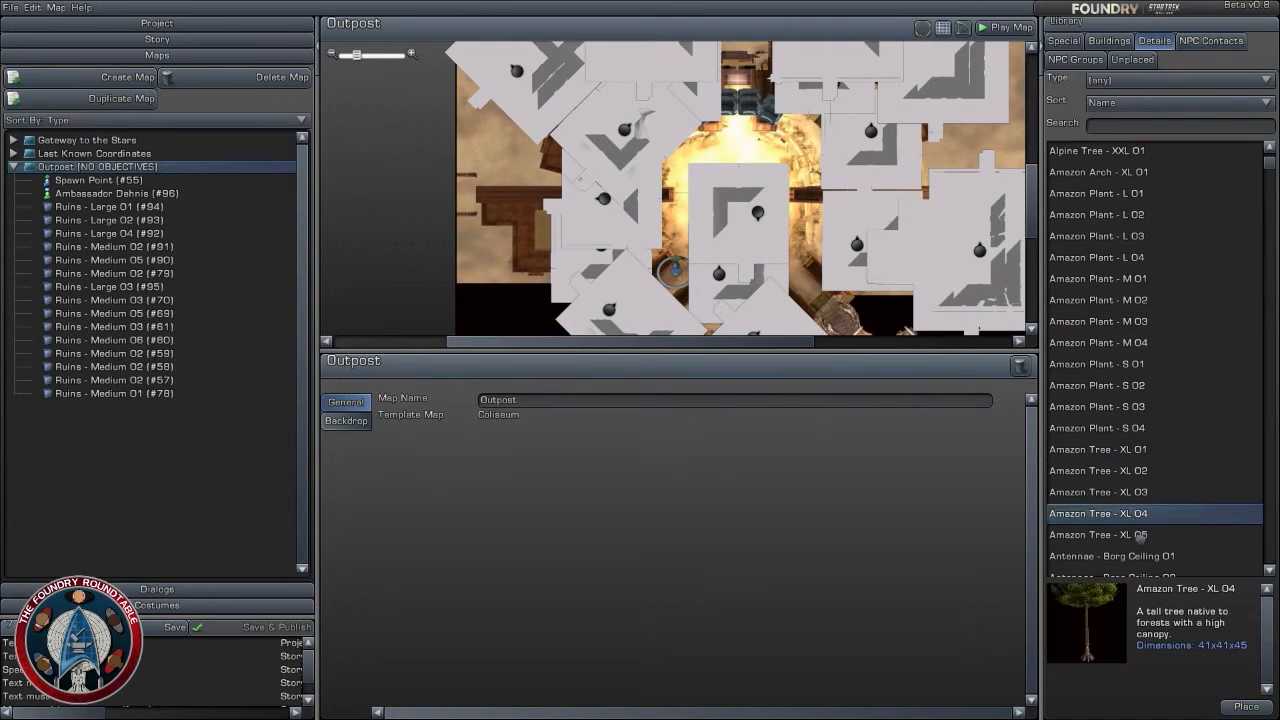
pyautogui.click(1141, 535)
pyautogui.scroll(-4, 1141, 535)
pyautogui.click(1118, 419)
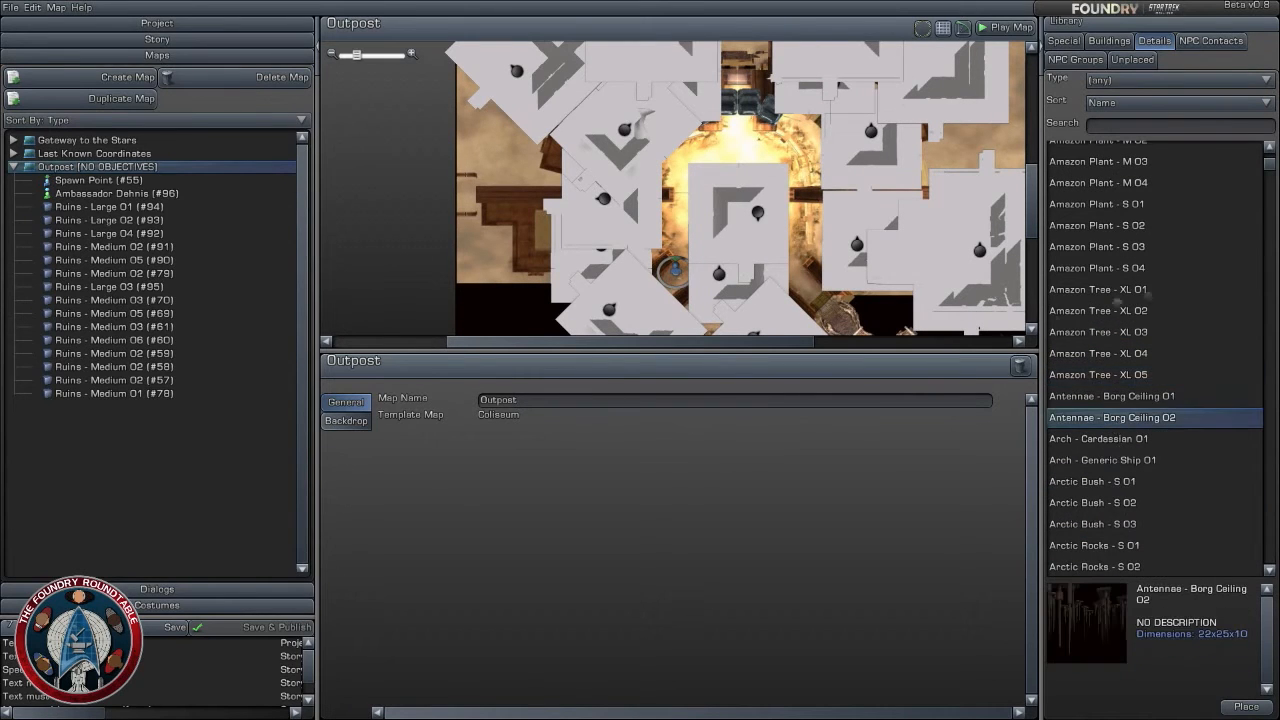
# - Search the detail objects for "wall" and browse the results down to Wall - Generic Ship 01
pyautogui.click(1161, 127)
pyautogui.write('wall')
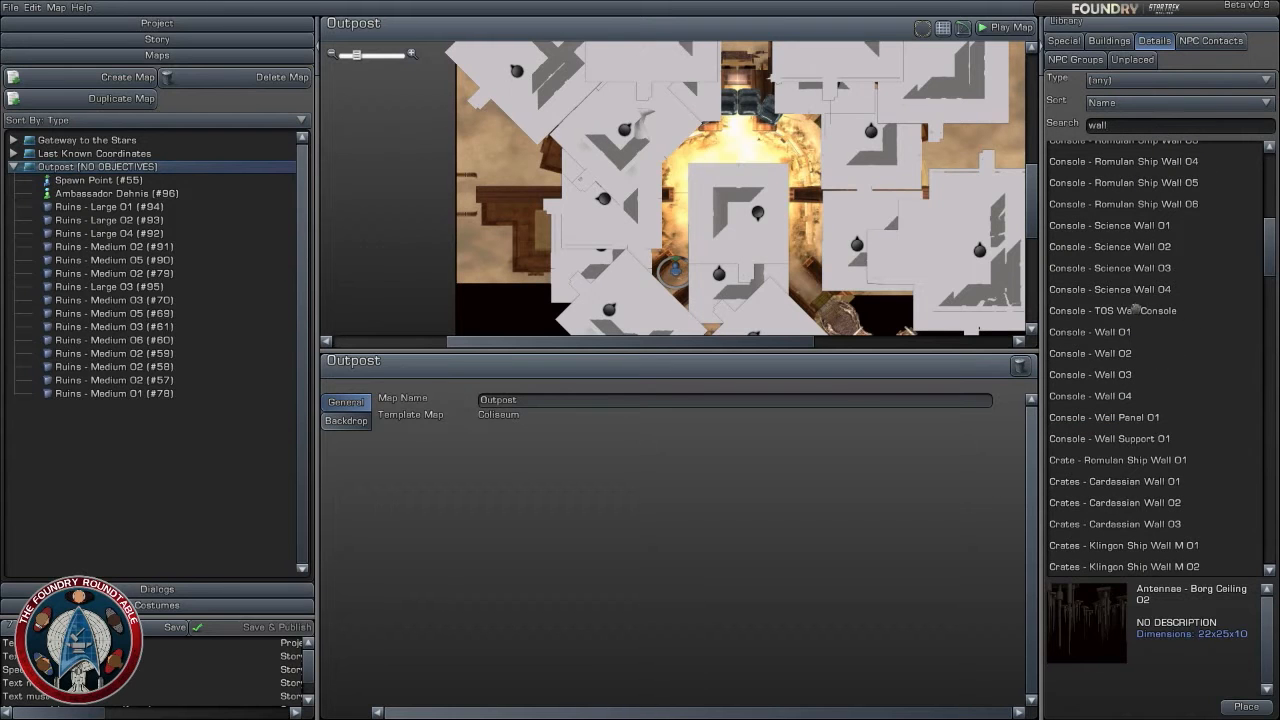
pyautogui.click(1135, 310)
pyautogui.scroll(-20, 1111, 414)
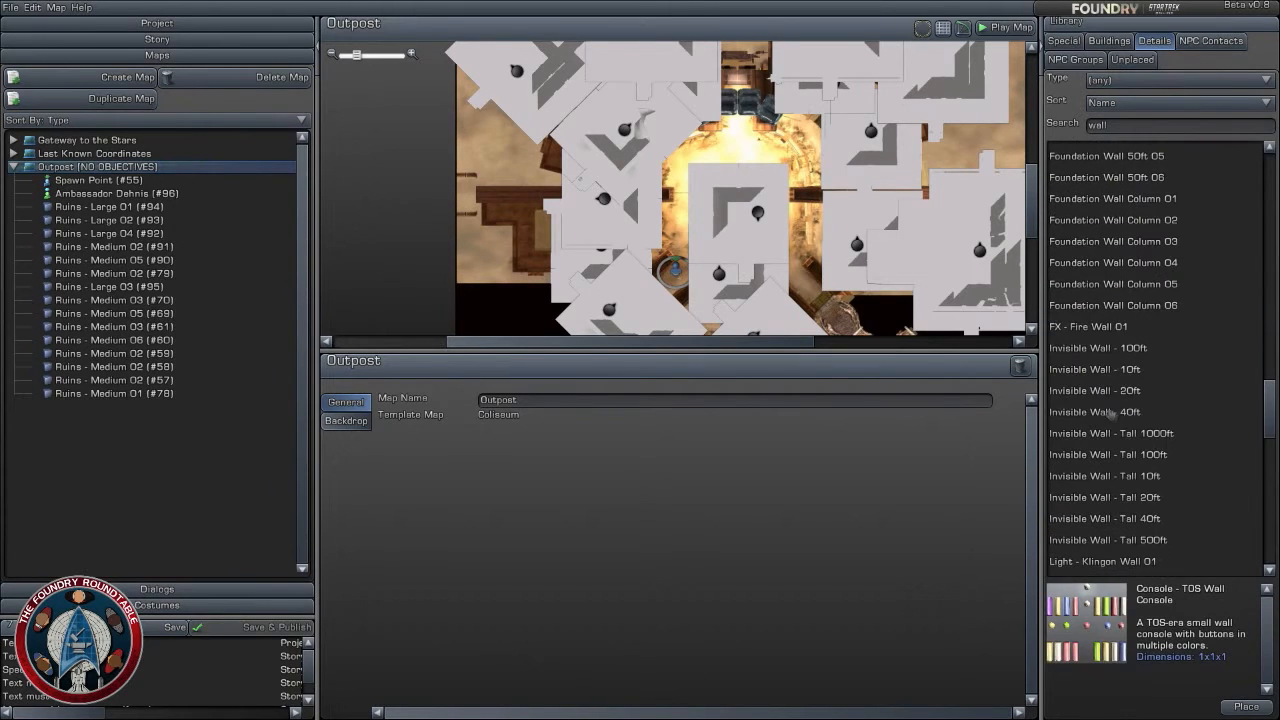
pyautogui.click(1111, 414)
pyautogui.scroll(-4, 1120, 438)
pyautogui.click(1119, 458)
pyautogui.scroll(-3, 1115, 468)
pyautogui.click(1116, 469)
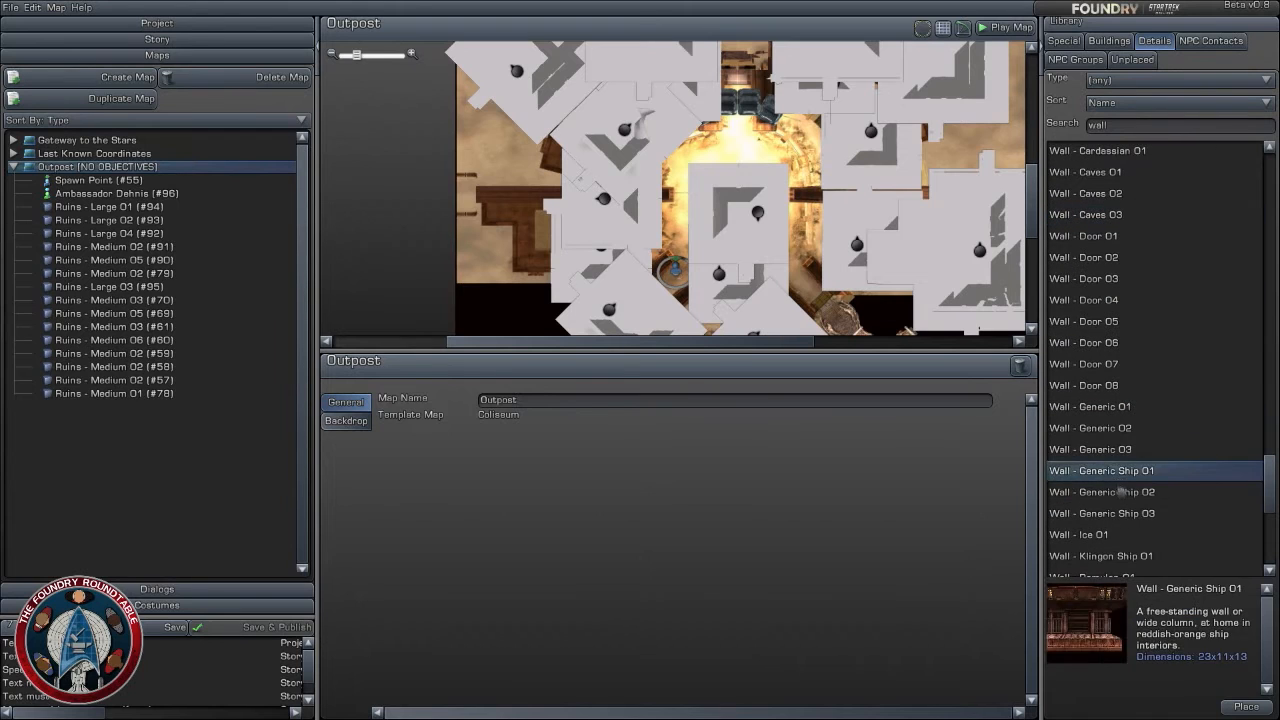
# - Compare the previews of the Generic Ship, Ice, Klingon Ship and Romulan walls
pyautogui.click(1140, 490)
pyautogui.click(1139, 471)
pyautogui.click(1126, 496)
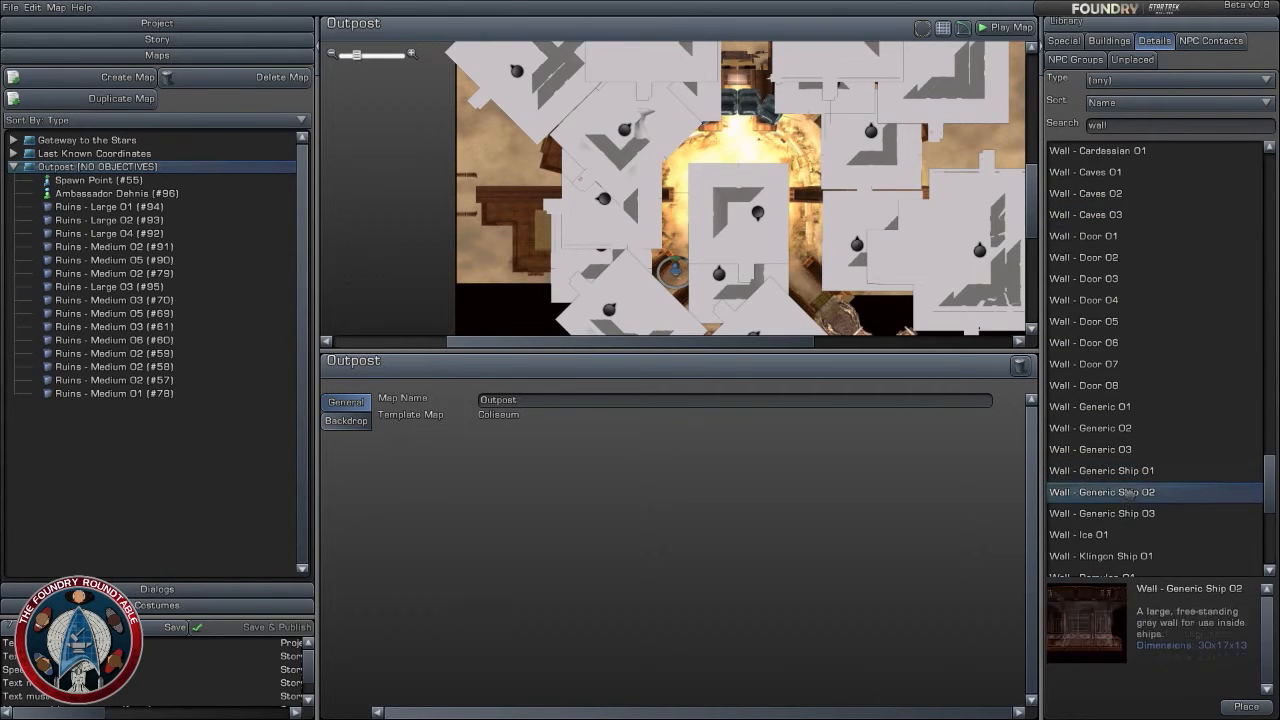
pyautogui.click(1122, 514)
pyautogui.click(1128, 538)
pyautogui.click(1130, 555)
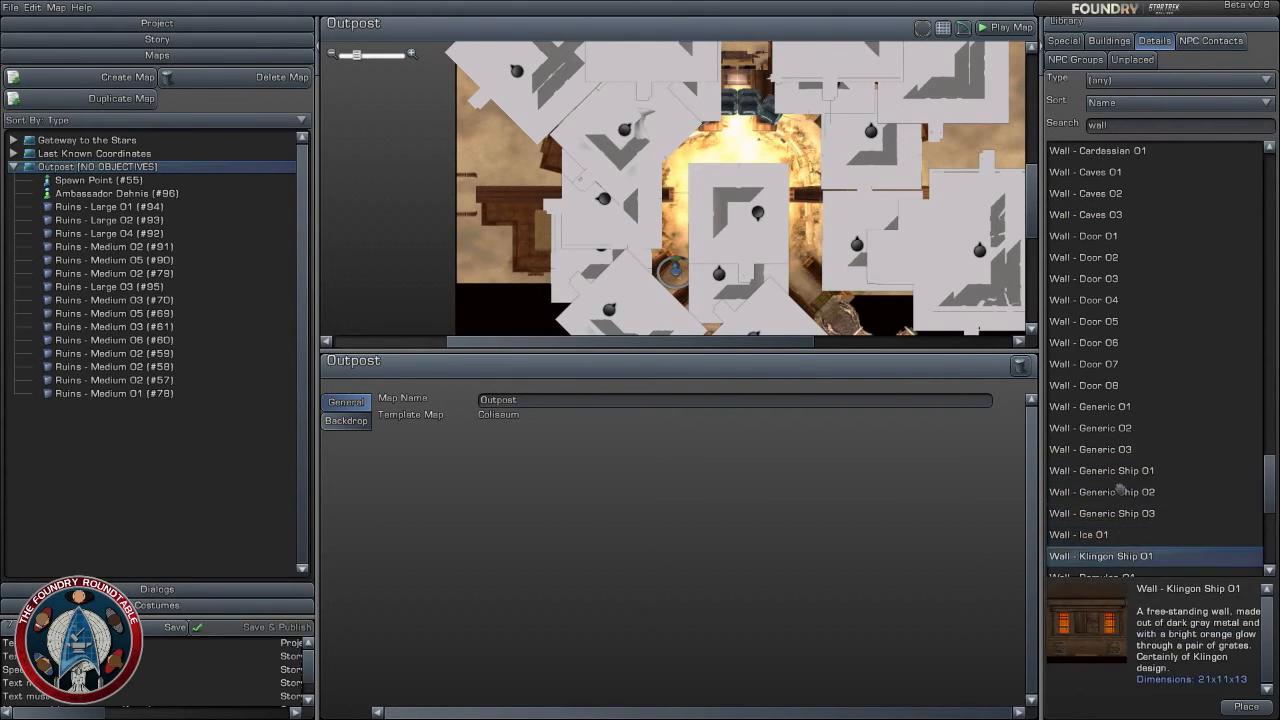
pyautogui.scroll(-3, 1127, 443)
pyautogui.click(1128, 418)
pyautogui.click(1121, 439)
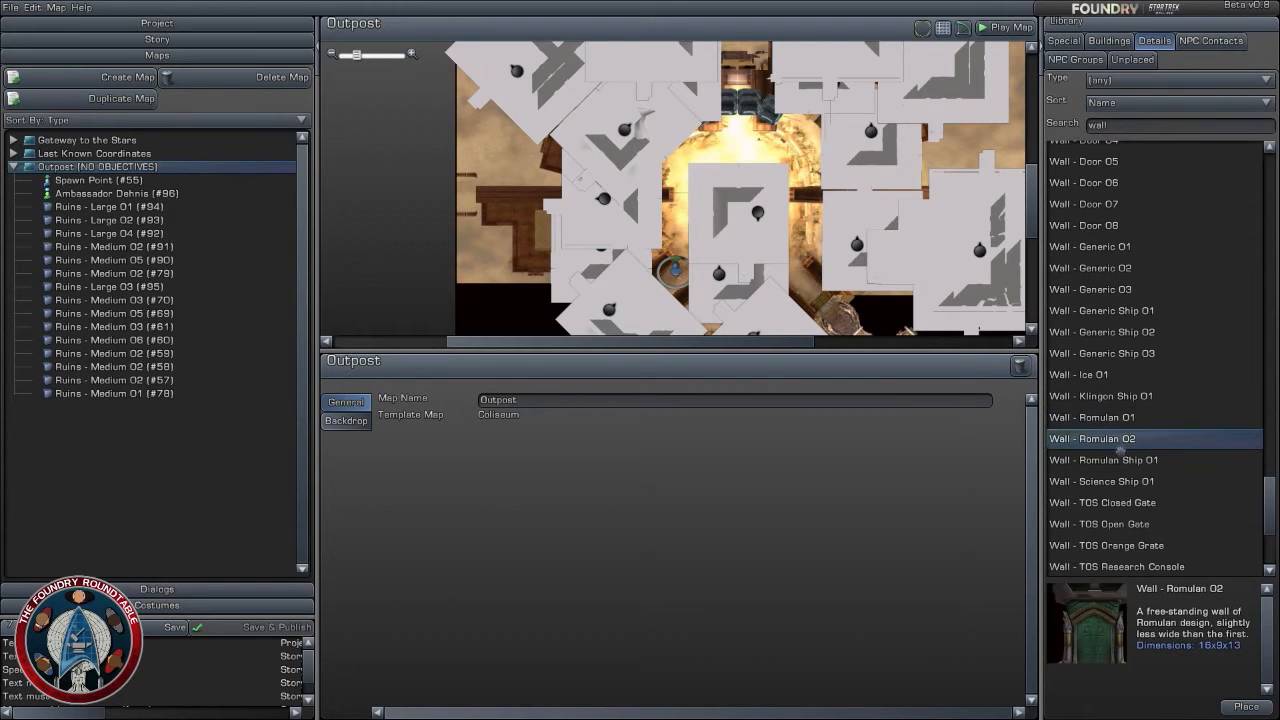
# - Place a Wall - Romulan Ship 01 in the passage north of the arena and rotate it a quarter turn to run north-south
pyautogui.click(1121, 460)
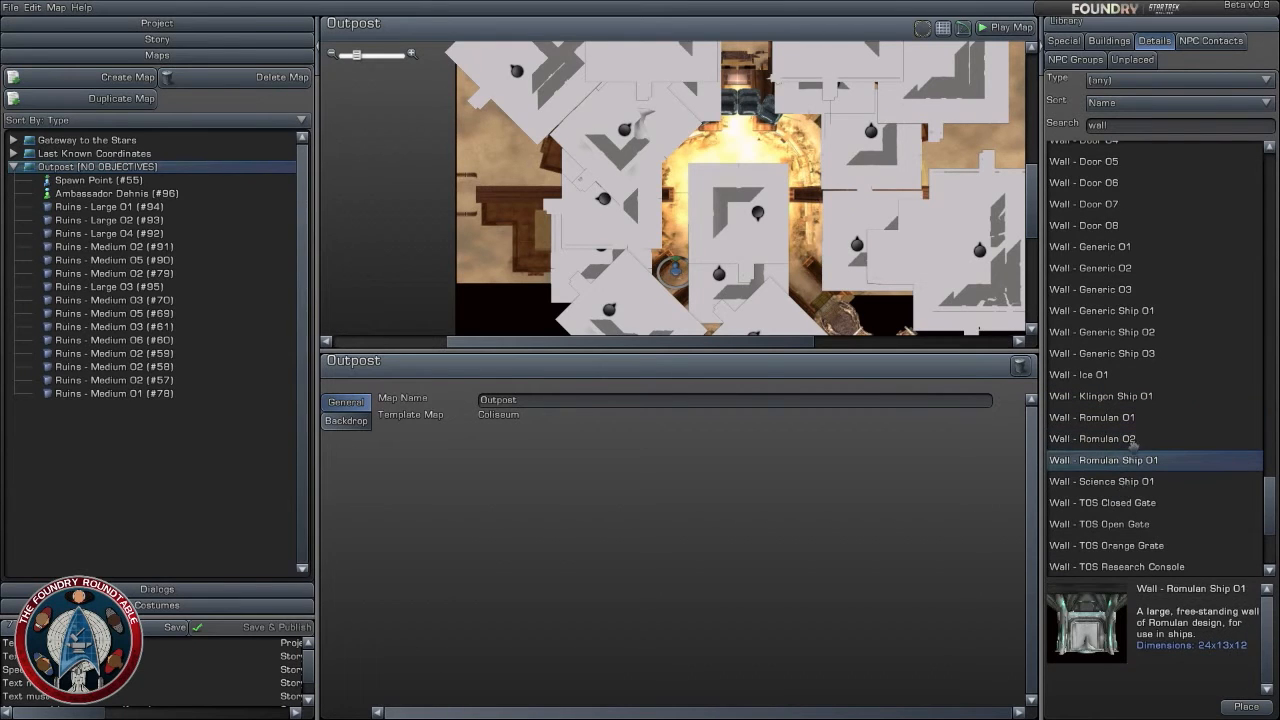
pyautogui.doubleClick(1108, 460)
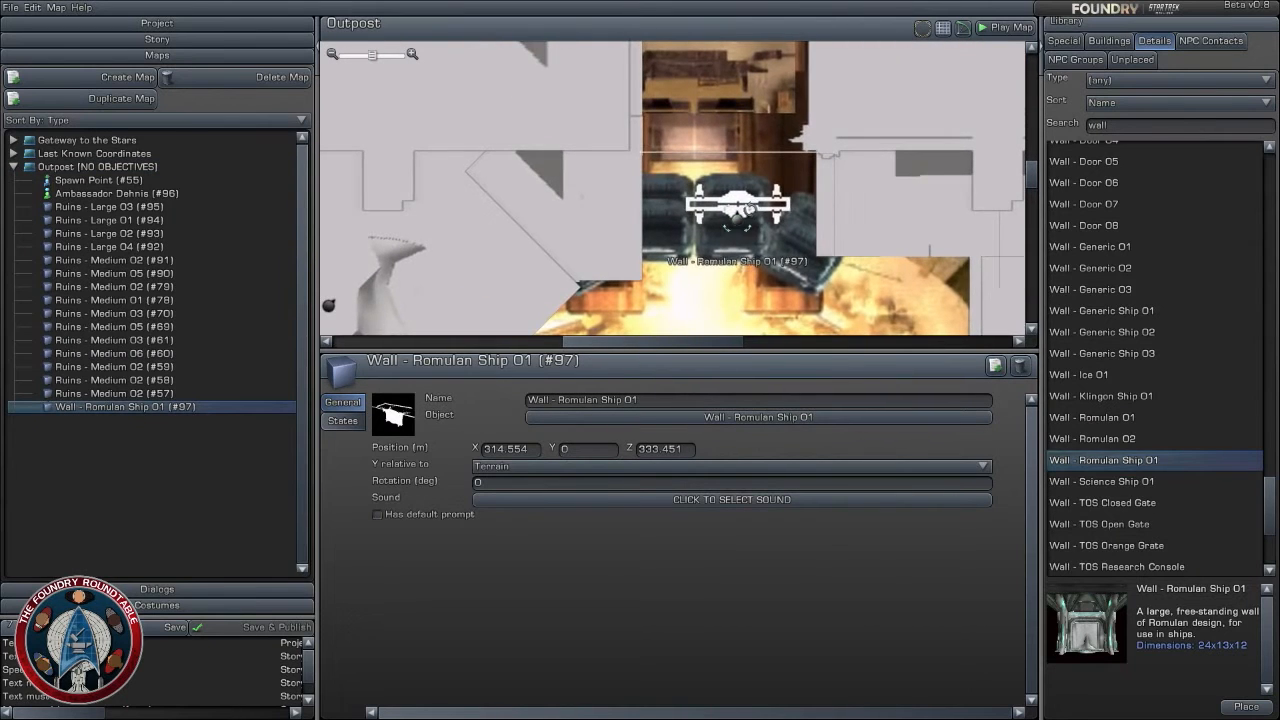
pyautogui.moveTo(738, 217); pyautogui.dragTo(752, 371)
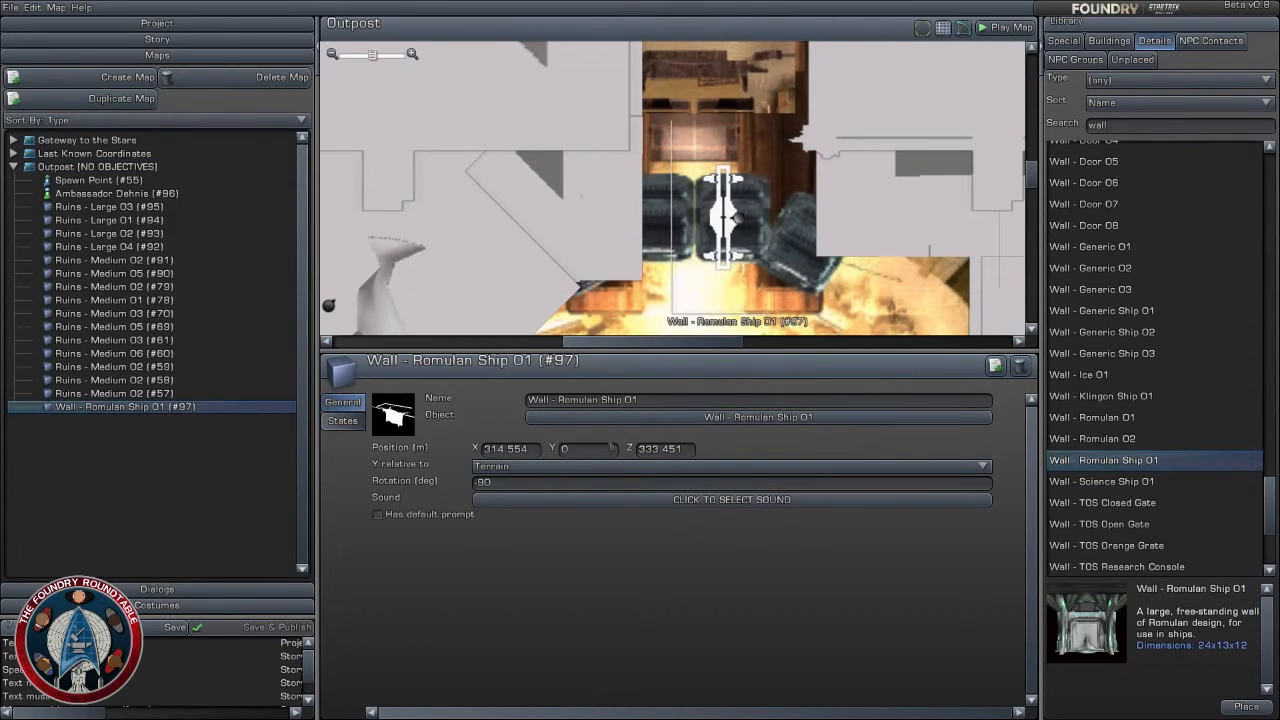
# - Make the Romulan ship wall's Y relative to Zero Altitude and move it to about X 317, Z 336
pyautogui.click(586, 466)
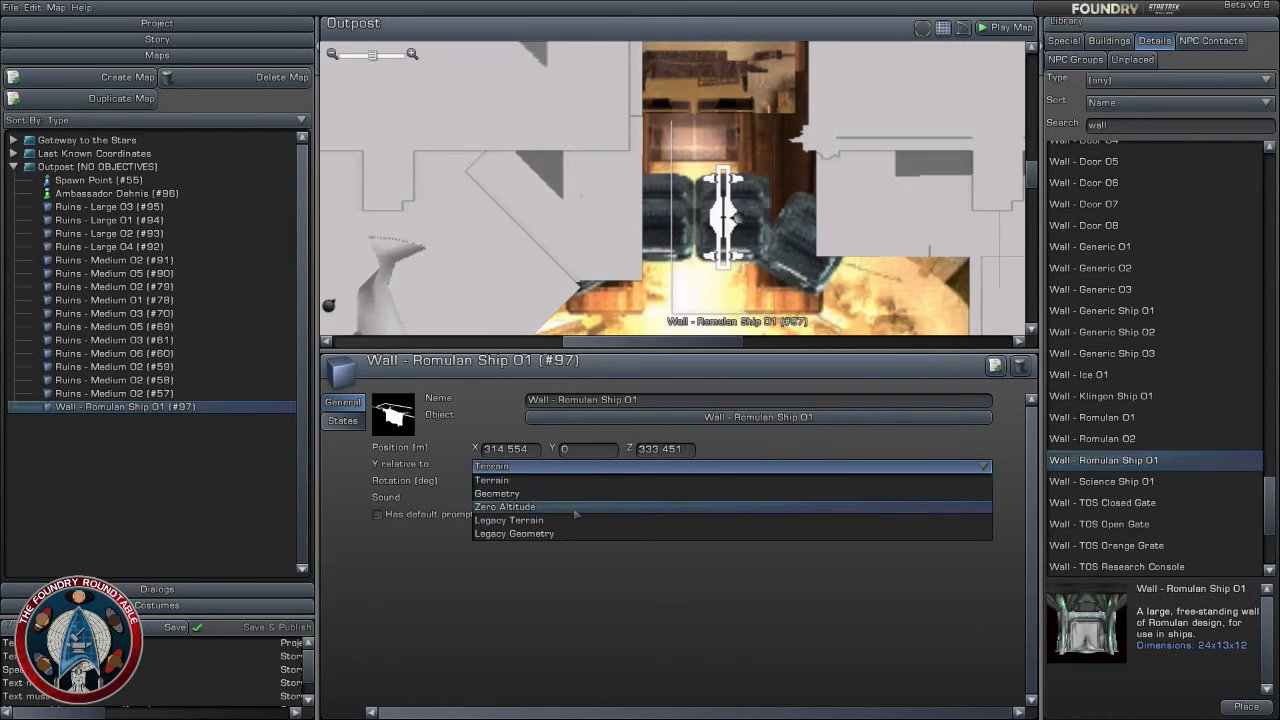
pyautogui.click(576, 506)
pyautogui.moveTo(745, 213)
pyautogui.mouseDown()
pyautogui.moveTo(770, 202)
pyautogui.moveTo(757, 199)
pyautogui.mouseUp()
pyautogui.moveTo(757, 199); pyautogui.dragTo(786, 246, button='right')
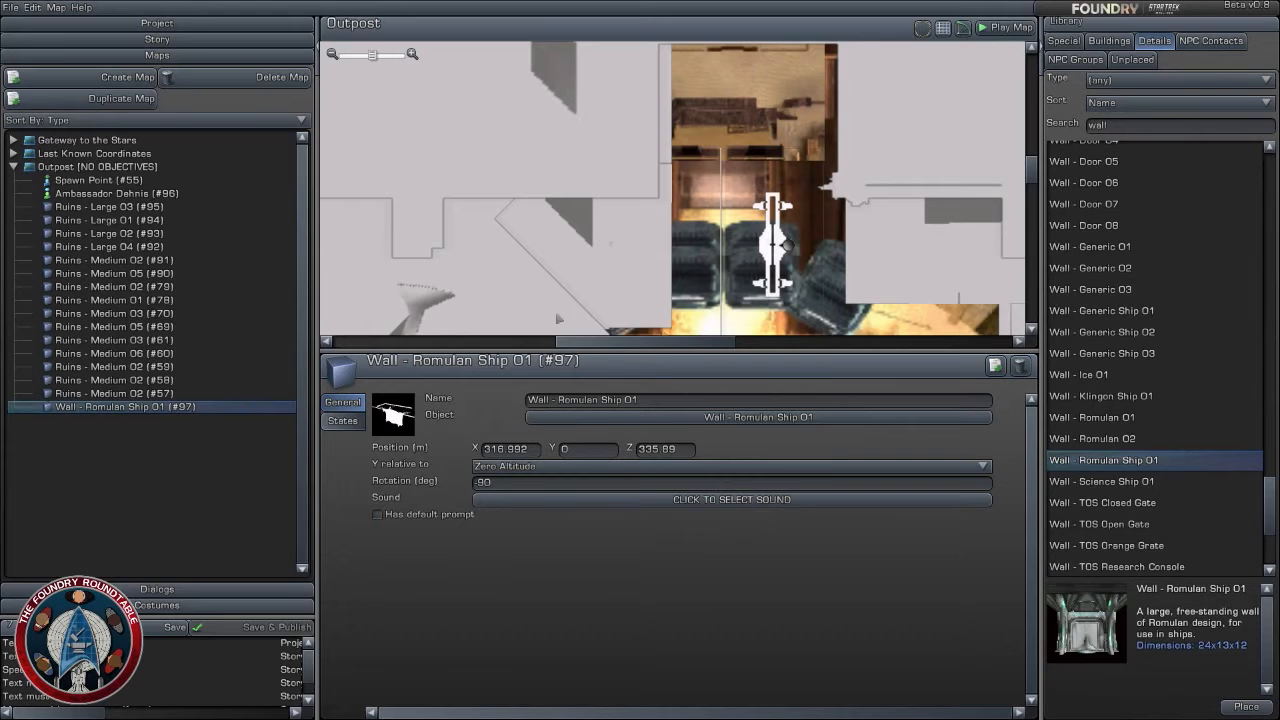
# - Duplicate the Romulan ship wall and place the copy directly north of it at about X 317, Z 348
pyautogui.click(991, 367)
pyautogui.moveTo(798, 237); pyautogui.dragTo(780, 136)
pyautogui.moveTo(844, 230); pyautogui.dragTo(864, 315, button='right')
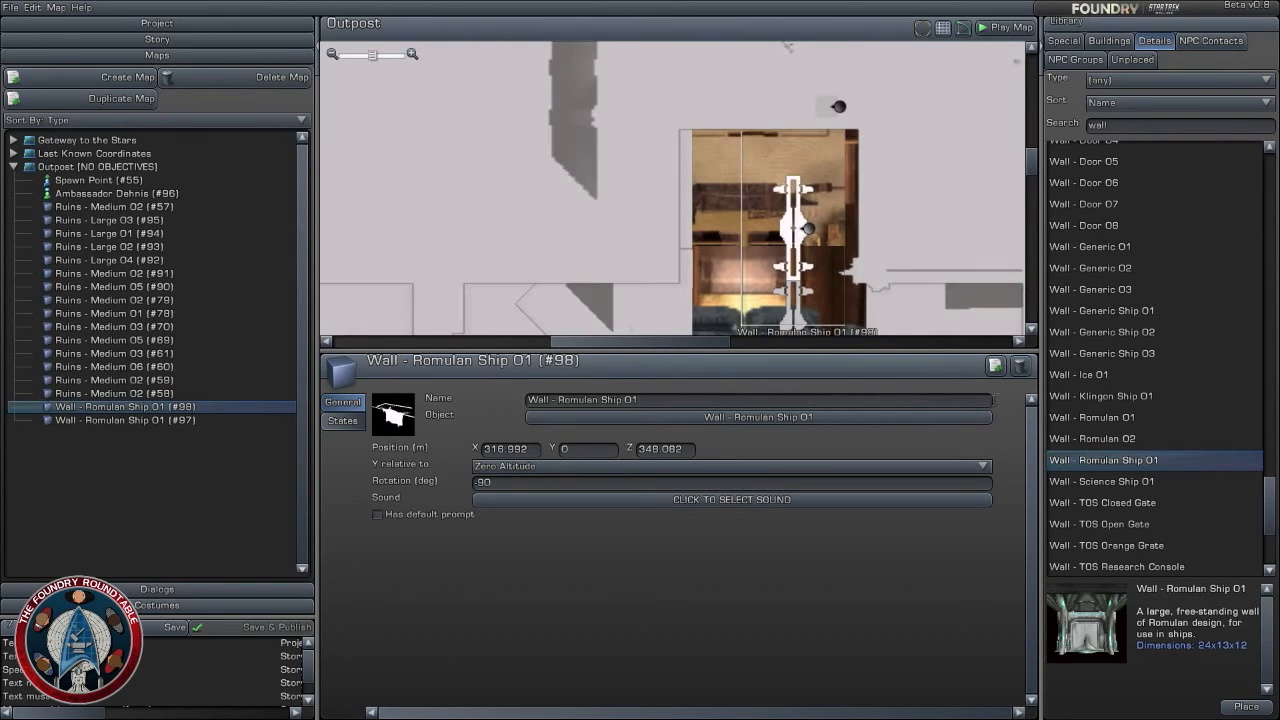
# - Extend the Romulan ship wall row northward with three more copies at about X 317, Z 360, 372 and 385
pyautogui.click(995, 366)
pyautogui.moveTo(825, 230); pyautogui.dragTo(809, 127)
pyautogui.moveTo(885, 238); pyautogui.dragTo(890, 409, button='right')
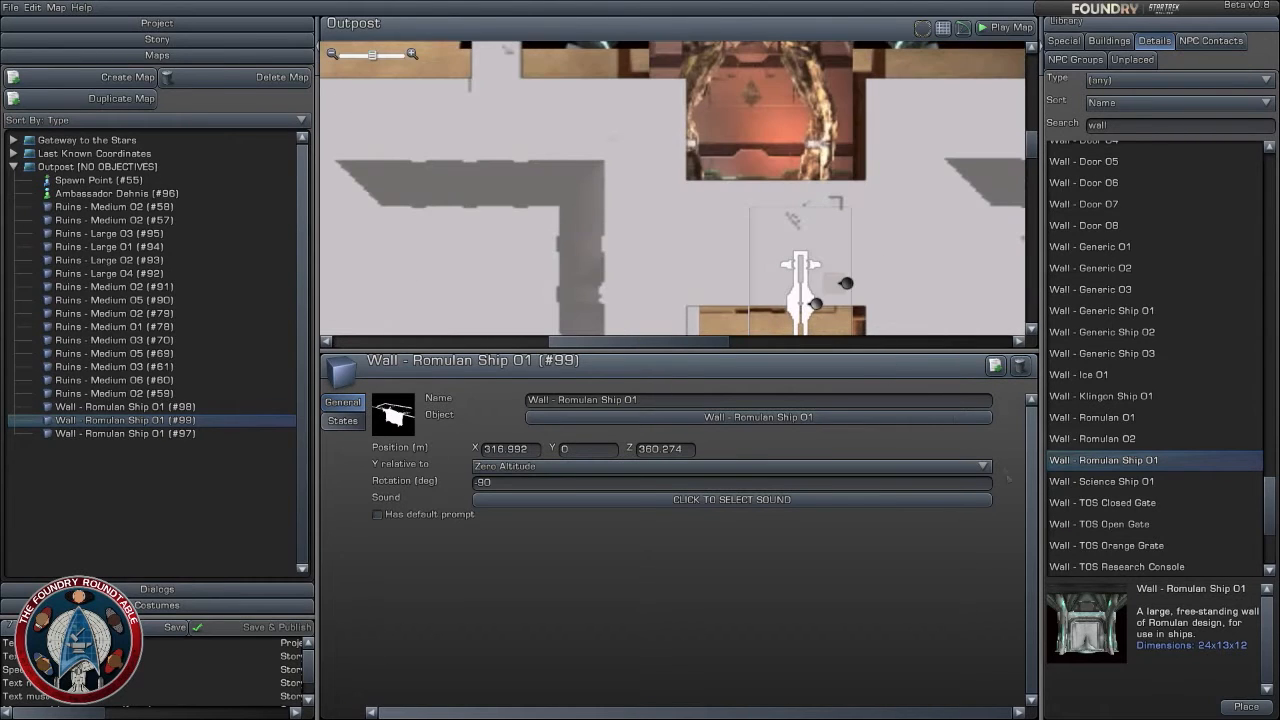
pyautogui.click(995, 366)
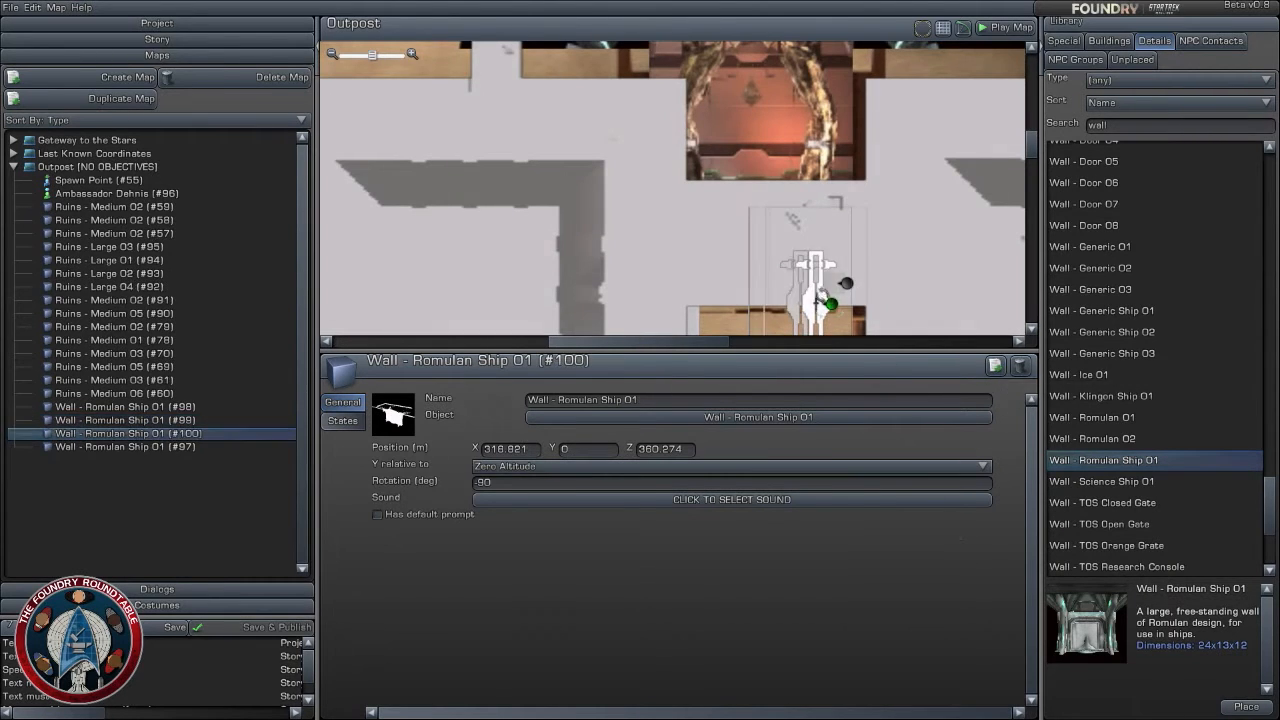
pyautogui.moveTo(822, 292); pyautogui.dragTo(802, 206)
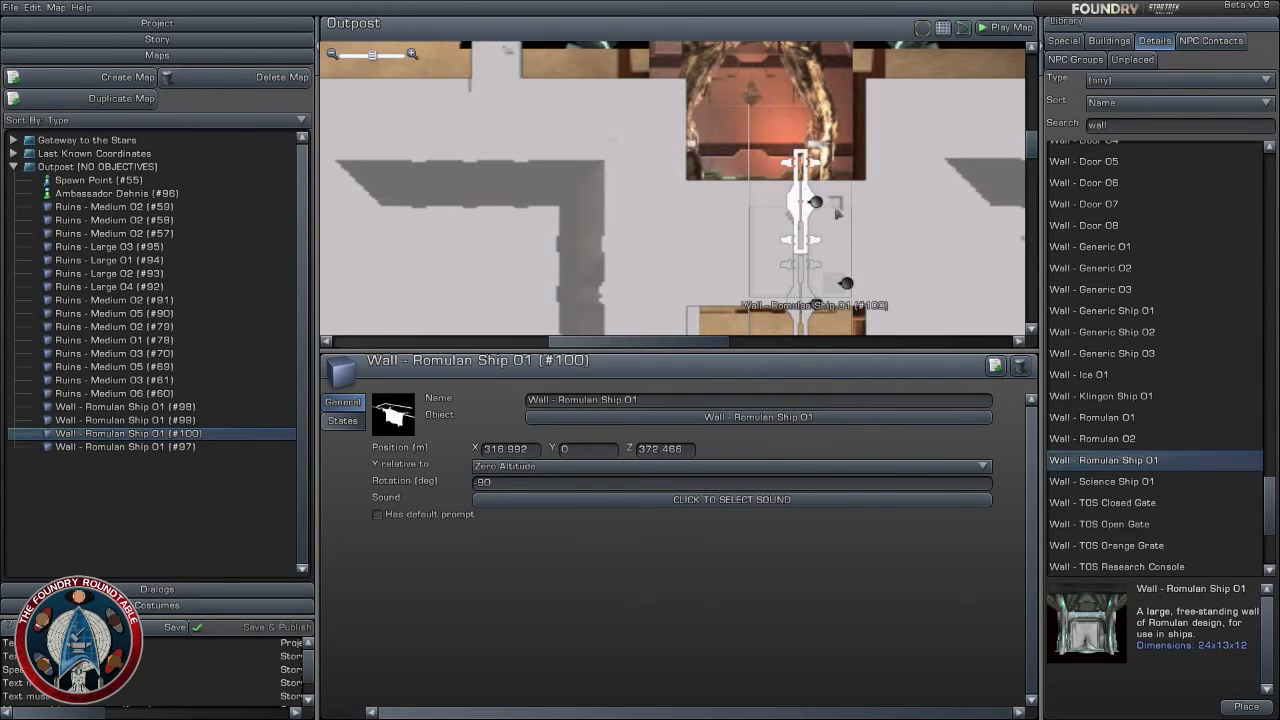
pyautogui.moveTo(805, 210); pyautogui.dragTo(825, 308, button='right')
pyautogui.click(995, 366)
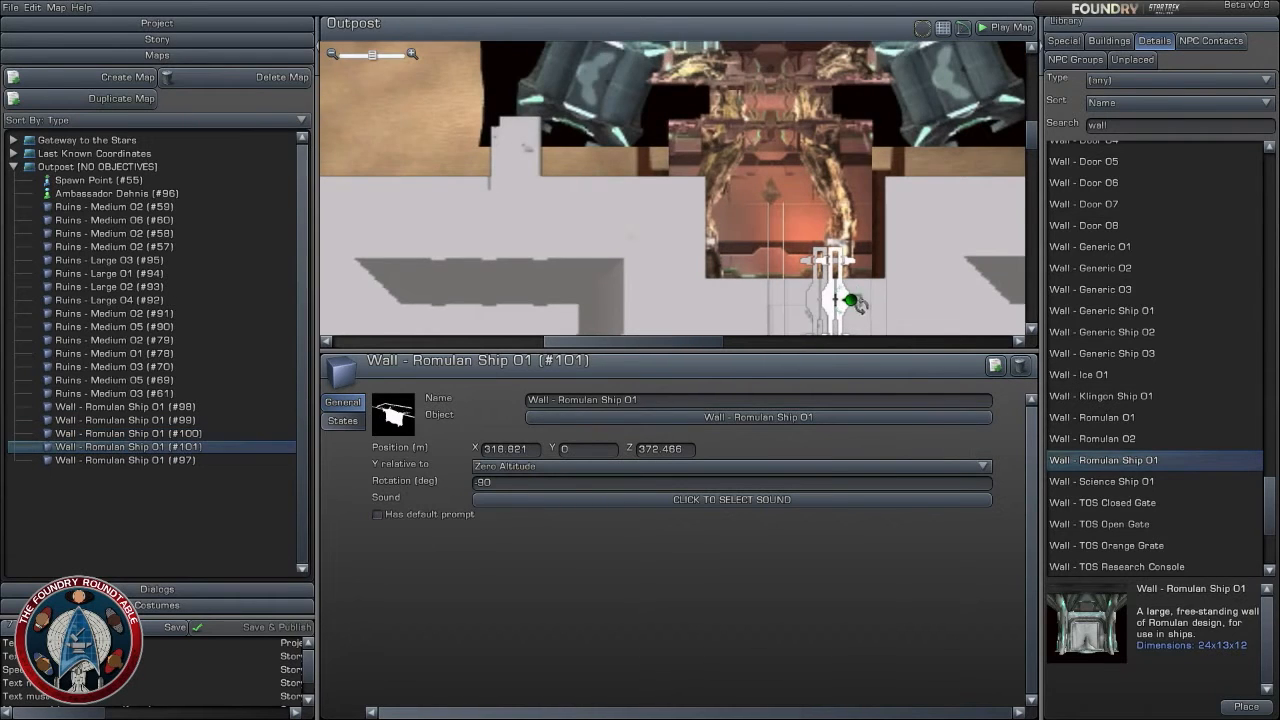
pyautogui.moveTo(850, 300); pyautogui.dragTo(835, 199)
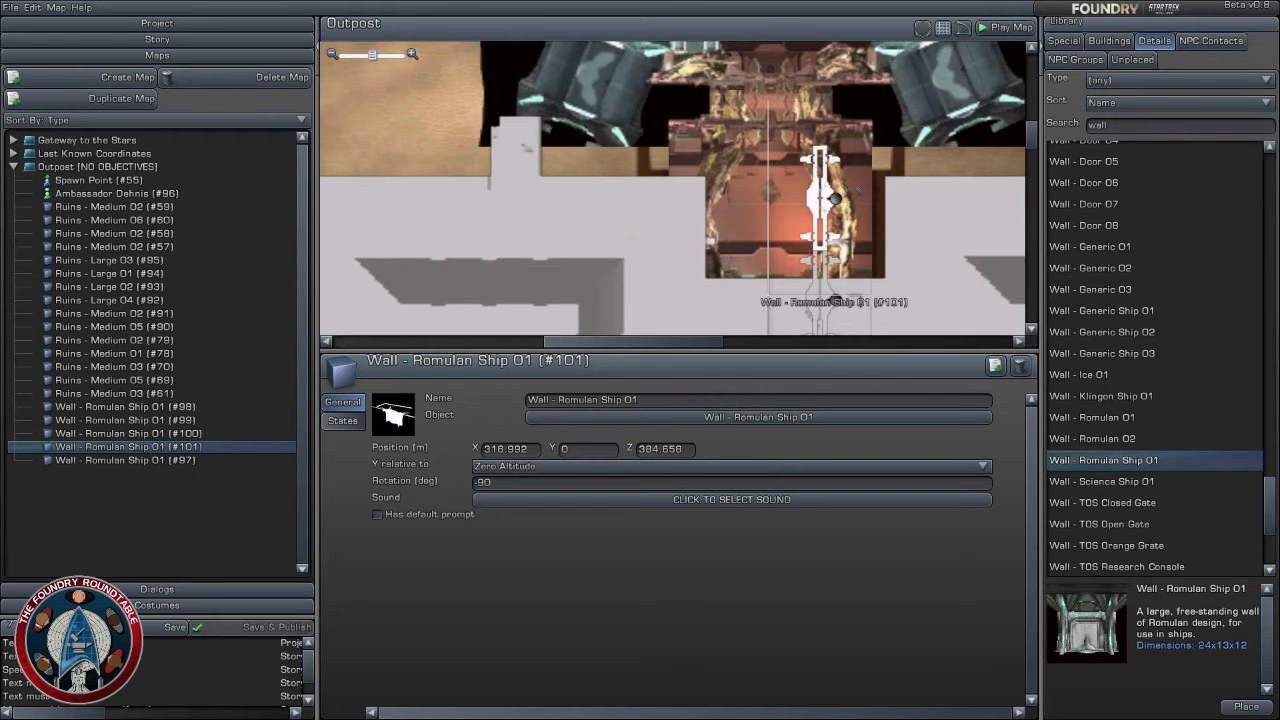
pyautogui.moveTo(875, 193); pyautogui.dragTo(880, 238, button='right')
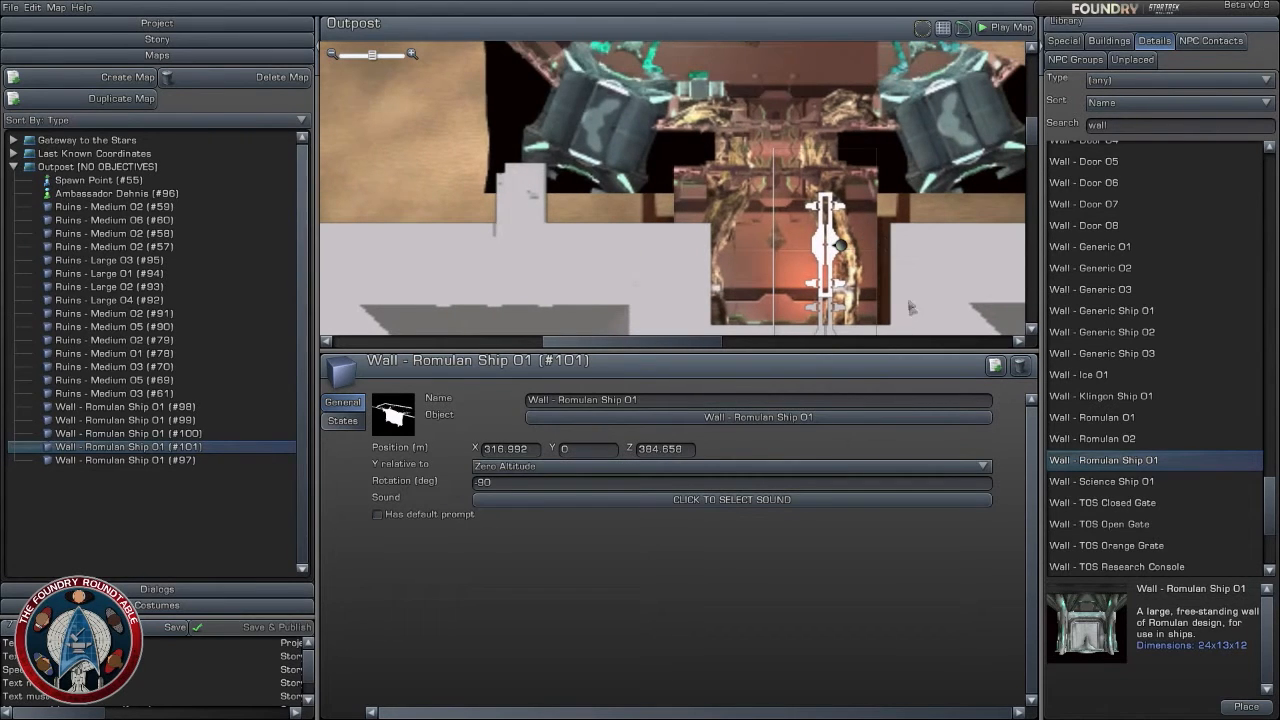
# - Duplicate all five Romulan ship walls together and place the copies as a parallel row to the west at about X 306
pyautogui.moveTo(880, 290); pyautogui.dragTo(866, 137, button='right')
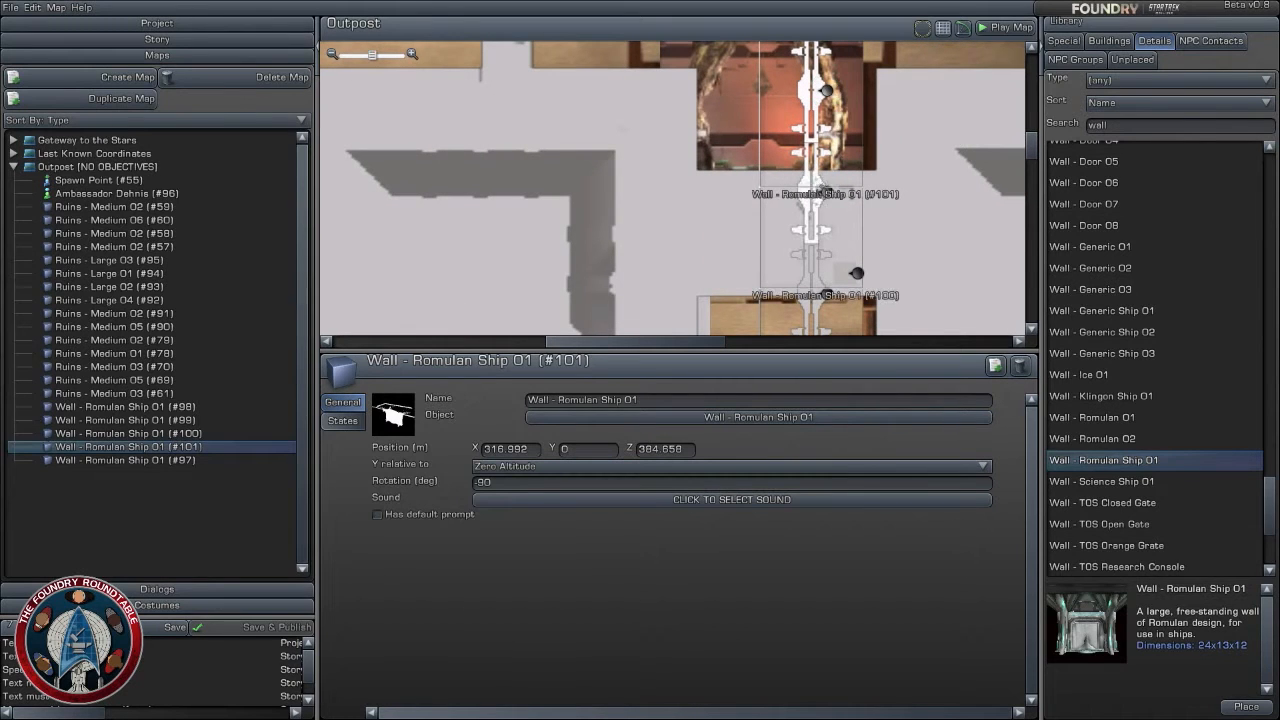
pyautogui.keyDown('ctrl'); pyautogui.click(857, 273); pyautogui.keyUp('ctrl')
pyautogui.moveTo(857, 273); pyautogui.dragTo(852, 118, button='right')
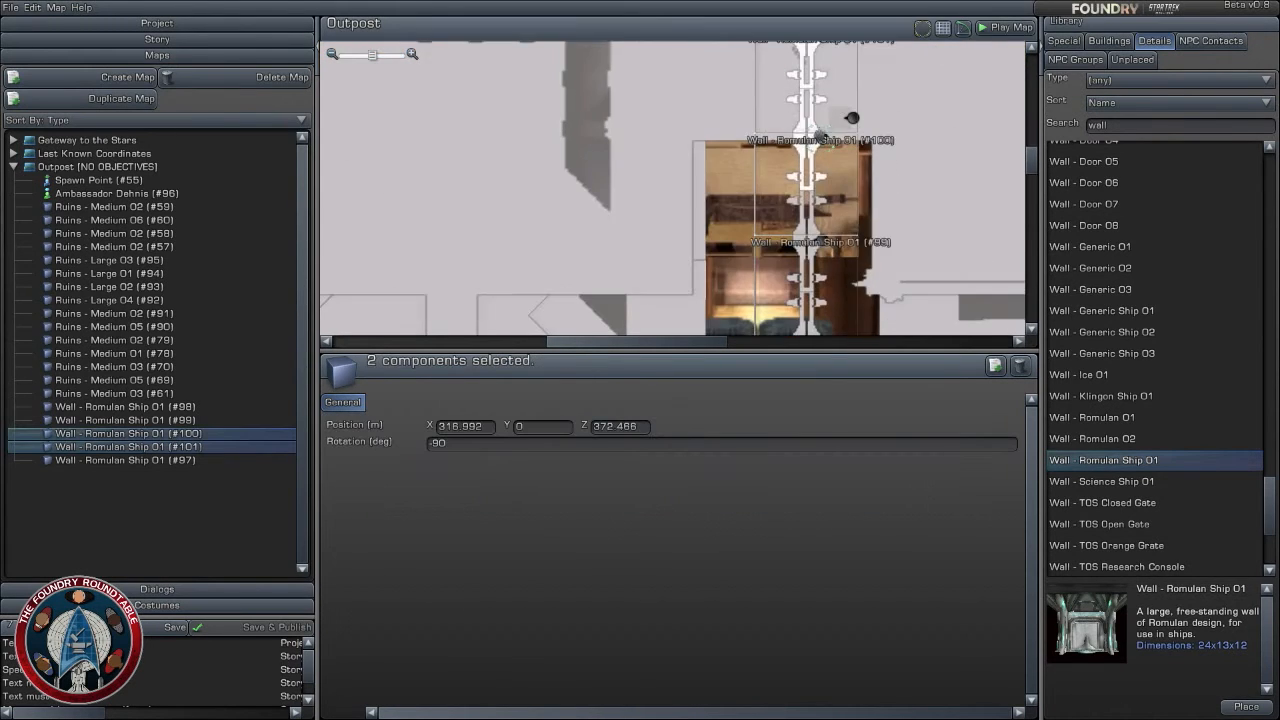
pyautogui.keyDown('ctrl'); pyautogui.click(852, 118); pyautogui.keyUp('ctrl')
pyautogui.keyDown('ctrl'); pyautogui.click(849, 284); pyautogui.keyUp('ctrl')
pyautogui.moveTo(849, 284); pyautogui.dragTo(851, 126, button='right')
pyautogui.keyDown('ctrl'); pyautogui.click(848, 232); pyautogui.keyUp('ctrl')
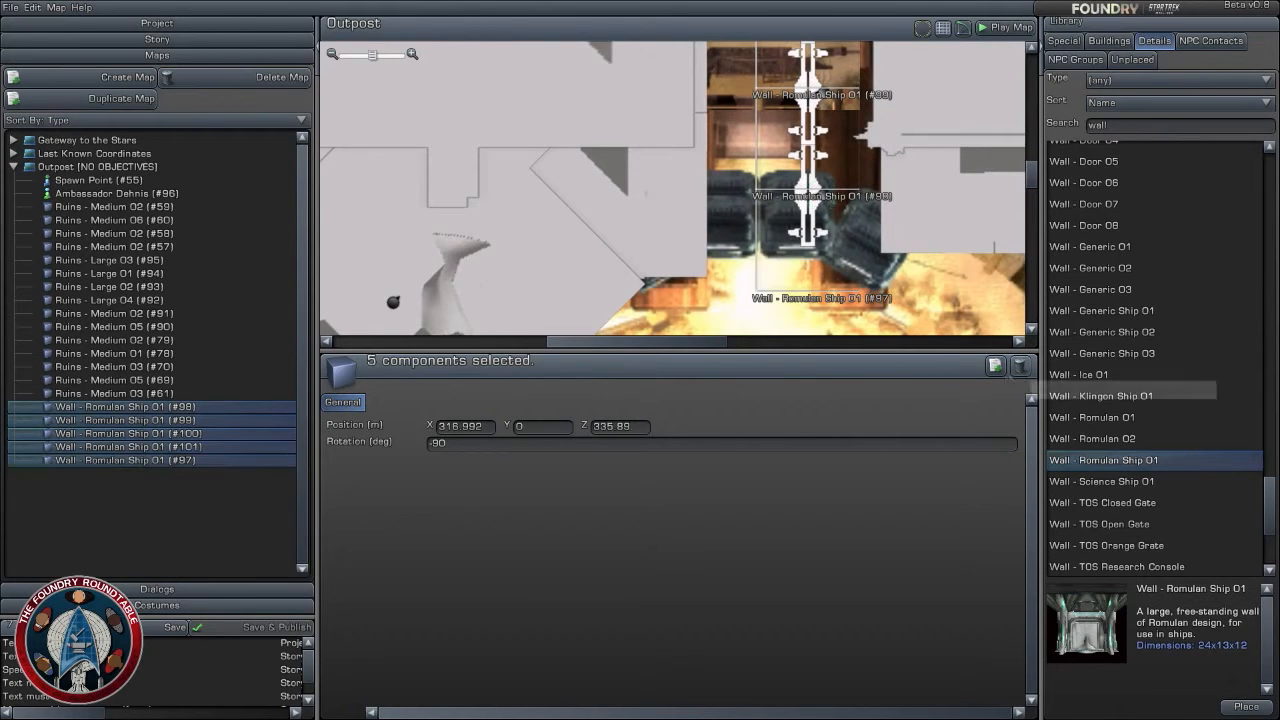
pyautogui.click(995, 367)
pyautogui.moveTo(825, 208); pyautogui.dragTo(719, 208)
pyautogui.moveTo(740, 90); pyautogui.dragTo(737, 310, button='right')
pyautogui.moveTo(836, 131); pyautogui.dragTo(834, 277, button='right')
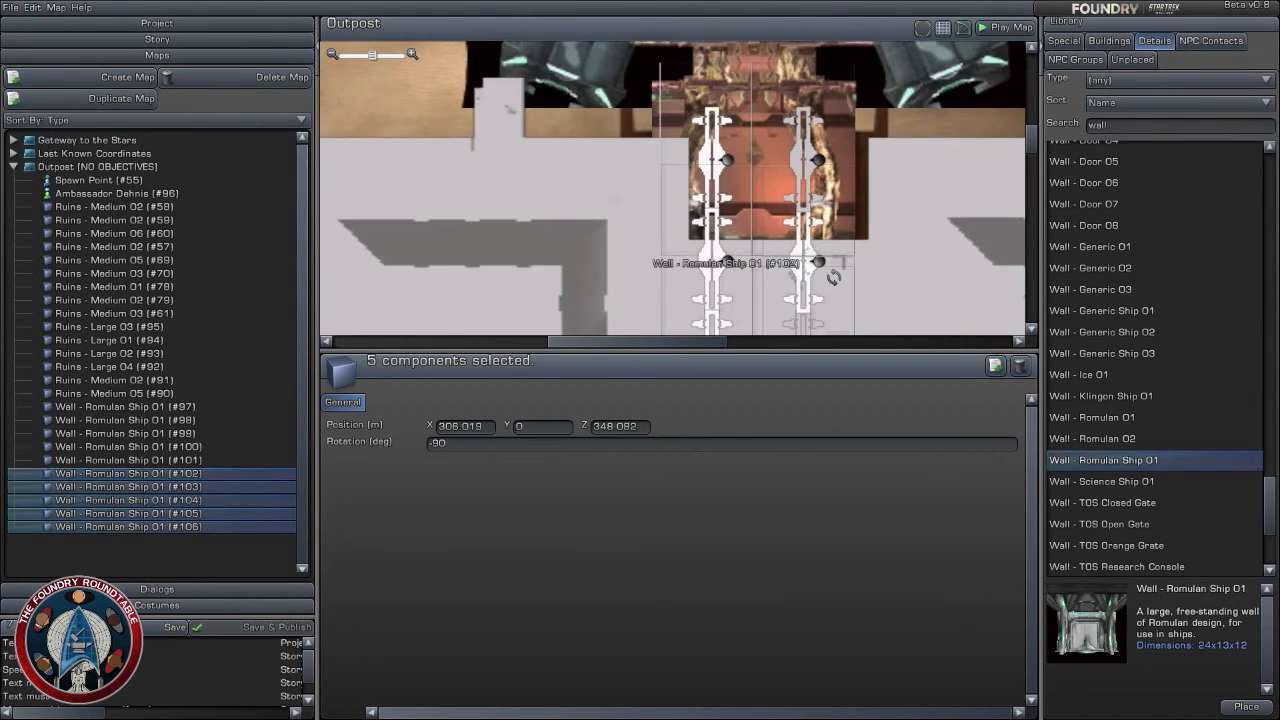
pyautogui.moveTo(783, 140); pyautogui.dragTo(788, 236, button='right')
pyautogui.click(920, 246)
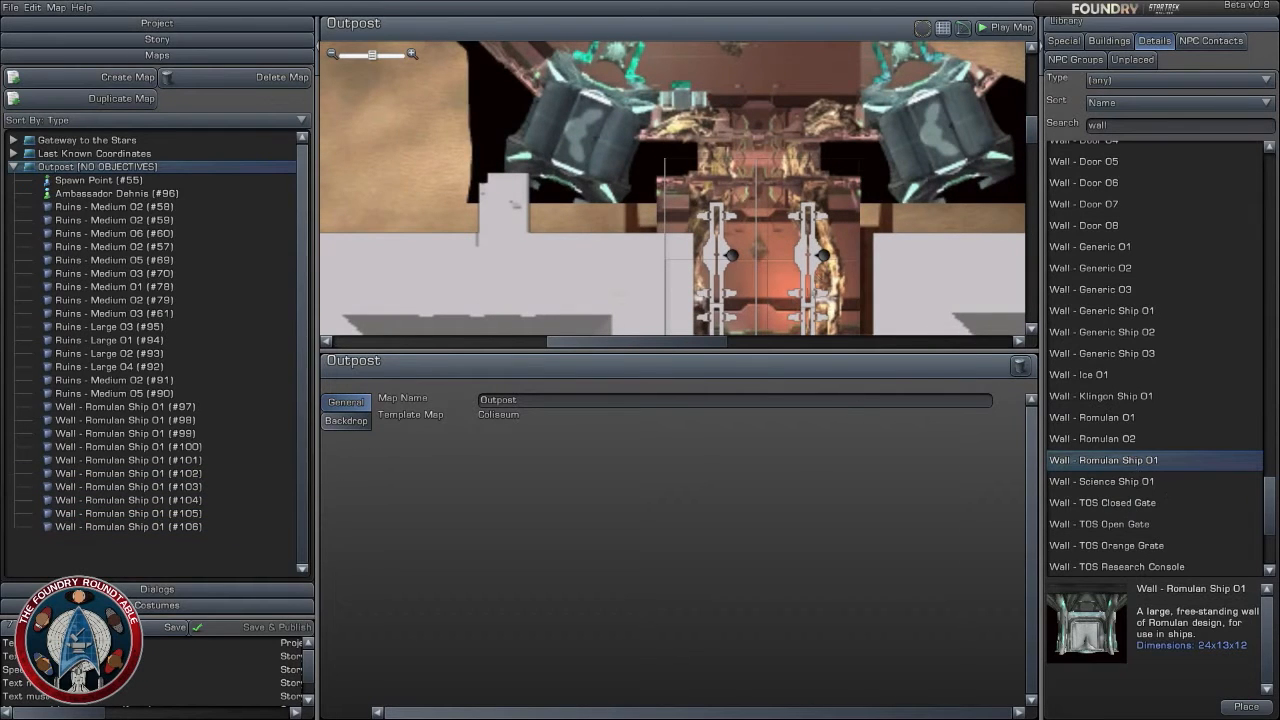
# - Duplicate the east row's northernmost wall, rotate the copy to -30 degrees and place it at about X 318, Z 402
pyautogui.click(815, 261)
pyautogui.moveTo(844, 244); pyautogui.dragTo(858, 320, button='right')
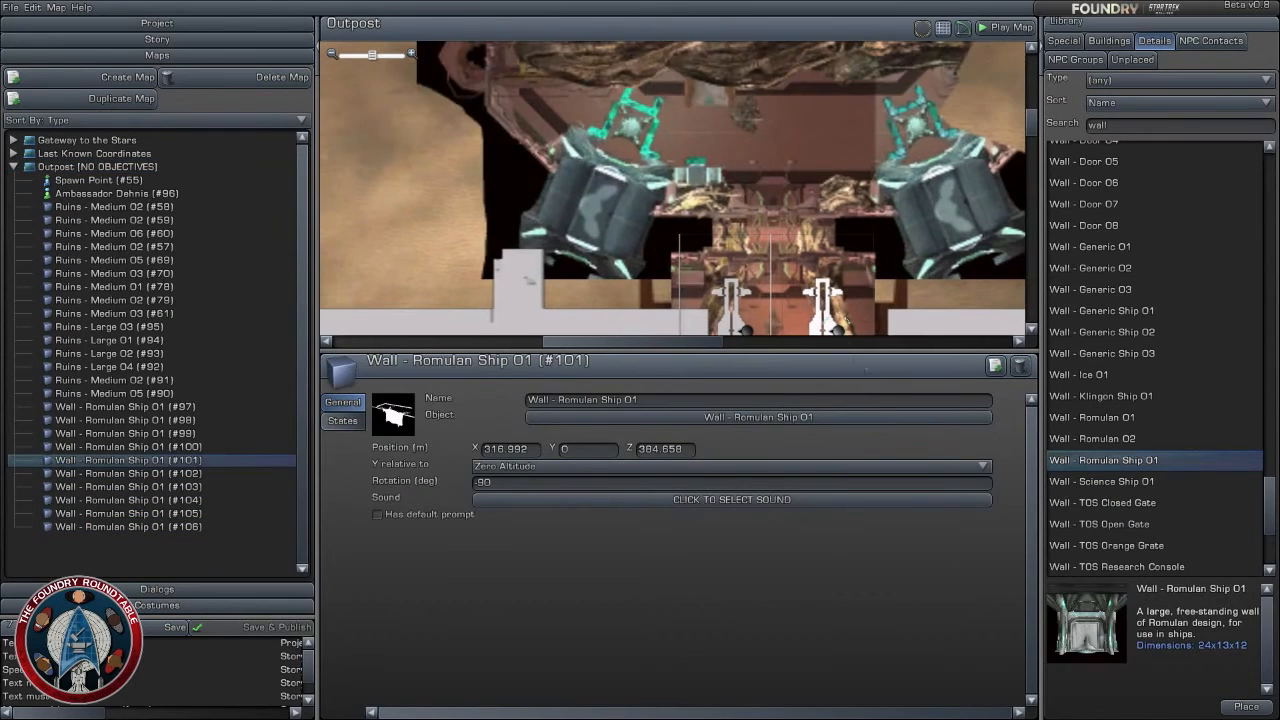
pyautogui.click(995, 366)
pyautogui.moveTo(861, 322); pyautogui.dragTo(864, 173)
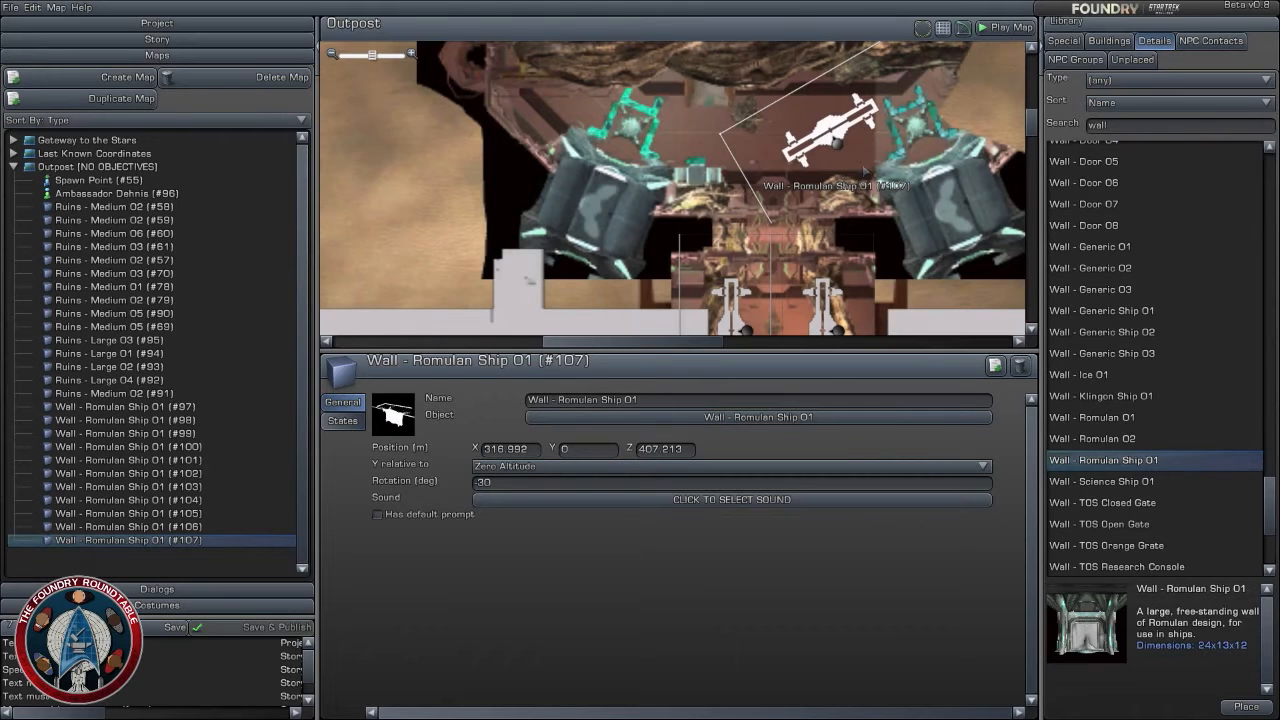
pyautogui.moveTo(837, 143); pyautogui.dragTo(846, 189)
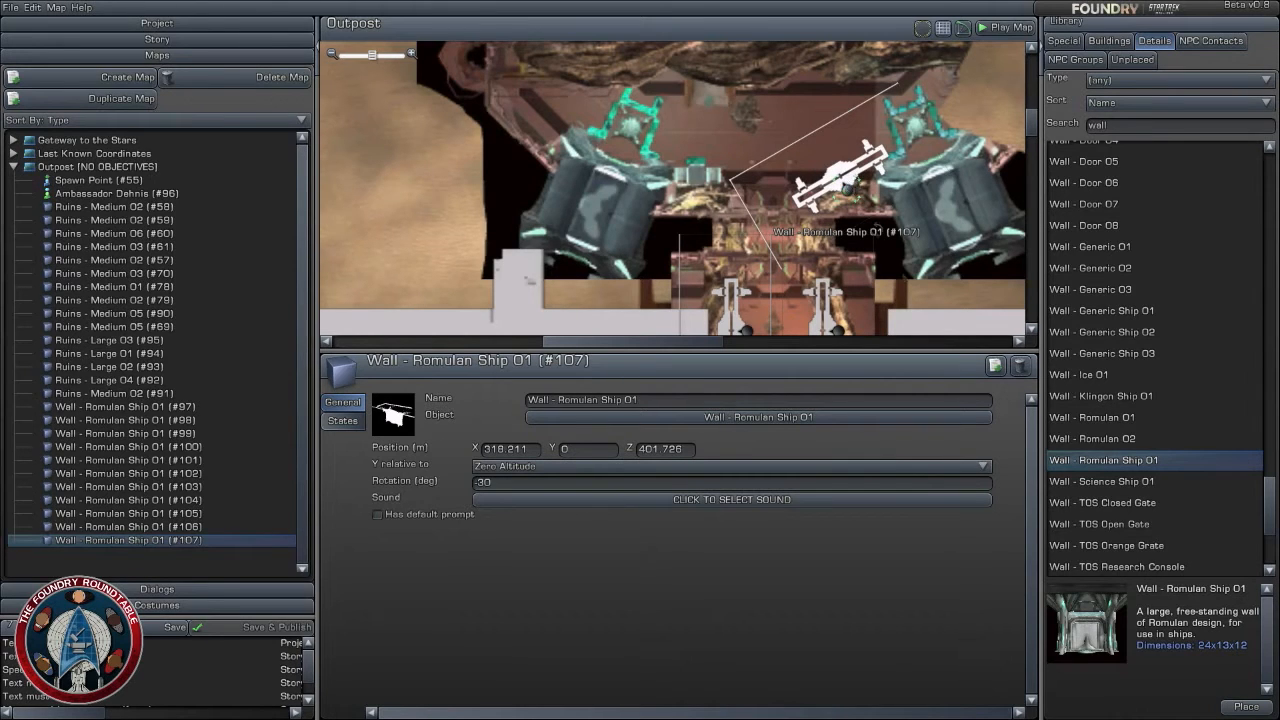
# - Duplicate the angled wall, place the copy north-south at about X 315, Z 395, and nudge the angled original to about X 319, Z 402
pyautogui.click(995, 365)
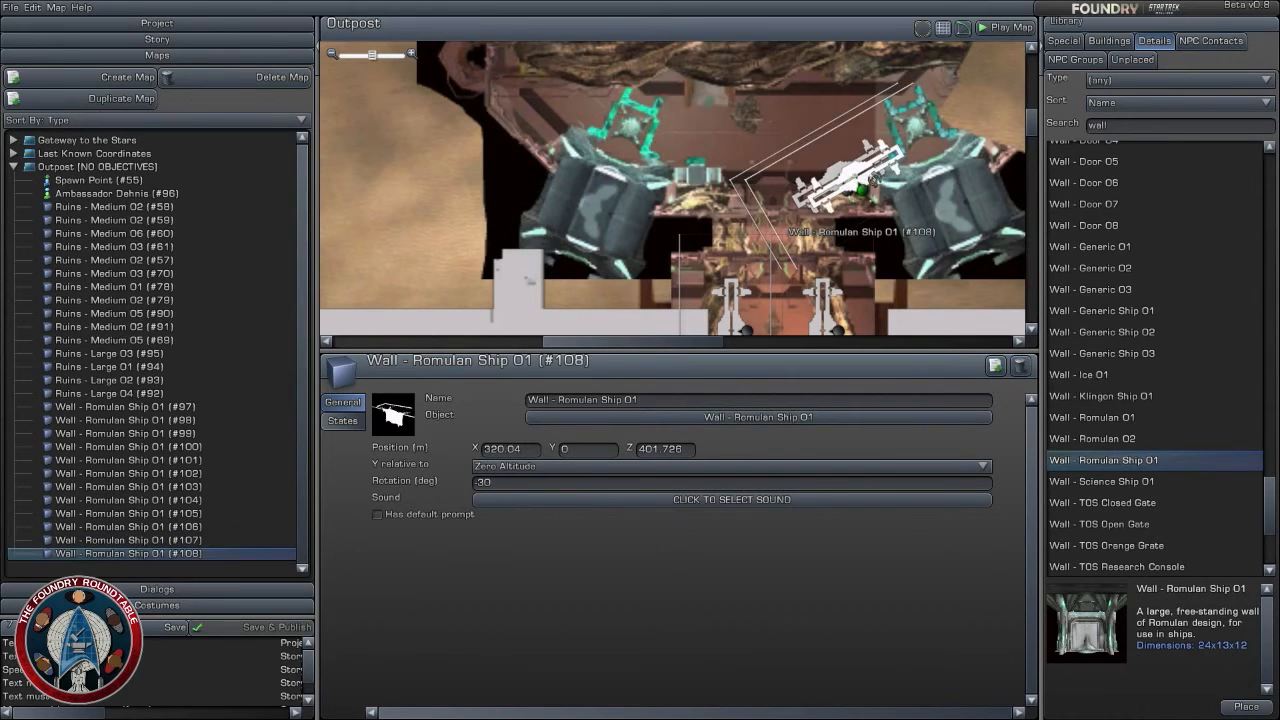
pyautogui.moveTo(873, 181); pyautogui.dragTo(817, 245)
pyautogui.moveTo(846, 186); pyautogui.dragTo(852, 182)
pyautogui.moveTo(919, 265); pyautogui.dragTo(918, 181)
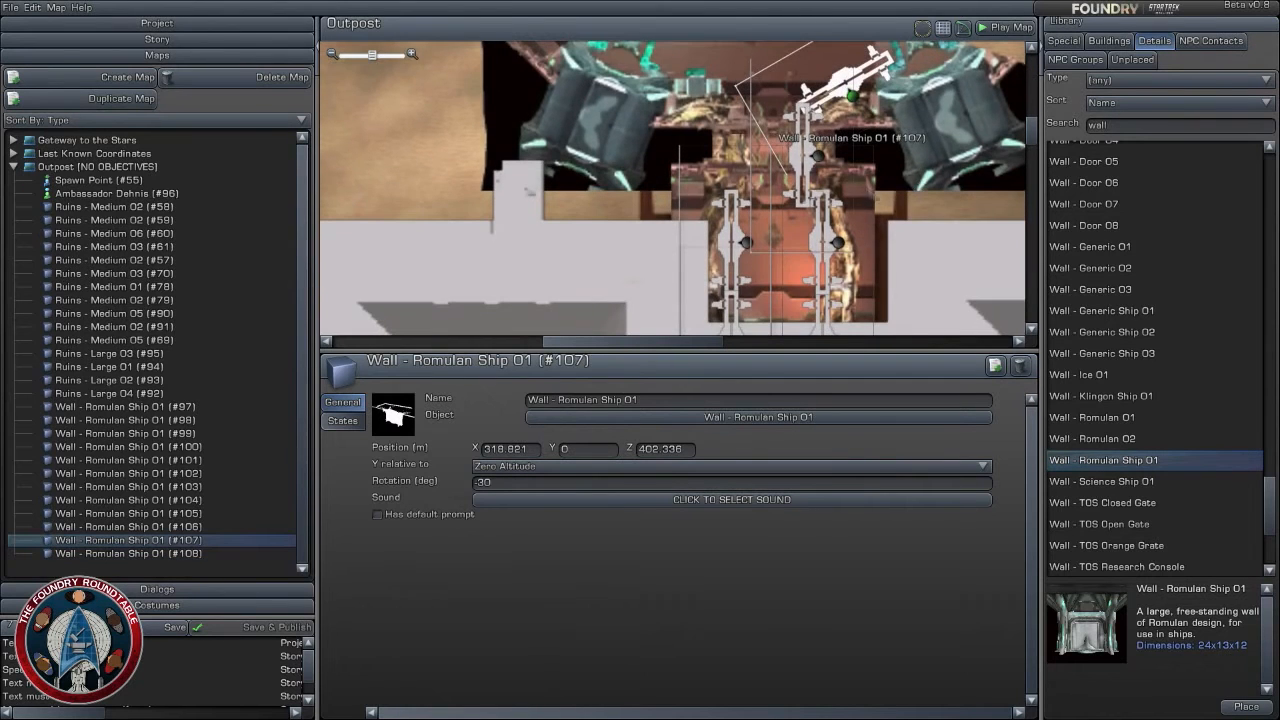
# - Duplicate the north-south wall below the angled one and overlap the copy slightly east of it at about X 316, Z 394
pyautogui.click(806, 155)
pyautogui.click(995, 366)
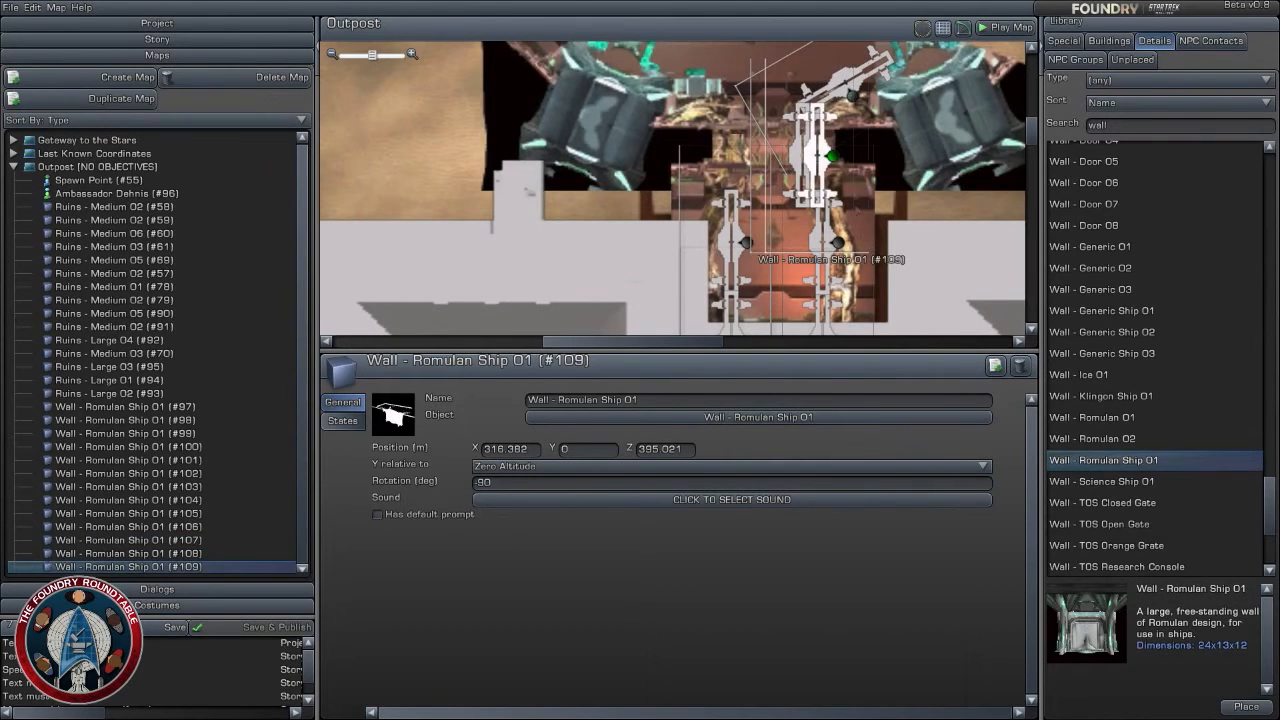
pyautogui.moveTo(832, 155); pyautogui.dragTo(822, 156)
pyautogui.moveTo(815, 152); pyautogui.dragTo(815, 158)
pyautogui.moveTo(926, 264); pyautogui.dragTo(955, 321, button='right')
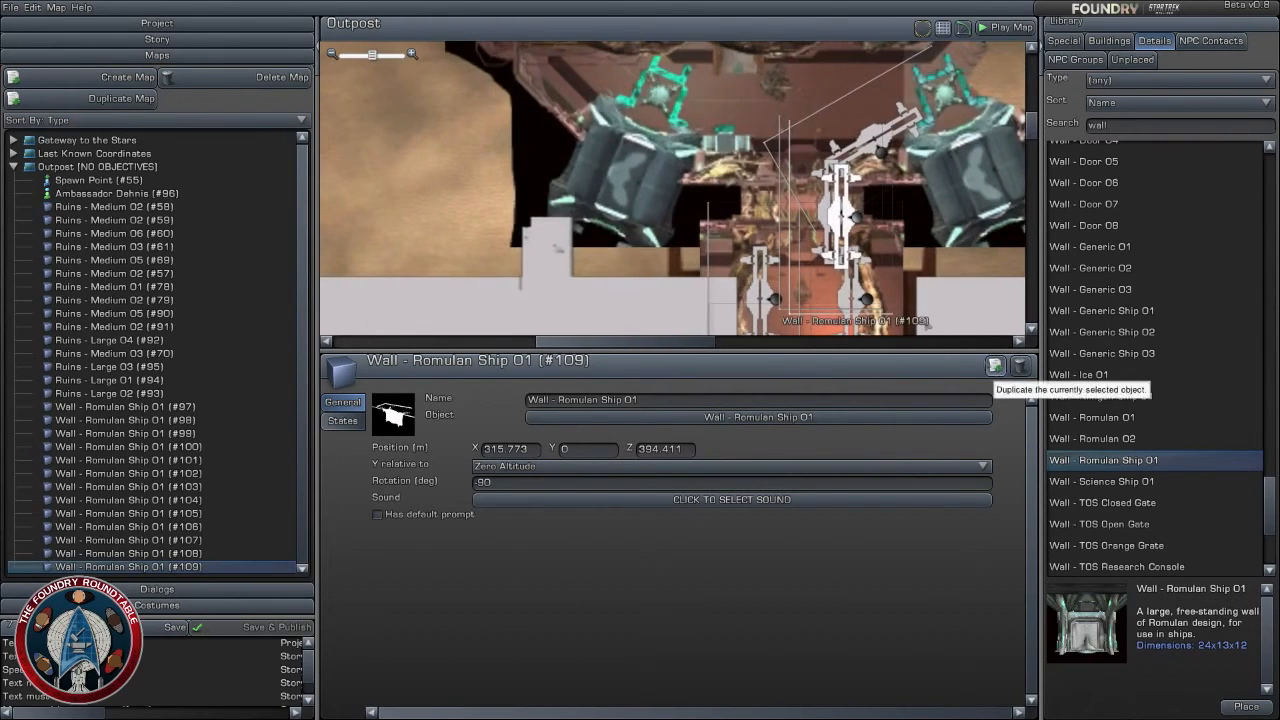
# - Build the matching west side of the narrow passage with two overlapping wall copies, the first at about X 307, Z 394
pyautogui.click(995, 366)
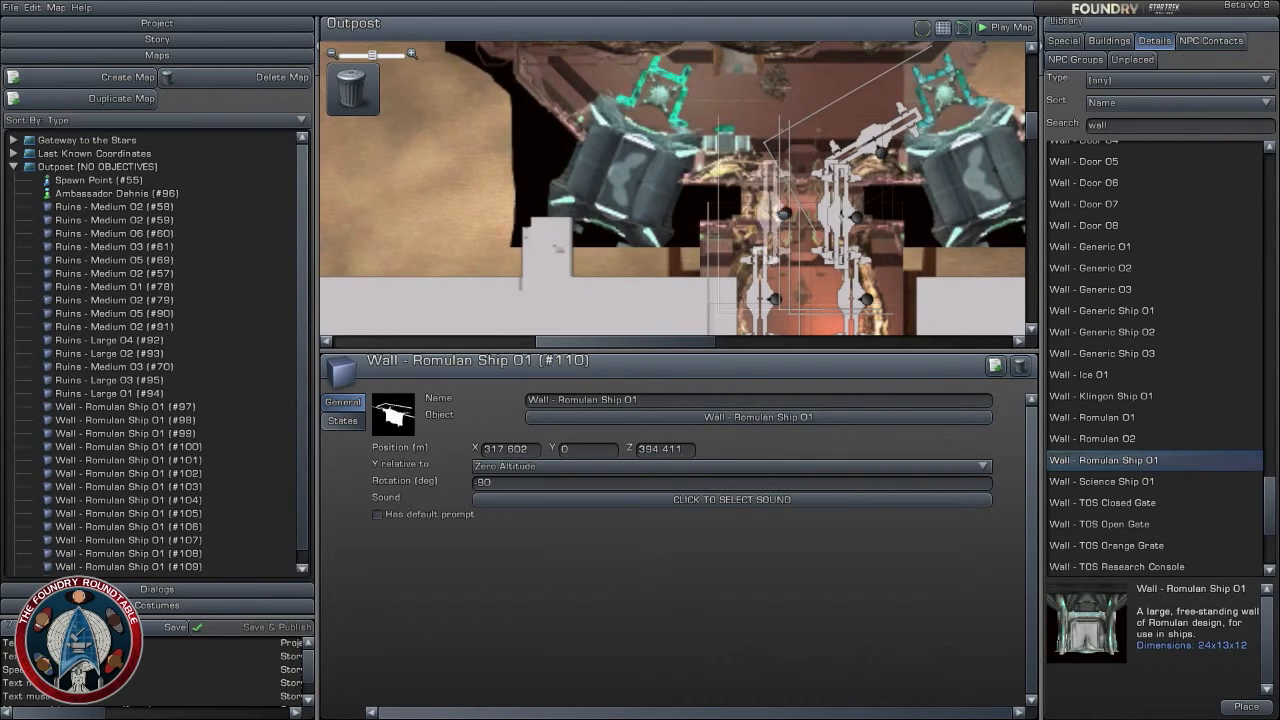
pyautogui.moveTo(785, 217); pyautogui.dragTo(785, 217)
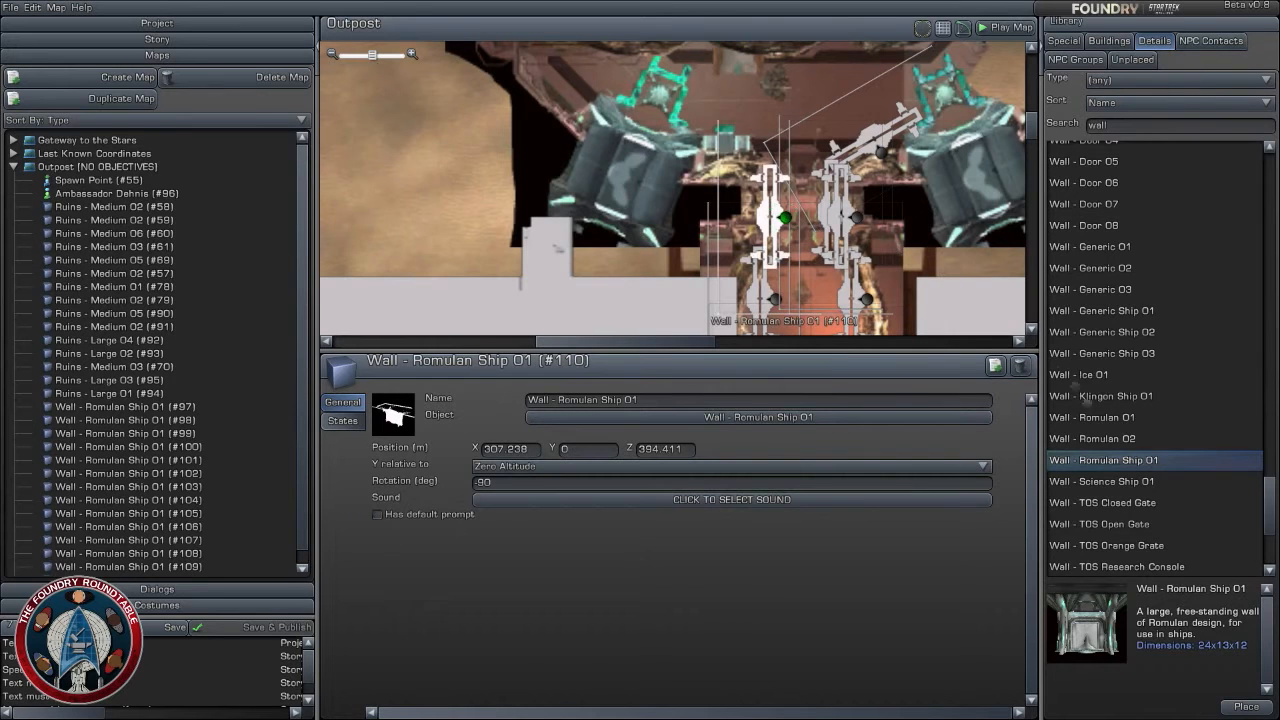
pyautogui.click(995, 365)
pyautogui.moveTo(800, 217)
pyautogui.mouseDown()
pyautogui.moveTo(790, 214)
pyautogui.moveTo(845, 212)
pyautogui.mouseUp()
pyautogui.click(838, 214)
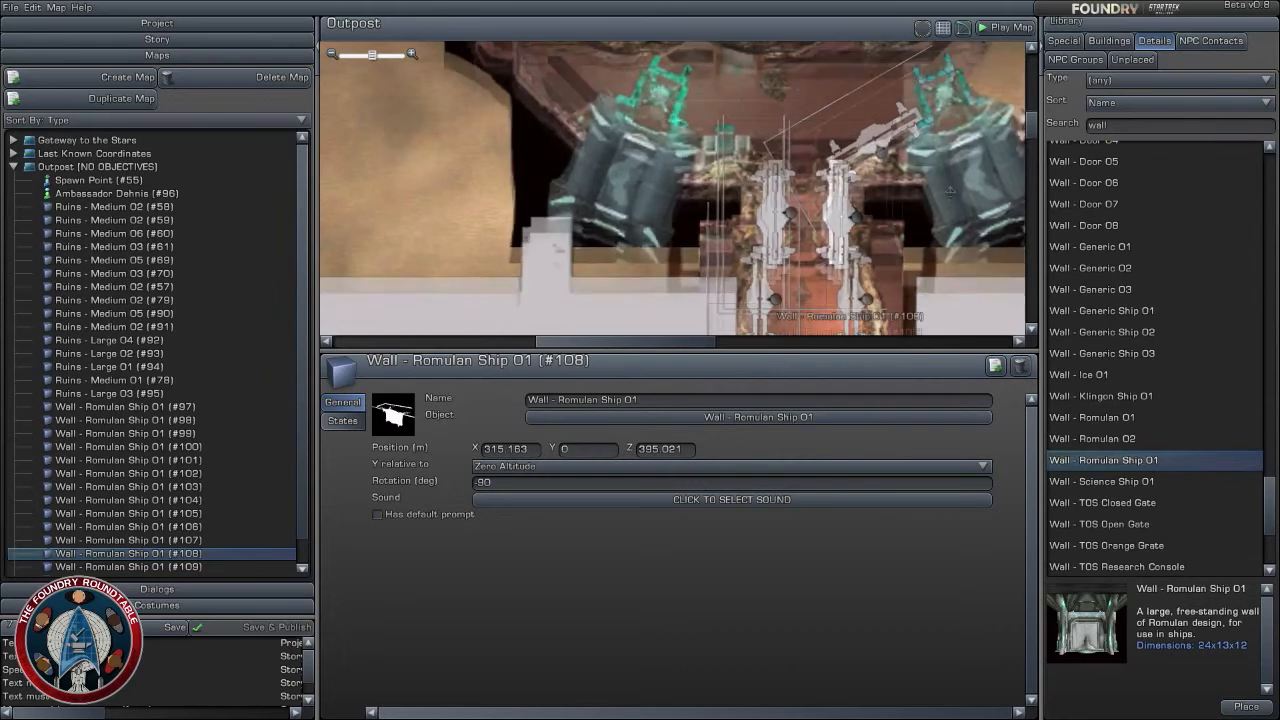
# - Duplicate the angled east wall and mirror the copy on the west side, rotated to 30 degrees at about X 301, Z 402
pyautogui.moveTo(913, 148); pyautogui.dragTo(908, 195, button='right')
pyautogui.moveTo(879, 196); pyautogui.dragTo(722, 182)
pyautogui.click(996, 367)
pyautogui.moveTo(784, 147); pyautogui.dragTo(793, 188, button='right')
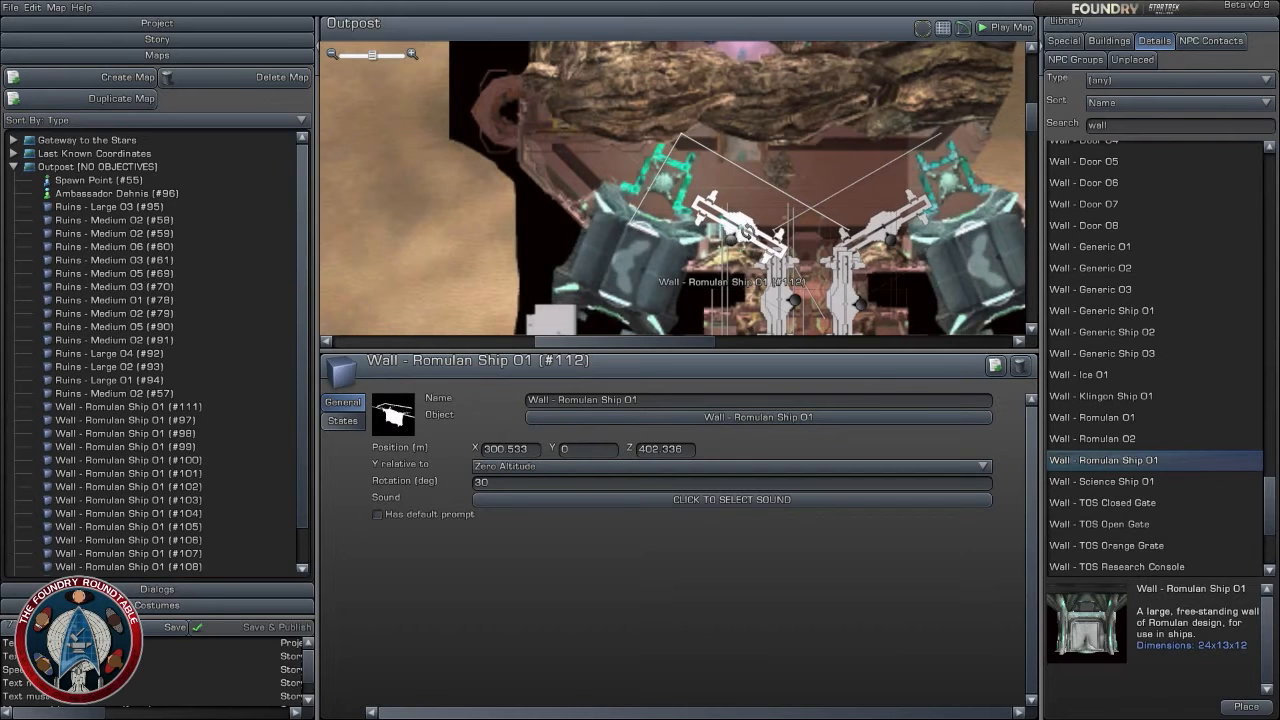
# - Steepen the west and east angled walls to 45 and -45 degrees and move both north to about Z 404
pyautogui.moveTo(747, 232)
pyautogui.mouseDown()
pyautogui.moveTo(749, 243)
pyautogui.moveTo(748, 225)
pyautogui.mouseUp()
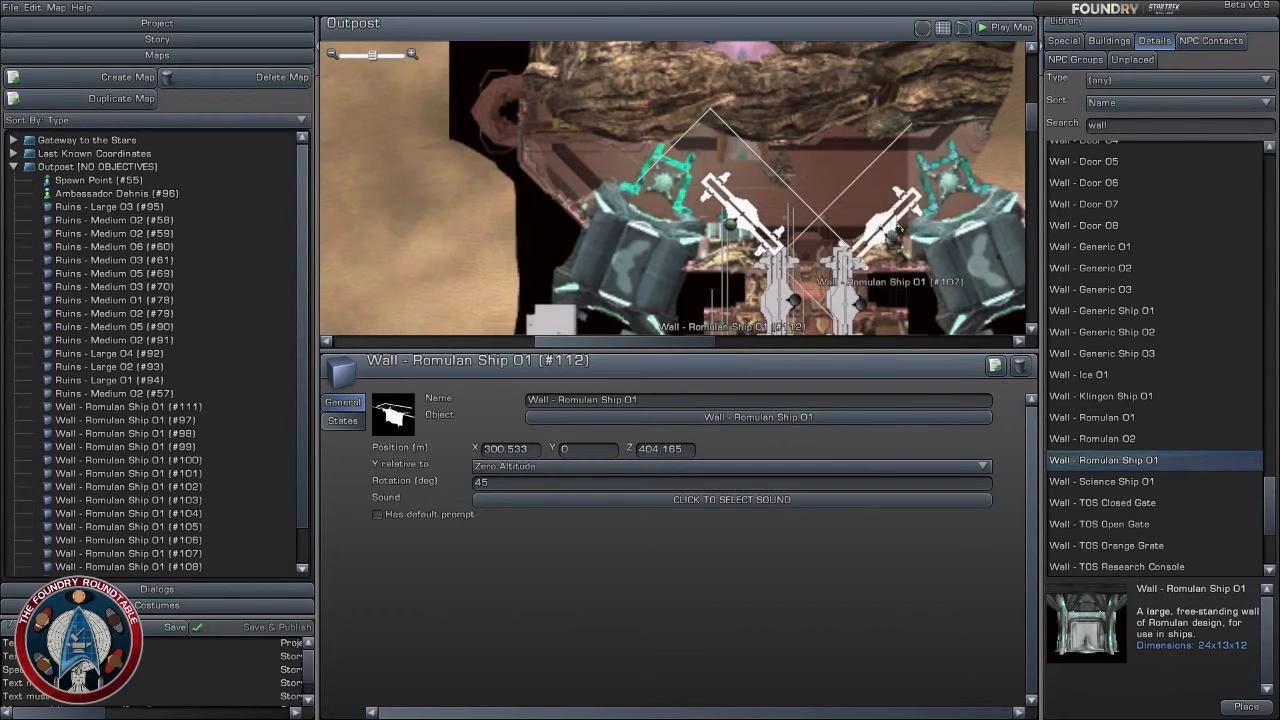
pyautogui.moveTo(890, 235); pyautogui.dragTo(887, 226)
pyautogui.moveTo(993, 181); pyautogui.dragTo(988, 246, button='right')
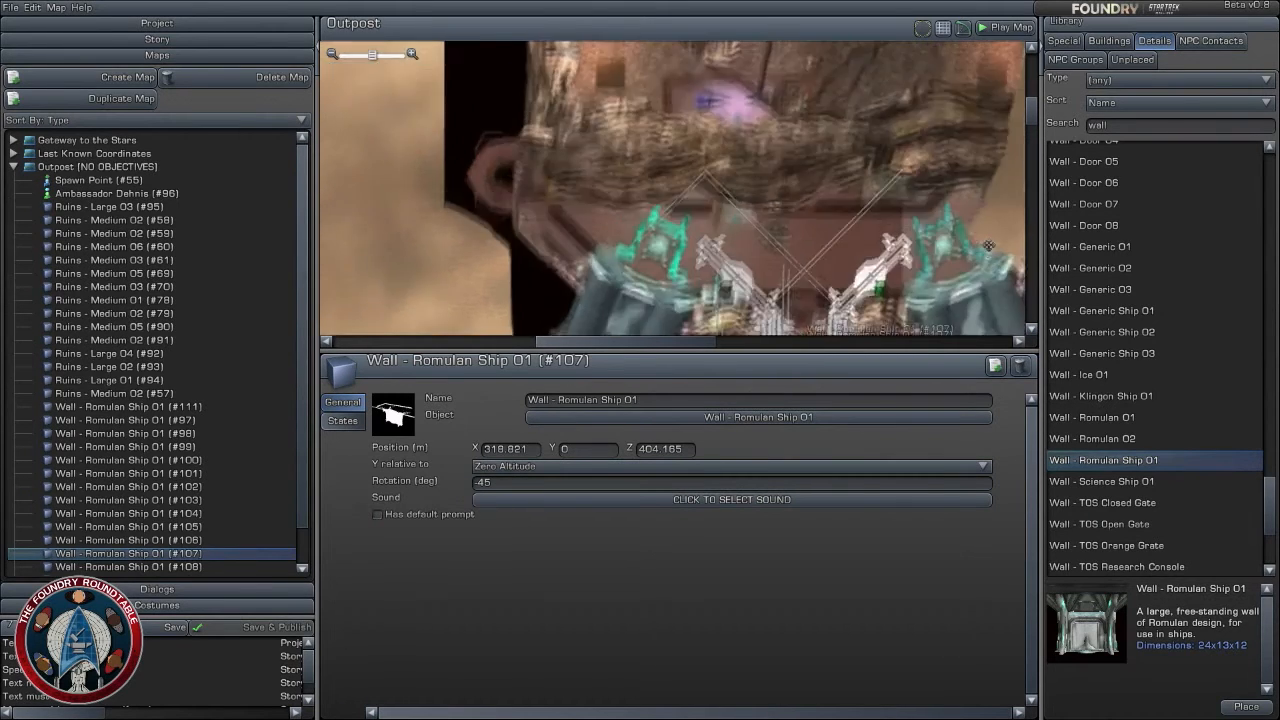
# - Duplicate the west angled wall and continue the diagonal northwest with the copy at about X 292, Z 413
pyautogui.click(995, 365)
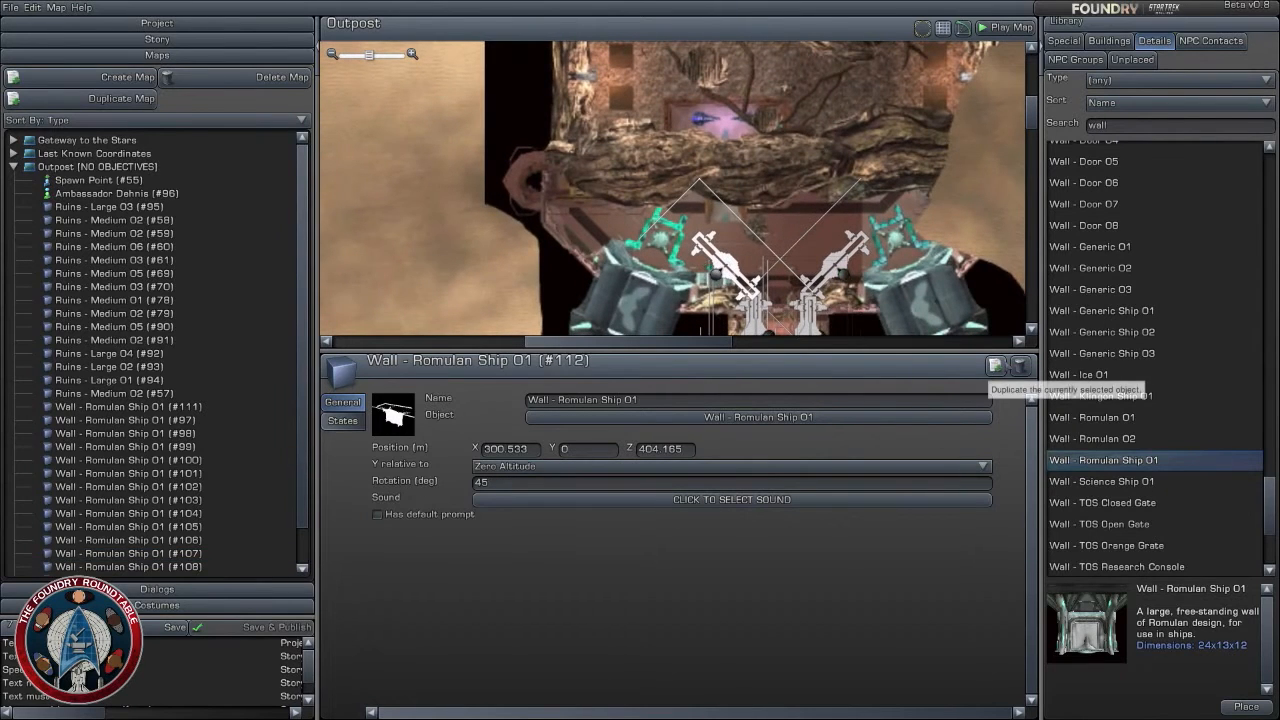
pyautogui.click(998, 365)
pyautogui.moveTo(730, 266); pyautogui.dragTo(648, 190)
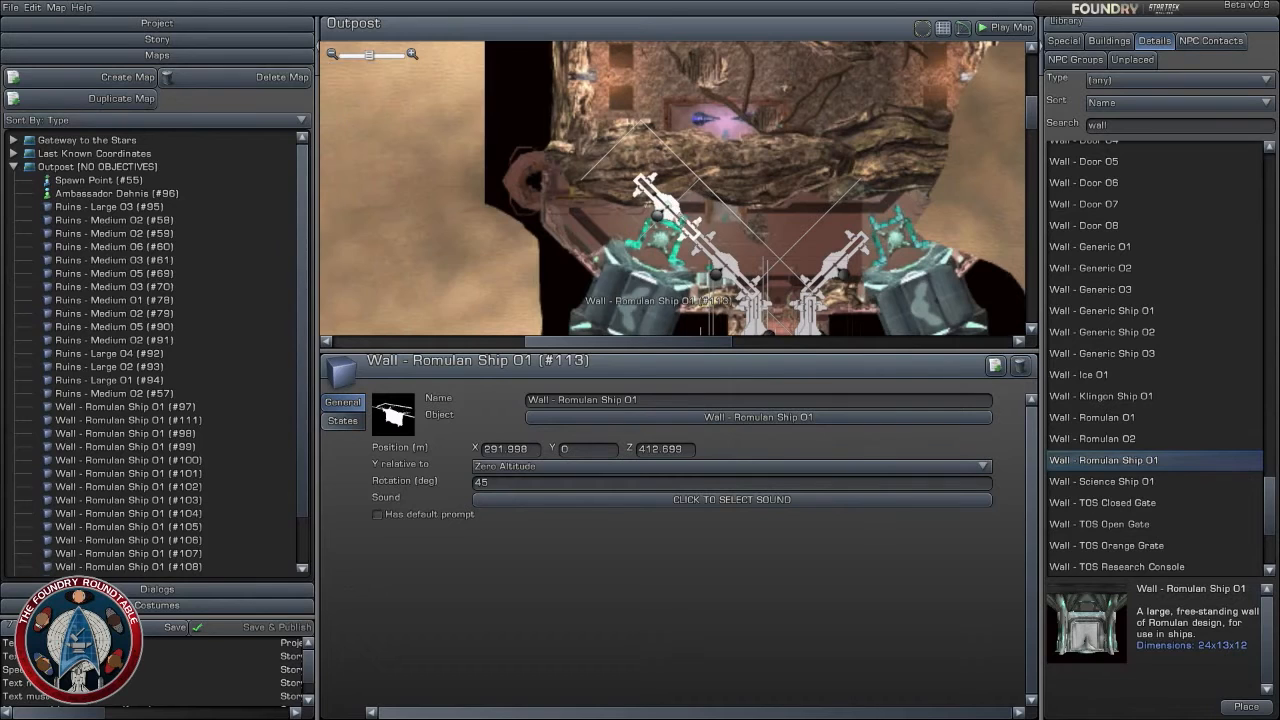
# - Continue the west side northward with two wall copies rotated to 90 degrees at about X 287, Z 424 and Z 436
pyautogui.click(997, 366)
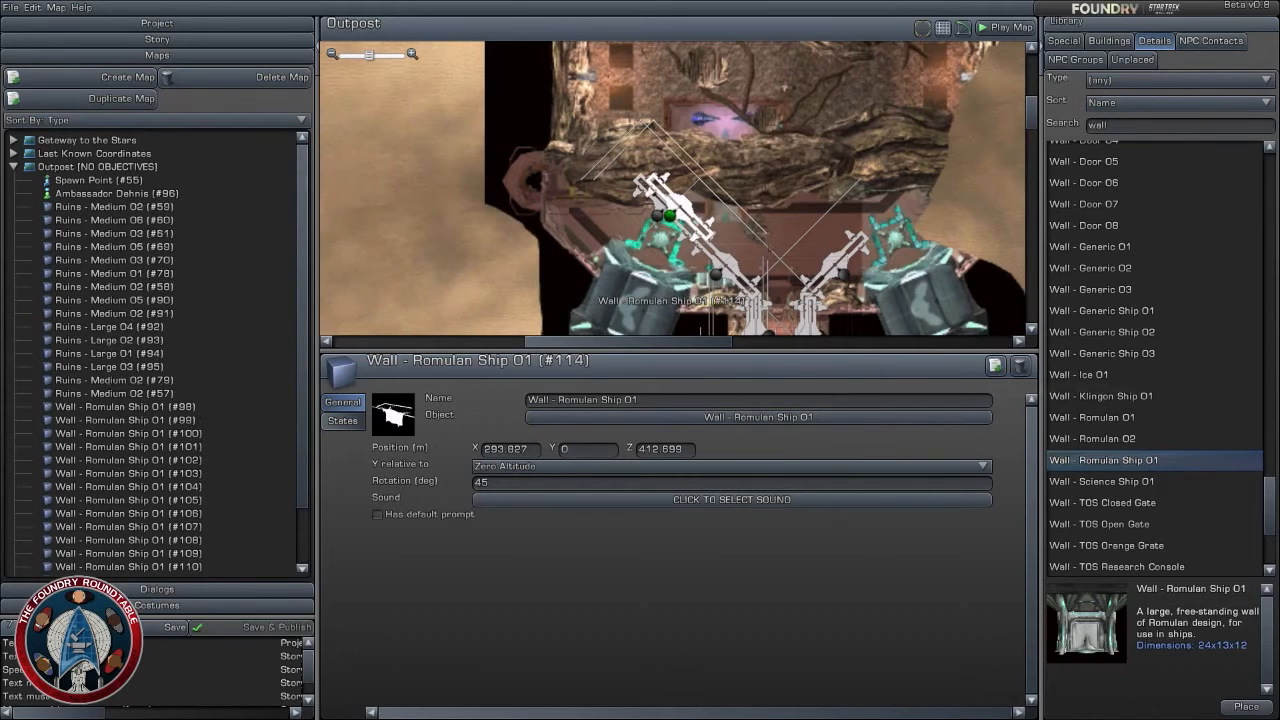
pyautogui.moveTo(682, 204); pyautogui.dragTo(684, 187, button='right')
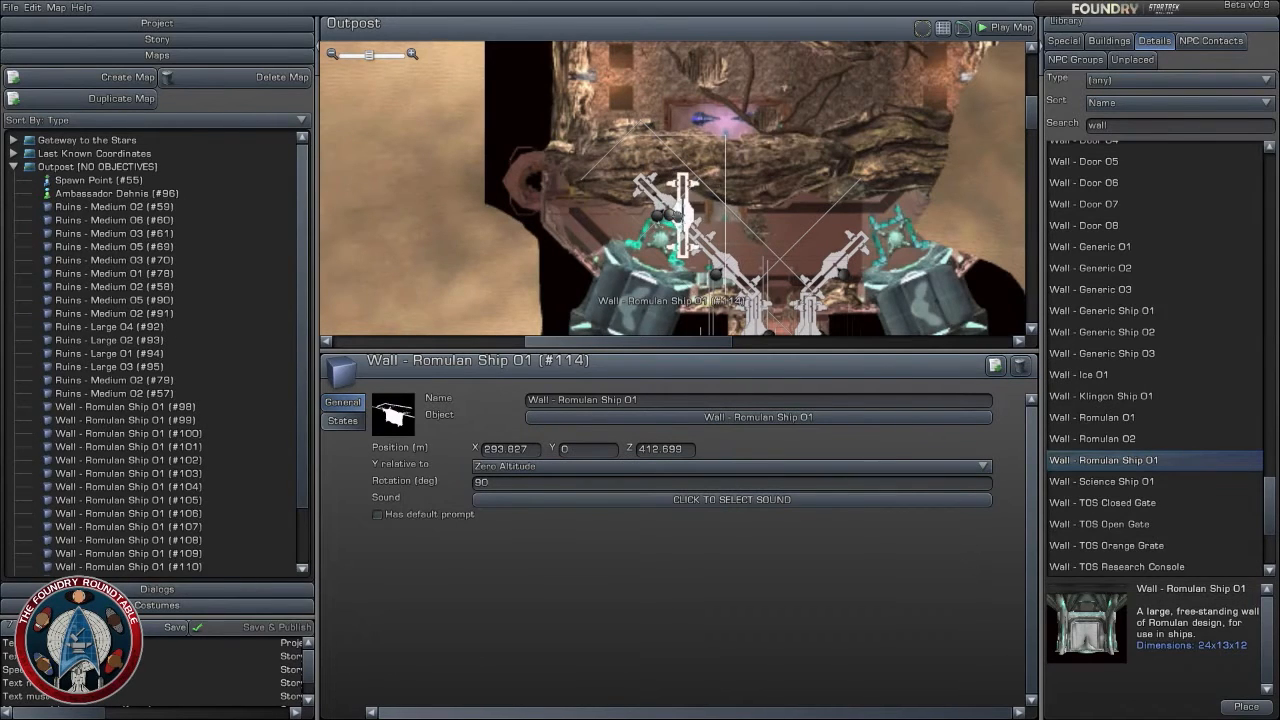
pyautogui.moveTo(683, 205); pyautogui.dragTo(638, 134)
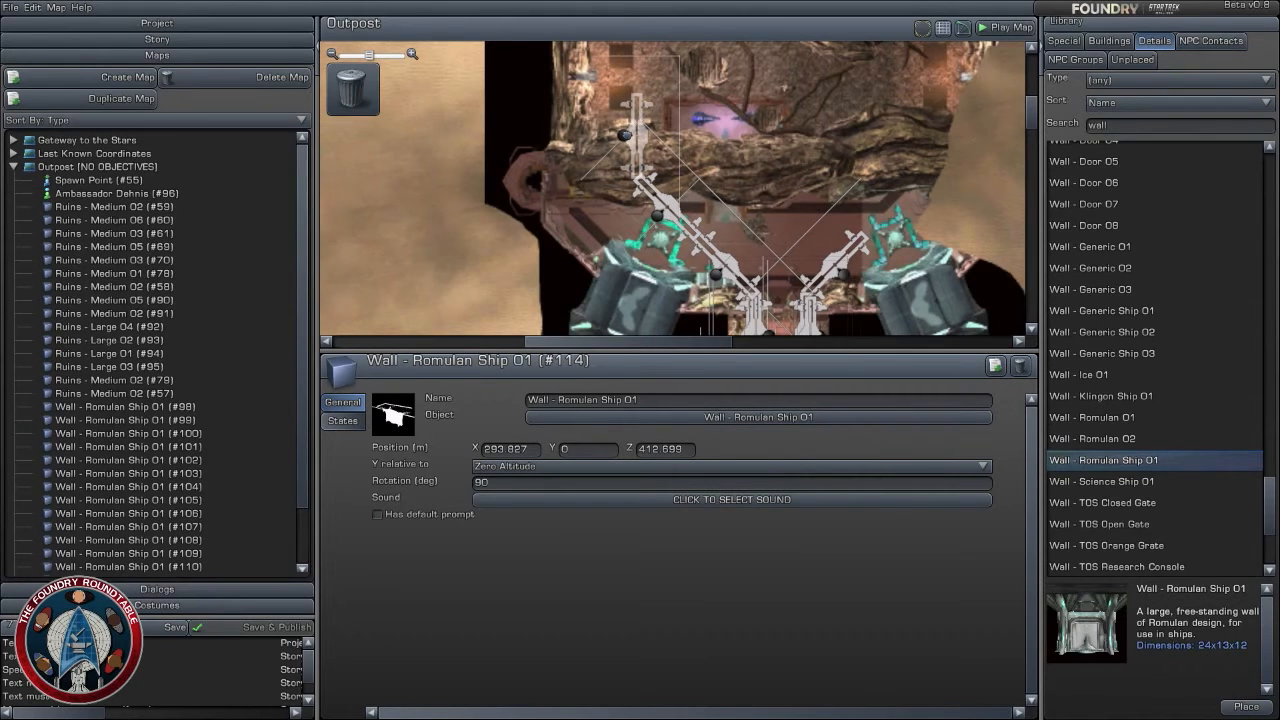
pyautogui.moveTo(638, 134); pyautogui.dragTo(636, 134)
pyautogui.moveTo(878, 158); pyautogui.dragTo(870, 184)
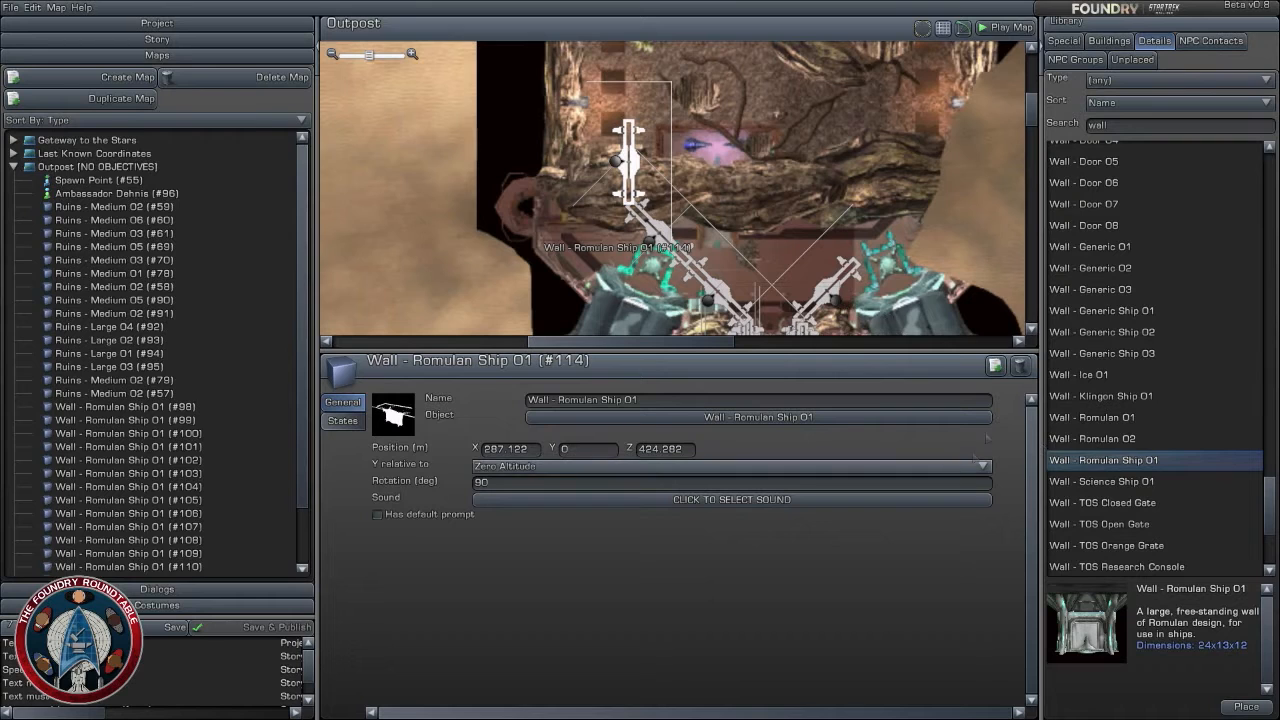
pyautogui.click(995, 365)
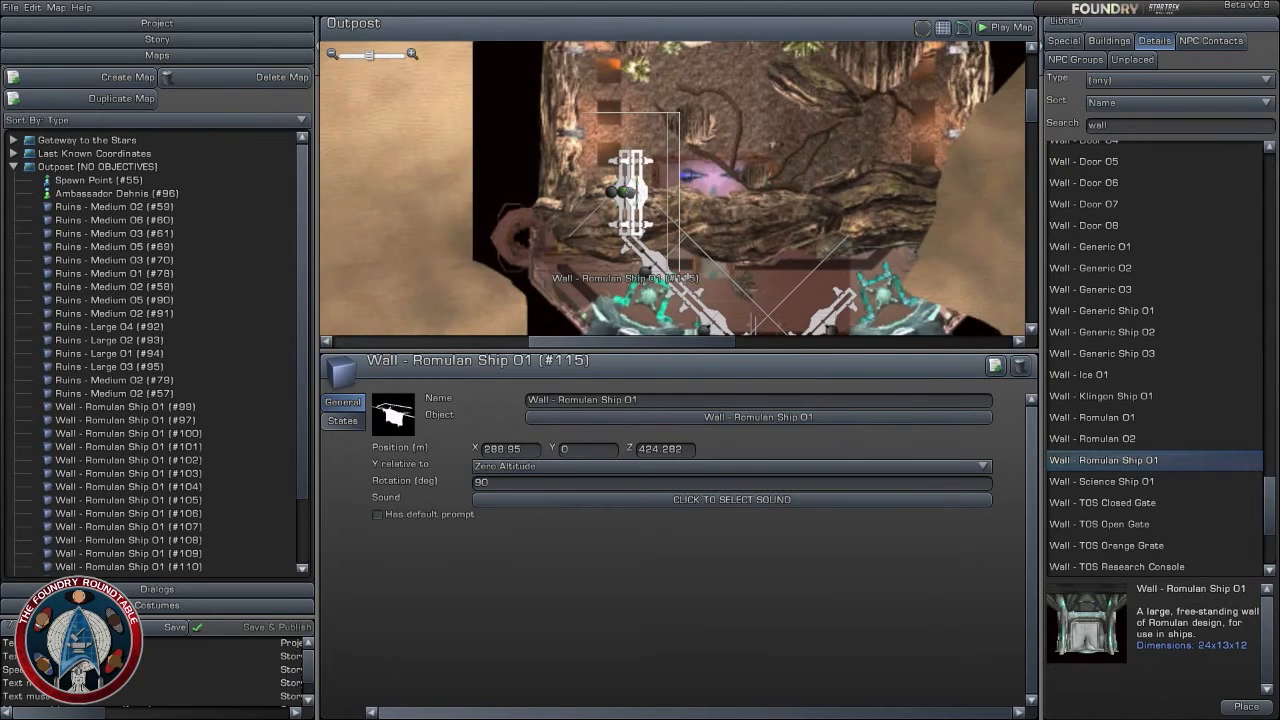
pyautogui.moveTo(624, 191); pyautogui.dragTo(620, 110)
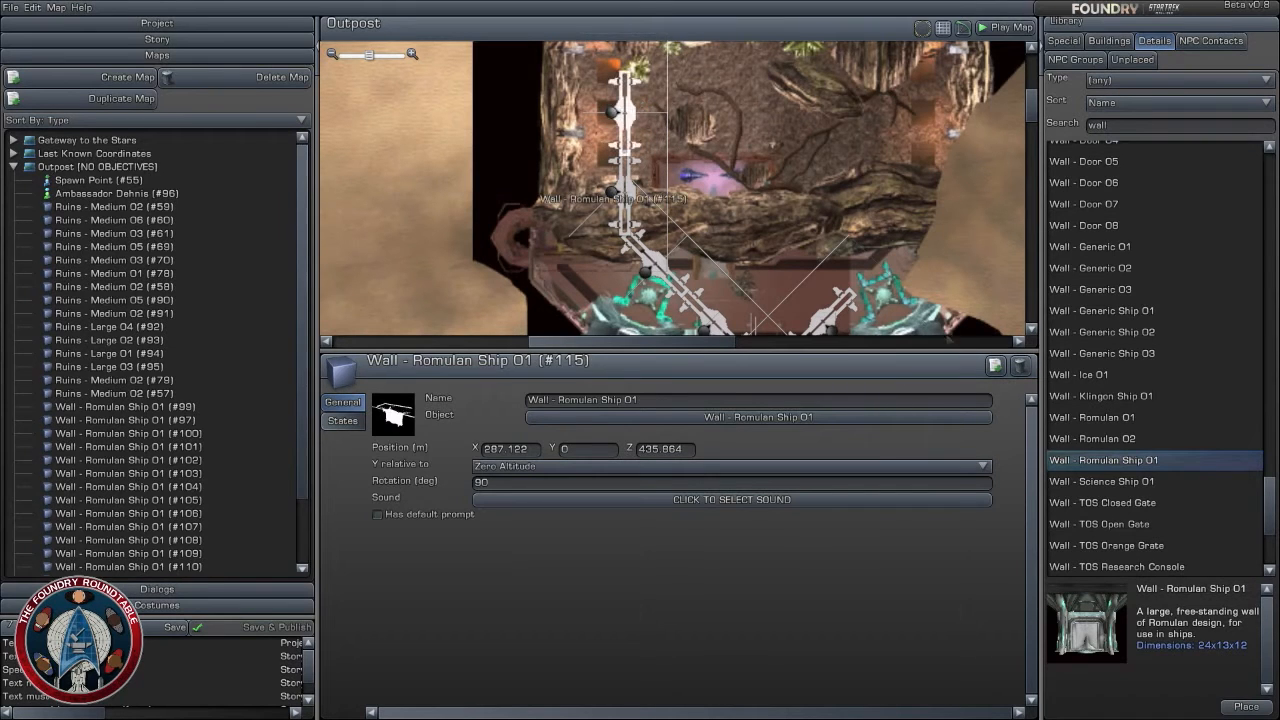
# - Duplicate the northernmost west wall, rotate the copy to 180 degrees and place it east of the row at about X 295, Z 434
pyautogui.click(995, 365)
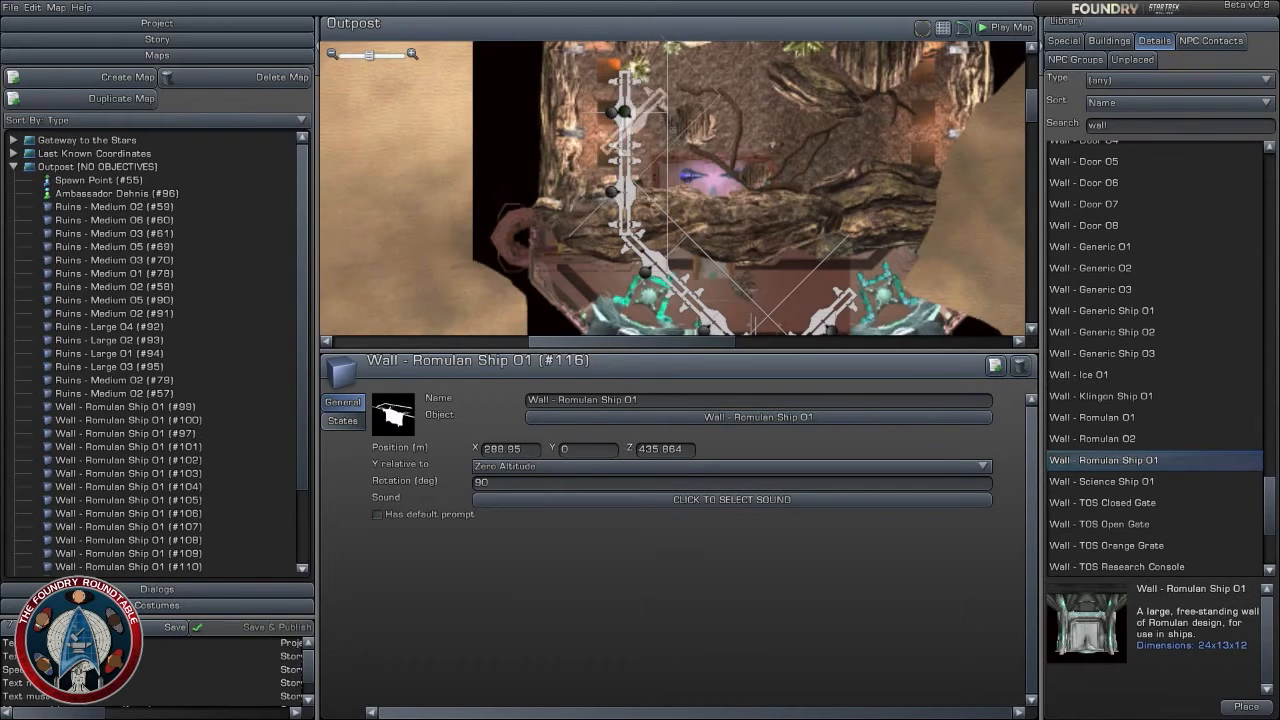
pyautogui.moveTo(634, 150); pyautogui.dragTo(669, 126)
pyautogui.scroll(-4, 759, 168)
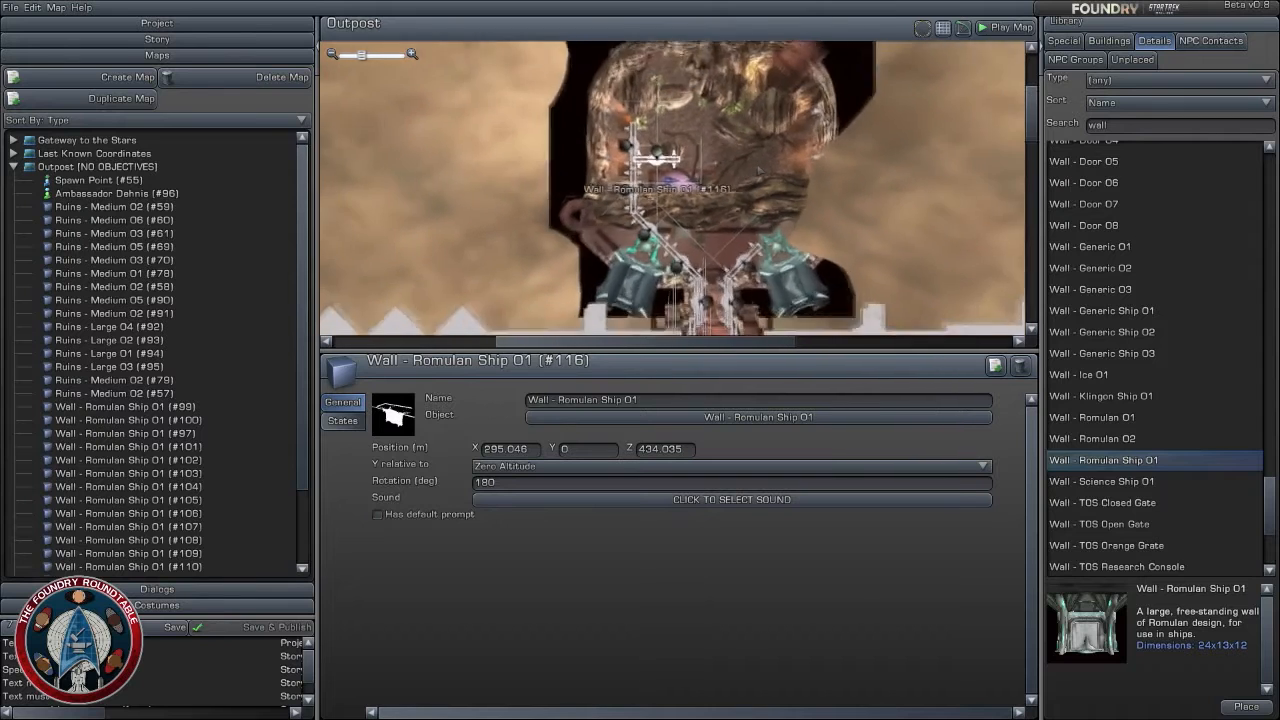
pyautogui.scroll(-3, 759, 171)
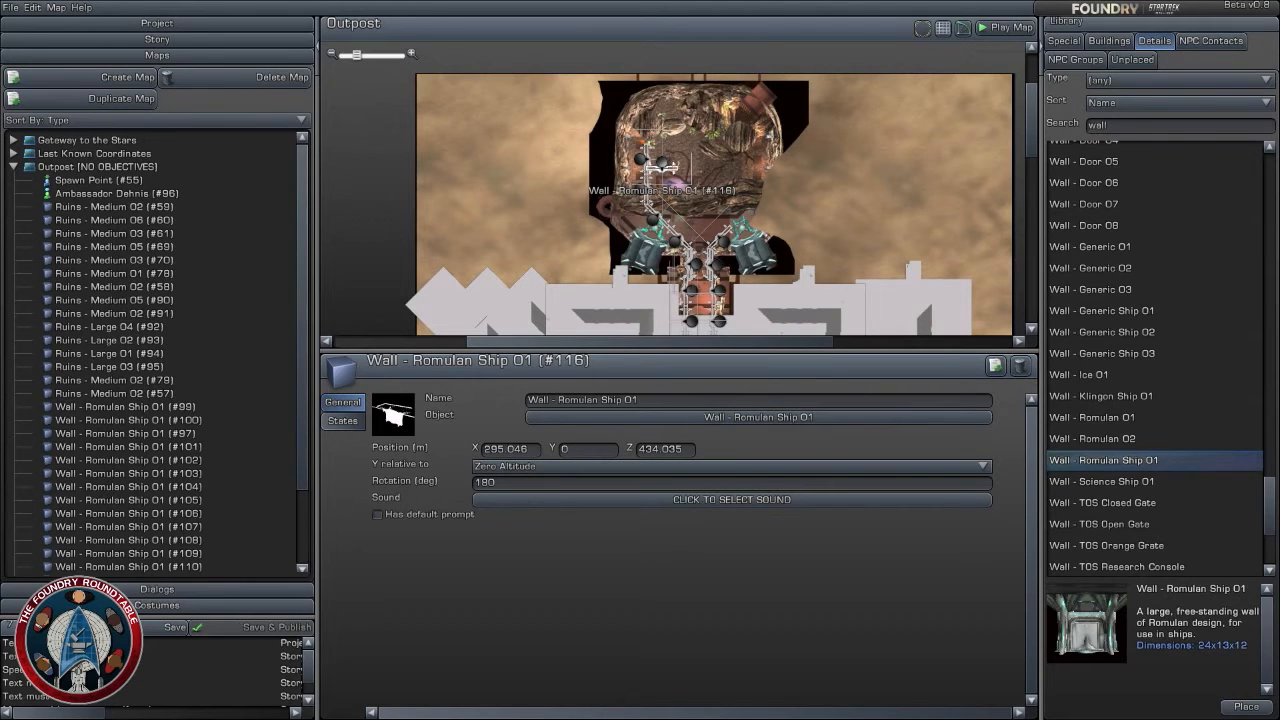
# - Check which Undine NPC contacts are available for the Outpost ground map and the Last Known Coordinates space map
pyautogui.click(1212, 41)
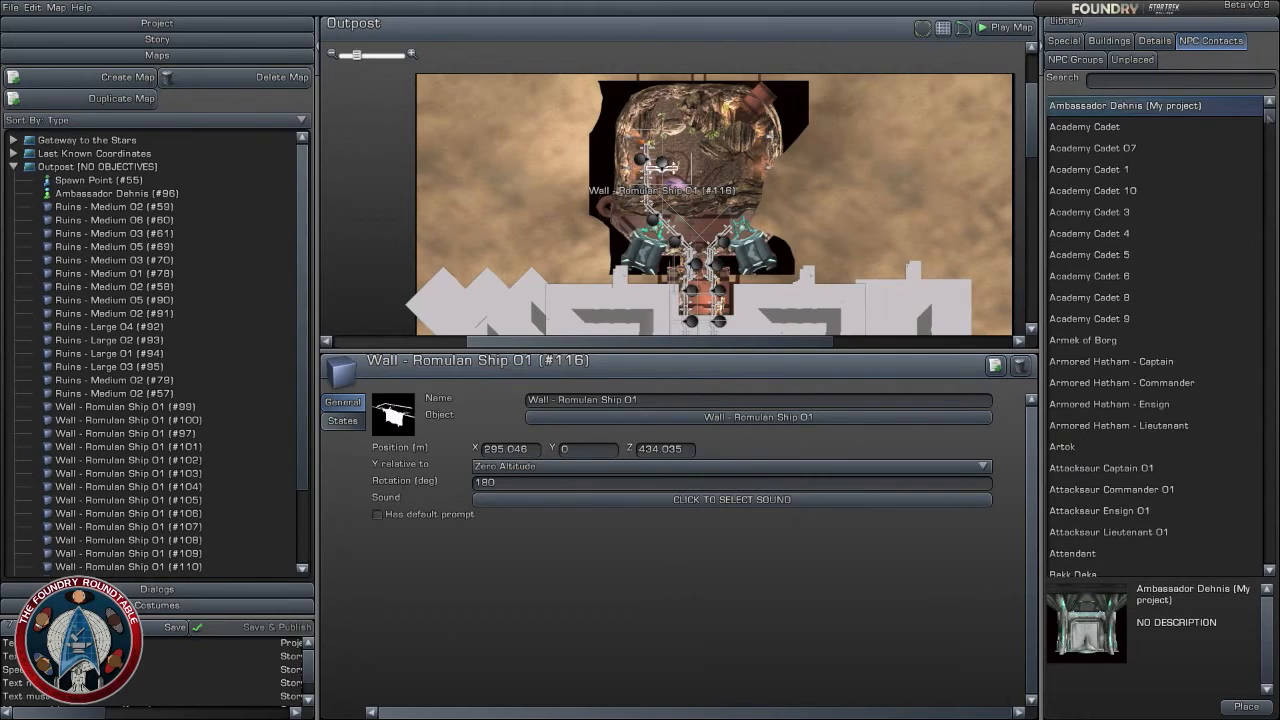
pyautogui.moveTo(1269, 118); pyautogui.dragTo(1274, 566)
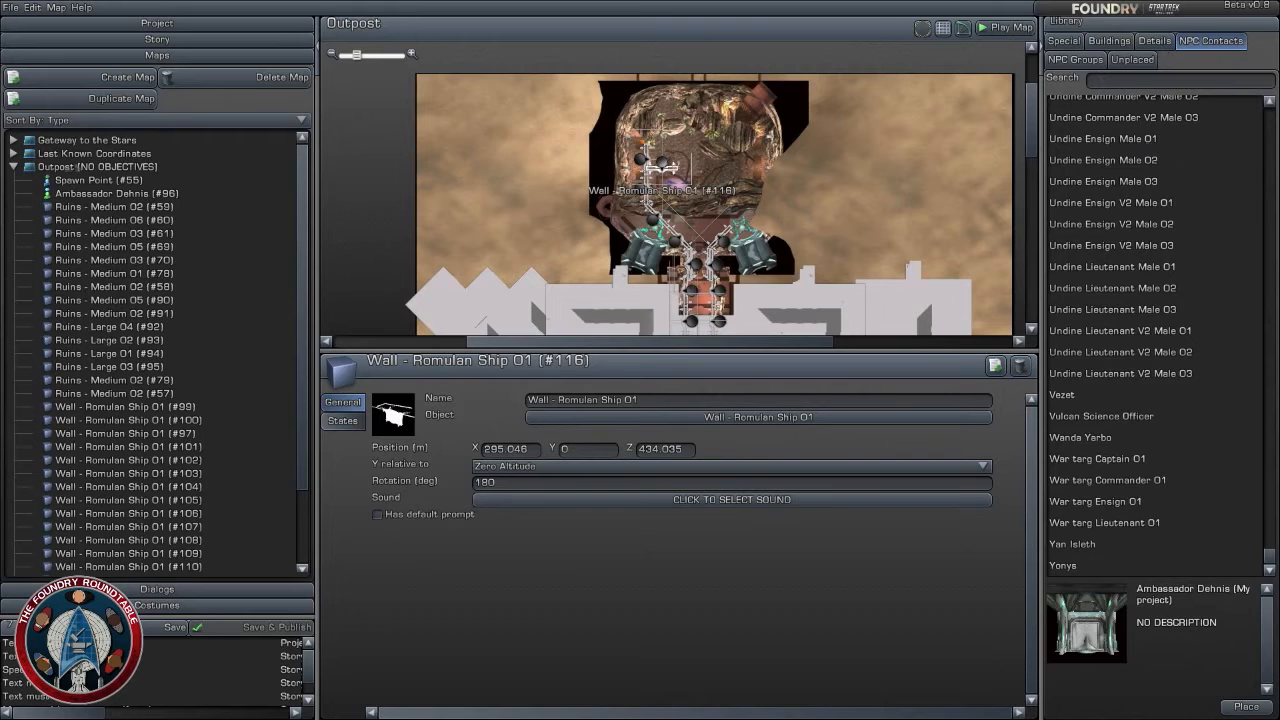
pyautogui.click(78, 154)
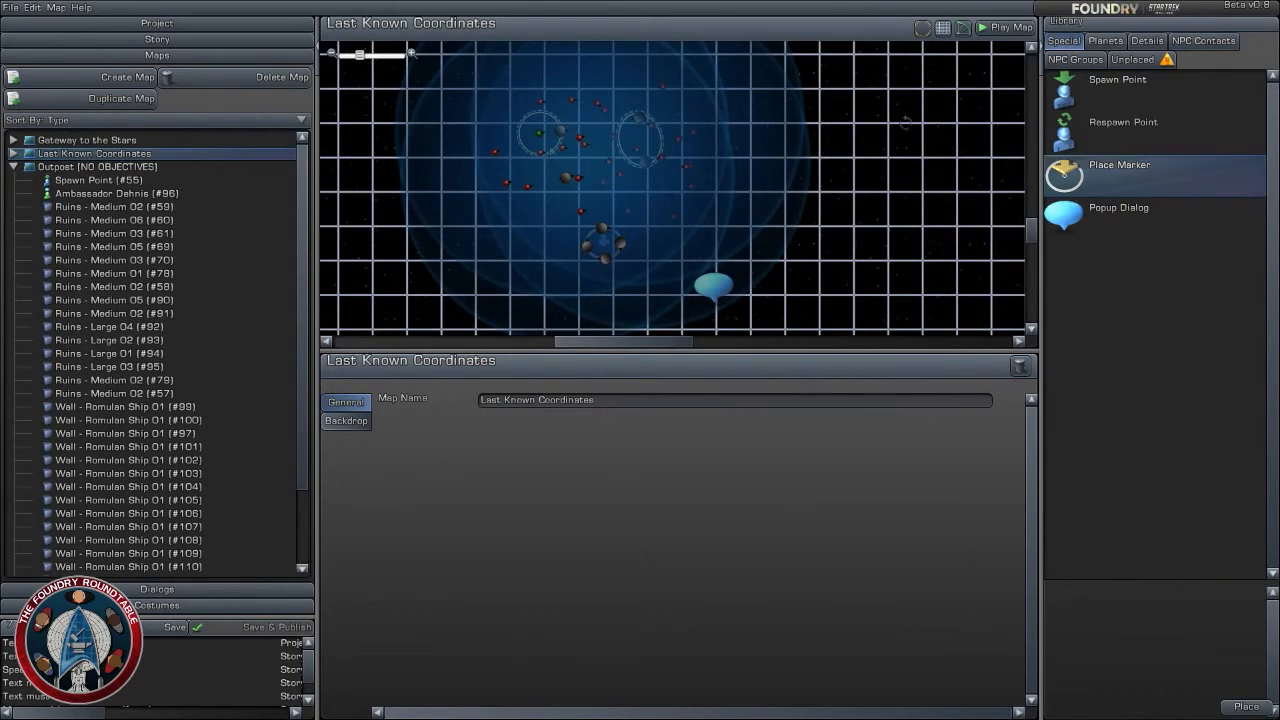
pyautogui.click(1206, 41)
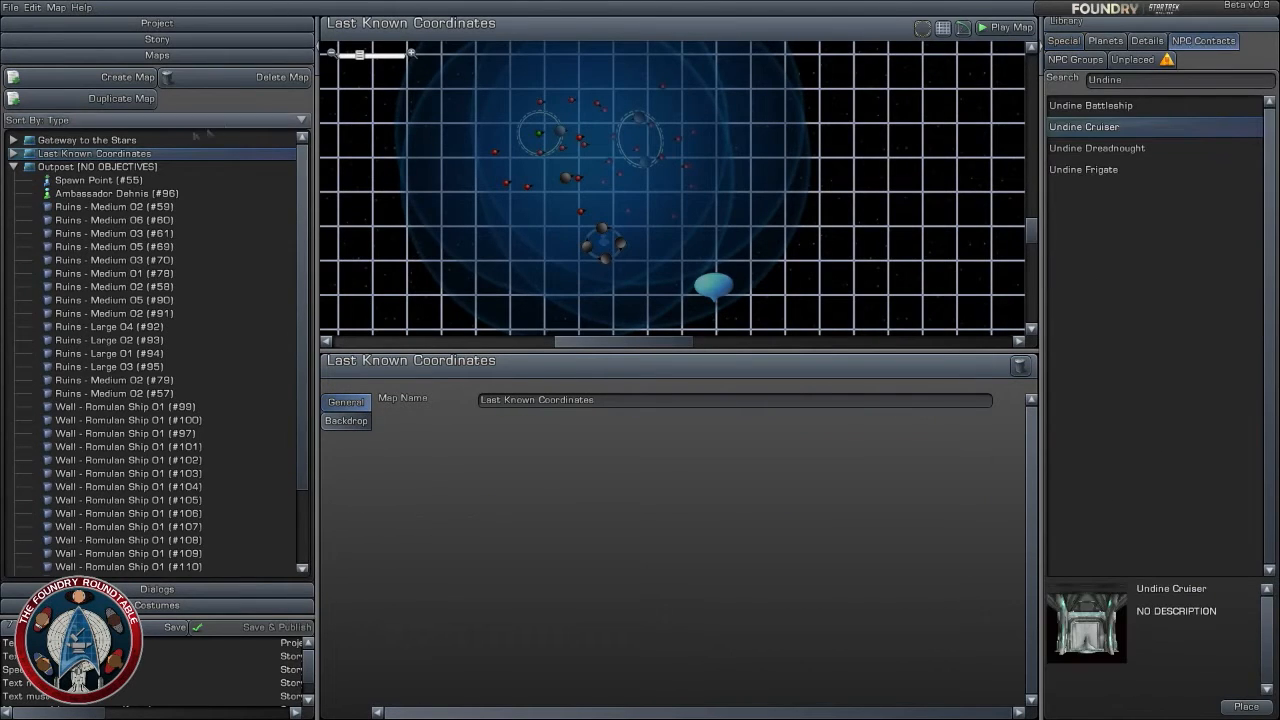
pyautogui.click(101, 168)
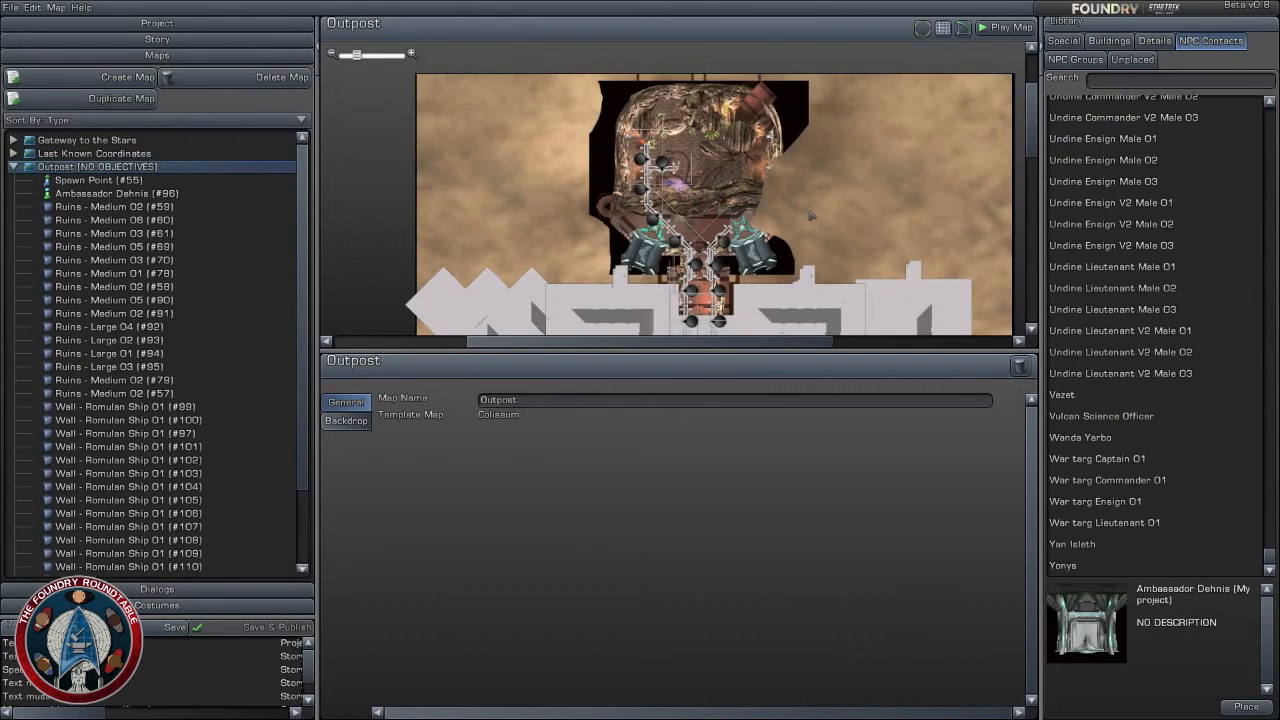
# - Rotate the northernmost west wall to 180 degrees at about X 294, Z 433 and align the existing cross wall beside it at X 306
pyautogui.scroll(5, 811, 215)
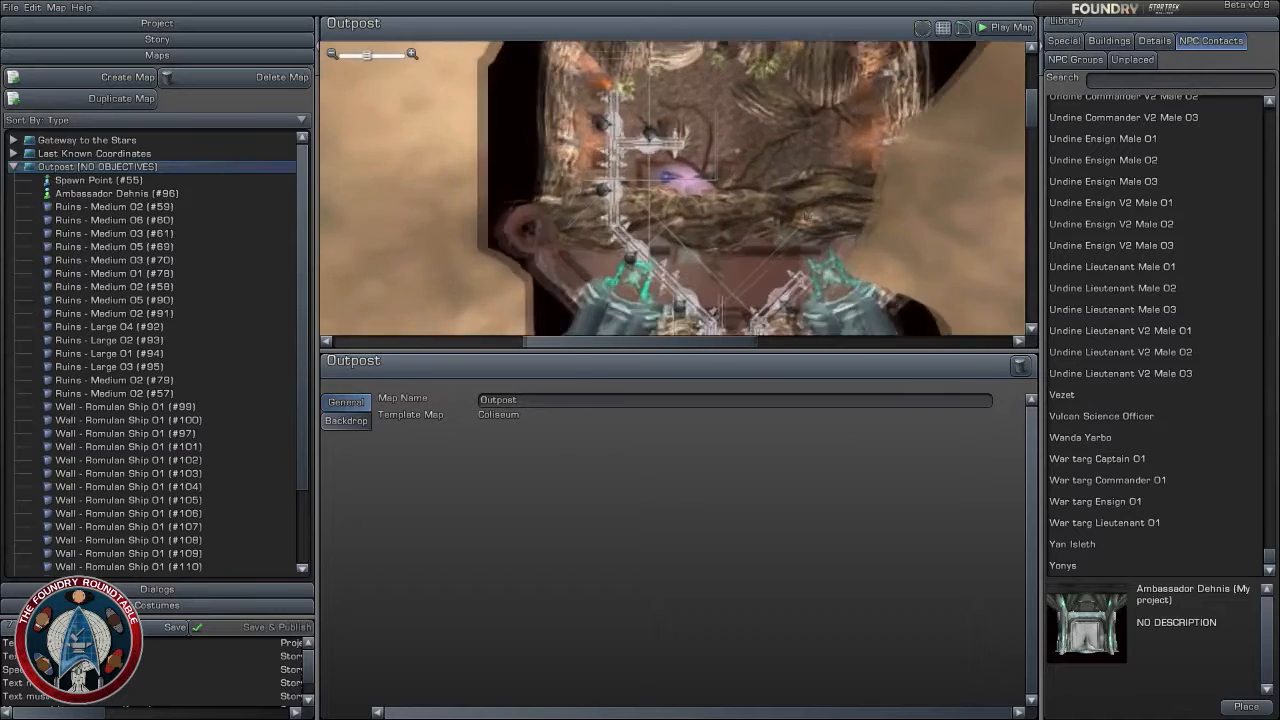
pyautogui.scroll(2, 740, 188)
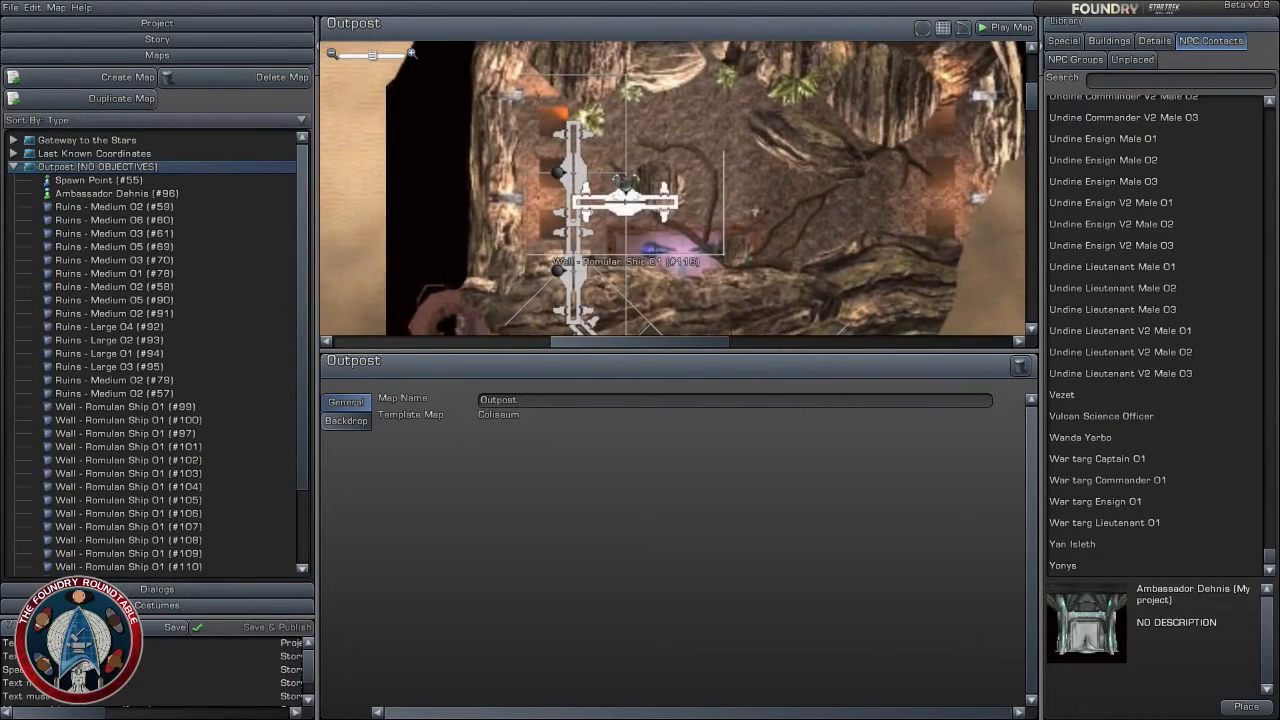
pyautogui.moveTo(628, 198); pyautogui.dragTo(749, 171)
pyautogui.moveTo(575, 170); pyautogui.dragTo(606, 253, button='right')
pyautogui.moveTo(559, 180); pyautogui.dragTo(616, 205)
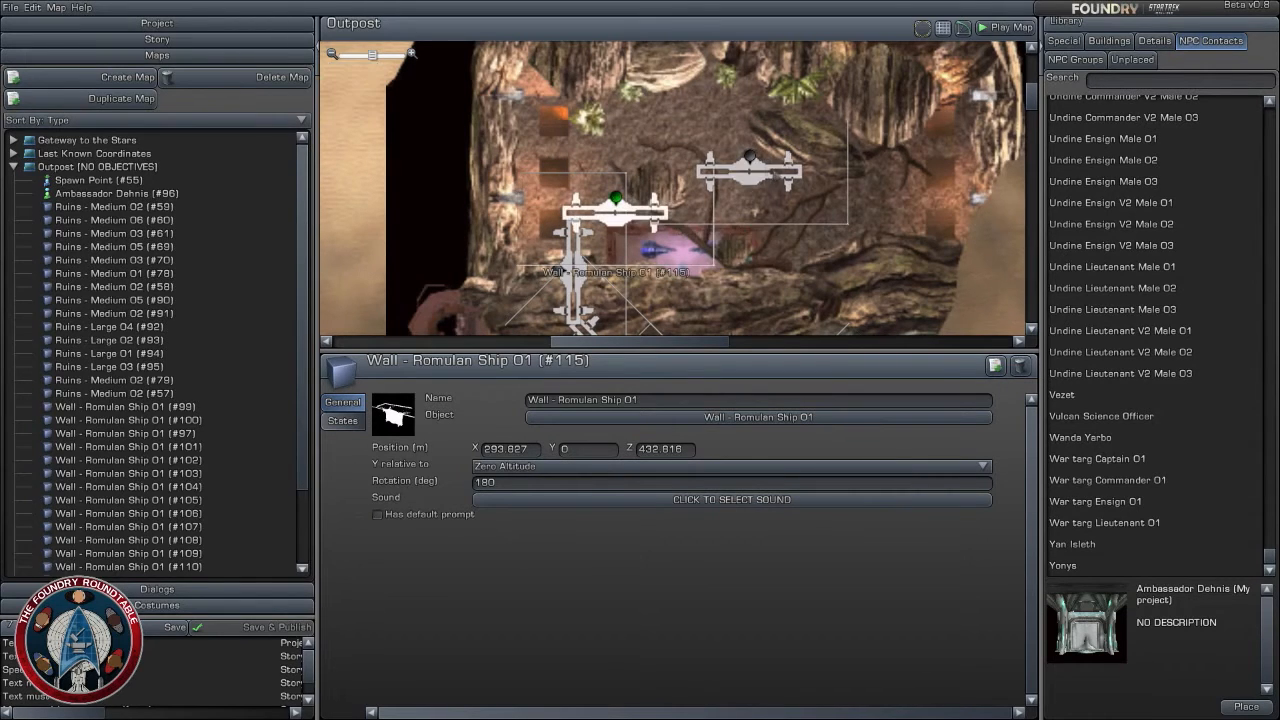
pyautogui.click(752, 155)
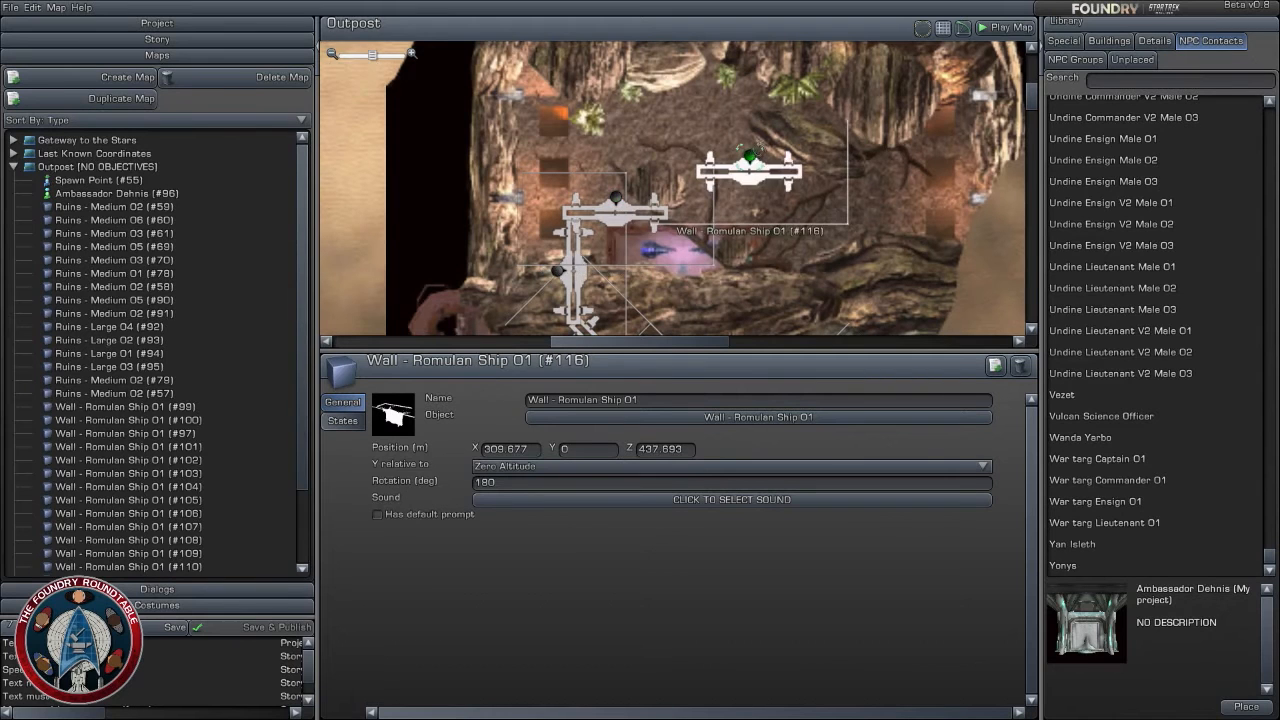
pyautogui.moveTo(761, 146); pyautogui.dragTo(720, 209)
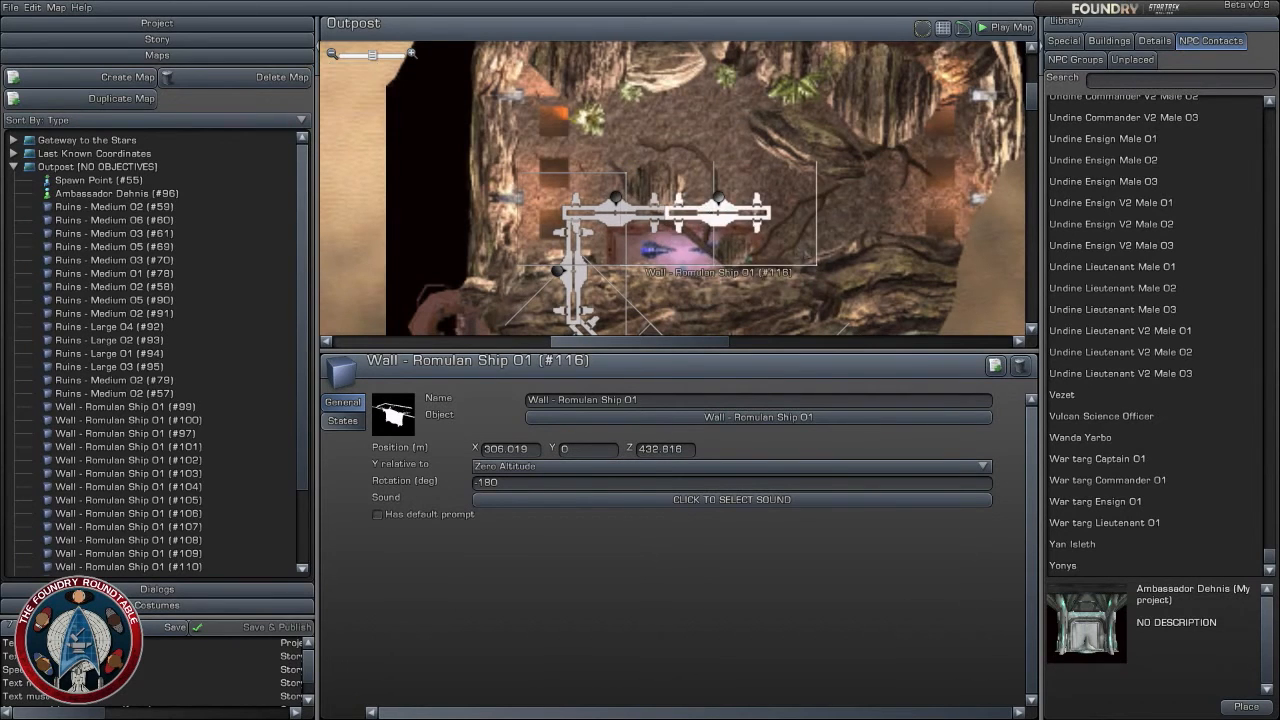
# - Duplicate the eastern cross wall and extend the row eastward with the copy at about X 318, Z 433
pyautogui.moveTo(780, 245); pyautogui.dragTo(678, 195, button='right')
pyautogui.click(995, 365)
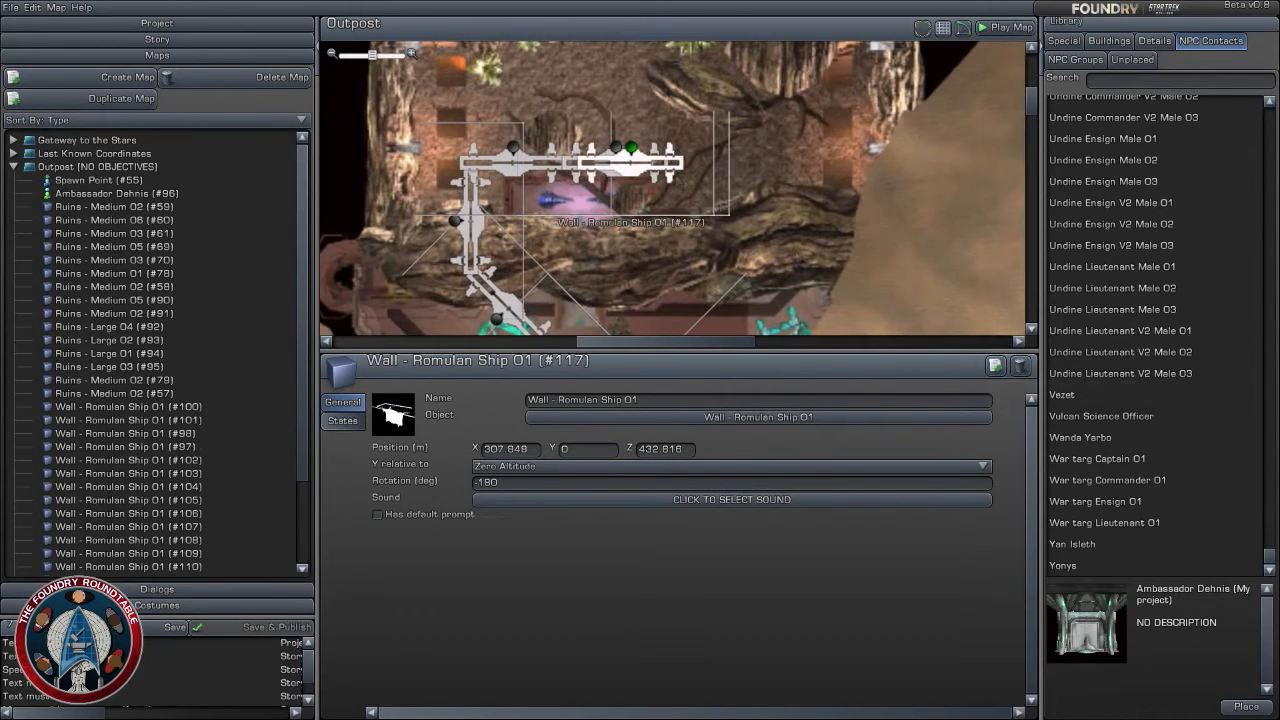
pyautogui.moveTo(630, 148); pyautogui.dragTo(720, 148)
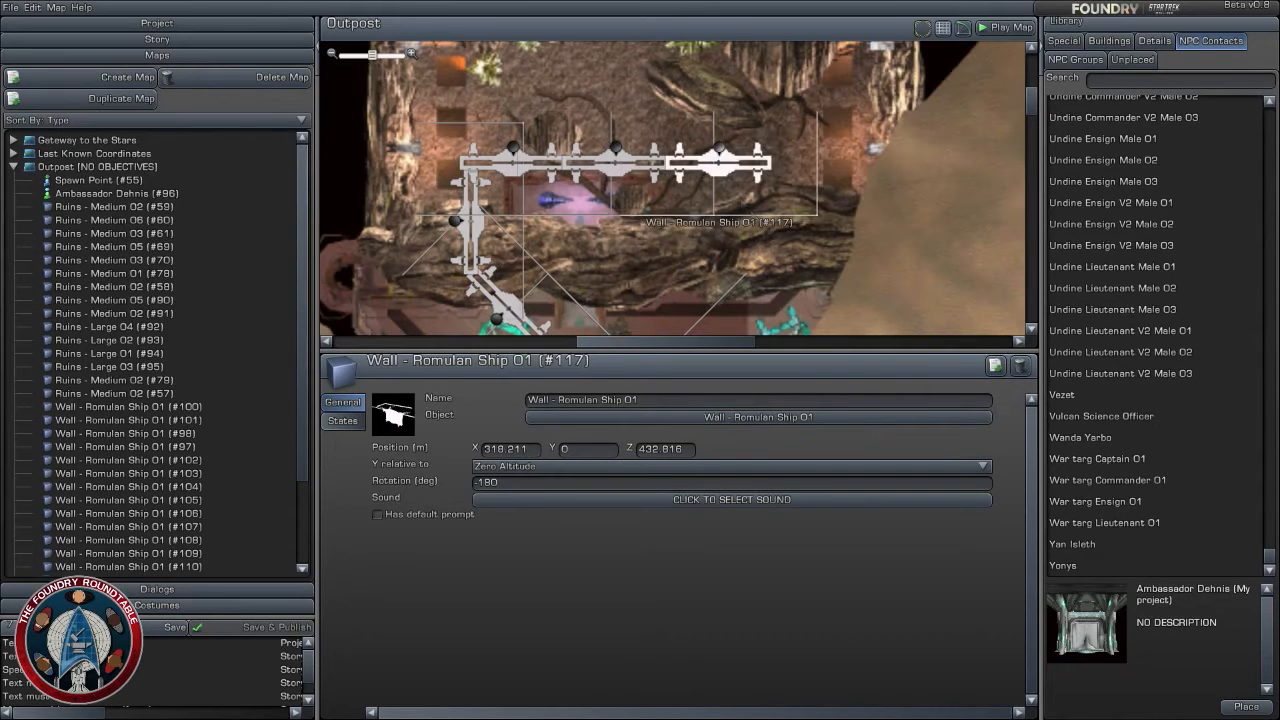
# - Duplicate the east angled wall and continue the diagonal northeast with the copy at about X 327, Z 413
pyautogui.moveTo(779, 231); pyautogui.dragTo(785, 148, button='right')
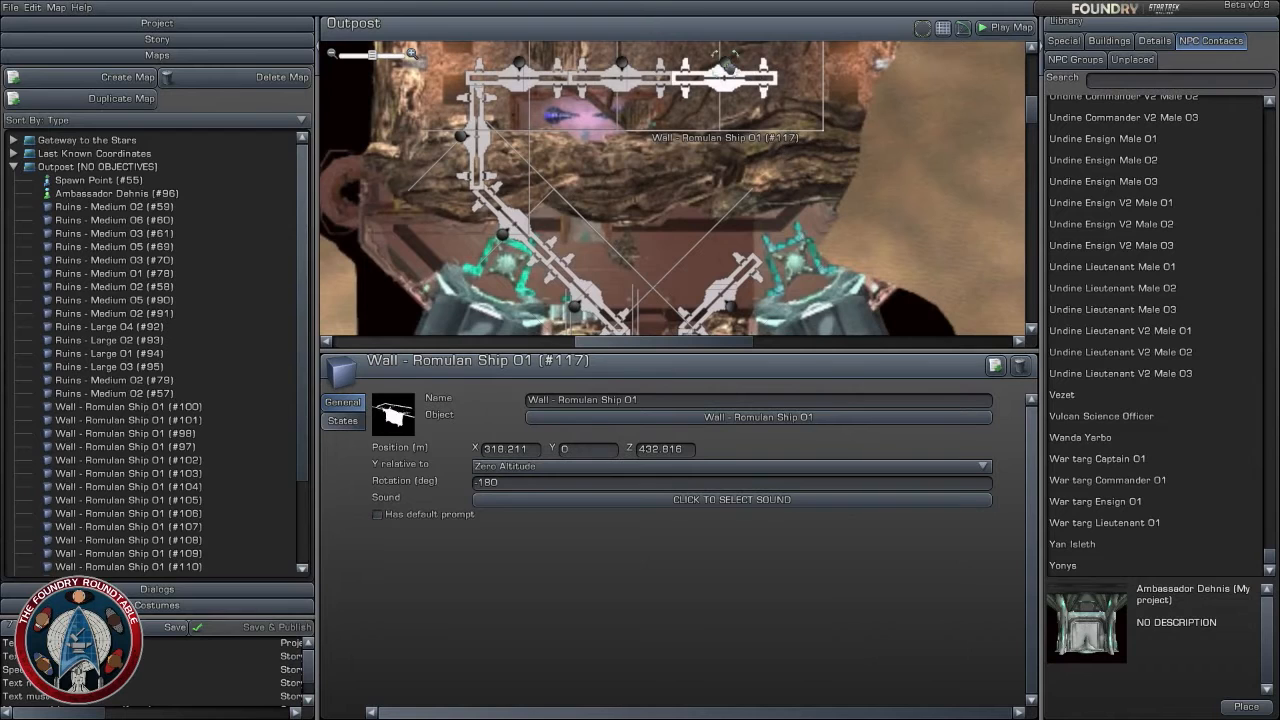
pyautogui.click(728, 298)
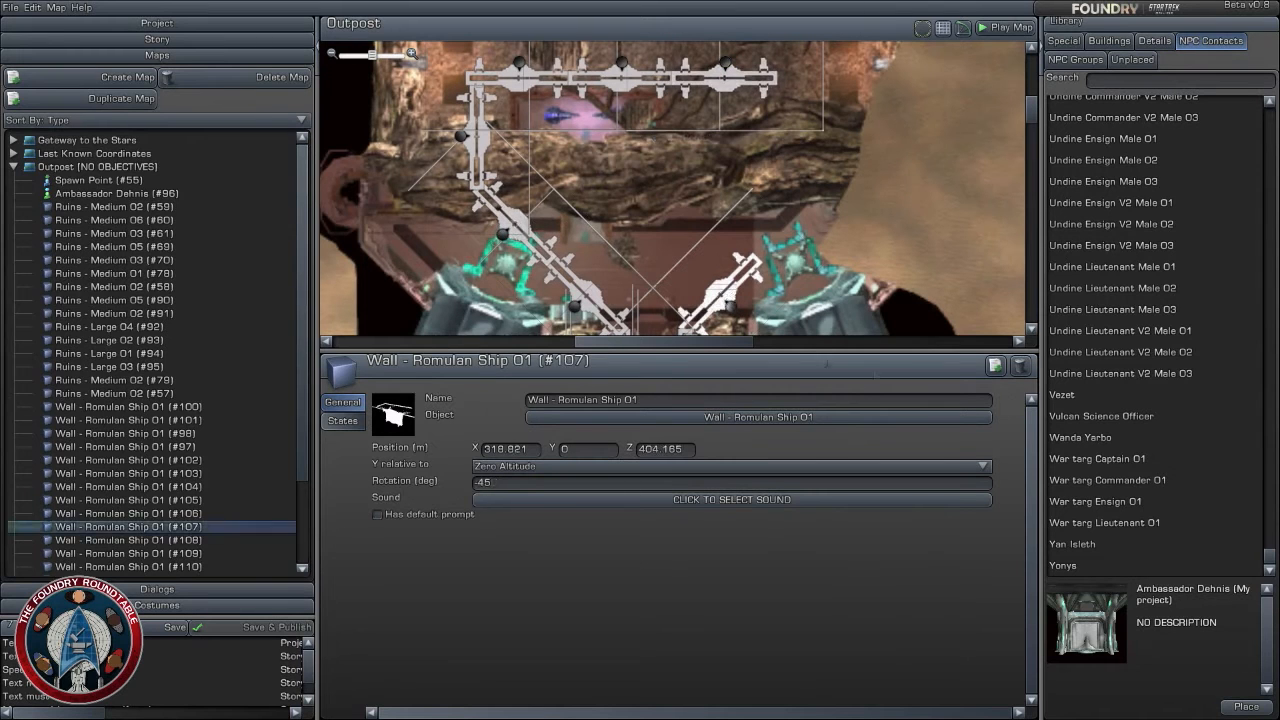
pyautogui.click(995, 366)
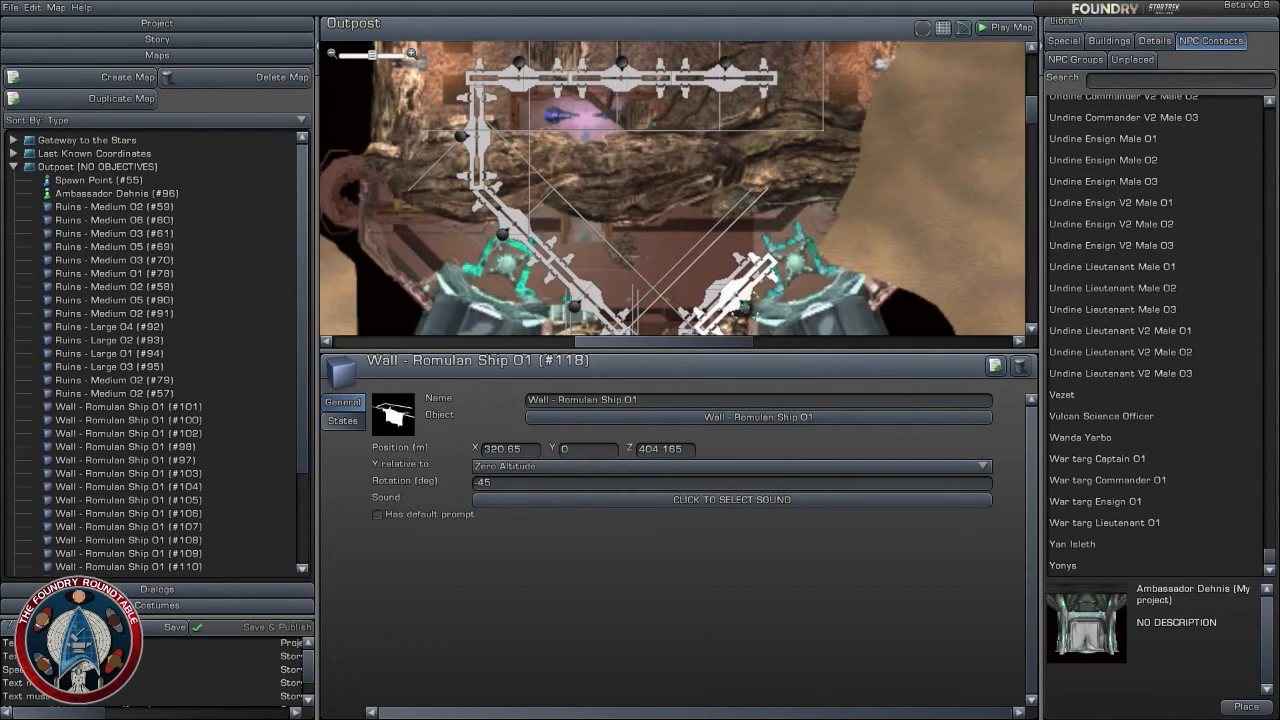
pyautogui.moveTo(735, 296); pyautogui.dragTo(800, 214)
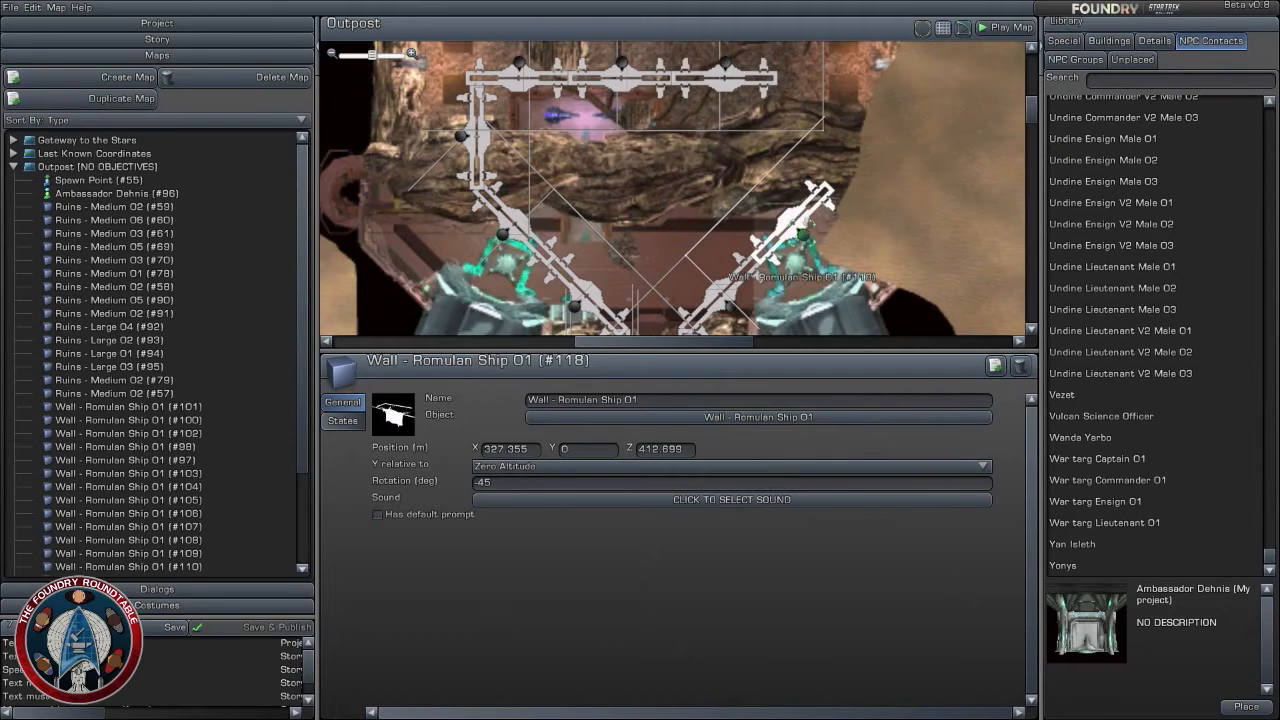
# - Continue the east side northward with two wall copies rotated to -90 degrees at about X 330, Z 422 and Z 432
pyautogui.click(726, 62)
pyautogui.click(995, 366)
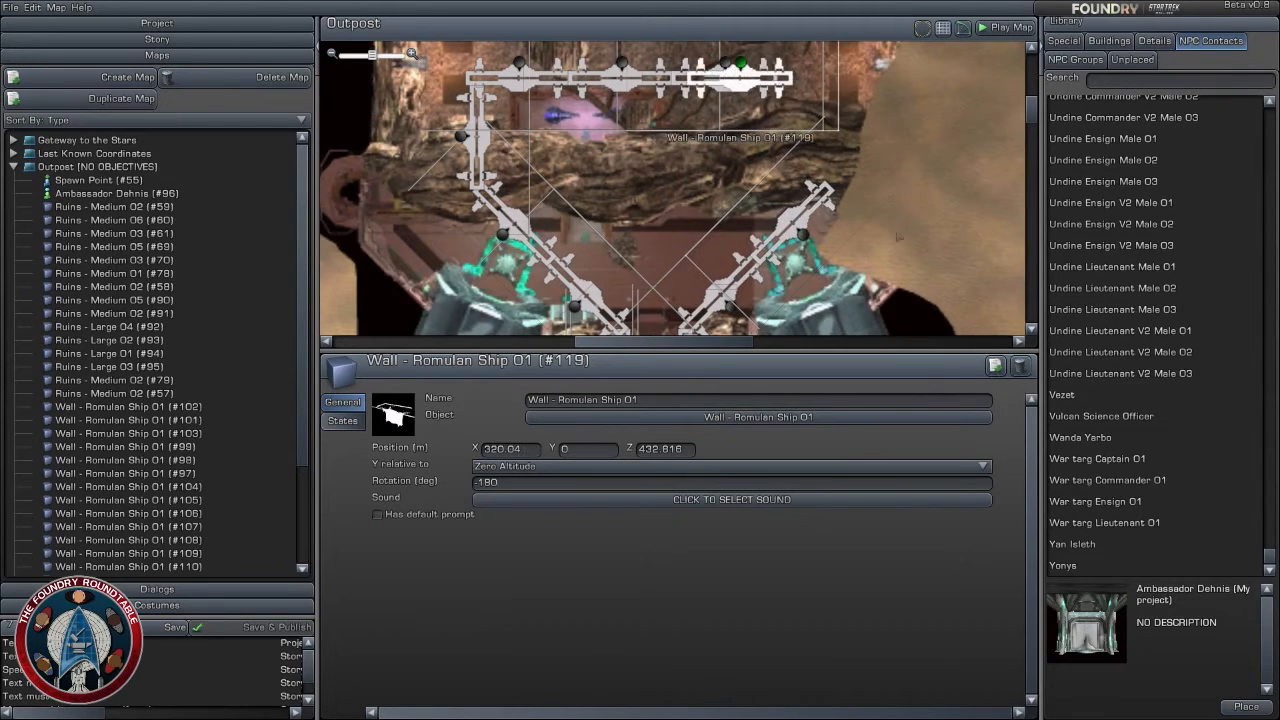
pyautogui.moveTo(745, 60); pyautogui.dragTo(816, 154)
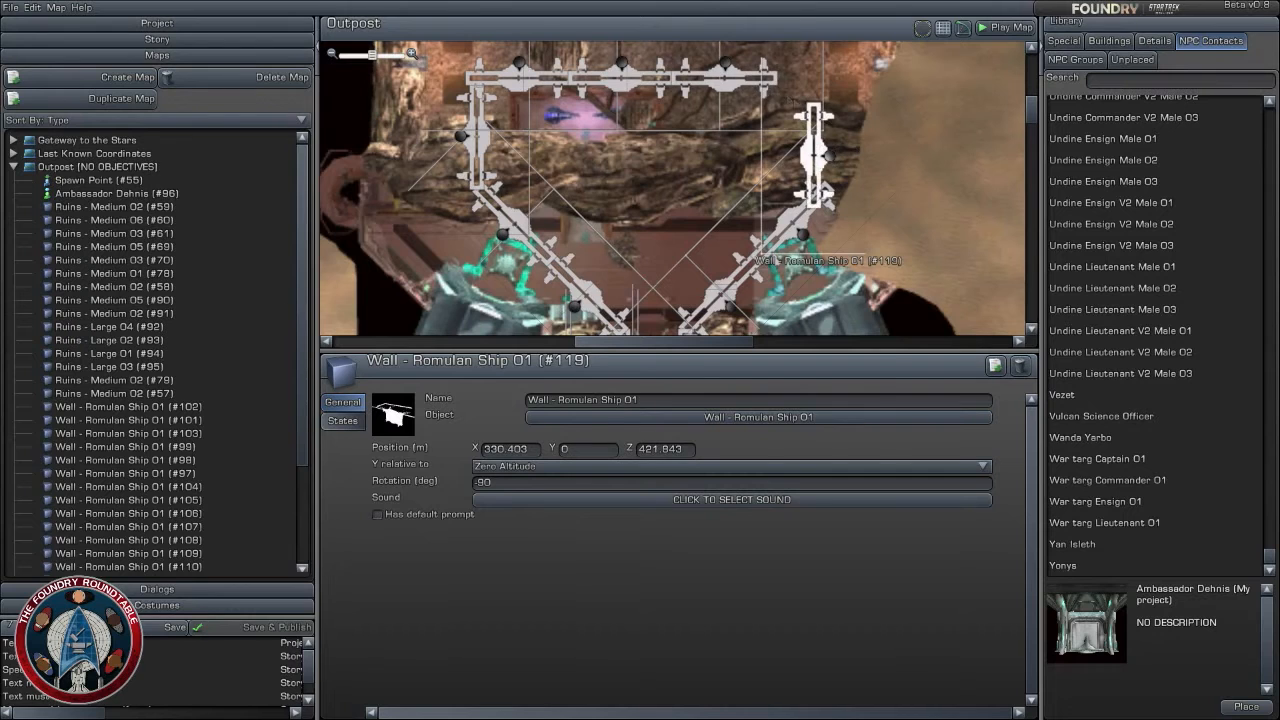
pyautogui.click(731, 77)
pyautogui.click(822, 158)
pyautogui.moveTo(826, 157); pyautogui.dragTo(805, 68)
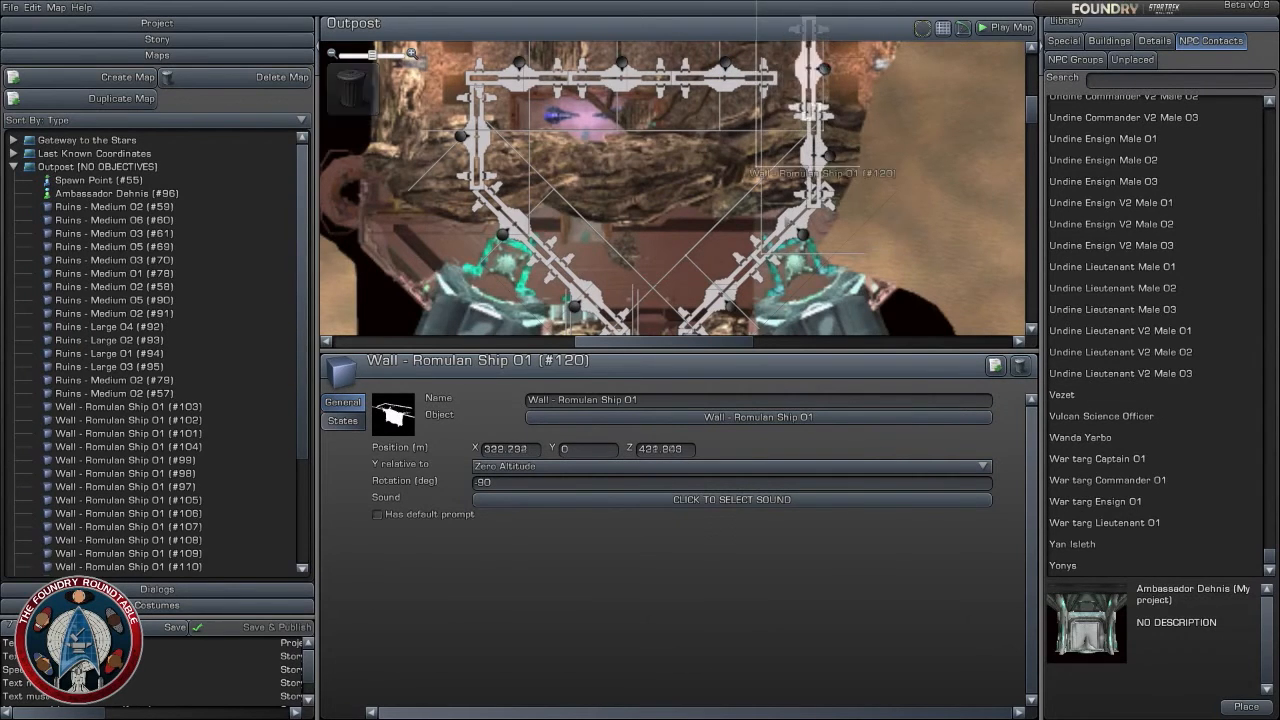
# - Examine the layout of the passage, ruins and arena south of the new Romulan walls
pyautogui.scroll(-3, 790, 110)
pyautogui.moveTo(700, 255); pyautogui.dragTo(722, 2, button='right')
pyautogui.scroll(-5, 727, 229)
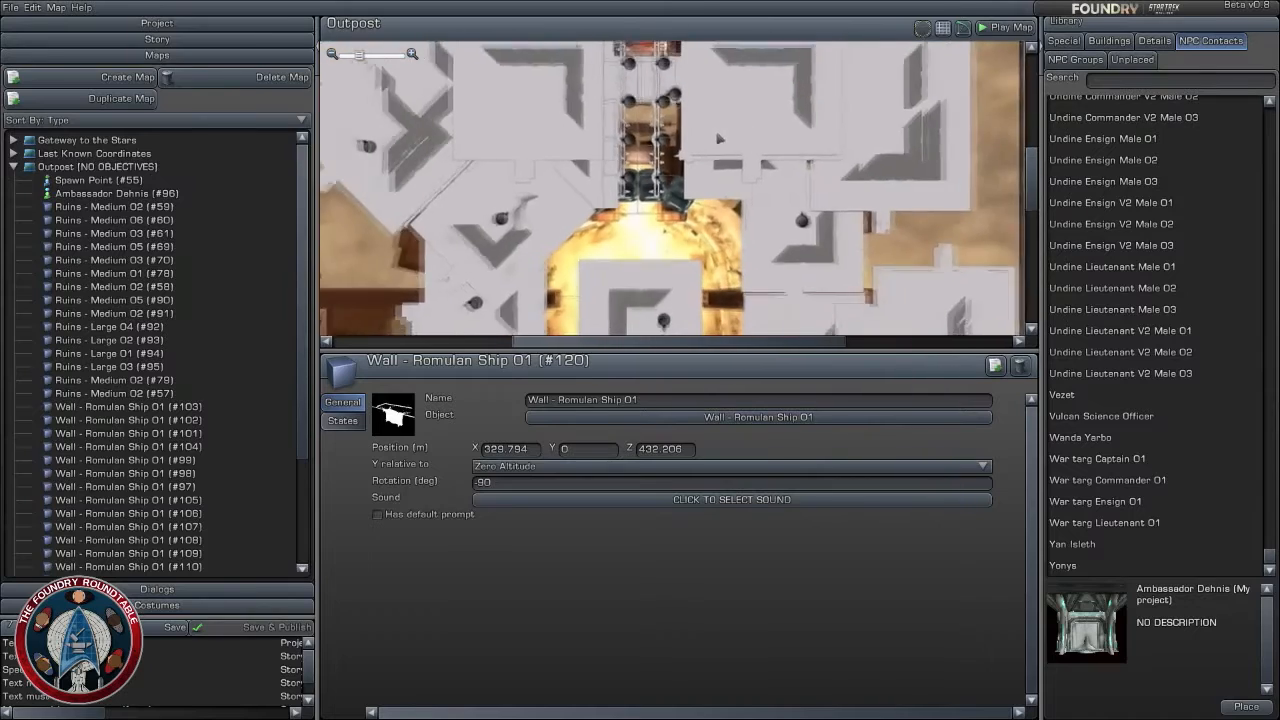
pyautogui.scroll(2, 727, 229)
pyautogui.moveTo(727, 229); pyautogui.dragTo(738, 128, button='right')
pyautogui.scroll(5, 787, 270)
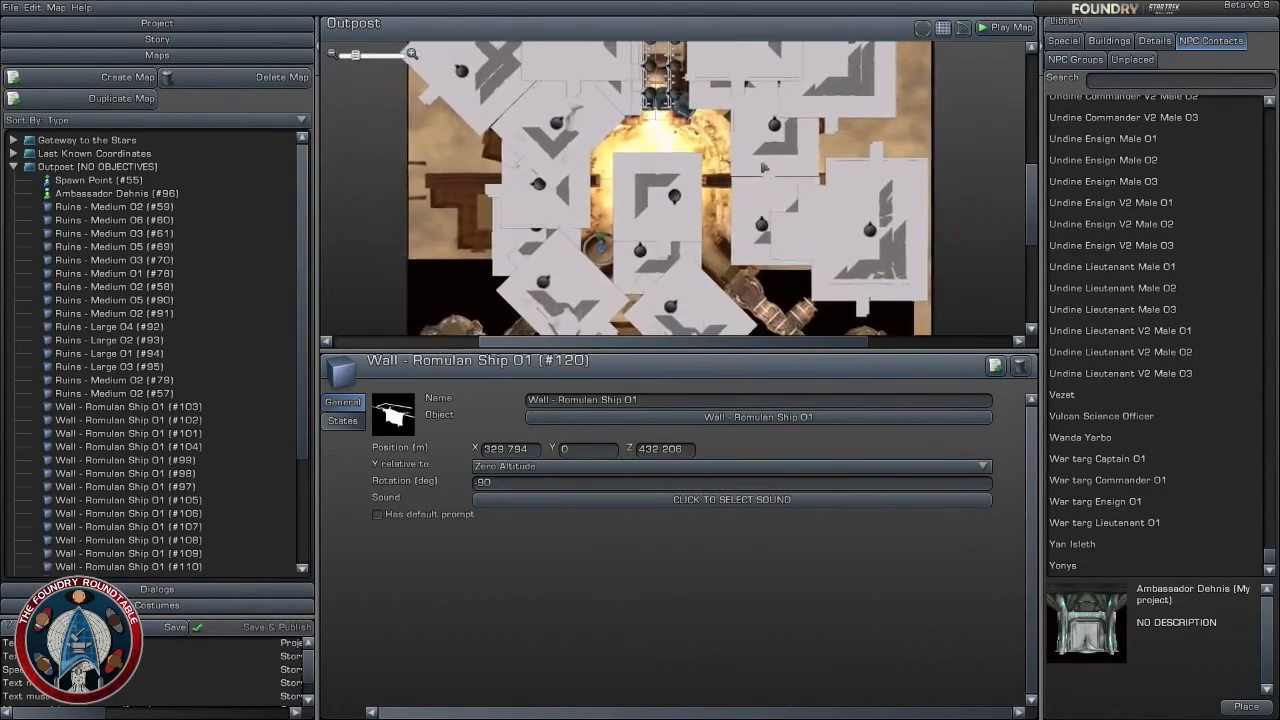
# - Align the northernmost east wall at X 330.403, and close the row with a copy of the last cross wall at about X 330, Z 433
pyautogui.scroll(5, 787, 270)
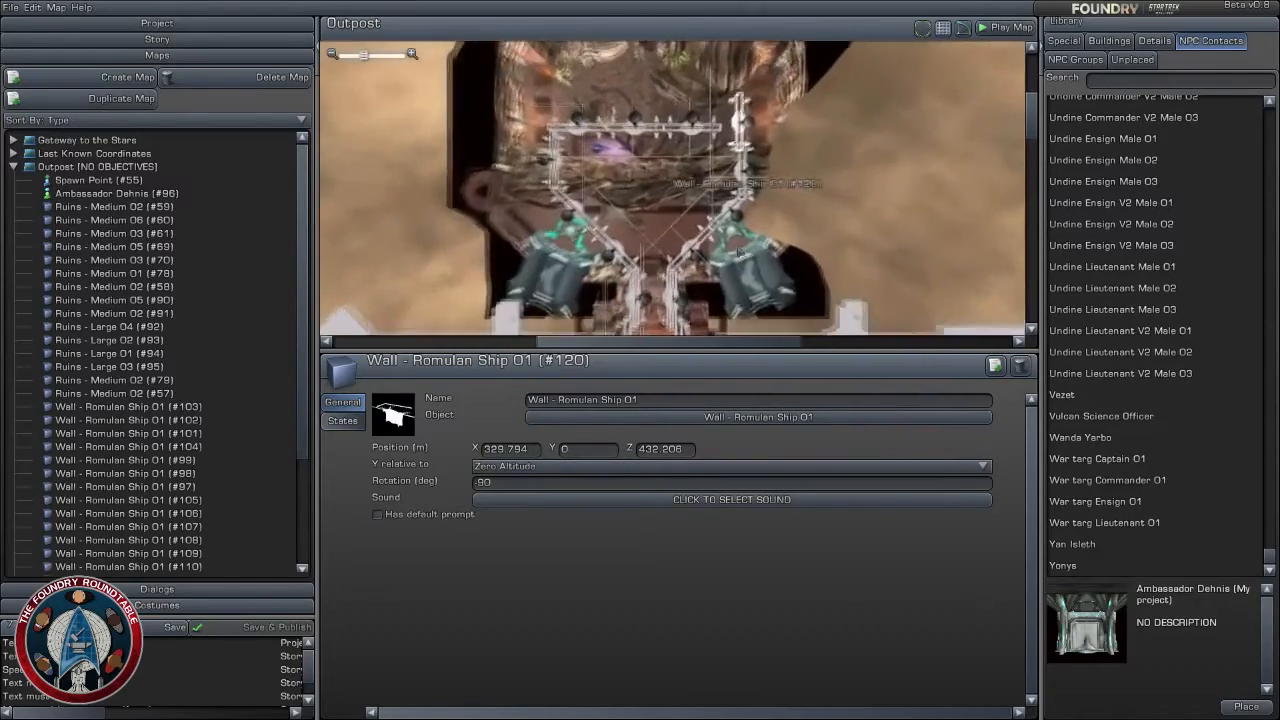
pyautogui.scroll(1, 787, 180)
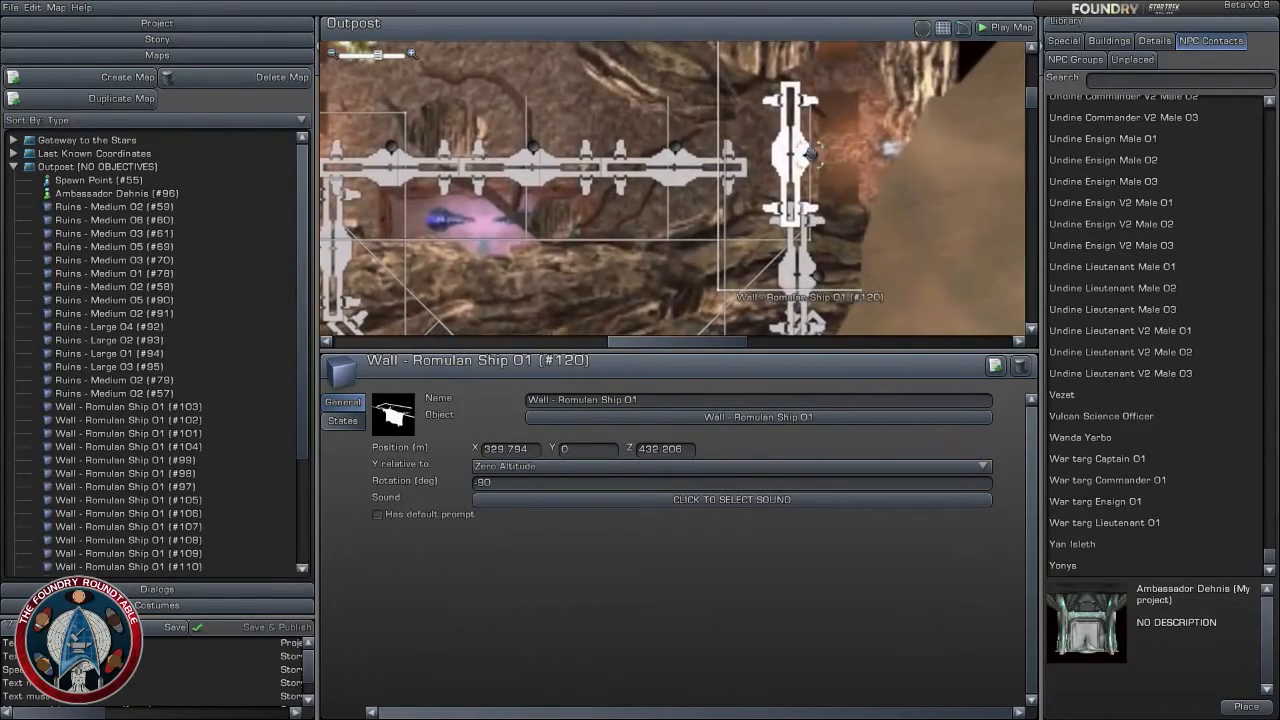
pyautogui.moveTo(790, 156); pyautogui.dragTo(792, 155)
pyautogui.click(672, 166)
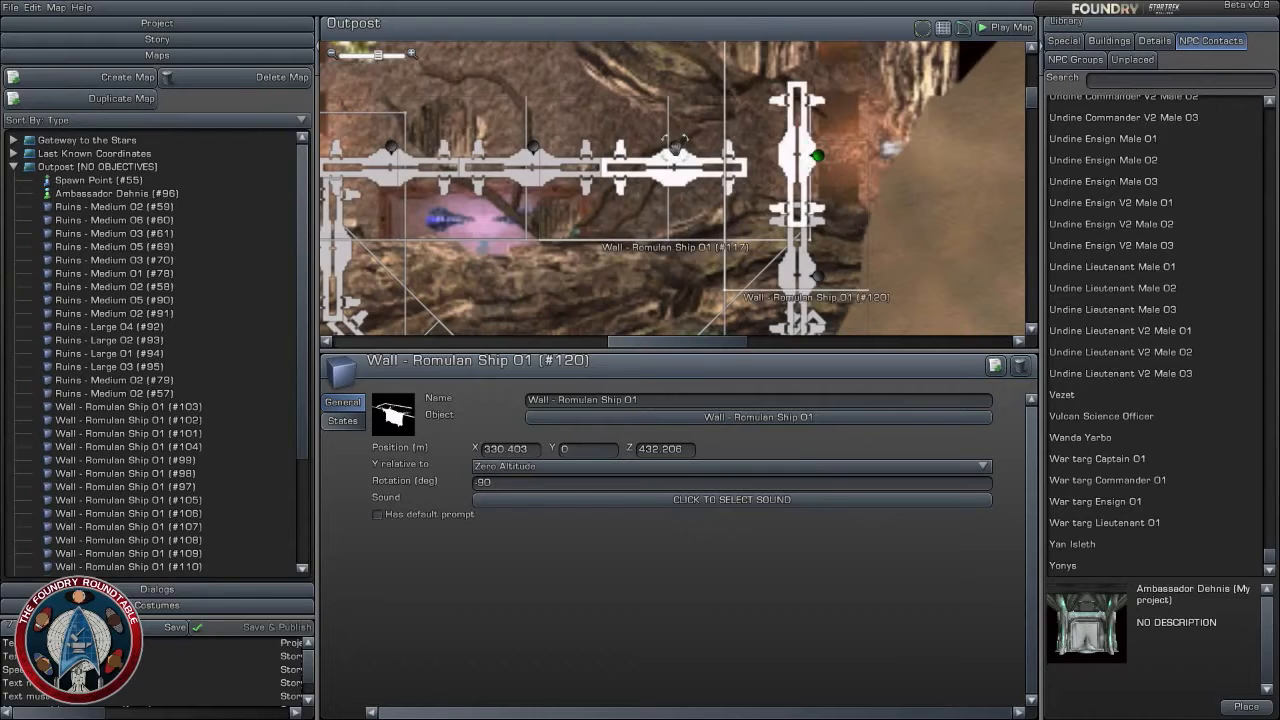
pyautogui.click(995, 366)
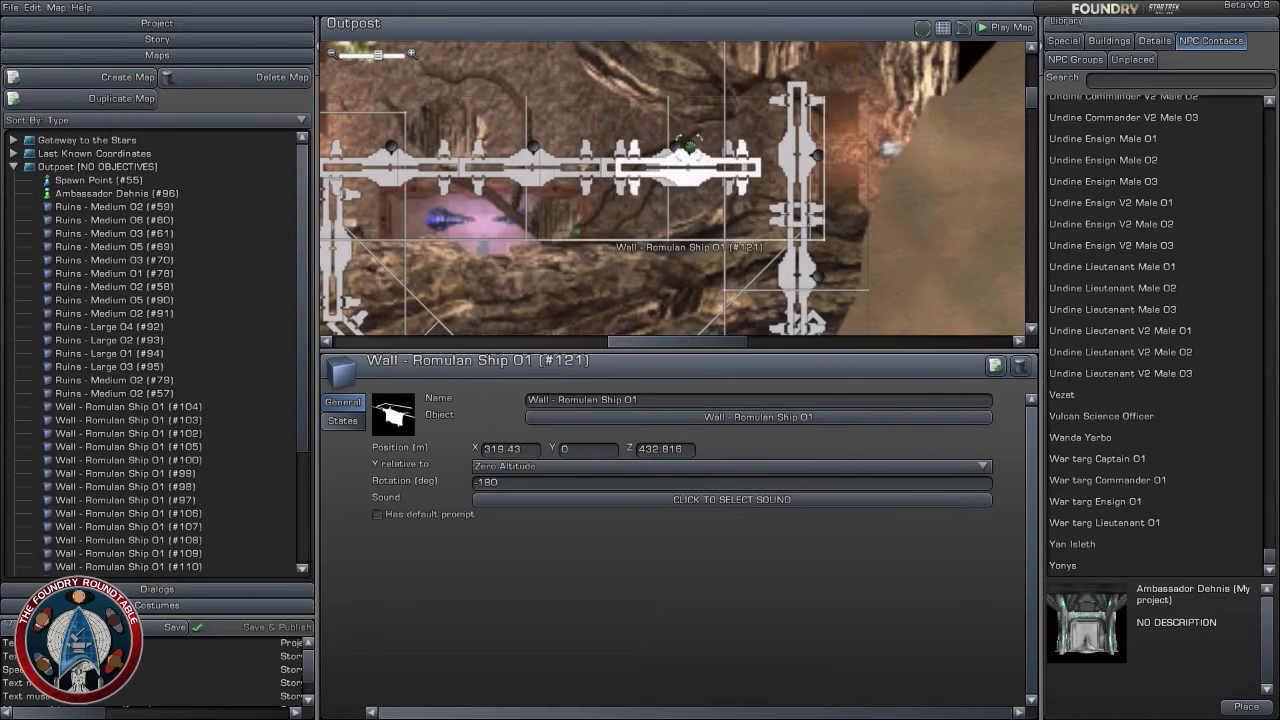
pyautogui.moveTo(688, 148); pyautogui.dragTo(812, 155)
# - Review the walled passage and the Undine NPC contacts, and start a playtest of the Outpost map
pyautogui.scroll(-1, 812, 155)
pyautogui.moveTo(735, 235); pyautogui.dragTo(832, 50, button='right')
pyautogui.scroll(-2, 828, 50)
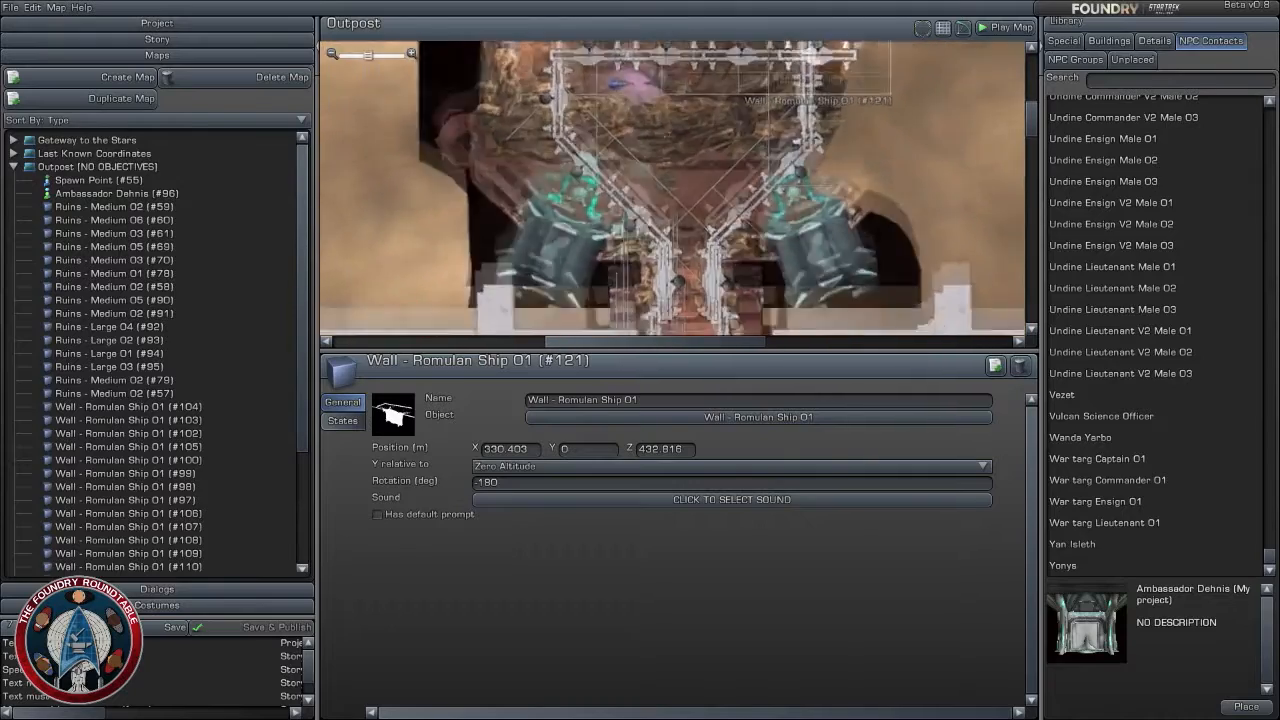
pyautogui.moveTo(830, 270); pyautogui.dragTo(810, 145, button='right')
pyautogui.scroll(-2, 833, 137)
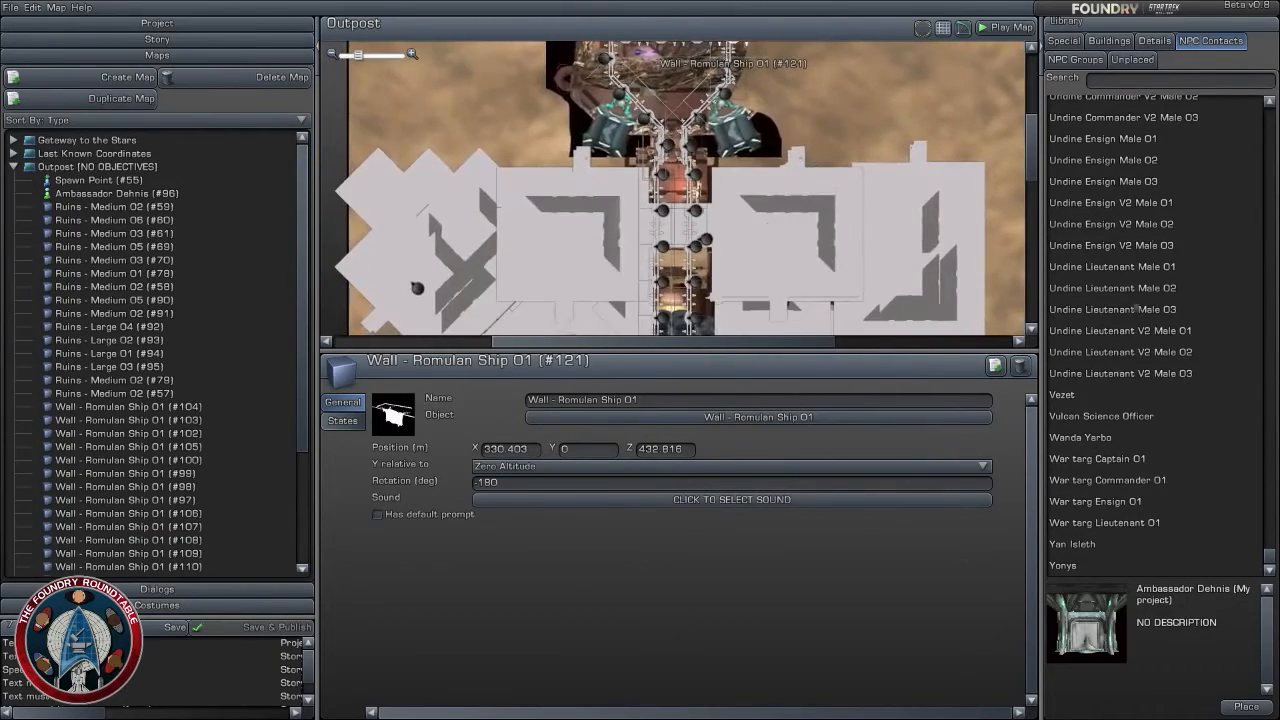
pyautogui.scroll(10, 1137, 309)
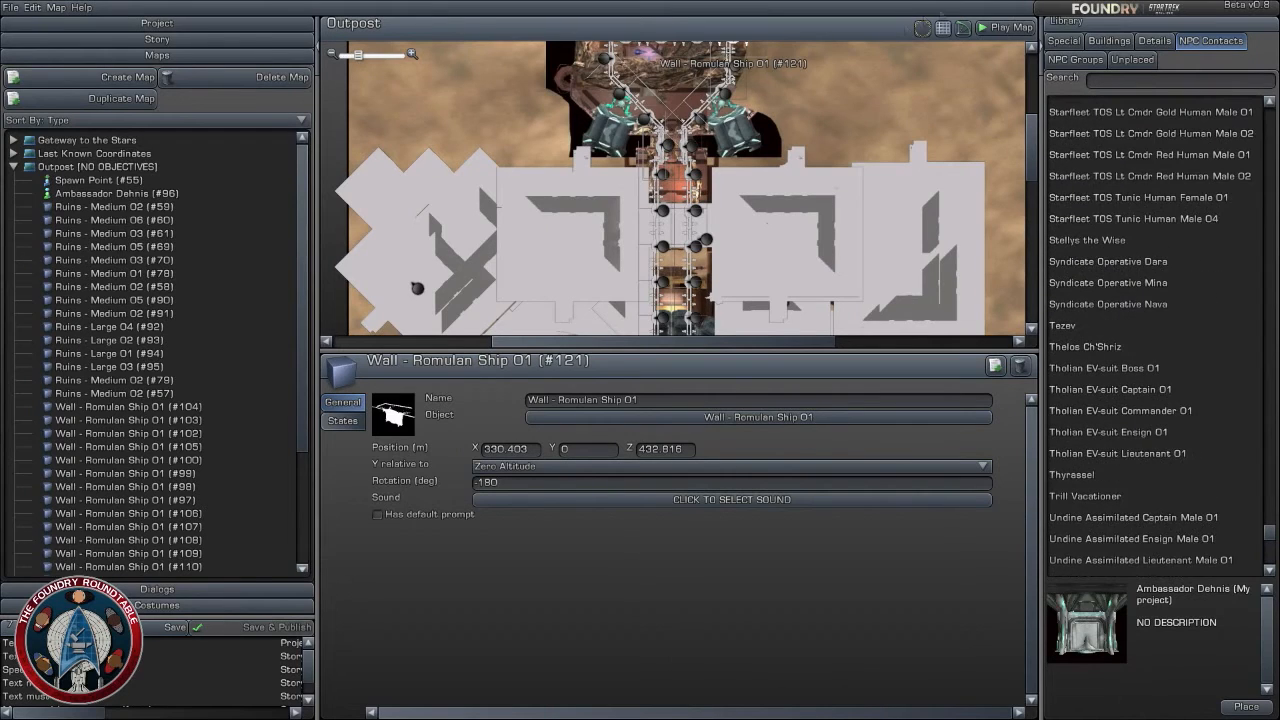
pyautogui.click(1007, 27)
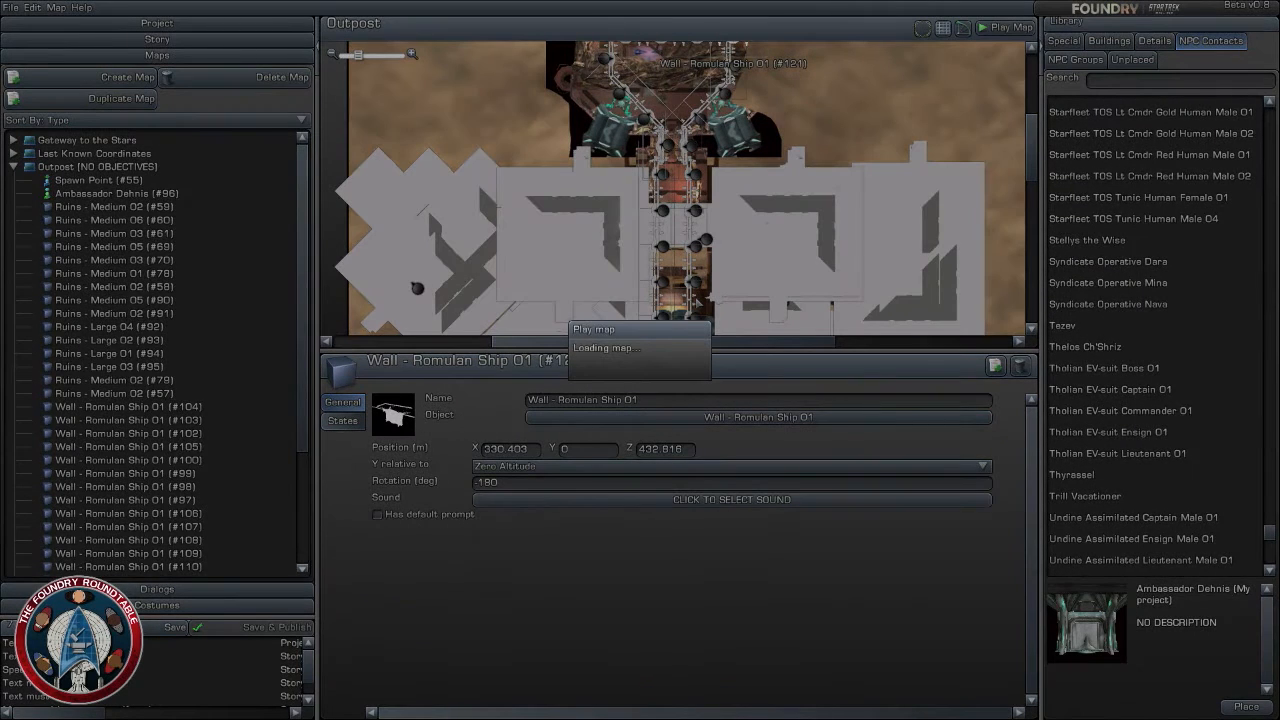
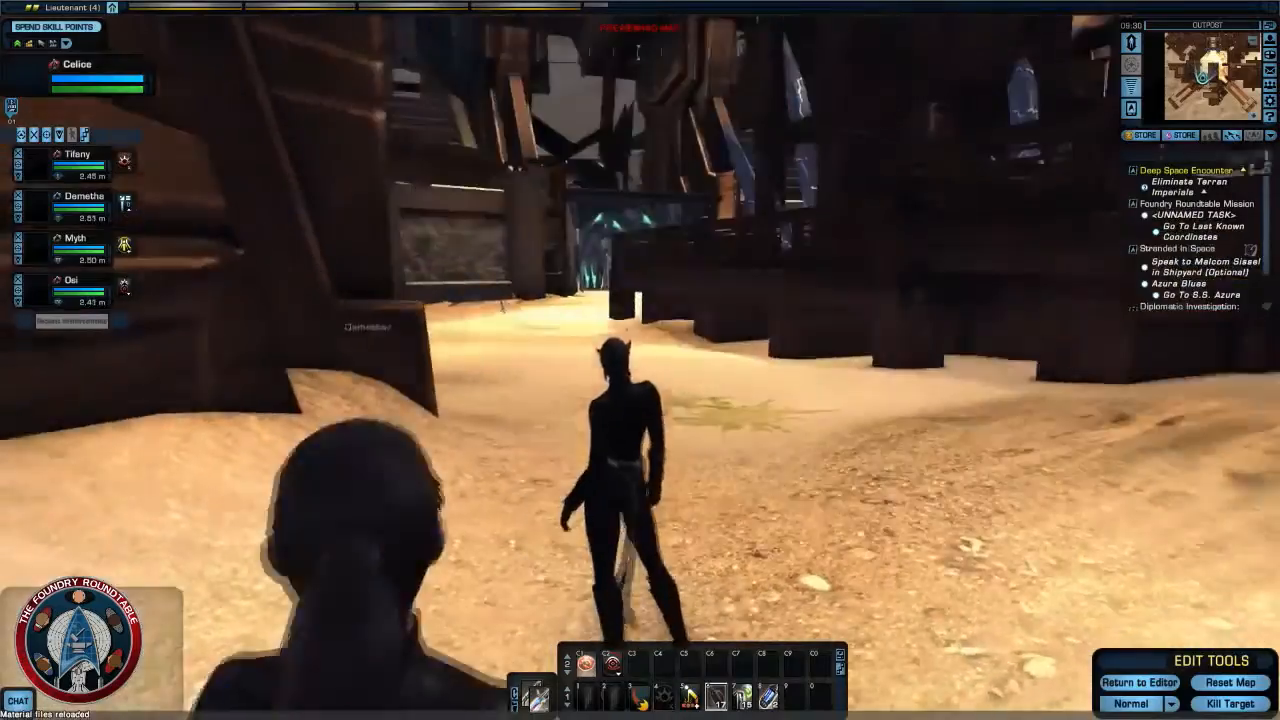
# - Walk from the sandy arena through the Romulan wall passage to the glowing blue arches in the northern chamber
pyautogui.press('w')
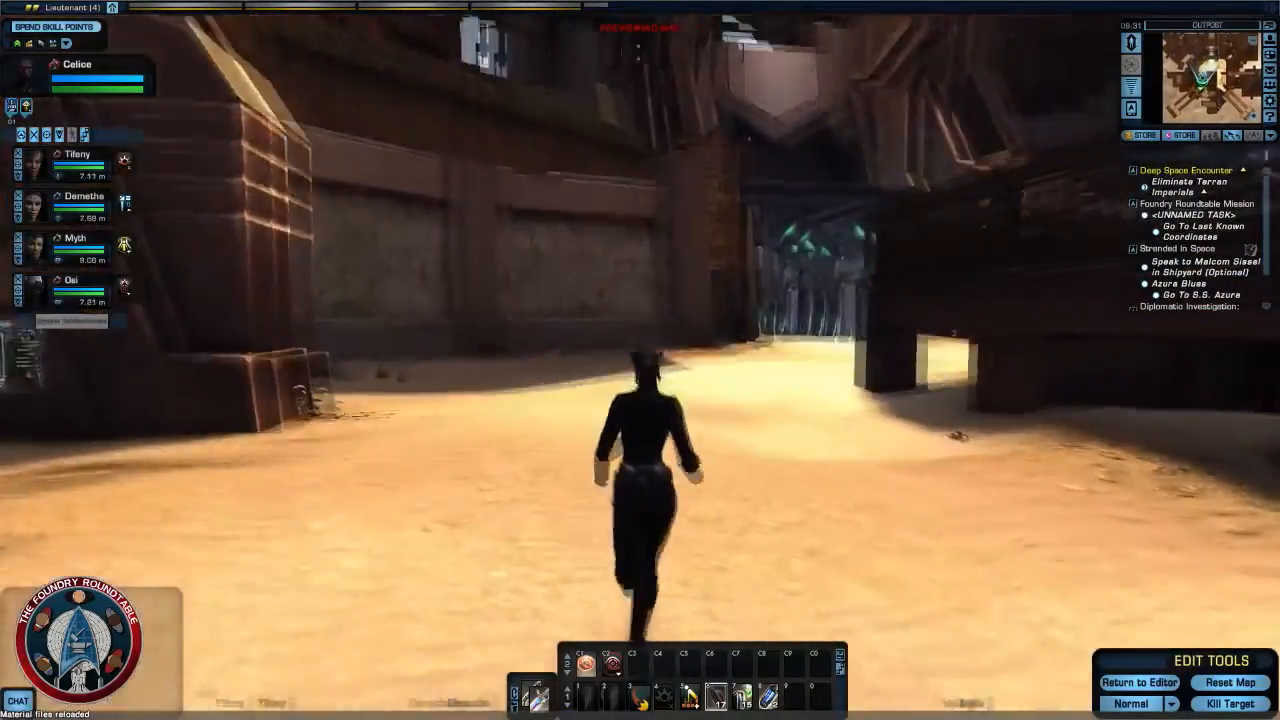
pyautogui.press('a')
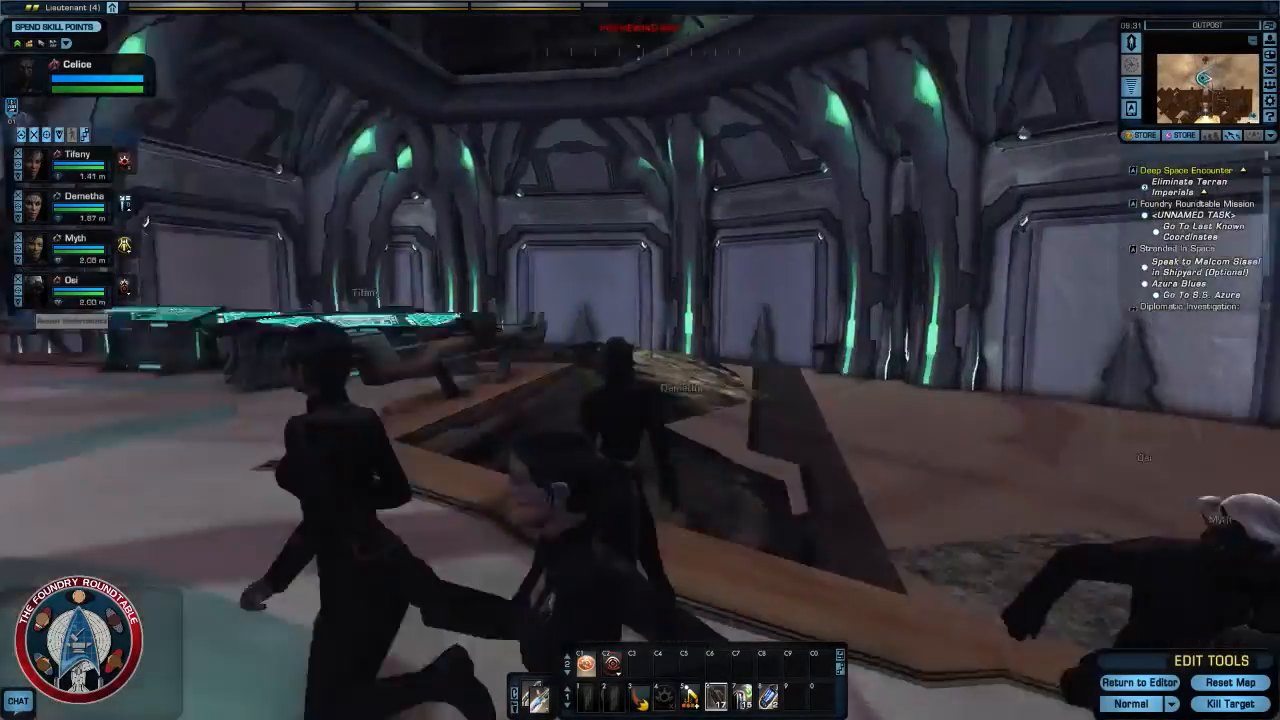
pyautogui.moveTo(540, 242); pyautogui.dragTo(391, 242, button='right')
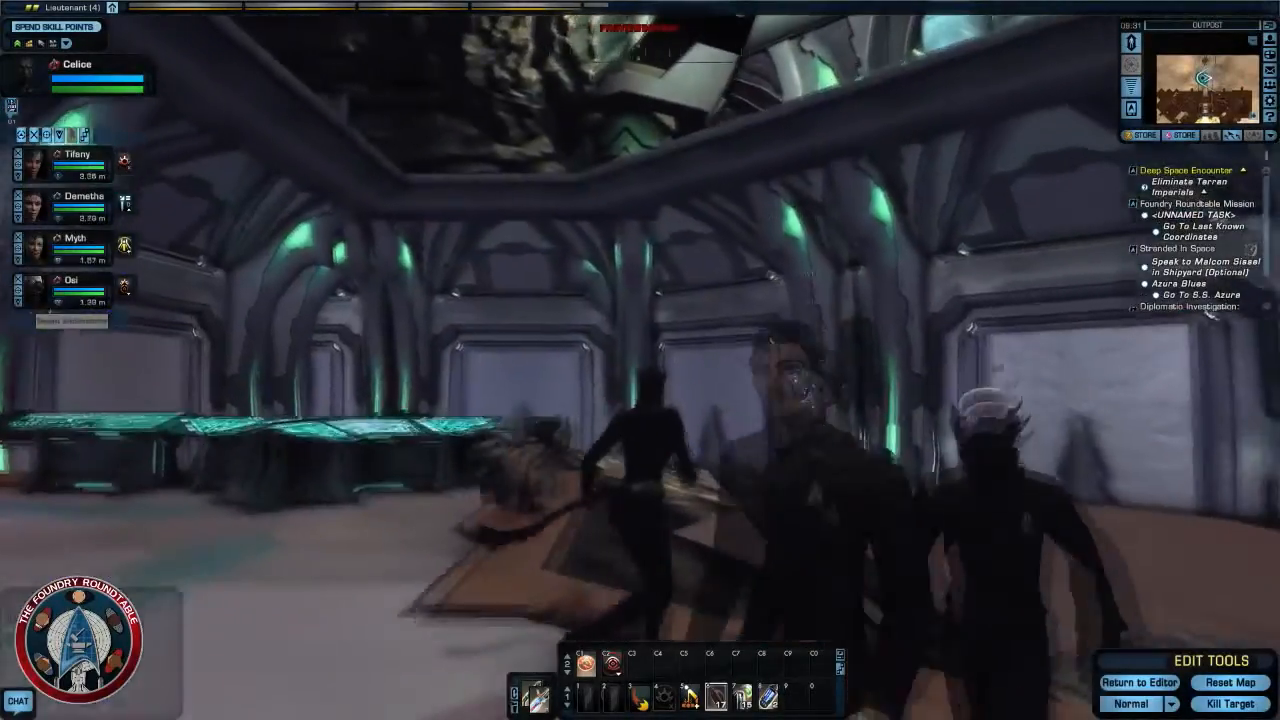
pyautogui.press('w')
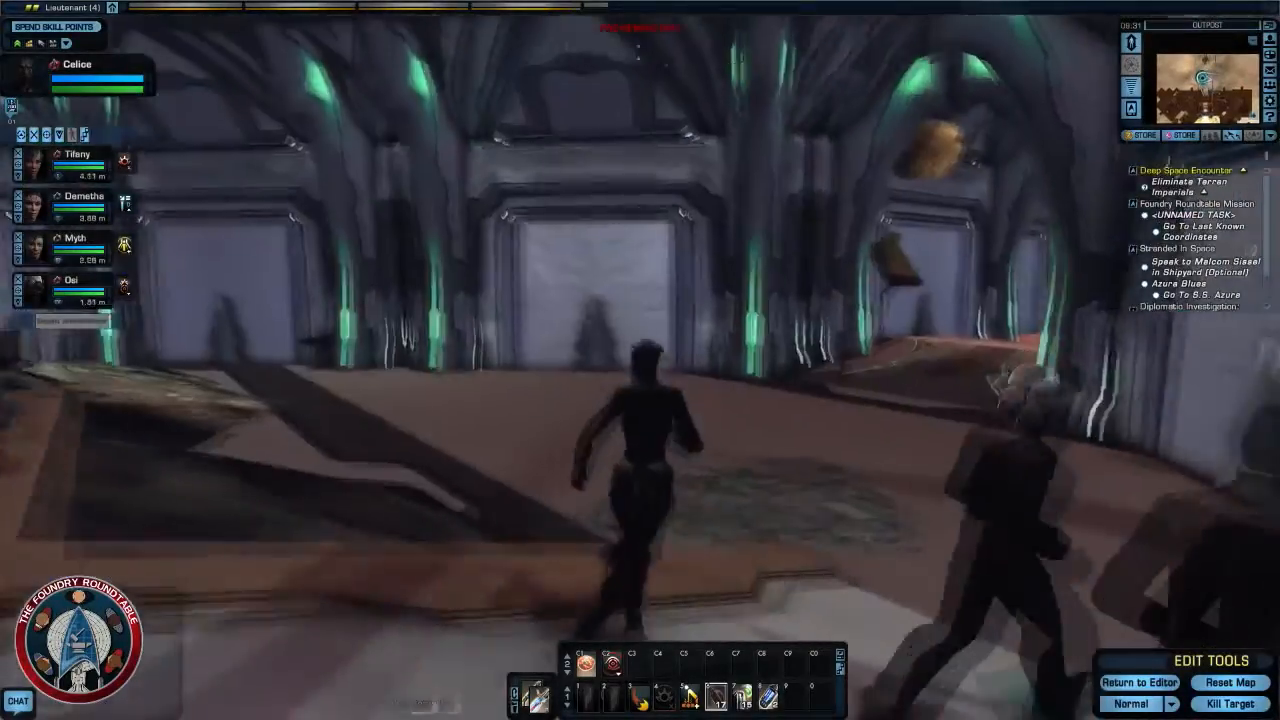
# - Inspect the chamber's Romulan walls from inside, and walk back into the walled passage to check how it is enclosed
pyautogui.press('w')
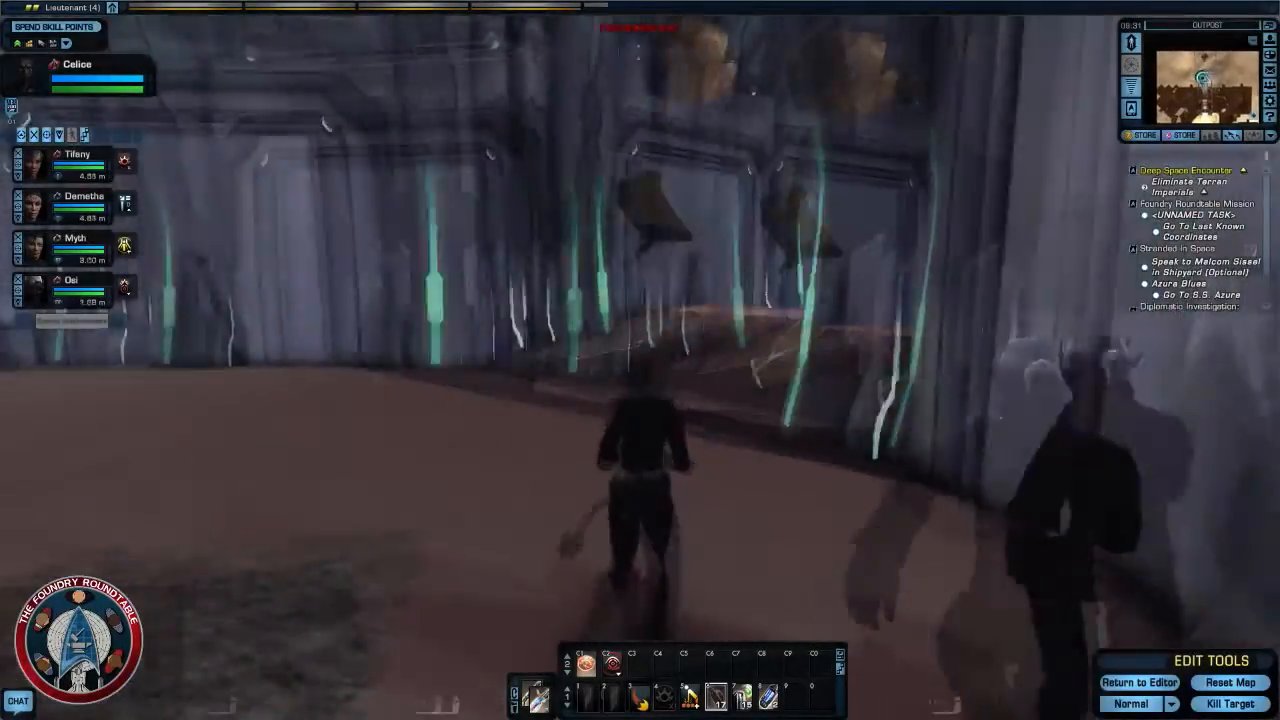
pyautogui.press('w')
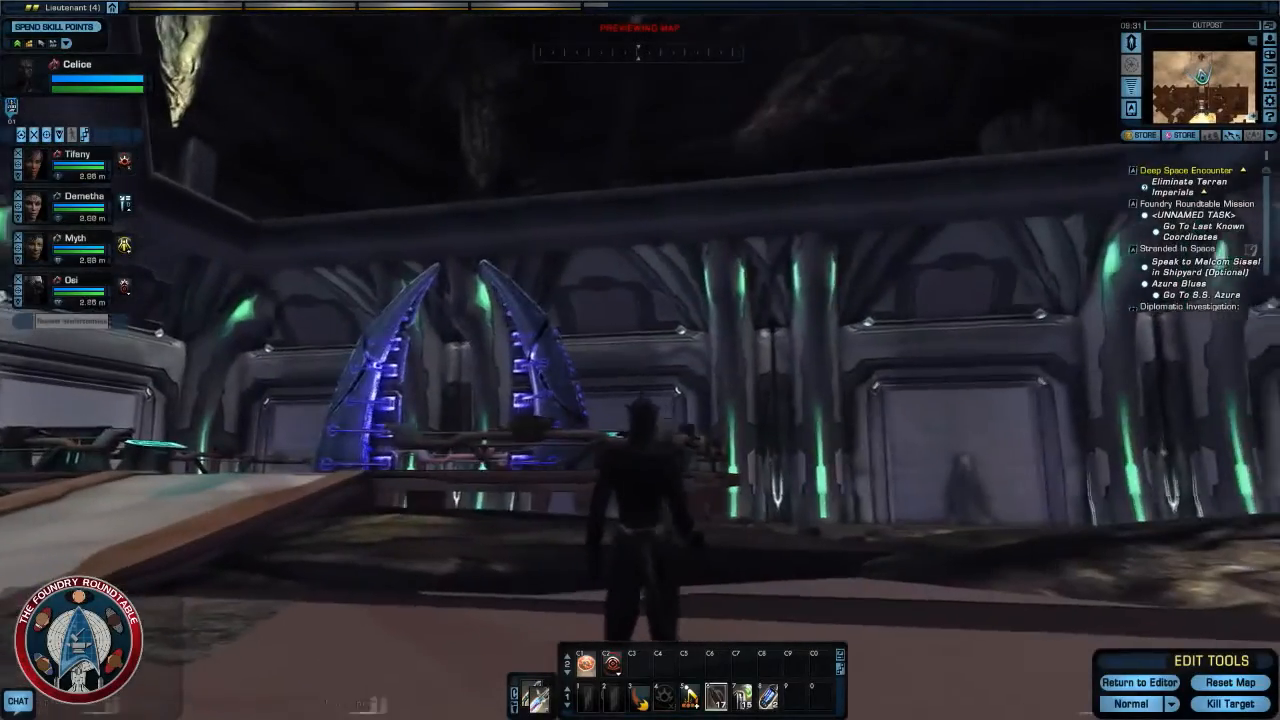
pyautogui.press('w')
pyautogui.press('w')
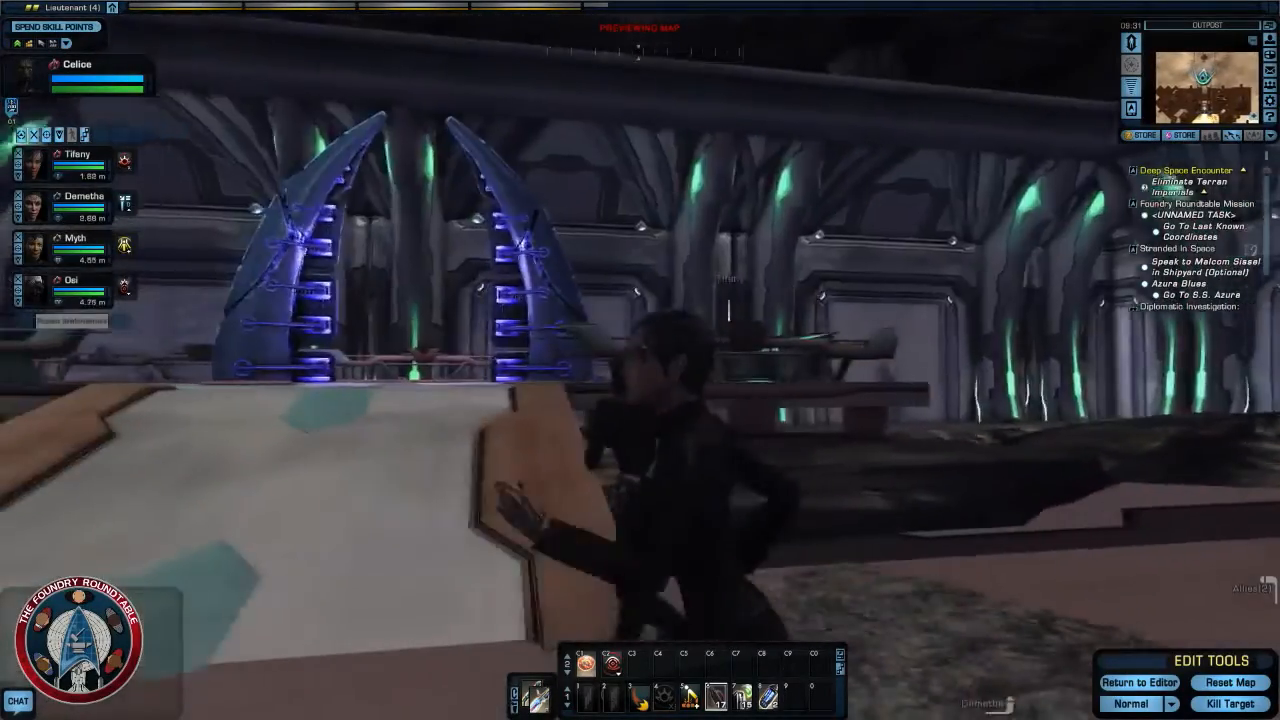
pyautogui.press('w')
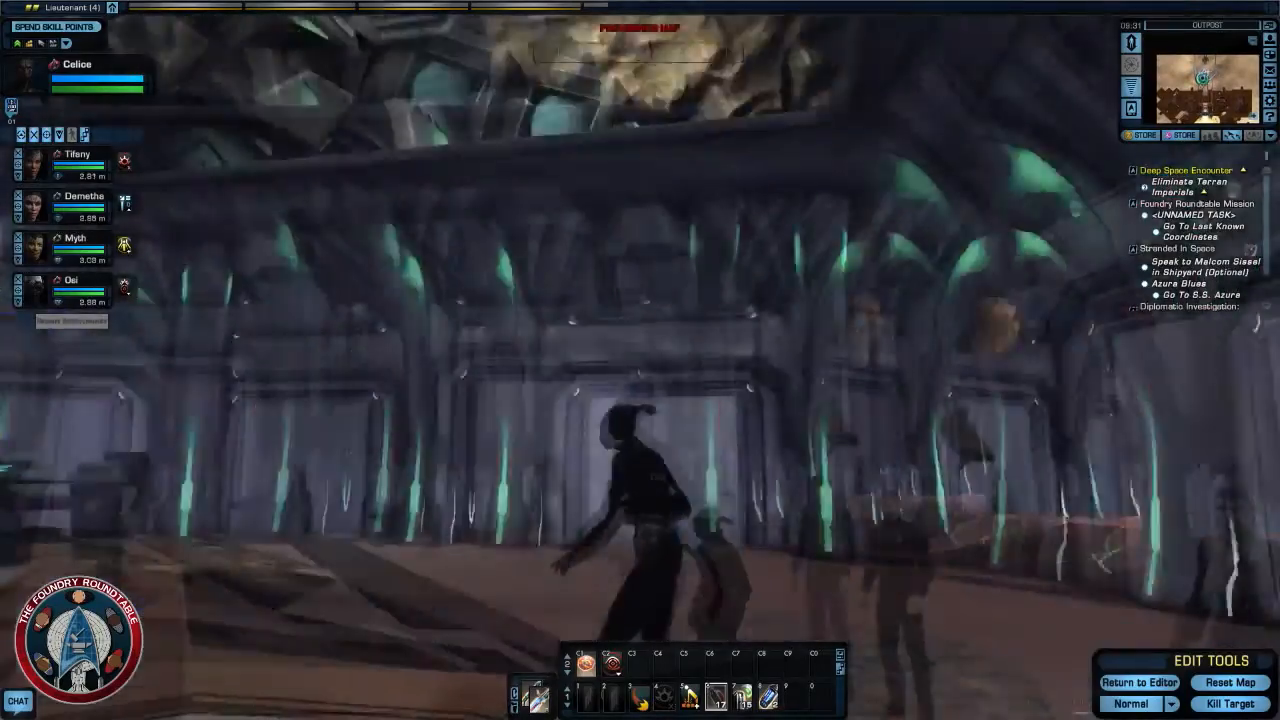
pyautogui.press('w')
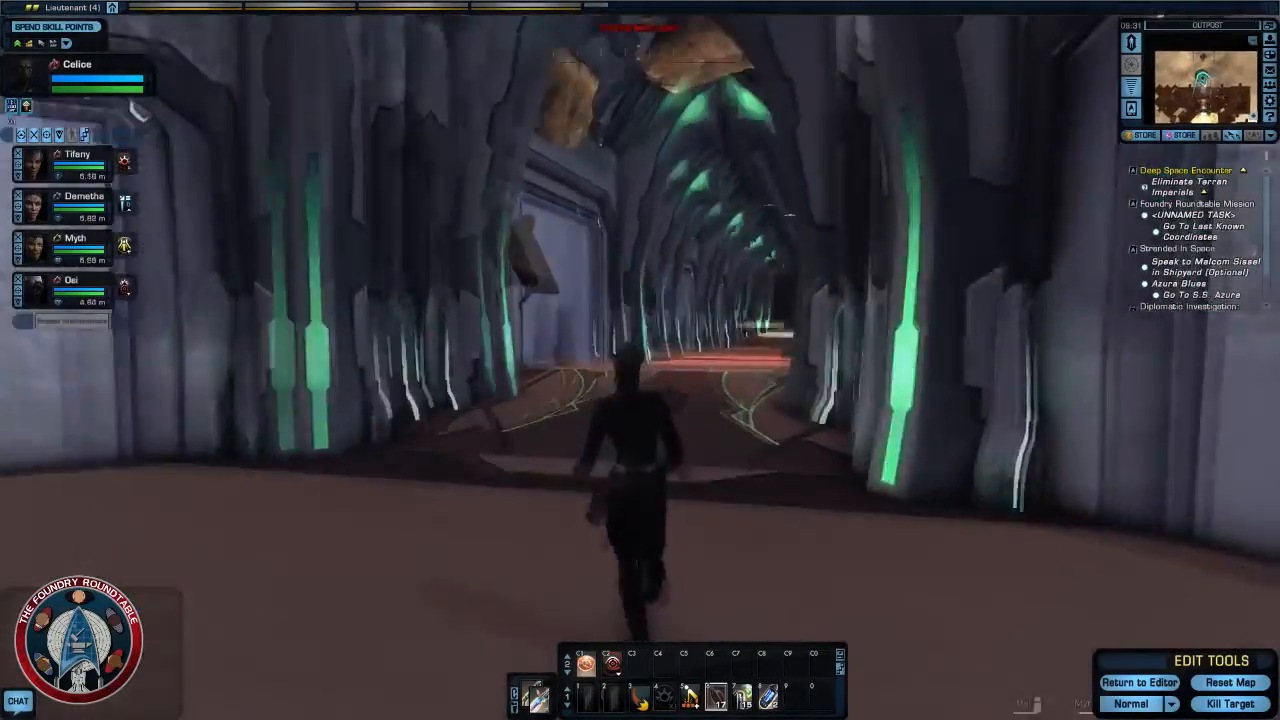
pyautogui.press('w')
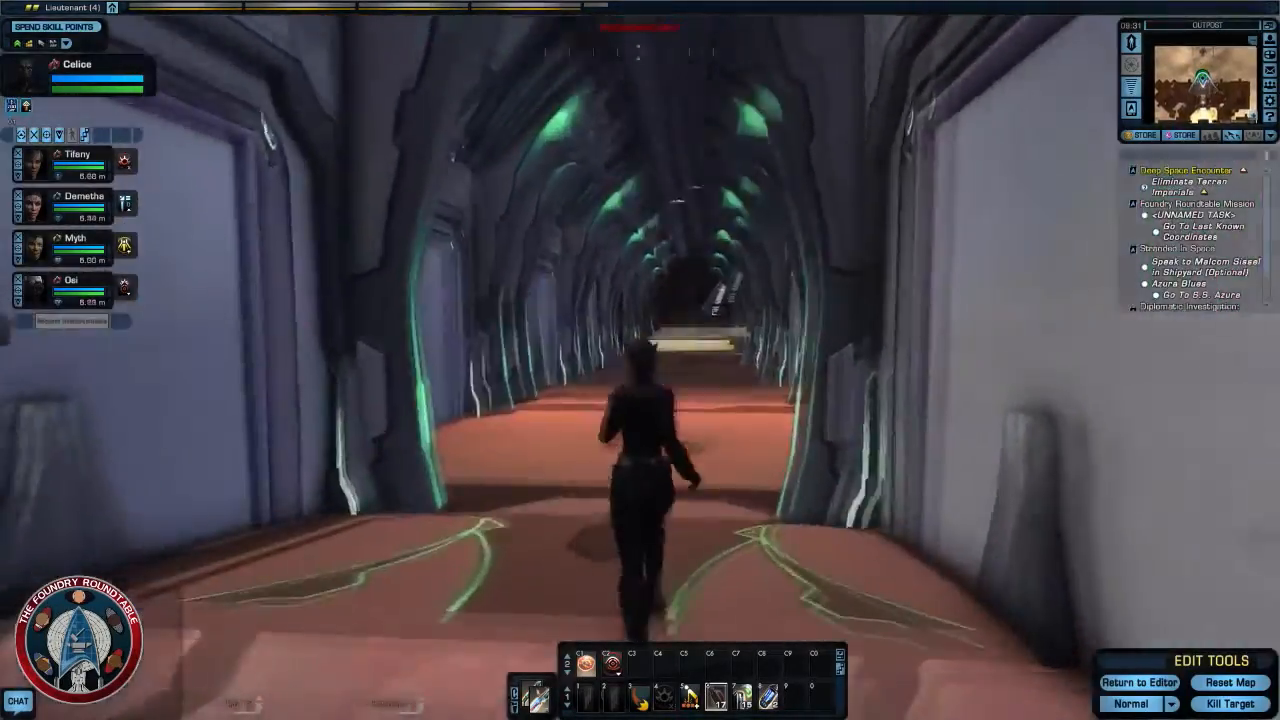
pyautogui.press('w')
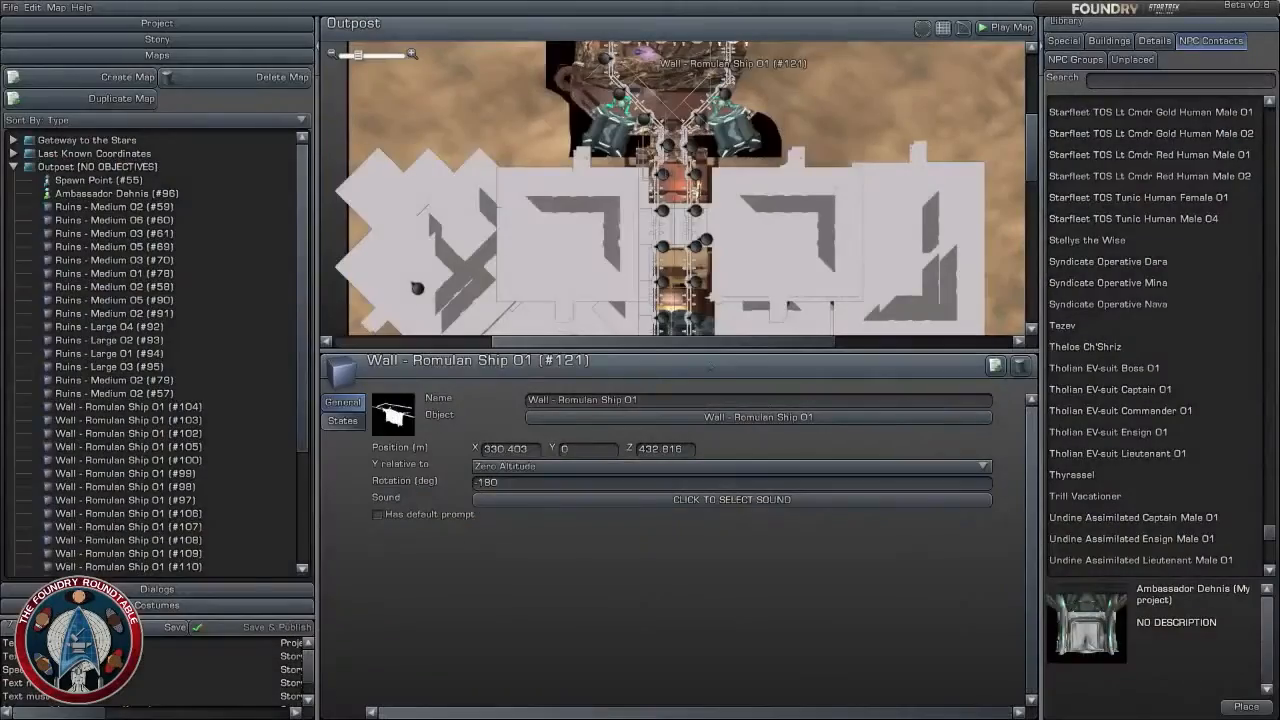
# - Search the Details object library for "foundation"
pyautogui.moveTo(895, 138); pyautogui.dragTo(822, 72, button='right')
pyautogui.scroll(3, 901, 206)
pyautogui.scroll(-3, 822, 72)
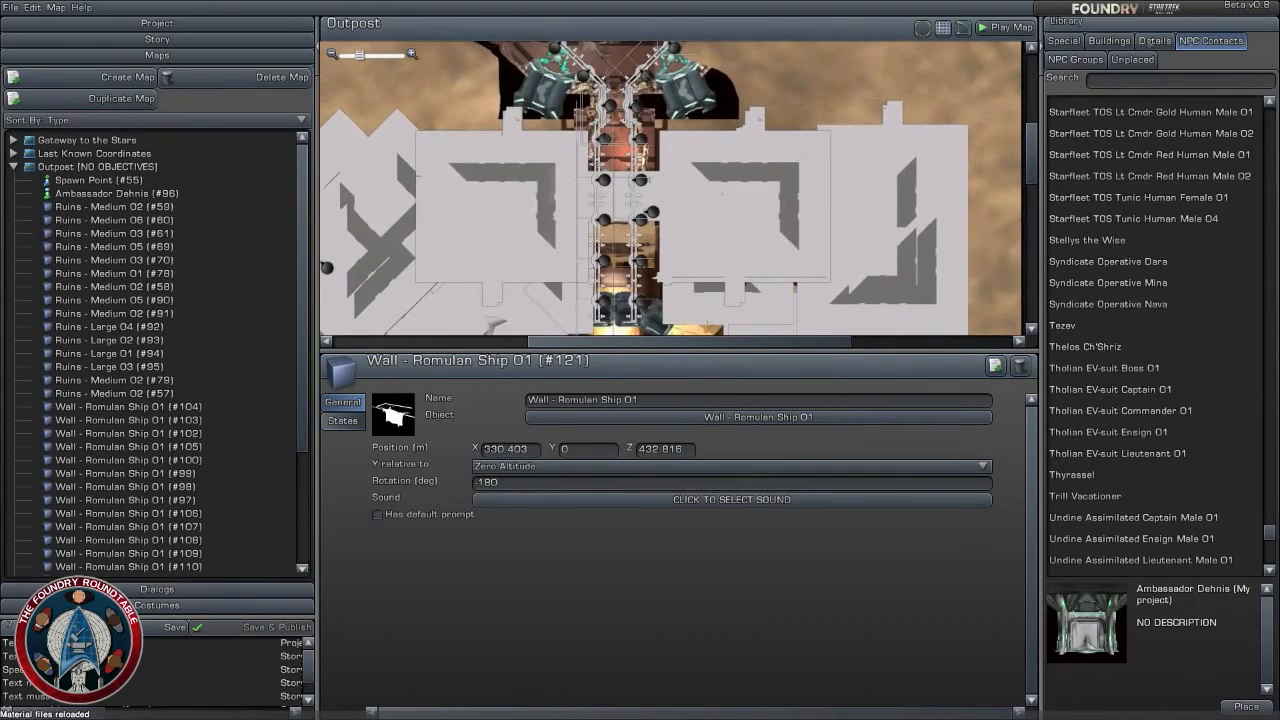
pyautogui.click(1147, 42)
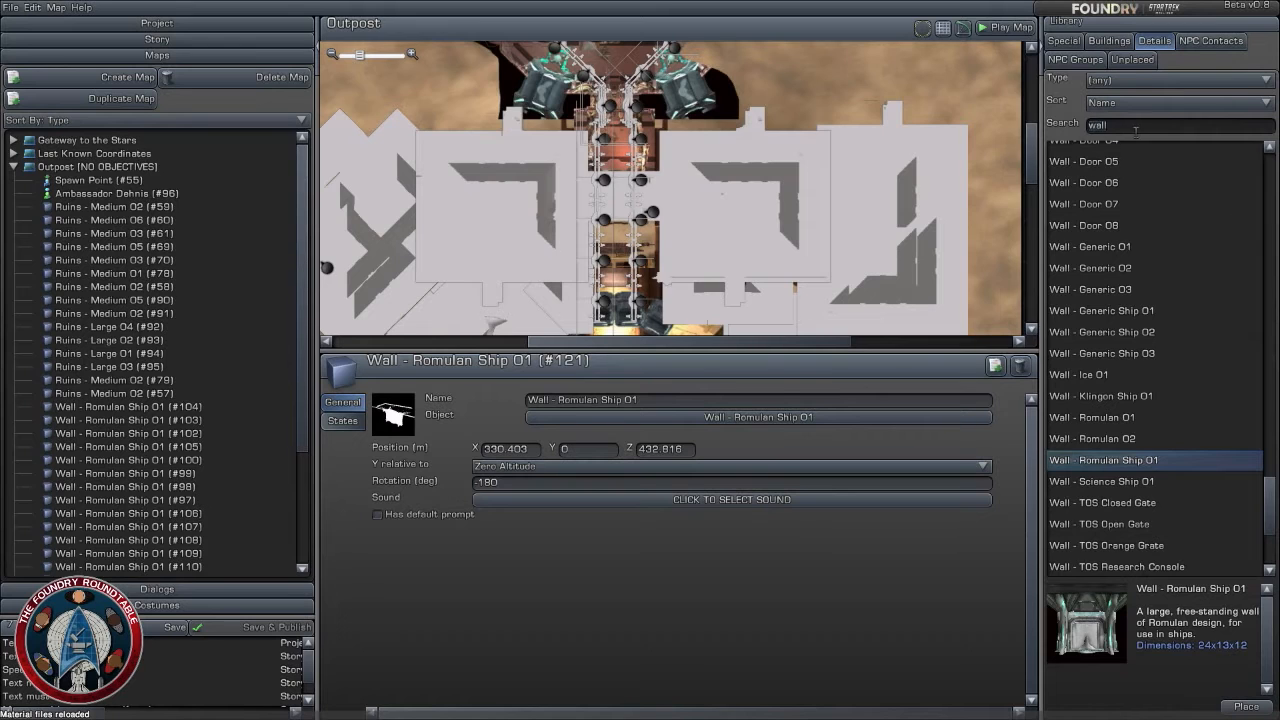
pyautogui.press('BackSpace')
pyautogui.press('BackSpace')
pyautogui.press('BackSpace')
pyautogui.press('BackSpace')
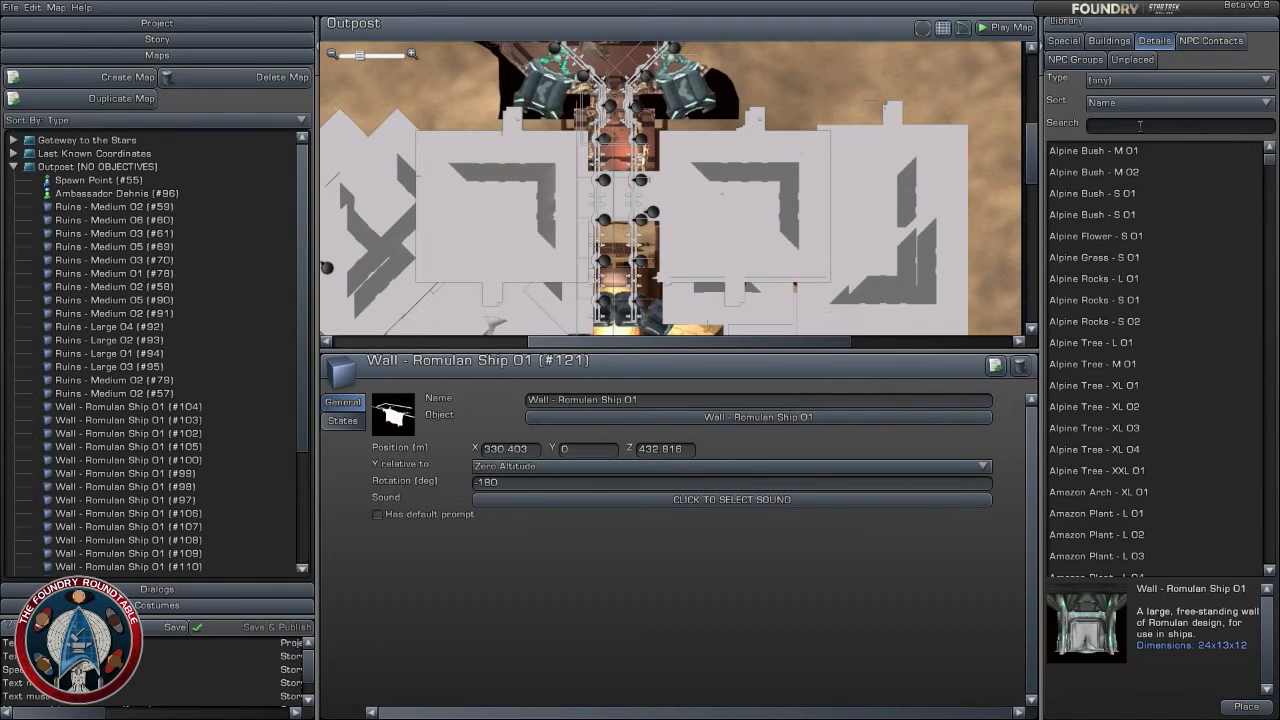
pyautogui.write('plat')
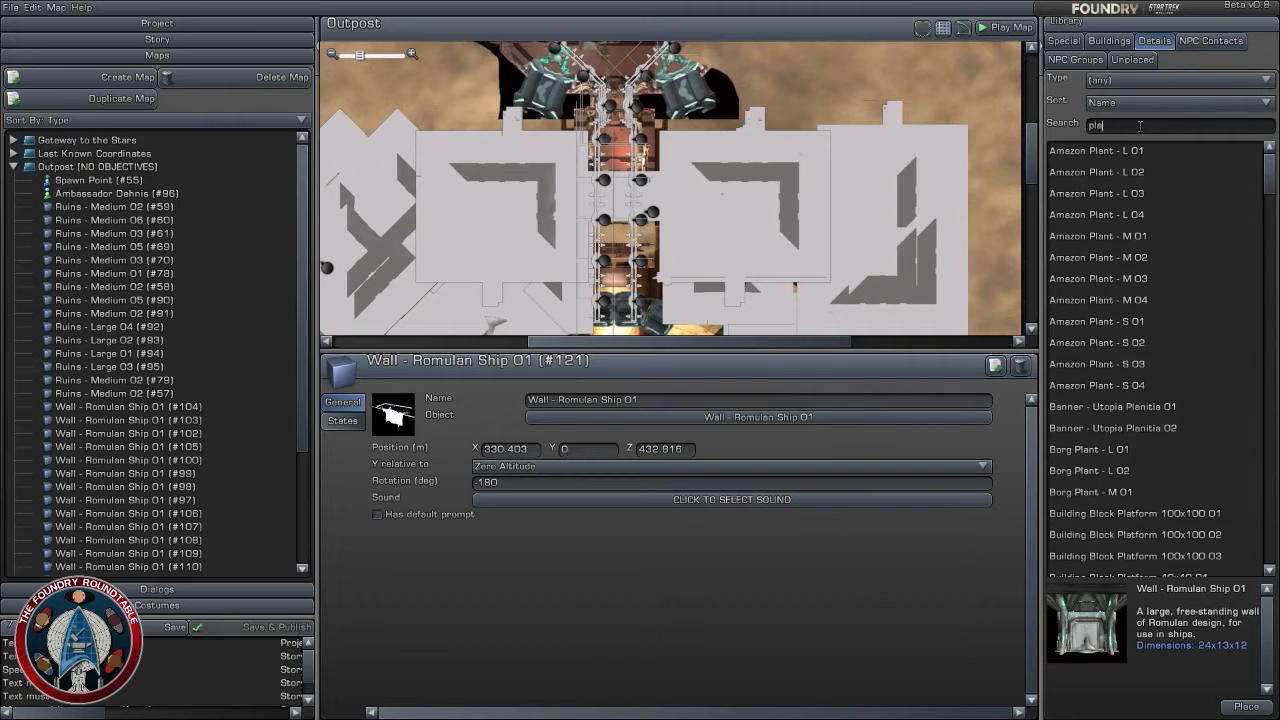
pyautogui.press('BackSpace')
pyautogui.press('BackSpace')
pyautogui.press('BackSpace')
pyautogui.press('BackSpace')
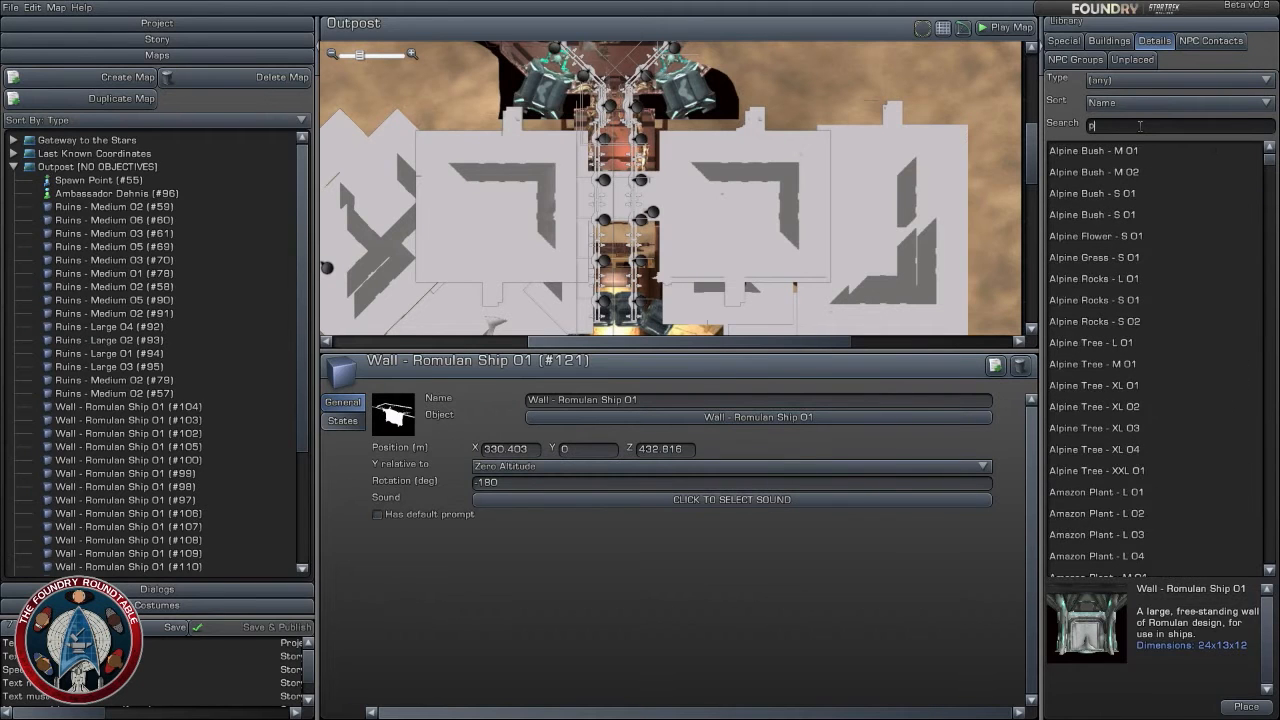
pyautogui.write('fou')
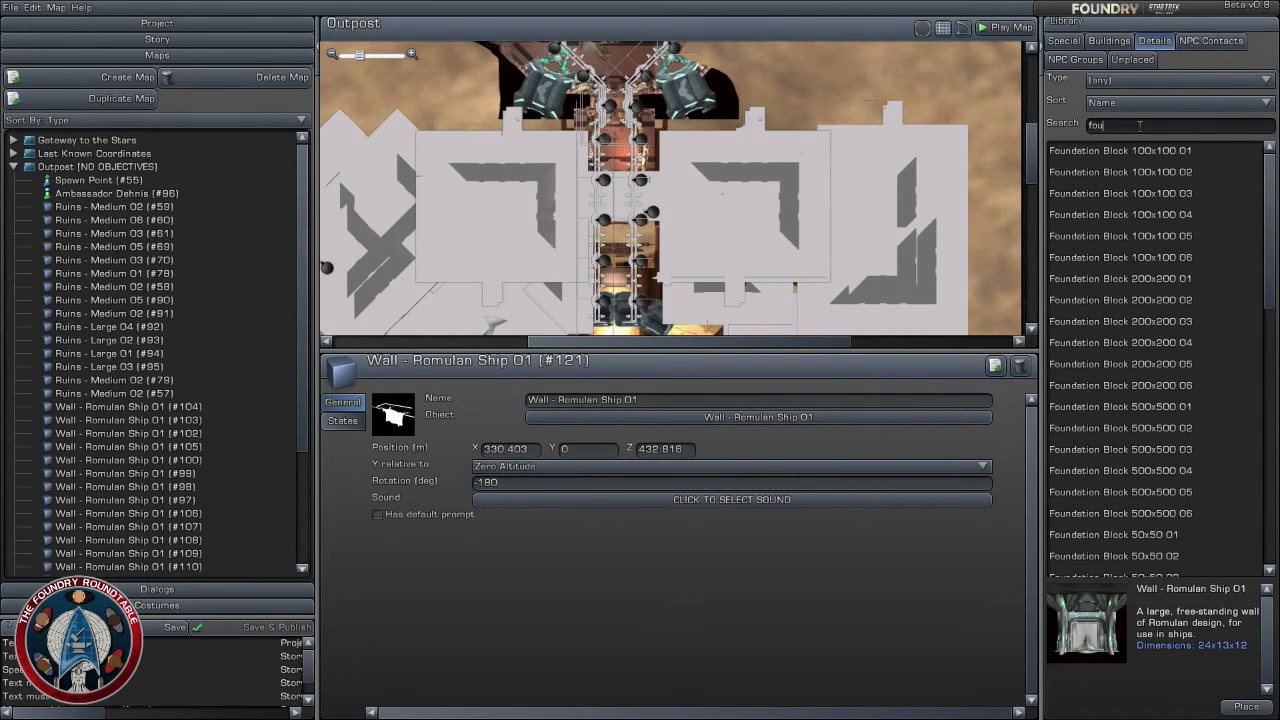
pyautogui.write('ndation')
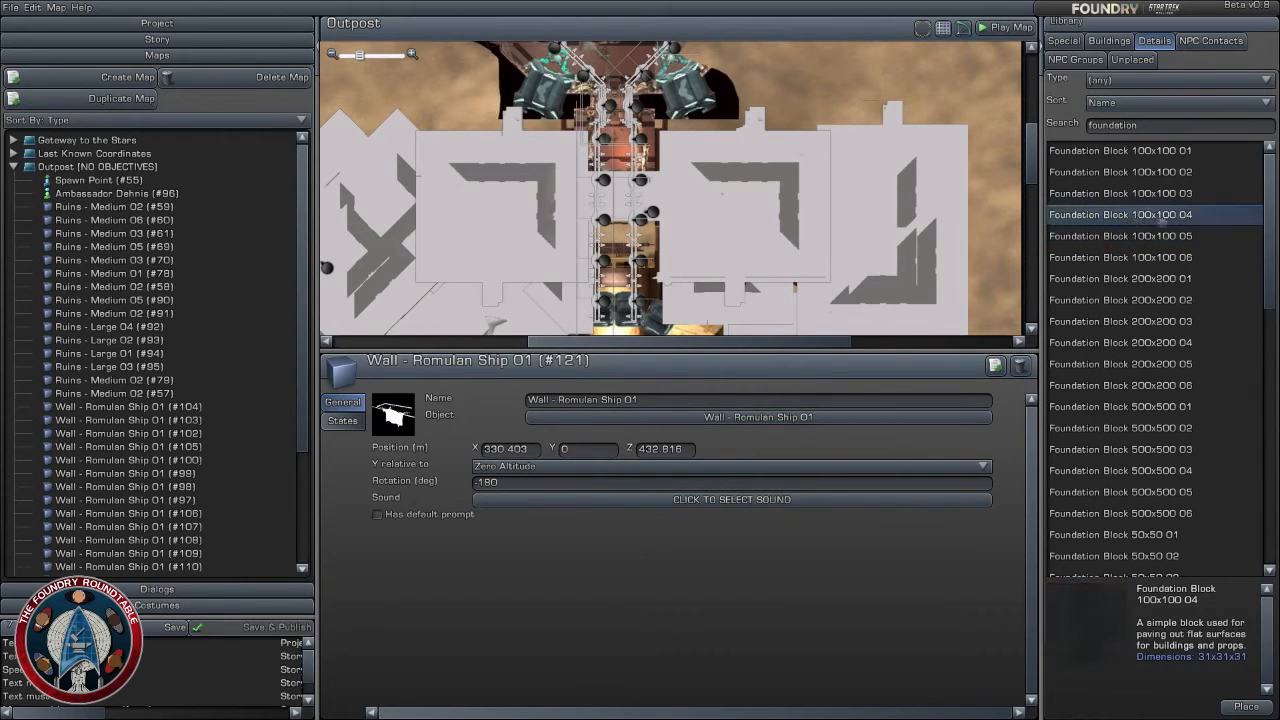
# - Try placing a Foundation Block 500x500 04 over the ruins east of the passage, at about X 359, Z 356
pyautogui.moveTo(1159, 217)
pyautogui.mouseDown()
pyautogui.moveTo(845, 187)
pyautogui.moveTo(1134, 215)
pyautogui.mouseUp()
pyautogui.click(1150, 471)
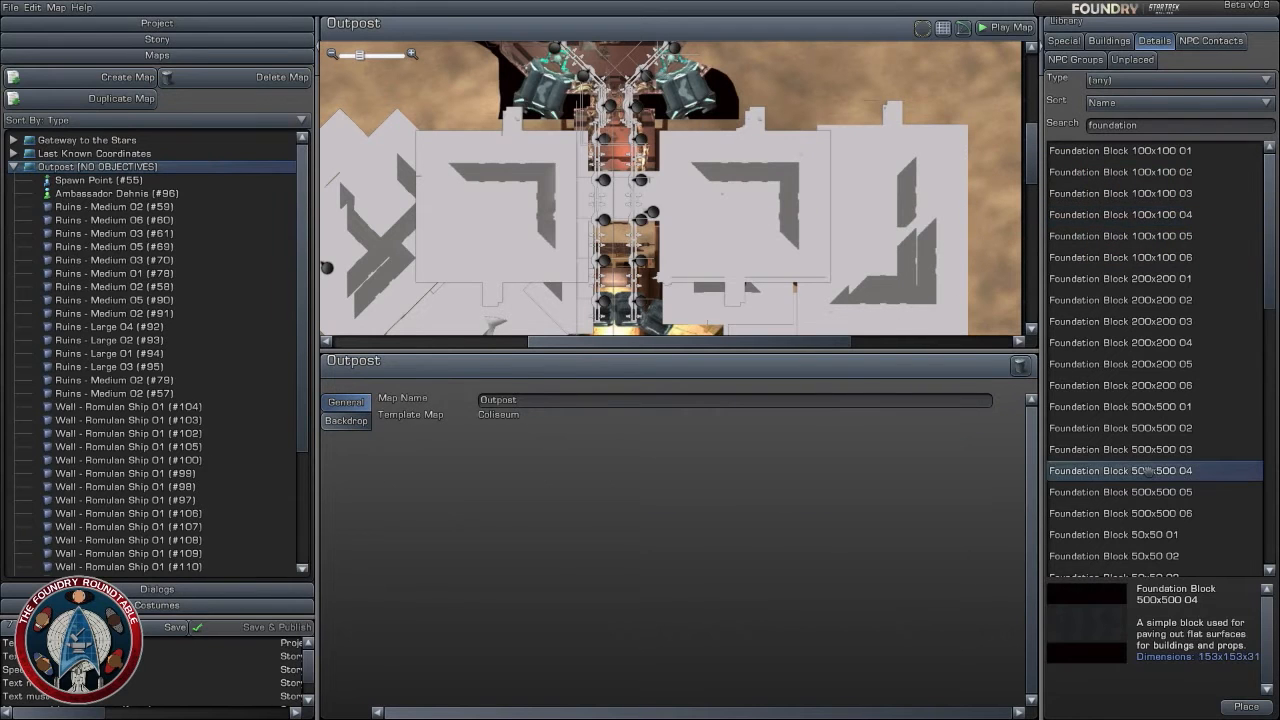
pyautogui.moveTo(1150, 471); pyautogui.dragTo(779, 236)
pyautogui.scroll(-4, 786, 246)
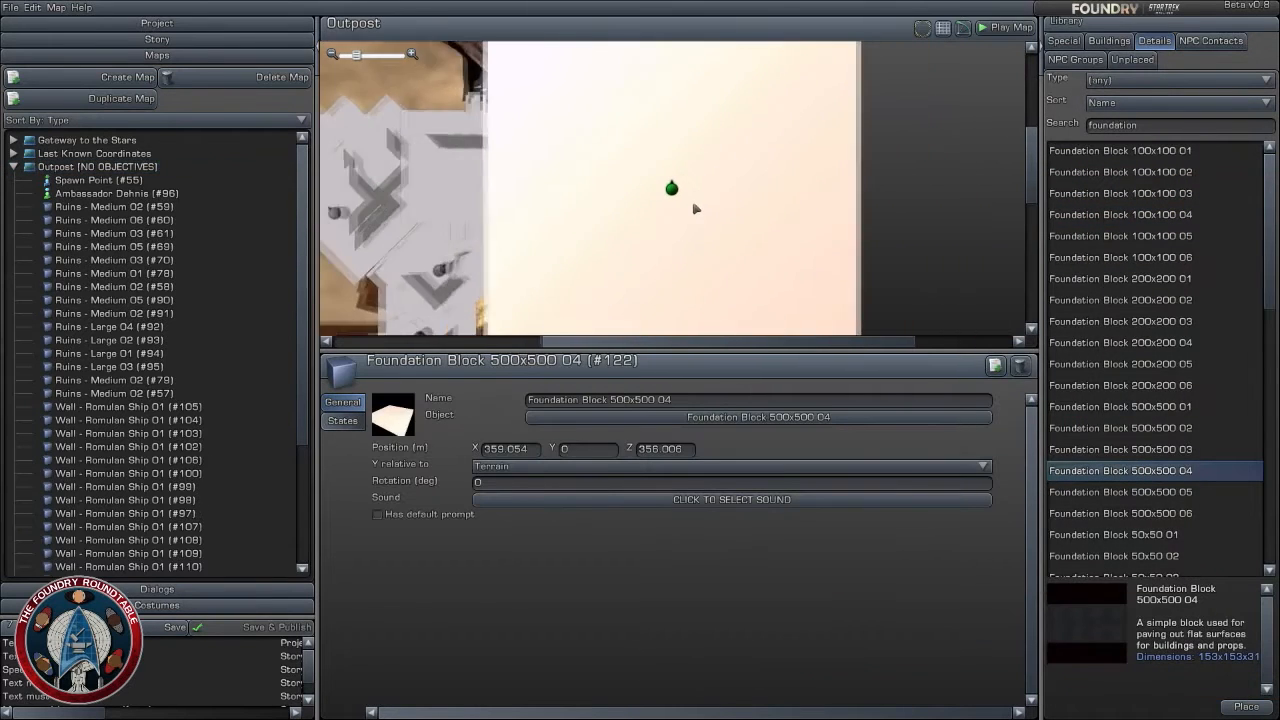
pyautogui.moveTo(674, 187); pyautogui.dragTo(625, 163)
pyautogui.moveTo(528, 150); pyautogui.dragTo(820, 195)
pyautogui.moveTo(942, 219); pyautogui.dragTo(1206, 297)
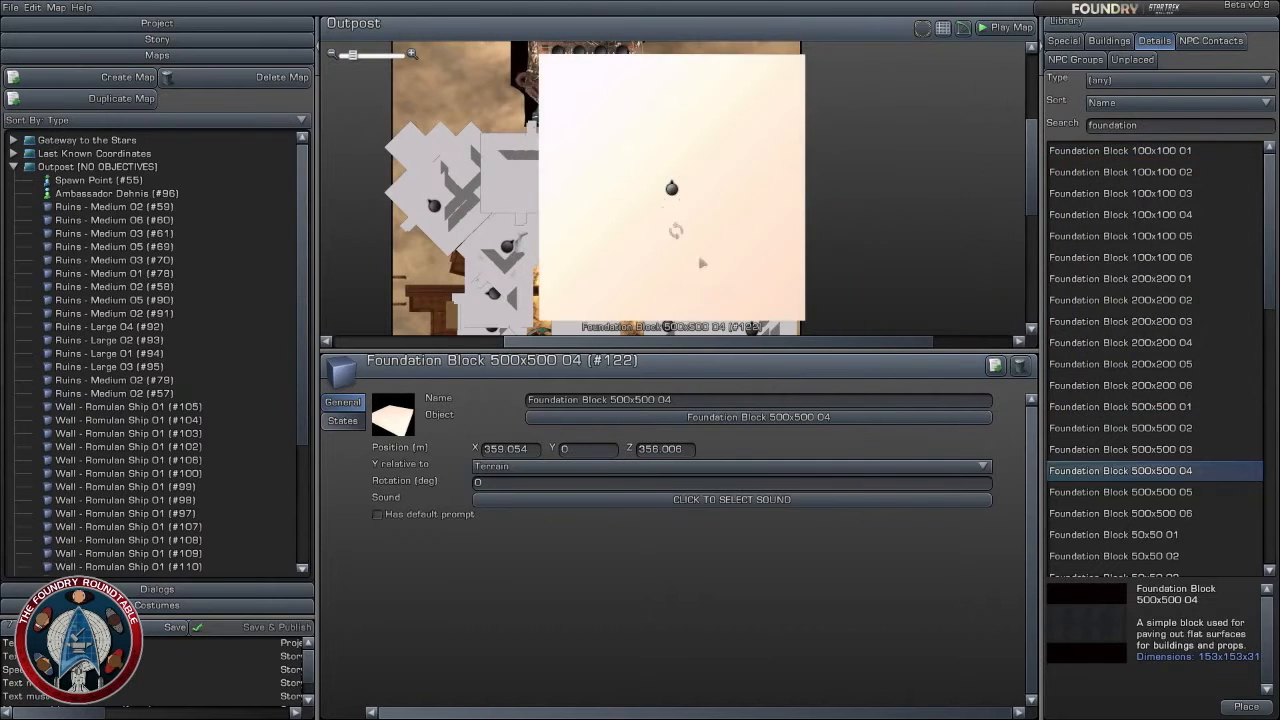
pyautogui.moveTo(672, 189); pyautogui.dragTo(350, 88)
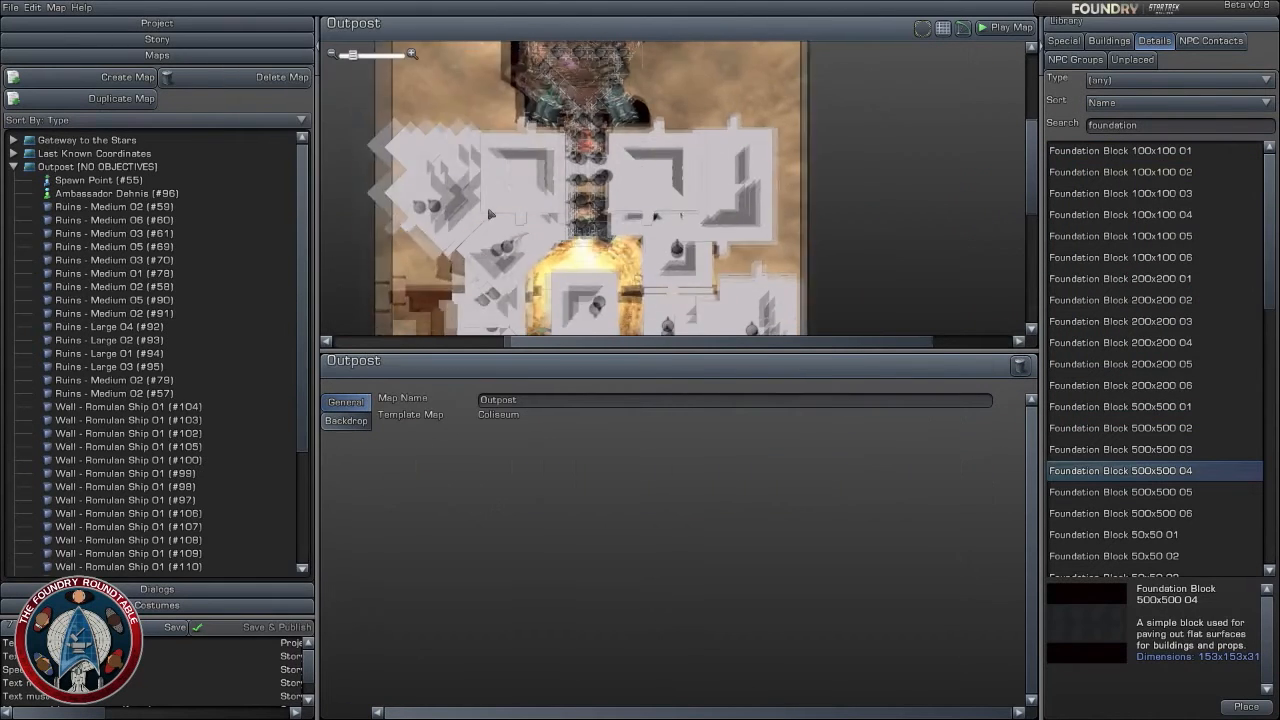
# - Examine the Outpost map layout from the northern chamber down the walled passage to the ruins around the arena
pyautogui.scroll(5, 487, 206)
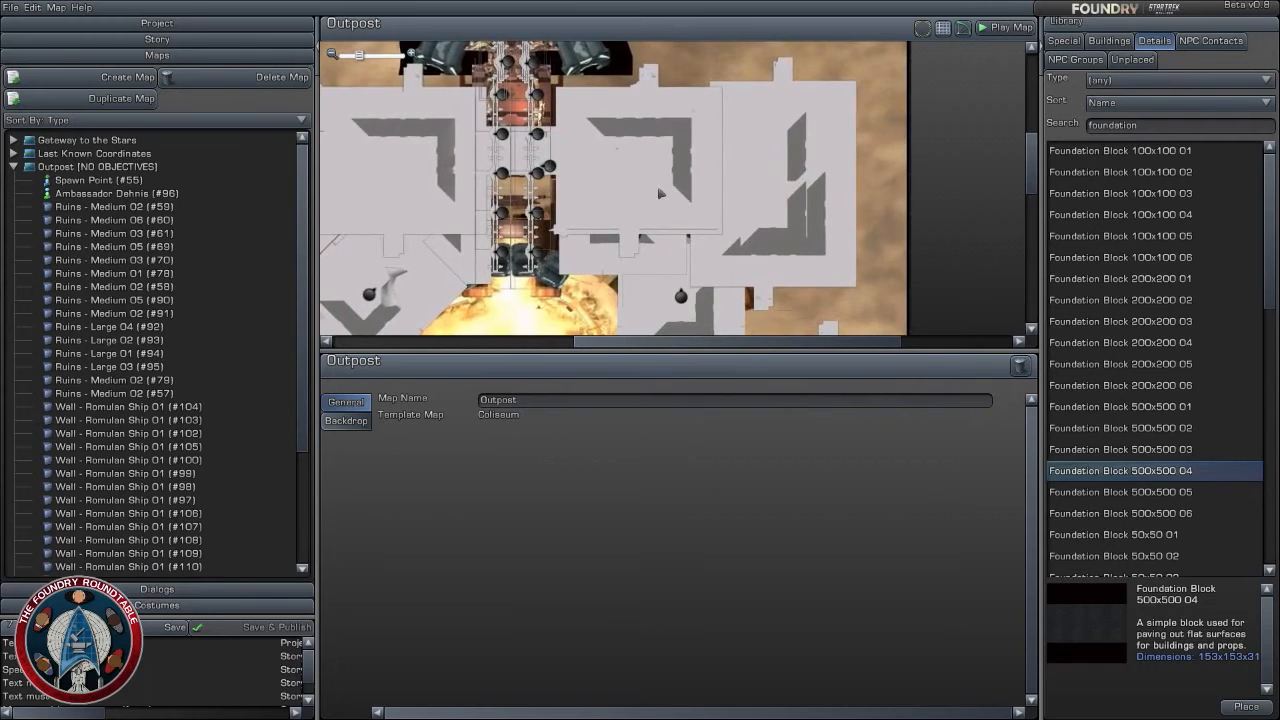
pyautogui.scroll(1, 650, 193)
pyautogui.moveTo(612, 189); pyautogui.dragTo(834, 176, button='right')
pyautogui.scroll(-2, 831, 176)
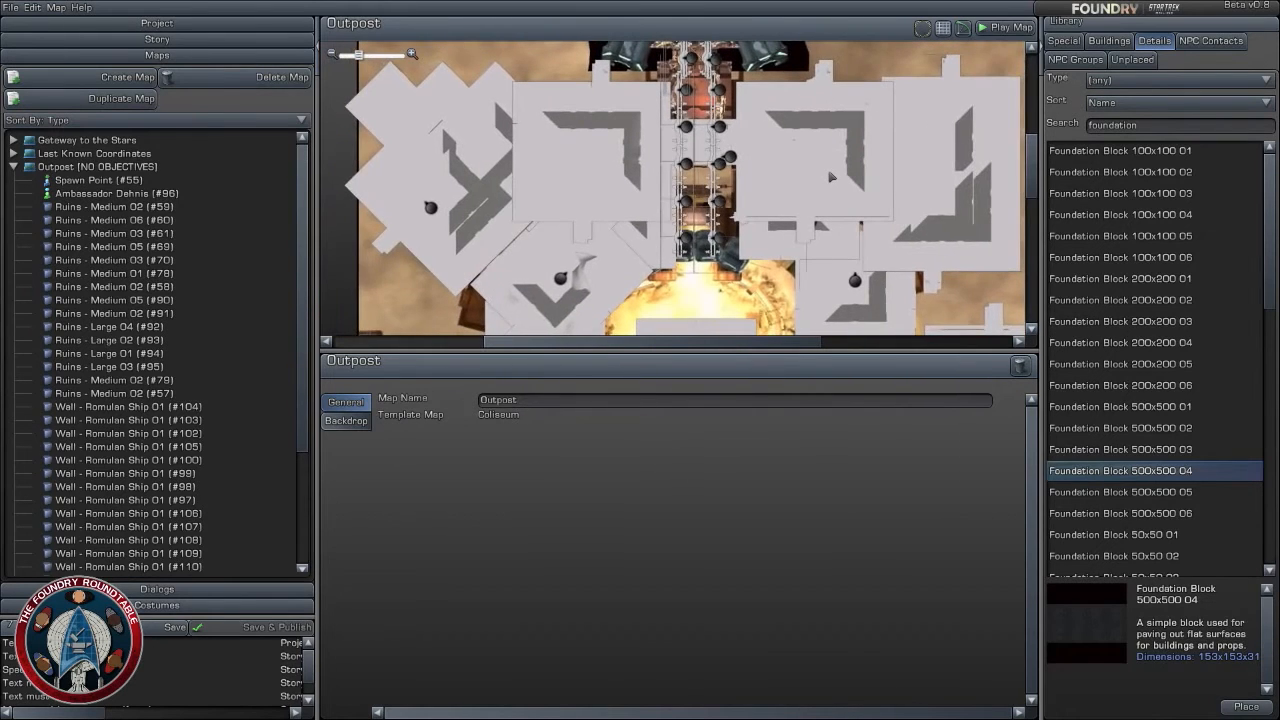
pyautogui.scroll(4, 830, 177)
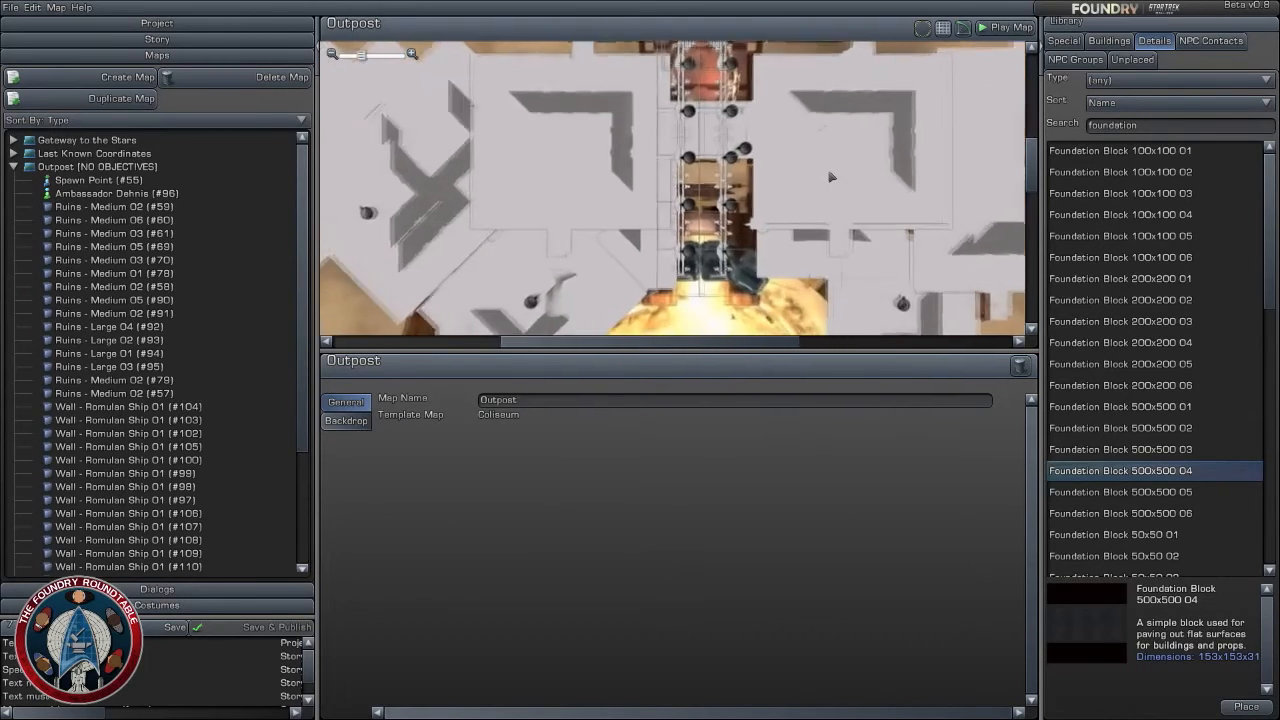
pyautogui.scroll(-4, 821, 285)
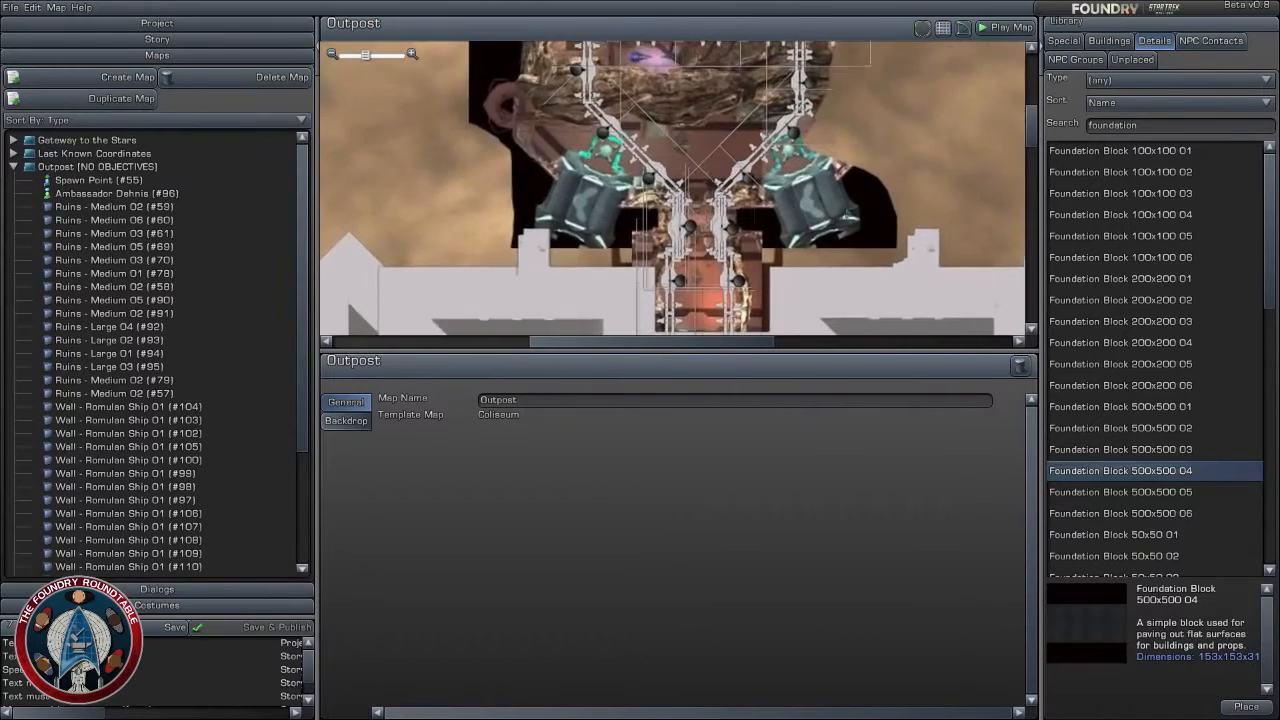
pyautogui.moveTo(821, 285); pyautogui.dragTo(822, 193)
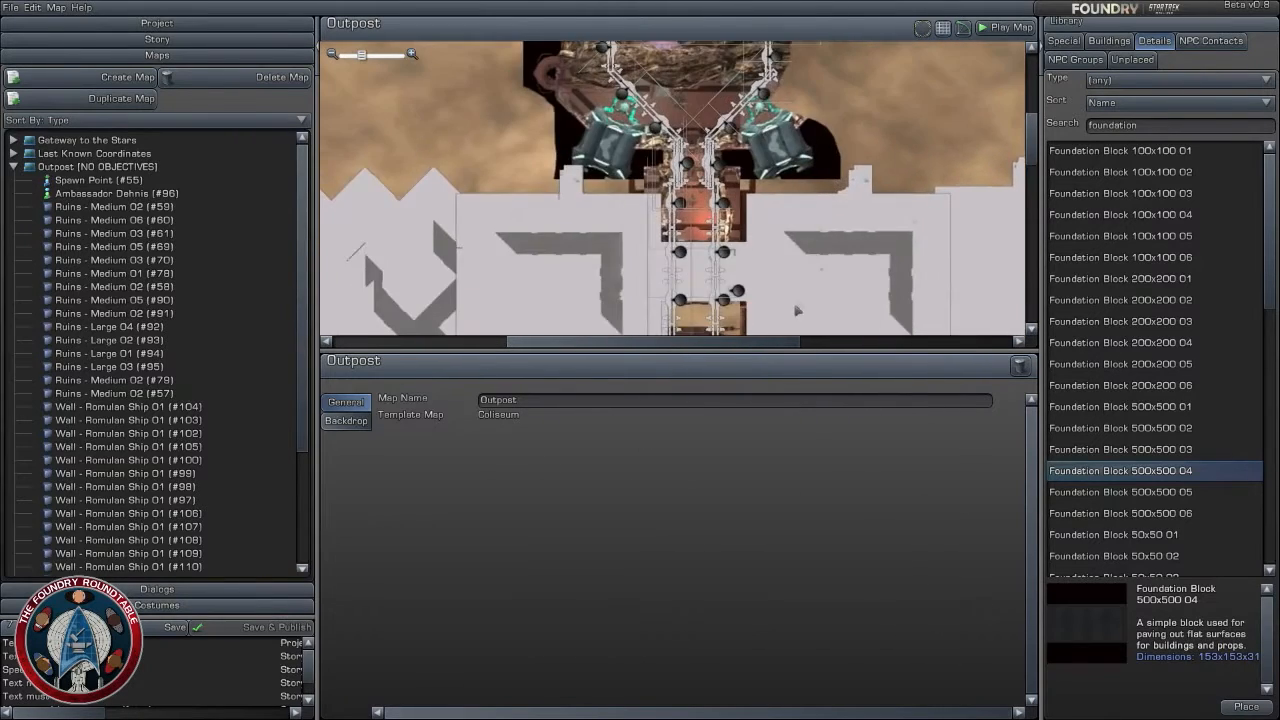
pyautogui.moveTo(798, 311); pyautogui.dragTo(801, 163)
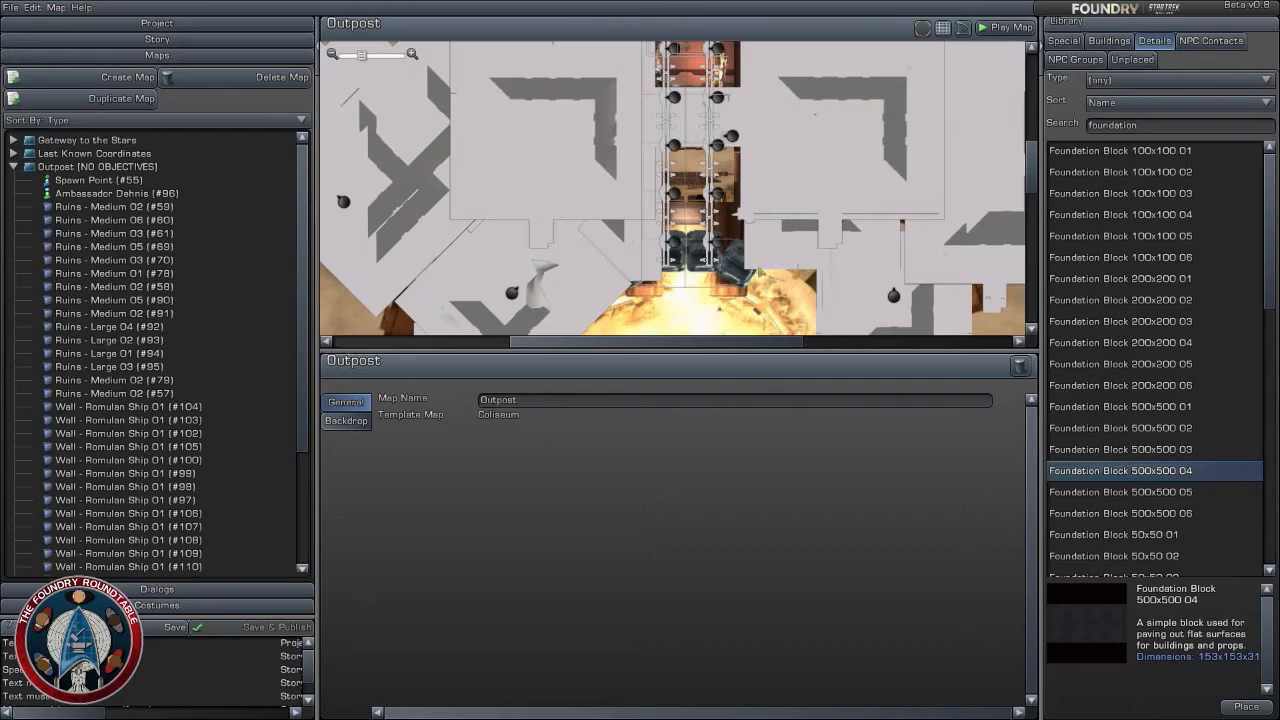
pyautogui.scroll(2, 510, 225)
pyautogui.moveTo(838, 238); pyautogui.dragTo(838, 168)
pyautogui.moveTo(805, 274); pyautogui.dragTo(771, 219)
pyautogui.scroll(-2, 774, 214)
pyautogui.moveTo(786, 150); pyautogui.dragTo(760, 232)
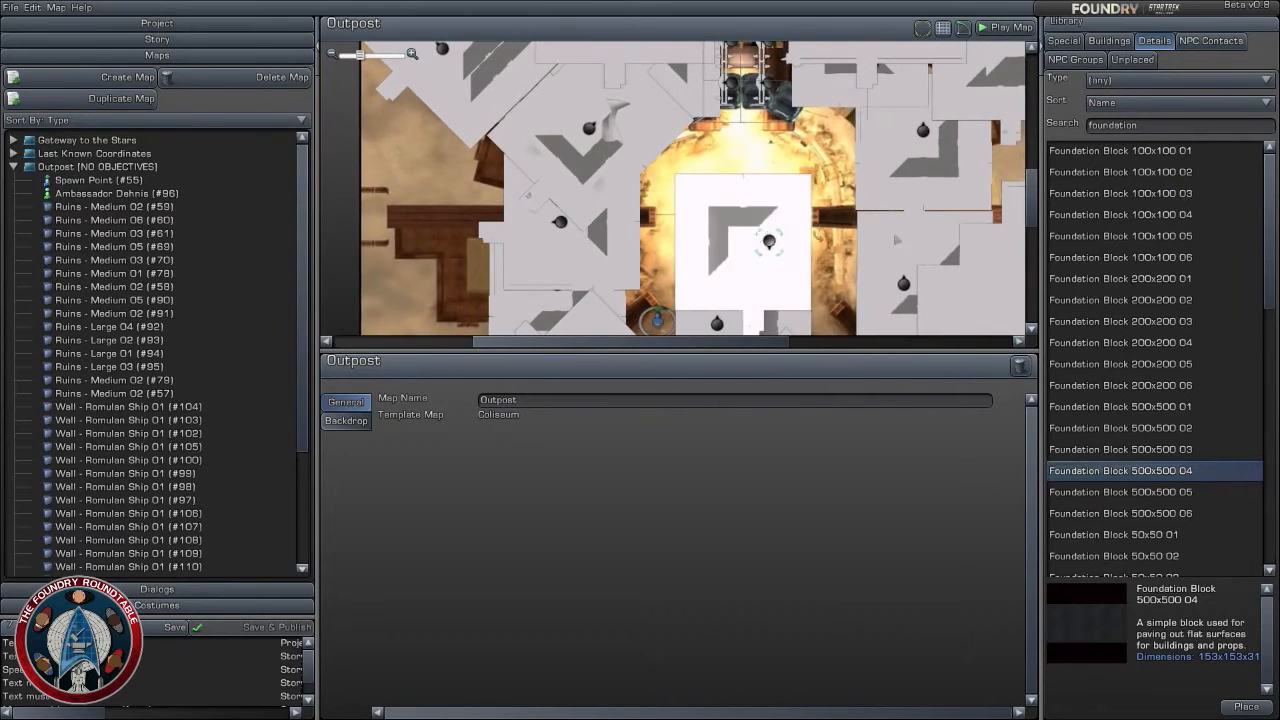
# - Review the Buildings and Details libraries, and preview the Syndicate and Tholian EV-suit NPC contacts
pyautogui.click(1122, 40)
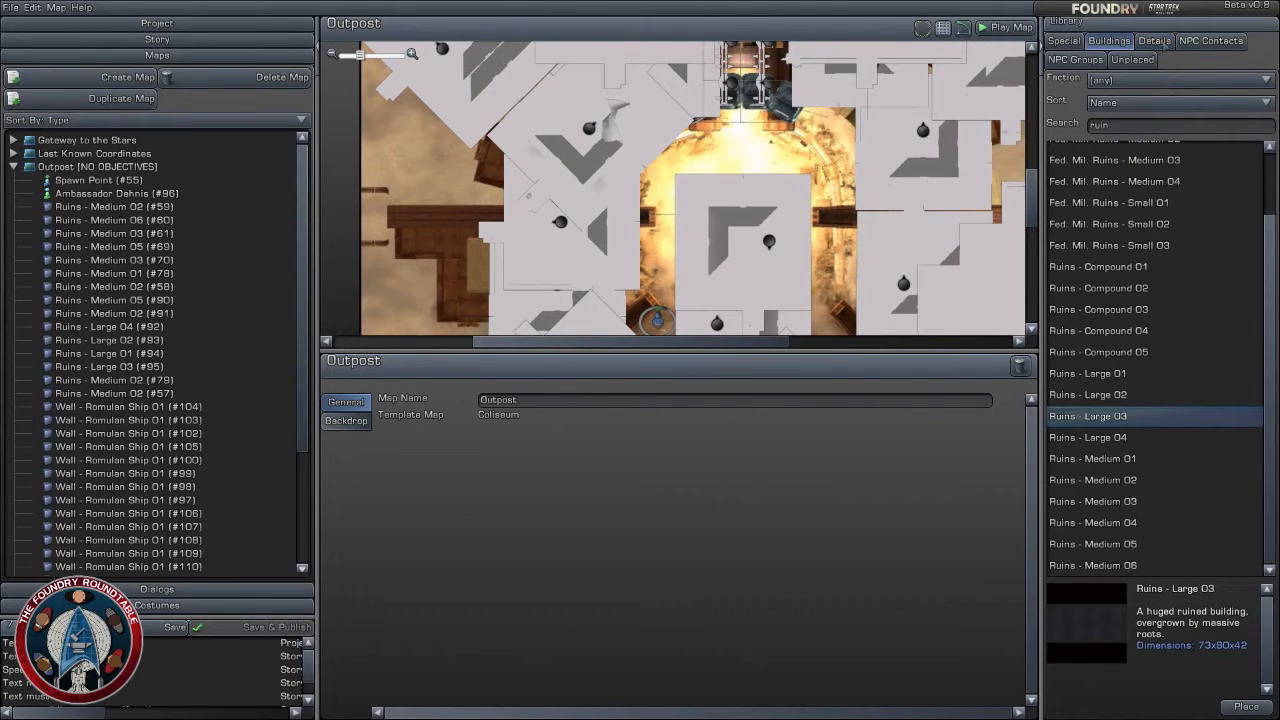
pyautogui.click(1154, 41)
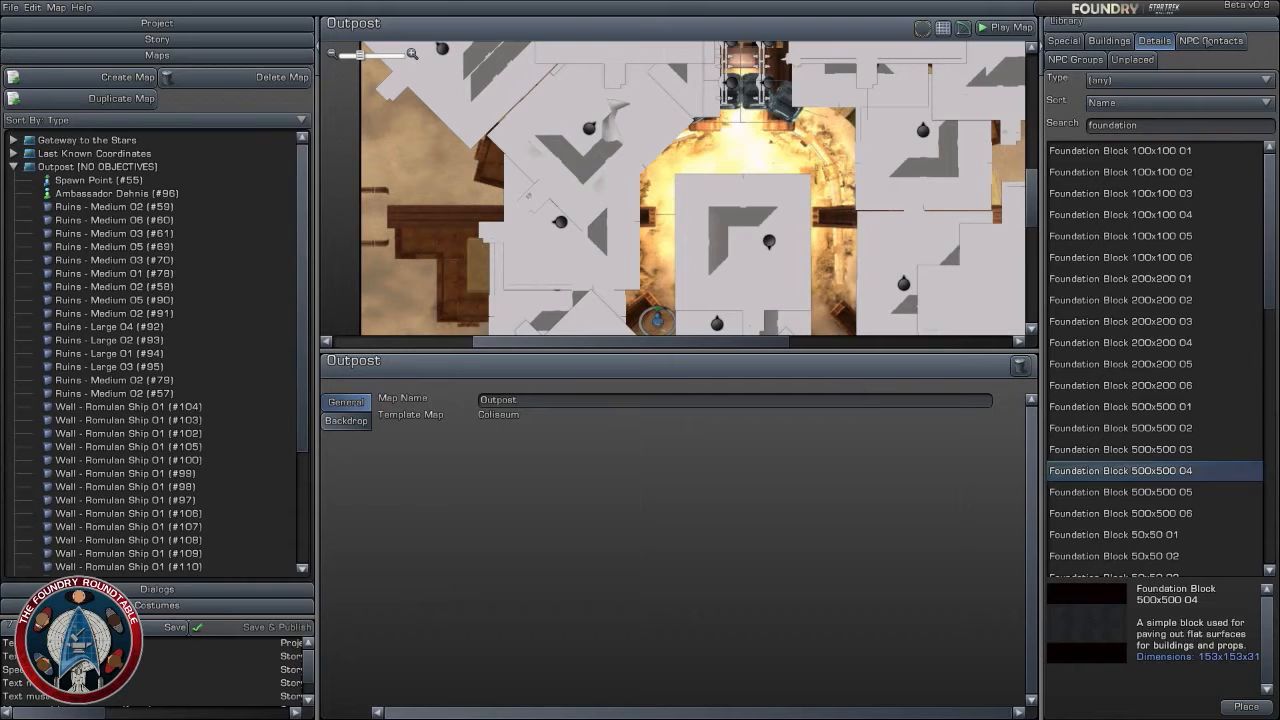
pyautogui.click(1208, 41)
pyautogui.click(1188, 308)
pyautogui.click(1158, 258)
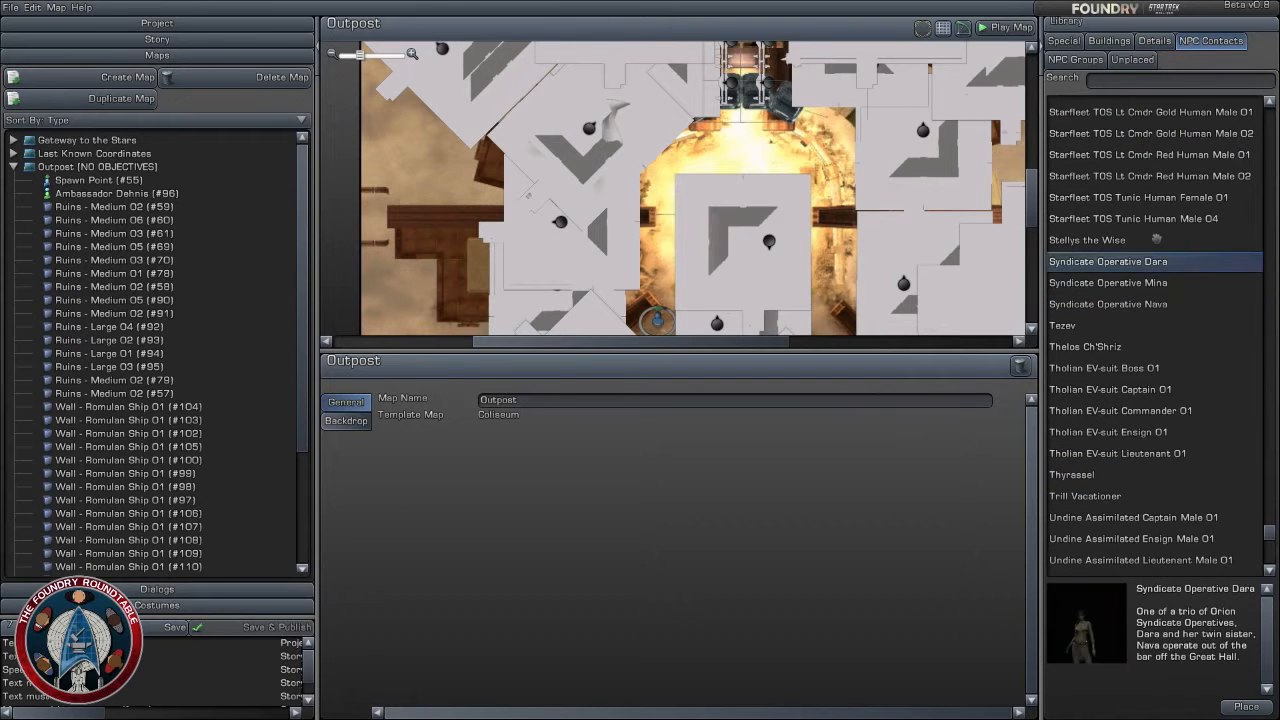
pyautogui.click(1156, 240)
pyautogui.click(1146, 389)
pyautogui.click(1162, 453)
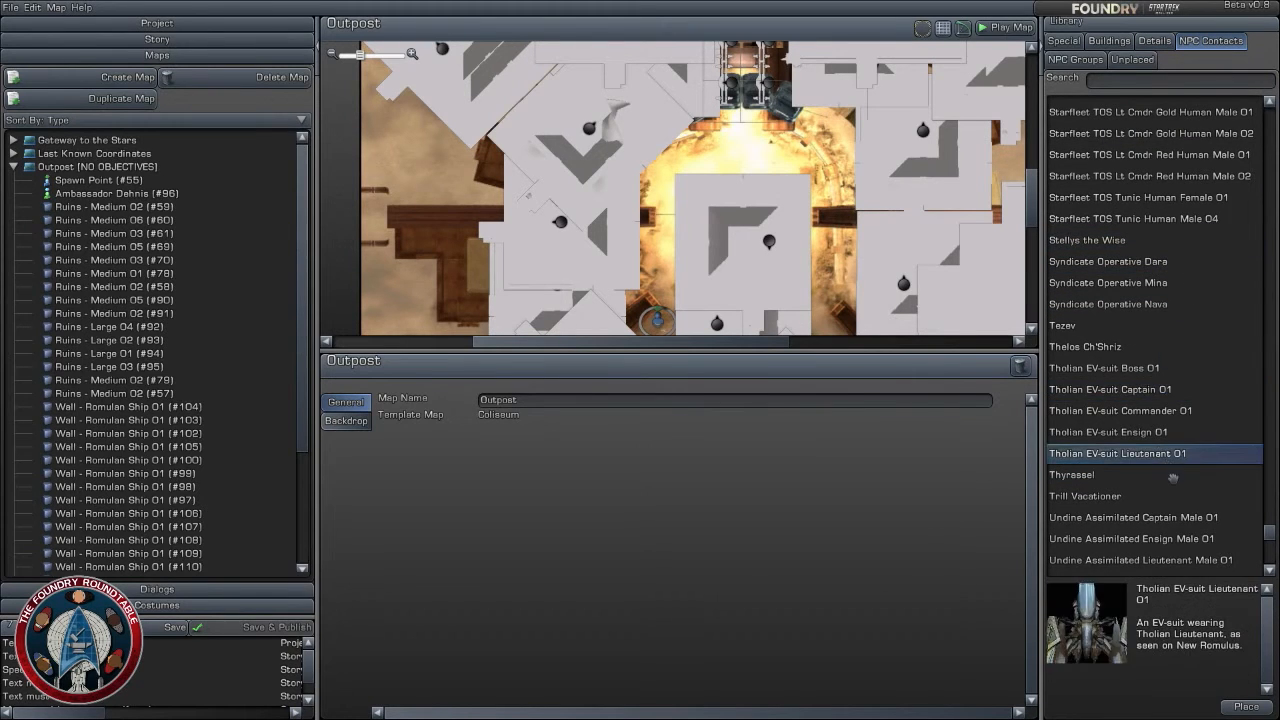
# - Preview the Undine Ensign and Lieutenant NPC contacts, and return to the Tholian EV-suit entries
pyautogui.scroll(-3, 1173, 478)
pyautogui.click(1150, 488)
pyautogui.scroll(-3, 1150, 488)
pyautogui.click(1160, 465)
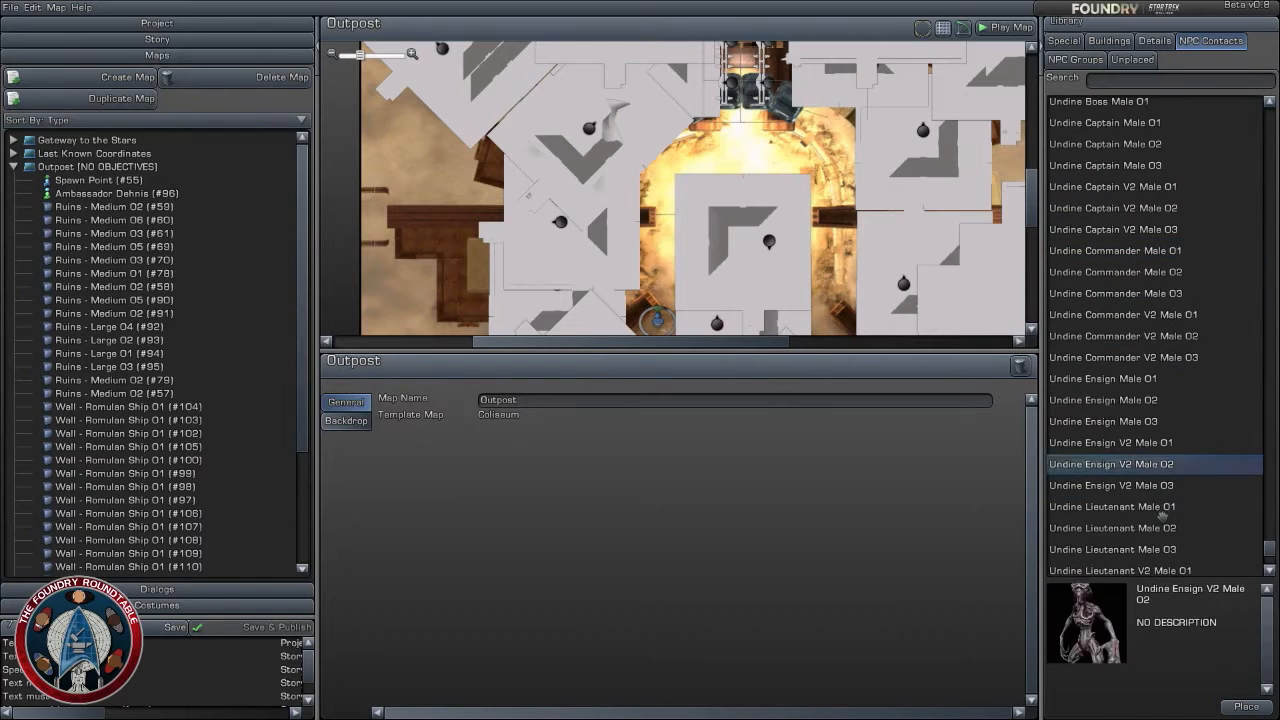
pyautogui.click(1162, 507)
pyautogui.scroll(6, 1153, 313)
pyautogui.click(1146, 328)
pyautogui.click(1166, 410)
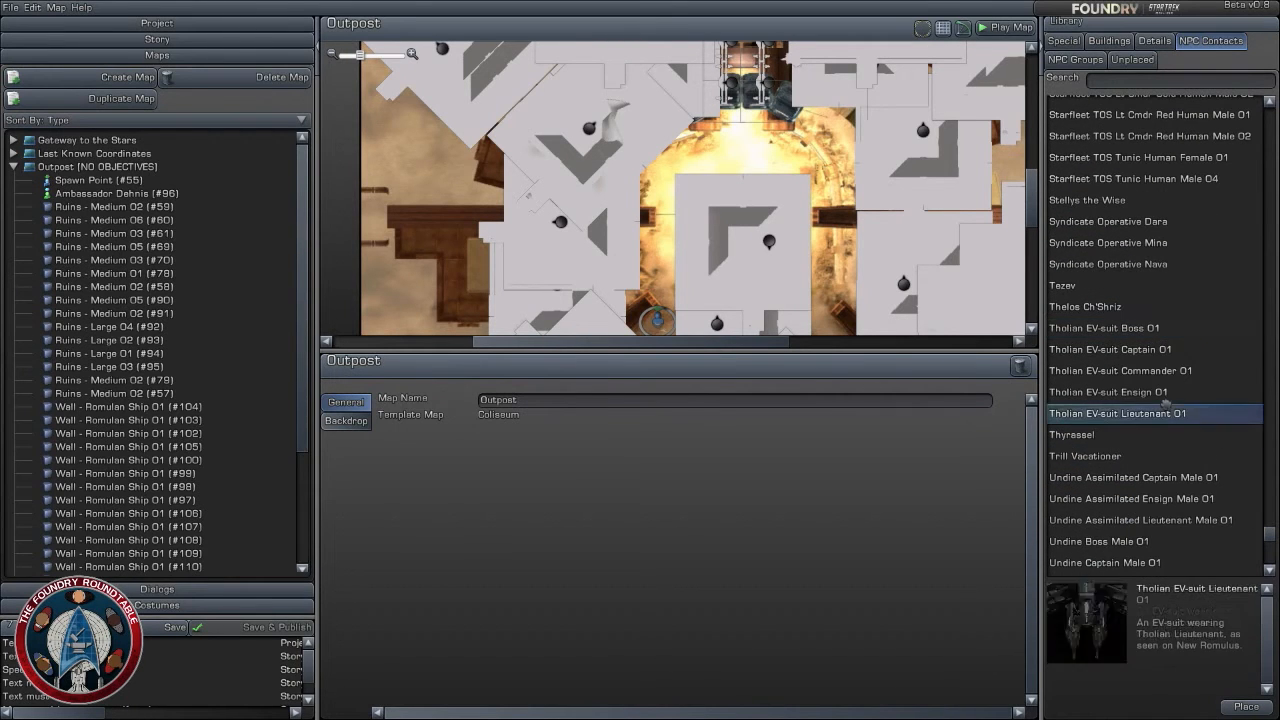
# - Preview the Syndicate Operative Nava contact, and search the NPC groups for "voth"
pyautogui.click(1150, 307)
pyautogui.click(1140, 264)
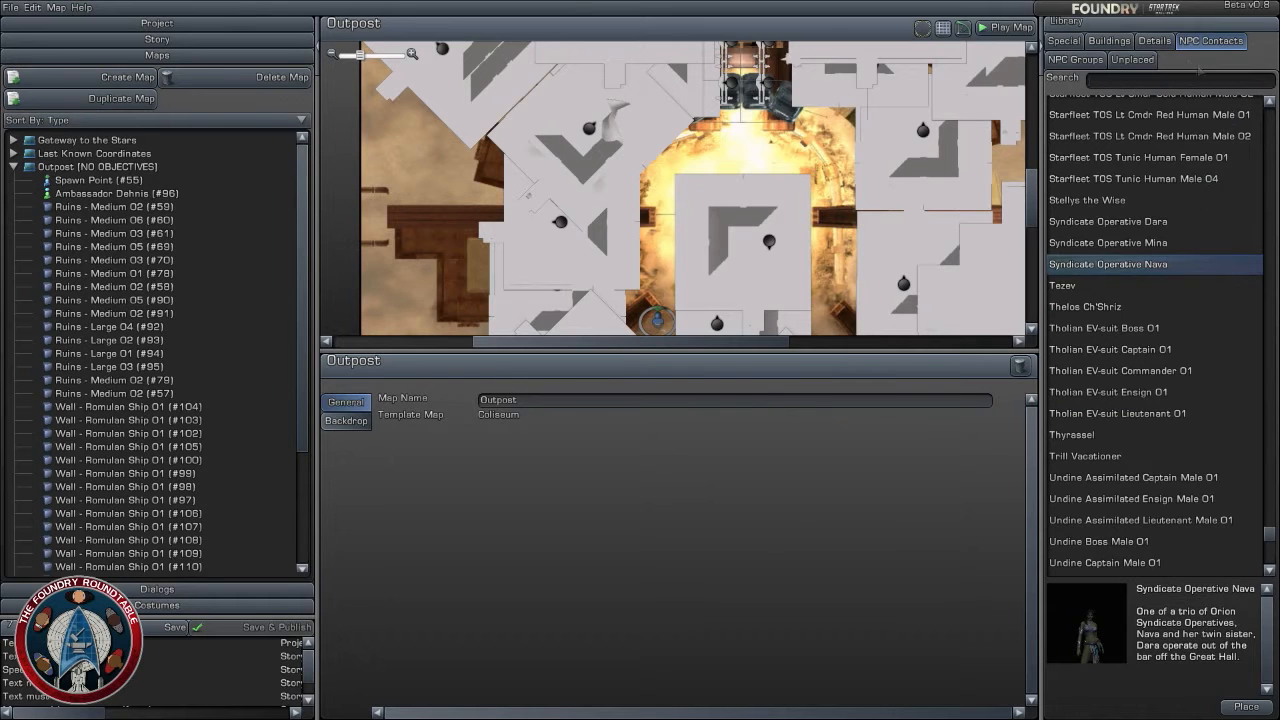
pyautogui.click(1075, 59)
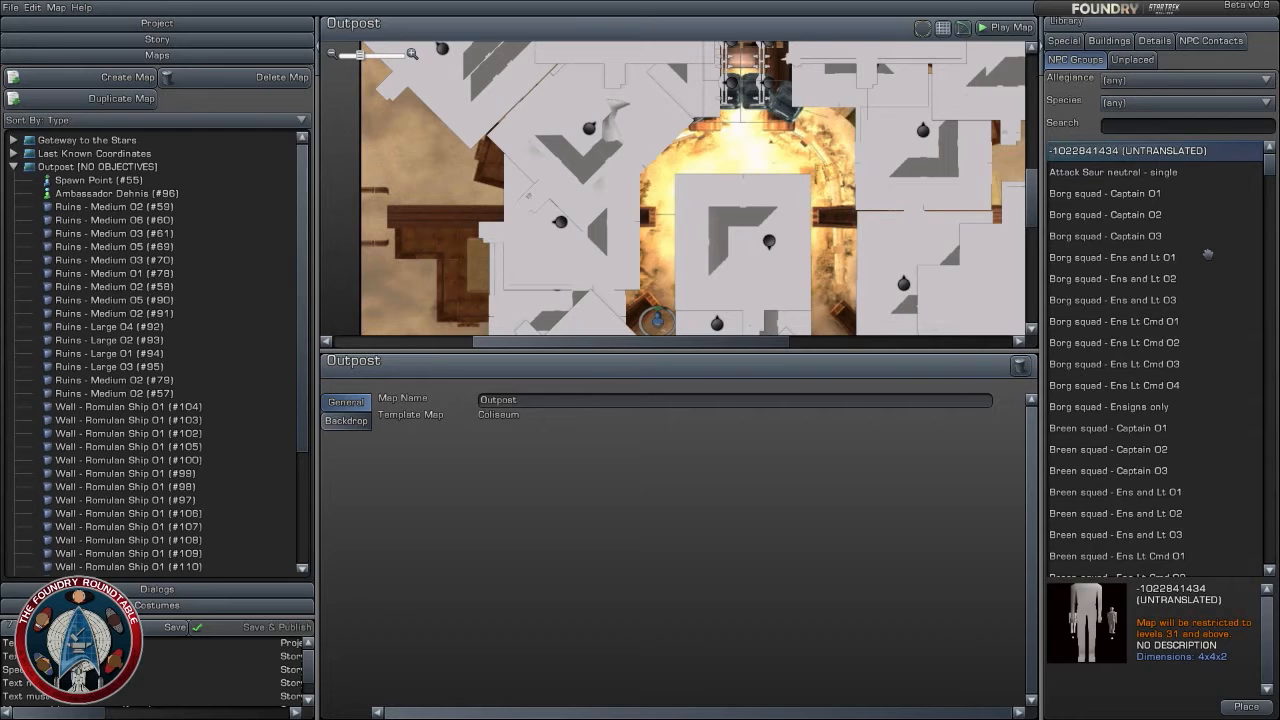
pyautogui.write('voth')
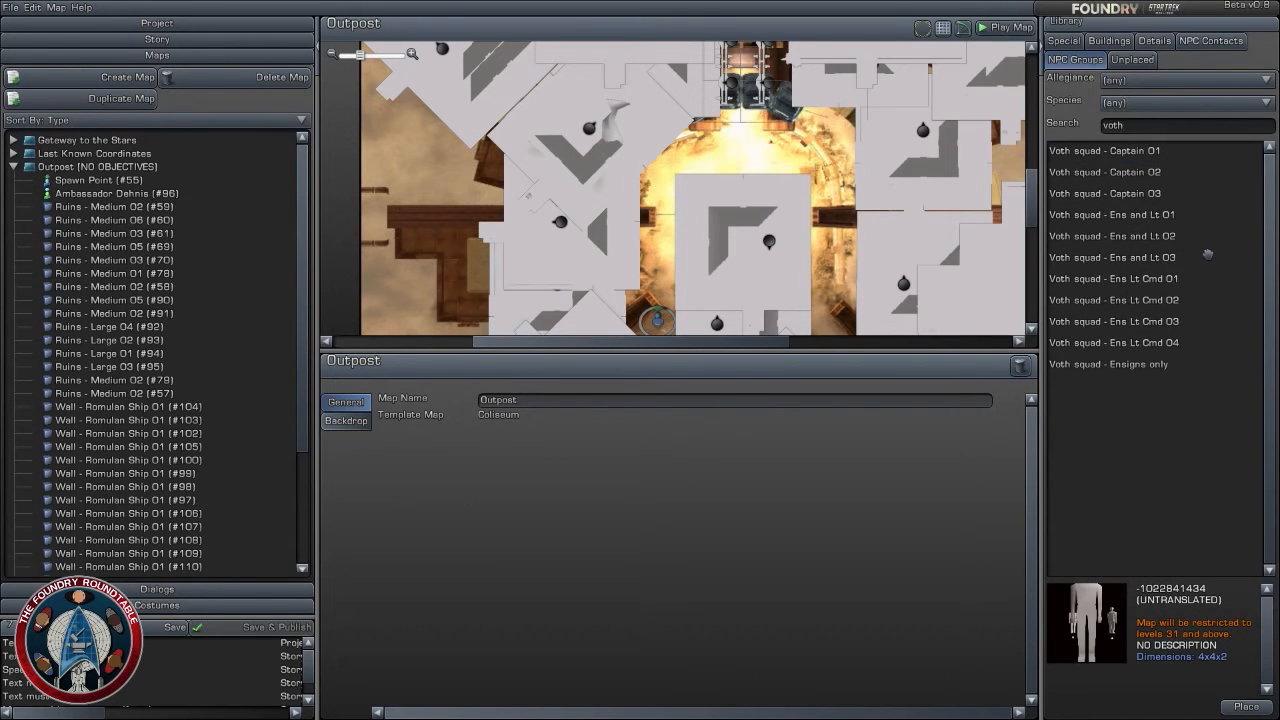
# - Place Voth squad - Ens Lt Cmd 02 at the passage's southern mouth, about X 310.9, Z 317, rotated -180 degrees
pyautogui.click(1157, 297)
pyautogui.click(1161, 281)
pyautogui.click(1166, 257)
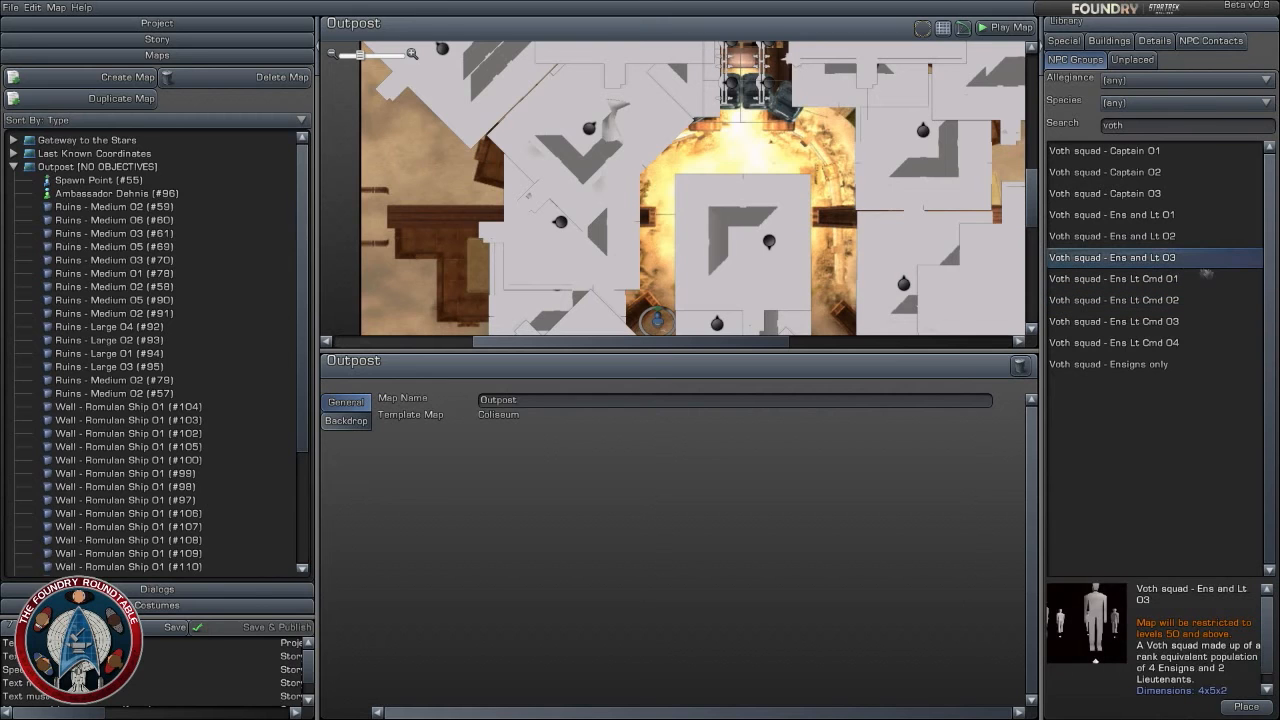
pyautogui.doubleClick(1146, 299)
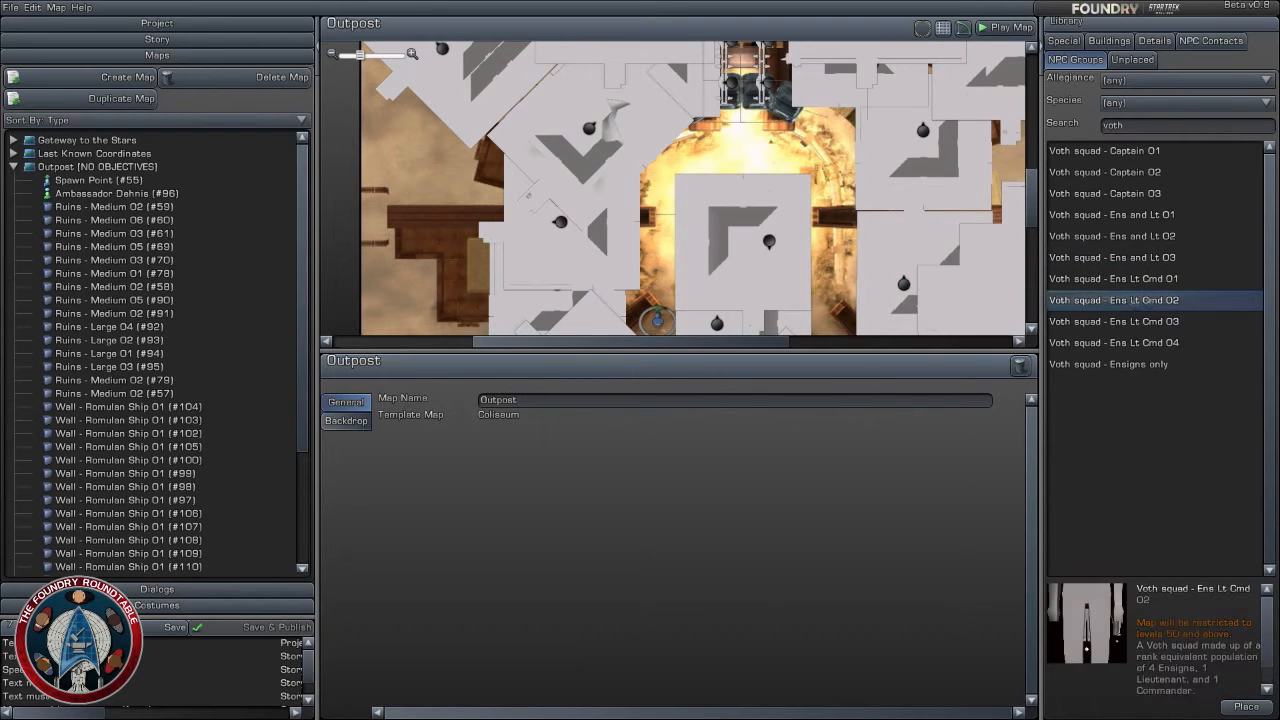
pyautogui.scroll(3, 693, 172)
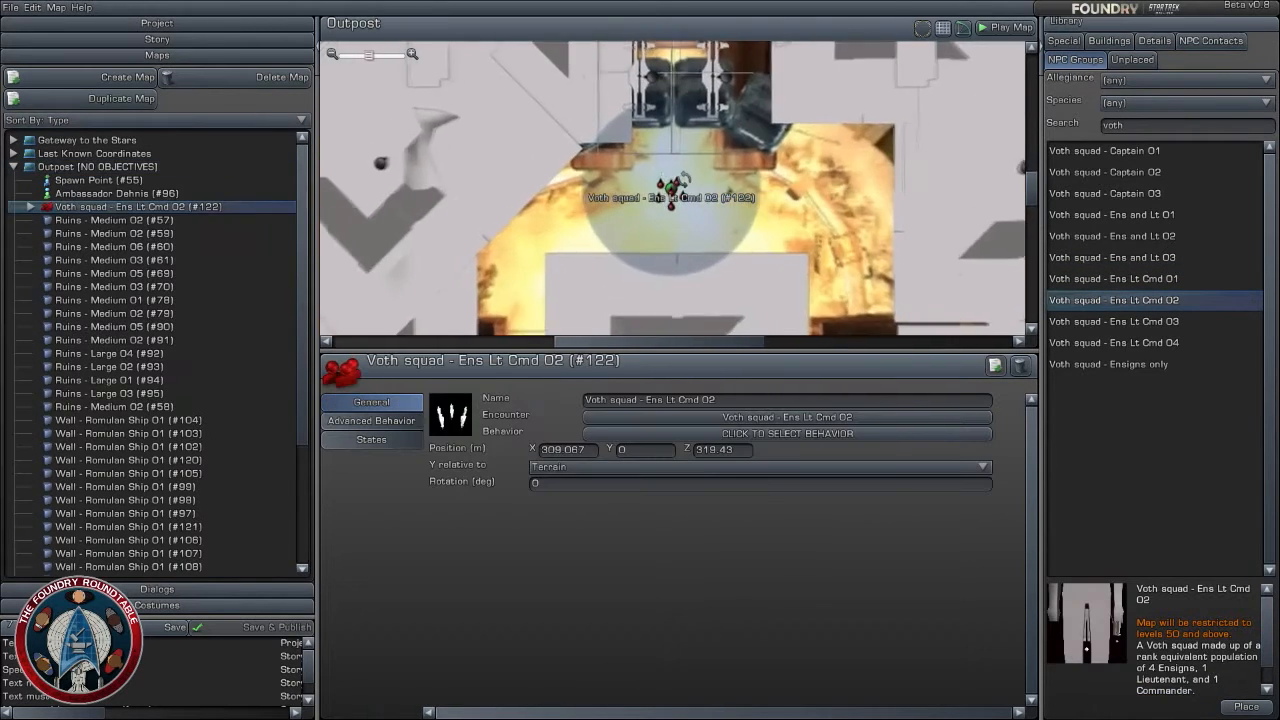
pyautogui.moveTo(625, 196); pyautogui.dragTo(683, 200)
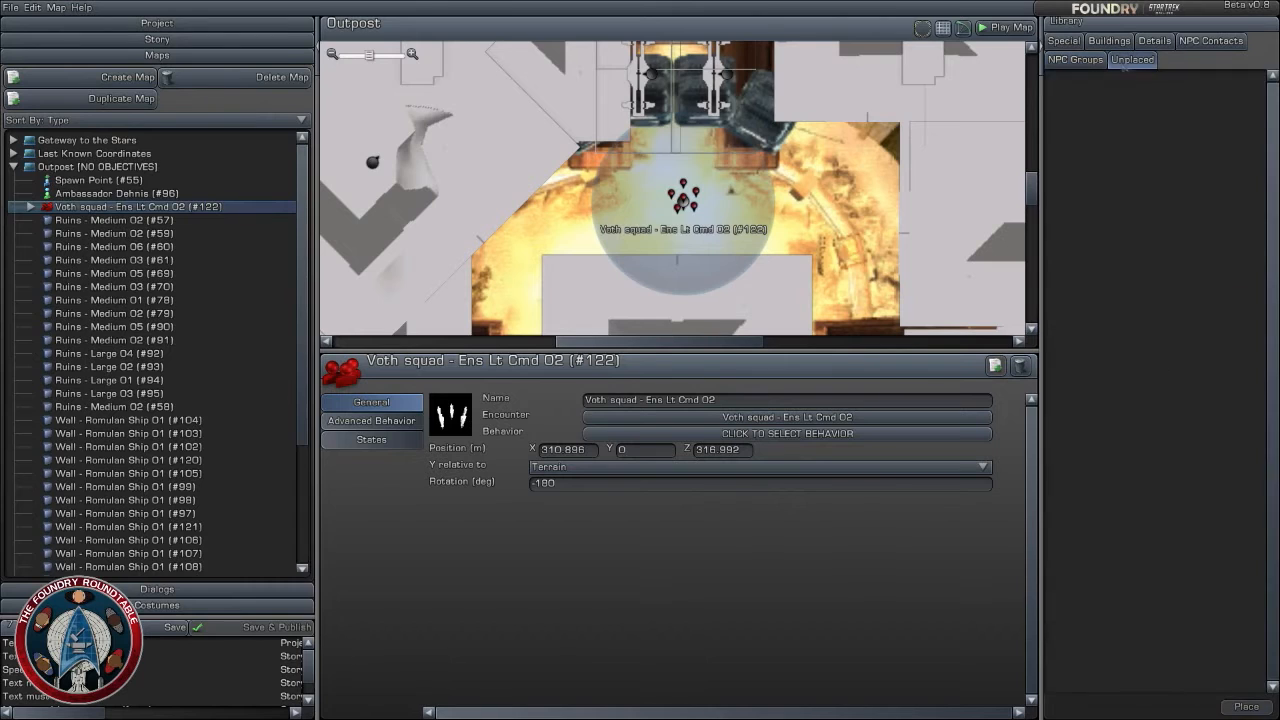
# - Clear the NPC group search and preview Borg squad - Ens and Lt 01
pyautogui.moveTo(1159, 128); pyautogui.dragTo(1101, 126)
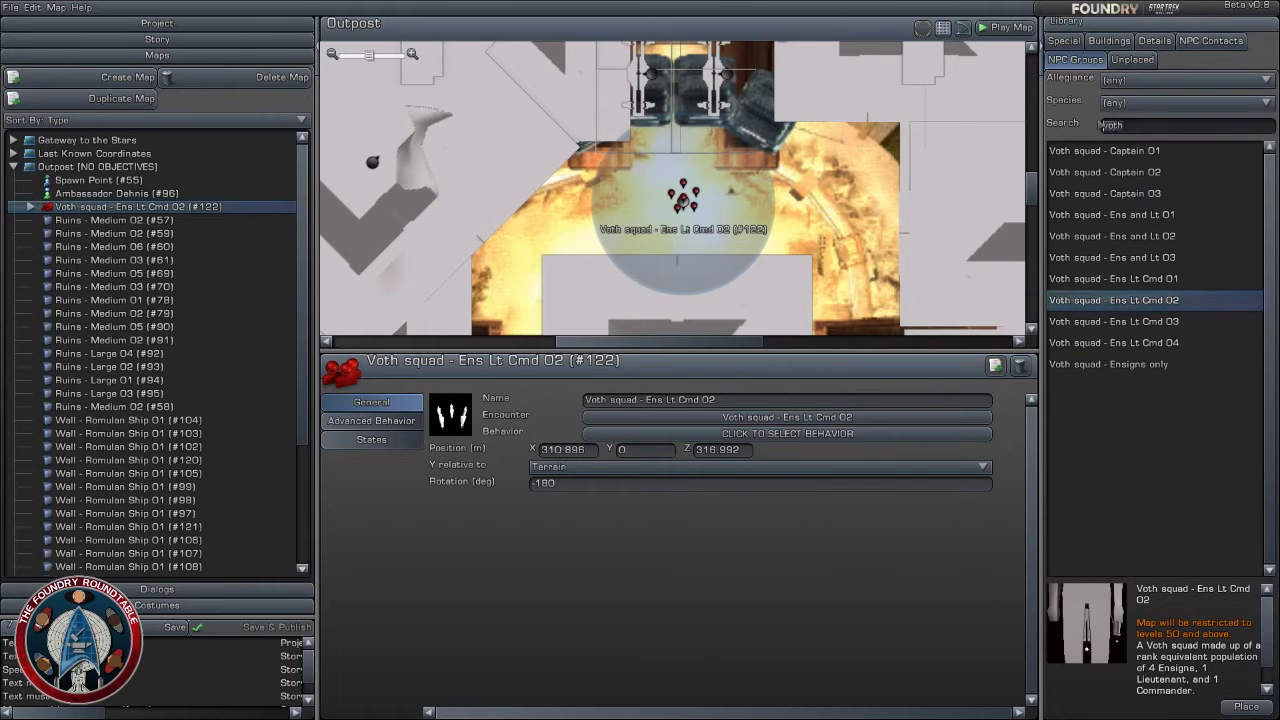
pyautogui.press('BackSpace')
pyautogui.click(1112, 152)
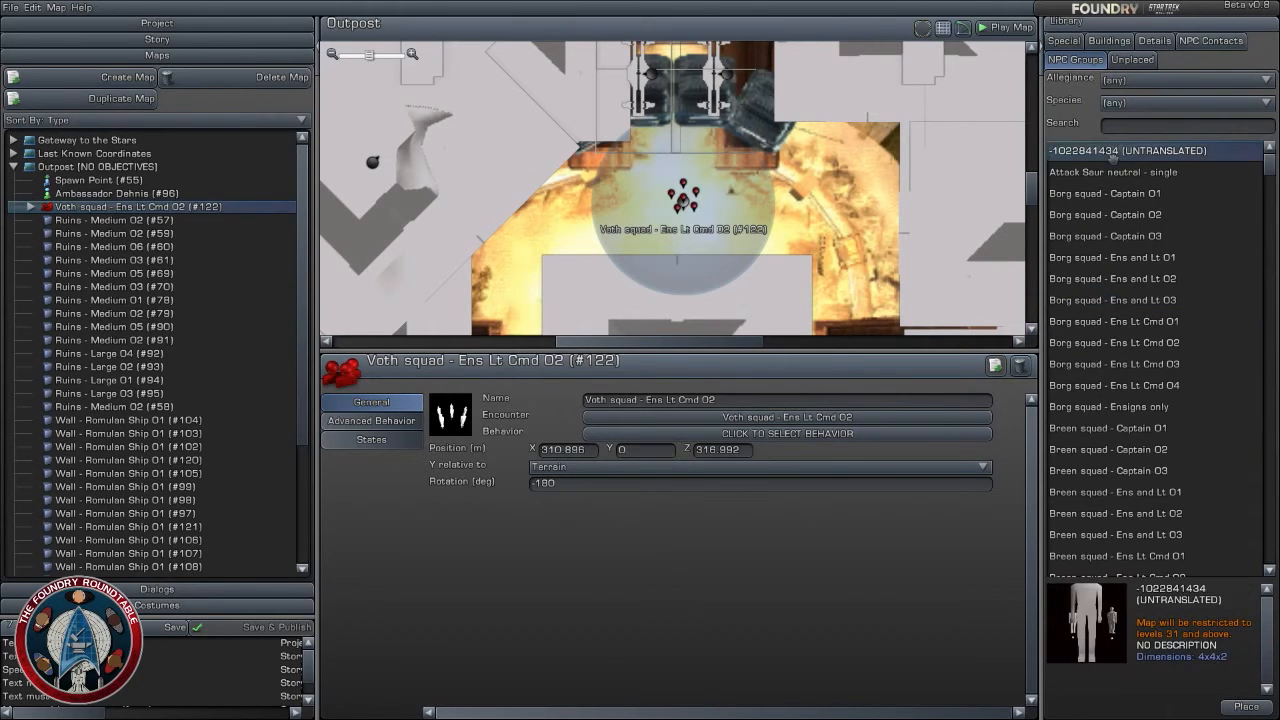
pyautogui.click(1112, 258)
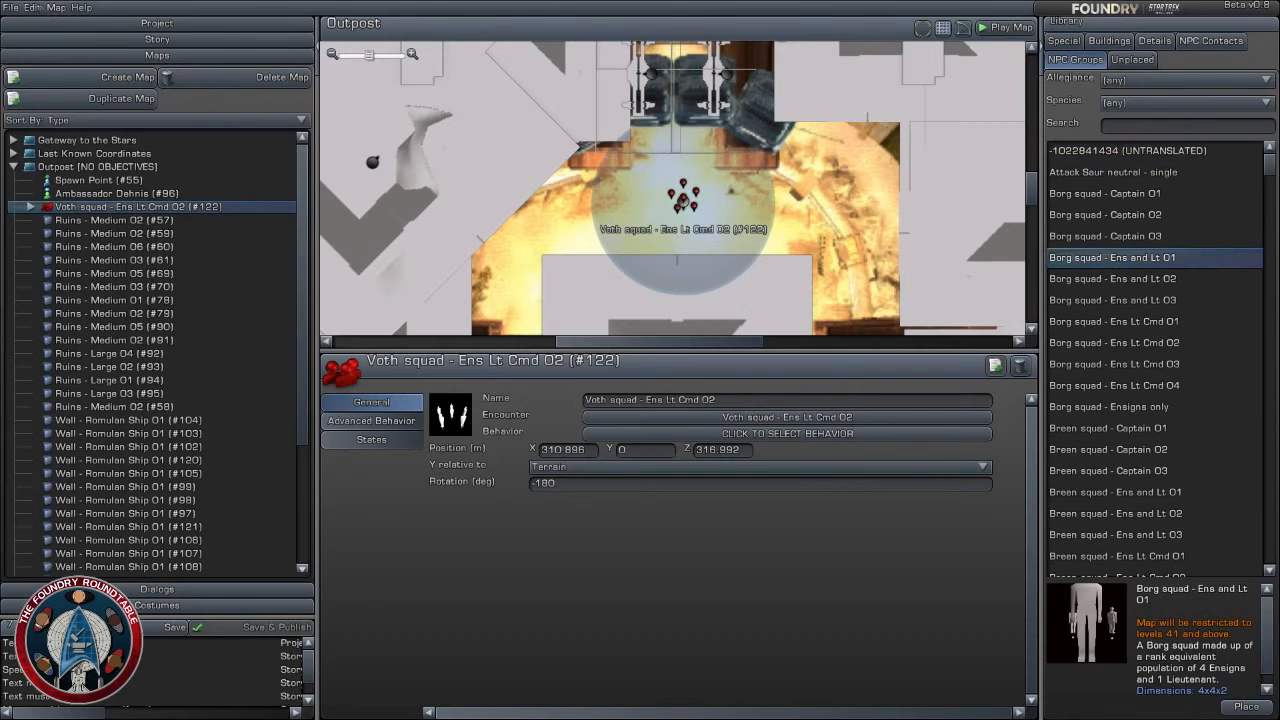
# - Save the project and deselect the Voth squad on the Outpost map
pyautogui.click(11, 7)
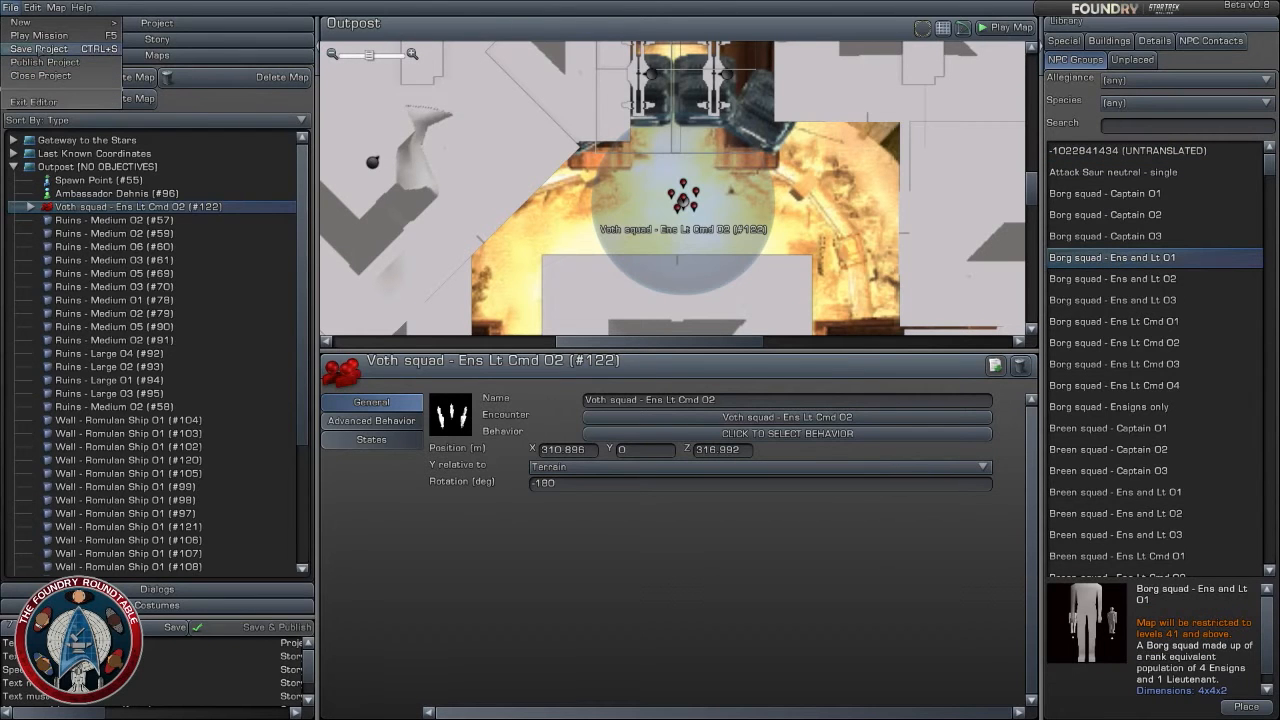
pyautogui.click(38, 48)
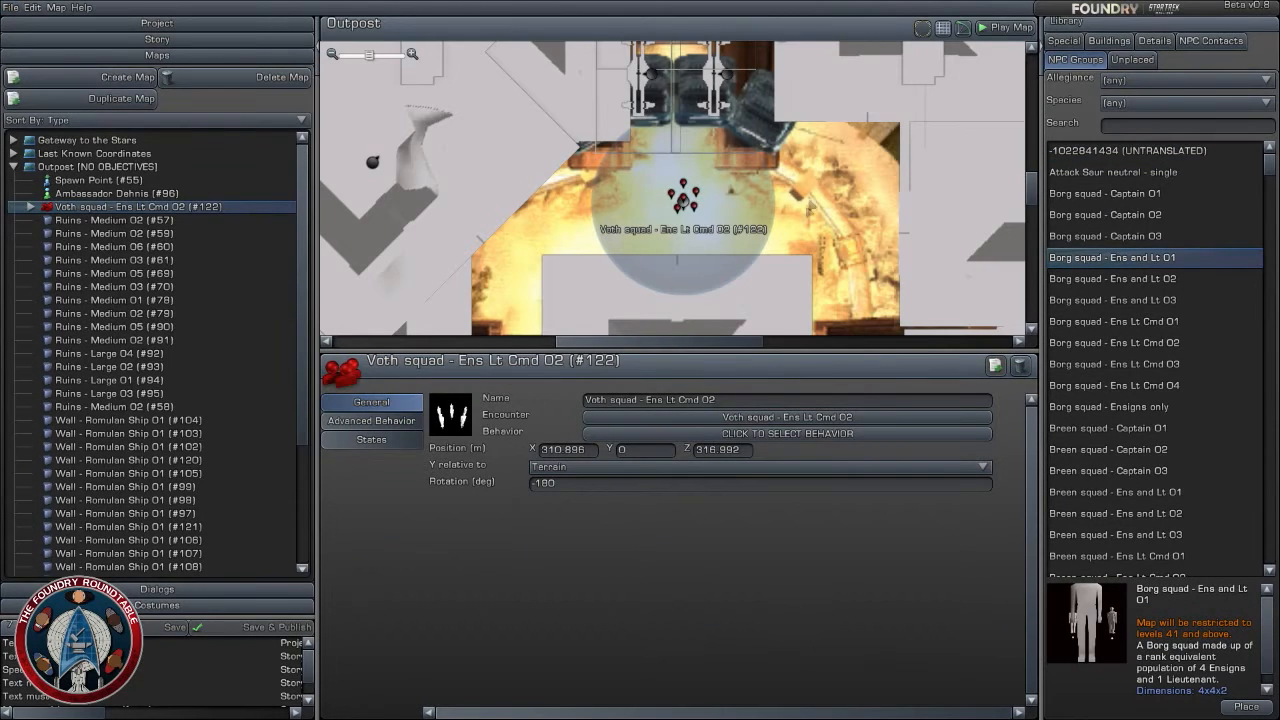
pyautogui.scroll(2, 735, 232)
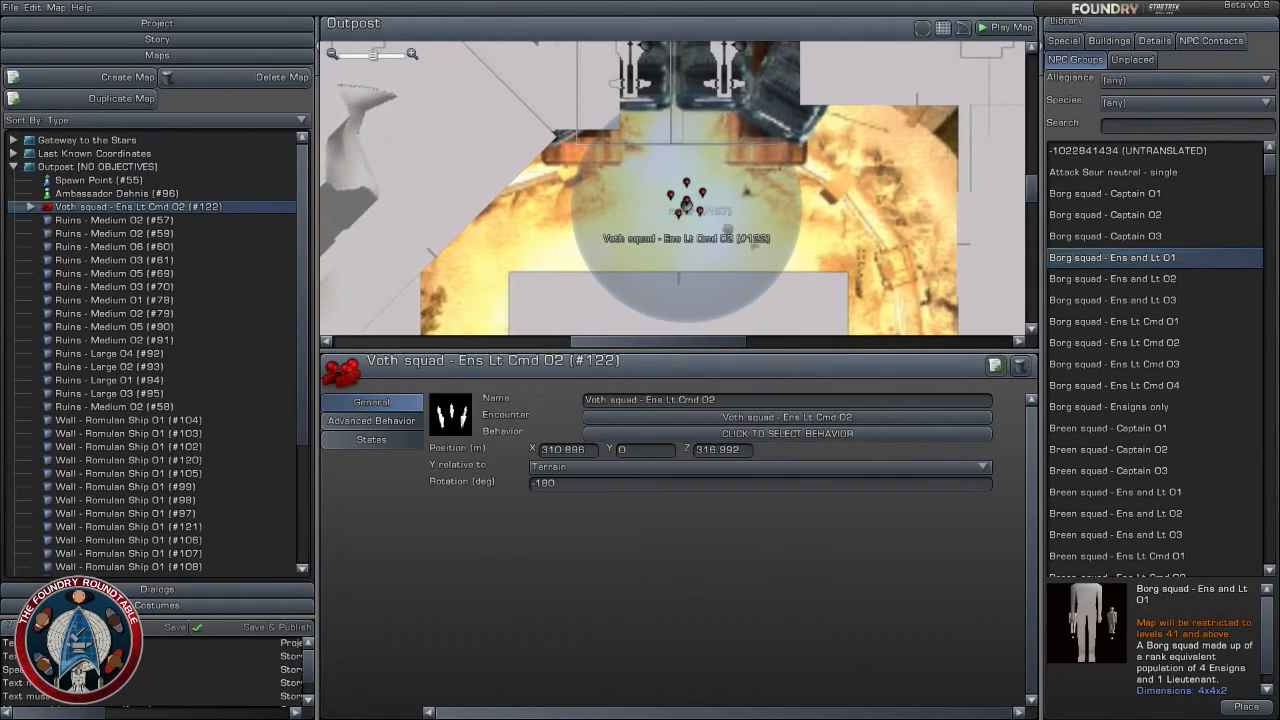
pyautogui.scroll(-2, 760, 232)
pyautogui.click(826, 238)
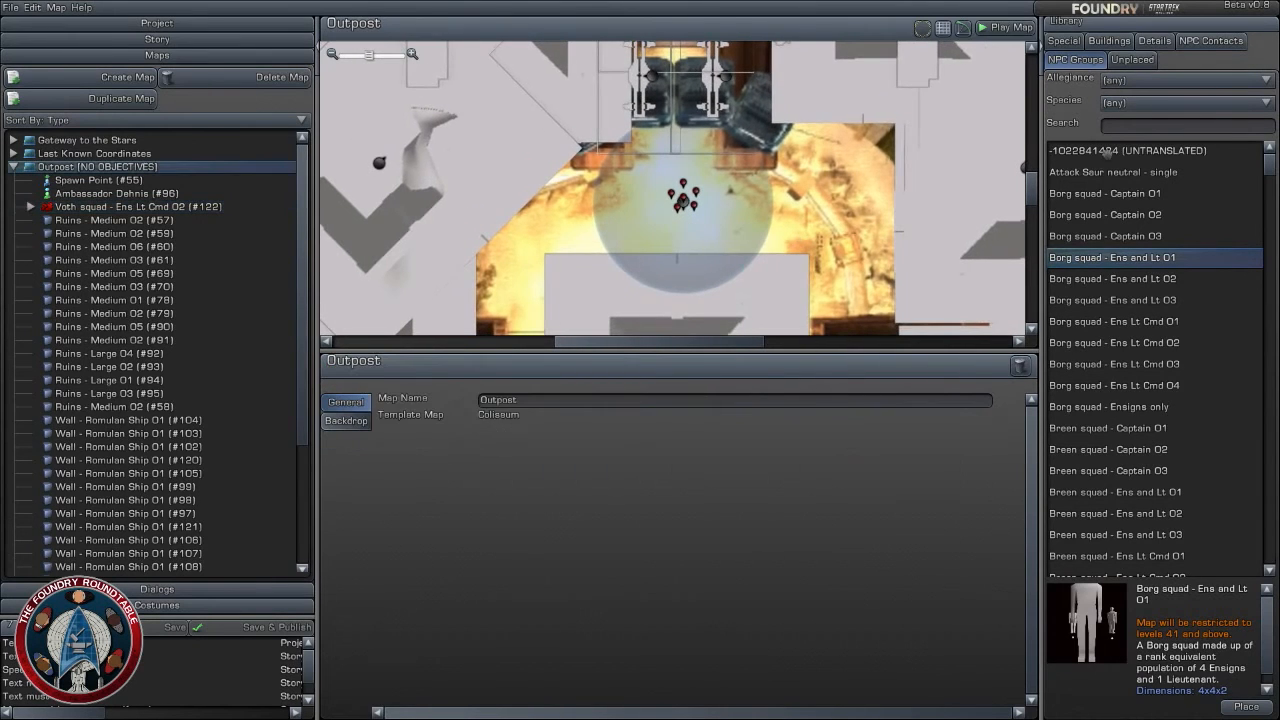
# - Preview Undine squad - Captain 03, and filter the NPC groups by "voth" again
pyautogui.scroll(-10, 1108, 152)
pyautogui.moveTo(1271, 203); pyautogui.dragTo(1277, 519)
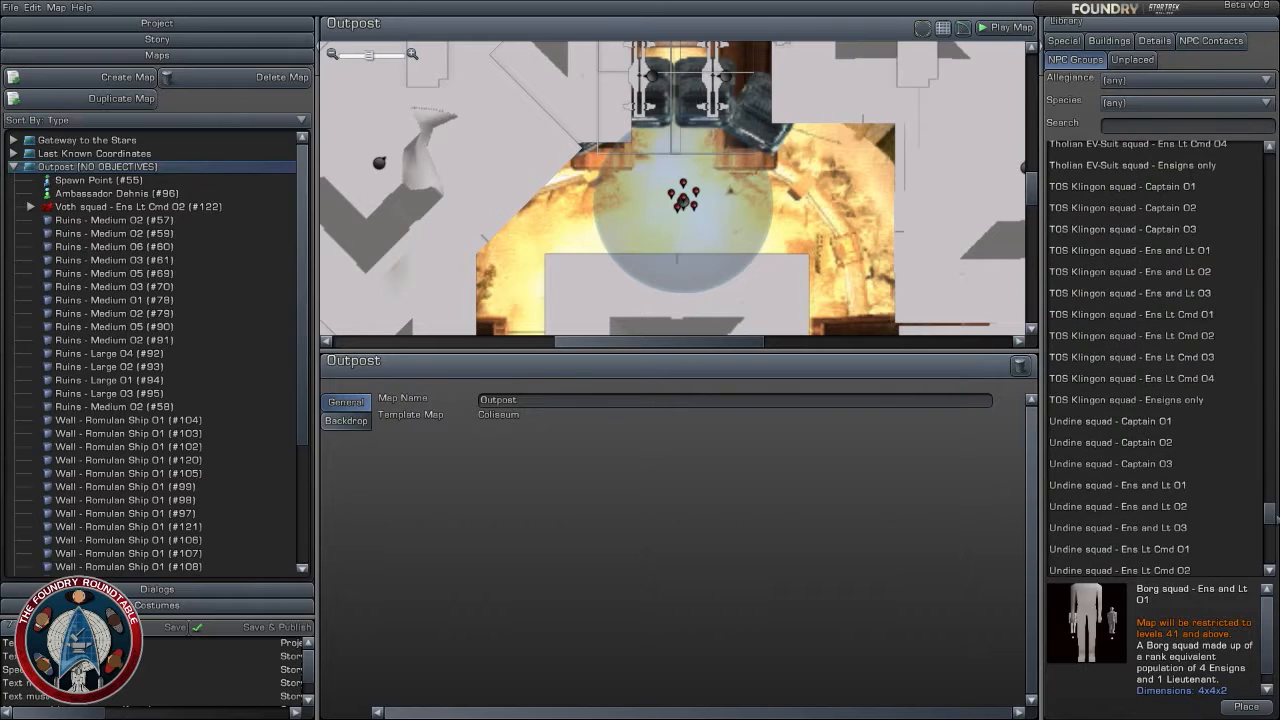
pyautogui.click(1198, 462)
pyautogui.scroll(4, 1150, 350)
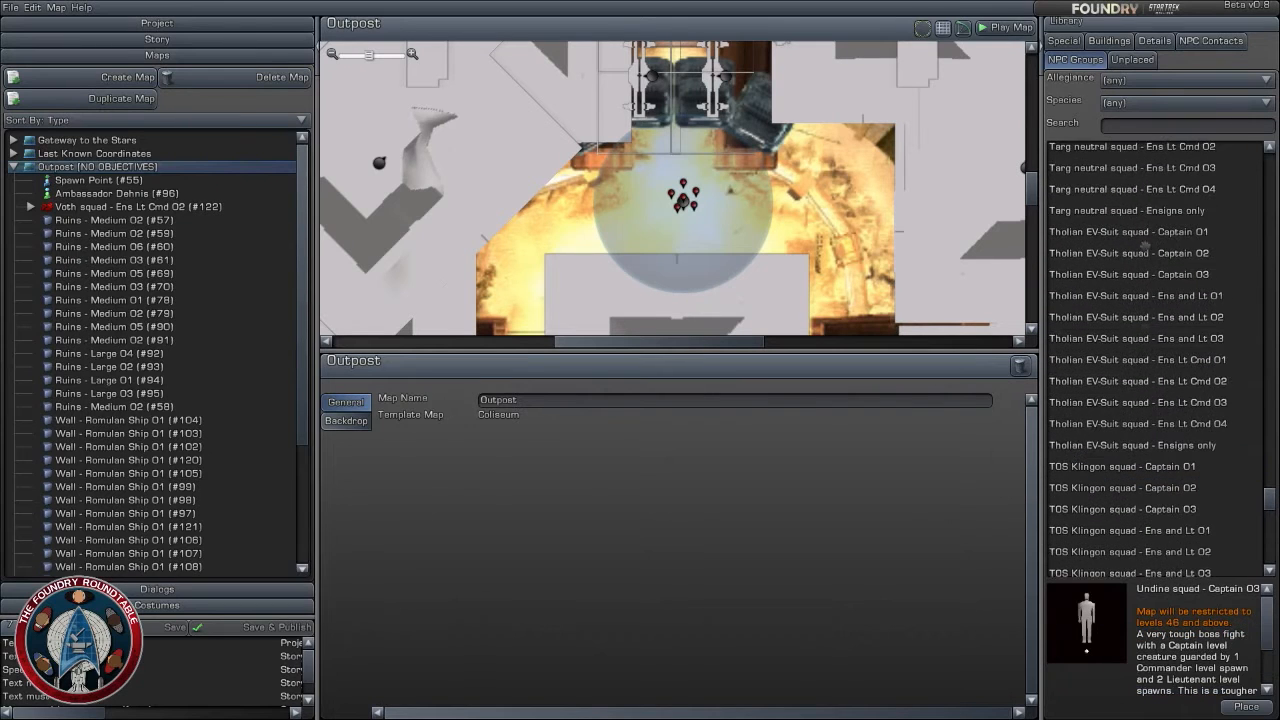
pyautogui.click(1149, 126)
pyautogui.write('v')
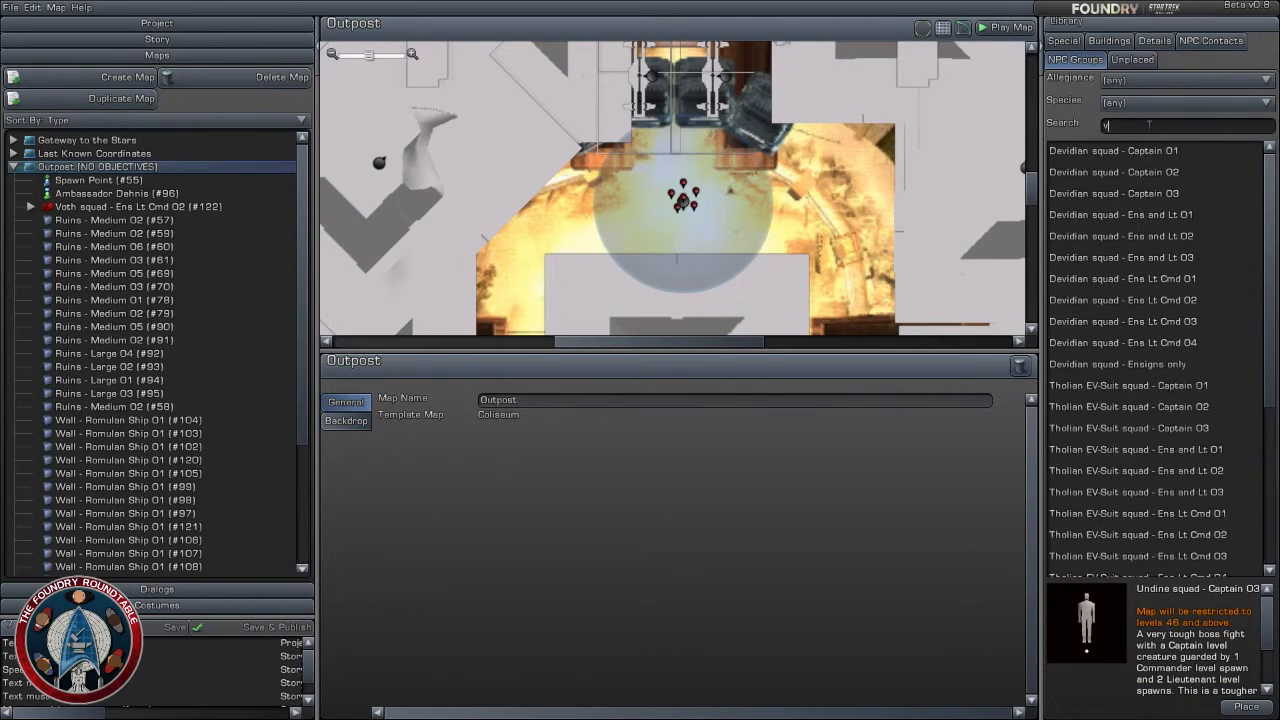
pyautogui.write('oth')
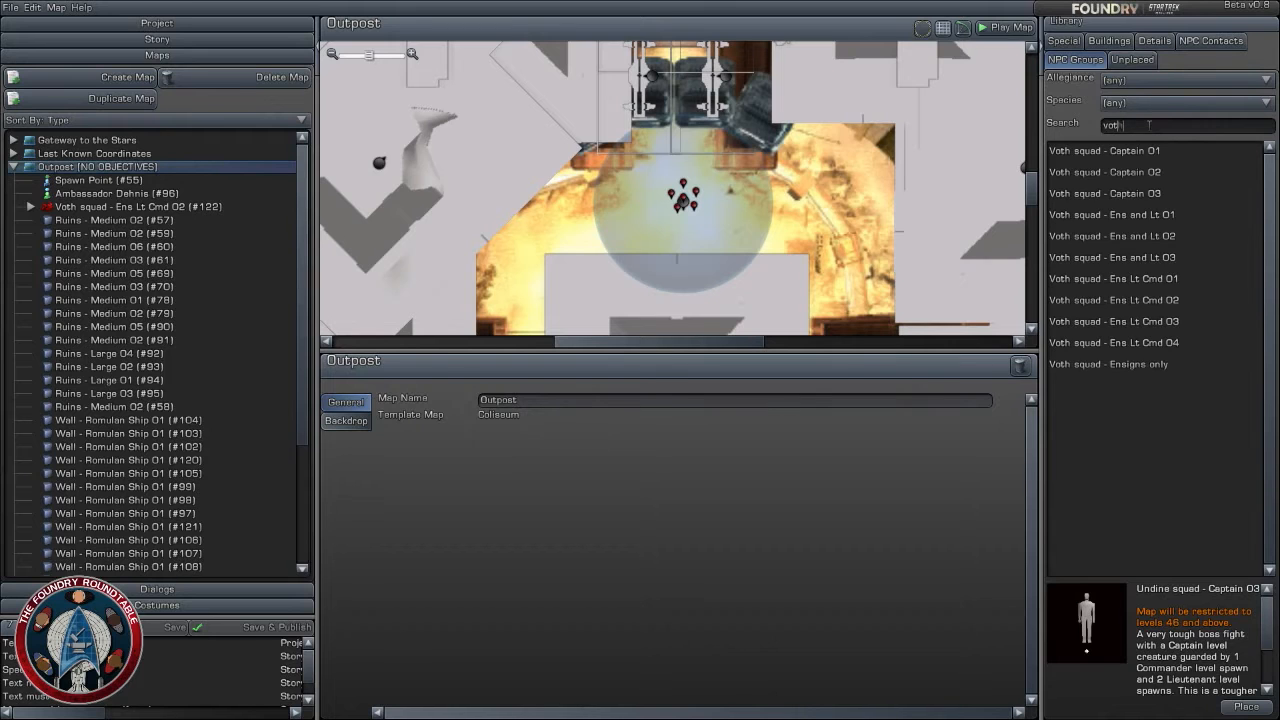
# - Examine the area around the placed Voth squad and the walled passage north of it
pyautogui.scroll(-3, 786, 232)
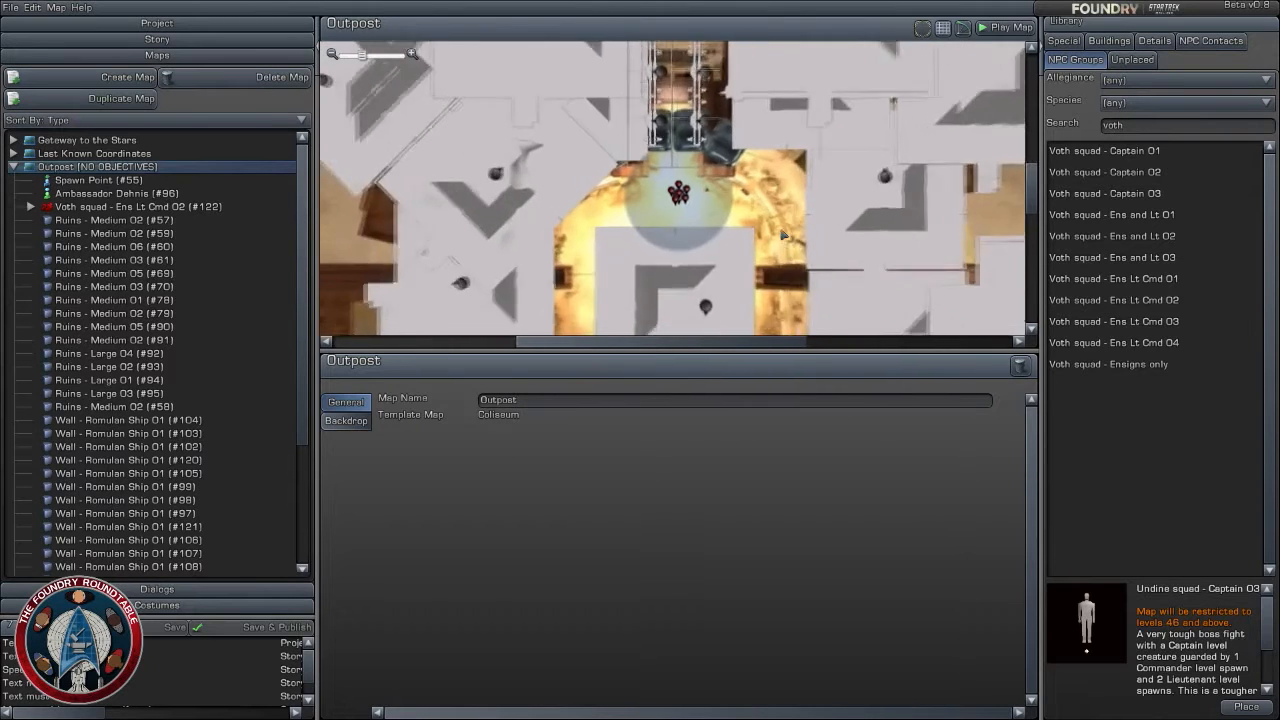
pyautogui.moveTo(783, 296); pyautogui.dragTo(779, 238, button='right')
pyautogui.scroll(1, 778, 238)
pyautogui.scroll(2, 779, 238)
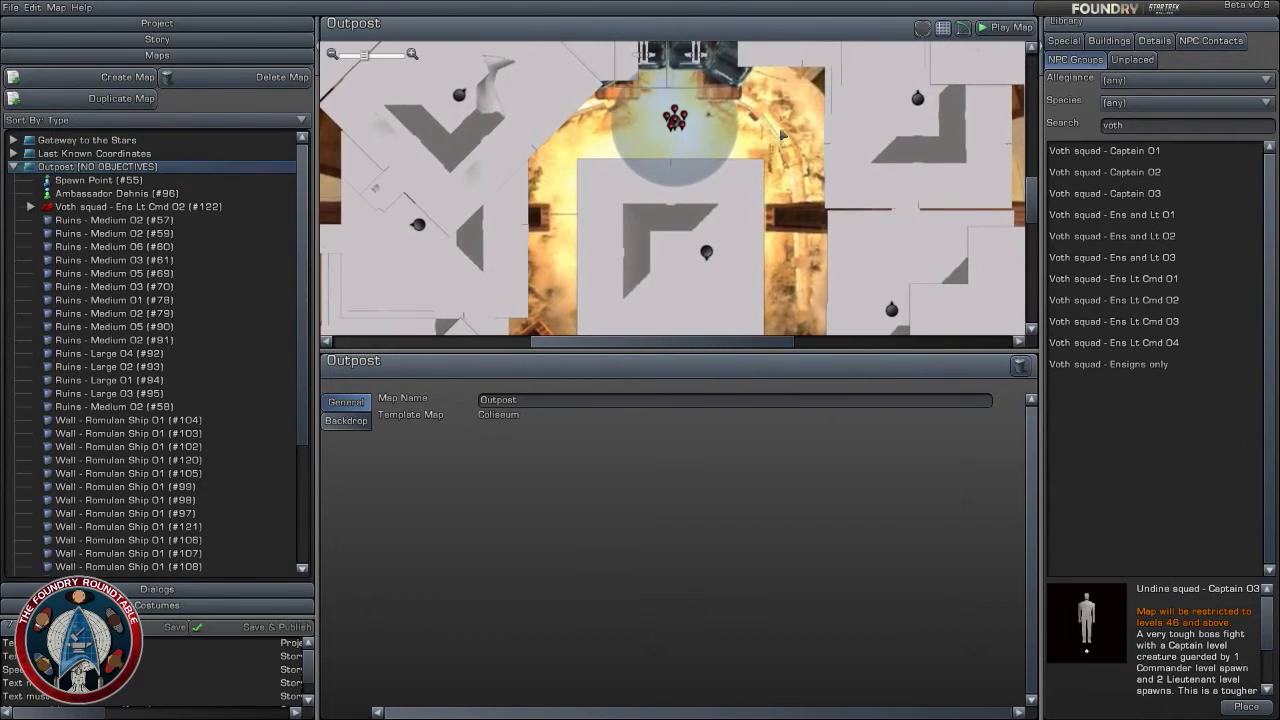
pyautogui.moveTo(782, 129); pyautogui.dragTo(794, 261, button='right')
pyautogui.scroll(3, 795, 260)
pyautogui.moveTo(984, 169); pyautogui.dragTo(978, 246, button='right')
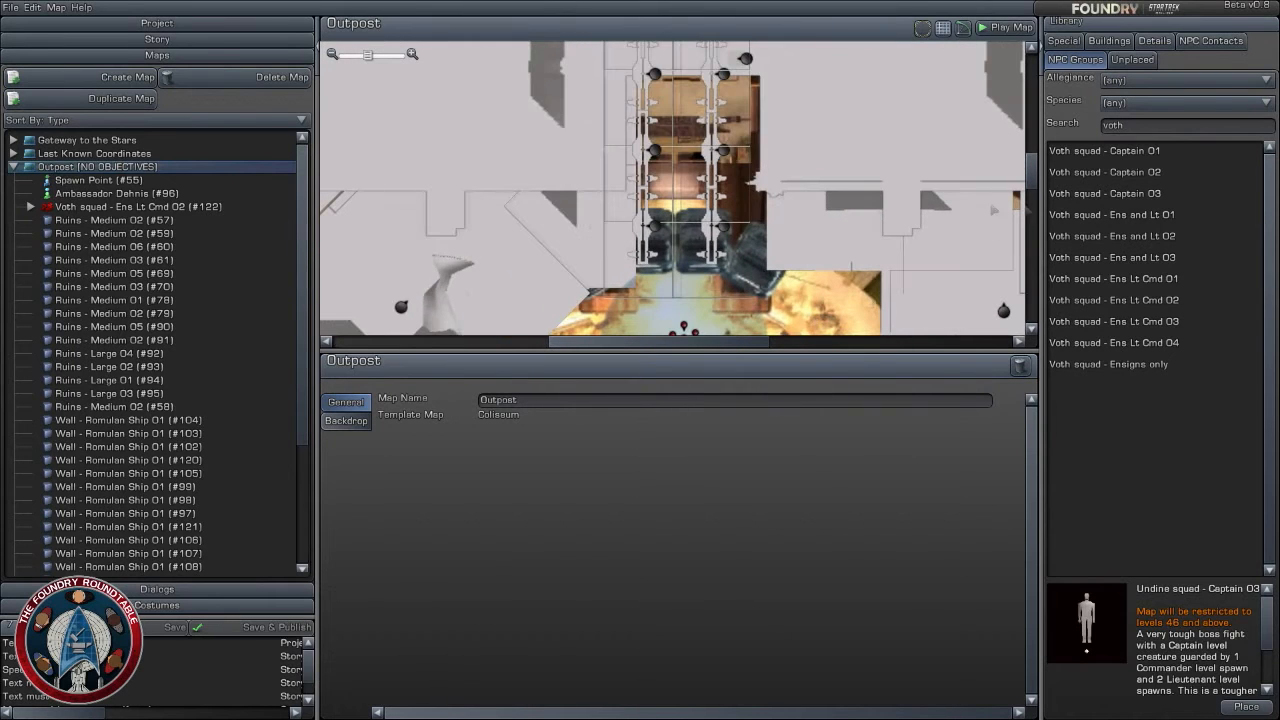
# - Compare the composition of the Voth squad - Ens Lt Cmd variants 01 to 04, including a 3D preview of 04
pyautogui.click(1166, 300)
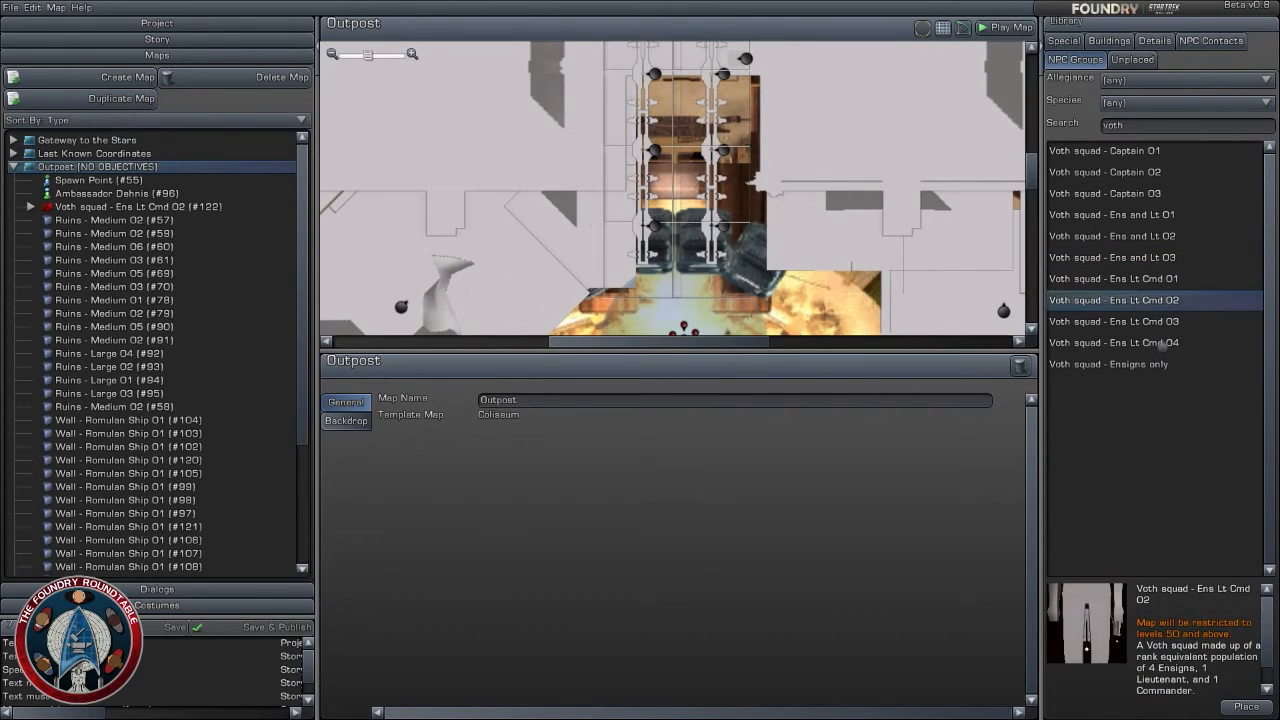
pyautogui.click(1168, 321)
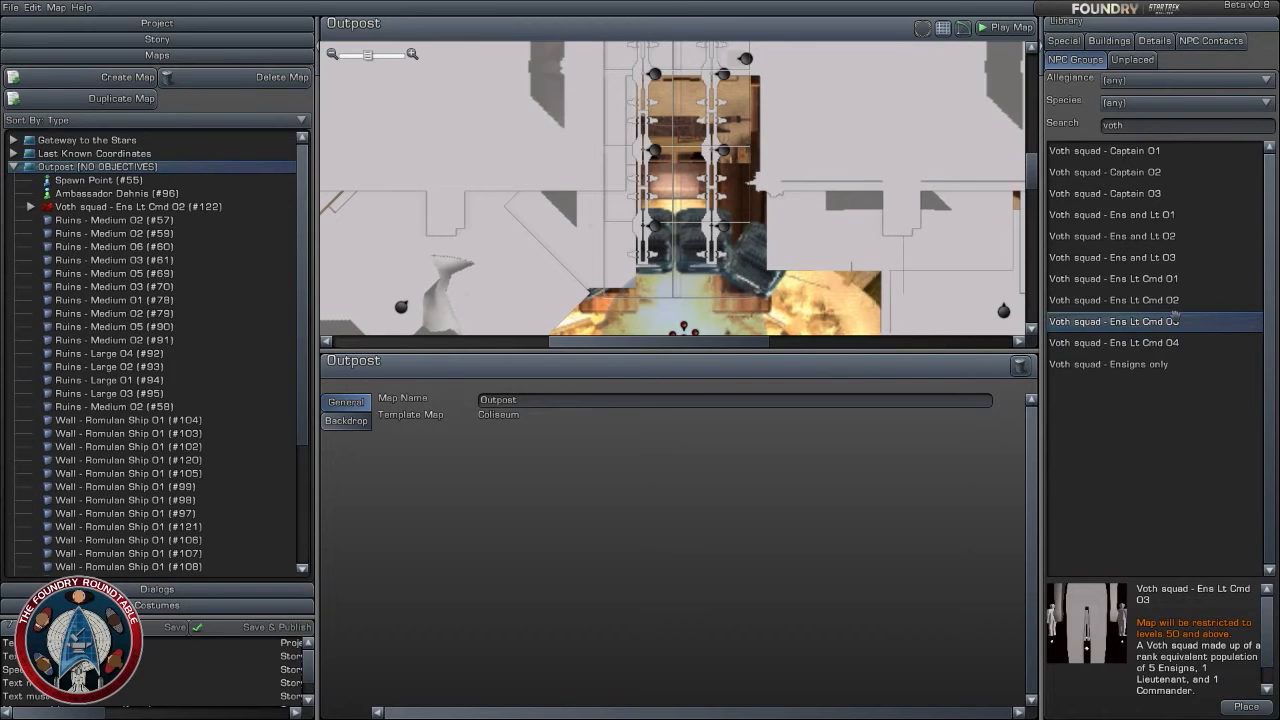
pyautogui.click(1176, 300)
pyautogui.click(1169, 280)
pyautogui.click(1173, 343)
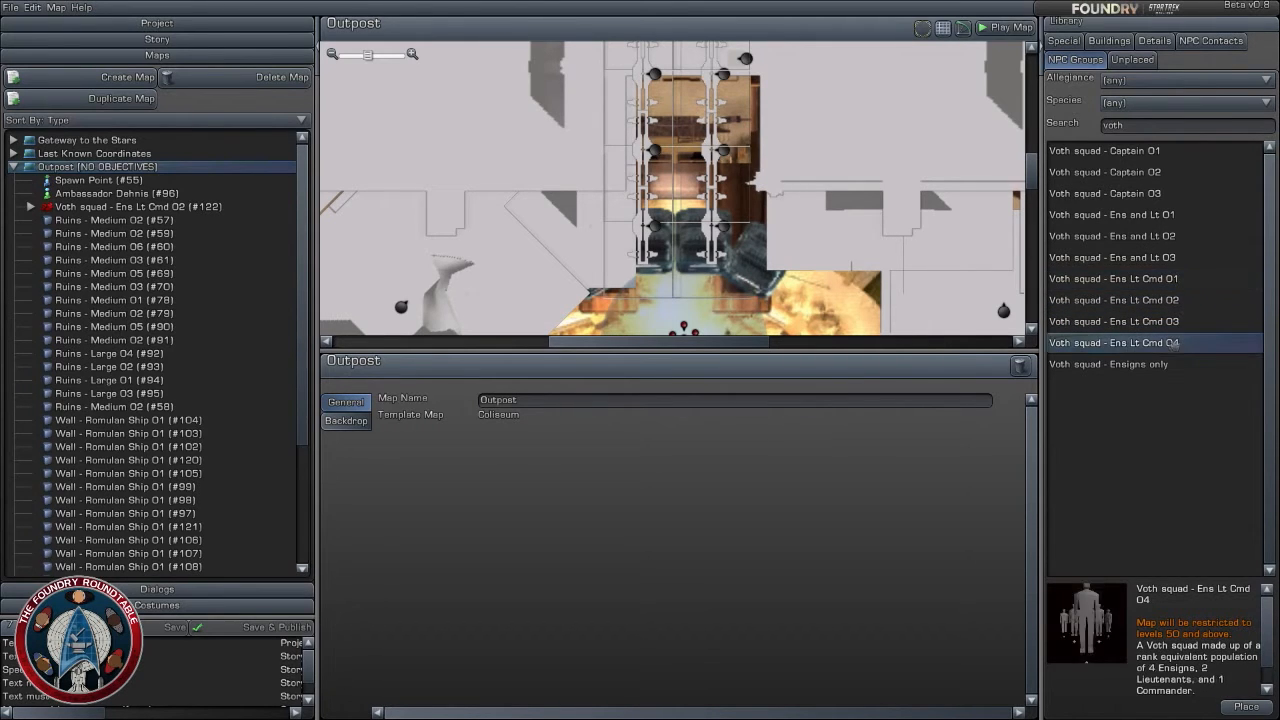
pyautogui.moveTo(1088, 588)
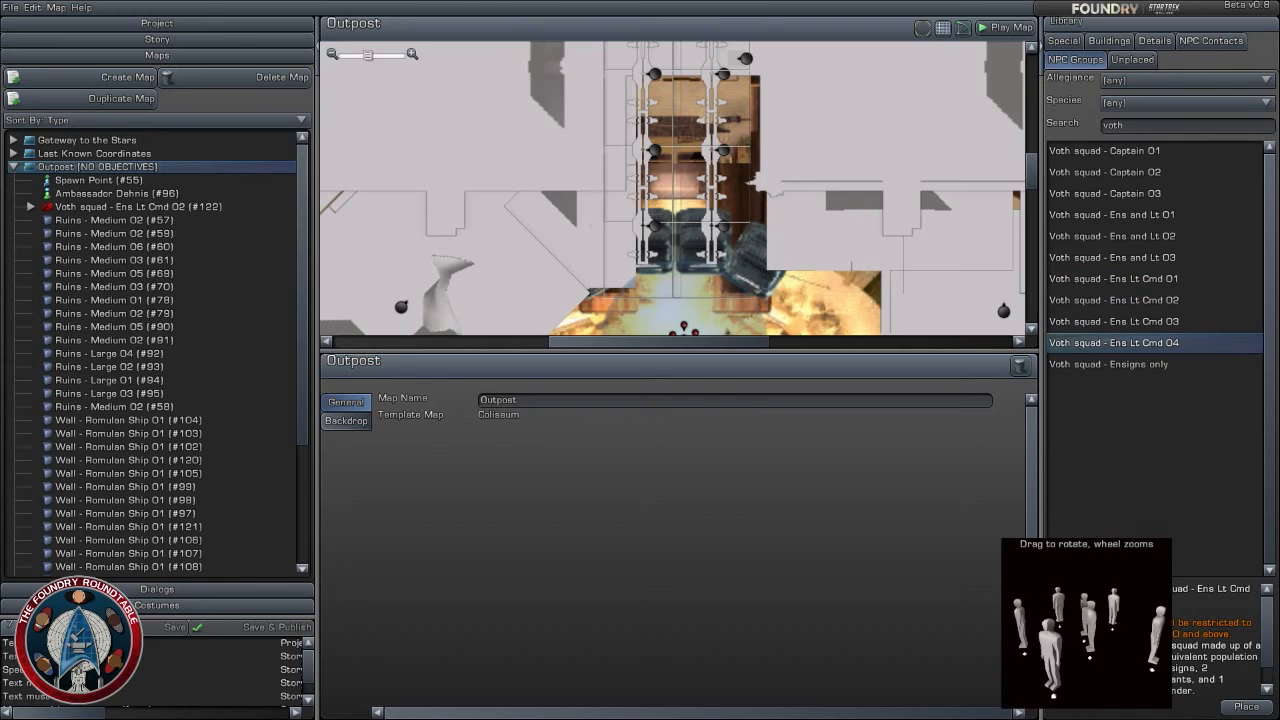
pyautogui.click(1140, 301)
pyautogui.click(1150, 280)
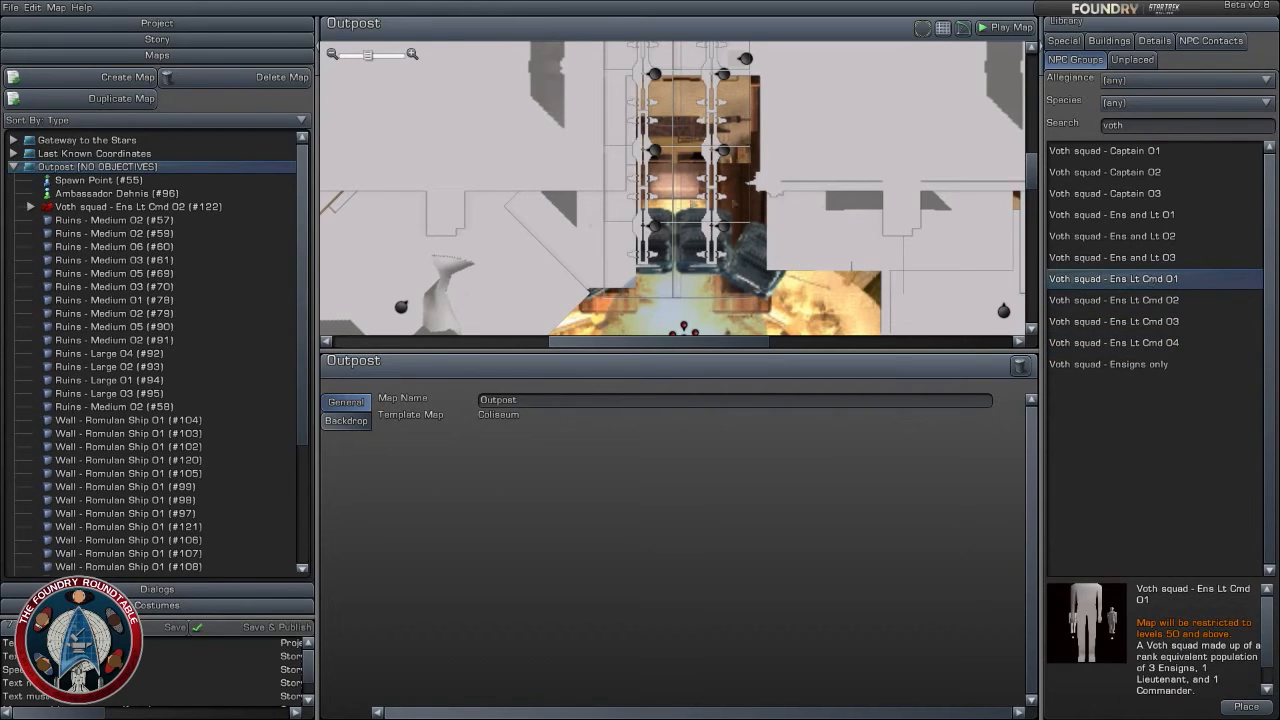
# - Move the Voth squad slightly north toward the passage mouth, to about X 309, Z 322
pyautogui.scroll(-2, 682, 204)
pyautogui.moveTo(684, 298); pyautogui.dragTo(706, 200, button='right')
pyautogui.scroll(3, 710, 202)
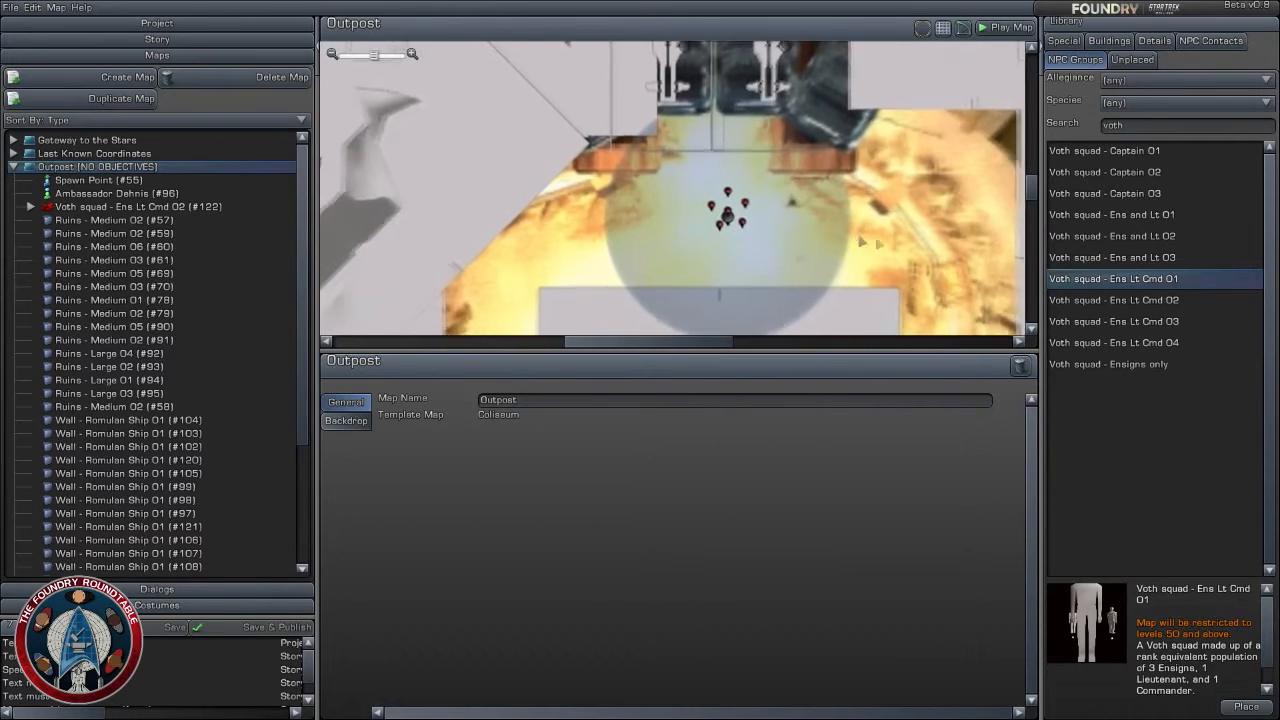
pyautogui.moveTo(727, 214); pyautogui.dragTo(713, 172)
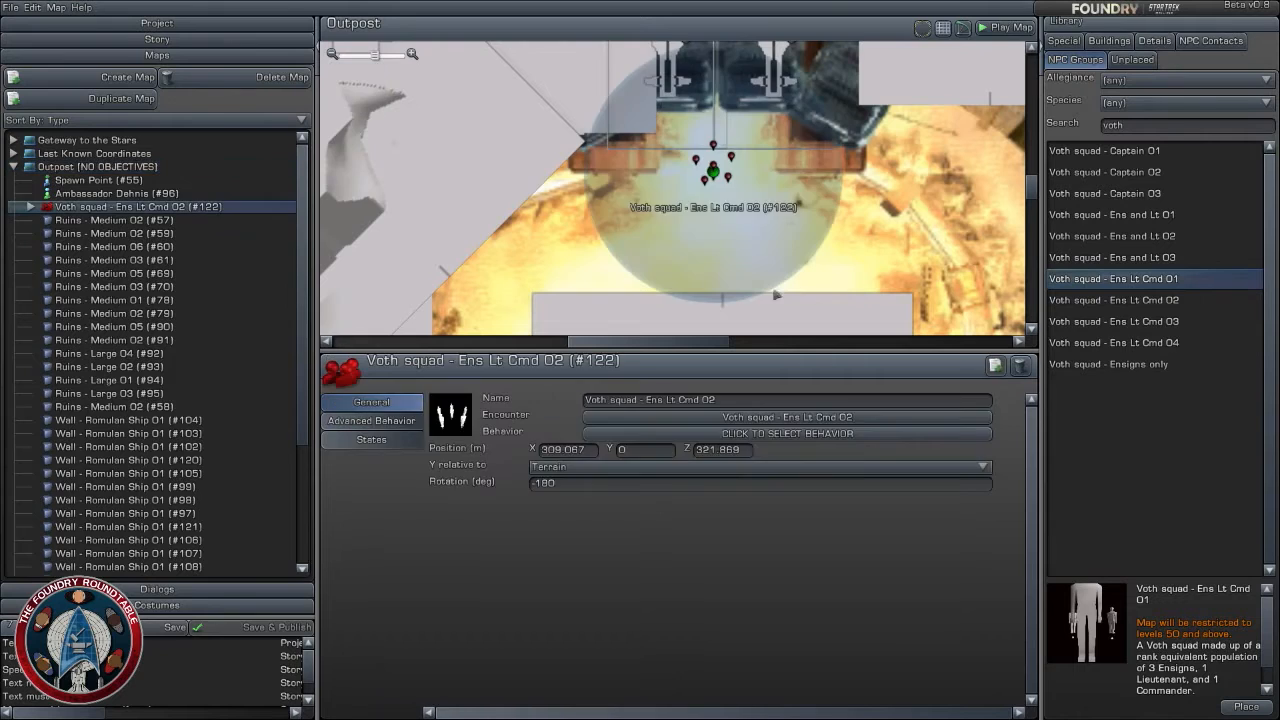
pyautogui.click(789, 226)
# - Examine the Outpost map from the northern chamber down the walled passage to the ruins south of the Voth squad
pyautogui.scroll(-2, 790, 217)
pyautogui.scroll(-2, 790, 217)
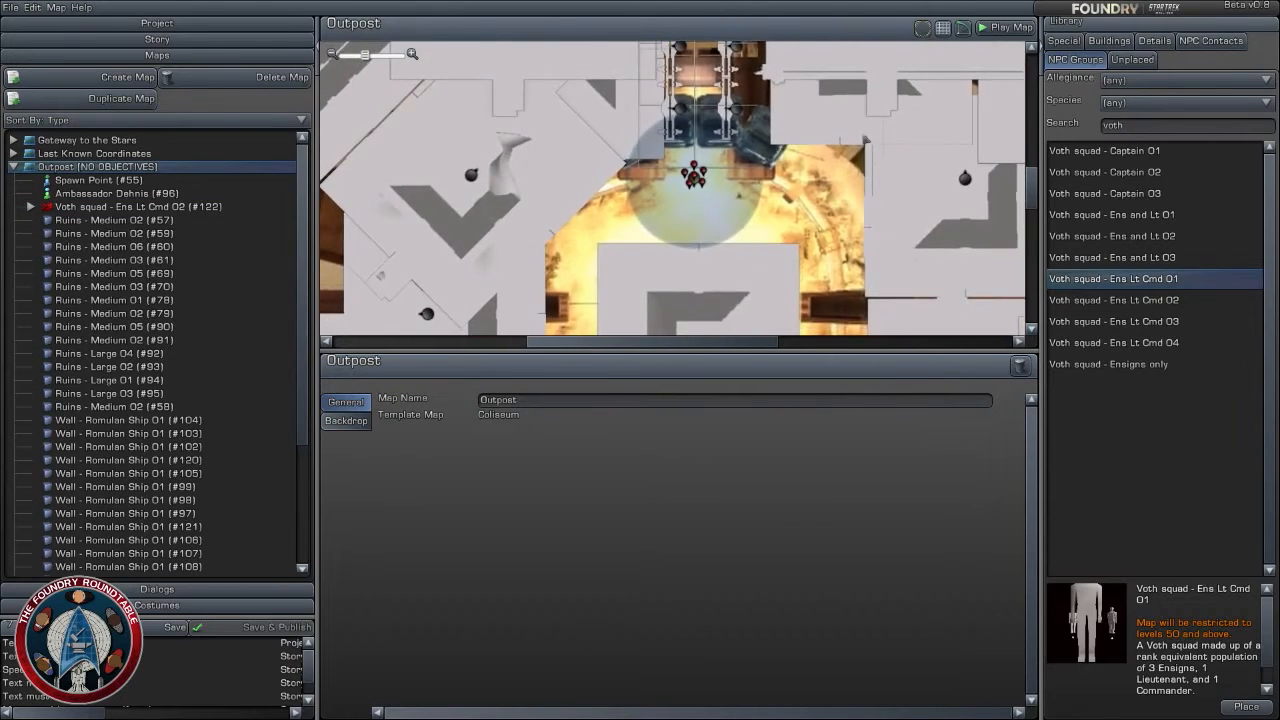
pyautogui.moveTo(788, 87); pyautogui.dragTo(802, 290, button='right')
pyautogui.scroll(-2, 832, 187)
pyautogui.scroll(2, 812, 131)
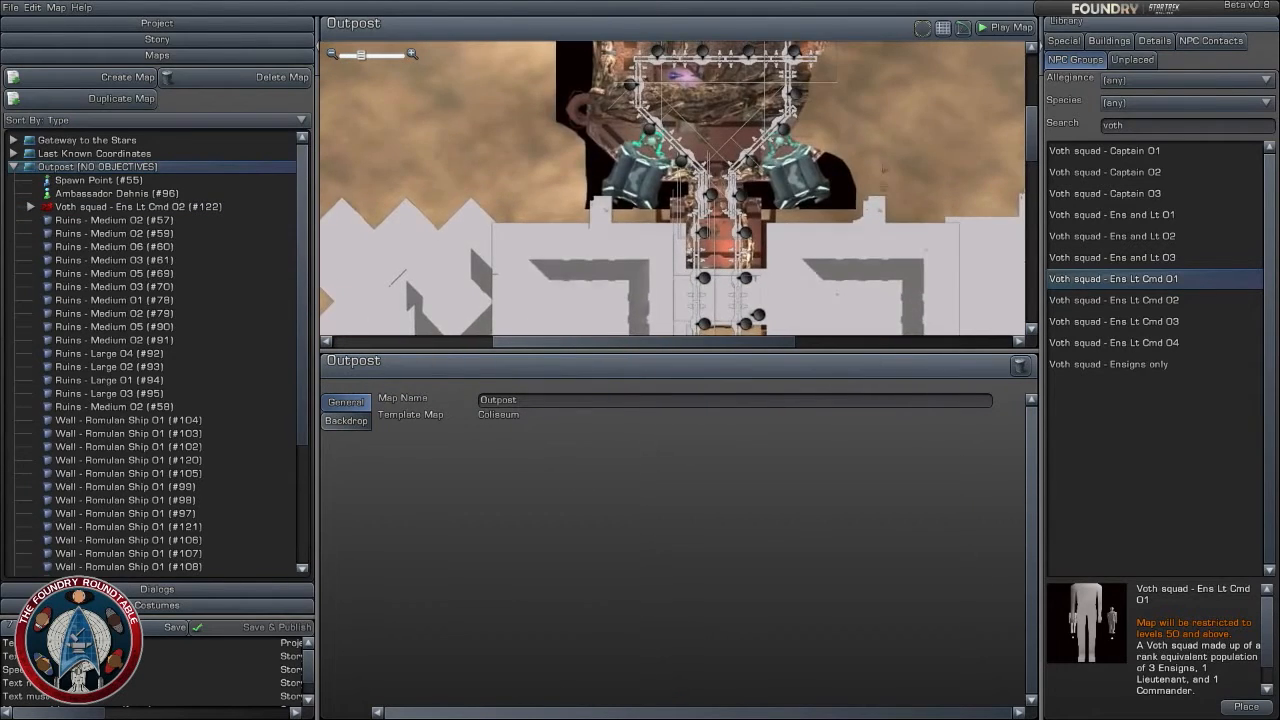
pyautogui.scroll(3, 812, 131)
pyautogui.scroll(2, 738, 165)
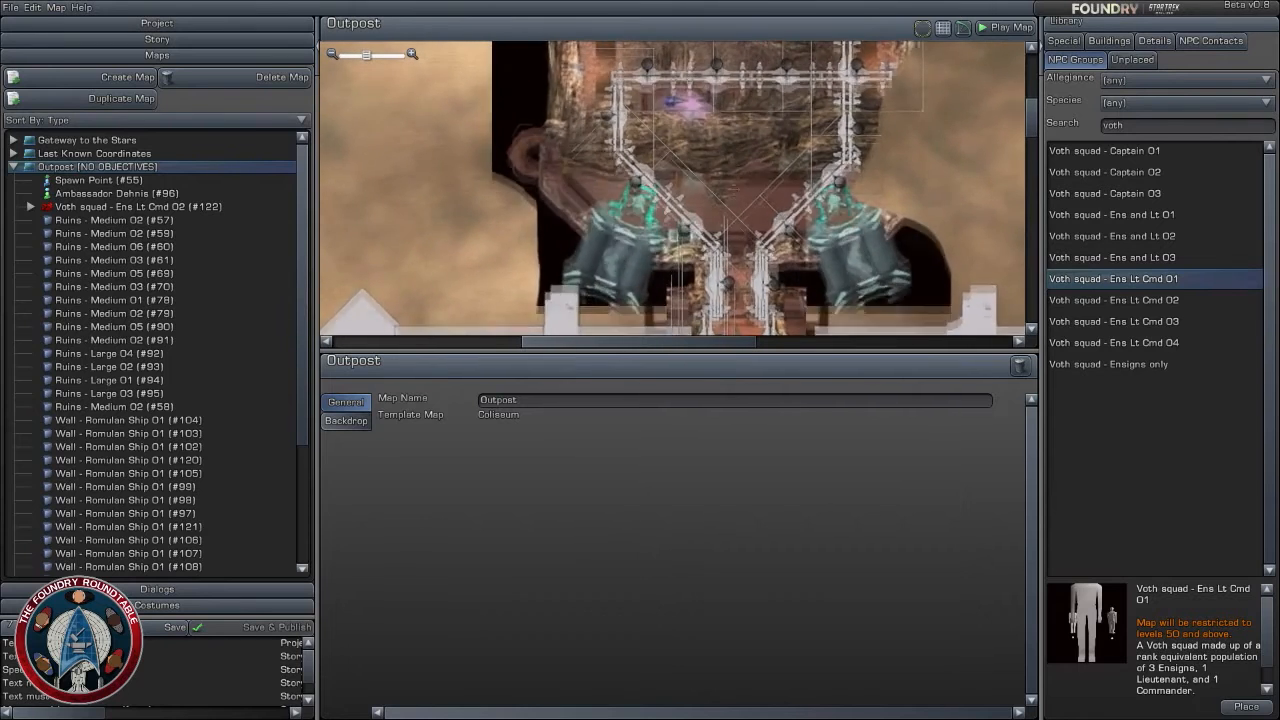
pyautogui.moveTo(739, 165); pyautogui.dragTo(712, 98, button='right')
pyautogui.scroll(-2, 749, 210)
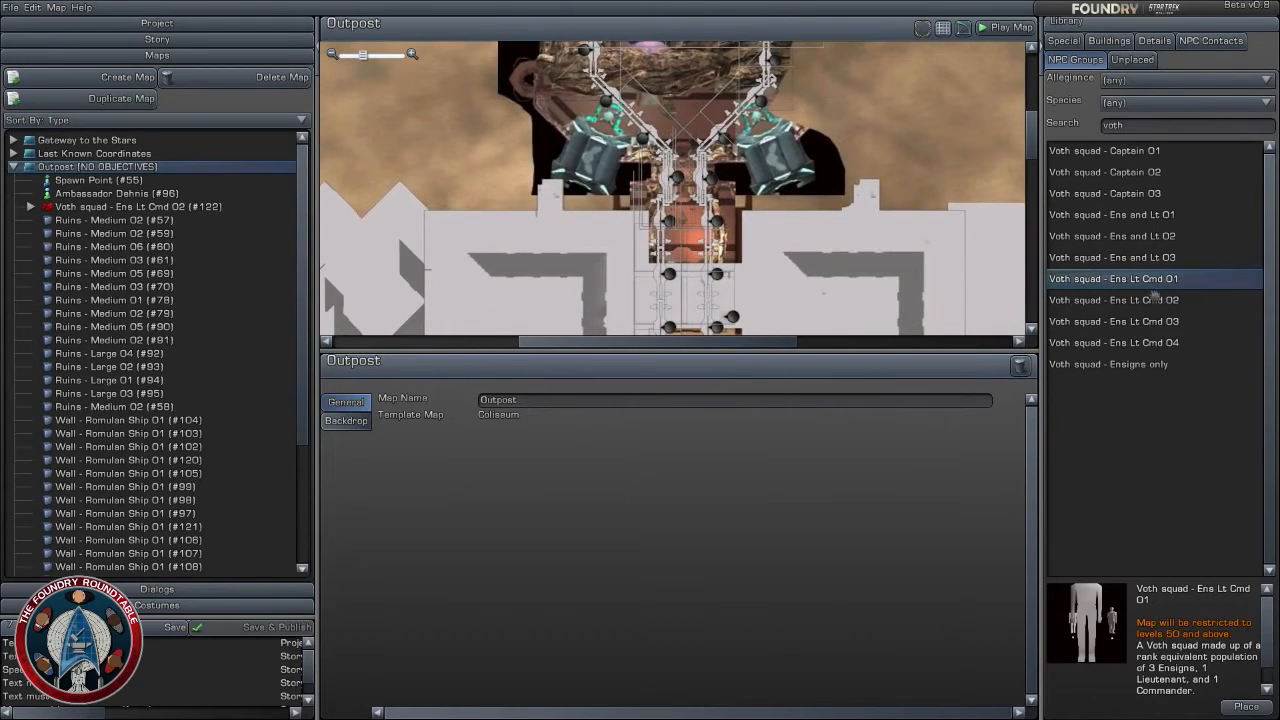
pyautogui.scroll(-5, 690, 240)
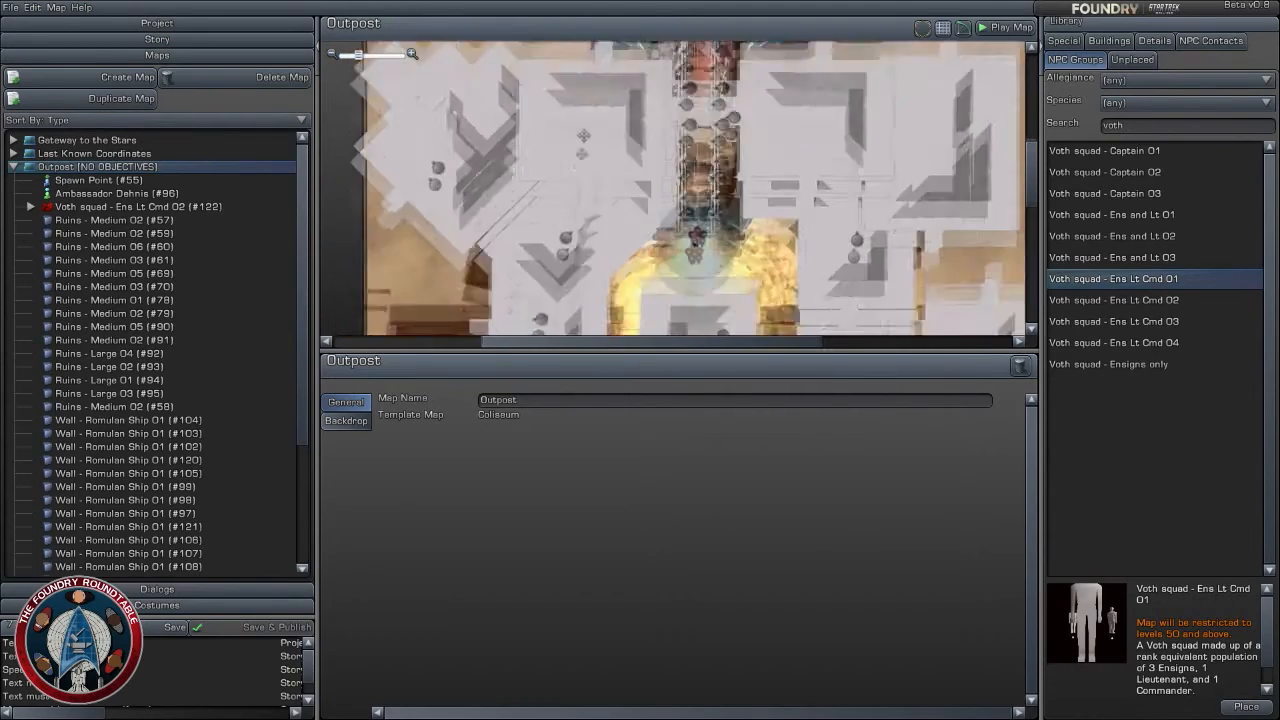
pyautogui.moveTo(690, 240); pyautogui.dragTo(690, 90, button='right')
pyautogui.scroll(2, 690, 200)
pyautogui.scroll(-3, 690, 120)
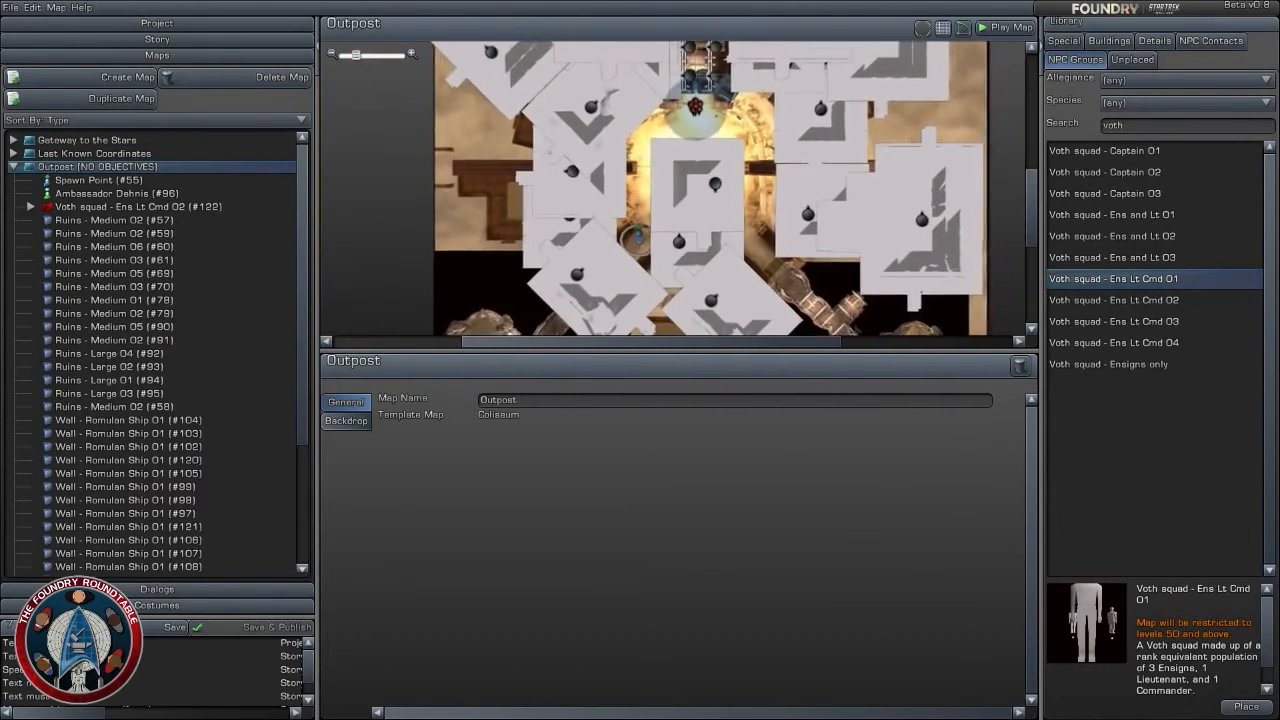
pyautogui.moveTo(728, 202); pyautogui.dragTo(730, 325, button='right')
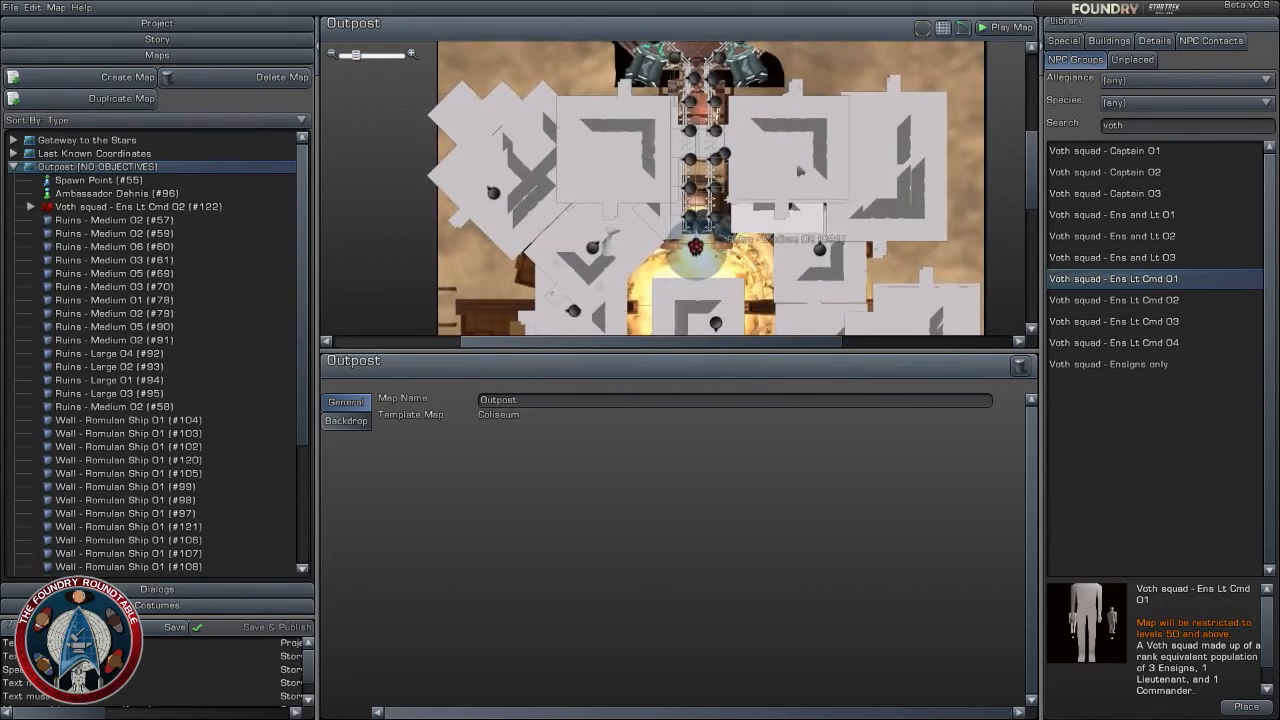
# - Add a Place Marker to the walled chamber north of the passage, at about X 310, Z 418
pyautogui.moveTo(800, 172); pyautogui.dragTo(800, 222, button='right')
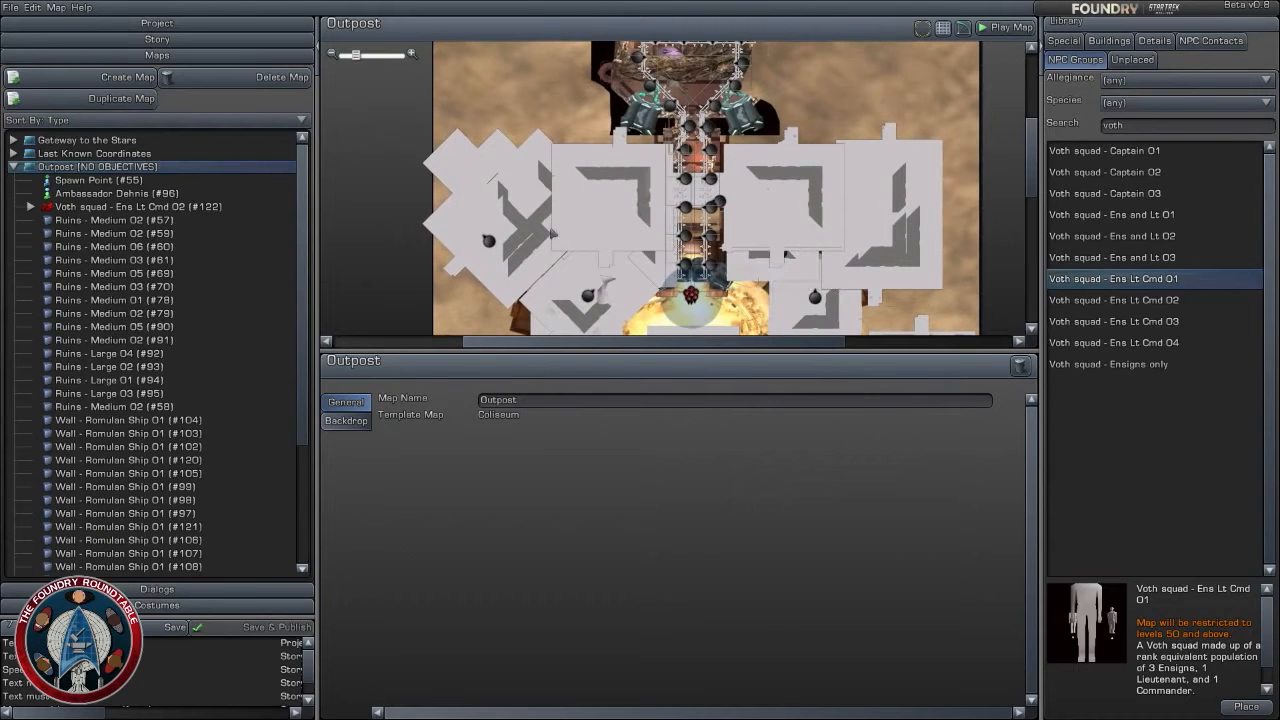
pyautogui.moveTo(481, 236); pyautogui.dragTo(517, 60, button='right')
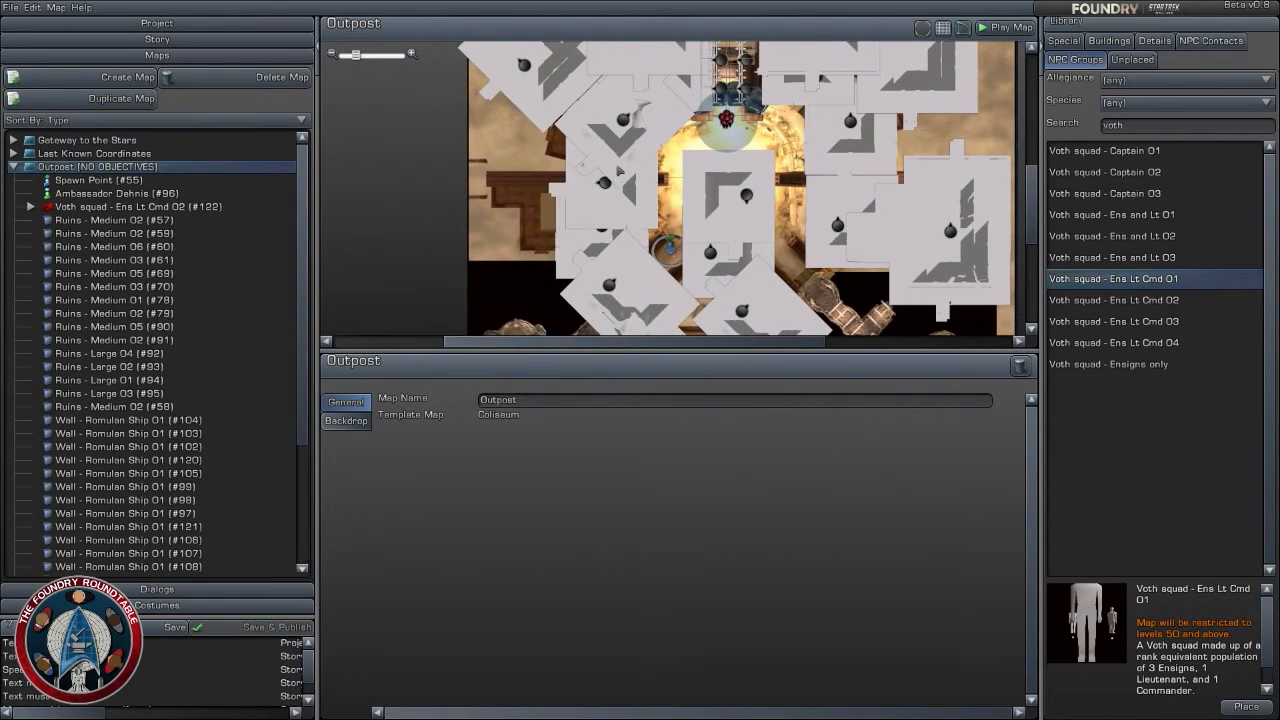
pyautogui.moveTo(660, 142); pyautogui.dragTo(613, 327, button='right')
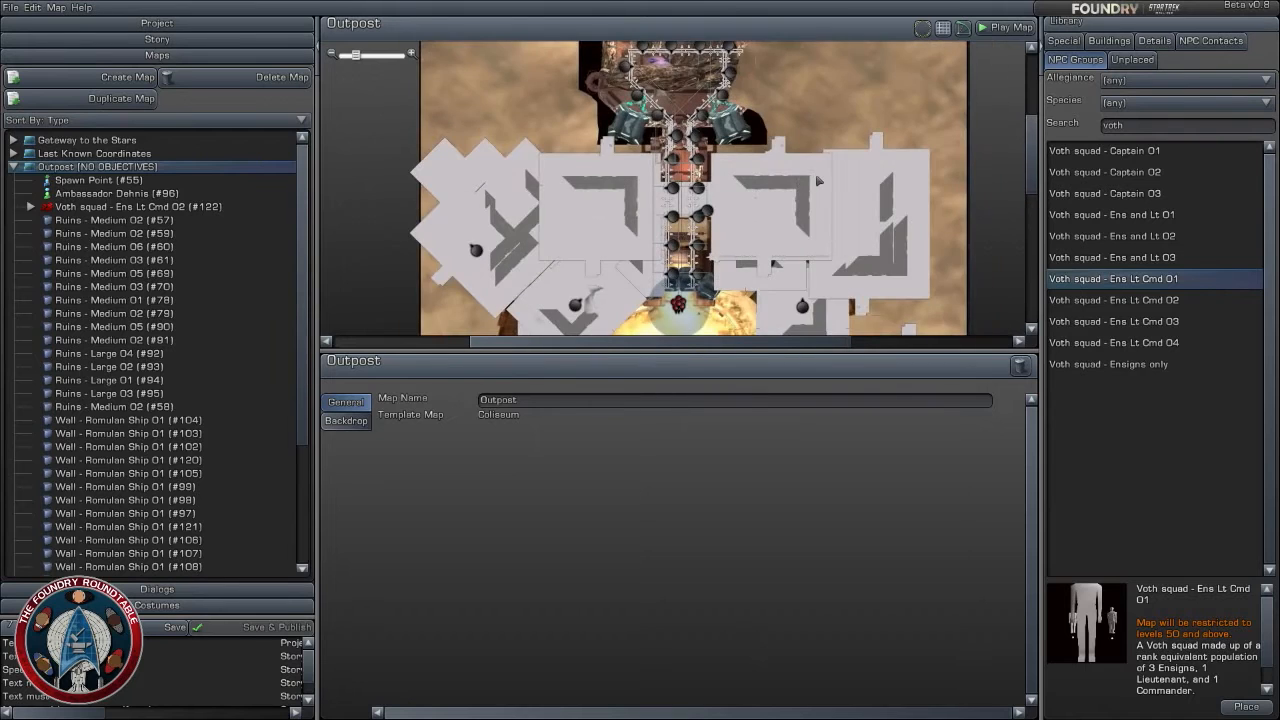
pyautogui.scroll(2, 818, 181)
pyautogui.moveTo(849, 156); pyautogui.dragTo(853, 280, button='right')
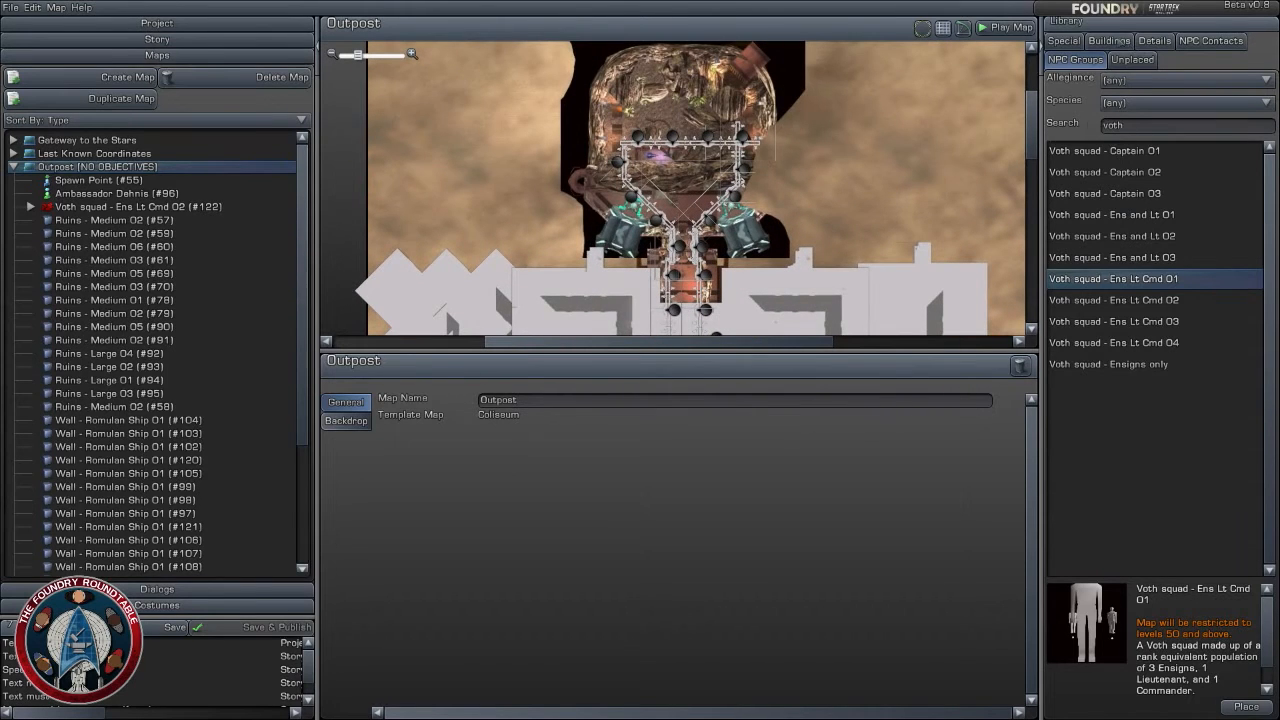
pyautogui.click(1116, 42)
pyautogui.click(1063, 41)
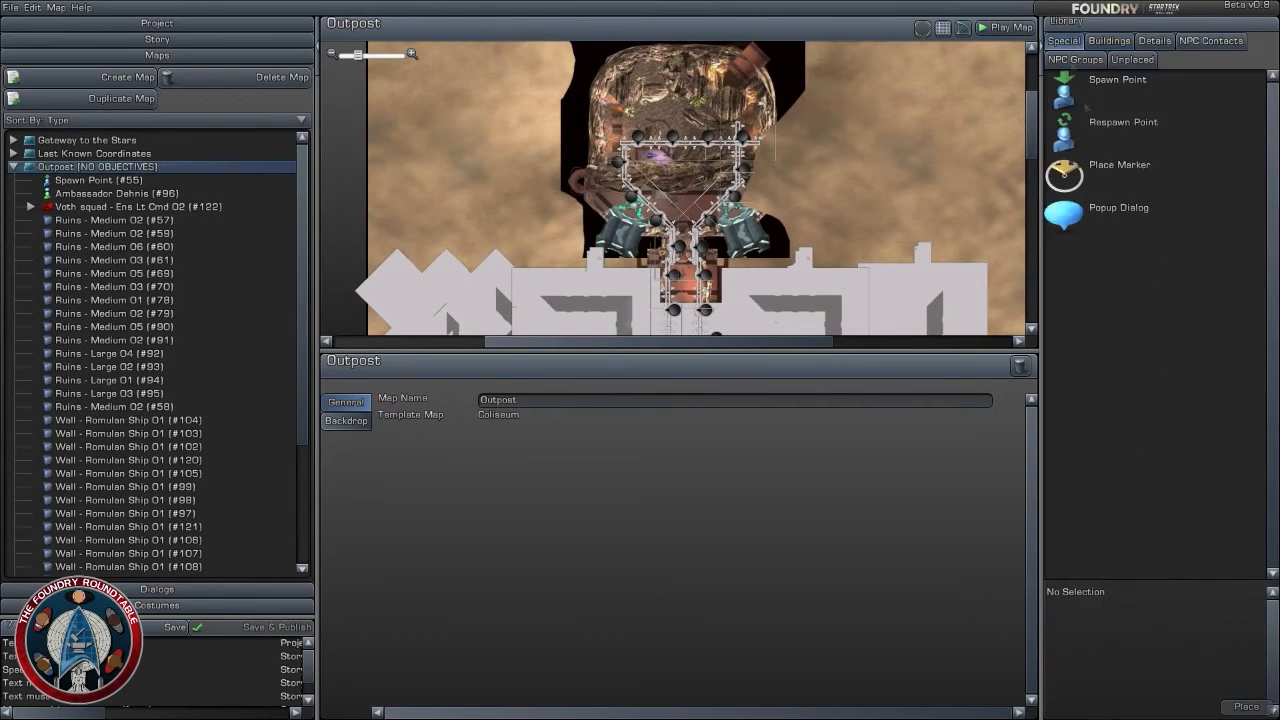
pyautogui.moveTo(1135, 172)
pyautogui.mouseDown()
pyautogui.moveTo(740, 145)
pyautogui.moveTo(686, 182)
pyautogui.mouseUp()
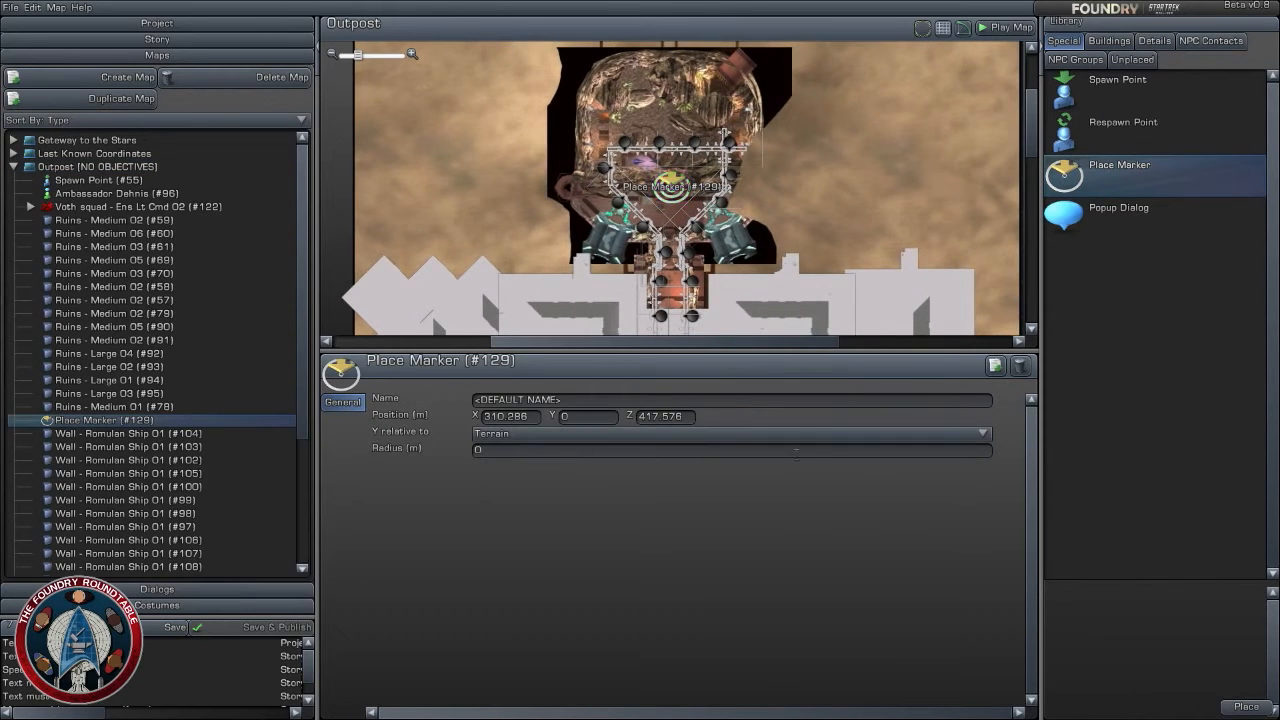
# - Set the Place Marker's trigger radius to 20 m
pyautogui.click(706, 435)
pyautogui.click(722, 434)
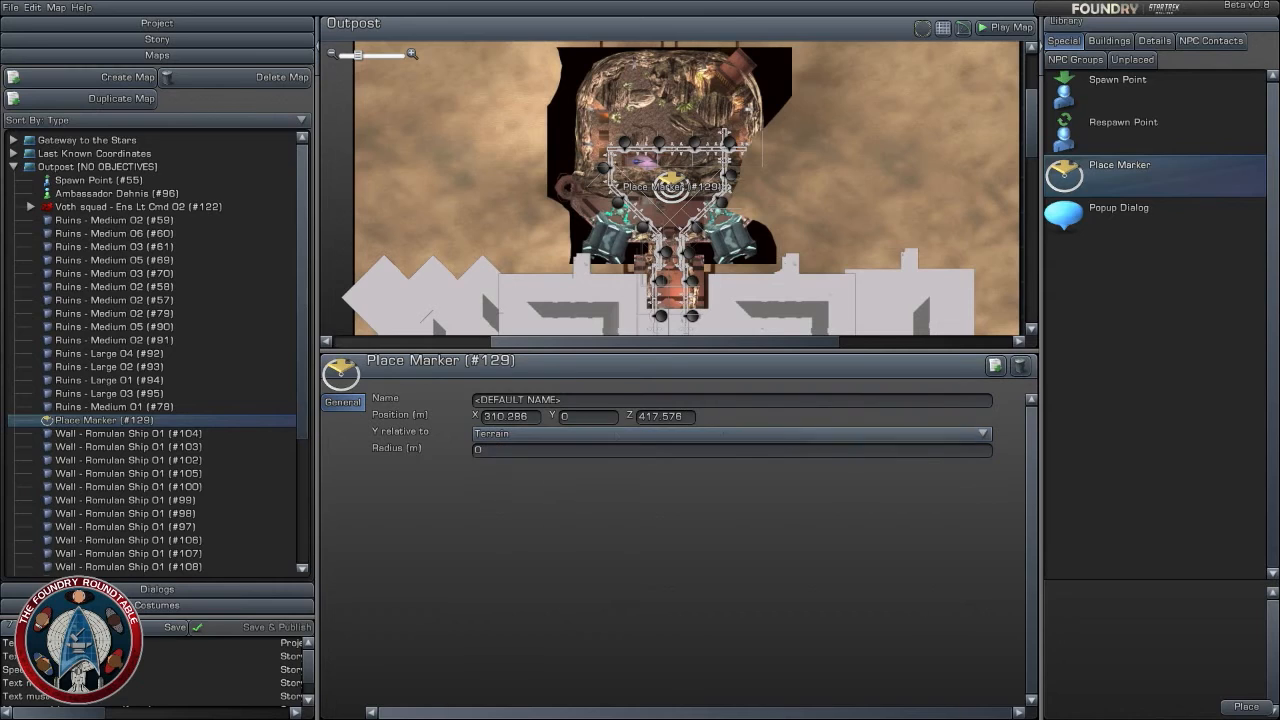
pyautogui.click(520, 451)
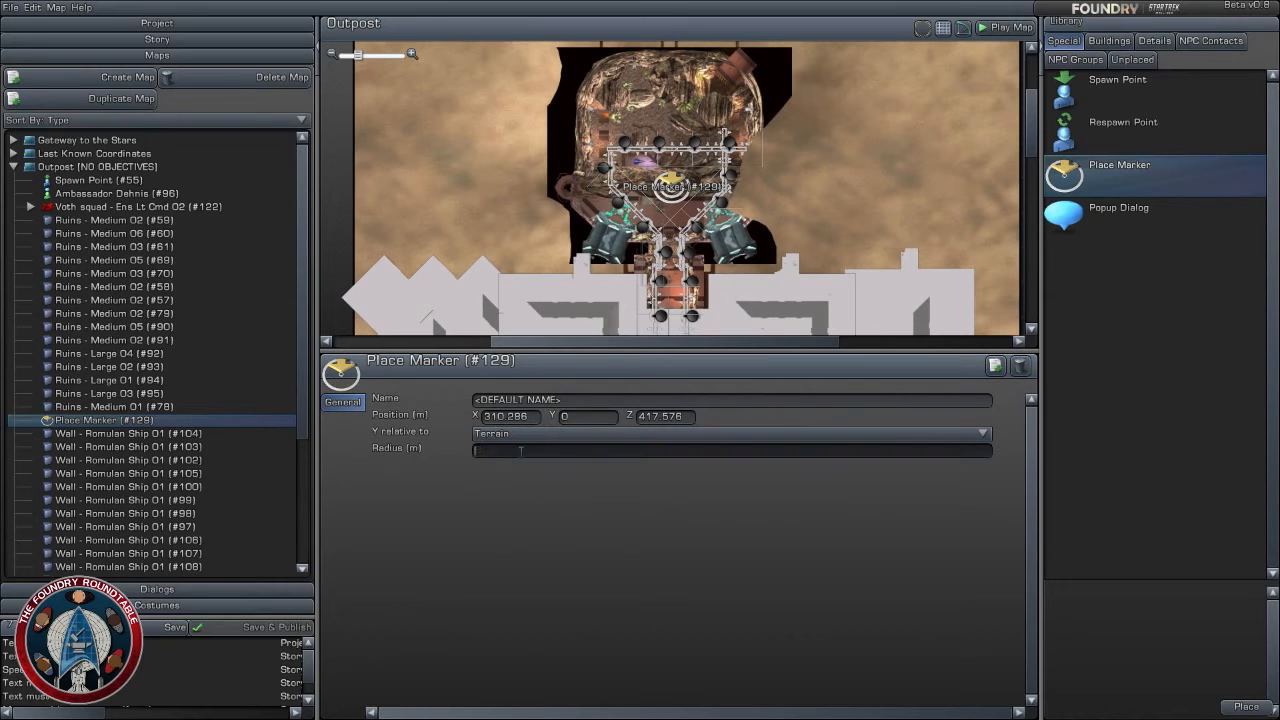
pyautogui.press('Return')
pyautogui.click(598, 455)
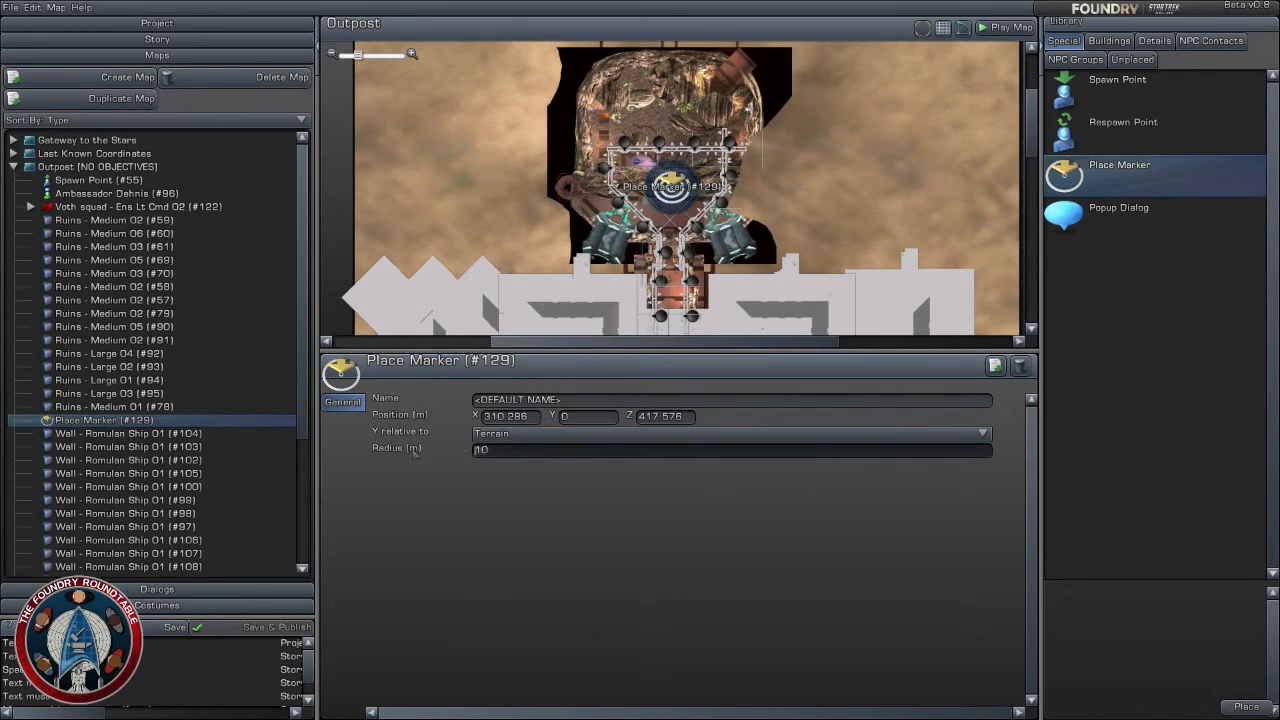
pyautogui.write('20')
pyautogui.press('Return')
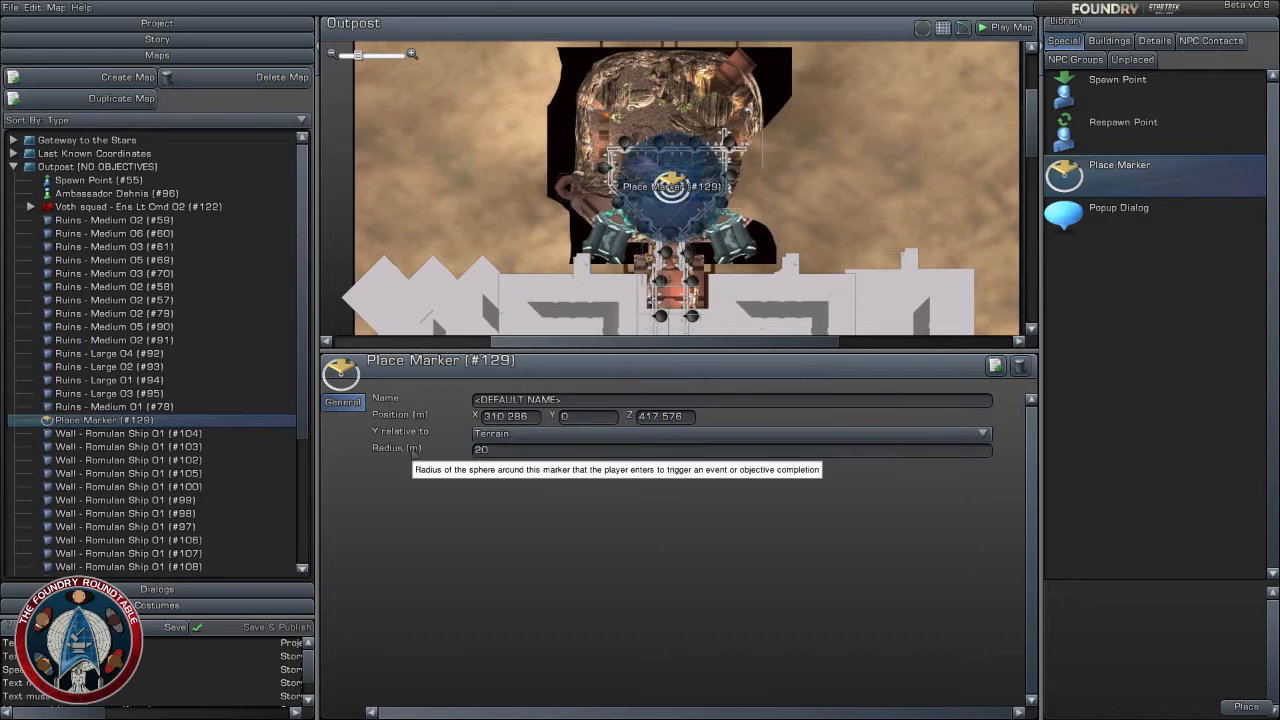
# - Center the Place Marker's radius within the chamber walls by moving it slightly north, to about X 310, Z 419
pyautogui.moveTo(674, 188); pyautogui.dragTo(667, 179)
pyautogui.scroll(2, 788, 225)
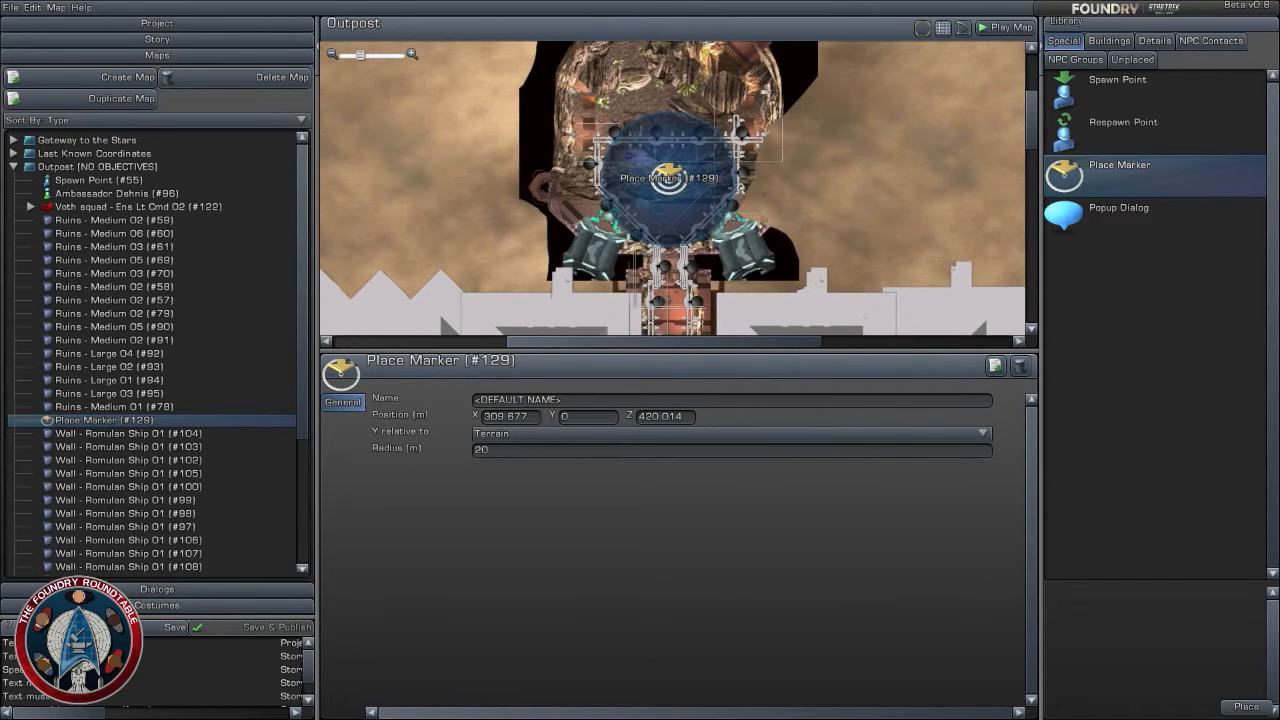
pyautogui.scroll(3, 786, 172)
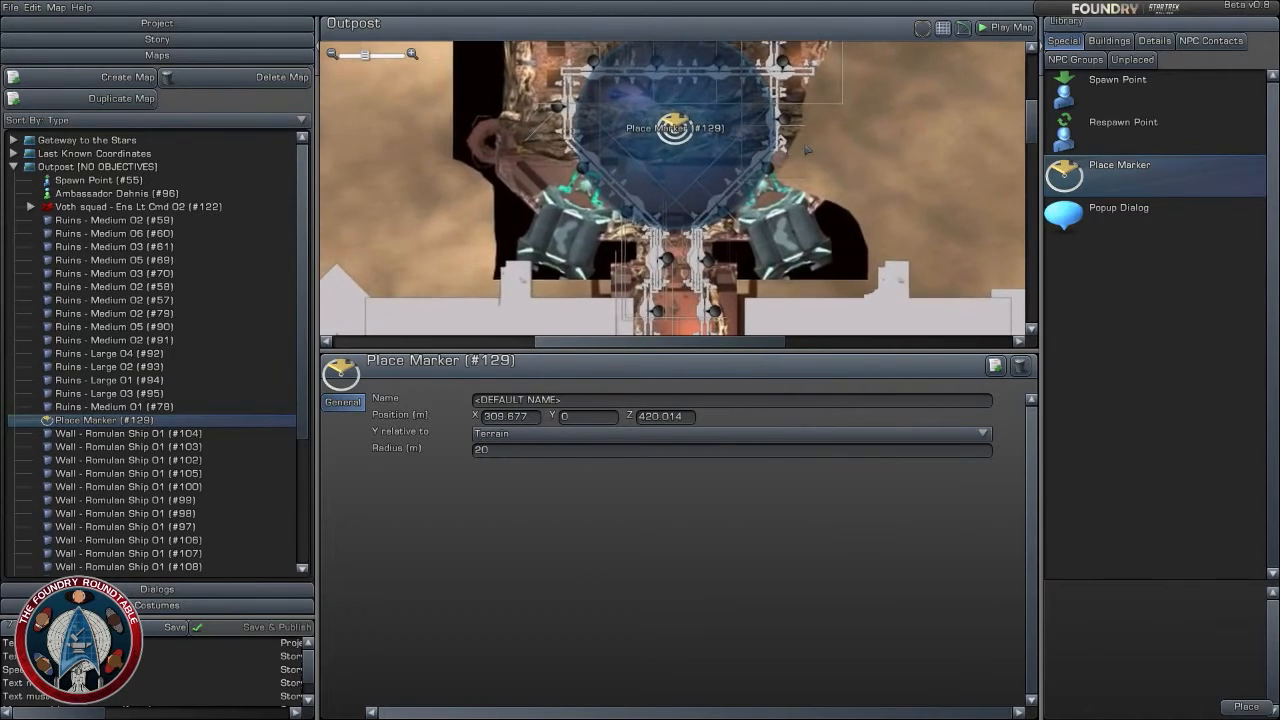
pyautogui.moveTo(808, 150); pyautogui.dragTo(810, 180, button='right')
pyautogui.moveTo(676, 158); pyautogui.dragTo(677, 161)
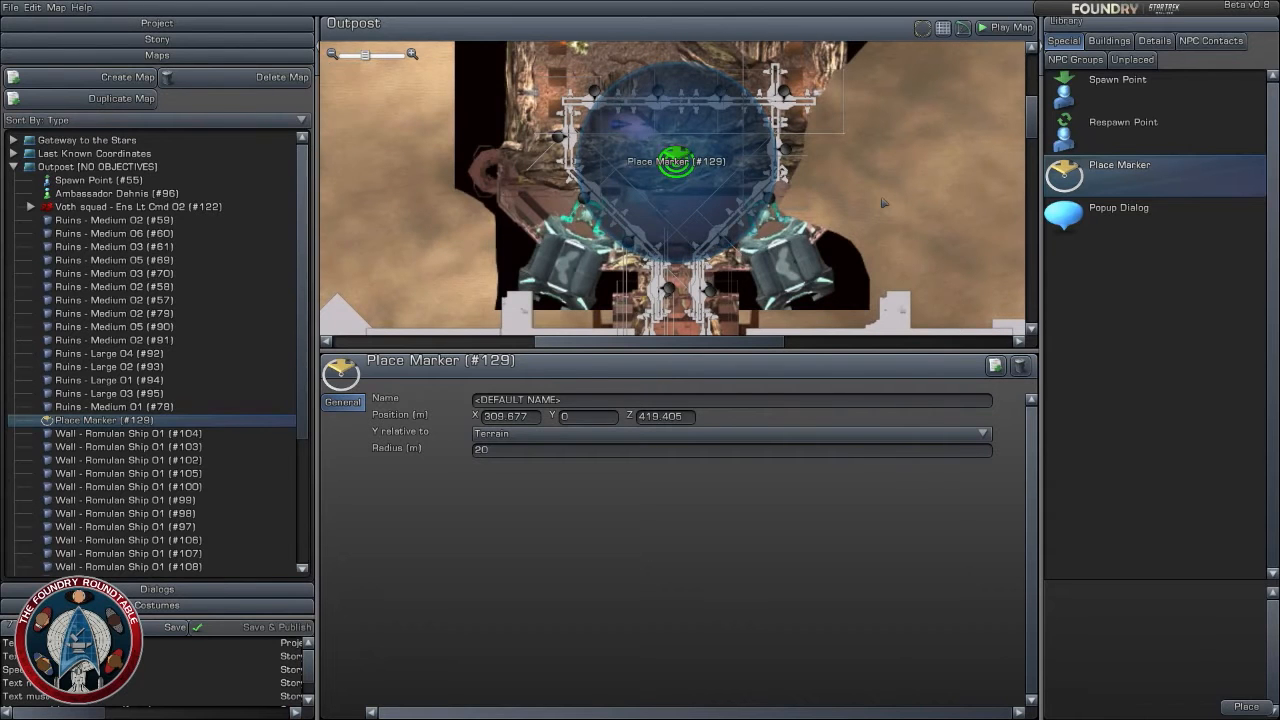
pyautogui.scroll(2, 882, 203)
pyautogui.scroll(-2, 876, 204)
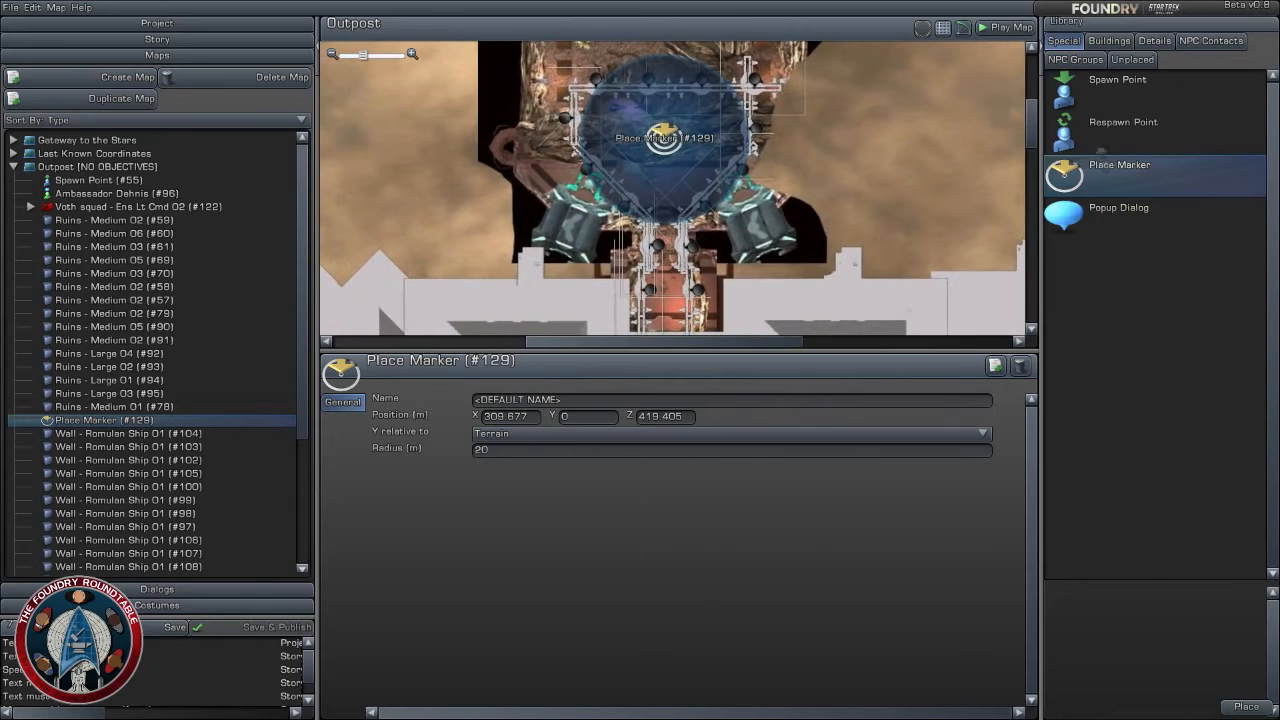
# - Place a Voth squad - Ens Lt Cmd 02 group in the northern chamber beside the Place Marker, at about X 308, Z 415
pyautogui.click(1115, 42)
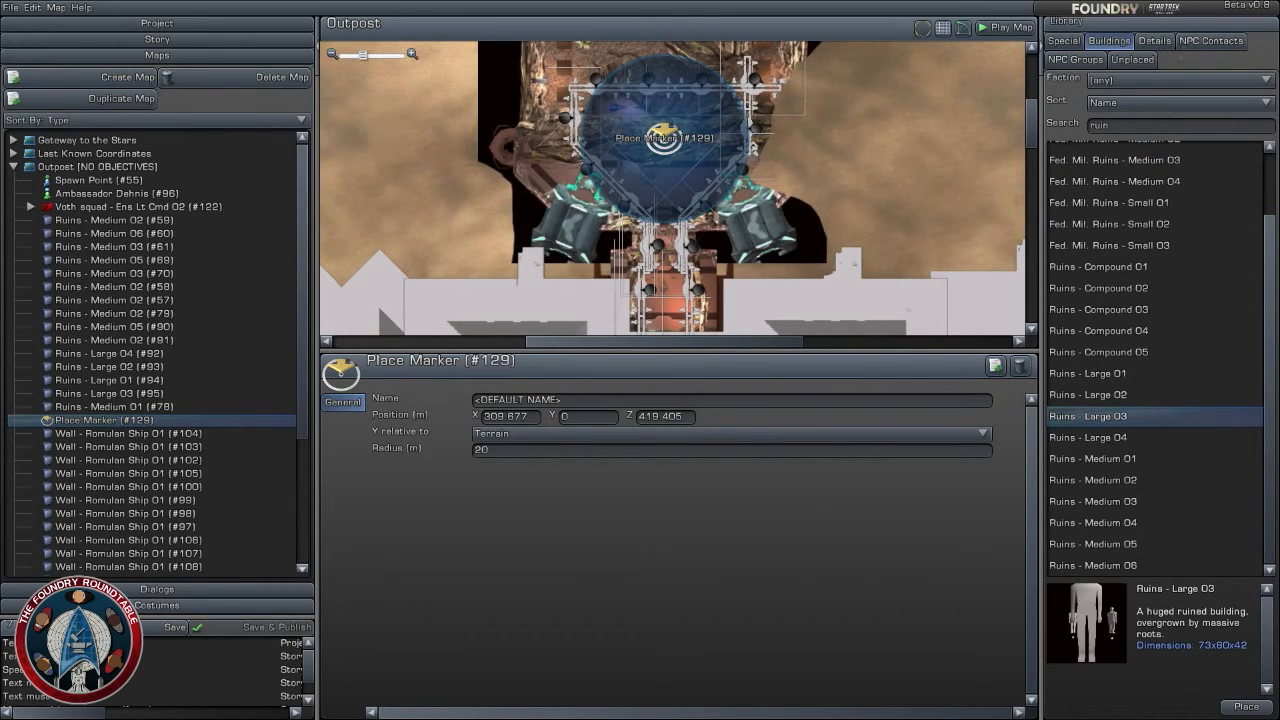
pyautogui.click(1210, 41)
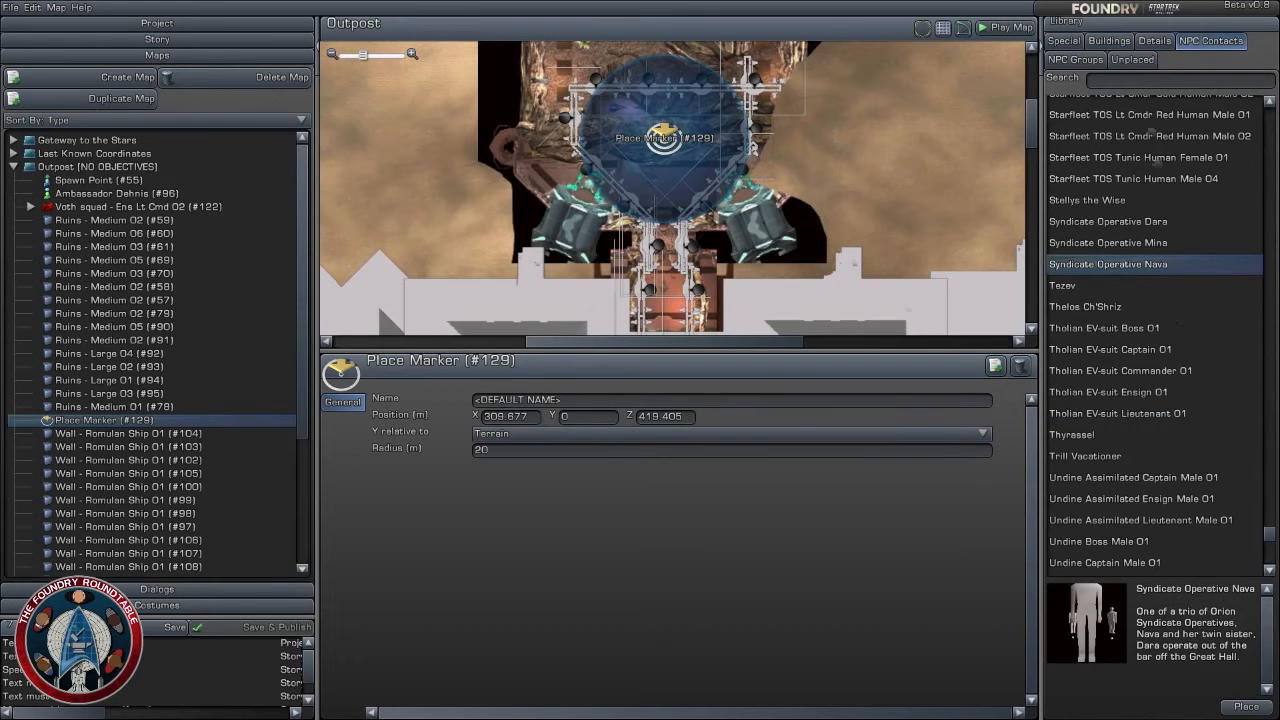
pyautogui.click(1097, 62)
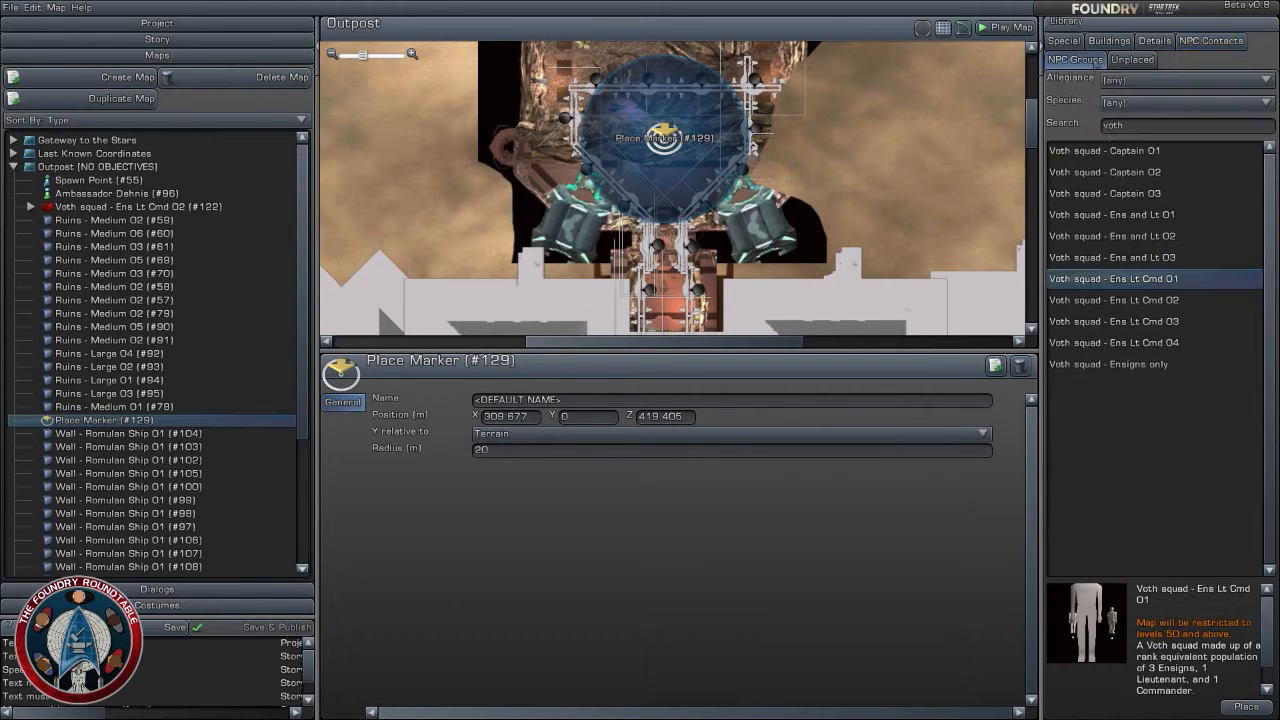
pyautogui.click(1140, 321)
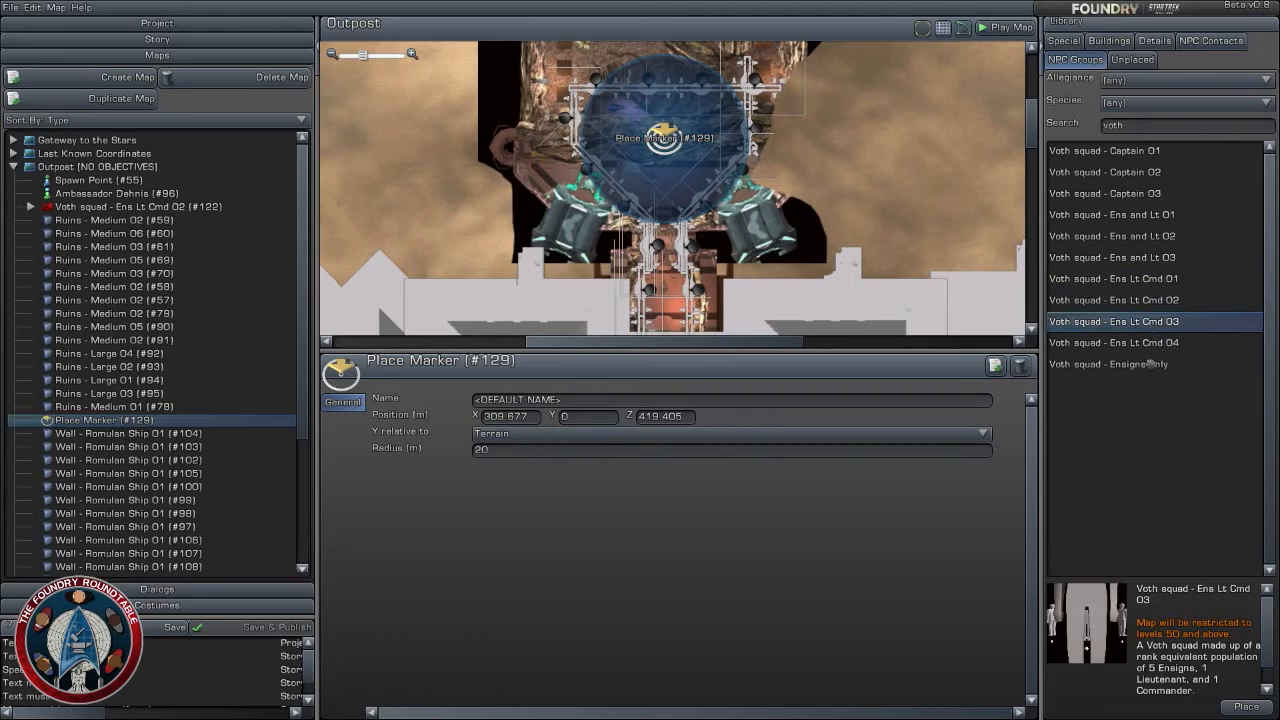
pyautogui.click(1162, 279)
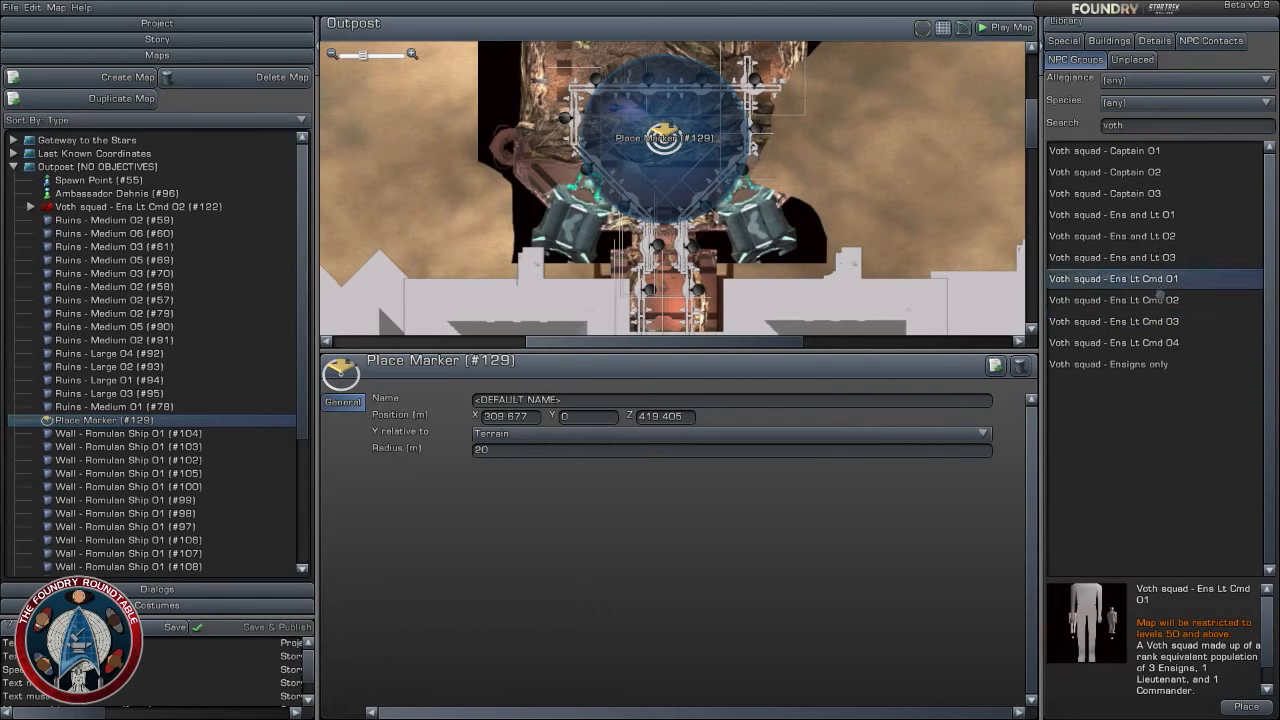
pyautogui.click(1152, 299)
pyautogui.moveTo(1162, 299); pyautogui.dragTo(657, 158)
pyautogui.scroll(3, 670, 182)
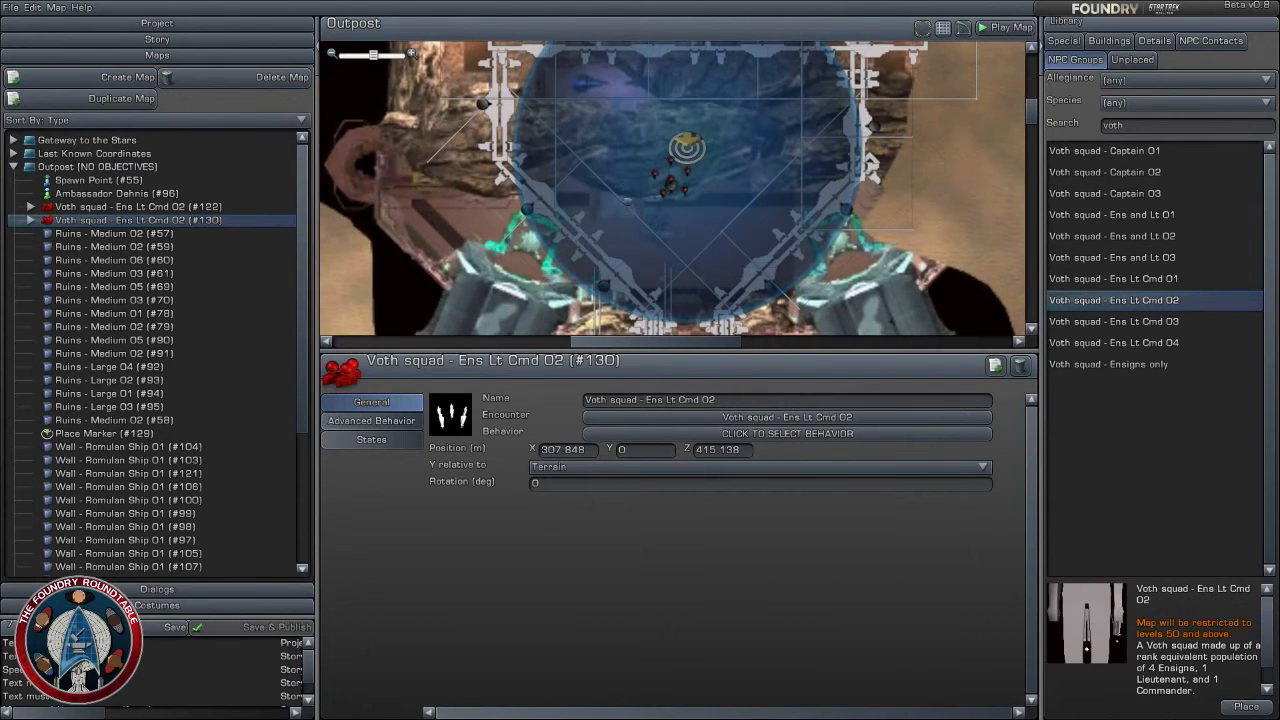
# - Move the new Voth squad northwest within the chamber to about X 302, Z 421 and rotate it to -180 degrees
pyautogui.moveTo(678, 190); pyautogui.dragTo(616, 127)
pyautogui.scroll(3, 616, 127)
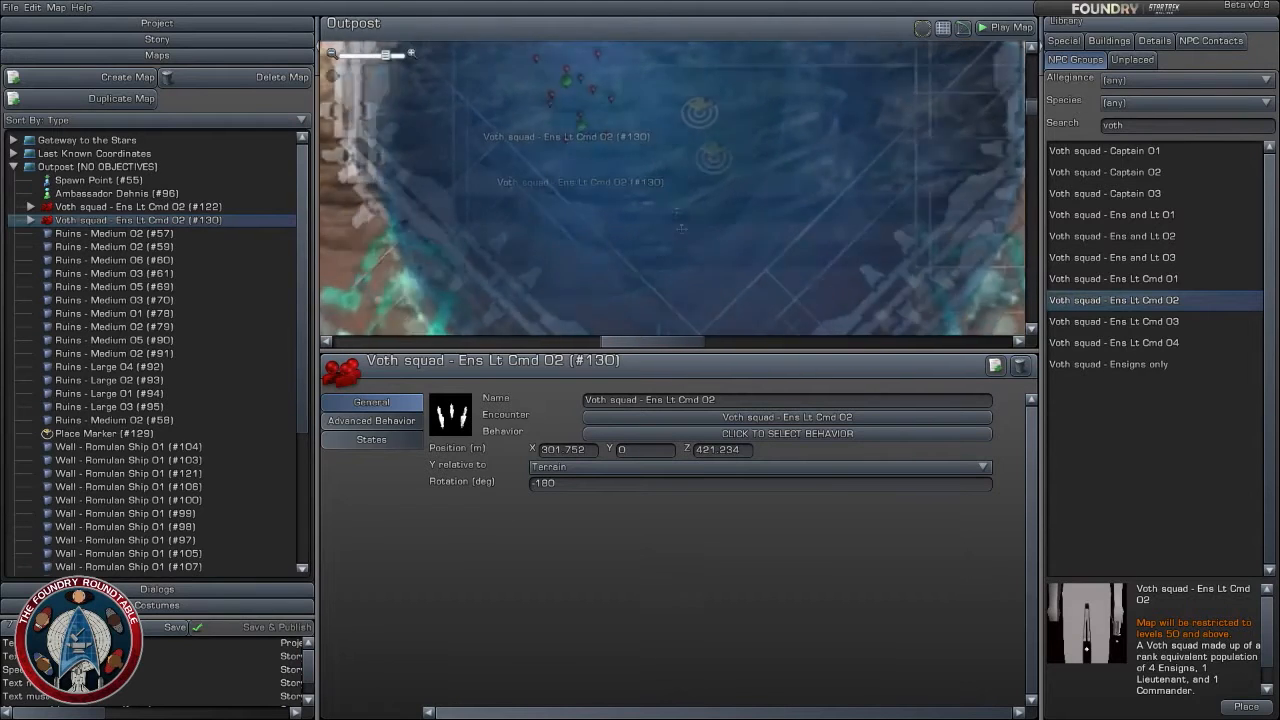
pyautogui.moveTo(566, 73); pyautogui.dragTo(617, 231, button='right')
# - Spread out the squad's three northern actors, turning one near X 296, Z 426 to -270 degrees and one near X 305, Z 426 to -30
pyautogui.click(616, 190)
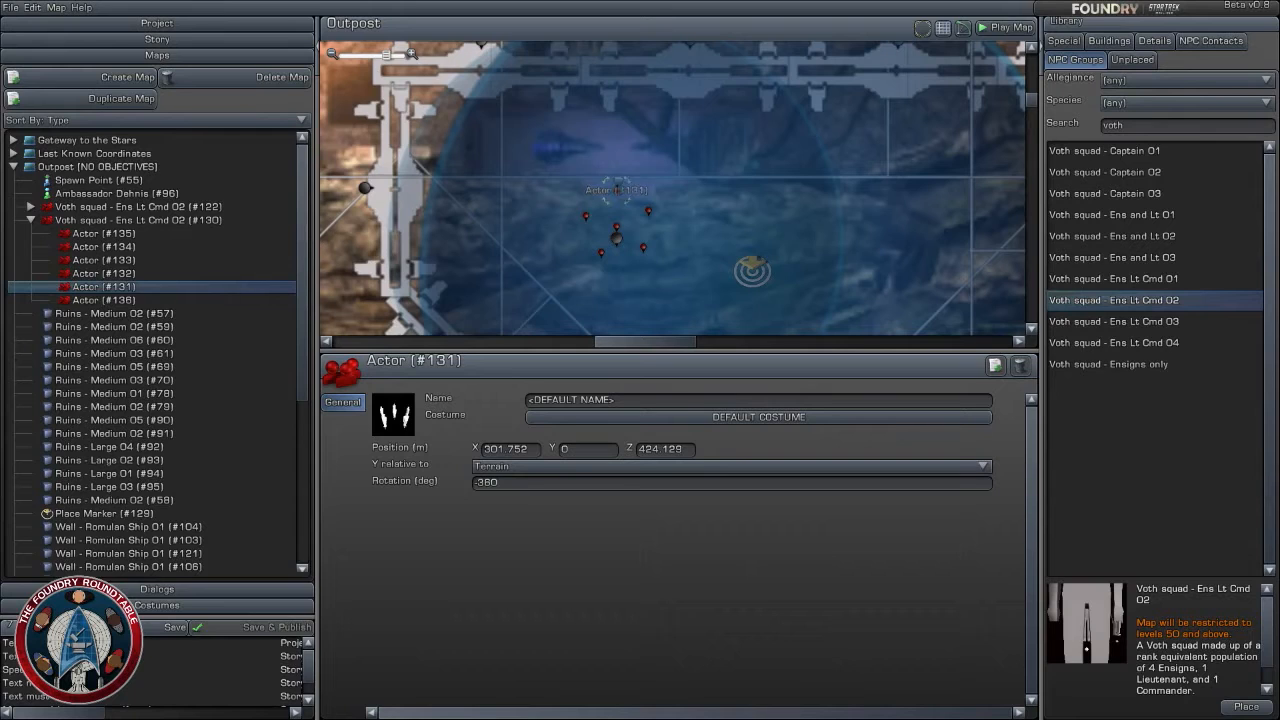
pyautogui.moveTo(616, 190); pyautogui.dragTo(532, 160)
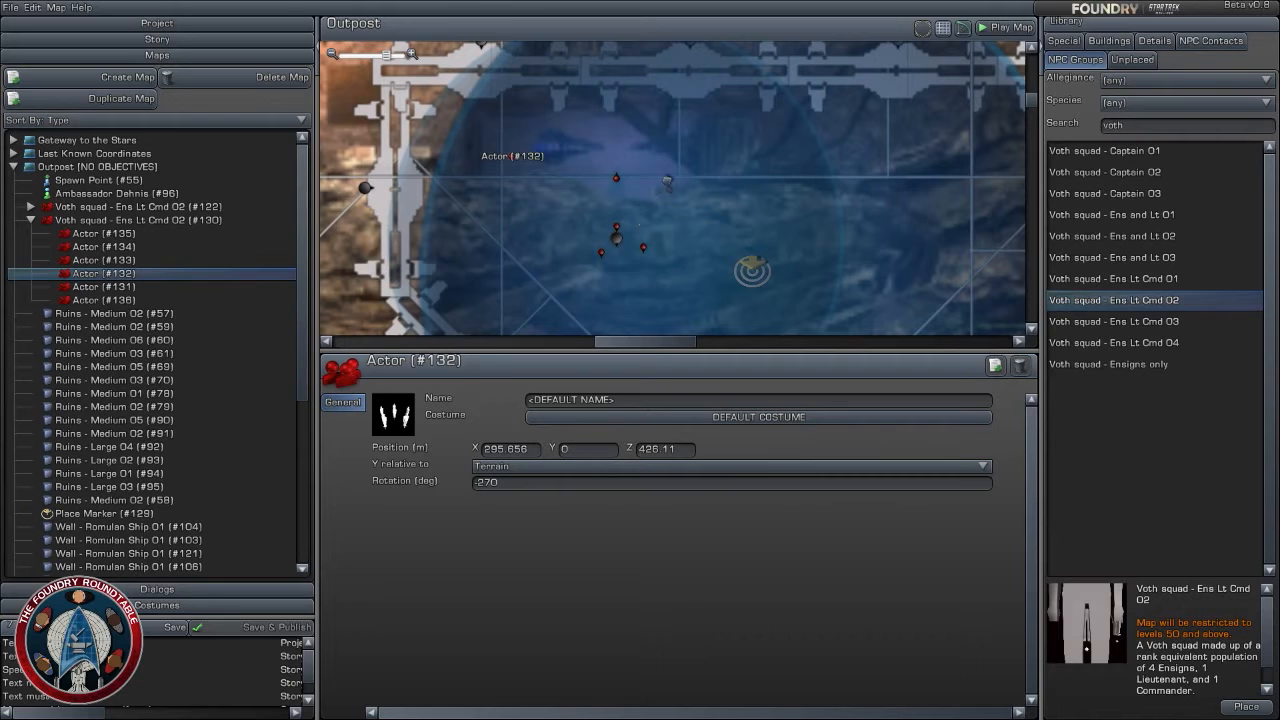
pyautogui.click(676, 170)
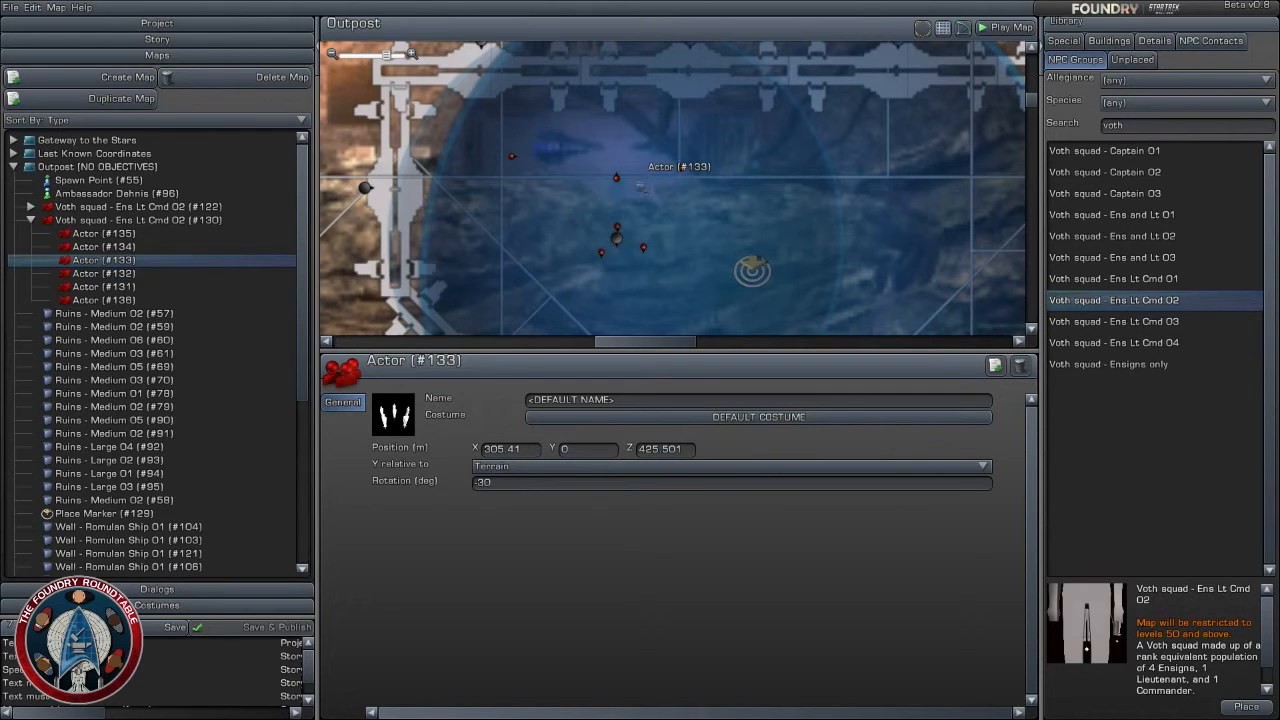
# - Spread out the squad's remaining three actors, putting one near X 300, Z 422 at -195 degrees and rotating the one at X 303 to -210
pyautogui.click(586, 221)
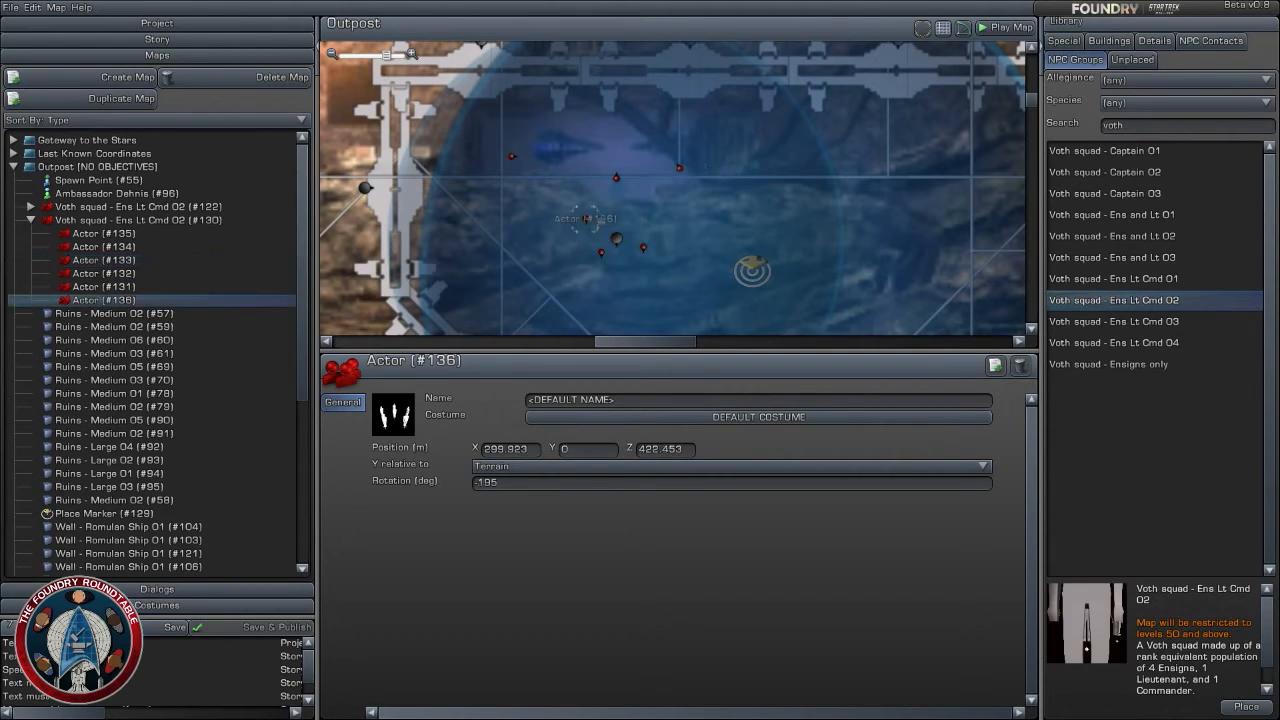
pyautogui.moveTo(602, 254); pyautogui.dragTo(640, 273)
pyautogui.click(626, 290)
pyautogui.click(643, 247)
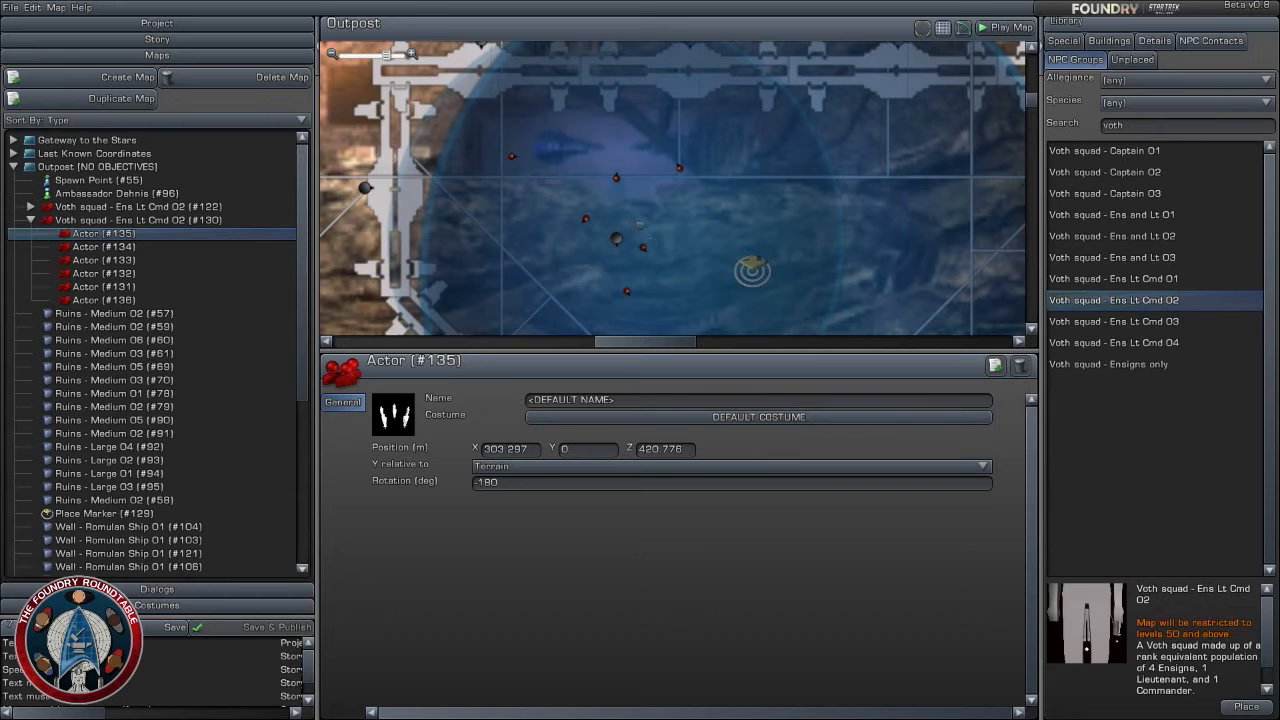
pyautogui.moveTo(640, 225); pyautogui.dragTo(630, 229)
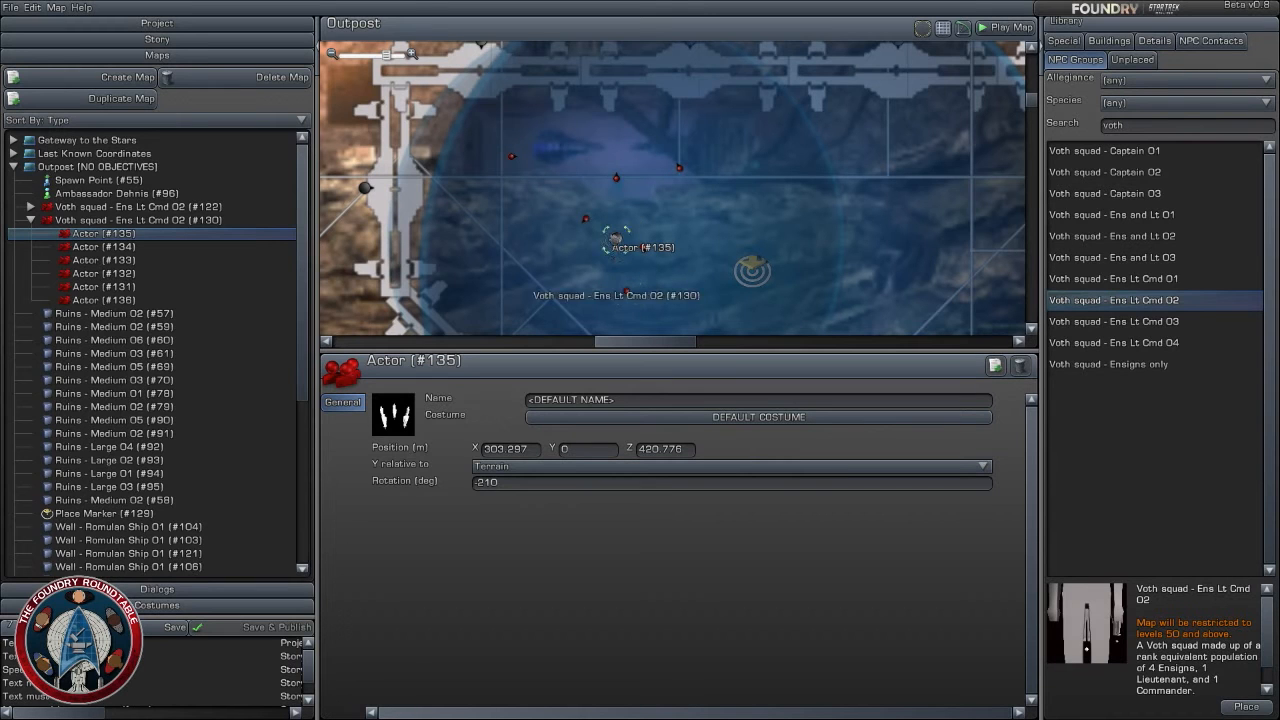
# - Assign the Legacy Combat behavior to the Voth squad in the northern chamber
pyautogui.click(626, 291)
pyautogui.click(787, 433)
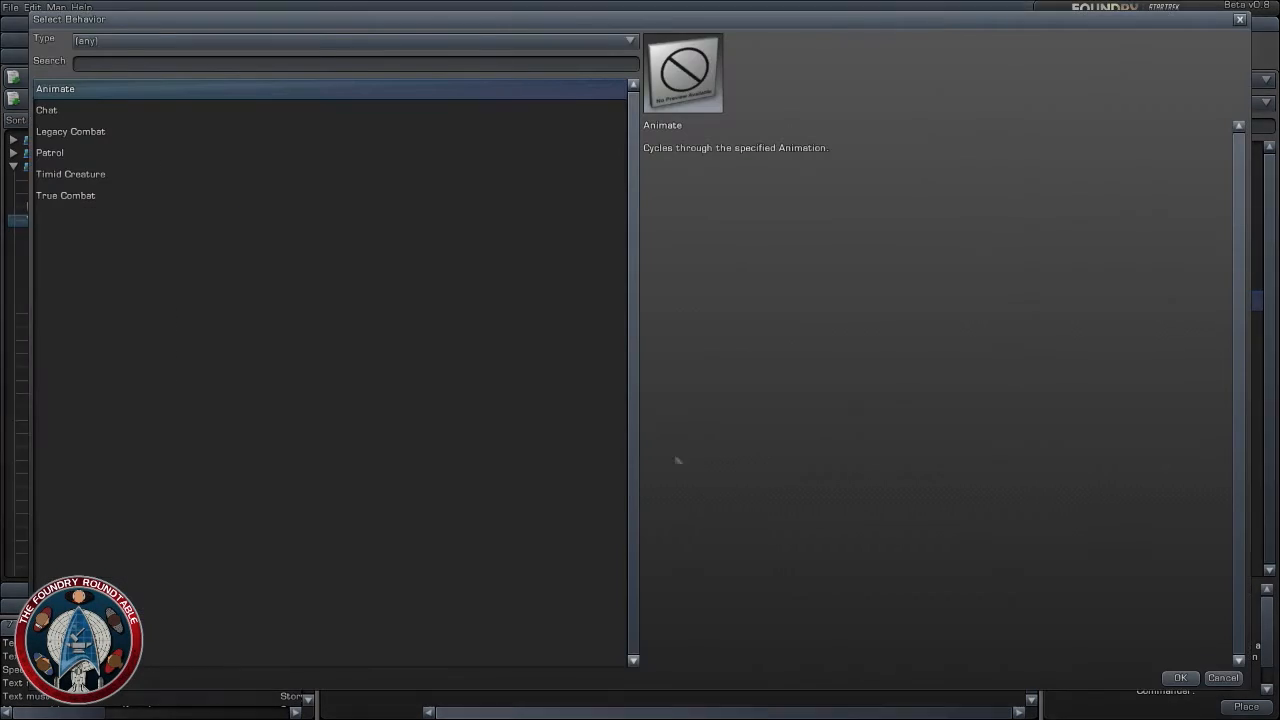
pyautogui.click(84, 133)
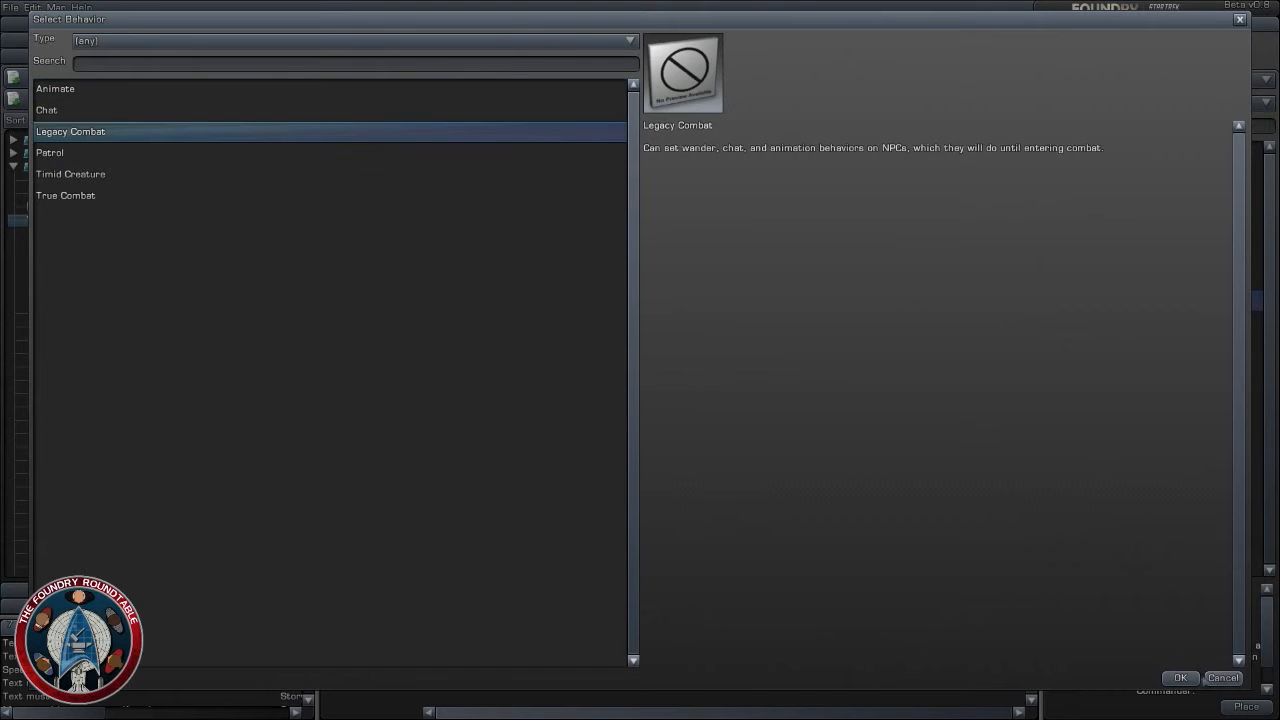
pyautogui.click(1180, 677)
# - Set the chamber squad's idle animation to Tricorder Scan - Sustained, finding it with the search term "scan"
pyautogui.click(372, 420)
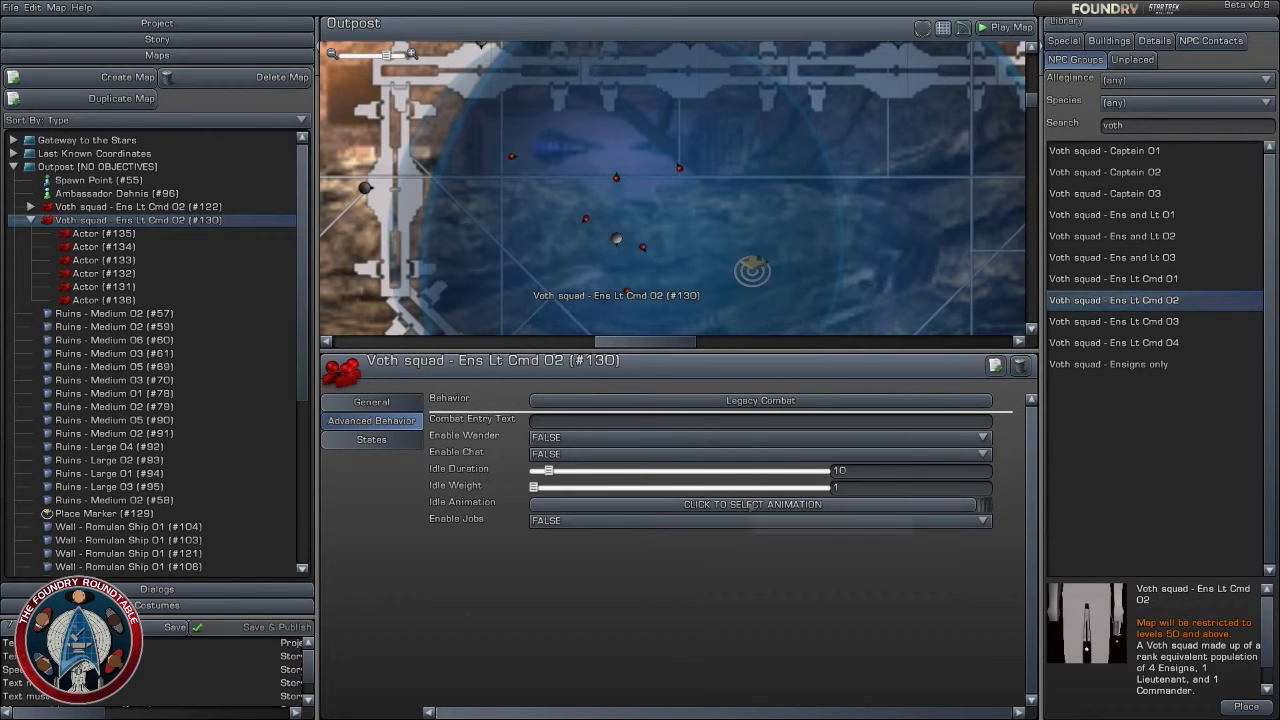
pyautogui.click(752, 505)
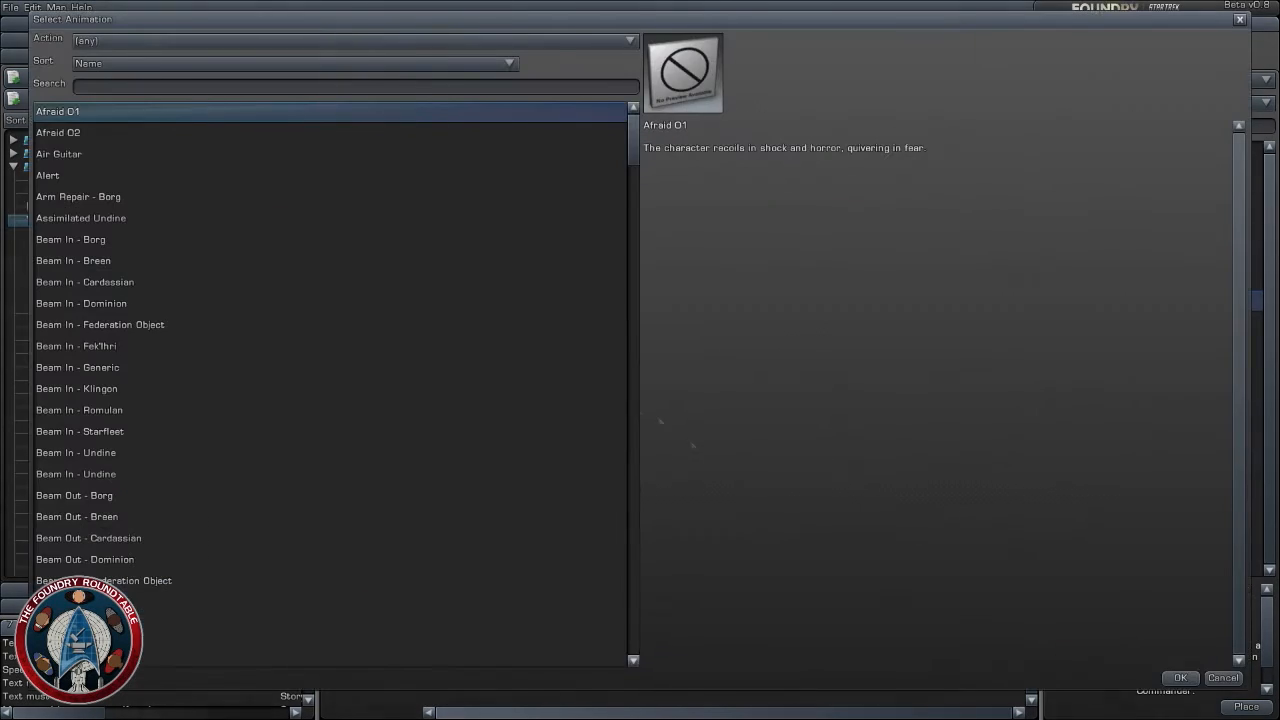
pyautogui.click(150, 86)
pyautogui.write('scan')
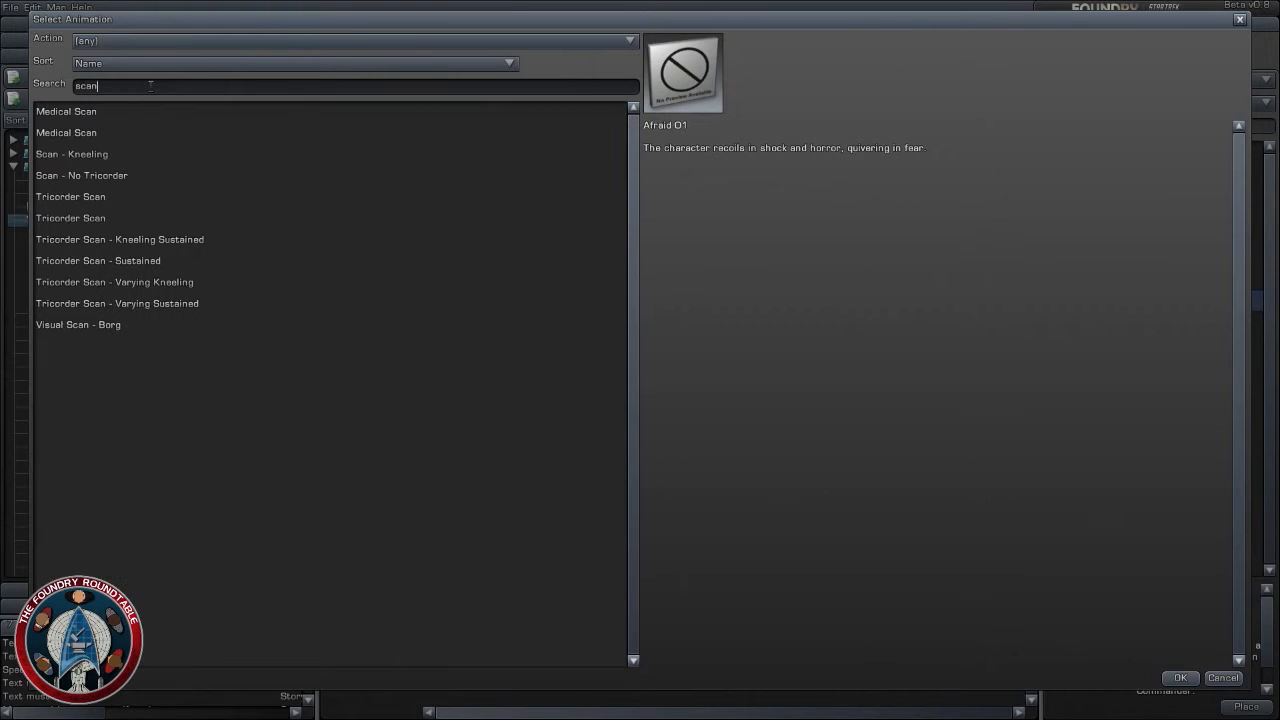
pyautogui.click(145, 261)
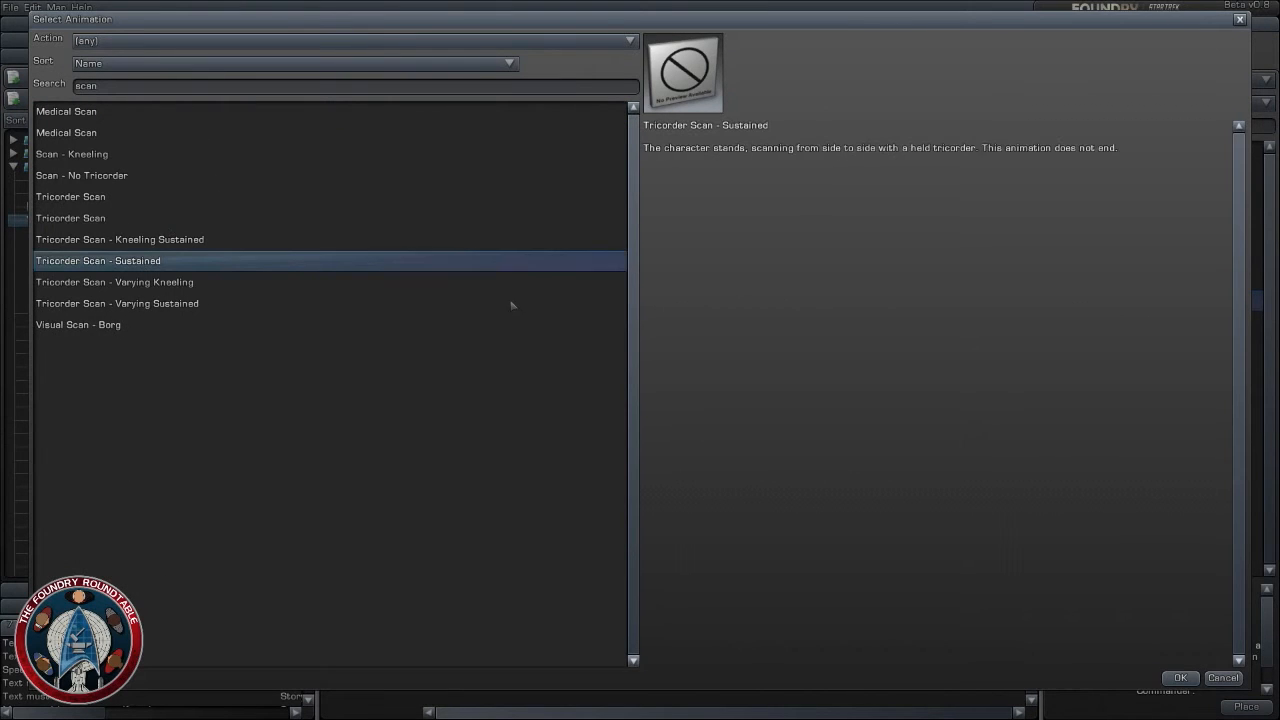
pyautogui.click(126, 200)
pyautogui.click(112, 260)
pyautogui.click(1180, 677)
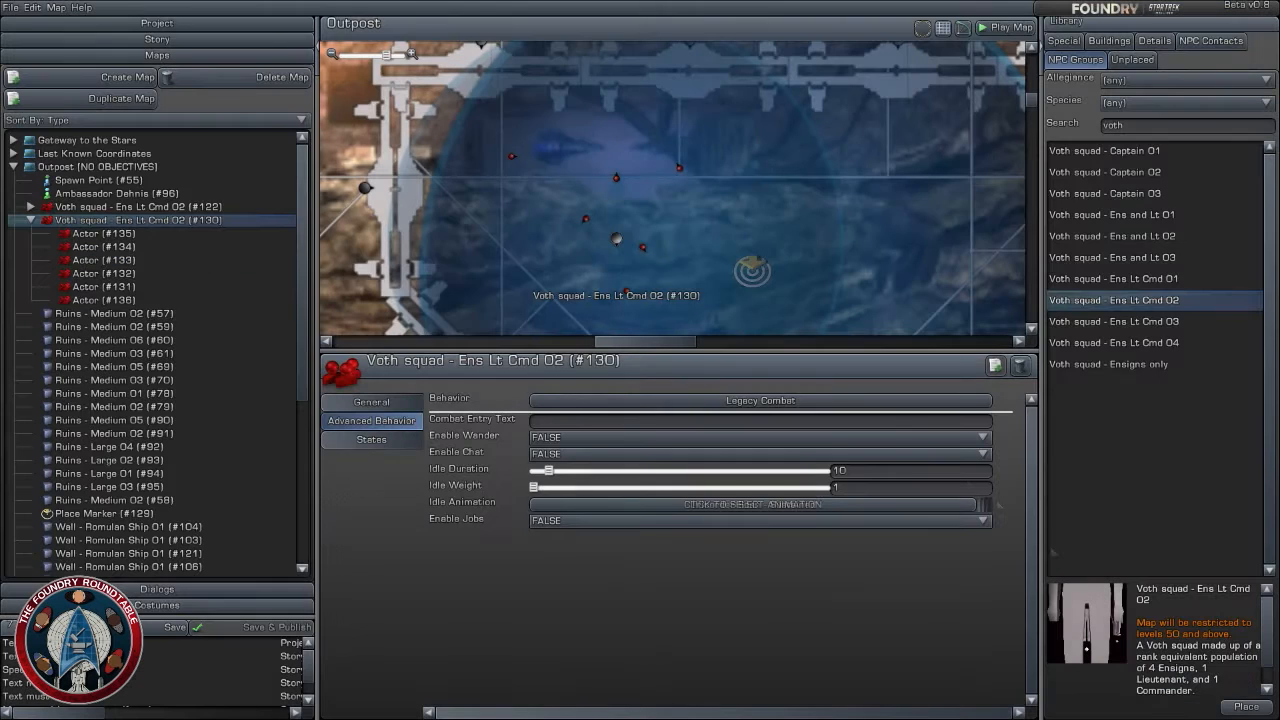
pyautogui.click(885, 261)
pyautogui.scroll(-5, 885, 261)
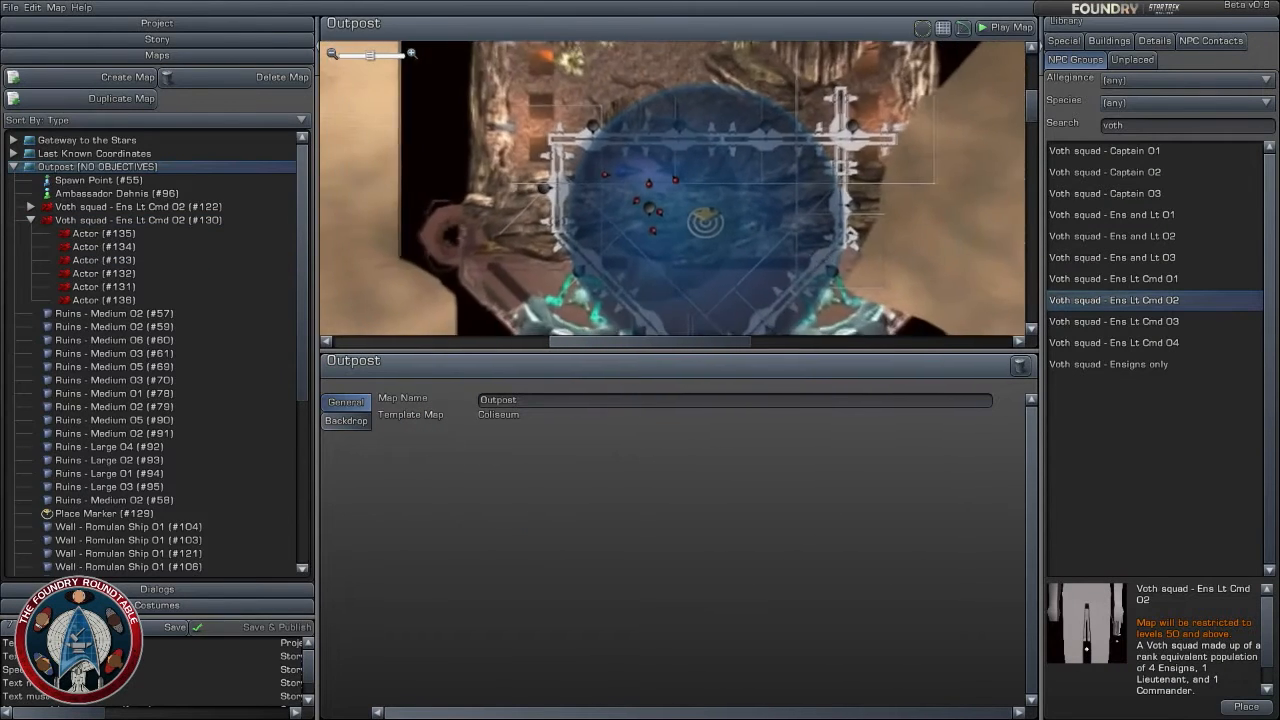
pyautogui.moveTo(815, 258); pyautogui.dragTo(772, 84, button='right')
pyautogui.scroll(-2, 815, 258)
pyautogui.moveTo(815, 258); pyautogui.dragTo(810, 98, button='right')
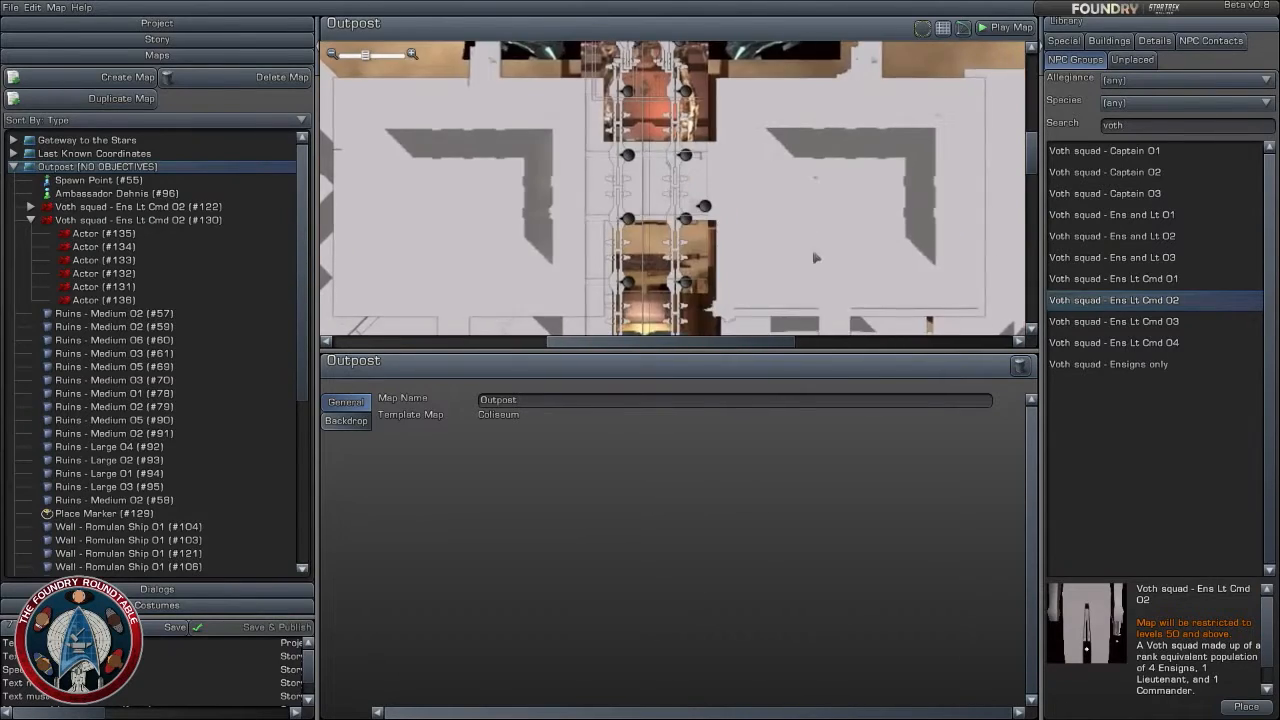
pyautogui.scroll(-5, 815, 258)
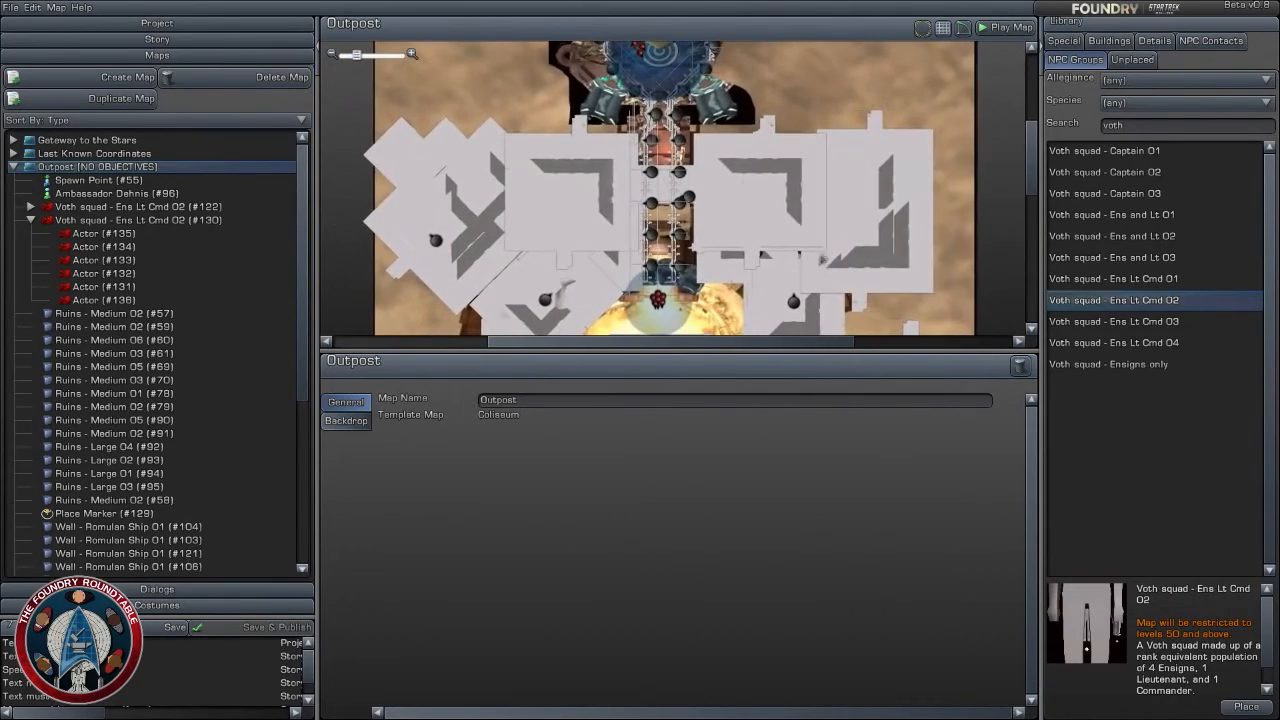
pyautogui.moveTo(815, 266); pyautogui.dragTo(838, 330, button='right')
pyautogui.moveTo(824, 206); pyautogui.dragTo(826, 308, button='right')
pyautogui.scroll(5, 826, 308)
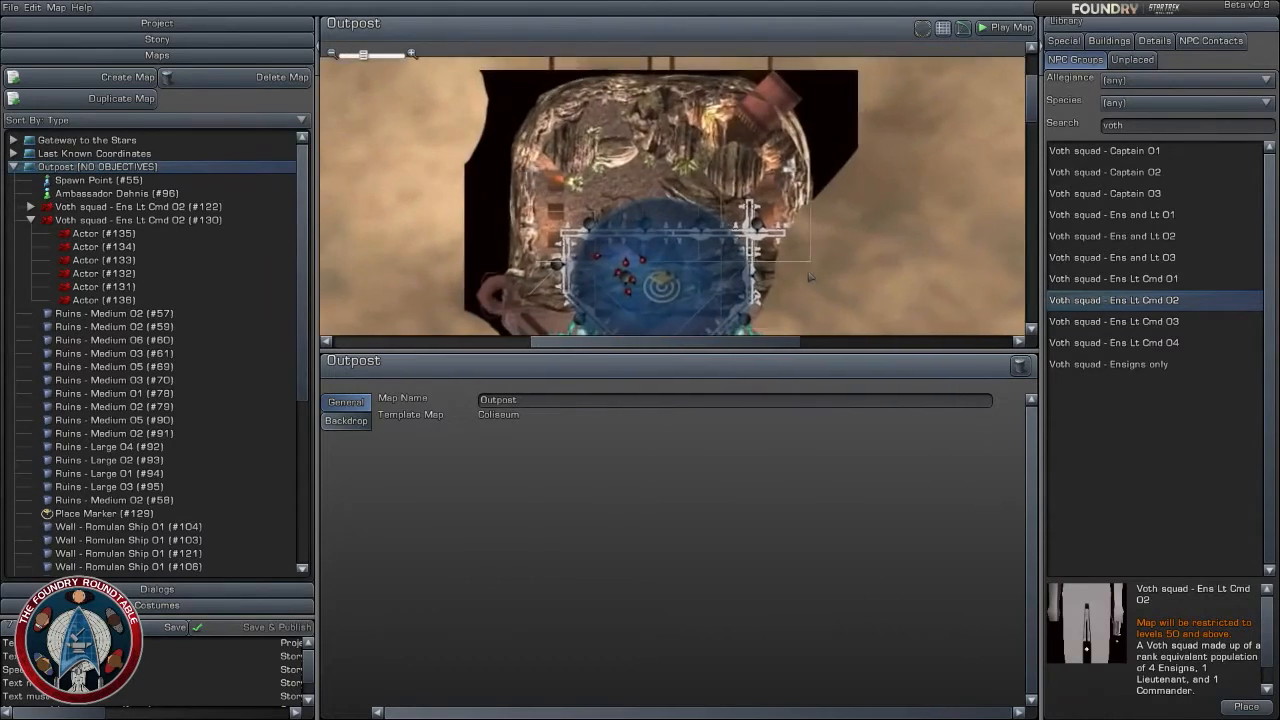
# - Examine the last entries among the NPC contacts, including Yan Isleth and Yonys, and the foundation detail objects in the library
pyautogui.click(1210, 41)
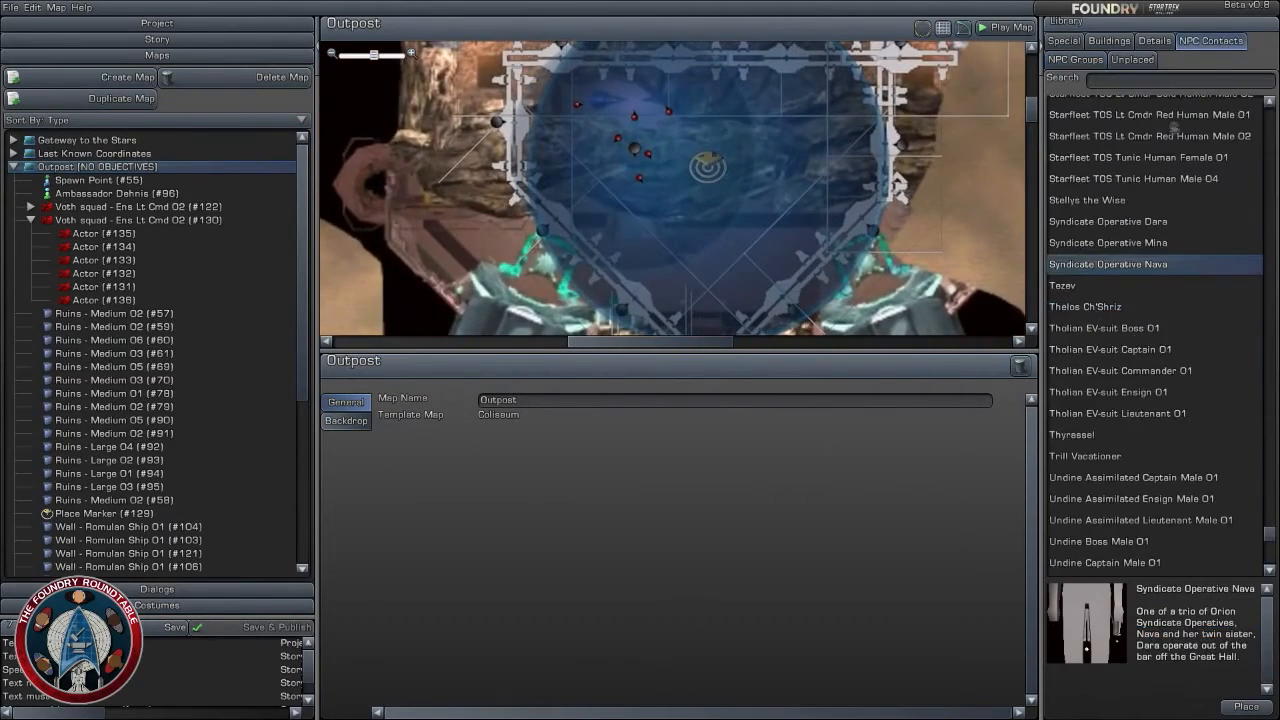
pyautogui.scroll(-8, 1096, 376)
pyautogui.click(1112, 551)
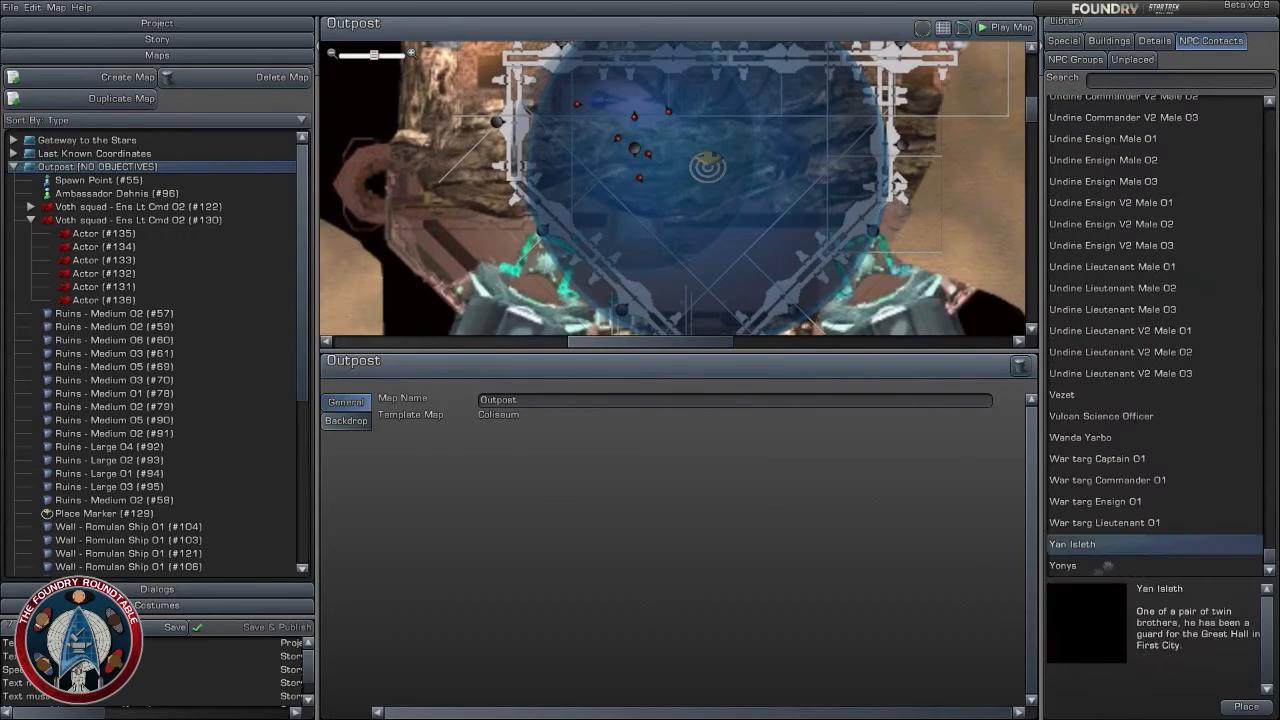
pyautogui.click(1099, 567)
pyautogui.scroll(2, 1160, 360)
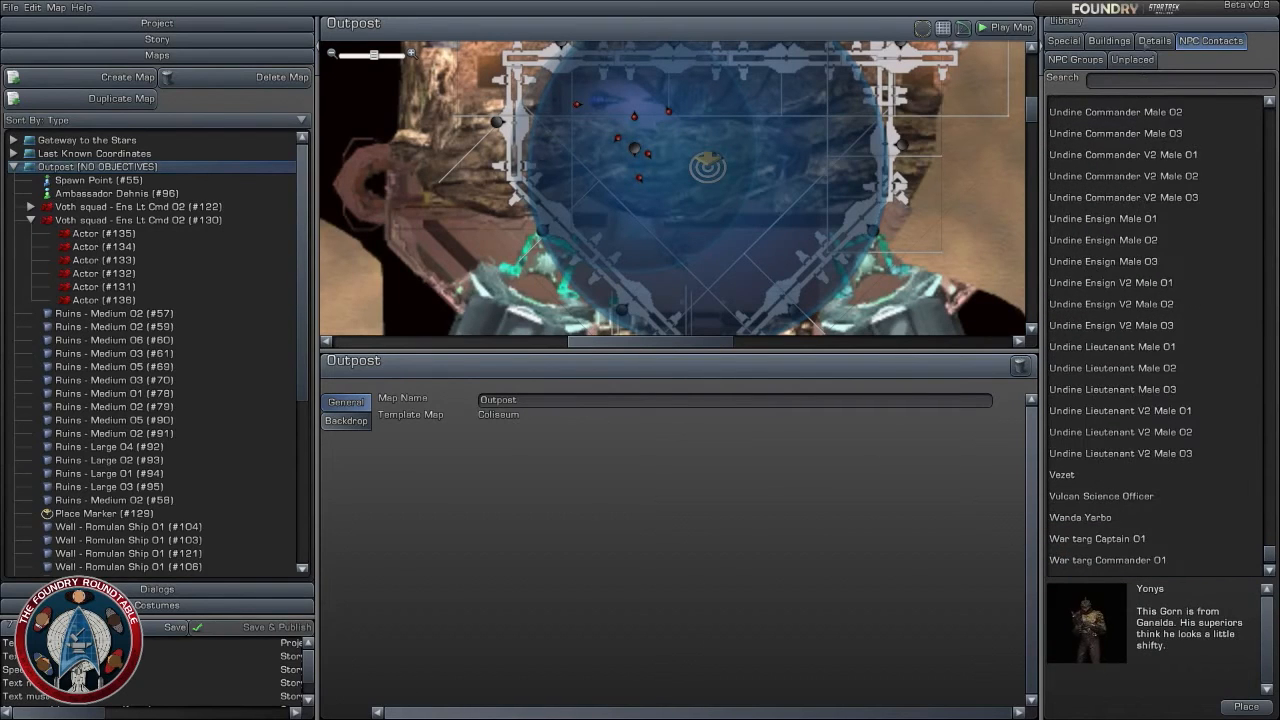
pyautogui.click(1154, 41)
pyautogui.scroll(-10, 1172, 428)
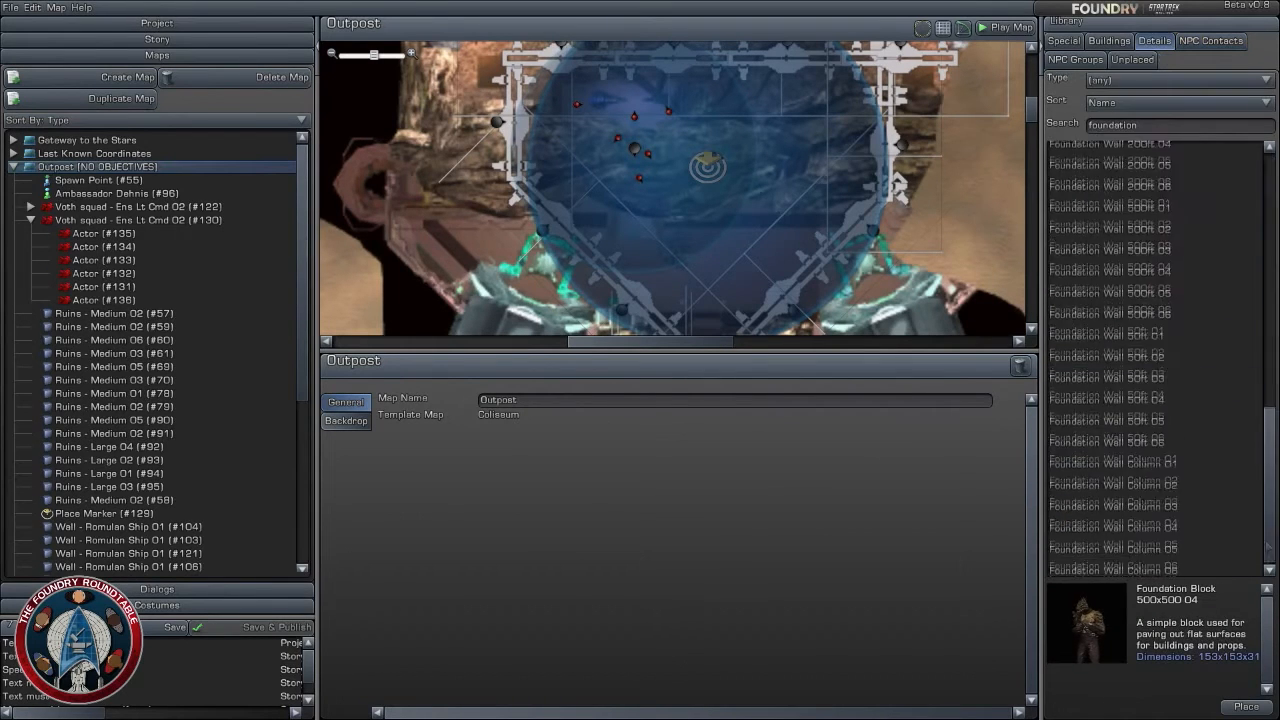
pyautogui.scroll(3, 749, 259)
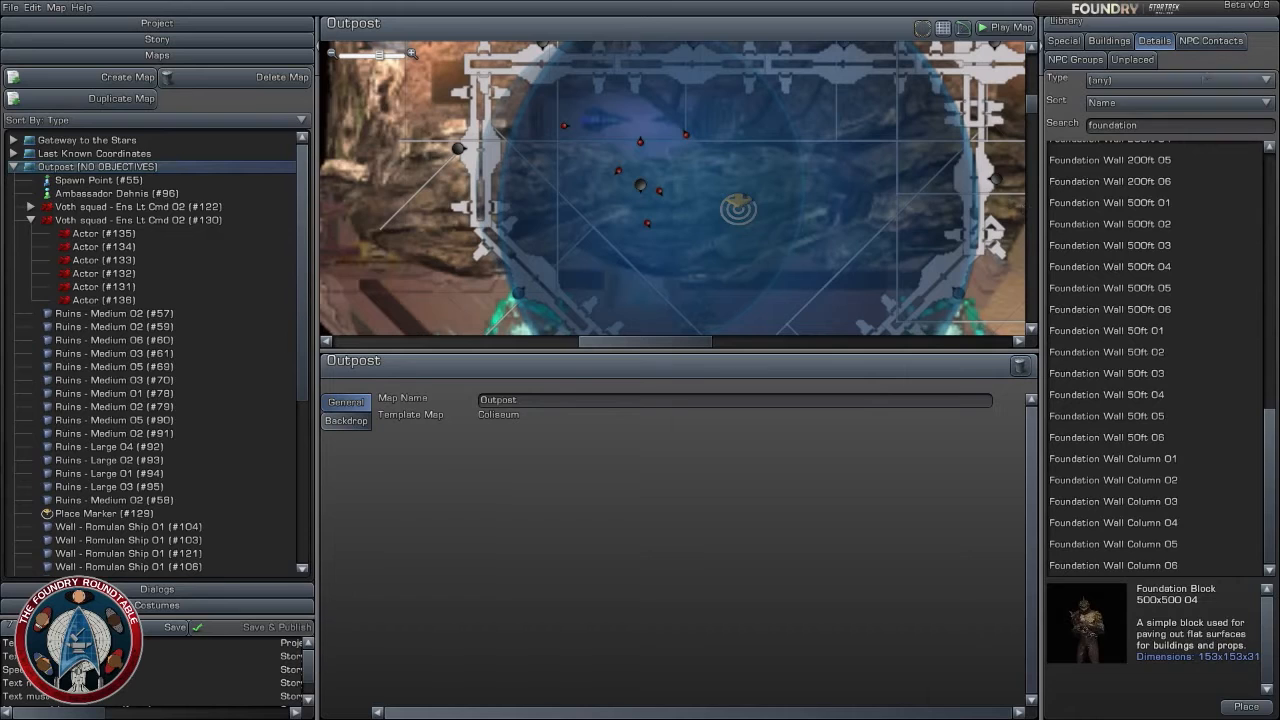
# - Examine NPC contacts at both ends of the library's alphabetical range, including Vezet, Academy Cadet, Armek of Borg and Vulcan Science Officer
pyautogui.click(1210, 40)
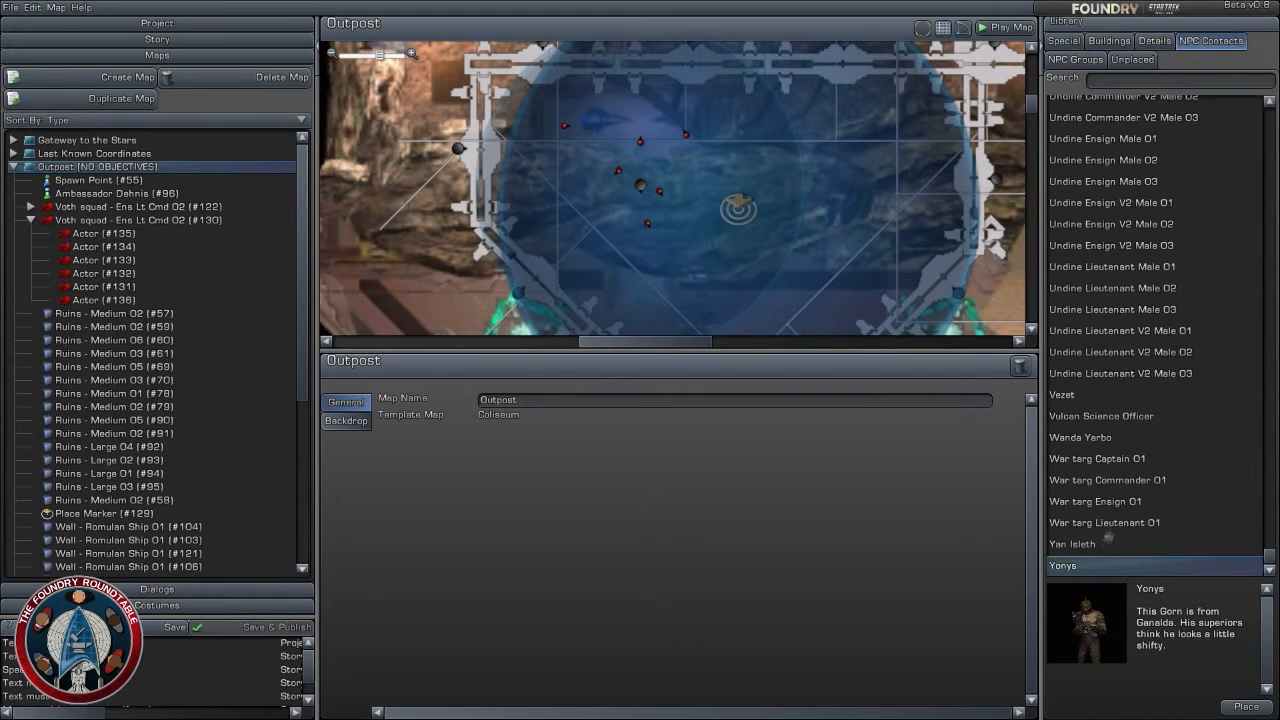
pyautogui.click(1104, 545)
pyautogui.click(1104, 522)
pyautogui.click(1110, 481)
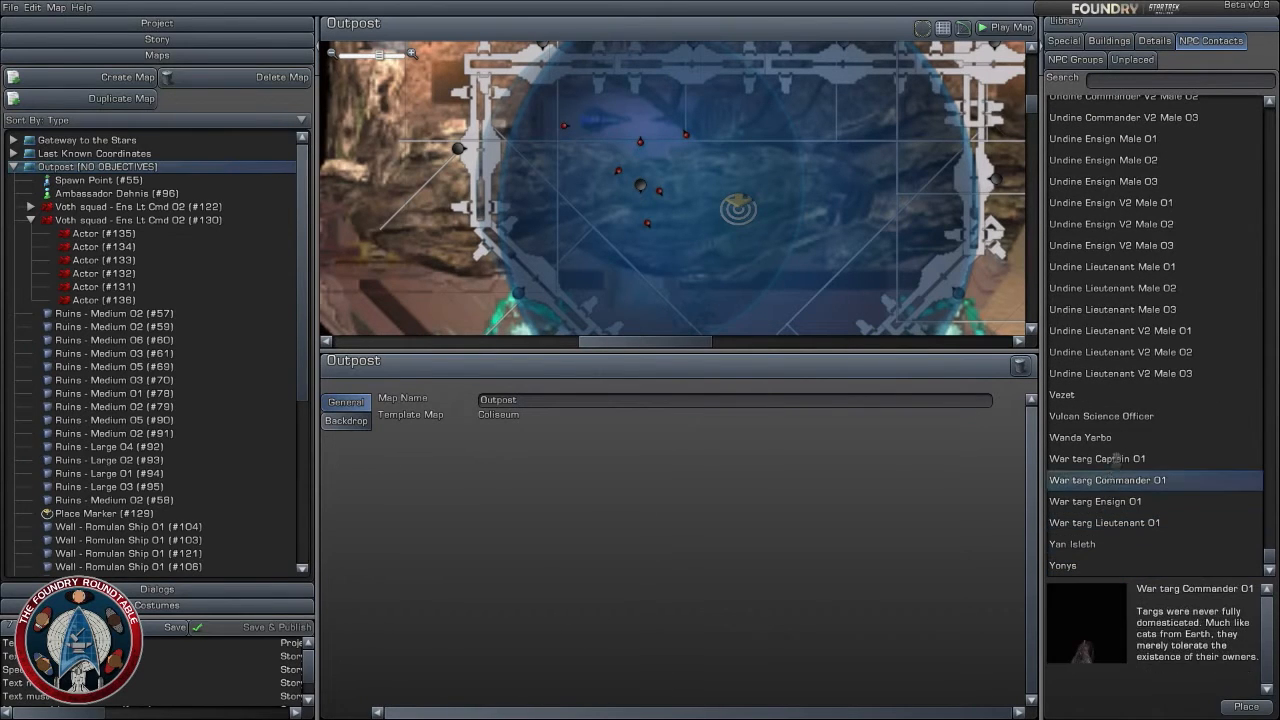
pyautogui.click(1116, 438)
pyautogui.click(1126, 416)
pyautogui.click(1128, 395)
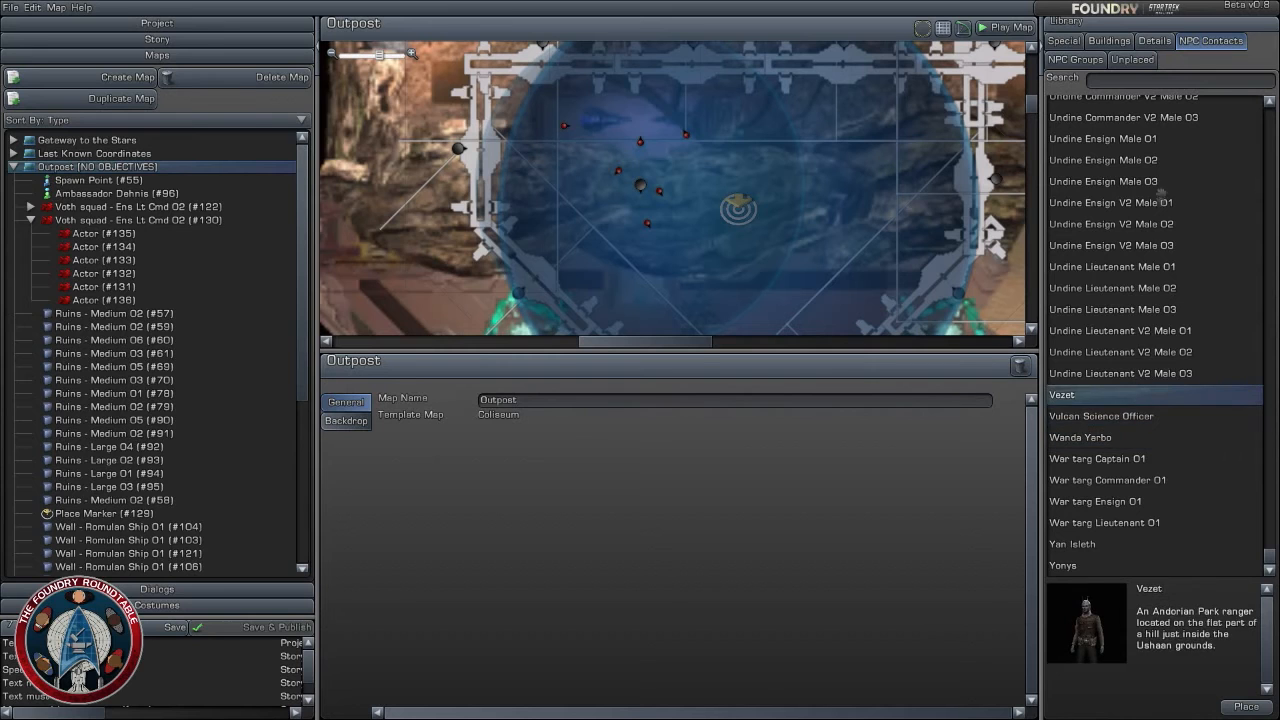
pyautogui.scroll(8, 1160, 196)
pyautogui.scroll(15, 1160, 196)
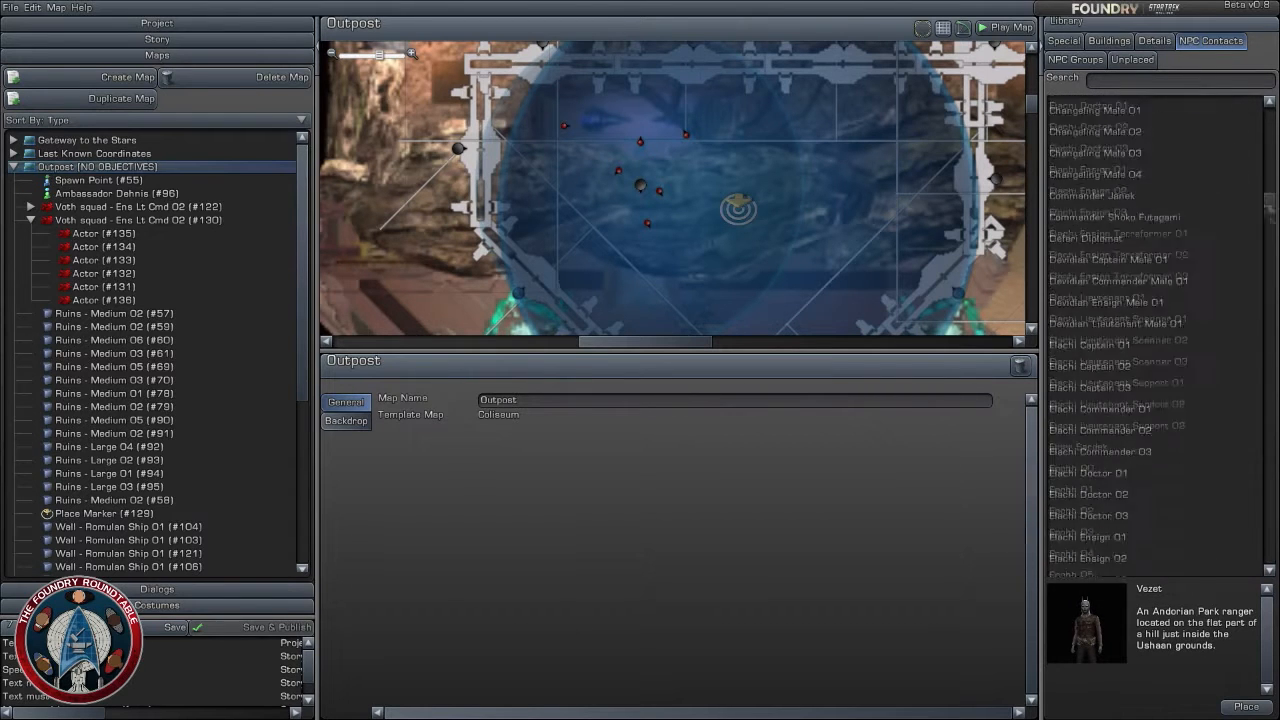
pyautogui.click(1178, 128)
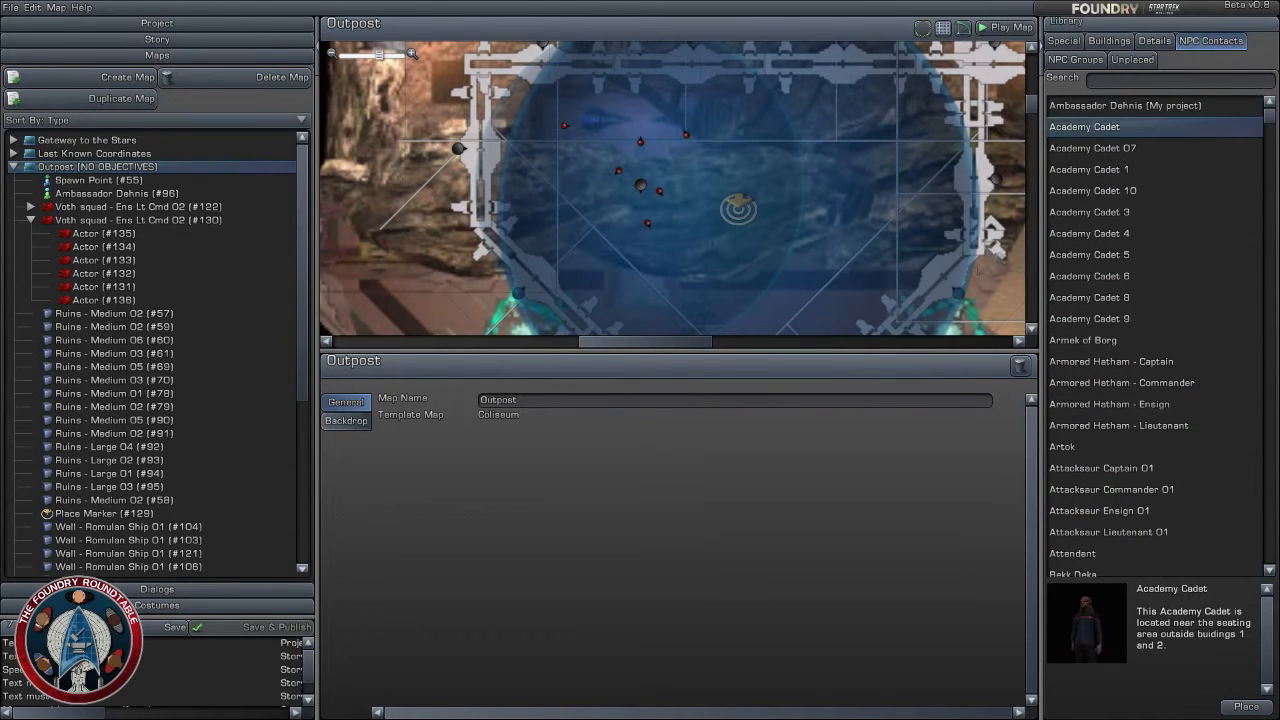
pyautogui.click(1125, 344)
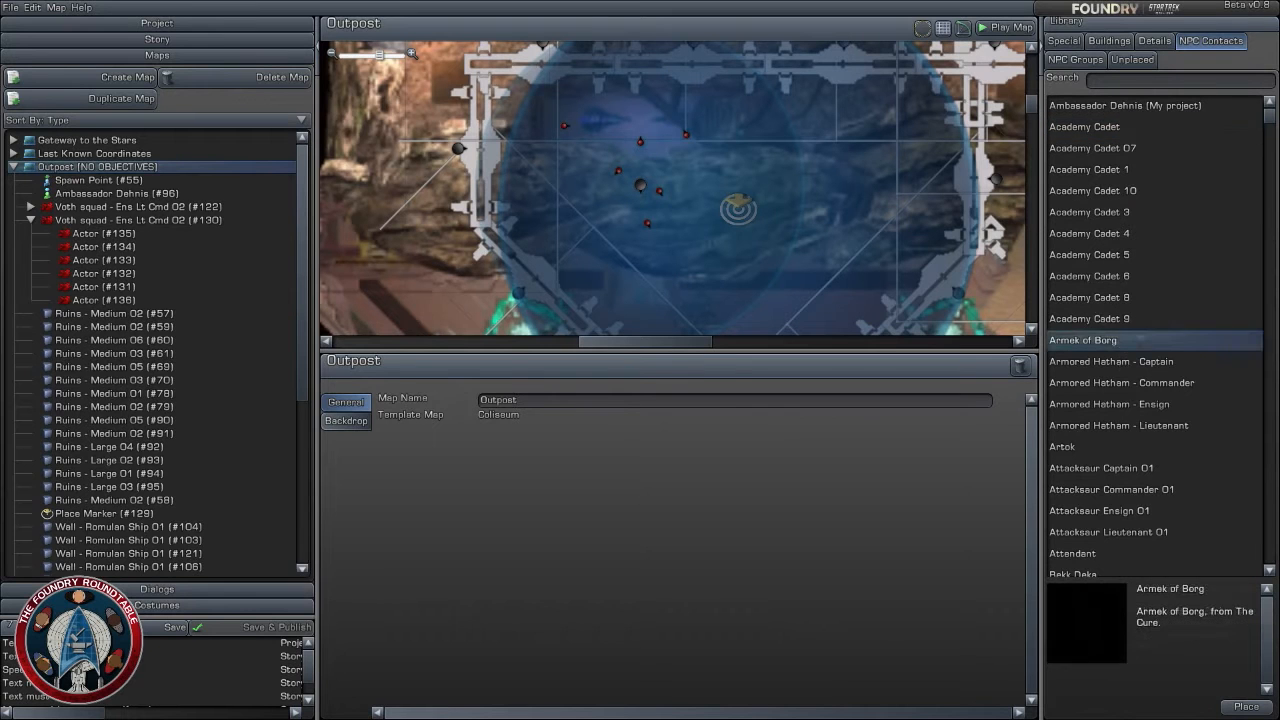
pyautogui.scroll(-20, 1150, 340)
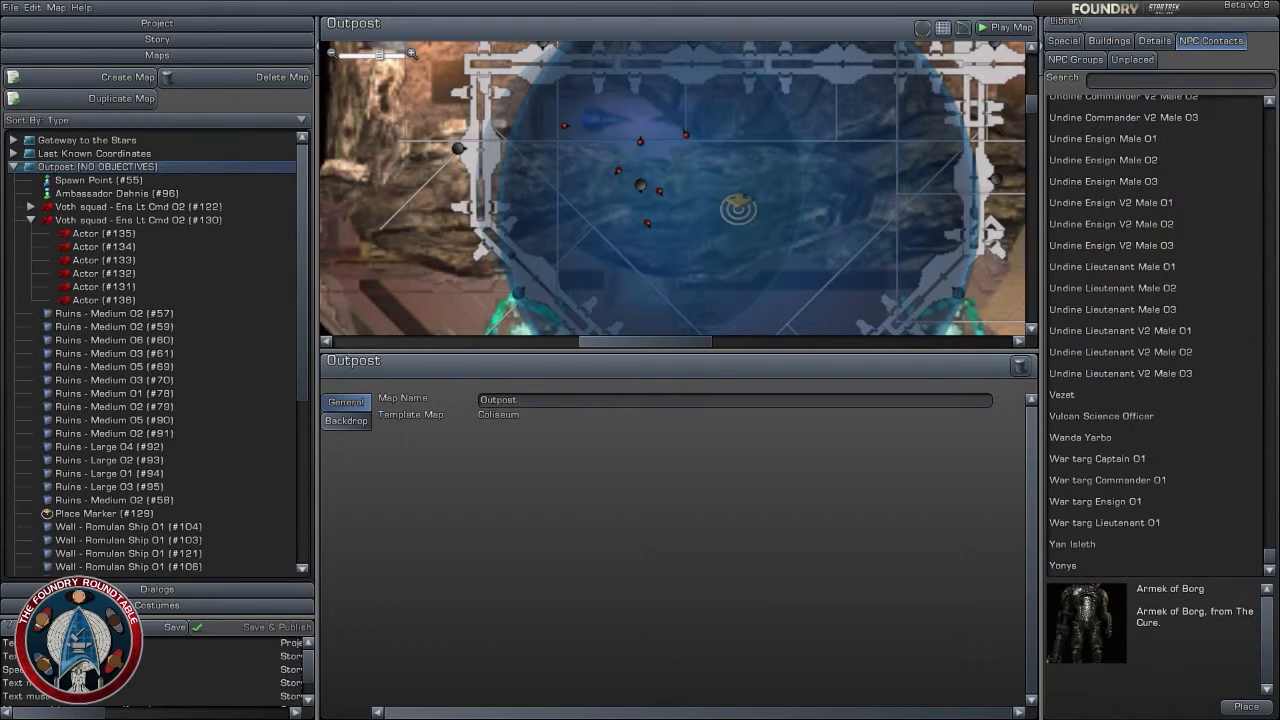
pyautogui.click(1163, 502)
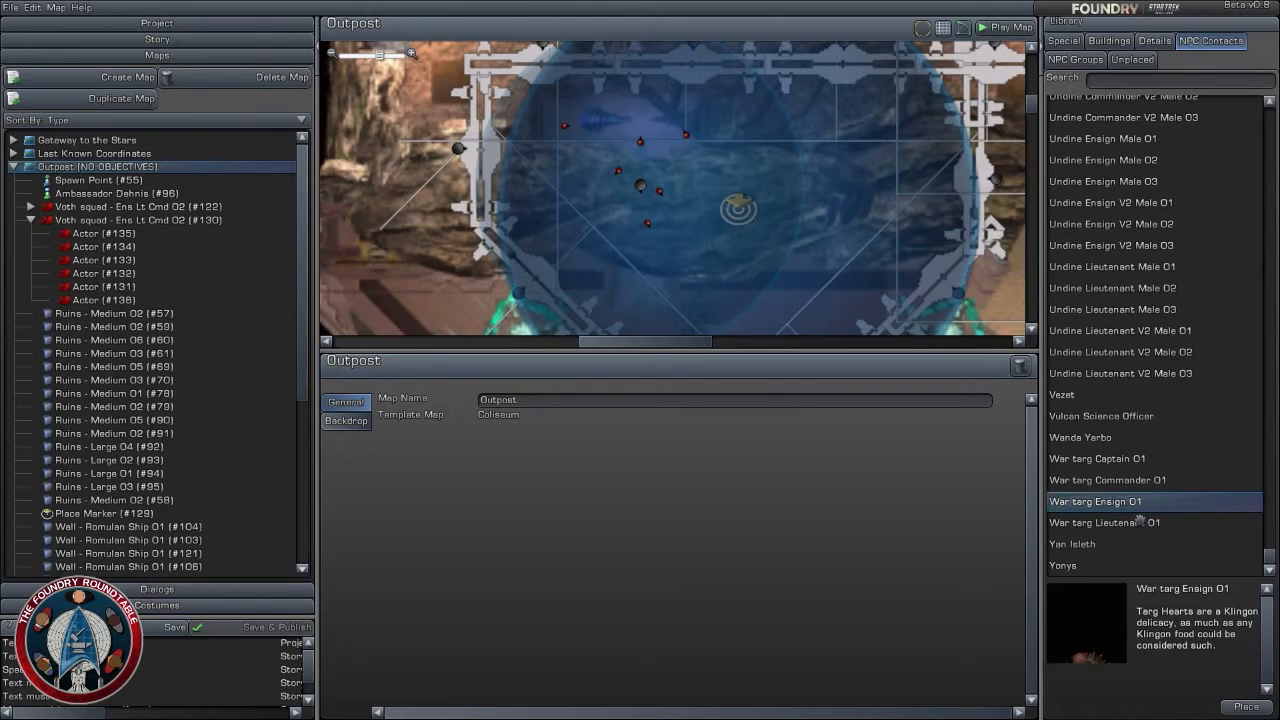
pyautogui.click(1127, 481)
pyautogui.click(1125, 456)
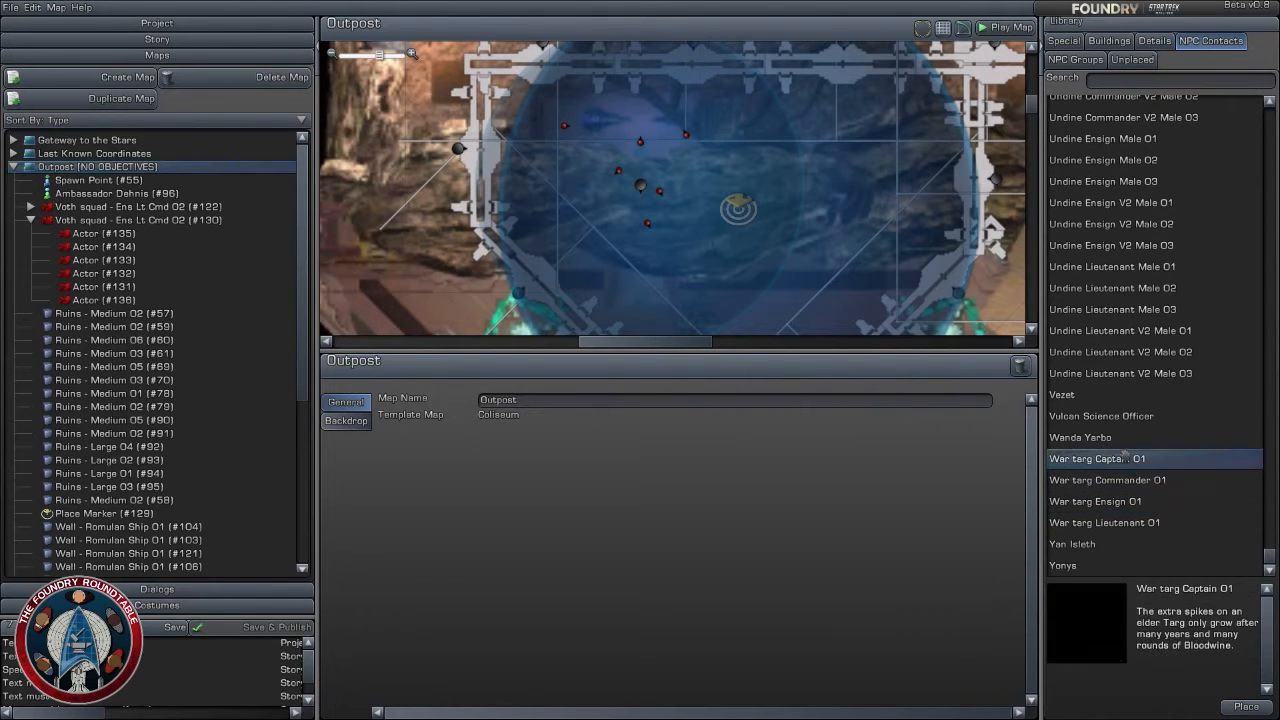
pyautogui.click(1127, 437)
pyautogui.click(1127, 416)
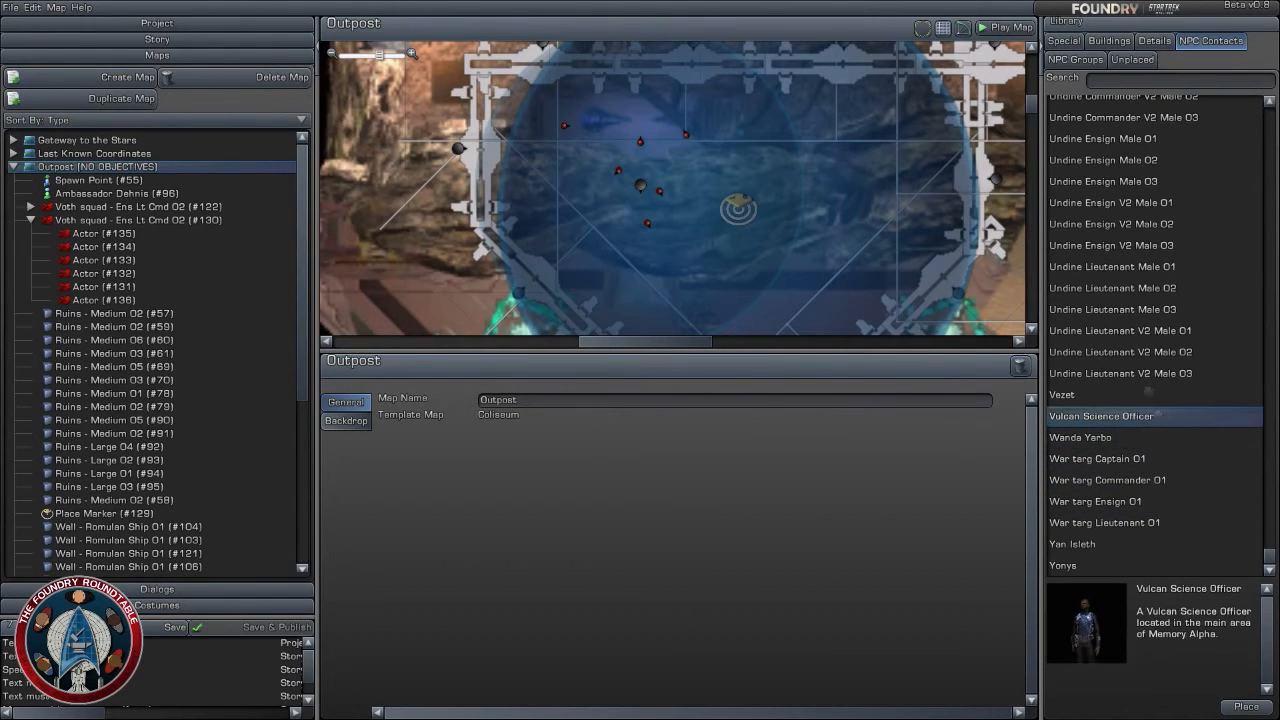
pyautogui.click(1142, 373)
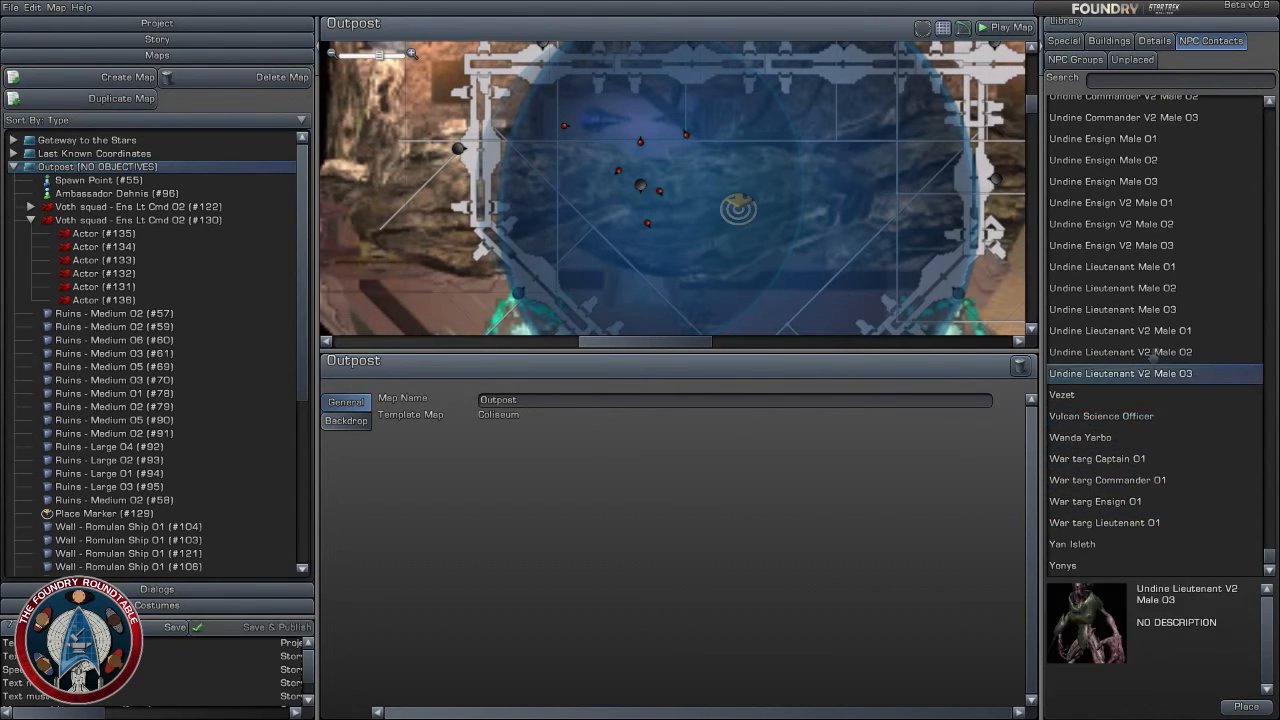
# - Filter the NPC contacts by "starfleet" and preview the Starfleet Lieutenant Tac Benzite Male 01 model
pyautogui.click(1171, 79)
pyautogui.write('starfle')
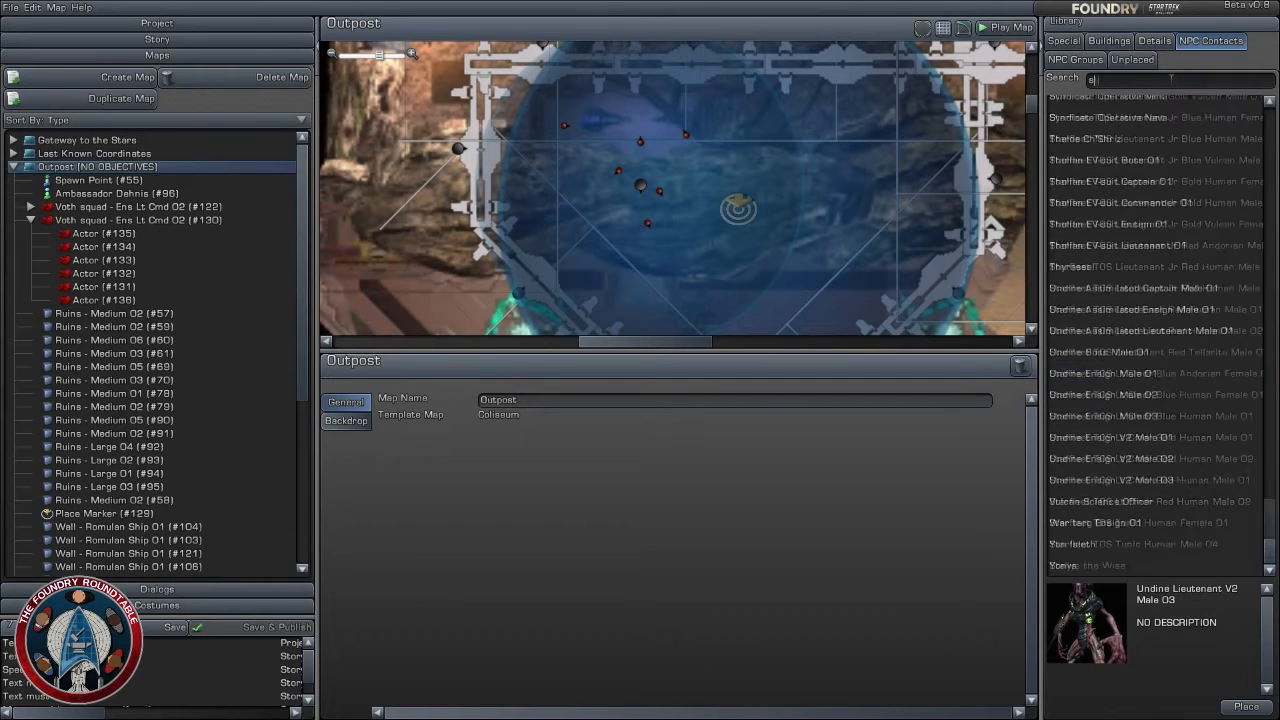
pyautogui.write('et')
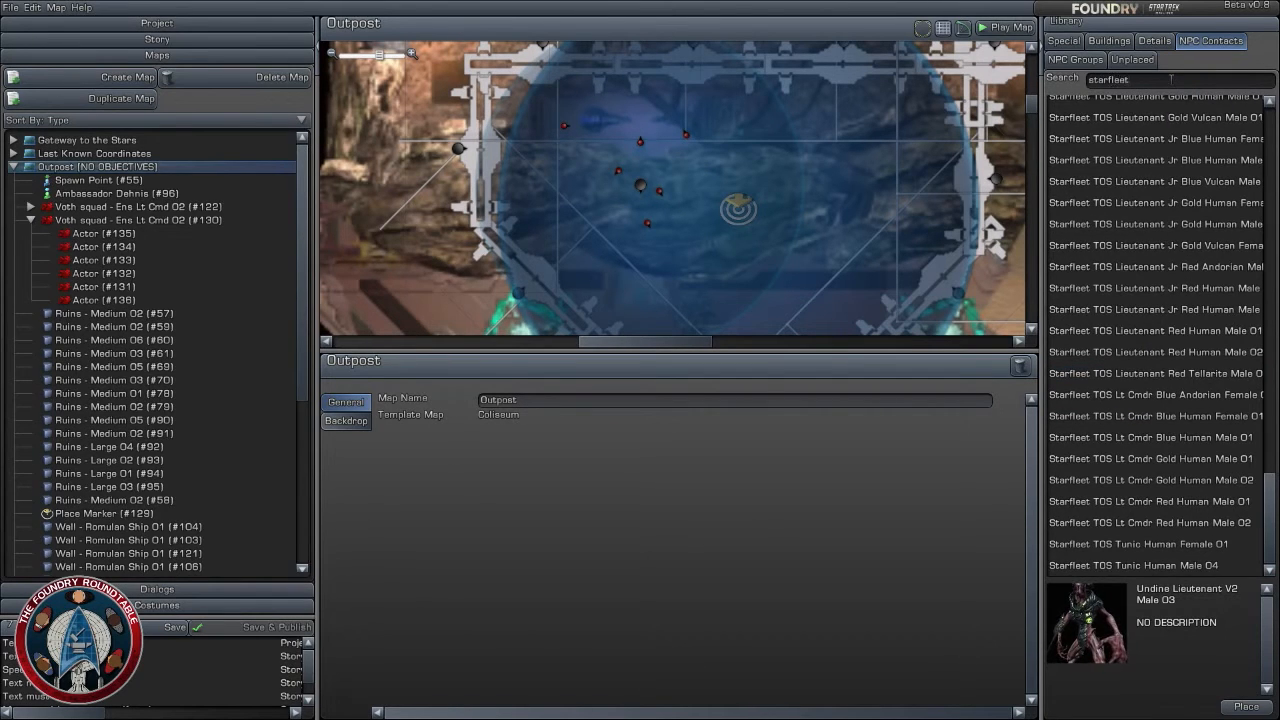
pyautogui.scroll(10, 1166, 446)
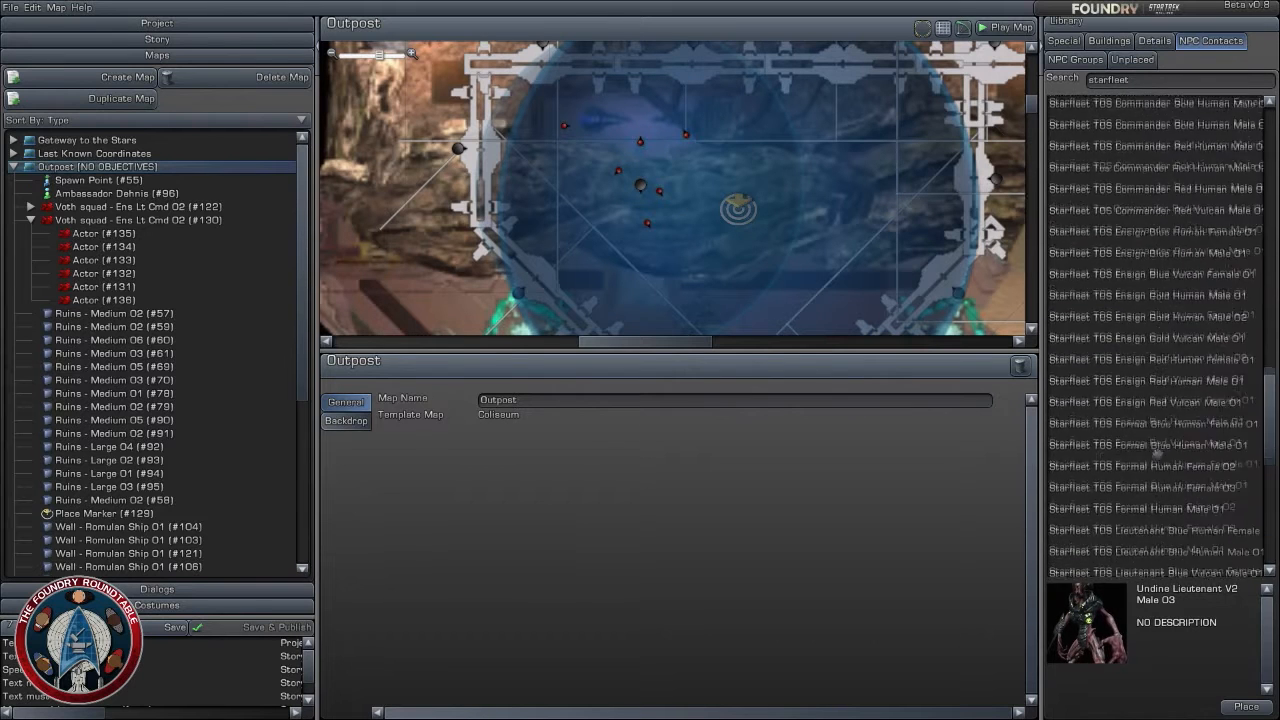
pyautogui.scroll(2, 1200, 480)
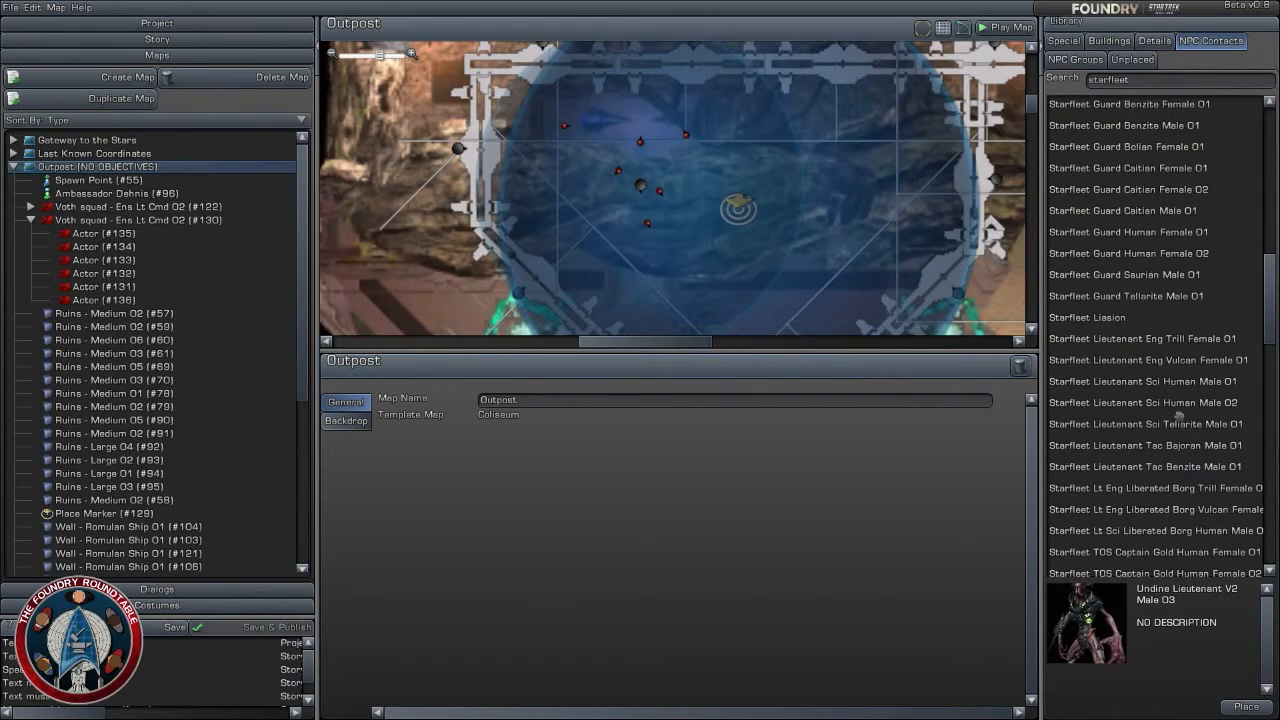
pyautogui.click(1160, 468)
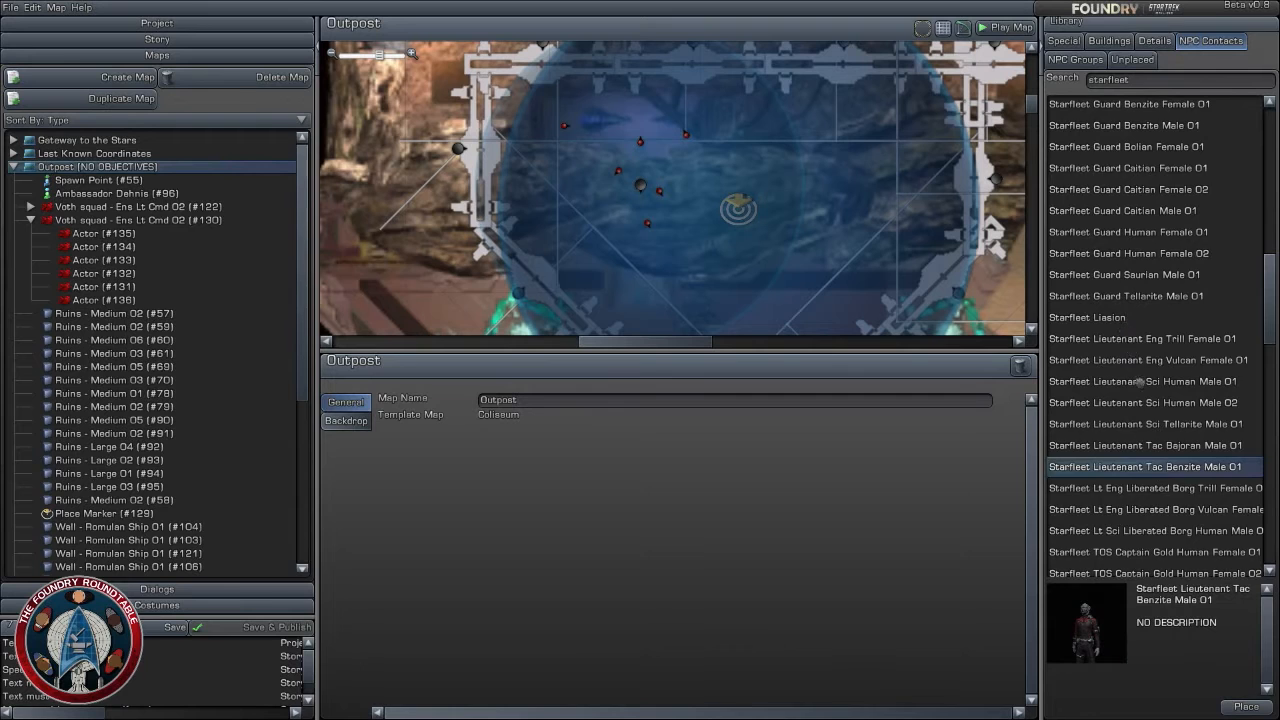
pyautogui.scroll(3, 1140, 372)
pyautogui.scroll(1, 1142, 384)
# - Place Starfleet Ensign Sci Benzite Female 02 among the northern chamber's Voth actors at about X 299.3, Z 425.5, rotated to -30 degrees
pyautogui.click(1136, 263)
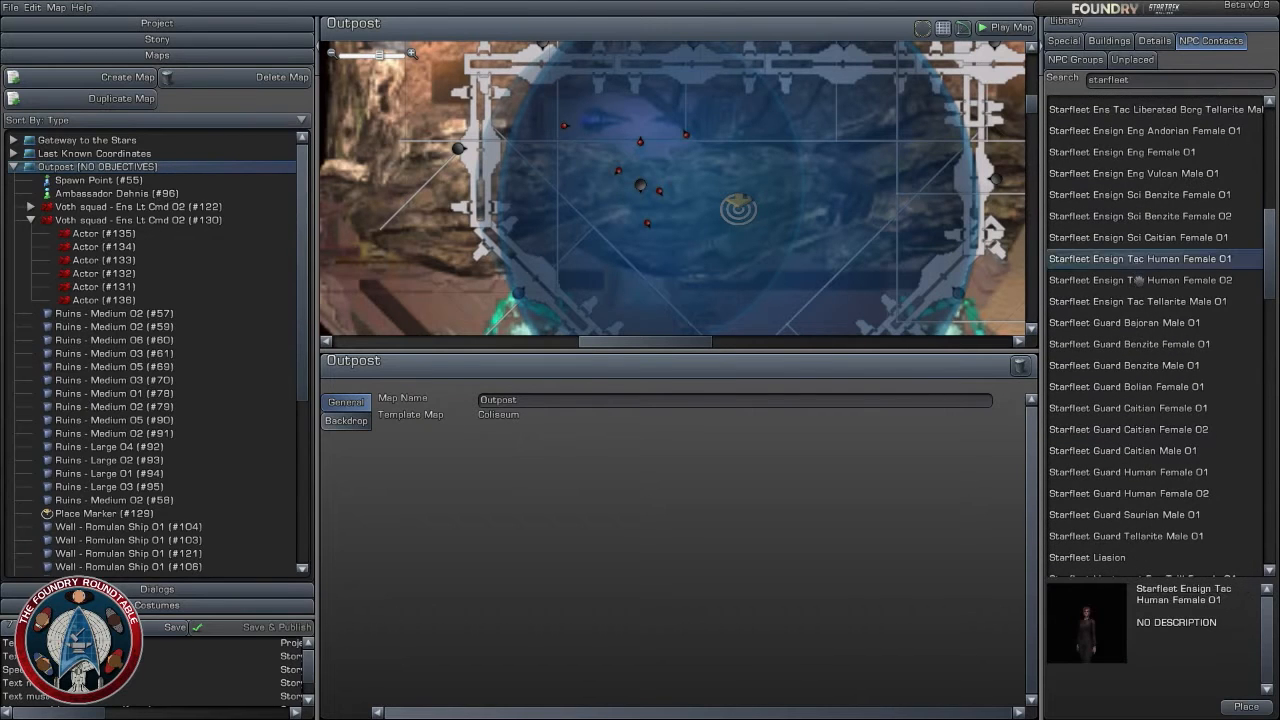
pyautogui.click(1137, 280)
pyautogui.click(1140, 238)
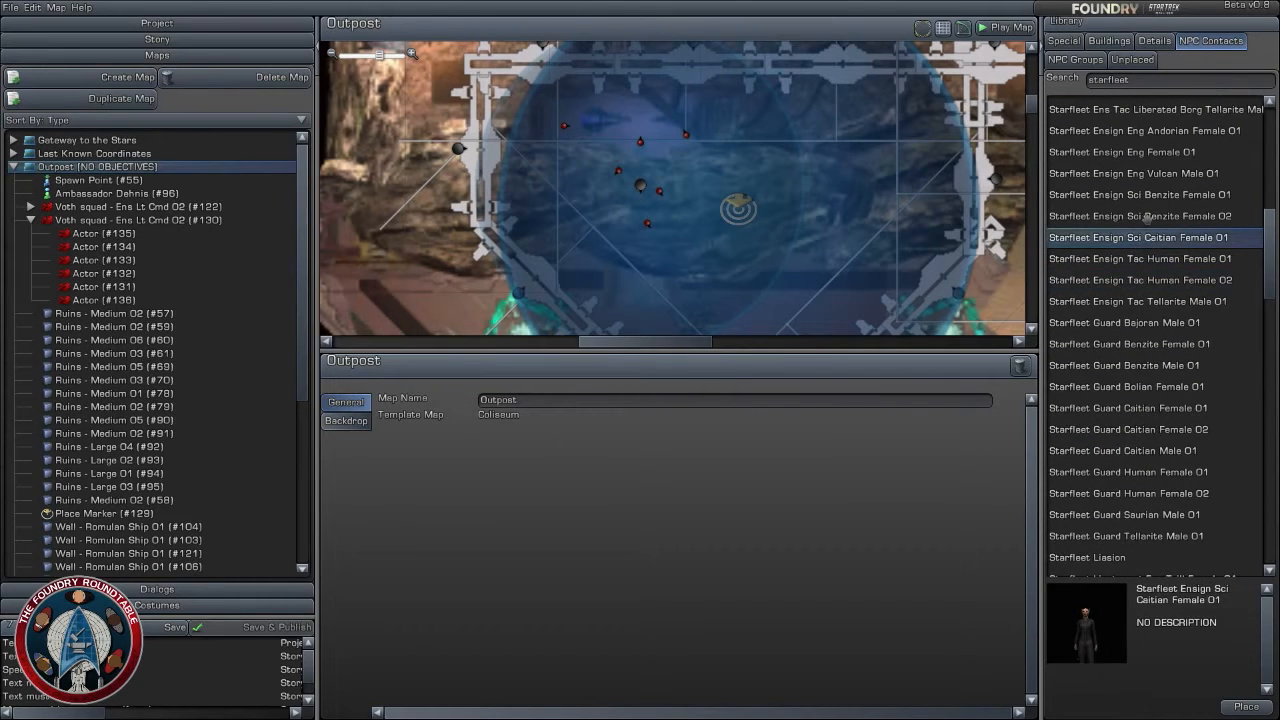
pyautogui.click(1148, 216)
pyautogui.moveTo(1148, 214); pyautogui.dragTo(608, 148)
pyautogui.scroll(4, 622, 148)
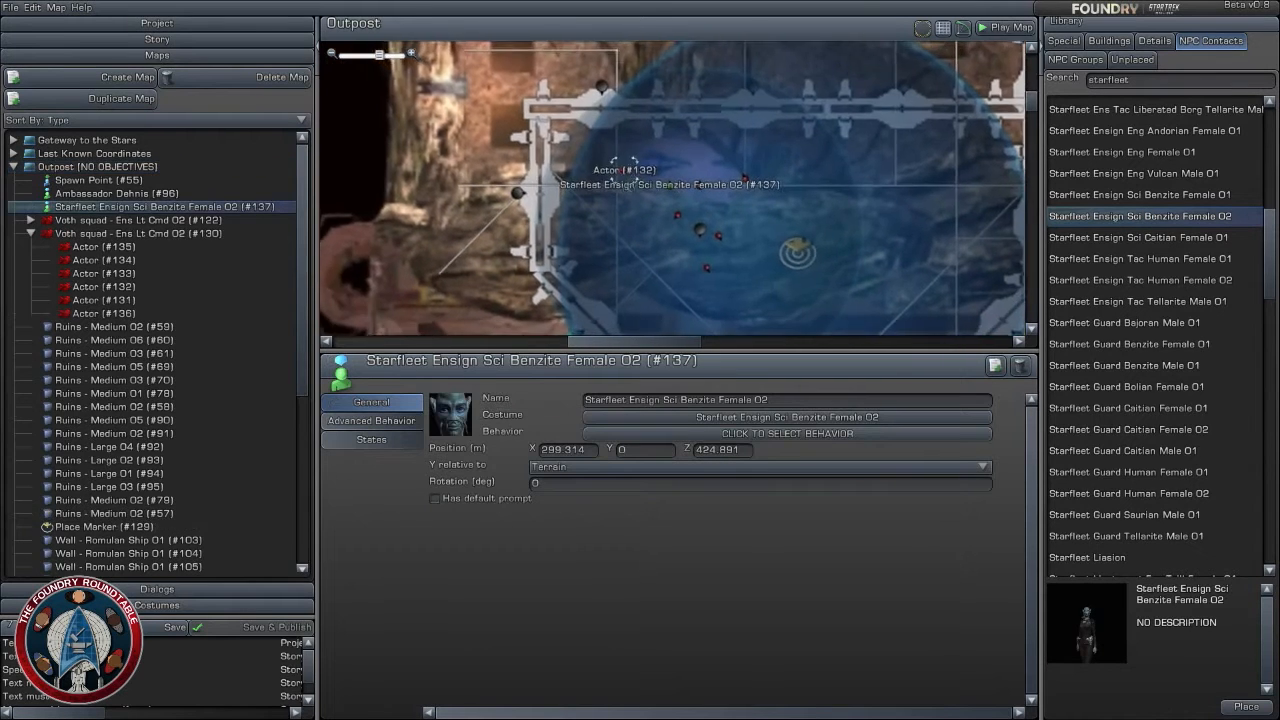
pyautogui.moveTo(680, 175)
pyautogui.mouseDown()
pyautogui.moveTo(672, 191)
pyautogui.moveTo(668, 177)
pyautogui.mouseUp()
pyautogui.scroll(2, 670, 180)
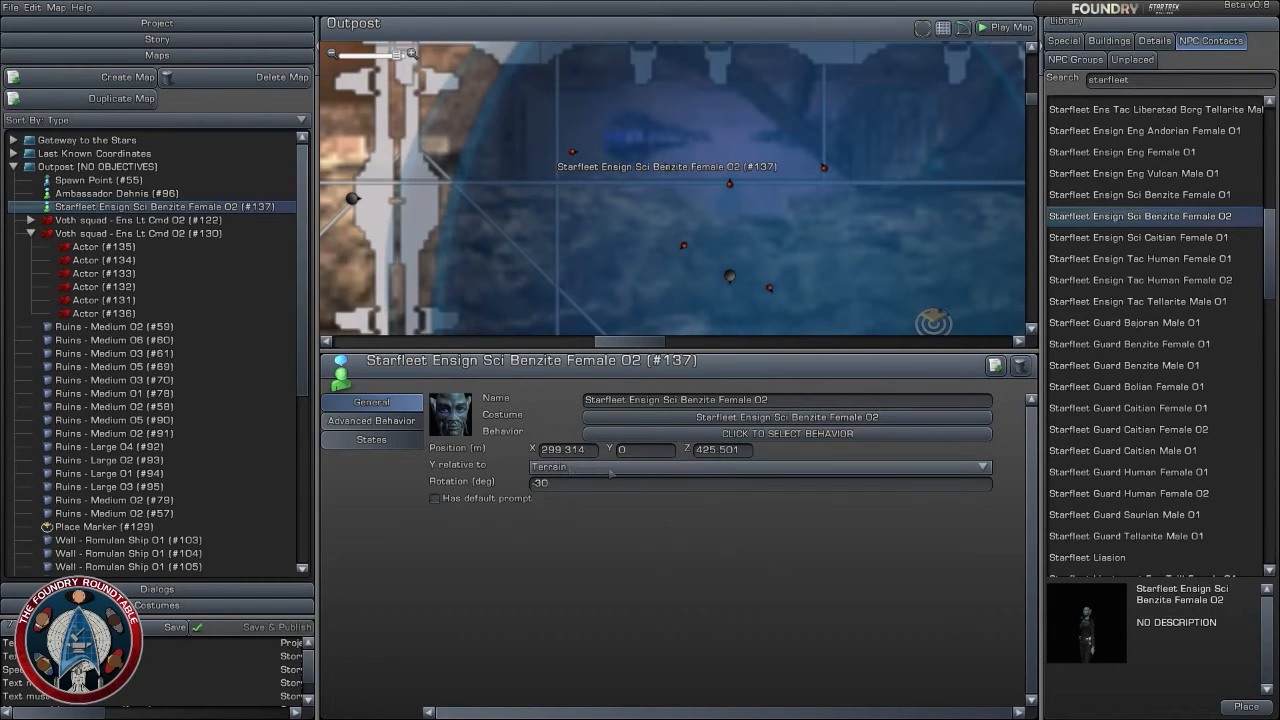
# - Shift the Benzite ensign slightly east toward the neighboring Voth actor and assign her the Contact behavior
pyautogui.click(371, 421)
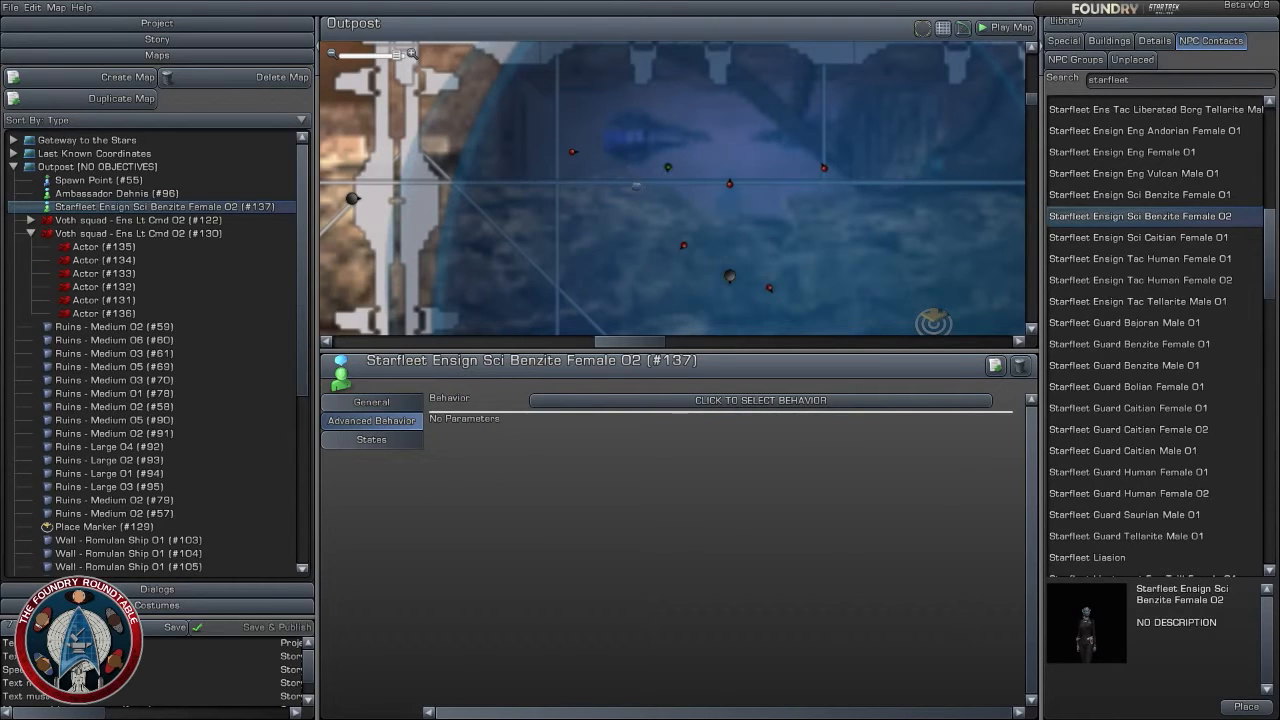
pyautogui.moveTo(668, 167); pyautogui.dragTo(704, 172)
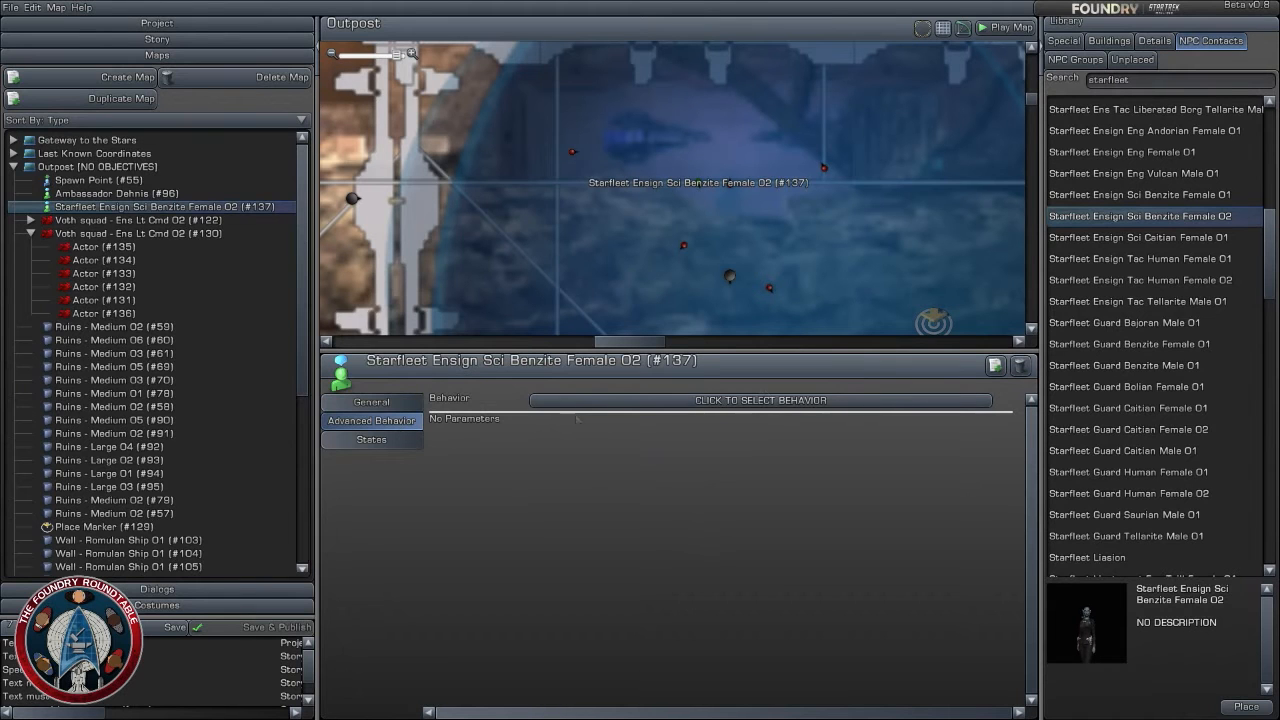
pyautogui.click(765, 400)
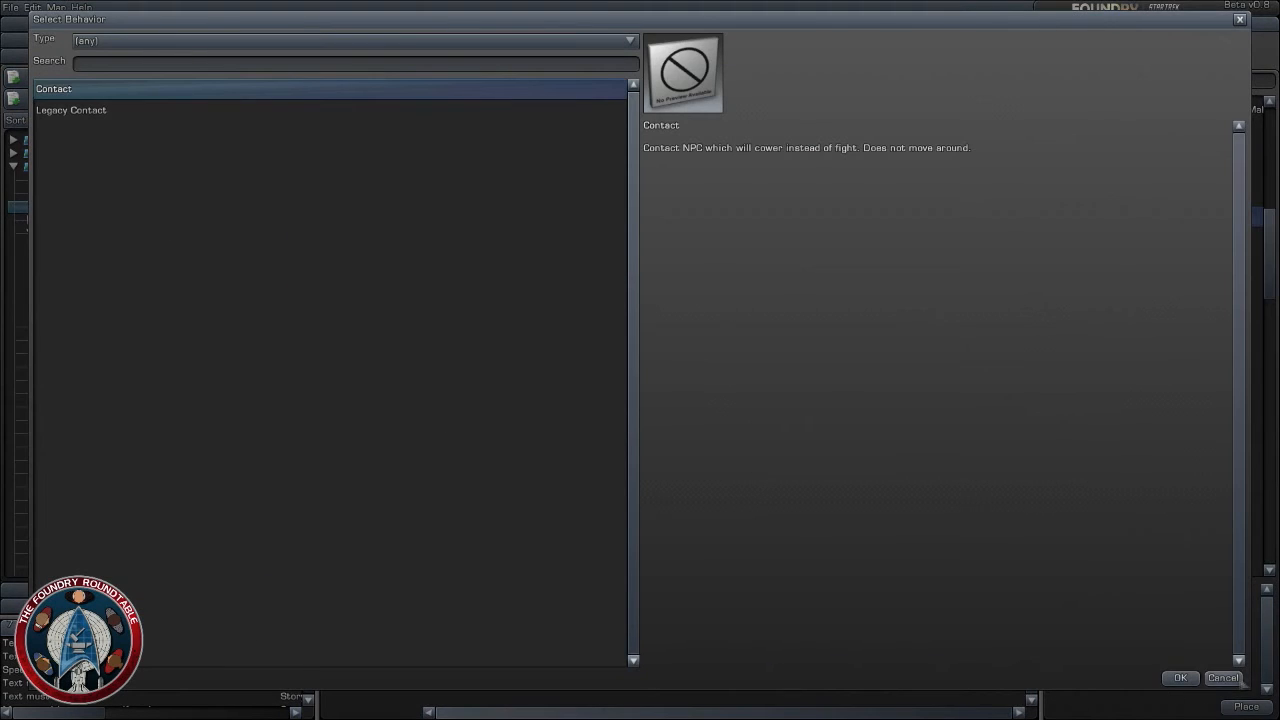
pyautogui.click(1223, 678)
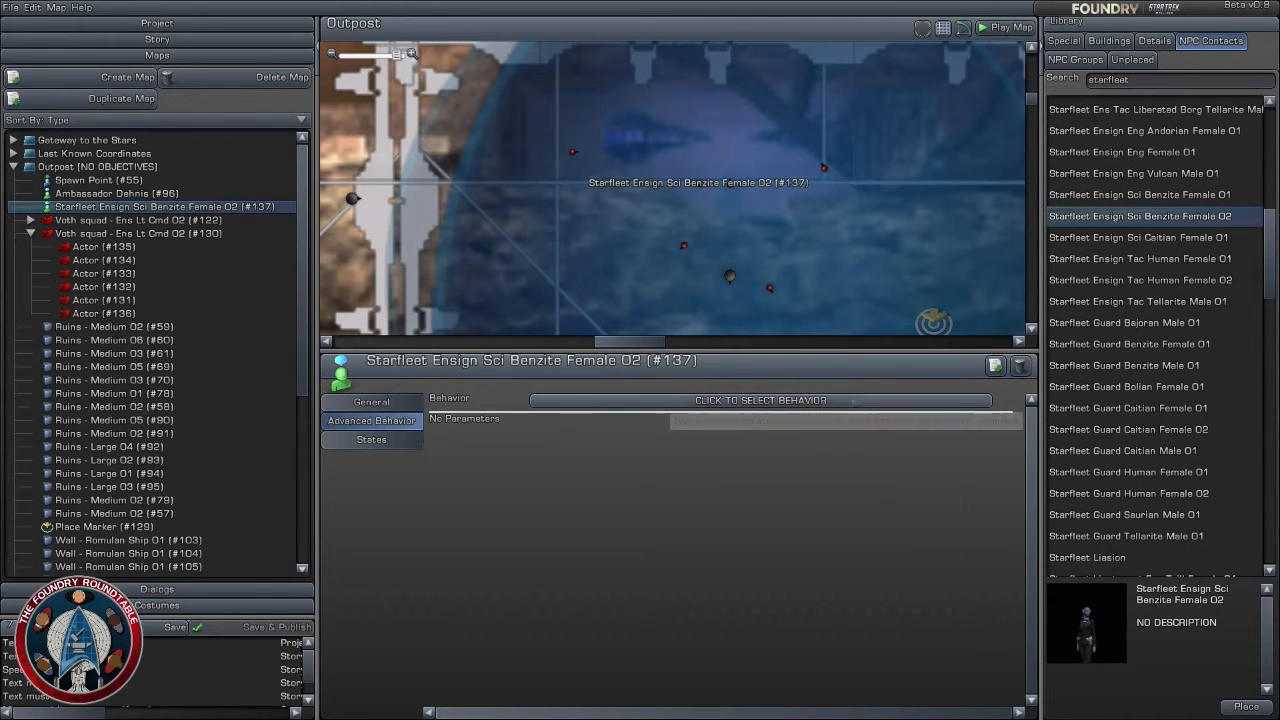
pyautogui.click(677, 400)
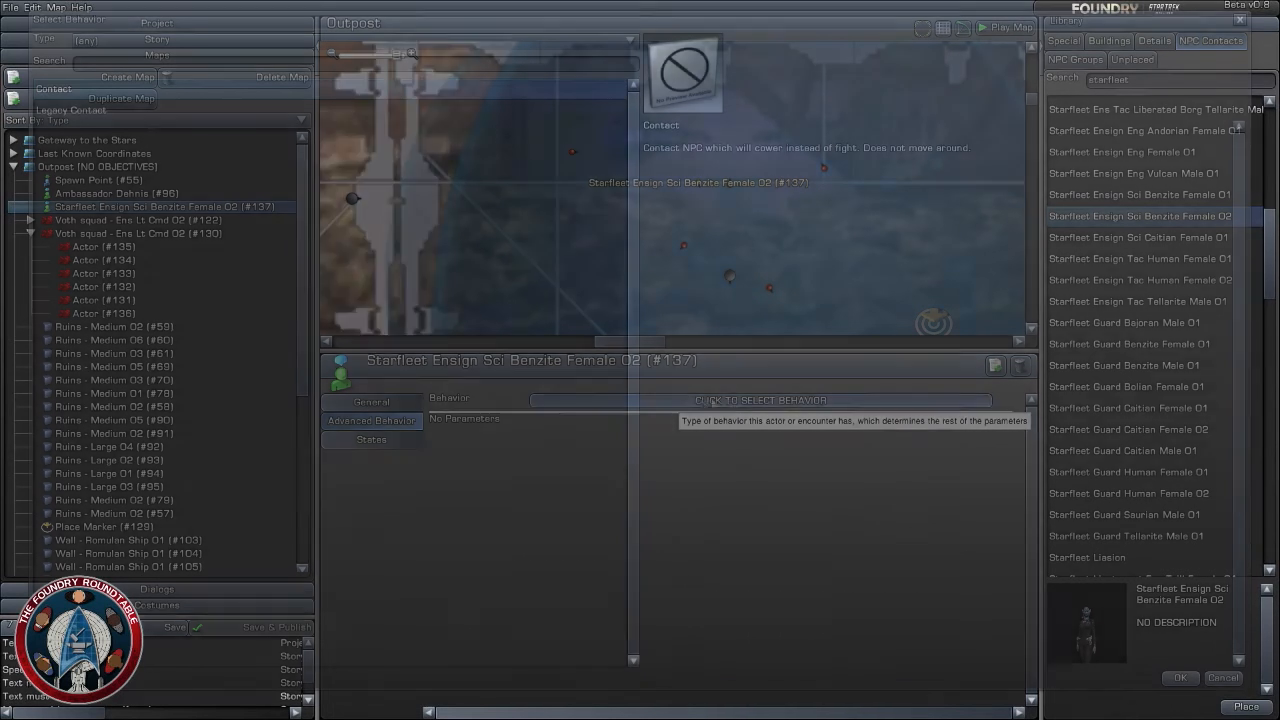
pyautogui.click(1174, 676)
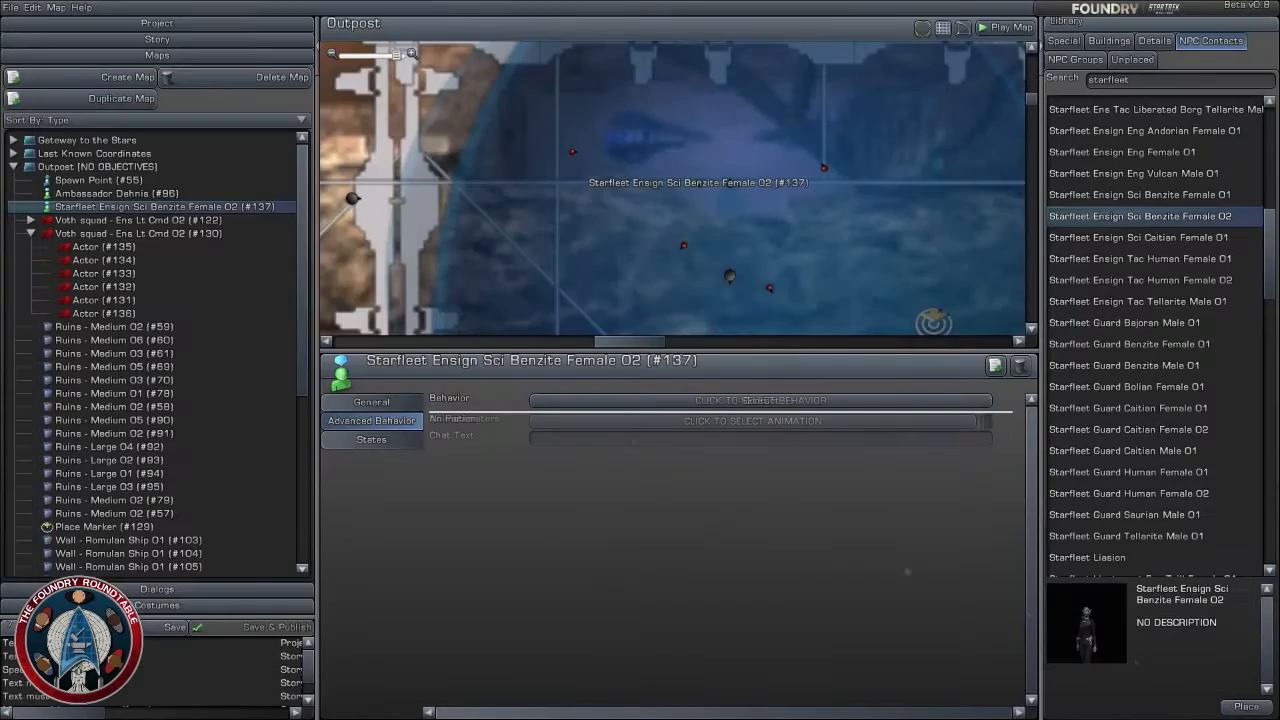
# - Assign the Afraid 02 animation to the Benzite ensign after comparing the available animations, including Beam In - Fek'Ihri and Afraid 01
pyautogui.click(635, 421)
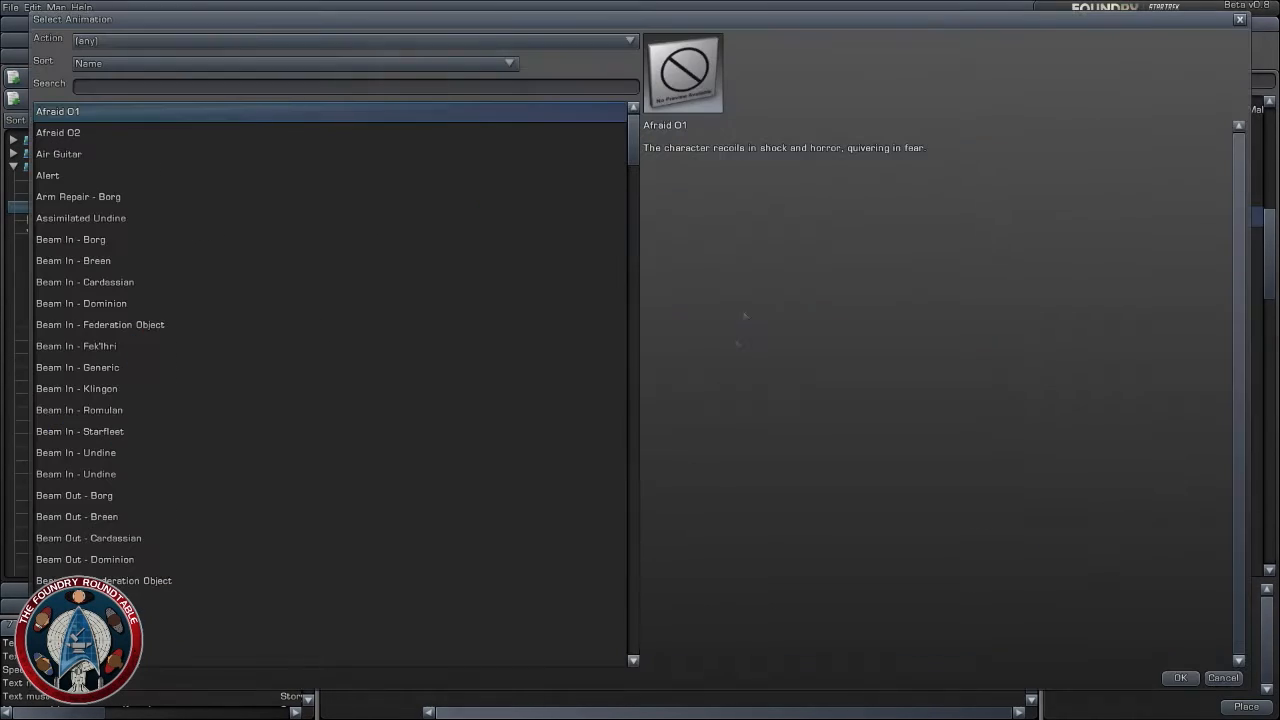
pyautogui.click(230, 40)
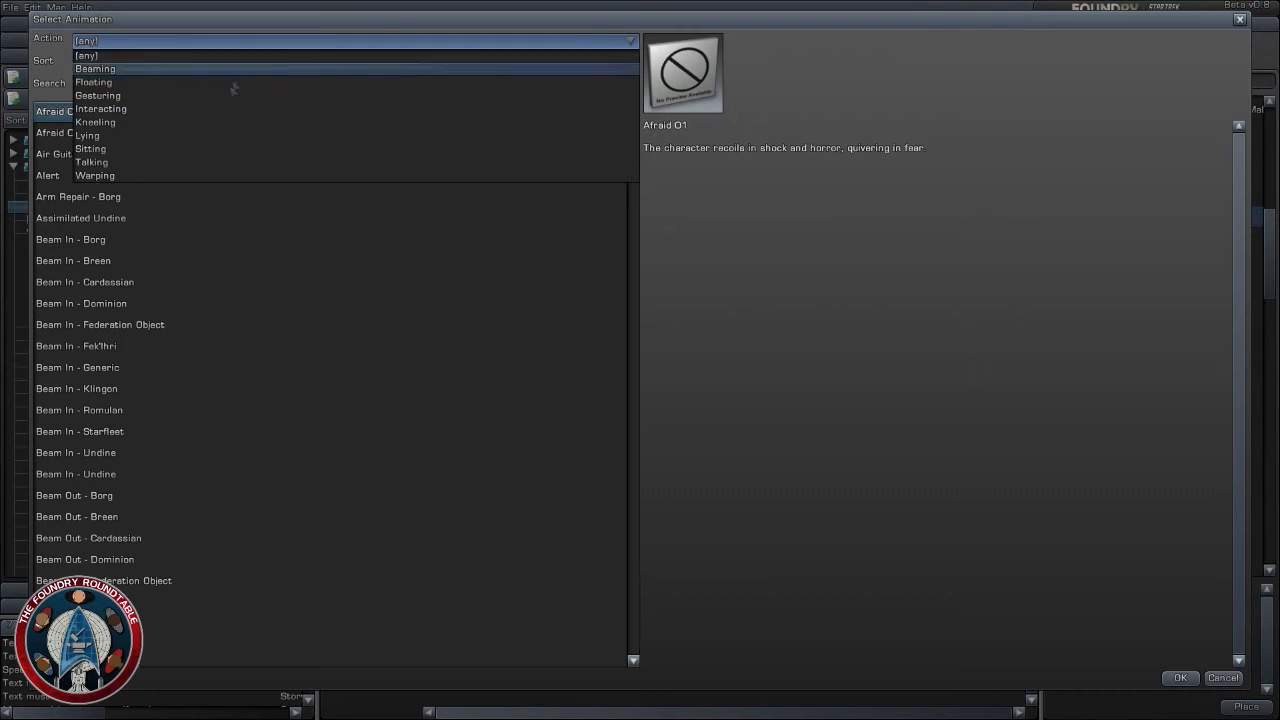
pyautogui.click(366, 343)
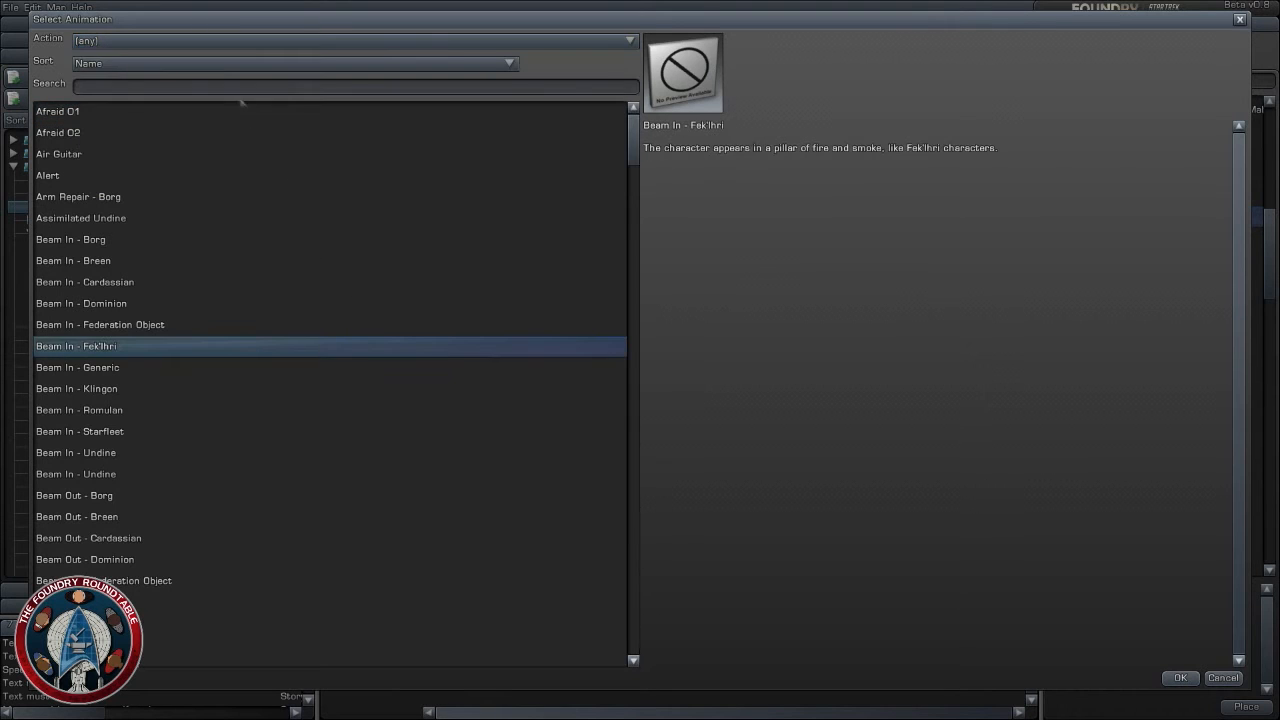
pyautogui.click(87, 118)
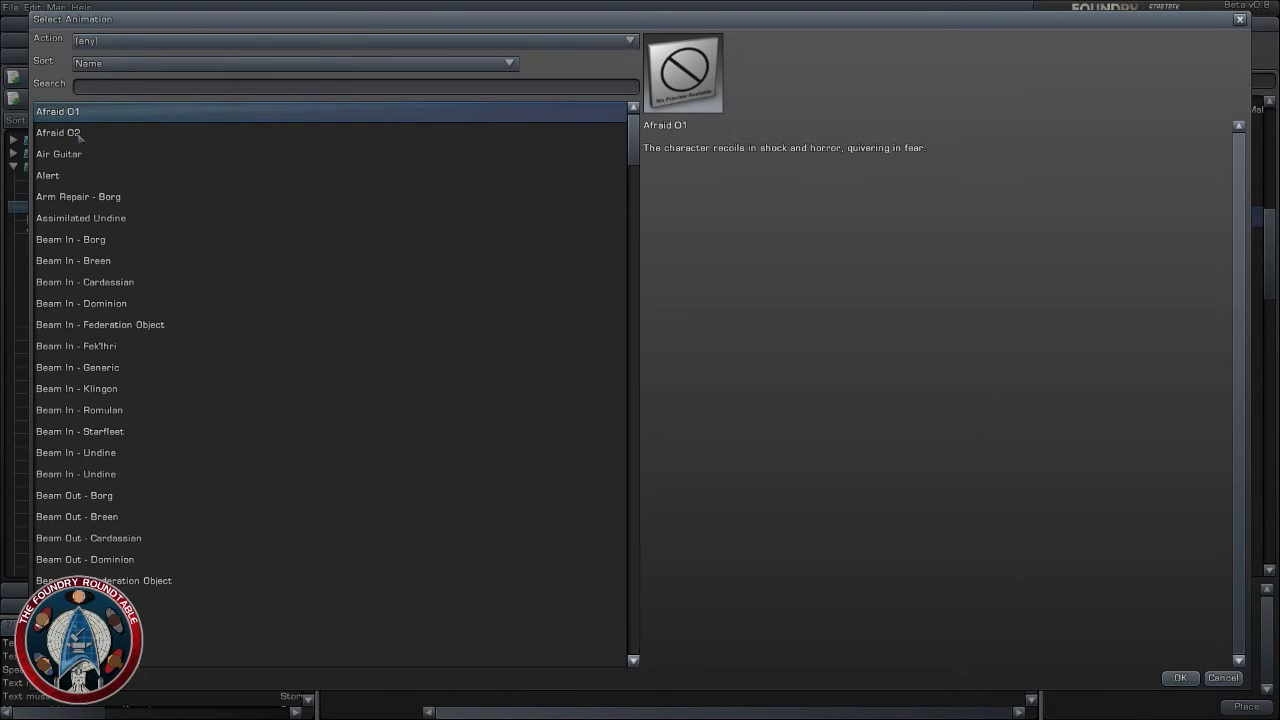
pyautogui.click(80, 134)
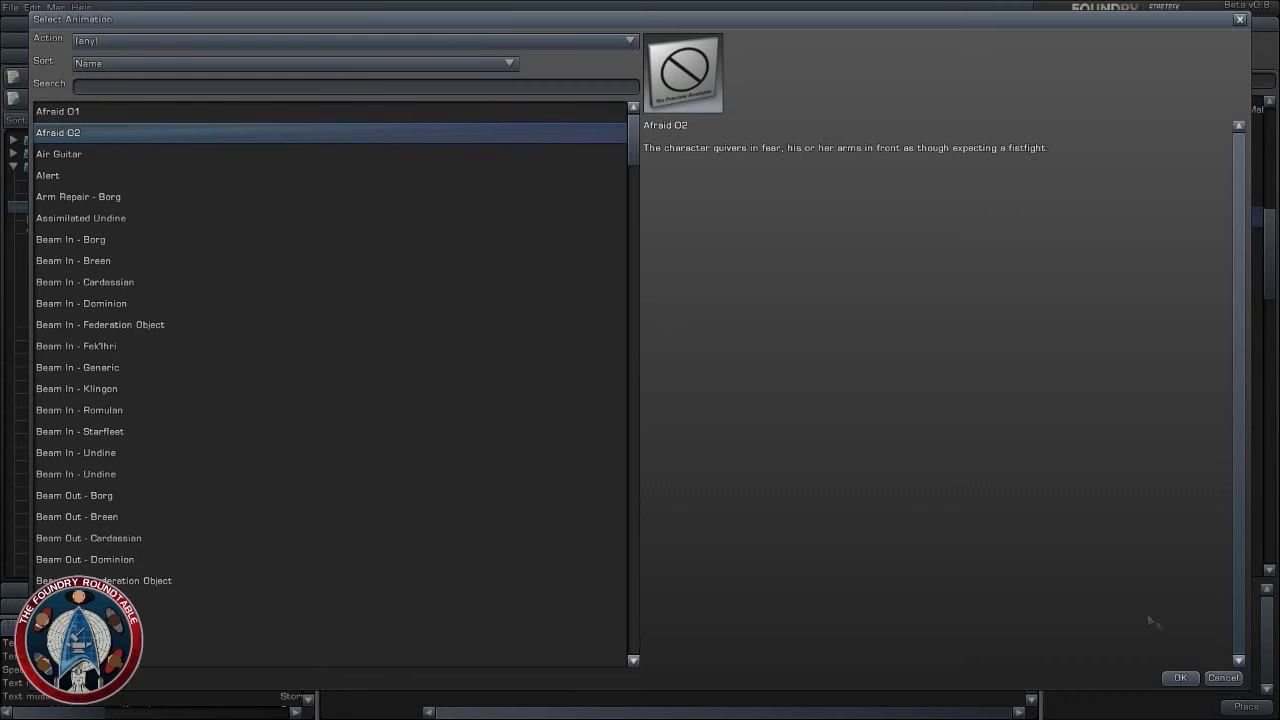
pyautogui.click(1180, 679)
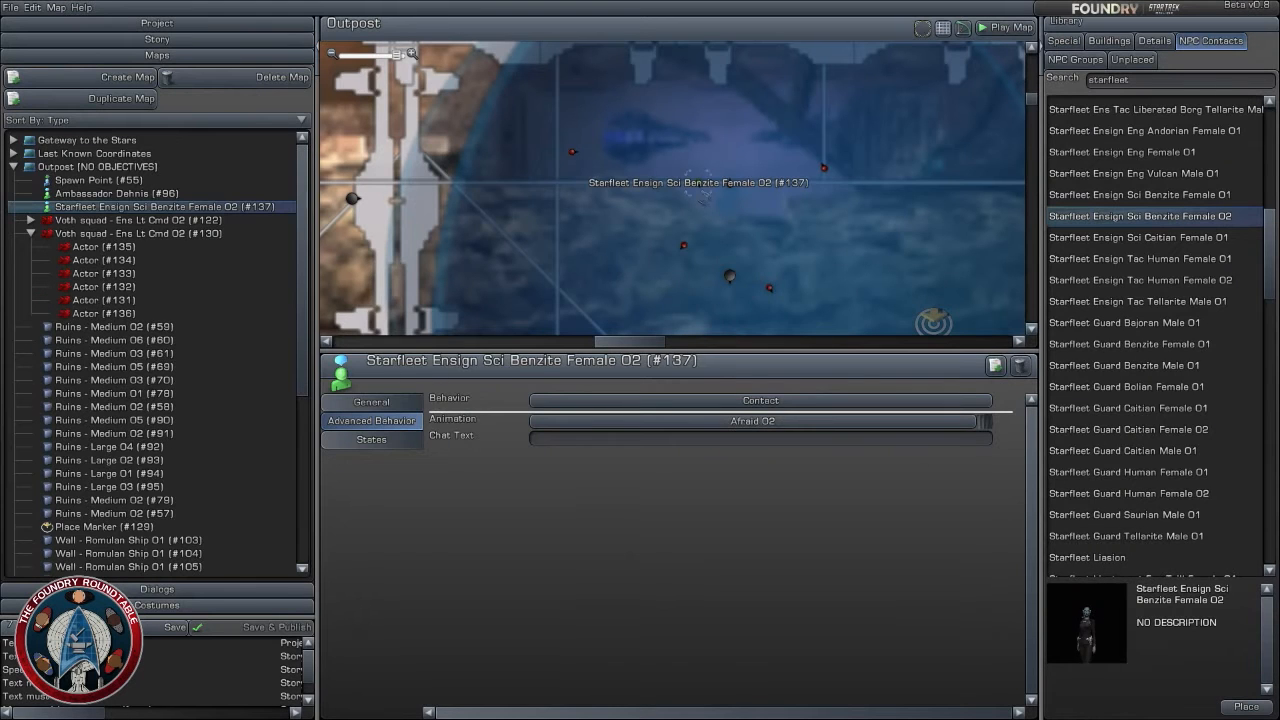
# - Move the Benzite ensign northeast, just behind the neighboring Voth actor, to about X 302.4, Z 425.5, and check that actor's placement
pyautogui.click(705, 200)
pyautogui.scroll(1, 705, 195)
pyautogui.click(702, 184)
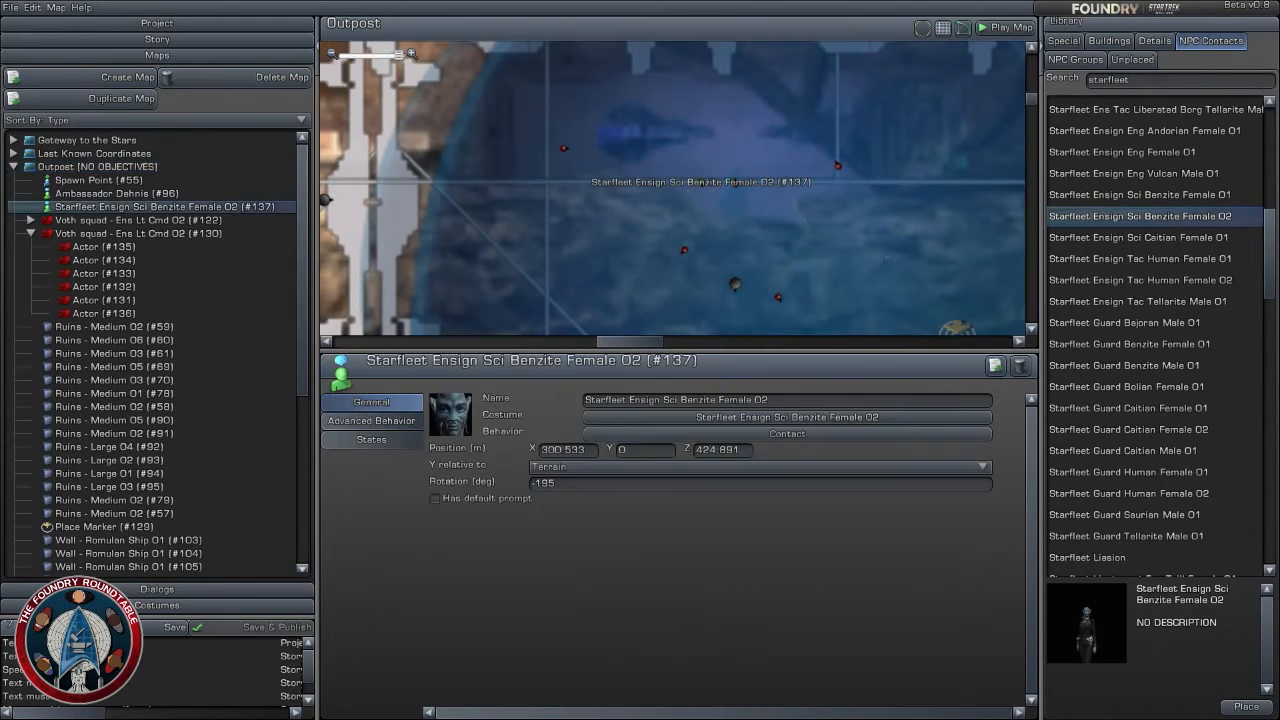
pyautogui.click(892, 260)
pyautogui.moveTo(702, 184); pyautogui.dragTo(735, 187)
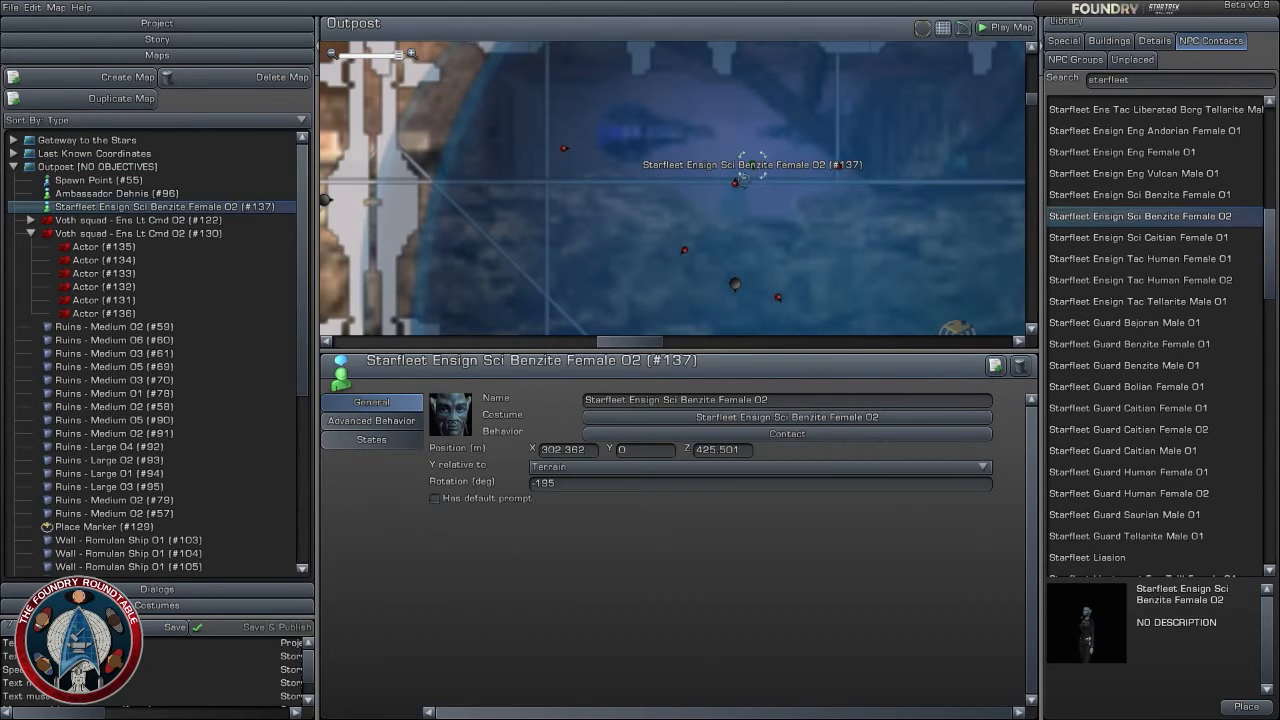
pyautogui.click(736, 184)
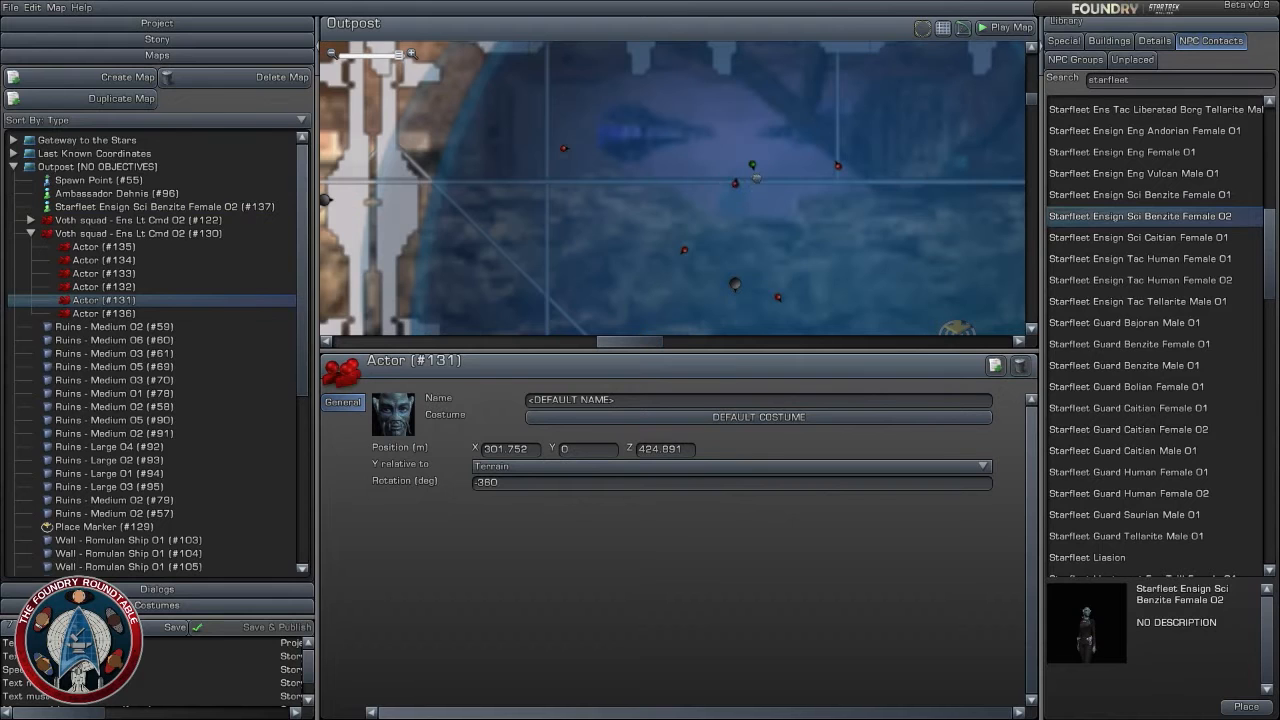
pyautogui.click(788, 241)
# - Examine the layout of the Outpost's northern chamber around the Voth actors, the Benzite ensign and the place marker
pyautogui.scroll(-2, 788, 241)
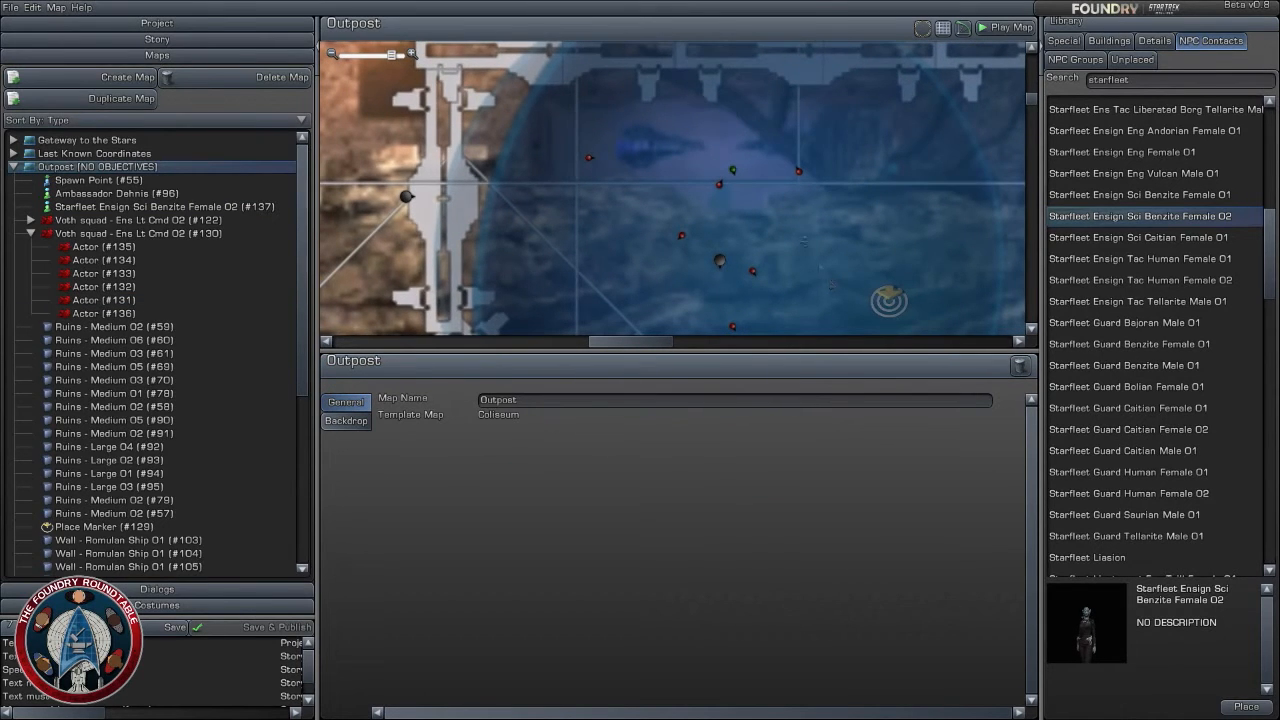
pyautogui.moveTo(829, 281); pyautogui.dragTo(617, 158, button='right')
pyautogui.scroll(2, 710, 180)
pyautogui.scroll(-5, 727, 268)
pyautogui.scroll(2, 724, 266)
pyautogui.scroll(-3, 708, 219)
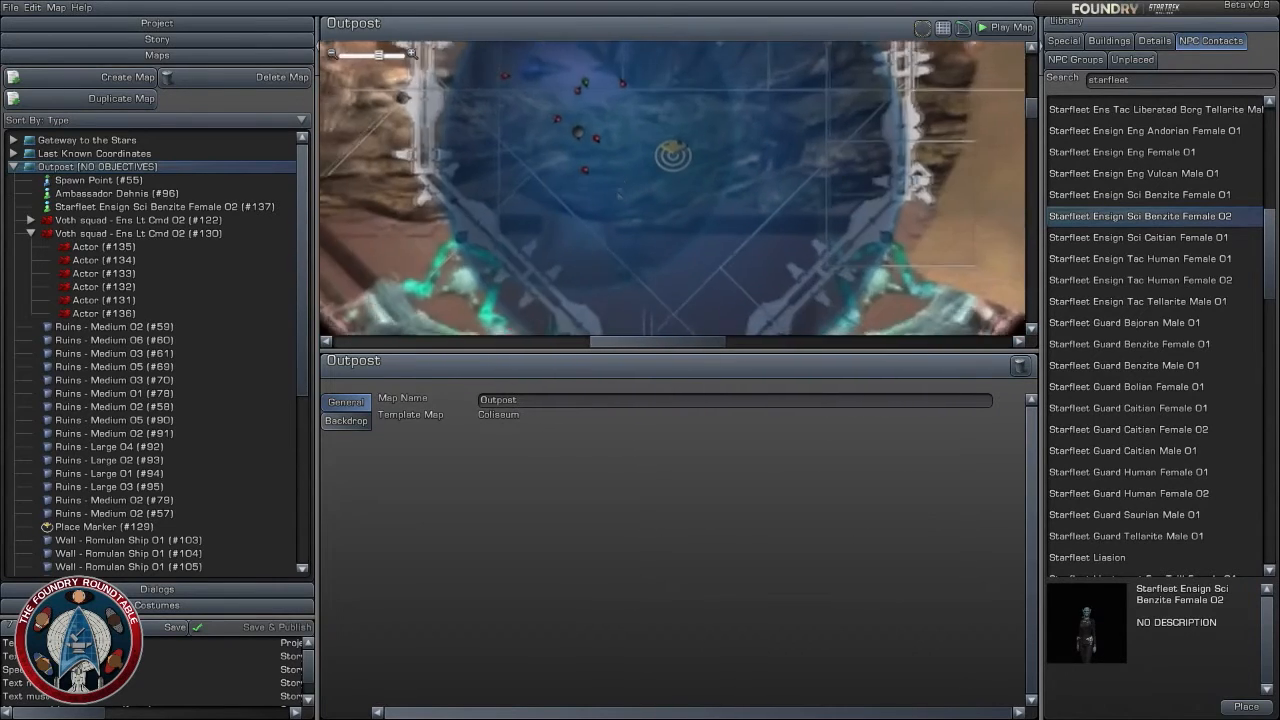
pyautogui.moveTo(717, 228); pyautogui.dragTo(721, 274, button='right')
pyautogui.scroll(-2, 722, 273)
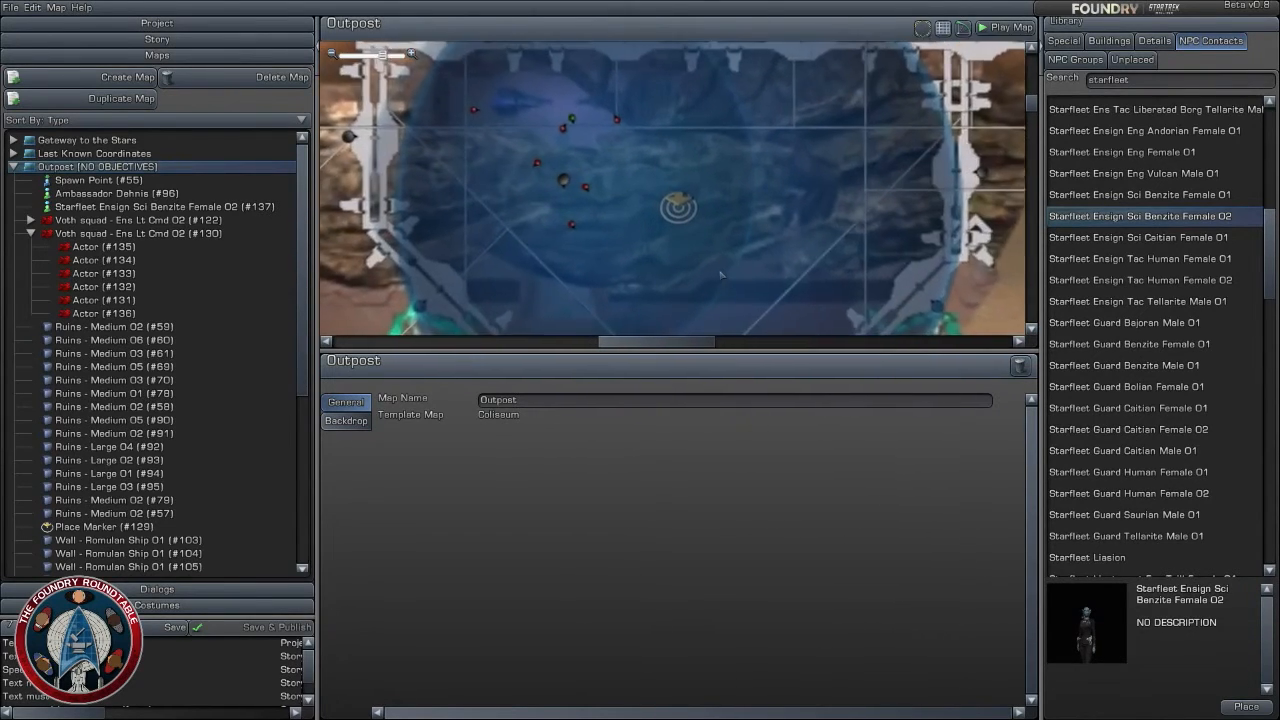
pyautogui.scroll(4, 733, 172)
pyautogui.moveTo(733, 170)
pyautogui.mouseDown(button='right')
pyautogui.moveTo(822, 251)
pyautogui.moveTo(846, 213)
pyautogui.mouseUp(button='right')
pyautogui.scroll(2, 846, 213)
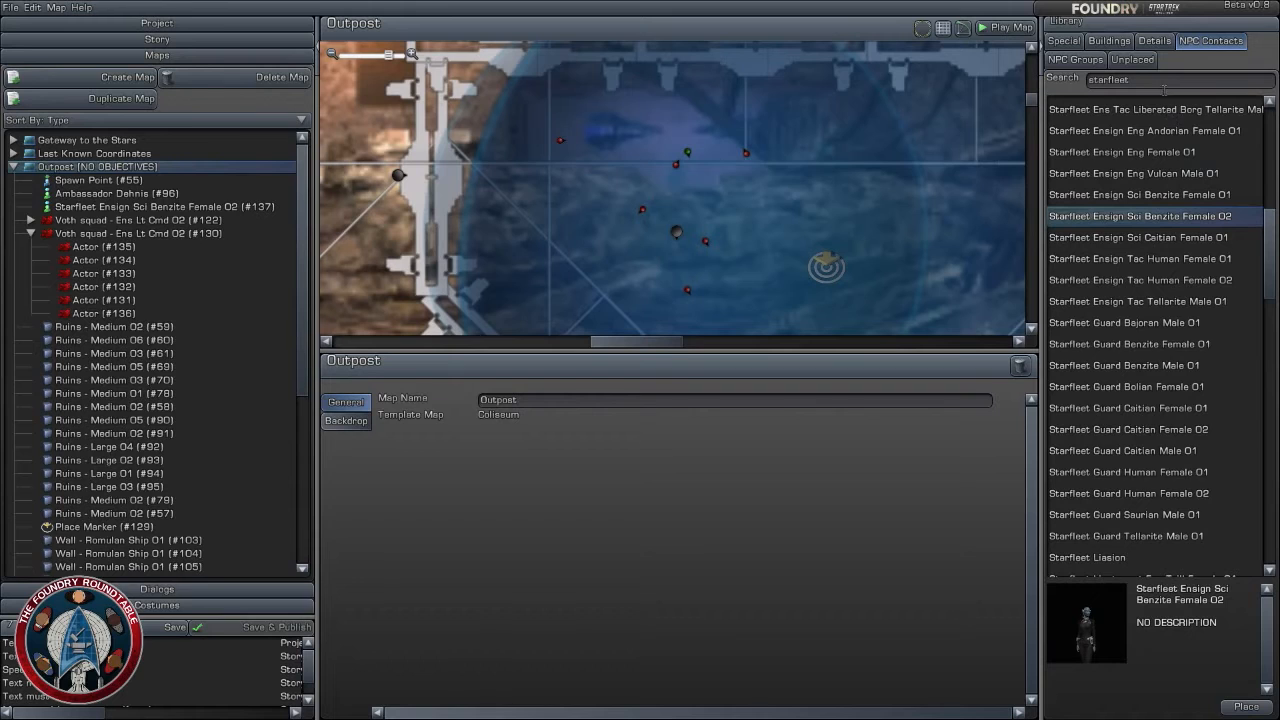
# - Clear the "foundation" filter from the detail objects in the library and browse the full range
pyautogui.moveTo(1162, 83); pyautogui.dragTo(985, 84)
pyautogui.click(1154, 41)
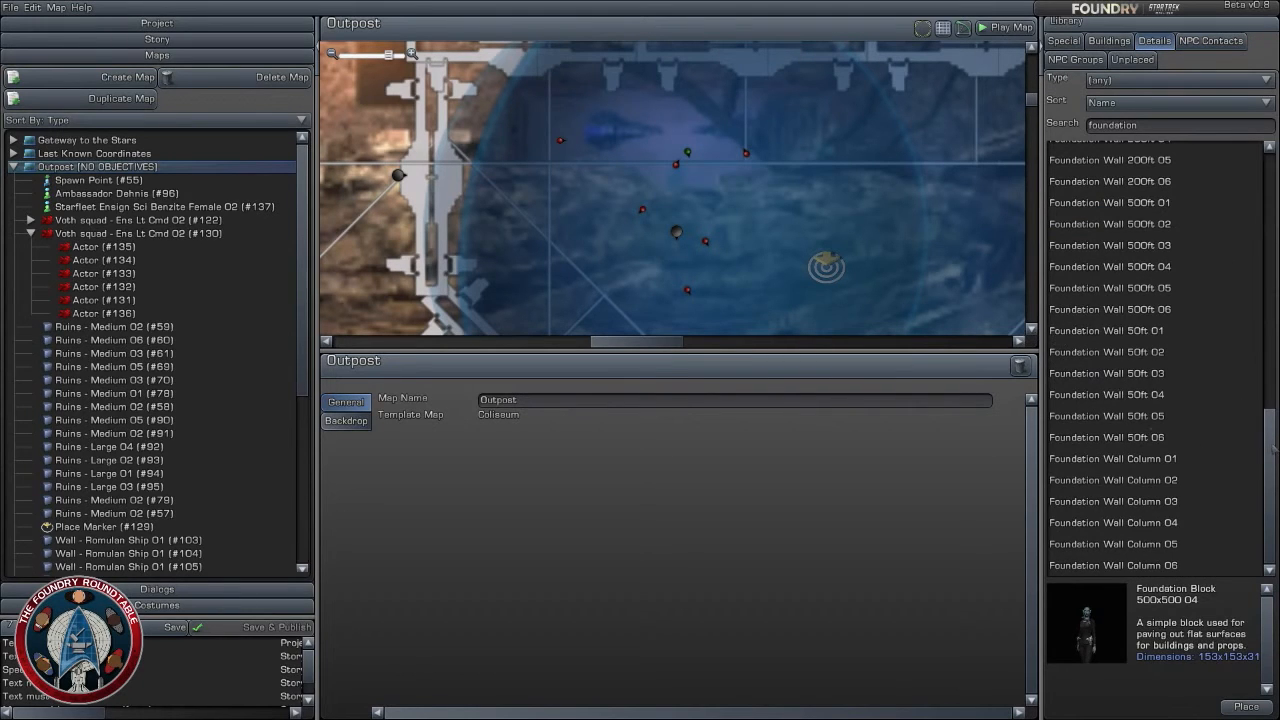
pyautogui.moveTo(1274, 451); pyautogui.dragTo(1275, 195)
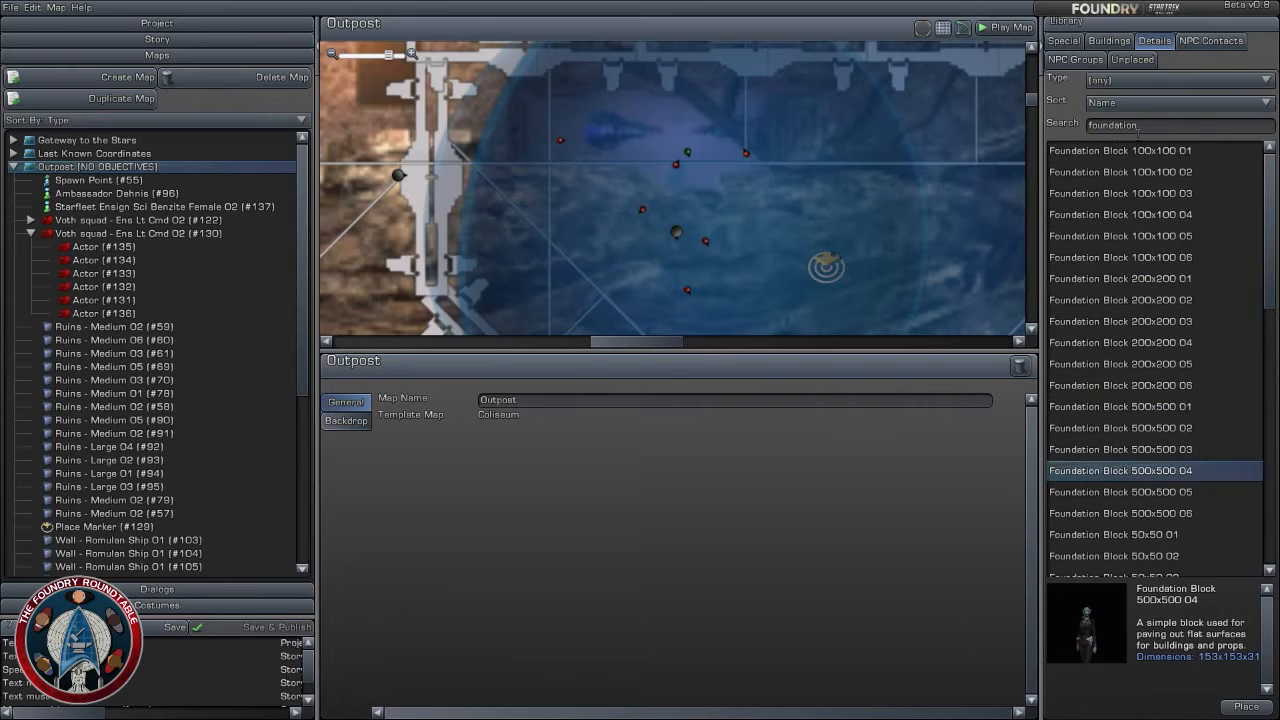
pyautogui.press('BackSpace')
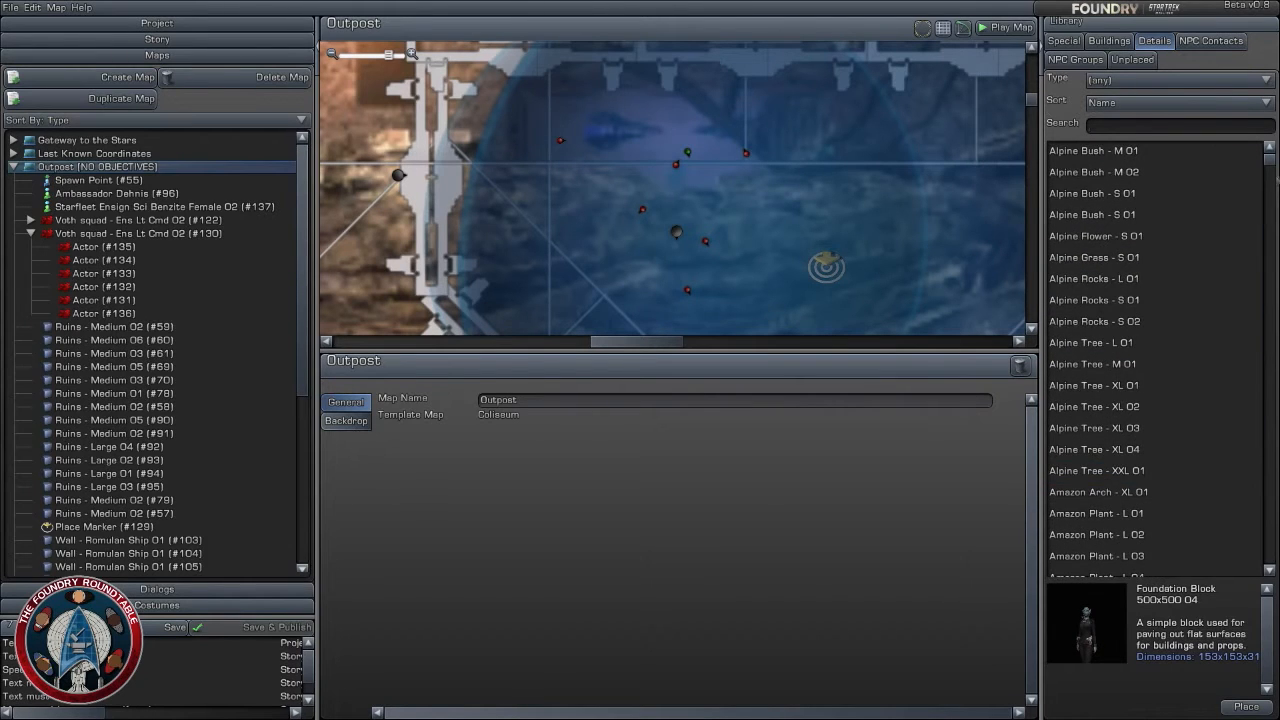
pyautogui.moveTo(1271, 160); pyautogui.dragTo(1270, 386)
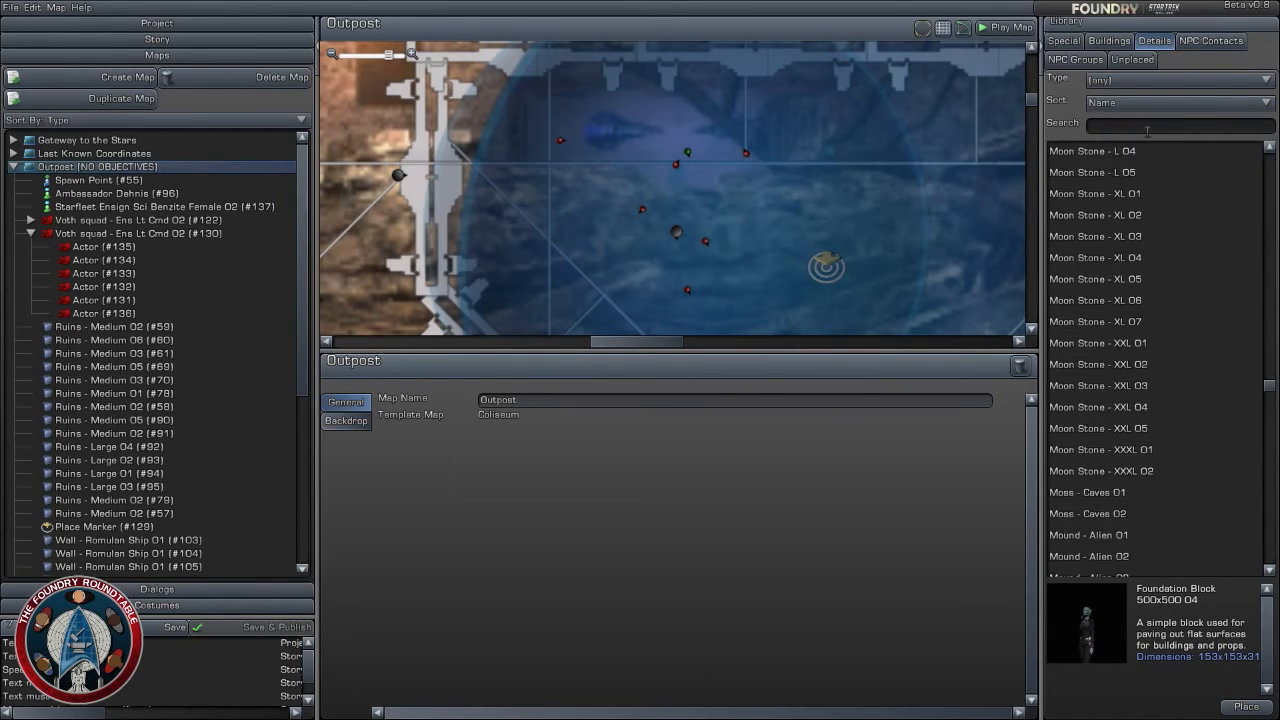
pyautogui.click(1147, 132)
pyautogui.write('m')
pyautogui.press('BackSpace')
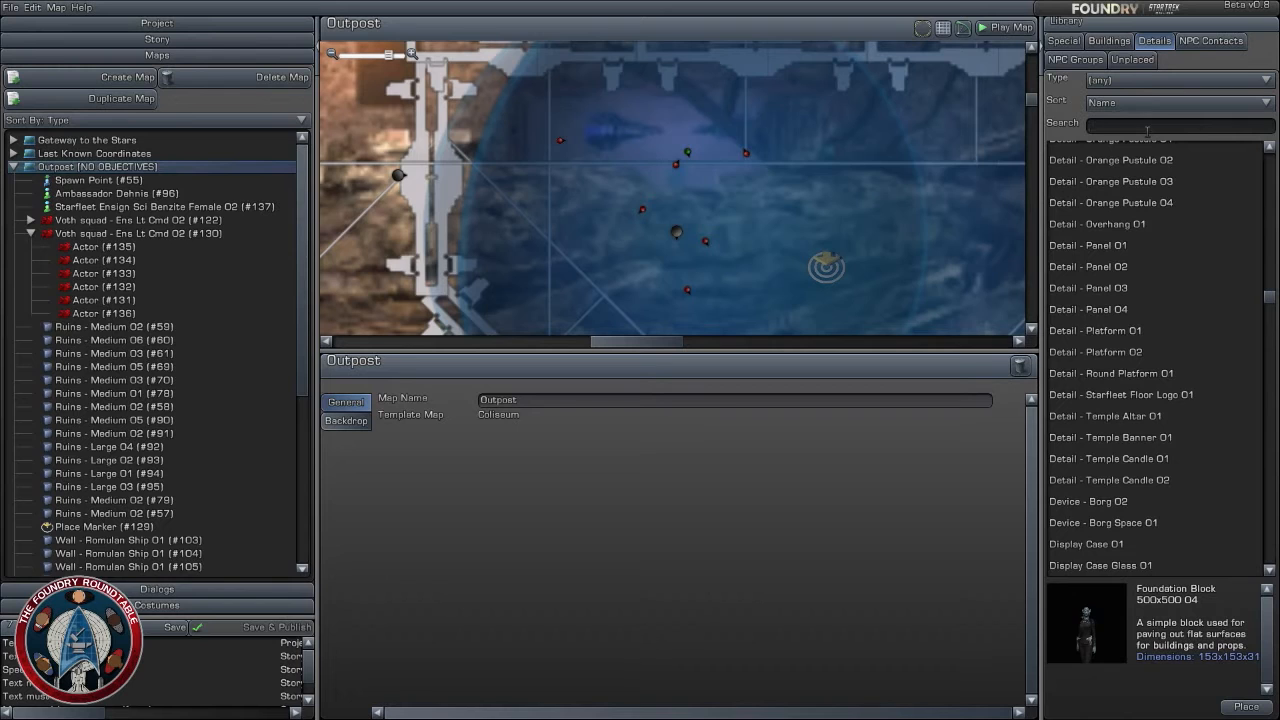
# - Filter the detail objects by "fire" and preview FX - Fire L 01, FX - Firelight 01, Plasma Fire 01 and Weather Fireflies Heavy 01
pyautogui.write('fir')
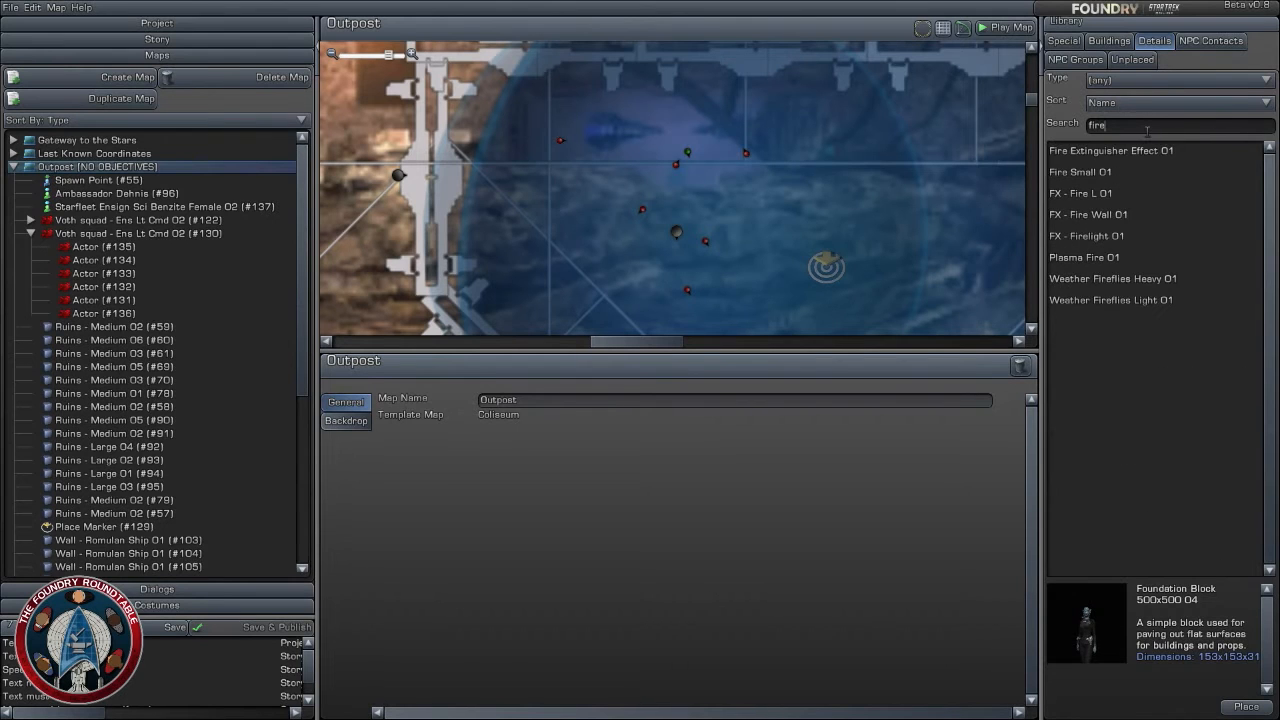
pyautogui.write('e')
pyautogui.click(1132, 174)
pyautogui.click(1126, 197)
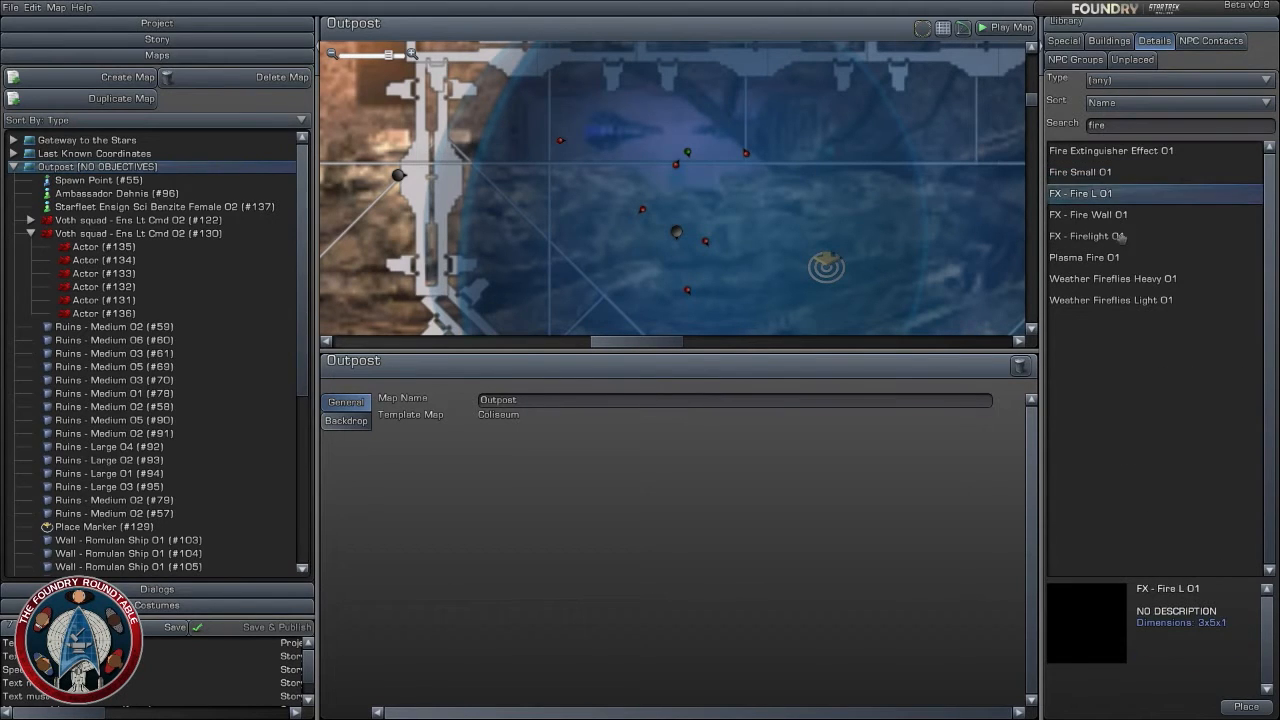
pyautogui.click(1120, 237)
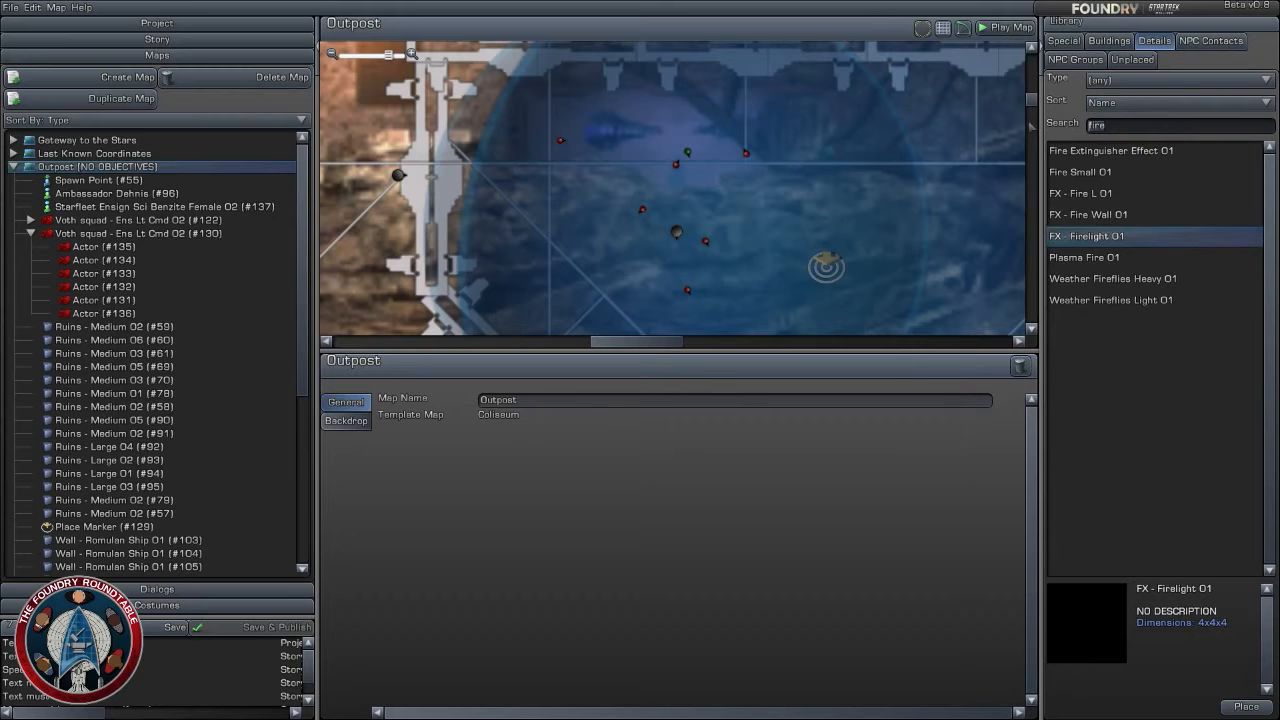
pyautogui.click(1118, 258)
pyautogui.click(1114, 280)
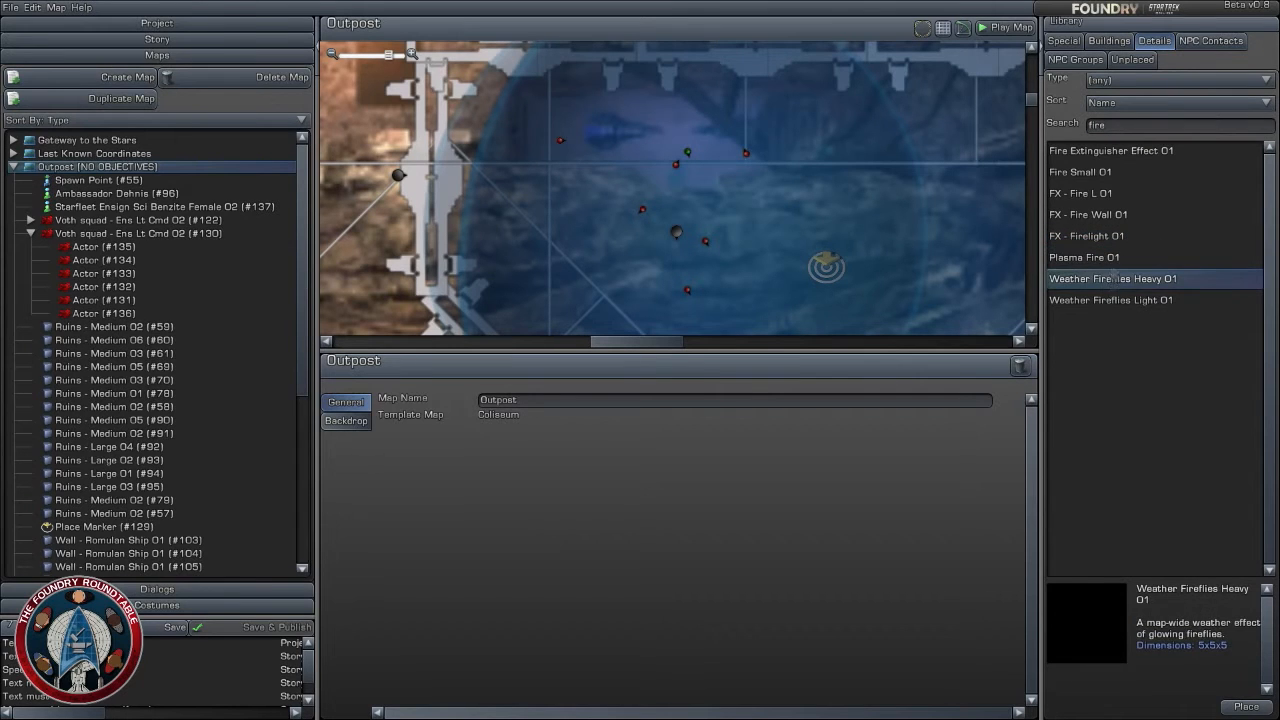
# - Filter the detail objects by "canister" and preview the four Civilian canister models
pyautogui.doubleClick(1120, 125)
pyautogui.write('ca')
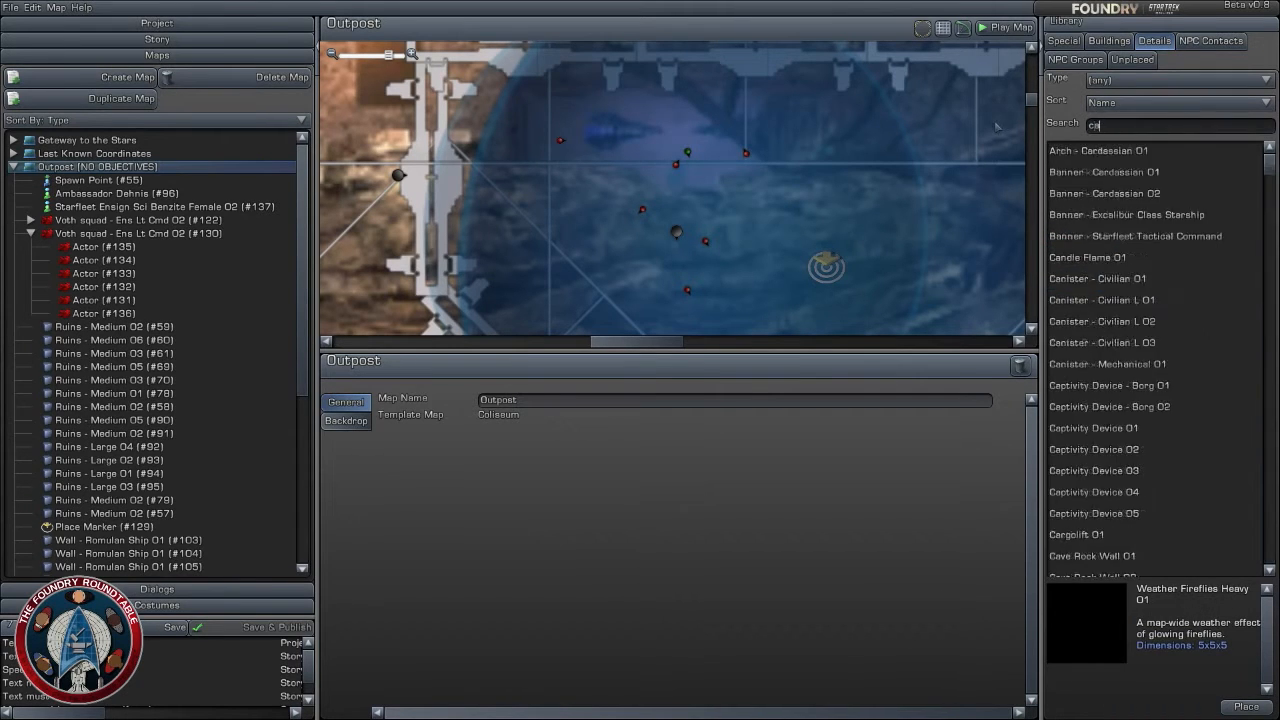
pyautogui.write('nister')
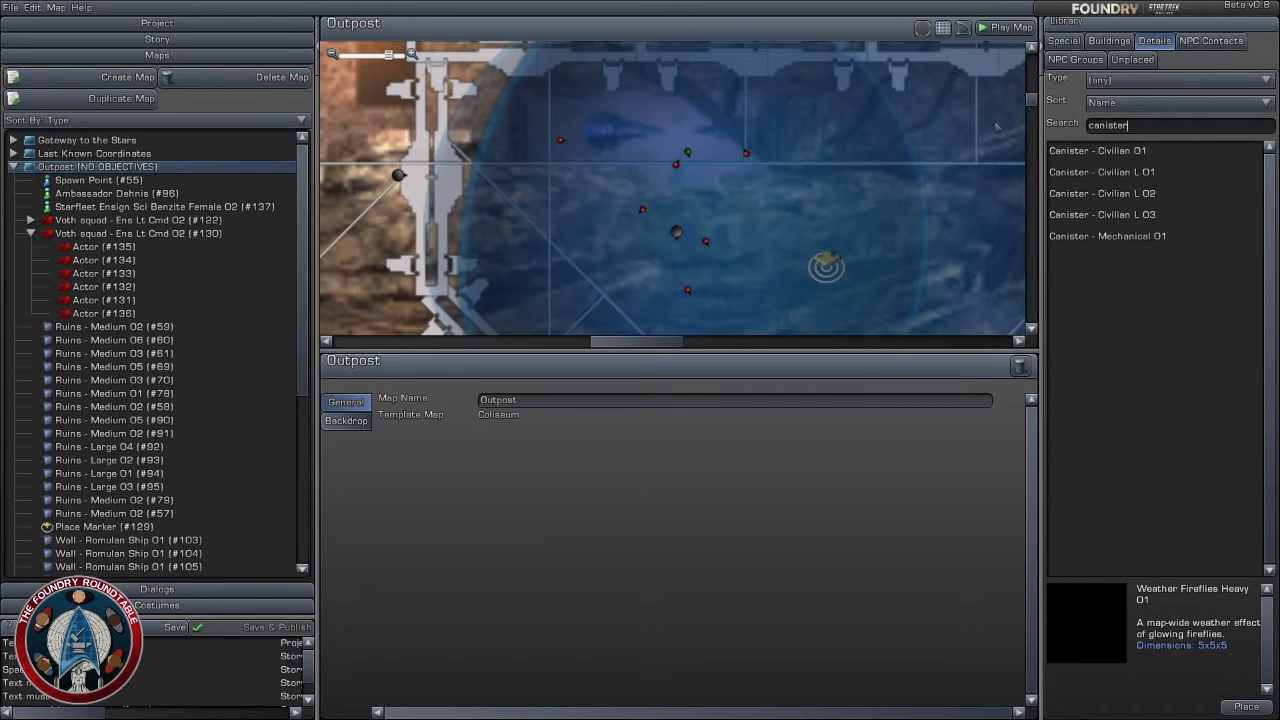
pyautogui.click(1098, 153)
pyautogui.click(1108, 175)
pyautogui.click(1121, 195)
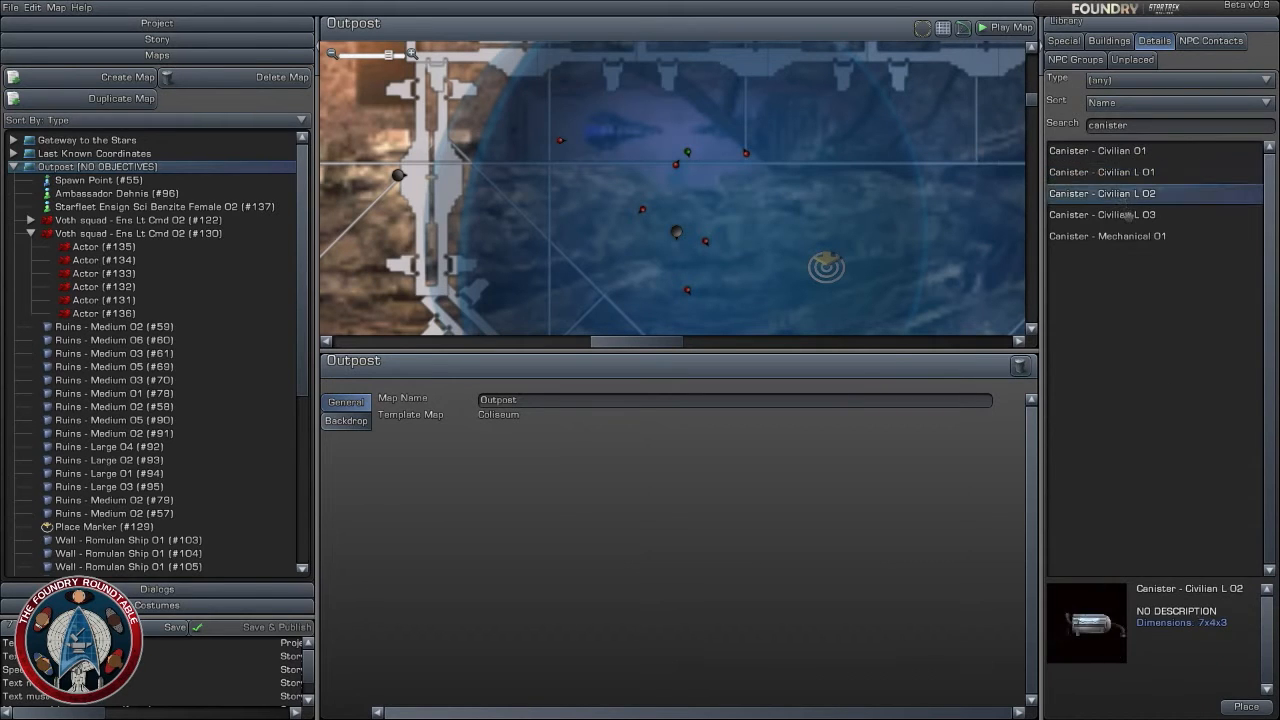
pyautogui.click(1124, 215)
# - Place Canister - Mechanical 01 west of the Benzite ensign at about X 298, Z 425.2, rotated to -180 degrees
pyautogui.click(1128, 236)
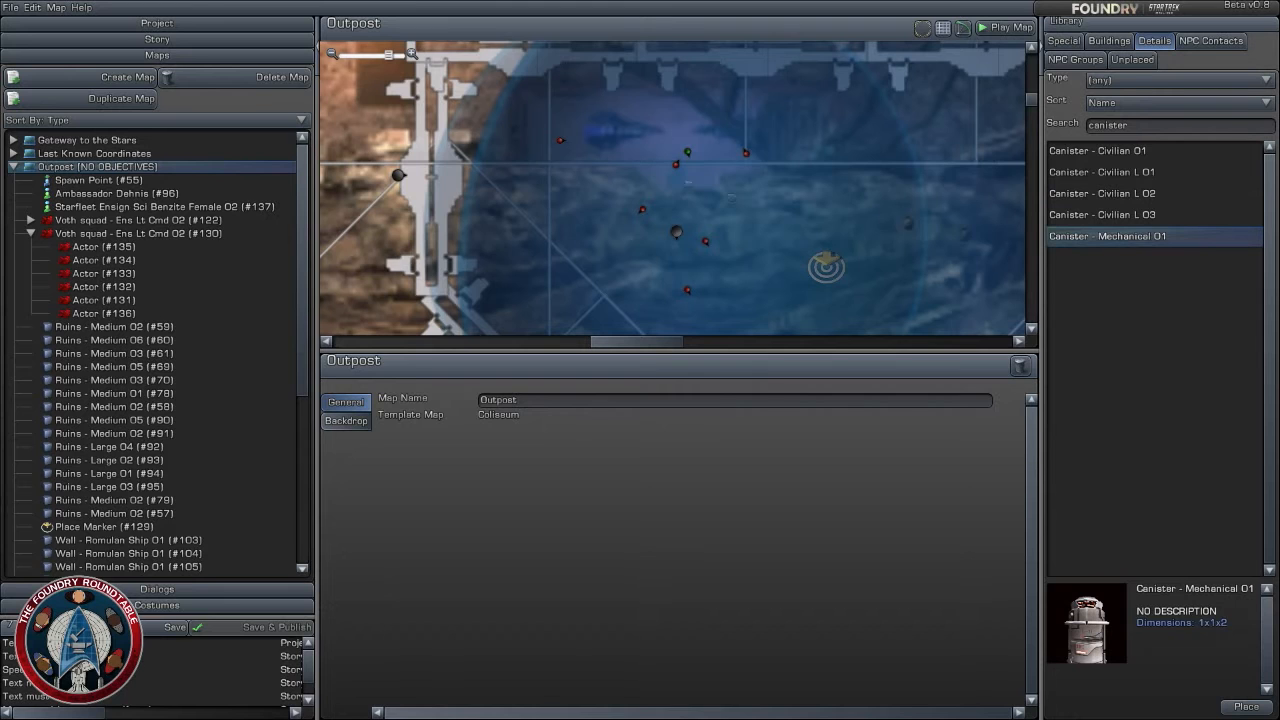
pyautogui.moveTo(640, 165); pyautogui.dragTo(608, 155)
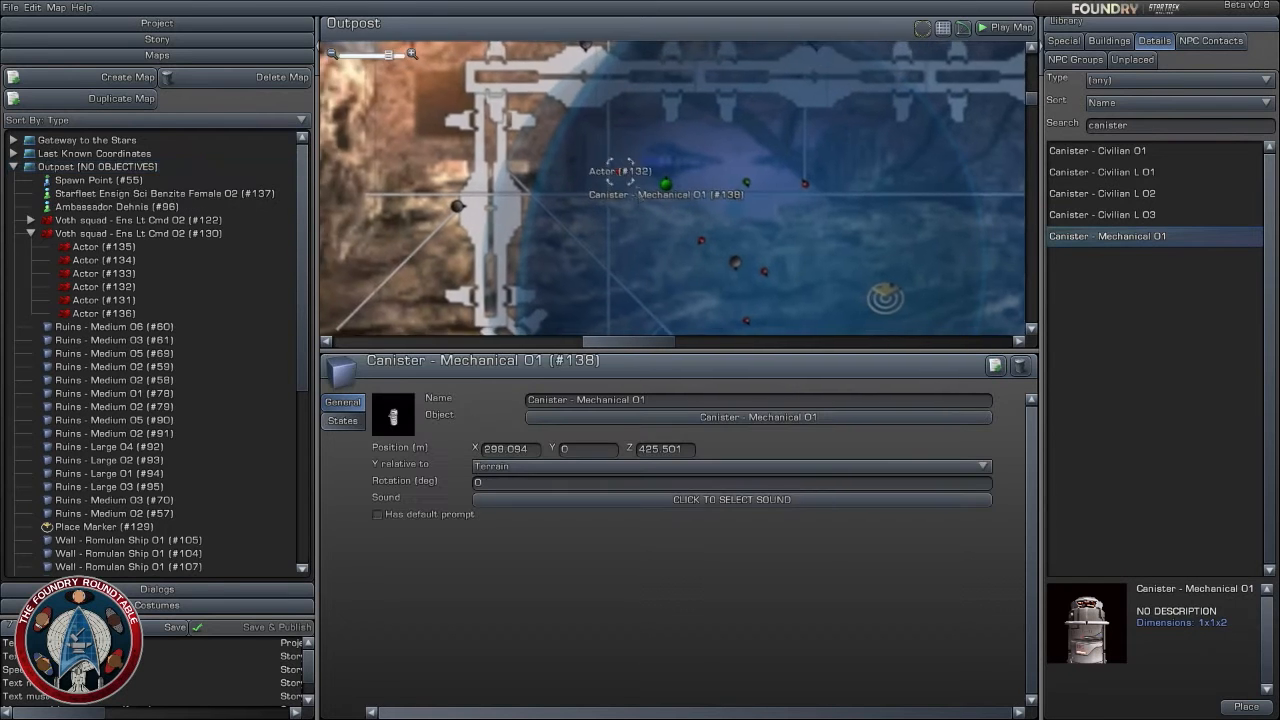
pyautogui.scroll(2, 645, 203)
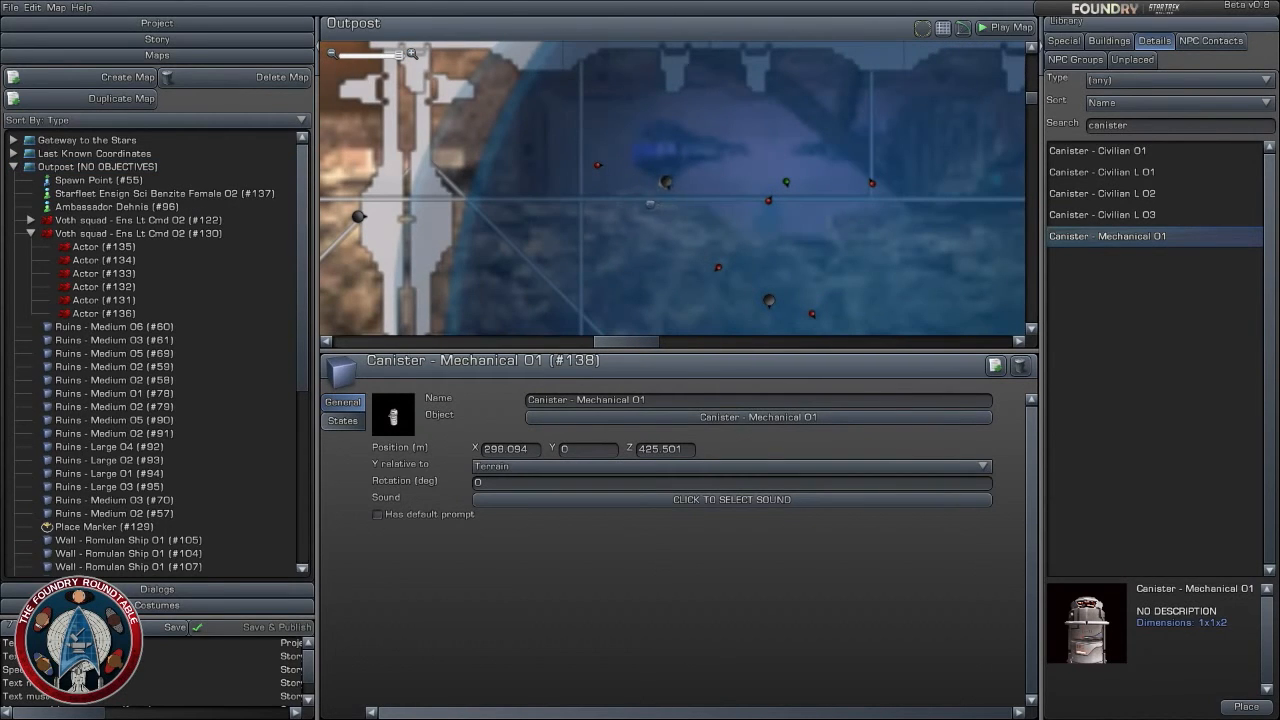
pyautogui.moveTo(645, 201)
pyautogui.mouseDown()
pyautogui.moveTo(672, 199)
pyautogui.moveTo(663, 189)
pyautogui.mouseUp()
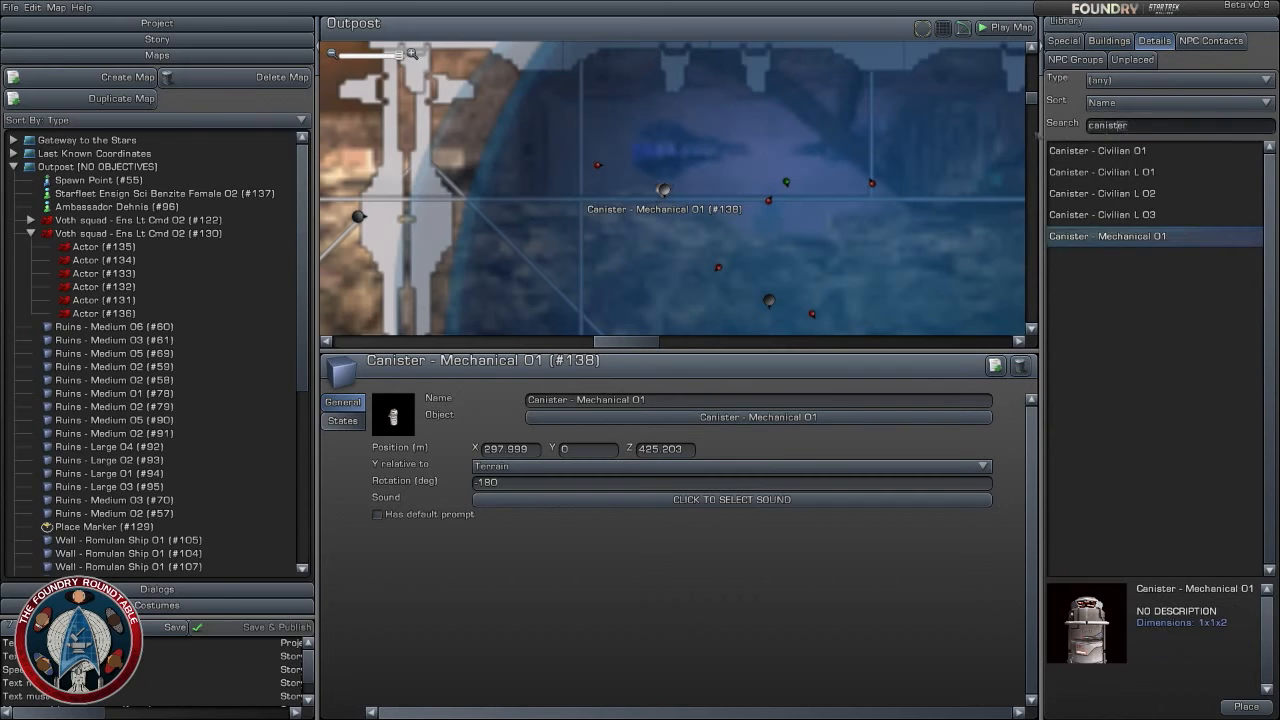
pyautogui.doubleClick(1089, 125)
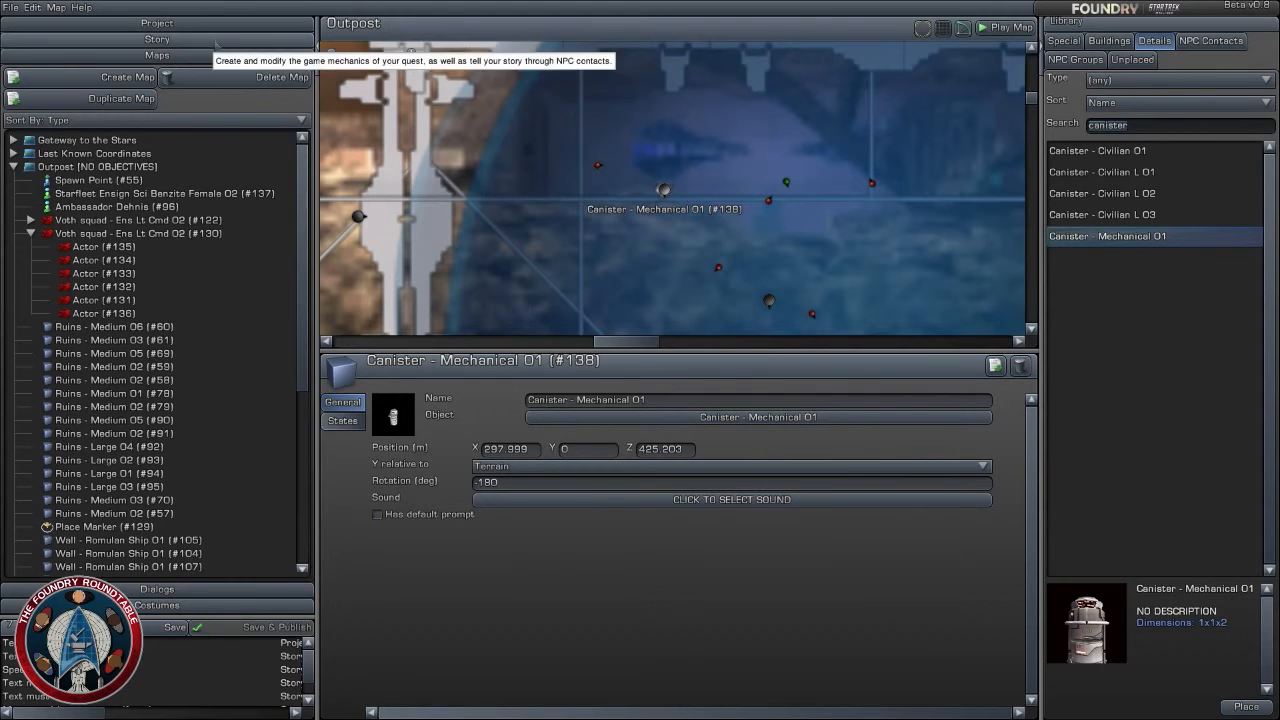
# - Add the Outpost outdoor map to the end of the story, after Last Known Coordinates
pyautogui.click(157, 39)
pyautogui.moveTo(912, 338); pyautogui.dragTo(875, 227)
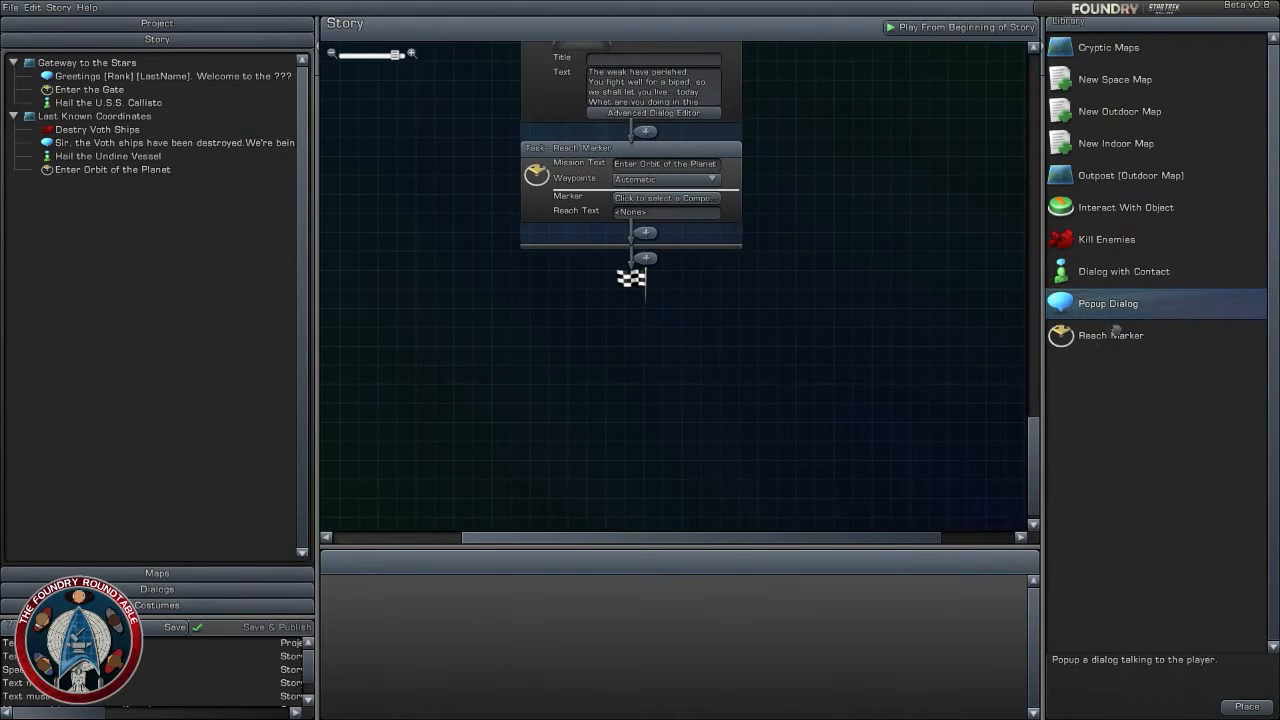
pyautogui.moveTo(1142, 176); pyautogui.dragTo(655, 262)
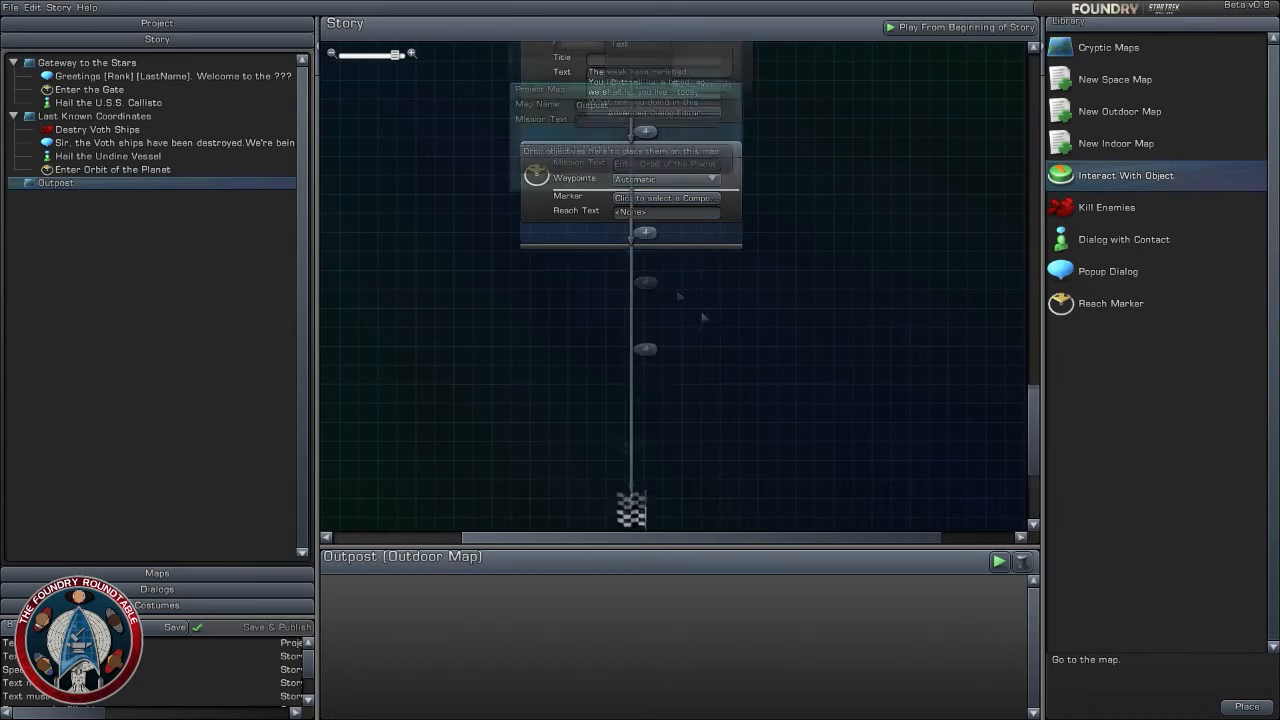
# - Add a Reach Marker task to the Outpost map with the mission text "Investigate the North Building"
pyautogui.moveTo(784, 408); pyautogui.dragTo(771, 214)
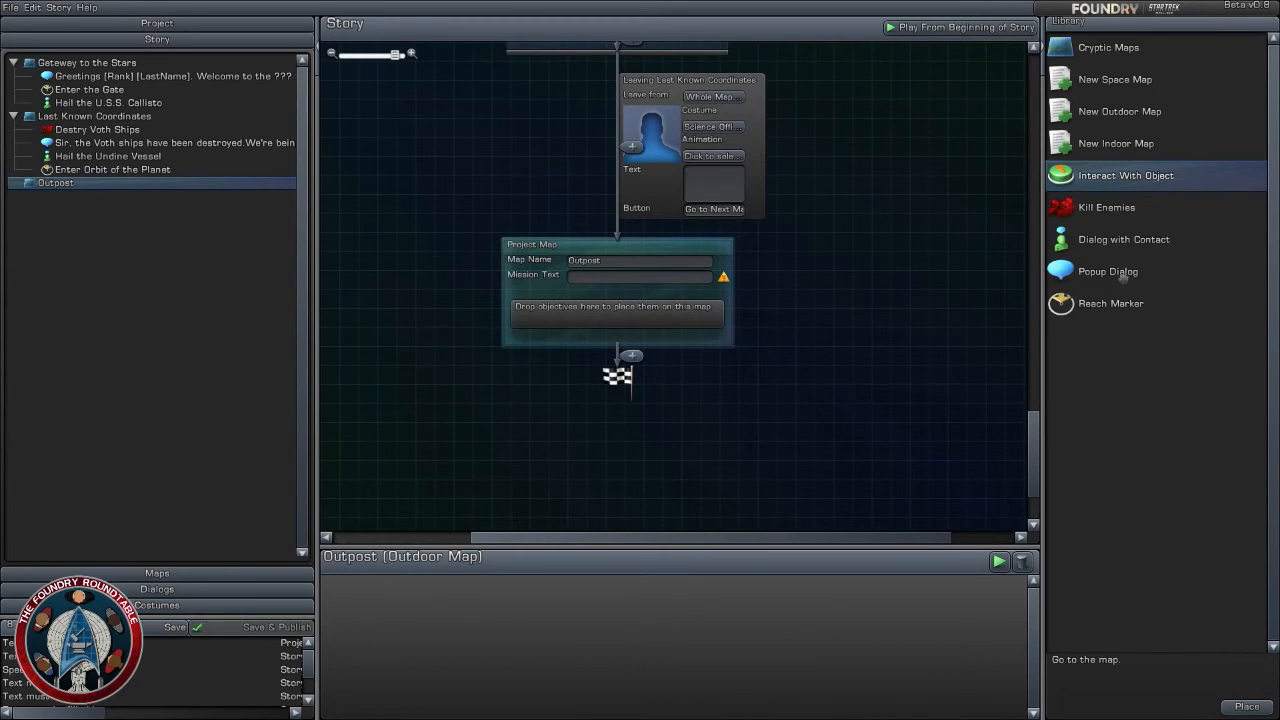
pyautogui.moveTo(1112, 302)
pyautogui.mouseDown()
pyautogui.moveTo(762, 295)
pyautogui.moveTo(627, 313)
pyautogui.mouseUp()
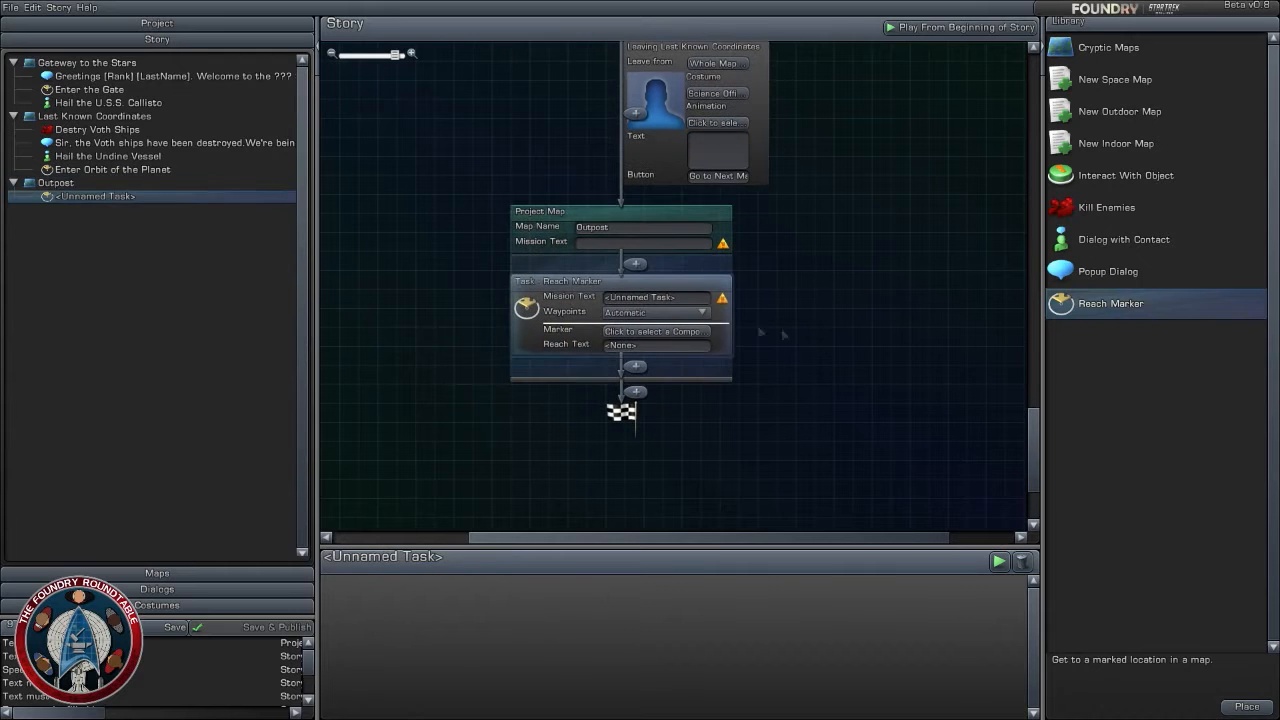
pyautogui.moveTo(722, 299)
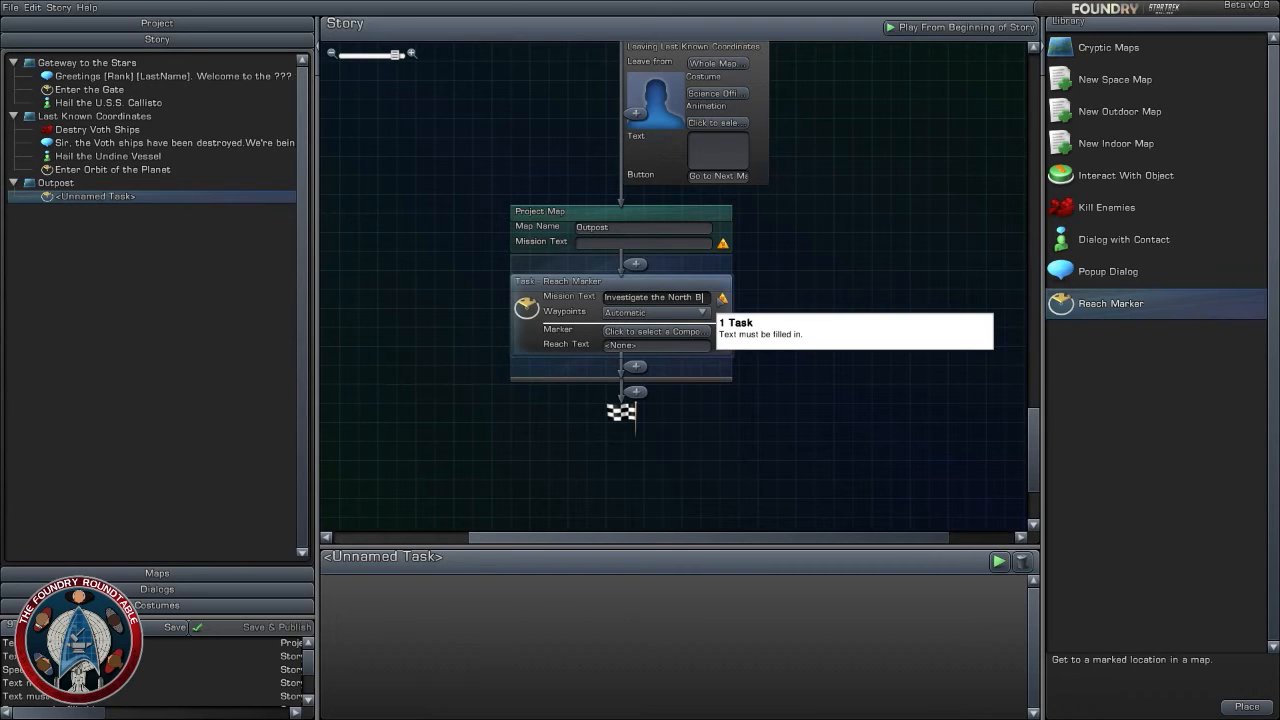
pyautogui.write('uilding')
pyautogui.click(828, 277)
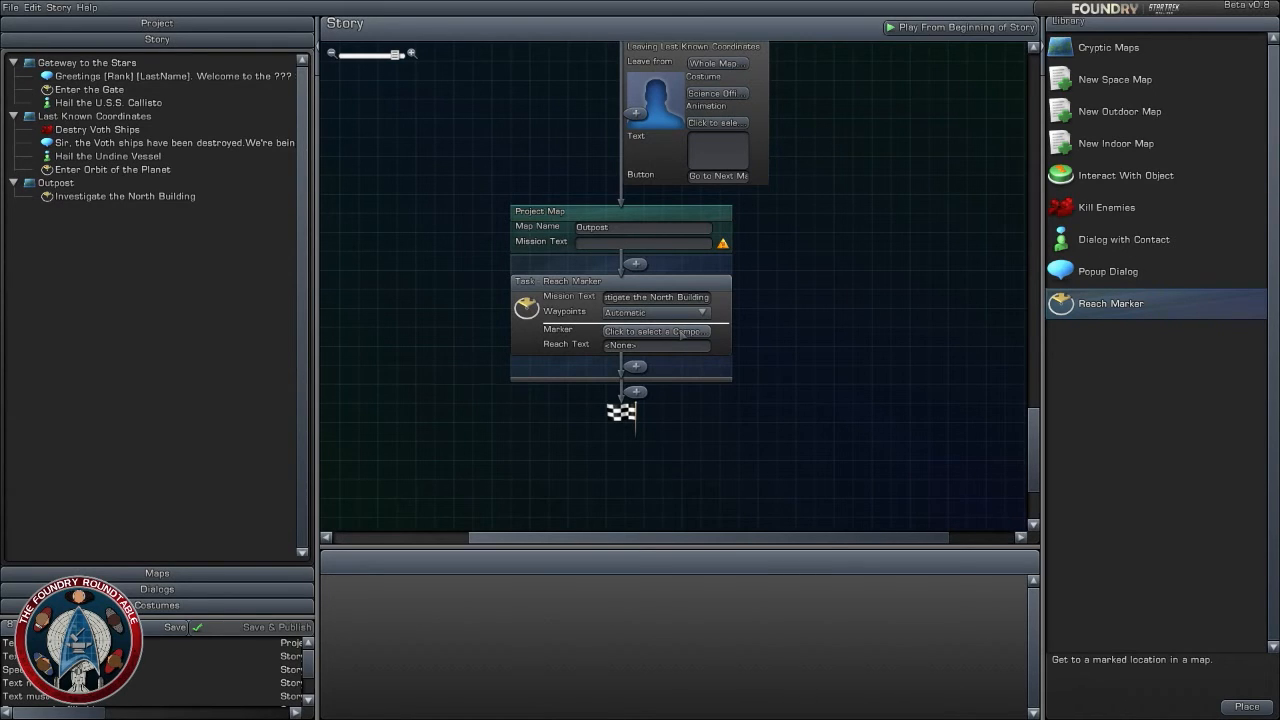
# - Assign the Outpost map's Place Marker (#129) as the marker for the North Building task
pyautogui.click(695, 336)
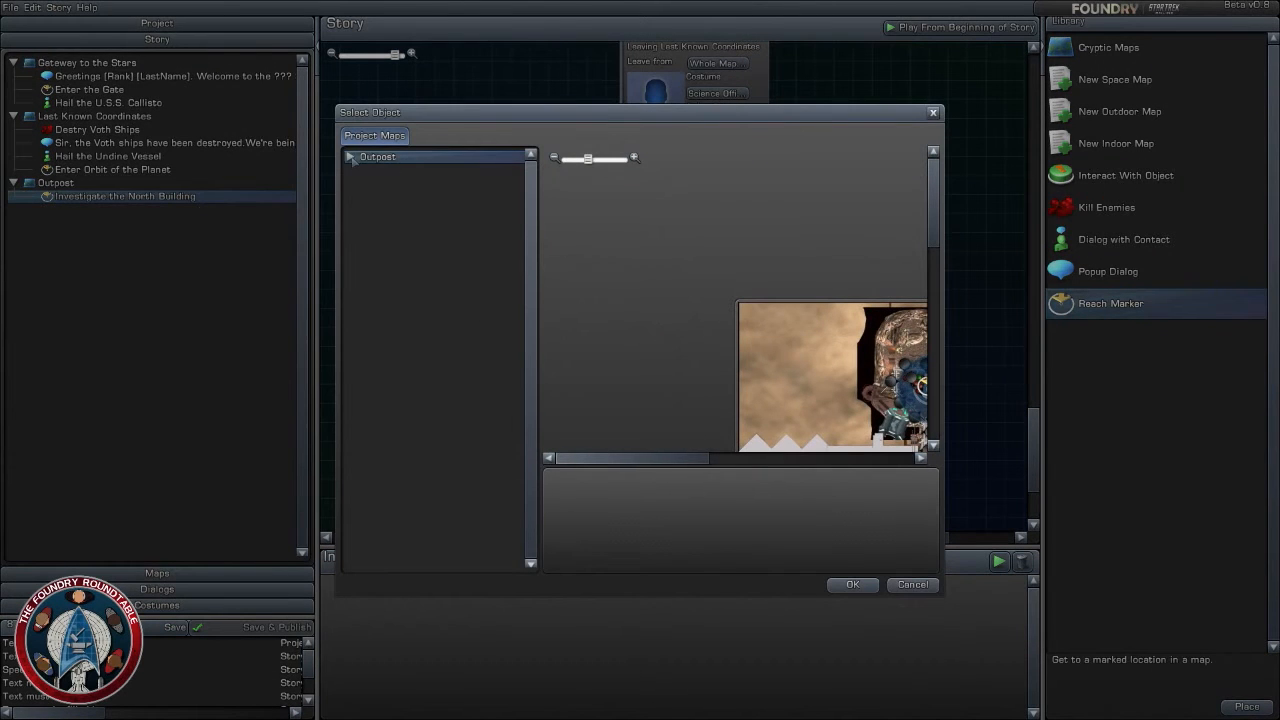
pyautogui.click(350, 158)
pyautogui.click(425, 170)
pyautogui.click(852, 585)
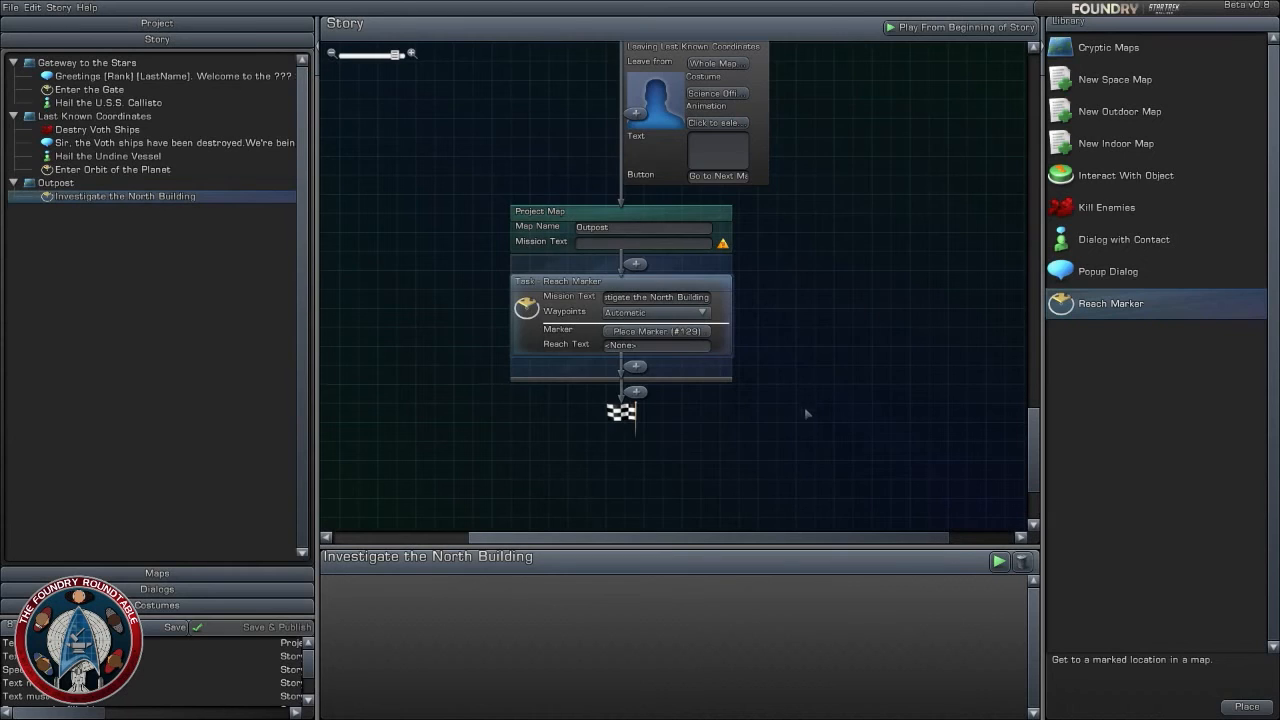
# - Add a Dialog with Contact task after the Reach Marker, using Starfleet Ensign Sci Benzite Female 02 as the contact
pyautogui.click(1124, 240)
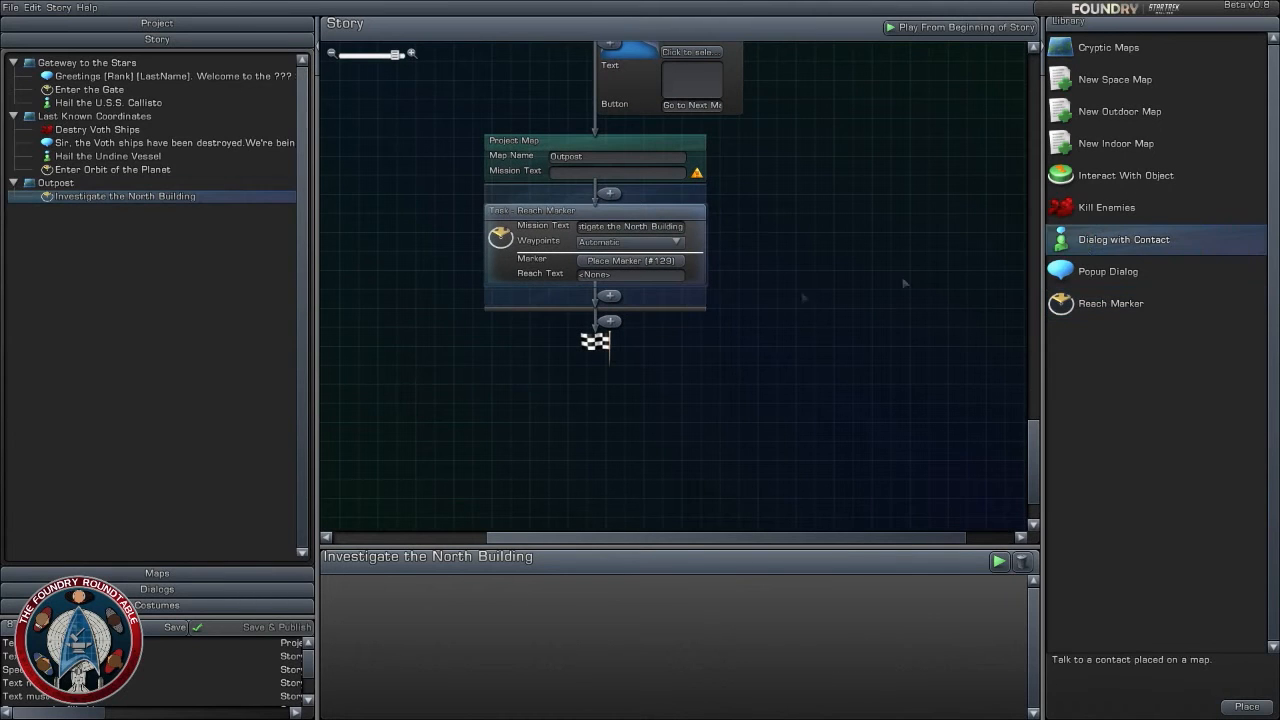
pyautogui.moveTo(1117, 244); pyautogui.dragTo(637, 300)
pyautogui.click(632, 365)
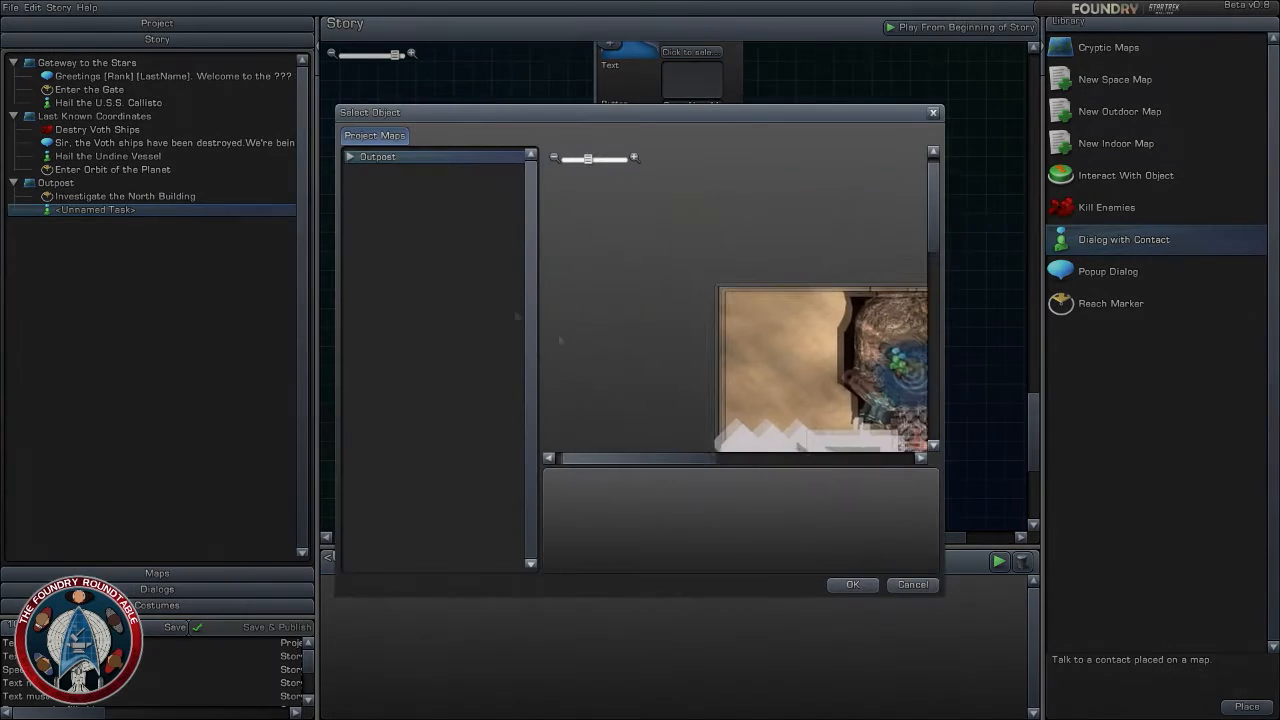
pyautogui.click(350, 157)
pyautogui.click(445, 171)
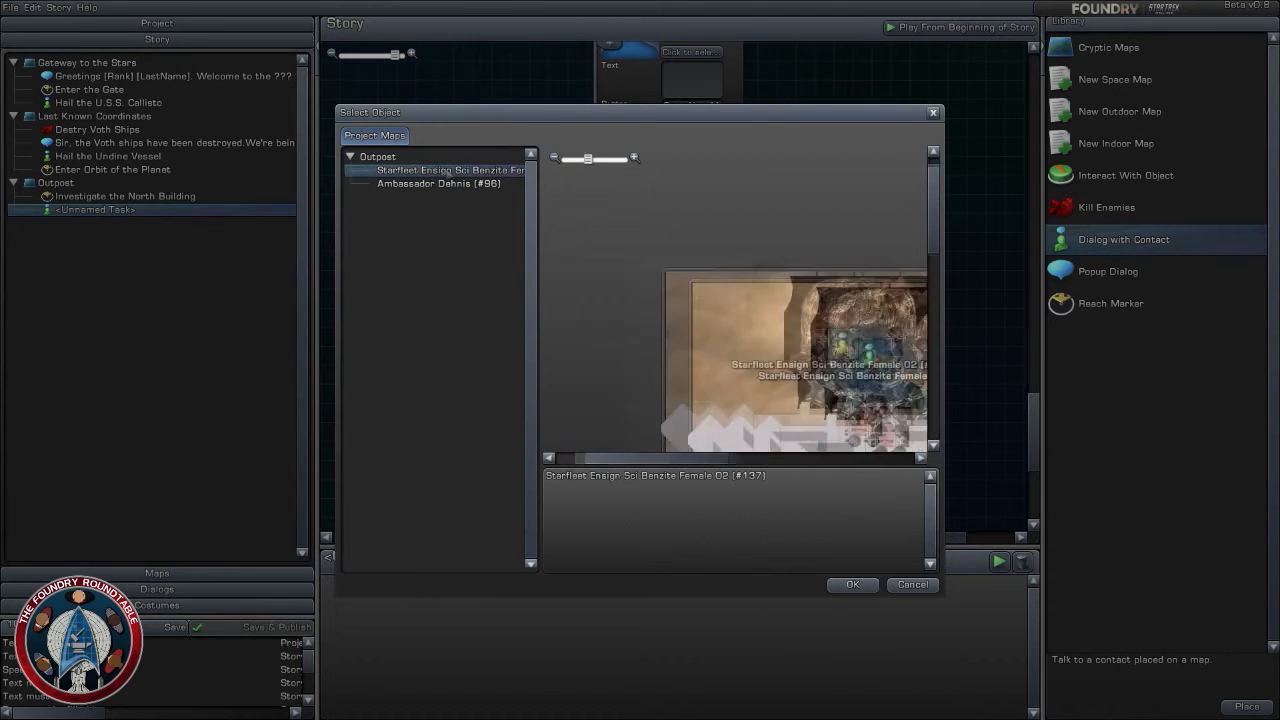
pyautogui.click(852, 585)
# - Set the dialog task's mission text to "Talk to Starfleet Pilot" and review its assigned contact on the Outpost map
pyautogui.moveTo(786, 415); pyautogui.dragTo(795, 367)
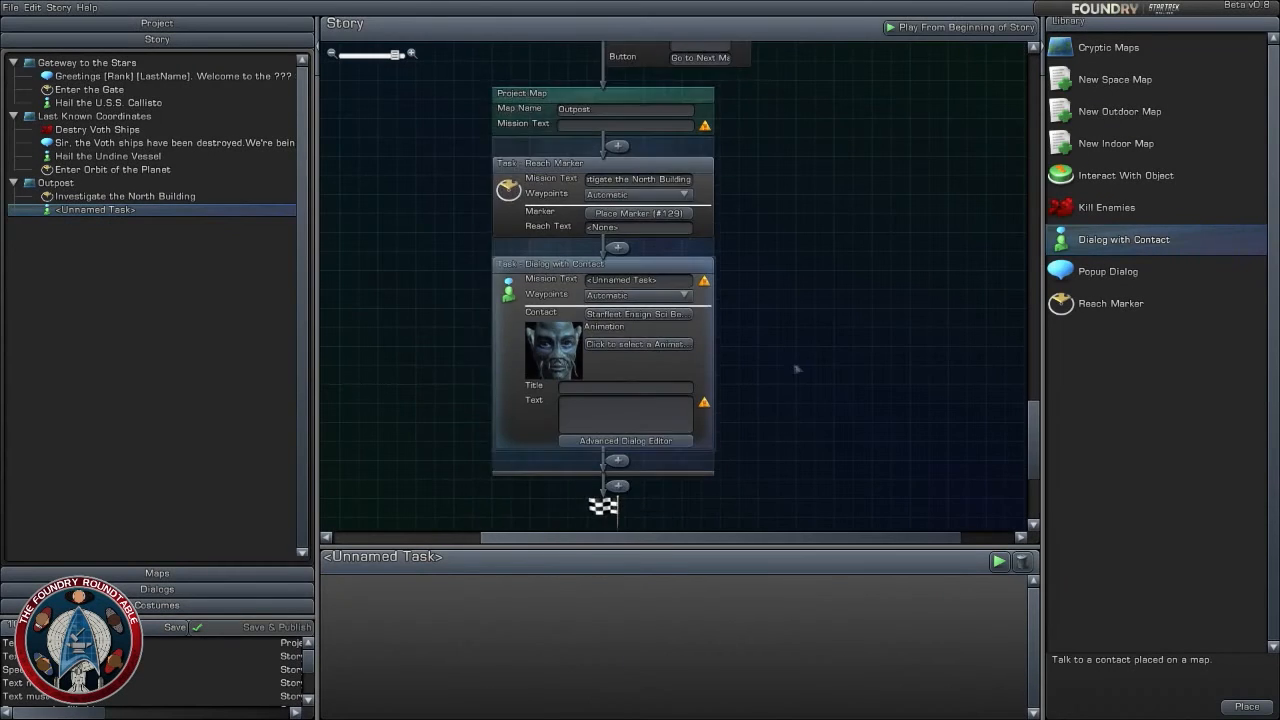
pyautogui.click(668, 281)
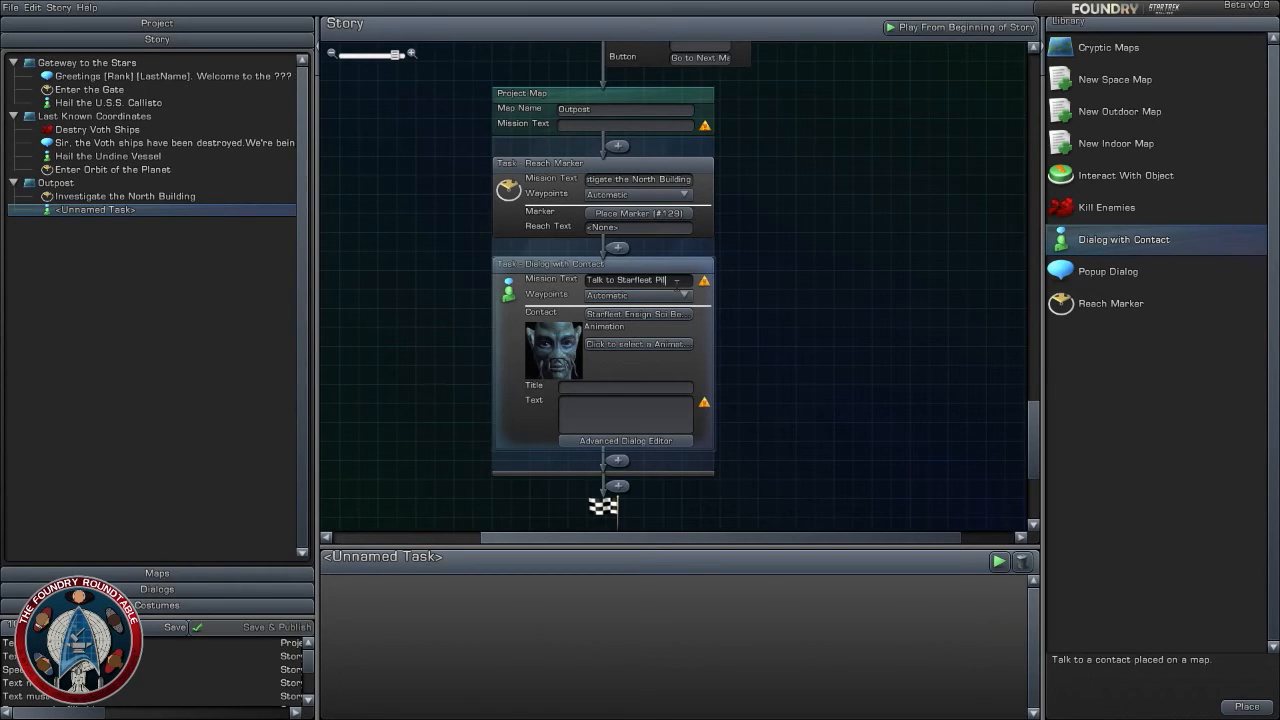
pyautogui.scroll(-1, 785, 340)
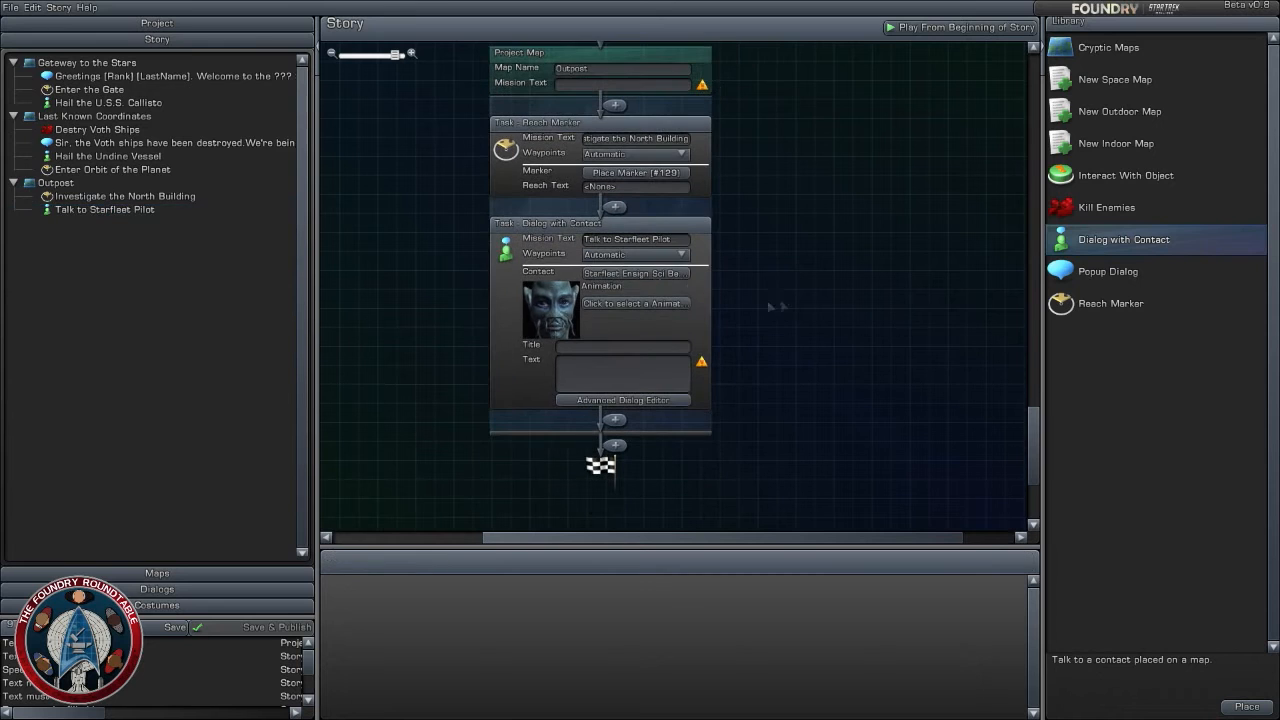
pyautogui.click(645, 273)
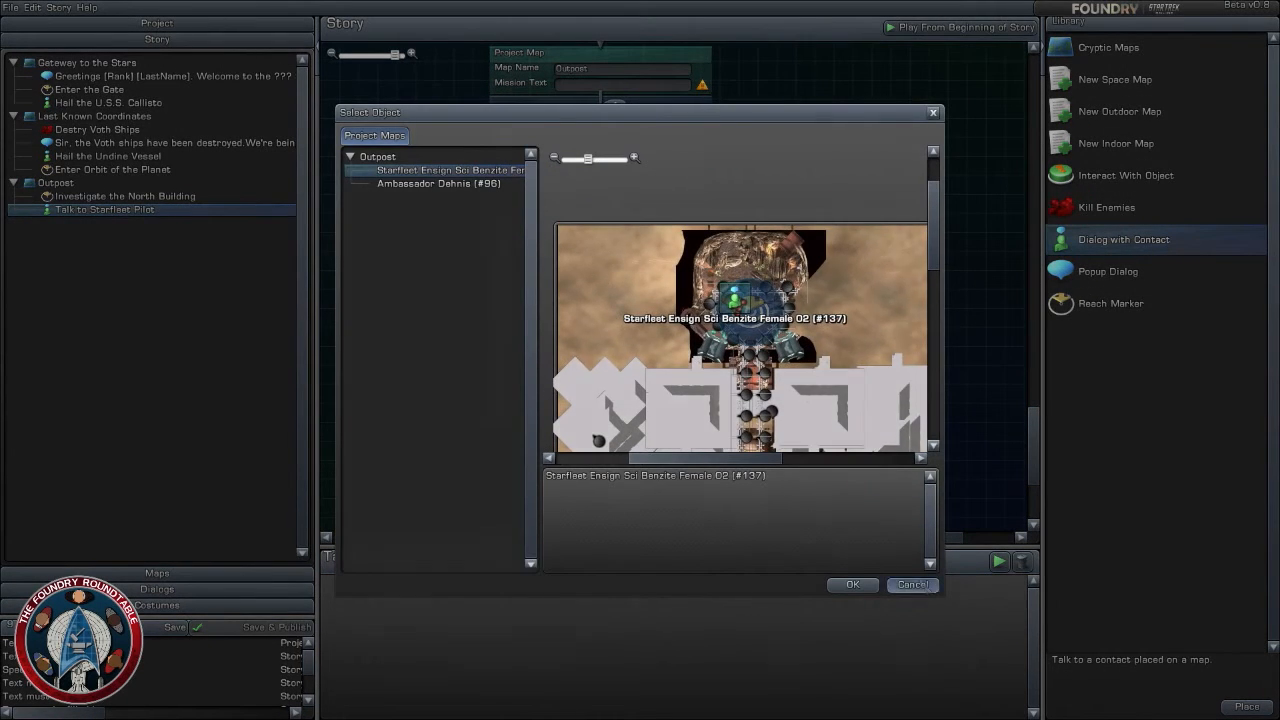
pyautogui.click(912, 584)
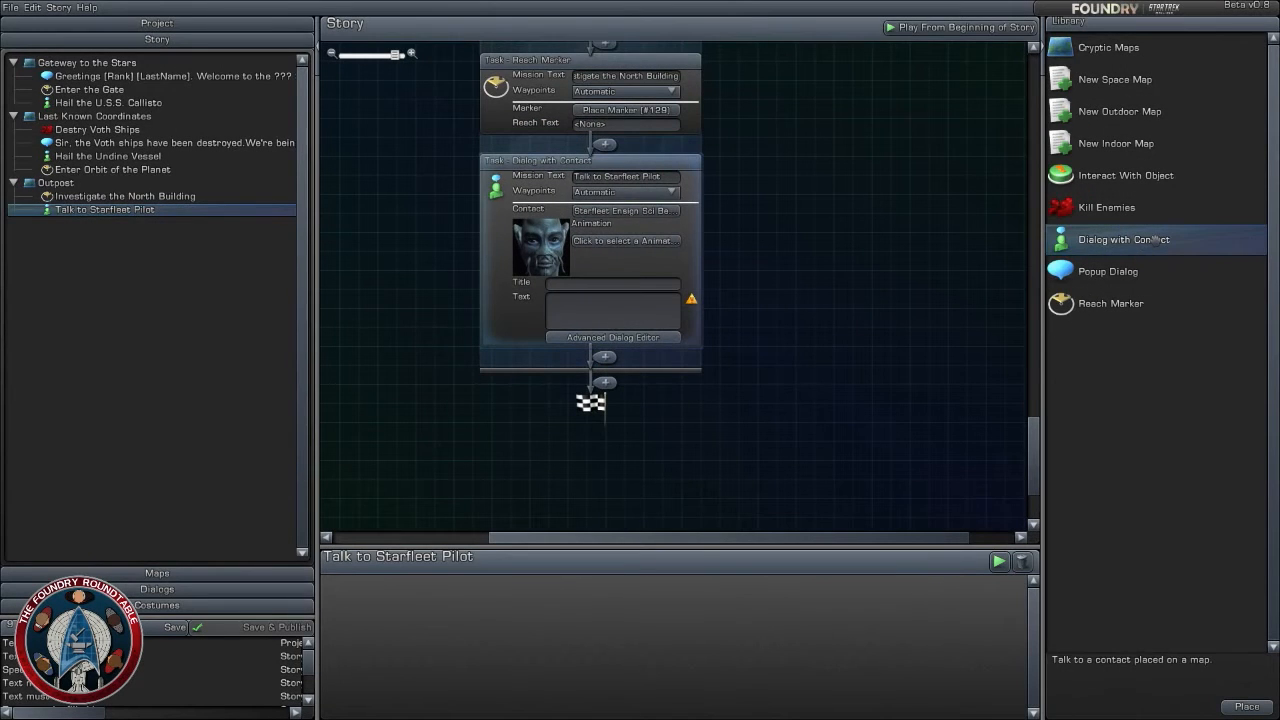
# - Add an Interact With Object task after the Starfleet pilot dialog, keeping the interact text as "Interact"
pyautogui.click(1119, 269)
pyautogui.click(1118, 239)
pyautogui.moveTo(1110, 172); pyautogui.dragTo(605, 356)
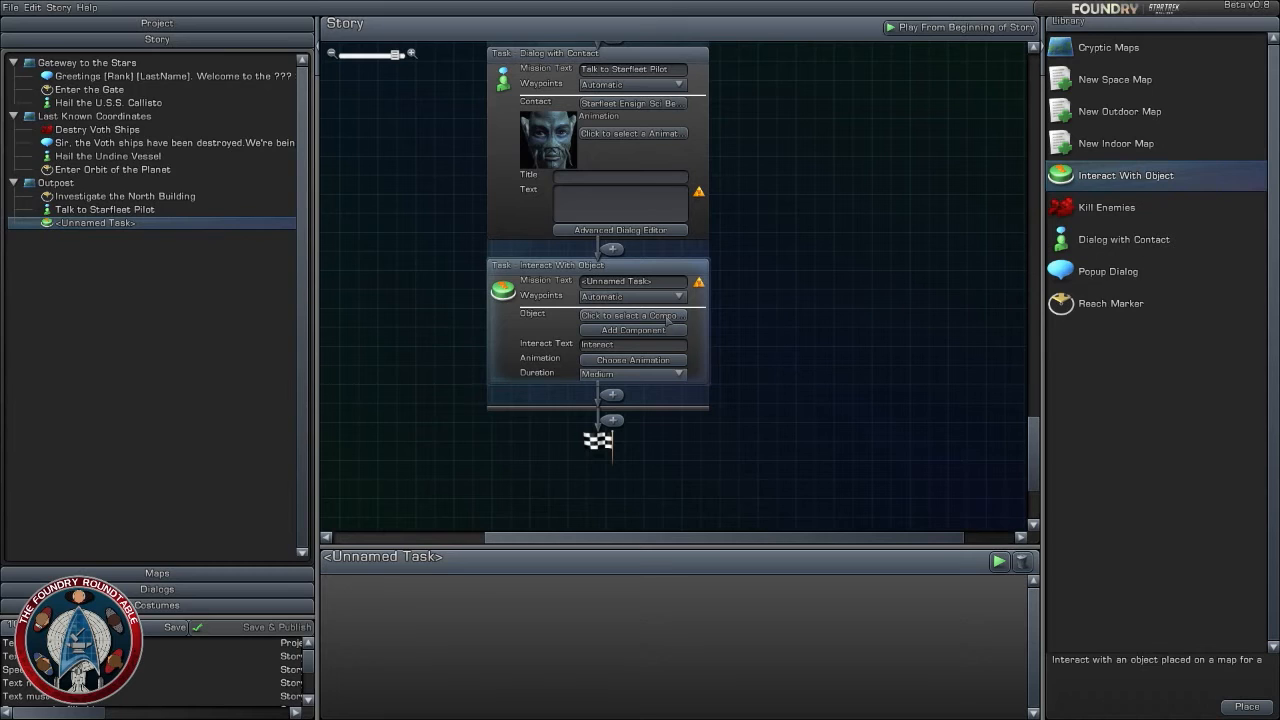
pyautogui.click(655, 347)
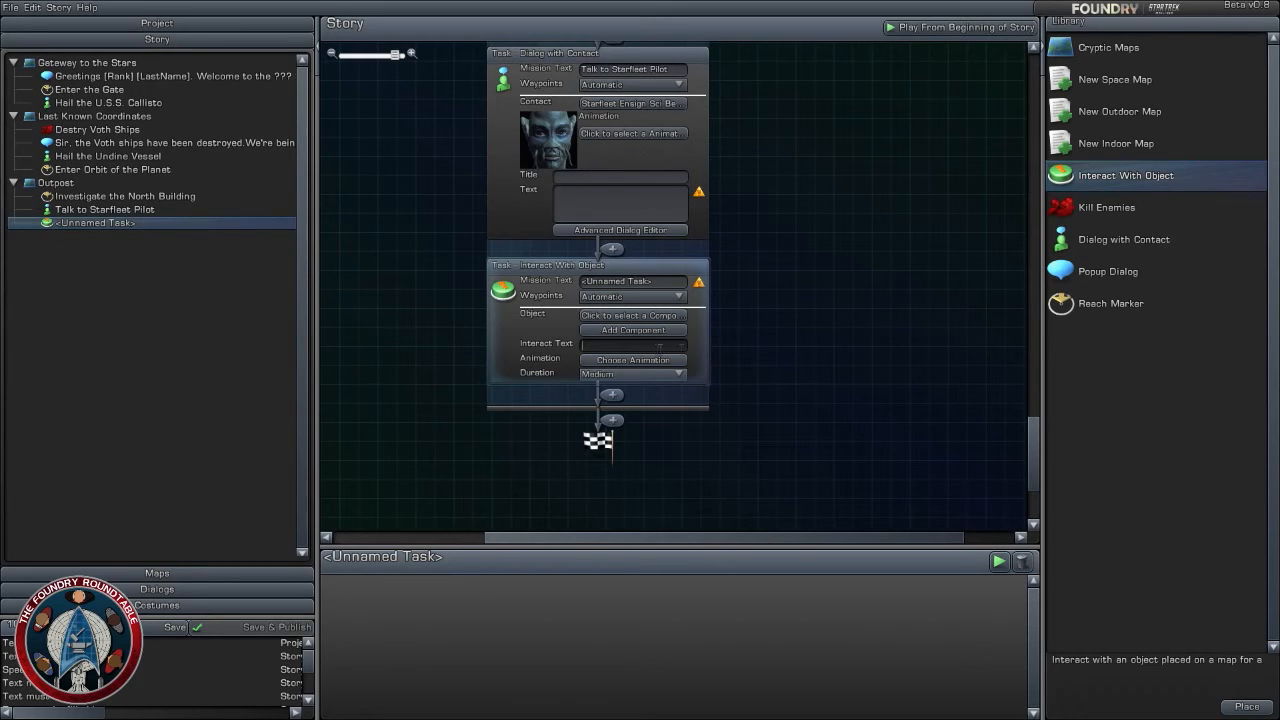
pyautogui.click(632, 354)
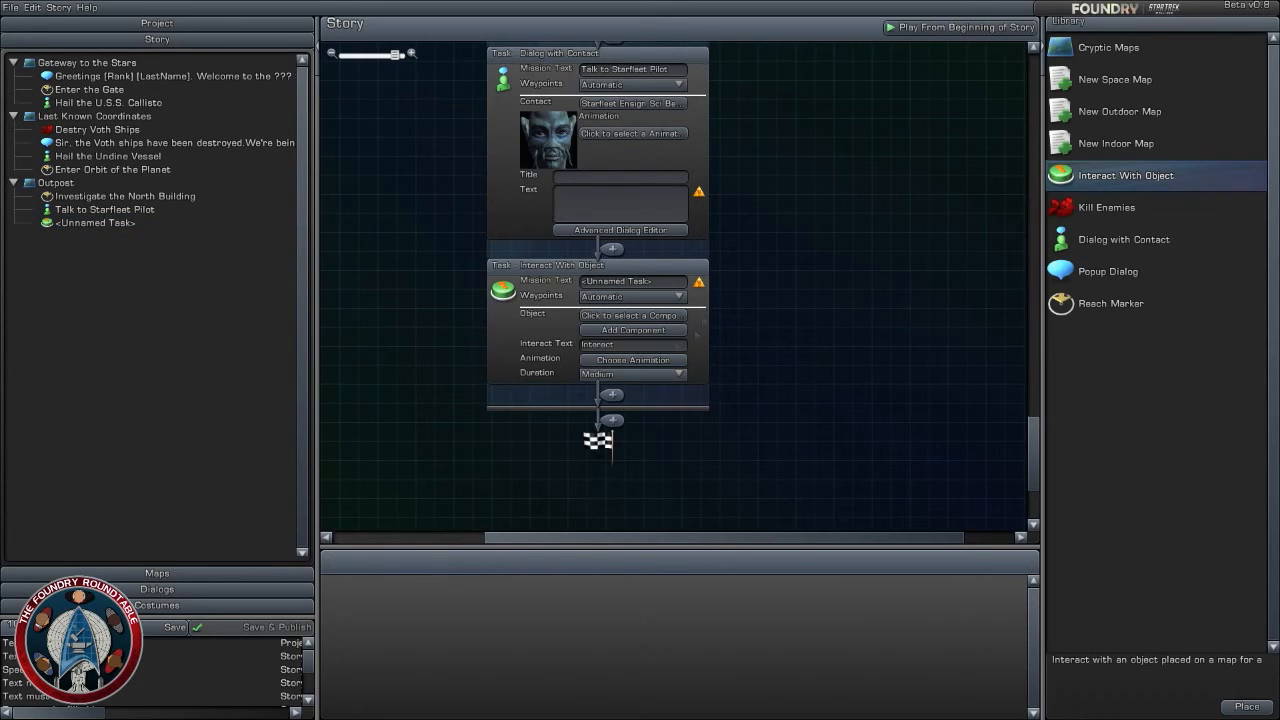
# - Give the interact task a second object component and set its mission text to "Place Spacial Charges"
pyautogui.click(660, 316)
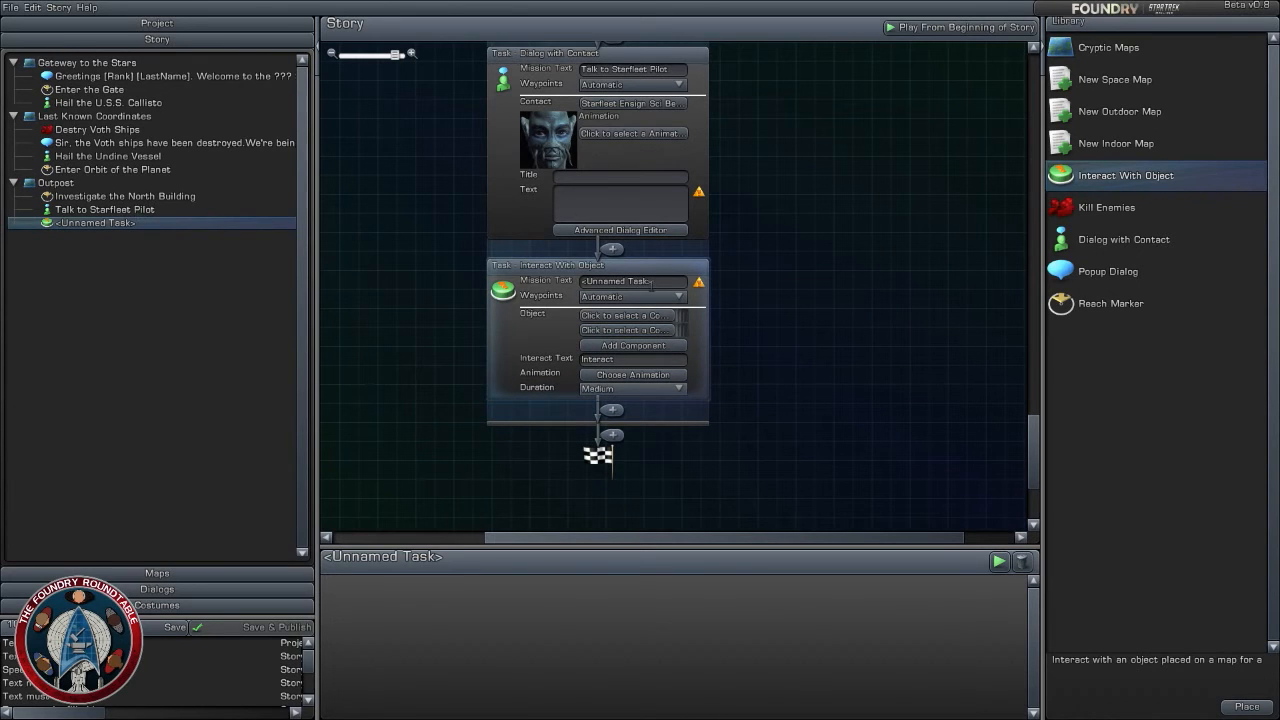
pyautogui.click(651, 283)
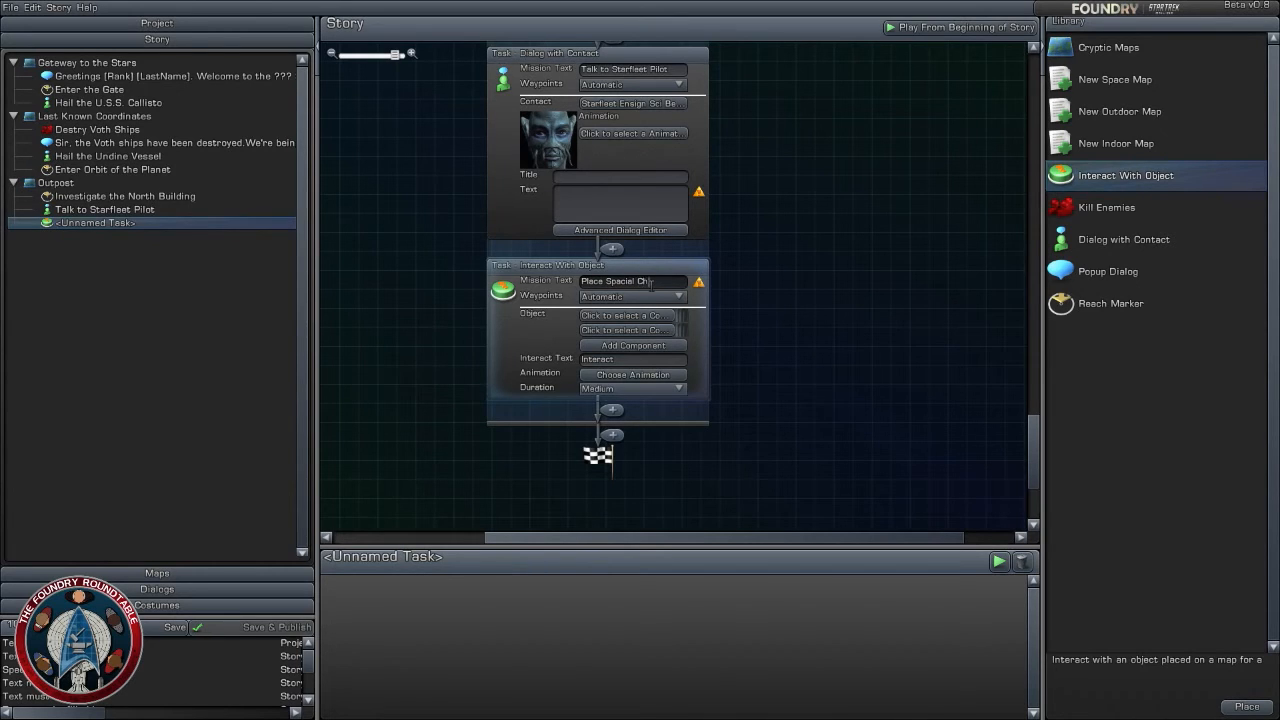
pyautogui.click(946, 325)
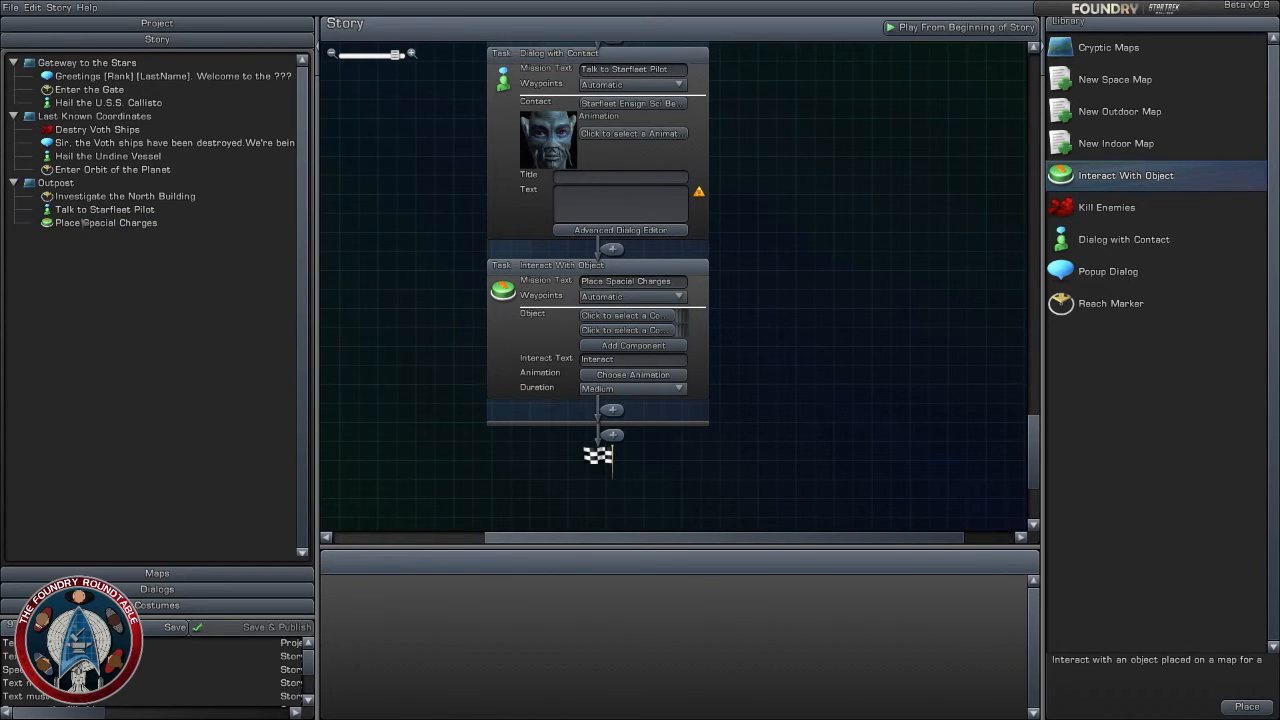
# - Open the costume selection for the Starfleet Benzite ensign contact on the Outpost map
pyautogui.click(167, 574)
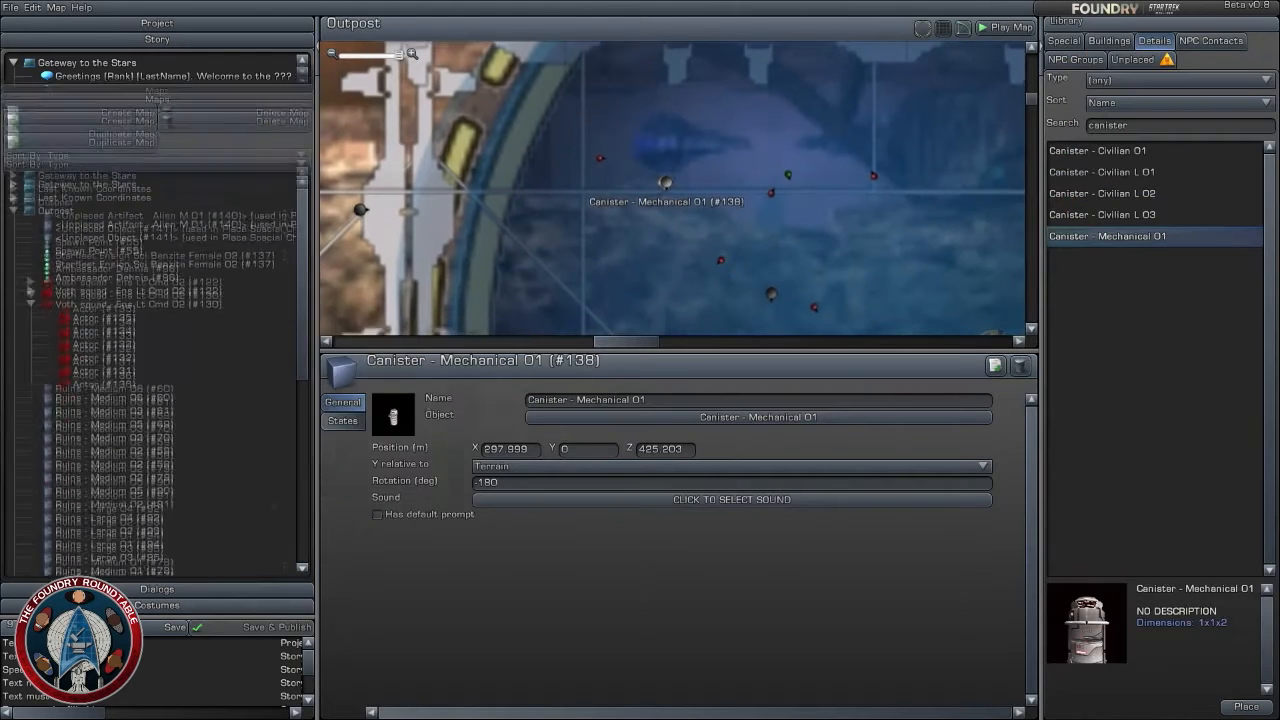
pyautogui.moveTo(828, 222); pyautogui.dragTo(741, 234)
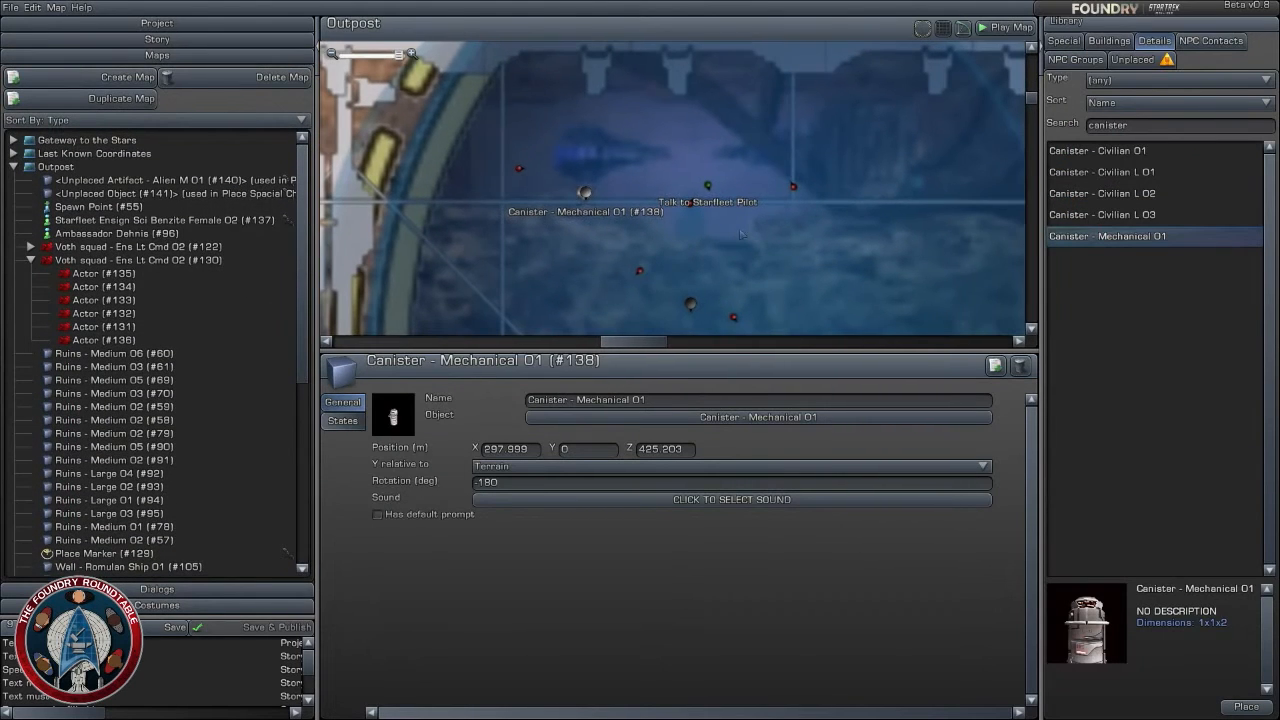
pyautogui.click(707, 186)
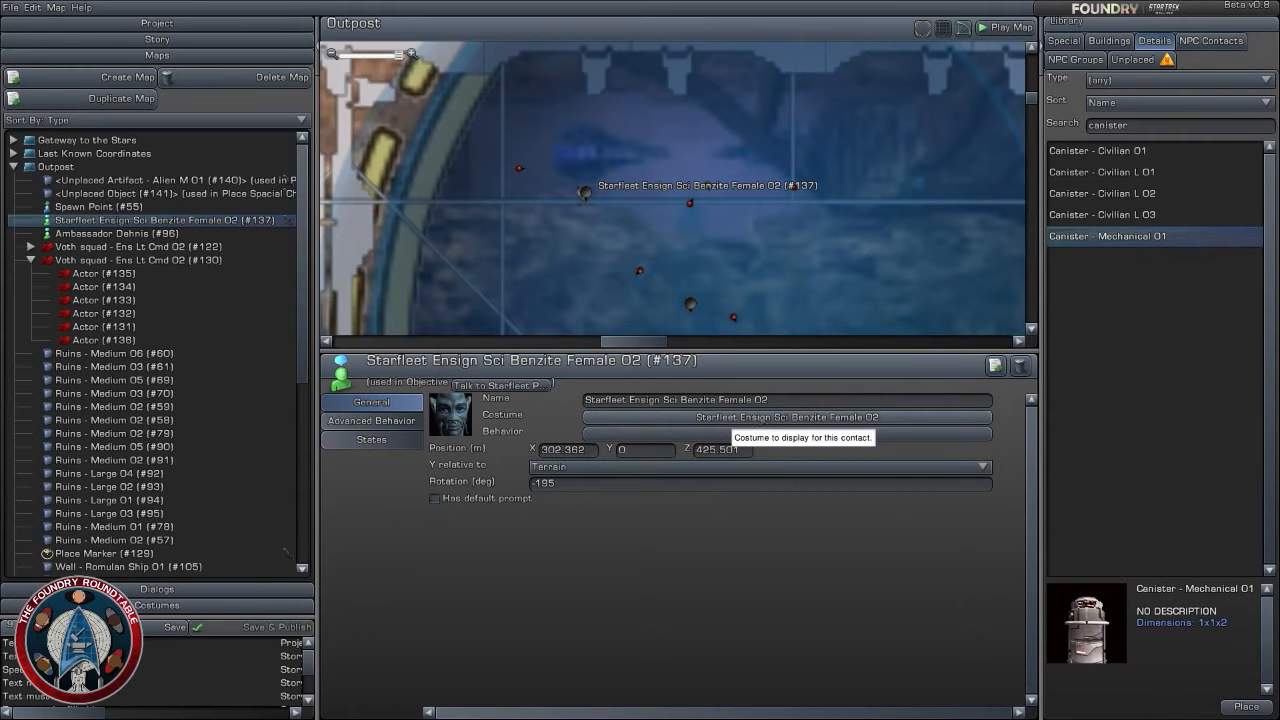
pyautogui.click(785, 417)
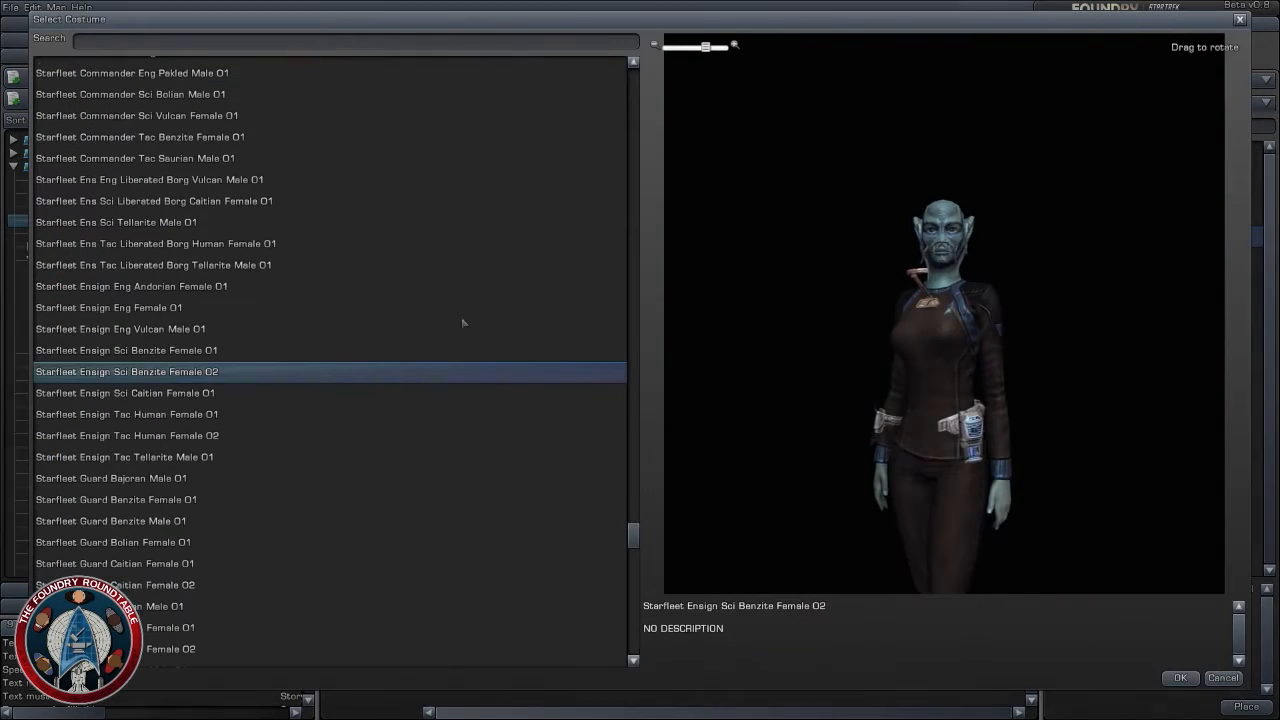
# - Preview the Starfleet costumes upward from Ensign Sci Benzite Female 01 to Commander Tac Benzite Female 01
pyautogui.click(166, 350)
pyautogui.click(168, 329)
pyautogui.click(170, 308)
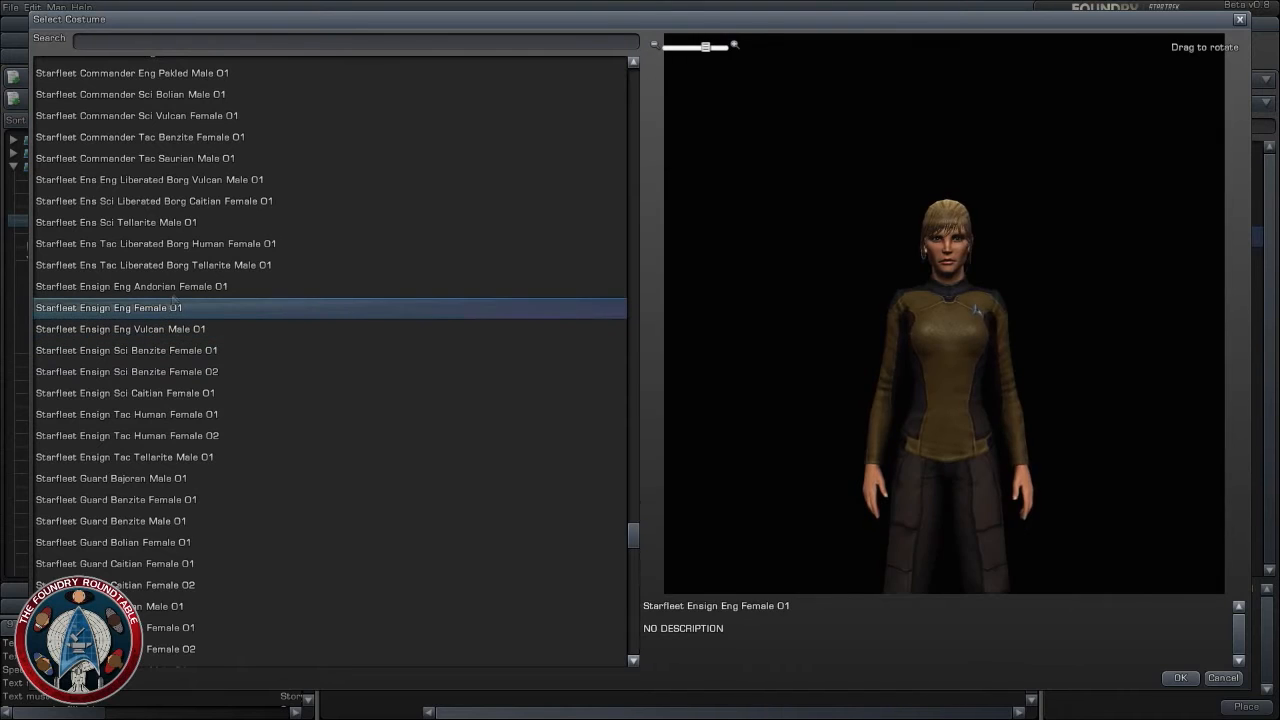
pyautogui.click(177, 287)
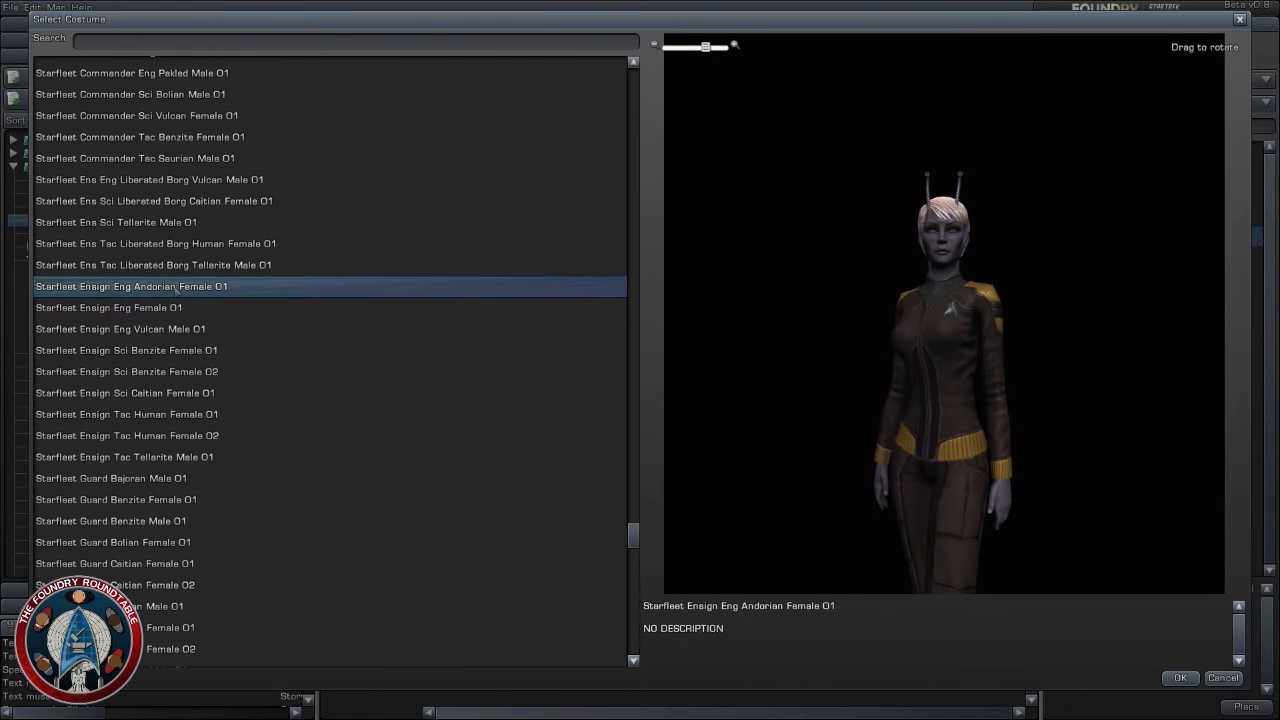
pyautogui.click(183, 266)
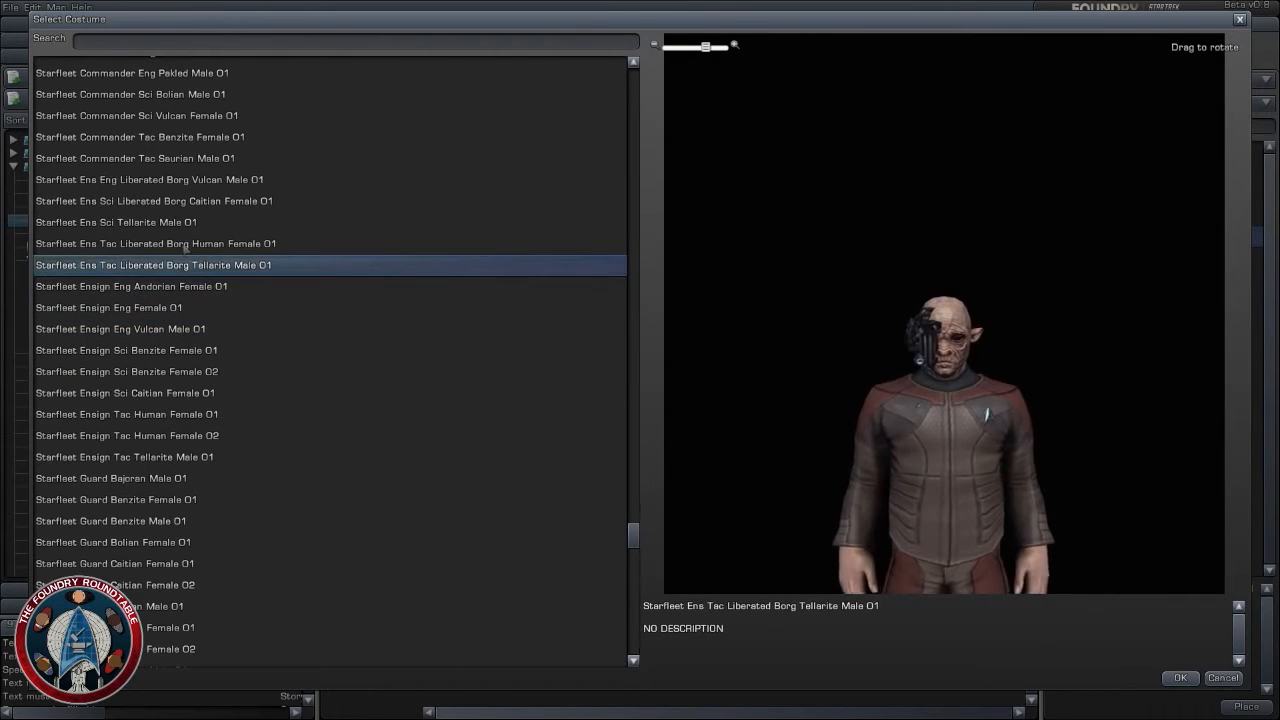
pyautogui.click(185, 244)
pyautogui.click(186, 222)
pyautogui.click(187, 182)
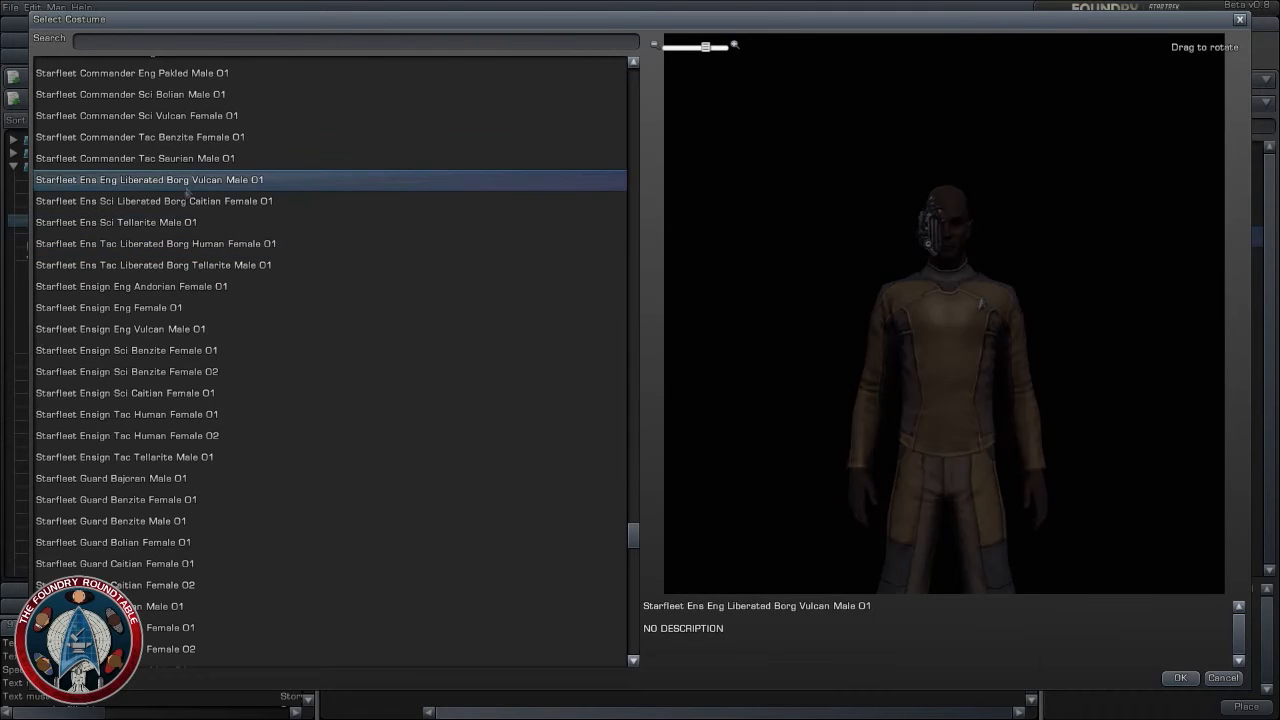
pyautogui.click(187, 200)
pyautogui.click(165, 158)
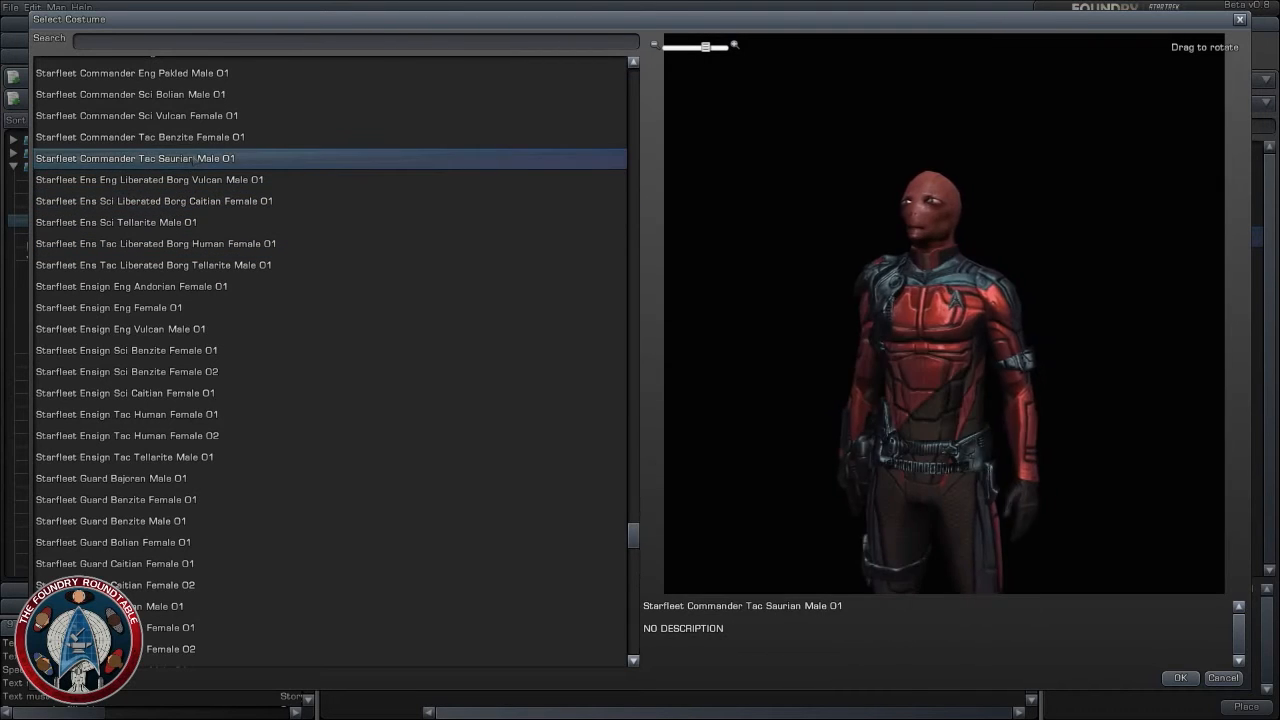
pyautogui.click(197, 143)
# - Preview the Starfleet costumes downward from Ensign Eng Vulcan Male 01 to Guard Caitian Female 02
pyautogui.click(155, 331)
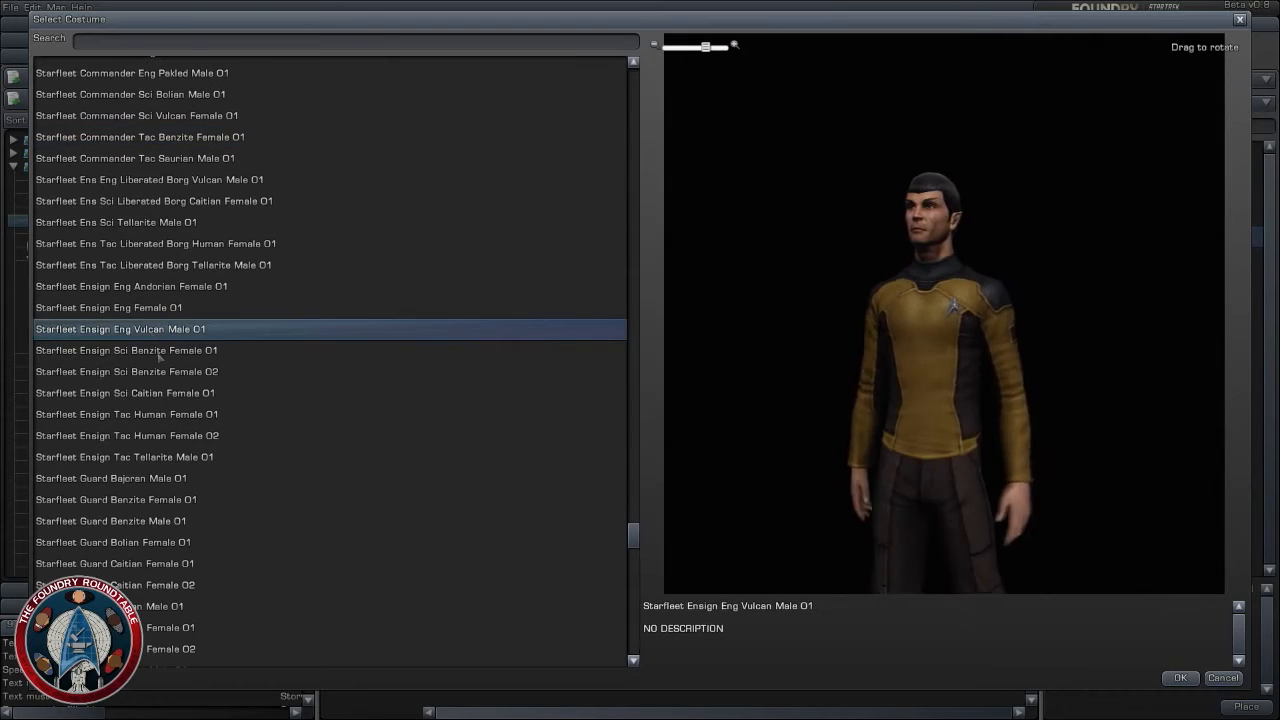
pyautogui.click(160, 352)
pyautogui.click(160, 372)
pyautogui.click(152, 396)
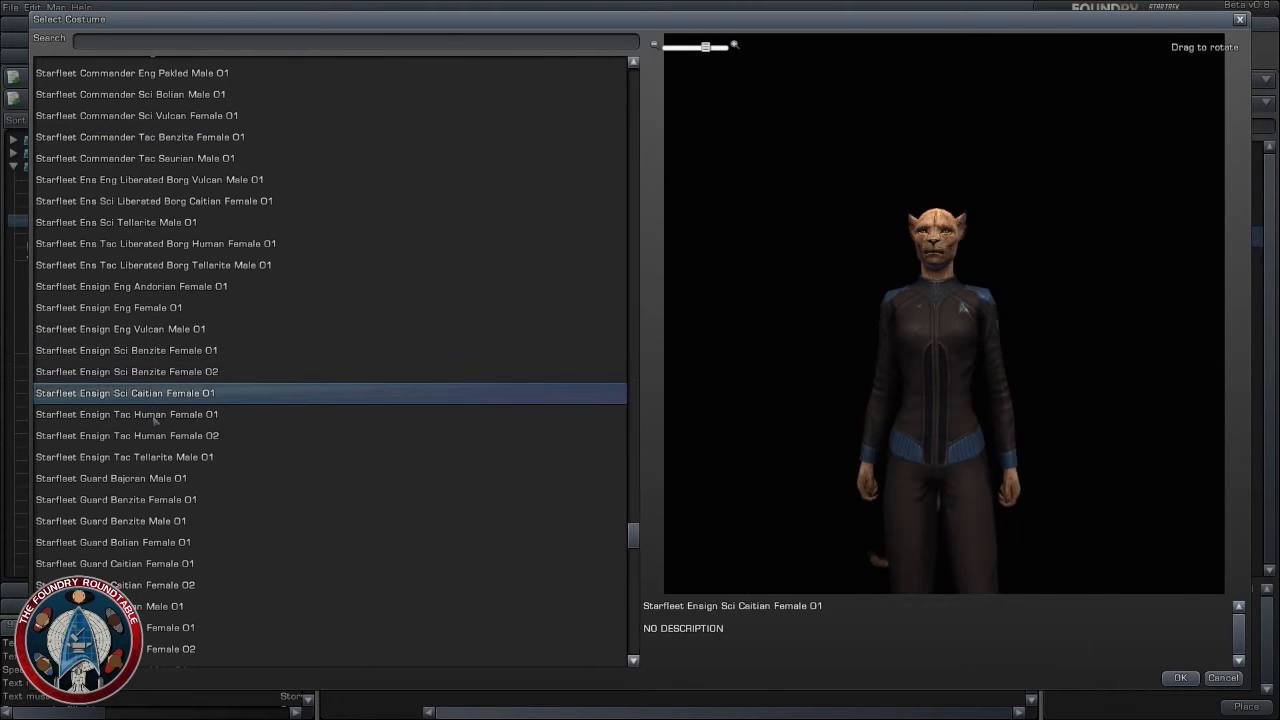
pyautogui.click(156, 416)
pyautogui.click(160, 436)
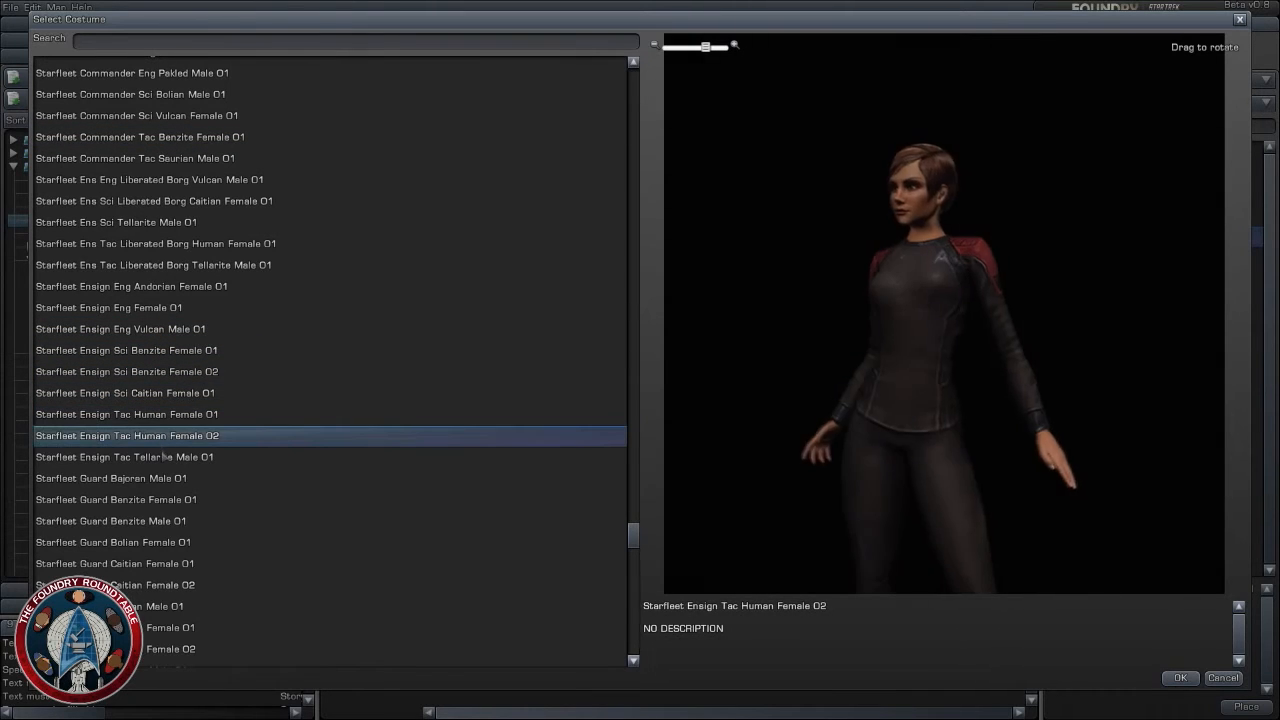
pyautogui.click(160, 457)
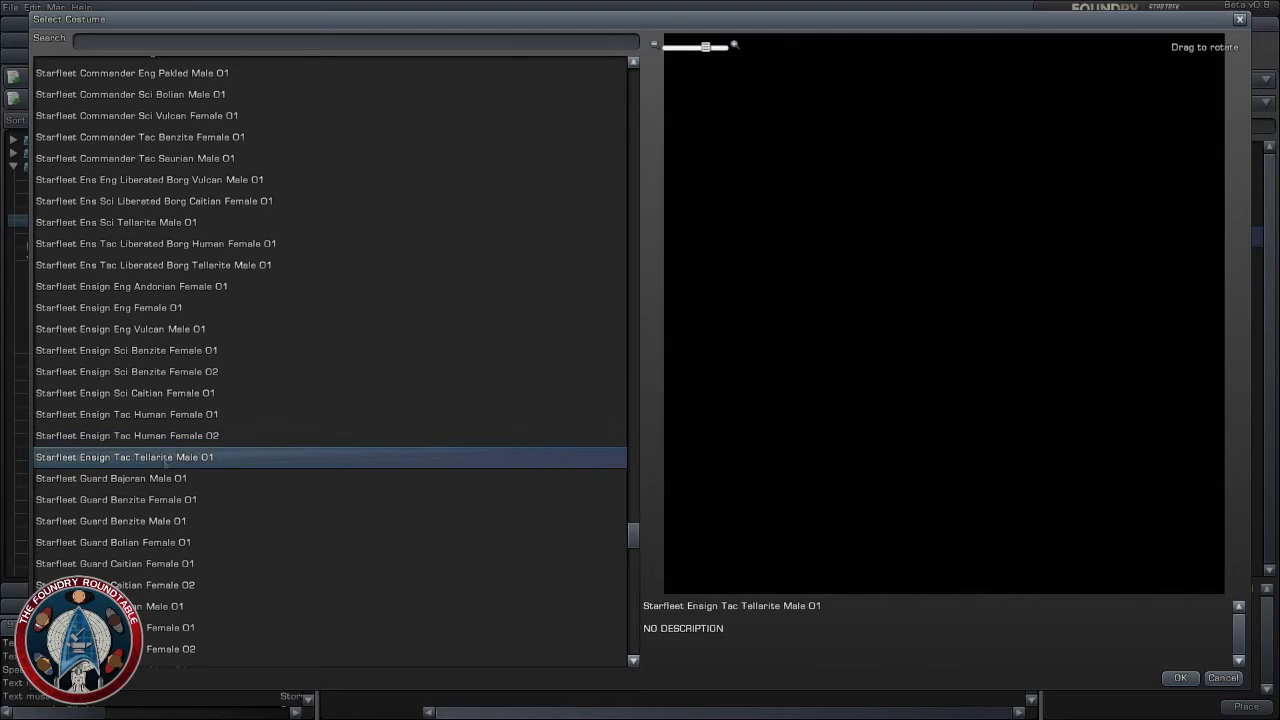
pyautogui.click(163, 479)
pyautogui.click(165, 500)
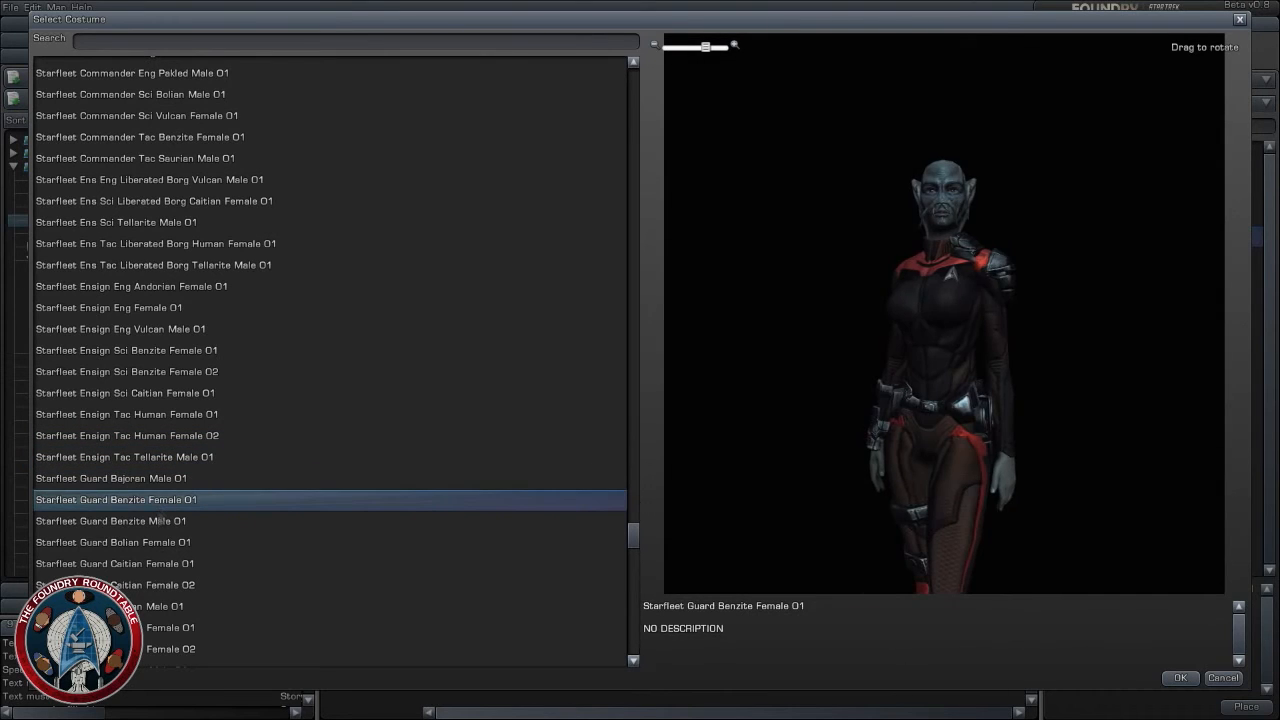
pyautogui.click(162, 521)
pyautogui.click(162, 542)
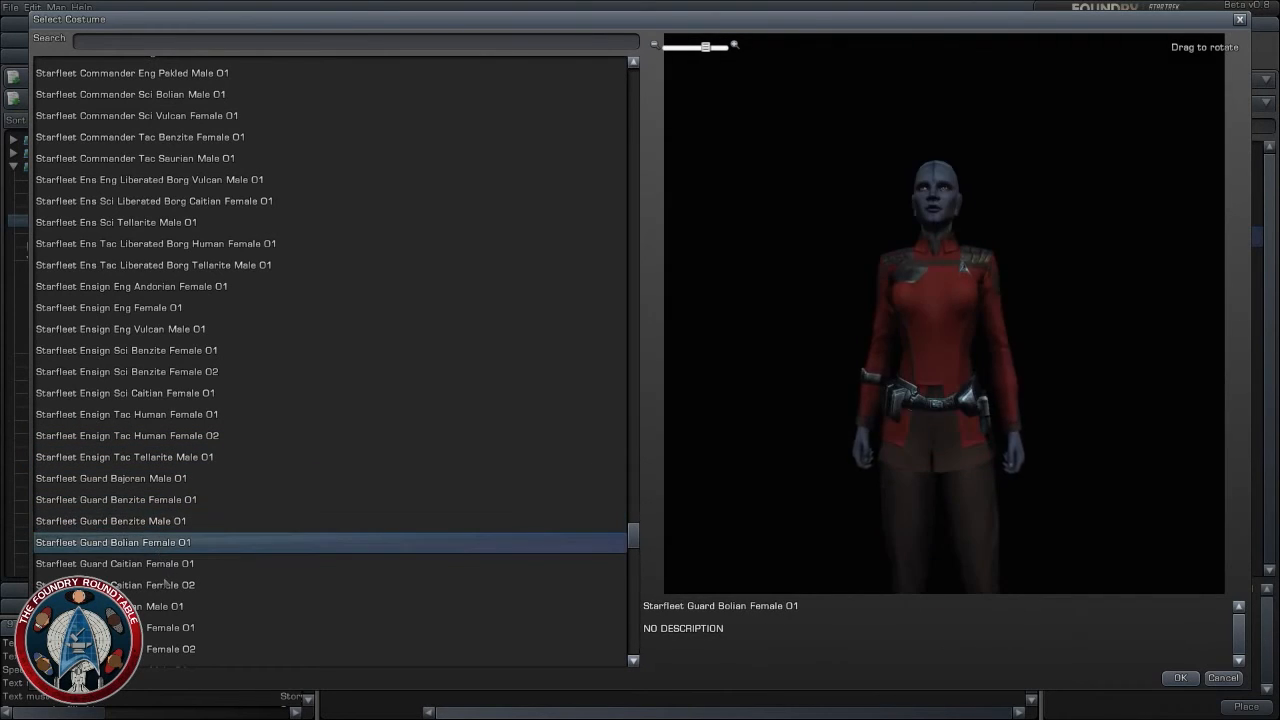
pyautogui.click(162, 563)
pyautogui.click(165, 585)
# - Assign the Starfleet Liasion costume to the pilot contact and reselect that contact on the Outpost map
pyautogui.scroll(-4, 181, 533)
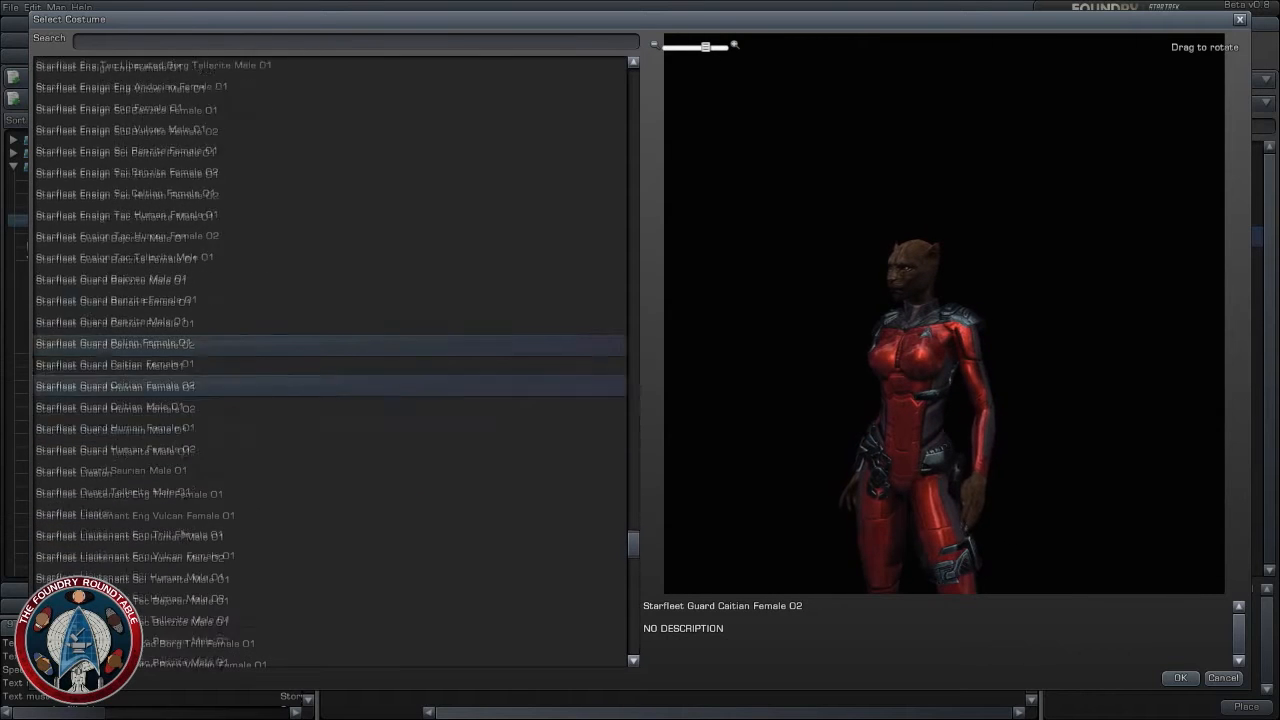
pyautogui.click(148, 468)
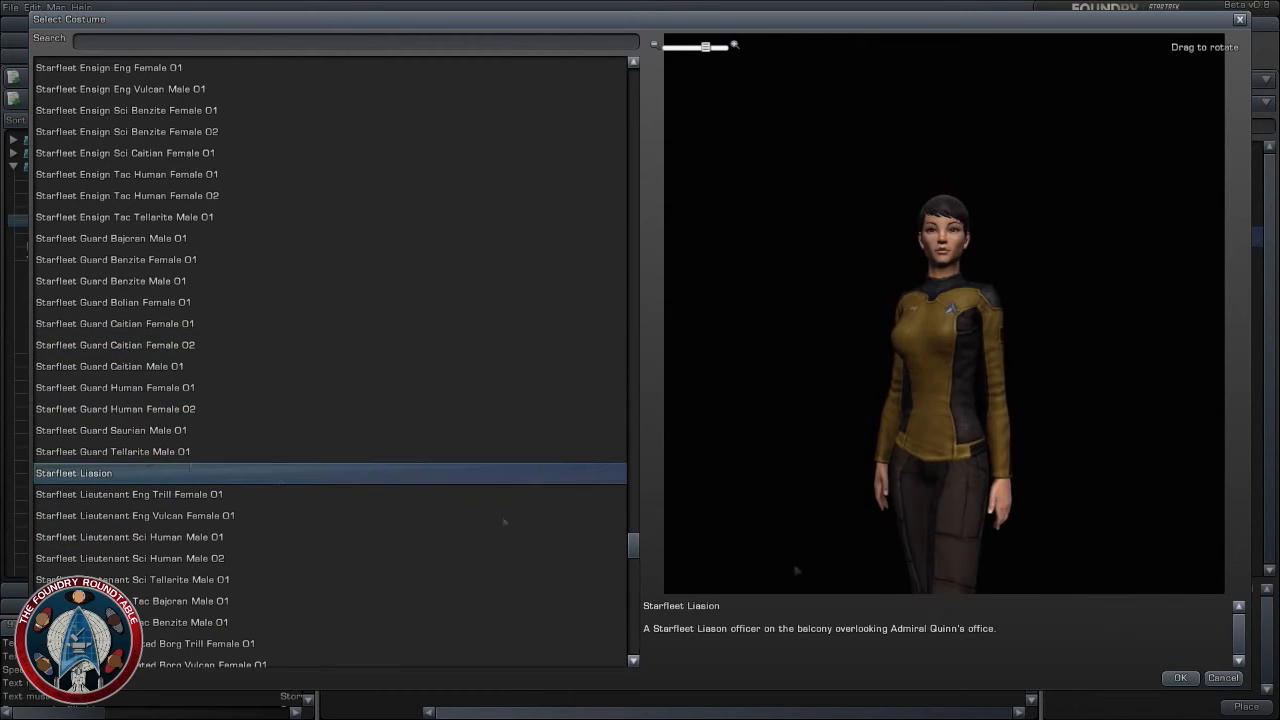
pyautogui.click(1180, 677)
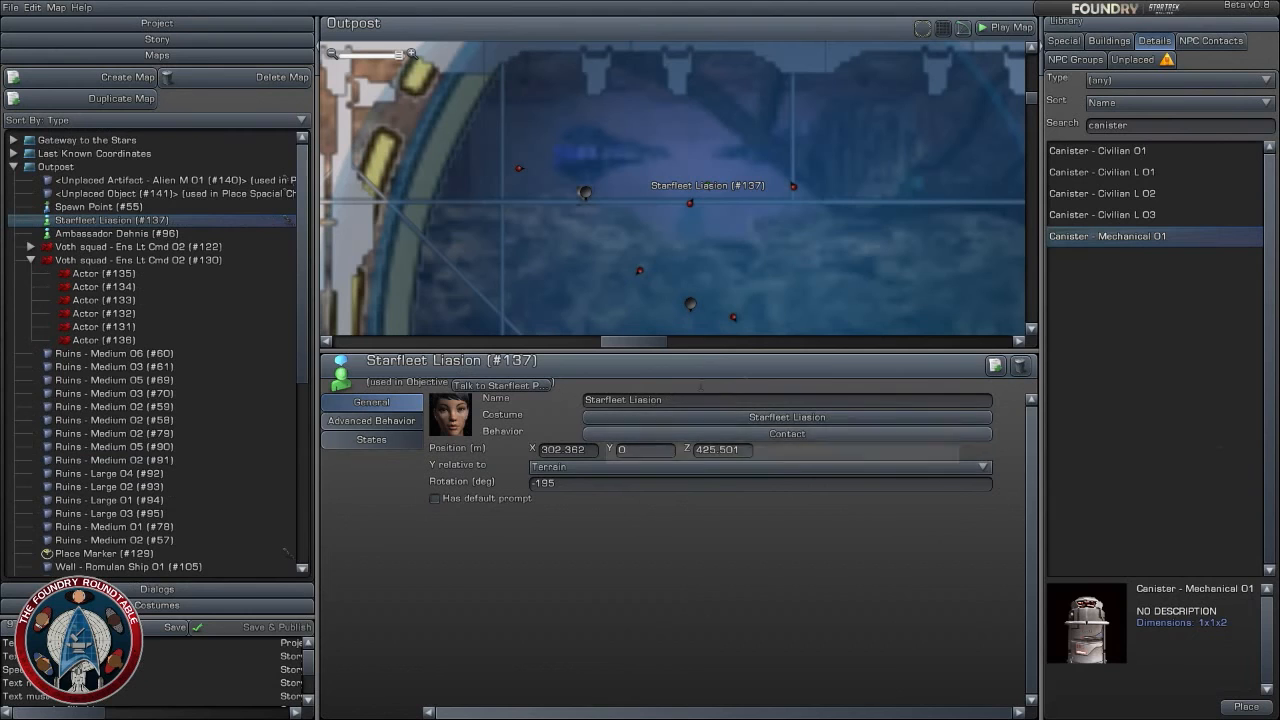
pyautogui.click(856, 284)
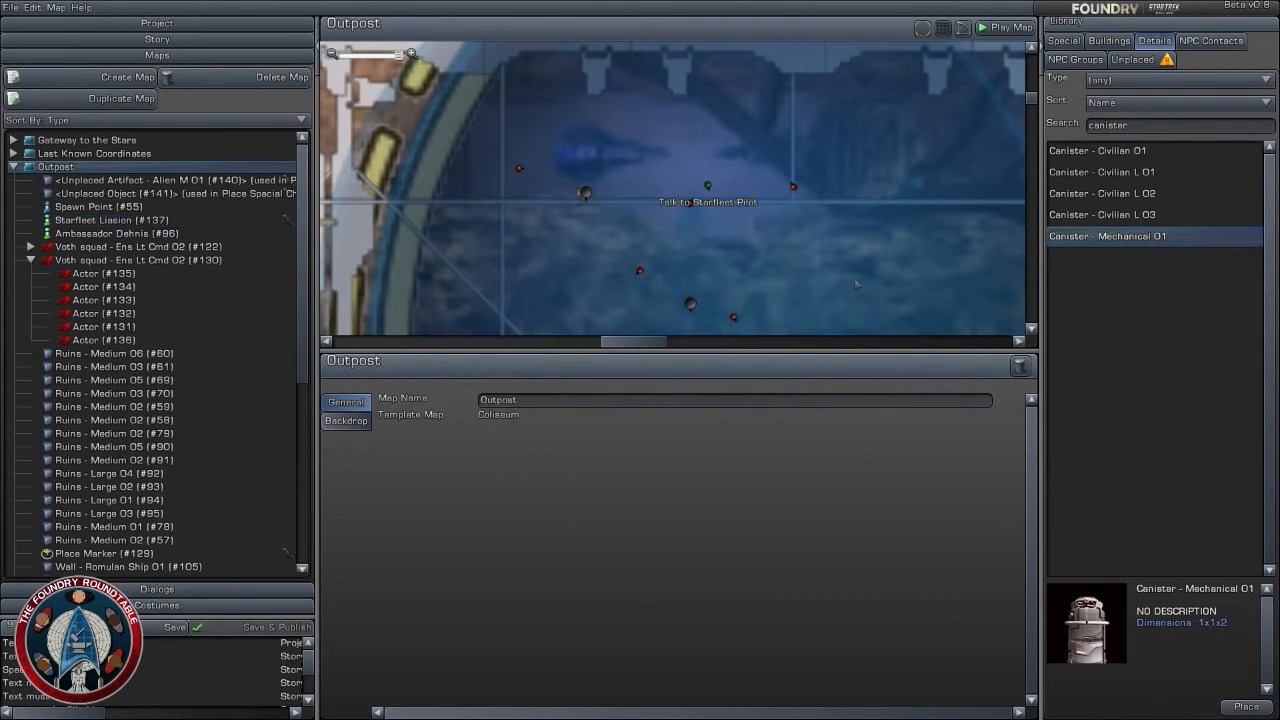
pyautogui.click(708, 187)
# - Examine the Outpost map around the Starfleet pilot, the Investigate the North Building marker and the corridor south of the arena
pyautogui.scroll(-2, 827, 285)
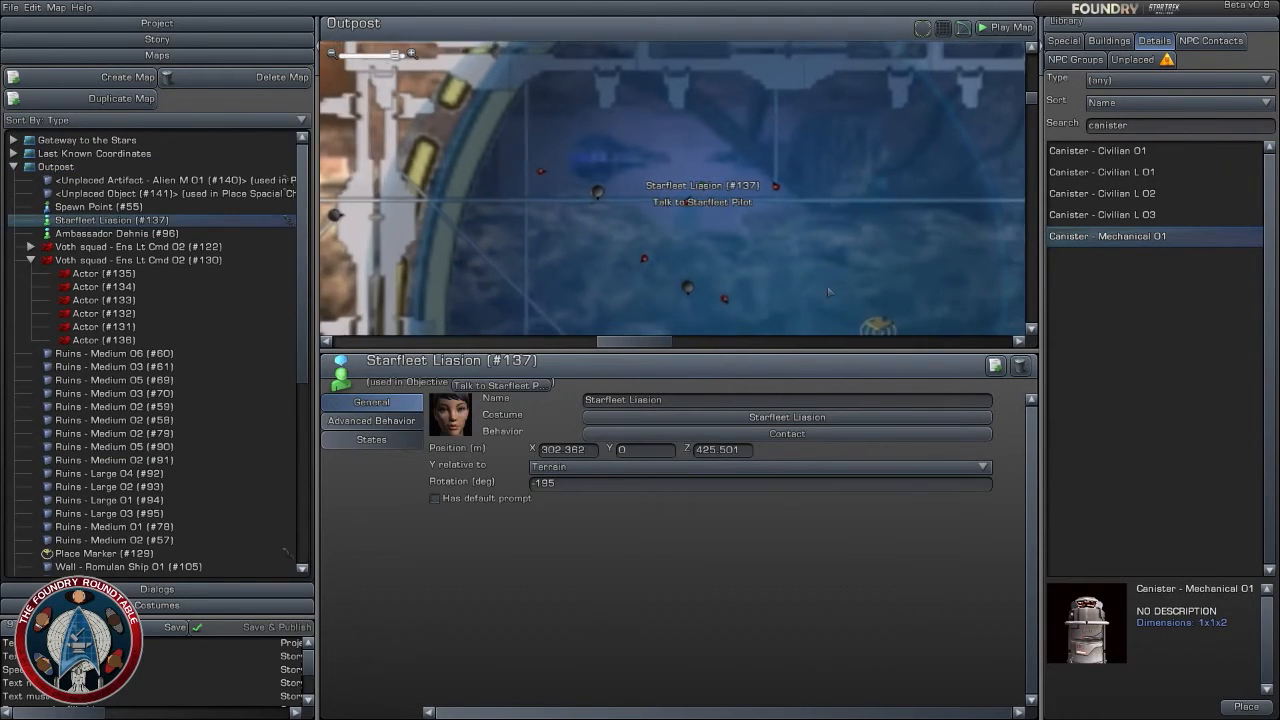
pyautogui.click(814, 284)
pyautogui.moveTo(813, 285); pyautogui.dragTo(725, 213, button='right')
pyautogui.scroll(-2, 665, 199)
pyautogui.scroll(3, 661, 197)
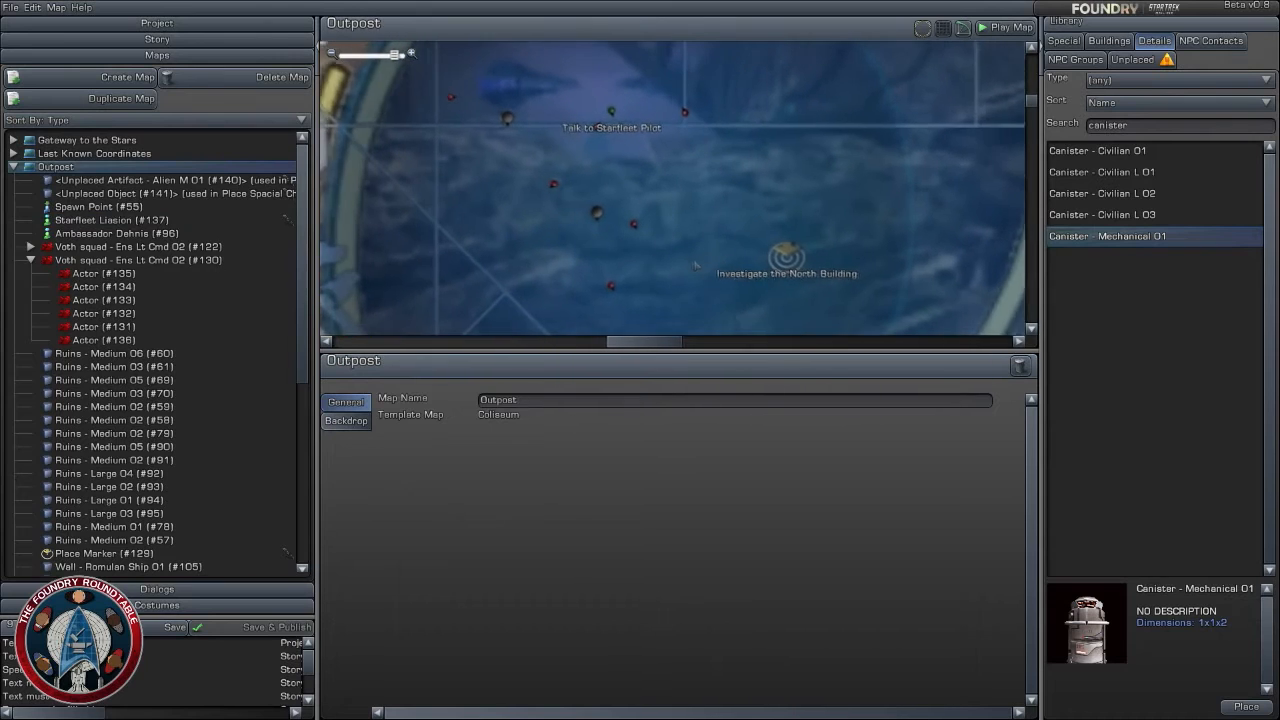
pyautogui.scroll(-3, 675, 243)
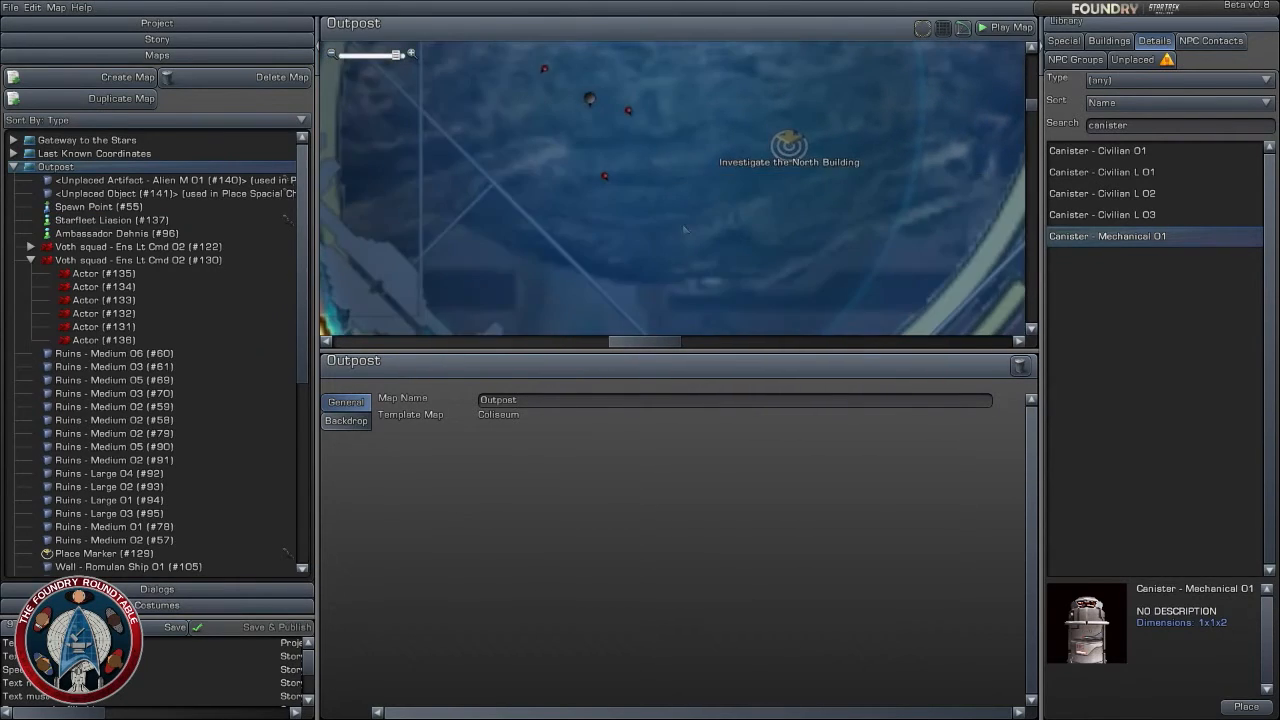
pyautogui.moveTo(677, 259); pyautogui.dragTo(648, 184, button='right')
pyautogui.scroll(-4, 655, 192)
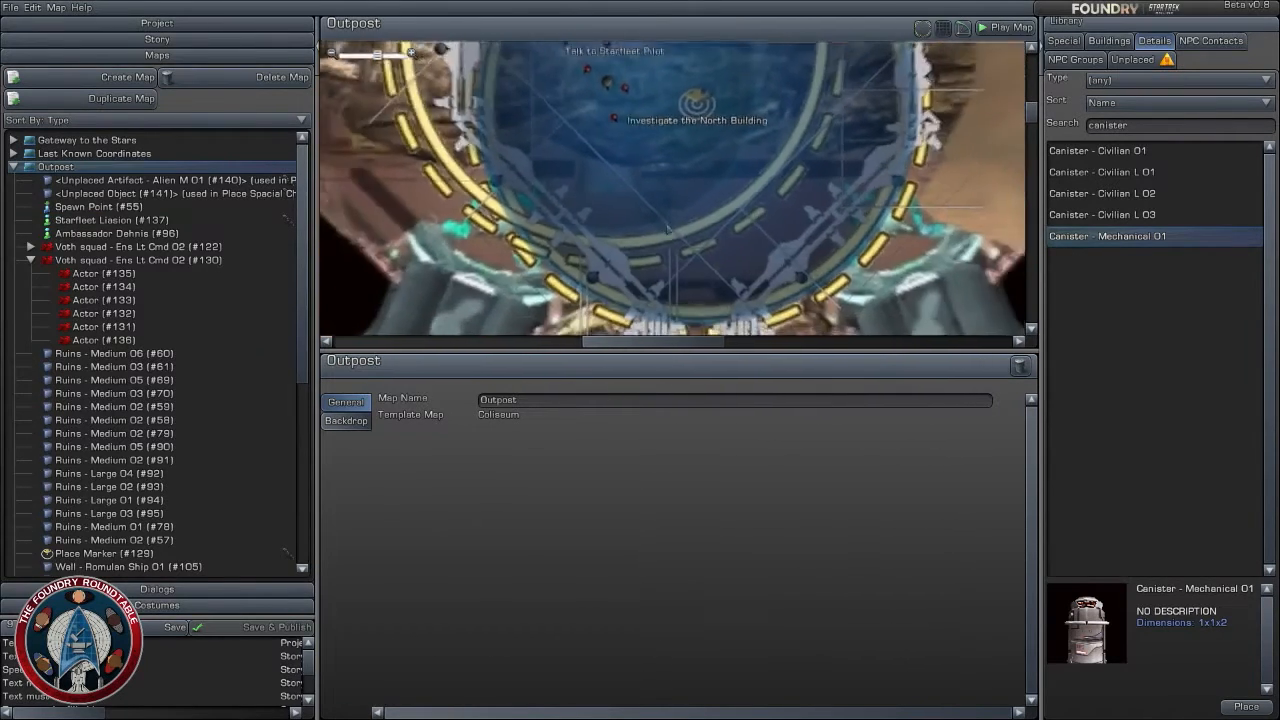
pyautogui.moveTo(724, 226); pyautogui.dragTo(727, 366, button='right')
pyautogui.scroll(5, 734, 262)
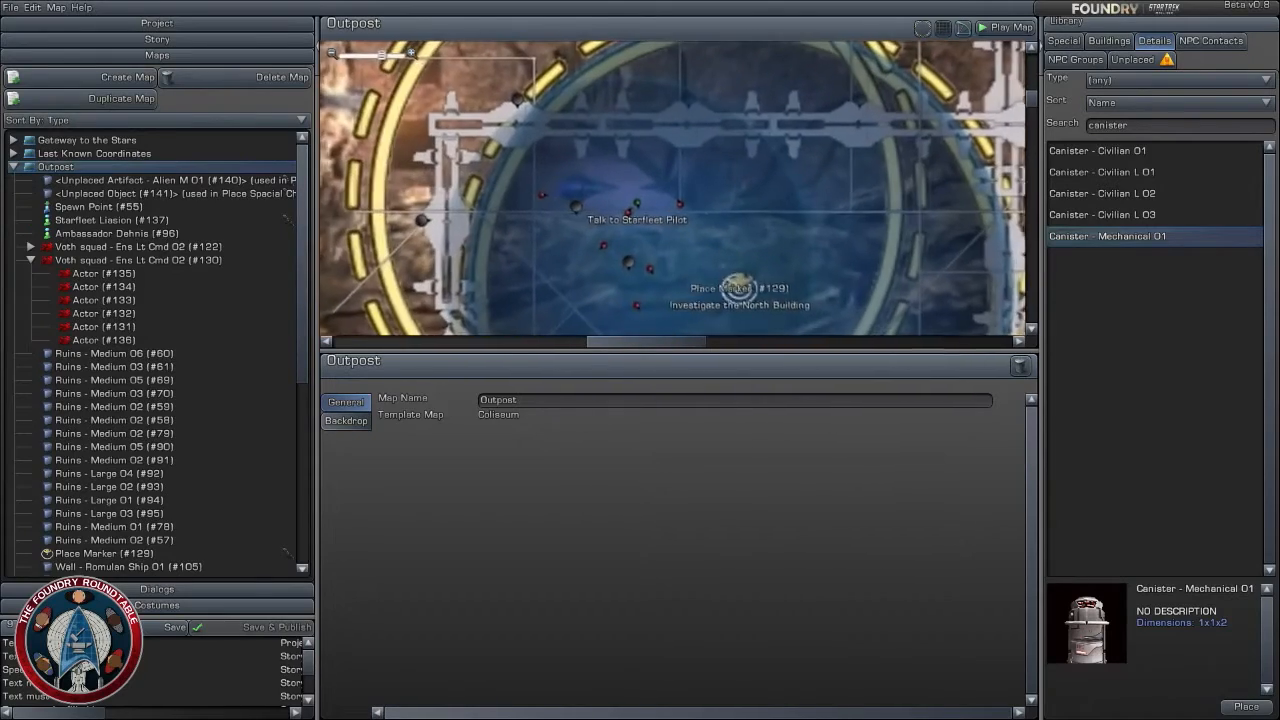
pyautogui.moveTo(736, 252); pyautogui.dragTo(714, 172, button='right')
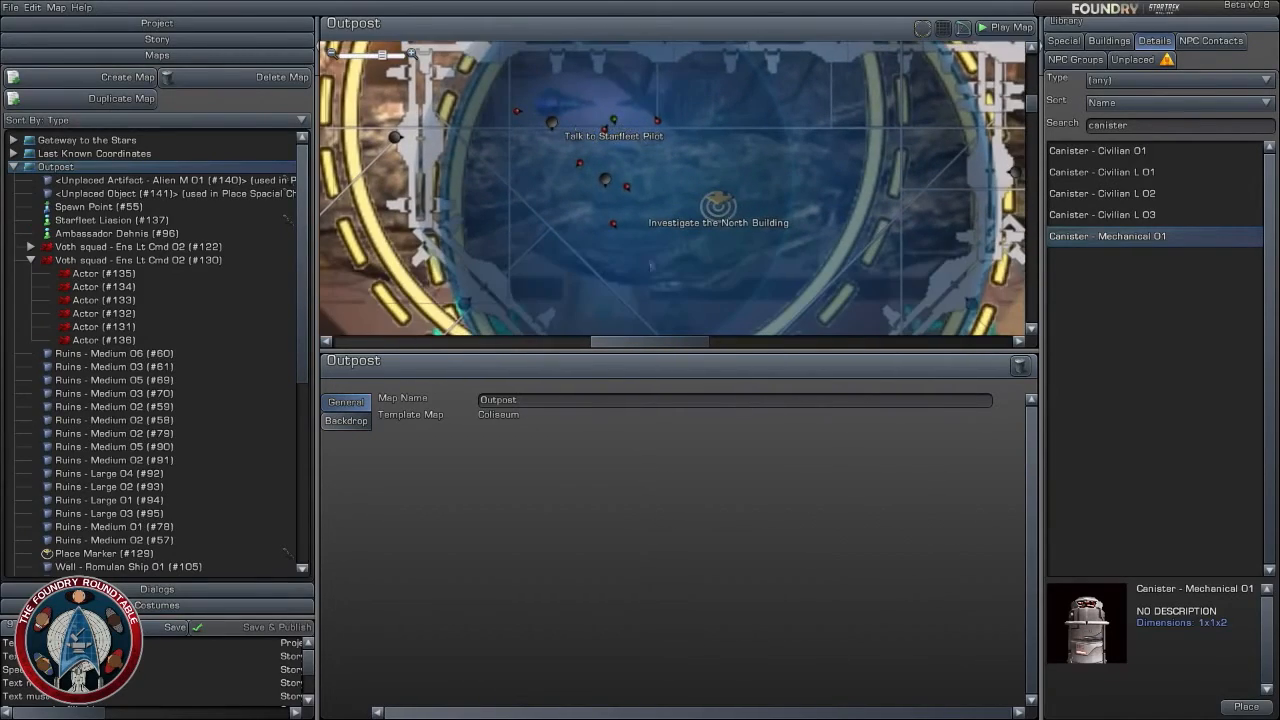
pyautogui.scroll(-6, 672, 256)
pyautogui.moveTo(700, 252); pyautogui.dragTo(721, 128, button='right')
pyautogui.scroll(4, 721, 128)
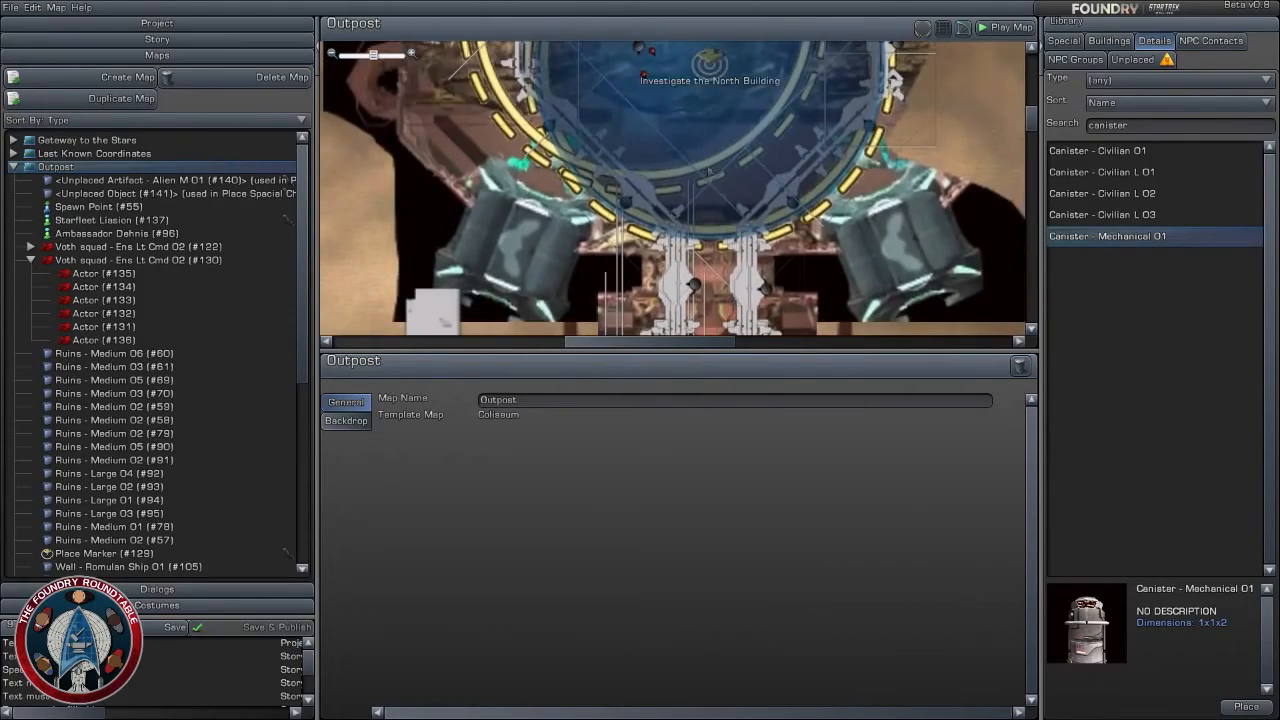
pyautogui.moveTo(709, 172); pyautogui.dragTo(710, 257, button='right')
pyautogui.scroll(2, 711, 261)
pyautogui.scroll(-5, 709, 261)
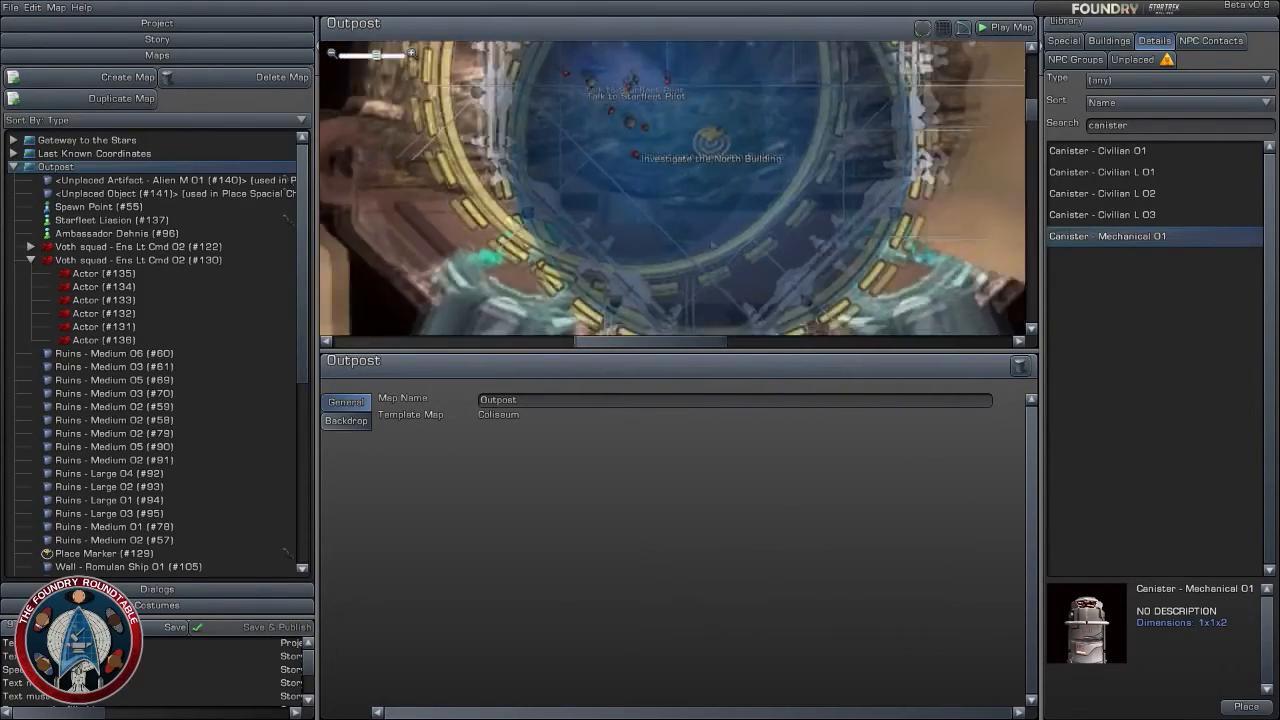
pyautogui.moveTo(690, 232); pyautogui.dragTo(669, 187, button='right')
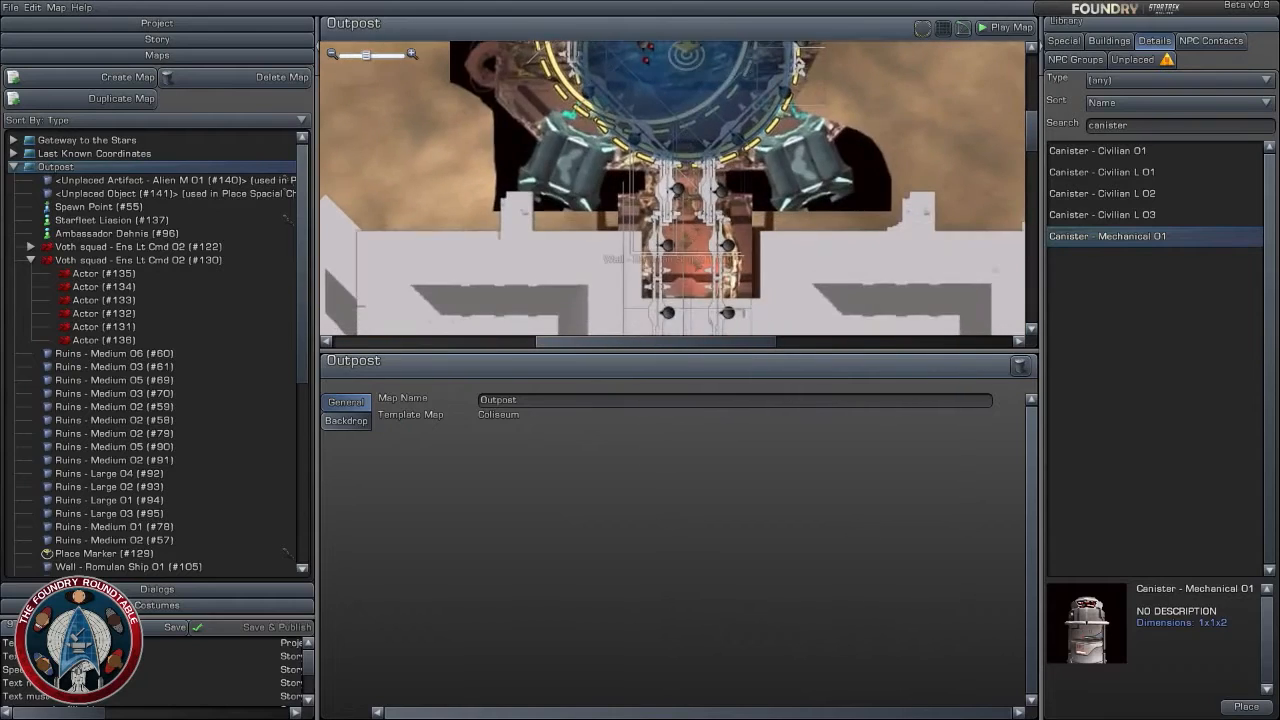
pyautogui.moveTo(696, 268); pyautogui.dragTo(684, 75, button='right')
pyautogui.moveTo(659, 262); pyautogui.dragTo(646, 299, button='right')
pyautogui.moveTo(643, 90); pyautogui.dragTo(648, 320, button='right')
pyautogui.moveTo(650, 140); pyautogui.dragTo(648, 250, button='right')
pyautogui.scroll(2, 648, 230)
pyautogui.scroll(2, 643, 172)
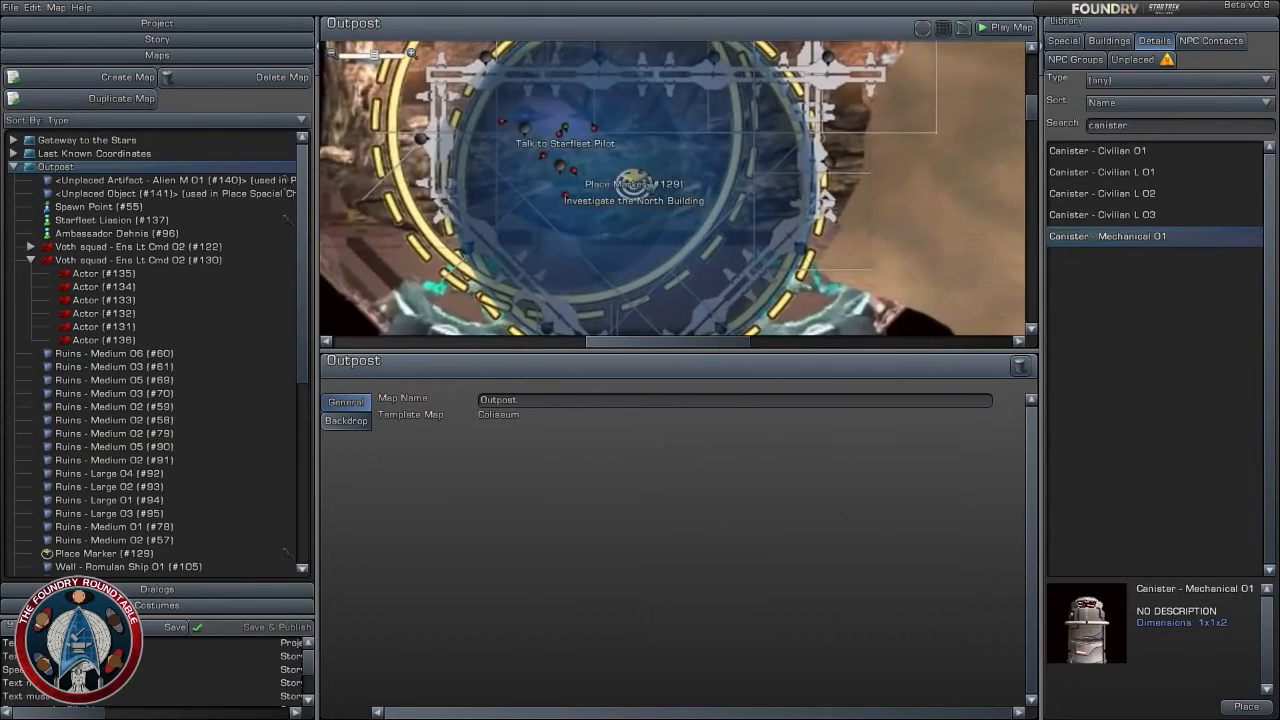
# - Move Canister - Mechanical 01 west of the pilot contact to about X 296.7, Z 422.7 on the Outpost map
pyautogui.moveTo(634, 158); pyautogui.dragTo(744, 180, button='right')
pyautogui.scroll(2, 766, 213)
pyautogui.scroll(1, 766, 213)
pyautogui.click(589, 137)
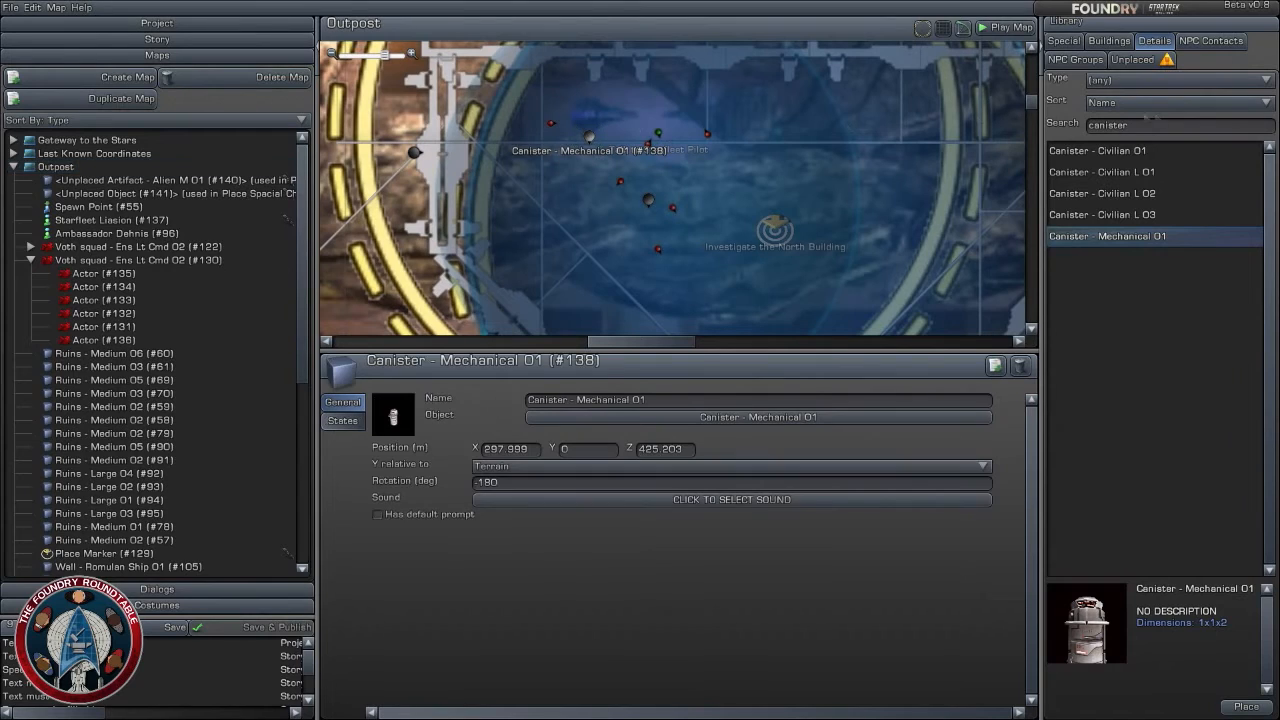
pyautogui.moveTo(589, 133); pyautogui.dragTo(568, 177)
# - Preview the civilian and mechanical canister objects in the details library, and clear the canister search
pyautogui.click(1130, 150)
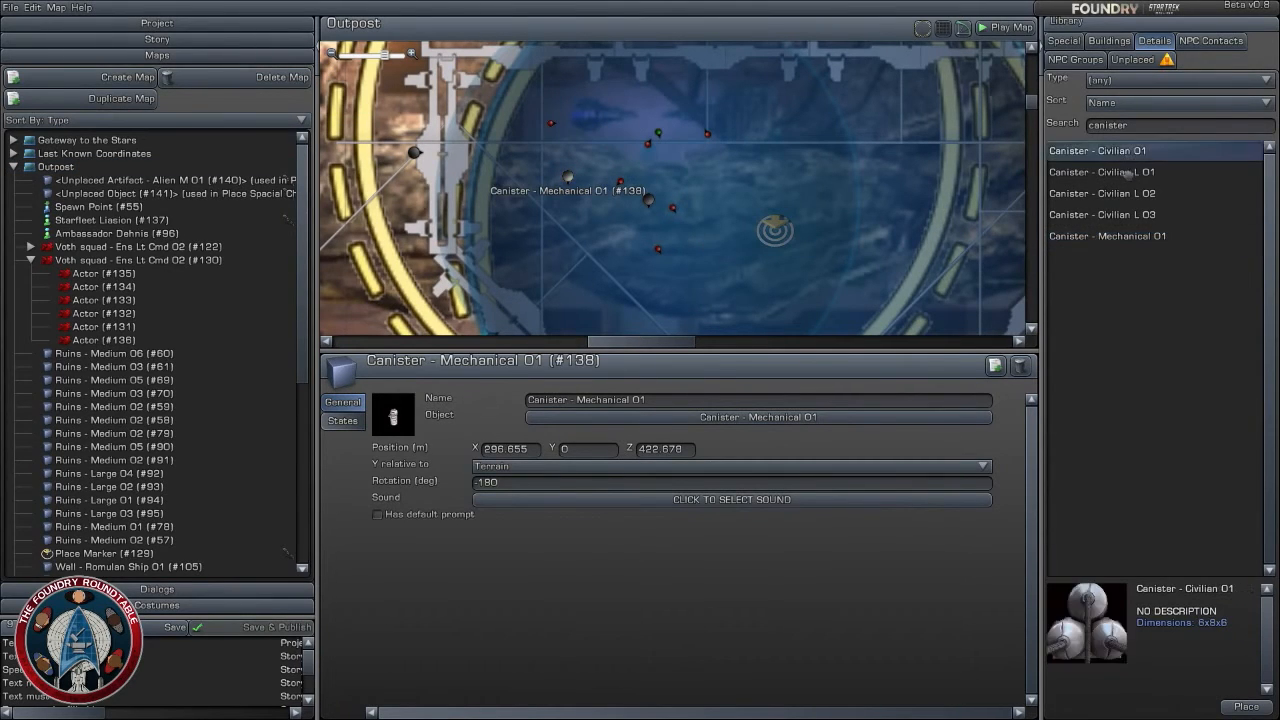
pyautogui.click(1125, 214)
pyautogui.click(1123, 235)
pyautogui.click(1125, 152)
pyautogui.click(1120, 172)
pyautogui.click(1118, 193)
pyautogui.click(1116, 215)
pyautogui.click(1114, 238)
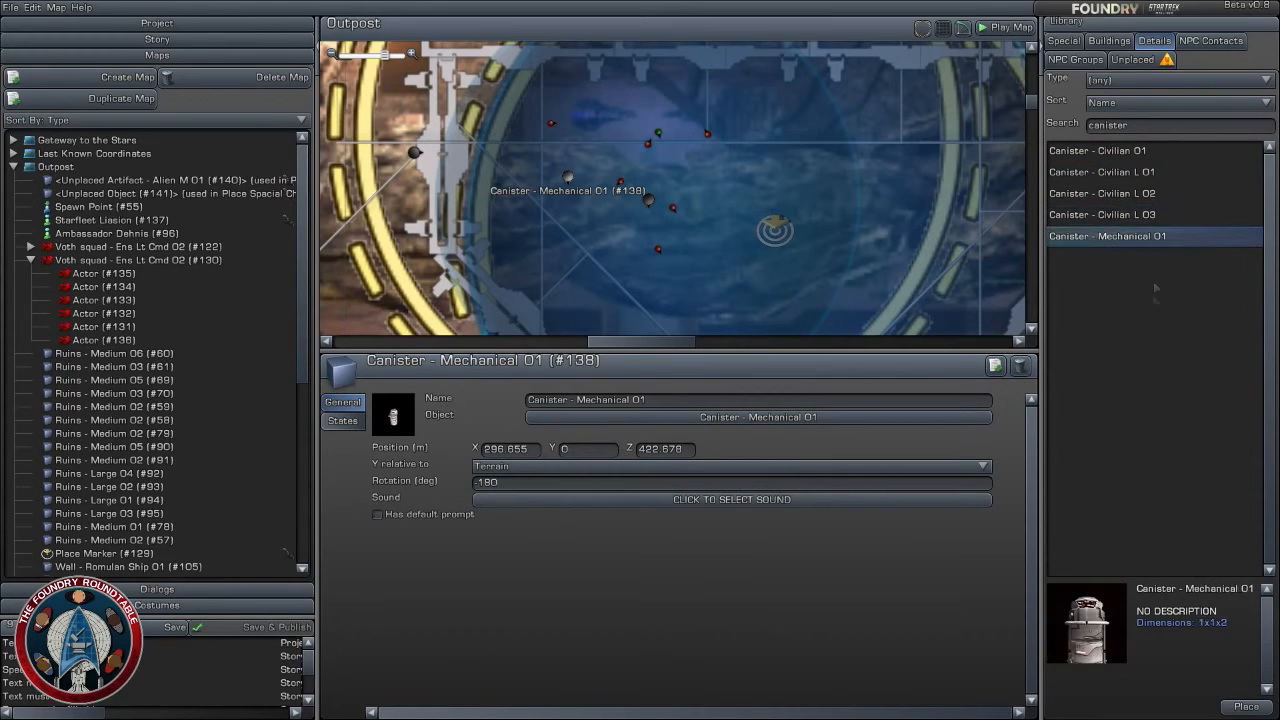
pyautogui.click(1180, 153)
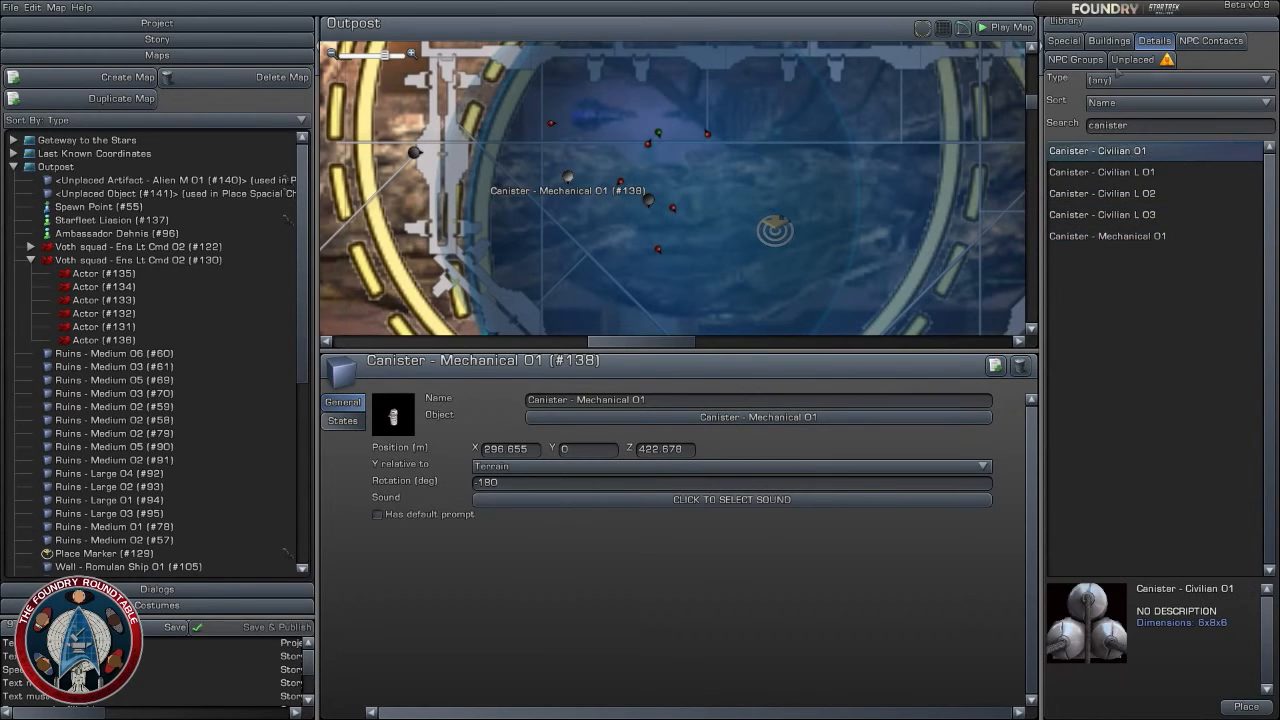
pyautogui.click(1143, 122)
pyautogui.press('BackSpace')
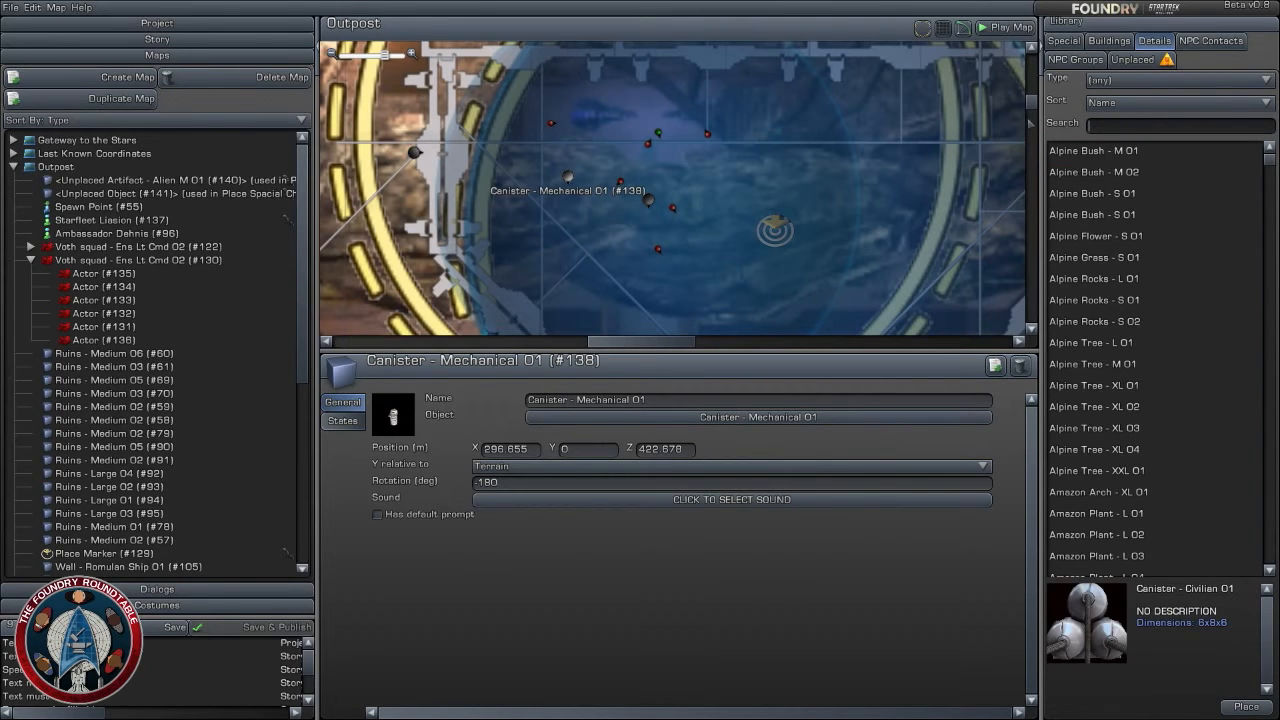
pyautogui.write('nain')
pyautogui.press('BackSpace')
pyautogui.press('BackSpace')
pyautogui.press('BackSpace')
pyautogui.press('BackSpace')
pyautogui.write('na')
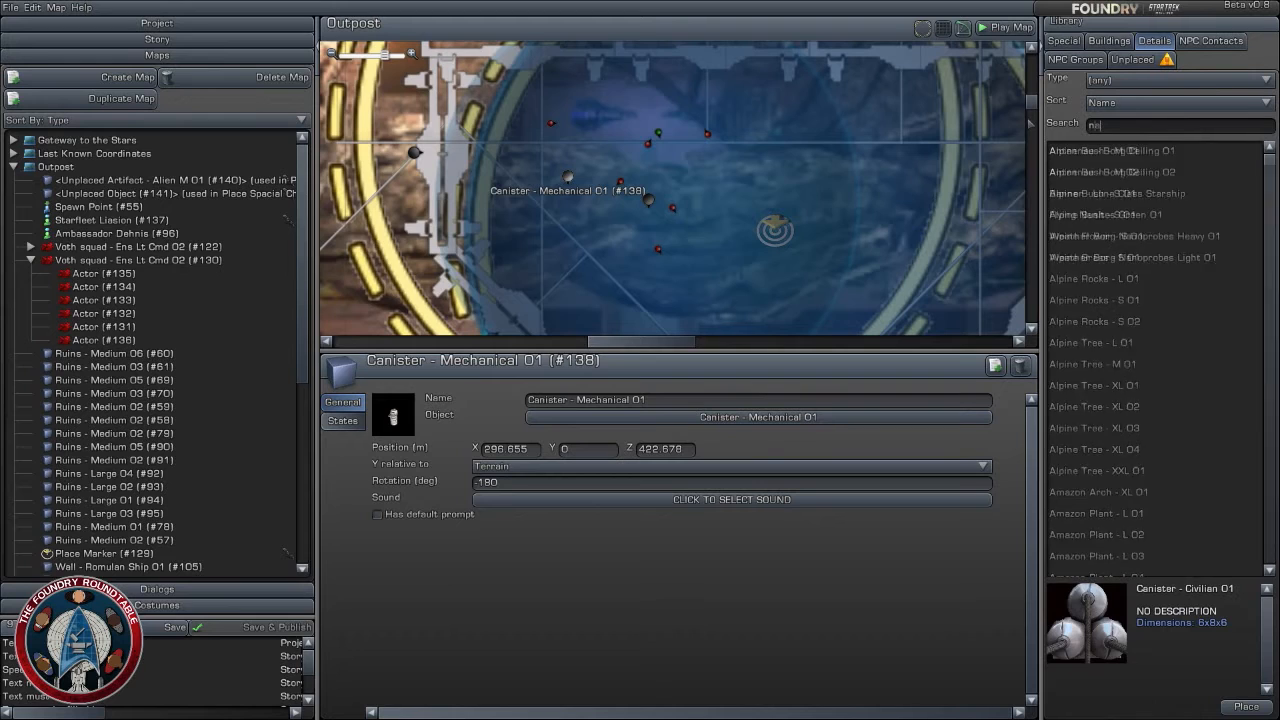
pyautogui.press('BackSpace')
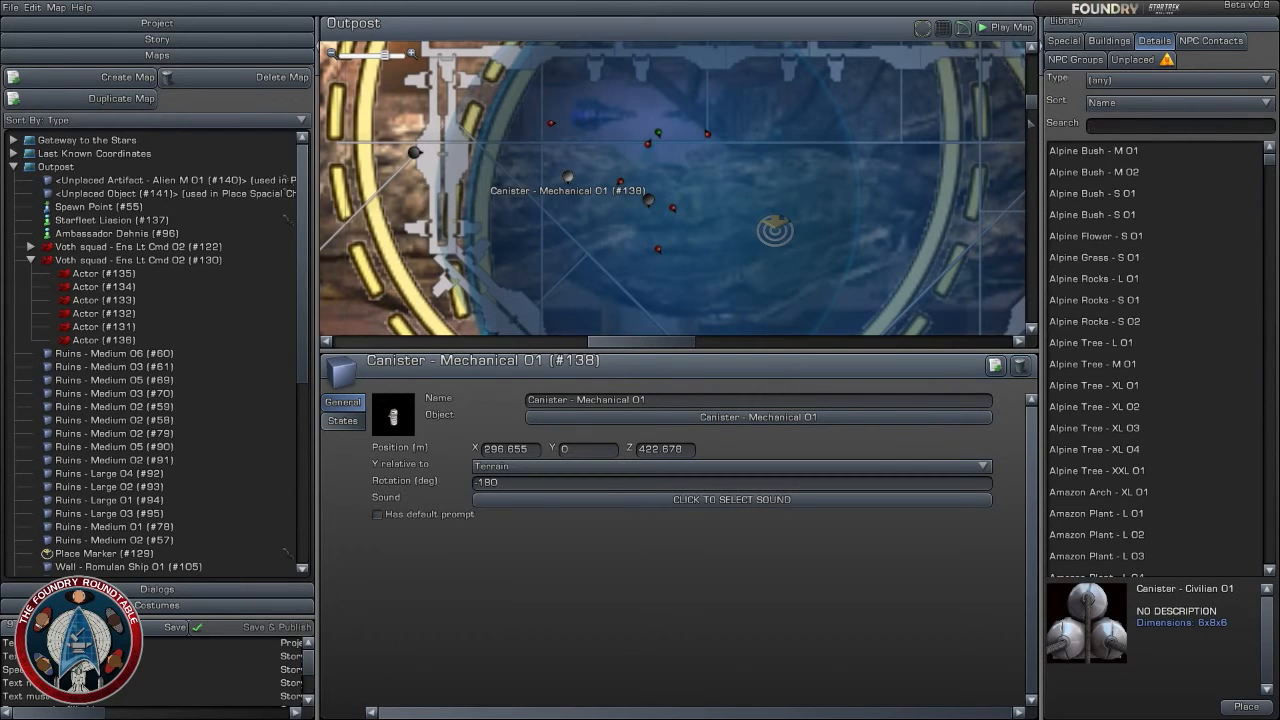
# - Filter the details library to the Effects type and go to the end of its list
pyautogui.click(1150, 80)
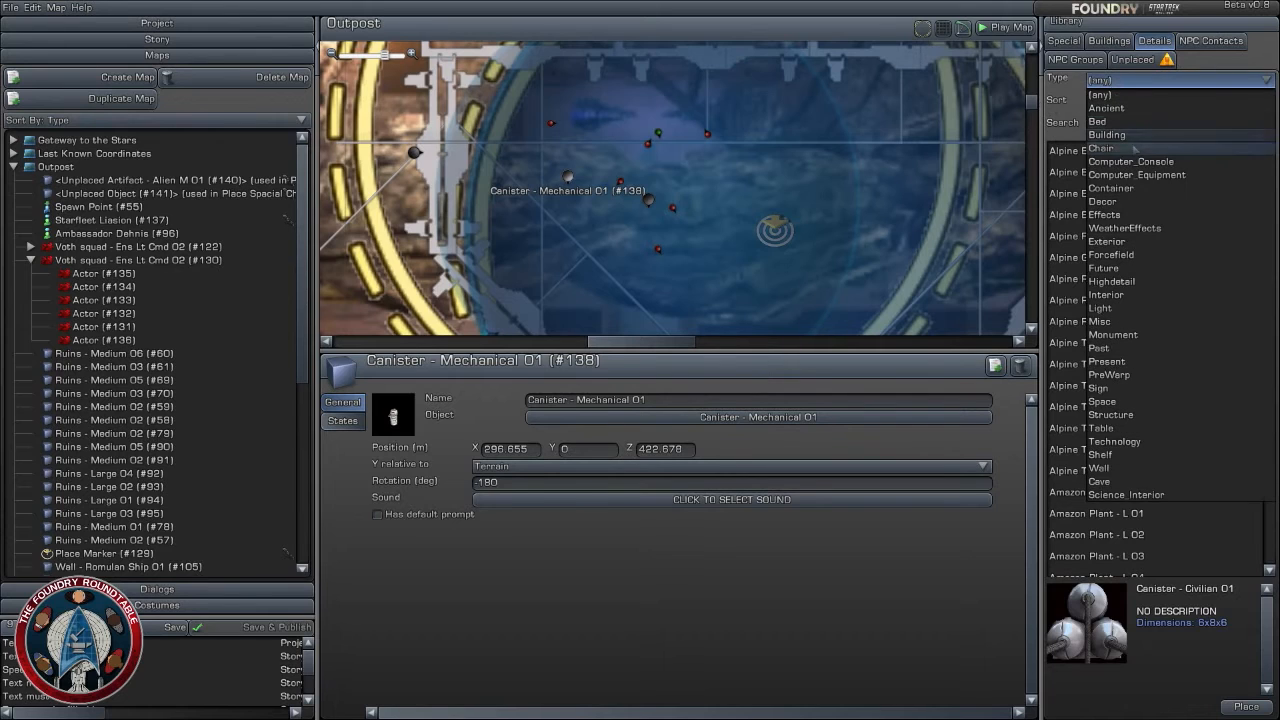
pyautogui.click(1140, 214)
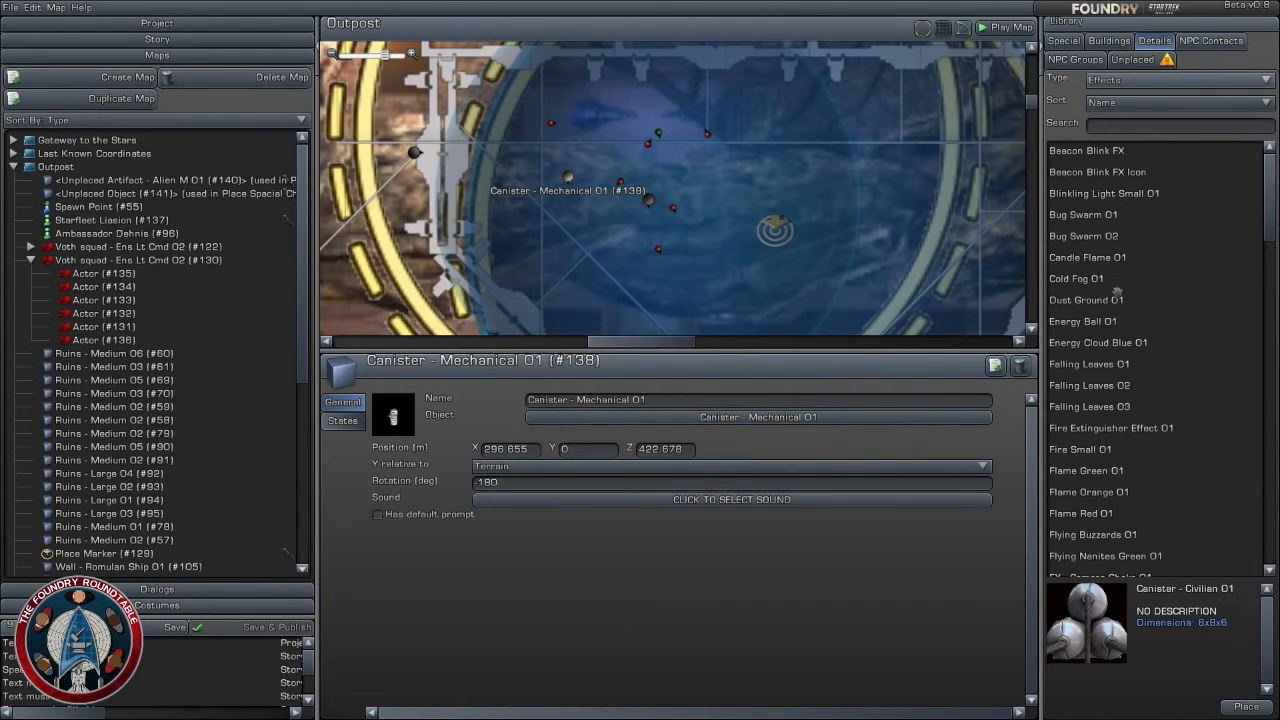
pyautogui.scroll(-5, 1115, 320)
pyautogui.moveTo(1270, 291); pyautogui.dragTo(1269, 562)
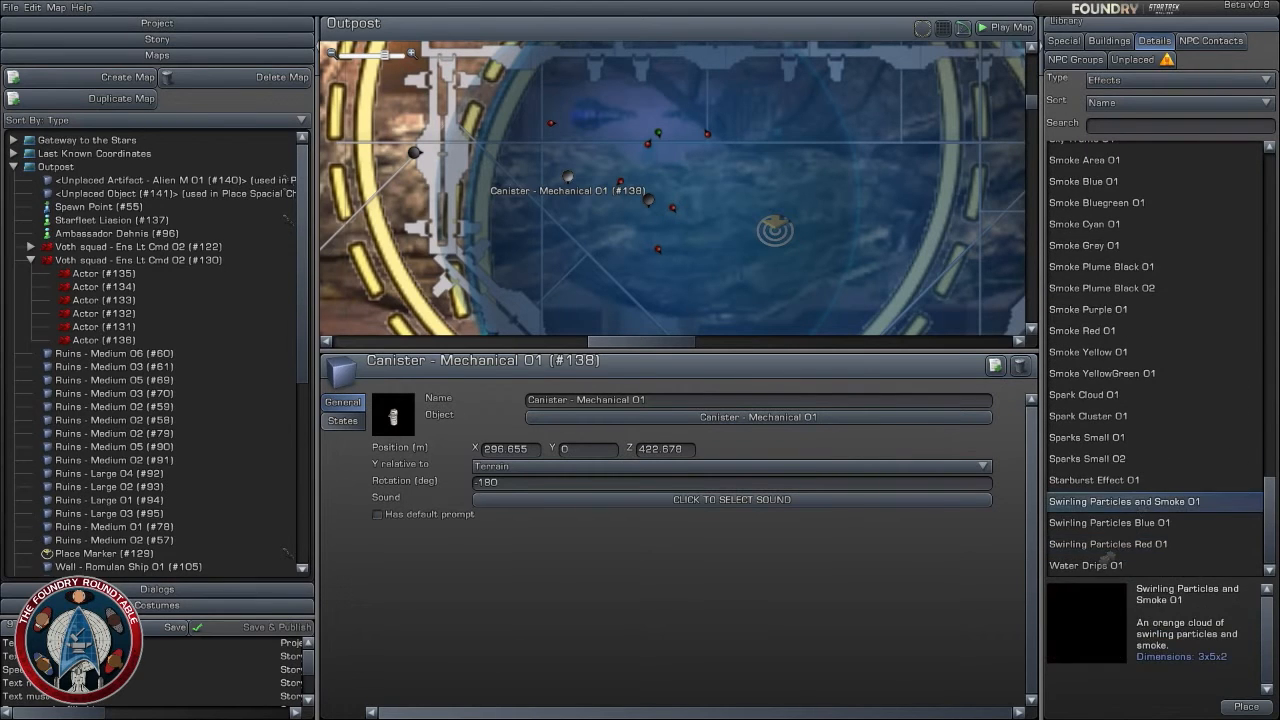
# - Preview the Sparks Small 02, Starburst, Swirling Particles and Water Drips effects in the details library
pyautogui.click(1128, 459)
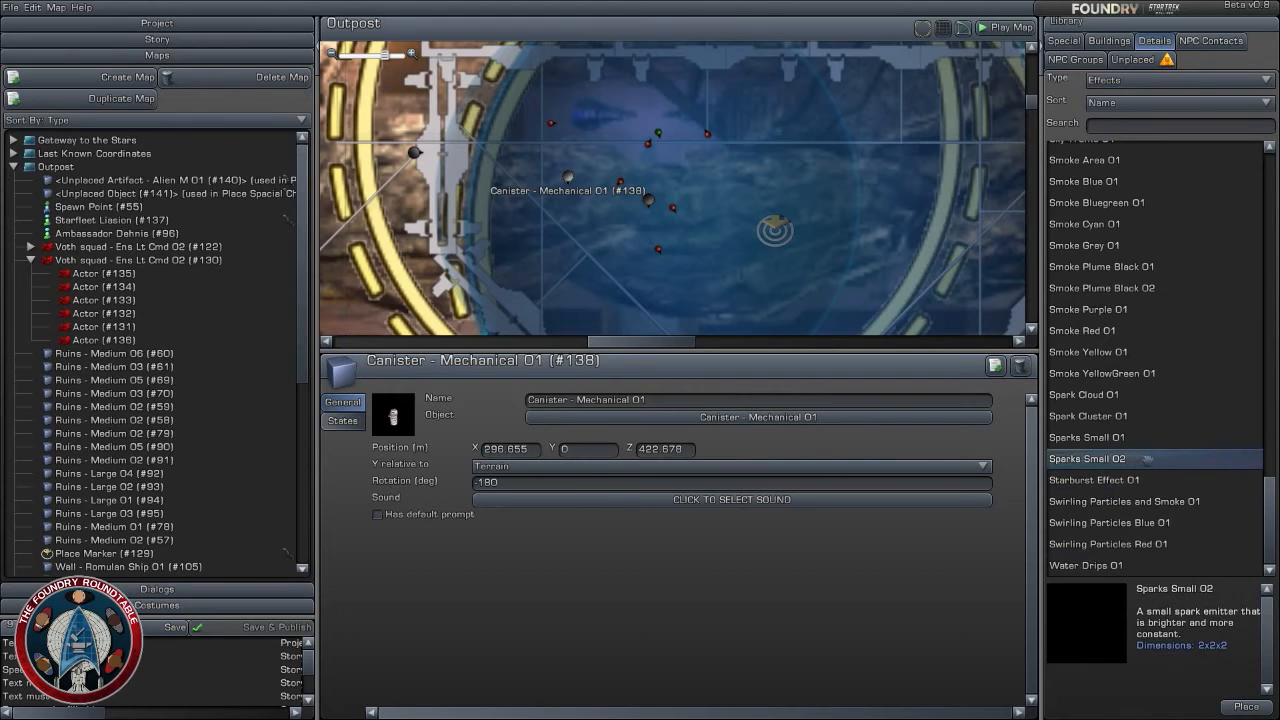
pyautogui.click(1138, 481)
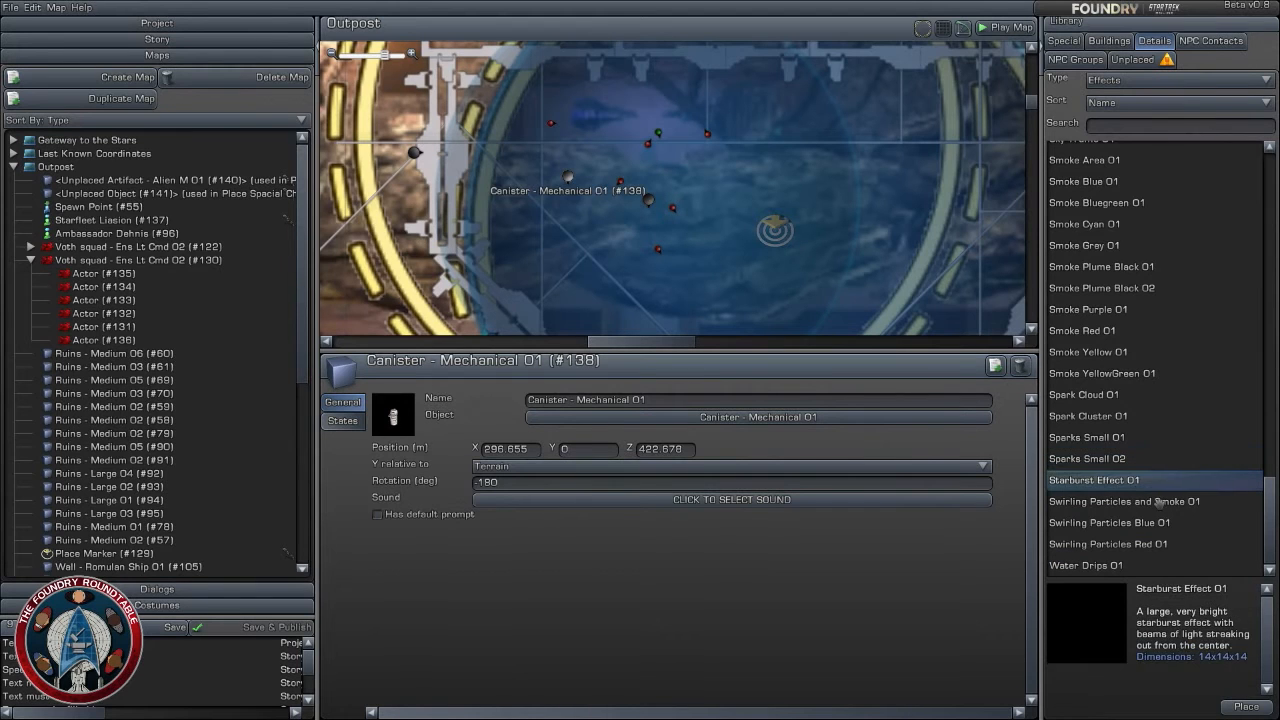
pyautogui.click(1160, 502)
pyautogui.click(1160, 525)
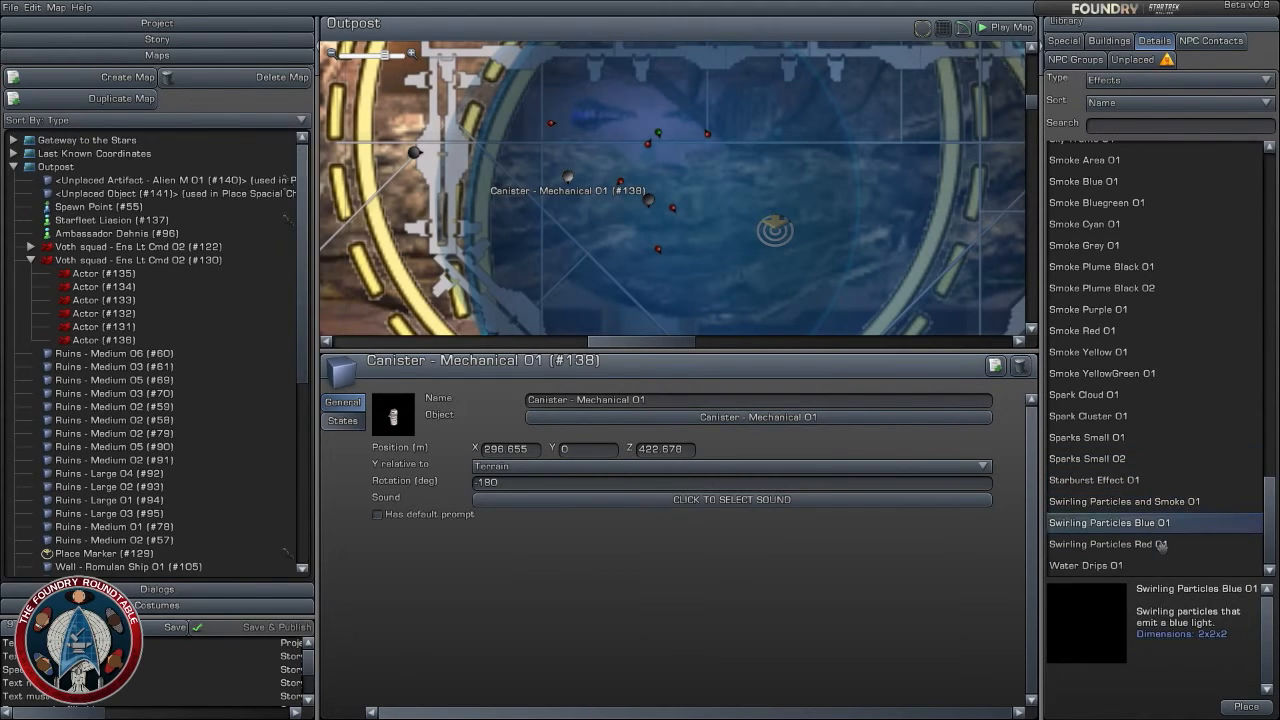
pyautogui.click(1161, 545)
pyautogui.click(1136, 564)
# - Place the Light Rays Small 01 effect west of the Starfleet pilot on the Outpost map, at about X 298.0, Z 425.4
pyautogui.scroll(5, 1150, 438)
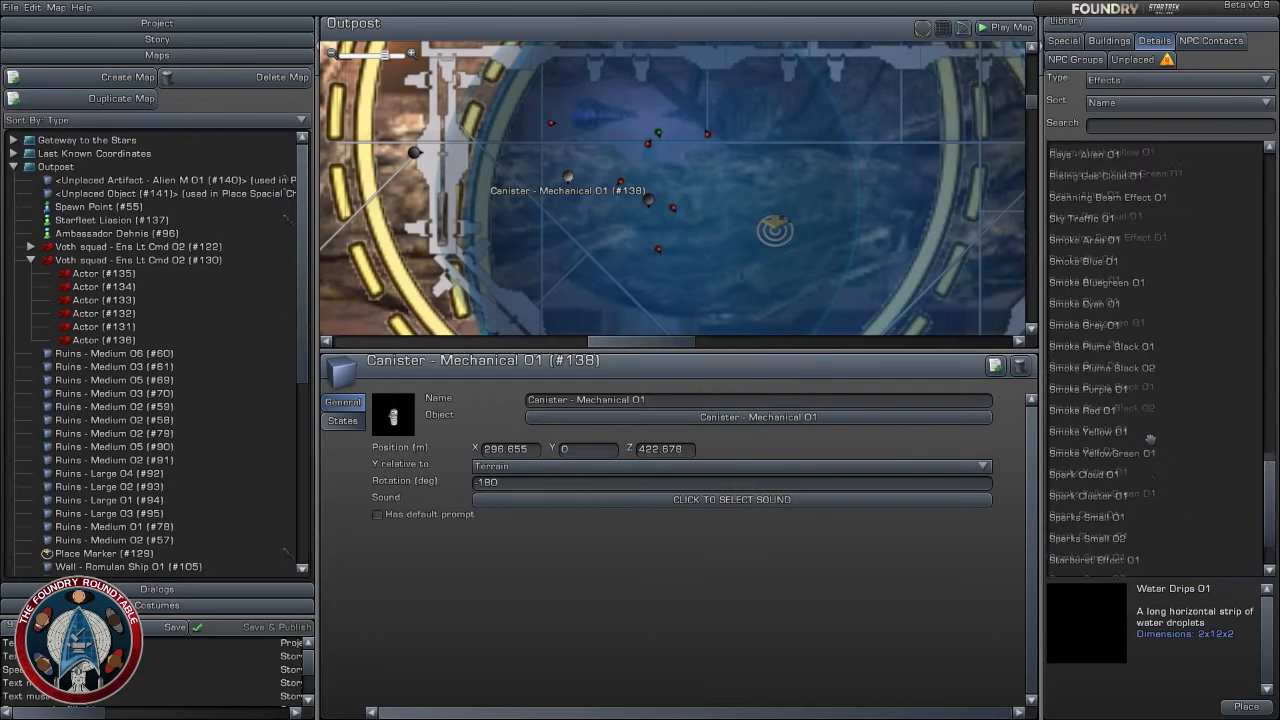
pyautogui.scroll(6, 1110, 440)
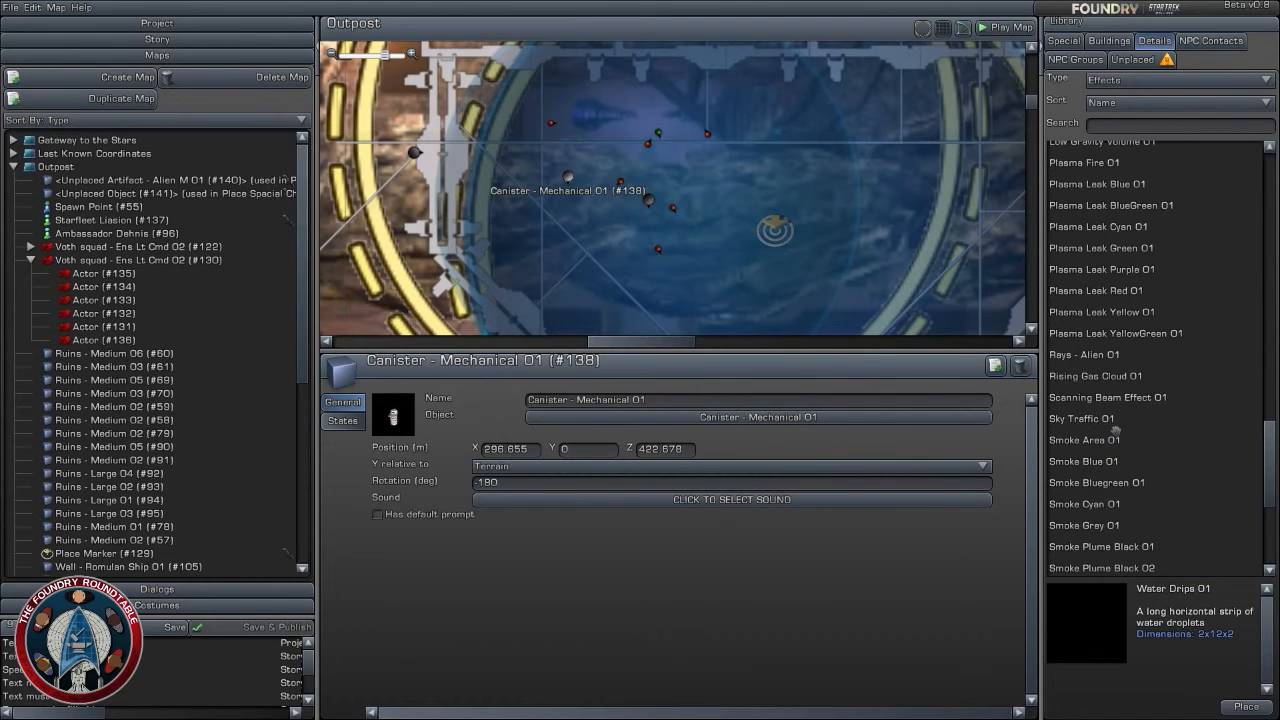
pyautogui.click(1114, 330)
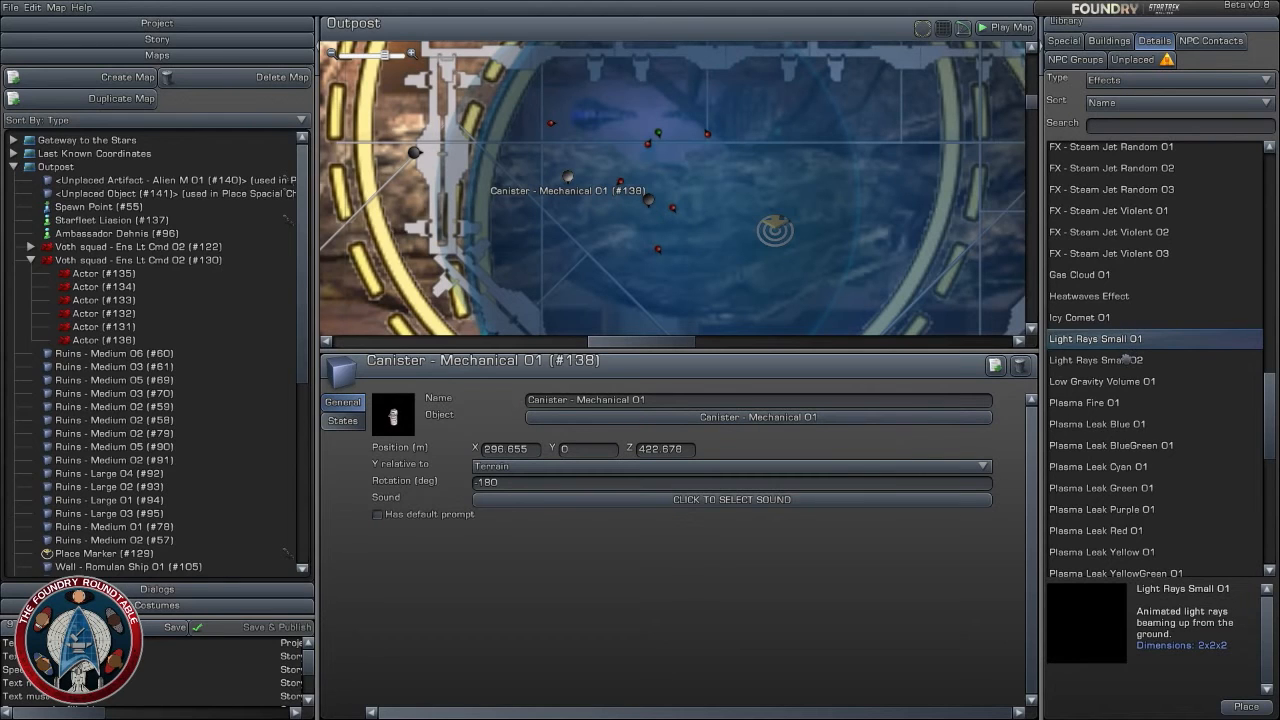
pyautogui.click(1126, 358)
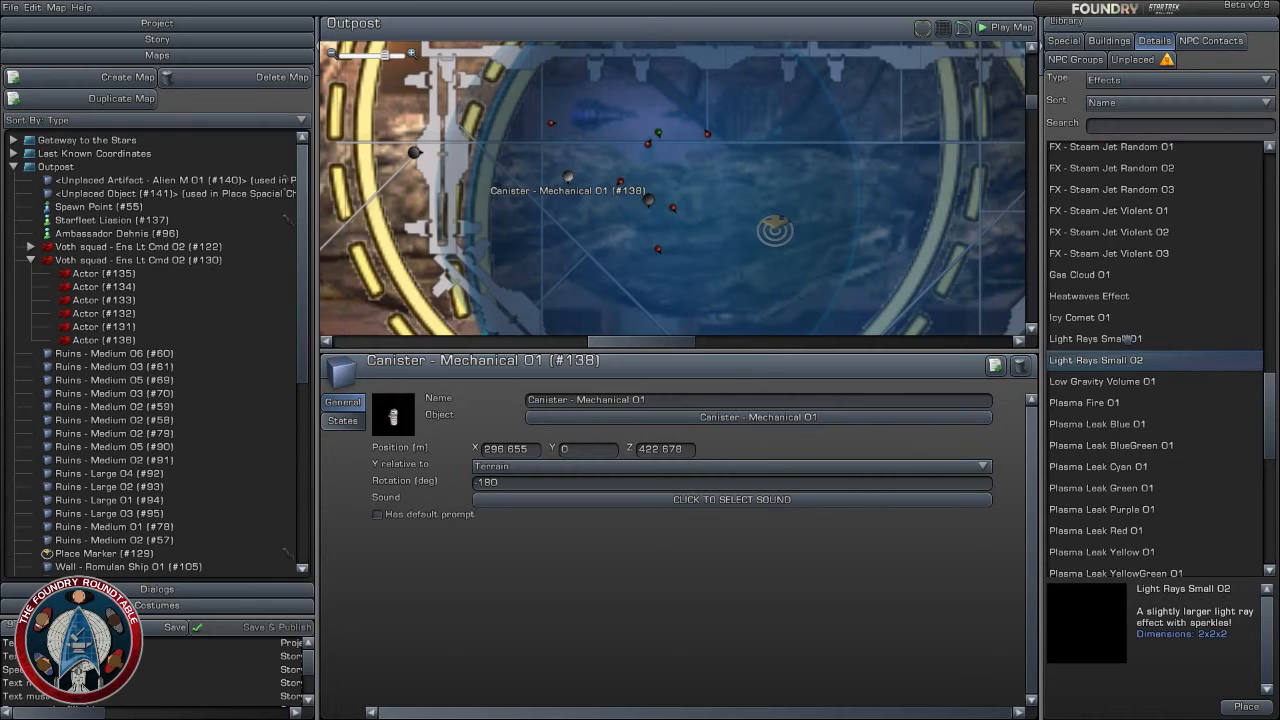
pyautogui.moveTo(1126, 358); pyautogui.dragTo(588, 138)
pyautogui.click(1110, 338)
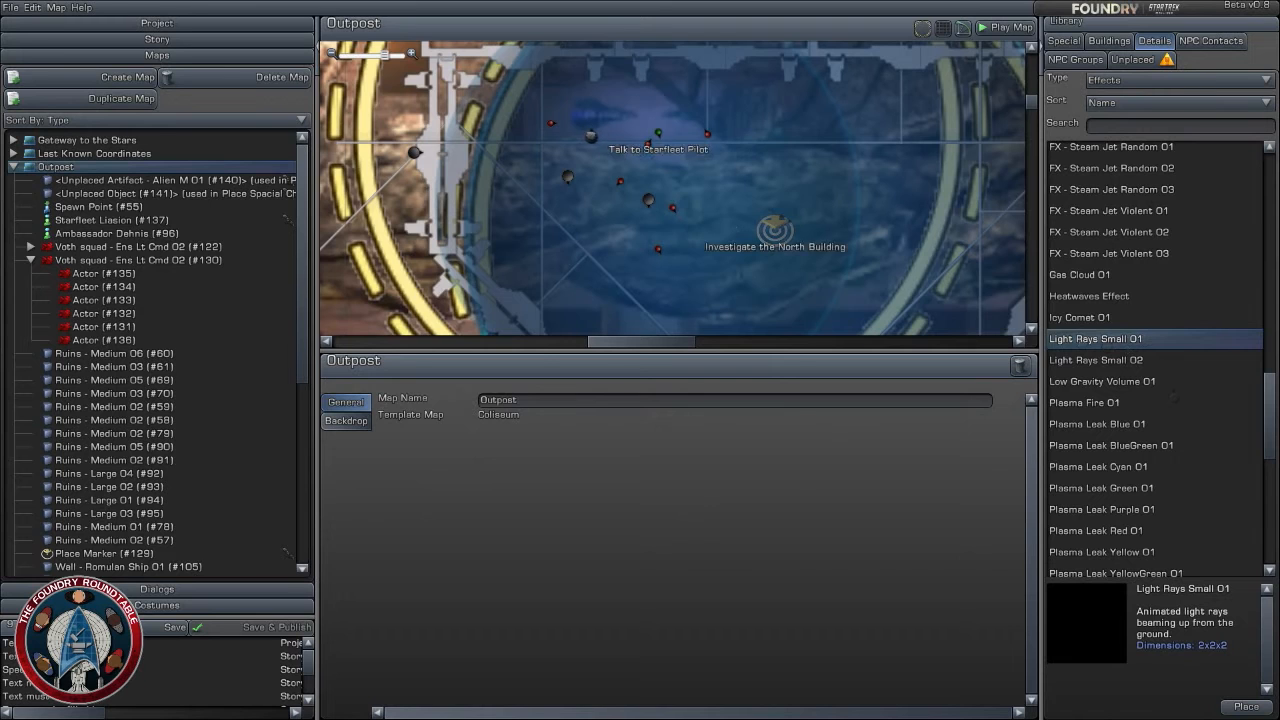
pyautogui.click(590, 136)
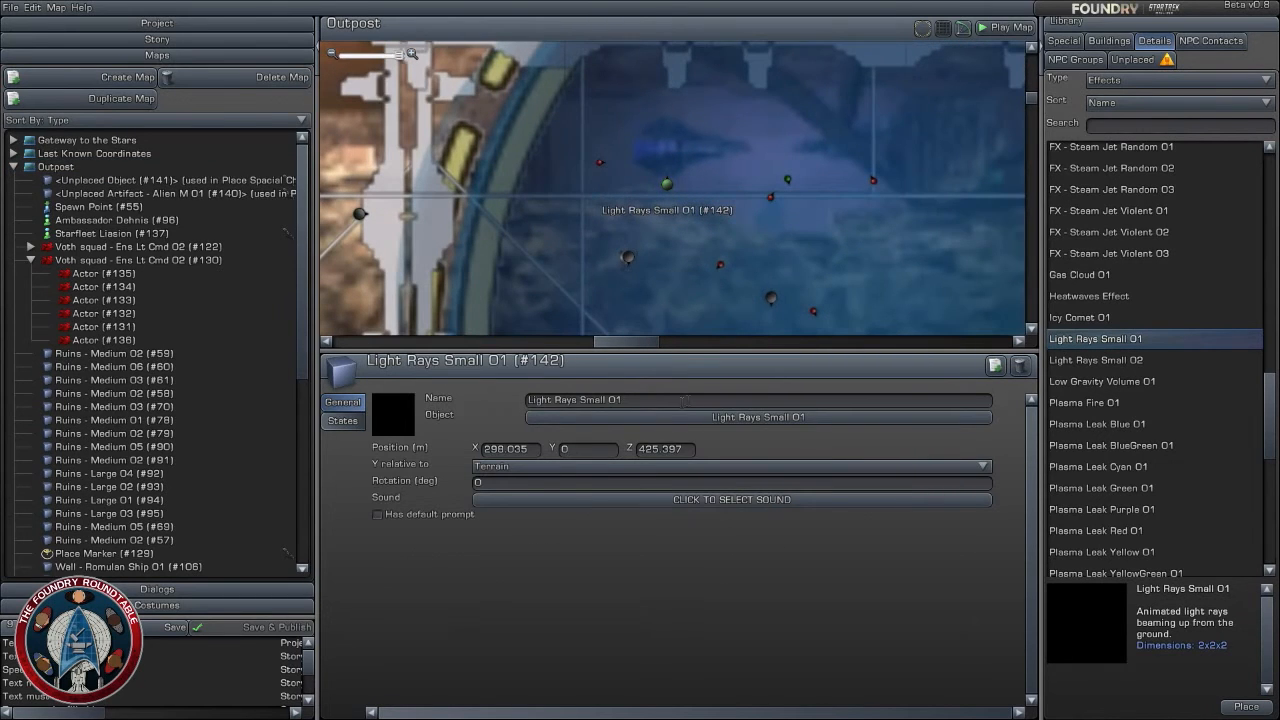
# - Rename the newly placed light rays effect as Place Spacial Charges
pyautogui.click(608, 403)
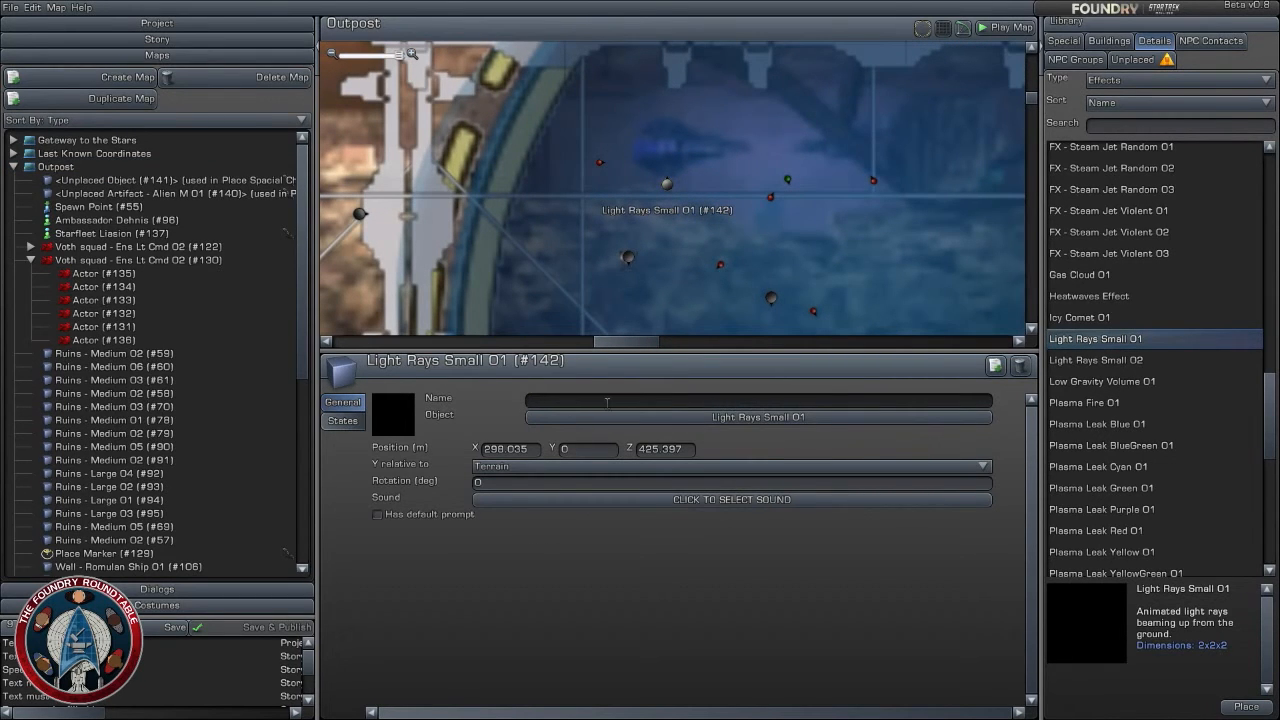
pyautogui.write('Pla')
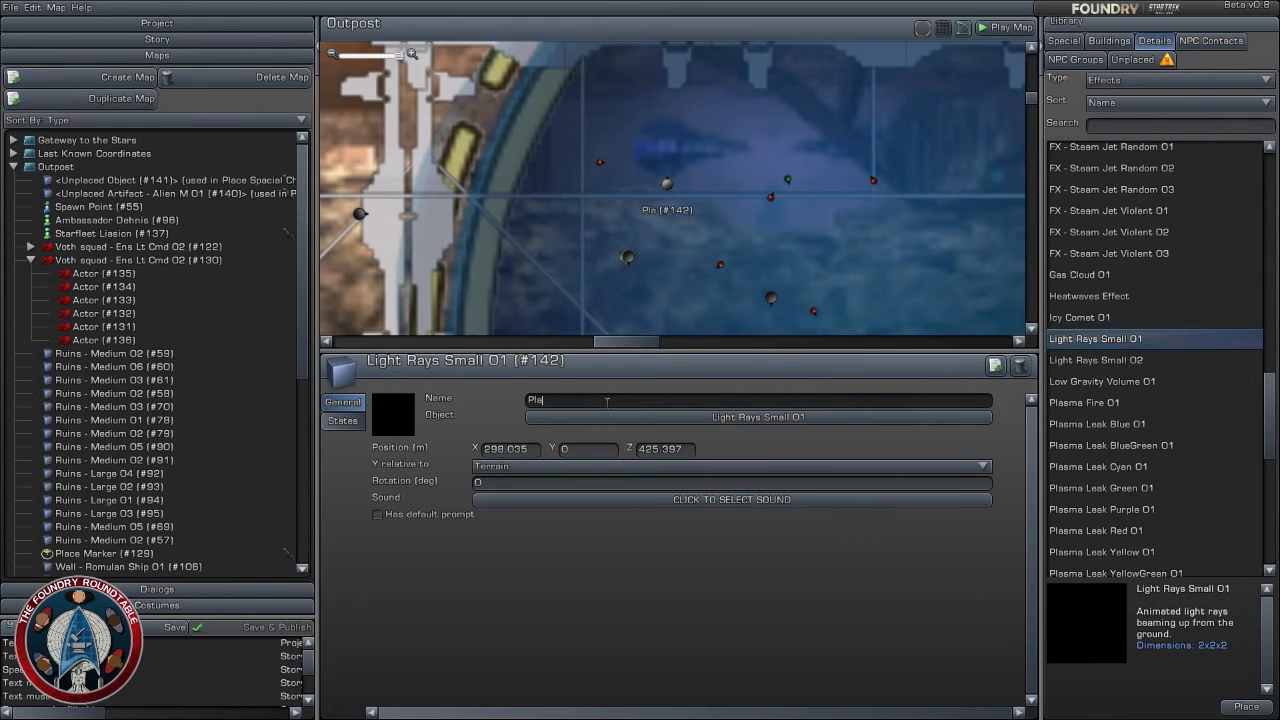
pyautogui.write('ce Spacial Charges')
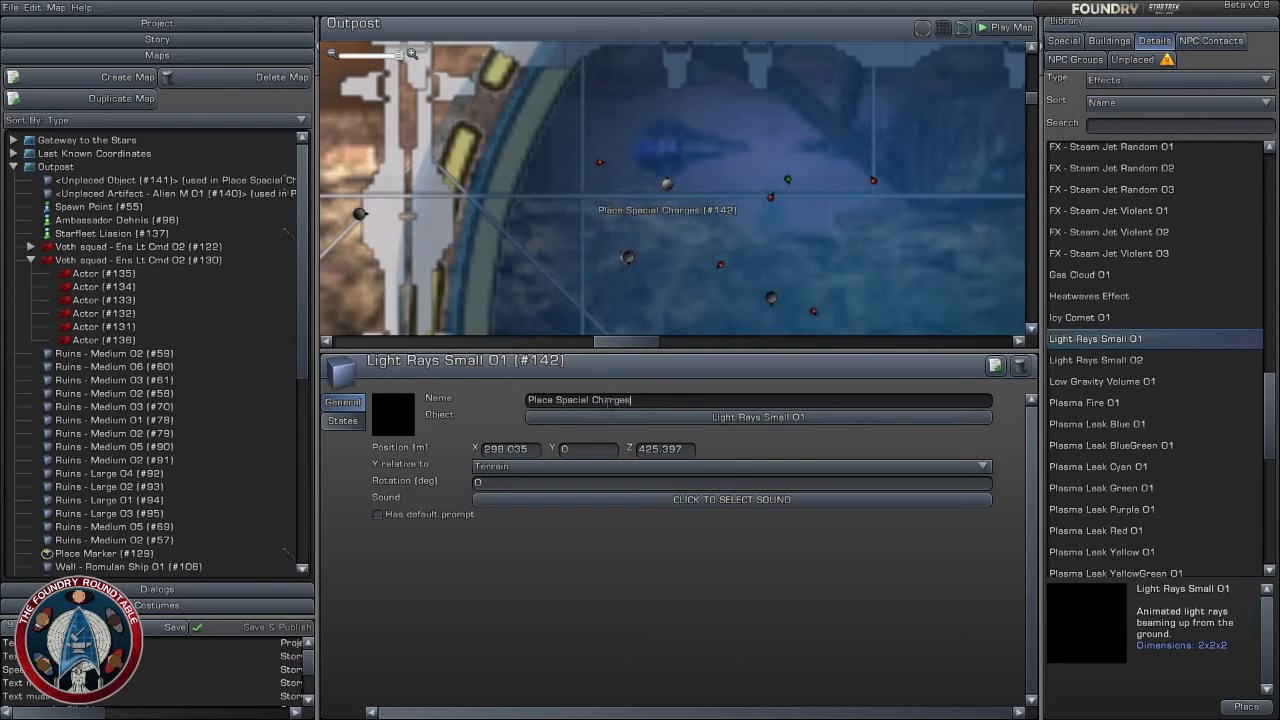
pyautogui.press('Return')
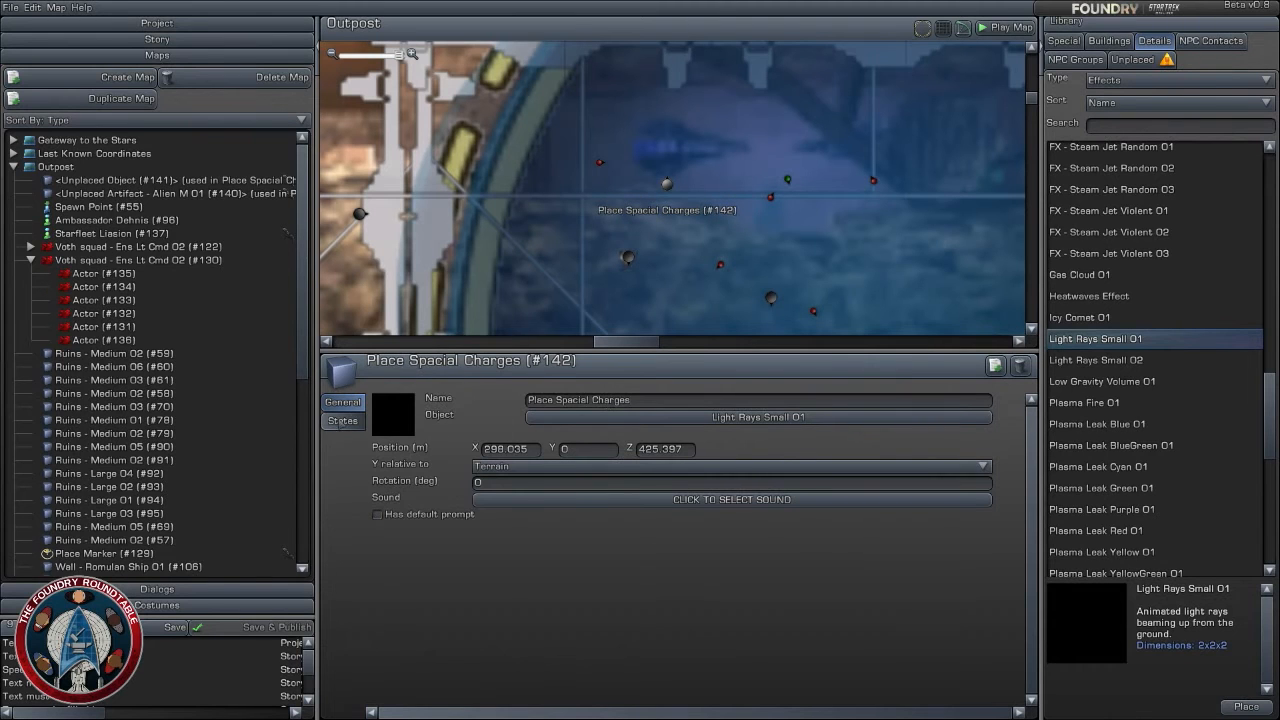
# - Review the visibility states of the Place Spacial Charges effect and duplicate the effect
pyautogui.click(343, 420)
pyautogui.click(690, 456)
pyautogui.click(910, 467)
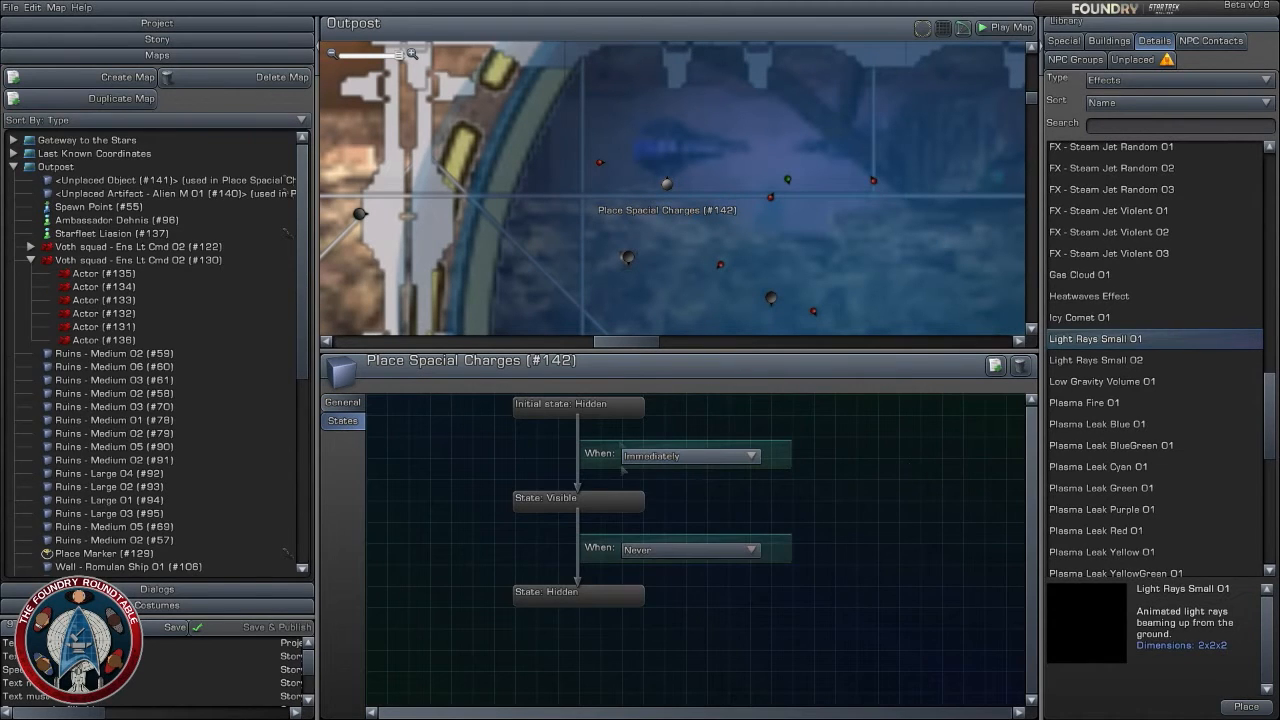
pyautogui.click(995, 365)
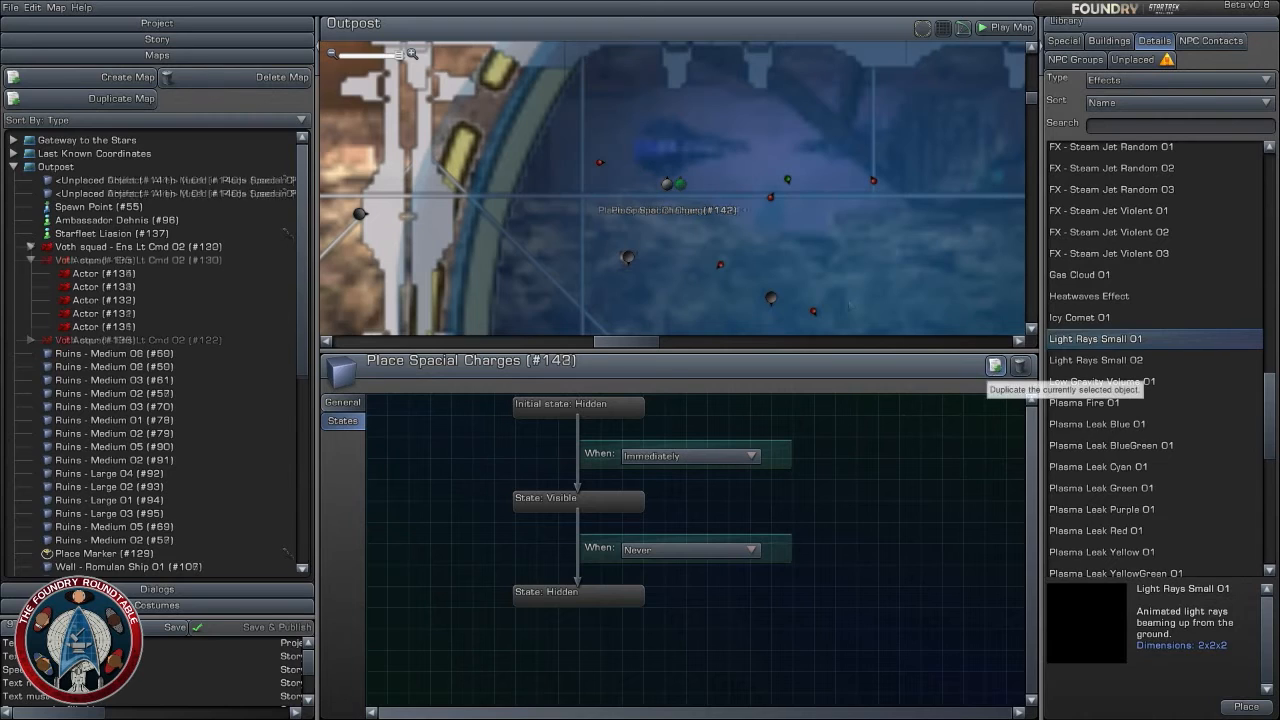
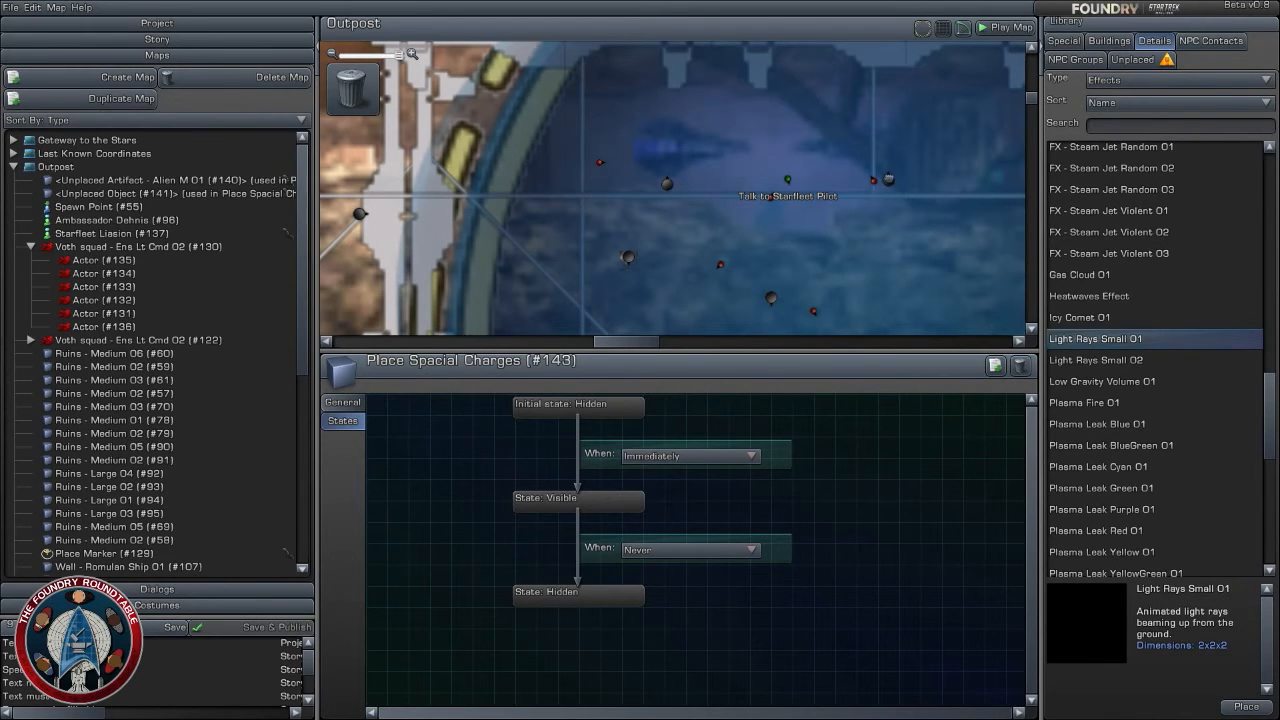
# - Assign the two Place Spacial Charges effects as the Interact With Object task's components and set its interact text to Place Spacial Charges
pyautogui.click(157, 39)
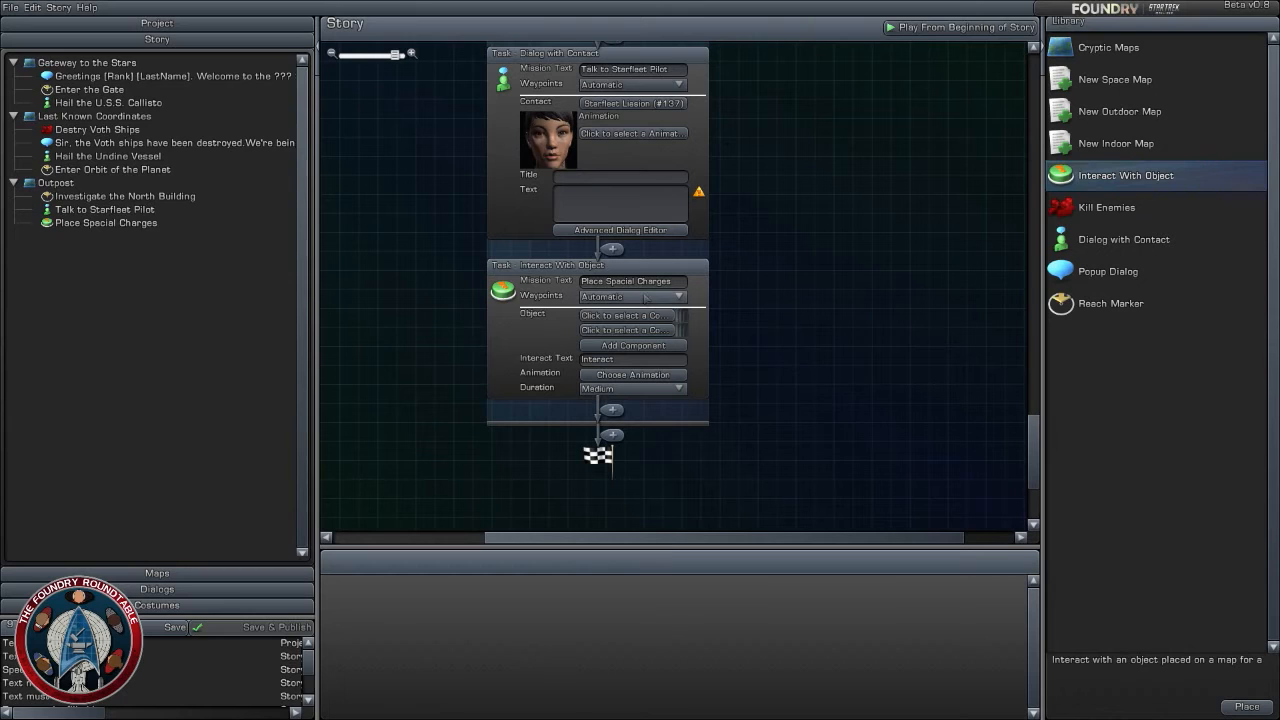
pyautogui.click(656, 316)
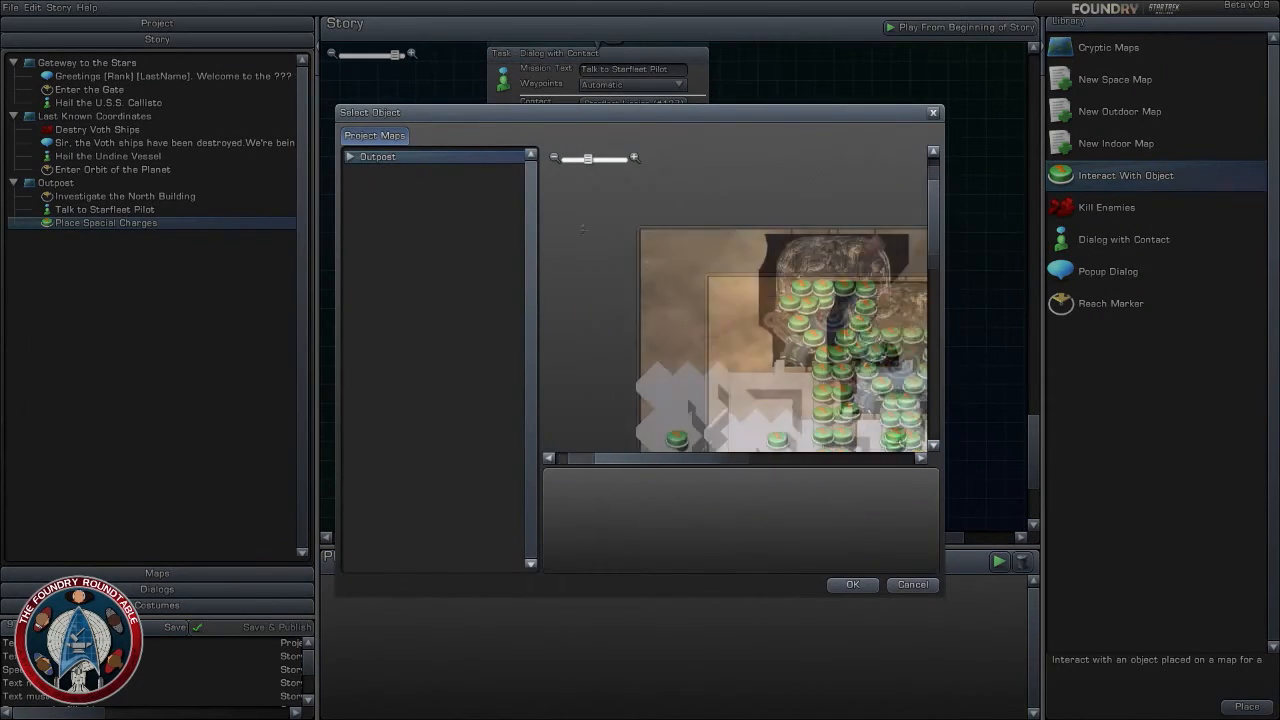
pyautogui.moveTo(724, 261); pyautogui.dragTo(865, 348)
pyautogui.scroll(5, 865, 348)
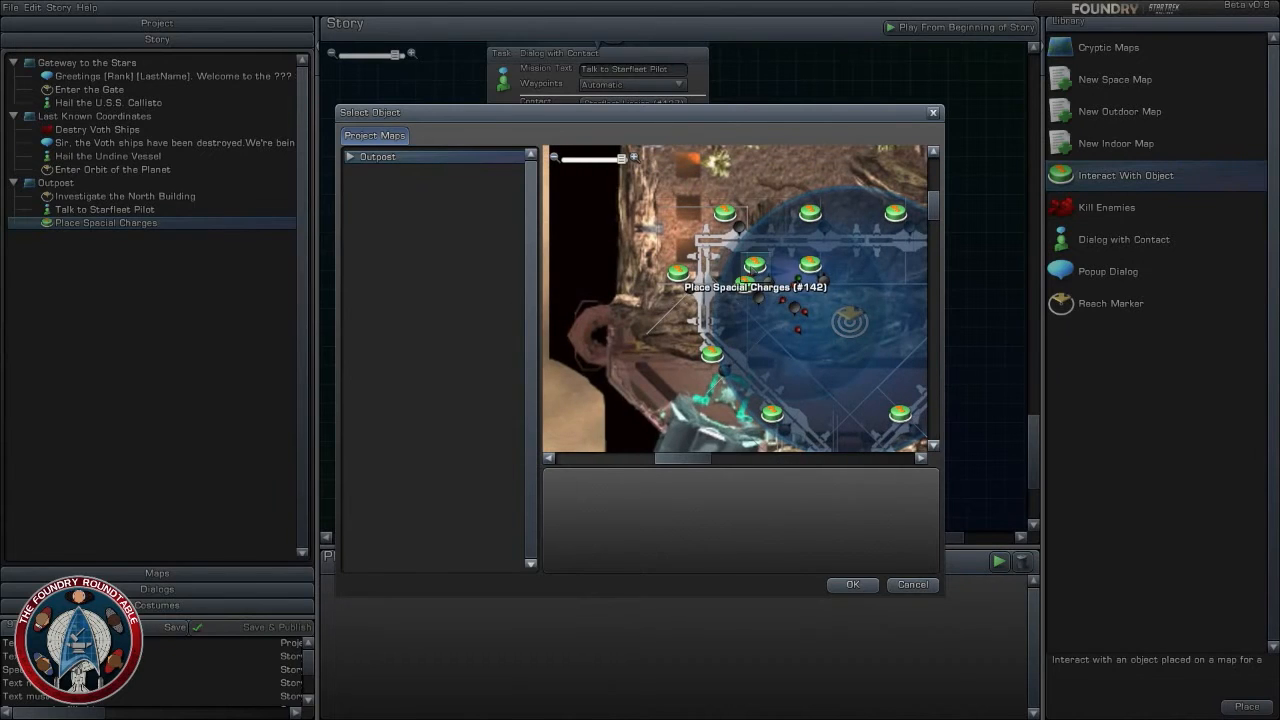
pyautogui.click(852, 584)
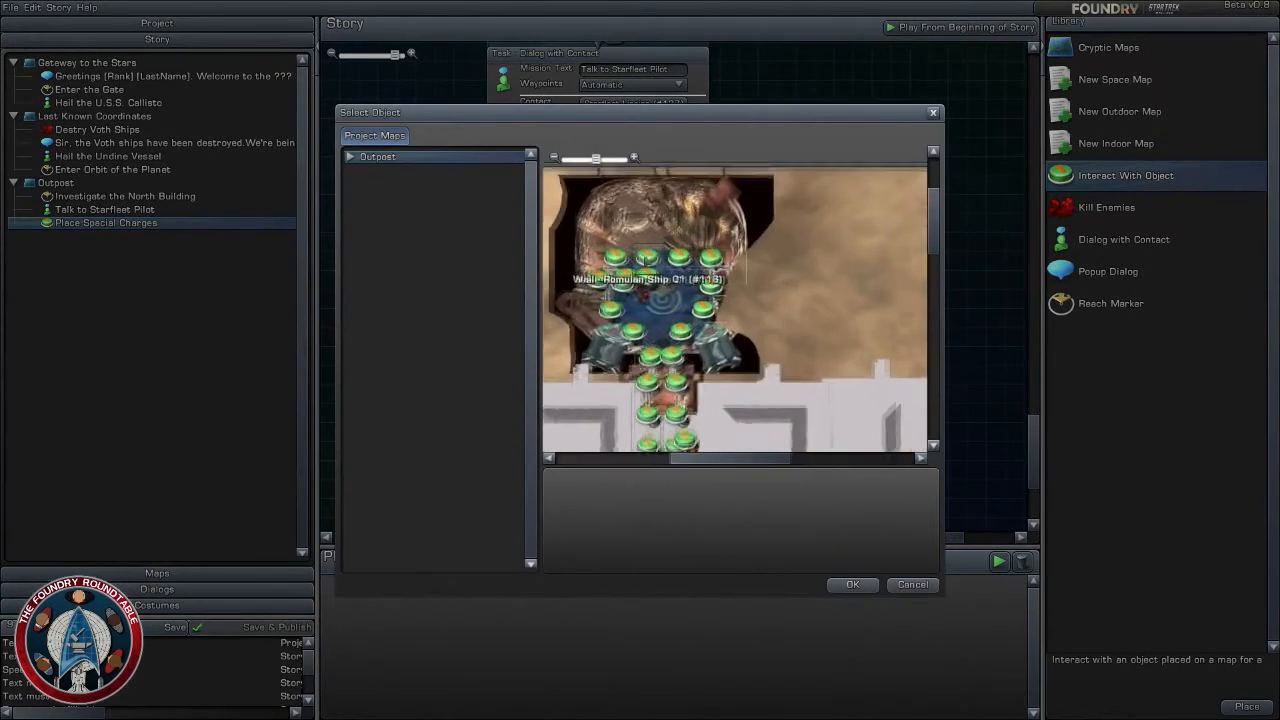
pyautogui.click(852, 584)
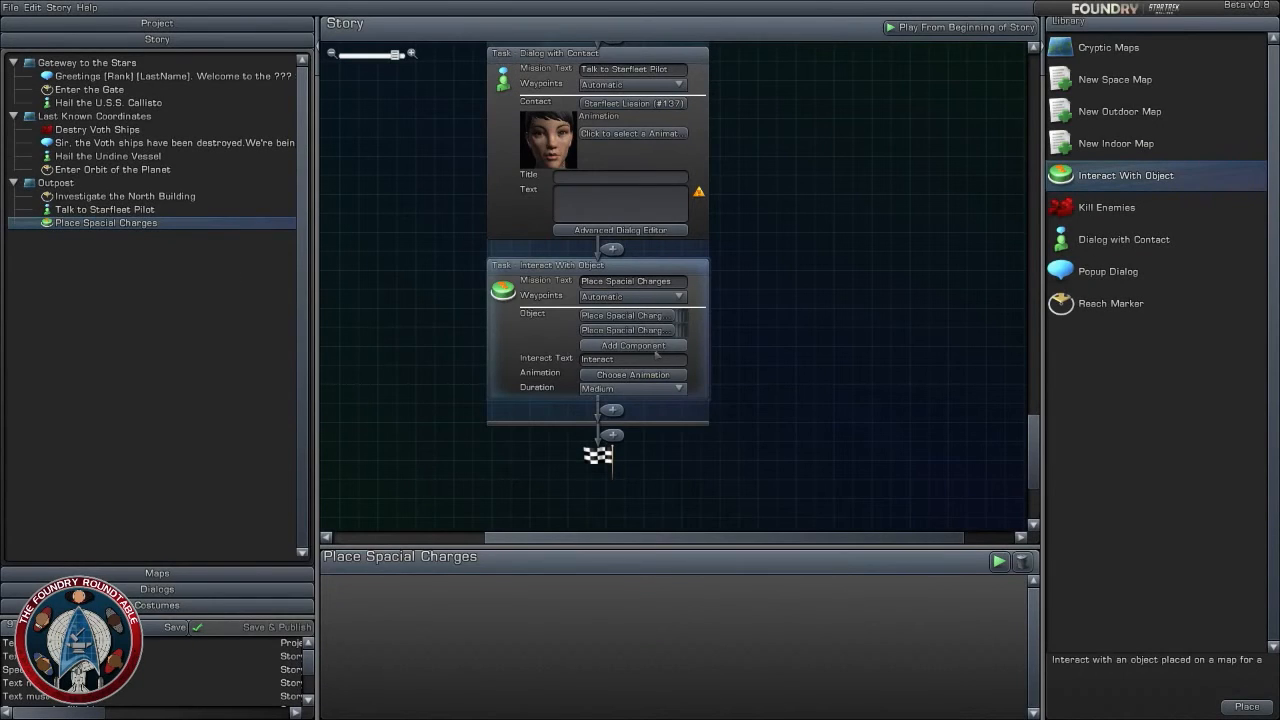
pyautogui.click(654, 360)
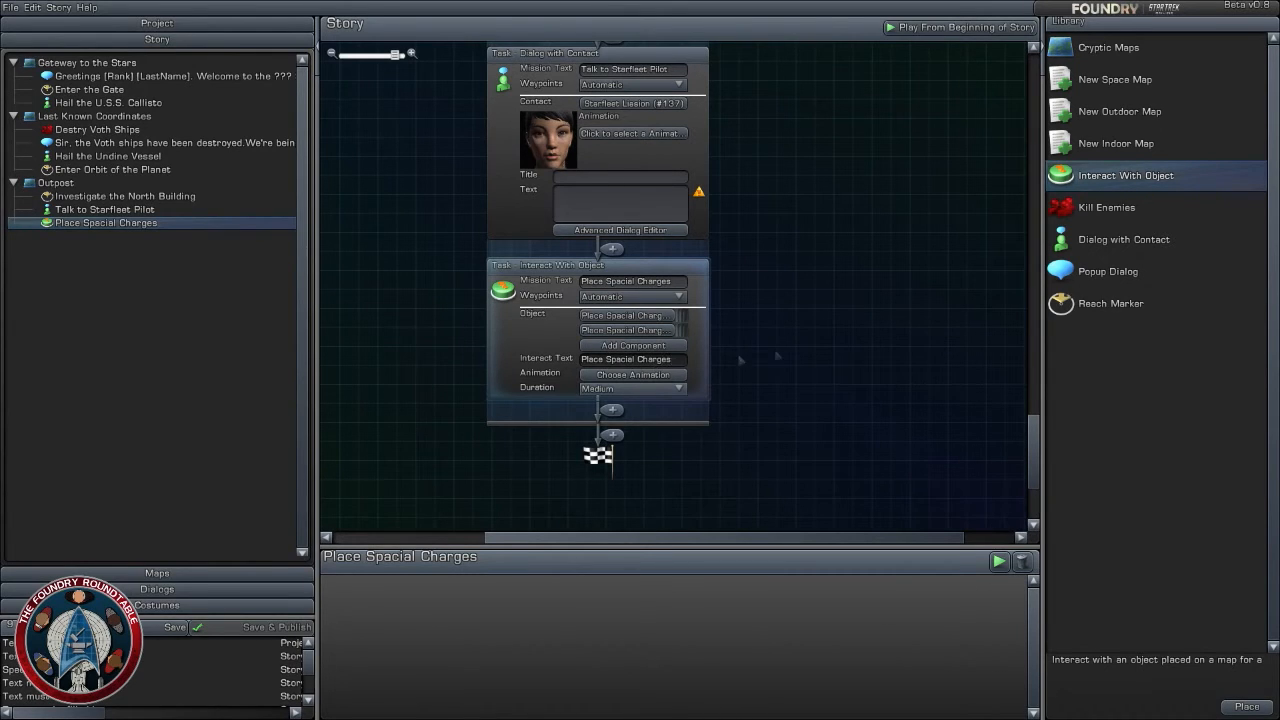
pyautogui.click(867, 349)
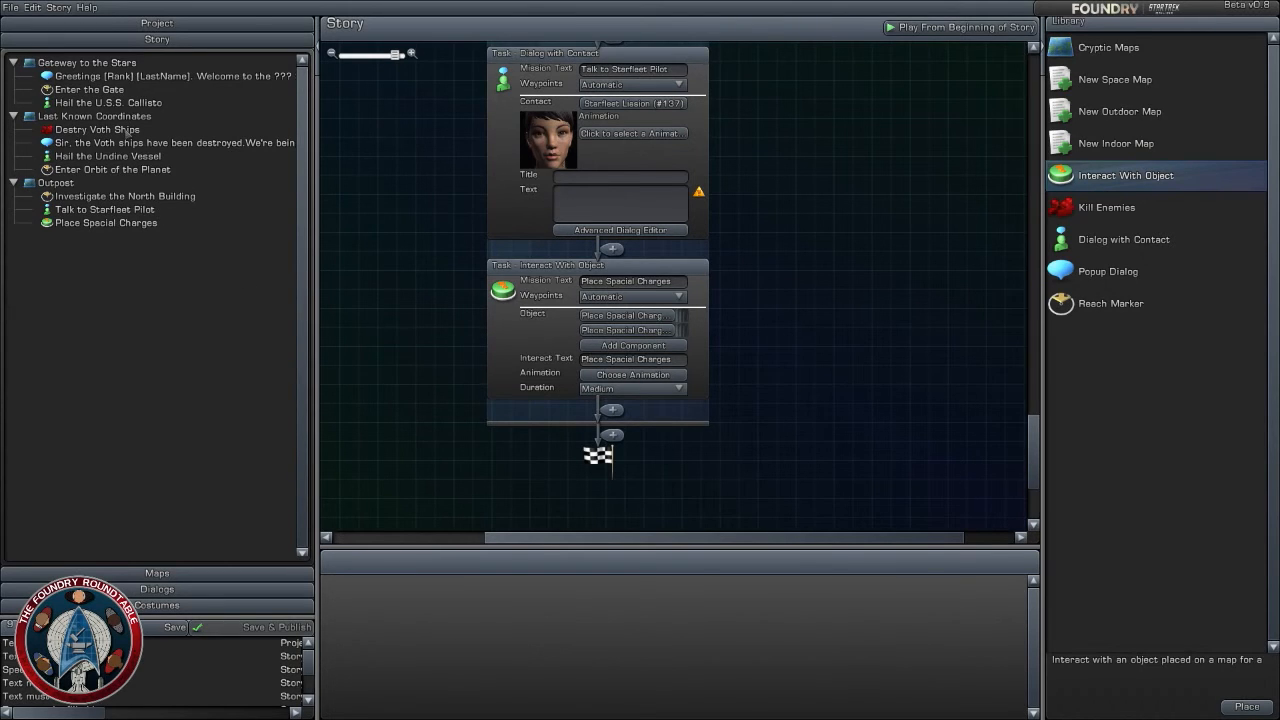
# - On the Outpost map, make the western Place Spacial Charges effect visible at This Objective In Progress and hidden at This Component Complete
pyautogui.click(224, 575)
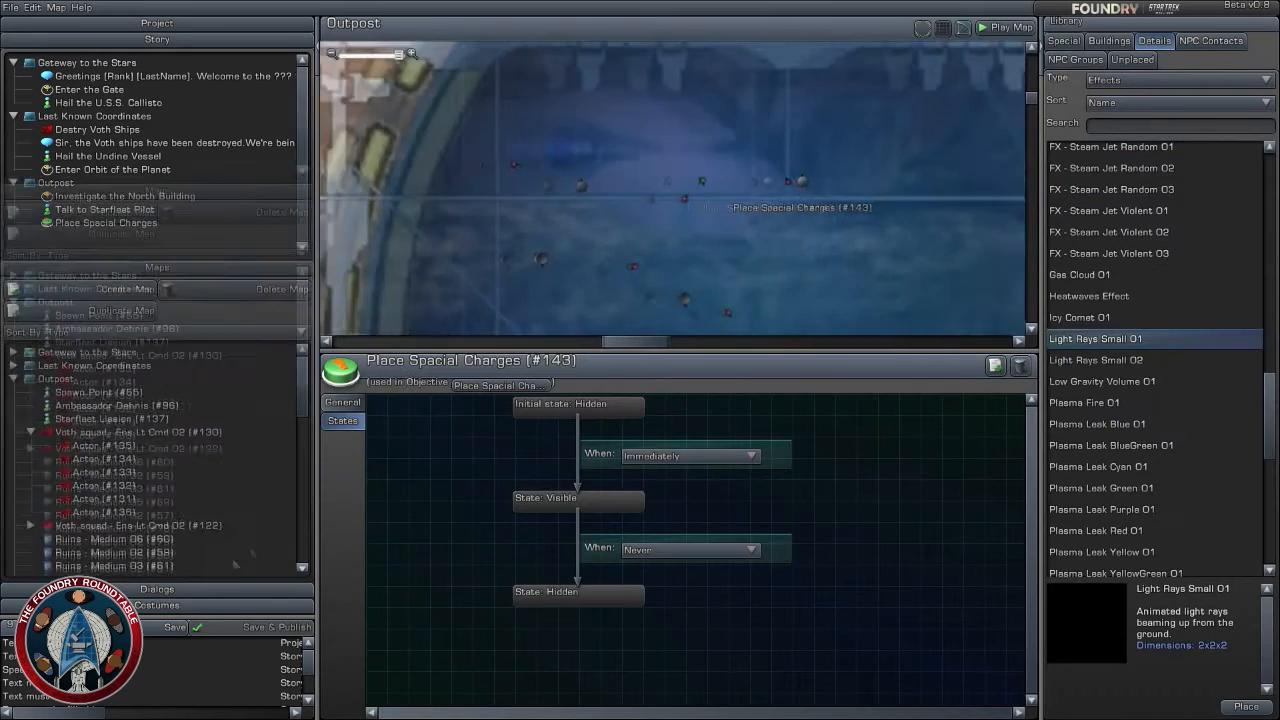
pyautogui.moveTo(652, 265); pyautogui.dragTo(709, 267)
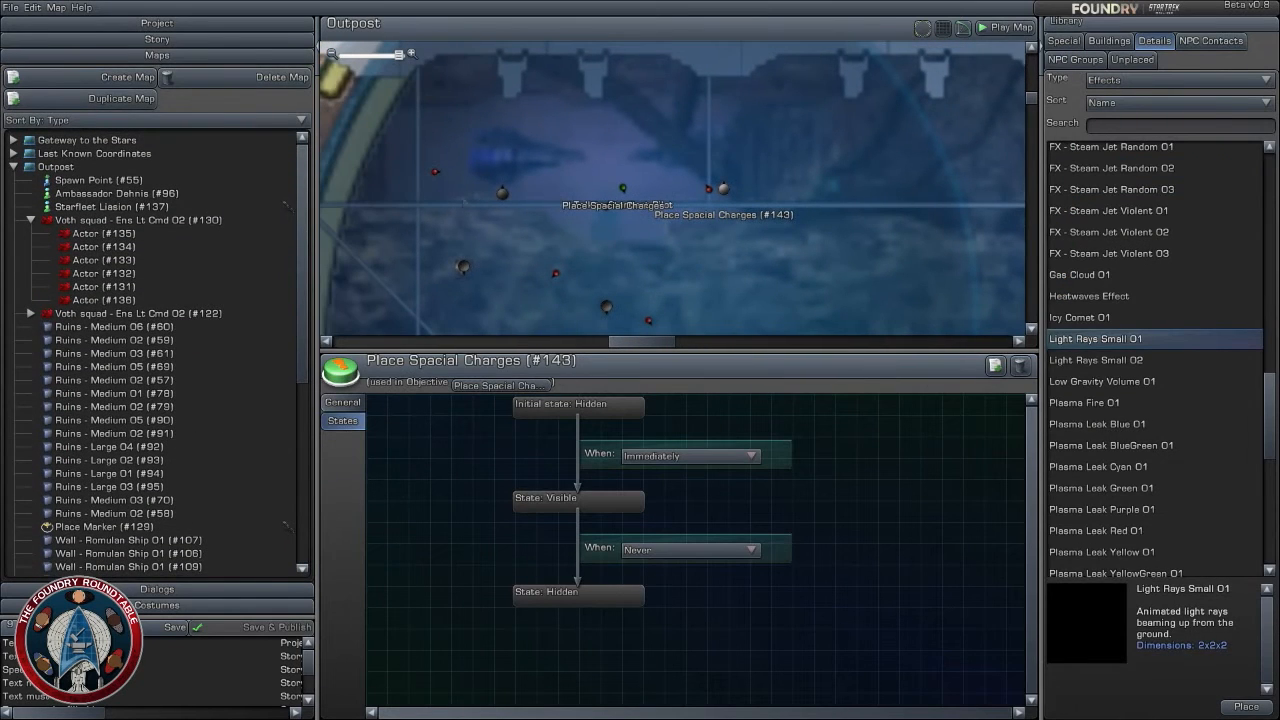
pyautogui.click(462, 266)
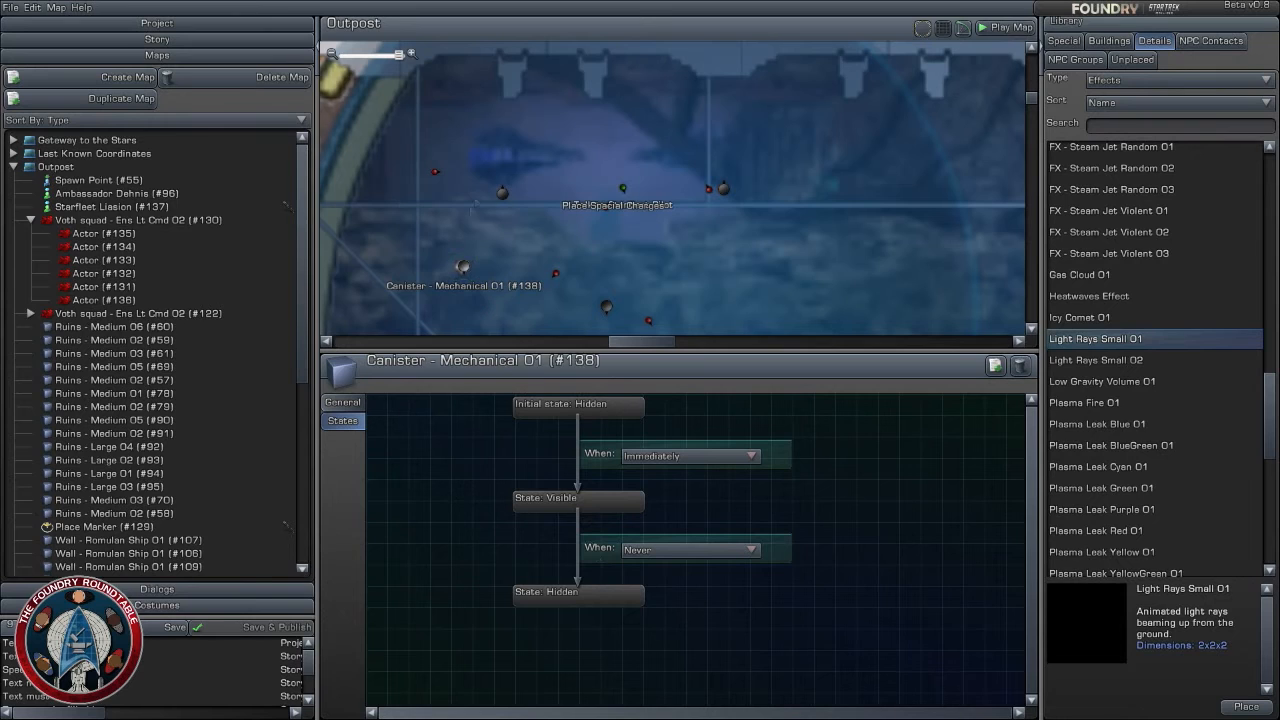
pyautogui.click(606, 206)
pyautogui.click(690, 456)
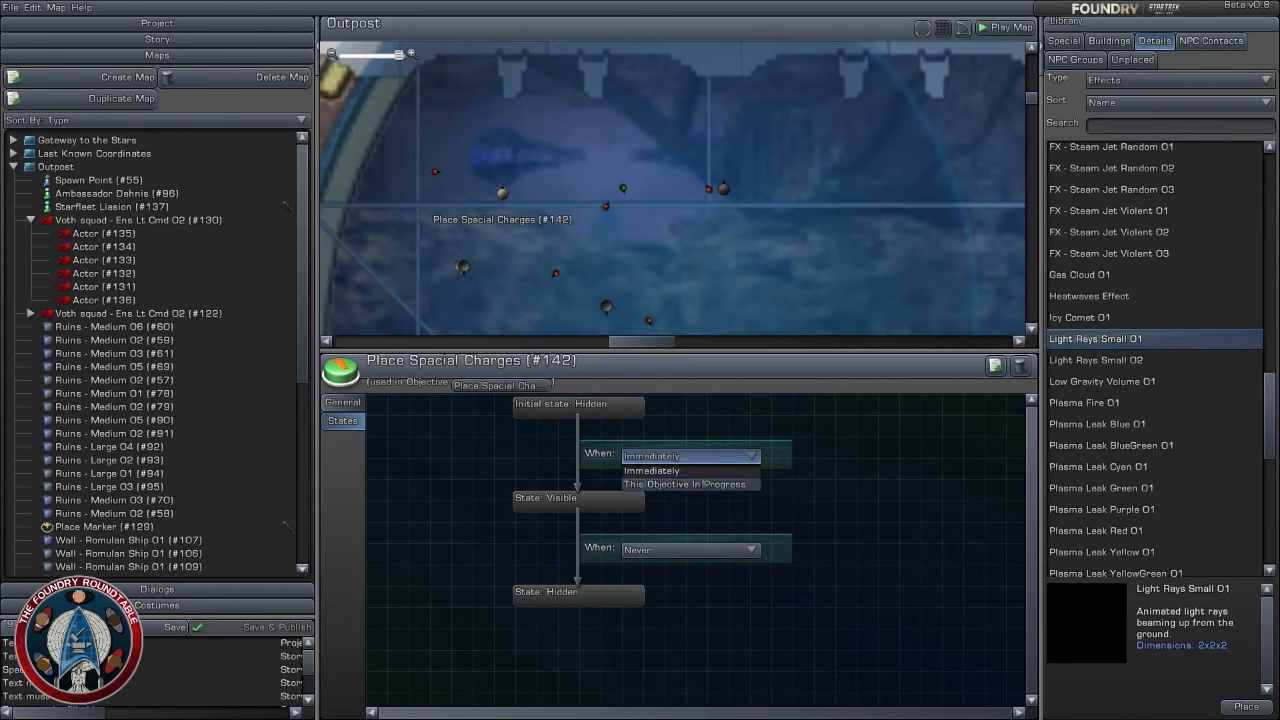
pyautogui.click(690, 484)
pyautogui.click(690, 550)
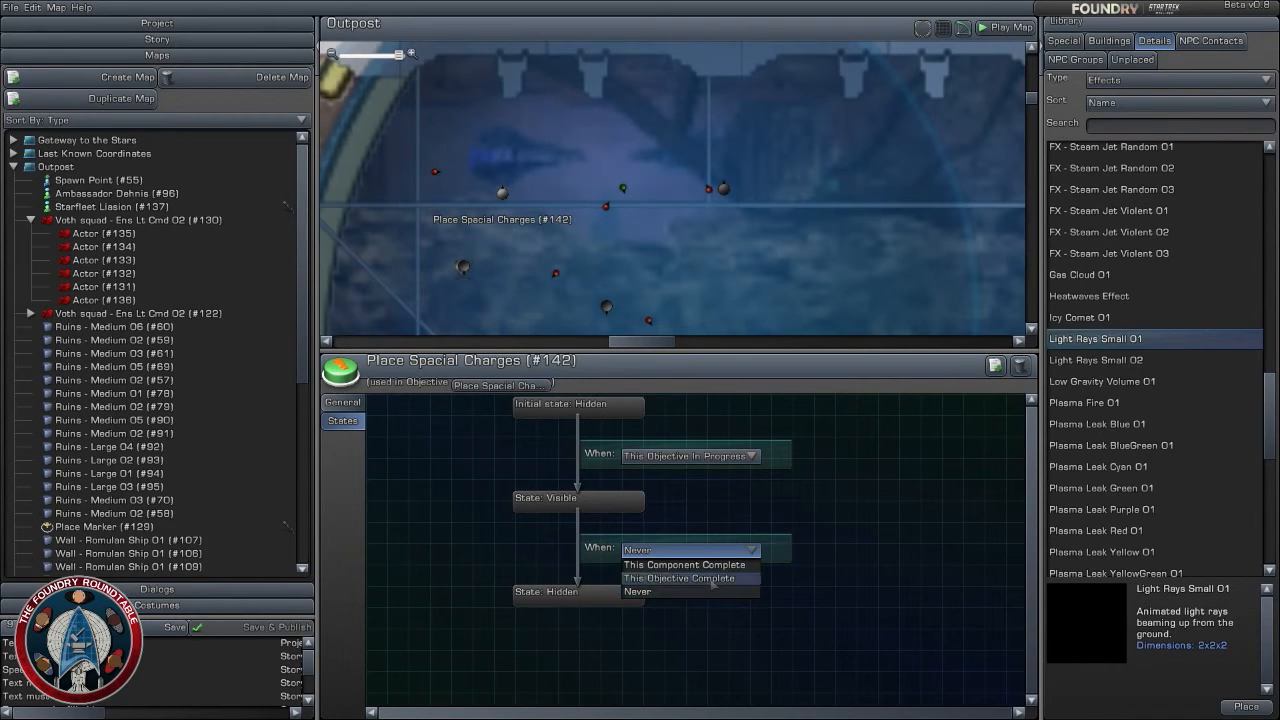
pyautogui.click(713, 580)
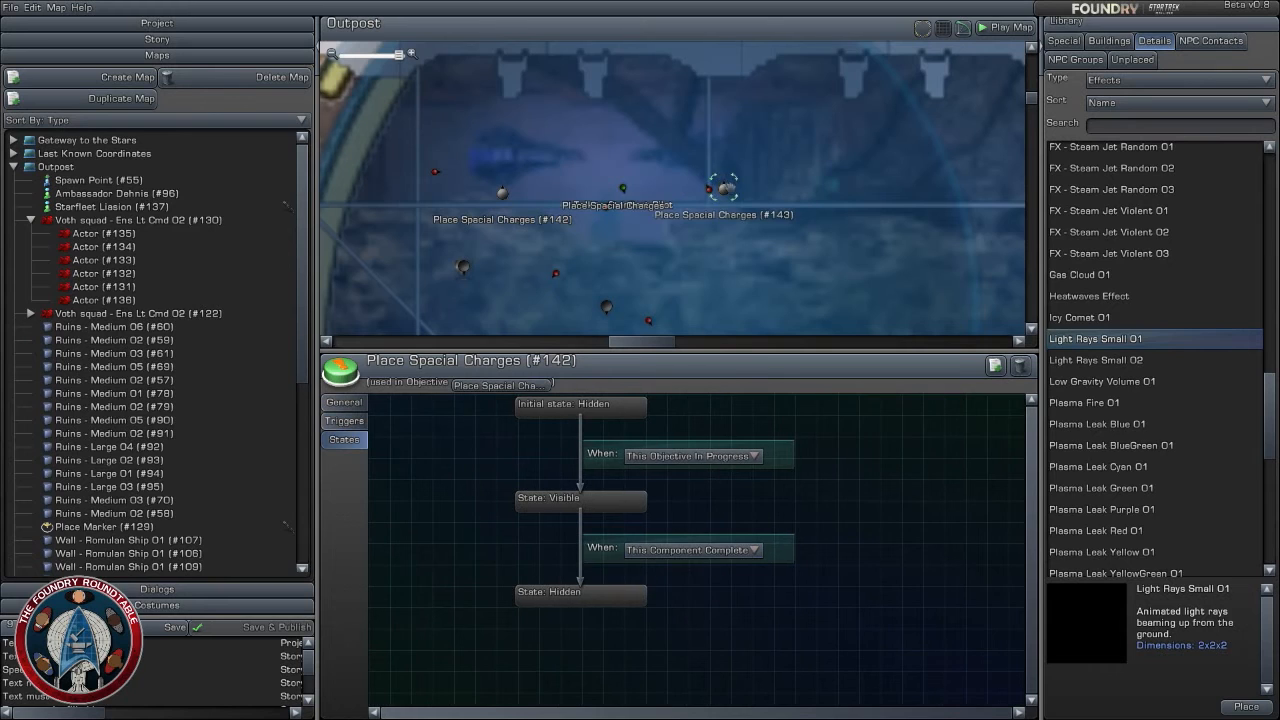
# - Make the eastern Place Spacial Charges effect visible at This Objective In Progress and hidden at This Component Complete
pyautogui.click(723, 188)
pyautogui.click(690, 456)
pyautogui.click(690, 484)
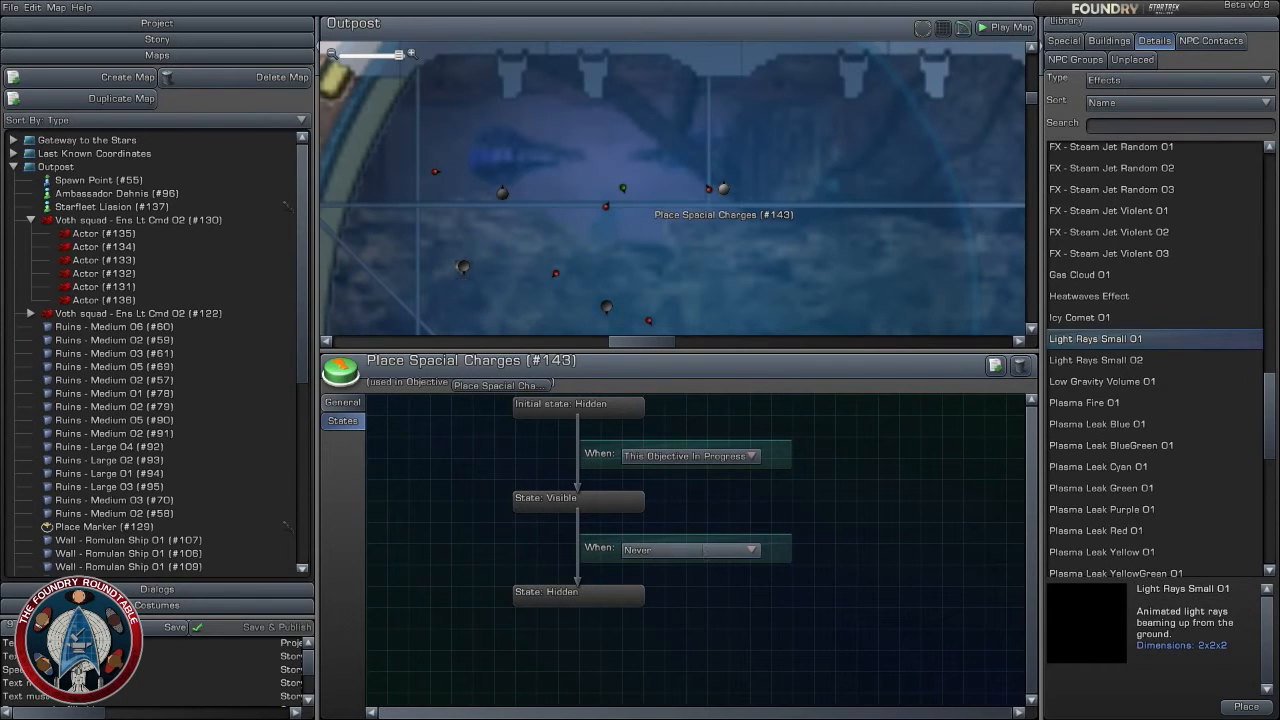
pyautogui.click(690, 550)
pyautogui.click(684, 564)
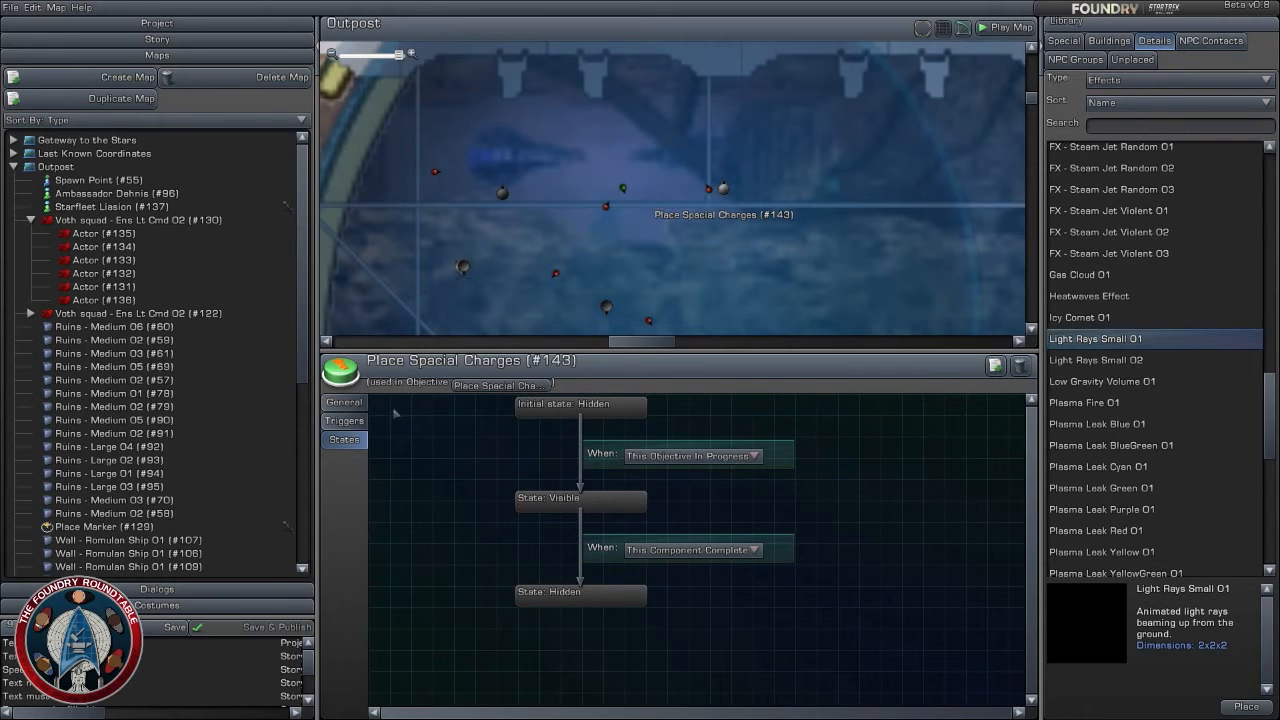
# - Move the Canister - Mechanical 01 onto the western Place Spacial Charges effect, at about X 298.1, Z 425.3
pyautogui.click(344, 402)
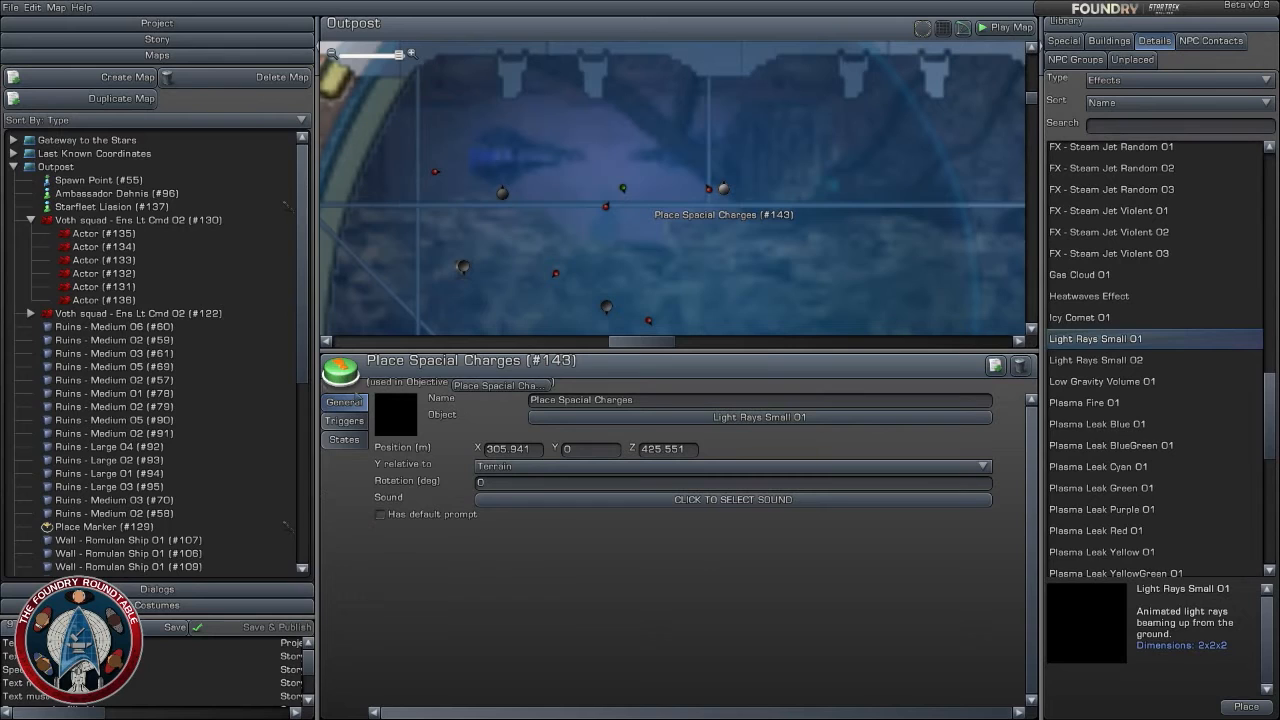
pyautogui.click(463, 265)
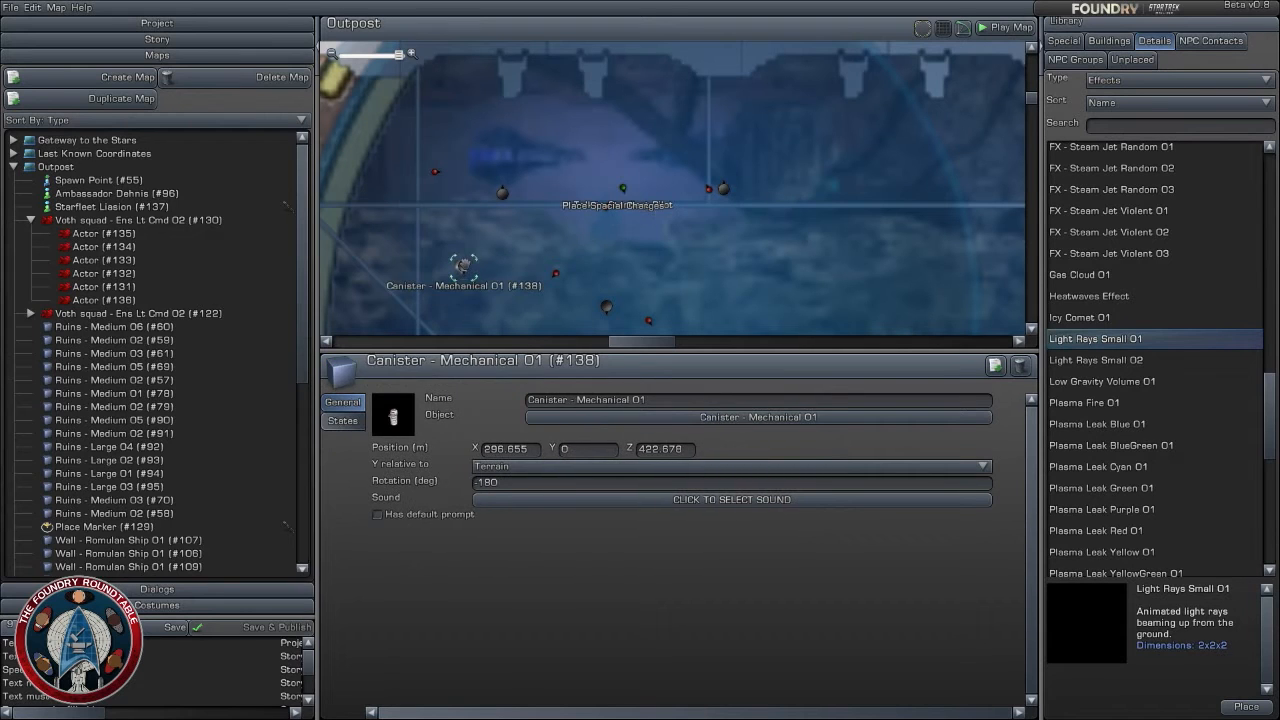
pyautogui.moveTo(463, 265); pyautogui.dragTo(502, 192)
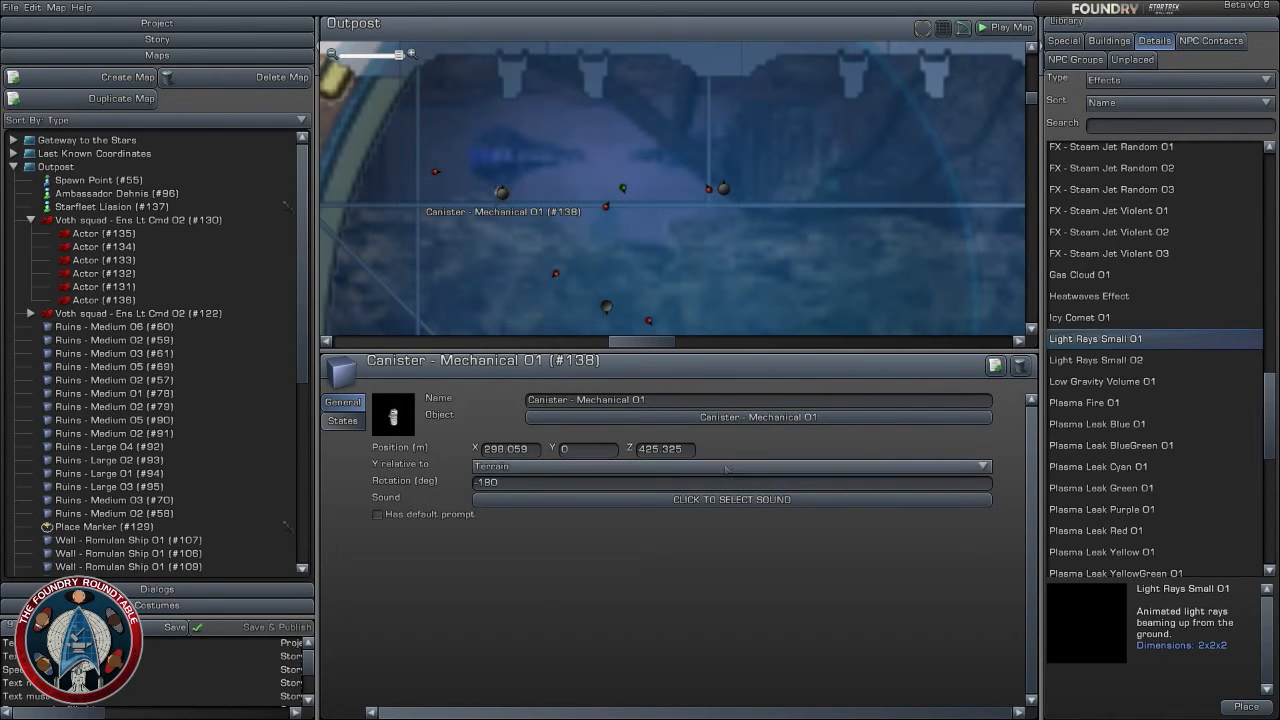
# - Set the canister's visible state to Component Complete, linked to the western Place Spacial Charges effect (#142)
pyautogui.click(342, 420)
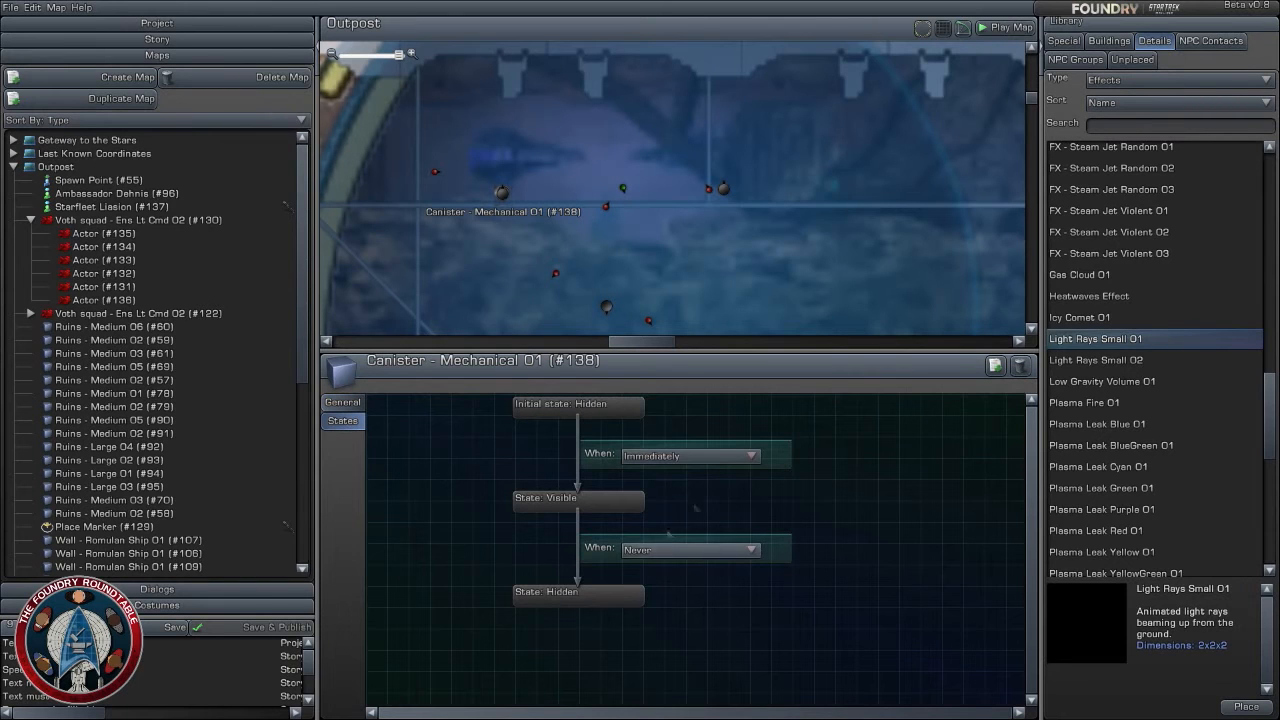
pyautogui.click(690, 456)
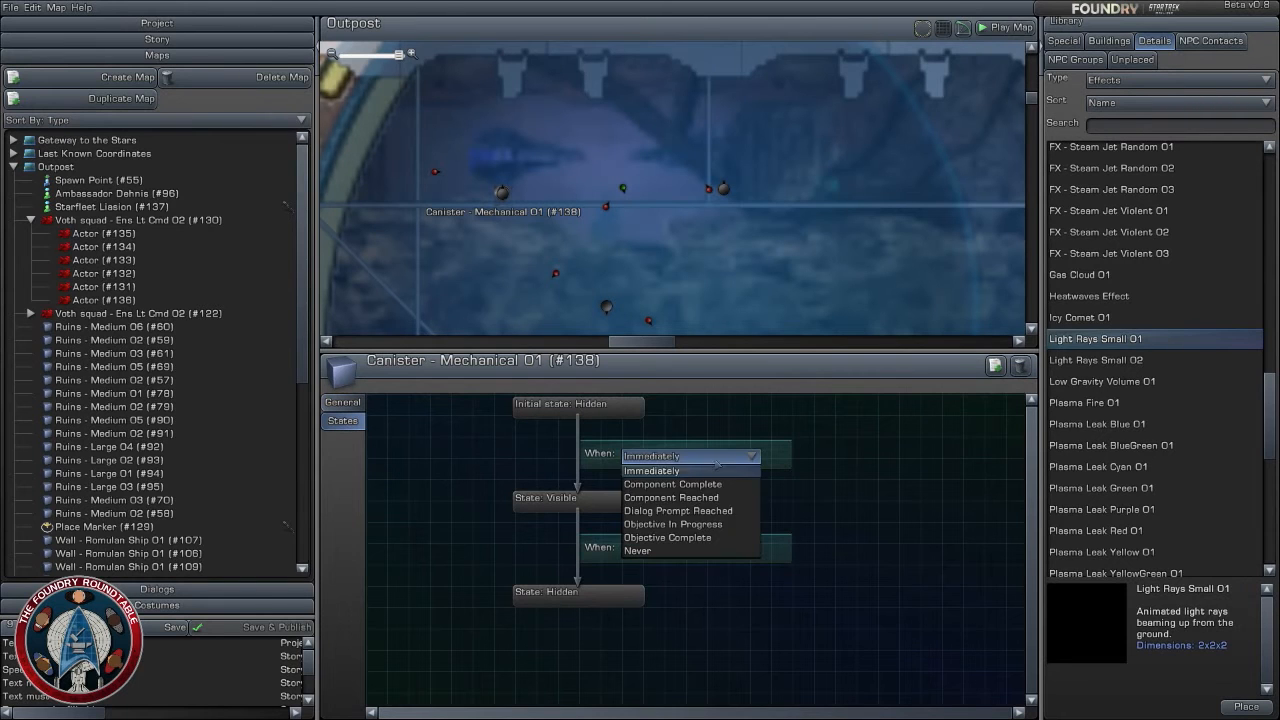
pyautogui.click(701, 538)
pyautogui.click(703, 457)
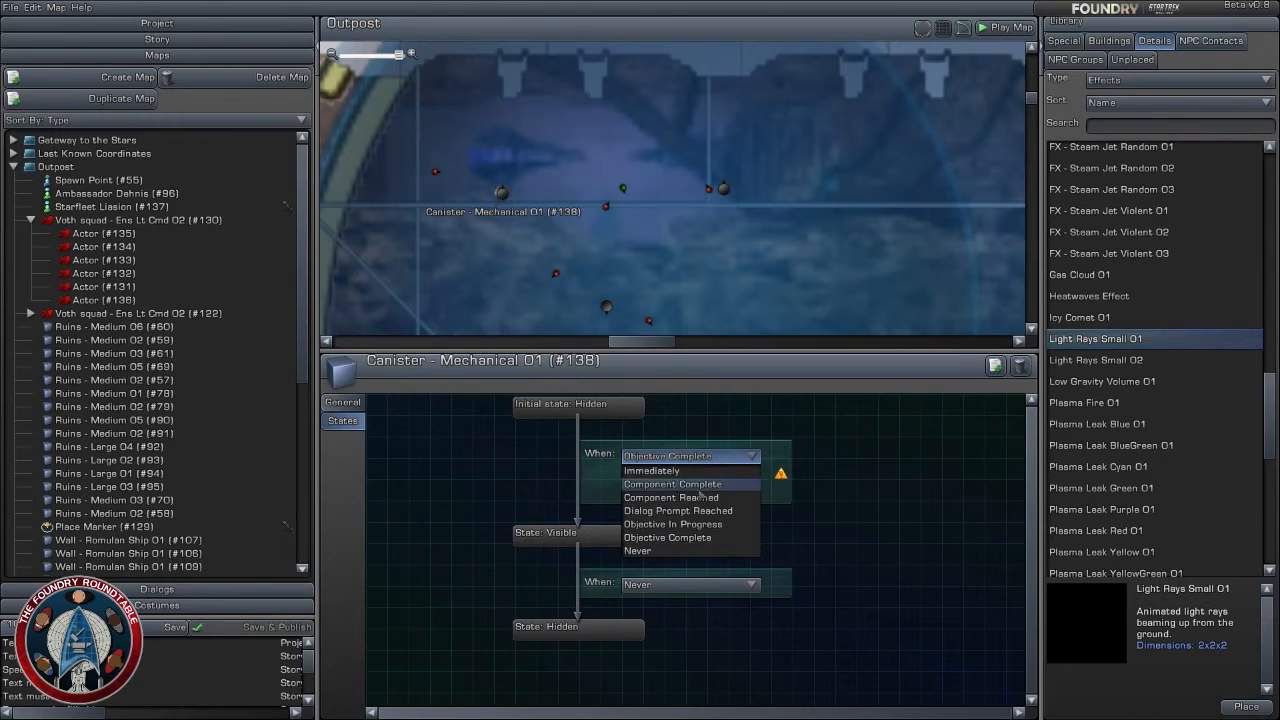
pyautogui.click(700, 490)
pyautogui.click(750, 476)
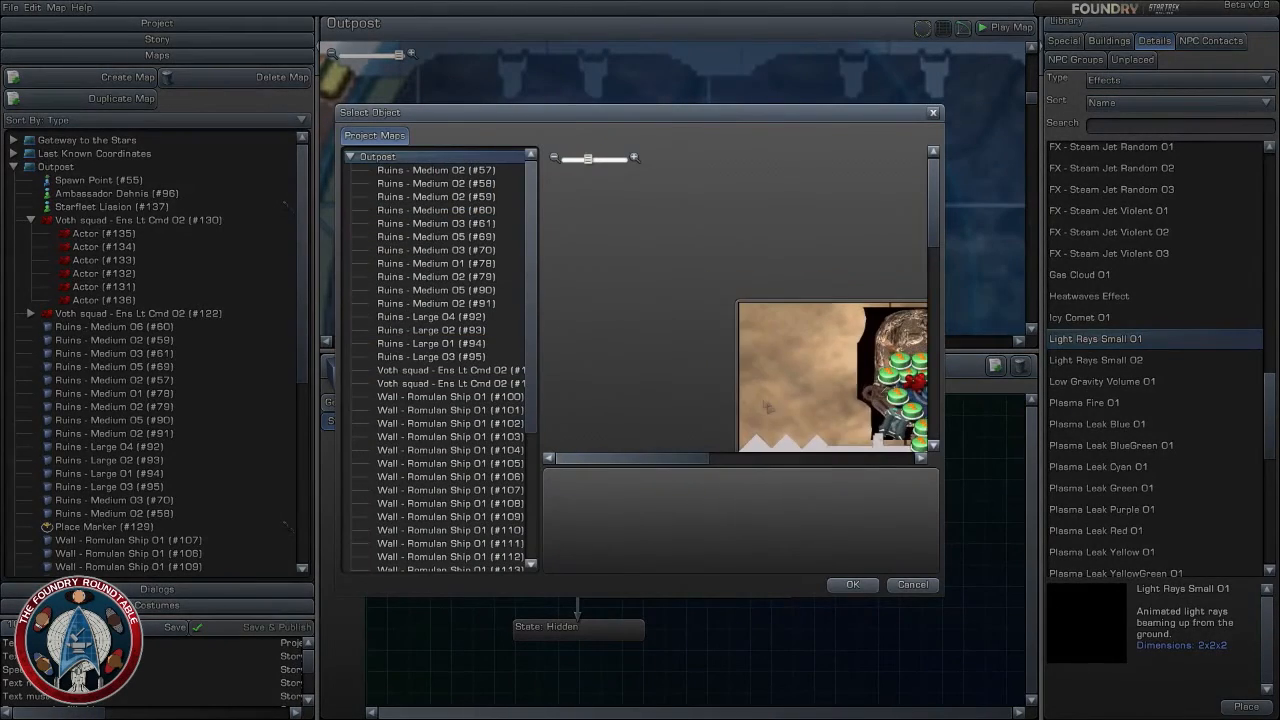
pyautogui.moveTo(765, 407); pyautogui.dragTo(643, 296)
pyautogui.scroll(5, 645, 298)
pyautogui.moveTo(738, 258)
pyautogui.mouseDown()
pyautogui.moveTo(698, 312)
pyautogui.moveTo(555, 437)
pyautogui.mouseUp()
pyautogui.click(790, 318)
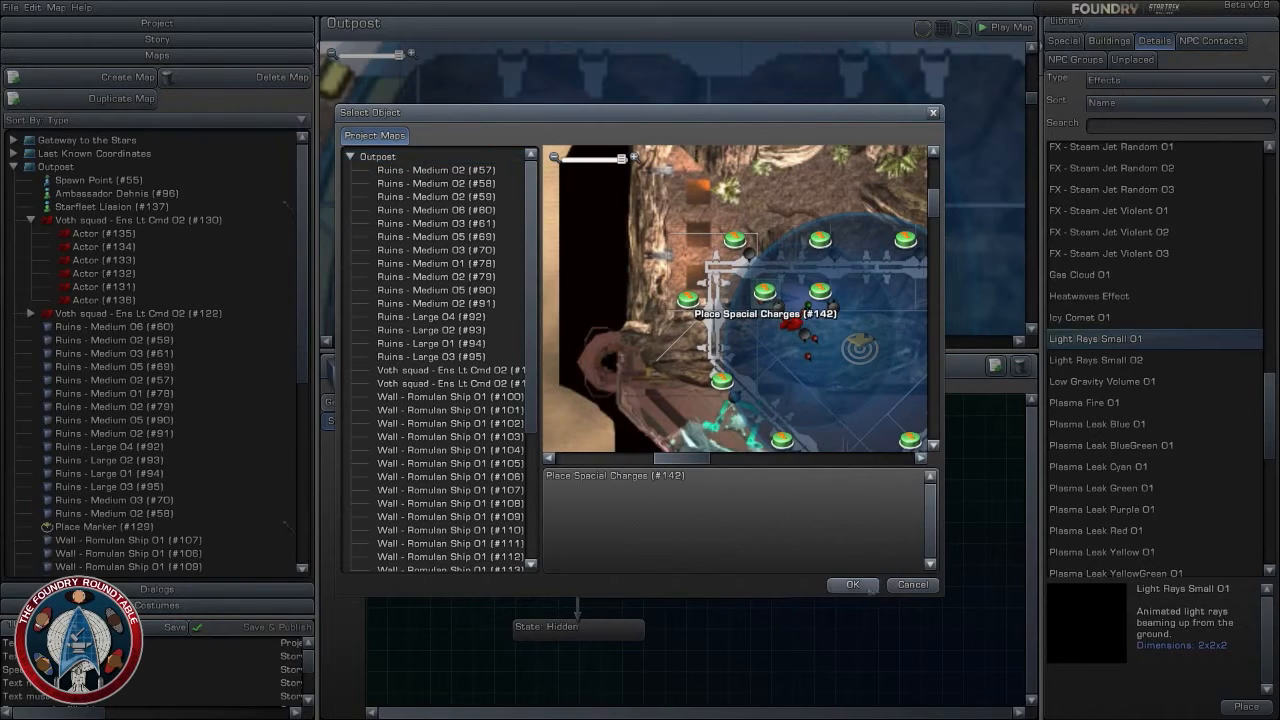
pyautogui.click(852, 584)
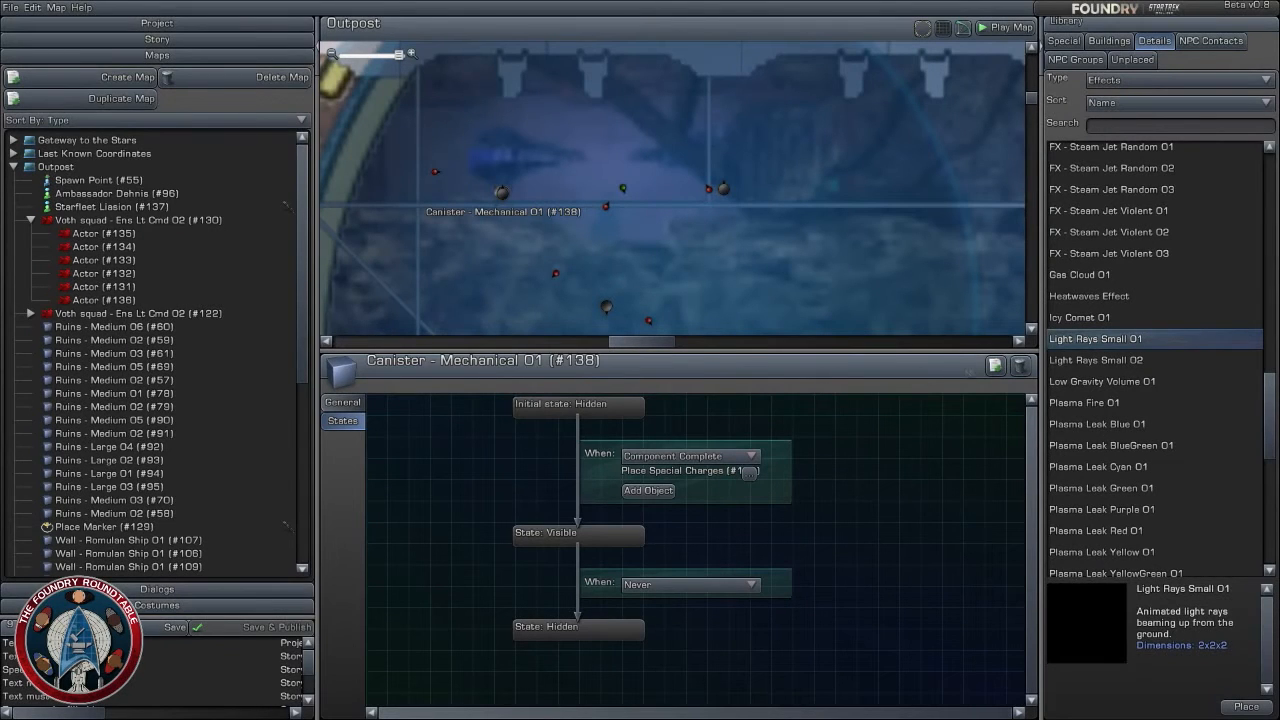
# - Duplicate the canister and position the copy on the eastern Place Spacial Charges effect
pyautogui.click(995, 366)
pyautogui.moveTo(516, 192)
pyautogui.mouseDown()
pyautogui.moveTo(718, 232)
pyautogui.moveTo(694, 233)
pyautogui.moveTo(729, 204)
pyautogui.mouseUp()
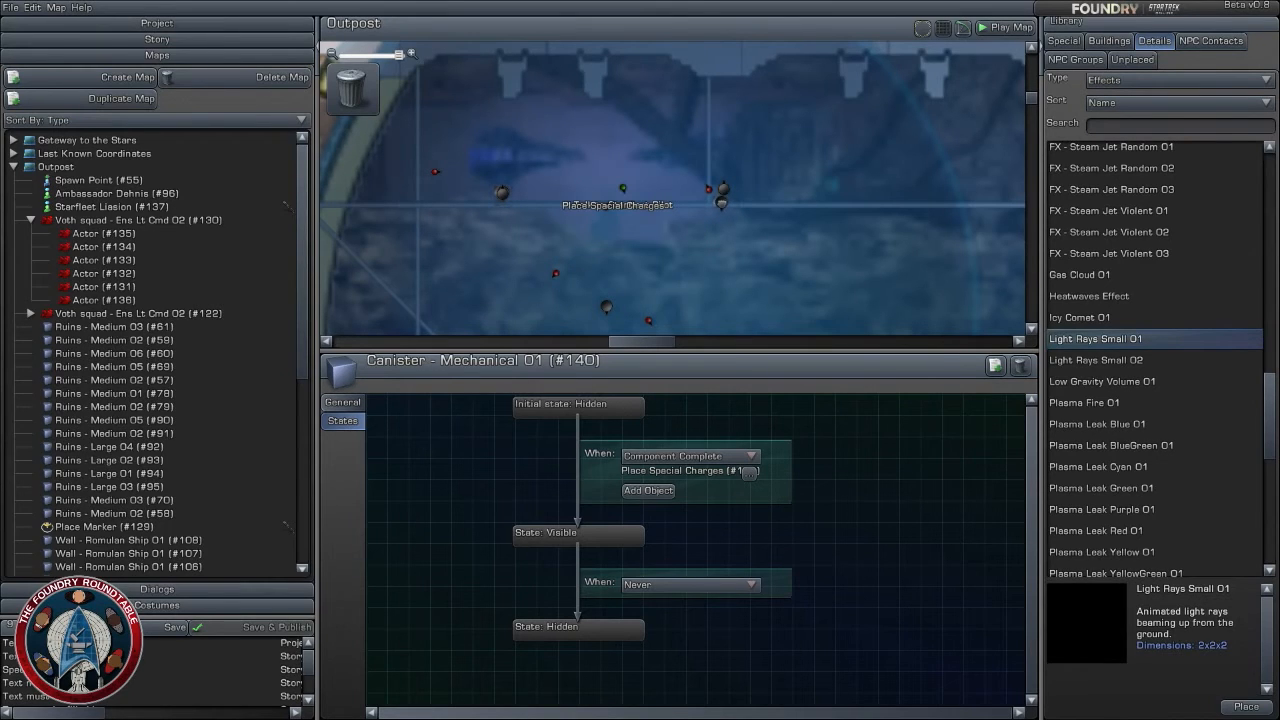
pyautogui.moveTo(723, 203); pyautogui.dragTo(724, 190)
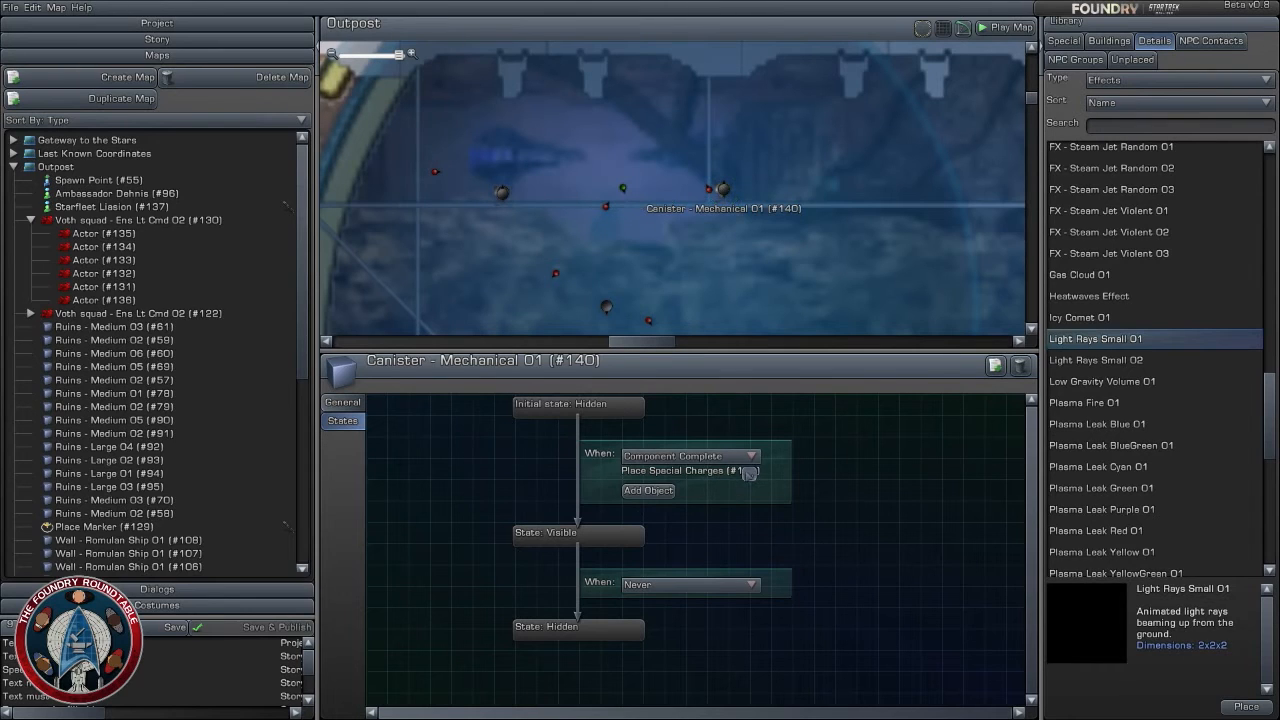
# - Link the duplicated canister's Component Complete visibility condition to the eastern Place Spacial Charges effect
pyautogui.click(749, 473)
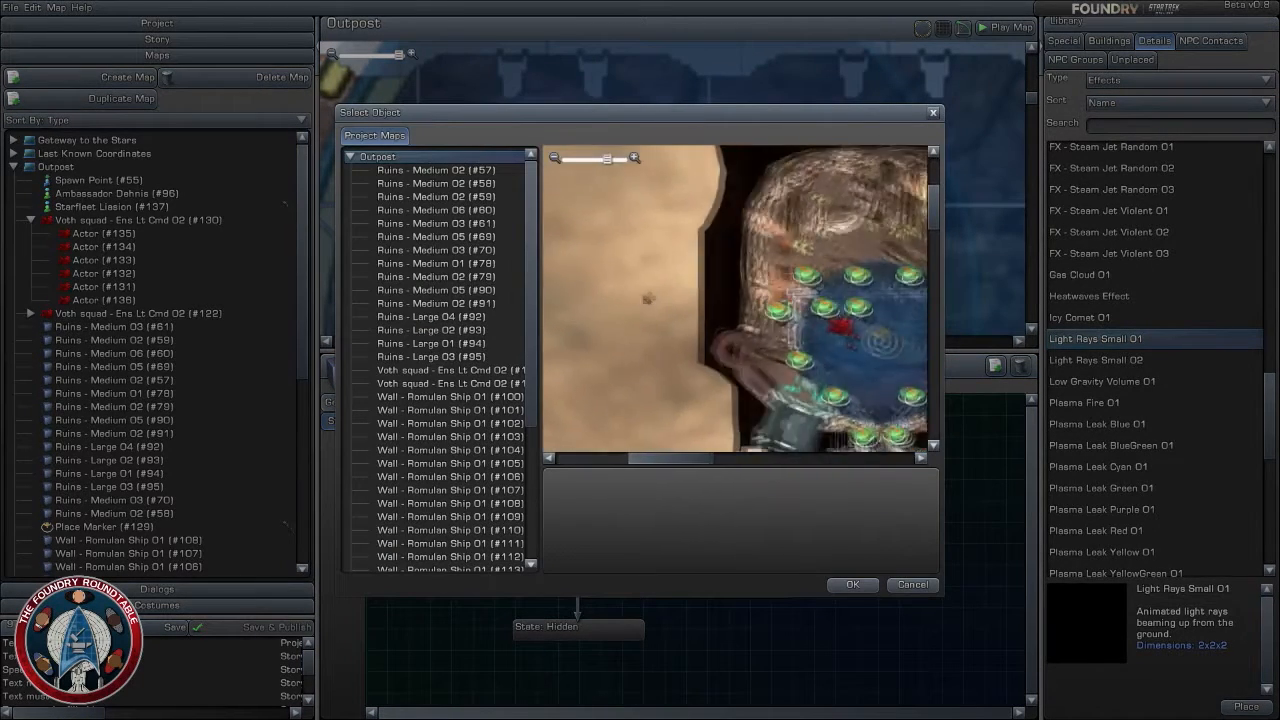
pyautogui.scroll(3, 735, 299)
pyautogui.click(921, 311)
pyautogui.click(847, 586)
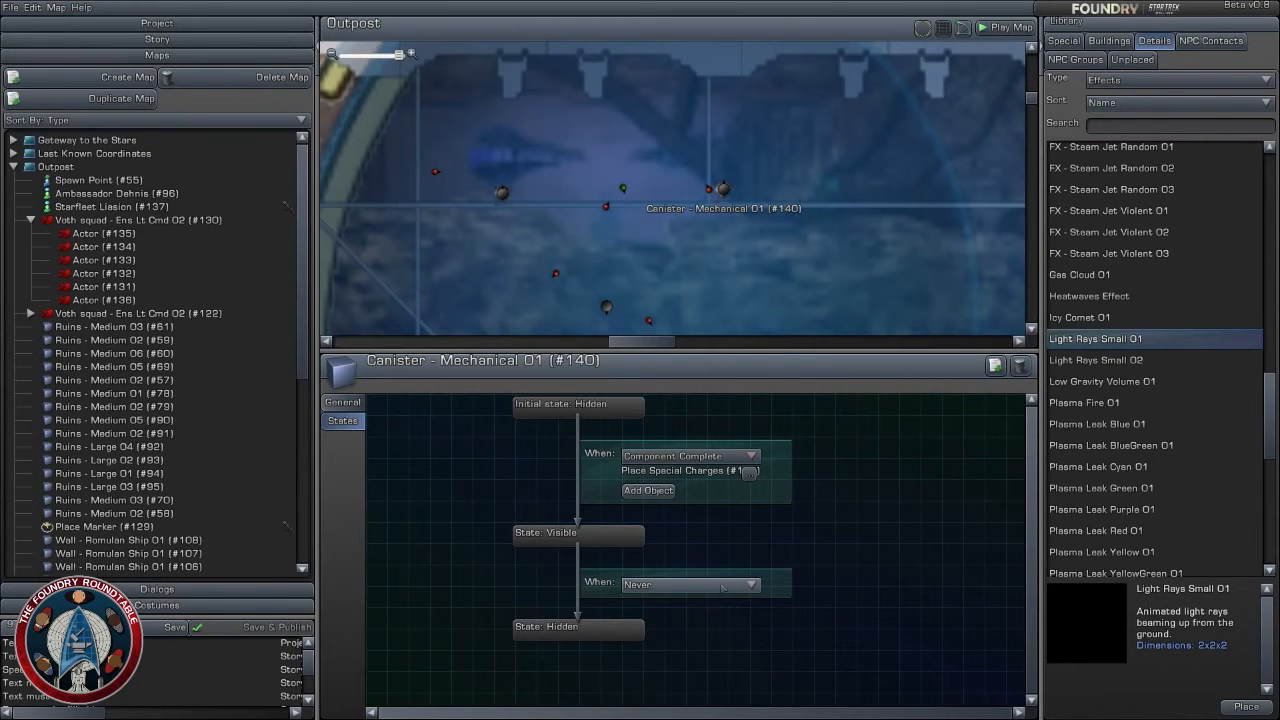
# - Add a Place Marker in the corridor south of the north building, at about X 310.3, Z 365.7, with a 10 m radius
pyautogui.scroll(-5, 648, 203)
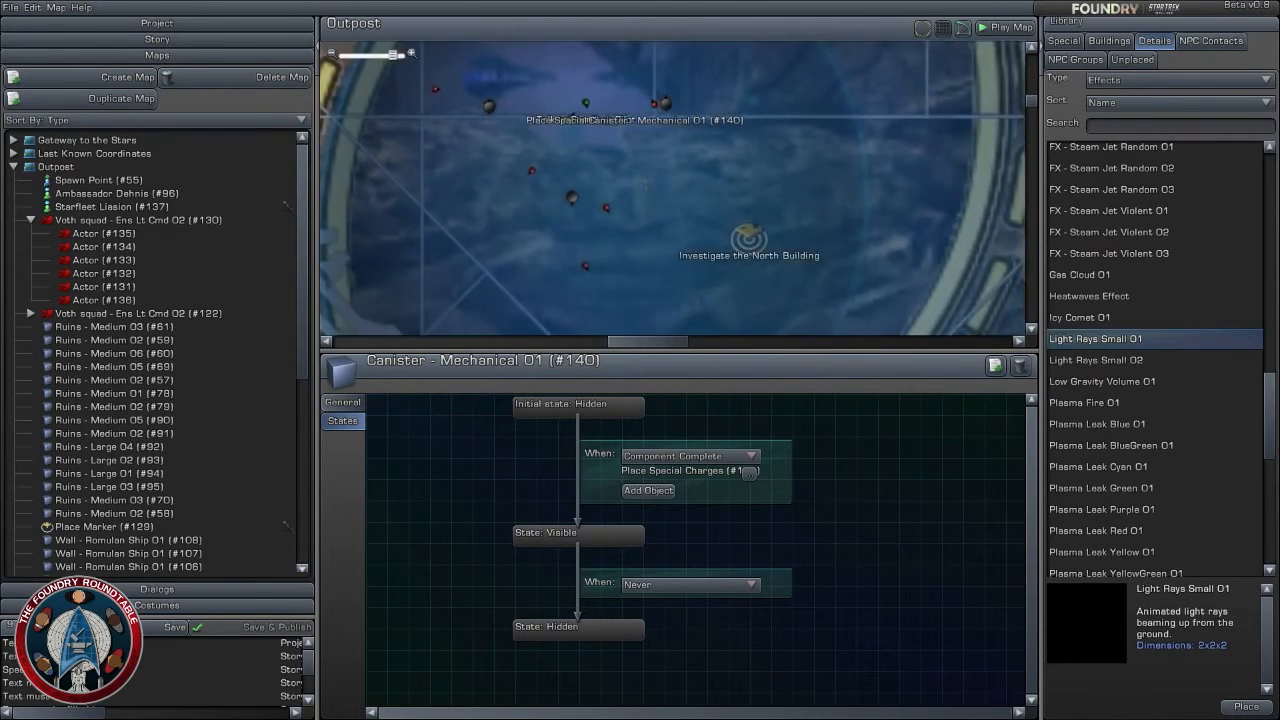
pyautogui.scroll(-5, 648, 203)
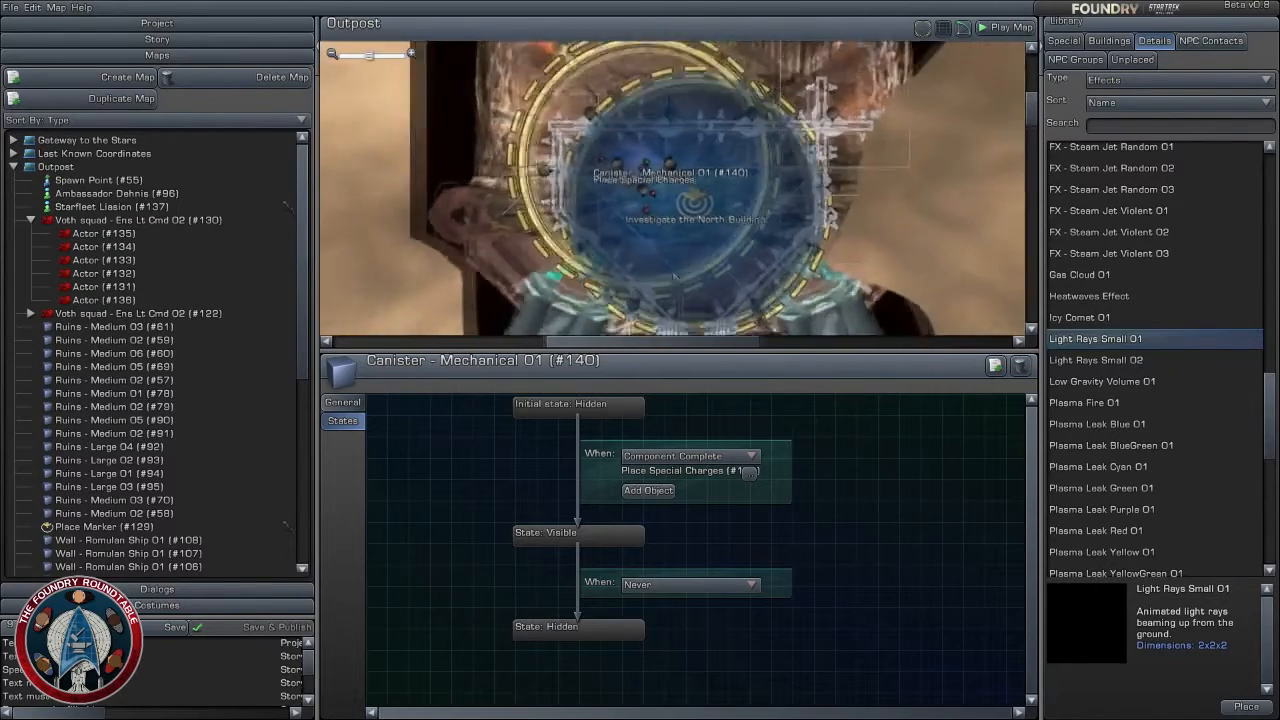
pyautogui.moveTo(747, 297); pyautogui.dragTo(745, 112, button='right')
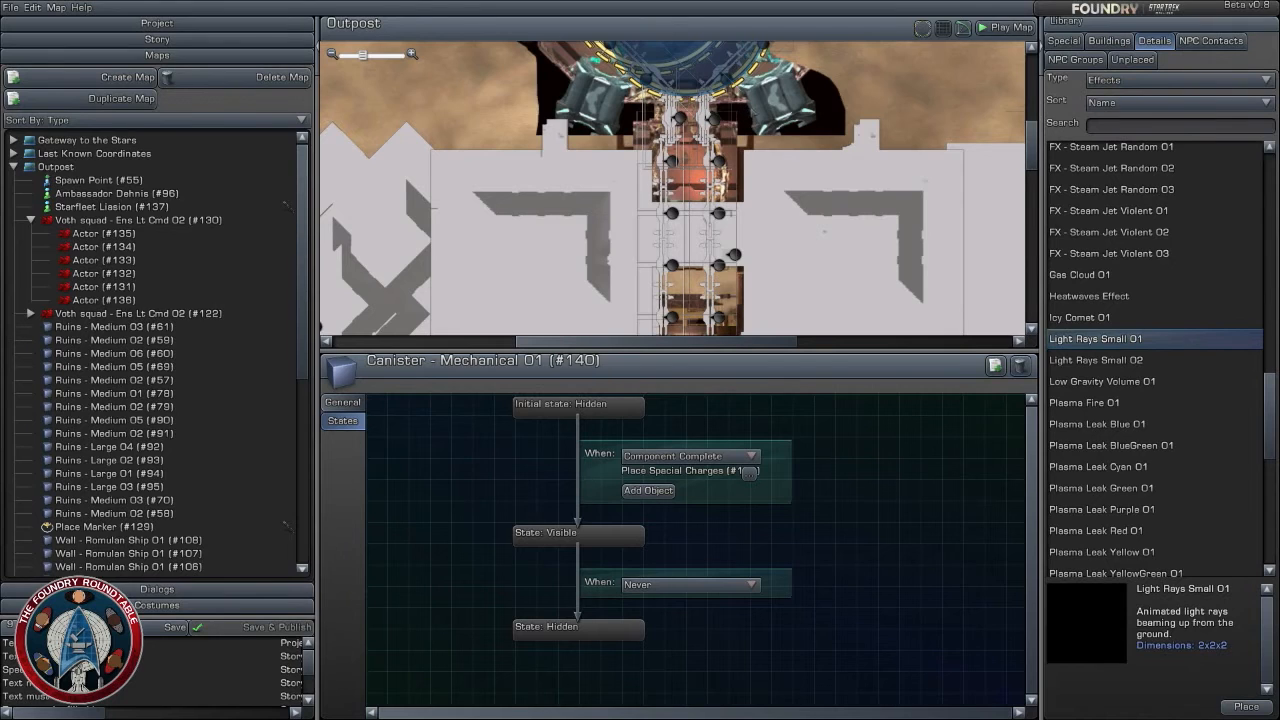
pyautogui.scroll(-2, 670, 190)
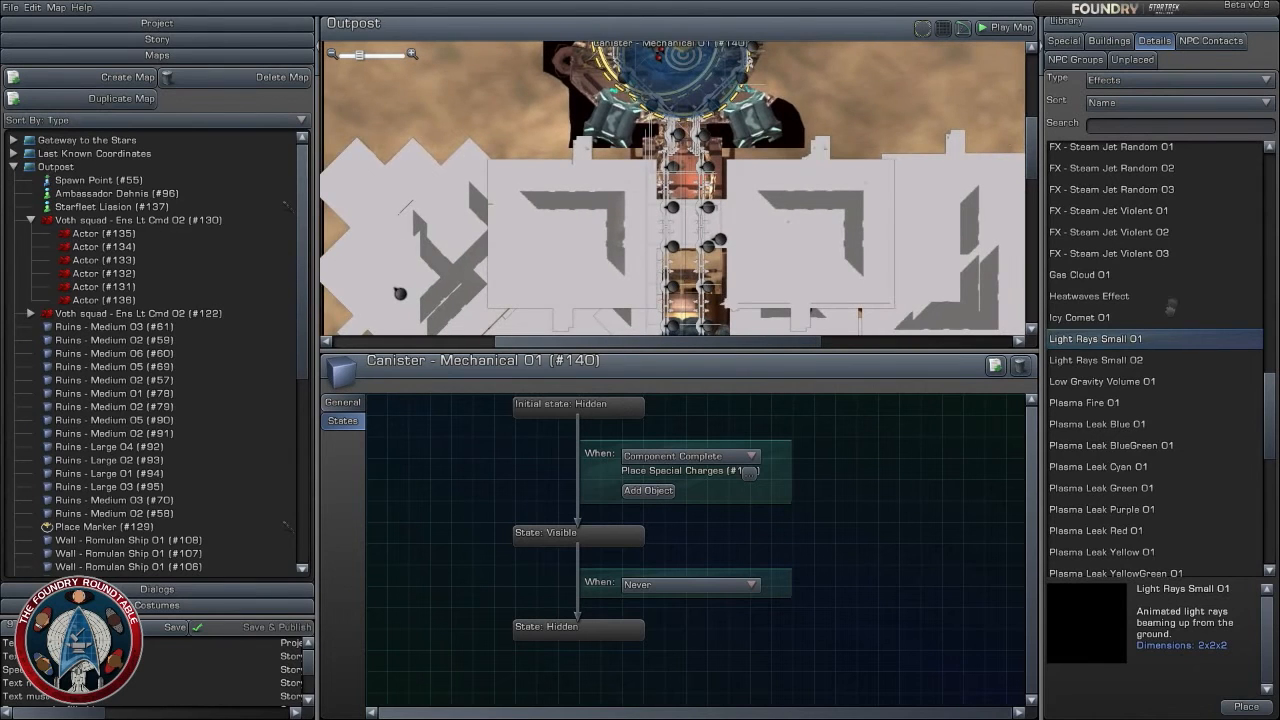
pyautogui.click(1070, 42)
pyautogui.moveTo(1129, 181)
pyautogui.mouseDown()
pyautogui.moveTo(648, 173)
pyautogui.moveTo(688, 184)
pyautogui.moveTo(668, 278)
pyautogui.moveTo(670, 230)
pyautogui.mouseUp()
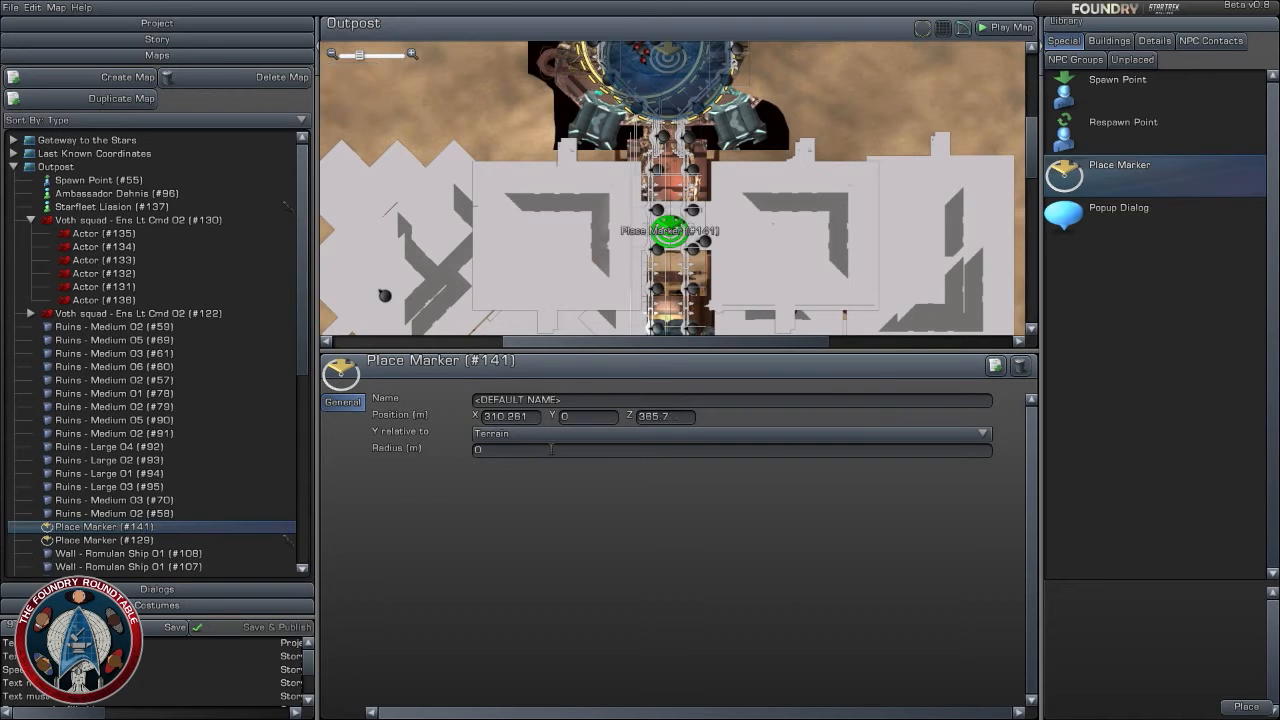
pyautogui.click(500, 451)
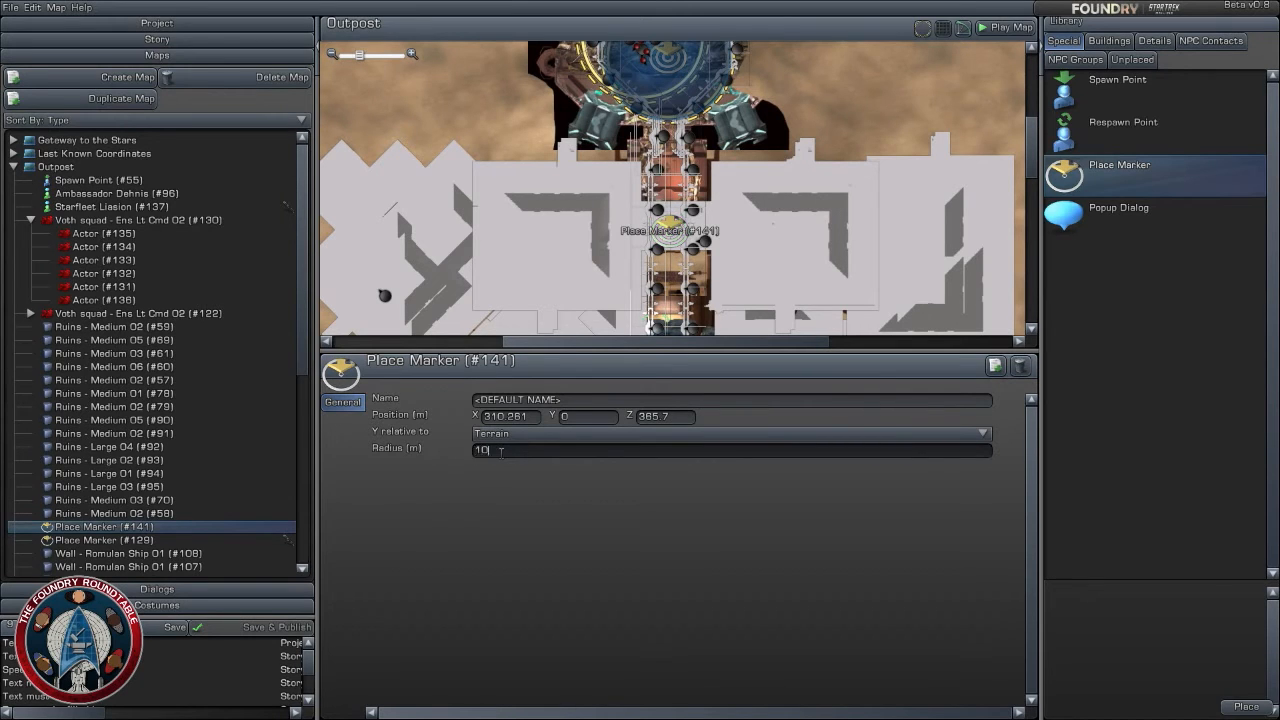
pyautogui.press('Return')
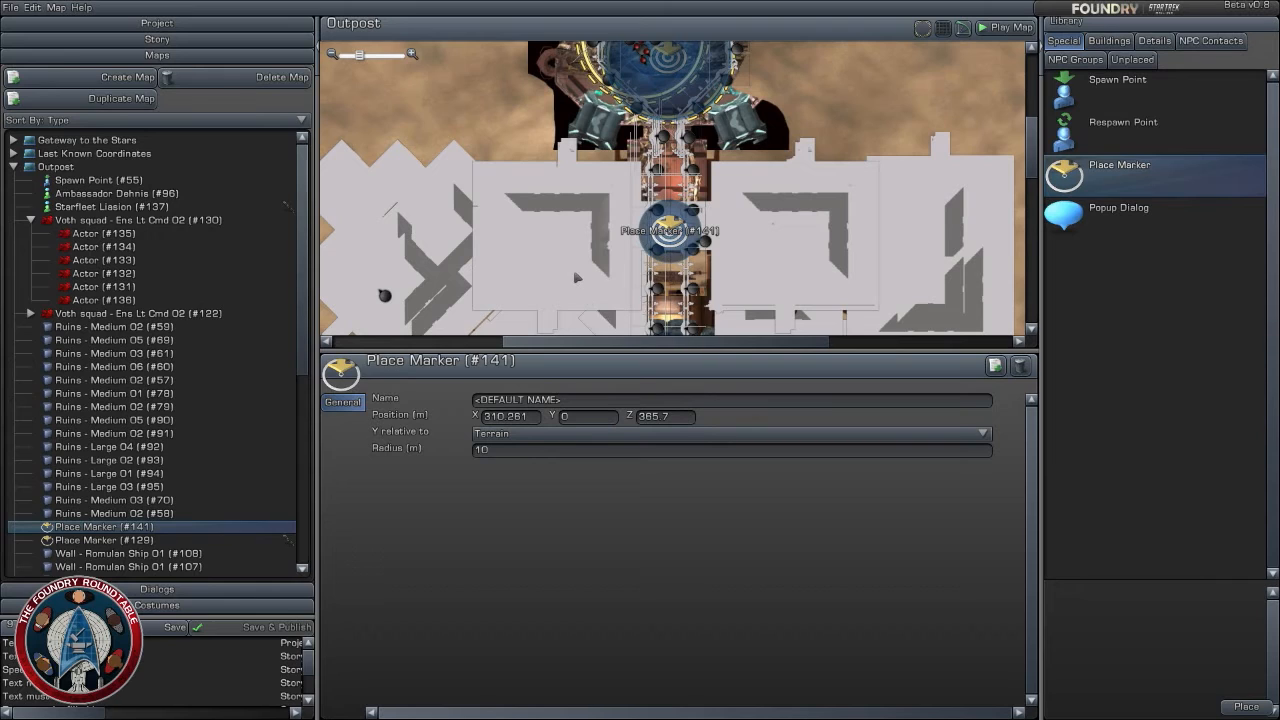
# - Set the new Place Marker's radius to 20 m and move it south to about X 310.1, Z 358.7
pyautogui.moveTo(670, 232); pyautogui.dragTo(670, 230)
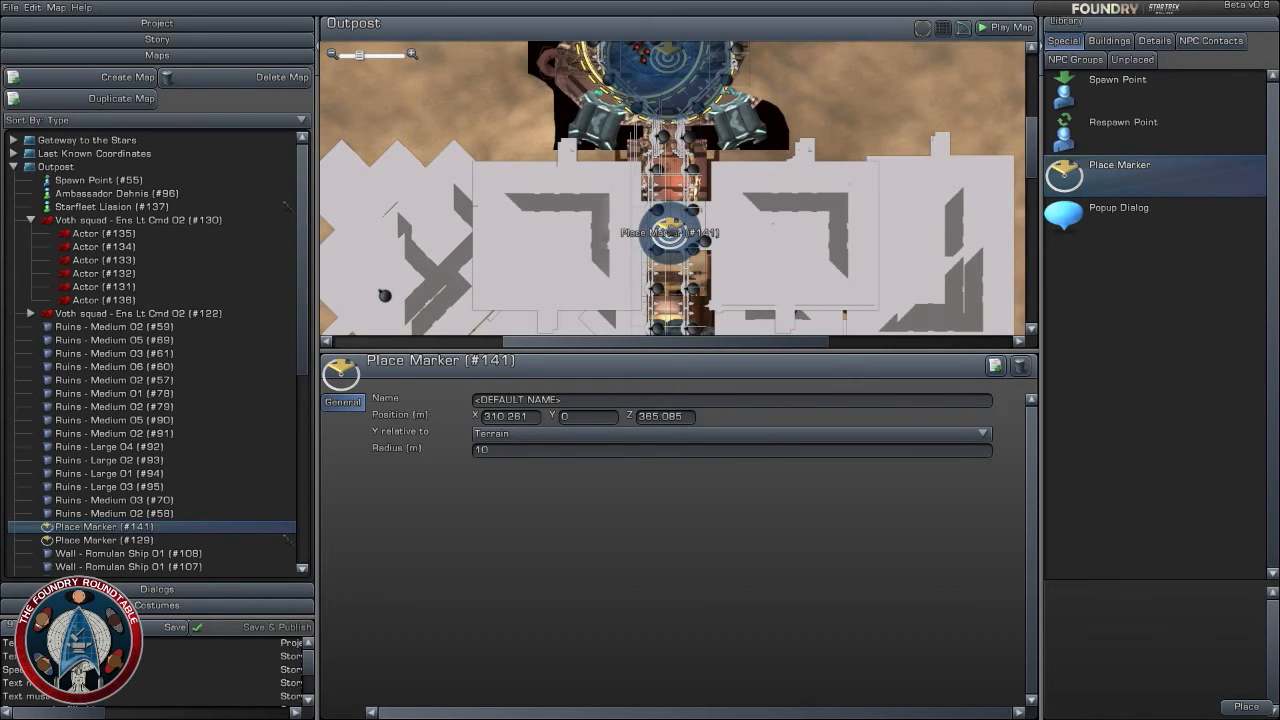
pyautogui.click(597, 454)
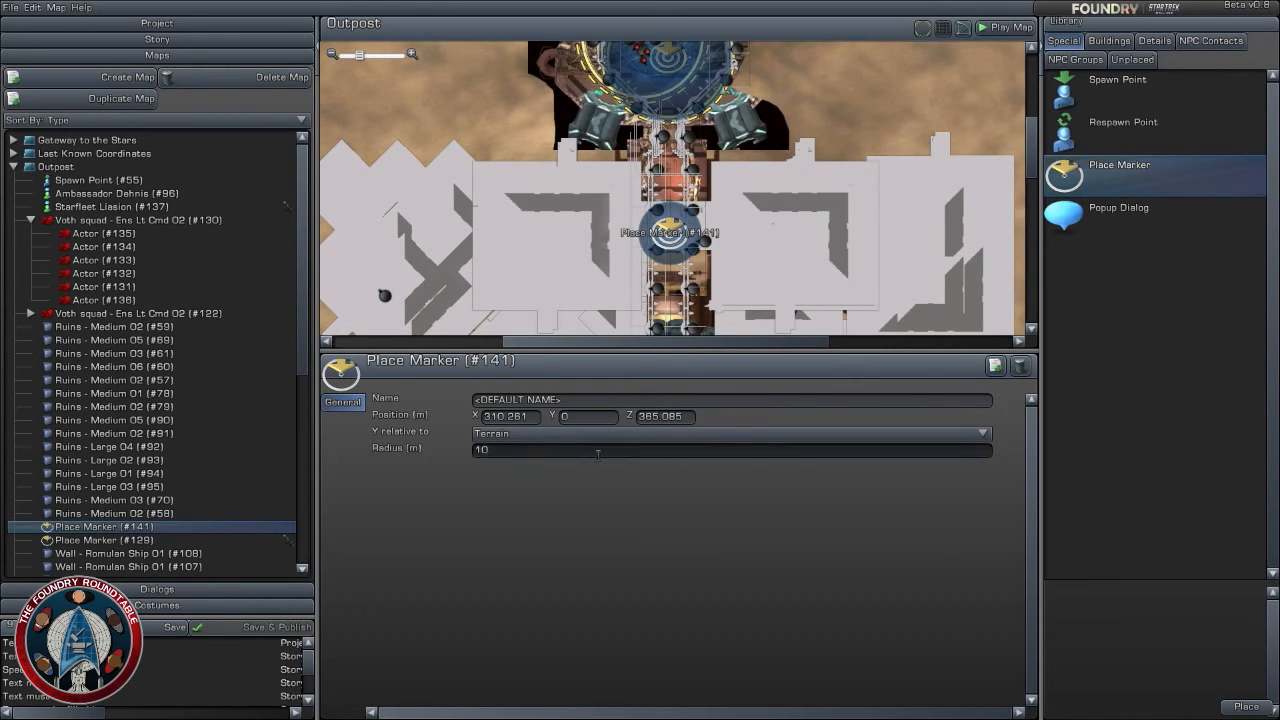
pyautogui.write('20')
pyautogui.press('Return')
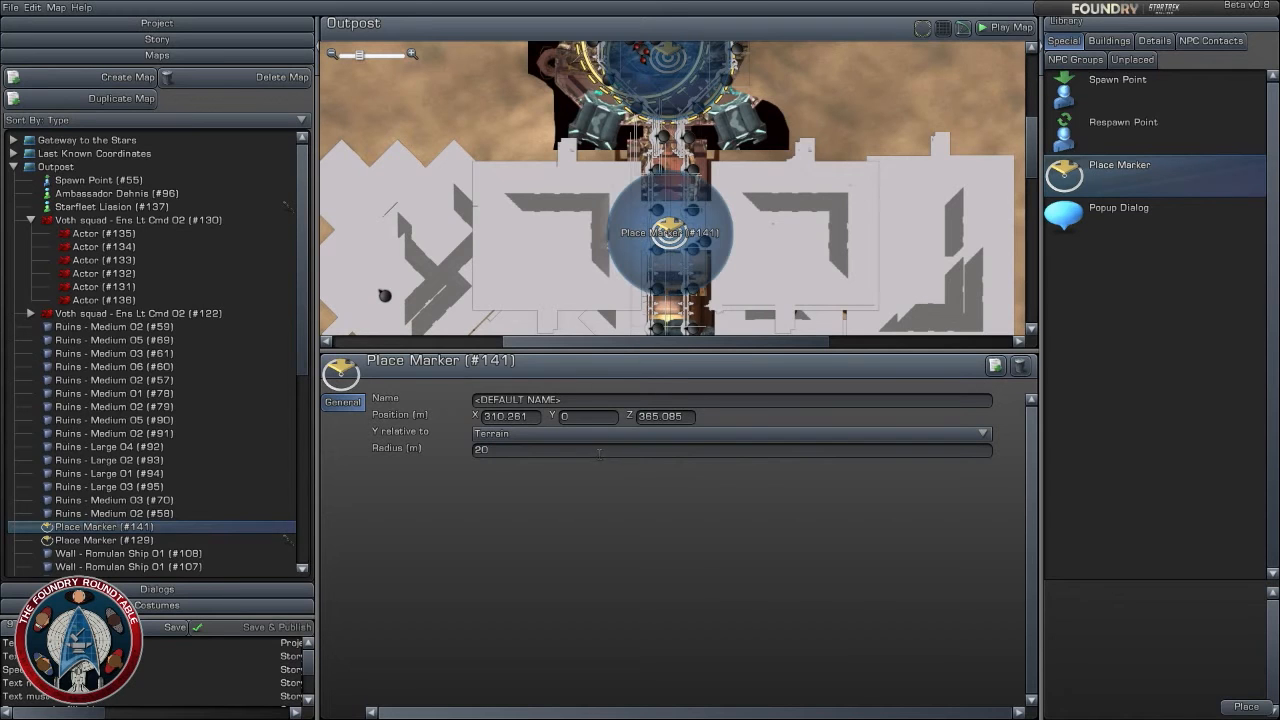
pyautogui.moveTo(678, 240)
pyautogui.mouseDown()
pyautogui.moveTo(675, 262)
pyautogui.moveTo(668, 252)
pyautogui.mouseUp()
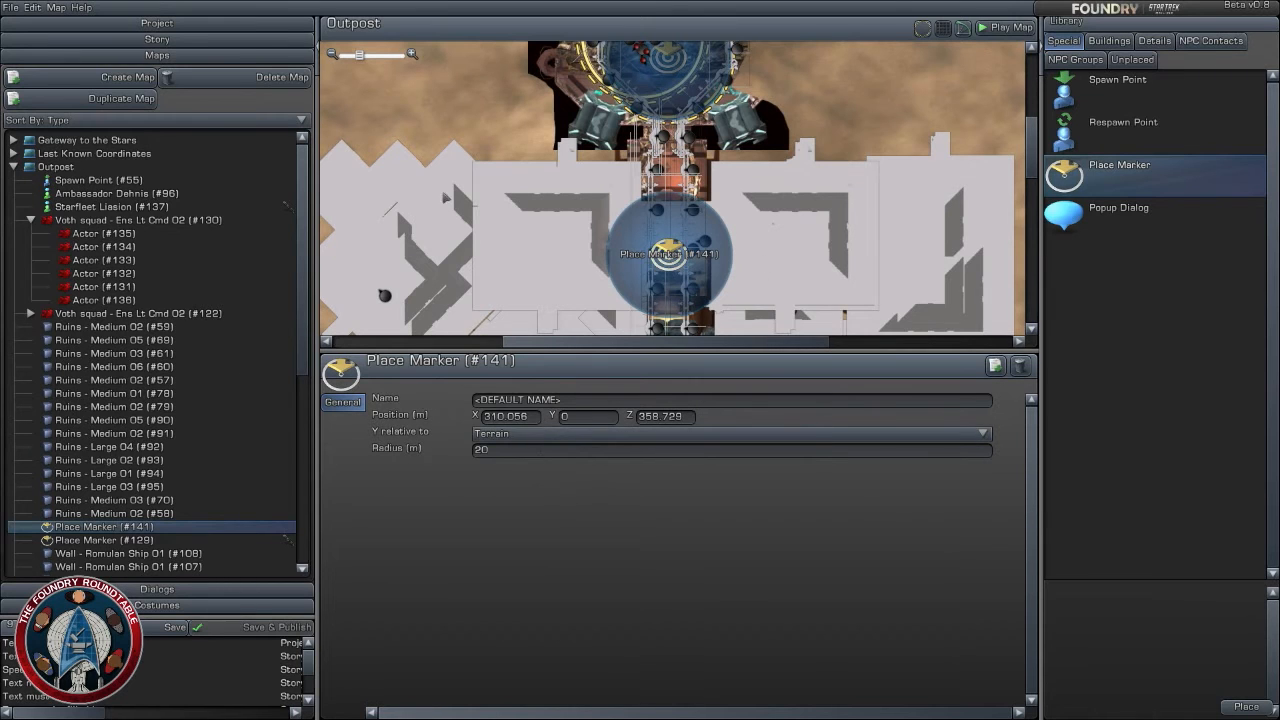
# - Find the invisible objects among the details of any type and place an Invisible Object - 100ft over the 20 m Place Marker, at about X 309.9, Z 358.5
pyautogui.click(1118, 39)
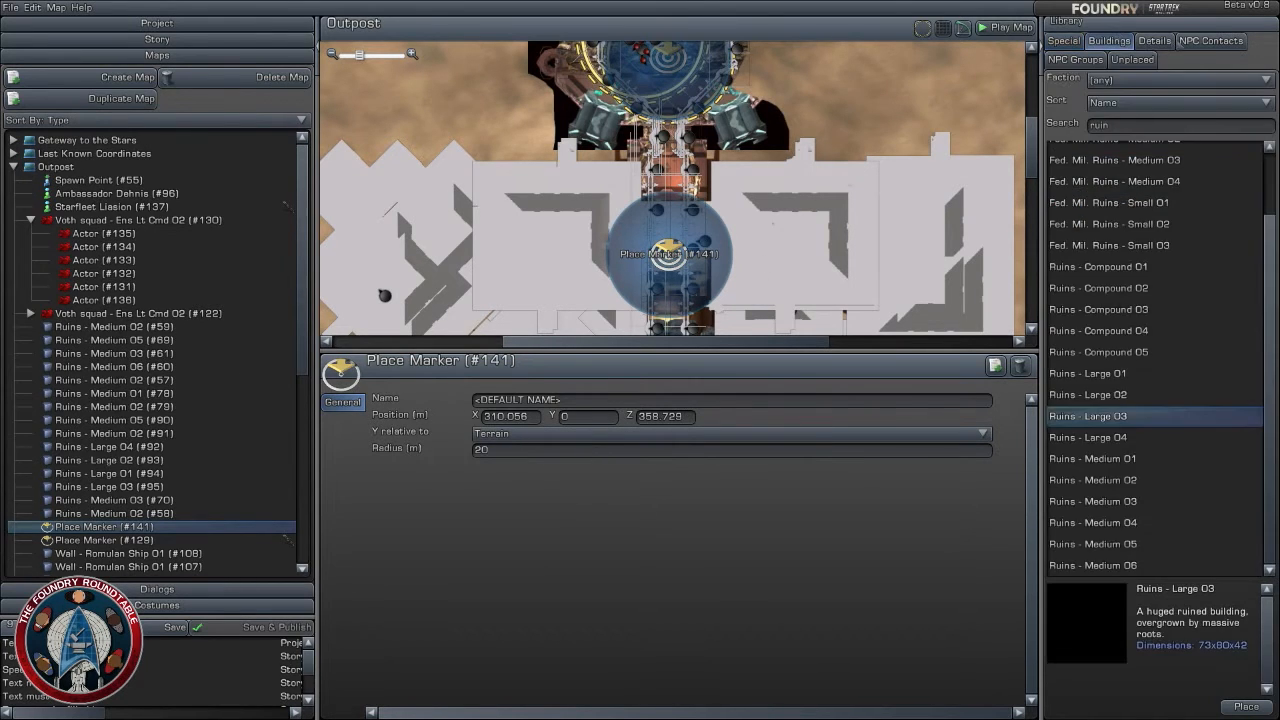
pyautogui.click(1152, 41)
pyautogui.click(1166, 128)
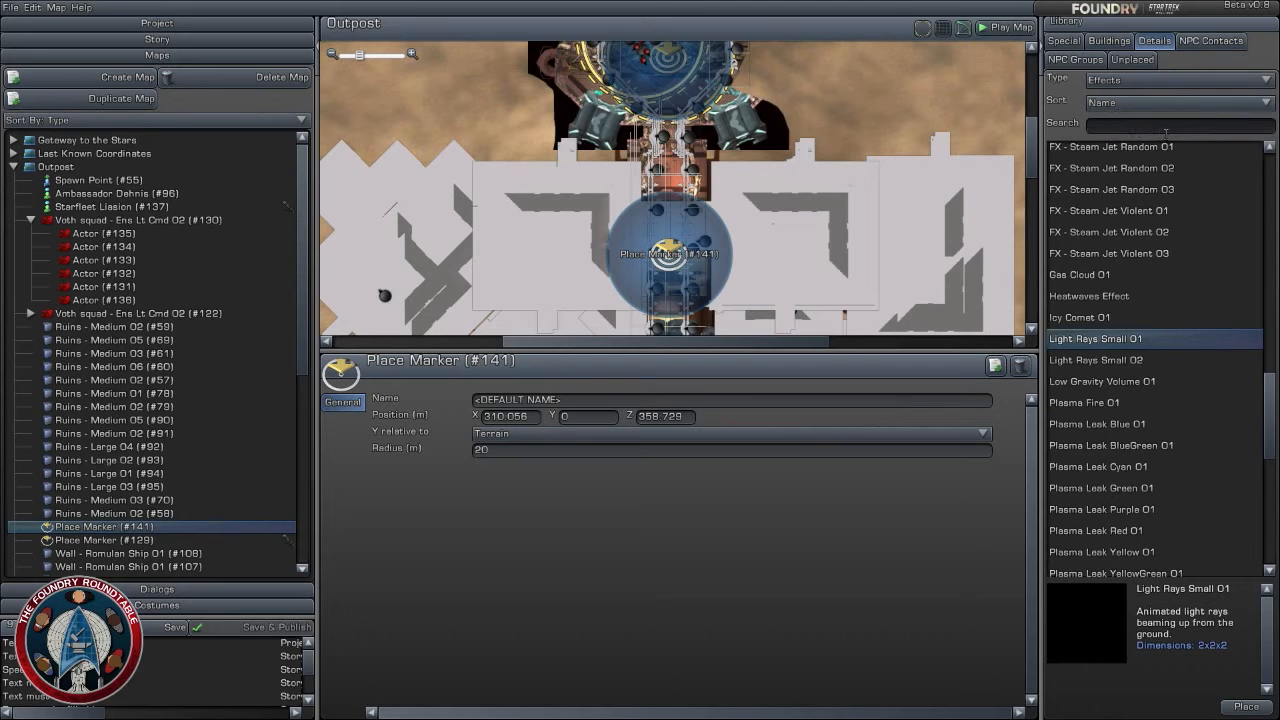
pyautogui.write('Inv')
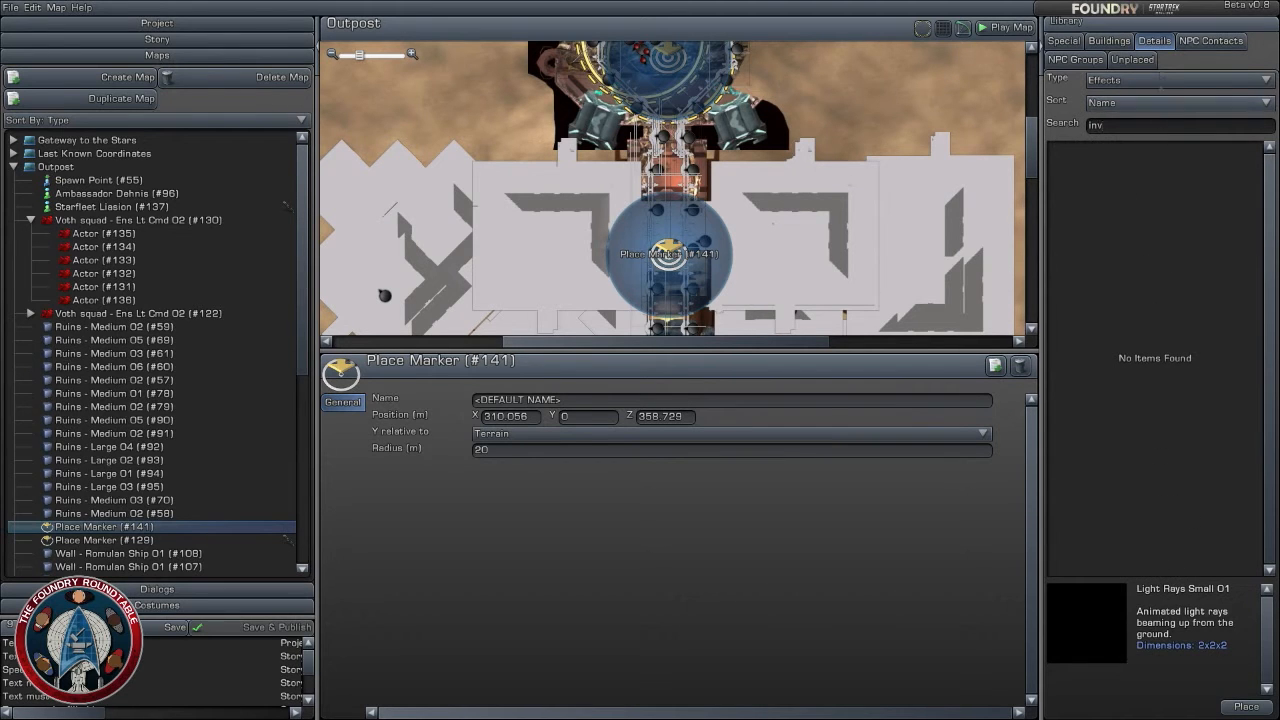
pyautogui.click(1178, 79)
pyautogui.click(1150, 96)
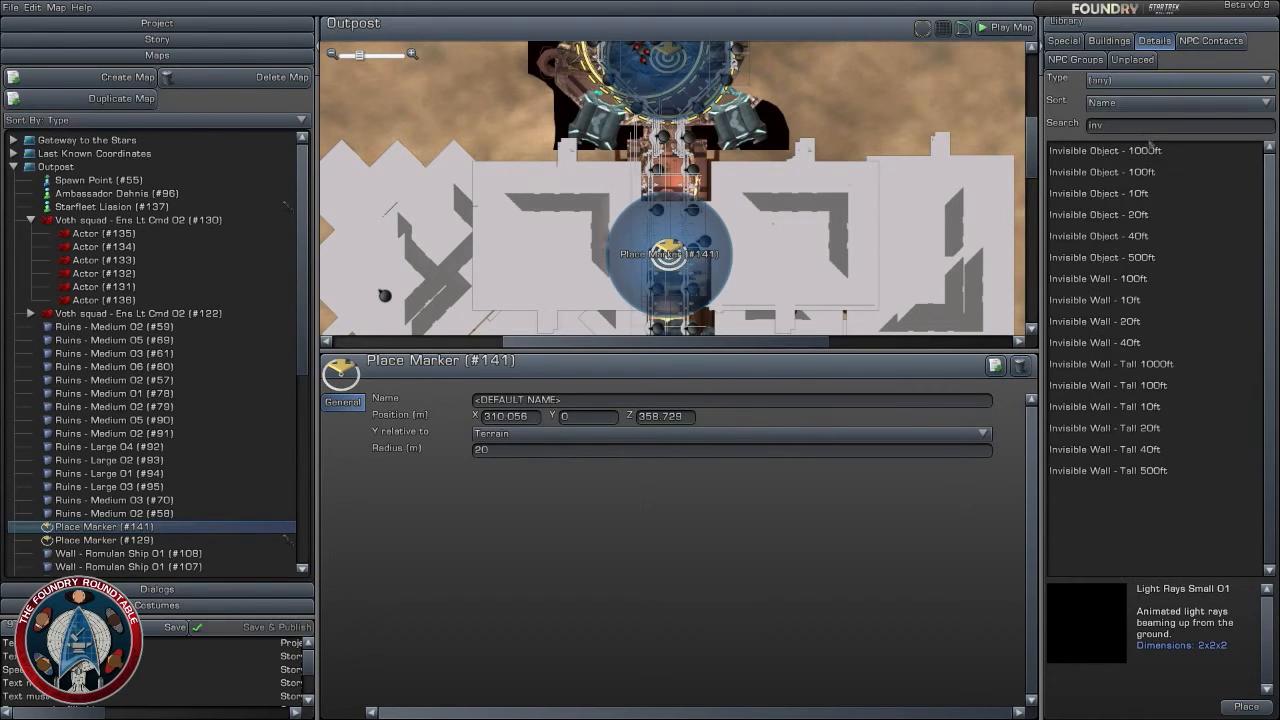
pyautogui.click(1128, 194)
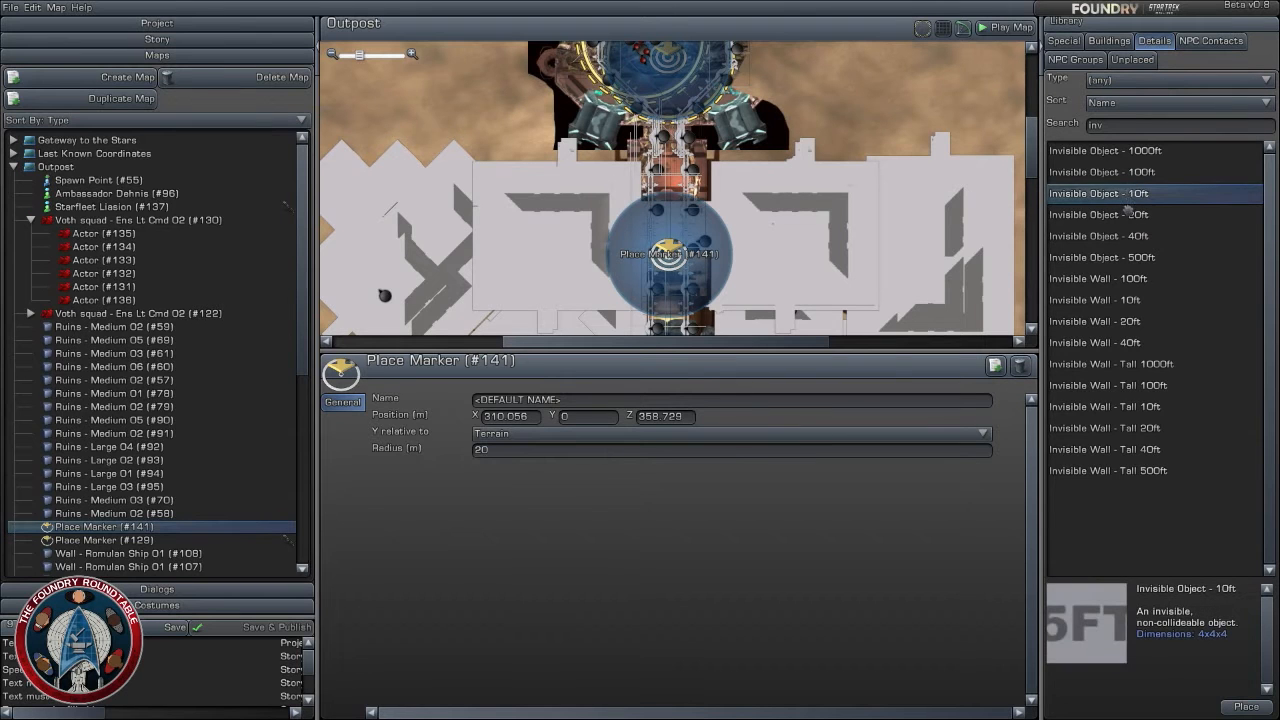
pyautogui.click(1128, 213)
pyautogui.click(1137, 236)
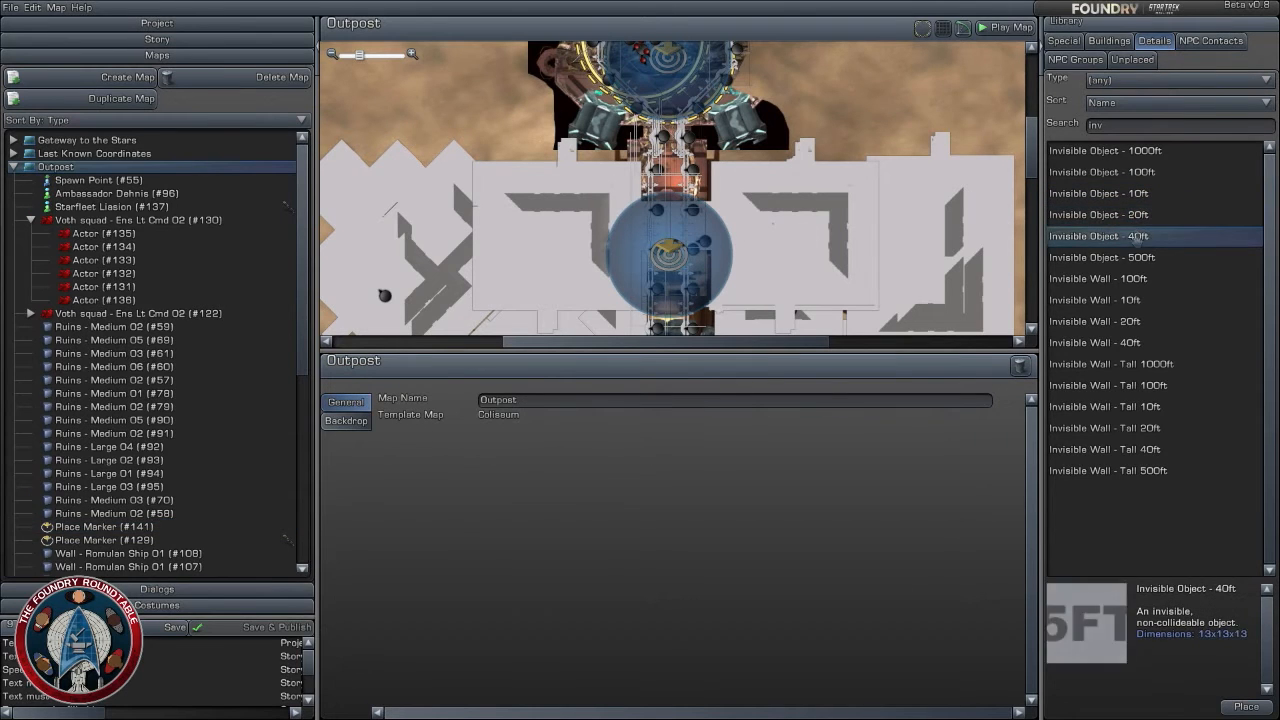
pyautogui.moveTo(1137, 236); pyautogui.dragTo(1100, 248)
pyautogui.click(1100, 172)
pyautogui.moveTo(1100, 172); pyautogui.dragTo(669, 258)
# - Name the 100ft invisible object Trigger Charges
pyautogui.click(659, 401)
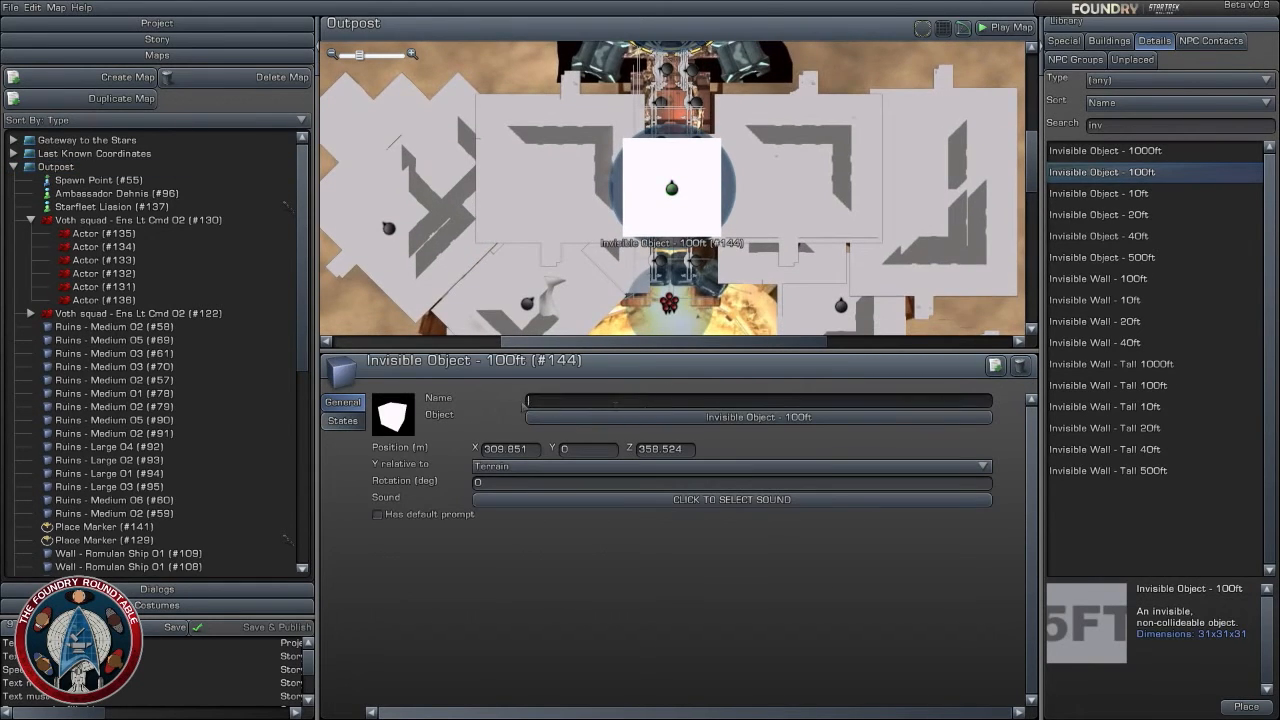
pyautogui.write('Trigger')
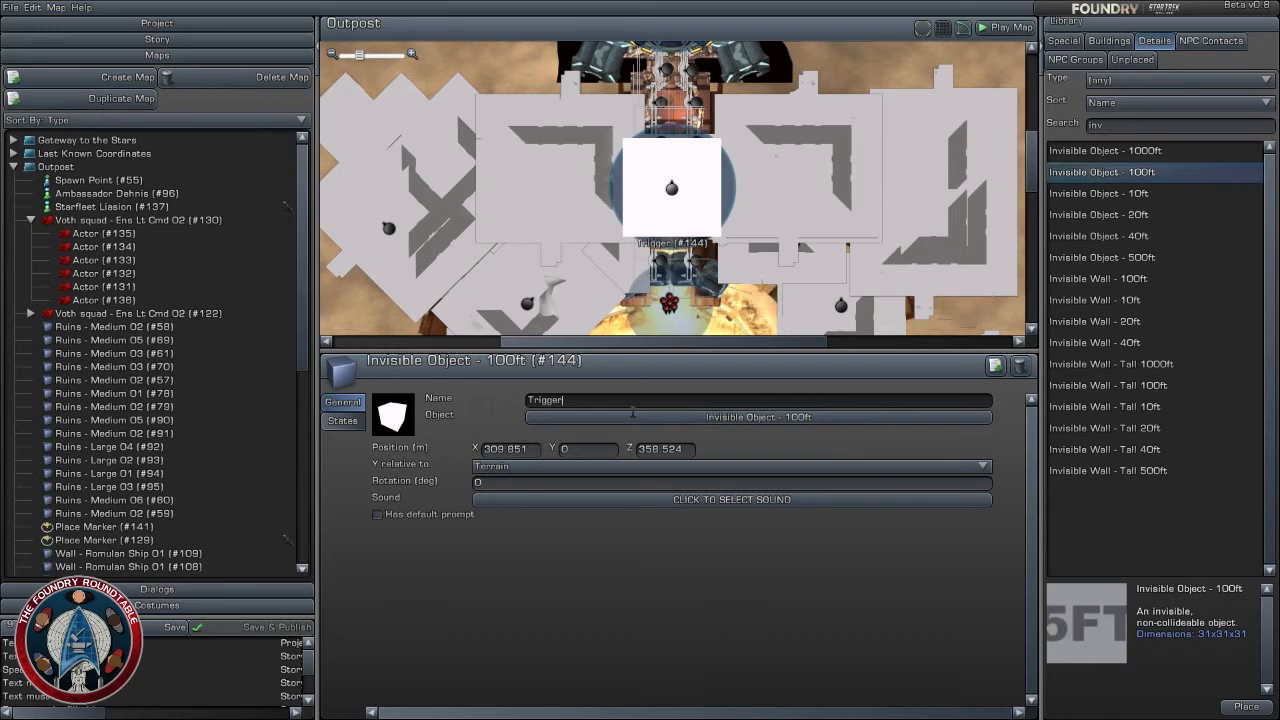
pyautogui.write(' Charges')
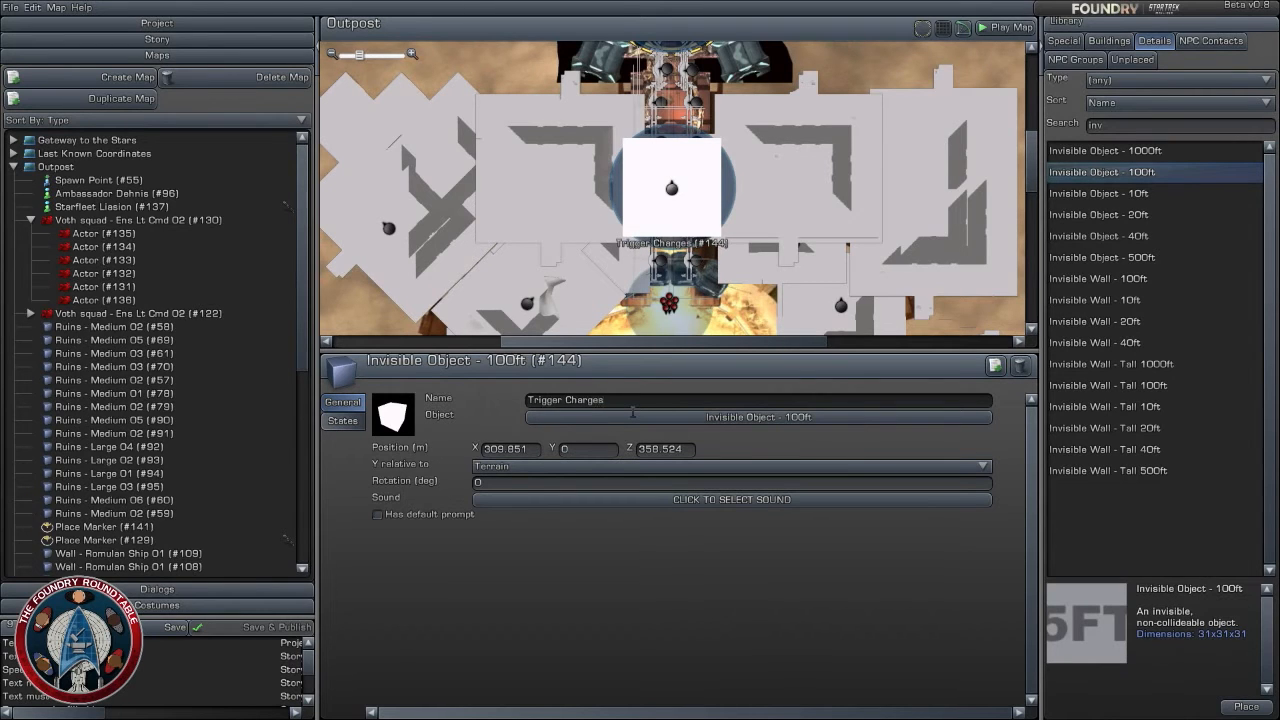
pyautogui.press('Return')
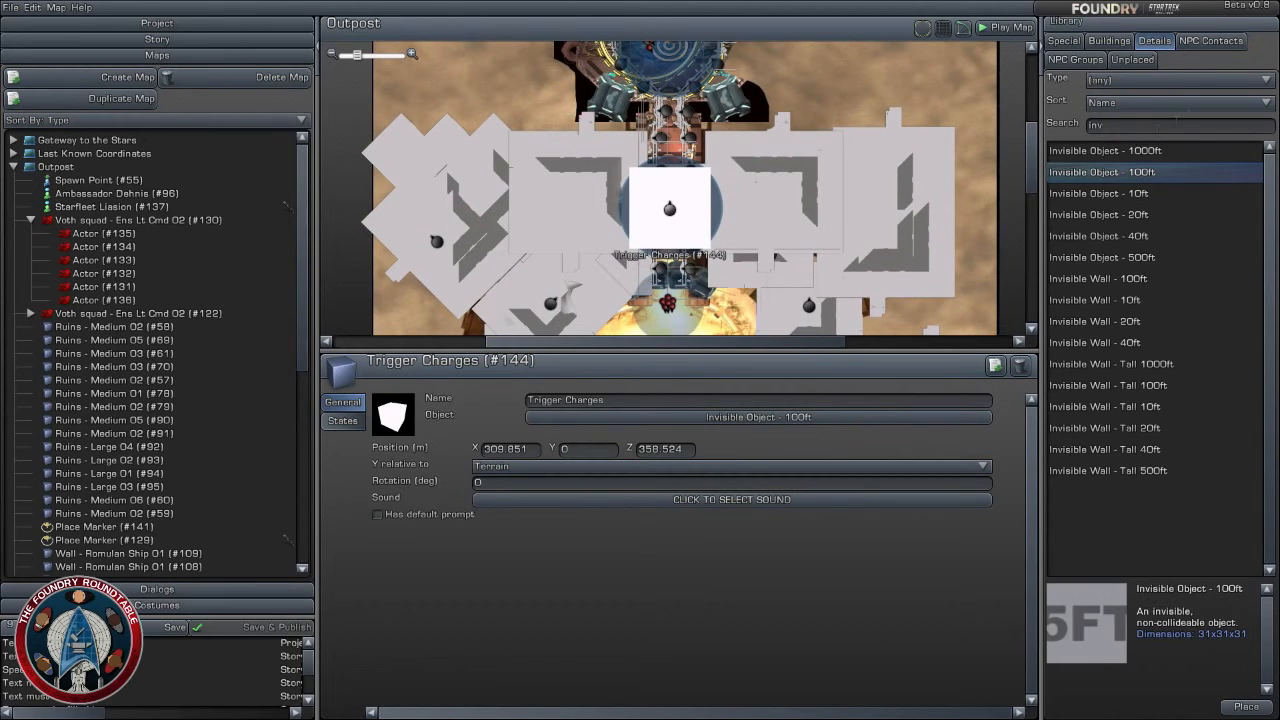
# - Search the details for "Explo" and place FX - Camera Shake Explosion Large 01 in the corridor north of Trigger Charges, at about X 310.0, Z 389.1
pyautogui.moveTo(1142, 125); pyautogui.dragTo(1038, 126)
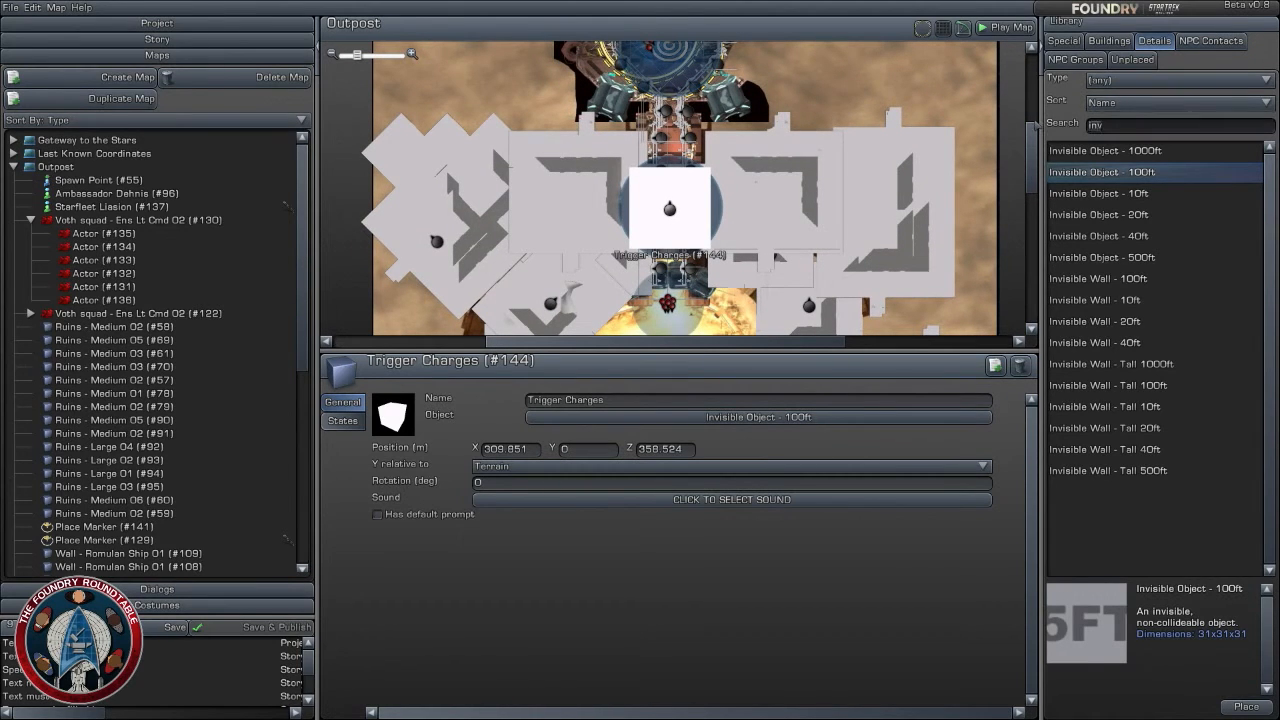
pyautogui.write('Explo')
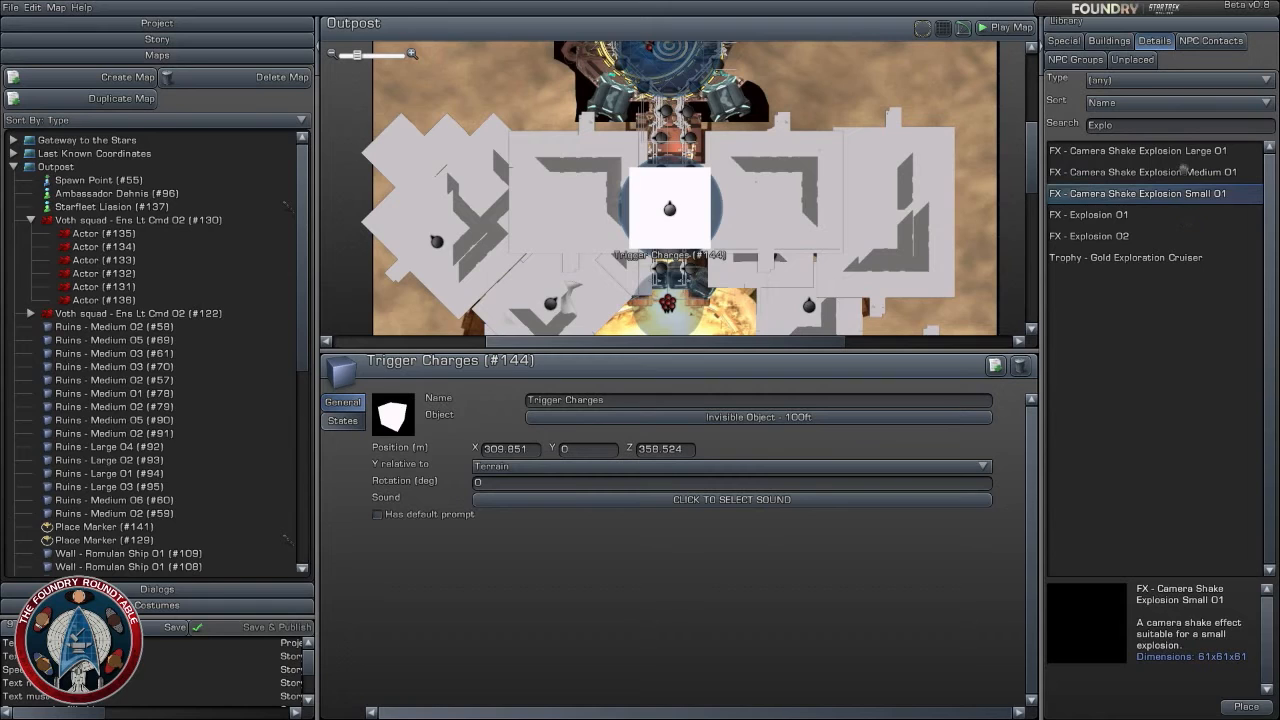
pyautogui.click(1184, 172)
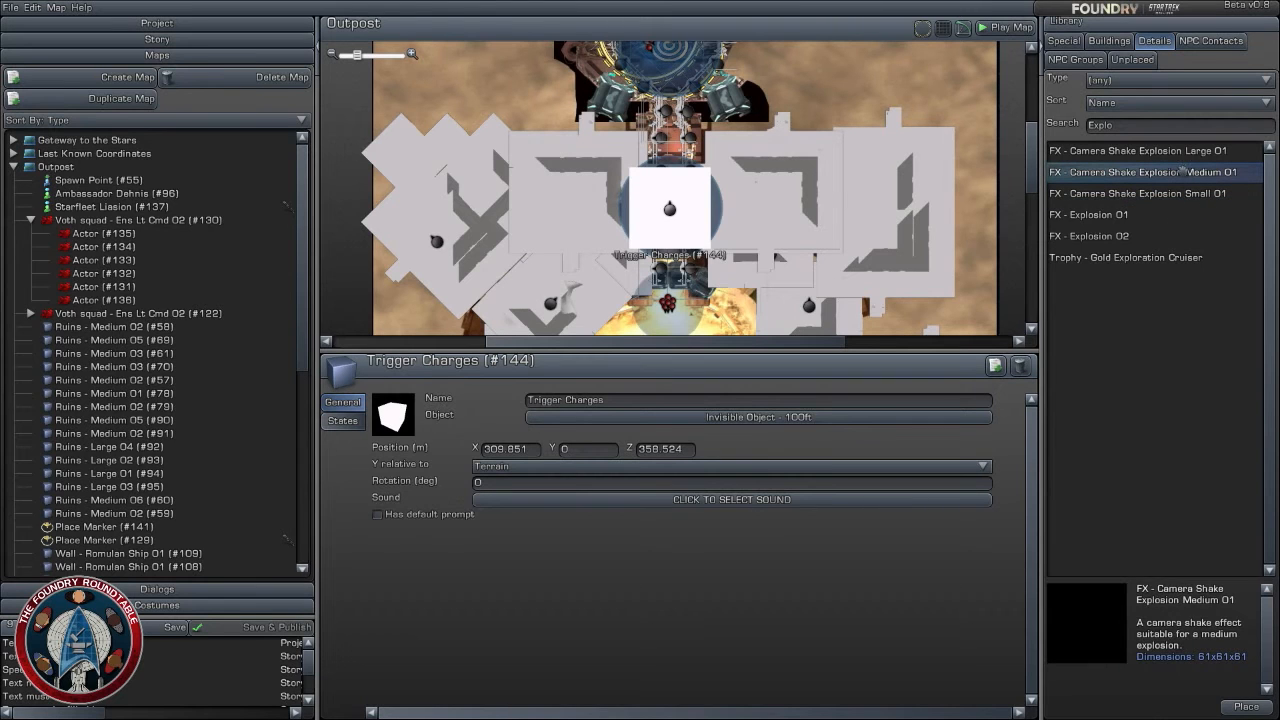
pyautogui.click(1178, 150)
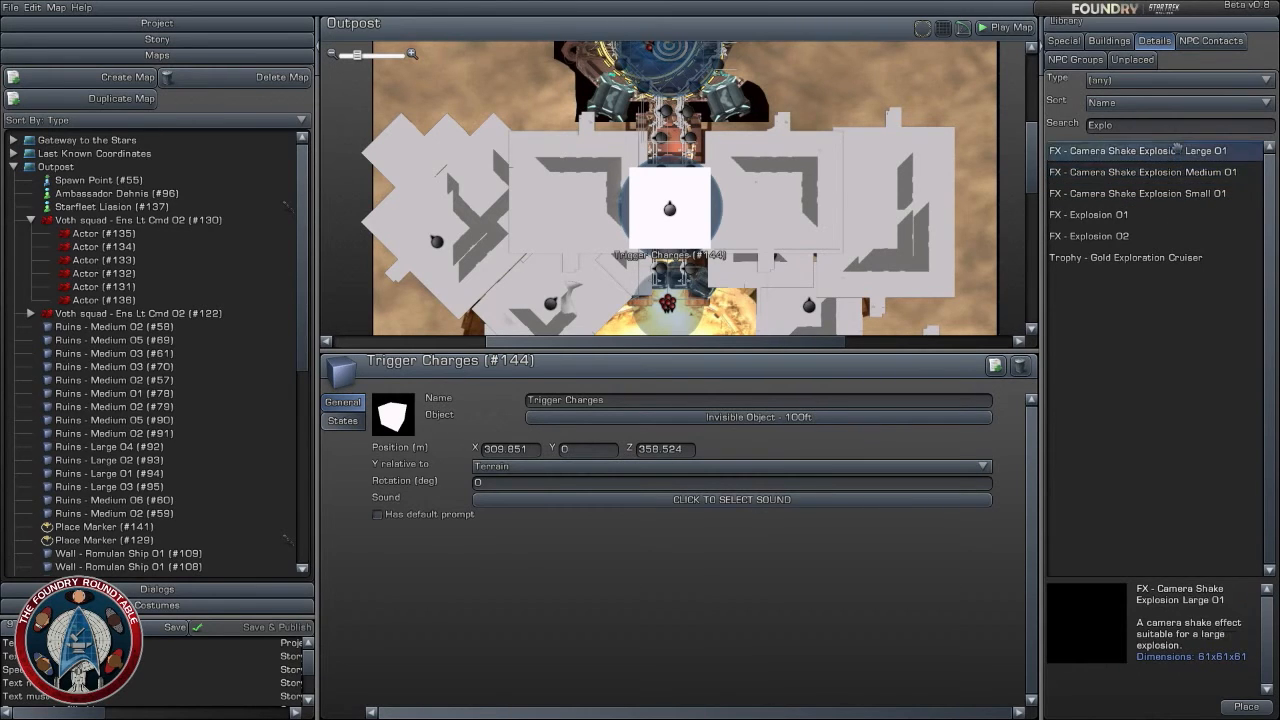
pyautogui.moveTo(1178, 153)
pyautogui.mouseDown()
pyautogui.moveTo(661, 88)
pyautogui.moveTo(671, 127)
pyautogui.mouseUp()
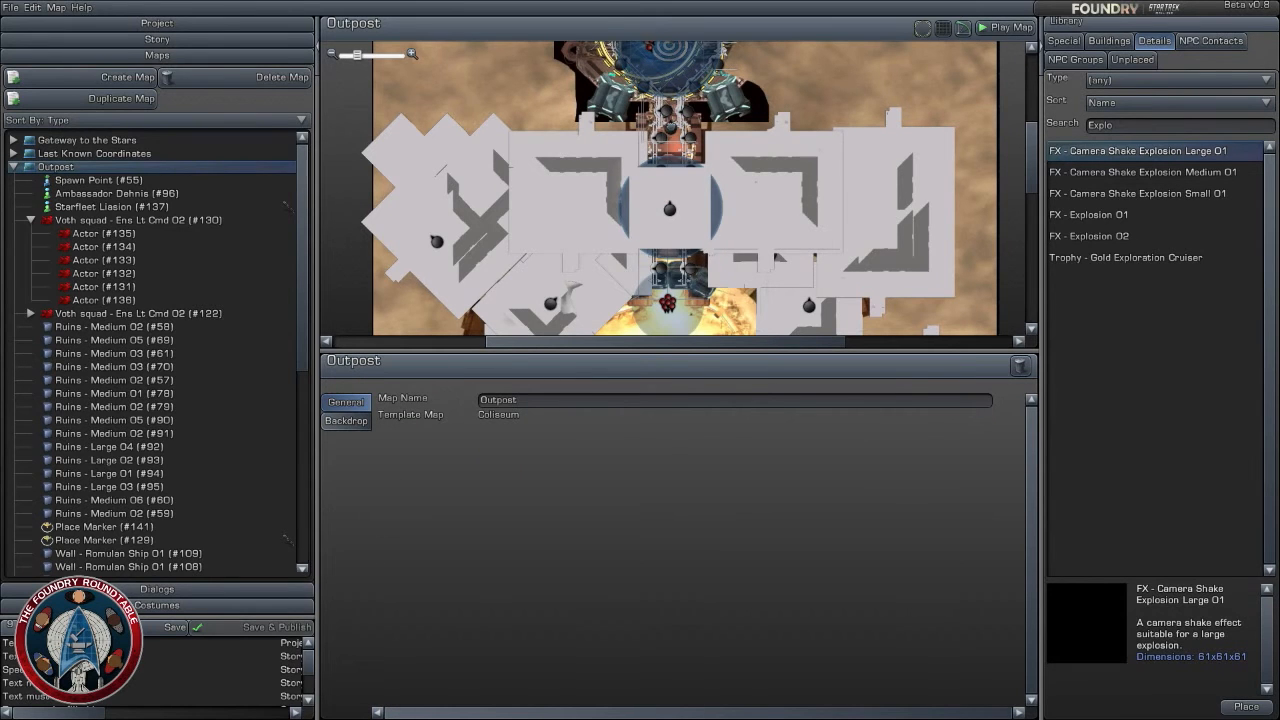
pyautogui.moveTo(669, 208); pyautogui.dragTo(669, 208)
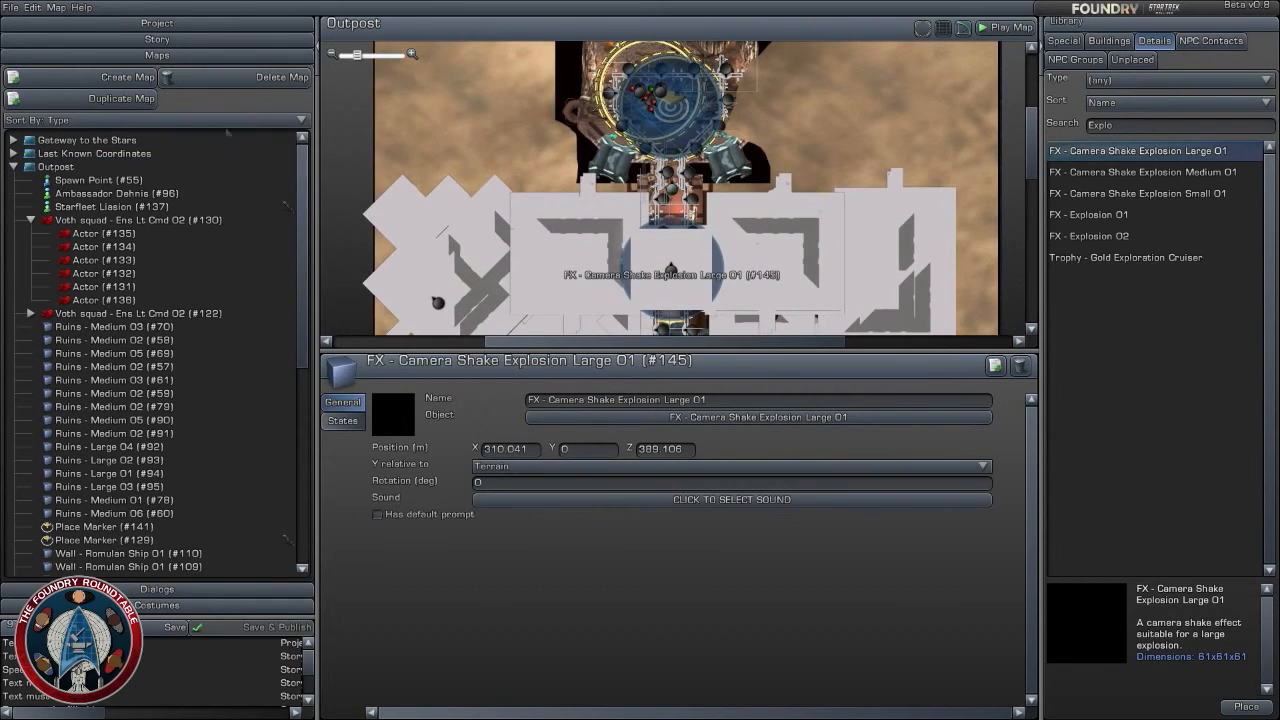
# - Add a Reach Marker task after Place Spacial Charges in the story, with the mission text "Reach a Safe Distance"
pyautogui.click(140, 39)
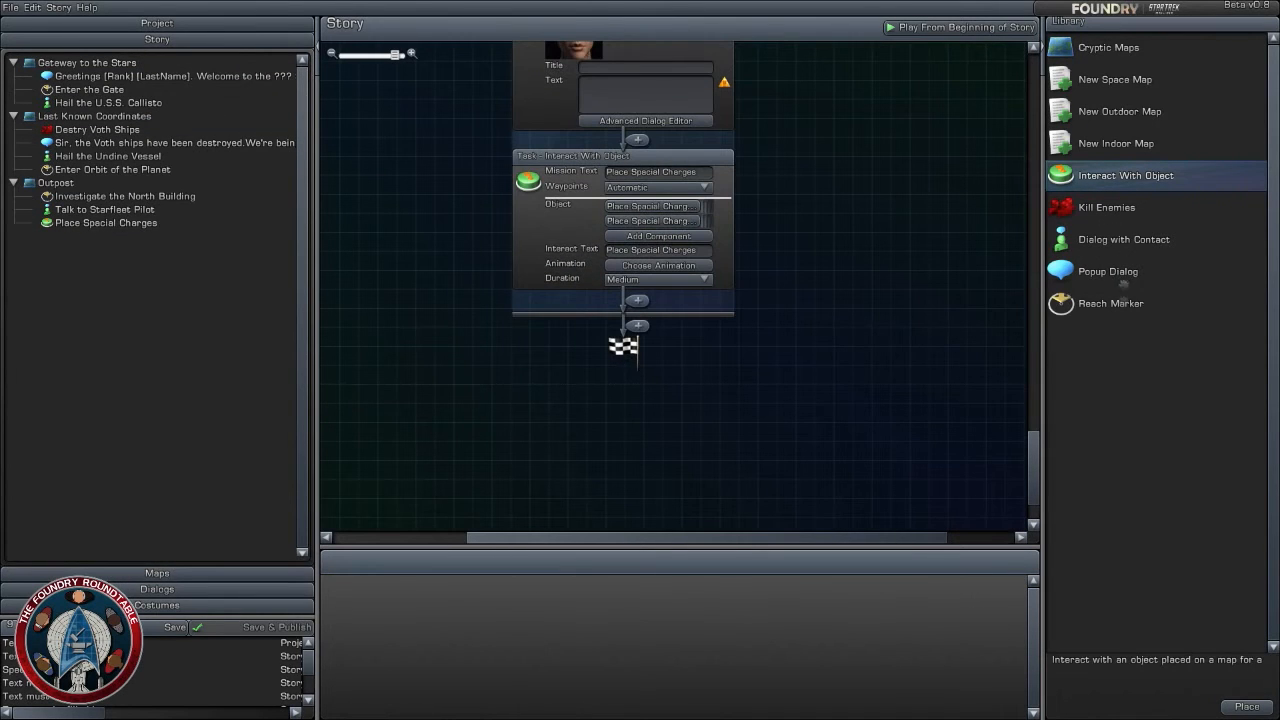
pyautogui.moveTo(1122, 302); pyautogui.dragTo(652, 301)
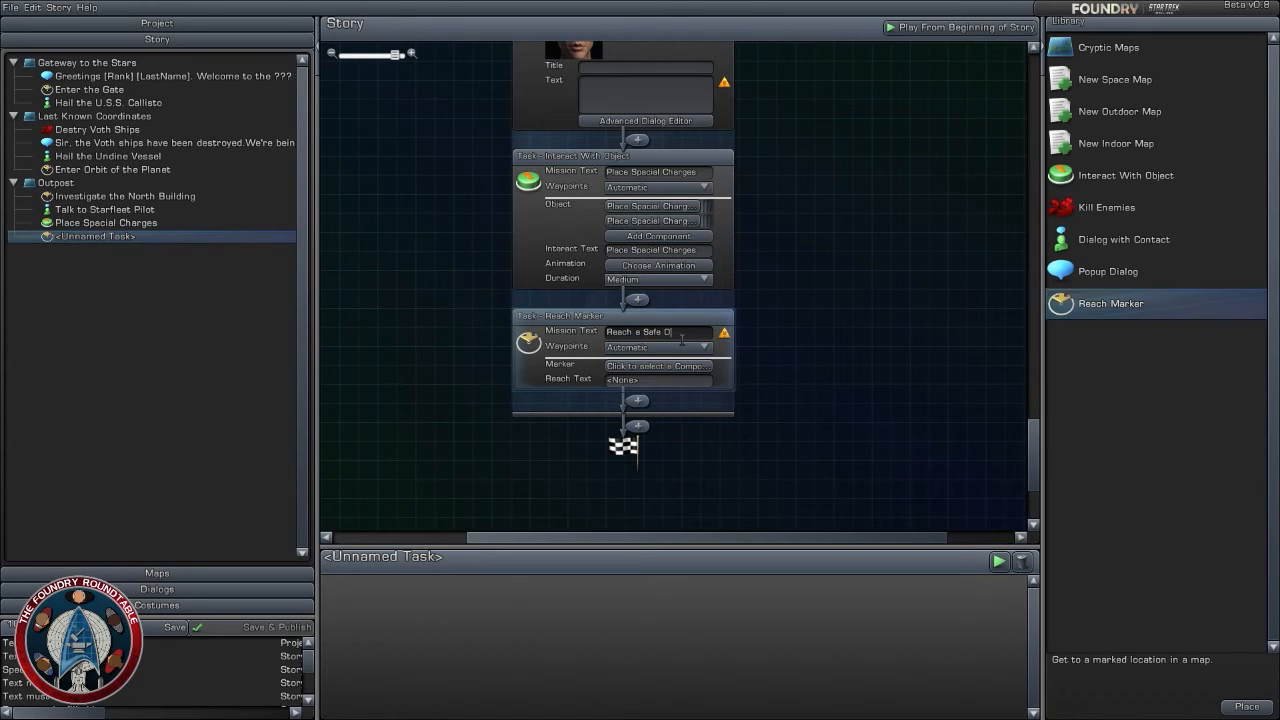
pyautogui.click(774, 349)
# - Add an Interact With Object task after Reach a Safe Distance, with mission text "Activate Spacial Charges" and Trigger Charges (#144) as its object
pyautogui.moveTo(1125, 188); pyautogui.dragTo(637, 425)
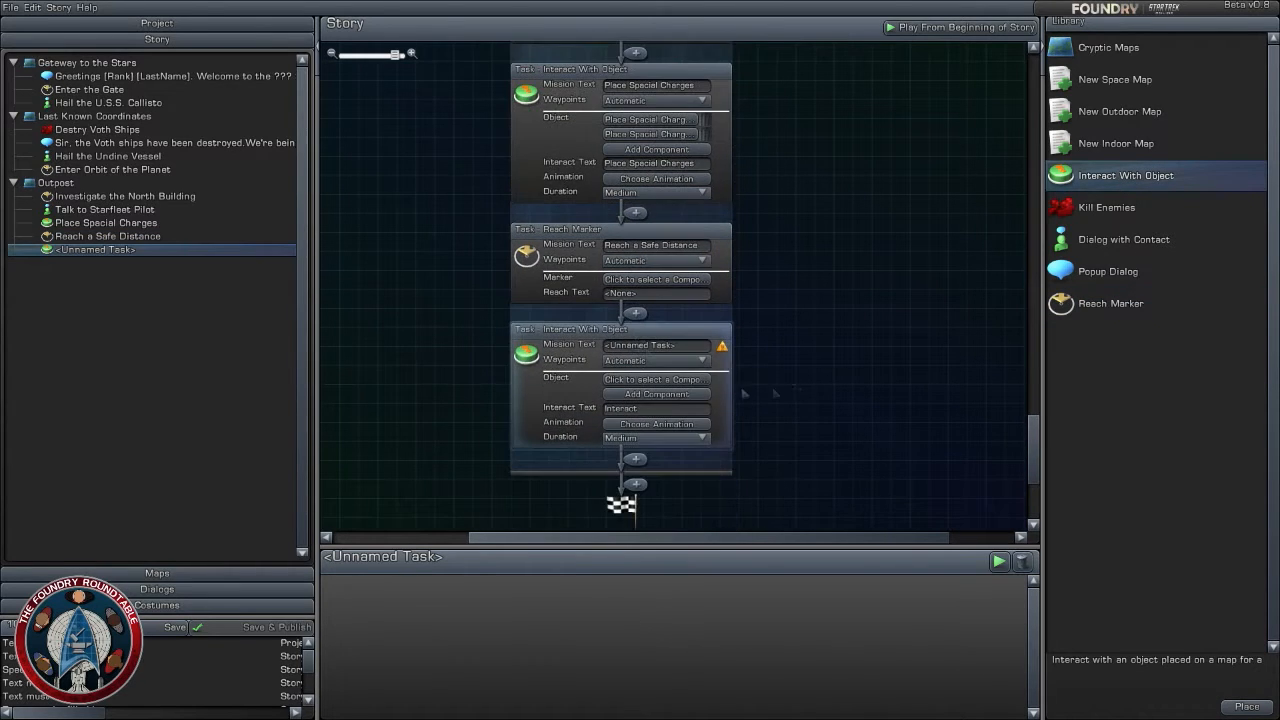
pyautogui.click(670, 346)
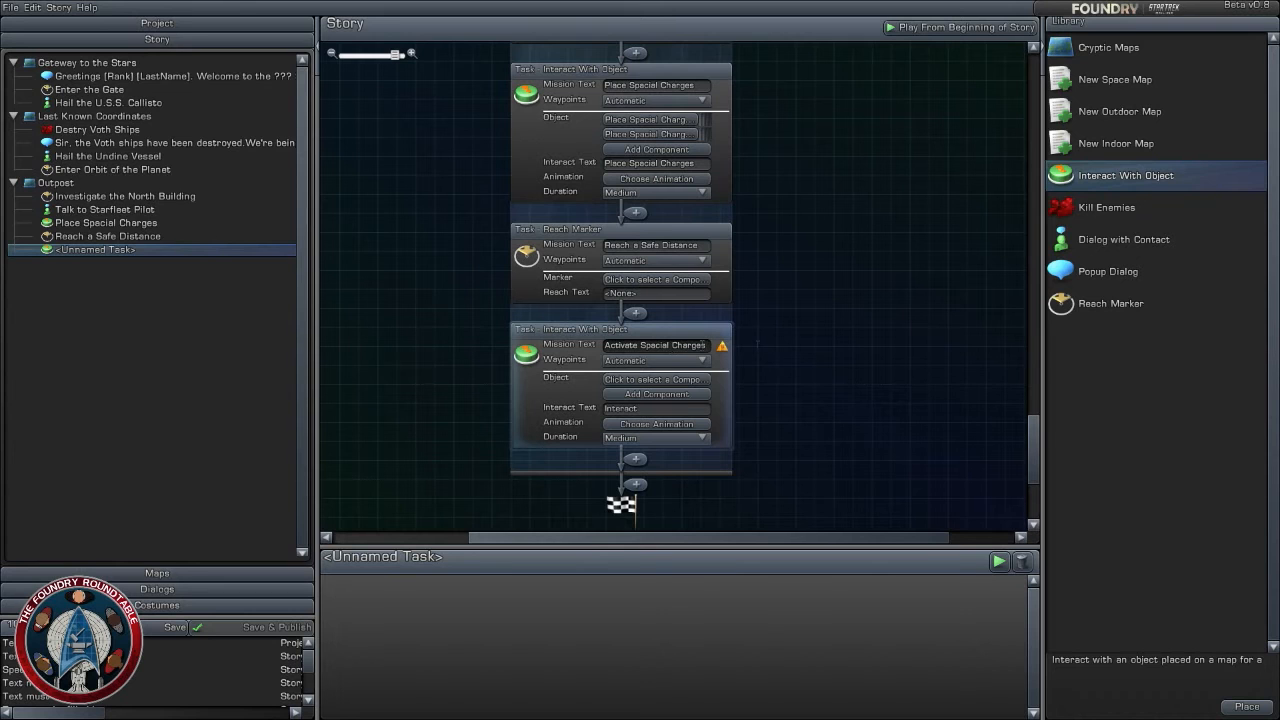
pyautogui.press('Return')
pyautogui.click(656, 379)
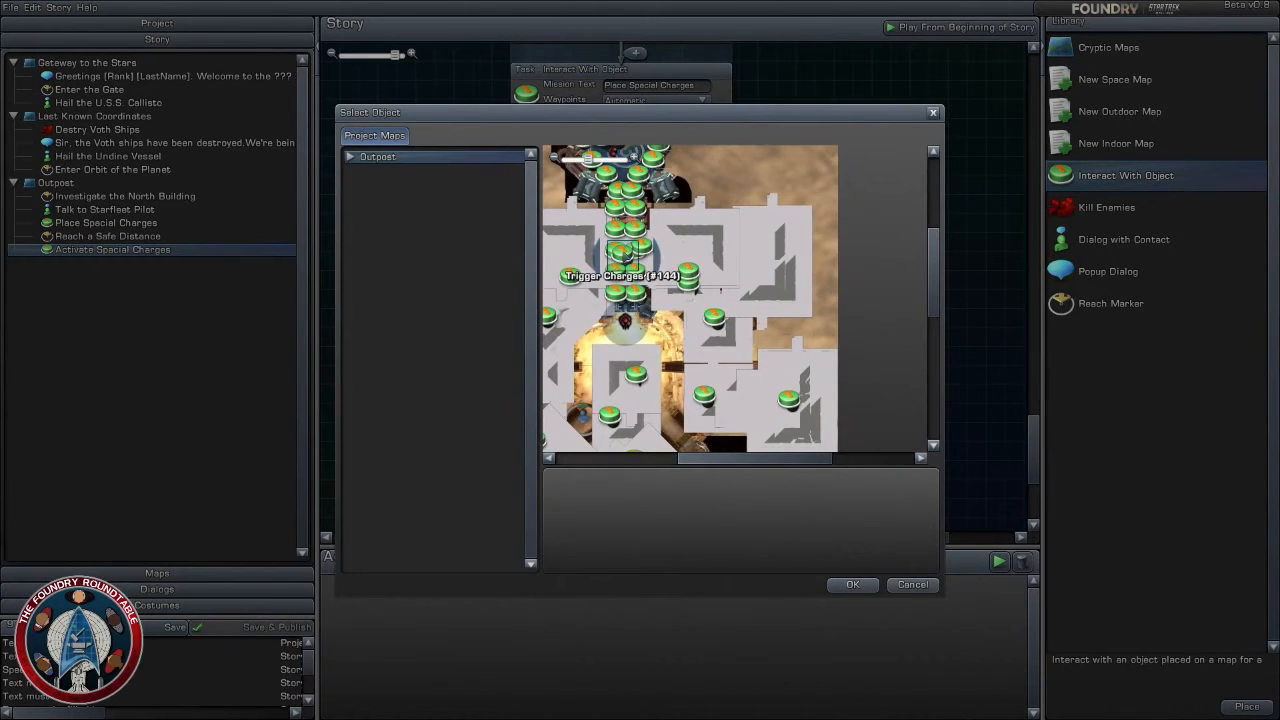
pyautogui.click(622, 252)
pyautogui.click(852, 584)
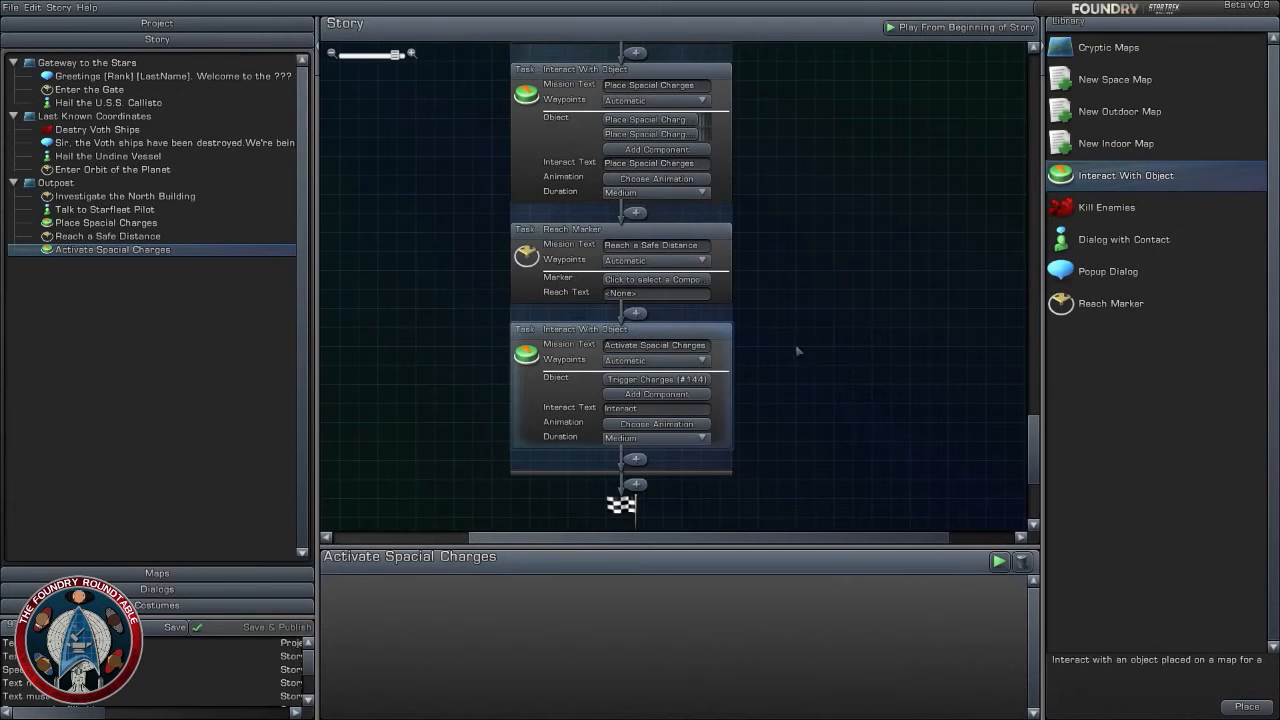
# - Assign Place Marker (#141) on the Outpost map as the marker of the Reach a Safe Distance task
pyautogui.moveTo(815, 352); pyautogui.dragTo(877, 354)
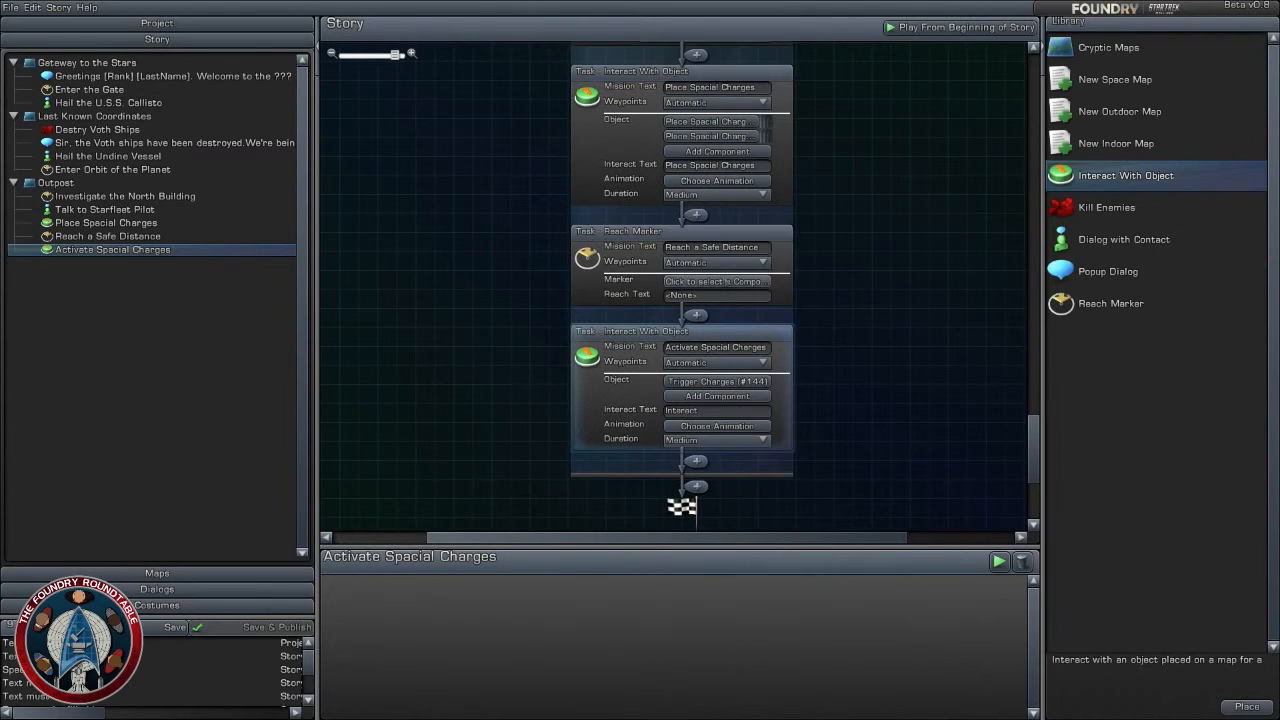
pyautogui.click(717, 281)
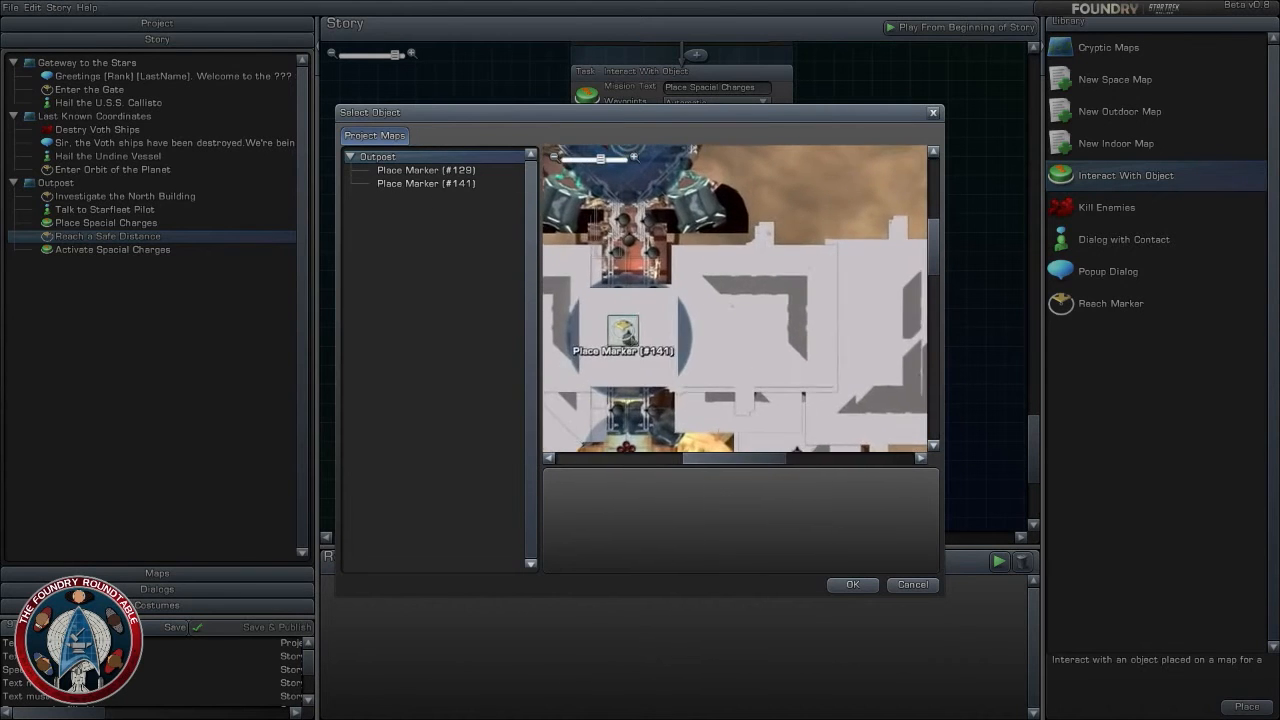
pyautogui.click(852, 585)
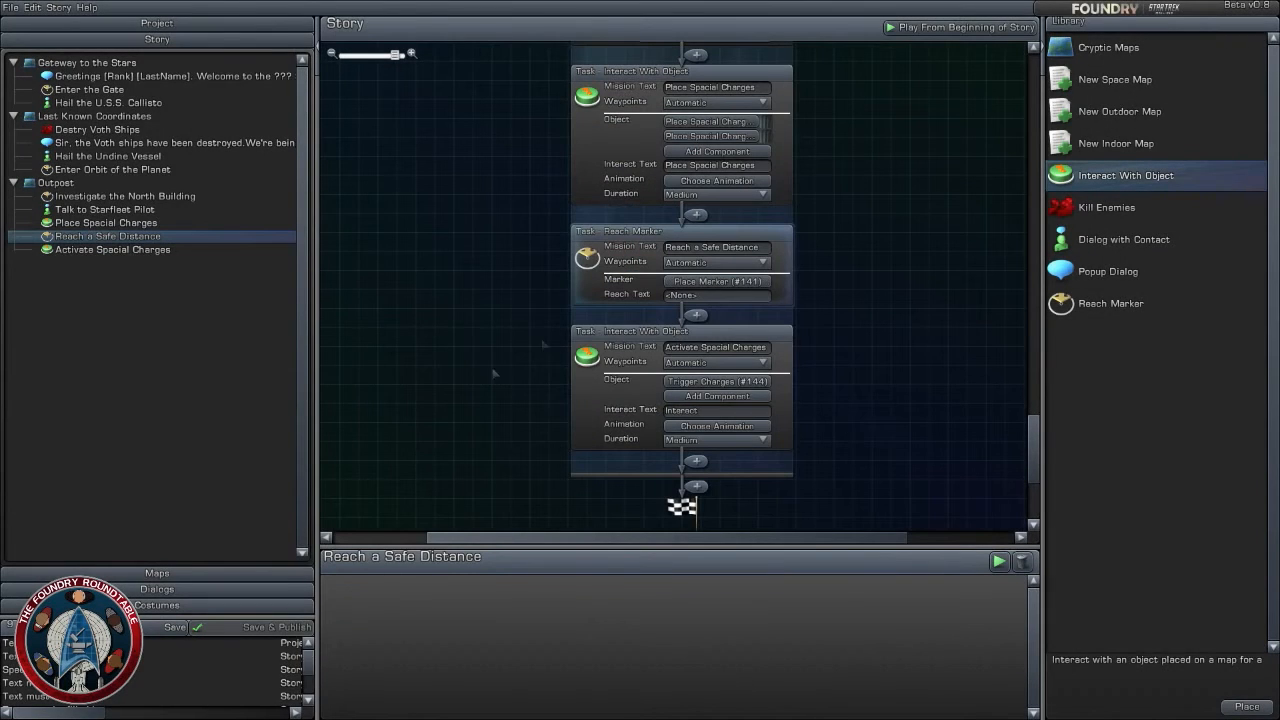
pyautogui.scroll(-2, 885, 425)
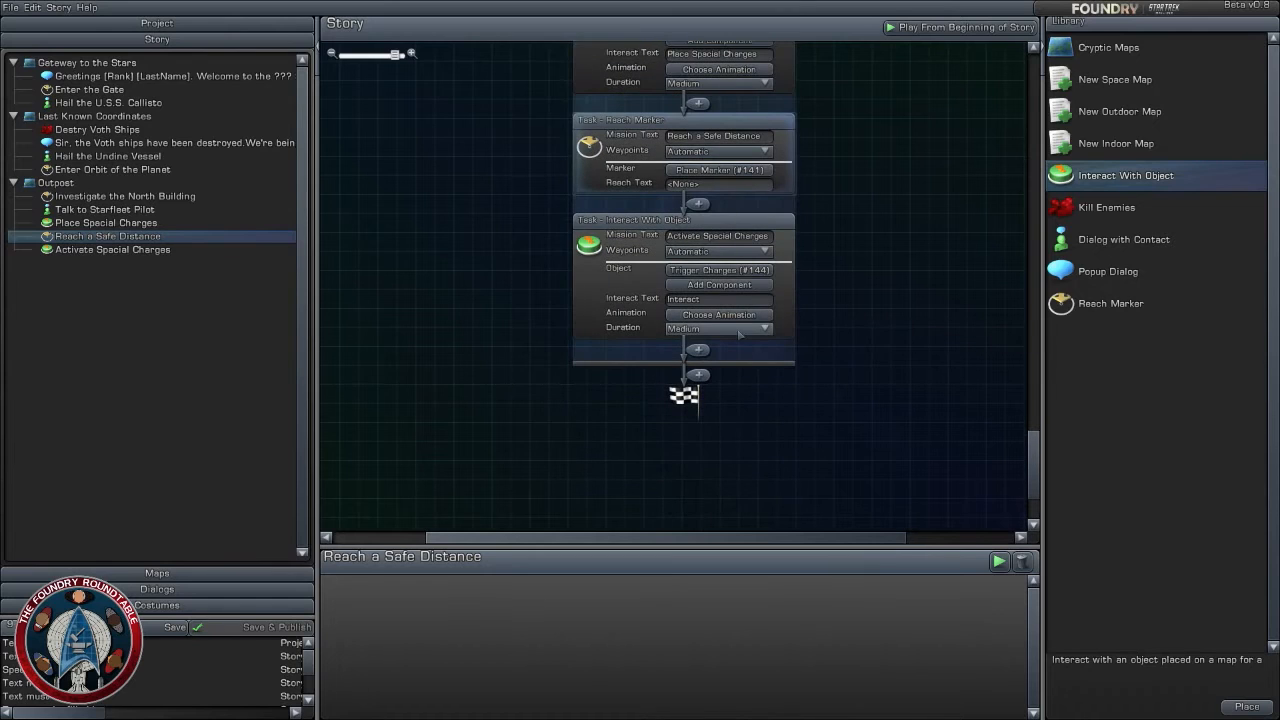
# - On the Outpost map, delete the corridor's camera shake effect and place FX - Explosion 01 there instead, at about X 309.6, Z 387.5
pyautogui.click(180, 573)
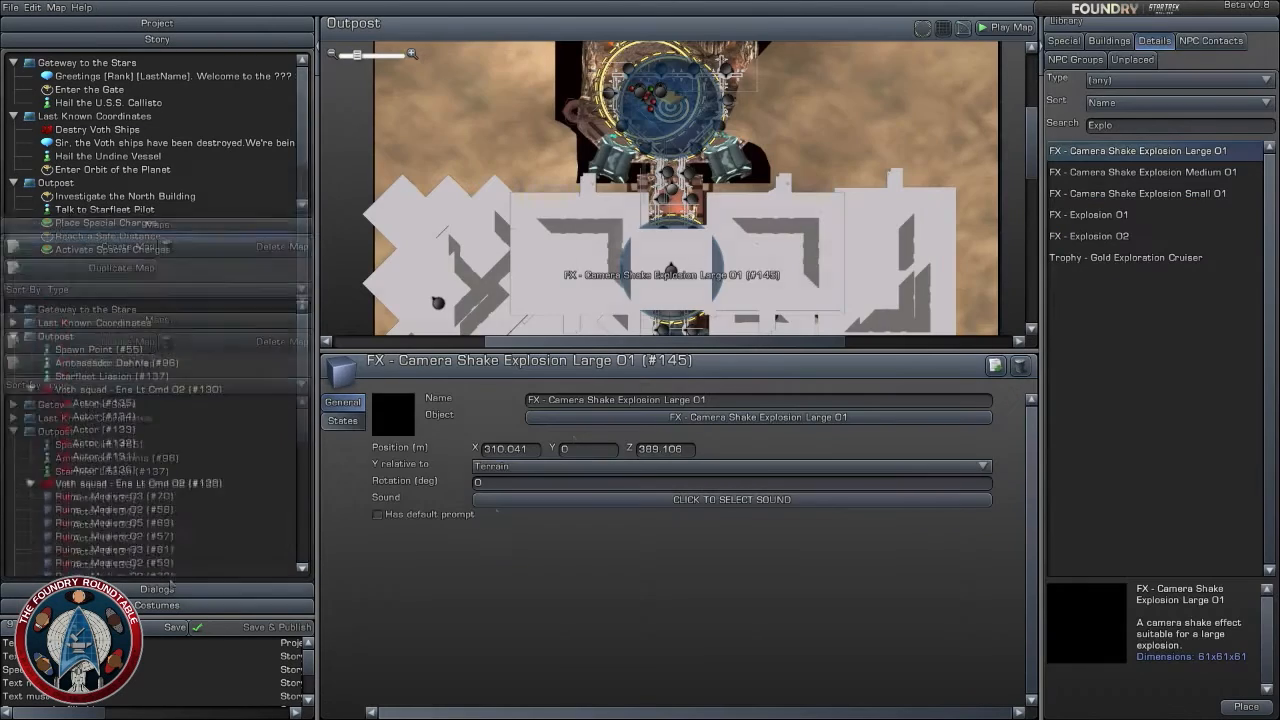
pyautogui.scroll(4, 758, 249)
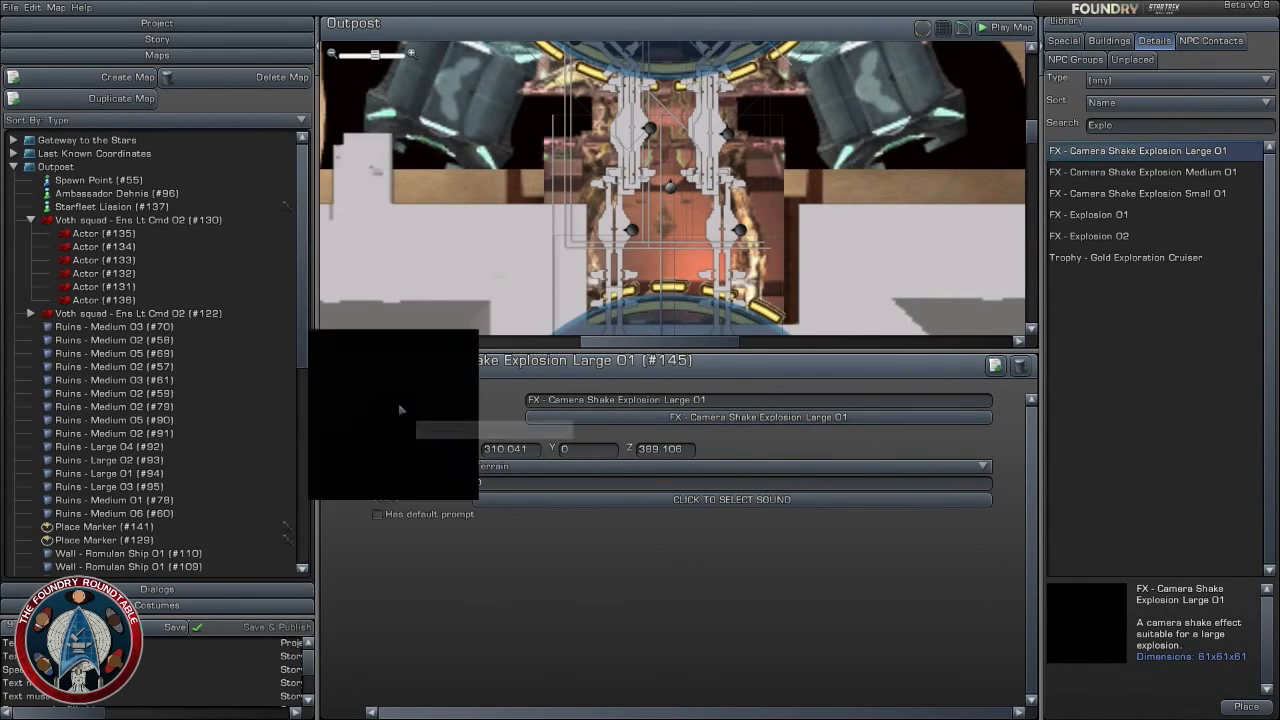
pyautogui.click(692, 257)
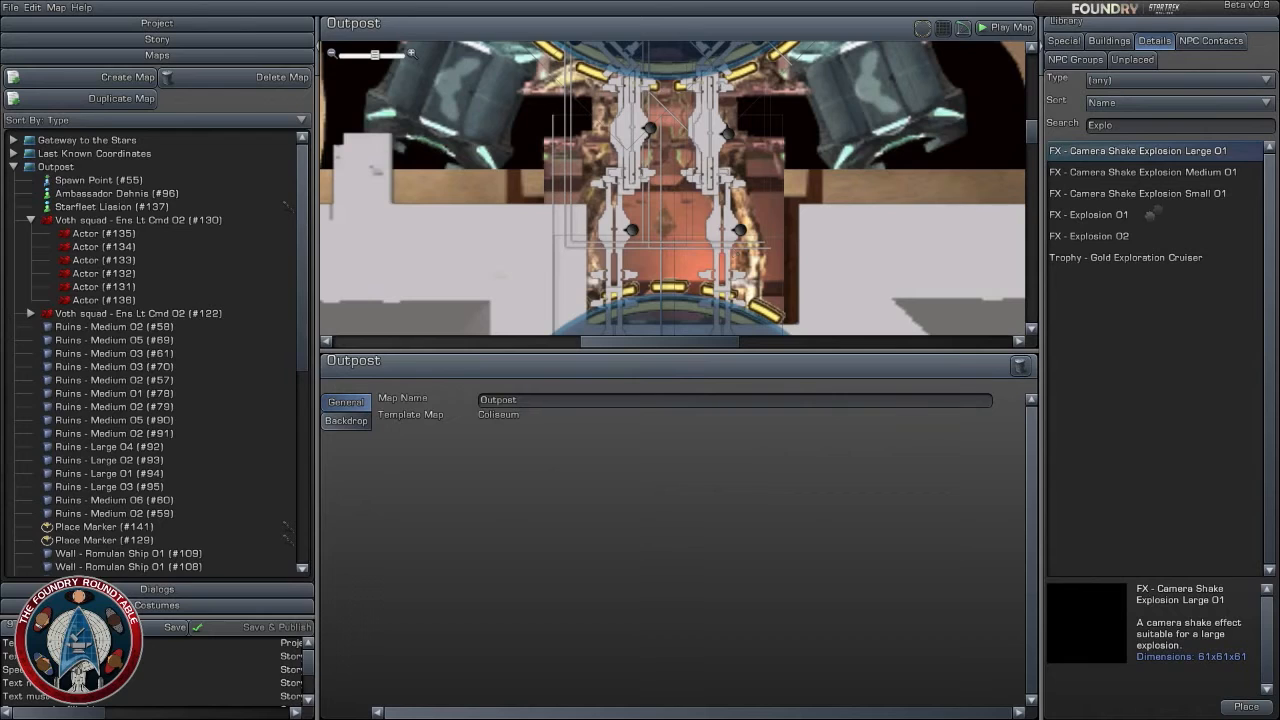
pyautogui.click(1135, 220)
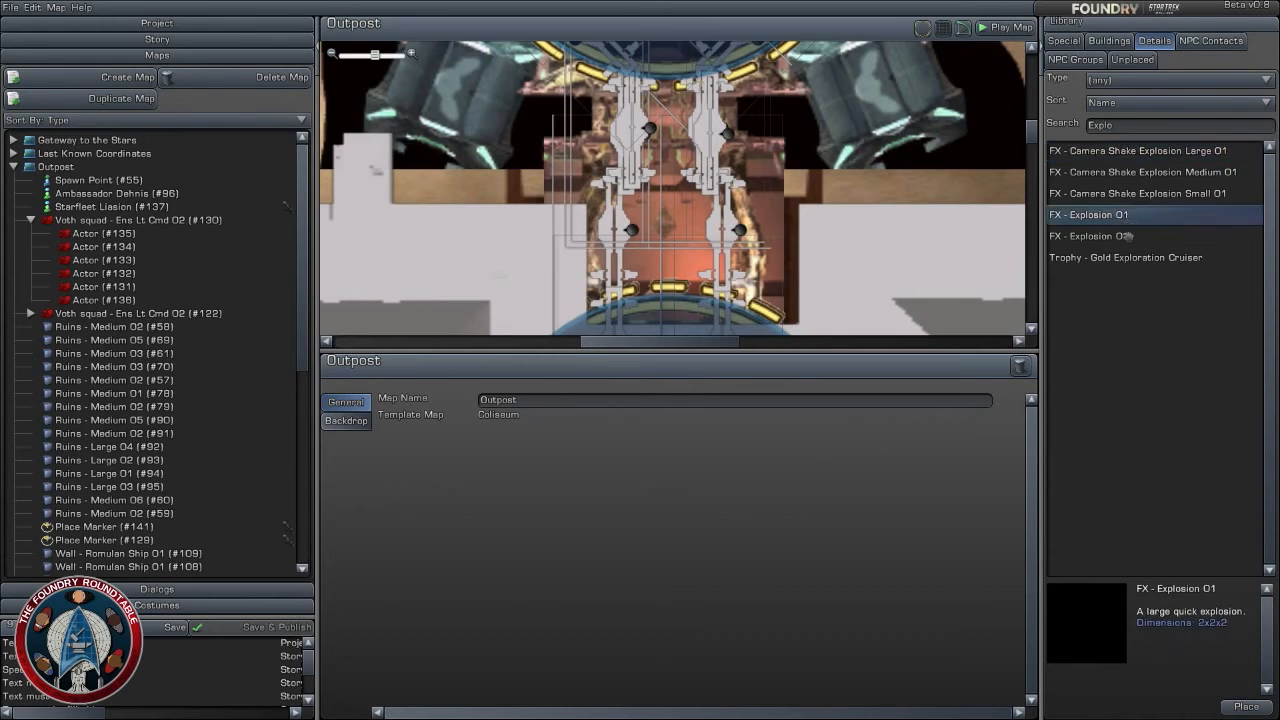
pyautogui.moveTo(1126, 216); pyautogui.dragTo(668, 203)
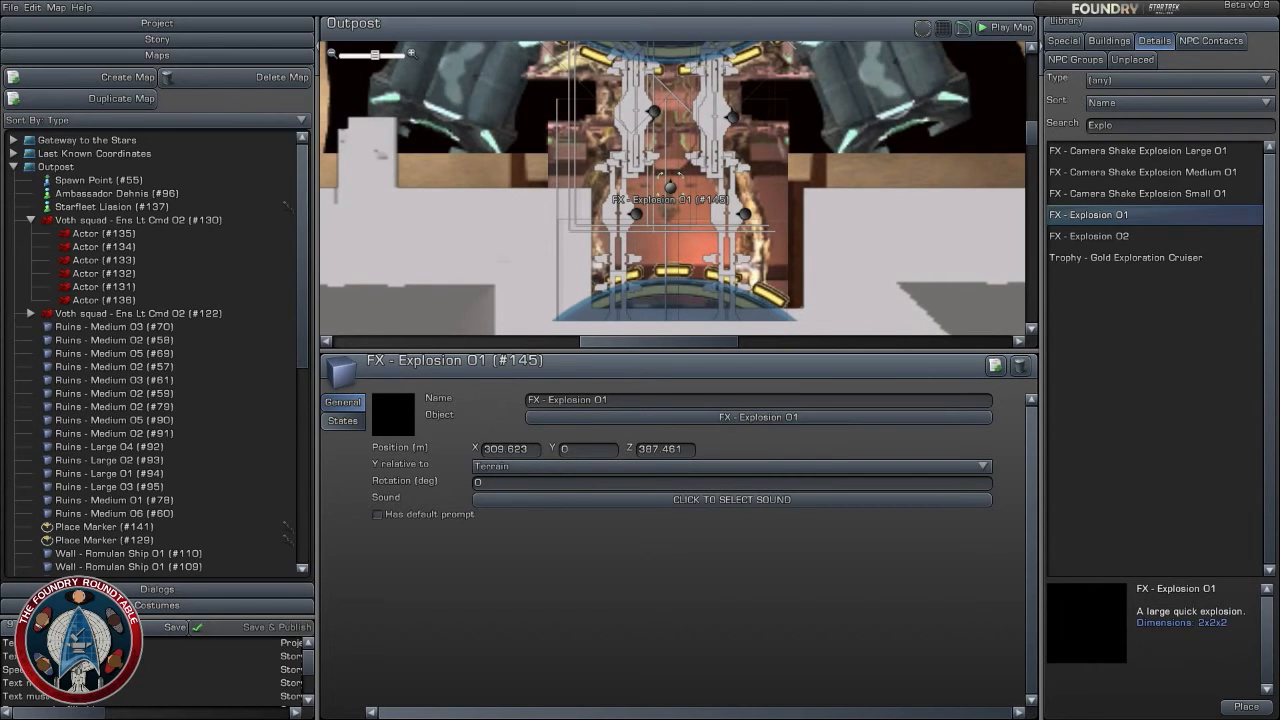
# - Rotate FX - Explosion 01 in the Outpost corridor to -180 degrees and shift it to about X 309.9, Z 387.2
pyautogui.moveTo(672, 186); pyautogui.dragTo(666, 219)
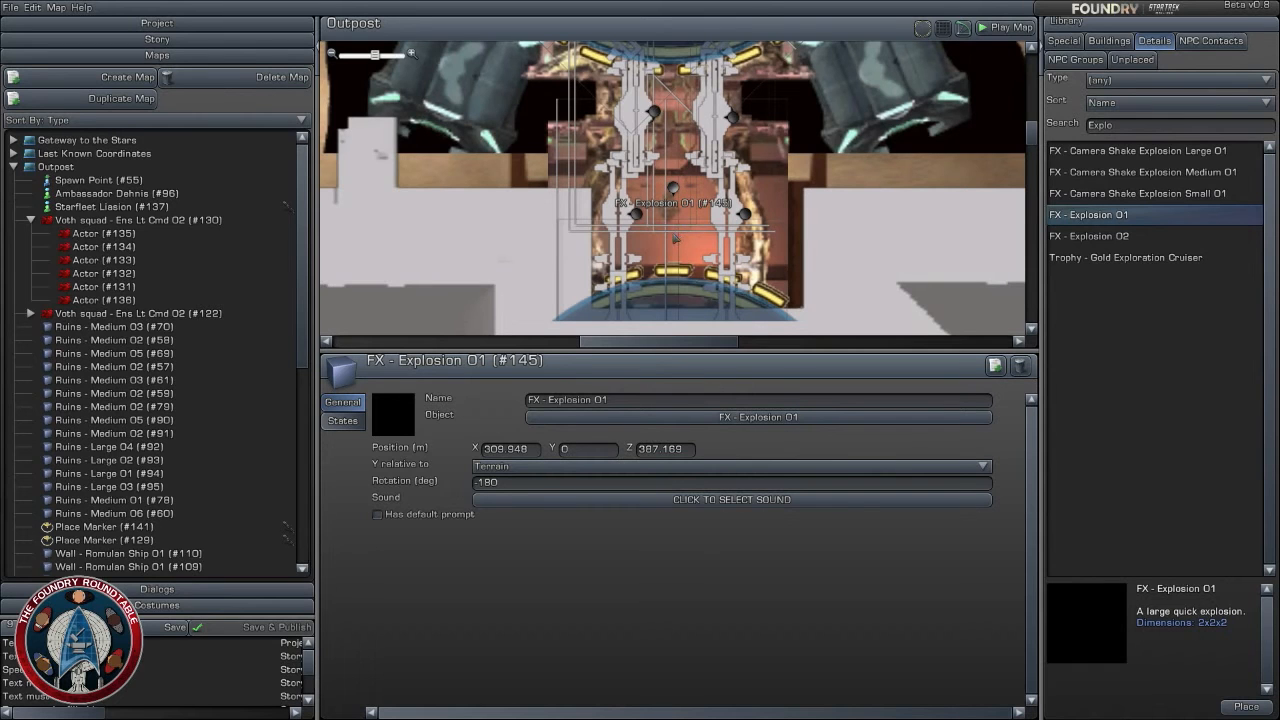
pyautogui.moveTo(672, 188); pyautogui.dragTo(678, 214, button='right')
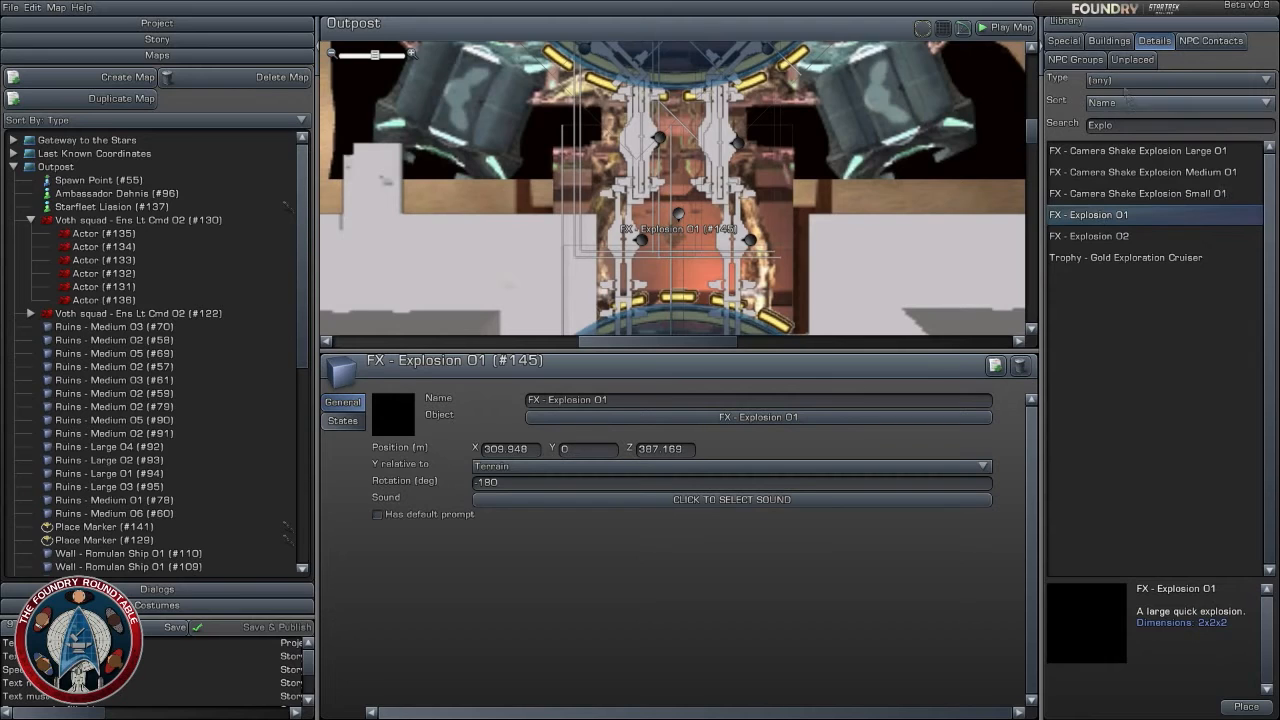
# - Search the details library for "Wall" and examine the wall pieces, including the Generic and Generic Ship walls
pyautogui.click(1122, 128)
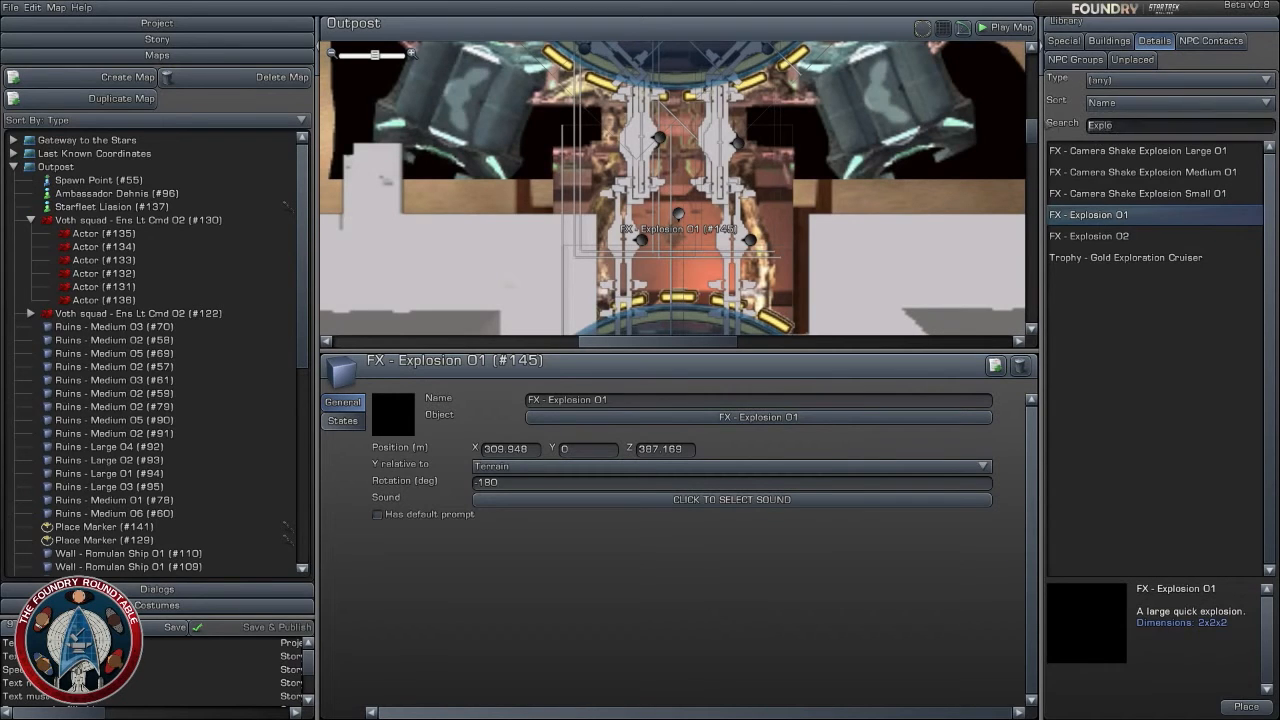
pyautogui.write('Wall')
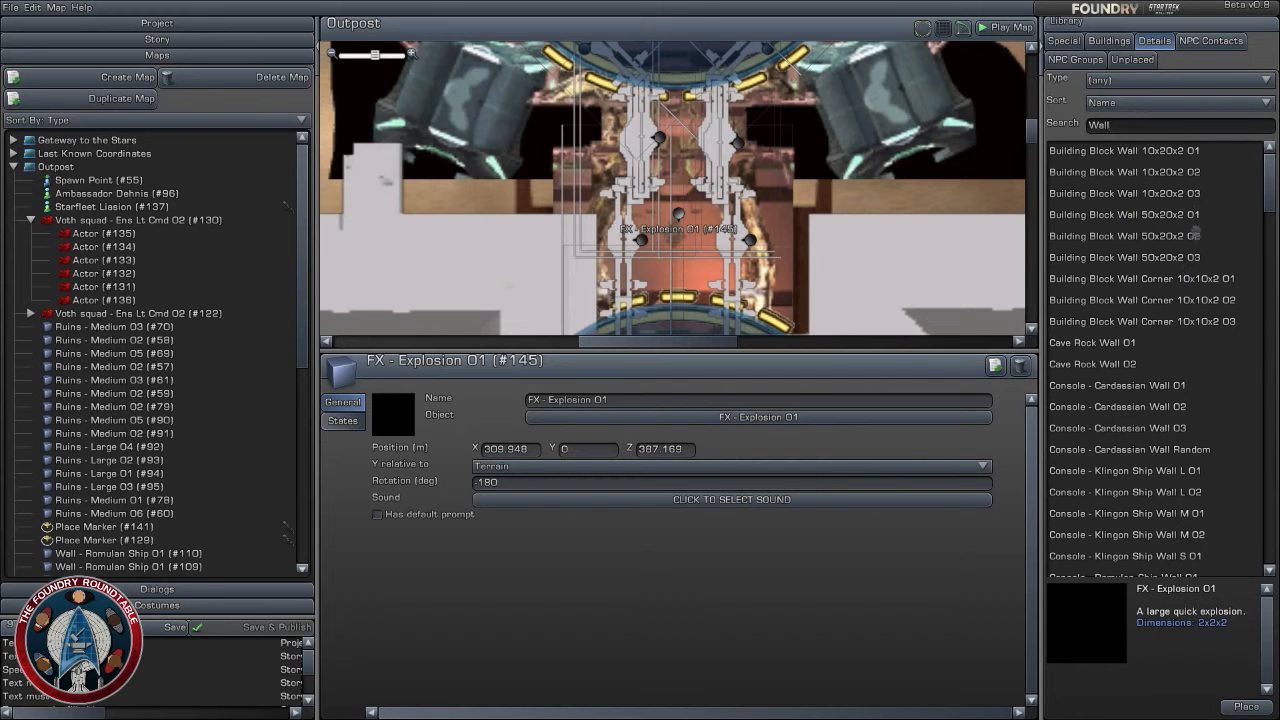
pyautogui.scroll(-7, 1155, 358)
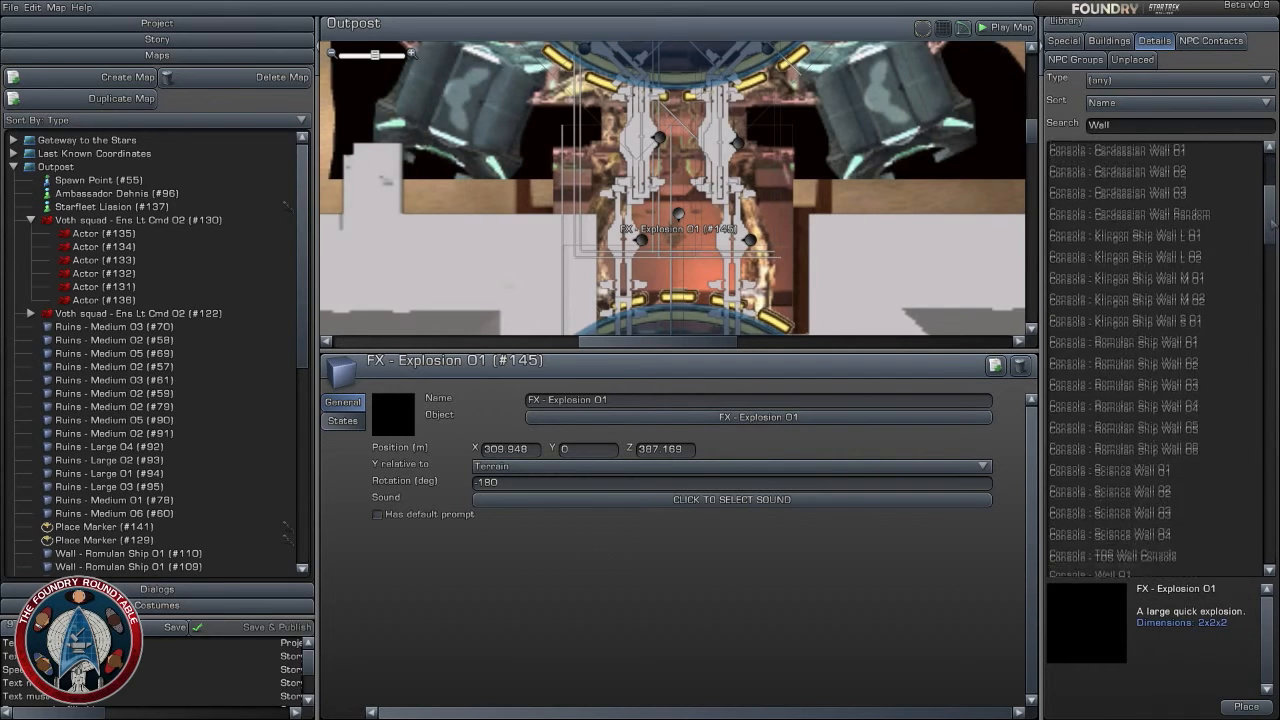
pyautogui.moveTo(1270, 255); pyautogui.dragTo(1270, 550)
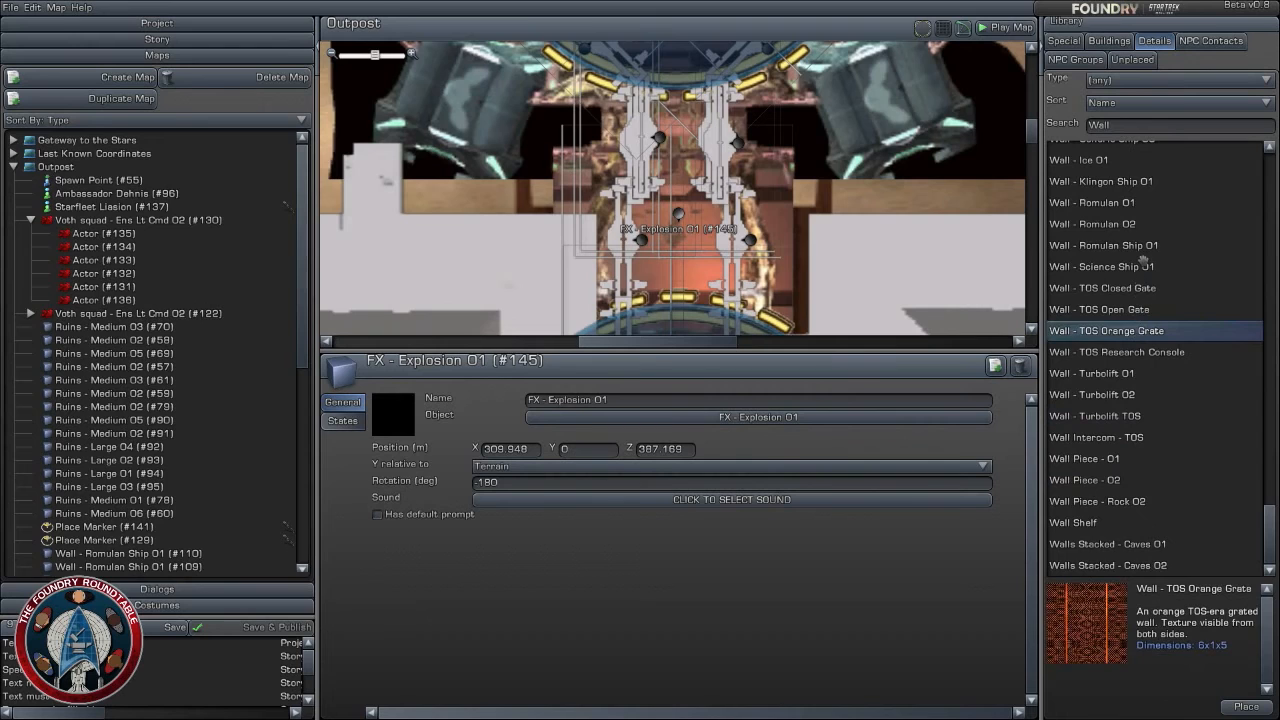
pyautogui.scroll(3, 1219, 301)
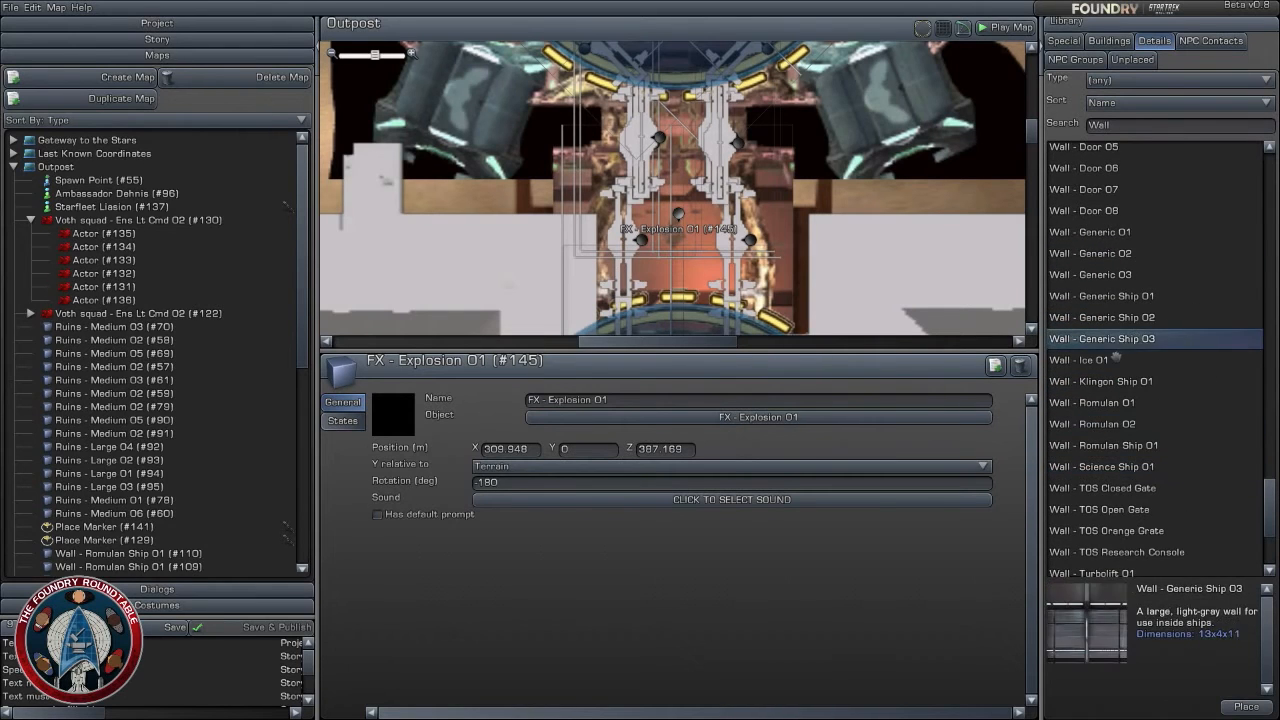
pyautogui.scroll(1, 1150, 358)
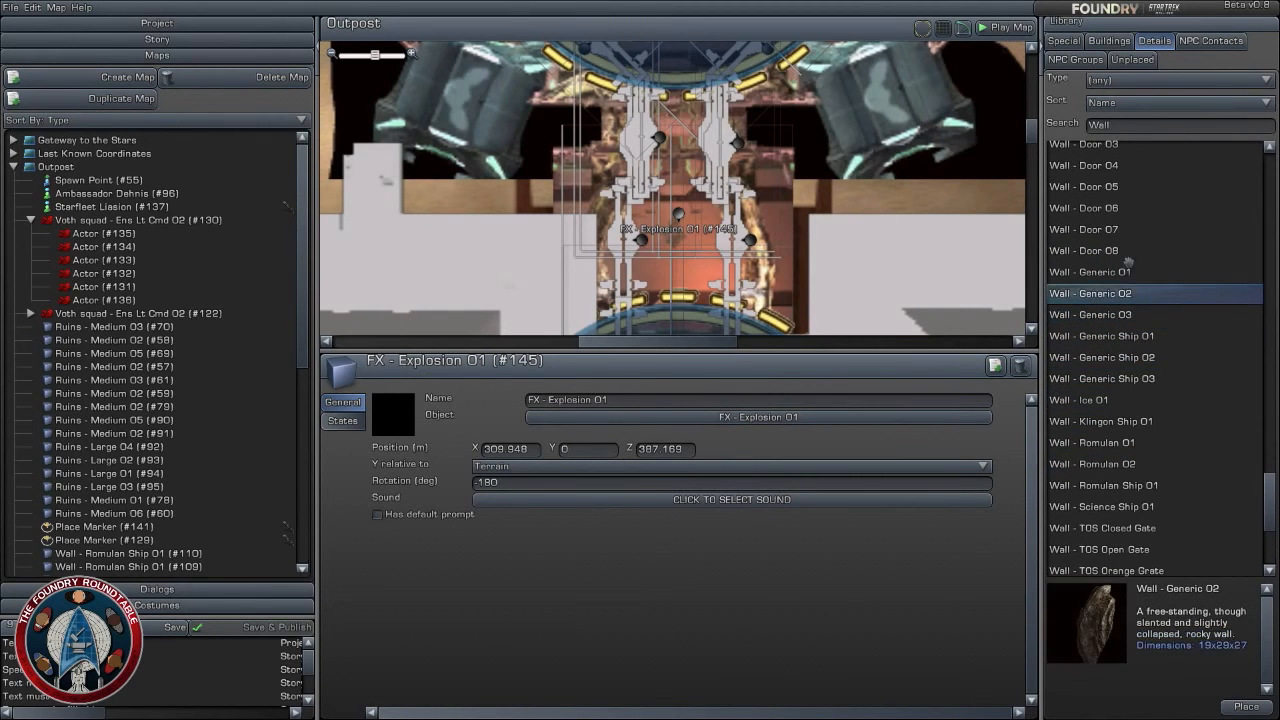
pyautogui.moveTo(1105, 272); pyautogui.dragTo(1225, 244)
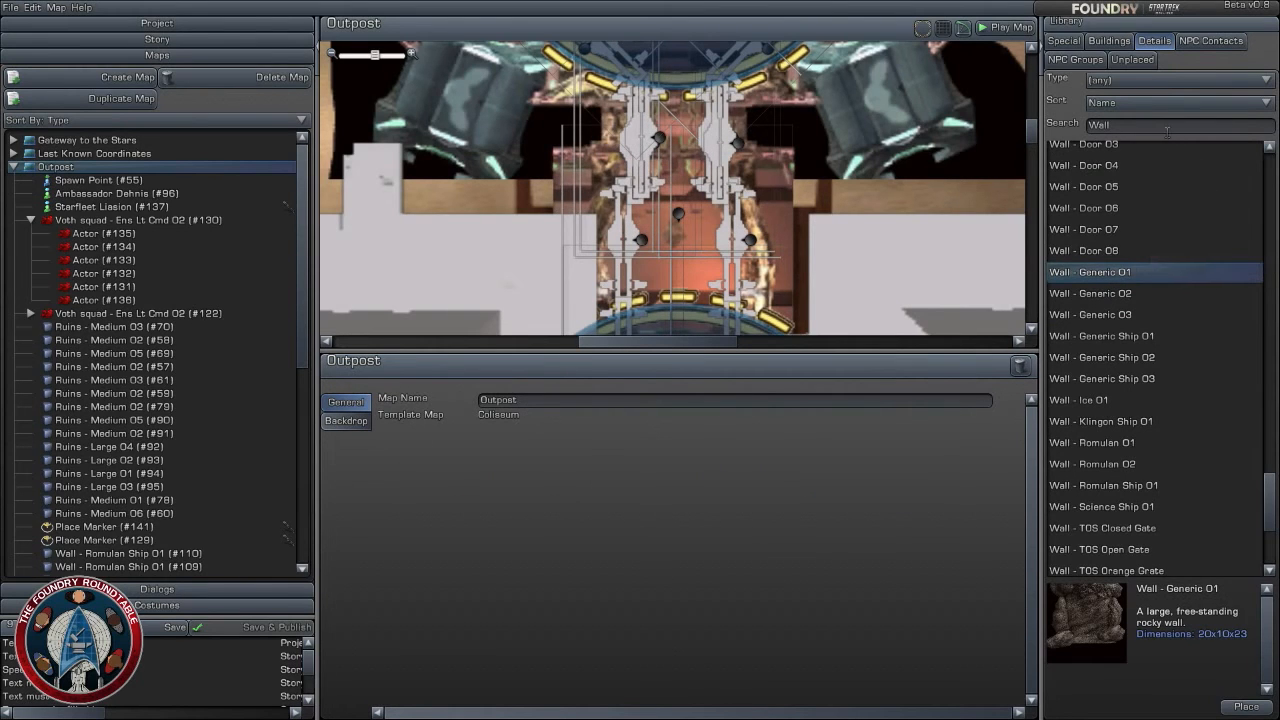
# - Search the details library for "rock" and compare the previews and dimensions of the large Rock - Caves pieces
pyautogui.click(1170, 127)
pyautogui.press('BackSpace')
pyautogui.press('BackSpace')
pyautogui.press('BackSpace')
pyautogui.press('BackSpace')
pyautogui.write('rock')
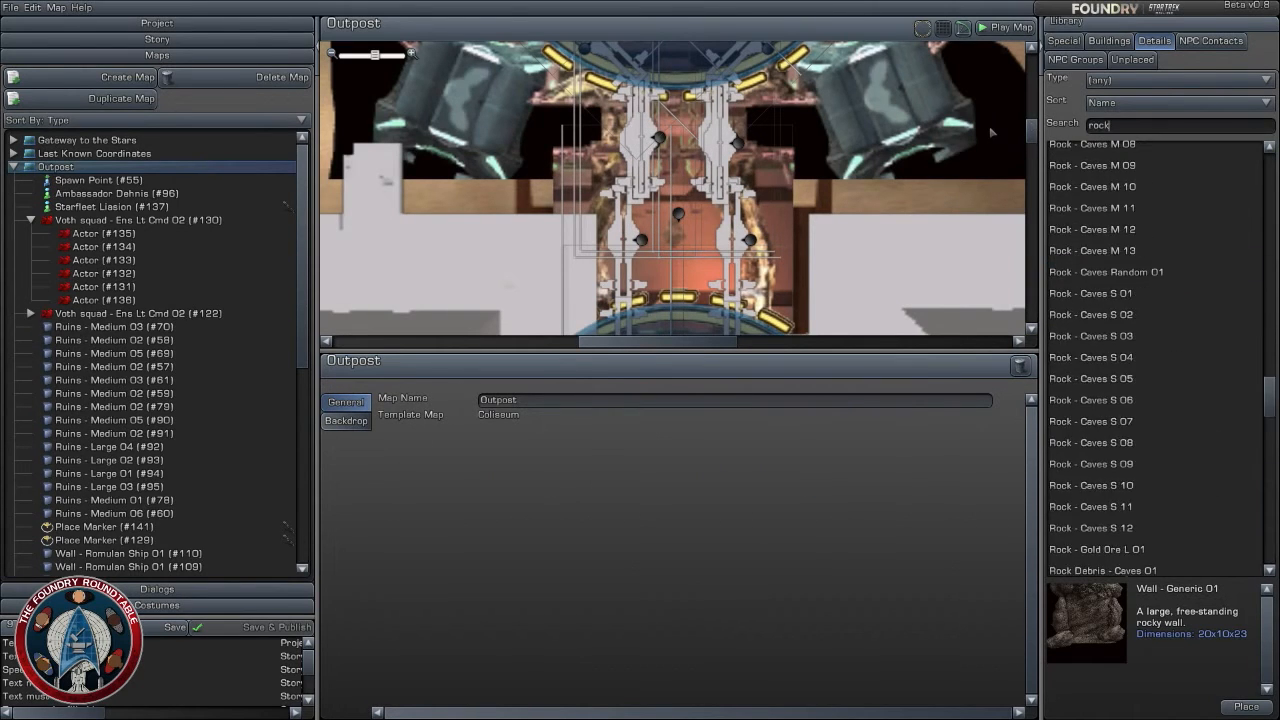
pyautogui.click(1120, 338)
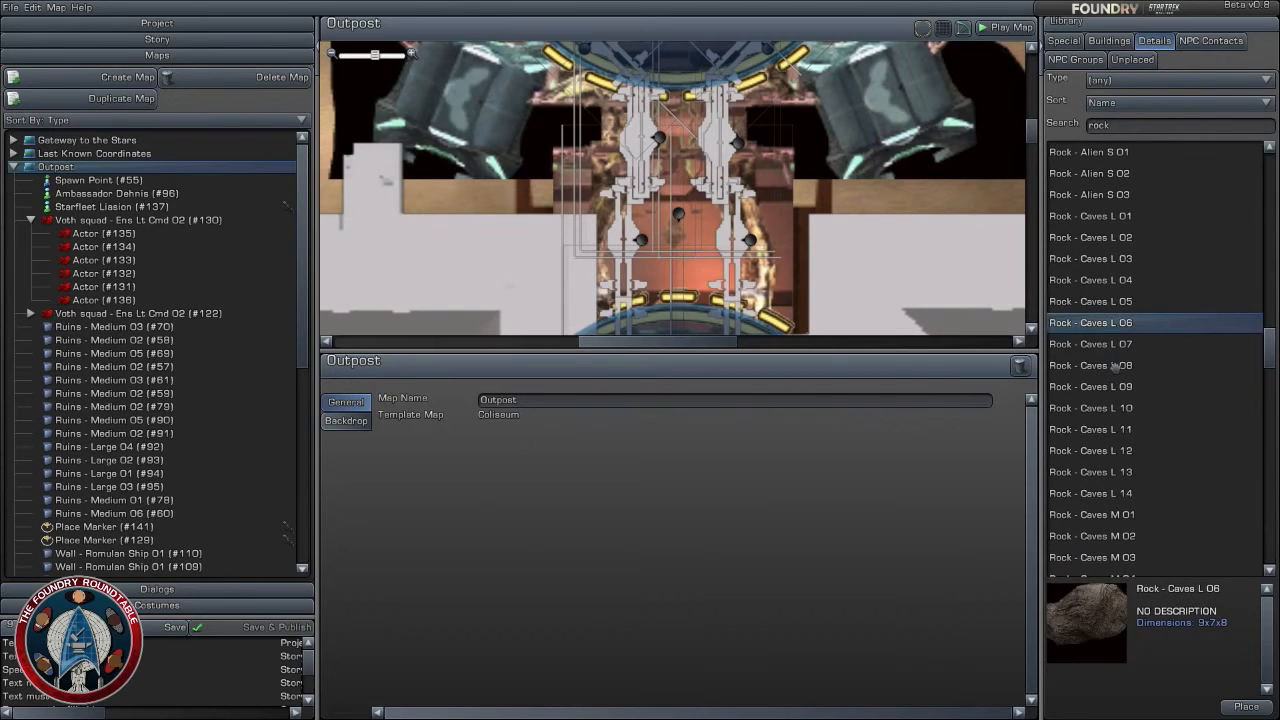
pyautogui.click(1115, 366)
pyautogui.click(1120, 412)
pyautogui.click(1104, 262)
pyautogui.click(1104, 234)
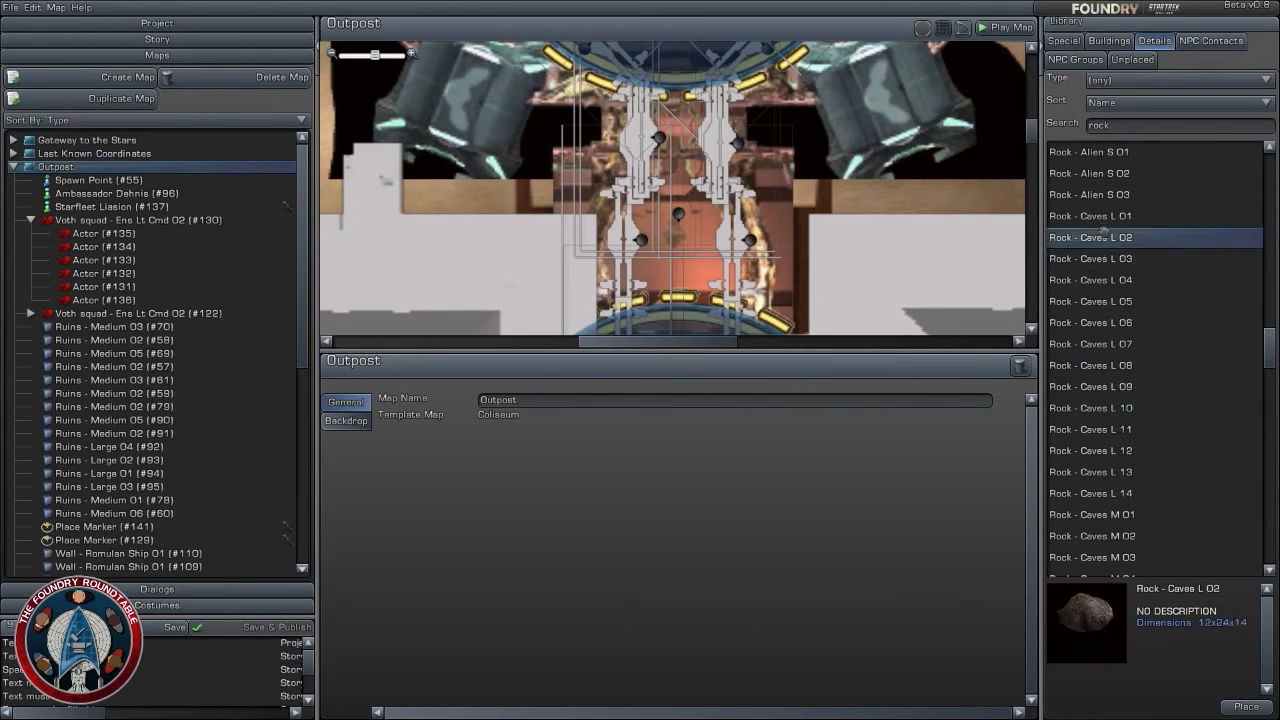
pyautogui.click(1106, 213)
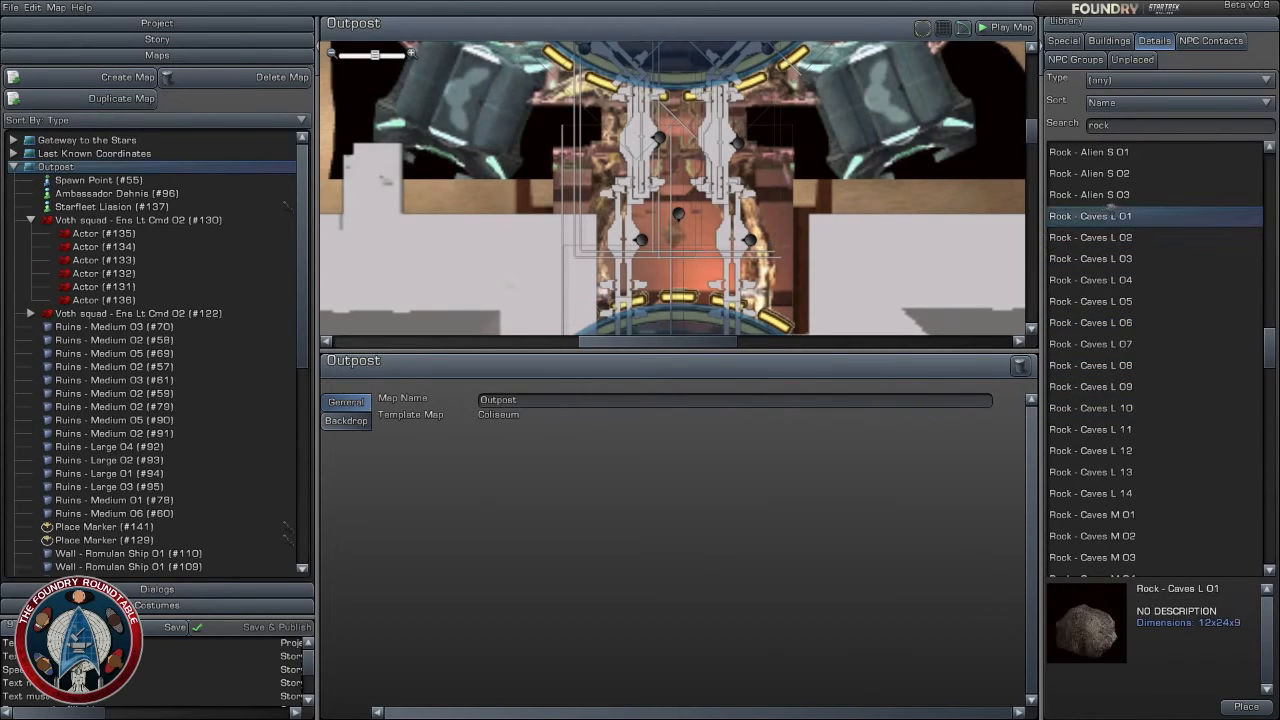
pyautogui.click(1130, 471)
pyautogui.click(1128, 492)
pyautogui.click(1122, 514)
pyautogui.click(1128, 493)
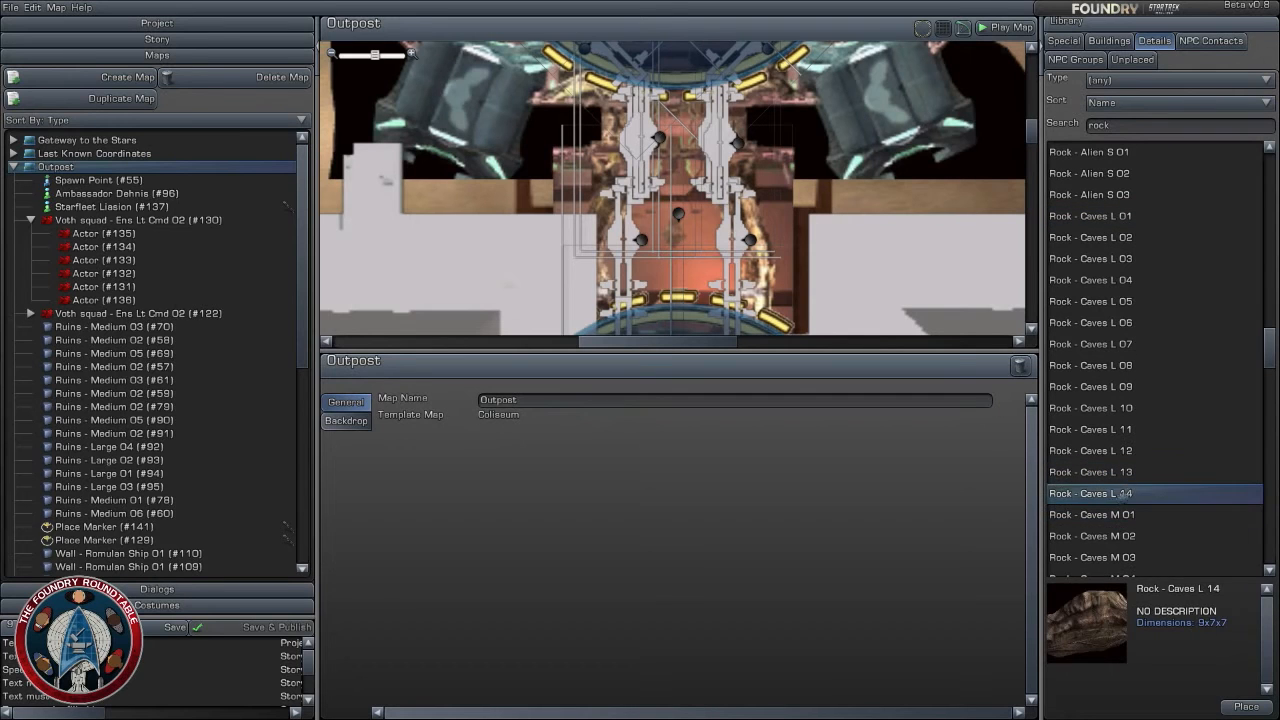
# - Place Rock - Caves L 14 across the corridor at about X 309.8, Z 398.6, with its Y relative to Zero Altitude
pyautogui.moveTo(1124, 496); pyautogui.dragTo(678, 104)
pyautogui.moveTo(678, 104); pyautogui.dragTo(753, 132, button='right')
pyautogui.click(582, 466)
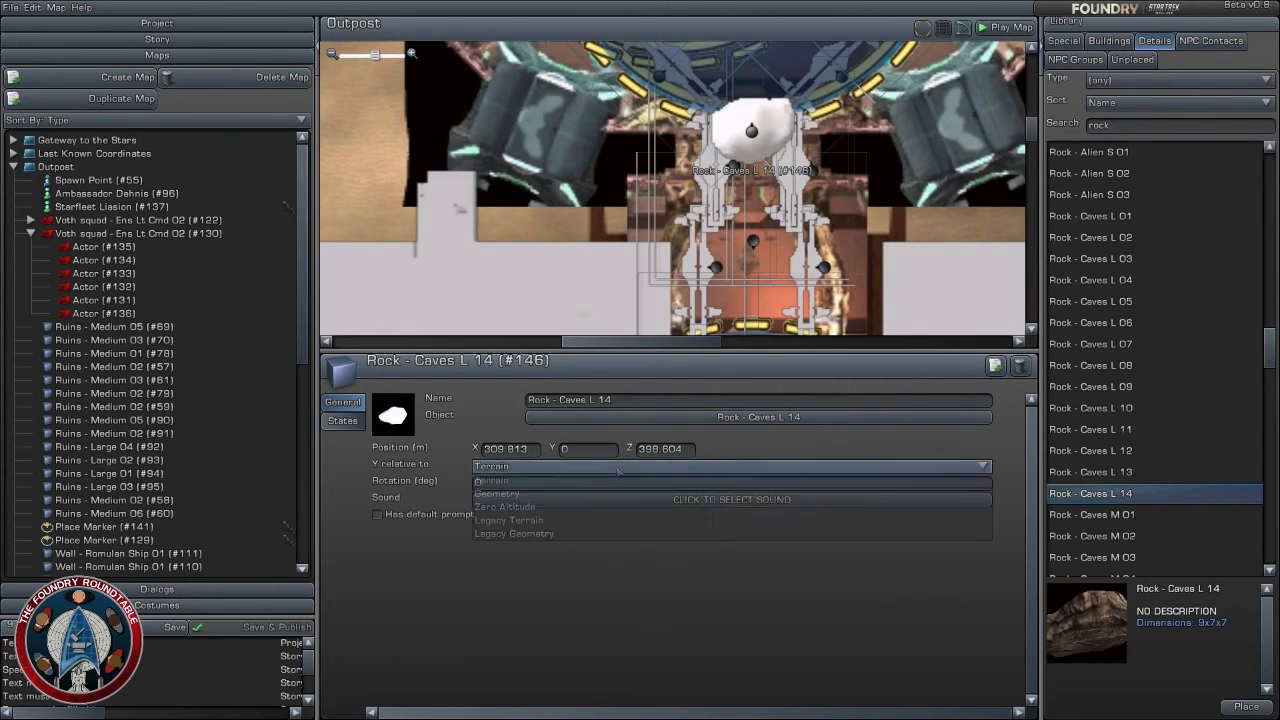
pyautogui.click(897, 191)
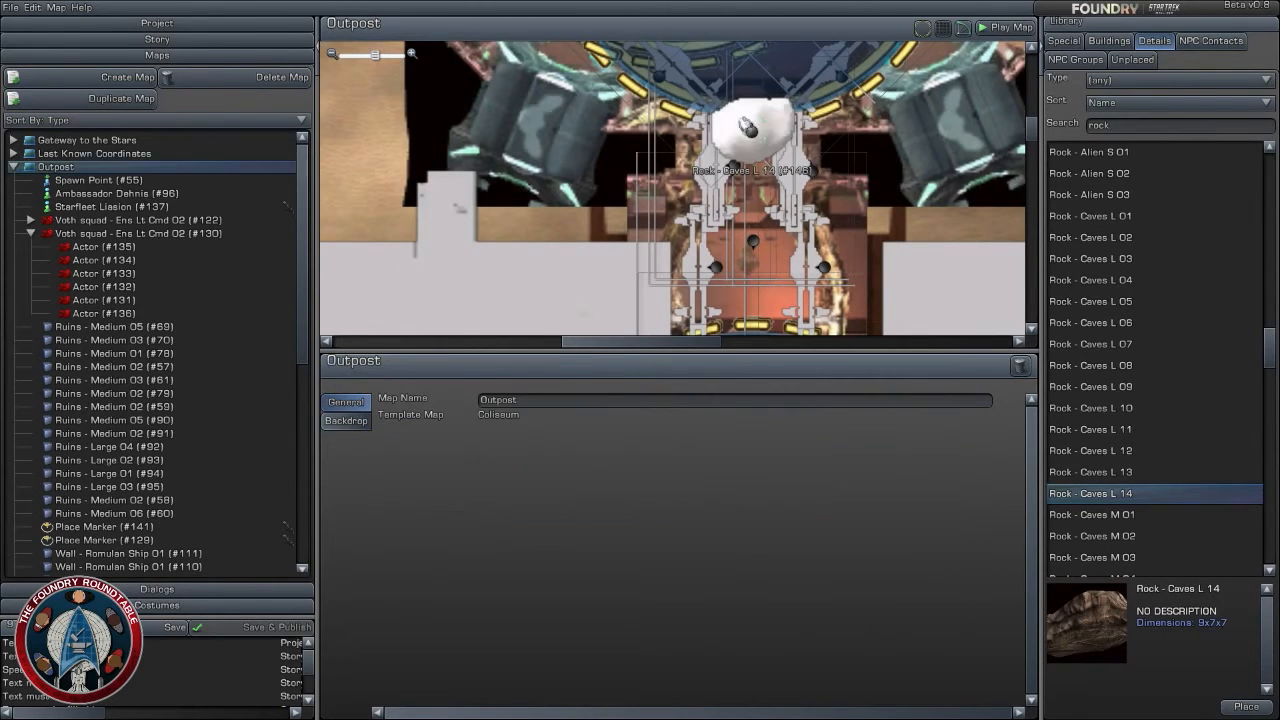
pyautogui.click(750, 127)
pyautogui.click(582, 466)
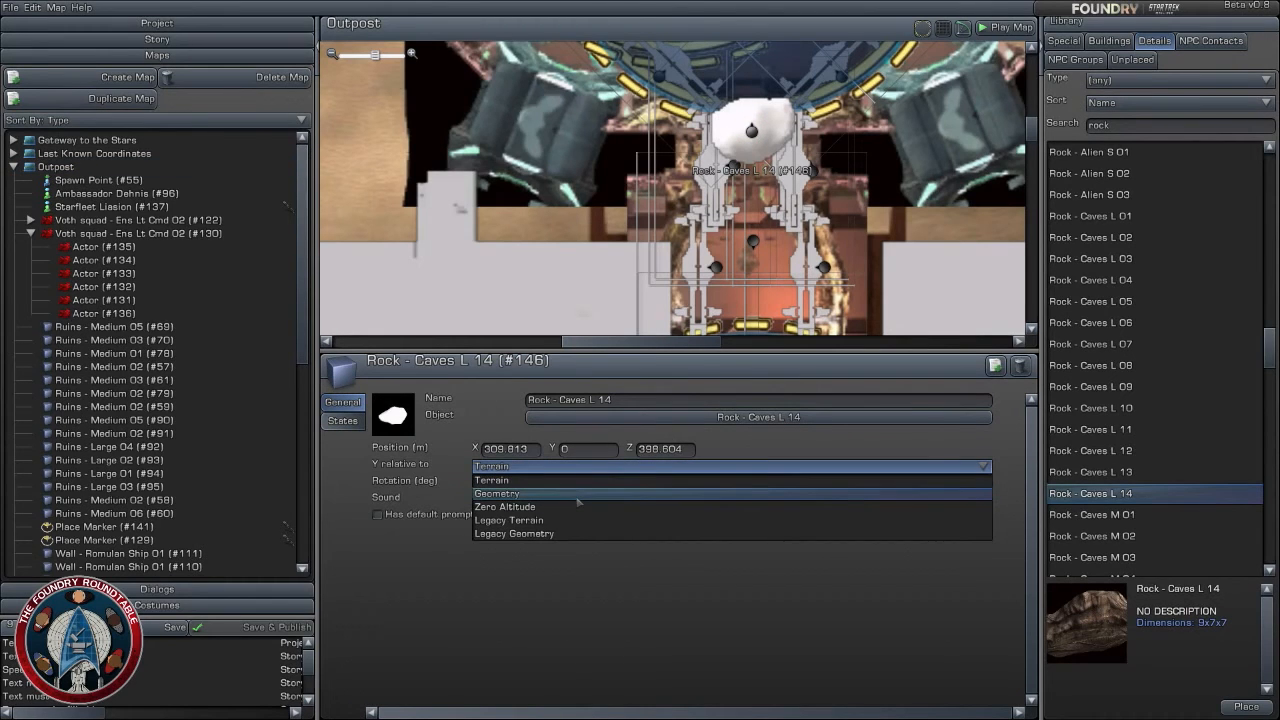
pyautogui.click(578, 507)
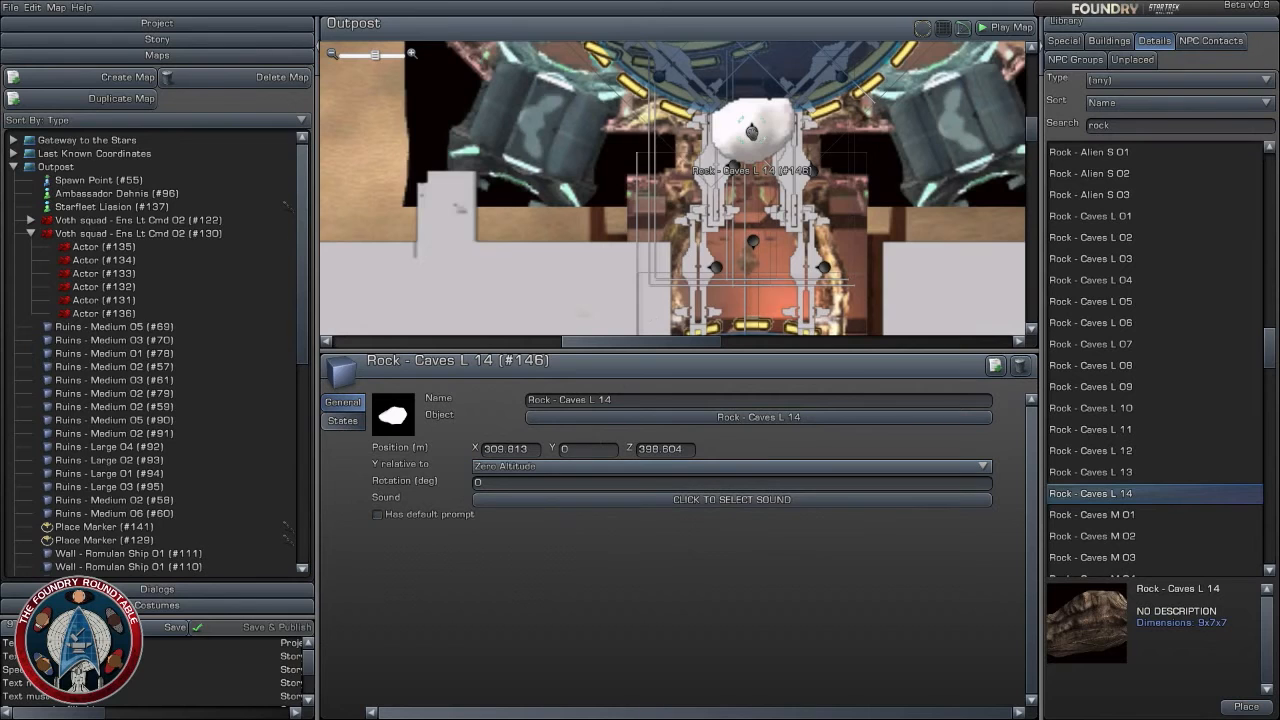
# - Remove Rock - Caves L 14 from the corridor on the Outpost map
pyautogui.moveTo(852, 180); pyautogui.dragTo(902, 239, button='right')
pyautogui.scroll(2, 902, 239)
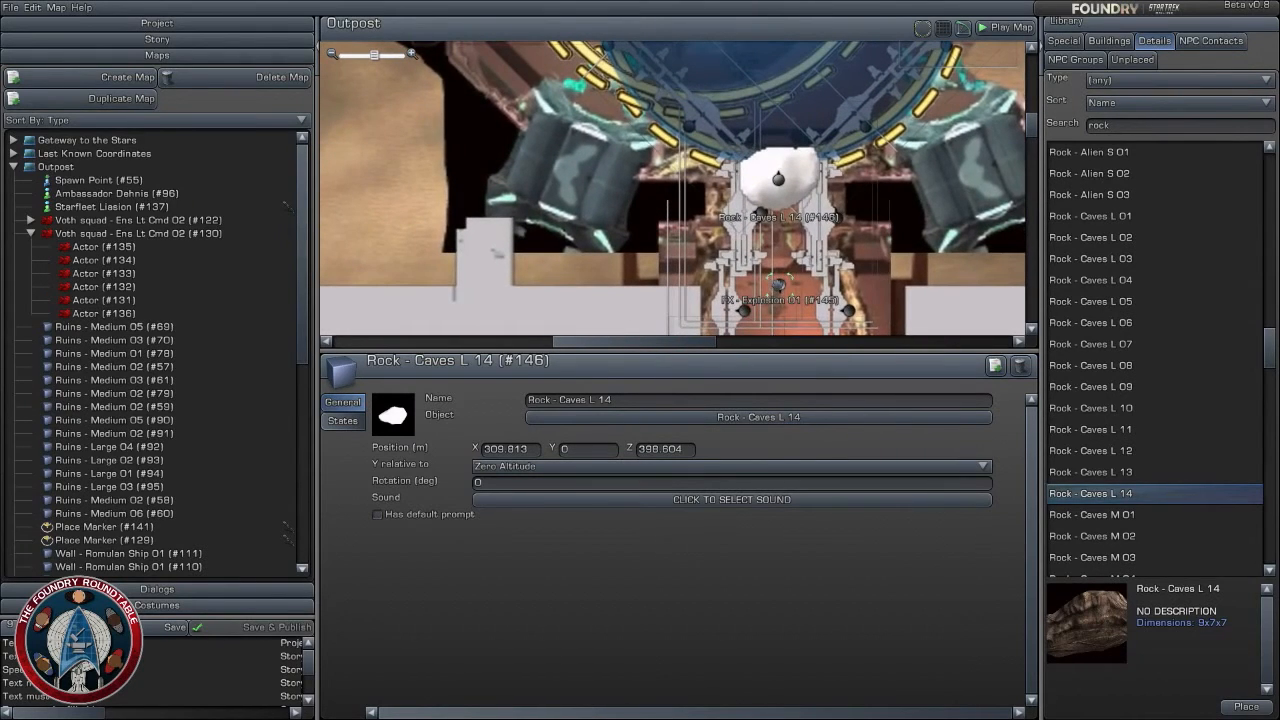
pyautogui.moveTo(778, 180); pyautogui.dragTo(1140, 260)
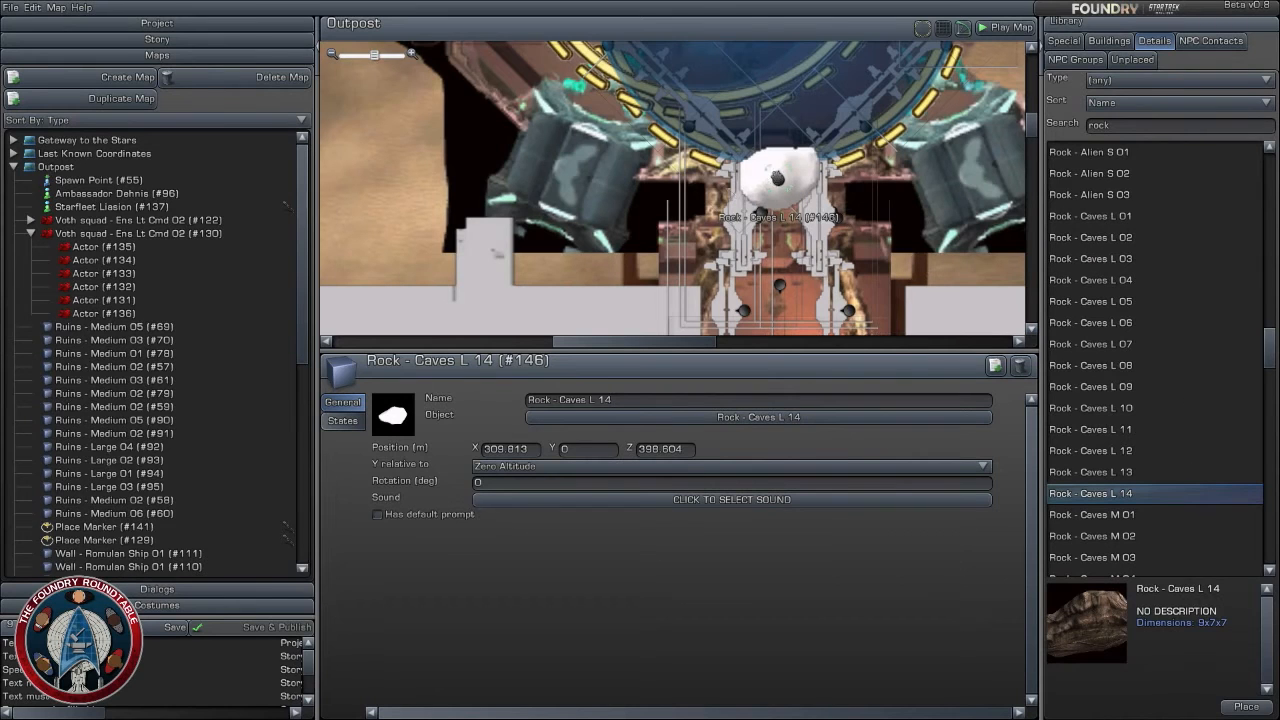
pyautogui.moveTo(778, 180); pyautogui.dragTo(348, 88)
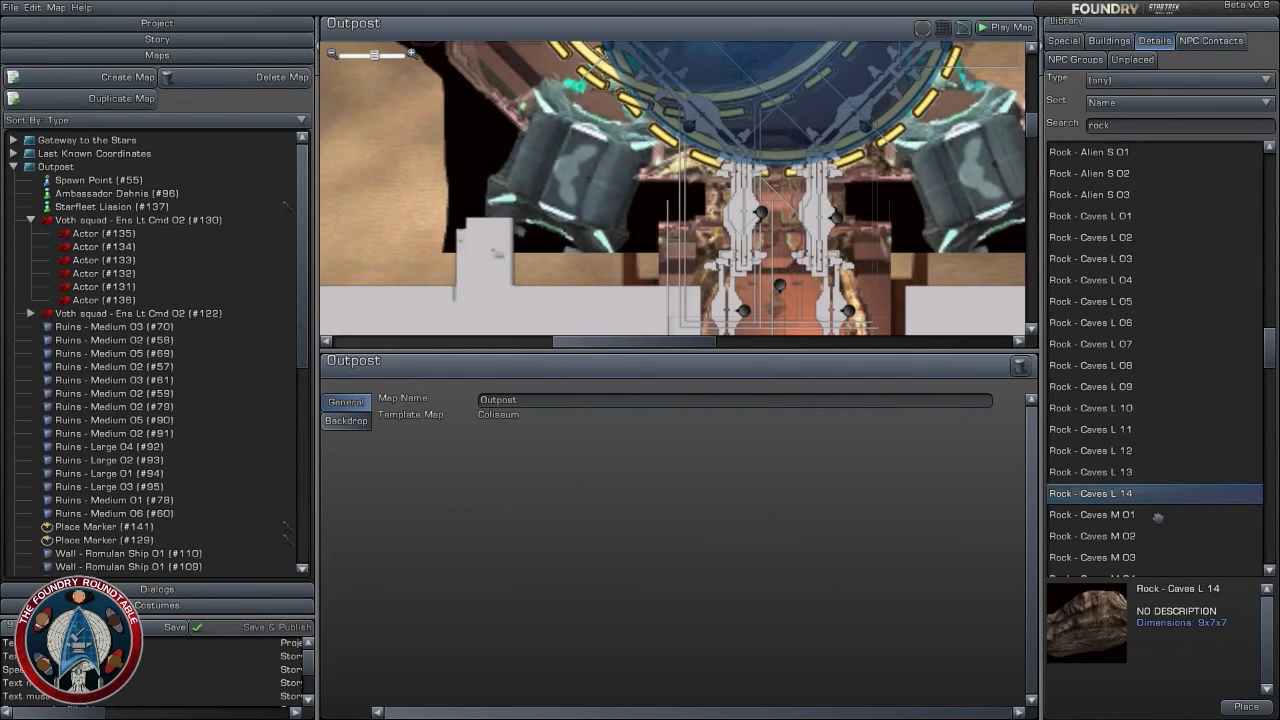
# - Examine the remaining rock results, from the small cave rocks to the Rocky Rocks and Wall Piece - Rock 02
pyautogui.scroll(-5, 1158, 505)
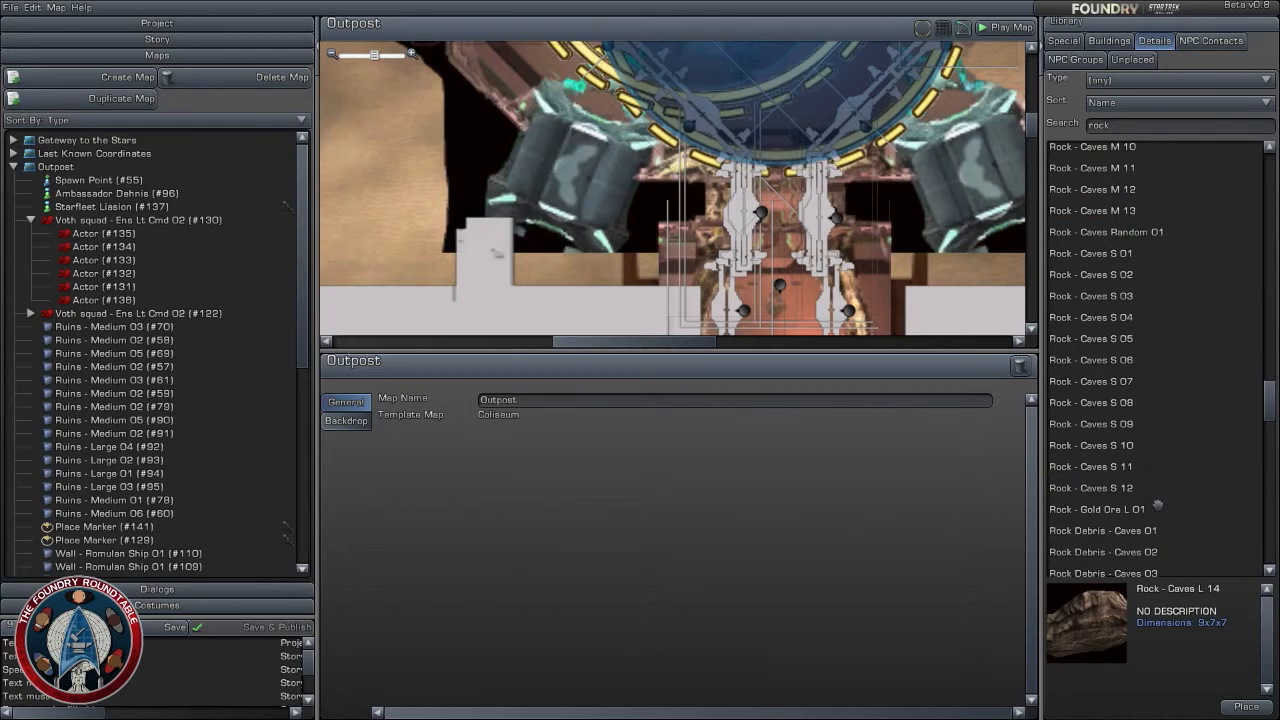
pyautogui.scroll(-2, 1125, 292)
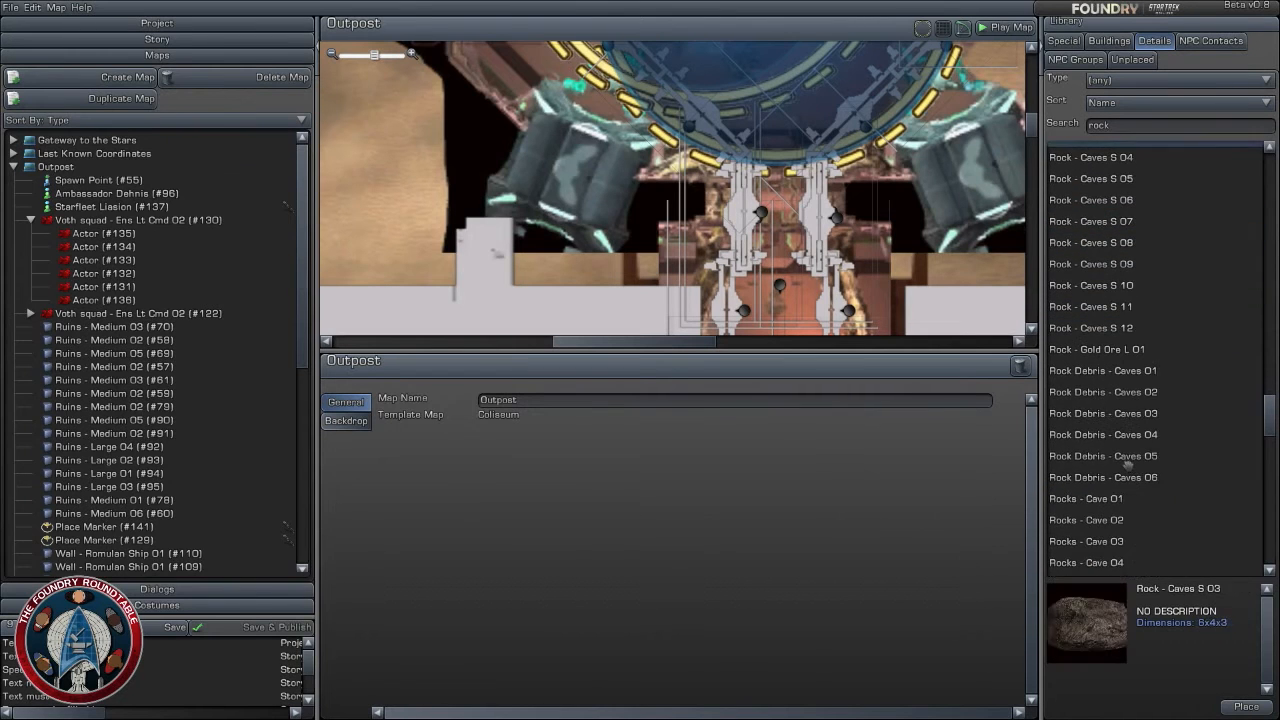
pyautogui.scroll(-5, 1120, 500)
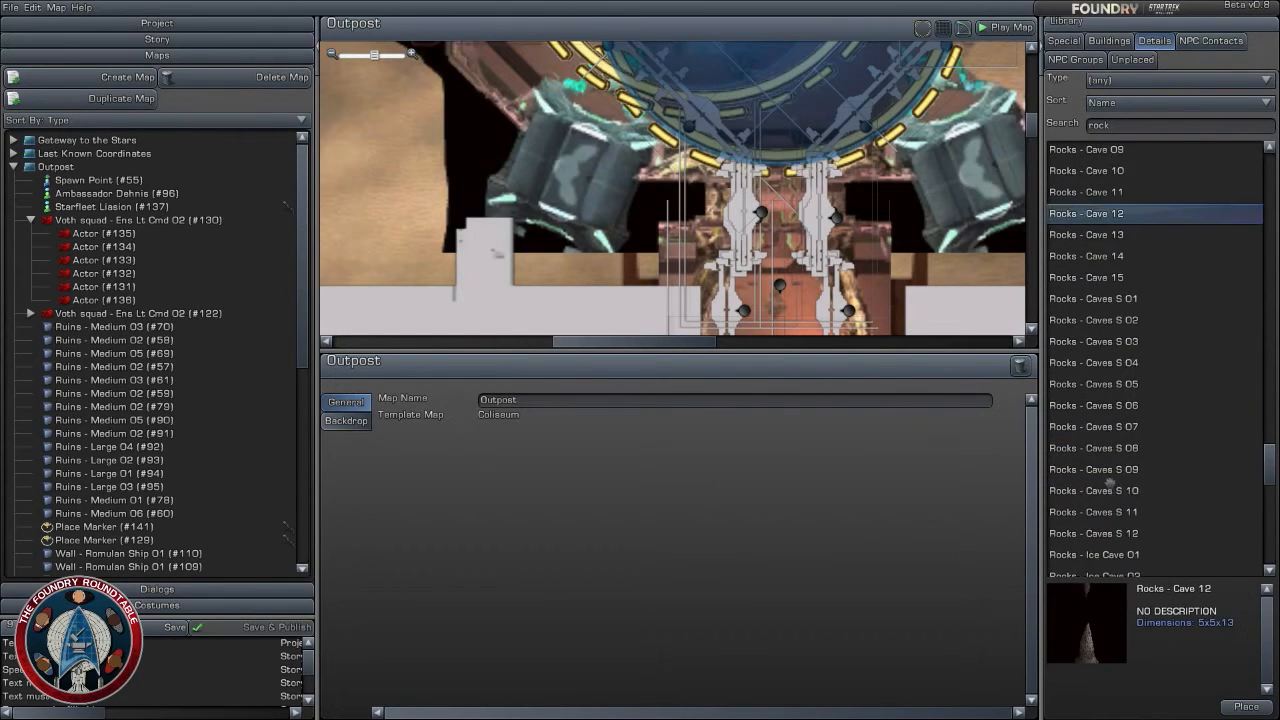
pyautogui.scroll(-5, 1113, 527)
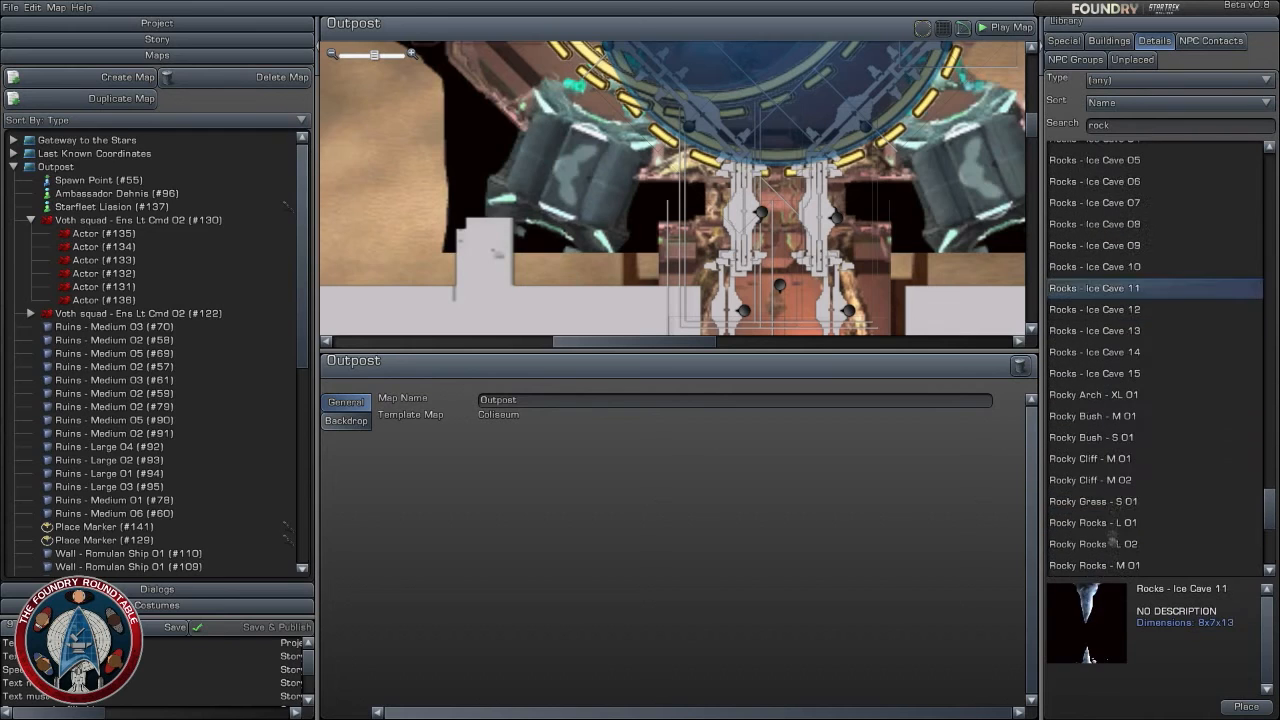
pyautogui.scroll(-4, 1118, 530)
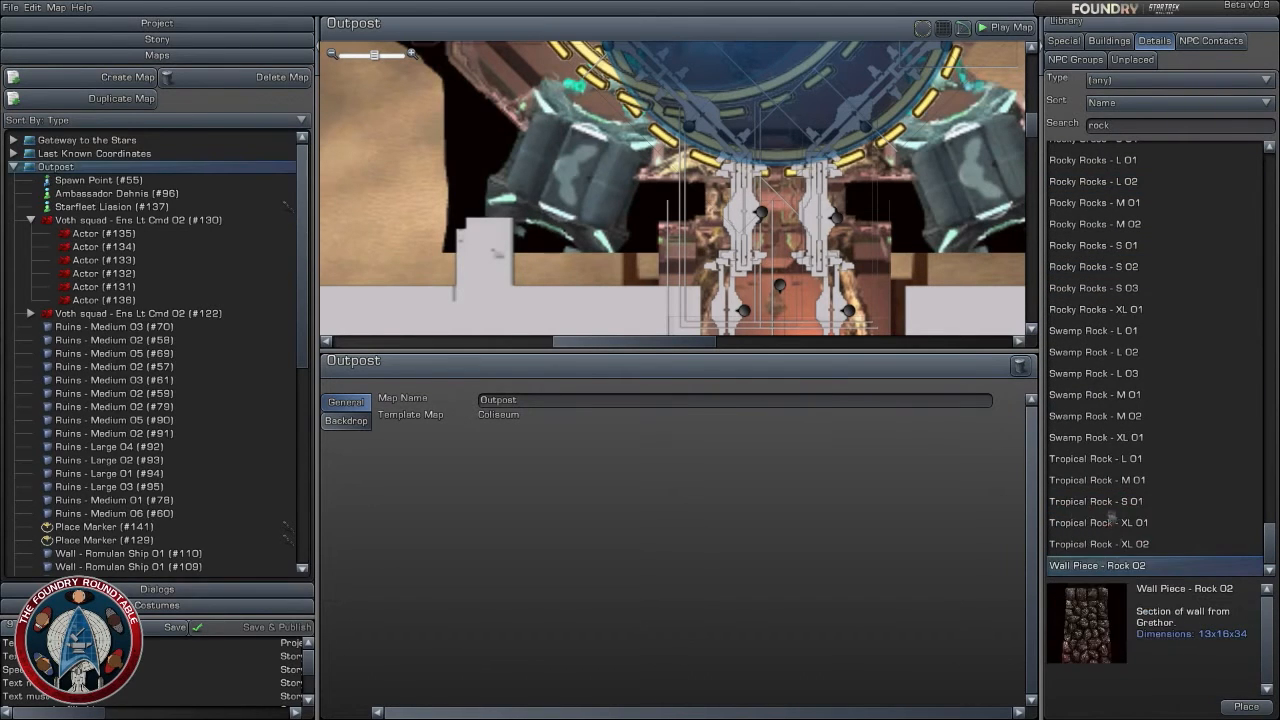
pyautogui.scroll(4, 1108, 471)
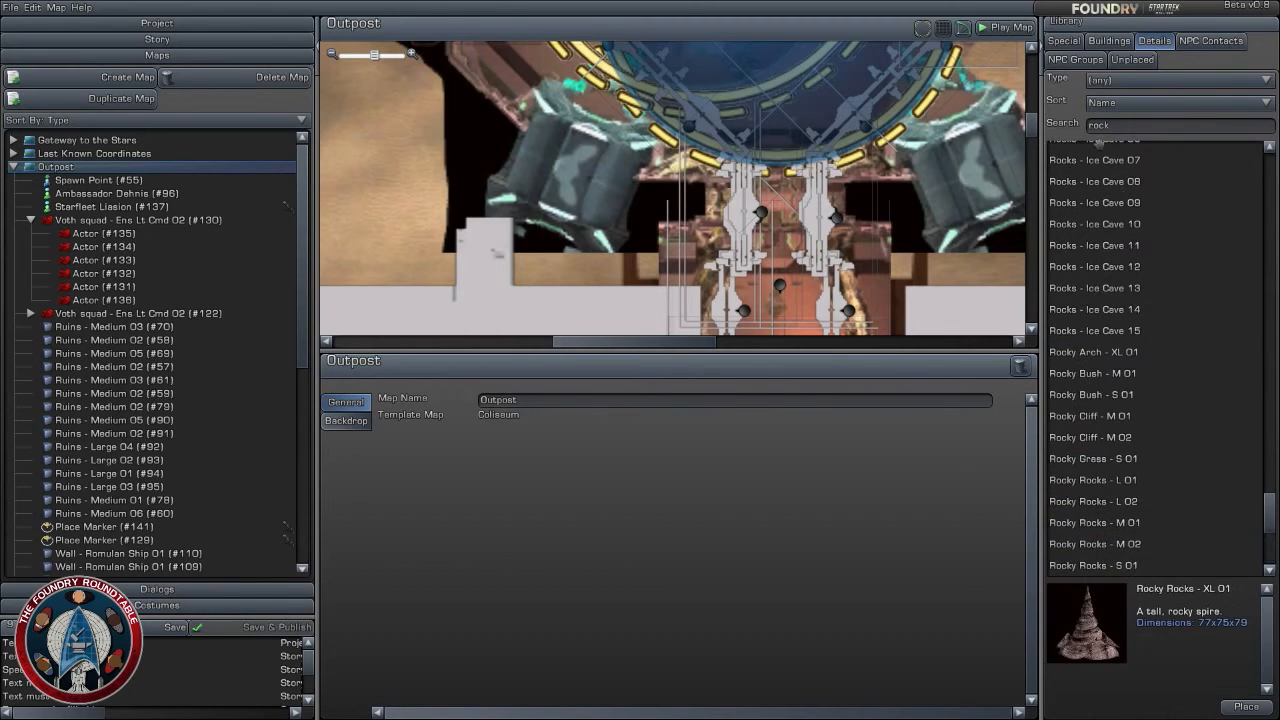
# - Search the details library for "cave" and check the previews of the cave wall and cave support pieces
pyautogui.press('BackSpace')
pyautogui.press('BackSpace')
pyautogui.press('BackSpace')
pyautogui.press('BackSpace')
pyautogui.write('cave')
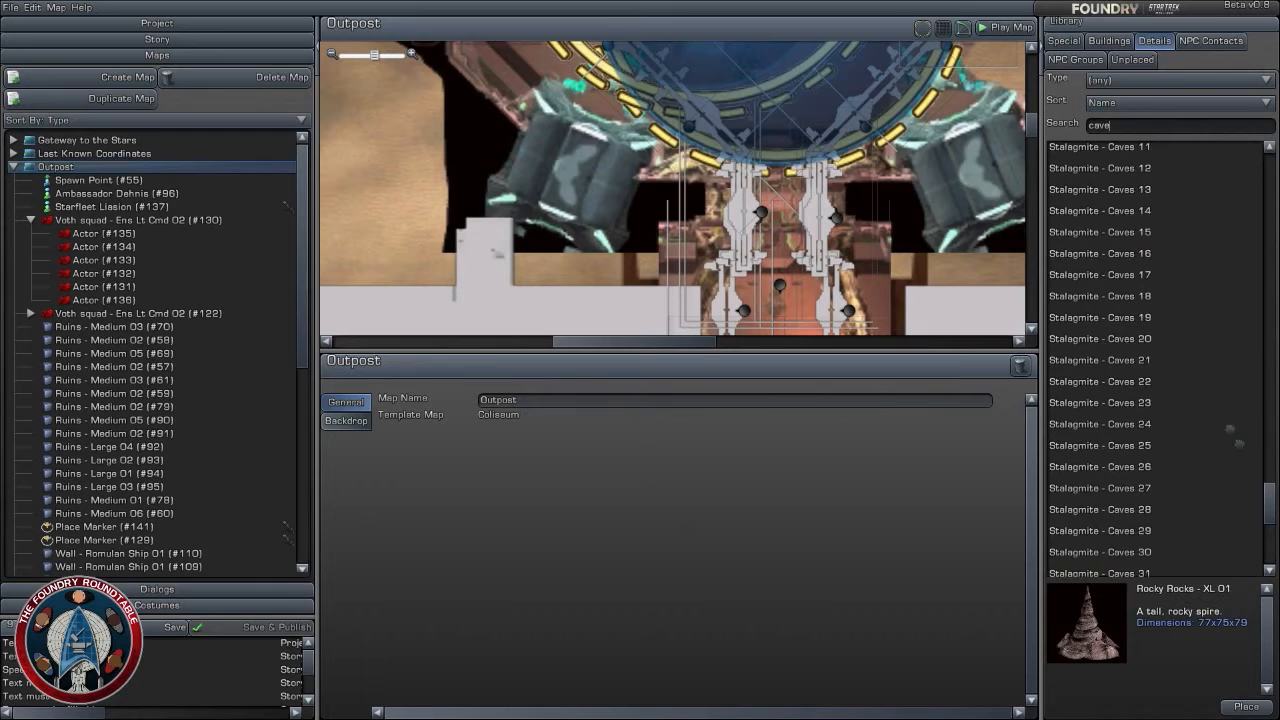
pyautogui.scroll(-7, 1230, 430)
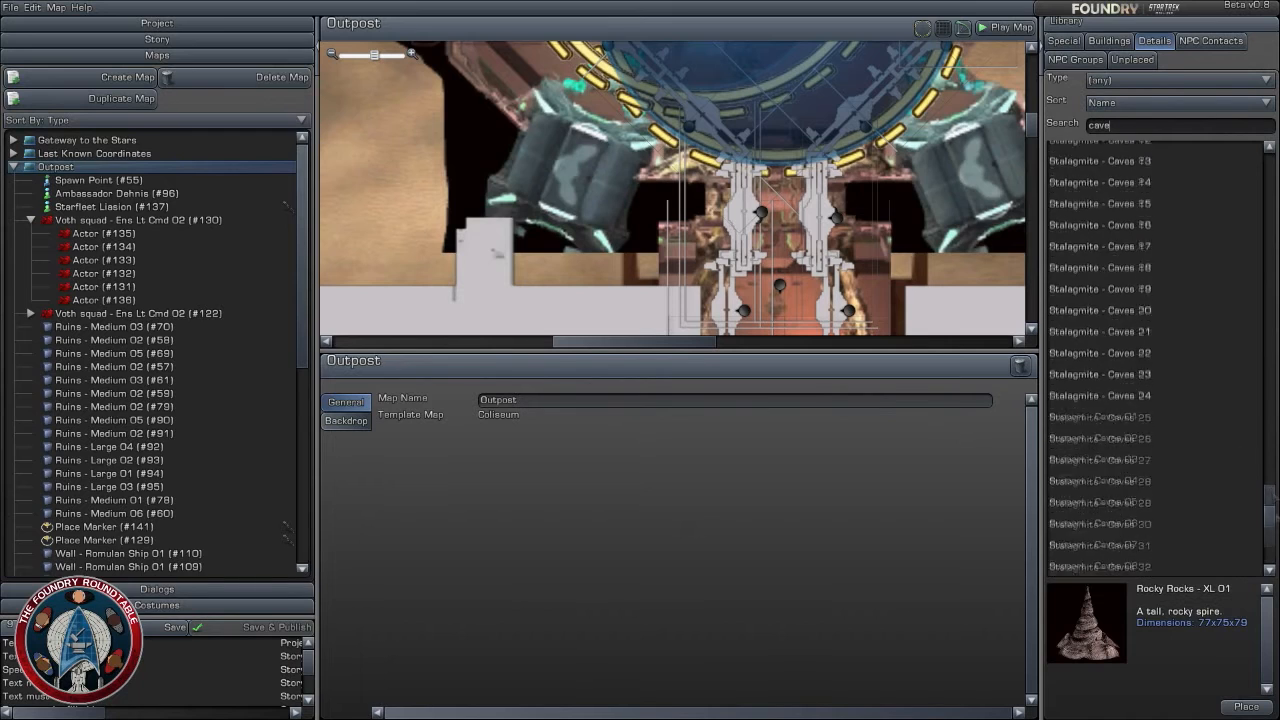
pyautogui.click(1128, 546)
pyautogui.click(1116, 522)
pyautogui.click(1118, 501)
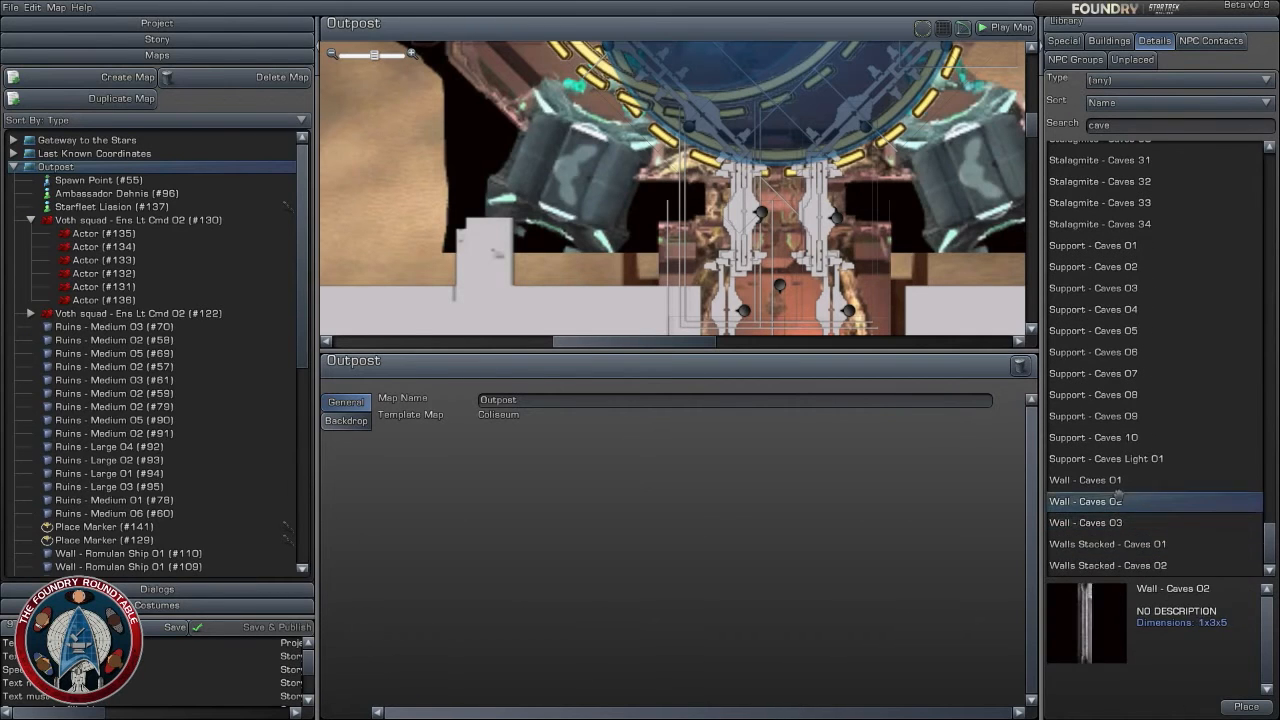
pyautogui.click(1118, 480)
pyautogui.click(1120, 459)
# - Find Cave Rock Wall 01 among the cave results and place it on the Outpost map at about X 306.3, Z 396.0
pyautogui.scroll(16, 1150, 300)
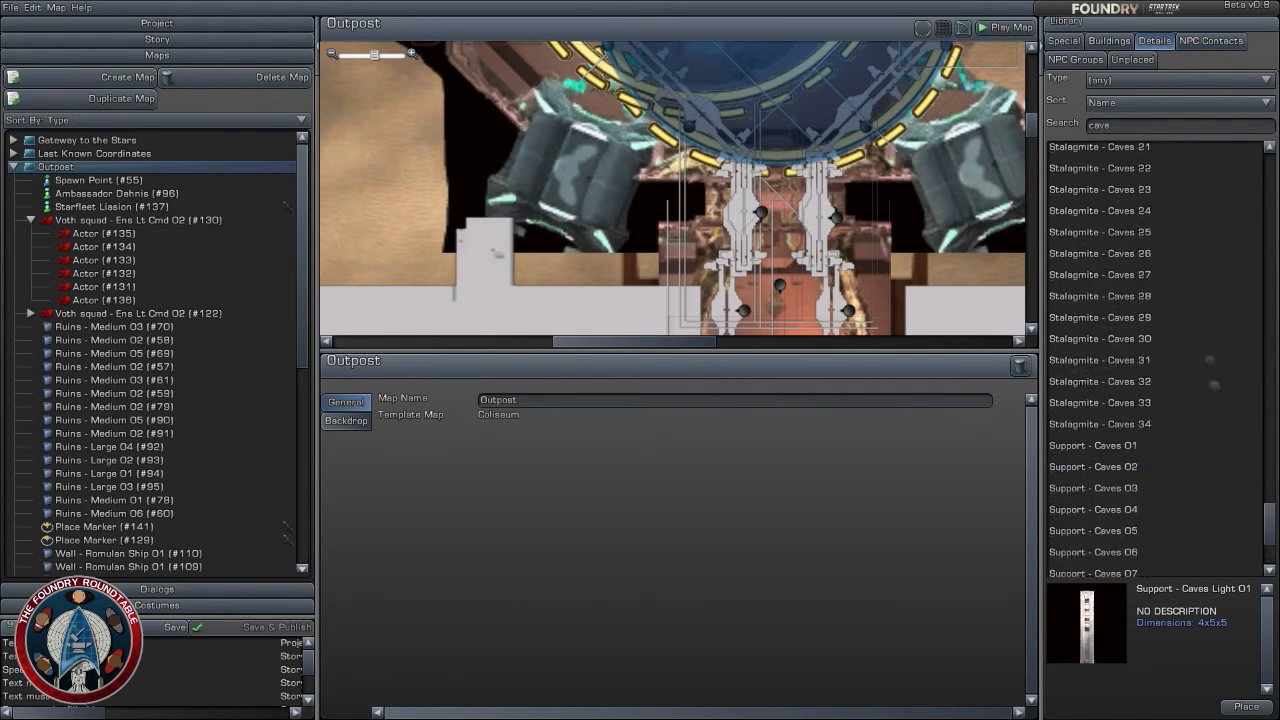
pyautogui.click(1150, 283)
pyautogui.scroll(8, 1162, 360)
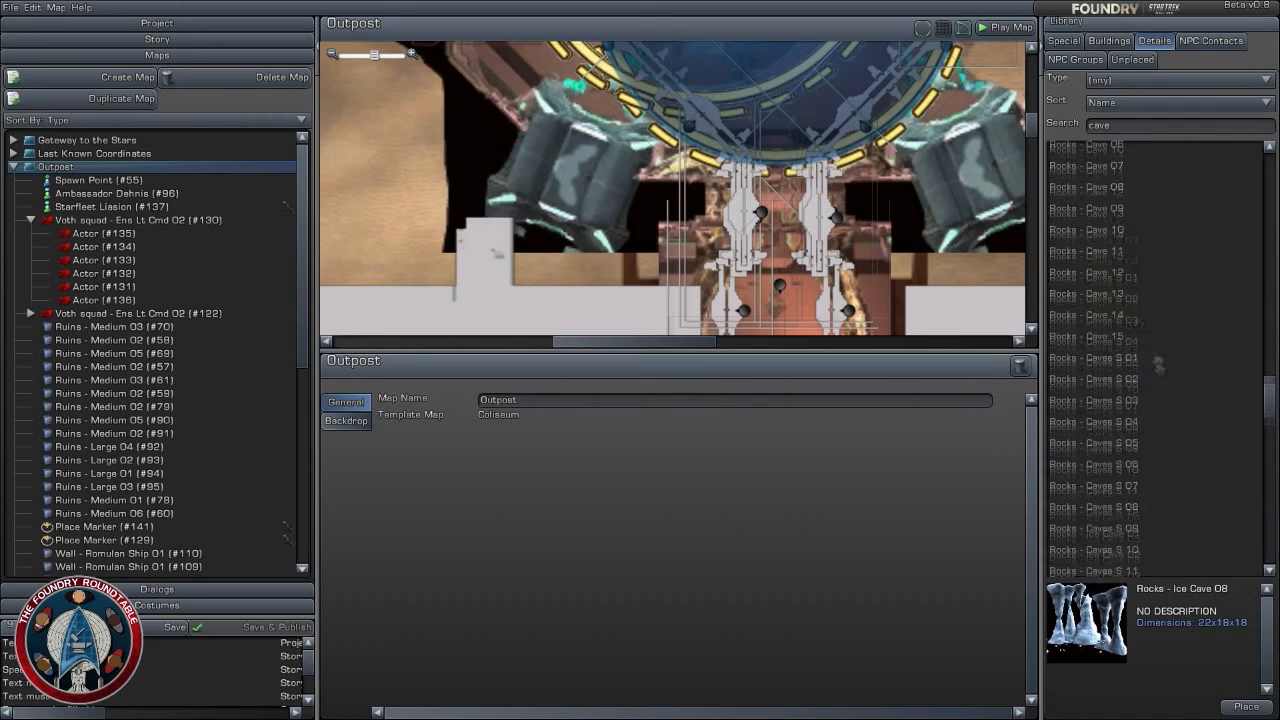
pyautogui.click(1127, 315)
pyautogui.scroll(8, 1123, 332)
pyautogui.click(1122, 260)
pyautogui.scroll(5, 1128, 320)
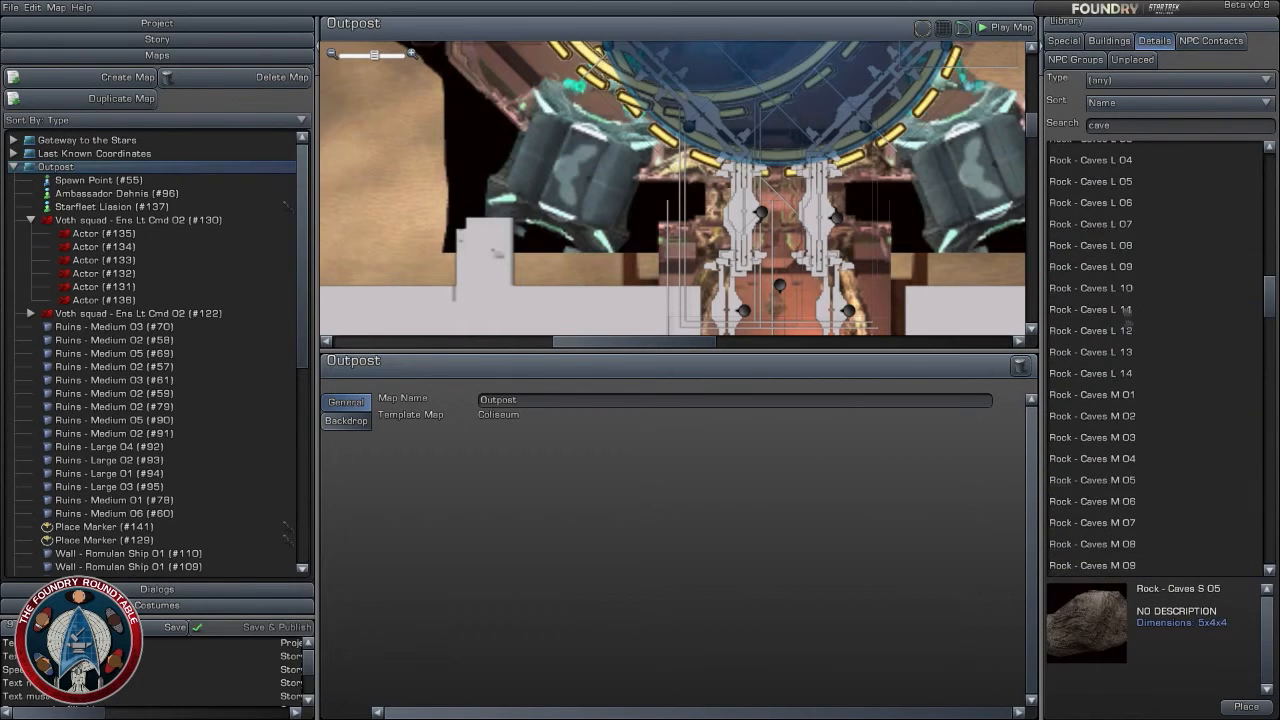
pyautogui.click(1115, 247)
pyautogui.scroll(8, 1115, 250)
pyautogui.click(1114, 256)
pyautogui.scroll(5, 1136, 352)
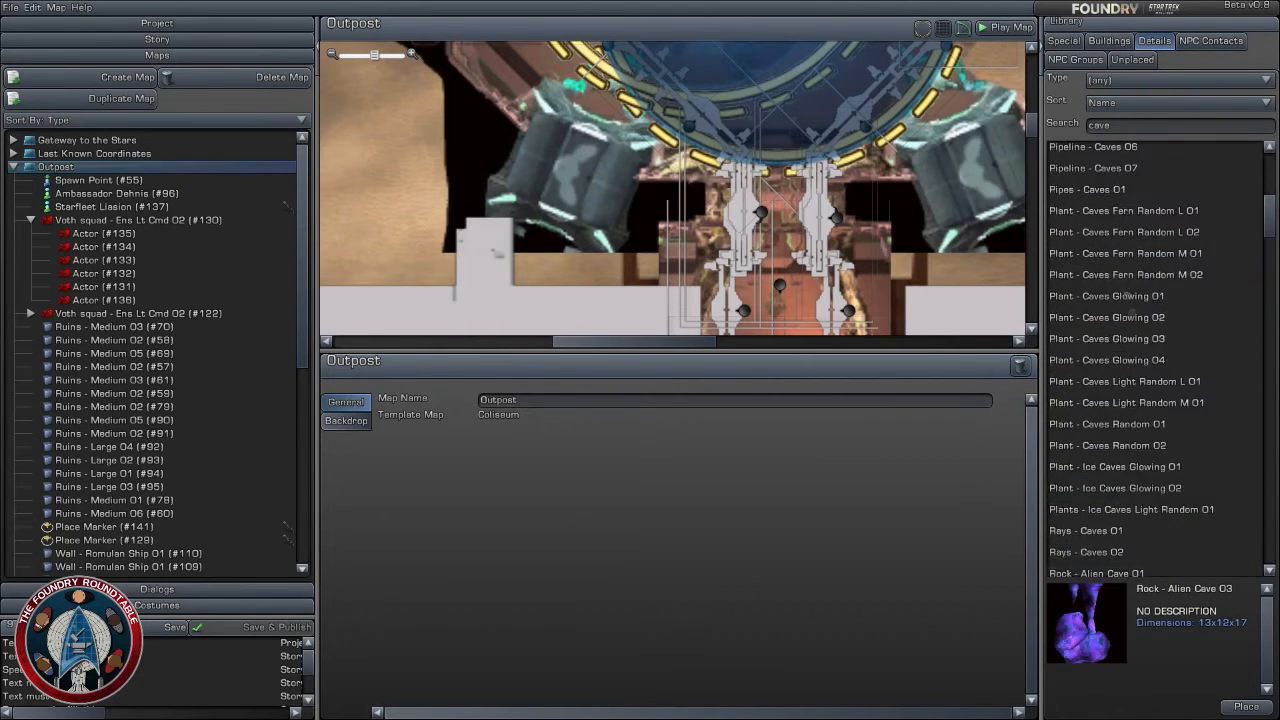
pyautogui.click(1120, 277)
pyautogui.scroll(7, 1123, 343)
pyautogui.click(1129, 152)
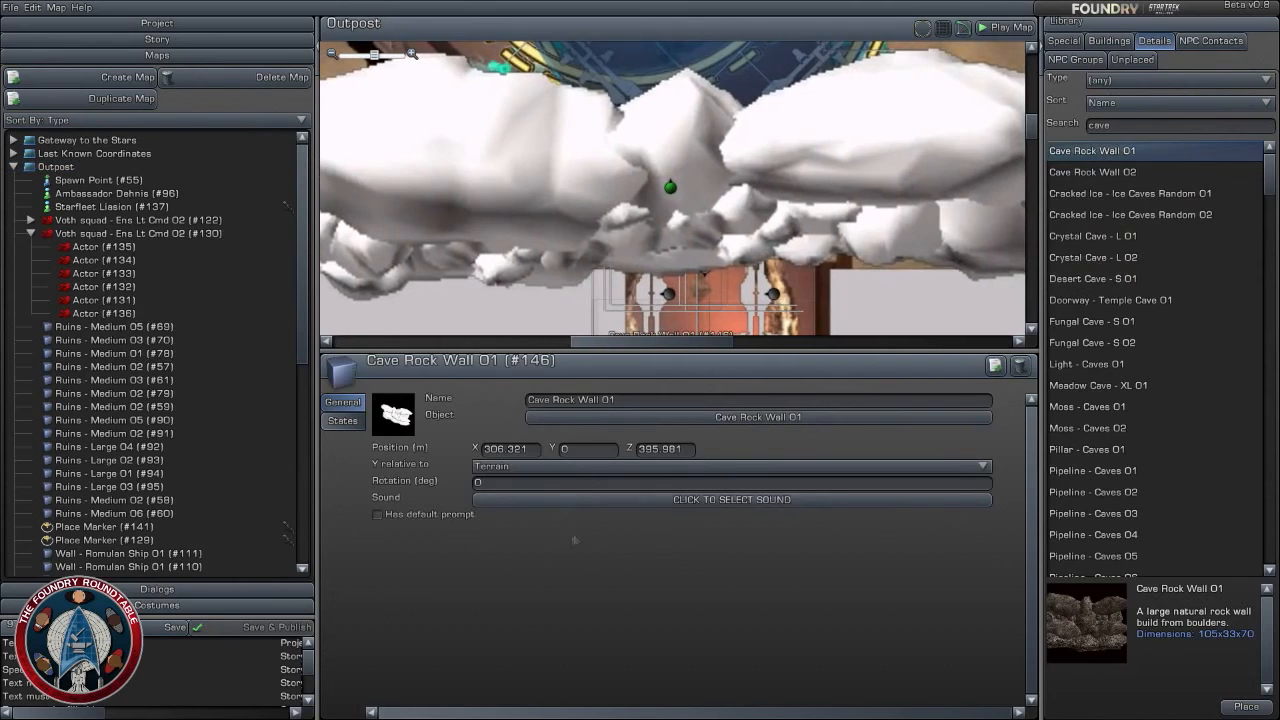
# - Set the Y position of the placed Cave Rock Wall 01 relative to Zero Altitude
pyautogui.click(597, 474)
pyautogui.click(567, 511)
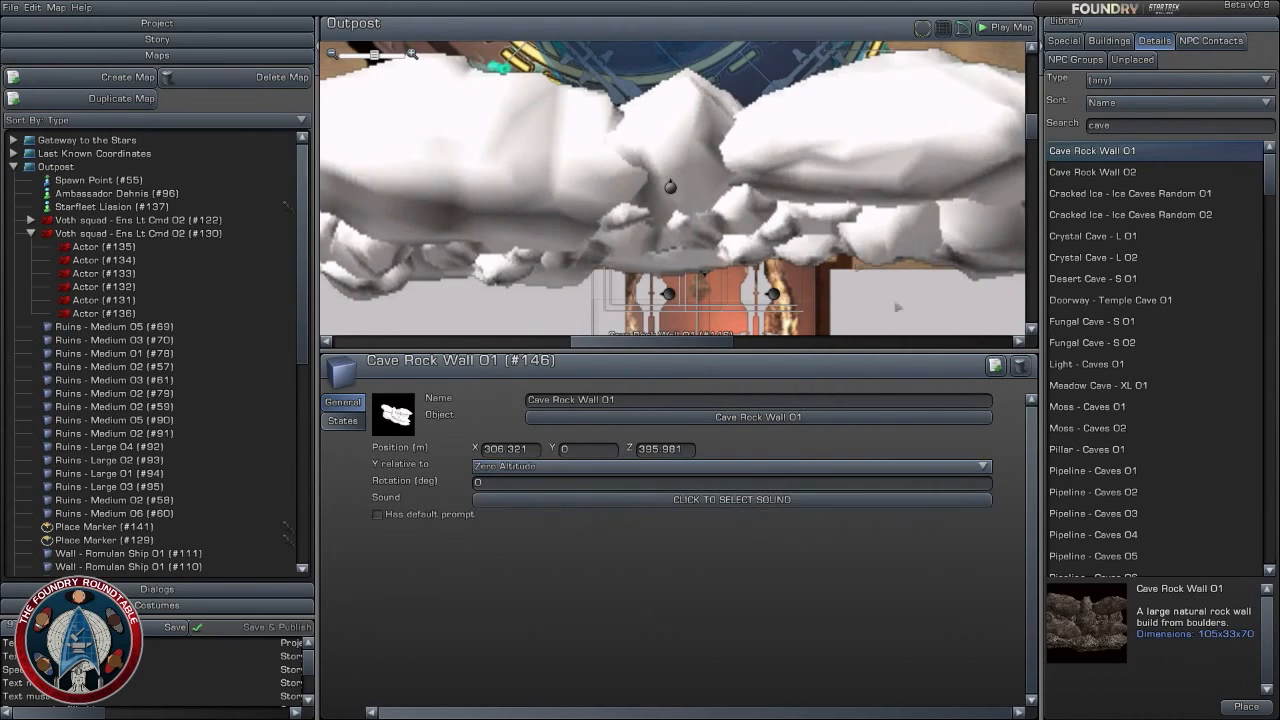
pyautogui.scroll(-5, 816, 241)
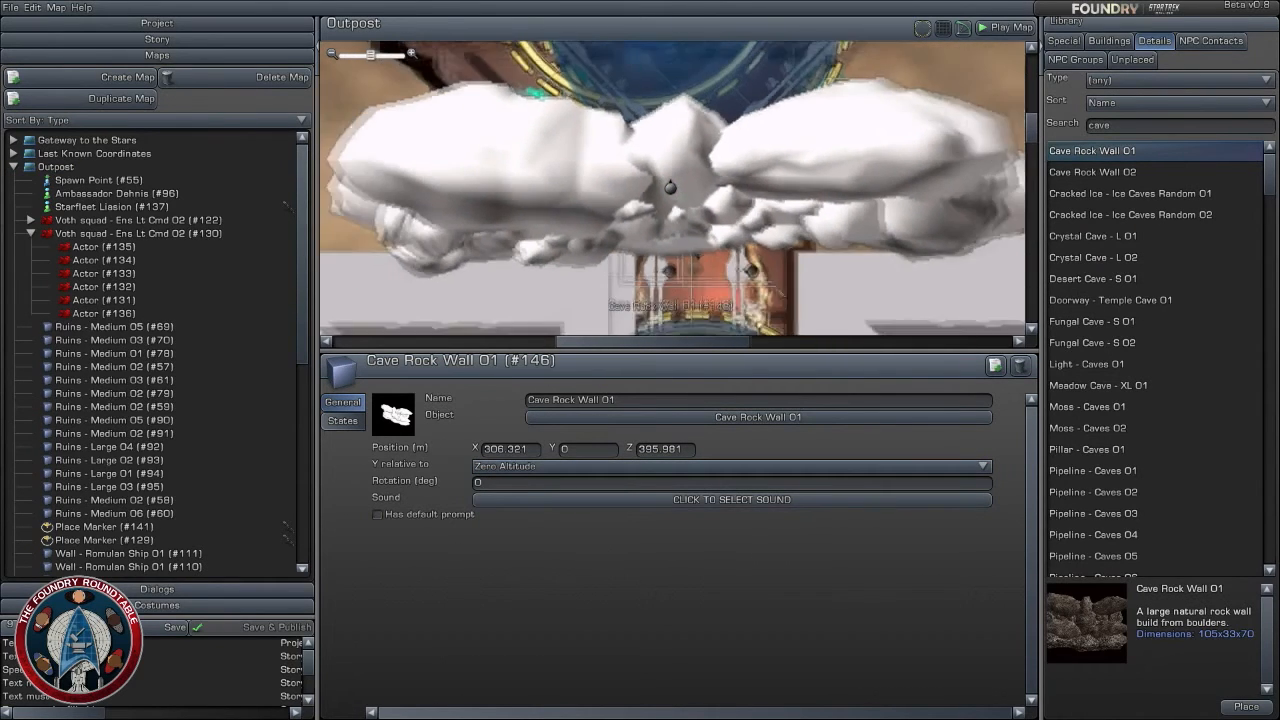
pyautogui.scroll(-1, 816, 241)
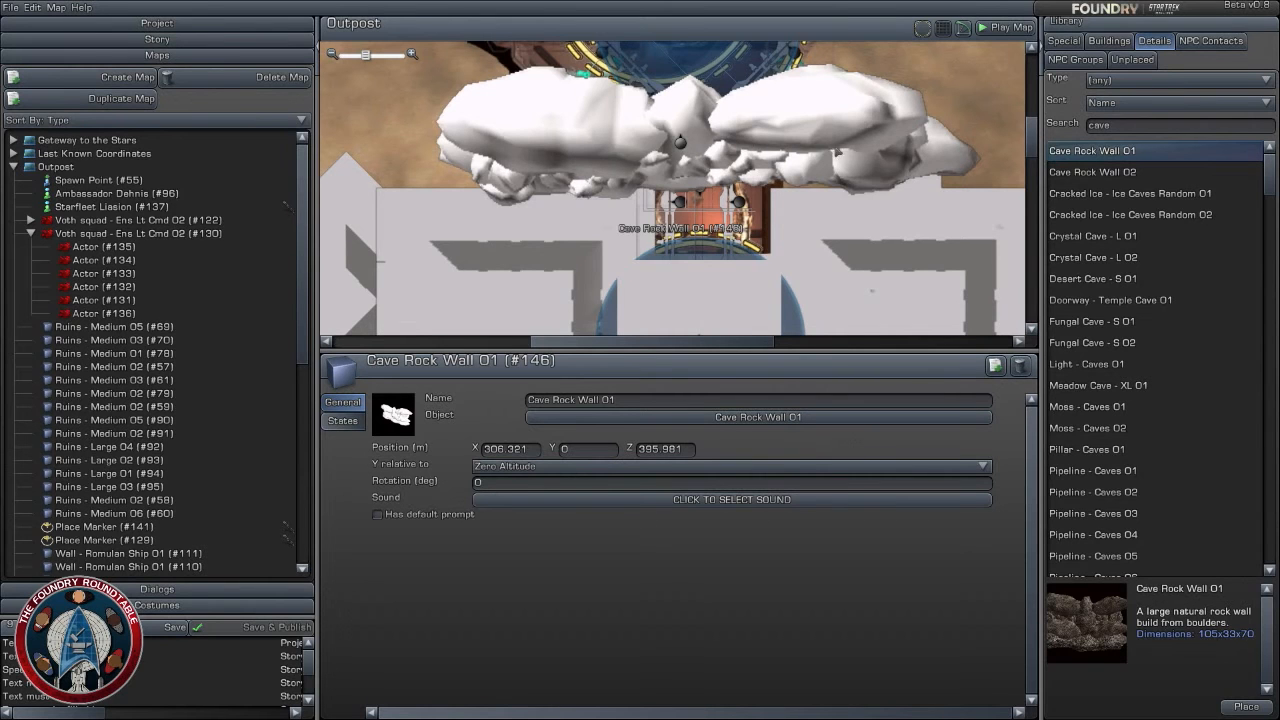
# - Make Cave Rock Wall 01 change from hidden to visible when the Activate Special Charges objective is complete
pyautogui.scroll(-4, 838, 152)
pyautogui.click(897, 203)
pyautogui.scroll(3, 897, 203)
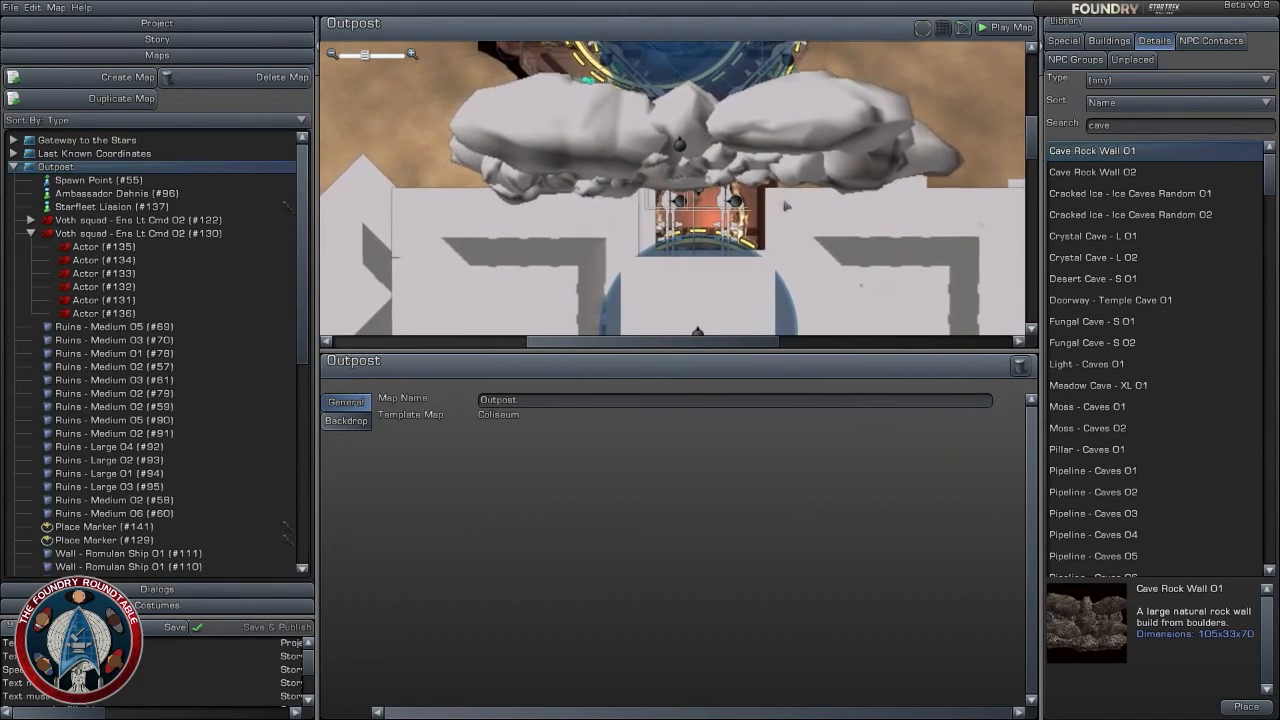
pyautogui.scroll(-1, 779, 207)
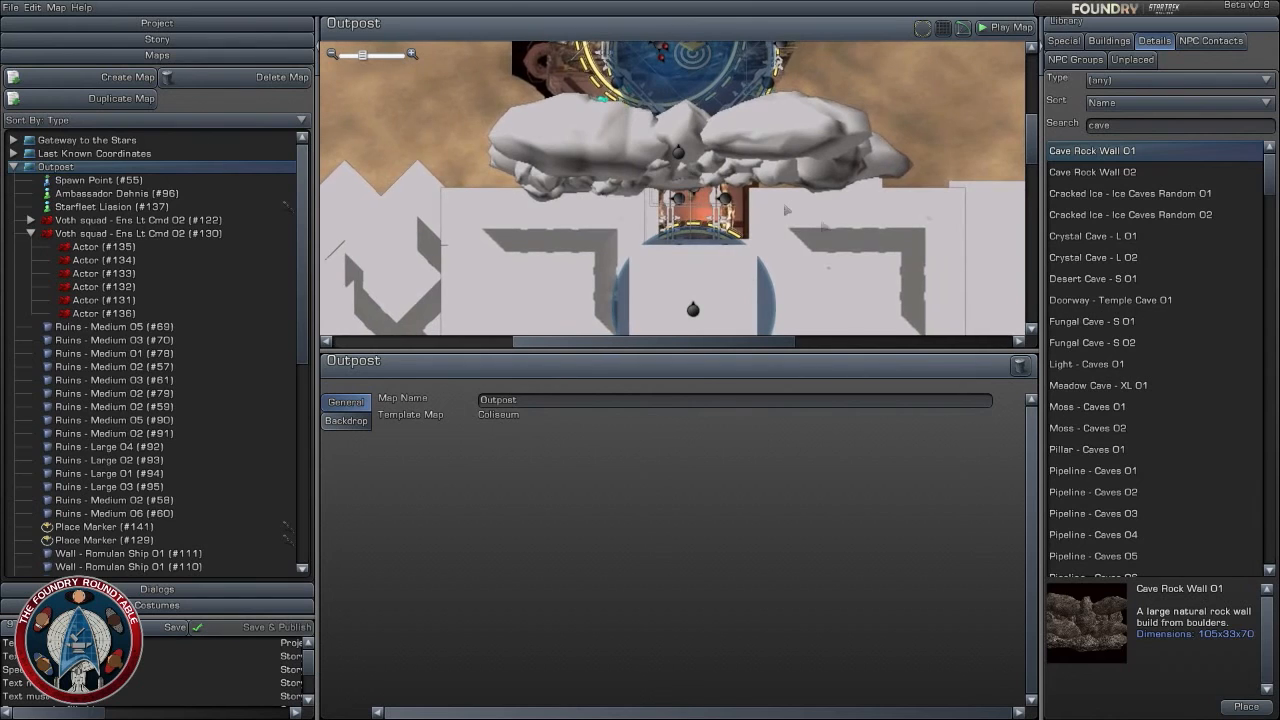
pyautogui.moveTo(855, 216); pyautogui.dragTo(847, 170, button='right')
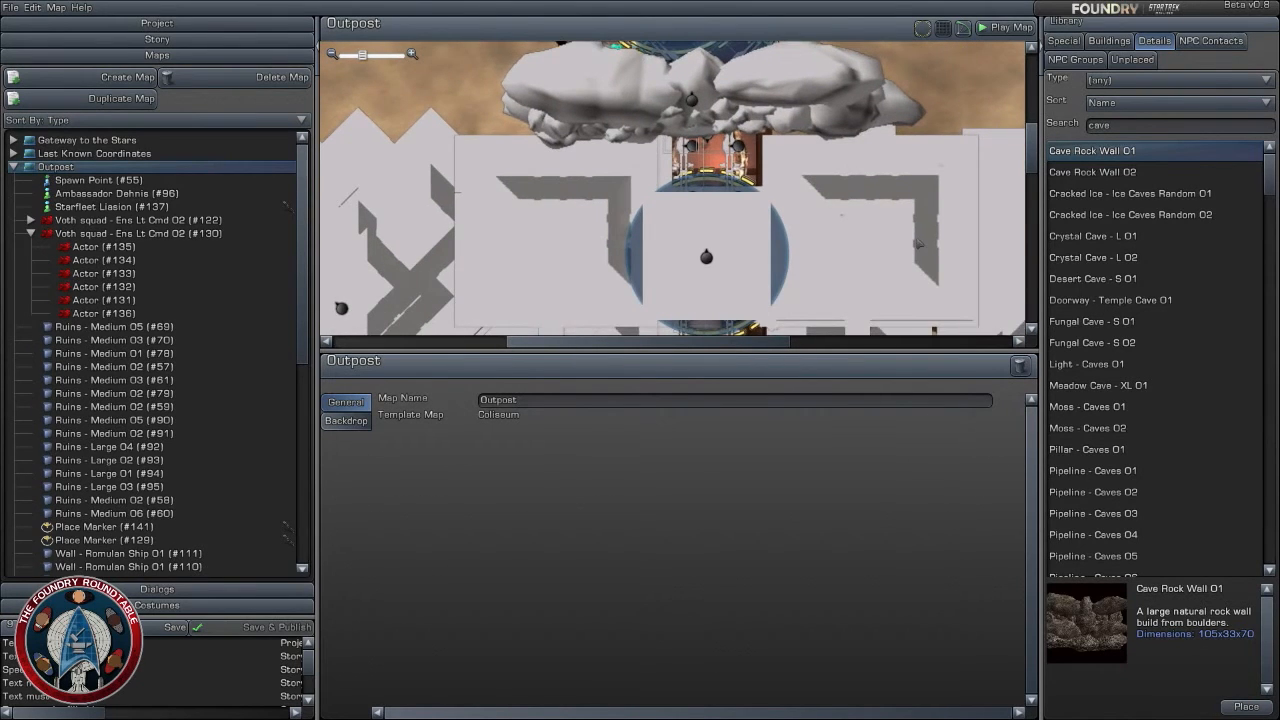
pyautogui.click(708, 160)
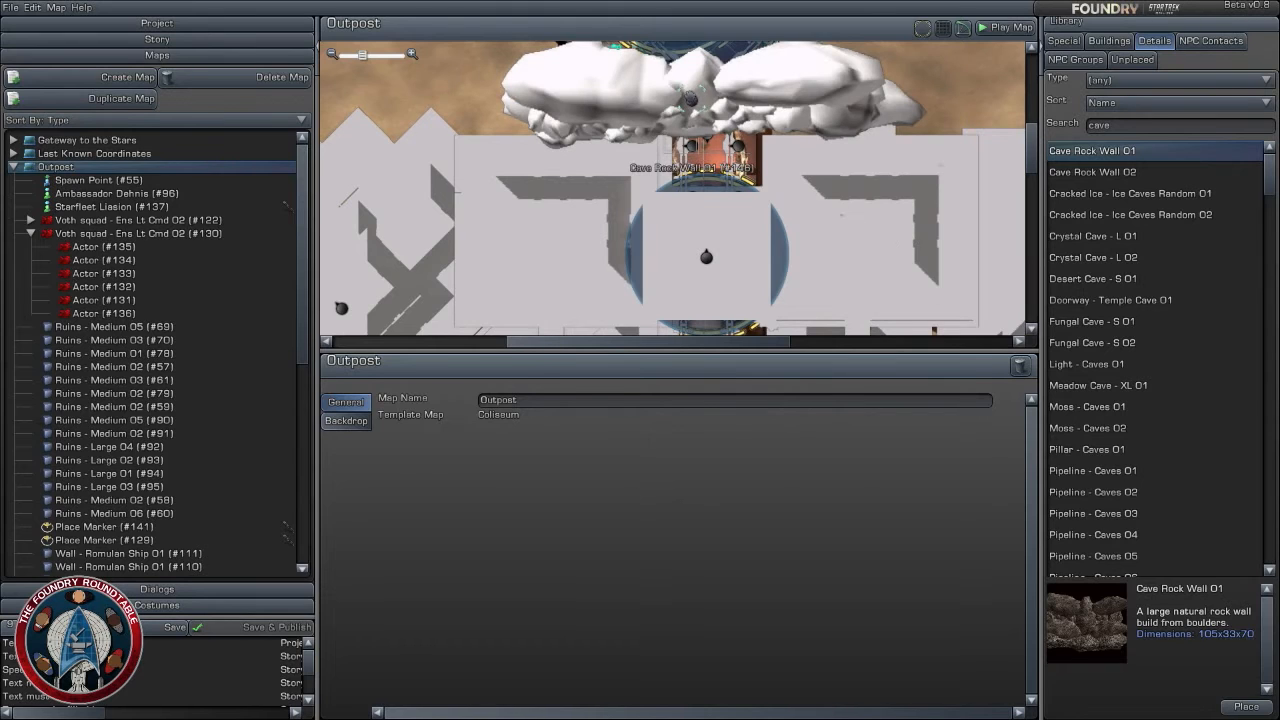
pyautogui.click(343, 421)
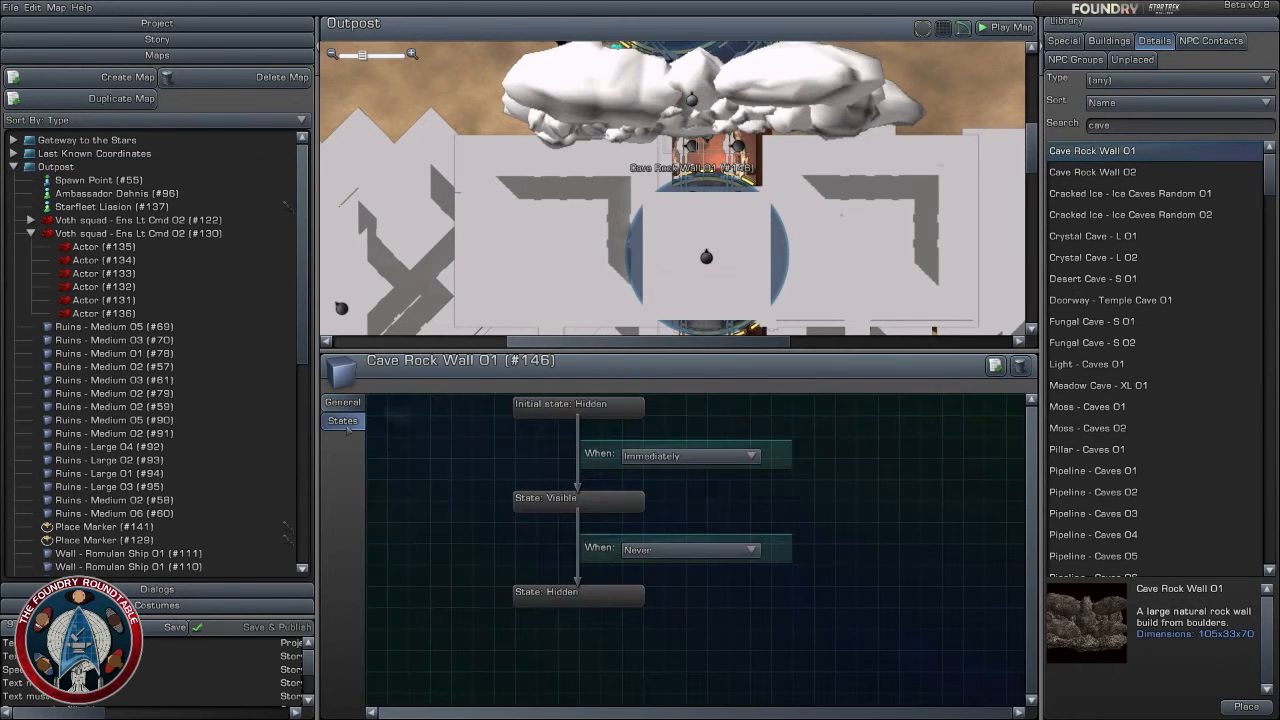
pyautogui.click(703, 458)
pyautogui.click(704, 538)
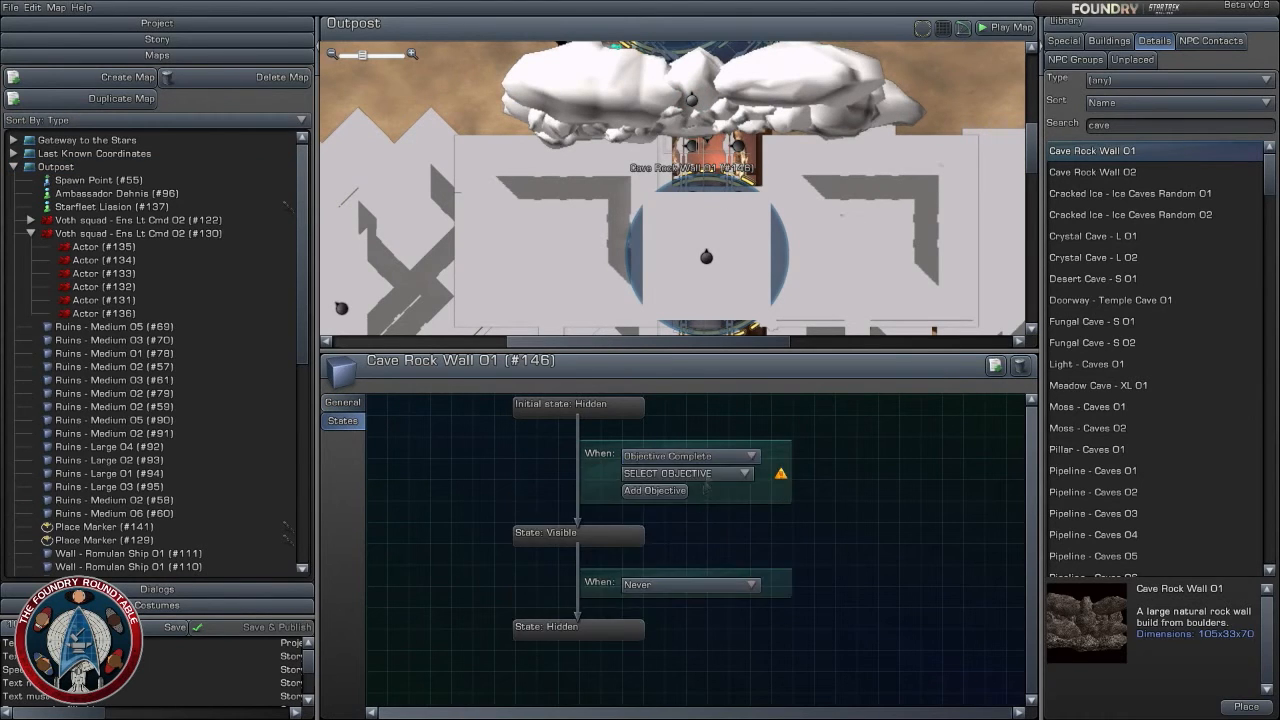
pyautogui.click(706, 474)
pyautogui.click(700, 648)
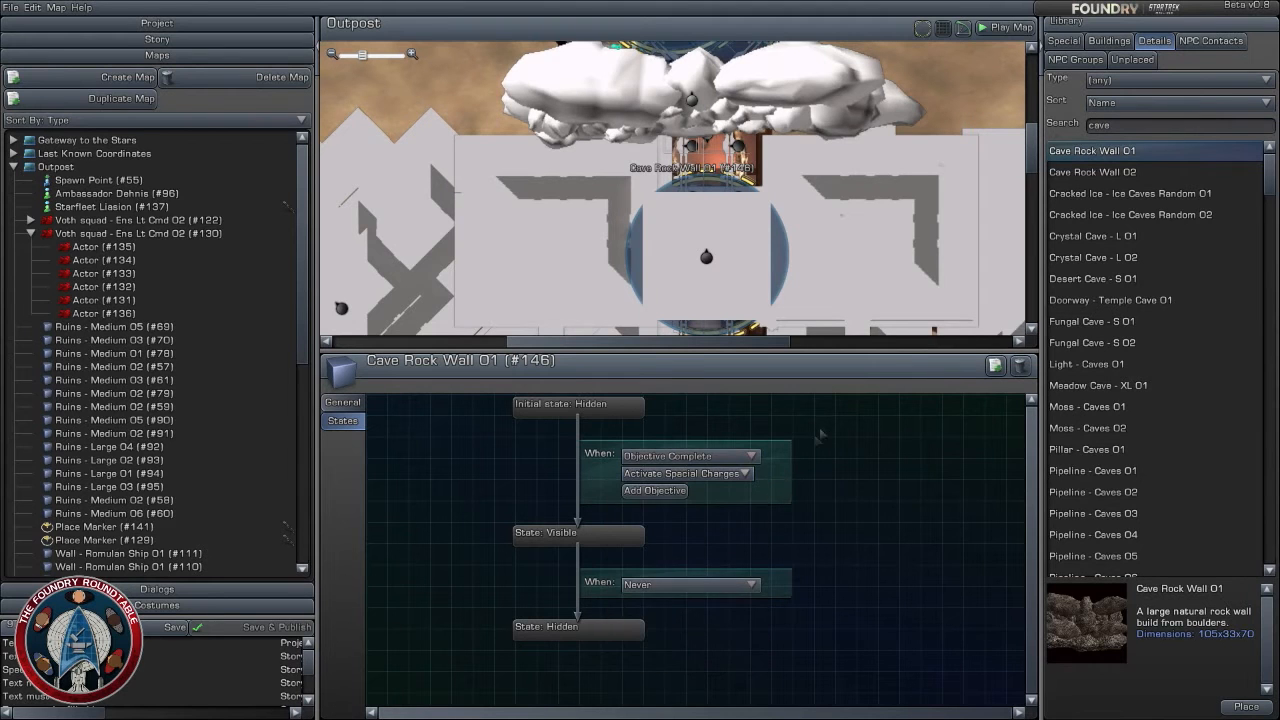
# - Make the corridor's FX - Explosion 01 become visible when the Activate Special Charges objective is complete
pyautogui.click(708, 162)
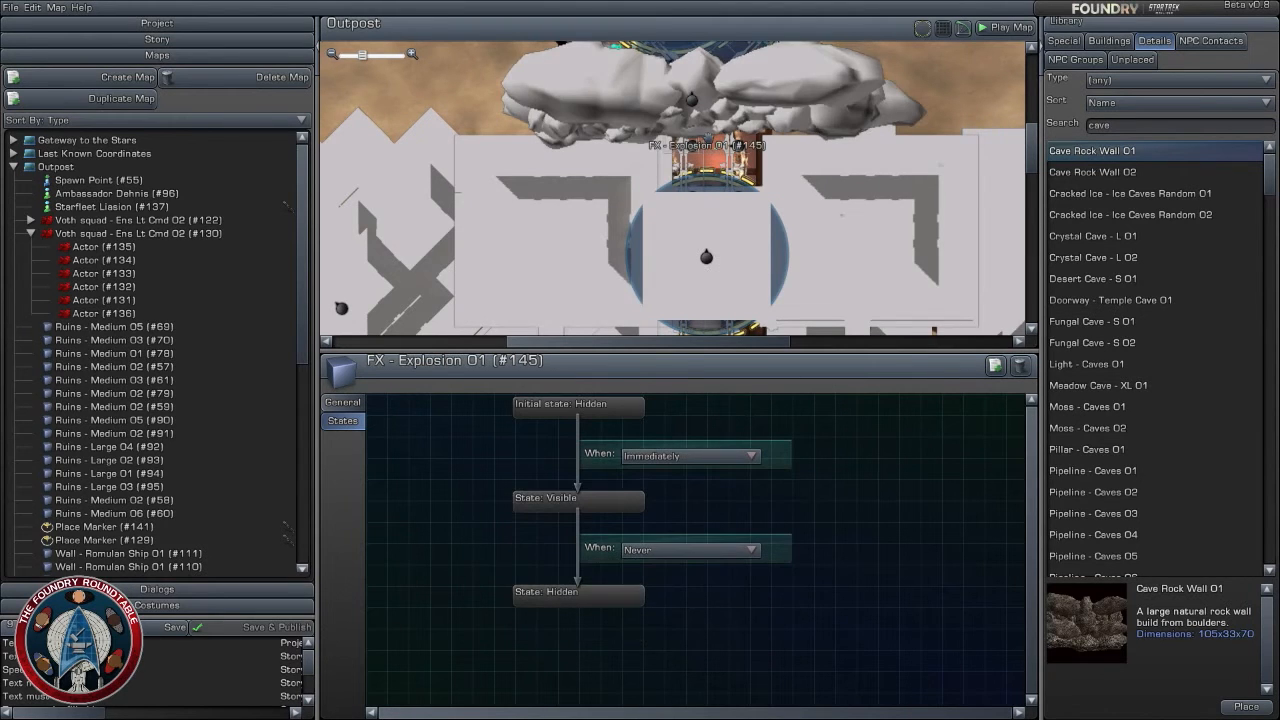
pyautogui.click(700, 456)
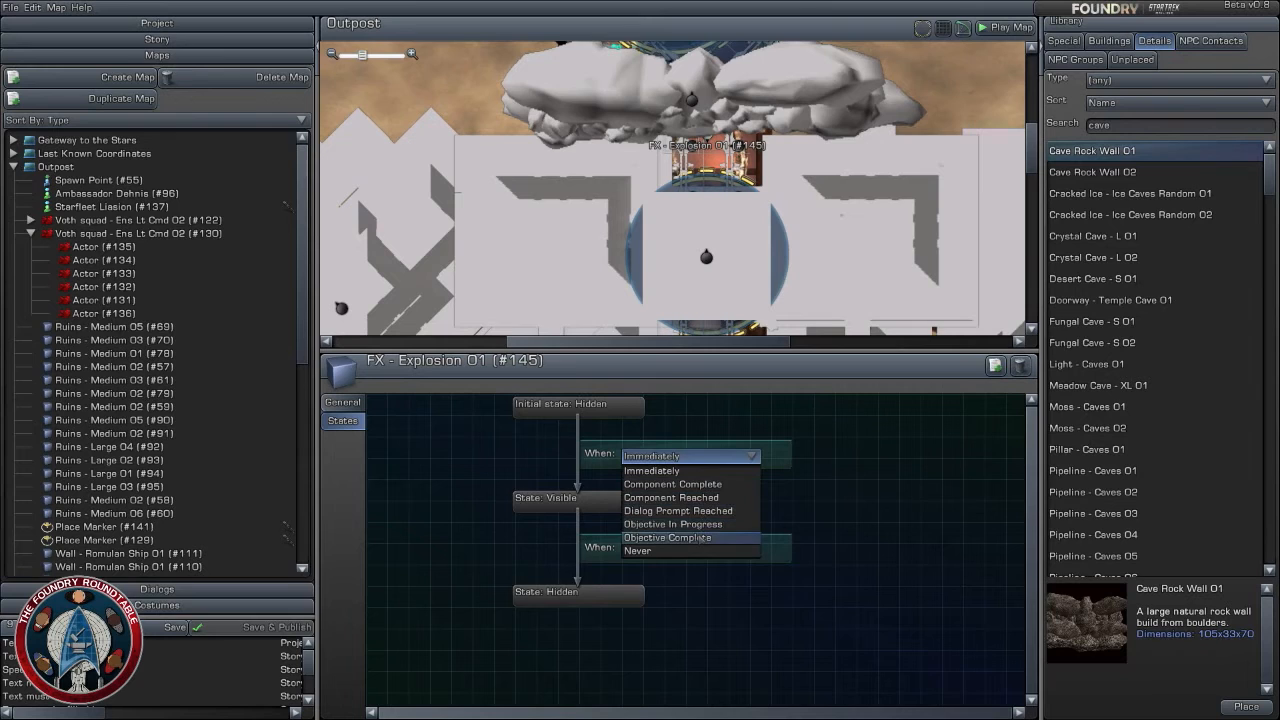
pyautogui.click(700, 537)
pyautogui.click(702, 474)
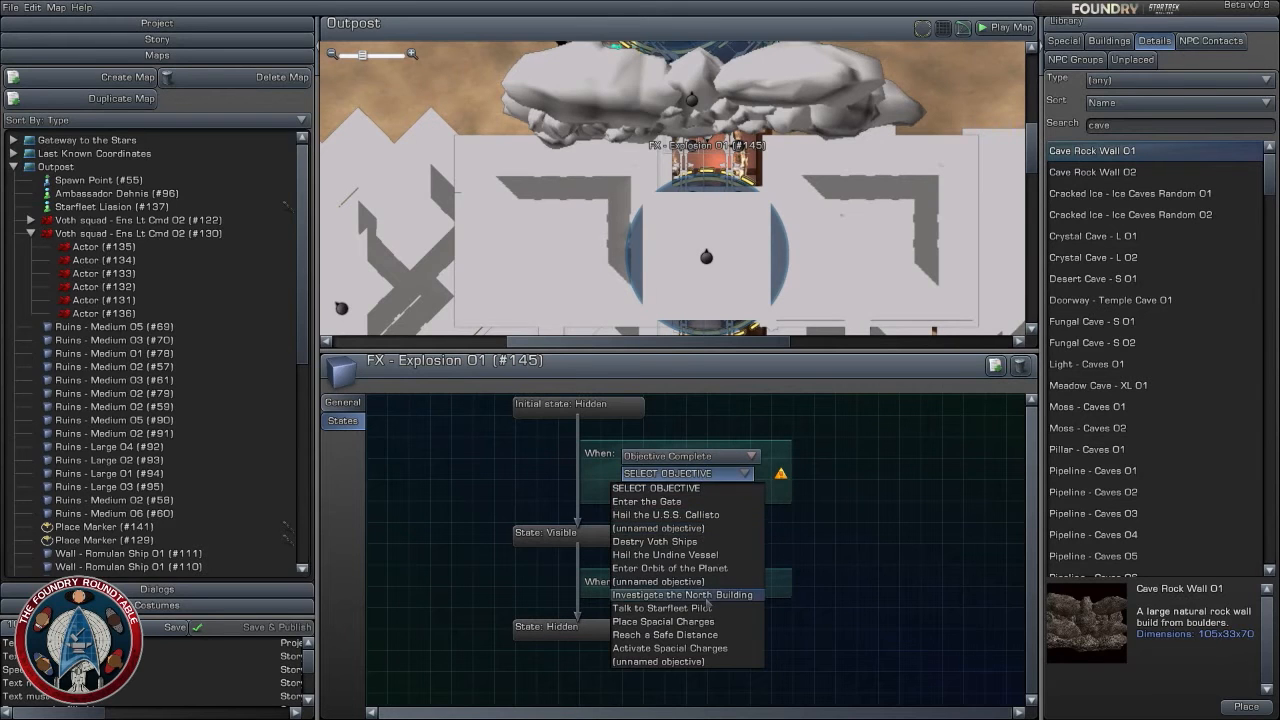
pyautogui.click(700, 648)
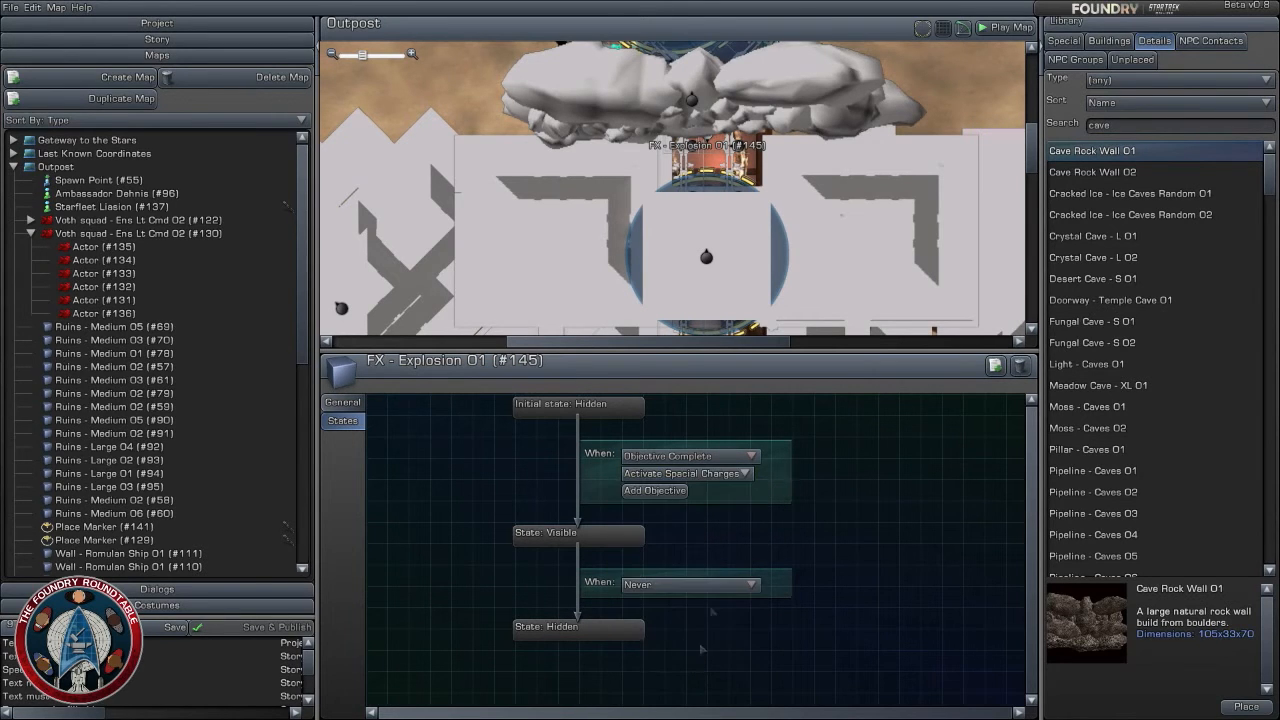
pyautogui.click(484, 253)
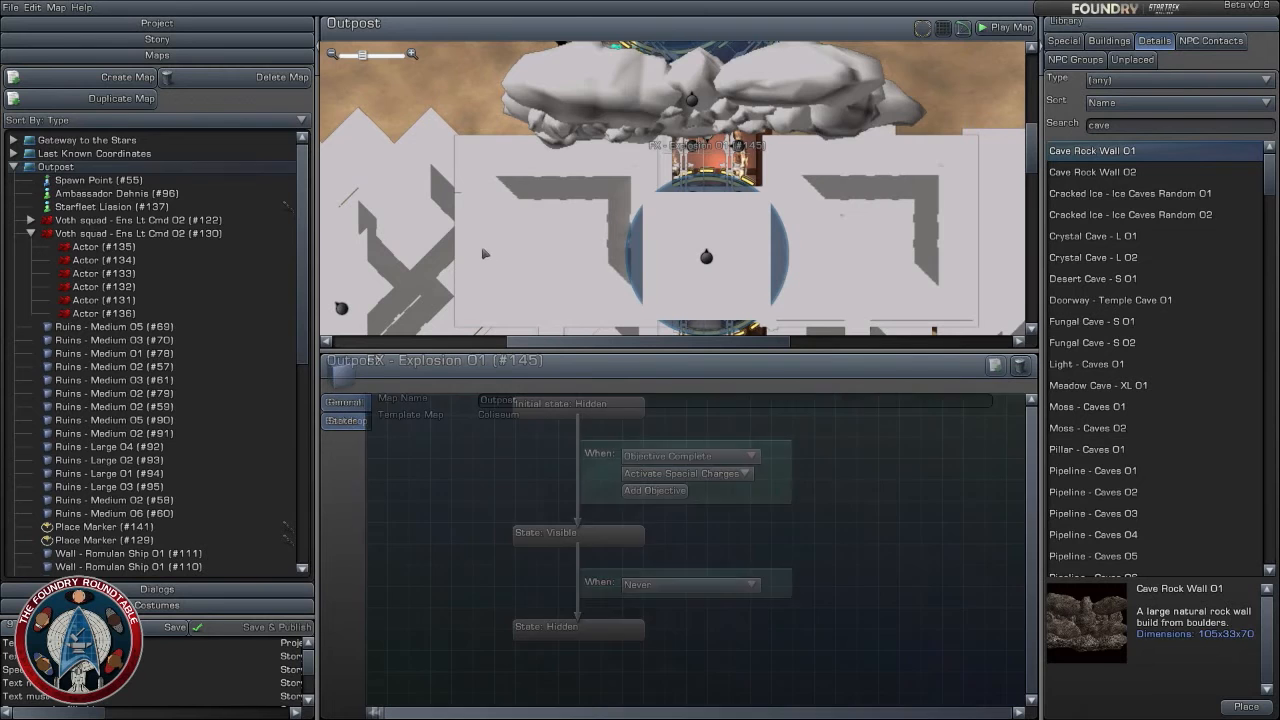
# - Play the Outpost map from its spawn point and run across the sand toward the Voth squad at the corridor entrance
pyautogui.scroll(-4, 484, 253)
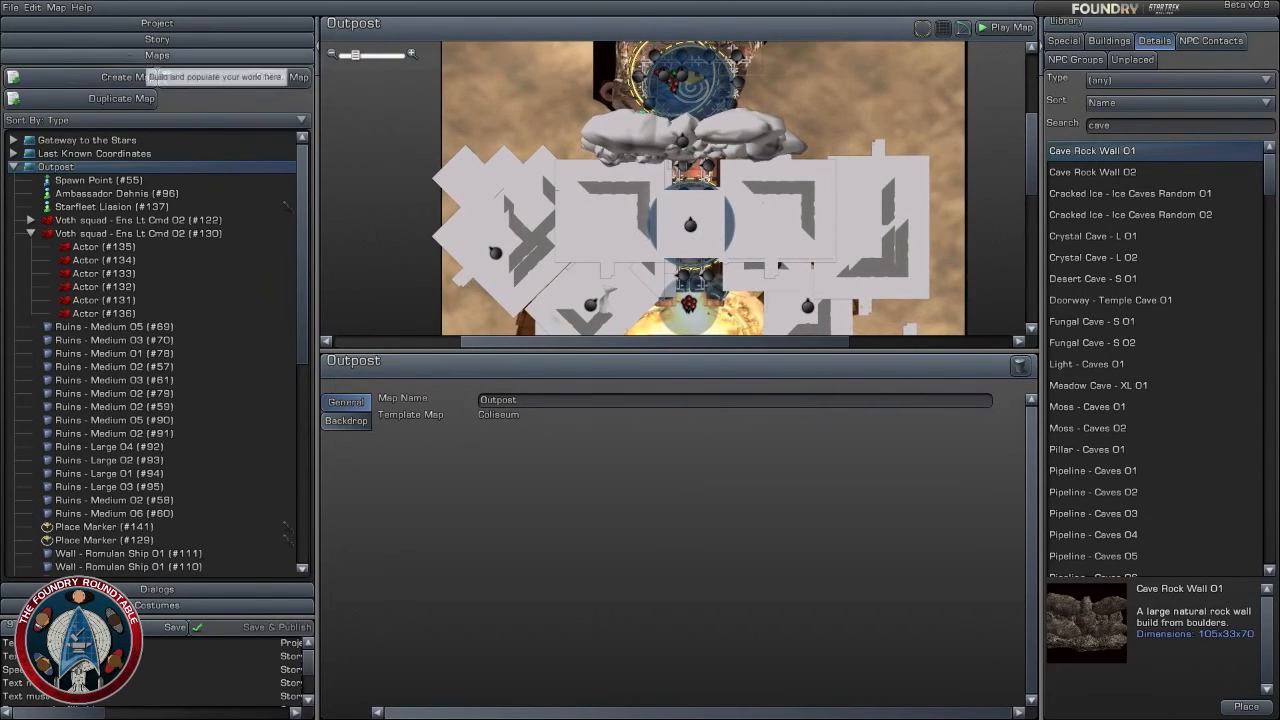
pyautogui.scroll(-2, 468, 116)
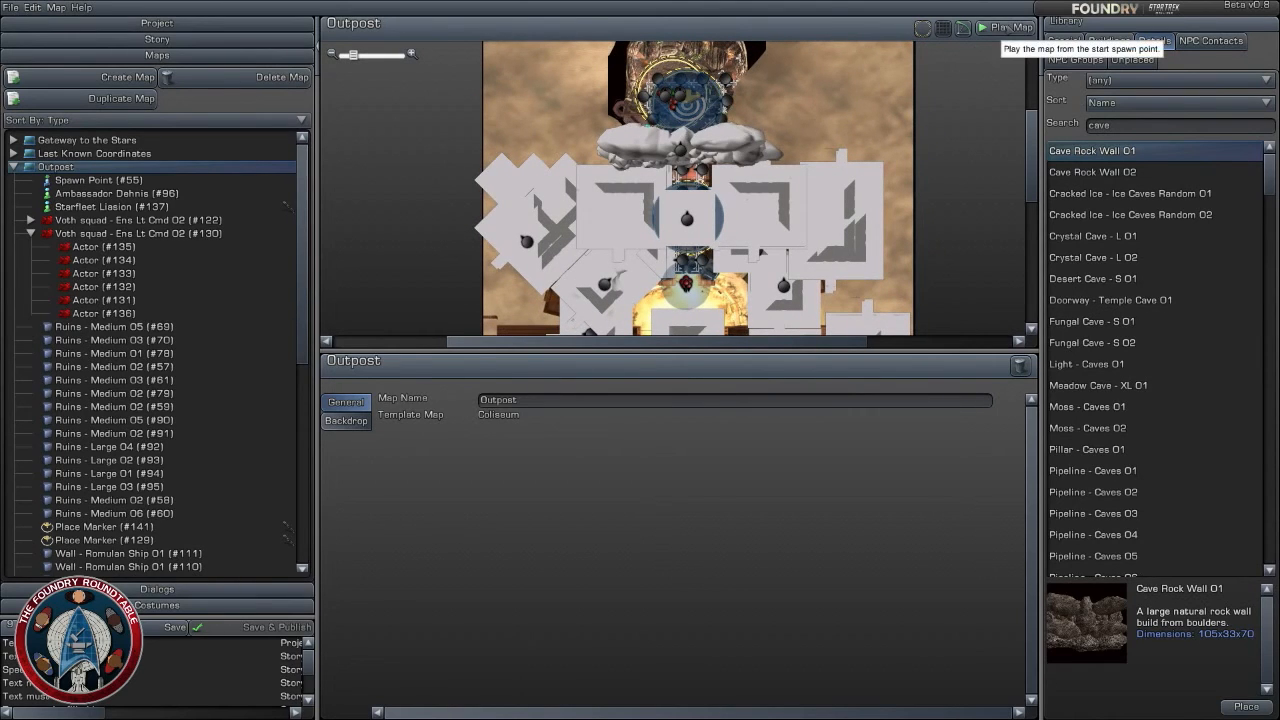
pyautogui.scroll(3, 762, 135)
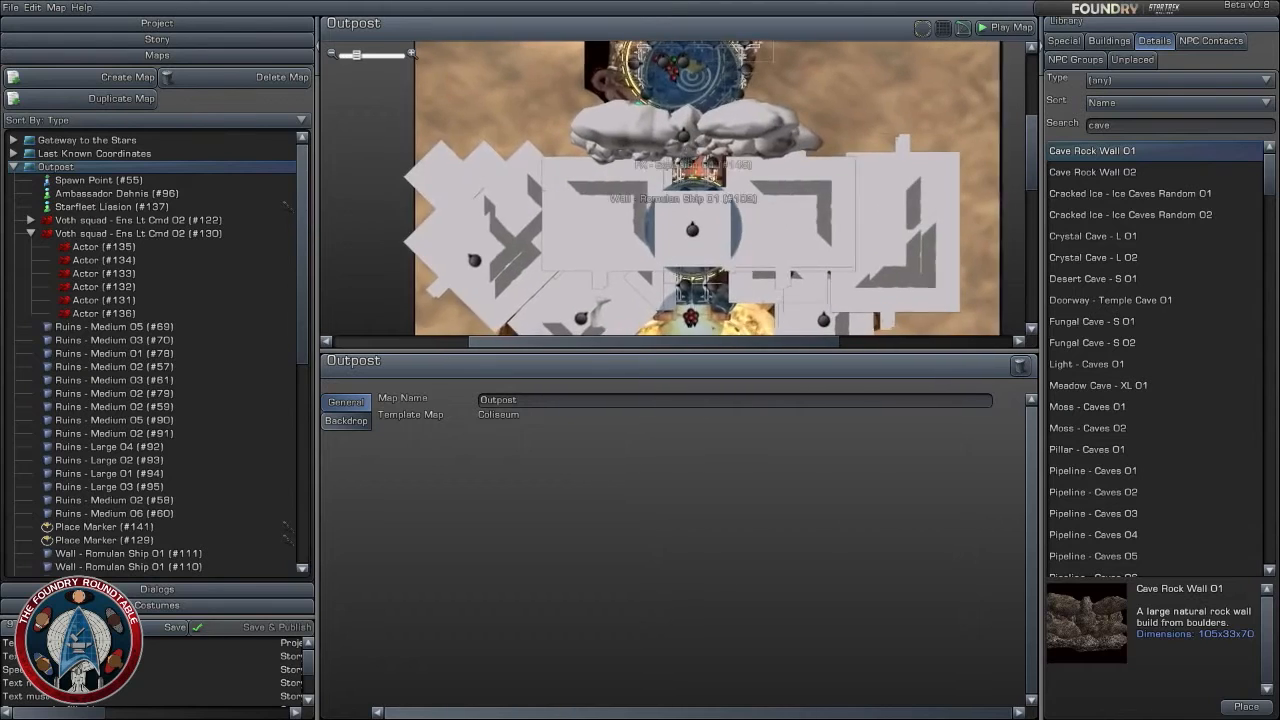
pyautogui.click(997, 27)
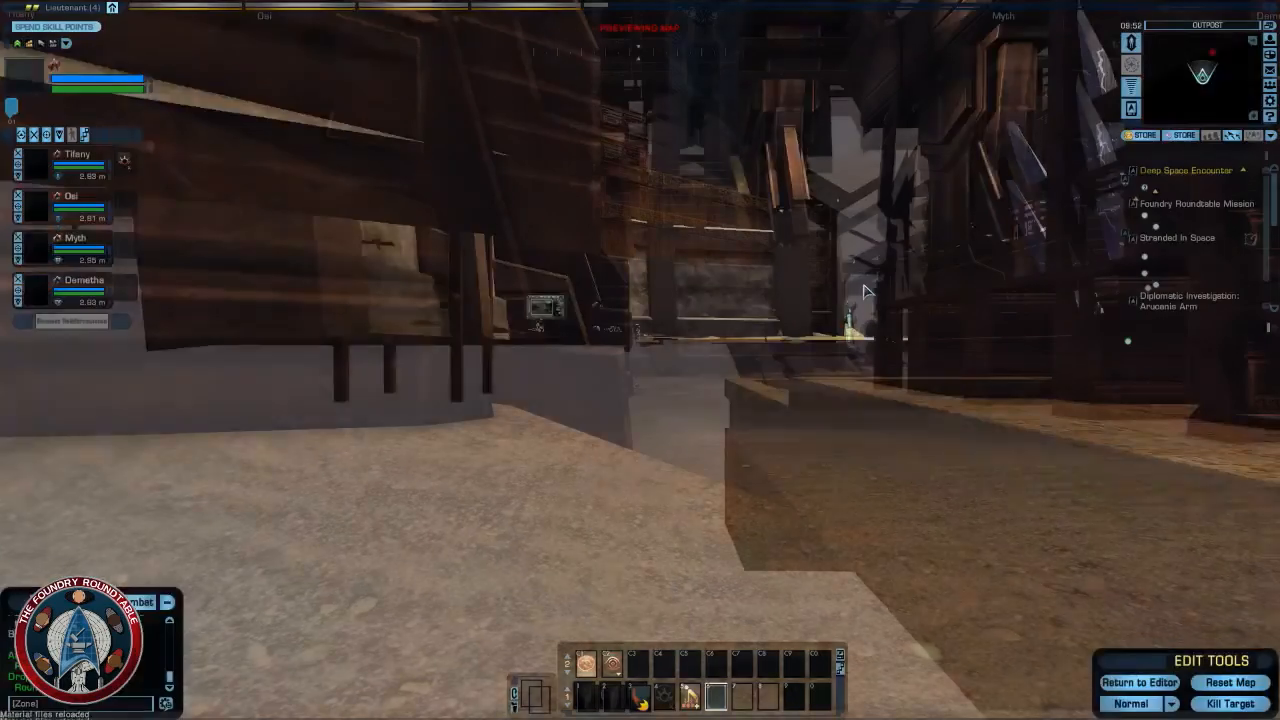
pyautogui.press('w')
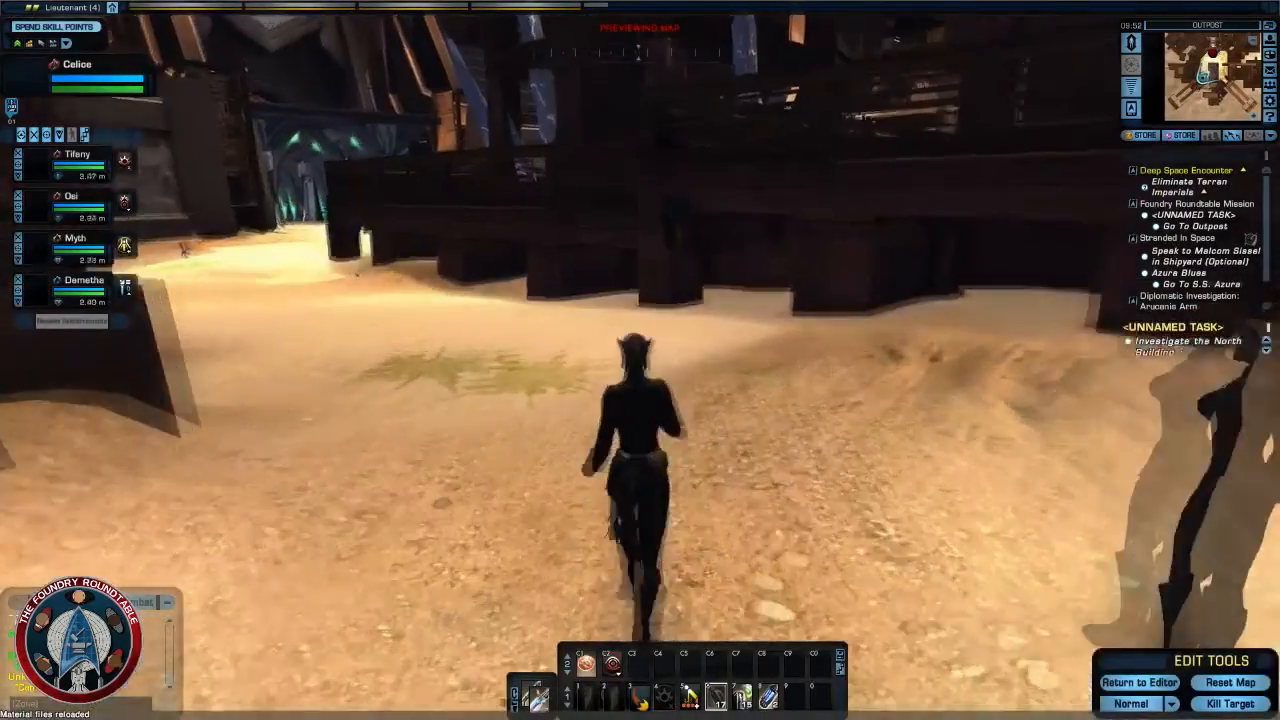
pyautogui.press('w')
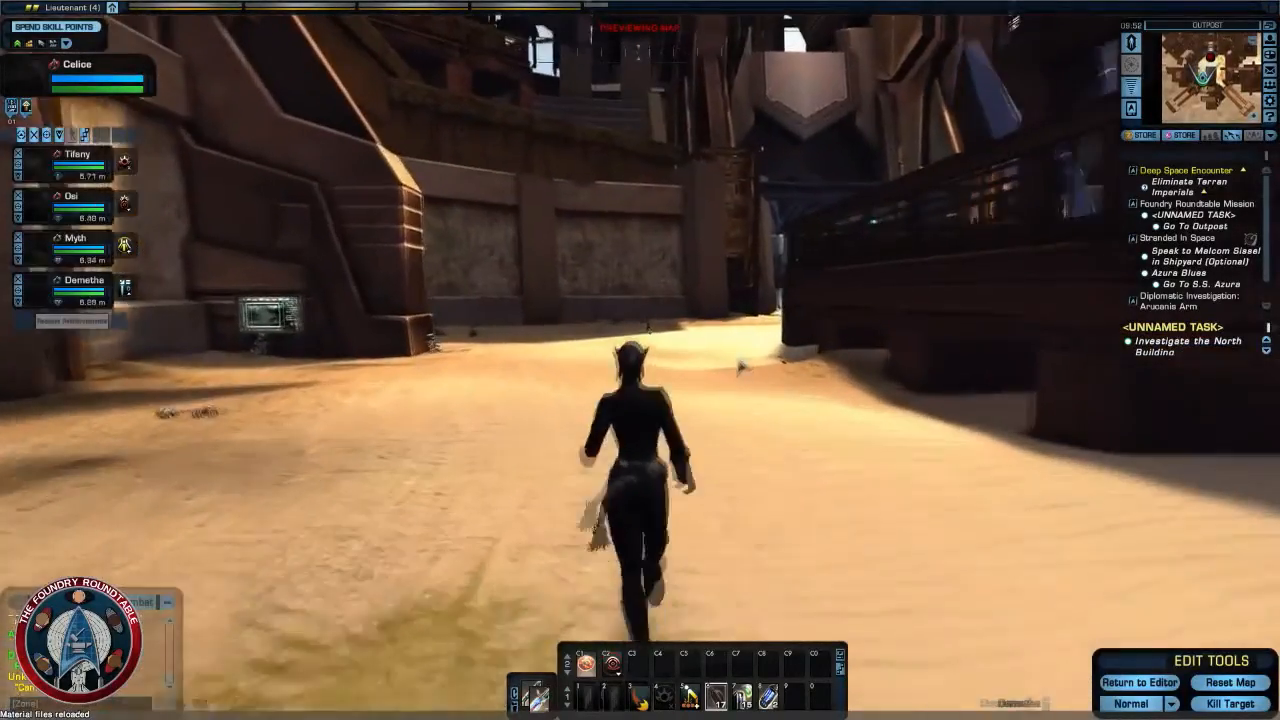
pyautogui.press('w')
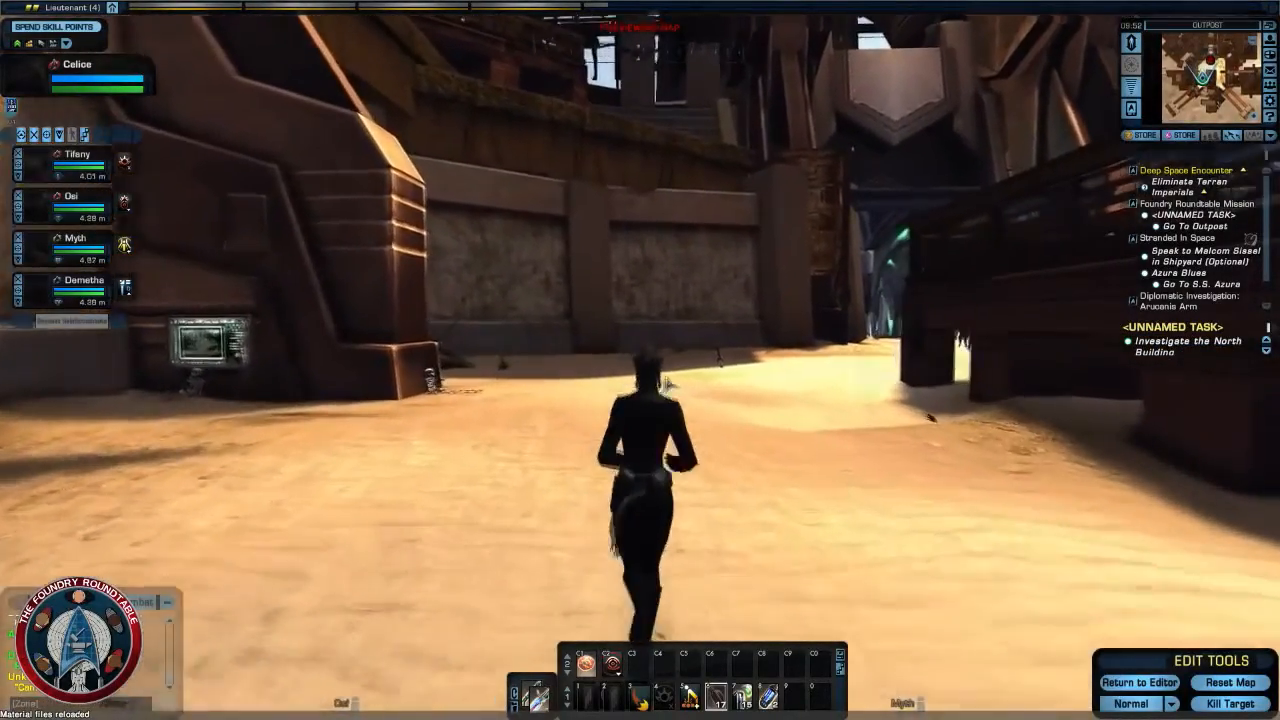
pyautogui.press('w')
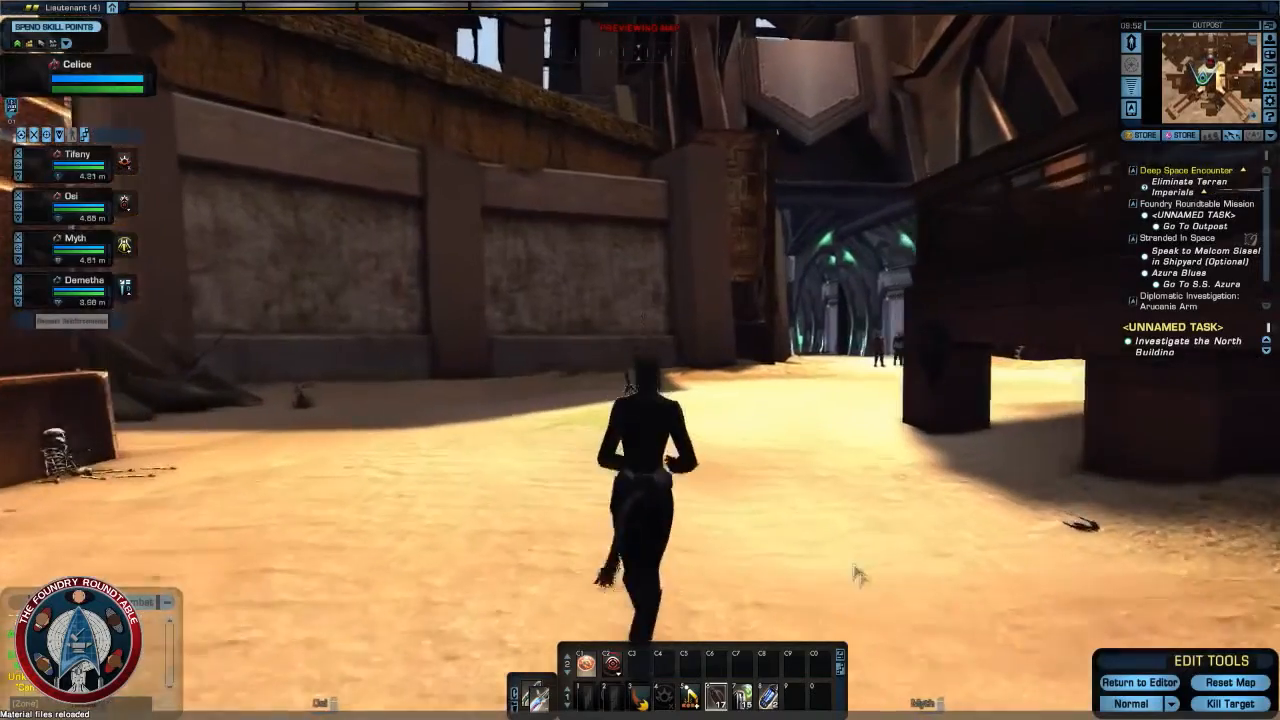
pyautogui.press('w')
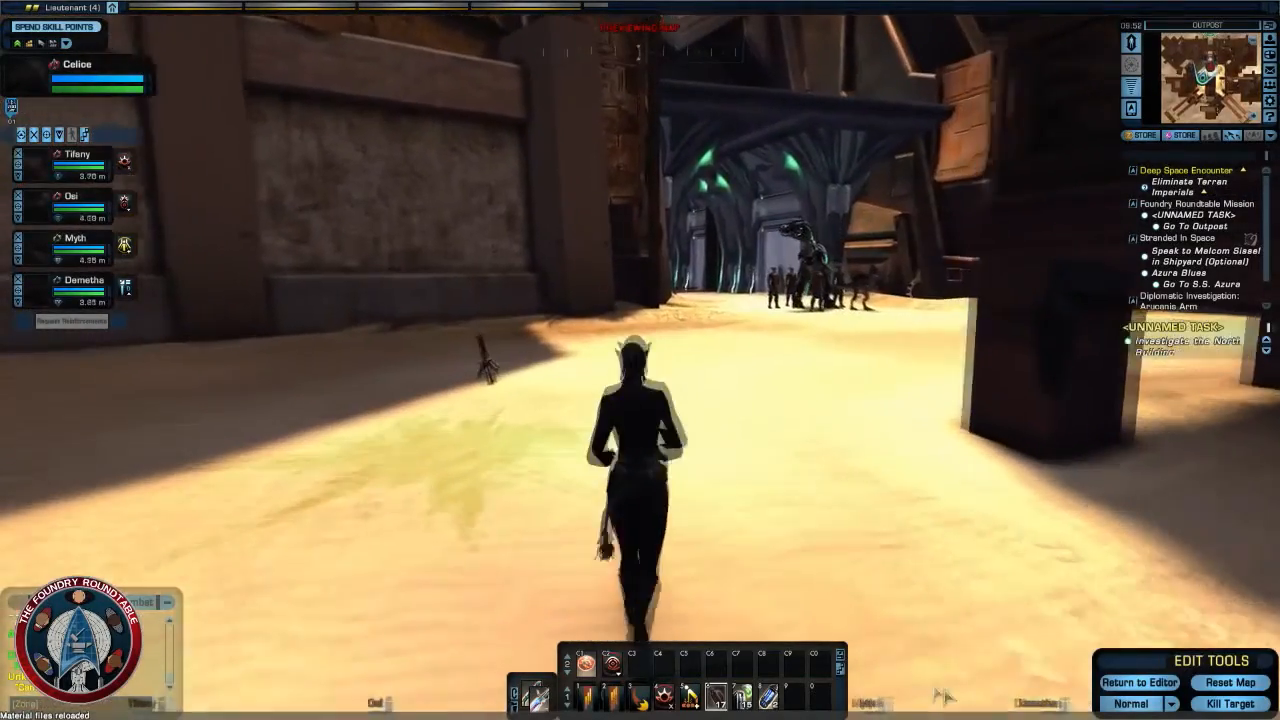
# - Kill the Voth squad outside the corridor and try to take the dropped Personal Shield Mk I
pyautogui.press('Tab')
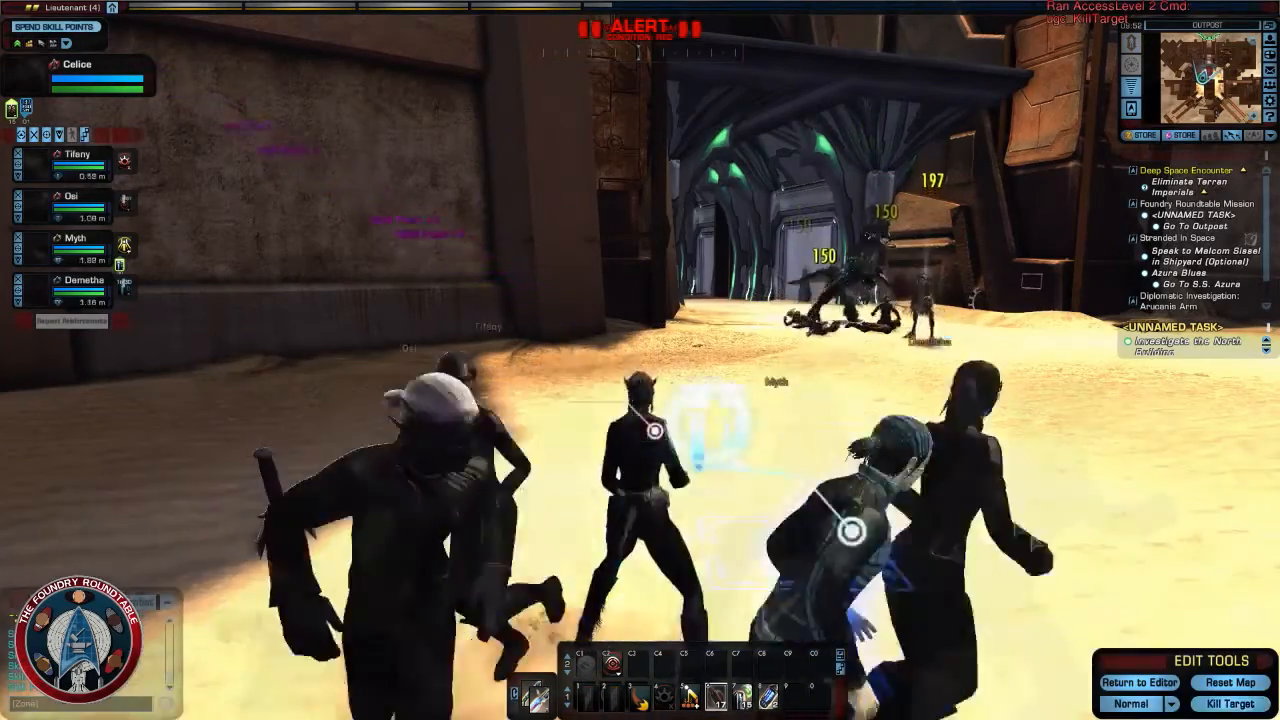
pyautogui.press('w')
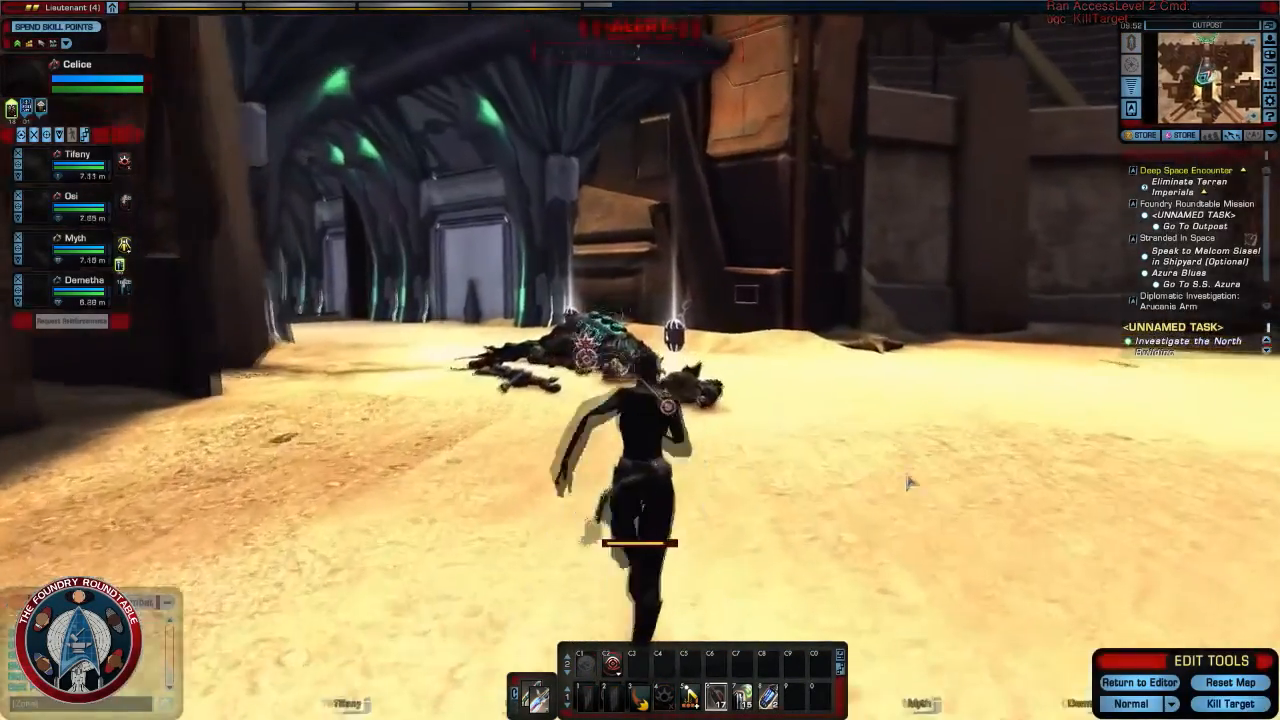
pyautogui.press('w')
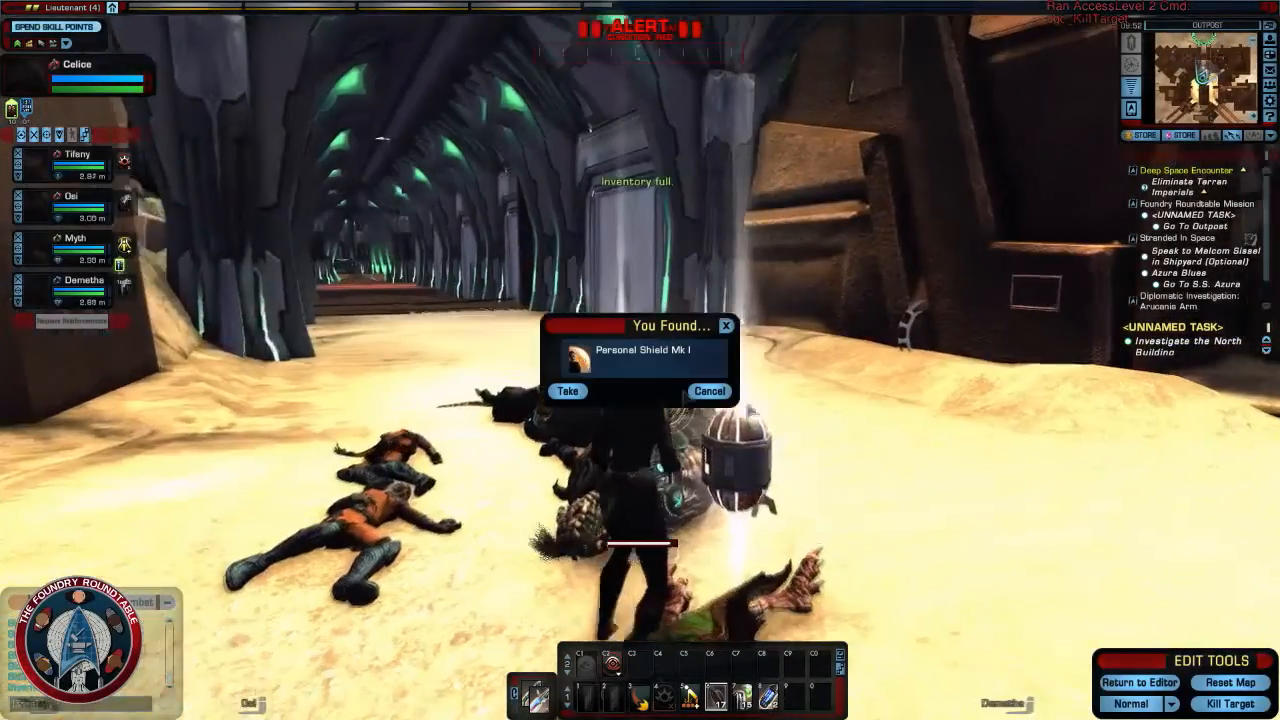
pyautogui.click(568, 391)
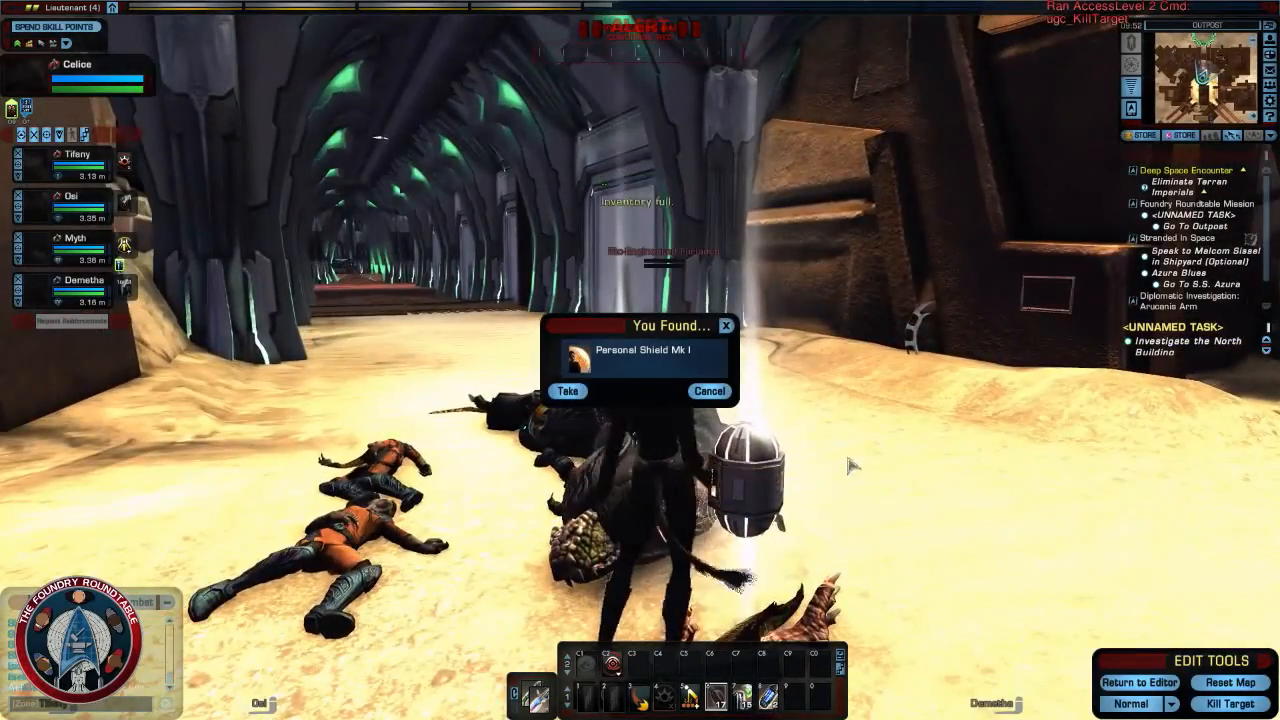
pyautogui.moveTo(850, 466); pyautogui.dragTo(780, 450, button='right')
pyautogui.click(710, 391)
pyautogui.moveTo(712, 395); pyautogui.dragTo(780, 400, button='right')
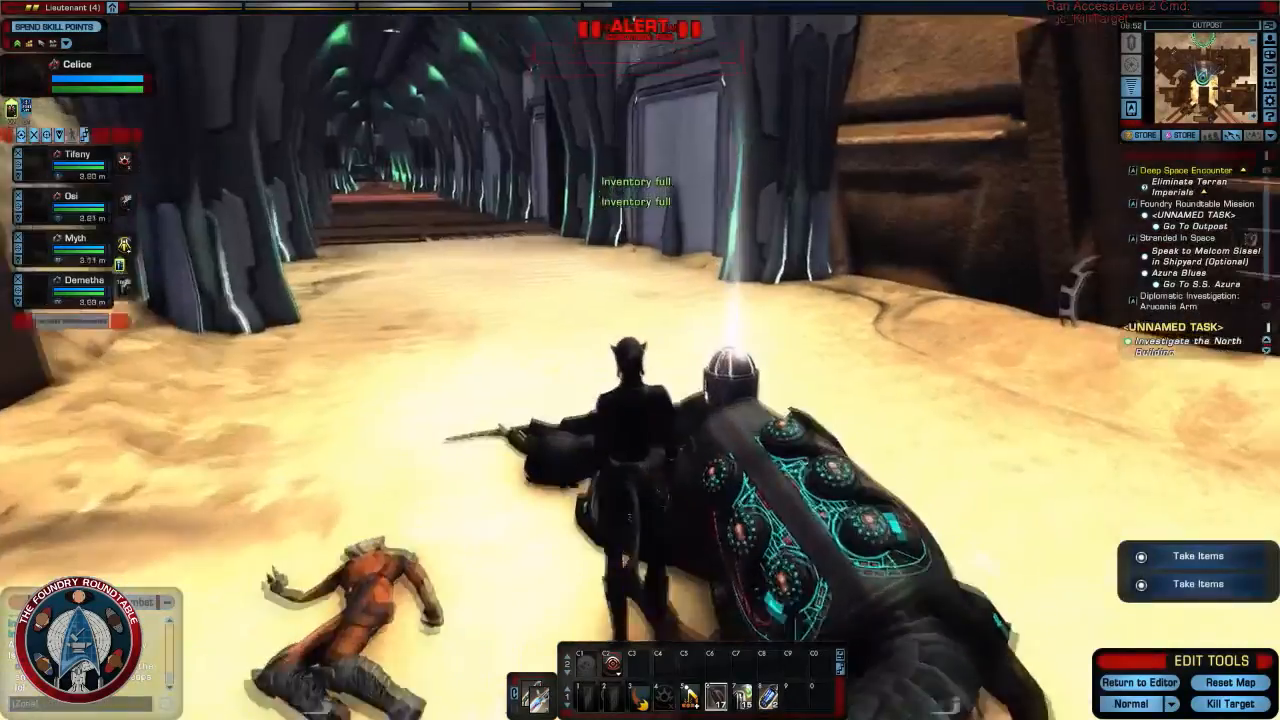
# - Run through the corridor into the north building and kill the Voth group on the platform
pyautogui.press('w')
pyautogui.moveTo(843, 463); pyautogui.dragTo(745, 463, button='right')
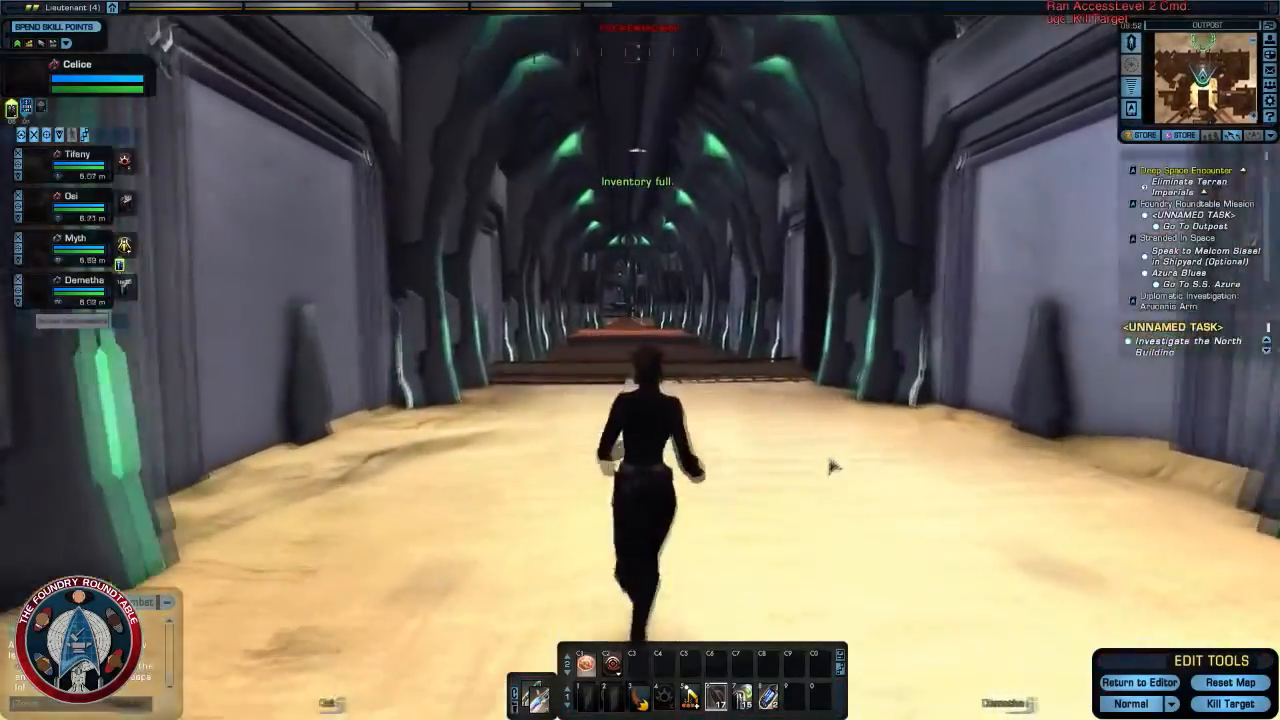
pyautogui.moveTo(833, 467); pyautogui.dragTo(829, 471, button='right')
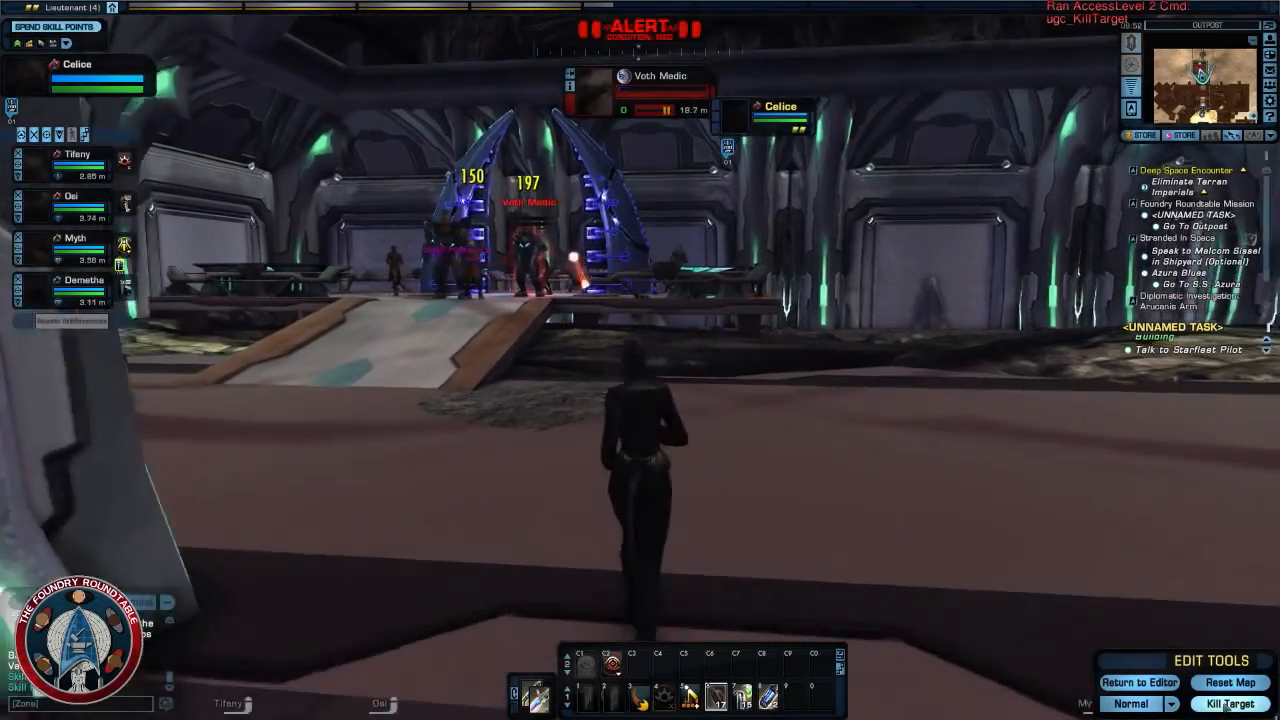
pyautogui.click(1227, 707)
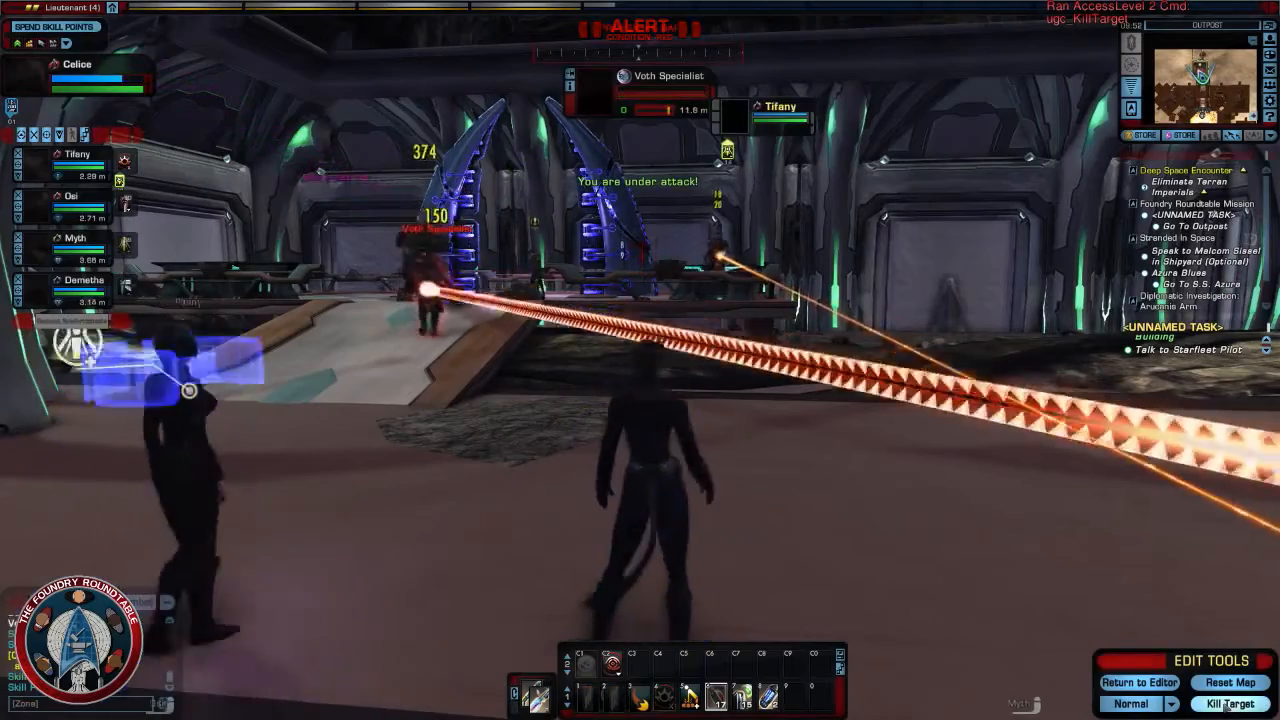
pyautogui.click(1227, 707)
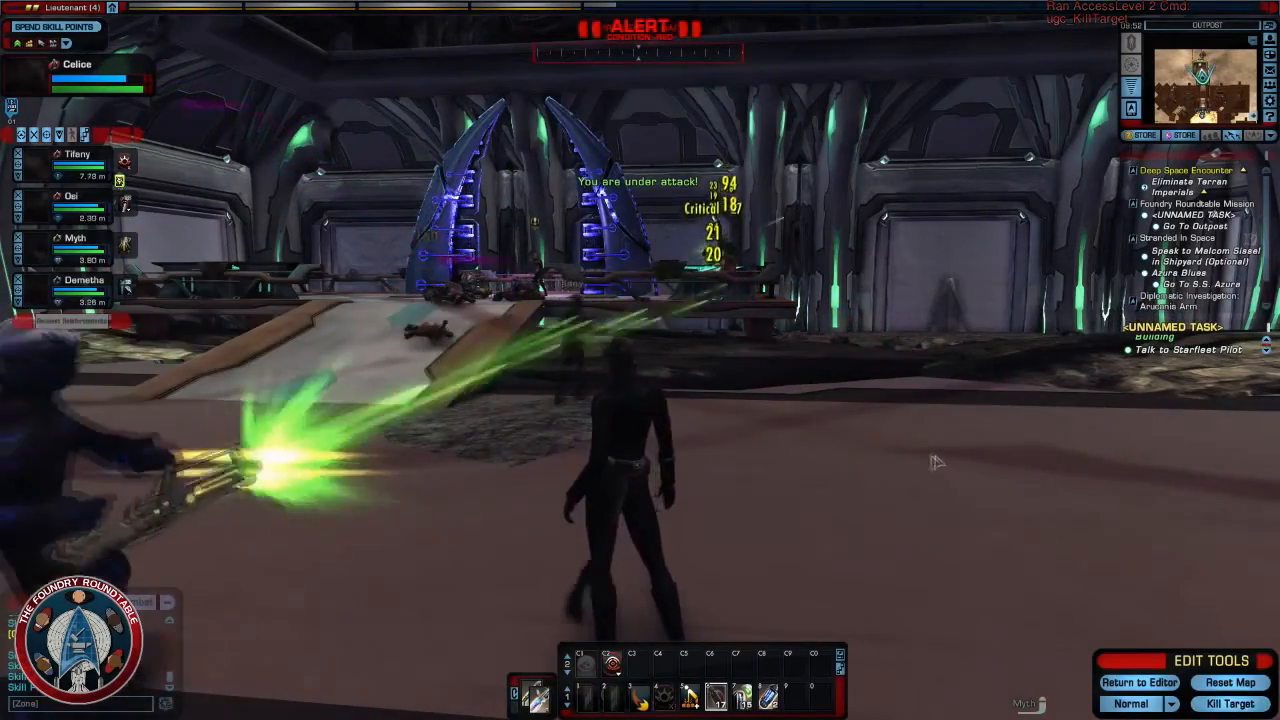
# - Approach the Starfleet pilot between the blue pylons on the platform and start the conversation
pyautogui.moveTo(900, 470)
pyautogui.mouseDown(button='right')
pyautogui.moveTo(1050, 468)
pyautogui.moveTo(902, 480)
pyautogui.mouseUp(button='right')
pyautogui.press('w')
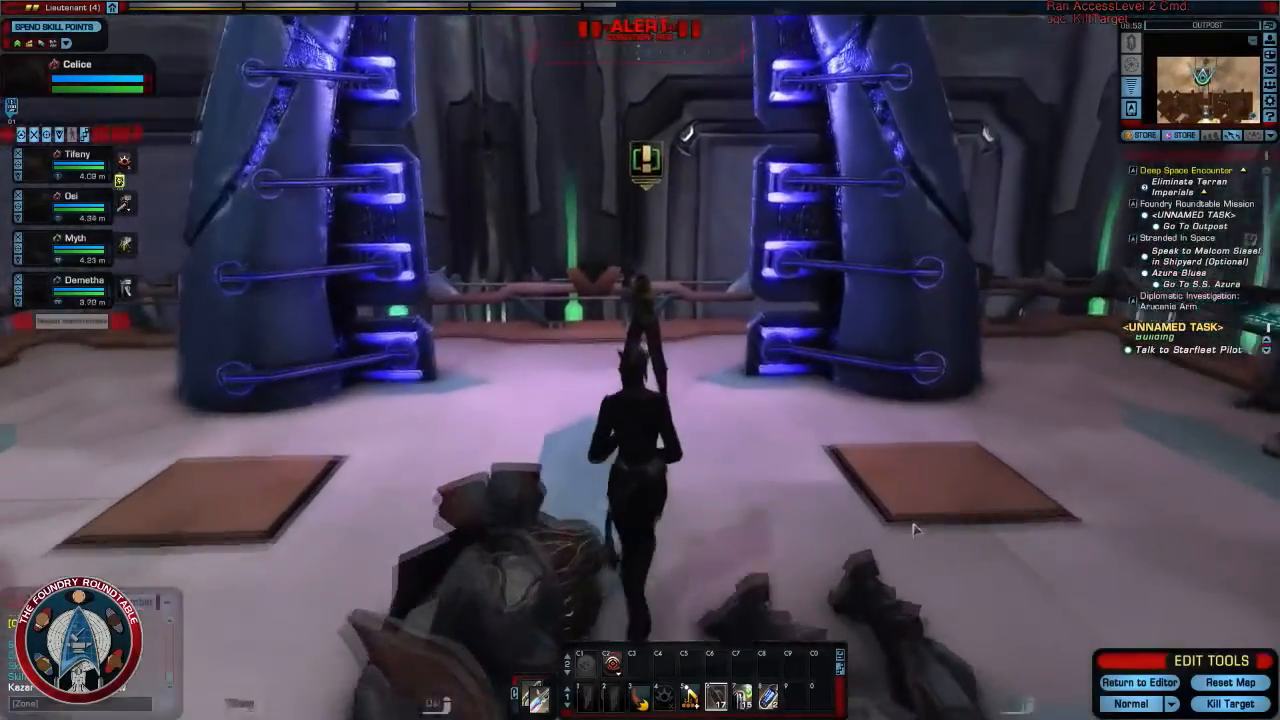
pyautogui.press('f')
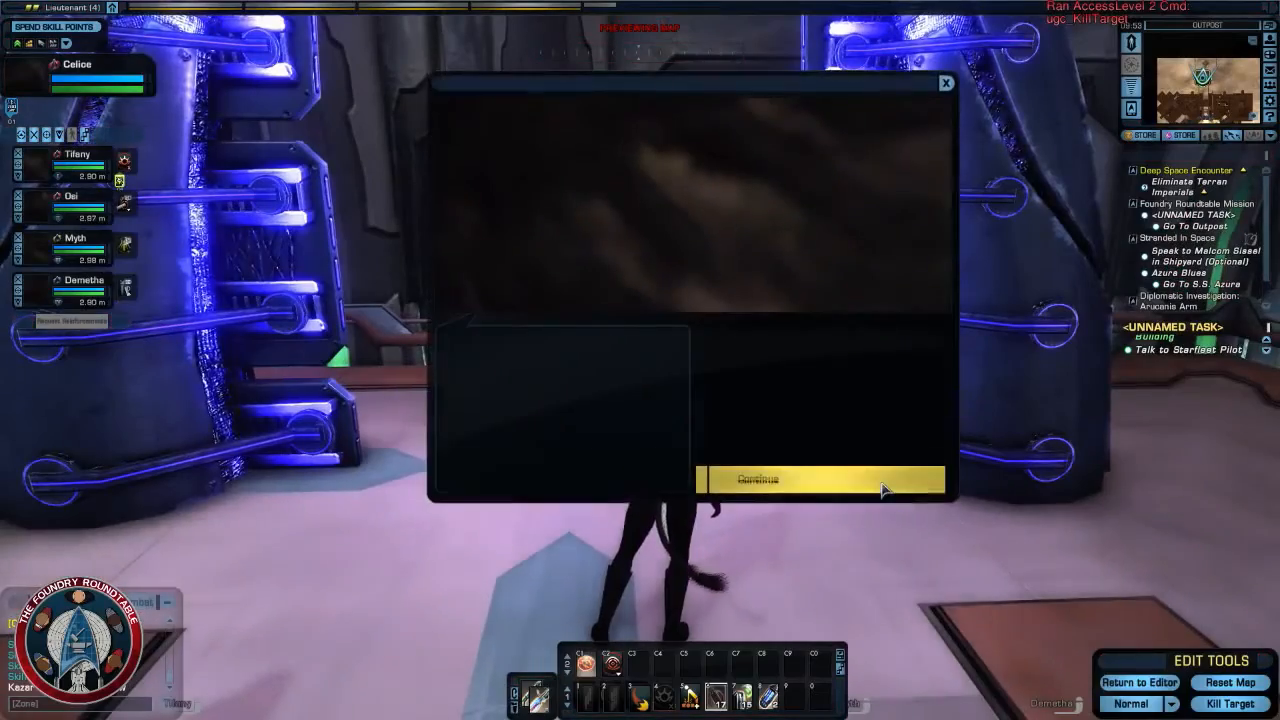
# - Finish the Starfleet pilot's dialog and place special charges at both glowing pylons on the platform
pyautogui.click(882, 488)
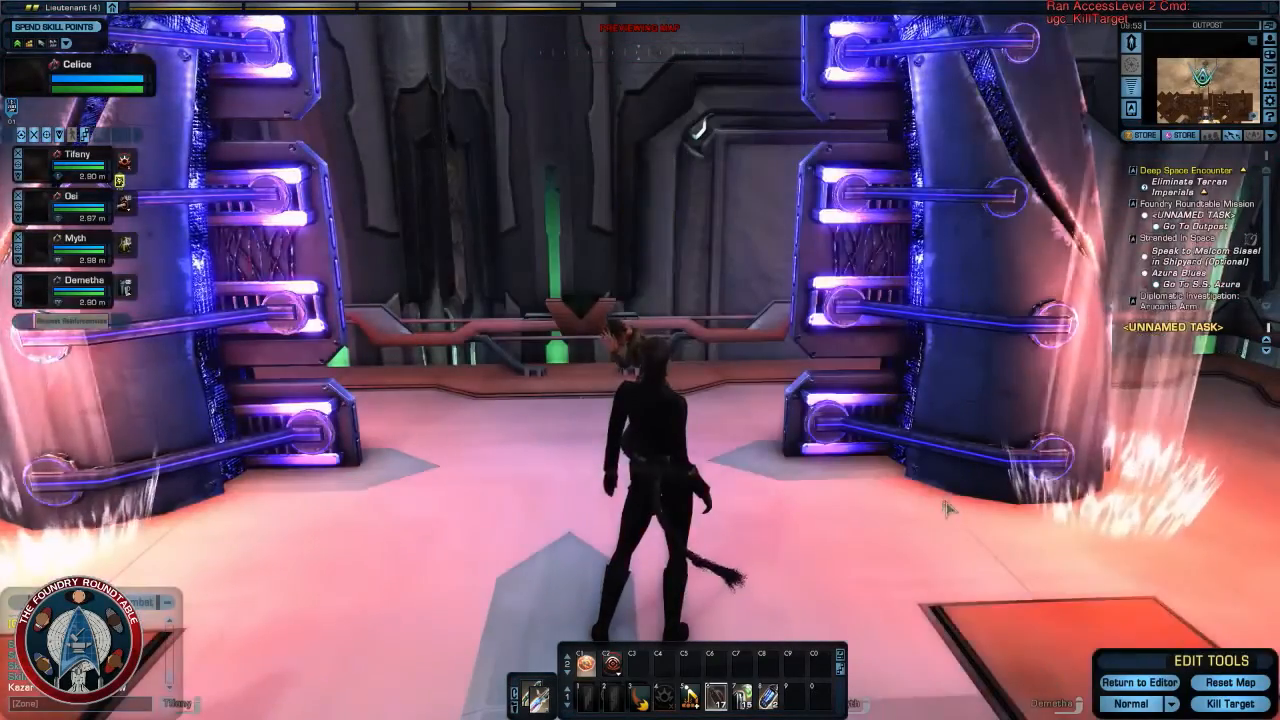
pyautogui.press('s')
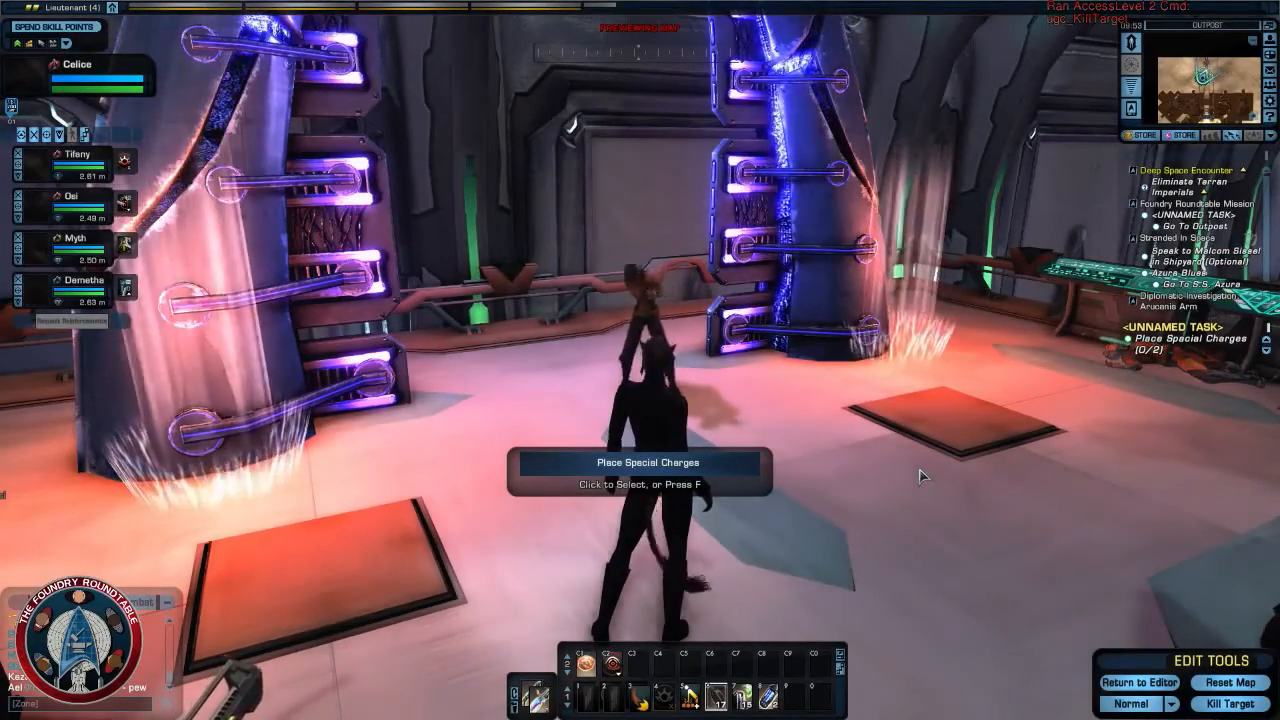
pyautogui.press('w')
pyautogui.moveTo(907, 462); pyautogui.dragTo(715, 470, button='right')
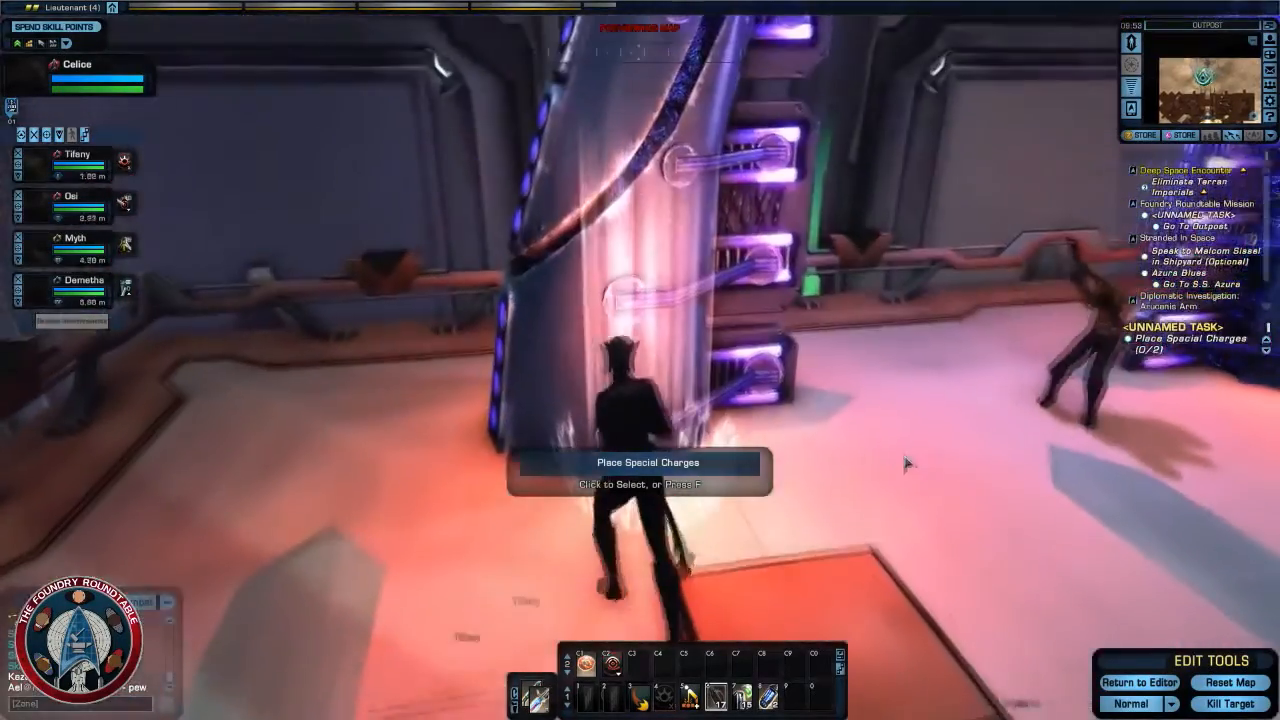
pyautogui.click(716, 465)
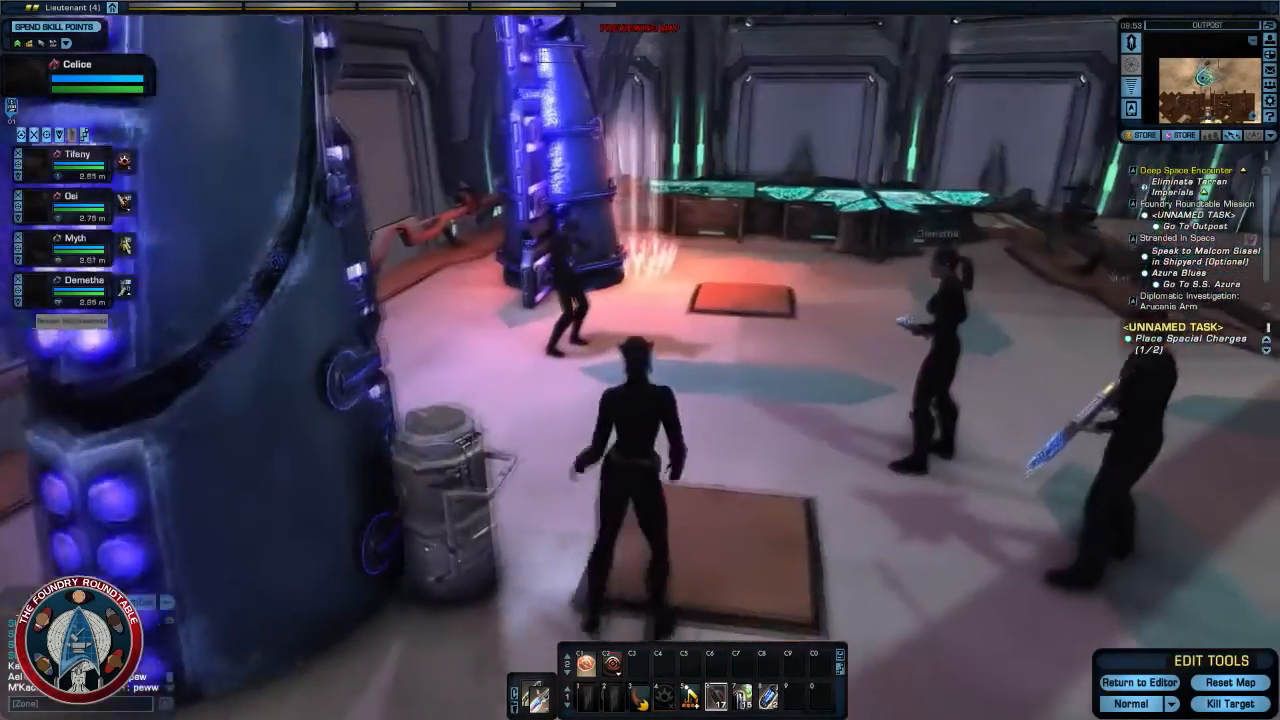
pyautogui.press('w')
pyautogui.moveTo(666, 487); pyautogui.dragTo(666, 455, button='right')
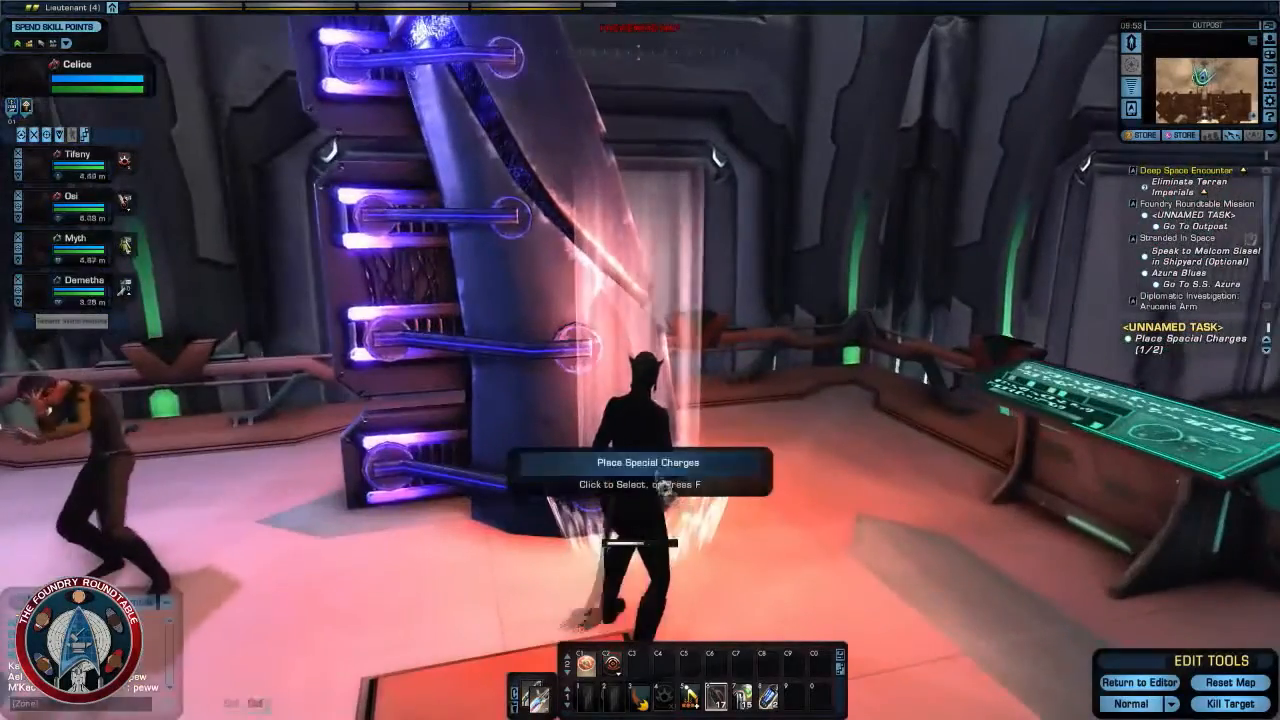
pyautogui.click(590, 542)
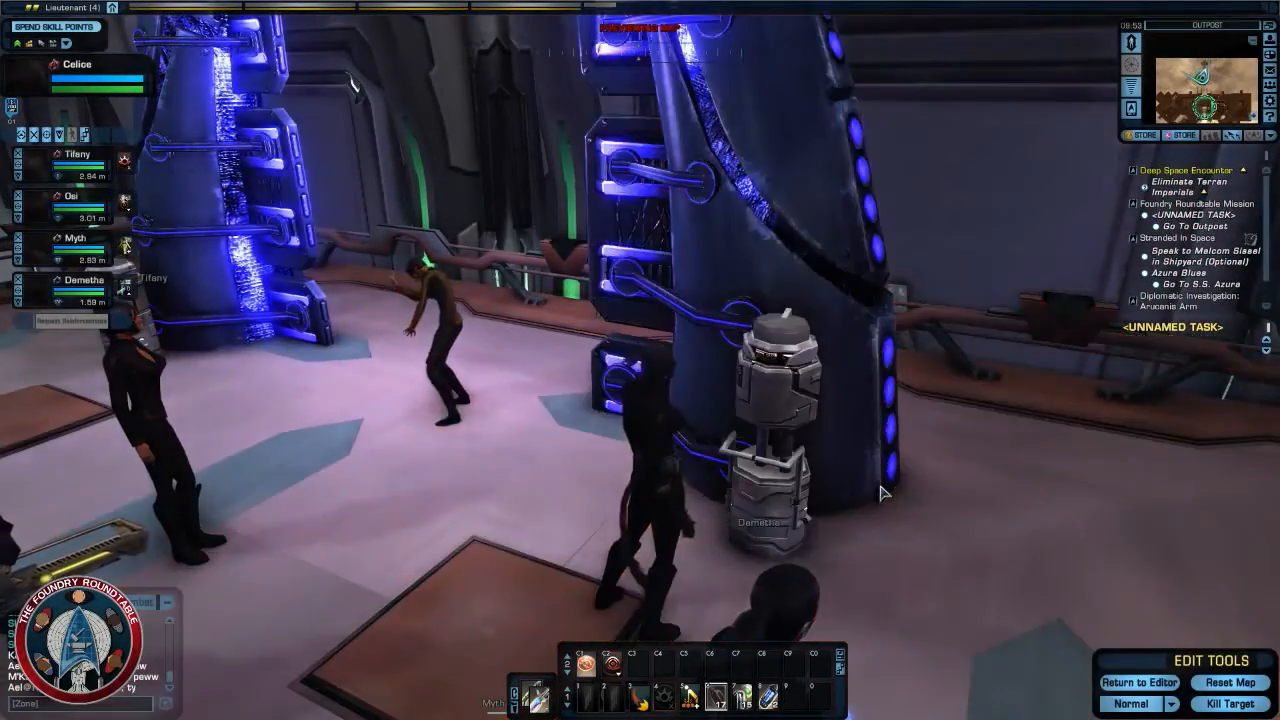
# - Run from the platform into the corridor to reach a safe distance, and turn back toward the pylons
pyautogui.moveTo(882, 491); pyautogui.dragTo(990, 460, button='right')
pyautogui.press('w')
pyautogui.press('w')
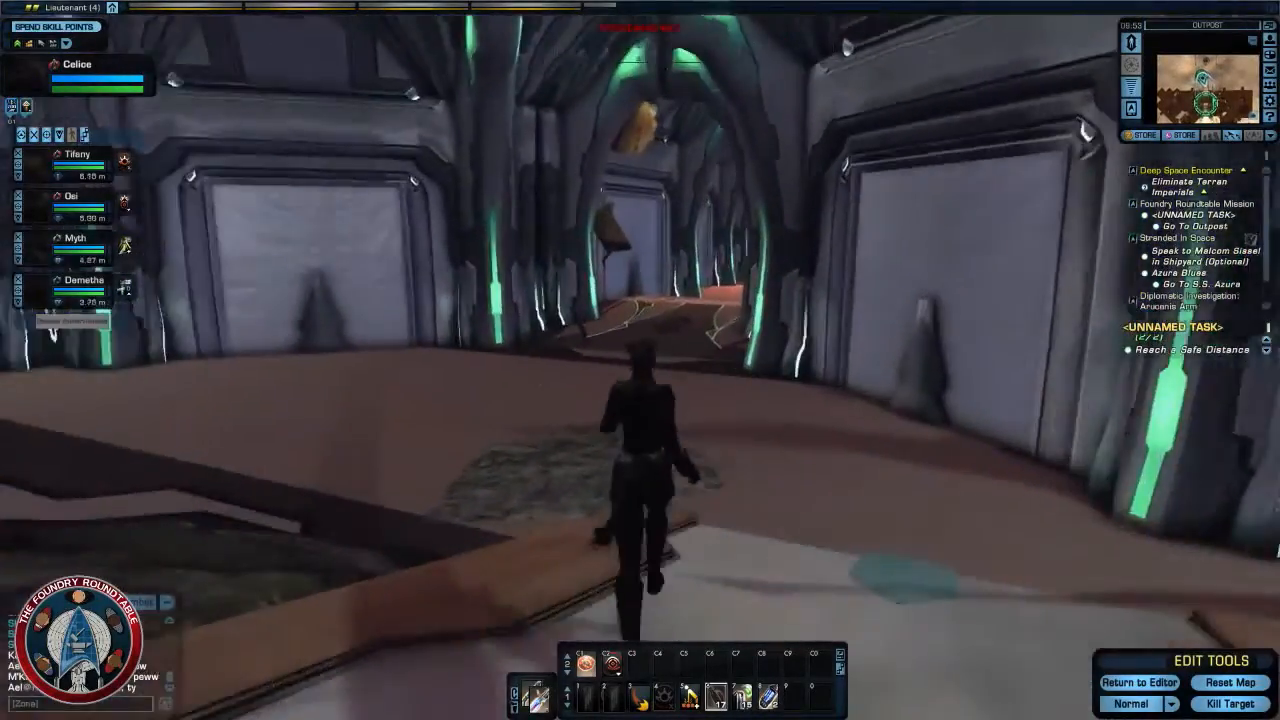
pyautogui.press('w')
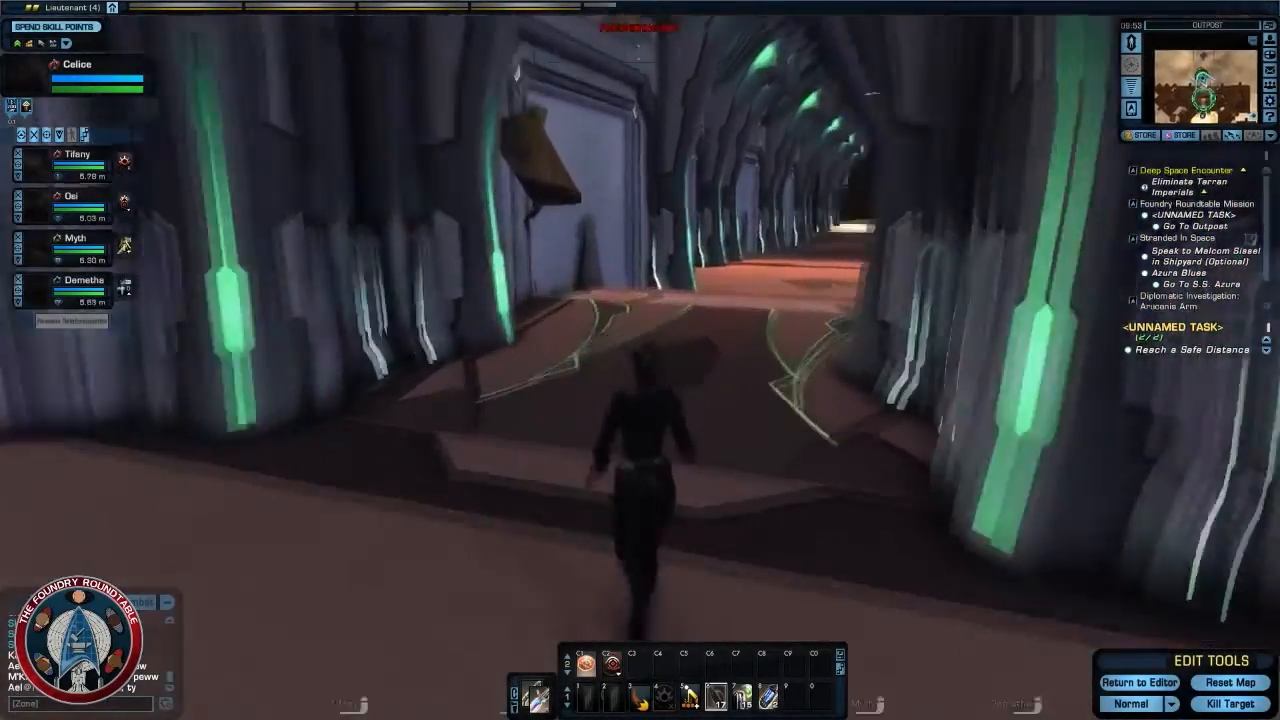
pyautogui.press('w')
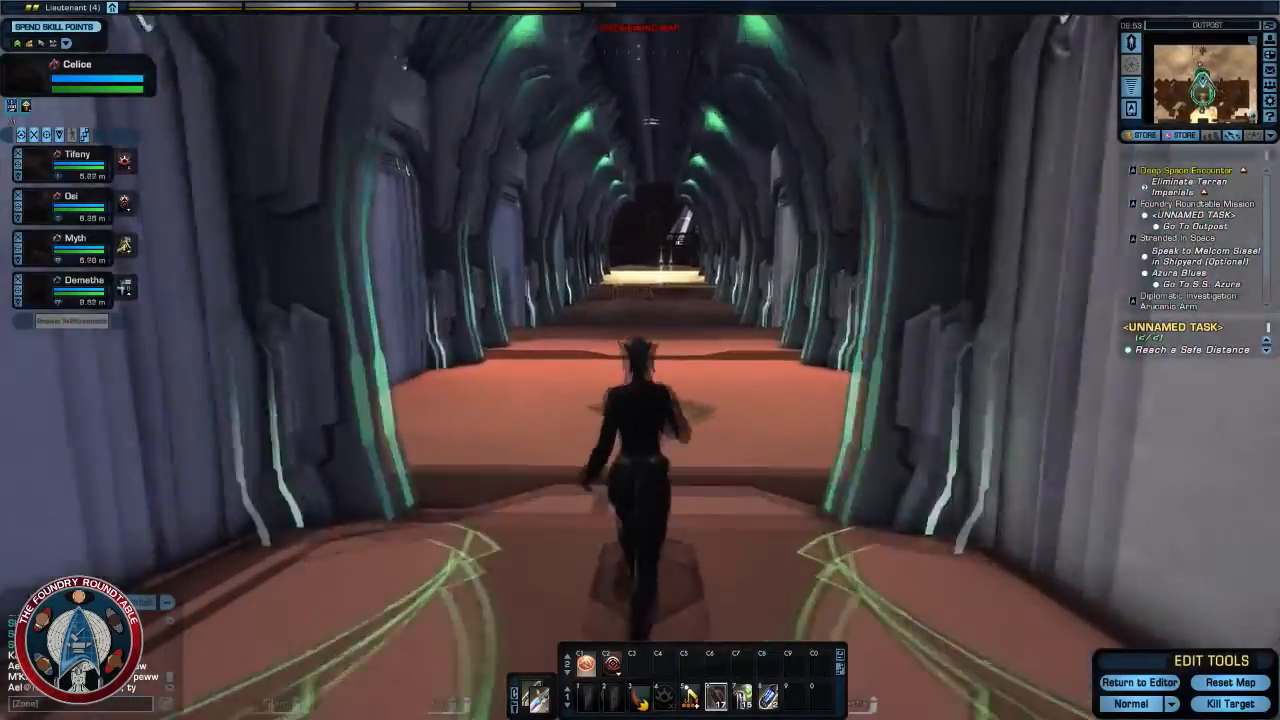
pyautogui.press('w')
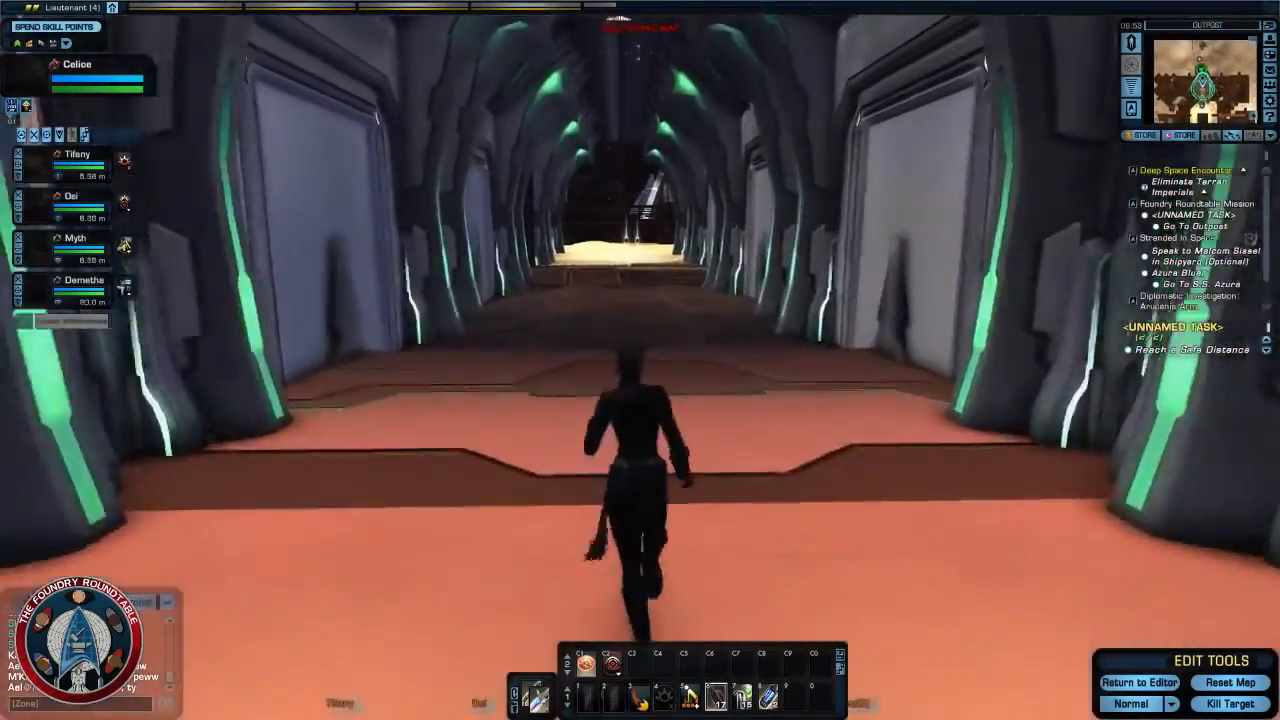
pyautogui.press('w')
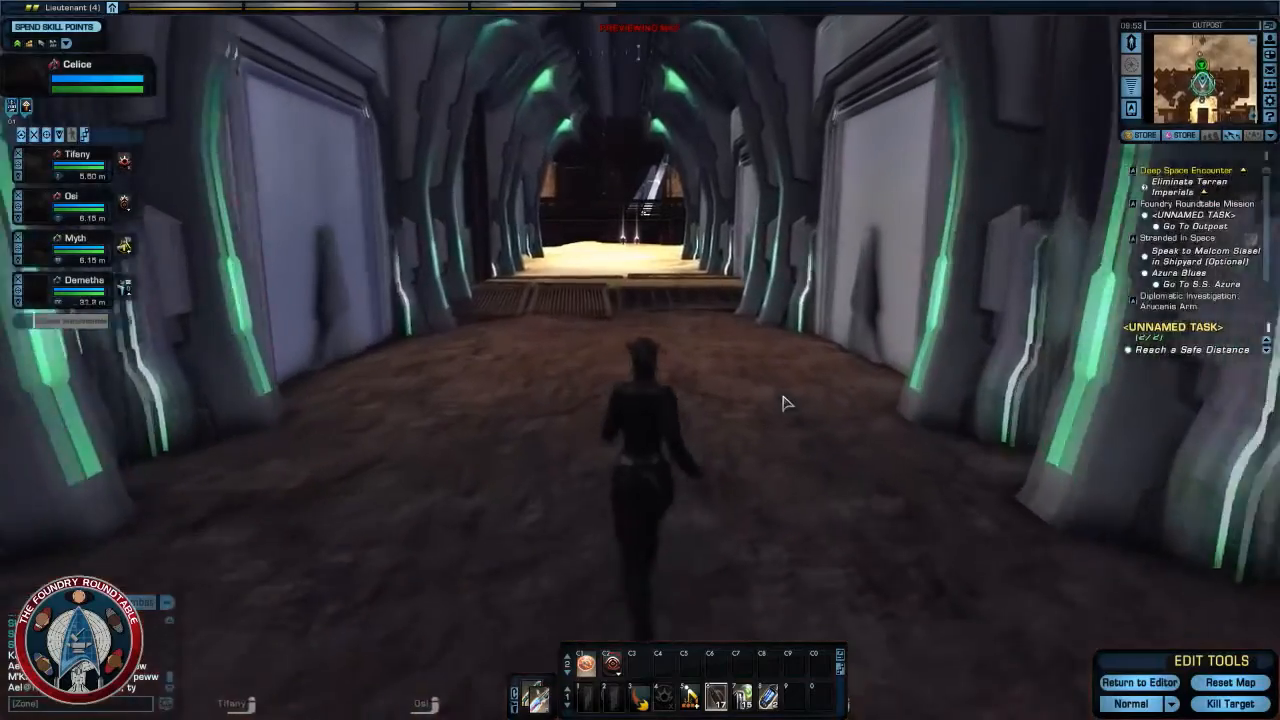
pyautogui.press('w')
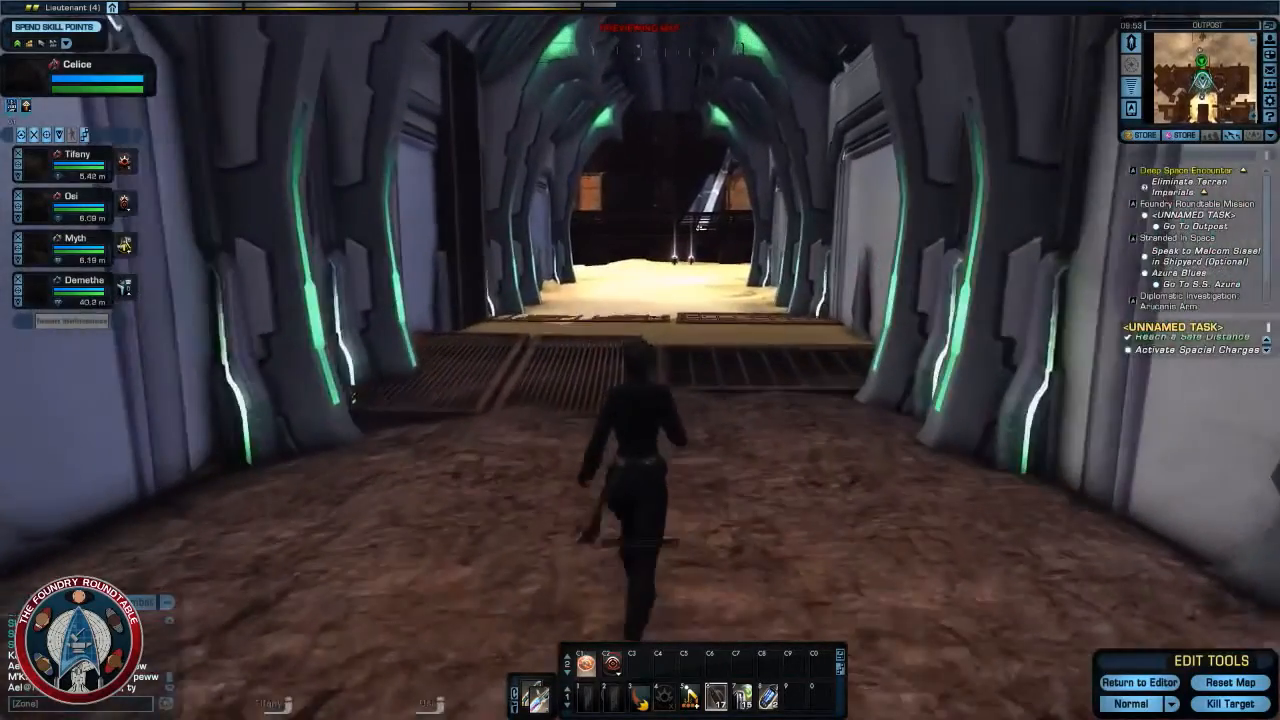
pyautogui.moveTo(772, 392); pyautogui.dragTo(1165, 392, button='right')
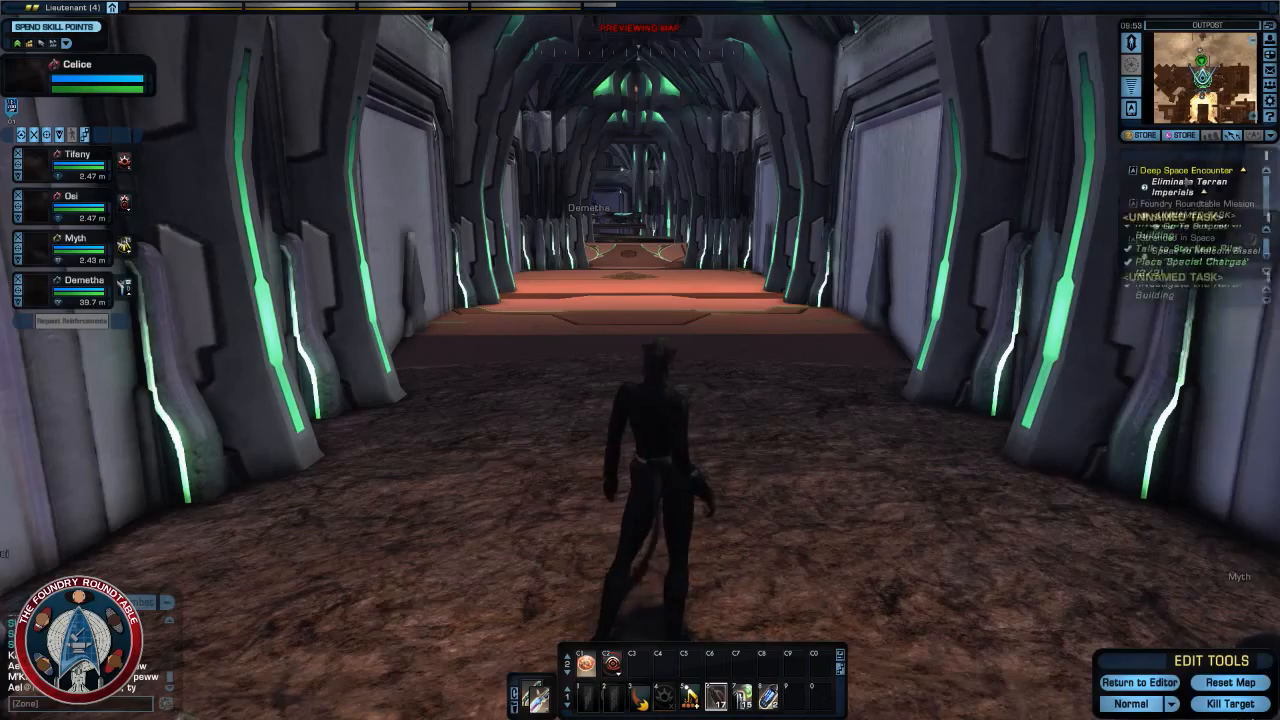
# - Run back and forth along the corridor searching for the spot where the special charges can be activated
pyautogui.moveTo(872, 422); pyautogui.dragTo(917, 405, button='right')
pyautogui.press('w')
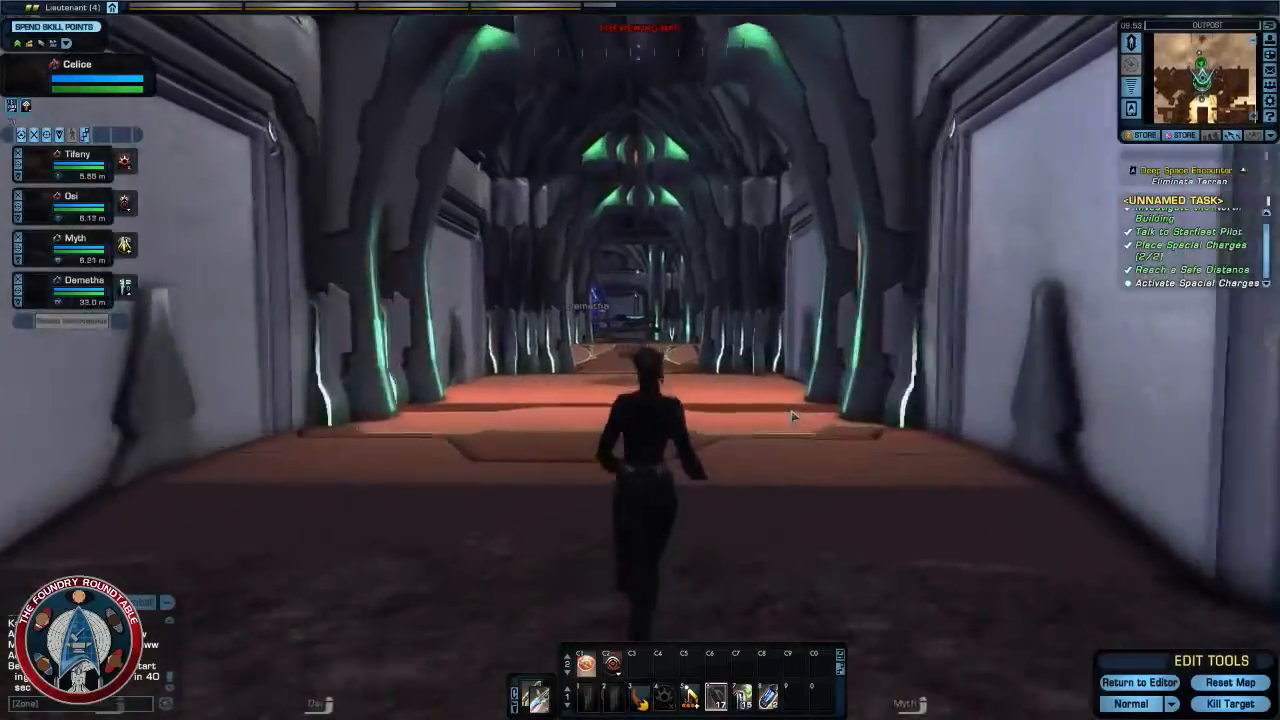
pyautogui.press('w')
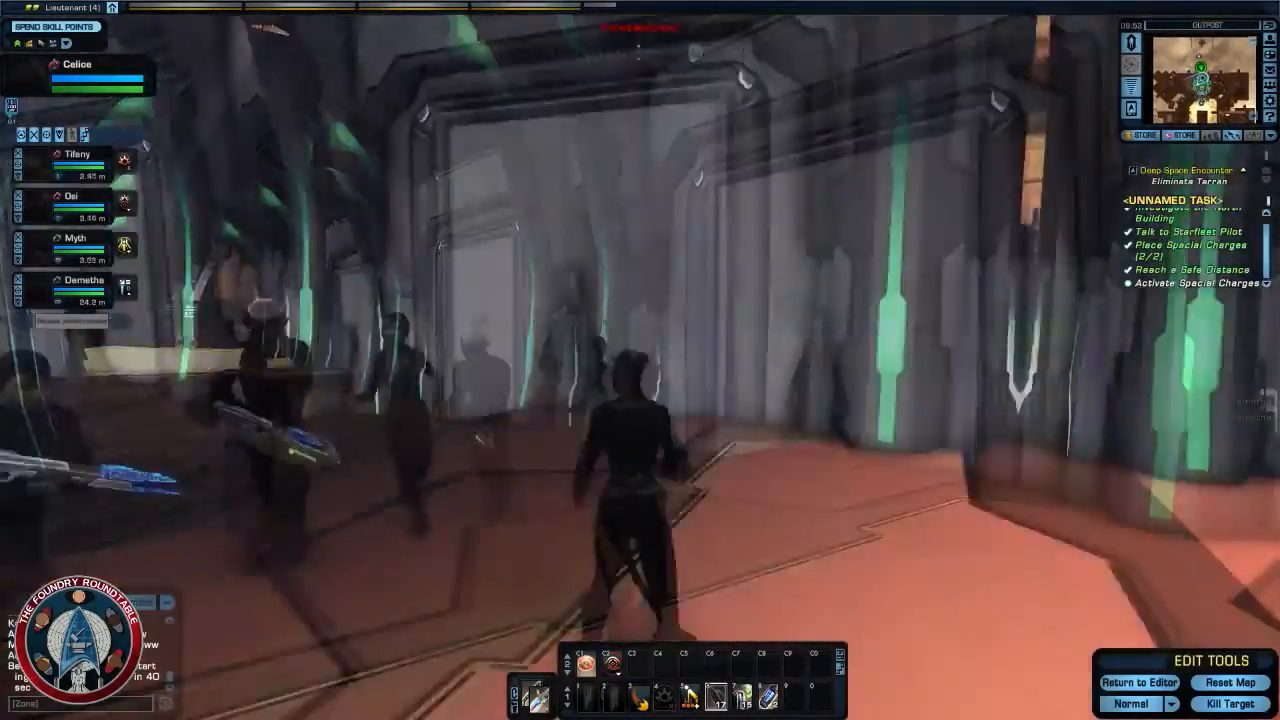
pyautogui.press('w')
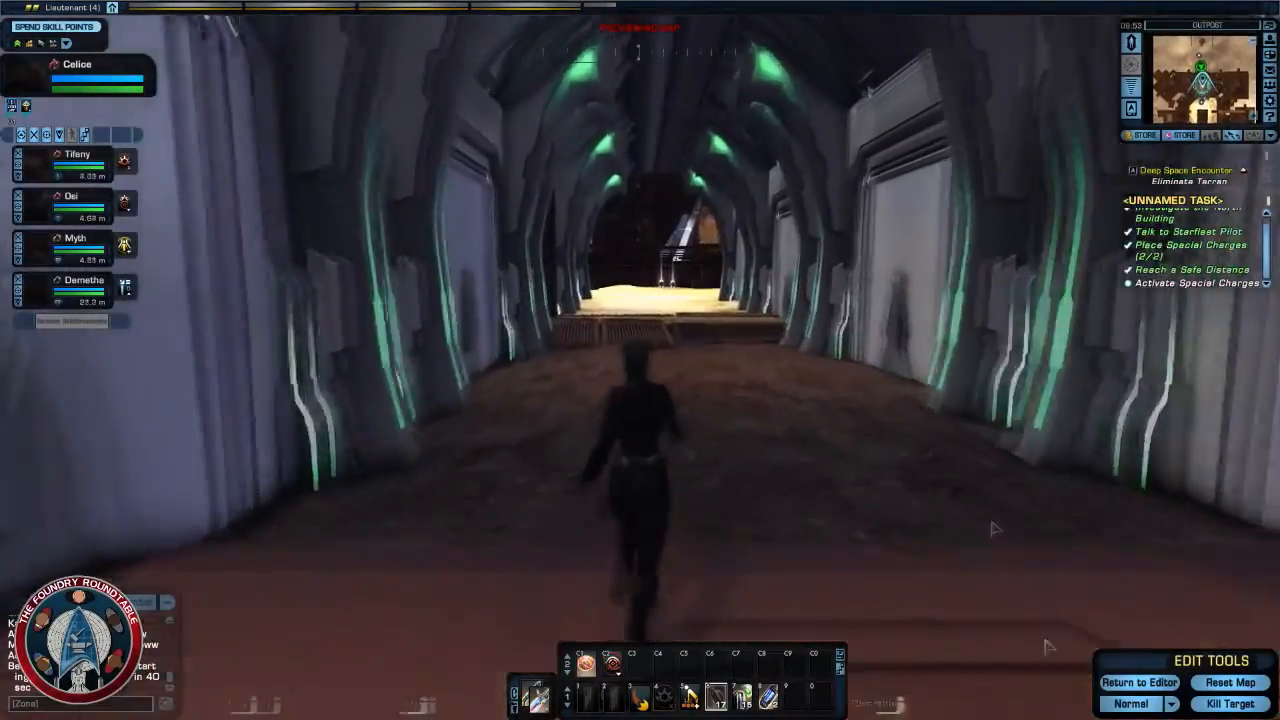
pyautogui.press('w')
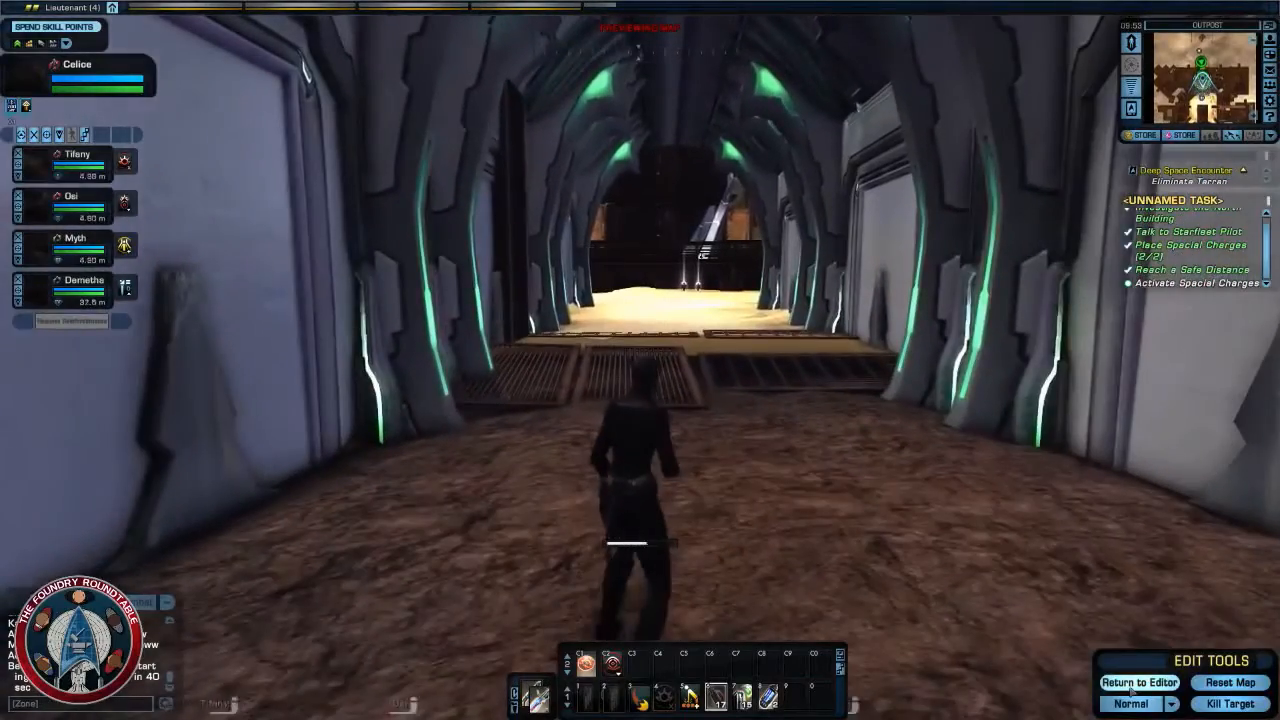
# - Return to the Foundry editor and set the Trigger Charges object's Y position relative to Zero Altitude
pyautogui.click(1136, 683)
pyautogui.scroll(2, 706, 300)
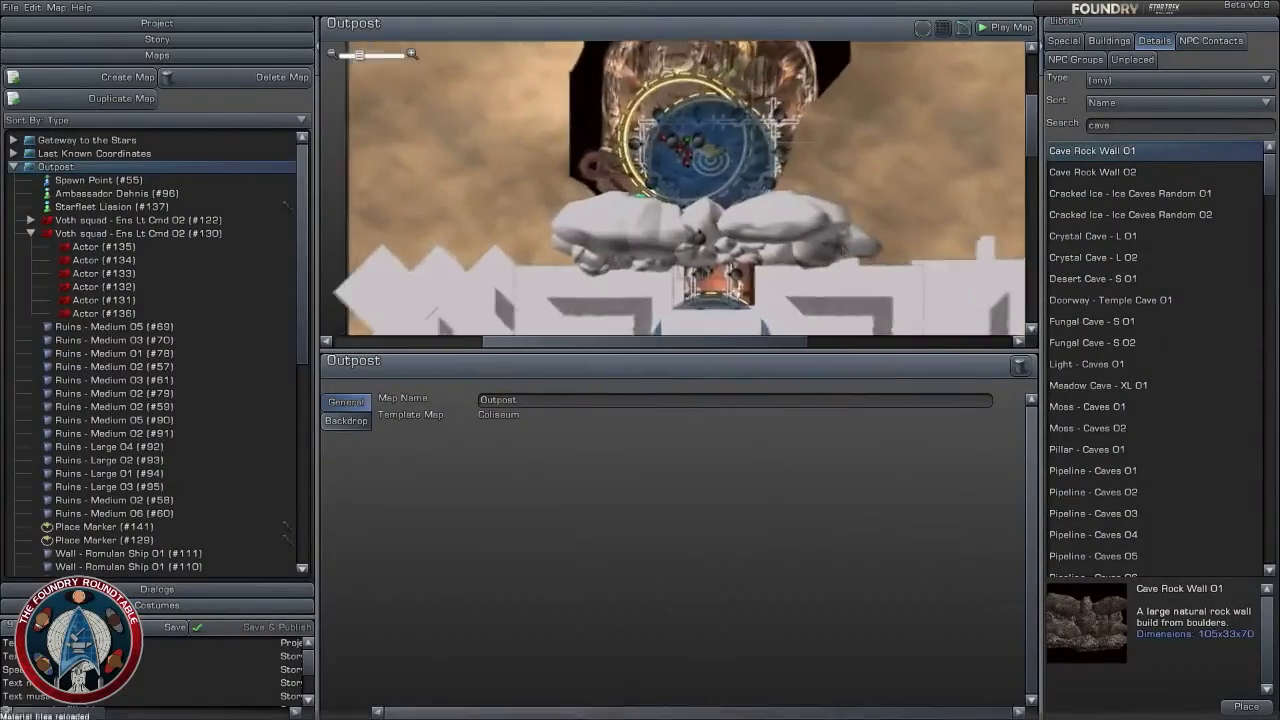
pyautogui.moveTo(708, 316); pyautogui.dragTo(707, 188, button='right')
pyautogui.click(709, 232)
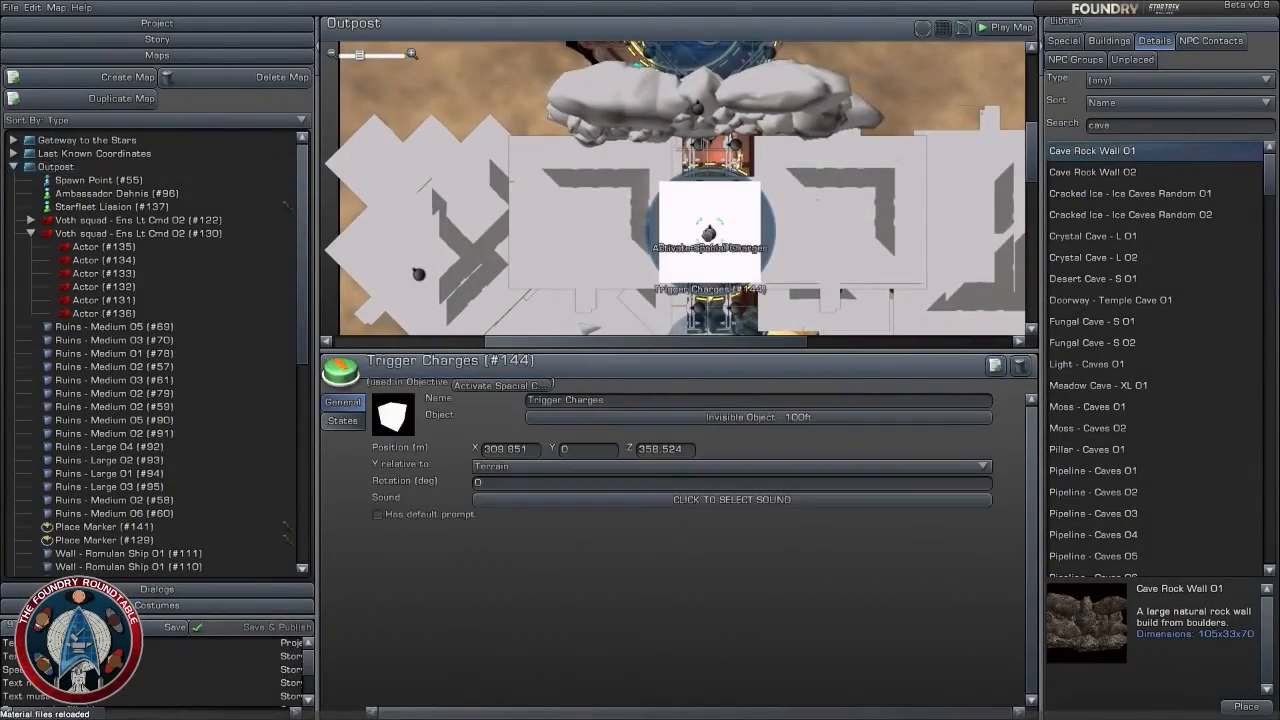
pyautogui.click(555, 466)
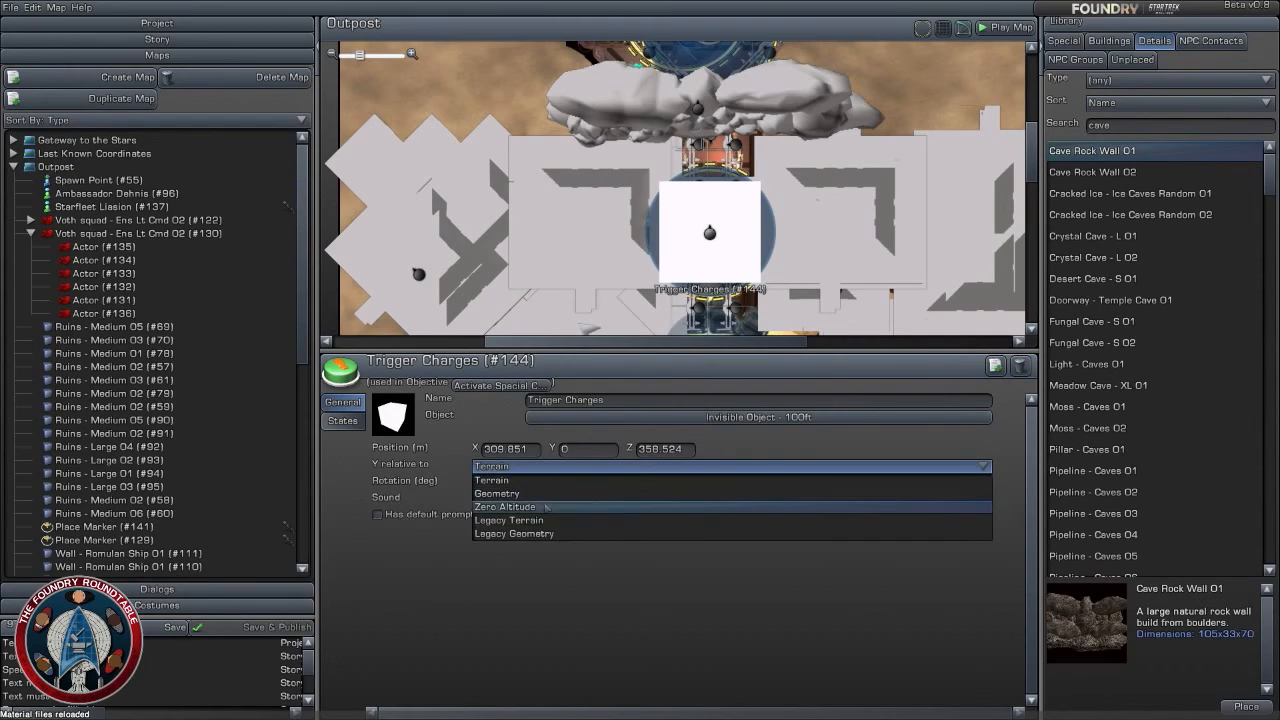
pyautogui.click(548, 484)
pyautogui.click(555, 466)
pyautogui.click(547, 502)
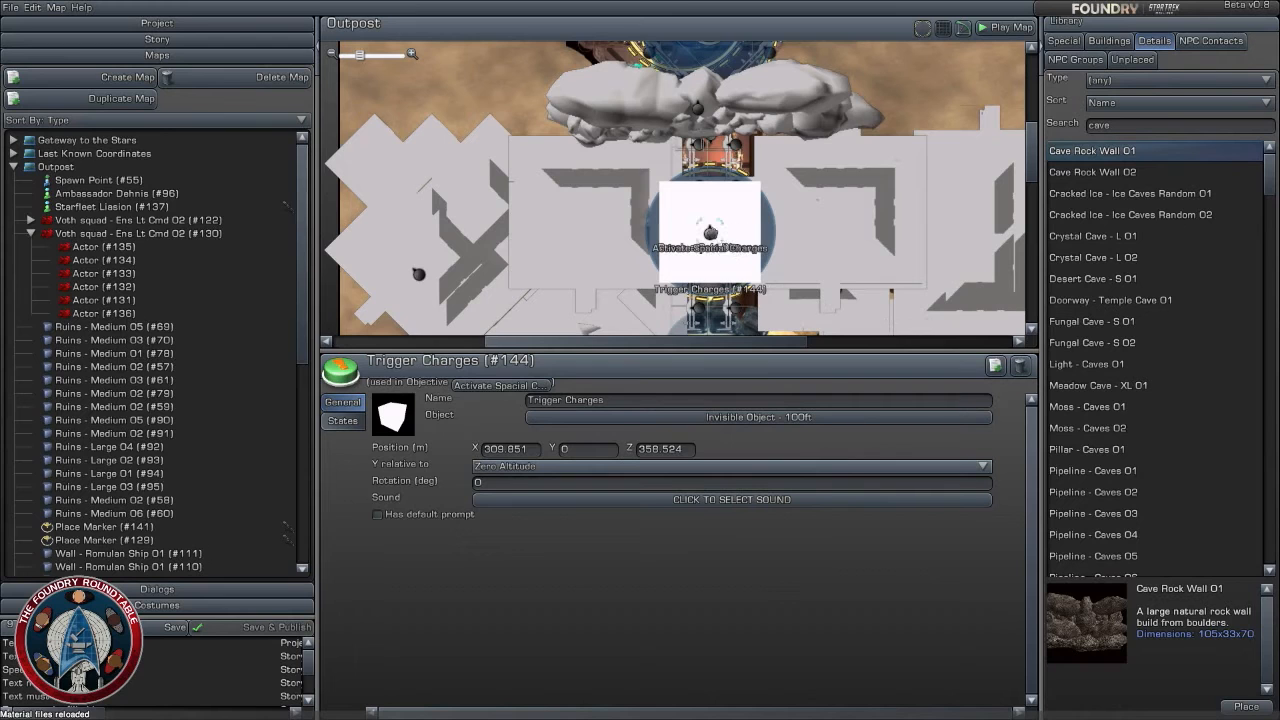
pyautogui.click(847, 233)
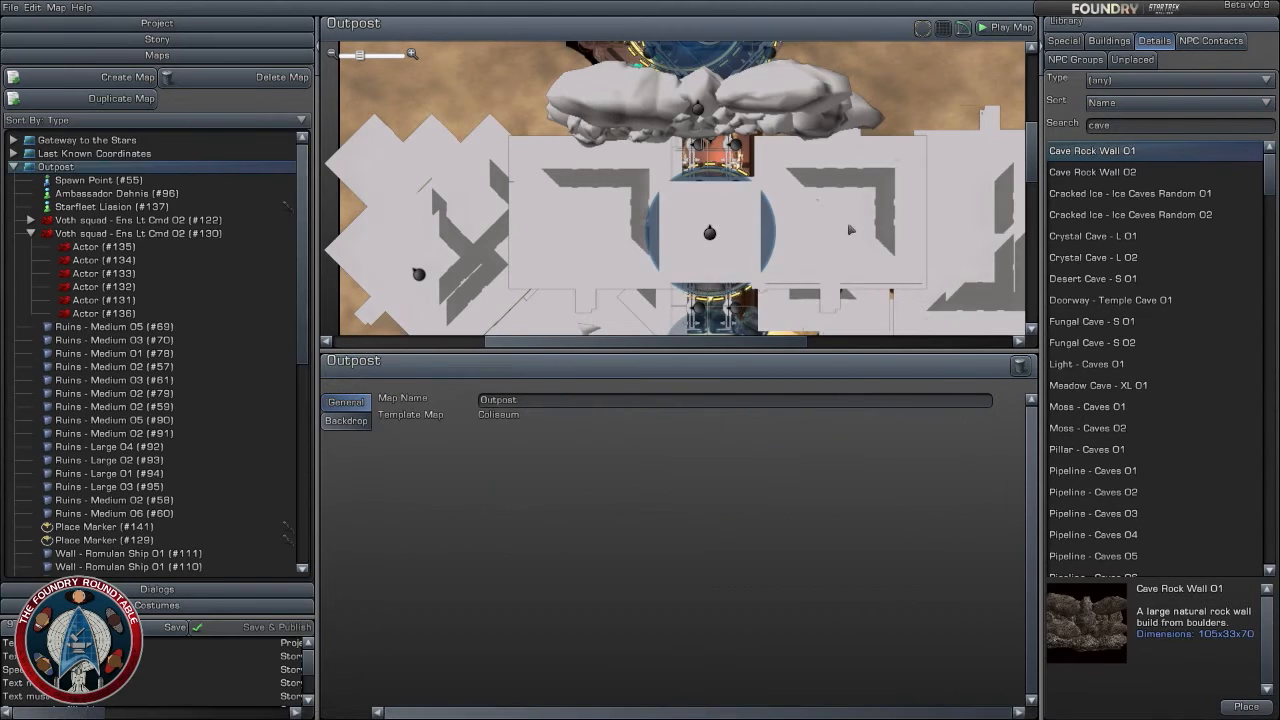
# - Examine the animation assigned to the Starfleet Liasion contact in the north building, keeping Afraid 02
pyautogui.scroll(-2, 850, 228)
pyautogui.scroll(5, 858, 218)
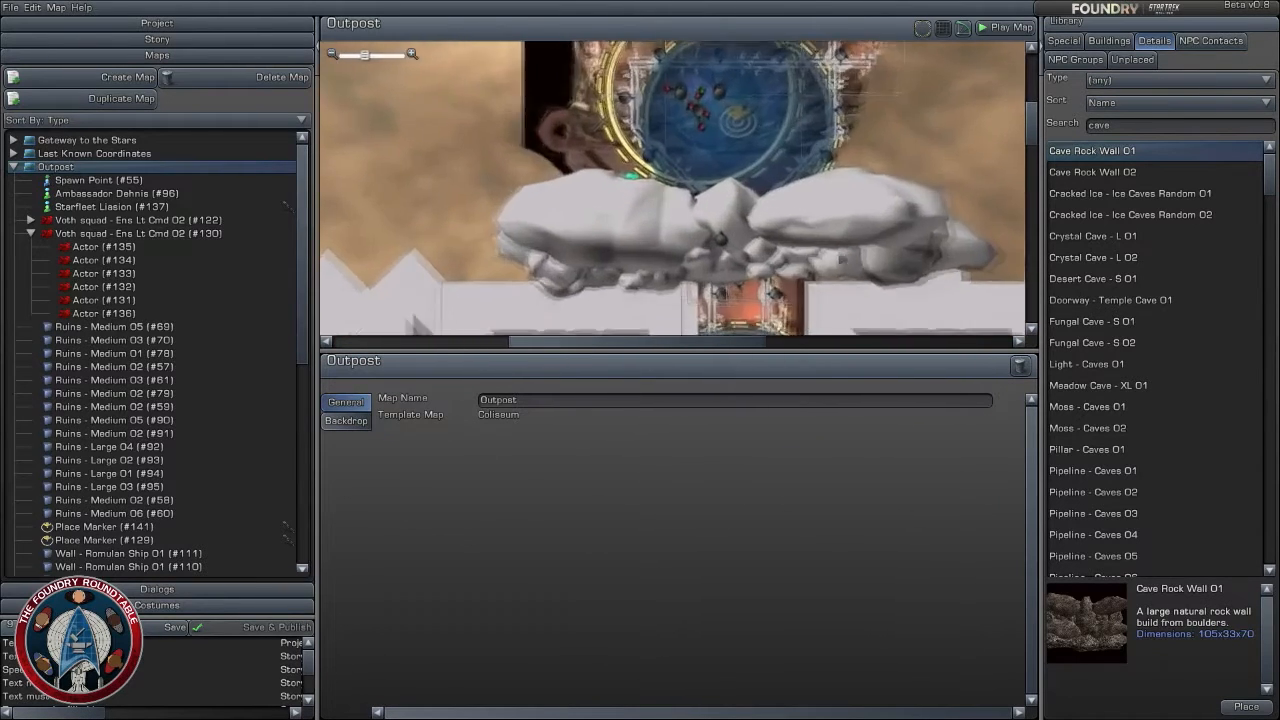
pyautogui.scroll(4, 796, 294)
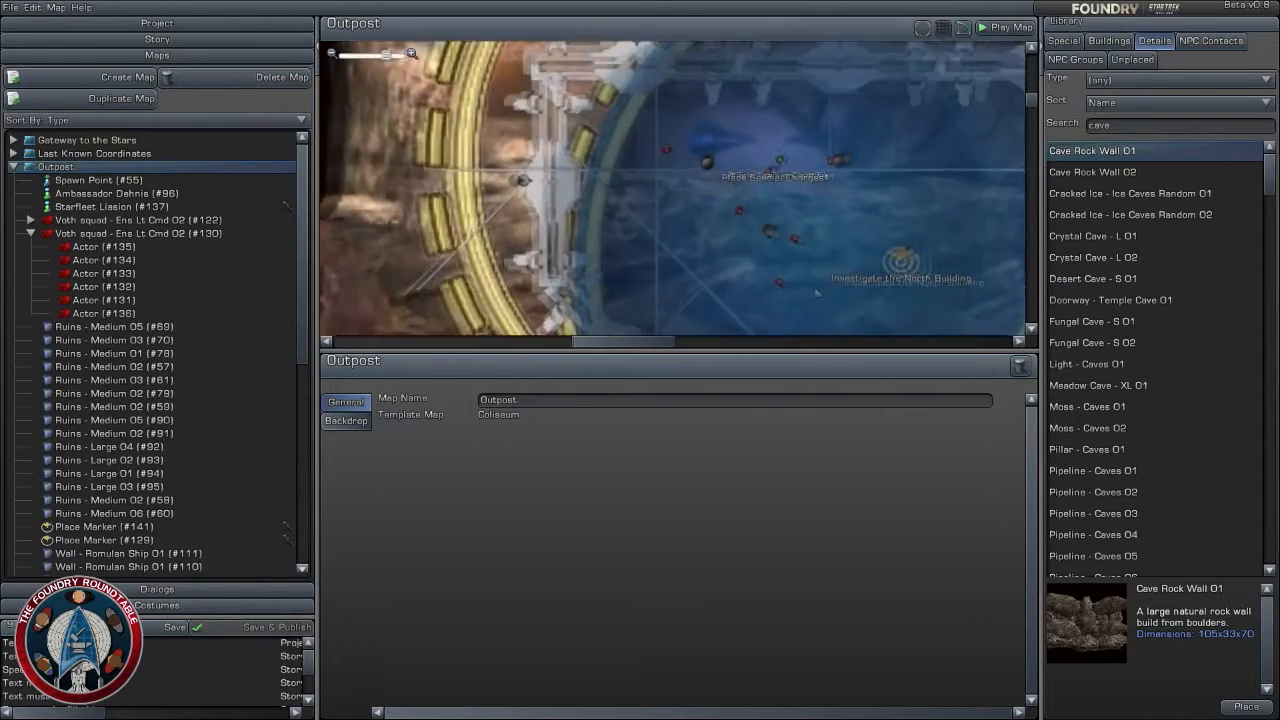
pyautogui.scroll(1, 796, 236)
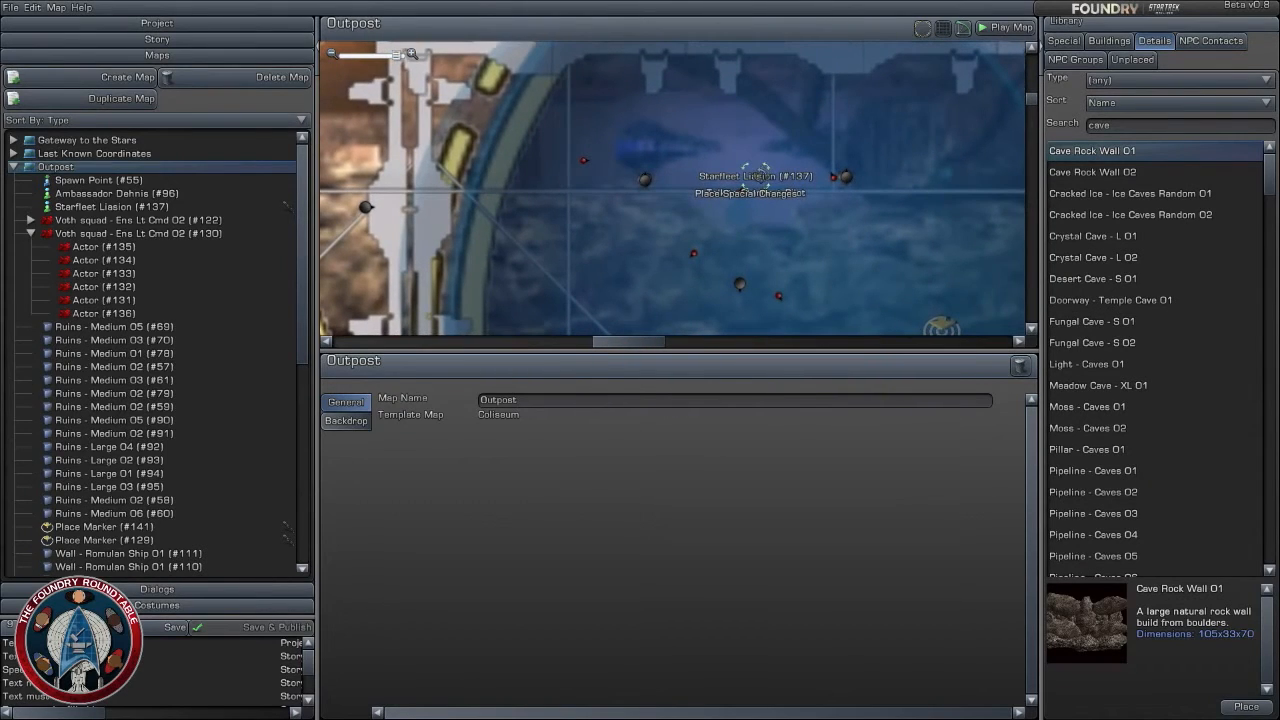
pyautogui.click(755, 177)
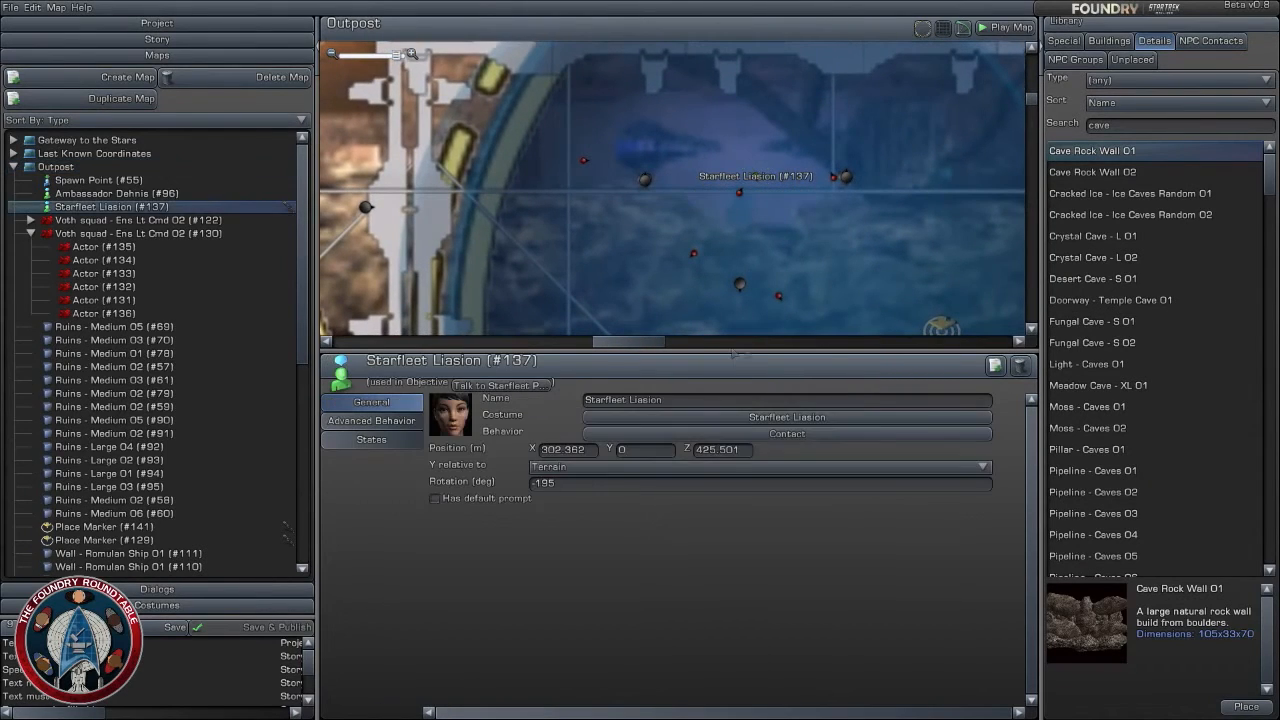
pyautogui.click(393, 424)
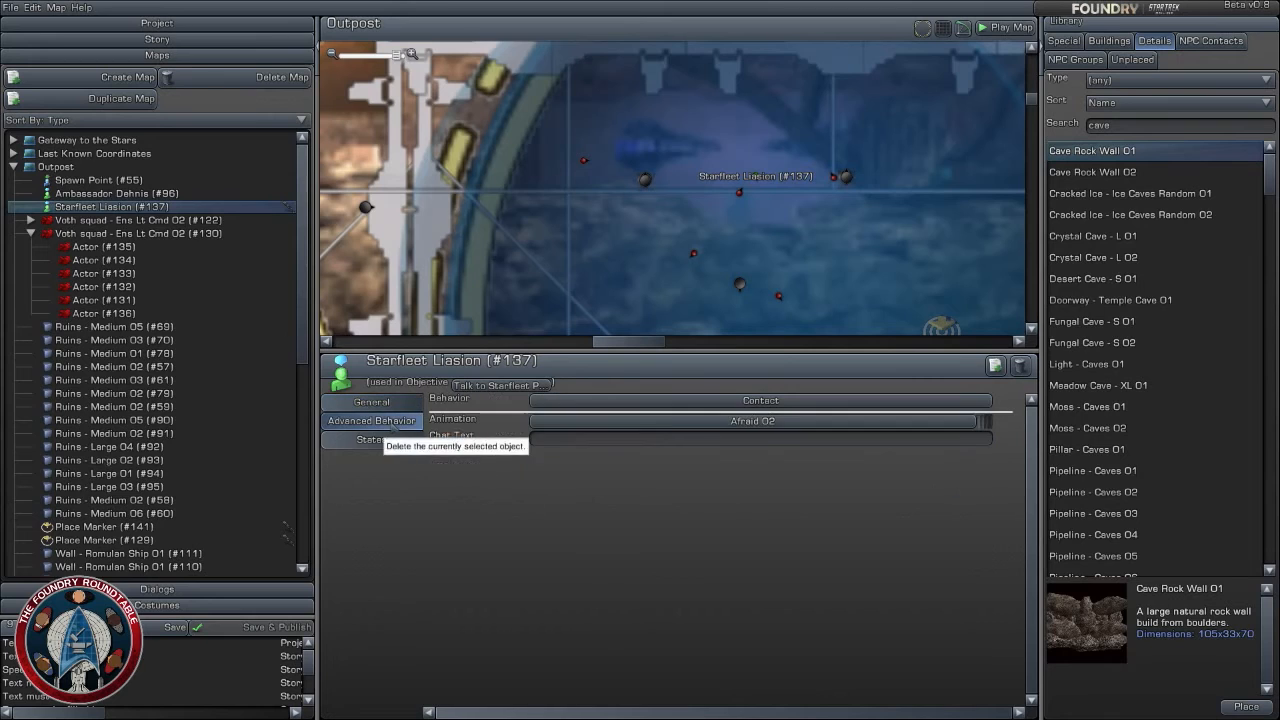
pyautogui.click(785, 422)
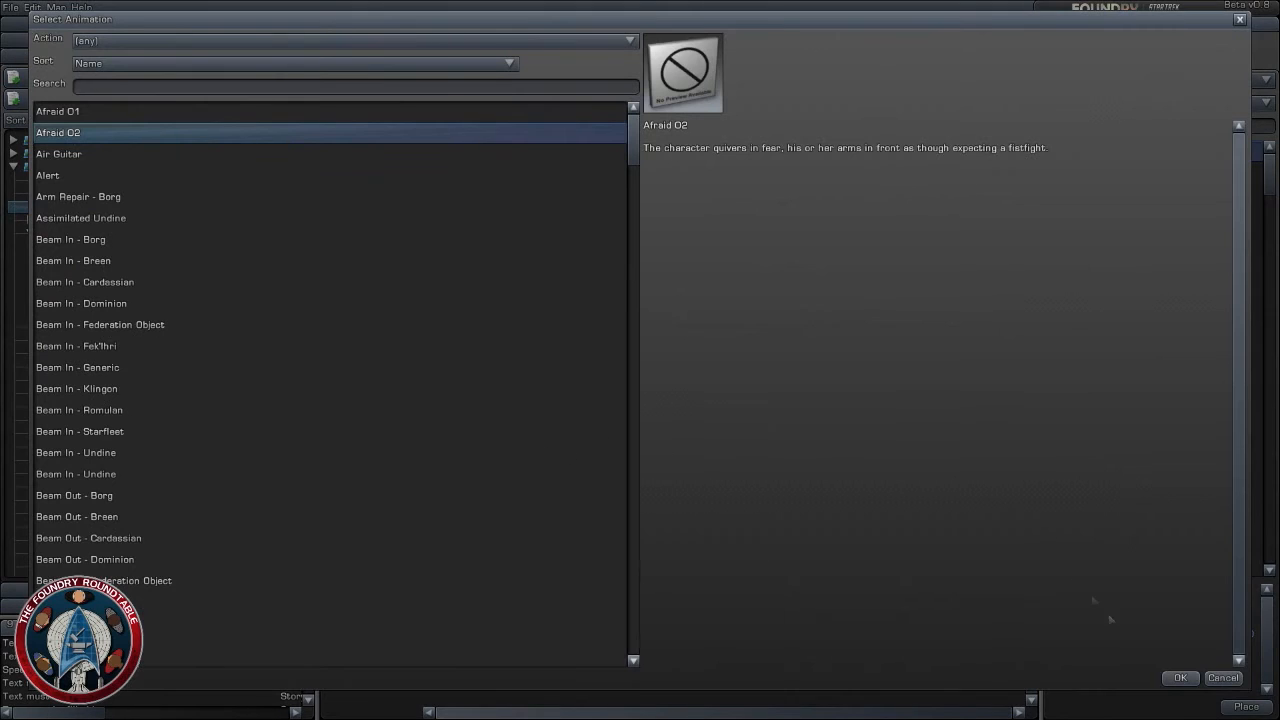
pyautogui.click(1225, 677)
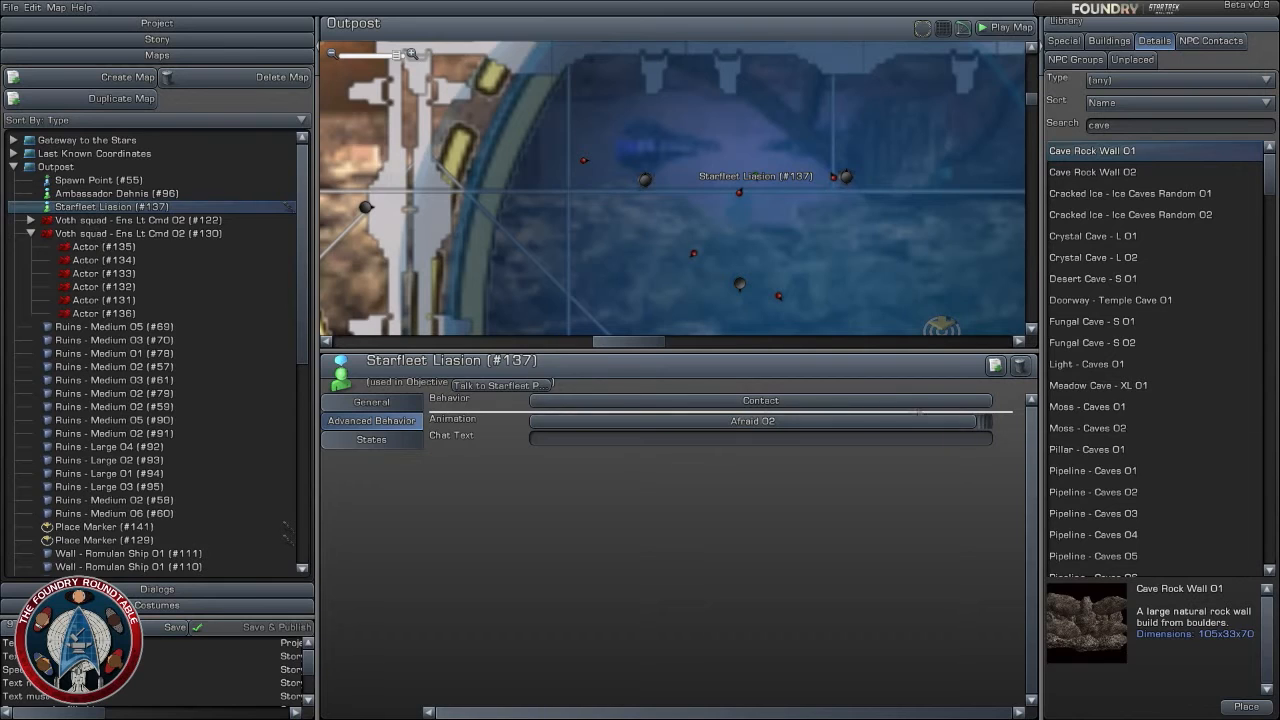
# - Set the Starfleet Liasion's change from visible to hidden to occur at This Objective Complete
pyautogui.click(371, 440)
pyautogui.click(808, 550)
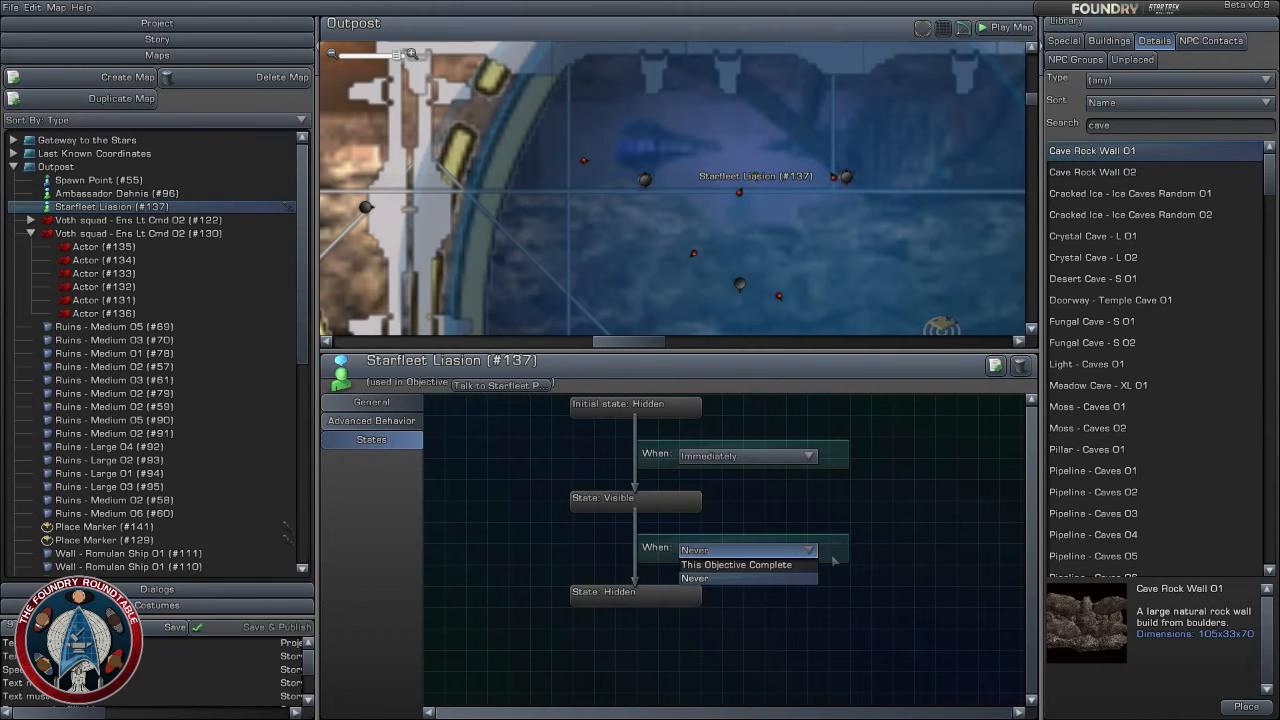
pyautogui.click(740, 565)
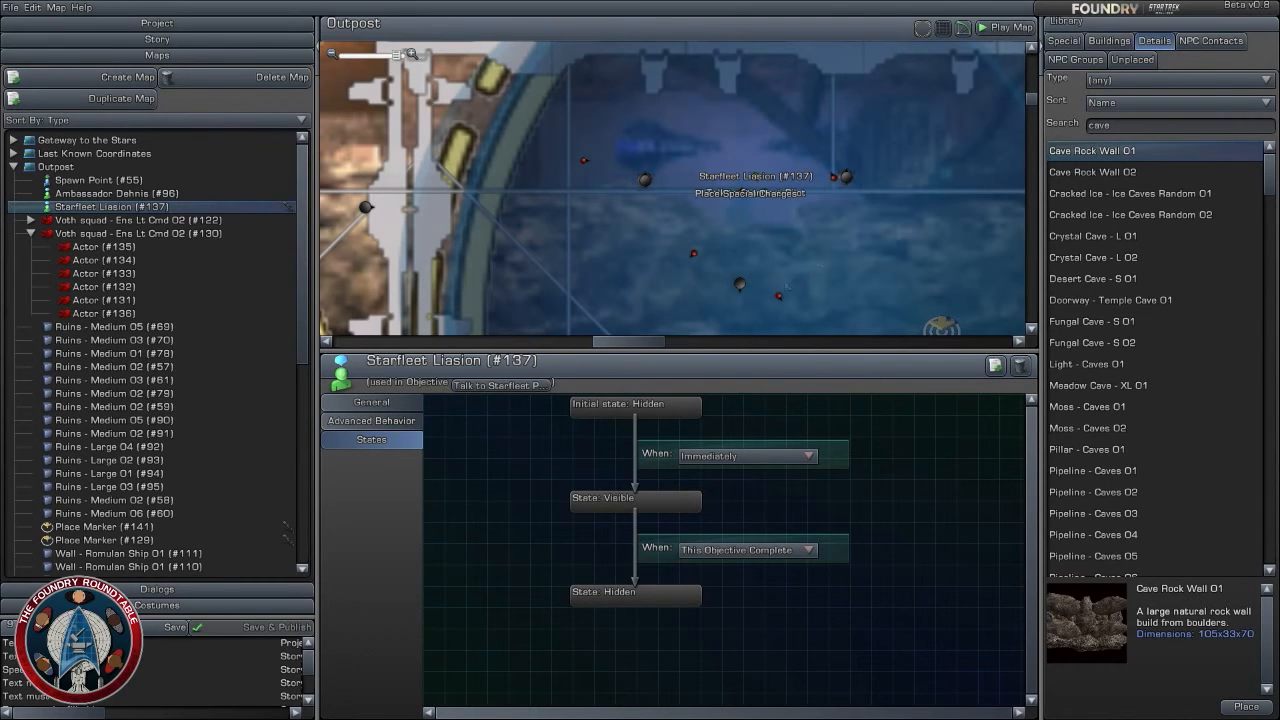
# - Examine the north building's interior on the Outpost map, from the special charges to the Investigate the North Building marker and beyond
pyautogui.moveTo(872, 288)
pyautogui.mouseDown()
pyautogui.moveTo(755, 202)
pyautogui.moveTo(733, 251)
pyautogui.moveTo(741, 307)
pyautogui.moveTo(680, 186)
pyautogui.mouseUp()
pyautogui.scroll(-3, 755, 202)
pyautogui.scroll(3, 755, 202)
pyautogui.scroll(1, 746, 282)
pyautogui.scroll(-1, 748, 276)
pyautogui.scroll(-3, 748, 276)
pyautogui.scroll(-2, 701, 237)
pyautogui.scroll(1, 698, 240)
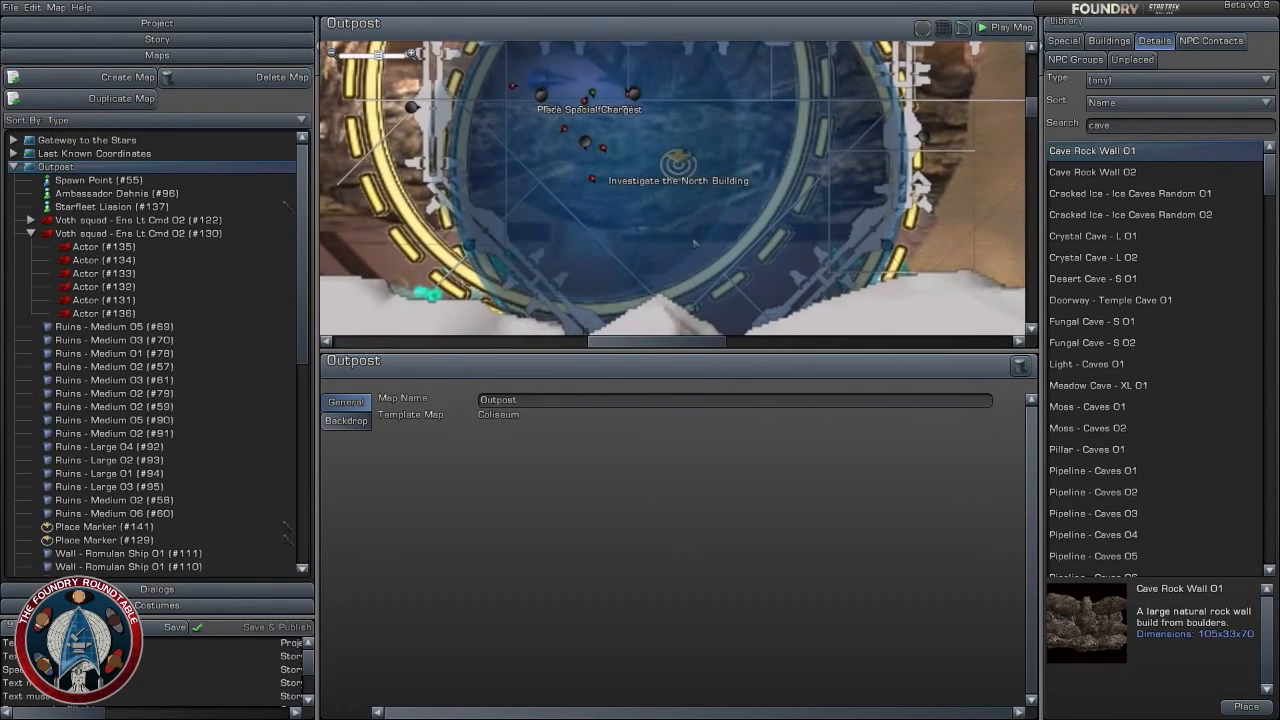
pyautogui.scroll(-1, 657, 216)
pyautogui.scroll(4, 650, 213)
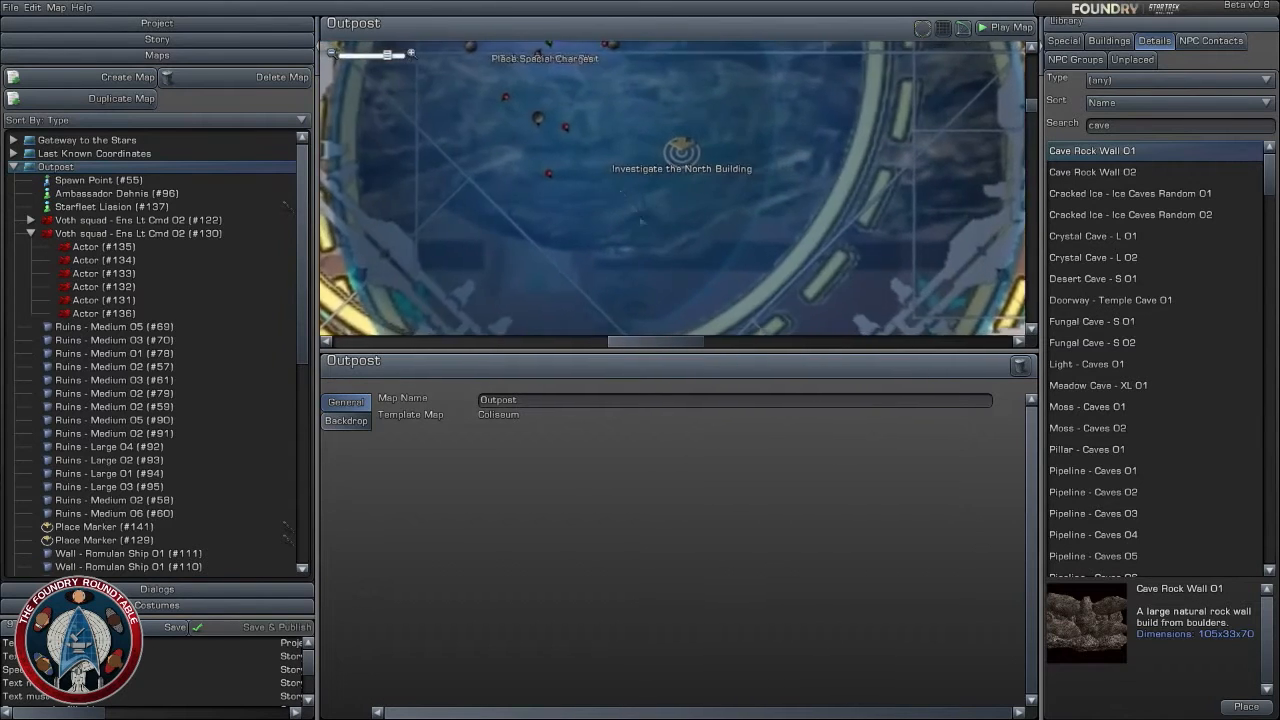
pyautogui.moveTo(628, 203); pyautogui.dragTo(695, 289)
pyautogui.scroll(1, 695, 289)
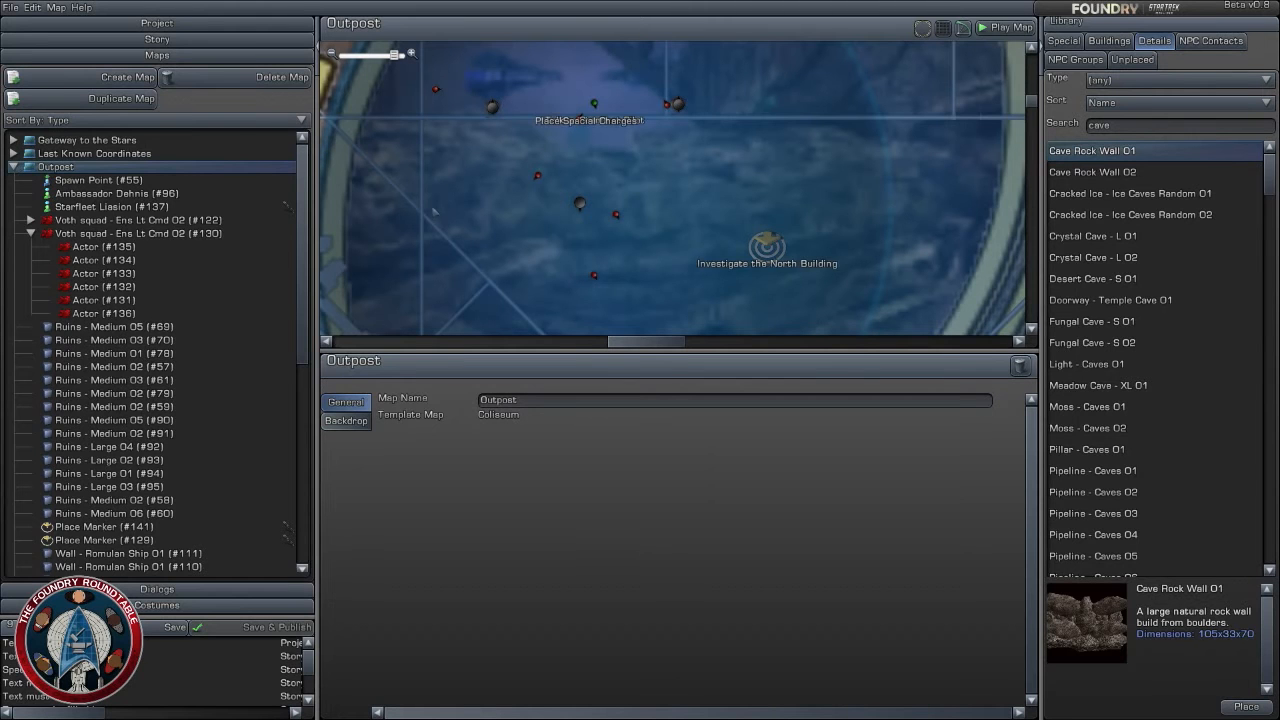
pyautogui.scroll(1, 690, 253)
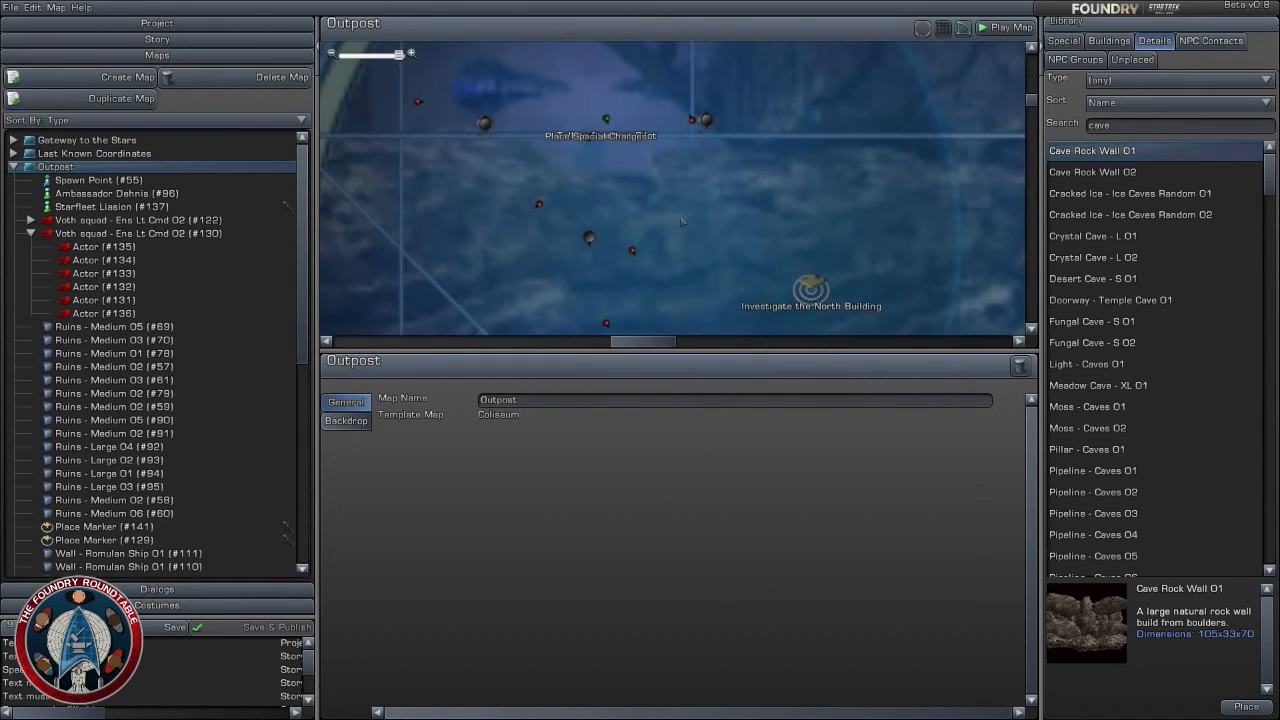
pyautogui.moveTo(725, 279); pyautogui.dragTo(691, 70, button='right')
pyautogui.scroll(-2, 723, 279)
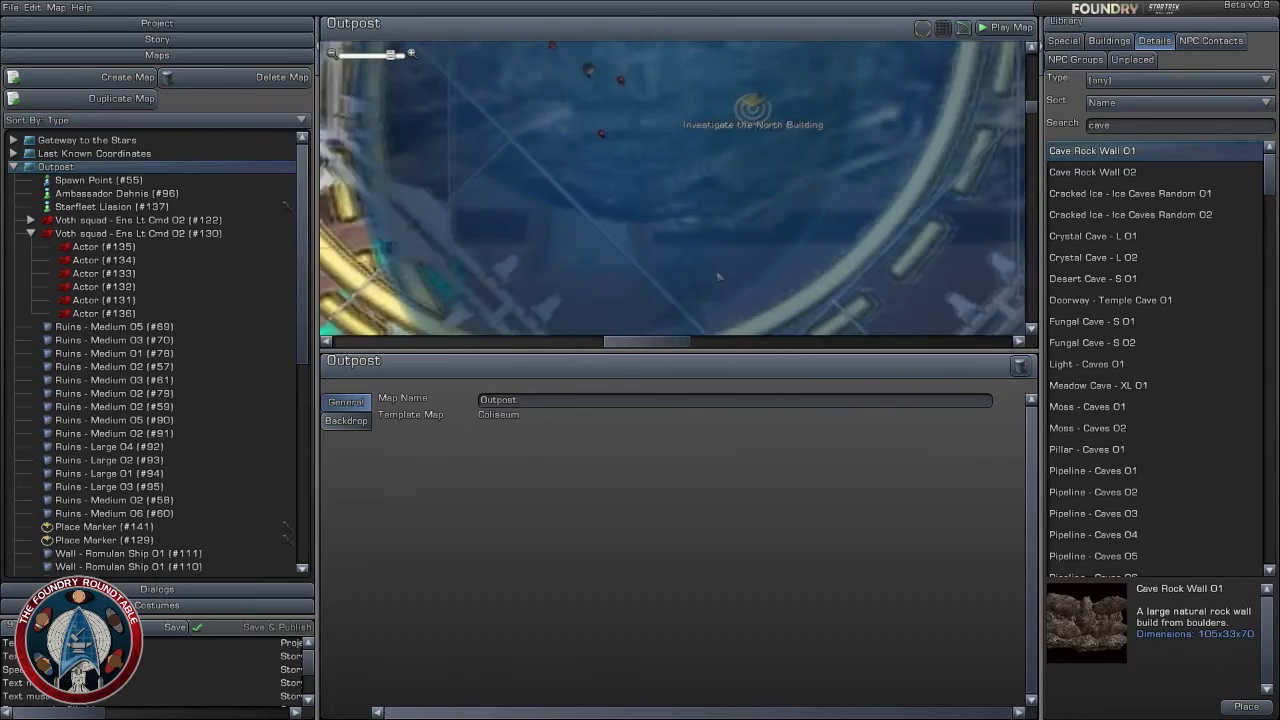
# - Move FX - Explosion 01 (#145) slightly away from the rock wall at the building entrance, to about X 309.777, Z 382.669
pyautogui.scroll(-3, 717, 277)
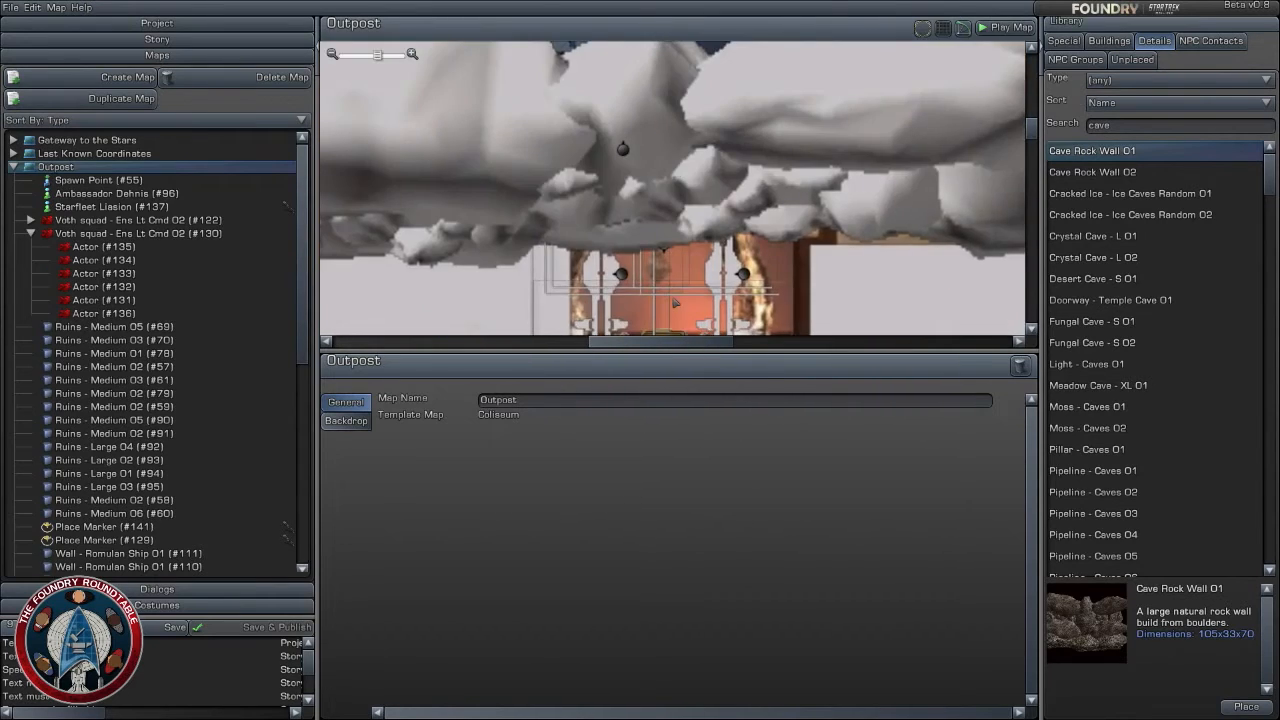
pyautogui.scroll(-4, 680, 290)
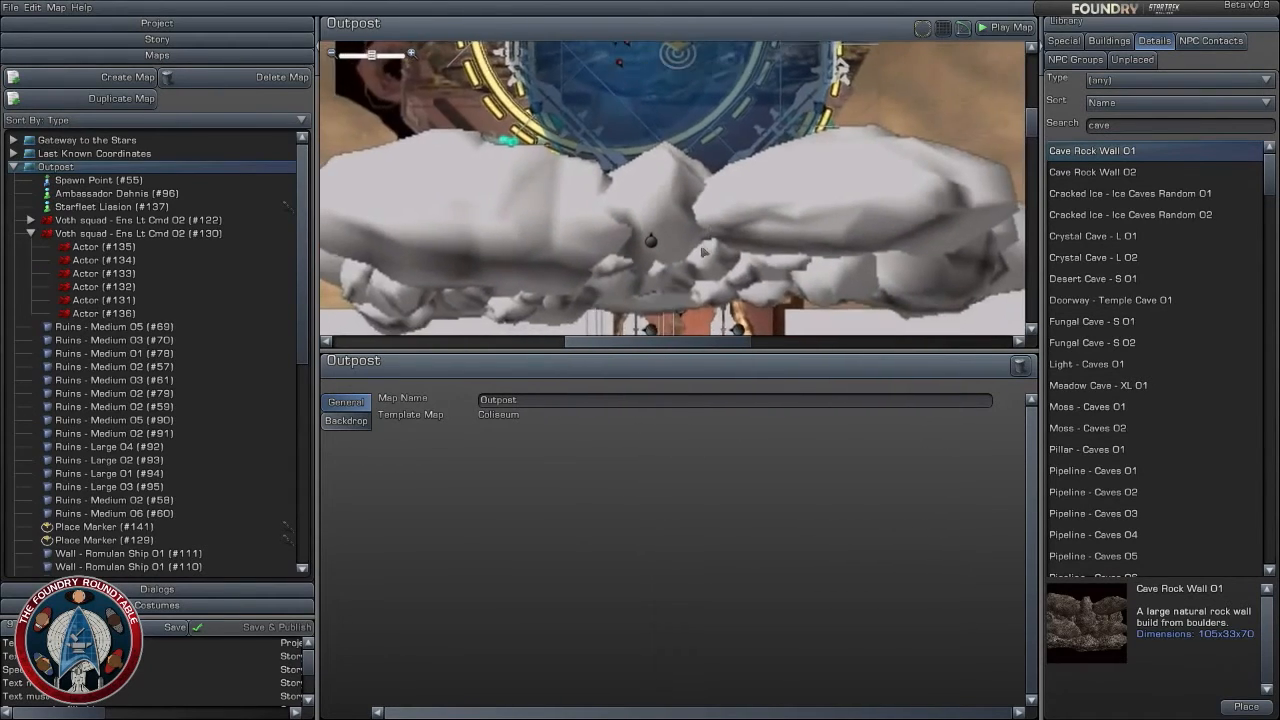
pyautogui.moveTo(703, 252); pyautogui.dragTo(703, 104, button='right')
pyautogui.scroll(-2, 695, 275)
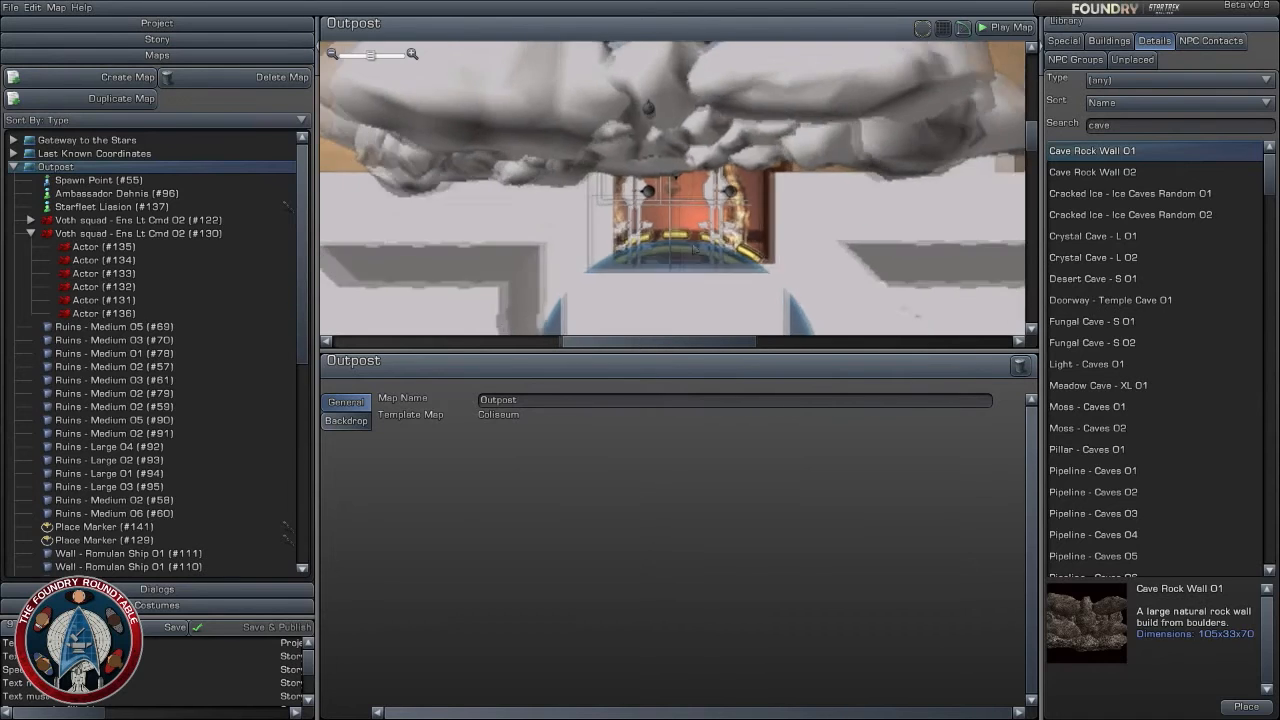
pyautogui.moveTo(696, 285); pyautogui.dragTo(696, 163, button='right')
pyautogui.scroll(2, 678, 283)
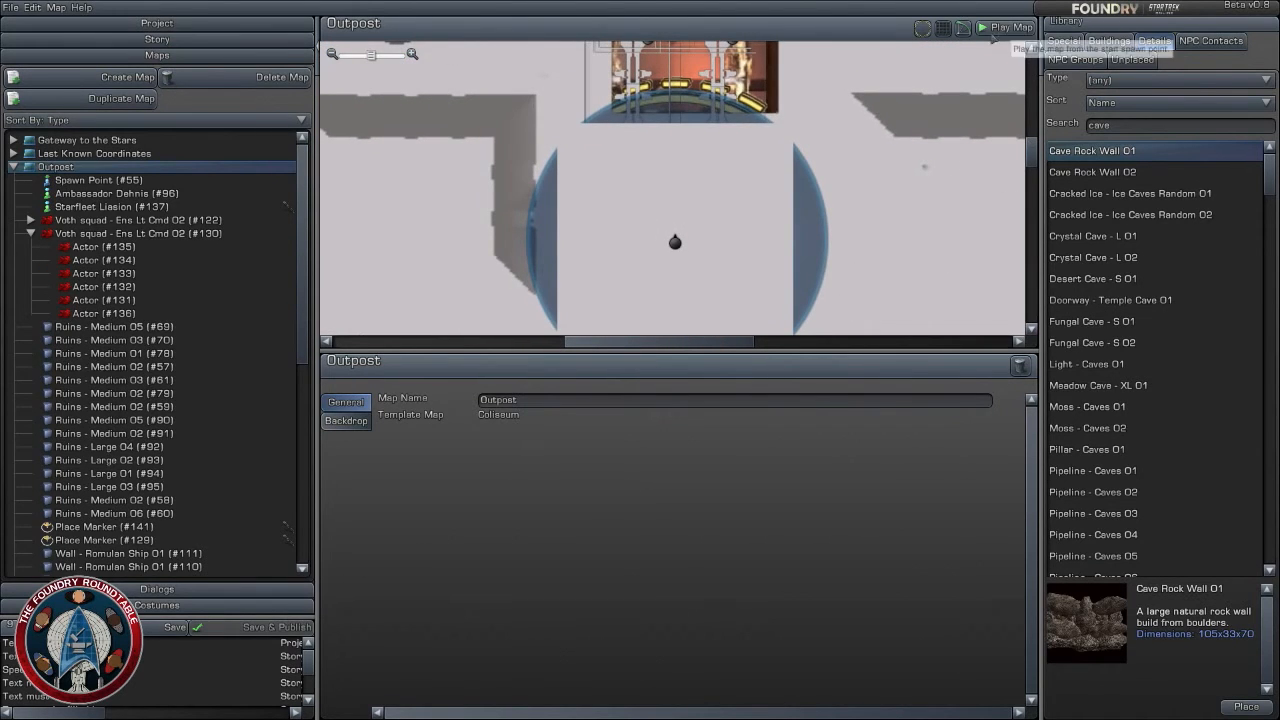
pyautogui.moveTo(748, 70); pyautogui.dragTo(755, 208, button='right')
pyautogui.moveTo(684, 165); pyautogui.dragTo(682, 191)
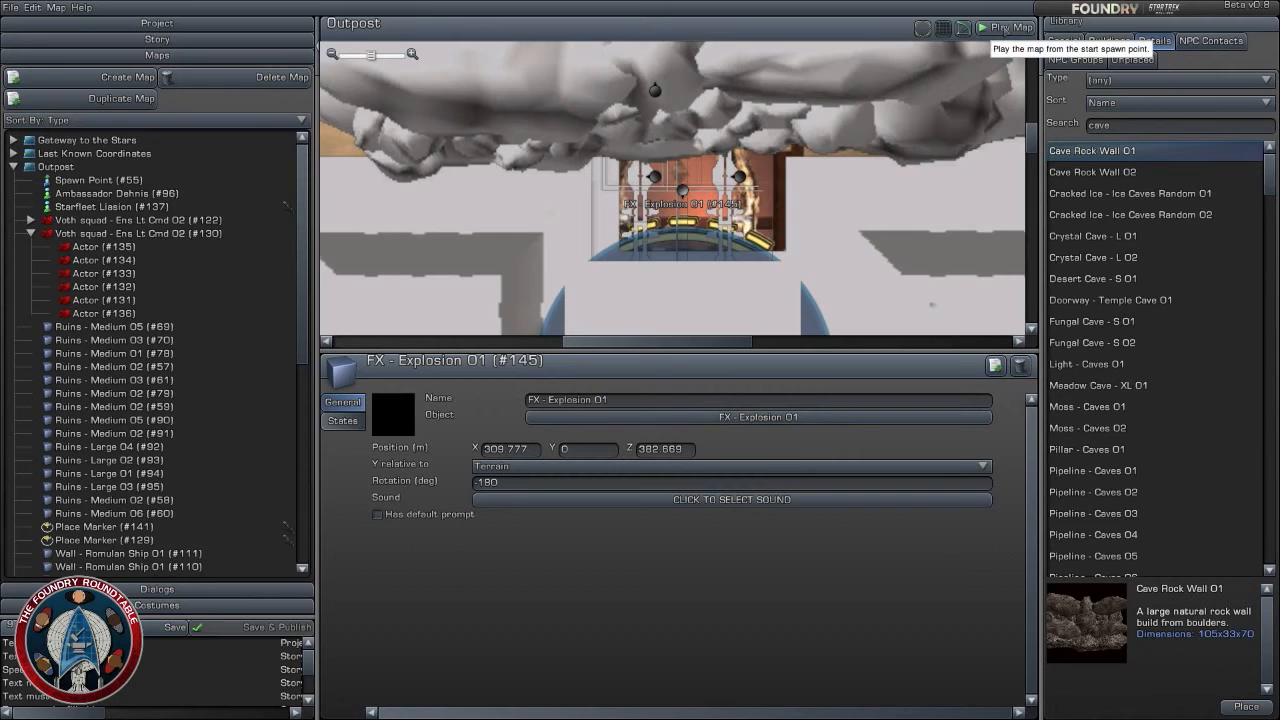
# - Play-test the Outpost map from its start spawn point and run toward the Voth squad outside the north building
pyautogui.click(1003, 28)
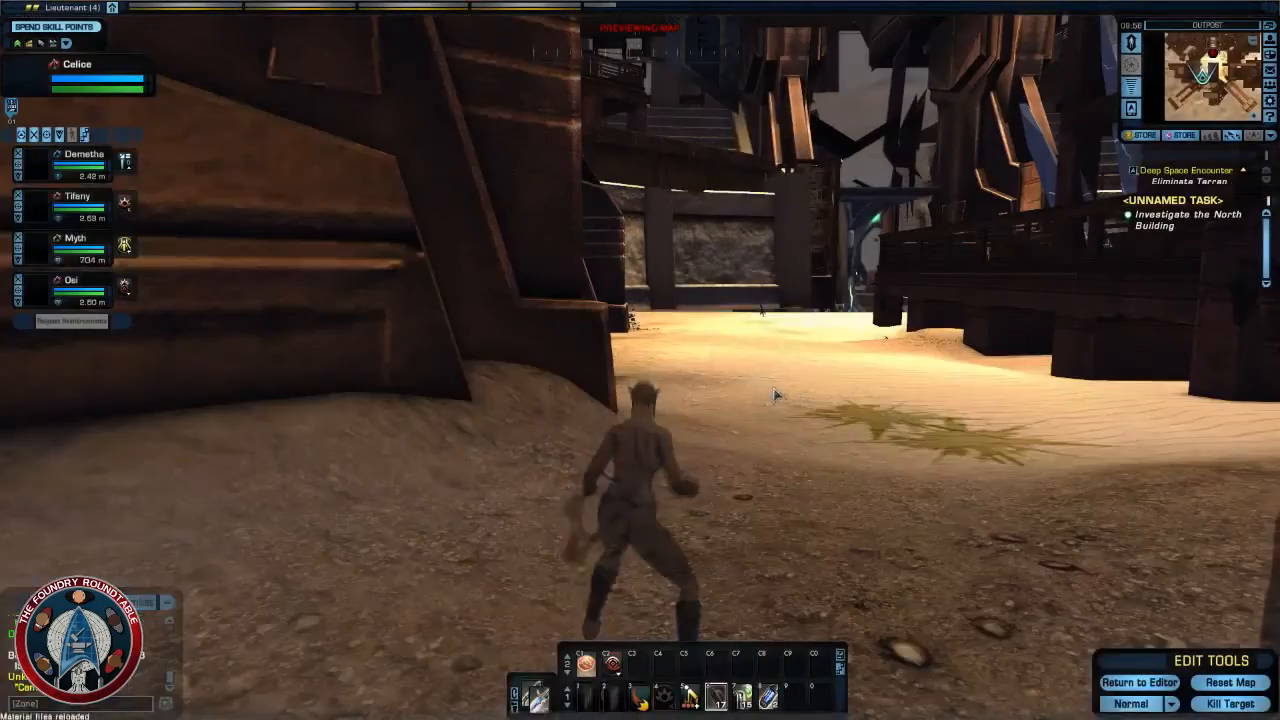
pyautogui.moveTo(775, 395); pyautogui.dragTo(850, 392, button='right')
pyautogui.press('w')
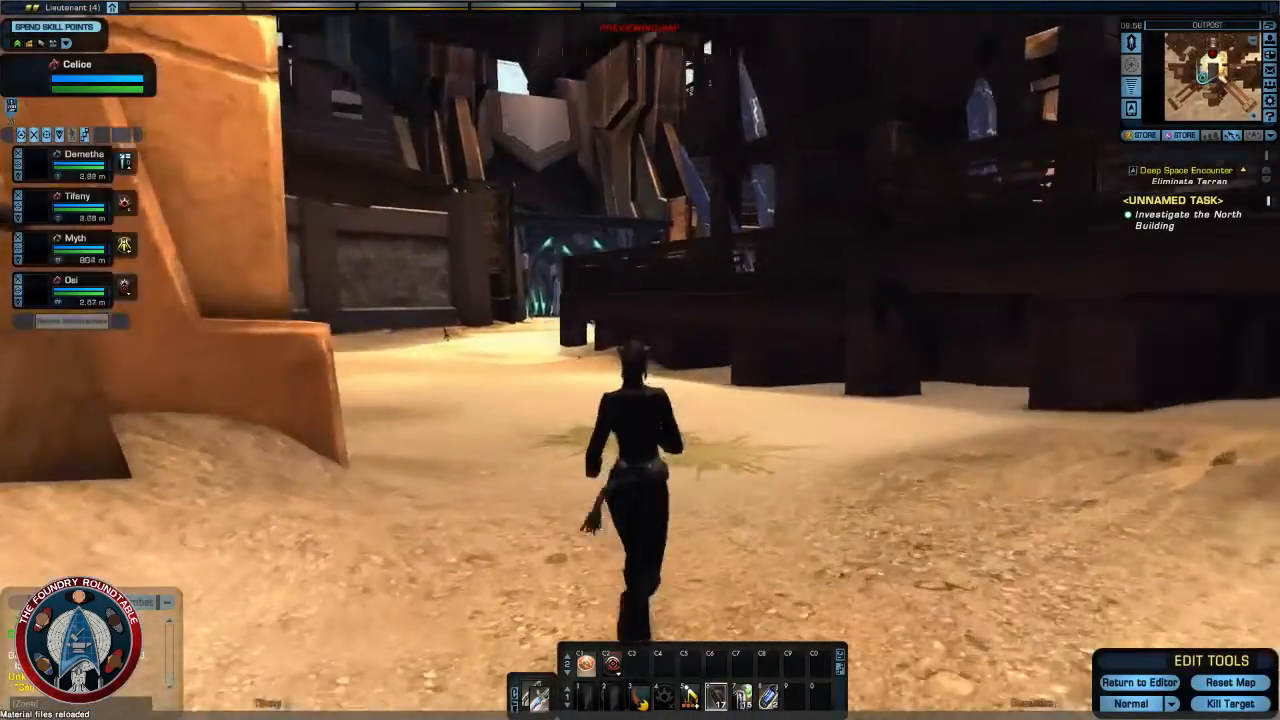
pyautogui.moveTo(746, 446); pyautogui.dragTo(705, 444, button='right')
# - Target the Voth Specialist outside the north building and attack the squad with the weapon's abilities
pyautogui.press('Tab')
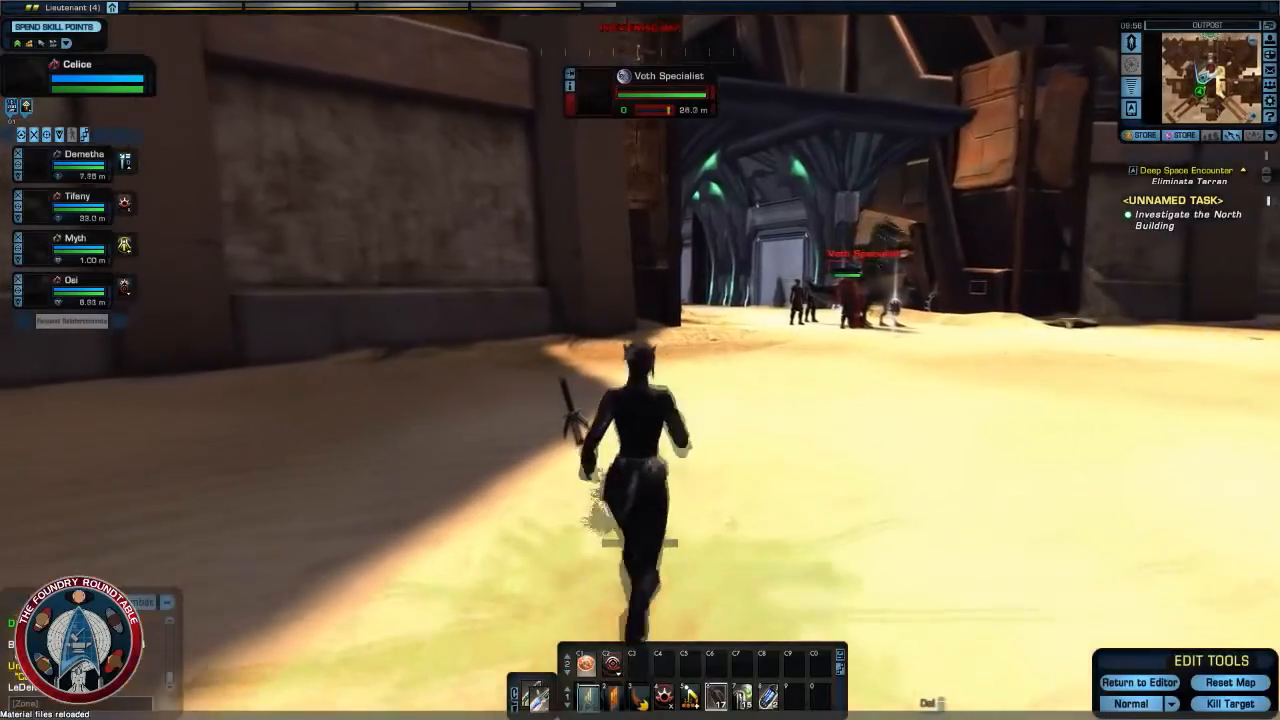
pyautogui.click(589, 697)
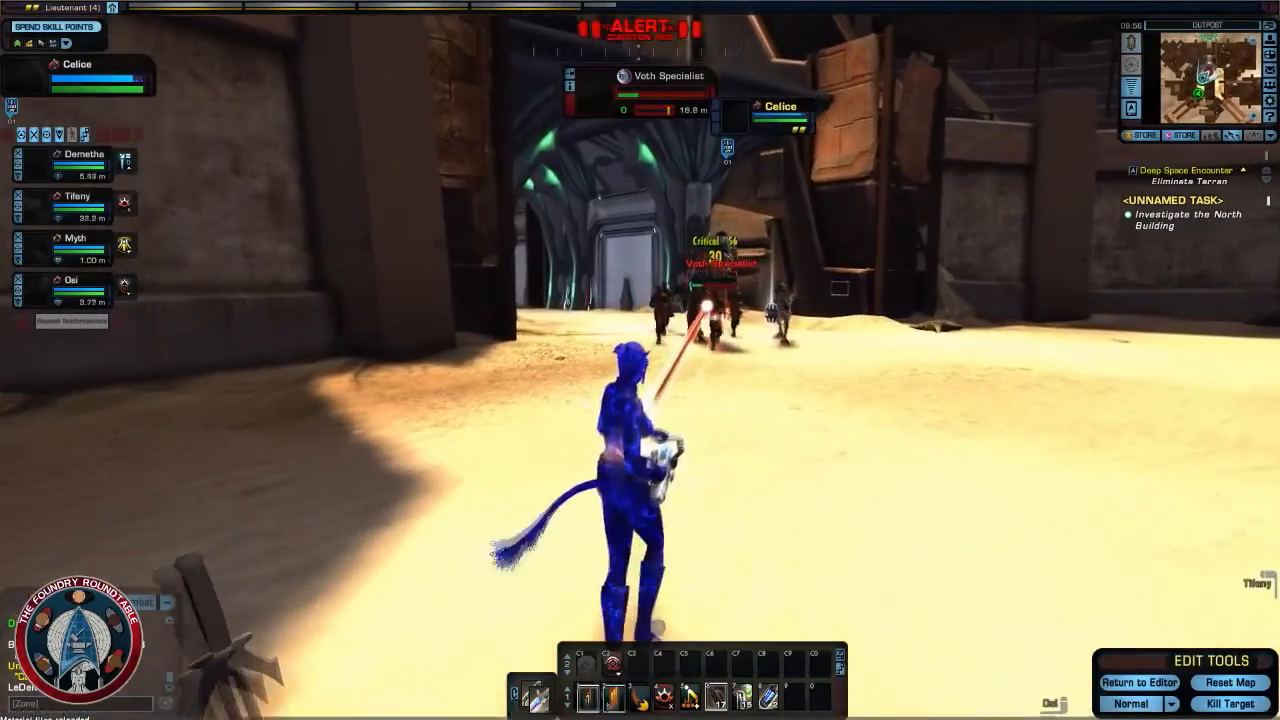
pyautogui.press('2')
pyautogui.moveTo(705, 444); pyautogui.dragTo(755, 444, button='right')
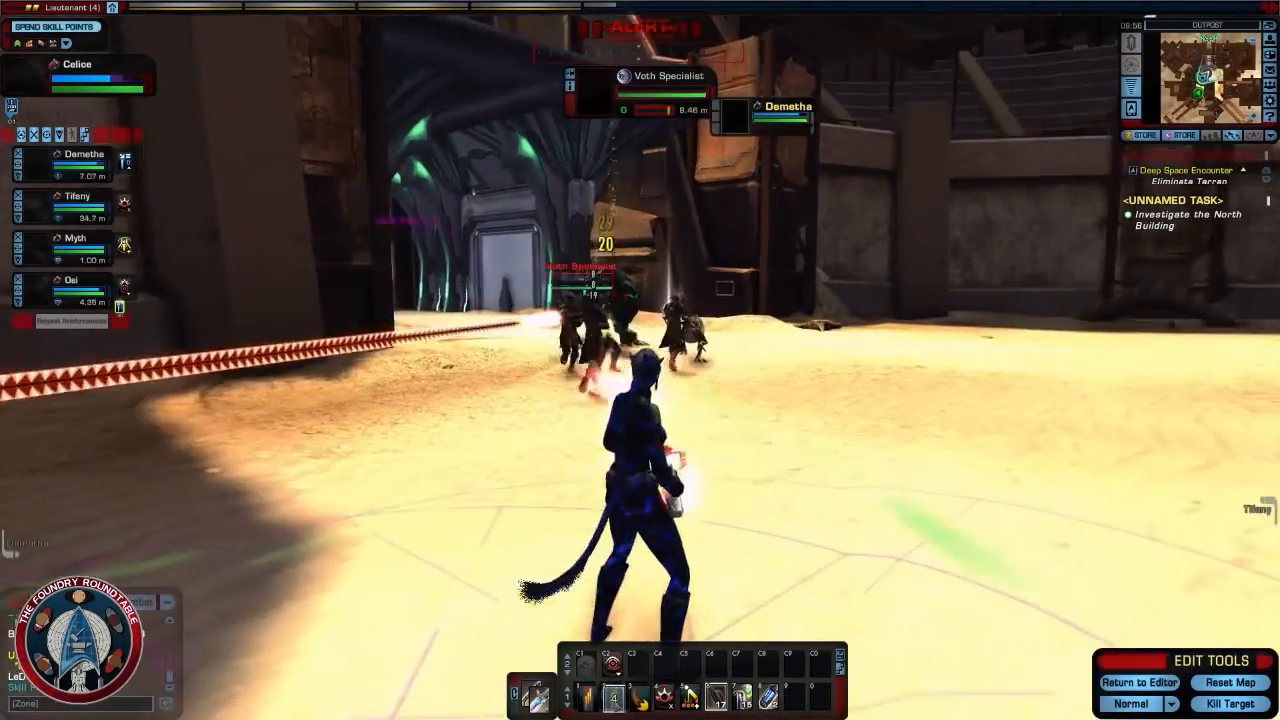
pyautogui.click(588, 697)
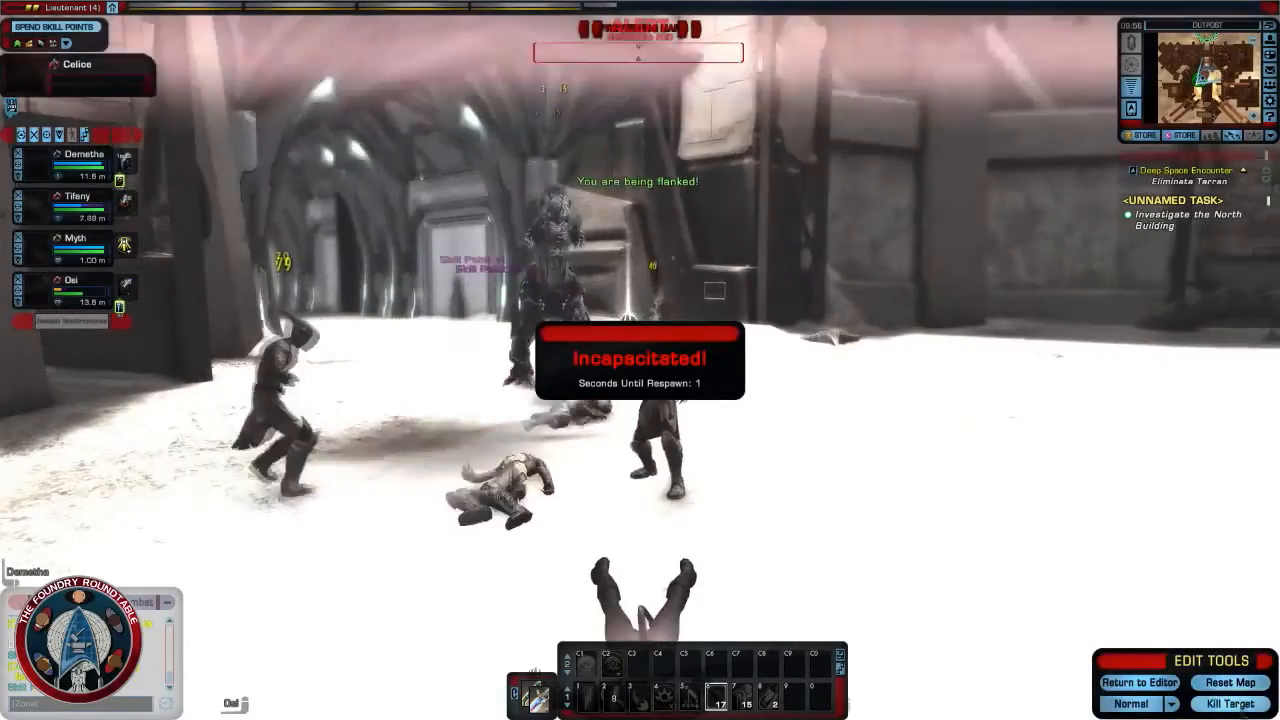
# - Respawn, run back toward the north building and target the Bio-Engineered Furiadon guarding its entrance
pyautogui.press('f')
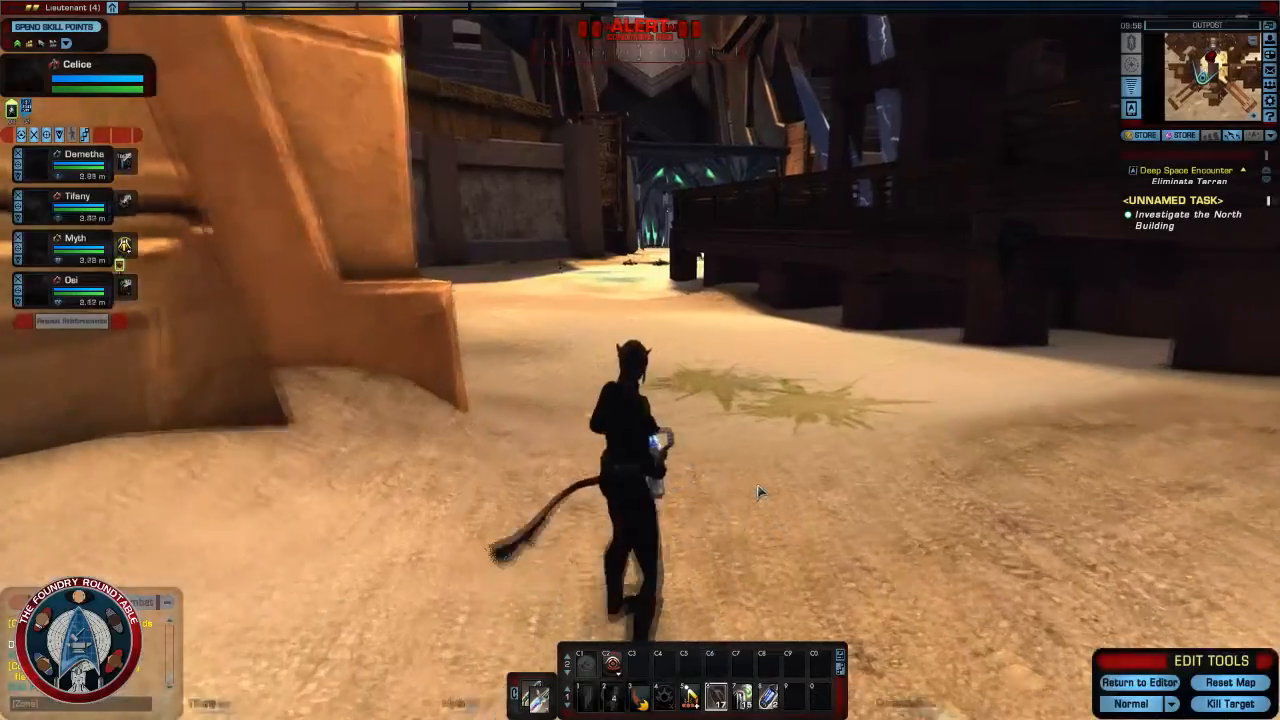
pyautogui.press('w')
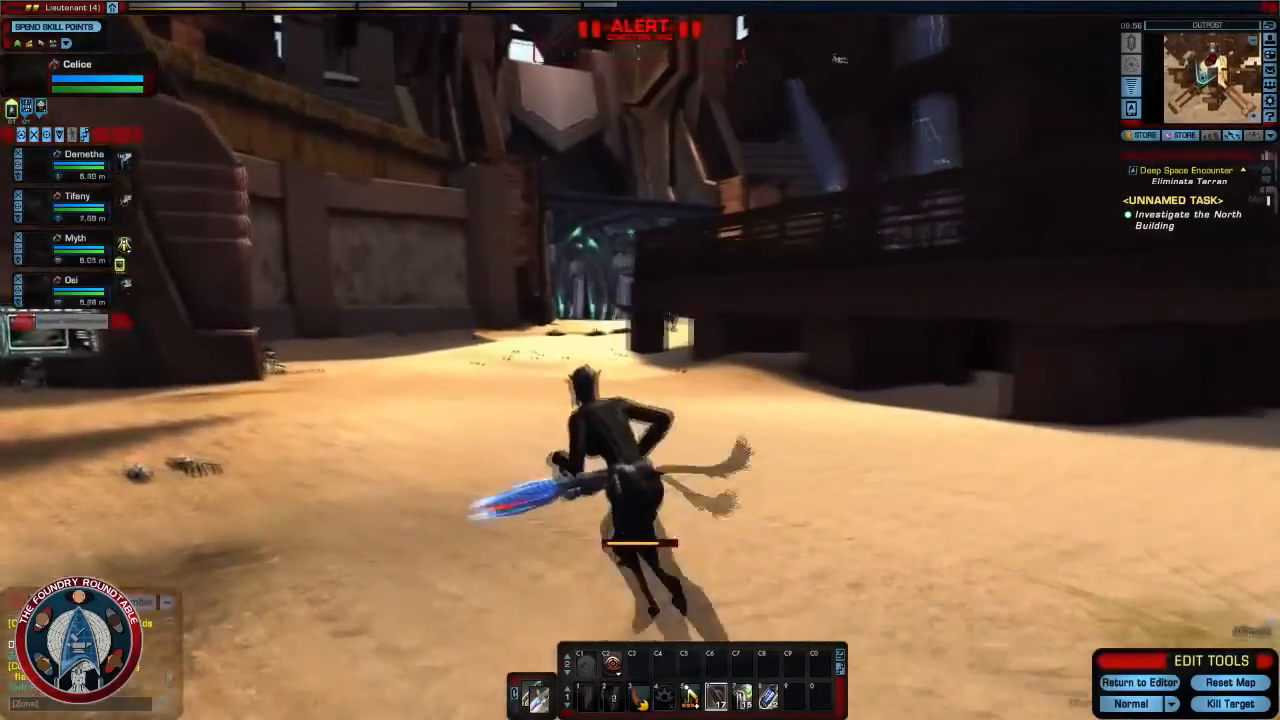
pyautogui.press('w')
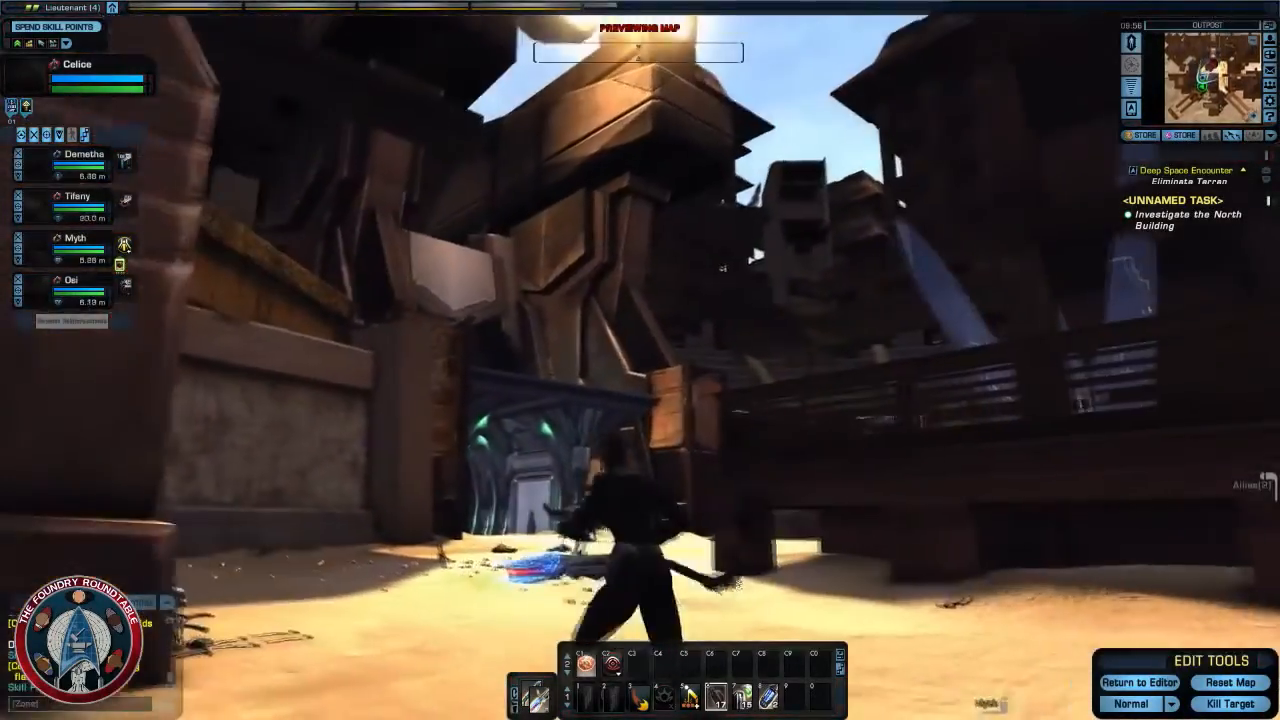
pyautogui.press('w')
pyautogui.press('Tab')
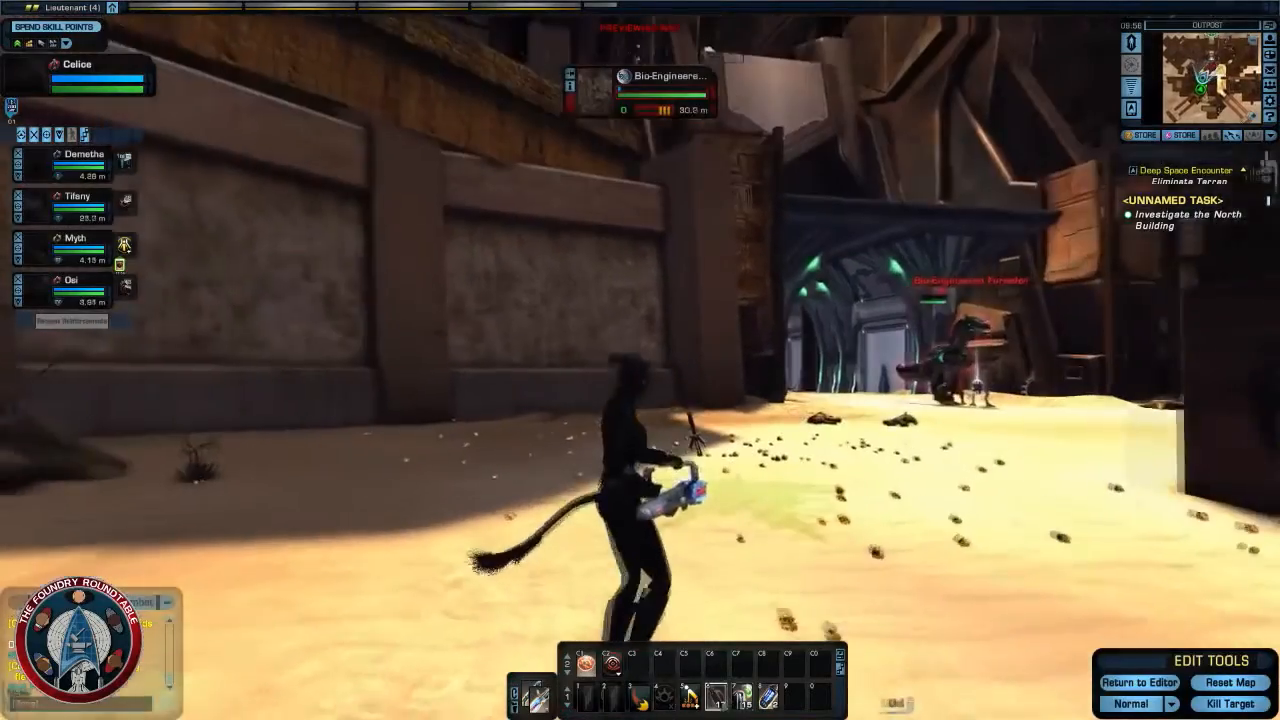
pyautogui.press('w')
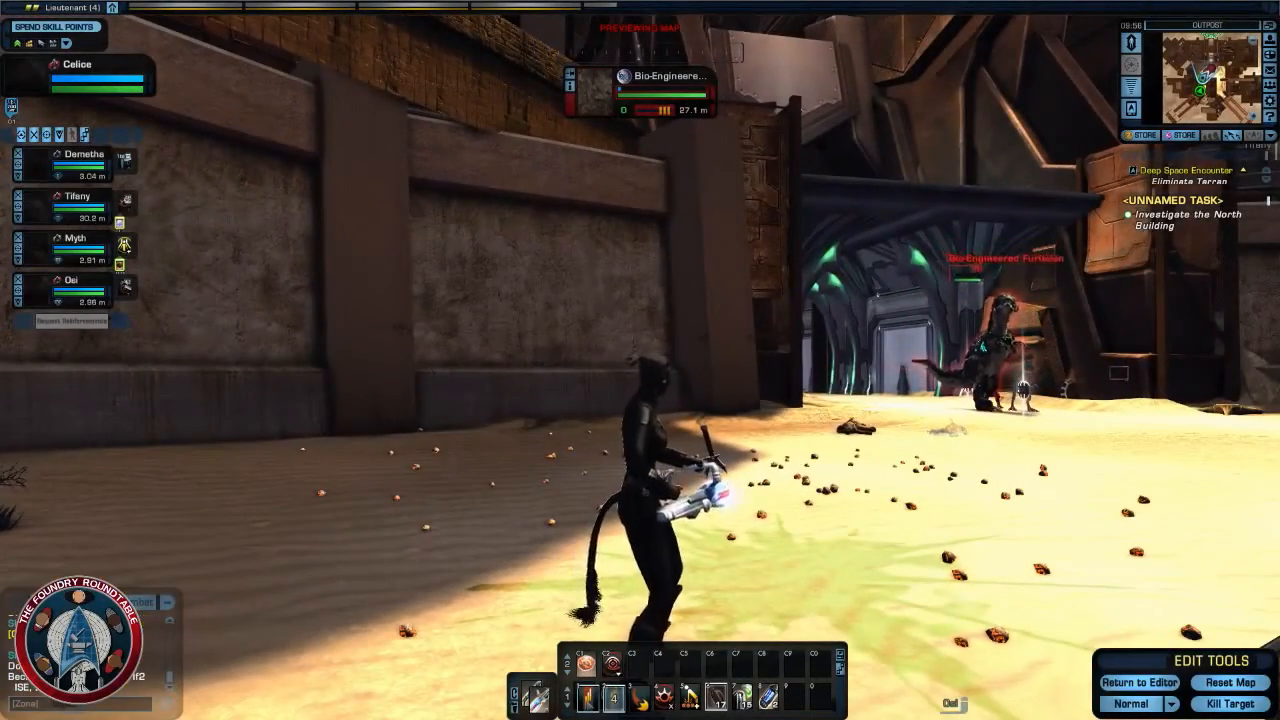
# - Defeat the Bio-Engineered Furiadon with Beam Burst and the other weapon abilities while closing in on it
pyautogui.click(588, 697)
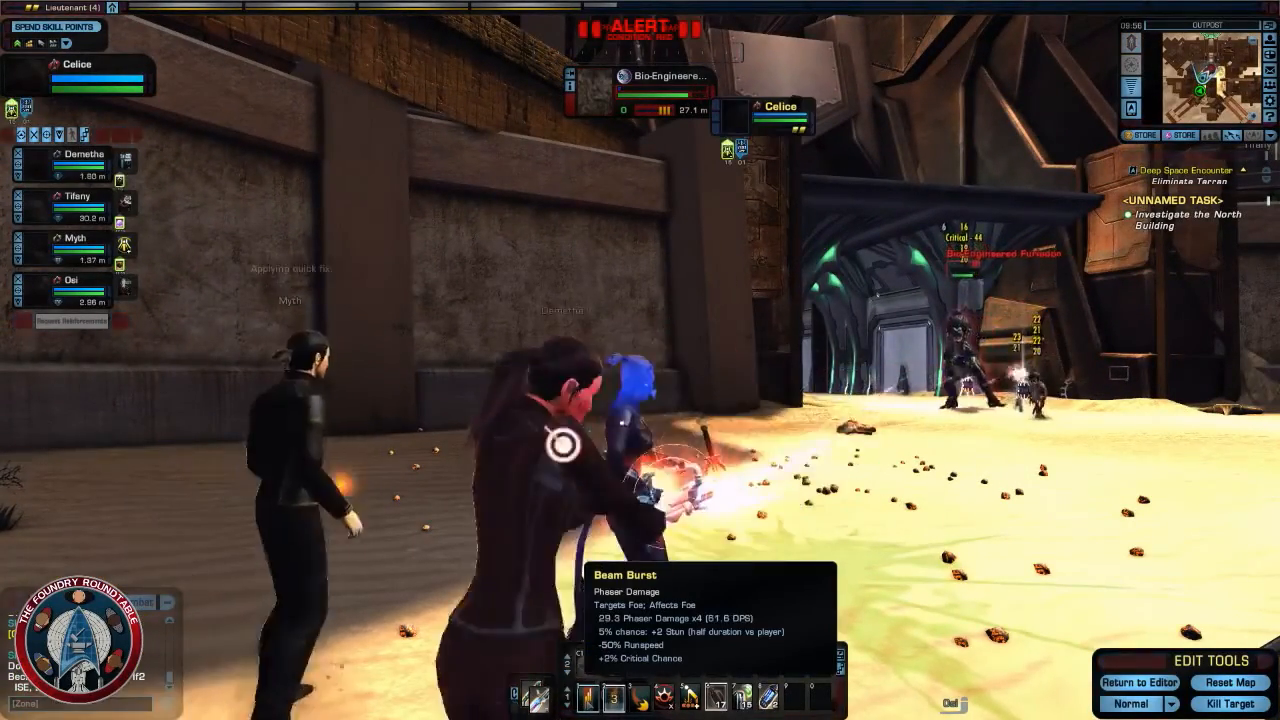
pyautogui.press('w')
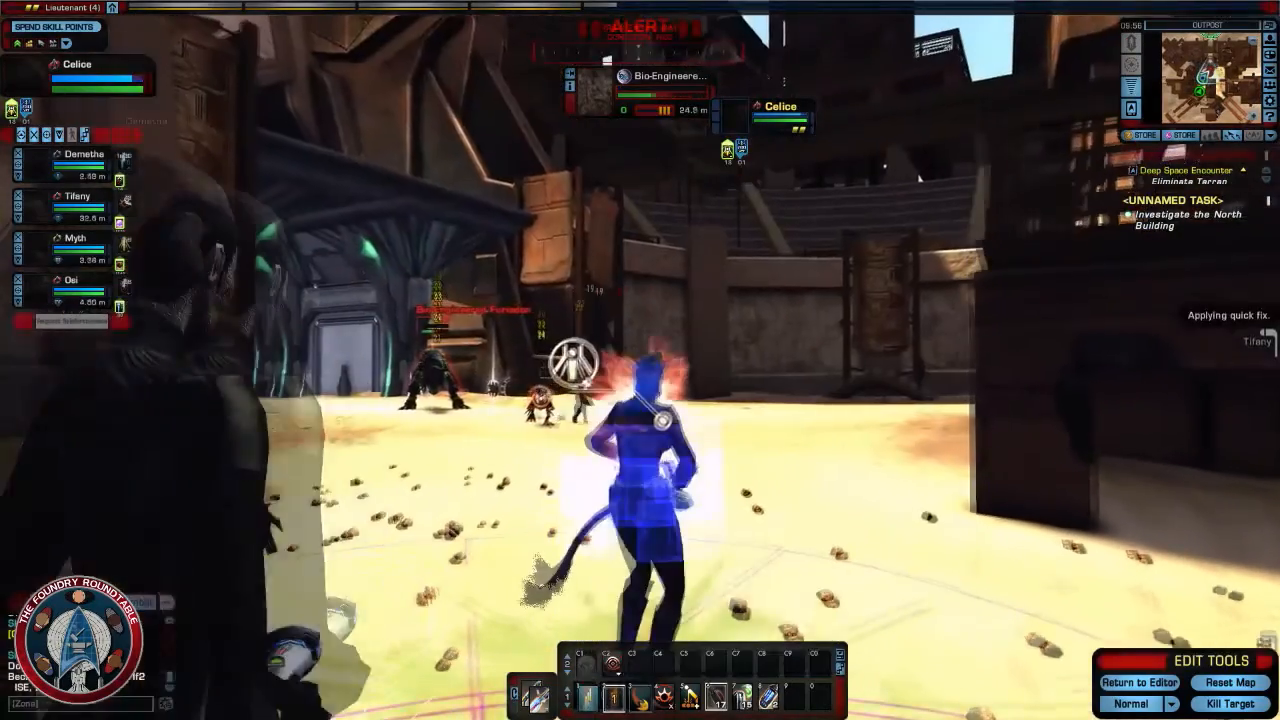
pyautogui.press('w')
pyautogui.press('4')
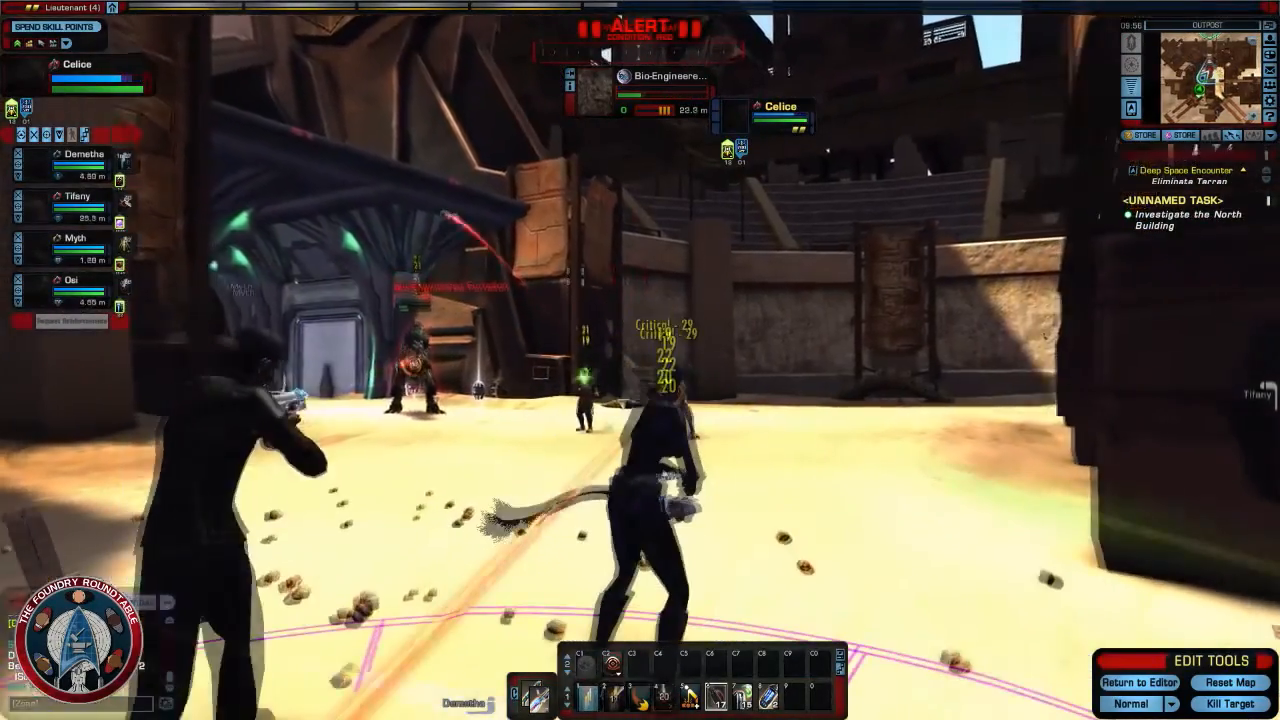
pyautogui.press('w')
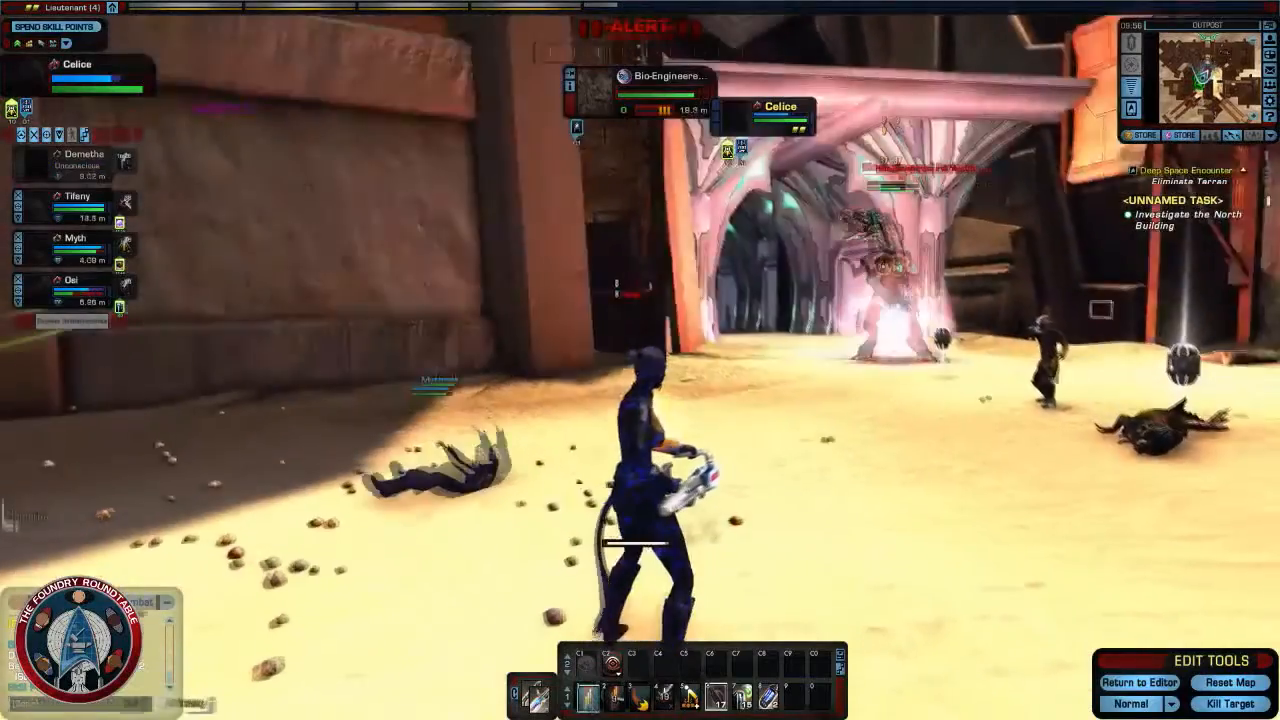
pyautogui.click(590, 699)
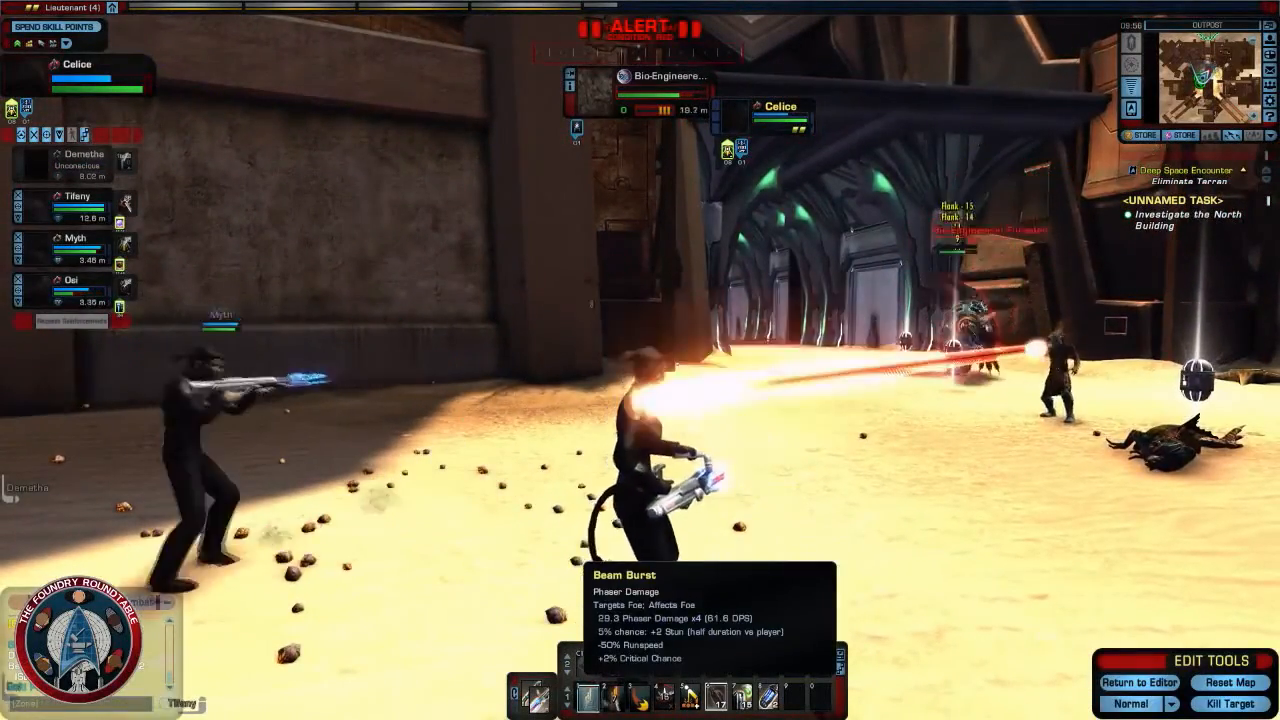
pyautogui.press('2')
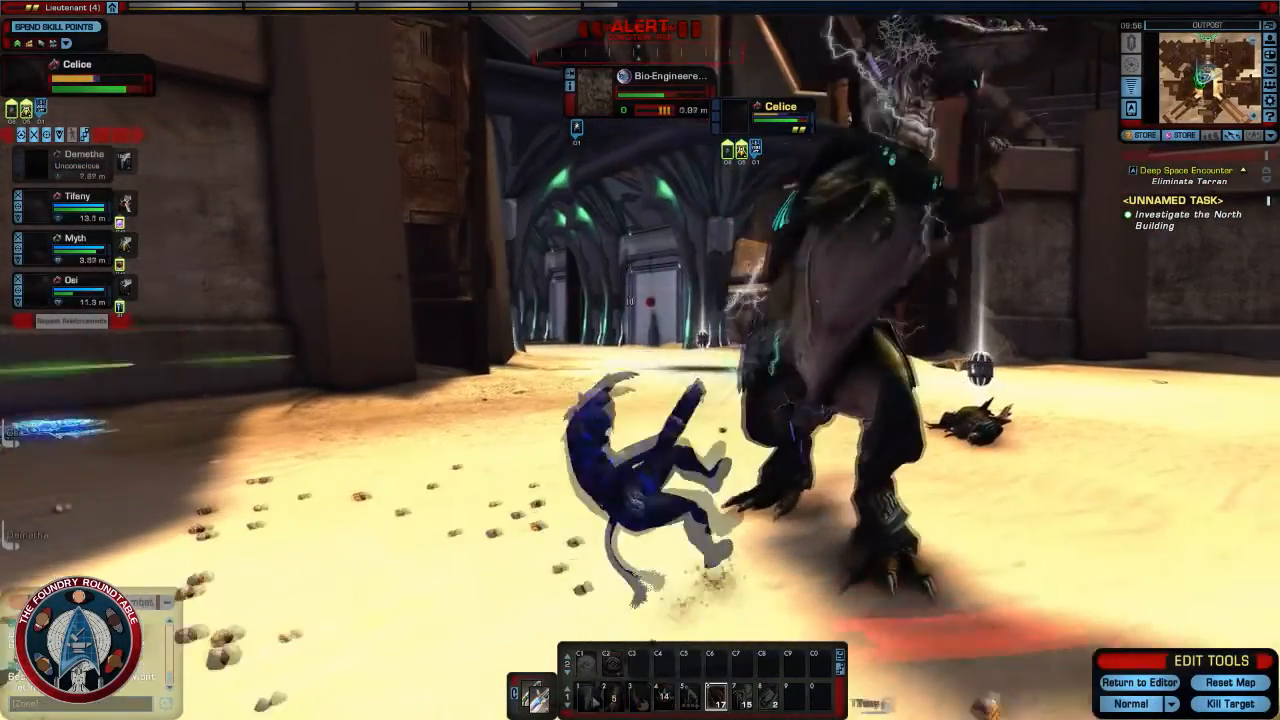
pyautogui.press('1')
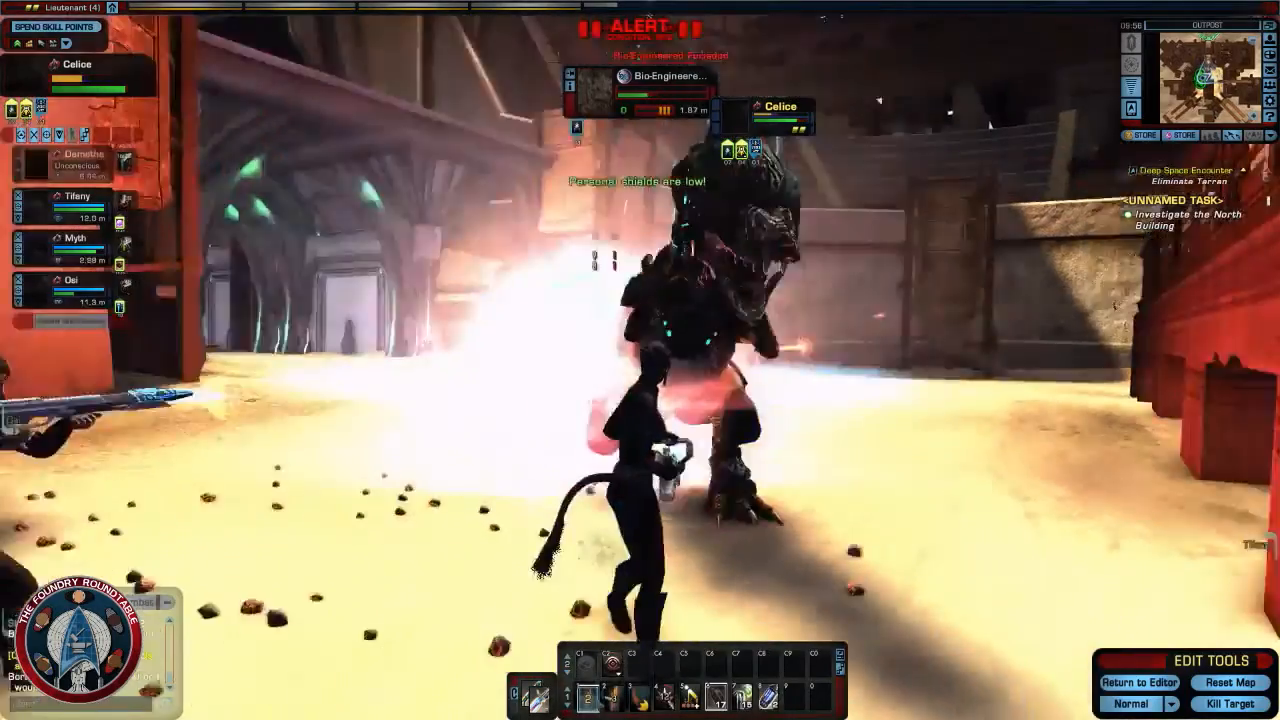
pyautogui.press('4')
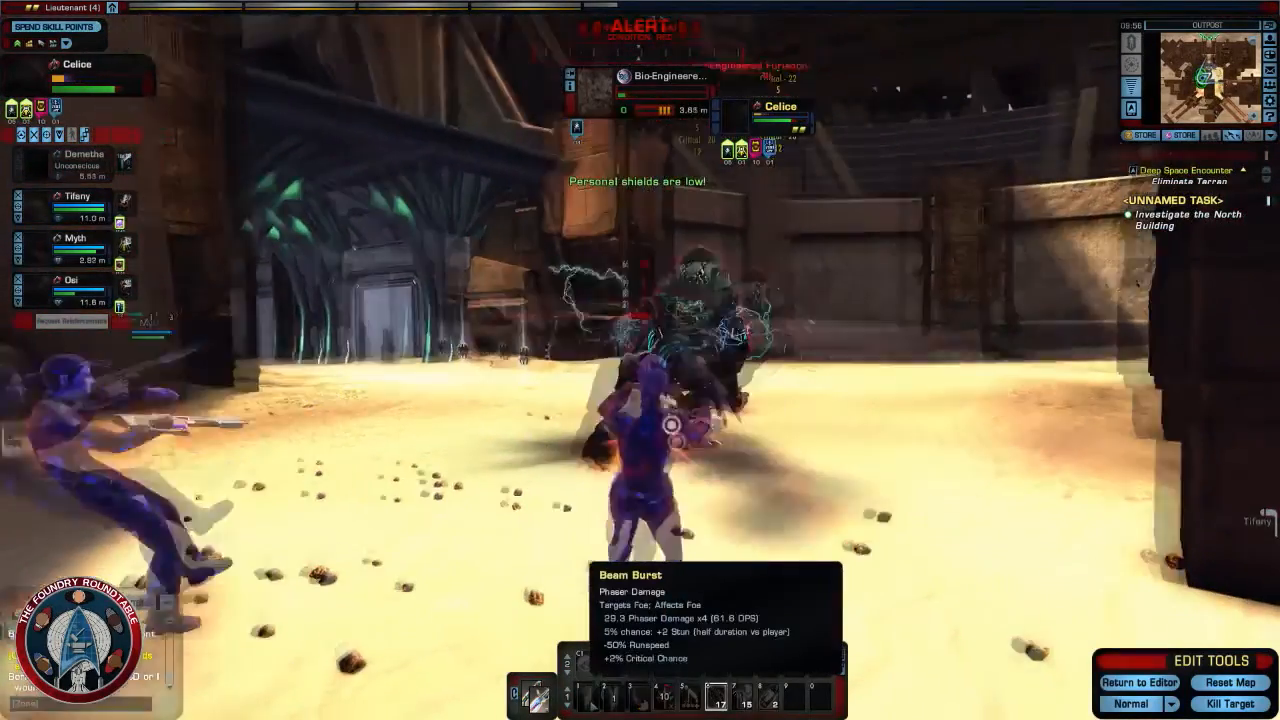
pyautogui.press('1')
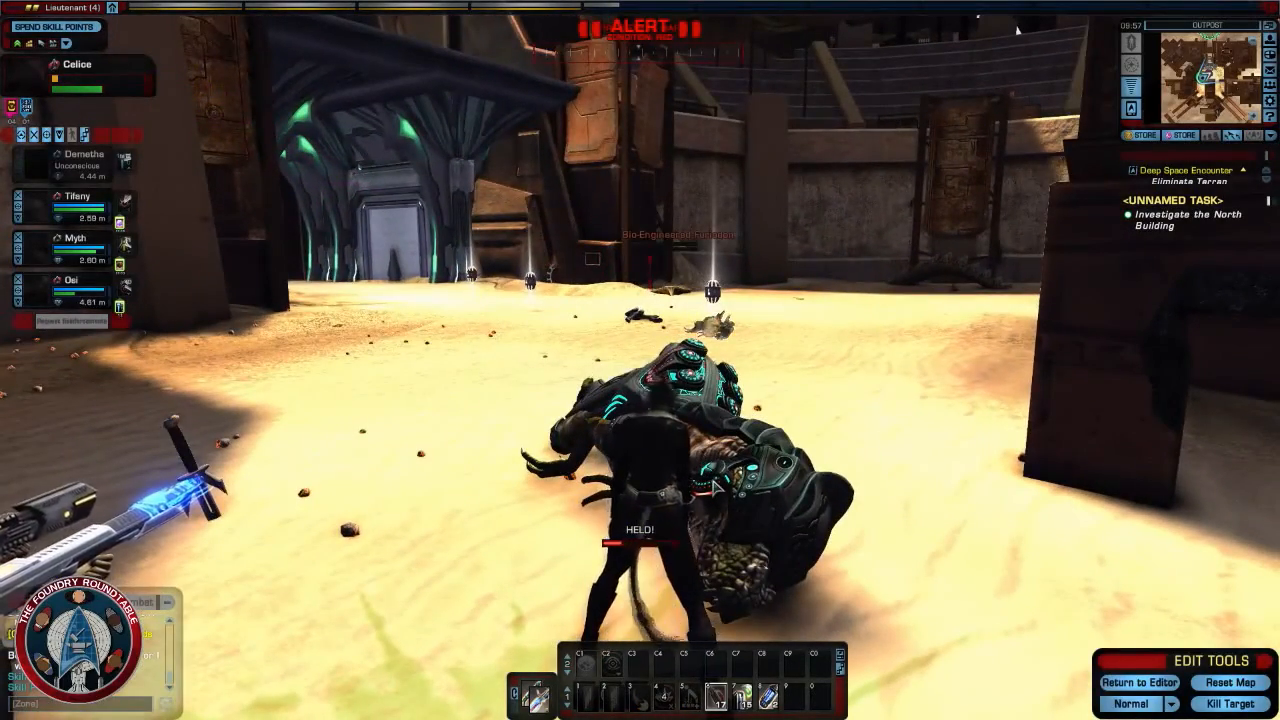
# - Enter the north building and run through its long corridor to the hall, examining the entrance on the way
pyautogui.press('w')
pyautogui.press('w')
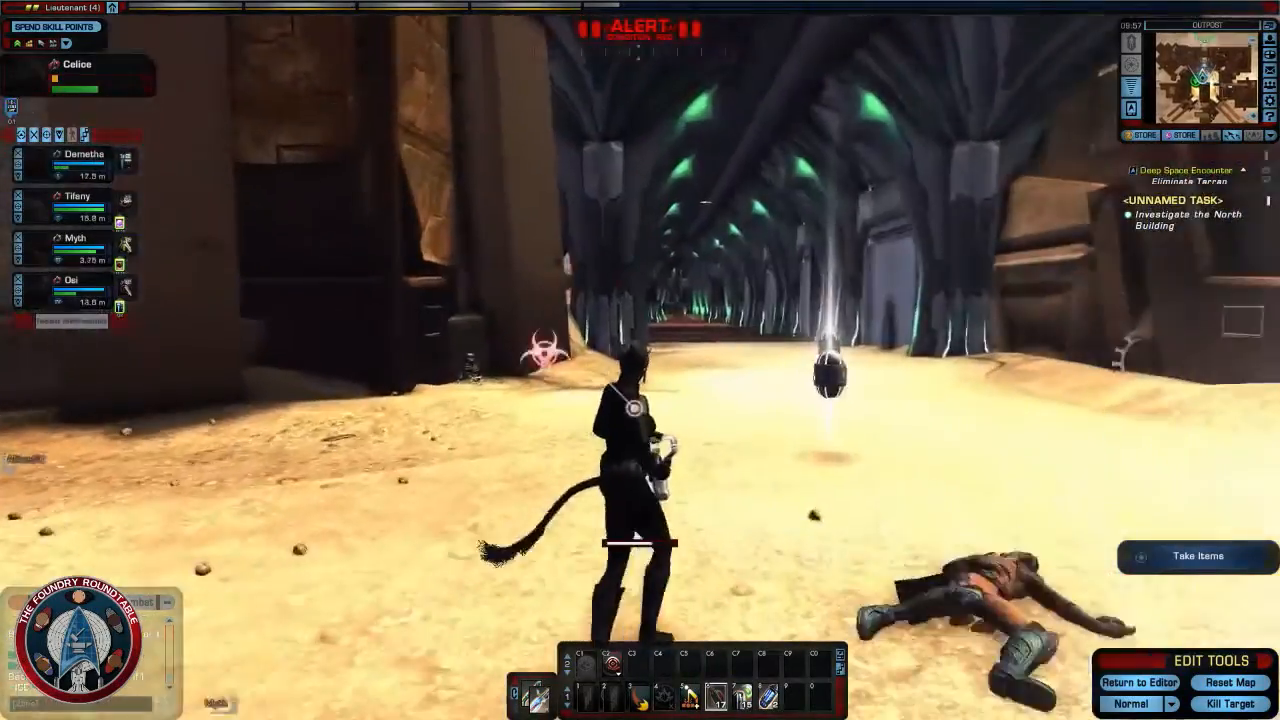
pyautogui.press('w')
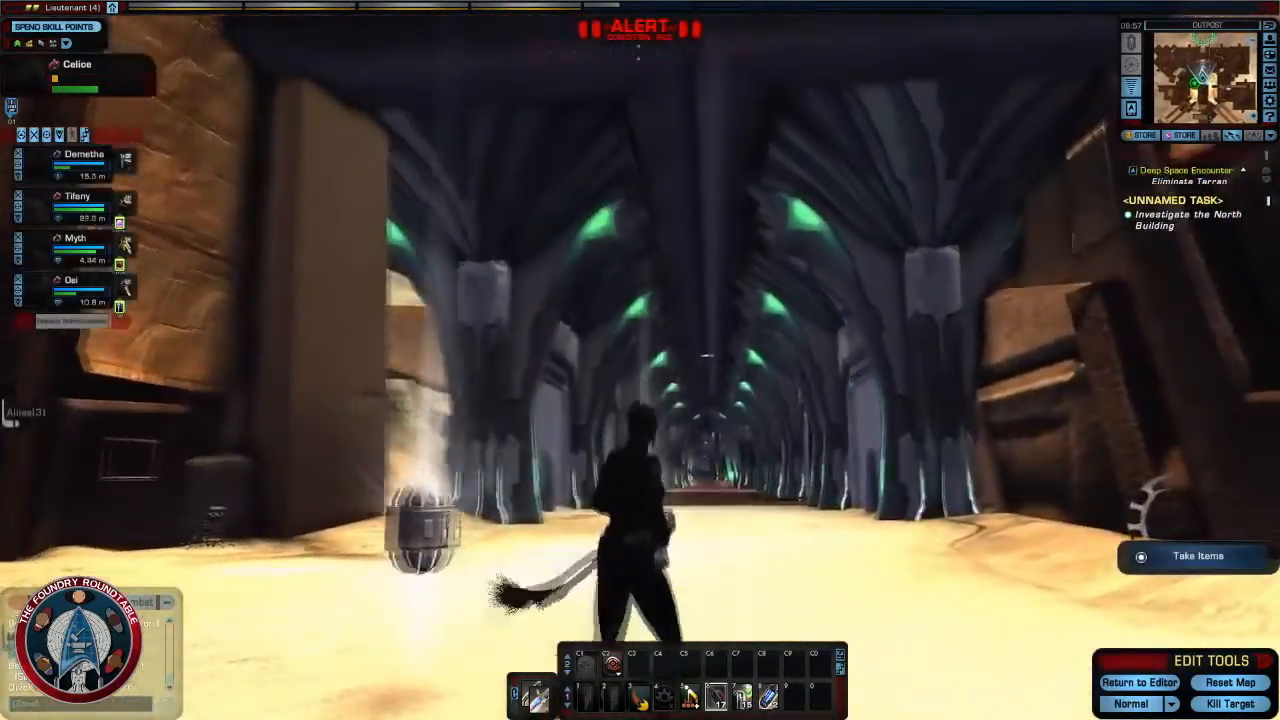
pyautogui.moveTo(640, 360); pyautogui.dragTo(560, 290, button='right')
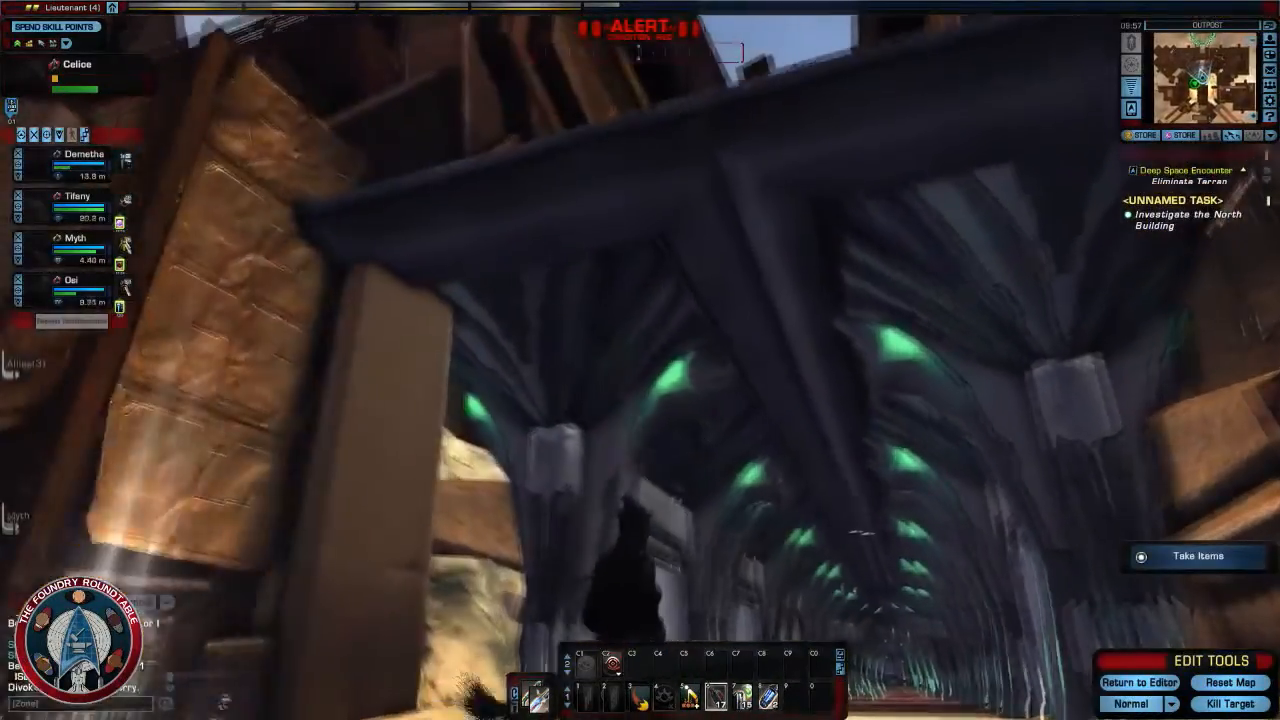
pyautogui.moveTo(640, 360); pyautogui.dragTo(550, 420, button='right')
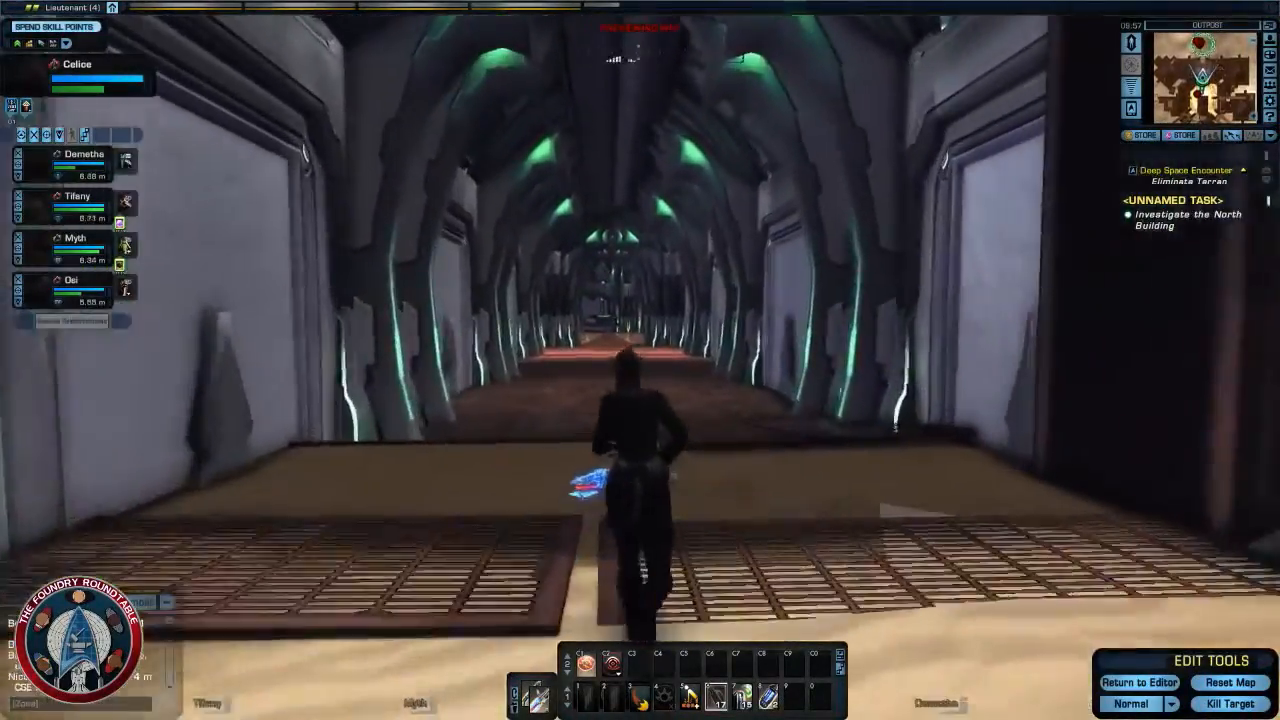
pyautogui.moveTo(856, 460); pyautogui.dragTo(845, 462, button='right')
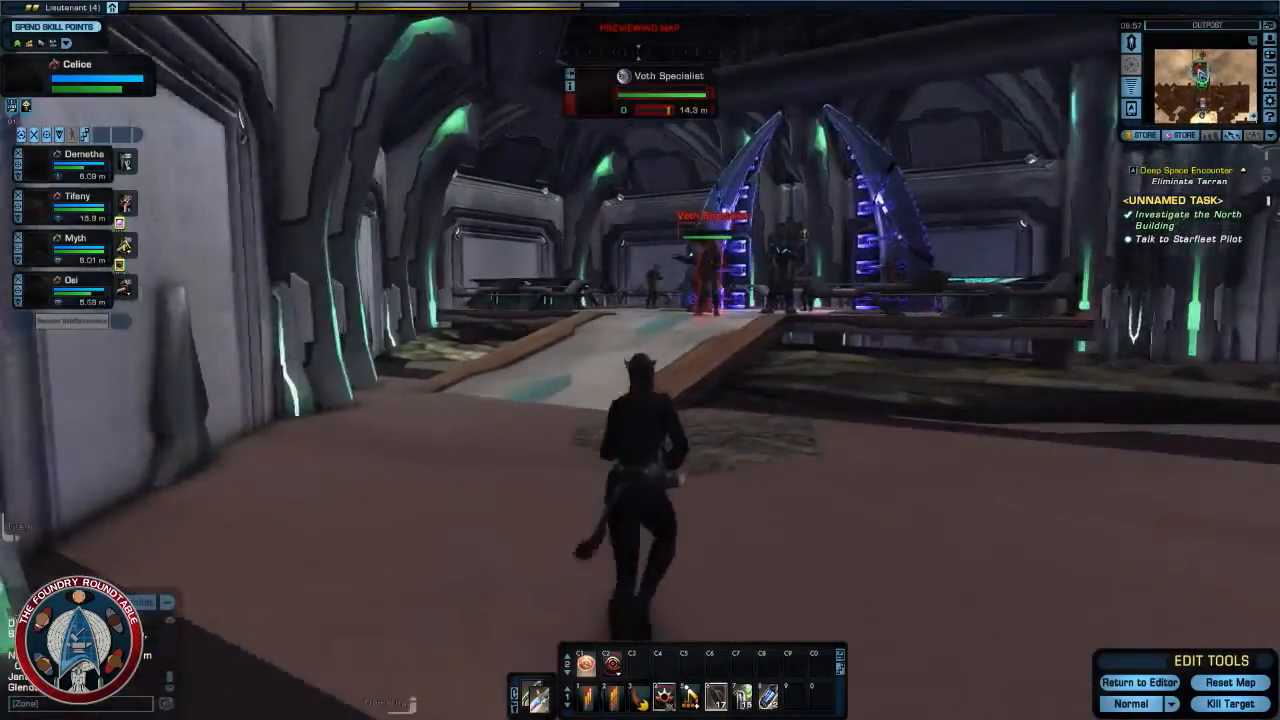
# - Attack the Voth squad in the north building's hall with Beam Sweep, Beam Burst and the other weapon abilities
pyautogui.click(613, 670)
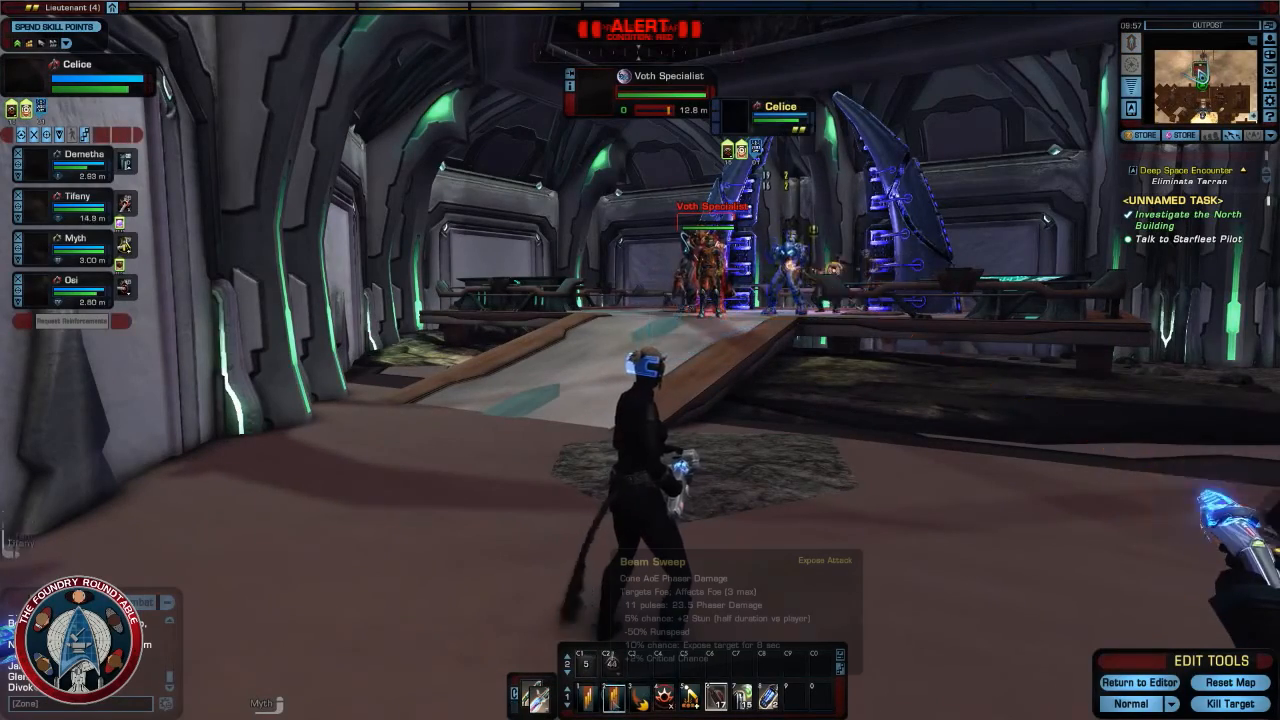
pyautogui.click(664, 697)
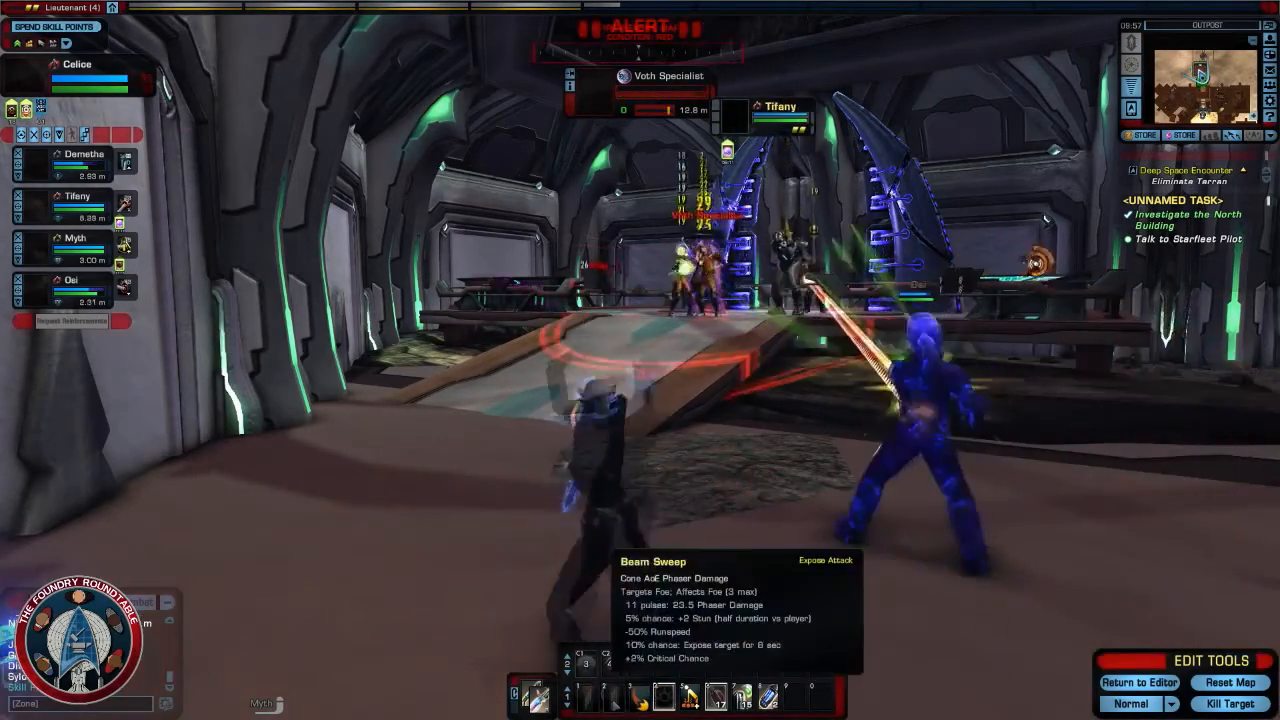
pyautogui.click(590, 703)
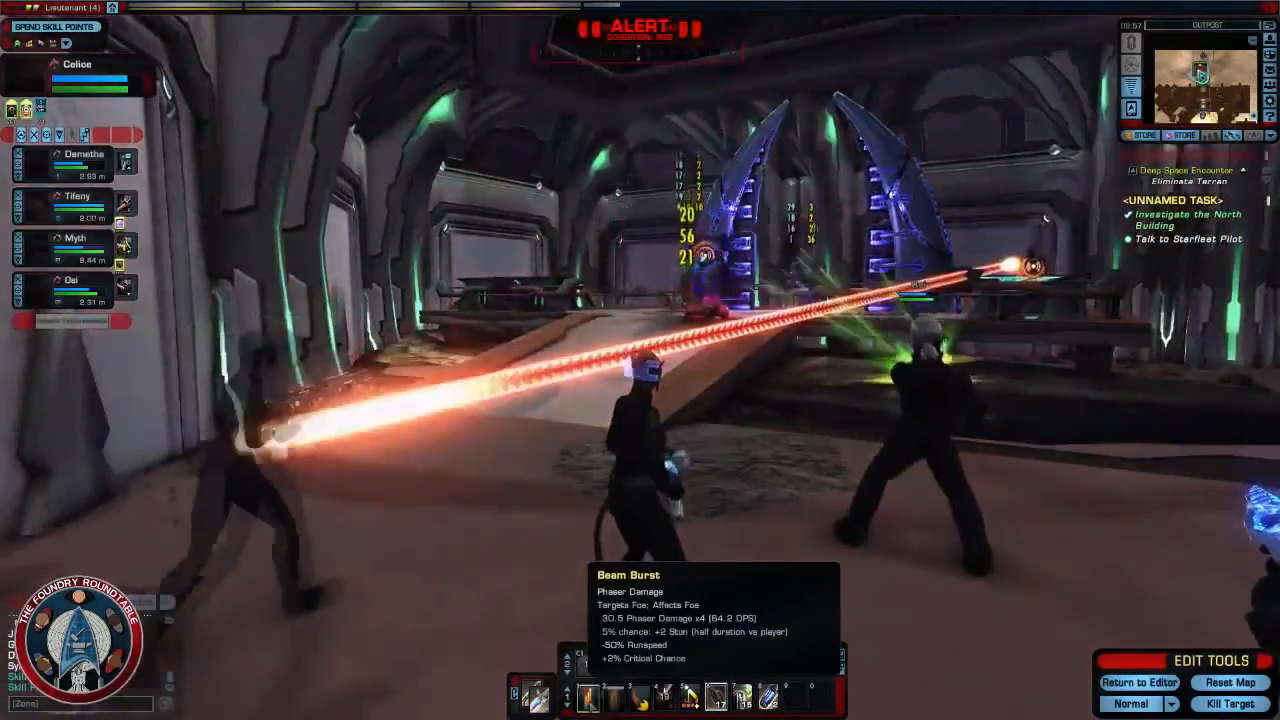
pyautogui.click(591, 705)
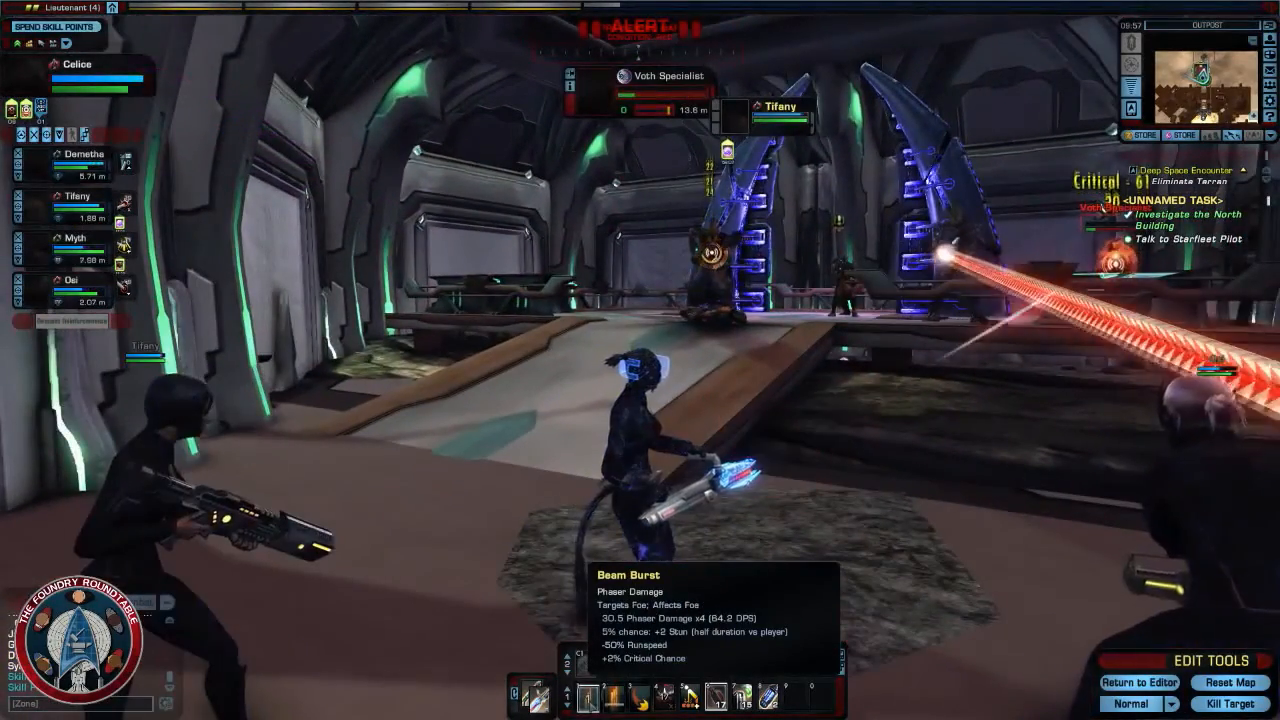
pyautogui.press('w')
pyautogui.click(591, 705)
pyautogui.press('a')
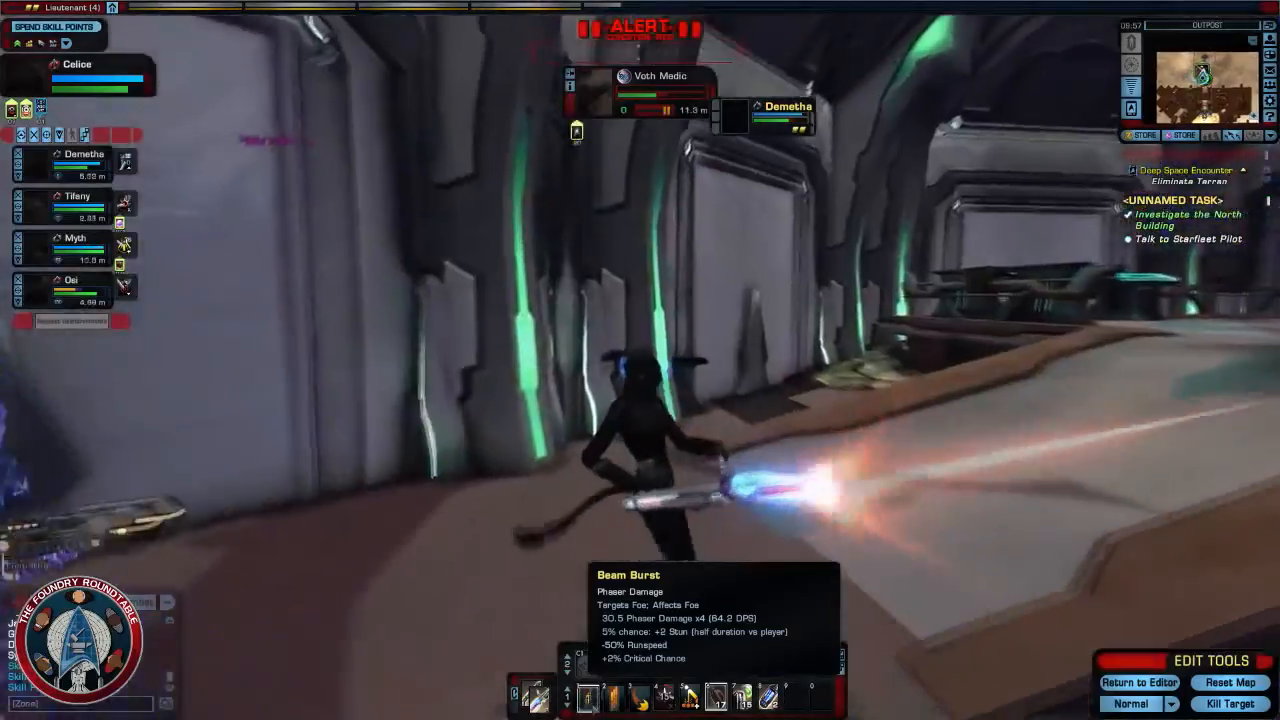
# - Circle around the hall's ramp and keep hitting the Voth Medic and the Voth Strike squad member with Beam Burst
pyautogui.press('d')
pyautogui.press('d')
pyautogui.click(591, 705)
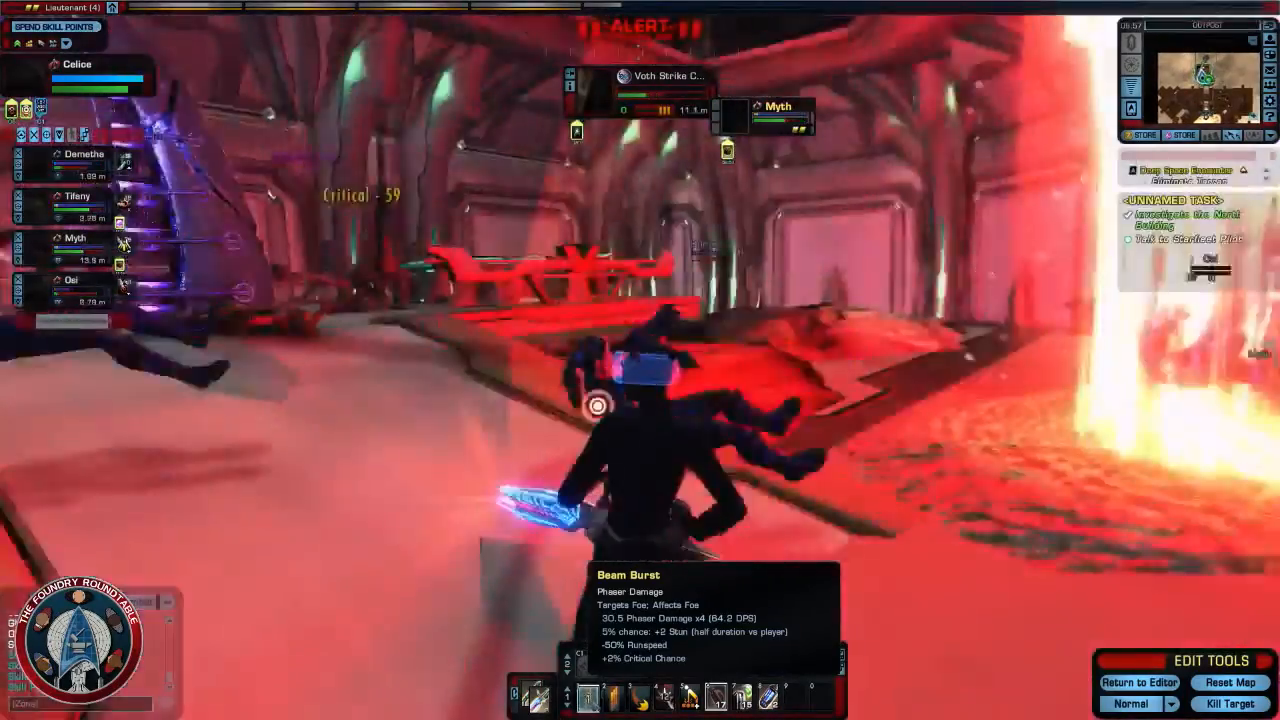
pyautogui.press('w')
pyautogui.press('a')
pyautogui.click(591, 705)
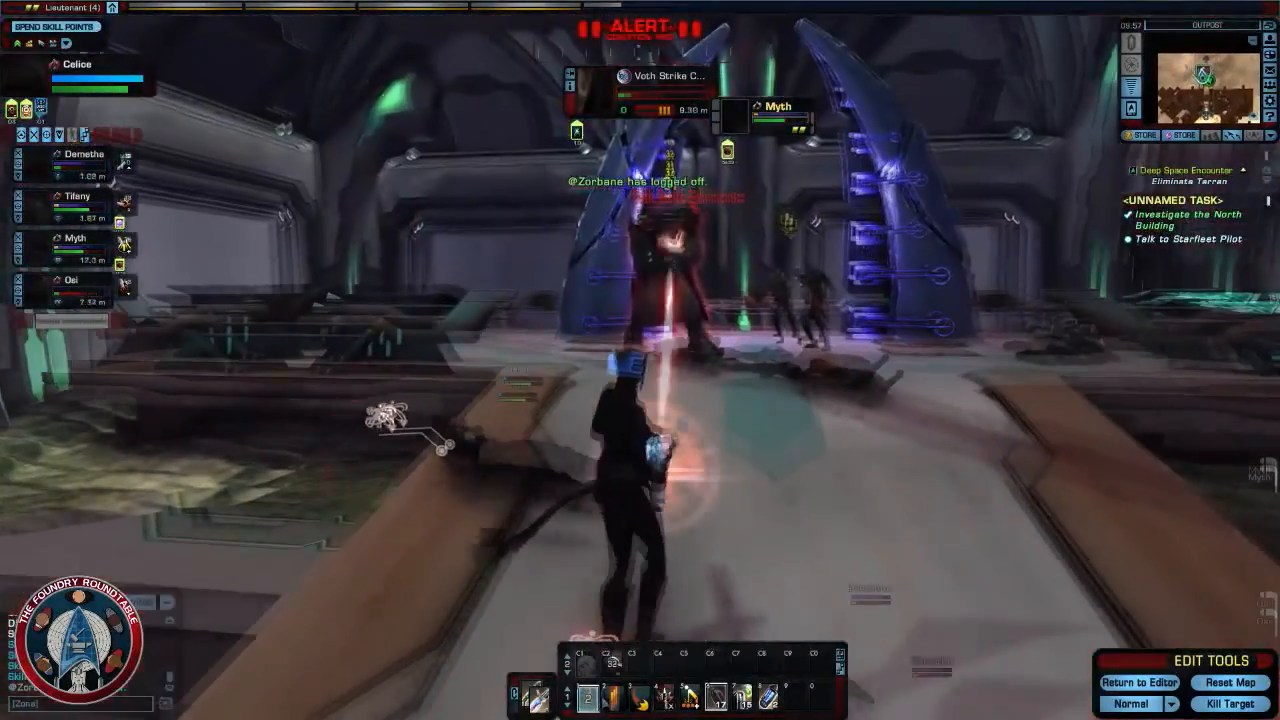
# - Advance up the ramp to the blue pillars and finish off the remaining Voth Specialist
pyautogui.press('w')
pyautogui.press('d')
pyautogui.click(616, 705)
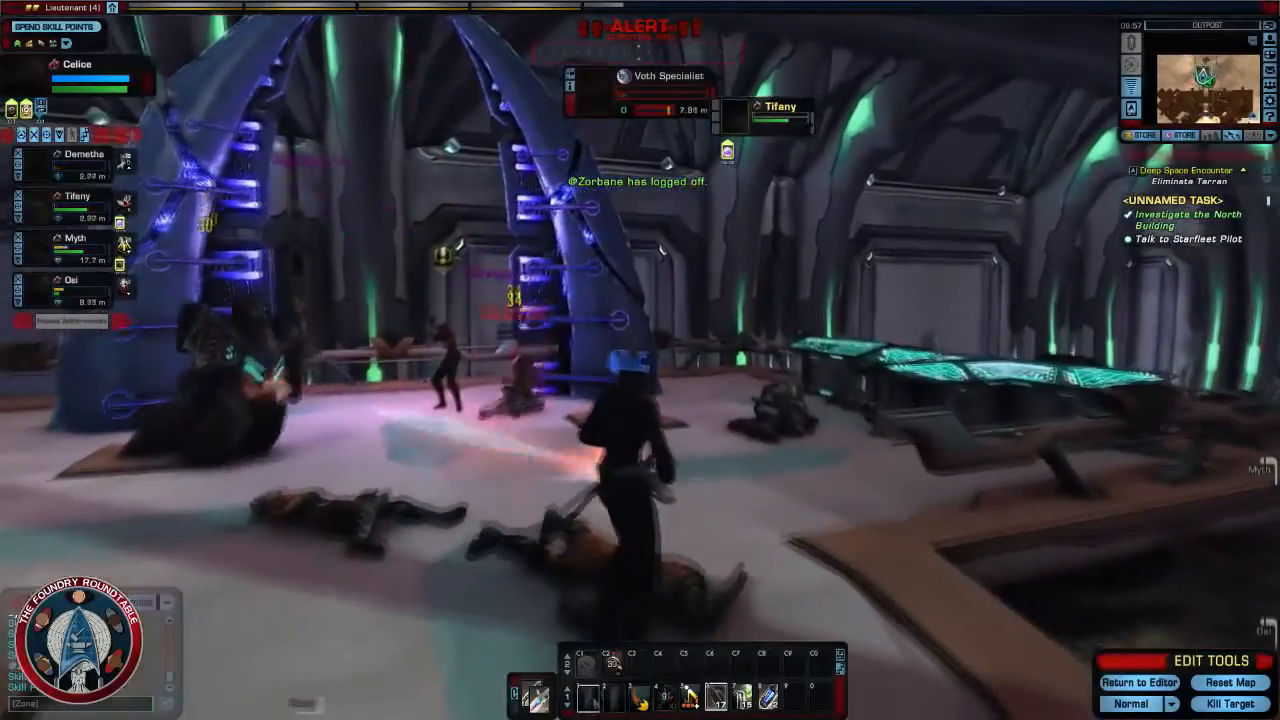
pyautogui.click(591, 705)
pyautogui.press('a')
pyautogui.click(612, 664)
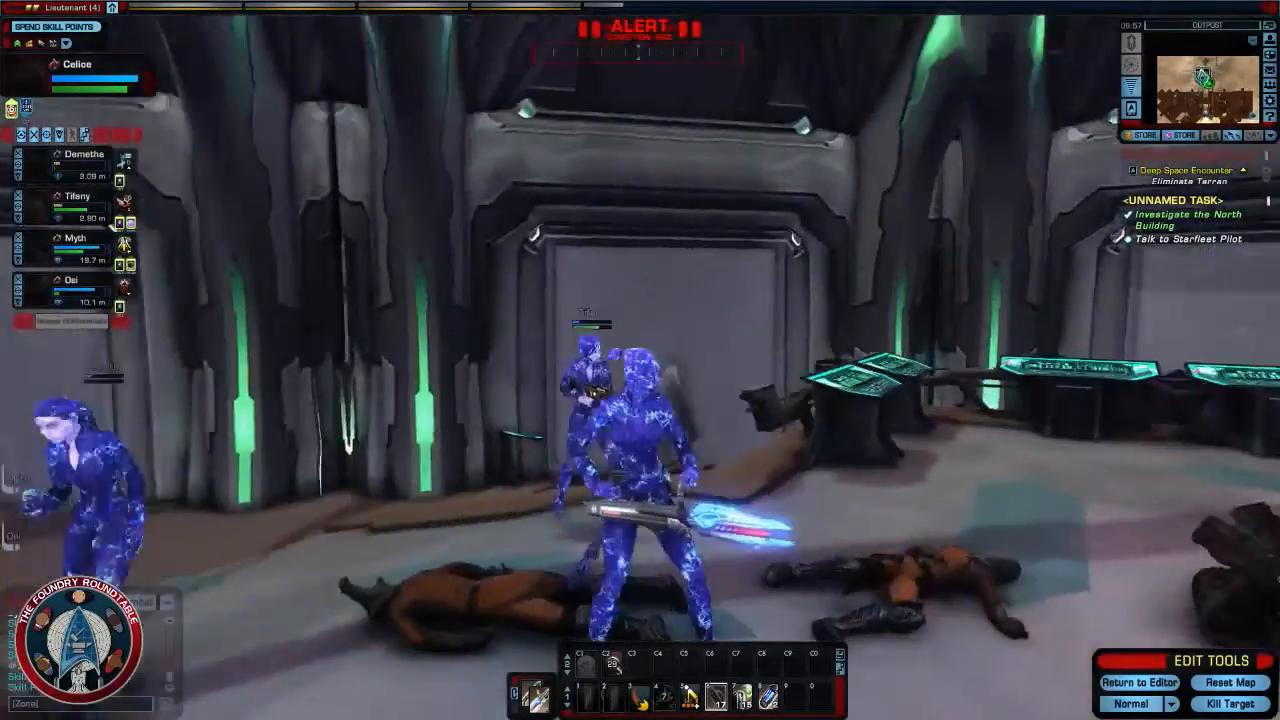
# - Walk between the blue pillars, talk to the Starfleet Pilot and continue through the dialog
pyautogui.press('d')
pyautogui.press('d')
pyautogui.press('w')
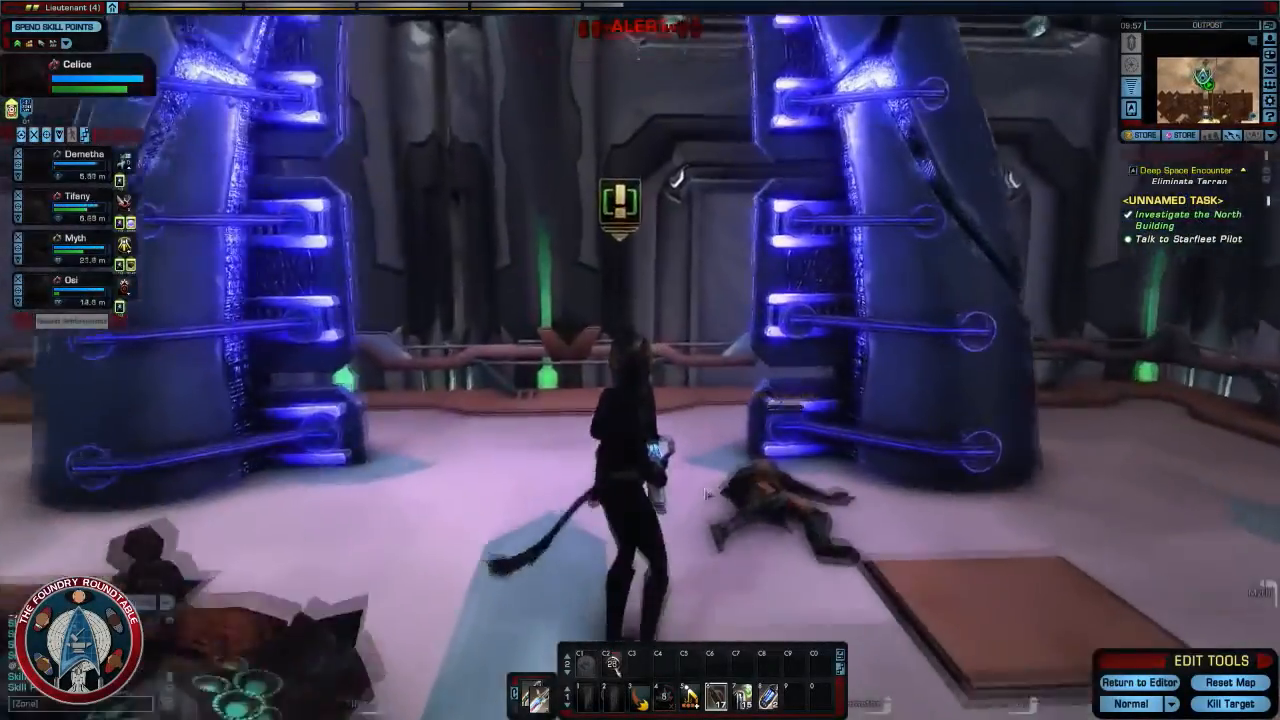
pyautogui.press('f')
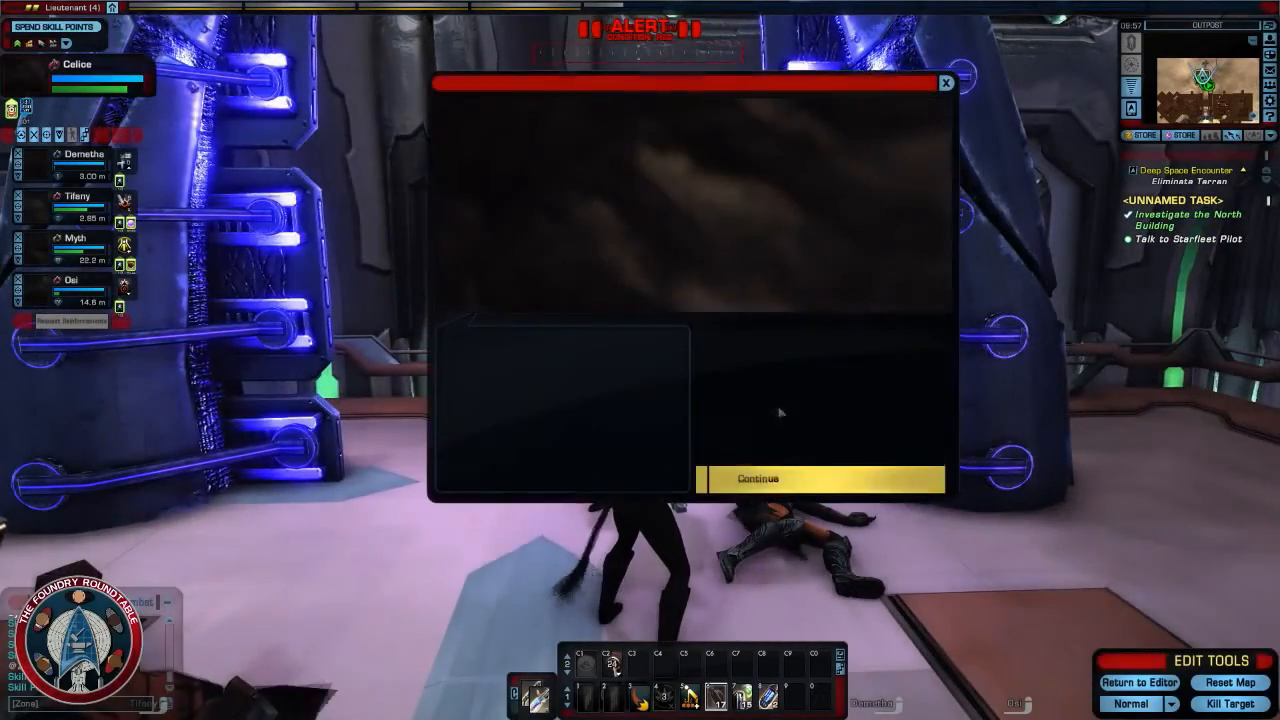
pyautogui.click(811, 489)
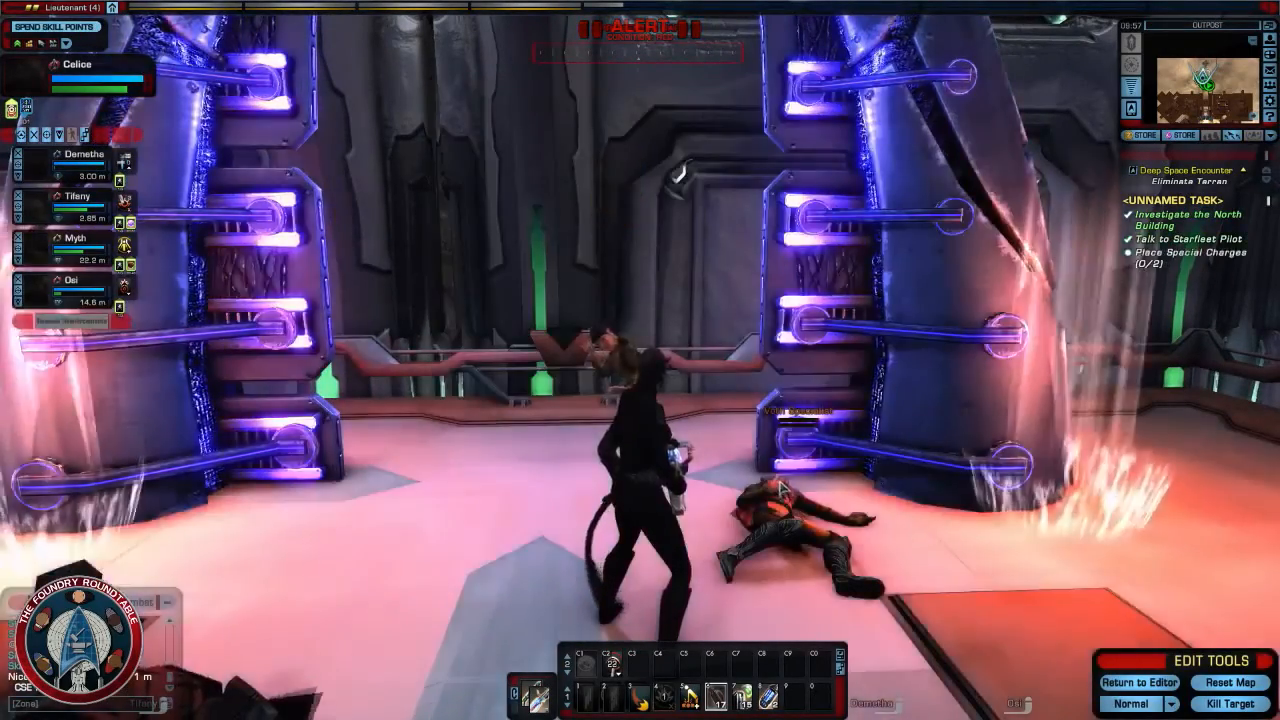
# - Place the two special charges at the bases of the two blue pillars
pyautogui.press('a')
pyautogui.press('w')
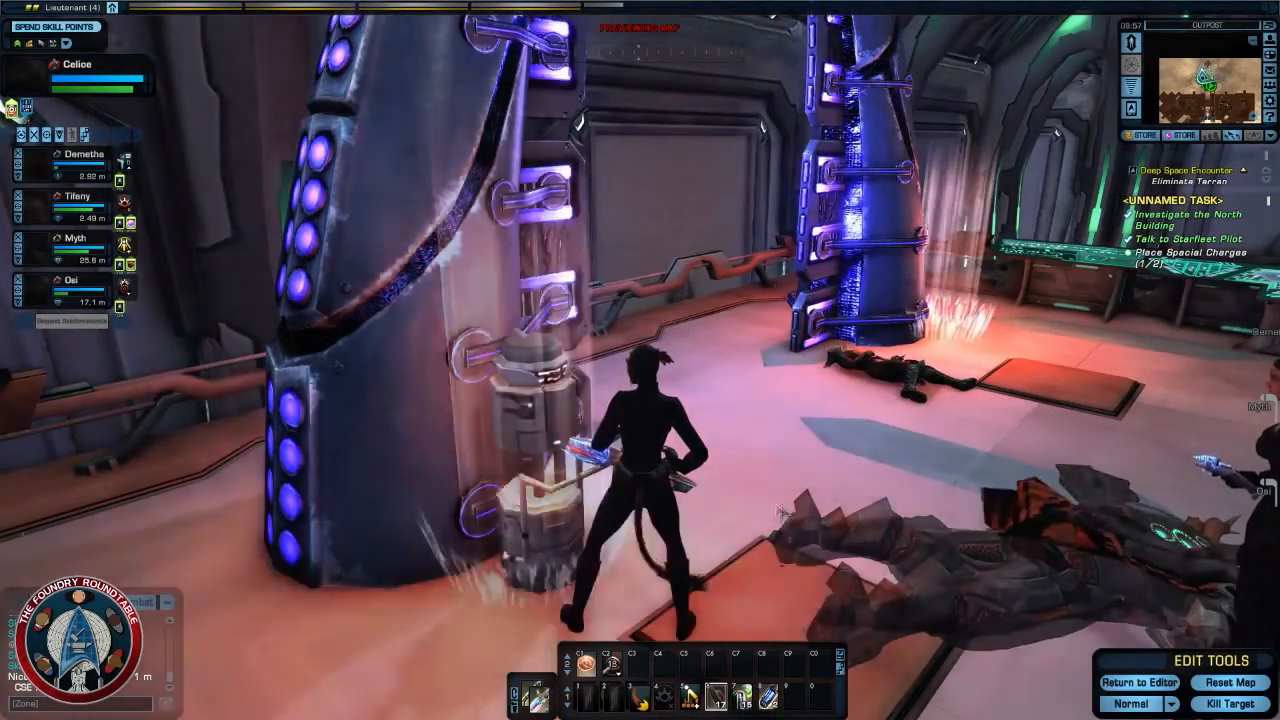
pyautogui.moveTo(781, 513); pyautogui.dragTo(965, 500, button='right')
pyautogui.press('w')
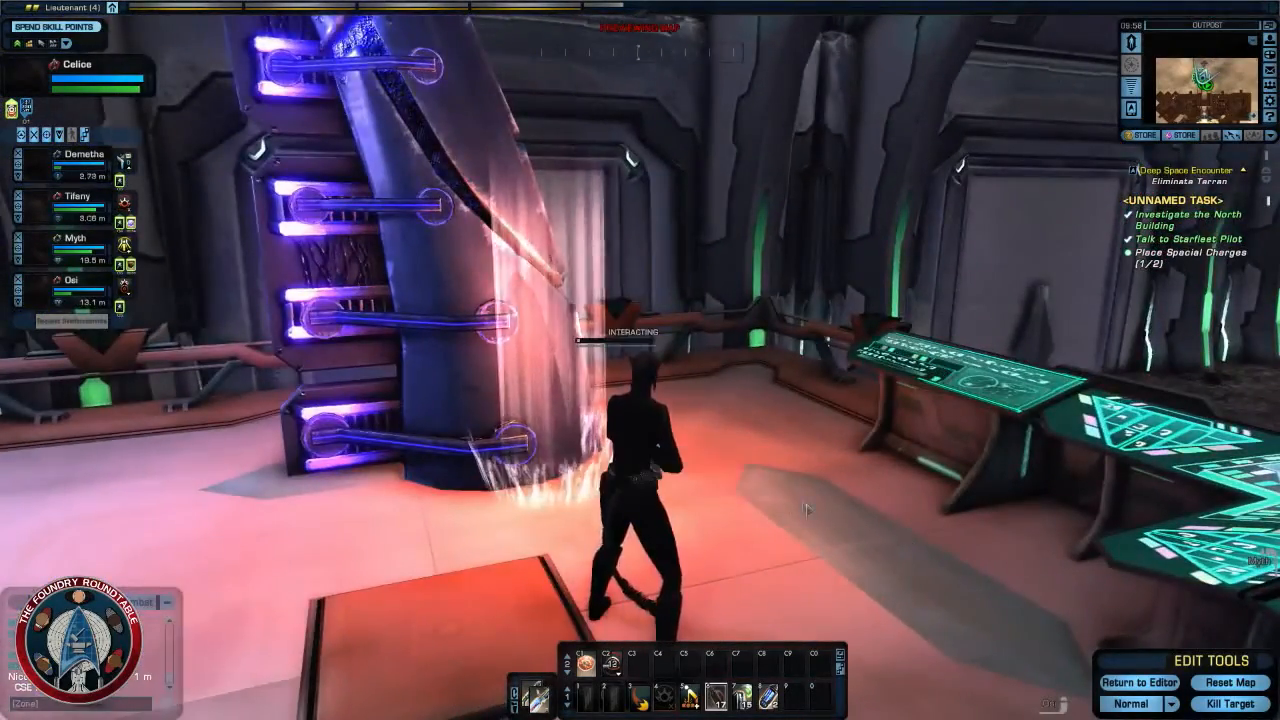
pyautogui.moveTo(807, 510); pyautogui.dragTo(798, 507, button='right')
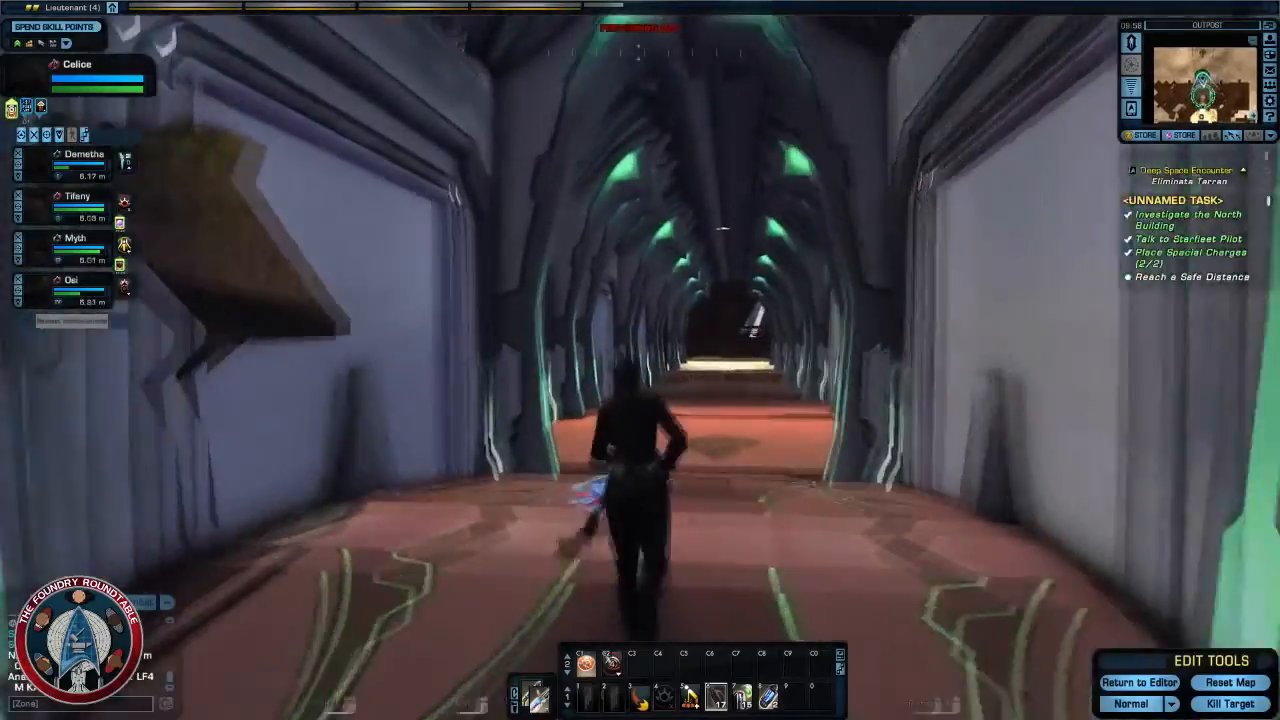
# - Run back down the corridor to reach a safe distance and examine the rock wall blocking the way
pyautogui.moveTo(770, 463); pyautogui.dragTo(806, 471, button='right')
pyautogui.press('f')
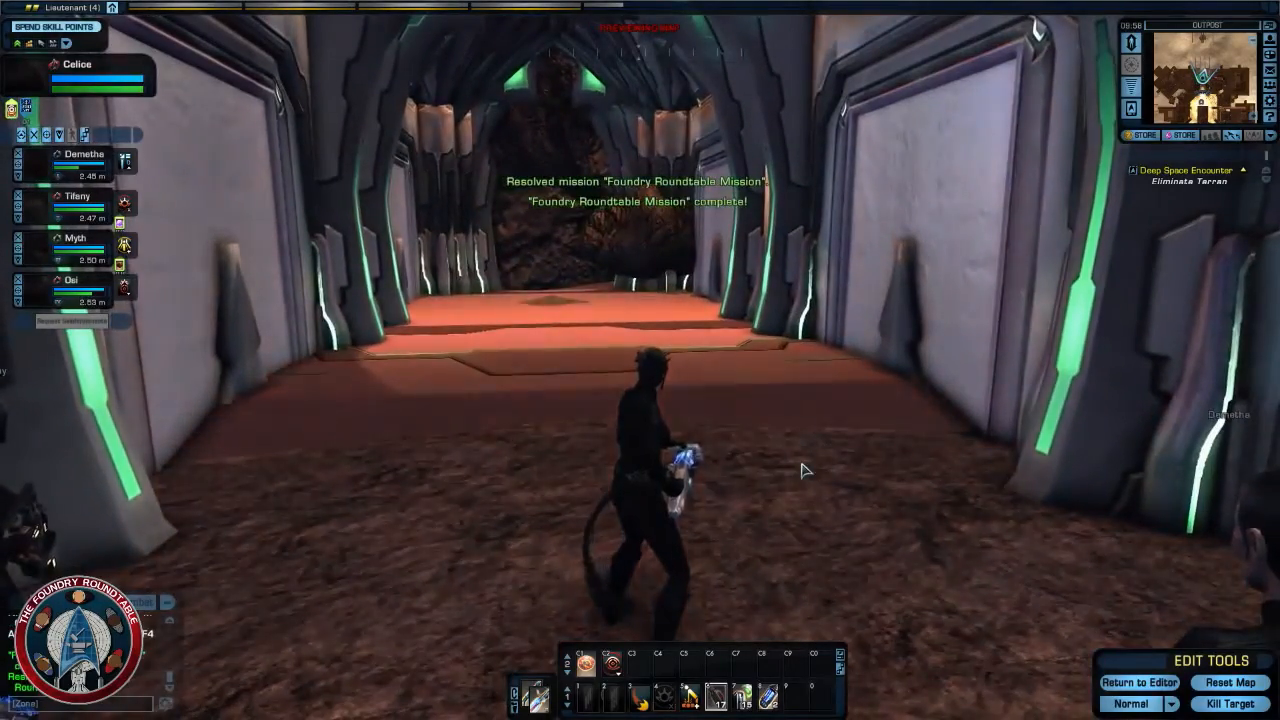
pyautogui.moveTo(802, 464)
pyautogui.mouseDown(button='right')
pyautogui.moveTo(788, 438)
pyautogui.moveTo(788, 480)
pyautogui.moveTo(788, 440)
pyautogui.moveTo(788, 480)
pyautogui.moveTo(788, 448)
pyautogui.moveTo(778, 453)
pyautogui.moveTo(868, 458)
pyautogui.moveTo(766, 457)
pyautogui.moveTo(775, 446)
pyautogui.moveTo(782, 484)
pyautogui.moveTo(784, 458)
pyautogui.moveTo(803, 465)
pyautogui.moveTo(746, 464)
pyautogui.moveTo(750, 452)
pyautogui.moveTo(778, 466)
pyautogui.mouseUp(button='right')
pyautogui.press('w')
pyautogui.press('w')
pyautogui.press('w')
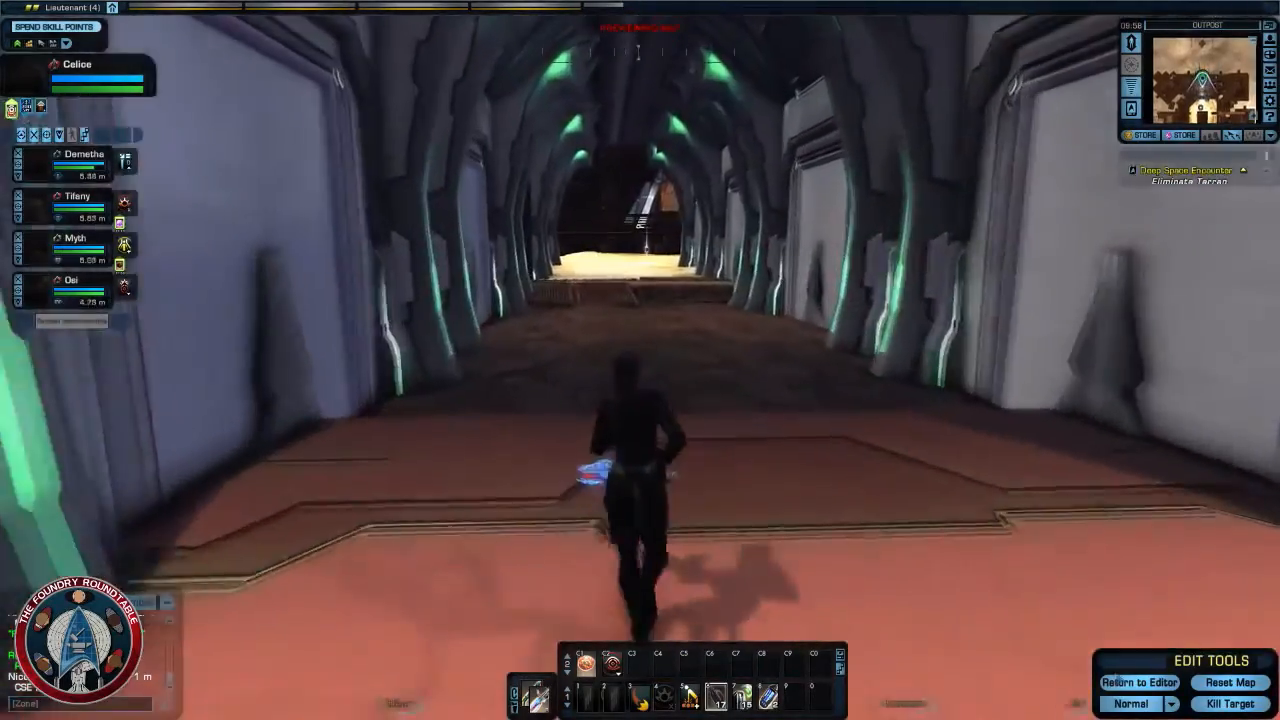
# - Return to the editor, raise FX - Explosion 01 (#145) to a Y position of about 5 m, and reposition it inside the north doorway
pyautogui.click(1128, 683)
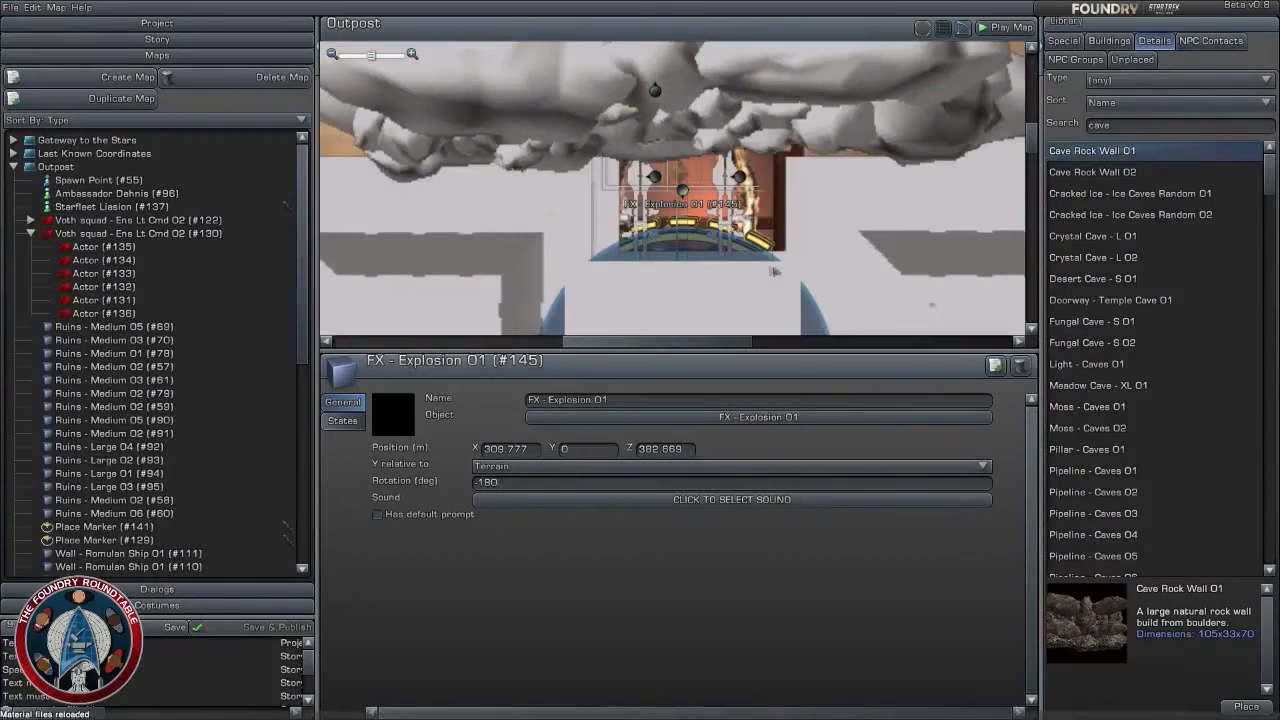
pyautogui.moveTo(681, 189); pyautogui.dragTo(682, 195)
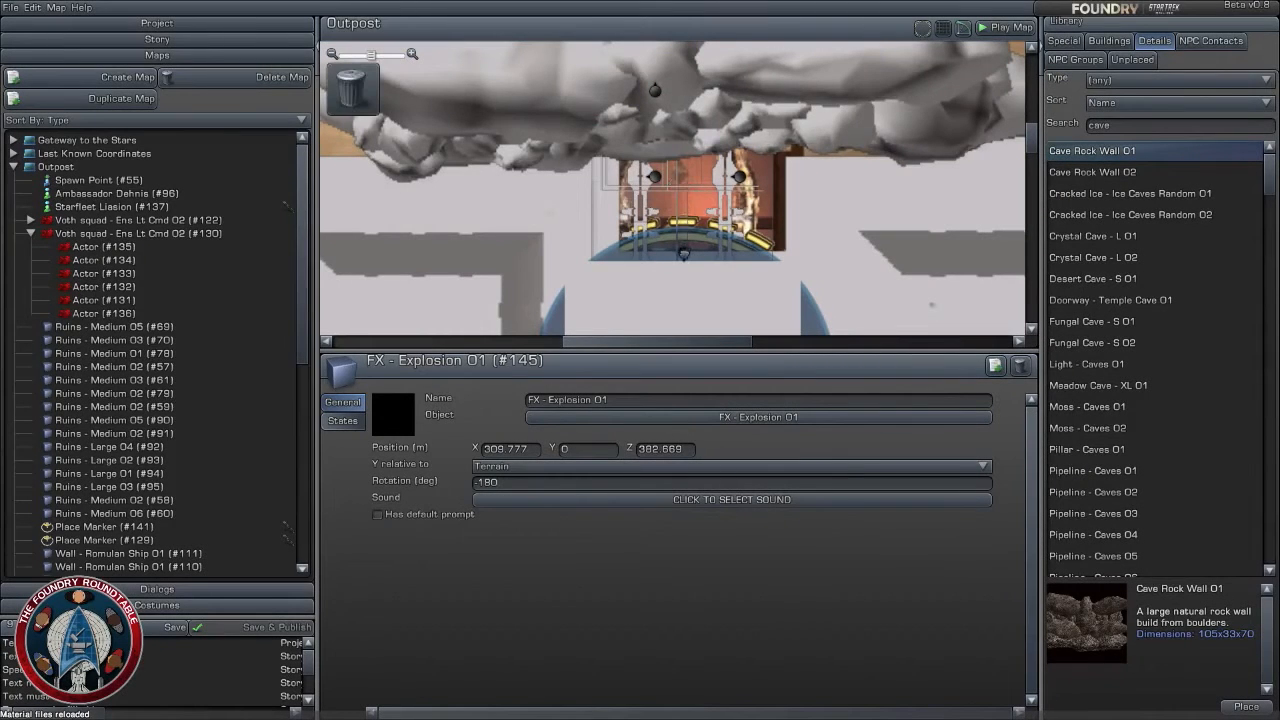
pyautogui.moveTo(684, 252); pyautogui.dragTo(684, 250)
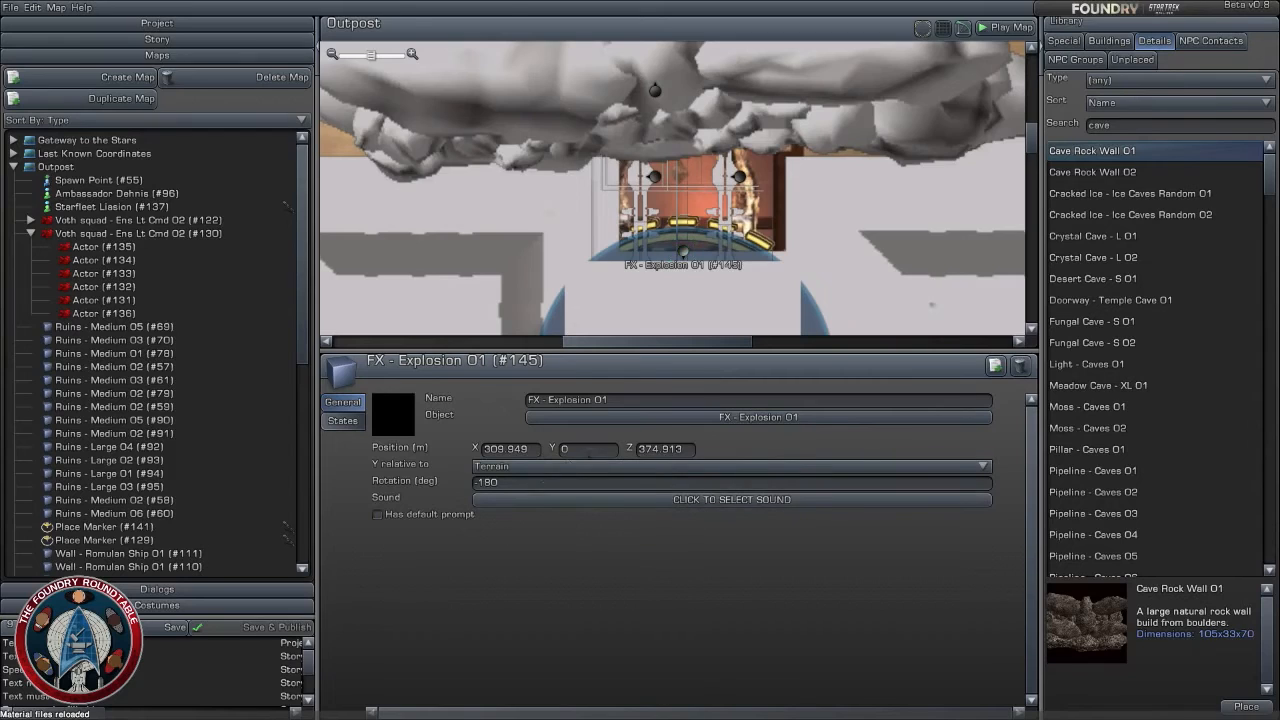
pyautogui.click(588, 452)
pyautogui.press('Return')
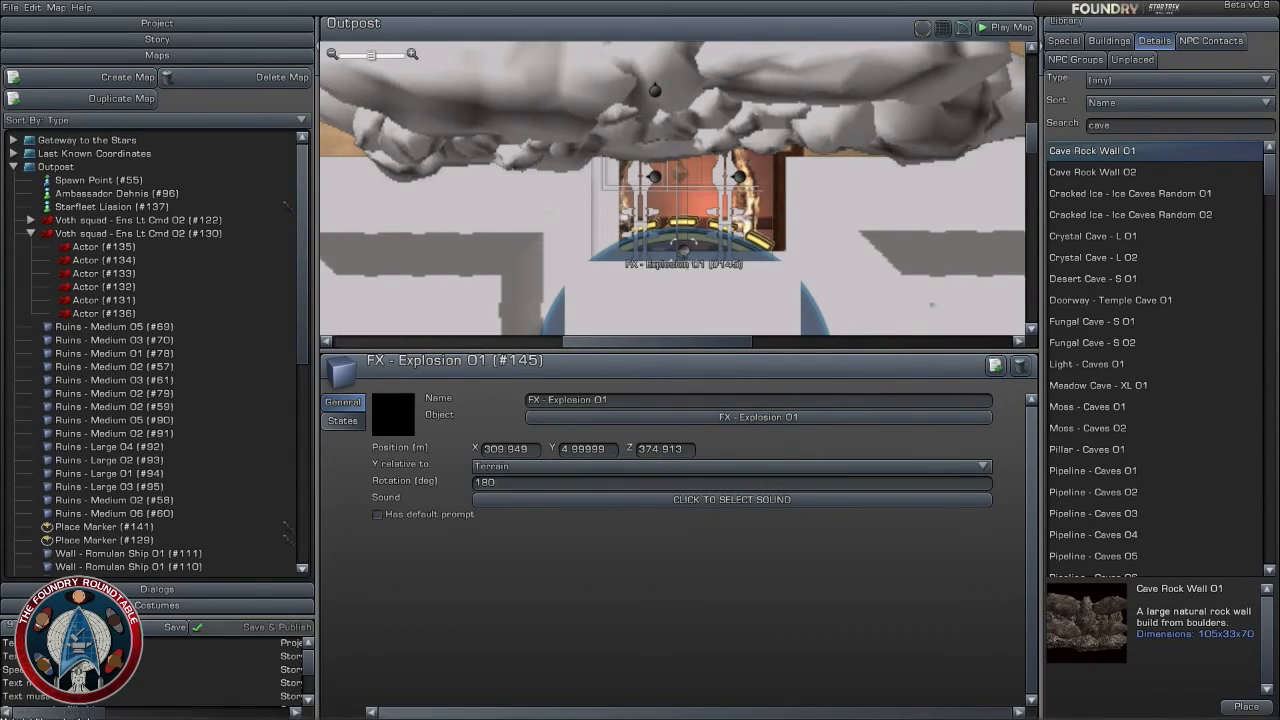
pyautogui.moveTo(684, 252); pyautogui.dragTo(685, 187)
pyautogui.scroll(-3, 785, 247)
pyautogui.click(785, 247)
# - Examine the Outpost map around the rock wall, the north doorway and the explosion markers there
pyautogui.scroll(-3, 785, 247)
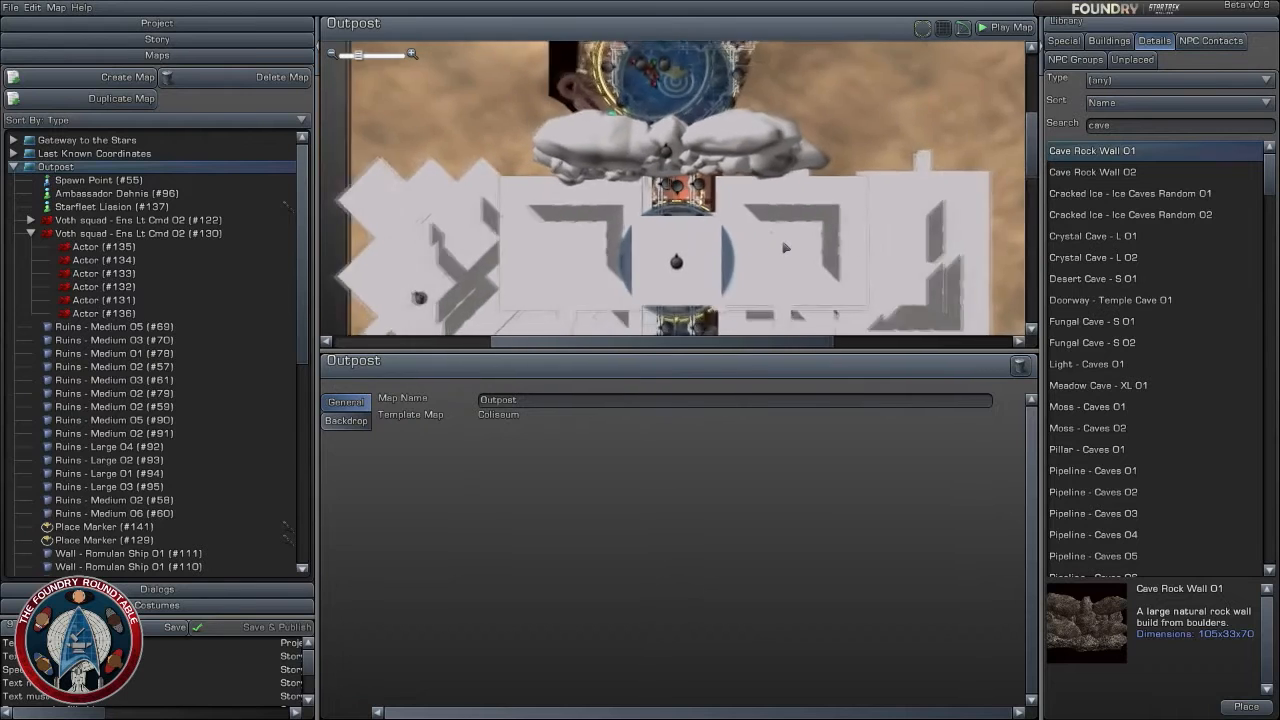
pyautogui.scroll(-1, 785, 247)
pyautogui.moveTo(785, 247); pyautogui.dragTo(769, 151)
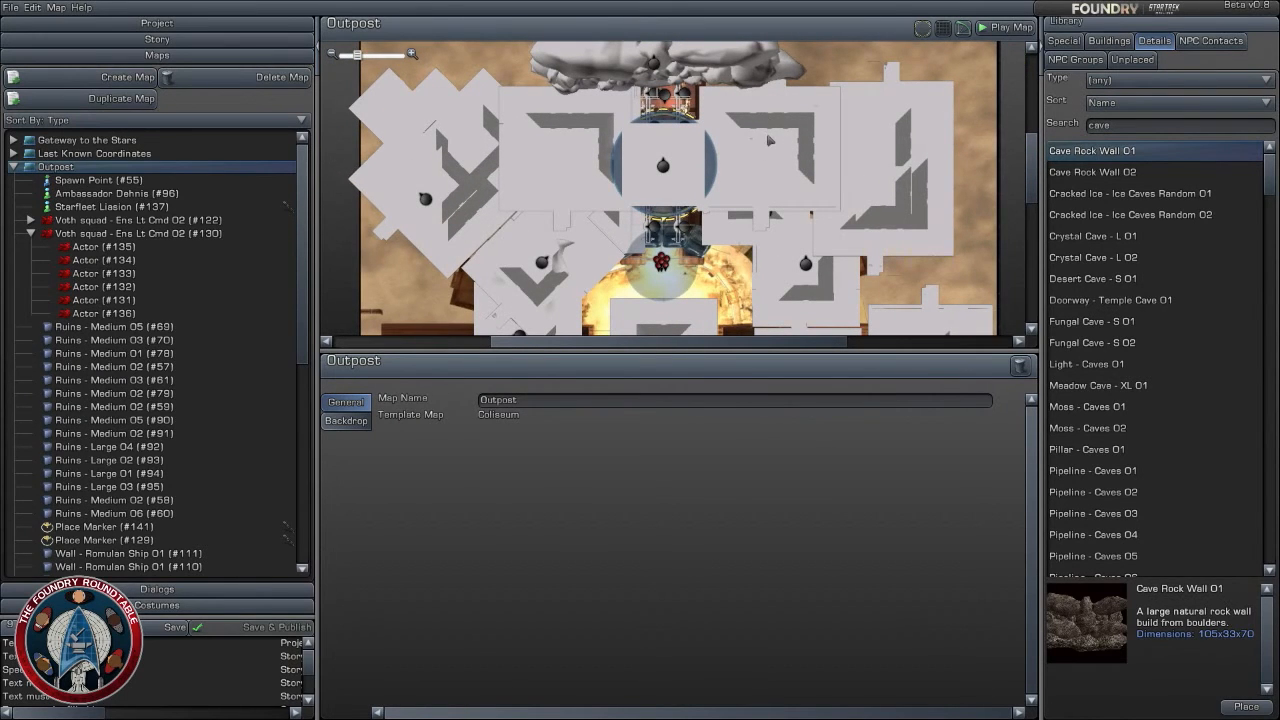
pyautogui.scroll(6, 769, 141)
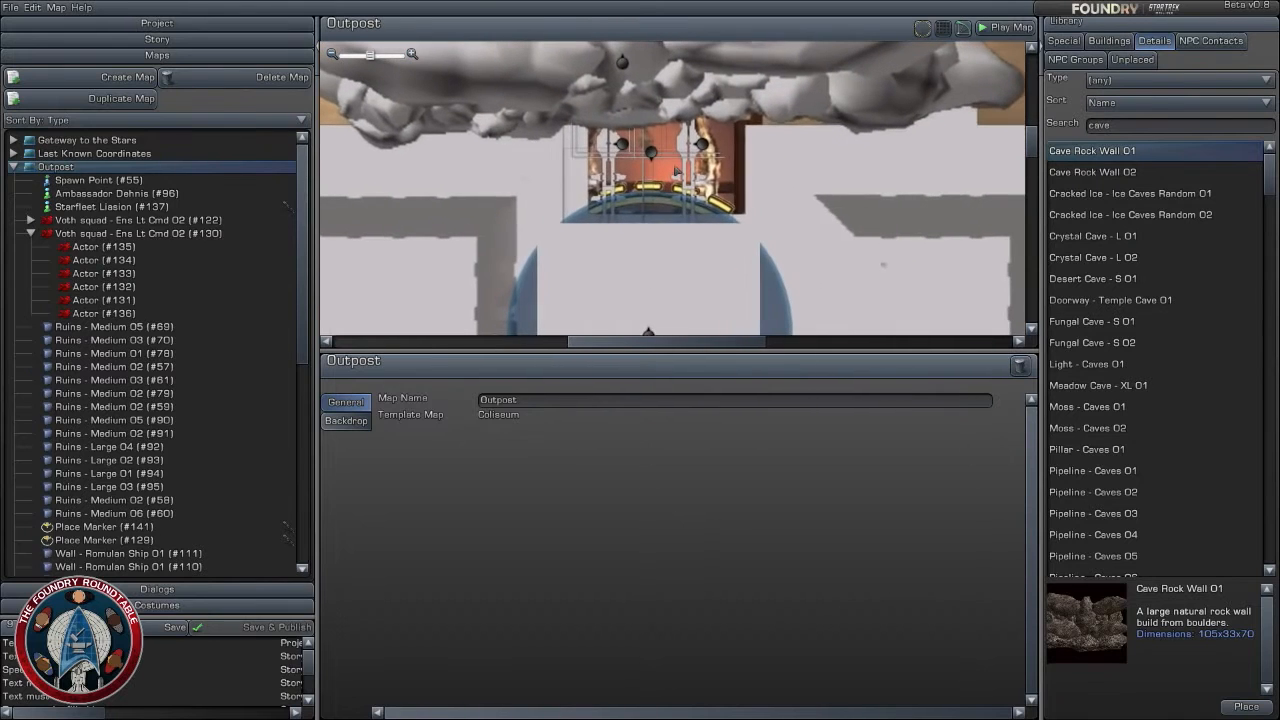
pyautogui.moveTo(652, 152); pyautogui.dragTo(652, 152)
pyautogui.scroll(-4, 765, 205)
pyautogui.click(840, 222)
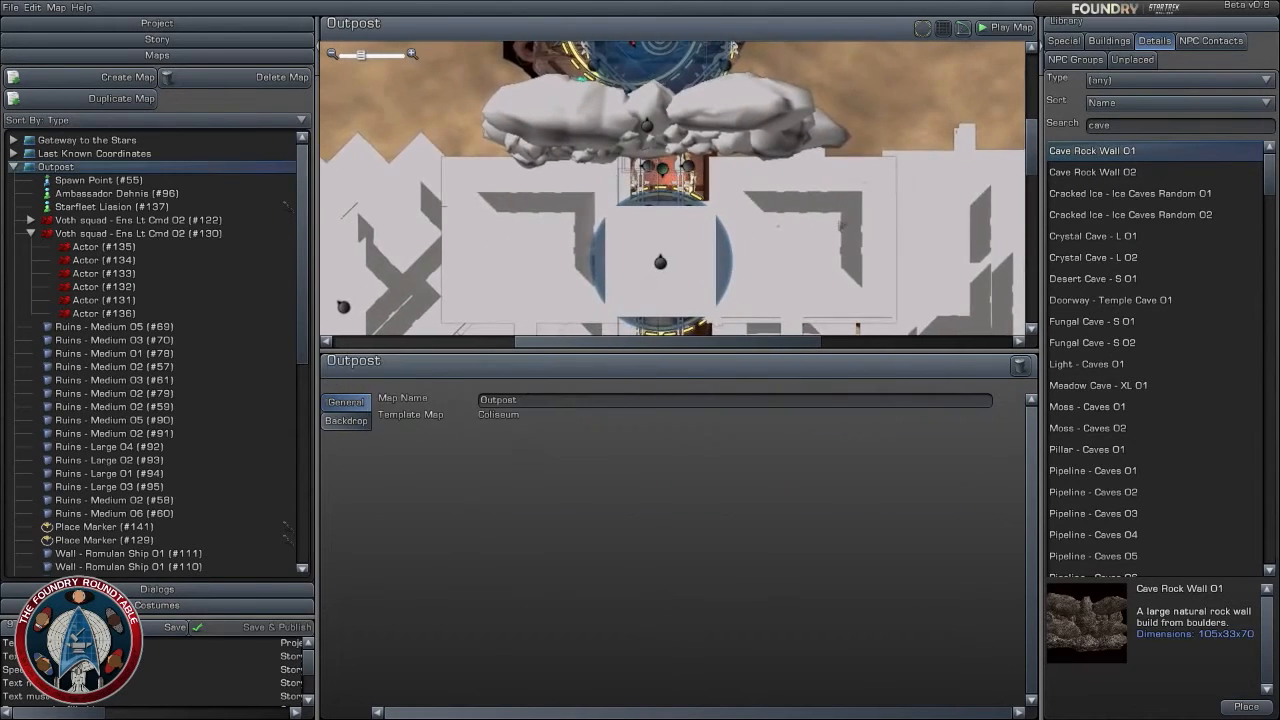
pyautogui.scroll(-3, 839, 227)
pyautogui.scroll(2, 838, 229)
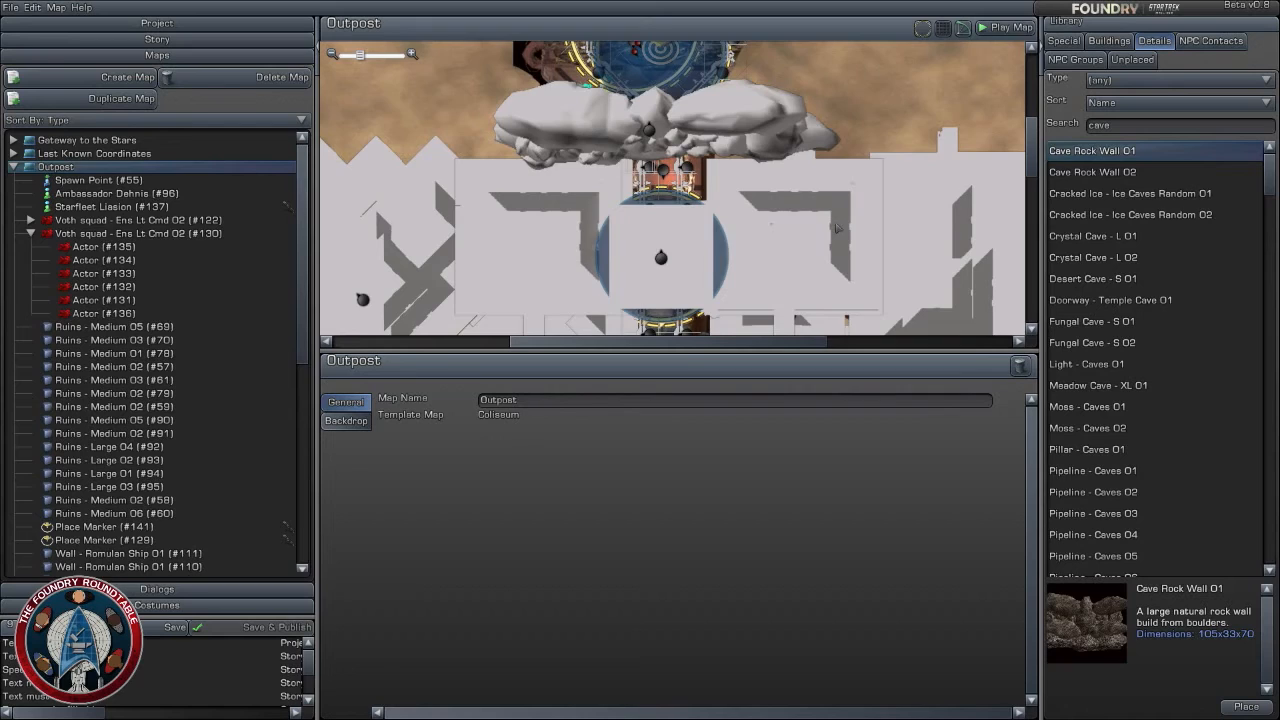
# - Examine the corridor and ruins south of the rock wall on the Outpost map to review the building layout
pyautogui.scroll(5, 836, 229)
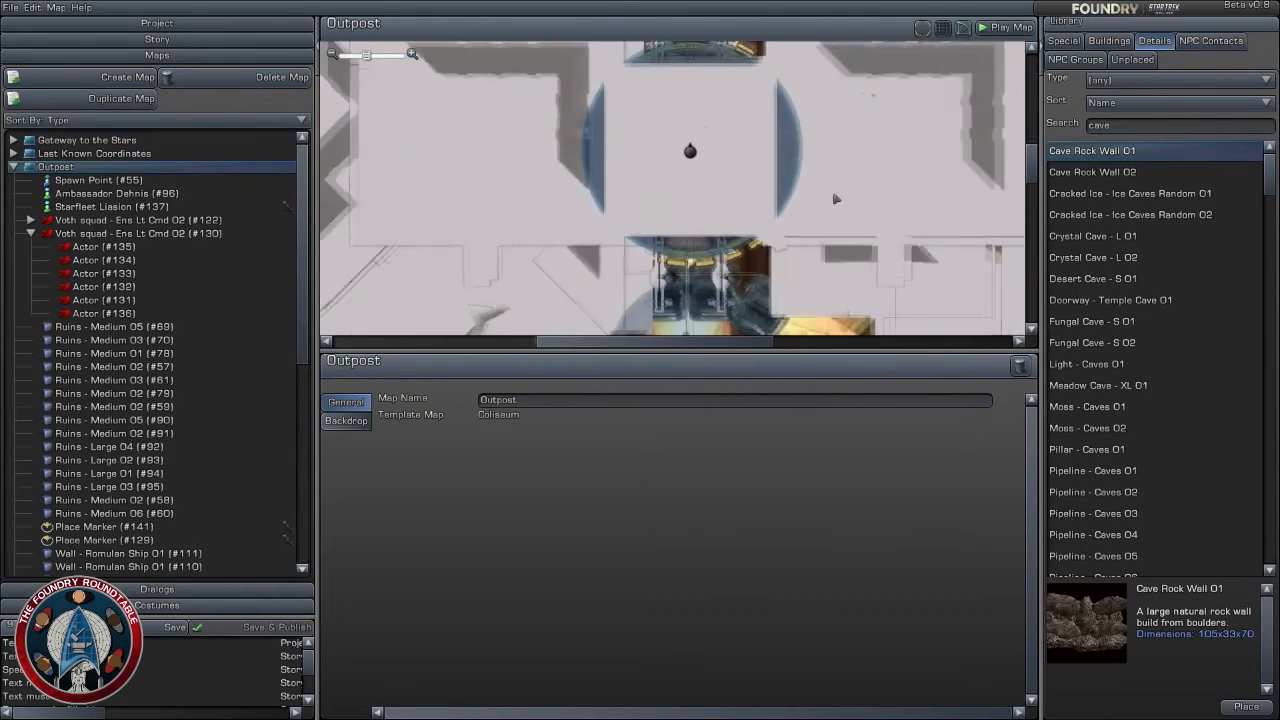
pyautogui.scroll(-5, 836, 199)
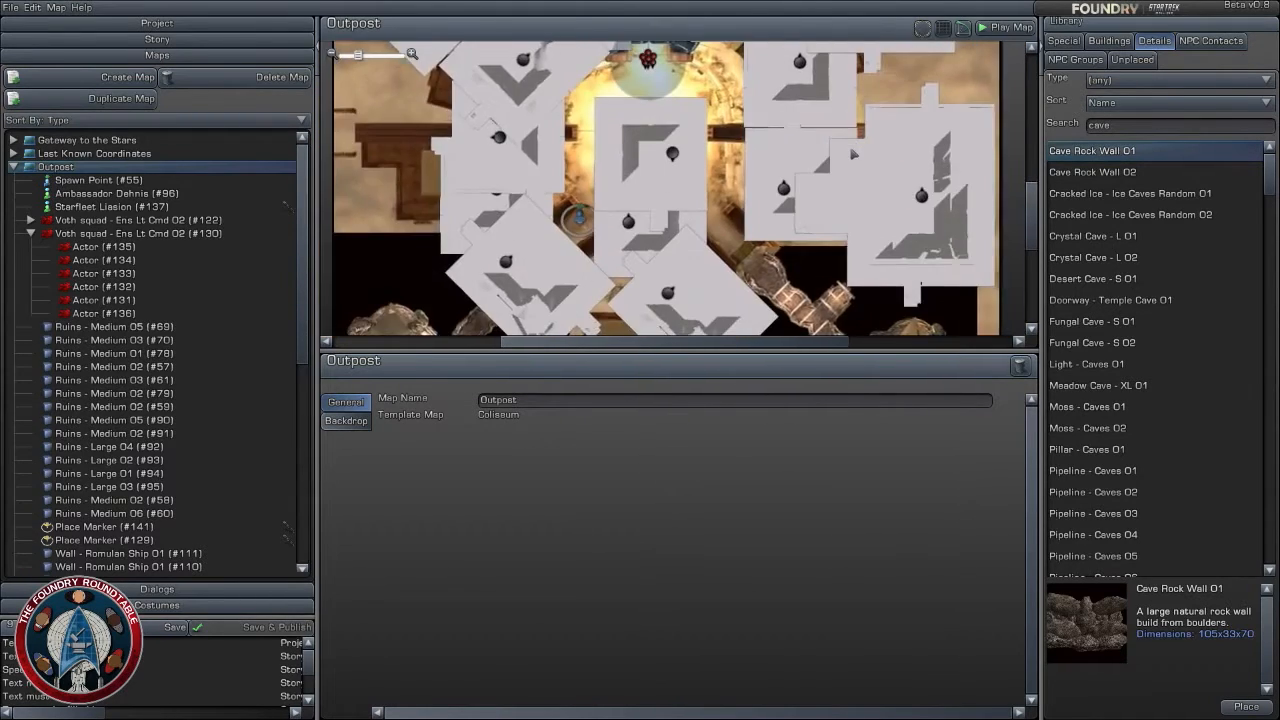
pyautogui.scroll(-3, 853, 156)
pyautogui.scroll(2, 829, 203)
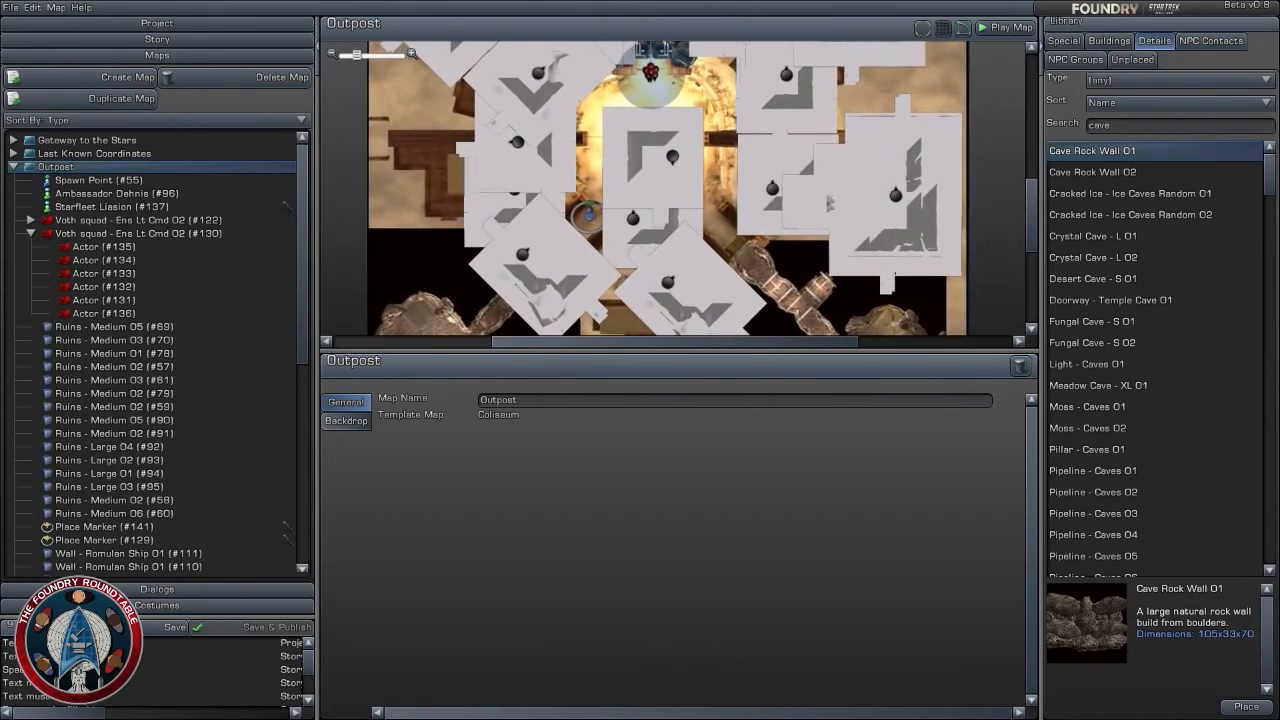
pyautogui.scroll(2, 829, 203)
pyautogui.scroll(-2, 848, 256)
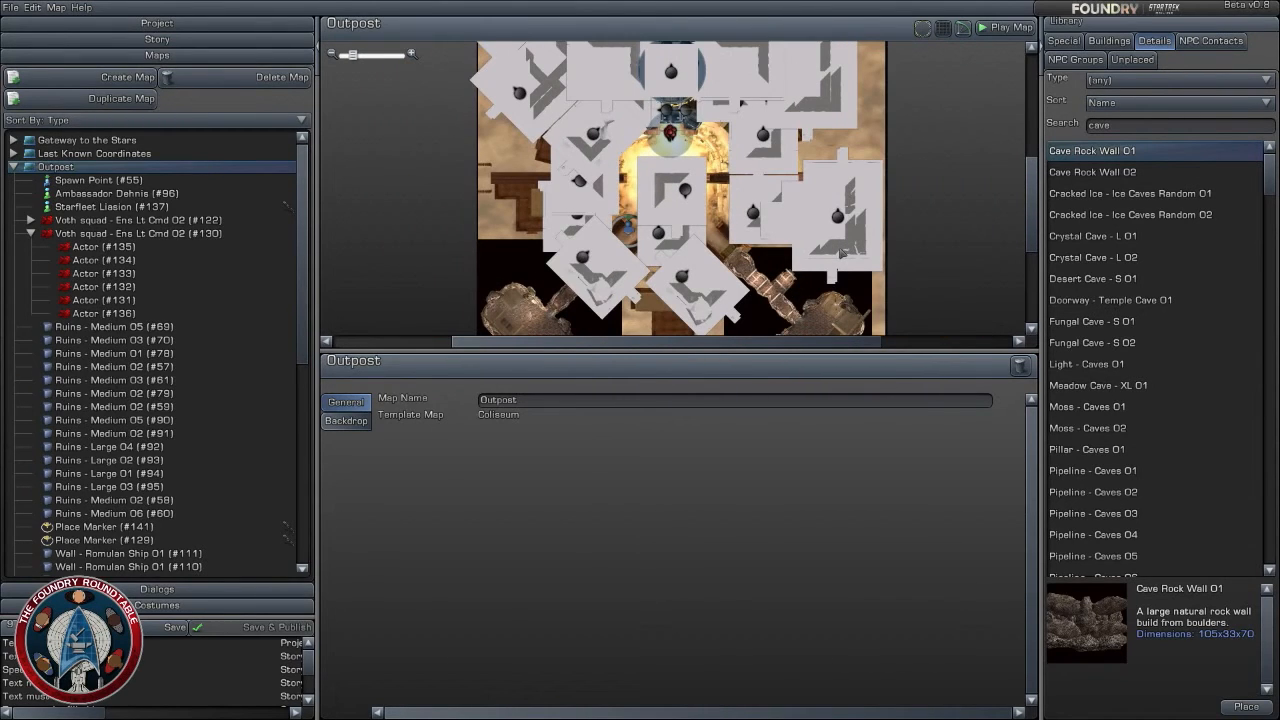
pyautogui.scroll(2, 842, 254)
pyautogui.scroll(2, 842, 254)
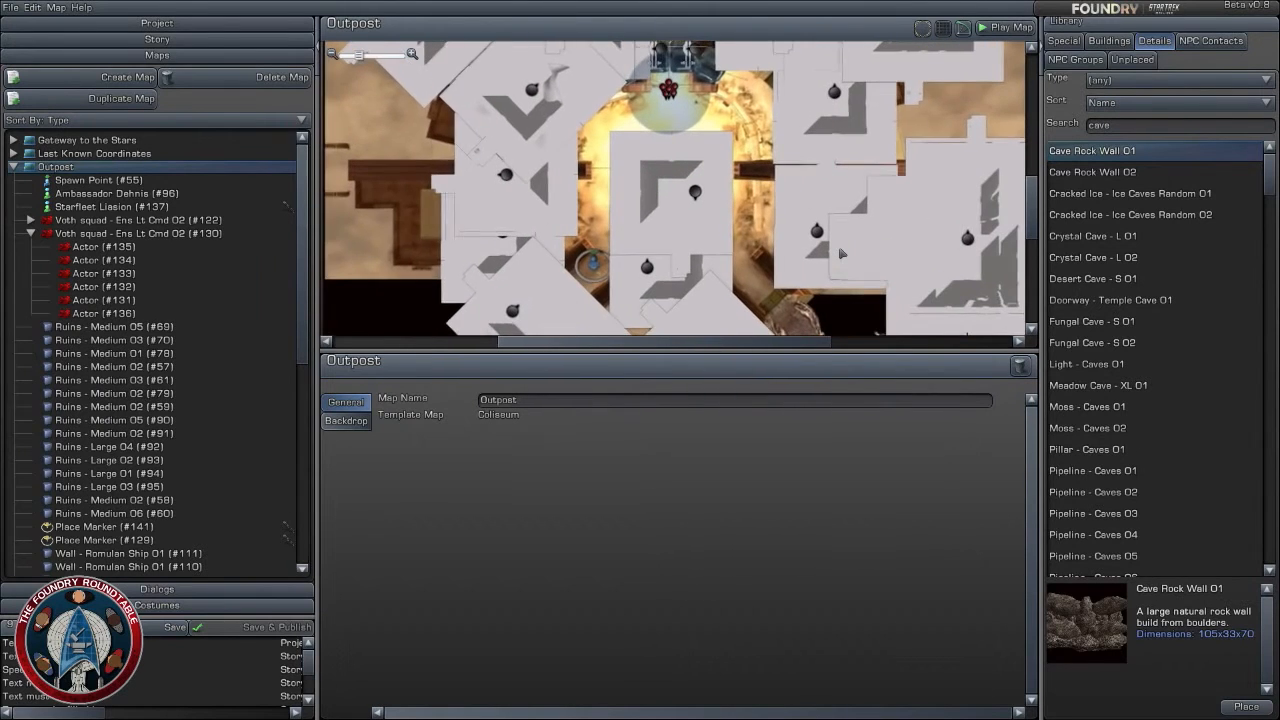
pyautogui.moveTo(816, 186); pyautogui.dragTo(830, 316)
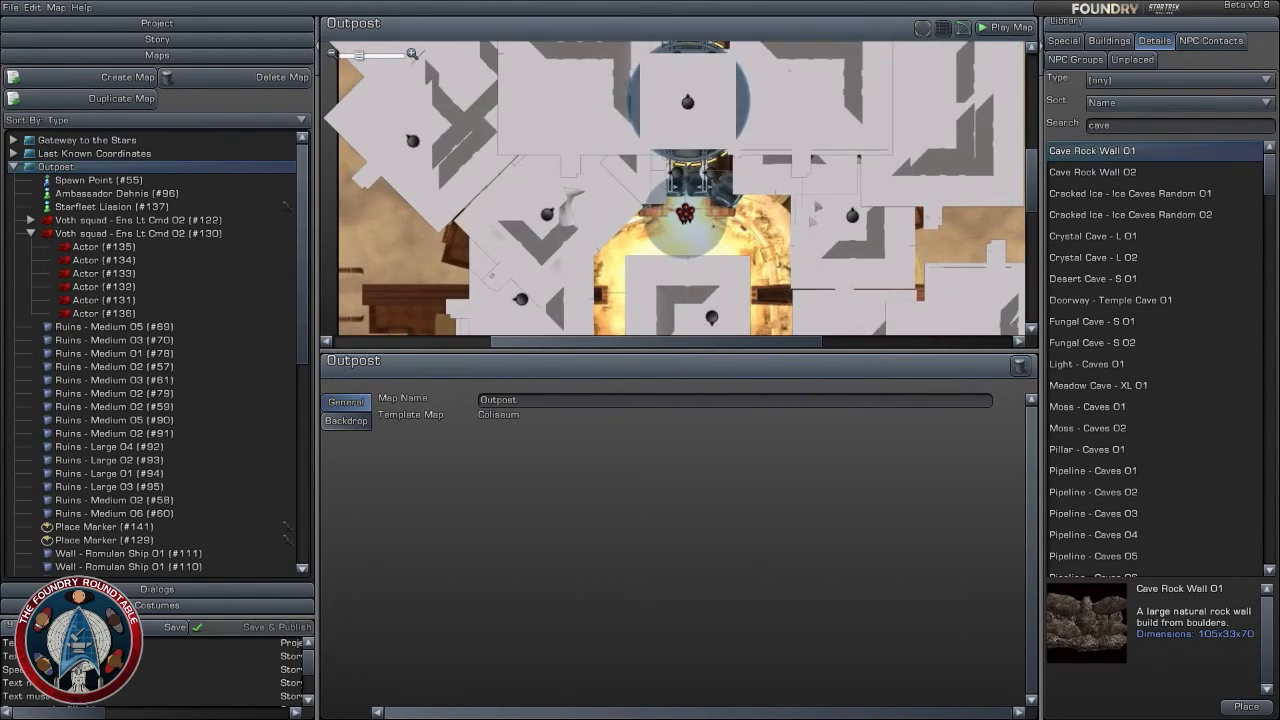
pyautogui.moveTo(812, 217); pyautogui.dragTo(821, 300)
pyautogui.scroll(-1, 822, 259)
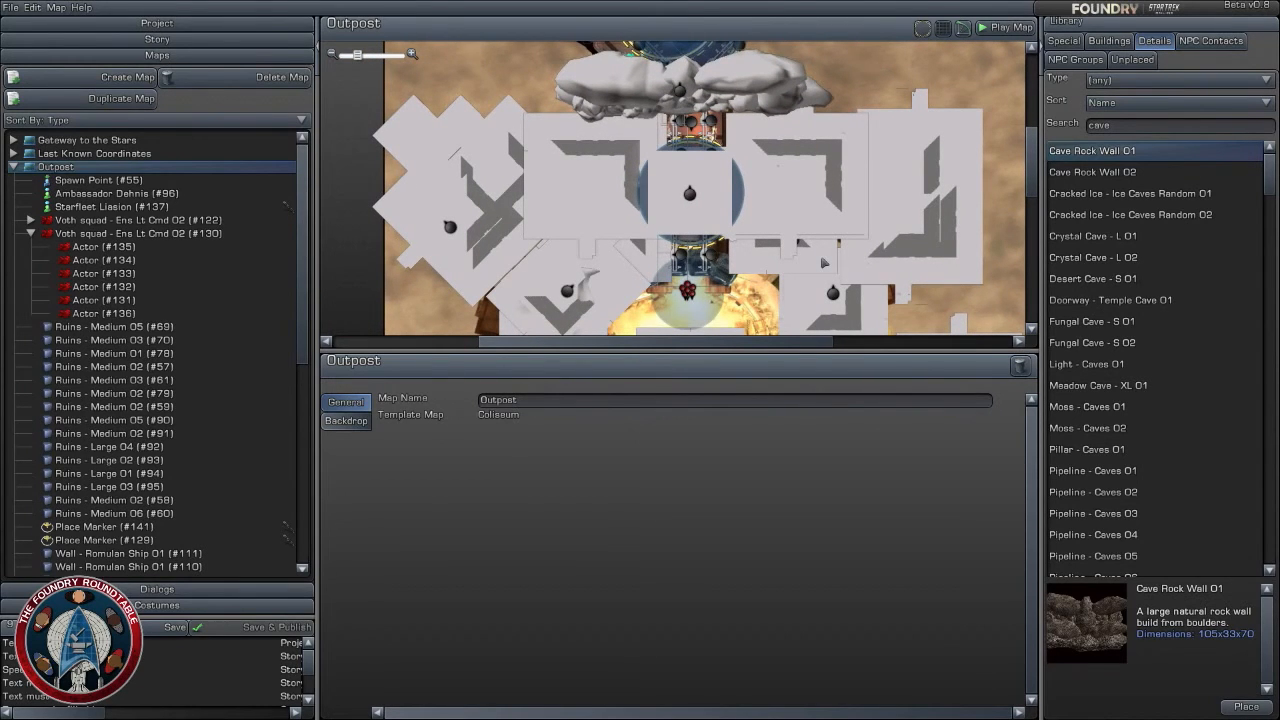
pyautogui.scroll(2, 822, 262)
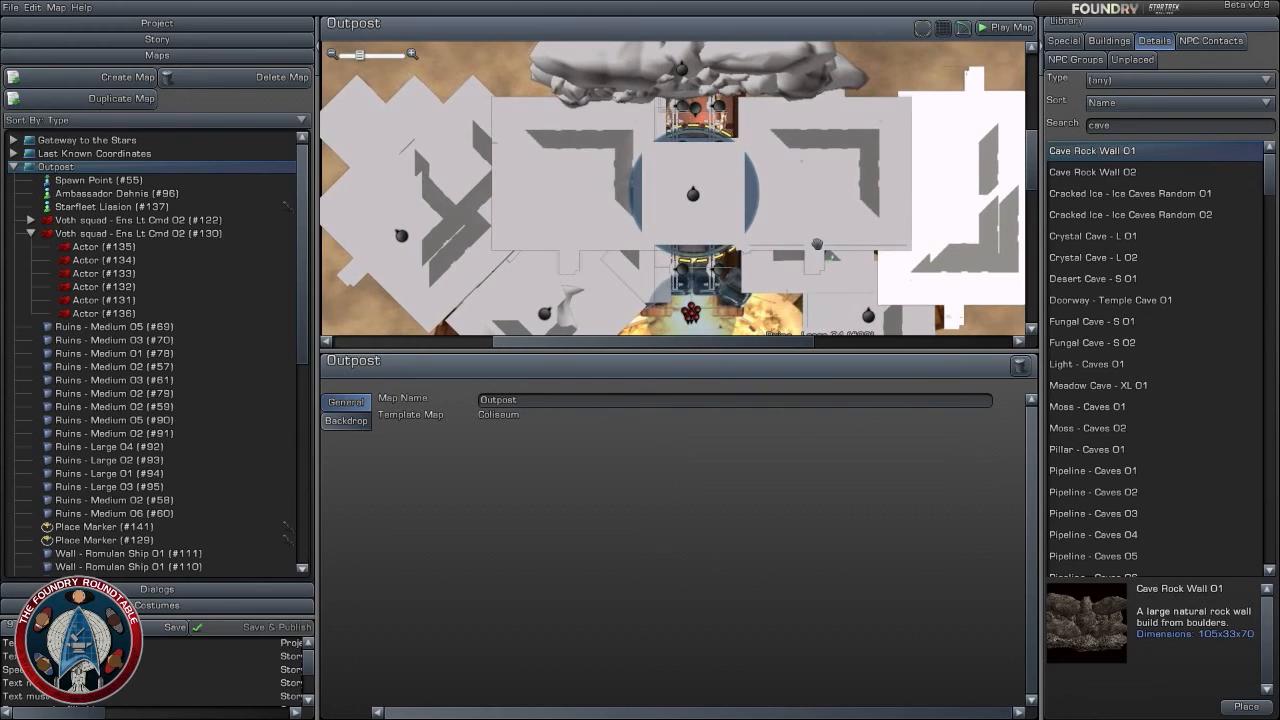
pyautogui.moveTo(817, 243); pyautogui.dragTo(820, 266)
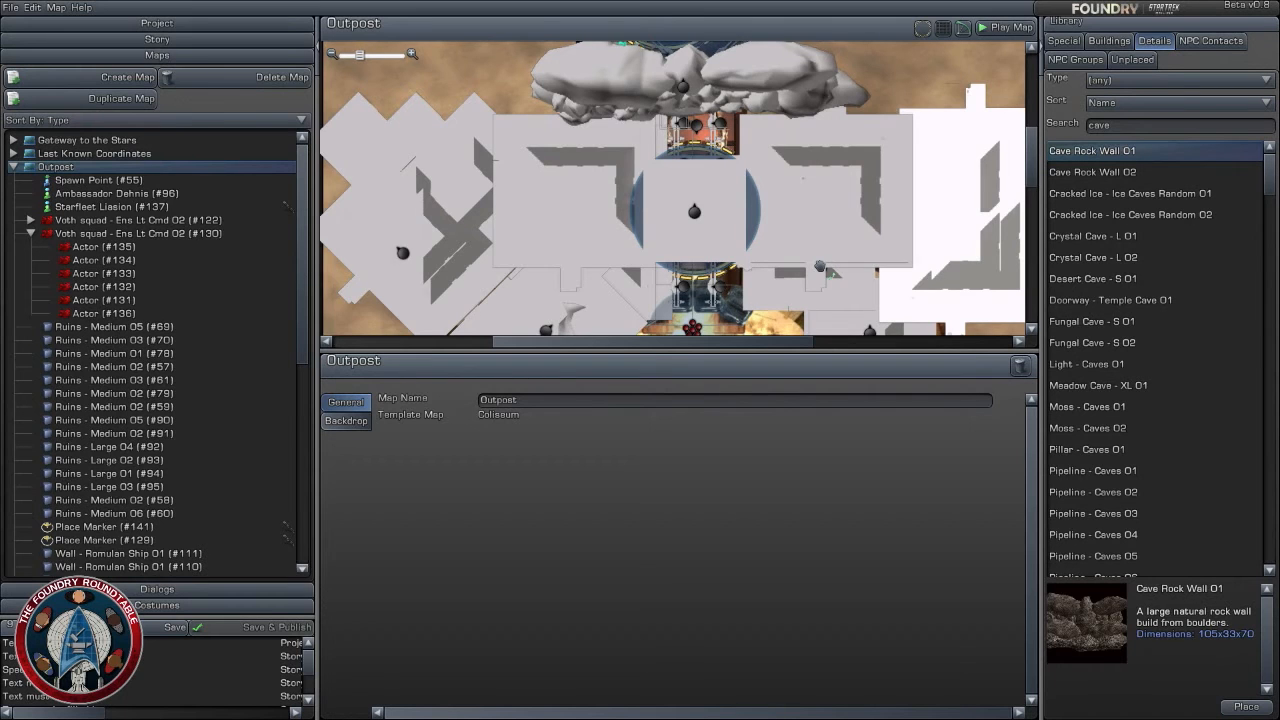
# - Make the height of FX - Explosion 01 (#145) relative to Zero Altitude
pyautogui.scroll(2, 822, 270)
pyautogui.click(702, 113)
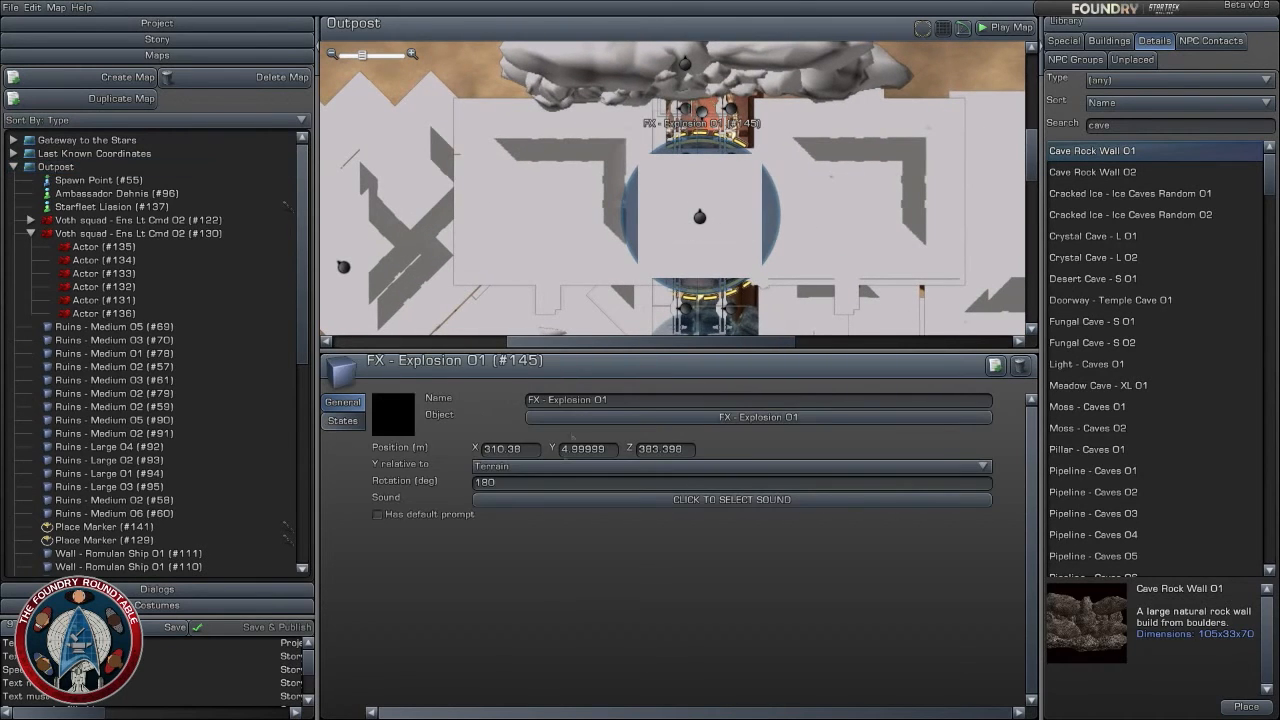
pyautogui.click(530, 466)
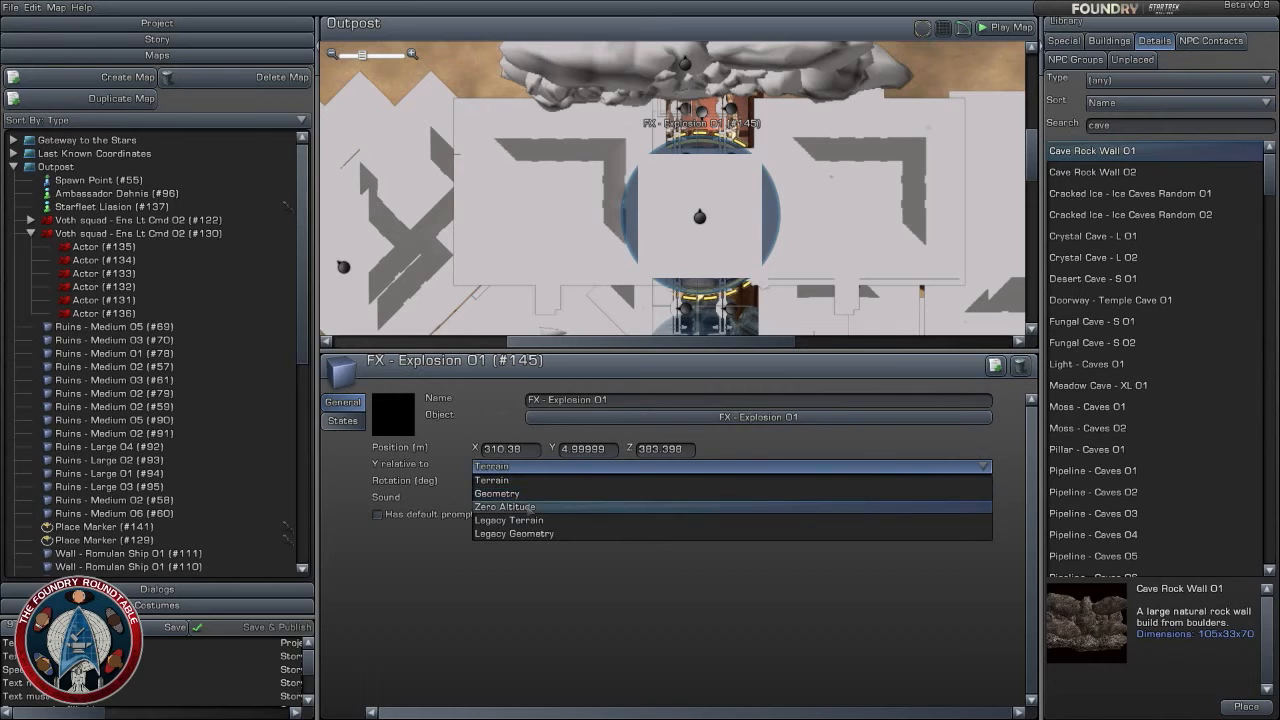
pyautogui.click(530, 507)
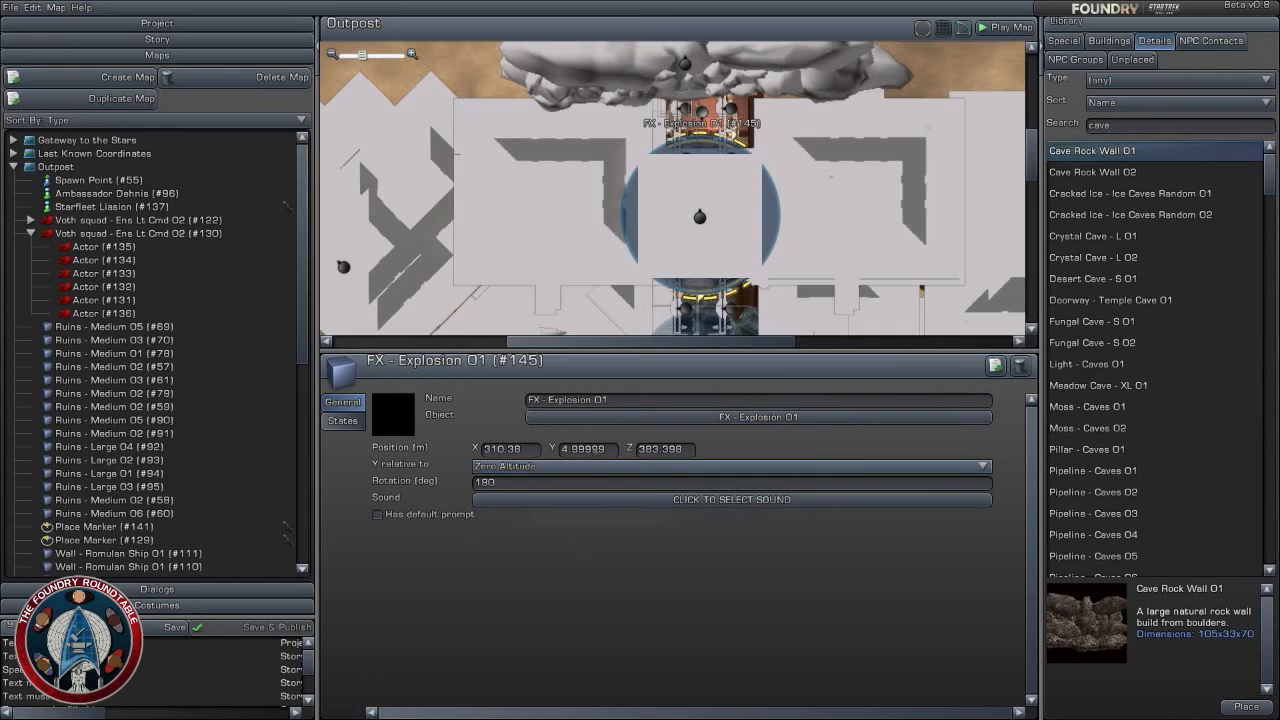
pyautogui.click(836, 234)
# - Search the details library for foundation blocks with "founda"
pyautogui.scroll(-2, 836, 233)
pyautogui.moveTo(836, 233); pyautogui.dragTo(836, 316, button='right')
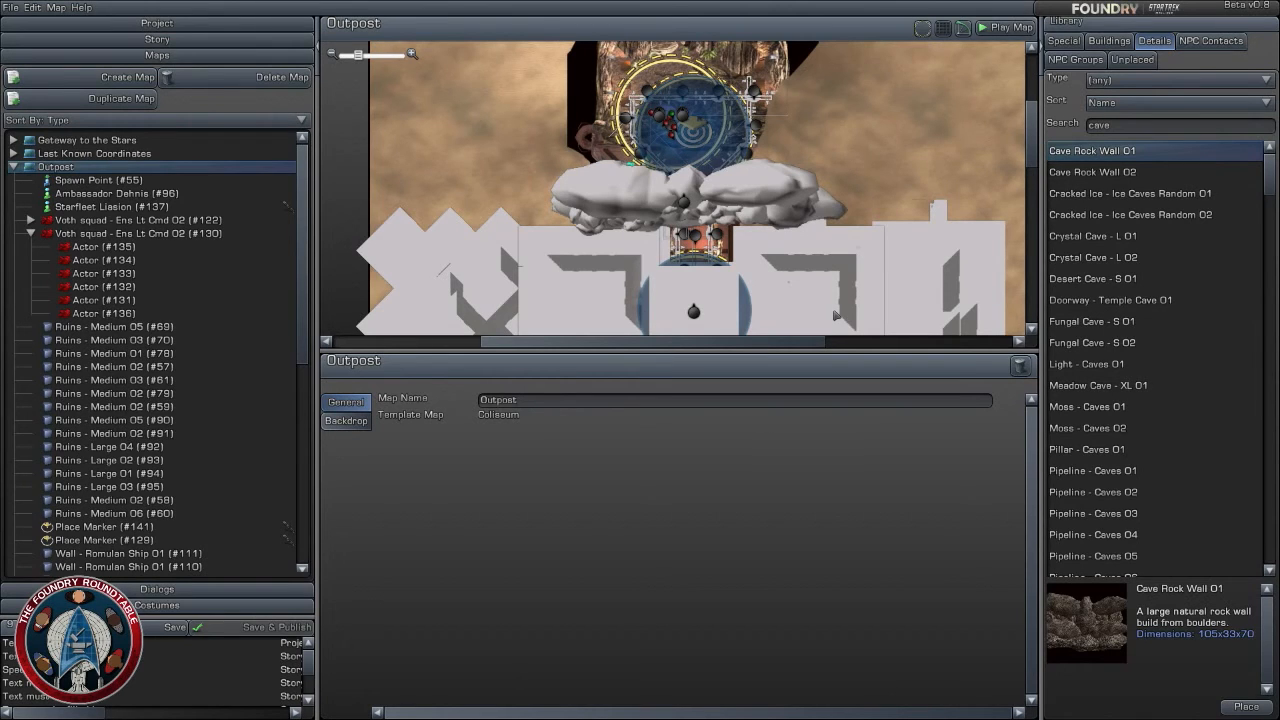
pyautogui.scroll(-3, 832, 242)
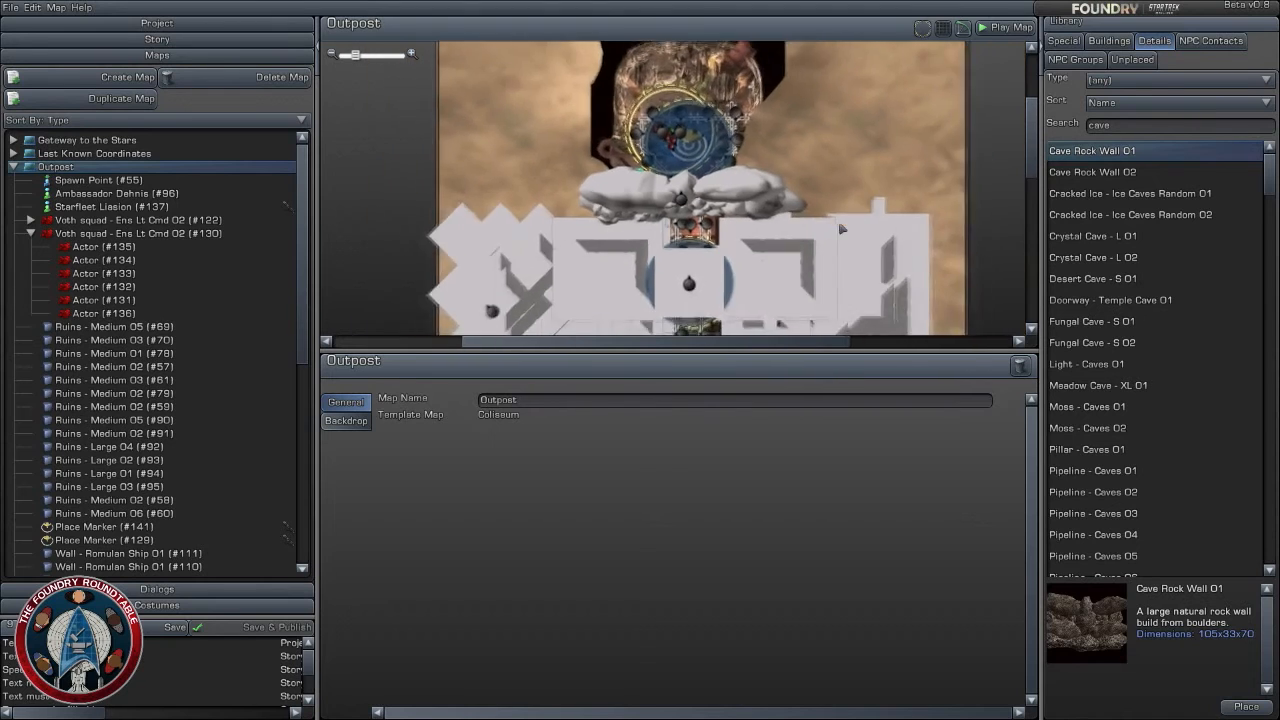
pyautogui.scroll(2, 820, 243)
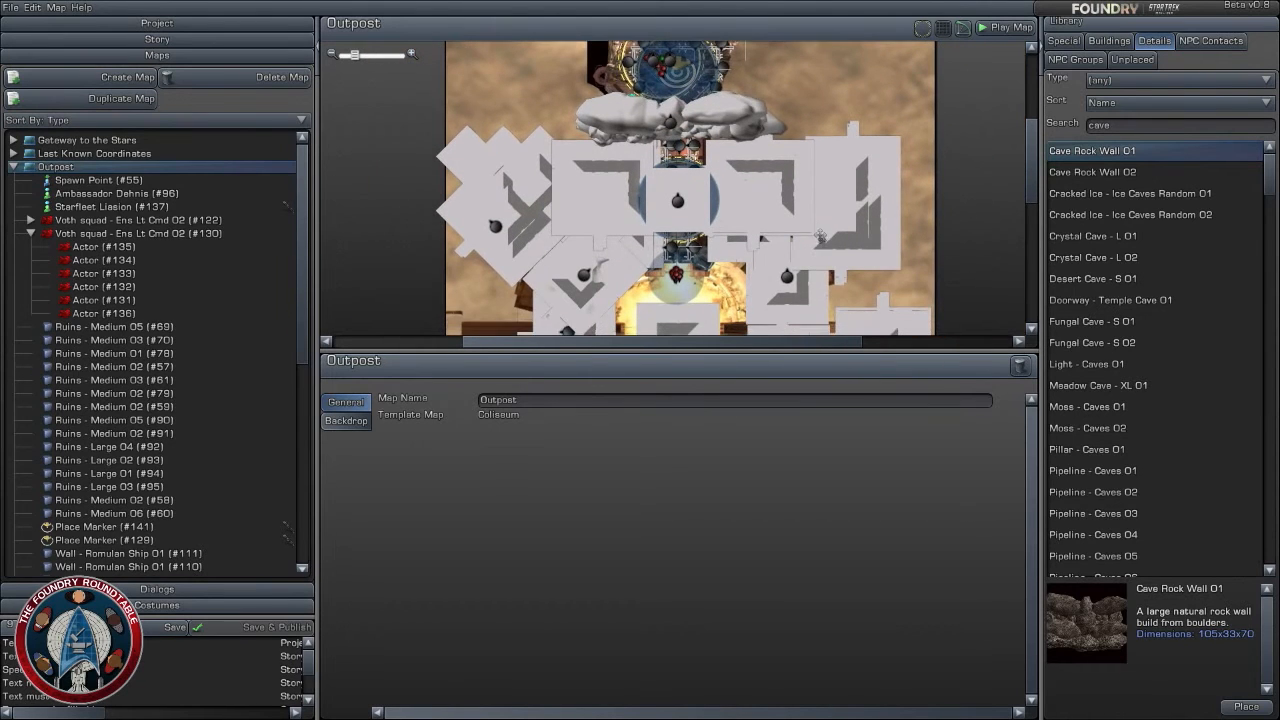
pyautogui.click(1131, 126)
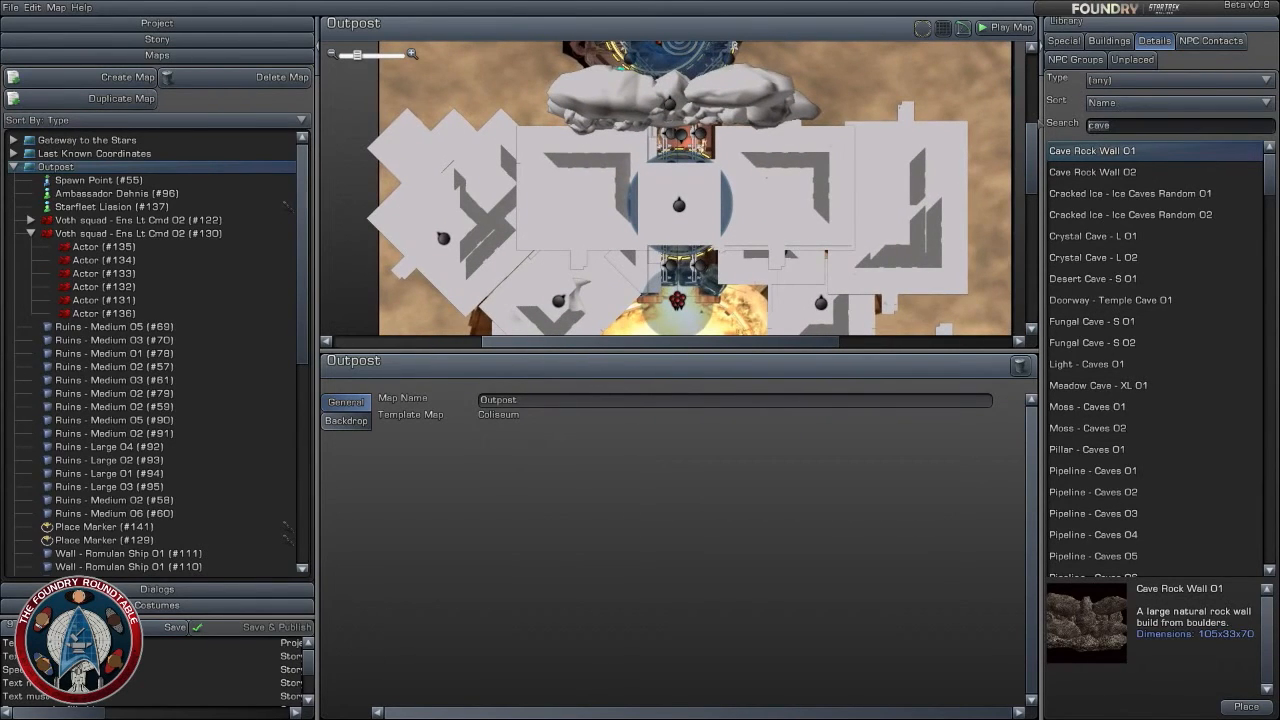
pyautogui.write('founda')
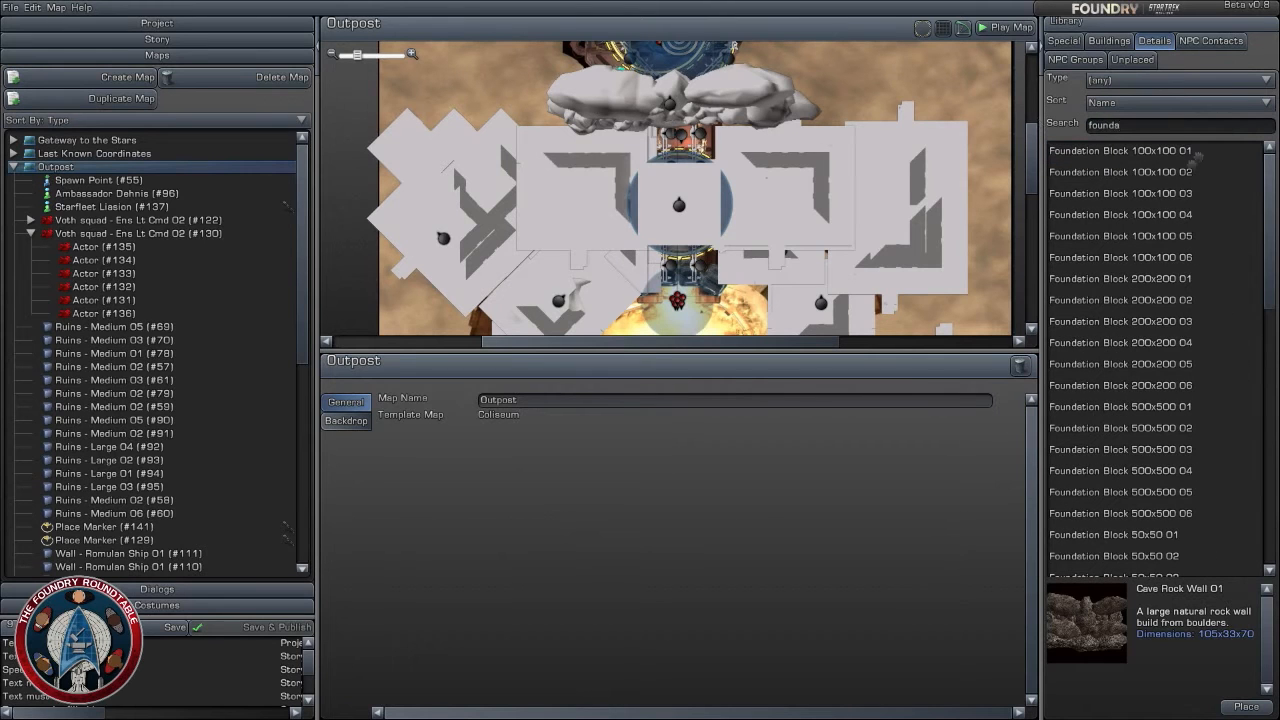
# - Compare the surfaces and dimensions of the 100x100, 200x200 and 500x500 foundation blocks in the library
pyautogui.click(1188, 171)
pyautogui.click(1170, 214)
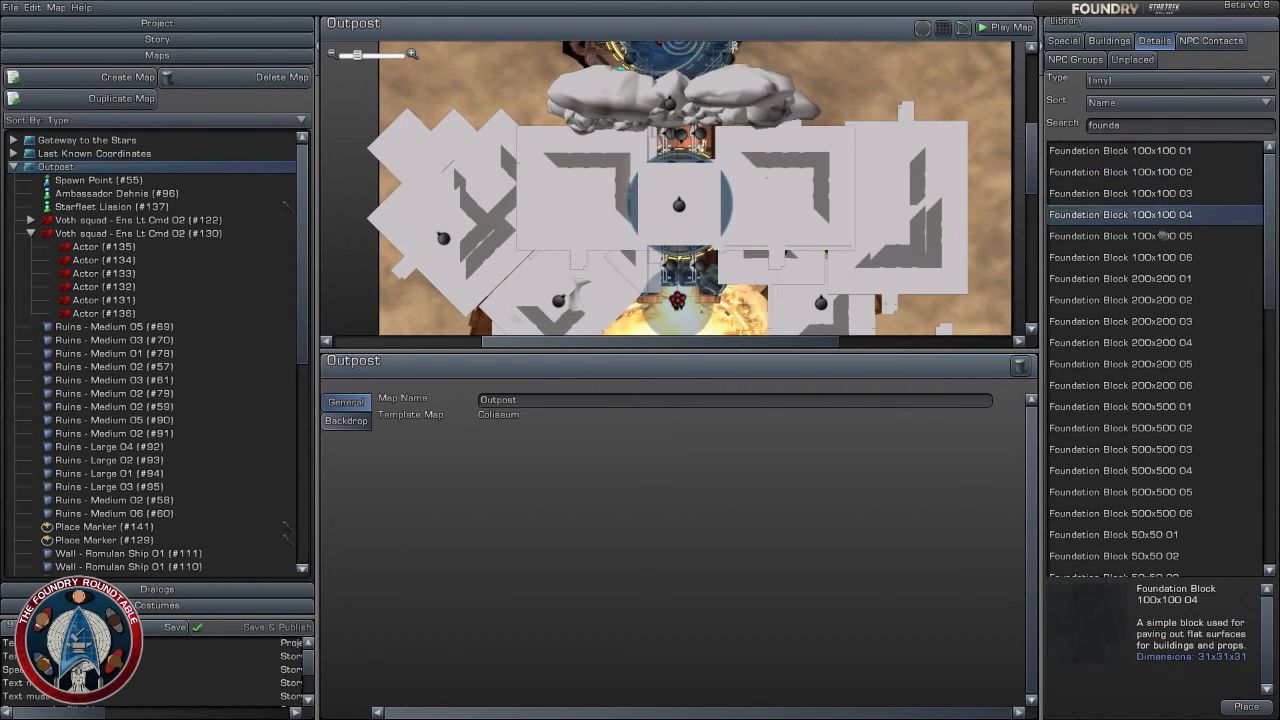
pyautogui.click(1145, 194)
pyautogui.click(1146, 215)
pyautogui.click(1150, 193)
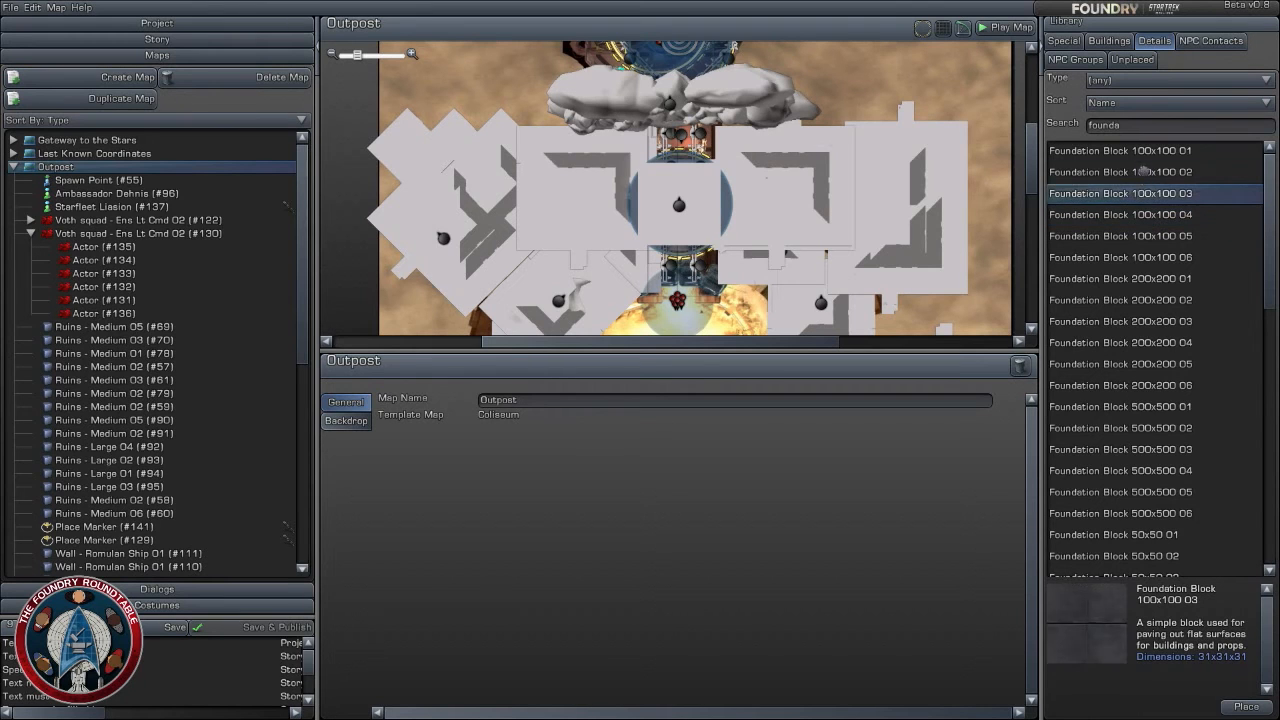
pyautogui.click(1145, 171)
pyautogui.click(1142, 150)
pyautogui.click(1124, 158)
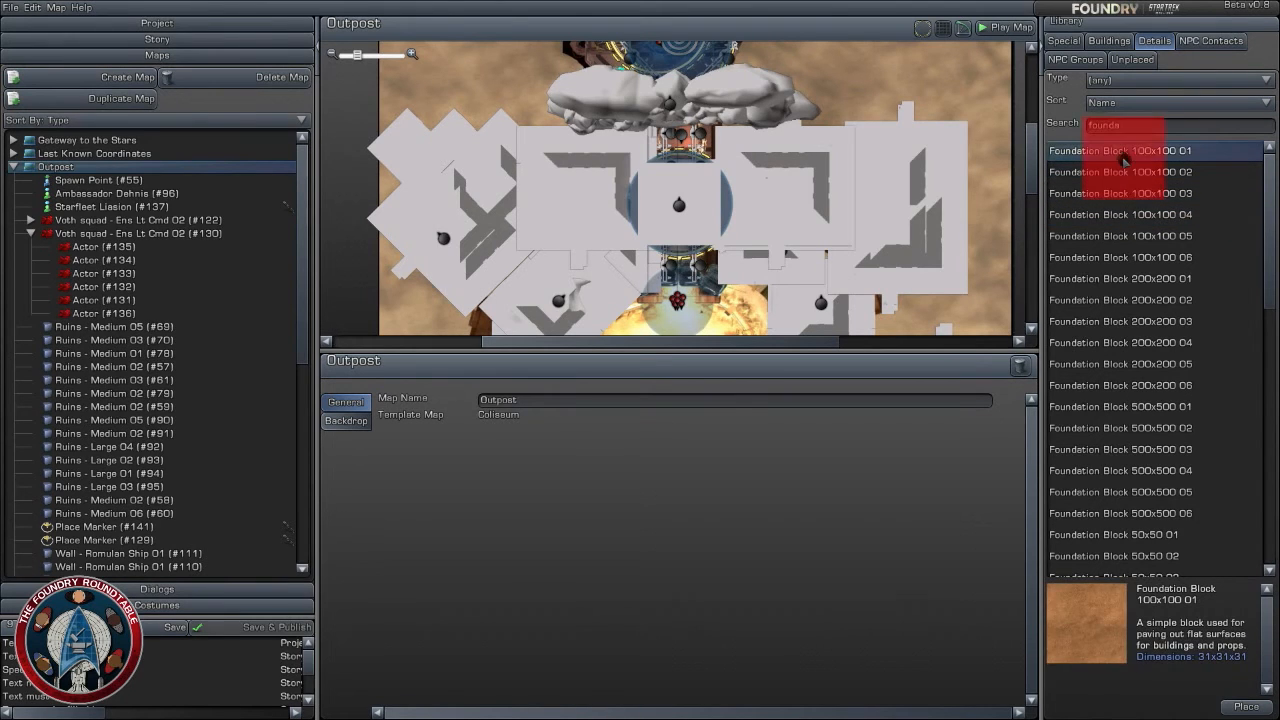
pyautogui.click(1126, 238)
pyautogui.click(1126, 277)
pyautogui.click(1120, 296)
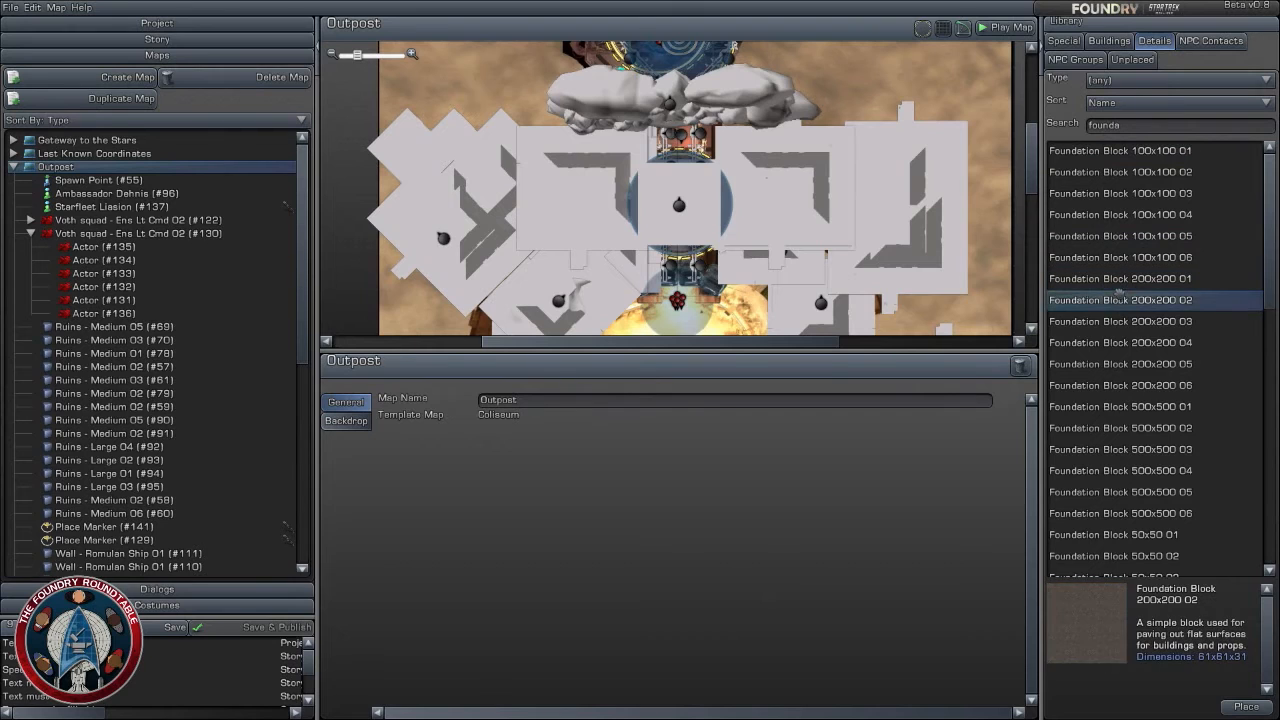
pyautogui.click(1118, 320)
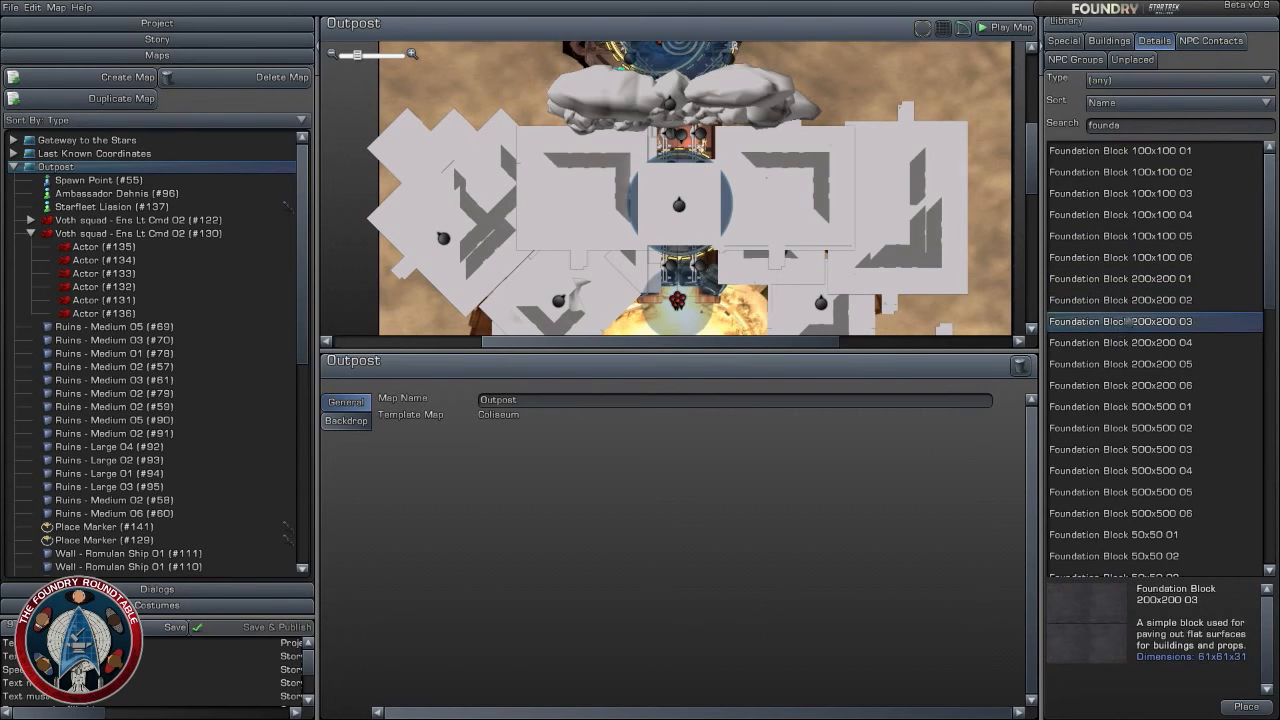
pyautogui.moveTo(1129, 322)
pyautogui.mouseDown()
pyautogui.moveTo(839, 236)
pyautogui.moveTo(757, 176)
pyautogui.moveTo(1145, 318)
pyautogui.mouseUp()
pyautogui.click(1169, 407)
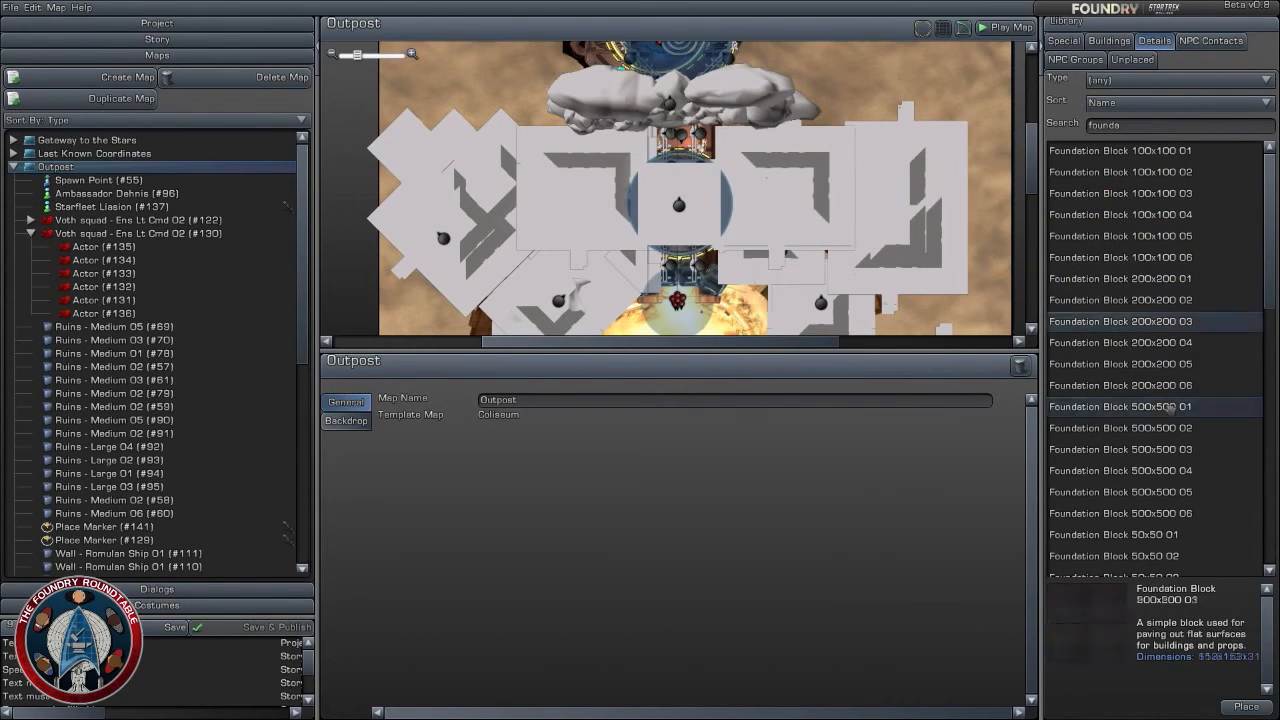
pyautogui.click(1167, 428)
# - Place Foundation Block 500x500 03 over the north building at about X 310.5, Z 405.3, with its height relative to Zero Altitude
pyautogui.click(1164, 449)
pyautogui.moveTo(1160, 468); pyautogui.dragTo(684, 170)
pyautogui.moveTo(706, 170); pyautogui.dragTo(655, 130)
pyautogui.scroll(-2, 706, 180)
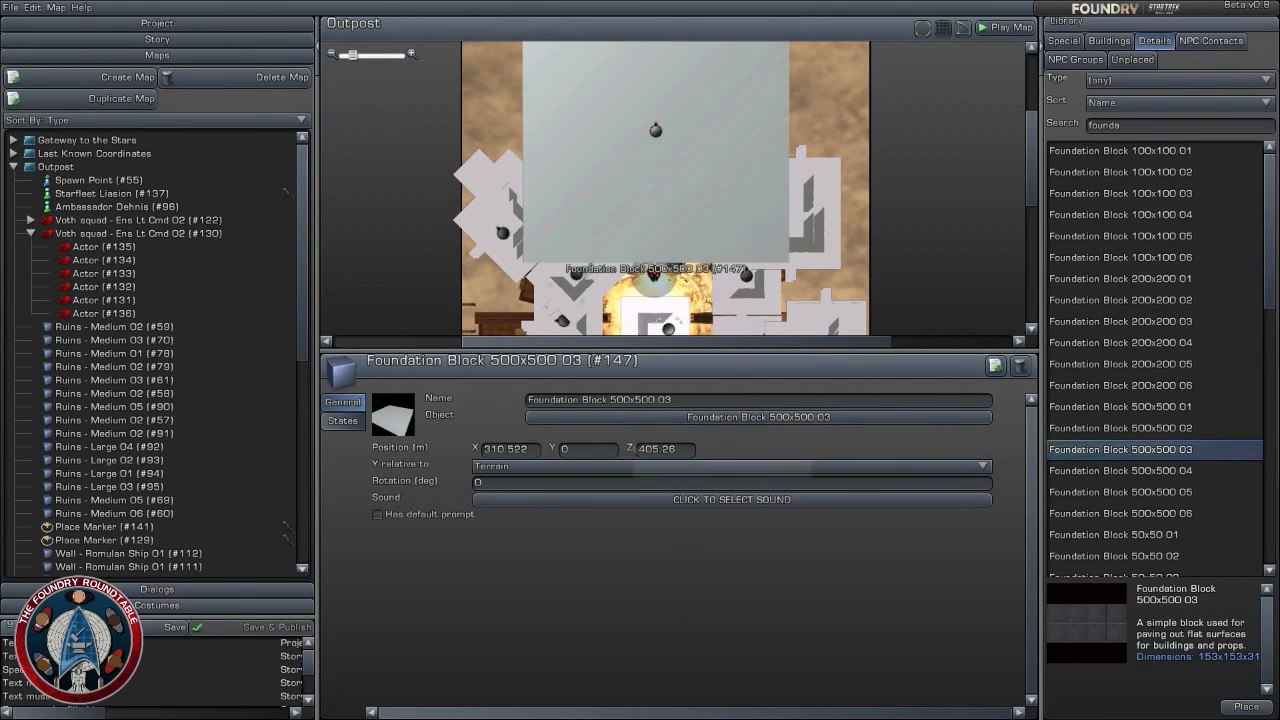
pyautogui.click(591, 466)
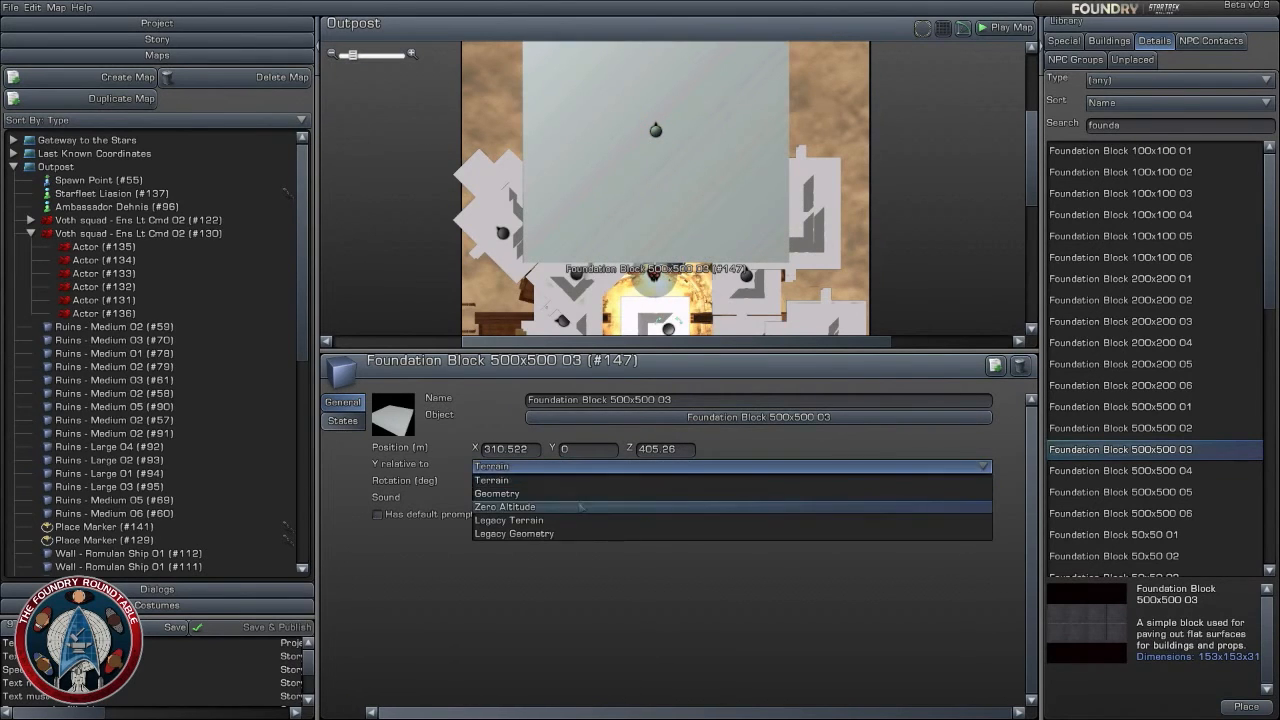
pyautogui.click(580, 507)
# - Try a 15 degree rotation on the foundation block and reset it to 0
pyautogui.click(590, 484)
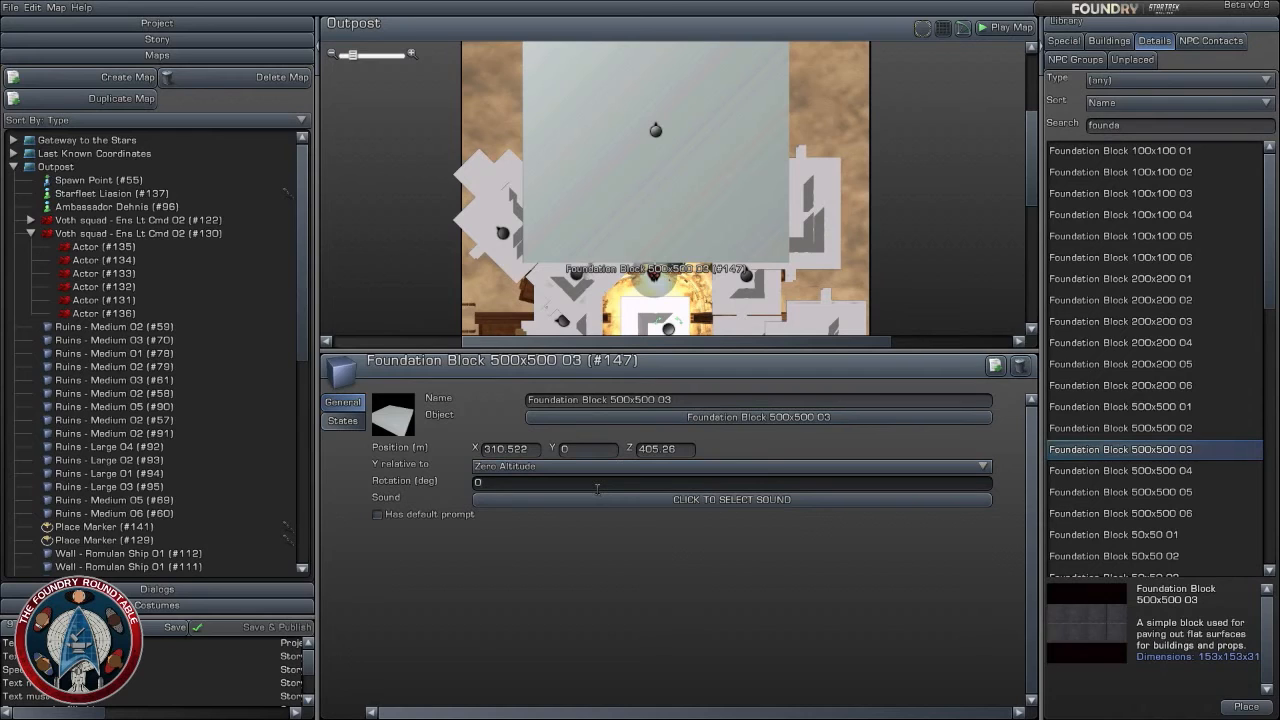
pyautogui.press('BackSpace')
pyautogui.write('8')
pyautogui.press('BackSpace')
pyautogui.write('15')
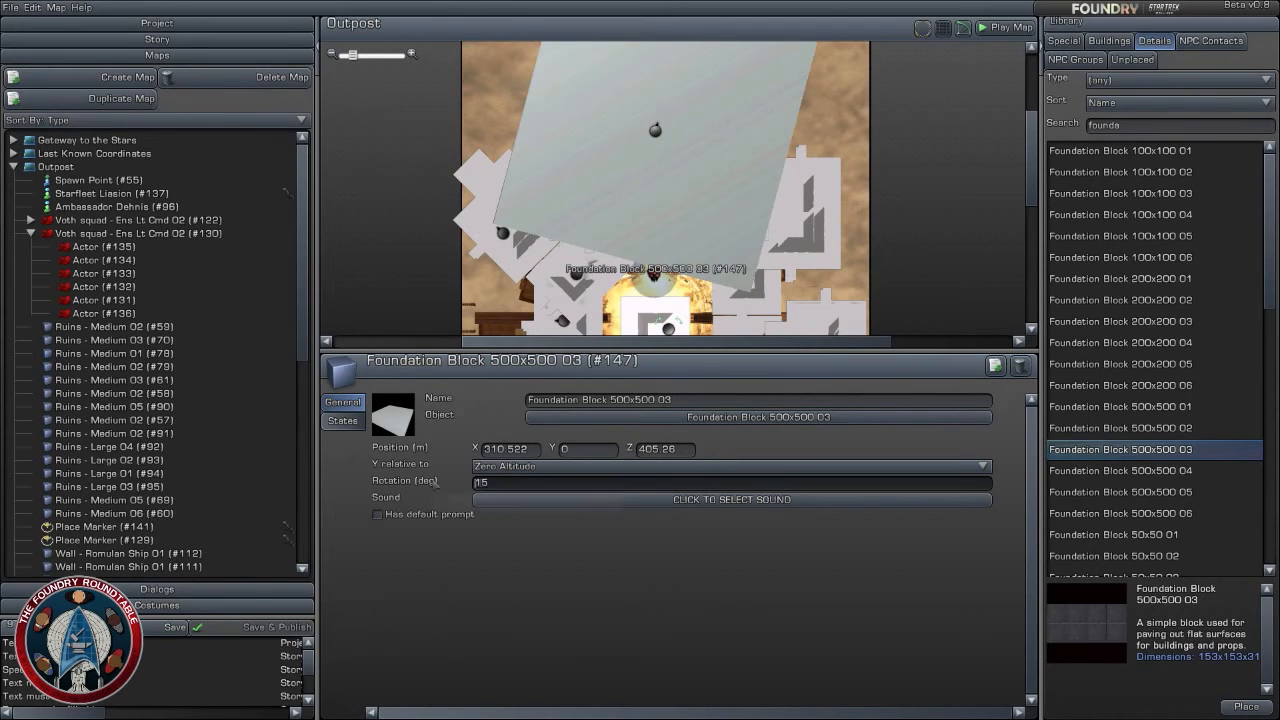
pyautogui.press('BackSpace')
pyautogui.press('BackSpace')
pyautogui.write('0')
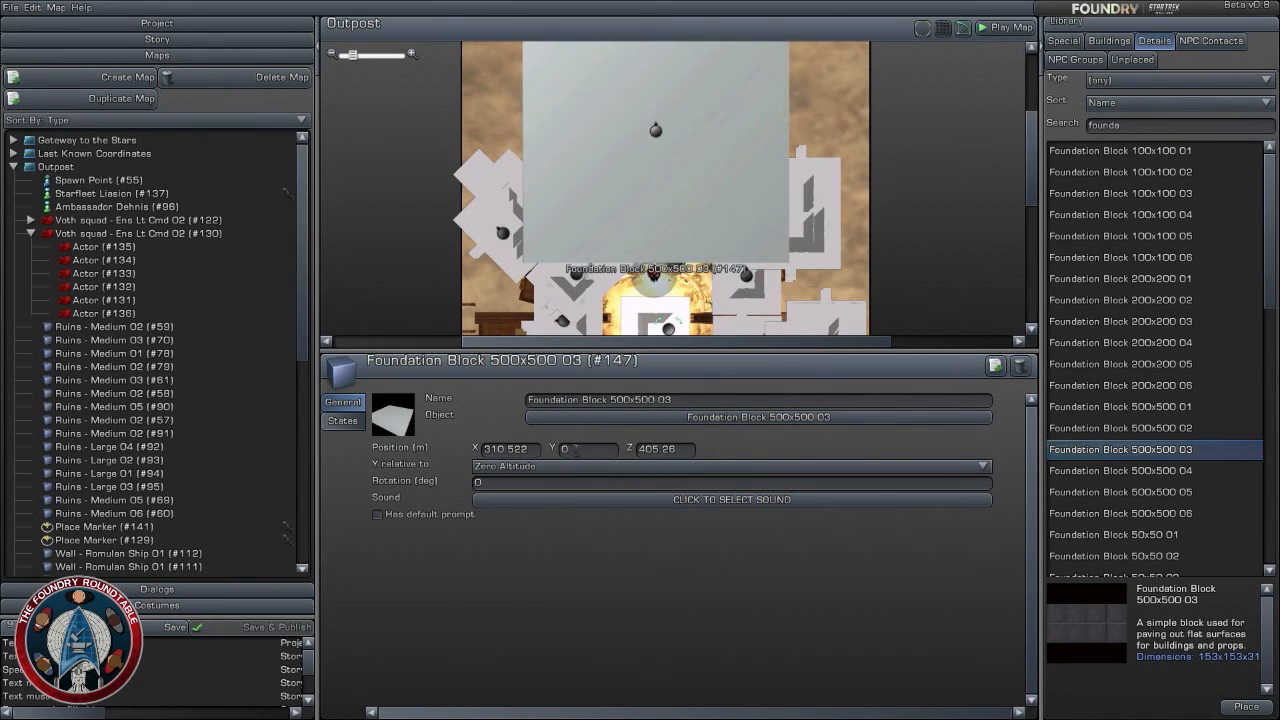
# - Set the foundation block's Y position to 8 m
pyautogui.click(576, 449)
pyautogui.write('8')
pyautogui.press('Return')
pyautogui.click(844, 189)
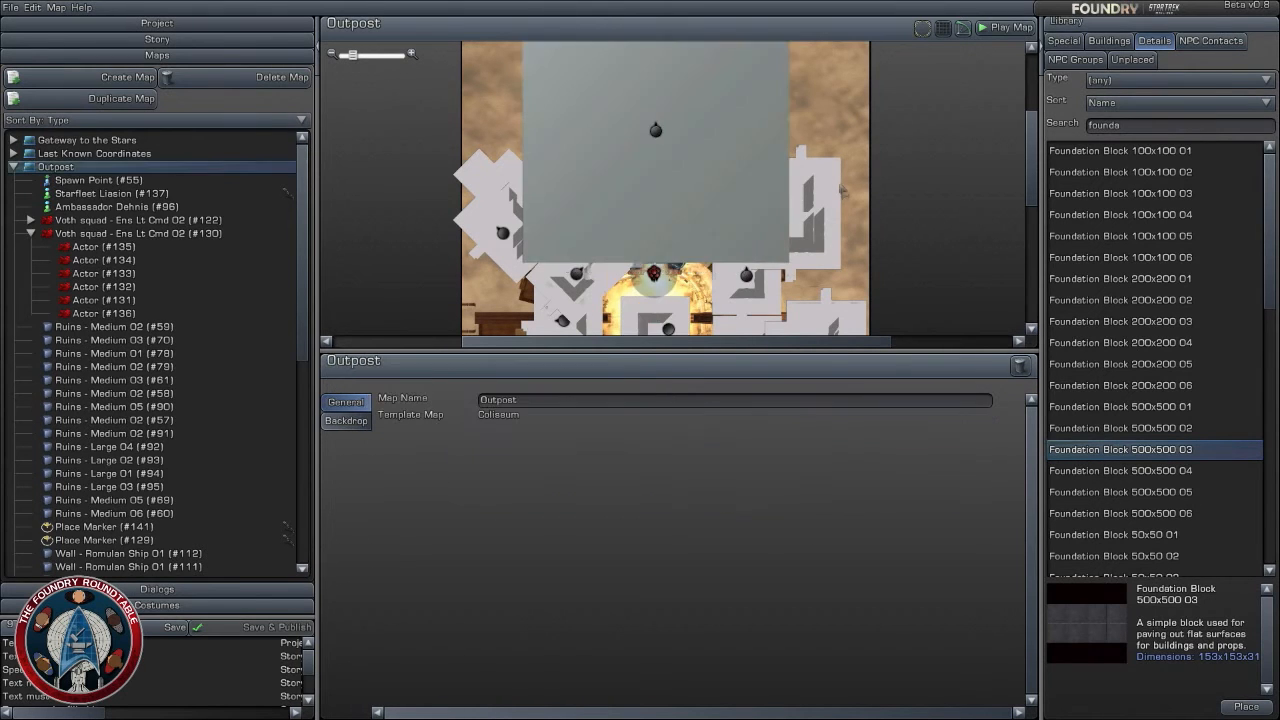
# - Examine the ruins and structures south of the foundation block on the Outpost map
pyautogui.scroll(-3, 845, 218)
pyautogui.moveTo(824, 330); pyautogui.dragTo(812, 205)
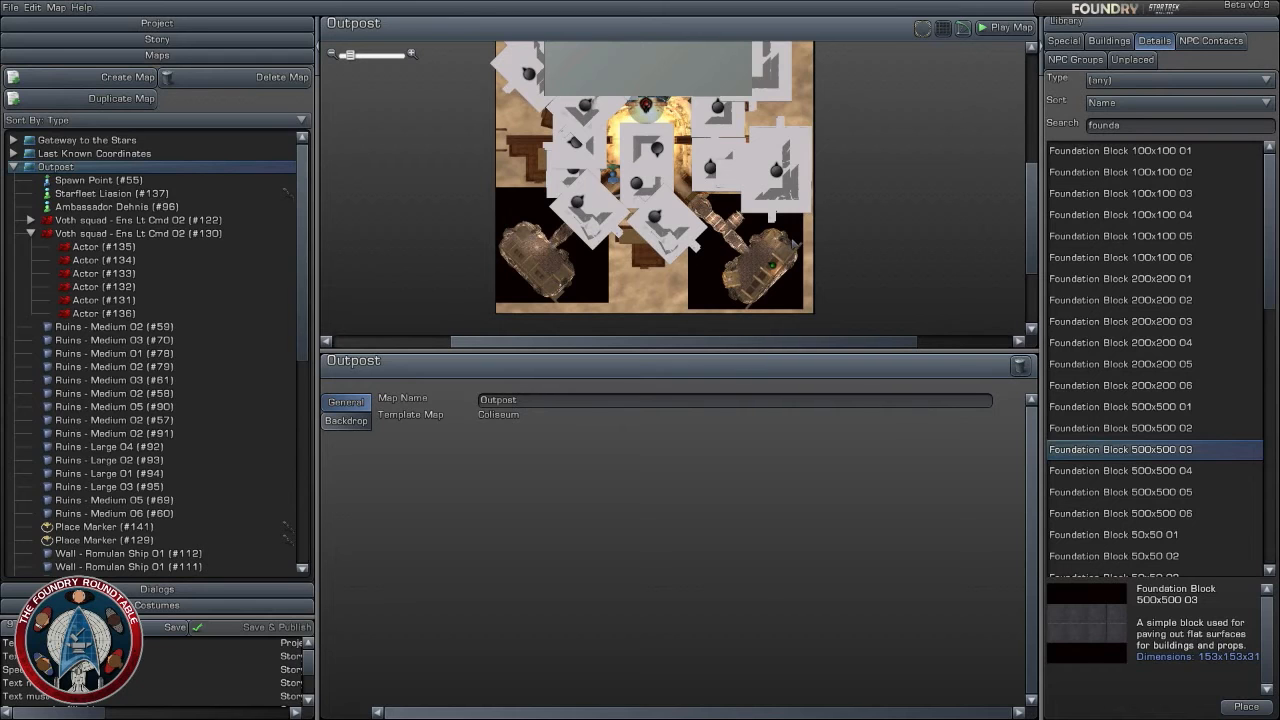
pyautogui.scroll(4, 783, 244)
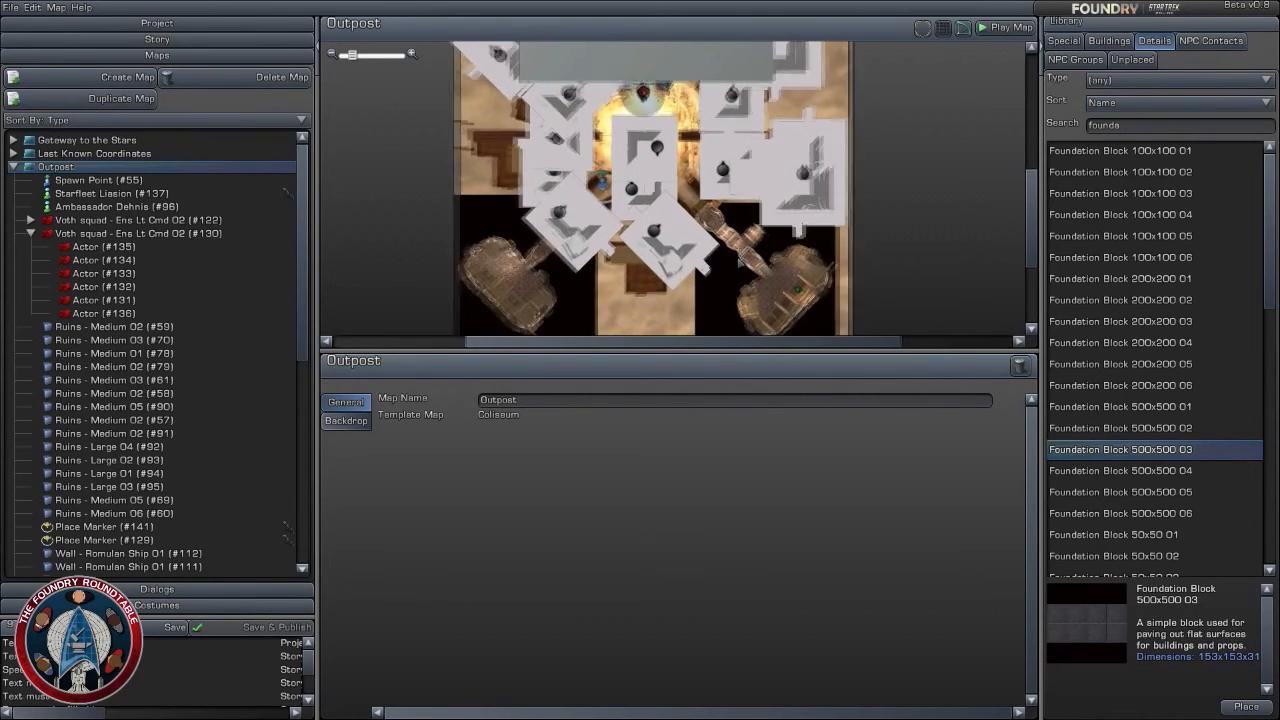
pyautogui.scroll(1, 740, 263)
pyautogui.scroll(5, 740, 263)
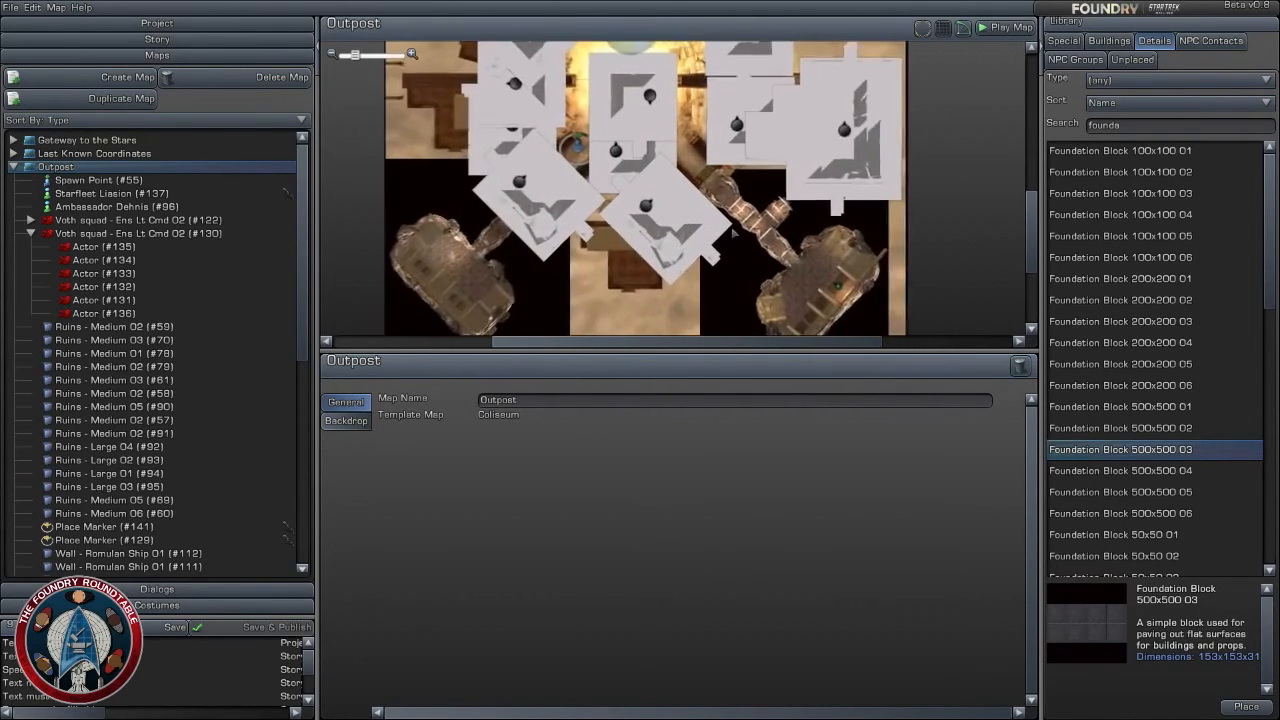
pyautogui.scroll(-3, 673, 187)
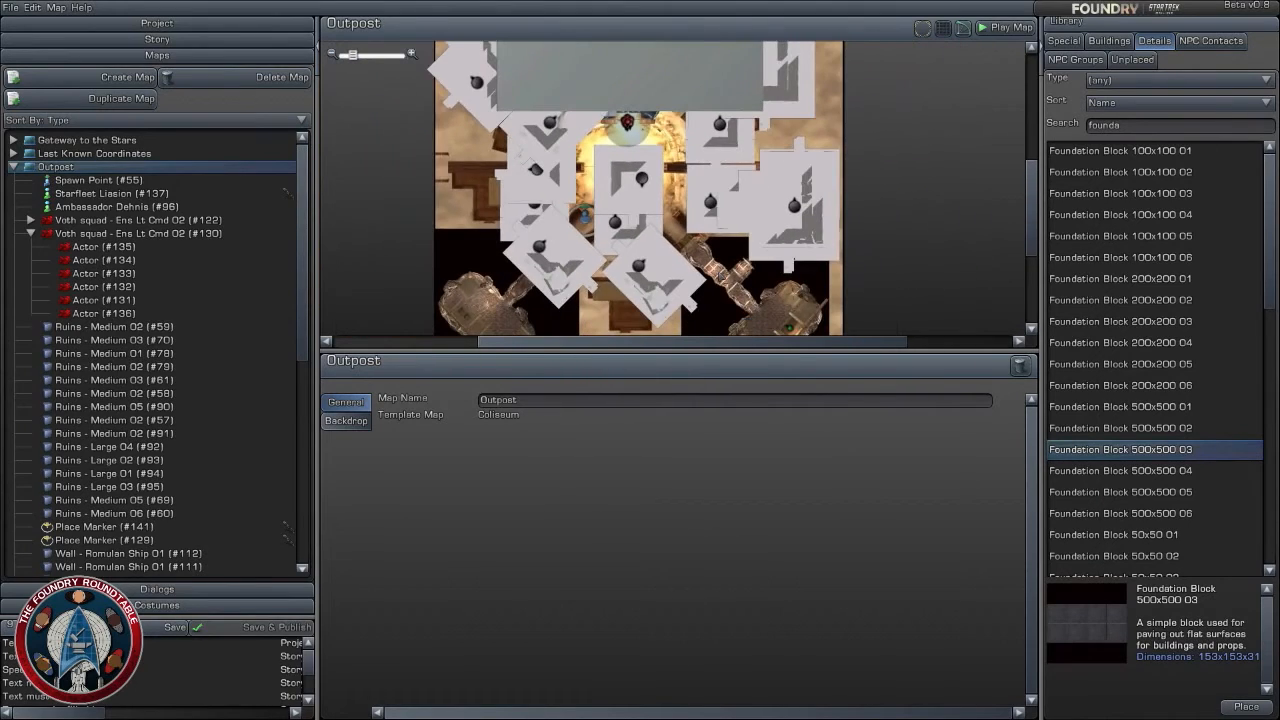
pyautogui.scroll(2, 674, 184)
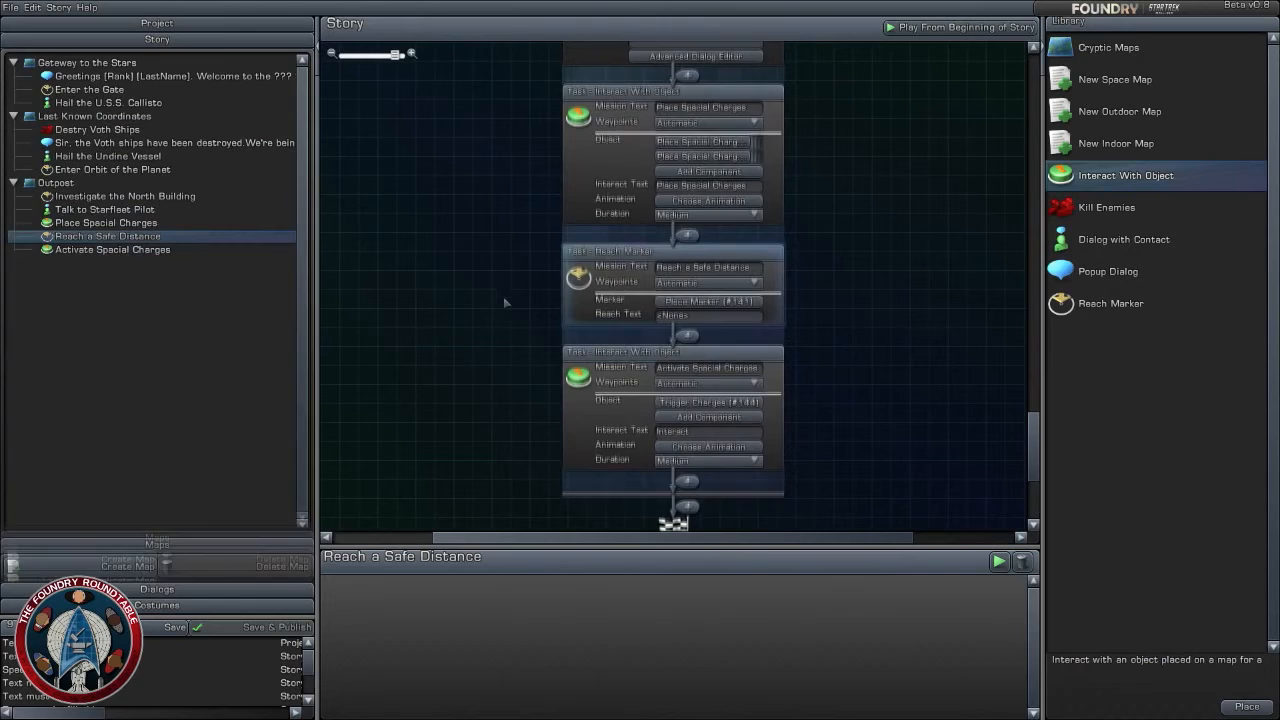
# - In the story, title the Talk to Starfleet Pilot dialog with the rank Lieutenant and the pilot's name
pyautogui.scroll(3, 480, 320)
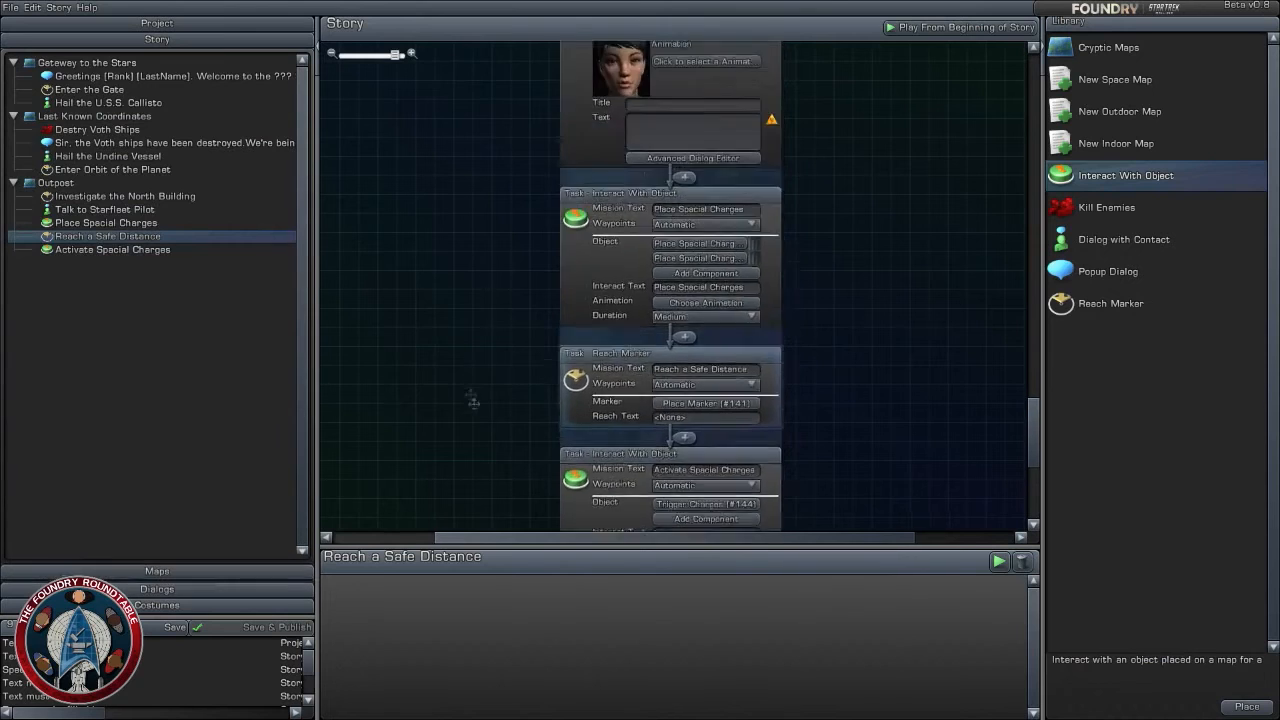
pyautogui.scroll(5, 495, 340)
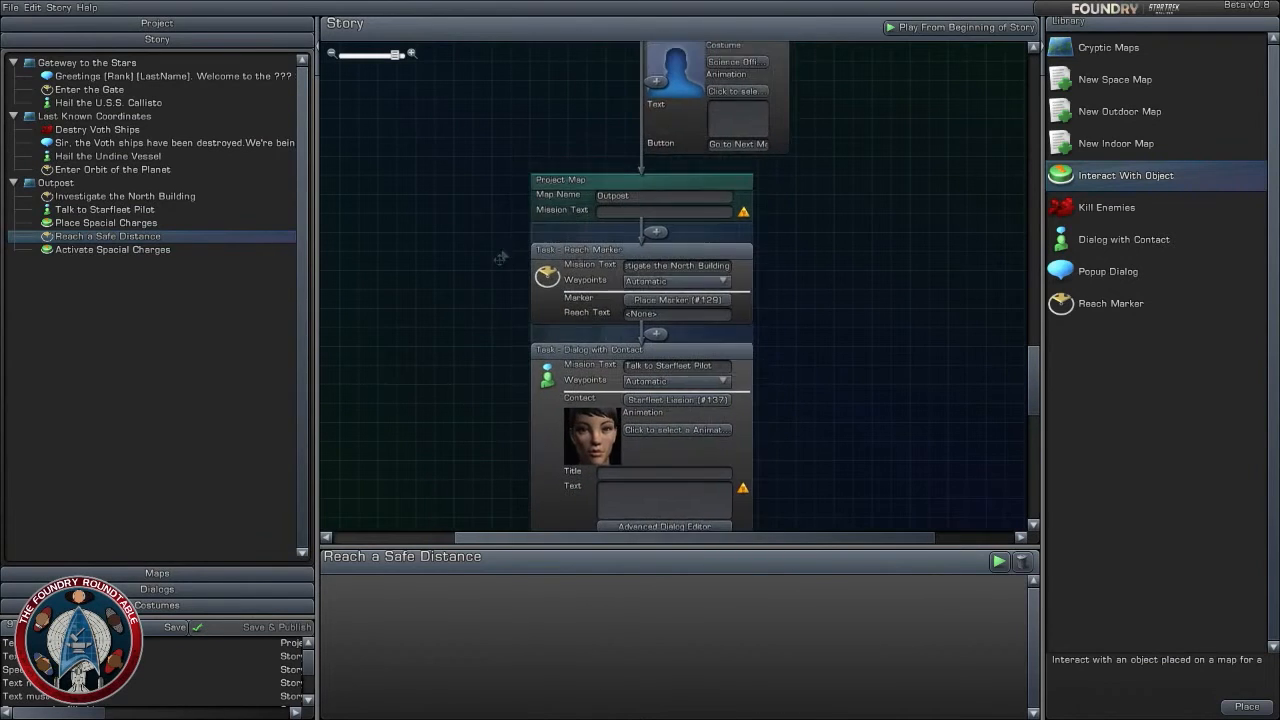
pyautogui.scroll(-2, 779, 350)
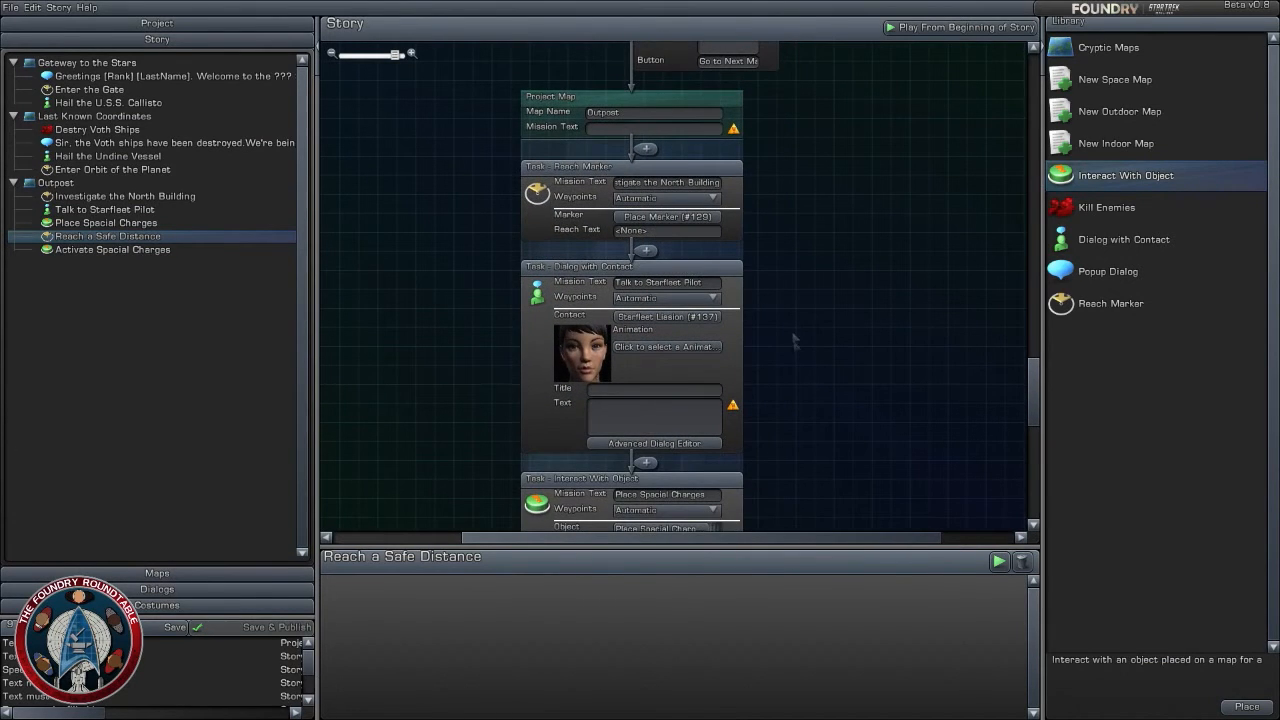
pyautogui.scroll(-2, 795, 343)
pyautogui.click(663, 301)
pyautogui.click(685, 285)
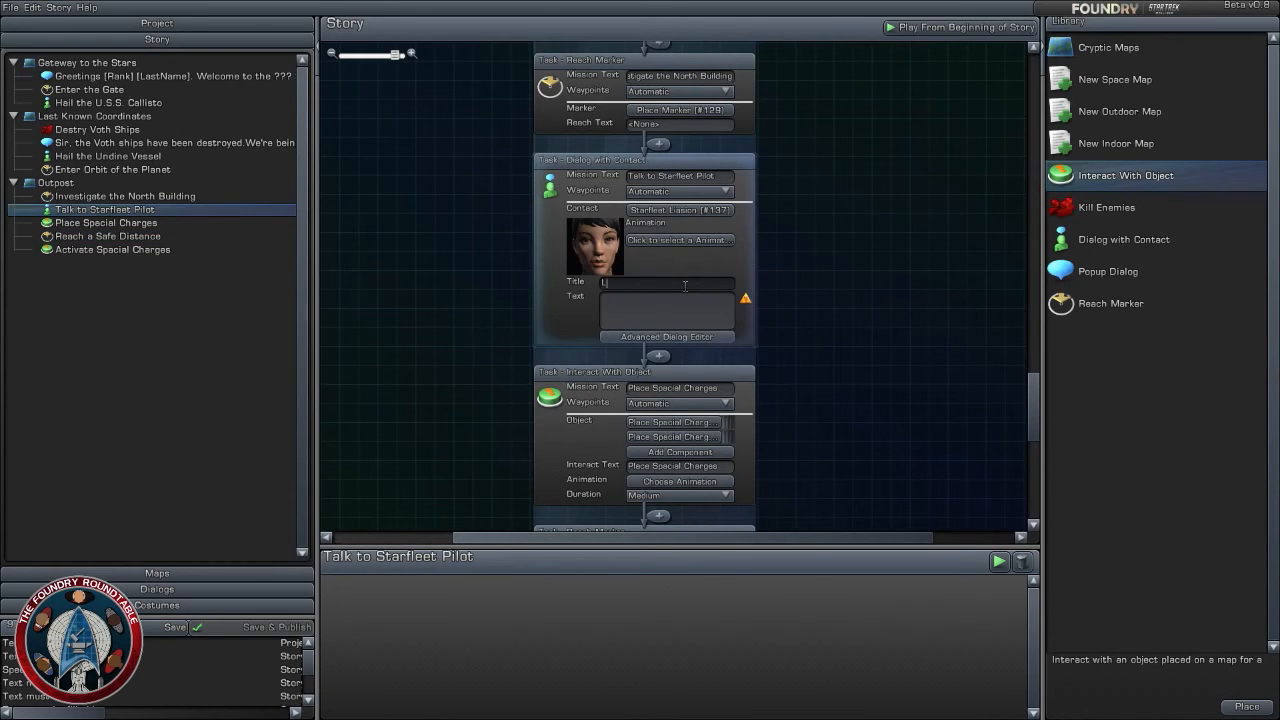
pyautogui.write('Lieutenant Seol')
# - Open the dialog text of the Talk to Starfleet Pilot task for editing
pyautogui.click(679, 310)
pyautogui.click(681, 313)
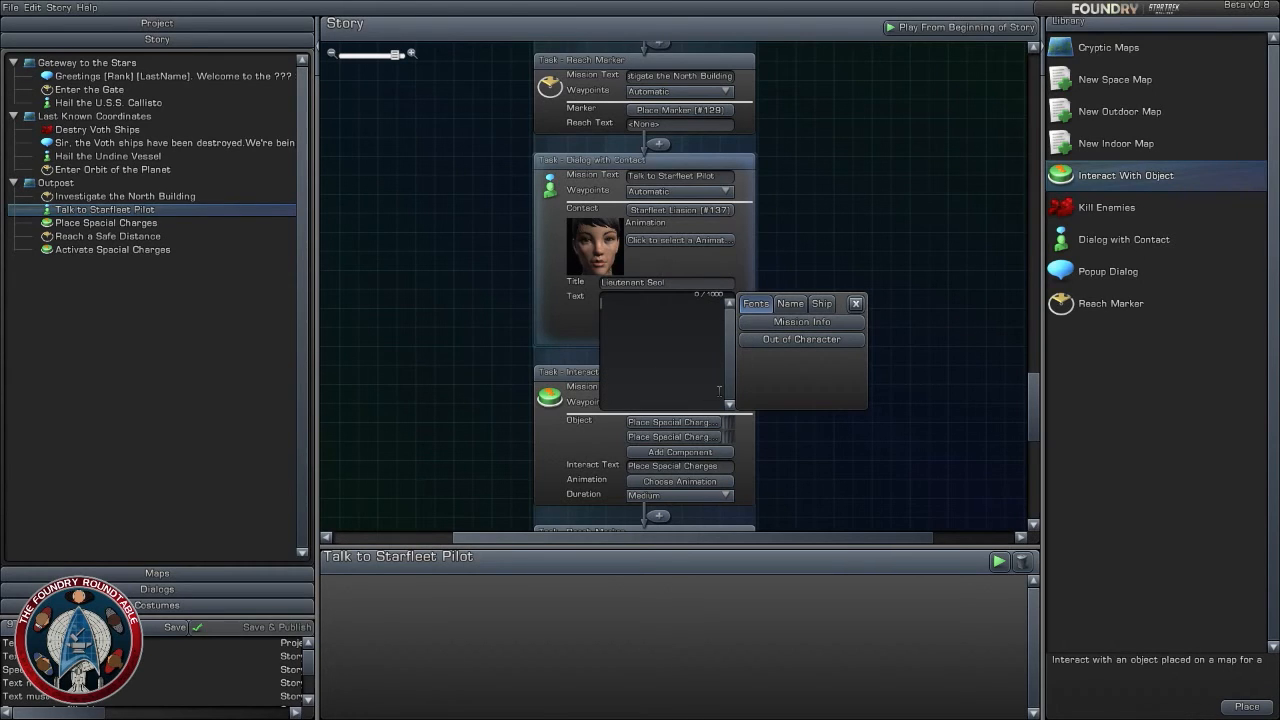
pyautogui.click(815, 263)
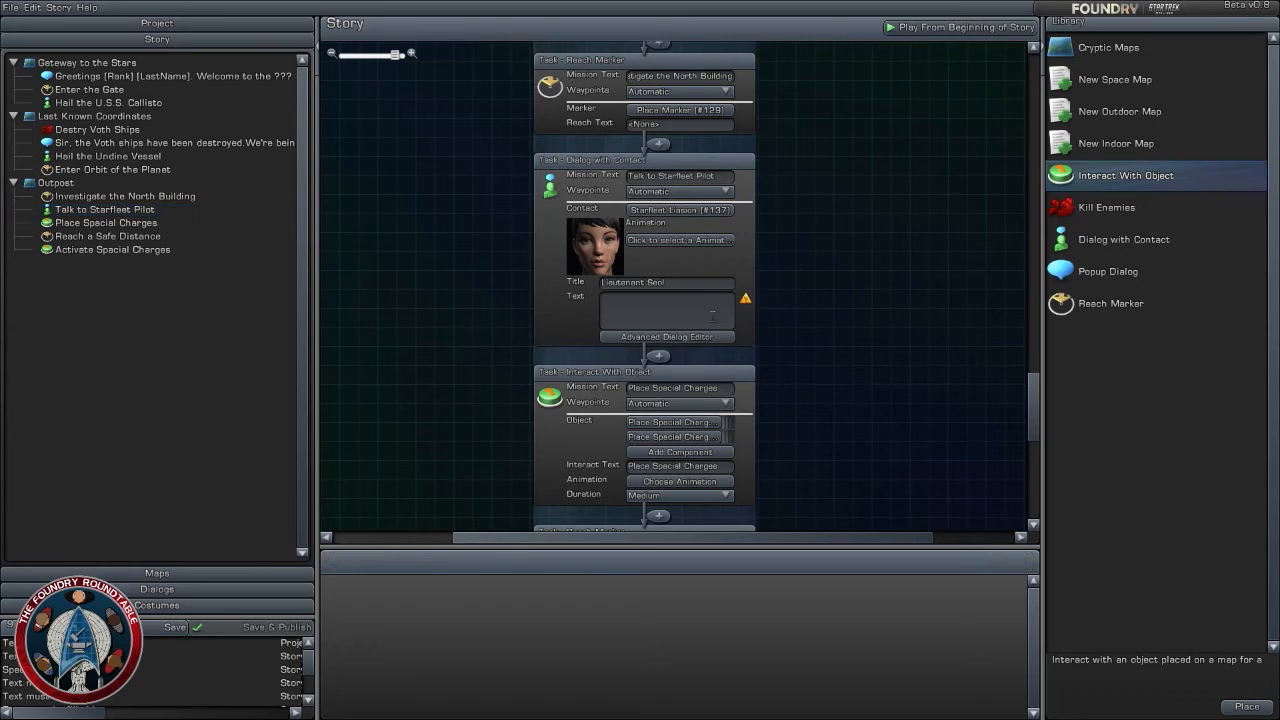
pyautogui.click(656, 318)
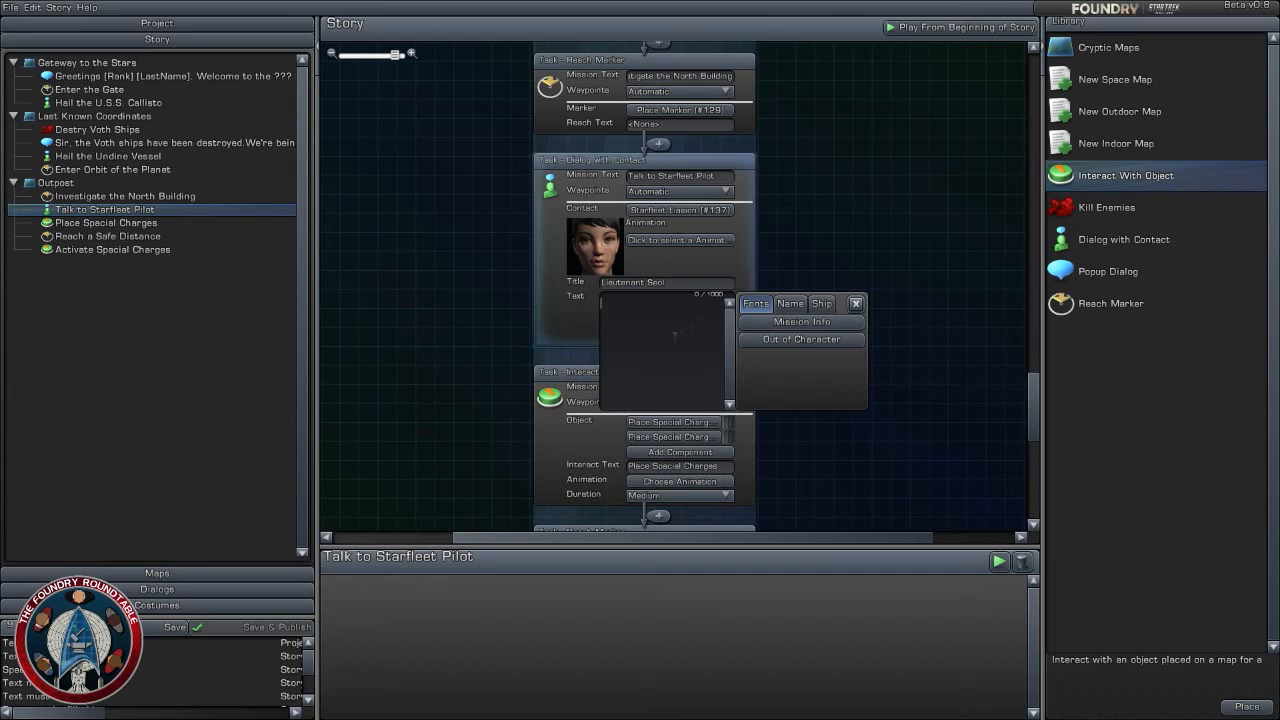
pyautogui.click(805, 238)
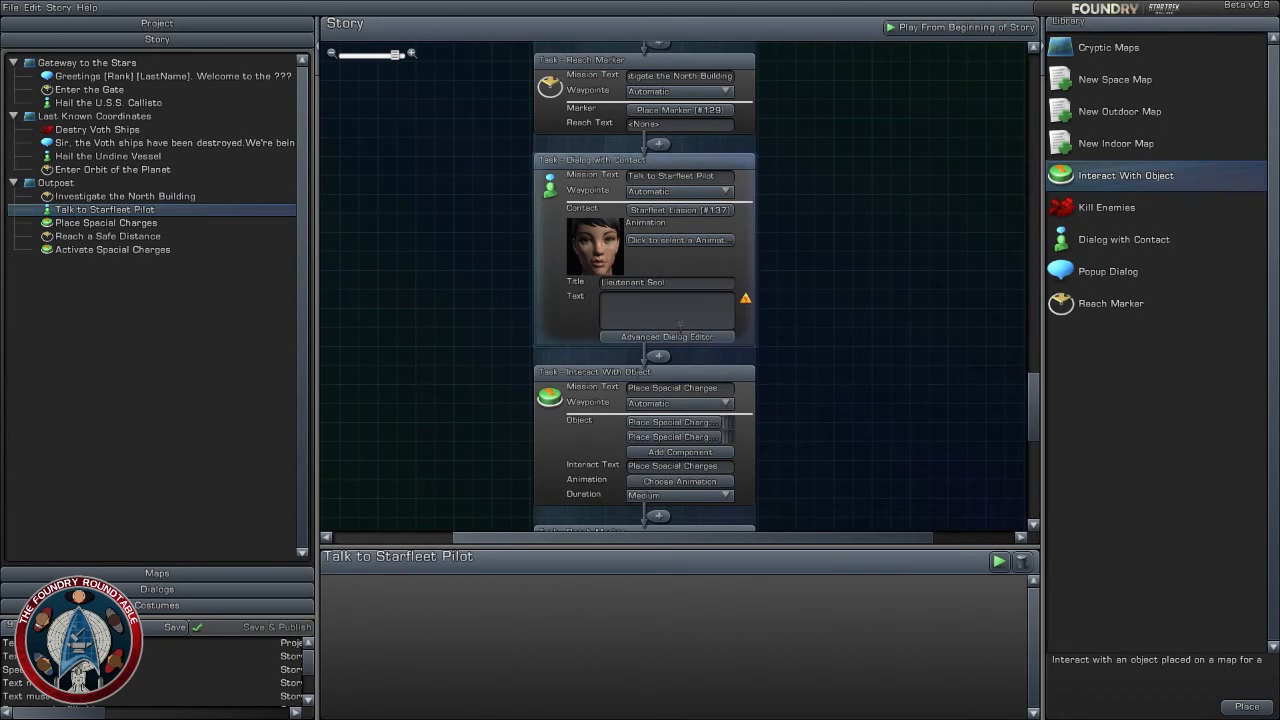
pyautogui.click(677, 323)
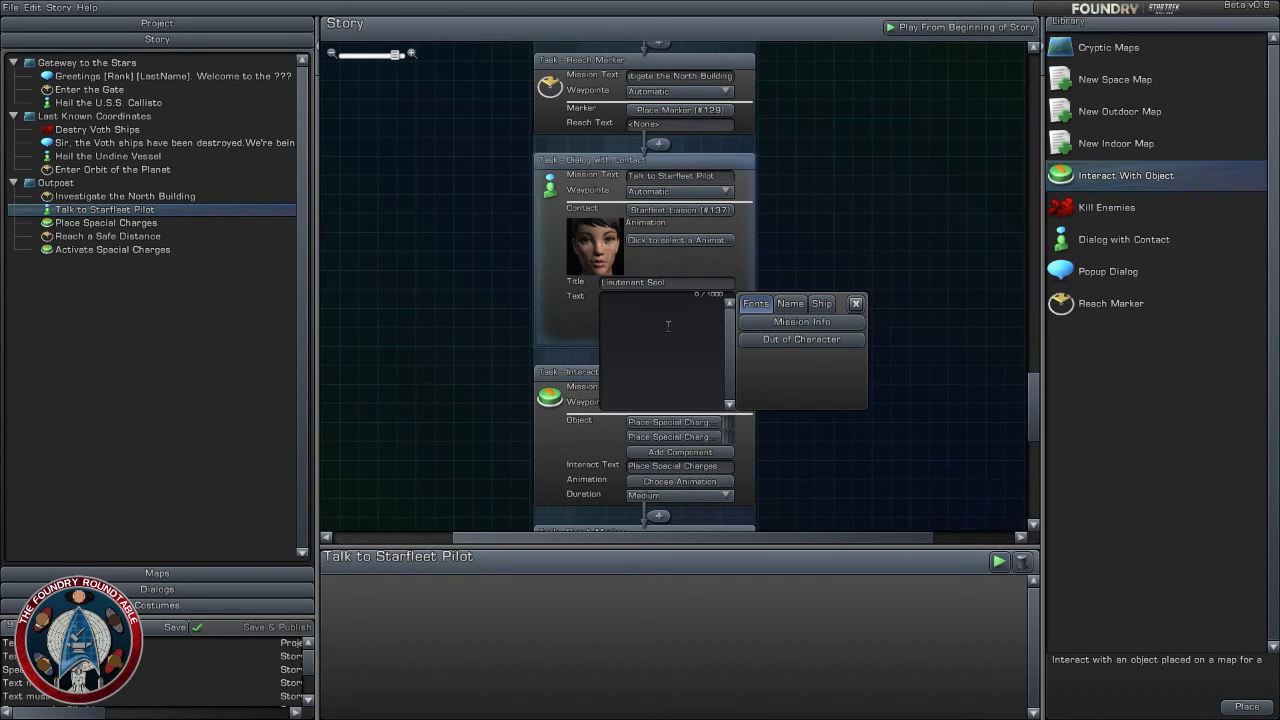
pyautogui.click(832, 252)
pyautogui.click(672, 315)
pyautogui.click(672, 315)
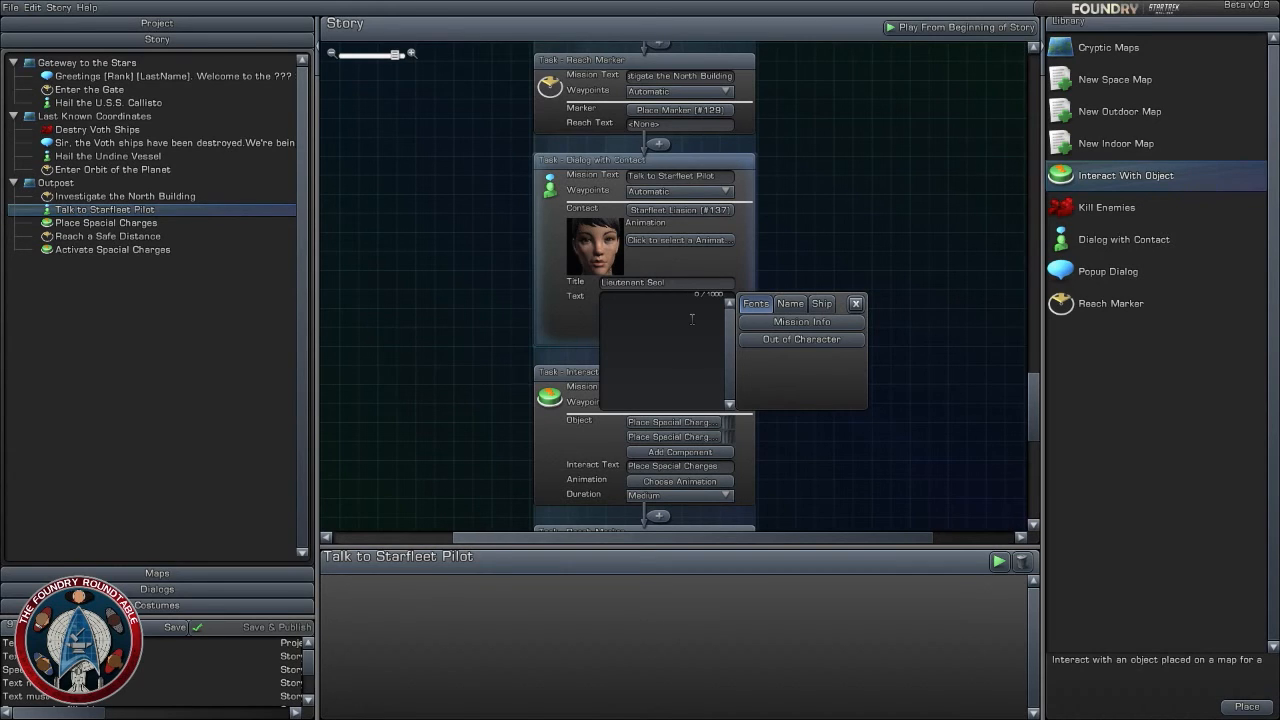
# - Write the pilot's opening line in the contact dialog text: "You're...you're Starfleet?! I thought I was a gonner."
pyautogui.write('T')
pyautogui.press('BackSpace')
pyautogui.write("You're")
pyautogui.write("... you're")
pyautogui.write(' Starflee')
pyautogui.write('t?')
pyautogui.write('! I thought')
pyautogui.write('I was a go')
pyautogui.write('nner')
# - Continue the pilot's first paragraph with "The Voth kept asking me to repair the Iconian gateway."
pyautogui.write('The Voth ')
pyautogui.write('kep')
pyautogui.write('t as')
pyautogui.write('king ')
pyautogui.write('m')
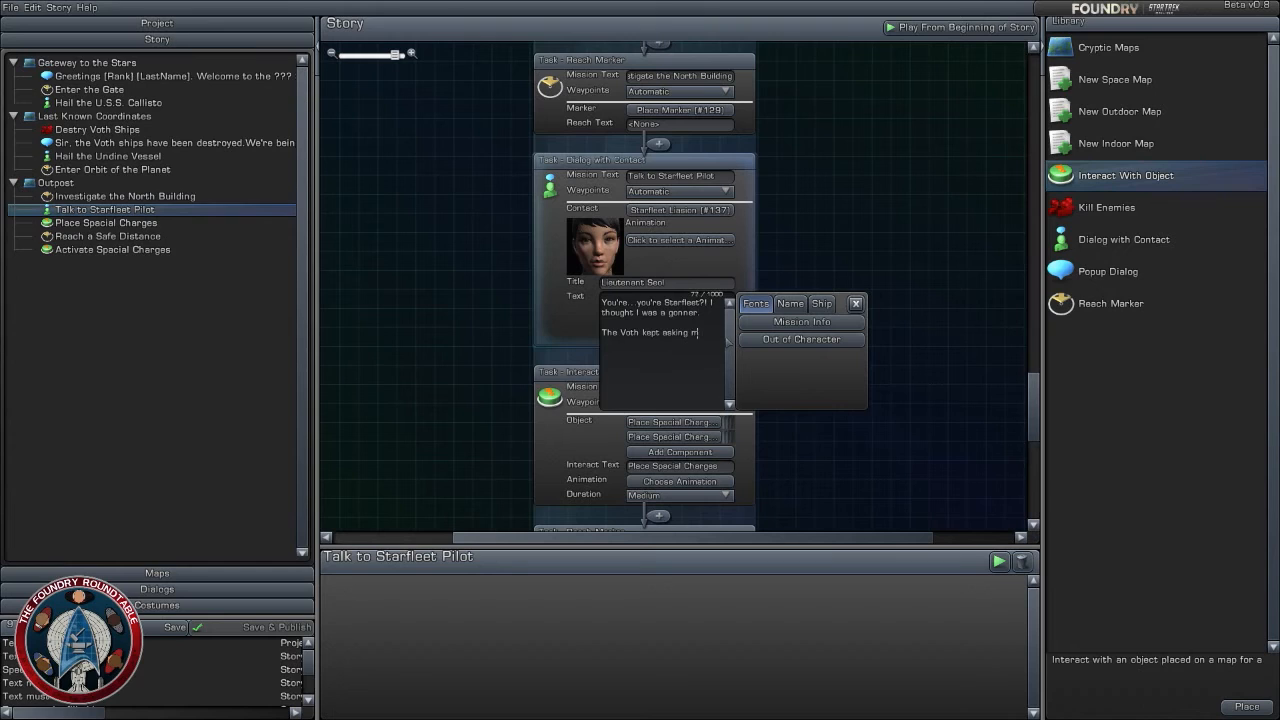
pyautogui.write('e if')
pyautogui.write('to repe')
pyautogui.write('ir th')
pyautogui.write('e')
pyautogui.write(' Iconian')
pyautogui.write(' gatew')
pyautogui.write('ay')
pyautogui.write('?!')
pyautogui.press('BackSpace')
pyautogui.press('BackSpace')
pyautogui.write(',')
pyautogui.press('BackSpace')
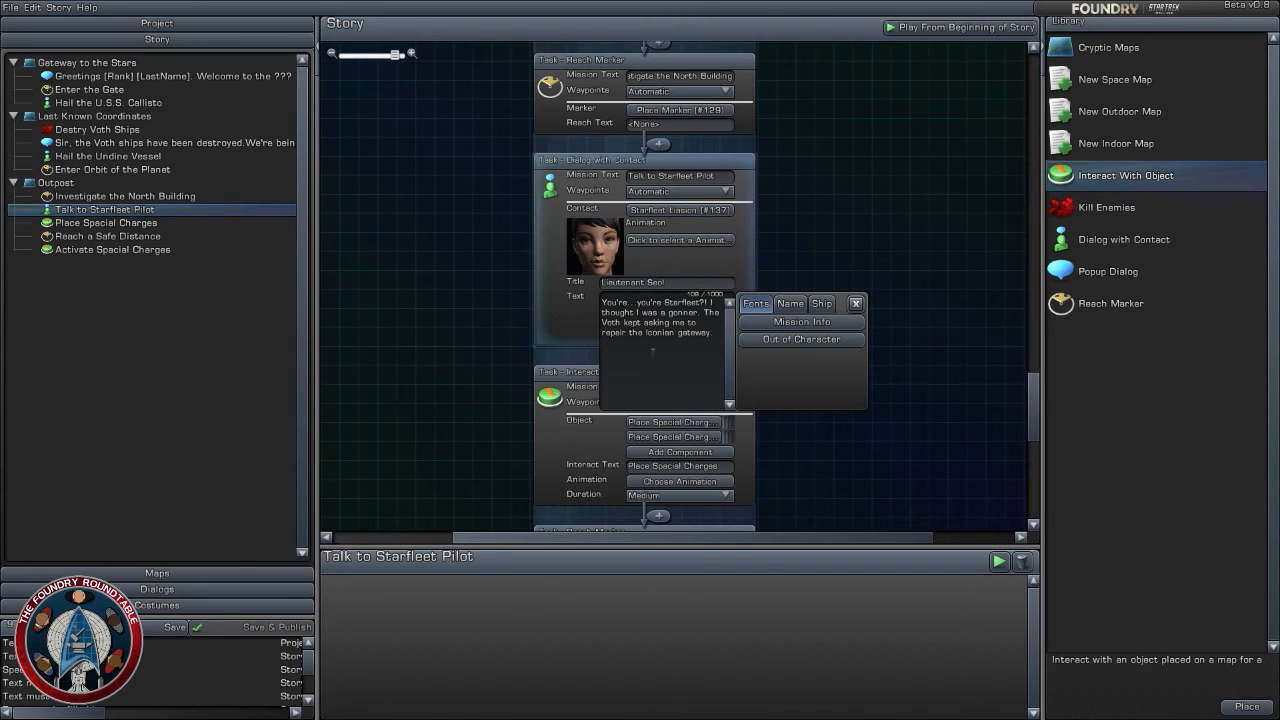
# - Add a second paragraph to the pilot's dialog: "I'm no scientist. I'm a pilot. I can't fix this thing."
pyautogui.write('Q')
pyautogui.write("'m no")
pyautogui.write(' scient')
pyautogui.write('ist')
pyautogui.write(". I'm a r")
pyautogui.write('ilot')
pyautogui.press('BackSpace')
pyautogui.write('I')
pyautogui.write("can't f")
pyautogui.write('ix this thin')
# - Finish the pilot's dialog with the paragraph "Get me out of here" and close the text editor
pyautogui.write('Get me')
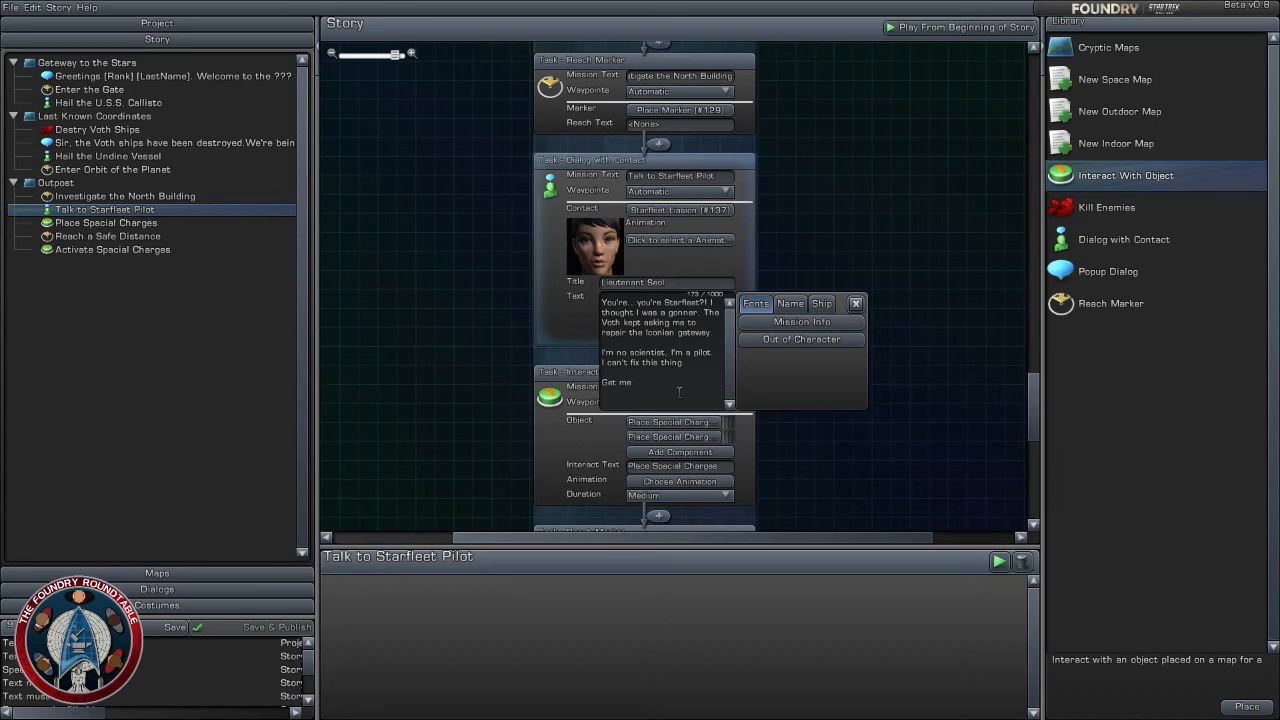
pyautogui.write('c')
pyautogui.write('ut of ')
pyautogui.write('here')
pyautogui.click(796, 372)
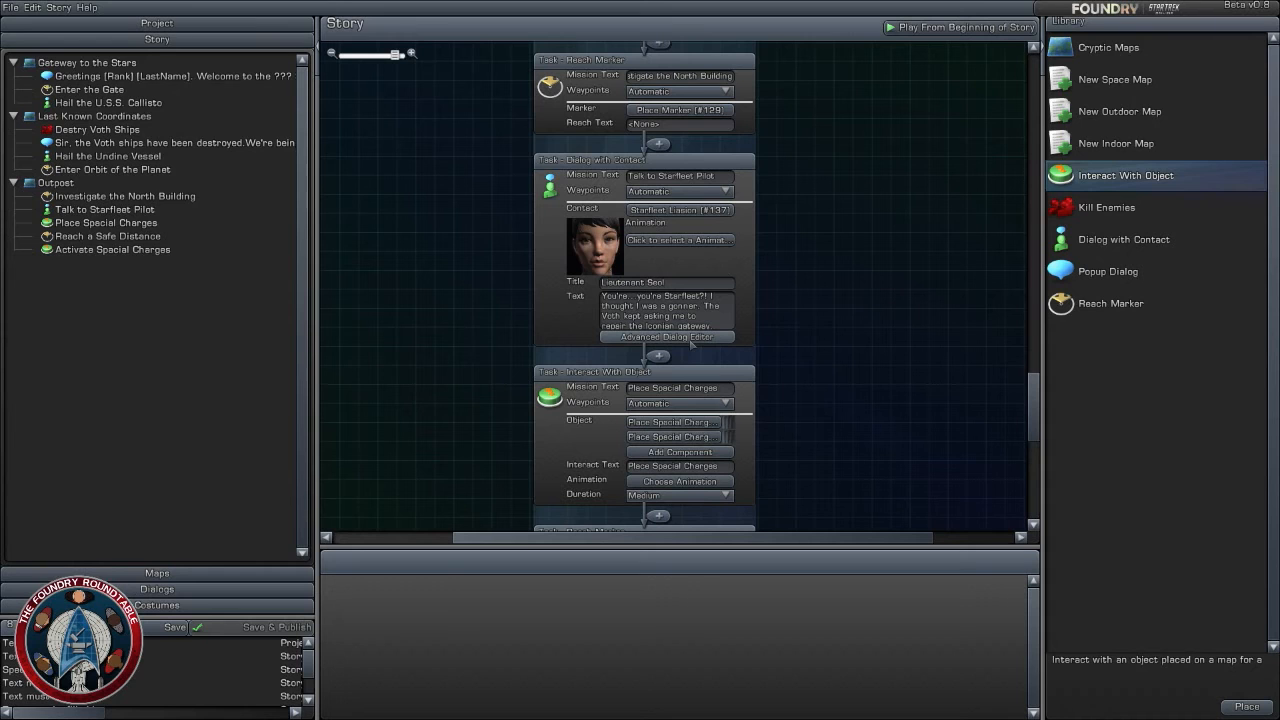
# - Open the pilot's dialog in the Advanced Dialog Editor and insert a Misc Prompt after the first prompt
pyautogui.click(689, 344)
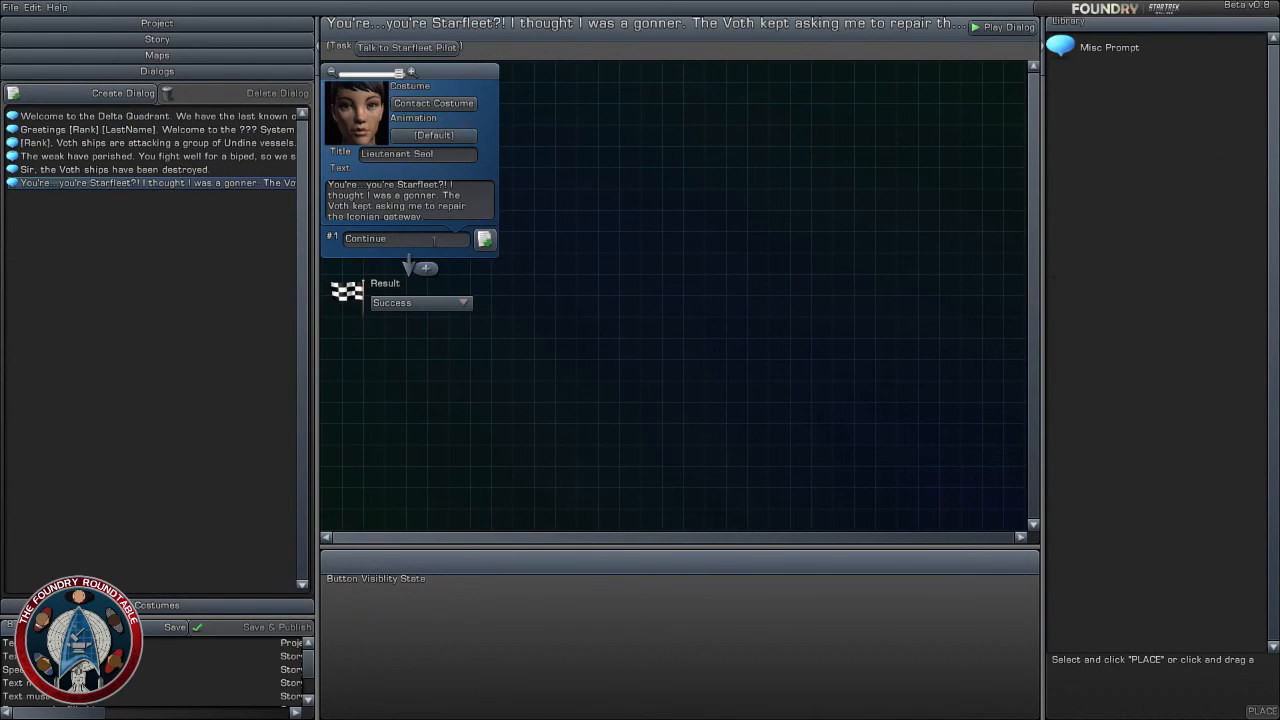
pyautogui.click(433, 240)
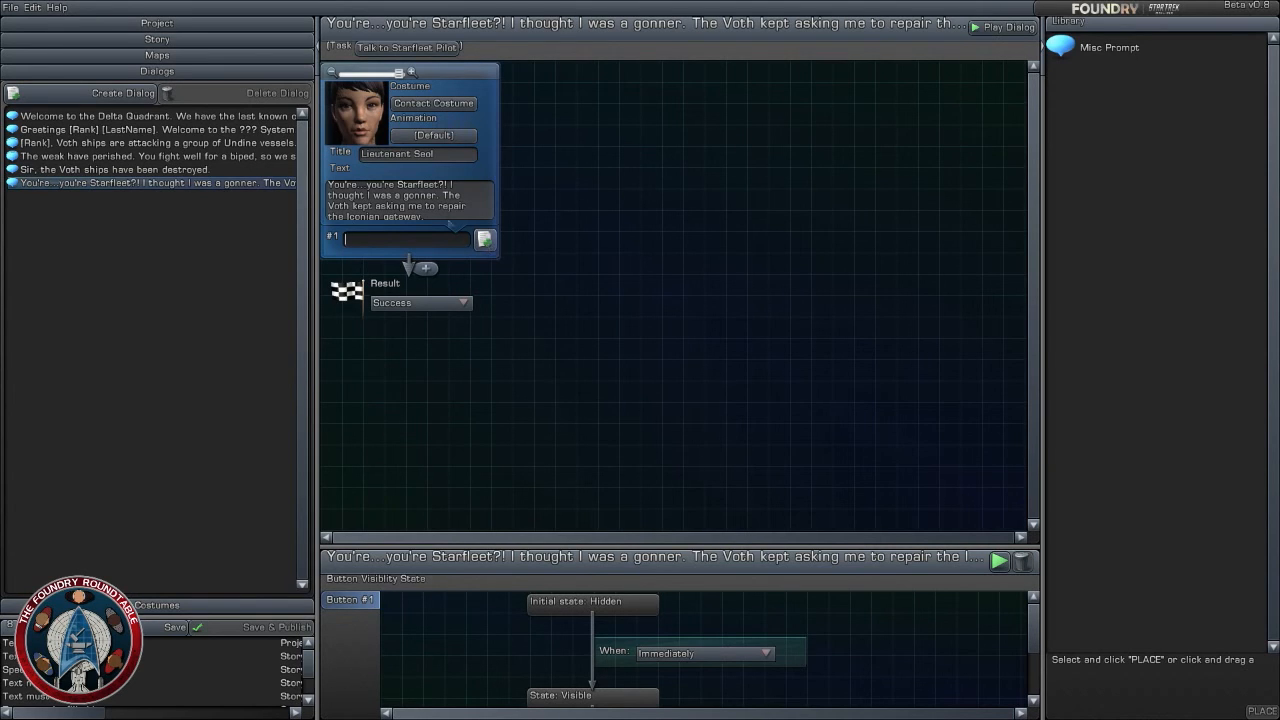
pyautogui.click(441, 213)
pyautogui.click(489, 376)
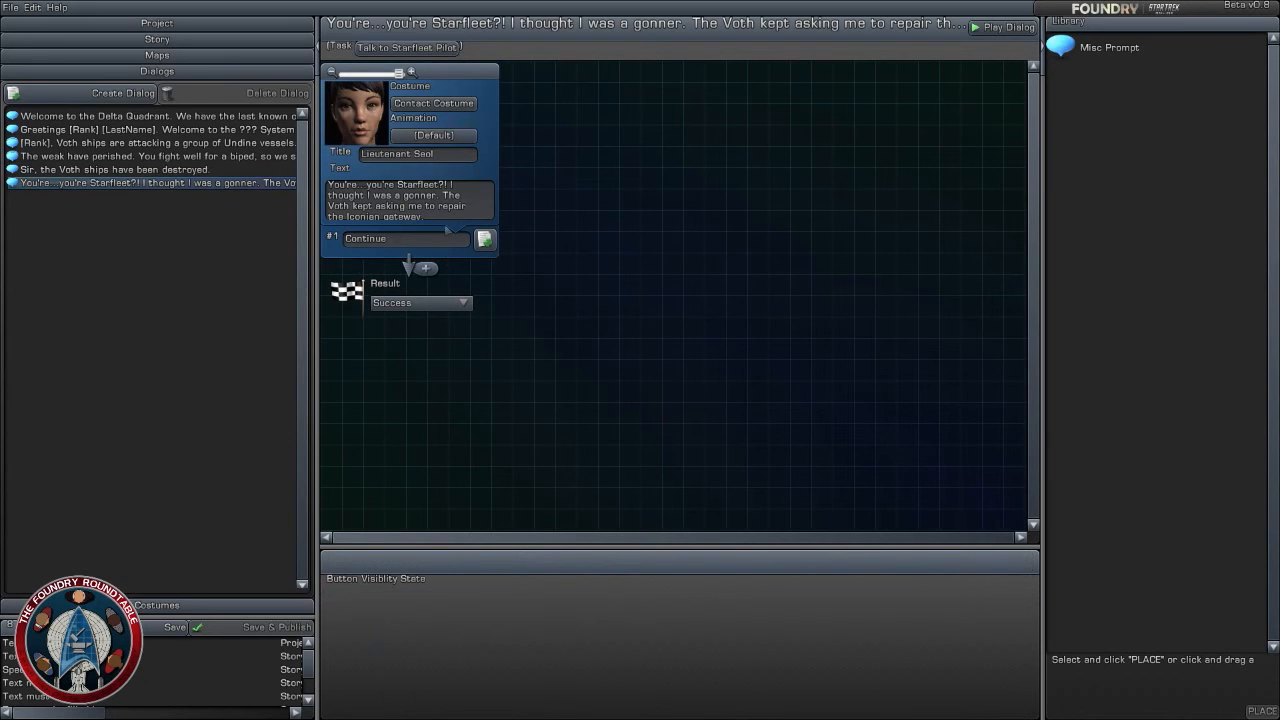
pyautogui.click(447, 236)
pyautogui.click(600, 295)
pyautogui.moveTo(1110, 48); pyautogui.dragTo(445, 272)
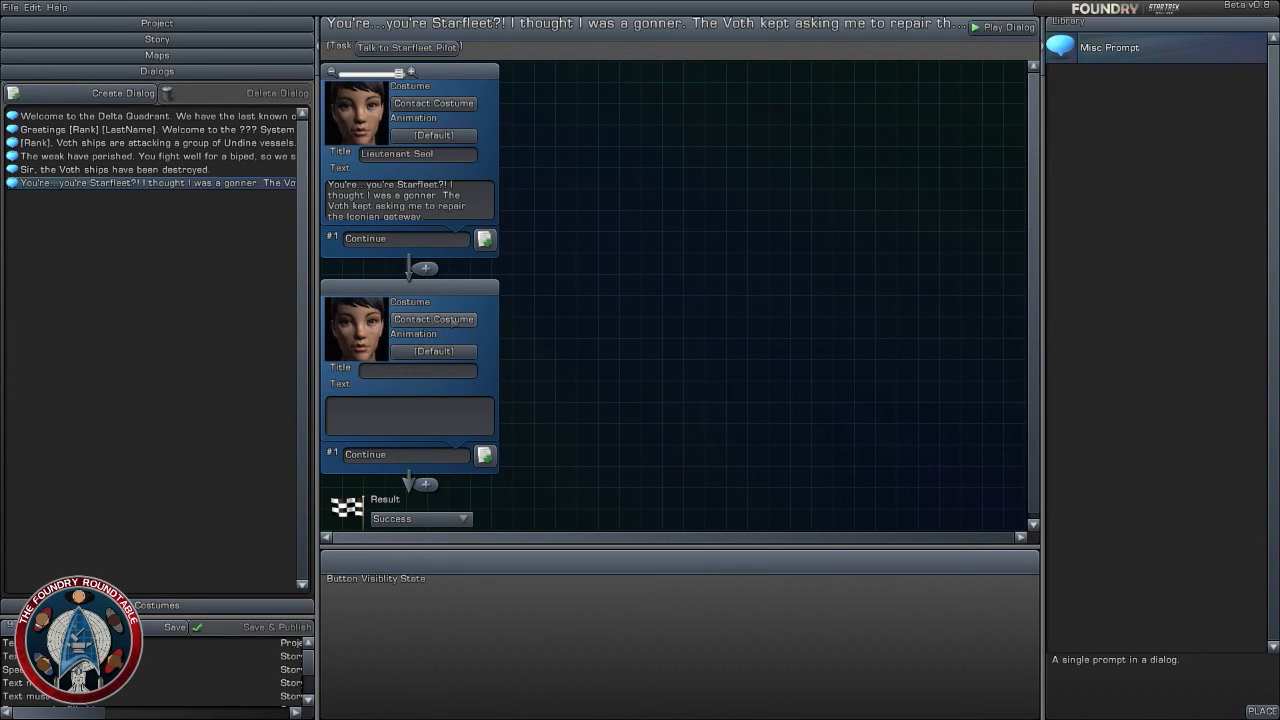
# - Set the second prompt's costume to the bridge officer Science Officer (Ship)
pyautogui.click(457, 320)
pyautogui.click(578, 137)
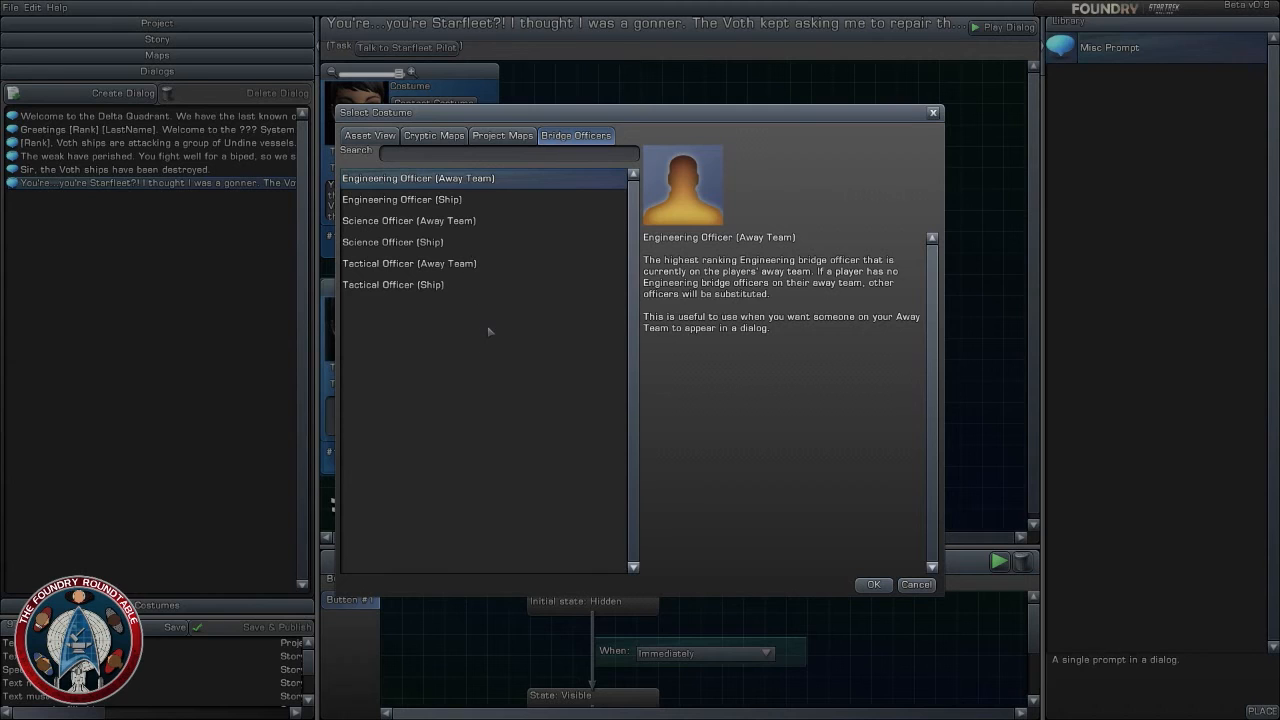
pyautogui.click(418, 286)
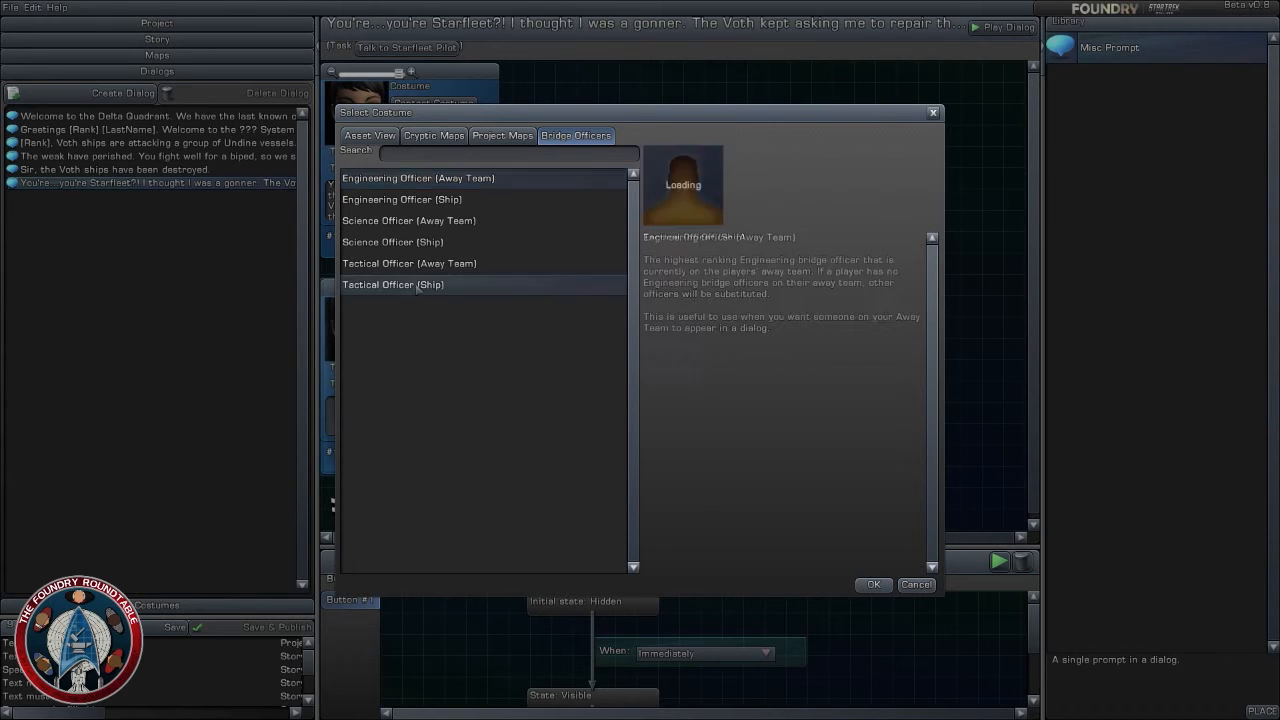
pyautogui.click(450, 224)
pyautogui.click(446, 200)
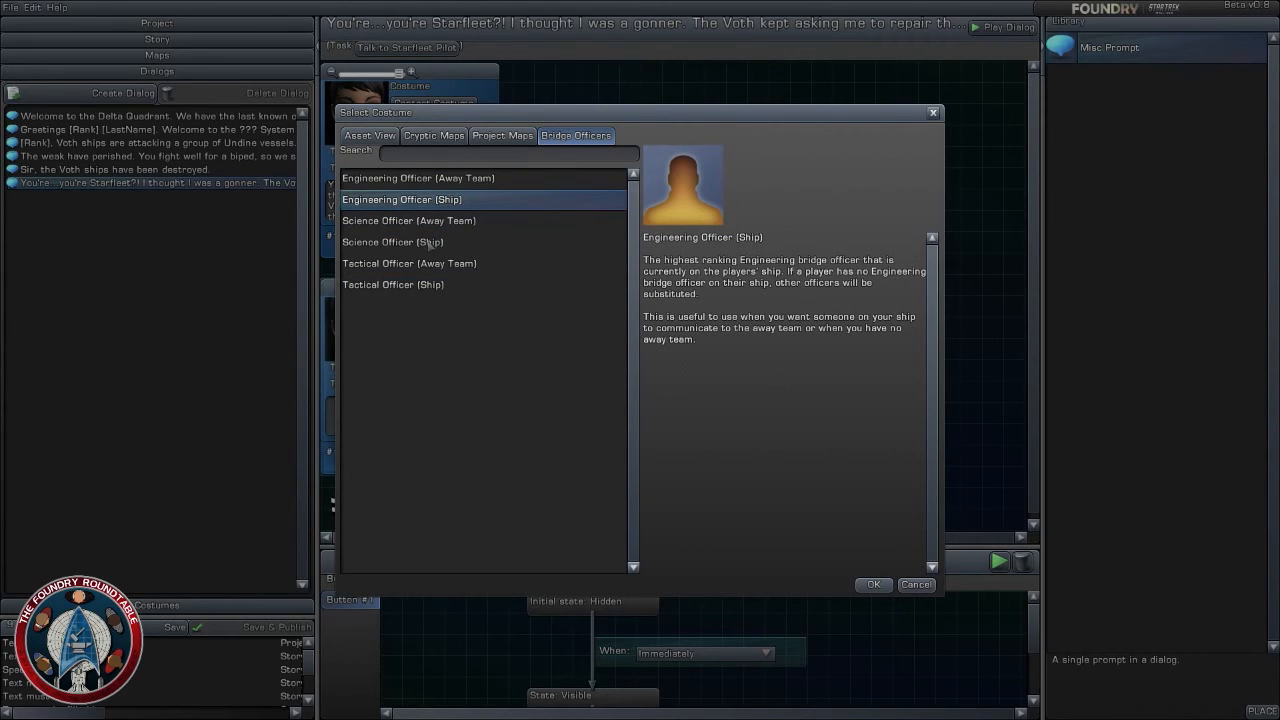
pyautogui.click(430, 242)
pyautogui.click(873, 584)
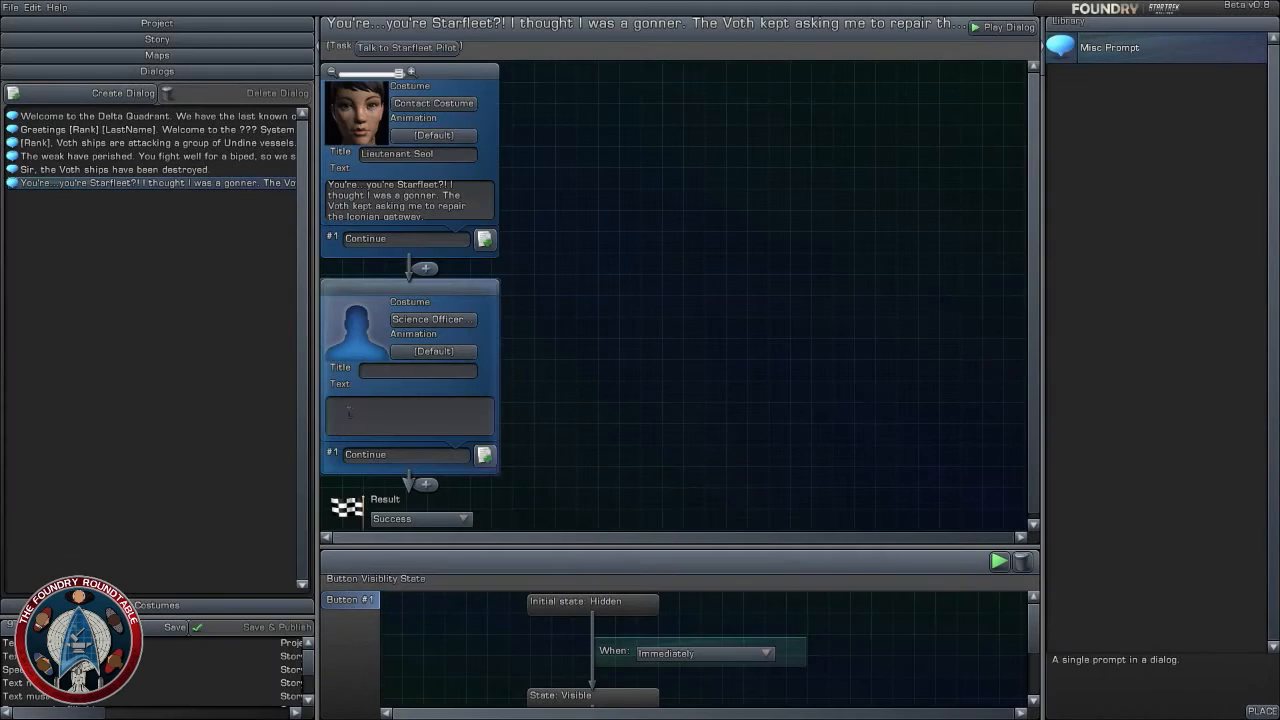
# - Write "Relax, Lieutenant, we'll gte you out of here." as the science officer prompt's text
pyautogui.click(482, 390)
pyautogui.write('Relax, ')
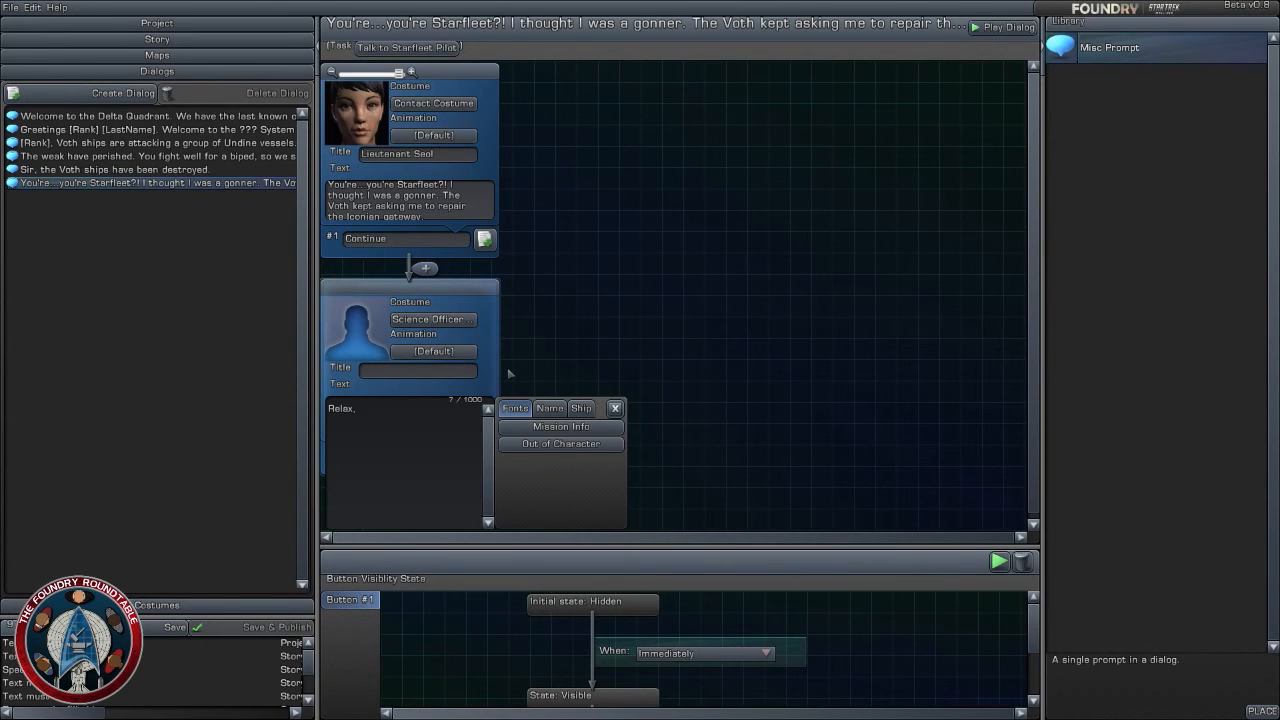
pyautogui.write('Lieutenant')
pyautogui.press('BackSpace')
pyautogui.write(", we'll gte you out of here.")
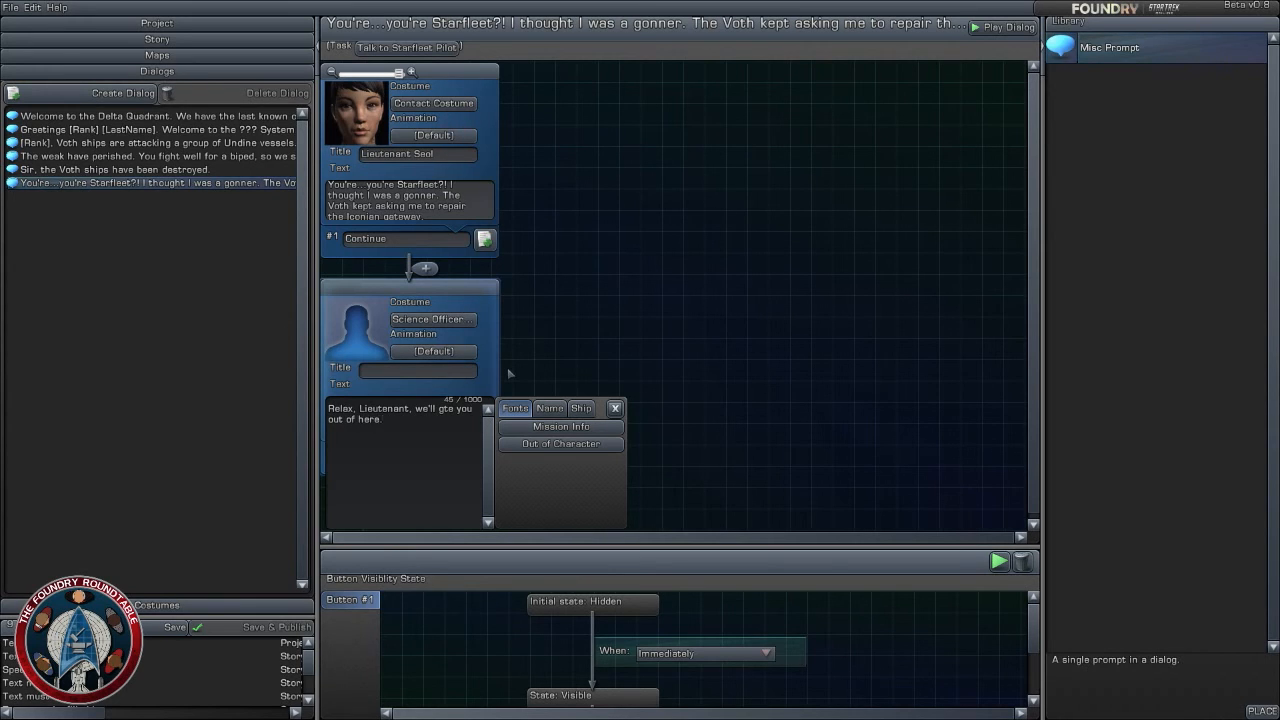
# - Start a new paragraph in the science officer's text with "Away team, to [ShipName]. Lock on"
pyautogui.press('Return')
pyautogui.press('Return')
pyautogui.write('Away team, to')
pyautogui.write('[ShipName]. Lock on')
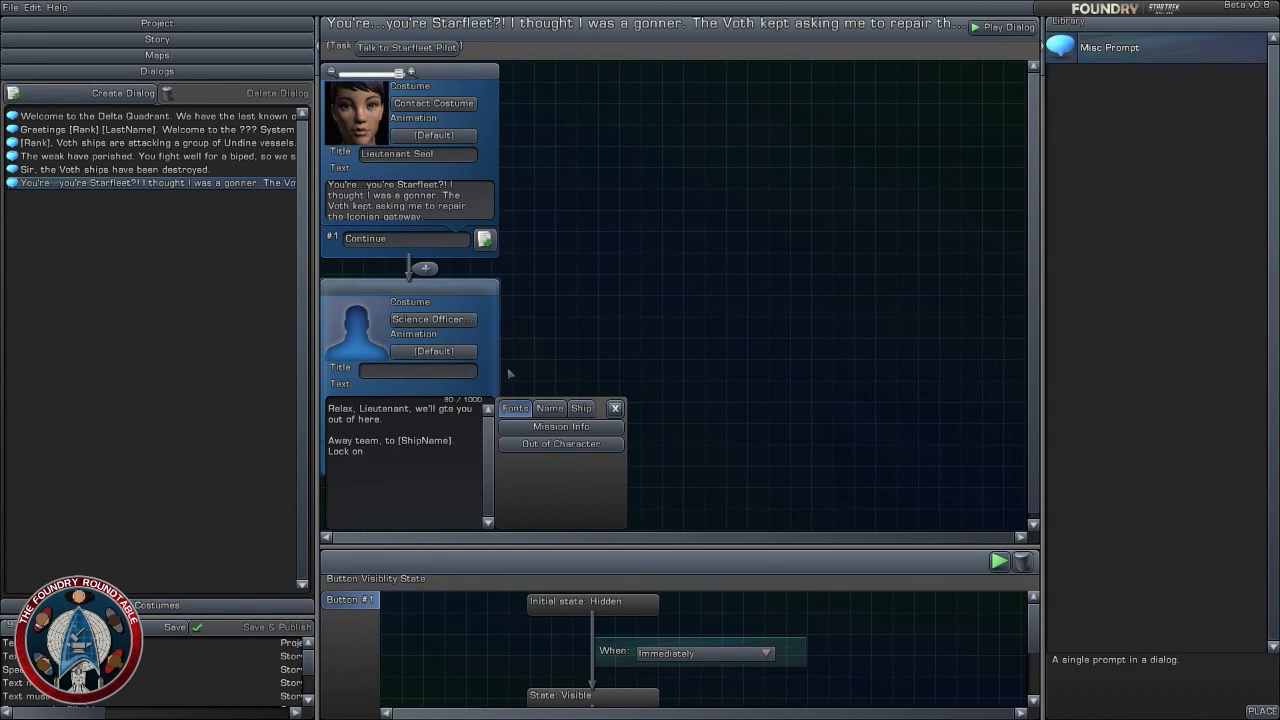
pyautogui.write(' to Lieutenant')
# - Complete the science officer's order to lock on to the lieutenant by name "and transport her to sick bay."
pyautogui.write('Seol and transporther')
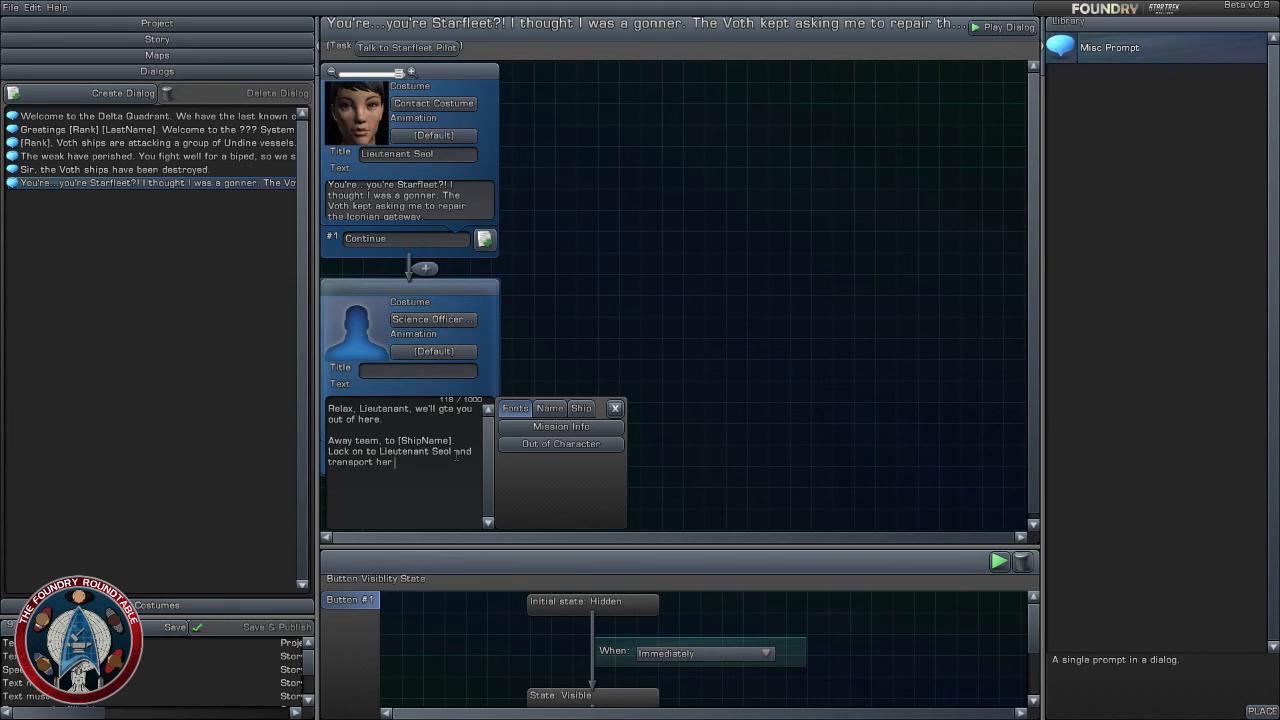
pyautogui.write(' to')
pyautogui.write('sick be')
pyautogui.write('y.')
pyautogui.click(621, 344)
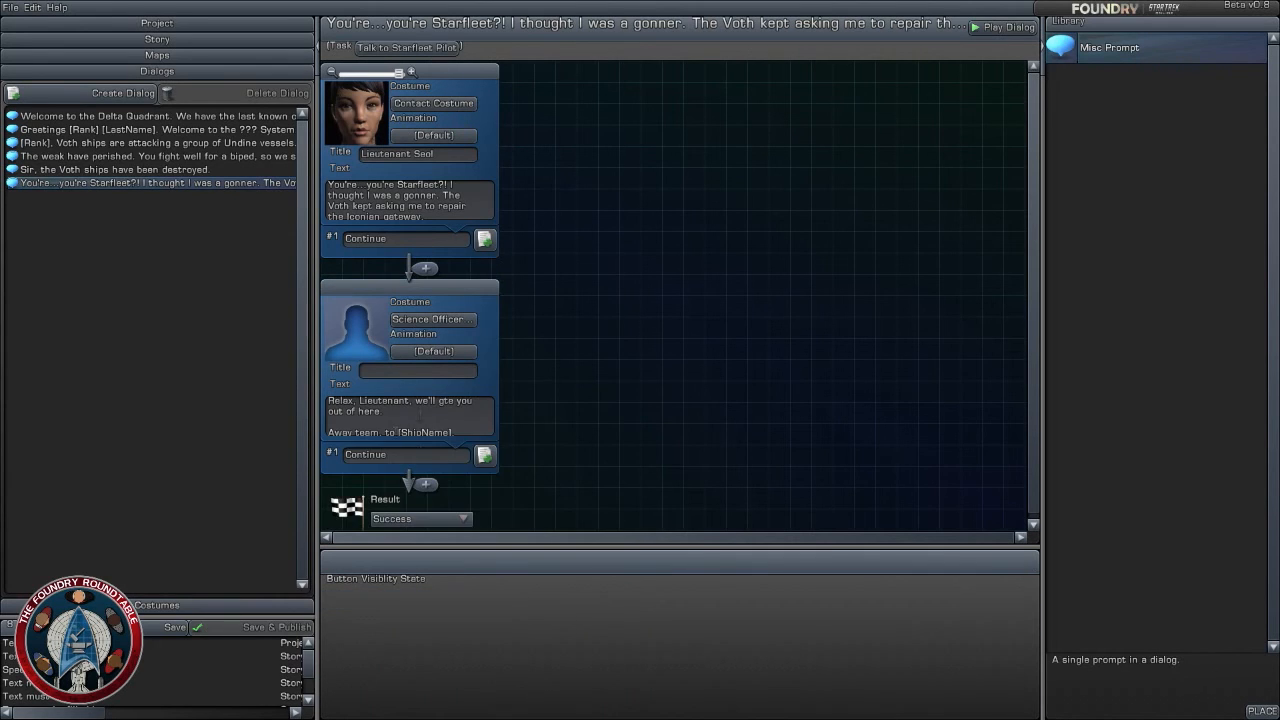
# - Insert a third Misc Prompt after the science officer's prompt, leaving that prompt's Continue button text as it is
pyautogui.click(437, 458)
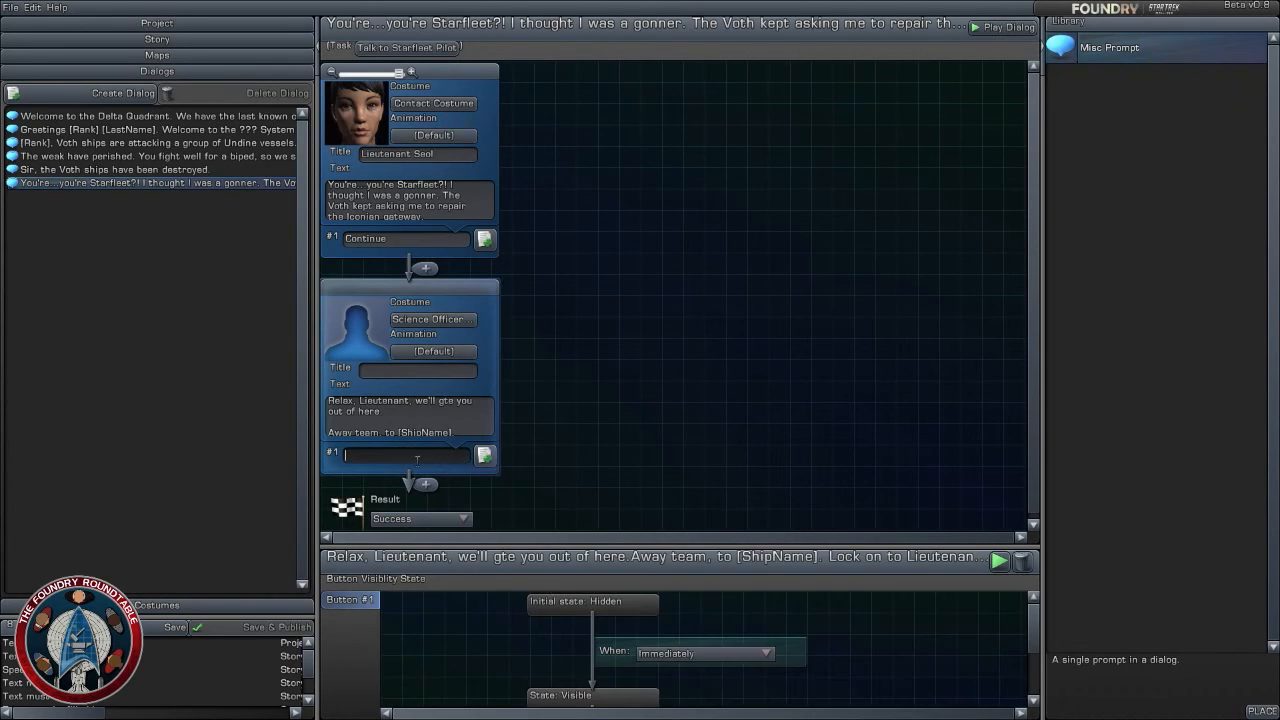
pyautogui.click(585, 408)
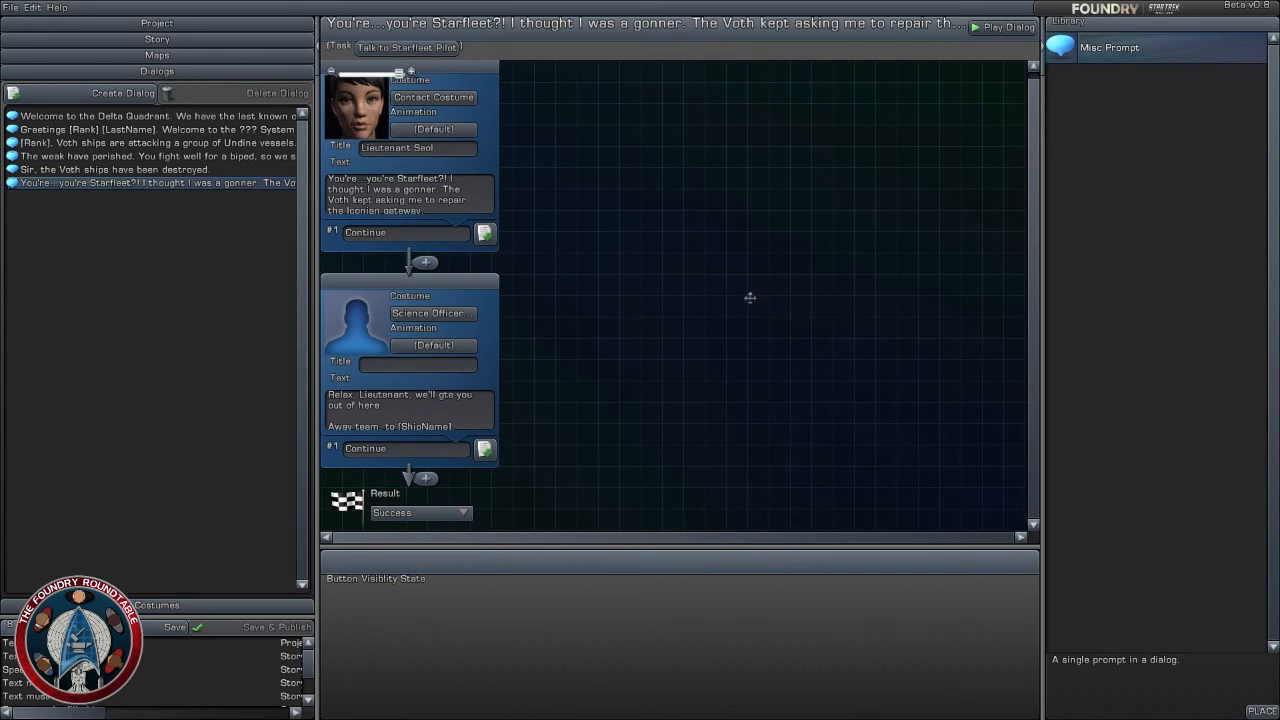
pyautogui.moveTo(1110, 47); pyautogui.dragTo(422, 476)
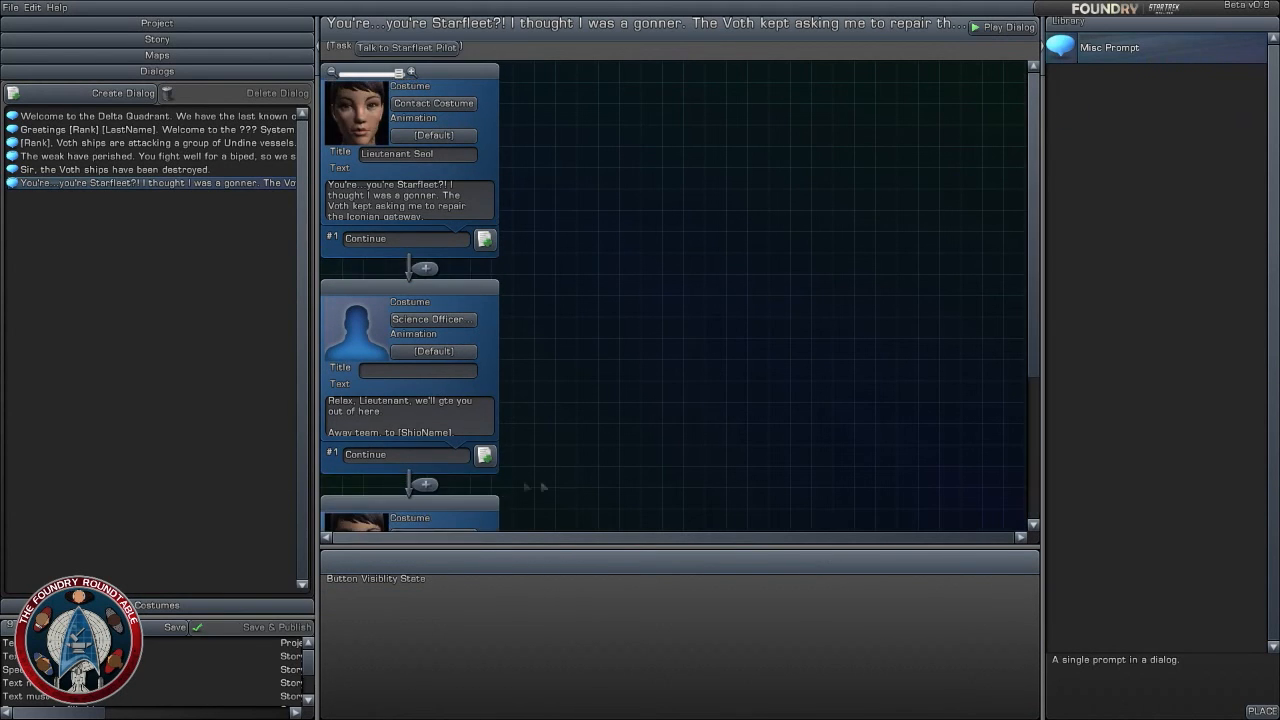
# - Review the bridge officer costumes and assign Engineering Officer (Ship) to the third prompt
pyautogui.click(435, 438)
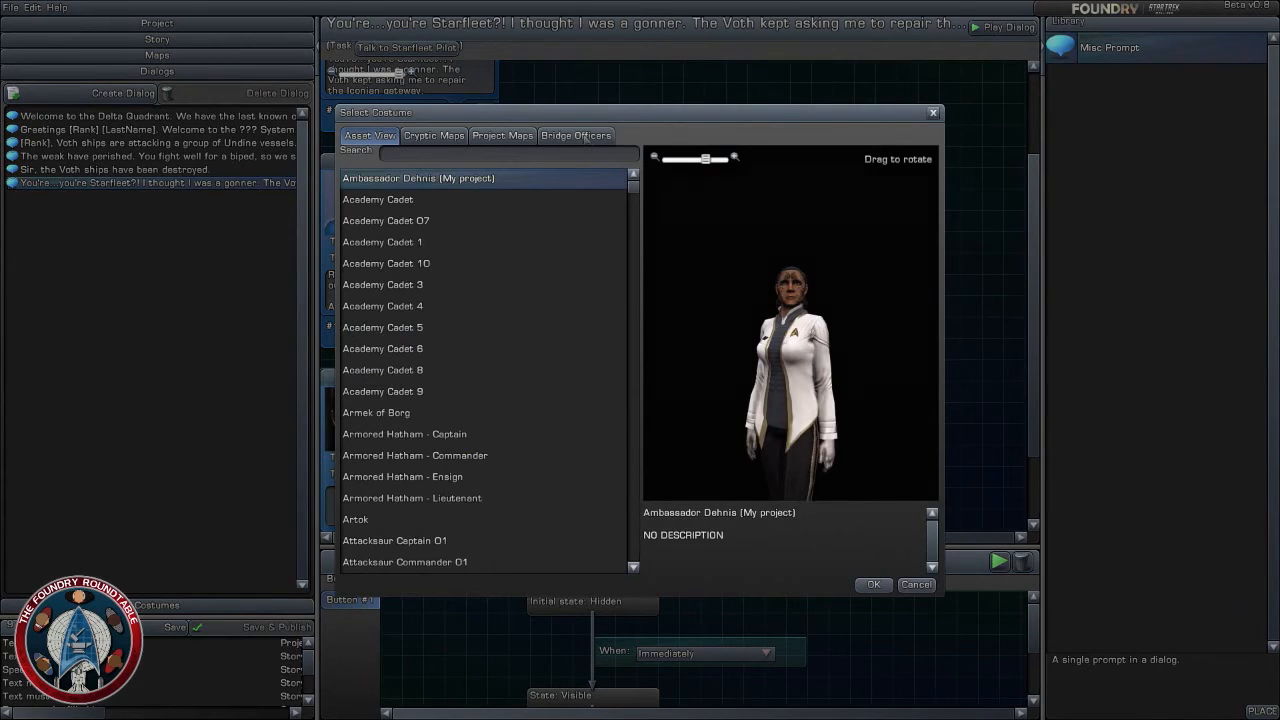
pyautogui.click(586, 136)
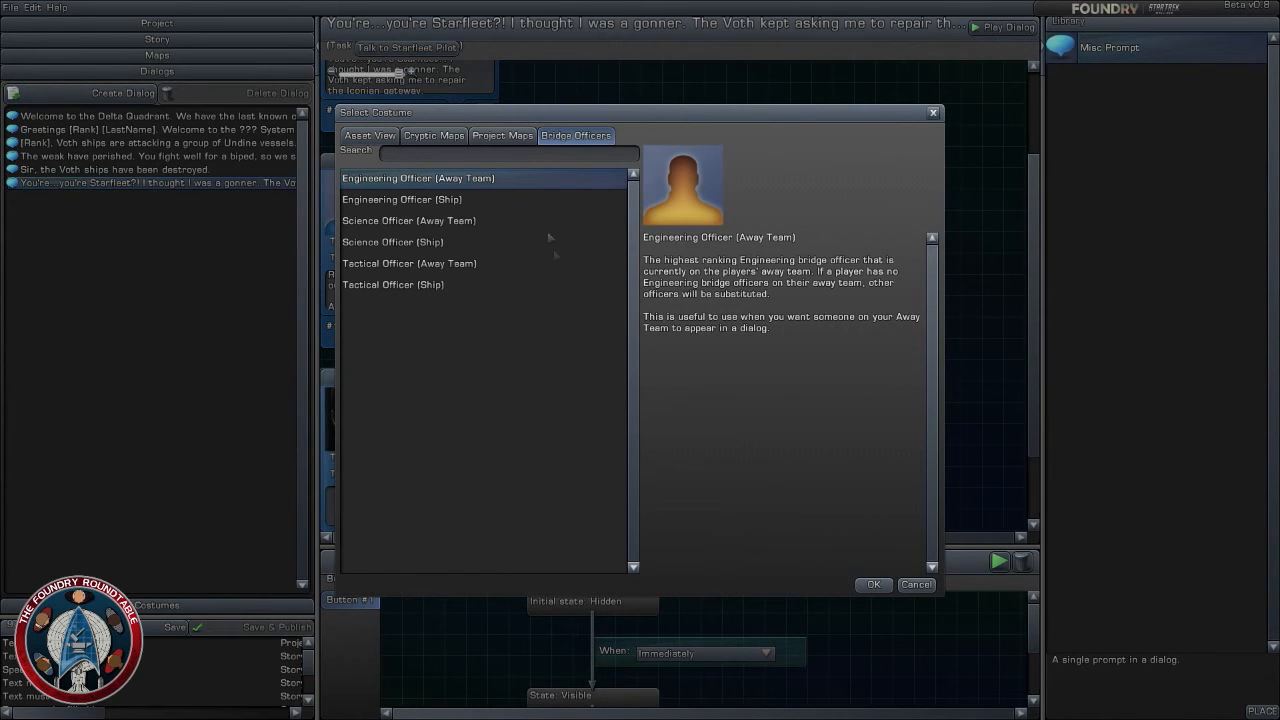
pyautogui.click(456, 228)
pyautogui.click(447, 242)
pyautogui.click(449, 264)
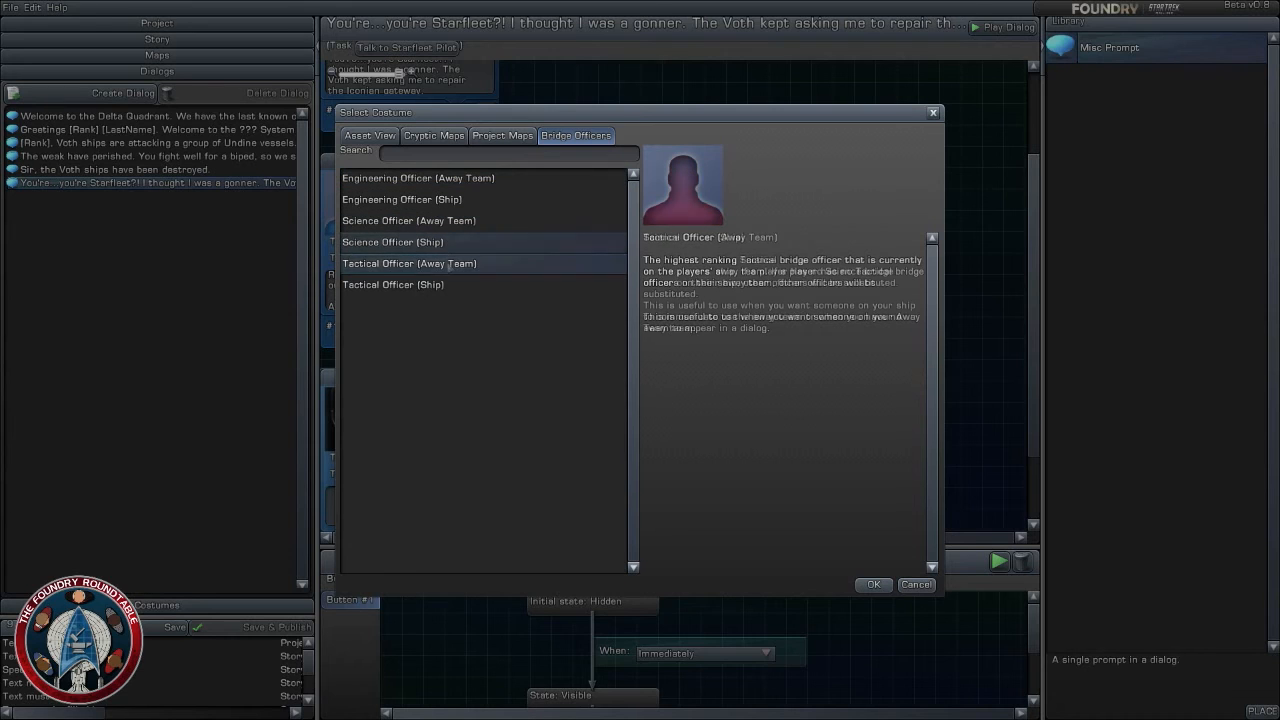
pyautogui.click(443, 284)
pyautogui.click(451, 229)
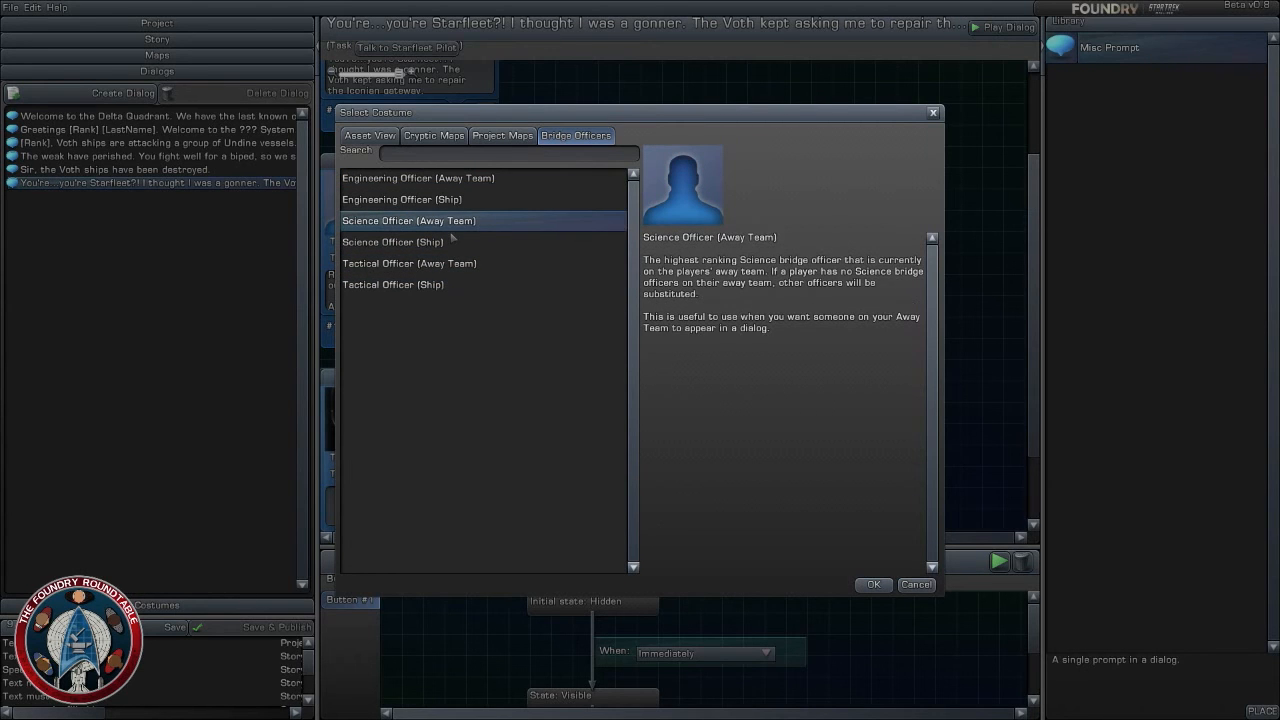
pyautogui.click(456, 208)
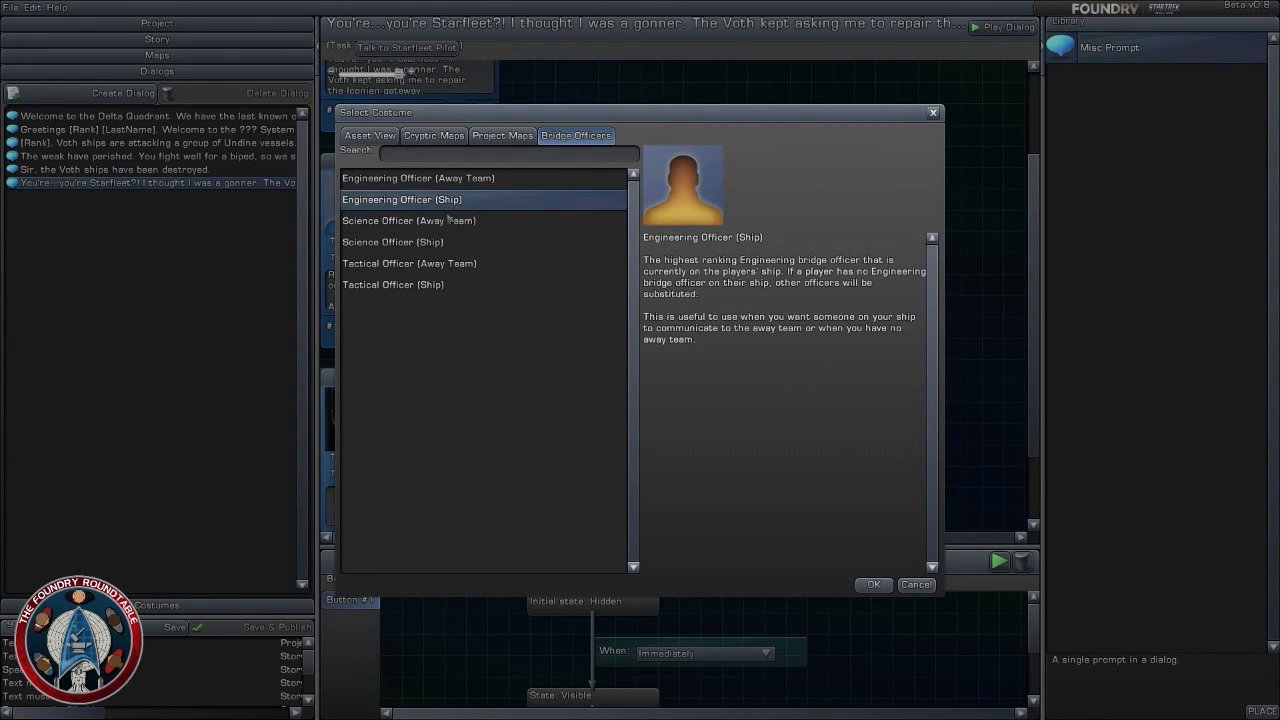
pyautogui.click(448, 221)
pyautogui.click(427, 242)
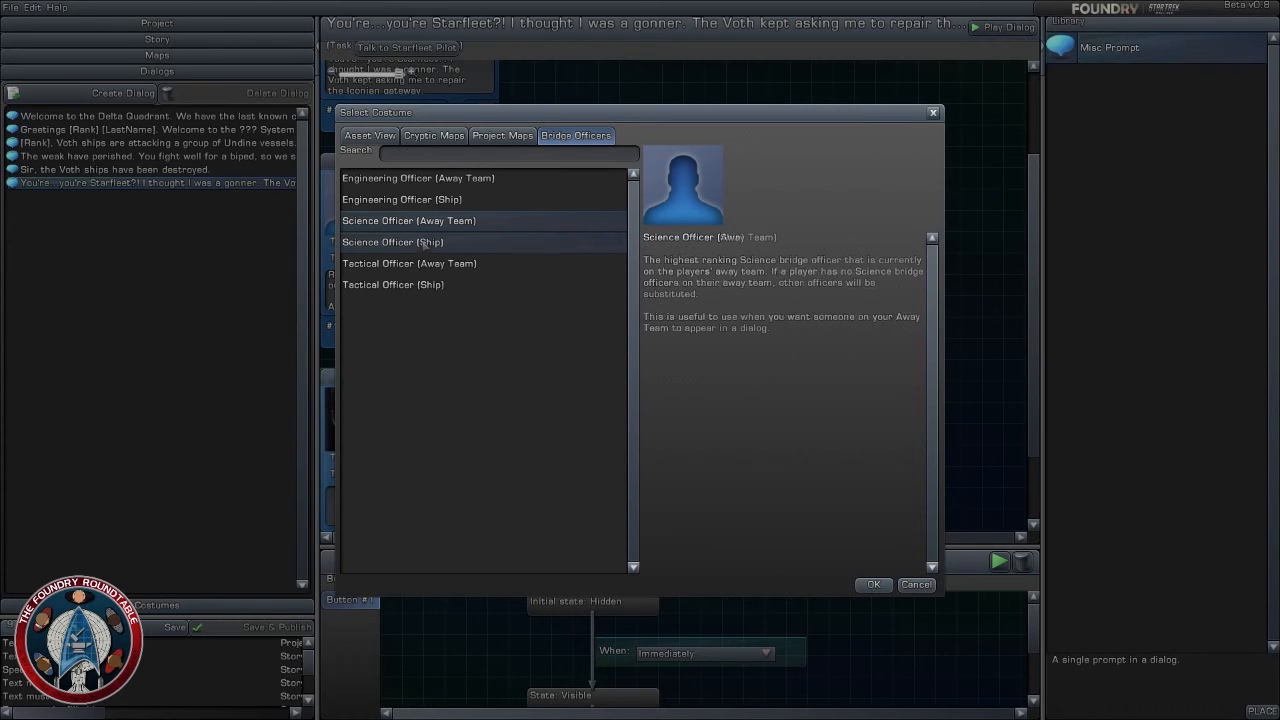
pyautogui.click(446, 206)
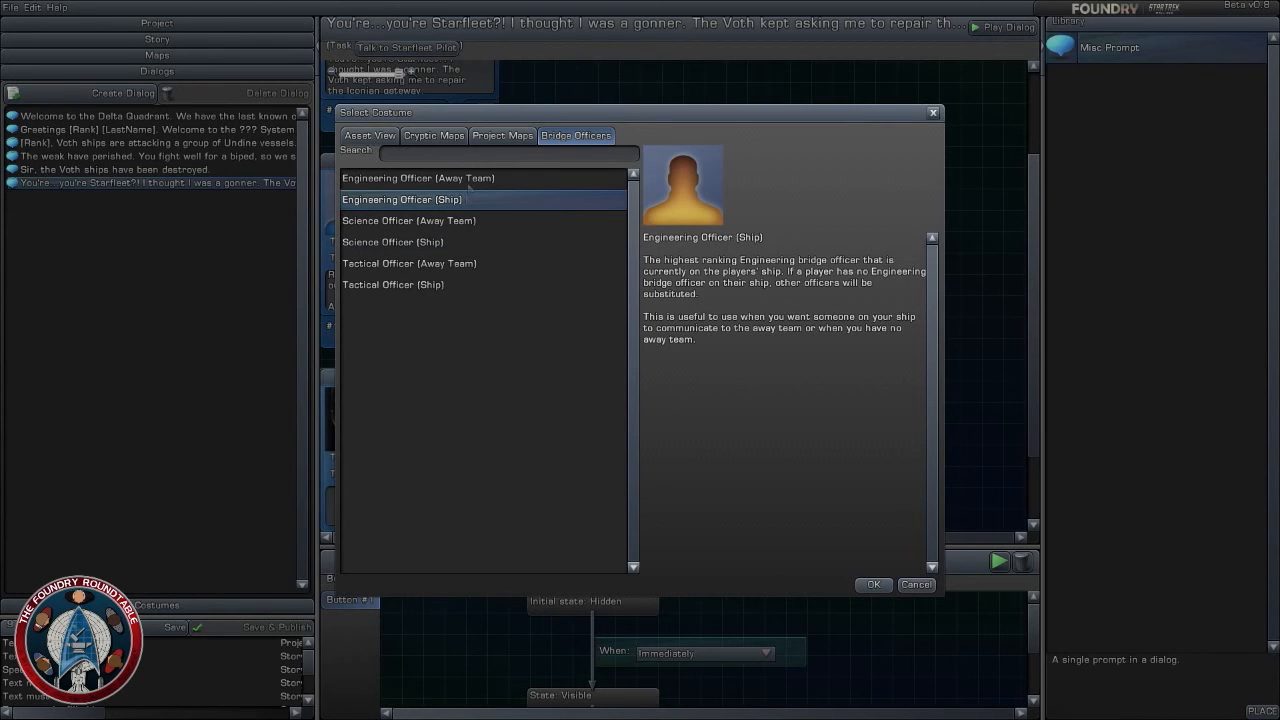
pyautogui.click(873, 584)
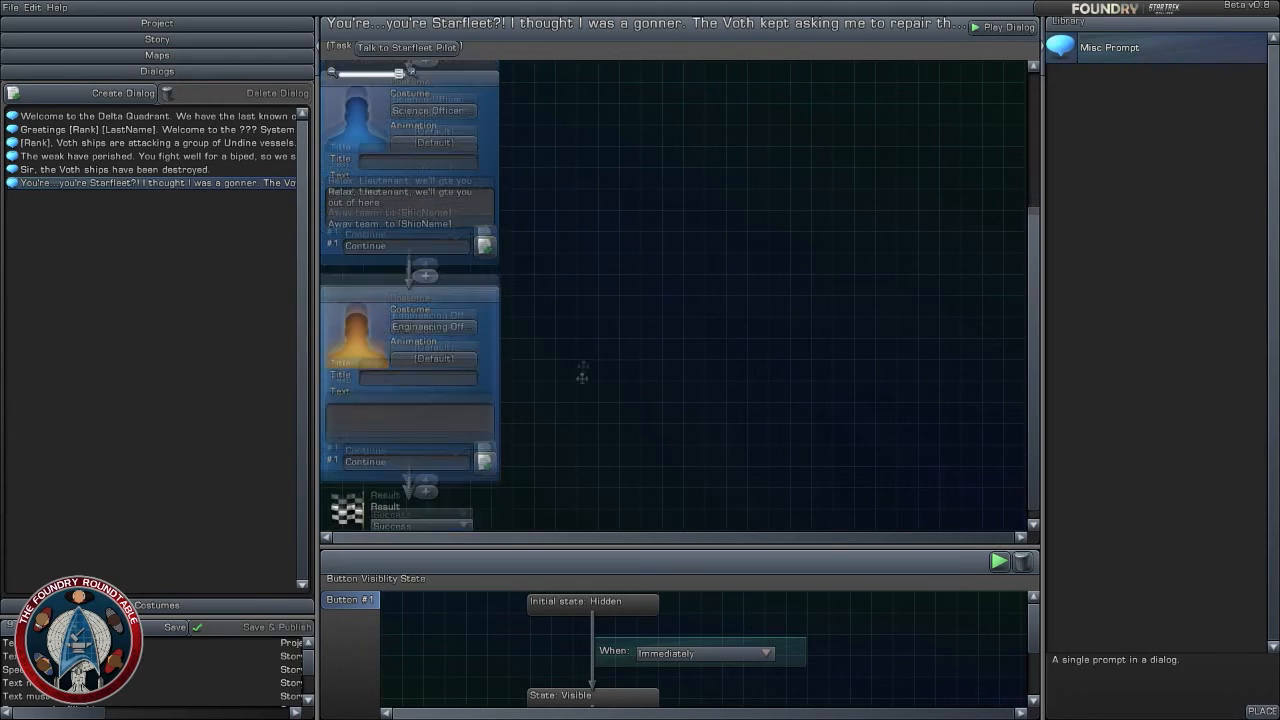
# - Enter "Understood." as the engineering officer prompt's text
pyautogui.click(422, 415)
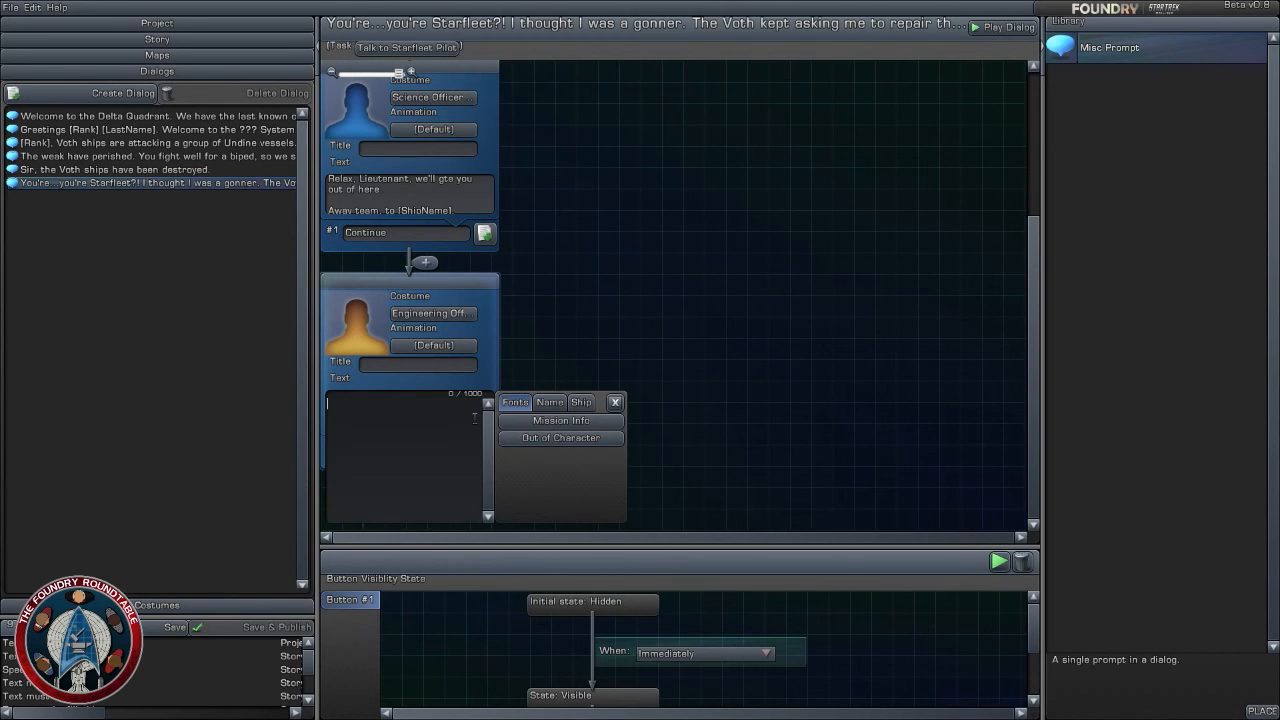
pyautogui.write('Understoond.')
# - Correct the typo "gte" to "get" in the science officer's text
pyautogui.click(460, 187)
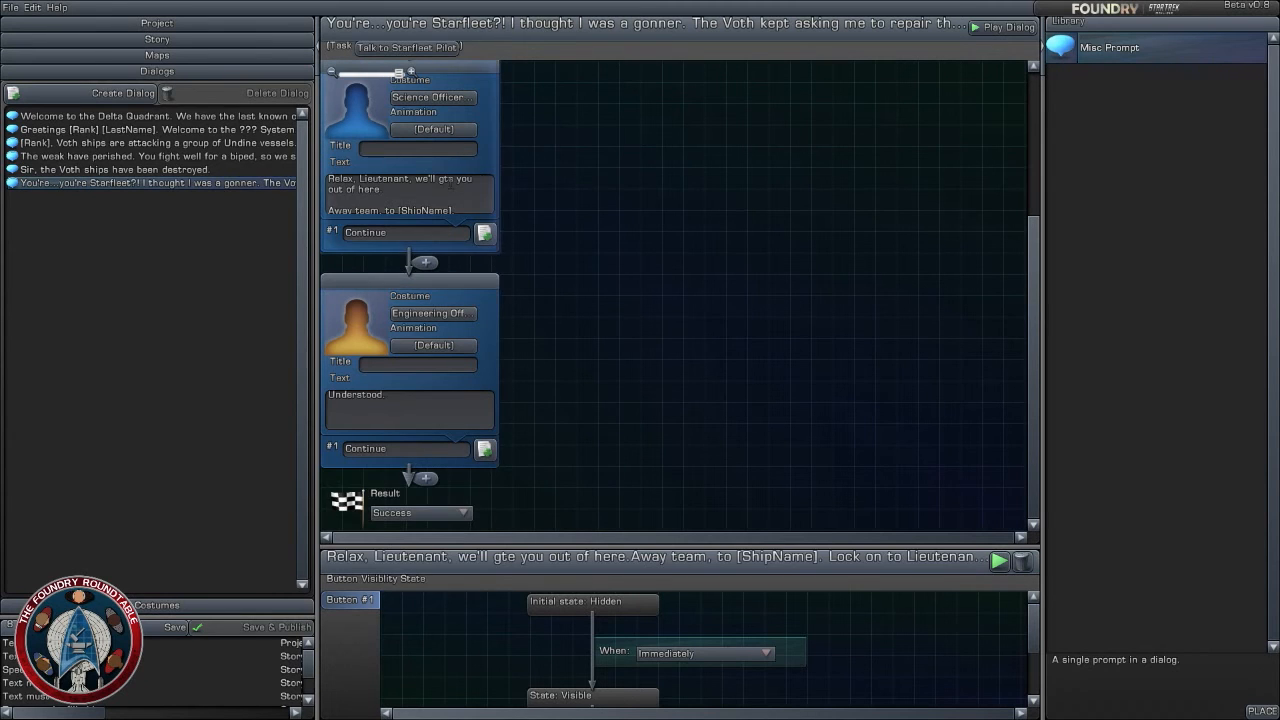
pyautogui.click(450, 184)
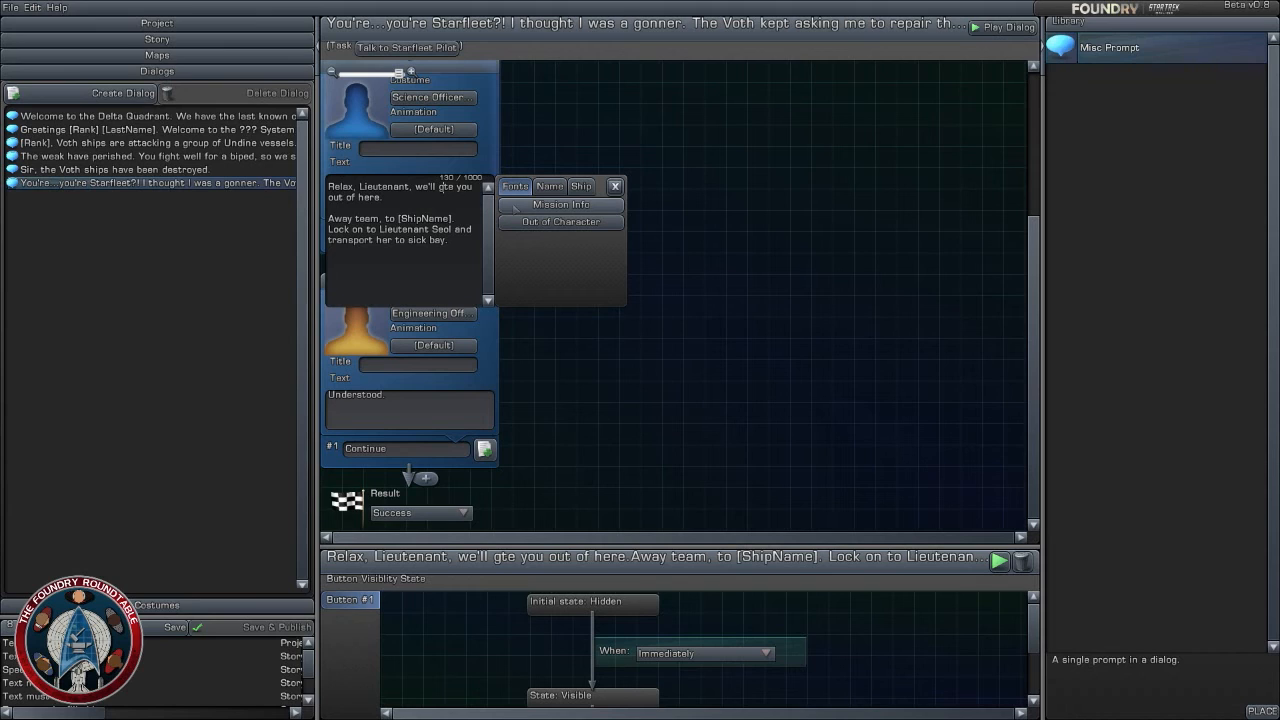
# - Append "Energizing now." to the engineering officer's text after "Understood."
pyautogui.click(438, 418)
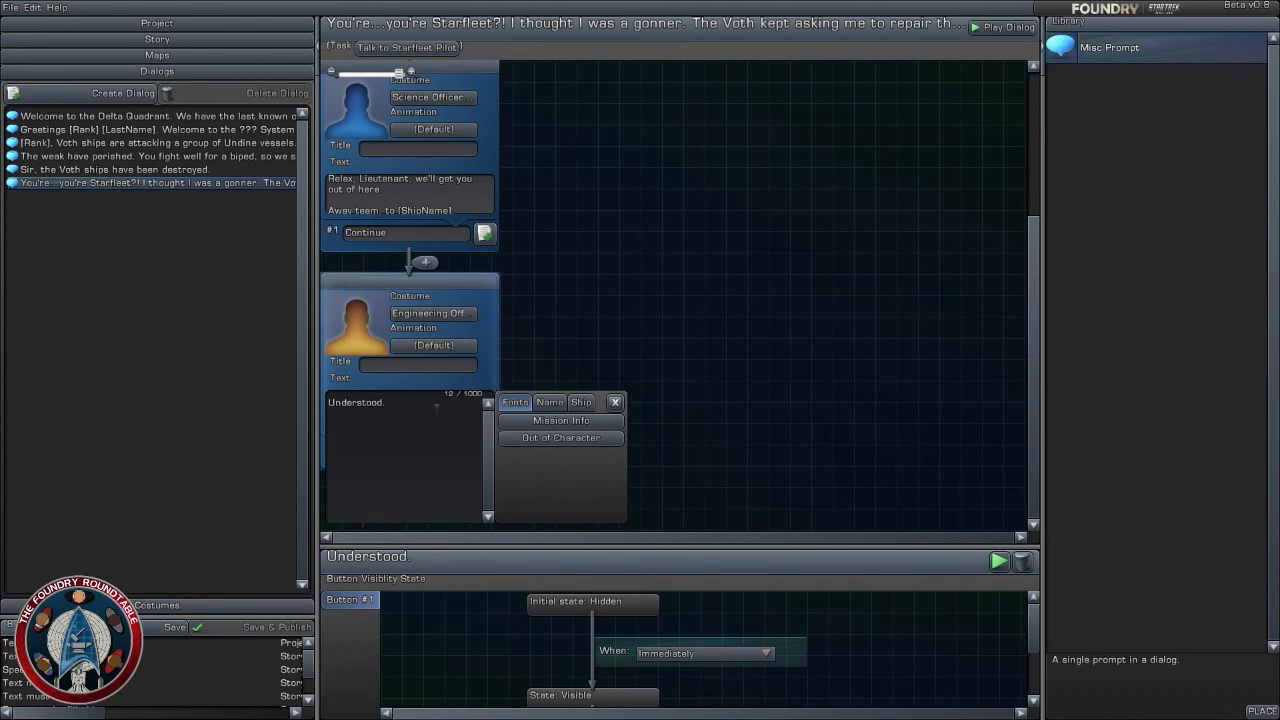
pyautogui.write('T')
pyautogui.write('Ens')
pyautogui.write('rg')
pyautogui.write('izing')
pyautogui.write(' now')
pyautogui.click(600, 346)
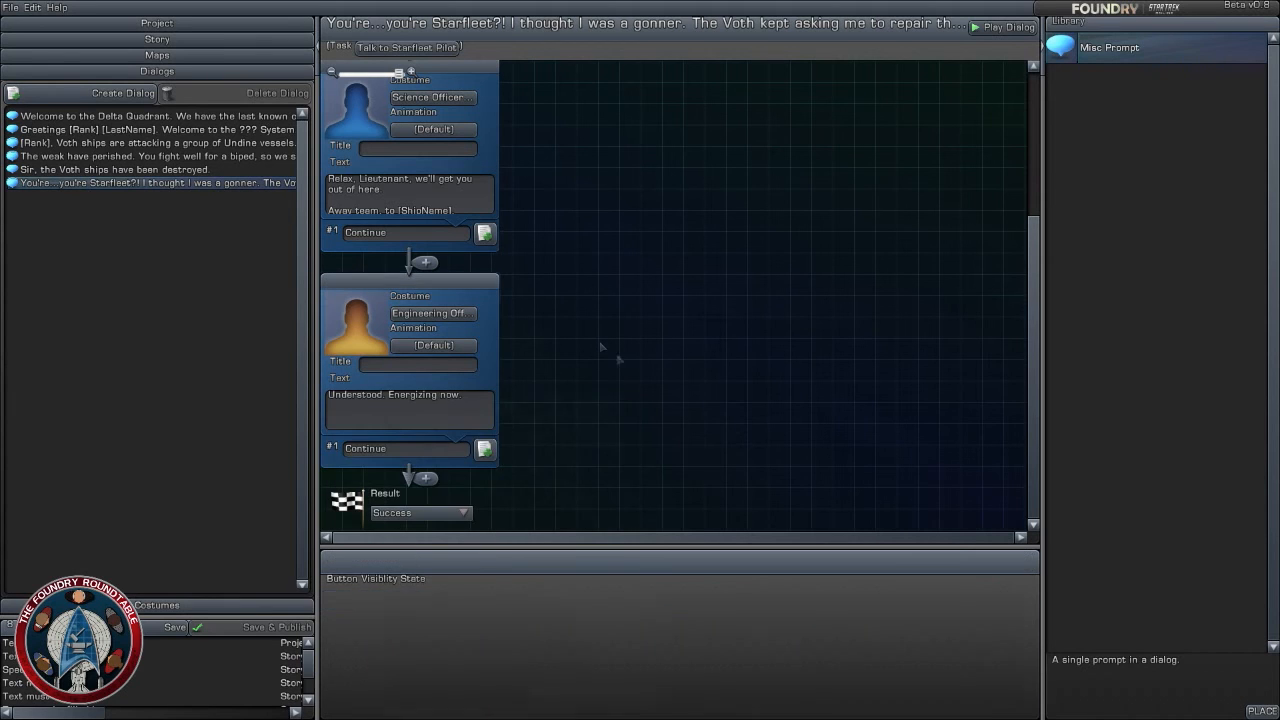
# - Add the paragraph "We have her" below the engineering officer's reply and close the text editor
pyautogui.click(460, 420)
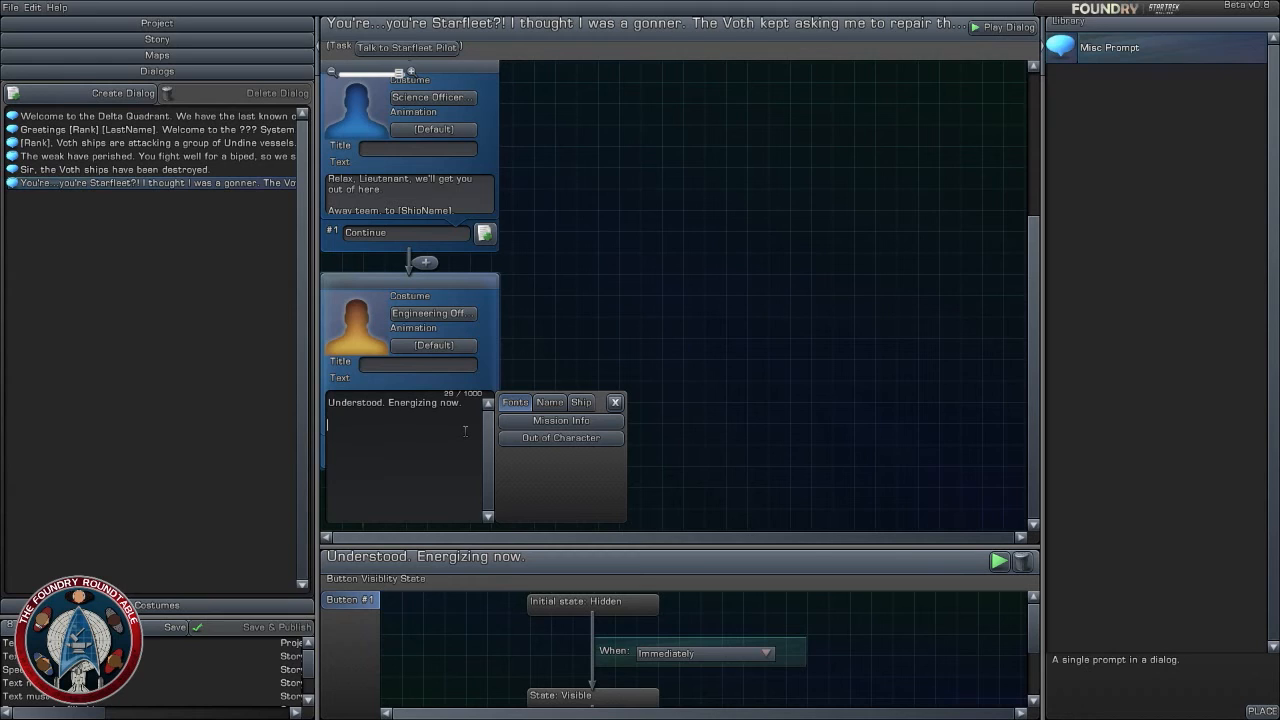
pyautogui.write('We have her sir')
pyautogui.press('BackSpace')
pyautogui.press('BackSpace')
pyautogui.press('BackSpace')
pyautogui.press('BackSpace')
pyautogui.moveTo(465, 431); pyautogui.dragTo(309, 381)
pyautogui.click(838, 360)
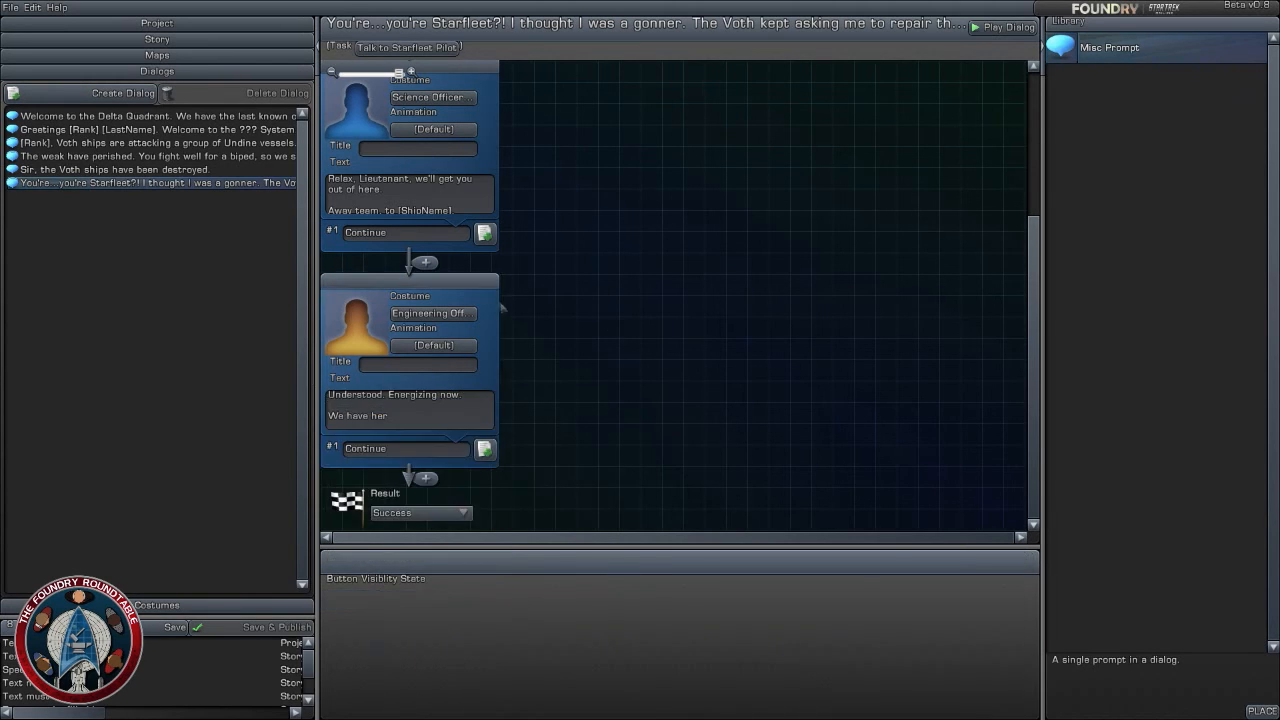
# - Copy the science officer's text and delete both the engineering officer and science officer prompts from the pilot dialog
pyautogui.moveTo(471, 285); pyautogui.dragTo(487, 302)
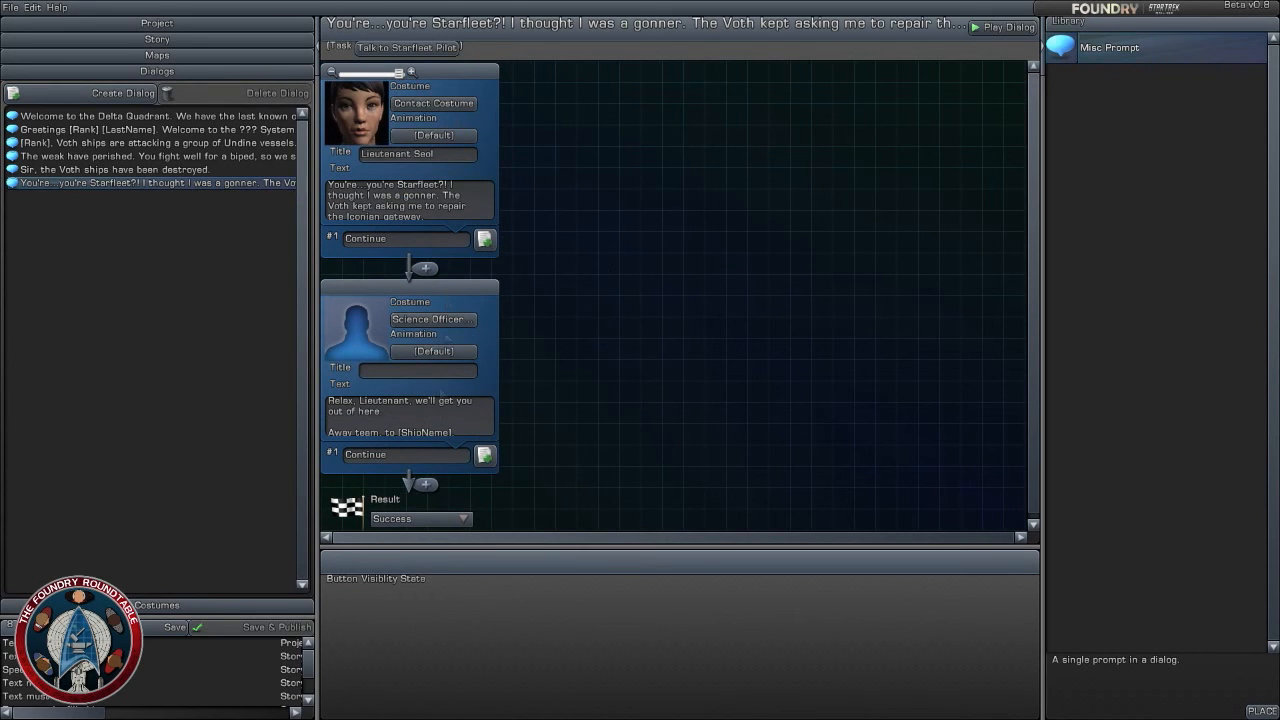
pyautogui.click(441, 418)
pyautogui.moveTo(462, 465); pyautogui.dragTo(240, 357)
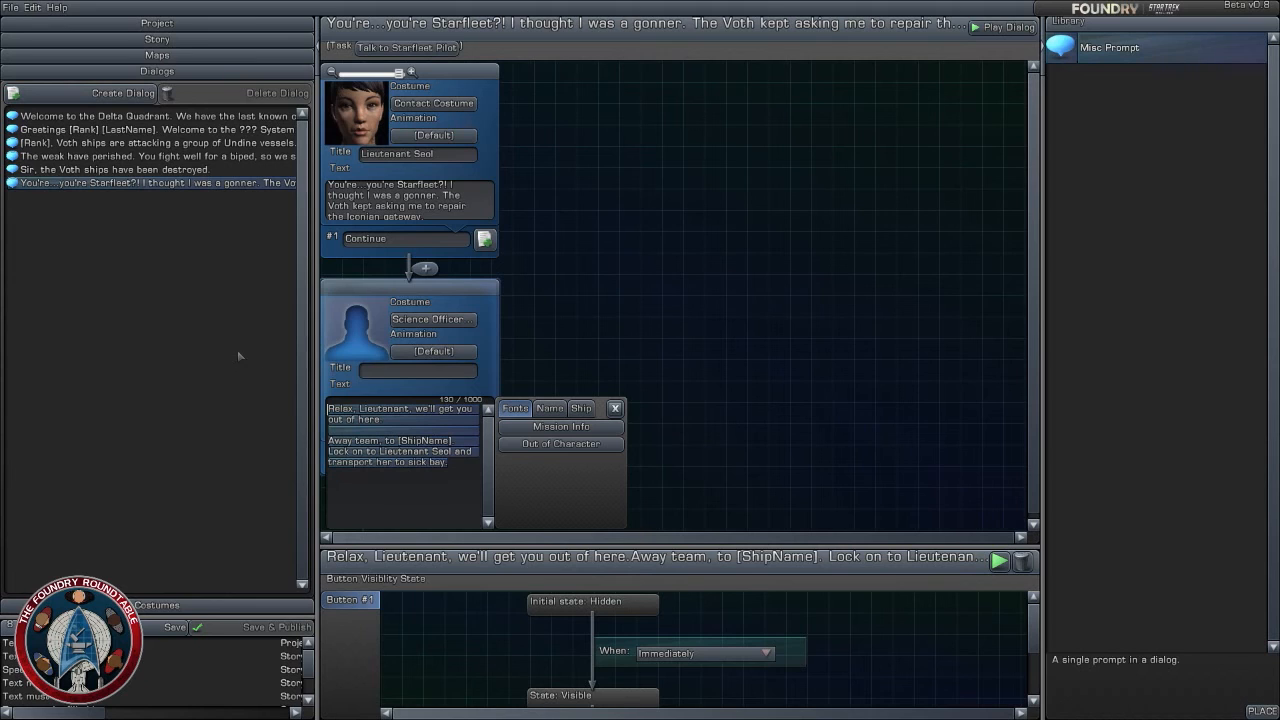
pyautogui.click(670, 323)
pyautogui.moveTo(484, 291); pyautogui.dragTo(514, 222)
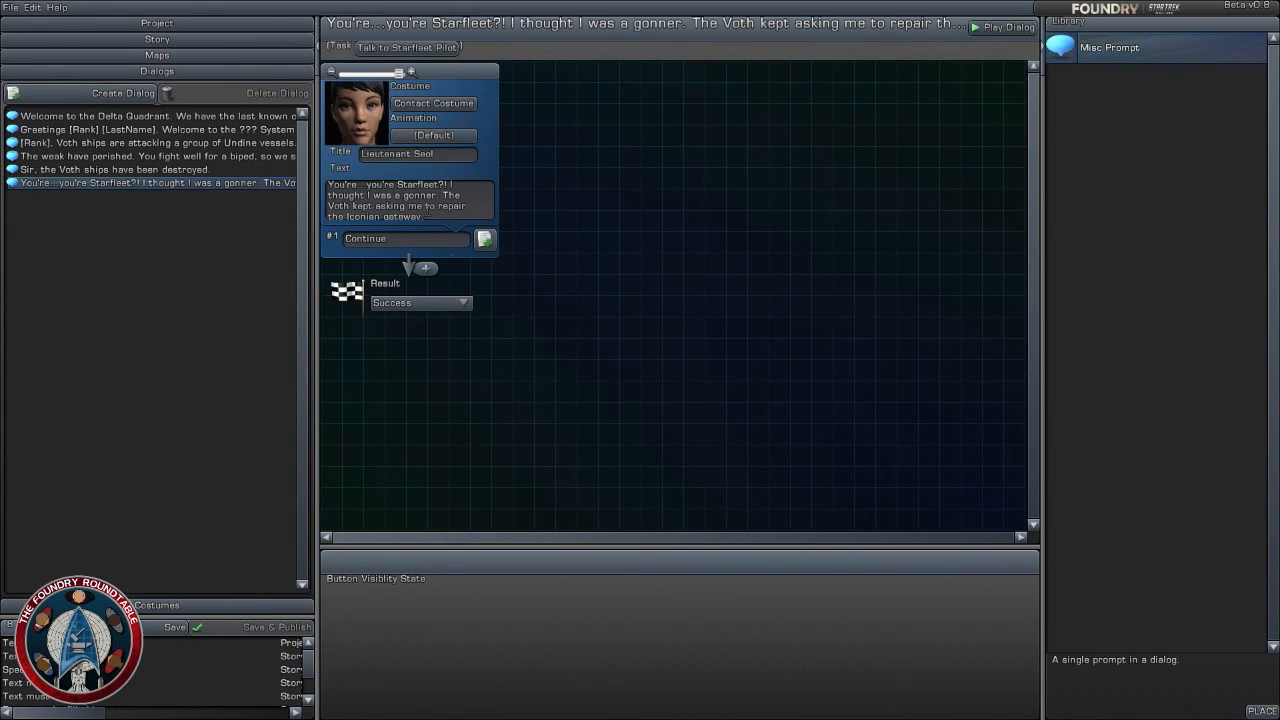
pyautogui.click(428, 210)
pyautogui.click(459, 324)
# - Insert a Popup Dialog into the story between the Talk to Starfleet Pilot and Place Special Charges tasks
pyautogui.click(157, 39)
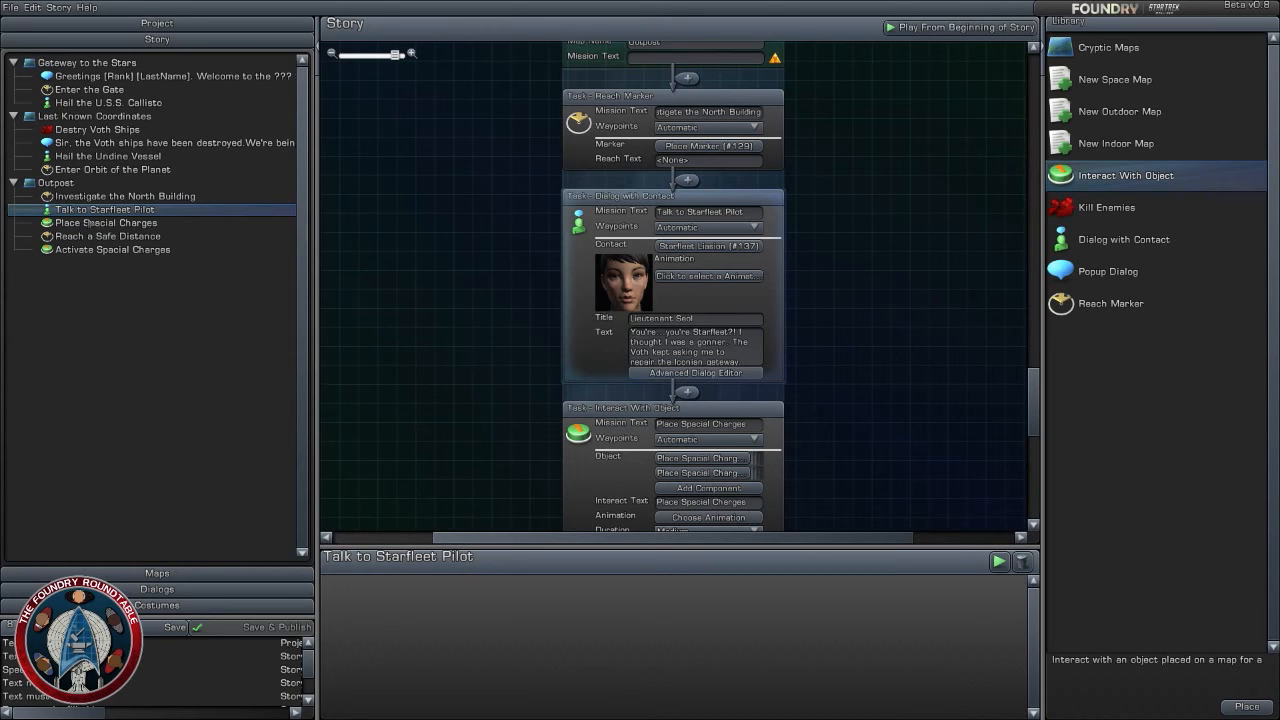
pyautogui.moveTo(420, 367); pyautogui.dragTo(391, 288)
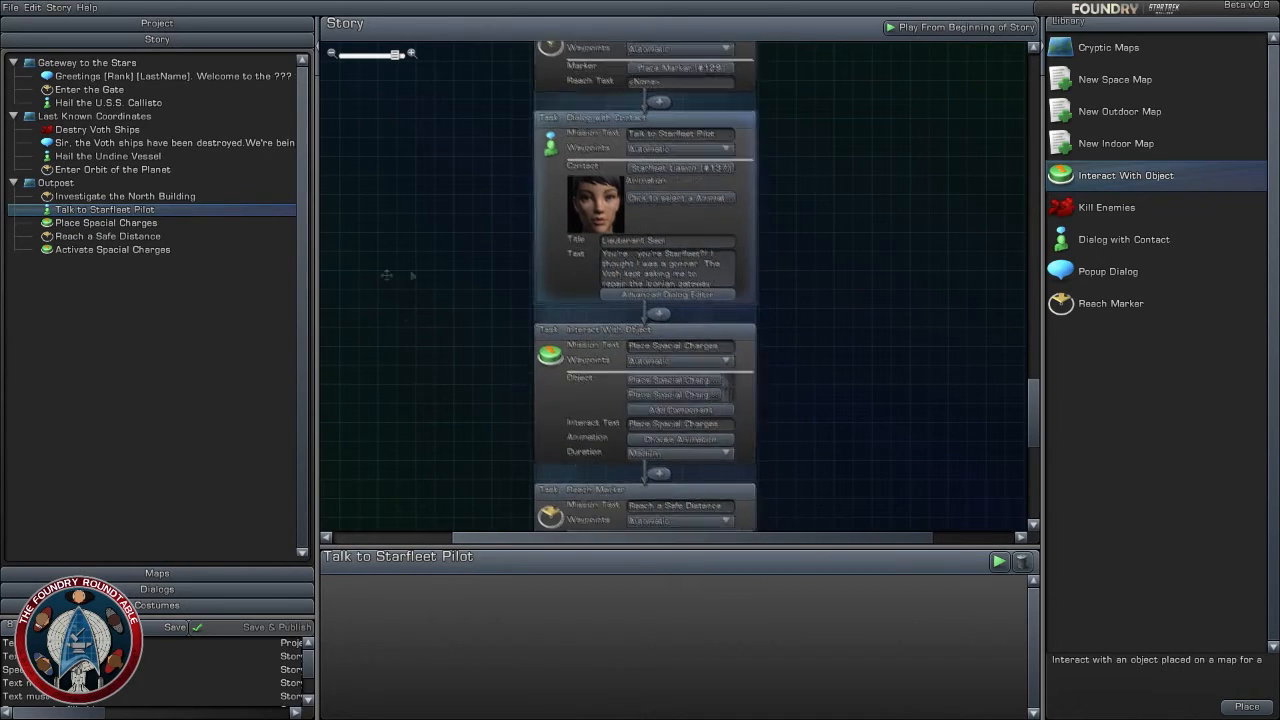
pyautogui.click(1140, 245)
pyautogui.click(1143, 275)
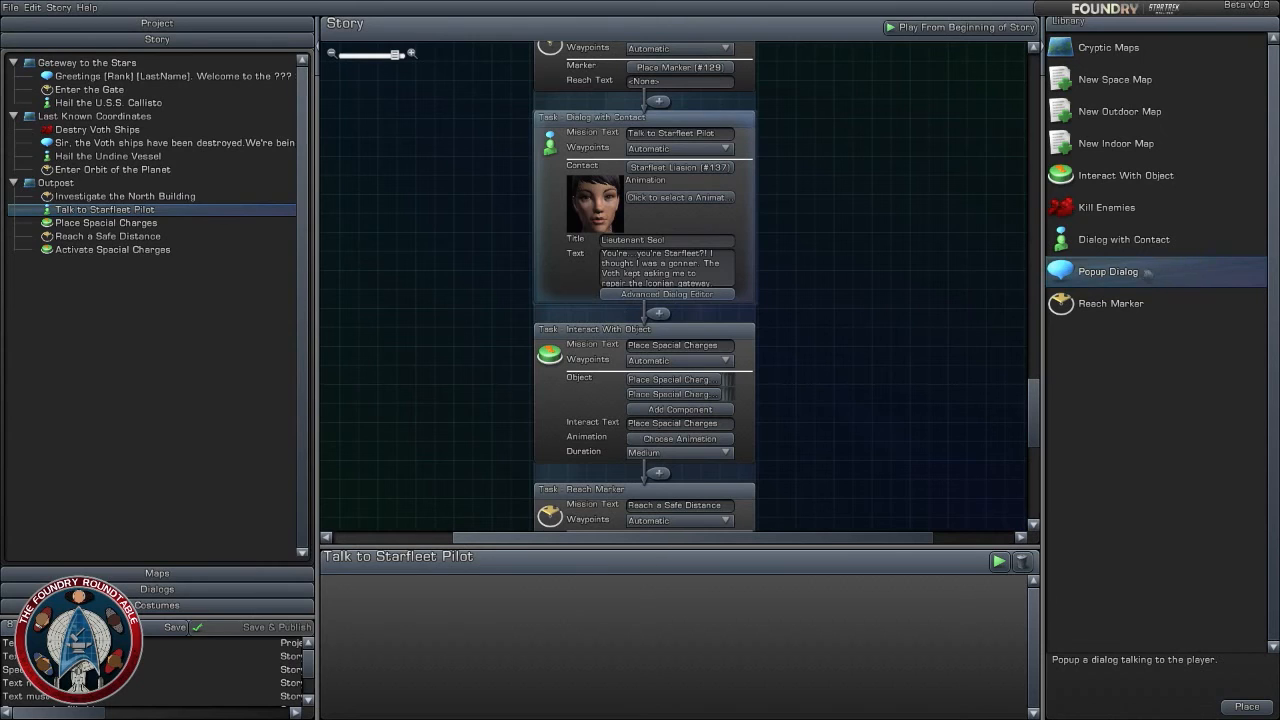
pyautogui.moveTo(1110, 270); pyautogui.dragTo(658, 312)
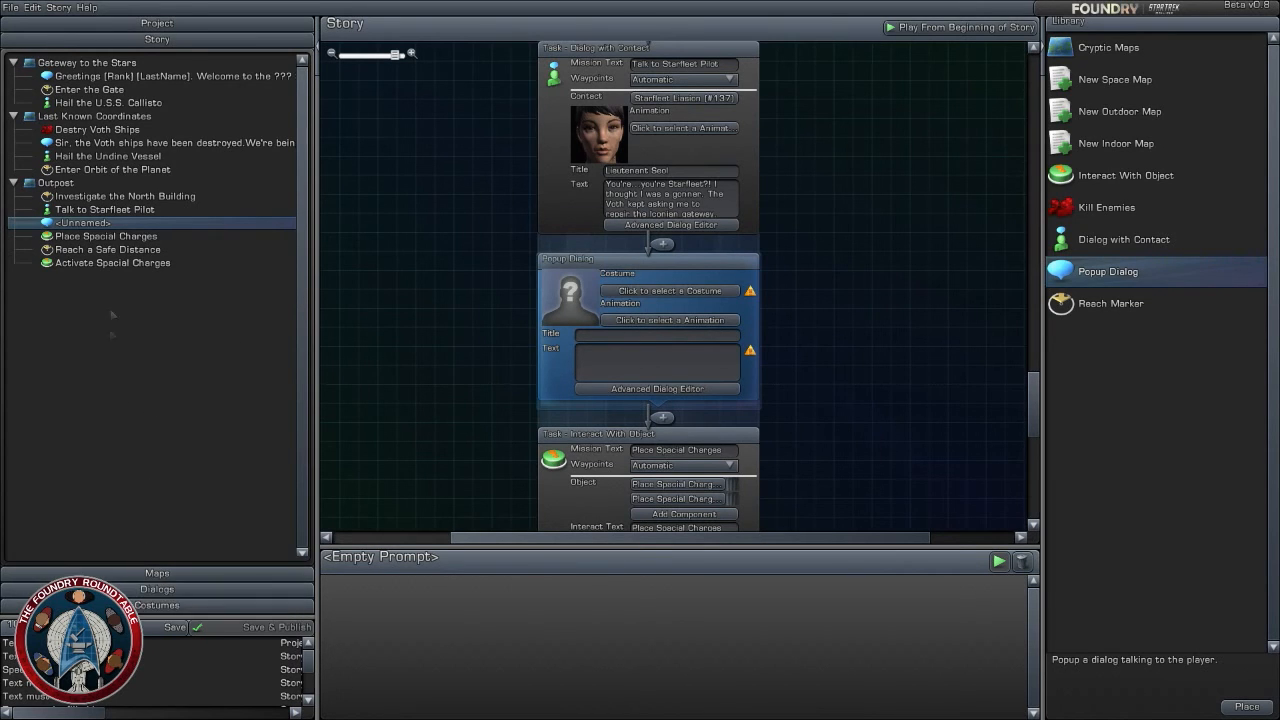
# - Add a second prompt to the Talk to Starfleet Pilot dialog and paste the copied science officer's text into it
pyautogui.click(678, 225)
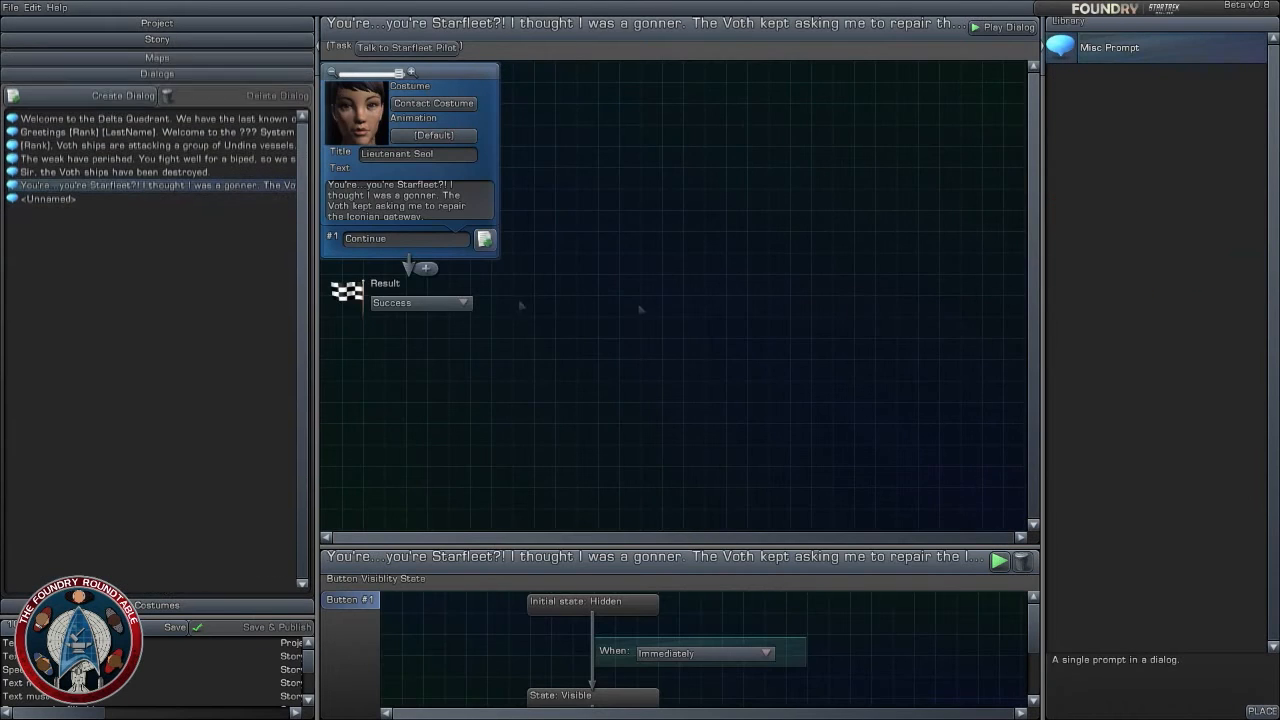
pyautogui.click(425, 267)
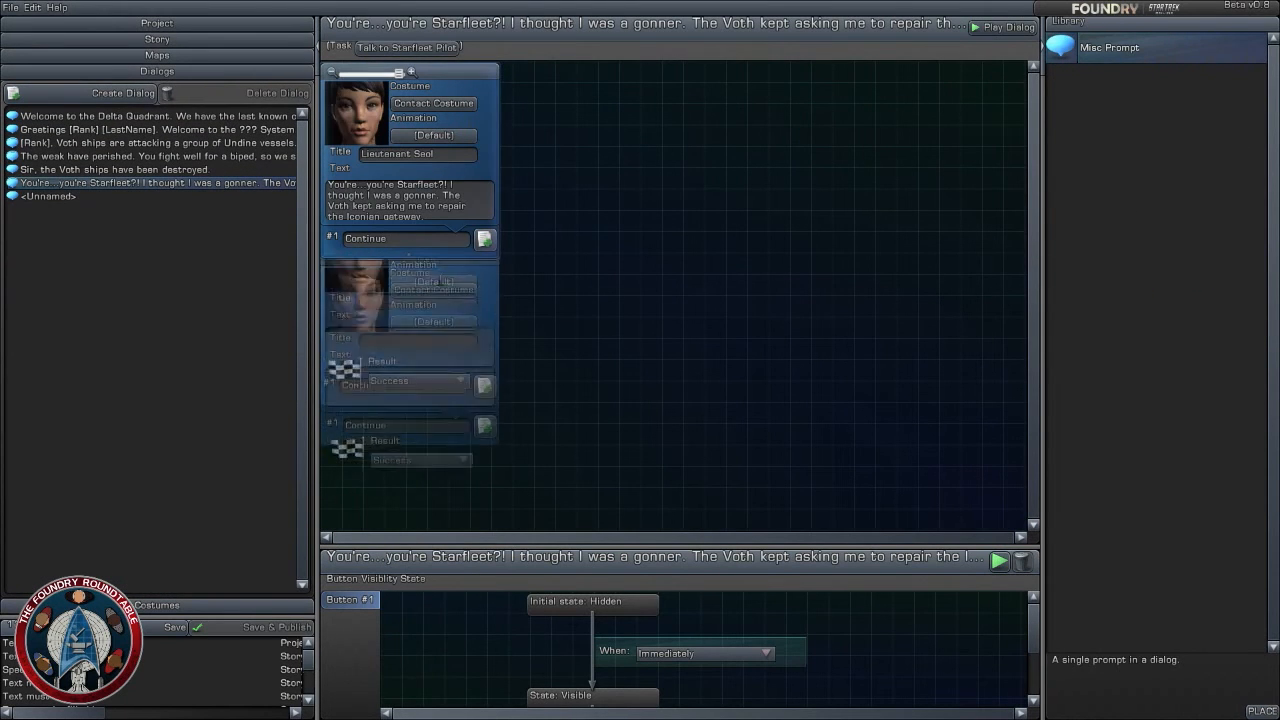
pyautogui.click(400, 420)
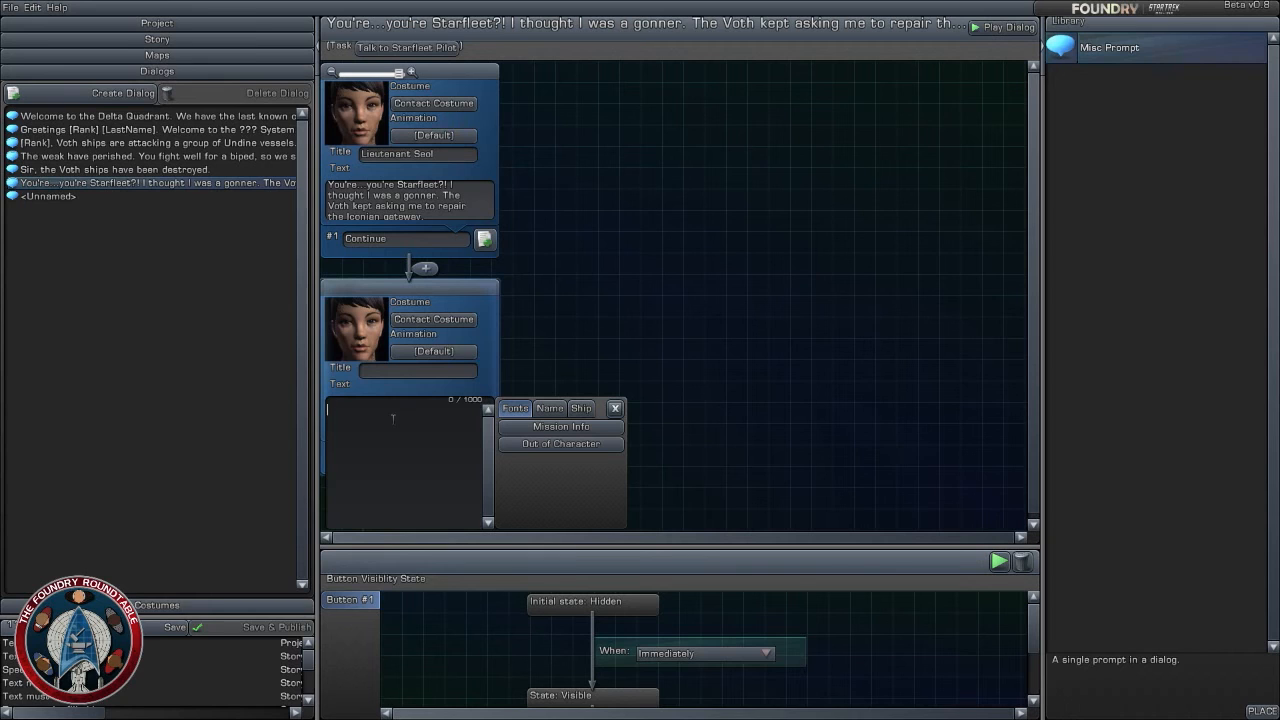
pyautogui.hotkey('ctrl', 'v')
# - Set the second prompt's costume to the bridge officer Science Officer (Away Team)
pyautogui.click(433, 319)
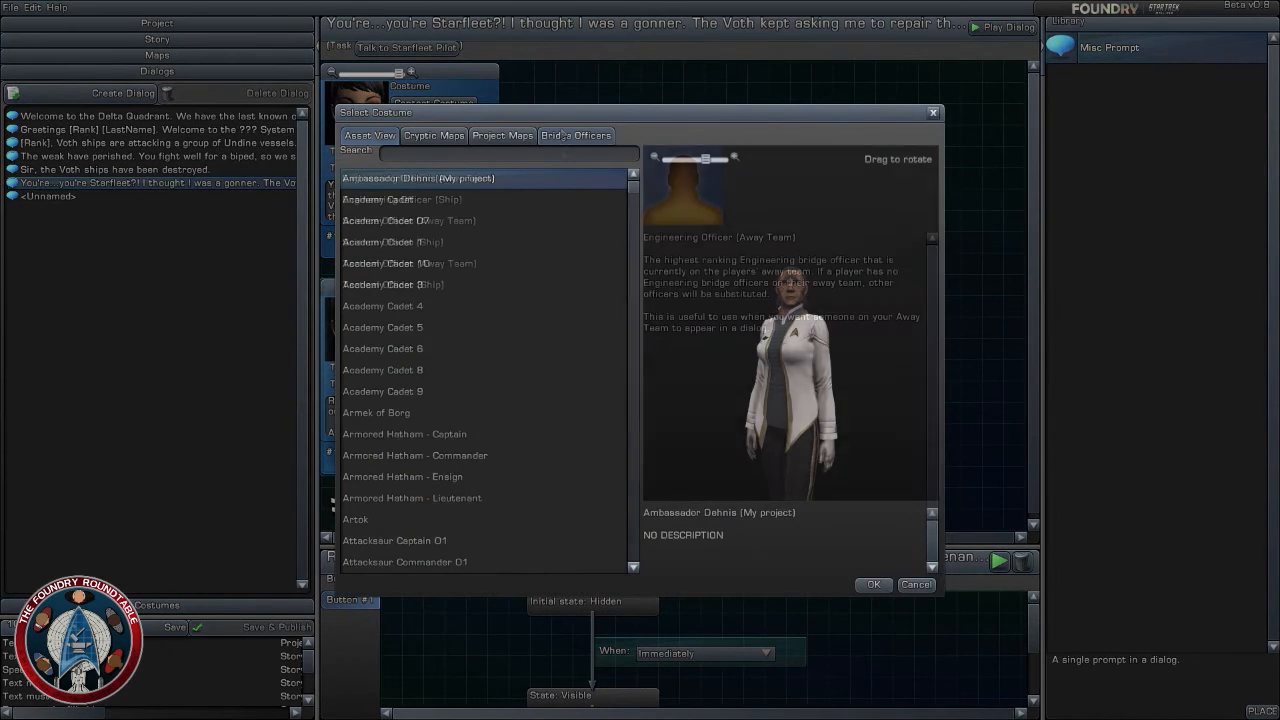
pyautogui.click(410, 242)
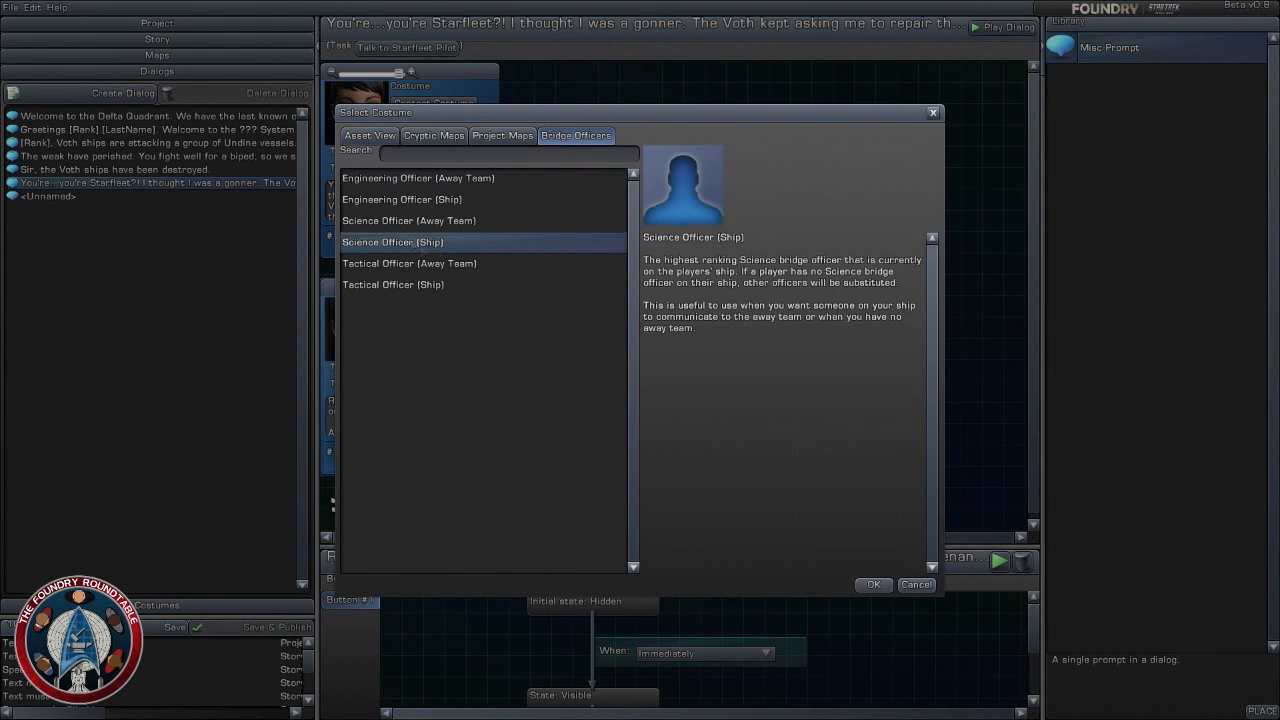
pyautogui.click(446, 226)
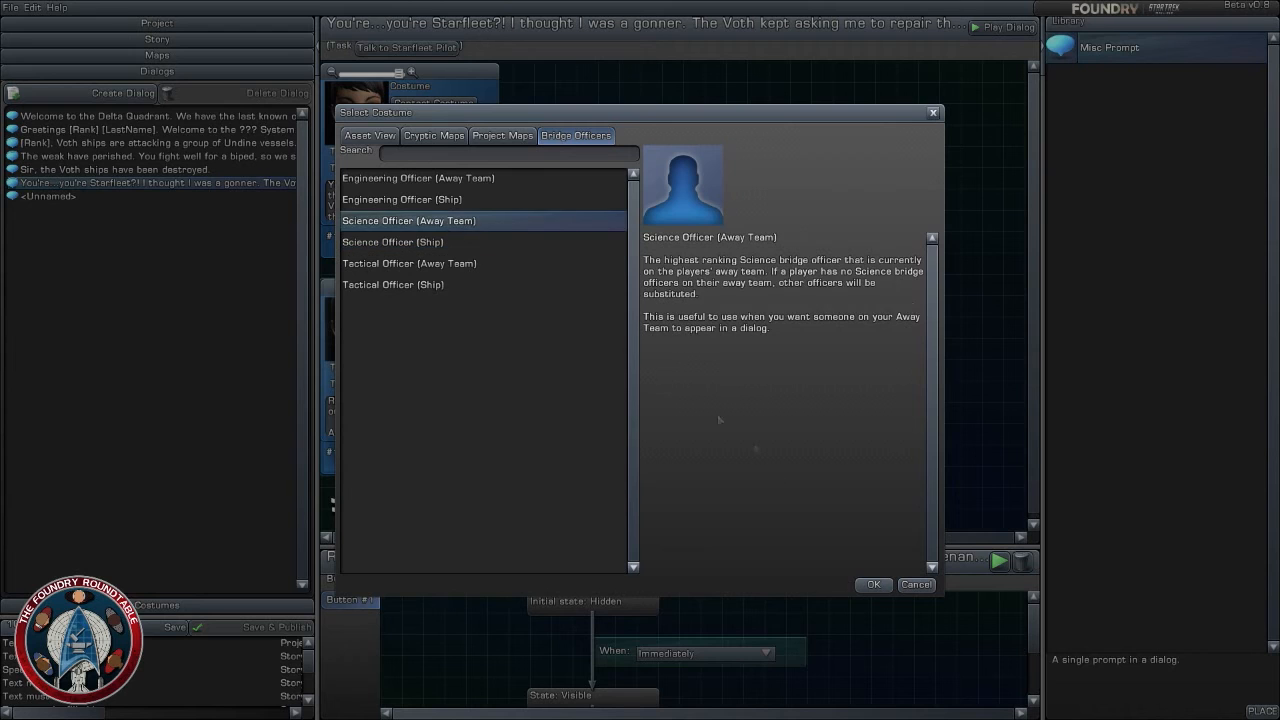
pyautogui.click(872, 585)
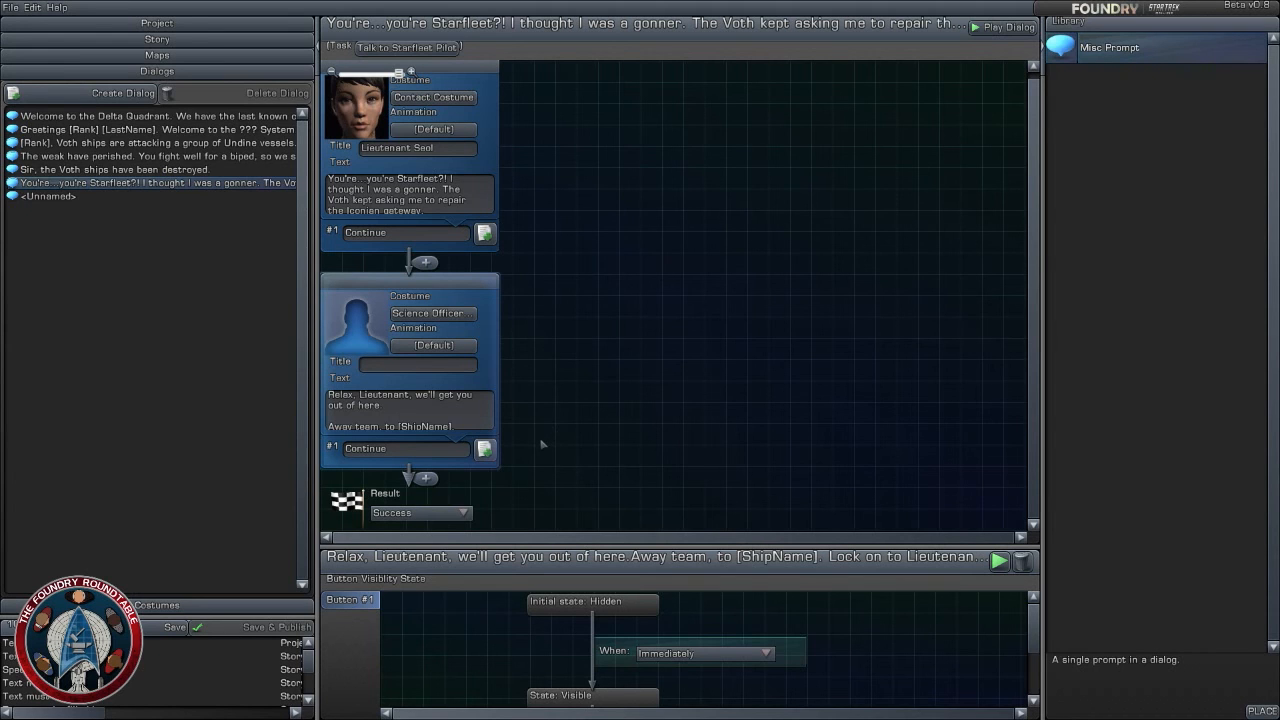
# - Add a third prompt after the science officer's and set its costume to Engineering Officer (Ship)
pyautogui.moveTo(1128, 44); pyautogui.dragTo(425, 482)
pyautogui.scroll(-2, 624, 274)
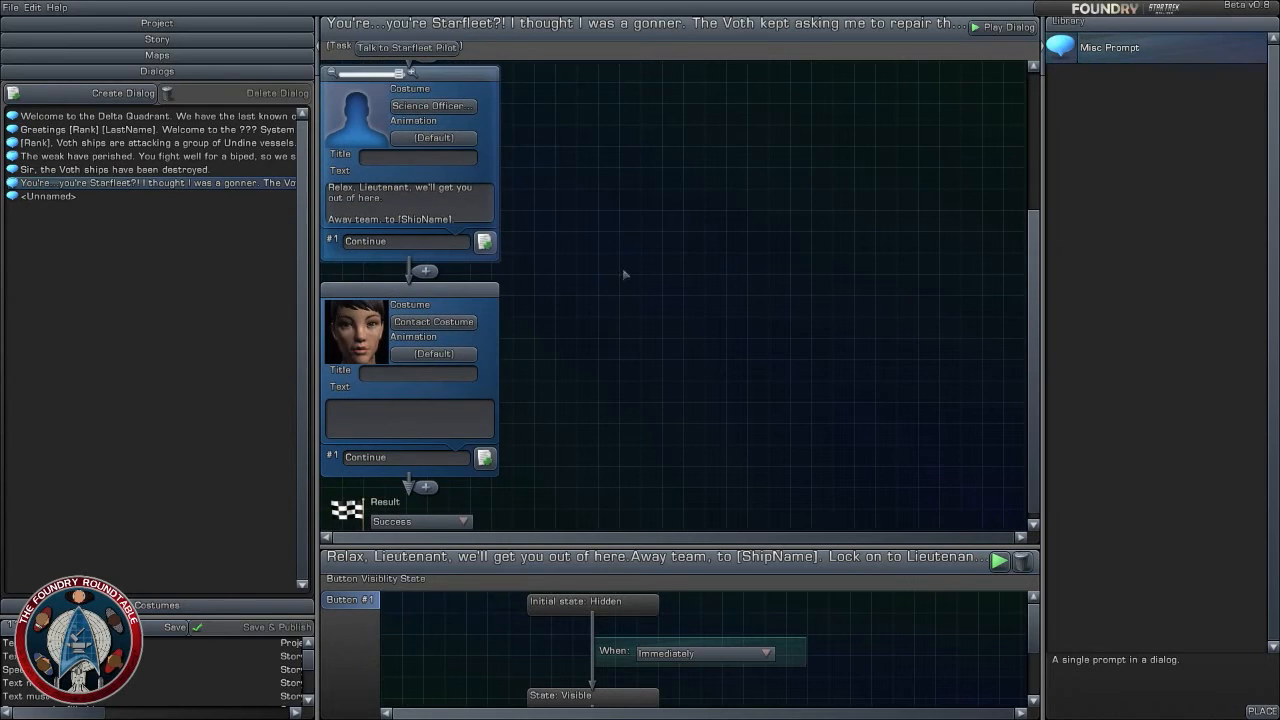
pyautogui.scroll(-1, 600, 300)
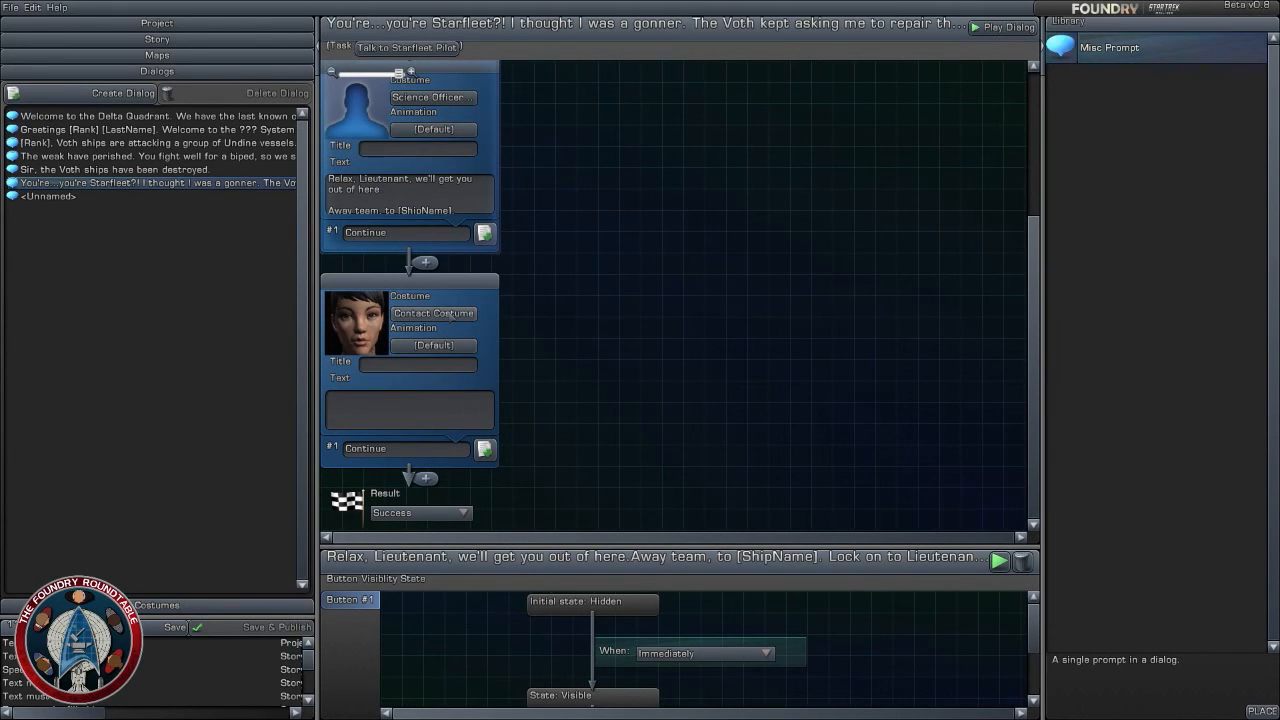
pyautogui.click(433, 313)
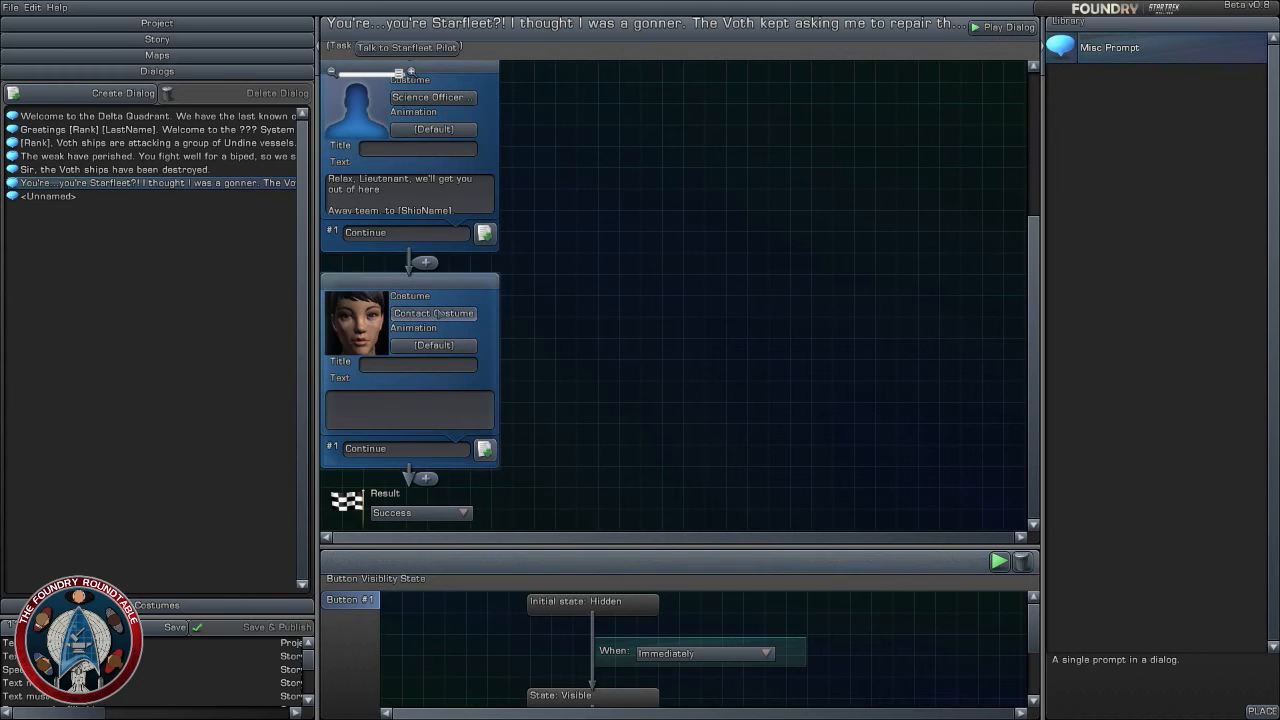
pyautogui.click(576, 135)
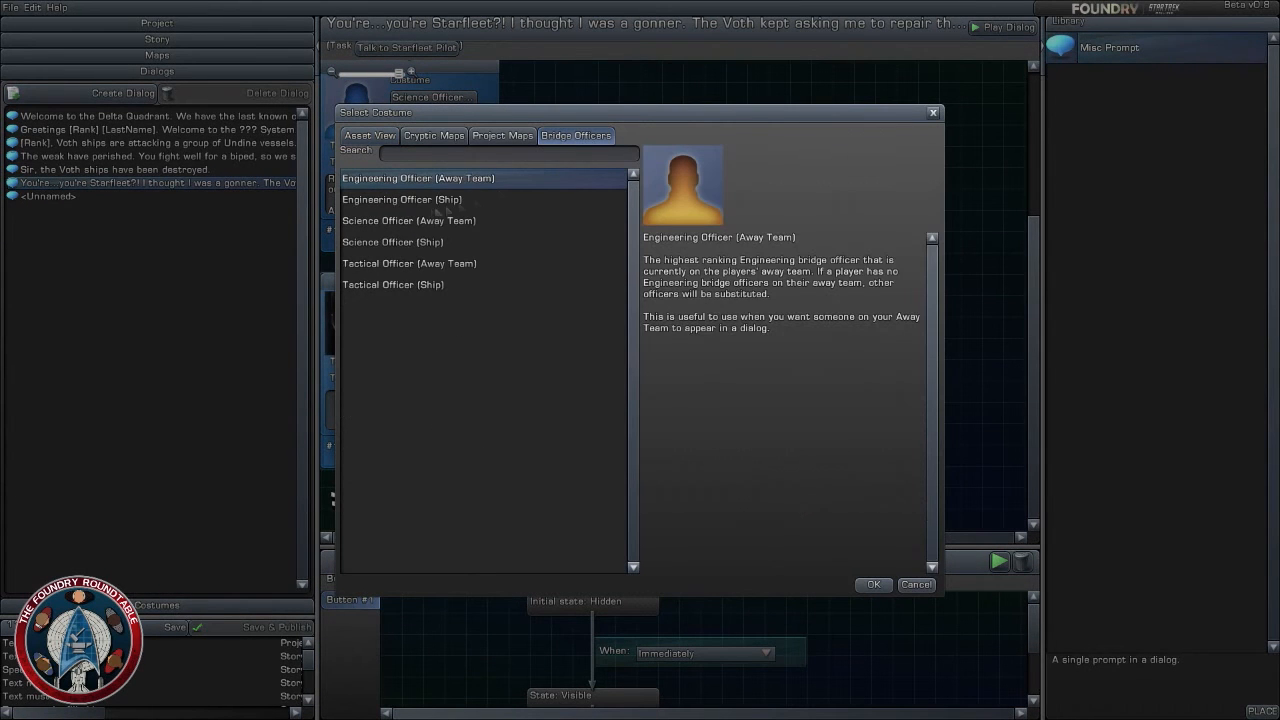
pyautogui.click(428, 200)
pyautogui.click(872, 585)
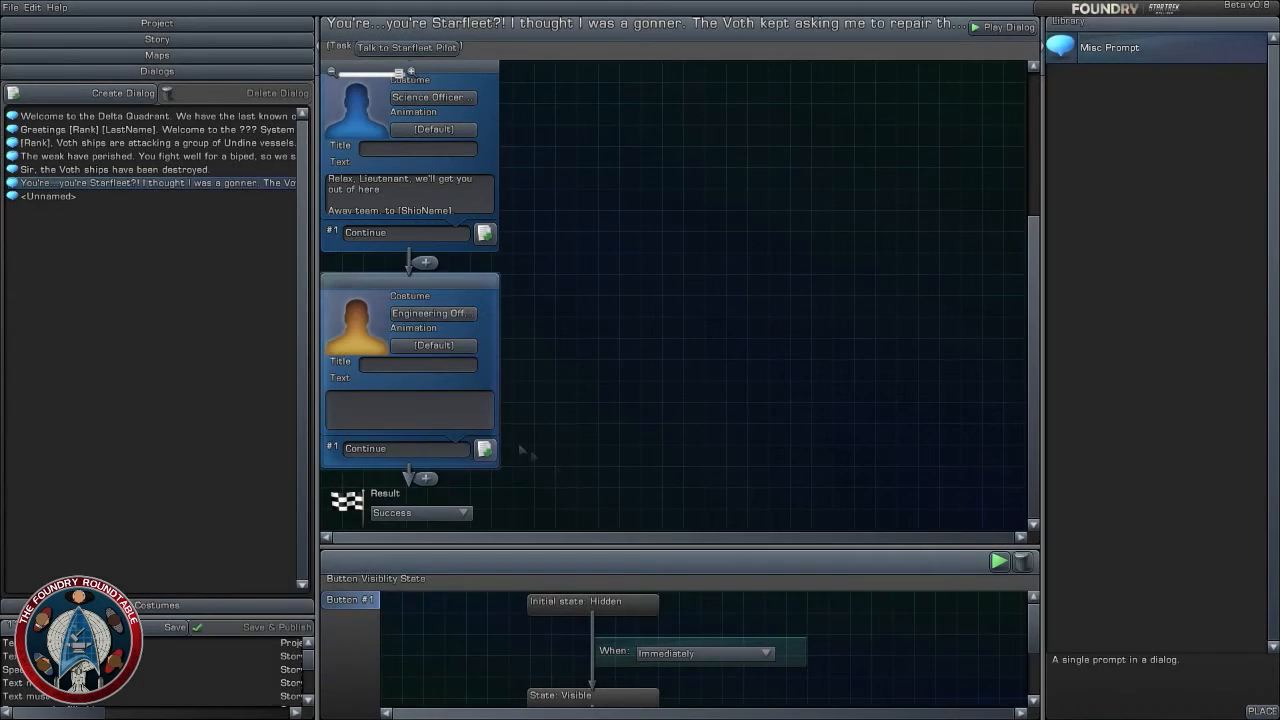
# - Enter "Understood. Energizing now..." as the engineering officer prompt's text
pyautogui.write('Understoo')
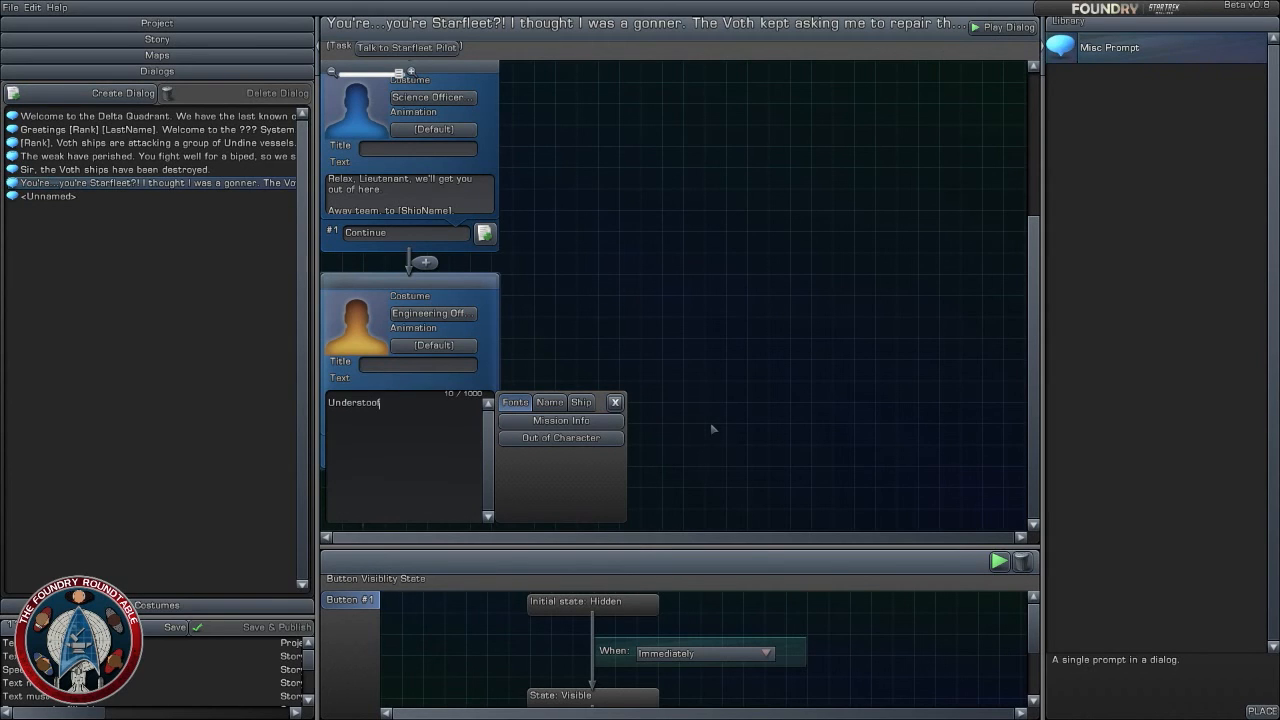
pyautogui.write('d. Energizing now')
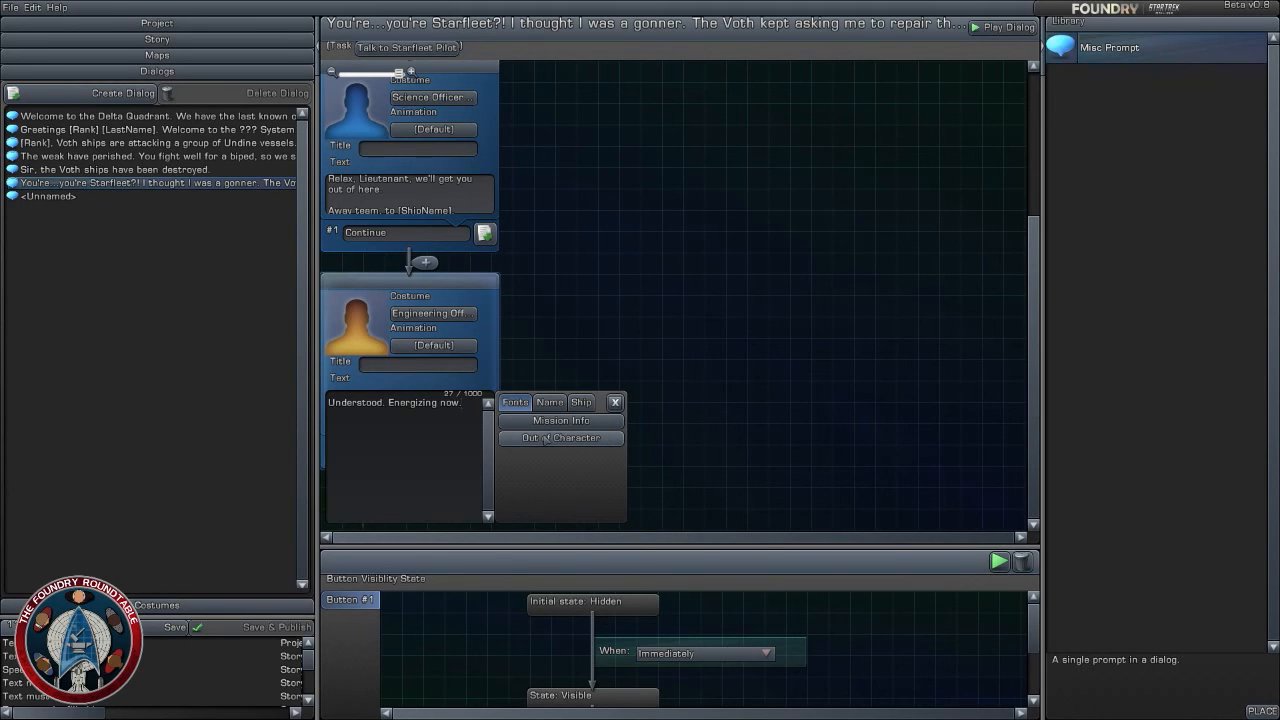
pyautogui.write('..')
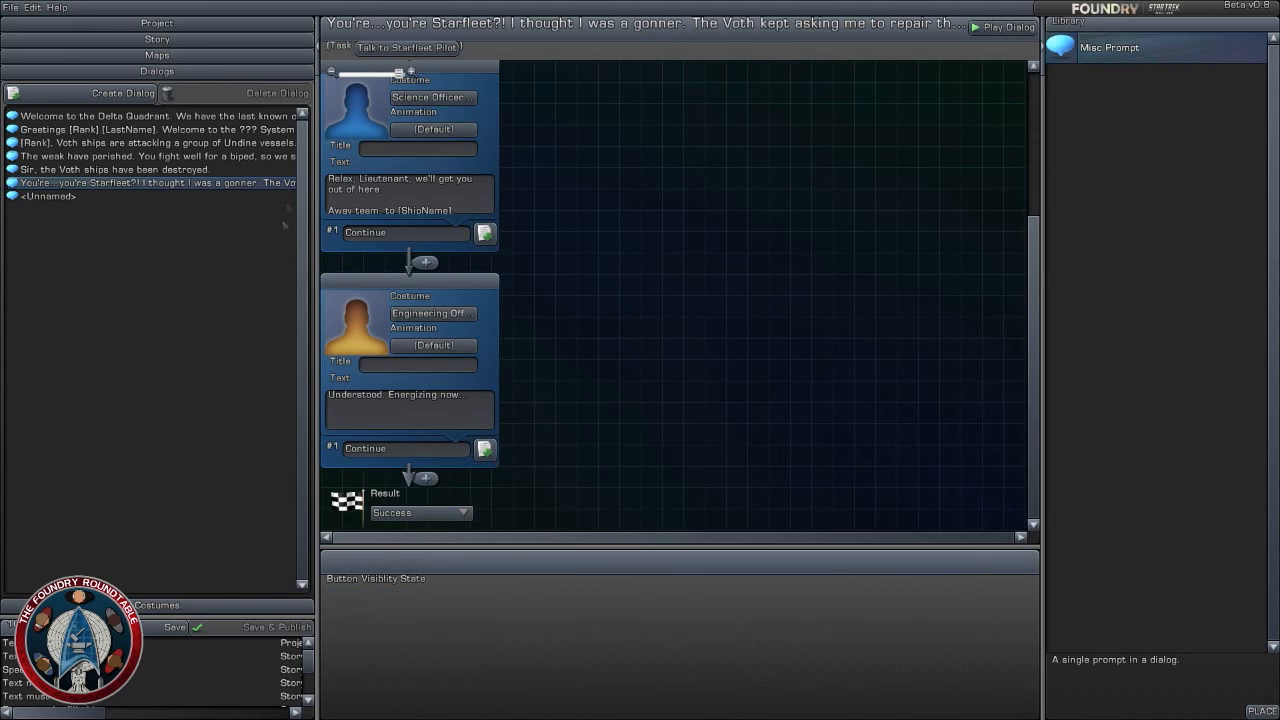
# - Set the costume of the story's unnamed popup dialog to Engineering Officer (Ship)
pyautogui.click(175, 39)
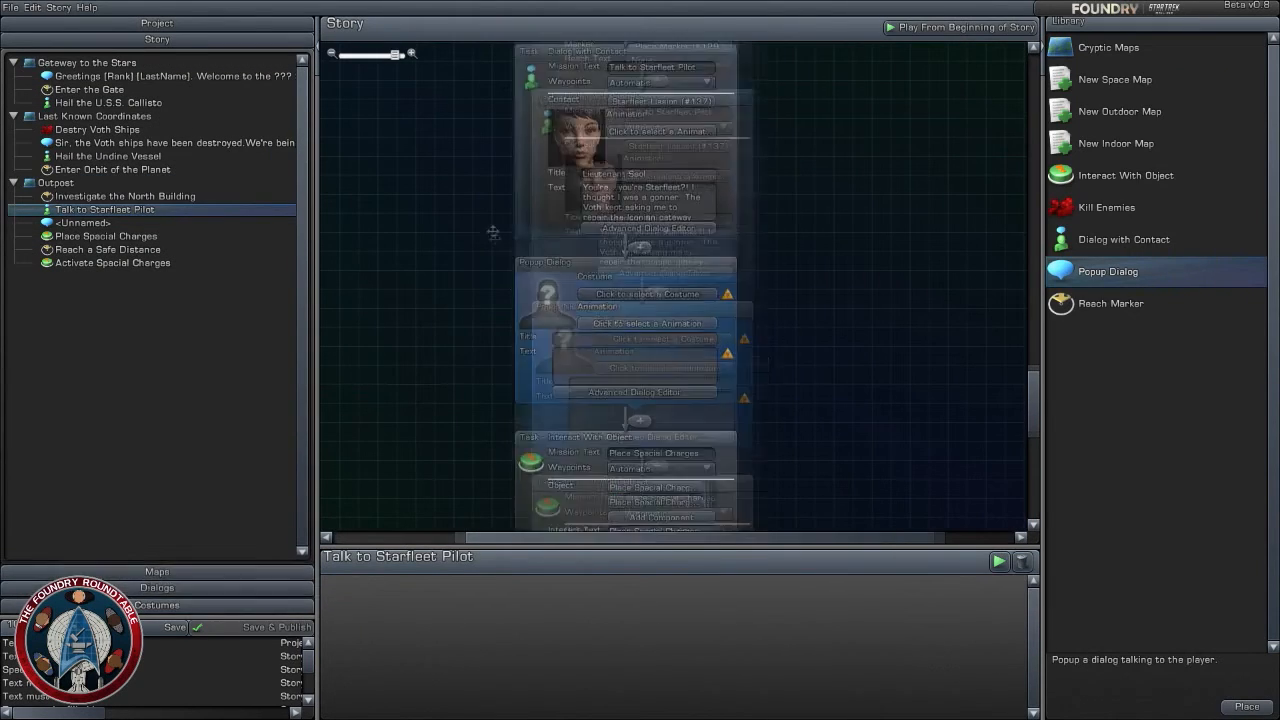
pyautogui.click(633, 257)
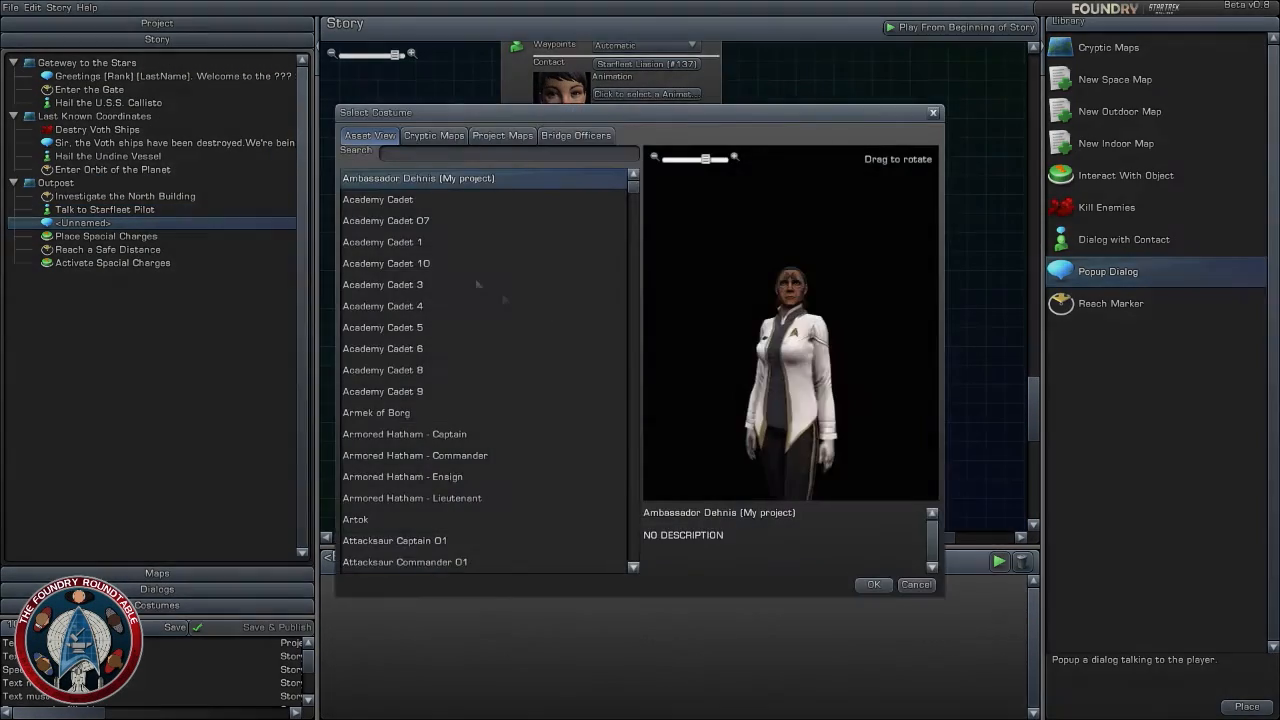
pyautogui.click(577, 139)
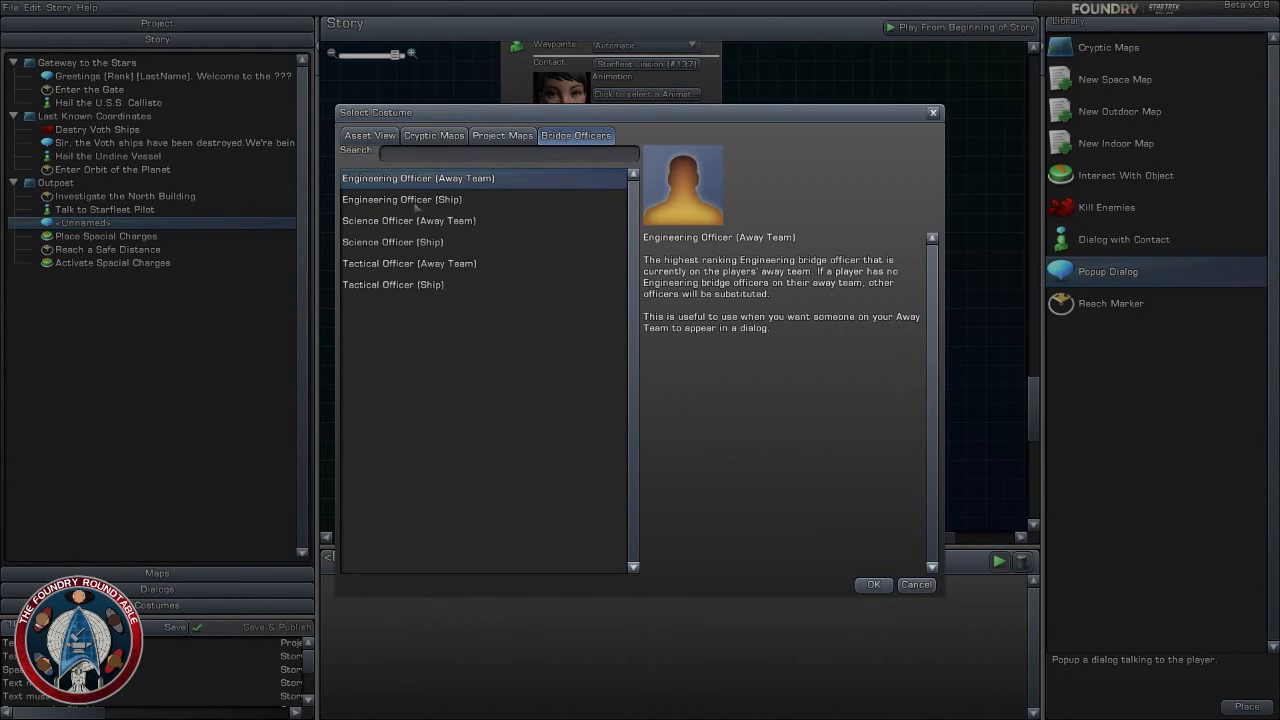
pyautogui.click(420, 221)
pyautogui.click(420, 199)
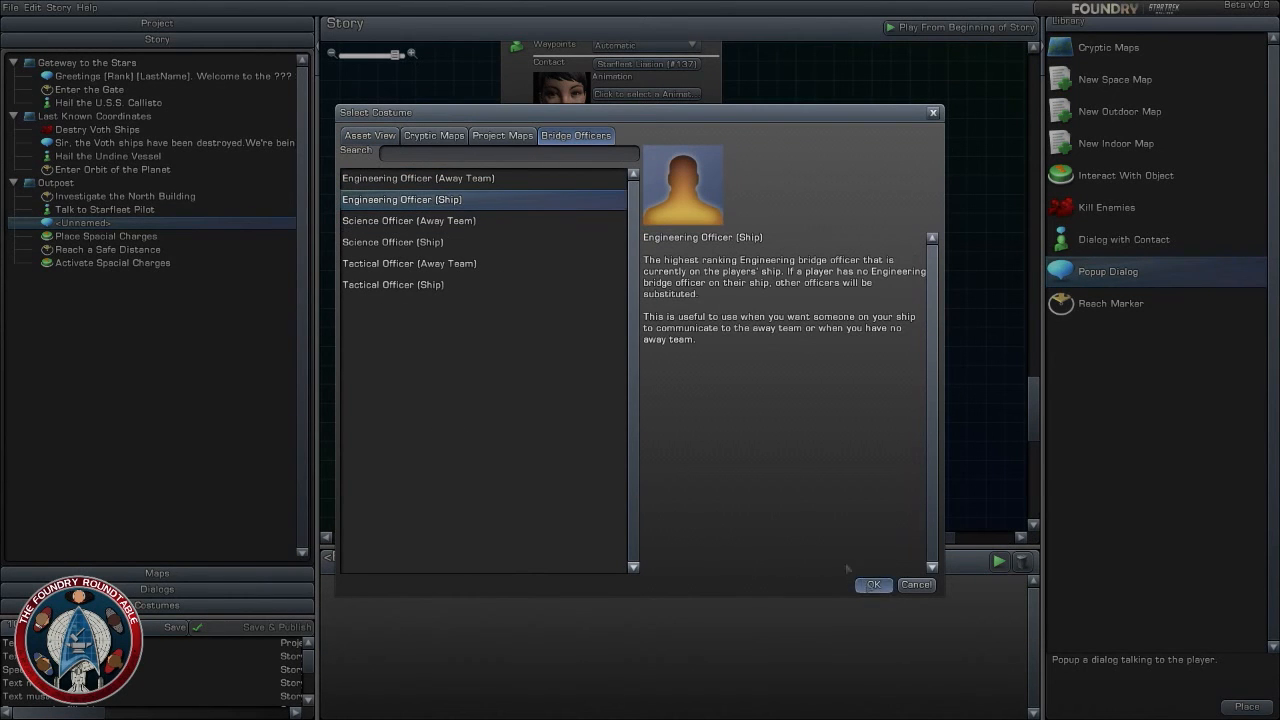
pyautogui.click(872, 584)
# - Enter "...We have her." as the popup dialog's text
pyautogui.click(664, 338)
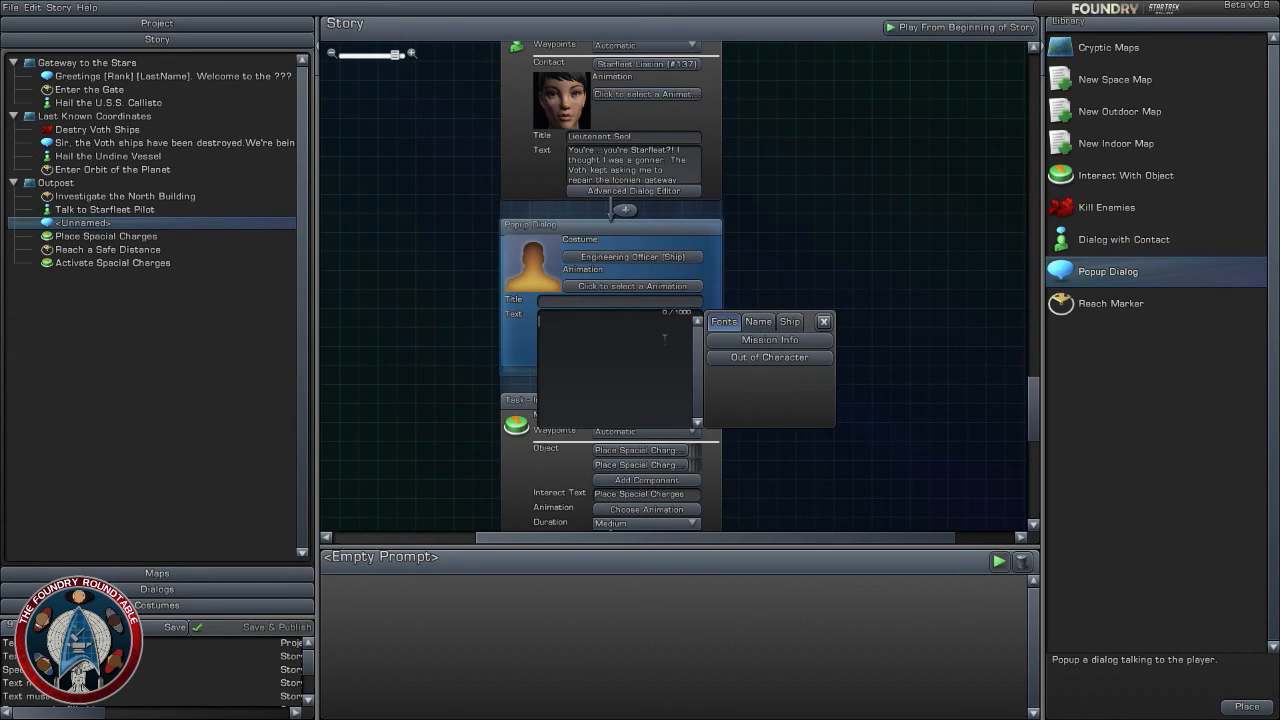
pyautogui.write('...We have her.')
pyautogui.click(873, 242)
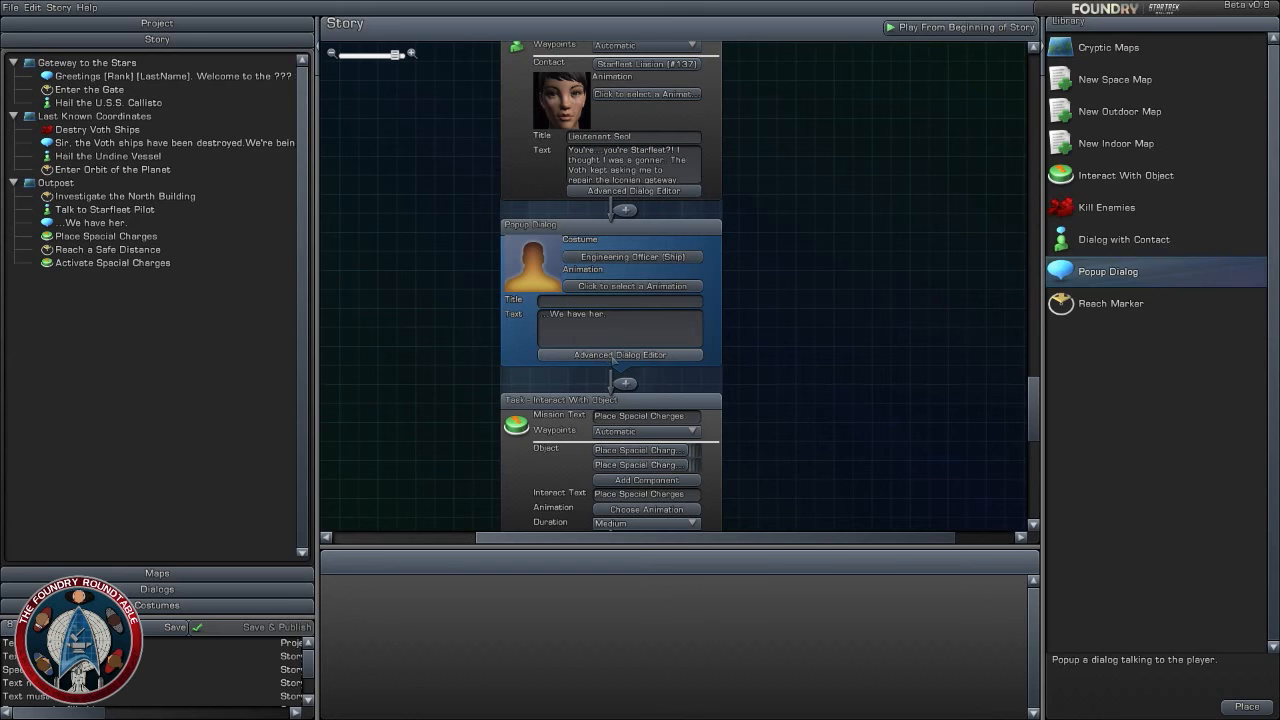
# - Add a second prompt to the popup dialog in the advanced editor and change the first prompt's response to "Thank you. Away team out"
pyautogui.click(613, 355)
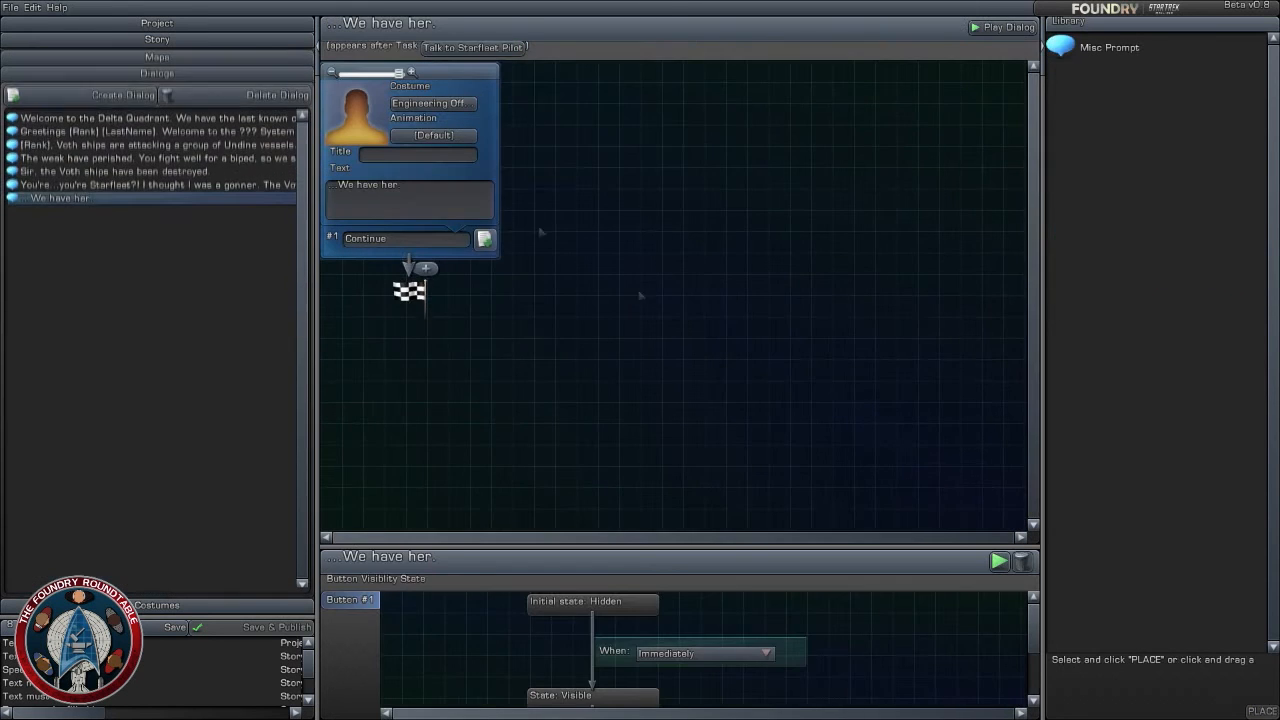
pyautogui.moveTo(1122, 45); pyautogui.dragTo(425, 267)
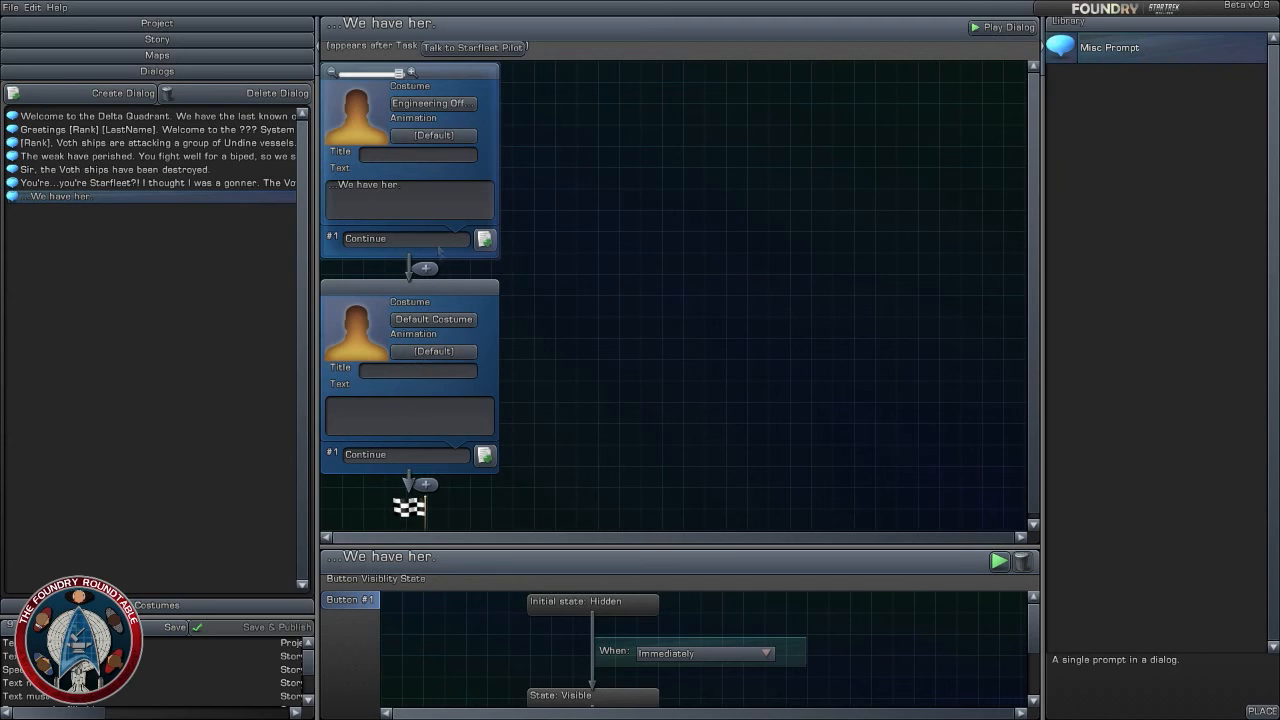
pyautogui.click(438, 240)
pyautogui.write('Thank')
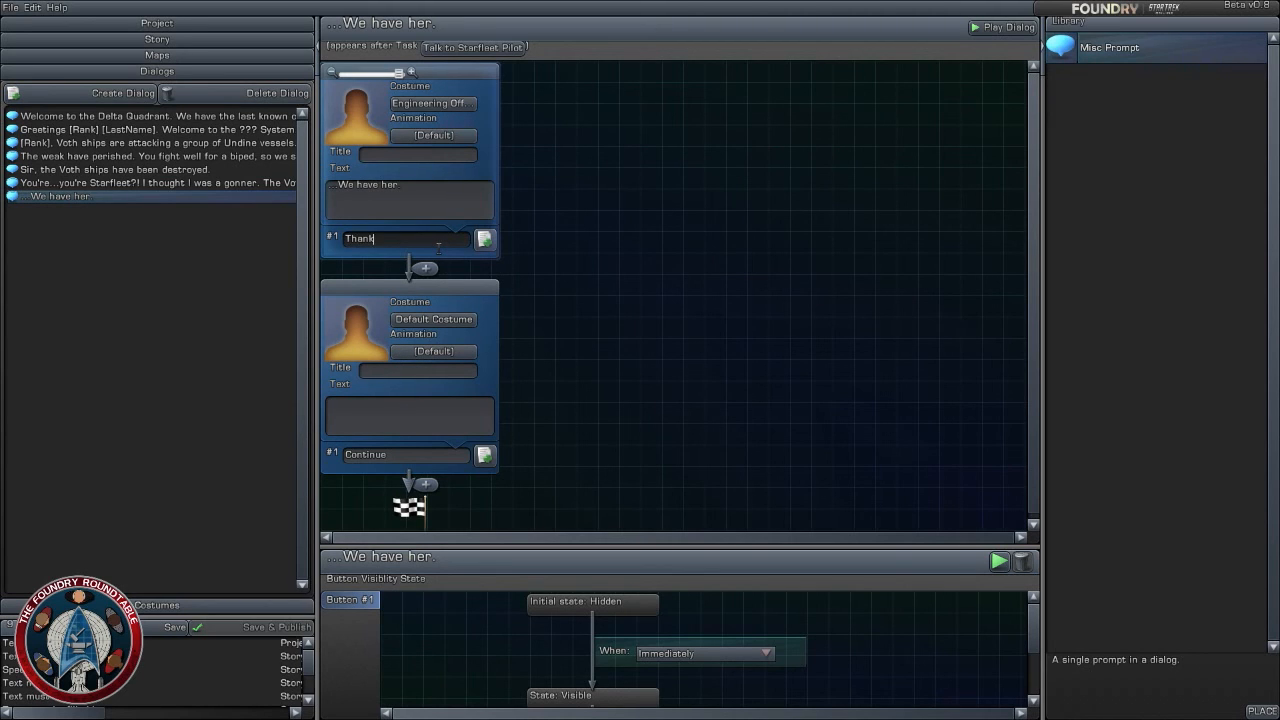
pyautogui.write(' you ')
pyautogui.write(' Away team out!')
pyautogui.click(589, 240)
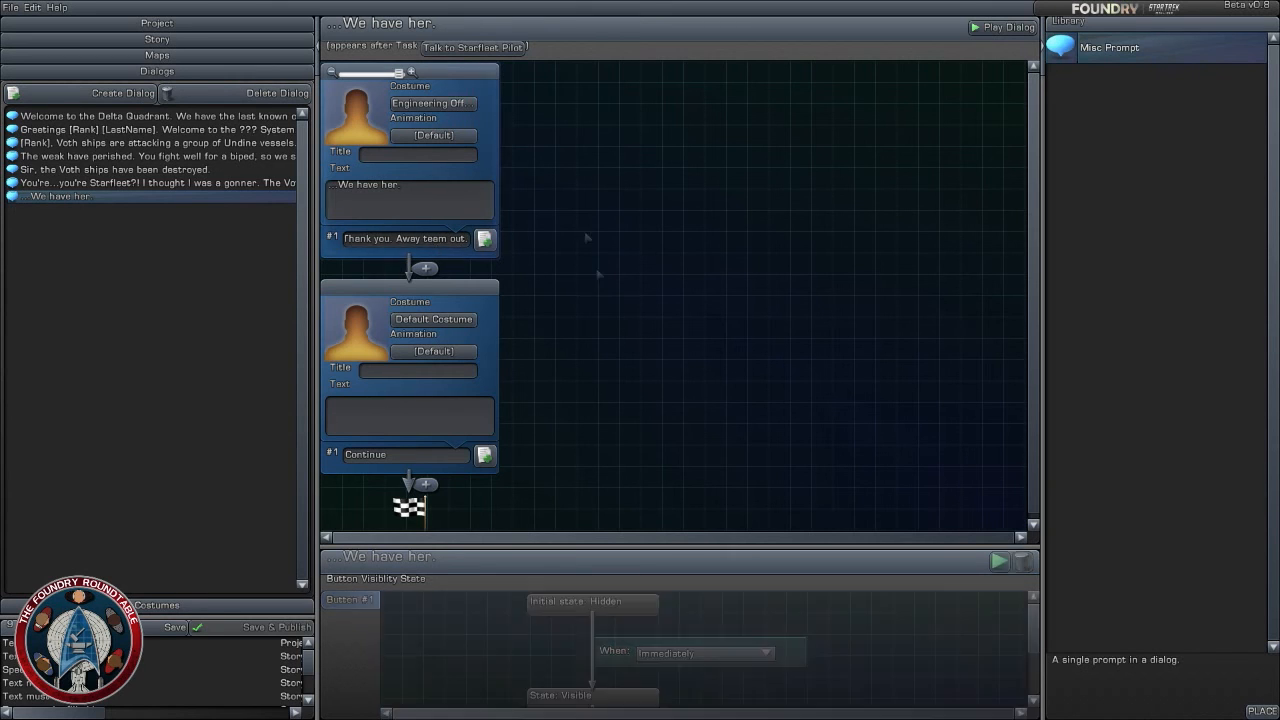
# - Set the costume of the popup dialog's second prompt to the bridge officer Tactical Officer (Away Team)
pyautogui.click(433, 319)
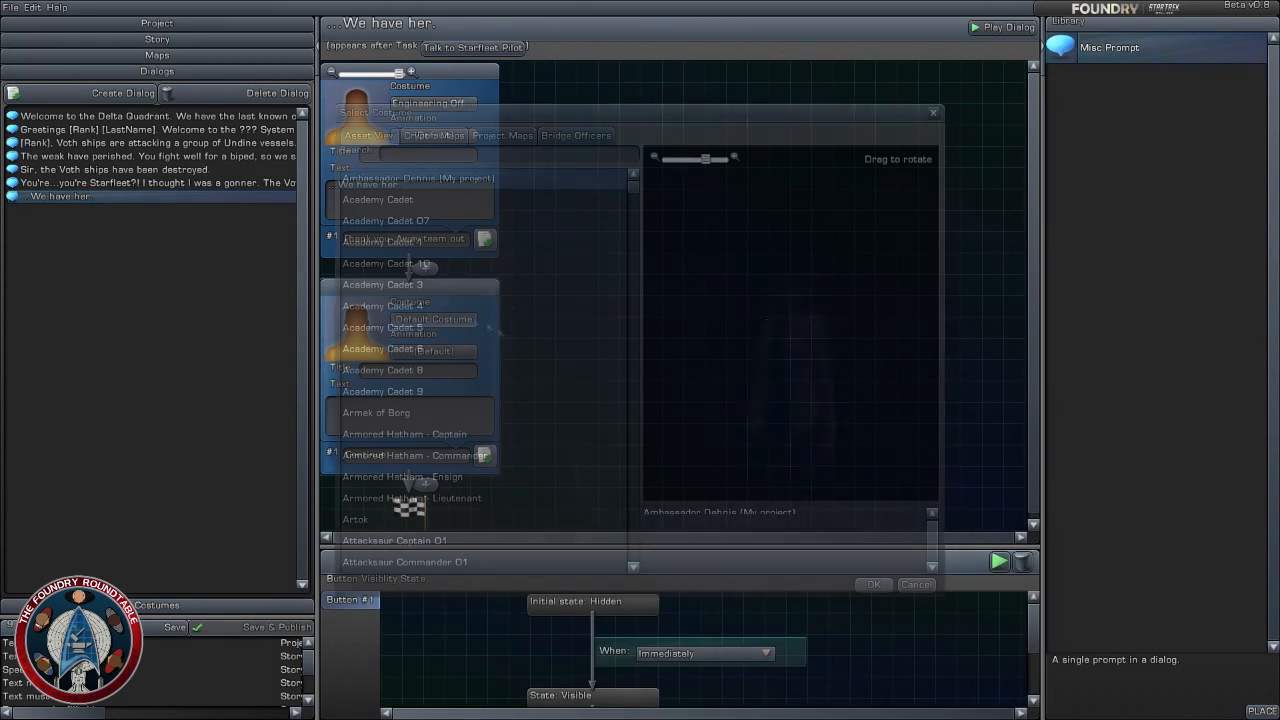
pyautogui.click(575, 135)
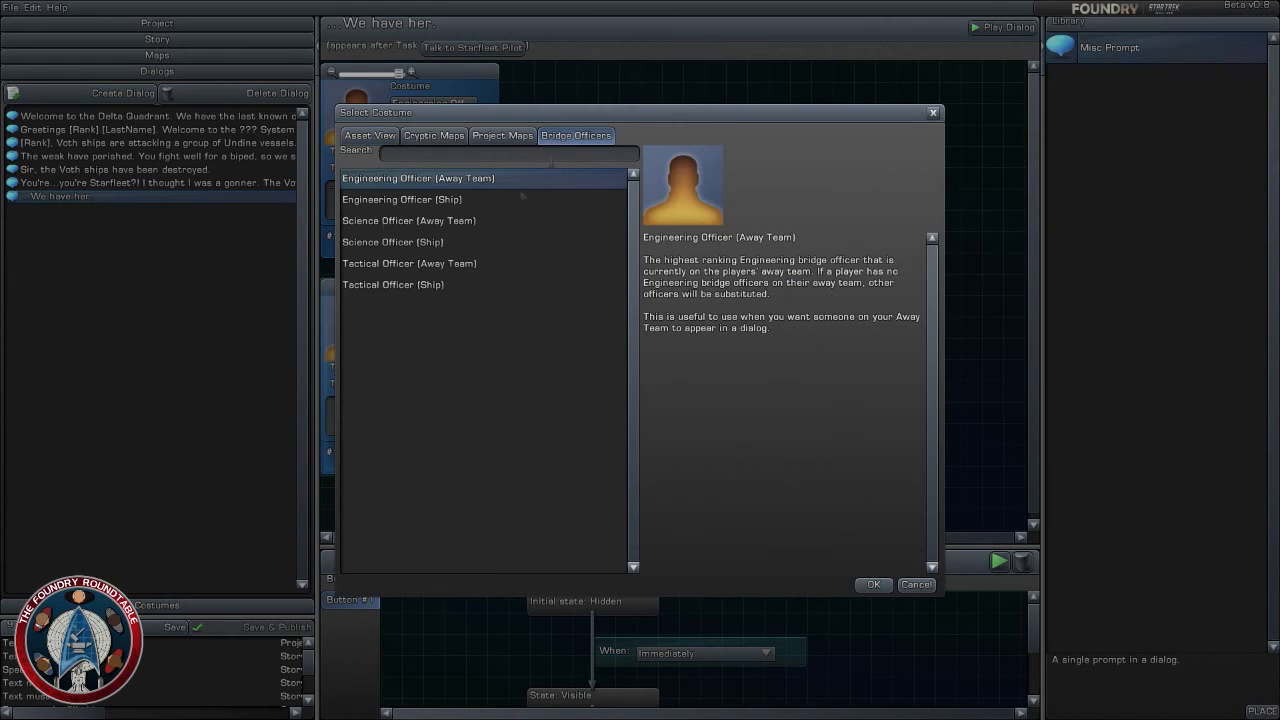
pyautogui.click(405, 266)
pyautogui.click(873, 584)
# - Enter "Sir, we can't leave an Iconian gateway in the hands of the Voth." as the second prompt's text
pyautogui.click(425, 425)
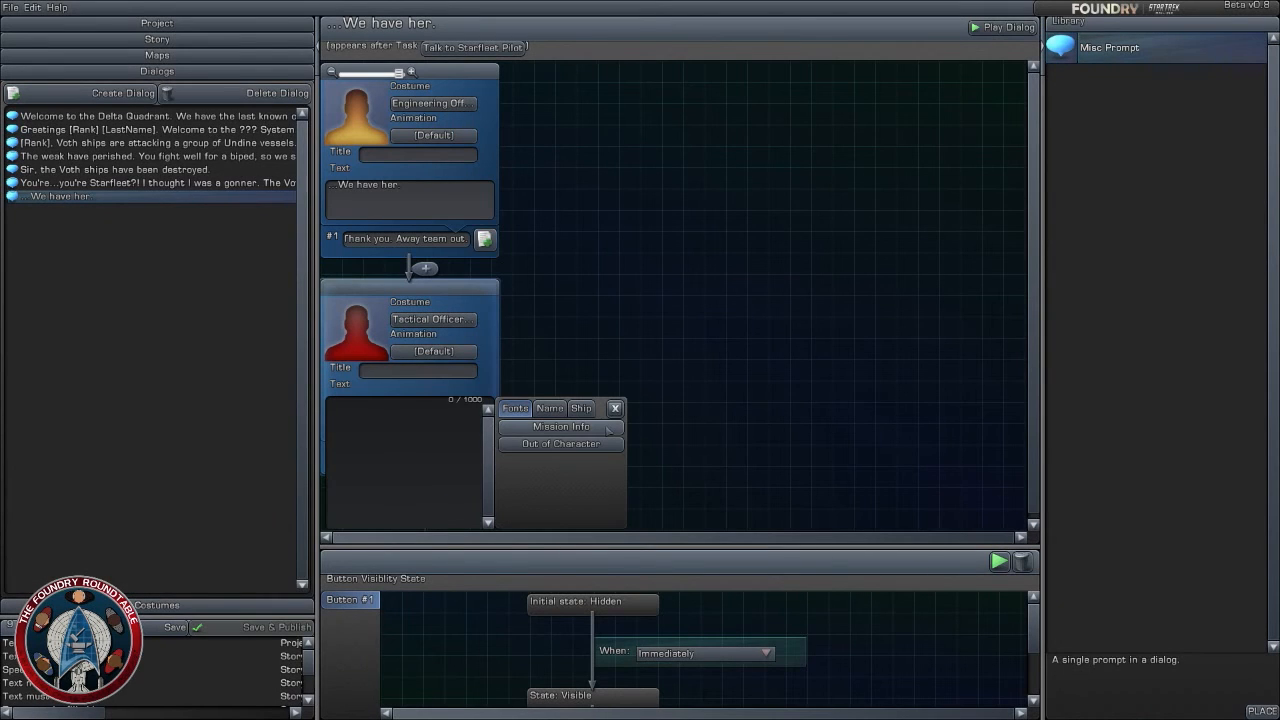
pyautogui.write("Sir, we can't leave an Iconian ge")
pyautogui.write('teway in the ')
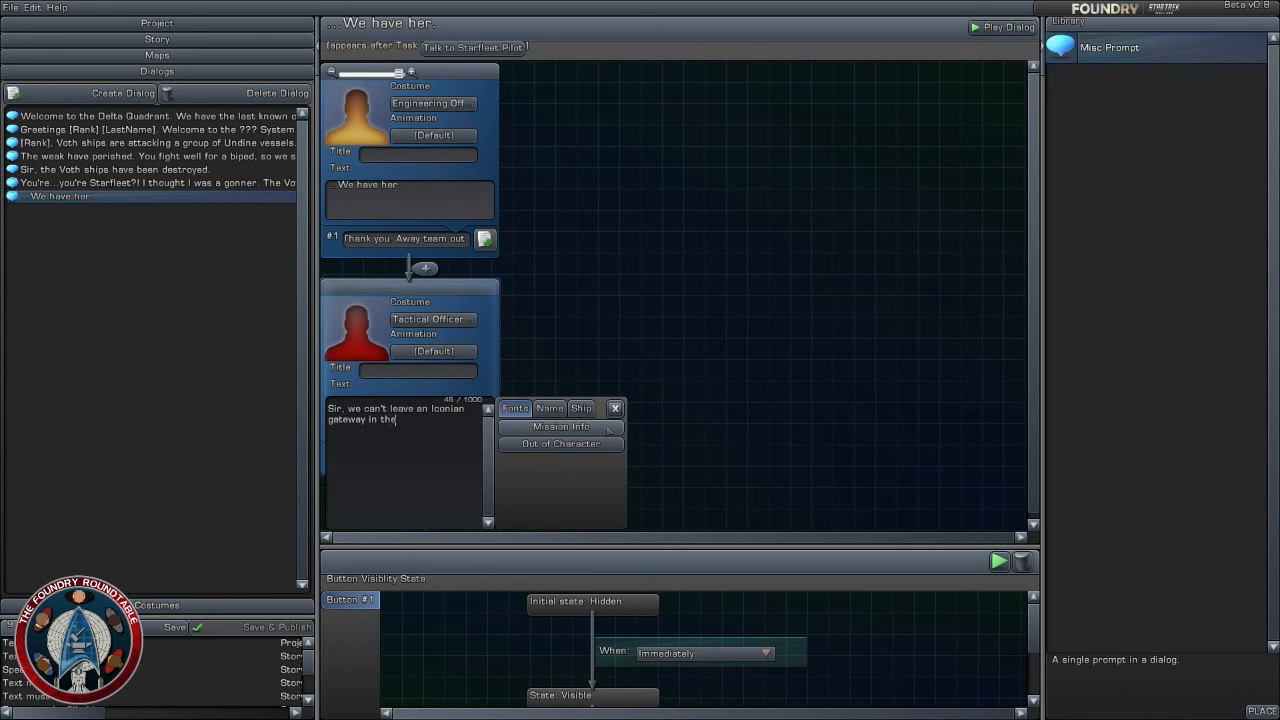
pyautogui.write('hands')
pyautogui.write(' of th')
pyautogui.write('e Voth.')
pyautogui.write('.')
pyautogui.write('We sho')
pyautogui.write('uld ')
pyautogui.write('place spacia')
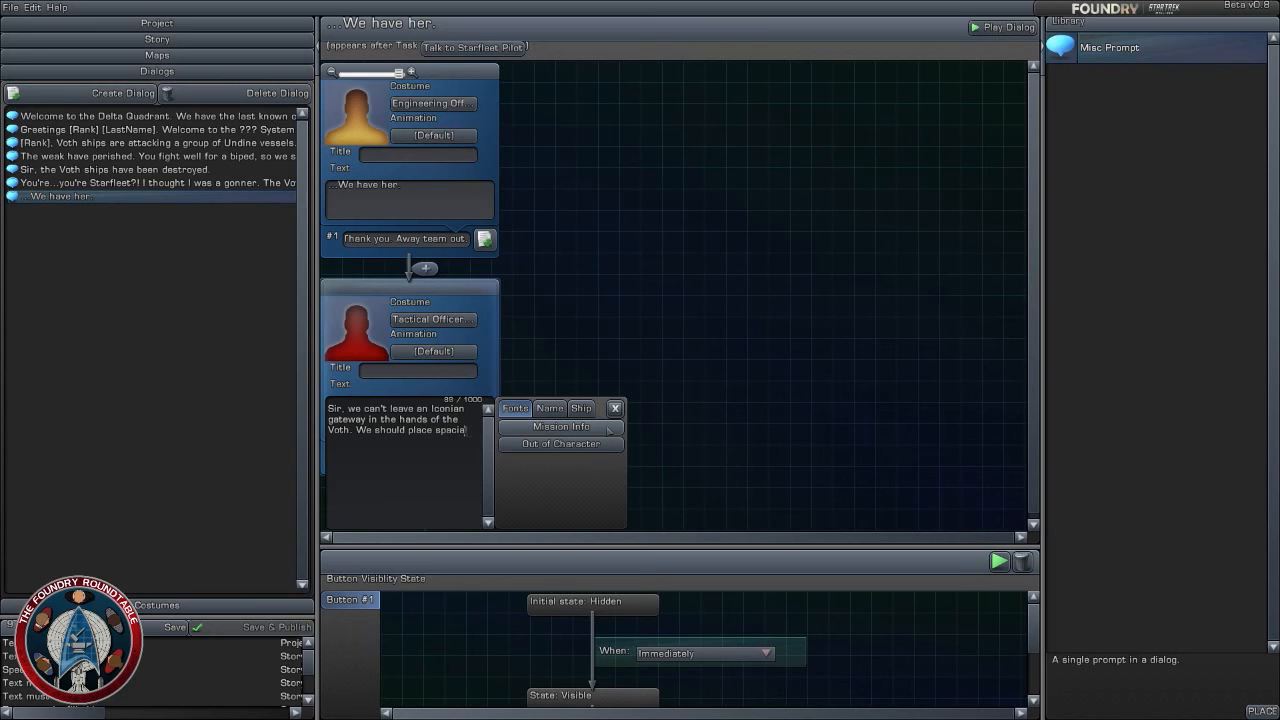
pyautogui.write('l charges')
pyautogui.write(' around the')
pyautogui.write(' gae')
pyautogui.write('e')
pyautogui.write(' and destro')
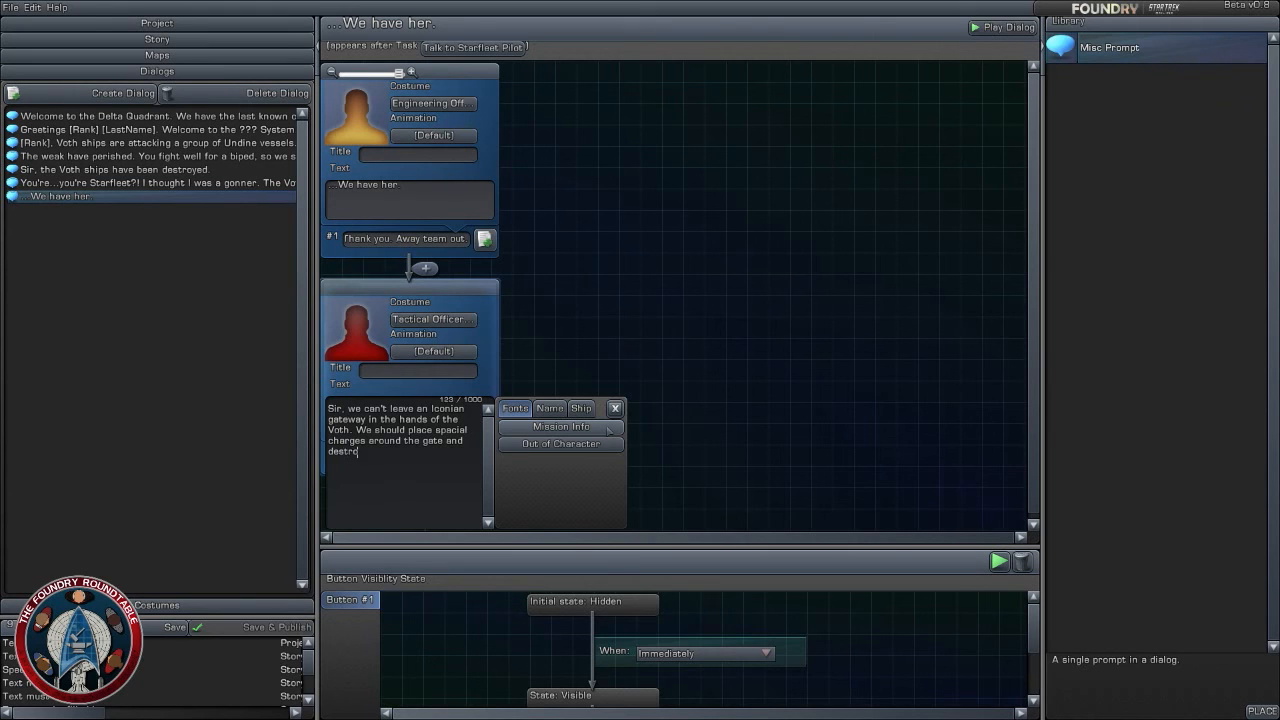
pyautogui.write('y it.')
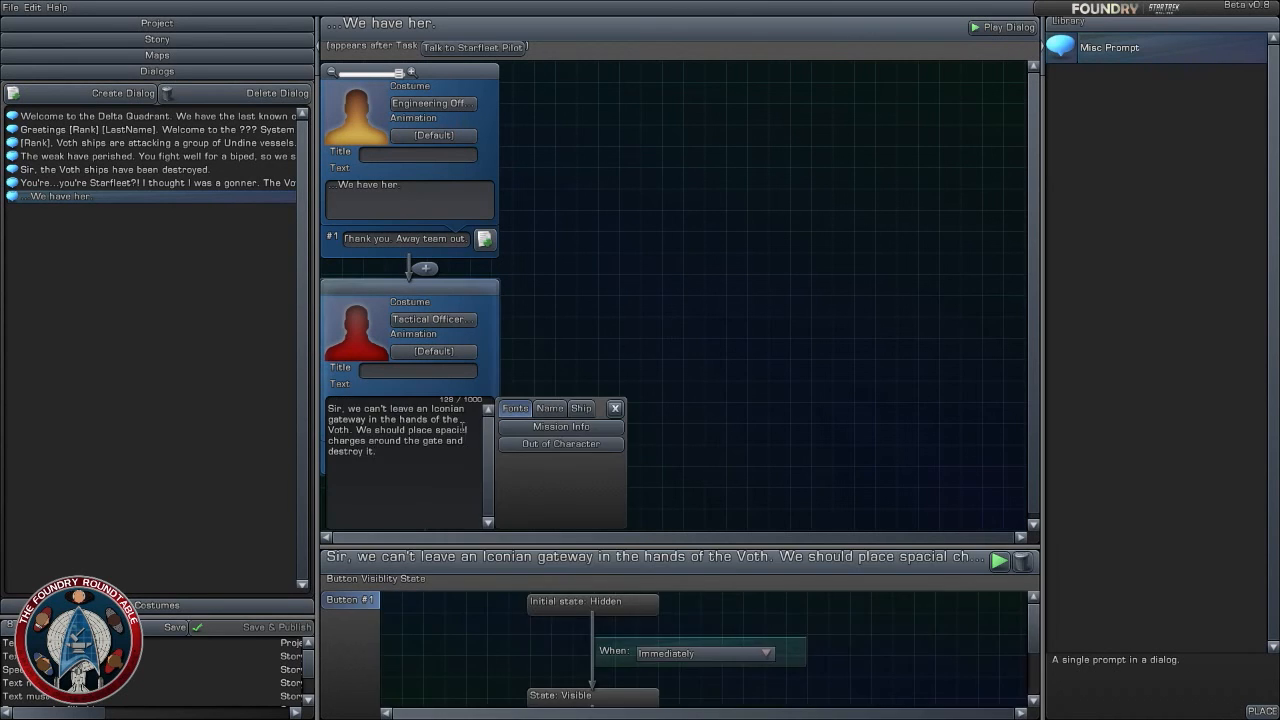
# - Change the second prompt's response to "Understood"
pyautogui.click(742, 444)
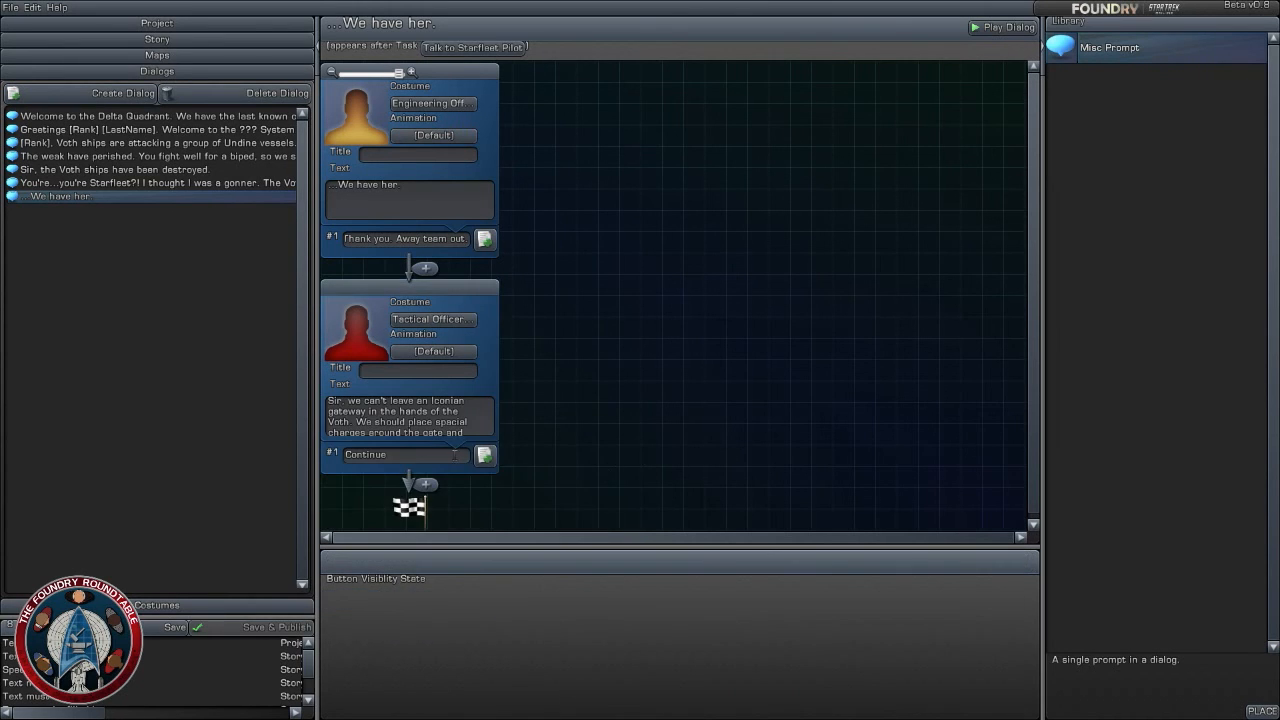
pyautogui.write('U')
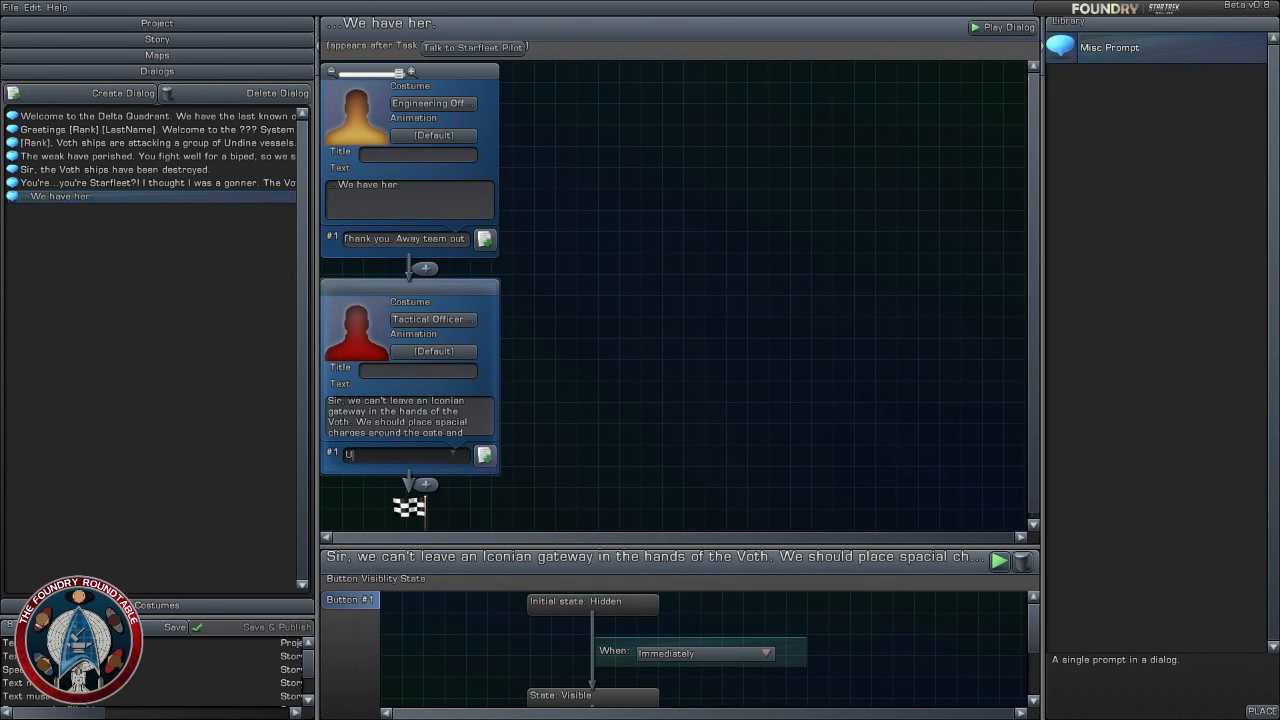
pyautogui.write('nderstood')
pyautogui.click(788, 271)
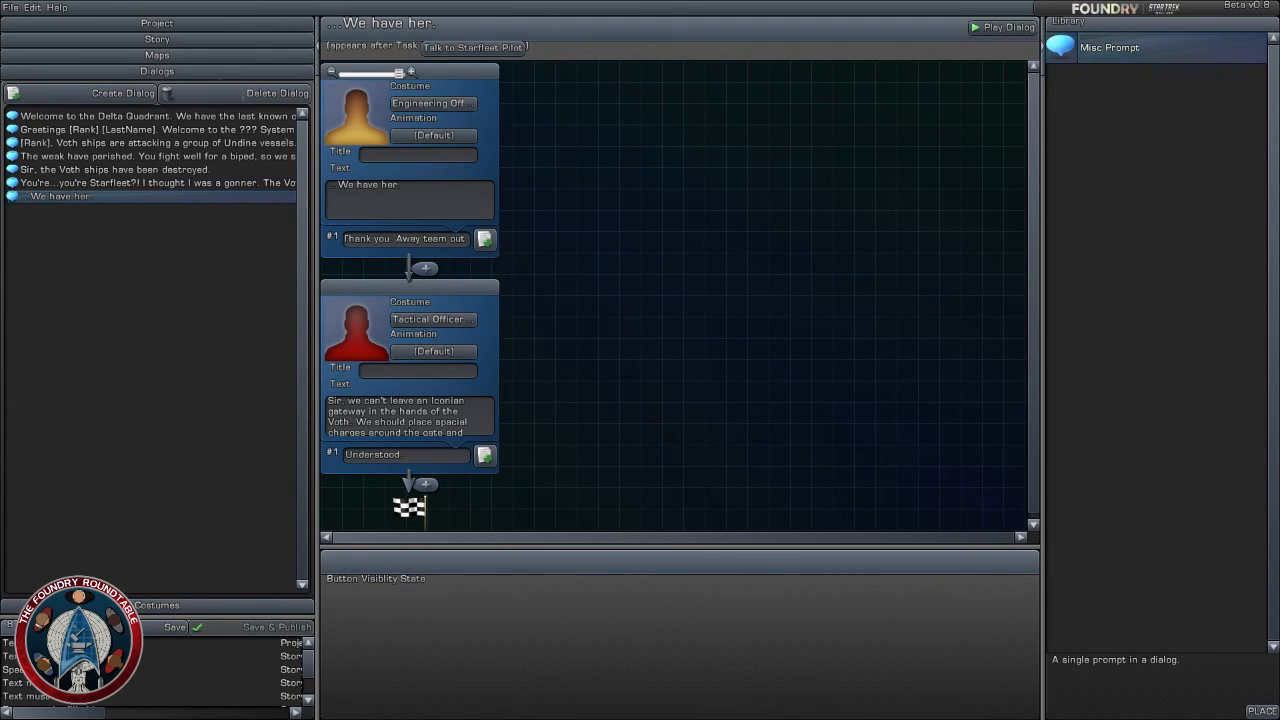
# - Return to the story and add a popup dialog between the Place Special Charges and Reach a Safe Distance tasks
pyautogui.click(157, 55)
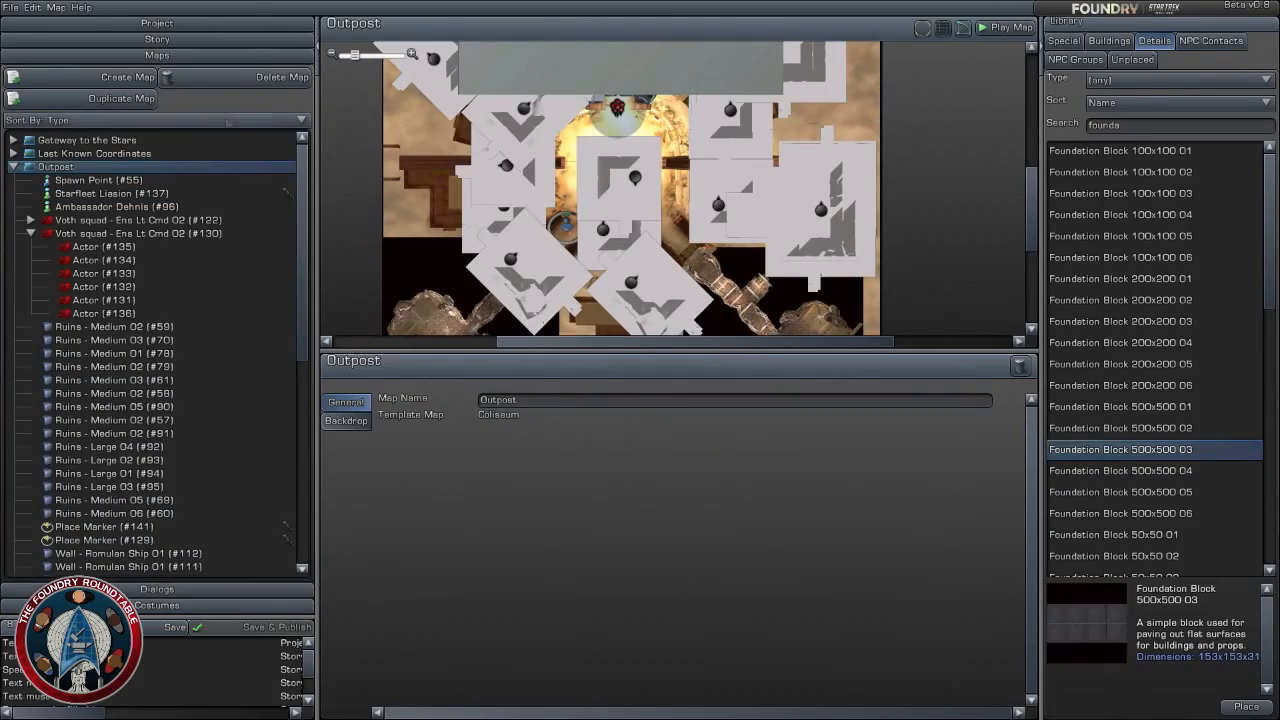
pyautogui.click(160, 39)
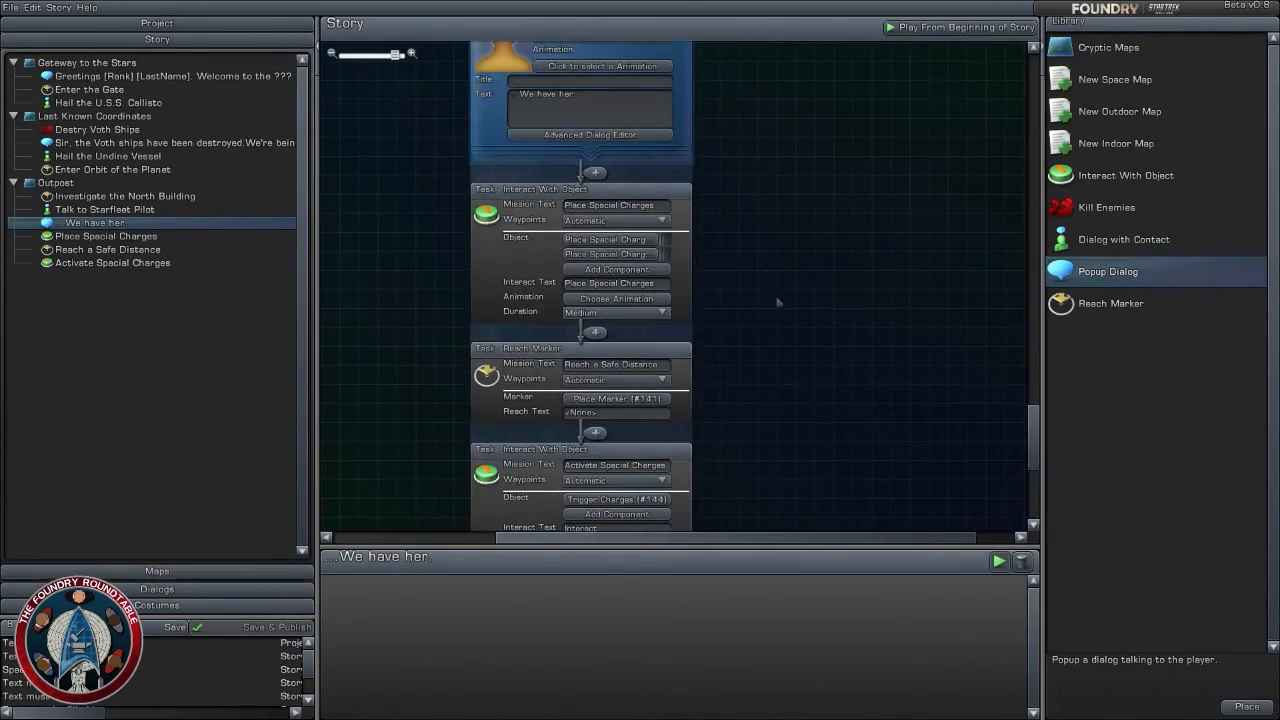
pyautogui.scroll(-2, 778, 303)
pyautogui.moveTo(771, 278); pyautogui.dragTo(857, 404)
pyautogui.scroll(1, 767, 412)
pyautogui.scroll(2, 767, 412)
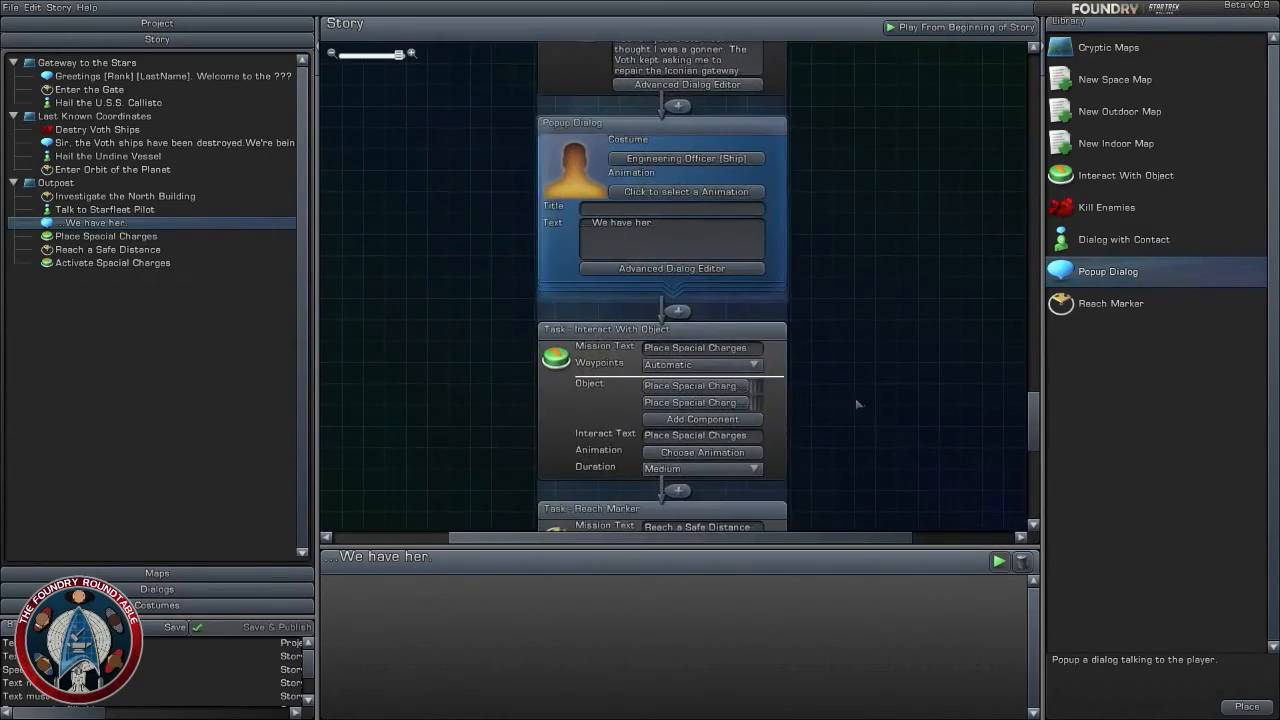
pyautogui.scroll(-2, 856, 404)
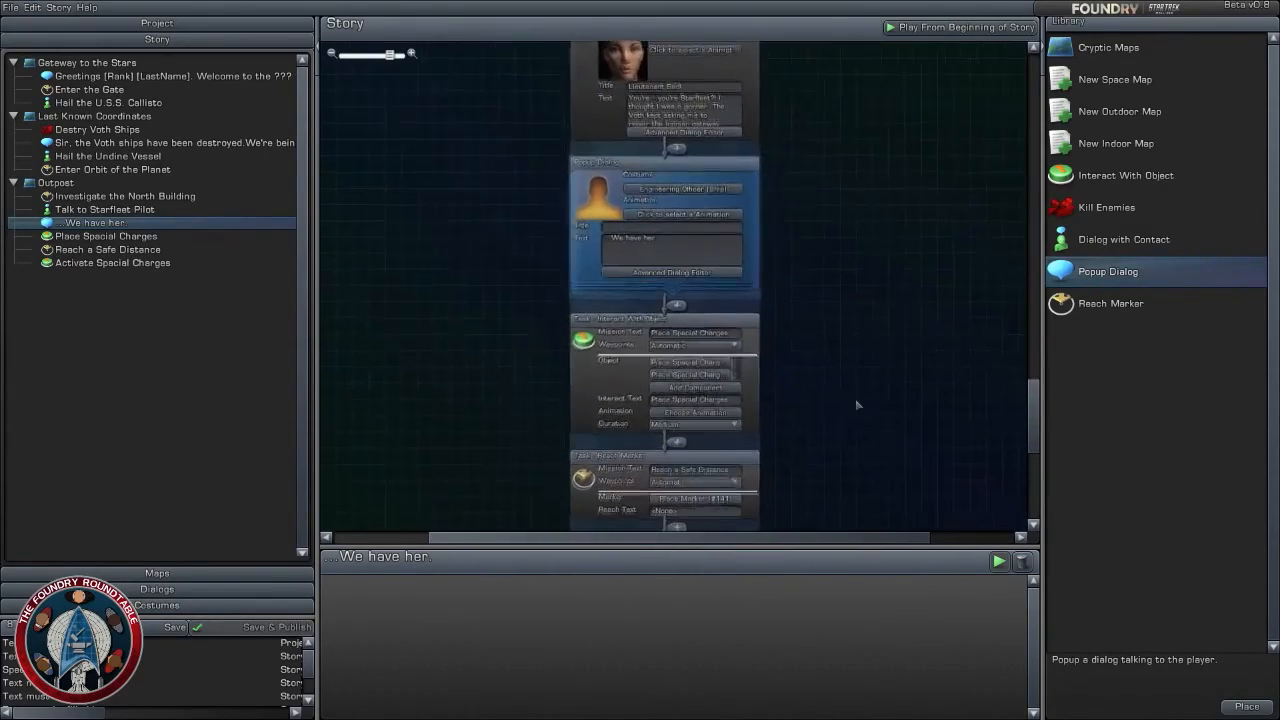
pyautogui.scroll(1, 857, 405)
pyautogui.moveTo(857, 404); pyautogui.dragTo(849, 340)
pyautogui.moveTo(823, 424); pyautogui.dragTo(825, 336)
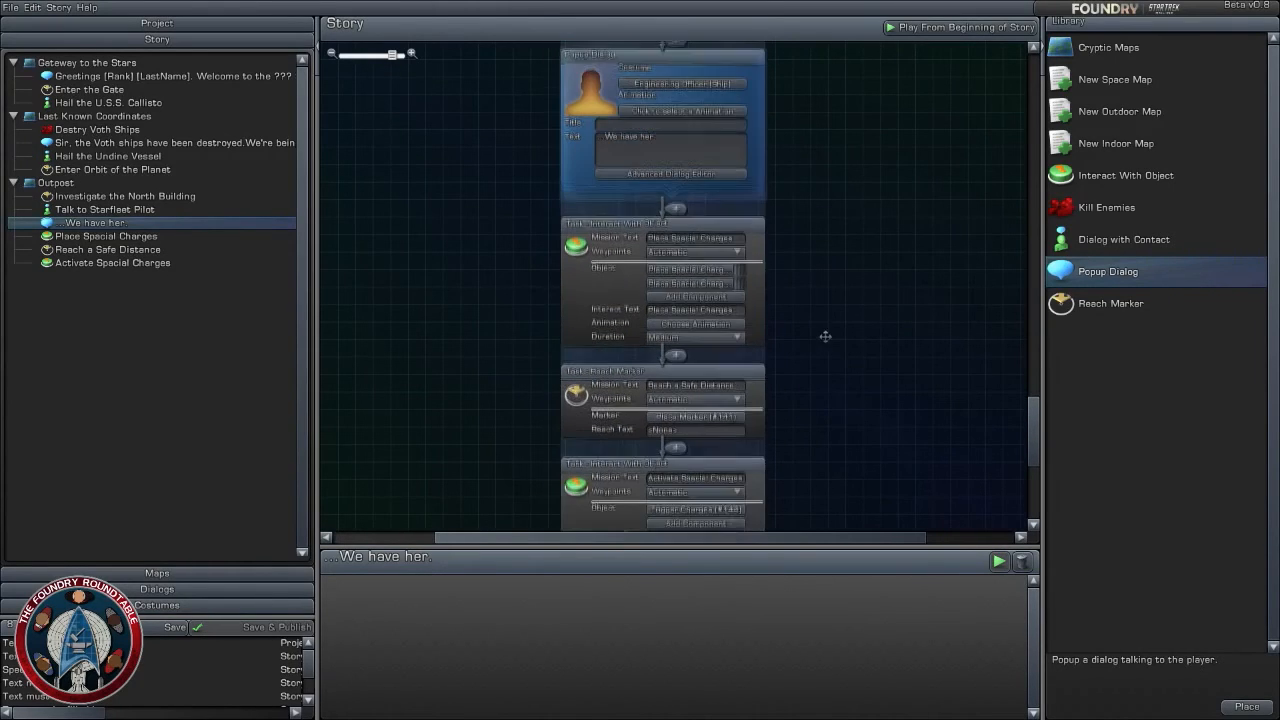
pyautogui.moveTo(830, 412); pyautogui.dragTo(829, 338)
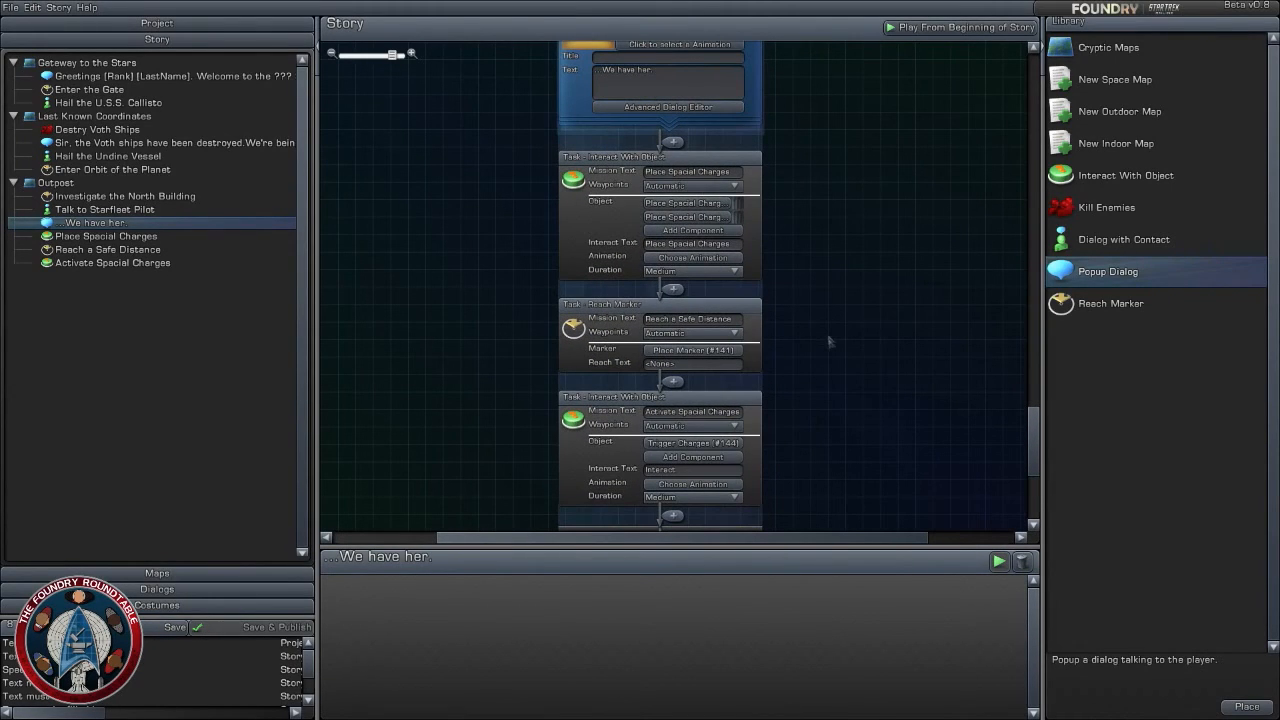
pyautogui.scroll(-2, 829, 346)
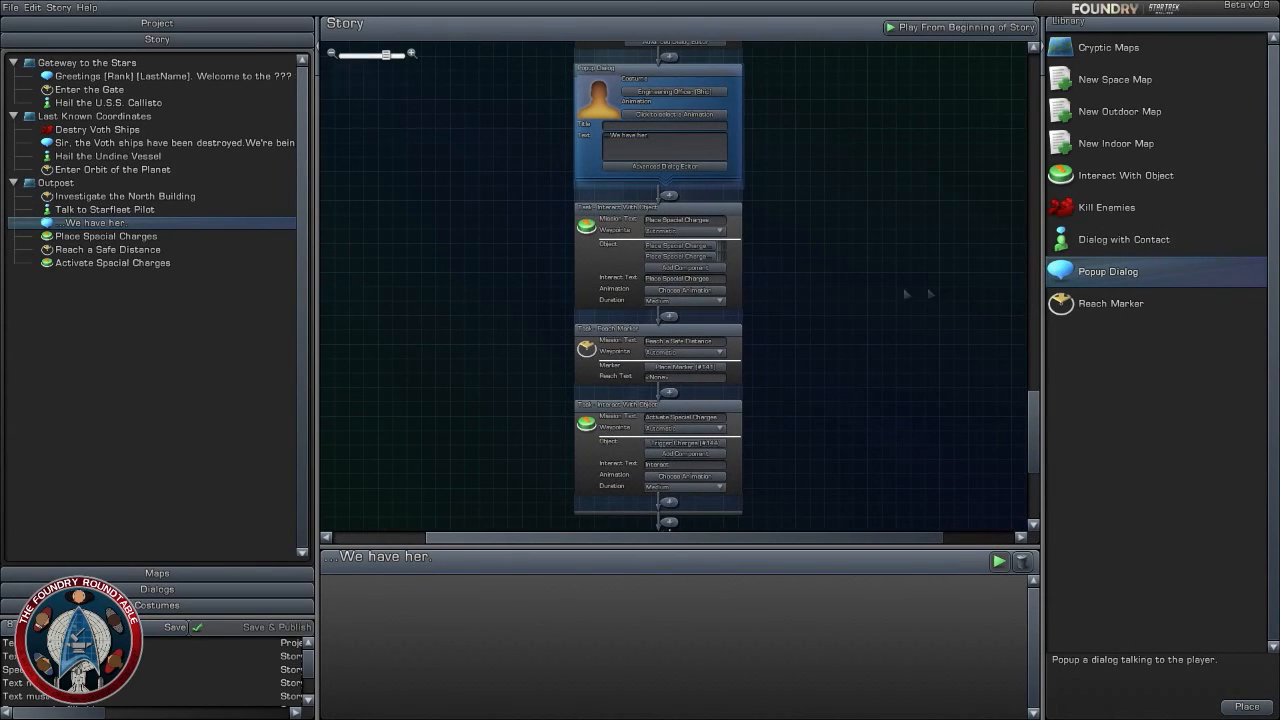
pyautogui.moveTo(1087, 287); pyautogui.dragTo(680, 322)
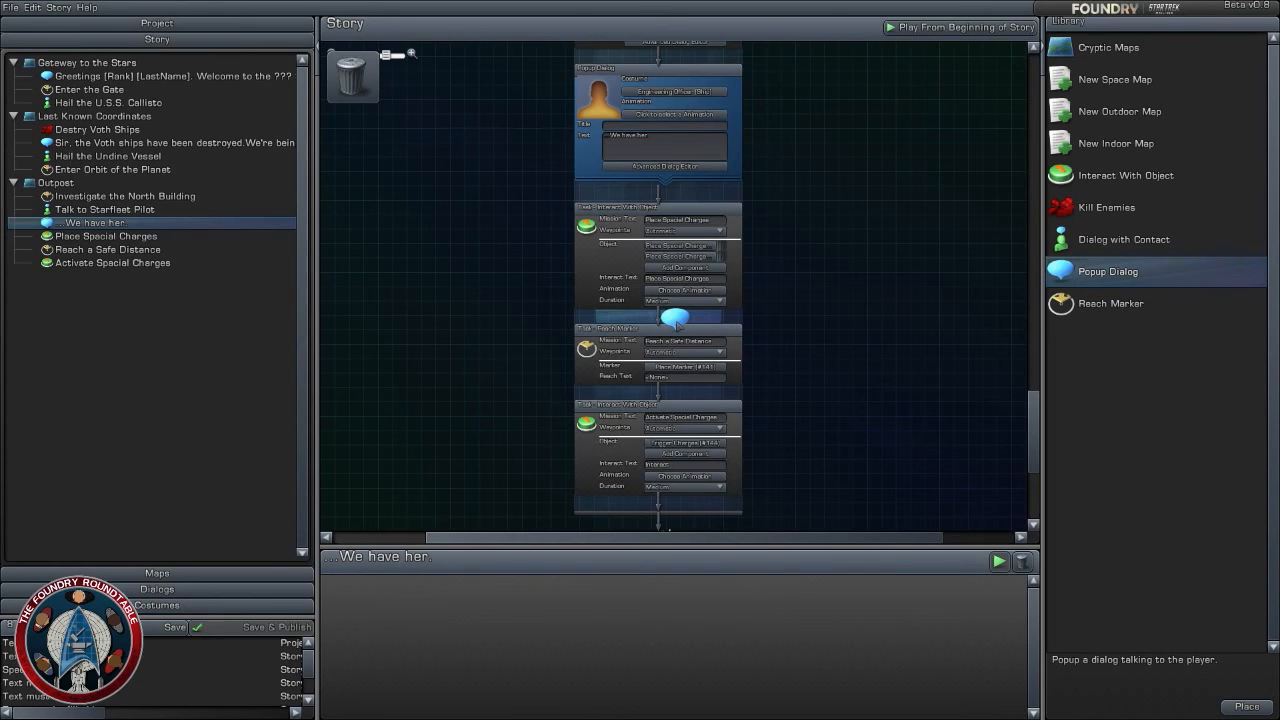
pyautogui.moveTo(678, 322); pyautogui.dragTo(678, 322)
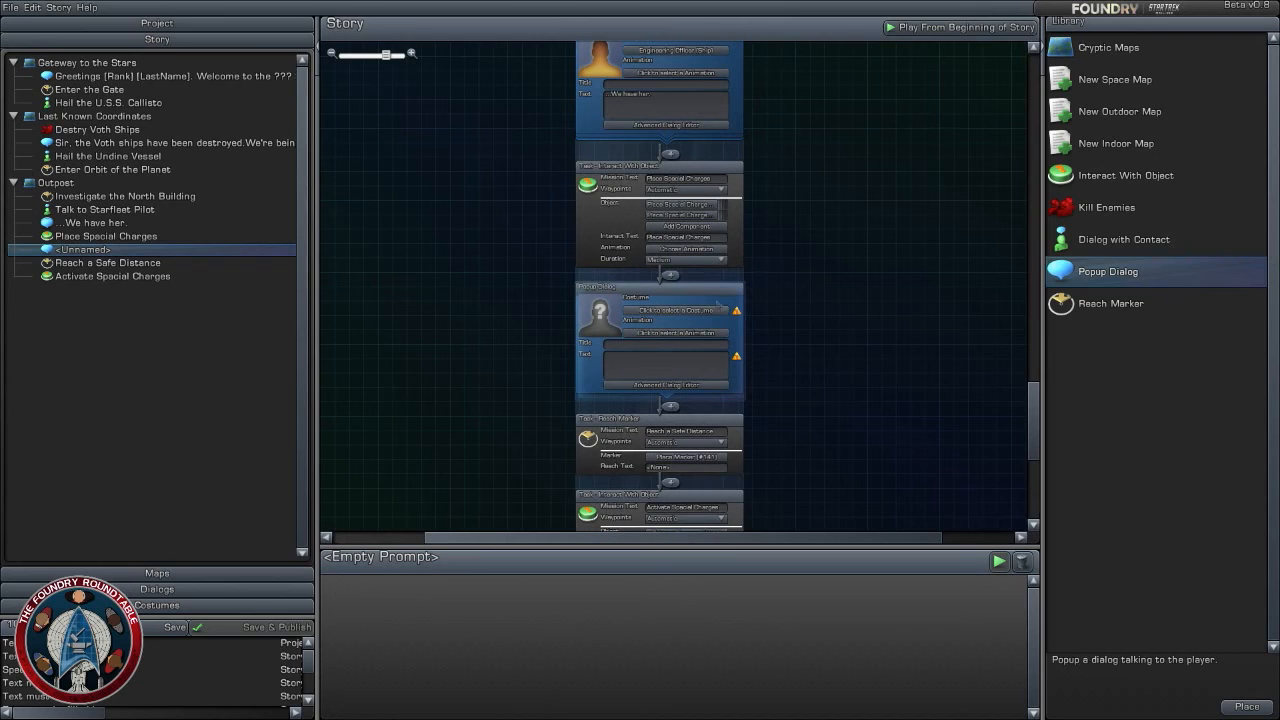
# - Move the unnamed popup dialog between the Reach a Safe Distance and Activate Special Charges tasks
pyautogui.moveTo(865, 398); pyautogui.dragTo(860, 318)
pyautogui.moveTo(697, 213); pyautogui.dragTo(664, 408)
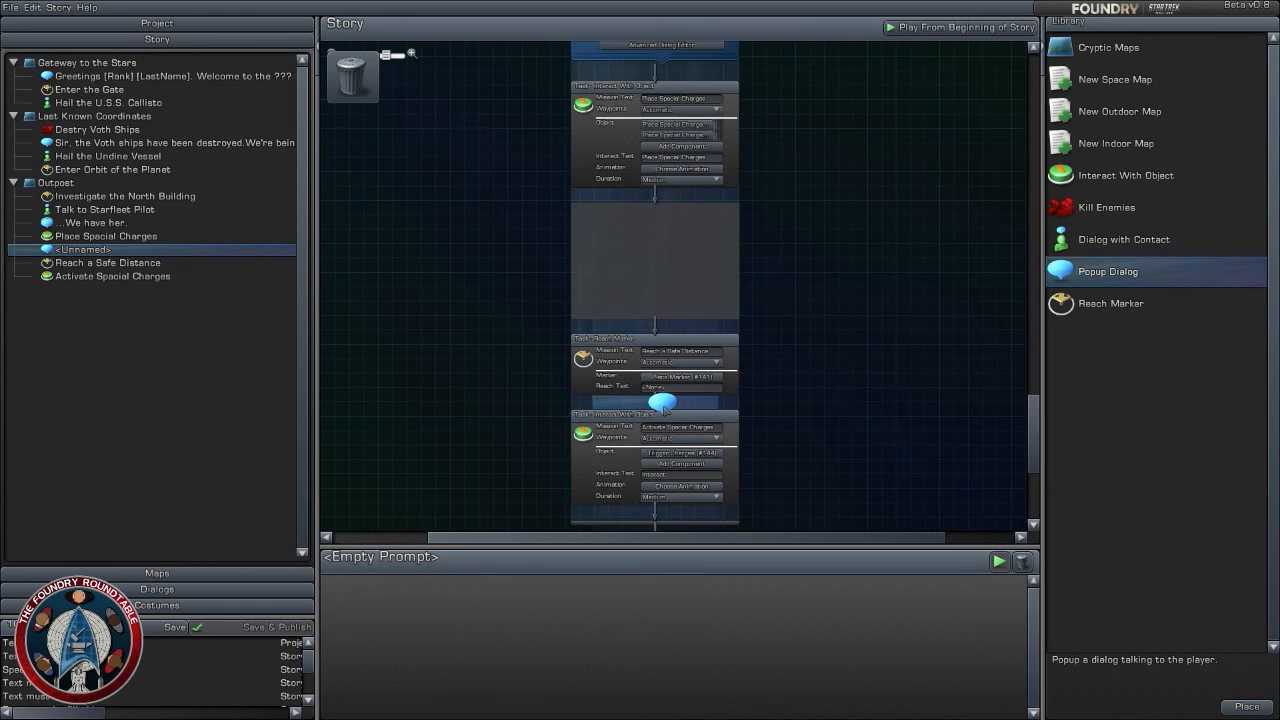
pyautogui.moveTo(665, 409); pyautogui.dragTo(665, 409)
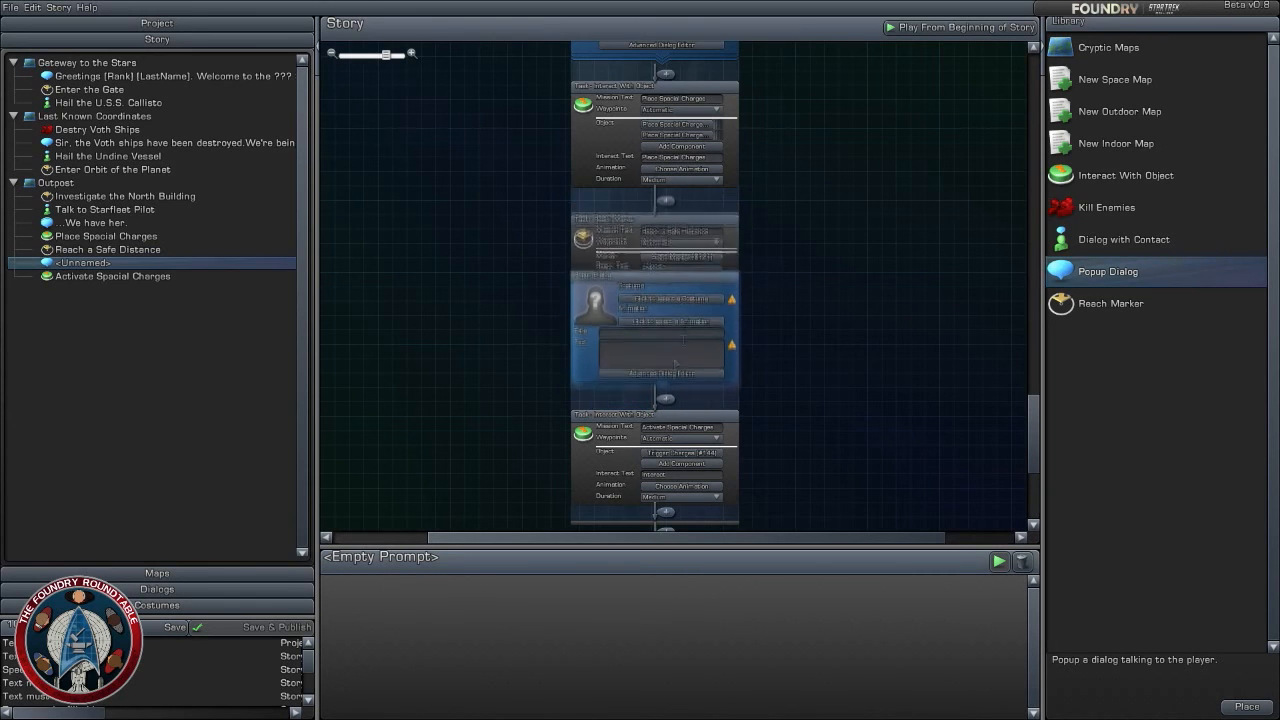
# - Set the unnamed popup dialog's costume to the bridge officer Tactical Officer (Away Team)
pyautogui.click(668, 308)
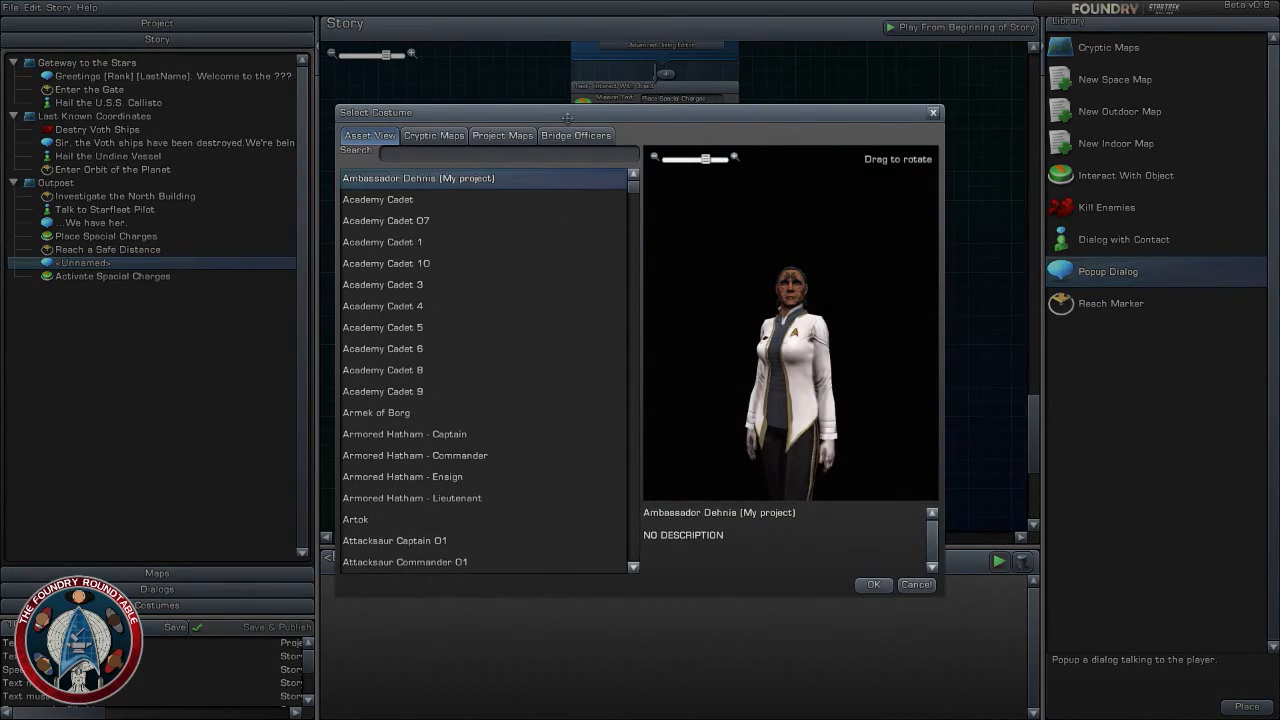
pyautogui.click(576, 136)
pyautogui.click(432, 243)
pyautogui.click(431, 267)
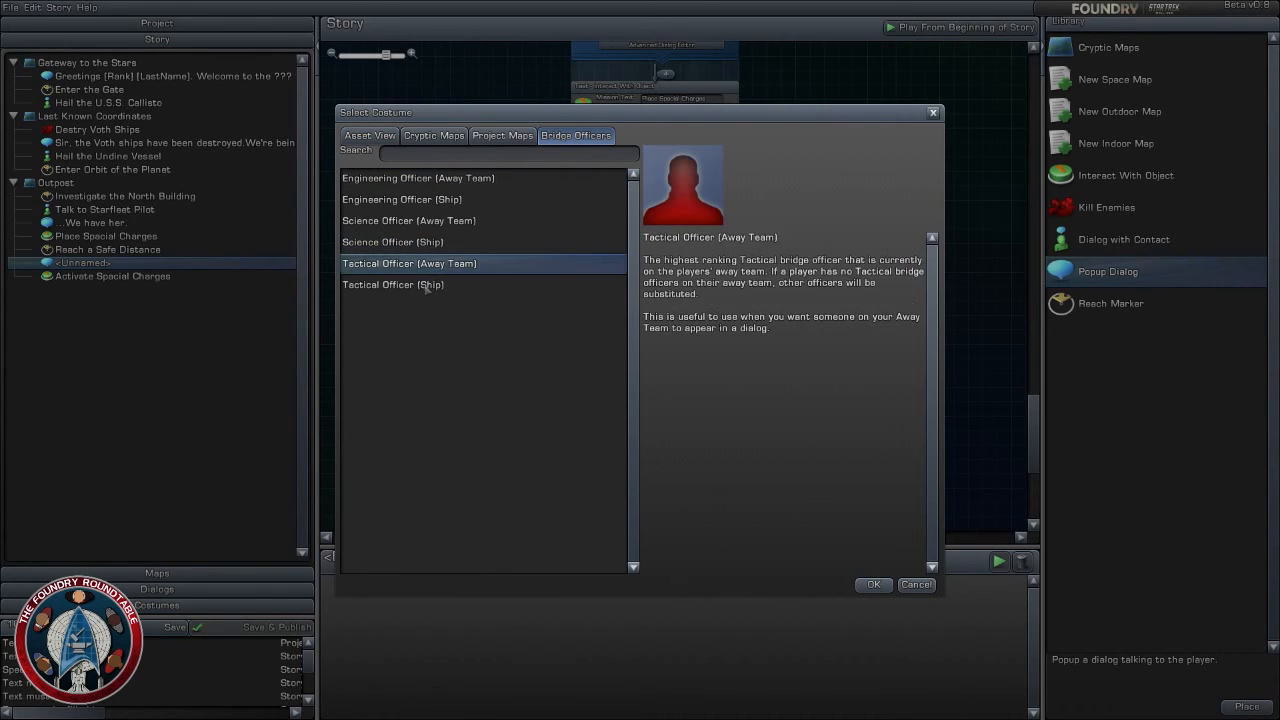
pyautogui.click(432, 283)
pyautogui.click(434, 266)
pyautogui.click(873, 584)
# - Enter "This should be a safe distance. We can detonate the charges from here." as the popup dialog's text
pyautogui.click(688, 350)
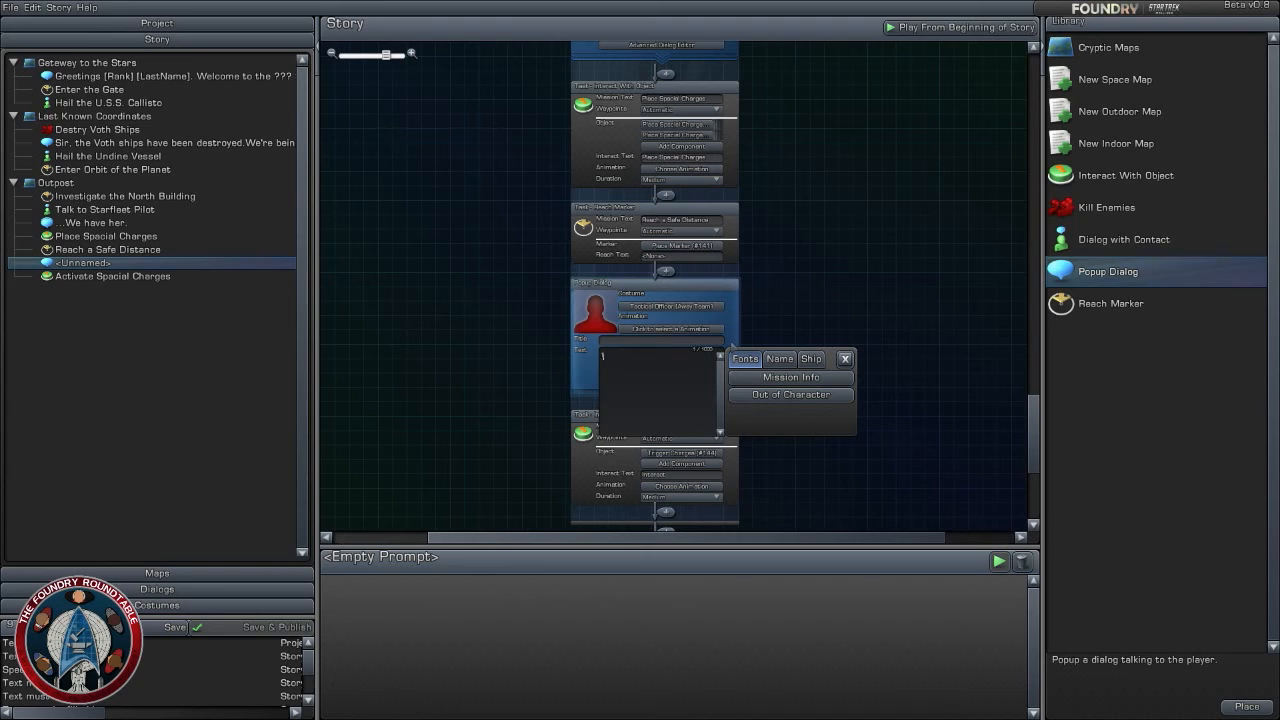
pyautogui.write('The ')
pyautogui.write(' should be a t')
pyautogui.write('fe')
pyautogui.write(' dista')
pyautogui.write('nce')
pyautogui.write('. We can do')
pyautogui.write('stroy')
pyautogui.write('te')
pyautogui.scroll(4, 706, 419)
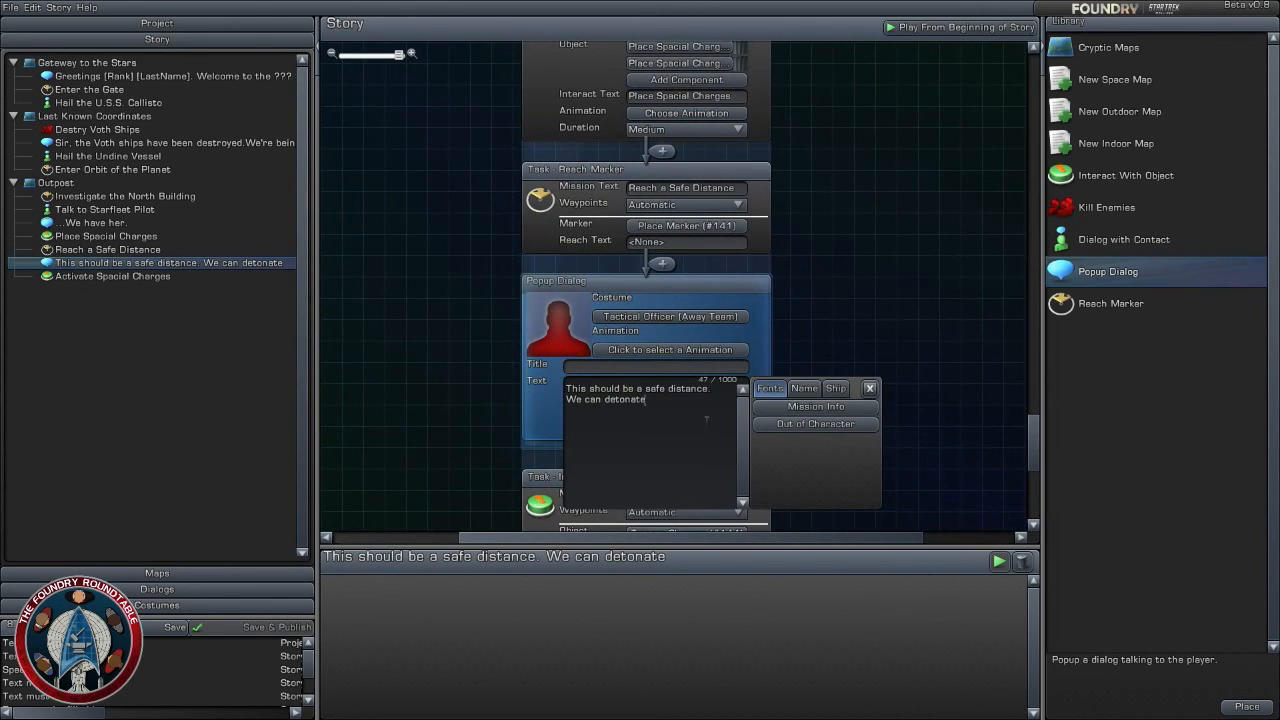
pyautogui.write('the charges from here.')
pyautogui.click(889, 316)
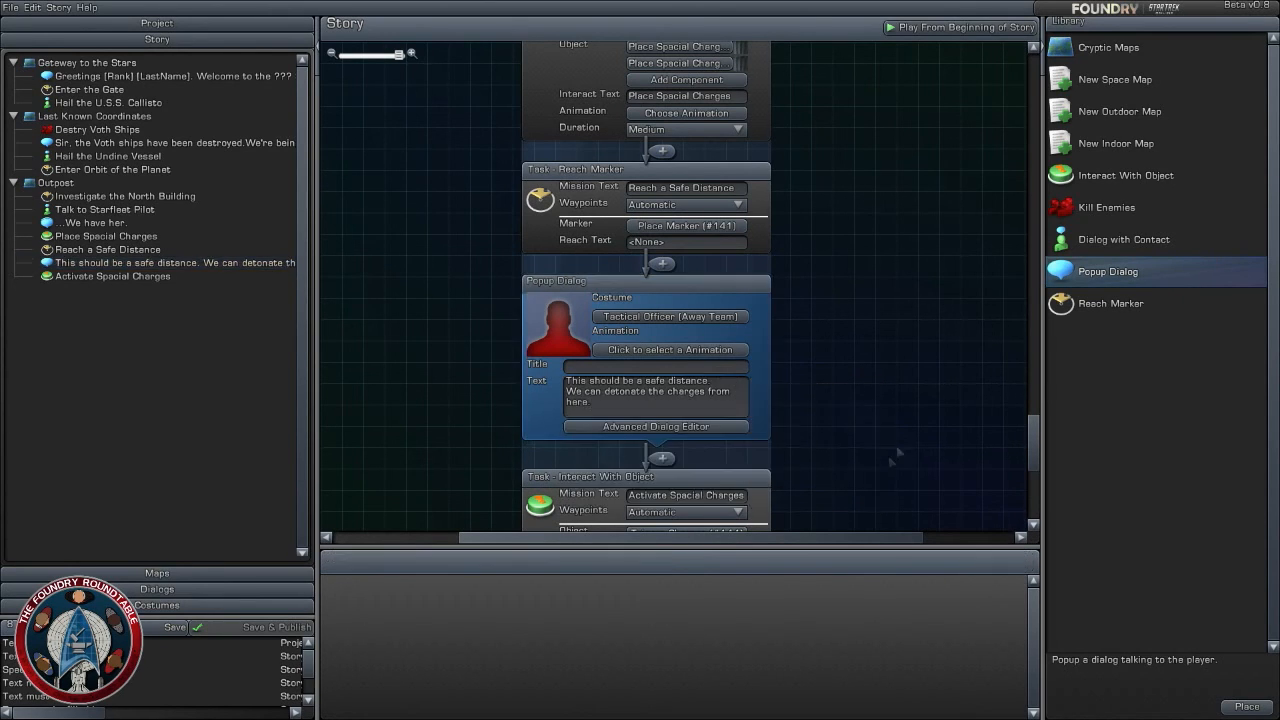
pyautogui.scroll(-3, 780, 330)
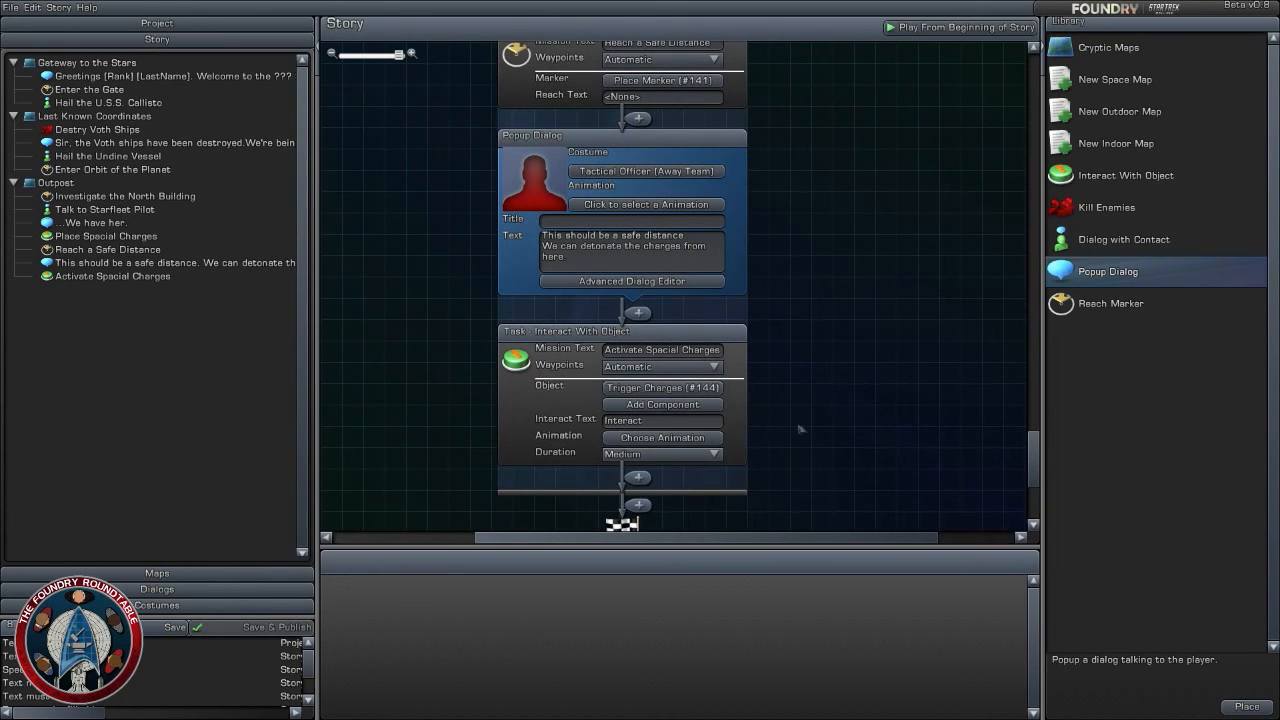
pyautogui.moveTo(803, 429); pyautogui.dragTo(839, 325)
pyautogui.scroll(-2, 843, 425)
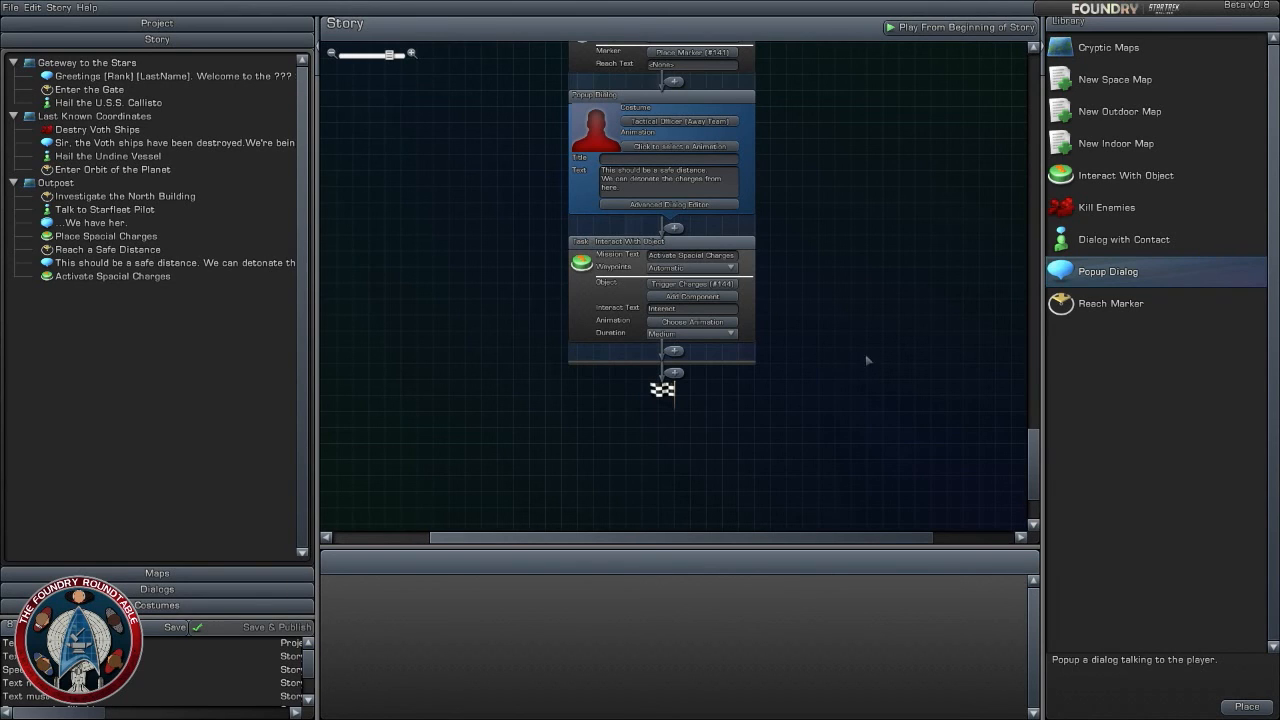
# - On the Outpost map, duplicate Wall - Romulan Ship 01 (#101) and move the copy to about X 398.9, Z 283.9
pyautogui.click(265, 573)
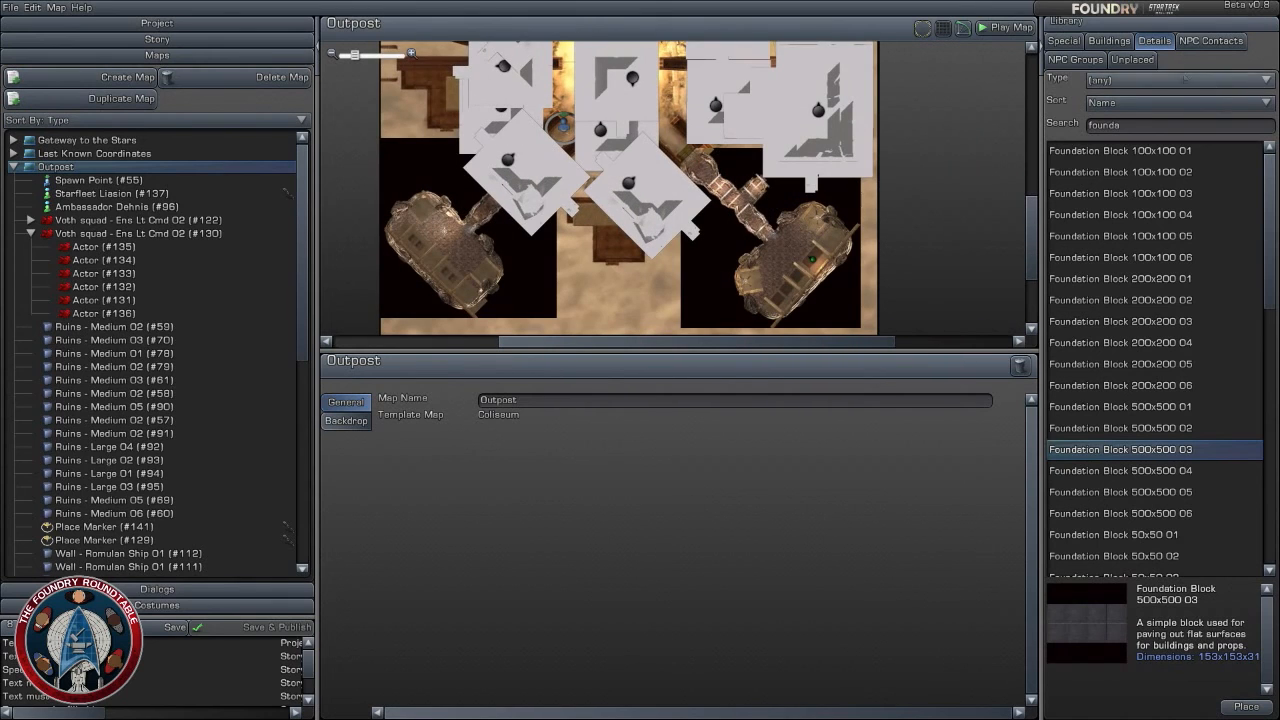
pyautogui.moveTo(834, 281); pyautogui.dragTo(810, 259)
pyautogui.scroll(2, 810, 259)
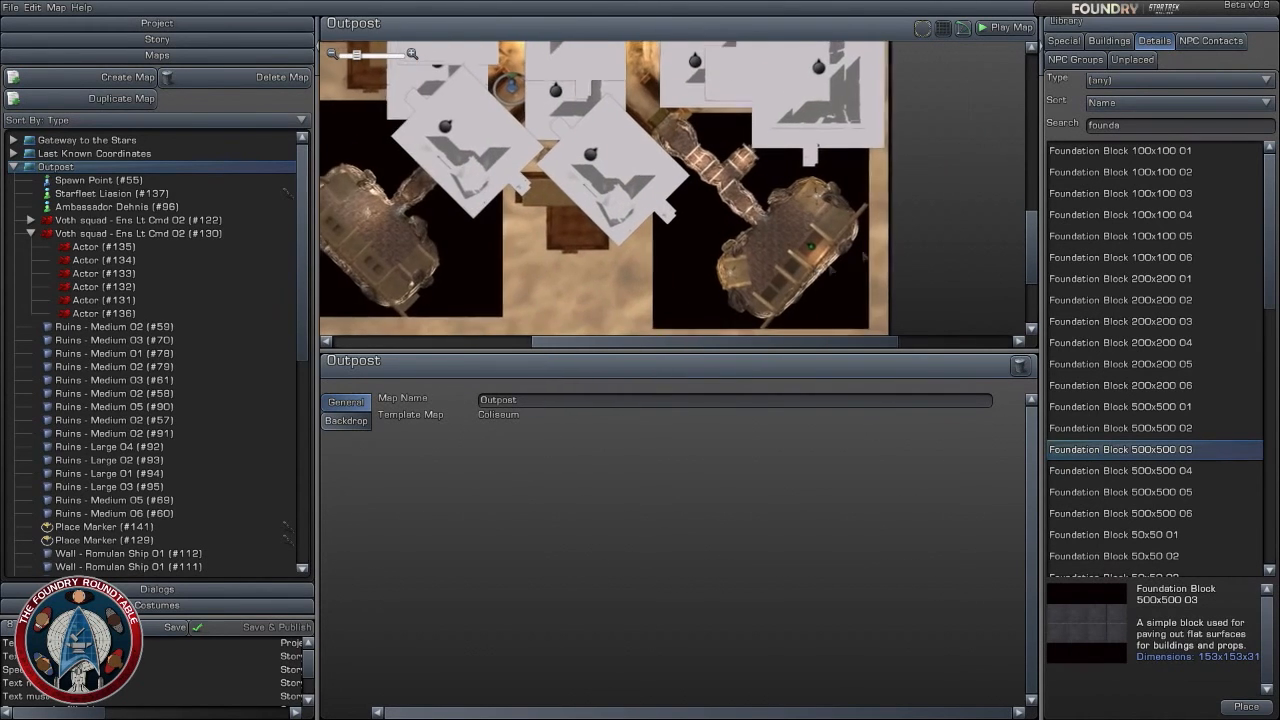
pyautogui.click(1109, 40)
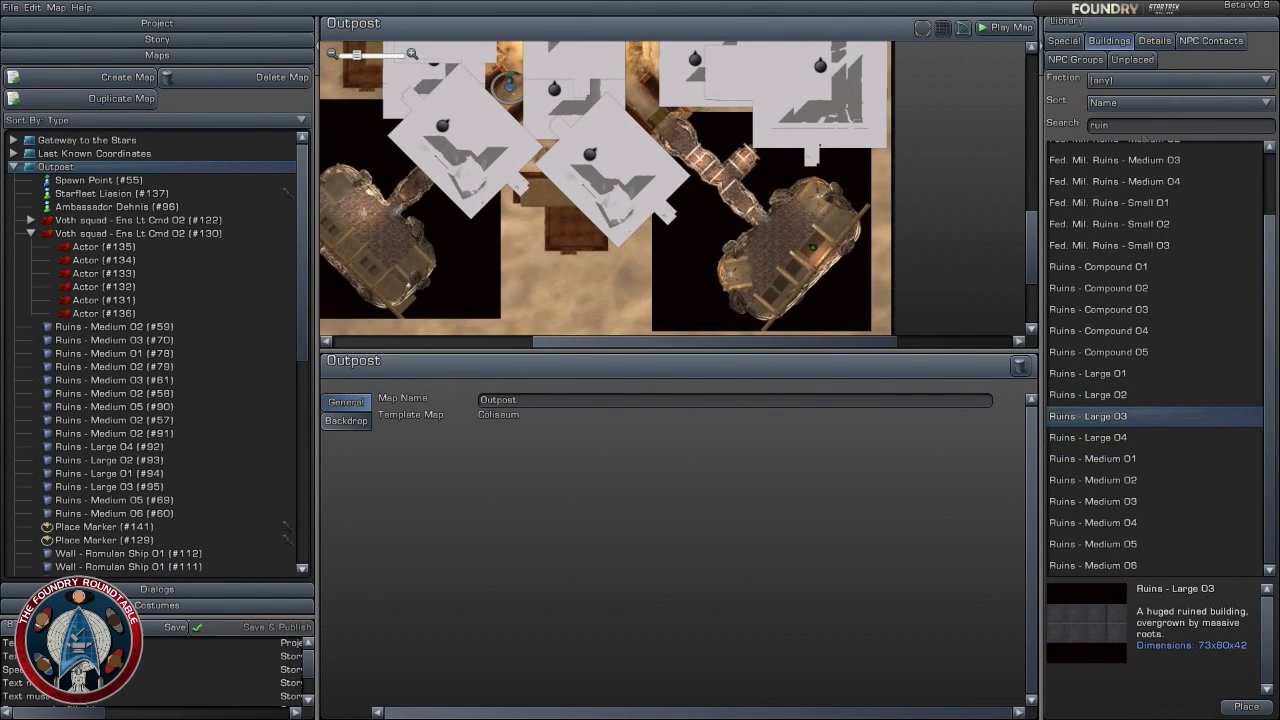
pyautogui.moveTo(717, 199); pyautogui.dragTo(743, 358)
pyautogui.scroll(-2, 657, 85)
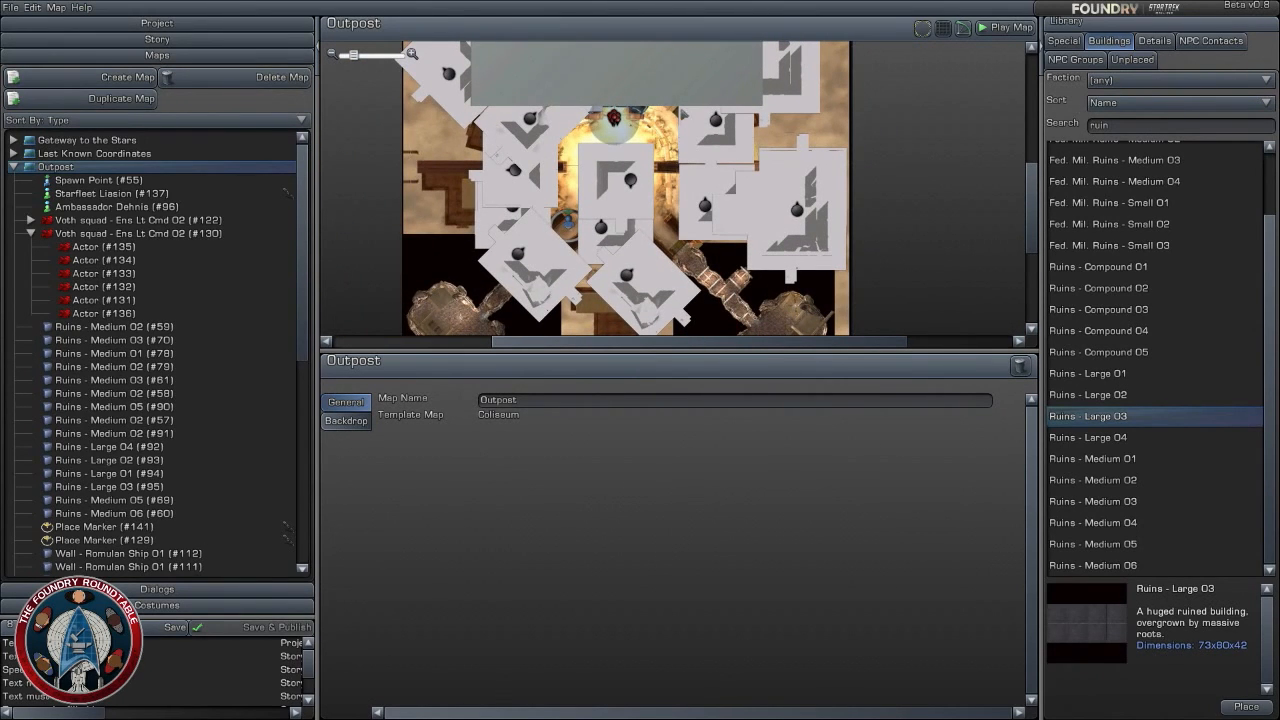
pyautogui.moveTo(685, 115); pyautogui.dragTo(680, 218)
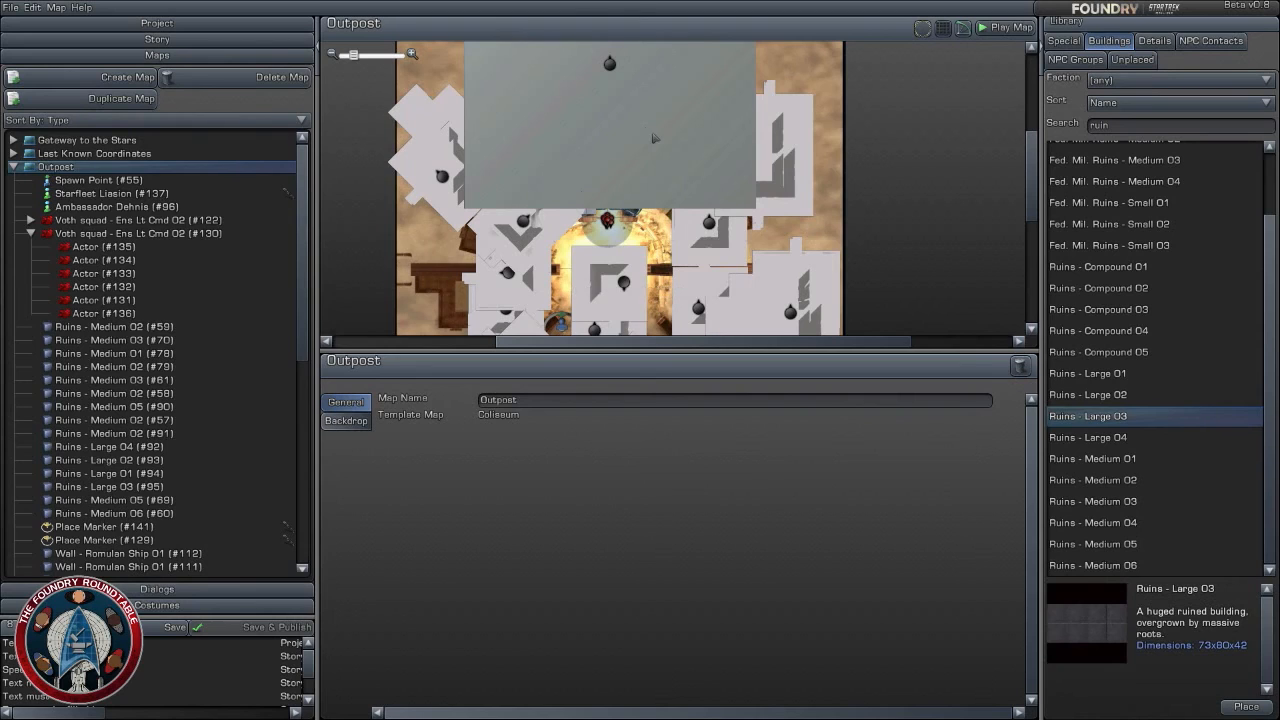
pyautogui.click(635, 110)
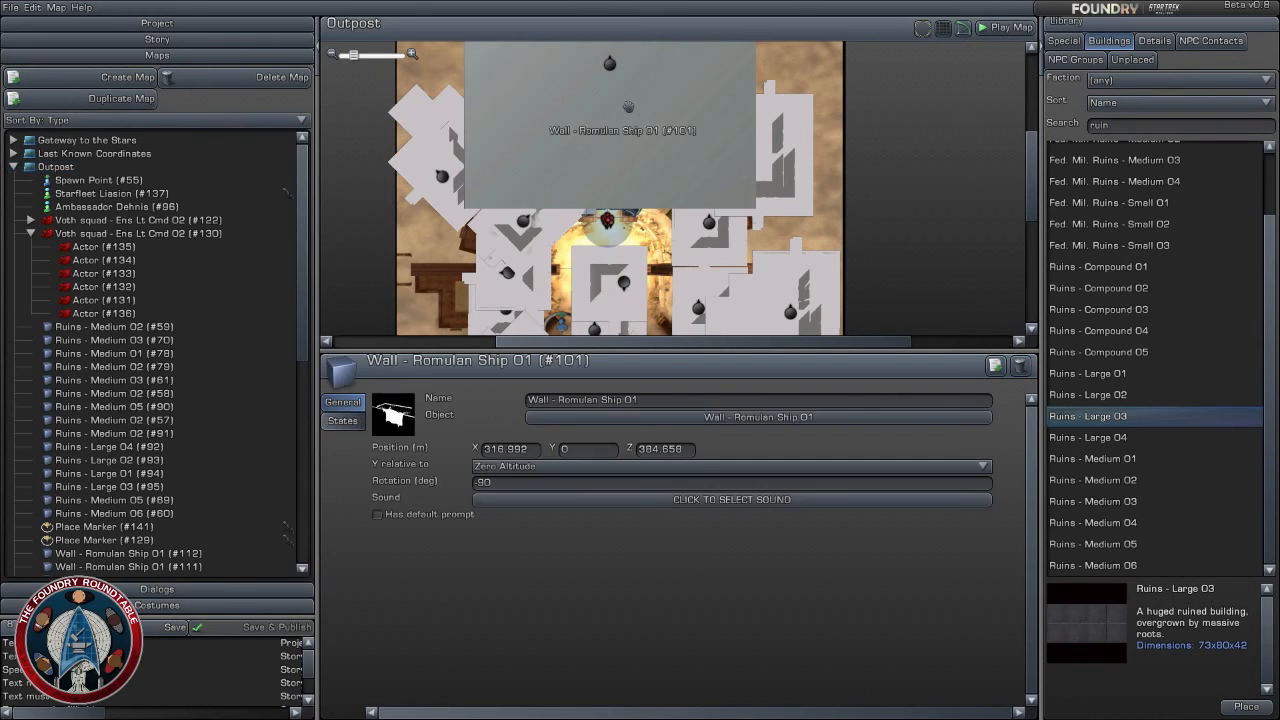
pyautogui.click(996, 366)
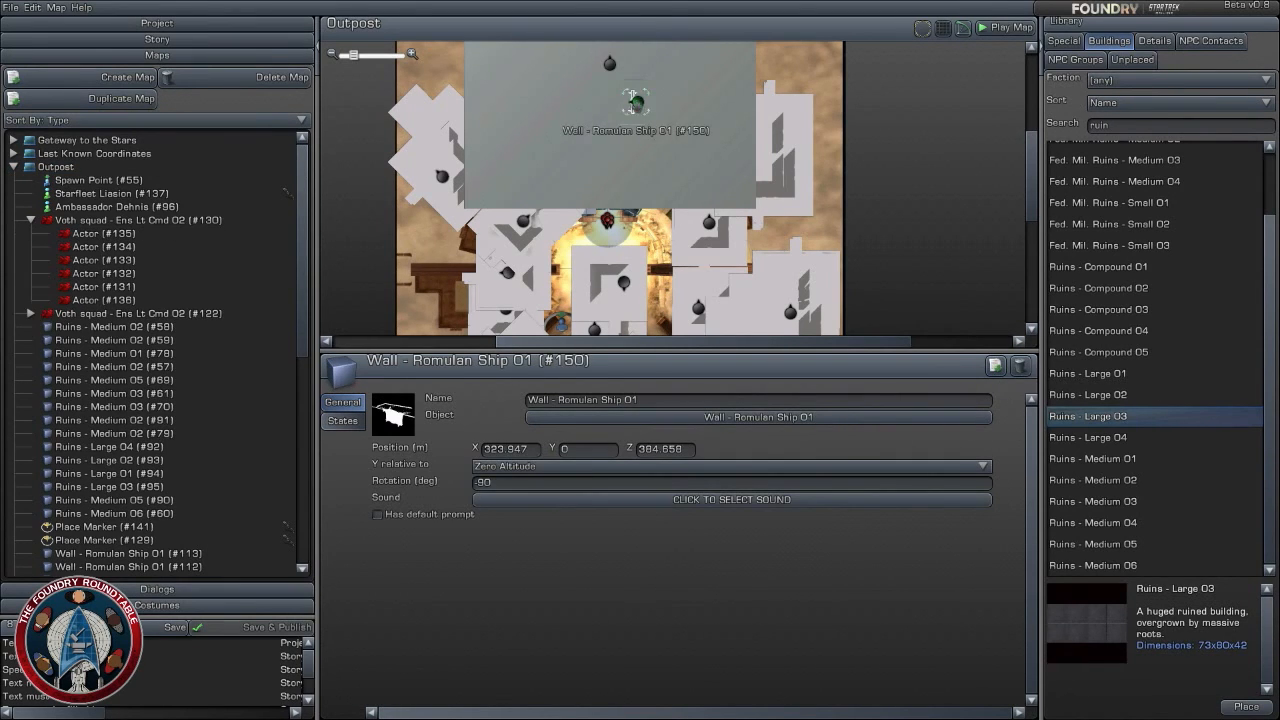
pyautogui.moveTo(633, 102); pyautogui.dragTo(776, 293)
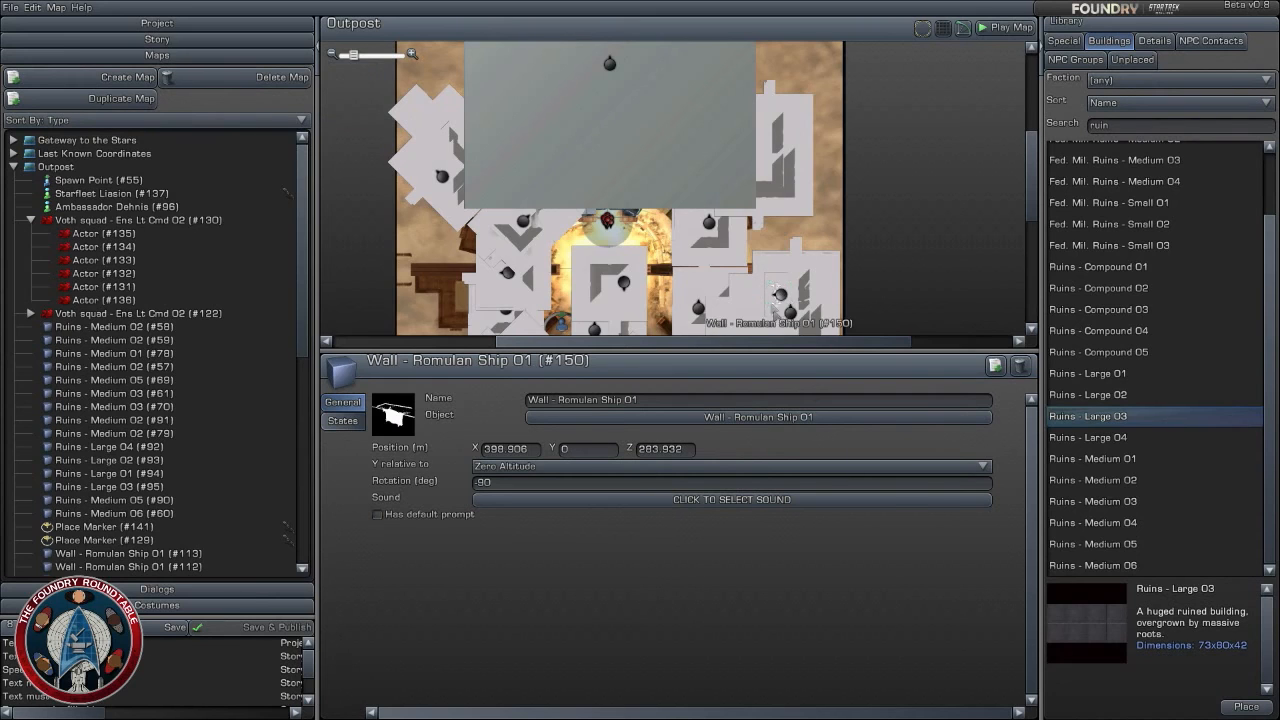
# - Move Wall - Romulan Ship 01 (#150) to the cave corridor entrance at about X 347.8, Z 255.5 and rotate it to -135 degrees
pyautogui.moveTo(776, 293); pyautogui.dragTo(708, 144, button='right')
pyautogui.moveTo(708, 145); pyautogui.dragTo(625, 212)
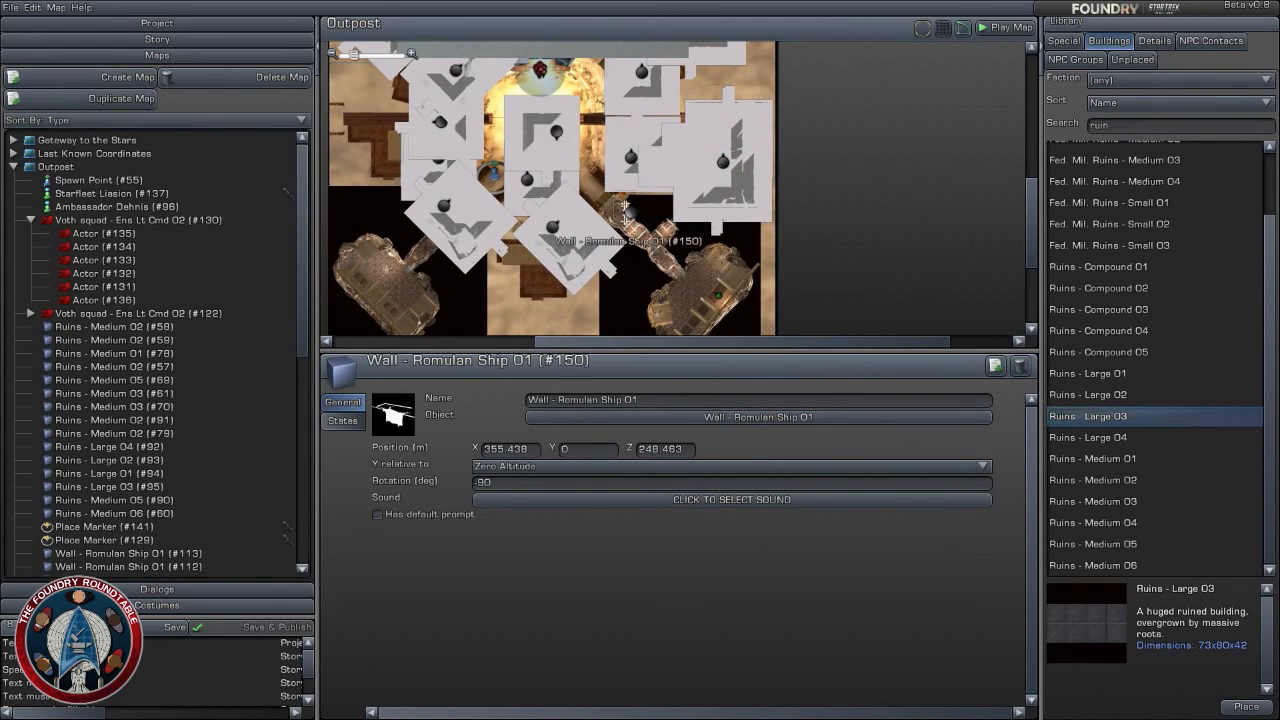
pyautogui.scroll(5, 625, 212)
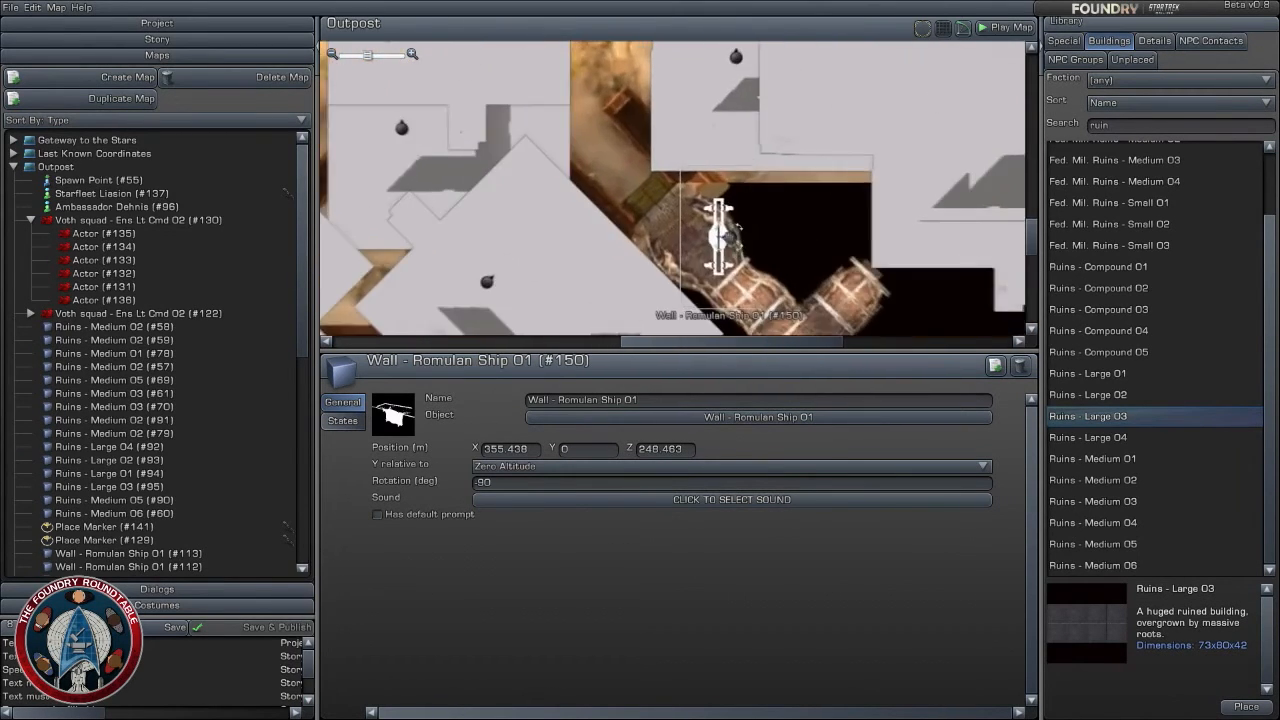
pyautogui.scroll(1, 738, 229)
pyautogui.moveTo(738, 229); pyautogui.dragTo(683, 193)
pyautogui.moveTo(752, 253); pyautogui.dragTo(724, 185)
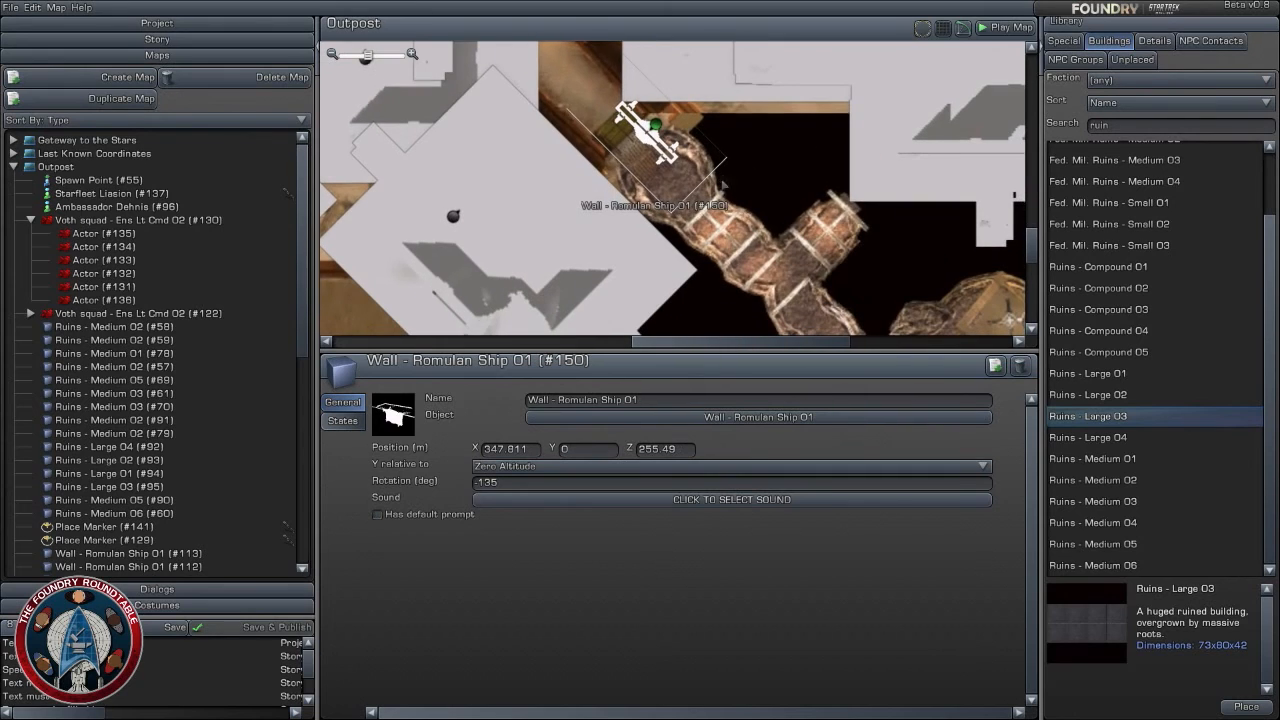
# - Duplicate Wall - Romulan Ship 01 (#150) and place the copy end to end with it at about X 356.6, Z 246.9
pyautogui.click(996, 367)
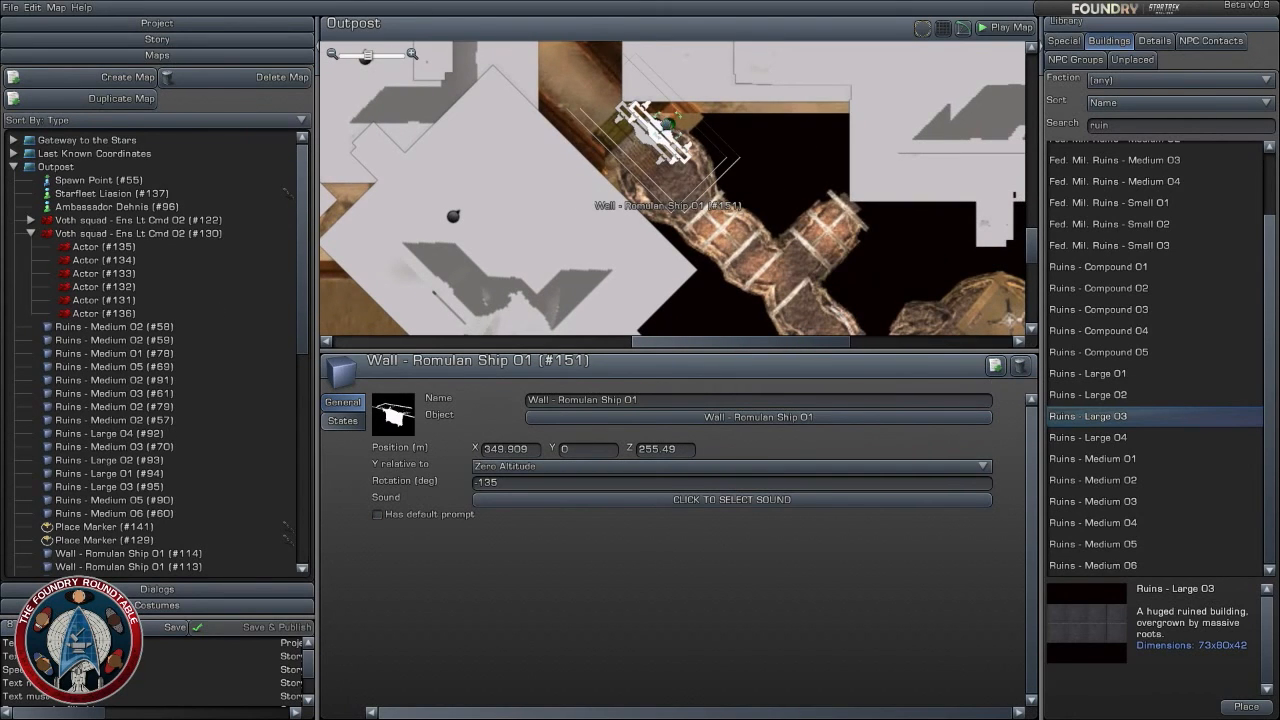
pyautogui.moveTo(667, 137); pyautogui.dragTo(710, 180)
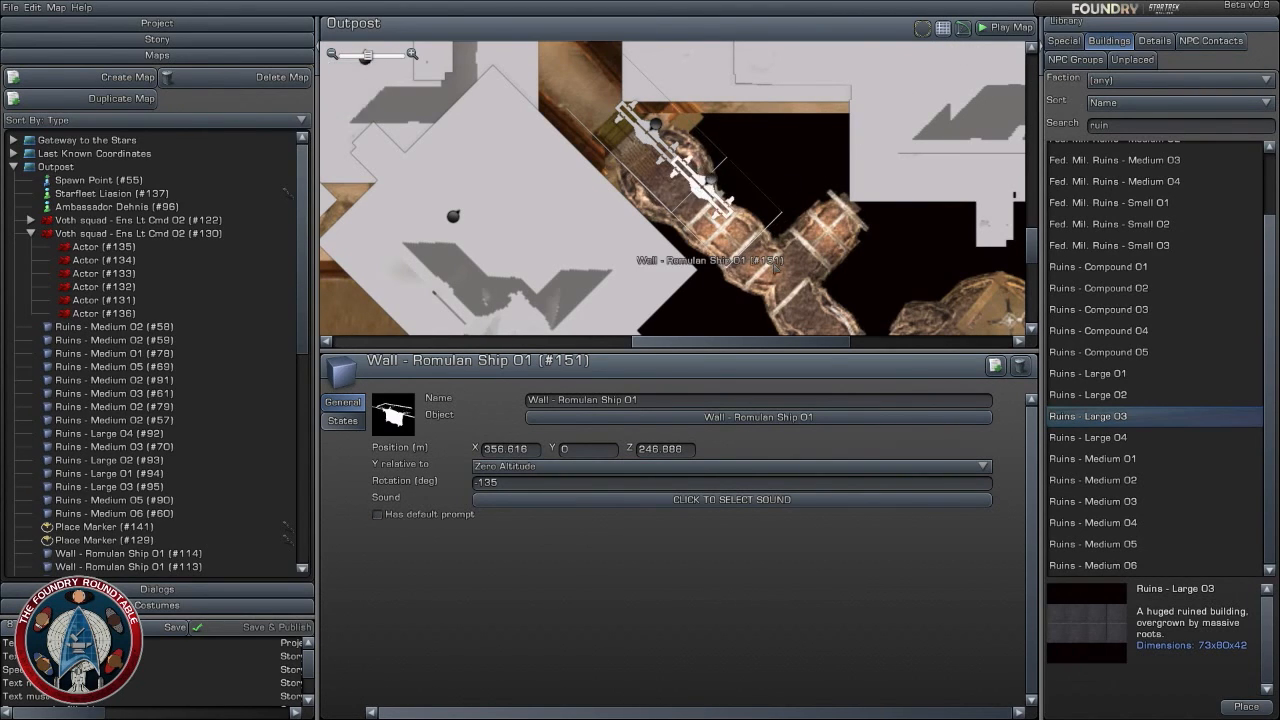
pyautogui.moveTo(775, 267); pyautogui.dragTo(757, 232, button='right')
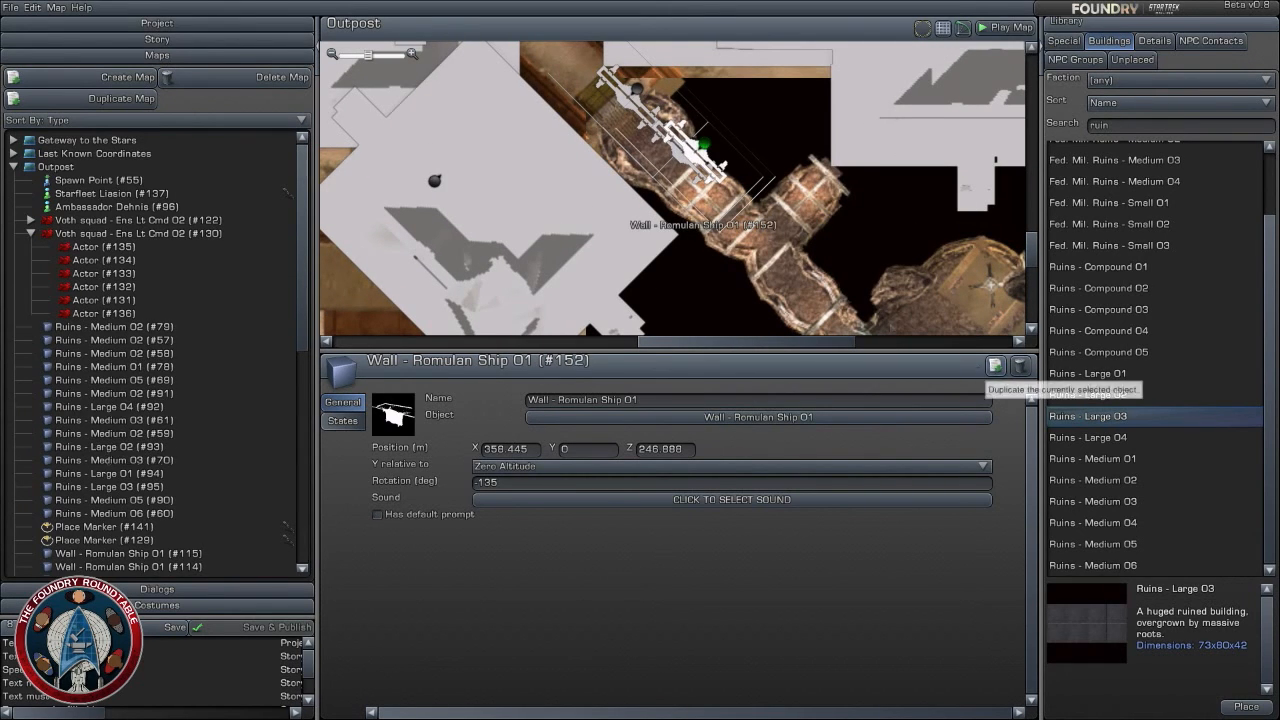
# - Duplicate Wall - Romulan Ship 01 (#151) and place the copy further down the corridor at about X 364.7, Z 238.8
pyautogui.click(995, 365)
pyautogui.moveTo(705, 147); pyautogui.dragTo(790, 200)
pyautogui.click(943, 29)
pyautogui.scroll(3, 746, 250)
pyautogui.scroll(1, 746, 253)
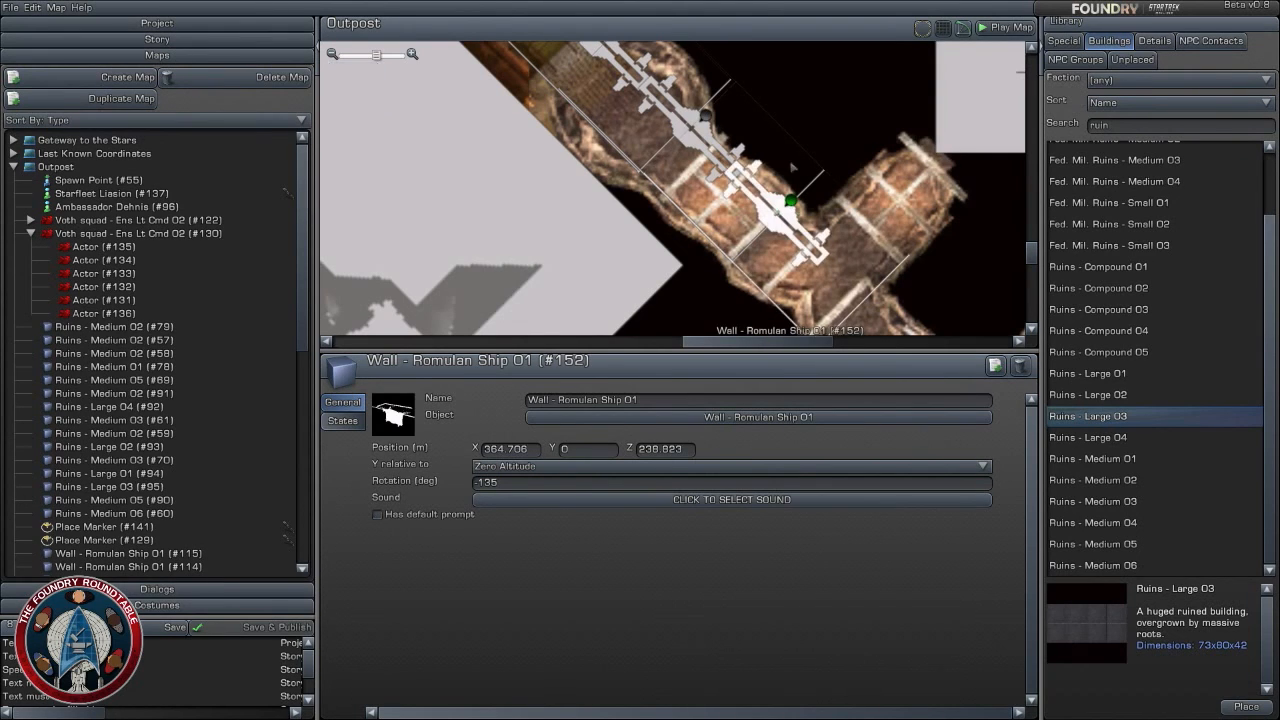
# - Select walls #151 and #152 together and nudge them slightly along the corridor edge
pyautogui.keyDown('ctrl'); pyautogui.click(705, 115); pyautogui.keyUp('ctrl')
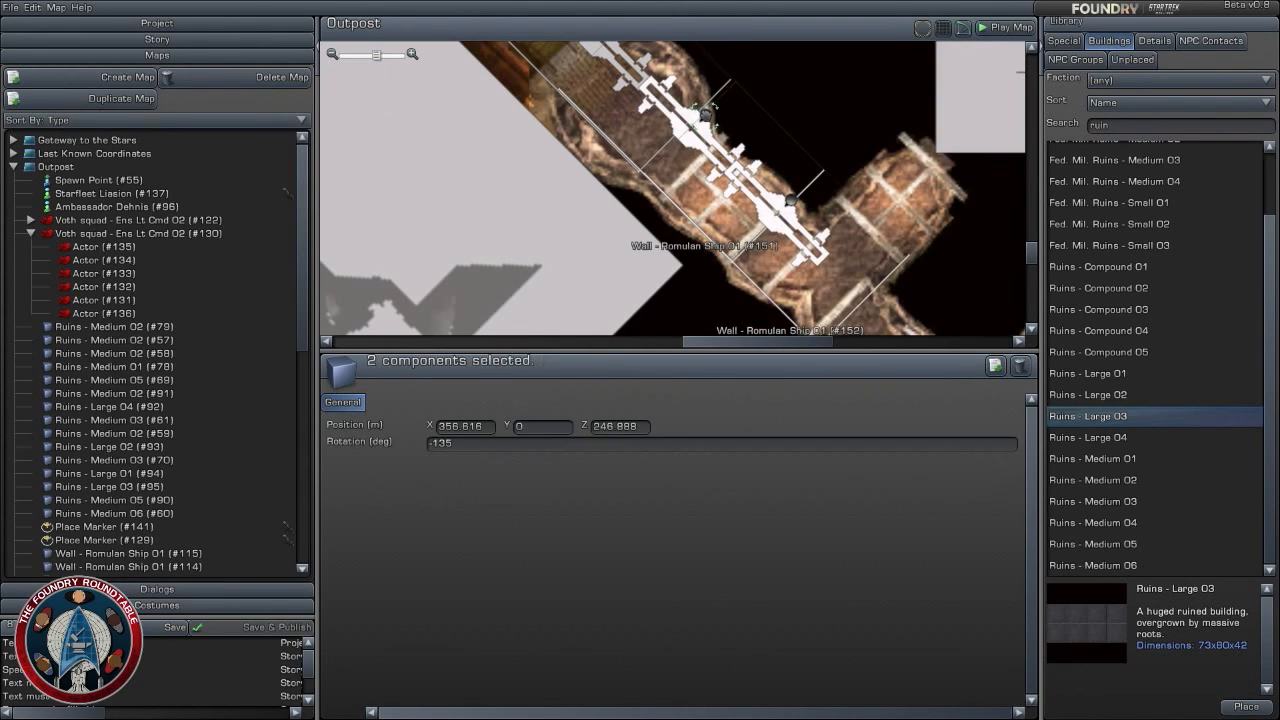
pyautogui.moveTo(705, 115); pyautogui.dragTo(698, 111)
pyautogui.moveTo(841, 307); pyautogui.dragTo(705, 220, button='right')
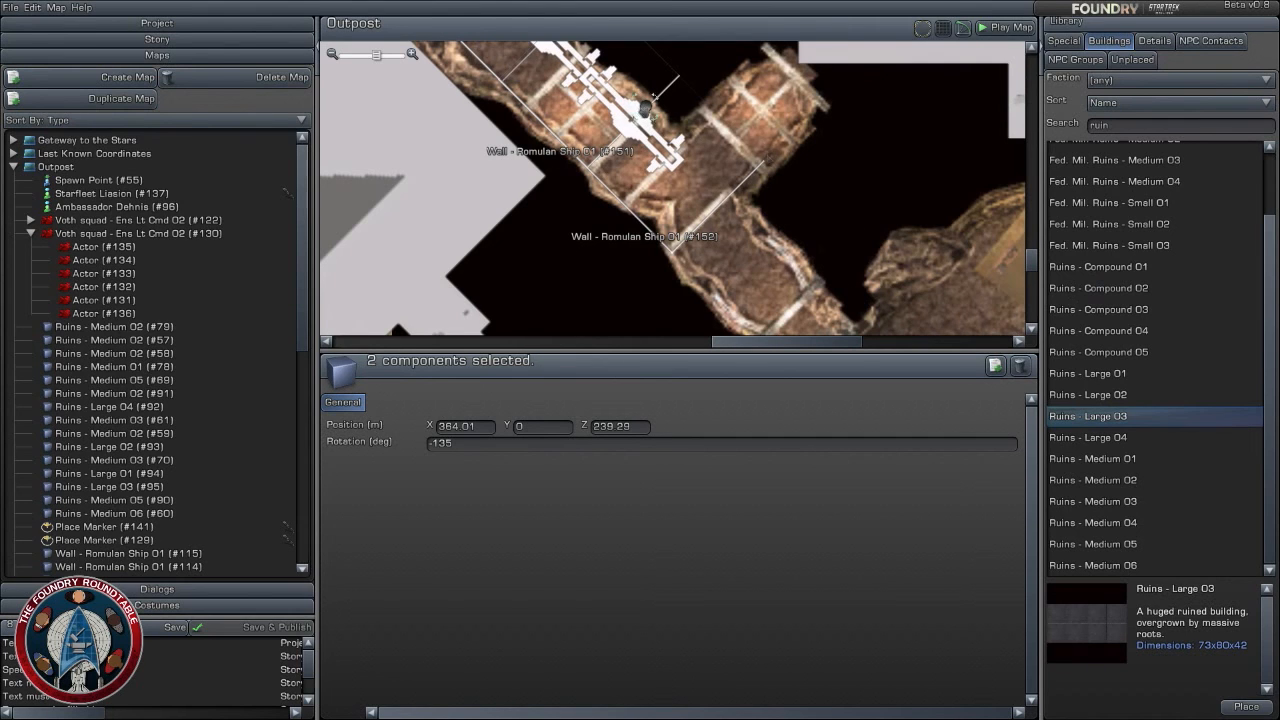
# - Duplicate Wall - Romulan Ship 01 (#152) and extend the wall line with the copy across the side passage at about Z 231.4
pyautogui.click(646, 108)
pyautogui.click(996, 367)
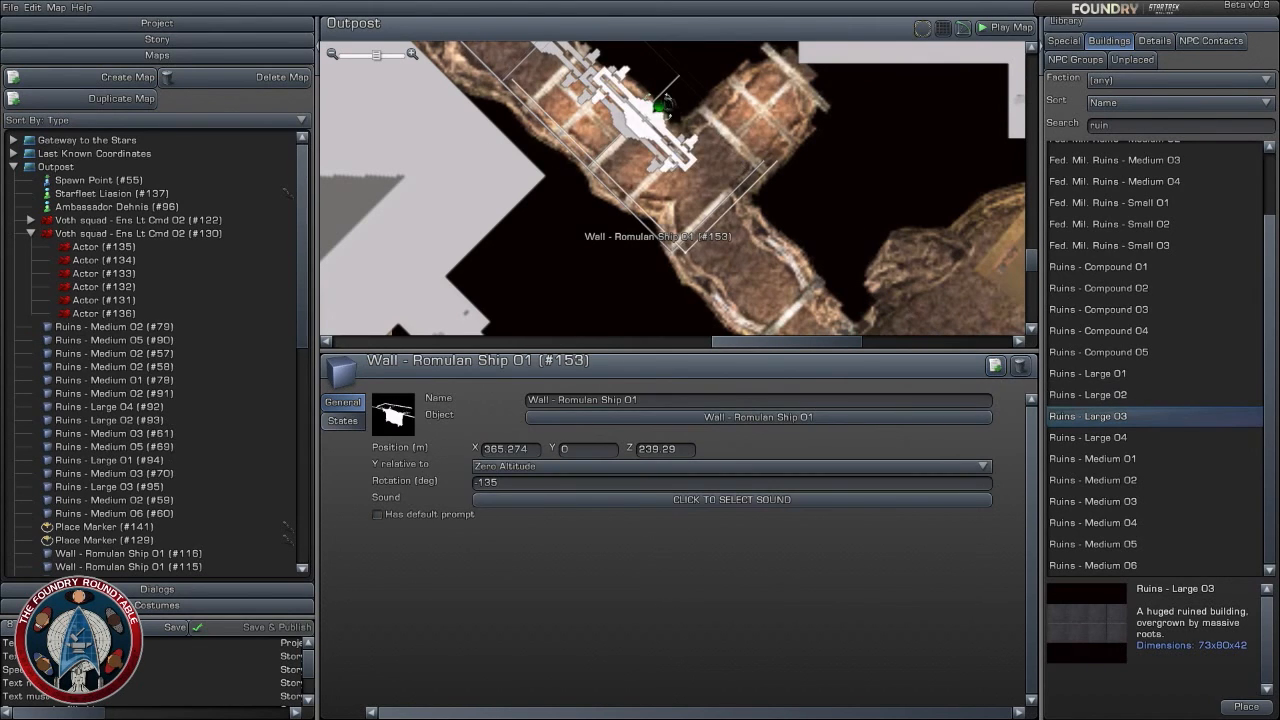
pyautogui.moveTo(664, 108); pyautogui.dragTo(731, 190)
pyautogui.moveTo(731, 190); pyautogui.dragTo(670, 113, button='right')
# - Duplicate Wall - Romulan Ship 01 (#153) and place the copy near the corridor's end at about X 377.6, Z 225.9
pyautogui.click(995, 365)
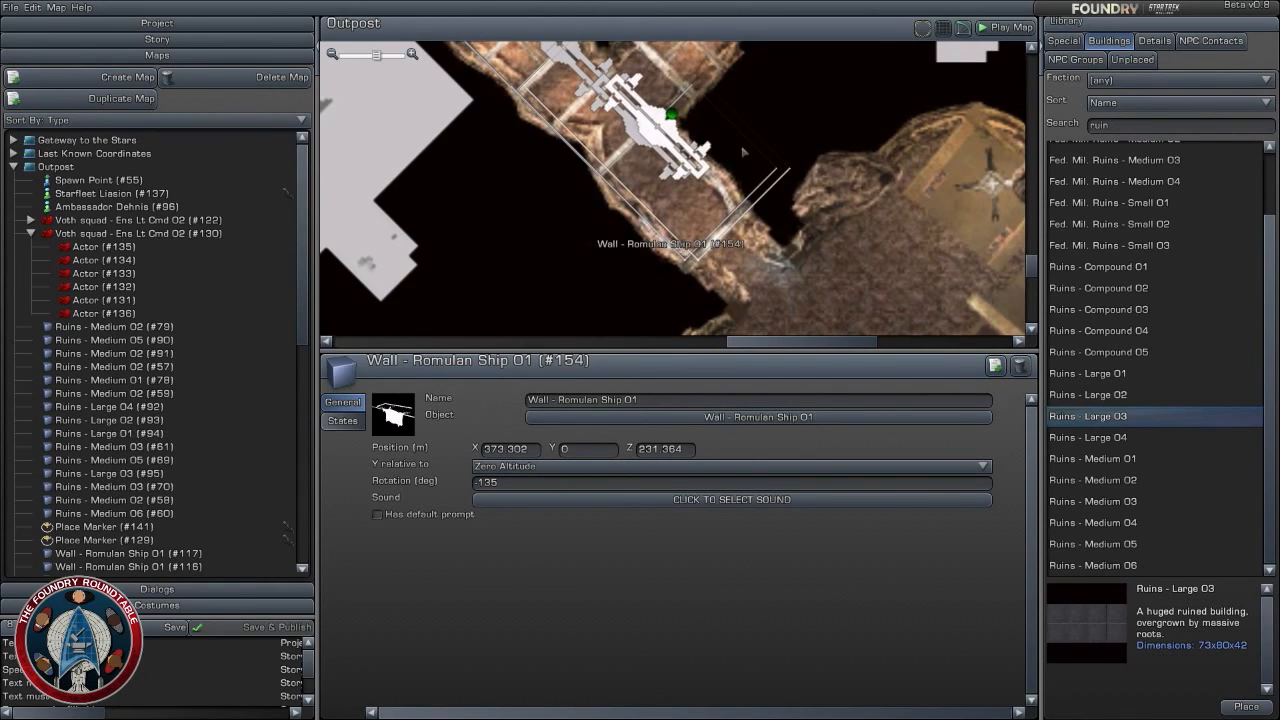
pyautogui.moveTo(672, 117); pyautogui.dragTo(726, 160)
pyautogui.click(780, 141)
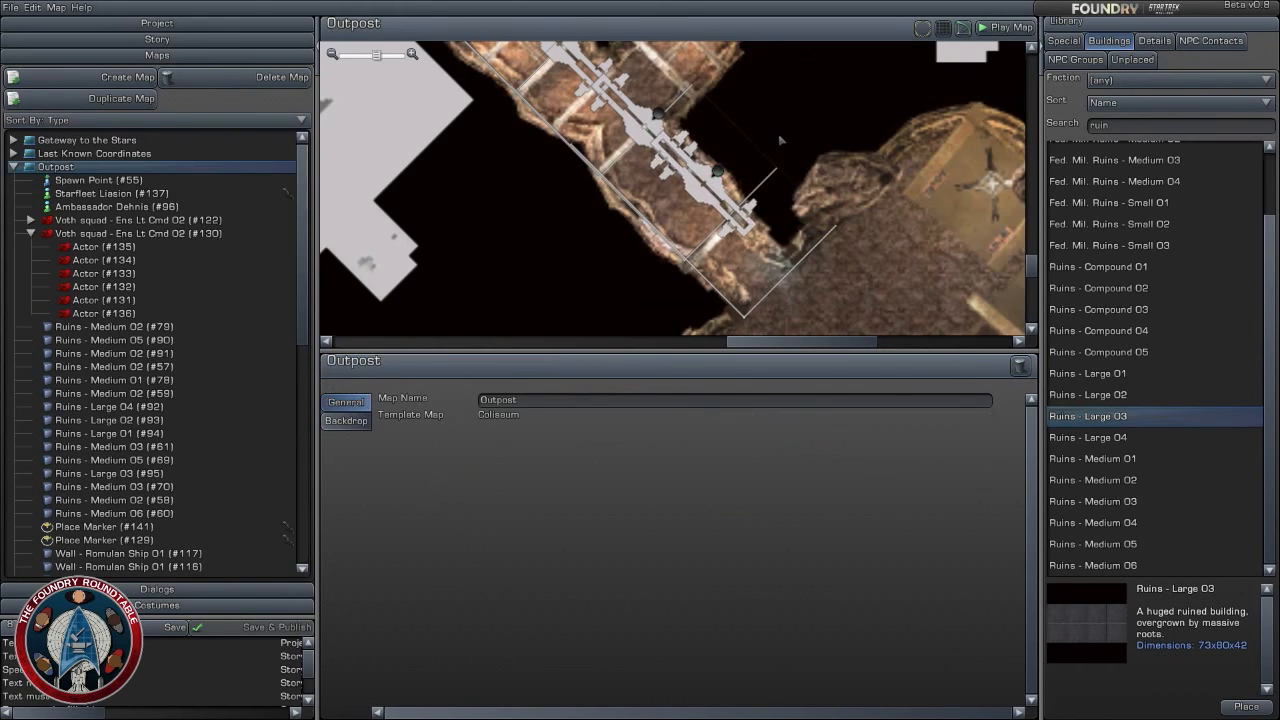
# - Duplicate Wall - Romulan Ship 01 (#154) and place the copy at the cave chamber's entrance at about X 383.2, Z 219.5
pyautogui.scroll(-3, 779, 142)
pyautogui.moveTo(777, 143); pyautogui.dragTo(827, 226, button='right')
pyautogui.scroll(-1, 826, 226)
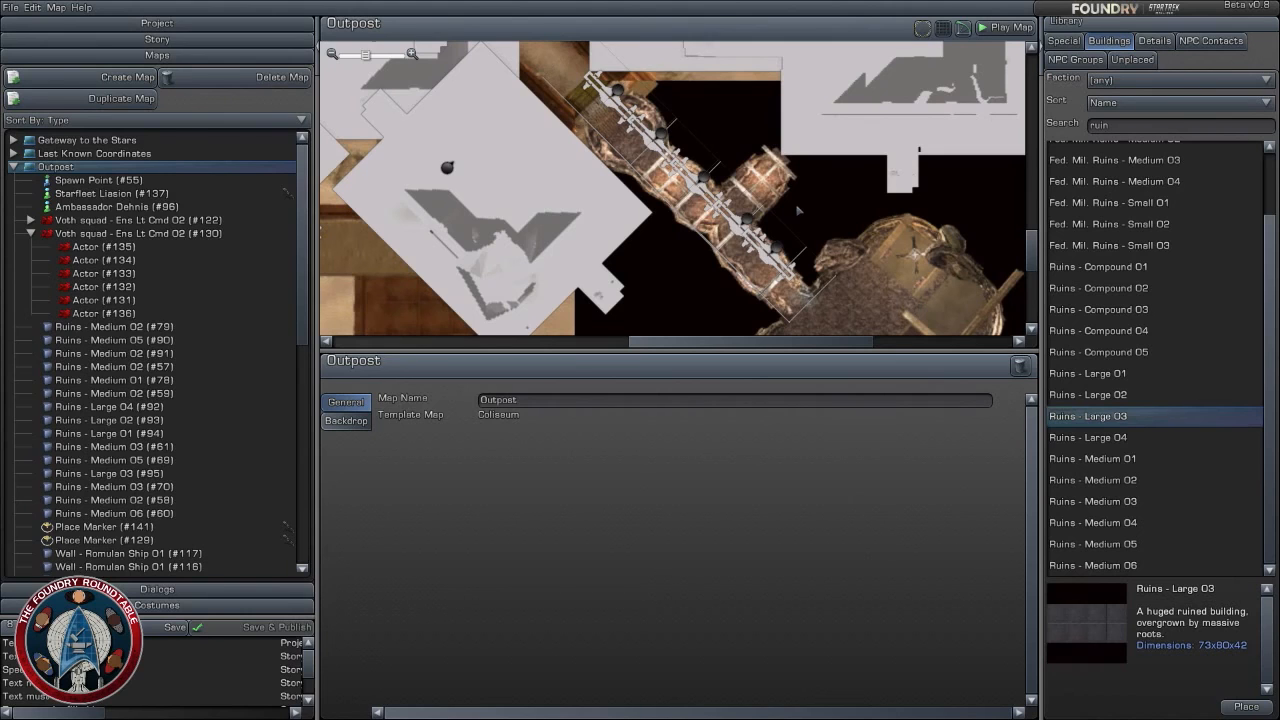
pyautogui.scroll(3, 824, 234)
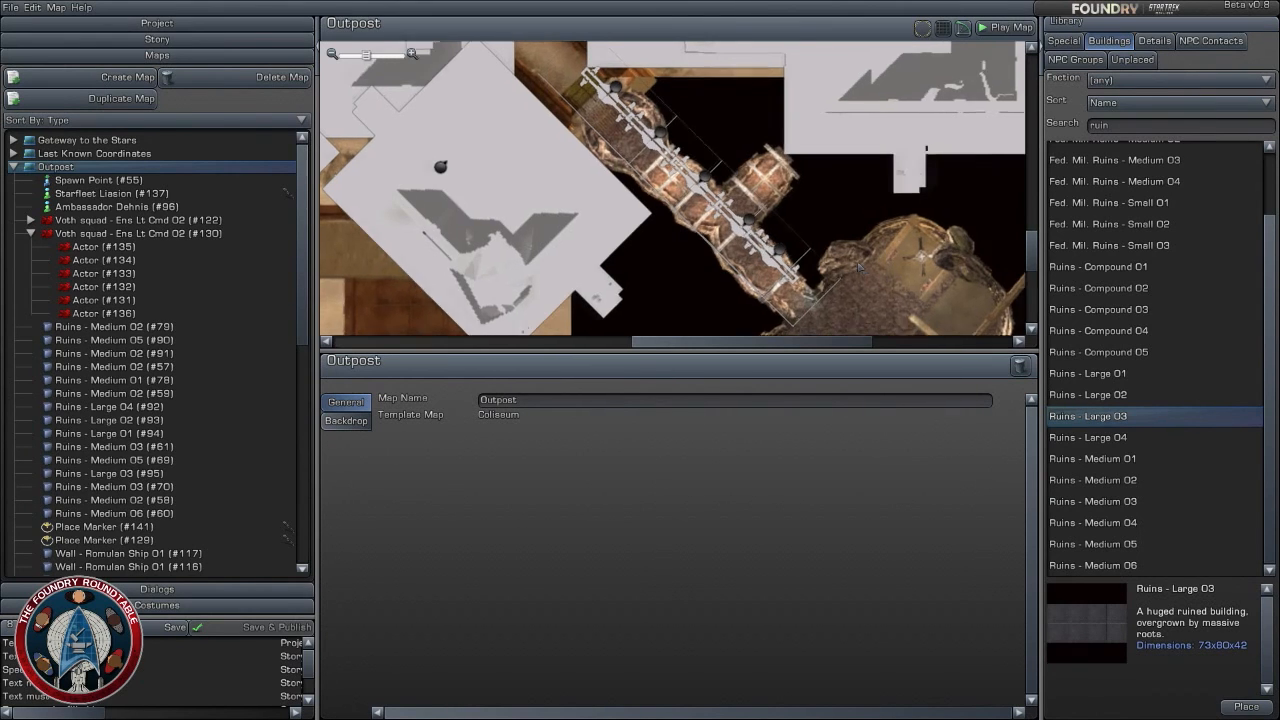
pyautogui.scroll(1, 807, 196)
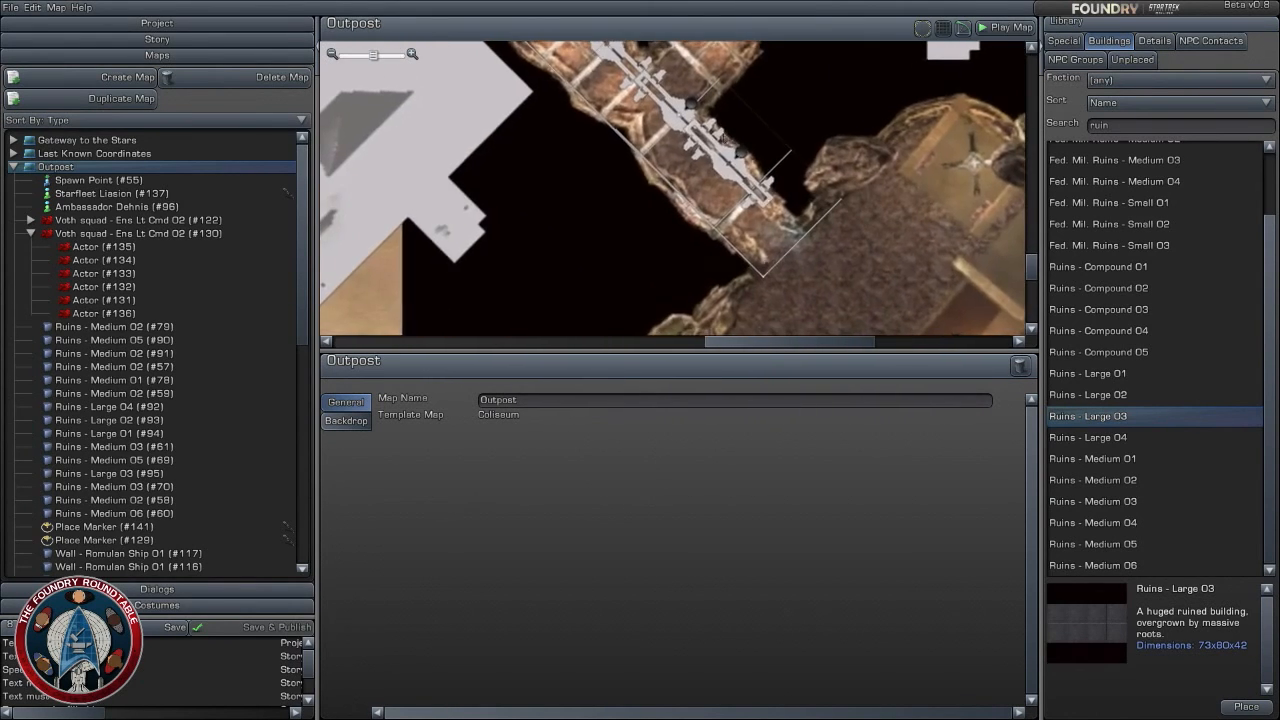
pyautogui.click(741, 154)
pyautogui.click(994, 366)
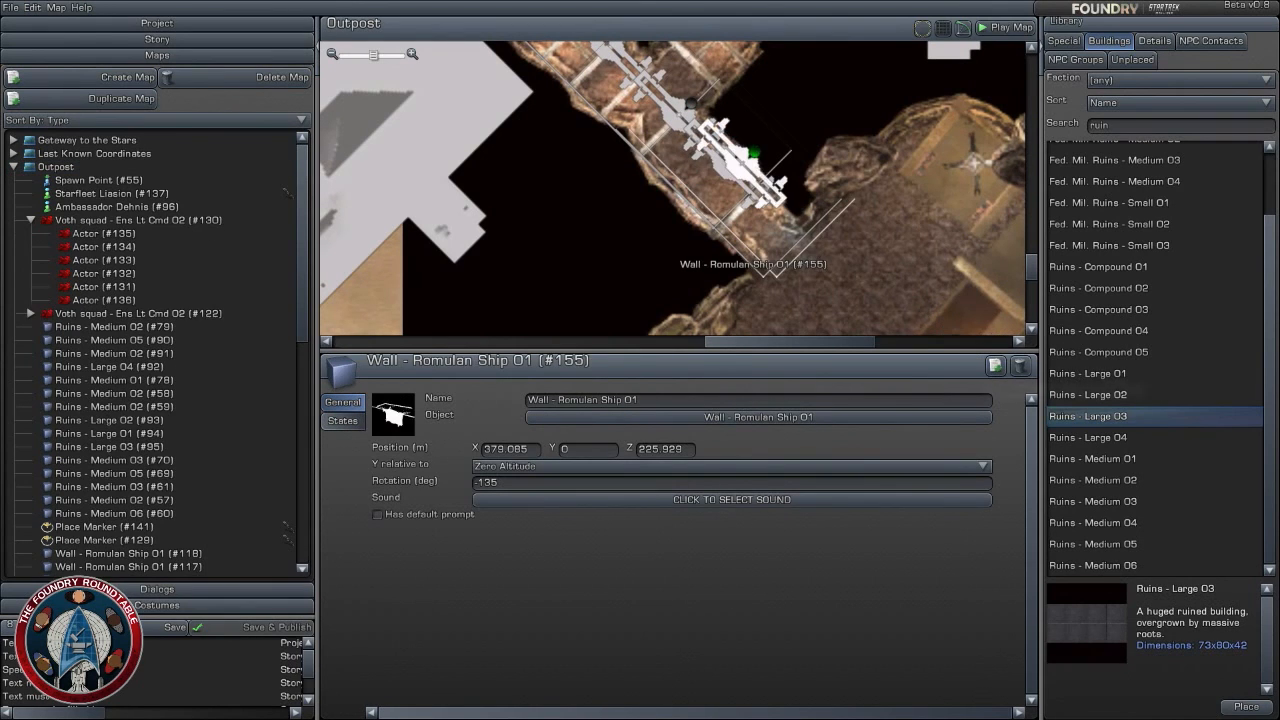
pyautogui.moveTo(752, 152); pyautogui.dragTo(790, 211)
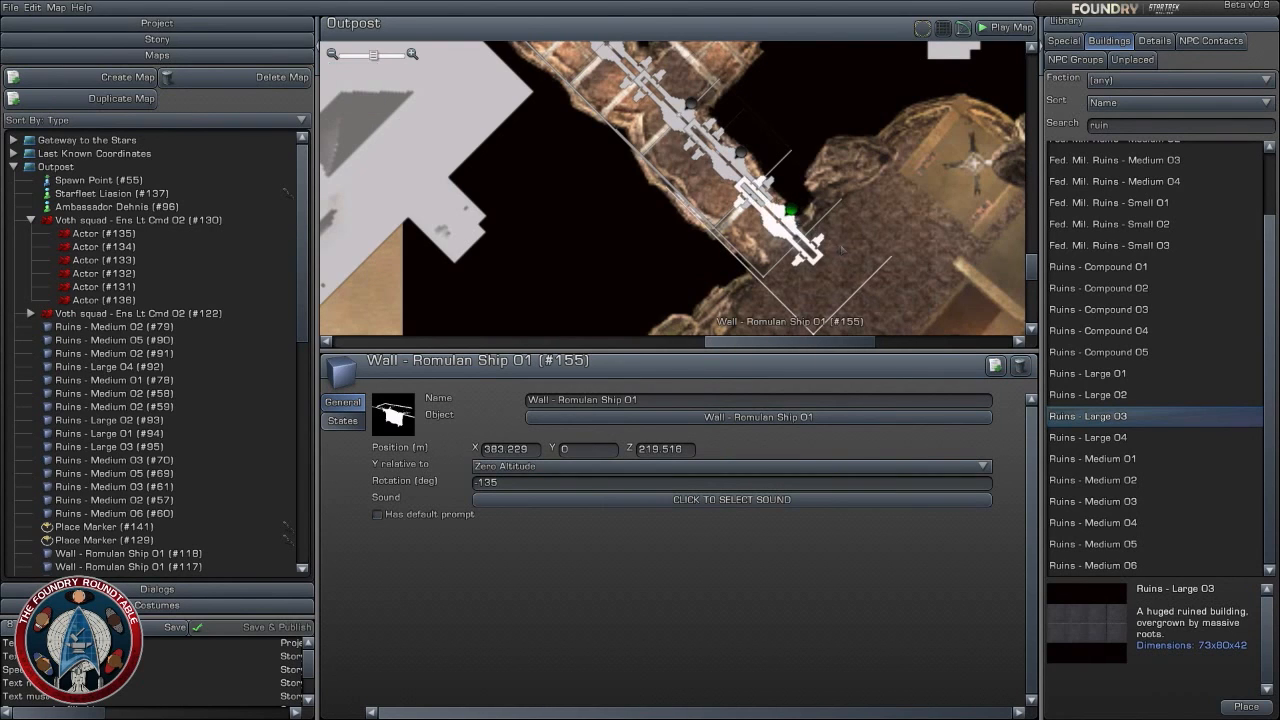
# - Select the five corridor walls #150 to #154, duplicate them and place the copies as a parallel row along the corridor's opposite side
pyautogui.scroll(-2, 800, 148)
pyautogui.moveTo(817, 155); pyautogui.dragTo(863, 220, button='right')
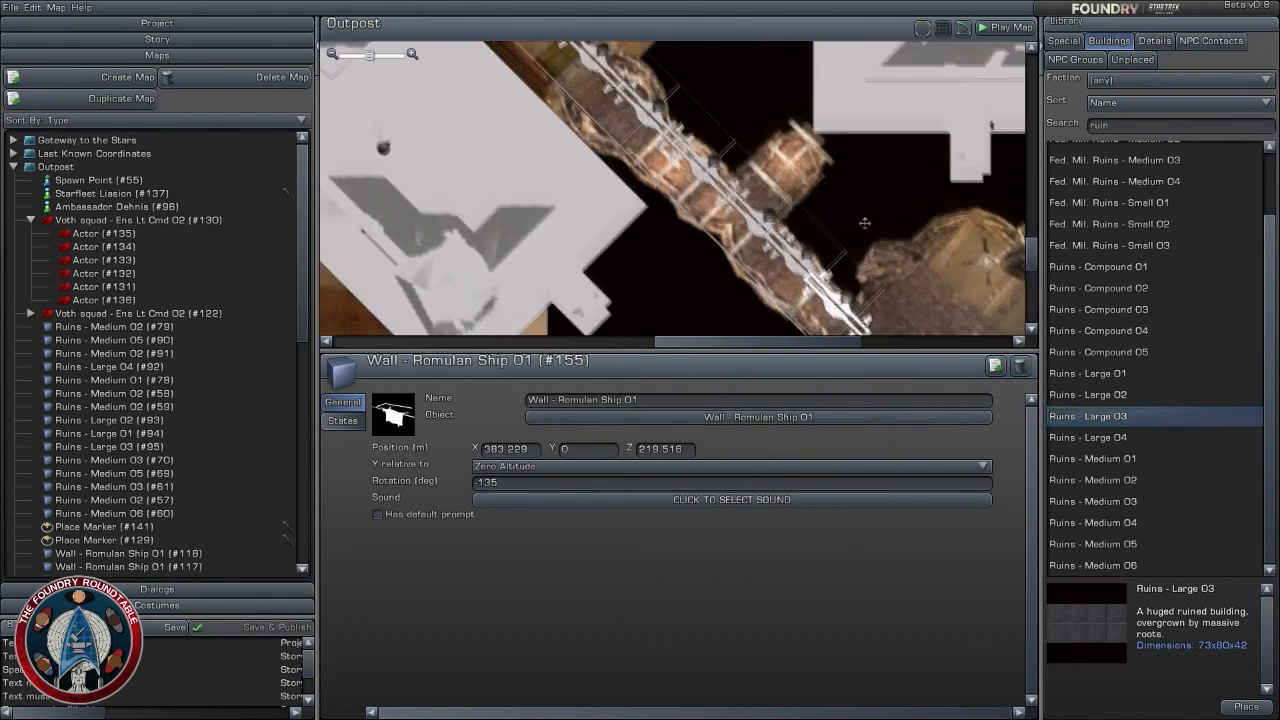
pyautogui.click(603, 56)
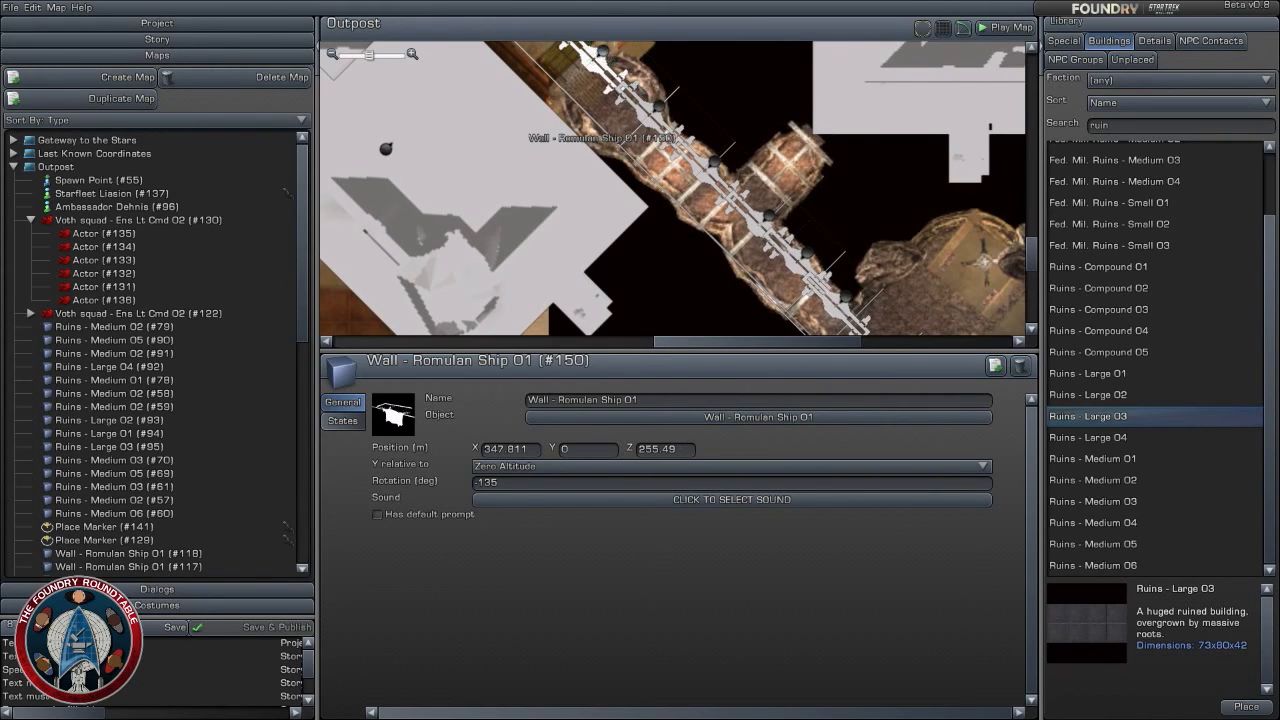
pyautogui.keyDown('ctrl'); pyautogui.click(660, 110); pyautogui.keyUp('ctrl')
pyautogui.keyDown('ctrl'); pyautogui.click(715, 165); pyautogui.keyUp('ctrl')
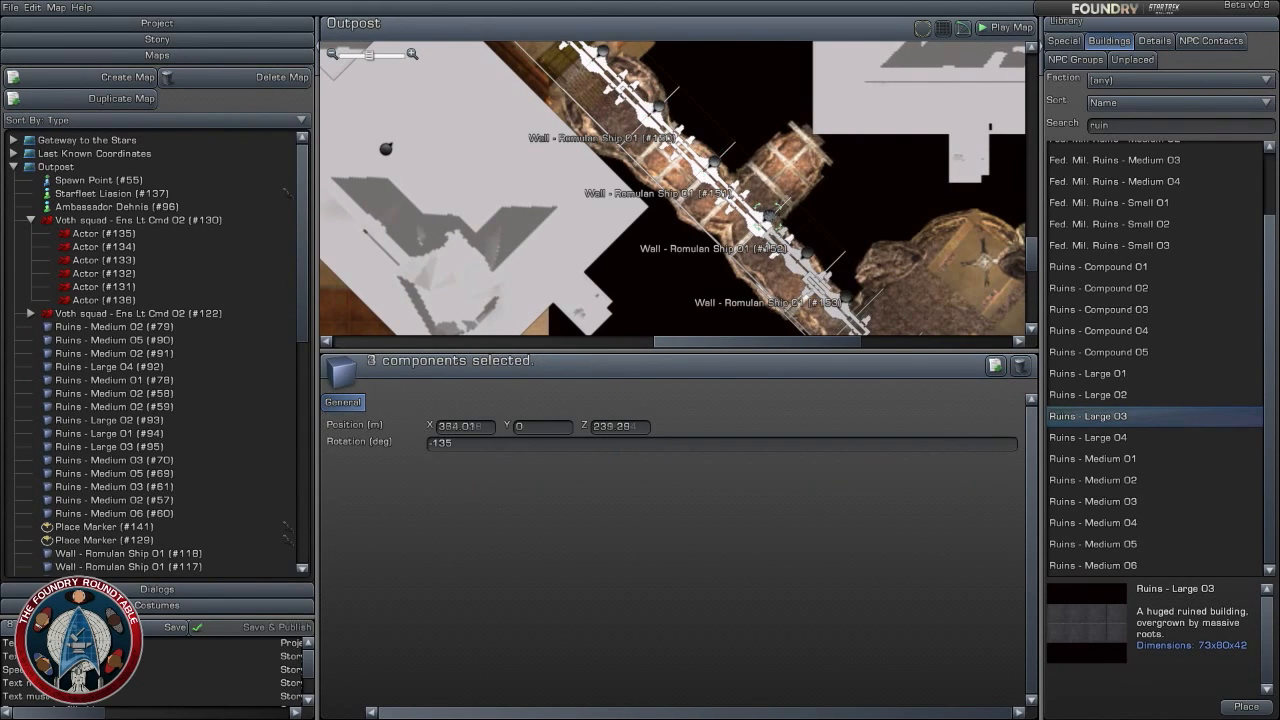
pyautogui.keyDown('ctrl'); pyautogui.click(769, 215); pyautogui.keyUp('ctrl')
pyautogui.keyDown('ctrl'); pyautogui.click(807, 254); pyautogui.keyUp('ctrl')
pyautogui.moveTo(877, 297); pyautogui.dragTo(891, 218, button='right')
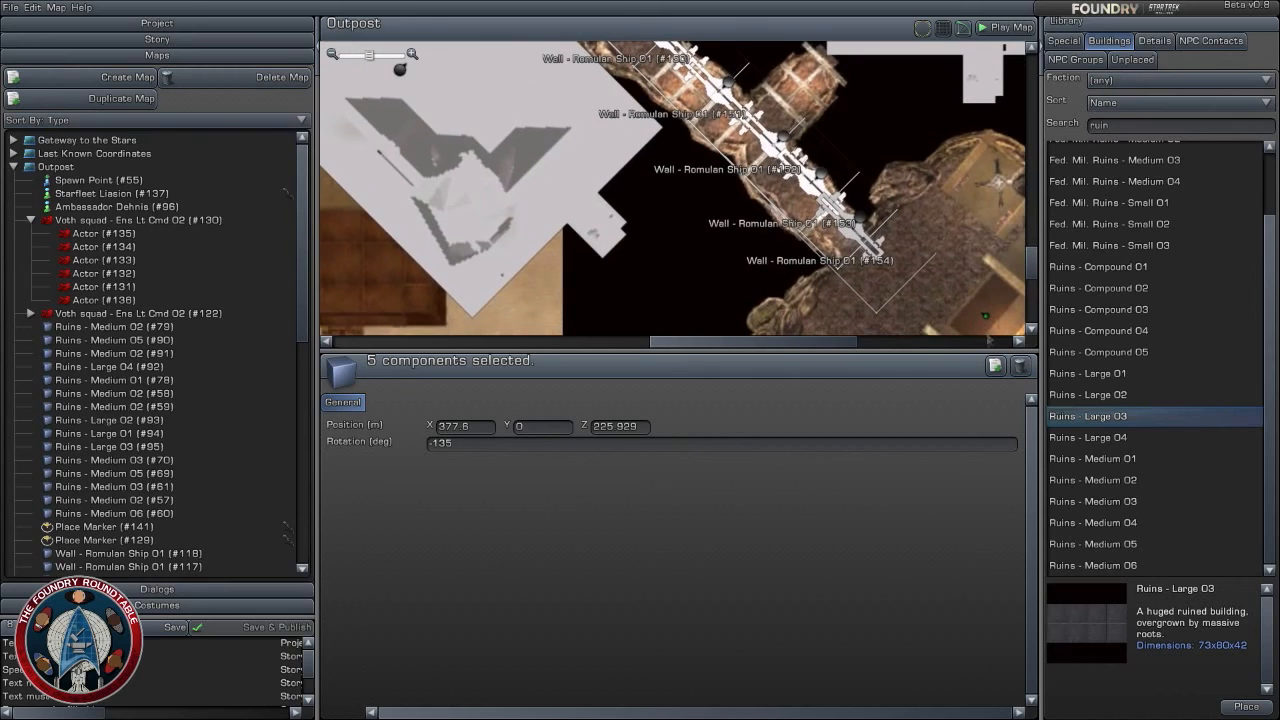
pyautogui.click(993, 365)
pyautogui.moveTo(828, 171); pyautogui.dragTo(796, 201)
# - Duplicate Wall - Romulan Ship 01 (#155) and add the copy to the end of the parallel row at about X 380.1, Z 216.6
pyautogui.click(850, 227)
pyautogui.moveTo(850, 227); pyautogui.dragTo(784, 181, button='right')
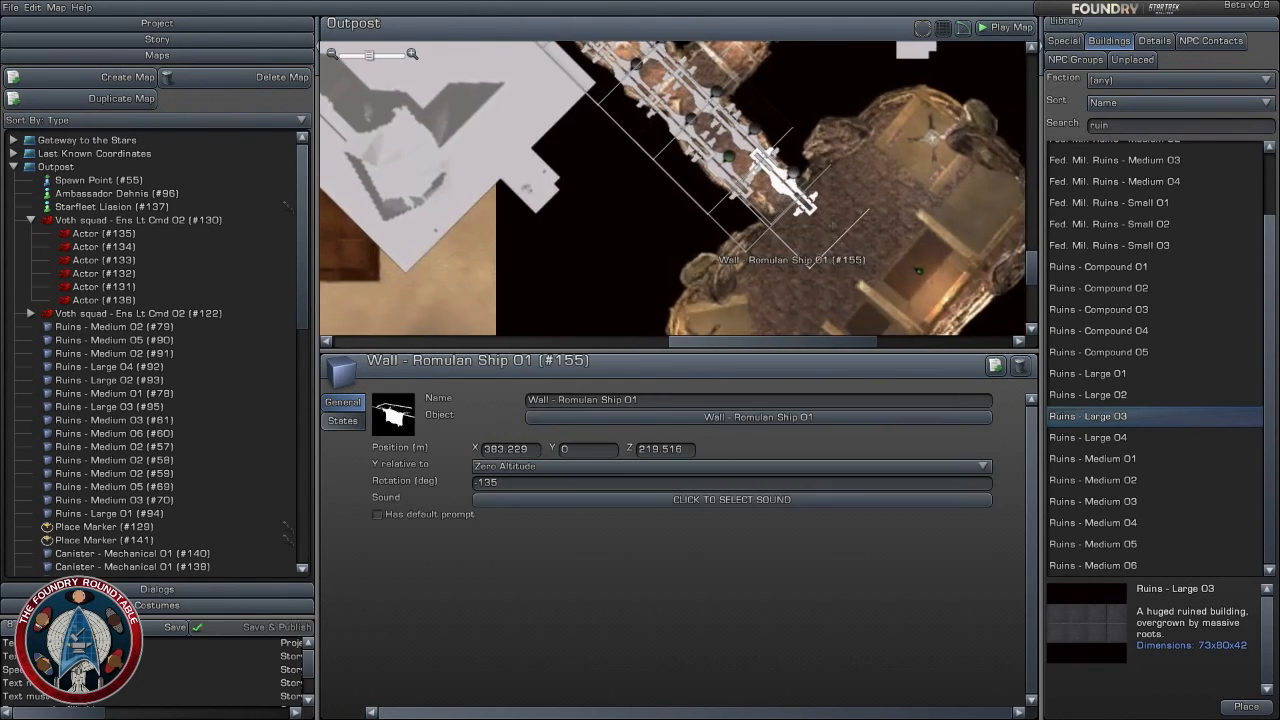
pyautogui.click(995, 366)
pyautogui.moveTo(812, 183); pyautogui.dragTo(771, 193)
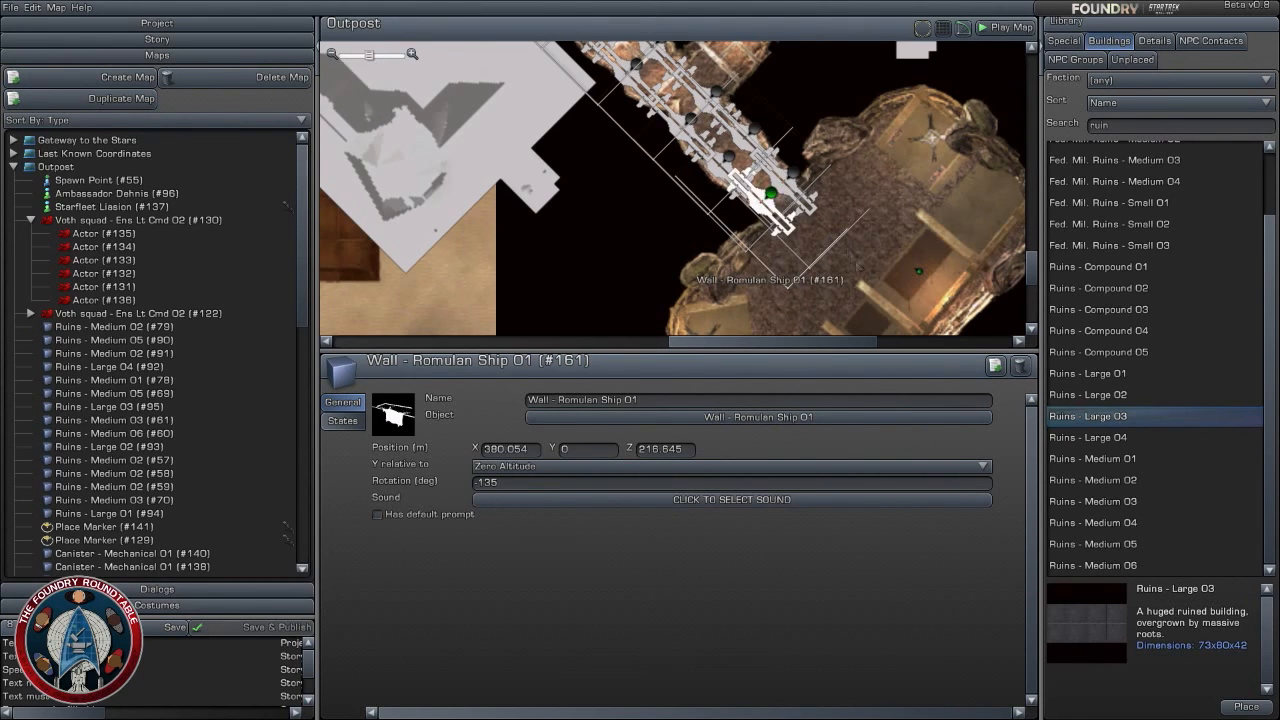
# - Duplicate Wall - Romulan Ship 01 (#161), rotate the copy to -45 degrees and place it at about X 380.1, Z 206.6
pyautogui.moveTo(856, 264); pyautogui.dragTo(797, 202, button='right')
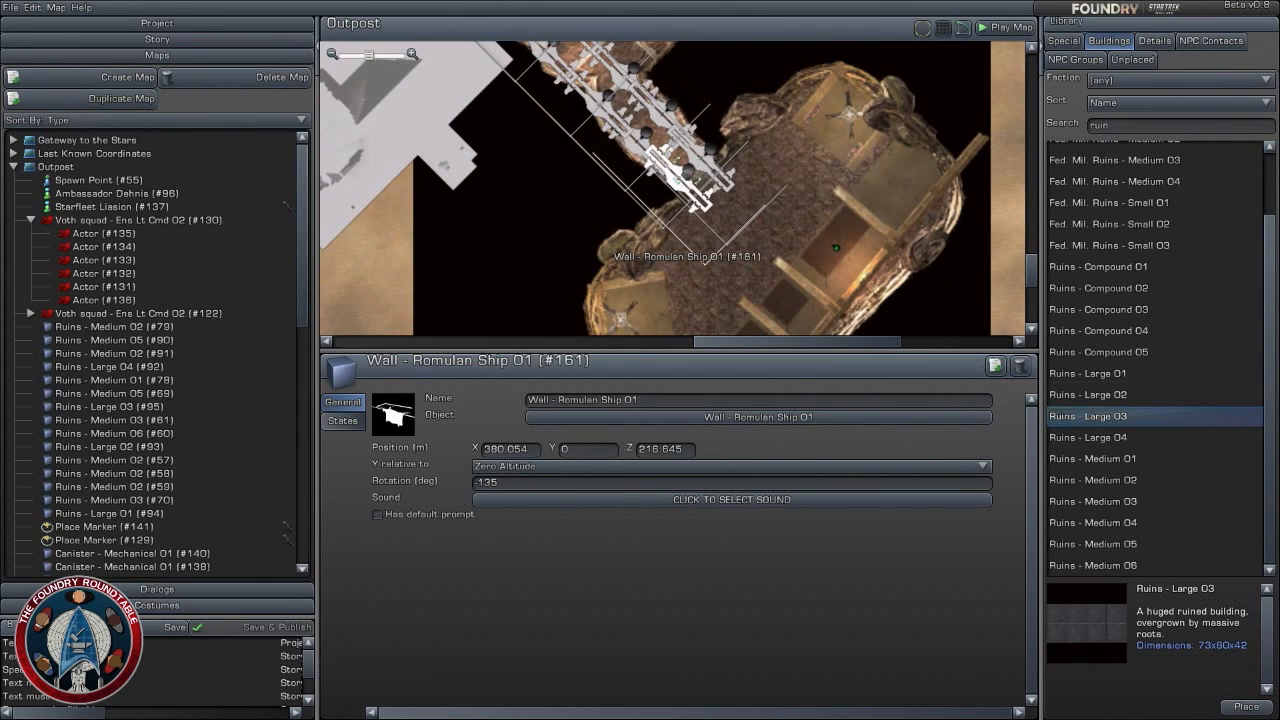
pyautogui.click(996, 367)
pyautogui.moveTo(702, 172); pyautogui.dragTo(688, 239)
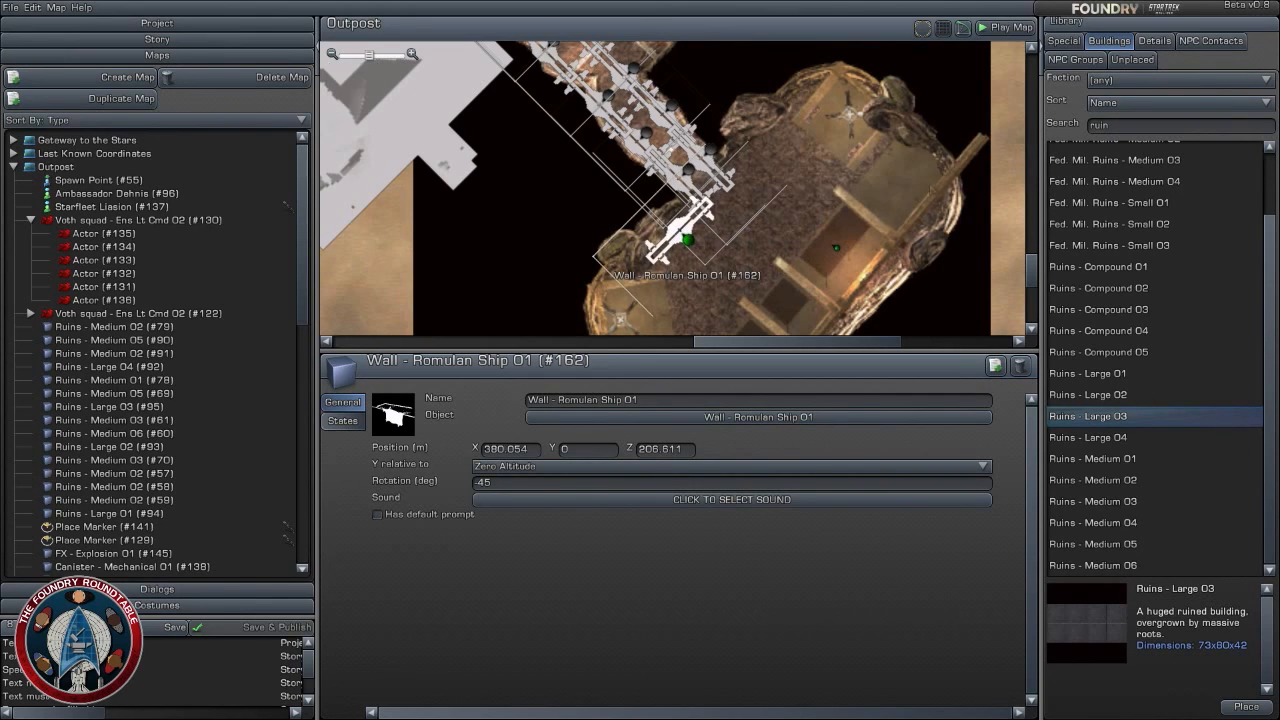
# - Duplicate Wall - Romulan Ship 01 (#162), rotate the copy to -225 degrees and place it alongside the original at about Z 205.6
pyautogui.click(994, 368)
pyautogui.moveTo(793, 269); pyautogui.dragTo(768, 192, button='right')
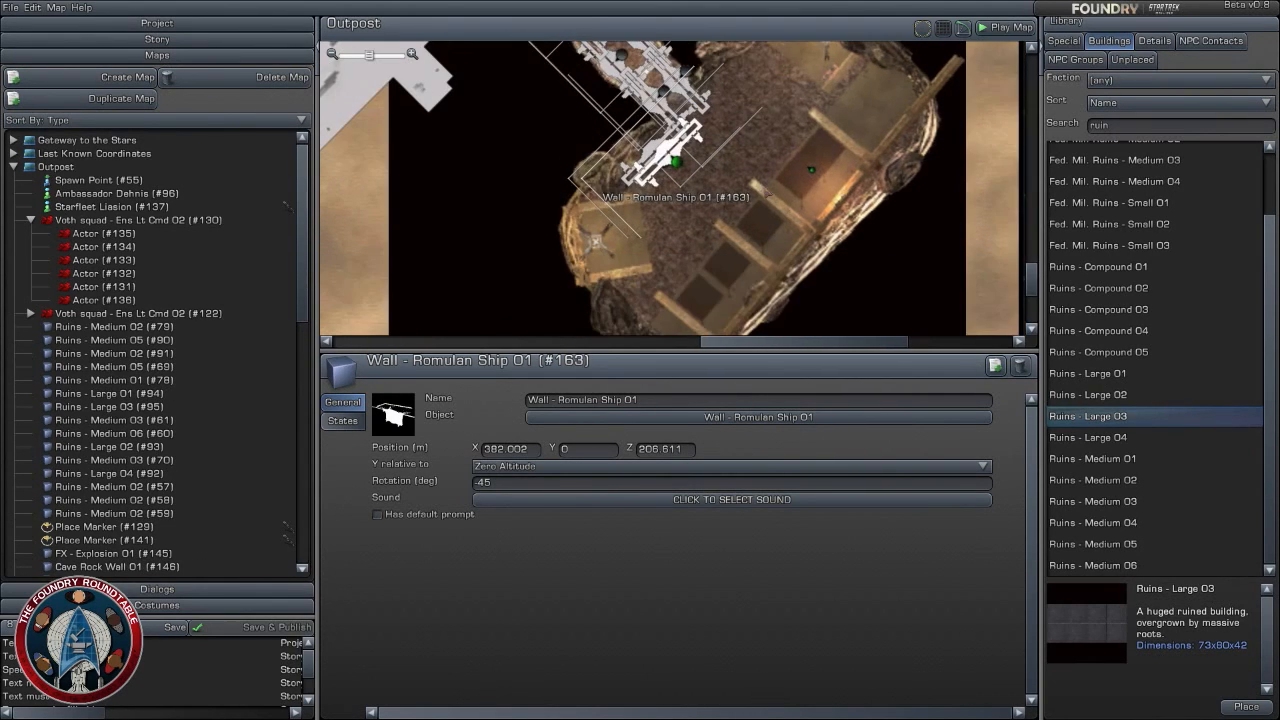
pyautogui.moveTo(676, 161); pyautogui.dragTo(667, 189)
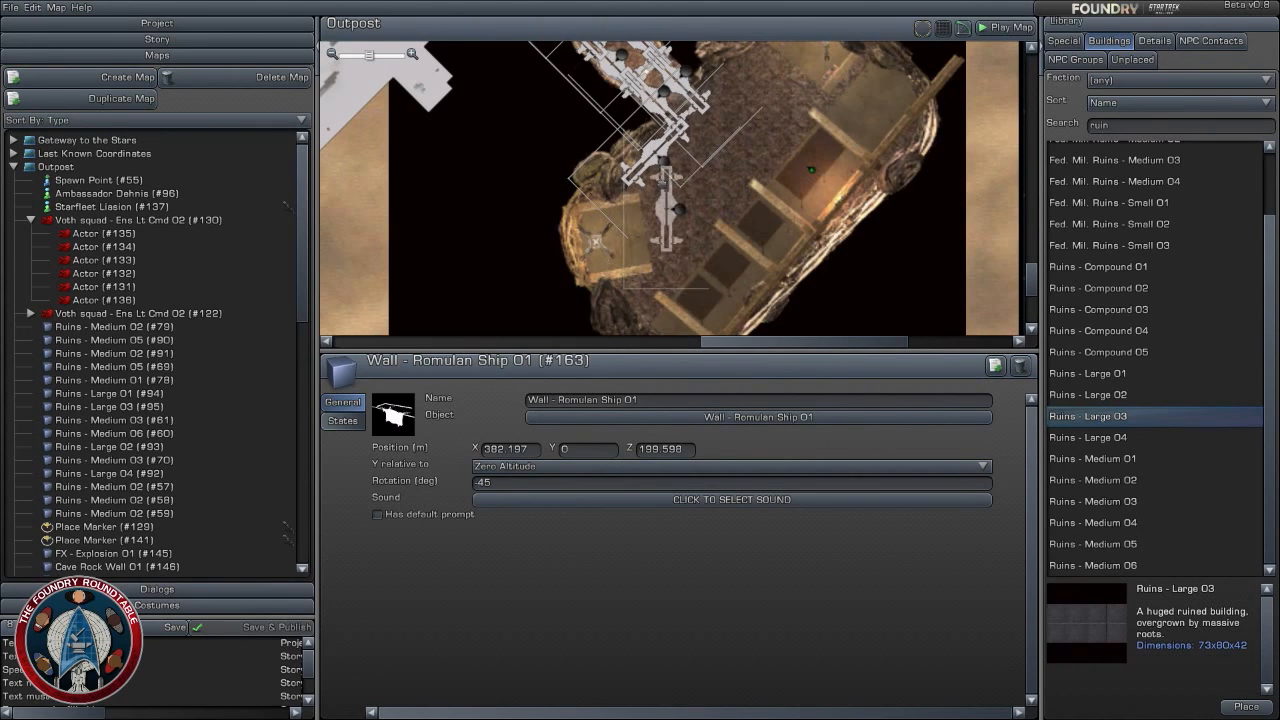
pyautogui.moveTo(661, 184)
pyautogui.mouseDown()
pyautogui.moveTo(651, 215)
pyautogui.moveTo(673, 237)
pyautogui.moveTo(670, 165)
pyautogui.mouseUp()
pyautogui.moveTo(670, 166); pyautogui.dragTo(630, 224, button='right')
# - Duplicate Wall - Romulan Ship 01 (#163) and place the copy across the corridor's mouth at about X 386.1, Z 210.9
pyautogui.click(995, 366)
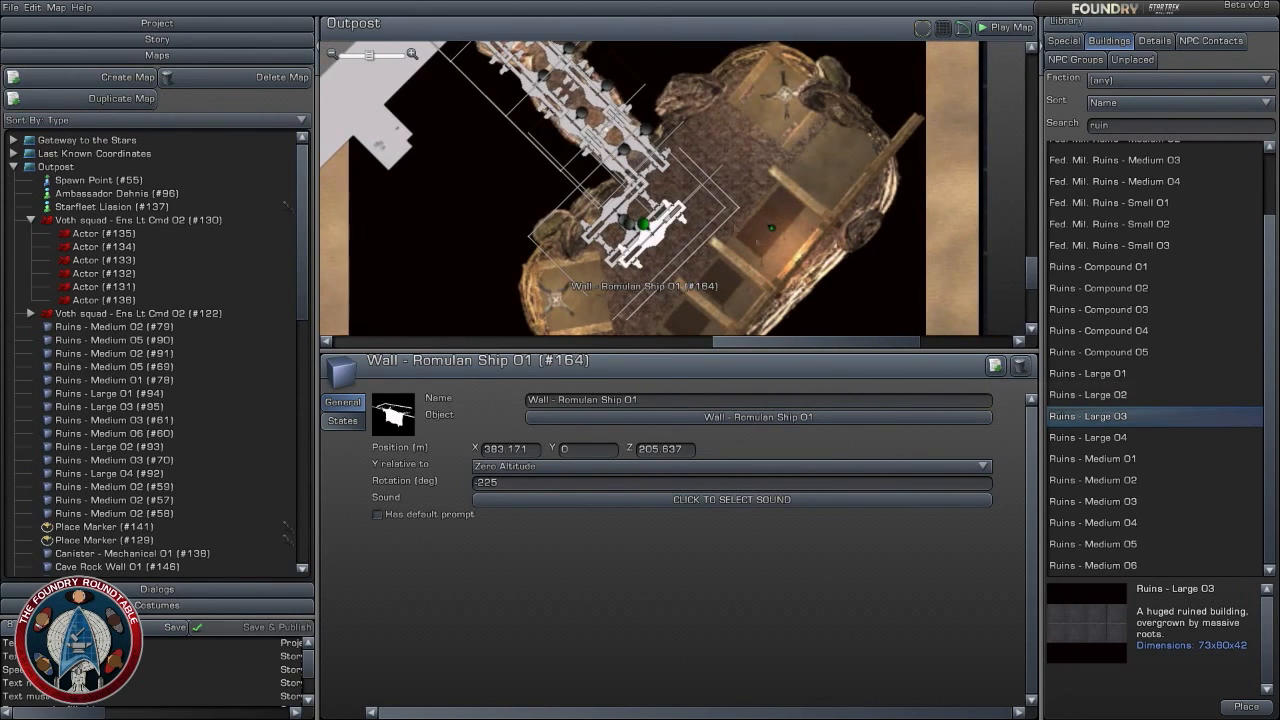
pyautogui.moveTo(640, 222); pyautogui.dragTo(663, 188)
pyautogui.moveTo(713, 222); pyautogui.dragTo(688, 245)
pyautogui.click(650, 223)
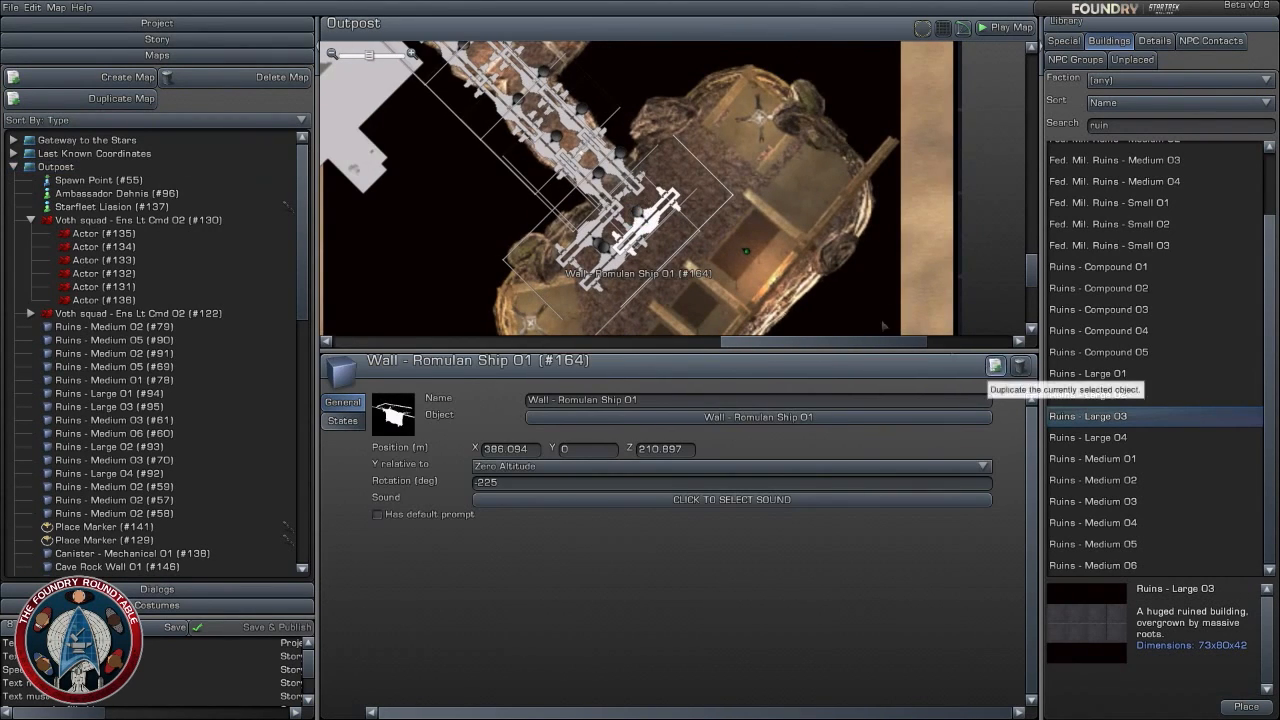
# - Duplicate Wall - Romulan Ship 01 (#164) and place the copy on the corridor's far side at about X 388.4, Z 219.7
pyautogui.click(995, 366)
pyautogui.moveTo(649, 212); pyautogui.dragTo(660, 150)
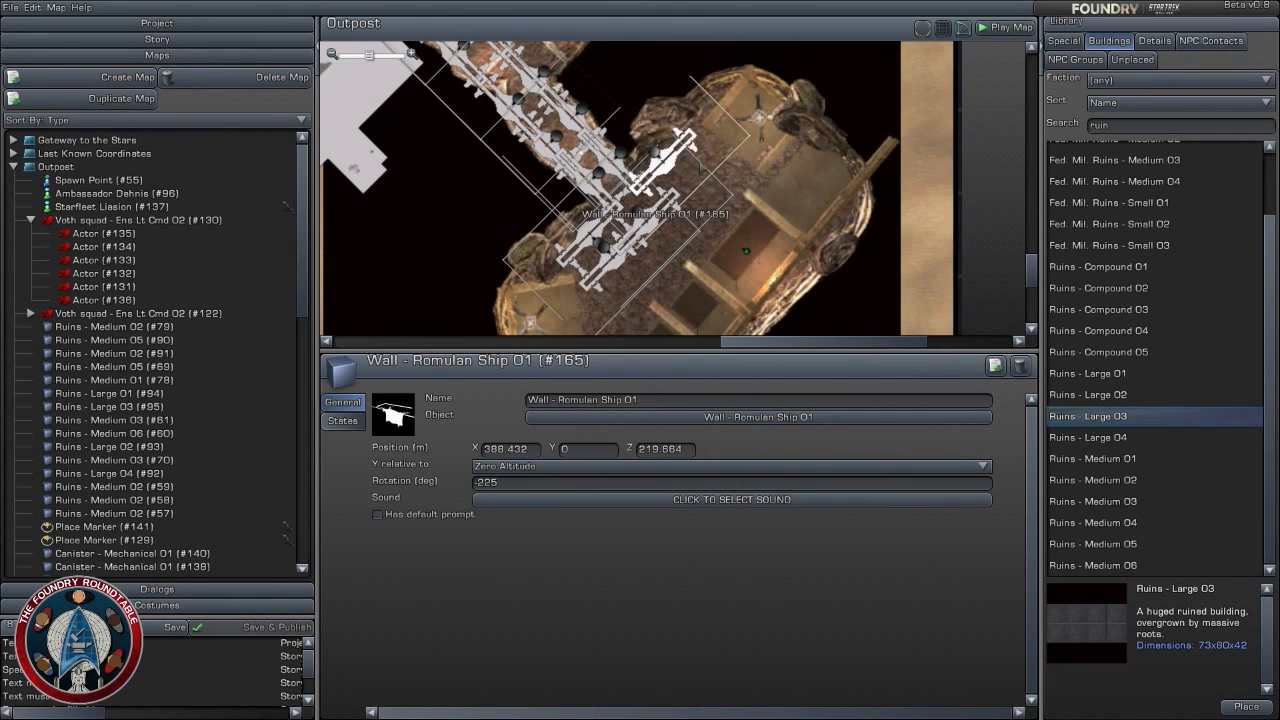
pyautogui.moveTo(767, 203); pyautogui.dragTo(712, 189, button='right')
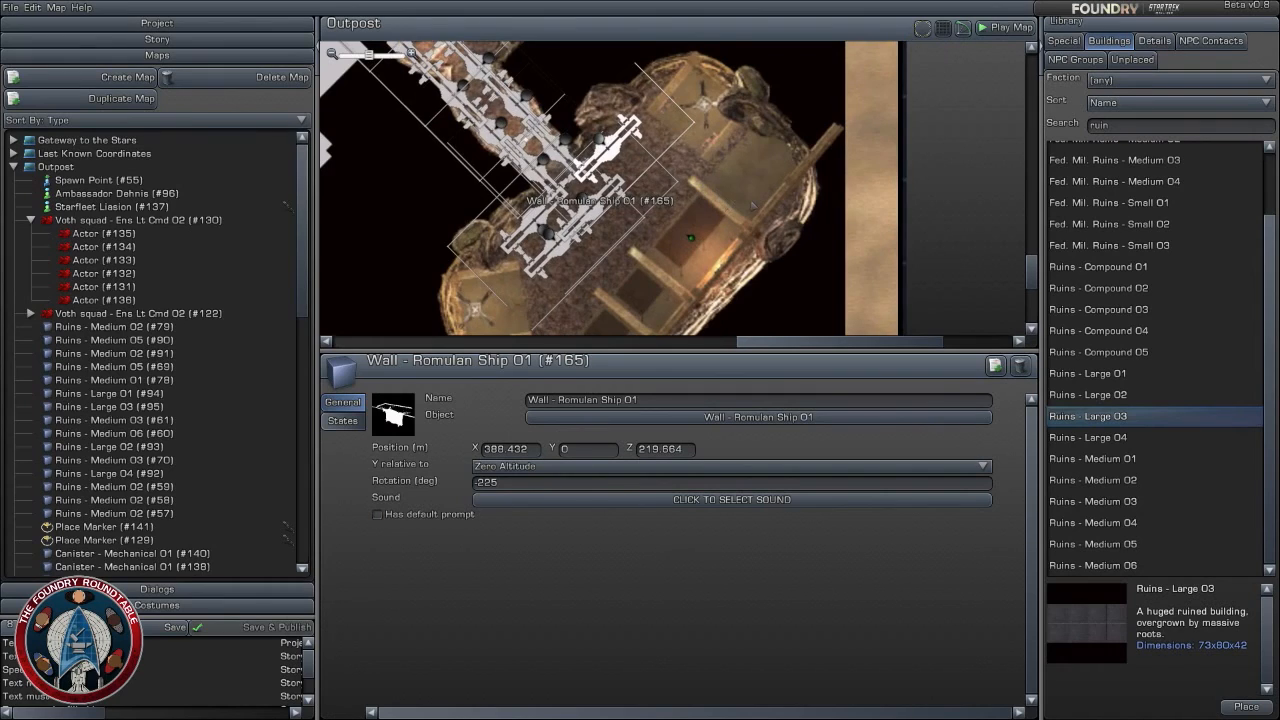
# - Duplicate Wall - Romulan Ship 01 (#165) and place the copy further along the cave chamber at about X 397.6, Z 222.0
pyautogui.scroll(2, 752, 205)
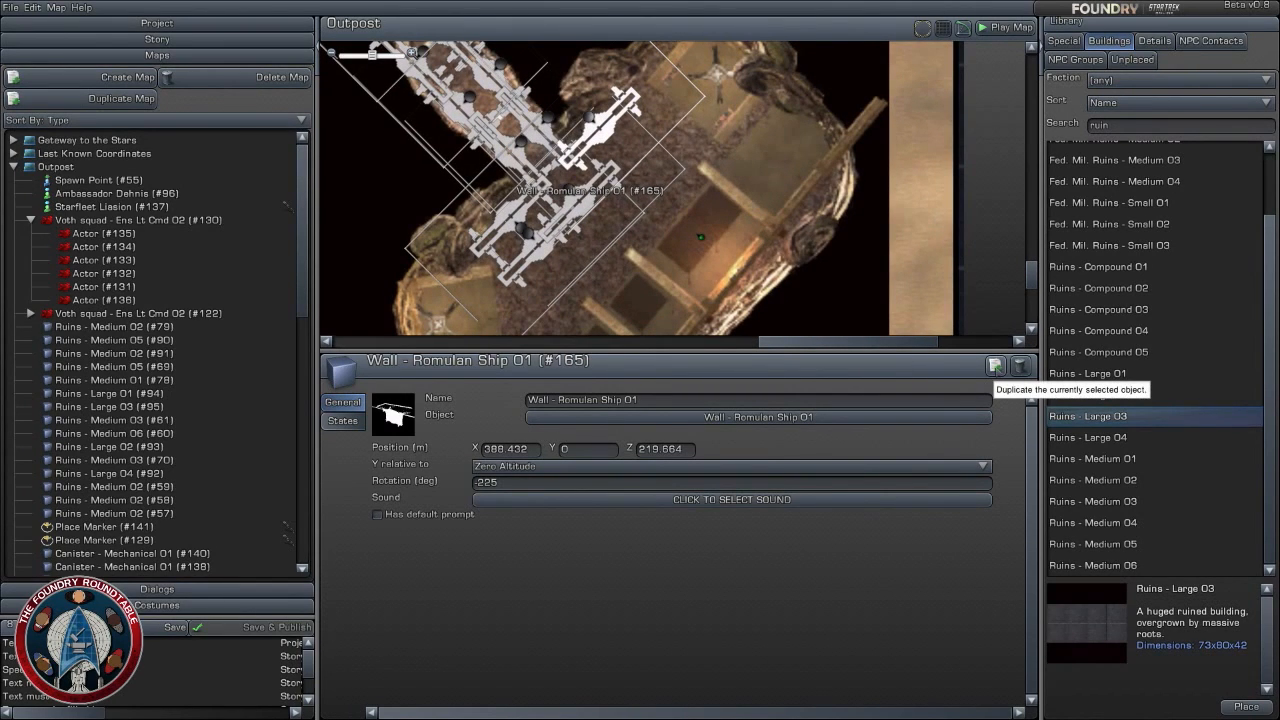
pyautogui.click(995, 367)
pyautogui.moveTo(600, 115); pyautogui.dragTo(665, 97)
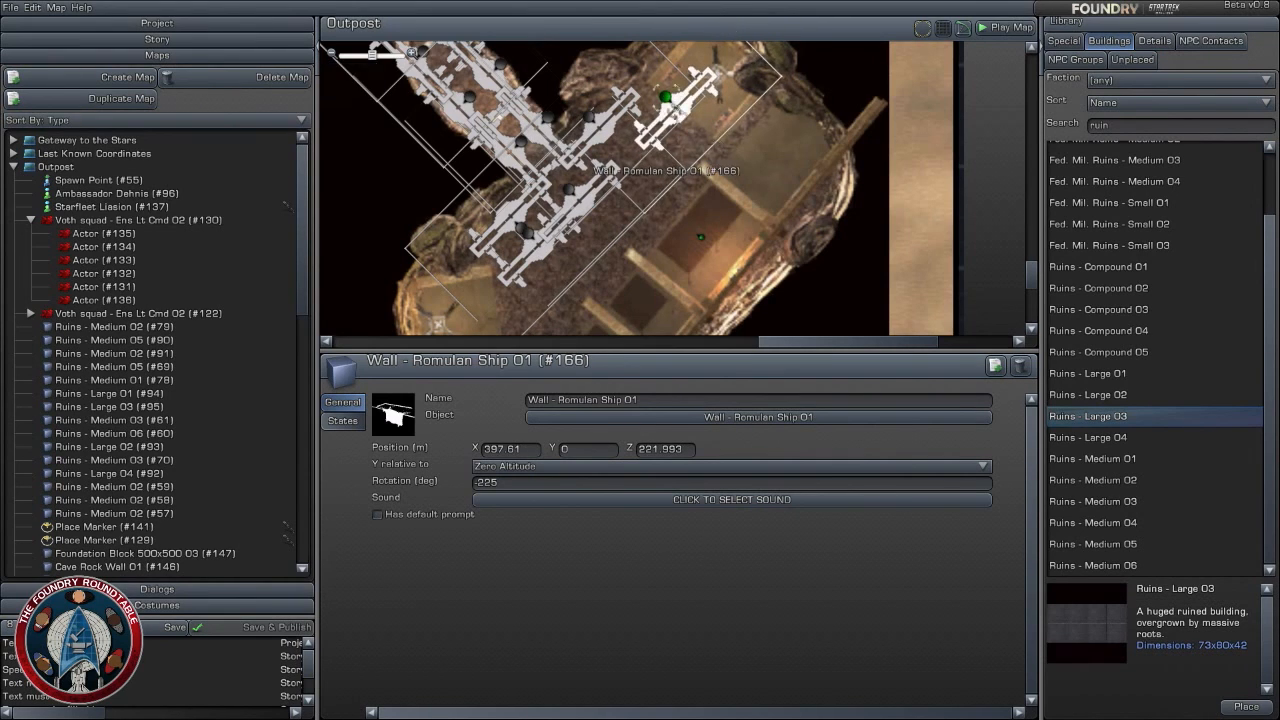
pyautogui.moveTo(716, 140); pyautogui.dragTo(723, 182)
# - Duplicate Wall - Romulan Ship 01 (#166) and place the copy behind the original at about X 393.8, Z 225.5
pyautogui.click(996, 366)
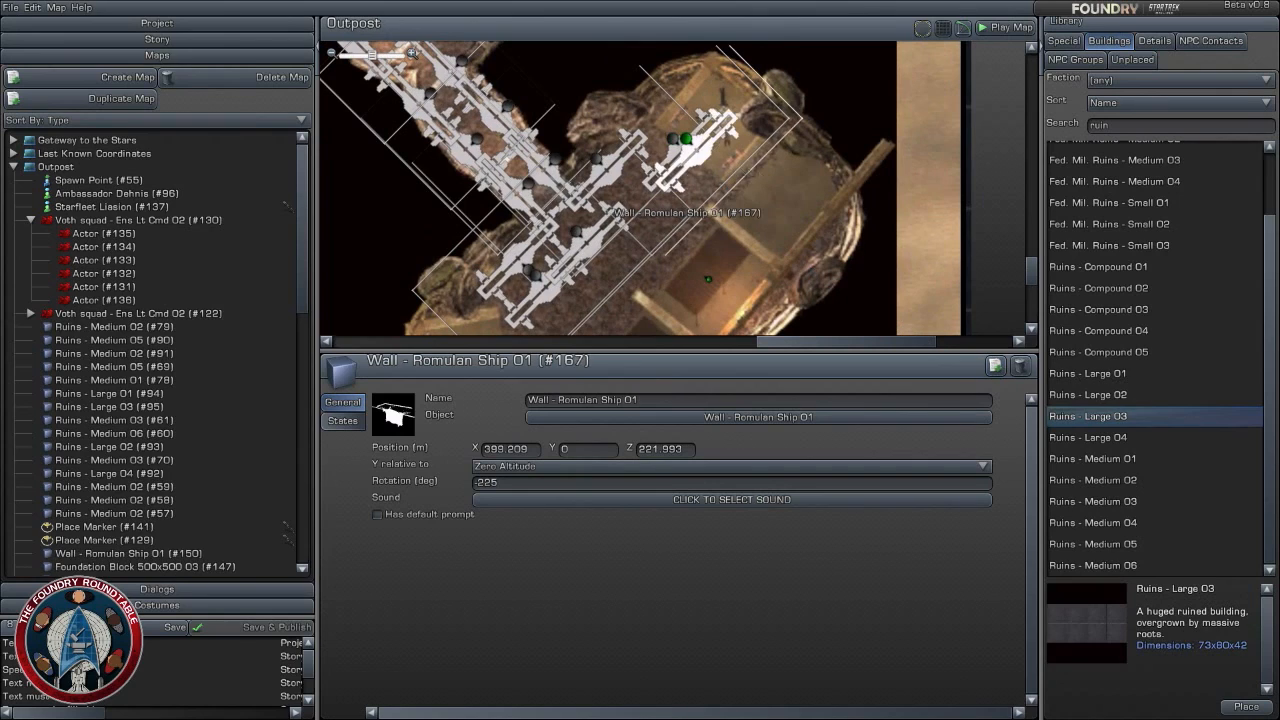
pyautogui.moveTo(684, 139); pyautogui.dragTo(642, 109)
pyautogui.click(714, 233)
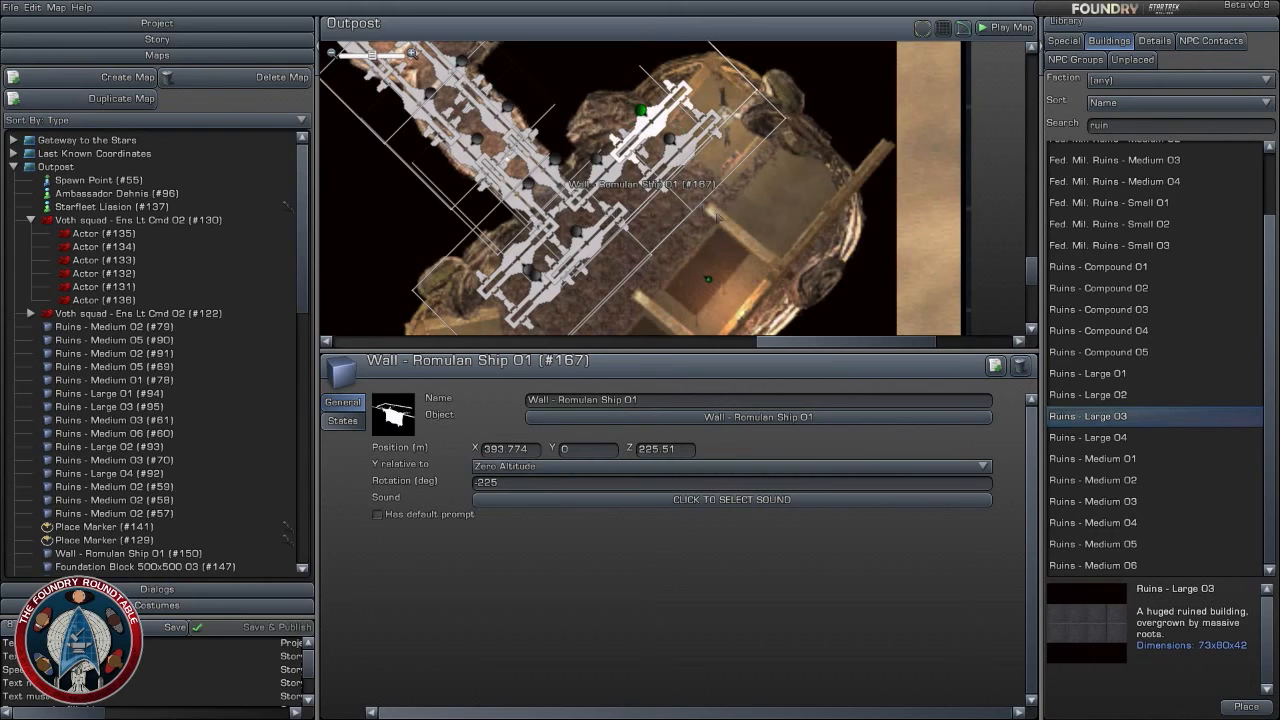
# - Duplicate Wall - Romulan Ship 01 (#166), rotate the copy to -315 degrees and place it at about X 399.1, Z 213.9
pyautogui.scroll(3, 742, 204)
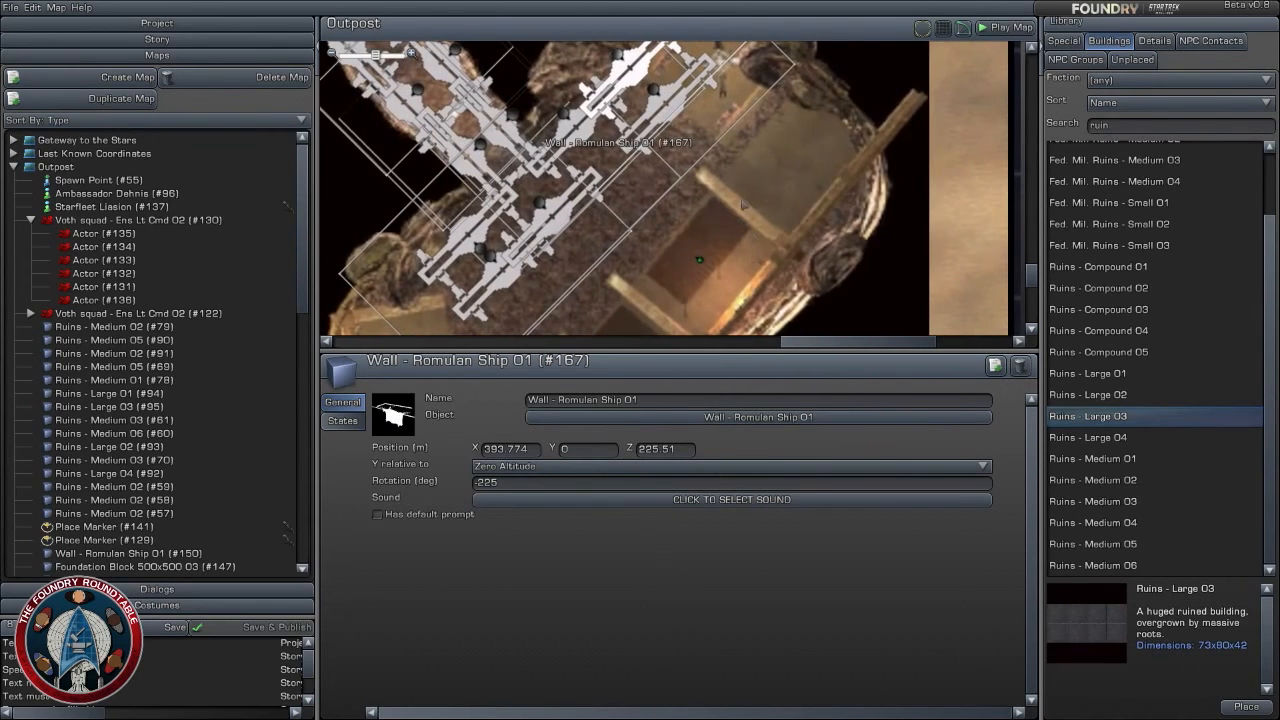
pyautogui.click(669, 105)
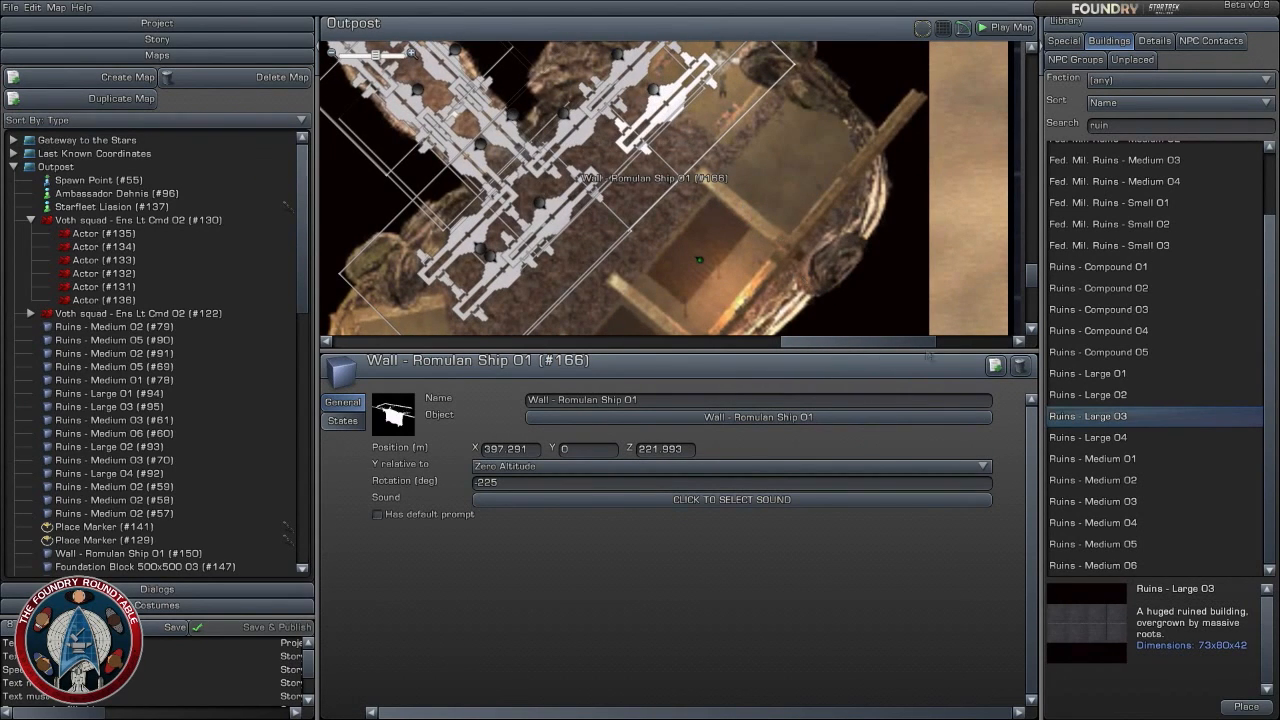
pyautogui.click(994, 366)
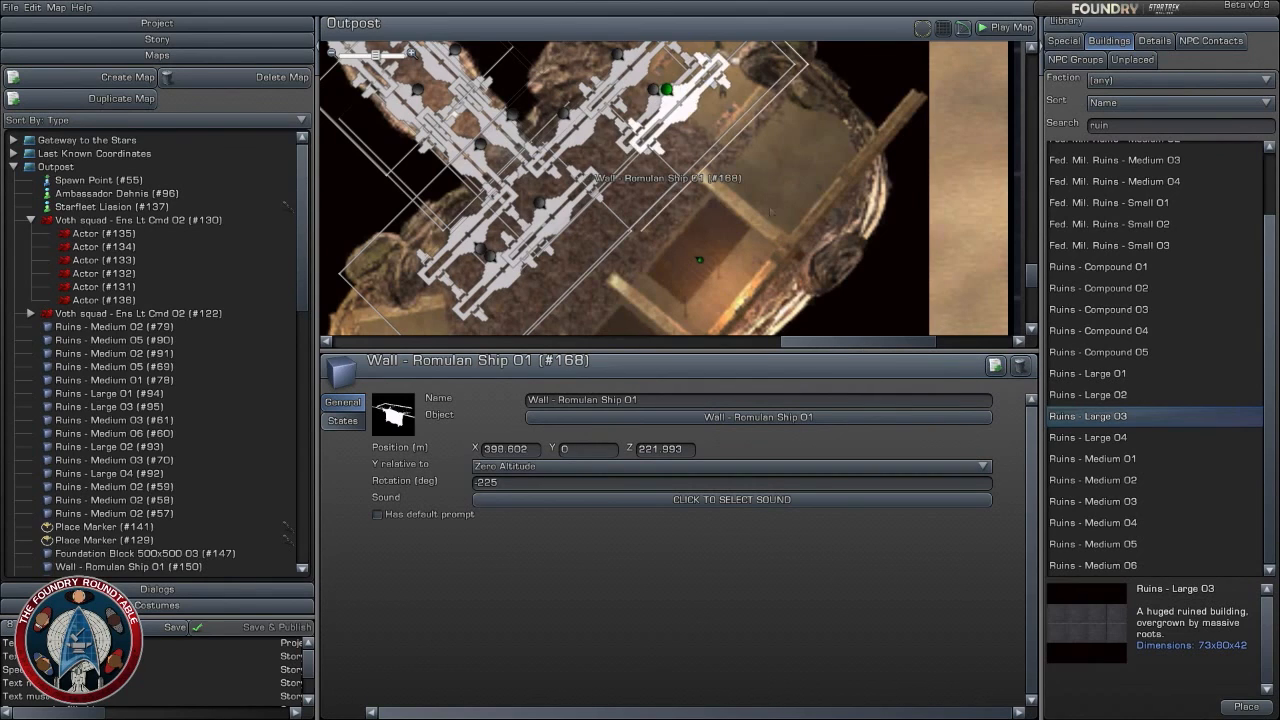
pyautogui.moveTo(652, 76); pyautogui.dragTo(673, 172)
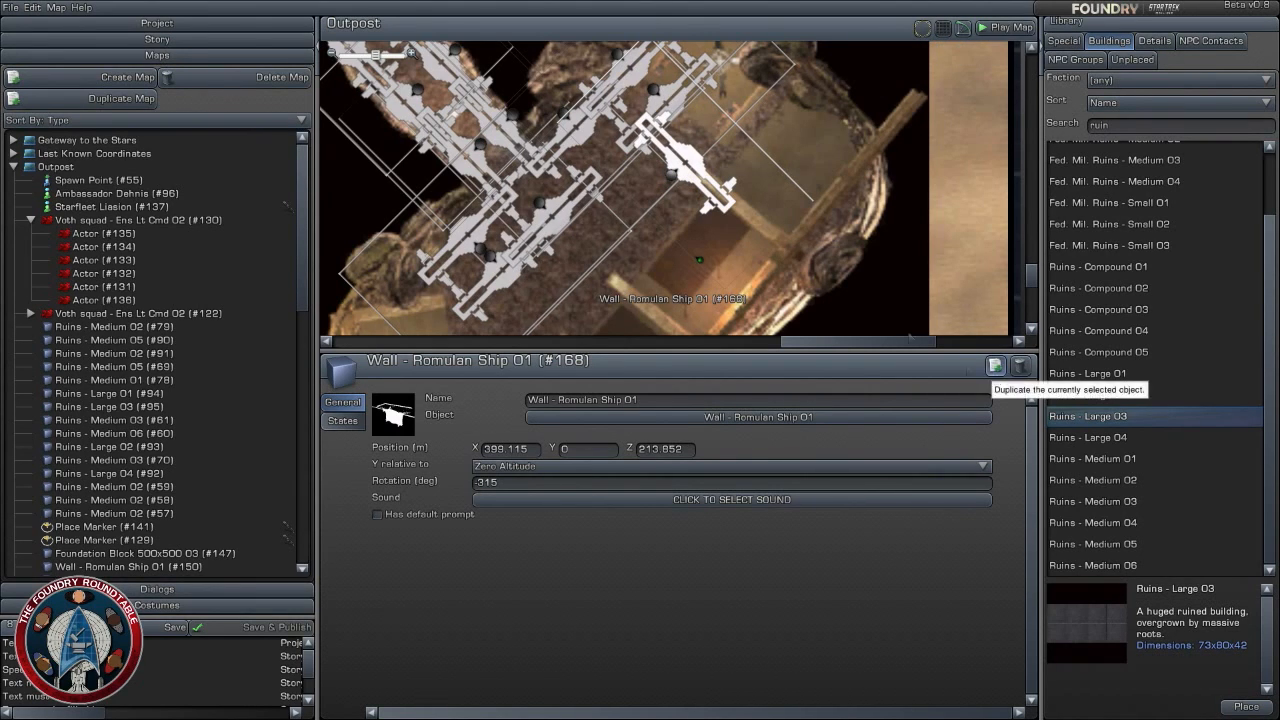
# - Duplicate the rotated wall twice, placing copies along the passage's opposite side at about X 391.0, Z 205.7 and X 398.8, Z 197.8
pyautogui.click(994, 367)
pyautogui.moveTo(690, 171); pyautogui.dragTo(607, 254)
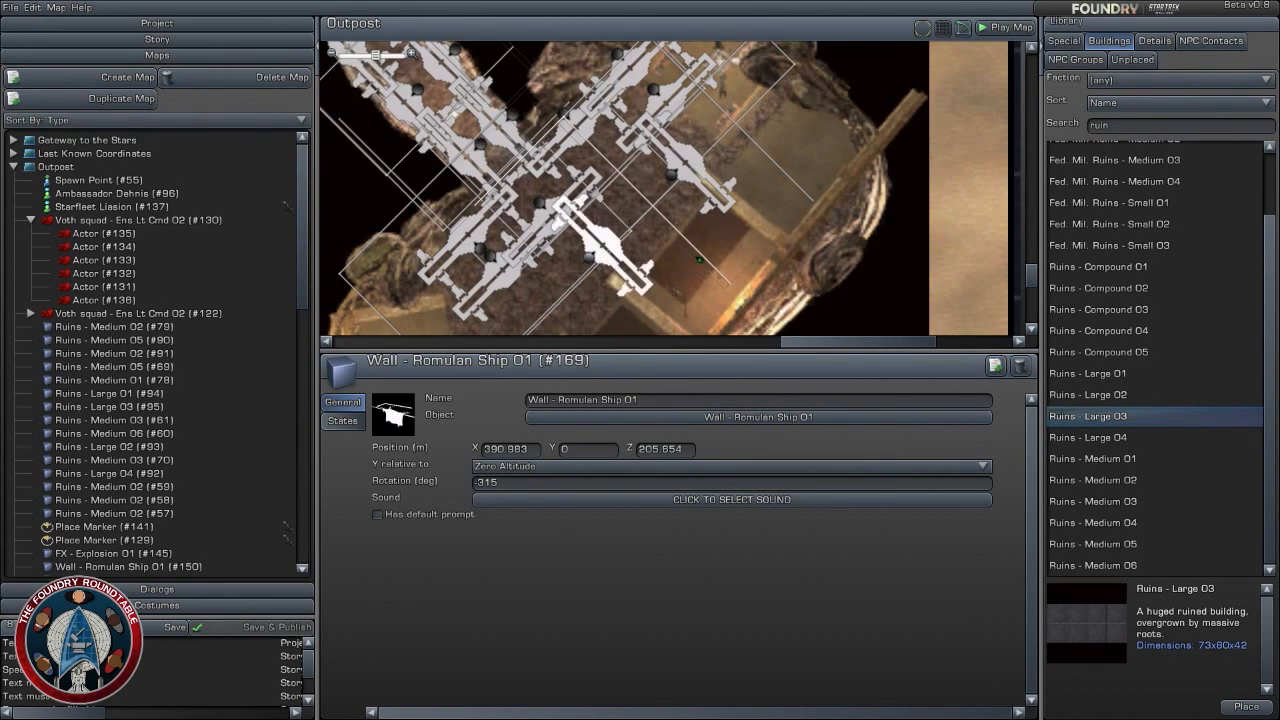
pyautogui.click(994, 367)
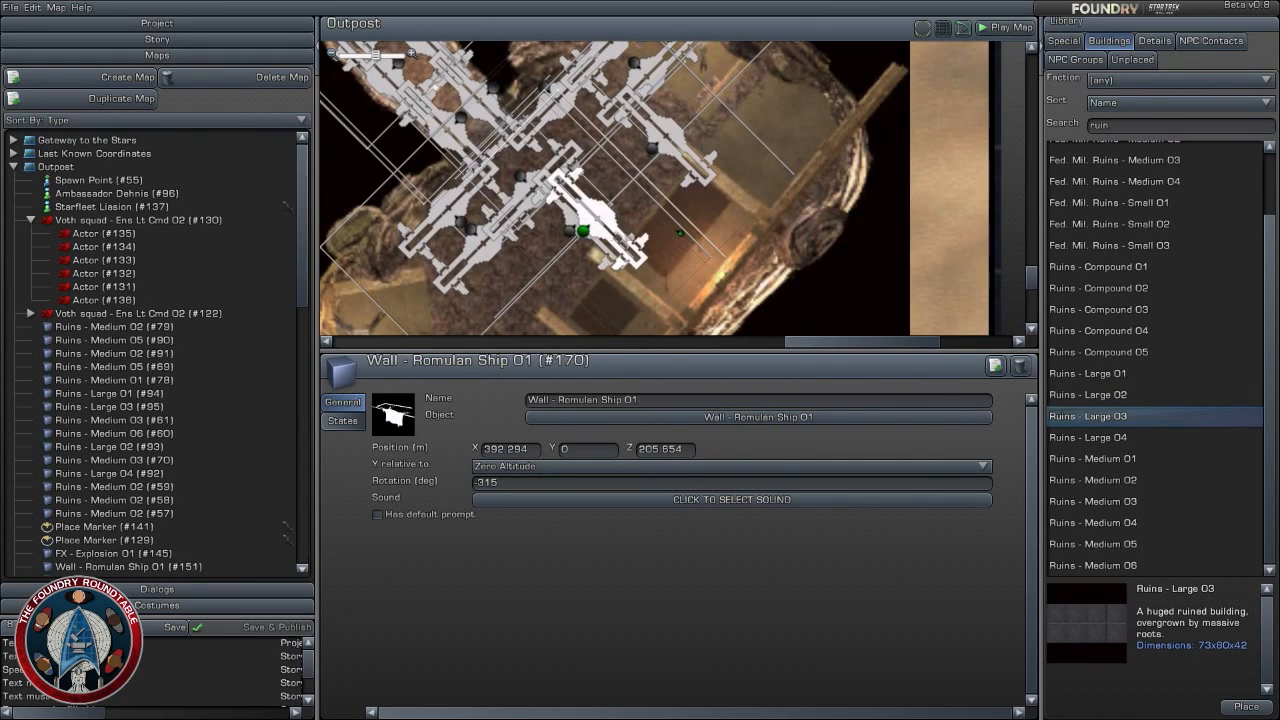
pyautogui.moveTo(588, 232); pyautogui.dragTo(655, 315)
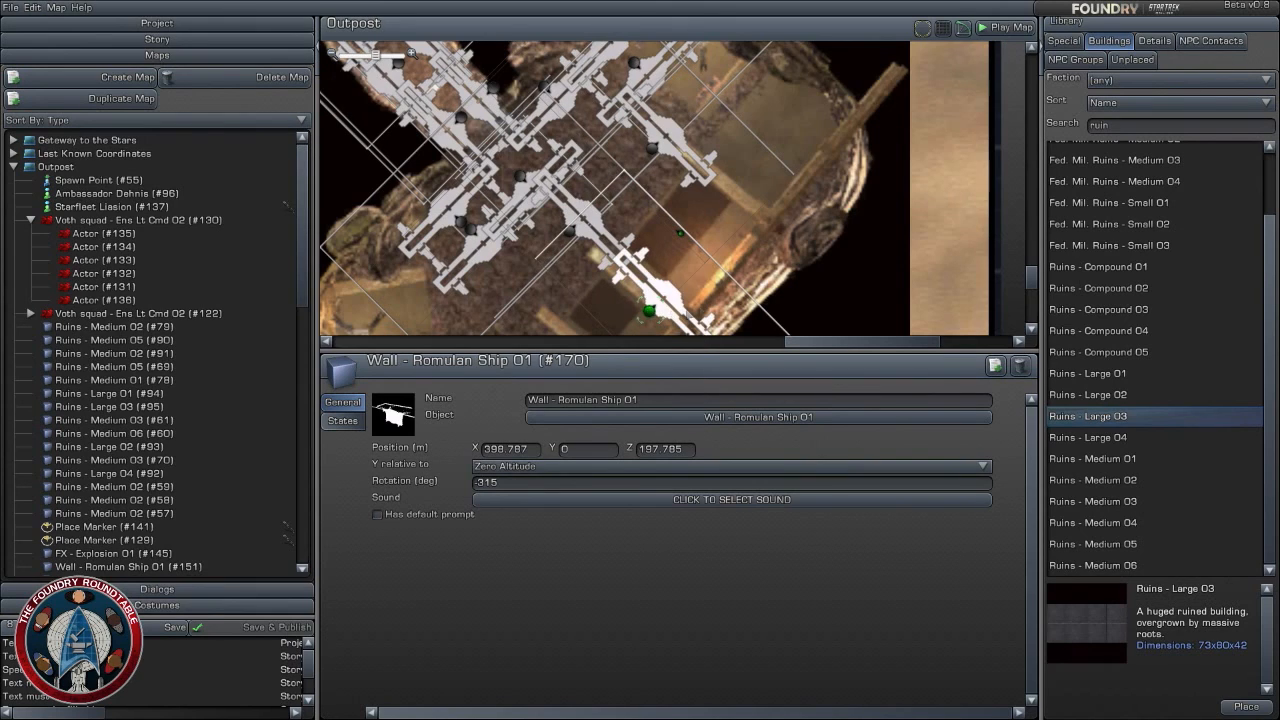
# - Duplicate Wall - Romulan Ship 01 (#170) to about X 407.0, Z 205.9, and place another copy across the passage's far end
pyautogui.click(995, 365)
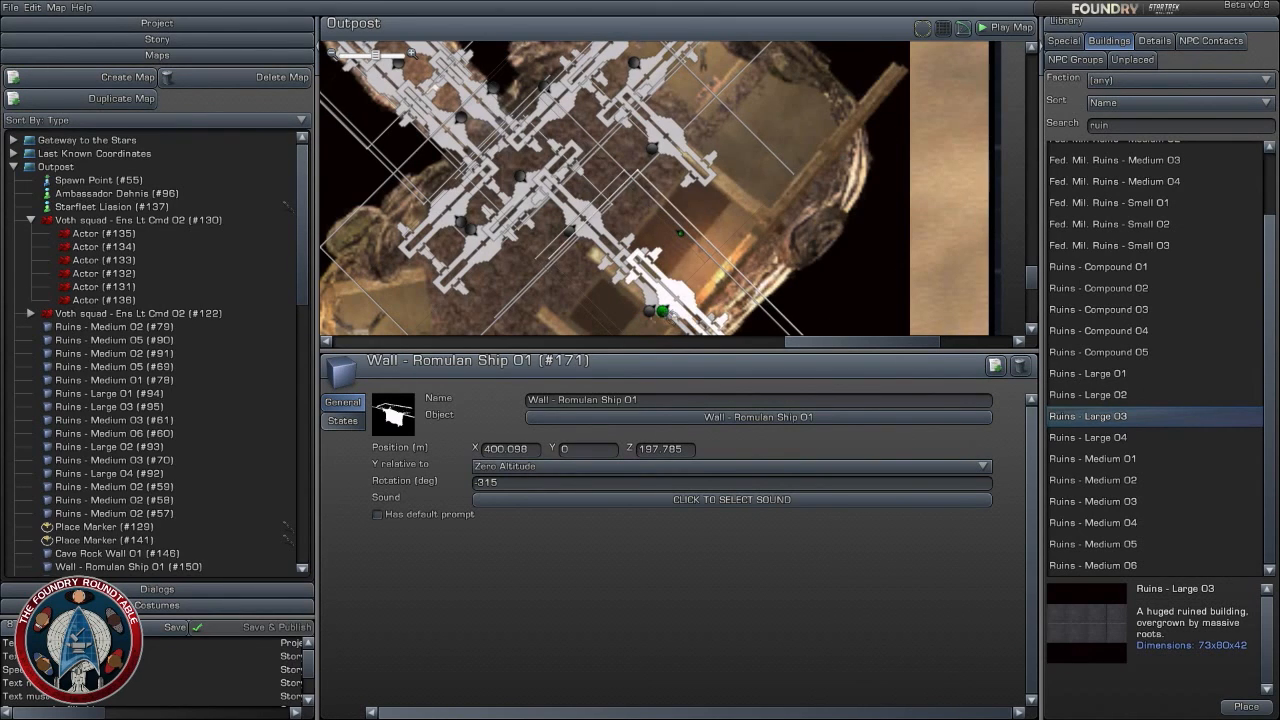
pyautogui.moveTo(737, 243)
pyautogui.mouseDown()
pyautogui.moveTo(730, 224)
pyautogui.moveTo(740, 233)
pyautogui.mouseUp()
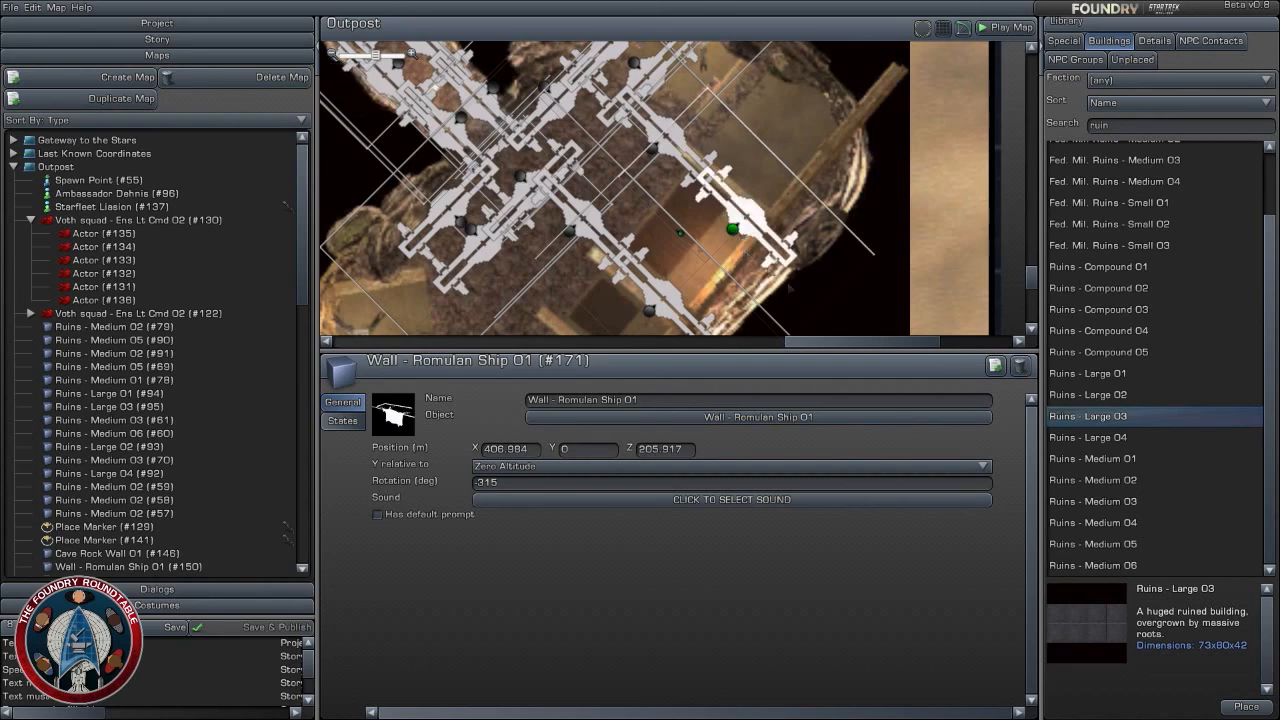
pyautogui.click(995, 366)
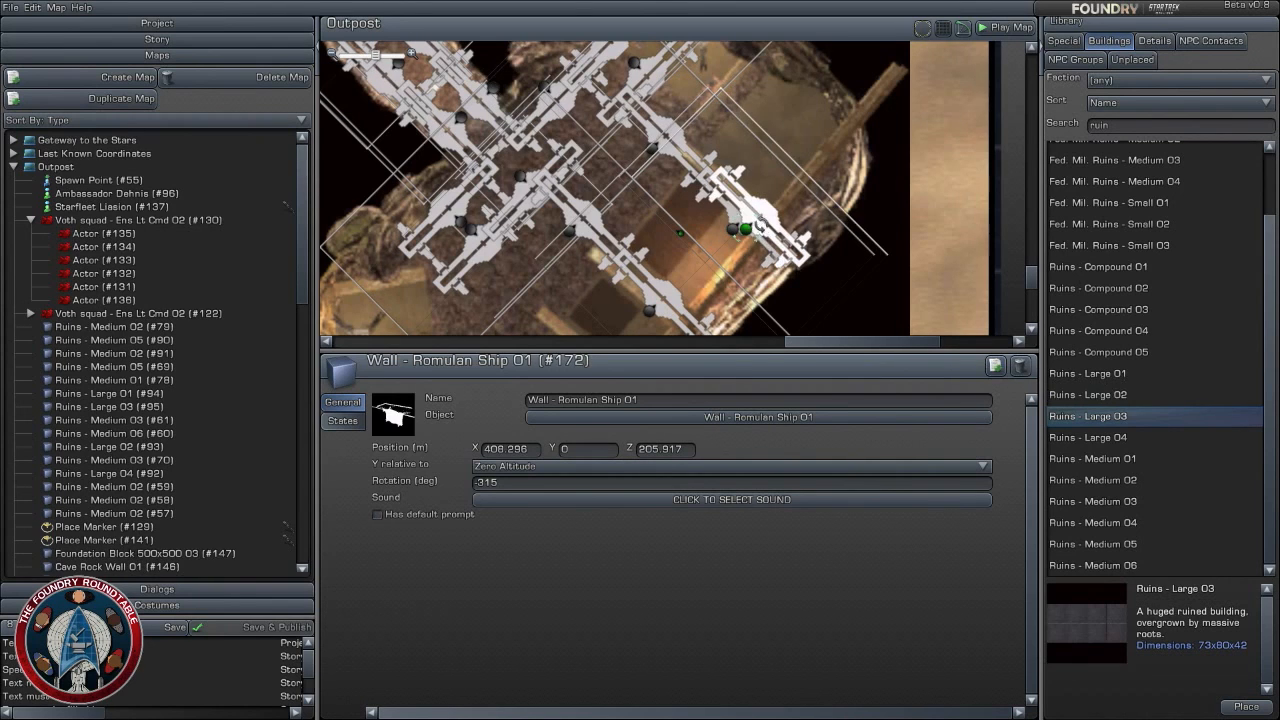
pyautogui.moveTo(754, 243); pyautogui.dragTo(701, 255)
pyautogui.click(732, 280)
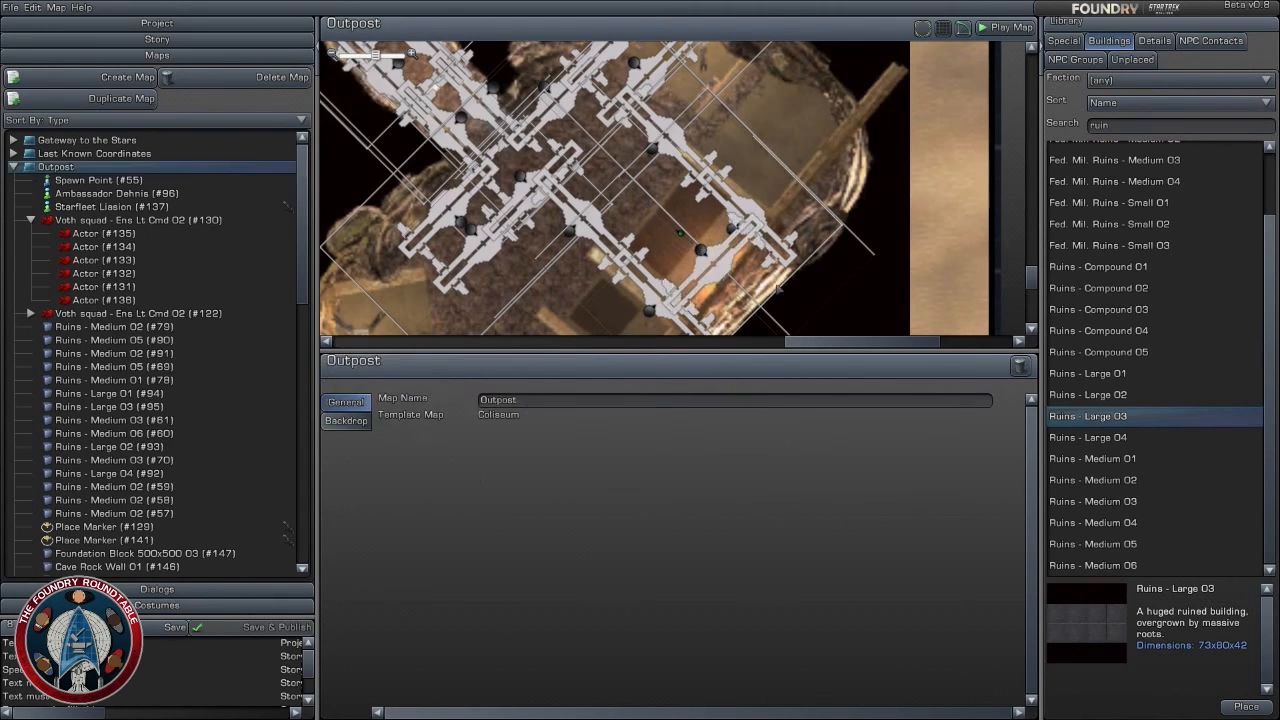
# - Play the Outpost map from its start spawn point and look out over the courtyard toward the Voth squad
pyautogui.scroll(-2, 732, 280)
pyautogui.scroll(2, 800, 243)
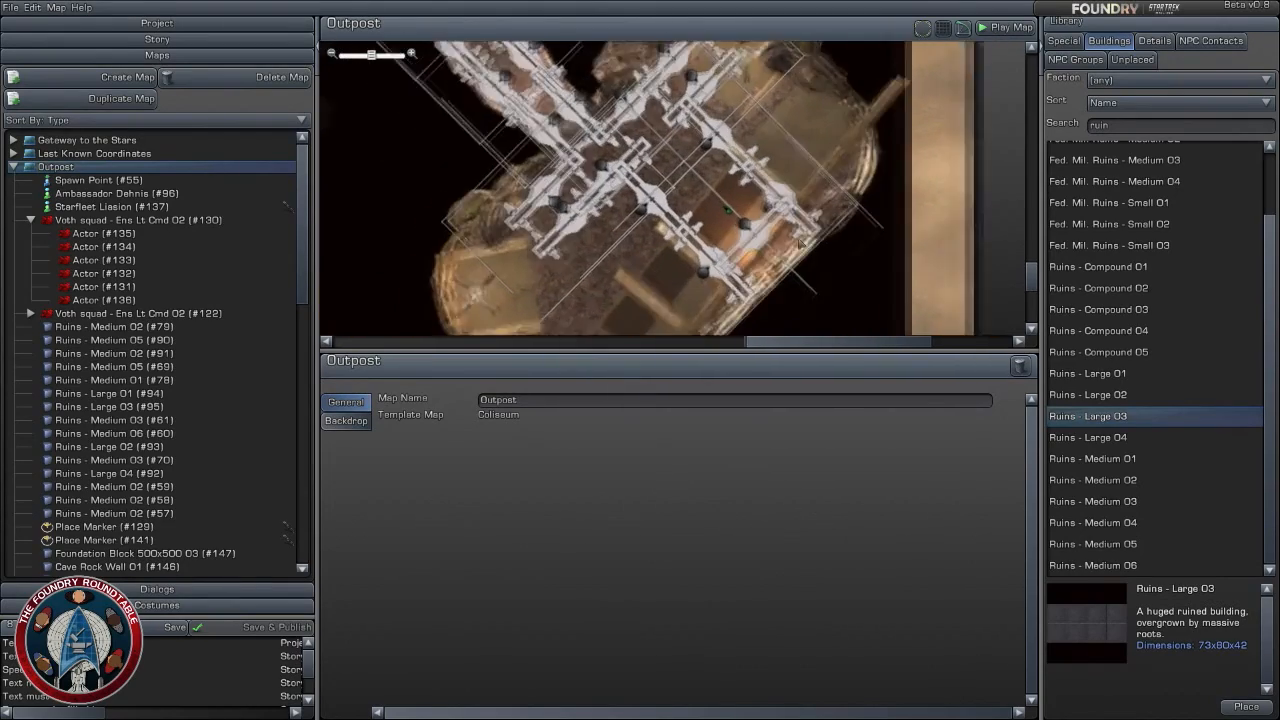
pyautogui.scroll(-4, 800, 243)
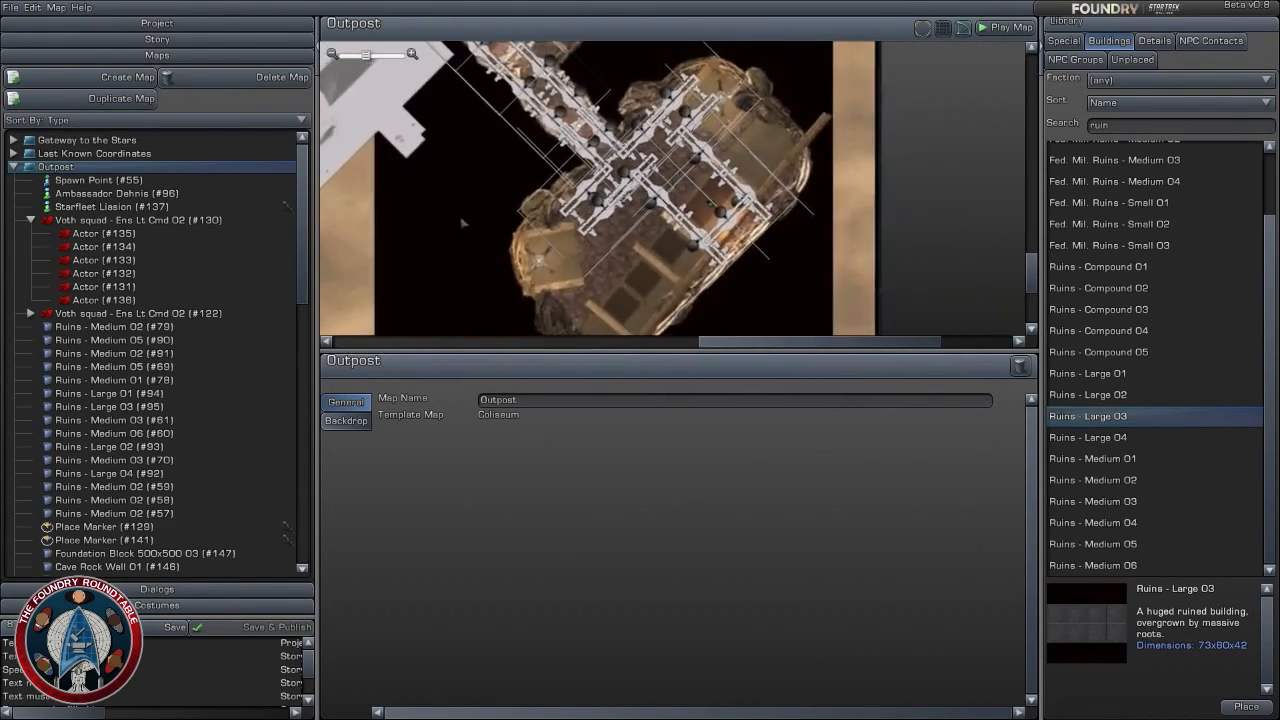
pyautogui.moveTo(466, 220); pyautogui.dragTo(560, 270, button='right')
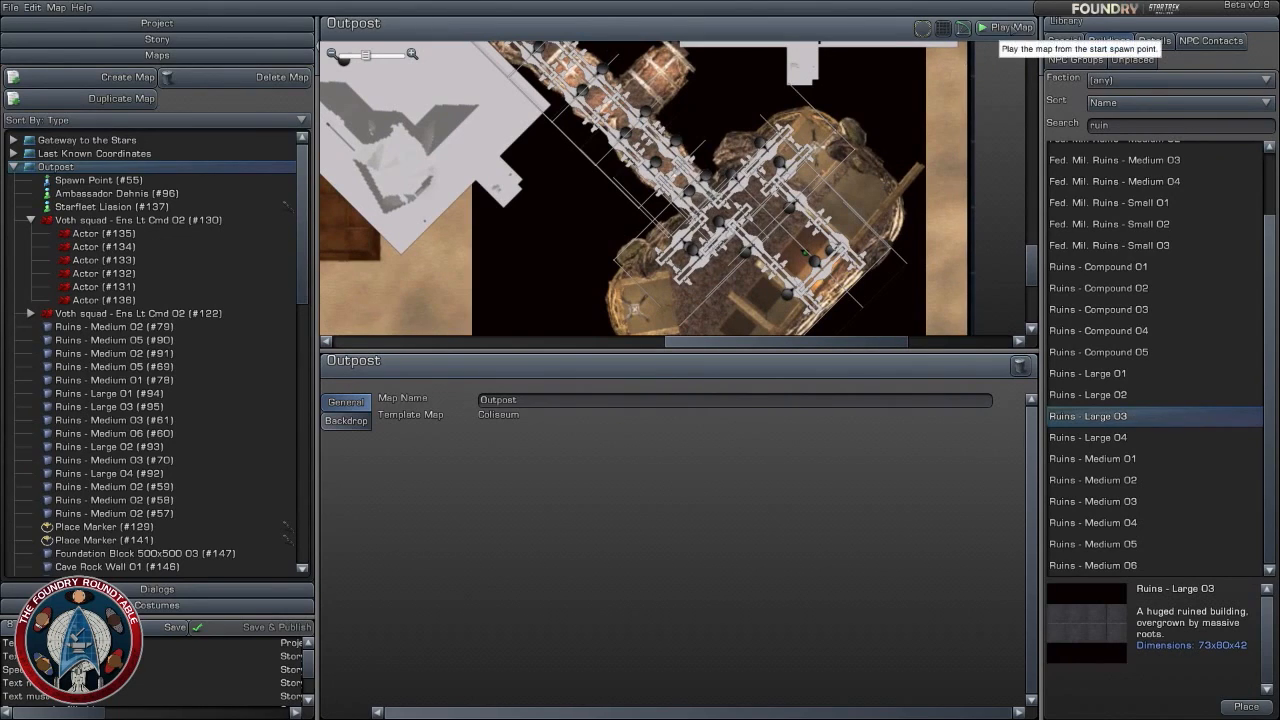
pyautogui.click(1006, 27)
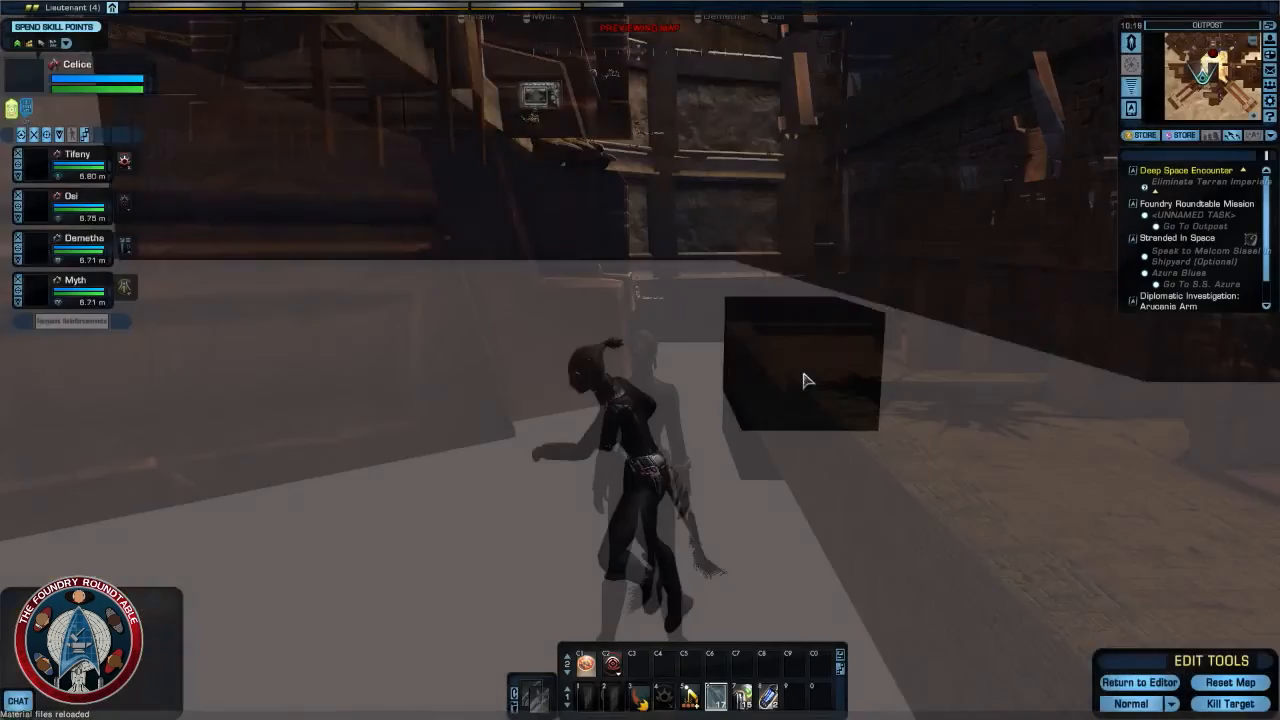
pyautogui.press('w')
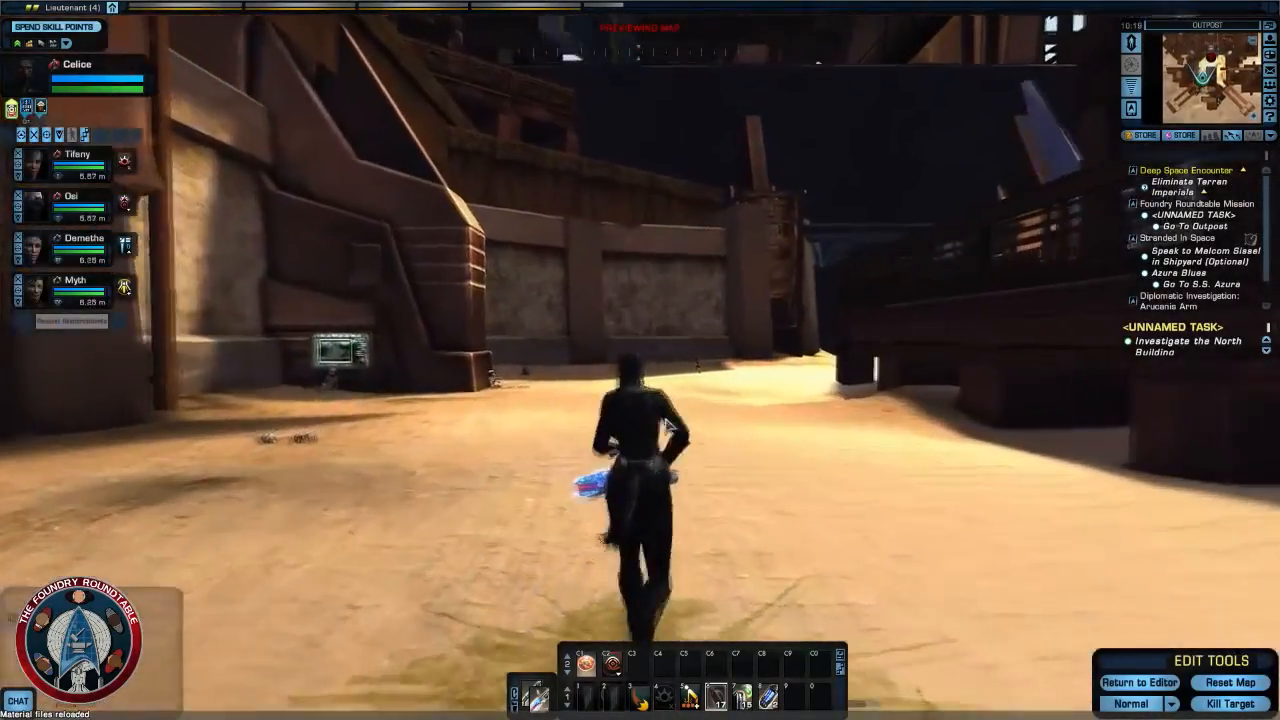
pyautogui.press('d')
pyautogui.moveTo(655, 407); pyautogui.dragTo(940, 407, button='right')
pyautogui.moveTo(655, 412); pyautogui.dragTo(718, 466, button='right')
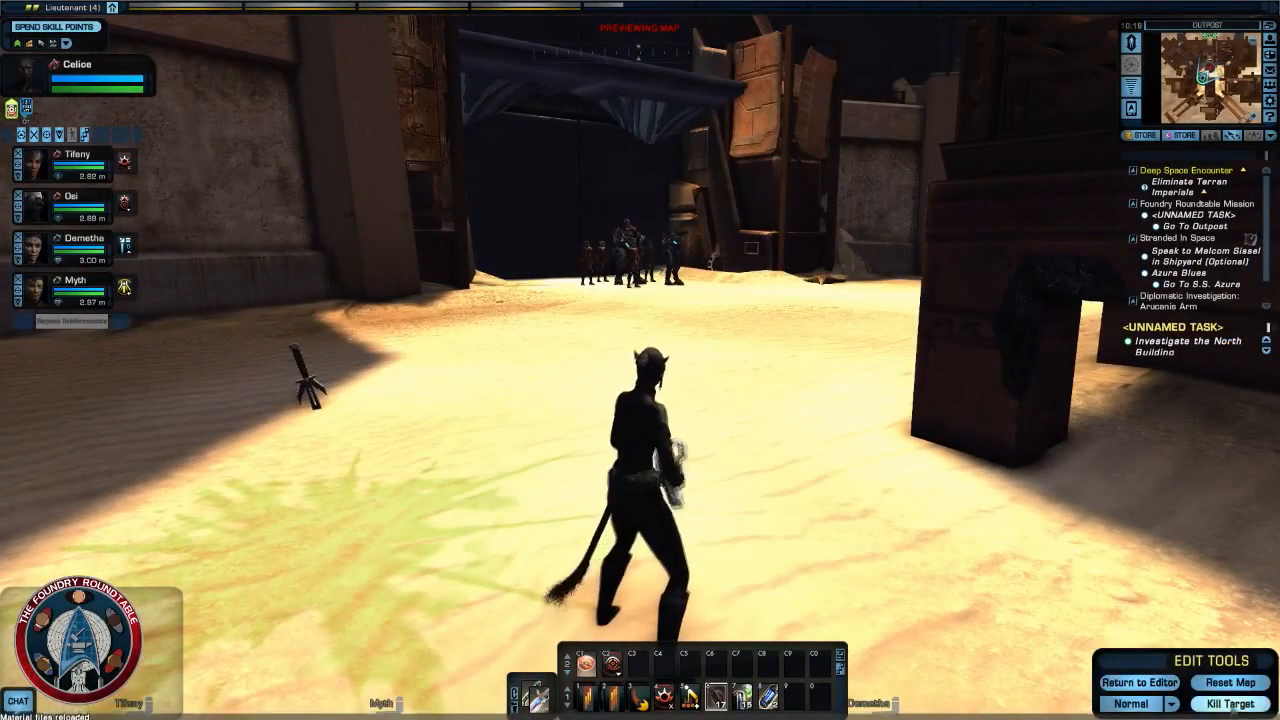
# - Set the preview character's mode to Untargetable
pyautogui.click(1171, 704)
pyautogui.click(1140, 650)
pyautogui.press('w')
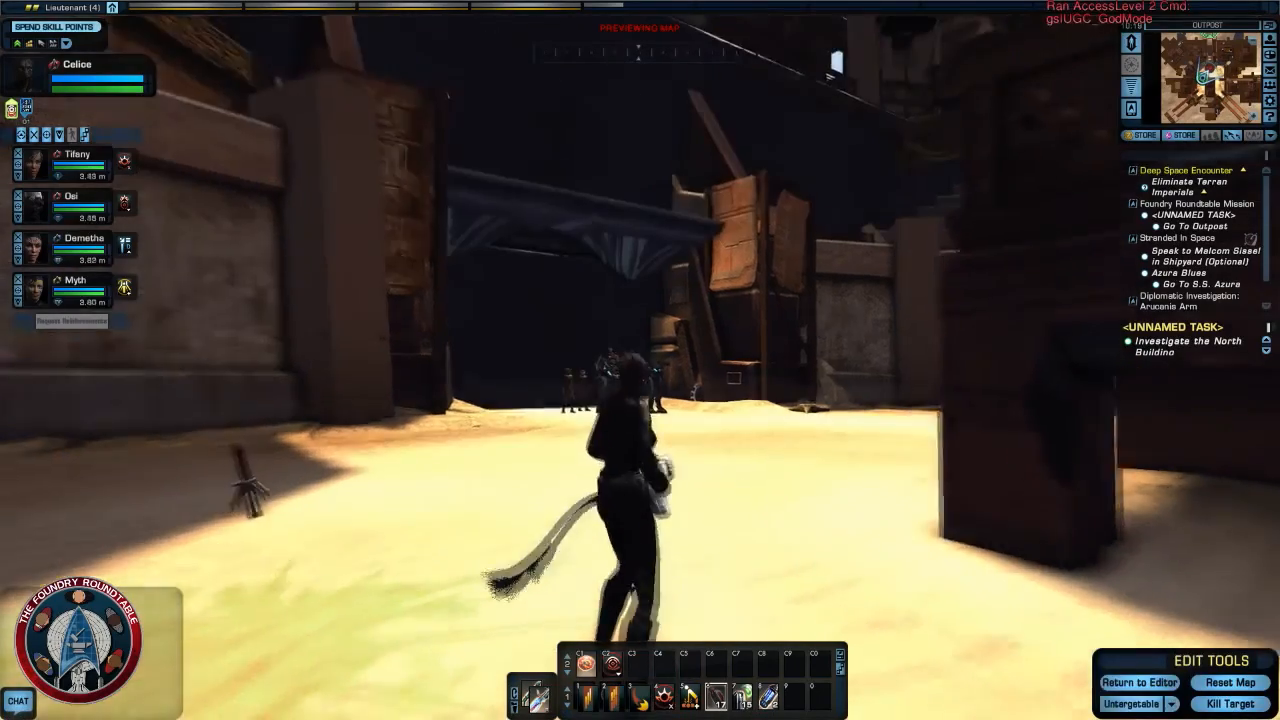
# - Run across the courtyard to the entrance of the corridor lined with Romulan ship walls
pyautogui.moveTo(655, 410); pyautogui.dragTo(600, 308, button='right')
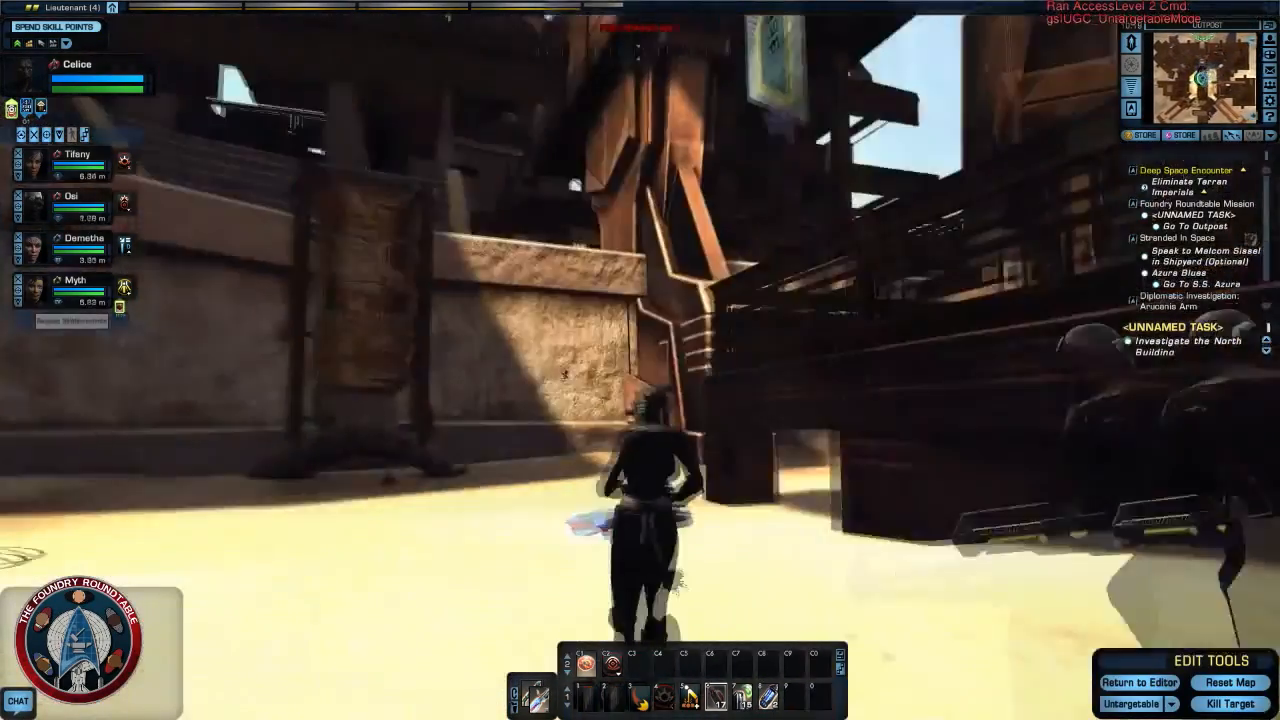
pyautogui.press('w')
pyautogui.moveTo(575, 185); pyautogui.dragTo(580, 60, button='right')
pyautogui.press('w')
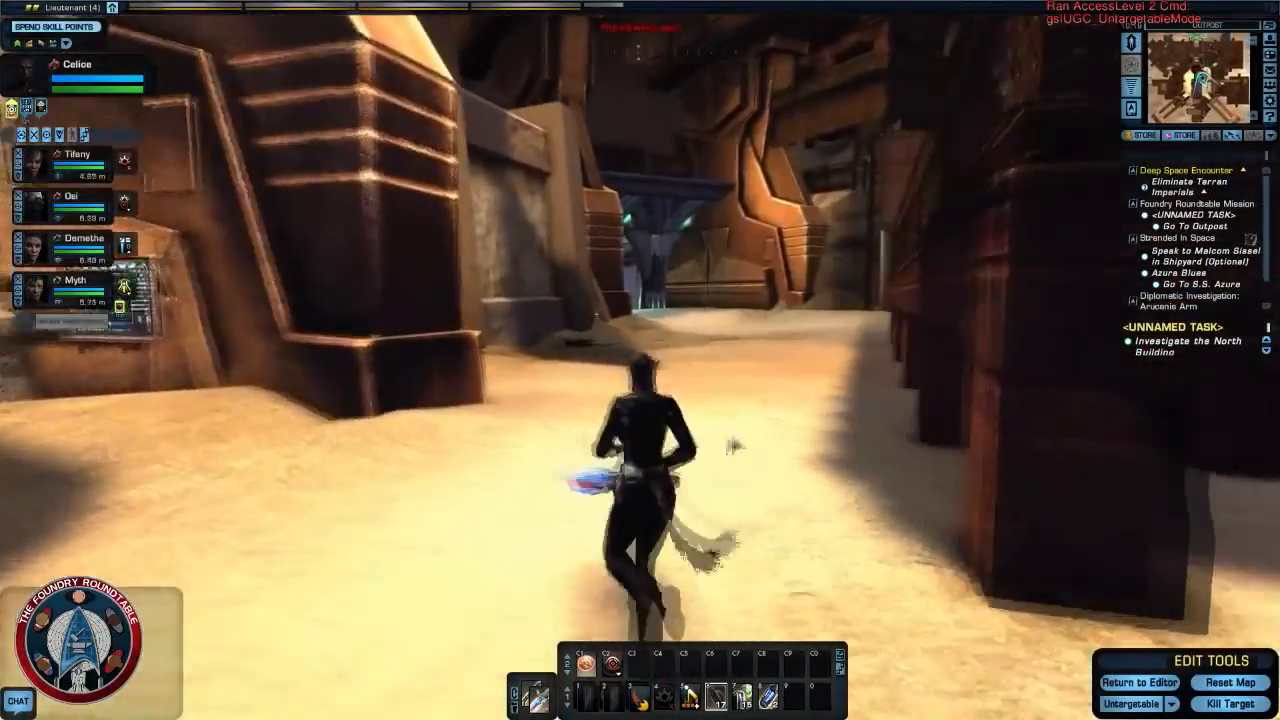
pyautogui.moveTo(754, 423); pyautogui.dragTo(1000, 420, button='right')
pyautogui.press('w')
pyautogui.moveTo(560, 420); pyautogui.dragTo(636, 394, button='right')
pyautogui.press('w')
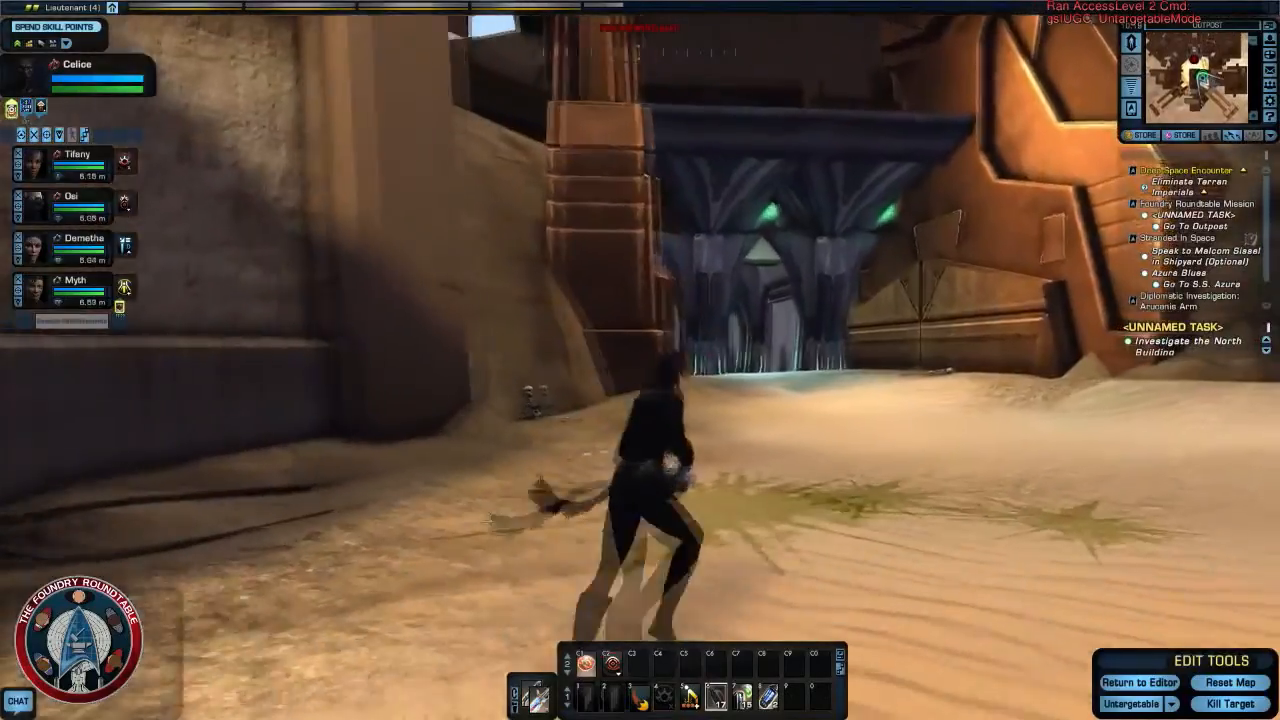
pyautogui.press('w')
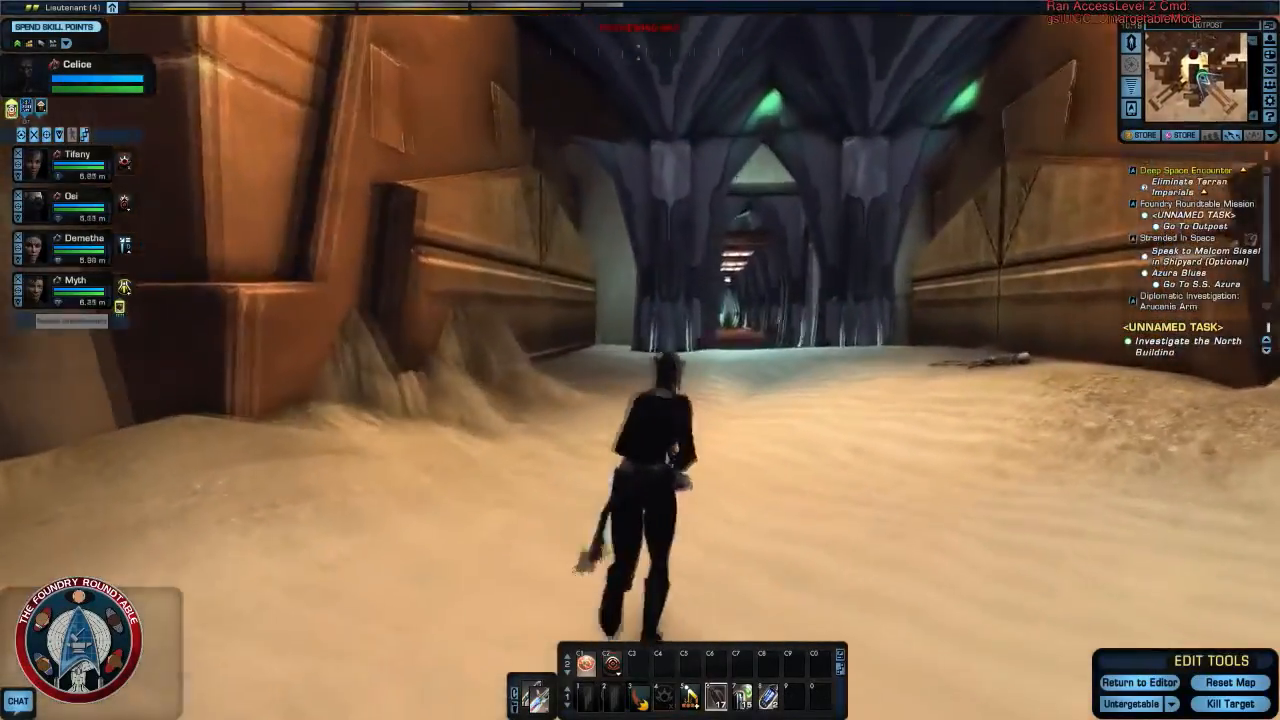
pyautogui.press('w')
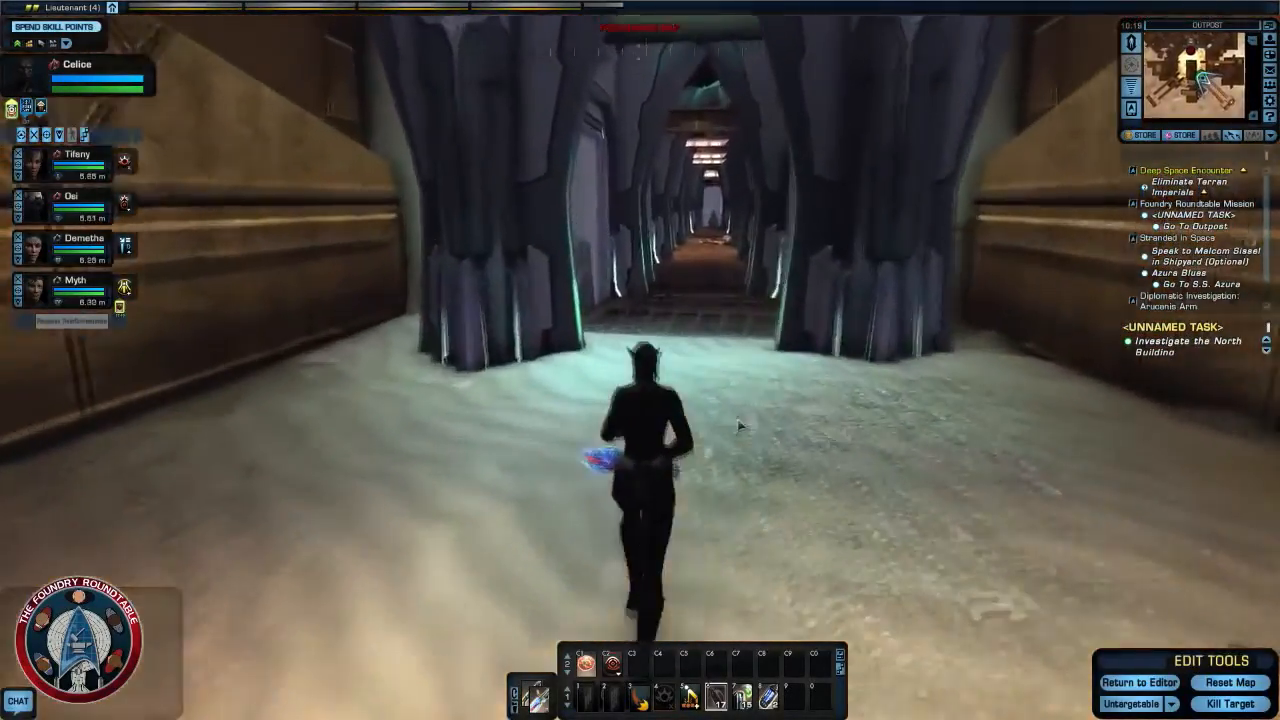
# - Run down the corridor and check how the Romulan ship walls line the cave on both sides
pyautogui.press('w')
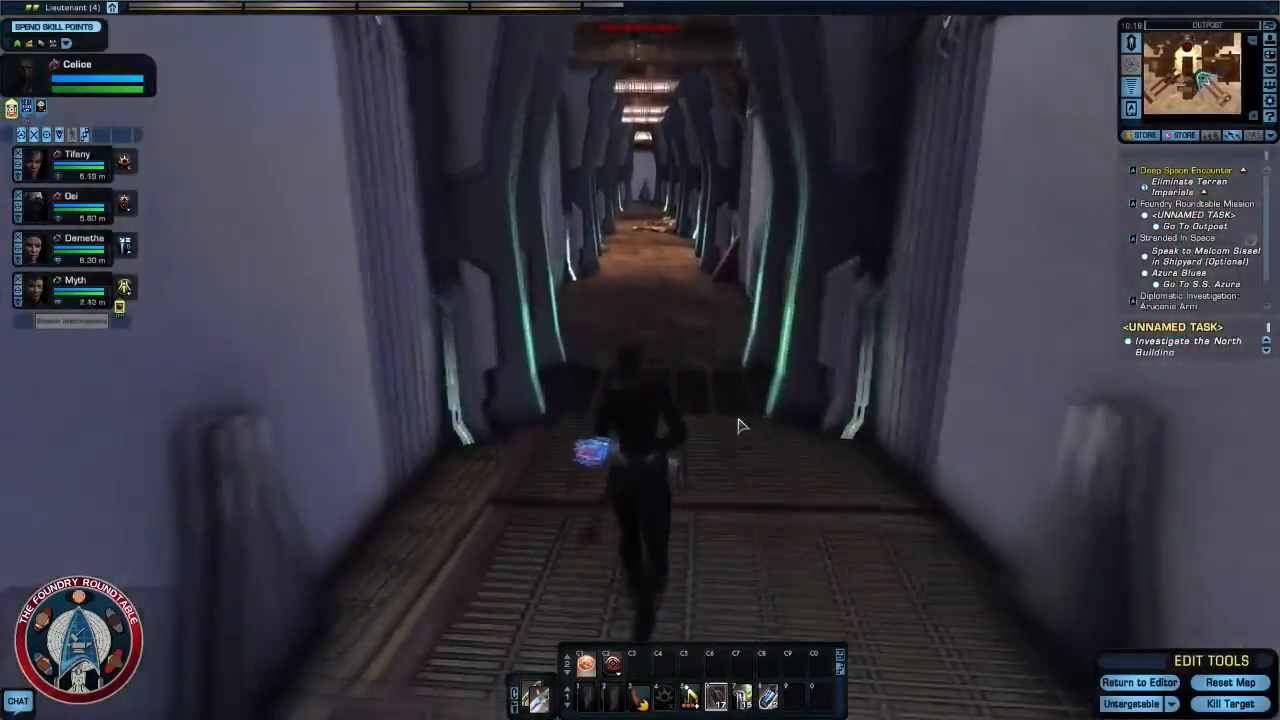
pyautogui.press('w')
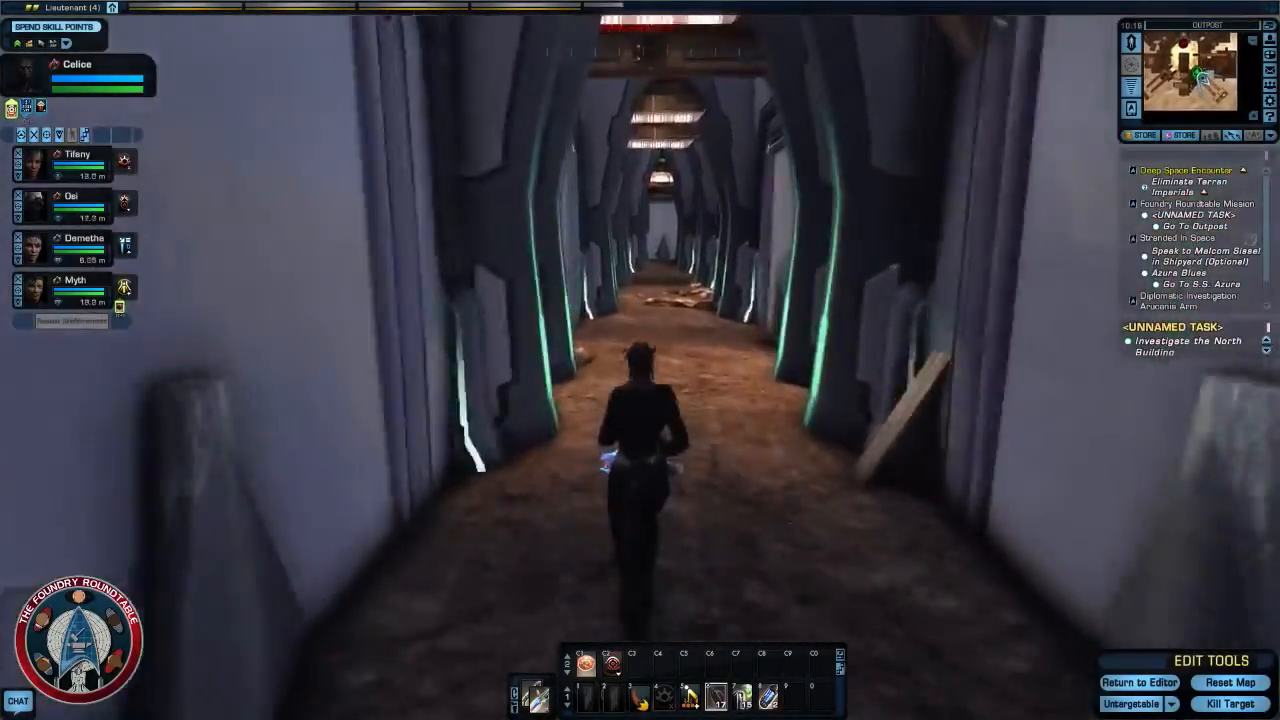
pyautogui.press('w')
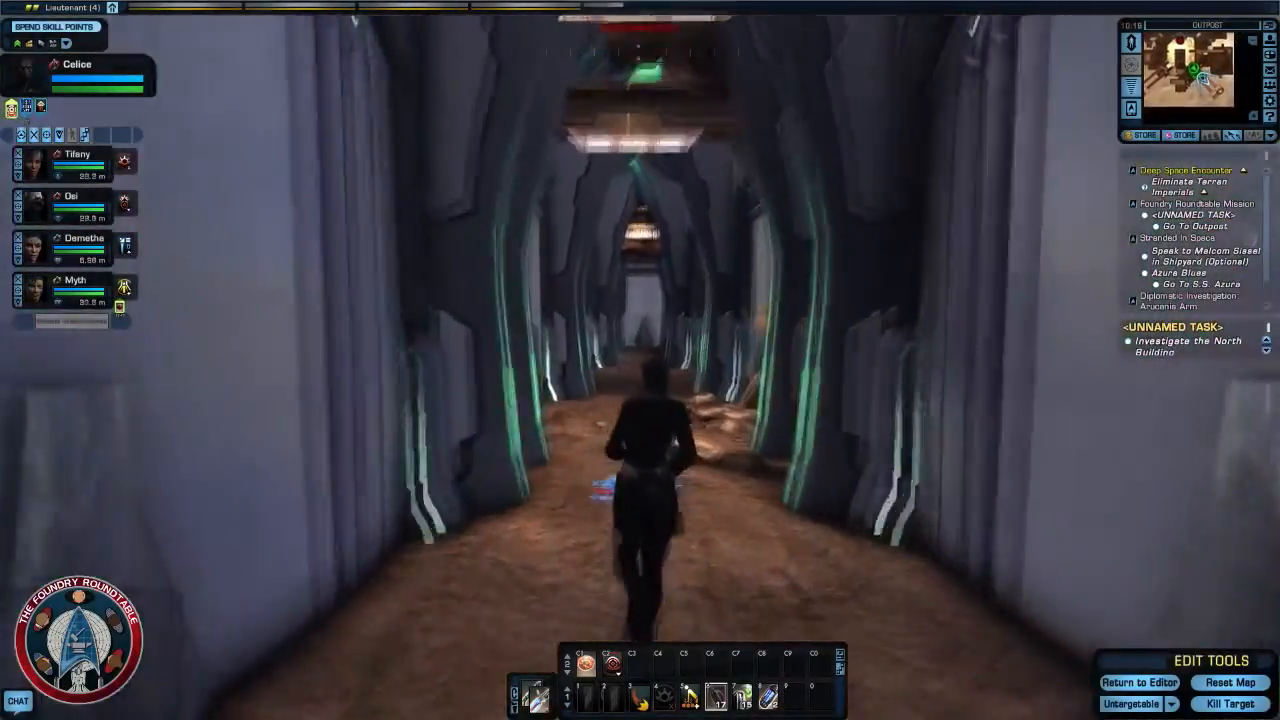
pyautogui.press('w')
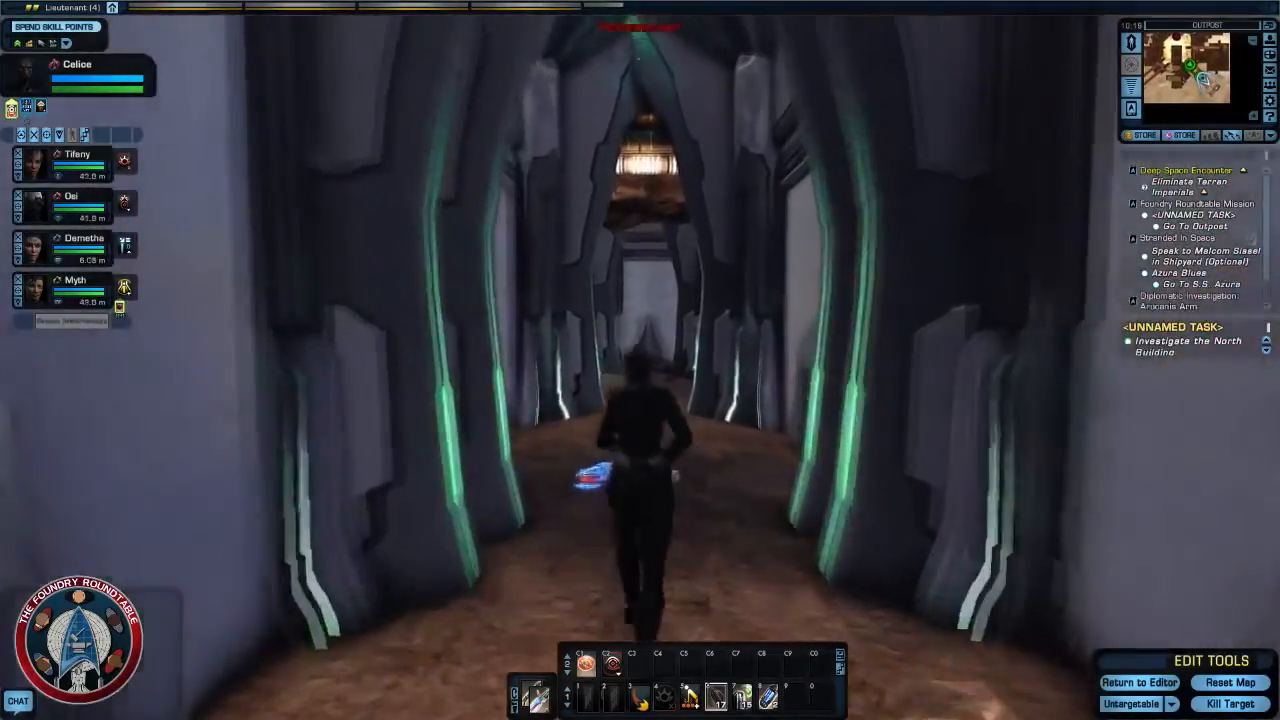
pyautogui.press('w')
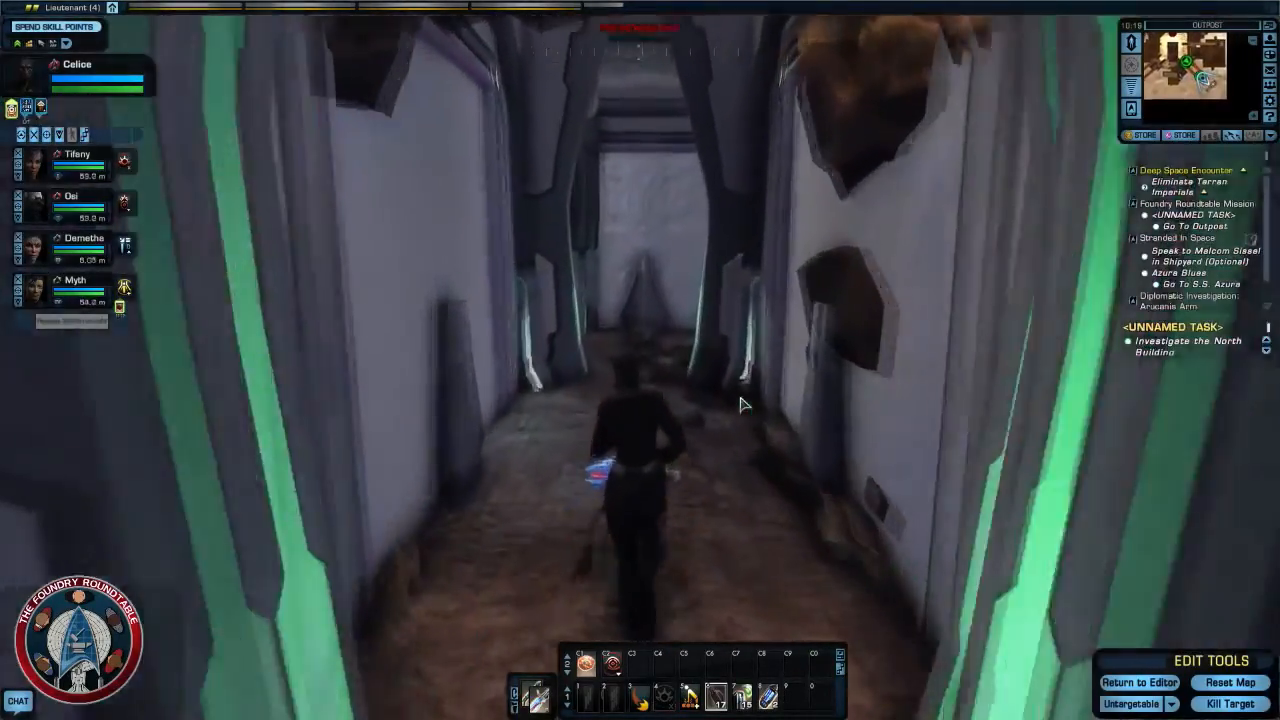
# - Explore the junction at the corridor's end and inspect the walls enclosing the cave chamber
pyautogui.press('w')
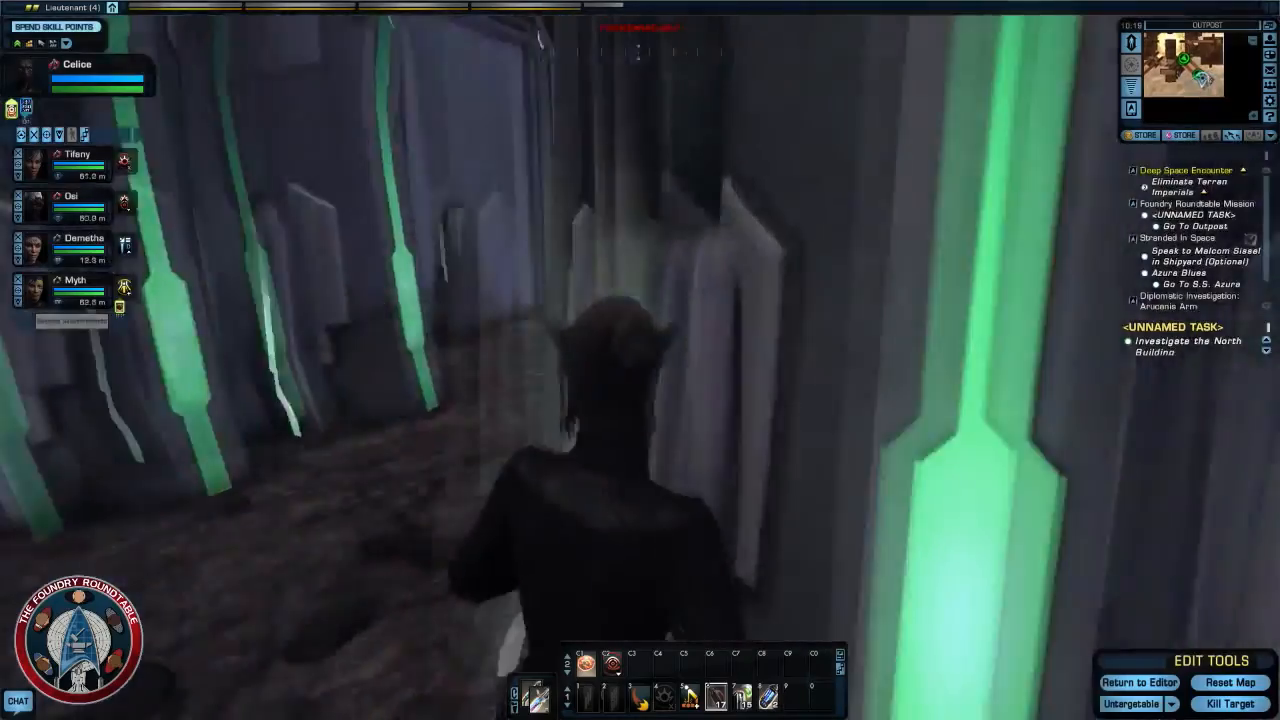
pyautogui.press('w')
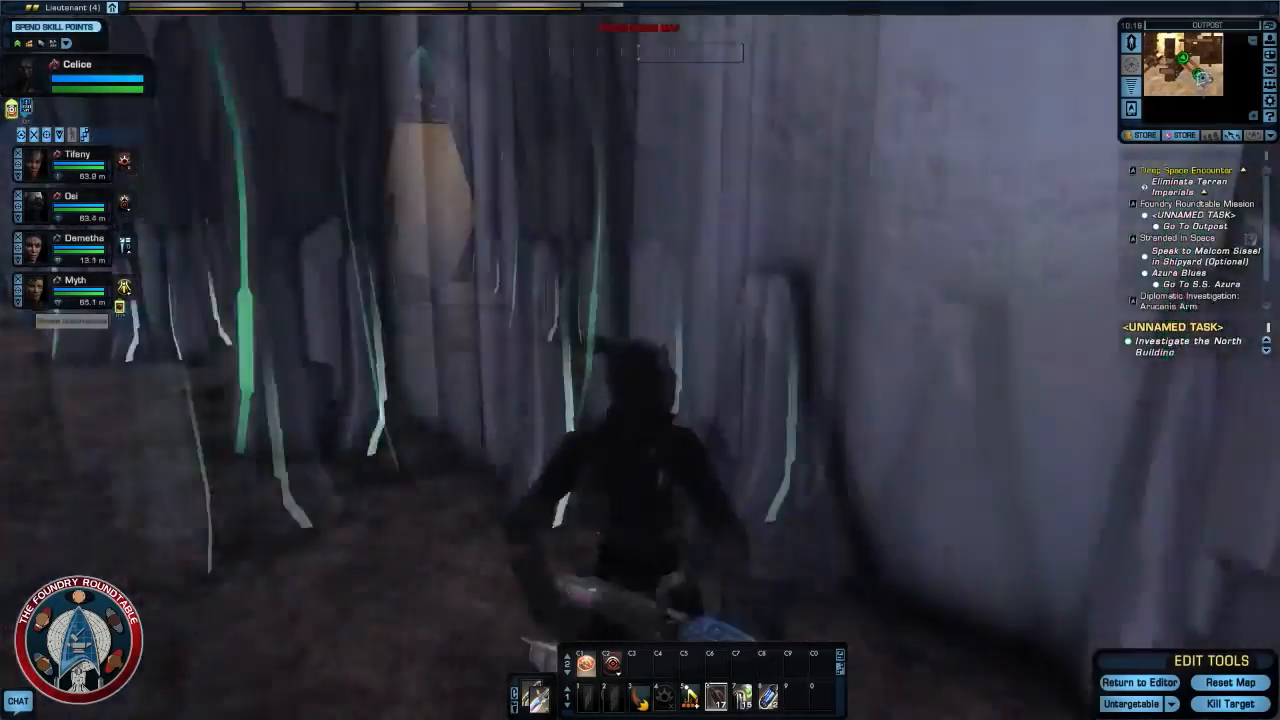
pyautogui.press('w')
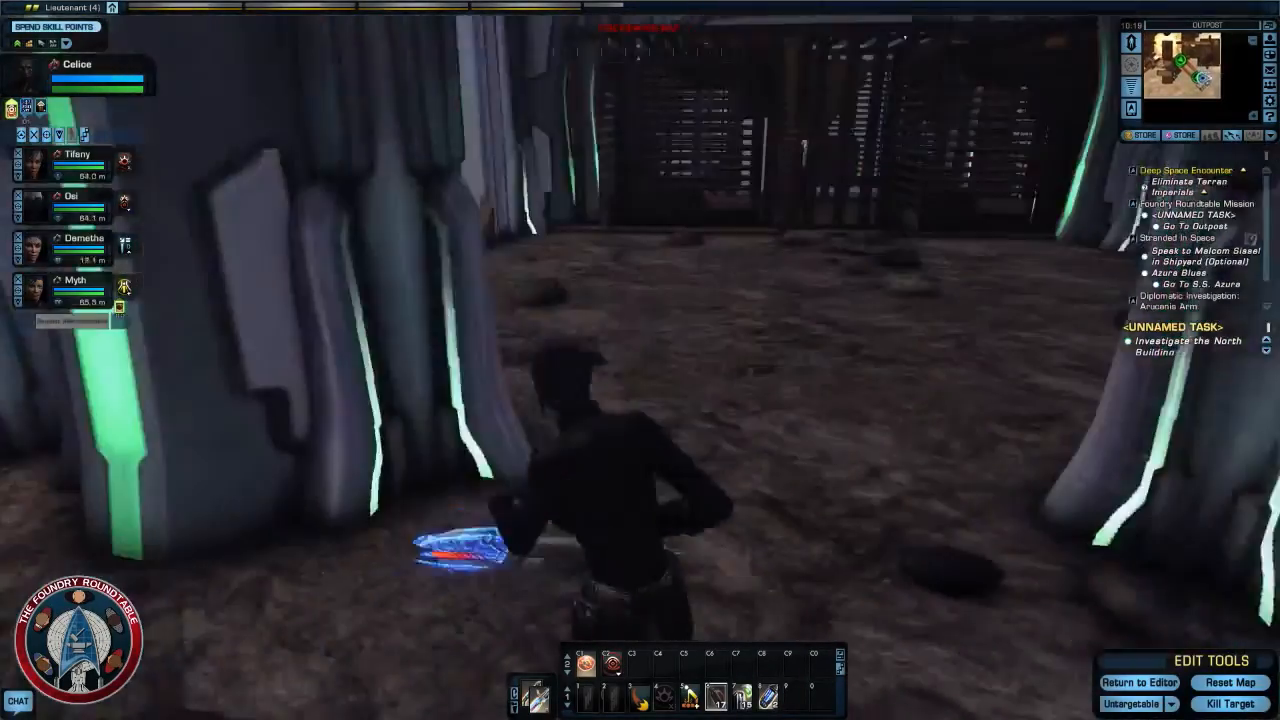
pyautogui.press('w')
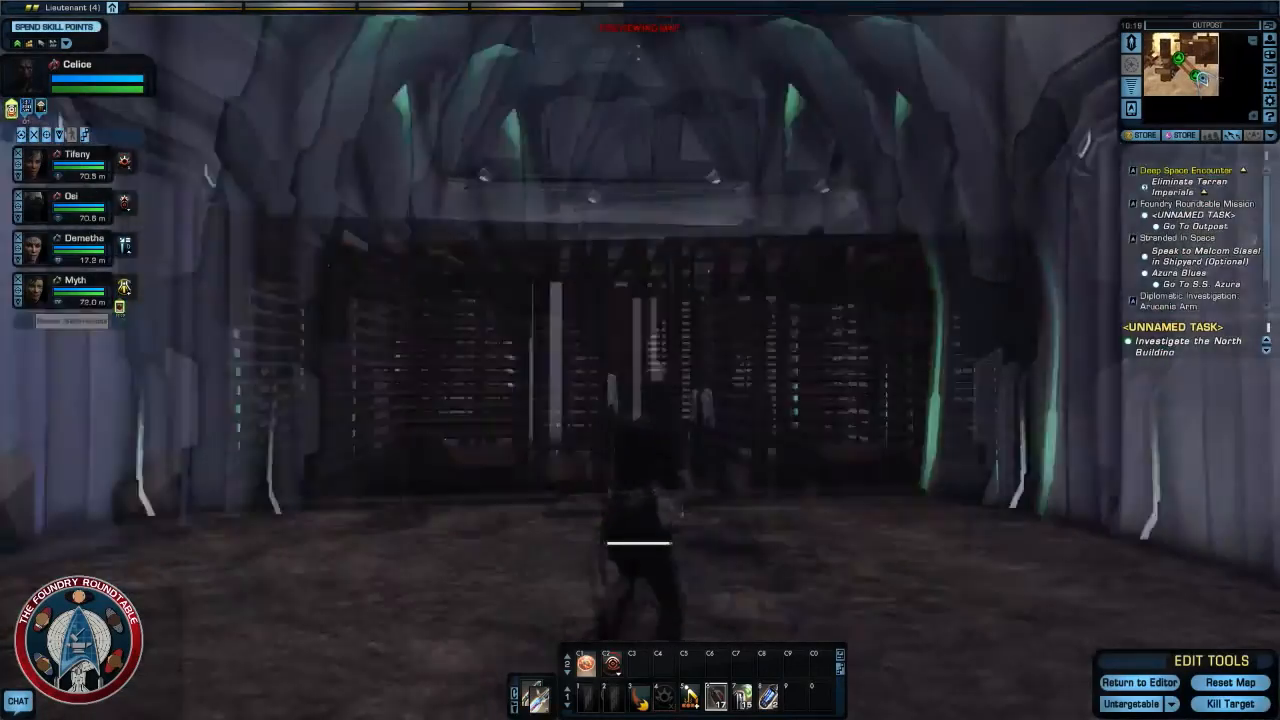
pyautogui.moveTo(740, 403); pyautogui.dragTo(800, 298, button='right')
# - Run back out through the corridor to the courtyard and look around toward the Voth squad
pyautogui.press('w')
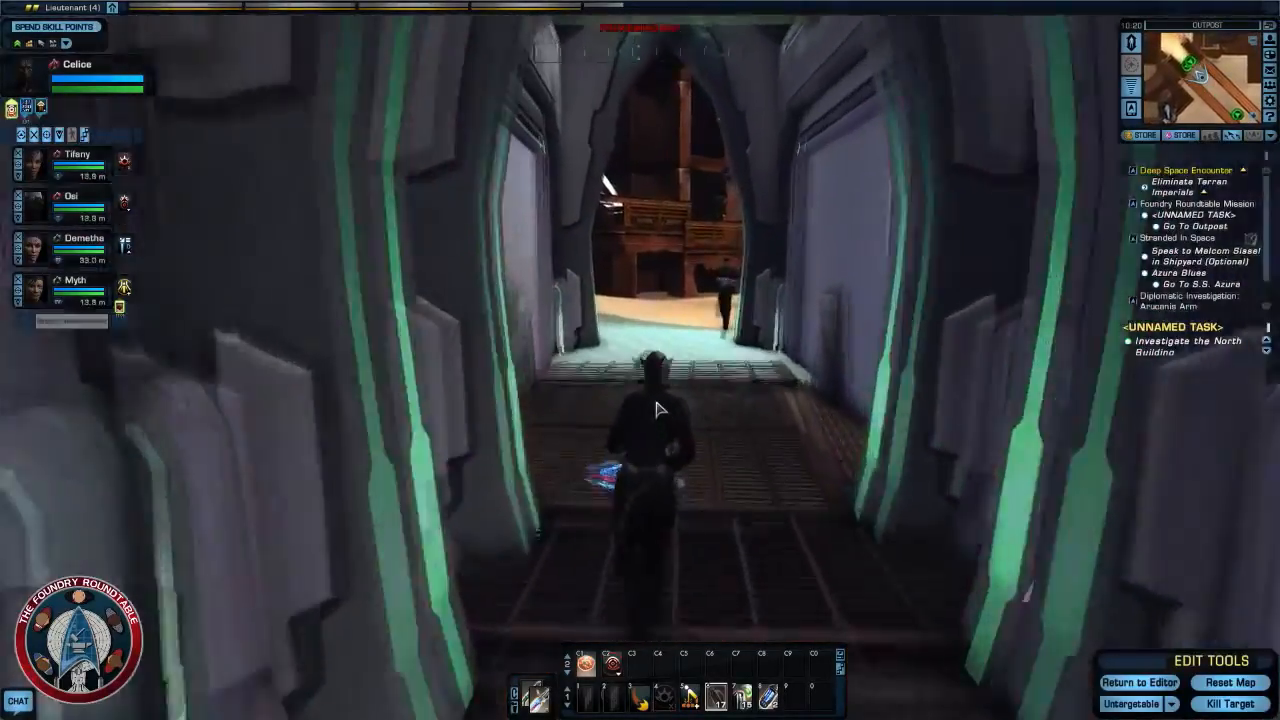
pyautogui.press('w')
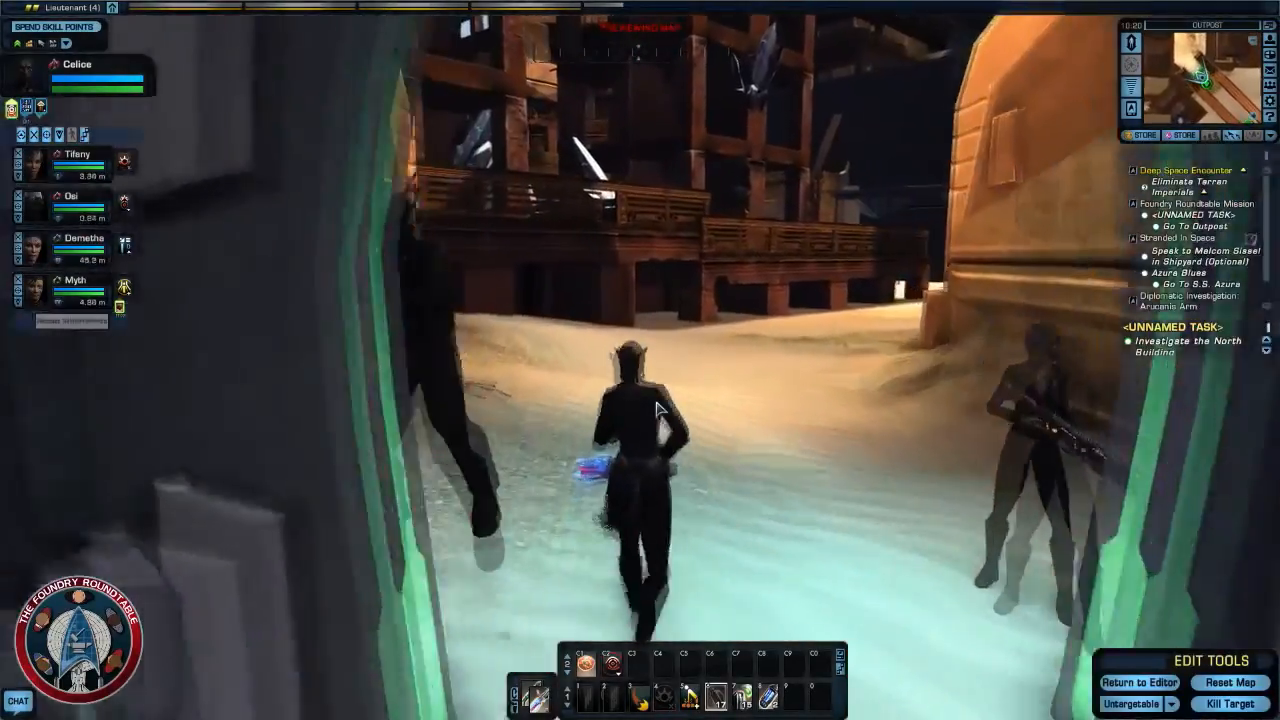
pyautogui.press('w')
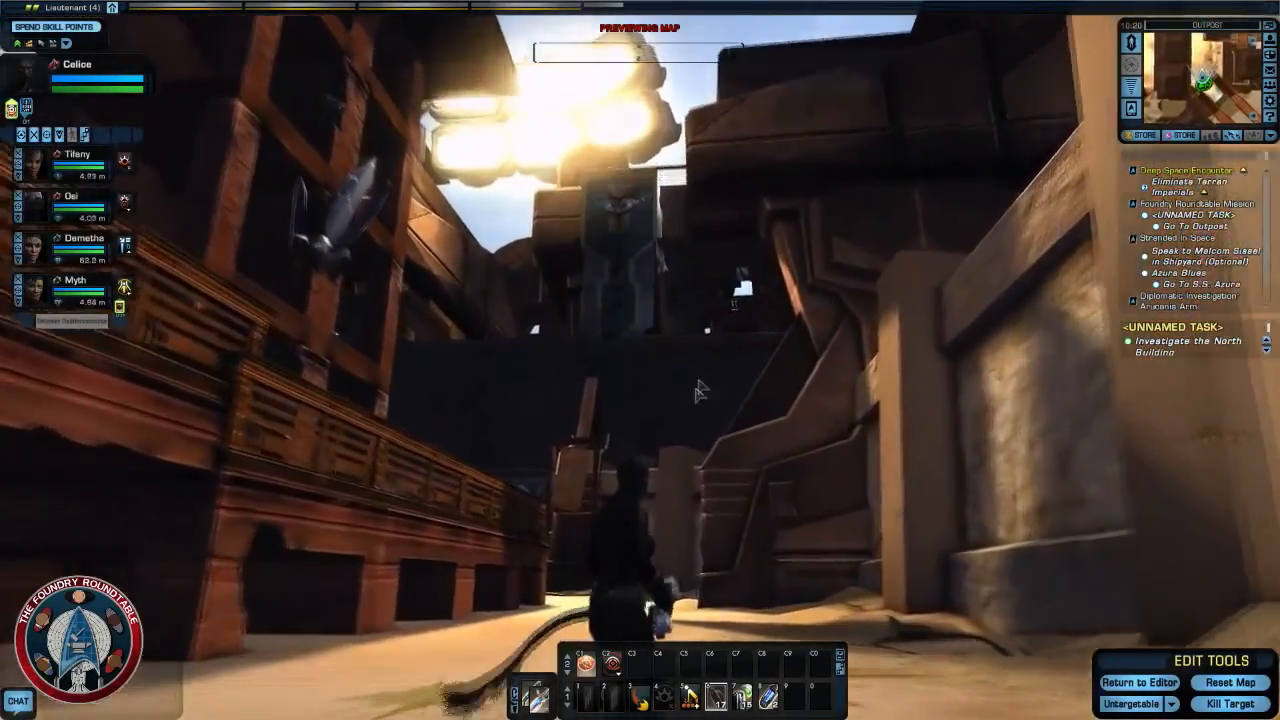
pyautogui.moveTo(700, 390); pyautogui.dragTo(990, 365, button='right')
pyautogui.moveTo(640, 360); pyautogui.dragTo(625, 450, button='right')
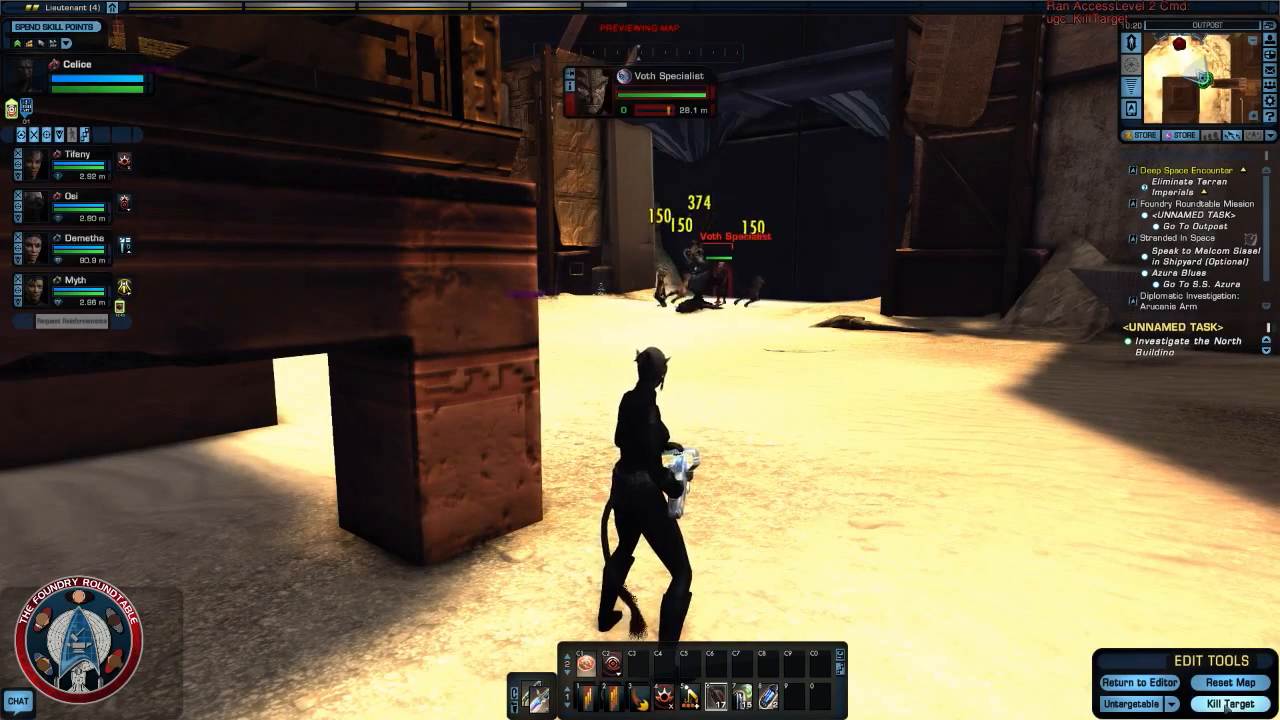
# - Run across the courtyard alongside the raised wooden building and inspect the large stone pillars and gate beyond it
pyautogui.moveTo(861, 495); pyautogui.dragTo(562, 405, button='right')
pyautogui.press('w')
pyautogui.press('w')
pyautogui.press('d')
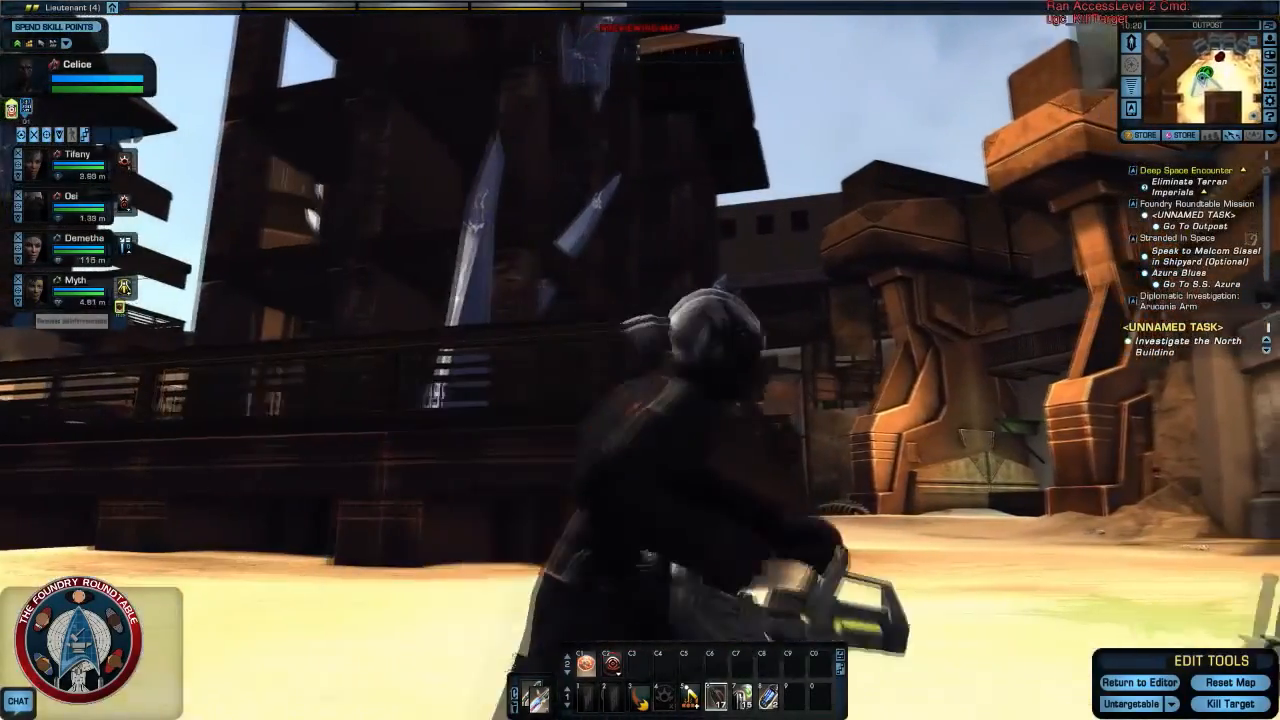
pyautogui.press('d')
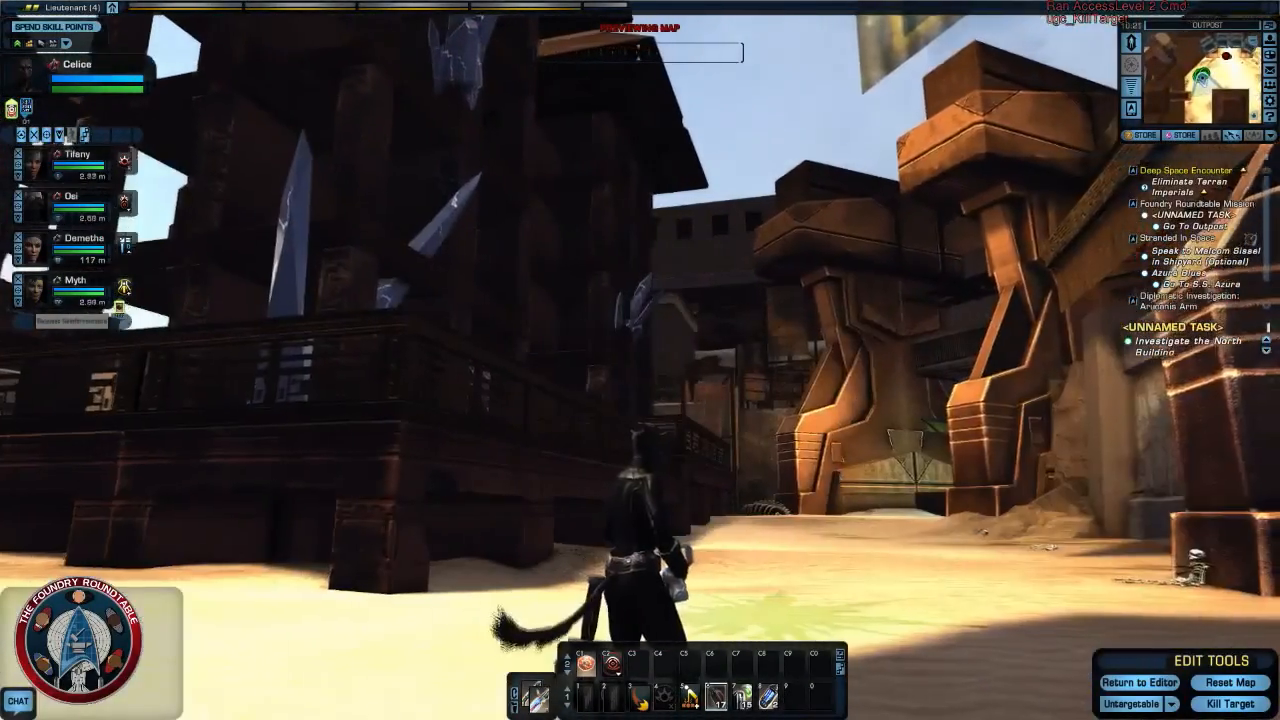
pyautogui.press('w')
pyautogui.moveTo(866, 482); pyautogui.dragTo(912, 505, button='right')
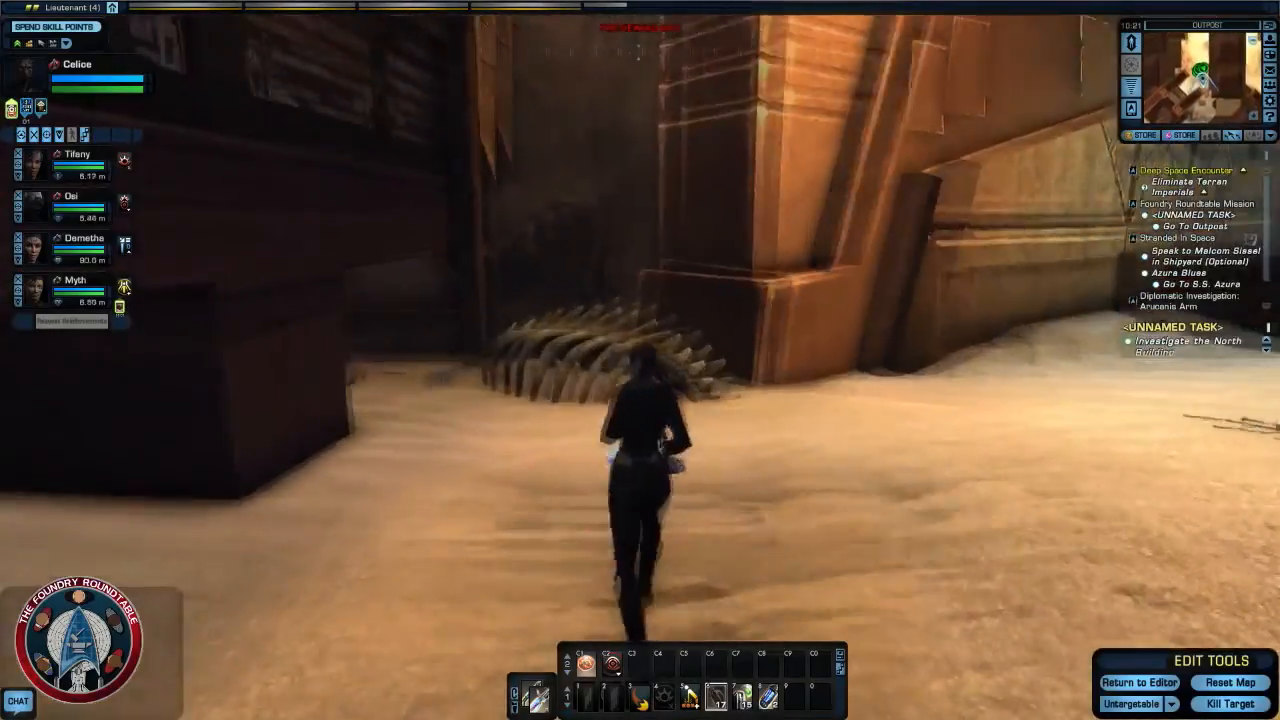
# - Explore the narrow gap between the pillars and walls and the space beneath the raised building
pyautogui.press('w')
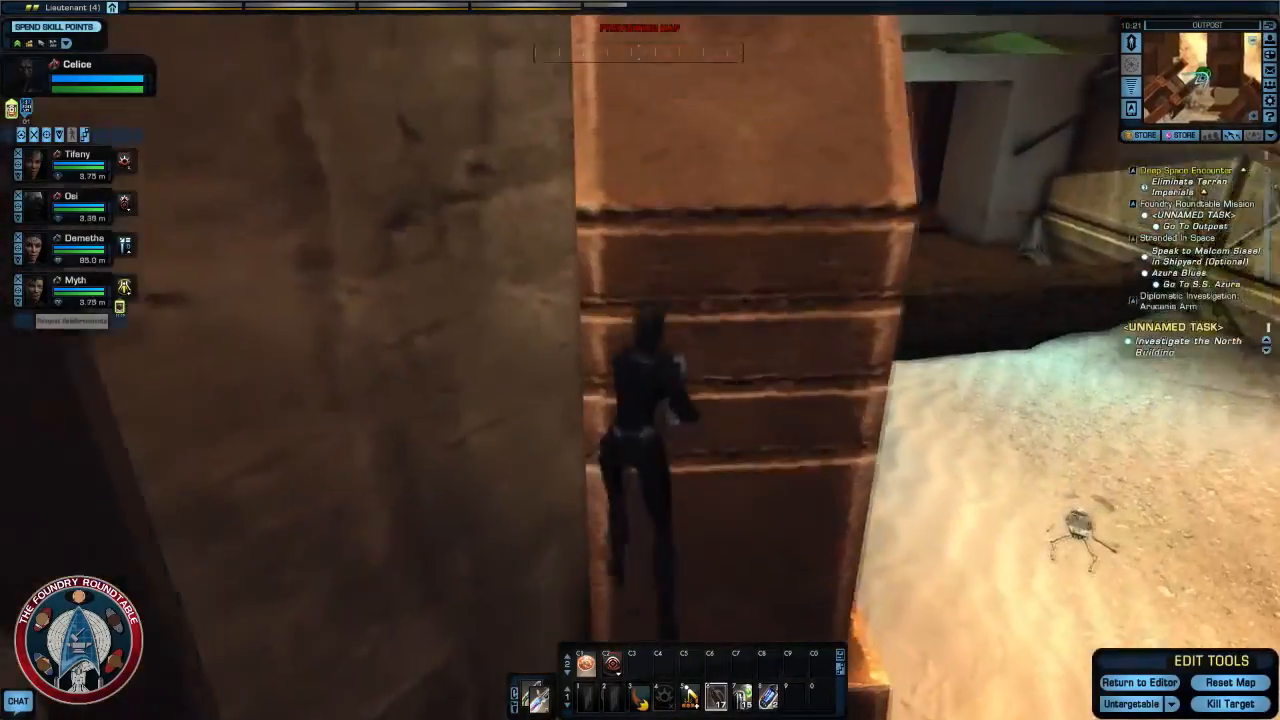
pyautogui.press('w')
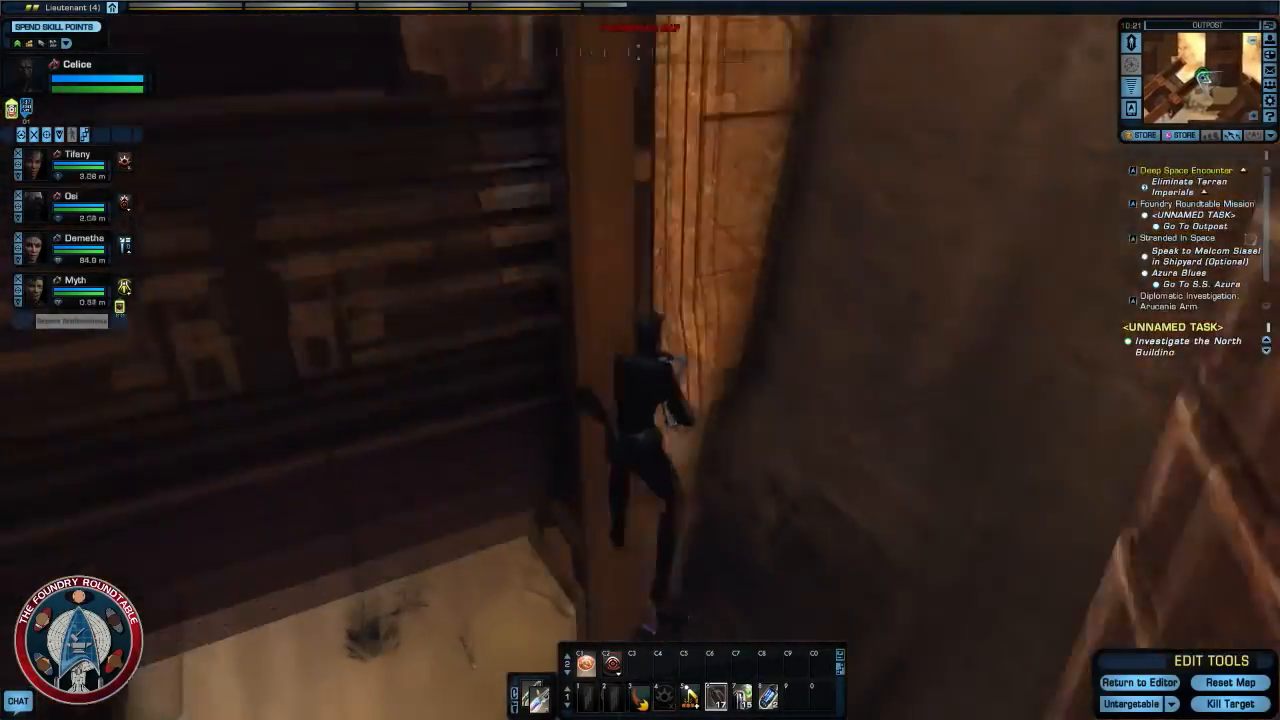
pyautogui.press('w')
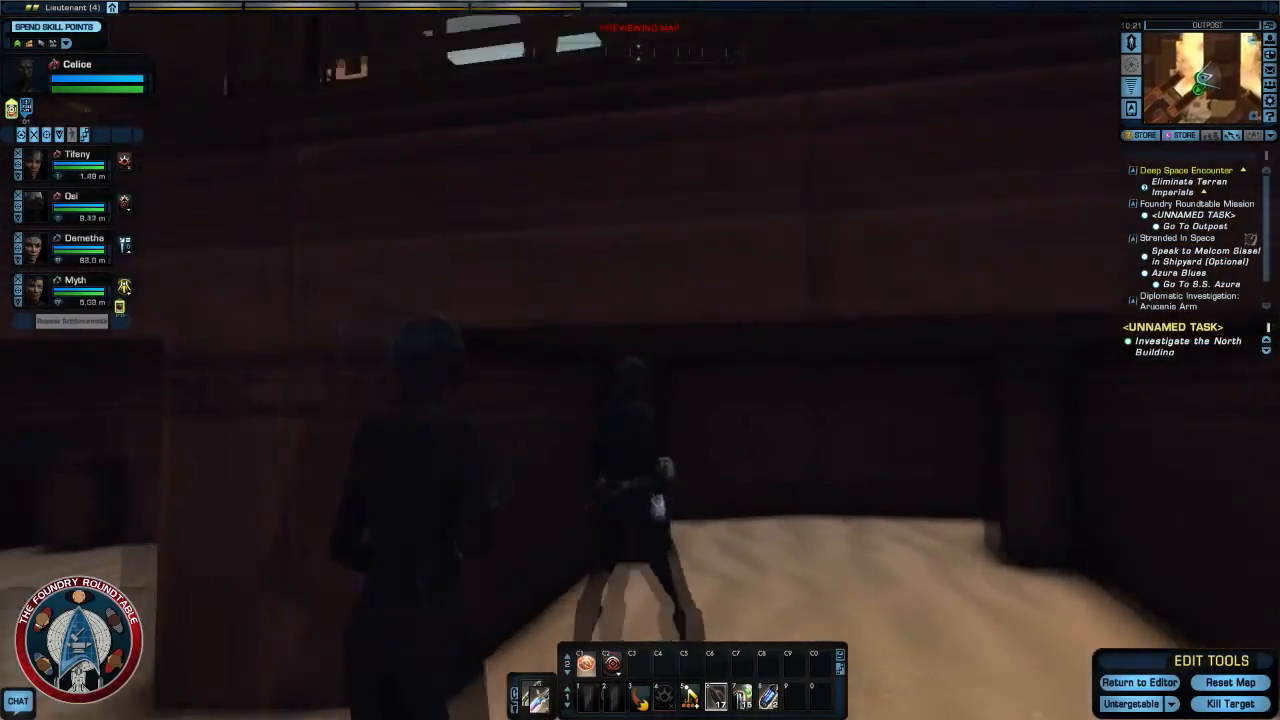
pyautogui.press('w')
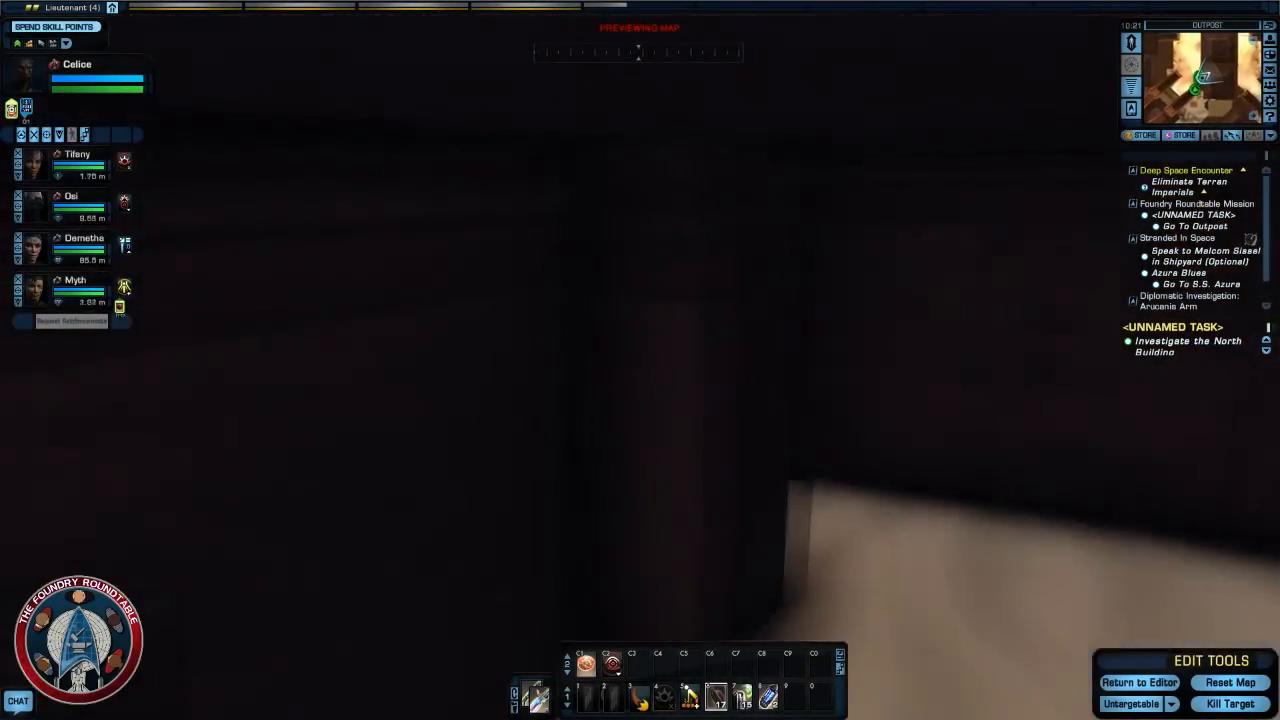
pyautogui.press('w')
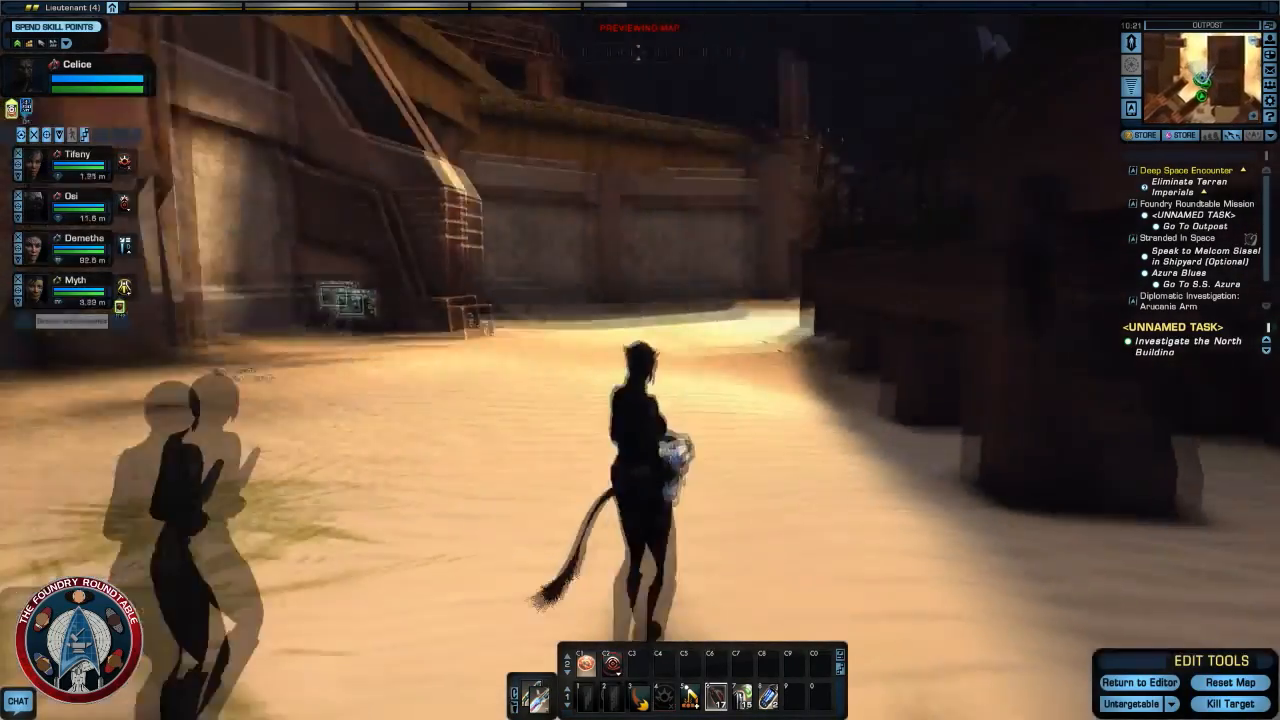
# - Run back across the sand toward the dark cave entrance and the Voth Specialist guarding it
pyautogui.press('w')
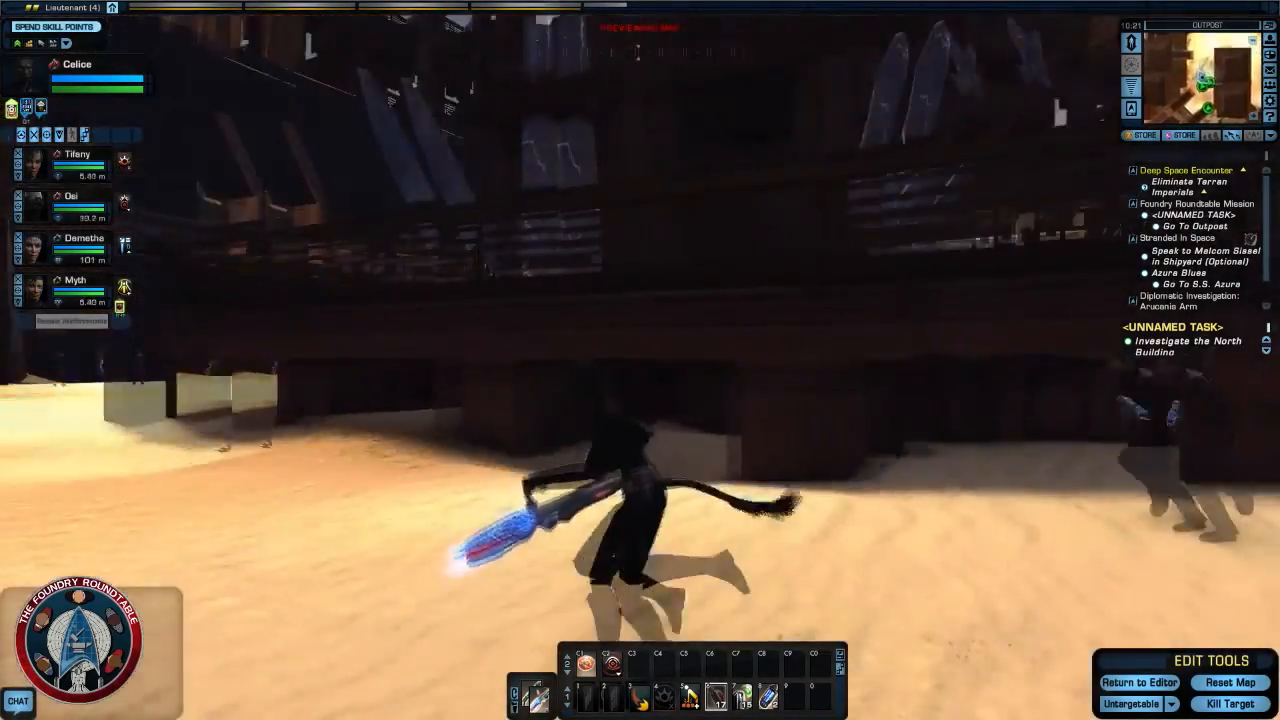
pyautogui.press('w')
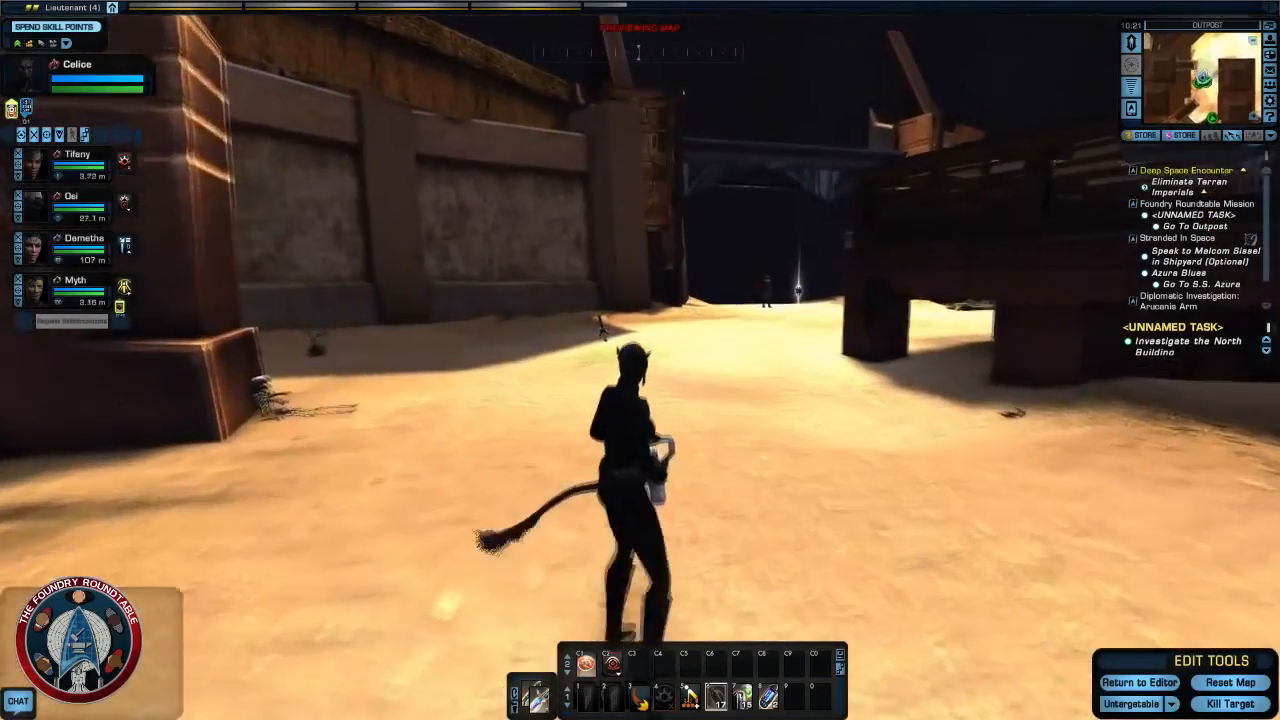
pyautogui.press('w')
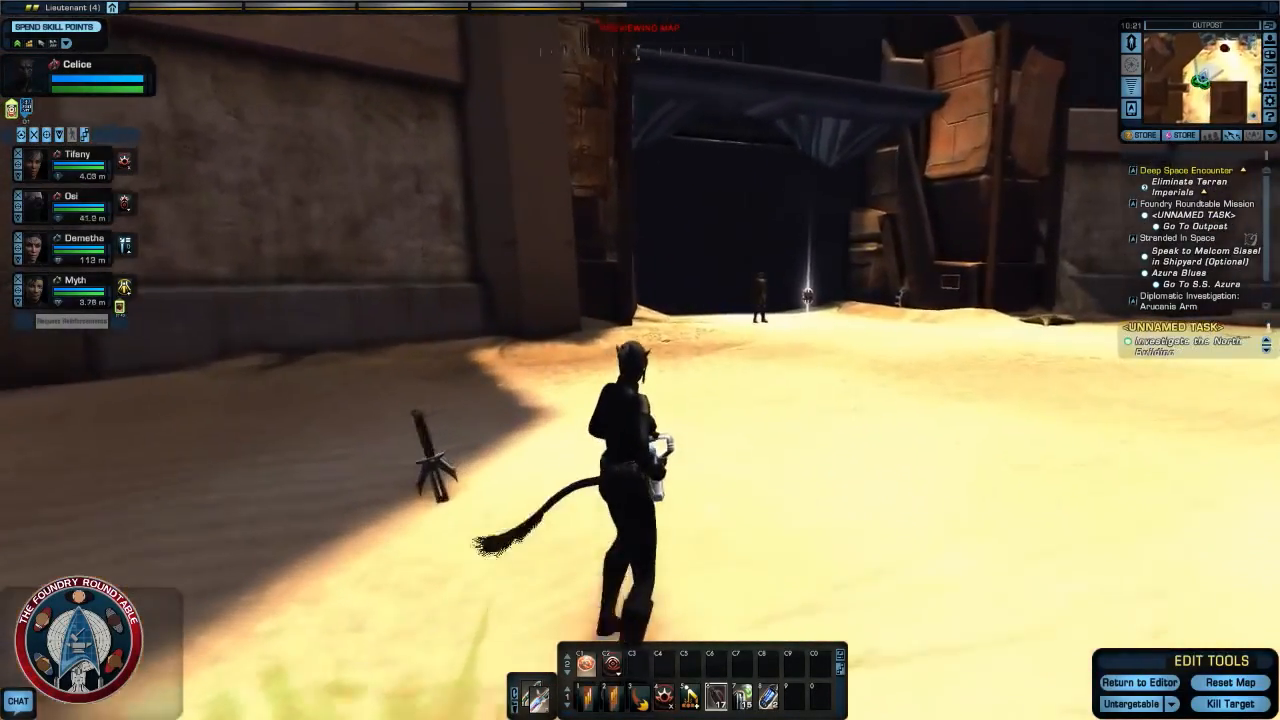
pyautogui.press('w')
pyautogui.moveTo(760, 424); pyautogui.dragTo(830, 424, button='right')
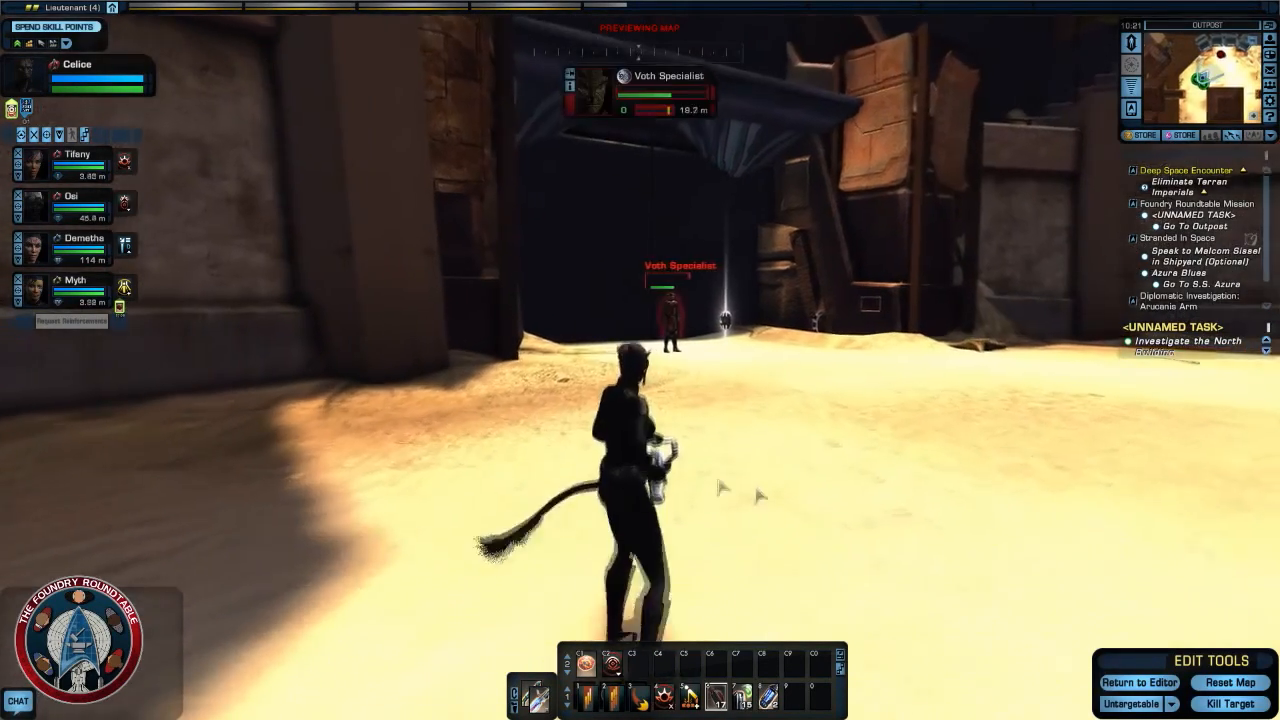
# - Kill the targeted Voth Specialist with the preview's Kill Target command and move up to the cave entrance
pyautogui.click(1230, 704)
pyautogui.press('w')
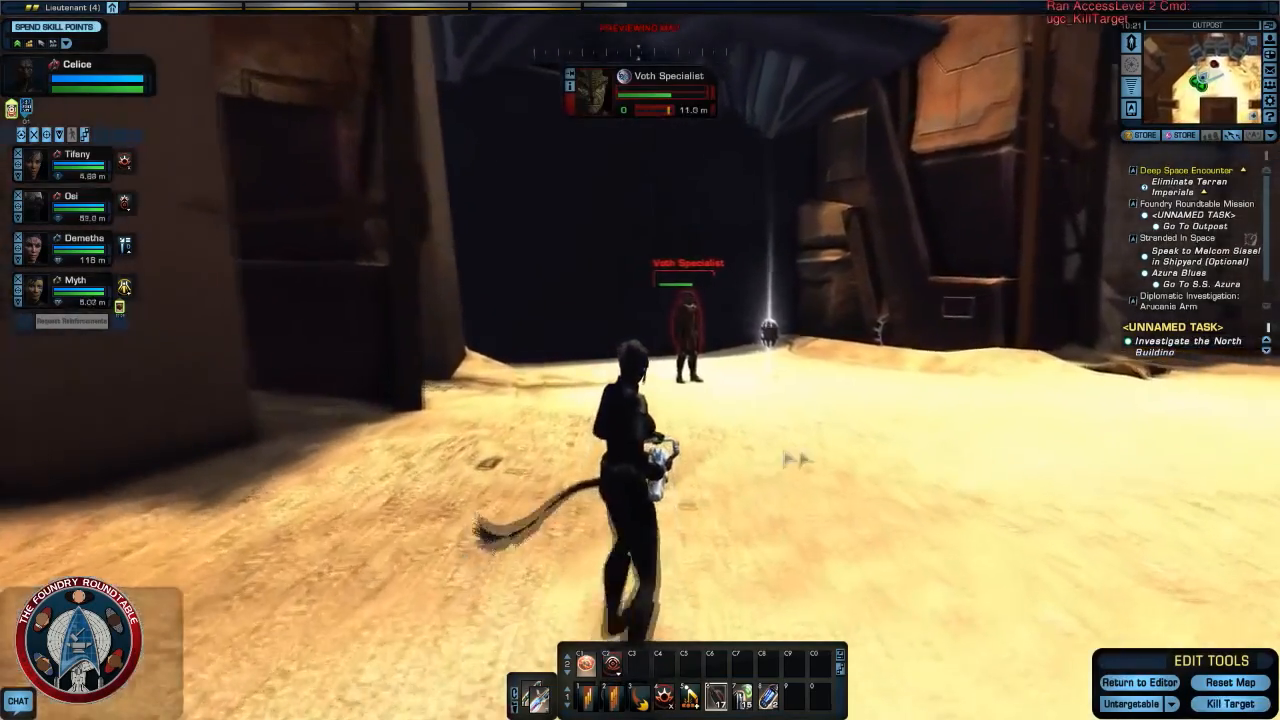
pyautogui.moveTo(796, 460)
pyautogui.mouseDown(button='right')
pyautogui.moveTo(860, 400)
pyautogui.moveTo(800, 396)
pyautogui.moveTo(825, 396)
pyautogui.moveTo(784, 304)
pyautogui.moveTo(800, 458)
pyautogui.moveTo(876, 430)
pyautogui.moveTo(864, 430)
pyautogui.moveTo(1125, 406)
pyautogui.moveTo(1142, 393)
pyautogui.moveTo(1156, 332)
pyautogui.moveTo(1170, 345)
pyautogui.moveTo(1158, 395)
pyautogui.moveTo(701, 478)
pyautogui.mouseUp(button='right')
pyautogui.press('w')
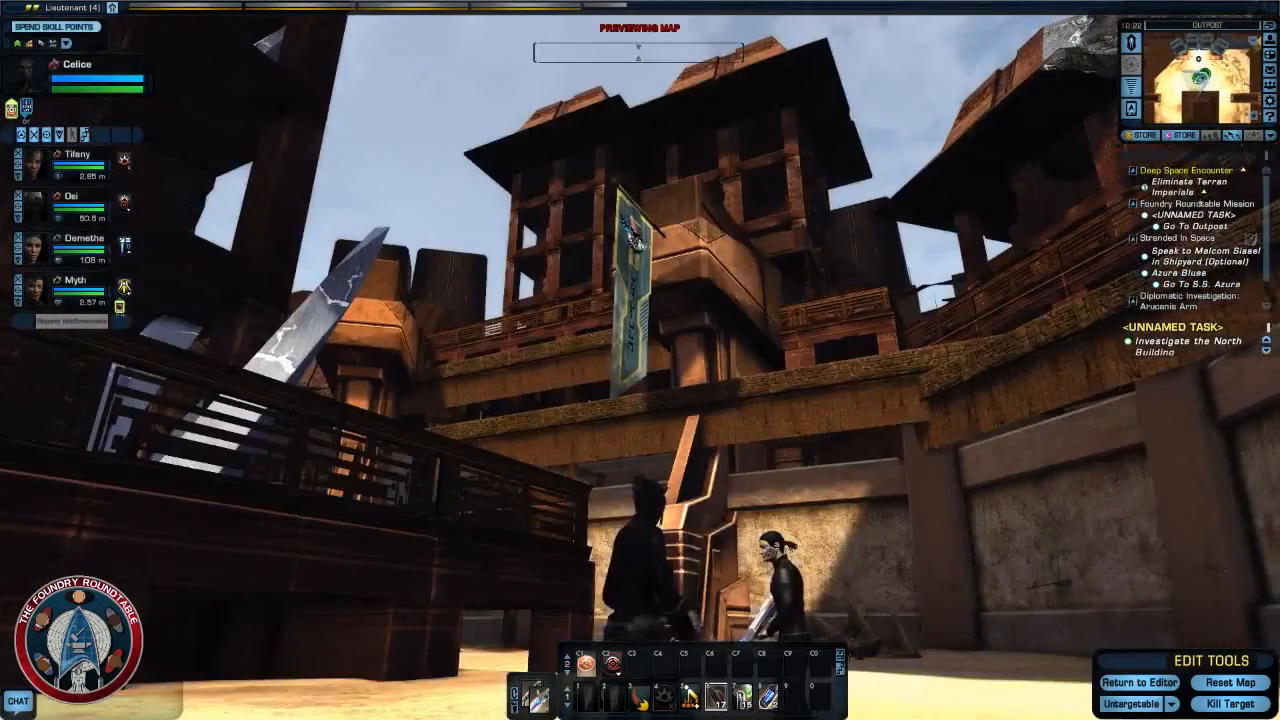
# - Look over the banner, towers and walls around the courtyard from in front of the squad, and open the chat window
pyautogui.press('w')
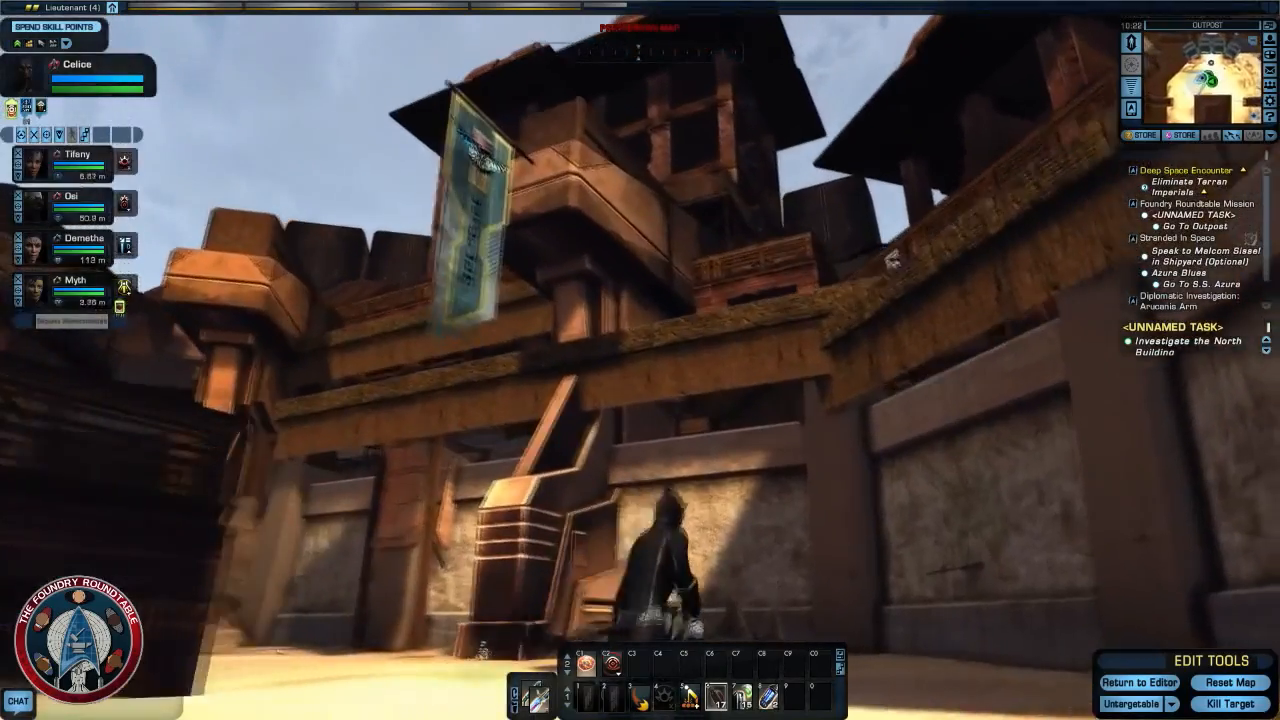
pyautogui.press('w')
pyautogui.moveTo(826, 443); pyautogui.dragTo(1150, 480, button='right')
pyautogui.press('w')
pyautogui.press('w')
pyautogui.scroll(-1, 720, 480)
pyautogui.moveTo(716, 473); pyautogui.dragTo(736, 402, button='right')
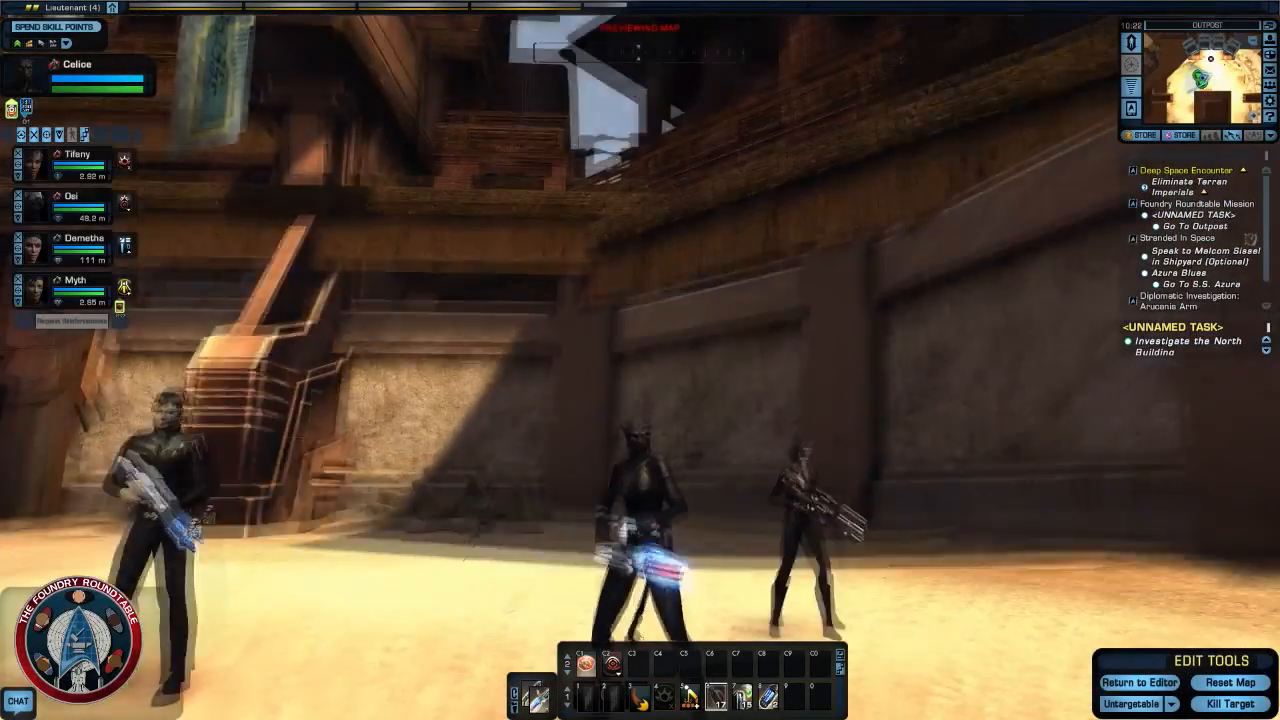
pyautogui.scroll(-2, 716, 480)
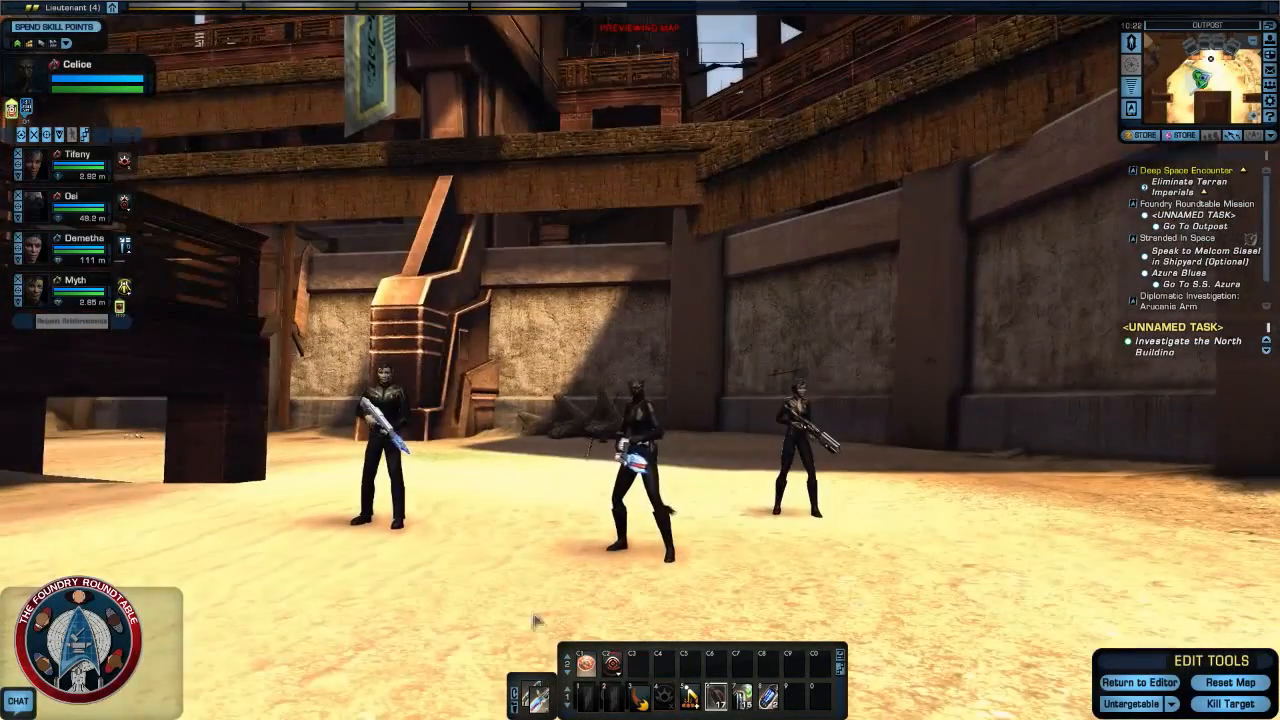
pyautogui.click(30, 704)
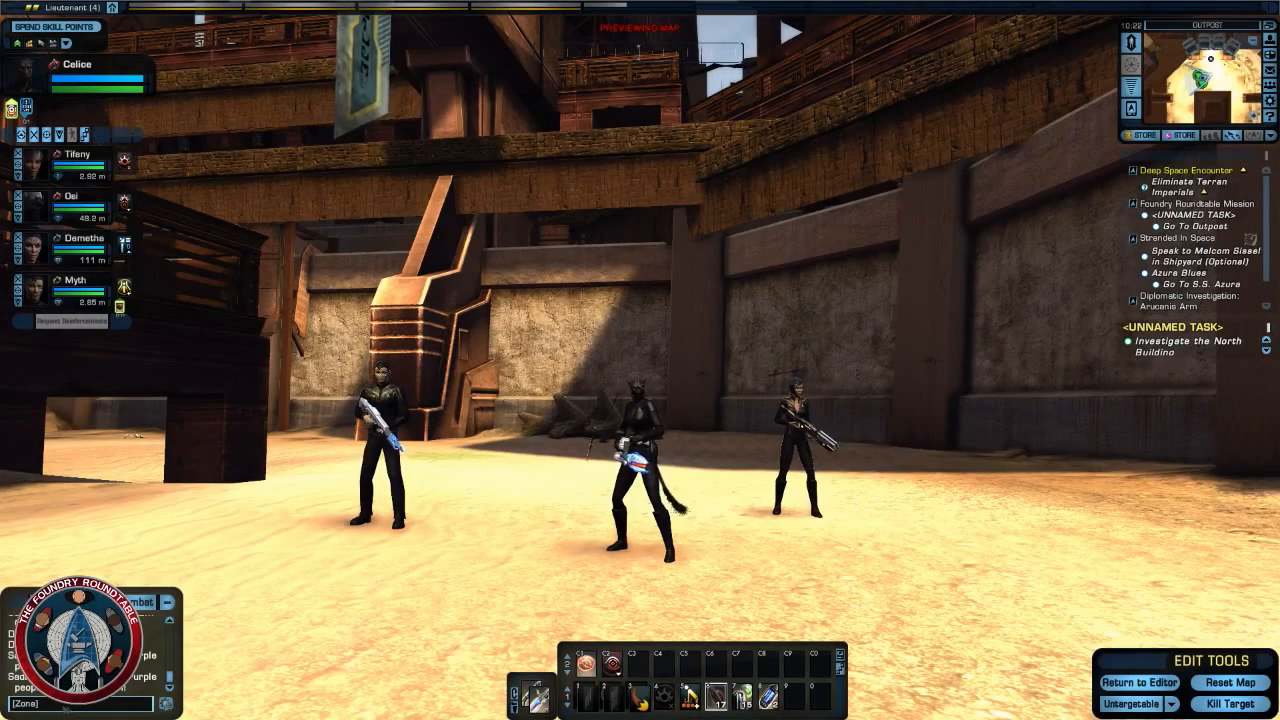